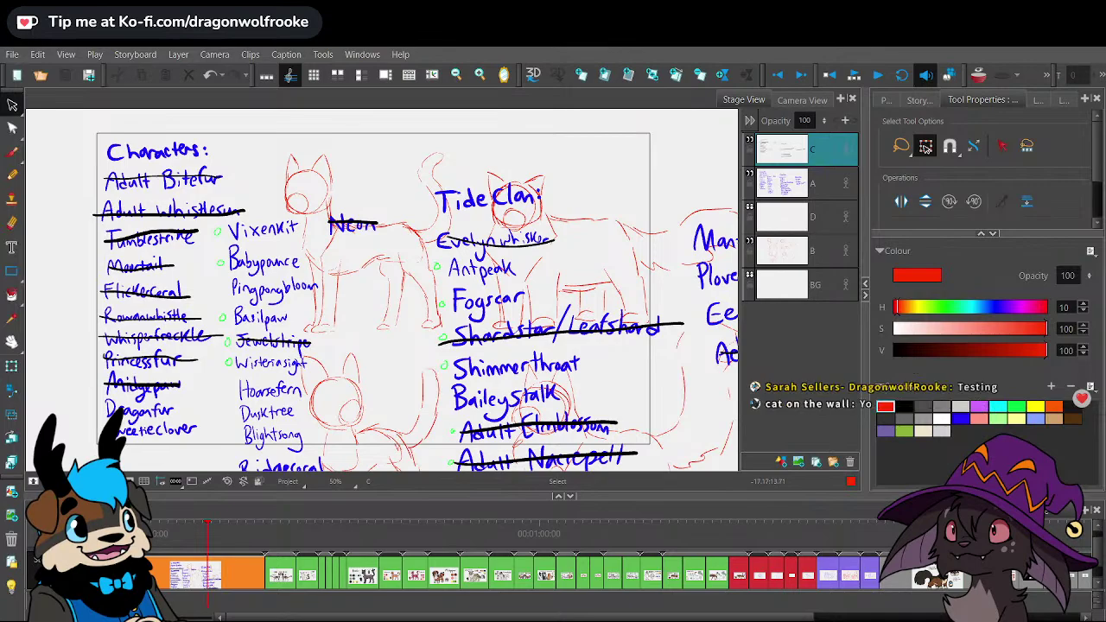
- Examine the handwritten character list in the orange storyboard panel, including the names beyond the camera frame
{"action": "left_click", "coordinate": [215, 546]}
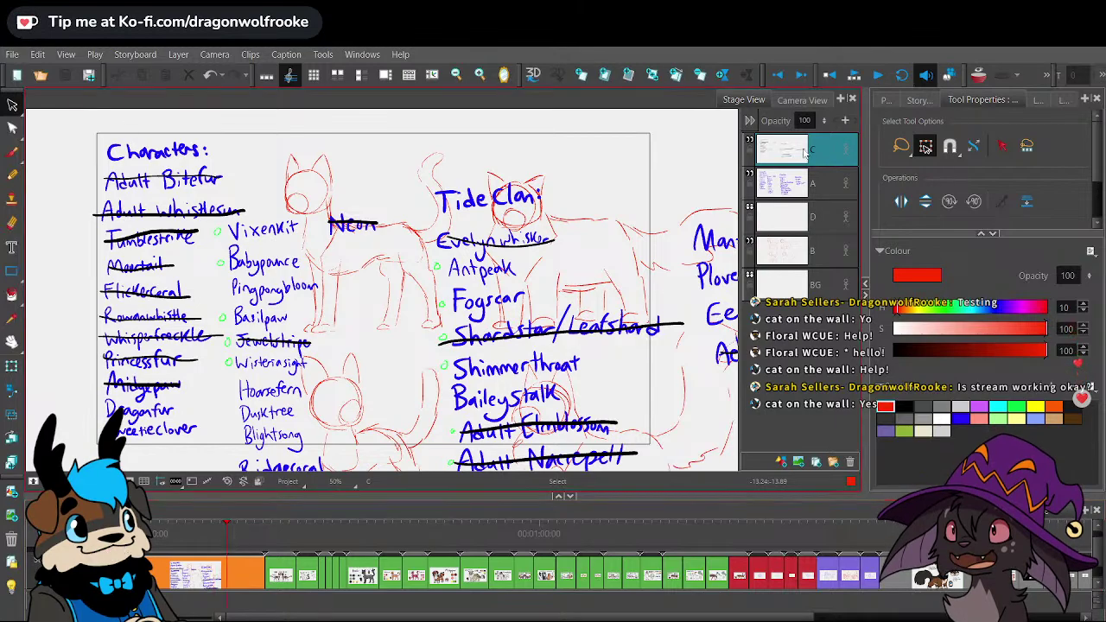
{"action": "key", "text": "ctrl+minus"}
{"action": "key", "text": "2"}
{"action": "key", "text": "2"}
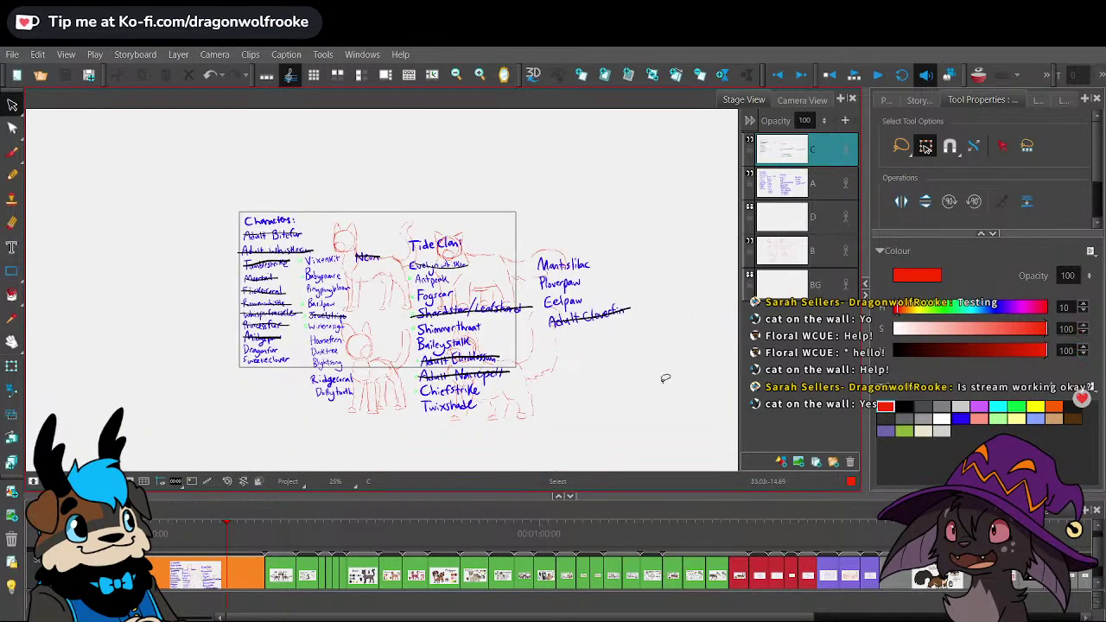
{"action": "key", "text": "1"}
{"action": "key", "text": "1"}
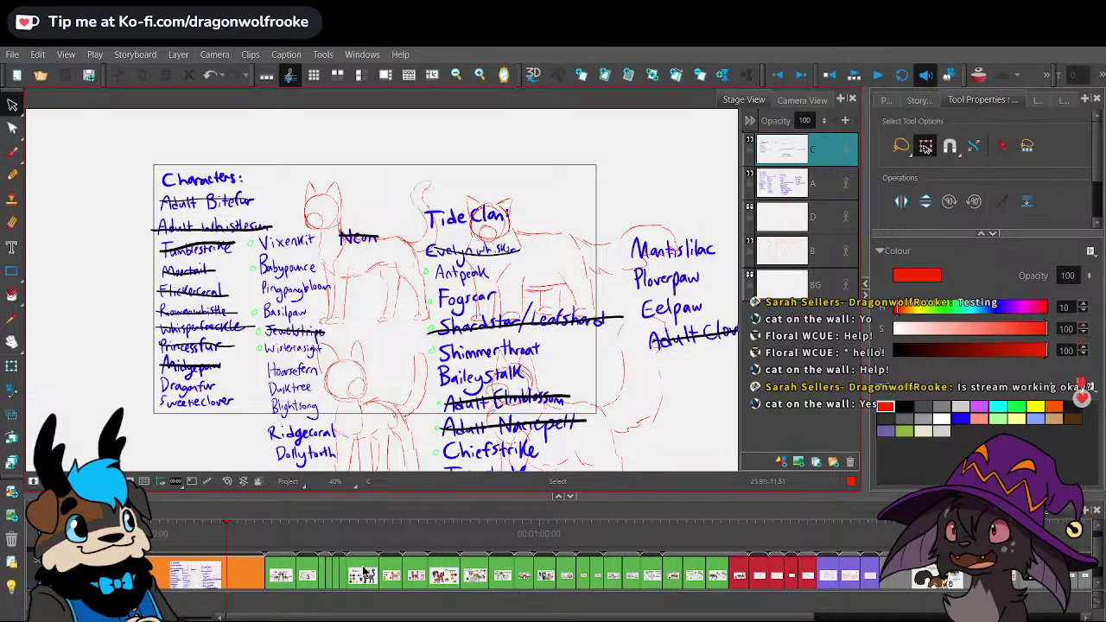
- Bring up the Boughstar character sheet from the timeline and centre the whole design in the Stage View
{"action": "left_click", "coordinate": [298, 551]}
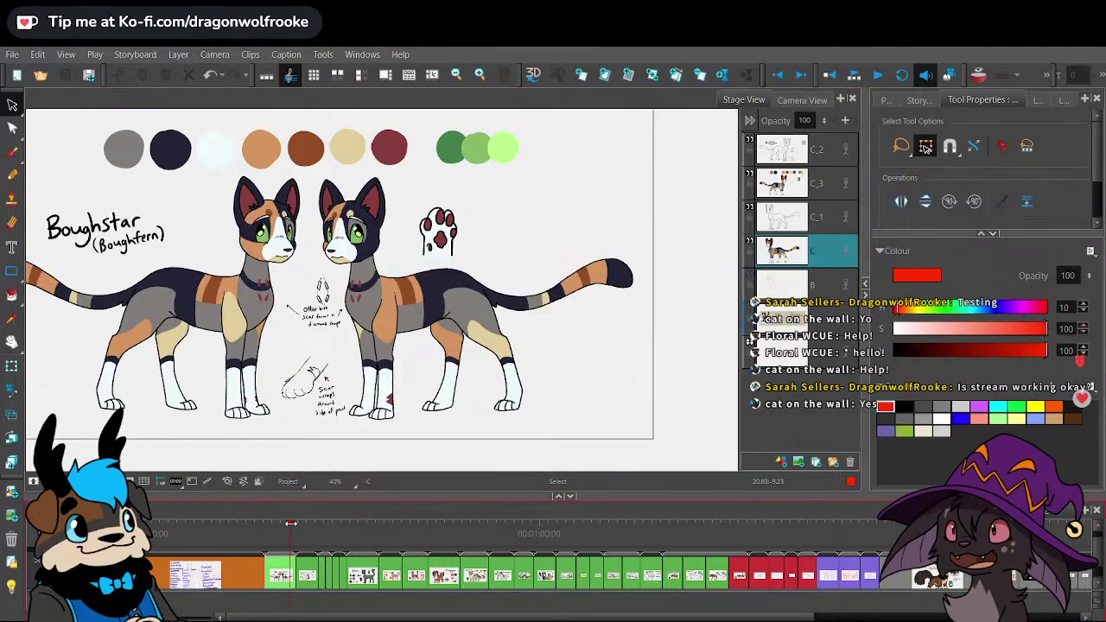
{"action": "left_click", "coordinate": [277, 529]}
{"action": "left_click_drag", "start_coordinate": [249, 530], "coordinate": [284, 530]}
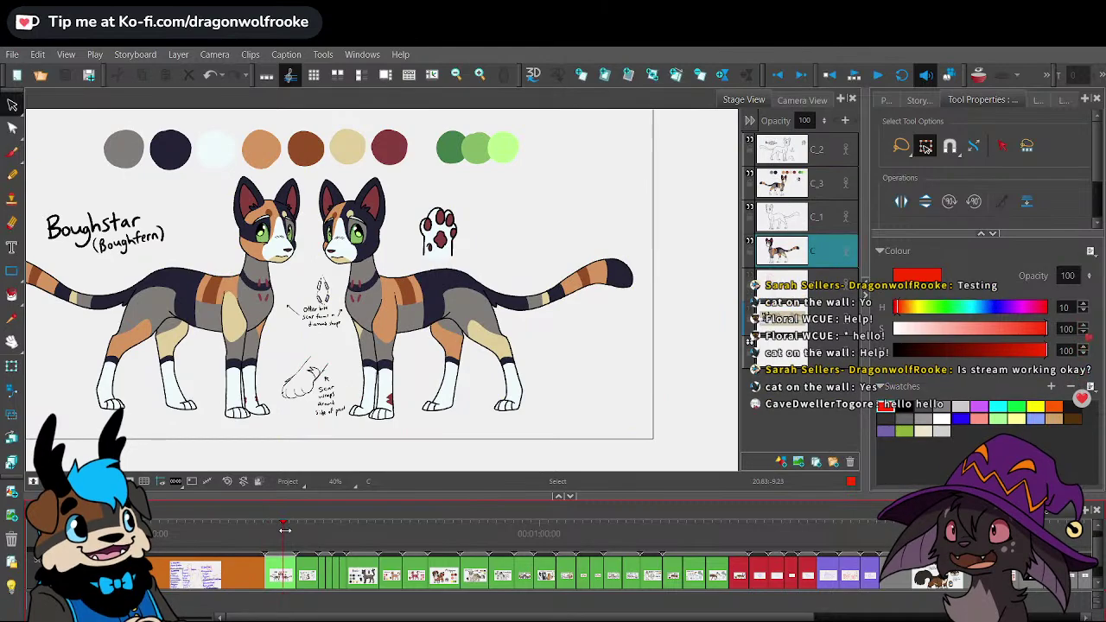
{"action": "key", "text": "space"}
{"action": "left_click_drag", "start_coordinate": [544, 380], "coordinate": [612, 402]}
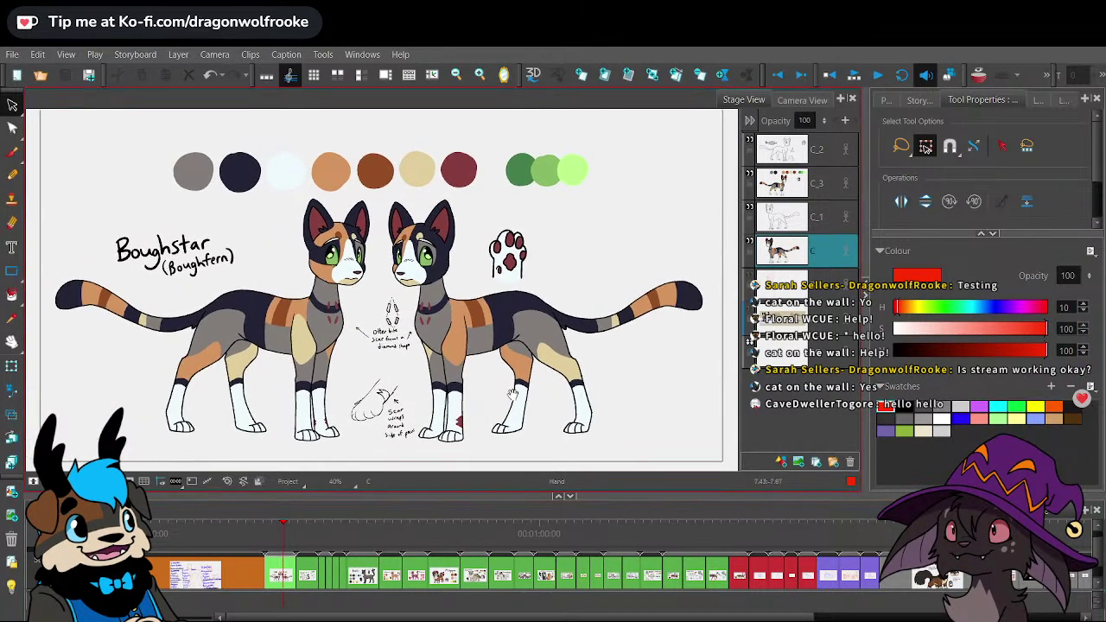
{"action": "left_click", "coordinate": [12, 104]}
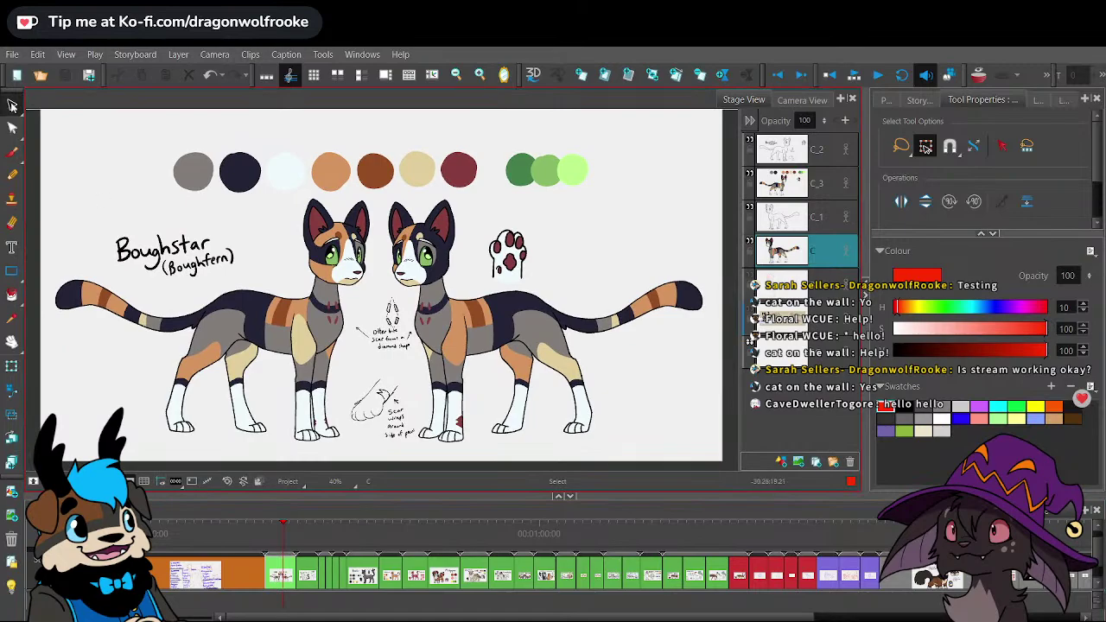
{"action": "left_click", "coordinate": [286, 532]}
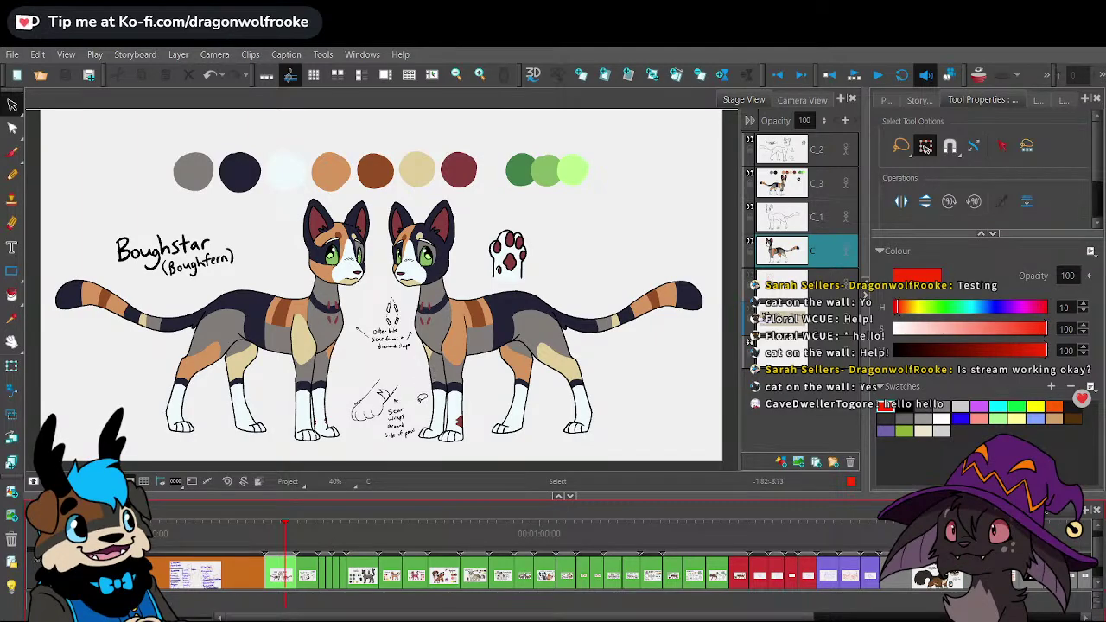
- Go to the Apricottail character sheet and show the full sheet in the Camera View at 50% zoom, with the timeline magnified
{"action": "left_click", "coordinate": [308, 530]}
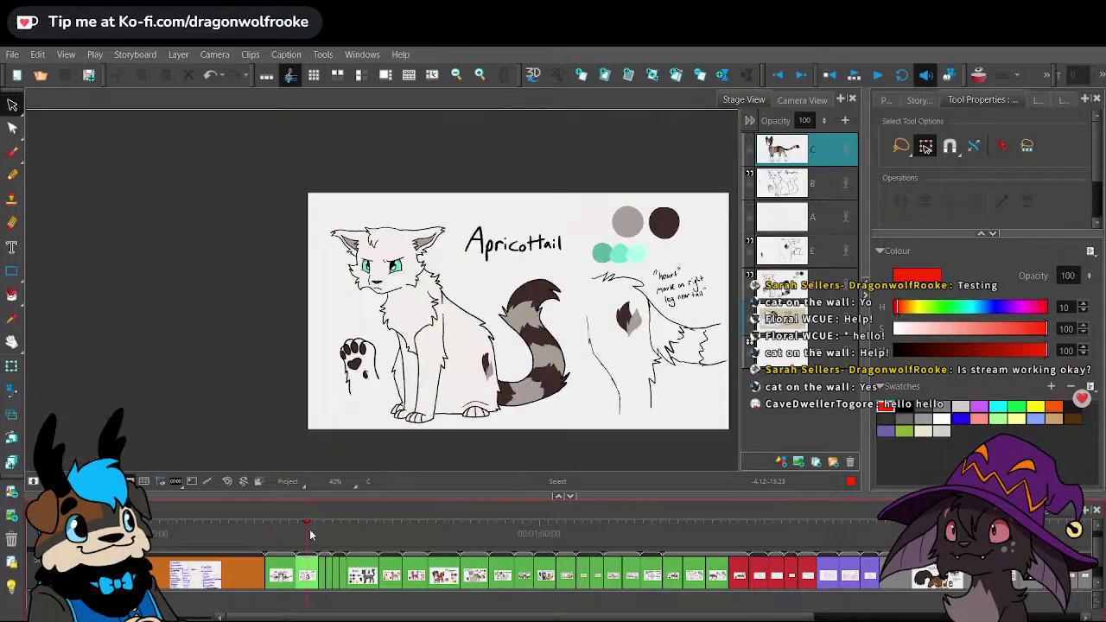
{"action": "left_click", "coordinate": [802, 100]}
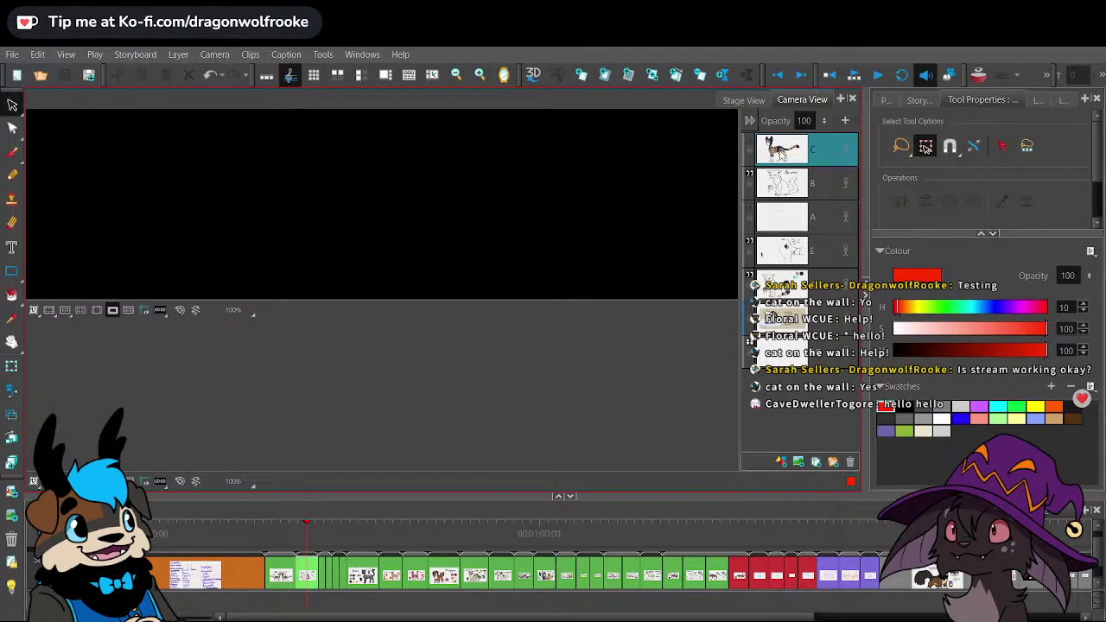
{"action": "key", "text": "1"}
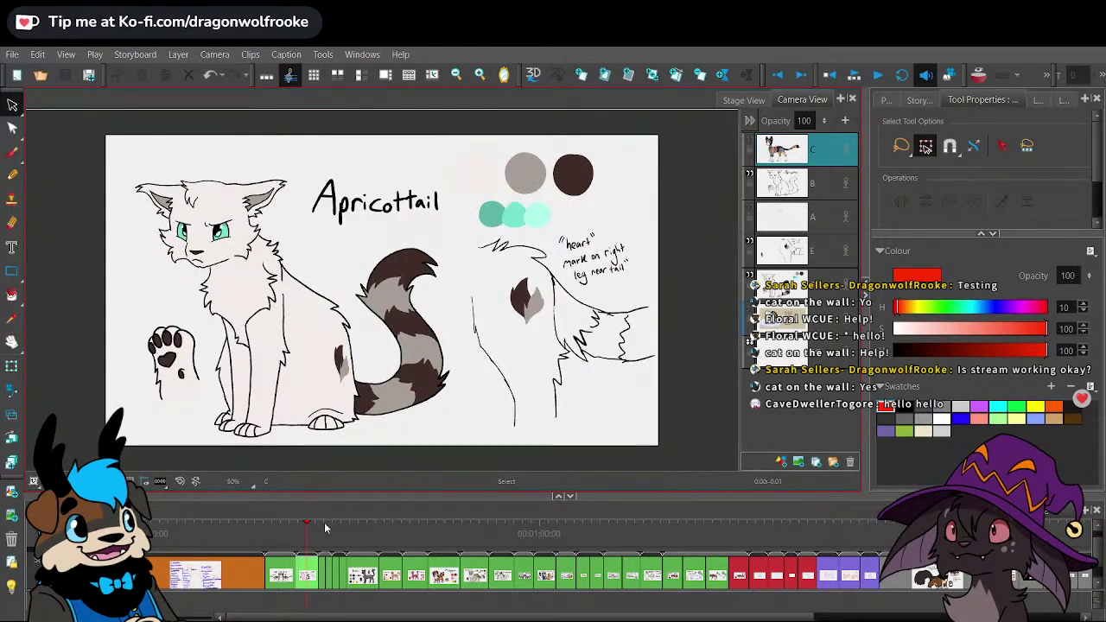
{"action": "left_click_drag", "start_coordinate": [289, 533], "coordinate": [309, 531]}
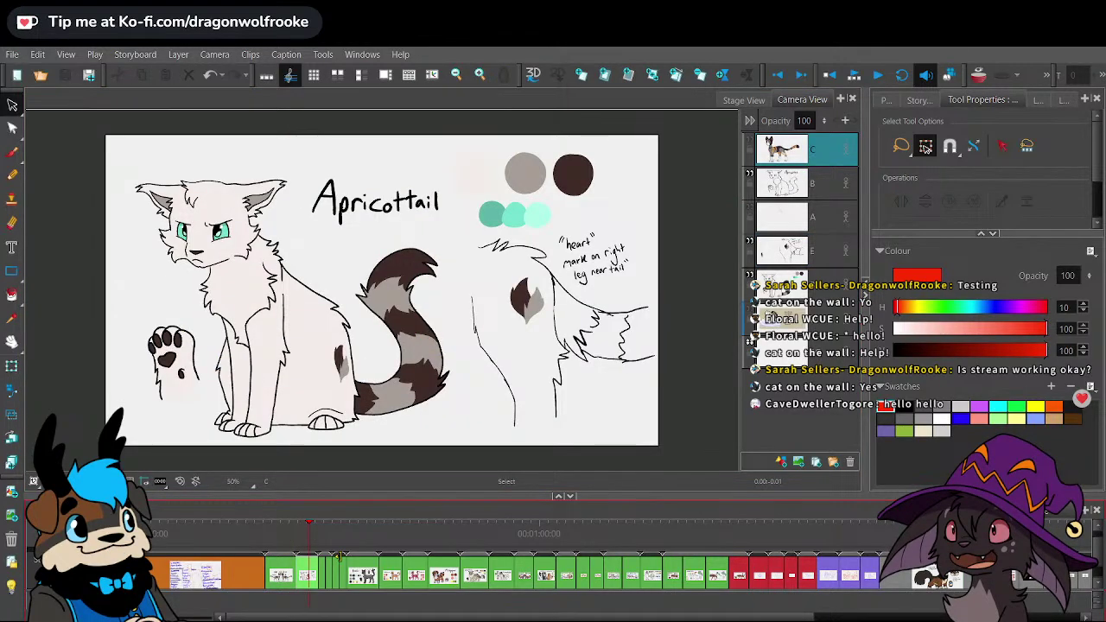
{"action": "key", "text": "2"}
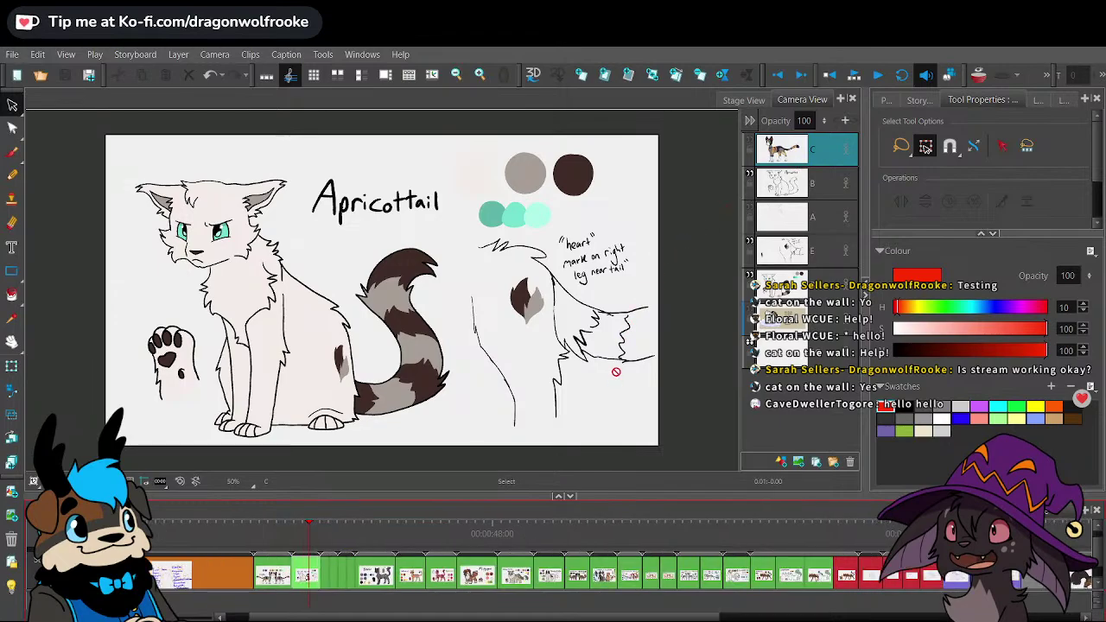
{"action": "left_click", "coordinate": [302, 537]}
{"action": "left_click", "coordinate": [812, 156]}
{"action": "key", "text": "2"}
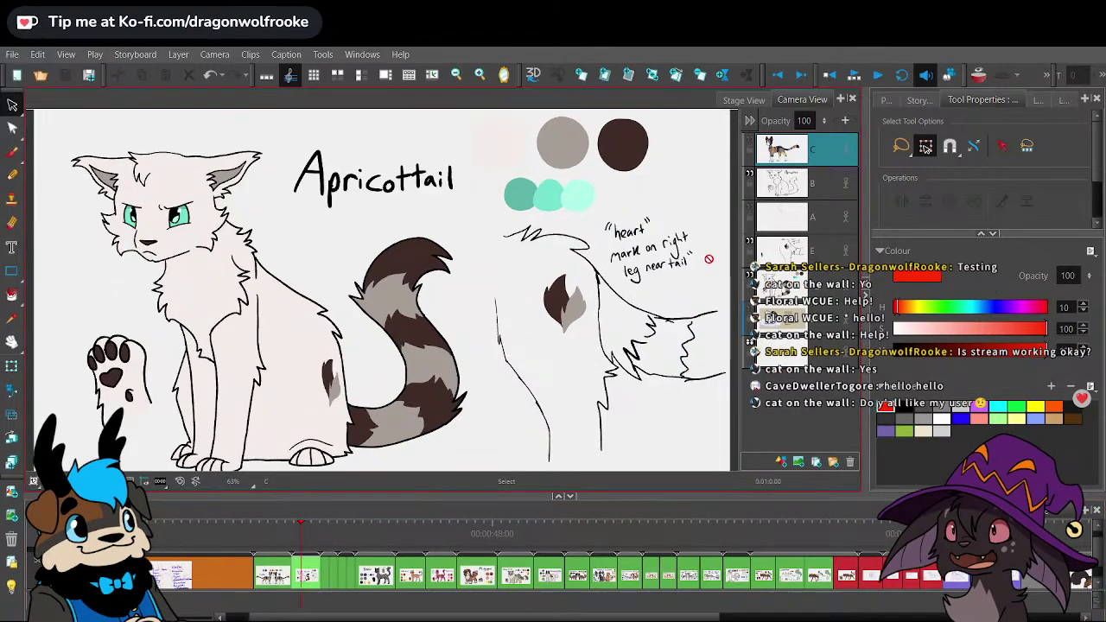
{"action": "key", "text": "1"}
{"action": "left_click_drag", "start_coordinate": [532, 492], "coordinate": [536, 499]}
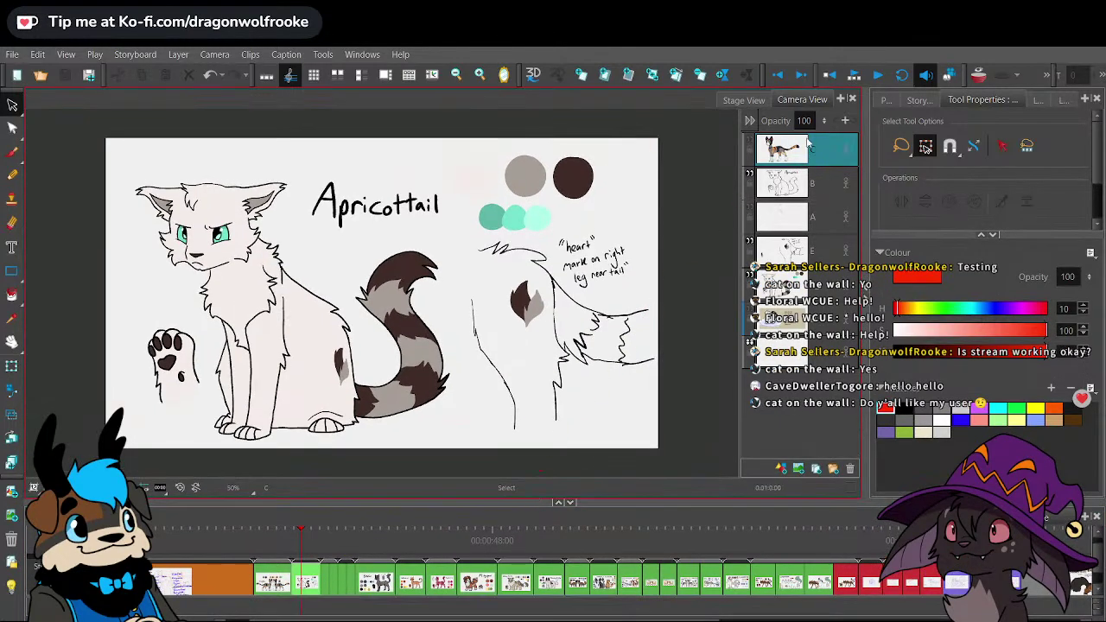
{"action": "scroll", "coordinate": [670, 305], "scroll_direction": "up", "scroll_amount": 1}
{"action": "scroll", "coordinate": [663, 330], "scroll_direction": "down", "scroll_amount": 1}
- Review the sheets for Molemoon, his monstrous form, Nettleflower and Pearlkit, comparing both Molemoon forms
{"action": "left_click", "coordinate": [328, 531]}
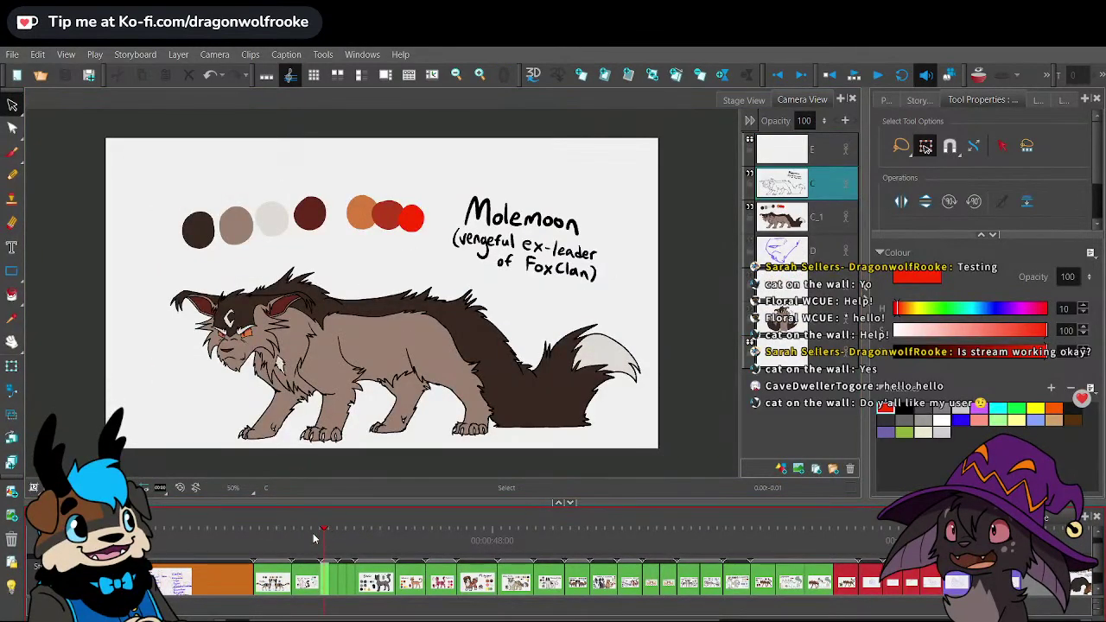
{"action": "left_click", "coordinate": [337, 540]}
{"action": "left_click", "coordinate": [322, 528]}
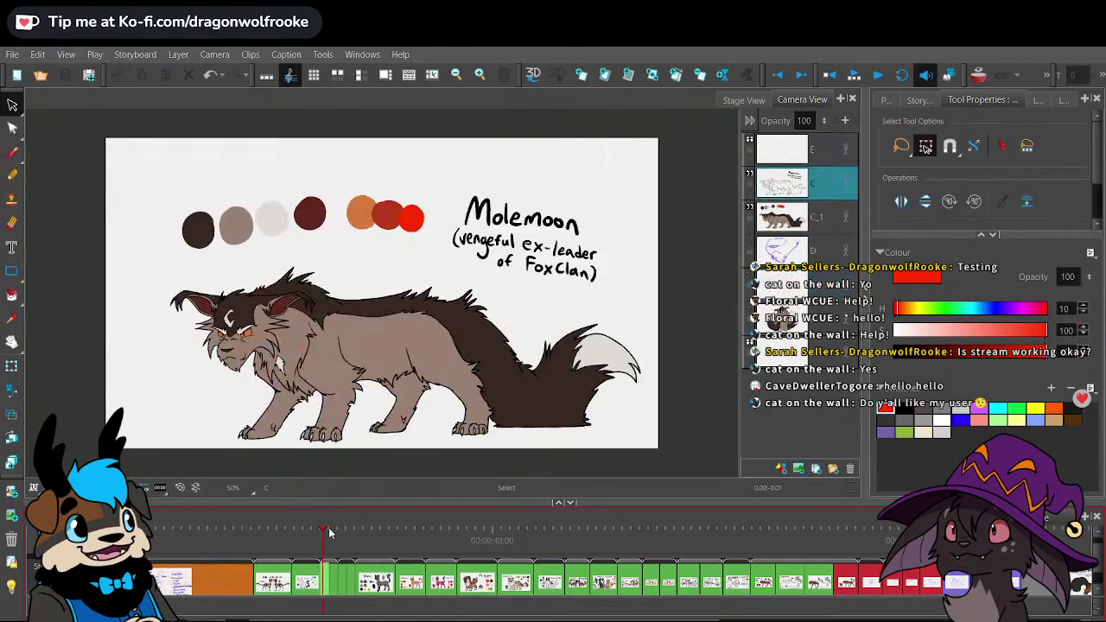
{"action": "key", "text": "Right"}
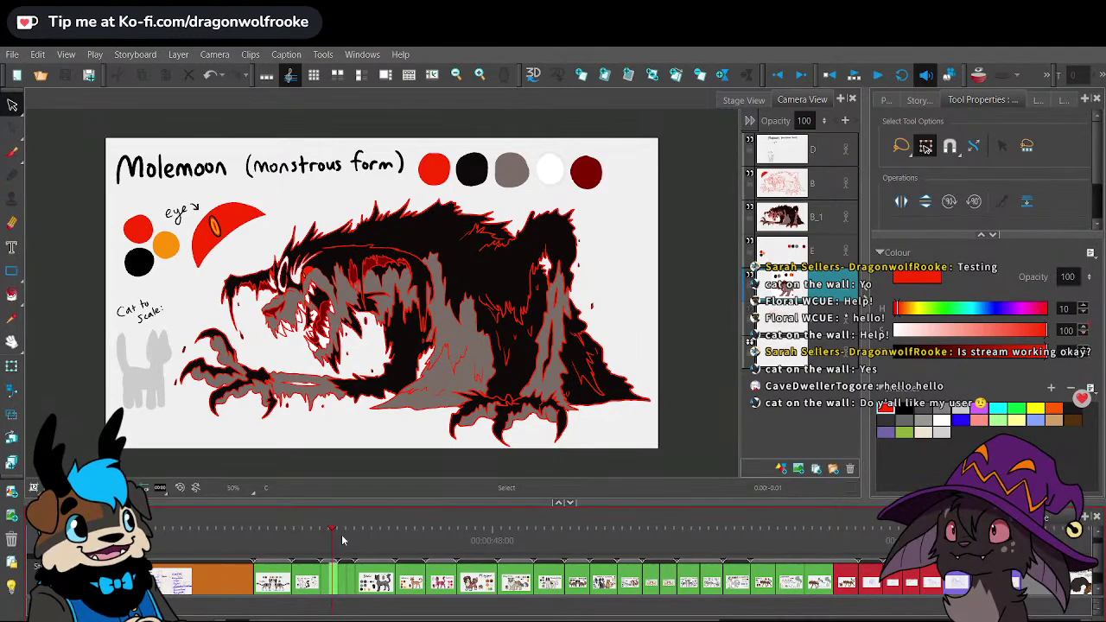
{"action": "key", "text": "Left"}
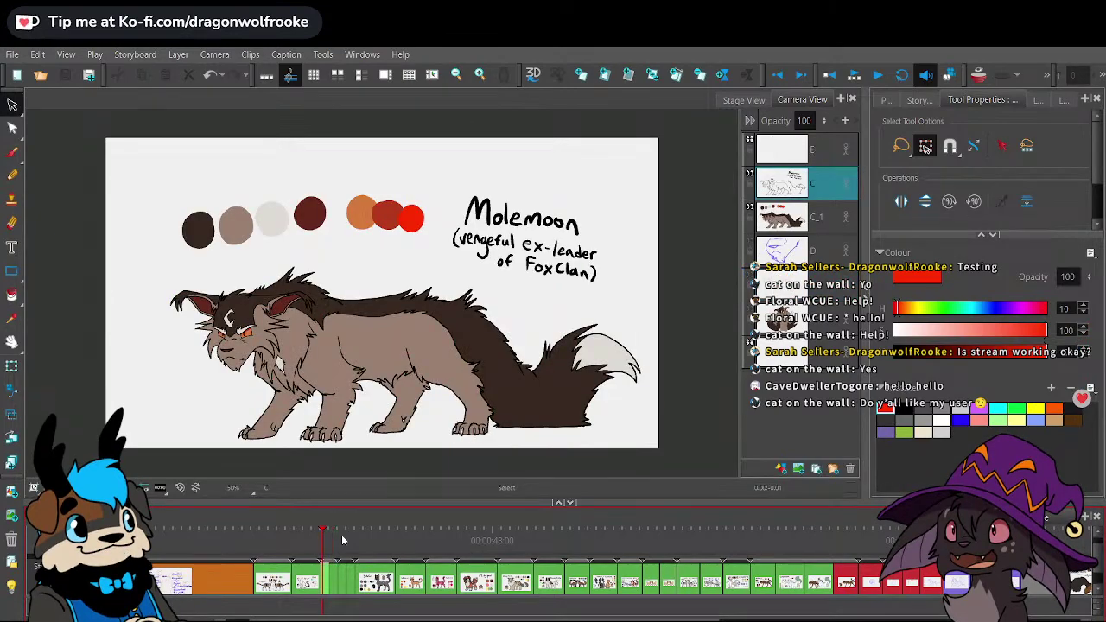
{"action": "key", "text": "Right"}
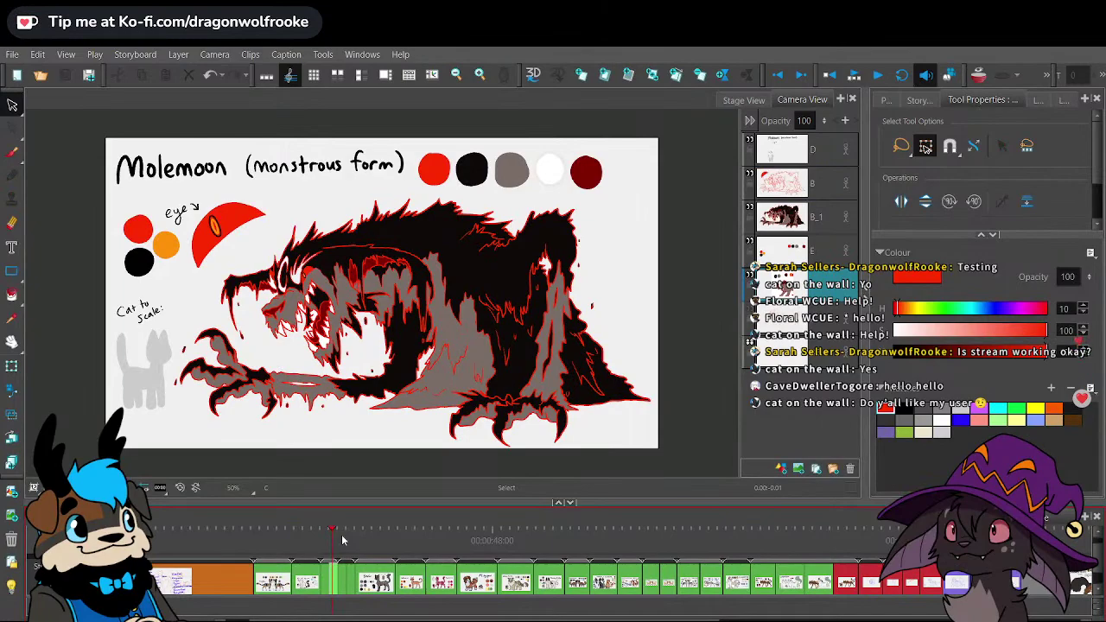
{"action": "key", "text": "Right"}
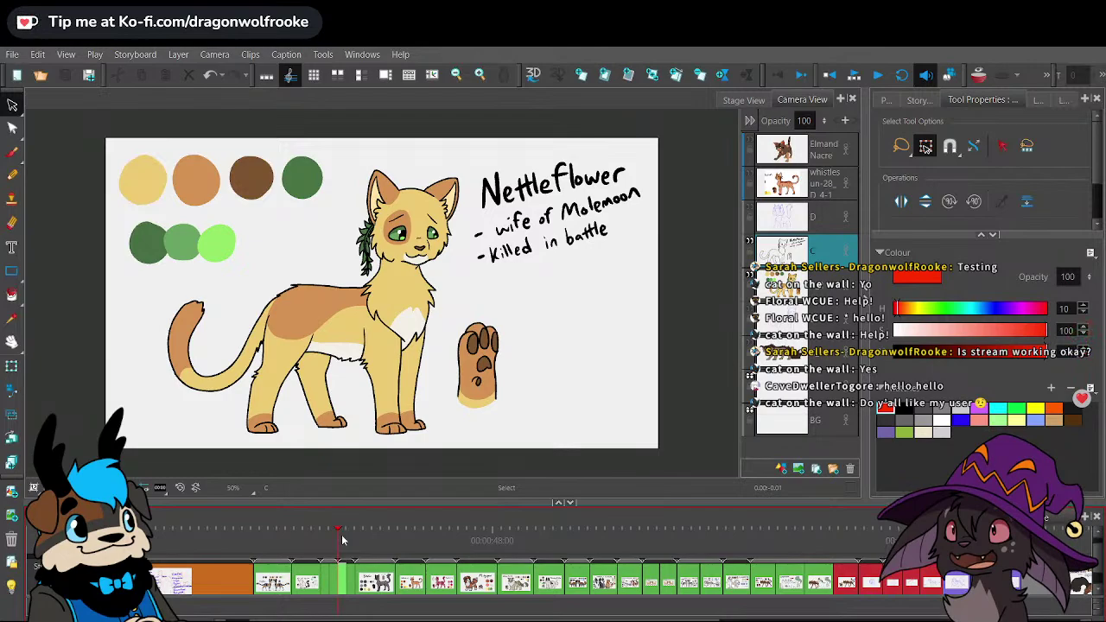
{"action": "key", "text": "Right"}
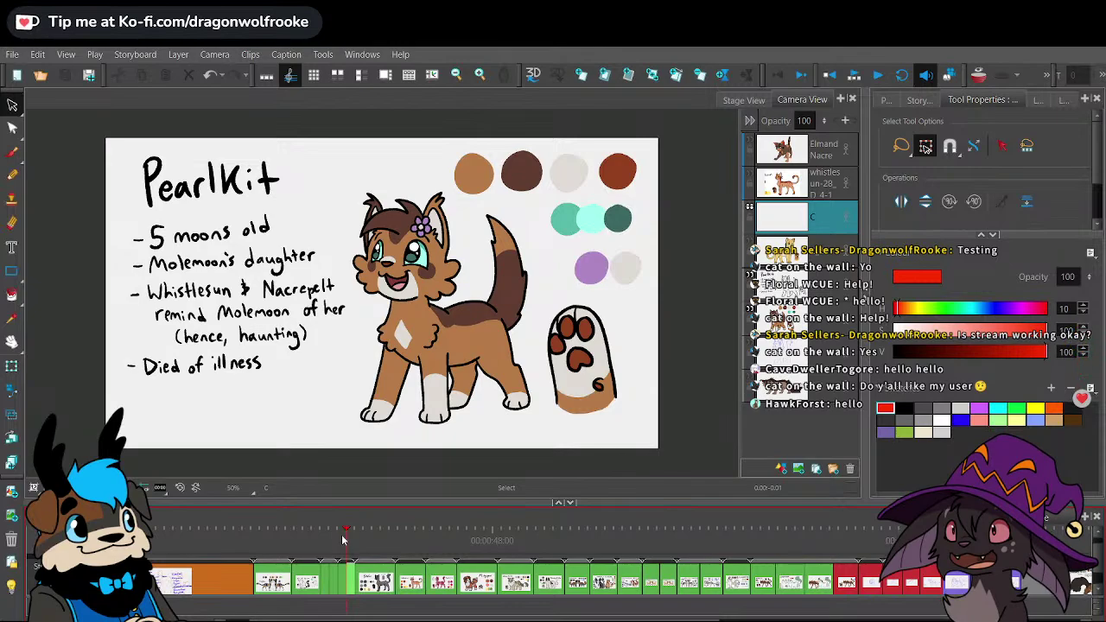
- Go through the character sheets panel by panel from Bitefur and Whistlesun up to Rowanwhistle and Princessfur
{"action": "key", "text": "Right"}
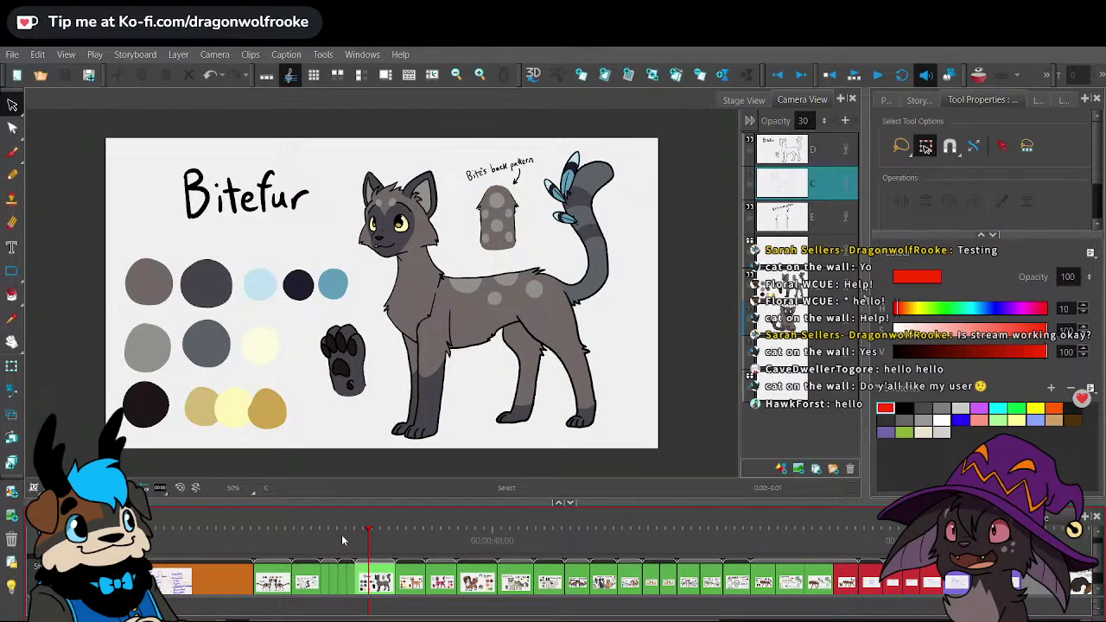
{"action": "key", "text": "Right"}
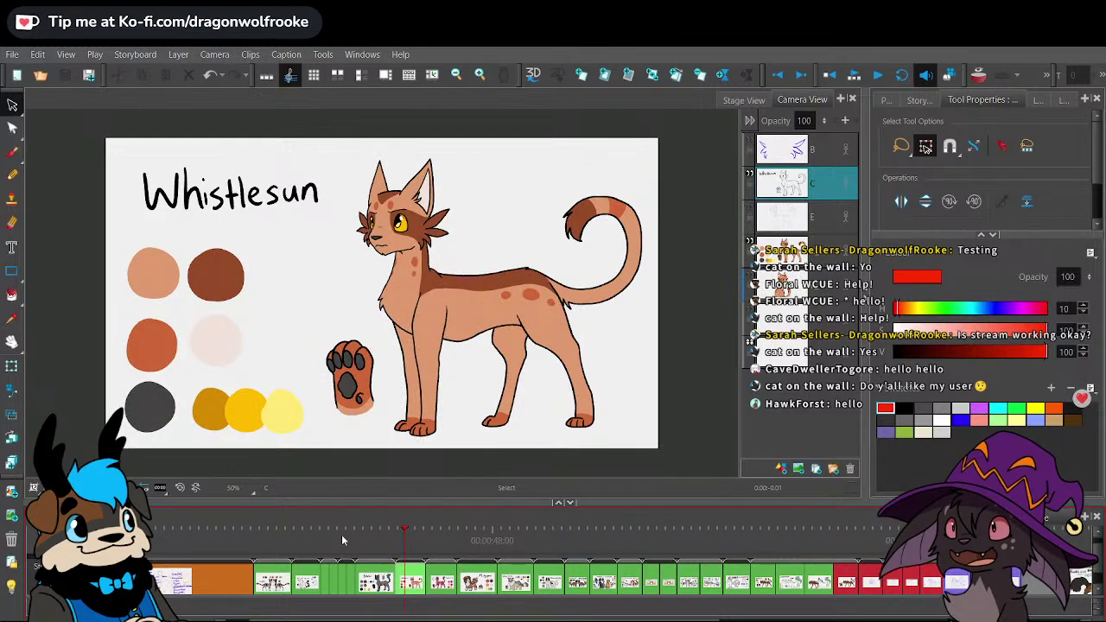
{"action": "key", "text": "Right"}
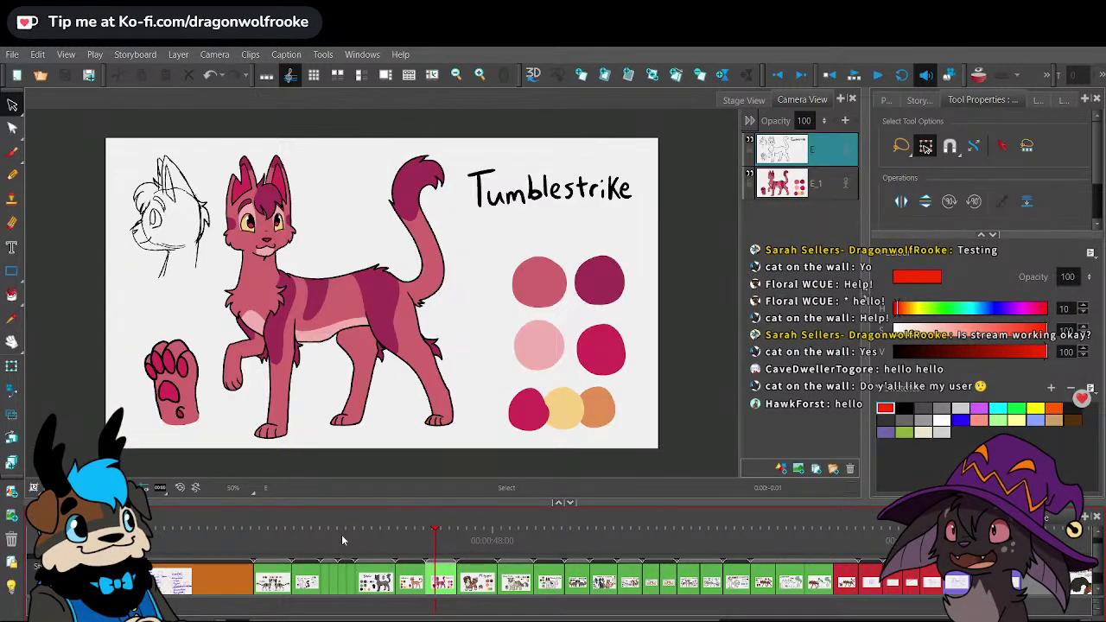
{"action": "key", "text": "Right"}
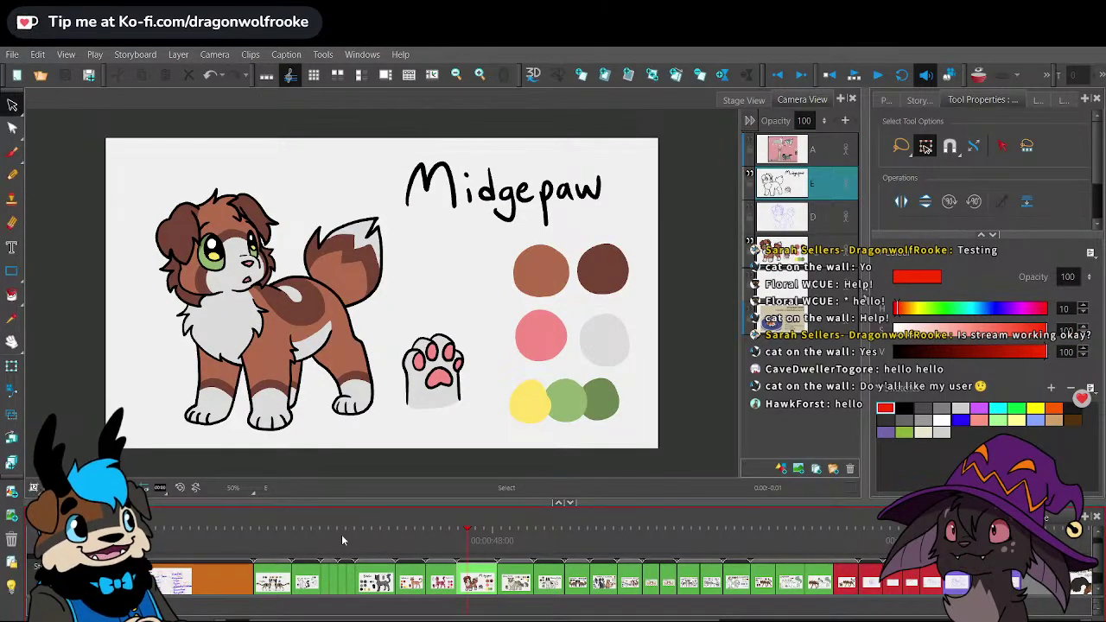
{"action": "key", "text": "Right"}
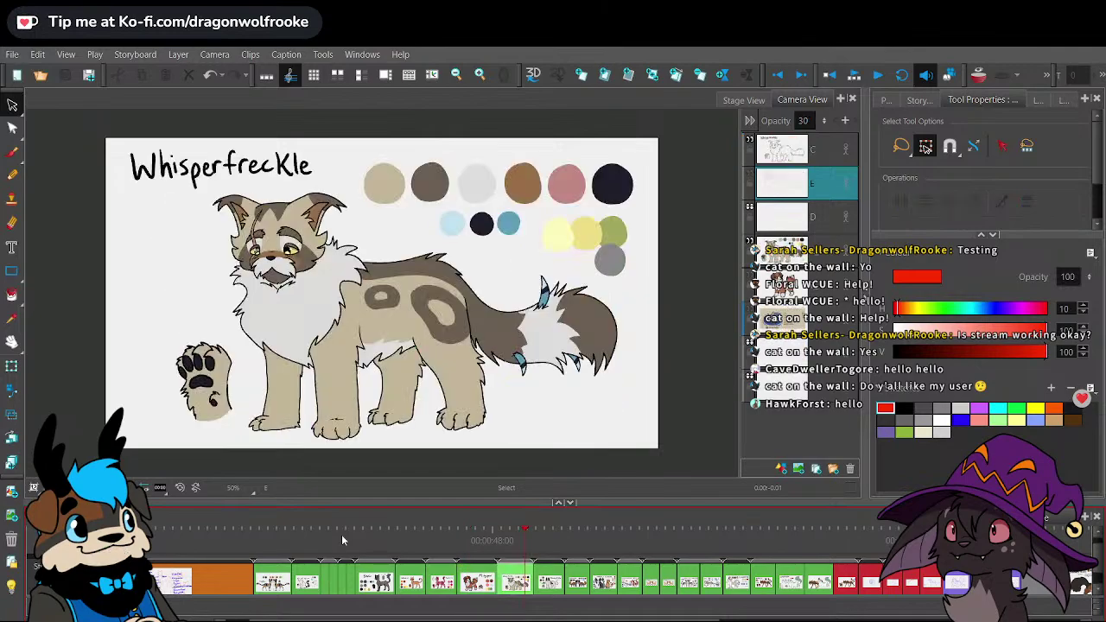
{"action": "key", "text": "g"}
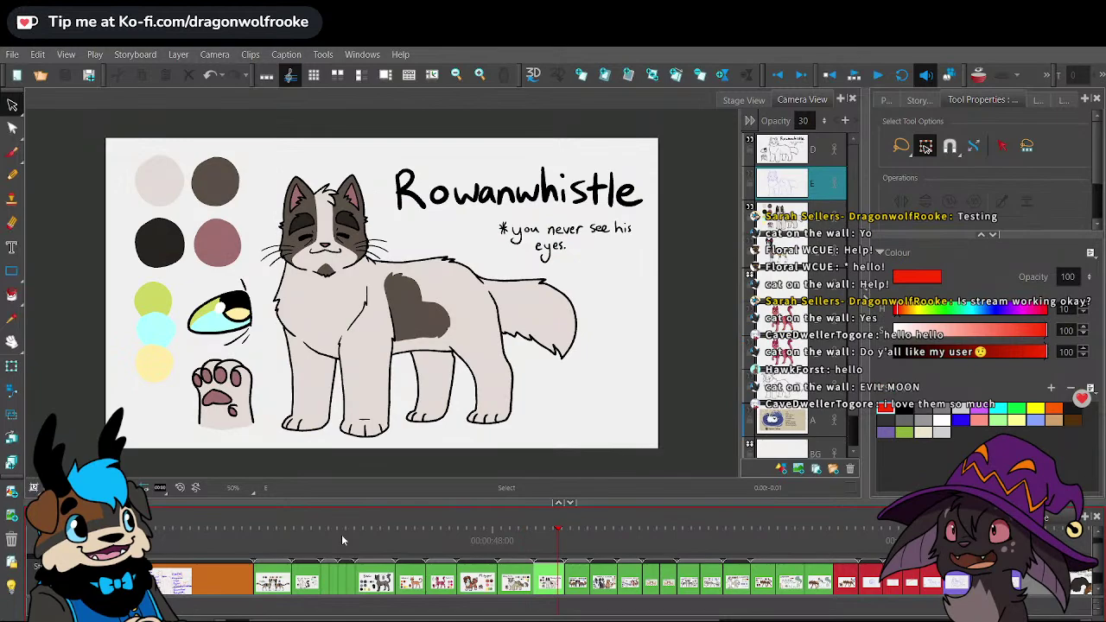
{"action": "key", "text": "g"}
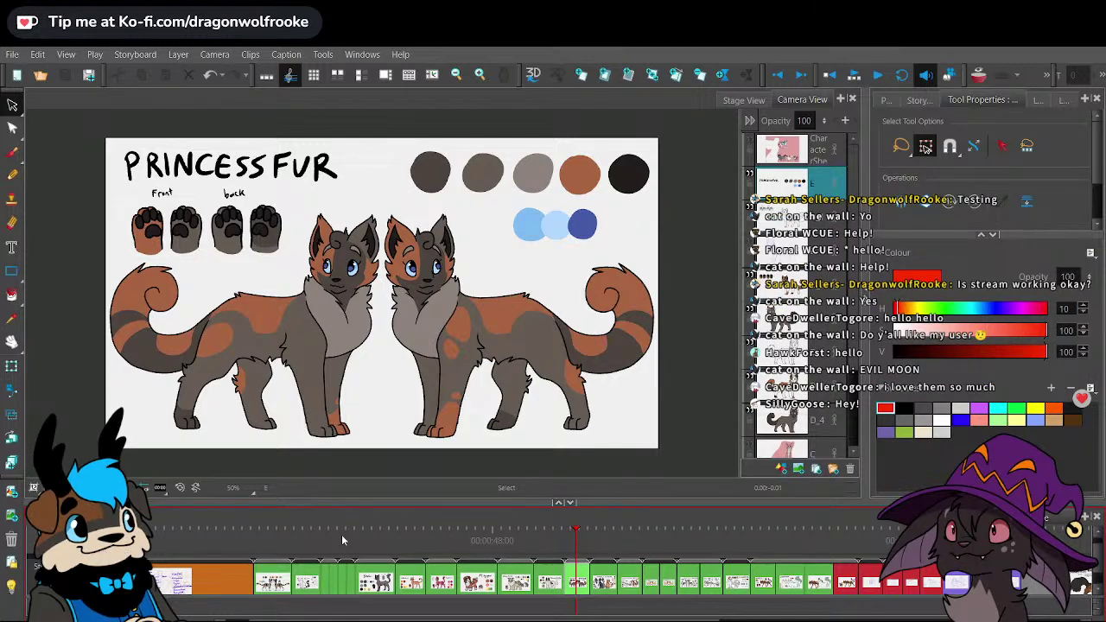
- Review the sheets from Moortail & Flickercoral through Shardstar/Leafshard, both Evelynwhisker versions and Jewelstripe to Cloverfin
{"action": "left_click", "coordinate": [608, 583]}
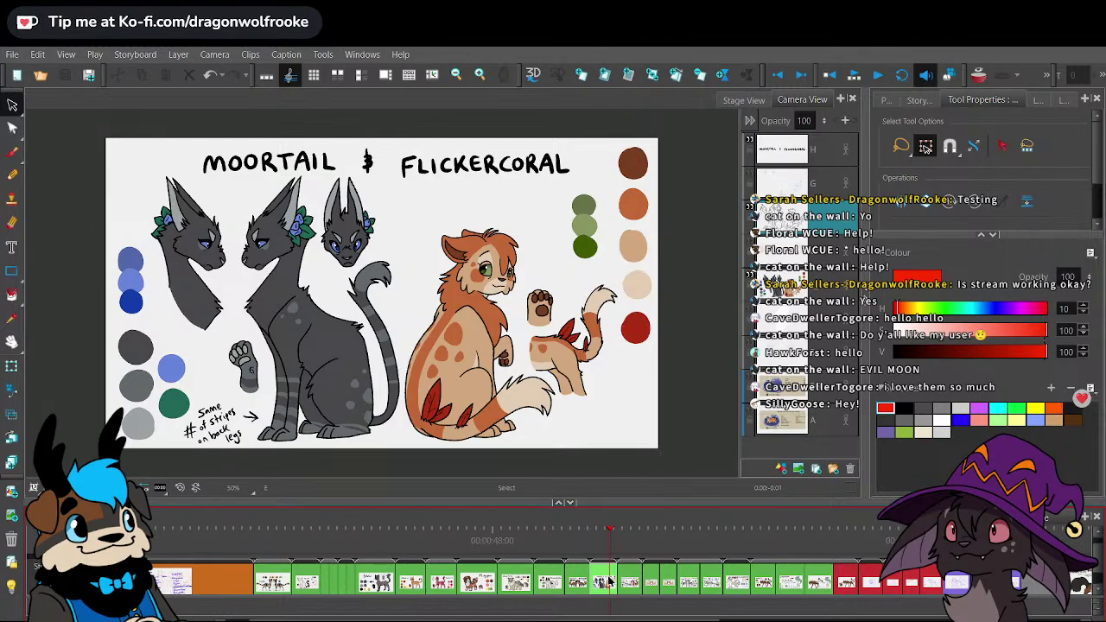
{"action": "key", "text": "Right"}
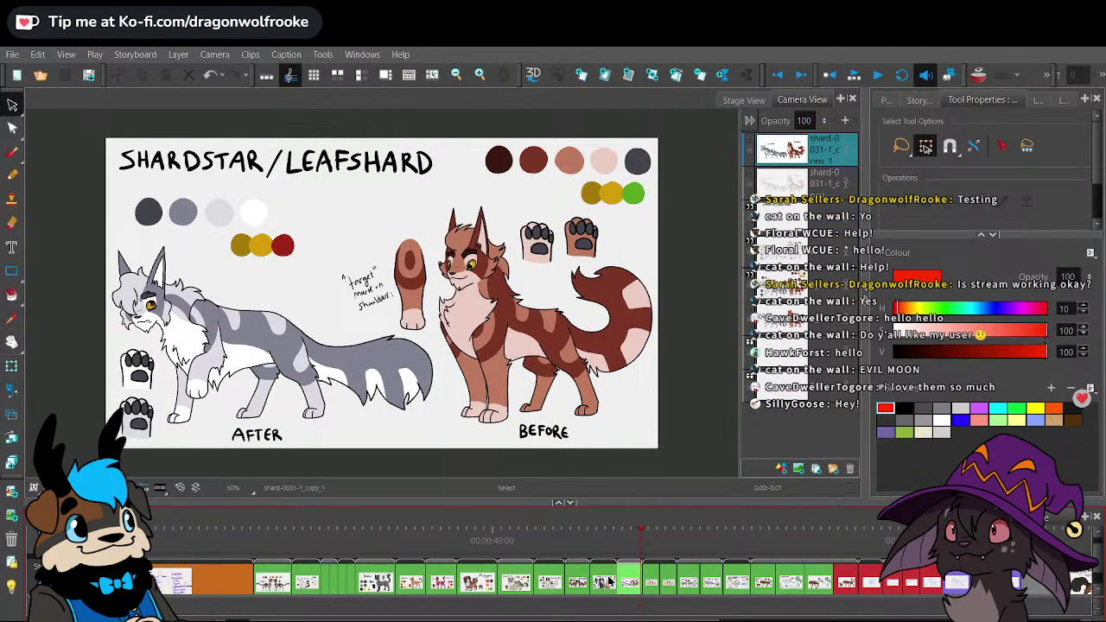
{"action": "key", "text": "Right"}
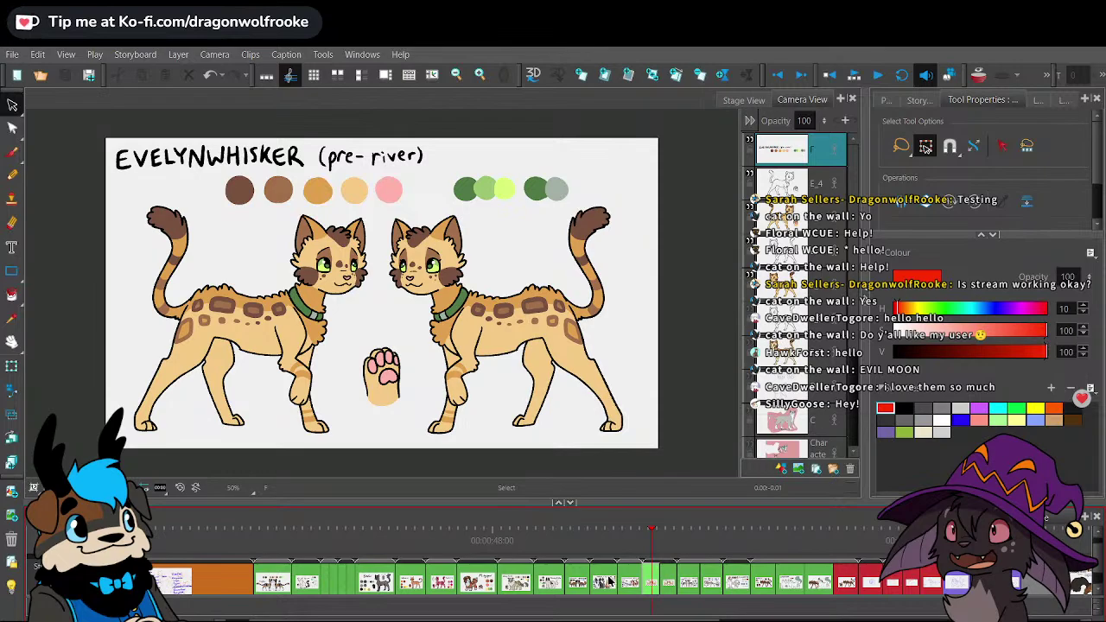
{"action": "key", "text": "Right"}
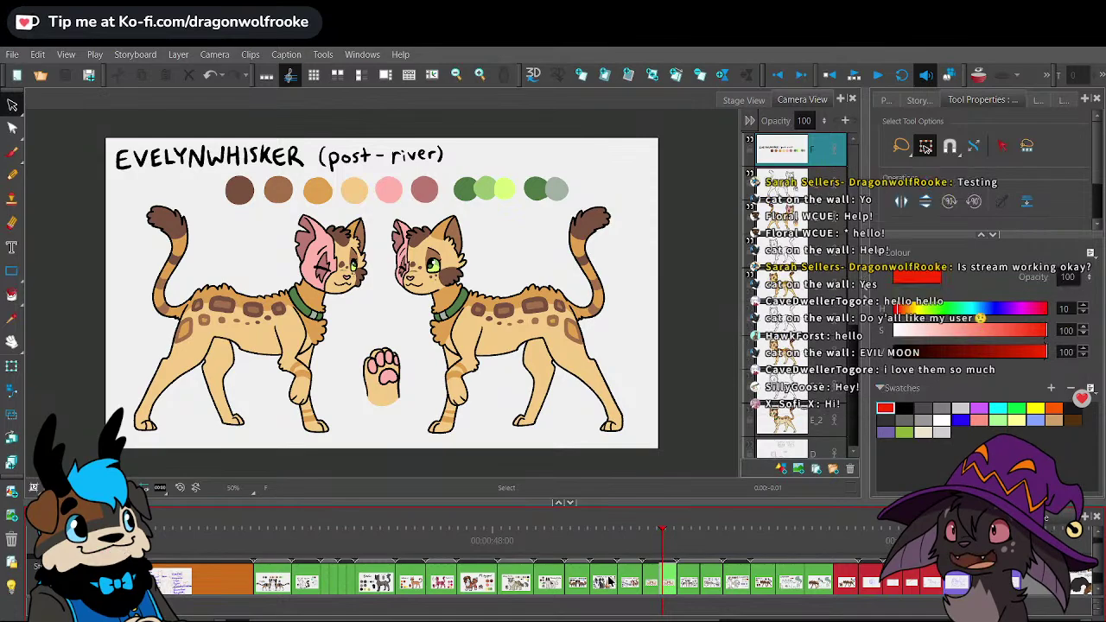
{"action": "key", "text": "Right"}
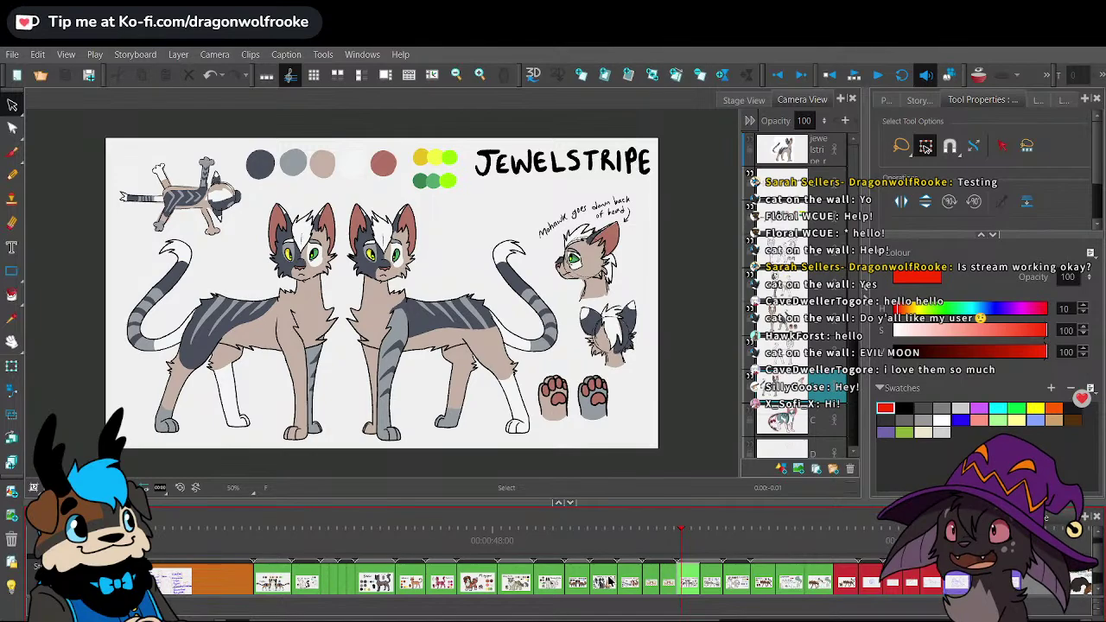
{"action": "key", "text": "Right"}
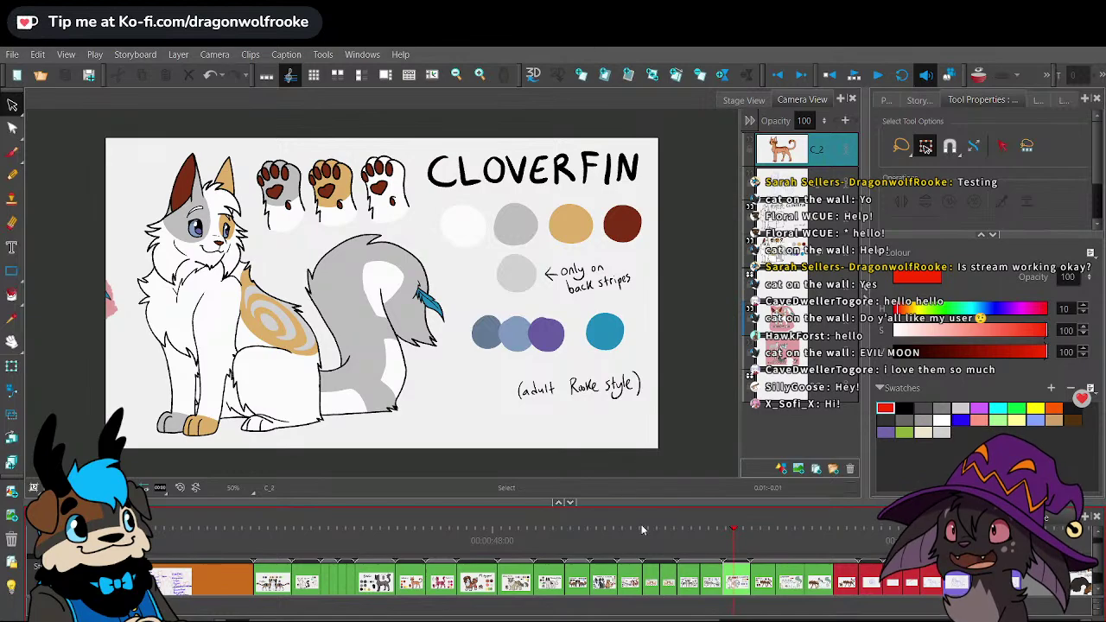
- Review the Nacrepelt and Elmblossom sheets and bring the unfinished red and purple panels into the timeline view
{"action": "left_click", "coordinate": [739, 537]}
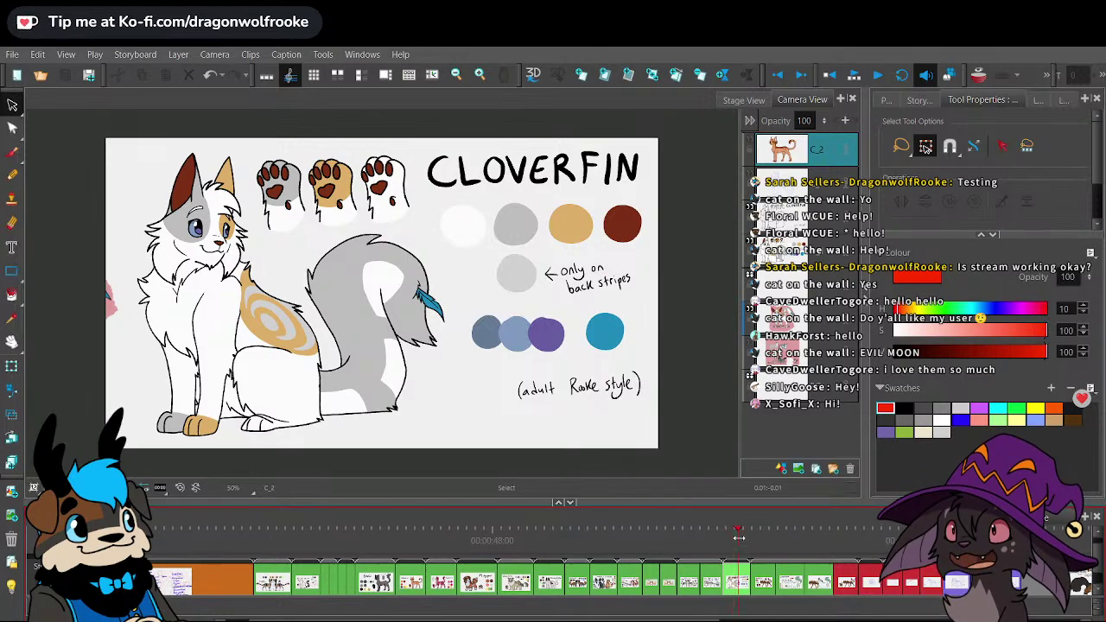
{"action": "left_click", "coordinate": [763, 585]}
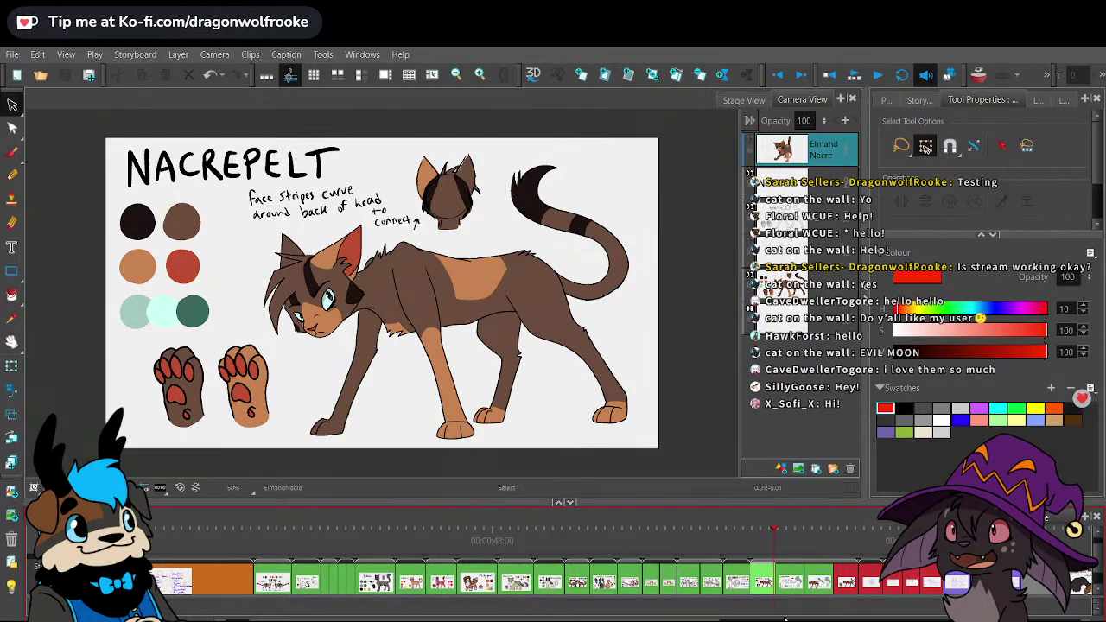
{"action": "key", "text": "Right"}
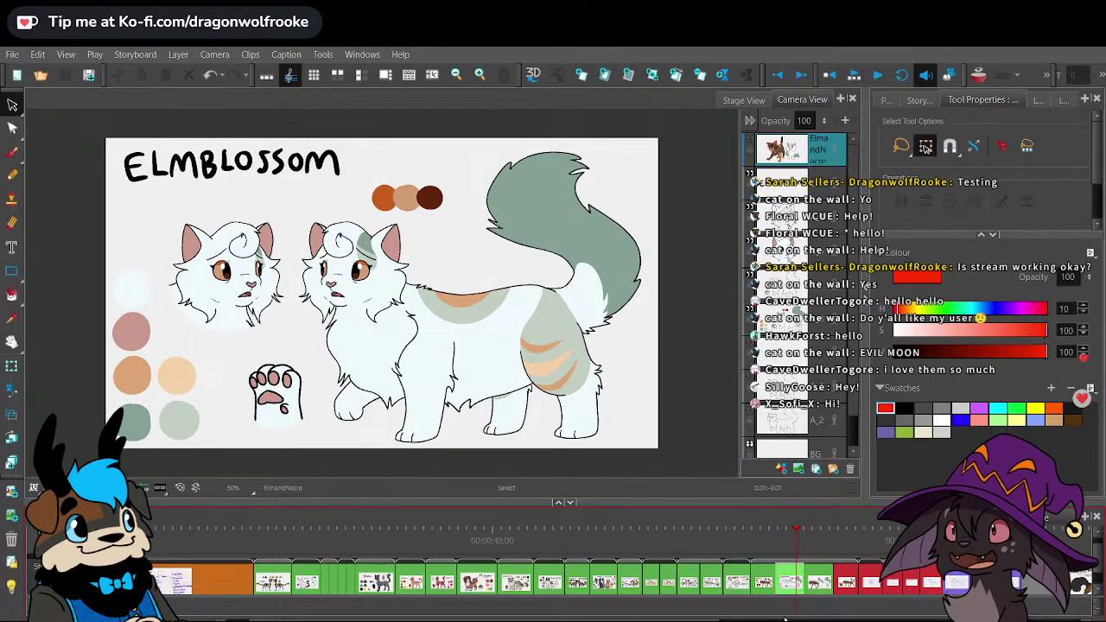
{"action": "left_click_drag", "start_coordinate": [448, 499], "coordinate": [448, 493]}
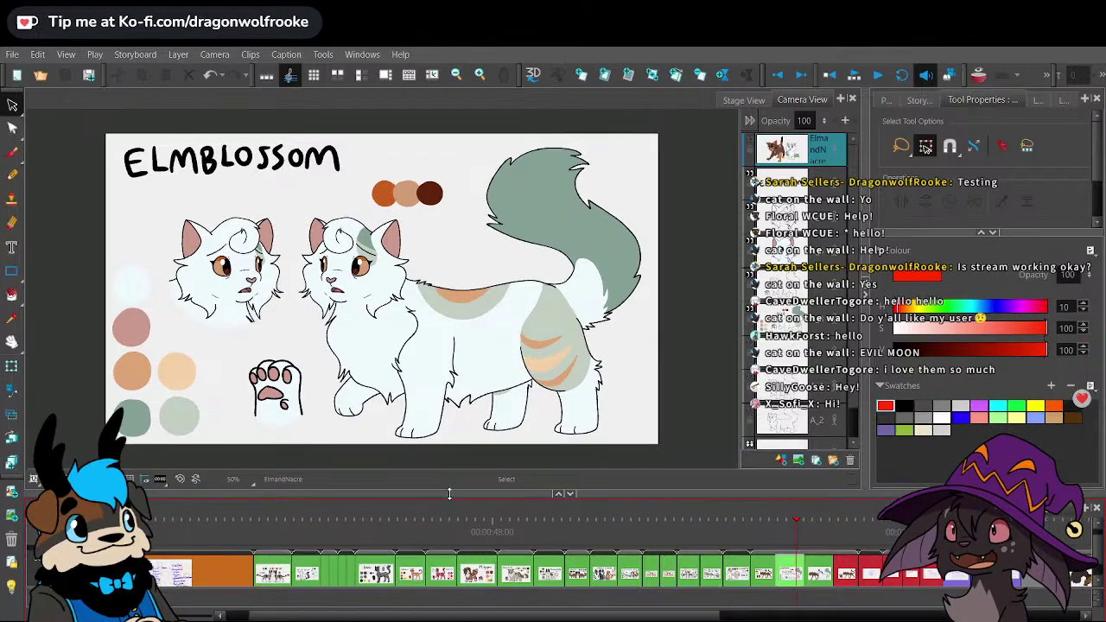
{"action": "left_click_drag", "start_coordinate": [362, 611], "coordinate": [557, 608]}
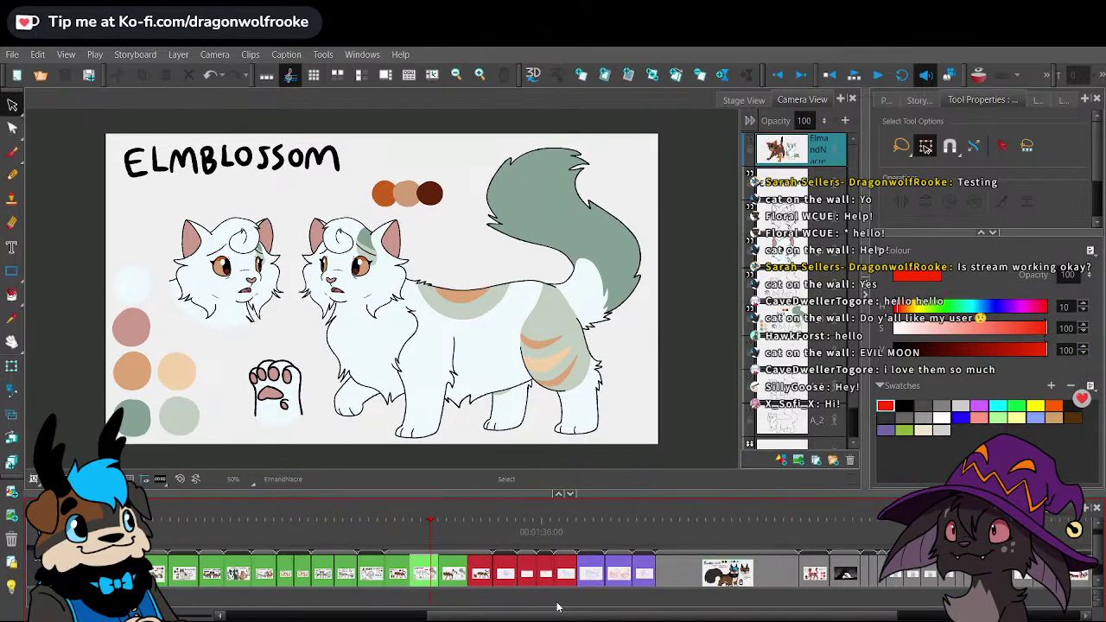
{"action": "left_click", "coordinate": [483, 521]}
{"action": "left_click", "coordinate": [438, 525]}
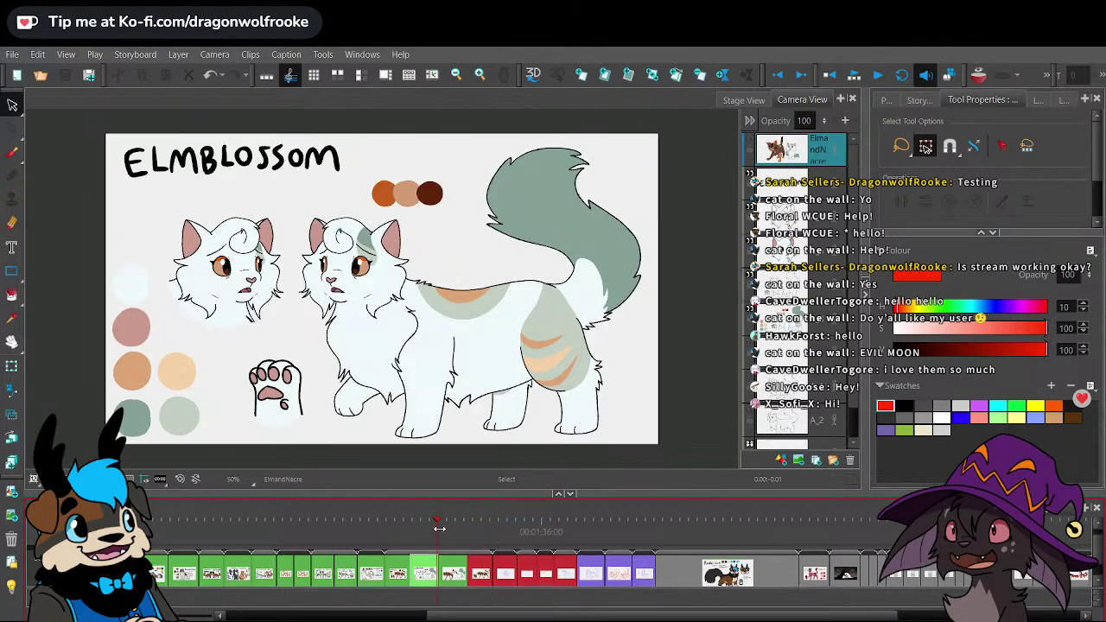
- Compare the heart-marked kitten sketch with the annoyed sitting cat sketch, viewing the latter beyond the camera frame
{"action": "left_click", "coordinate": [505, 520]}
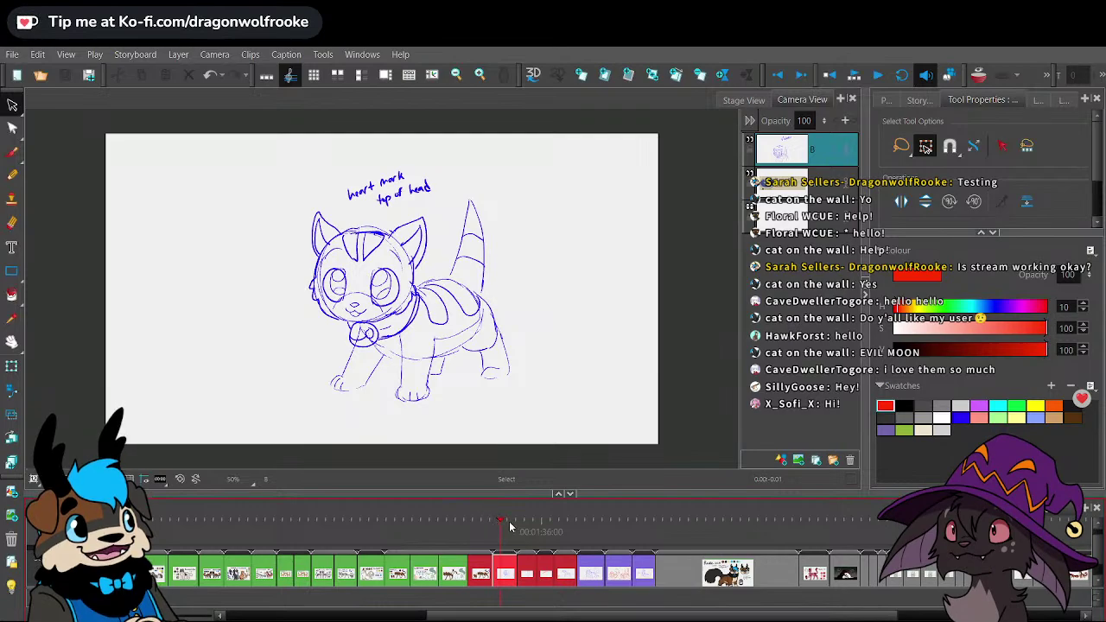
{"action": "left_click", "coordinate": [509, 524]}
{"action": "mouse_move", "coordinate": [586, 616]}
{"action": "left_mouse_down"}
{"action": "mouse_move", "coordinate": [566, 617]}
{"action": "mouse_move", "coordinate": [578, 619]}
{"action": "left_mouse_up"}
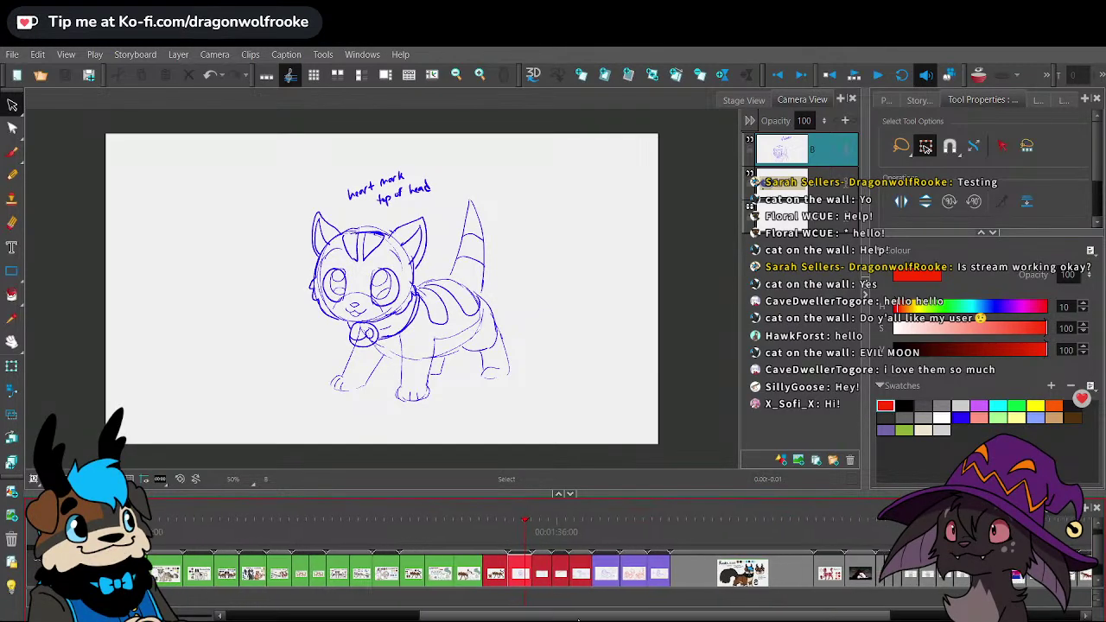
{"action": "left_click", "coordinate": [536, 531]}
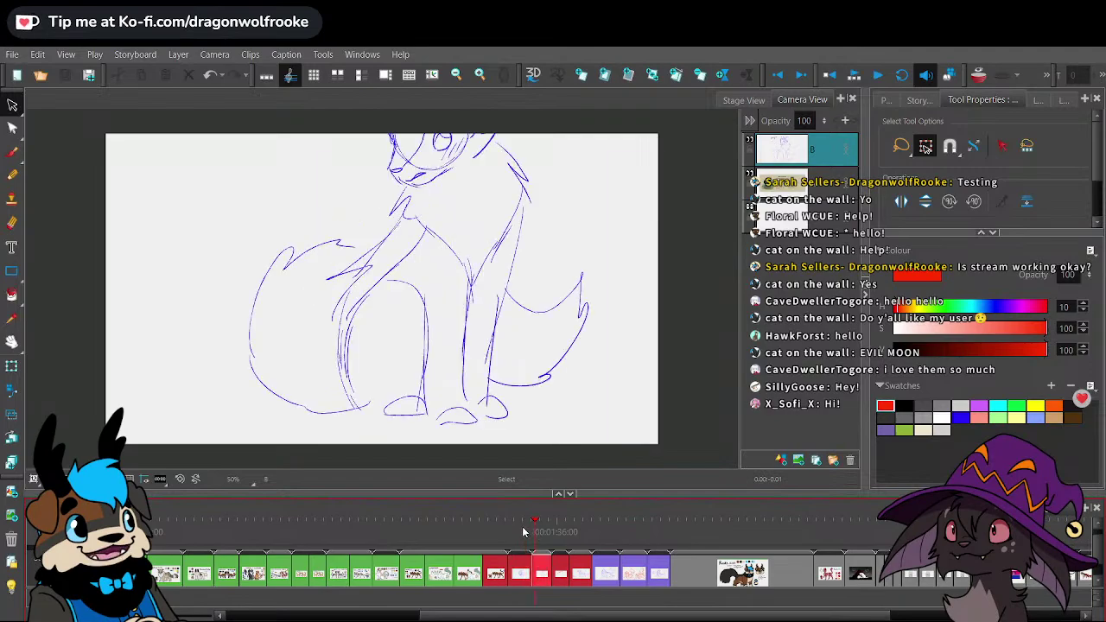
{"action": "left_click", "coordinate": [522, 530]}
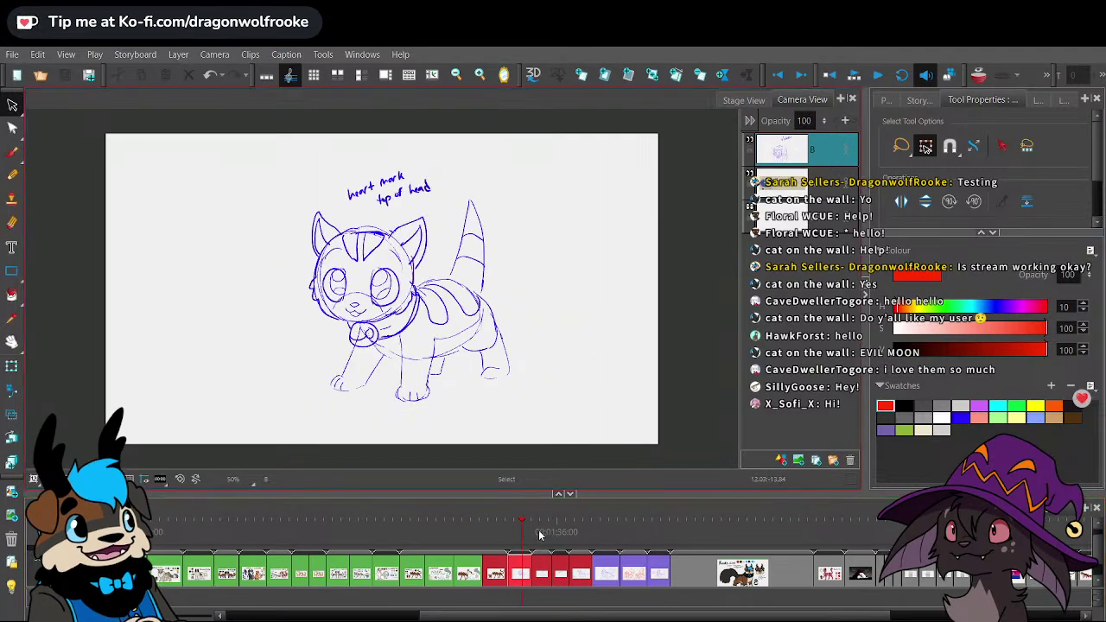
{"action": "left_click", "coordinate": [521, 533]}
{"action": "left_click", "coordinate": [544, 531]}
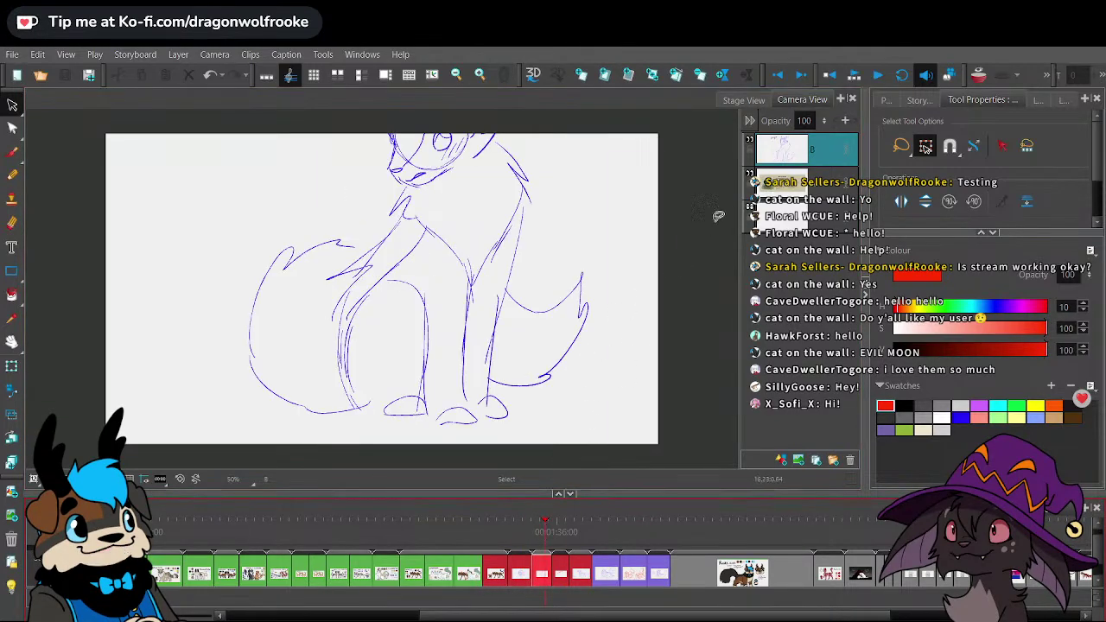
{"action": "left_click", "coordinate": [127, 441]}
{"action": "scroll", "coordinate": [585, 289], "scroll_direction": "down", "scroll_amount": 2}
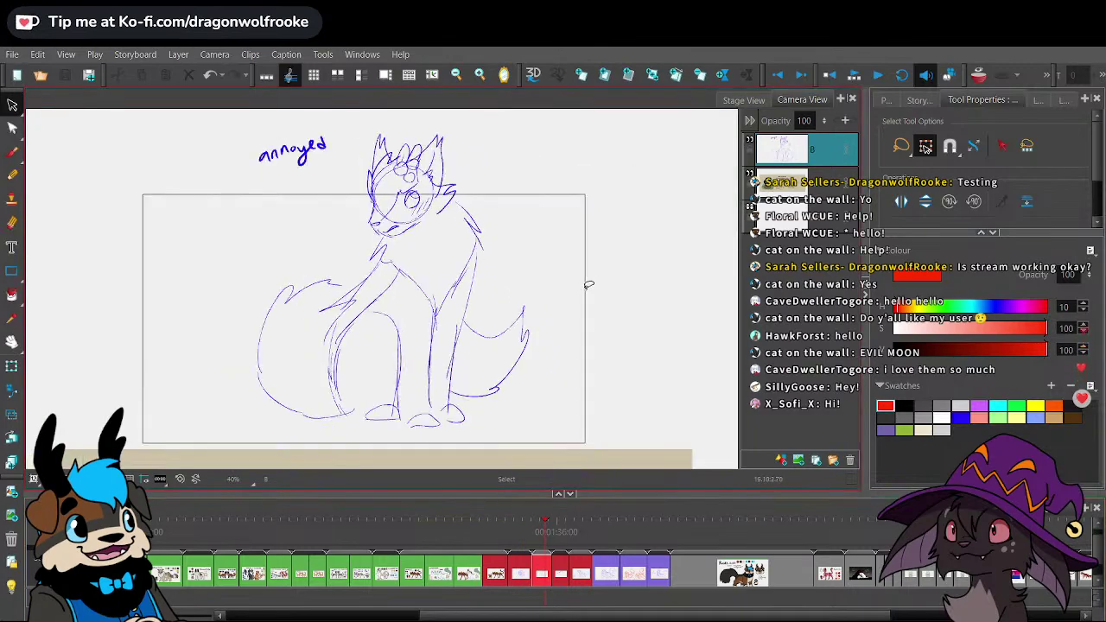
- Review the Basilkit reference note, the haunted former mom sketch, the chubby ex-kittypet sketches and the streetwise ex-kittypet sketch
{"action": "left_click", "coordinate": [565, 524]}
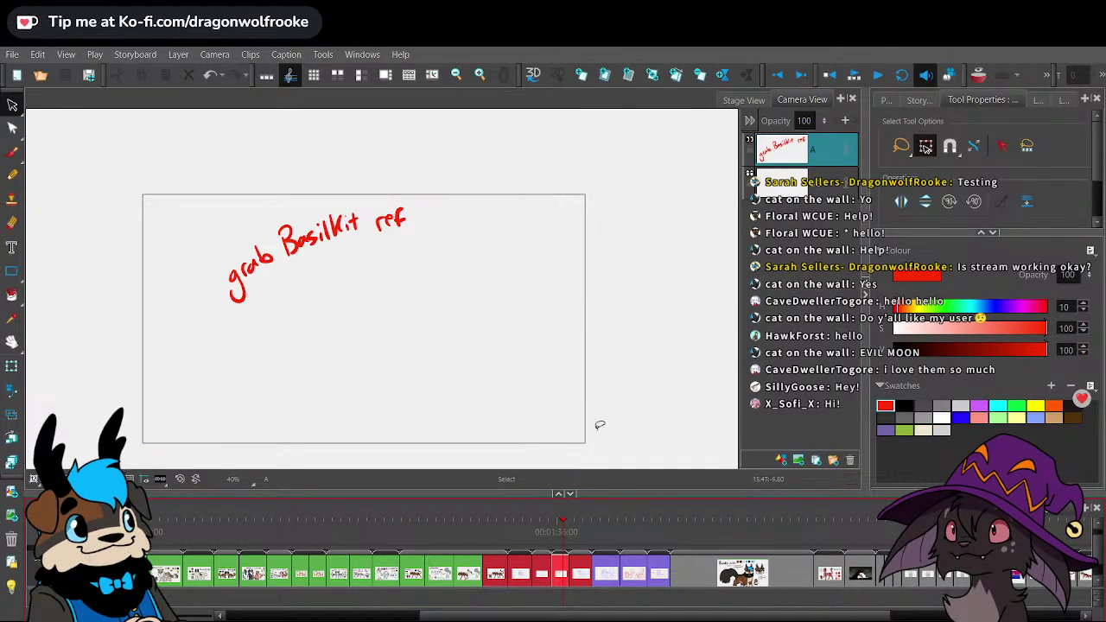
{"action": "left_click", "coordinate": [586, 539]}
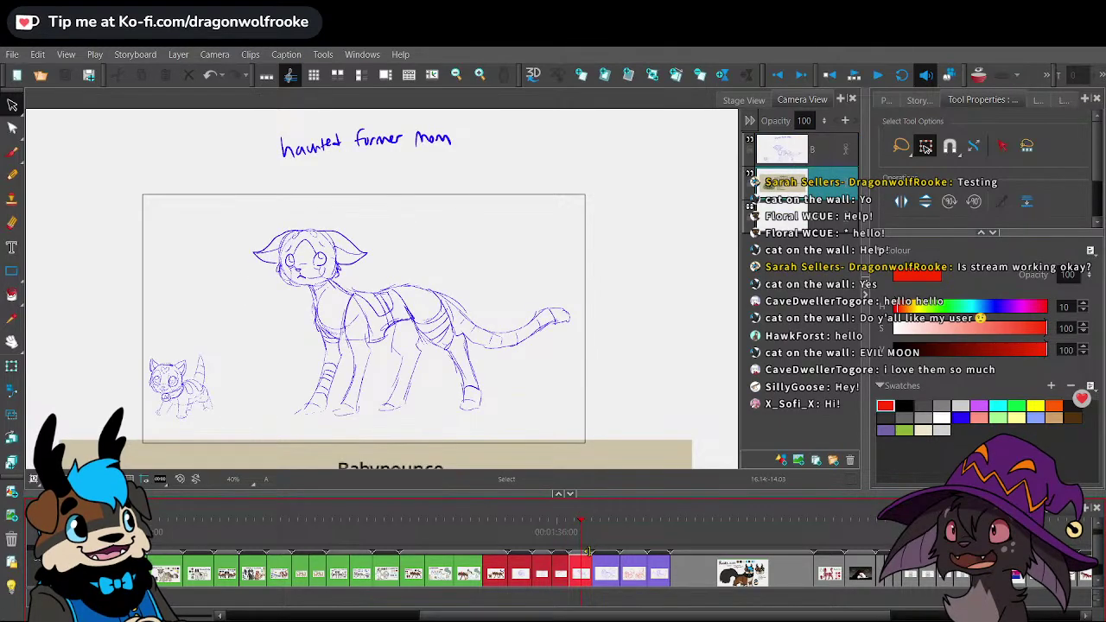
{"action": "left_click", "coordinate": [607, 525]}
{"action": "left_click", "coordinate": [624, 527]}
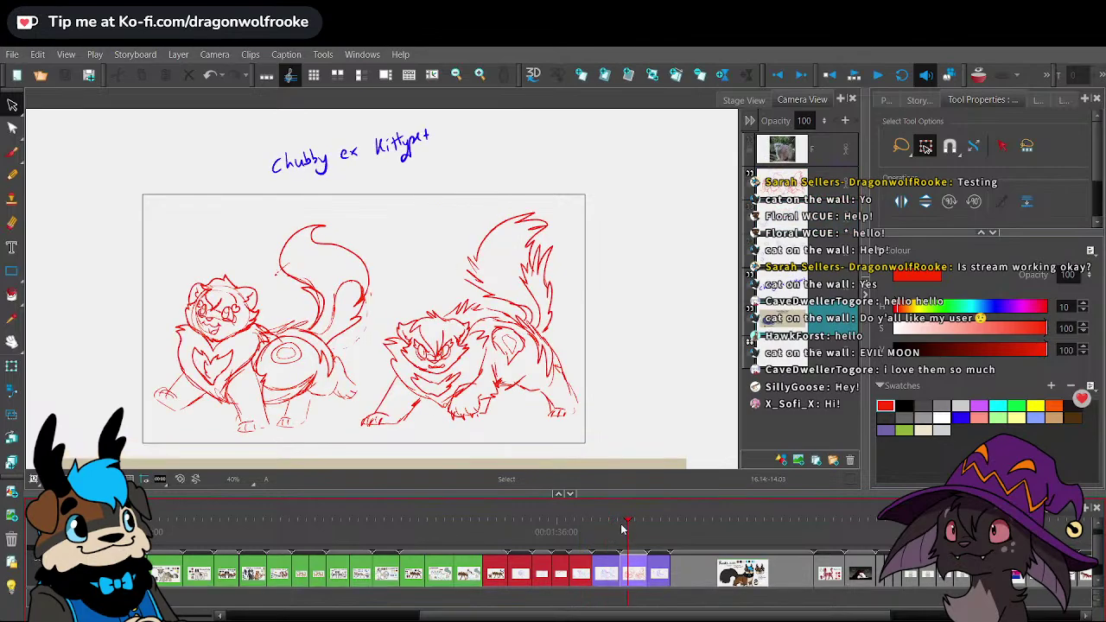
{"action": "left_click", "coordinate": [609, 524]}
{"action": "left_click_drag", "start_coordinate": [623, 521], "coordinate": [661, 523]}
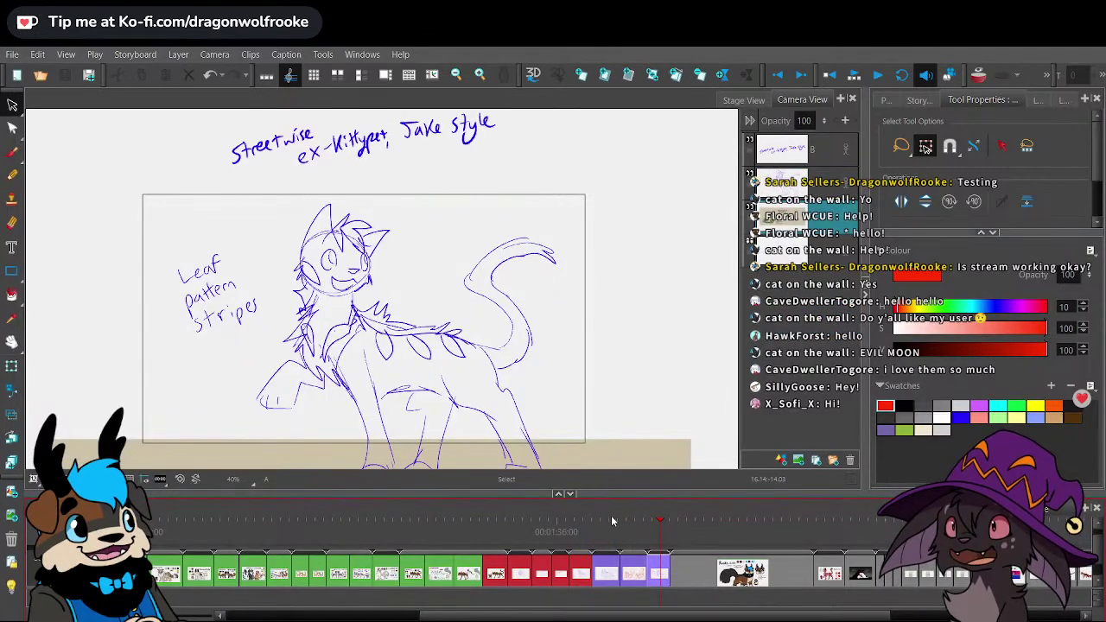
- Return to the first red panel and examine the Nacrestar sketch beside the coloured Nacrepelt drawings
{"action": "left_click", "coordinate": [501, 519]}
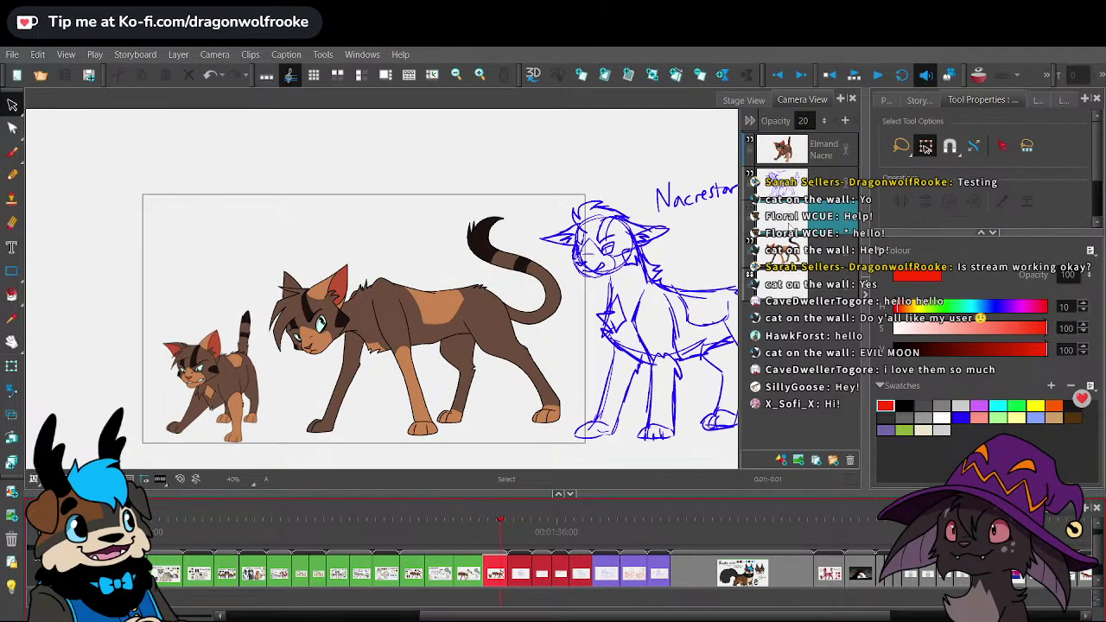
{"action": "left_click", "coordinate": [472, 528]}
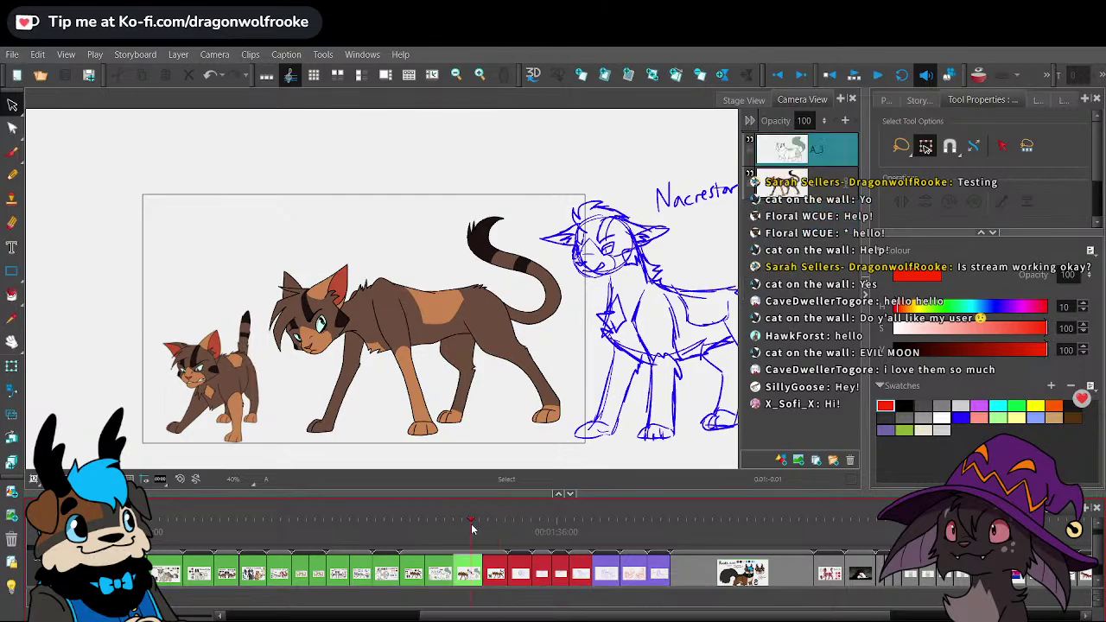
{"action": "left_click", "coordinate": [483, 520]}
{"action": "mouse_move", "coordinate": [657, 430]}
{"action": "left_mouse_down"}
{"action": "mouse_move", "coordinate": [478, 423]}
{"action": "mouse_move", "coordinate": [569, 426]}
{"action": "left_mouse_up"}
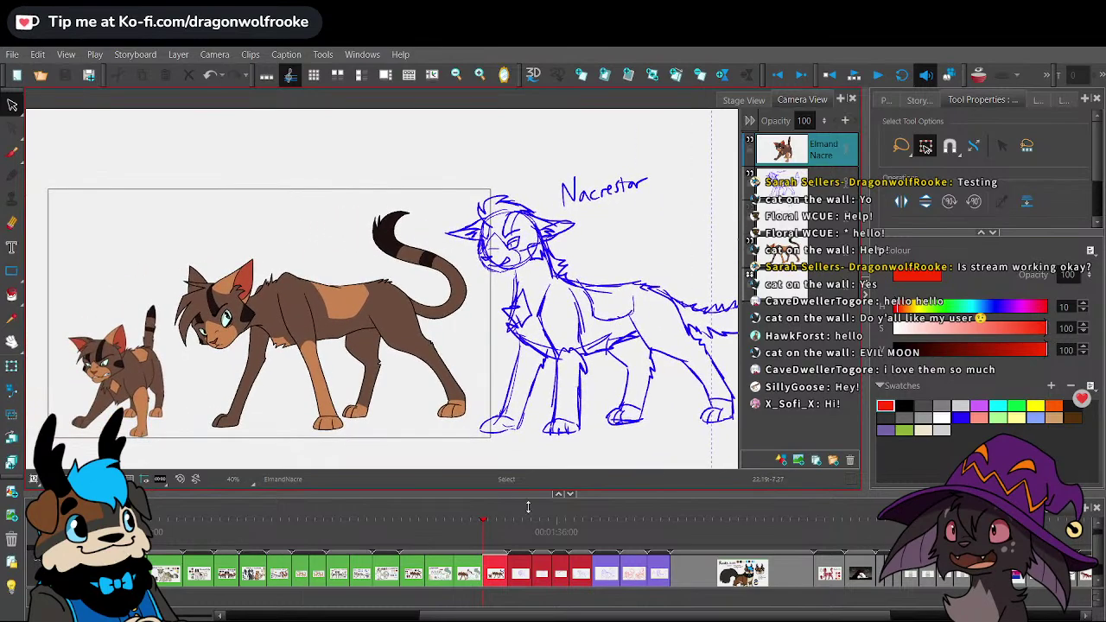
- Go to the Vixenkit panel and check the kitten's sprite and description below the camera frame
{"action": "left_click", "coordinate": [517, 522]}
{"action": "left_click_drag", "start_coordinate": [504, 388], "coordinate": [612, 334]}
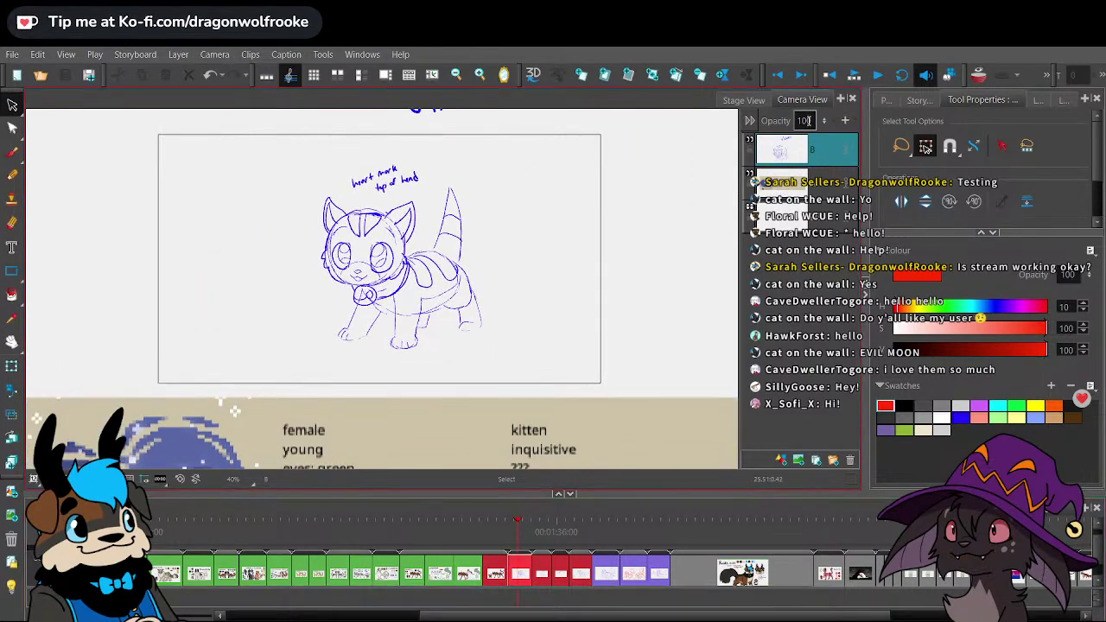
{"action": "left_click_drag", "start_coordinate": [556, 405], "coordinate": [663, 235]}
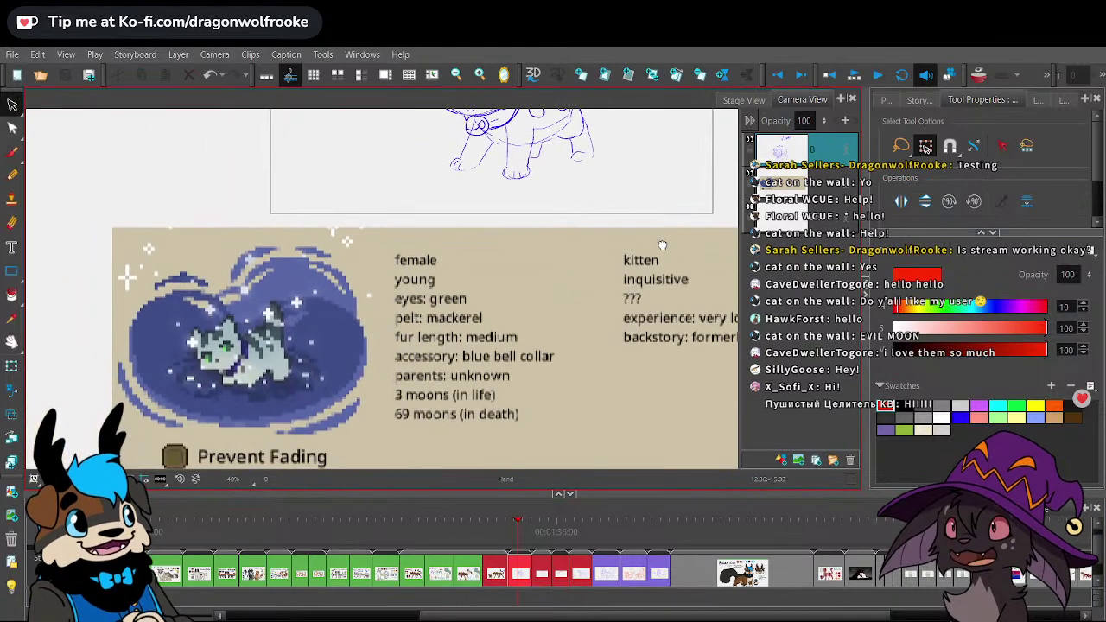
{"action": "left_click_drag", "start_coordinate": [630, 366], "coordinate": [573, 500]}
- Lower the Vixenkit sketch layer's opacity to 30 and add a new vector layer above it
{"action": "left_click", "coordinate": [805, 120]}
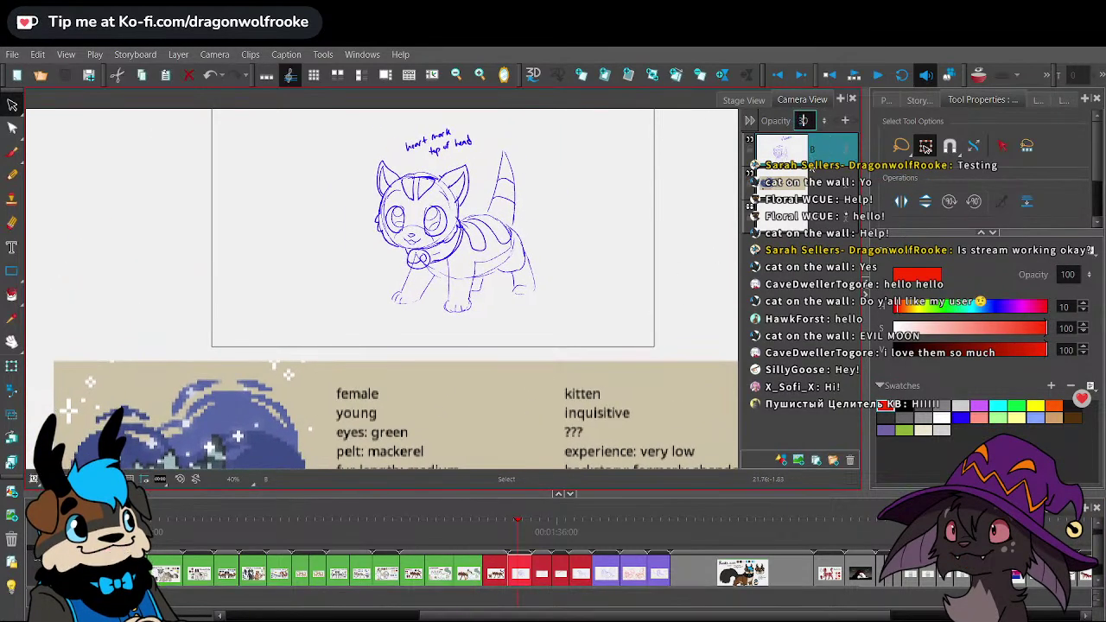
{"action": "key", "text": "Return"}
{"action": "left_click_drag", "start_coordinate": [677, 309], "coordinate": [604, 374]}
{"action": "left_click", "coordinate": [782, 459]}
- Move the sprite reference image on its layer up beside the Vixenkit sketch so both are visible together
{"action": "left_click", "coordinate": [826, 209]}
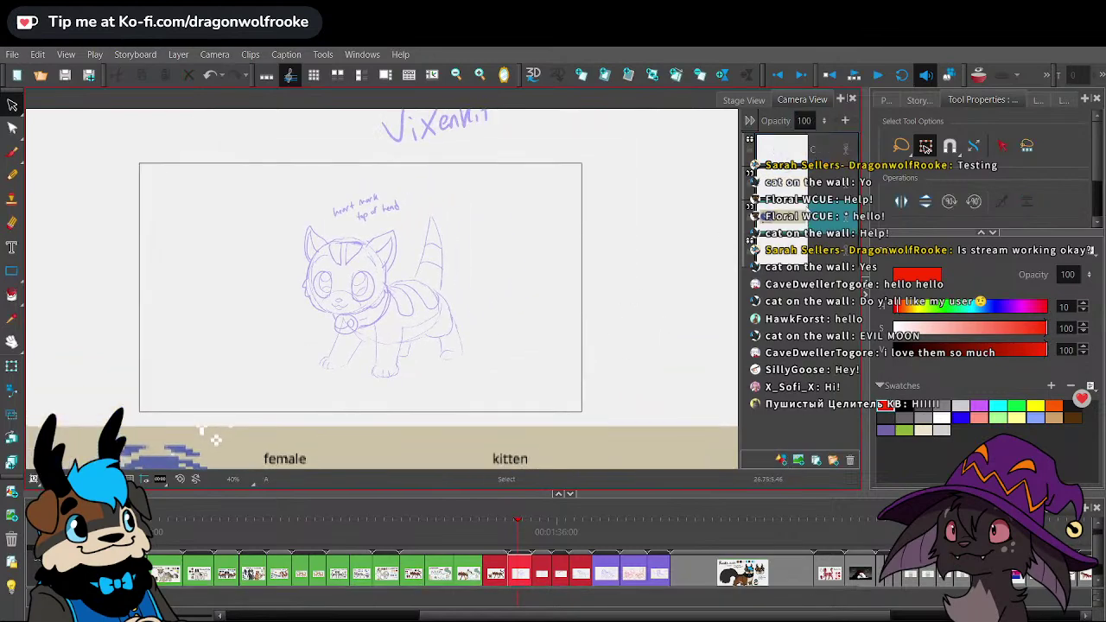
{"action": "key", "text": "1"}
{"action": "key", "text": "1"}
{"action": "key", "text": "1"}
{"action": "key", "text": "1"}
{"action": "mouse_move", "coordinate": [440, 397]}
{"action": "left_mouse_down"}
{"action": "mouse_move", "coordinate": [635, 300]}
{"action": "mouse_move", "coordinate": [650, 281]}
{"action": "left_mouse_up"}
{"action": "left_click", "coordinate": [563, 387]}
{"action": "key", "text": "2"}
{"action": "key", "text": "2"}
{"action": "key", "text": "2"}
{"action": "key", "text": "2"}
{"action": "key", "text": "2"}
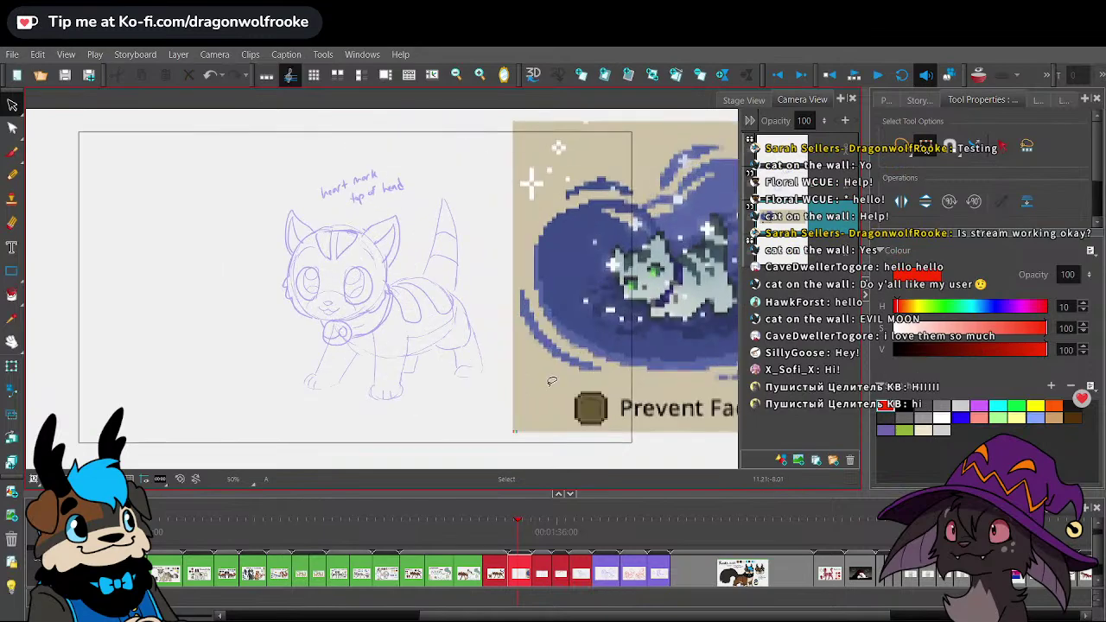
{"action": "left_click_drag", "start_coordinate": [551, 399], "coordinate": [491, 404]}
{"action": "key", "text": "2"}
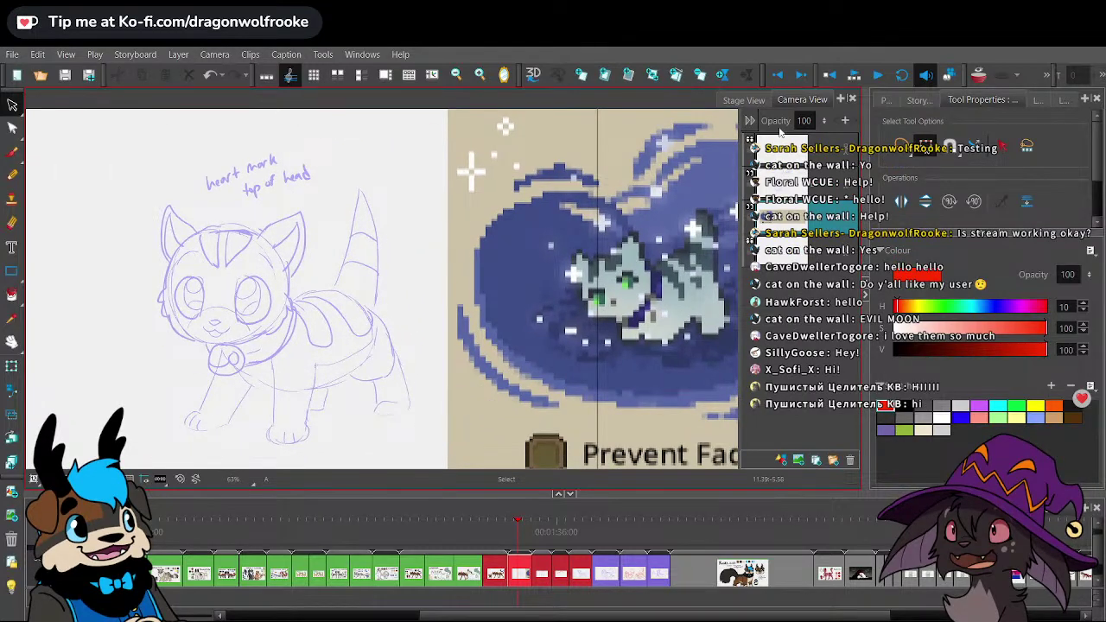
- On the new empty layer, set up a black brush with a maximum size of 30, and save the project
{"action": "left_click", "coordinate": [804, 149]}
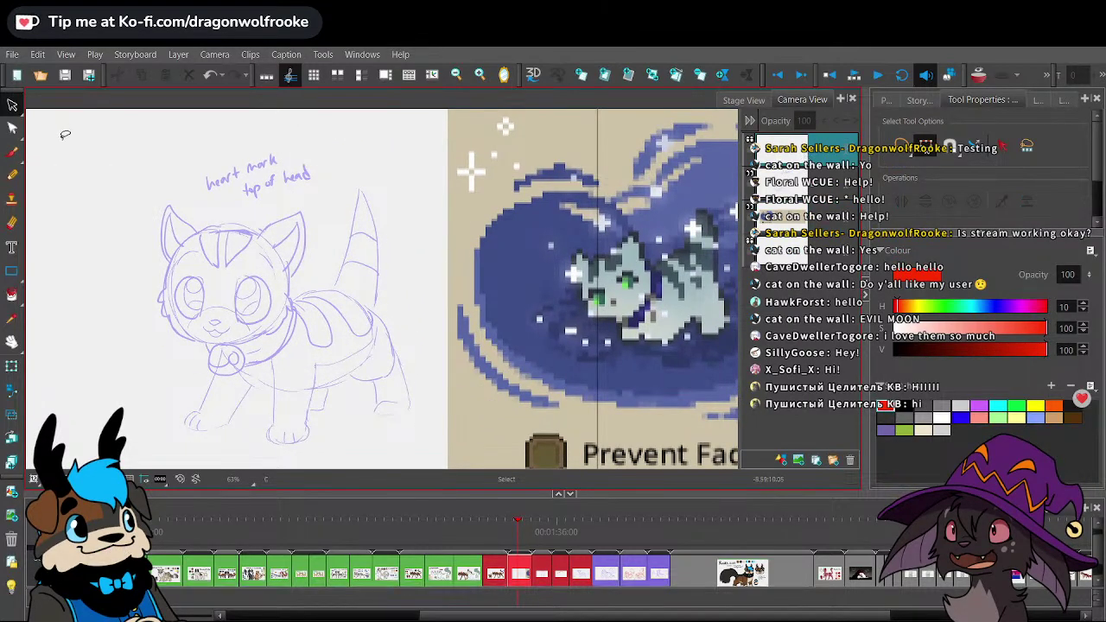
{"action": "key", "text": "alt+b"}
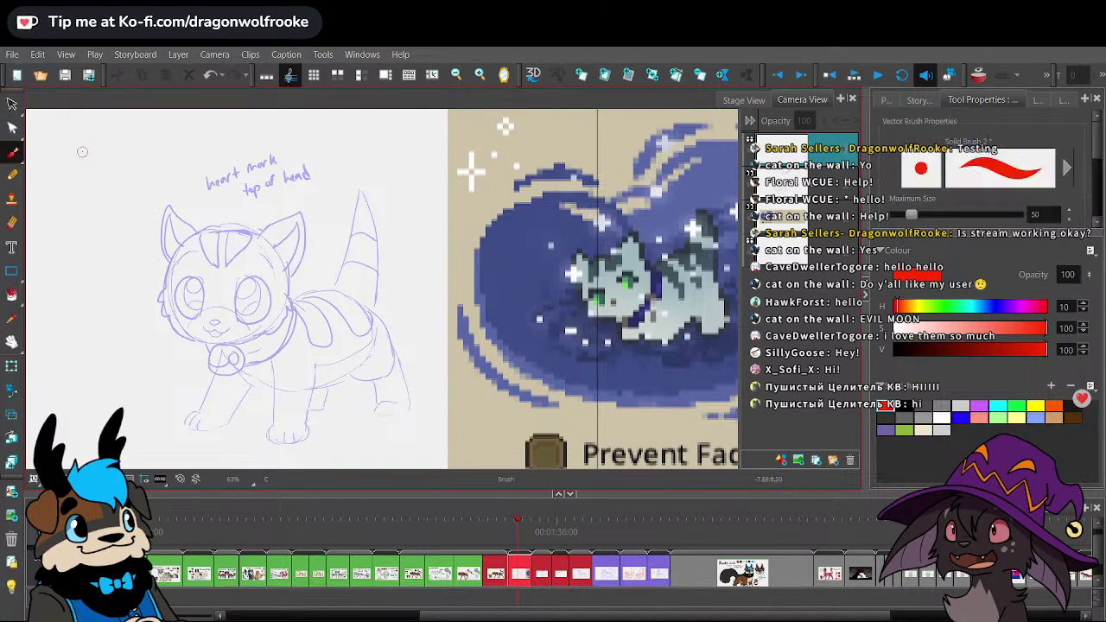
{"action": "left_click", "coordinate": [903, 406]}
{"action": "key", "text": "bracketleft"}
{"action": "key", "text": "bracketleft"}
{"action": "key", "text": "bracketleft"}
{"action": "key", "text": "bracketleft"}
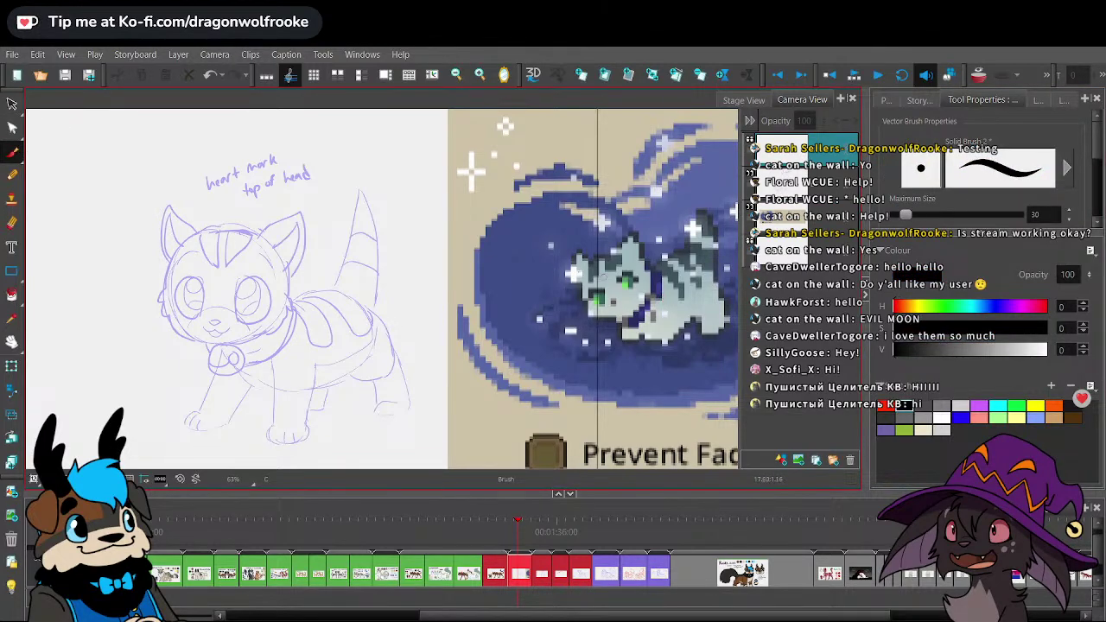
{"action": "left_click", "coordinate": [12, 54]}
{"action": "left_click", "coordinate": [82, 235]}
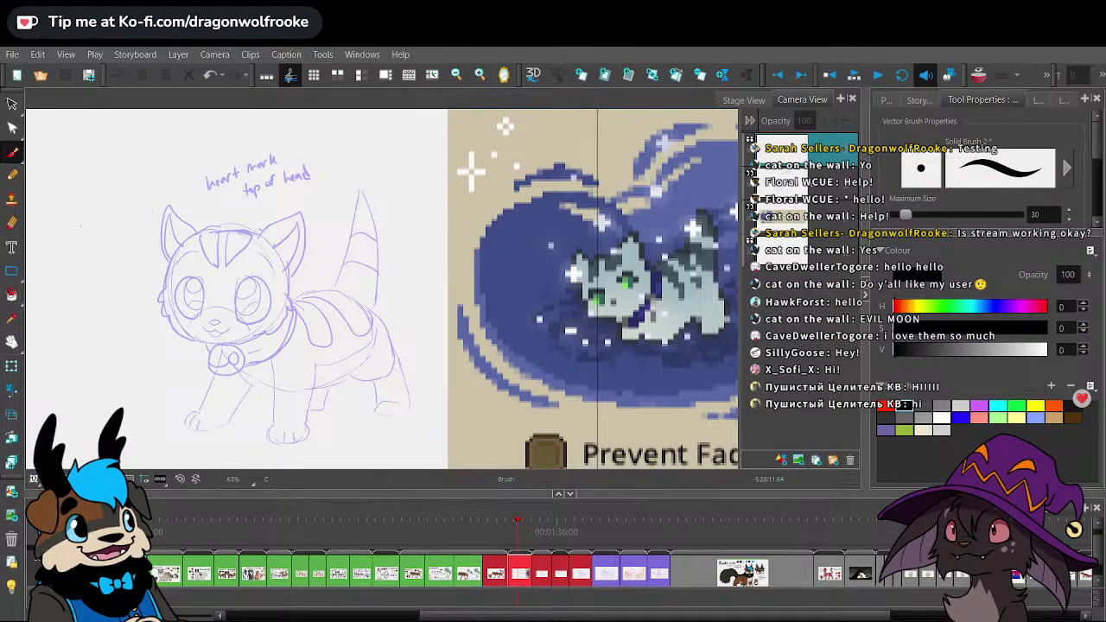
- Try black brush strokes on and around the Vixenkit sketch, undoing each one
{"action": "left_click", "coordinate": [10, 155]}
{"action": "mouse_move", "coordinate": [187, 251]}
{"action": "left_mouse_down"}
{"action": "mouse_move", "coordinate": [292, 258]}
{"action": "mouse_move", "coordinate": [342, 295]}
{"action": "mouse_move", "coordinate": [407, 262]}
{"action": "left_mouse_up"}
{"action": "key", "text": "ctrl+z"}
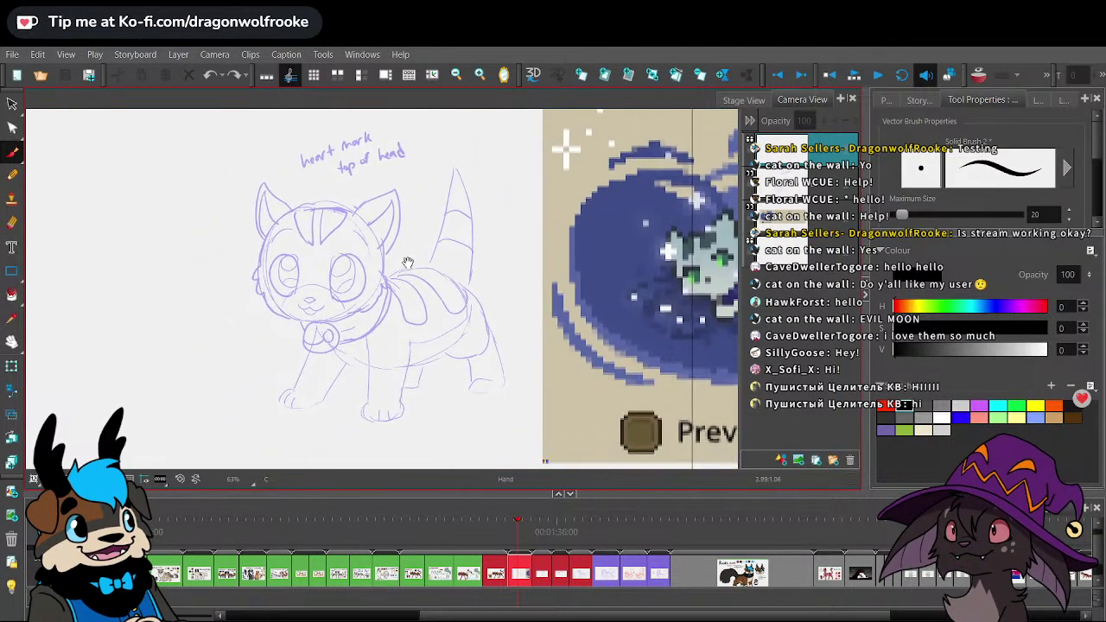
{"action": "left_click_drag", "start_coordinate": [526, 390], "coordinate": [411, 389]}
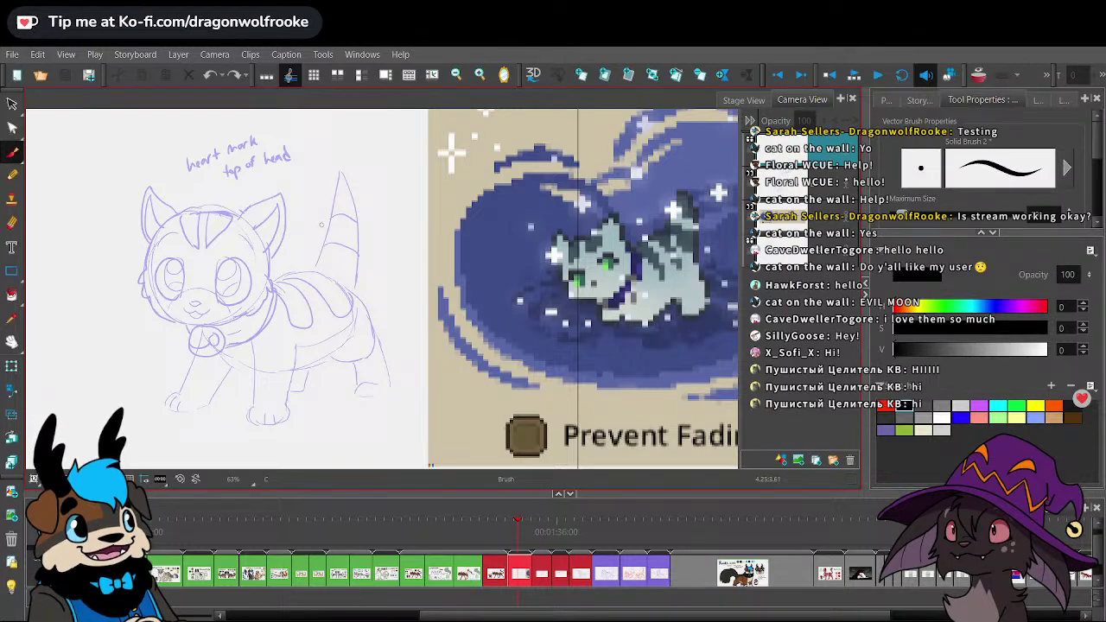
{"action": "left_click_drag", "start_coordinate": [328, 216], "coordinate": [346, 188]}
{"action": "key", "text": "ctrl+z"}
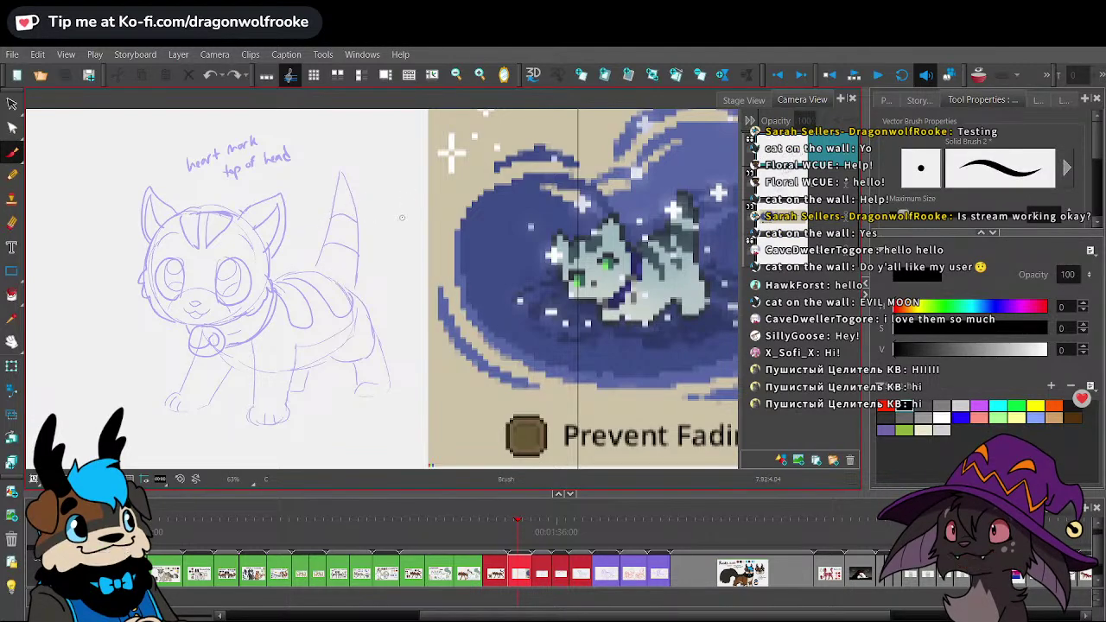
{"action": "mouse_move", "coordinate": [402, 218]}
{"action": "left_mouse_down"}
{"action": "mouse_move", "coordinate": [430, 353]}
{"action": "mouse_move", "coordinate": [496, 294]}
{"action": "left_mouse_up"}
{"action": "key", "text": "ctrl+z"}
{"action": "key", "text": "space"}
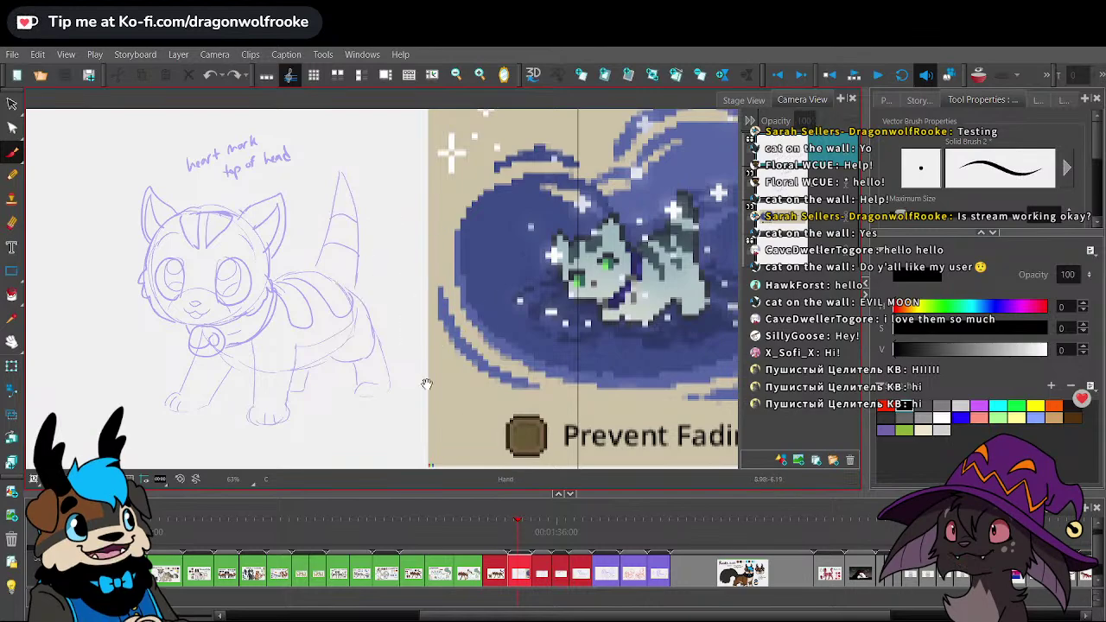
{"action": "scroll", "coordinate": [426, 383], "scroll_direction": "up", "scroll_amount": 3}
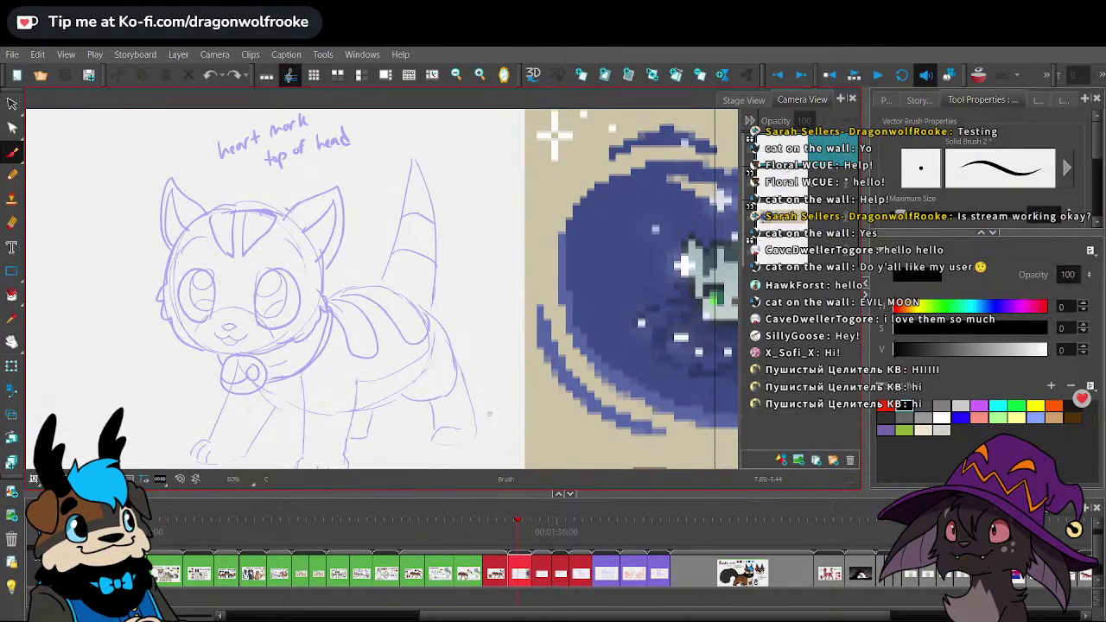
{"action": "scroll", "coordinate": [490, 413], "scroll_direction": "down", "scroll_amount": 3}
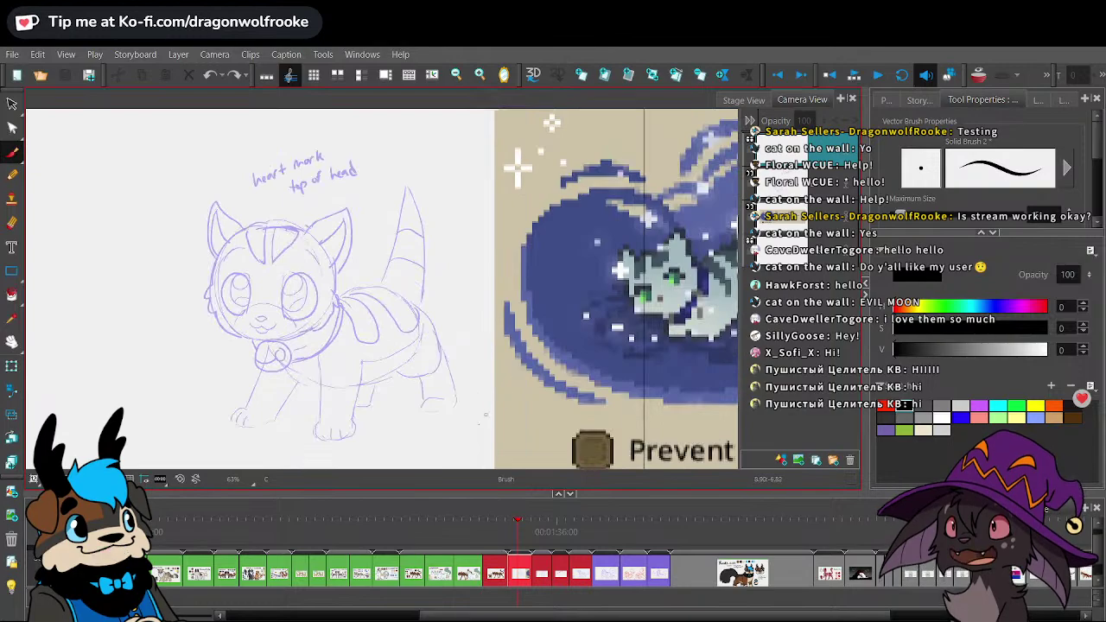
- Ink the outline, inner edge and fur tuft of the kitten's ear nearest the tail in black
{"action": "scroll", "coordinate": [384, 296], "scroll_direction": "up", "scroll_amount": 3}
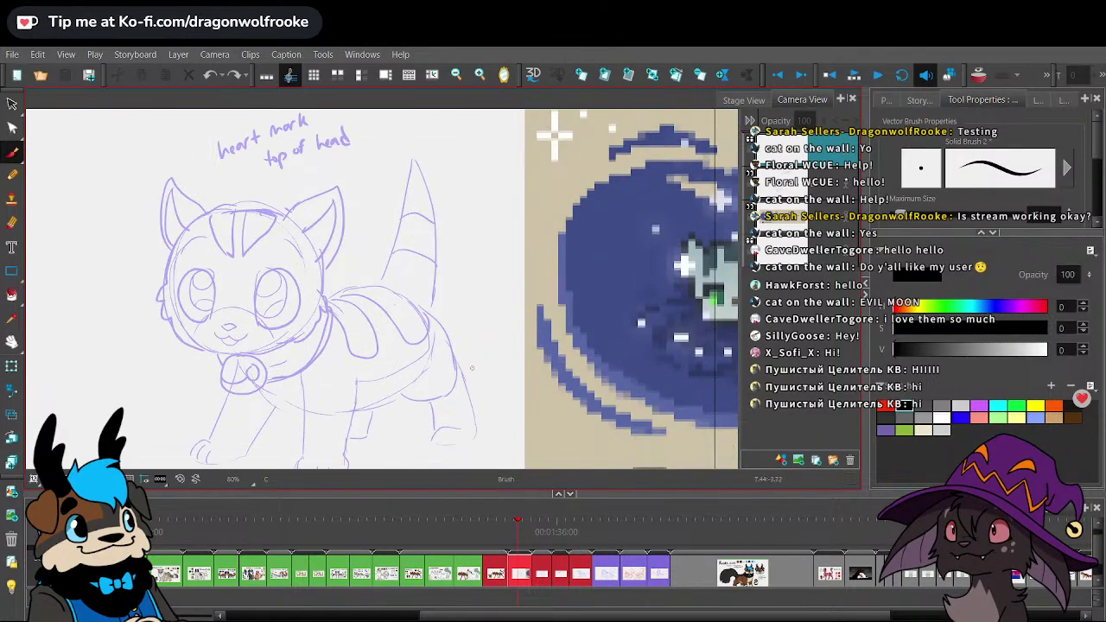
{"action": "mouse_move", "coordinate": [283, 220]}
{"action": "left_mouse_down"}
{"action": "mouse_move", "coordinate": [342, 184]}
{"action": "mouse_move", "coordinate": [350, 229]}
{"action": "mouse_move", "coordinate": [317, 269]}
{"action": "left_mouse_up"}
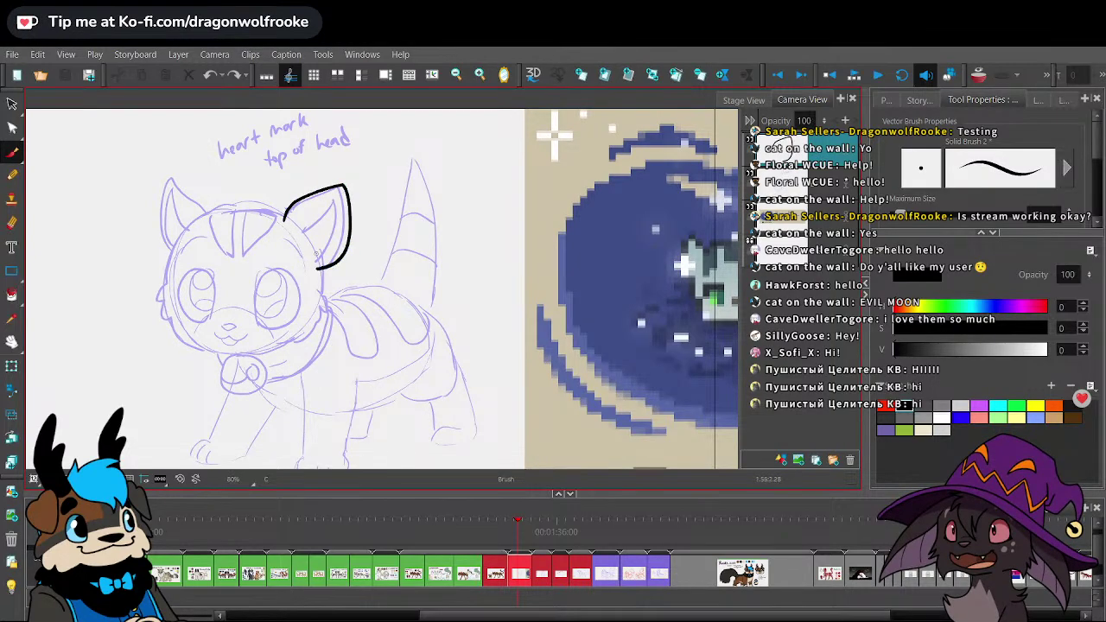
{"action": "left_click_drag", "start_coordinate": [344, 171], "coordinate": [457, 213]}
{"action": "key", "text": "2"}
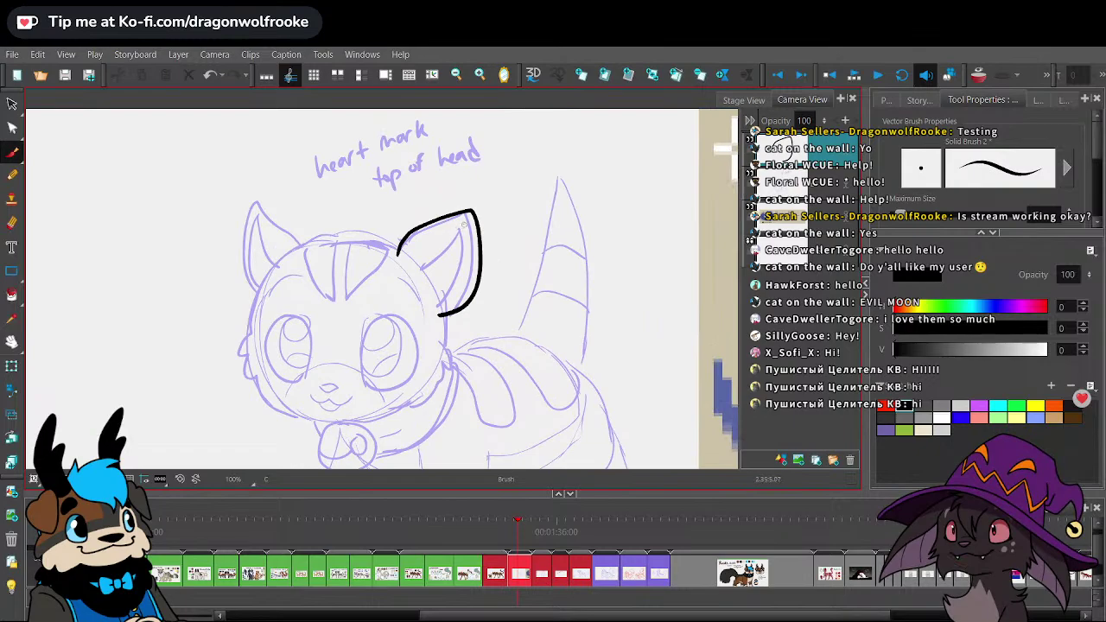
{"action": "mouse_move", "coordinate": [434, 256]}
{"action": "left_mouse_down"}
{"action": "mouse_move", "coordinate": [421, 278]}
{"action": "mouse_move", "coordinate": [434, 301]}
{"action": "left_mouse_up"}
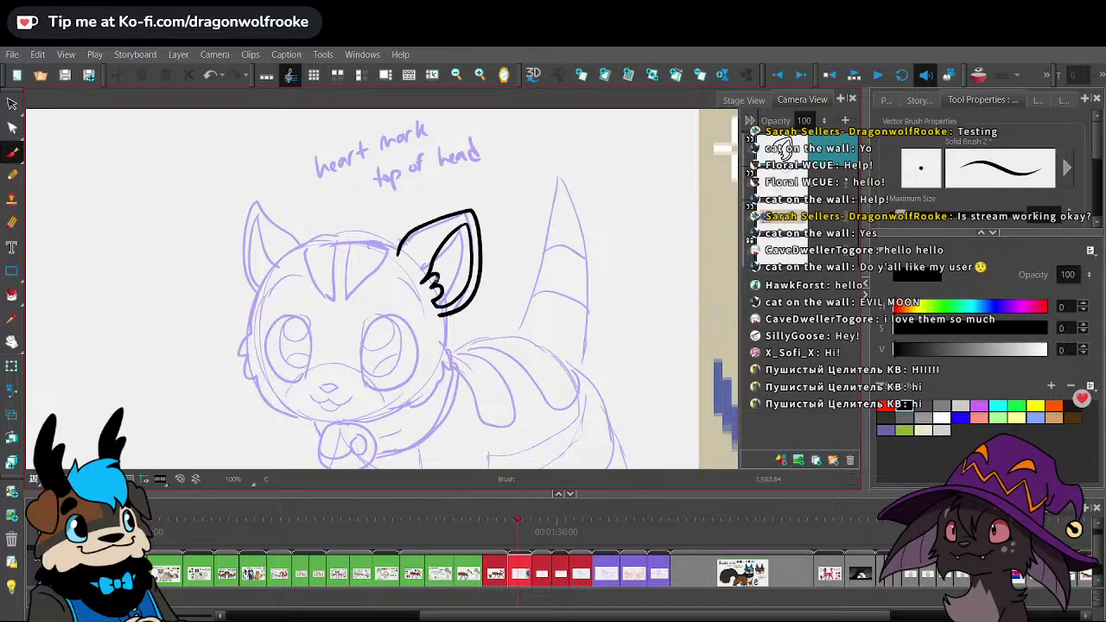
- Ink the top of the head and the other ear with its inner fur tuft, redoing strokes that miss the shape
{"action": "mouse_move", "coordinate": [399, 251]}
{"action": "left_mouse_down"}
{"action": "mouse_move", "coordinate": [296, 248]}
{"action": "mouse_move", "coordinate": [297, 233]}
{"action": "mouse_move", "coordinate": [237, 206]}
{"action": "mouse_move", "coordinate": [230, 238]}
{"action": "mouse_move", "coordinate": [254, 302]}
{"action": "left_mouse_up"}
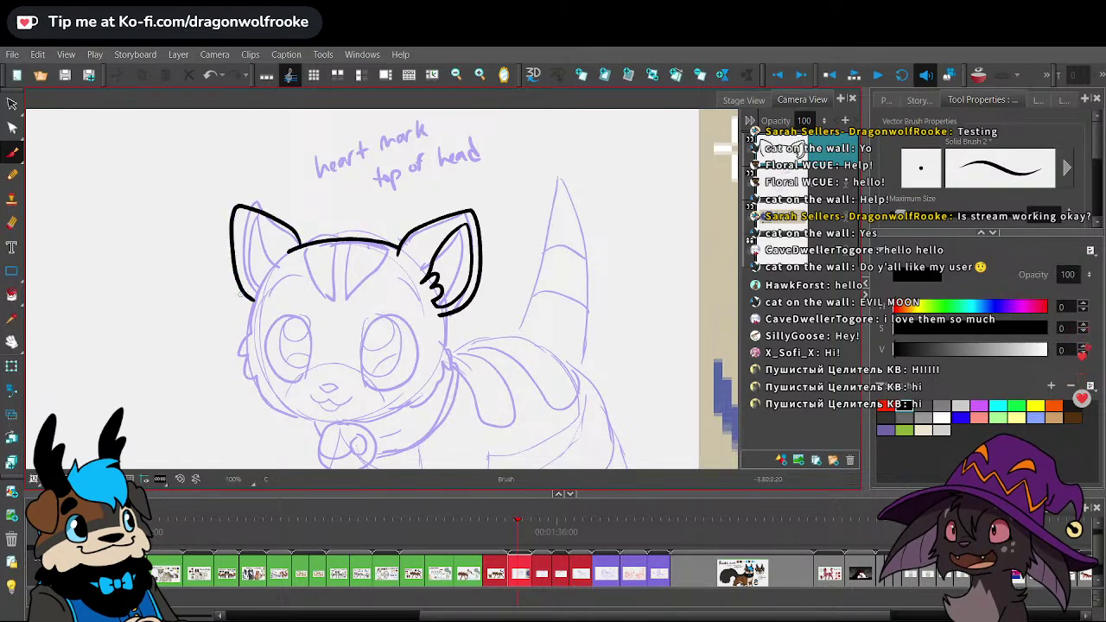
{"action": "key", "text": "ctrl+z"}
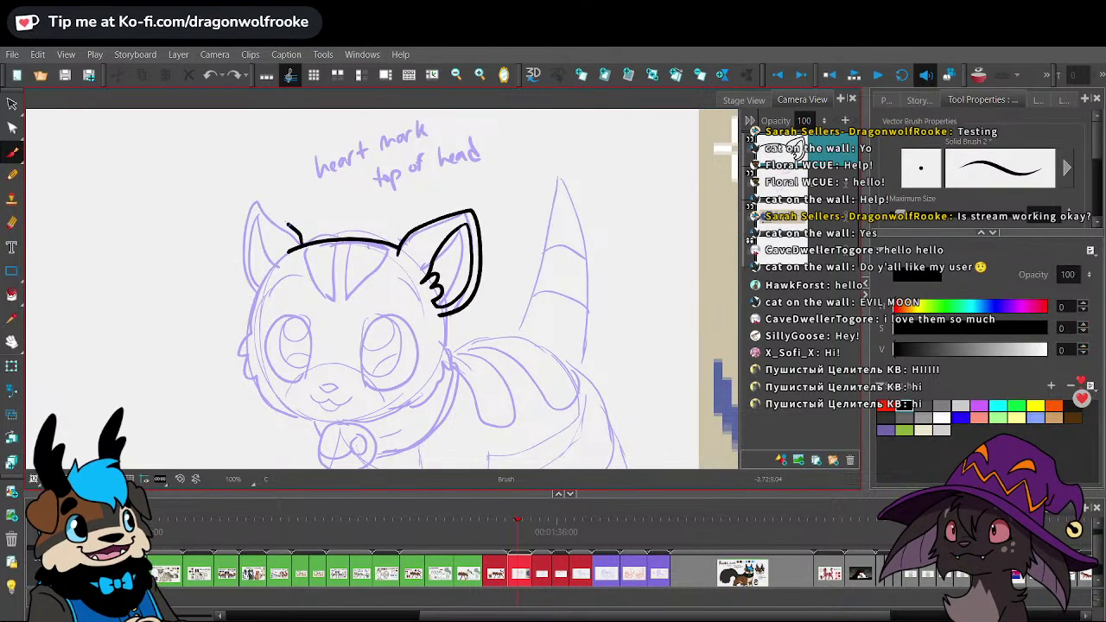
{"action": "mouse_move", "coordinate": [246, 203]}
{"action": "left_mouse_down"}
{"action": "mouse_move", "coordinate": [300, 241]}
{"action": "mouse_move", "coordinate": [240, 284]}
{"action": "mouse_move", "coordinate": [252, 297]}
{"action": "left_mouse_up"}
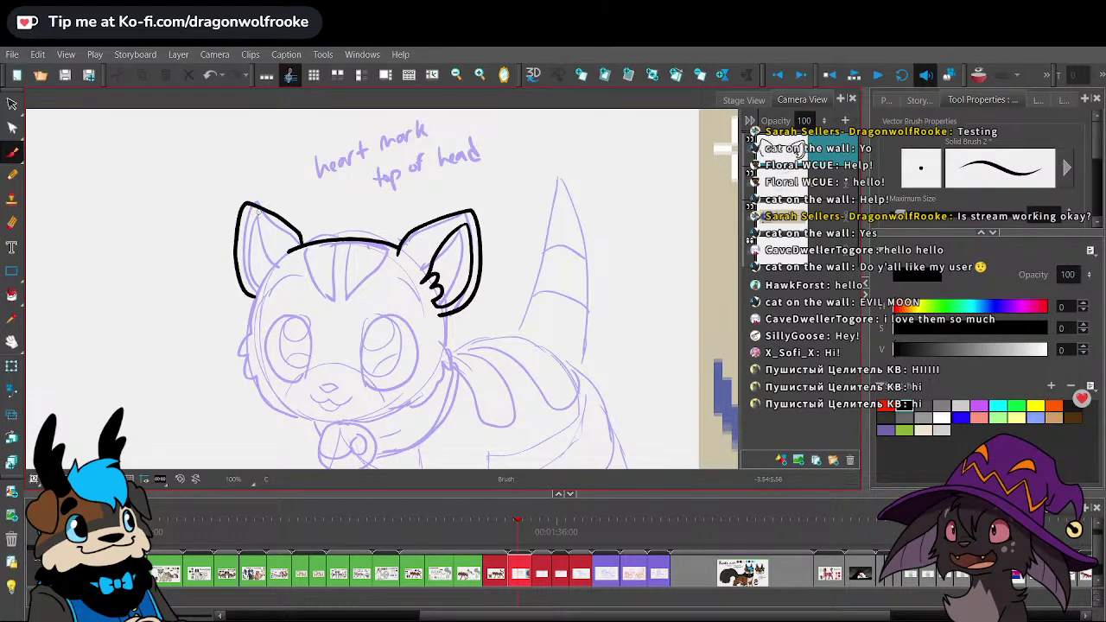
{"action": "left_click_drag", "start_coordinate": [252, 212], "coordinate": [271, 263]}
{"action": "left_click_drag", "start_coordinate": [265, 269], "coordinate": [254, 279]}
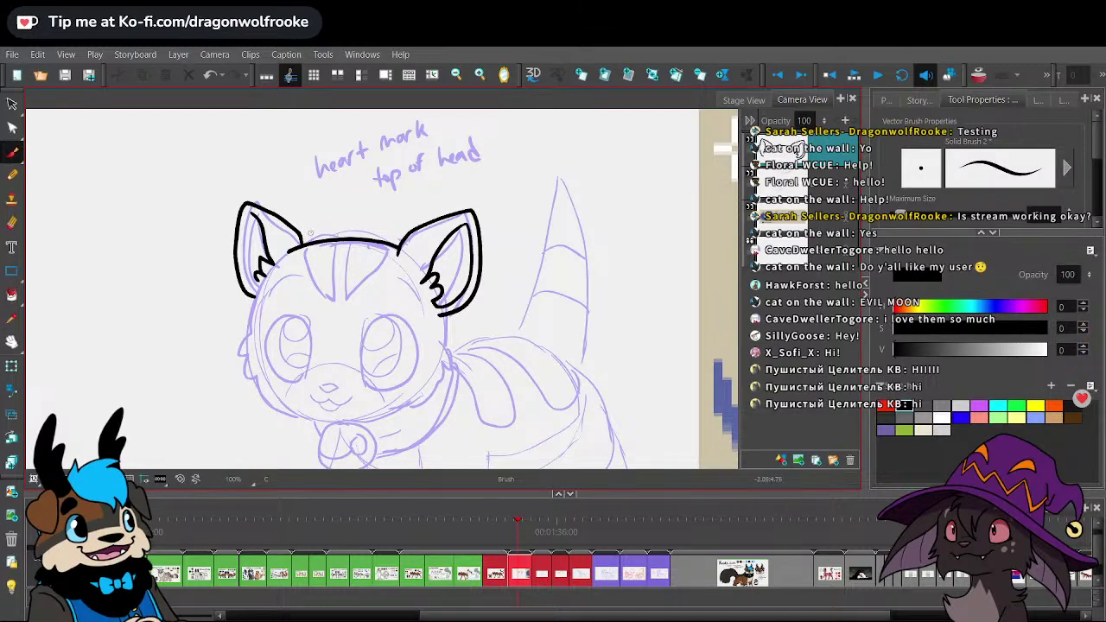
{"action": "key", "text": "ctrl+z"}
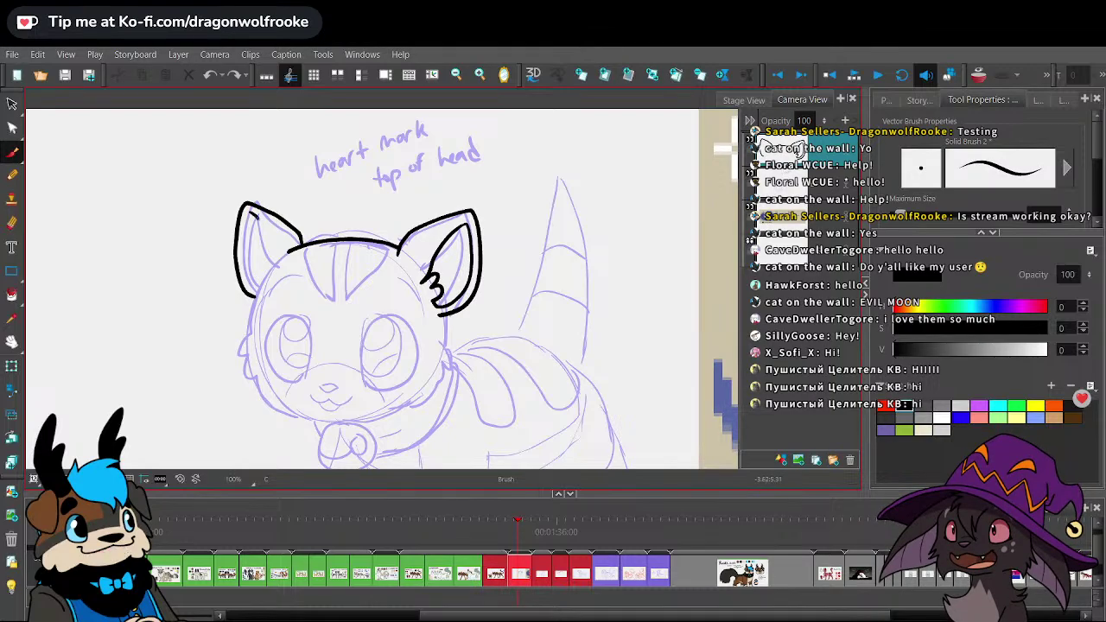
{"action": "mouse_move", "coordinate": [247, 209]}
{"action": "left_mouse_down"}
{"action": "mouse_move", "coordinate": [264, 269]}
{"action": "mouse_move", "coordinate": [252, 286]}
{"action": "mouse_move", "coordinate": [254, 215]}
{"action": "left_mouse_up"}
{"action": "key", "text": "ctrl+z"}
{"action": "mouse_move", "coordinate": [272, 264]}
{"action": "left_mouse_down"}
{"action": "mouse_move", "coordinate": [249, 281]}
{"action": "mouse_move", "coordinate": [245, 244]}
{"action": "left_mouse_up"}
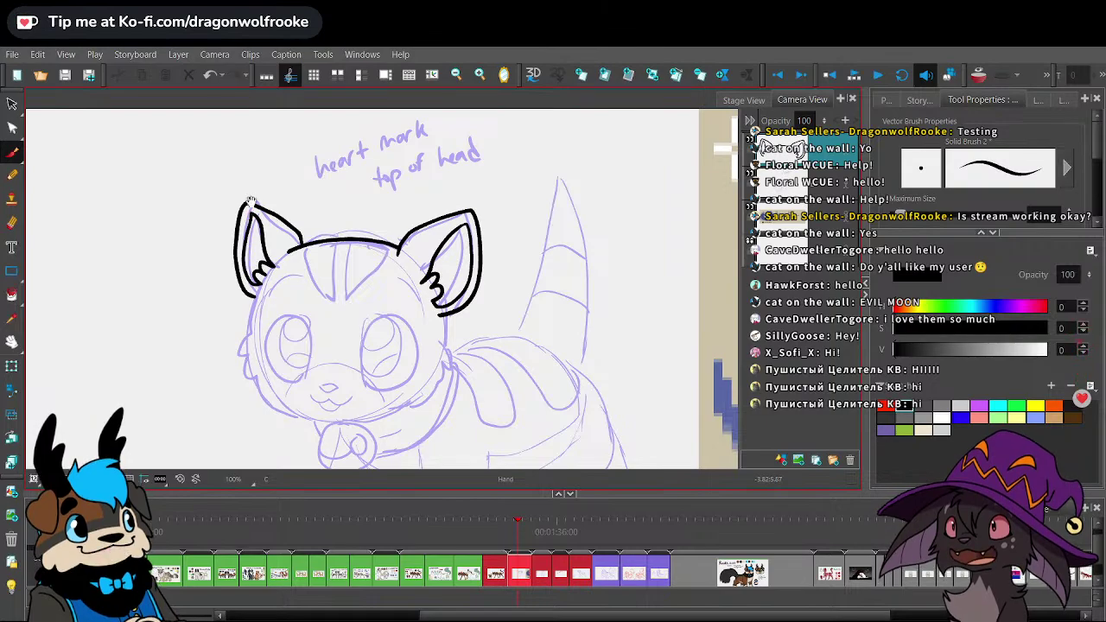
- Ink the face outline with cheek tufts and jawline, plus the nose and open smiling mouth
{"action": "left_click_drag", "start_coordinate": [482, 193], "coordinate": [471, 149]}
{"action": "mouse_move", "coordinate": [433, 270]}
{"action": "left_mouse_down"}
{"action": "mouse_move", "coordinate": [444, 327]}
{"action": "mouse_move", "coordinate": [424, 342]}
{"action": "left_mouse_up"}
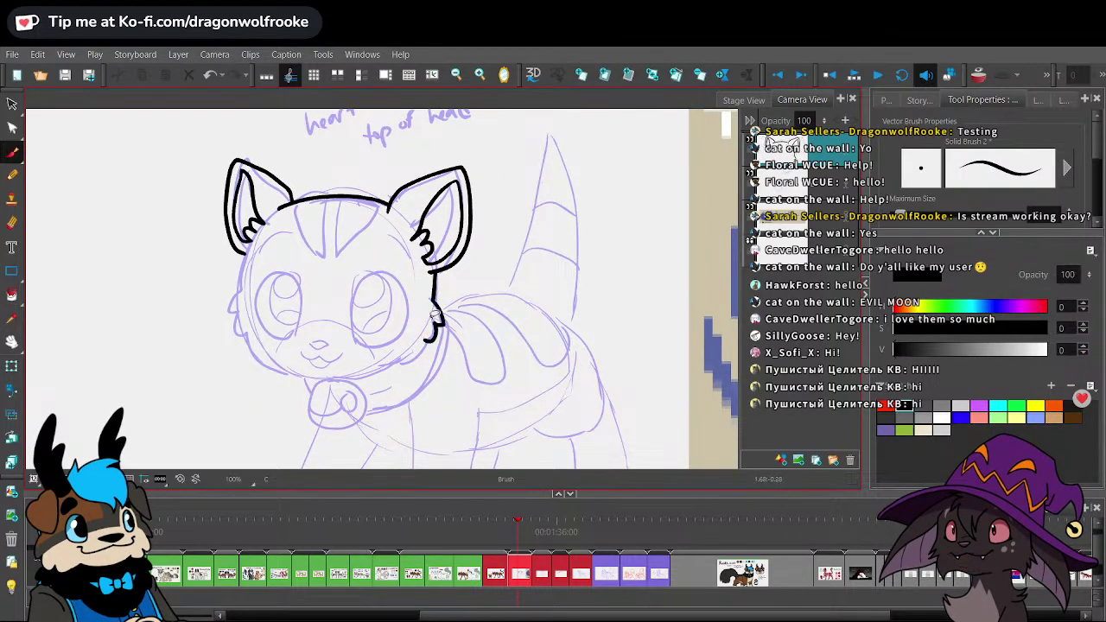
{"action": "left_click_drag", "start_coordinate": [245, 252], "coordinate": [239, 291]}
{"action": "left_click_drag", "start_coordinate": [242, 335], "coordinate": [276, 369]}
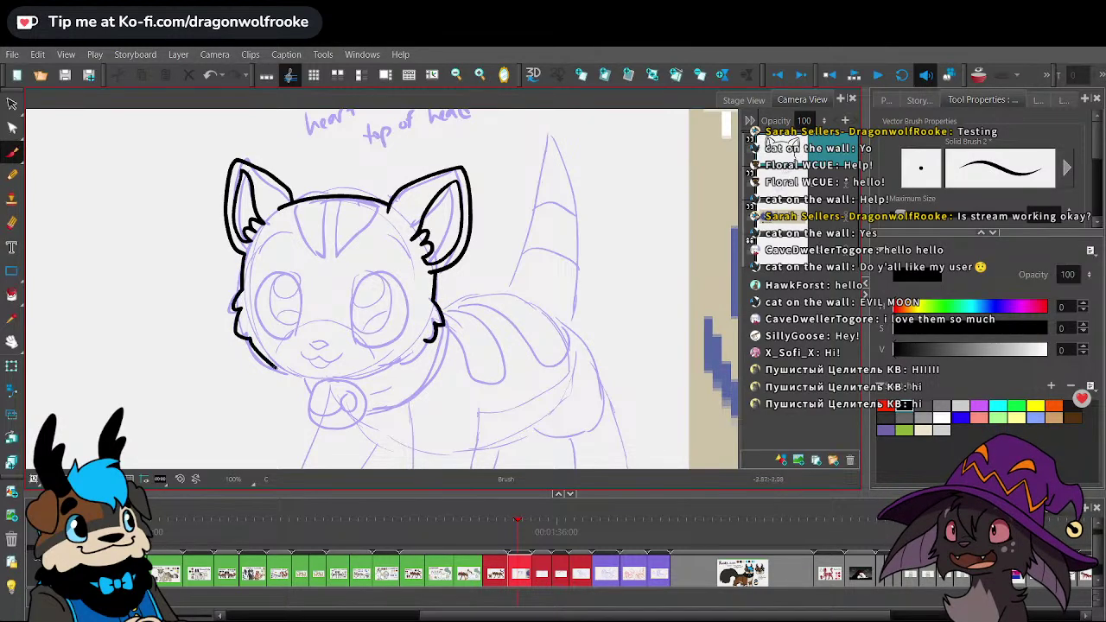
{"action": "left_click_drag", "start_coordinate": [348, 380], "coordinate": [378, 369]}
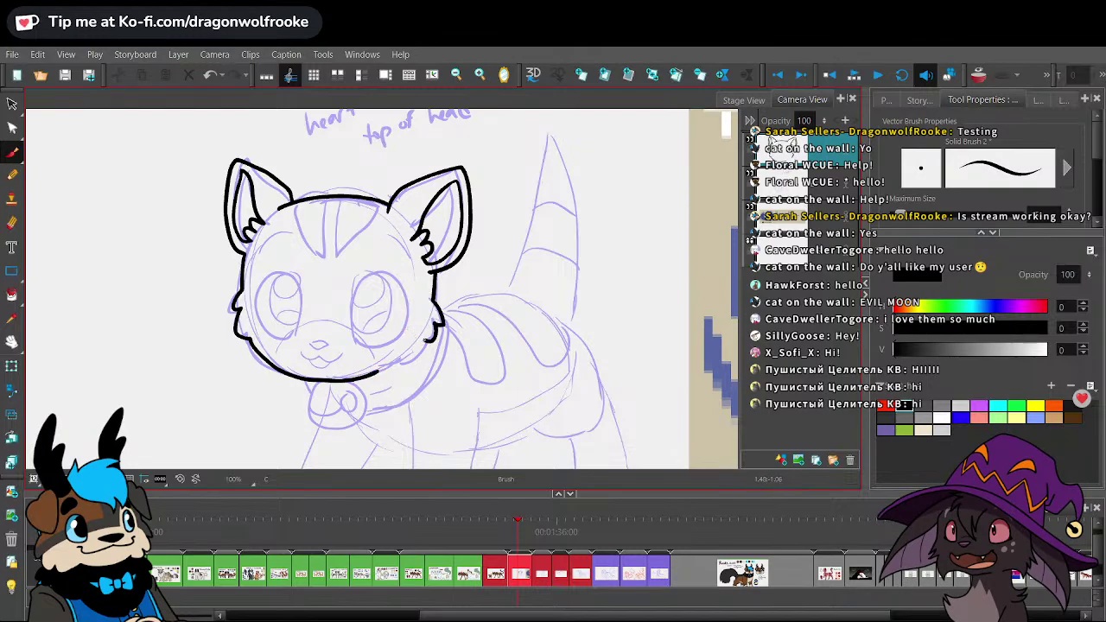
{"action": "left_click_drag", "start_coordinate": [425, 340], "coordinate": [399, 365]}
{"action": "key", "text": "2"}
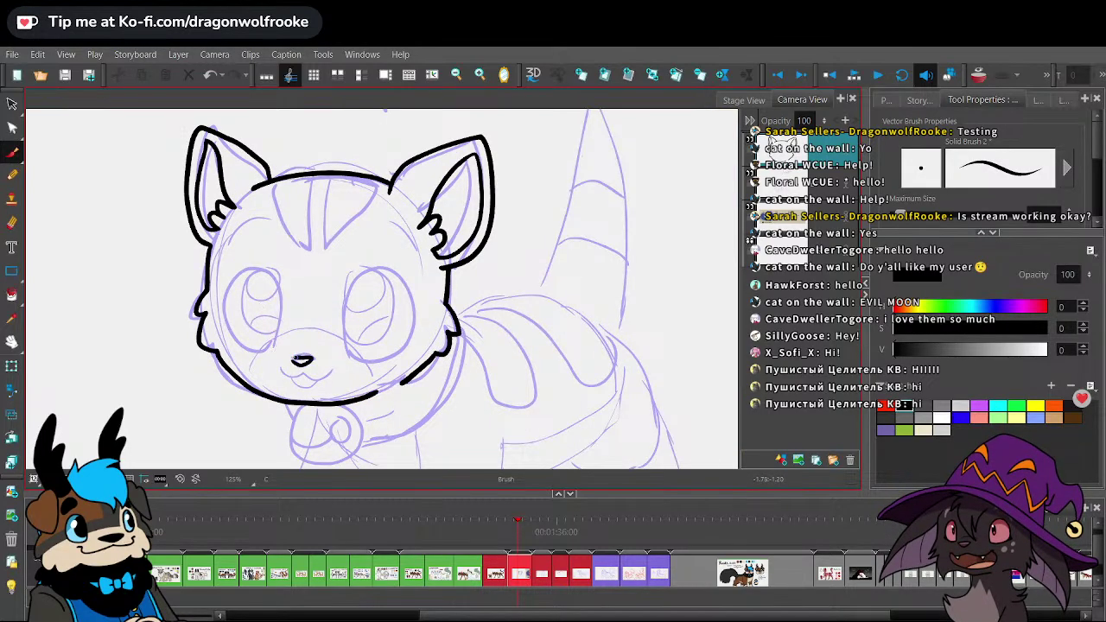
{"action": "mouse_move", "coordinate": [281, 368]}
{"action": "left_mouse_down"}
{"action": "mouse_move", "coordinate": [292, 379]}
{"action": "mouse_move", "coordinate": [332, 369]}
{"action": "mouse_move", "coordinate": [311, 387]}
{"action": "left_mouse_up"}
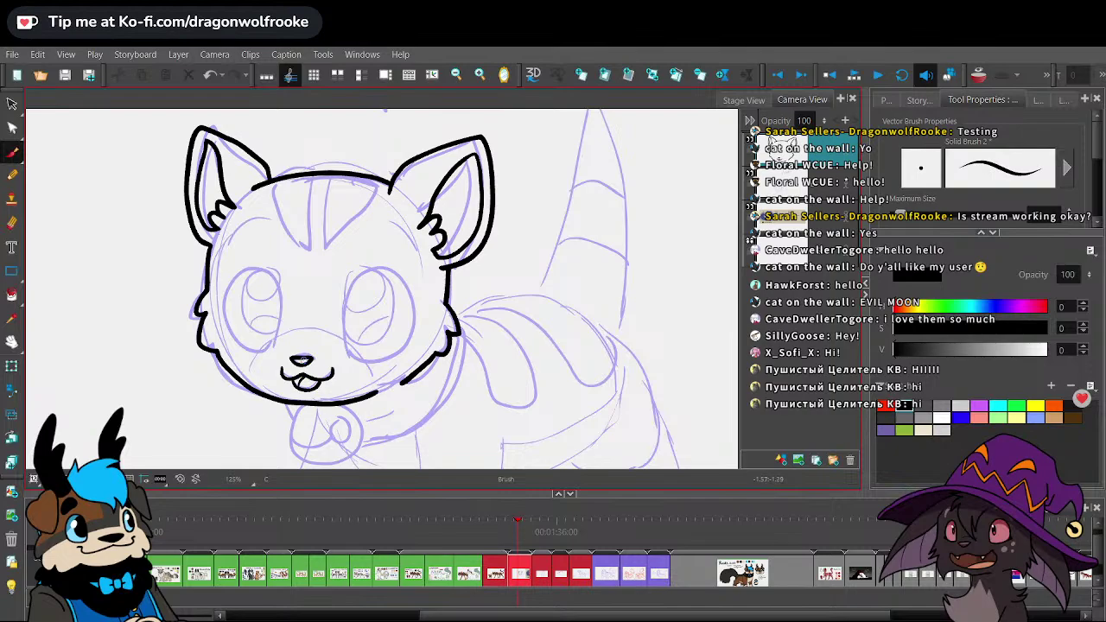
- Ink the rounded outlines of both eyes, redoing the lower edge of the second one, and add a brow line above each
{"action": "left_click_drag", "start_coordinate": [459, 237], "coordinate": [498, 244]}
{"action": "key", "text": "2"}
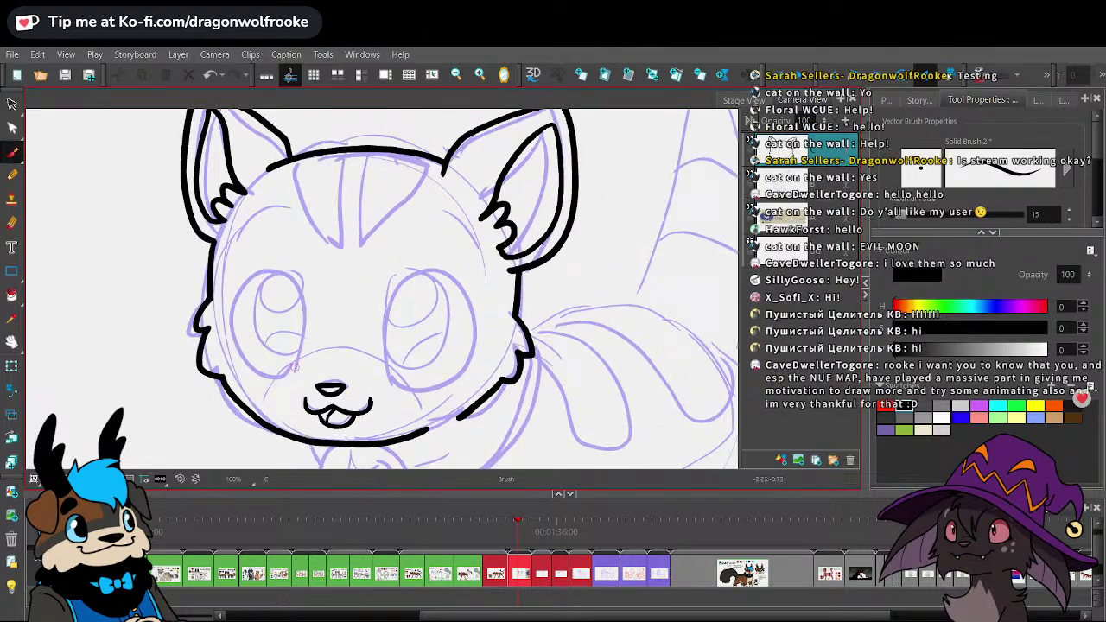
{"action": "mouse_move", "coordinate": [294, 373]}
{"action": "left_mouse_down"}
{"action": "mouse_move", "coordinate": [299, 303]}
{"action": "mouse_move", "coordinate": [289, 274]}
{"action": "mouse_move", "coordinate": [269, 266]}
{"action": "mouse_move", "coordinate": [246, 276]}
{"action": "mouse_move", "coordinate": [250, 368]}
{"action": "left_mouse_up"}
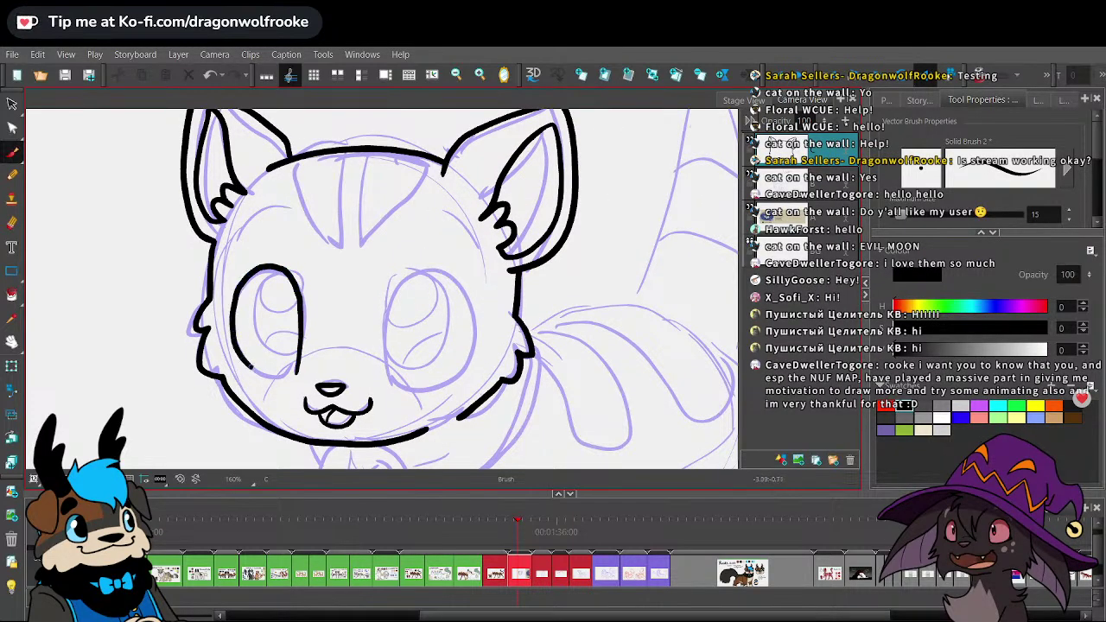
{"action": "mouse_move", "coordinate": [394, 380]}
{"action": "left_mouse_down"}
{"action": "mouse_move", "coordinate": [391, 306]}
{"action": "mouse_move", "coordinate": [408, 274]}
{"action": "mouse_move", "coordinate": [433, 265]}
{"action": "mouse_move", "coordinate": [471, 303]}
{"action": "mouse_move", "coordinate": [475, 340]}
{"action": "mouse_move", "coordinate": [391, 374]}
{"action": "mouse_move", "coordinate": [423, 389]}
{"action": "mouse_move", "coordinate": [465, 369]}
{"action": "left_mouse_up"}
{"action": "key", "text": "ctrl+z"}
{"action": "key", "text": "ctrl+z"}
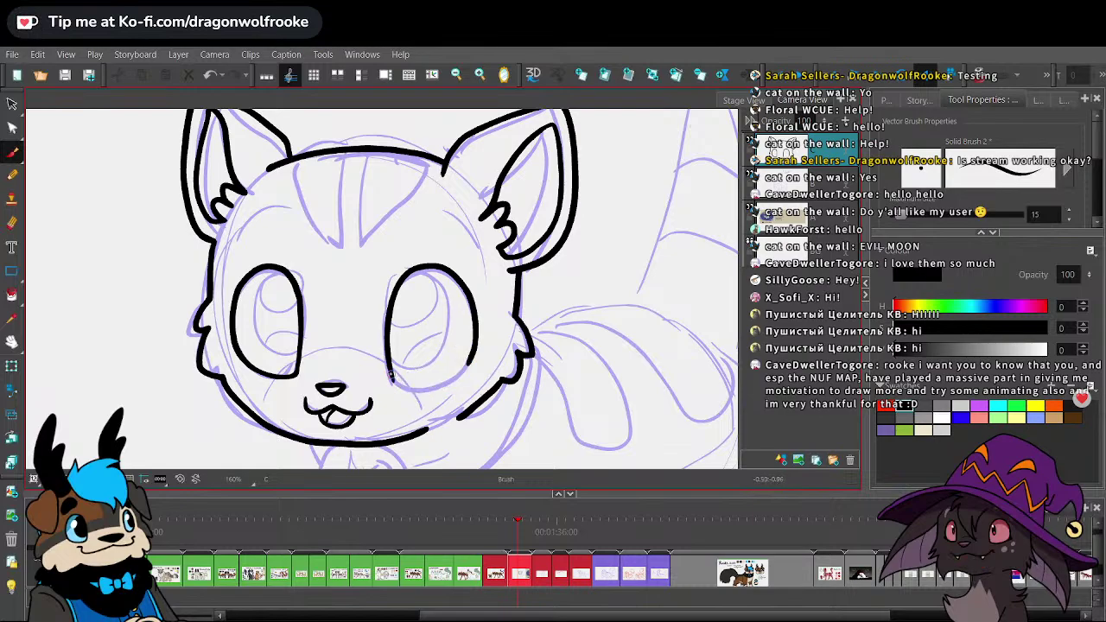
{"action": "key", "text": "ctrl+z"}
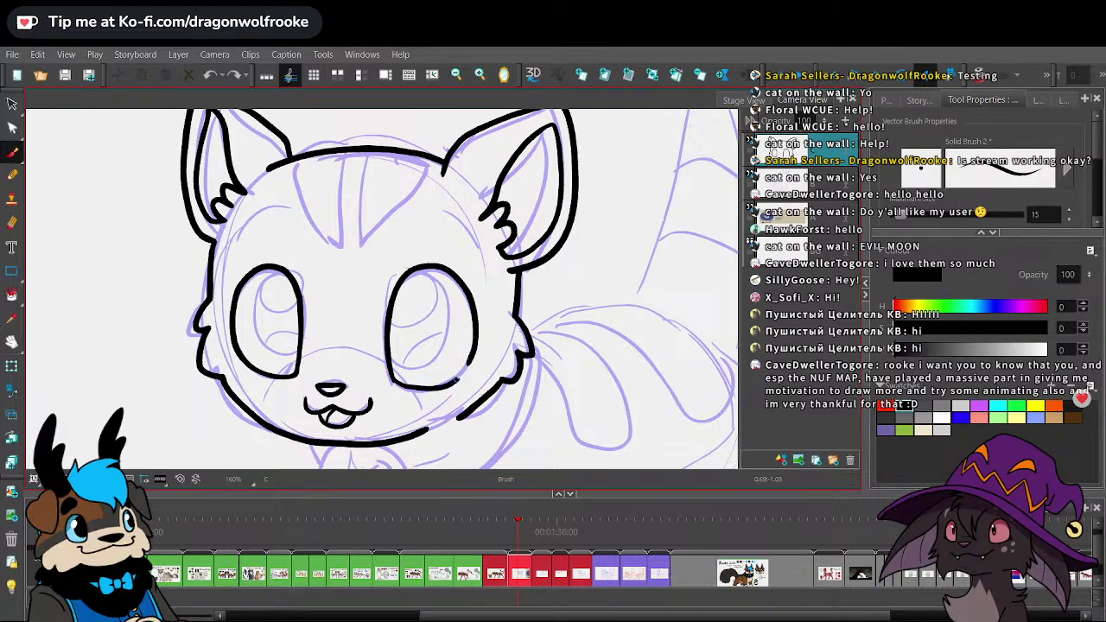
{"action": "left_click_drag", "start_coordinate": [456, 380], "coordinate": [461, 373]}
{"action": "key", "text": "ctrl+z"}
{"action": "mouse_move", "coordinate": [393, 378]}
{"action": "left_mouse_down"}
{"action": "mouse_move", "coordinate": [451, 380]}
{"action": "mouse_move", "coordinate": [470, 358]}
{"action": "left_mouse_up"}
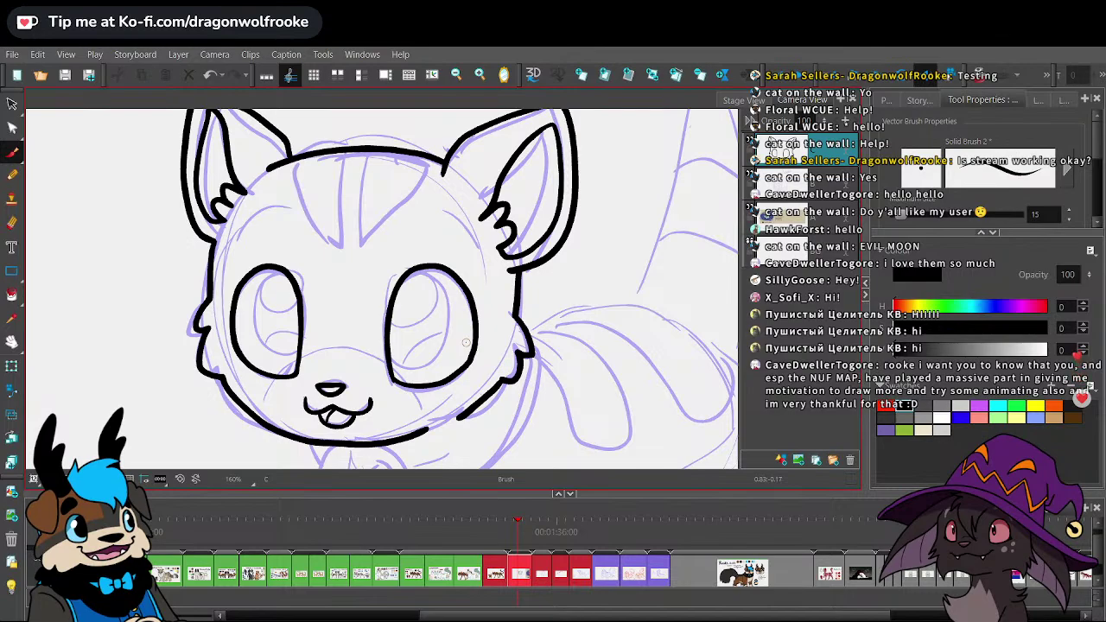
{"action": "mouse_move", "coordinate": [239, 248]}
{"action": "left_mouse_down"}
{"action": "mouse_move", "coordinate": [251, 221]}
{"action": "mouse_move", "coordinate": [276, 204]}
{"action": "left_mouse_up"}
{"action": "left_click_drag", "start_coordinate": [436, 206], "coordinate": [480, 257]}
- Ink a large oval pupil outline inside each eye, redoing the first one
{"action": "left_click_drag", "start_coordinate": [441, 176], "coordinate": [461, 217]}
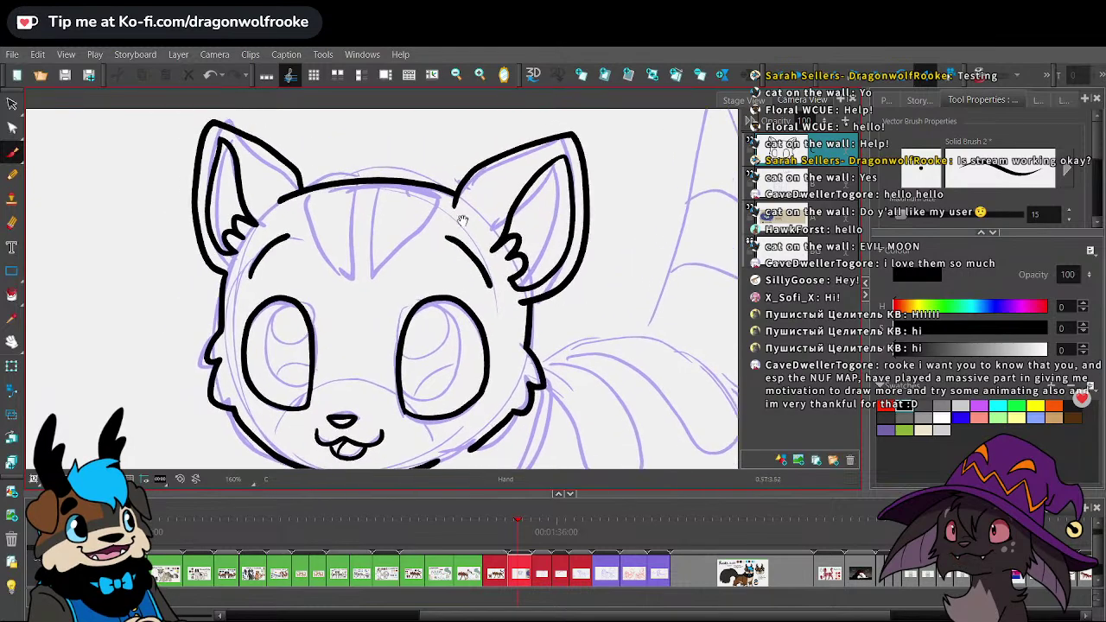
{"action": "left_click_drag", "start_coordinate": [513, 301], "coordinate": [536, 231]}
{"action": "key", "text": "1"}
{"action": "key", "text": "2"}
{"action": "key", "text": "2"}
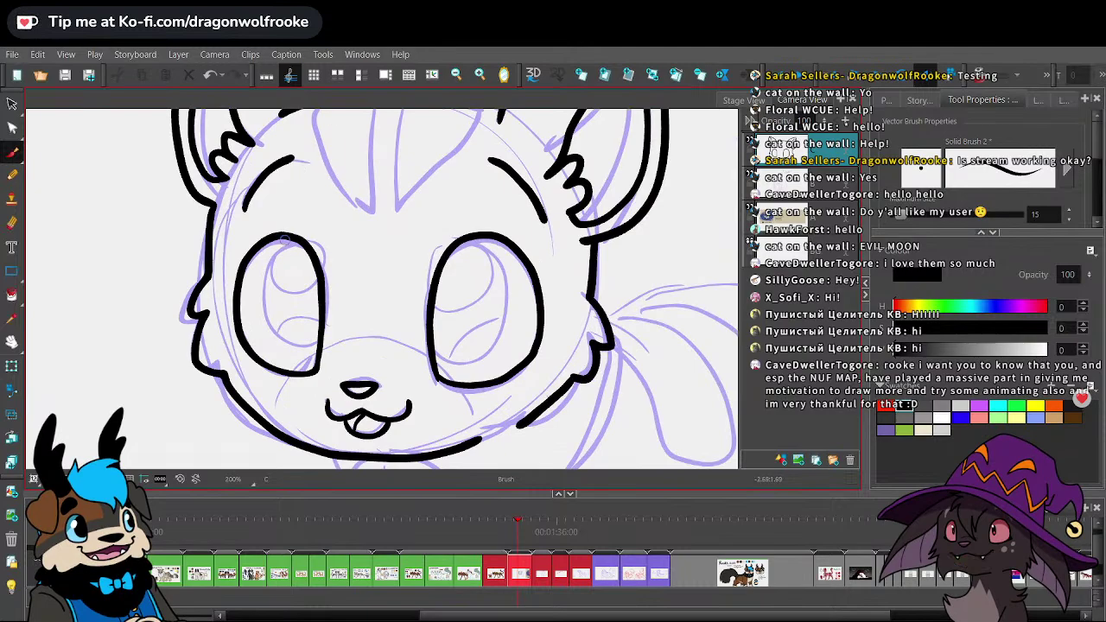
{"action": "mouse_move", "coordinate": [287, 246]}
{"action": "left_mouse_down"}
{"action": "mouse_move", "coordinate": [261, 311]}
{"action": "mouse_move", "coordinate": [277, 343]}
{"action": "mouse_move", "coordinate": [317, 345]}
{"action": "left_mouse_up"}
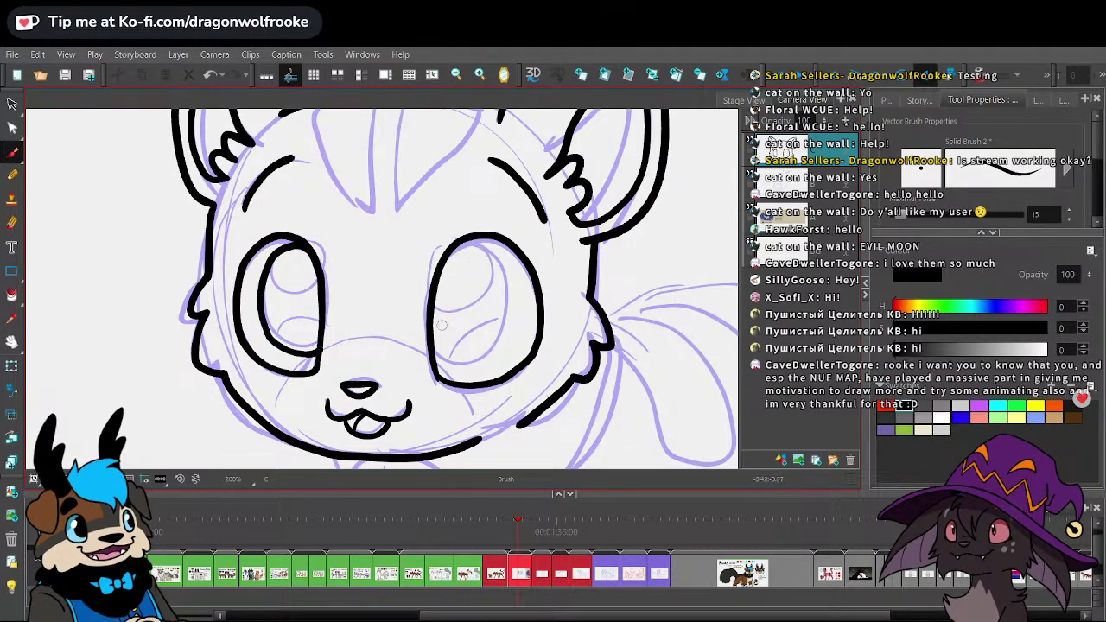
{"action": "key", "text": "ctrl+z"}
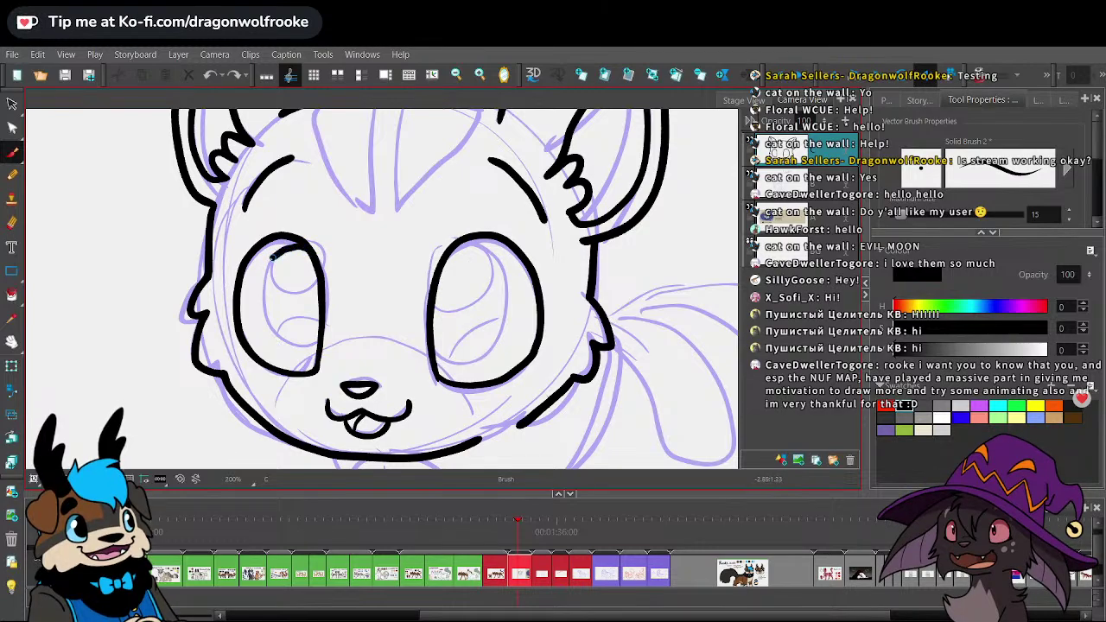
{"action": "mouse_move", "coordinate": [273, 256]}
{"action": "left_mouse_down"}
{"action": "mouse_move", "coordinate": [258, 297]}
{"action": "mouse_move", "coordinate": [272, 340]}
{"action": "mouse_move", "coordinate": [318, 346]}
{"action": "left_mouse_up"}
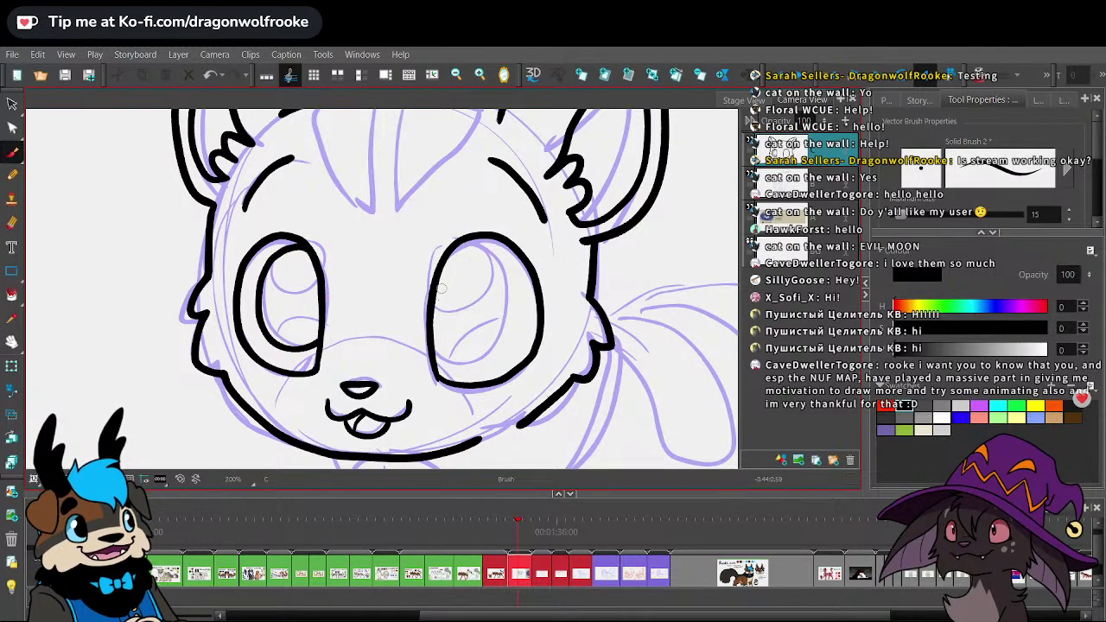
{"action": "mouse_move", "coordinate": [429, 338]}
{"action": "left_mouse_down"}
{"action": "mouse_move", "coordinate": [478, 349]}
{"action": "mouse_move", "coordinate": [438, 347]}
{"action": "mouse_move", "coordinate": [487, 353]}
{"action": "mouse_move", "coordinate": [505, 295]}
{"action": "mouse_move", "coordinate": [490, 252]}
{"action": "mouse_move", "coordinate": [446, 252]}
{"action": "left_mouse_up"}
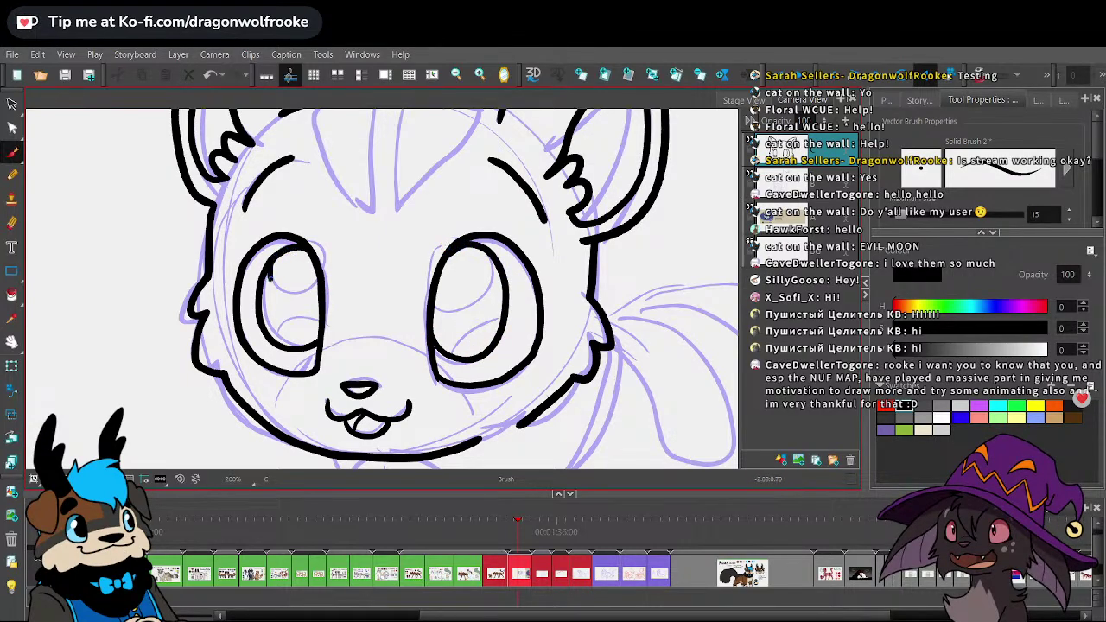
- Draw a rounded highlight in the lower part of each pupil and fill the area above it with black
{"action": "mouse_move", "coordinate": [268, 329]}
{"action": "left_mouse_down"}
{"action": "mouse_move", "coordinate": [286, 308]}
{"action": "mouse_move", "coordinate": [318, 315]}
{"action": "left_mouse_up"}
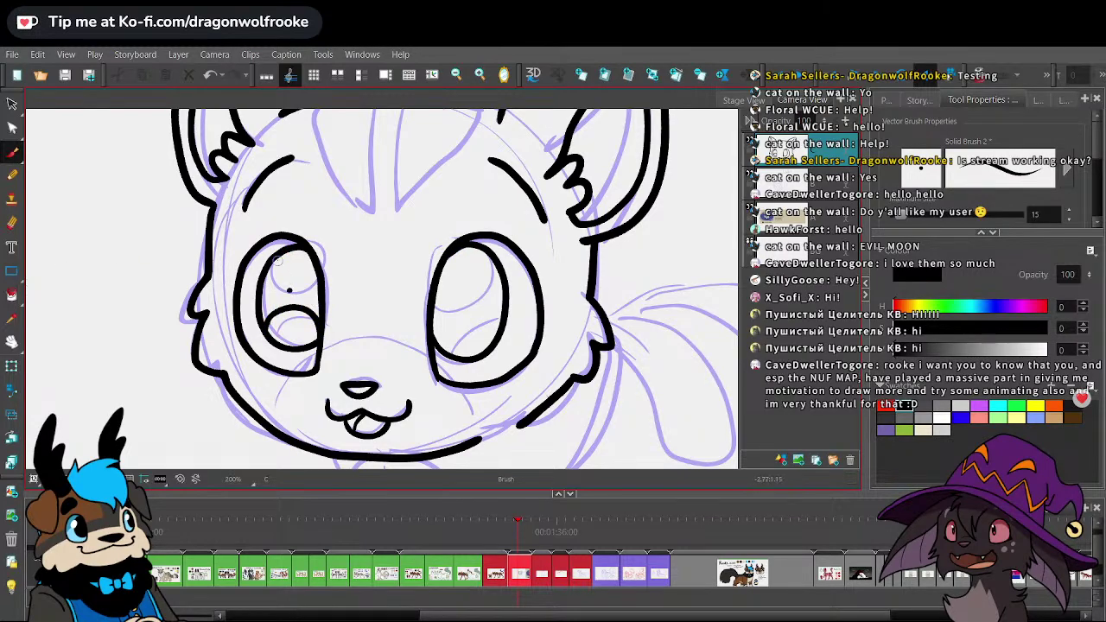
{"action": "left_click", "coordinate": [12, 294]}
{"action": "left_click", "coordinate": [292, 269]}
{"action": "left_click", "coordinate": [12, 152]}
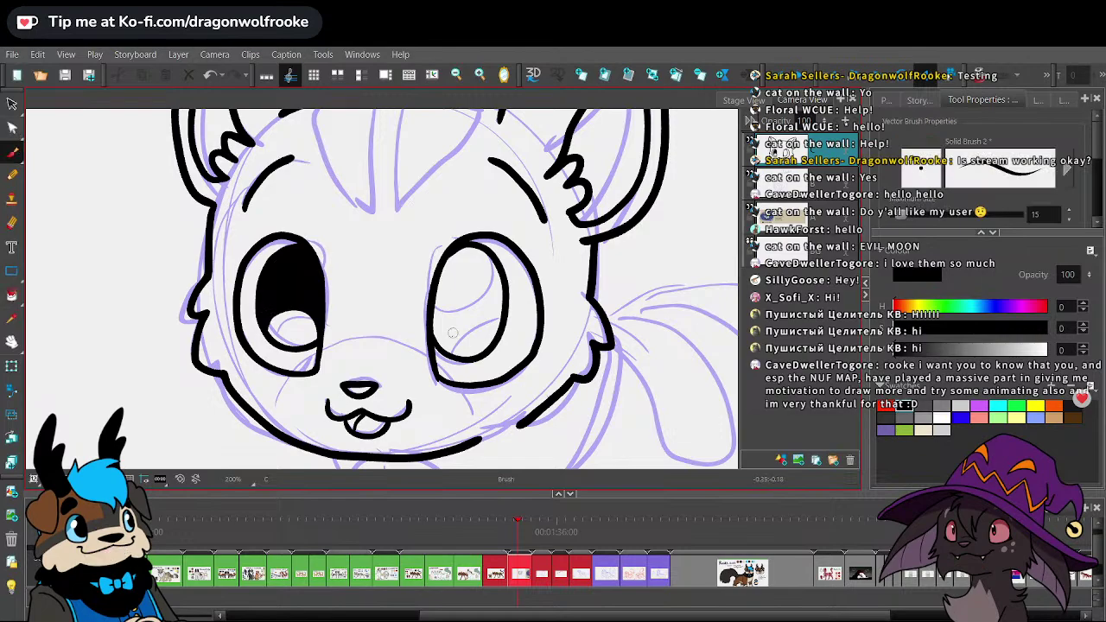
{"action": "mouse_move", "coordinate": [434, 334]}
{"action": "left_mouse_down"}
{"action": "mouse_move", "coordinate": [450, 312]}
{"action": "mouse_move", "coordinate": [491, 324]}
{"action": "mouse_move", "coordinate": [496, 343]}
{"action": "left_mouse_up"}
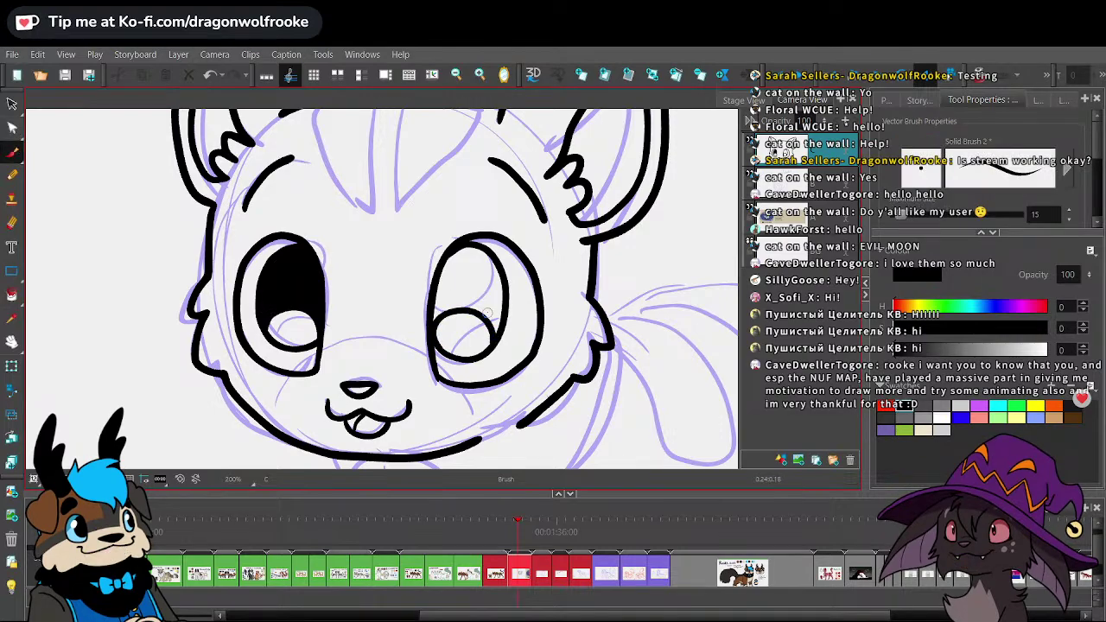
{"action": "key", "text": "alt+i"}
{"action": "left_click", "coordinate": [467, 286]}
- Fill the second eye's pupil above its highlight with black and return to the Brush tool
{"action": "key", "text": "1"}
{"action": "key", "text": "1"}
{"action": "key", "text": "1"}
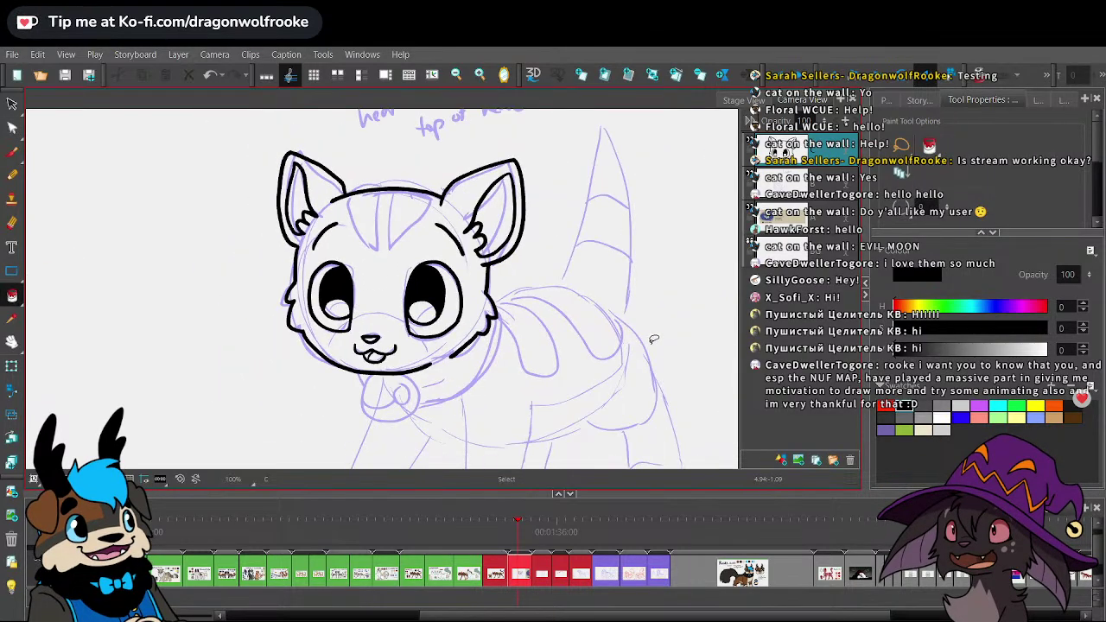
{"action": "scroll", "coordinate": [654, 340], "scroll_direction": "down", "scroll_amount": 1}
{"action": "key", "text": "b"}
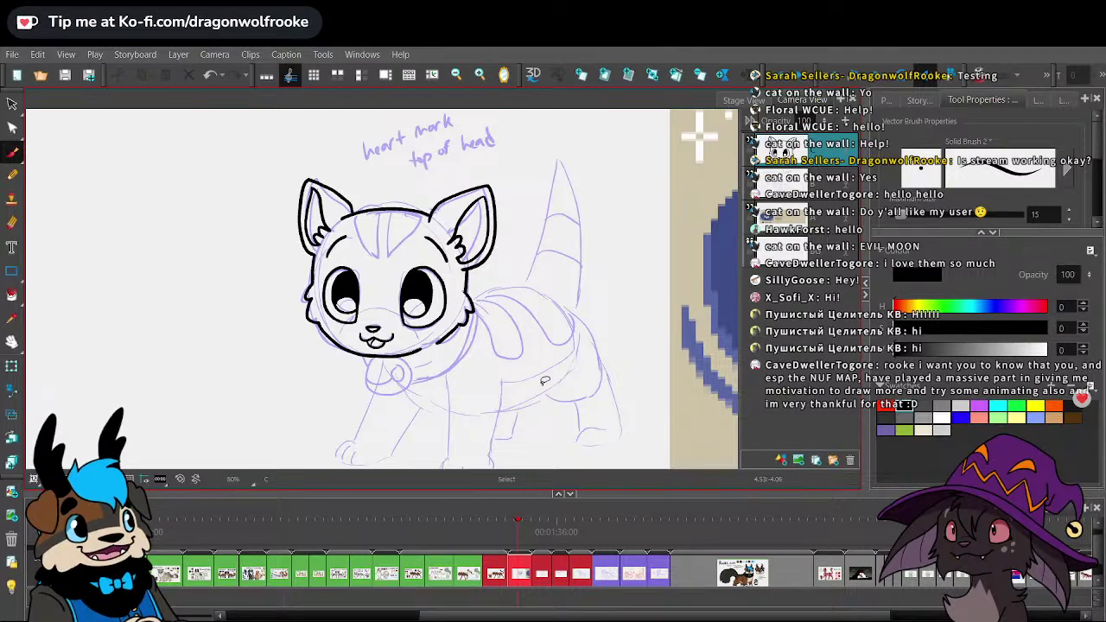
- Ink the bell's round outline directly beneath the chin, redoing the circle until it follows the sketch
{"action": "key", "text": "2"}
{"action": "key", "text": "2"}
{"action": "key", "text": "space"}
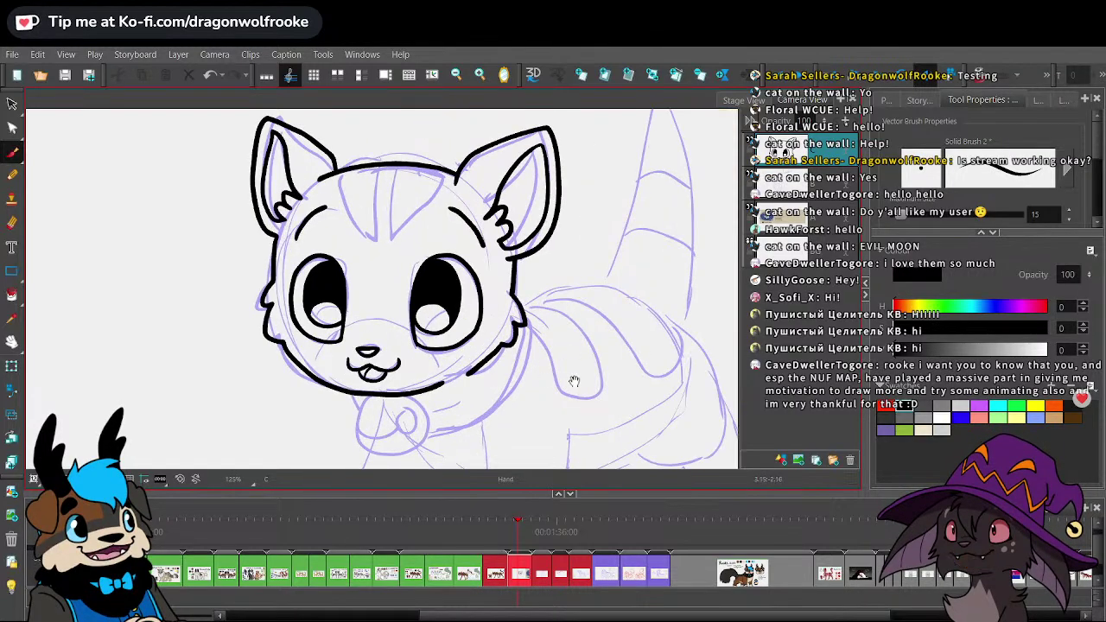
{"action": "mouse_move", "coordinate": [573, 381]}
{"action": "left_mouse_down"}
{"action": "mouse_move", "coordinate": [523, 239]}
{"action": "mouse_move", "coordinate": [543, 253]}
{"action": "left_mouse_up"}
{"action": "key", "text": "2"}
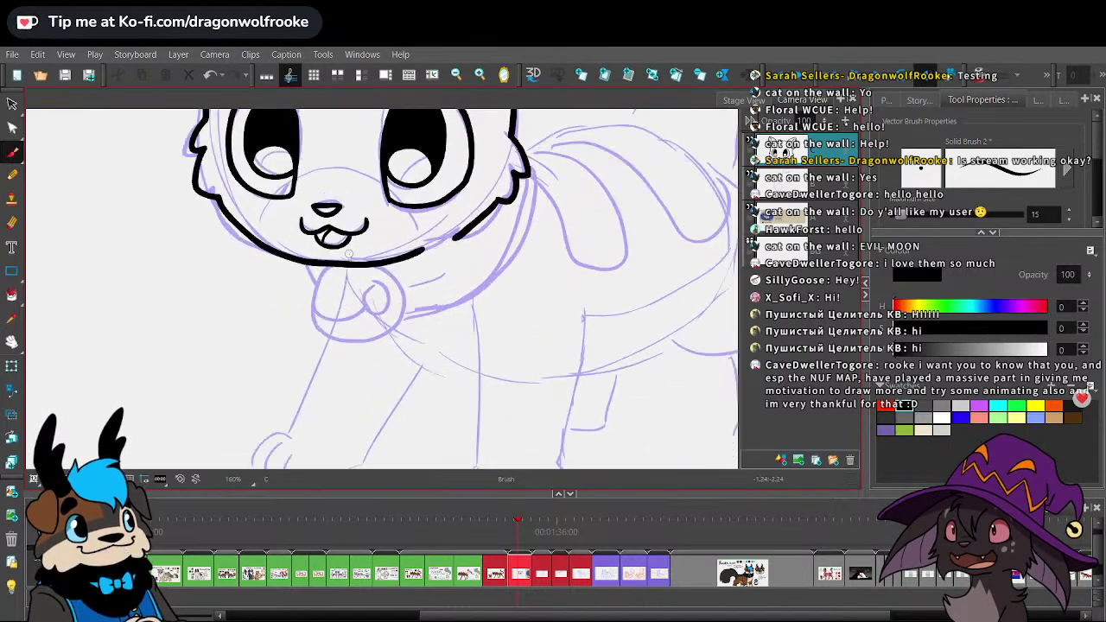
{"action": "mouse_move", "coordinate": [359, 280]}
{"action": "left_mouse_down"}
{"action": "mouse_move", "coordinate": [328, 293]}
{"action": "mouse_move", "coordinate": [335, 336]}
{"action": "mouse_move", "coordinate": [370, 346]}
{"action": "mouse_move", "coordinate": [394, 327]}
{"action": "mouse_move", "coordinate": [389, 292]}
{"action": "mouse_move", "coordinate": [362, 275]}
{"action": "mouse_move", "coordinate": [347, 276]}
{"action": "mouse_move", "coordinate": [325, 319]}
{"action": "mouse_move", "coordinate": [360, 349]}
{"action": "mouse_move", "coordinate": [398, 335]}
{"action": "mouse_move", "coordinate": [396, 291]}
{"action": "mouse_move", "coordinate": [361, 275]}
{"action": "left_mouse_up"}
{"action": "key", "text": "ctrl+z"}
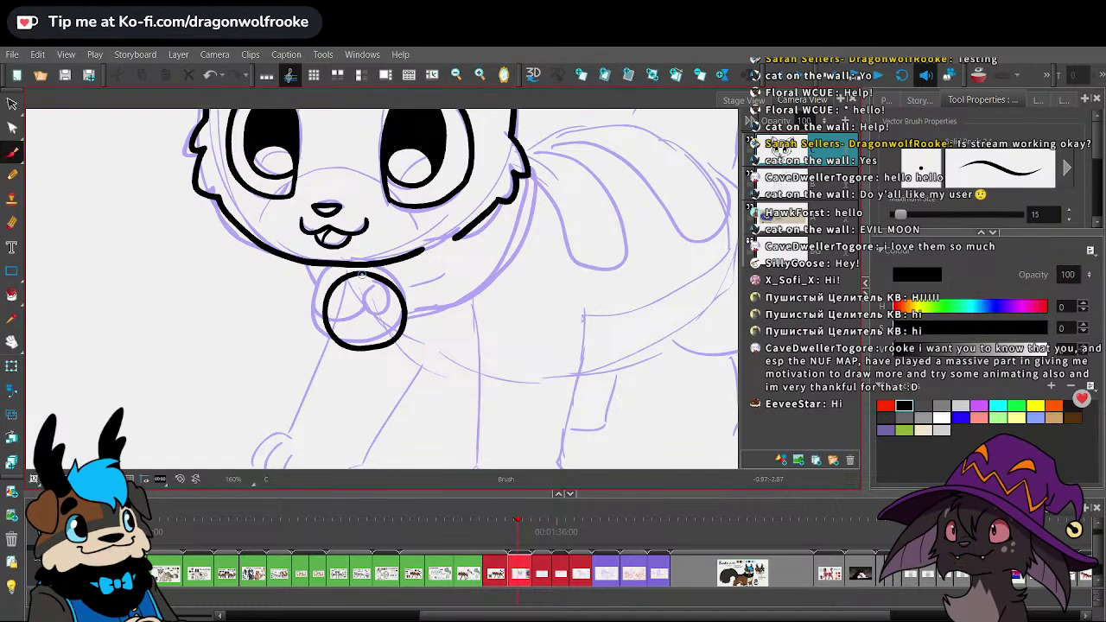
{"action": "key", "text": "ctrl+z"}
{"action": "key", "text": "2"}
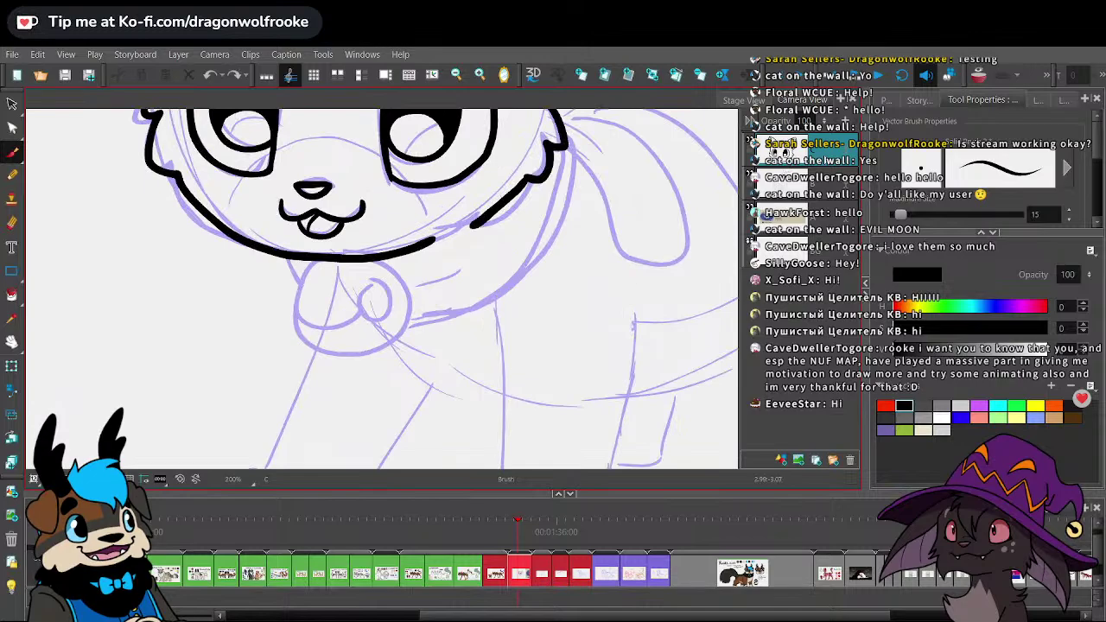
{"action": "key", "text": "1"}
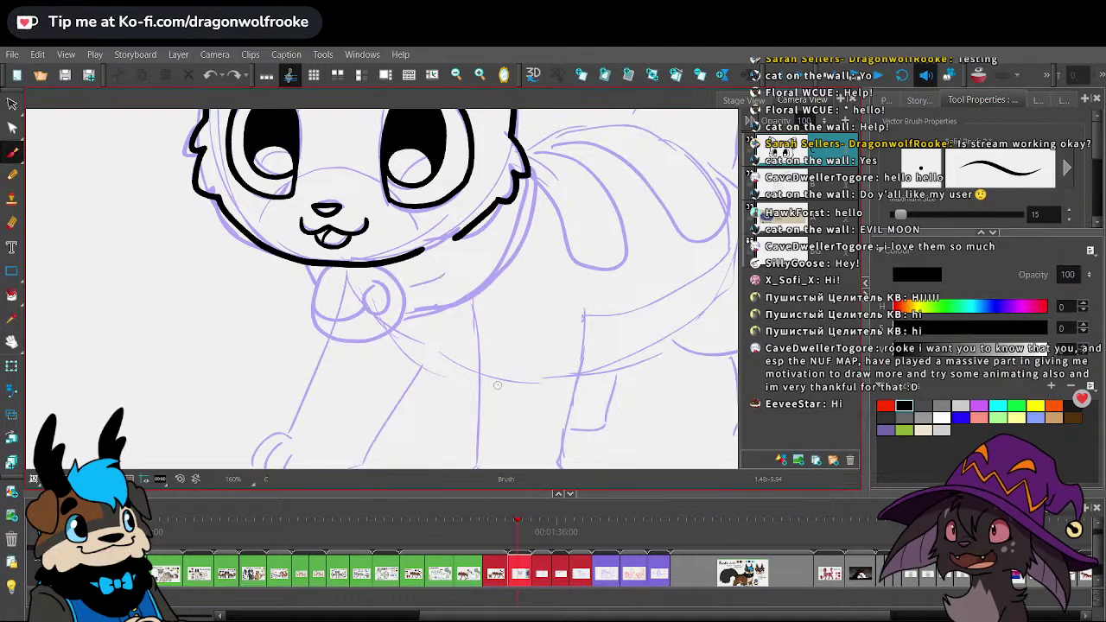
{"action": "key", "text": "2"}
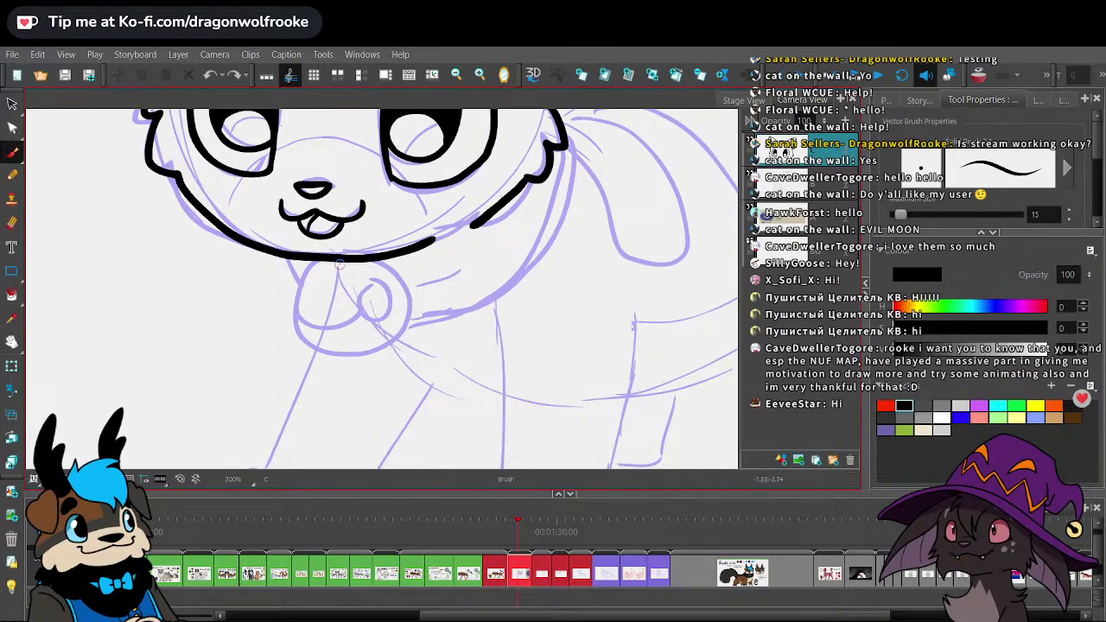
{"action": "mouse_move", "coordinate": [329, 263]}
{"action": "left_mouse_down"}
{"action": "mouse_move", "coordinate": [302, 284]}
{"action": "mouse_move", "coordinate": [299, 327]}
{"action": "mouse_move", "coordinate": [331, 357]}
{"action": "mouse_move", "coordinate": [381, 357]}
{"action": "left_mouse_up"}
{"action": "key", "text": "ctrl+z"}
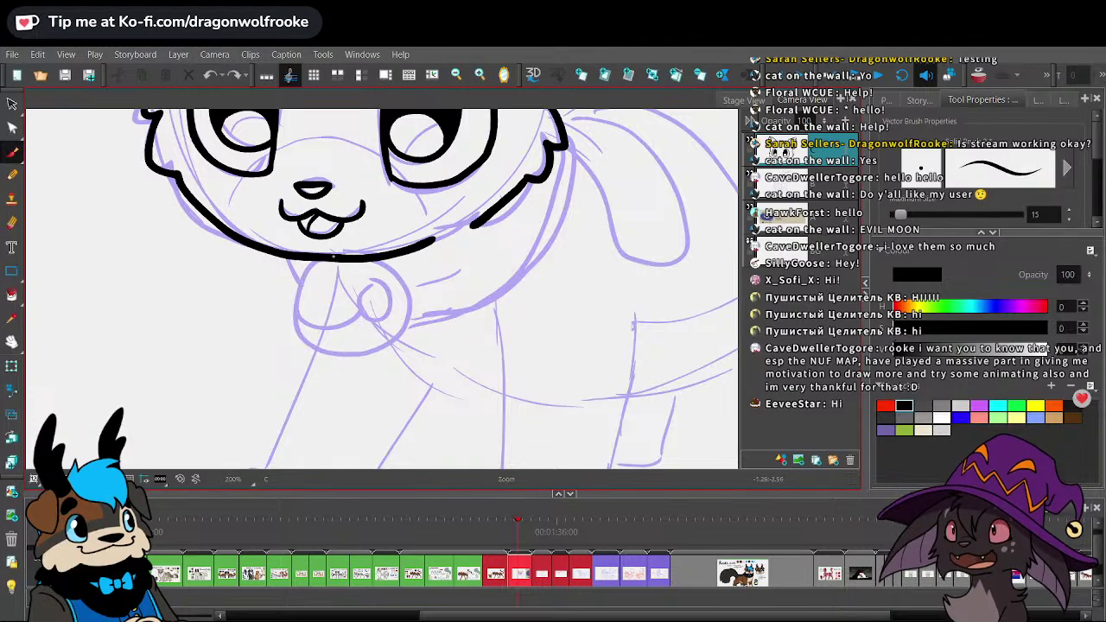
{"action": "mouse_move", "coordinate": [340, 259]}
{"action": "left_mouse_down"}
{"action": "mouse_move", "coordinate": [307, 279]}
{"action": "mouse_move", "coordinate": [303, 326]}
{"action": "mouse_move", "coordinate": [338, 359]}
{"action": "mouse_move", "coordinate": [378, 358]}
{"action": "mouse_move", "coordinate": [395, 341]}
{"action": "mouse_move", "coordinate": [401, 291]}
{"action": "mouse_move", "coordinate": [364, 249]}
{"action": "left_mouse_up"}
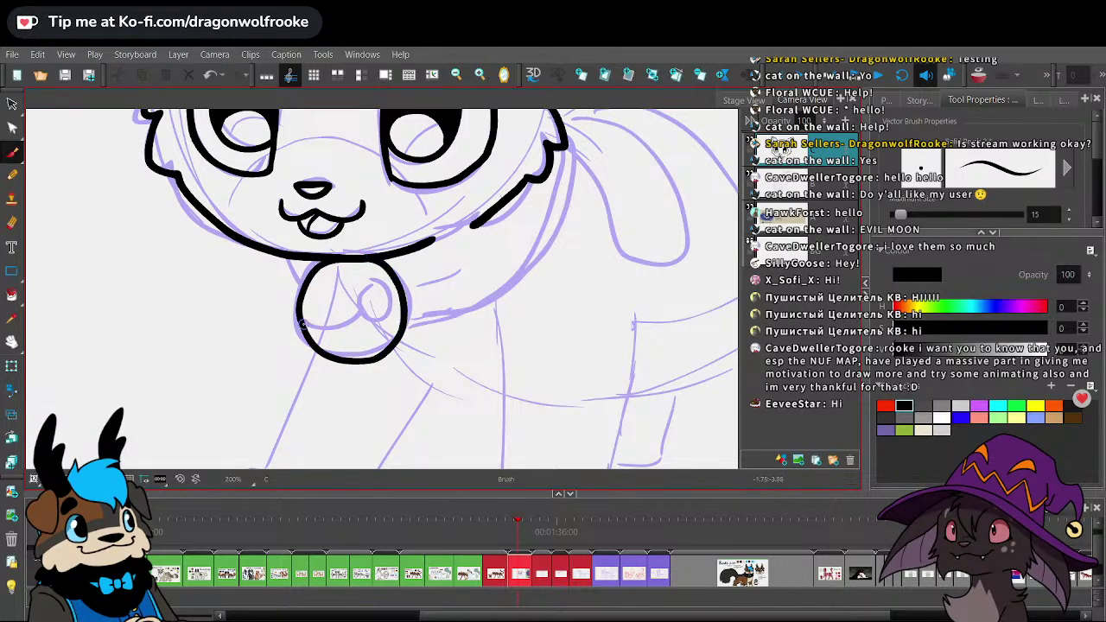
- Raise the brush size to 25 and ink the bell's slot as a thick curve ending in a solid dot
{"action": "left_click_drag", "start_coordinate": [303, 325], "coordinate": [359, 343]}
{"action": "key", "text": "ctrl+z"}
{"action": "key", "text": "bracketright"}
{"action": "key", "text": "bracketright"}
{"action": "mouse_move", "coordinate": [302, 319]}
{"action": "left_mouse_down"}
{"action": "mouse_move", "coordinate": [333, 337]}
{"action": "mouse_move", "coordinate": [367, 313]}
{"action": "mouse_move", "coordinate": [385, 319]}
{"action": "mouse_move", "coordinate": [376, 330]}
{"action": "left_mouse_up"}
{"action": "key", "text": "ctrl+z"}
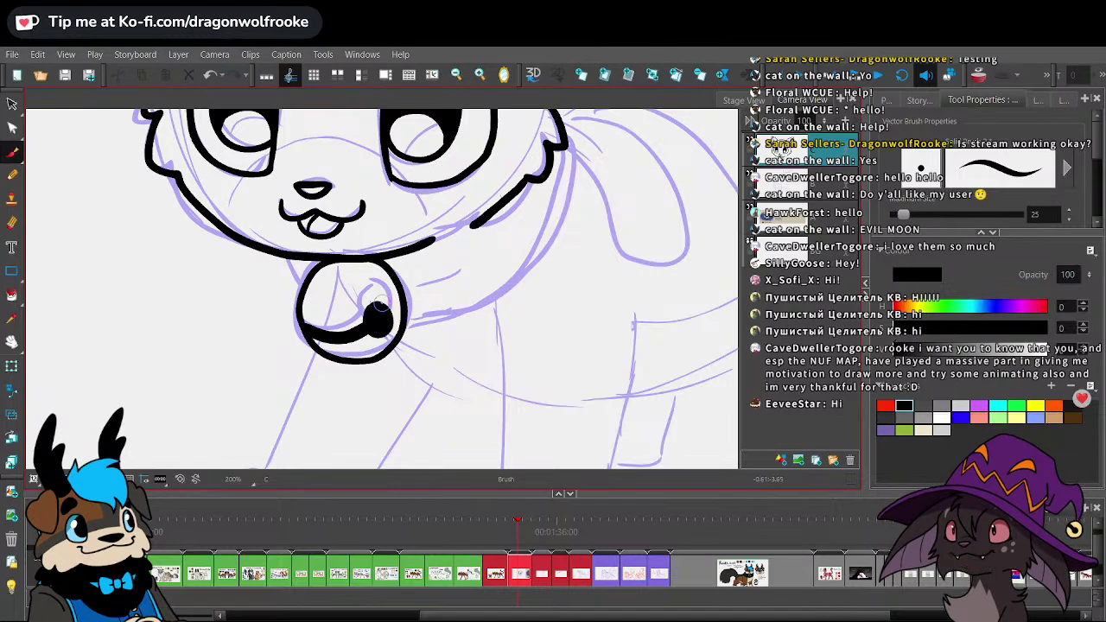
- Reduce the brush size to 9 and ink a small loop on the upper side of the bell
{"action": "key", "text": "o"}
{"action": "left_click_drag", "start_coordinate": [518, 351], "coordinate": [512, 325]}
{"action": "left_click_drag", "start_coordinate": [395, 268], "coordinate": [405, 299]}
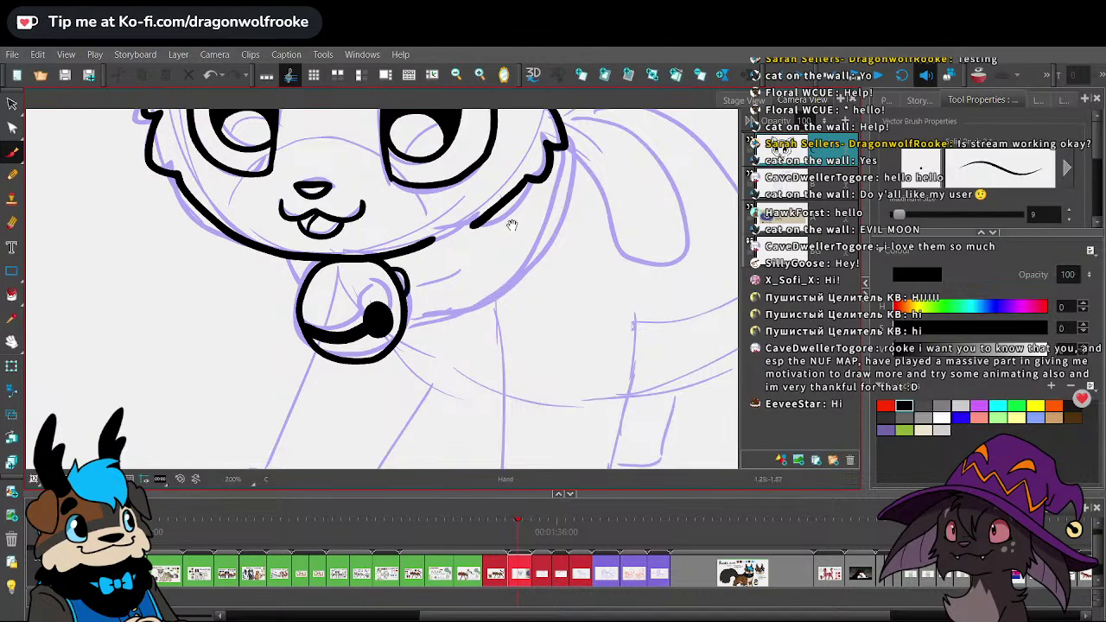
- Ink the collar's upper edge below the jawline and its short end on the opposite side of the bell
{"action": "left_click_drag", "start_coordinate": [511, 225], "coordinate": [522, 294]}
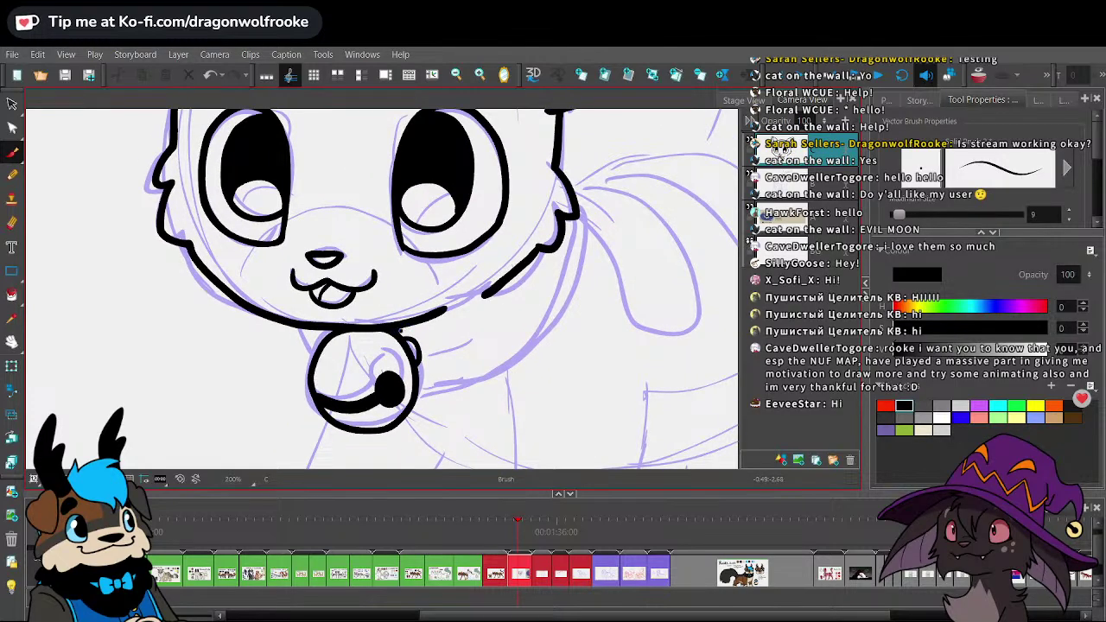
{"action": "mouse_move", "coordinate": [399, 332]}
{"action": "left_mouse_down"}
{"action": "mouse_move", "coordinate": [479, 311]}
{"action": "mouse_move", "coordinate": [511, 281]}
{"action": "left_mouse_up"}
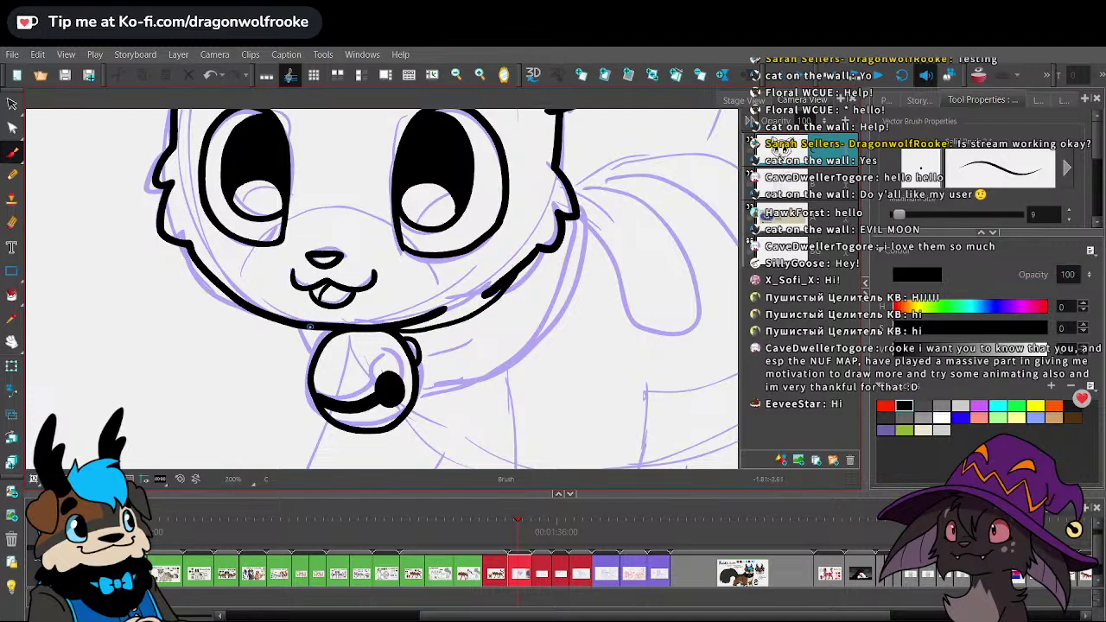
{"action": "key", "text": "ctrl+z"}
{"action": "left_click_drag", "start_coordinate": [305, 326], "coordinate": [310, 357]}
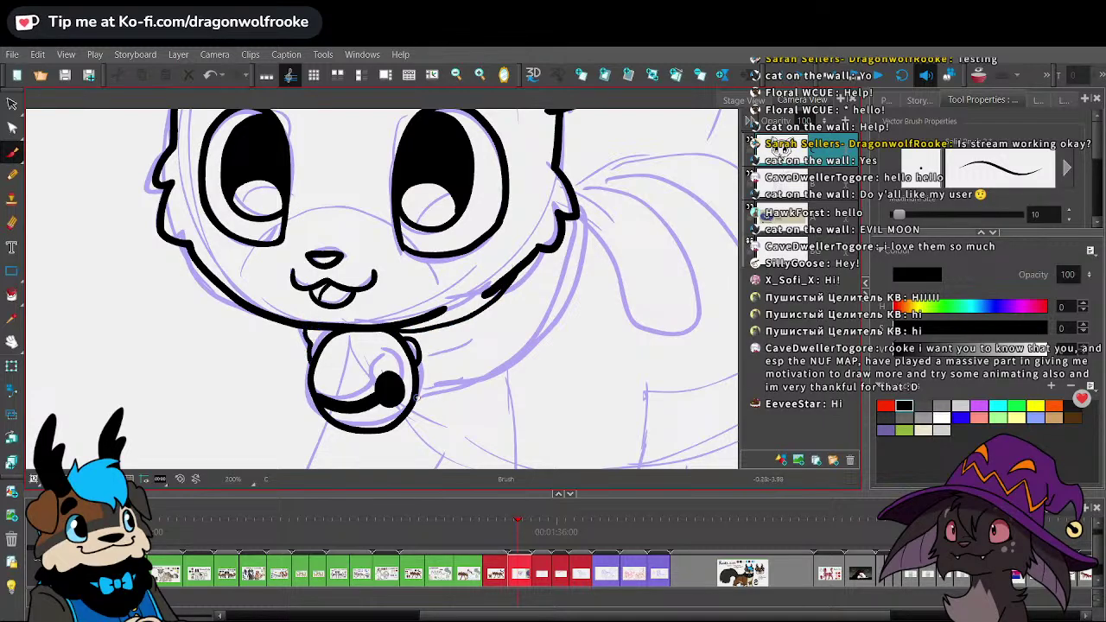
- Ink the collar's lower edge as a curve from the bell up to the cheek tufts, redoing the first stroke
{"action": "mouse_move", "coordinate": [437, 399]}
{"action": "left_mouse_down"}
{"action": "mouse_move", "coordinate": [493, 378]}
{"action": "mouse_move", "coordinate": [547, 337]}
{"action": "mouse_move", "coordinate": [579, 281]}
{"action": "mouse_move", "coordinate": [573, 186]}
{"action": "left_mouse_up"}
{"action": "key", "text": "1"}
{"action": "key", "text": "1"}
{"action": "key", "text": "1"}
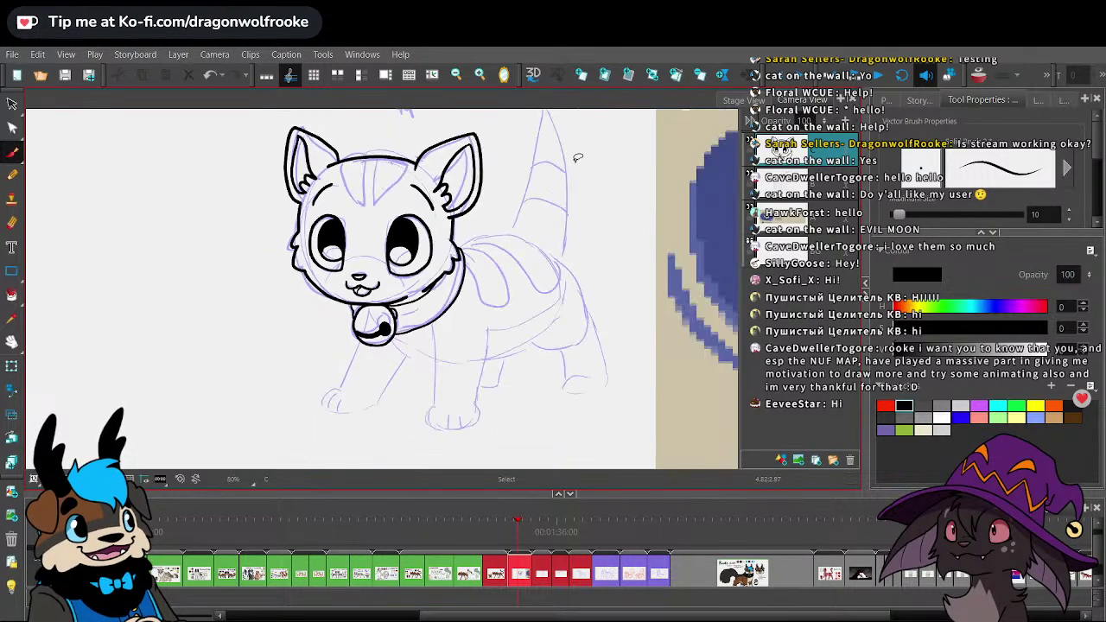
{"action": "key", "text": "2"}
{"action": "scroll", "coordinate": [577, 157], "scroll_direction": "up", "scroll_amount": 3}
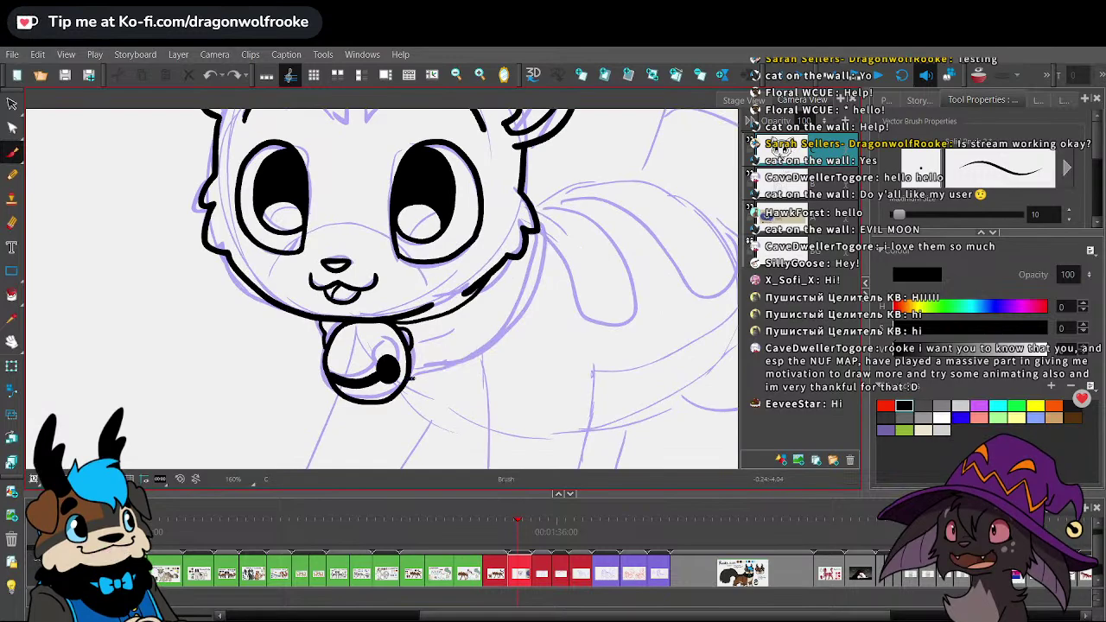
{"action": "left_click_drag", "start_coordinate": [525, 278], "coordinate": [528, 248]}
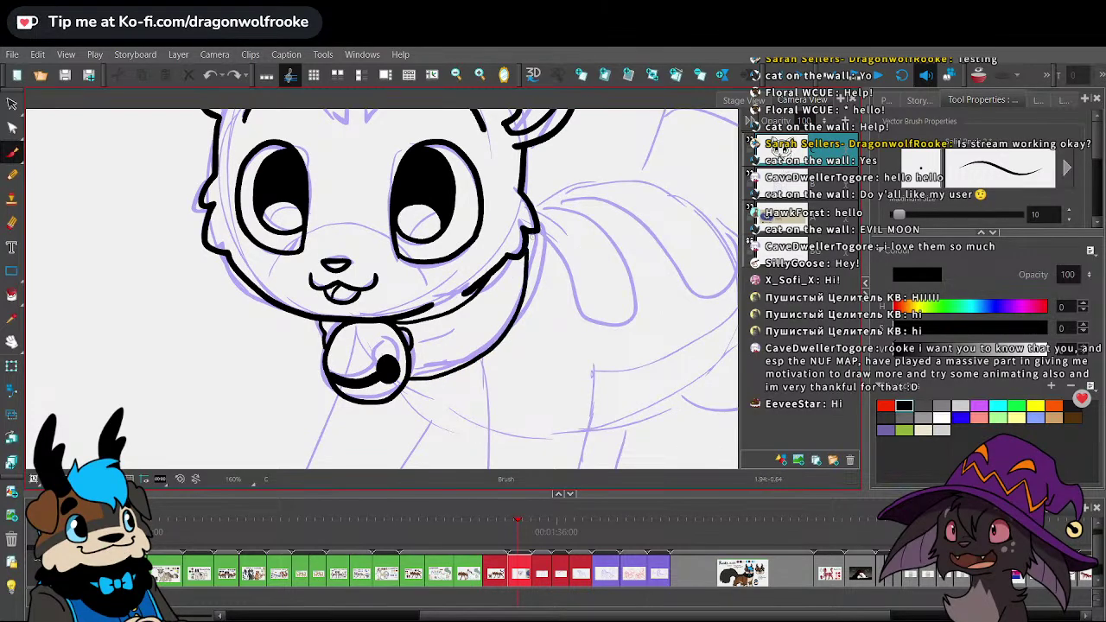
- Add short fold lines to the collar below the cheek and beside the bell
{"action": "key", "text": "1"}
{"action": "key", "text": "1"}
{"action": "key", "text": "1"}
{"action": "key", "text": "2"}
{"action": "scroll", "coordinate": [536, 231], "scroll_direction": "up", "scroll_amount": 3}
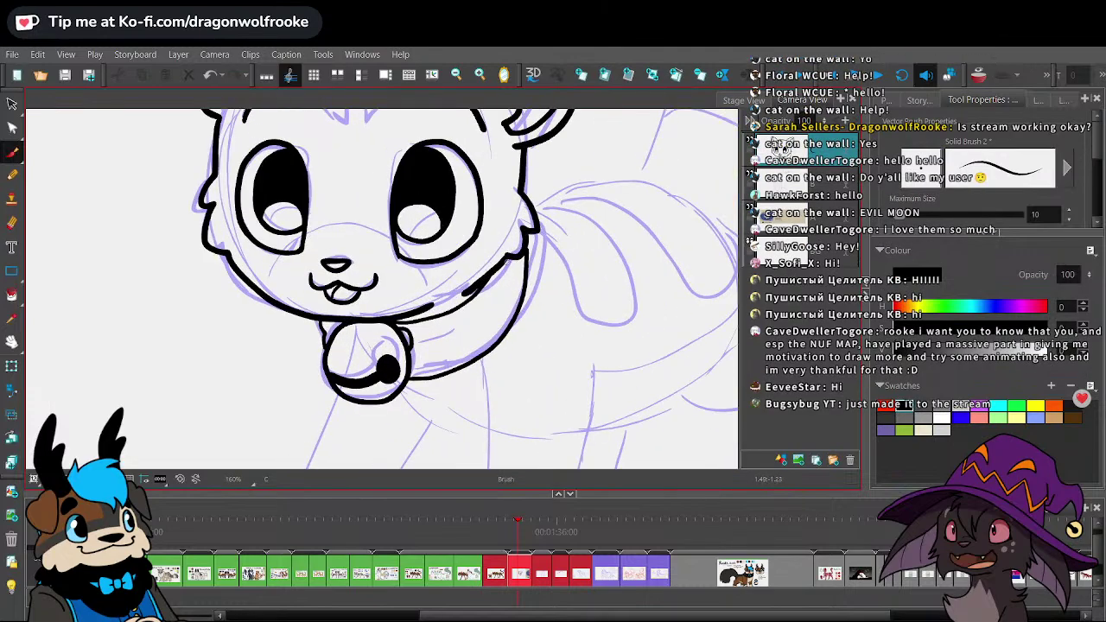
{"action": "key", "text": "ctrl+z"}
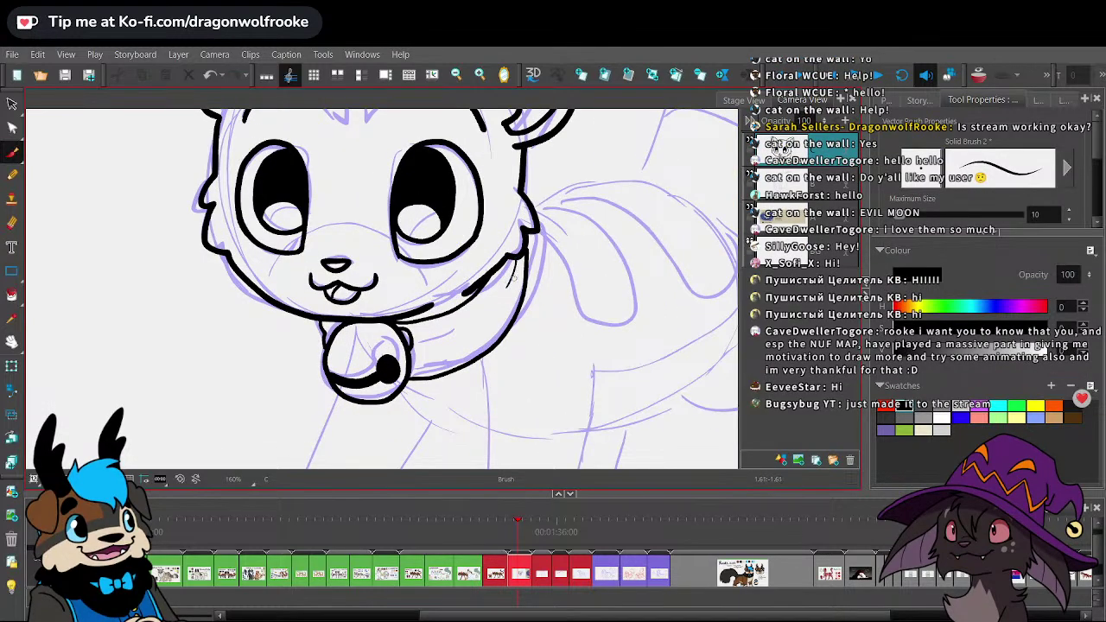
{"action": "scroll", "coordinate": [518, 274], "scroll_direction": "up", "scroll_amount": 1}
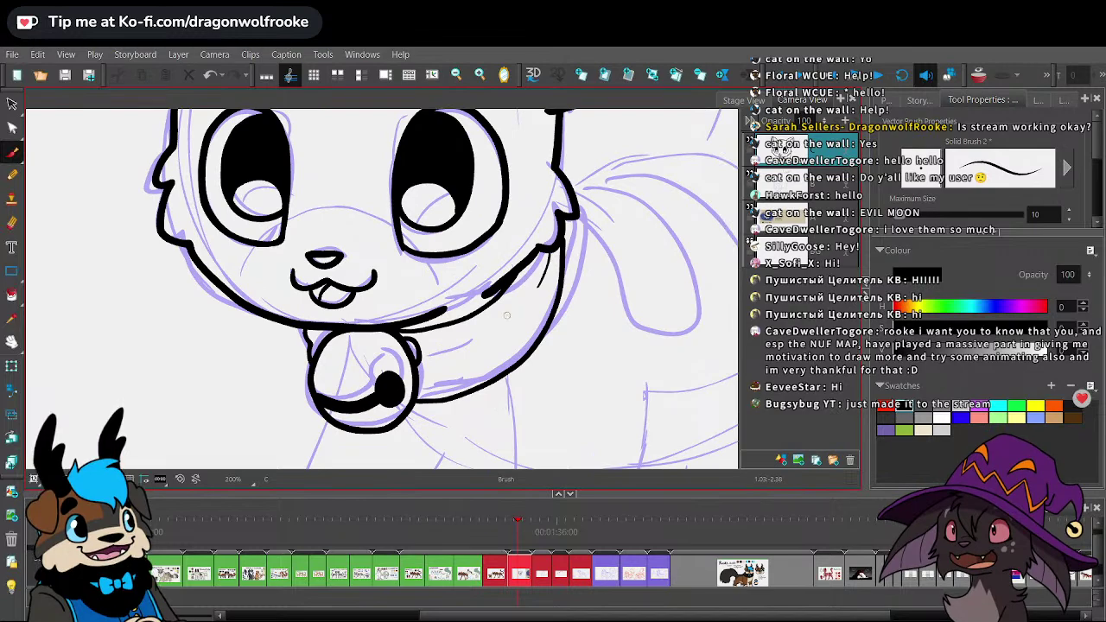
{"action": "left_click_drag", "start_coordinate": [420, 375], "coordinate": [444, 367]}
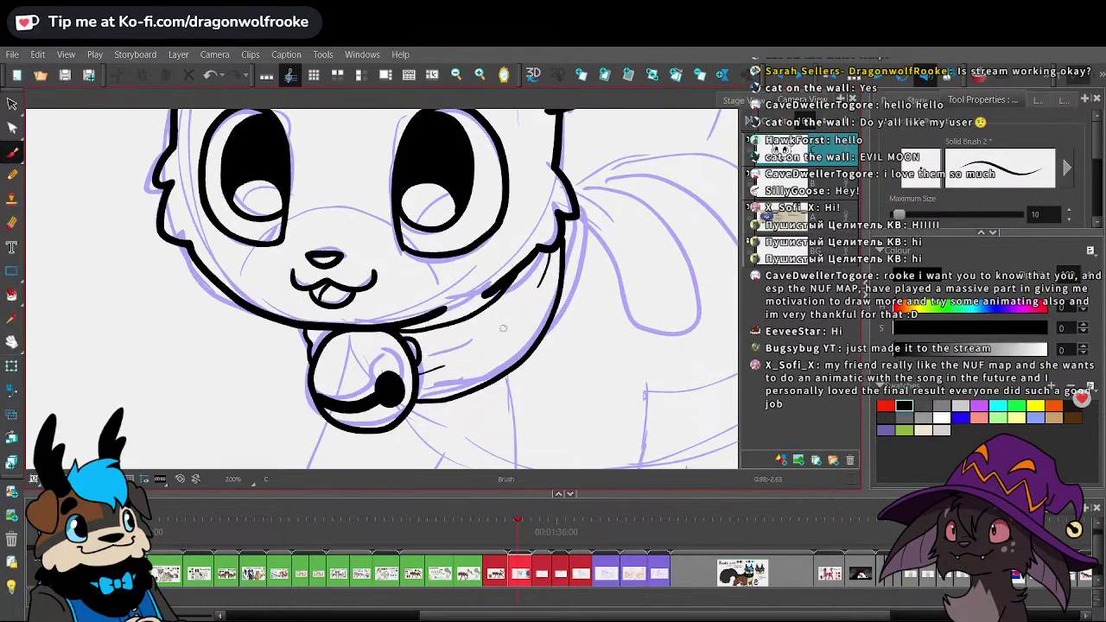
- Redraw the small loop on the bell's side and the short collar fold lines next to it
{"action": "left_click", "coordinate": [12, 127]}
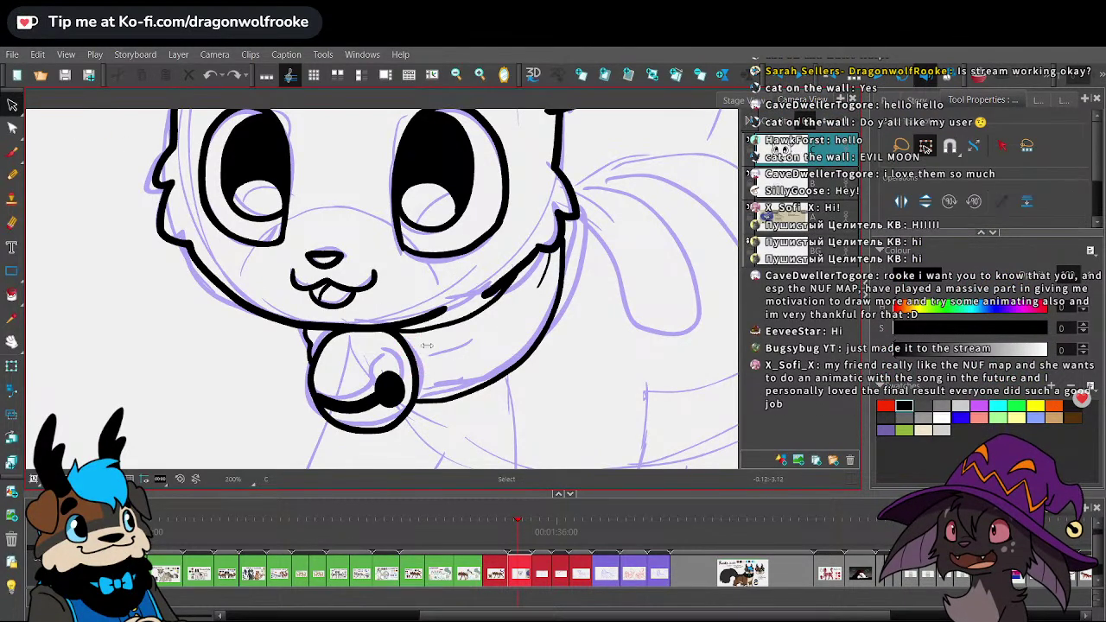
{"action": "left_click", "coordinate": [12, 153]}
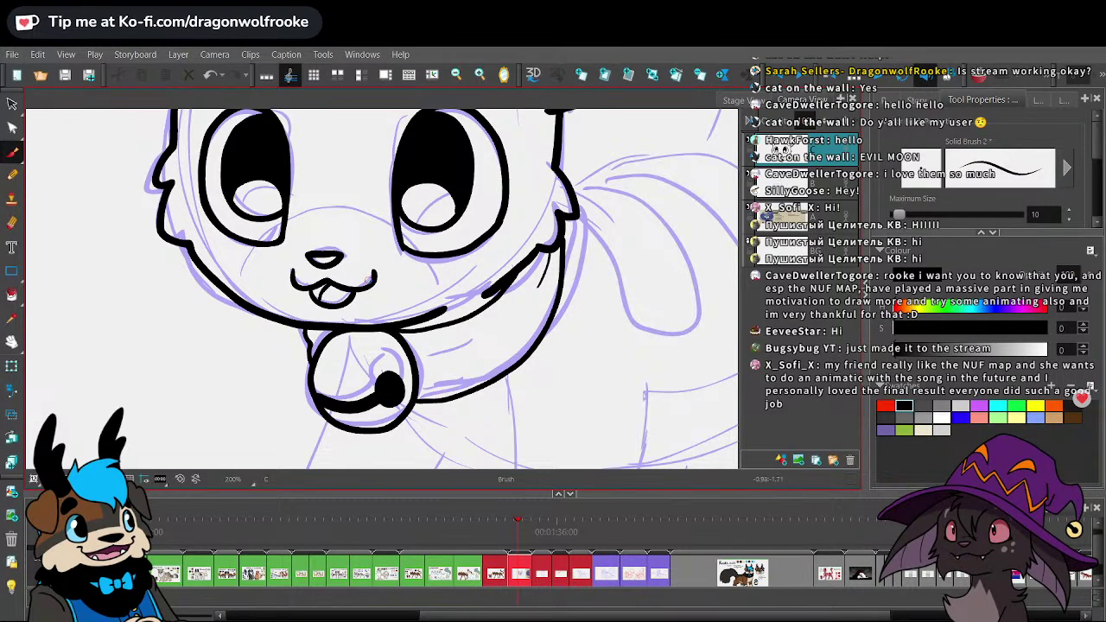
{"action": "left_click_drag", "start_coordinate": [408, 350], "coordinate": [419, 381]}
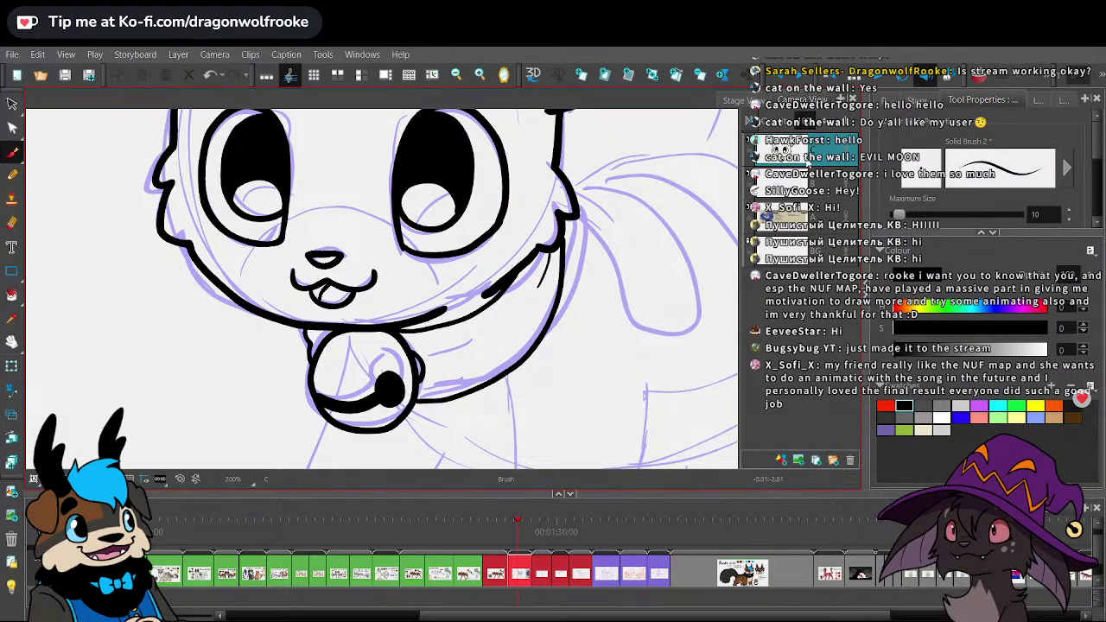
{"action": "key", "text": "s"}
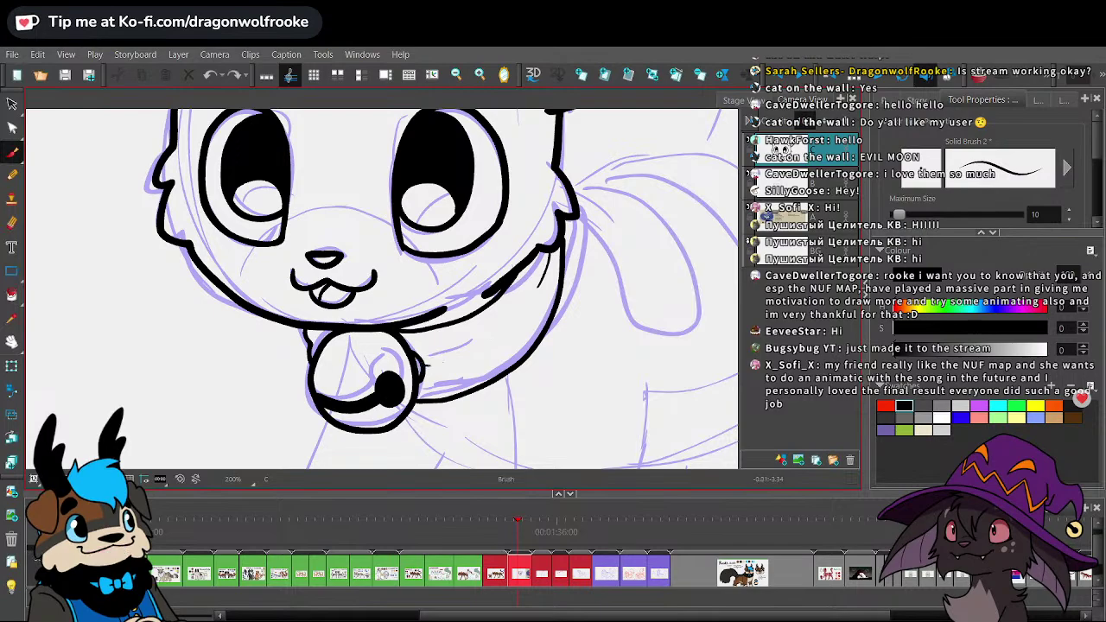
{"action": "scroll", "coordinate": [482, 390], "scroll_direction": "down", "scroll_amount": 5}
{"action": "scroll", "coordinate": [484, 396], "scroll_direction": "up", "scroll_amount": 6}
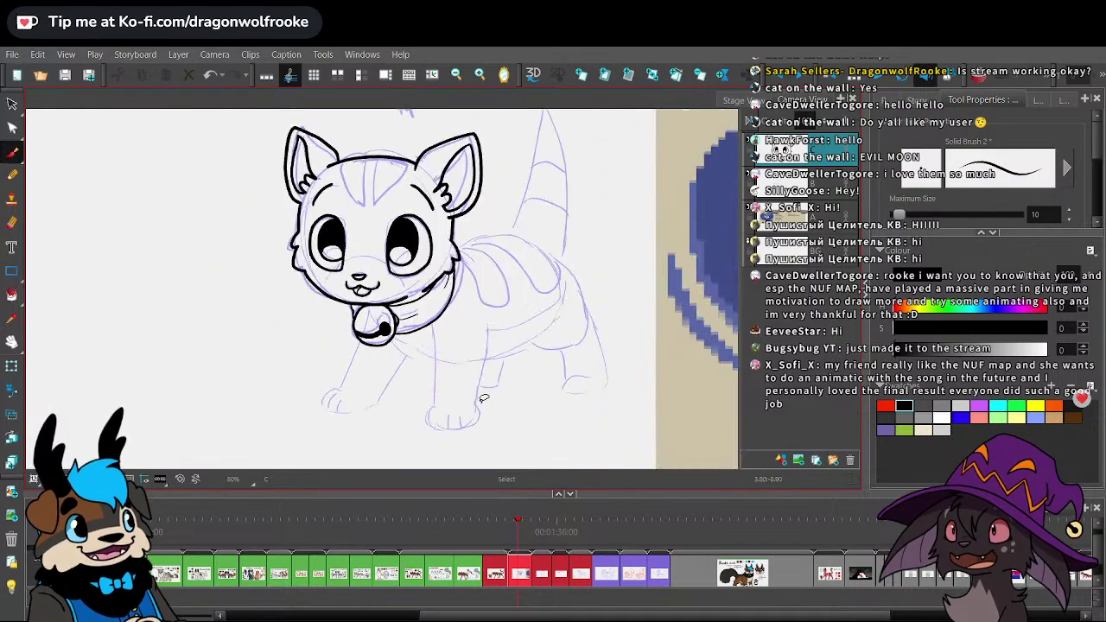
{"action": "scroll", "coordinate": [486, 393], "scroll_direction": "down", "scroll_amount": 1}
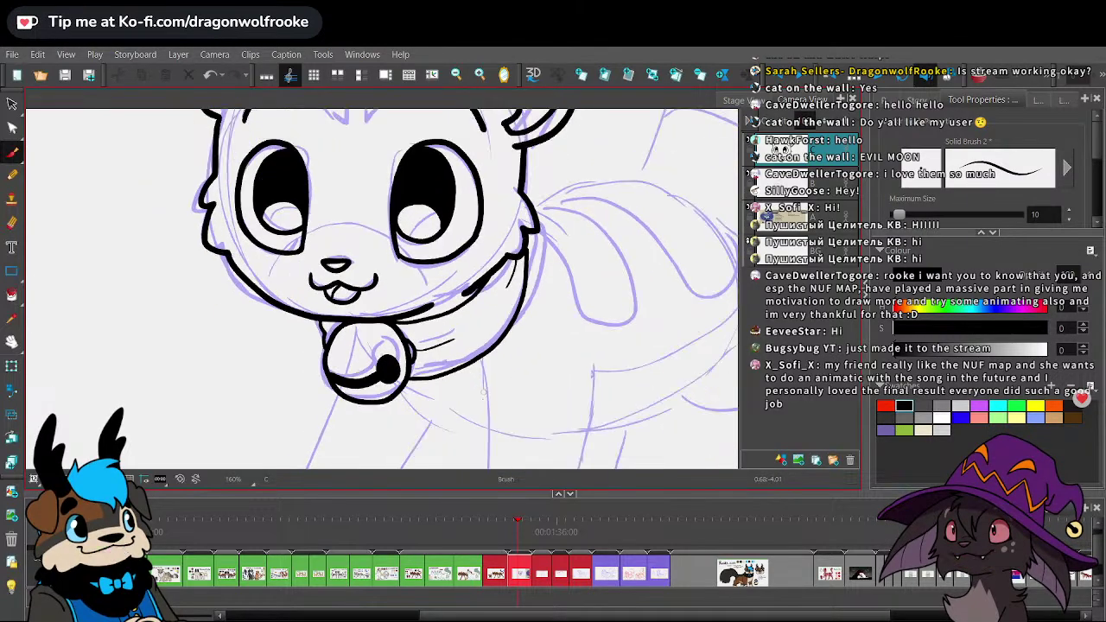
- Ink the scalloped chest fur edge from beneath the bell to the near front leg
{"action": "left_click_drag", "start_coordinate": [483, 400], "coordinate": [526, 249]}
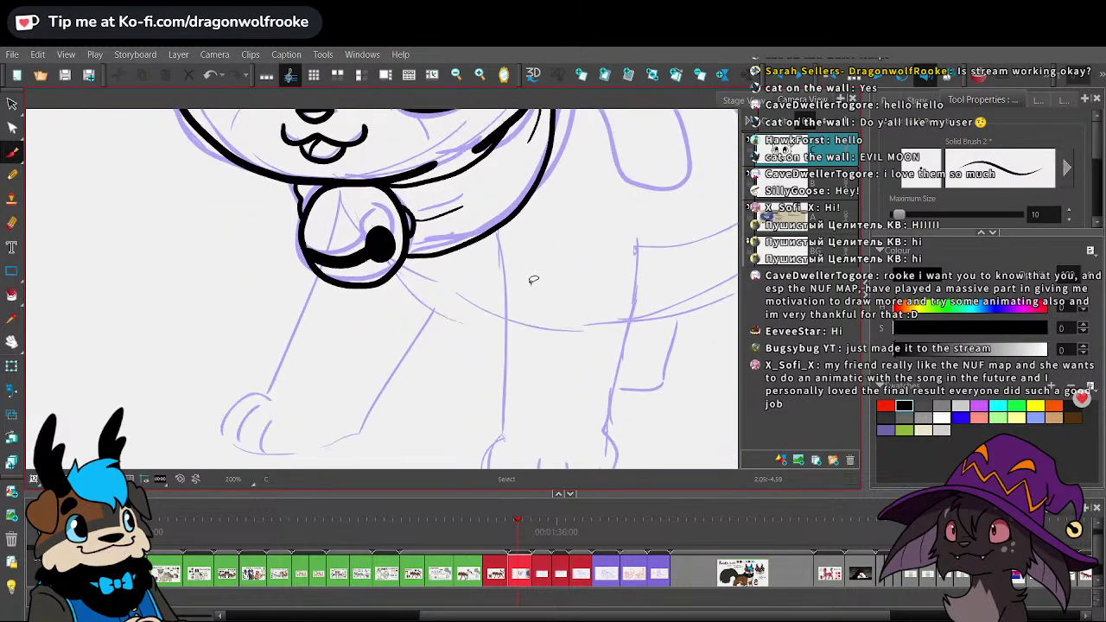
{"action": "key", "text": "1"}
{"action": "key", "text": "1"}
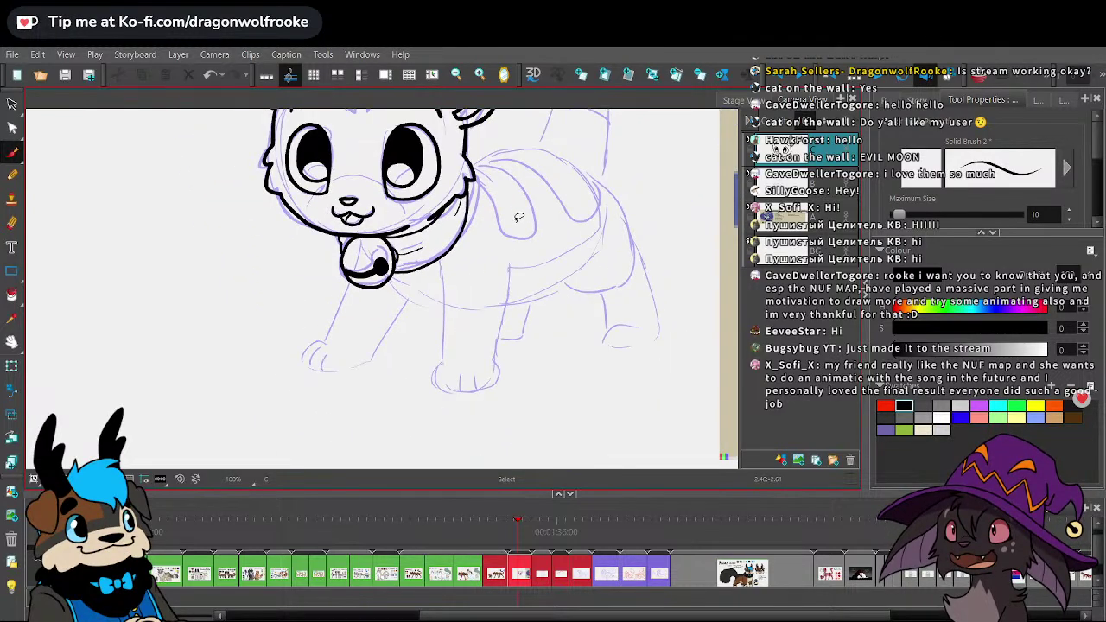
{"action": "key", "text": "2"}
{"action": "key", "text": "2"}
{"action": "mouse_move", "coordinate": [381, 283]}
{"action": "left_mouse_down"}
{"action": "mouse_move", "coordinate": [417, 321]}
{"action": "mouse_move", "coordinate": [477, 319]}
{"action": "left_mouse_up"}
- Ink both sides of the near front leg and its rounded paw, redoing the start of the paw outline
{"action": "left_click_drag", "start_coordinate": [475, 249], "coordinate": [482, 412]}
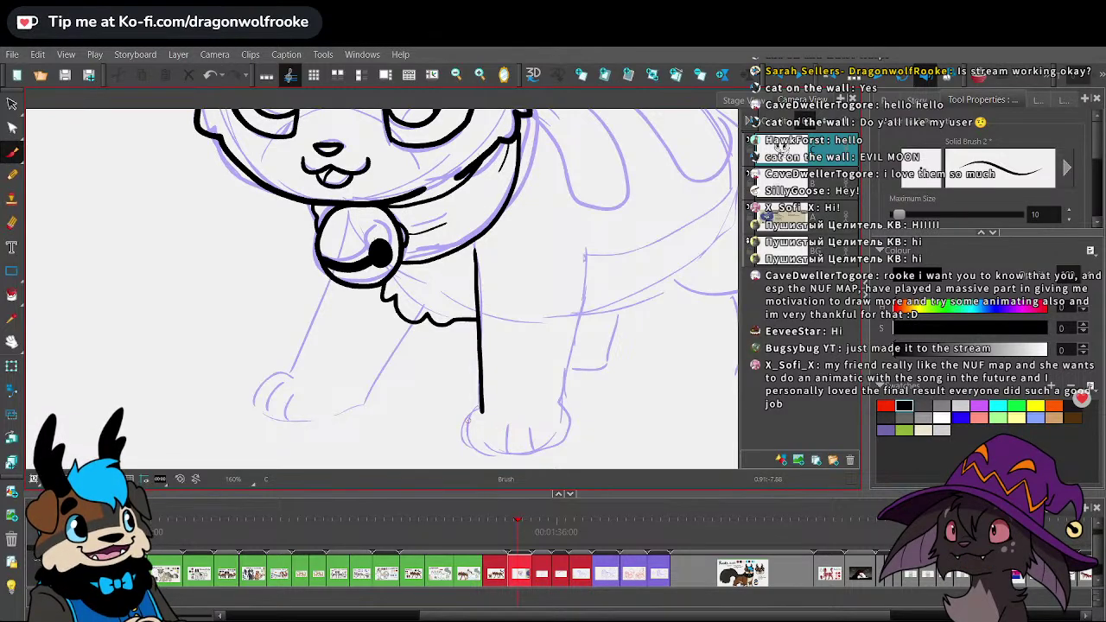
{"action": "left_click_drag", "start_coordinate": [478, 417], "coordinate": [487, 454]}
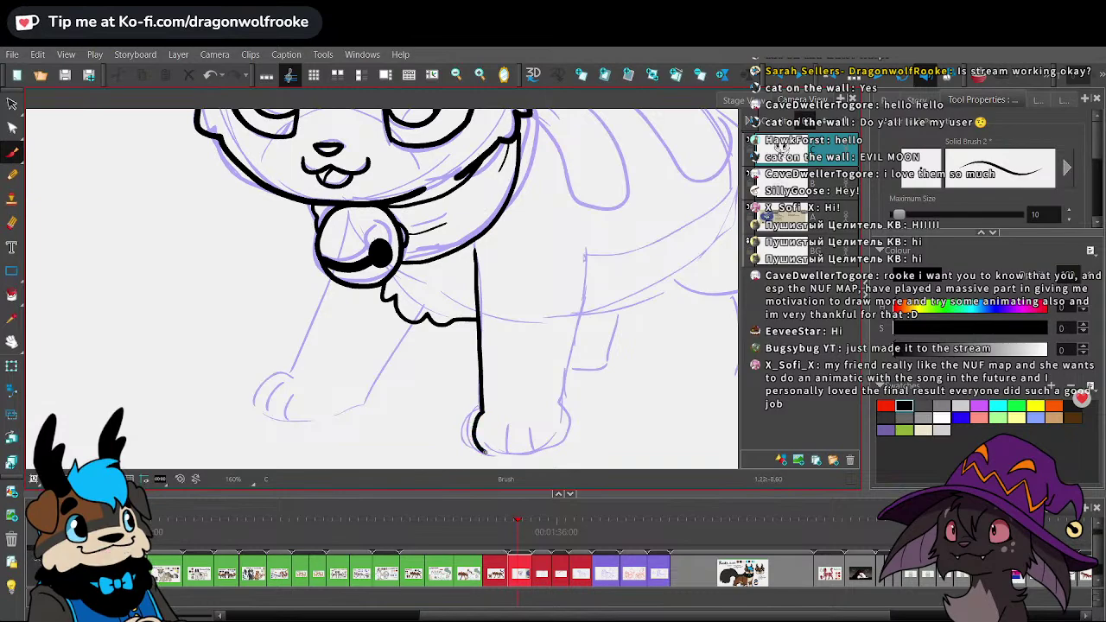
{"action": "key", "text": "ctrl+z"}
{"action": "mouse_move", "coordinate": [481, 411]}
{"action": "left_mouse_down"}
{"action": "mouse_move", "coordinate": [477, 437]}
{"action": "mouse_move", "coordinate": [496, 452]}
{"action": "mouse_move", "coordinate": [547, 447]}
{"action": "mouse_move", "coordinate": [597, 273]}
{"action": "left_mouse_up"}
- Ink the other front leg with its rounded paw and add toe lines to both front paws
{"action": "mouse_move", "coordinate": [325, 273]}
{"action": "left_mouse_down"}
{"action": "mouse_move", "coordinate": [289, 374]}
{"action": "mouse_move", "coordinate": [269, 406]}
{"action": "left_mouse_up"}
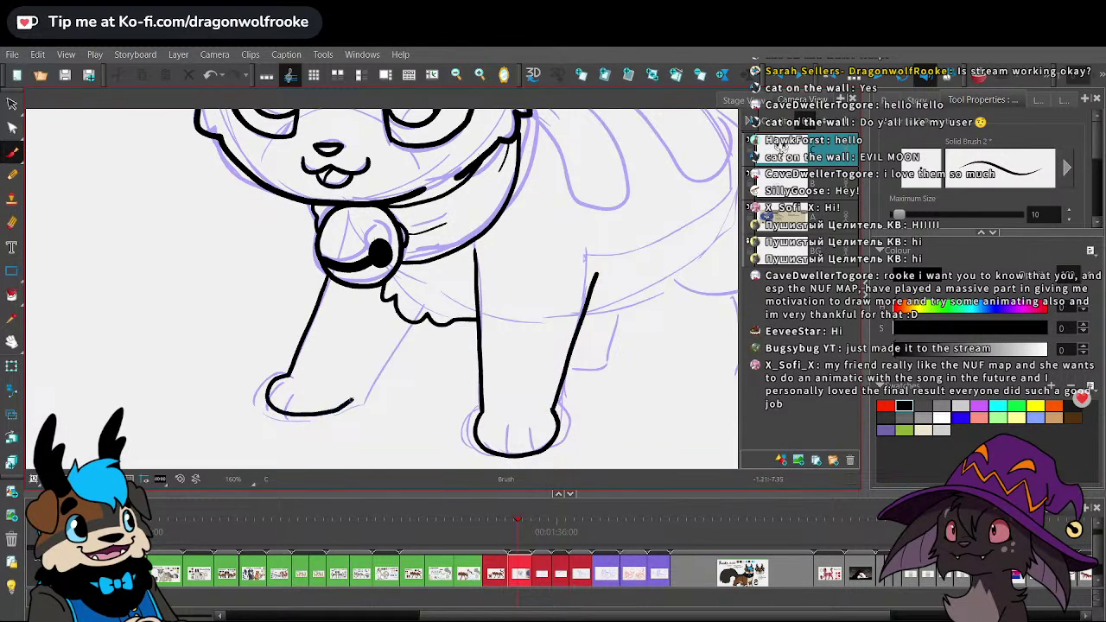
{"action": "left_click_drag", "start_coordinate": [355, 401], "coordinate": [411, 295]}
{"action": "mouse_move", "coordinate": [288, 381]}
{"action": "left_mouse_down"}
{"action": "mouse_move", "coordinate": [278, 386]}
{"action": "mouse_move", "coordinate": [293, 390]}
{"action": "mouse_move", "coordinate": [291, 412]}
{"action": "left_mouse_up"}
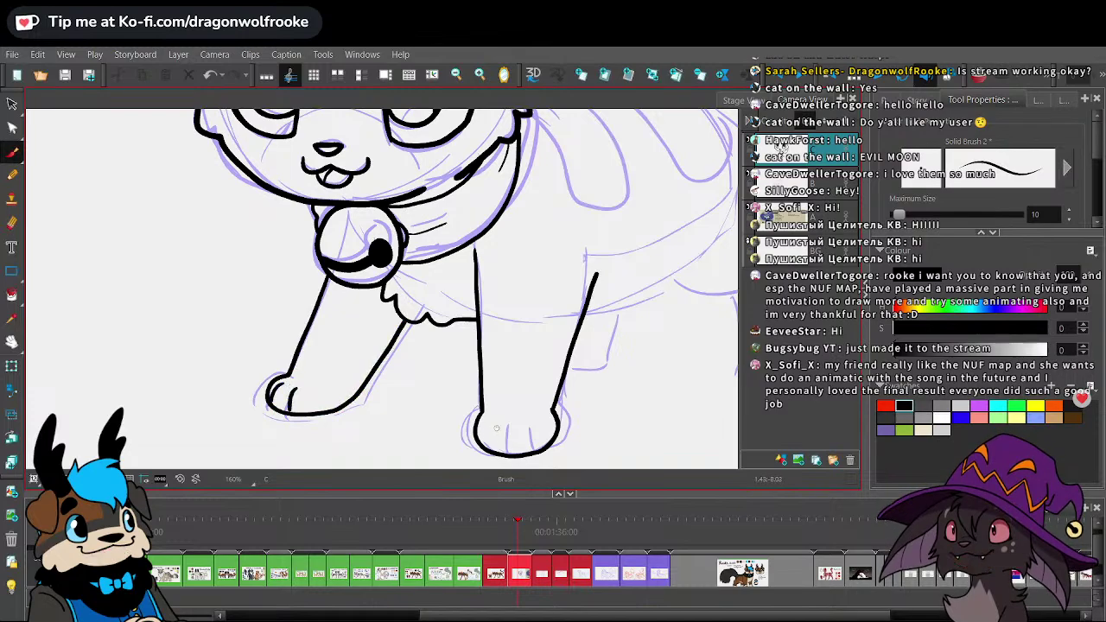
{"action": "left_click_drag", "start_coordinate": [530, 424], "coordinate": [531, 438]}
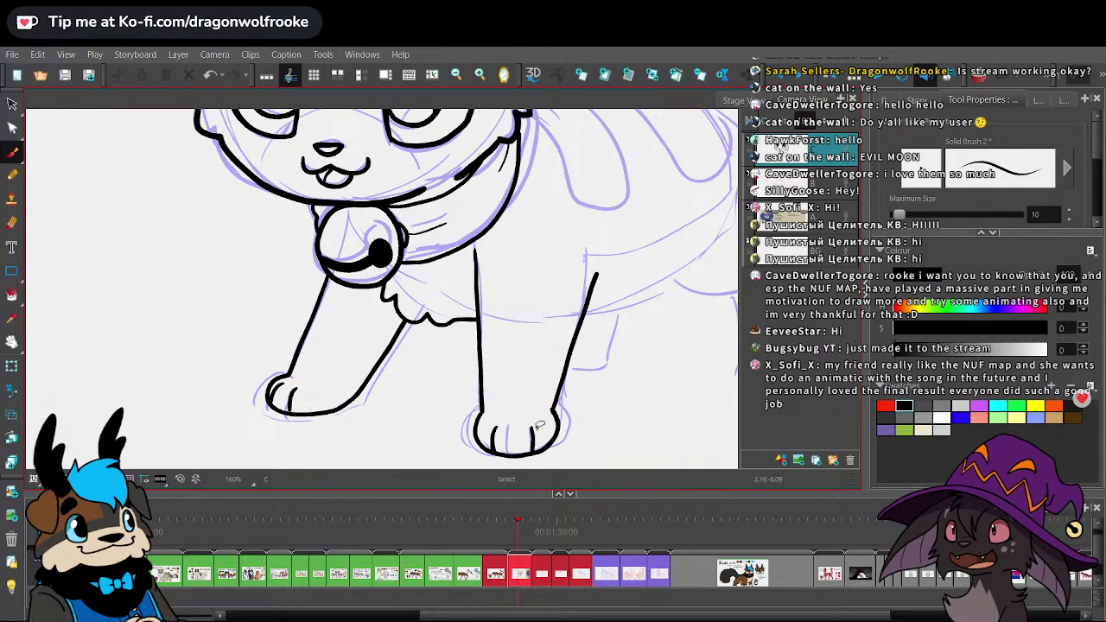
- Ink the back outline from behind the neck over the shoulder fur tufts and down to the rump
{"action": "key", "text": "1"}
{"action": "key", "text": "1"}
{"action": "key", "text": "1"}
{"action": "left_click_drag", "start_coordinate": [581, 344], "coordinate": [491, 402]}
{"action": "key", "text": "2"}
{"action": "key", "text": "2"}
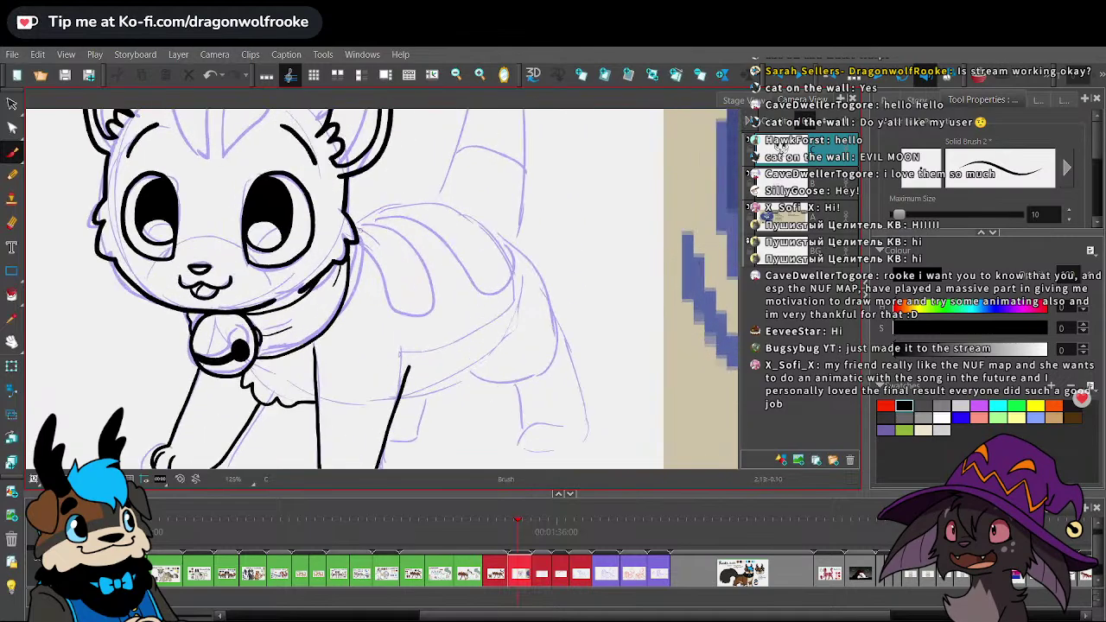
{"action": "mouse_move", "coordinate": [356, 229]}
{"action": "left_mouse_down"}
{"action": "mouse_move", "coordinate": [378, 243]}
{"action": "mouse_move", "coordinate": [433, 196]}
{"action": "mouse_move", "coordinate": [457, 205]}
{"action": "mouse_move", "coordinate": [495, 229]}
{"action": "mouse_move", "coordinate": [551, 309]}
{"action": "left_mouse_up"}
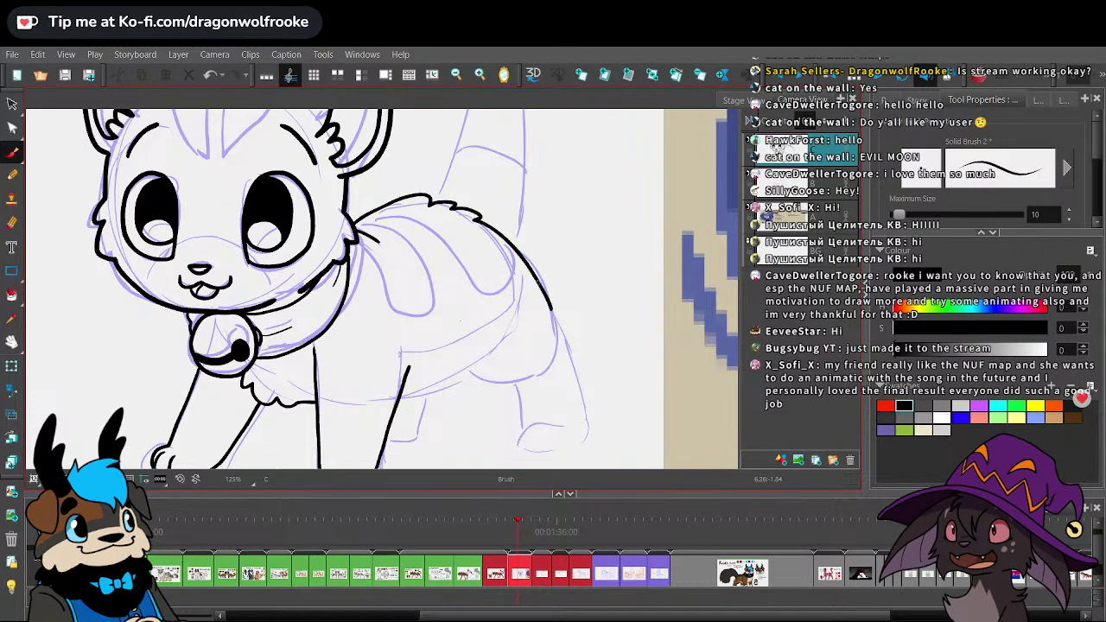
- Ink the belly line behind the front leg and the small part of the far hind leg showing beneath it
{"action": "left_click_drag", "start_coordinate": [447, 396], "coordinate": [507, 344]}
{"action": "key", "text": "1"}
{"action": "key", "text": "1"}
{"action": "key", "text": "1"}
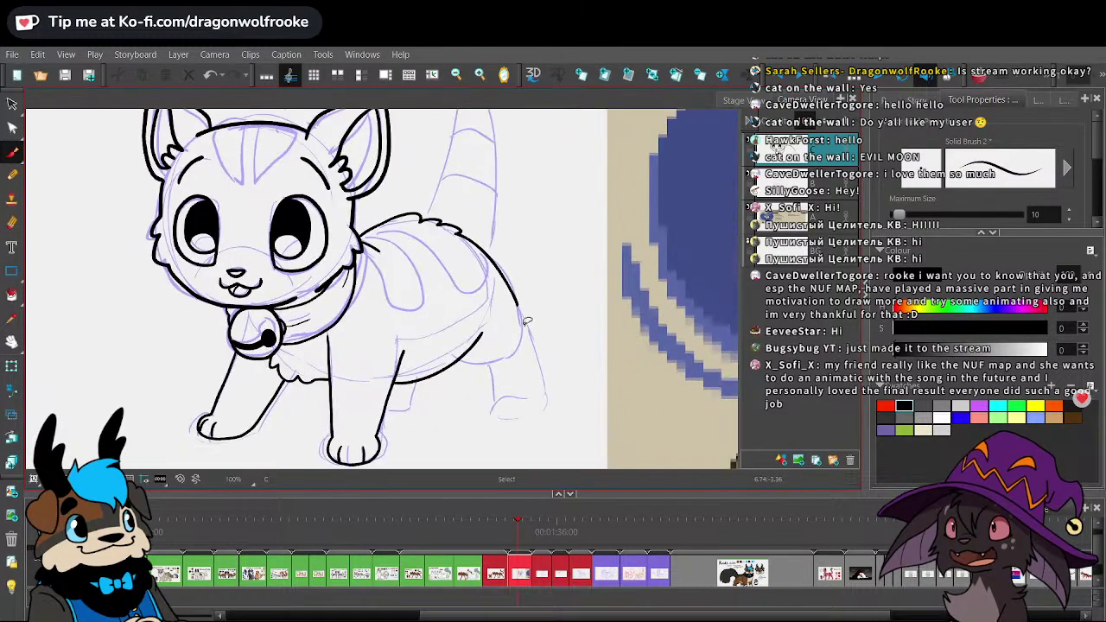
{"action": "key", "text": "1"}
{"action": "key", "text": "alt+b"}
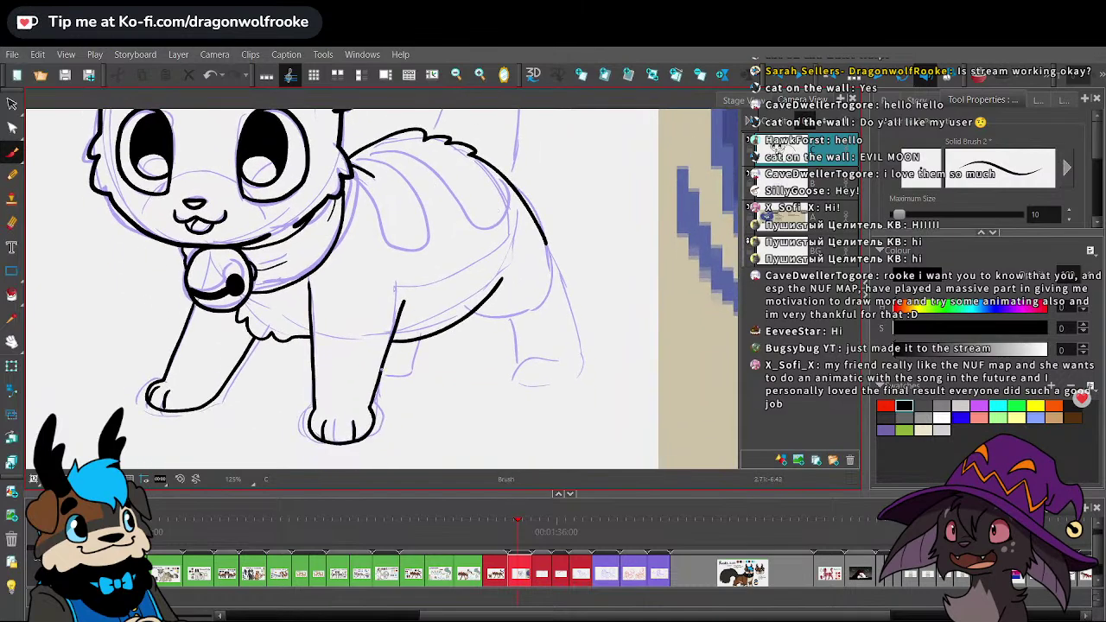
{"action": "key", "text": "ctrl+z"}
{"action": "left_click_drag", "start_coordinate": [400, 368], "coordinate": [417, 340]}
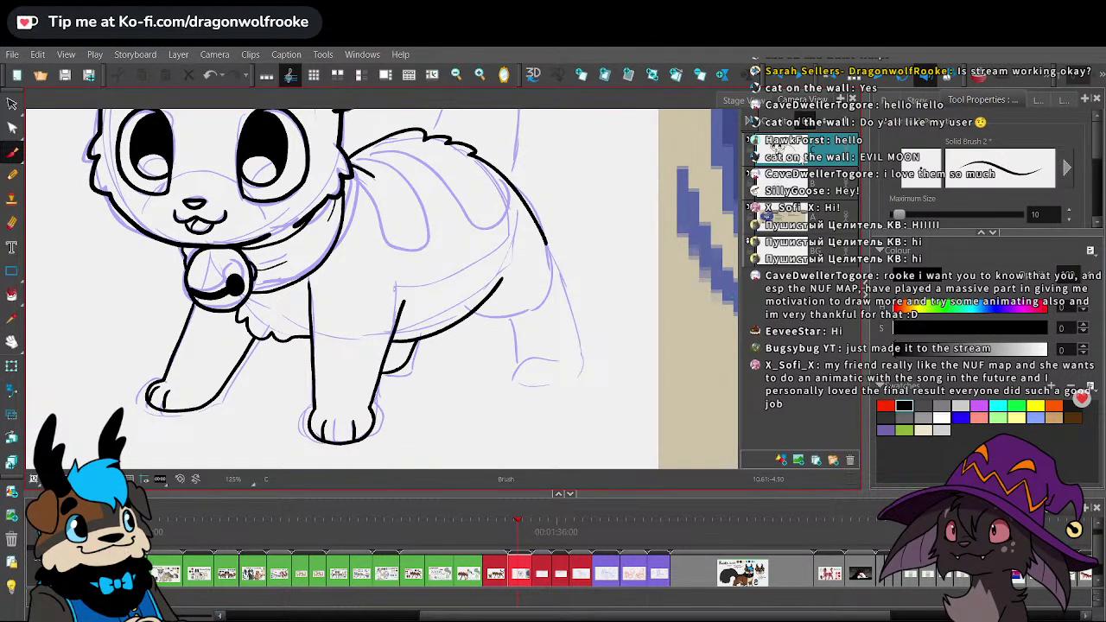
- Ink the near thigh's lower curve and the rear leg behind it, redoing its front edge and adding the paw with toe lines
{"action": "key", "text": "2"}
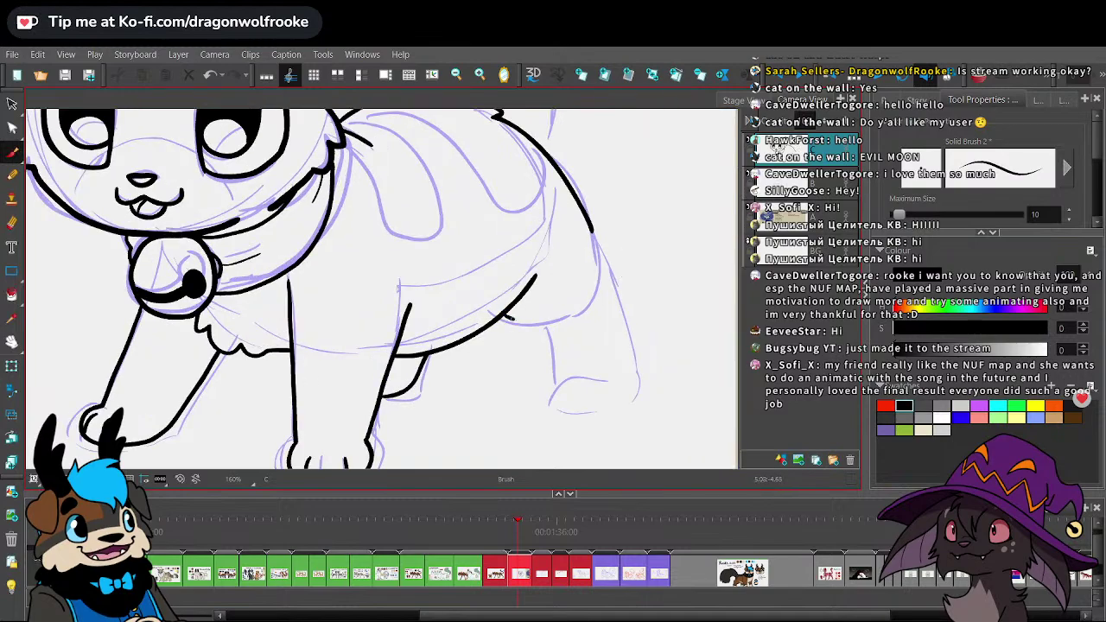
{"action": "left_click_drag", "start_coordinate": [507, 321], "coordinate": [595, 297]}
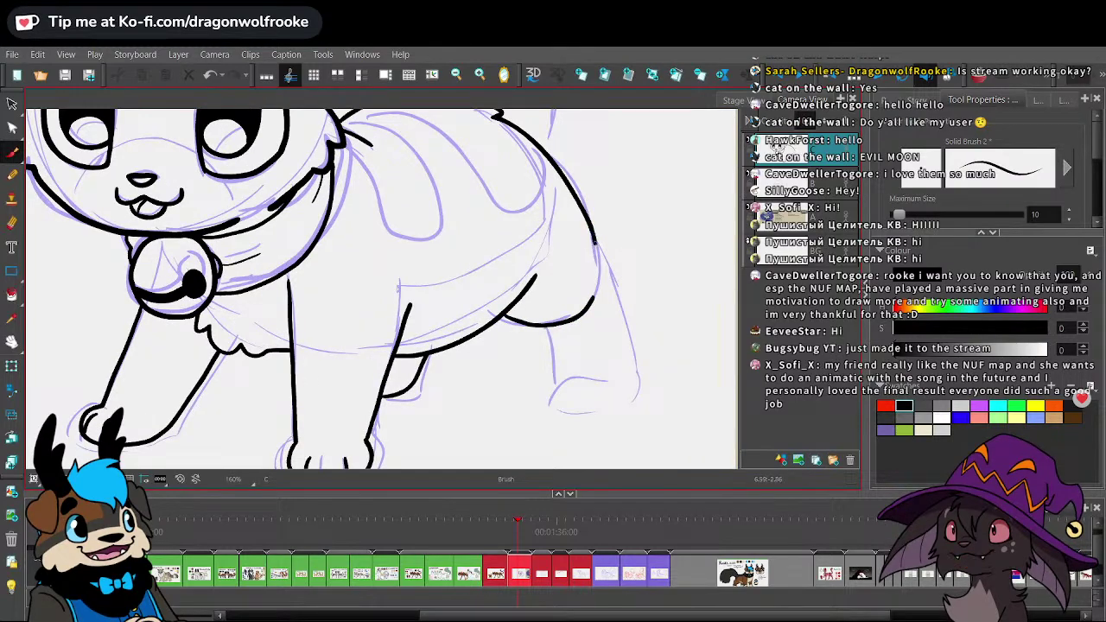
{"action": "left_click_drag", "start_coordinate": [611, 257], "coordinate": [639, 360]}
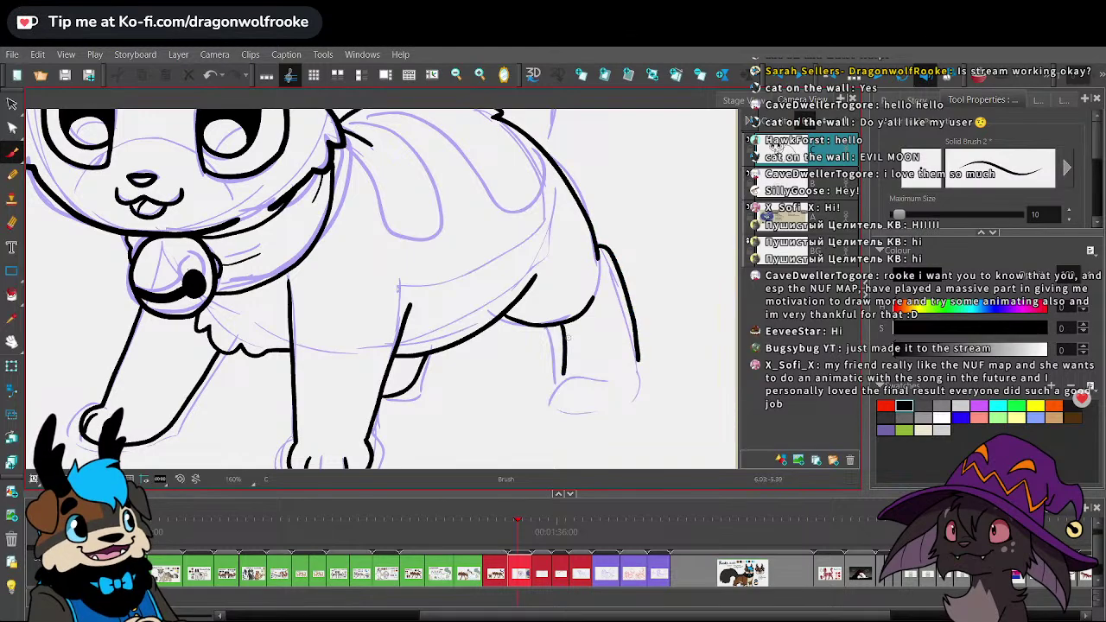
{"action": "key", "text": "ctrl+z"}
{"action": "mouse_move", "coordinate": [558, 326]}
{"action": "left_mouse_down"}
{"action": "mouse_move", "coordinate": [583, 369]}
{"action": "mouse_move", "coordinate": [577, 396]}
{"action": "mouse_move", "coordinate": [633, 392]}
{"action": "mouse_move", "coordinate": [638, 357]}
{"action": "mouse_move", "coordinate": [584, 381]}
{"action": "mouse_move", "coordinate": [611, 400]}
{"action": "left_mouse_up"}
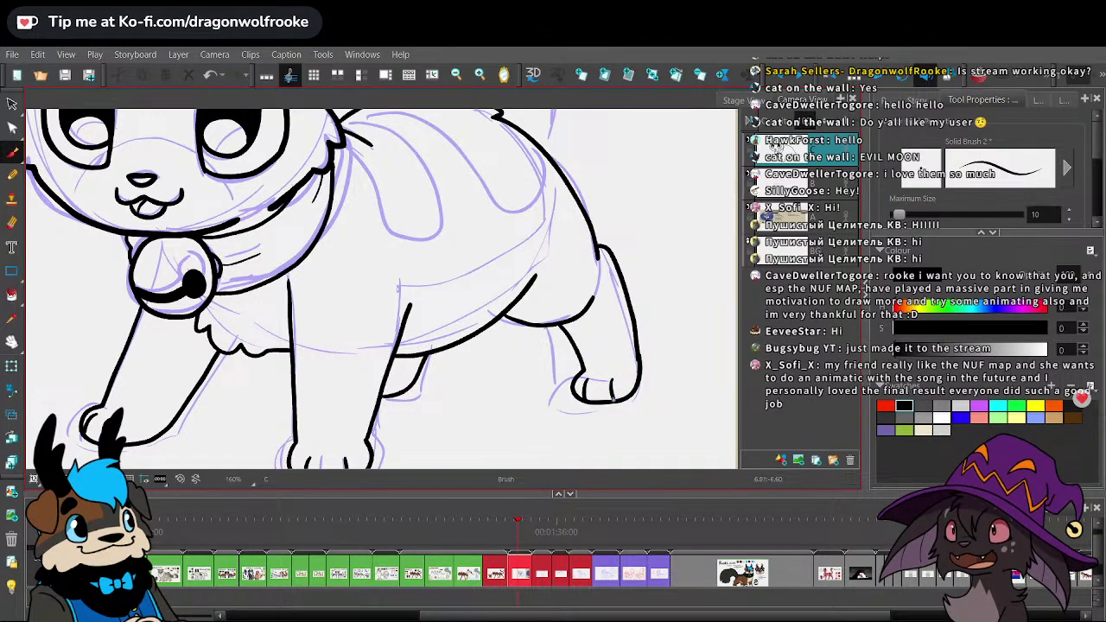
- Ink both sides of the upright tail with a pointed, slightly tufted tip
{"action": "key", "text": "1"}
{"action": "key", "text": "1"}
{"action": "key", "text": "1"}
{"action": "key", "text": "1"}
{"action": "left_click_drag", "start_coordinate": [560, 266], "coordinate": [531, 381]}
{"action": "scroll", "coordinate": [390, 298], "scroll_direction": "up", "scroll_amount": 2}
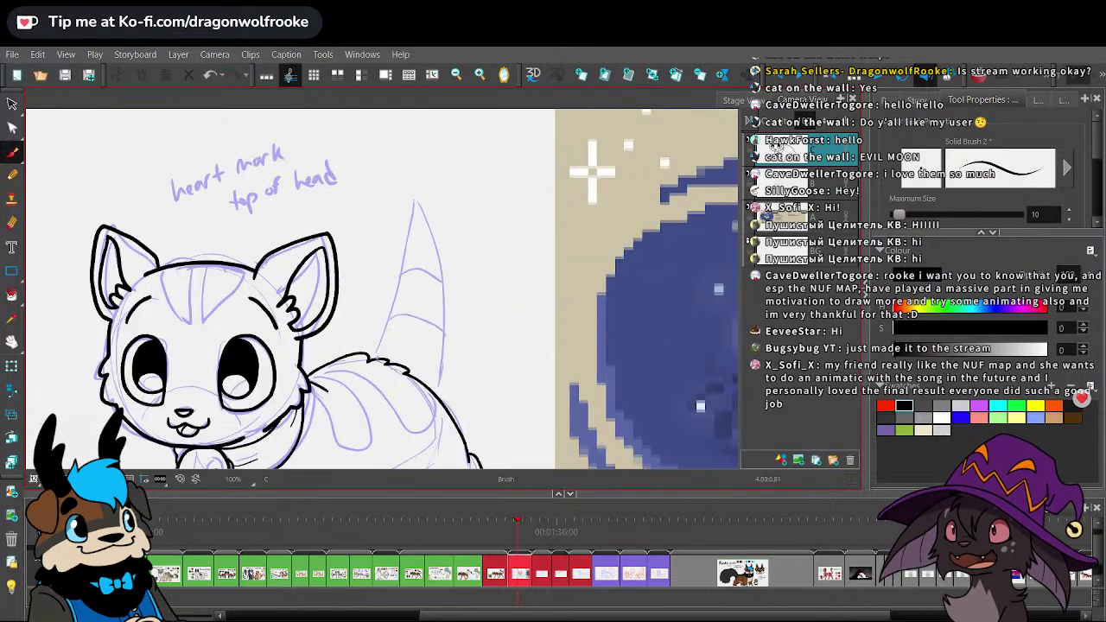
{"action": "left_click_drag", "start_coordinate": [378, 354], "coordinate": [407, 248]}
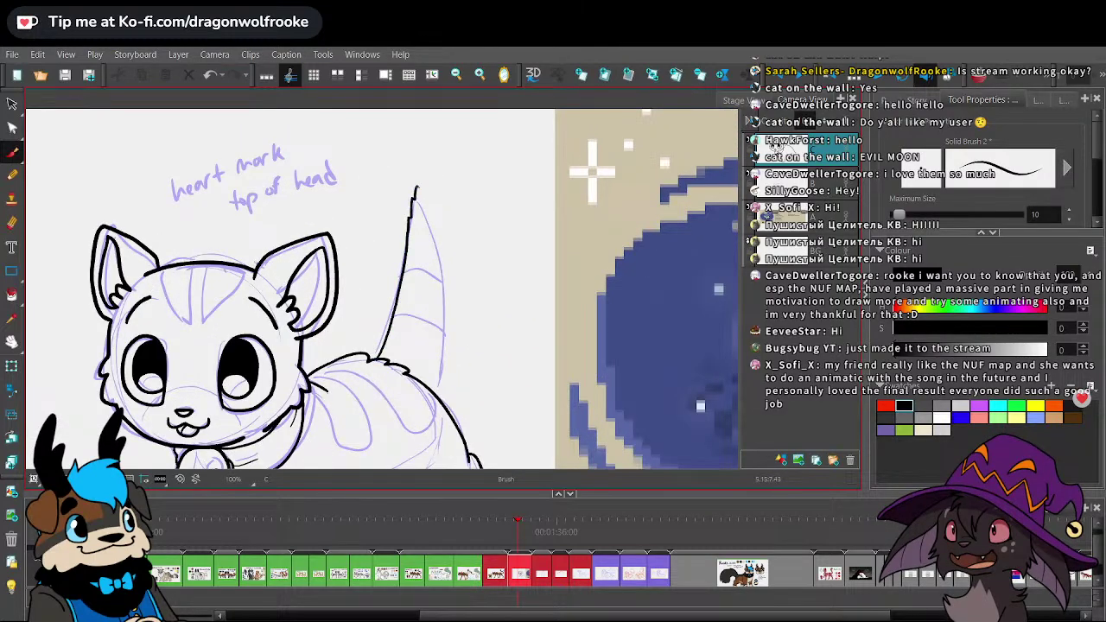
{"action": "mouse_move", "coordinate": [415, 185]}
{"action": "left_mouse_down"}
{"action": "mouse_move", "coordinate": [446, 260]}
{"action": "mouse_move", "coordinate": [439, 382]}
{"action": "left_mouse_up"}
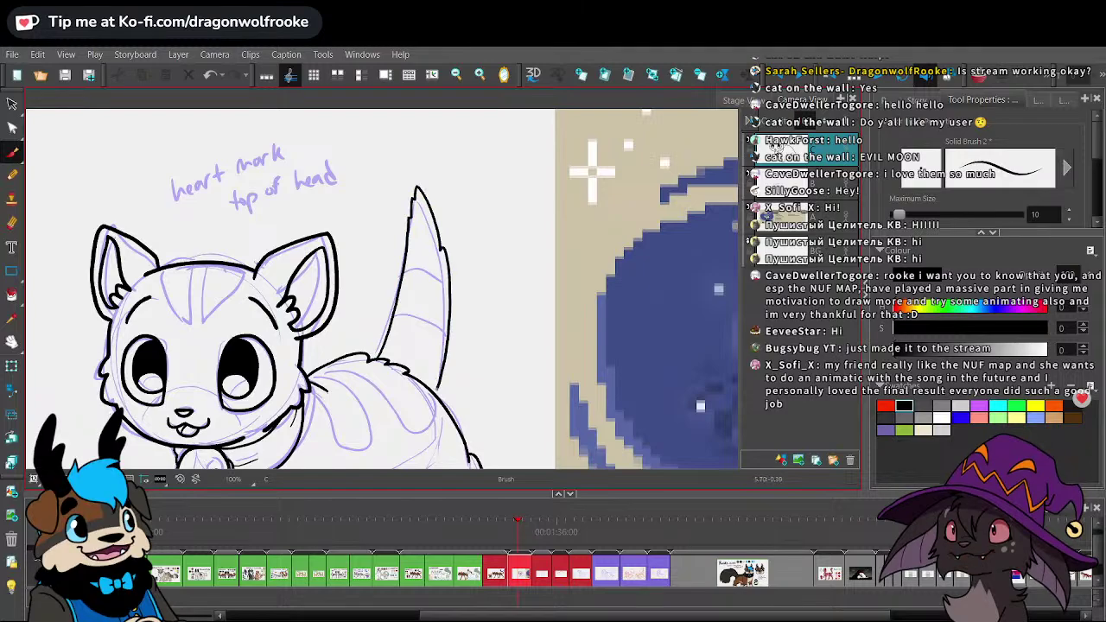
- Add a new vector layer and place it beneath the black line art layer
{"action": "scroll", "coordinate": [588, 410], "scroll_direction": "down", "scroll_amount": 3}
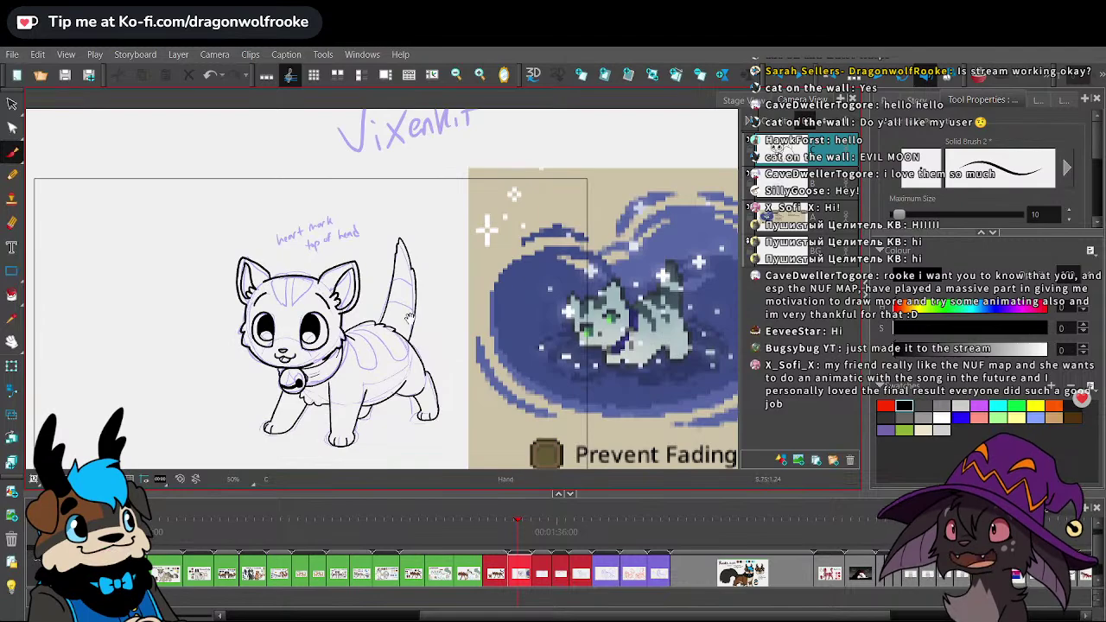
{"action": "left_click_drag", "start_coordinate": [424, 318], "coordinate": [469, 267]}
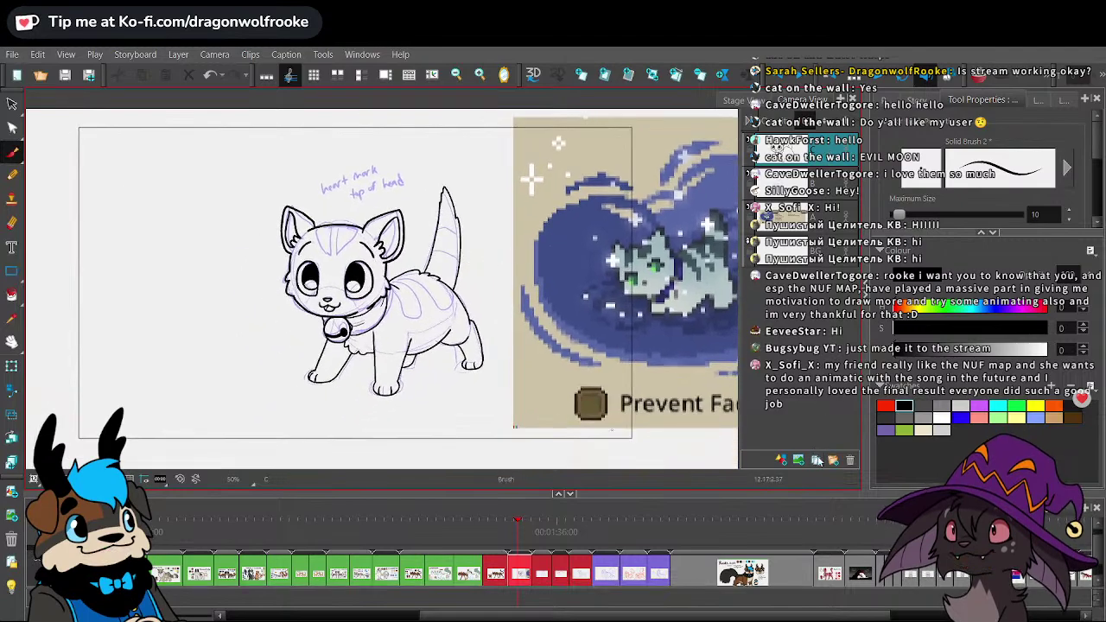
{"action": "scroll", "coordinate": [381, 301], "scroll_direction": "up", "scroll_amount": 2}
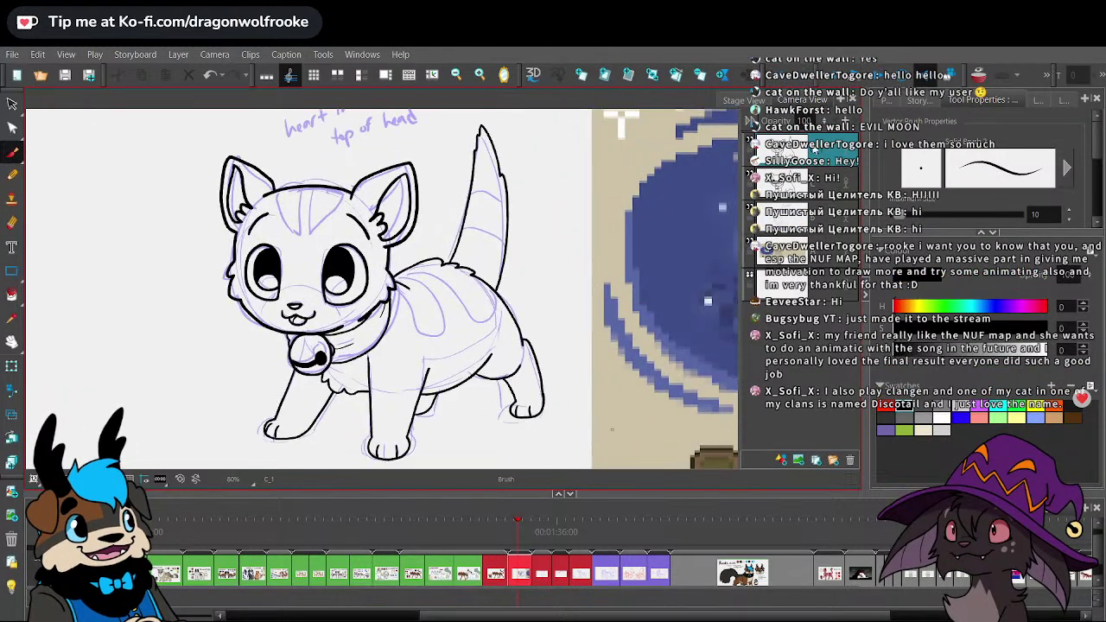
{"action": "key", "text": "1"}
{"action": "left_click_drag", "start_coordinate": [612, 430], "coordinate": [577, 433]}
{"action": "key", "text": "2"}
{"action": "left_click", "coordinate": [828, 183]}
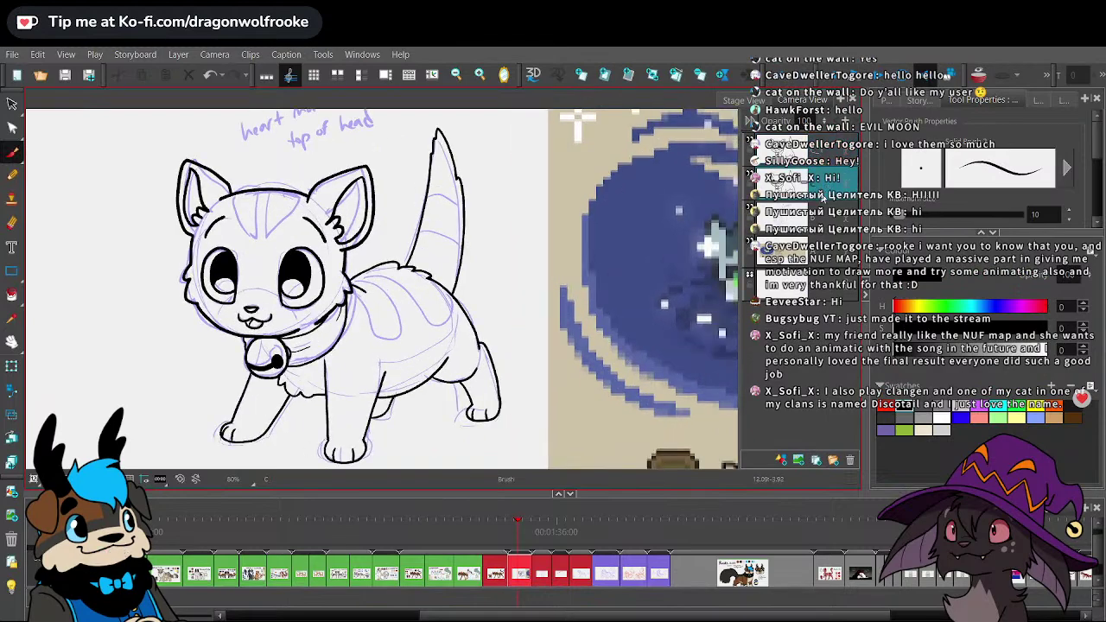
- Select the reference image layer and examine the pixel-art kitten's pelt colours and markings
{"action": "left_click", "coordinate": [820, 258]}
{"action": "key", "text": "1"}
{"action": "key", "text": "1"}
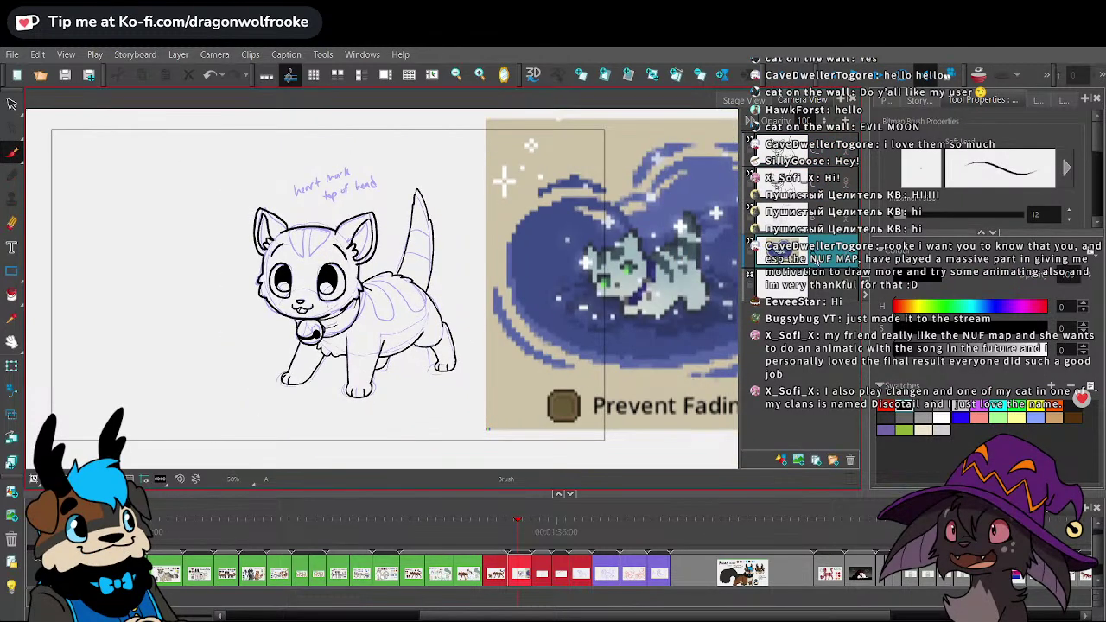
{"action": "left_click", "coordinate": [12, 103]}
{"action": "left_click", "coordinate": [654, 378]}
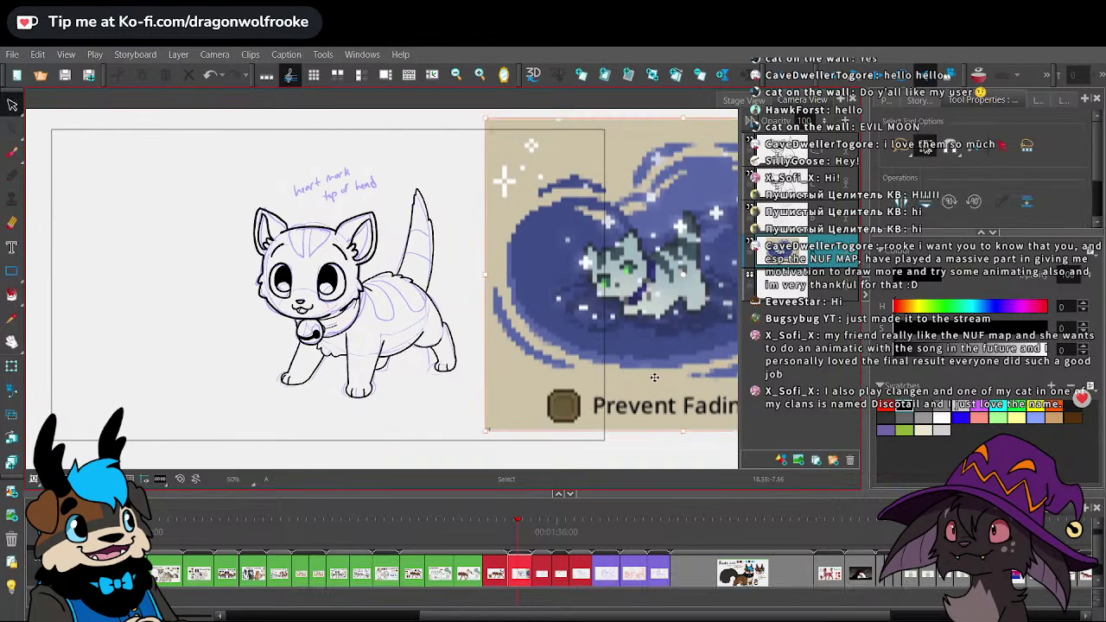
{"action": "scroll", "coordinate": [654, 377], "scroll_direction": "down", "scroll_amount": 3}
{"action": "scroll", "coordinate": [622, 389], "scroll_direction": "up", "scroll_amount": 1}
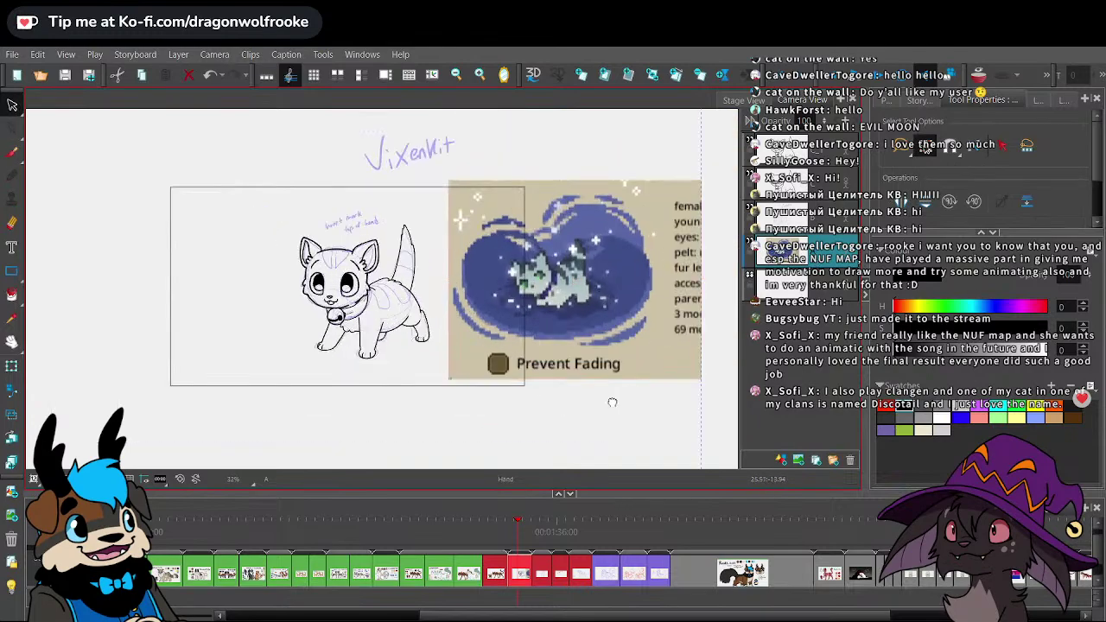
{"action": "scroll", "coordinate": [612, 402], "scroll_direction": "up", "scroll_amount": 2}
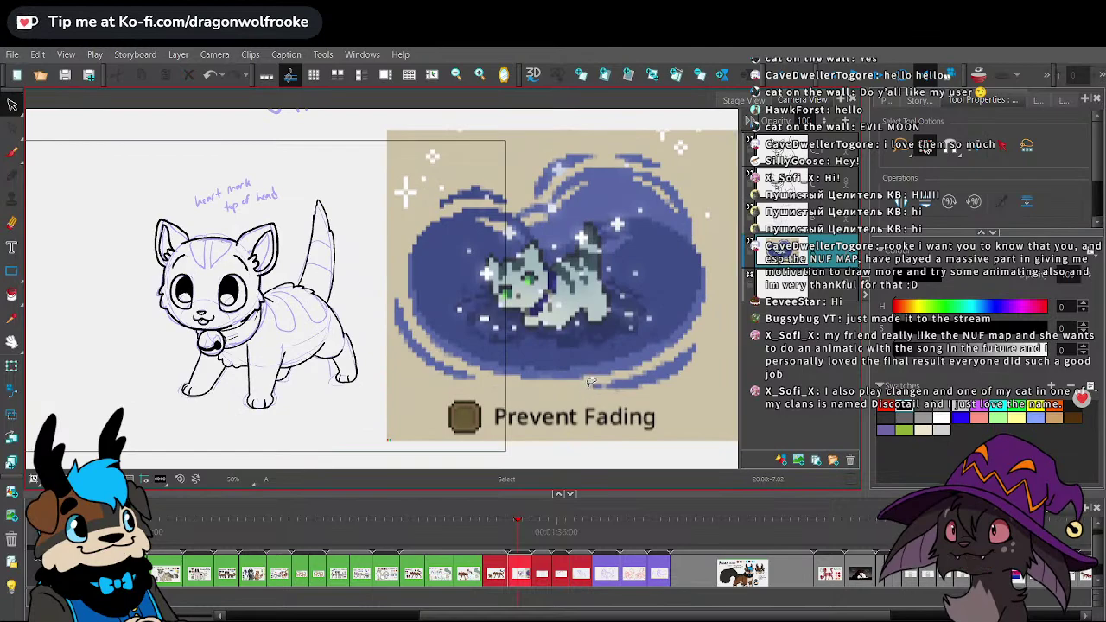
- Sample the light grey-blue pelt colour from the reference kitten and fill the body, legs, tail and head on the new colour layer
{"action": "left_click", "coordinate": [11, 318]}
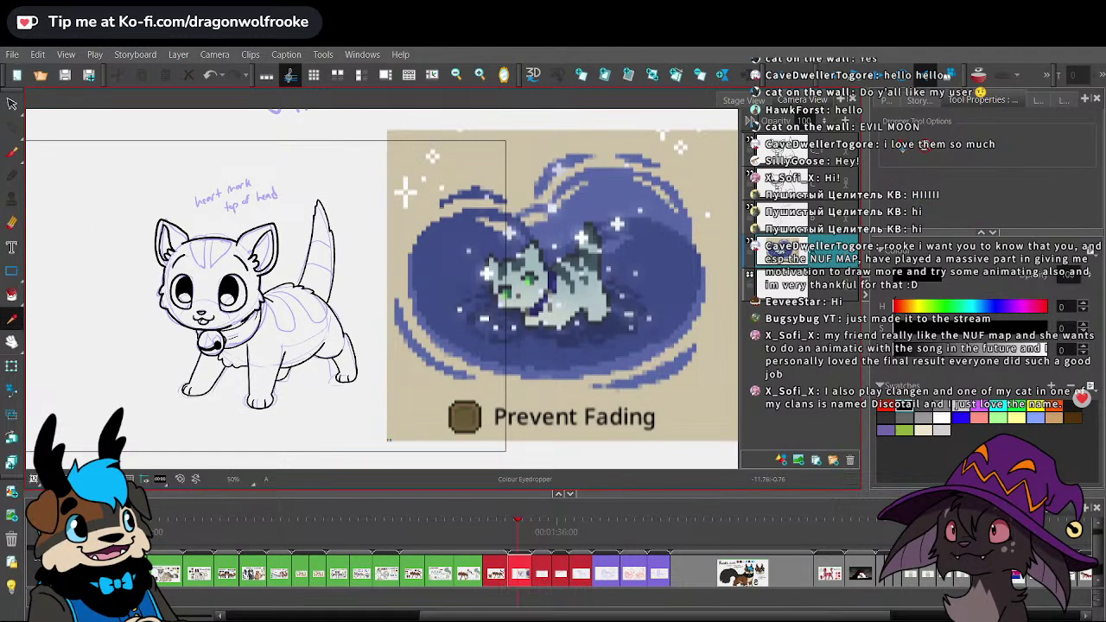
{"action": "left_click", "coordinate": [803, 185]}
{"action": "left_click", "coordinate": [591, 302]}
{"action": "left_click", "coordinate": [11, 296]}
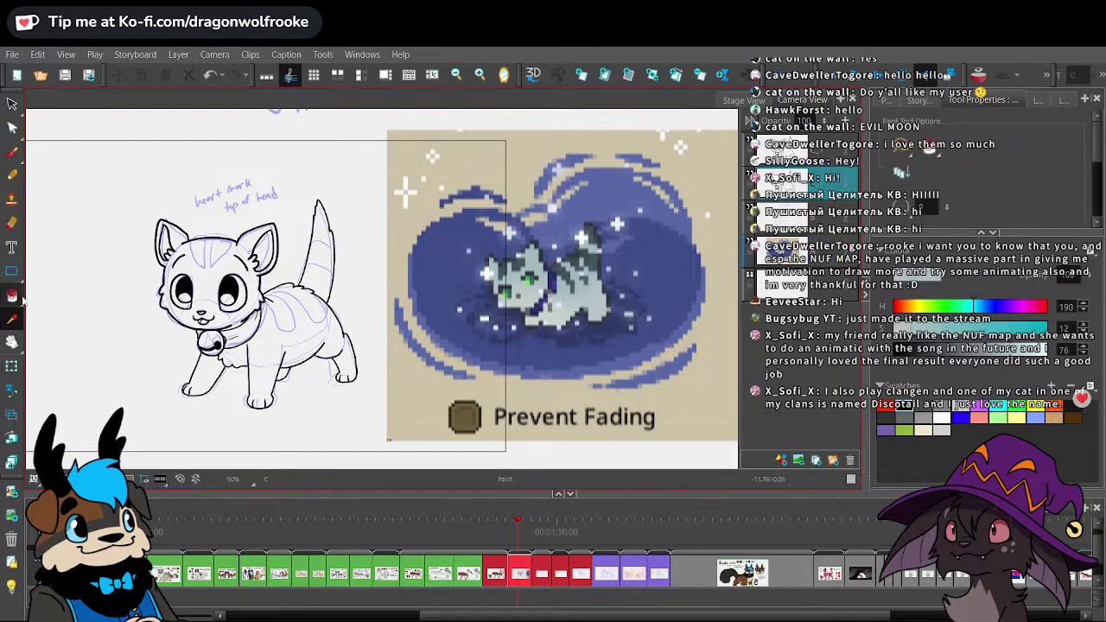
{"action": "left_click", "coordinate": [316, 354]}
{"action": "left_click", "coordinate": [231, 375]}
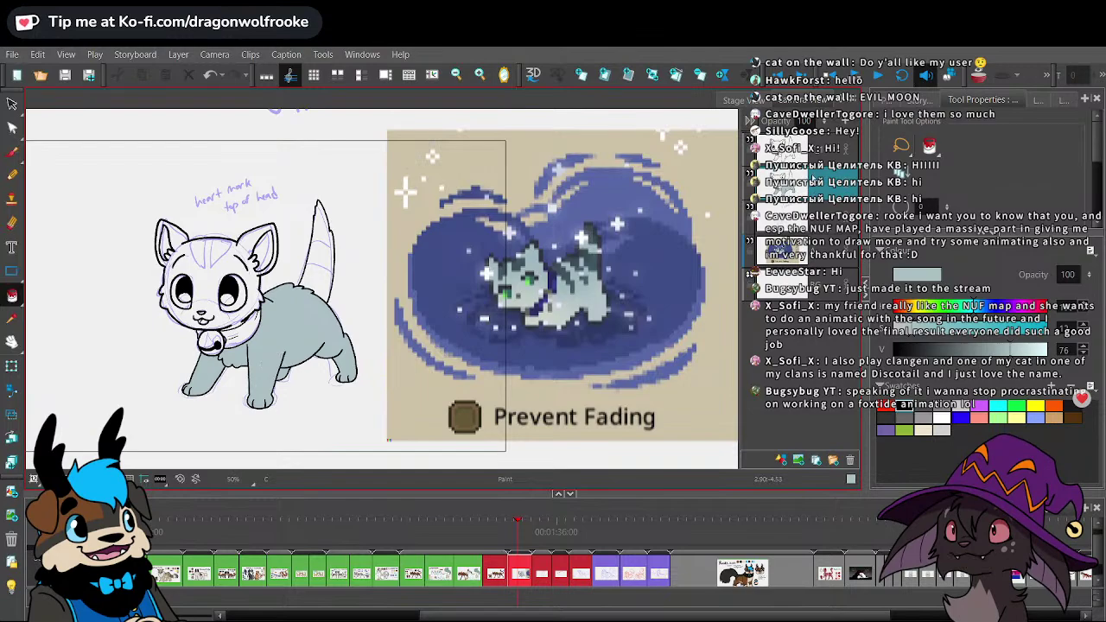
{"action": "left_click", "coordinate": [316, 259]}
{"action": "left_click", "coordinate": [262, 351]}
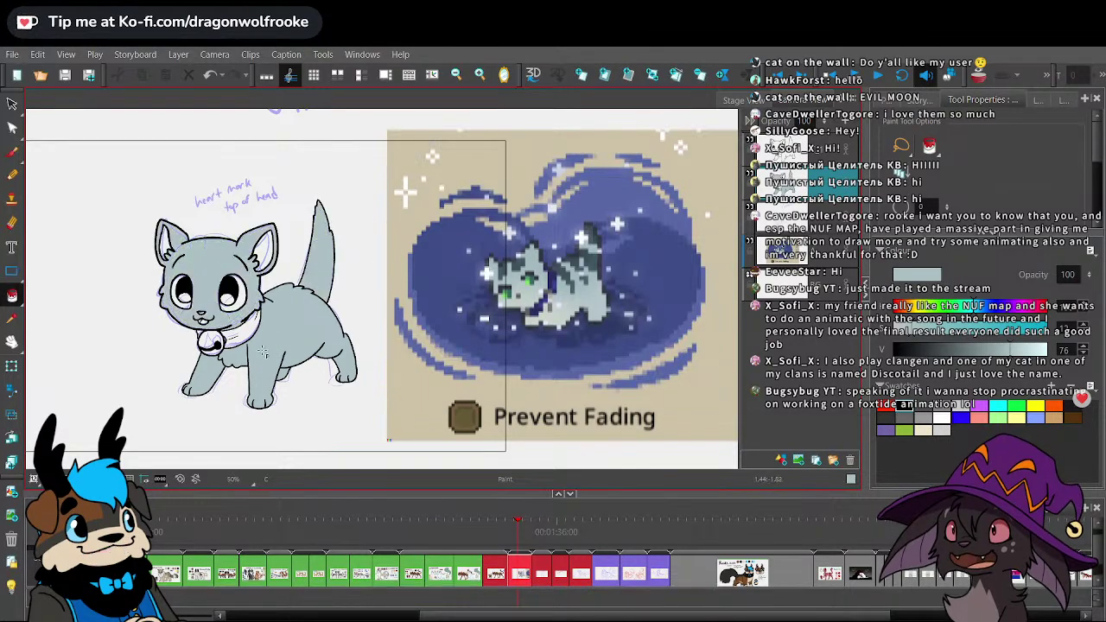
- Sample the dark slate marking colour from the reference kitten's tail and move the colour layer beneath the sketch layer
{"action": "left_click", "coordinate": [12, 151]}
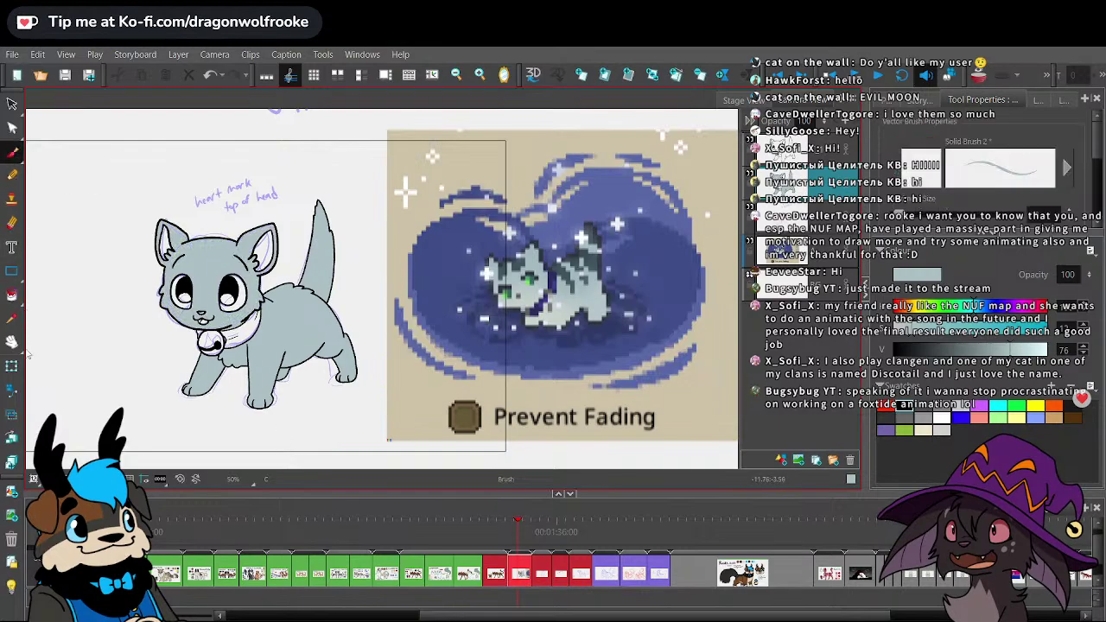
{"action": "left_click", "coordinate": [12, 318]}
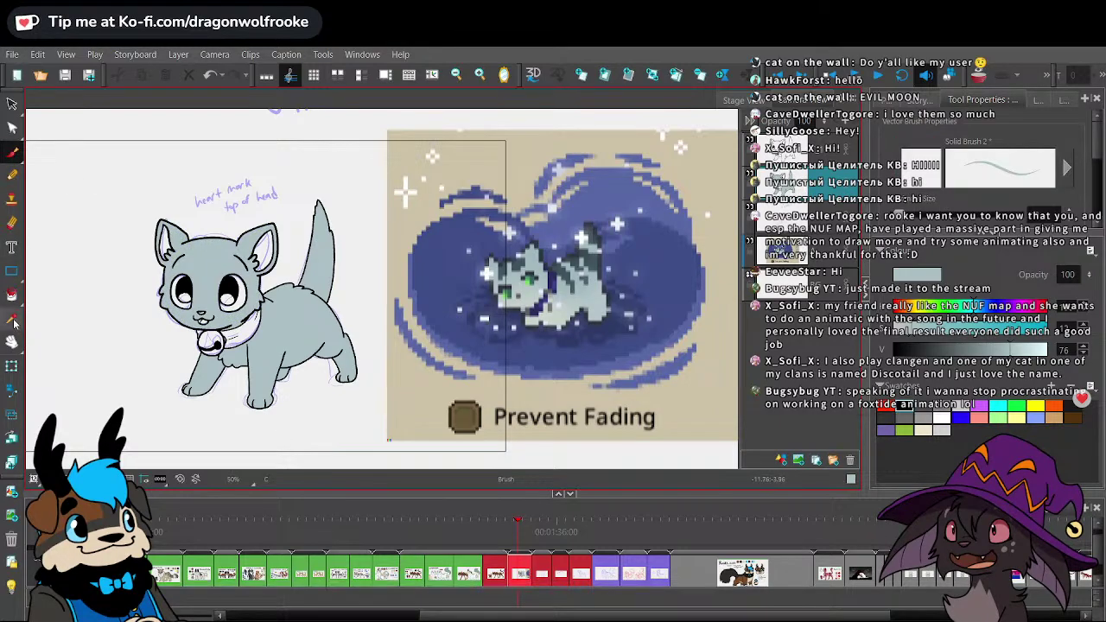
{"action": "left_click", "coordinate": [589, 241]}
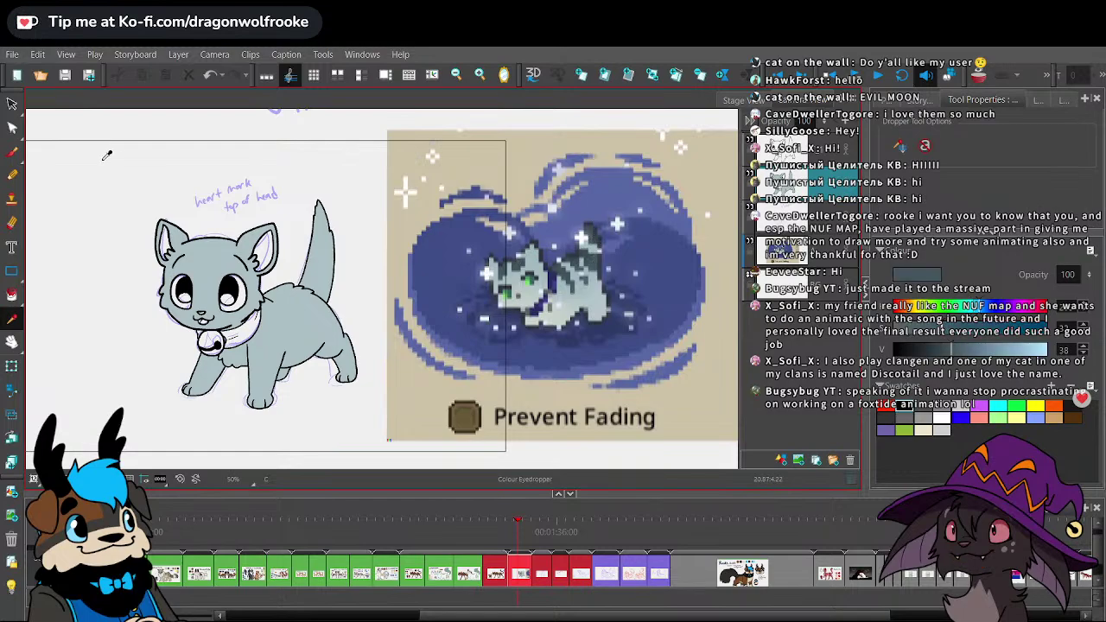
{"action": "left_click", "coordinate": [12, 152]}
{"action": "left_click_drag", "start_coordinate": [814, 175], "coordinate": [810, 211]}
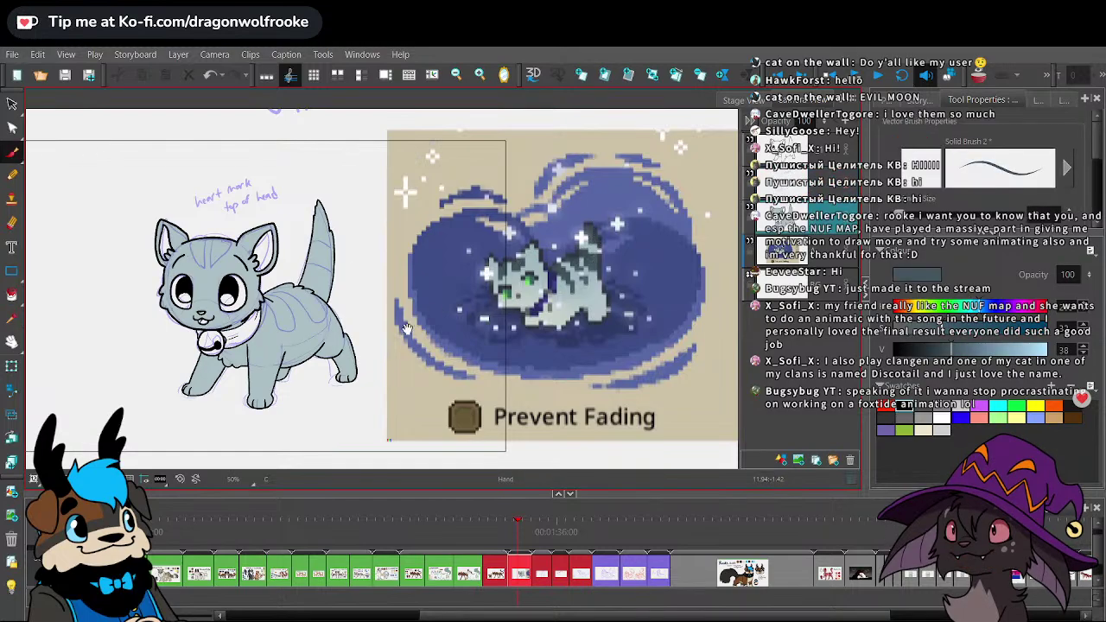
- Outline the two halves of the heart marking on the forehead in dark slate and fill them
{"action": "scroll", "coordinate": [509, 334], "scroll_direction": "up", "scroll_amount": 2}
{"action": "scroll", "coordinate": [510, 334], "scroll_direction": "up", "scroll_amount": 1}
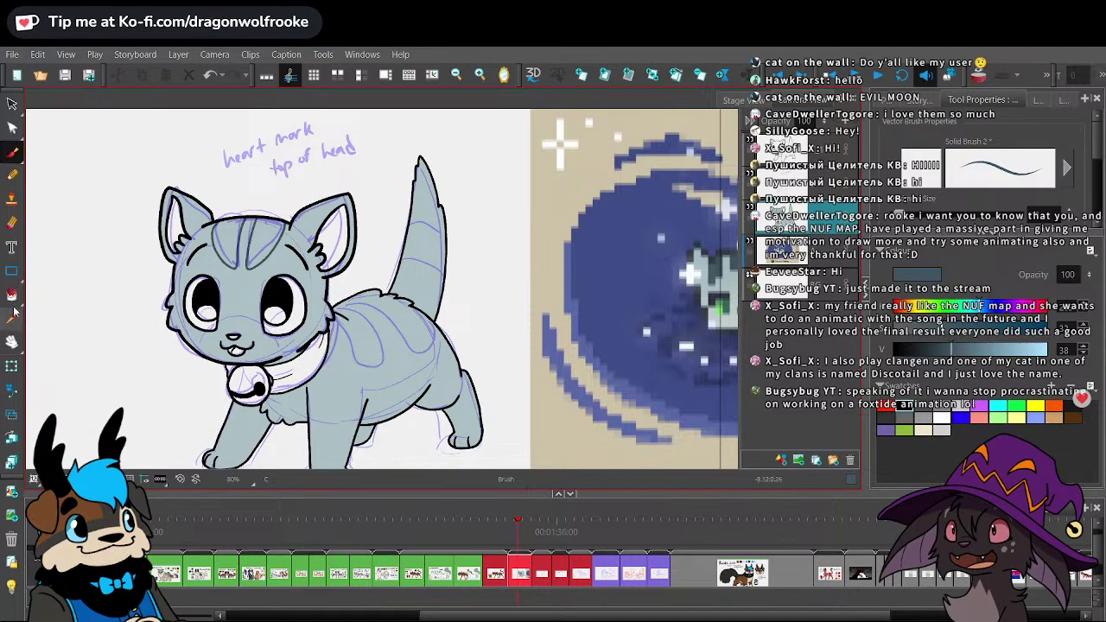
{"action": "key", "text": "alt+i"}
{"action": "left_click", "coordinate": [233, 236]}
{"action": "left_click", "coordinate": [276, 223]}
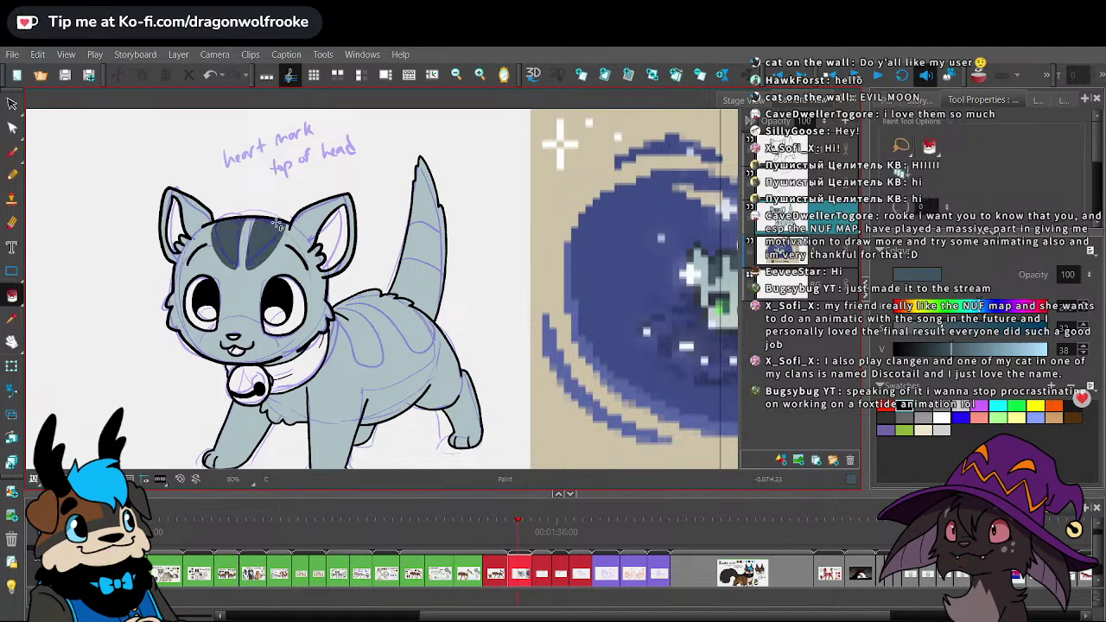
- Draw a separate split heart above the kitten's head in dark slate and fill both halves
{"action": "key", "text": "alt+b"}
{"action": "left_click_drag", "start_coordinate": [322, 145], "coordinate": [358, 221]}
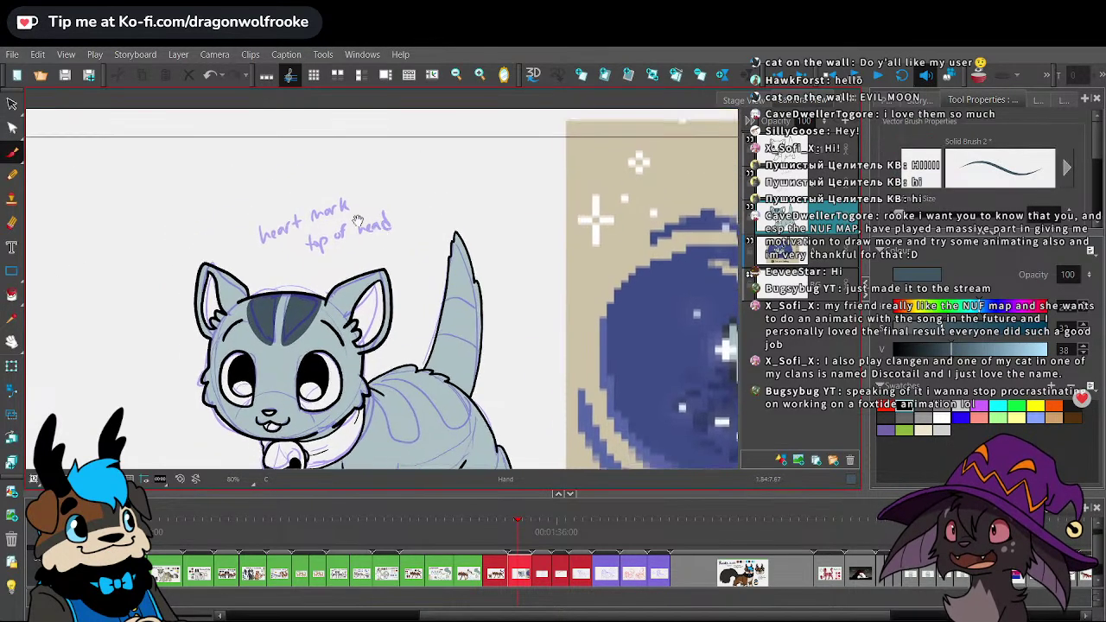
{"action": "mouse_move", "coordinate": [250, 216]}
{"action": "left_mouse_down"}
{"action": "mouse_move", "coordinate": [266, 189]}
{"action": "mouse_move", "coordinate": [281, 199]}
{"action": "mouse_move", "coordinate": [275, 258]}
{"action": "mouse_move", "coordinate": [299, 204]}
{"action": "left_mouse_up"}
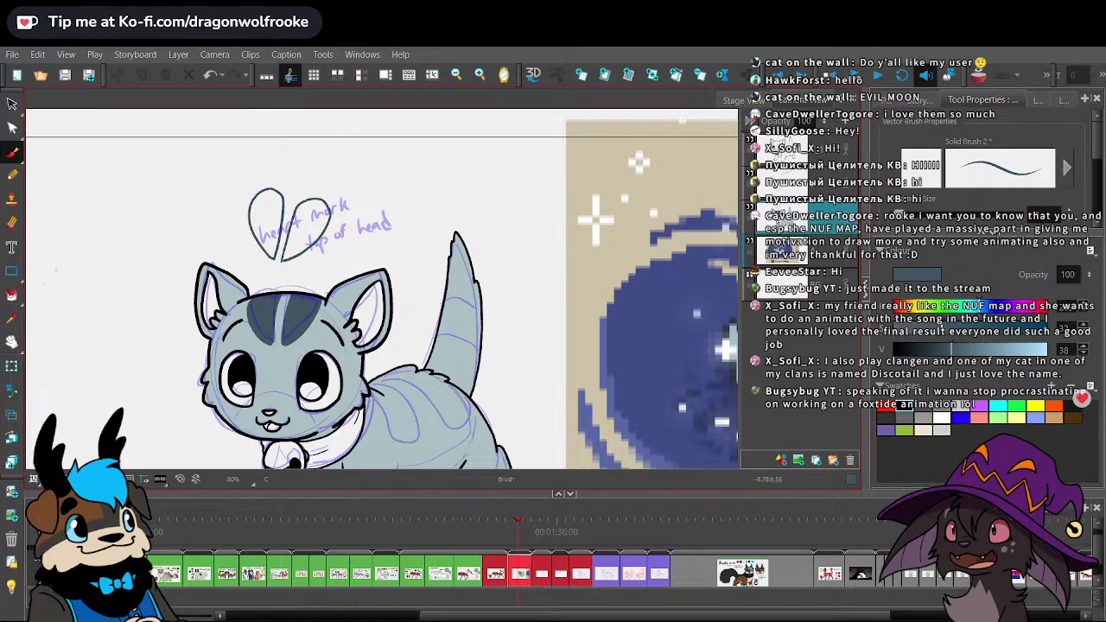
{"action": "left_click", "coordinate": [12, 294]}
{"action": "left_click", "coordinate": [266, 220]}
{"action": "left_click", "coordinate": [303, 225]}
- Handwrite the note "top of head" beside the split heart with a small arrow beneath it
{"action": "left_click", "coordinate": [12, 153]}
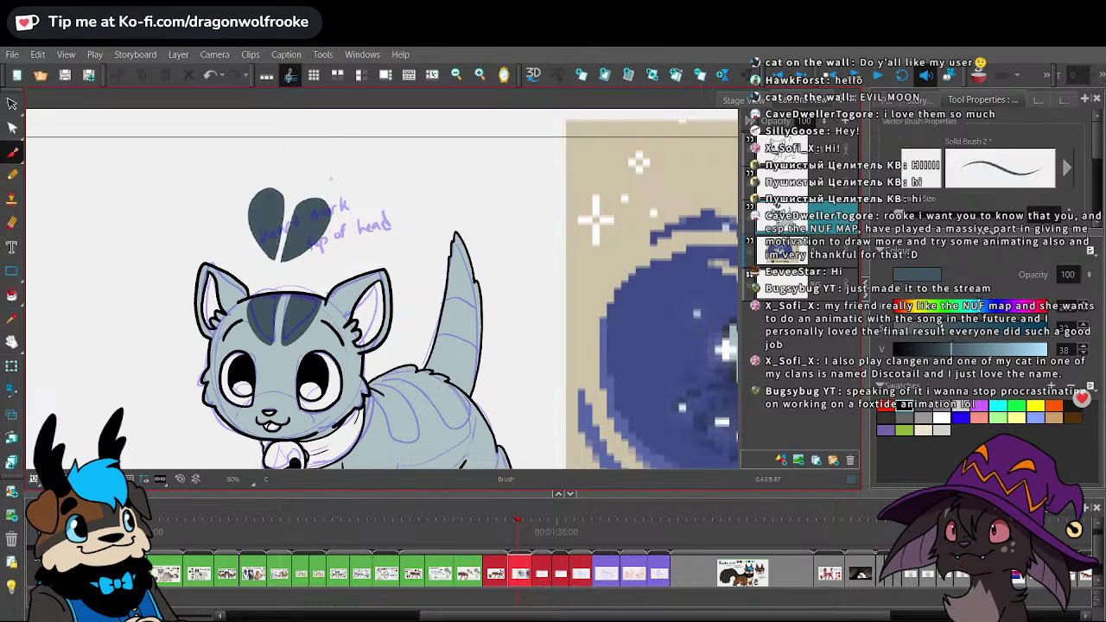
{"action": "left_click_drag", "start_coordinate": [331, 176], "coordinate": [331, 188]}
{"action": "left_click_drag", "start_coordinate": [327, 179], "coordinate": [335, 179]}
{"action": "left_click_drag", "start_coordinate": [339, 180], "coordinate": [339, 180]}
{"action": "mouse_move", "coordinate": [344, 178]}
{"action": "left_mouse_down"}
{"action": "mouse_move", "coordinate": [344, 192]}
{"action": "mouse_move", "coordinate": [365, 176]}
{"action": "mouse_move", "coordinate": [351, 200]}
{"action": "left_mouse_up"}
{"action": "left_click_drag", "start_coordinate": [354, 188], "coordinate": [359, 199]}
{"action": "left_click_drag", "start_coordinate": [360, 195], "coordinate": [350, 222]}
{"action": "left_click_drag", "start_coordinate": [349, 217], "coordinate": [356, 222]}
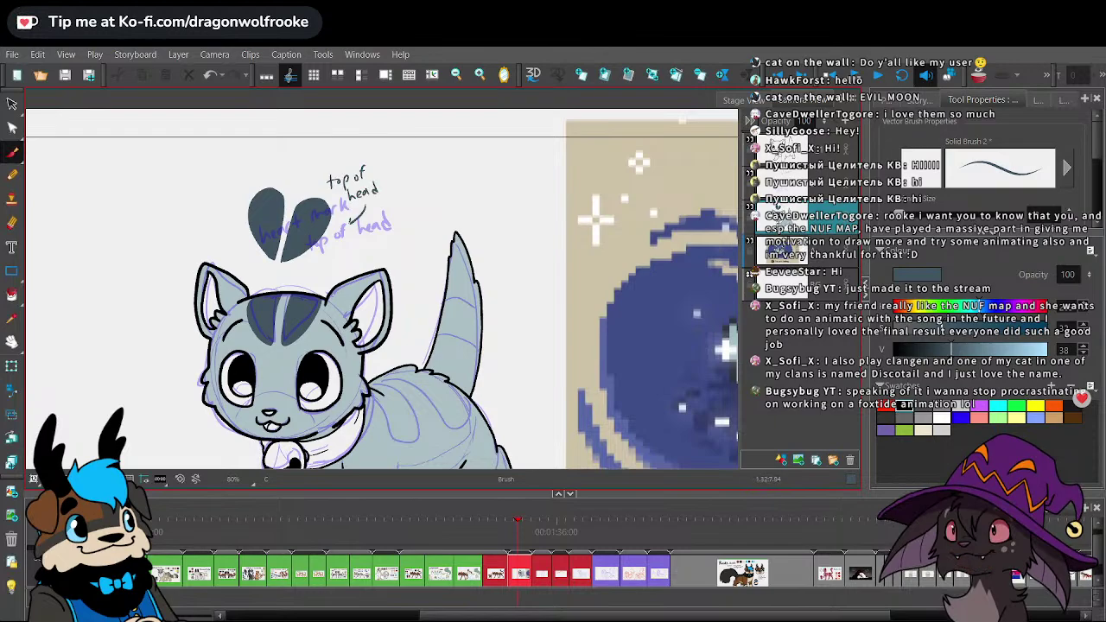
{"action": "key", "text": "1"}
{"action": "key", "text": "1"}
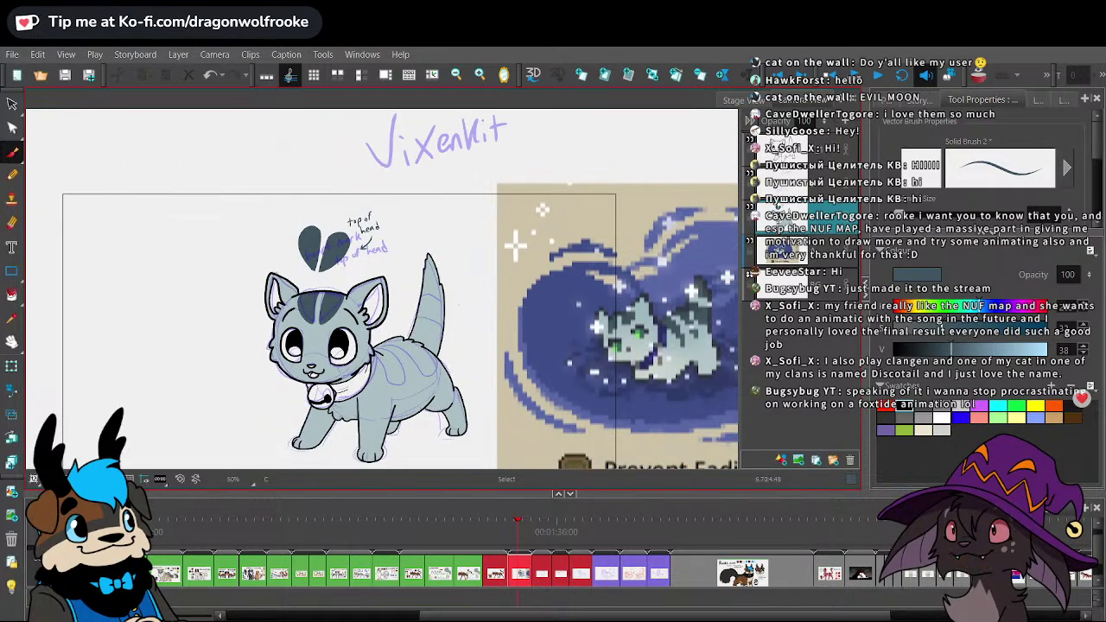
- Outline three curved stripes hanging down from the kitten's back in dark slate
{"action": "mouse_move", "coordinate": [470, 338]}
{"action": "left_mouse_down"}
{"action": "mouse_move", "coordinate": [432, 258]}
{"action": "mouse_move", "coordinate": [442, 279]}
{"action": "mouse_move", "coordinate": [441, 262]}
{"action": "left_mouse_up"}
{"action": "key", "text": "2"}
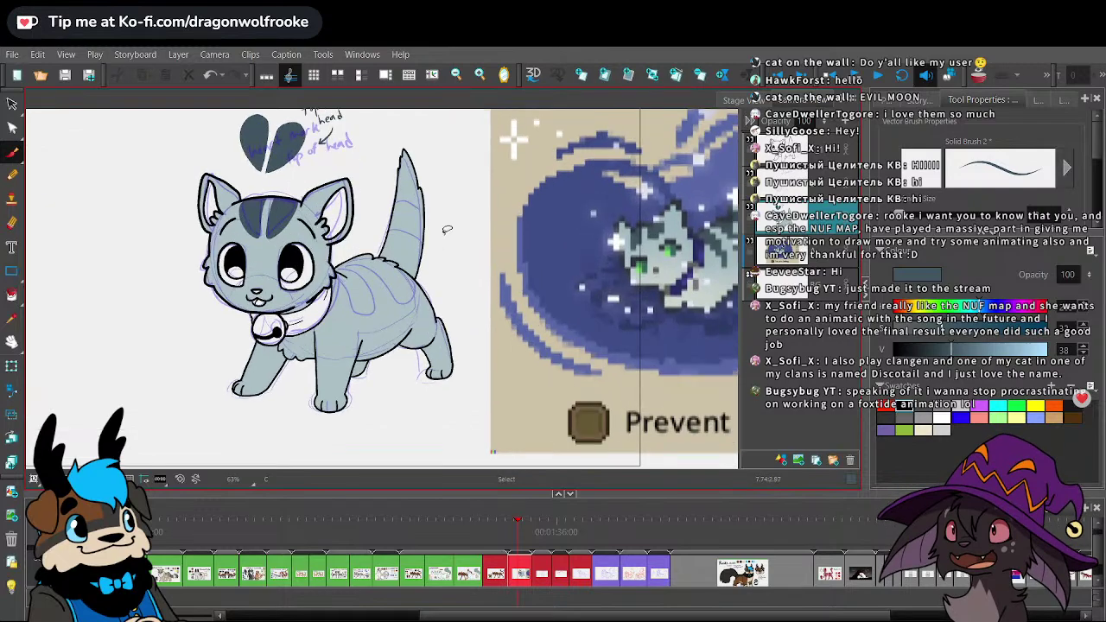
{"action": "key", "text": "1"}
{"action": "scroll", "coordinate": [447, 229], "scroll_direction": "up", "scroll_amount": 1}
{"action": "scroll", "coordinate": [445, 232], "scroll_direction": "up", "scroll_amount": 2}
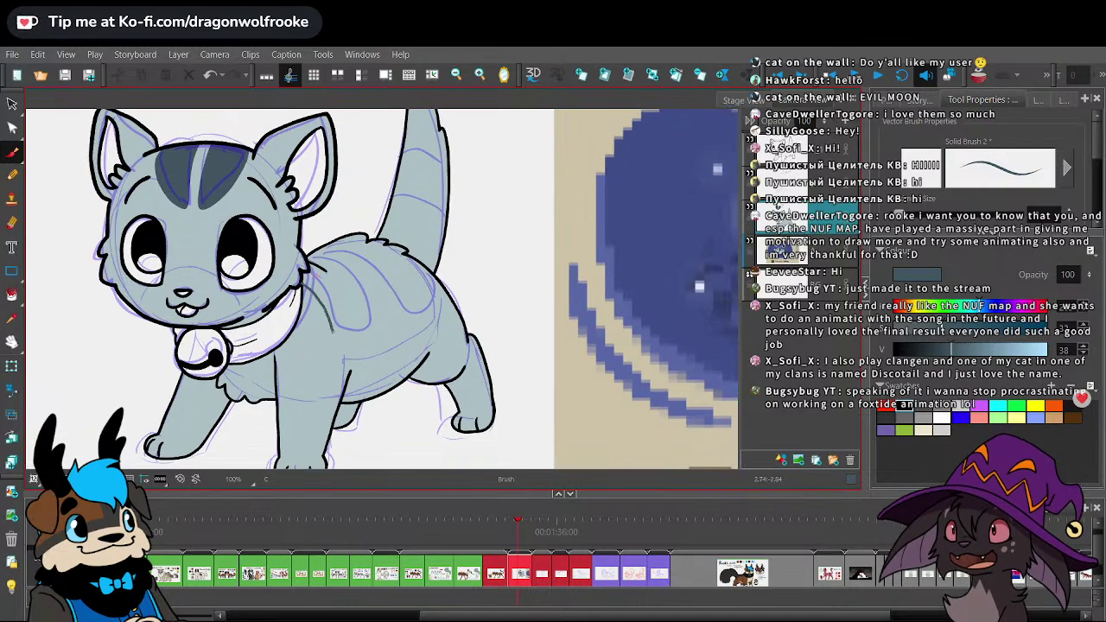
{"action": "mouse_move", "coordinate": [350, 330]}
{"action": "left_mouse_down"}
{"action": "mouse_move", "coordinate": [331, 279]}
{"action": "mouse_move", "coordinate": [367, 290]}
{"action": "left_mouse_up"}
{"action": "key", "text": "ctrl+z"}
{"action": "mouse_move", "coordinate": [307, 258]}
{"action": "left_mouse_down"}
{"action": "mouse_move", "coordinate": [385, 316]}
{"action": "mouse_move", "coordinate": [365, 251]}
{"action": "mouse_move", "coordinate": [381, 250]}
{"action": "left_mouse_up"}
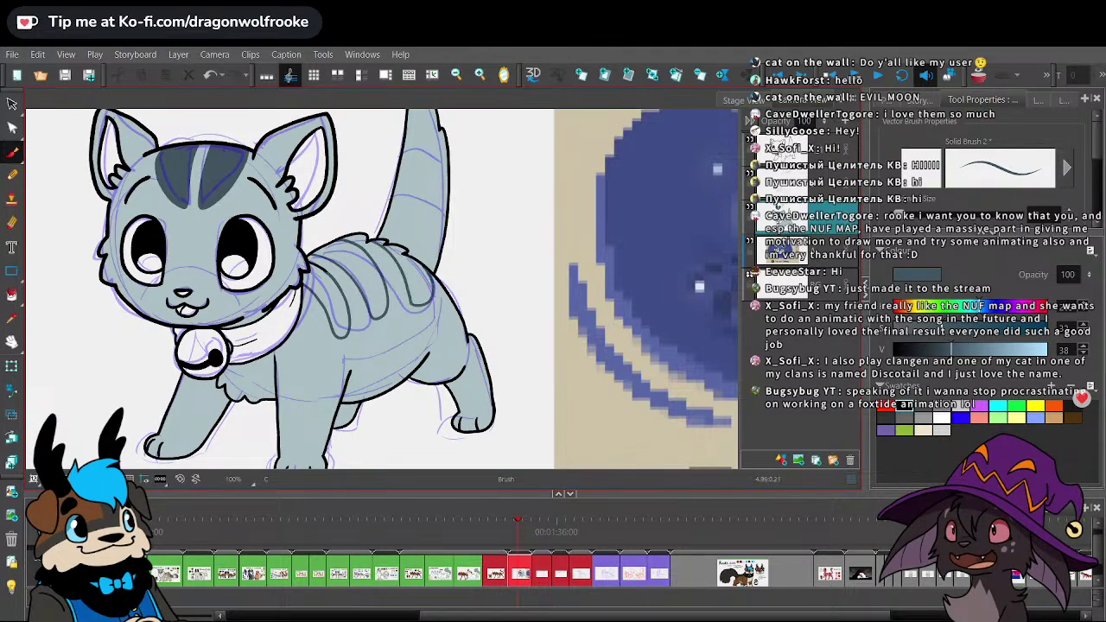
{"action": "key", "text": "ctrl+z"}
{"action": "mouse_move", "coordinate": [368, 240]}
{"action": "left_mouse_down"}
{"action": "mouse_move", "coordinate": [396, 263]}
{"action": "mouse_move", "coordinate": [416, 308]}
{"action": "mouse_move", "coordinate": [427, 273]}
{"action": "left_mouse_up"}
- Fill the three back stripes with dark slate
{"action": "left_click", "coordinate": [11, 294]}
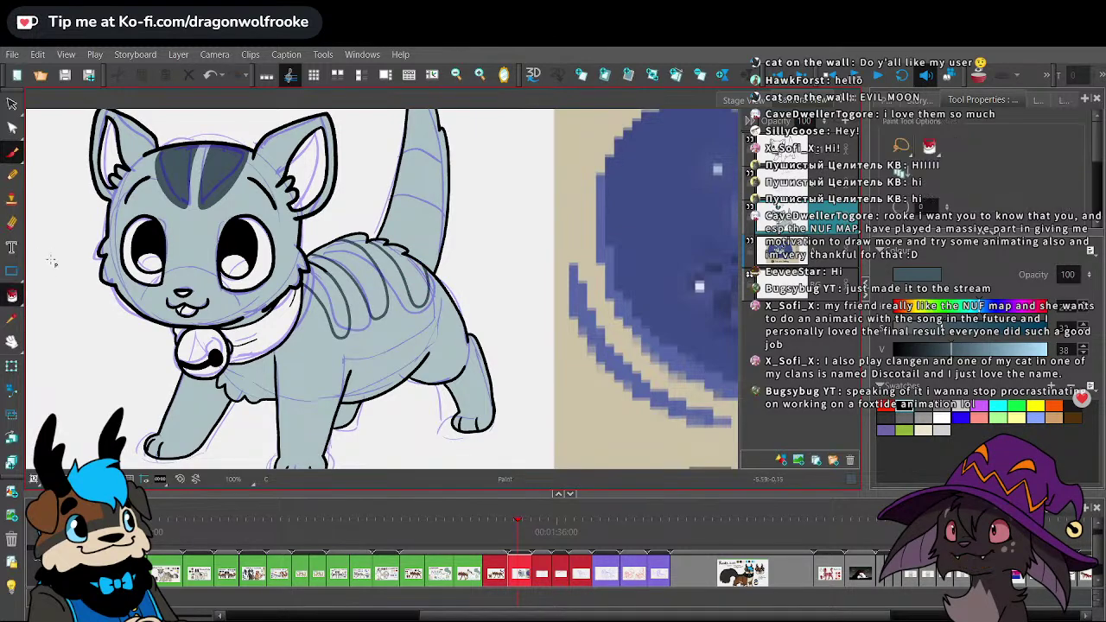
{"action": "left_click", "coordinate": [330, 302]}
{"action": "left_click", "coordinate": [373, 292]}
{"action": "left_click", "coordinate": [412, 278]}
{"action": "scroll", "coordinate": [622, 317], "scroll_direction": "down", "scroll_amount": 2}
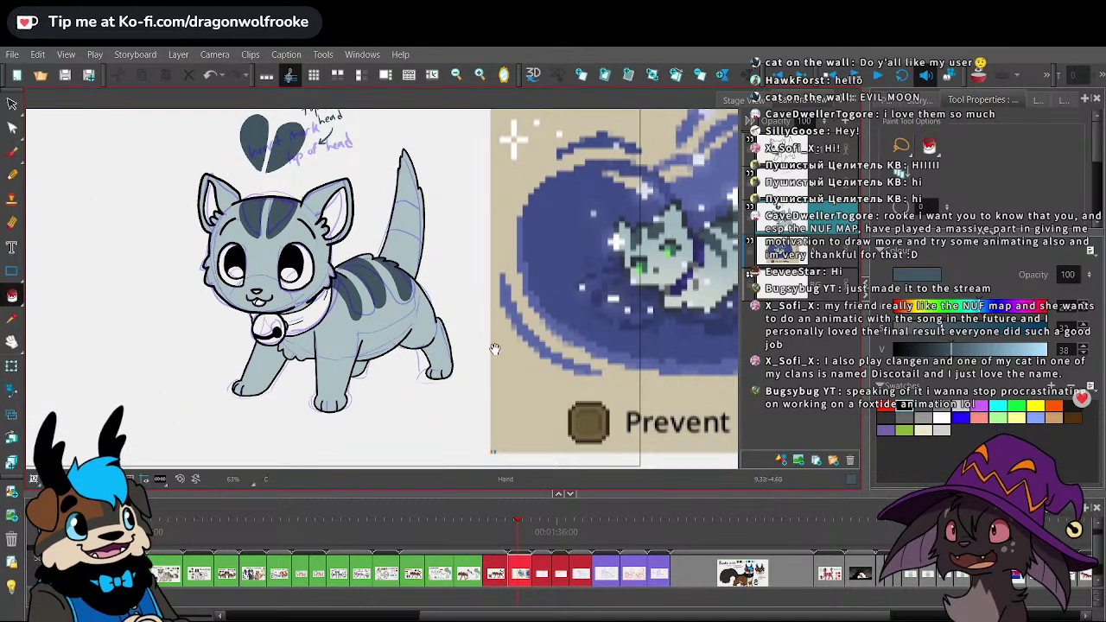
- Outline the tail tip and the bands across the tail in dark slate and fill them
{"action": "left_click_drag", "start_coordinate": [493, 350], "coordinate": [432, 391]}
{"action": "key", "text": "2"}
{"action": "left_click", "coordinate": [12, 152]}
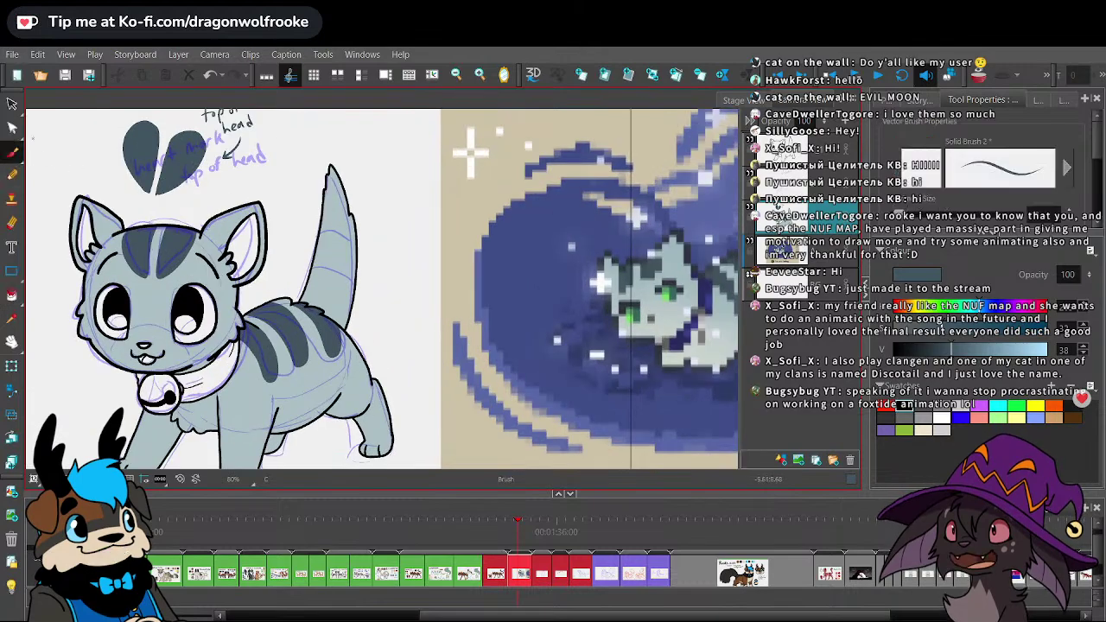
{"action": "mouse_move", "coordinate": [571, 297]}
{"action": "left_mouse_down"}
{"action": "mouse_move", "coordinate": [517, 309]}
{"action": "mouse_move", "coordinate": [369, 310]}
{"action": "mouse_move", "coordinate": [546, 320]}
{"action": "left_mouse_up"}
{"action": "key", "text": "2"}
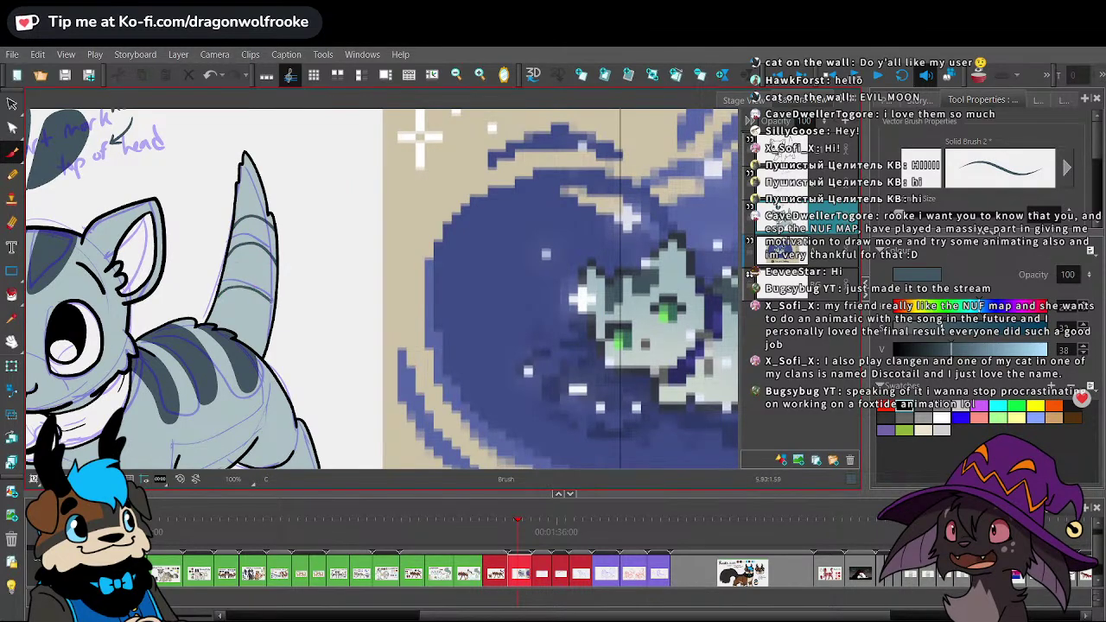
{"action": "key", "text": "a"}
{"action": "scroll", "coordinate": [254, 190], "scroll_direction": "down", "scroll_amount": 5}
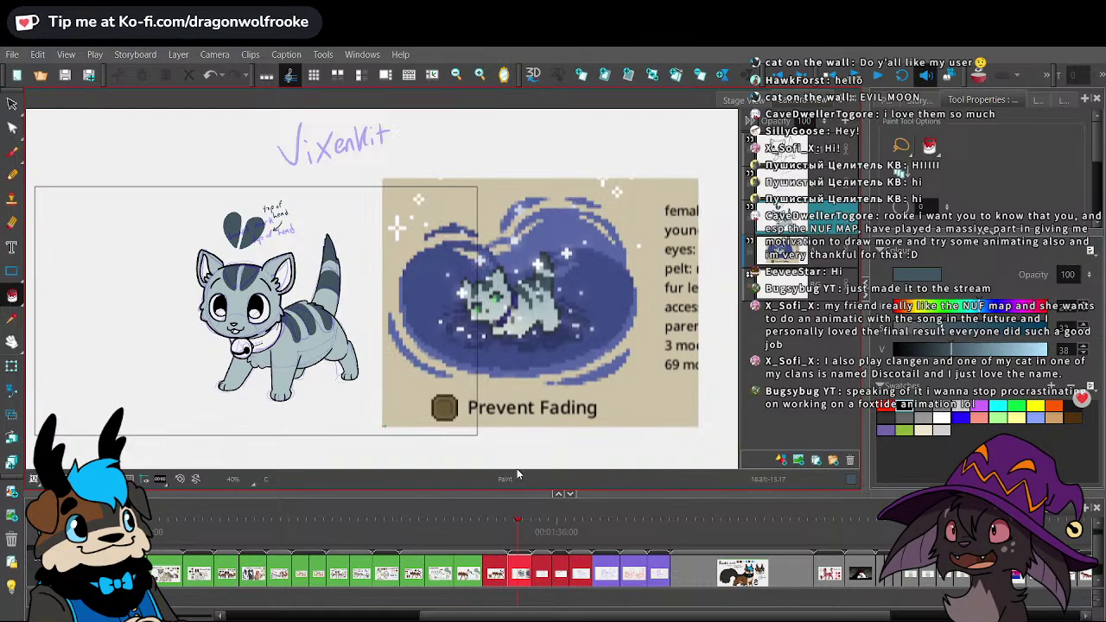
- Sample the pale fur colour from the reference kitten and outline the muzzle and belly patches with it
{"action": "key", "text": "alt+d"}
{"action": "key", "text": "2"}
{"action": "key", "text": "2"}
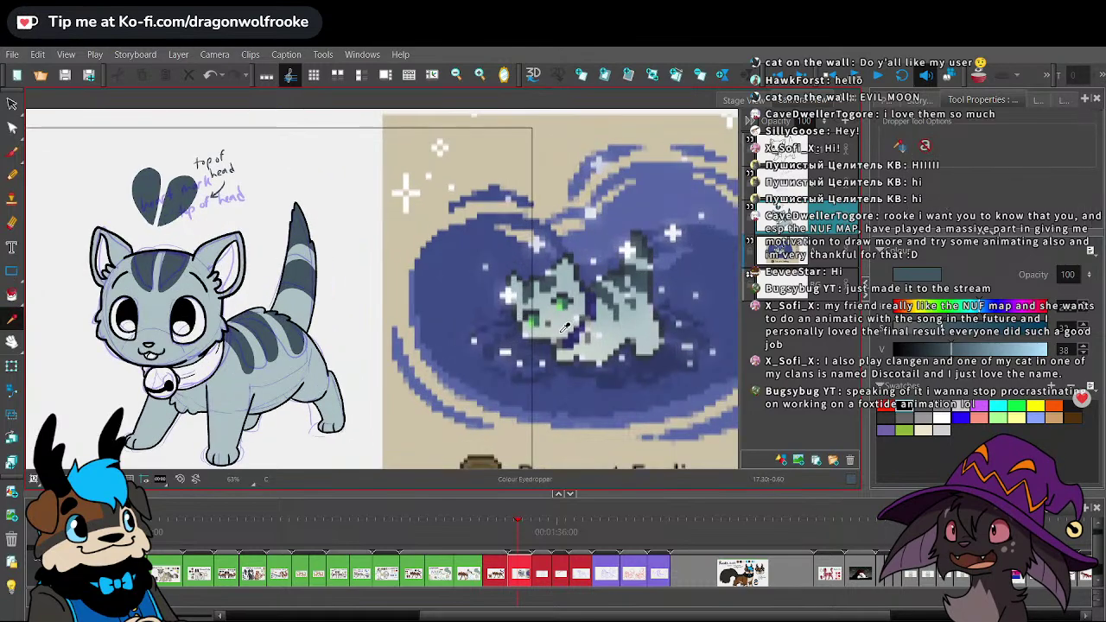
{"action": "left_click", "coordinate": [565, 326]}
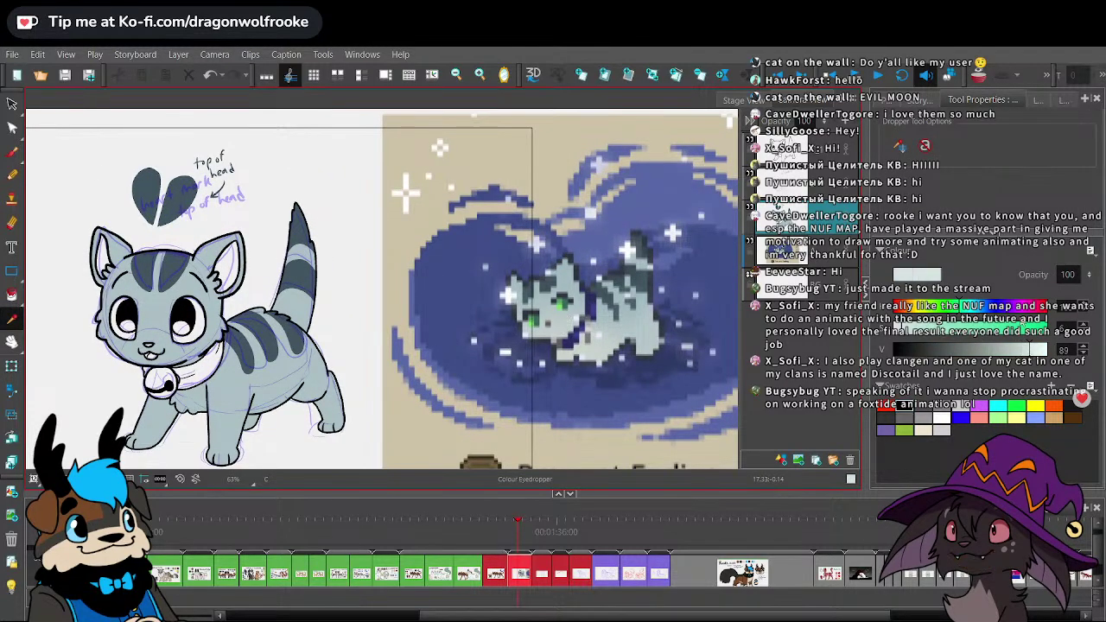
{"action": "key", "text": "alt+b"}
{"action": "scroll", "coordinate": [428, 302], "scroll_direction": "up", "scroll_amount": 3}
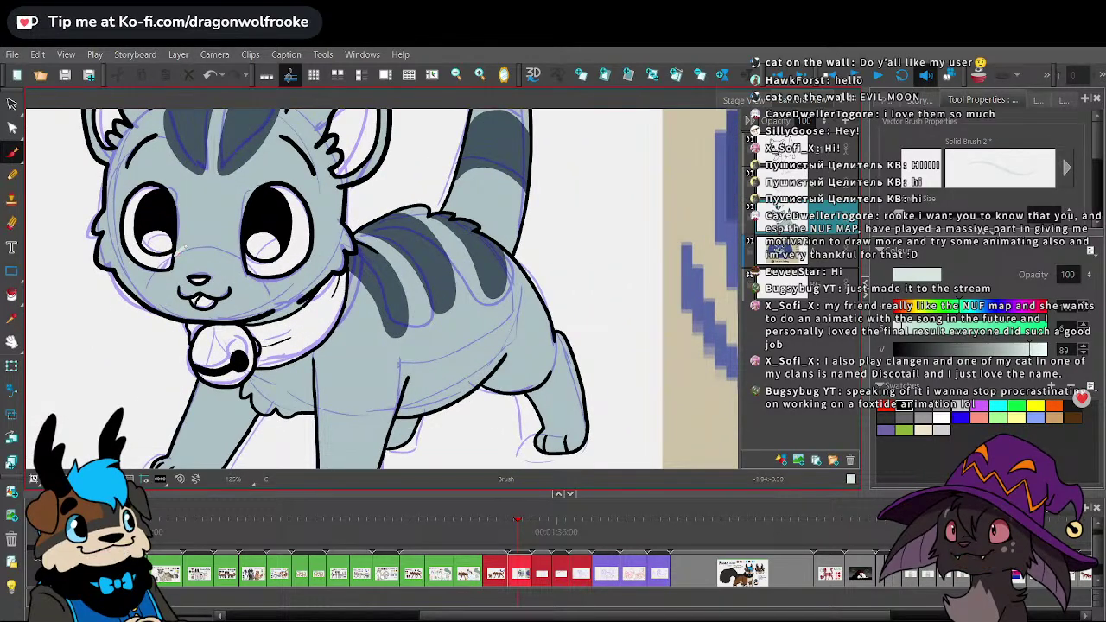
{"action": "left_click_drag", "start_coordinate": [177, 248], "coordinate": [232, 249]}
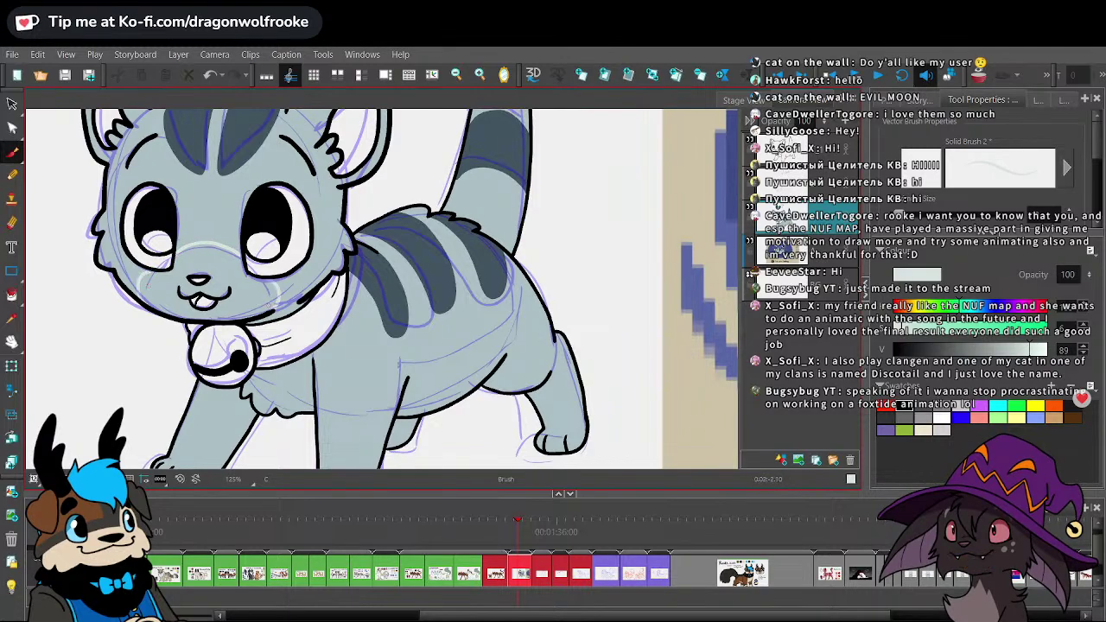
{"action": "left_click_drag", "start_coordinate": [438, 244], "coordinate": [412, 173]}
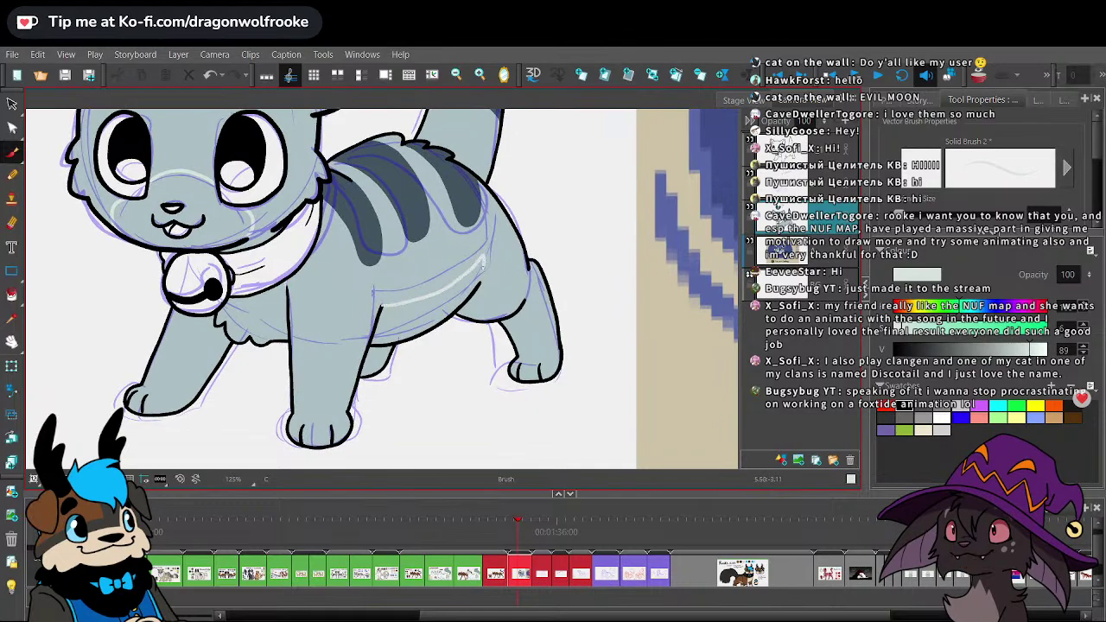
- Fill the muzzle and belly patches with the pale fur colour
{"action": "key", "text": "alt+i"}
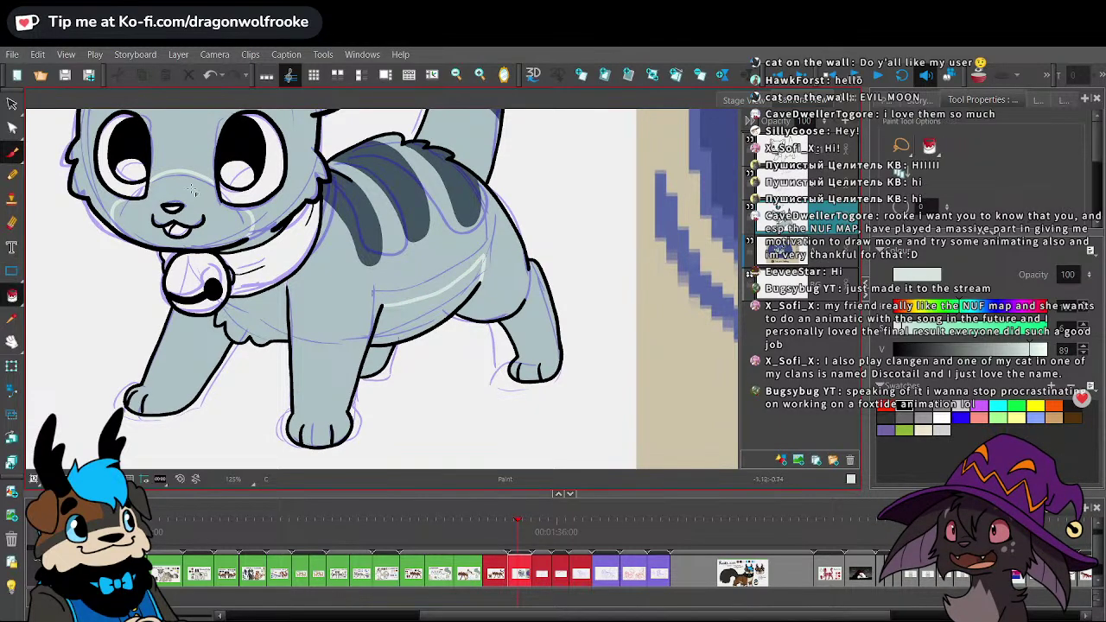
{"action": "left_click", "coordinate": [415, 308]}
{"action": "key", "text": "1"}
{"action": "key", "text": "1"}
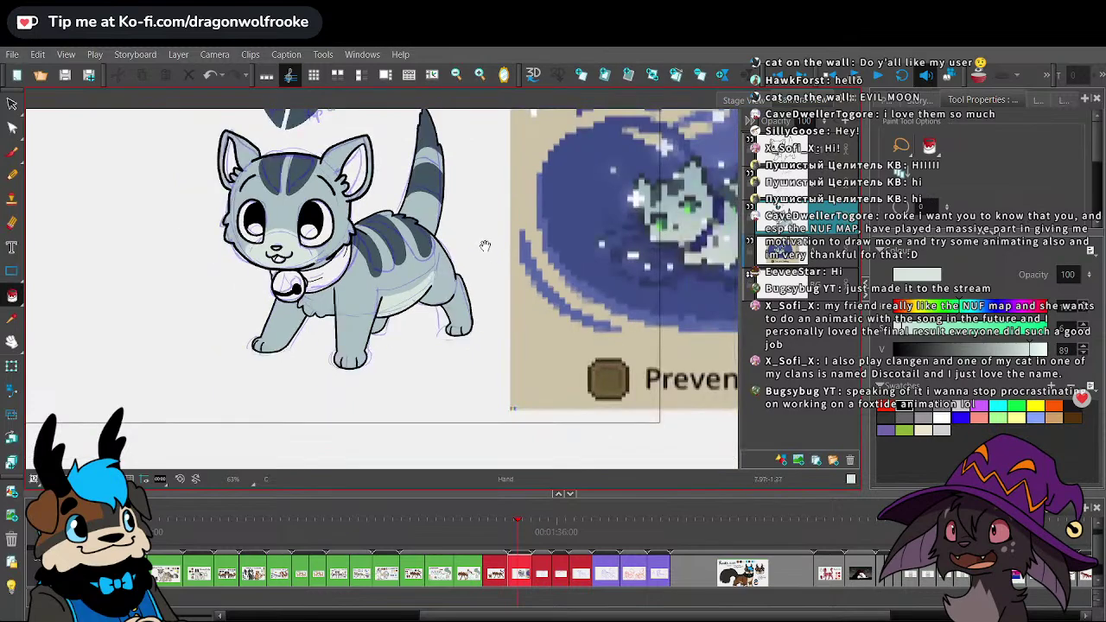
- Draw a pale boundary line across each lower leg and fill the paws with the same pale fur colour
{"action": "left_click_drag", "start_coordinate": [484, 245], "coordinate": [421, 321]}
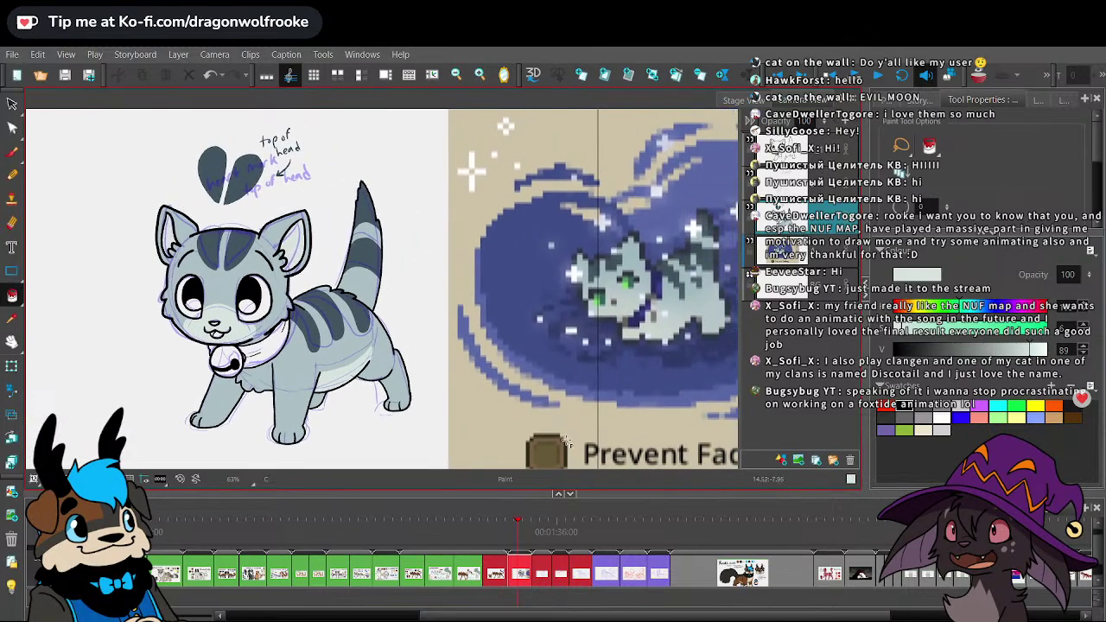
{"action": "left_click_drag", "start_coordinate": [594, 404], "coordinate": [515, 387]}
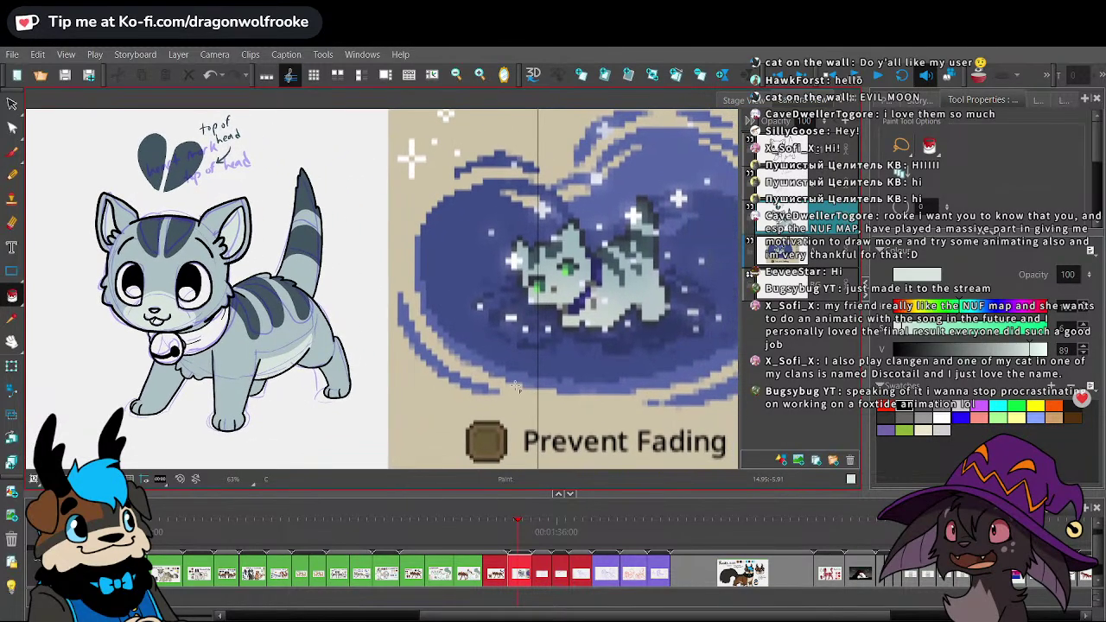
{"action": "key", "text": "shift+m"}
{"action": "mouse_move", "coordinate": [363, 173]}
{"action": "left_mouse_down"}
{"action": "mouse_move", "coordinate": [366, 398]}
{"action": "mouse_move", "coordinate": [403, 430]}
{"action": "left_mouse_up"}
{"action": "key", "text": "alt+b"}
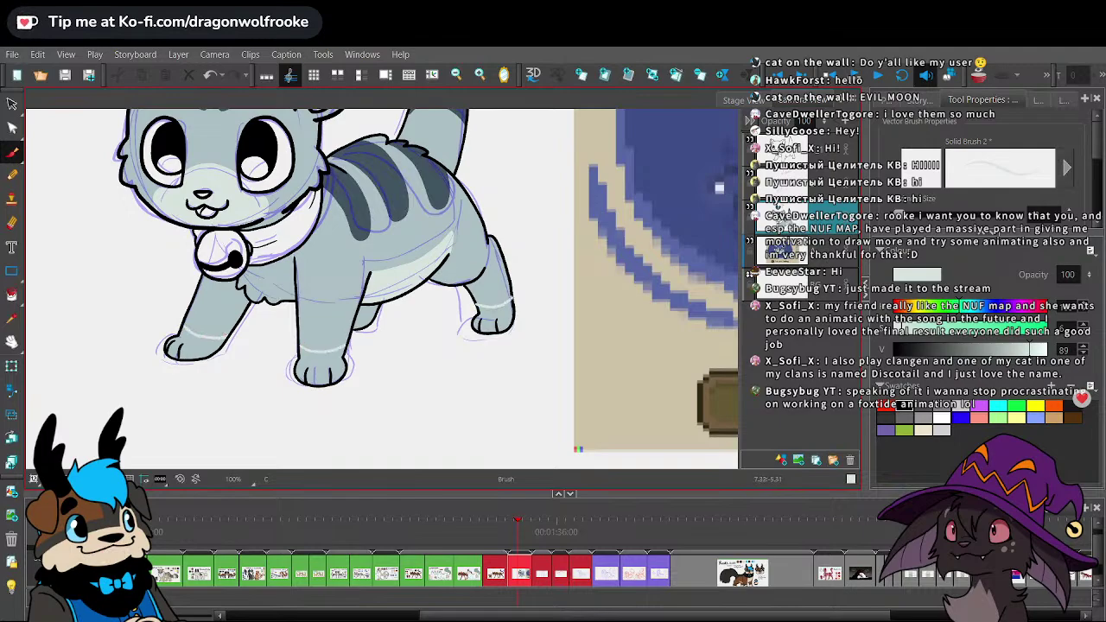
{"action": "key", "text": "alt+i"}
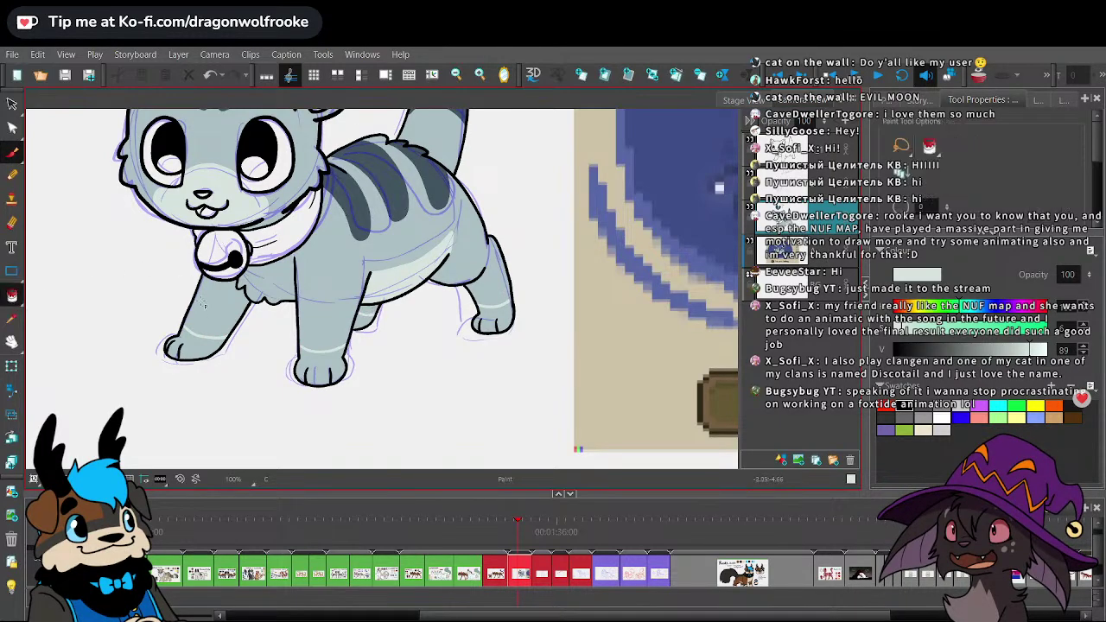
{"action": "left_click", "coordinate": [491, 314]}
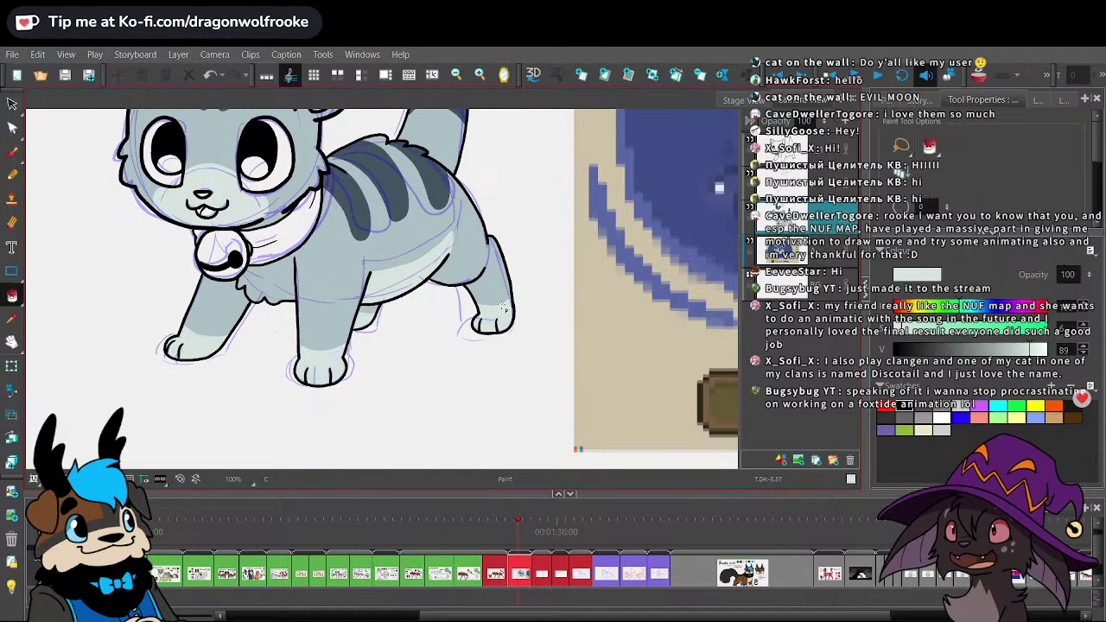
- Hide the purple sketch layer so only the inked and coloured kitten shows
{"action": "left_click", "coordinate": [750, 172]}
{"action": "key", "text": "1"}
{"action": "key", "text": "1"}
{"action": "key", "text": "1"}
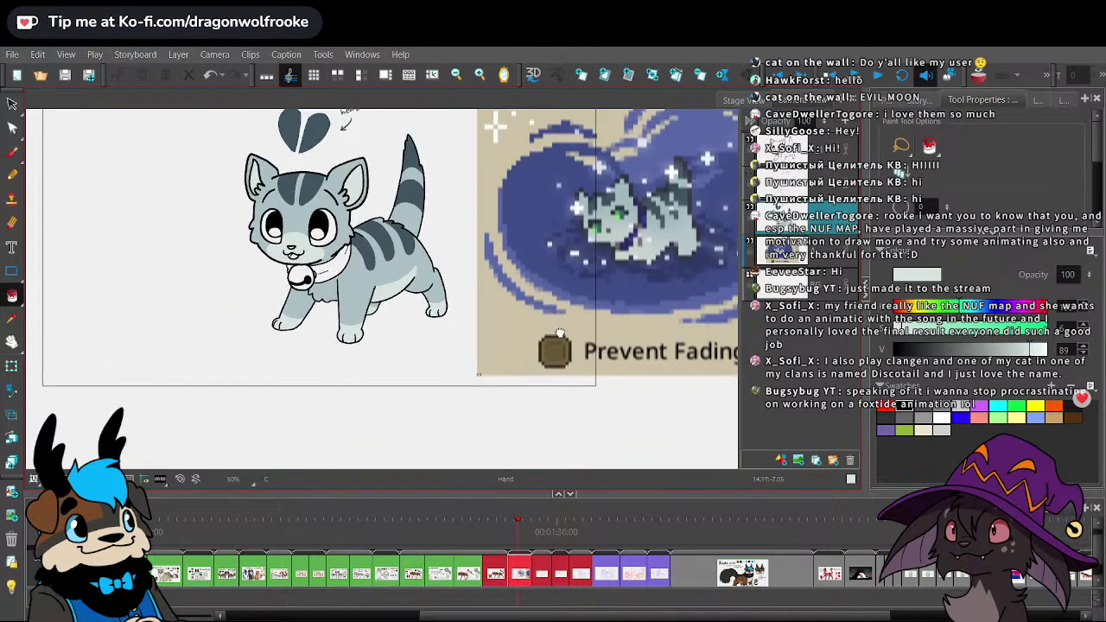
{"action": "left_click_drag", "start_coordinate": [557, 316], "coordinate": [523, 352]}
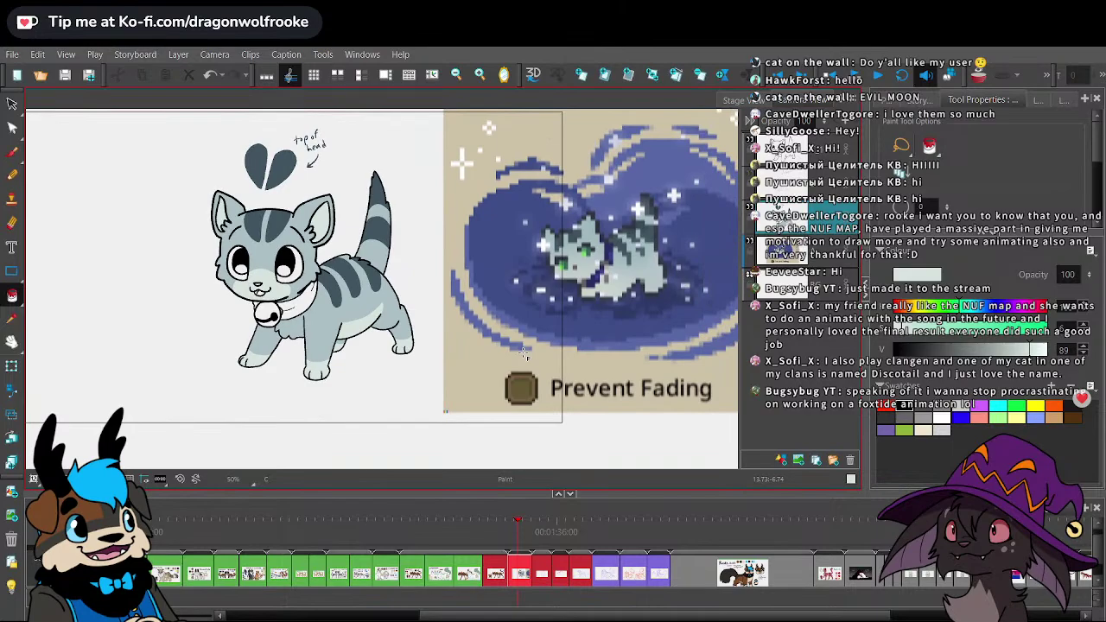
- Sample the indigo from the reference kitten's collar and fill the drawn collar with it
{"action": "key", "text": "2"}
{"action": "key", "text": "2"}
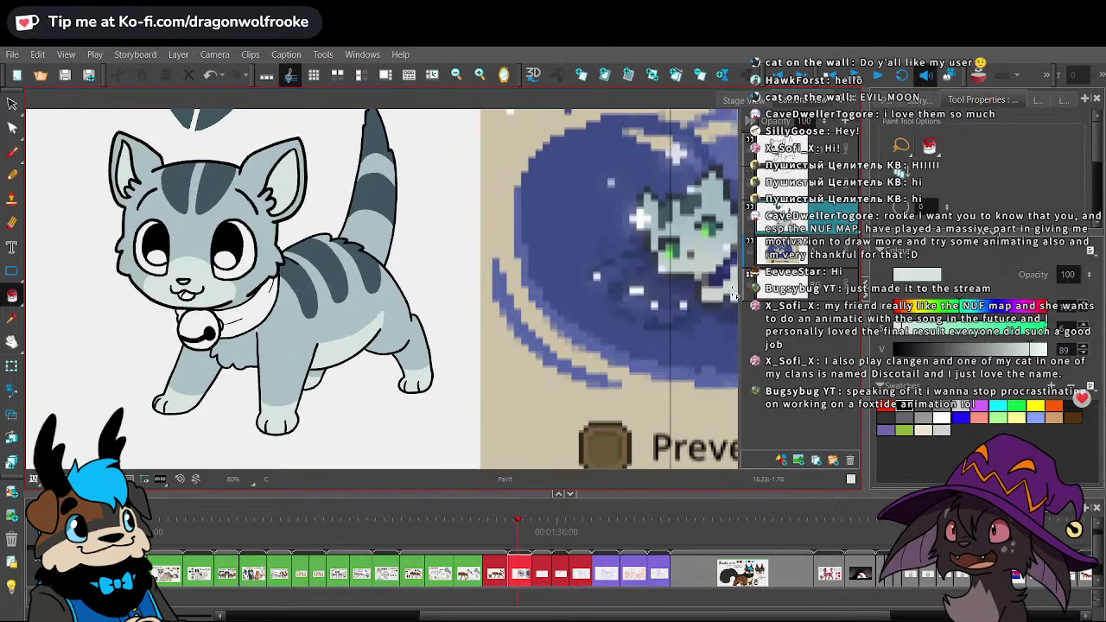
{"action": "left_click", "coordinate": [14, 321]}
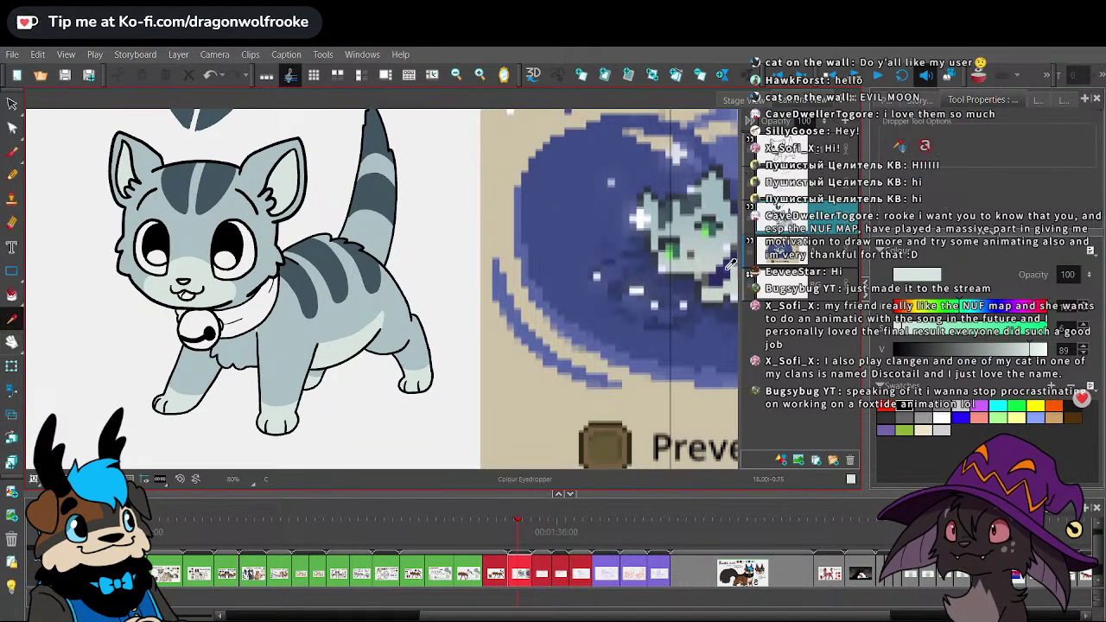
{"action": "left_click", "coordinate": [732, 259]}
{"action": "left_click", "coordinate": [12, 295]}
{"action": "left_click", "coordinate": [243, 309]}
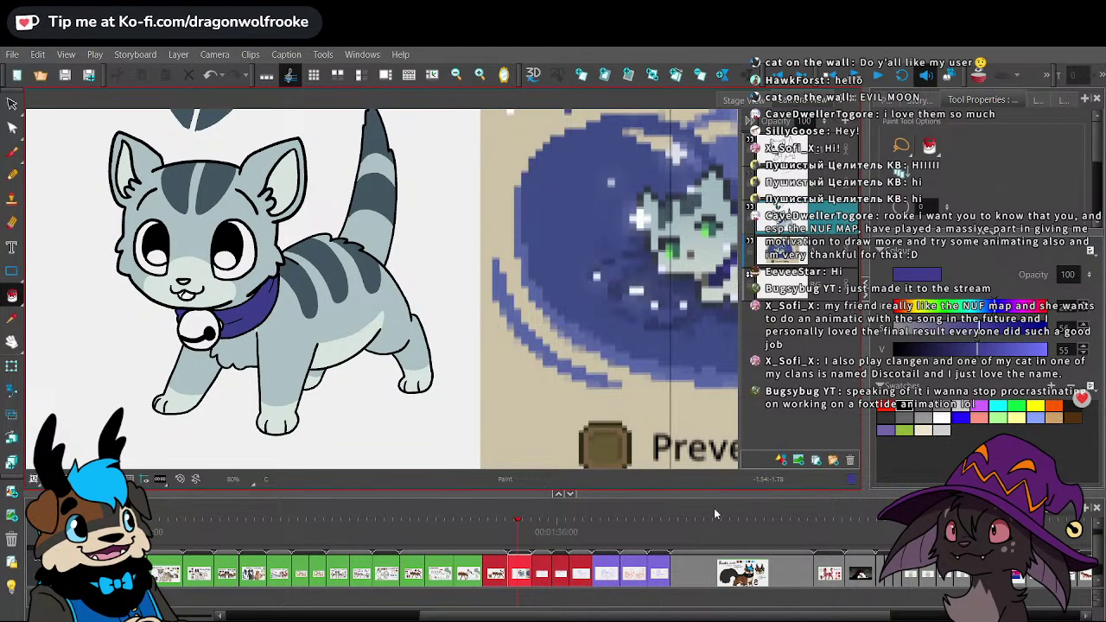
- Fill the collar bell with the pale yellow swatch
{"action": "left_click_drag", "start_coordinate": [566, 380], "coordinate": [507, 379]}
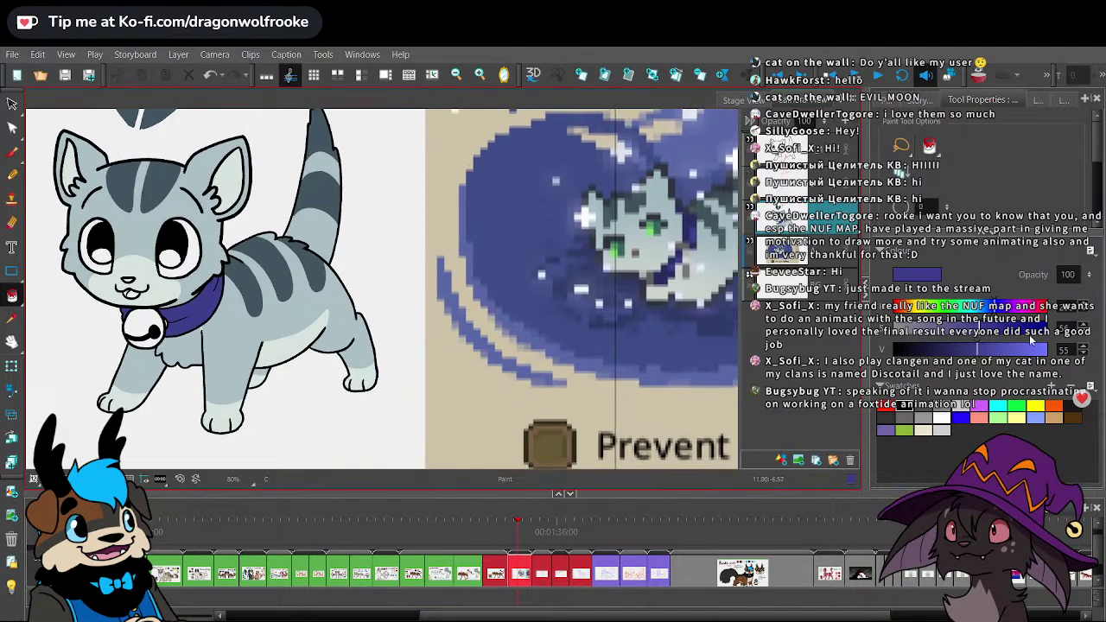
{"action": "left_click", "coordinate": [1017, 417]}
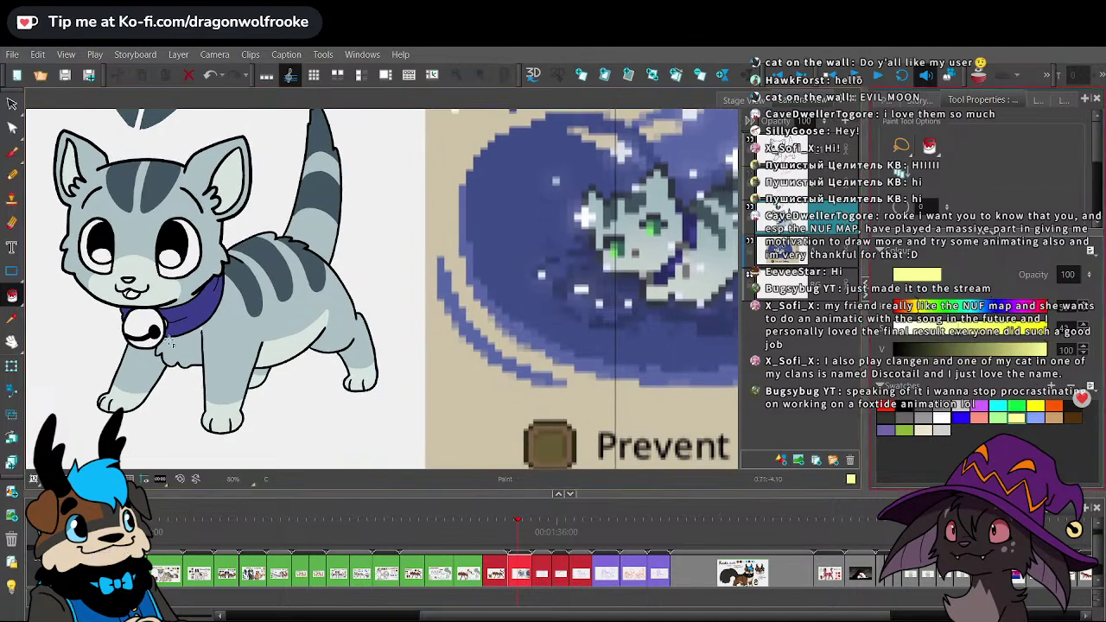
{"action": "left_click", "coordinate": [143, 330]}
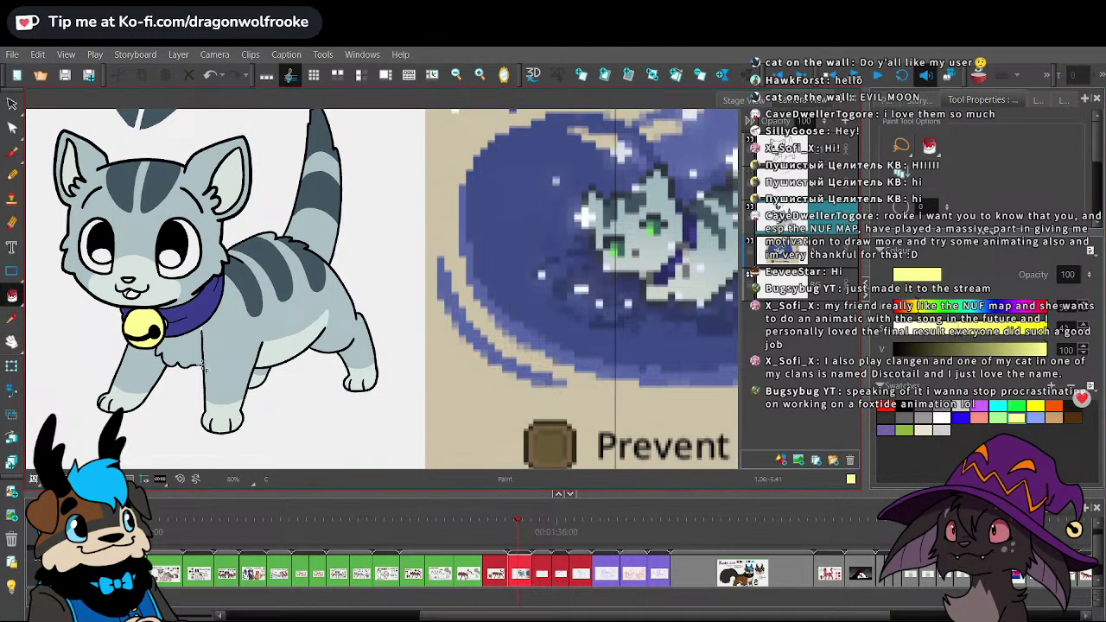
- Desaturate the colour to a light silver with brightness 91 and fill the bell and its small side loop
{"action": "left_click", "coordinate": [907, 331]}
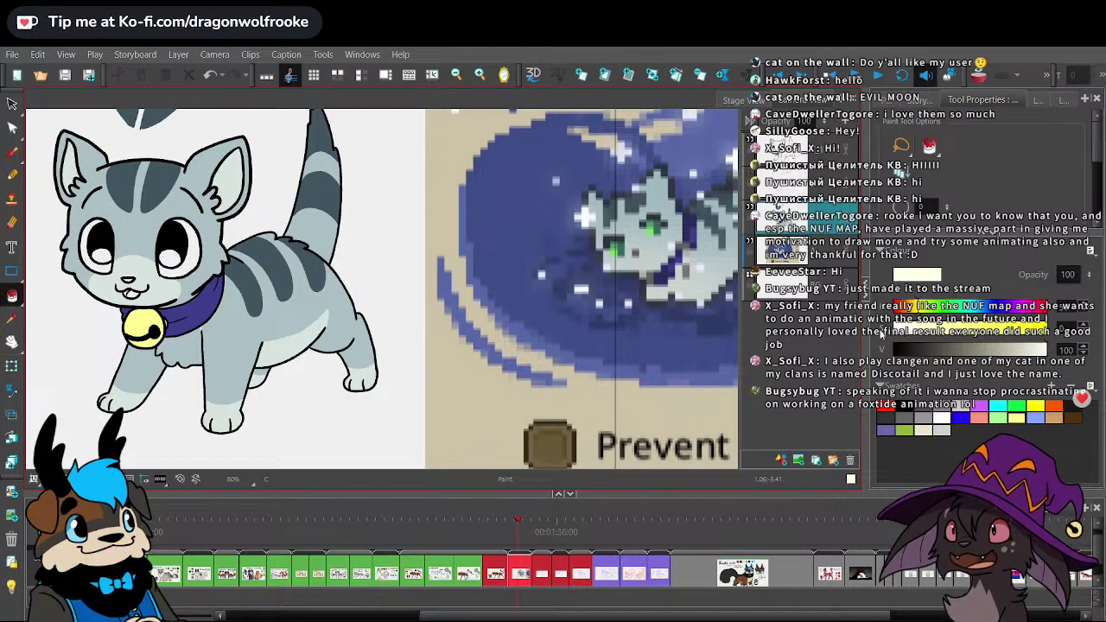
{"action": "left_click_drag", "start_coordinate": [1032, 349], "coordinate": [1034, 350]}
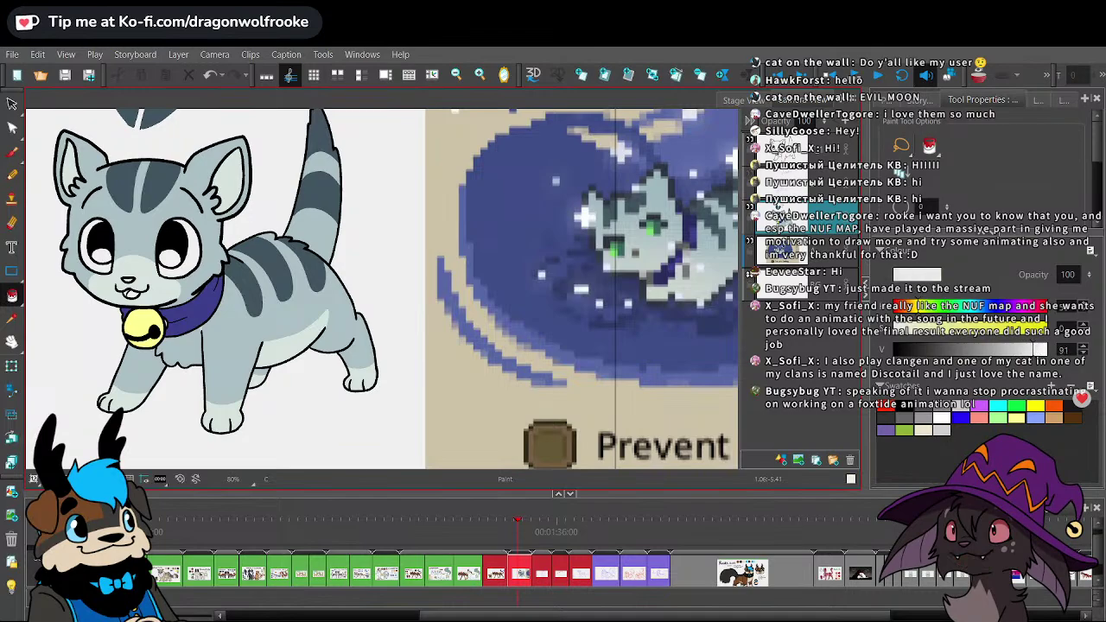
{"action": "left_click", "coordinate": [149, 324]}
{"action": "left_click_drag", "start_coordinate": [258, 371], "coordinate": [401, 345]}
{"action": "scroll", "coordinate": [414, 330], "scroll_direction": "up", "scroll_amount": 3}
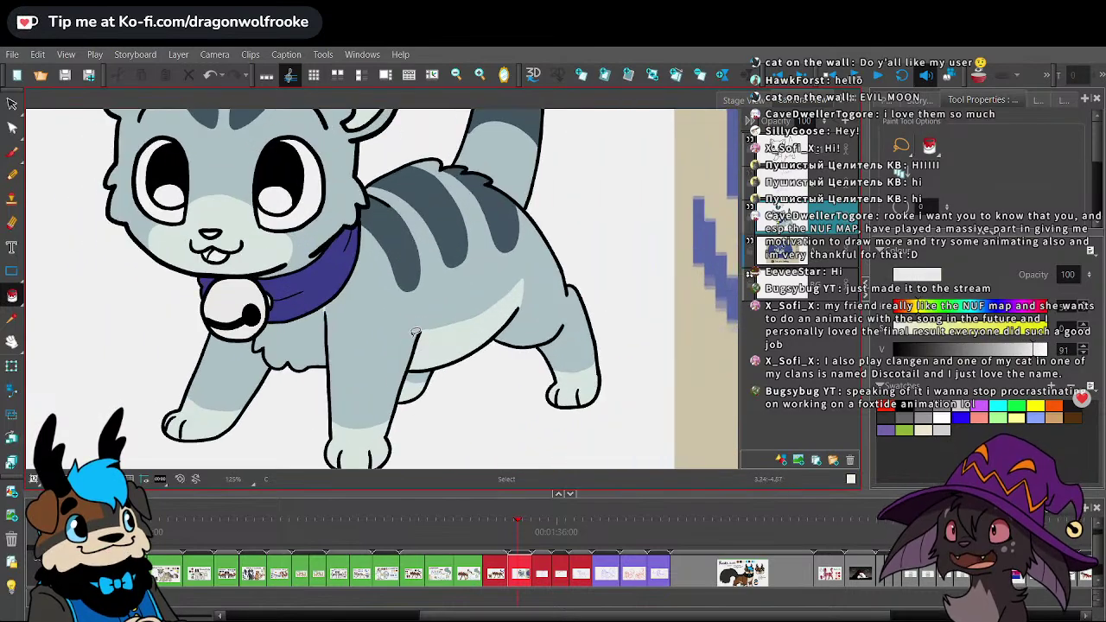
{"action": "scroll", "coordinate": [125, 309], "scroll_direction": "up", "scroll_amount": 4}
{"action": "left_click", "coordinate": [94, 321]}
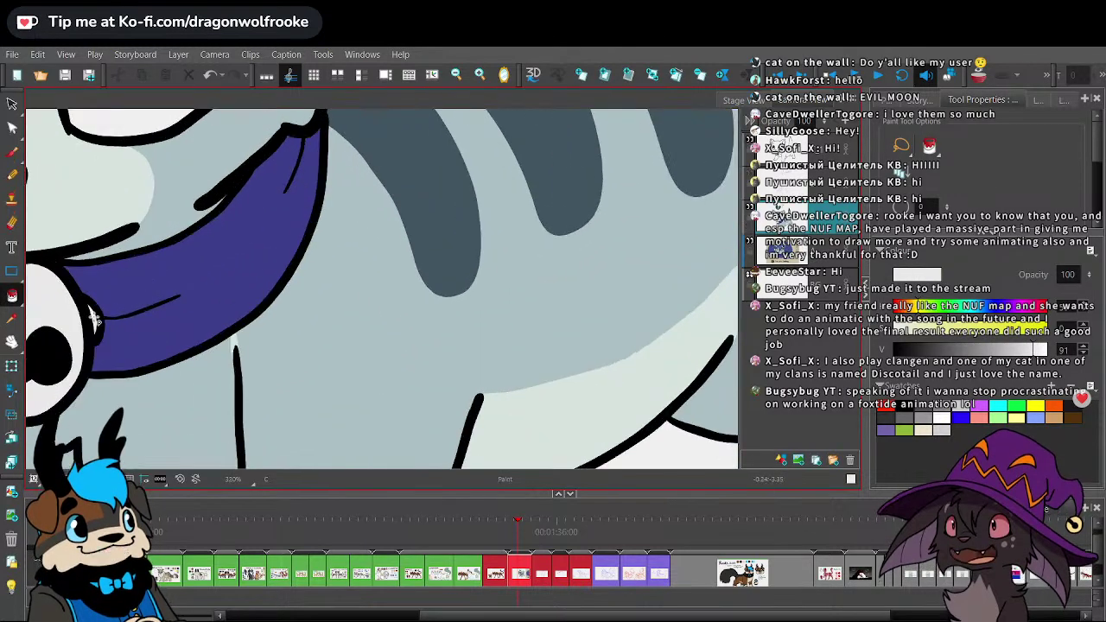
- Darken the silver to brightness 72 and brush shading along the bell's right and lower edges
{"action": "key", "text": "alt+b"}
{"action": "left_click_drag", "start_coordinate": [243, 220], "coordinate": [581, 180]}
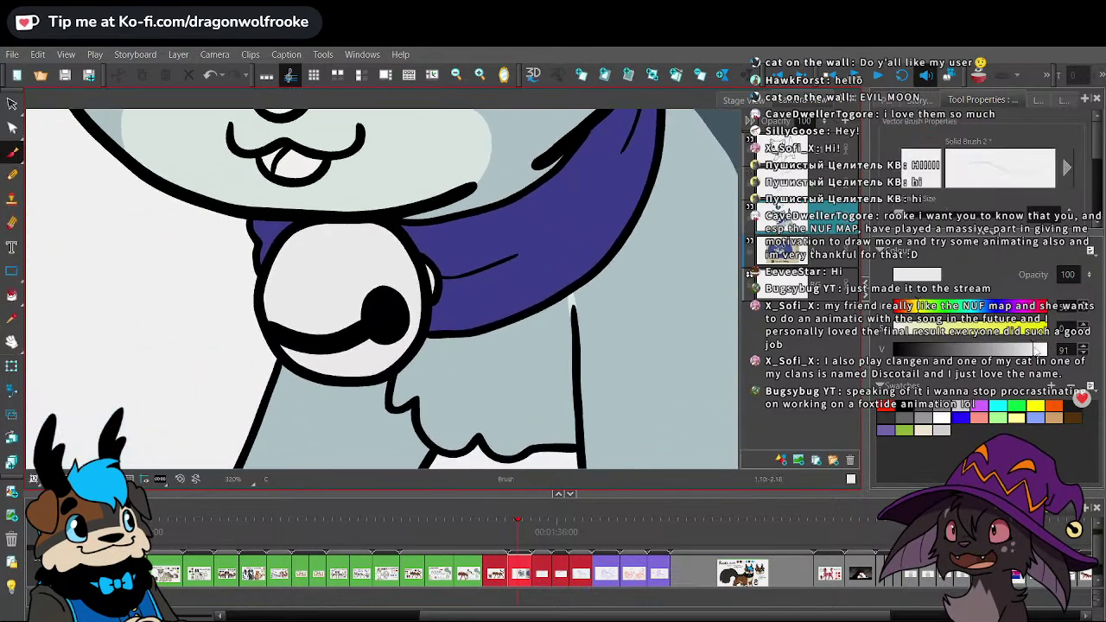
{"action": "left_click_drag", "start_coordinate": [1035, 349], "coordinate": [1005, 350]}
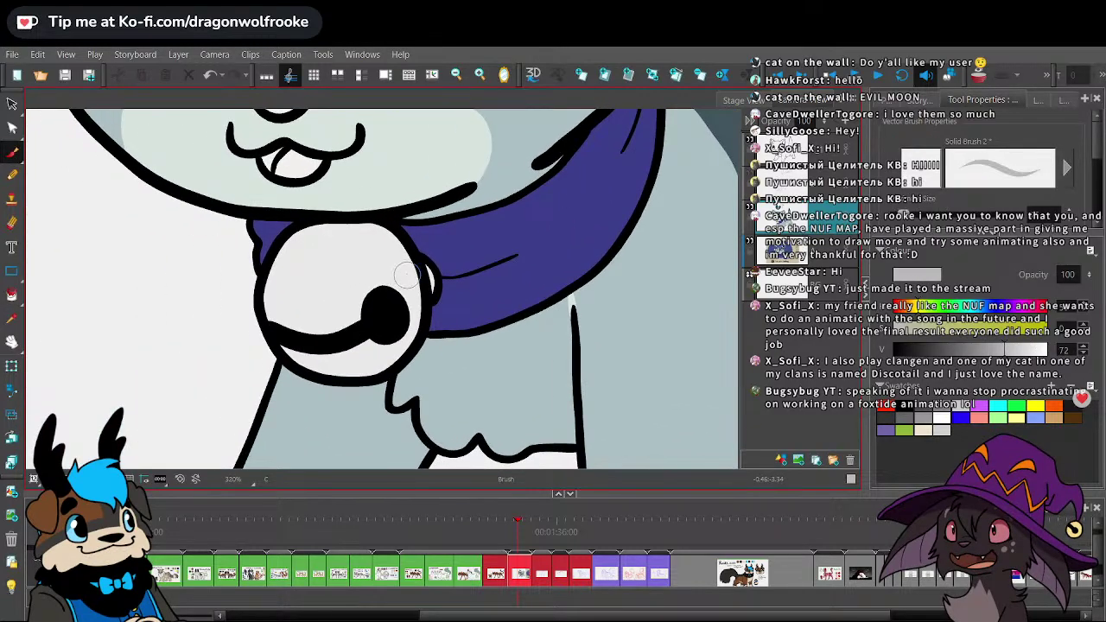
{"action": "mouse_move", "coordinate": [395, 258]}
{"action": "left_mouse_down"}
{"action": "mouse_move", "coordinate": [398, 332]}
{"action": "mouse_move", "coordinate": [358, 363]}
{"action": "mouse_move", "coordinate": [318, 356]}
{"action": "left_mouse_up"}
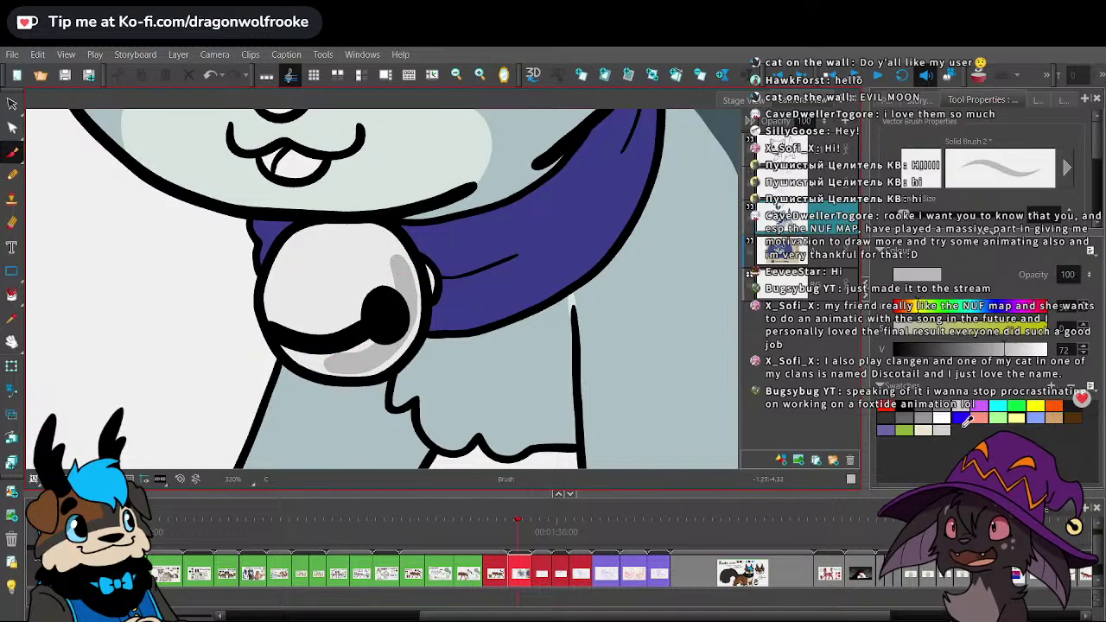
- Brush a white curved highlight along the bell's upper-left edge
{"action": "left_click", "coordinate": [940, 418]}
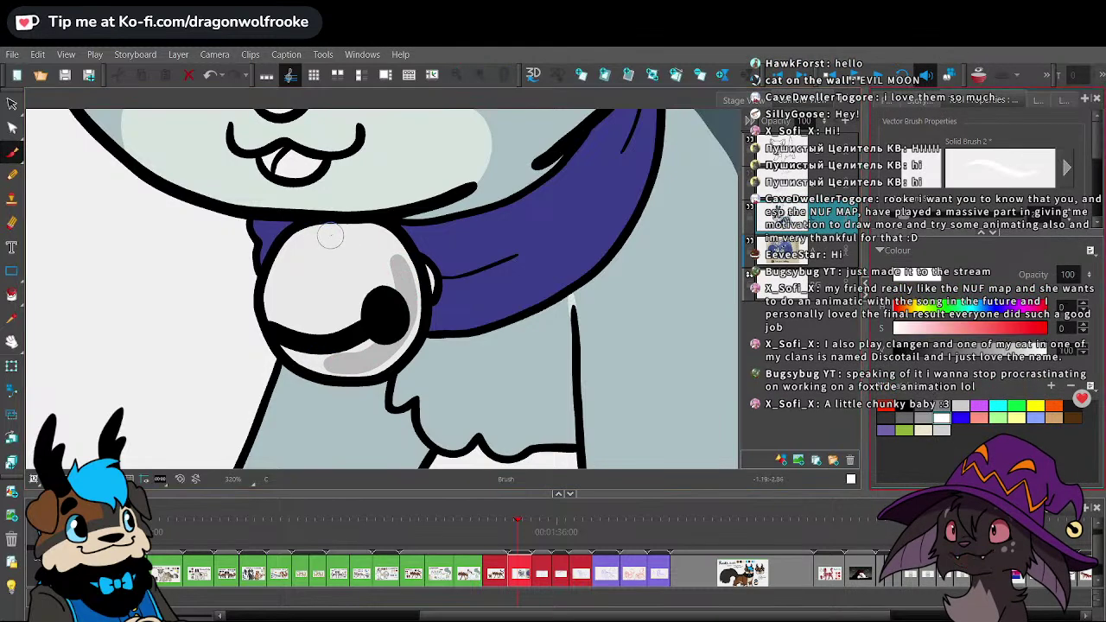
{"action": "mouse_move", "coordinate": [331, 235]}
{"action": "left_mouse_down"}
{"action": "mouse_move", "coordinate": [296, 255]}
{"action": "mouse_move", "coordinate": [282, 300]}
{"action": "left_mouse_up"}
{"action": "key", "text": "ctrl+z"}
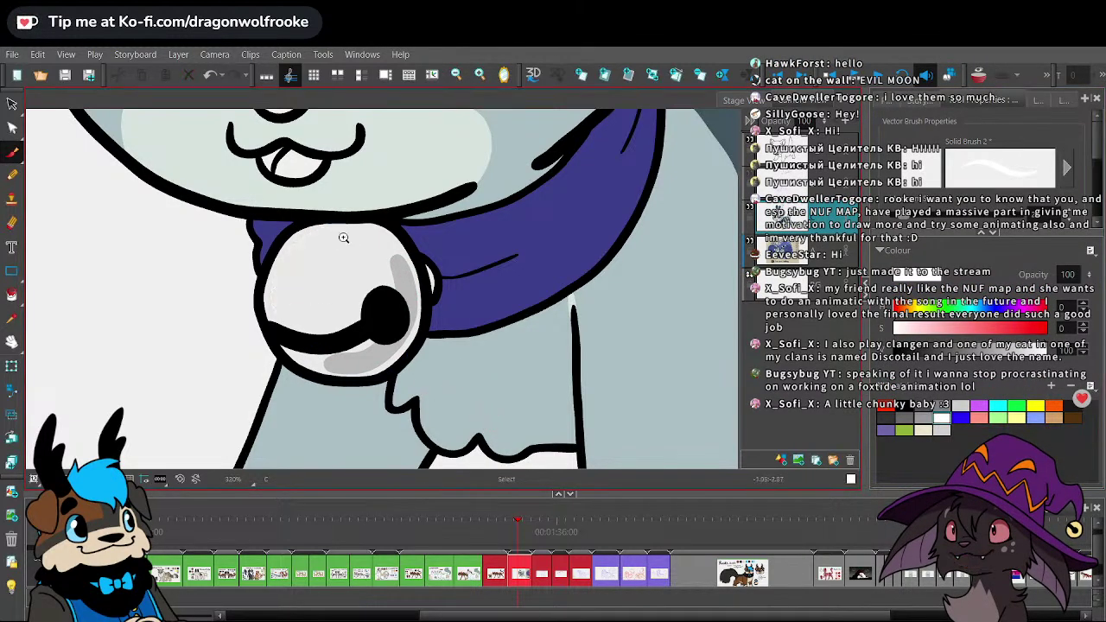
{"action": "mouse_move", "coordinate": [343, 239]}
{"action": "left_mouse_down"}
{"action": "mouse_move", "coordinate": [365, 239]}
{"action": "mouse_move", "coordinate": [327, 239]}
{"action": "mouse_move", "coordinate": [289, 273]}
{"action": "left_mouse_up"}
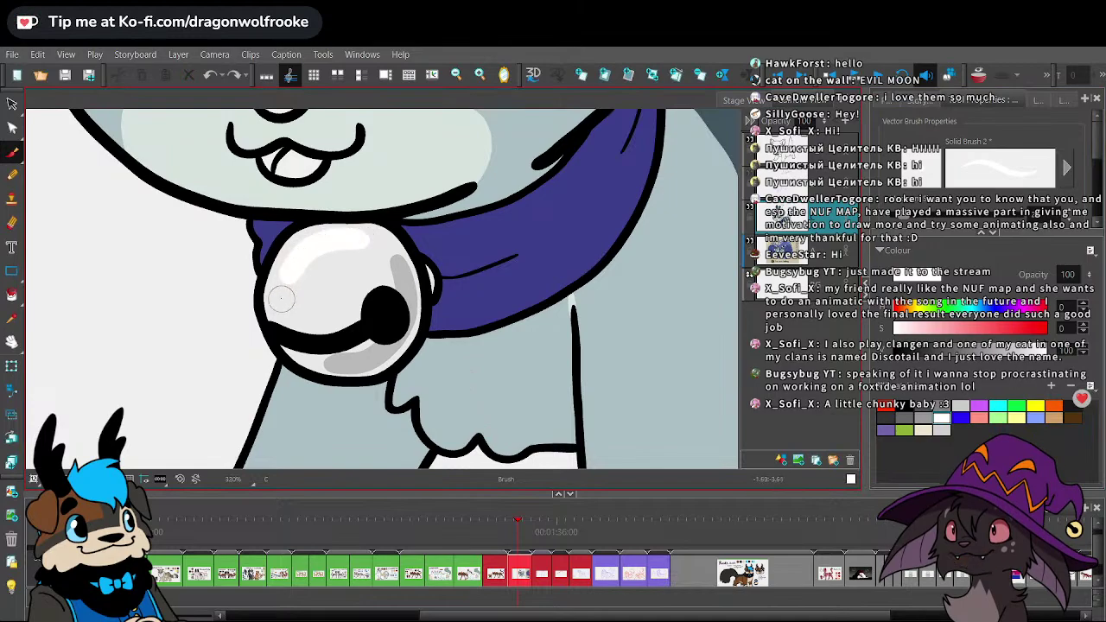
{"action": "left_click", "coordinate": [282, 299]}
- Sample the light green from the pixel-art reference kitten's eye
{"action": "key", "text": "1"}
{"action": "key", "text": "1"}
{"action": "key", "text": "1"}
{"action": "key", "text": "1"}
{"action": "key", "text": "1"}
{"action": "key", "text": "1"}
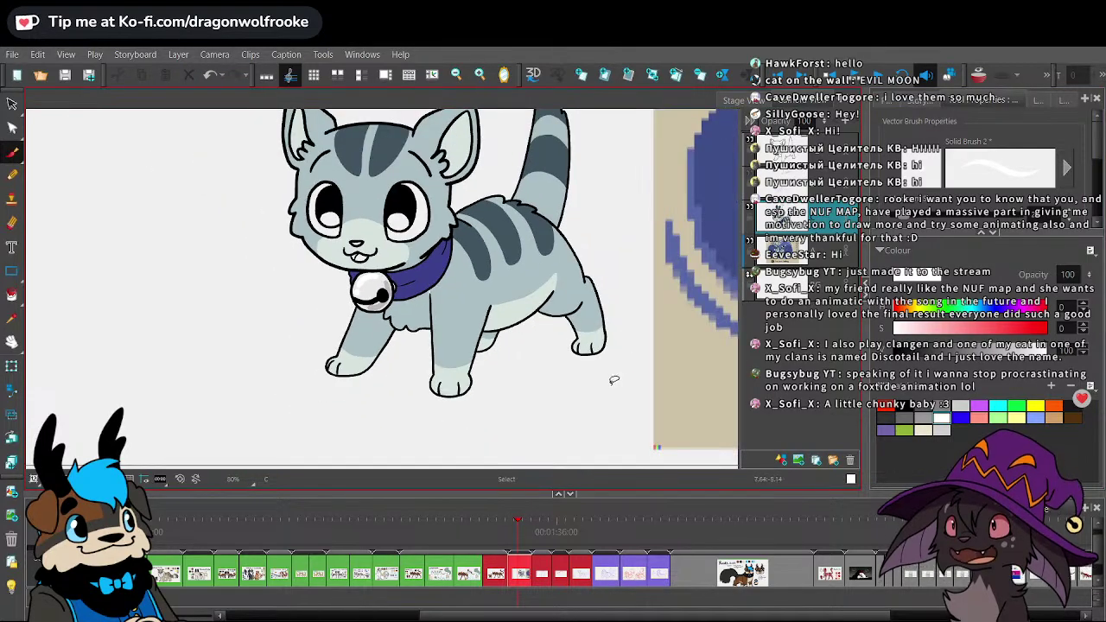
{"action": "left_click_drag", "start_coordinate": [614, 380], "coordinate": [539, 431]}
{"action": "key", "text": "2"}
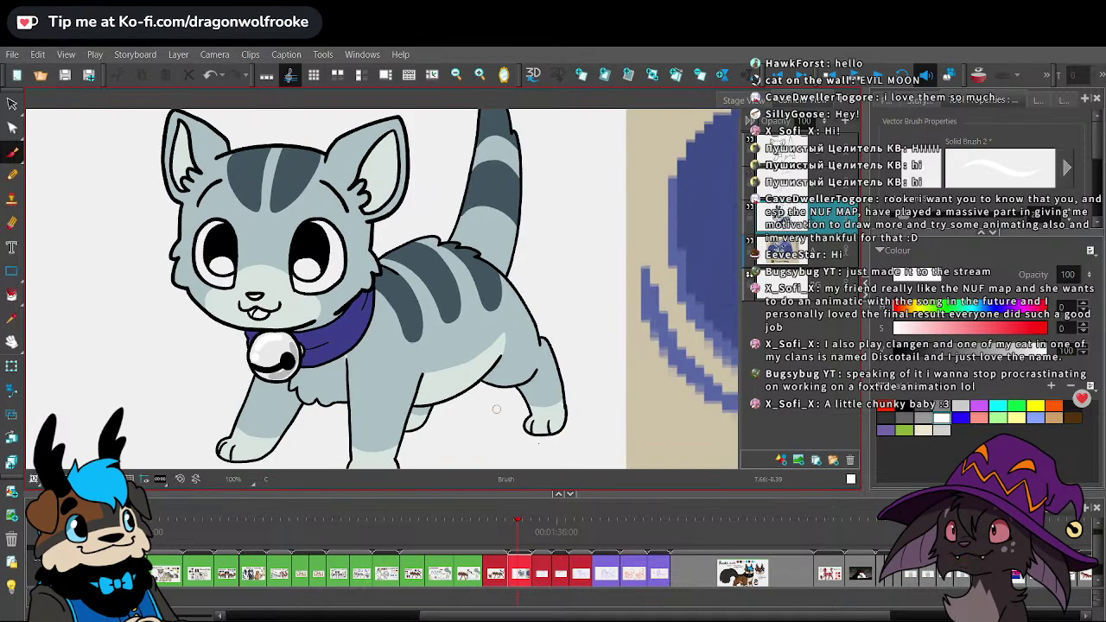
{"action": "left_click_drag", "start_coordinate": [727, 277], "coordinate": [503, 322]}
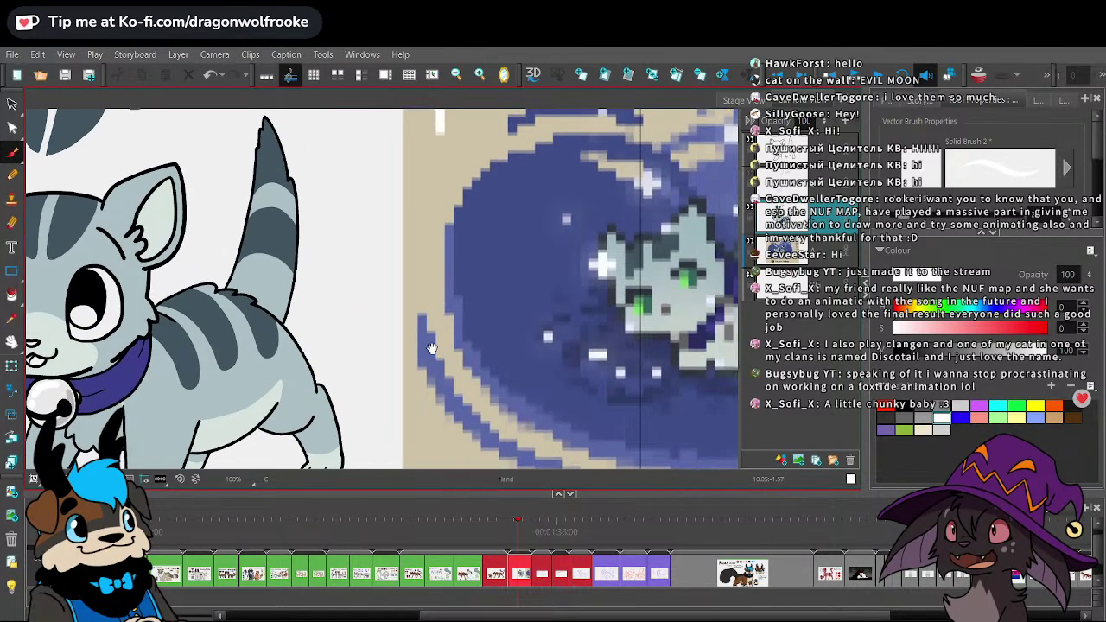
{"action": "key", "text": "alt+d"}
{"action": "left_click", "coordinate": [639, 298]}
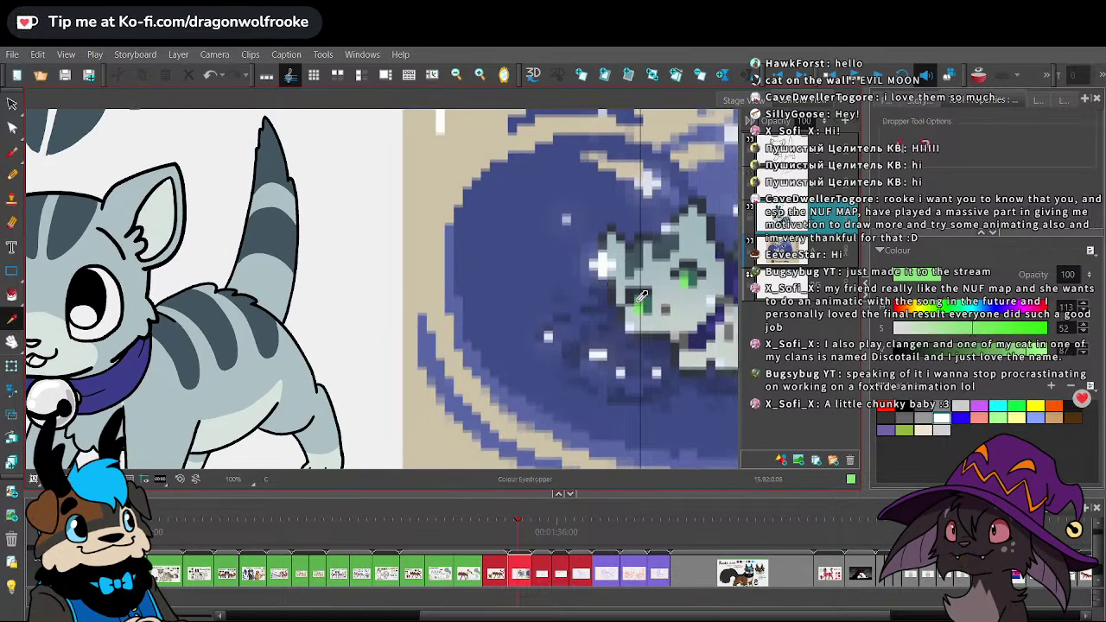
- Fill both of the drawn kitten's irises with the sampled light green
{"action": "left_click", "coordinate": [13, 295]}
{"action": "left_click_drag", "start_coordinate": [92, 293], "coordinate": [233, 296]}
{"action": "left_click", "coordinate": [241, 287]}
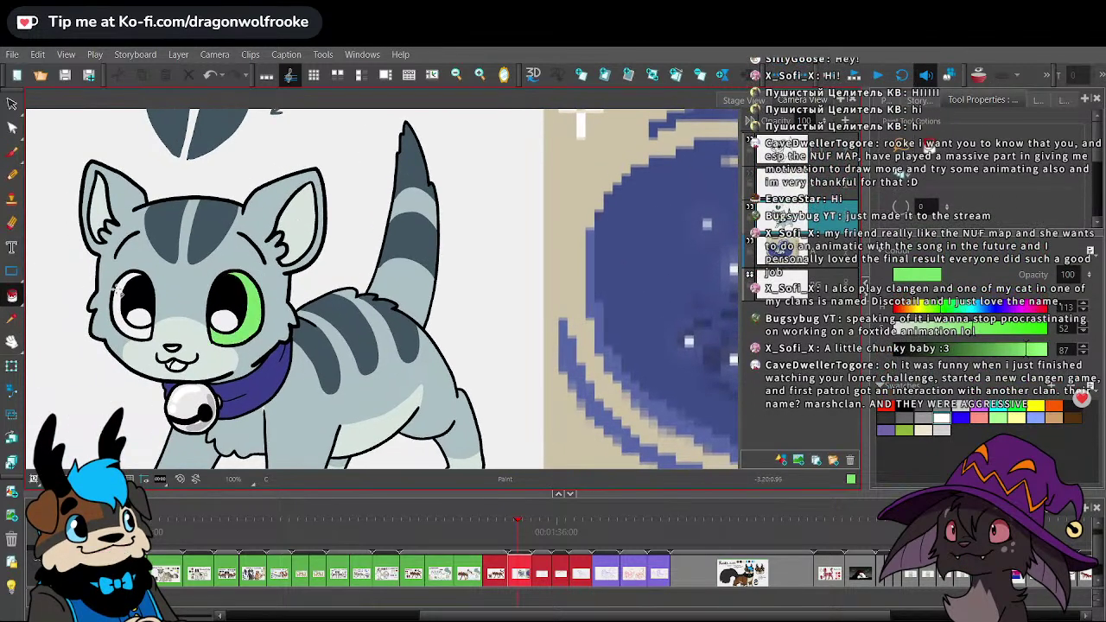
{"action": "left_click", "coordinate": [120, 290]}
- Darken the green to saturation 46 and brightness 72, undoing the test brush strokes on the face and the light green iris fills
{"action": "left_click", "coordinate": [12, 152]}
{"action": "mouse_move", "coordinate": [133, 256]}
{"action": "left_mouse_down"}
{"action": "mouse_move", "coordinate": [171, 318]}
{"action": "mouse_move", "coordinate": [200, 314]}
{"action": "left_mouse_up"}
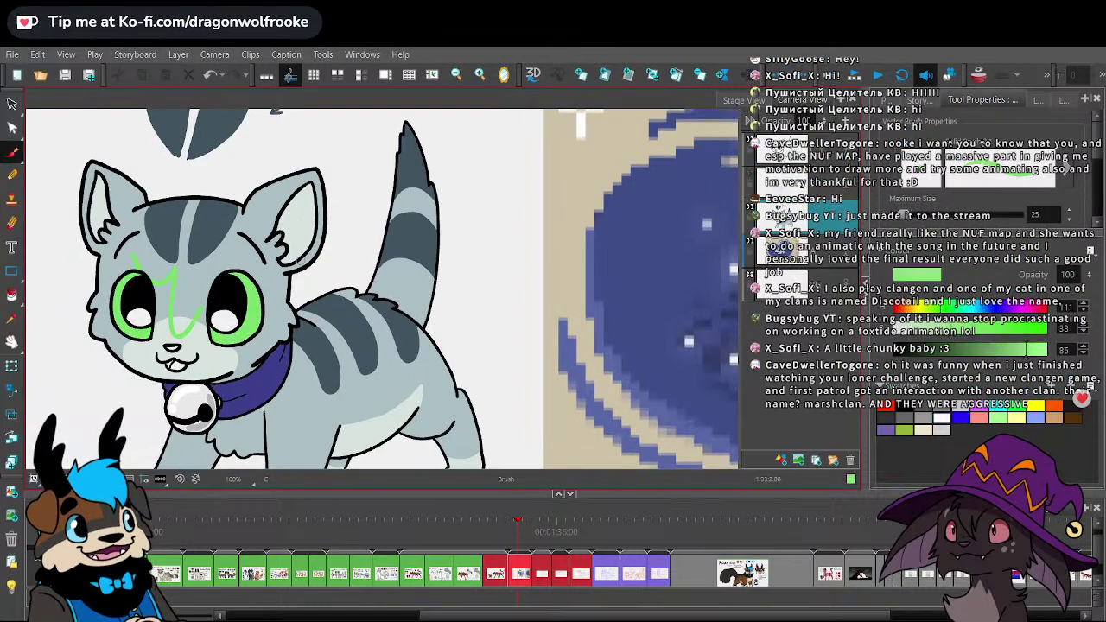
{"action": "left_click", "coordinate": [1013, 349]}
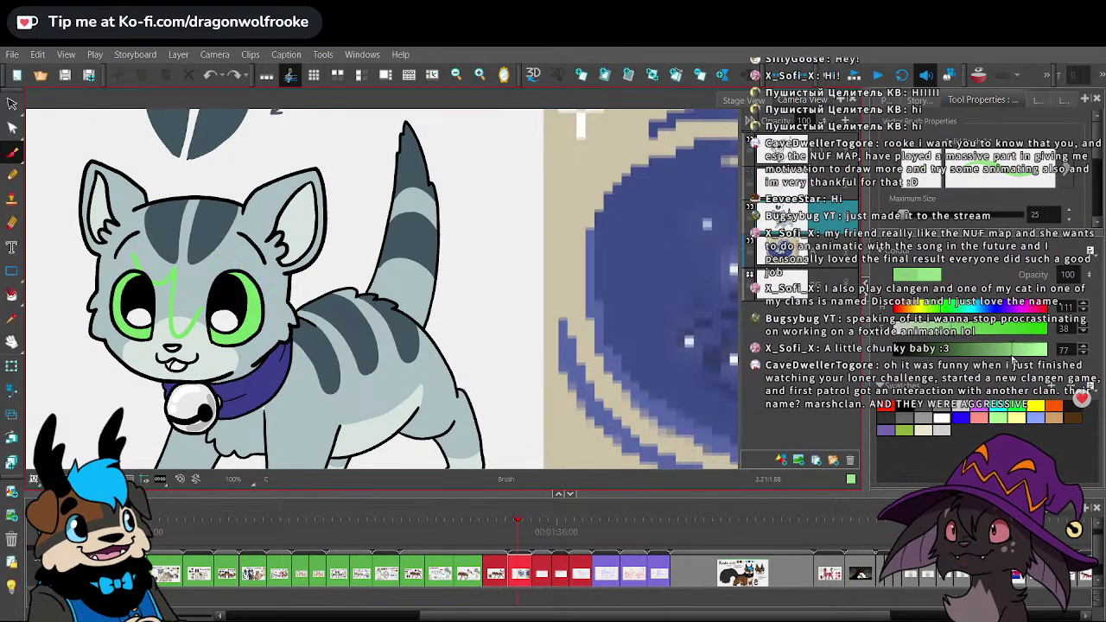
{"action": "left_click", "coordinate": [965, 330]}
{"action": "left_click_drag", "start_coordinate": [238, 245], "coordinate": [266, 295]}
{"action": "key", "text": "ctrl+z"}
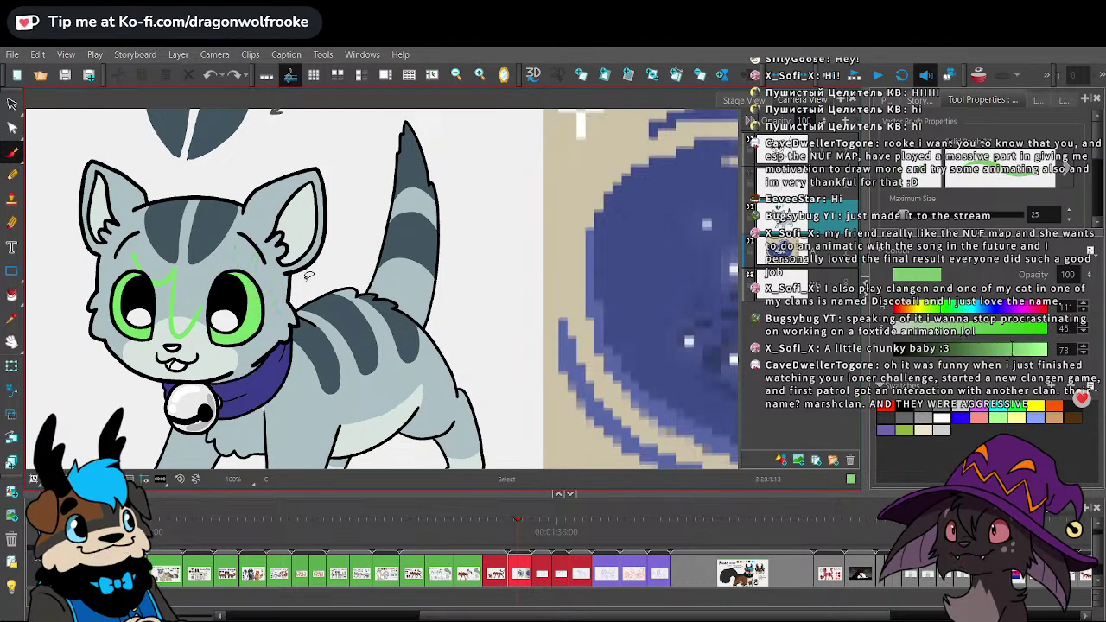
{"action": "left_click", "coordinate": [1003, 349]}
{"action": "mouse_move", "coordinate": [232, 264]}
{"action": "left_mouse_down"}
{"action": "mouse_move", "coordinate": [273, 313]}
{"action": "mouse_move", "coordinate": [245, 352]}
{"action": "left_mouse_up"}
{"action": "key", "text": "ctrl+z"}
{"action": "key", "text": "ctrl+z"}
{"action": "key", "text": "ctrl+z"}
{"action": "key", "text": "ctrl+z"}
{"action": "key", "text": "ctrl+z"}
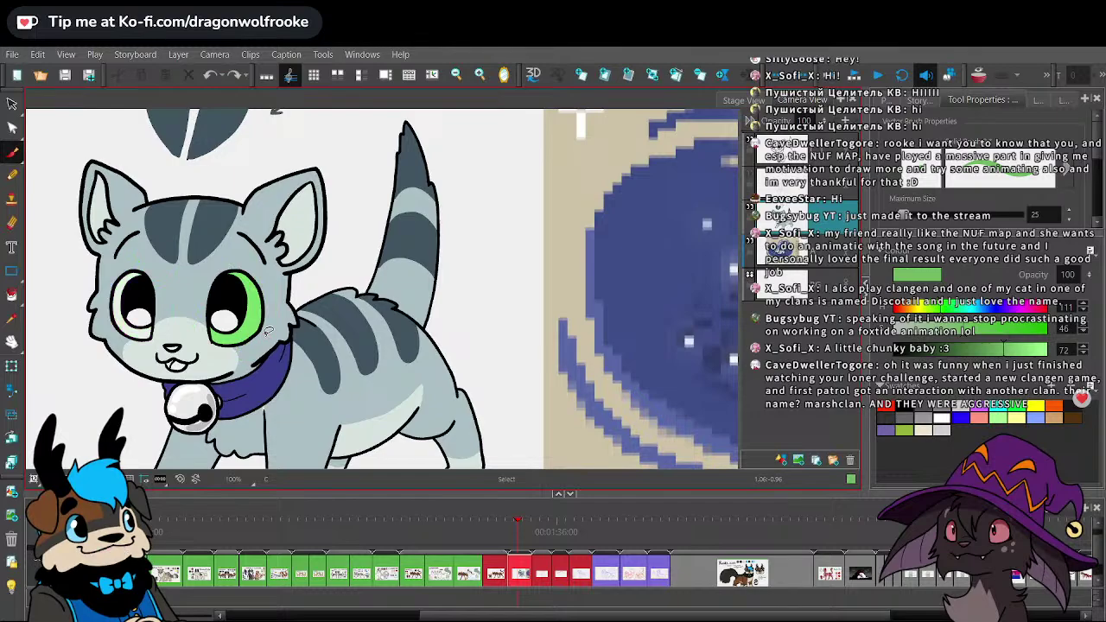
- Fill both irises with the darker green
{"action": "left_click", "coordinate": [12, 294]}
{"action": "key", "text": "ctrl+y"}
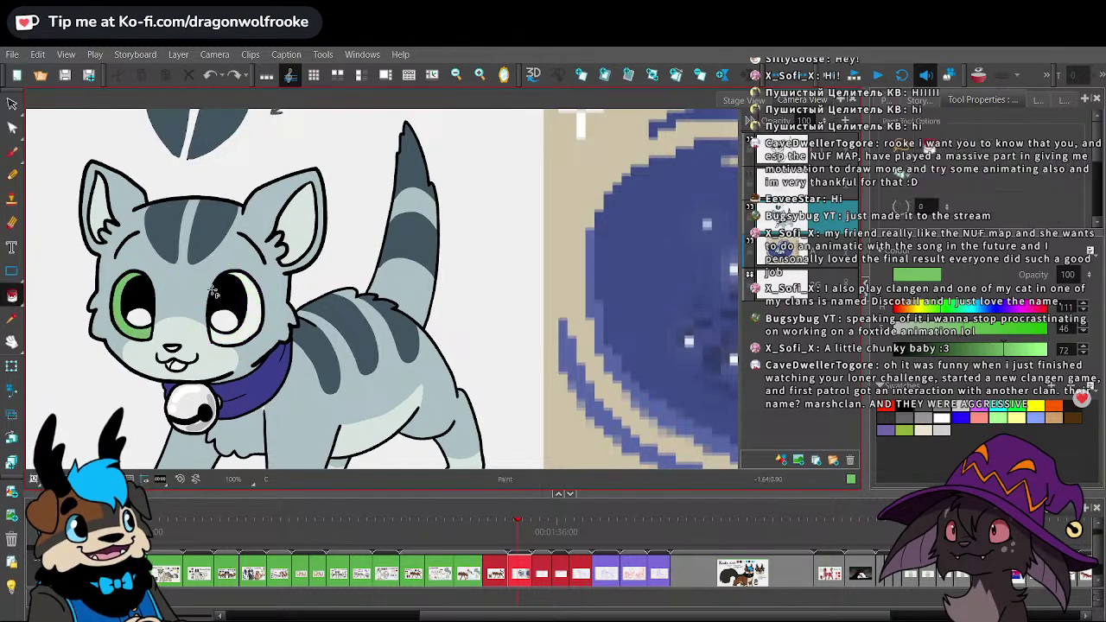
{"action": "key", "text": "ctrl+y"}
- Lower the green's brightness to 53 and brush shading over the upper part of both irises
{"action": "key", "text": "b"}
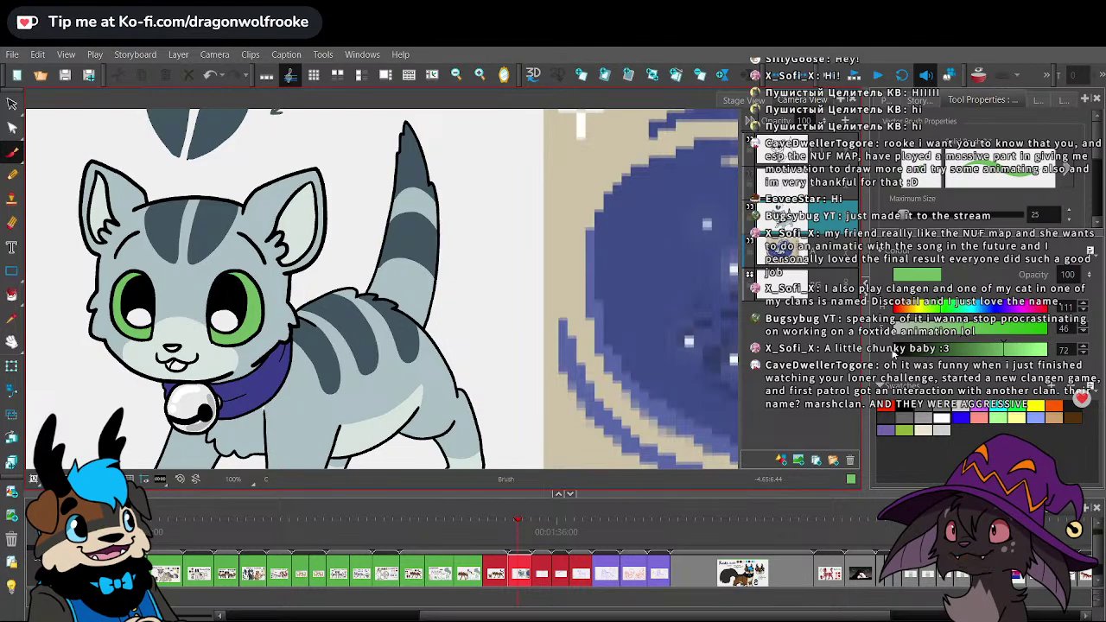
{"action": "left_click_drag", "start_coordinate": [998, 349], "coordinate": [975, 349]}
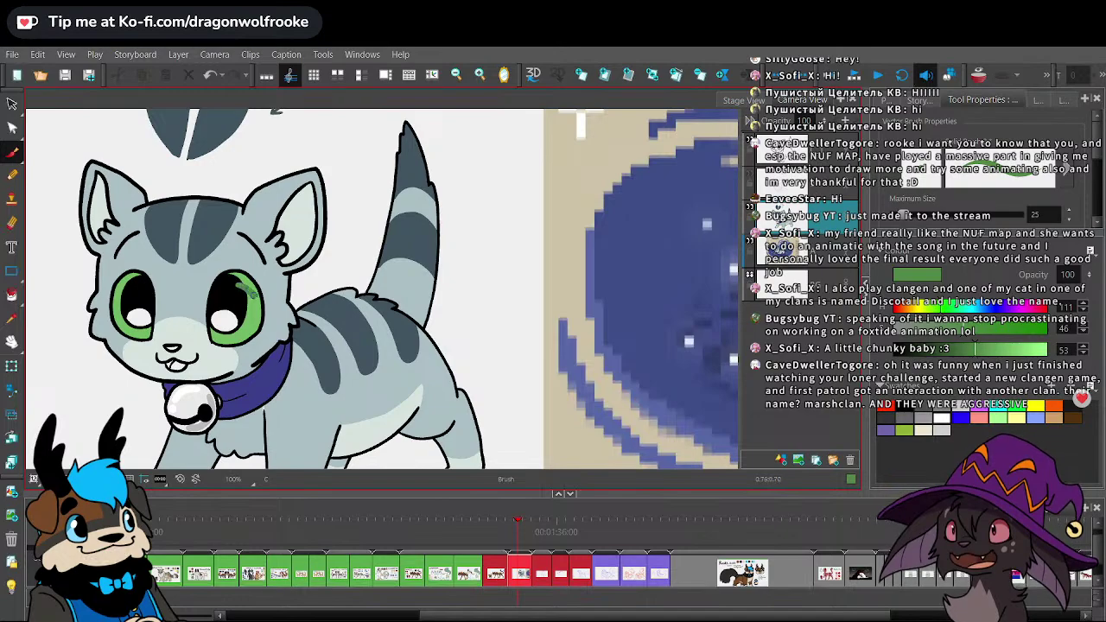
{"action": "mouse_move", "coordinate": [260, 311]}
{"action": "left_mouse_down"}
{"action": "mouse_move", "coordinate": [233, 280]}
{"action": "mouse_move", "coordinate": [248, 282]}
{"action": "left_mouse_up"}
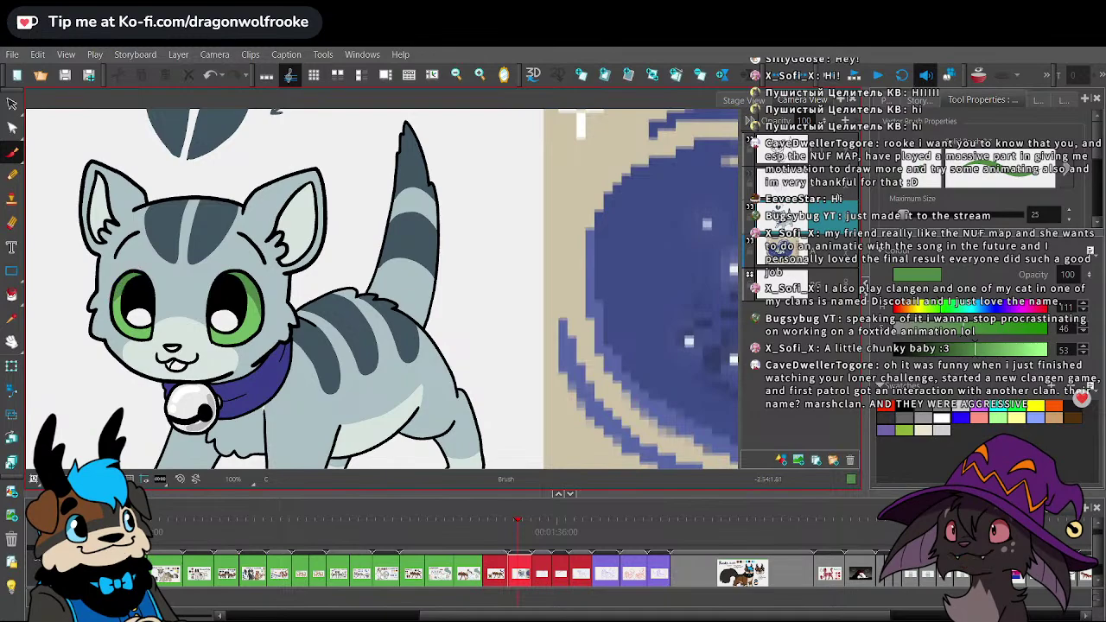
- Sample the pale green from the reference kitten's eye, raise it to saturation 41 and brightness 100, and fill both lower eye highlights
{"action": "left_click_drag", "start_coordinate": [672, 356], "coordinate": [491, 387]}
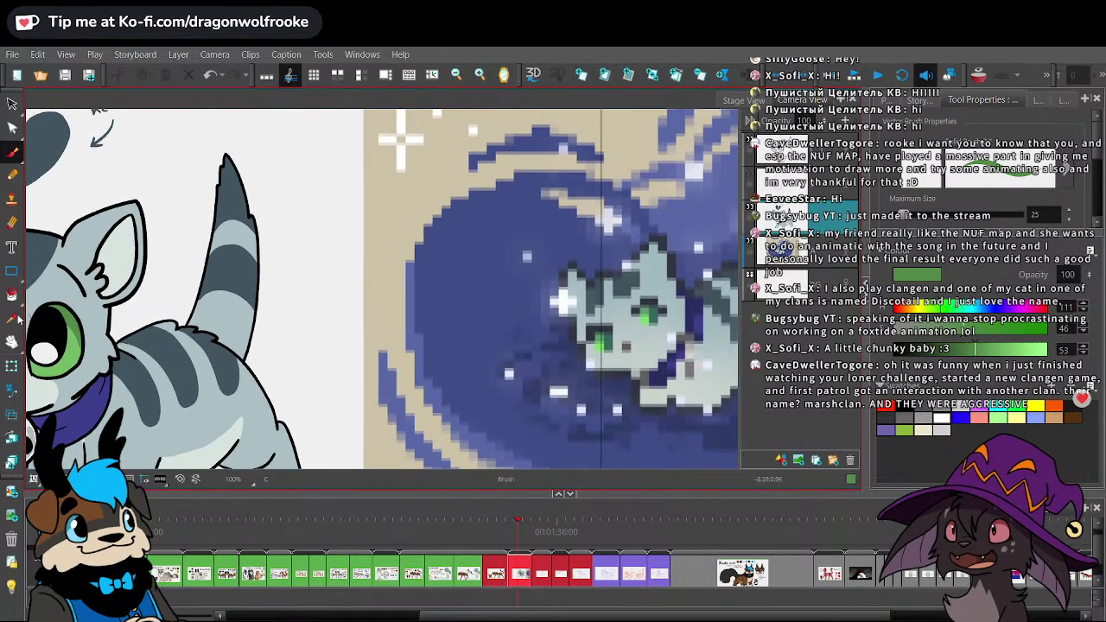
{"action": "key", "text": "alt+d"}
{"action": "left_click", "coordinate": [650, 317]}
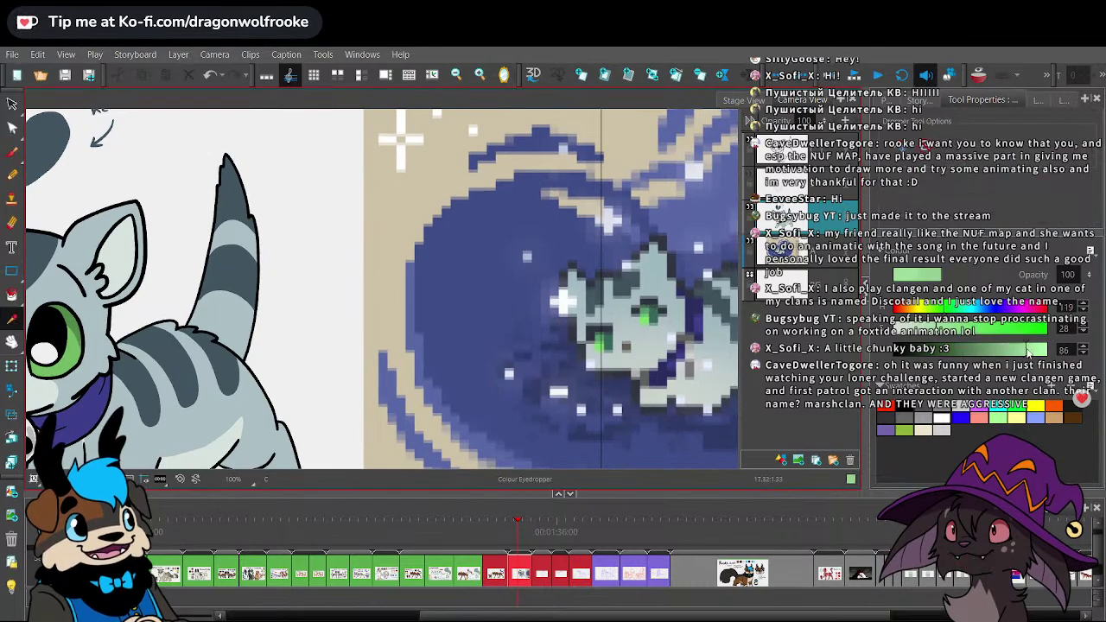
{"action": "left_click_drag", "start_coordinate": [1025, 349], "coordinate": [1047, 349]}
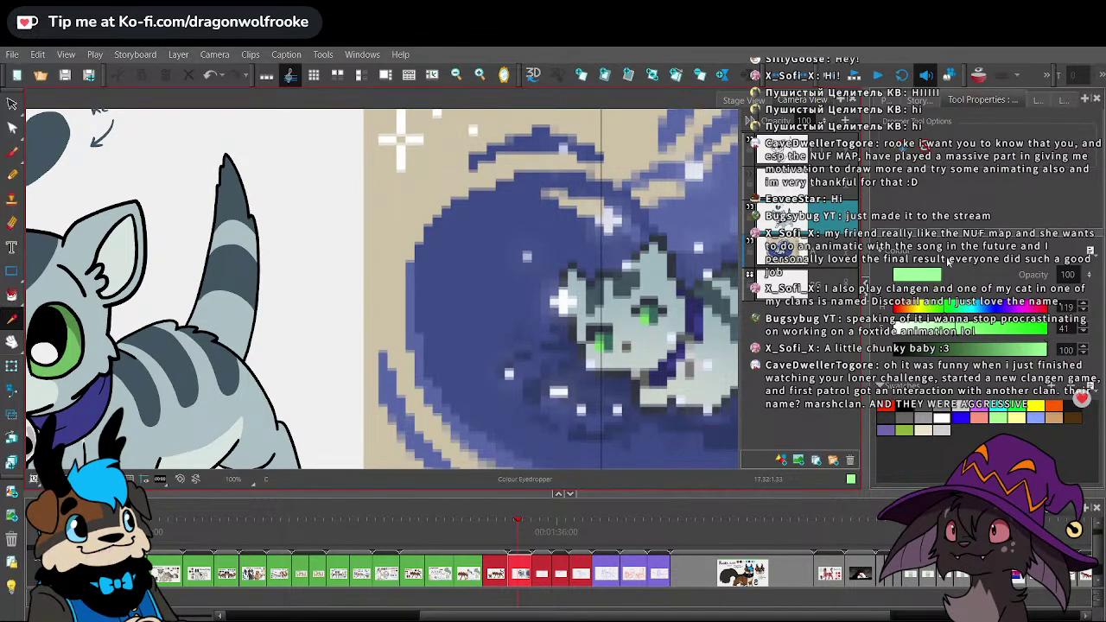
{"action": "left_click_drag", "start_coordinate": [196, 354], "coordinate": [511, 288]}
{"action": "left_click", "coordinate": [12, 297]}
{"action": "left_click", "coordinate": [273, 278]}
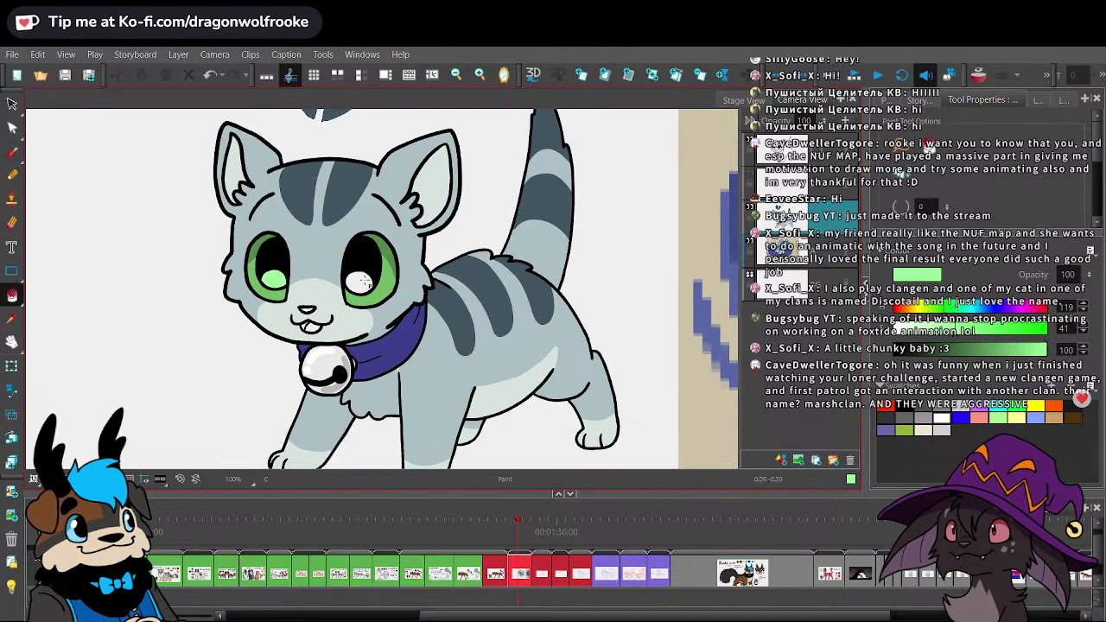
{"action": "left_click", "coordinate": [365, 281]}
- Raise the highlight green's saturation to 57 and refill the lower highlight in both eyes
{"action": "left_click_drag", "start_coordinate": [970, 337], "coordinate": [979, 326]}
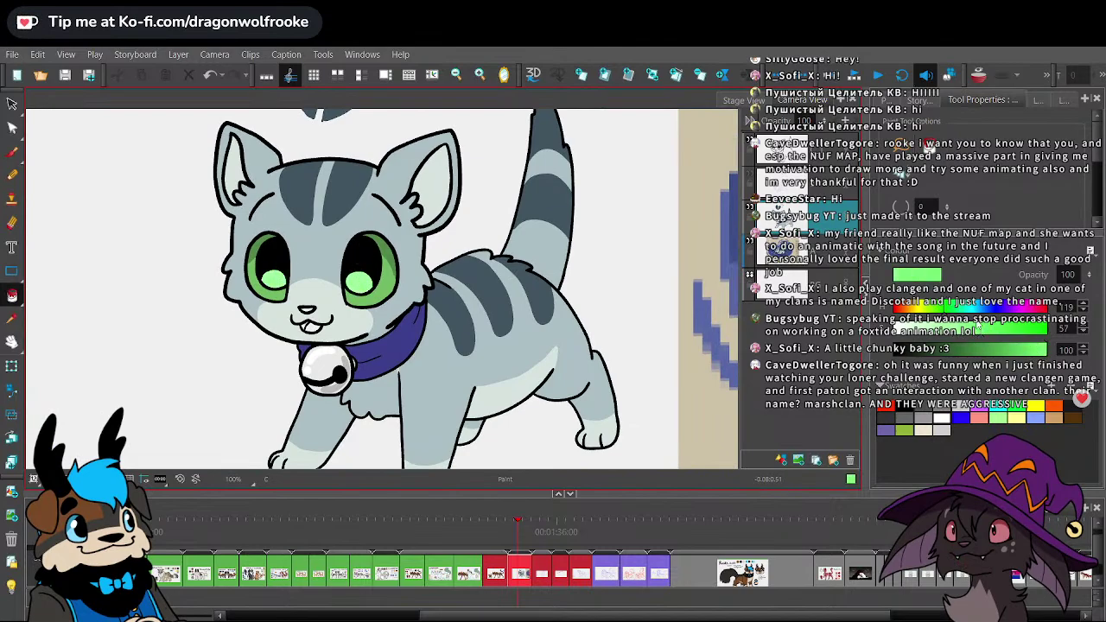
{"action": "left_click", "coordinate": [273, 282]}
{"action": "left_click", "coordinate": [361, 281]}
- Set a white brush of size 35, try large oval highlights in both upper pupils, and undo them
{"action": "key", "text": "alt+b"}
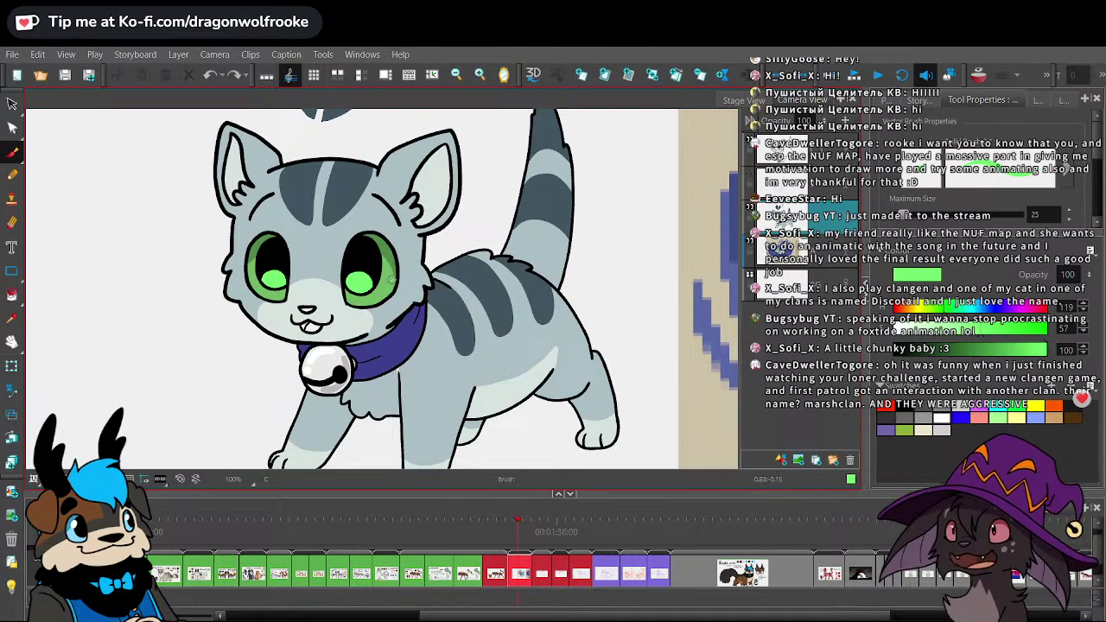
{"action": "left_click", "coordinate": [941, 417]}
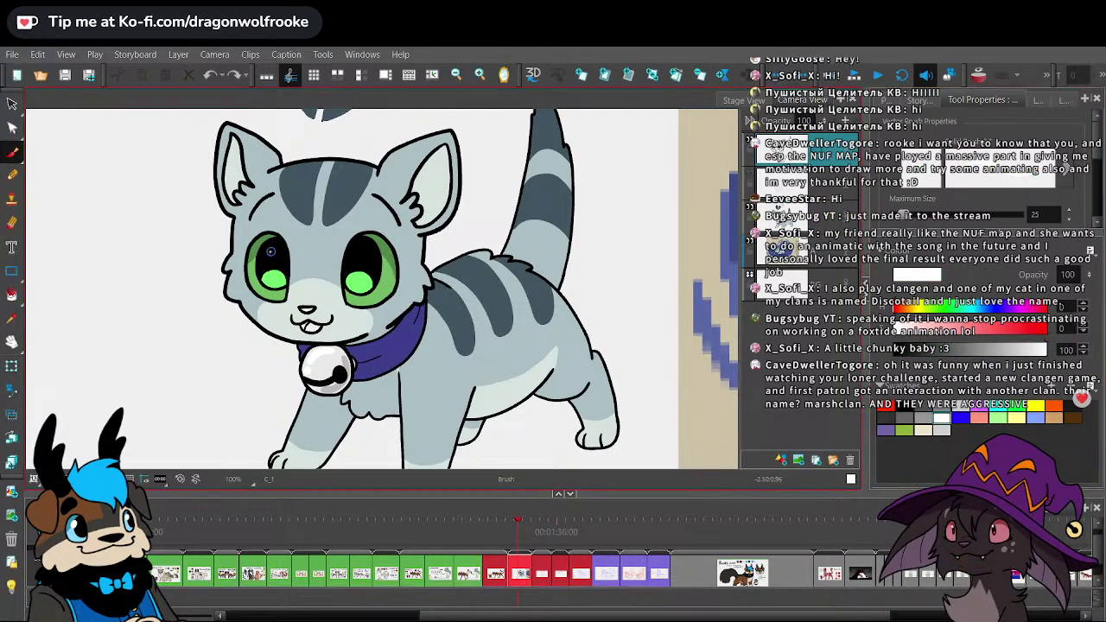
{"action": "key", "text": "bracketright"}
{"action": "key", "text": "bracketright"}
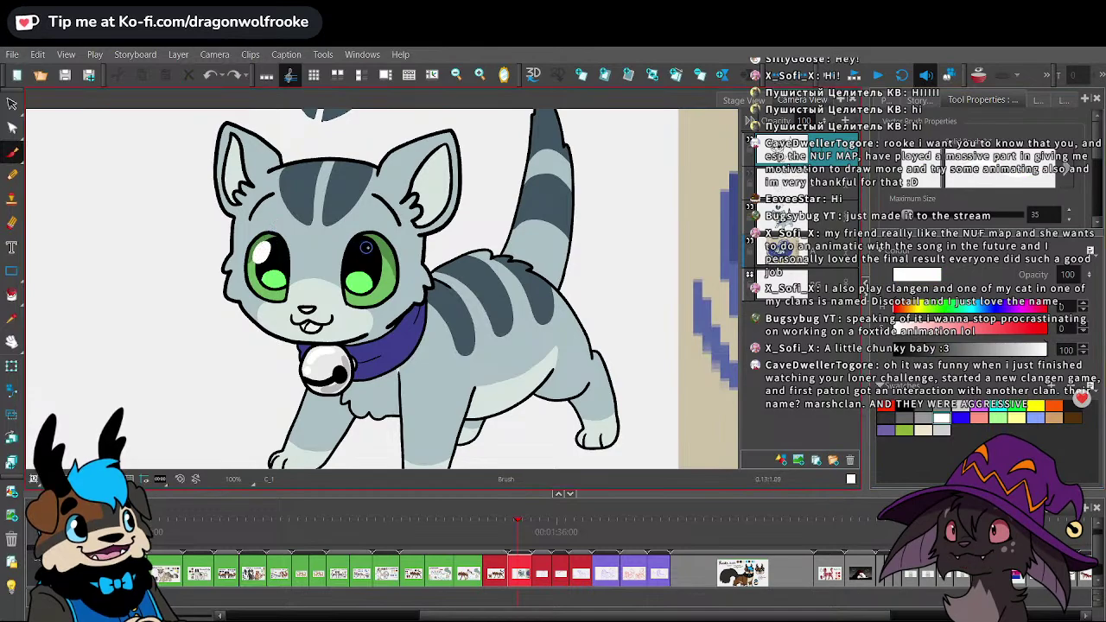
{"action": "left_click_drag", "start_coordinate": [367, 248], "coordinate": [375, 248]}
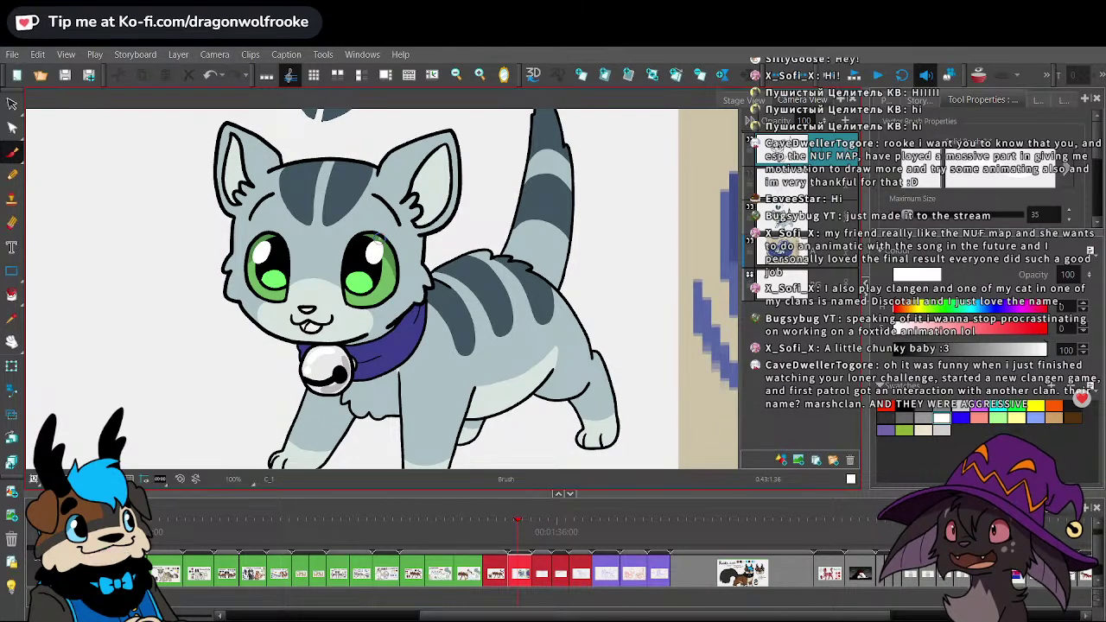
{"action": "key", "text": "ctrl+z"}
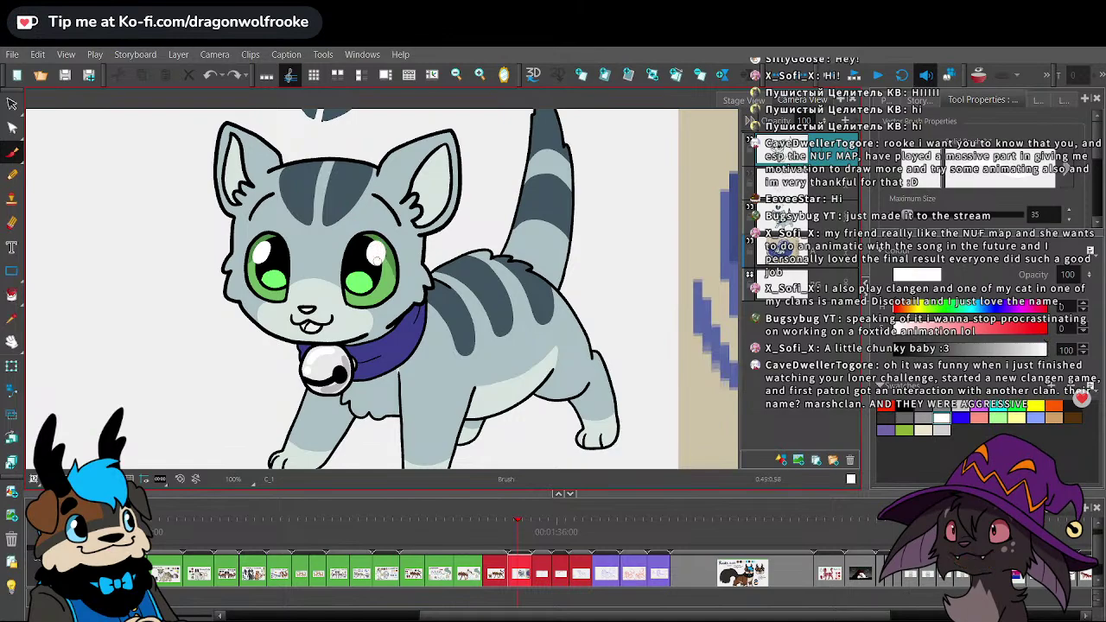
{"action": "key", "text": "ctrl+z"}
{"action": "key", "text": "ctrl+z"}
{"action": "key", "text": "ctrl+z"}
- Paint a round white highlight with a small dot beside it in each pupil
{"action": "left_click_drag", "start_coordinate": [264, 246], "coordinate": [274, 250]}
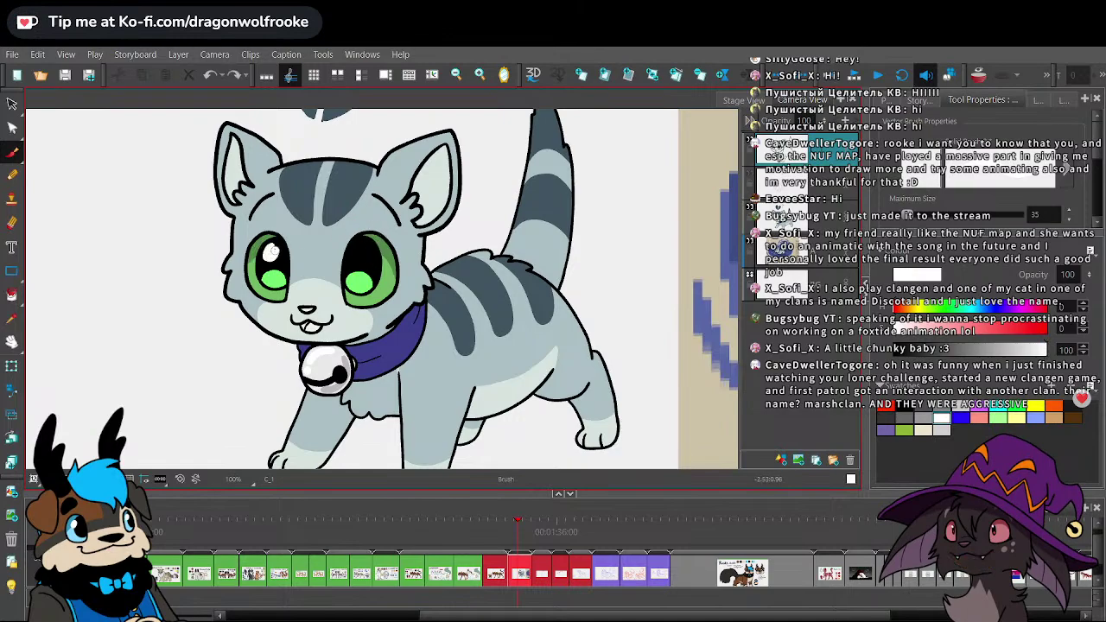
{"action": "left_click", "coordinate": [270, 252]}
{"action": "left_click", "coordinate": [361, 253]}
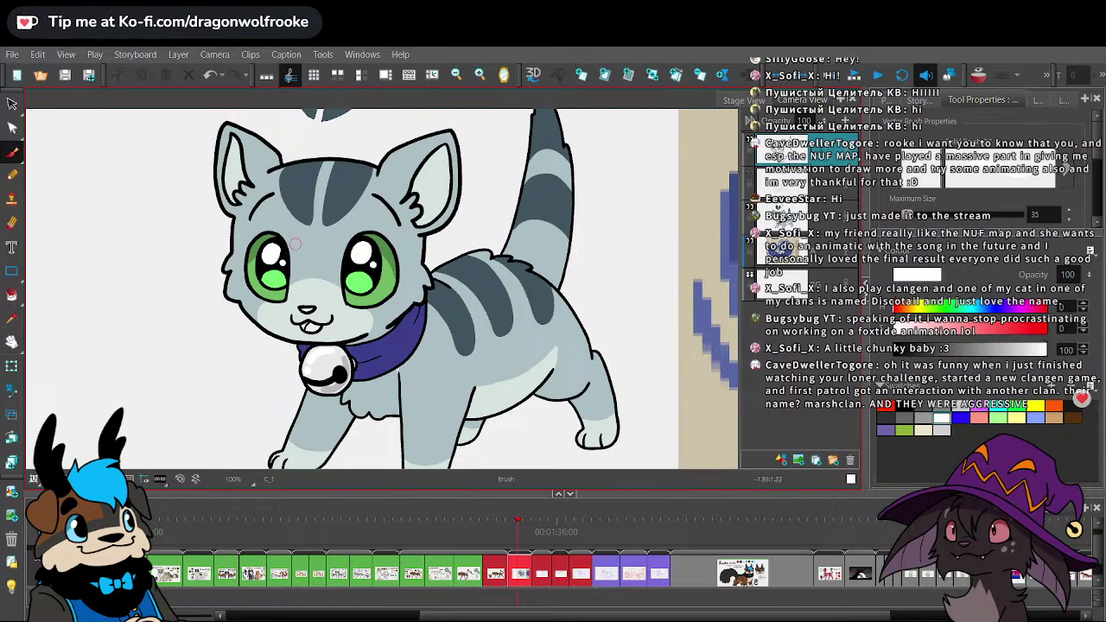
- Compare the whole coloured kitten drawing with the pixel-art reference beside it
{"action": "key", "text": "1"}
{"action": "key", "text": "1"}
{"action": "key", "text": "1"}
{"action": "key", "text": "1"}
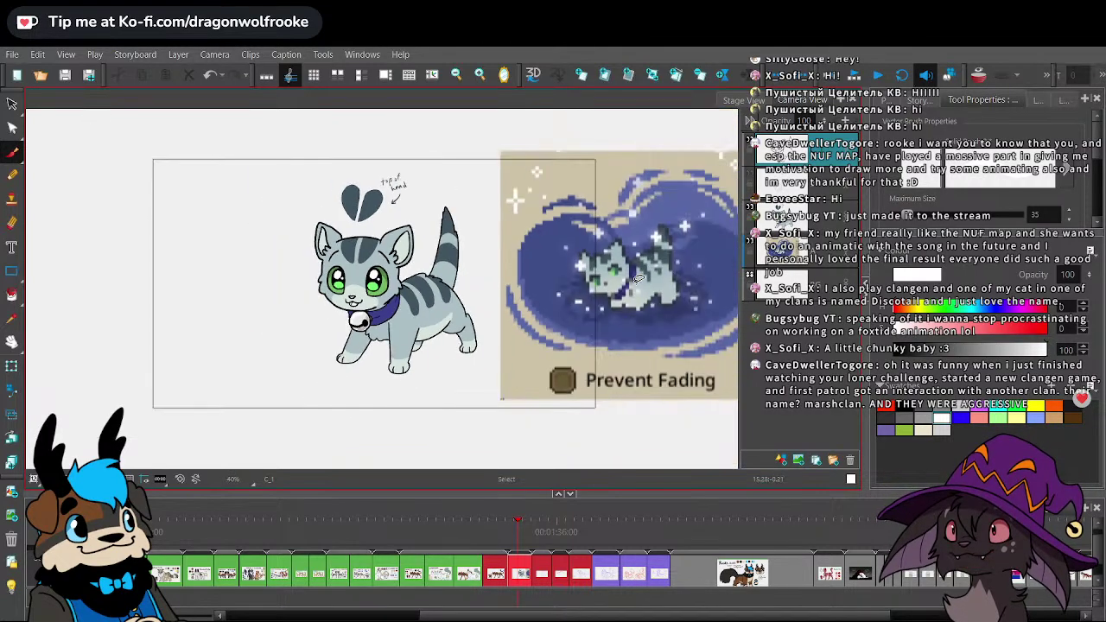
{"action": "key", "text": "space"}
{"action": "left_click_drag", "start_coordinate": [557, 378], "coordinate": [467, 374]}
{"action": "scroll", "coordinate": [467, 363], "scroll_direction": "up", "scroll_amount": 3}
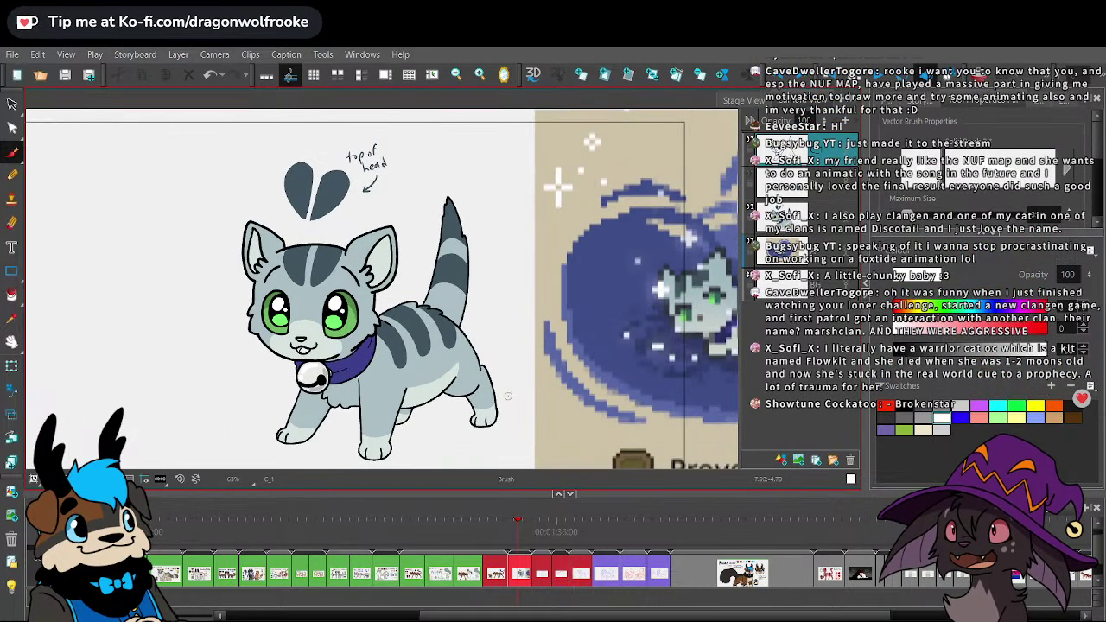
{"action": "left_click_drag", "start_coordinate": [516, 407], "coordinate": [494, 359]}
{"action": "key", "text": "alt+s"}
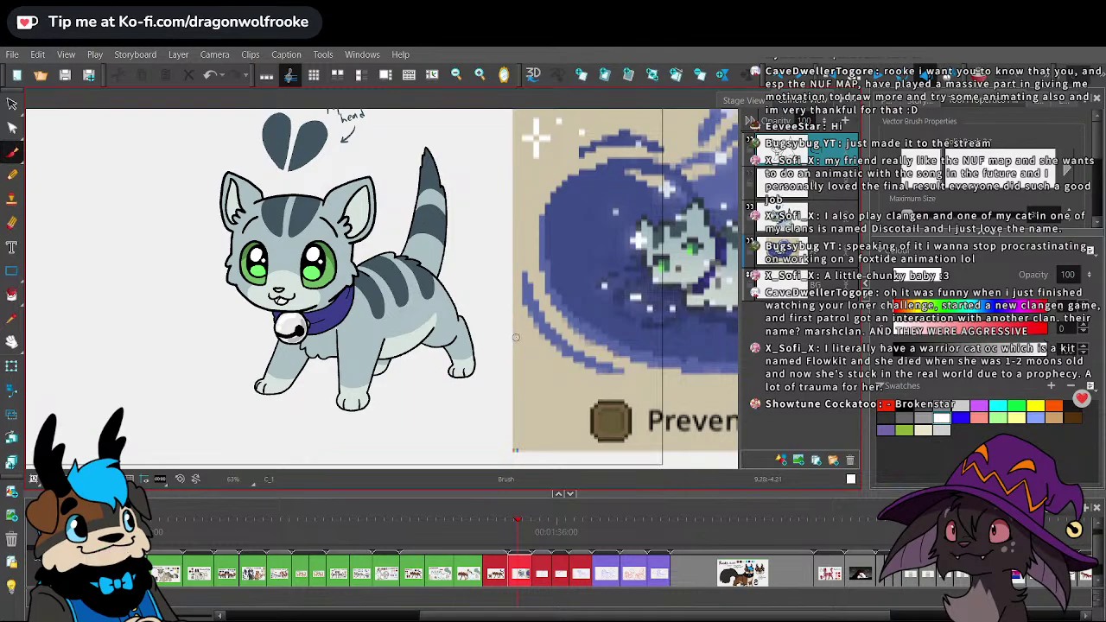
{"action": "left_click_drag", "start_coordinate": [500, 368], "coordinate": [536, 386]}
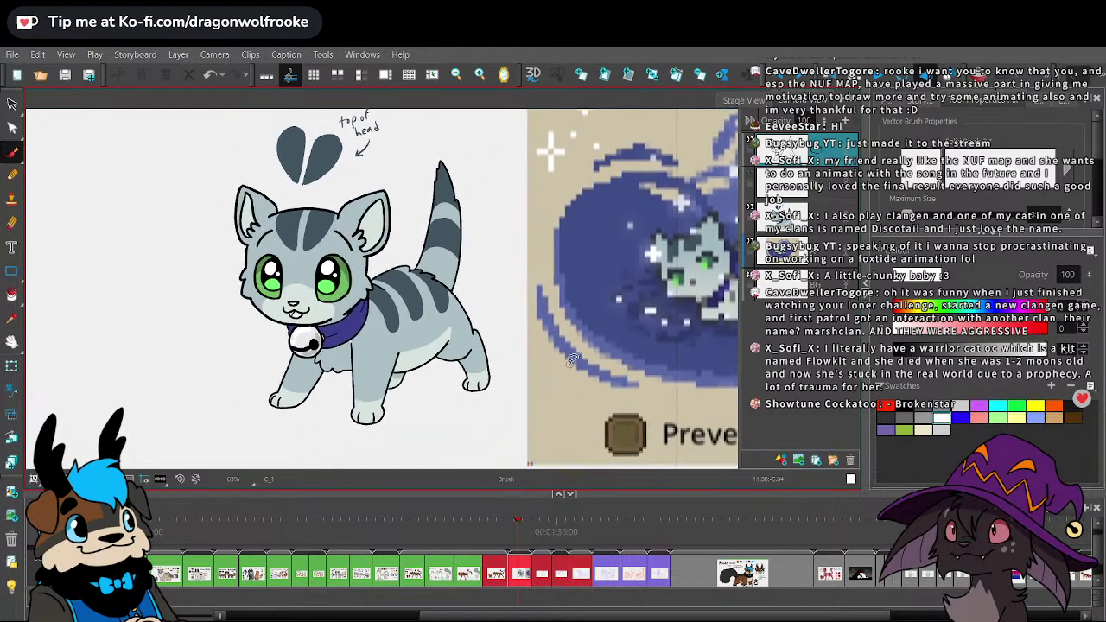
- Sample the dark head stripe colour, darken it, and fill the nose and both inner ears with it
{"action": "key", "text": "2"}
{"action": "key", "text": "2"}
{"action": "key", "text": "2"}
{"action": "key", "text": "alt+d"}
{"action": "scroll", "coordinate": [220, 240], "scroll_direction": "up", "scroll_amount": 2}
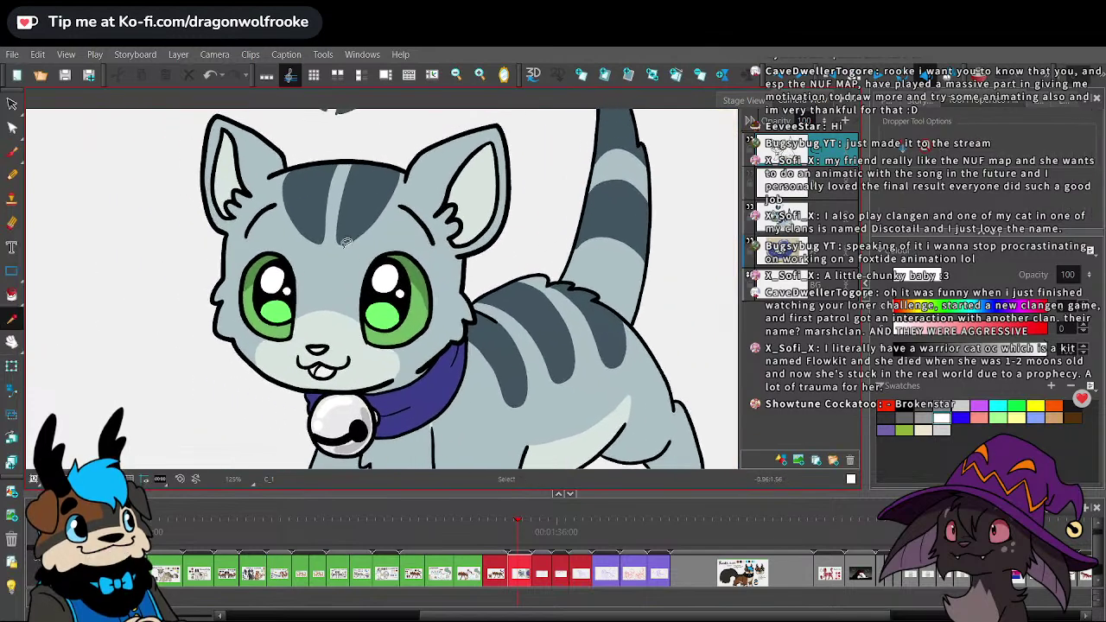
{"action": "key", "text": "i"}
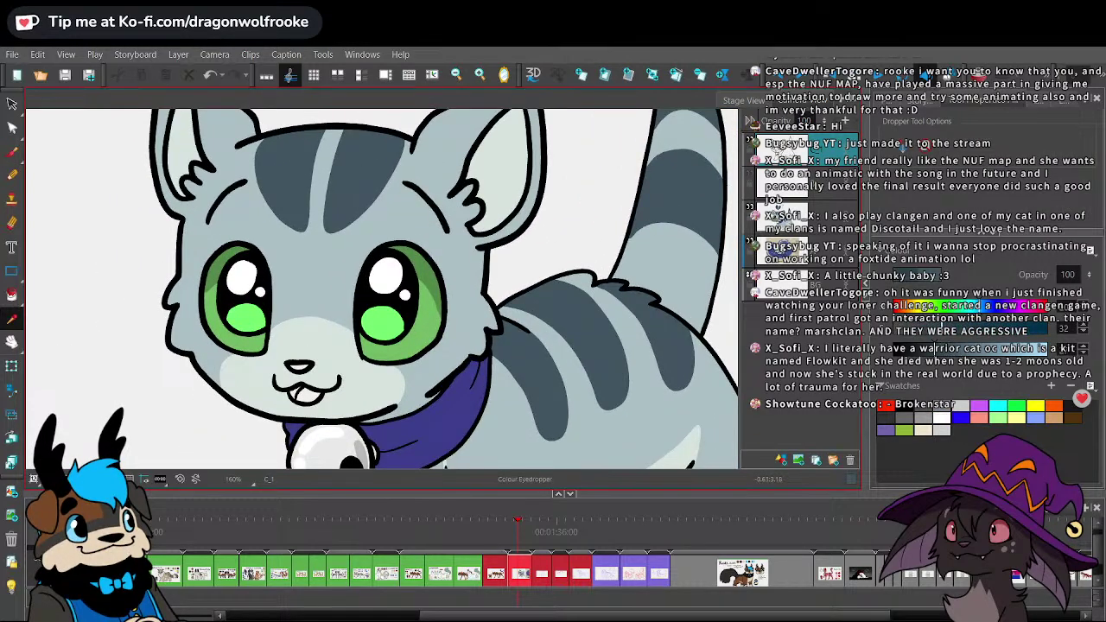
{"action": "key", "text": "alt+i"}
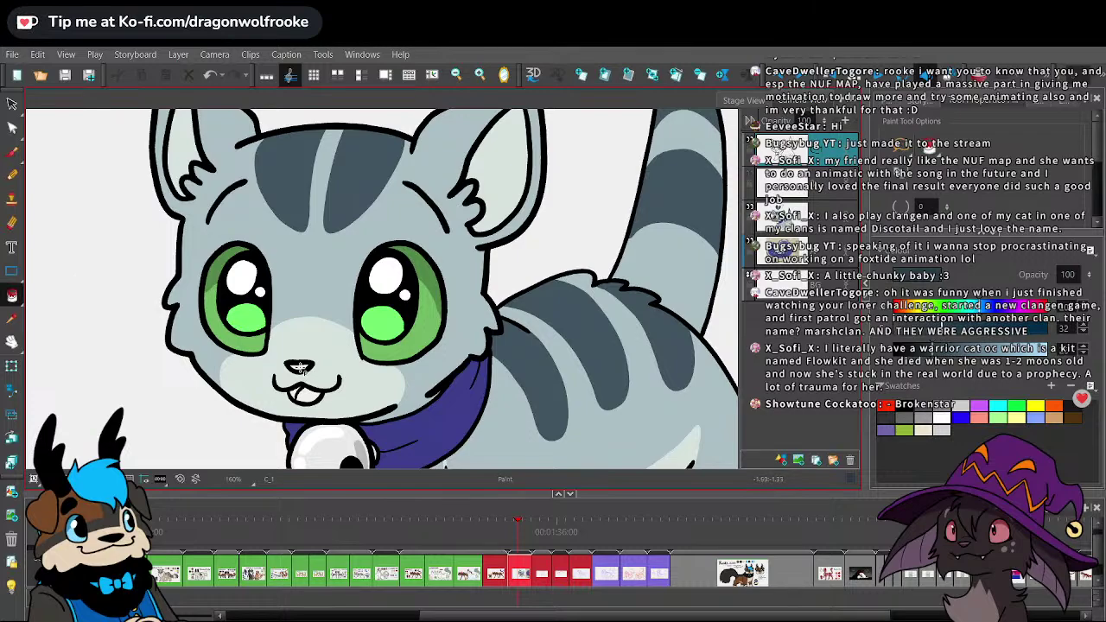
{"action": "left_click", "coordinate": [508, 138]}
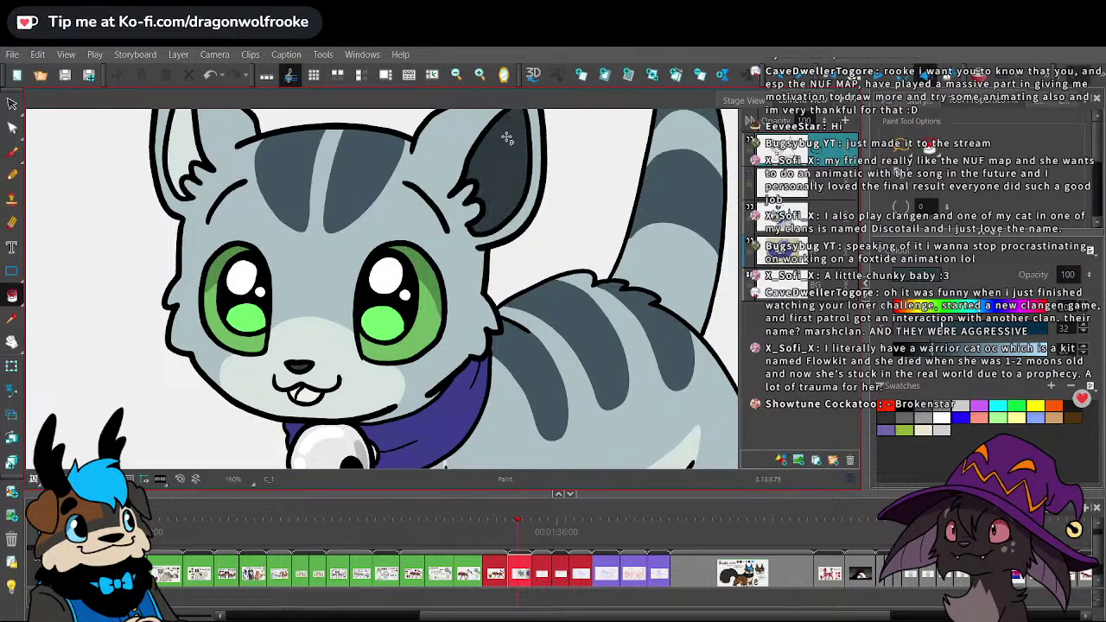
{"action": "left_click", "coordinate": [188, 147]}
{"action": "key", "text": "1"}
{"action": "key", "text": "1"}
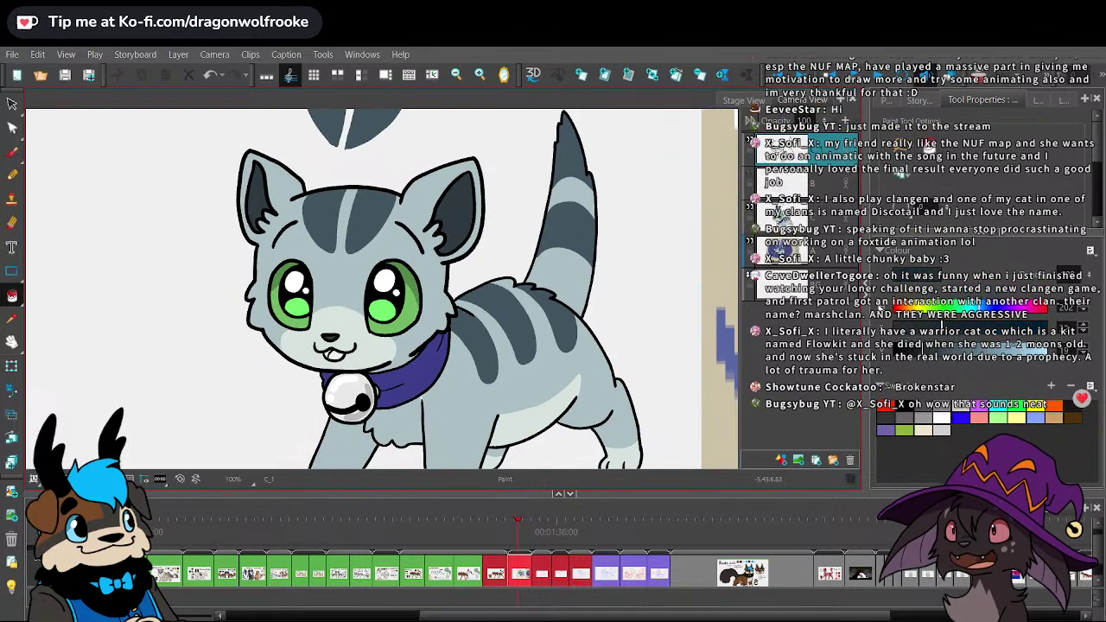
{"action": "left_click", "coordinate": [260, 201]}
{"action": "left_click", "coordinate": [457, 211]}
- Fill the tongue with light pink (hue 353, value 100) and the remaining mouth opening with a darker pink (value 59)
{"action": "scroll", "coordinate": [317, 320], "scroll_direction": "up", "scroll_amount": 3}
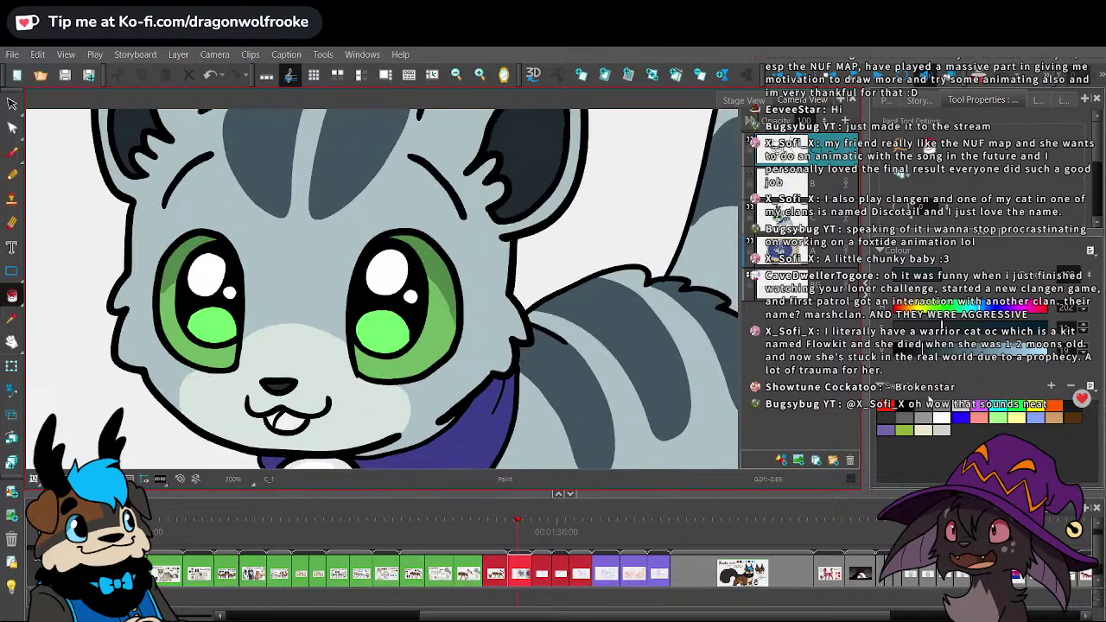
{"action": "left_click", "coordinate": [888, 405]}
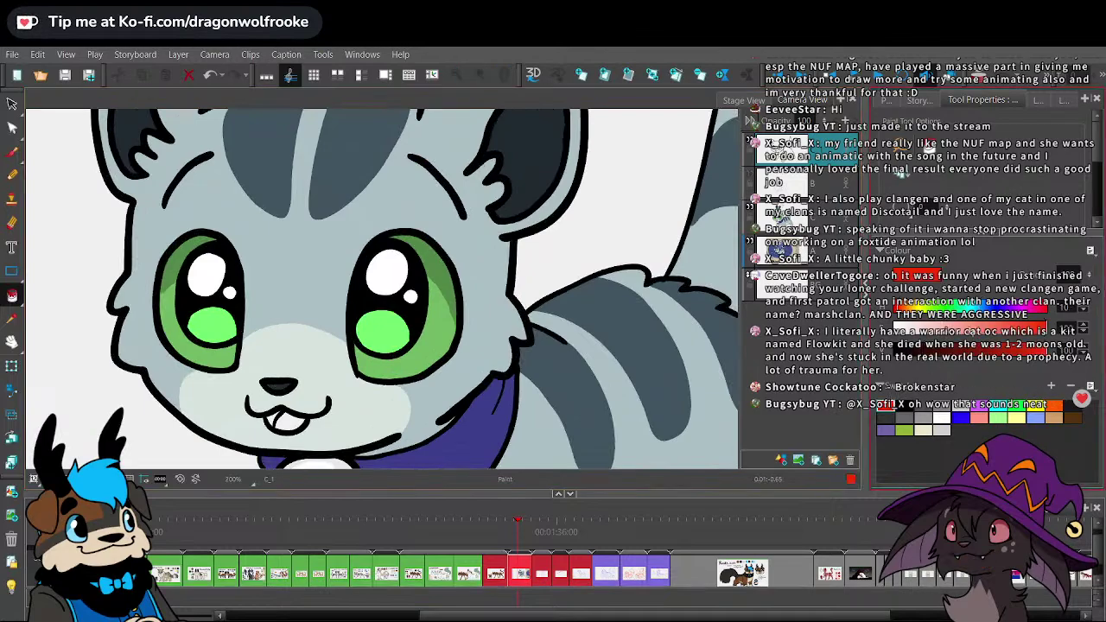
{"action": "left_click_drag", "start_coordinate": [996, 326], "coordinate": [1039, 312]}
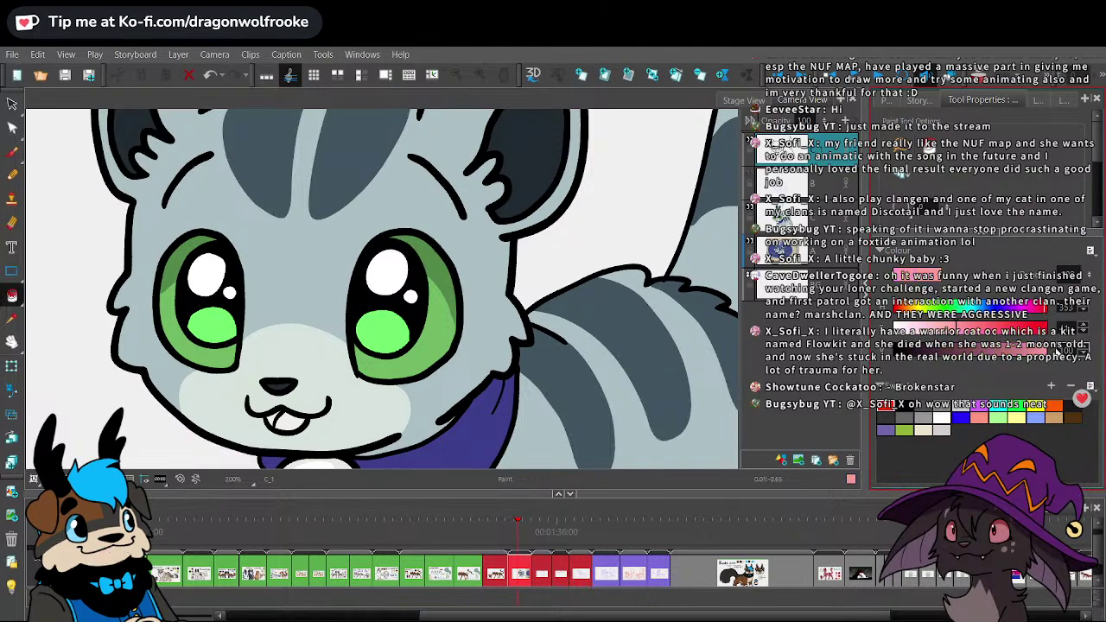
{"action": "left_click", "coordinate": [290, 411]}
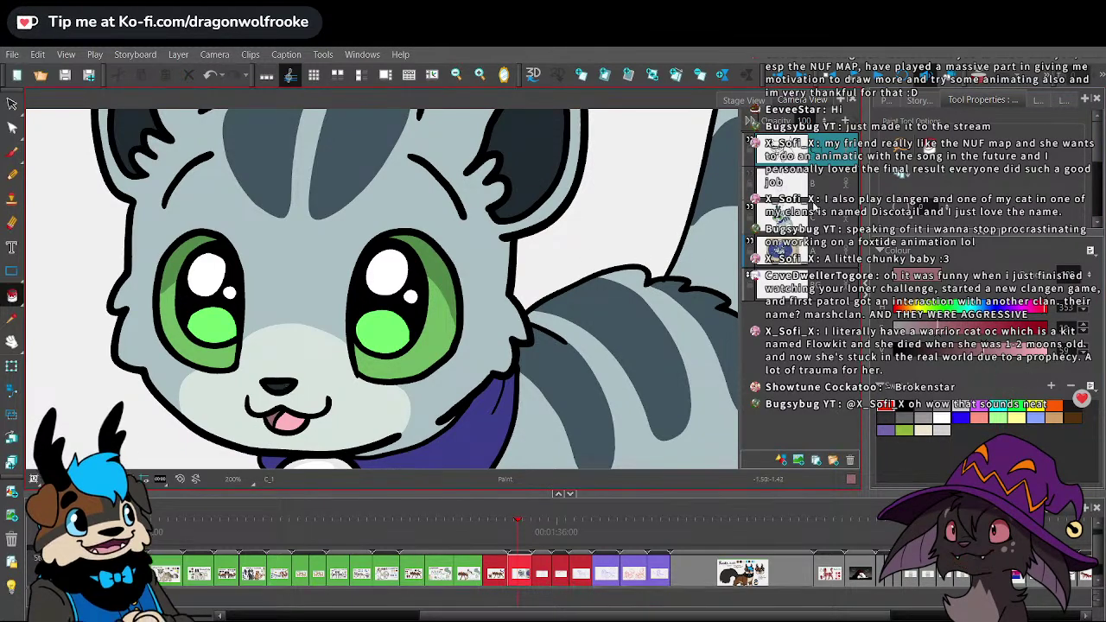
- Move the mouth, tongue and nose fills from the line-art layer C_1 to the colour layer C
{"action": "key", "text": "alt+s"}
{"action": "left_click", "coordinate": [274, 416]}
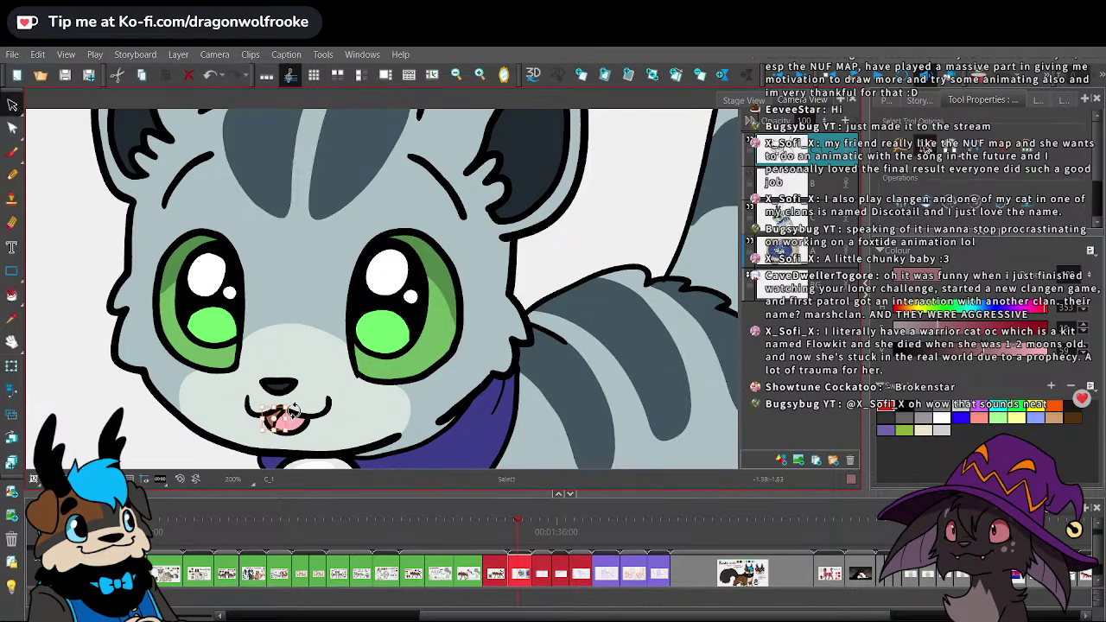
{"action": "scroll", "coordinate": [308, 391], "scroll_direction": "up", "scroll_amount": 4}
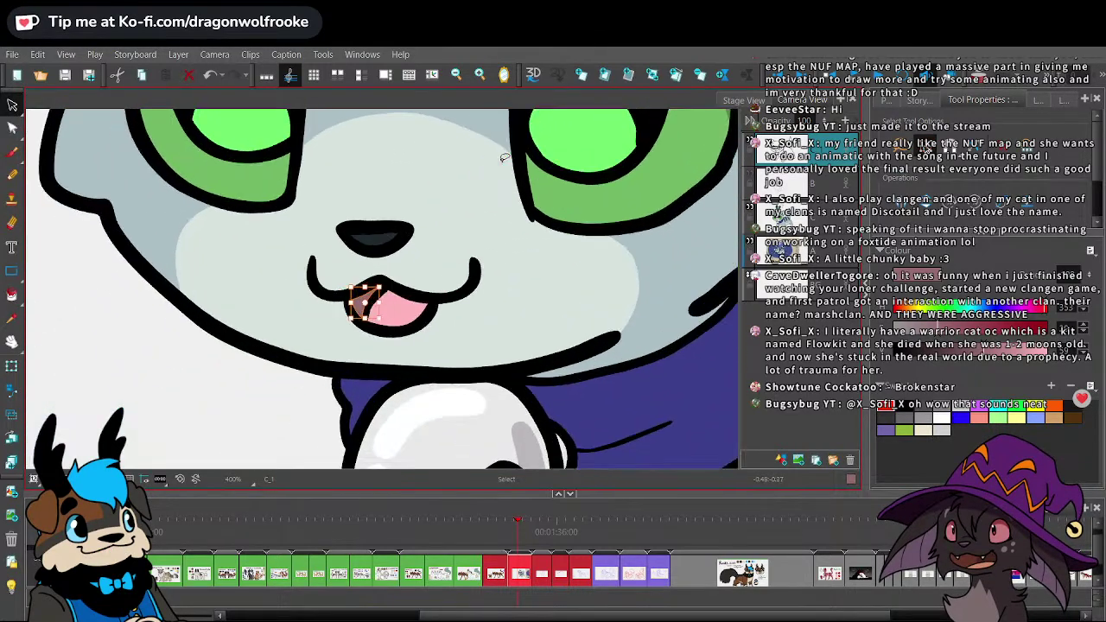
{"action": "left_click", "coordinate": [411, 310], "text": "shift"}
{"action": "left_click", "coordinate": [389, 226], "text": "shift"}
{"action": "key", "text": "Delete"}
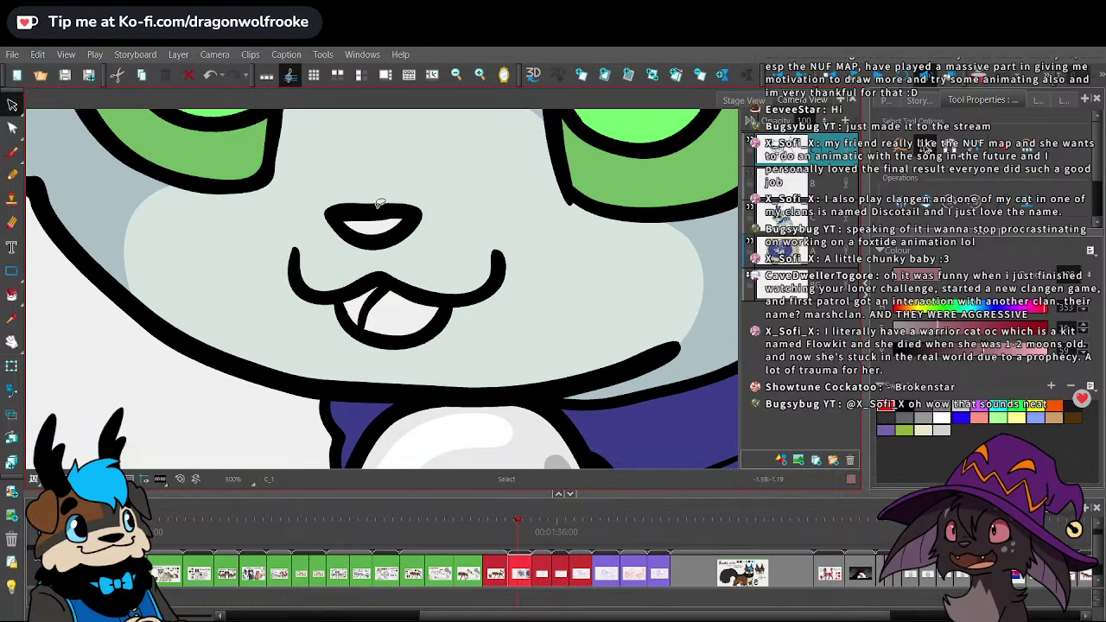
{"action": "left_click", "coordinate": [825, 216]}
{"action": "key", "text": "ctrl+v"}
{"action": "left_click", "coordinate": [262, 412]}
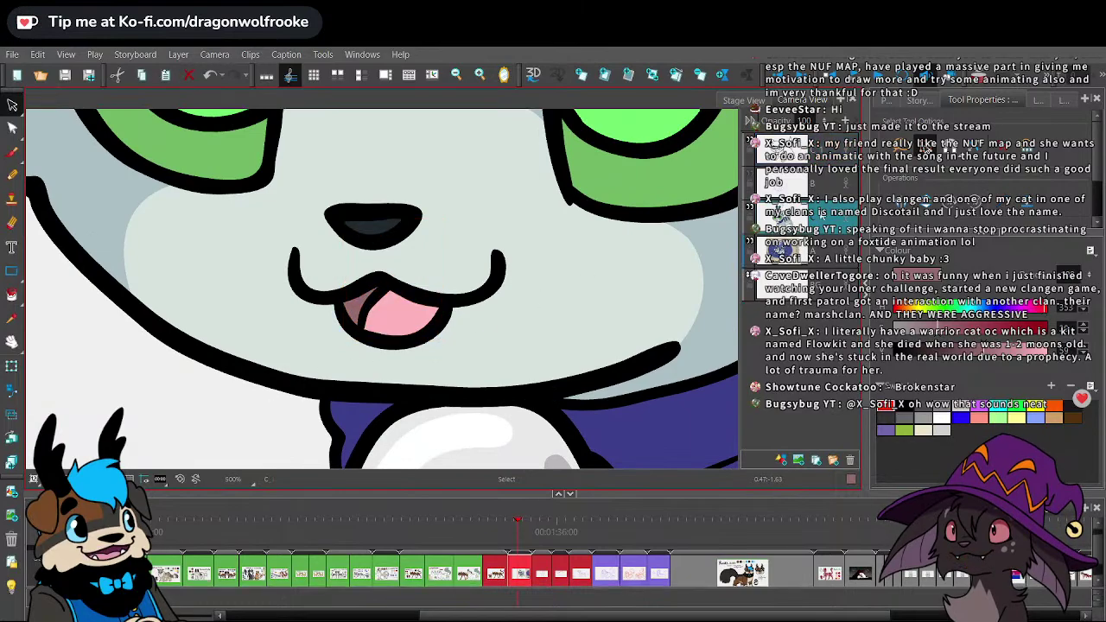
- Move both dark inner-ear fills from the line-art layer C_1 to the colour layer C
{"action": "key", "text": "1"}
{"action": "key", "text": "1"}
{"action": "key", "text": "1"}
{"action": "key", "text": "1"}
{"action": "key", "text": "1"}
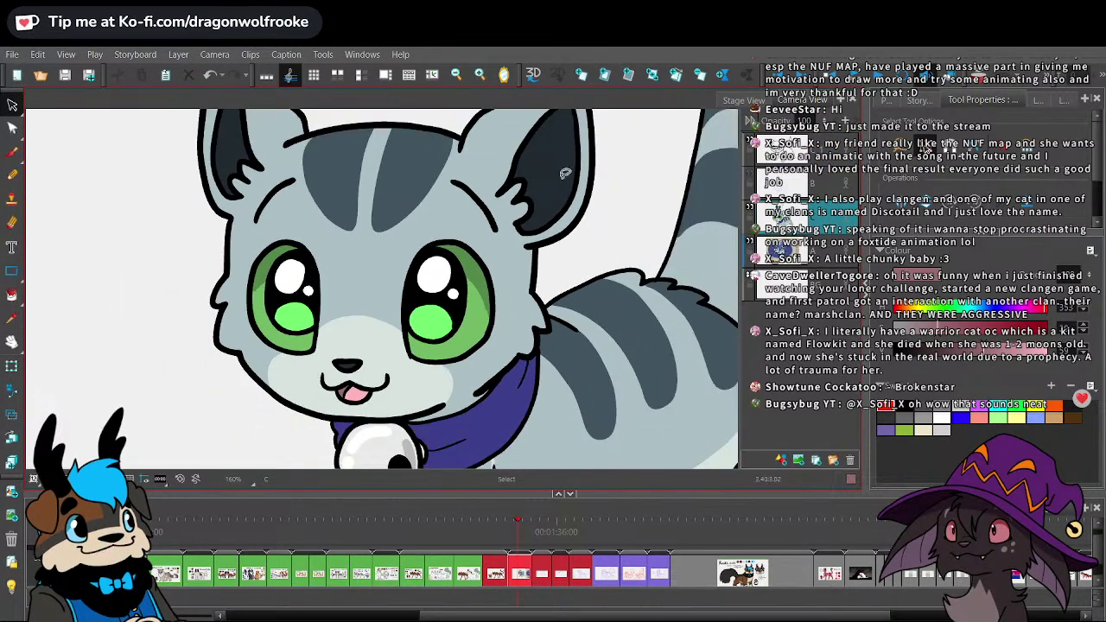
{"action": "left_click", "coordinate": [552, 177]}
{"action": "left_click", "coordinate": [238, 145], "text": "shift"}
{"action": "key", "text": "ctrl+x"}
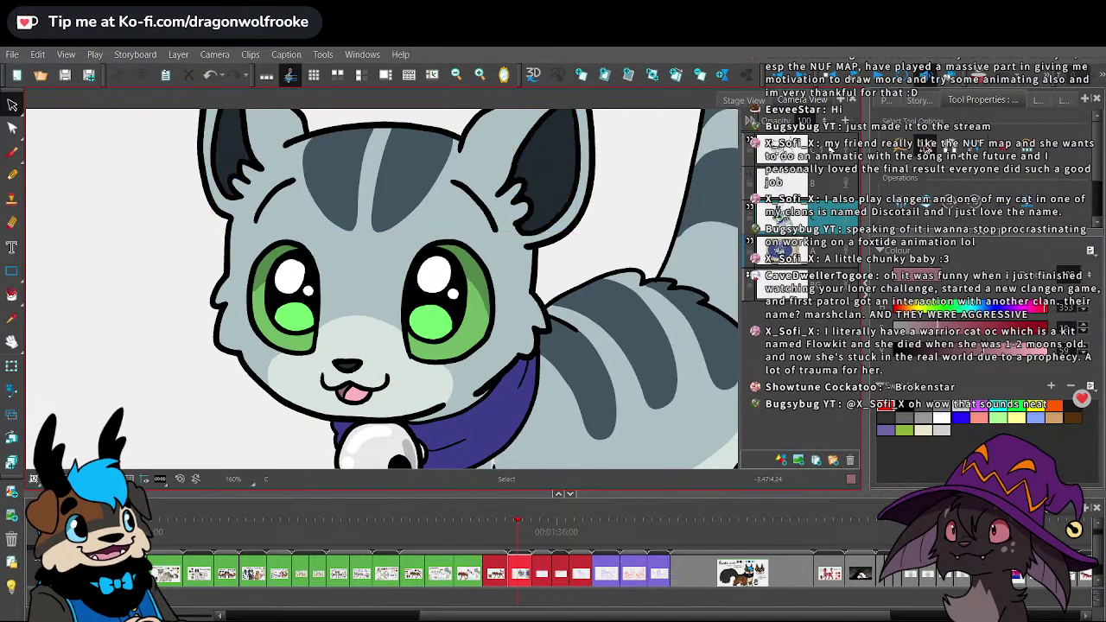
{"action": "left_click", "coordinate": [812, 156]}
{"action": "left_click", "coordinate": [235, 135]}
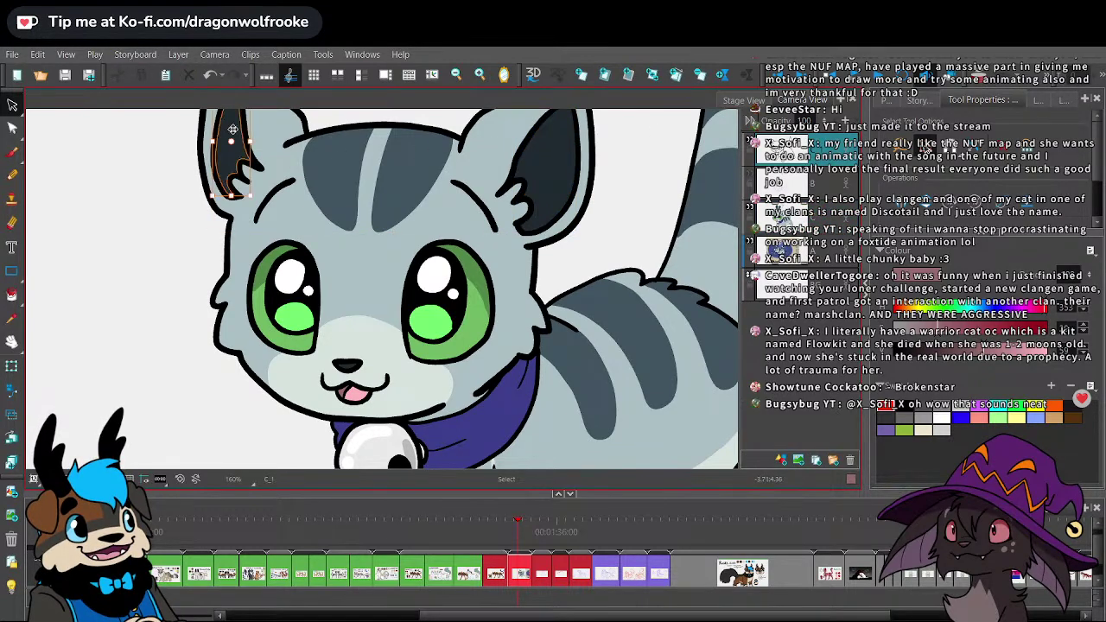
{"action": "left_click", "coordinate": [560, 152], "text": "shift"}
{"action": "key", "text": "ctrl+x"}
{"action": "left_click", "coordinate": [812, 217]}
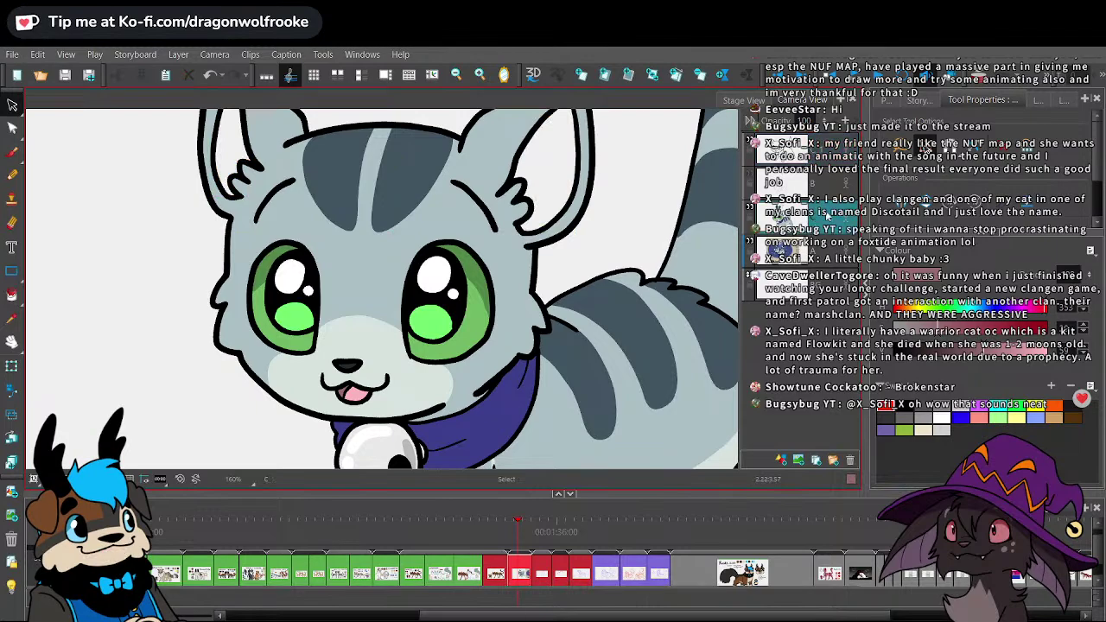
{"action": "key", "text": "ctrl+v"}
{"action": "left_click", "coordinate": [663, 194]}
- Examine the whole kitten drawing and its dark inner ears beside the pixel-art reference
{"action": "key", "text": "1"}
{"action": "key", "text": "1"}
{"action": "key", "text": "1"}
{"action": "key", "text": "1"}
{"action": "key", "text": "space"}
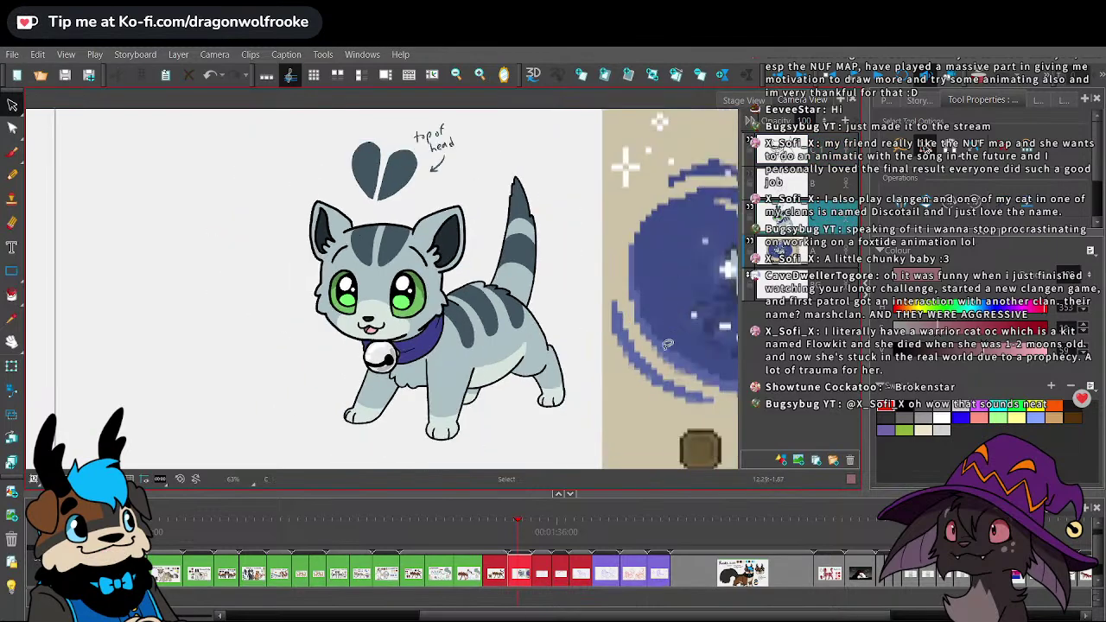
{"action": "left_click_drag", "start_coordinate": [651, 388], "coordinate": [602, 370]}
{"action": "key", "text": "2"}
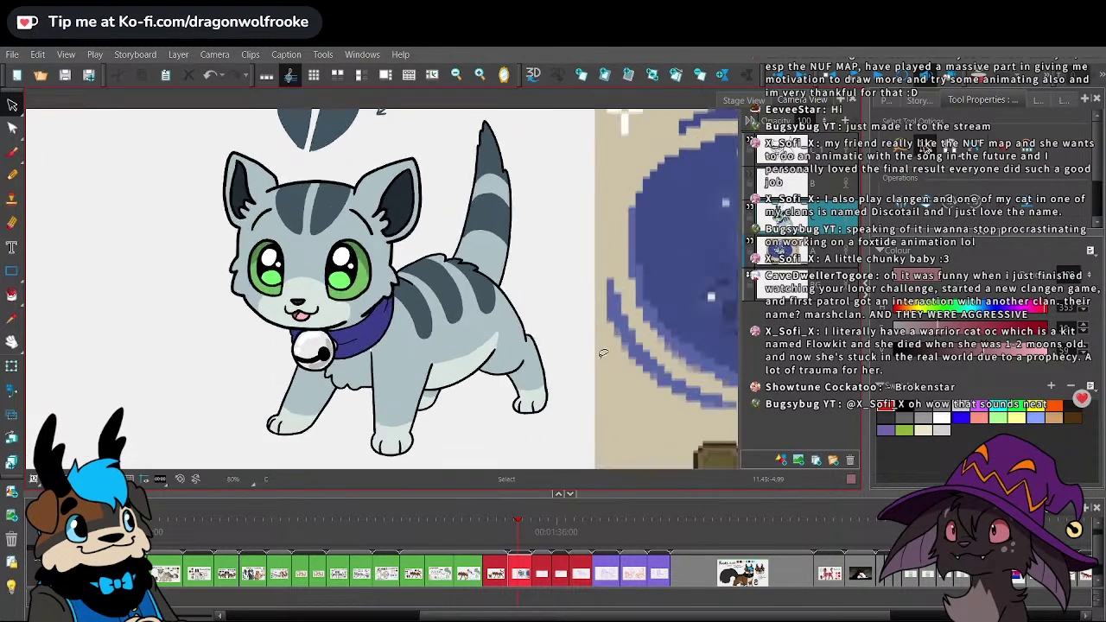
{"action": "key", "text": "2"}
{"action": "key", "text": "2"}
- Sample the light pink from the tongue and recolour both inner ears with it
{"action": "left_click", "coordinate": [12, 319]}
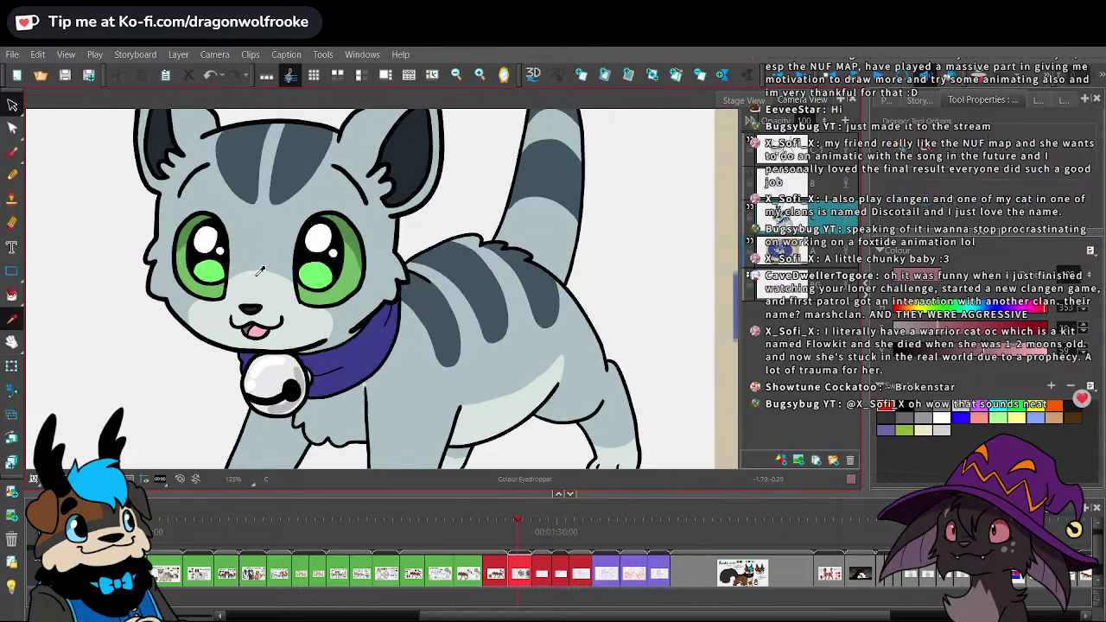
{"action": "left_click", "coordinate": [254, 328]}
{"action": "left_click", "coordinate": [14, 154]}
{"action": "left_click_drag", "start_coordinate": [237, 172], "coordinate": [421, 147]}
{"action": "key", "text": "ctrl+z"}
{"action": "left_click", "coordinate": [12, 294]}
{"action": "left_click", "coordinate": [420, 130]}
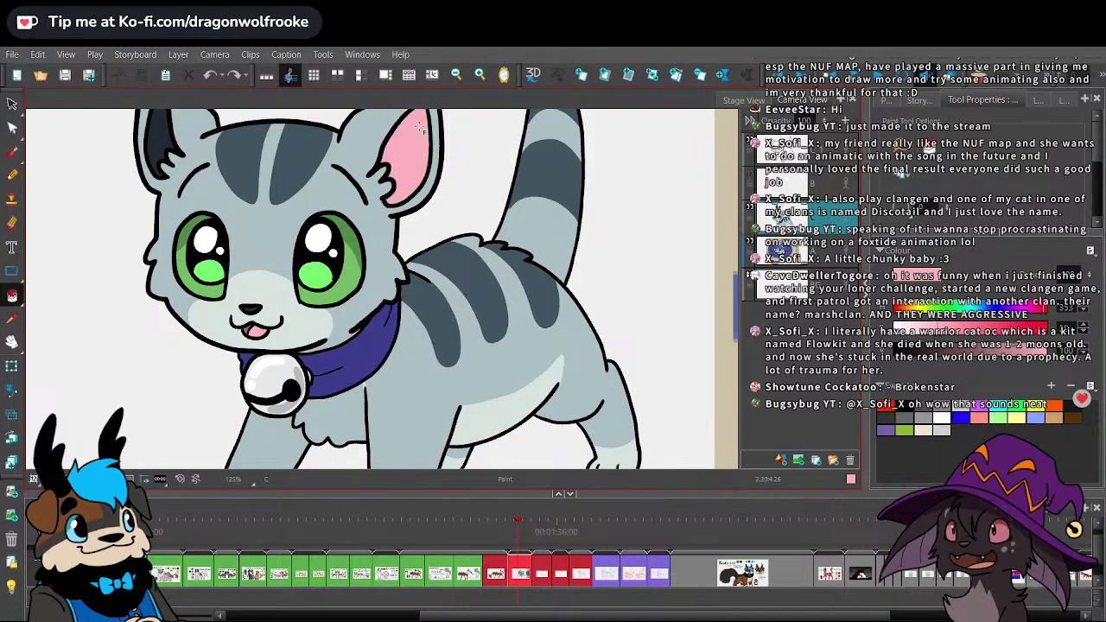
{"action": "left_click", "coordinate": [164, 141]}
- Recolour the nose with the same light pink
{"action": "mouse_move", "coordinate": [436, 266]}
{"action": "left_mouse_down"}
{"action": "mouse_move", "coordinate": [453, 302]}
{"action": "mouse_move", "coordinate": [582, 280]}
{"action": "left_mouse_up"}
{"action": "key", "text": "2"}
{"action": "key", "text": "2"}
{"action": "key", "text": "2"}
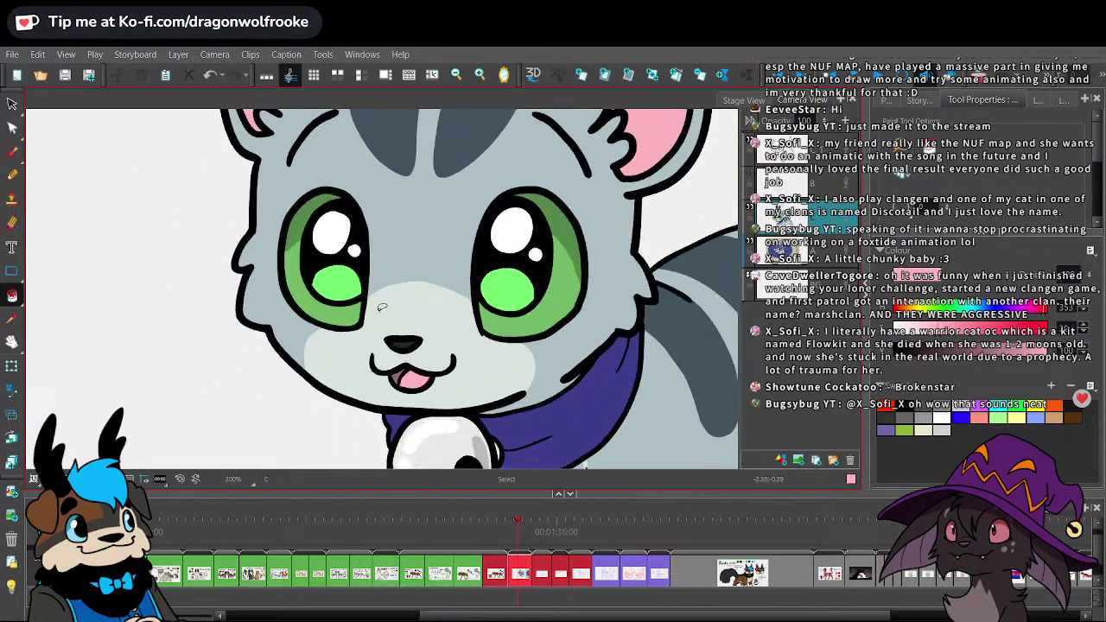
{"action": "left_click", "coordinate": [409, 357]}
- Compare the kitten's pink ears, nose and coat colours with the pixel-art reference
{"action": "scroll", "coordinate": [559, 448], "scroll_direction": "down", "scroll_amount": 5}
{"action": "mouse_move", "coordinate": [553, 436]}
{"action": "left_mouse_down"}
{"action": "mouse_move", "coordinate": [469, 410]}
{"action": "mouse_move", "coordinate": [452, 434]}
{"action": "mouse_move", "coordinate": [468, 404]}
{"action": "mouse_move", "coordinate": [525, 406]}
{"action": "left_mouse_up"}
{"action": "scroll", "coordinate": [469, 409], "scroll_direction": "up", "scroll_amount": 1}
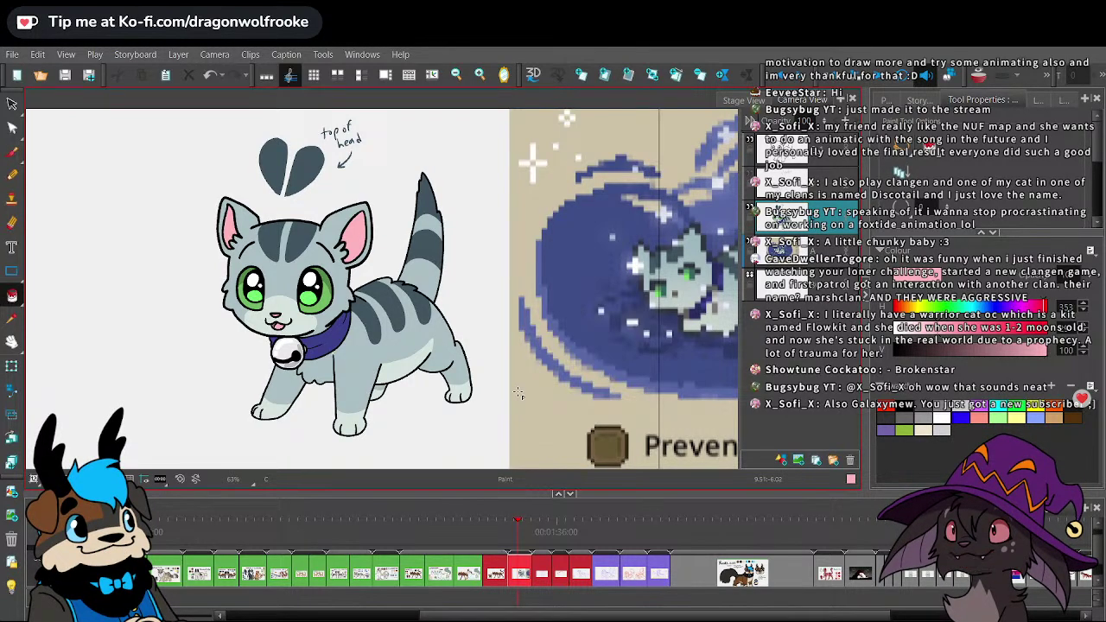
{"action": "key", "text": "1"}
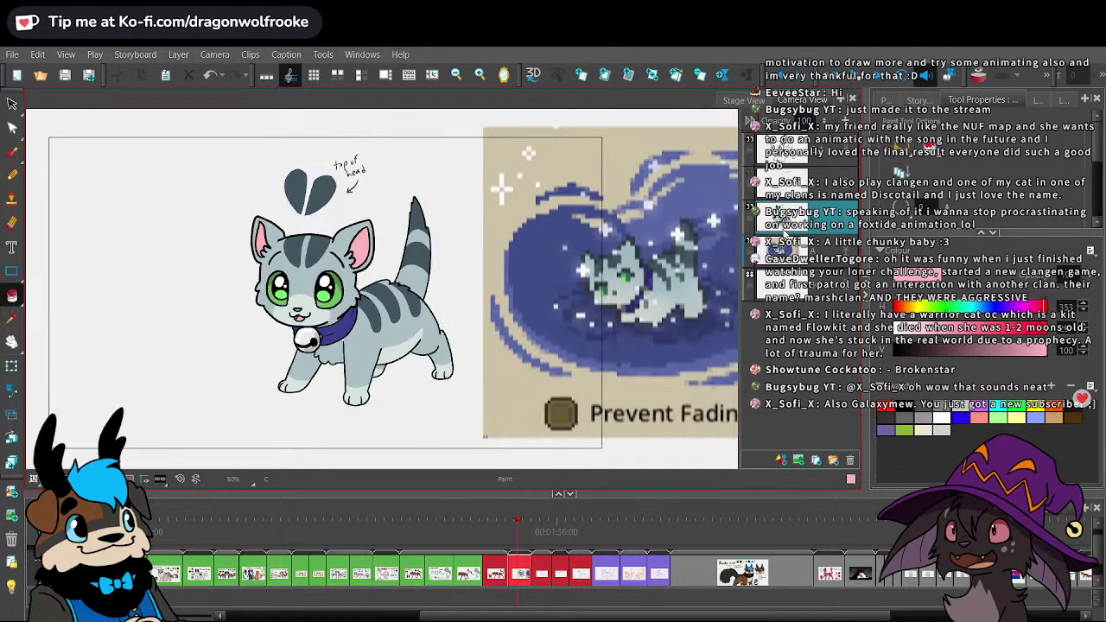
{"action": "key", "text": "1"}
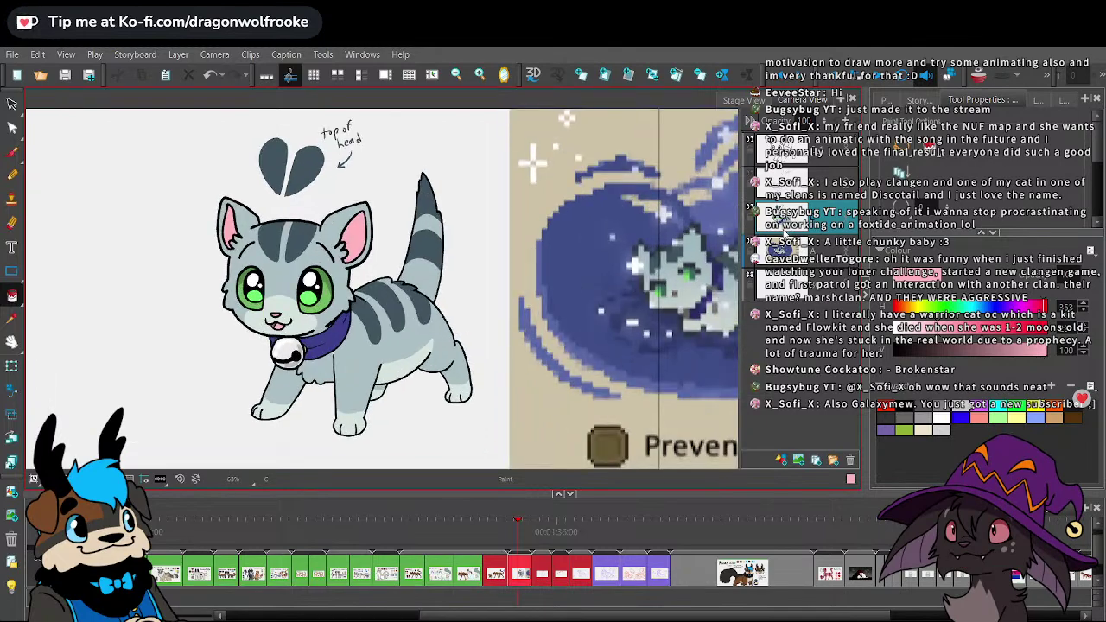
{"action": "key", "text": "1"}
{"action": "key", "text": "1"}
{"action": "key", "text": "1"}
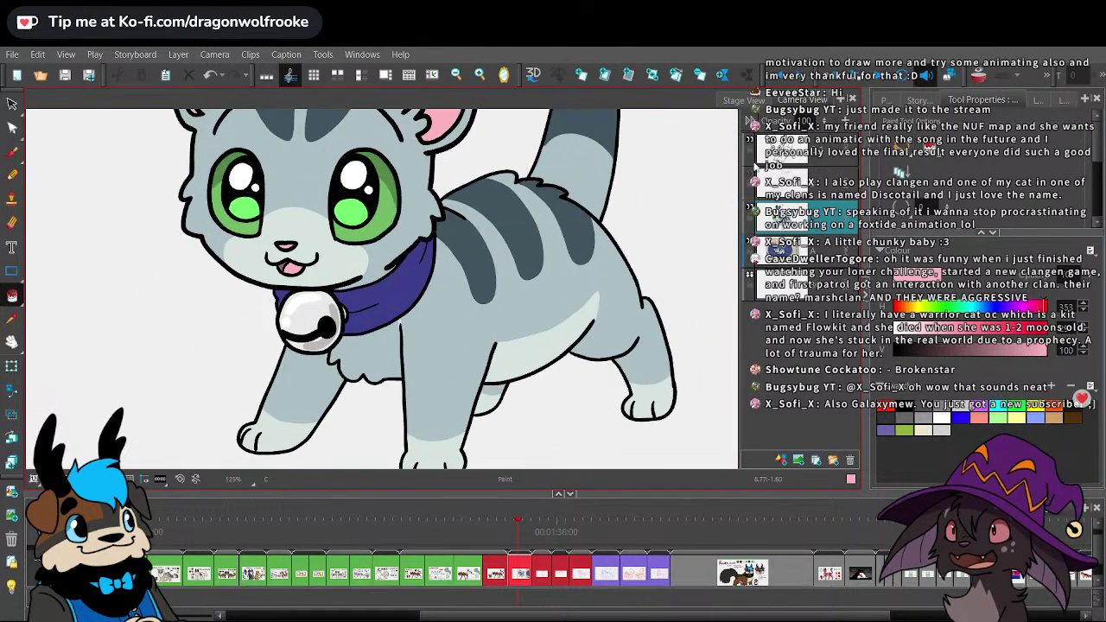
- Sample the pale belly colour and fill the chest fluff below the collar with it
{"action": "left_click", "coordinate": [524, 338]}
{"action": "left_click", "coordinate": [12, 295]}
{"action": "left_click", "coordinate": [377, 354]}
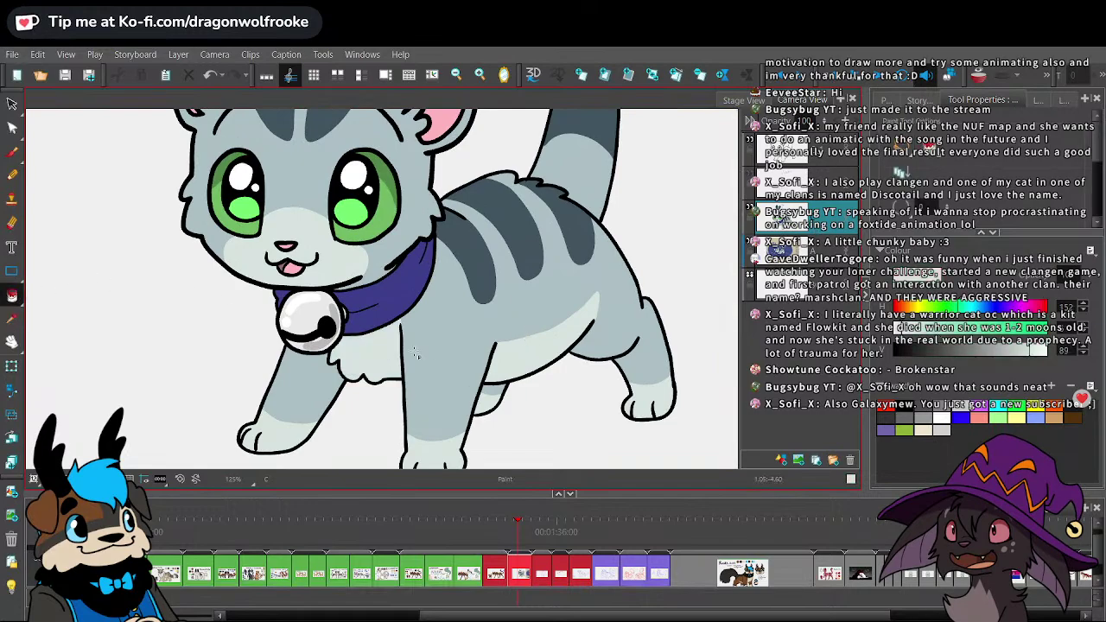
{"action": "left_click", "coordinate": [13, 152]}
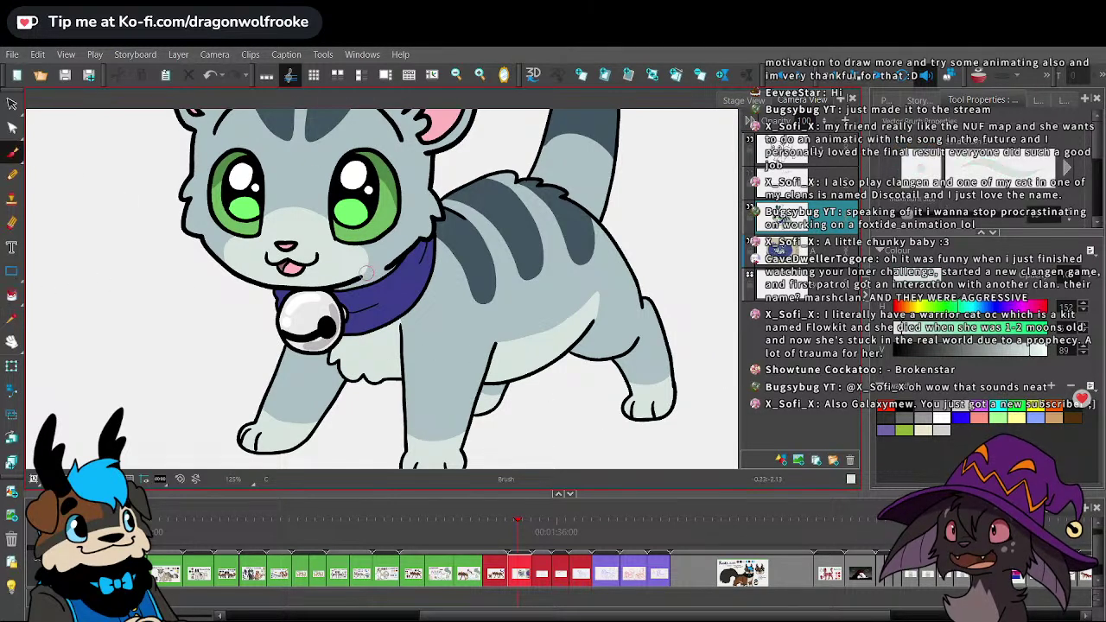
{"action": "left_click", "coordinate": [12, 295]}
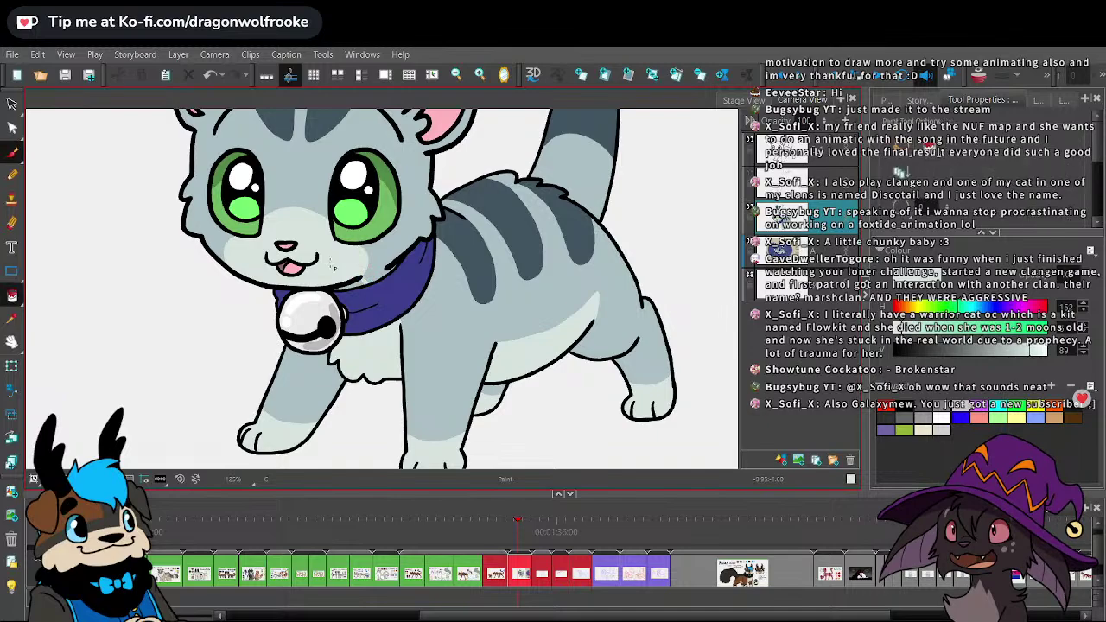
- Hide the pixel-art reference layer, keep the kitten's colour layer visible, and make the line-art layer C_1 active
{"action": "key", "text": "1"}
{"action": "key", "text": "1"}
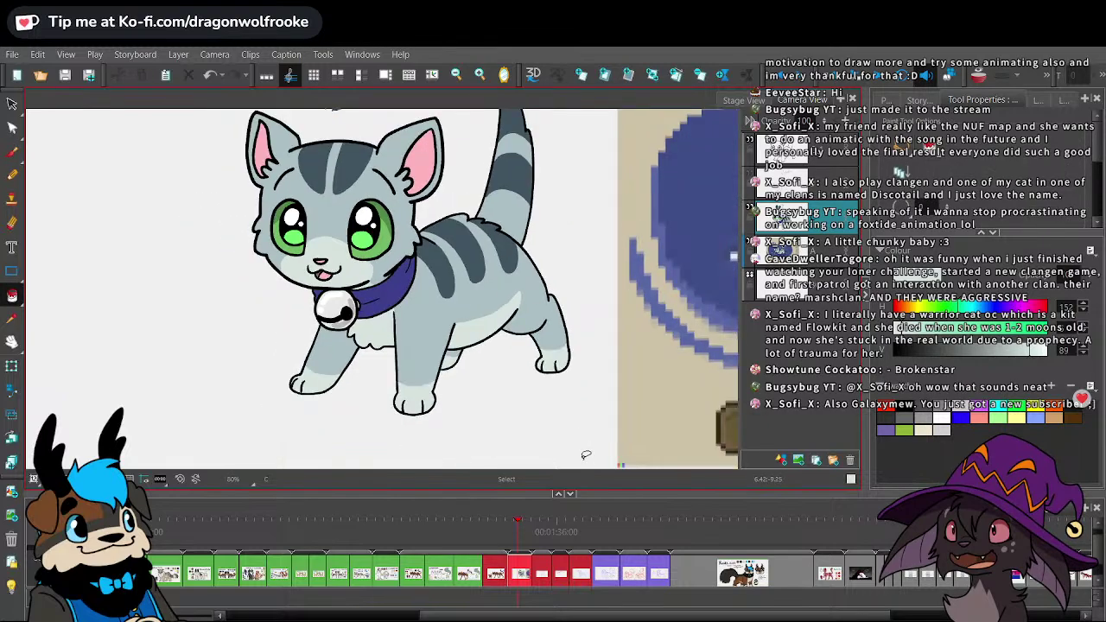
{"action": "left_click", "coordinate": [12, 152]}
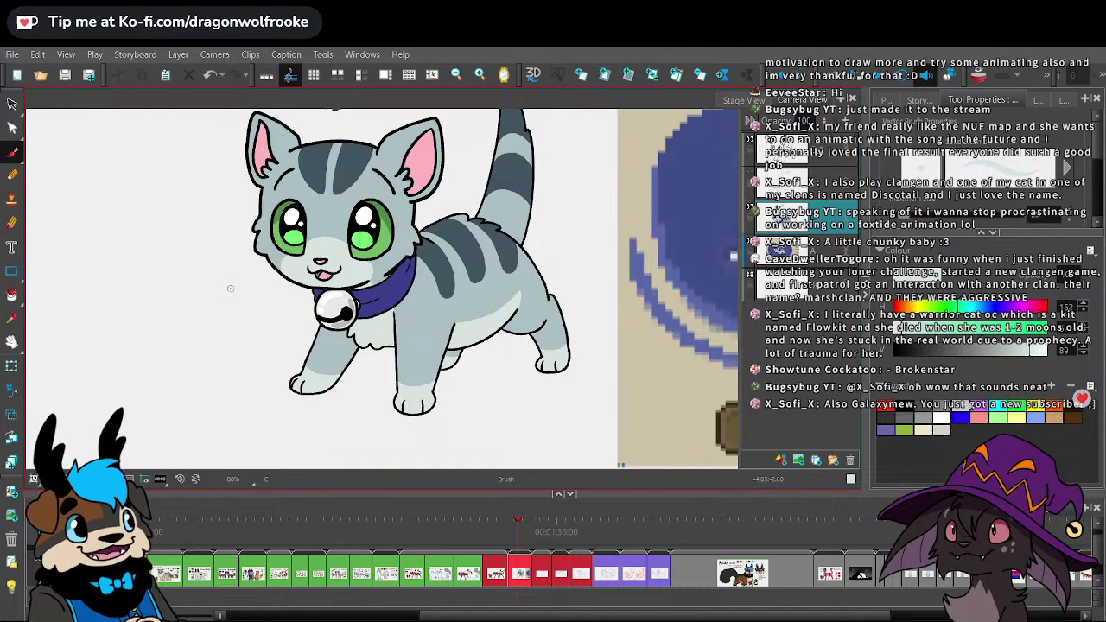
{"action": "left_click", "coordinate": [801, 160]}
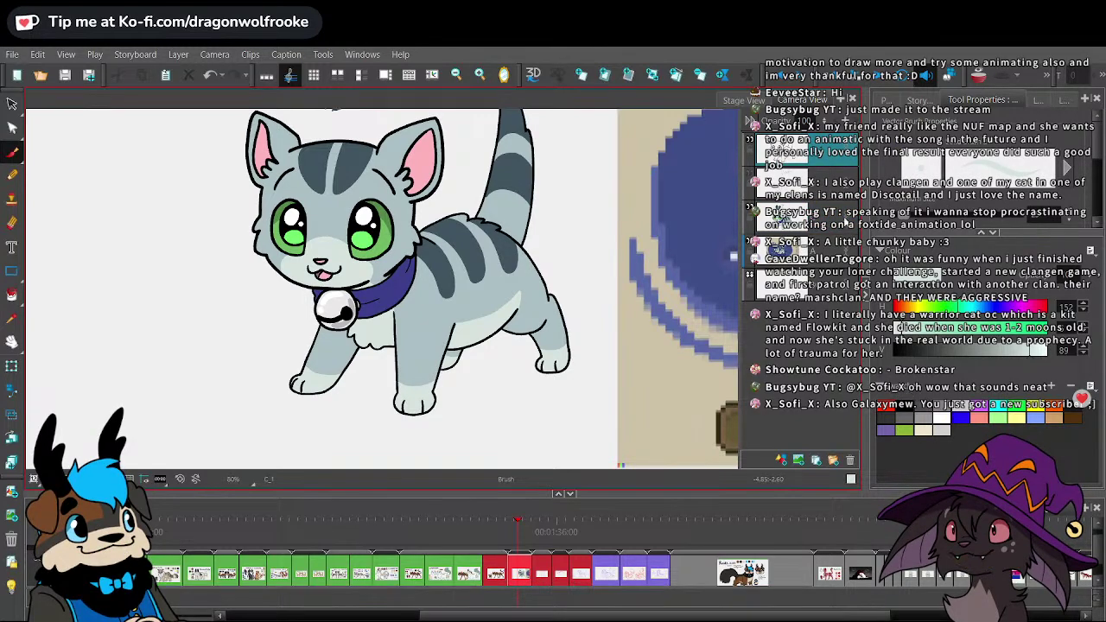
{"action": "key", "text": "1"}
{"action": "key", "text": "1"}
{"action": "key", "text": "1"}
{"action": "key", "text": "1"}
{"action": "key", "text": "space"}
{"action": "left_click_drag", "start_coordinate": [637, 384], "coordinate": [573, 397]}
{"action": "left_click", "coordinate": [750, 208]}
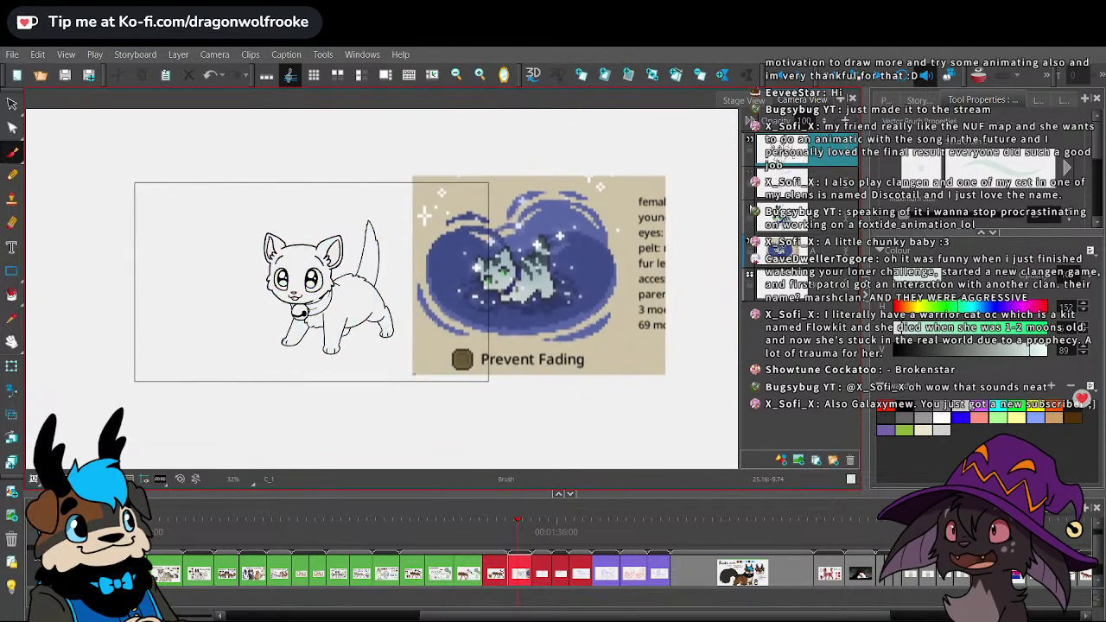
{"action": "left_click", "coordinate": [800, 217]}
{"action": "left_click", "coordinate": [750, 209]}
{"action": "left_click", "coordinate": [750, 242]}
{"action": "left_click", "coordinate": [801, 151]}
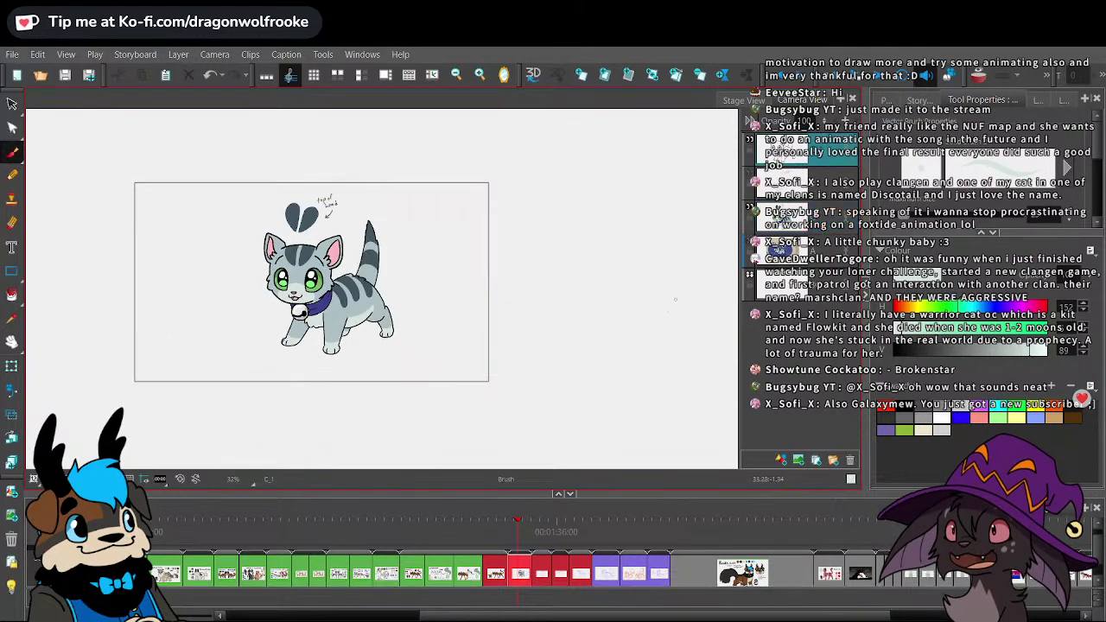
{"action": "left_click_drag", "start_coordinate": [605, 364], "coordinate": [625, 384]}
{"action": "key", "text": "2"}
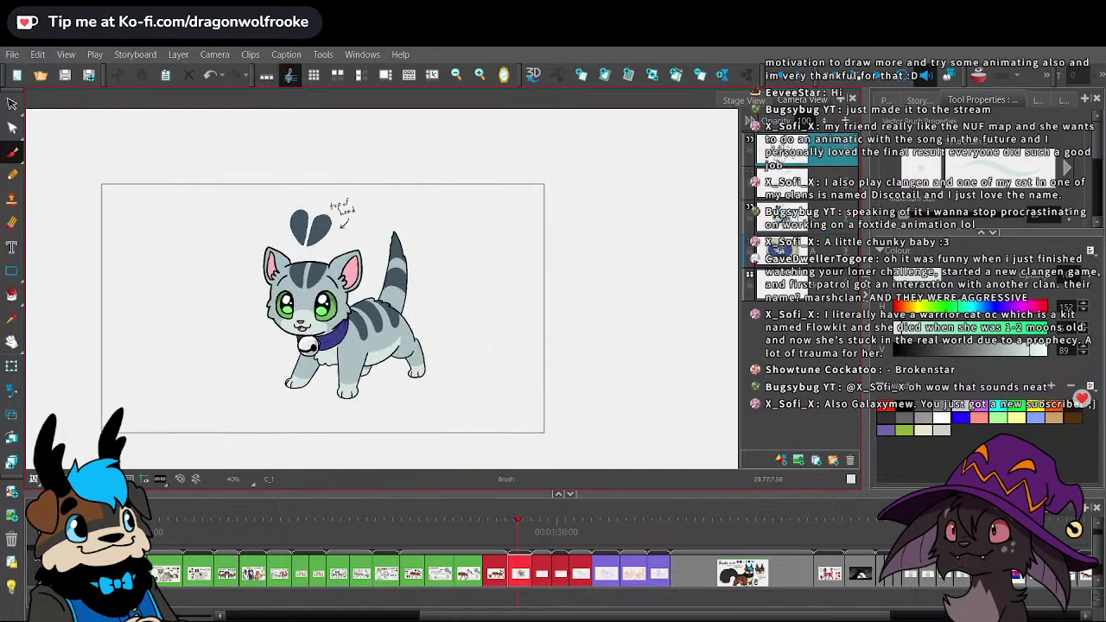
- Select the kitten's line art and colours on both layers and scale them up together to fill more of the frame
{"action": "left_click", "coordinate": [802, 221]}
{"action": "left_click", "coordinate": [12, 104]}
{"action": "mouse_move", "coordinate": [356, 171]}
{"action": "left_mouse_down"}
{"action": "mouse_move", "coordinate": [472, 239]}
{"action": "mouse_move", "coordinate": [380, 177]}
{"action": "left_mouse_up"}
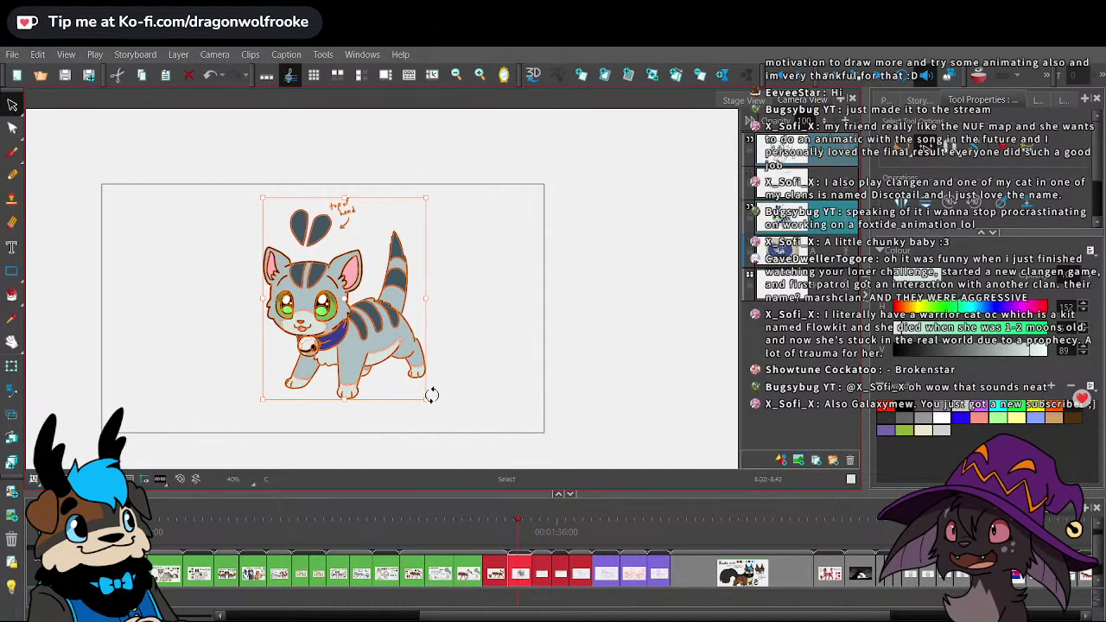
{"action": "left_click_drag", "start_coordinate": [426, 397], "coordinate": [445, 399]}
{"action": "left_click_drag", "start_coordinate": [446, 198], "coordinate": [451, 191]}
{"action": "left_click", "coordinate": [493, 235]}
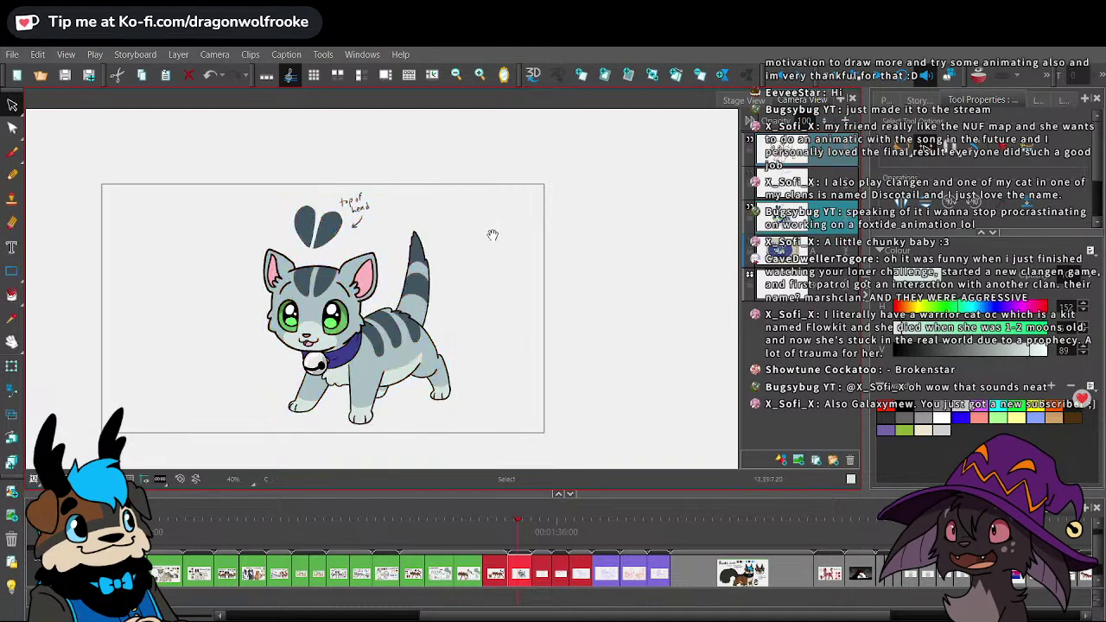
{"action": "left_click_drag", "start_coordinate": [484, 236], "coordinate": [499, 234]}
{"action": "key", "text": "2"}
{"action": "left_click_drag", "start_coordinate": [417, 288], "coordinate": [517, 273]}
- On the line-art layer C_1, handwrite the title "VixenKit" in black with the Brush beside the heart-shaped head marking
{"action": "left_click", "coordinate": [812, 148]}
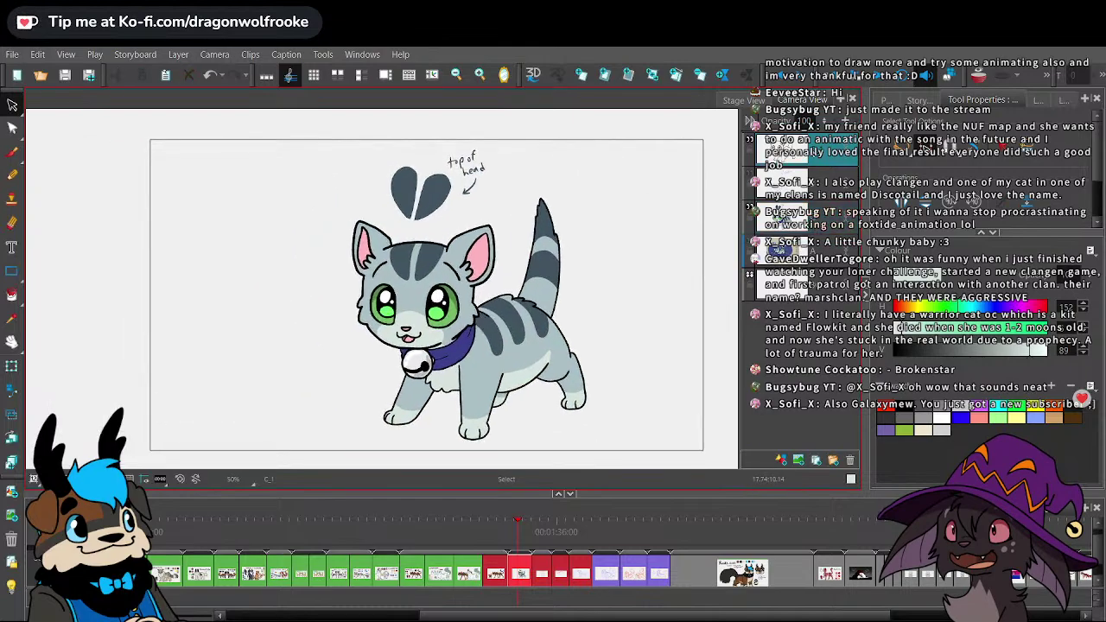
{"action": "left_click", "coordinate": [904, 405]}
{"action": "key", "text": "alt+b"}
{"action": "mouse_move", "coordinate": [201, 229]}
{"action": "left_mouse_down"}
{"action": "mouse_move", "coordinate": [194, 287]}
{"action": "mouse_move", "coordinate": [283, 275]}
{"action": "left_mouse_up"}
{"action": "key", "text": "ctrl+z"}
{"action": "key", "text": "ctrl+z"}
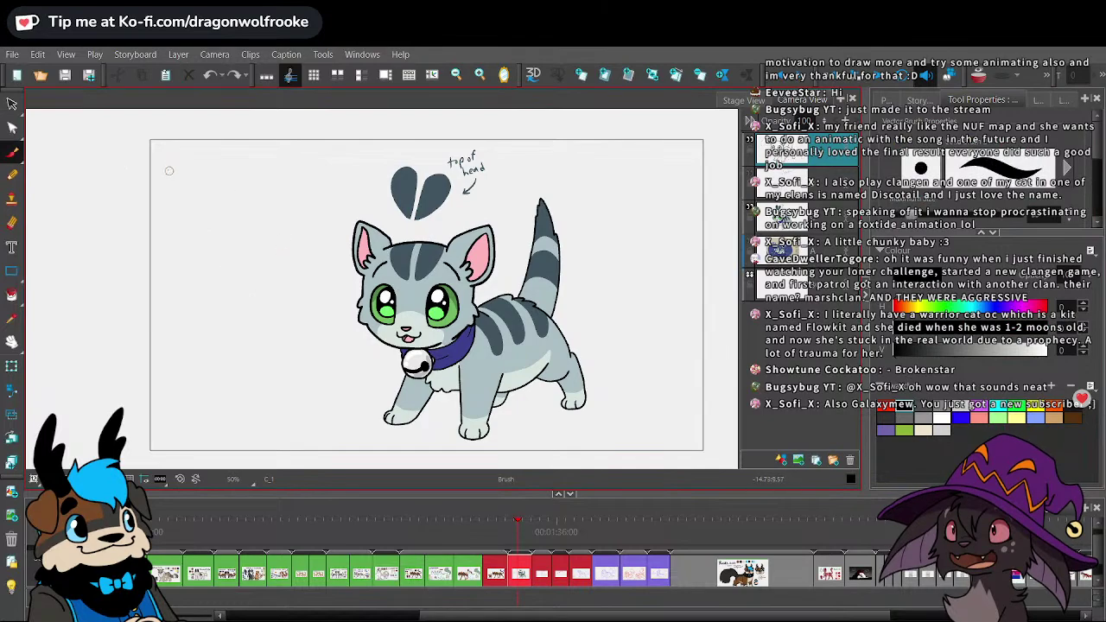
{"action": "mouse_move", "coordinate": [167, 164]}
{"action": "left_mouse_down"}
{"action": "mouse_move", "coordinate": [189, 155]}
{"action": "mouse_move", "coordinate": [204, 192]}
{"action": "mouse_move", "coordinate": [241, 191]}
{"action": "left_mouse_up"}
{"action": "mouse_move", "coordinate": [240, 170]}
{"action": "left_mouse_down"}
{"action": "mouse_move", "coordinate": [218, 192]}
{"action": "mouse_move", "coordinate": [298, 183]}
{"action": "left_mouse_up"}
{"action": "left_click_drag", "start_coordinate": [312, 155], "coordinate": [312, 181]}
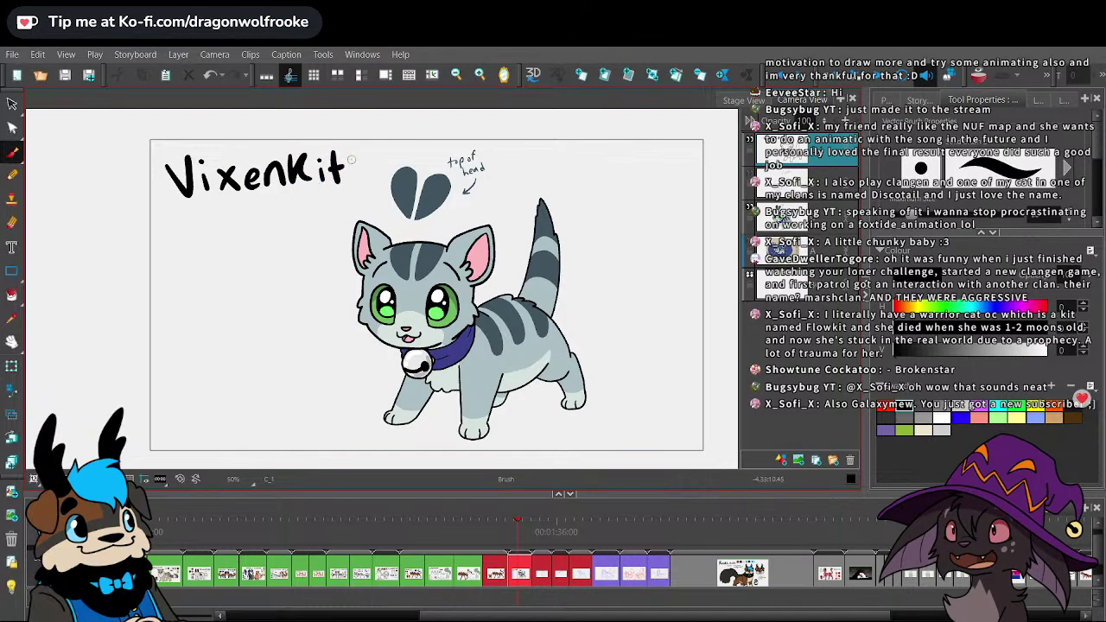
- Select the handwritten VixenKit title and adjust its placement slightly
{"action": "left_click", "coordinate": [12, 104]}
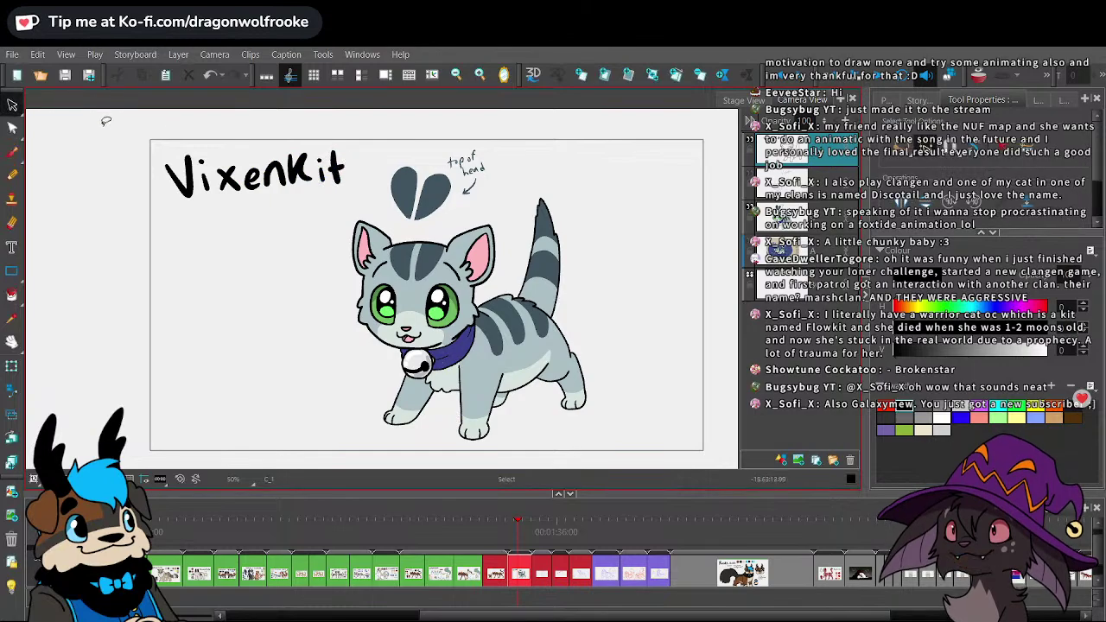
{"action": "mouse_move", "coordinate": [182, 136]}
{"action": "left_mouse_down"}
{"action": "mouse_move", "coordinate": [353, 155]}
{"action": "mouse_move", "coordinate": [355, 146]}
{"action": "left_mouse_up"}
{"action": "left_click", "coordinate": [320, 117]}
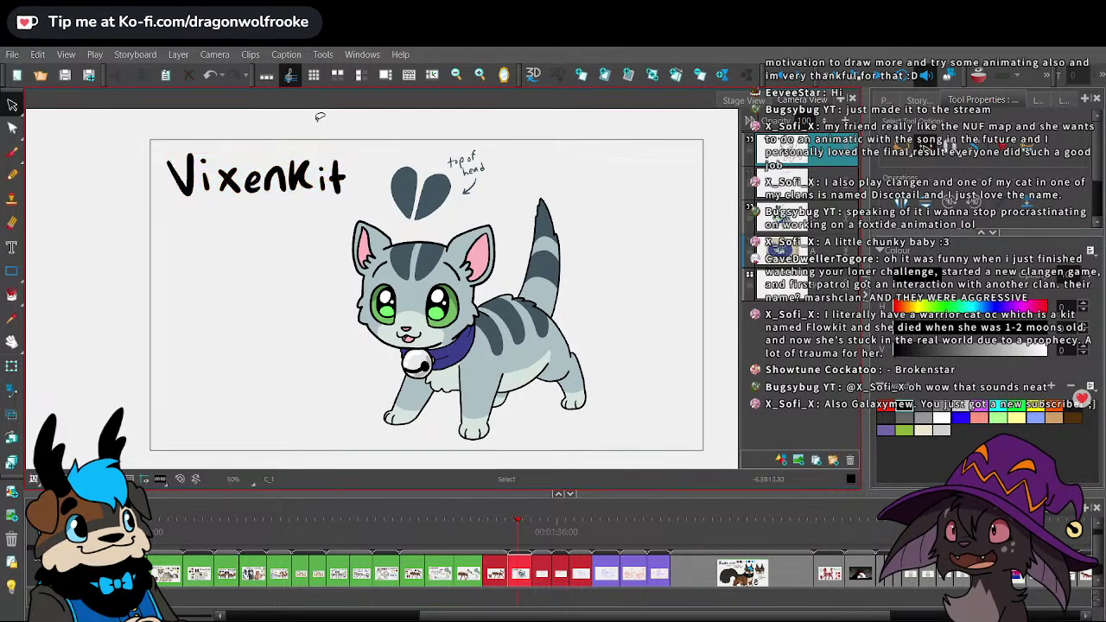
- Sample the coat's blue-grey and paint palette circles on the colour layer below the title: three rows of two, plus three overlapping ones beneath
{"action": "left_click", "coordinate": [819, 209]}
{"action": "left_click", "coordinate": [12, 318]}
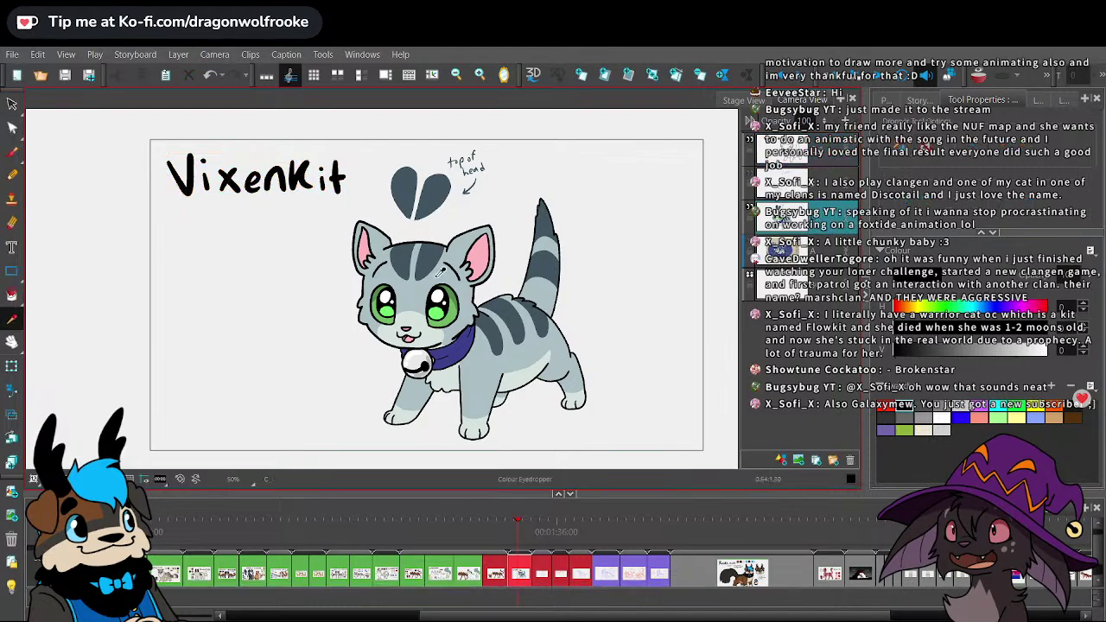
{"action": "left_click", "coordinate": [417, 295]}
{"action": "key", "text": "alt+b"}
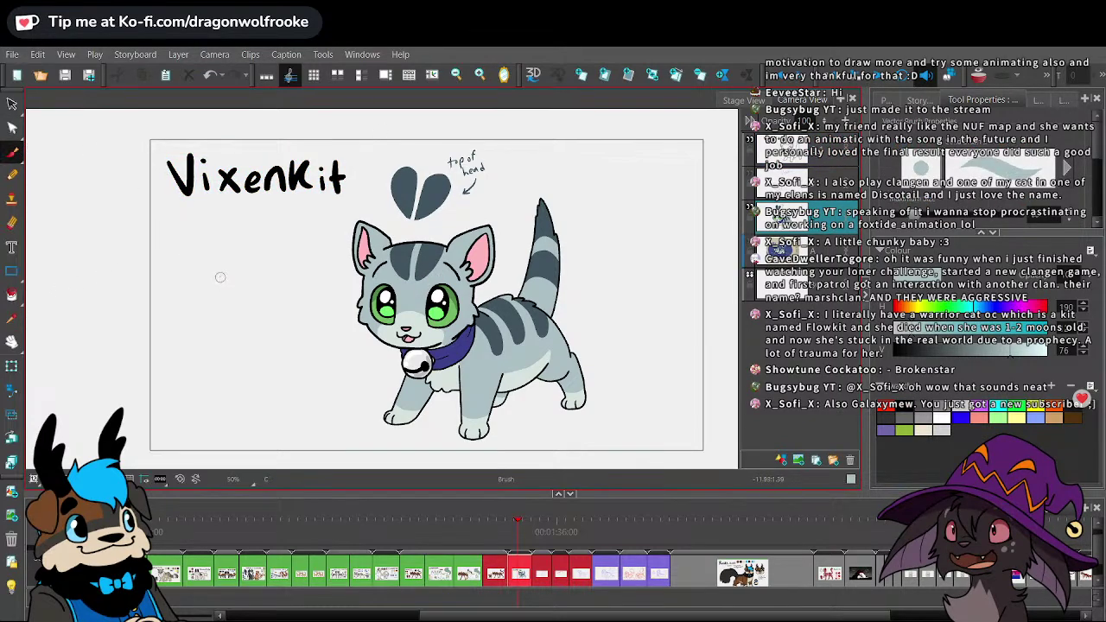
{"action": "left_click_drag", "start_coordinate": [192, 247], "coordinate": [192, 262]}
{"action": "mouse_move", "coordinate": [243, 239]}
{"action": "left_mouse_down"}
{"action": "mouse_move", "coordinate": [235, 264]}
{"action": "mouse_move", "coordinate": [242, 251]}
{"action": "left_mouse_up"}
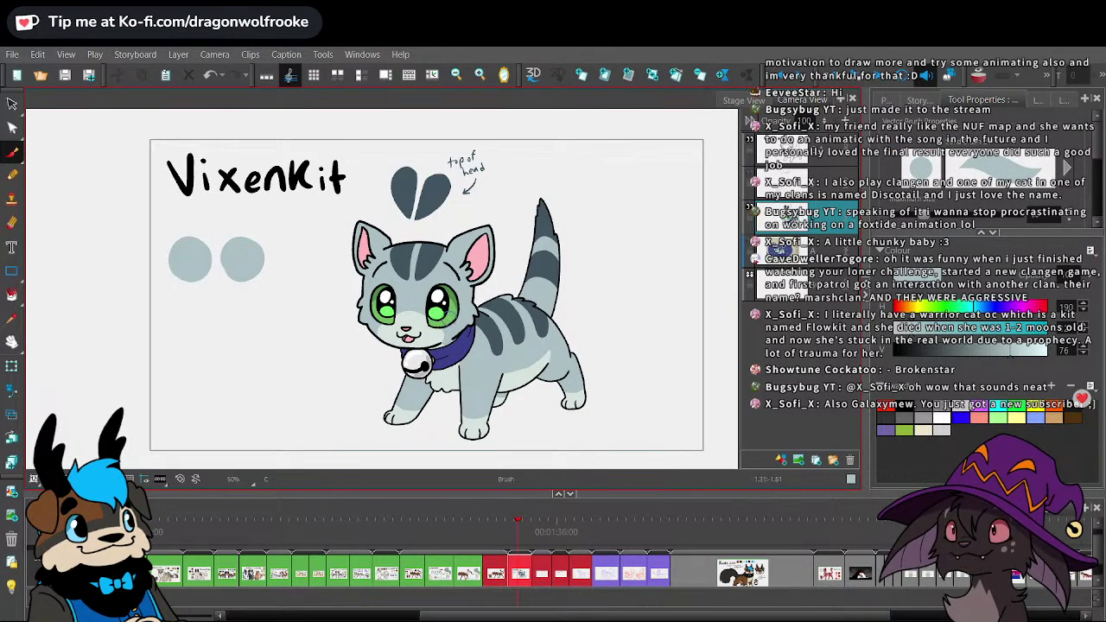
{"action": "mouse_move", "coordinate": [193, 299]}
{"action": "left_mouse_down"}
{"action": "mouse_move", "coordinate": [190, 318]}
{"action": "mouse_move", "coordinate": [184, 305]}
{"action": "left_mouse_up"}
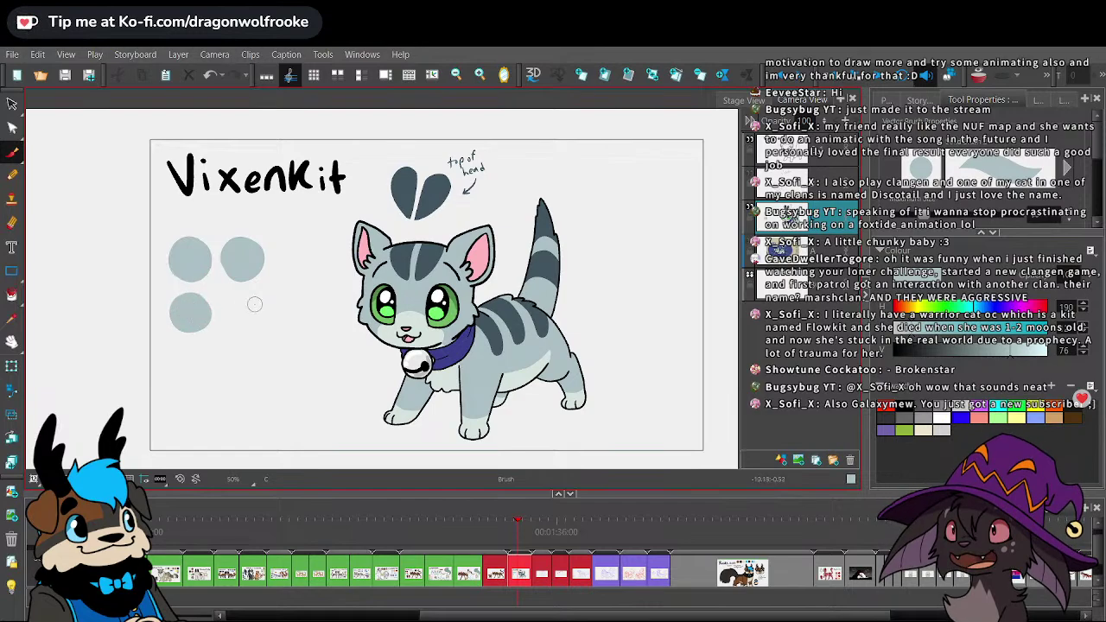
{"action": "left_click_drag", "start_coordinate": [254, 304], "coordinate": [247, 311]}
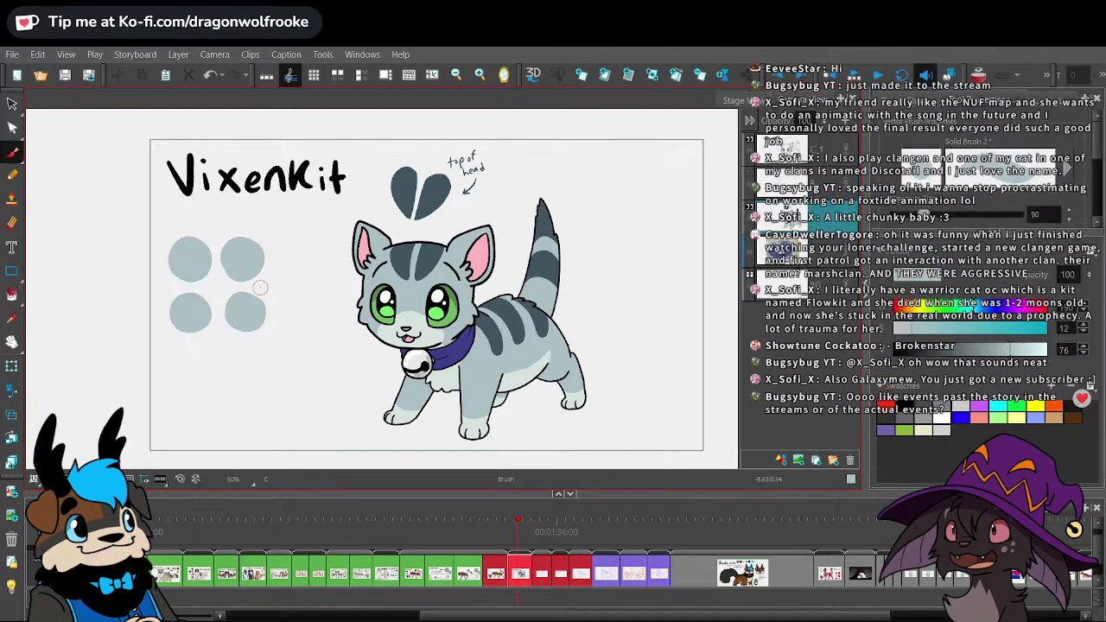
{"action": "mouse_move", "coordinate": [185, 358]}
{"action": "left_mouse_down"}
{"action": "mouse_move", "coordinate": [191, 379]}
{"action": "mouse_move", "coordinate": [182, 377]}
{"action": "left_mouse_up"}
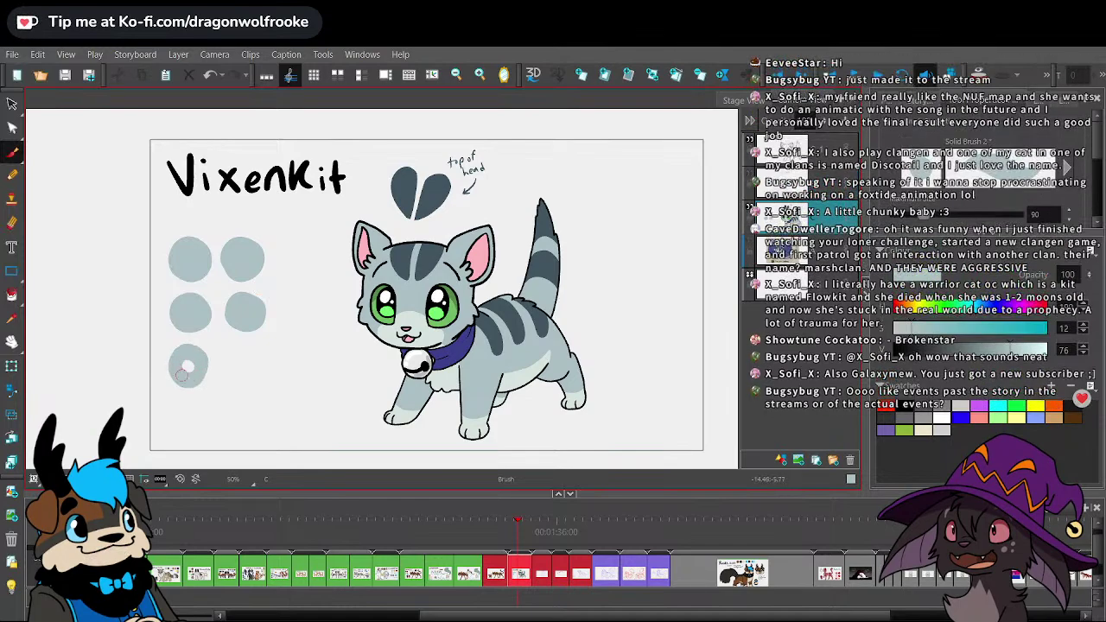
{"action": "mouse_move", "coordinate": [241, 355]}
{"action": "left_mouse_down"}
{"action": "mouse_move", "coordinate": [232, 373]}
{"action": "mouse_move", "coordinate": [246, 345]}
{"action": "left_mouse_up"}
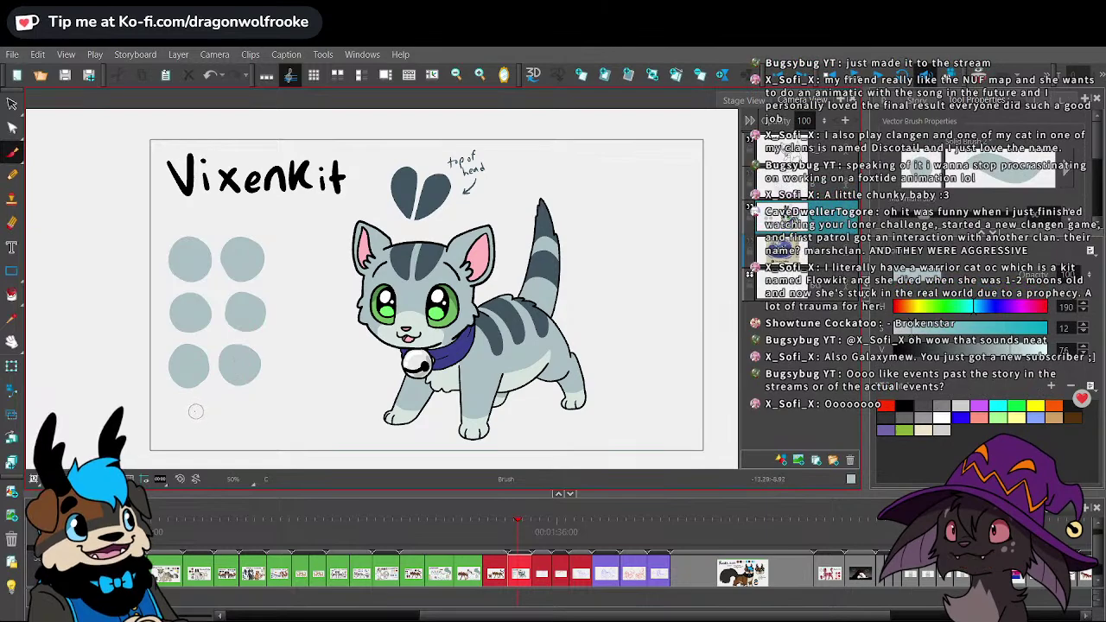
{"action": "mouse_move", "coordinate": [194, 404]}
{"action": "left_mouse_down"}
{"action": "mouse_move", "coordinate": [200, 424]}
{"action": "mouse_move", "coordinate": [177, 426]}
{"action": "mouse_move", "coordinate": [220, 413]}
{"action": "mouse_move", "coordinate": [247, 423]}
{"action": "mouse_move", "coordinate": [255, 391]}
{"action": "left_mouse_up"}
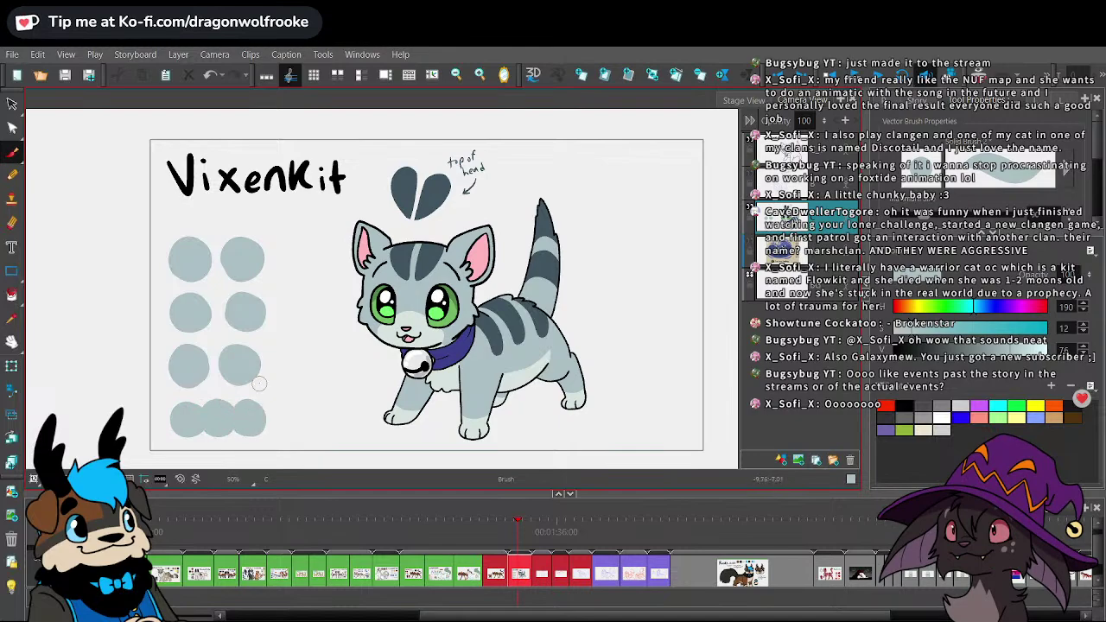
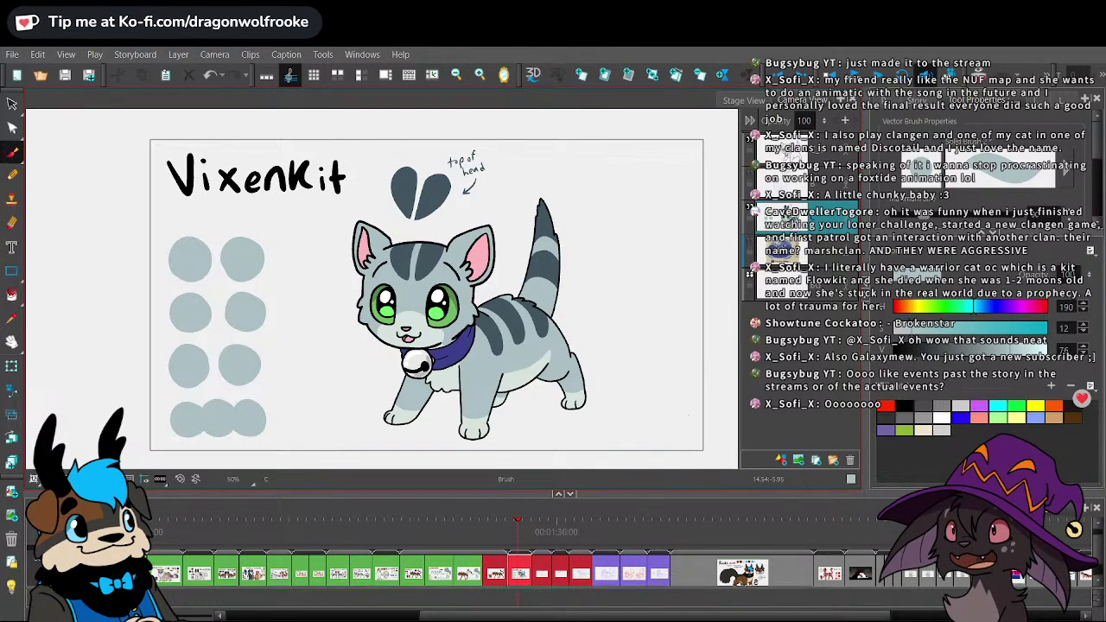
- Select all the palette circles and shift them slightly up and to the left within the frame
{"action": "left_click", "coordinate": [14, 104]}
{"action": "mouse_move", "coordinate": [239, 450]}
{"action": "left_mouse_down"}
{"action": "mouse_move", "coordinate": [260, 259]}
{"action": "mouse_move", "coordinate": [237, 252]}
{"action": "left_mouse_up"}
{"action": "mouse_move", "coordinate": [665, 413]}
{"action": "left_mouse_down"}
{"action": "mouse_move", "coordinate": [651, 389]}
{"action": "mouse_move", "coordinate": [656, 403]}
{"action": "left_mouse_up"}
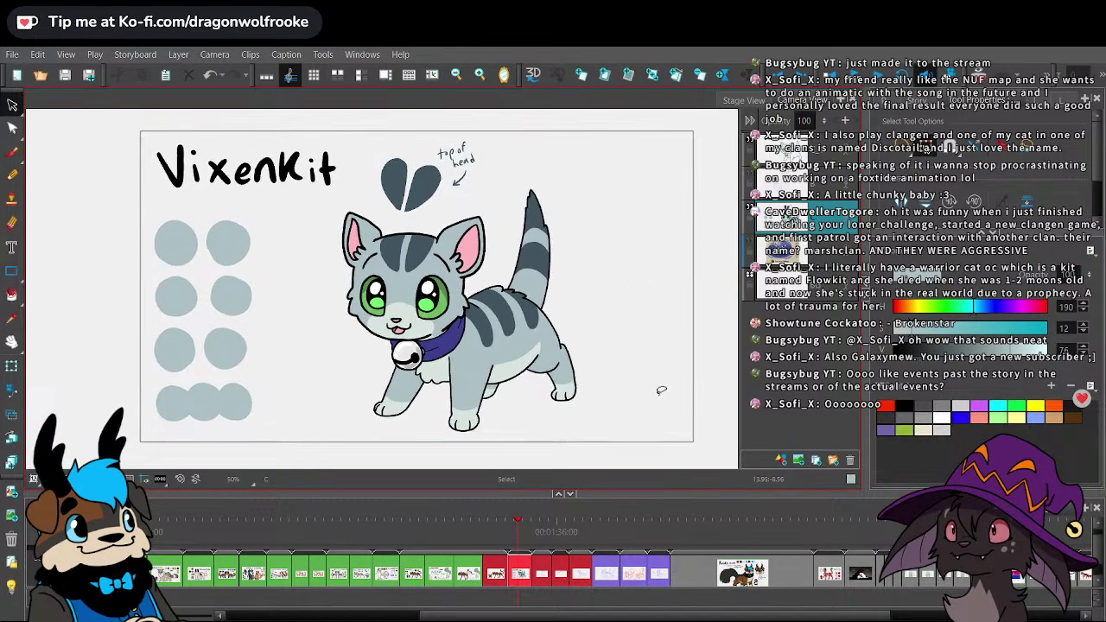
{"action": "left_click", "coordinate": [416, 521]}
{"action": "left_click_drag", "start_coordinate": [507, 525], "coordinate": [520, 521]}
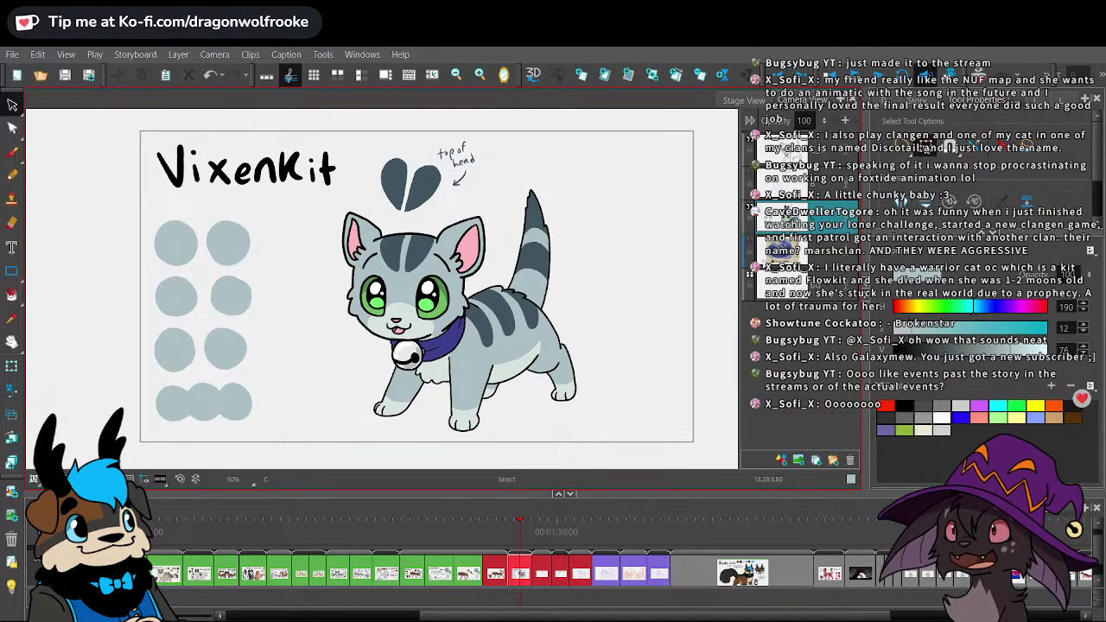
- Fill the first row's left circle with the dark stripe colour and the second row's left circle with the pale belly colour
{"action": "left_click", "coordinate": [11, 319]}
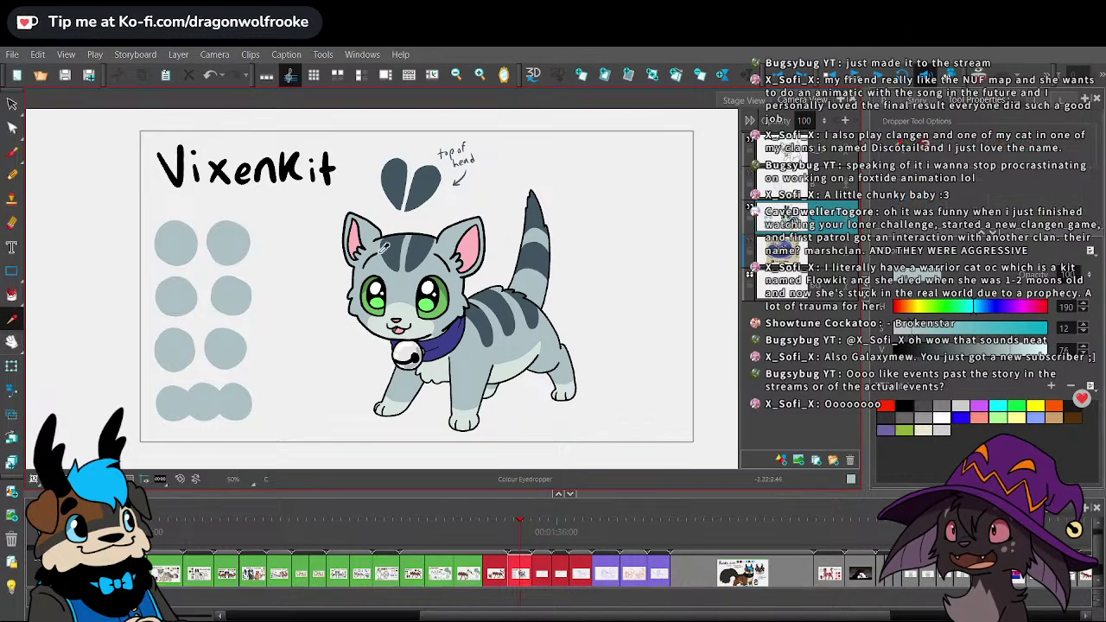
{"action": "left_click", "coordinate": [389, 242]}
{"action": "left_click", "coordinate": [11, 296]}
{"action": "left_click", "coordinate": [173, 235]}
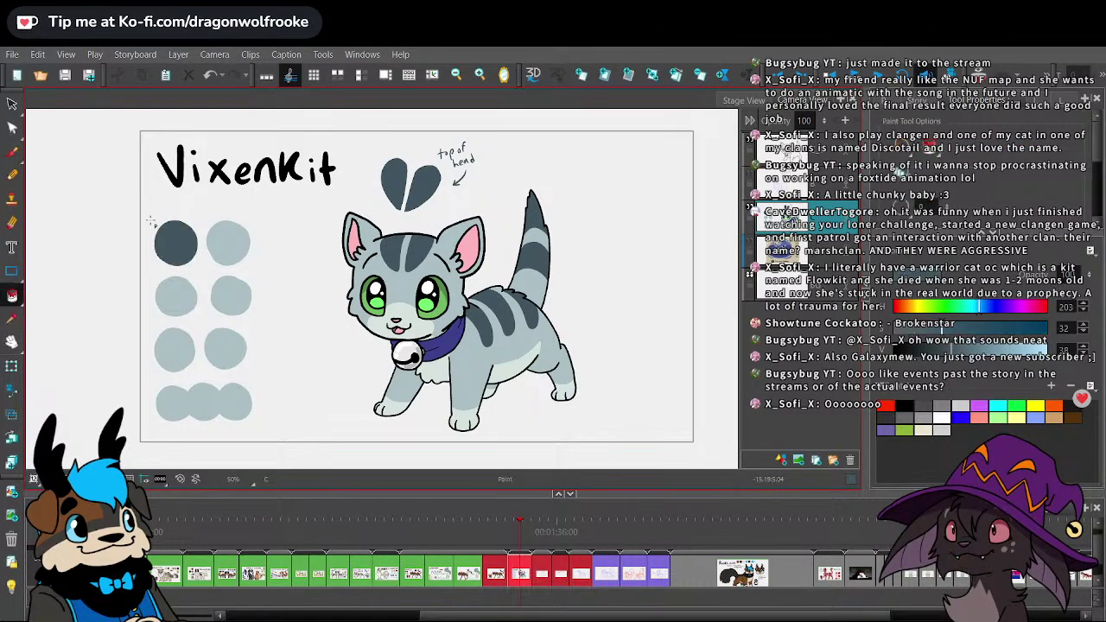
{"action": "left_click", "coordinate": [11, 319]}
{"action": "left_click", "coordinate": [410, 306]}
{"action": "left_click", "coordinate": [11, 294]}
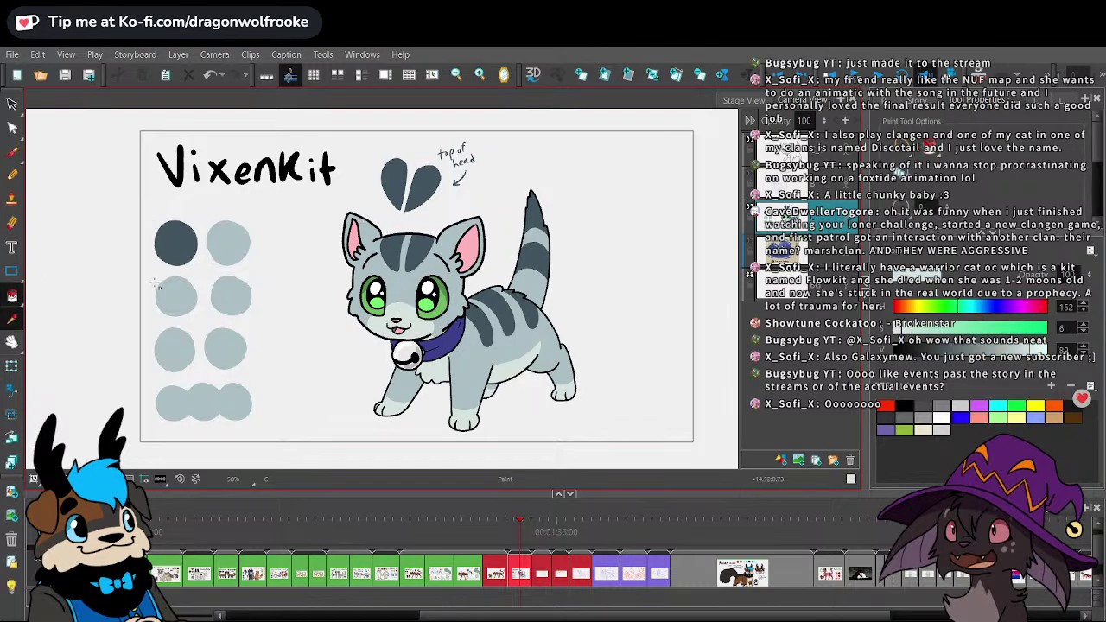
{"action": "left_click", "coordinate": [176, 297]}
- Fill the second row's right circle with the ear pink and the third row's left circle with the collar's indigo
{"action": "left_click", "coordinate": [11, 319]}
{"action": "left_click", "coordinate": [458, 238]}
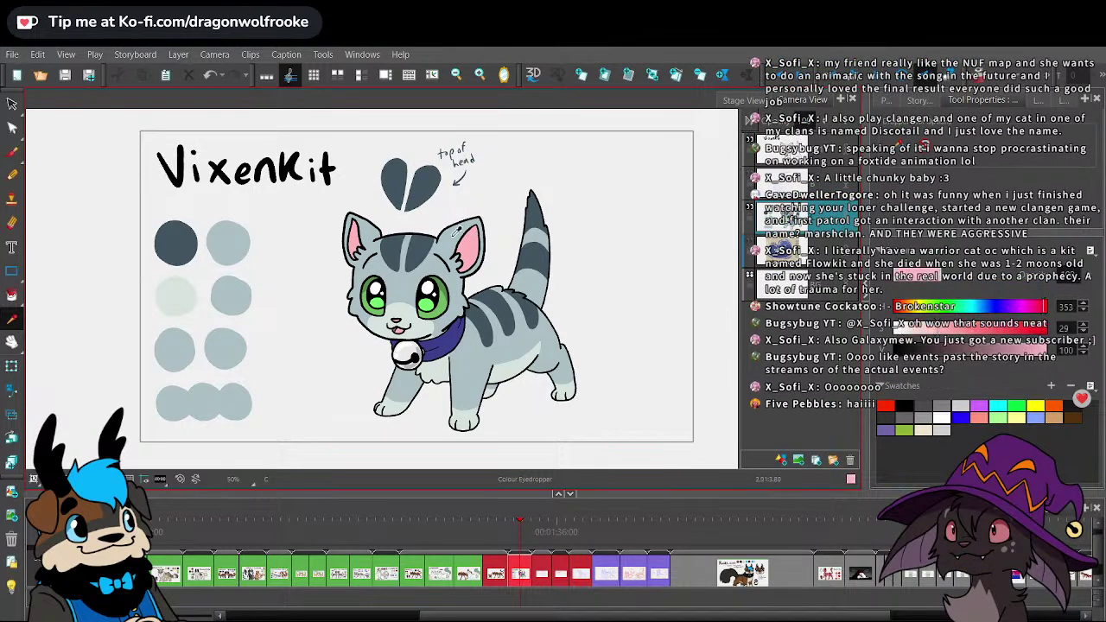
{"action": "left_click", "coordinate": [11, 296]}
{"action": "left_click", "coordinate": [243, 294]}
{"action": "left_click", "coordinate": [11, 319]}
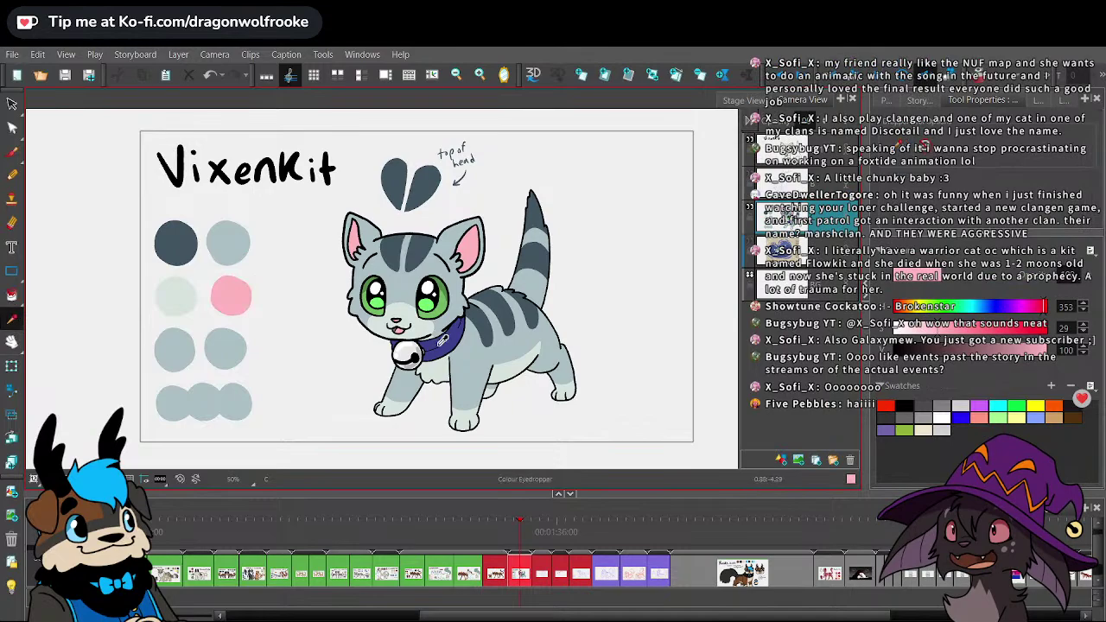
{"action": "left_click", "coordinate": [442, 341]}
{"action": "left_click", "coordinate": [12, 295]}
{"action": "left_click", "coordinate": [174, 349]}
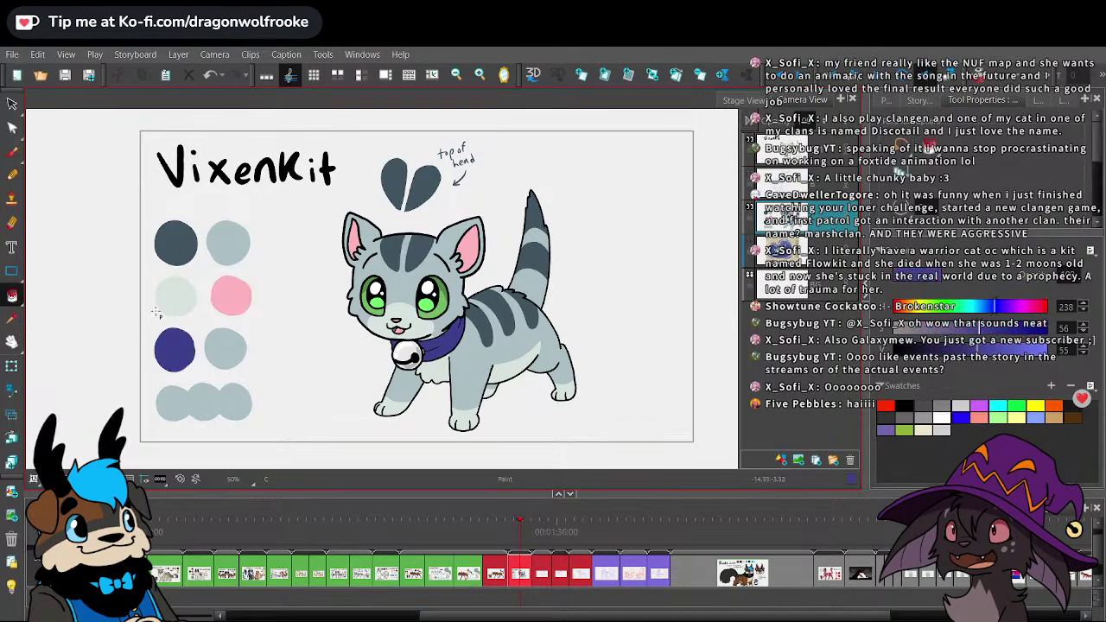
- Sample the bell's off-white and fill the third row's right circle with it
{"action": "left_click", "coordinate": [11, 319]}
{"action": "left_click", "coordinate": [424, 355]}
{"action": "left_click", "coordinate": [12, 294]}
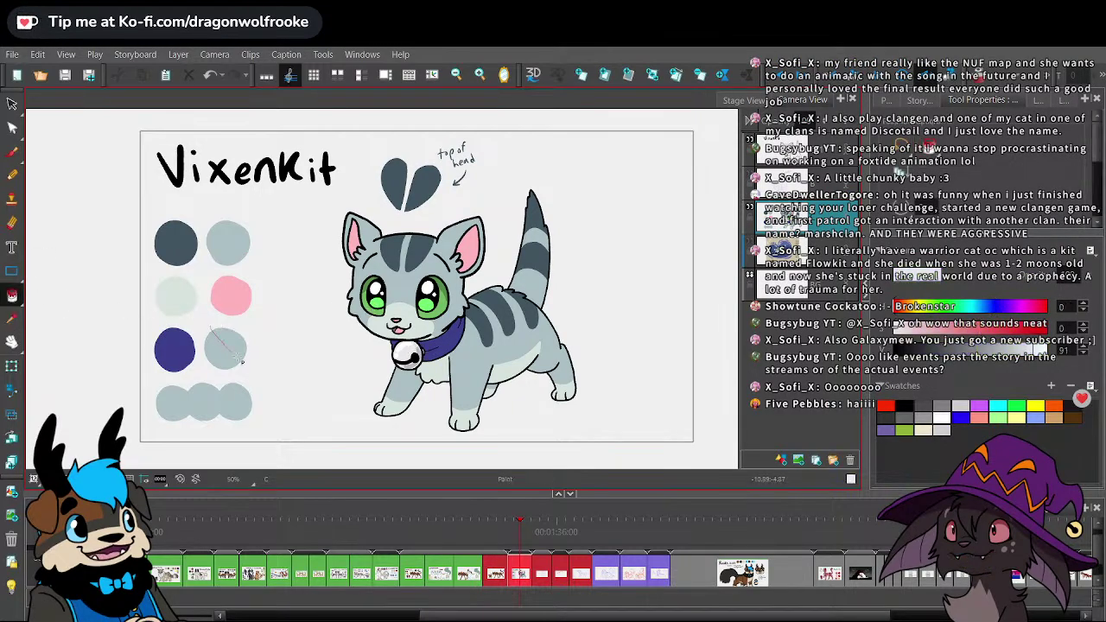
{"action": "left_click", "coordinate": [224, 349]}
- Fill the middle overlapping circle with the iris's medium green and the right one with the eye's bright green
{"action": "left_click", "coordinate": [11, 320]}
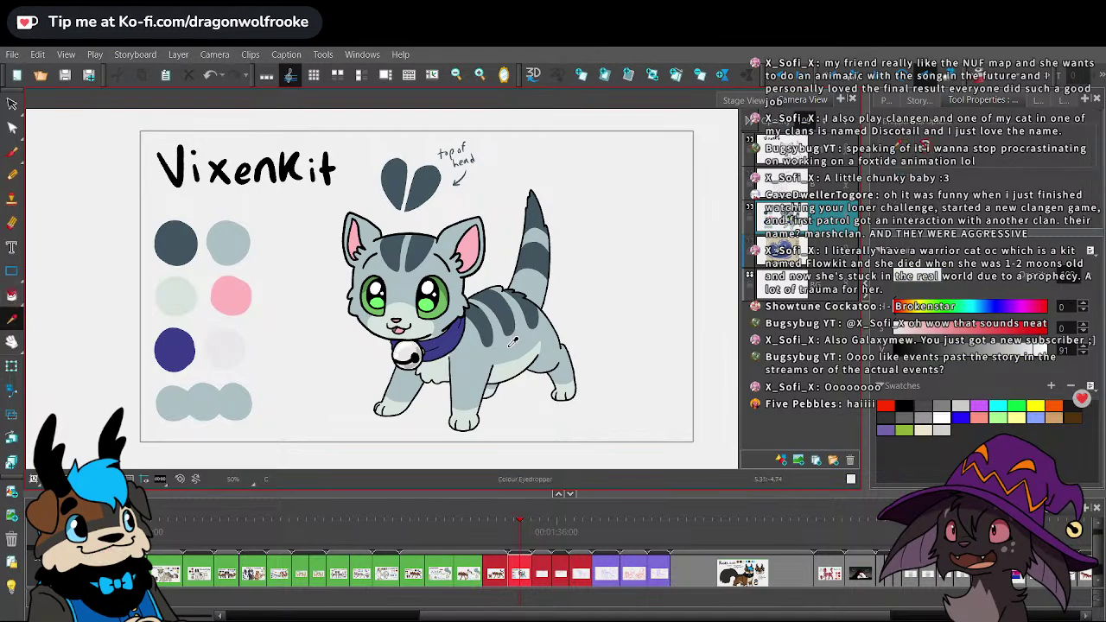
{"action": "key", "text": "2"}
{"action": "left_click_drag", "start_coordinate": [480, 303], "coordinate": [574, 258]}
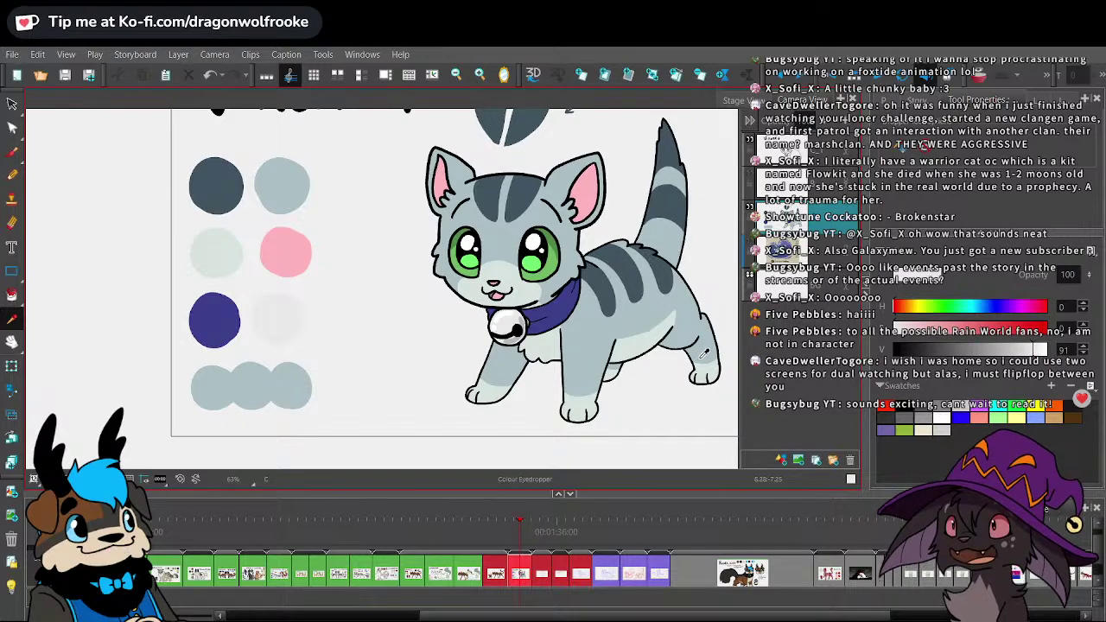
{"action": "left_click", "coordinate": [550, 250]}
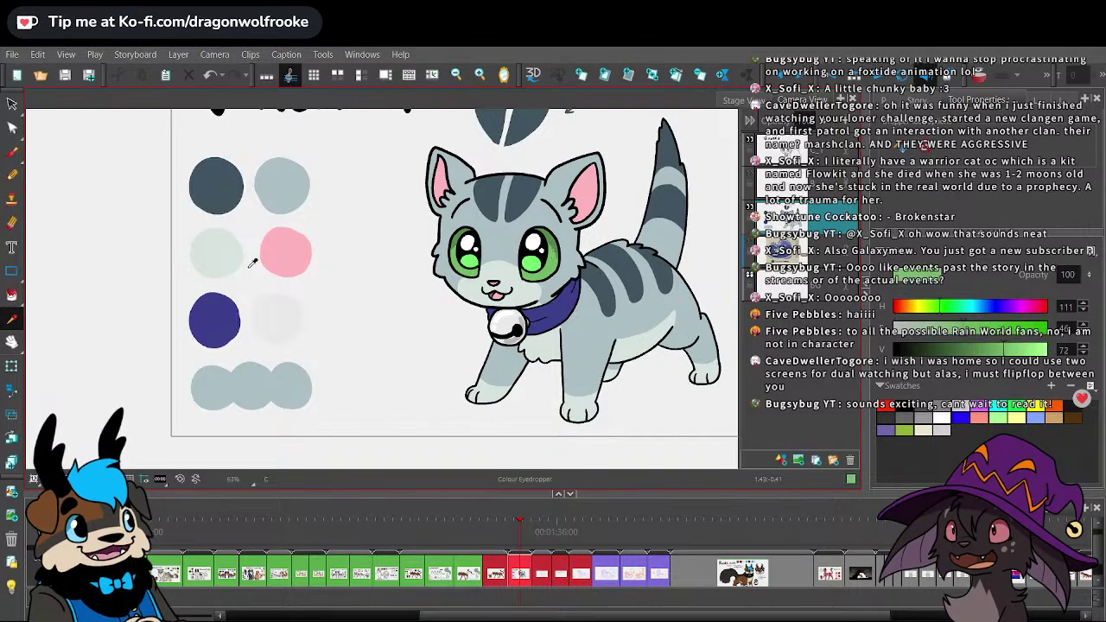
{"action": "left_click", "coordinate": [13, 295]}
{"action": "left_click", "coordinate": [250, 386]}
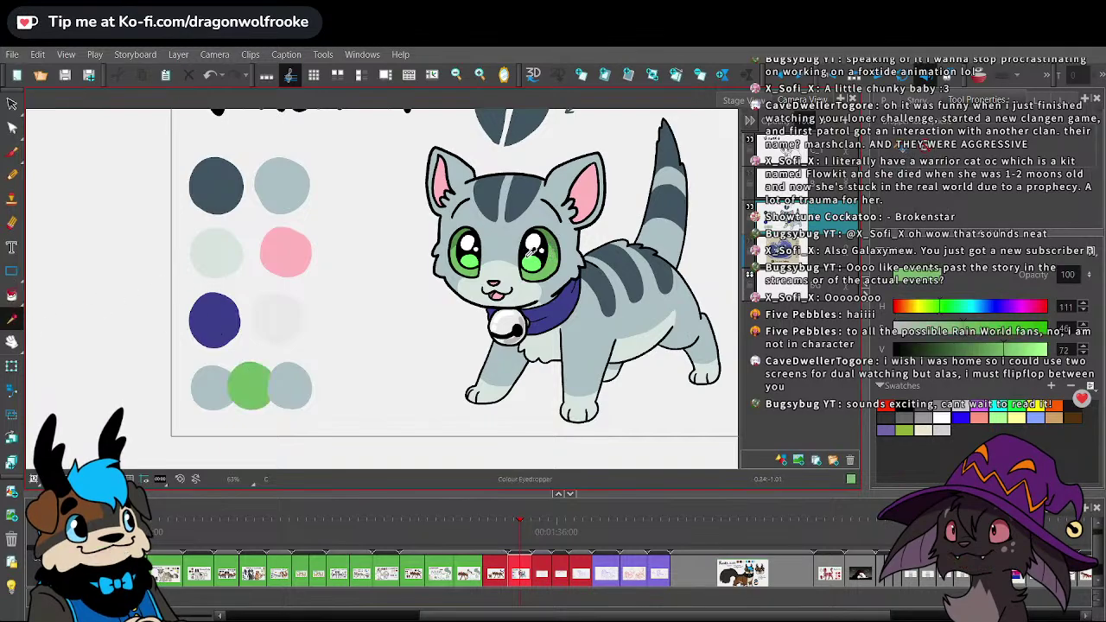
{"action": "left_click", "coordinate": [288, 384]}
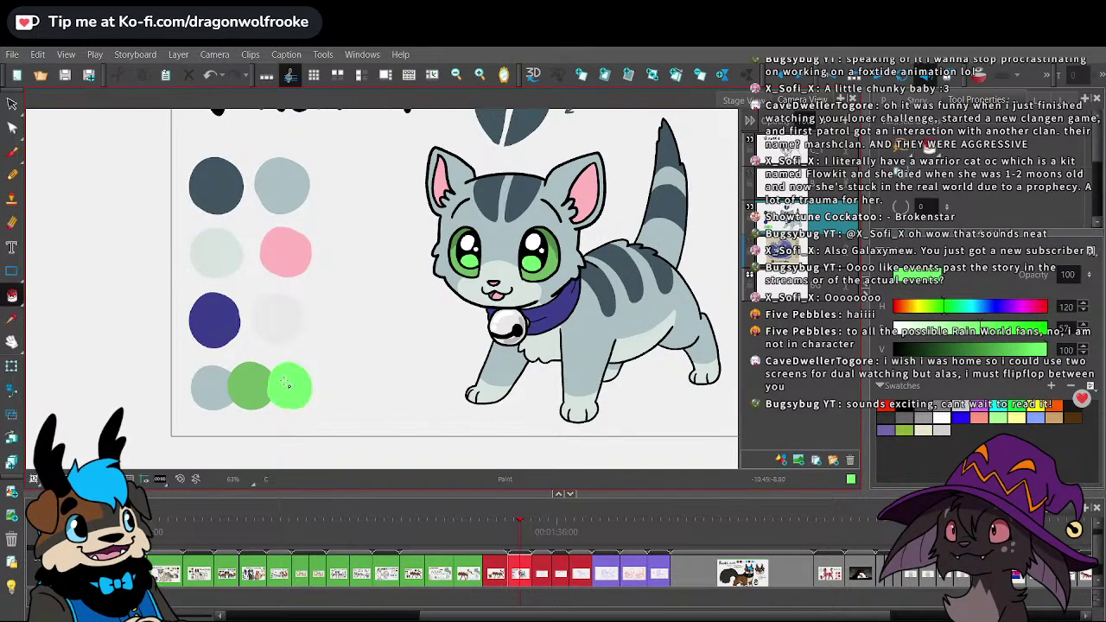
- Sample the darker green from the upper iris and fill the left overlapping circle with it
{"action": "left_click", "coordinate": [12, 319]}
{"action": "left_click", "coordinate": [551, 237]}
{"action": "left_click", "coordinate": [12, 296]}
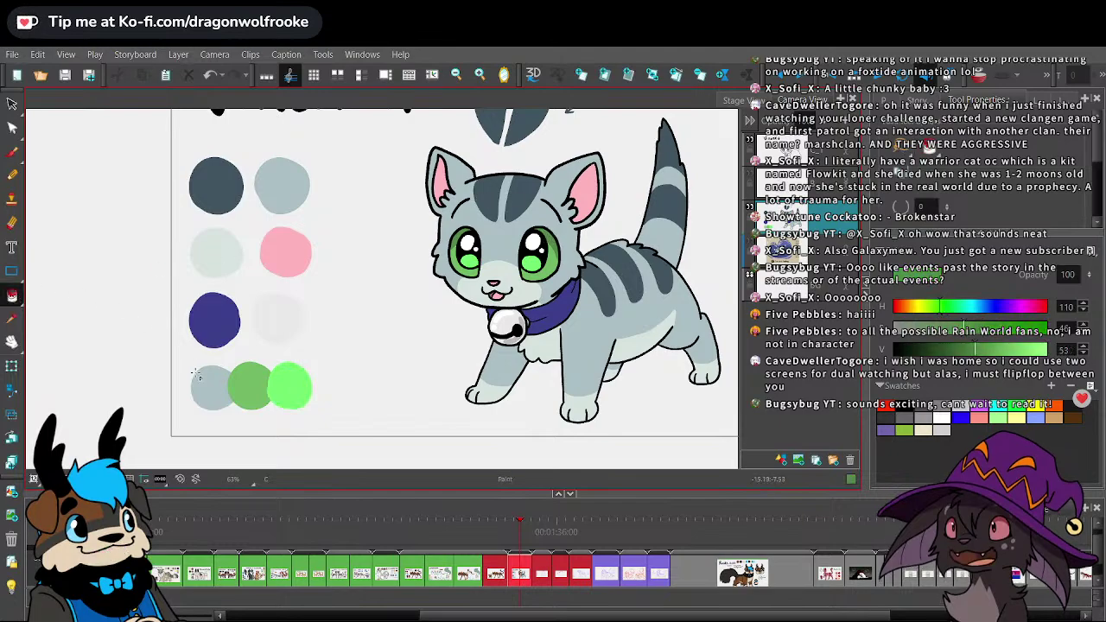
{"action": "left_click", "coordinate": [213, 388]}
- Save the storyboard project with the finished VixenKit reference panel
{"action": "key", "text": "1"}
{"action": "key", "text": "1"}
{"action": "mouse_move", "coordinate": [600, 328]}
{"action": "left_mouse_down"}
{"action": "mouse_move", "coordinate": [558, 378]}
{"action": "mouse_move", "coordinate": [573, 323]}
{"action": "left_mouse_up"}
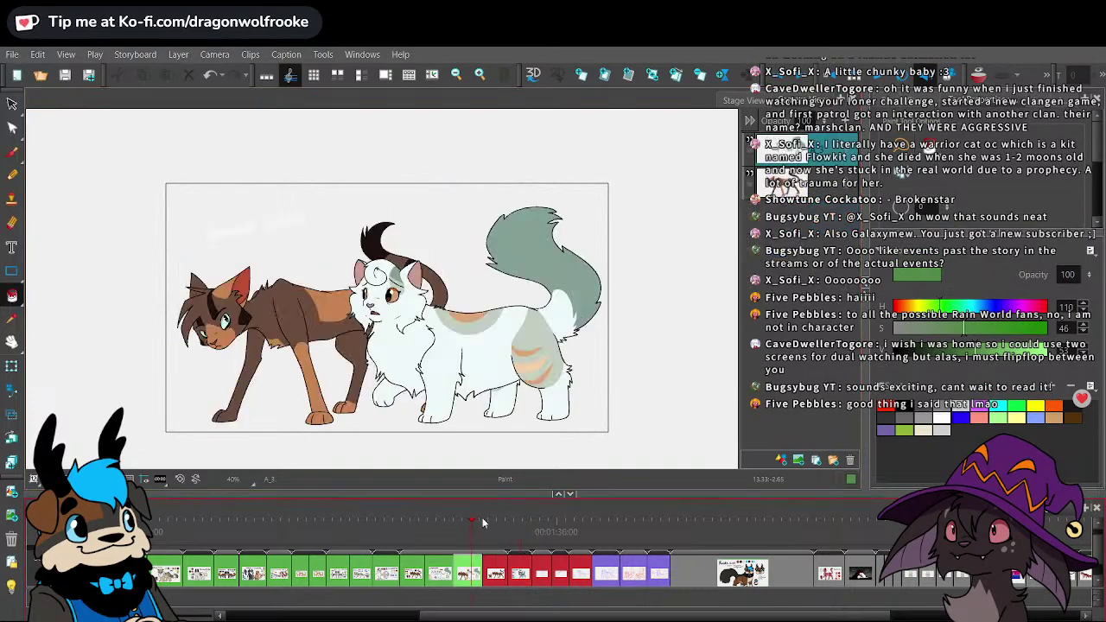
{"action": "left_click_drag", "start_coordinate": [549, 419], "coordinate": [574, 429]}
{"action": "scroll", "coordinate": [564, 417], "scroll_direction": "up", "scroll_amount": 1}
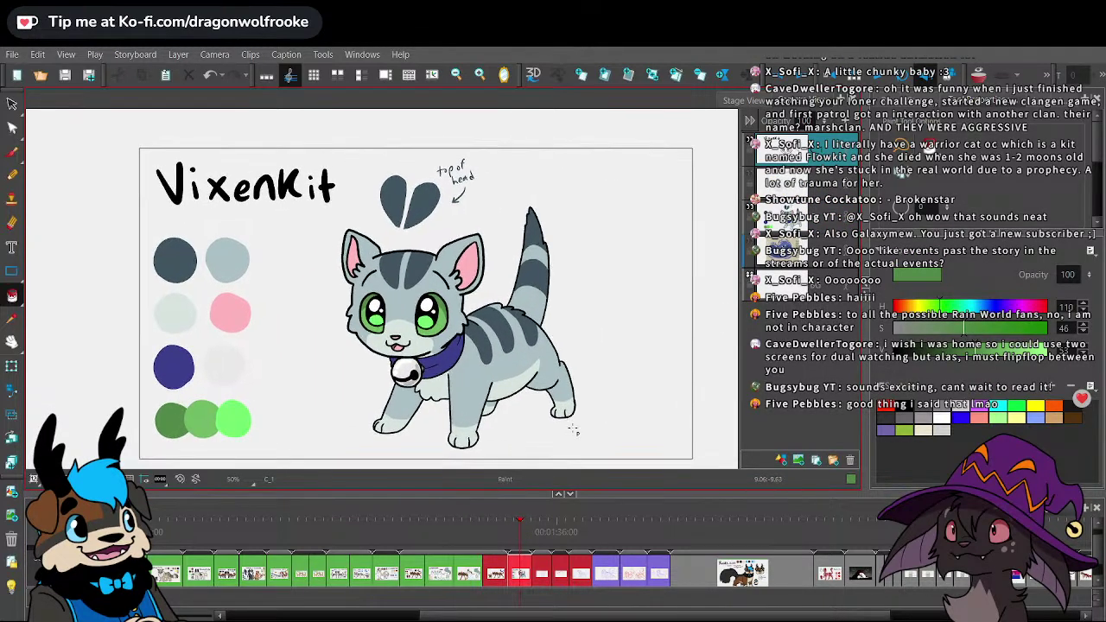
{"action": "left_click", "coordinate": [12, 55]}
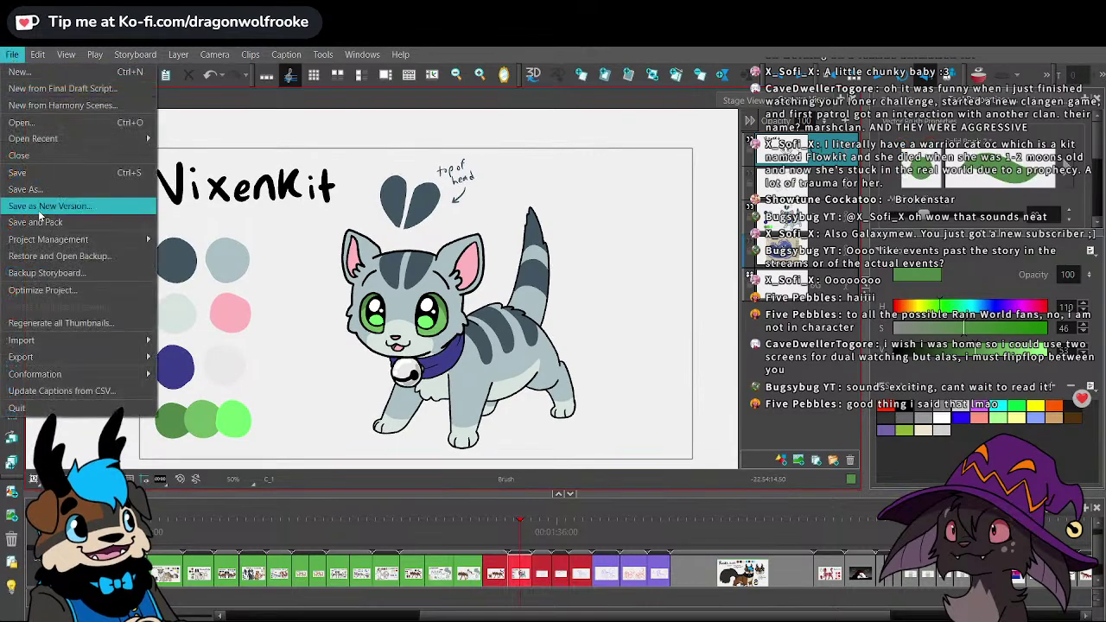
{"action": "left_click", "coordinate": [35, 202]}
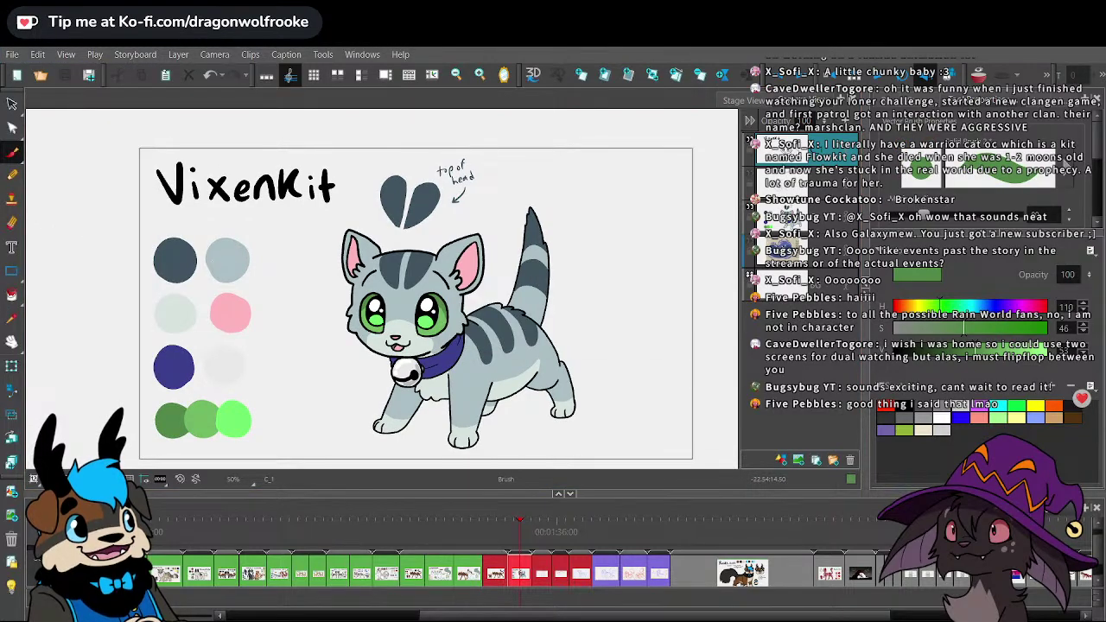
- Check the Elmblossom reference panel, and set the Brush to black with a maximum size of 30 for the VixenKit panel
{"action": "left_click", "coordinate": [445, 527]}
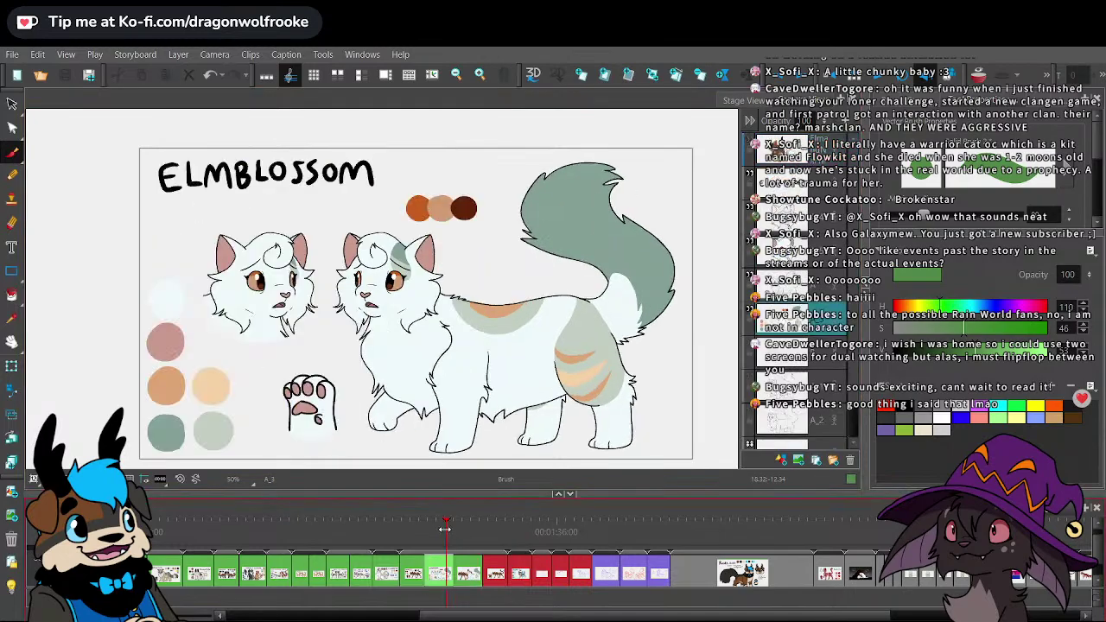
{"action": "left_click_drag", "start_coordinate": [397, 542], "coordinate": [512, 524]}
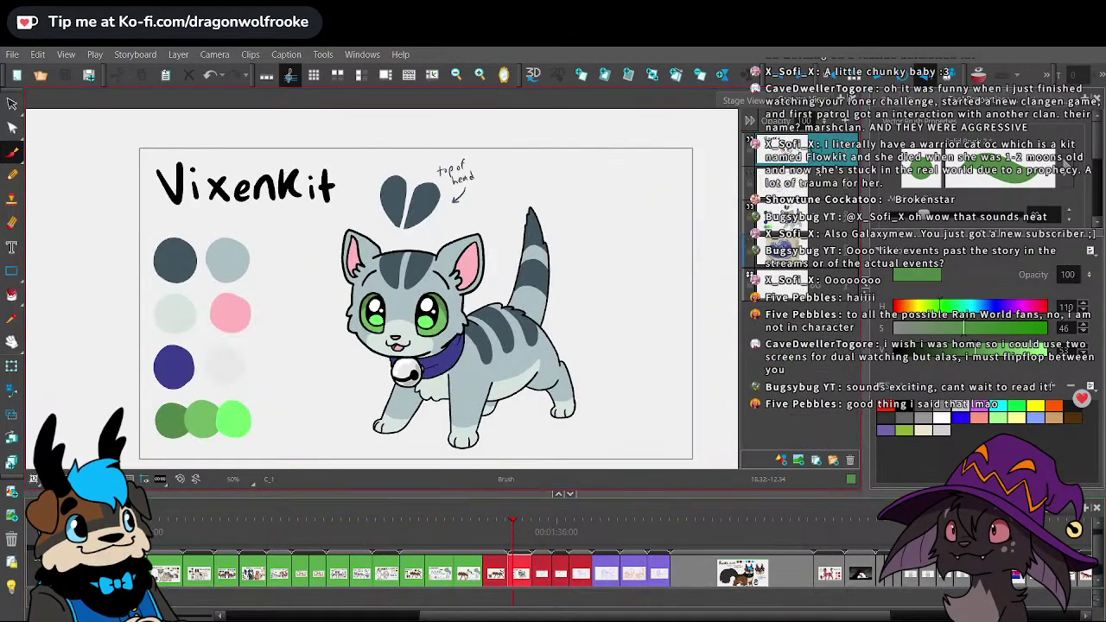
{"action": "left_click", "coordinate": [904, 405]}
{"action": "left_click_drag", "start_coordinate": [634, 319], "coordinate": [539, 299]}
{"action": "key", "text": "2"}
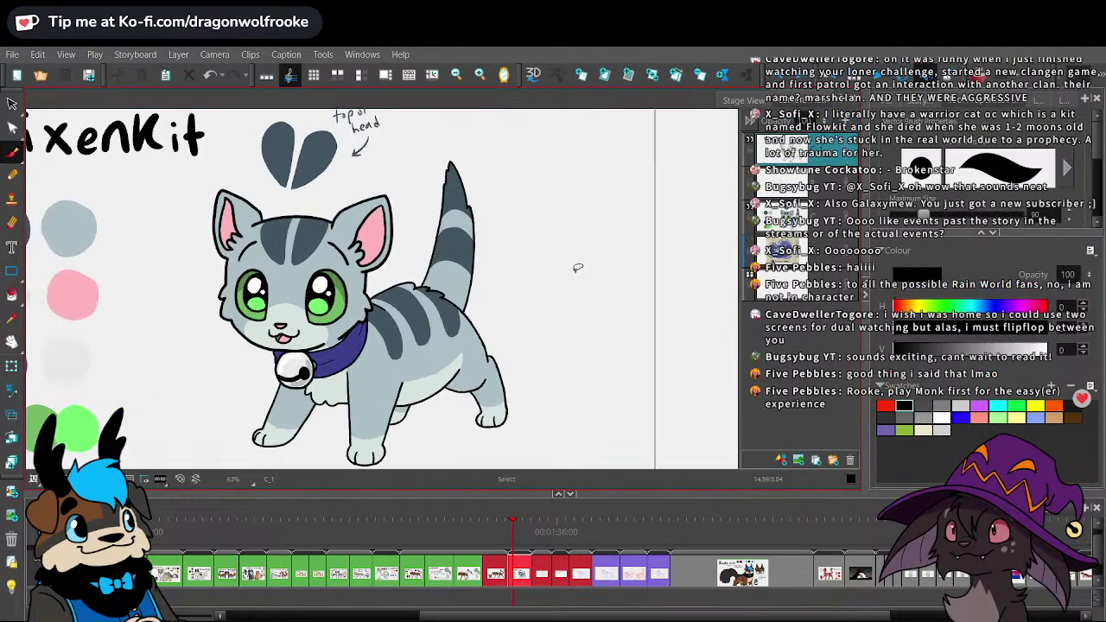
{"action": "left_click", "coordinate": [13, 154]}
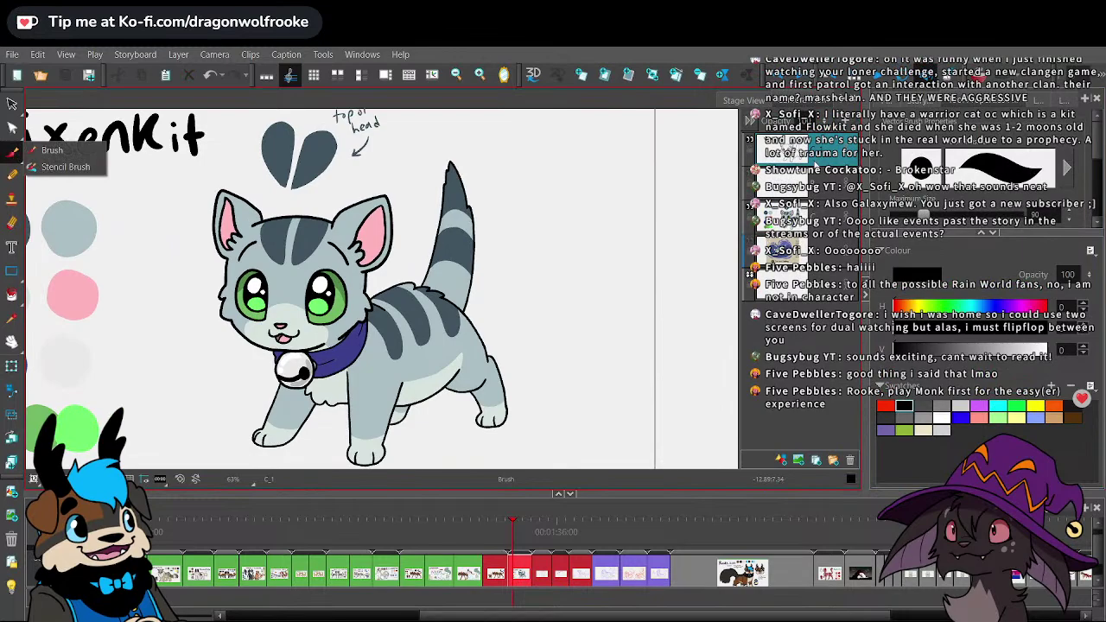
{"action": "left_click", "coordinate": [52, 150]}
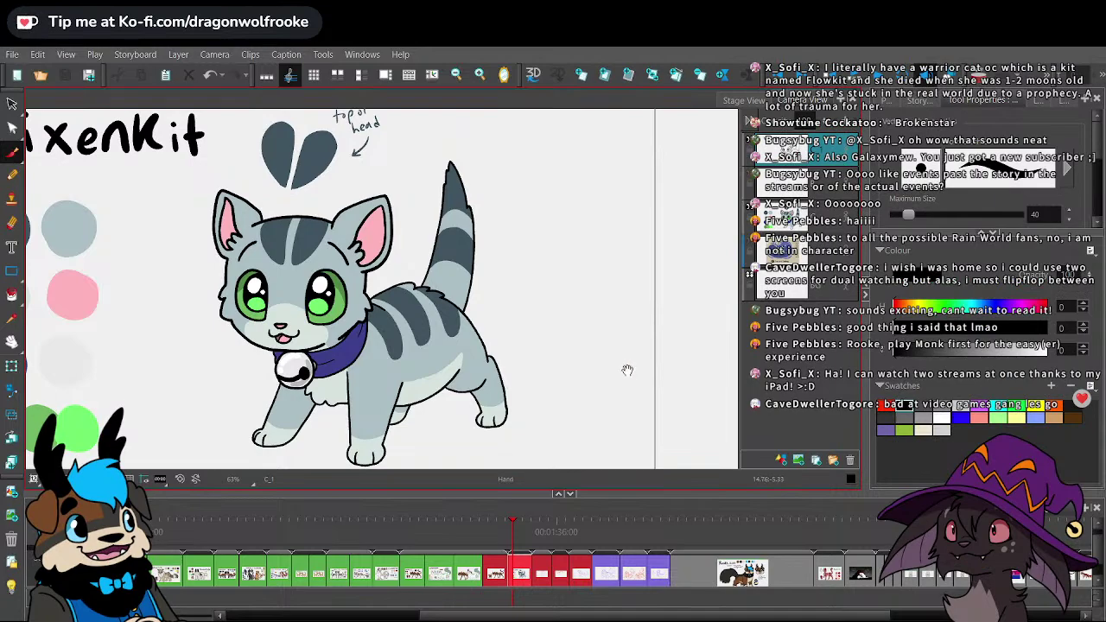
{"action": "mouse_move", "coordinate": [627, 365]}
{"action": "left_mouse_down"}
{"action": "mouse_move", "coordinate": [602, 338]}
{"action": "mouse_move", "coordinate": [622, 338]}
{"action": "left_mouse_up"}
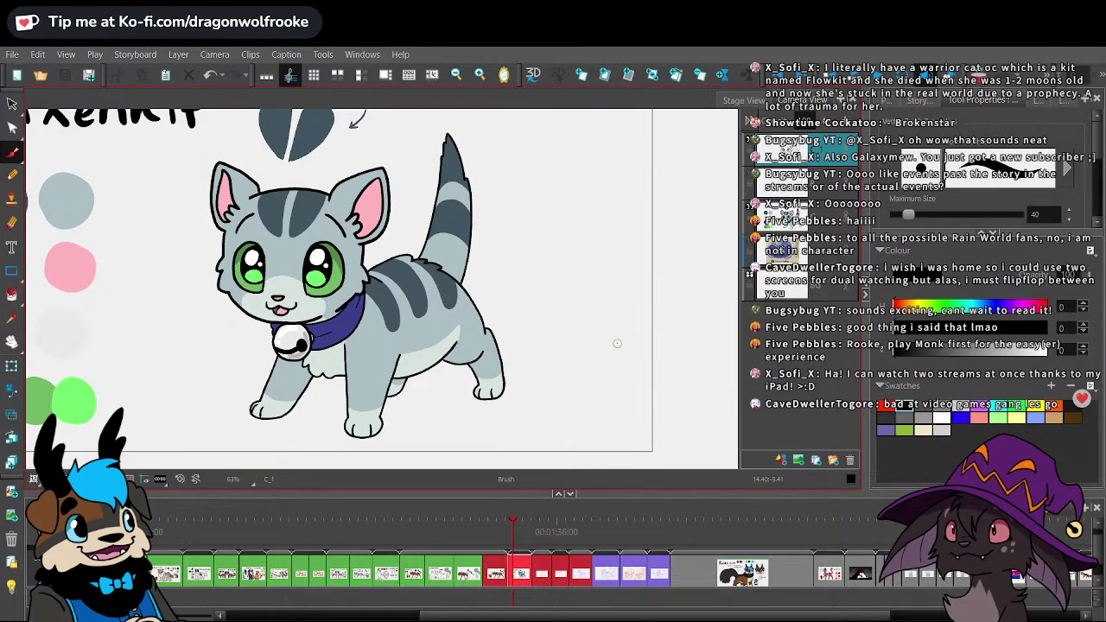
{"action": "left_click_drag", "start_coordinate": [599, 251], "coordinate": [580, 251]}
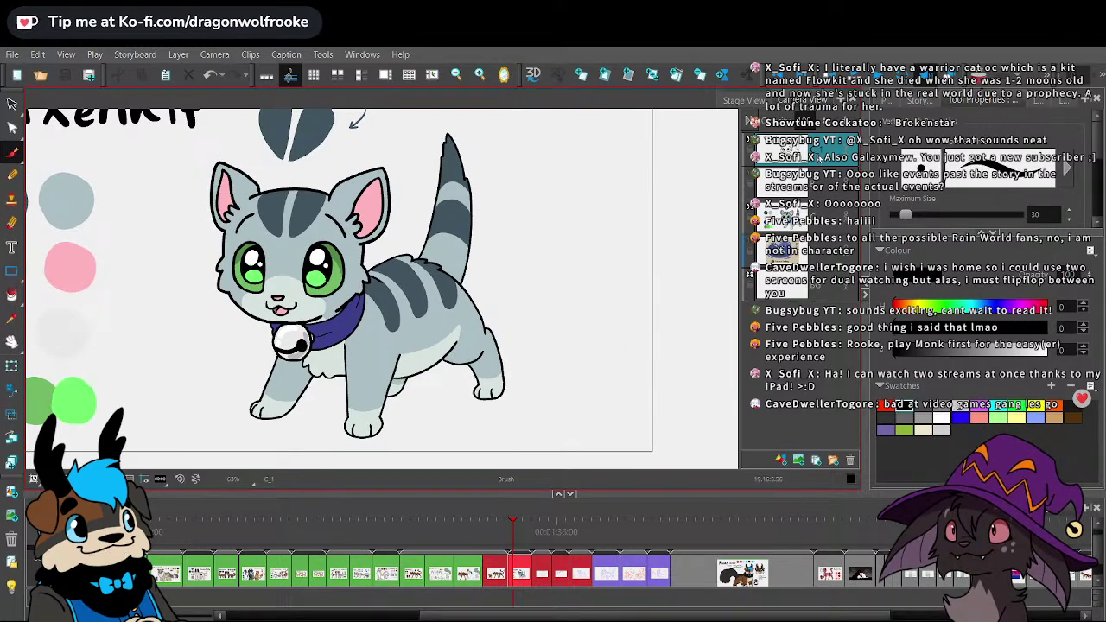
{"action": "key", "text": "1"}
{"action": "key", "text": "2"}
{"action": "key", "text": "2"}
{"action": "key", "text": "1"}
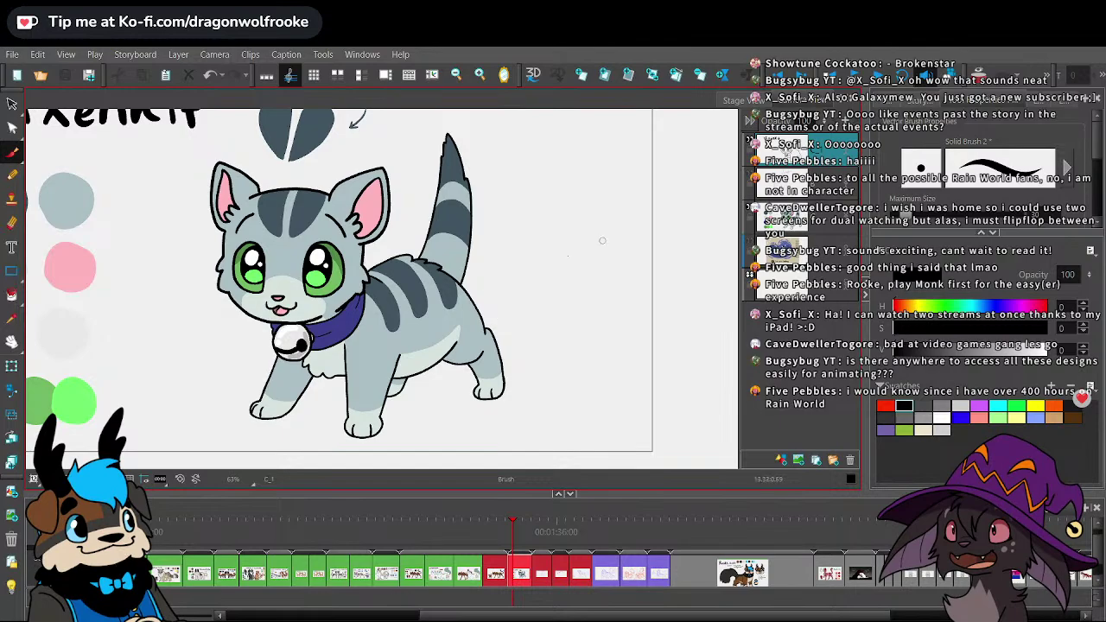
- Draw a raised paw in black outline beside the kitten, with three toe beans and a main pad
{"action": "left_click_drag", "start_coordinate": [570, 337], "coordinate": [503, 342]}
{"action": "key", "text": "2"}
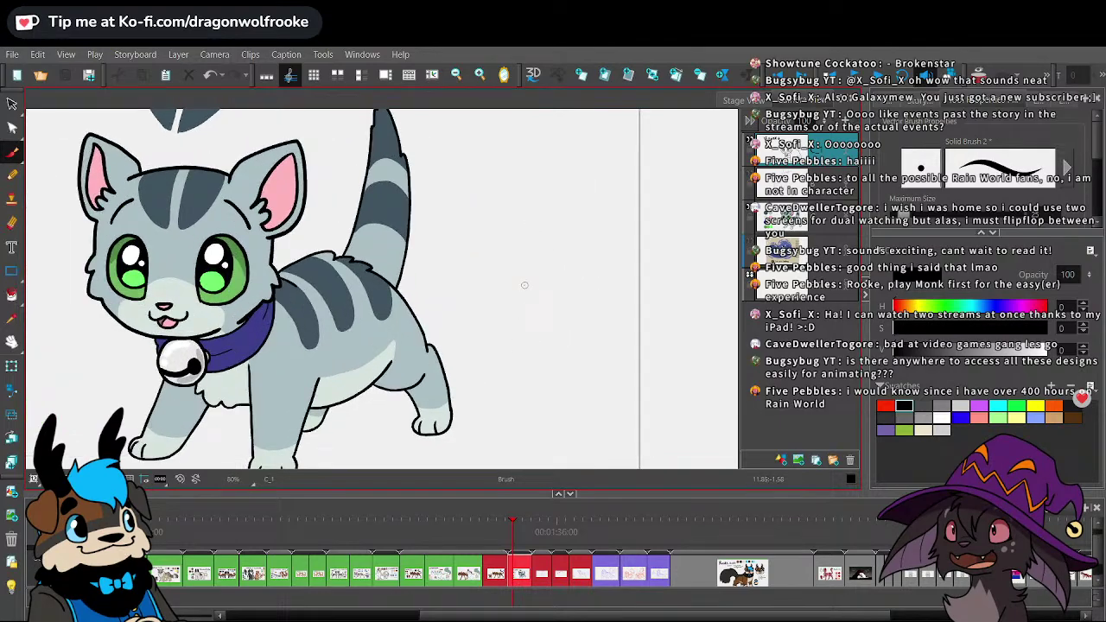
{"action": "mouse_move", "coordinate": [520, 246]}
{"action": "left_mouse_down"}
{"action": "mouse_move", "coordinate": [520, 320]}
{"action": "mouse_move", "coordinate": [509, 271]}
{"action": "mouse_move", "coordinate": [524, 234]}
{"action": "mouse_move", "coordinate": [546, 260]}
{"action": "mouse_move", "coordinate": [522, 280]}
{"action": "left_mouse_up"}
{"action": "key", "text": "ctrl+z"}
{"action": "key", "text": "ctrl+z"}
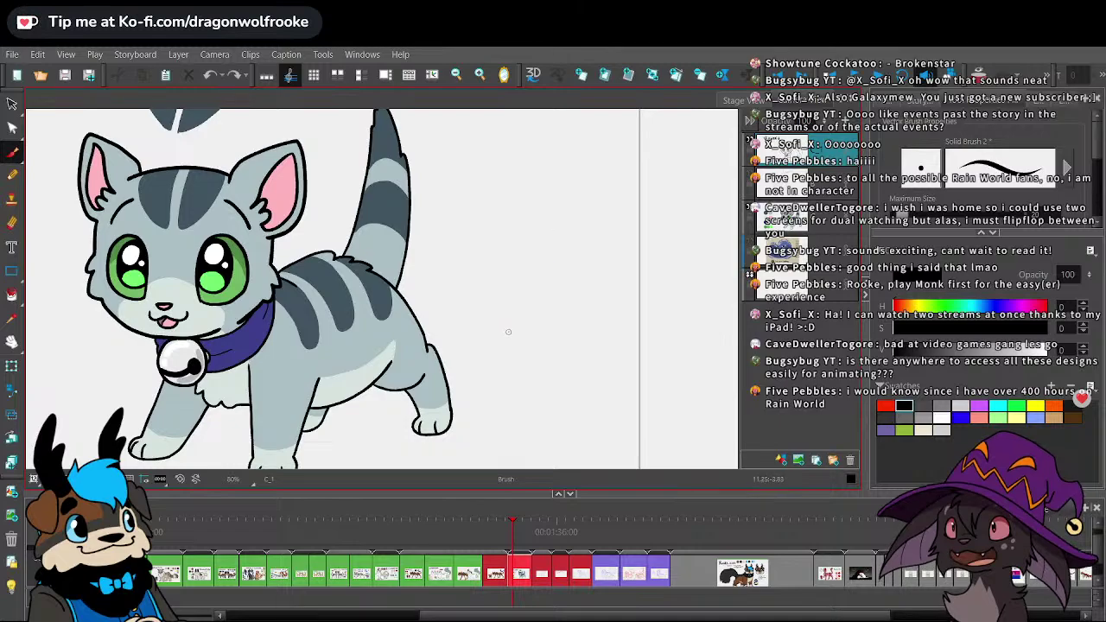
{"action": "mouse_move", "coordinate": [508, 332]}
{"action": "left_mouse_down"}
{"action": "mouse_move", "coordinate": [502, 281]}
{"action": "mouse_move", "coordinate": [521, 244]}
{"action": "mouse_move", "coordinate": [538, 278]}
{"action": "mouse_move", "coordinate": [556, 239]}
{"action": "mouse_move", "coordinate": [578, 292]}
{"action": "left_mouse_up"}
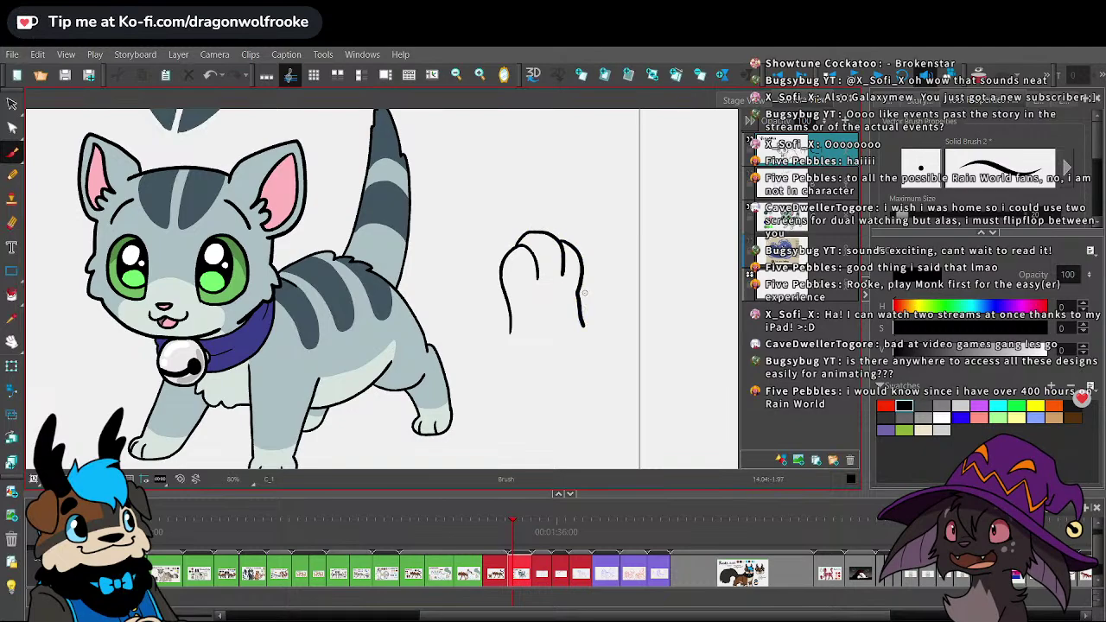
{"action": "key", "text": "ctrl+z"}
{"action": "left_click_drag", "start_coordinate": [580, 287], "coordinate": [597, 325]}
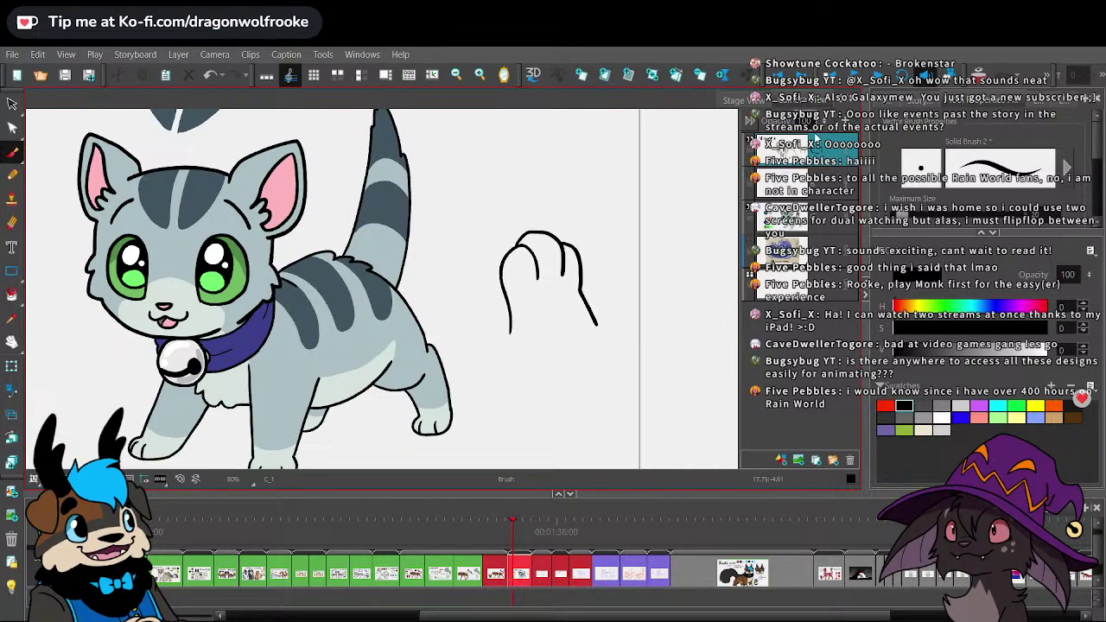
{"action": "mouse_move", "coordinate": [523, 252]}
{"action": "left_mouse_down"}
{"action": "mouse_move", "coordinate": [517, 285]}
{"action": "mouse_move", "coordinate": [537, 278]}
{"action": "mouse_move", "coordinate": [547, 237]}
{"action": "mouse_move", "coordinate": [534, 251]}
{"action": "mouse_move", "coordinate": [553, 282]}
{"action": "mouse_move", "coordinate": [563, 266]}
{"action": "left_mouse_up"}
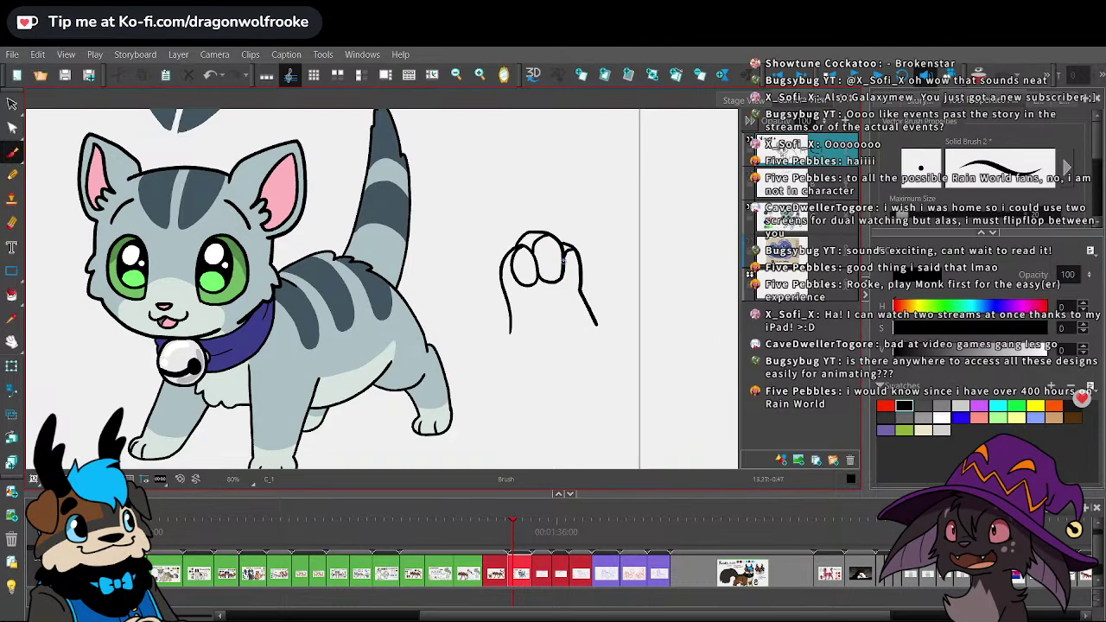
{"action": "mouse_move", "coordinate": [543, 292]}
{"action": "left_mouse_down"}
{"action": "mouse_move", "coordinate": [566, 313]}
{"action": "mouse_move", "coordinate": [557, 292]}
{"action": "left_mouse_up"}
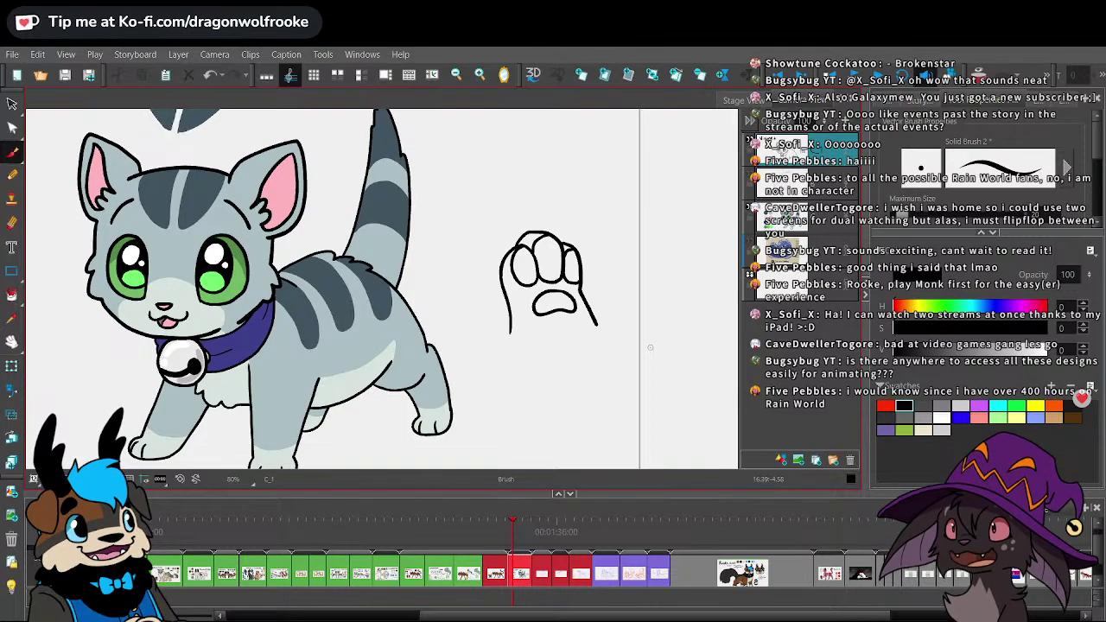
- Select the paw drawing, rotate it slightly clockwise and move it up beside the kitten's tail
{"action": "key", "text": "2"}
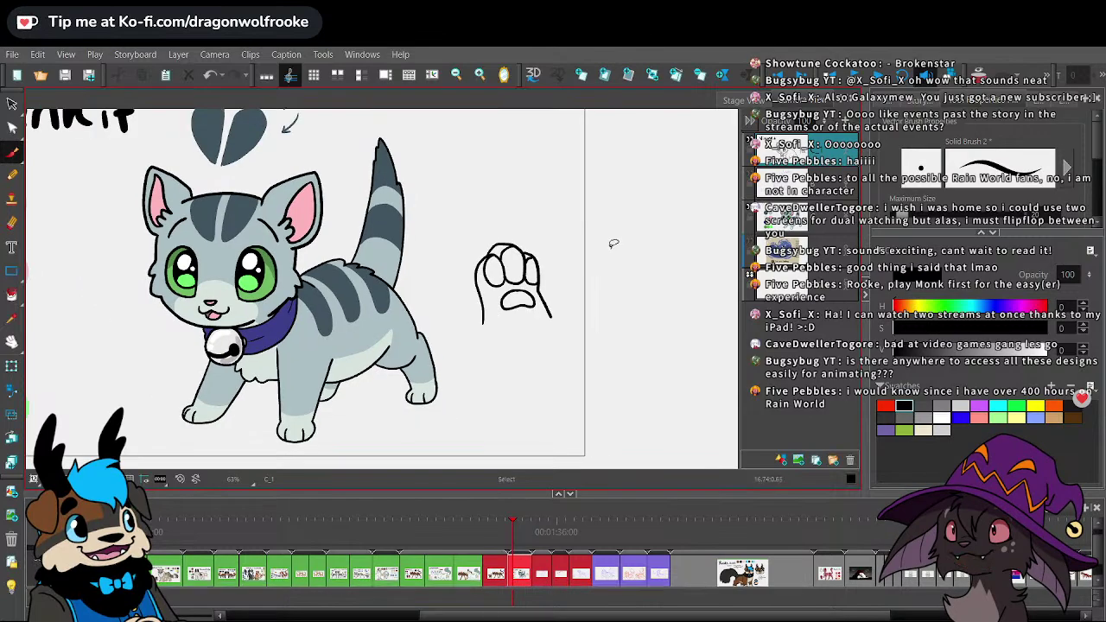
{"action": "left_click", "coordinate": [11, 104]}
{"action": "left_click_drag", "start_coordinate": [474, 210], "coordinate": [558, 333]}
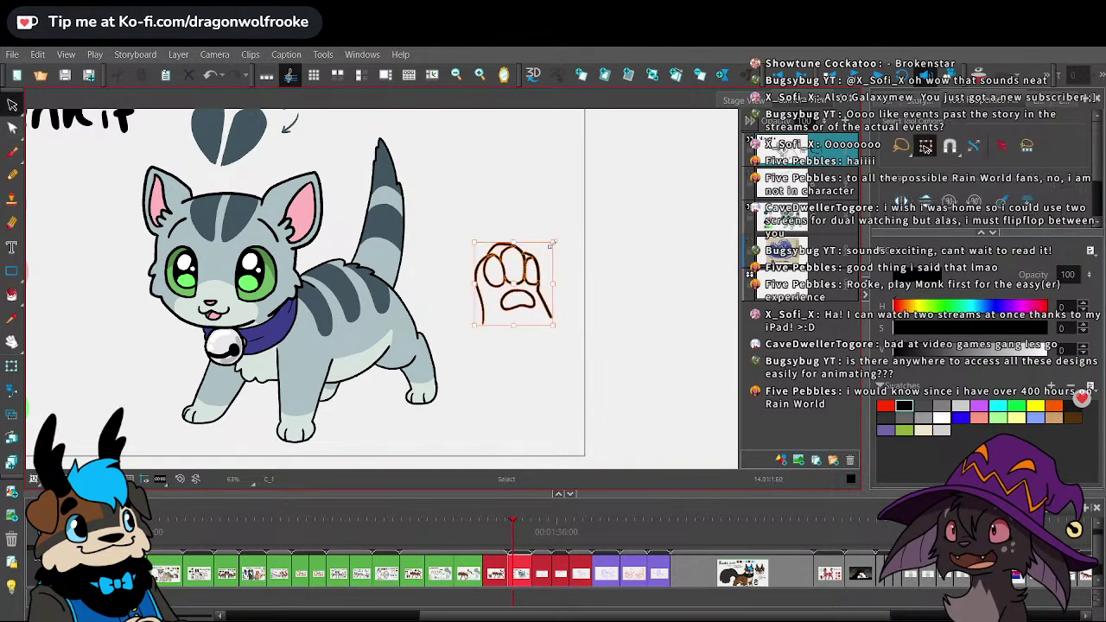
{"action": "mouse_move", "coordinate": [557, 240]}
{"action": "left_mouse_down"}
{"action": "mouse_move", "coordinate": [521, 274]}
{"action": "mouse_move", "coordinate": [565, 273]}
{"action": "left_mouse_up"}
{"action": "left_click", "coordinate": [538, 269]}
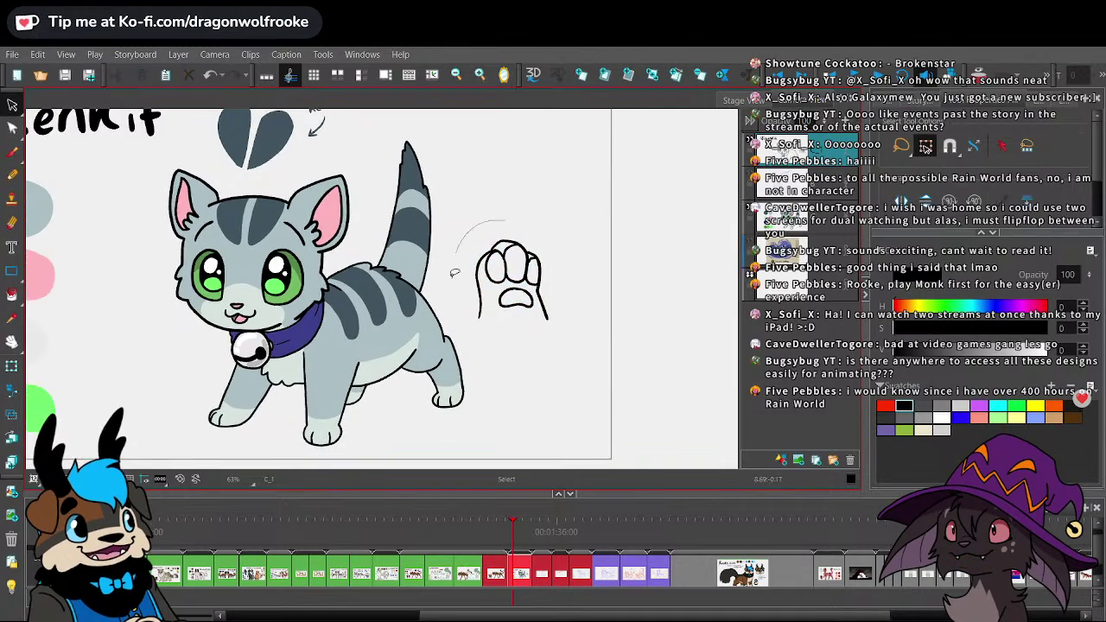
{"action": "left_click_drag", "start_coordinate": [455, 273], "coordinate": [553, 325]}
{"action": "left_click_drag", "start_coordinate": [534, 282], "coordinate": [545, 257]}
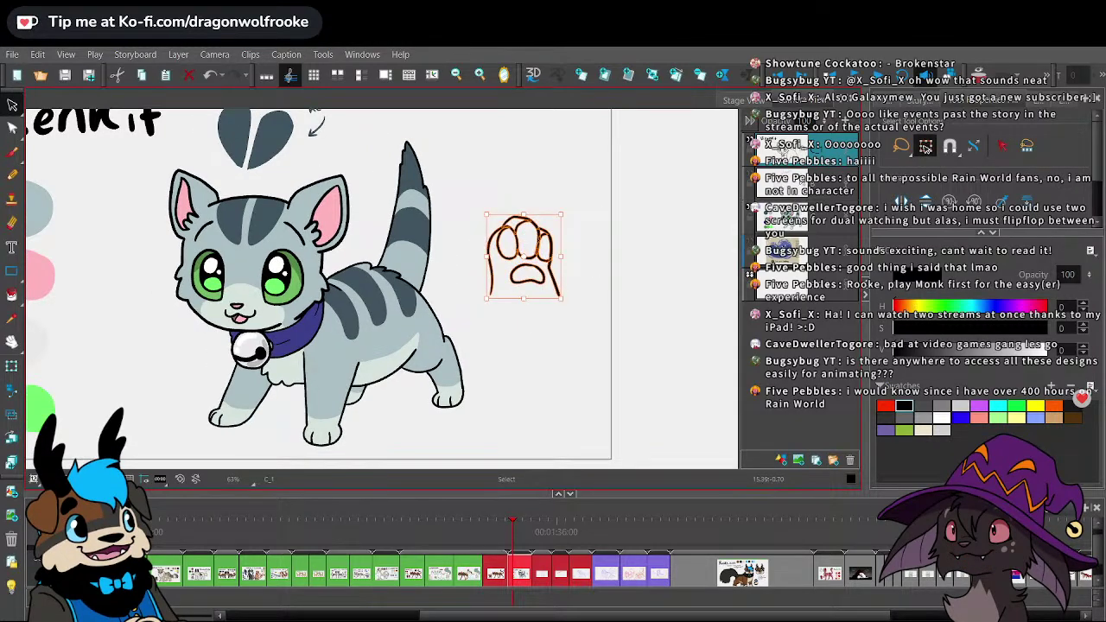
- On the colour layer, close the paw's base with the kitten's sampled grey-blue and fill the paw with it
{"action": "left_click", "coordinate": [790, 229]}
{"action": "left_click", "coordinate": [642, 362]}
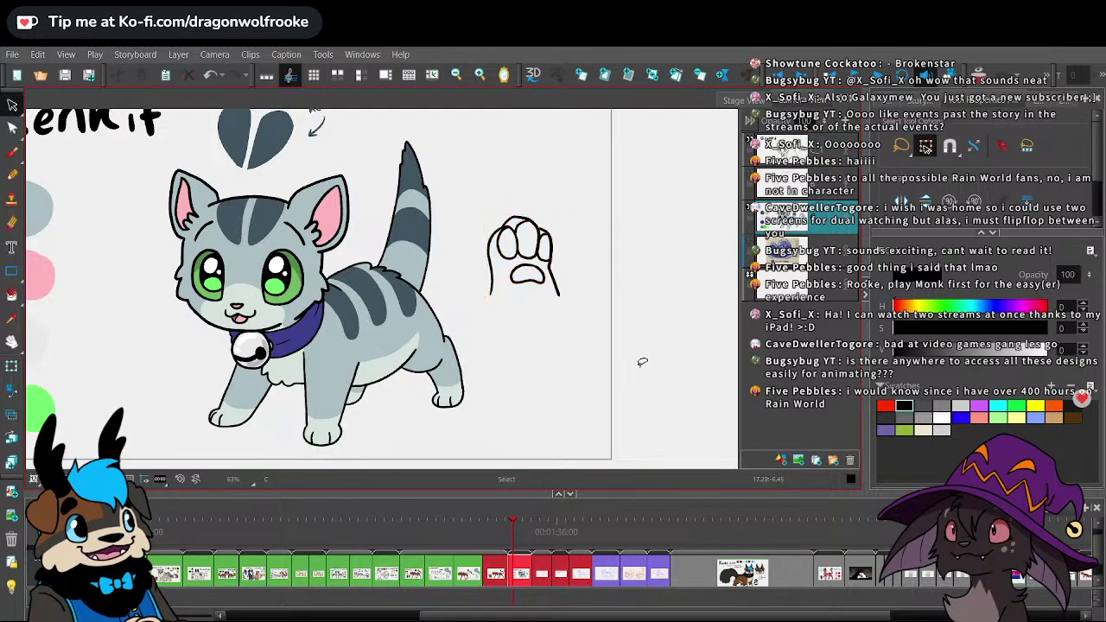
{"action": "left_click", "coordinate": [11, 319]}
{"action": "left_click", "coordinate": [330, 390]}
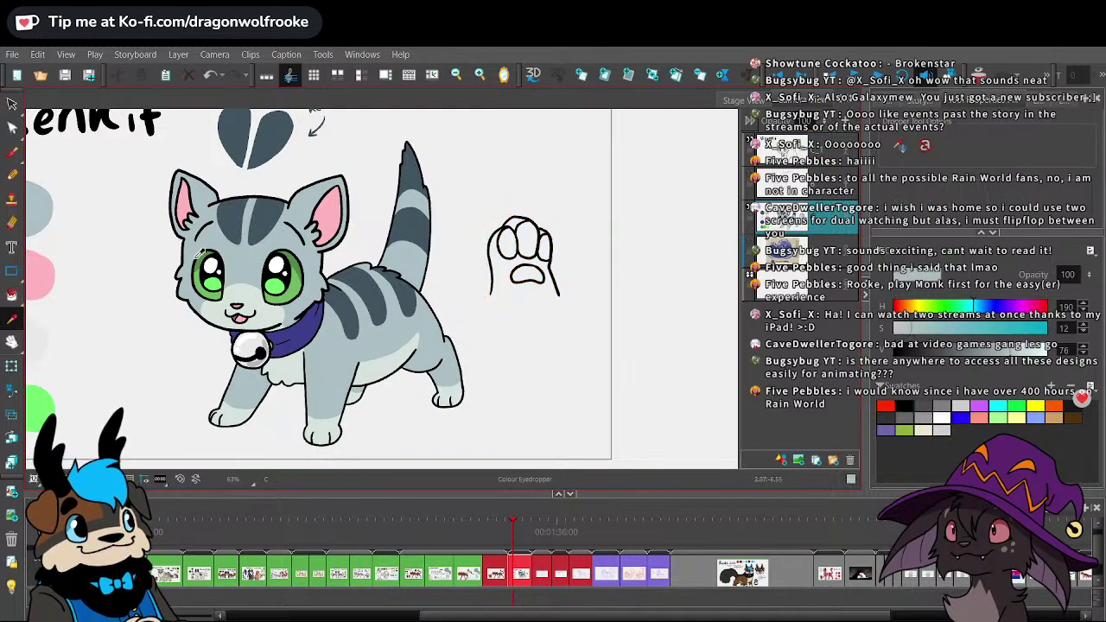
{"action": "left_click", "coordinate": [12, 152]}
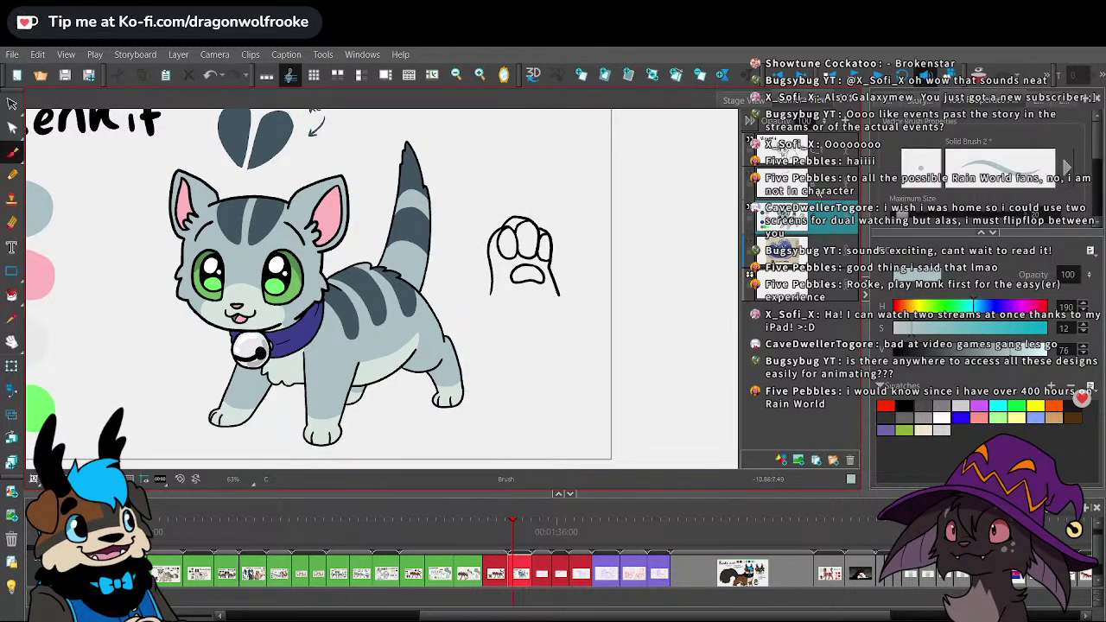
{"action": "left_click", "coordinate": [821, 190]}
{"action": "mouse_move", "coordinate": [491, 285]}
{"action": "left_mouse_down"}
{"action": "mouse_move", "coordinate": [512, 306]}
{"action": "mouse_move", "coordinate": [557, 299]}
{"action": "left_mouse_up"}
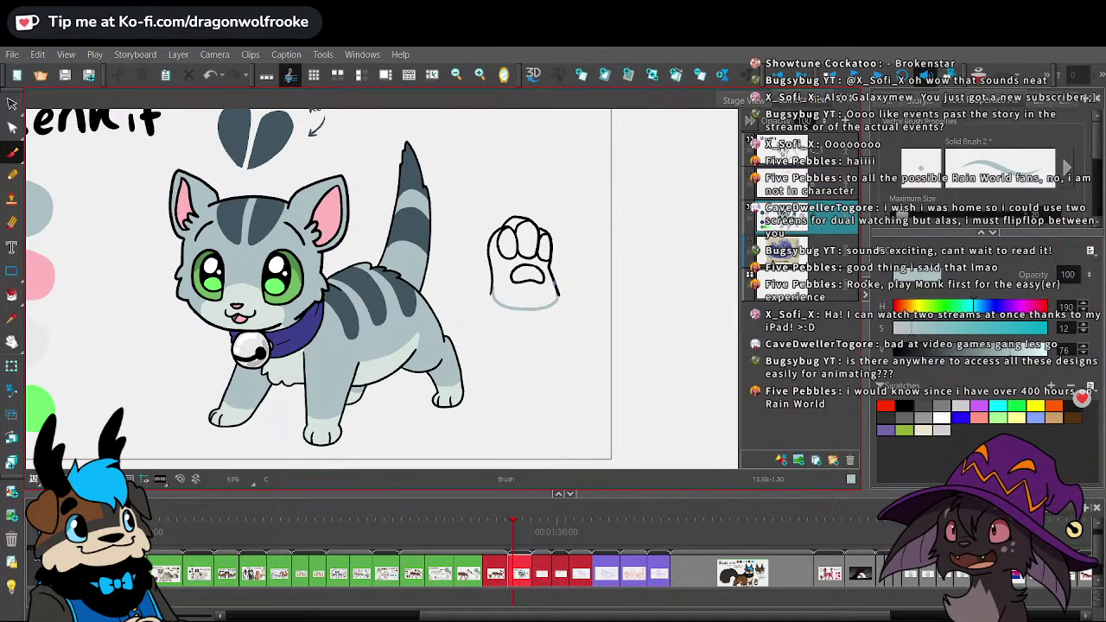
{"action": "left_click", "coordinate": [11, 295]}
{"action": "left_click", "coordinate": [522, 223]}
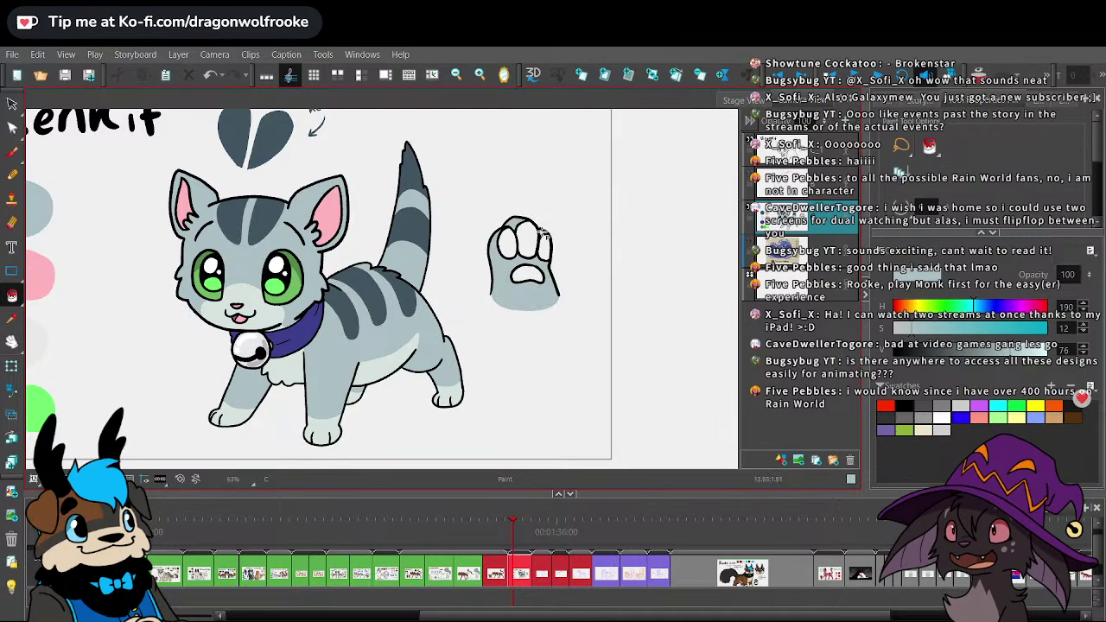
- Paint the paw's upper part in the kitten's pale grey-green above the grey-blue base, and save and pack the project
{"action": "key", "text": "alt+b"}
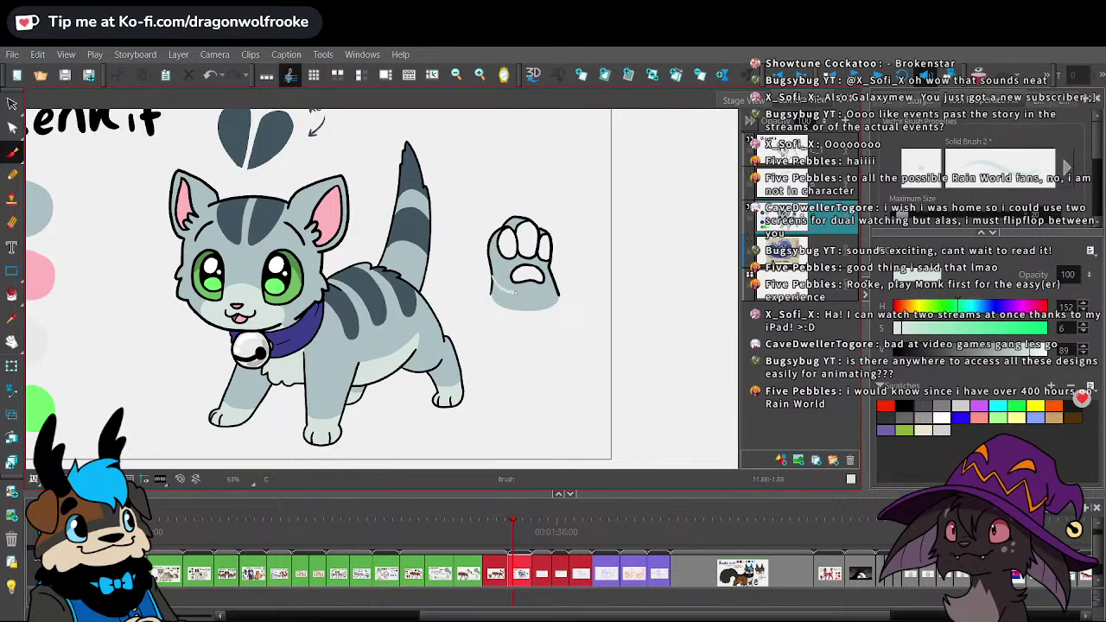
{"action": "left_click", "coordinate": [14, 295]}
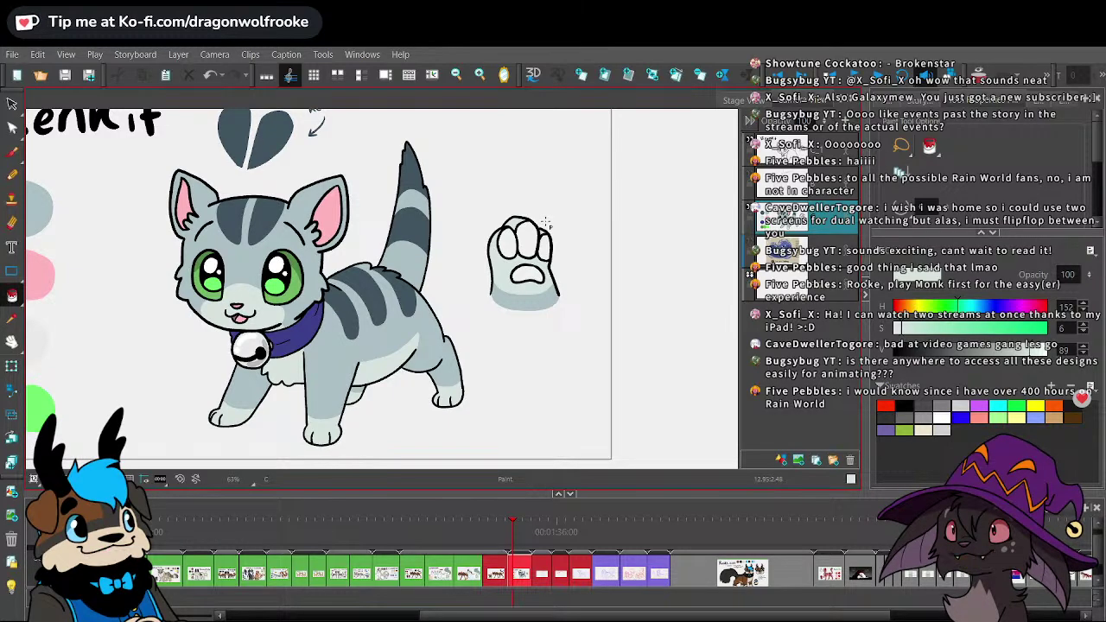
{"action": "left_click", "coordinate": [12, 54]}
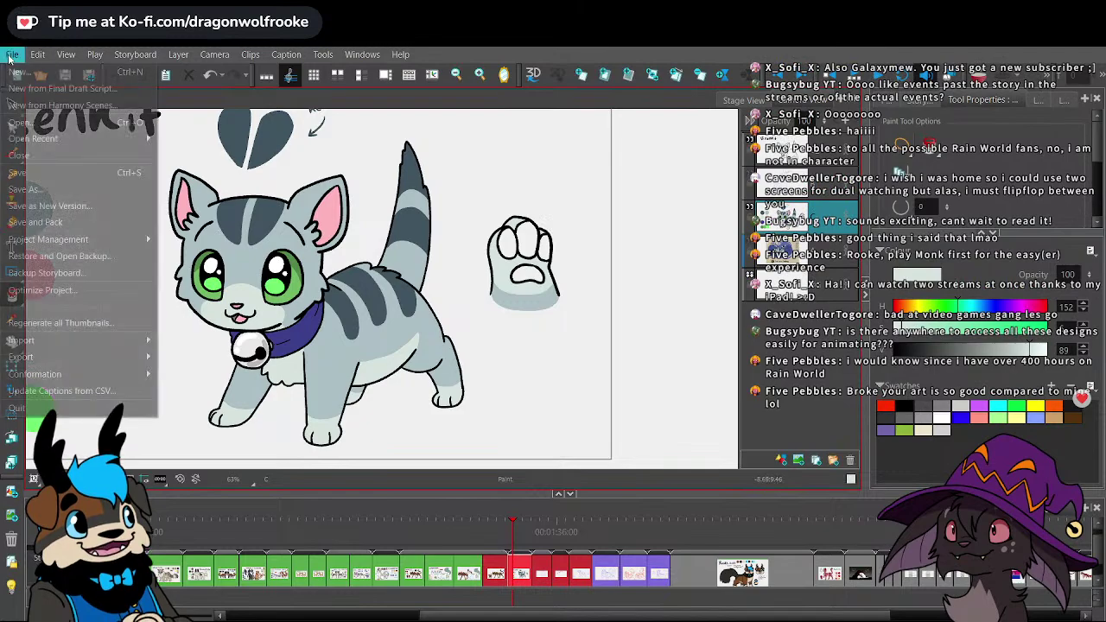
{"action": "left_click", "coordinate": [110, 224]}
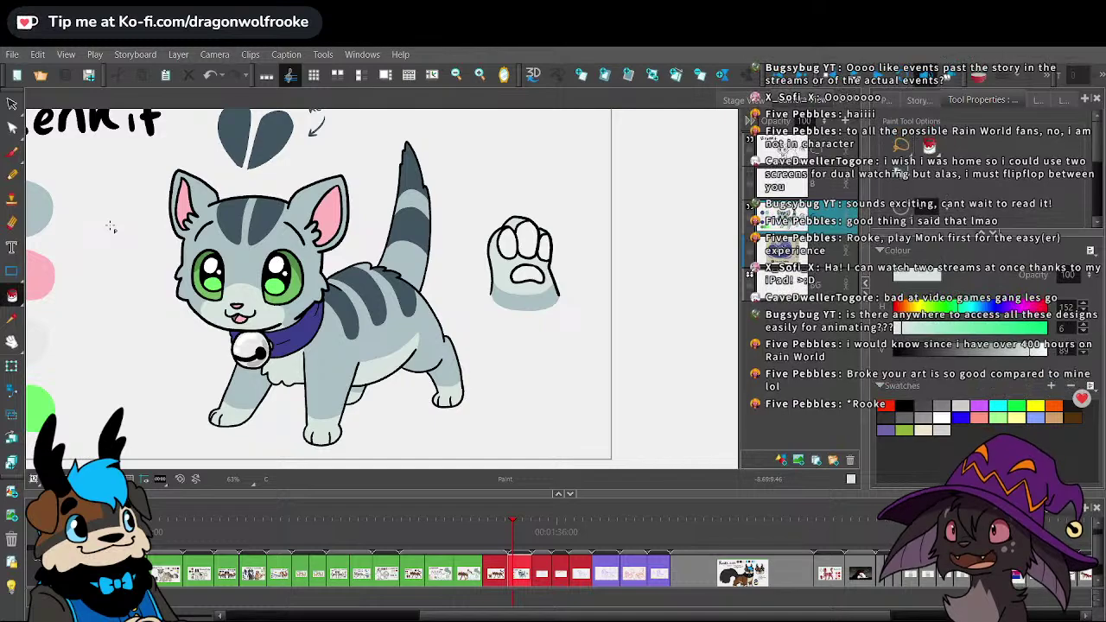
- Sample the pink from the palette and fill the paw's three toe beans and main pad with it
{"action": "left_click", "coordinate": [12, 297]}
{"action": "left_click", "coordinate": [11, 319]}
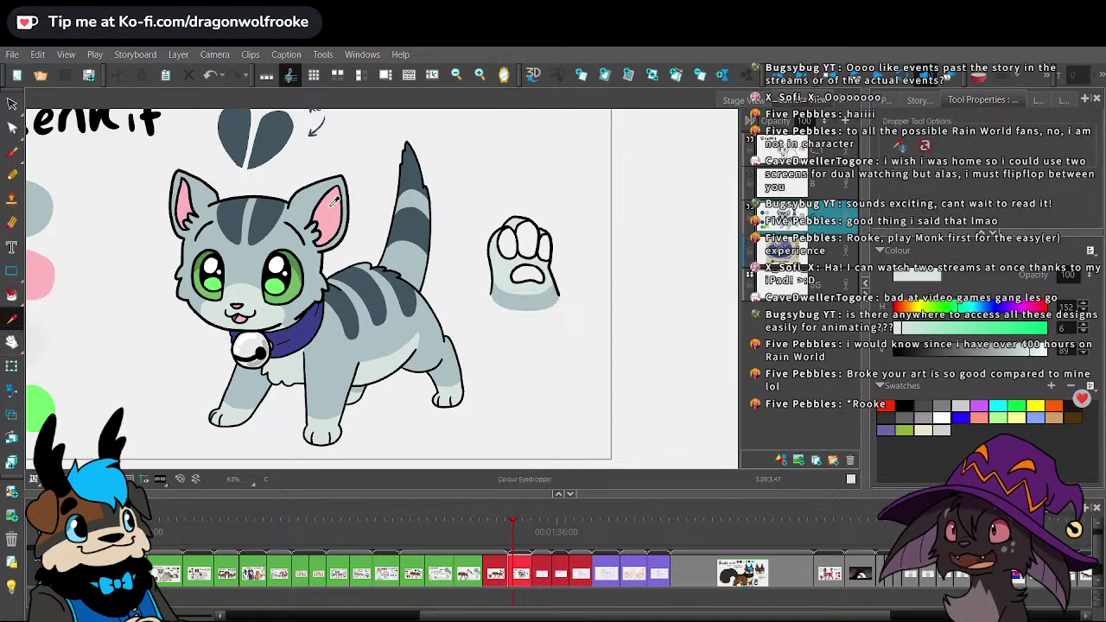
{"action": "left_click", "coordinate": [34, 290]}
{"action": "left_click", "coordinate": [11, 297]}
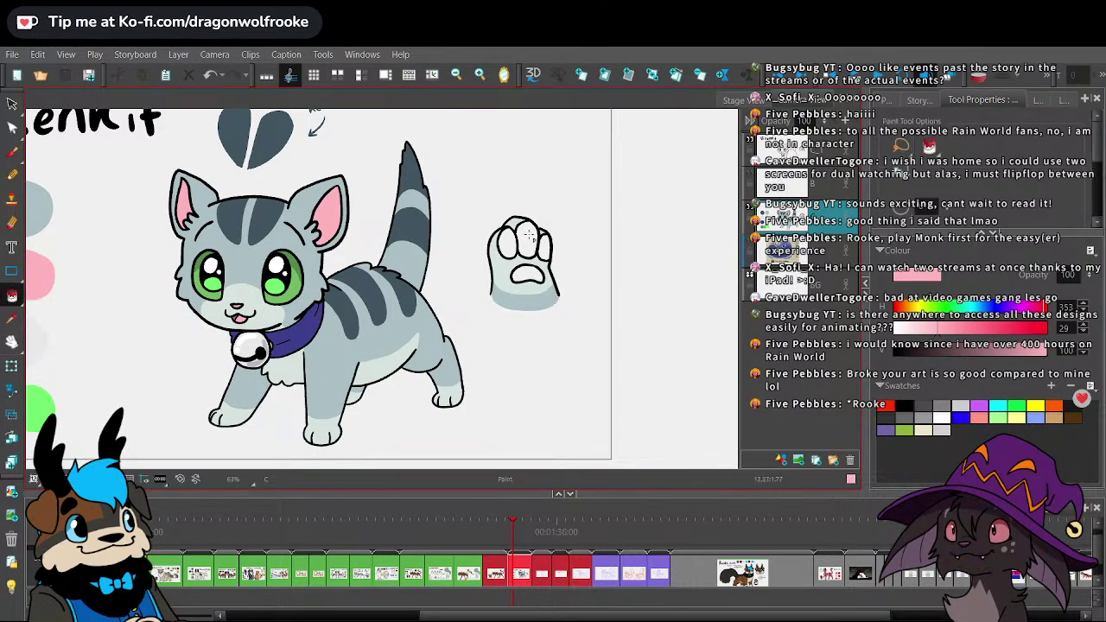
{"action": "left_click", "coordinate": [532, 239]}
{"action": "left_click", "coordinate": [545, 245]}
{"action": "left_click", "coordinate": [503, 244]}
{"action": "left_click", "coordinate": [527, 274]}
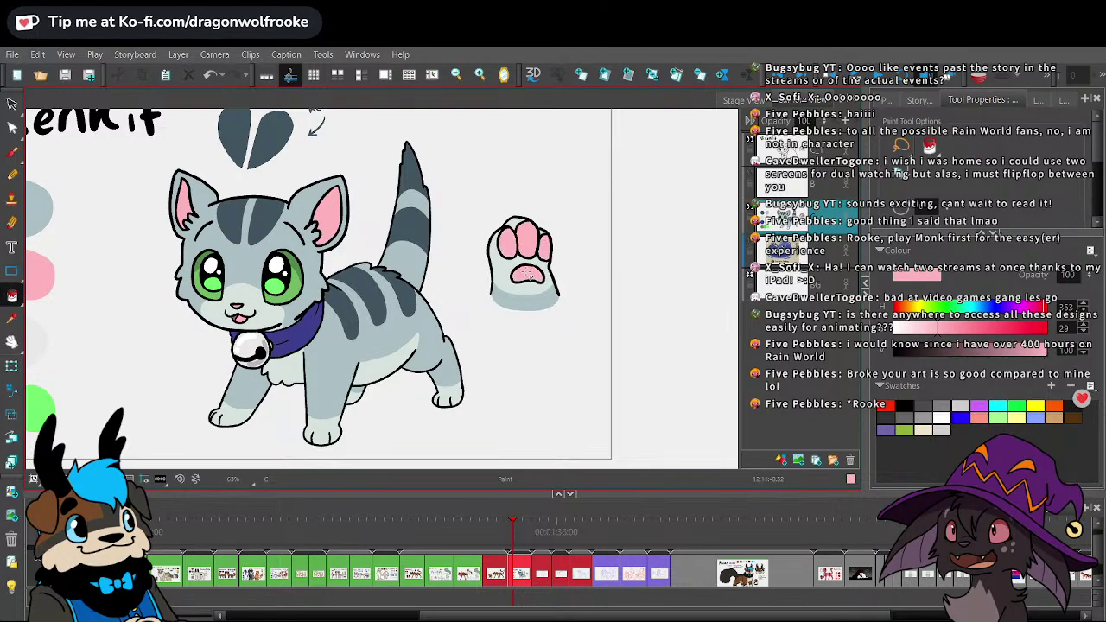
- Save and pack the storyboard project with the pink-padded paw included
{"action": "left_click", "coordinate": [12, 53]}
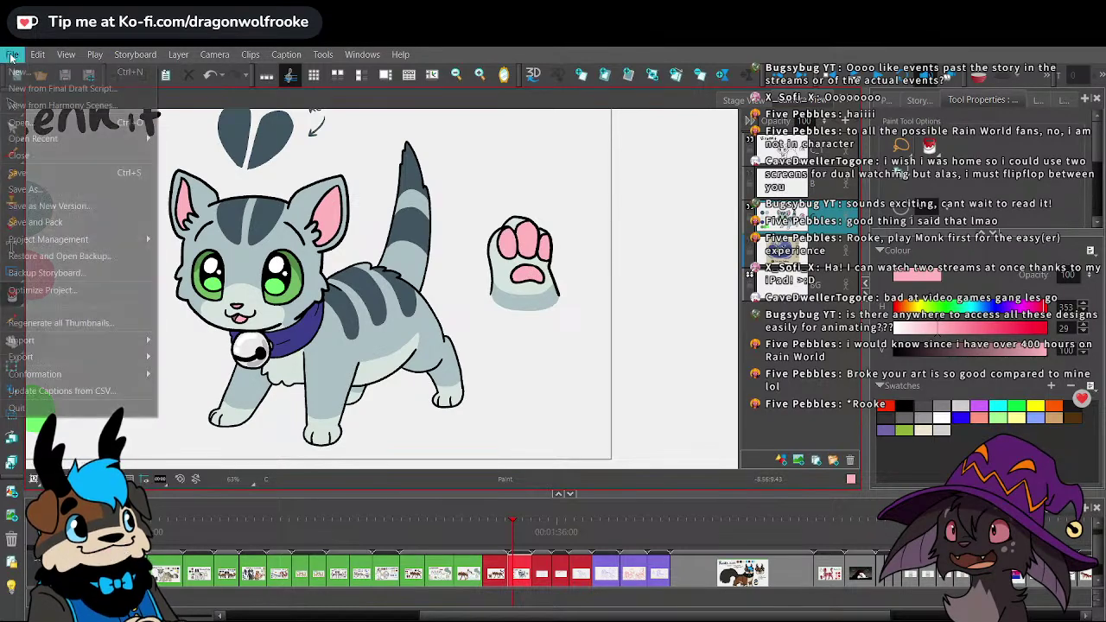
{"action": "left_click", "coordinate": [48, 222]}
{"action": "left_click", "coordinate": [12, 104]}
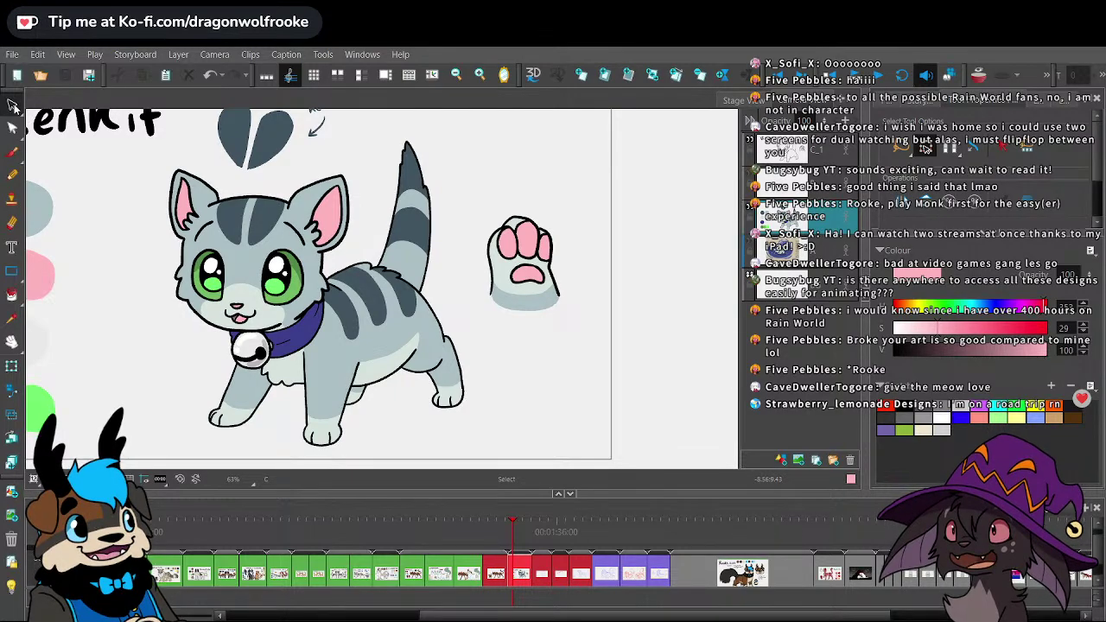
{"action": "left_click", "coordinate": [12, 54]}
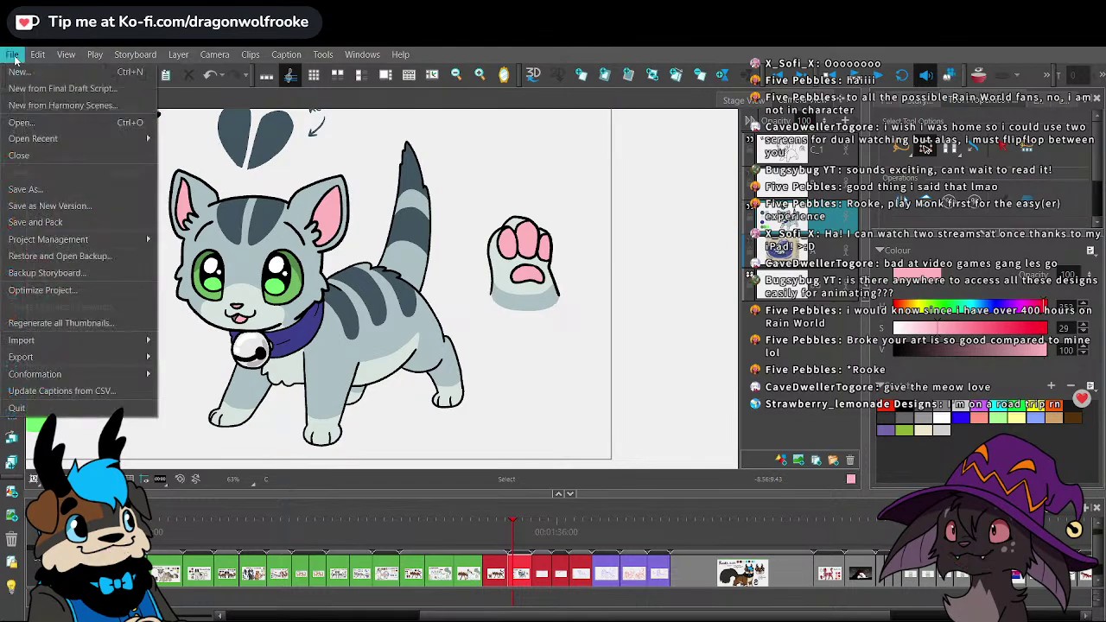
{"action": "left_click", "coordinate": [69, 222]}
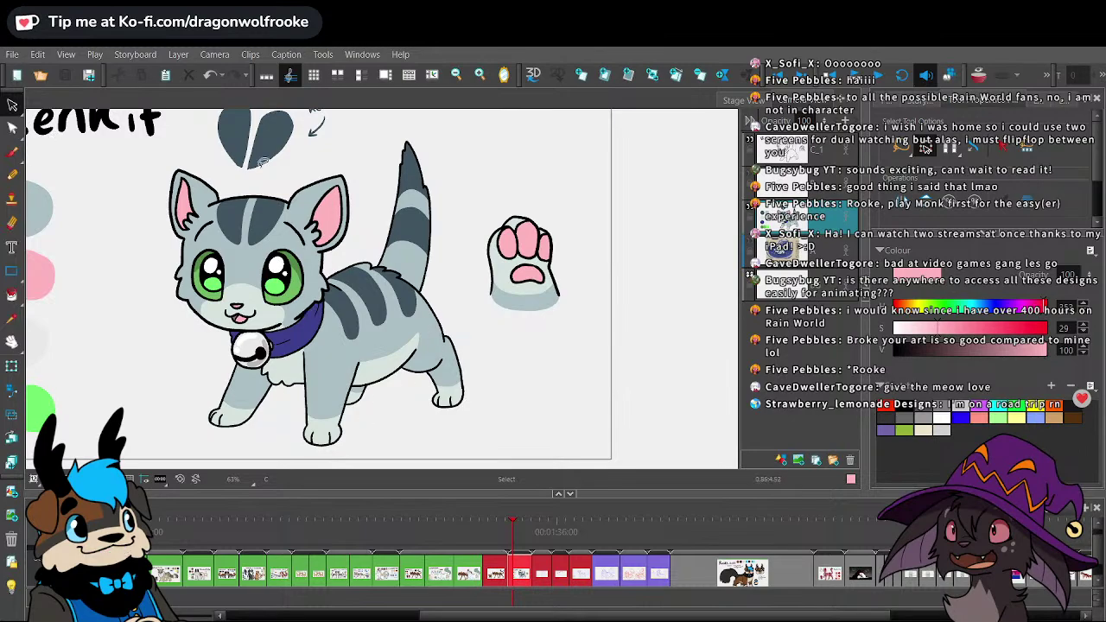
{"action": "left_click", "coordinate": [12, 54]}
{"action": "left_click", "coordinate": [39, 240]}
- Colour-mark the VixenKit panel green in the timeline, go to the following sketch panel, and save and pack the project
{"action": "right_click", "coordinate": [528, 567]}
{"action": "mouse_move", "coordinate": [683, 554]}
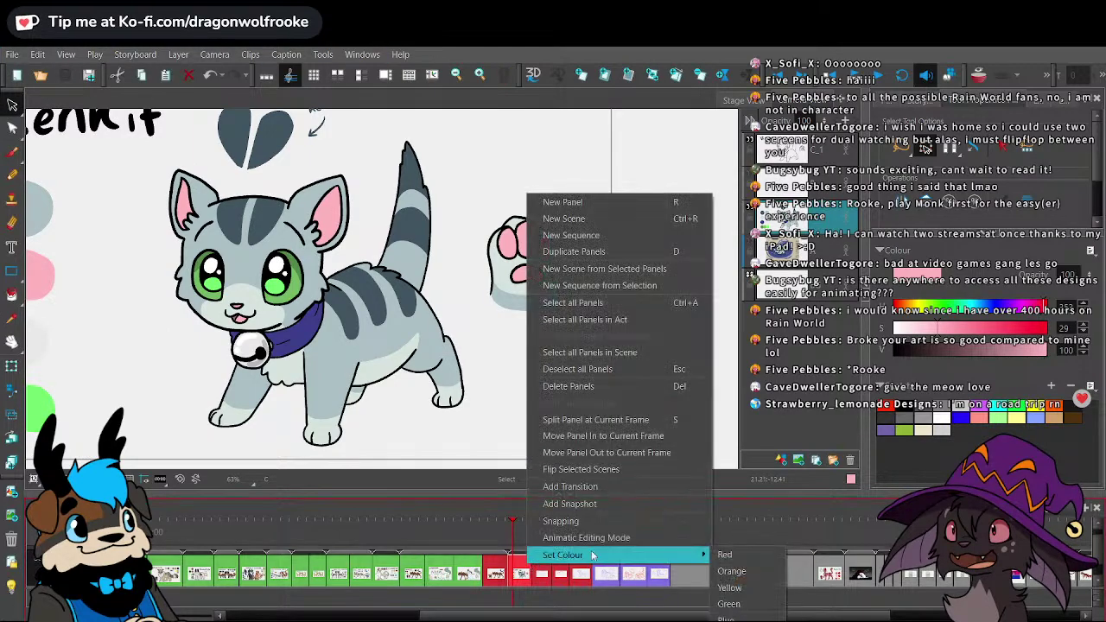
{"action": "left_click", "coordinate": [725, 605]}
{"action": "left_click", "coordinate": [539, 531]}
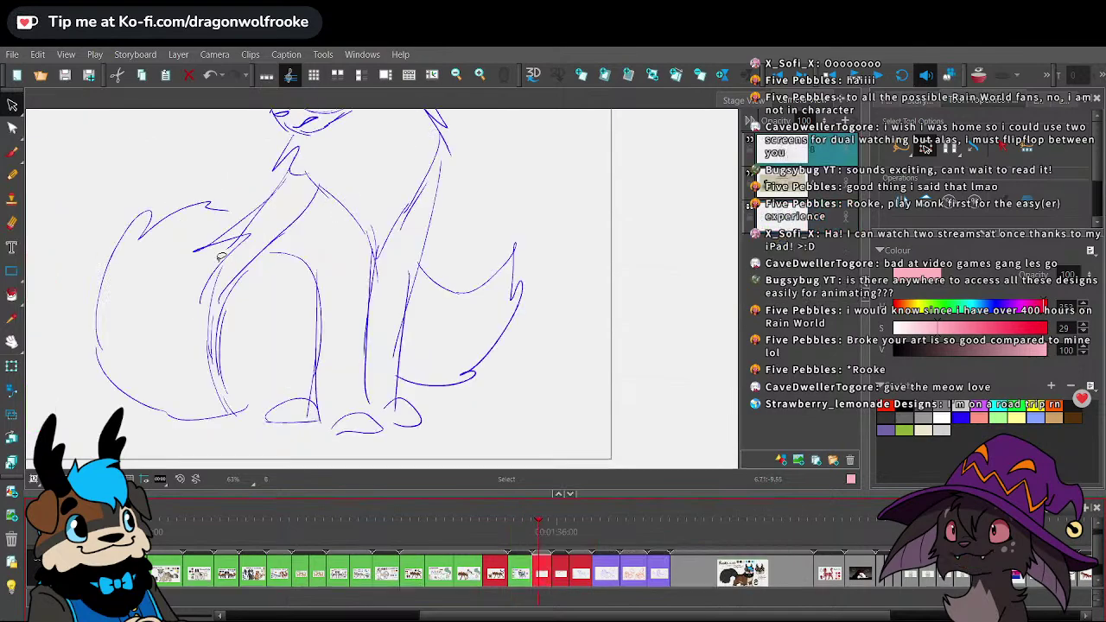
{"action": "left_click", "coordinate": [12, 54]}
{"action": "left_click", "coordinate": [39, 222]}
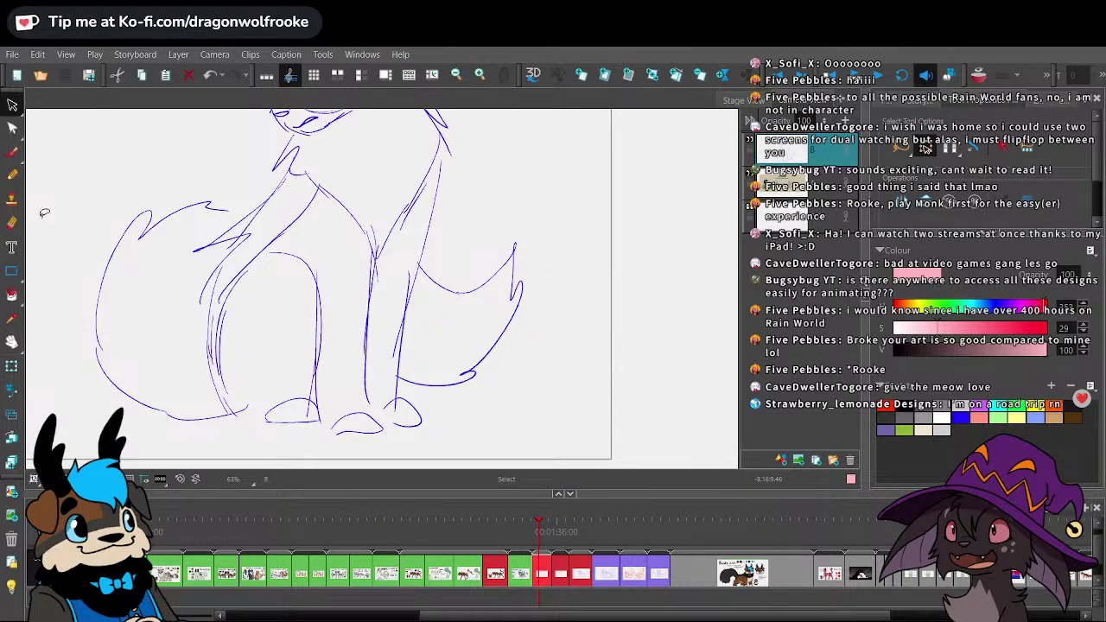
- Lower the opacity of the annoyed-cat sketch layer to 30 and save and pack the project
{"action": "scroll", "coordinate": [133, 281], "scroll_direction": "down", "scroll_amount": 1}
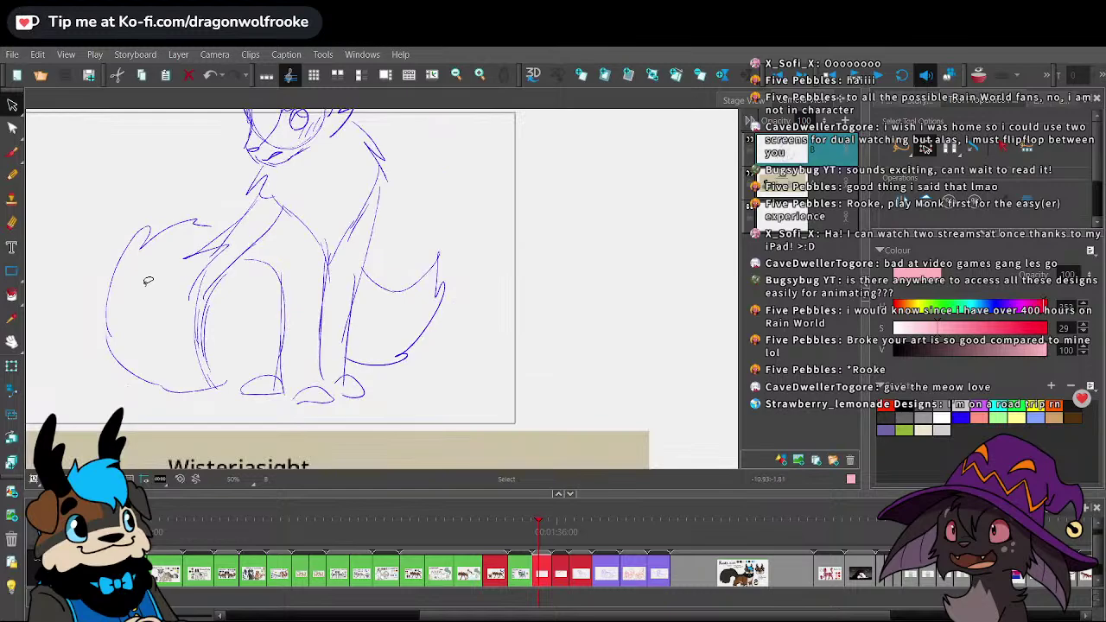
{"action": "left_click", "coordinate": [12, 343]}
{"action": "left_click_drag", "start_coordinate": [118, 304], "coordinate": [285, 356]}
{"action": "scroll", "coordinate": [285, 355], "scroll_direction": "down", "scroll_amount": 1}
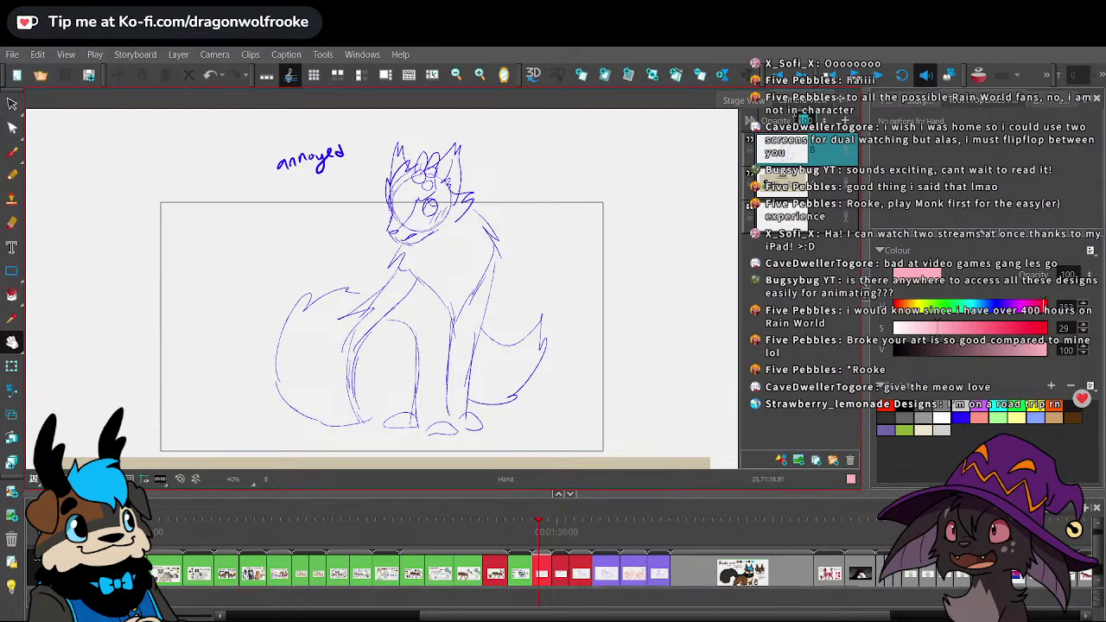
{"action": "key", "text": "Return"}
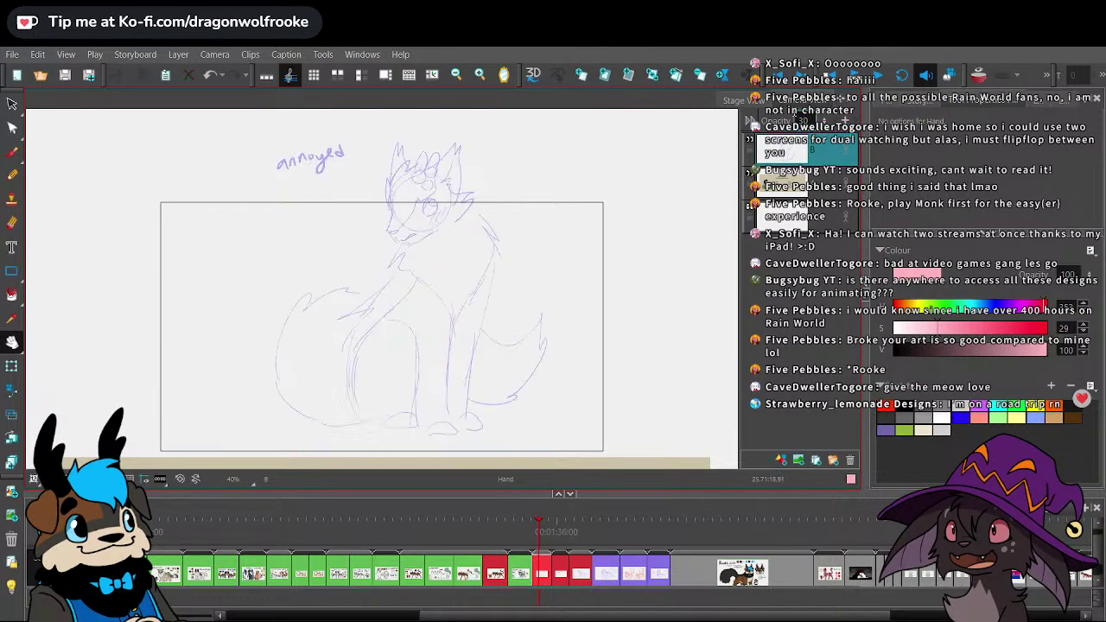
{"action": "left_click", "coordinate": [12, 54]}
{"action": "left_click", "coordinate": [57, 237]}
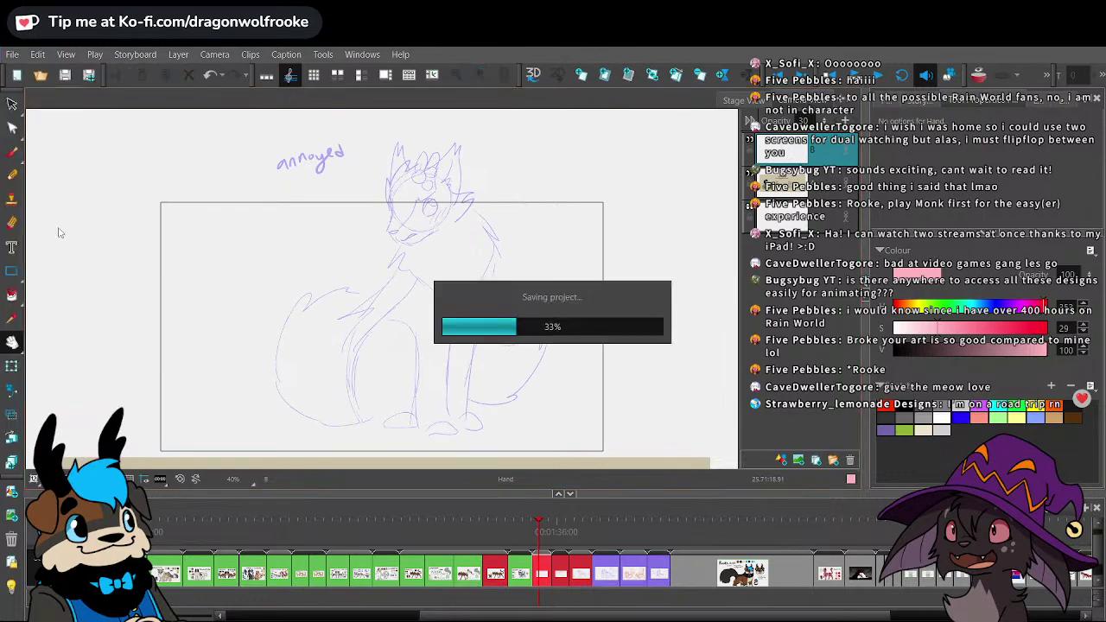
- Find the Foxtide Character Design Stream panel in the timeline and copy its Princessfur cat layer D_4
{"action": "left_click", "coordinate": [513, 524]}
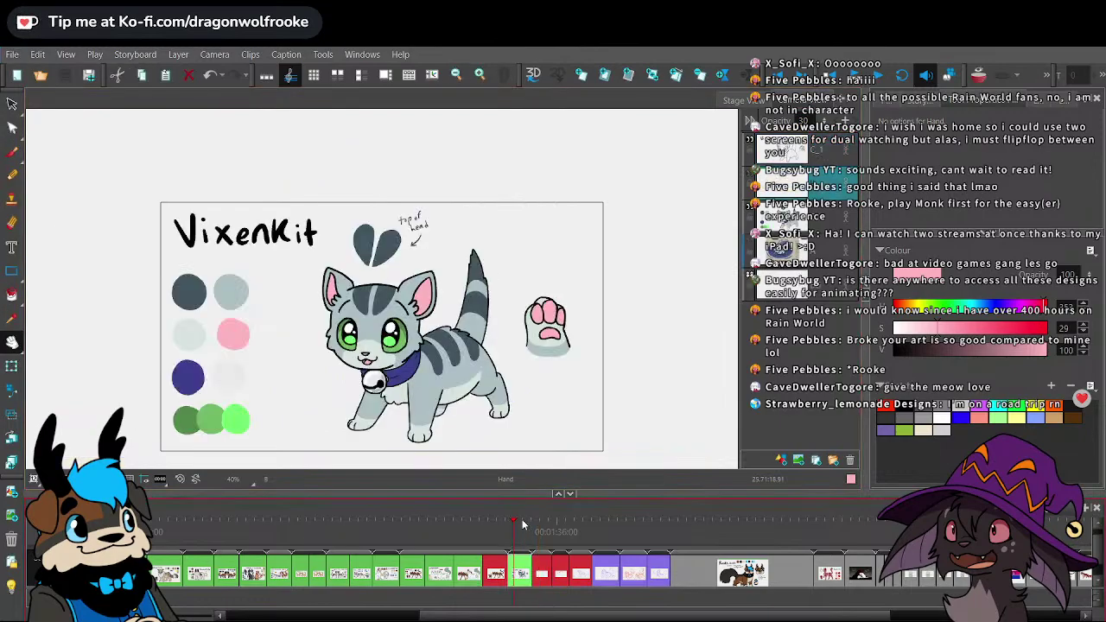
{"action": "left_click_drag", "start_coordinate": [503, 524], "coordinate": [550, 514]}
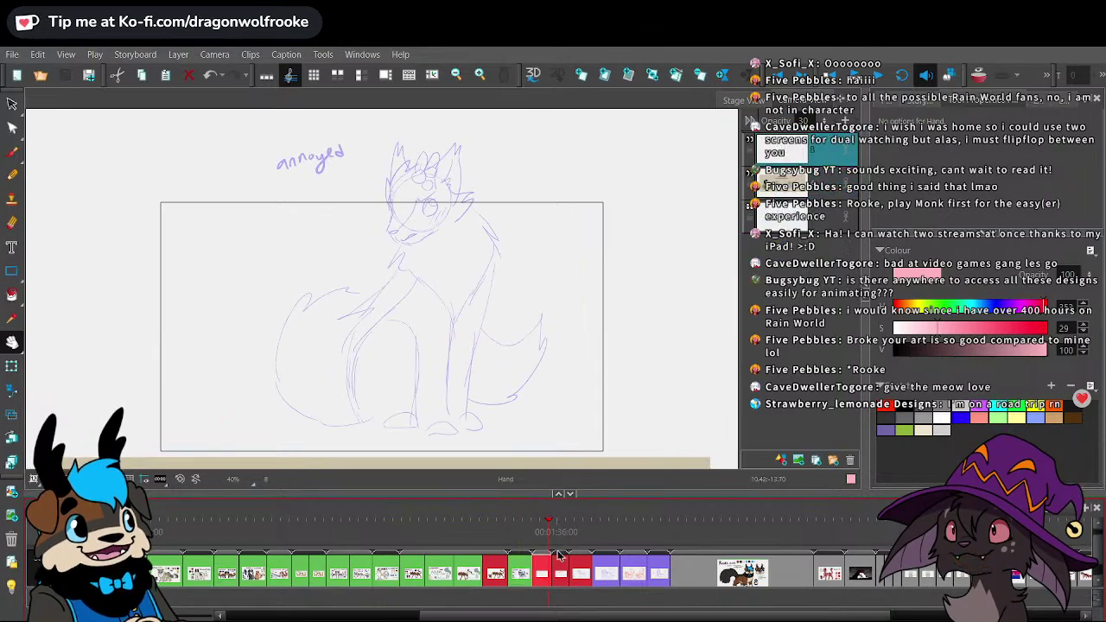
{"action": "scroll", "coordinate": [450, 553], "scroll_direction": "left", "scroll_amount": 6}
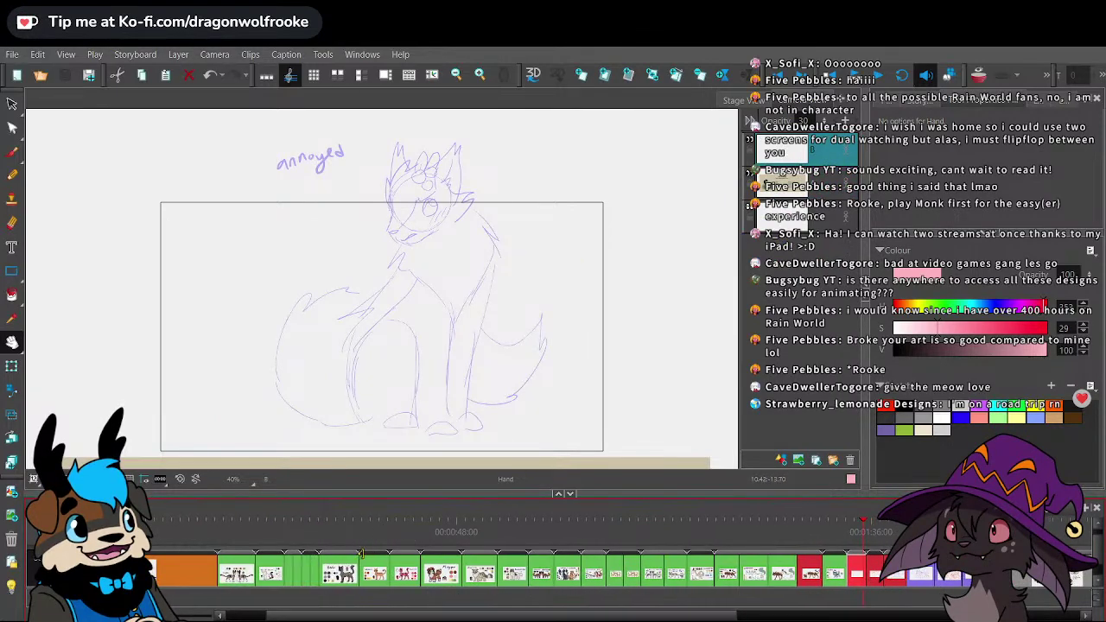
{"action": "left_click", "coordinate": [552, 551]}
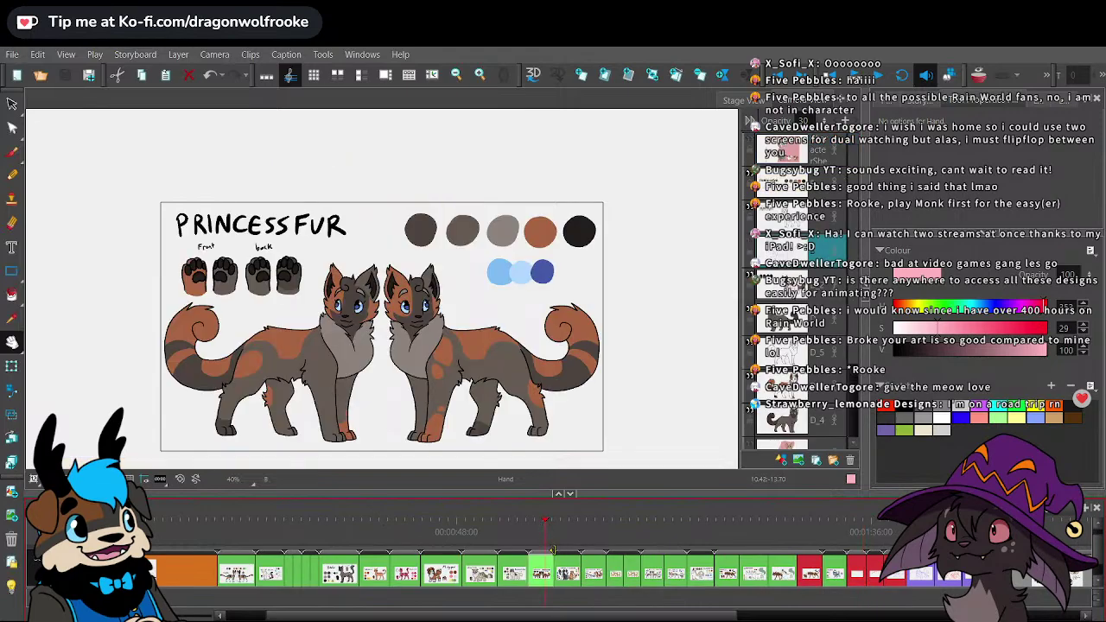
{"action": "left_click_drag", "start_coordinate": [622, 615], "coordinate": [965, 615]}
{"action": "left_click", "coordinate": [1028, 577]}
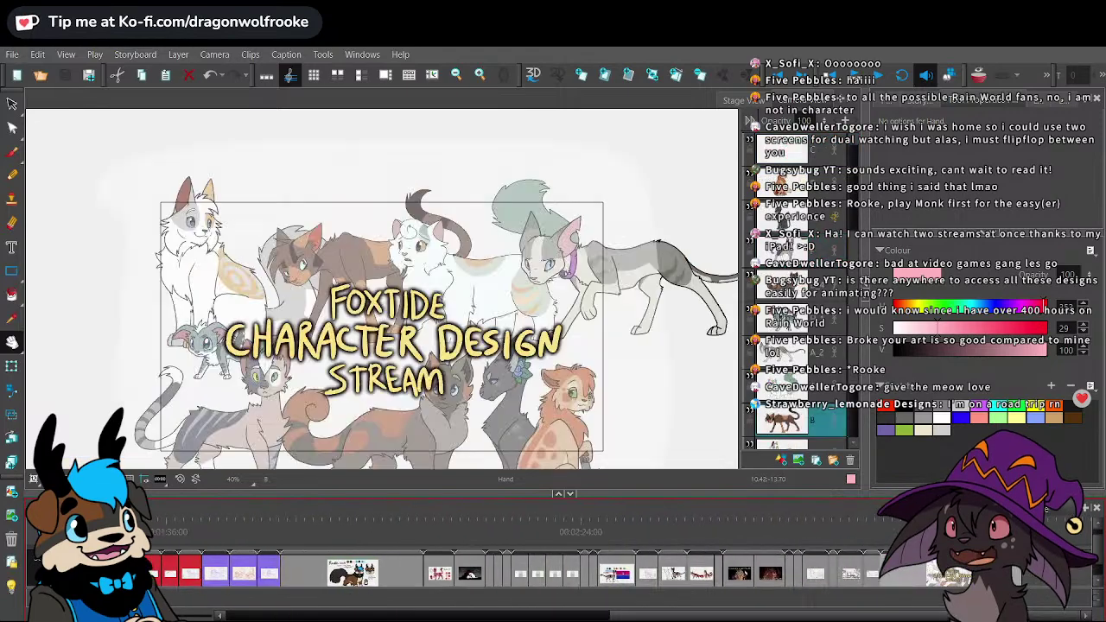
{"action": "left_click", "coordinate": [782, 285]}
{"action": "right_click", "coordinate": [806, 290]}
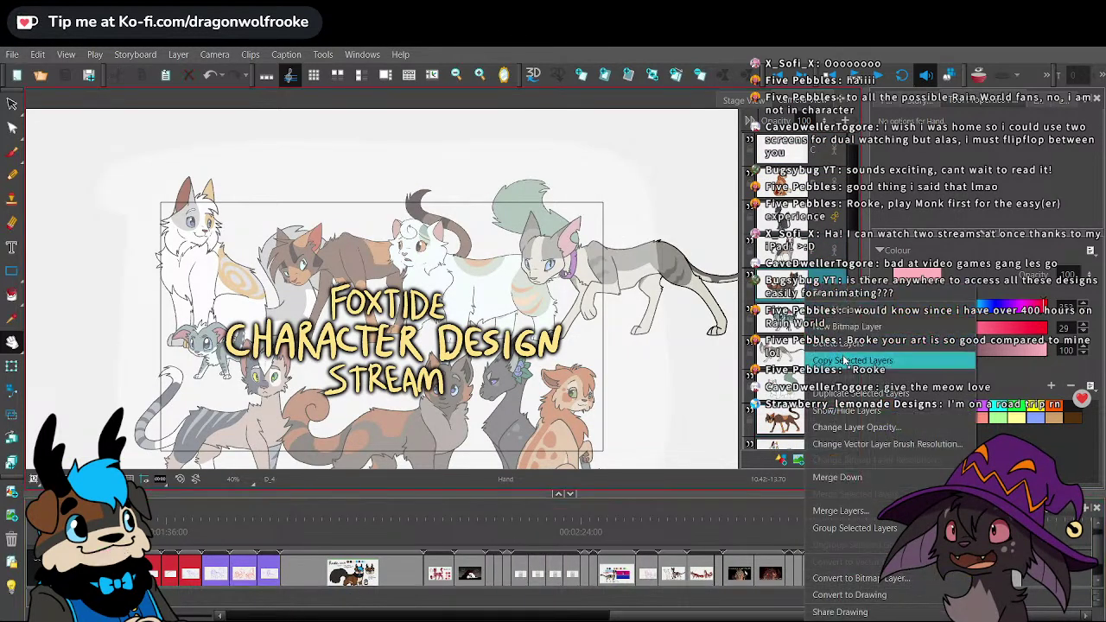
{"action": "left_click", "coordinate": [842, 359]}
- Return to the annoyed-cat sketch panel and paste the copied Princessfur layer into it
{"action": "scroll", "coordinate": [501, 536], "scroll_direction": "left", "scroll_amount": 5}
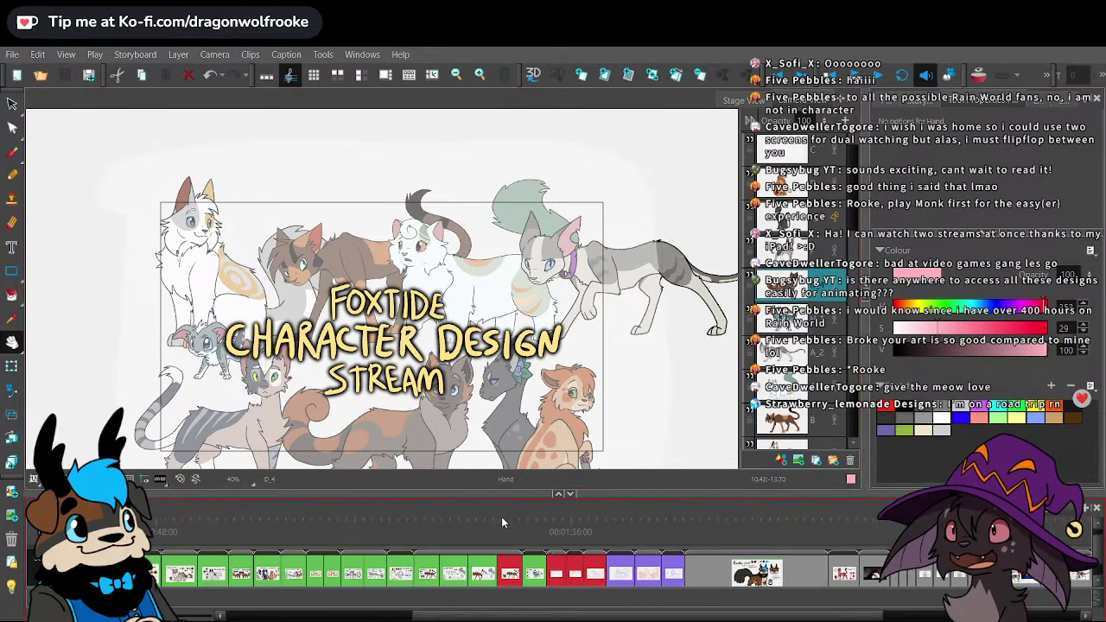
{"action": "left_click_drag", "start_coordinate": [528, 538], "coordinate": [559, 529]}
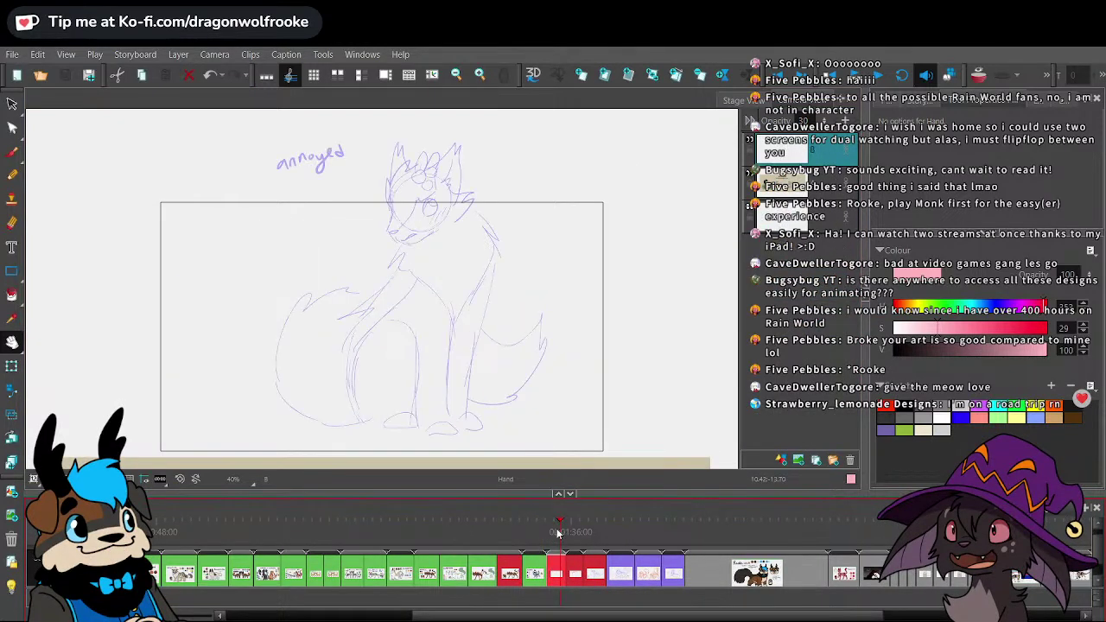
{"action": "right_click", "coordinate": [823, 158]}
{"action": "left_click", "coordinate": [851, 253]}
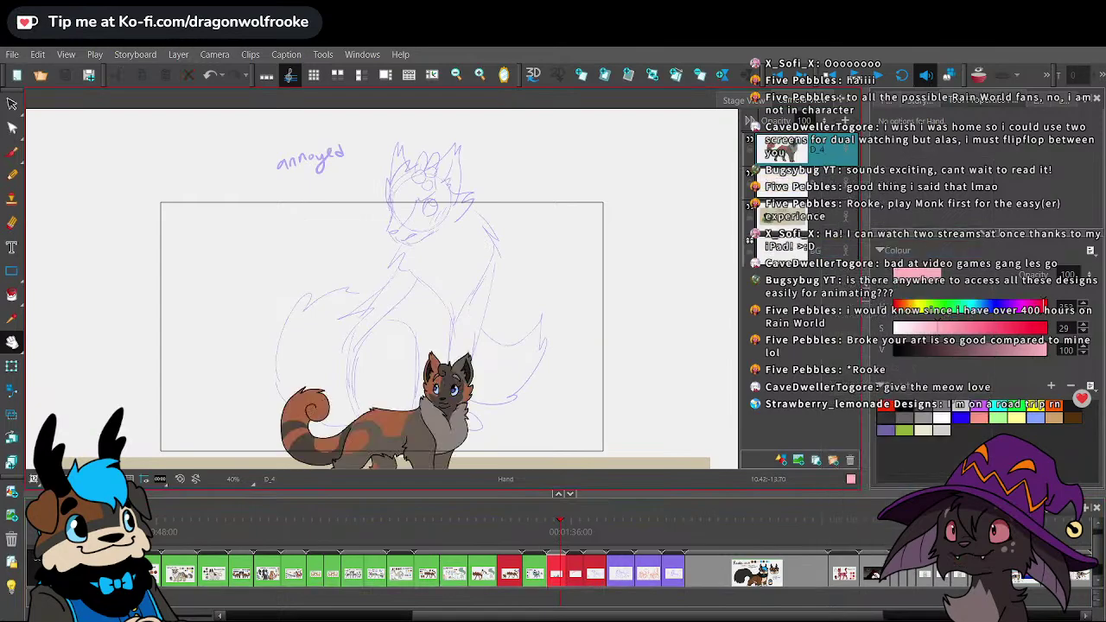
- Move the pasted Princessfur artwork outside the camera frame, to the left of the annoyed-cat sketch
{"action": "key", "text": "alt+s"}
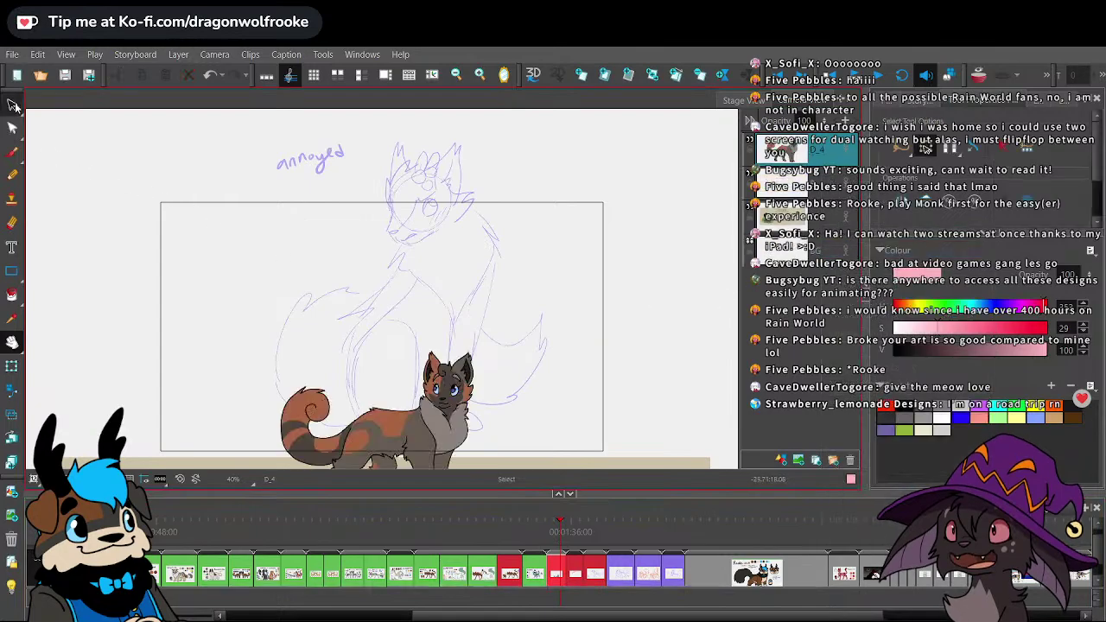
{"action": "left_click", "coordinate": [12, 342]}
{"action": "left_click_drag", "start_coordinate": [238, 337], "coordinate": [258, 235]}
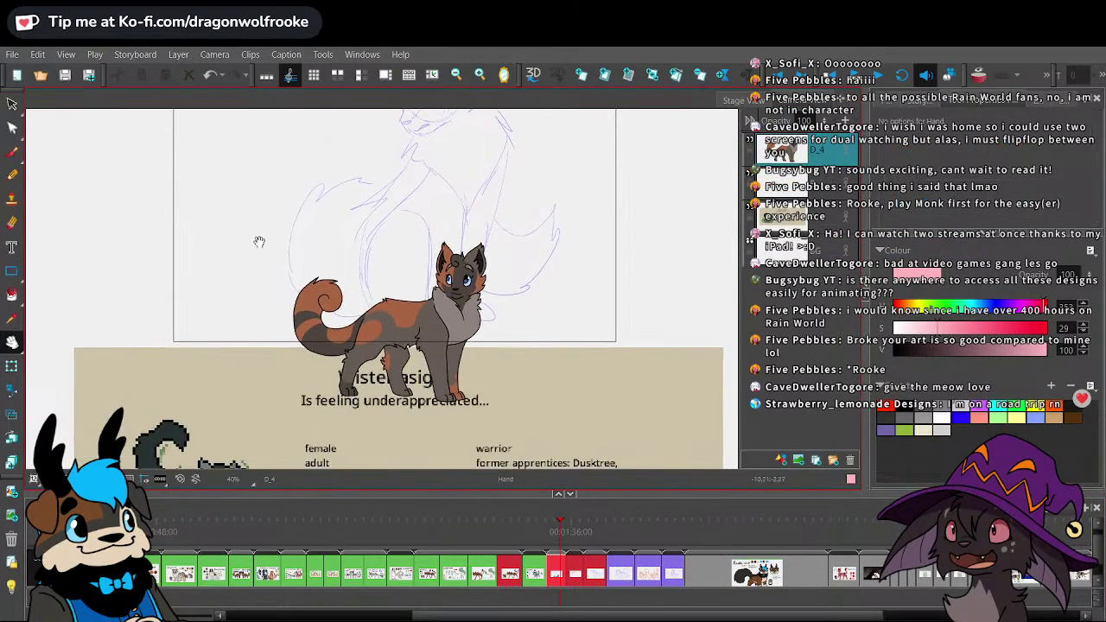
{"action": "mouse_move", "coordinate": [436, 229]}
{"action": "left_mouse_down"}
{"action": "mouse_move", "coordinate": [321, 249]}
{"action": "mouse_move", "coordinate": [457, 227]}
{"action": "mouse_move", "coordinate": [540, 382]}
{"action": "mouse_move", "coordinate": [519, 238]}
{"action": "left_mouse_up"}
{"action": "key", "text": "alt+s"}
{"action": "left_click_drag", "start_coordinate": [449, 320], "coordinate": [122, 210]}
{"action": "left_click", "coordinate": [264, 198]}
- Review the Wisteriasight character sheet below the camera frame, and save and pack the project
{"action": "left_click", "coordinate": [13, 342]}
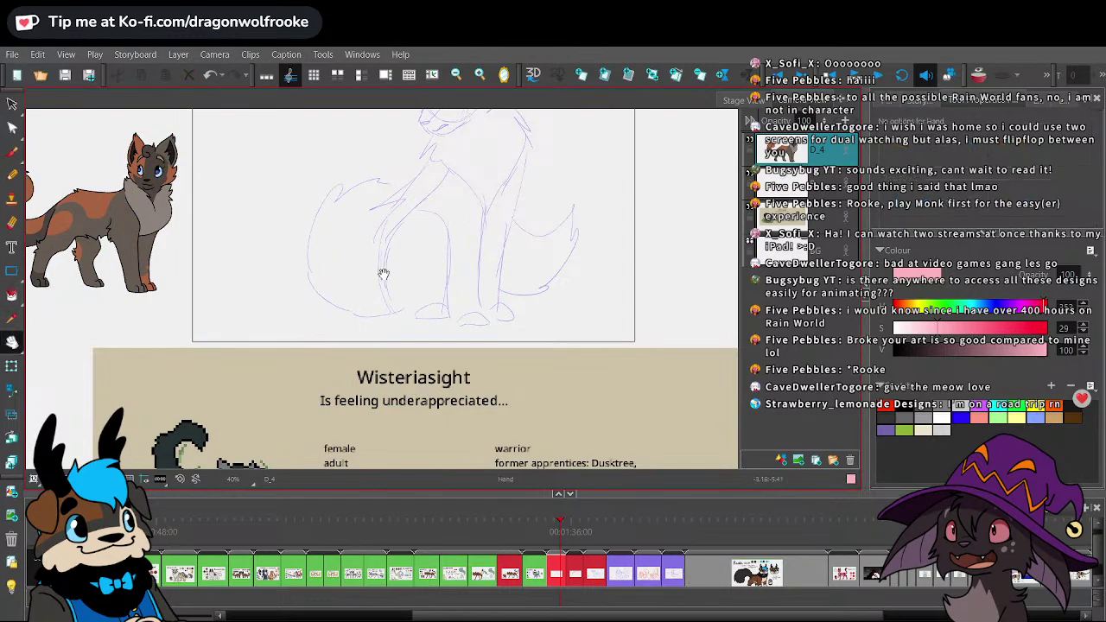
{"action": "left_click_drag", "start_coordinate": [478, 287], "coordinate": [491, 190]}
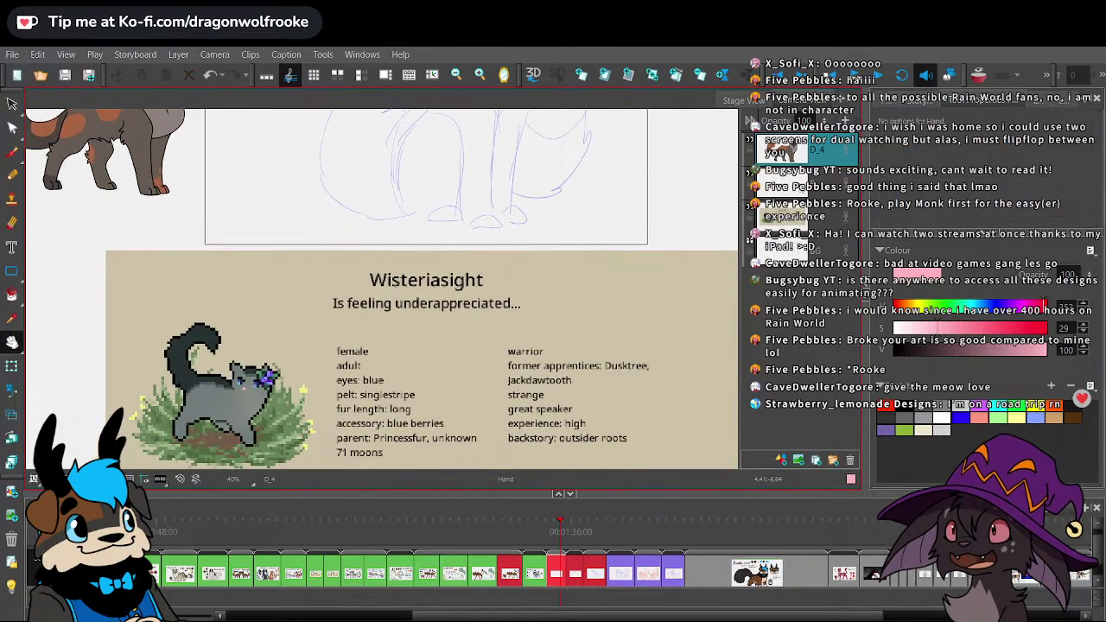
{"action": "mouse_move", "coordinate": [529, 210]}
{"action": "left_mouse_down"}
{"action": "mouse_move", "coordinate": [608, 387]}
{"action": "mouse_move", "coordinate": [600, 412]}
{"action": "left_mouse_up"}
{"action": "left_click", "coordinate": [13, 54]}
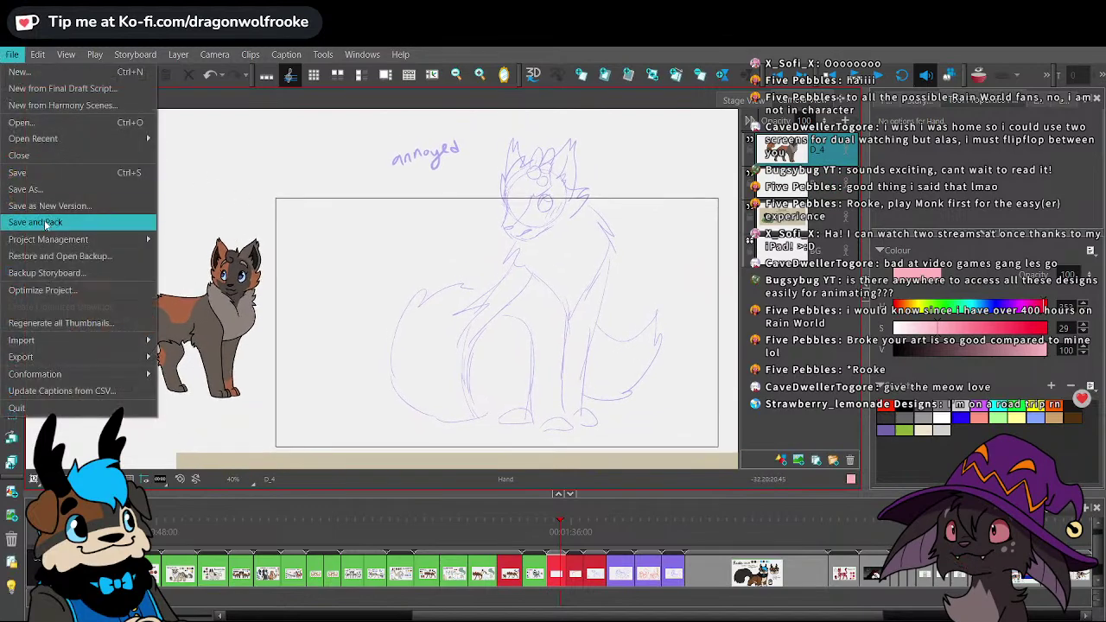
{"action": "left_click", "coordinate": [44, 222]}
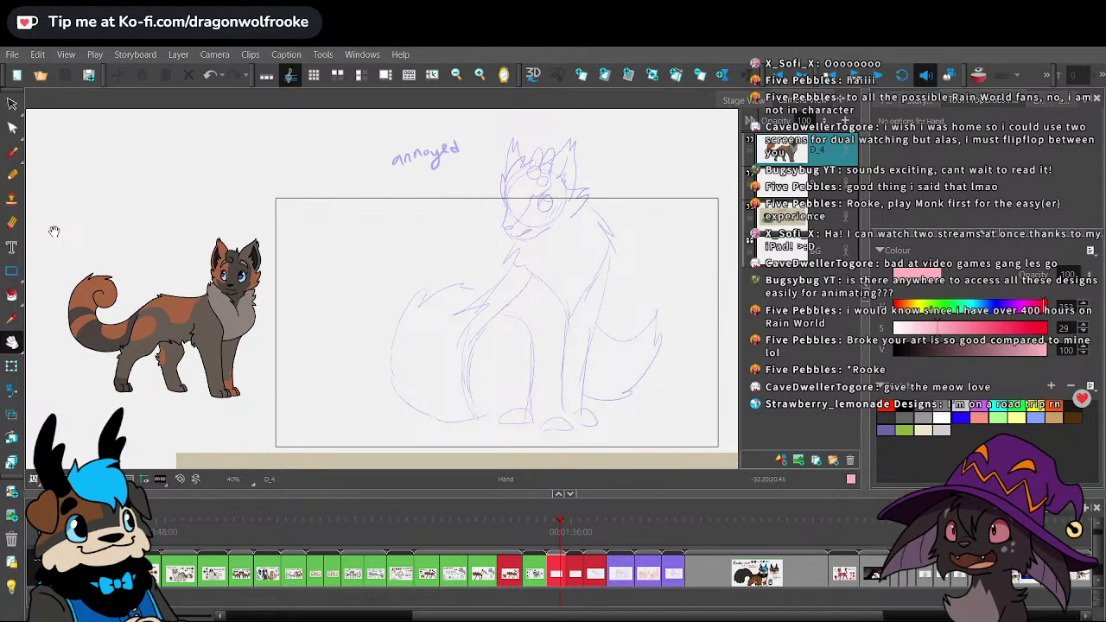
- Add a vector layer above the sketch layer and scale the annoyed-cat sketch down to fit inside the camera frame
{"action": "left_click", "coordinate": [819, 183]}
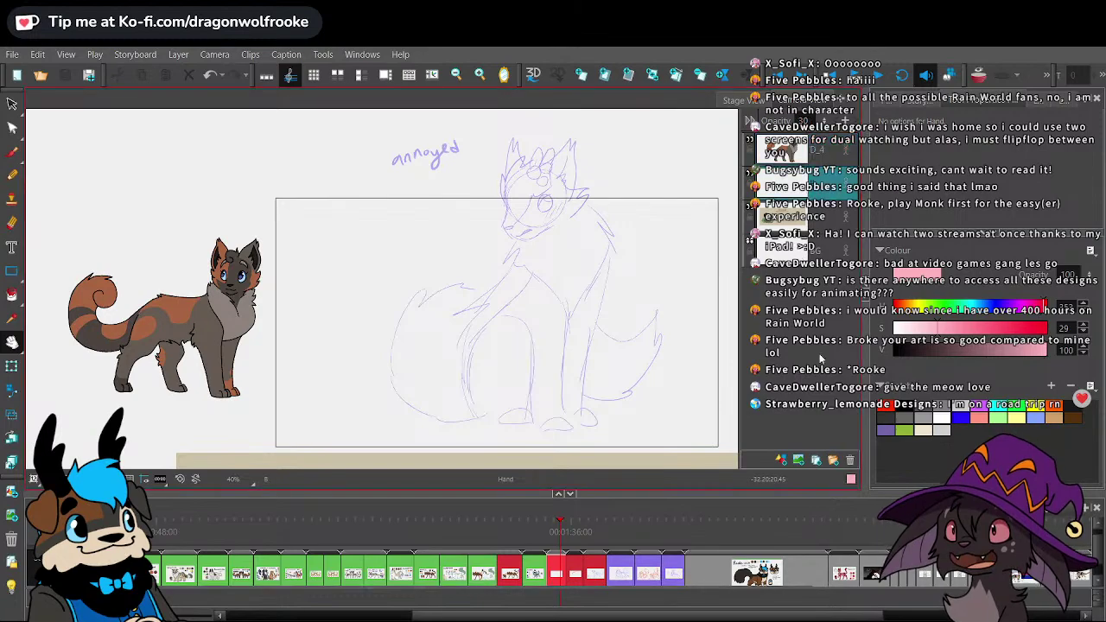
{"action": "left_click", "coordinate": [781, 459]}
{"action": "left_click", "coordinate": [793, 220]}
{"action": "key", "text": "1"}
{"action": "left_click", "coordinate": [12, 103]}
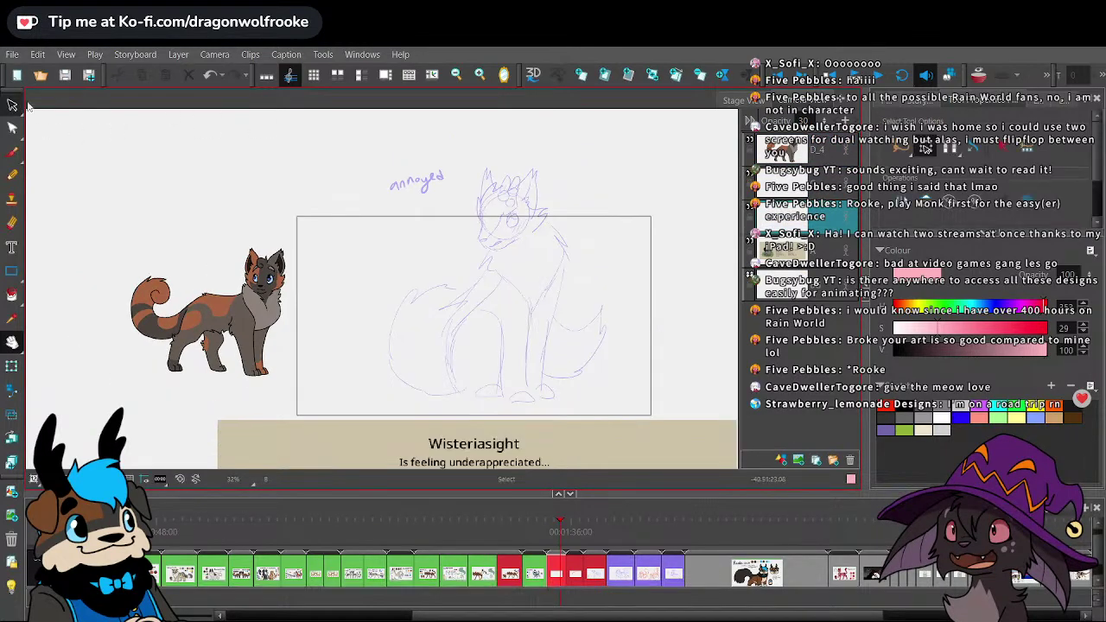
{"action": "mouse_move", "coordinate": [564, 155]}
{"action": "left_mouse_down"}
{"action": "mouse_move", "coordinate": [332, 288]}
{"action": "mouse_move", "coordinate": [607, 165]}
{"action": "mouse_move", "coordinate": [508, 256]}
{"action": "left_mouse_up"}
{"action": "key", "text": "ctrl+z"}
{"action": "key", "text": "1"}
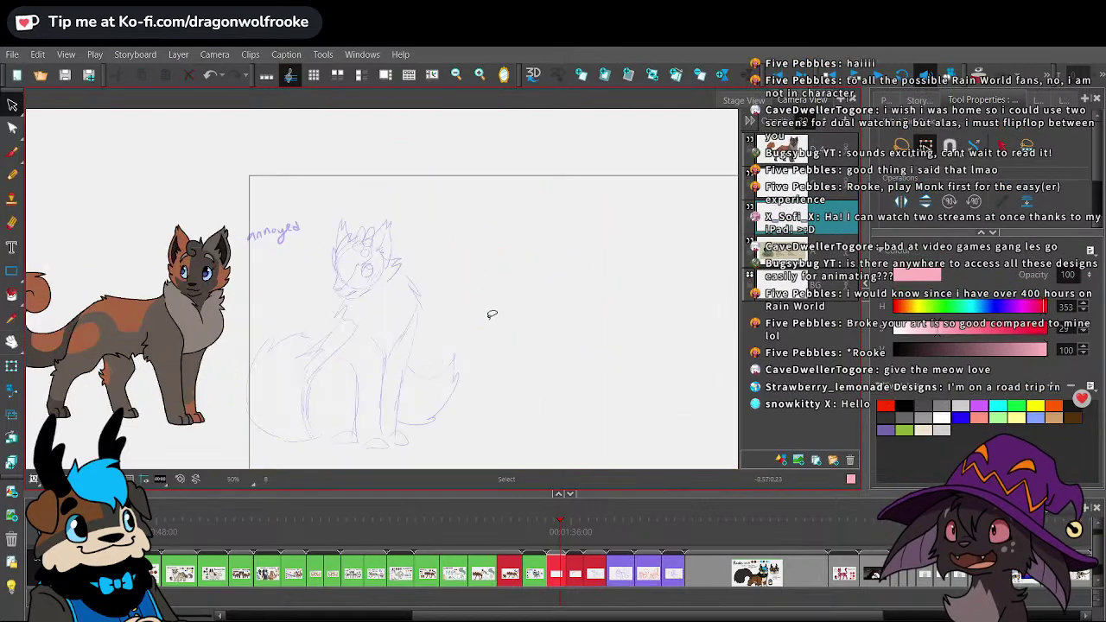
- Select the new vector layer and set up the Brush tool with the palette's blue
{"action": "left_click", "coordinate": [825, 183]}
{"action": "left_click", "coordinate": [960, 417]}
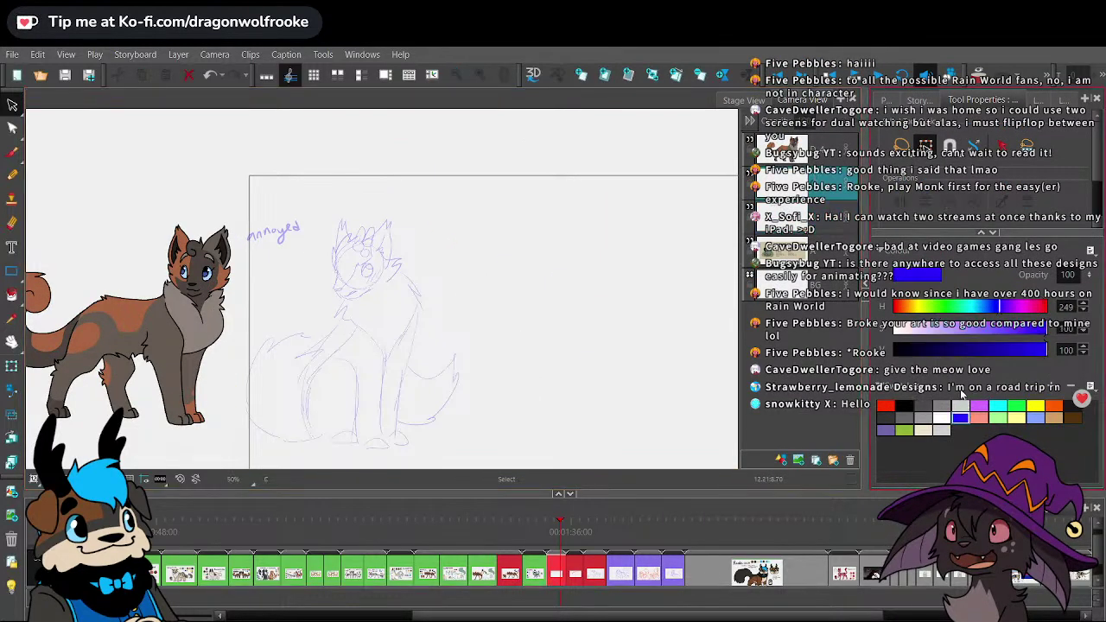
{"action": "left_click", "coordinate": [12, 153]}
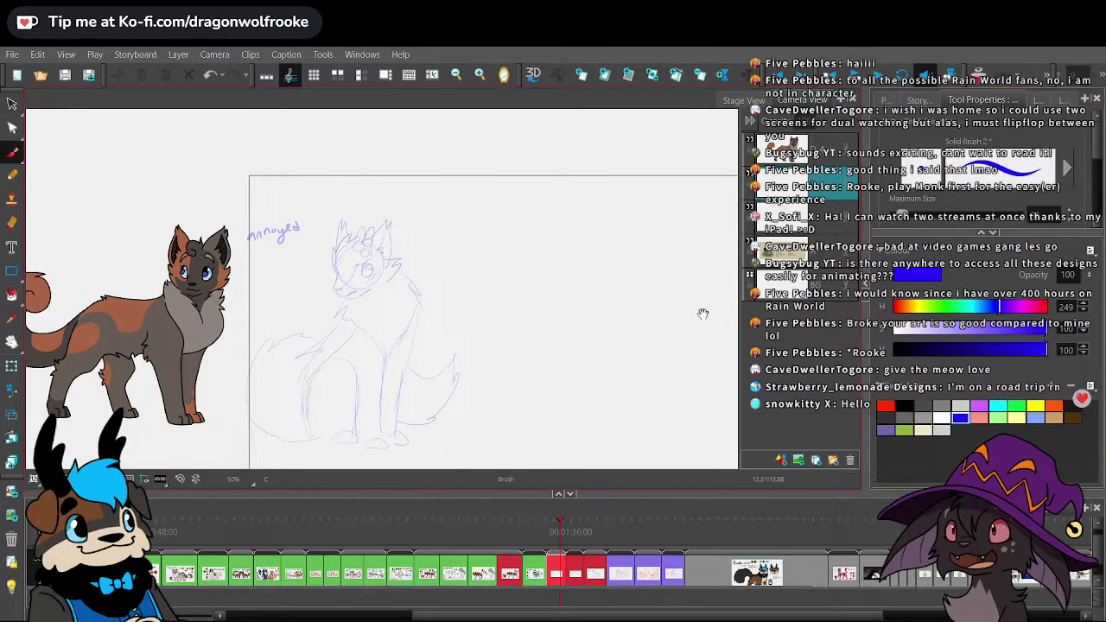
- Move the annoyed-cat sketch and its caption from the frame's left edge into its right part
{"action": "left_click", "coordinate": [12, 105]}
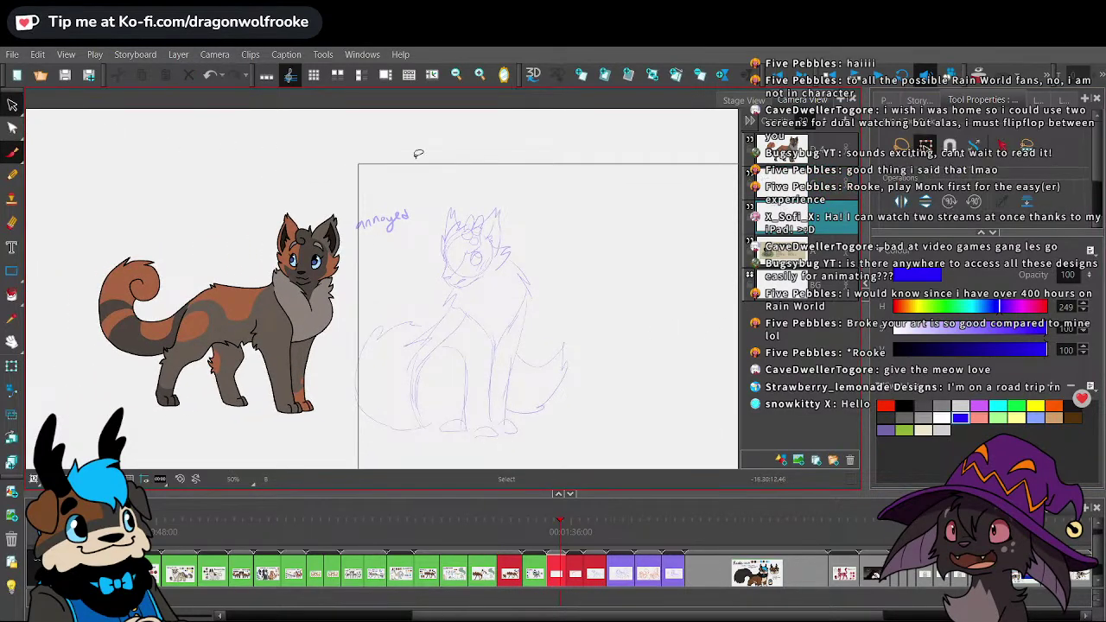
{"action": "mouse_move", "coordinate": [492, 156]}
{"action": "left_mouse_down"}
{"action": "mouse_move", "coordinate": [623, 307]}
{"action": "mouse_move", "coordinate": [605, 268]}
{"action": "left_mouse_up"}
{"action": "mouse_move", "coordinate": [525, 337]}
{"action": "left_mouse_down"}
{"action": "mouse_move", "coordinate": [605, 326]}
{"action": "mouse_move", "coordinate": [679, 332]}
{"action": "left_mouse_up"}
{"action": "left_click", "coordinate": [627, 331]}
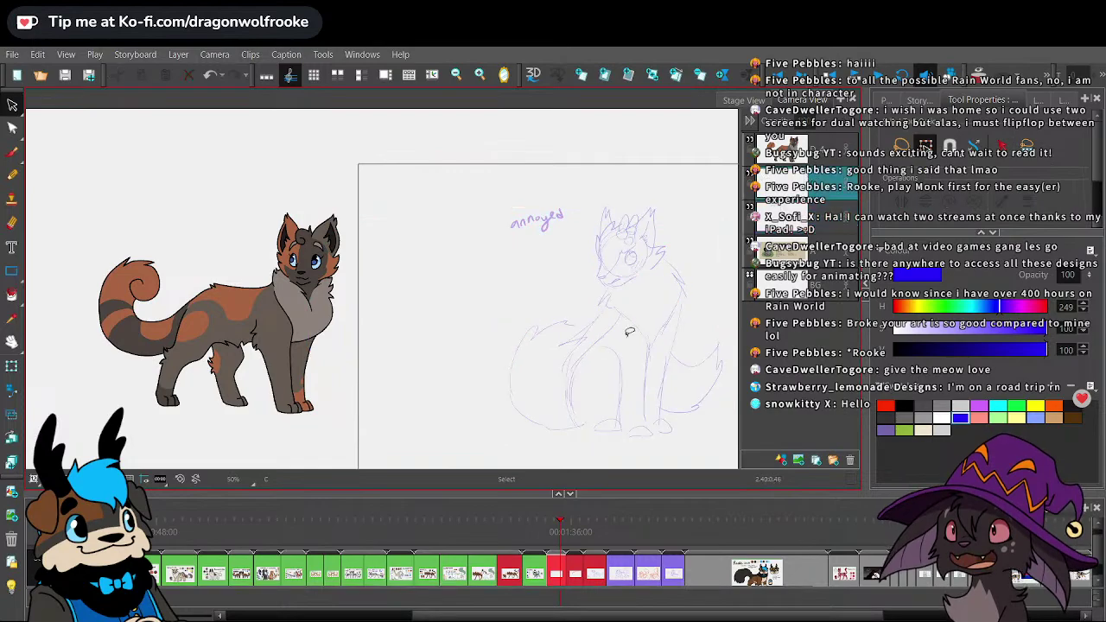
- Shift the annoyed-cat sketch further right within the camera frame, leaving the frame's left half free for drawing
{"action": "left_click", "coordinate": [811, 229]}
{"action": "key", "text": "1"}
{"action": "key", "text": "1"}
{"action": "left_click_drag", "start_coordinate": [545, 322], "coordinate": [595, 316]}
{"action": "left_click", "coordinate": [703, 291]}
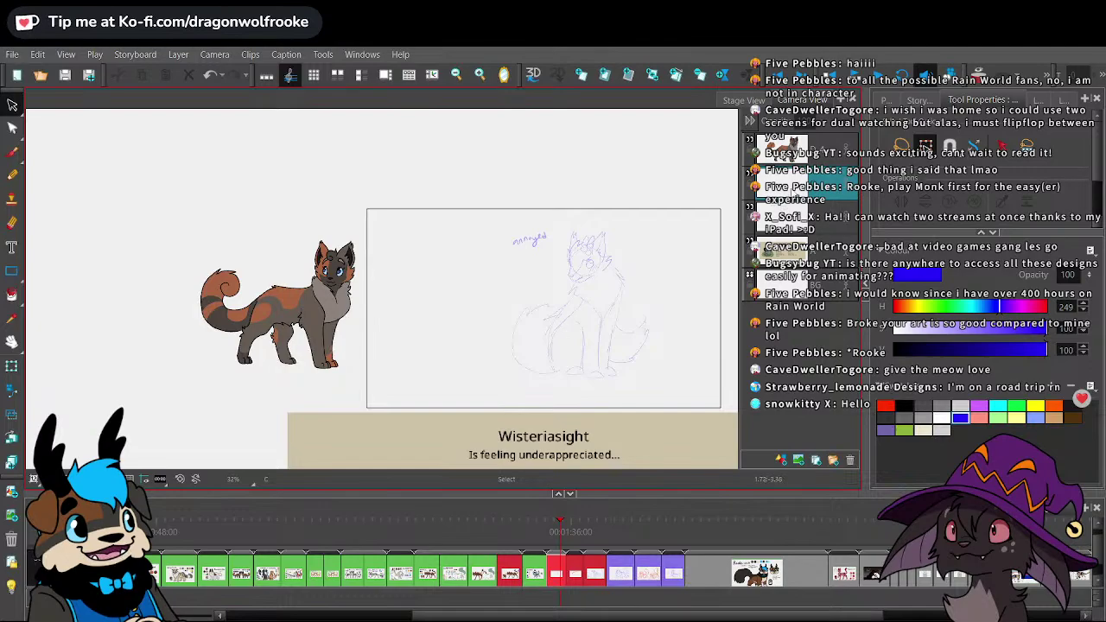
{"action": "key", "text": "2"}
{"action": "key", "text": "2"}
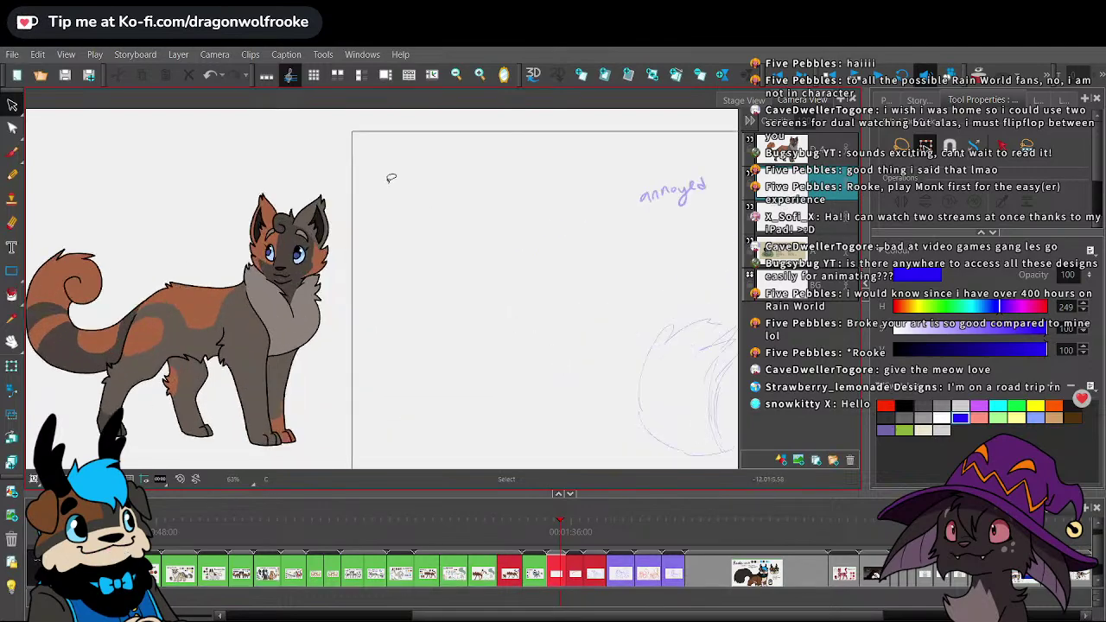
- Save the storyboard project
{"action": "left_click", "coordinate": [12, 55]}
{"action": "left_click", "coordinate": [50, 221]}
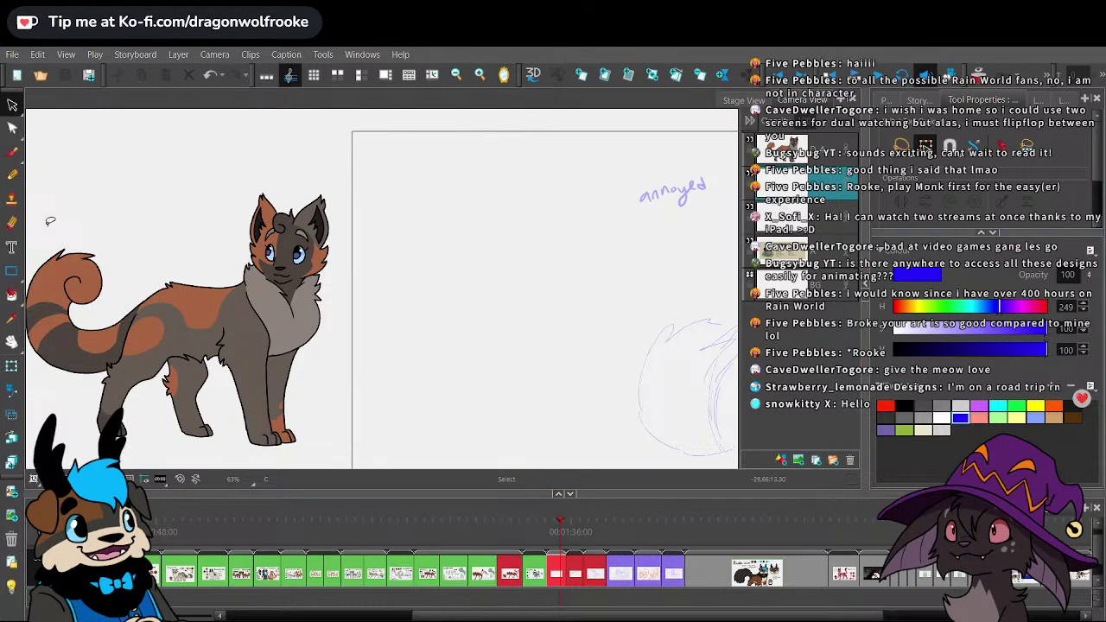
{"action": "left_click", "coordinate": [12, 54]}
{"action": "left_click", "coordinate": [52, 219]}
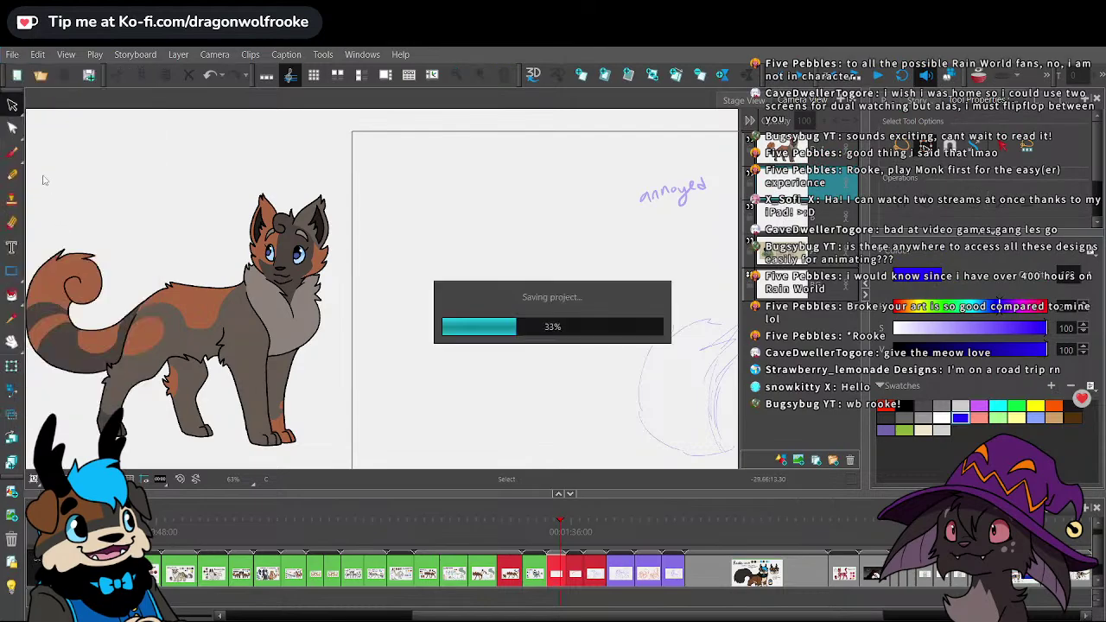
- Sketch a round blue head with a small nose in the empty area beside the coloured cat reference, using the Brush
{"action": "left_click", "coordinate": [14, 150]}
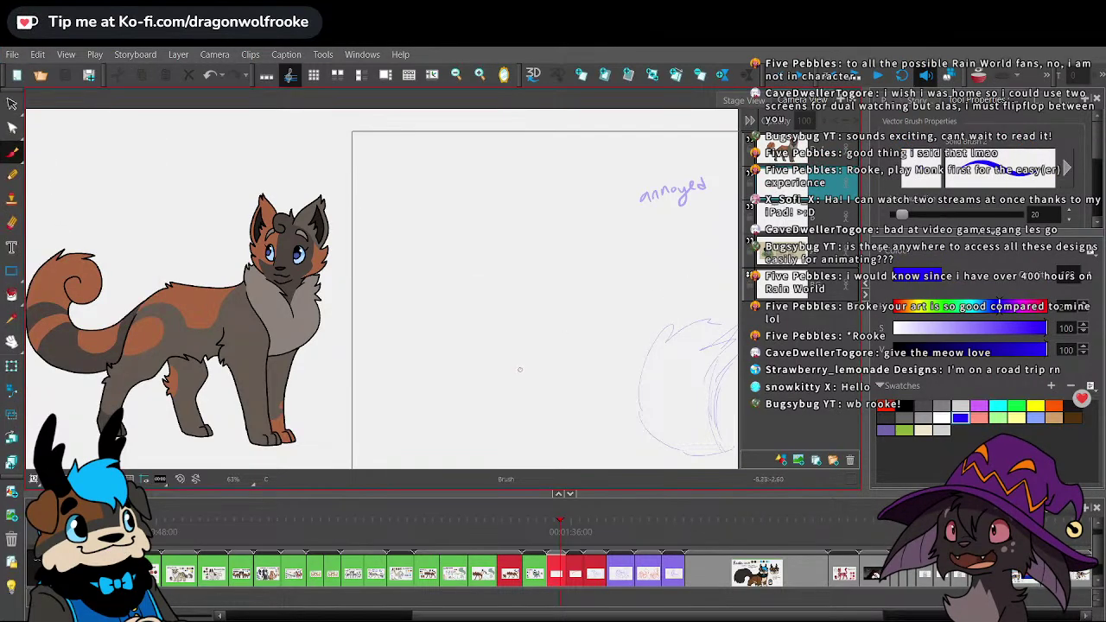
{"action": "key", "text": "2"}
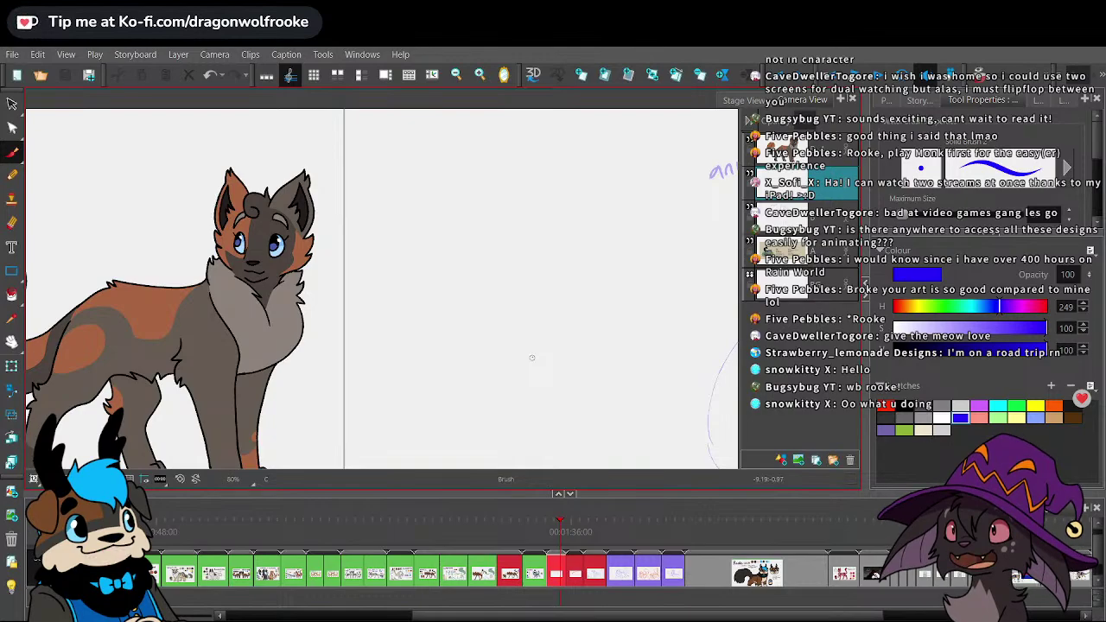
{"action": "mouse_move", "coordinate": [412, 256]}
{"action": "left_mouse_down"}
{"action": "mouse_move", "coordinate": [432, 271]}
{"action": "mouse_move", "coordinate": [493, 268]}
{"action": "left_mouse_up"}
{"action": "key", "text": "ctrl+z"}
{"action": "key", "text": "ctrl+s"}
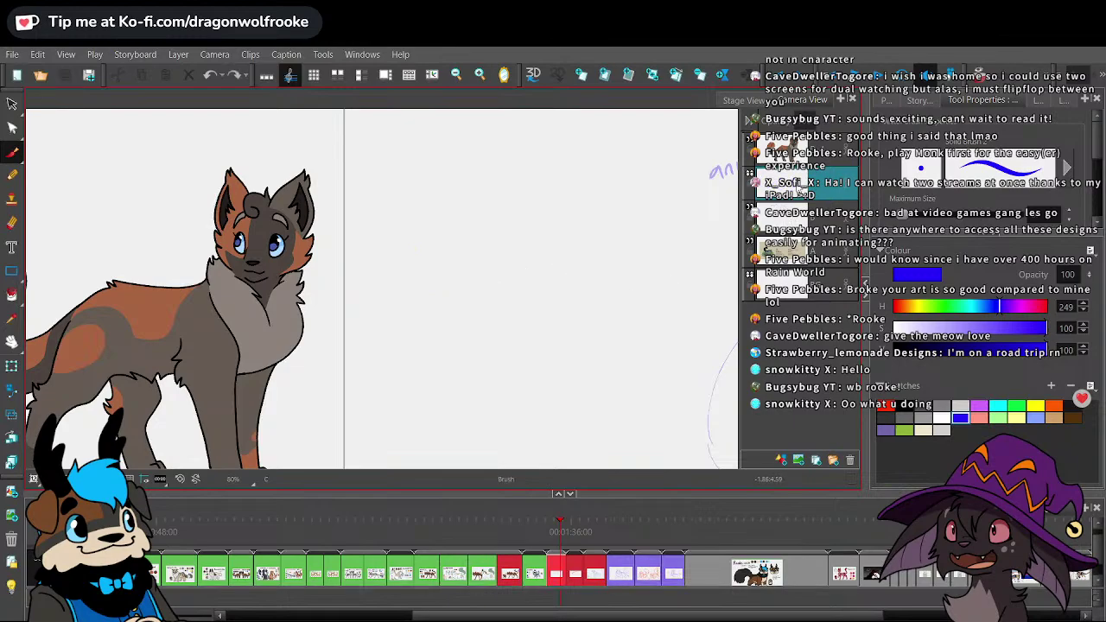
{"action": "key", "text": "1"}
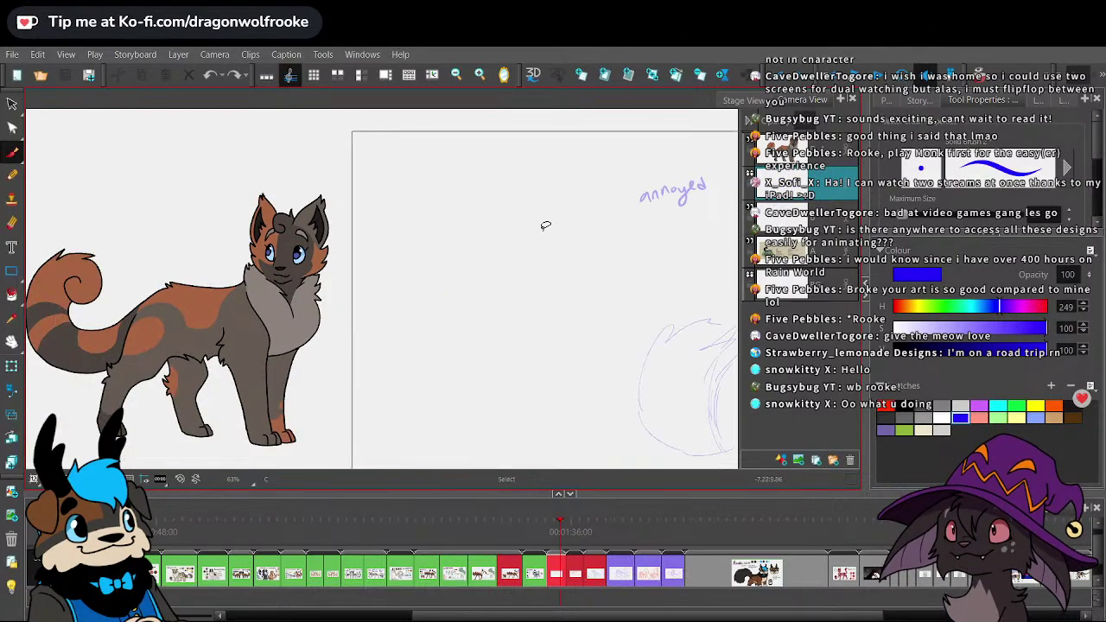
{"action": "mouse_move", "coordinate": [439, 216]}
{"action": "left_mouse_down"}
{"action": "mouse_move", "coordinate": [427, 261]}
{"action": "mouse_move", "coordinate": [475, 228]}
{"action": "mouse_move", "coordinate": [469, 221]}
{"action": "mouse_move", "coordinate": [440, 279]}
{"action": "mouse_move", "coordinate": [456, 266]}
{"action": "left_mouse_up"}
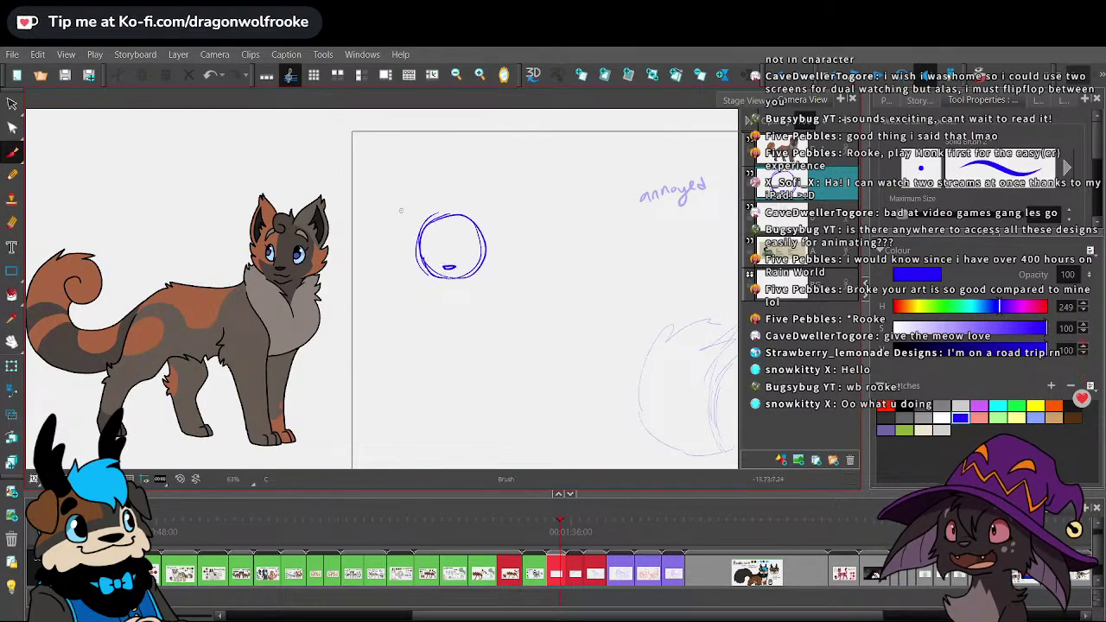
{"action": "key", "text": "1"}
{"action": "key", "text": "2"}
{"action": "key", "text": "2"}
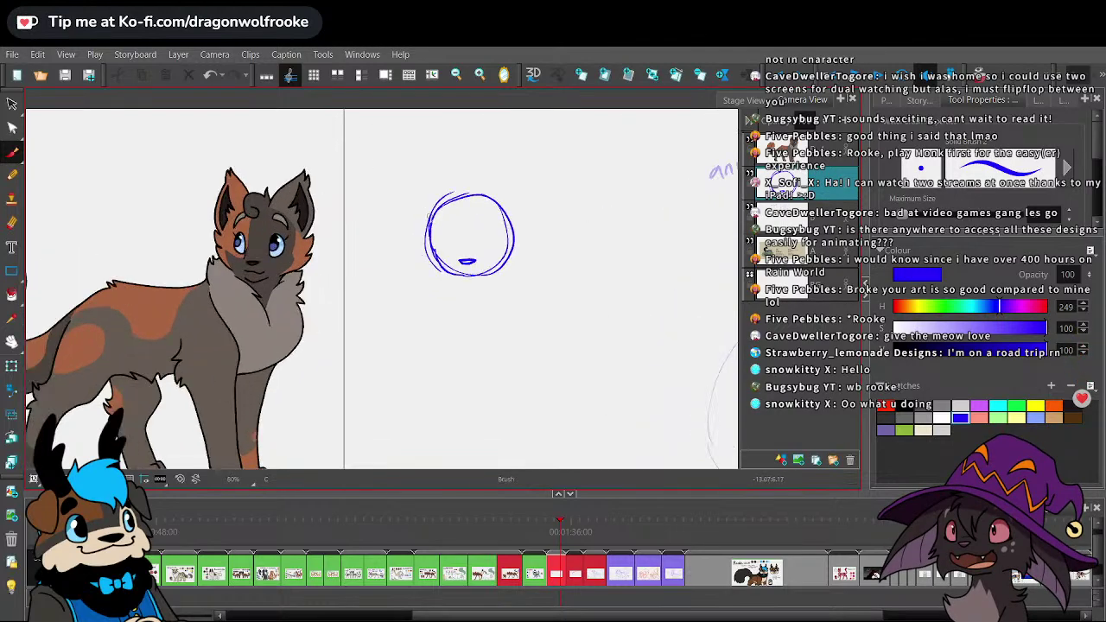
{"action": "mouse_move", "coordinate": [432, 218]}
{"action": "left_mouse_down"}
{"action": "mouse_move", "coordinate": [404, 233]}
{"action": "mouse_move", "coordinate": [427, 254]}
{"action": "left_mouse_up"}
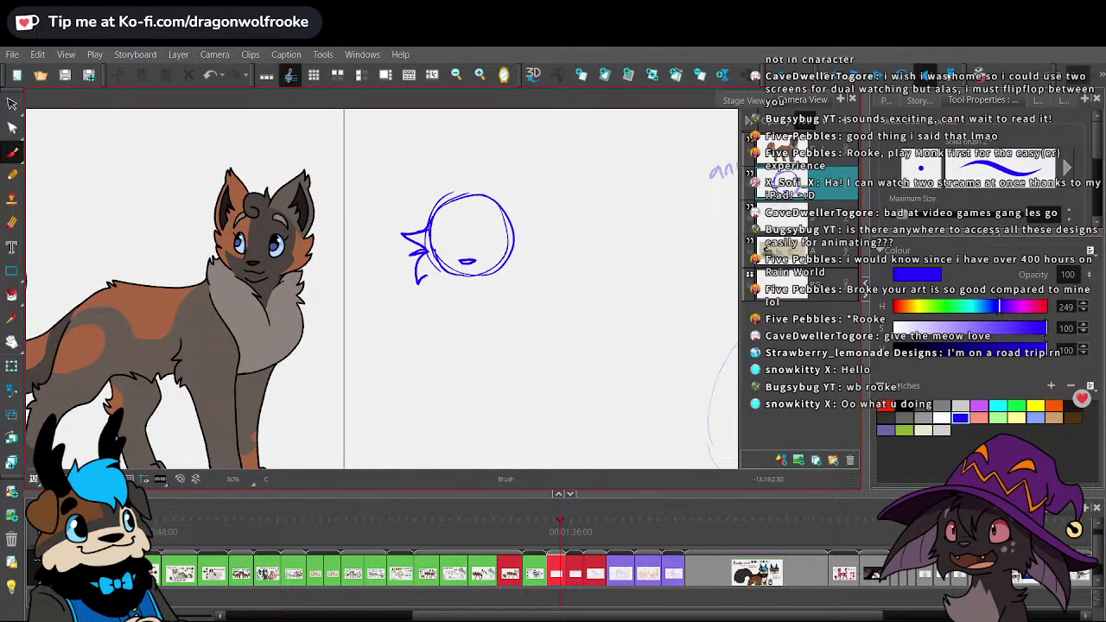
{"action": "key", "text": "ctrl+z"}
{"action": "key", "text": "ctrl+z"}
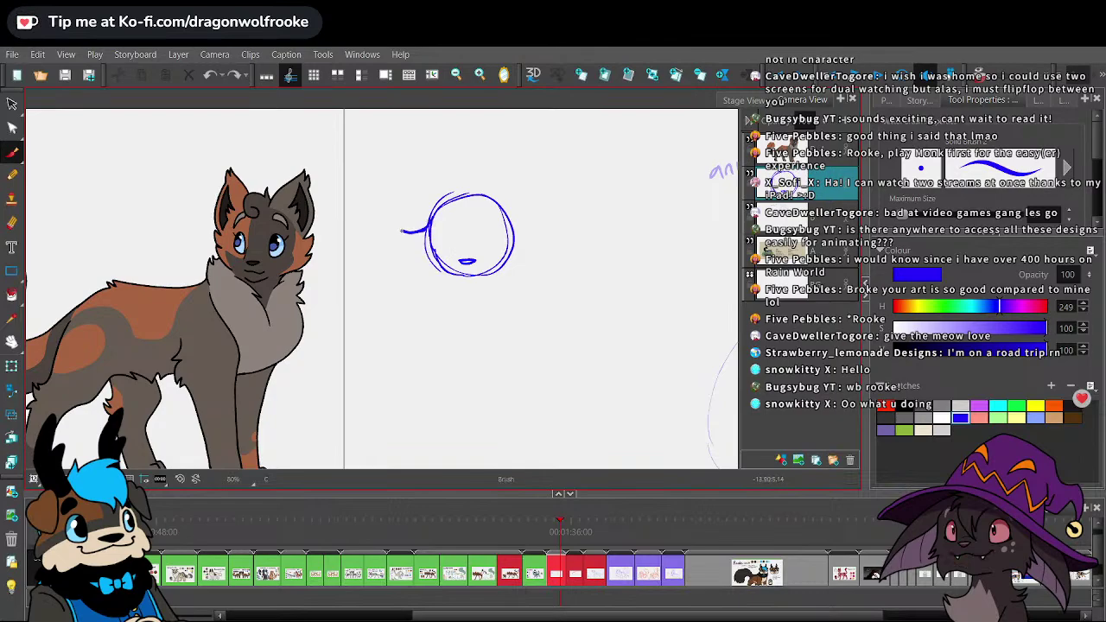
{"action": "mouse_move", "coordinate": [402, 232]}
{"action": "left_mouse_down"}
{"action": "mouse_move", "coordinate": [425, 249]}
{"action": "mouse_move", "coordinate": [412, 281]}
{"action": "left_mouse_up"}
{"action": "key", "text": "ctrl+z"}
{"action": "key", "text": "ctrl+z"}
{"action": "key", "text": "ctrl+z"}
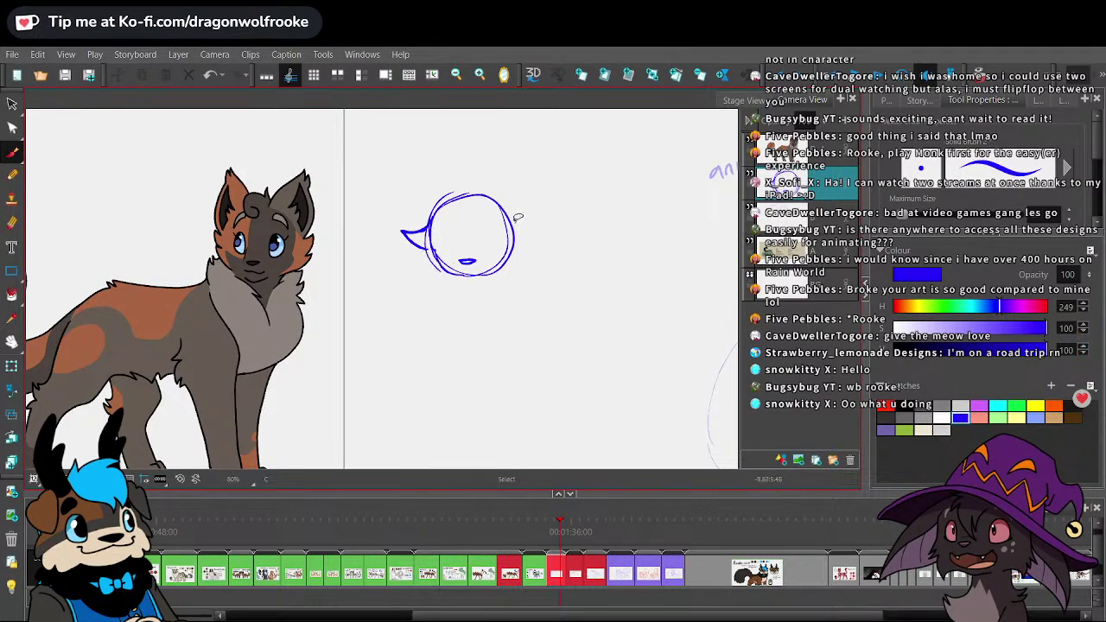
{"action": "key", "text": "ctrl+z"}
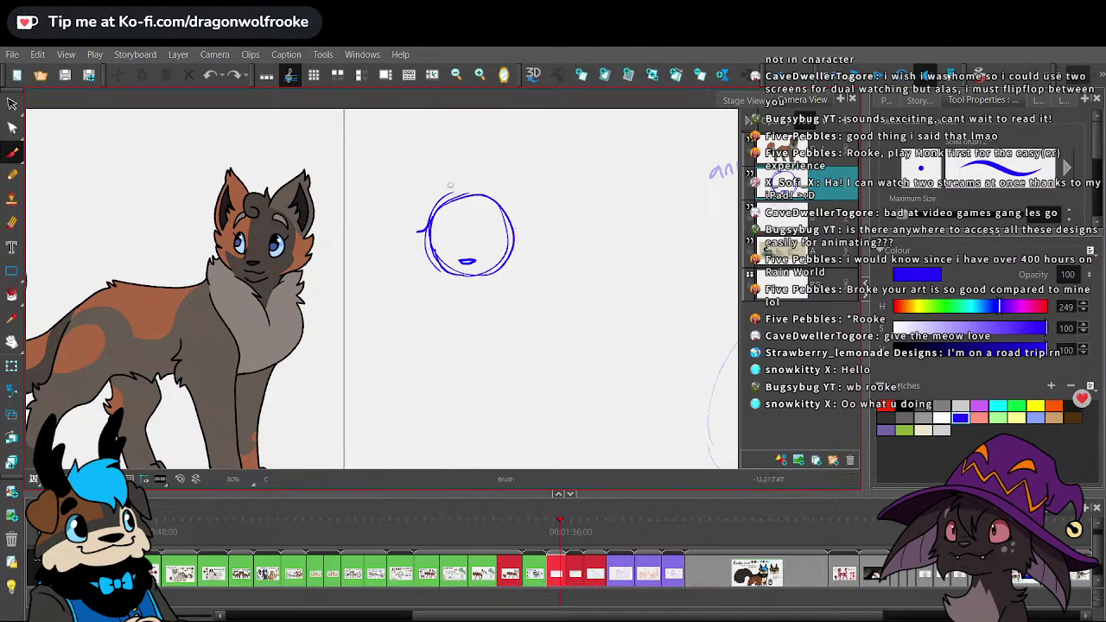
- Draw two wide, sideways-spread ears with tufted tips on the round head sketch
{"action": "mouse_move", "coordinate": [405, 183]}
{"action": "left_mouse_down"}
{"action": "mouse_move", "coordinate": [461, 196]}
{"action": "mouse_move", "coordinate": [389, 178]}
{"action": "mouse_move", "coordinate": [422, 232]}
{"action": "left_mouse_up"}
{"action": "mouse_move", "coordinate": [474, 196]}
{"action": "left_mouse_down"}
{"action": "mouse_move", "coordinate": [546, 176]}
{"action": "mouse_move", "coordinate": [545, 207]}
{"action": "mouse_move", "coordinate": [518, 234]}
{"action": "left_mouse_up"}
{"action": "key", "text": "1"}
{"action": "key", "text": "1"}
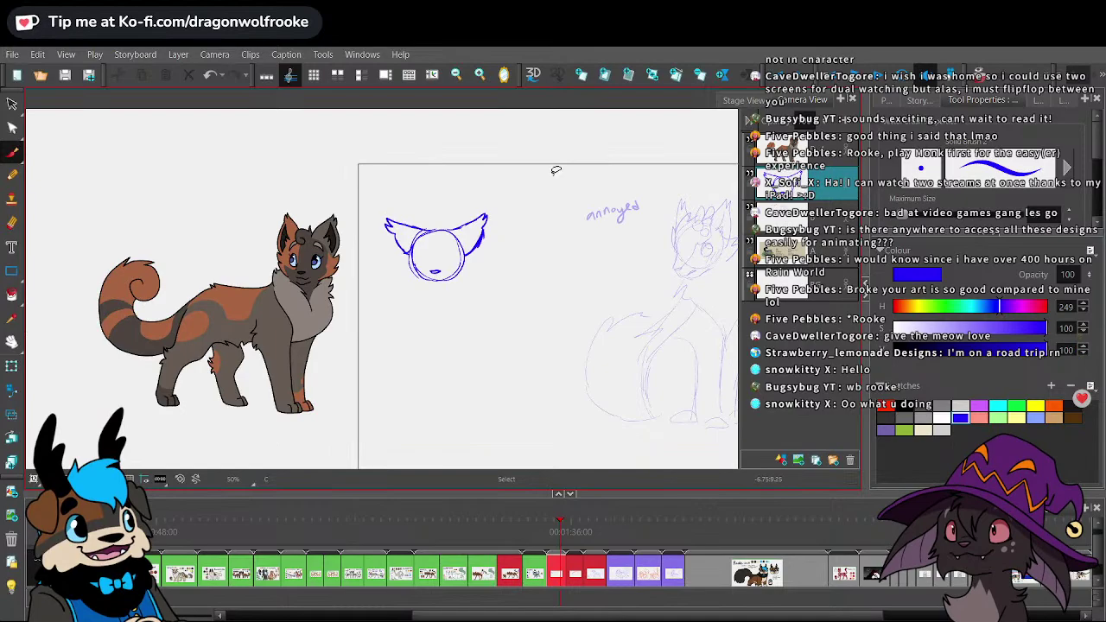
- Select the whole head sketch and shrink it slightly
{"action": "key", "text": "2"}
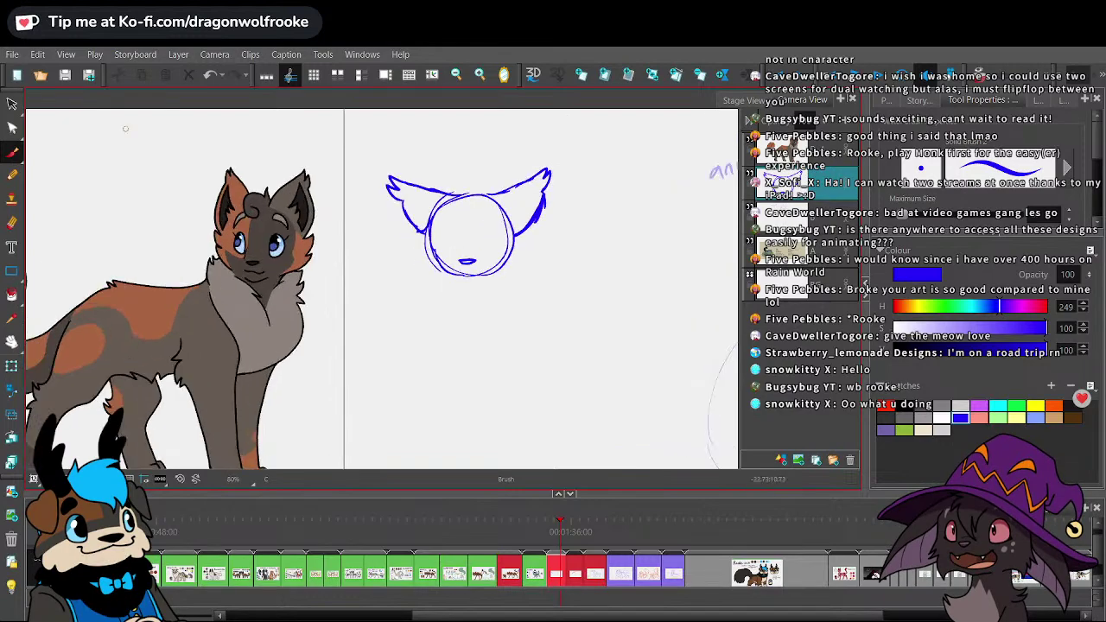
{"action": "key", "text": "alt+s"}
{"action": "mouse_move", "coordinate": [466, 154]}
{"action": "left_mouse_down"}
{"action": "mouse_move", "coordinate": [561, 247]}
{"action": "mouse_move", "coordinate": [519, 157]}
{"action": "mouse_move", "coordinate": [545, 172]}
{"action": "left_mouse_up"}
{"action": "left_click", "coordinate": [589, 165]}
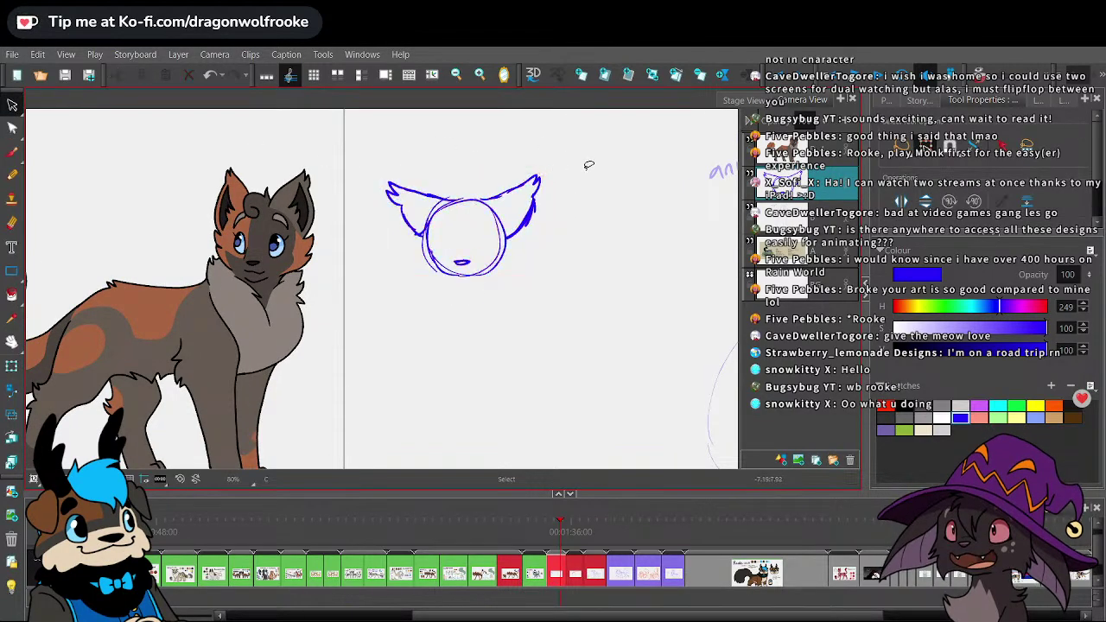
{"action": "key", "text": "alt+b"}
{"action": "mouse_move", "coordinate": [542, 279]}
{"action": "left_mouse_down"}
{"action": "mouse_move", "coordinate": [518, 330]}
{"action": "mouse_move", "coordinate": [622, 344]}
{"action": "left_mouse_up"}
{"action": "key", "text": "ctrl+z"}
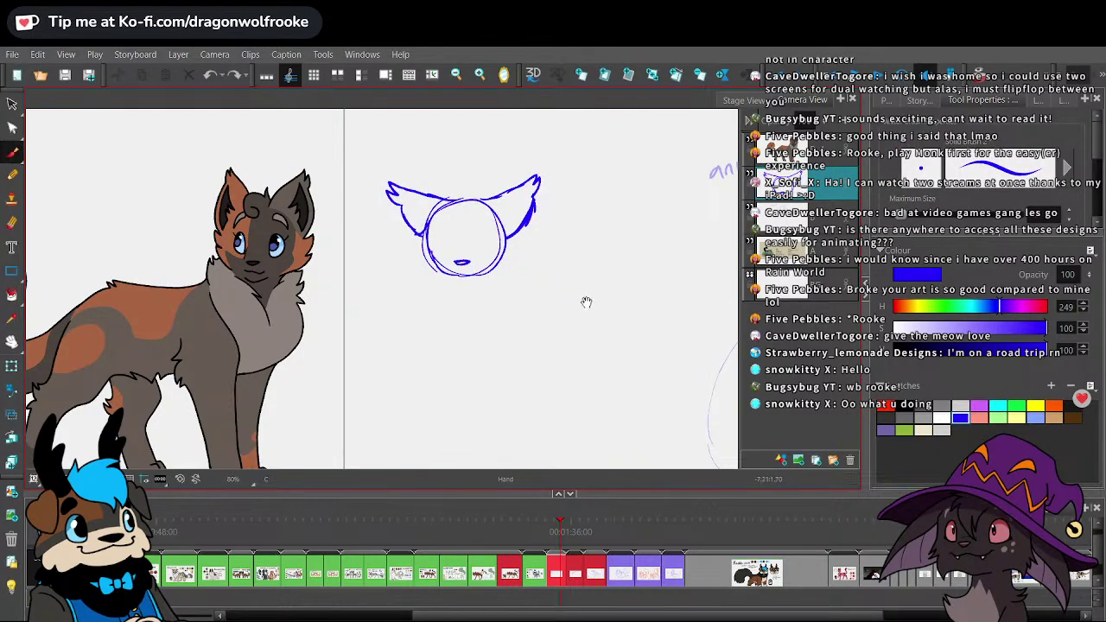
{"action": "mouse_move", "coordinate": [579, 301]}
{"action": "left_mouse_down"}
{"action": "mouse_move", "coordinate": [562, 281]}
{"action": "mouse_move", "coordinate": [619, 289]}
{"action": "mouse_move", "coordinate": [612, 265]}
{"action": "mouse_move", "coordinate": [617, 284]}
{"action": "mouse_move", "coordinate": [637, 277]}
{"action": "mouse_move", "coordinate": [626, 317]}
{"action": "left_mouse_up"}
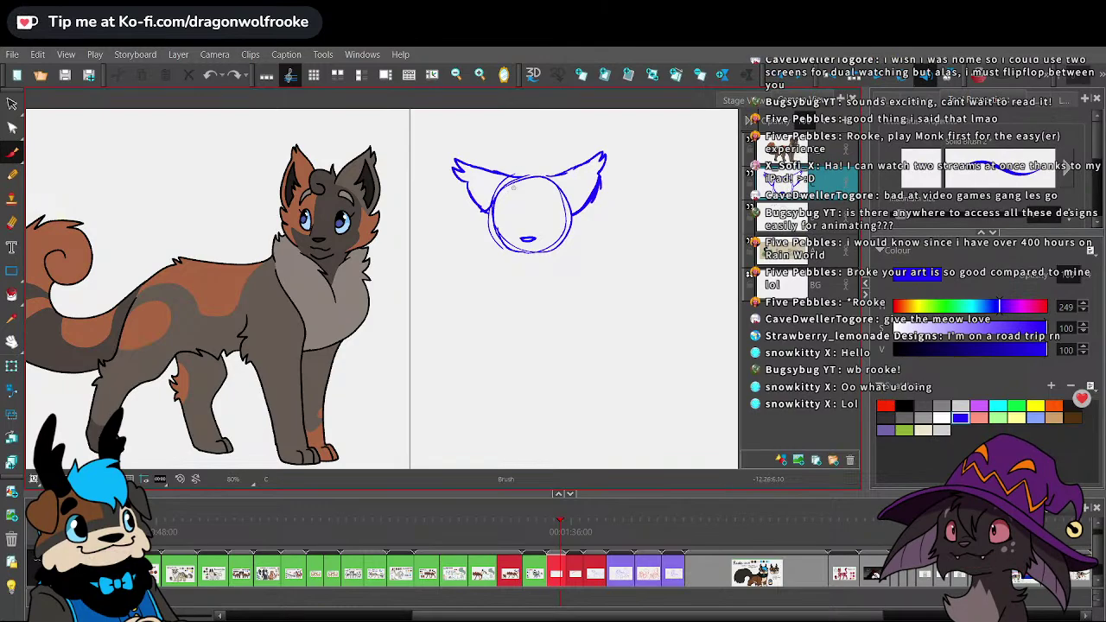
{"action": "key", "text": "ctrl+z"}
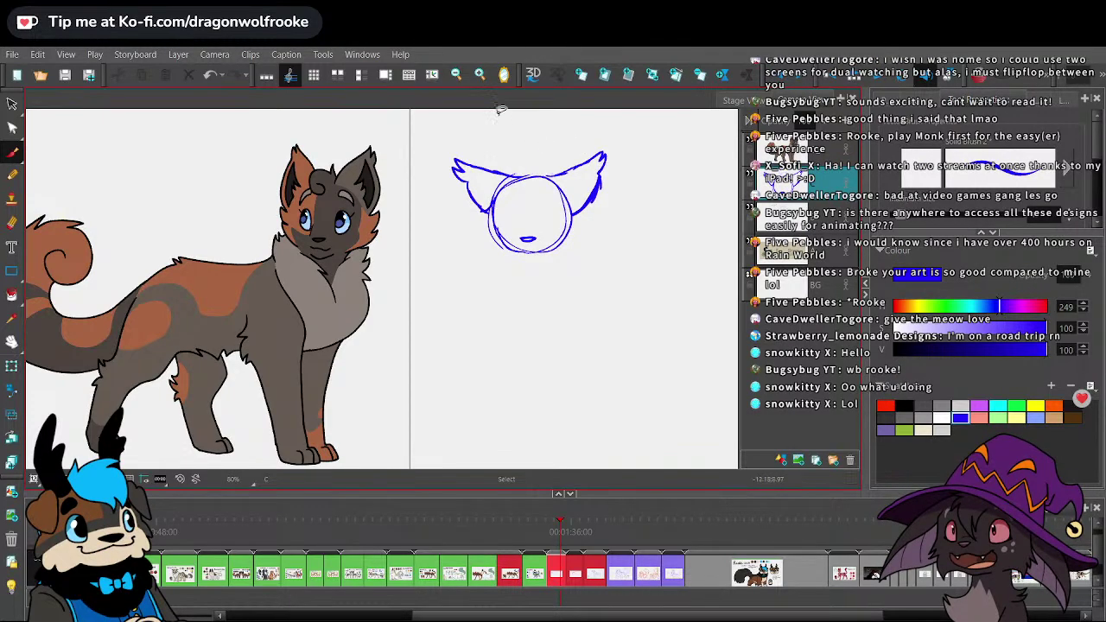
- Examine the faint sitting-cat sketch labelled "annoyed" alongside the new head sketch and the coloured reference
{"action": "key", "text": "1"}
{"action": "key", "text": "s"}
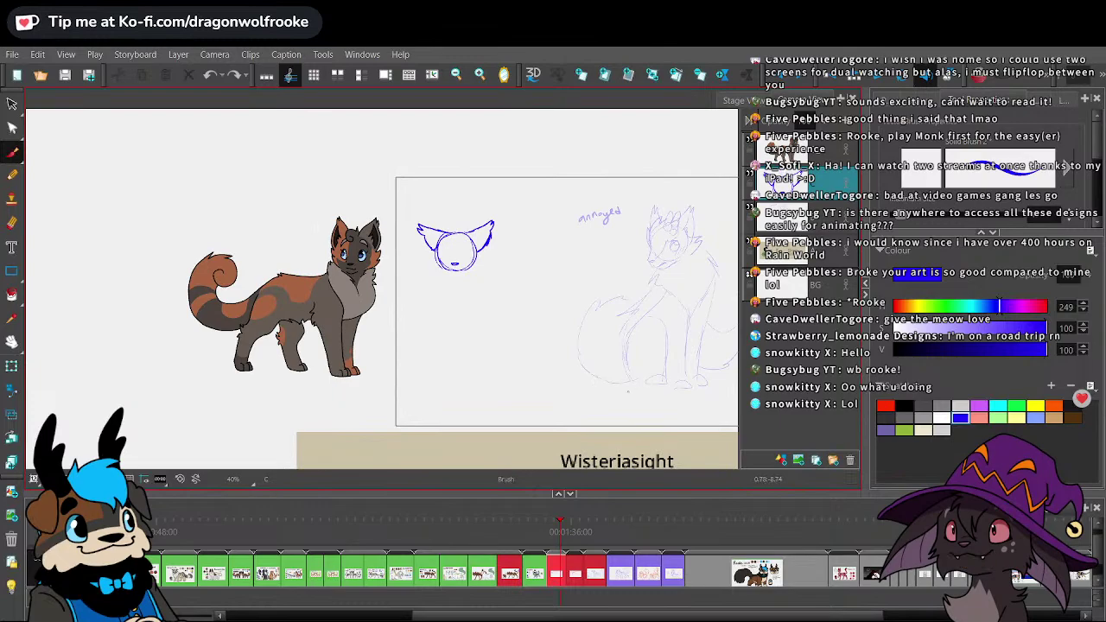
{"action": "key", "text": "space"}
{"action": "key", "text": "2"}
{"action": "key", "text": "1"}
{"action": "key", "text": "1"}
{"action": "mouse_move", "coordinate": [639, 407]}
{"action": "left_mouse_down"}
{"action": "mouse_move", "coordinate": [620, 317]}
{"action": "mouse_move", "coordinate": [612, 417]}
{"action": "mouse_move", "coordinate": [630, 288]}
{"action": "mouse_move", "coordinate": [648, 424]}
{"action": "left_mouse_up"}
{"action": "key", "text": "2"}
{"action": "key", "text": "2"}
{"action": "key", "text": "2"}
{"action": "key", "text": "2"}
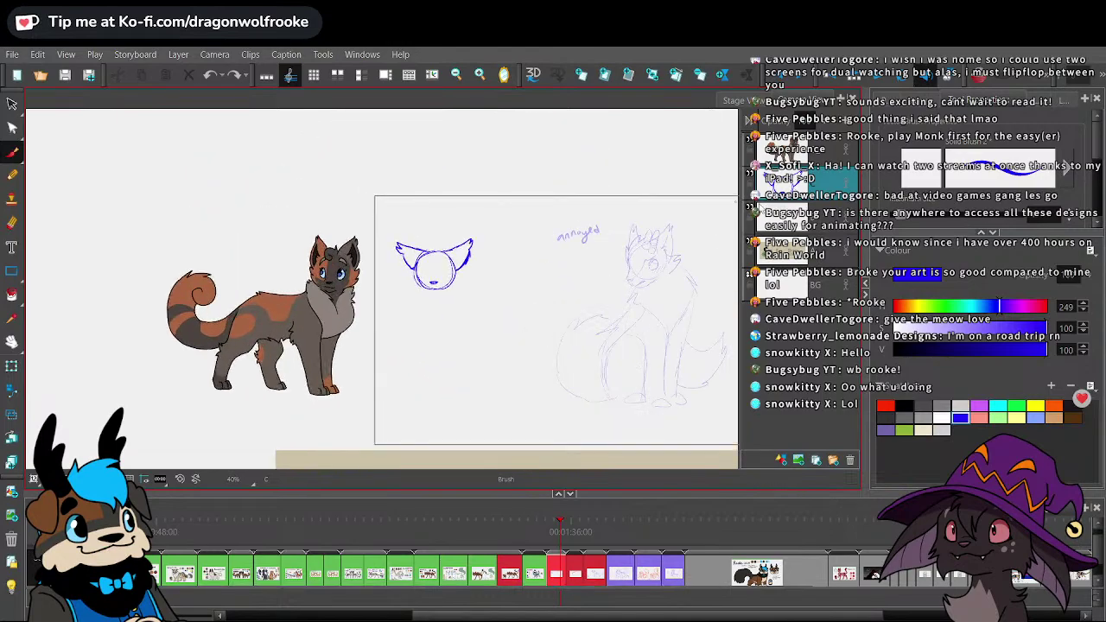
{"action": "key", "text": "1"}
{"action": "key", "text": "space"}
{"action": "left_click_drag", "start_coordinate": [594, 364], "coordinate": [607, 333]}
- Draw a petalled flower on the head at the base of one ear and add fur strokes inside both ears
{"action": "key", "text": "2"}
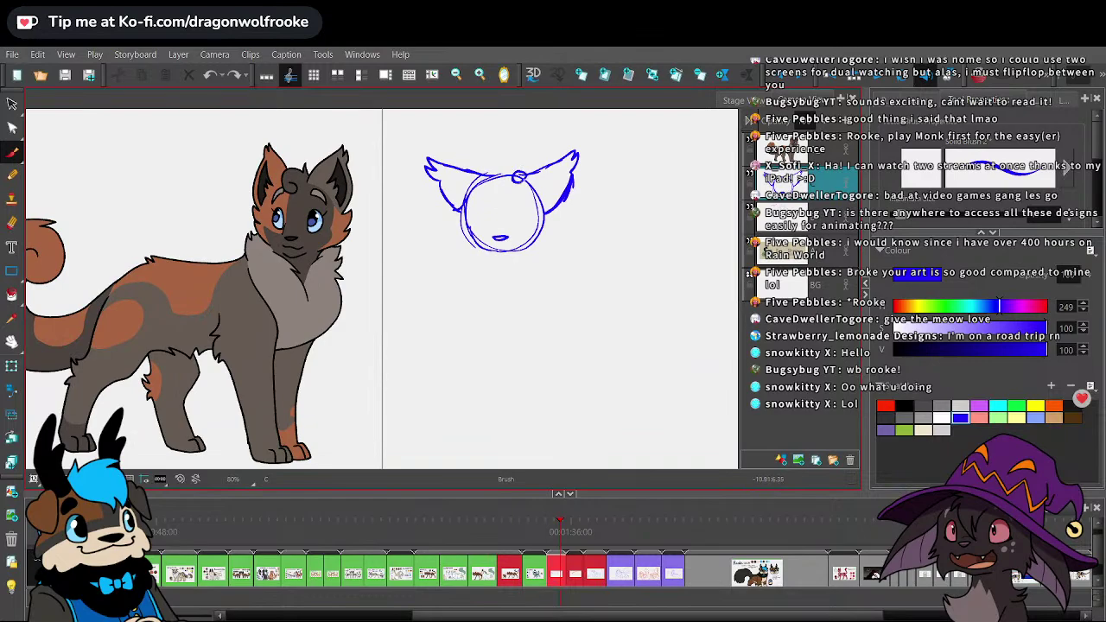
{"action": "left_click_drag", "start_coordinate": [520, 179], "coordinate": [529, 184]}
{"action": "left_click_drag", "start_coordinate": [513, 162], "coordinate": [525, 168]}
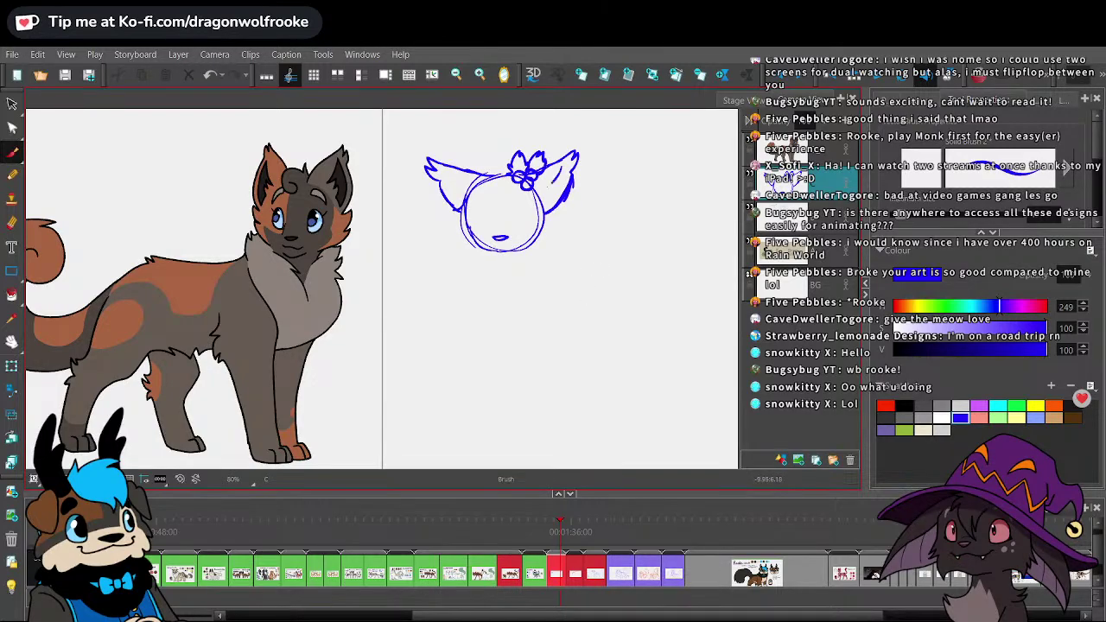
{"action": "left_click_drag", "start_coordinate": [551, 183], "coordinate": [545, 208]}
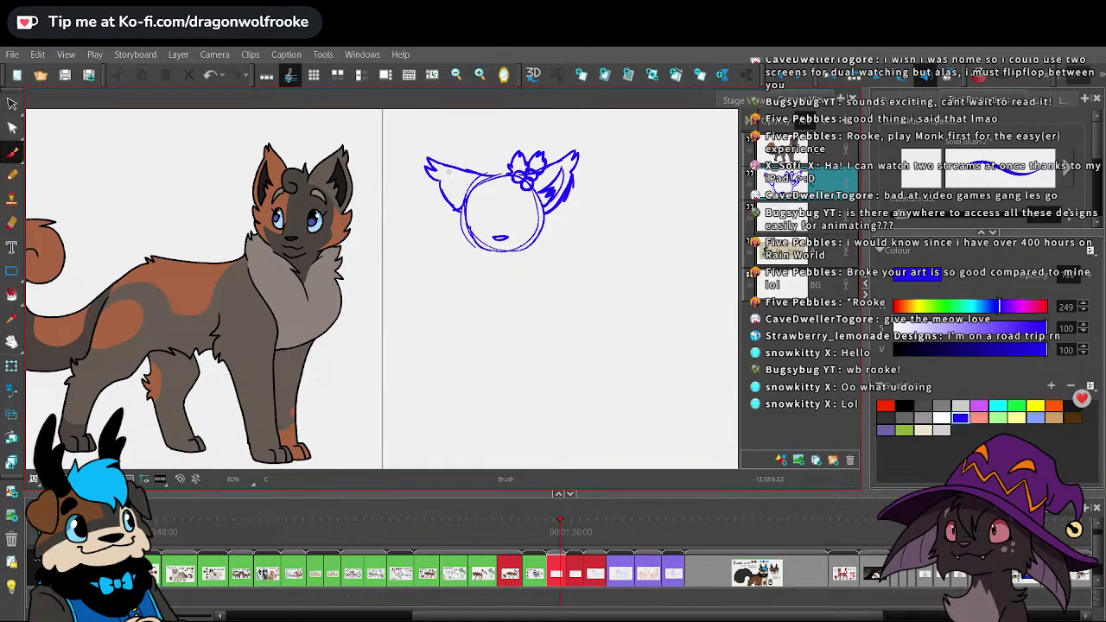
{"action": "mouse_move", "coordinate": [447, 172]}
{"action": "left_mouse_down"}
{"action": "mouse_move", "coordinate": [471, 188]}
{"action": "mouse_move", "coordinate": [456, 202]}
{"action": "left_mouse_up"}
- Draw two oval eyes with lowered, annoyed brows and a small slanted mouth on the head sketch
{"action": "mouse_move", "coordinate": [487, 214]}
{"action": "left_mouse_down"}
{"action": "mouse_move", "coordinate": [484, 231]}
{"action": "mouse_move", "coordinate": [478, 211]}
{"action": "mouse_move", "coordinate": [530, 216]}
{"action": "left_mouse_up"}
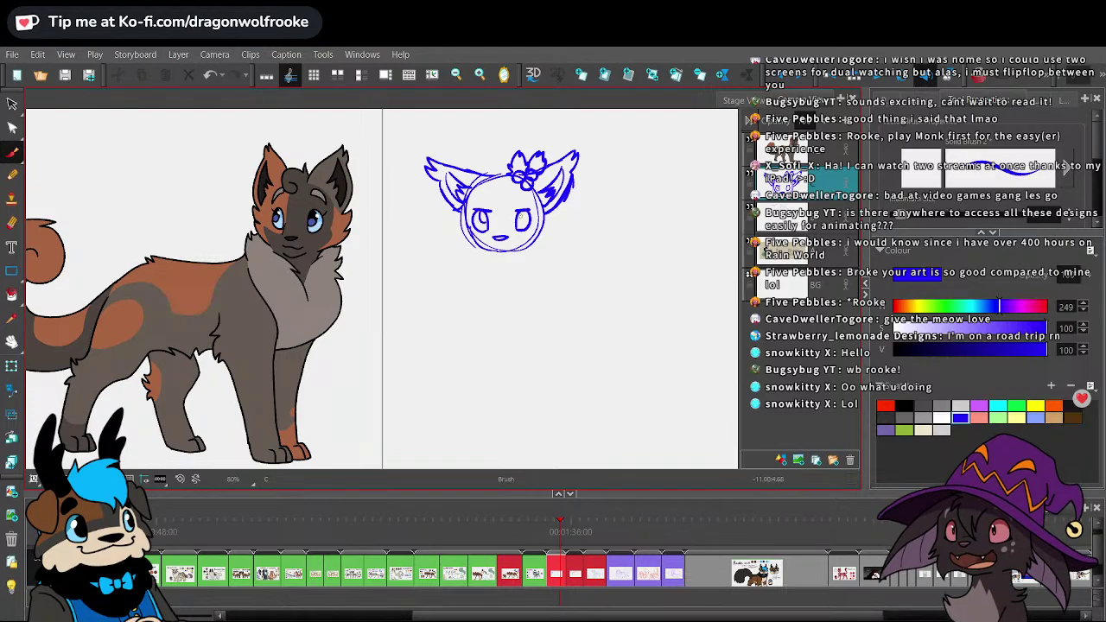
{"action": "left_click_drag", "start_coordinate": [523, 213], "coordinate": [525, 222]}
{"action": "key", "text": "ctrl+z"}
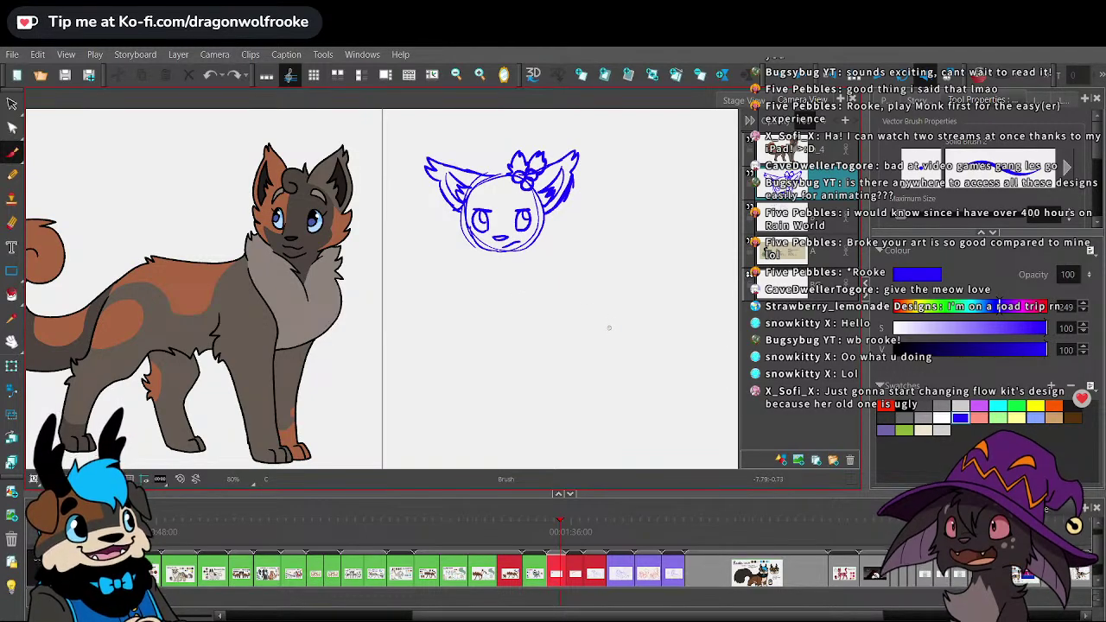
- Rough out a second figure below the head with a circle head, body and leg curves, and an outstretched arm holding an angular object
{"action": "mouse_move", "coordinate": [609, 273]}
{"action": "left_mouse_down"}
{"action": "mouse_move", "coordinate": [587, 309]}
{"action": "mouse_move", "coordinate": [609, 275]}
{"action": "left_mouse_up"}
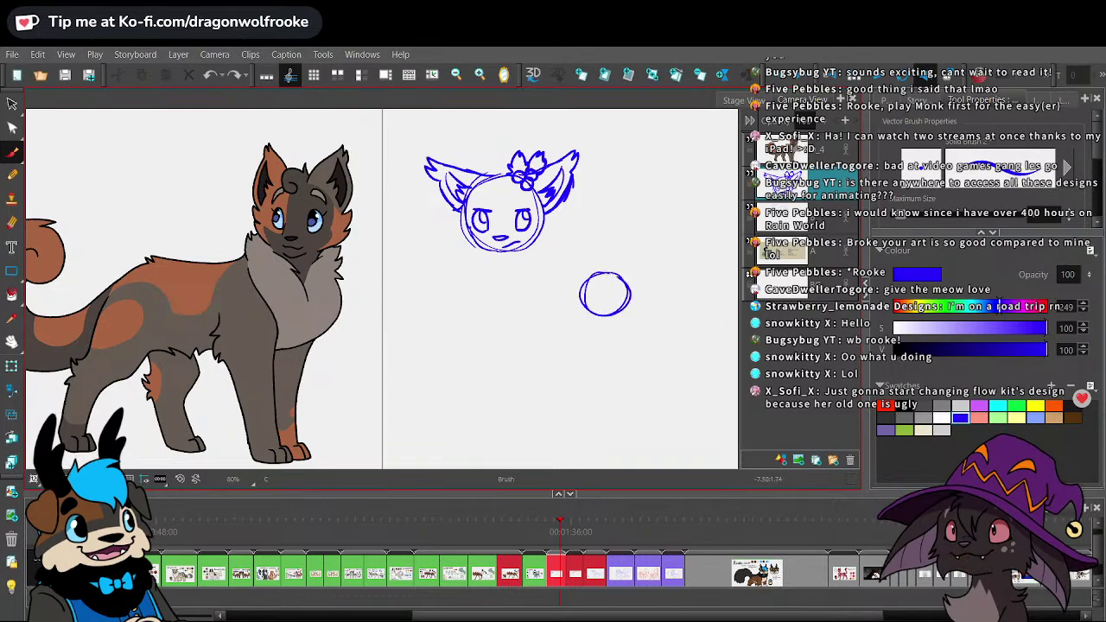
{"action": "left_click_drag", "start_coordinate": [634, 325], "coordinate": [630, 374]}
{"action": "left_click_drag", "start_coordinate": [582, 325], "coordinate": [520, 441]}
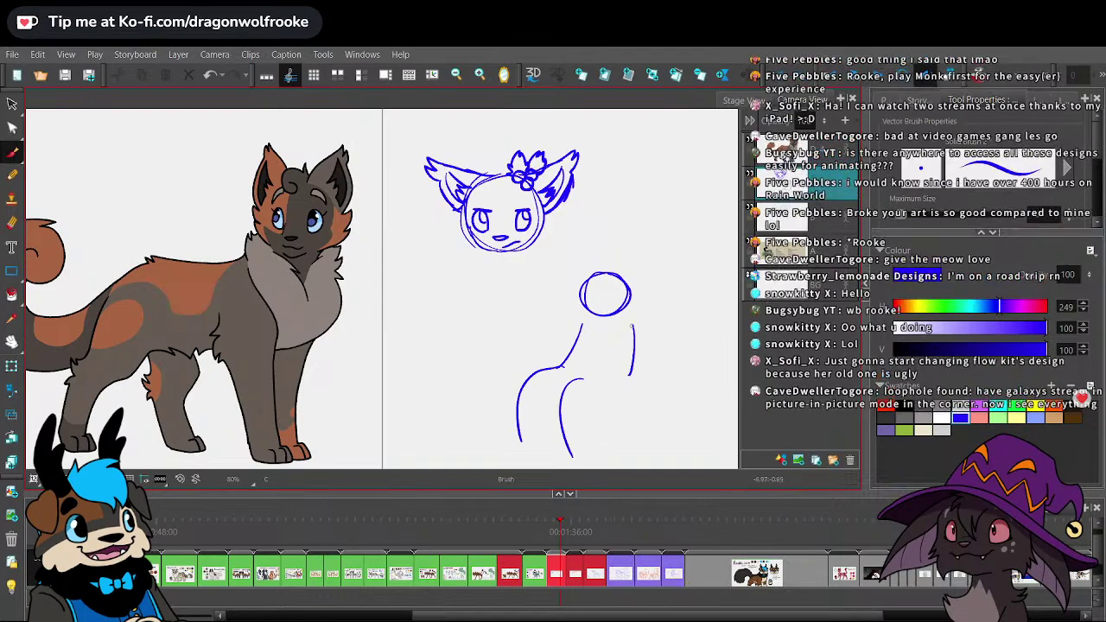
{"action": "mouse_move", "coordinate": [575, 323]}
{"action": "left_mouse_down"}
{"action": "mouse_move", "coordinate": [515, 321]}
{"action": "mouse_move", "coordinate": [503, 345]}
{"action": "mouse_move", "coordinate": [519, 339]}
{"action": "mouse_move", "coordinate": [476, 329]}
{"action": "left_mouse_up"}
{"action": "mouse_move", "coordinate": [484, 336]}
{"action": "left_mouse_down"}
{"action": "mouse_move", "coordinate": [526, 367]}
{"action": "mouse_move", "coordinate": [528, 341]}
{"action": "mouse_move", "coordinate": [554, 368]}
{"action": "mouse_move", "coordinate": [490, 341]}
{"action": "mouse_move", "coordinate": [551, 380]}
{"action": "left_mouse_up"}
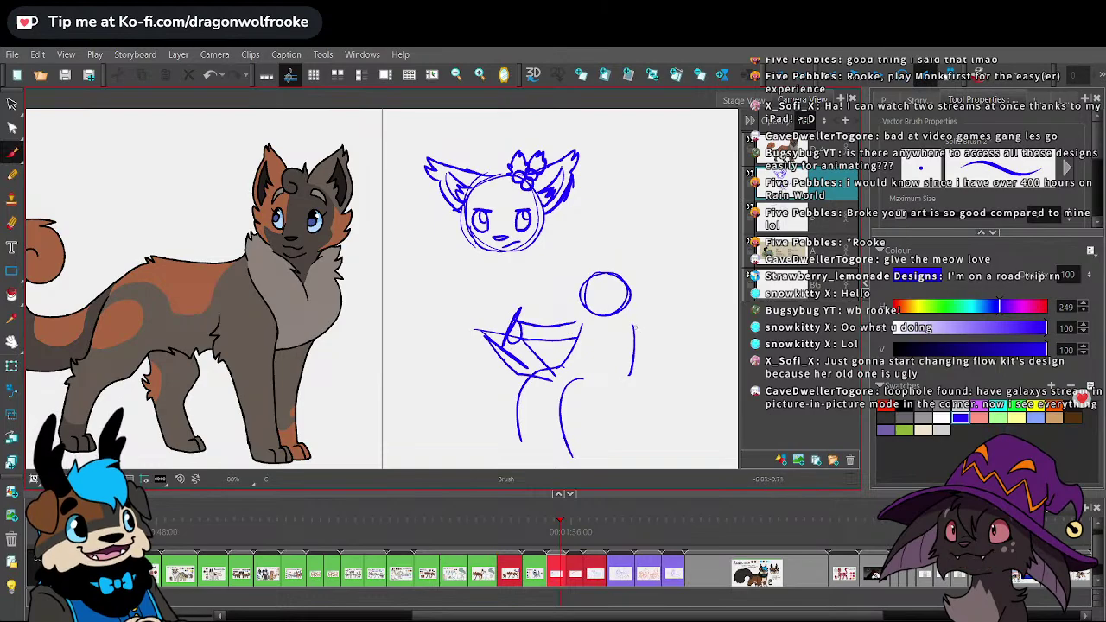
{"action": "left_click_drag", "start_coordinate": [637, 326], "coordinate": [640, 378]}
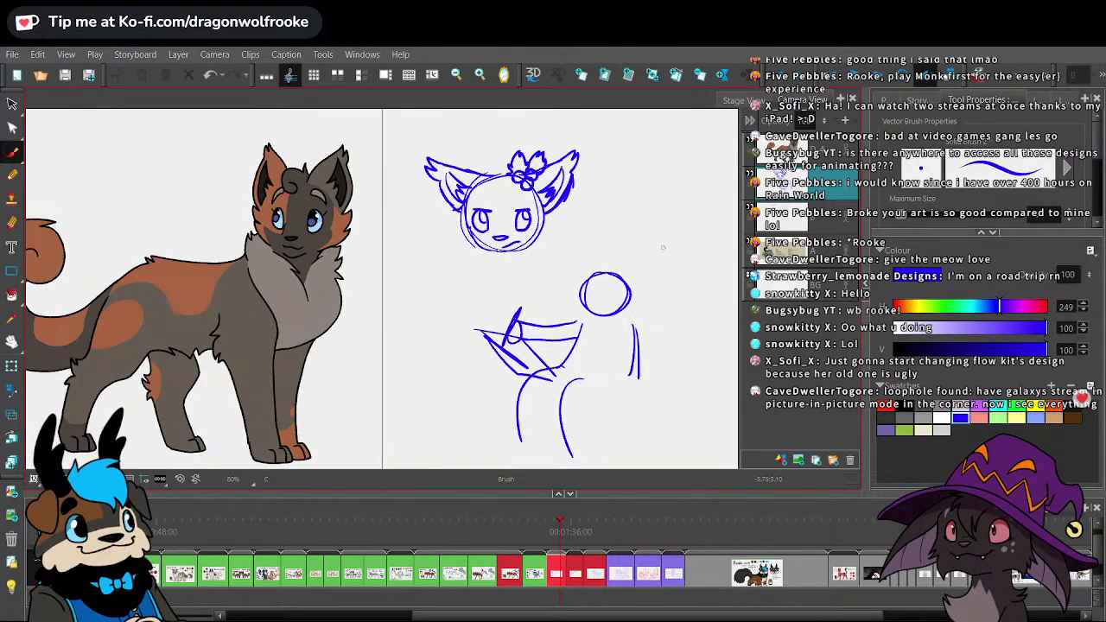
- Add a raised clawed paw with a long outline beneath it, then the second figure's shoulders, front paw, hanging limb and smiling face
{"action": "mouse_move", "coordinate": [655, 240]}
{"action": "left_mouse_down"}
{"action": "mouse_move", "coordinate": [683, 237]}
{"action": "mouse_move", "coordinate": [687, 253]}
{"action": "mouse_move", "coordinate": [670, 267]}
{"action": "mouse_move", "coordinate": [671, 386]}
{"action": "mouse_move", "coordinate": [610, 417]}
{"action": "left_mouse_up"}
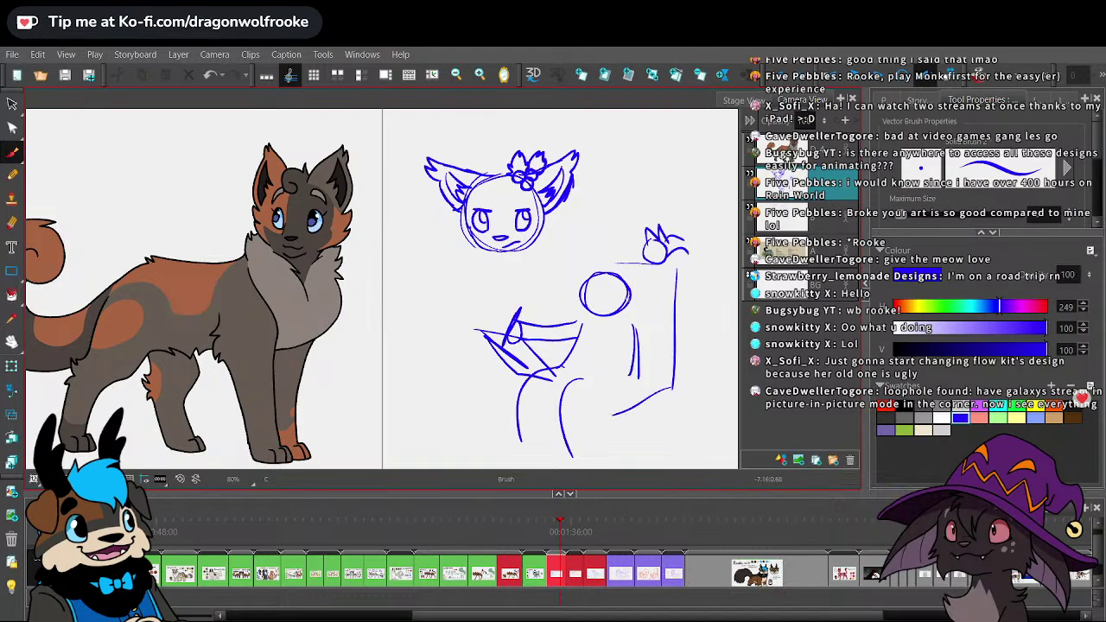
{"action": "mouse_move", "coordinate": [580, 304]}
{"action": "left_mouse_down"}
{"action": "mouse_move", "coordinate": [600, 338]}
{"action": "mouse_move", "coordinate": [640, 324]}
{"action": "left_mouse_up"}
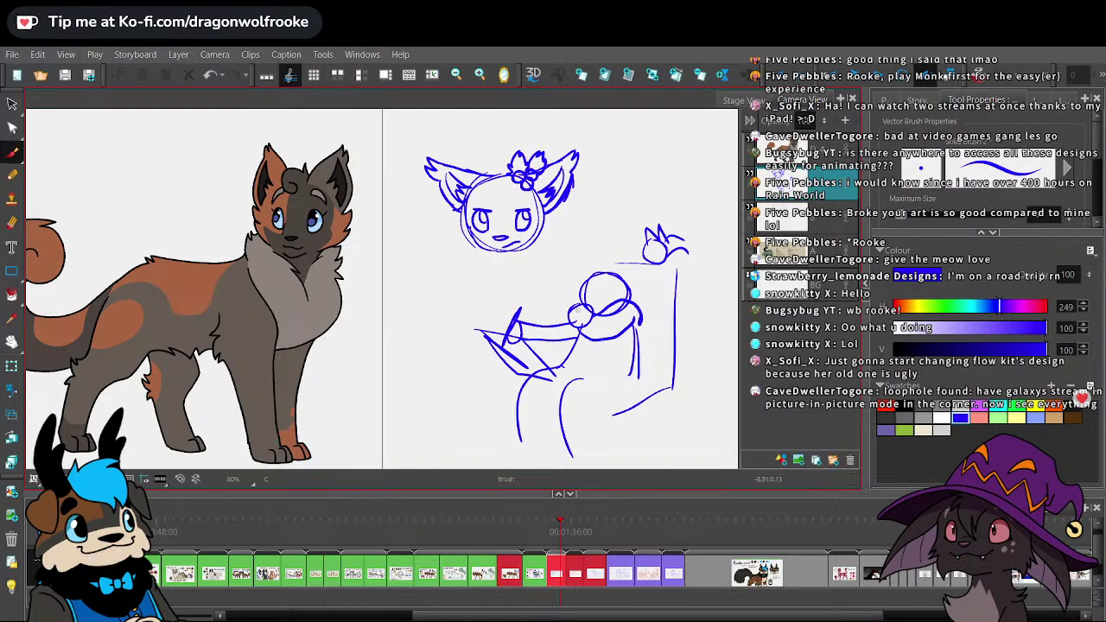
{"action": "left_click_drag", "start_coordinate": [558, 308], "coordinate": [579, 312]}
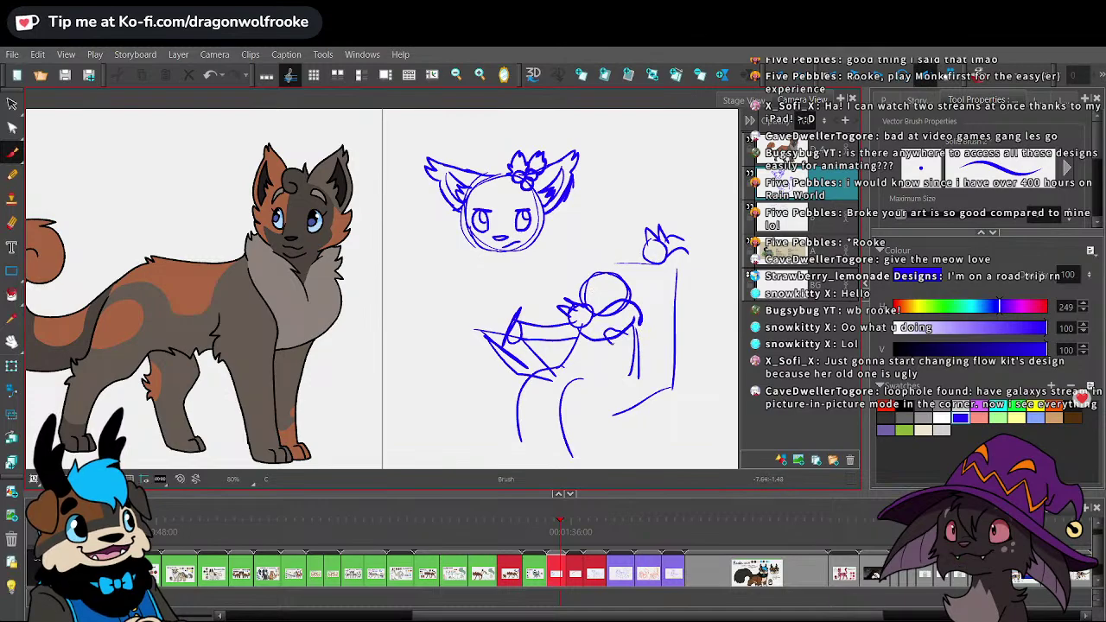
{"action": "mouse_move", "coordinate": [616, 337]}
{"action": "left_mouse_down"}
{"action": "mouse_move", "coordinate": [609, 366]}
{"action": "mouse_move", "coordinate": [631, 332]}
{"action": "left_mouse_up"}
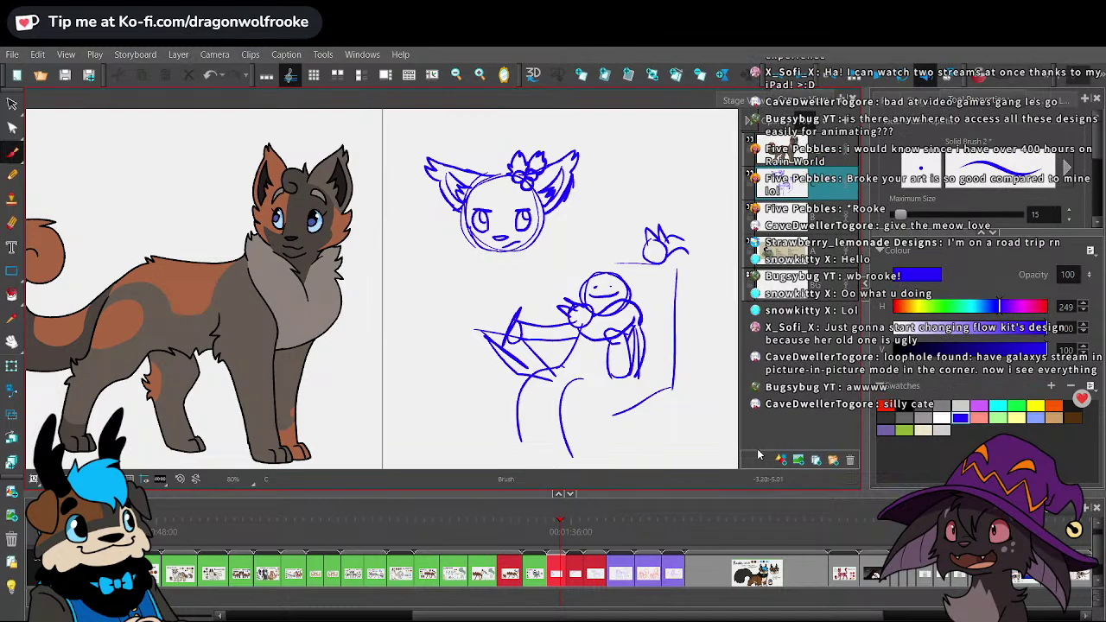
- Move the second figure's sketch, including its raised paw and outline, out of the panel to the far side of the coloured cat reference
{"action": "key", "text": "s"}
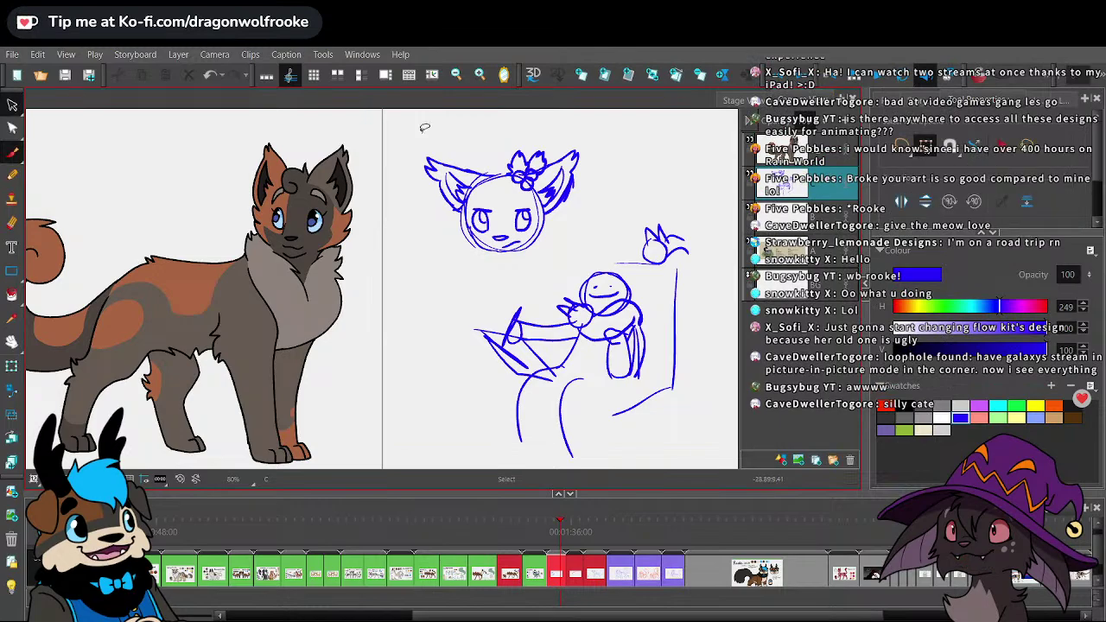
{"action": "mouse_move", "coordinate": [657, 203]}
{"action": "left_mouse_down"}
{"action": "mouse_move", "coordinate": [721, 358]}
{"action": "mouse_move", "coordinate": [665, 273]}
{"action": "left_mouse_up"}
{"action": "key", "text": "1"}
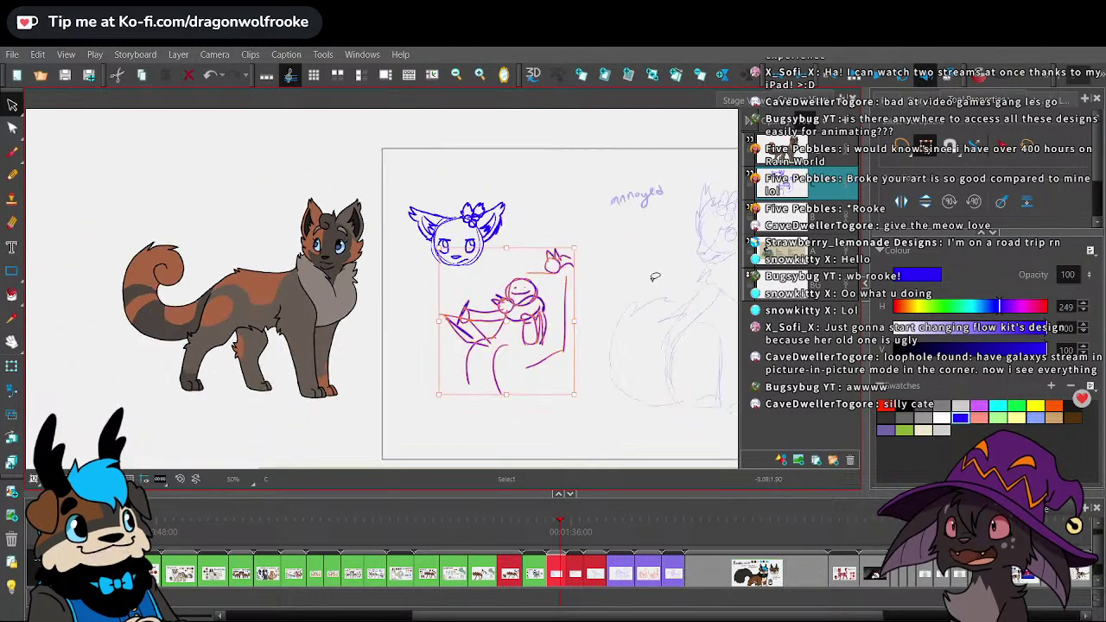
{"action": "key", "text": "1"}
{"action": "key", "text": "1"}
{"action": "mouse_move", "coordinate": [466, 309]}
{"action": "left_mouse_down"}
{"action": "mouse_move", "coordinate": [286, 378]}
{"action": "mouse_move", "coordinate": [169, 369]}
{"action": "left_mouse_up"}
{"action": "left_click", "coordinate": [452, 346]}
{"action": "key", "text": "2"}
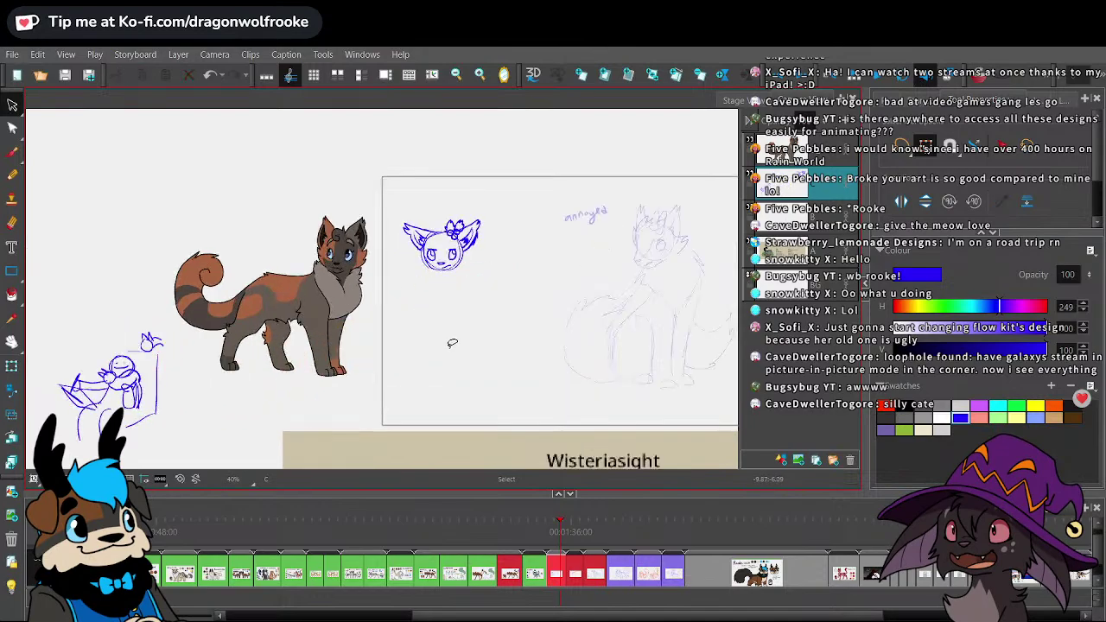
- Draw pointed cheek fur on both sides of the flowered head and join it with a pointed chin line
{"action": "key", "text": "shift+z"}
{"action": "key", "text": "alt+b"}
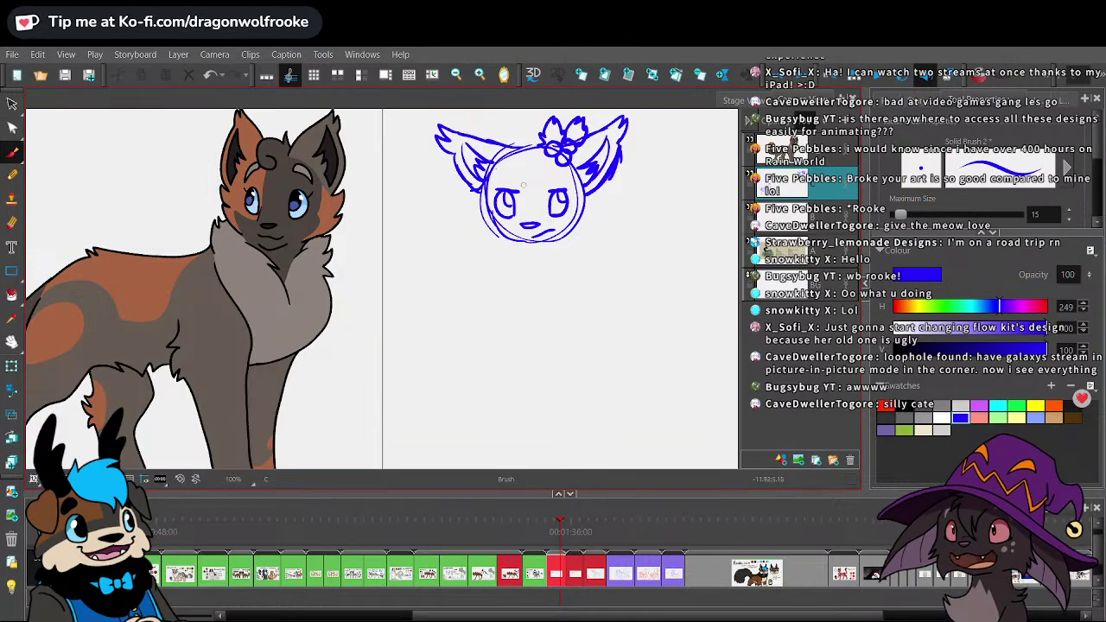
{"action": "mouse_move", "coordinate": [483, 193]}
{"action": "left_mouse_down"}
{"action": "mouse_move", "coordinate": [461, 228]}
{"action": "mouse_move", "coordinate": [492, 239]}
{"action": "left_mouse_up"}
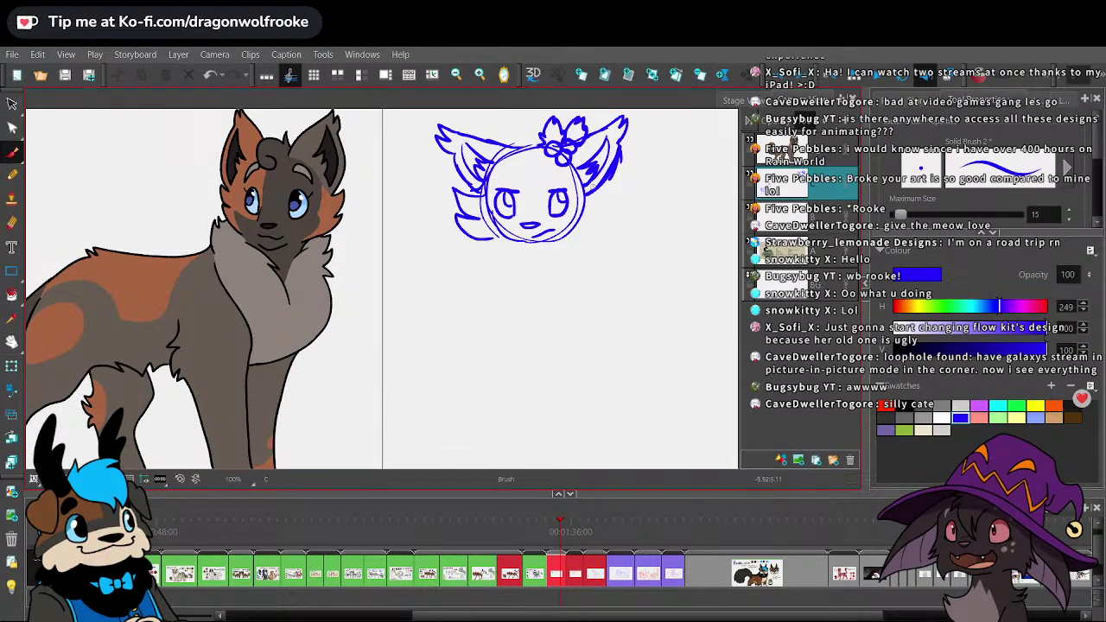
{"action": "left_click_drag", "start_coordinate": [586, 194], "coordinate": [598, 216]}
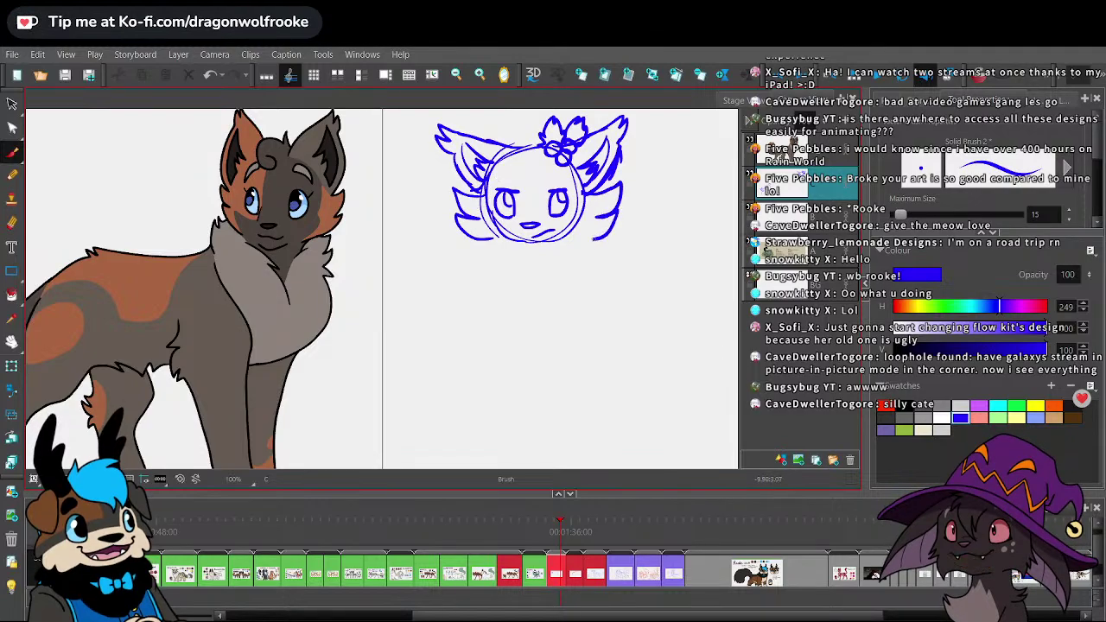
{"action": "mouse_move", "coordinate": [480, 230]}
{"action": "left_mouse_down"}
{"action": "mouse_move", "coordinate": [558, 244]}
{"action": "mouse_move", "coordinate": [524, 250]}
{"action": "mouse_move", "coordinate": [564, 241]}
{"action": "left_mouse_up"}
{"action": "key", "text": "space"}
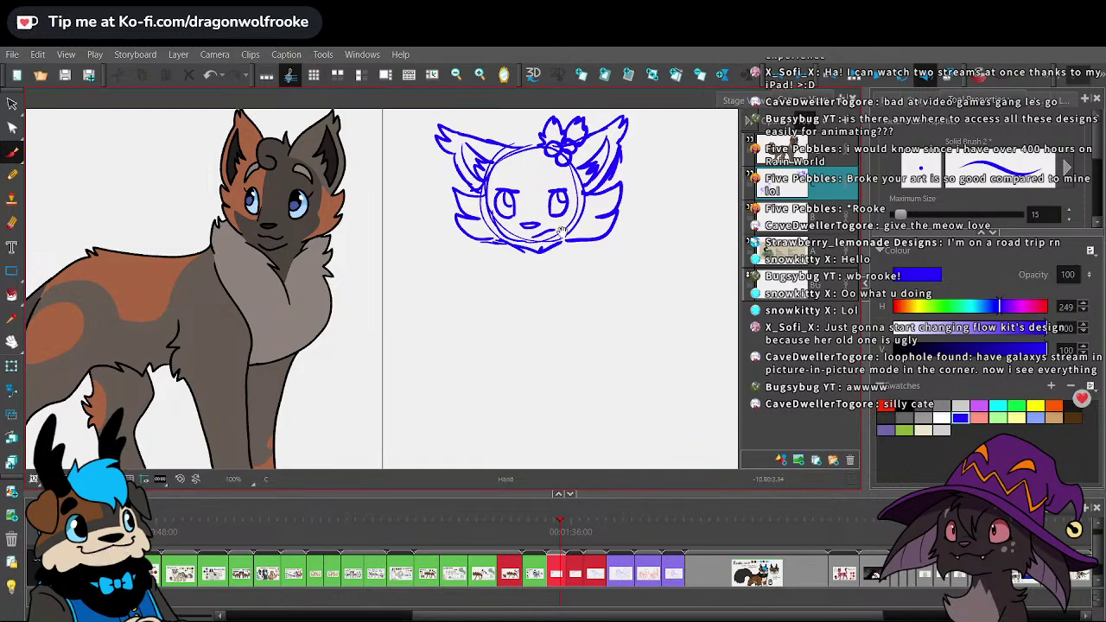
- Shift the nose and mouth slightly lower on the face and draw curved lines down both sides of the forehead
{"action": "left_click_drag", "start_coordinate": [642, 192], "coordinate": [554, 225]}
{"action": "key", "text": "1"}
{"action": "key", "text": "1"}
{"action": "key", "text": "alt+s"}
{"action": "scroll", "coordinate": [532, 227], "scroll_direction": "down", "scroll_amount": 1}
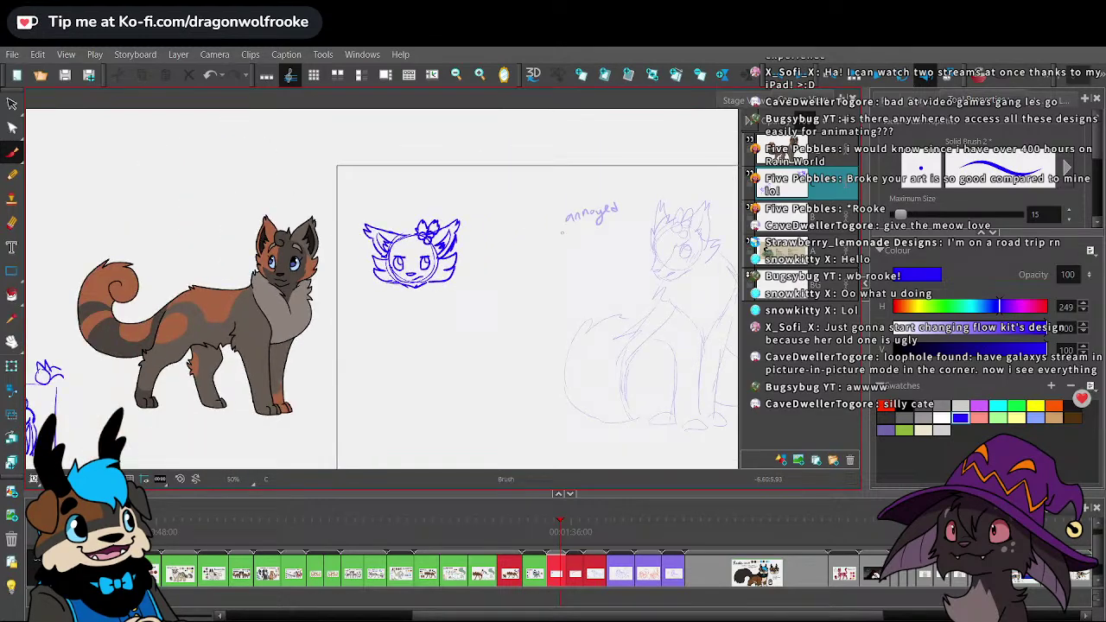
{"action": "scroll", "coordinate": [532, 226], "scroll_direction": "up", "scroll_amount": 1}
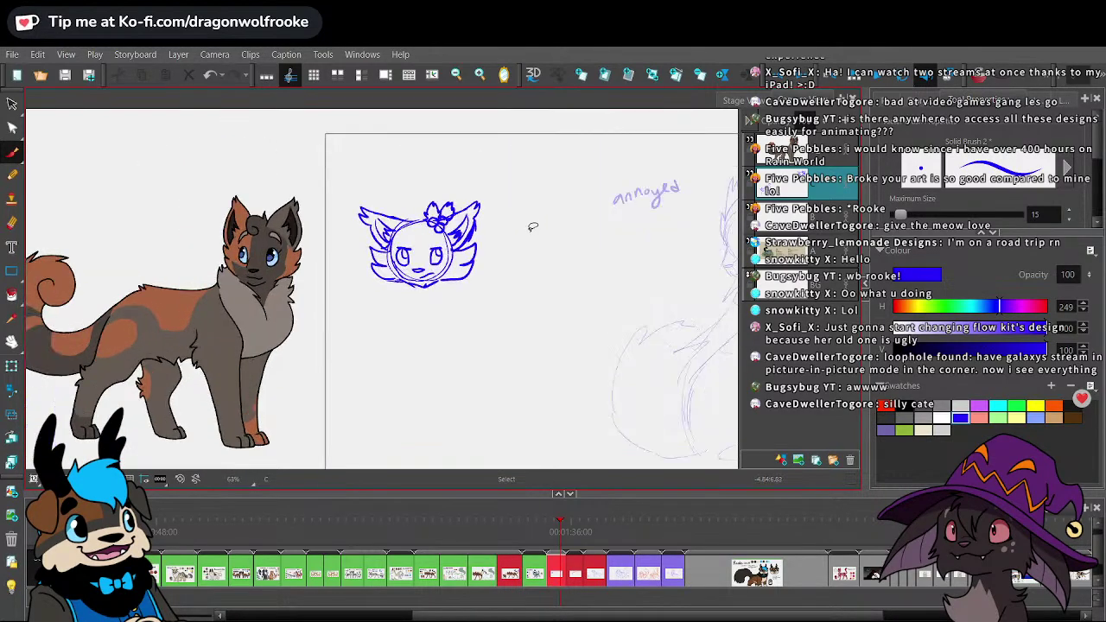
{"action": "scroll", "coordinate": [532, 227], "scroll_direction": "down", "scroll_amount": 1}
{"action": "scroll", "coordinate": [533, 226], "scroll_direction": "up", "scroll_amount": 1}
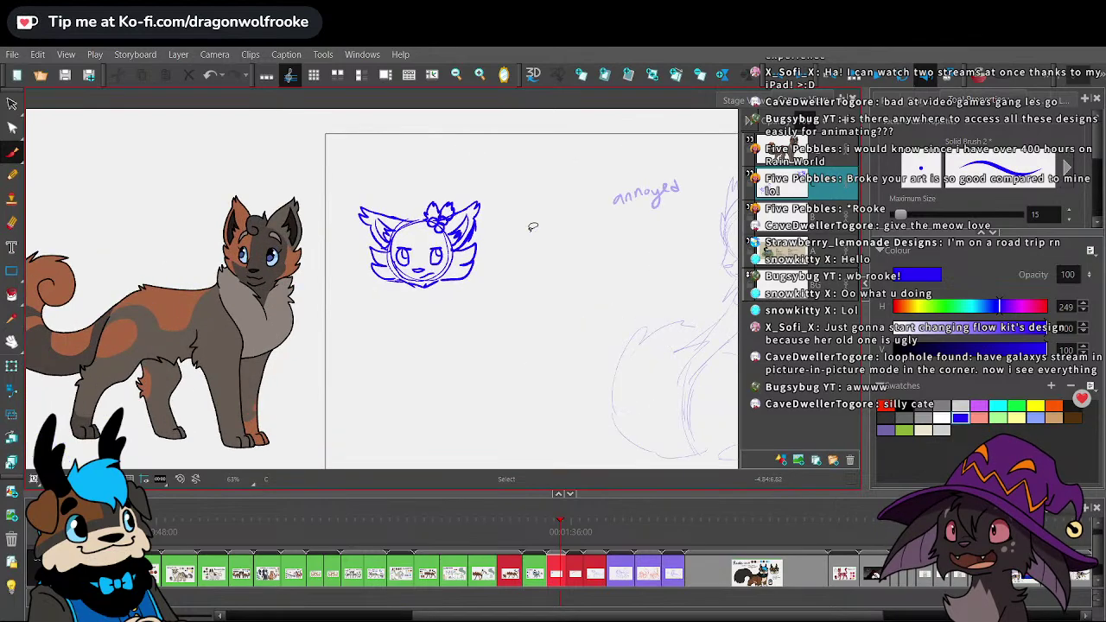
{"action": "scroll", "coordinate": [532, 226], "scroll_direction": "up", "scroll_amount": 2}
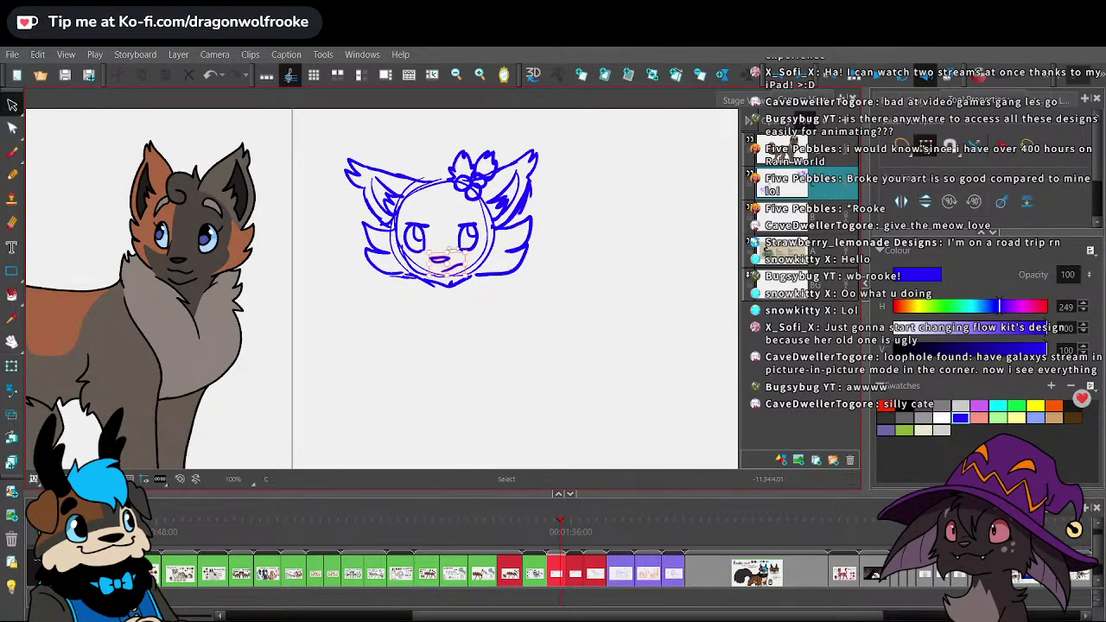
{"action": "left_click_drag", "start_coordinate": [452, 256], "coordinate": [450, 261]}
{"action": "left_click", "coordinate": [585, 279]}
{"action": "left_click", "coordinate": [12, 152]}
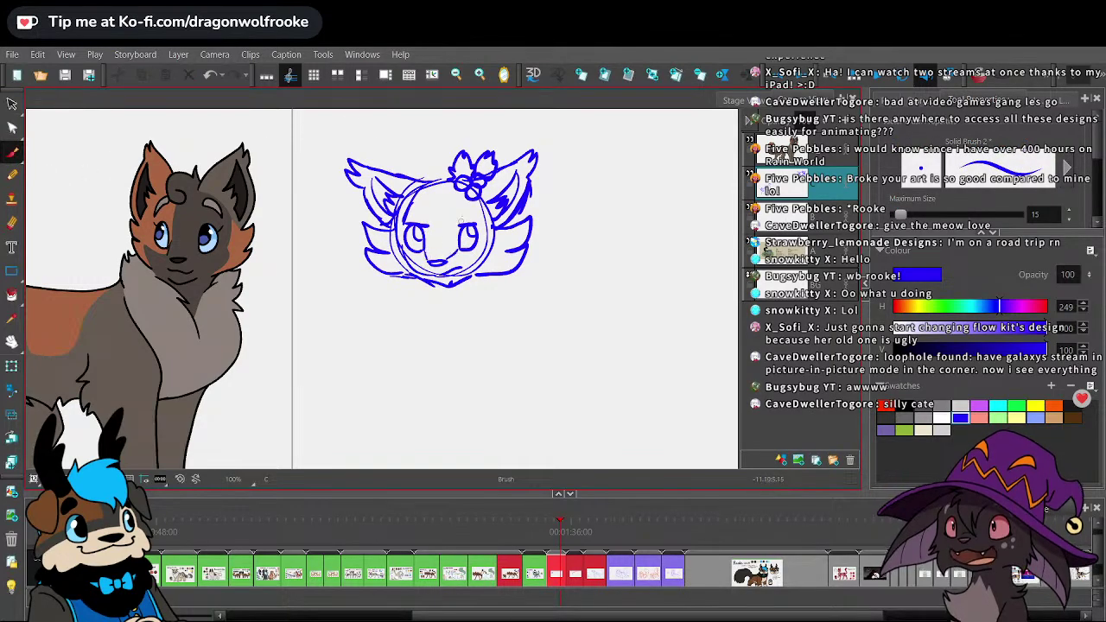
{"action": "left_click_drag", "start_coordinate": [472, 198], "coordinate": [477, 220]}
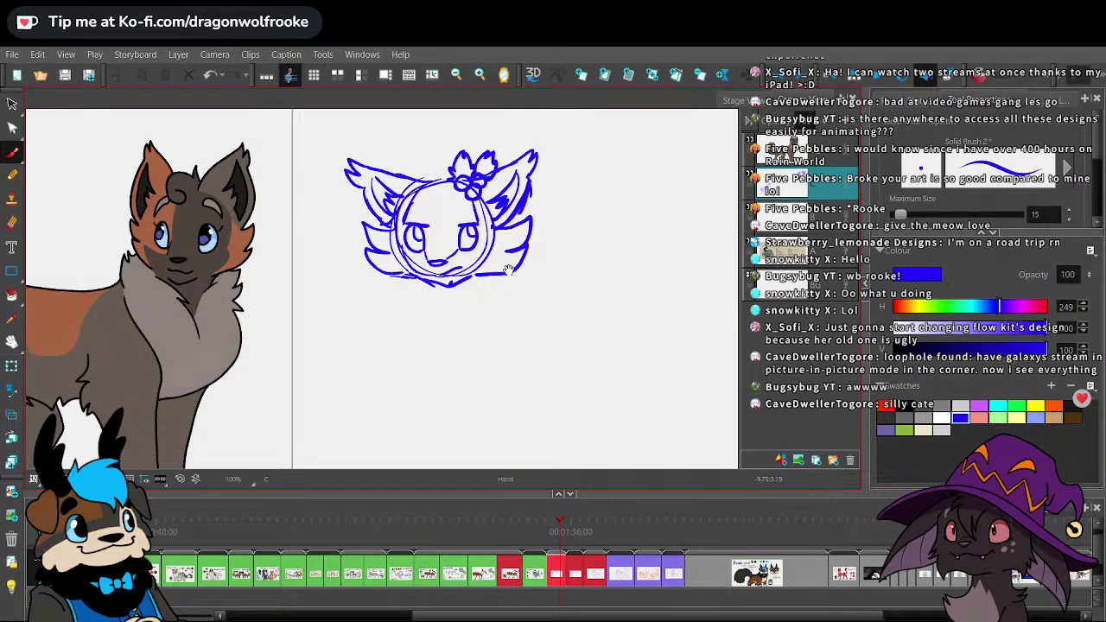
{"action": "mouse_move", "coordinate": [509, 275]}
{"action": "left_mouse_down"}
{"action": "mouse_move", "coordinate": [516, 316]}
{"action": "mouse_move", "coordinate": [524, 219]}
{"action": "mouse_move", "coordinate": [515, 232]}
{"action": "left_mouse_up"}
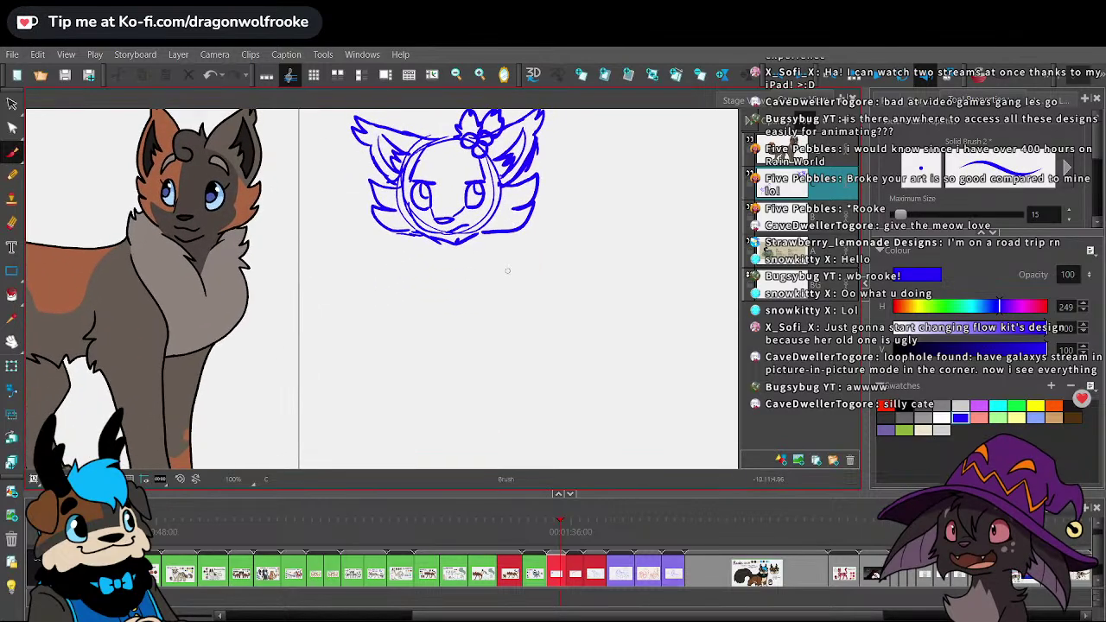
{"action": "mouse_move", "coordinate": [392, 230]}
{"action": "left_mouse_down"}
{"action": "mouse_move", "coordinate": [352, 253]}
{"action": "mouse_move", "coordinate": [367, 271]}
{"action": "left_mouse_up"}
{"action": "left_click_drag", "start_coordinate": [368, 273], "coordinate": [397, 304]}
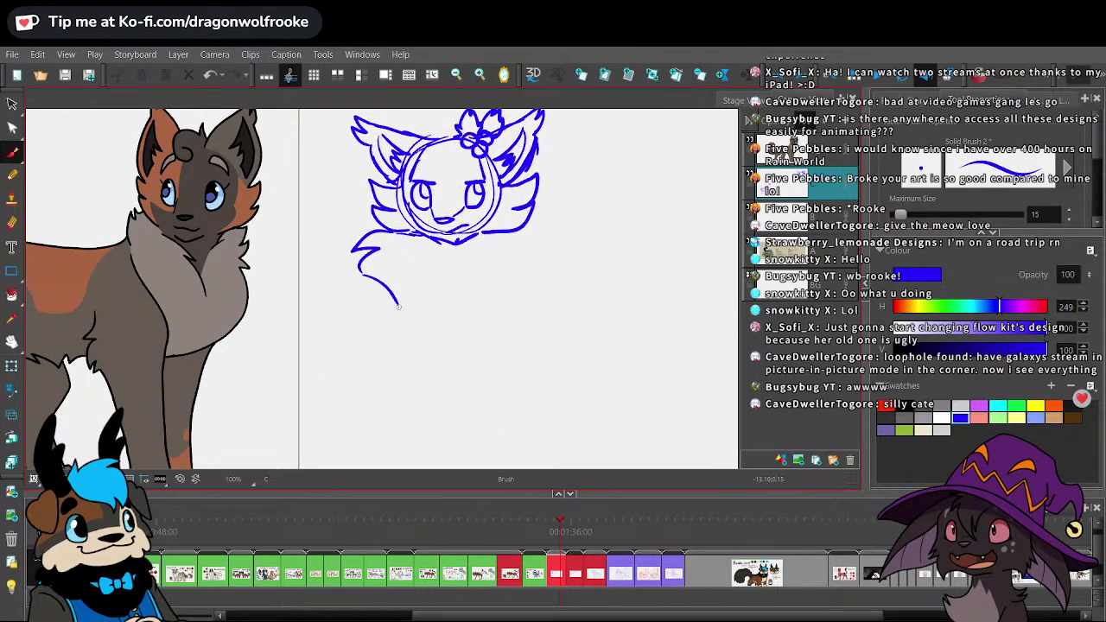
{"action": "key", "text": "ctrl+z"}
{"action": "key", "text": "ctrl+z"}
- Sketch a heart-shaped chest ruff under the chin and a curved line for the shoulder and back of the sitting body
{"action": "mouse_move", "coordinate": [378, 240]}
{"action": "left_mouse_down"}
{"action": "mouse_move", "coordinate": [400, 299]}
{"action": "mouse_move", "coordinate": [429, 331]}
{"action": "left_mouse_up"}
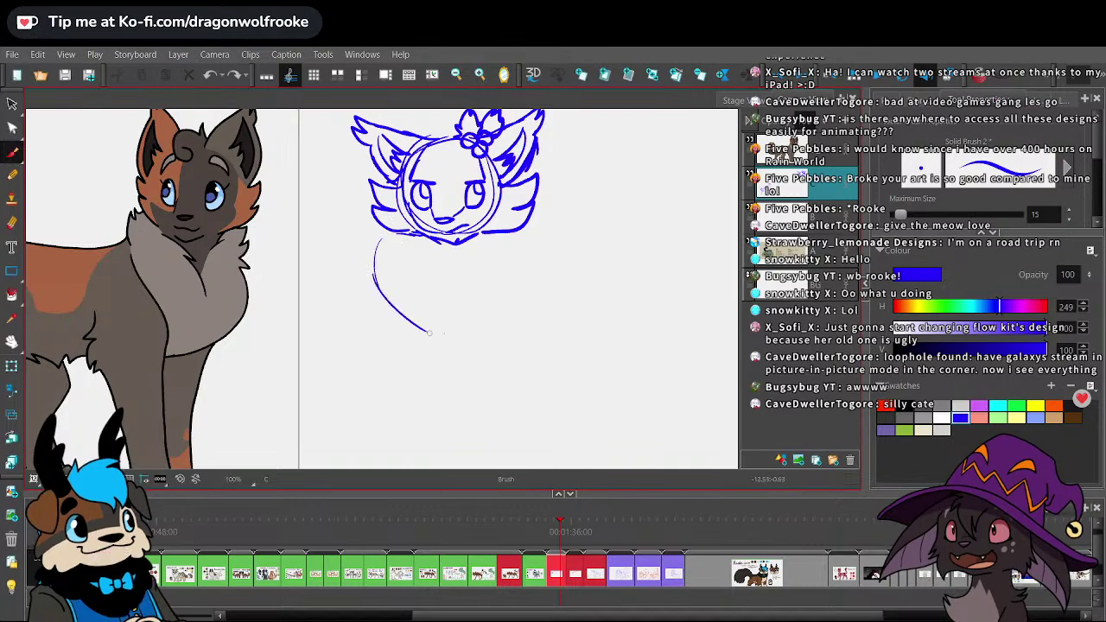
{"action": "mouse_move", "coordinate": [531, 227]}
{"action": "left_mouse_down"}
{"action": "mouse_move", "coordinate": [516, 287]}
{"action": "mouse_move", "coordinate": [473, 350]}
{"action": "left_mouse_up"}
{"action": "left_click_drag", "start_coordinate": [482, 239], "coordinate": [440, 275]}
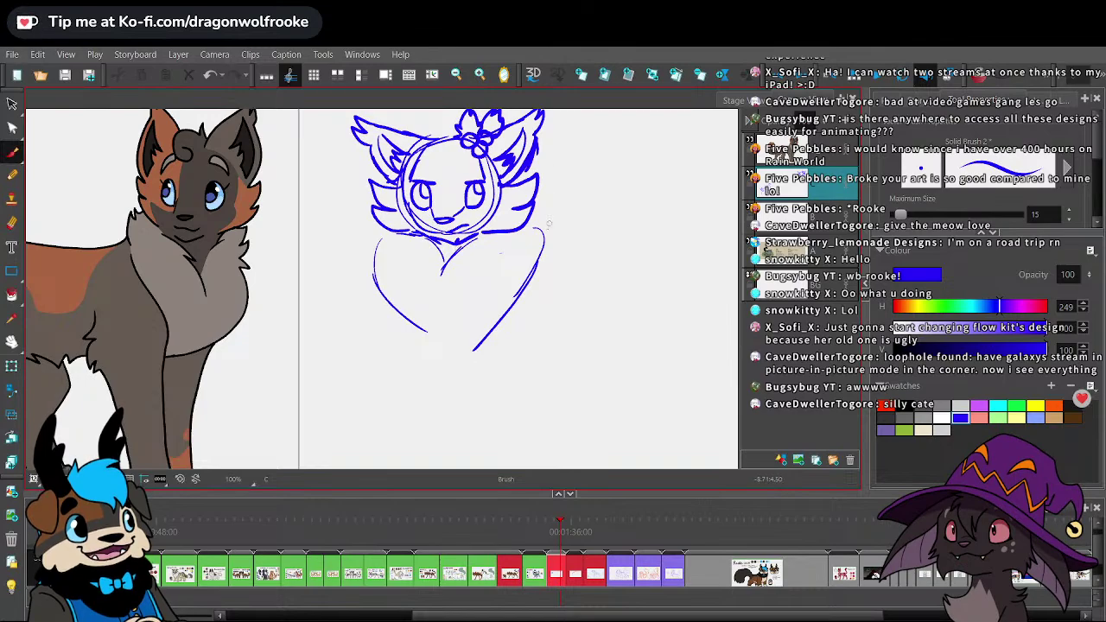
{"action": "mouse_move", "coordinate": [550, 275]}
{"action": "left_mouse_down"}
{"action": "mouse_move", "coordinate": [617, 320]}
{"action": "mouse_move", "coordinate": [646, 427]}
{"action": "left_mouse_up"}
{"action": "left_click_drag", "start_coordinate": [656, 268], "coordinate": [633, 209]}
- Draw both front legs with rounded paws below the chest and add a small fur tuft at the elbow
{"action": "mouse_move", "coordinate": [438, 286]}
{"action": "left_mouse_down"}
{"action": "mouse_move", "coordinate": [449, 426]}
{"action": "mouse_move", "coordinate": [420, 461]}
{"action": "mouse_move", "coordinate": [472, 463]}
{"action": "left_mouse_up"}
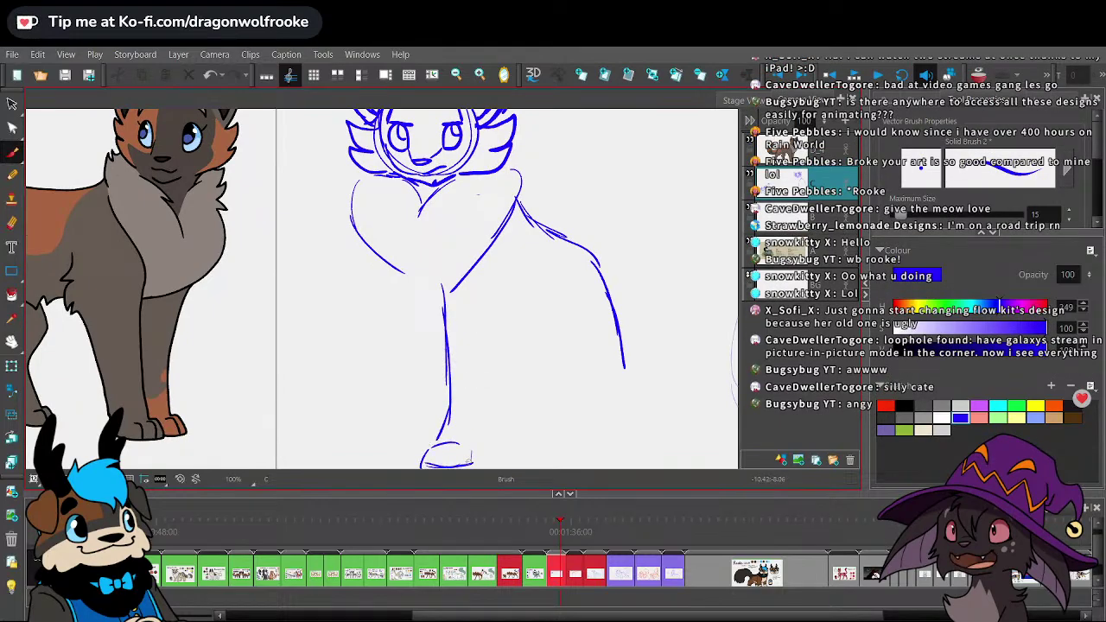
{"action": "left_click_drag", "start_coordinate": [506, 292], "coordinate": [481, 427]}
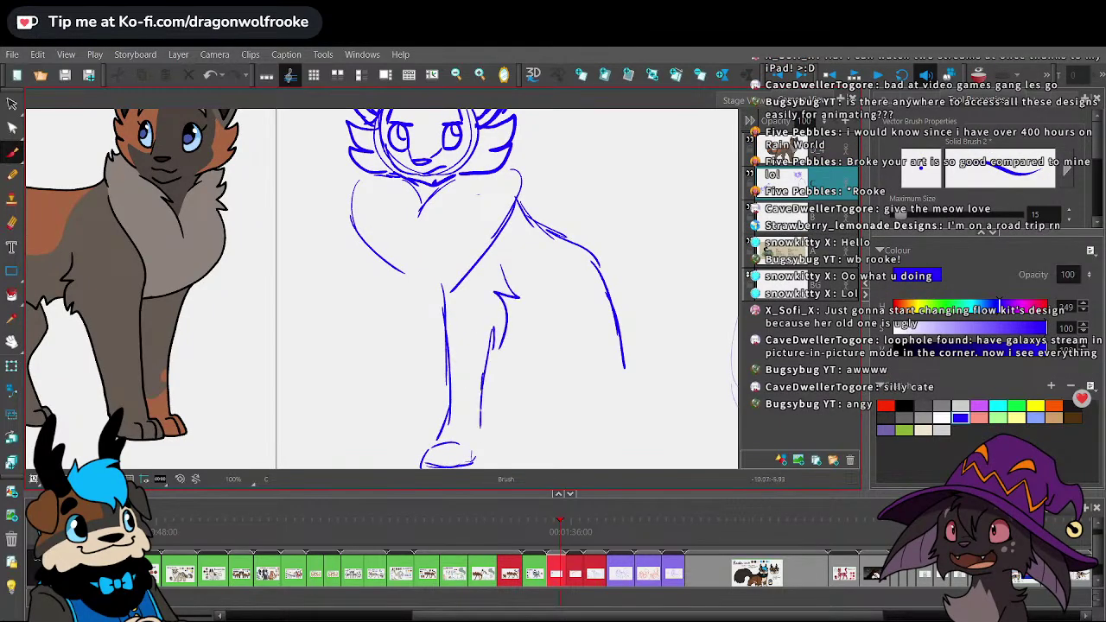
{"action": "mouse_move", "coordinate": [372, 252]}
{"action": "left_mouse_down"}
{"action": "mouse_move", "coordinate": [414, 425]}
{"action": "mouse_move", "coordinate": [396, 432]}
{"action": "mouse_move", "coordinate": [389, 457]}
{"action": "mouse_move", "coordinate": [426, 301]}
{"action": "left_mouse_up"}
{"action": "left_click_drag", "start_coordinate": [588, 258], "coordinate": [565, 232]}
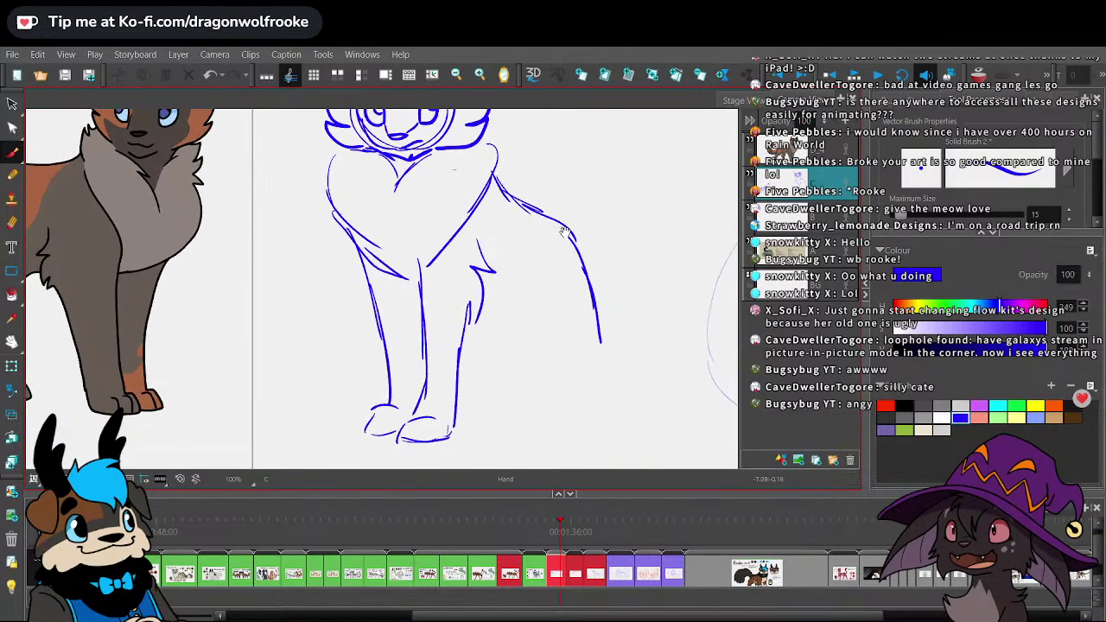
- Draw the rounded haunch and hind paw, then close the sitting body with the lower back and belly lines
{"action": "key", "text": "1"}
{"action": "mouse_move", "coordinate": [543, 308]}
{"action": "left_mouse_down"}
{"action": "mouse_move", "coordinate": [491, 370]}
{"action": "mouse_move", "coordinate": [535, 399]}
{"action": "left_mouse_up"}
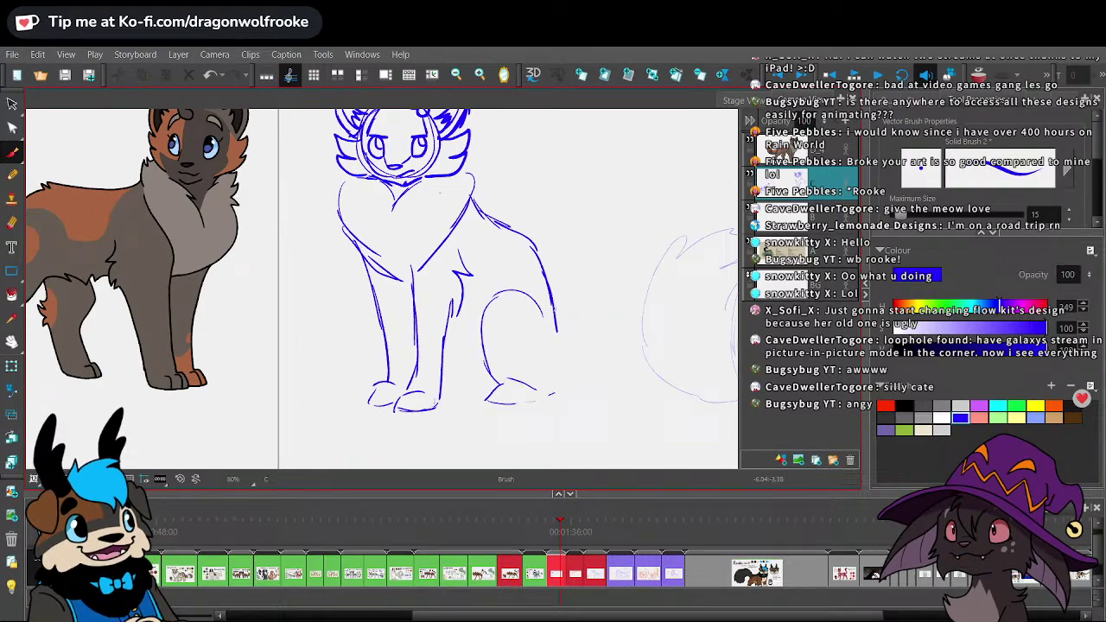
{"action": "left_click_drag", "start_coordinate": [557, 324], "coordinate": [557, 393]}
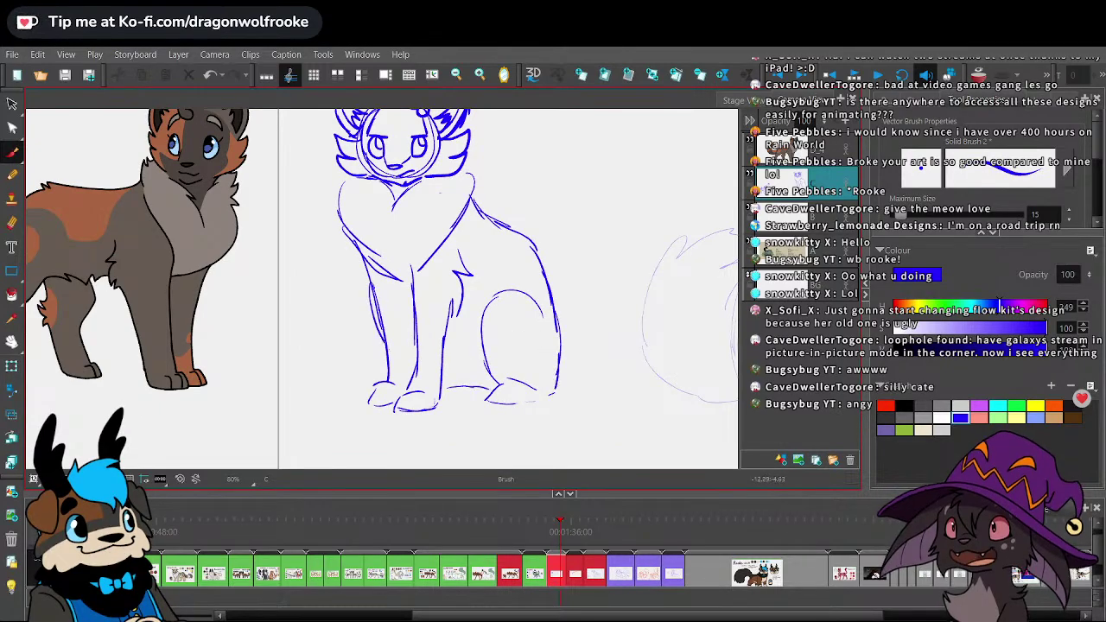
{"action": "left_click_drag", "start_coordinate": [587, 217], "coordinate": [555, 289]}
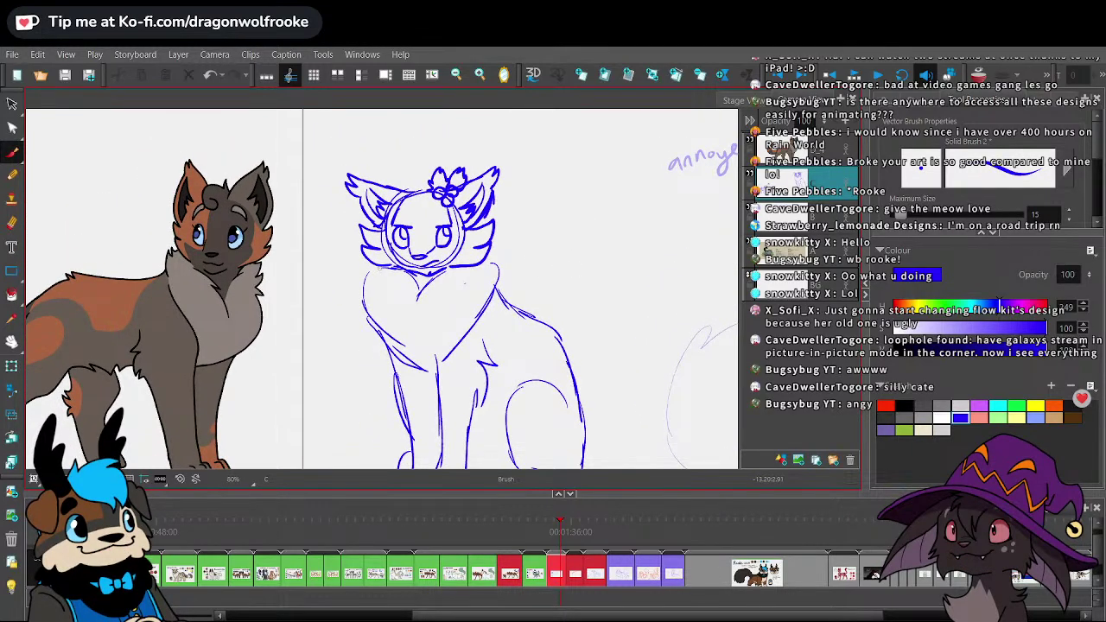
- Add jagged fur tufts along both sides of the chest ruff and strengthen the line across the top of the head
{"action": "left_click_drag", "start_coordinate": [367, 280], "coordinate": [356, 311]}
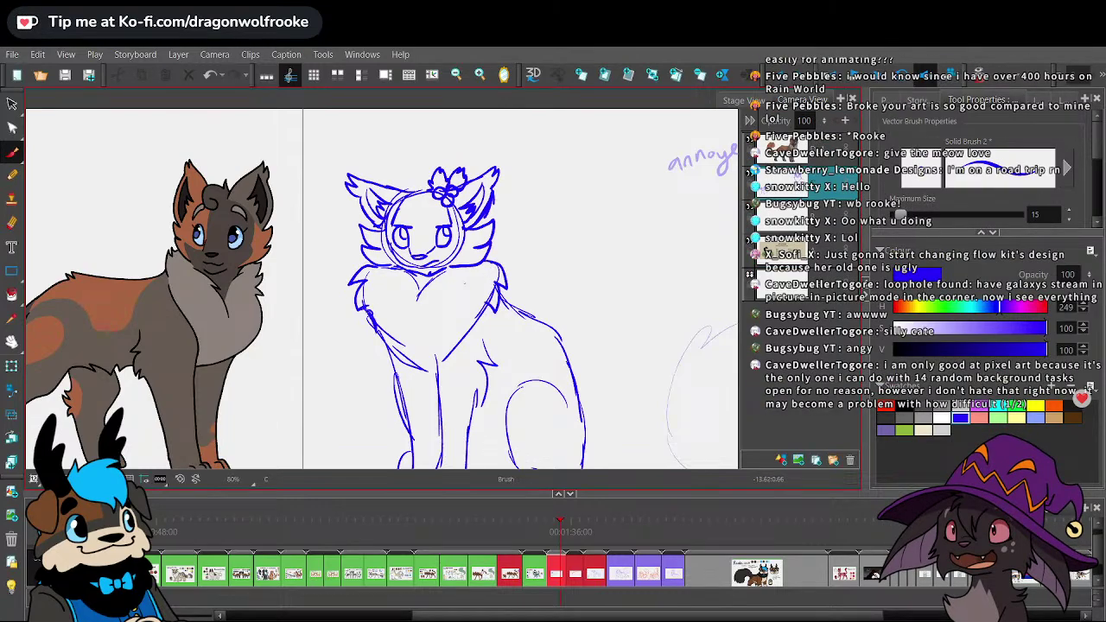
{"action": "mouse_move", "coordinate": [369, 308]}
{"action": "left_mouse_down"}
{"action": "mouse_move", "coordinate": [380, 347]}
{"action": "mouse_move", "coordinate": [415, 370]}
{"action": "left_mouse_up"}
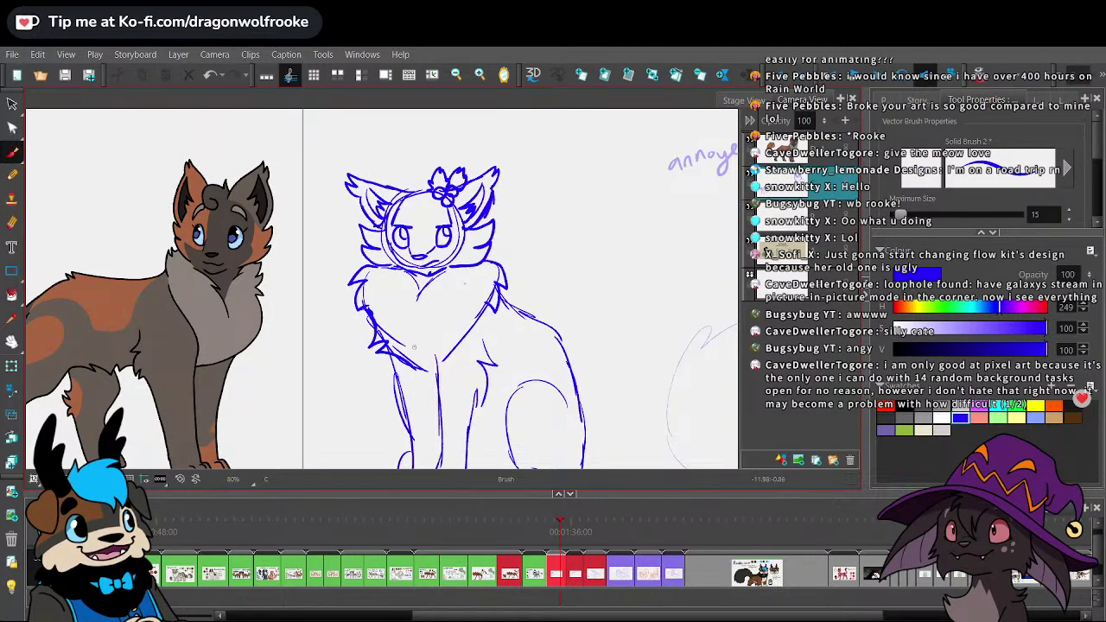
{"action": "key", "text": "2"}
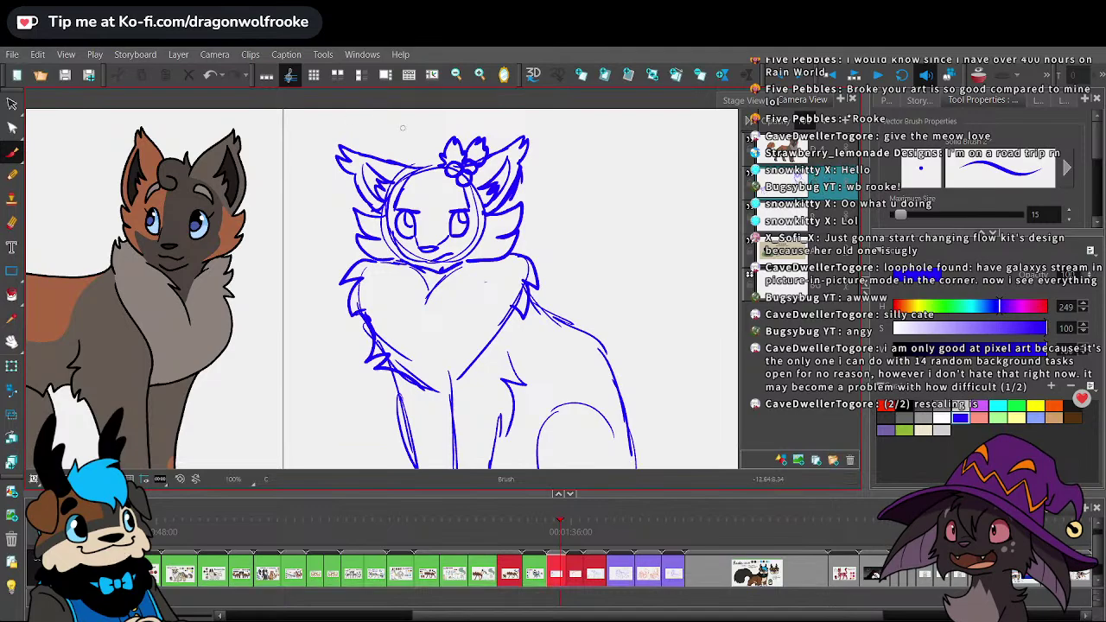
{"action": "left_click_drag", "start_coordinate": [418, 169], "coordinate": [444, 169]}
- Delete the circular construction lines around the face on the sitting cat's head
{"action": "key", "text": "1"}
{"action": "key", "text": "space"}
{"action": "mouse_move", "coordinate": [533, 213]}
{"action": "left_mouse_down"}
{"action": "mouse_move", "coordinate": [540, 177]}
{"action": "mouse_move", "coordinate": [556, 240]}
{"action": "left_mouse_up"}
{"action": "left_click", "coordinate": [12, 104]}
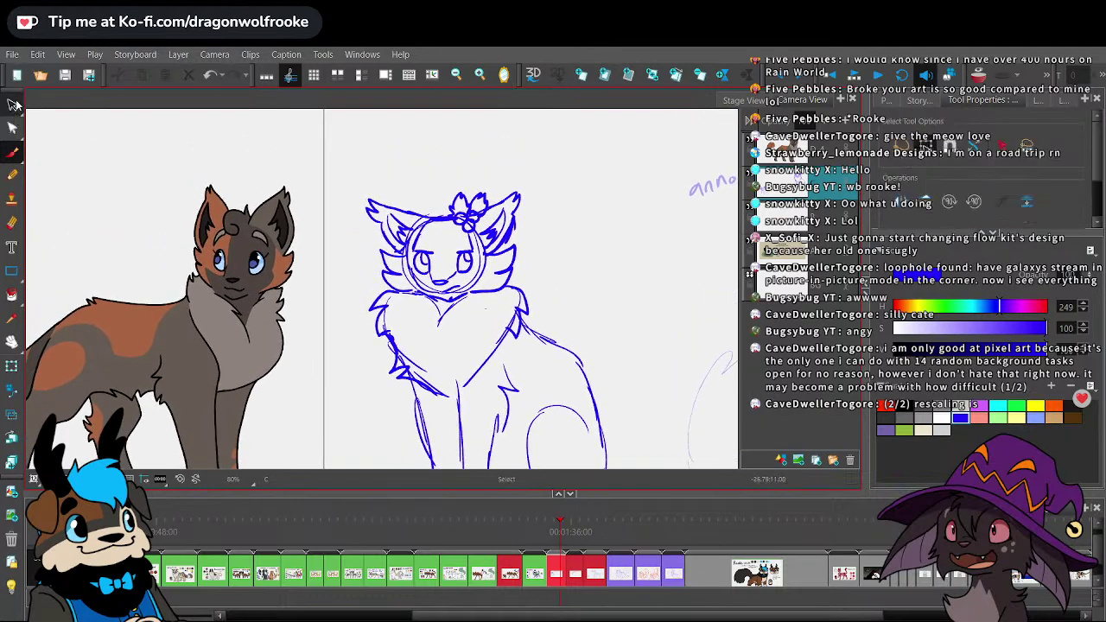
{"action": "key", "text": "2"}
{"action": "key", "text": "2"}
{"action": "mouse_move", "coordinate": [459, 221]}
{"action": "left_mouse_down"}
{"action": "mouse_move", "coordinate": [522, 257]}
{"action": "mouse_move", "coordinate": [505, 223]}
{"action": "mouse_move", "coordinate": [519, 266]}
{"action": "mouse_move", "coordinate": [506, 223]}
{"action": "mouse_move", "coordinate": [497, 228]}
{"action": "left_mouse_up"}
{"action": "left_click", "coordinate": [498, 205]}
{"action": "left_click", "coordinate": [495, 210]}
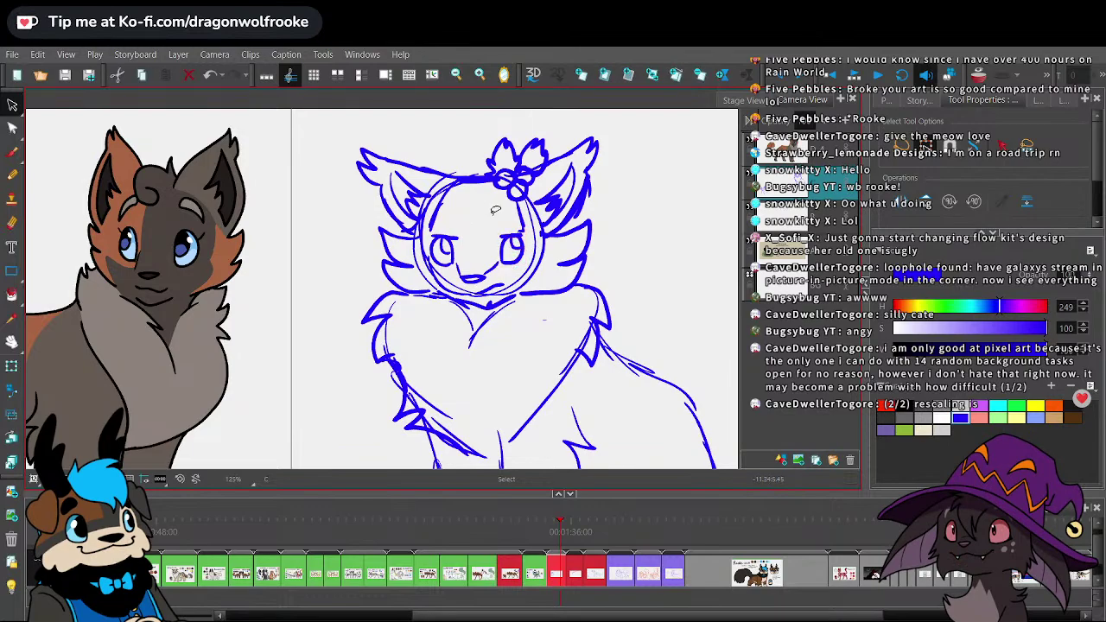
{"action": "key", "text": "1"}
{"action": "key", "text": "1"}
{"action": "key", "text": "1"}
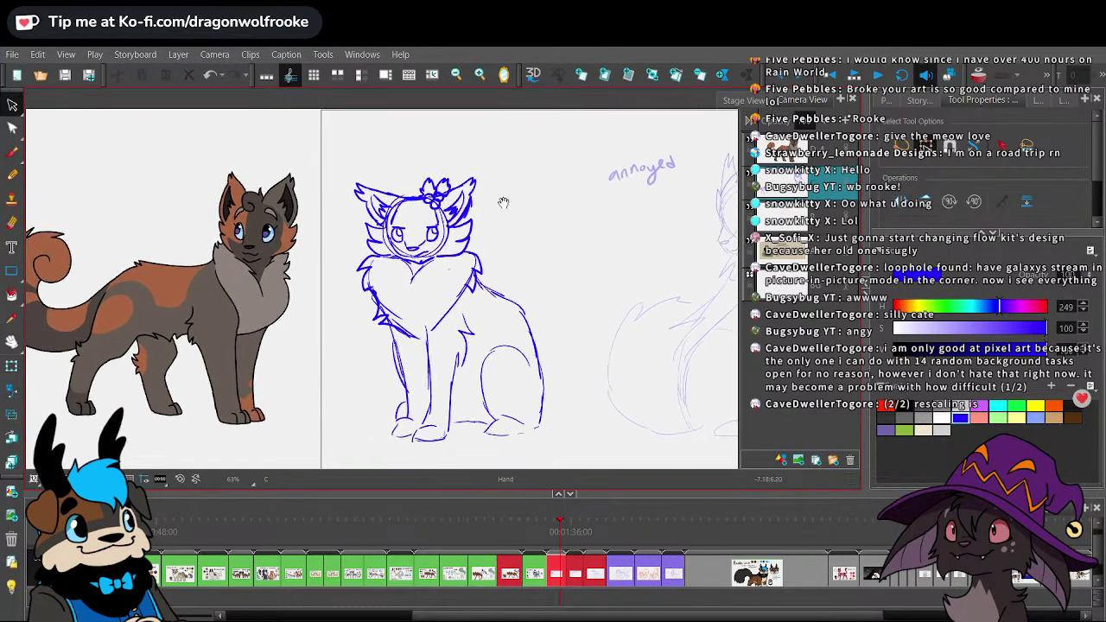
{"action": "key", "text": "Delete"}
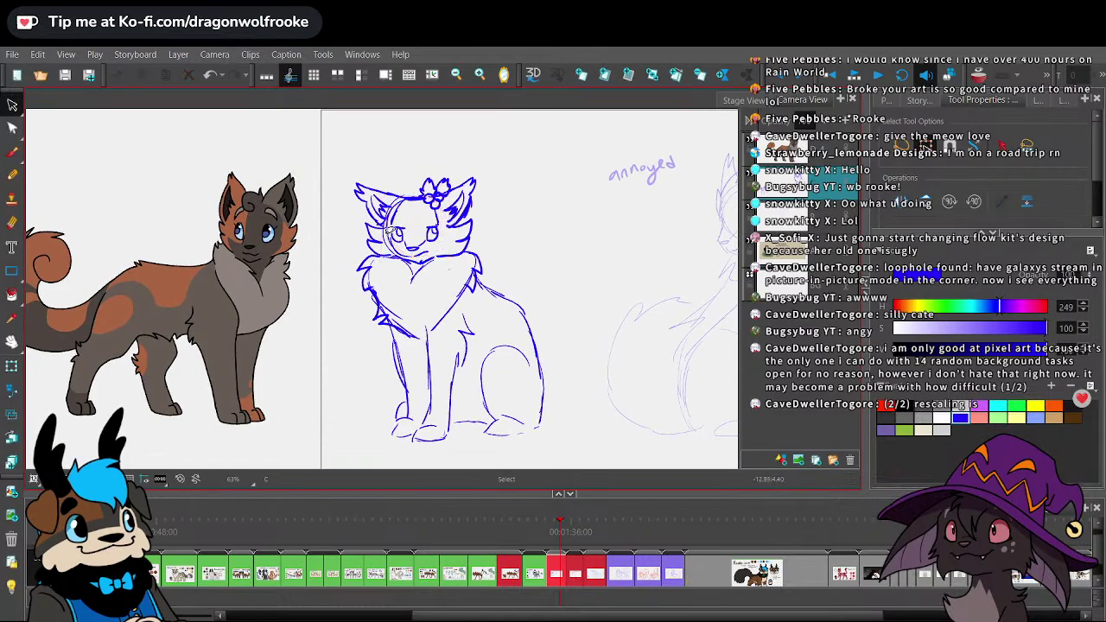
{"action": "left_click", "coordinate": [393, 230]}
{"action": "left_click", "coordinate": [413, 188]}
{"action": "left_click", "coordinate": [402, 242]}
{"action": "left_click", "coordinate": [548, 203]}
{"action": "key", "text": "1"}
{"action": "key", "text": "1"}
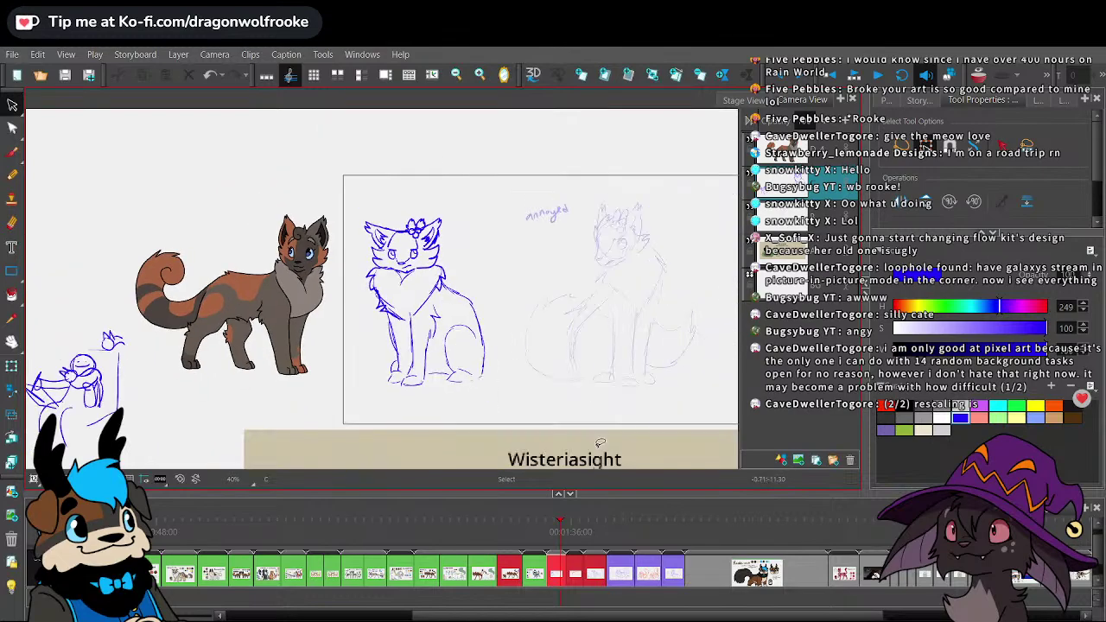
{"action": "key", "text": "2"}
{"action": "key", "text": "2"}
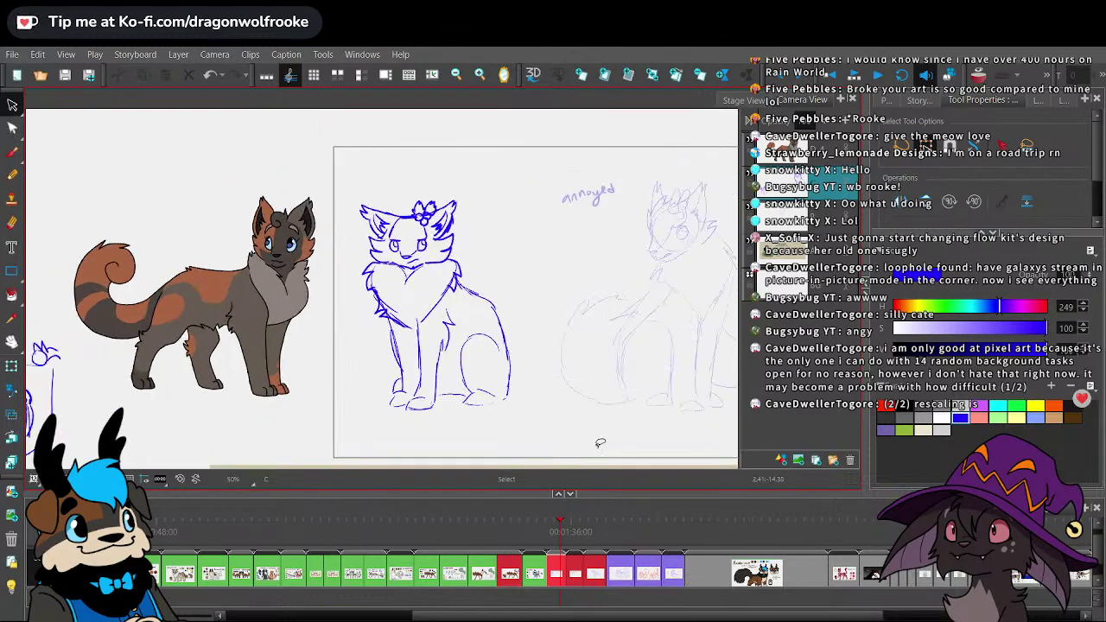
- Look through the Apricottail and Vixenkit design panels on the timeline and return to the sitting cat's sketch panel
{"action": "left_click_drag", "start_coordinate": [527, 616], "coordinate": [414, 616]}
{"action": "left_click", "coordinate": [206, 523]}
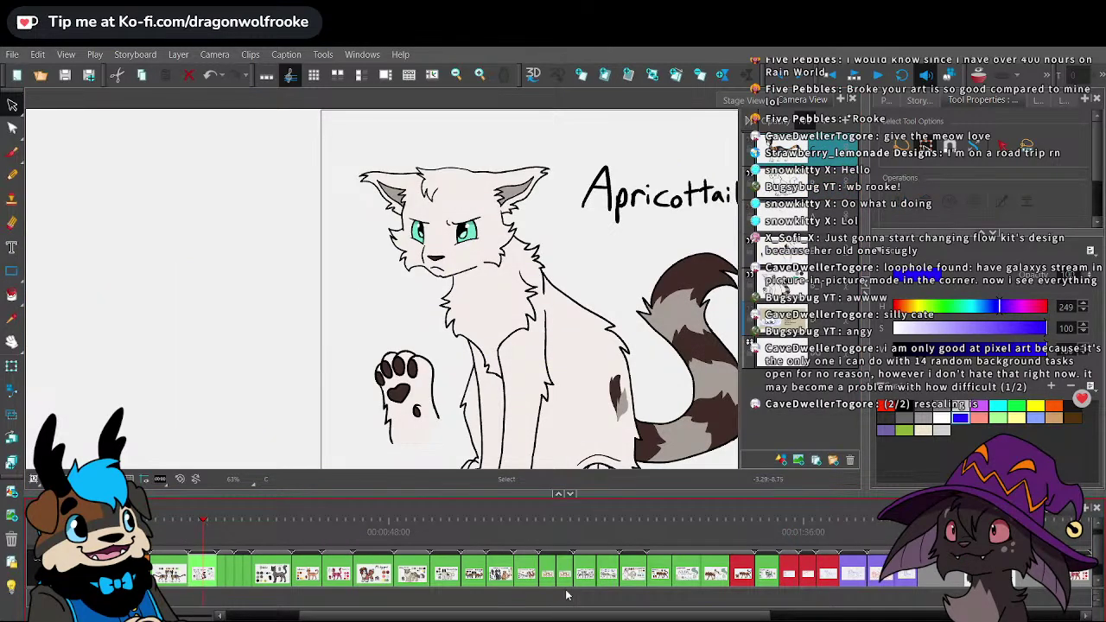
{"action": "left_click_drag", "start_coordinate": [563, 615], "coordinate": [652, 612]}
{"action": "left_click", "coordinate": [573, 524]}
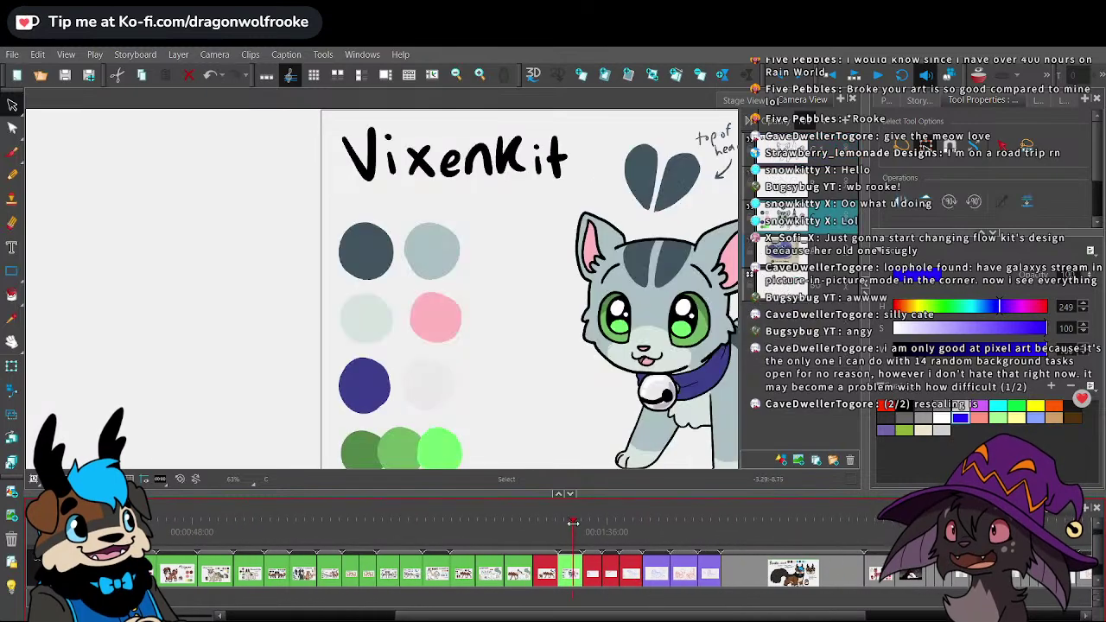
{"action": "left_click", "coordinate": [603, 525]}
{"action": "left_click_drag", "start_coordinate": [600, 568], "coordinate": [605, 568]}
{"action": "mouse_move", "coordinate": [620, 422]}
{"action": "left_mouse_down"}
{"action": "mouse_move", "coordinate": [550, 409]}
{"action": "mouse_move", "coordinate": [597, 423]}
{"action": "left_mouse_up"}
{"action": "key", "text": "2"}
{"action": "key", "text": "1"}
{"action": "key", "text": "1"}
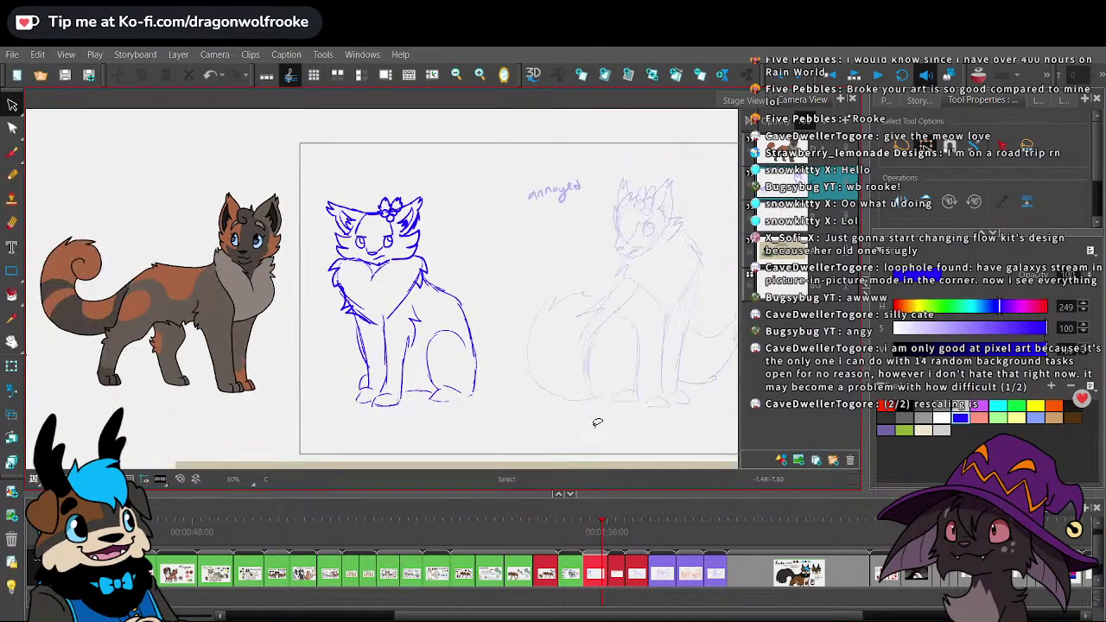
- Draw a large bushy tail arching up behind the sitting cat's back, with a tufted tip and jagged fur at its base
{"action": "left_click", "coordinate": [12, 152]}
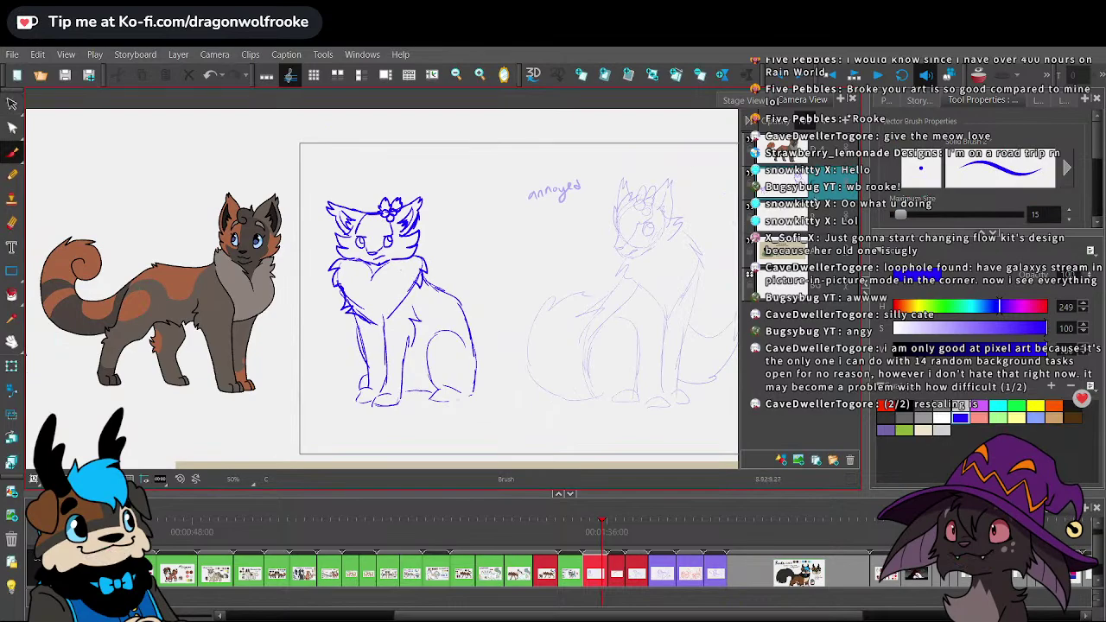
{"action": "key", "text": "2"}
{"action": "mouse_move", "coordinate": [458, 290]}
{"action": "left_mouse_down"}
{"action": "mouse_move", "coordinate": [481, 223]}
{"action": "mouse_move", "coordinate": [560, 272]}
{"action": "mouse_move", "coordinate": [568, 329]}
{"action": "left_mouse_up"}
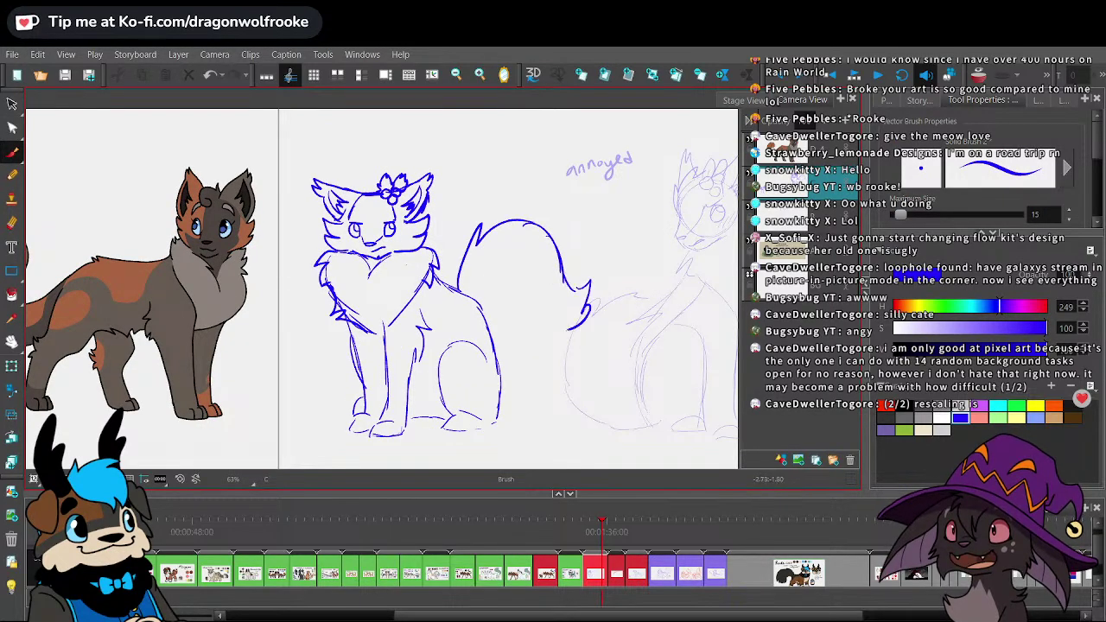
{"action": "mouse_move", "coordinate": [496, 422]}
{"action": "left_mouse_down"}
{"action": "mouse_move", "coordinate": [527, 416]}
{"action": "mouse_move", "coordinate": [538, 276]}
{"action": "left_mouse_up"}
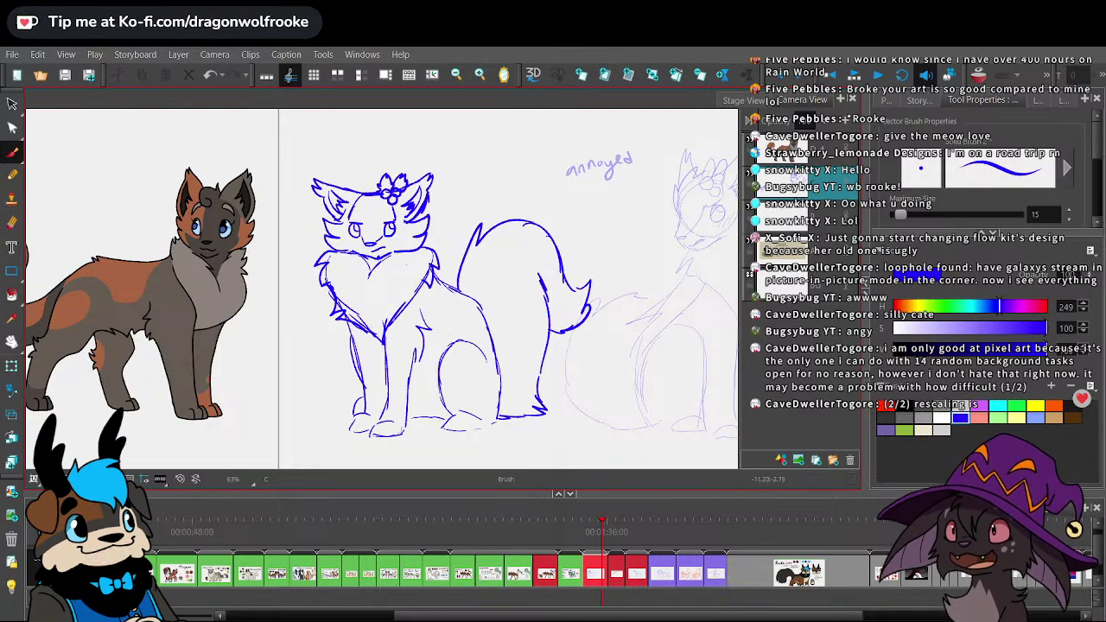
{"action": "left_click_drag", "start_coordinate": [464, 318], "coordinate": [496, 377]}
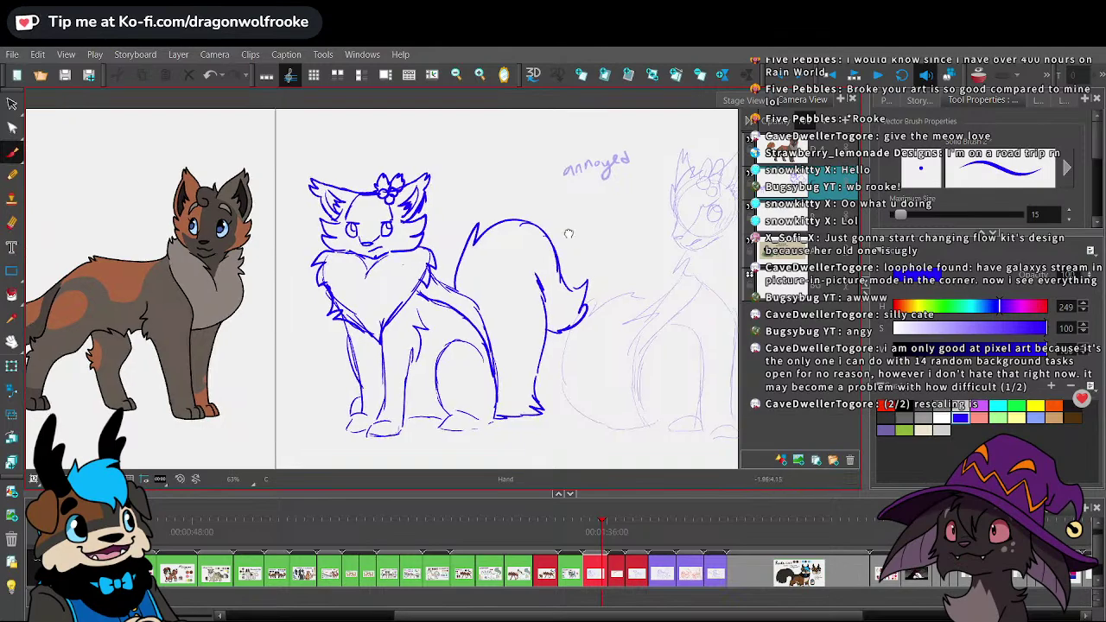
{"action": "left_click_drag", "start_coordinate": [568, 232], "coordinate": [484, 185]}
{"action": "key", "text": "2"}
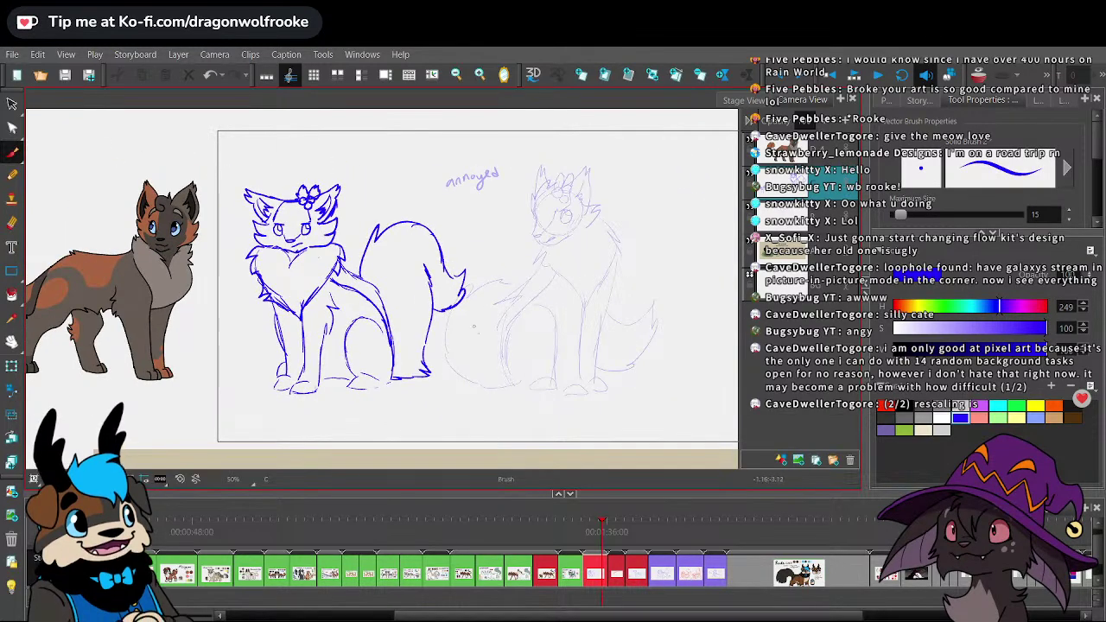
{"action": "mouse_move", "coordinate": [513, 390]}
{"action": "left_mouse_down"}
{"action": "mouse_move", "coordinate": [556, 161]}
{"action": "mouse_move", "coordinate": [583, 131]}
{"action": "mouse_move", "coordinate": [558, 397]}
{"action": "mouse_move", "coordinate": [596, 303]}
{"action": "mouse_move", "coordinate": [565, 95]}
{"action": "mouse_move", "coordinate": [565, 385]}
{"action": "left_mouse_up"}
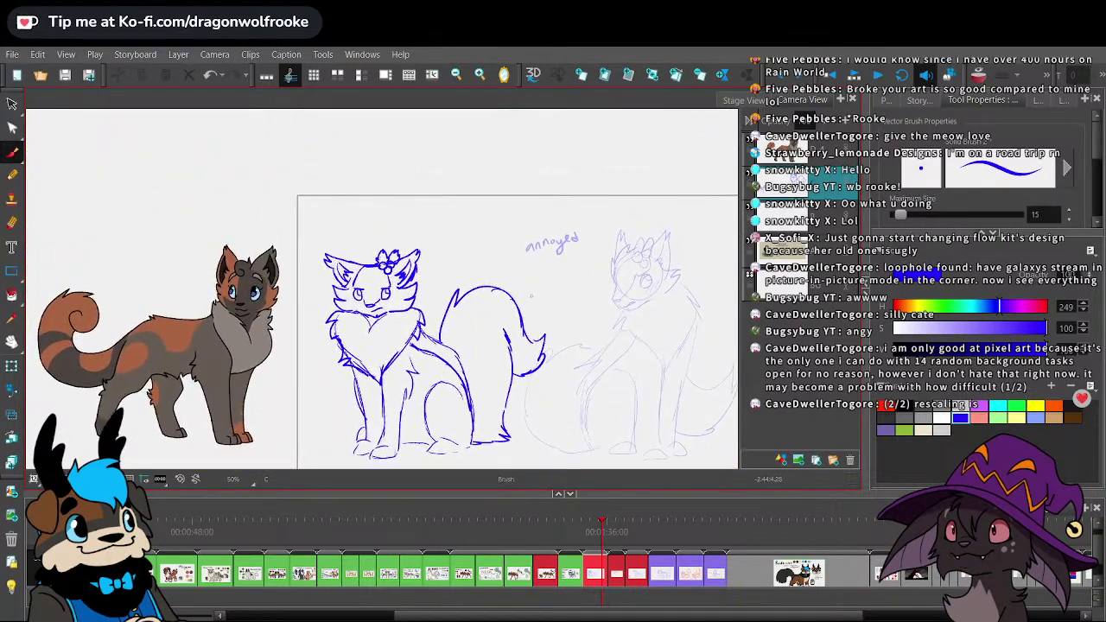
- Delete the leftover curved construction lines around the muzzle and forehead inside the cat's face
{"action": "key", "text": "2"}
{"action": "key", "text": "2"}
{"action": "key", "text": "2"}
{"action": "key", "text": "2"}
{"action": "key", "text": "alt+s"}
{"action": "left_click", "coordinate": [372, 312]}
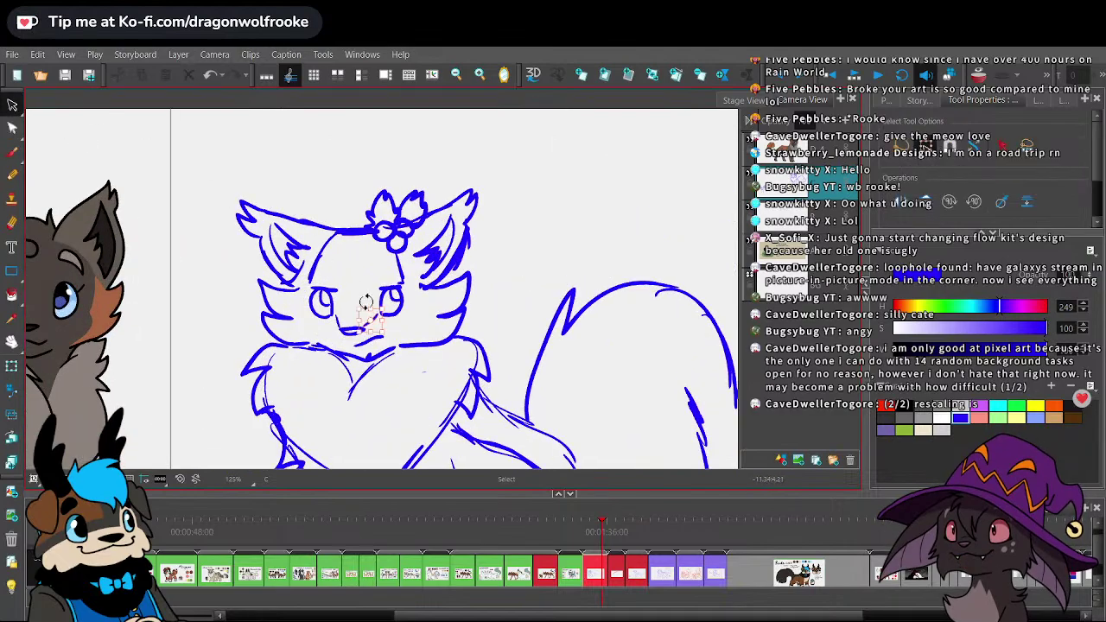
{"action": "key", "text": "Delete"}
{"action": "left_click", "coordinate": [339, 317]}
{"action": "key", "text": "Delete"}
{"action": "left_click", "coordinate": [317, 259]}
{"action": "key", "text": "Delete"}
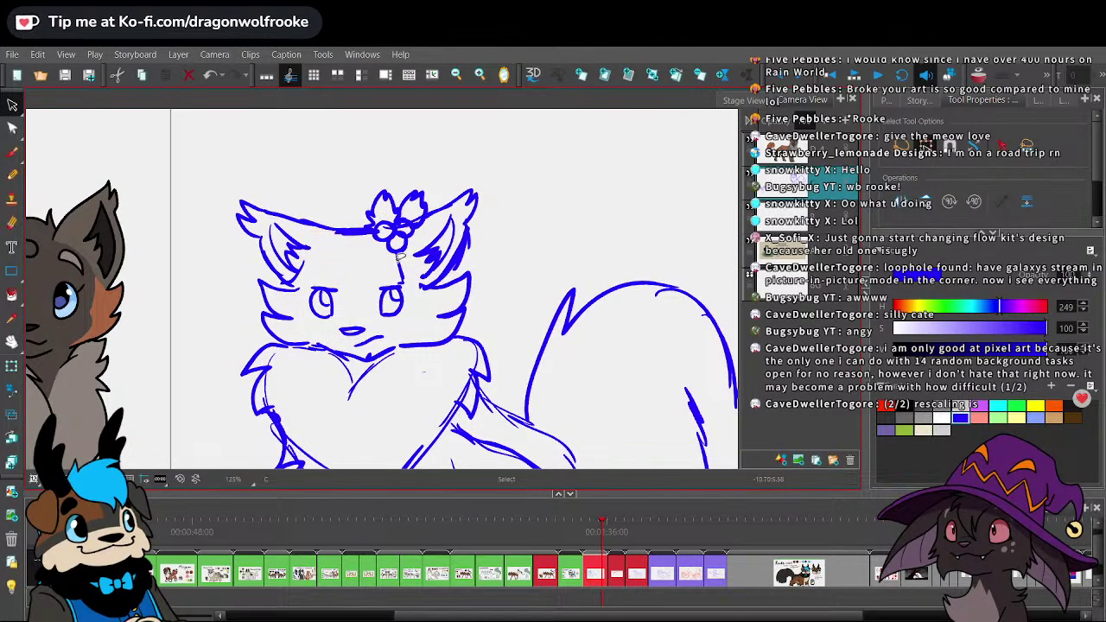
- Draw flat, heavy brow shapes over both eyes and add a small lash at the eye beneath the flower
{"action": "key", "text": "alt+b"}
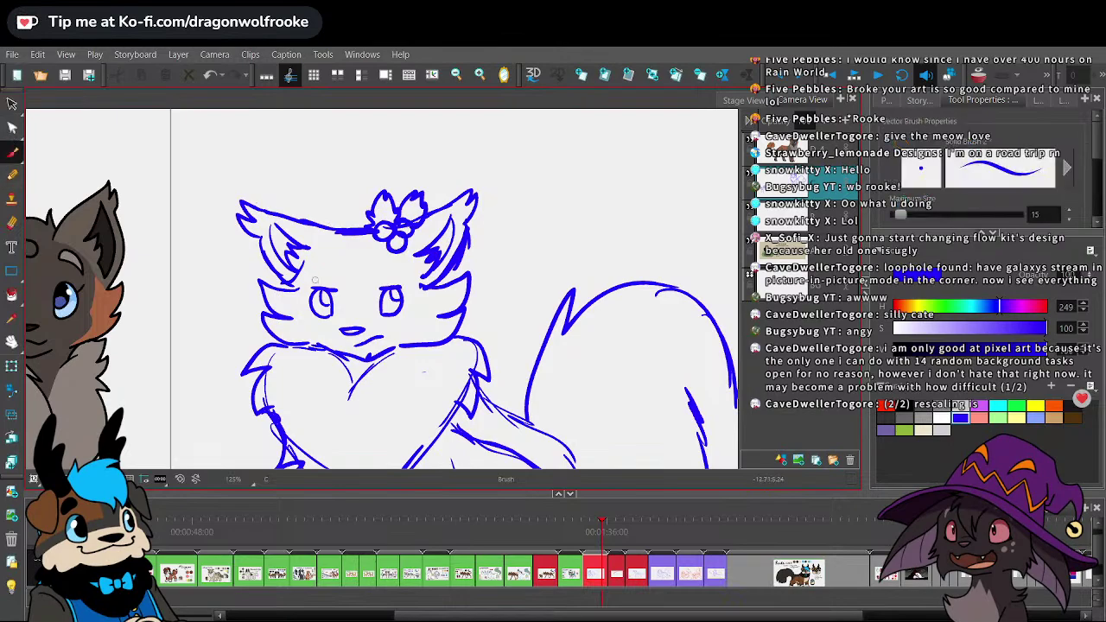
{"action": "left_click_drag", "start_coordinate": [375, 287], "coordinate": [382, 282]}
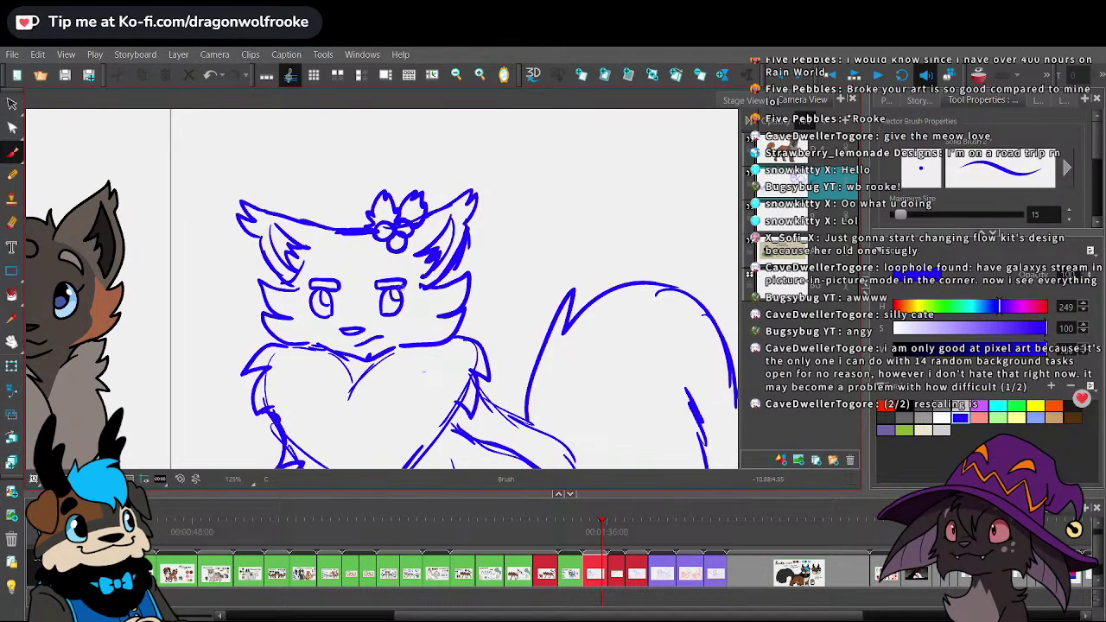
{"action": "left_click_drag", "start_coordinate": [396, 286], "coordinate": [408, 291]}
{"action": "left_click_drag", "start_coordinate": [363, 196], "coordinate": [385, 198]}
{"action": "key", "text": "ctrl+z"}
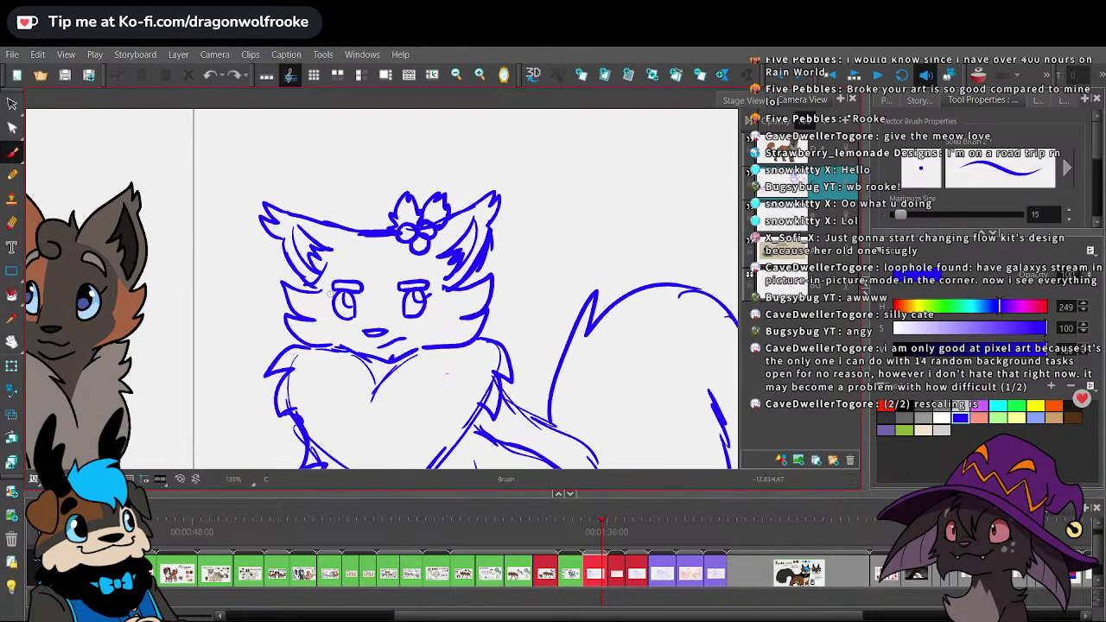
{"action": "left_click_drag", "start_coordinate": [344, 235], "coordinate": [380, 277]}
{"action": "key", "text": "ctrl+z"}
{"action": "left_click_drag", "start_coordinate": [418, 245], "coordinate": [344, 240]}
{"action": "key", "text": "1"}
{"action": "key", "text": "1"}
{"action": "key", "text": "1"}
{"action": "key", "text": "1"}
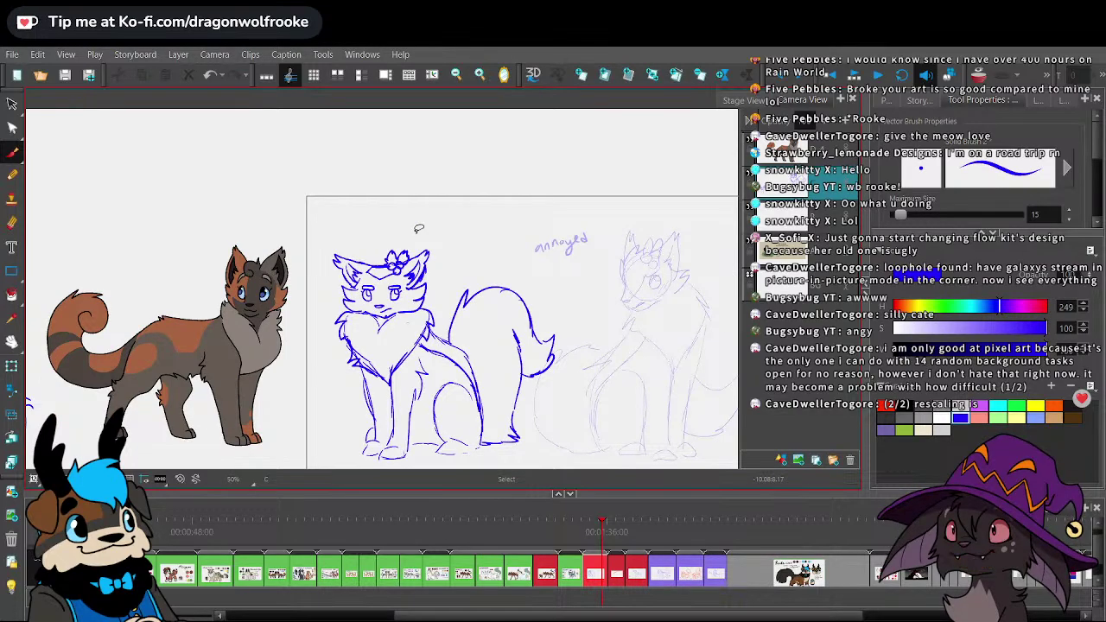
{"action": "scroll", "coordinate": [418, 228], "scroll_direction": "up", "scroll_amount": 4}
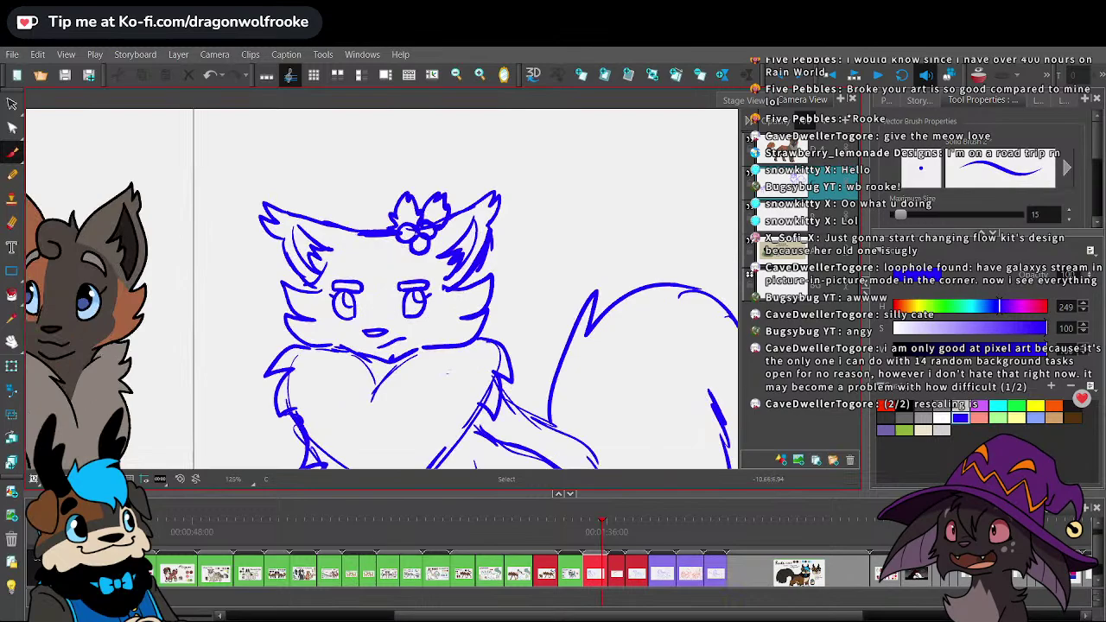
{"action": "mouse_move", "coordinate": [356, 234]}
{"action": "left_mouse_down"}
{"action": "mouse_move", "coordinate": [382, 259]}
{"action": "mouse_move", "coordinate": [404, 244]}
{"action": "left_mouse_up"}
{"action": "key", "text": "ctrl+z"}
{"action": "key", "text": "ctrl+z"}
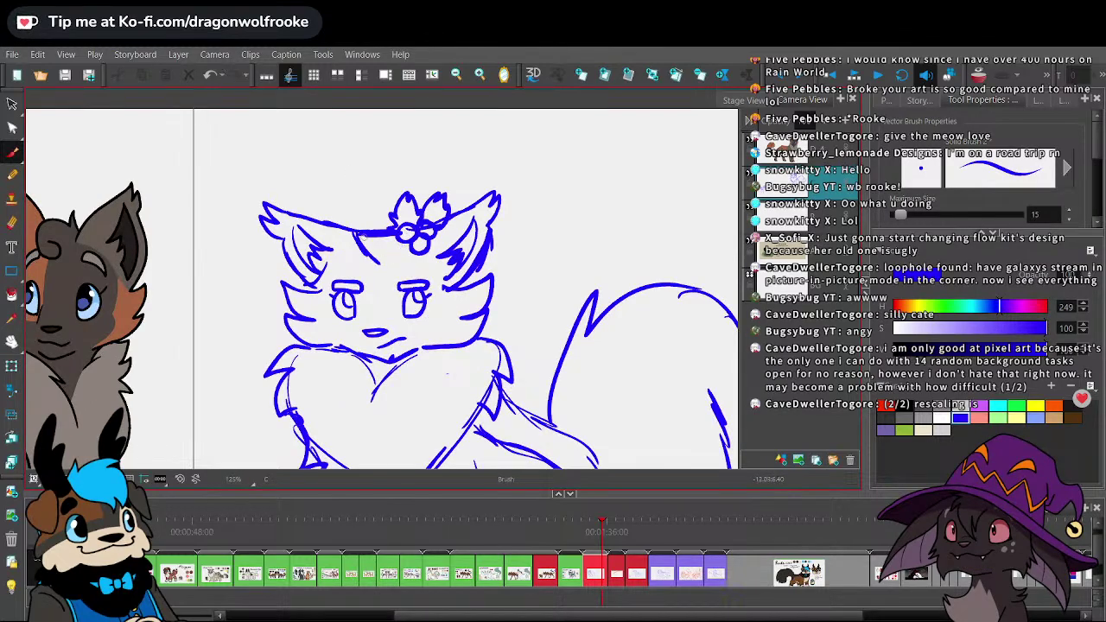
{"action": "key", "text": "ctrl+z"}
{"action": "key", "text": "ctrl+z"}
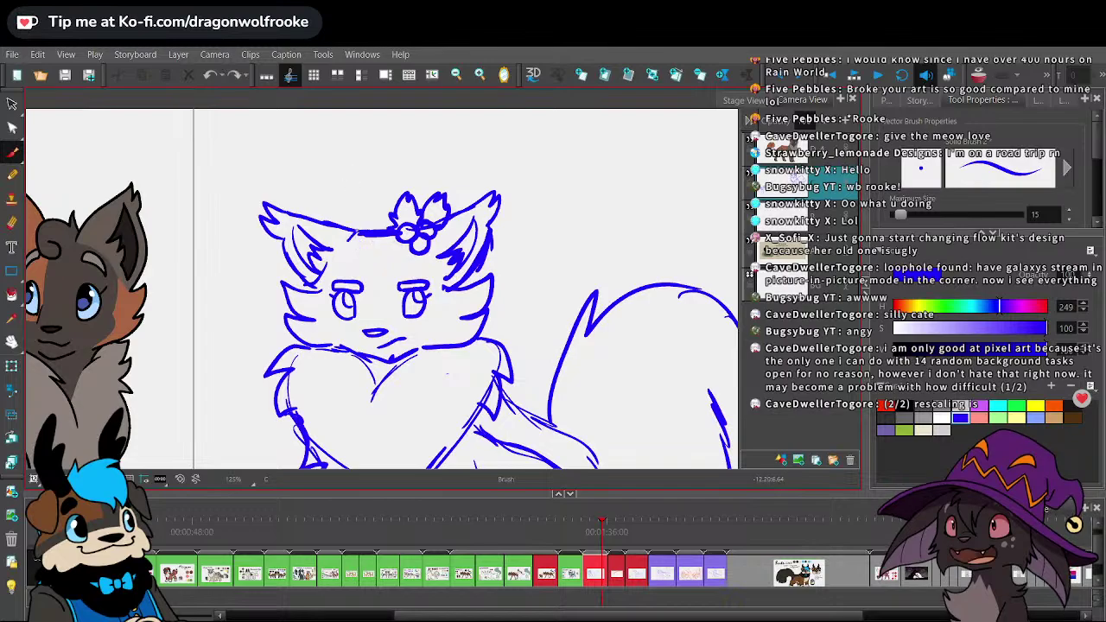
- Draw a pointed V-shaped marking on the forehead, running down from the top of the head beside the flower
{"action": "mouse_move", "coordinate": [345, 244]}
{"action": "left_mouse_down"}
{"action": "mouse_move", "coordinate": [357, 231]}
{"action": "mouse_move", "coordinate": [354, 255]}
{"action": "mouse_move", "coordinate": [375, 272]}
{"action": "mouse_move", "coordinate": [413, 232]}
{"action": "left_mouse_up"}
{"action": "scroll", "coordinate": [404, 247], "scroll_direction": "down", "scroll_amount": 5}
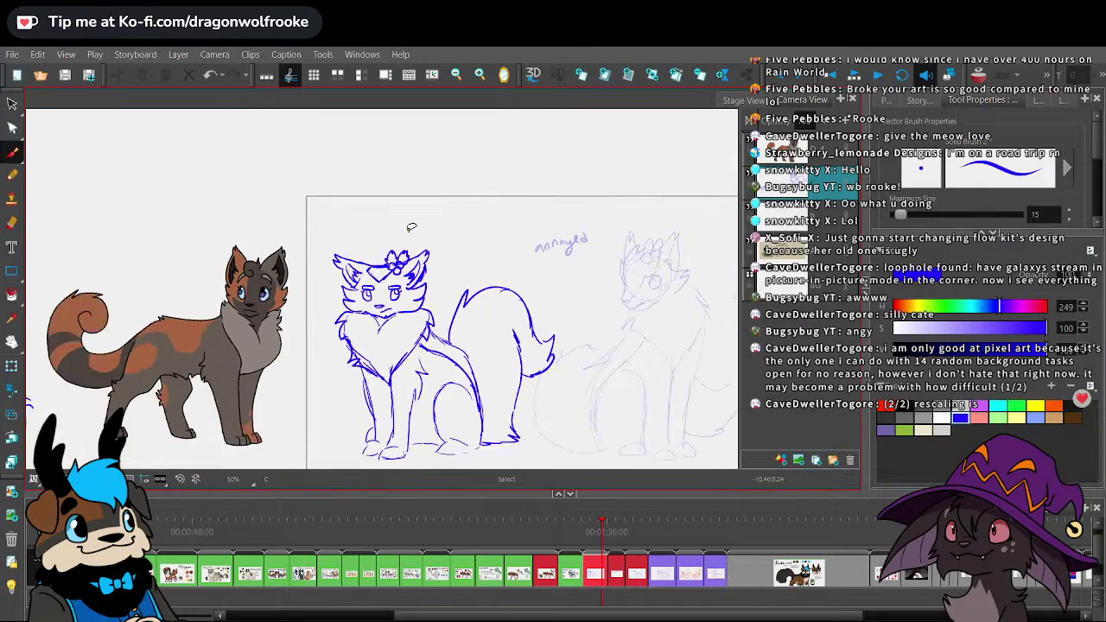
{"action": "scroll", "coordinate": [383, 289], "scroll_direction": "up", "scroll_amount": 5}
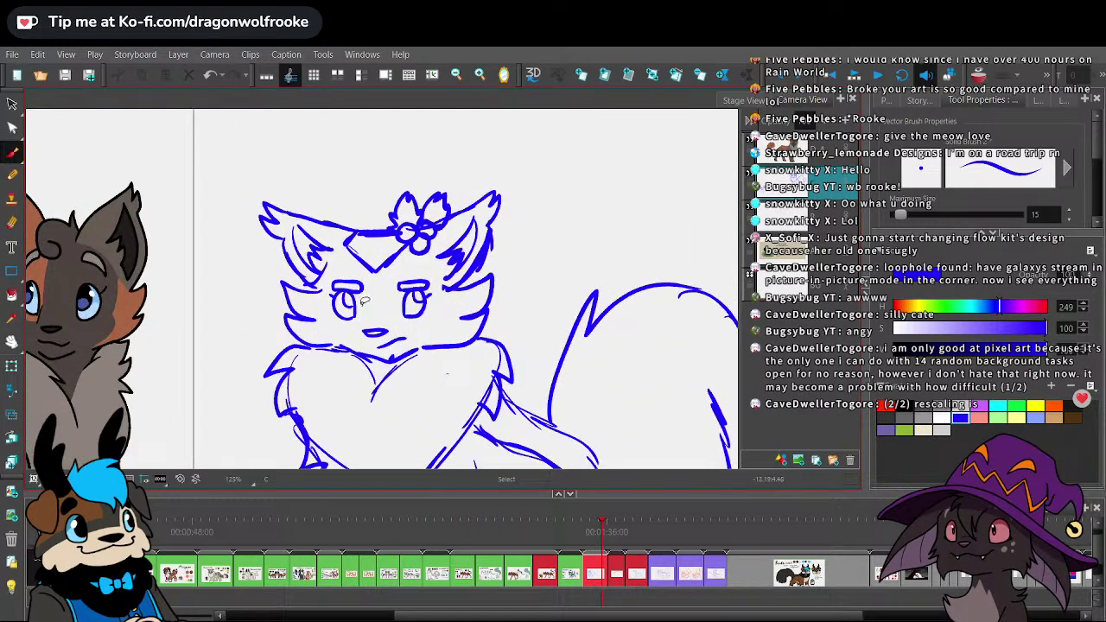
- Draw short curved cheek lines on both sides of the lower face, replacing the longer first attempts
{"action": "key", "text": "s"}
{"action": "key", "text": "ctrl+z"}
{"action": "left_click_drag", "start_coordinate": [327, 320], "coordinate": [368, 356]}
{"action": "left_click_drag", "start_coordinate": [434, 319], "coordinate": [422, 347]}
{"action": "key", "text": "ctrl+z"}
{"action": "key", "text": "alt+b"}
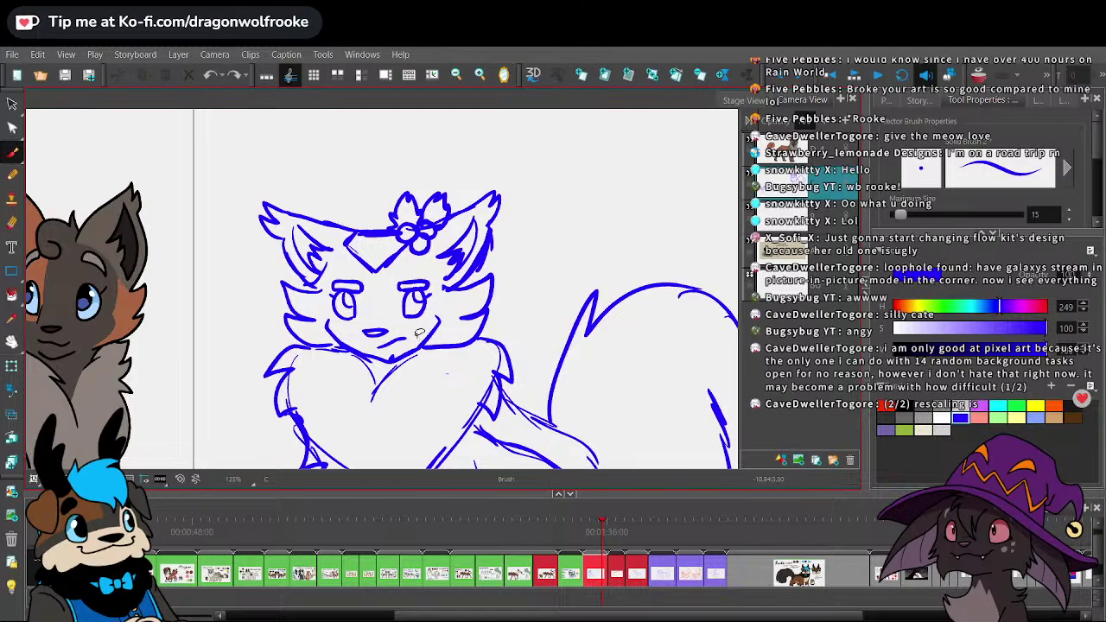
{"action": "scroll", "coordinate": [427, 332], "scroll_direction": "down", "scroll_amount": 2}
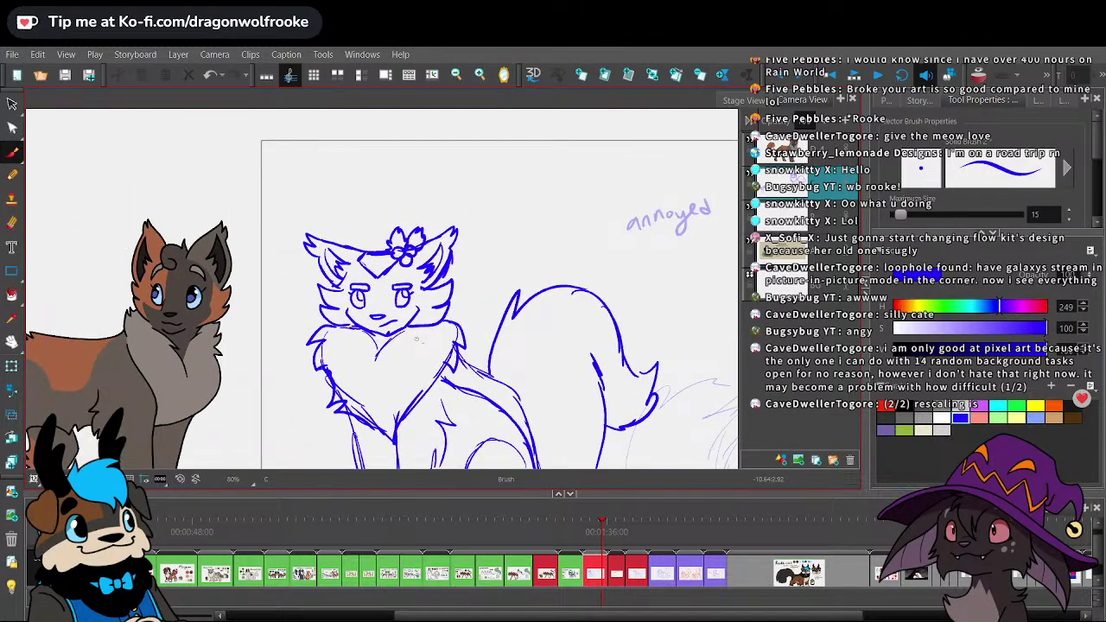
{"action": "scroll", "coordinate": [416, 340], "scroll_direction": "up", "scroll_amount": 3}
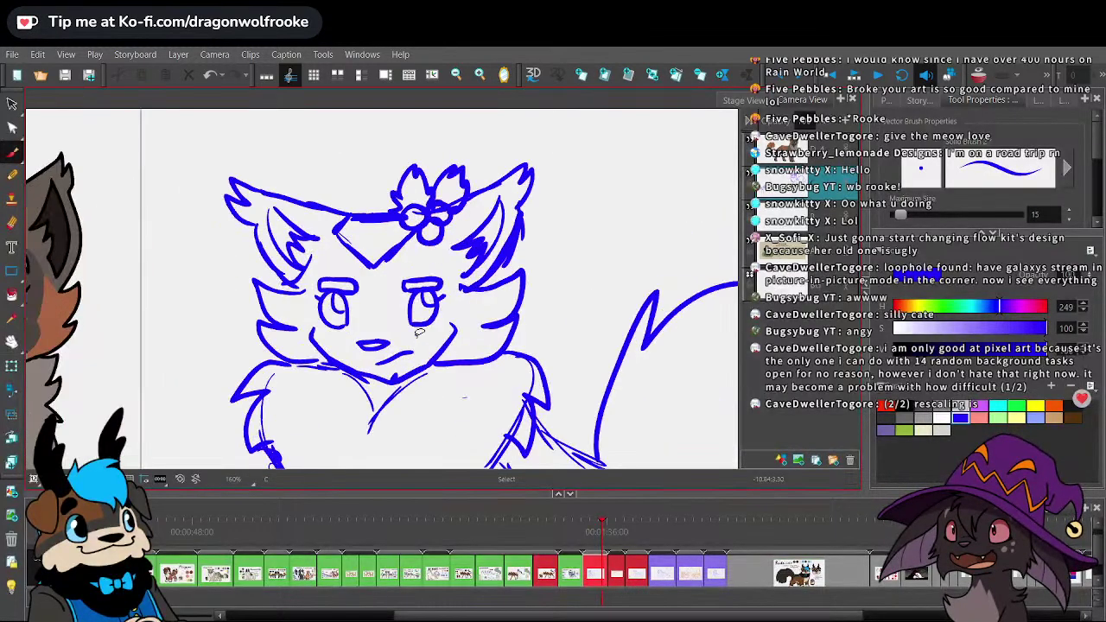
{"action": "key", "text": "s"}
{"action": "key", "text": "alt+b"}
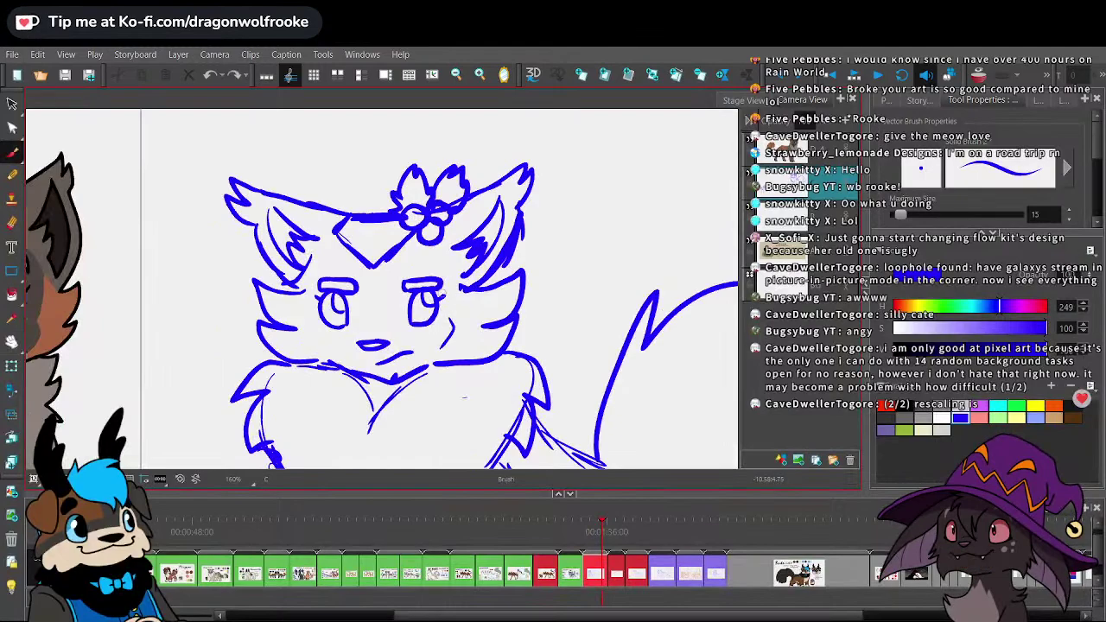
{"action": "left_click_drag", "start_coordinate": [460, 326], "coordinate": [442, 350]}
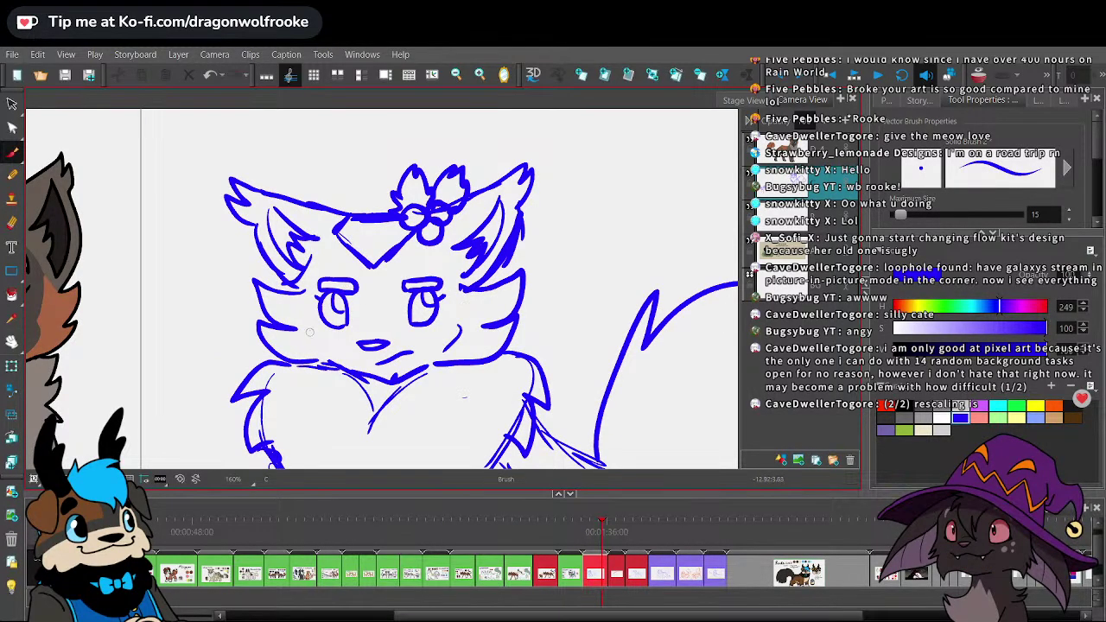
{"action": "scroll", "coordinate": [332, 349], "scroll_direction": "down", "scroll_amount": 5}
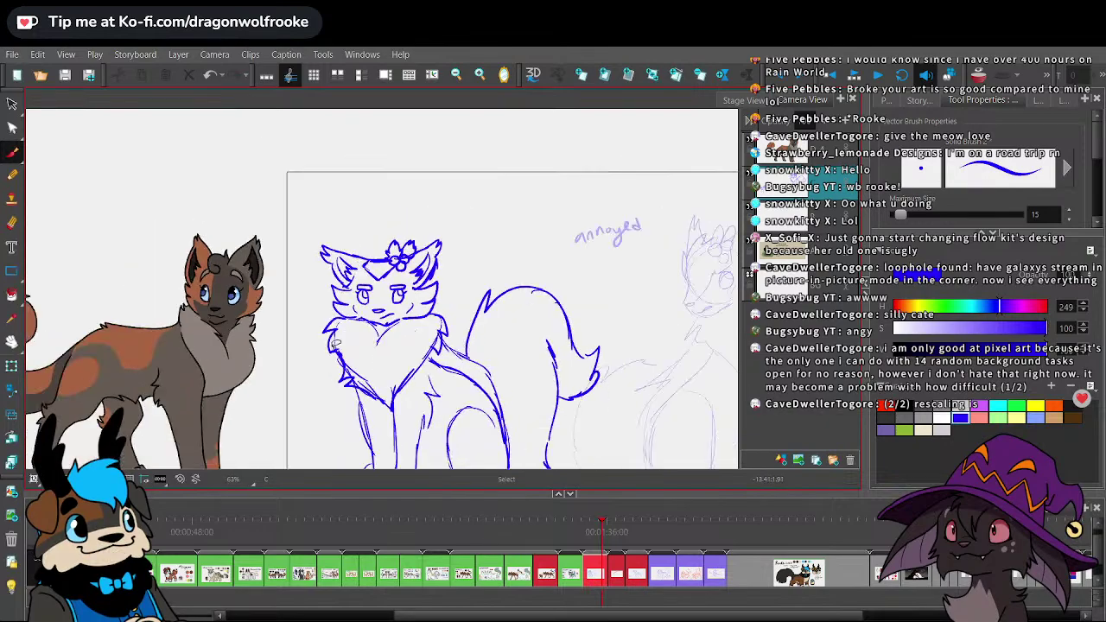
{"action": "key", "text": "s"}
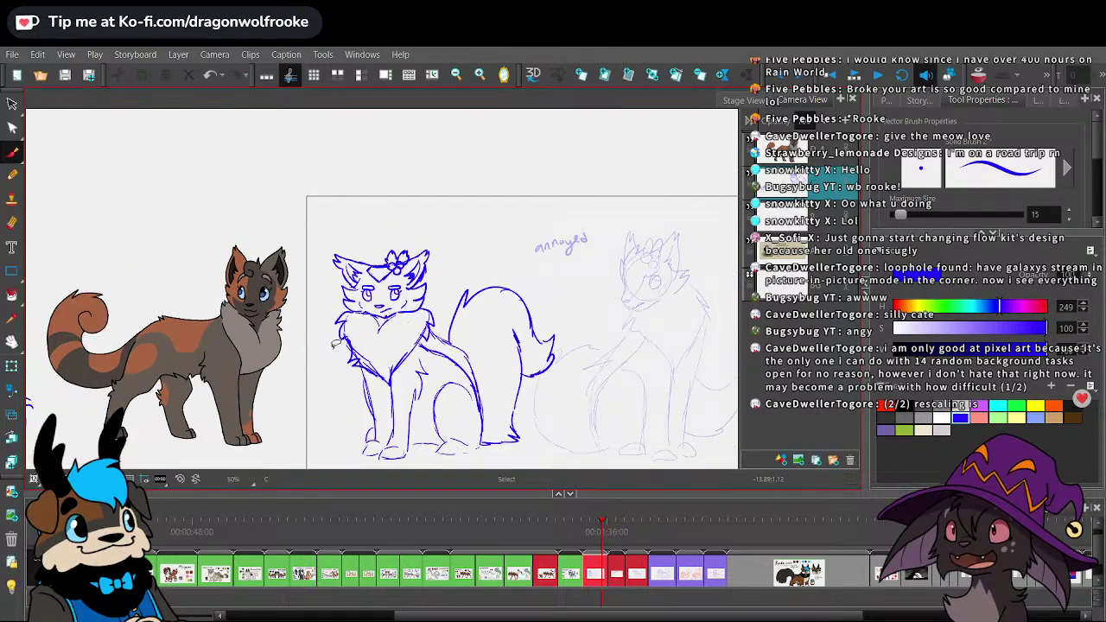
{"action": "scroll", "coordinate": [335, 344], "scroll_direction": "up", "scroll_amount": 5}
{"action": "key", "text": "e"}
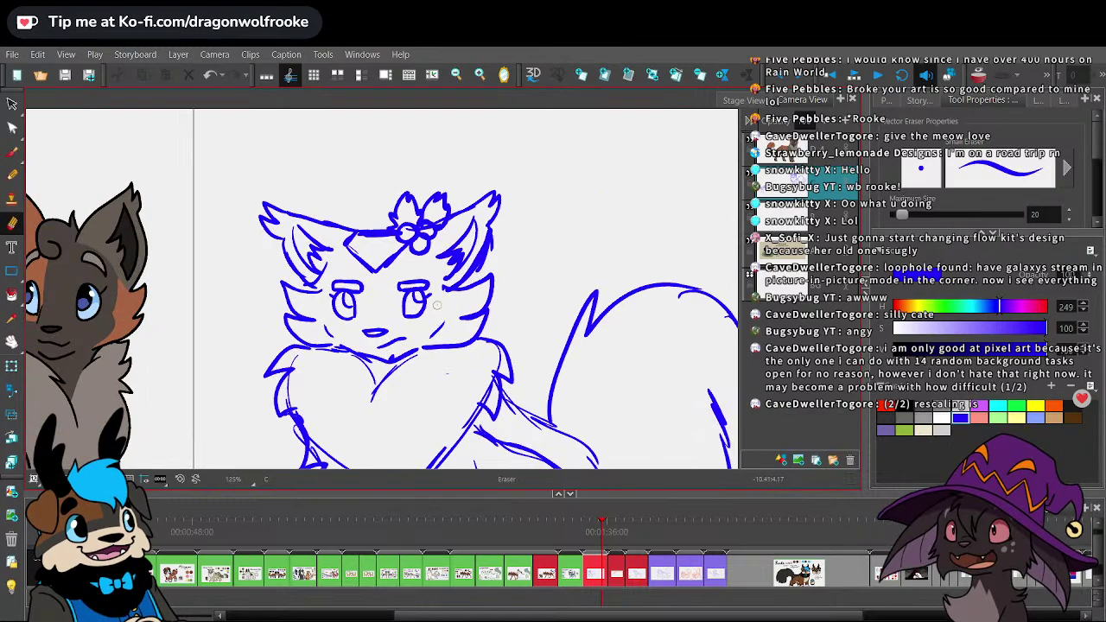
{"action": "key", "text": "s"}
{"action": "key", "text": "1"}
{"action": "scroll", "coordinate": [440, 299], "scroll_direction": "down", "scroll_amount": 2}
{"action": "key", "text": "e"}
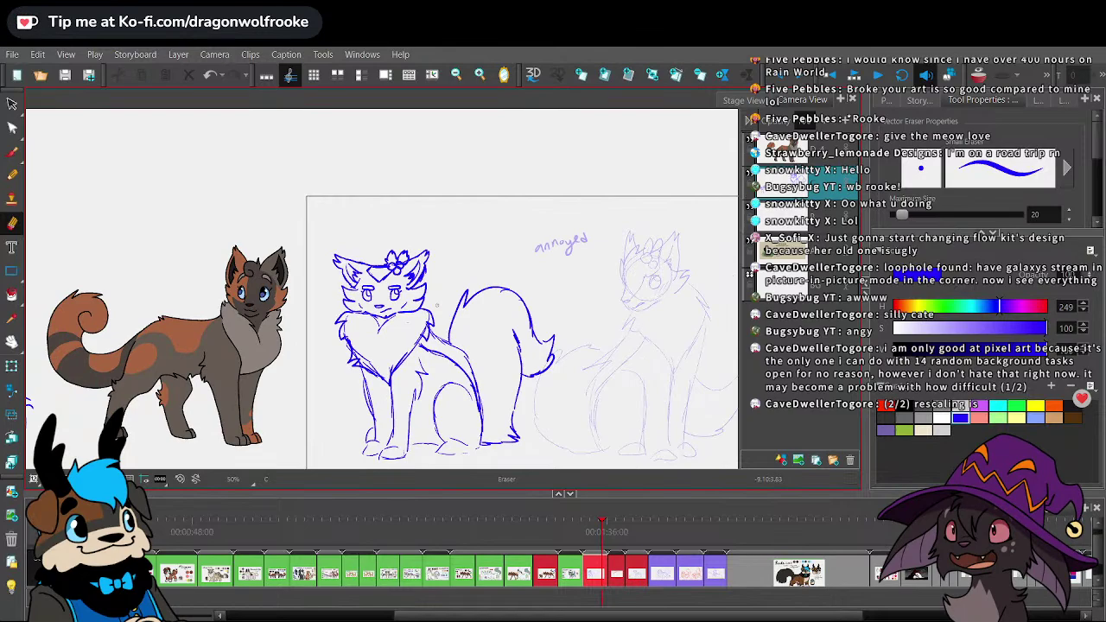
- Save the storyboard project
{"action": "left_click", "coordinate": [13, 55]}
{"action": "left_click", "coordinate": [62, 228]}
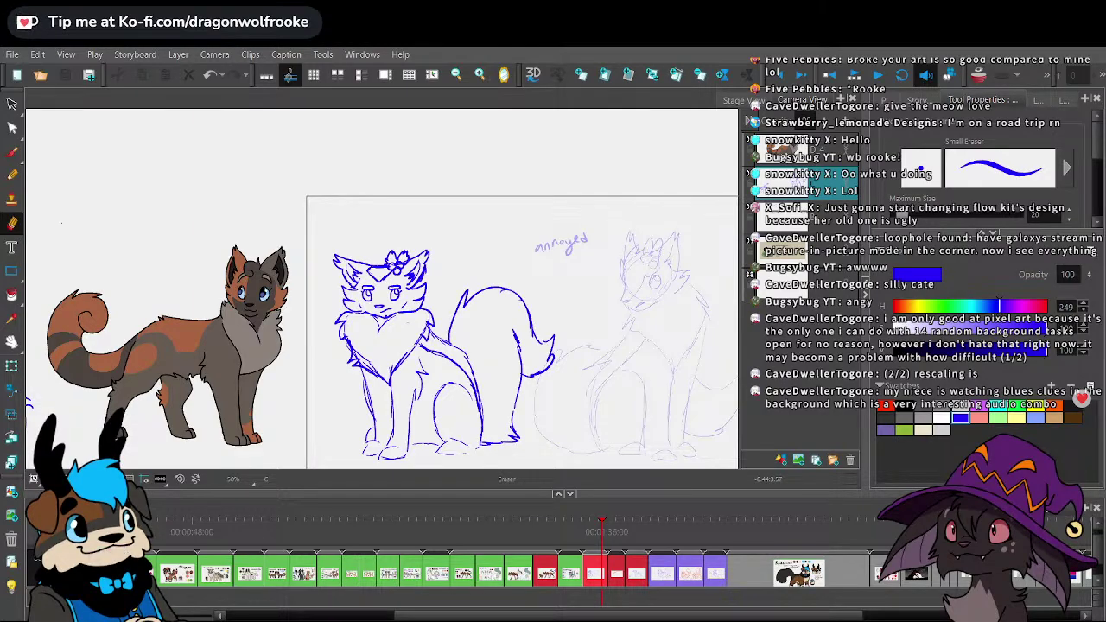
- Set the sitting cat's sketch layer to 40 opacity and hide the layer with the faint older annoyed cat sketch
{"action": "key", "text": "alt+b"}
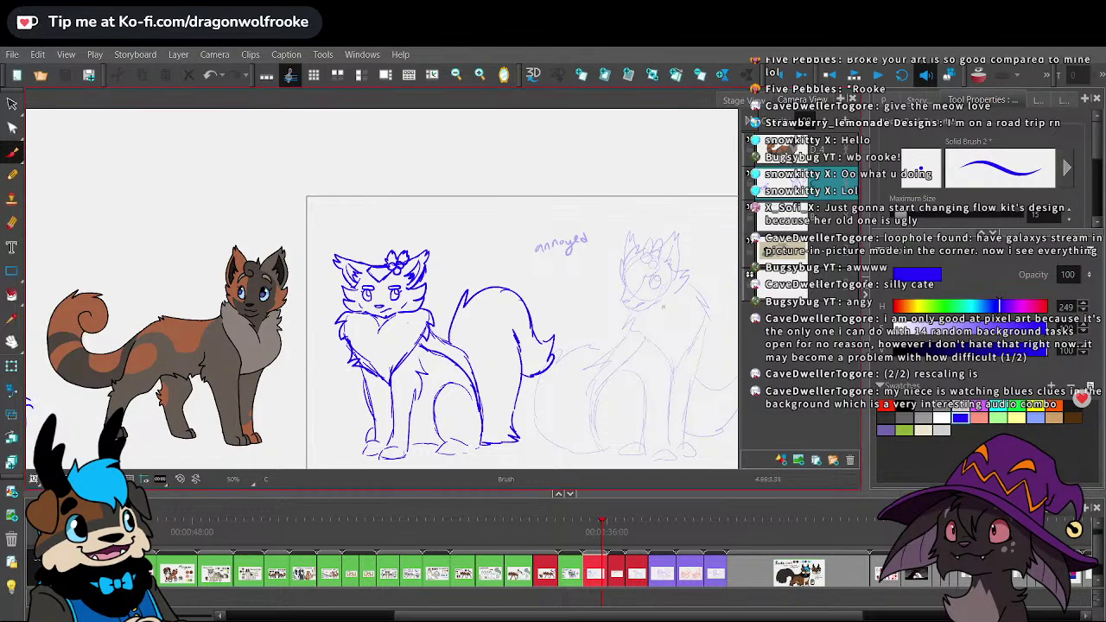
{"action": "left_click_drag", "start_coordinate": [585, 336], "coordinate": [577, 291]}
{"action": "key", "text": "2"}
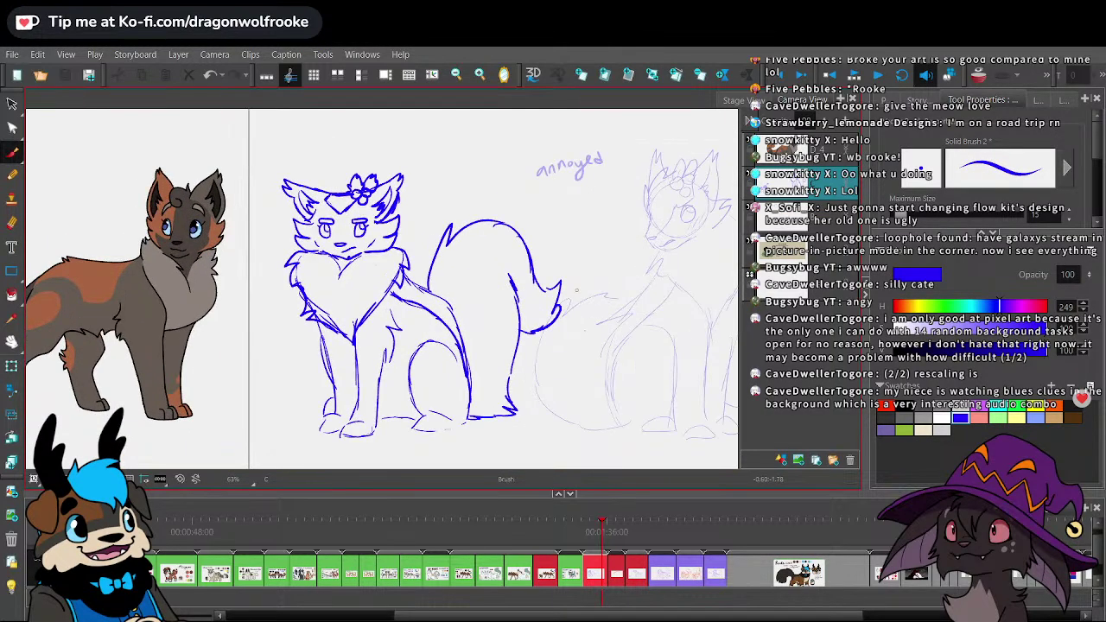
{"action": "left_click", "coordinate": [804, 120]}
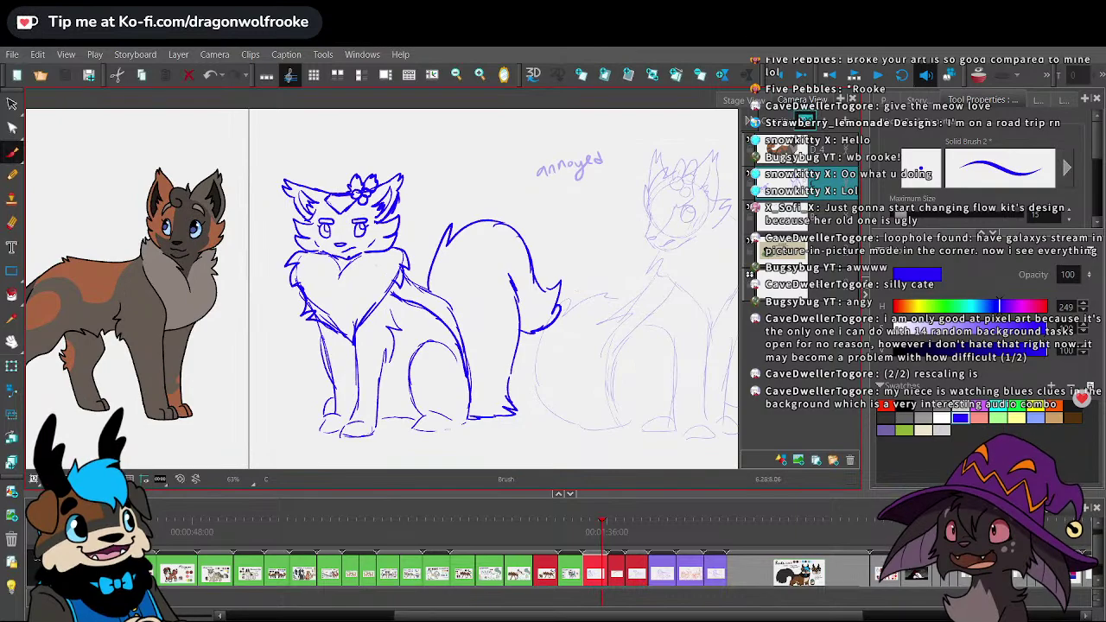
{"action": "type", "text": "40"}
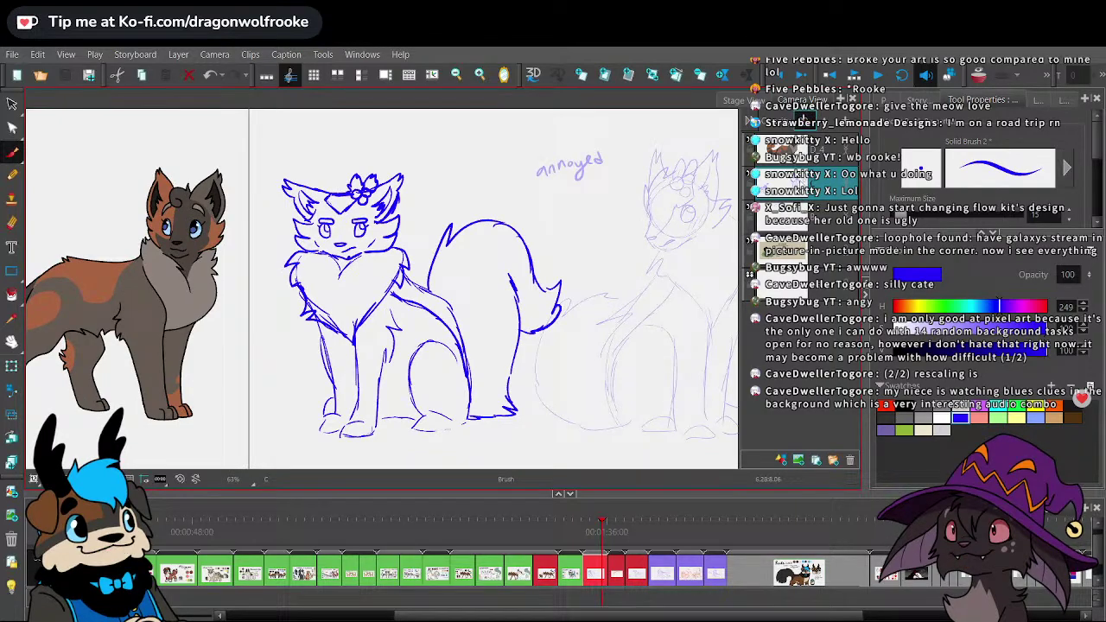
{"action": "key", "text": "Return"}
{"action": "left_click", "coordinate": [752, 209]}
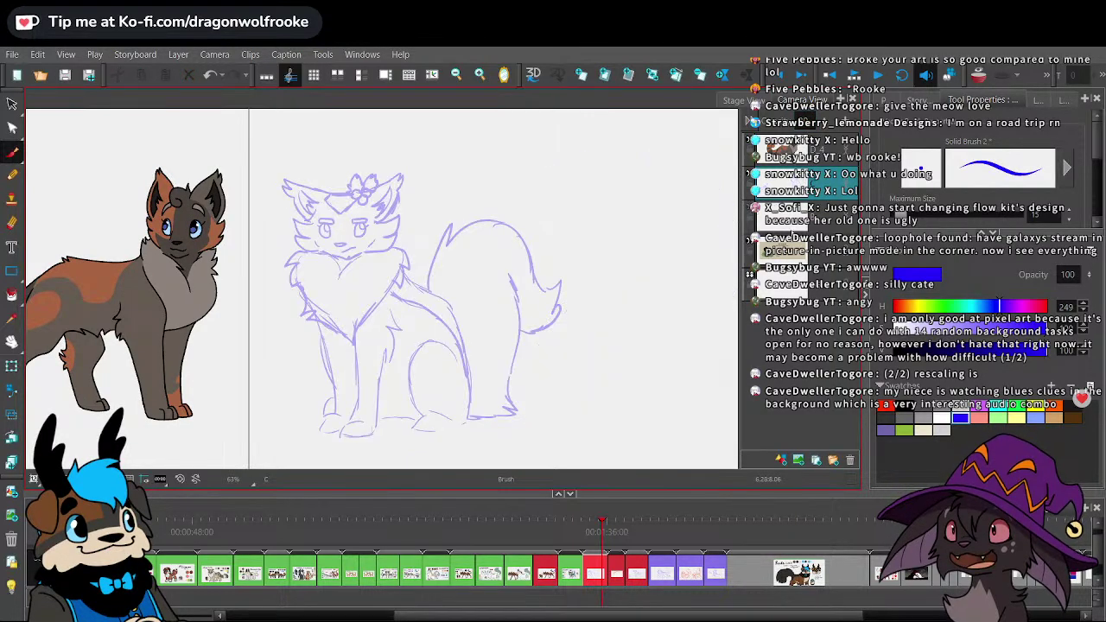
{"action": "key", "text": "1"}
{"action": "key", "text": "1"}
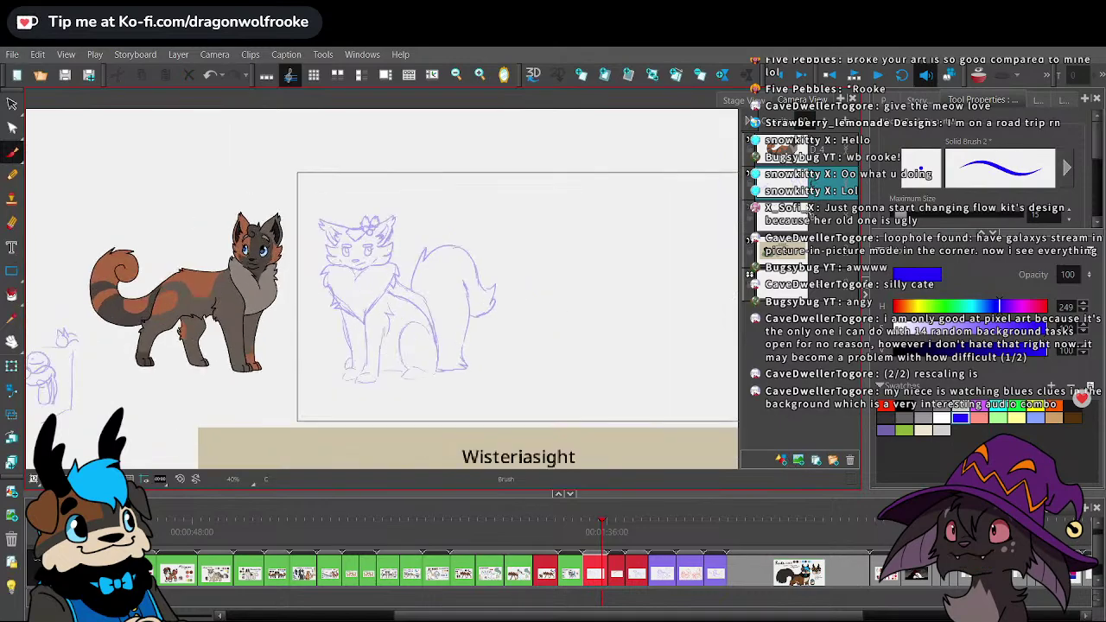
{"action": "key", "text": "alt+s"}
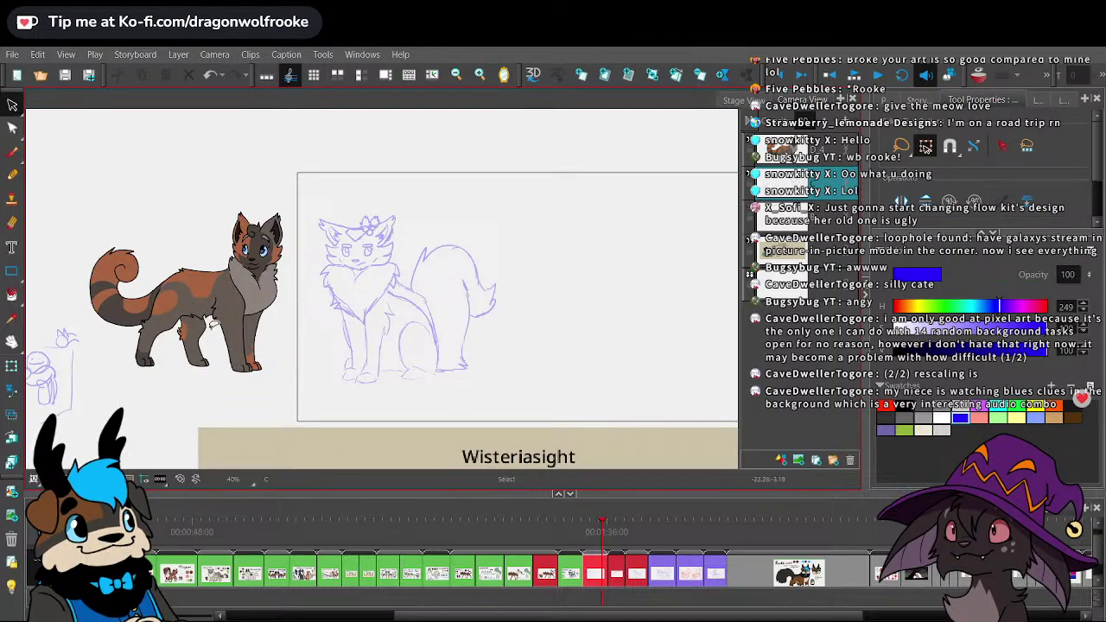
{"action": "left_click_drag", "start_coordinate": [237, 306], "coordinate": [213, 325]}
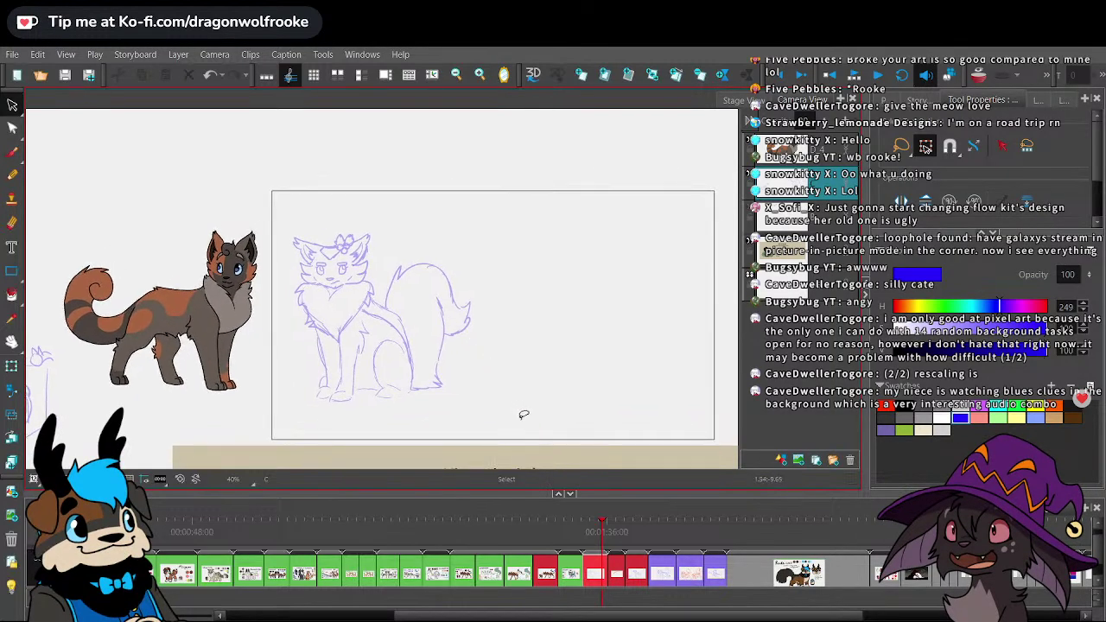
- Move the coloured reference cat and the blue sitting cat sketch right so both cats fit inside the panel frame
{"action": "key", "text": "2"}
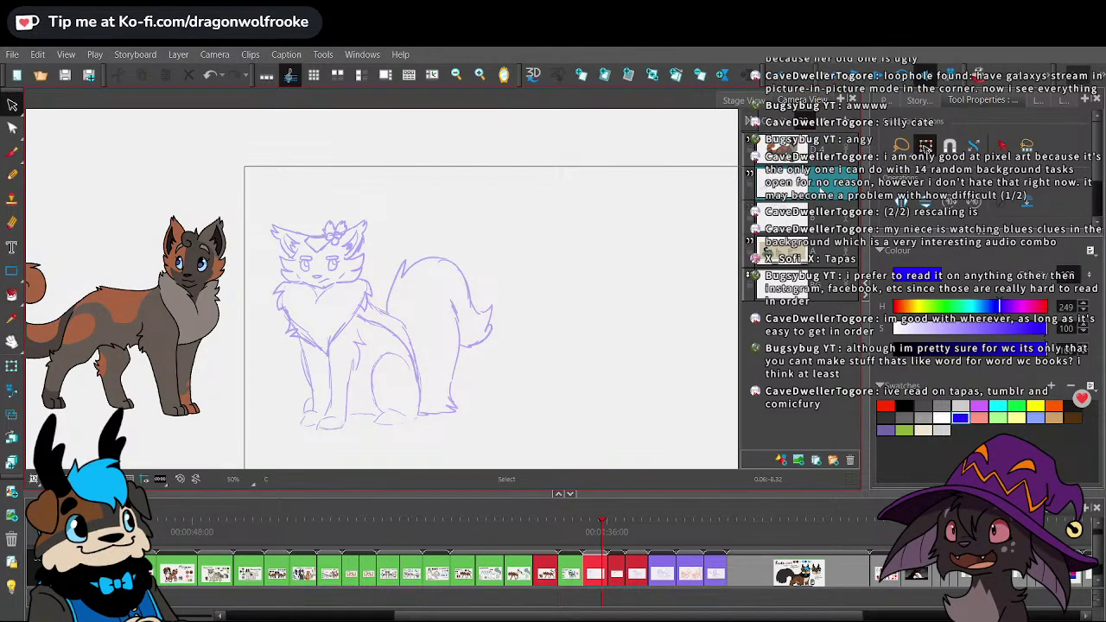
{"action": "key", "text": "1"}
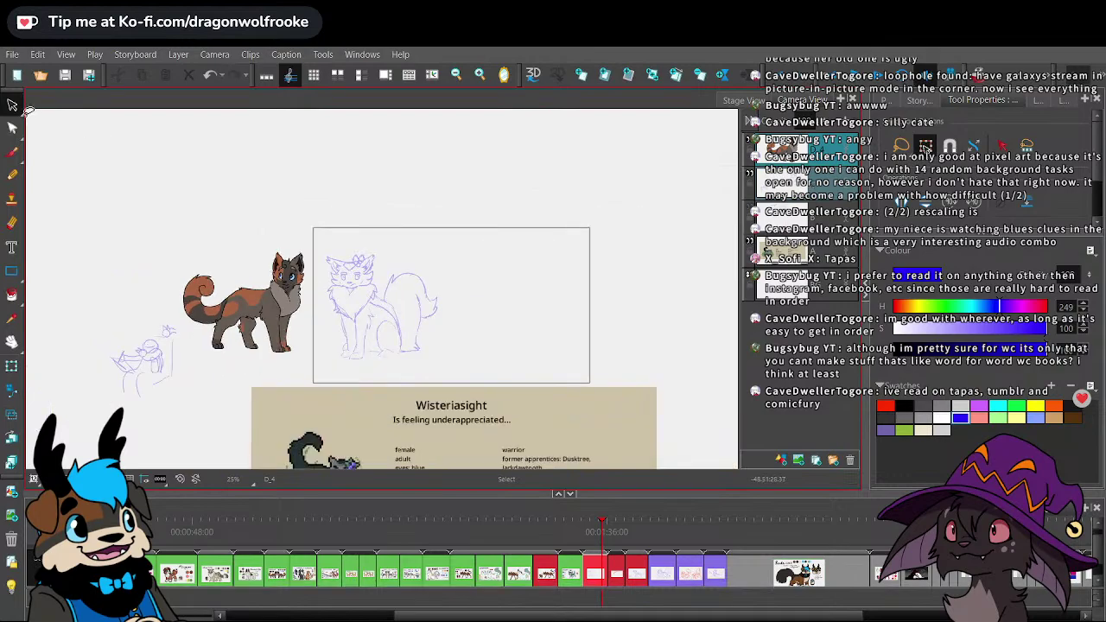
{"action": "mouse_move", "coordinate": [292, 228]}
{"action": "left_mouse_down"}
{"action": "mouse_move", "coordinate": [227, 217]}
{"action": "mouse_move", "coordinate": [366, 167]}
{"action": "left_mouse_up"}
{"action": "left_click_drag", "start_coordinate": [394, 299], "coordinate": [517, 303]}
{"action": "key", "text": "ctrl+z"}
{"action": "left_click", "coordinate": [389, 188]}
{"action": "mouse_move", "coordinate": [217, 217]}
{"action": "left_mouse_down"}
{"action": "mouse_move", "coordinate": [203, 345]}
{"action": "mouse_move", "coordinate": [375, 190]}
{"action": "left_mouse_up"}
{"action": "left_click_drag", "start_coordinate": [435, 272], "coordinate": [566, 281]}
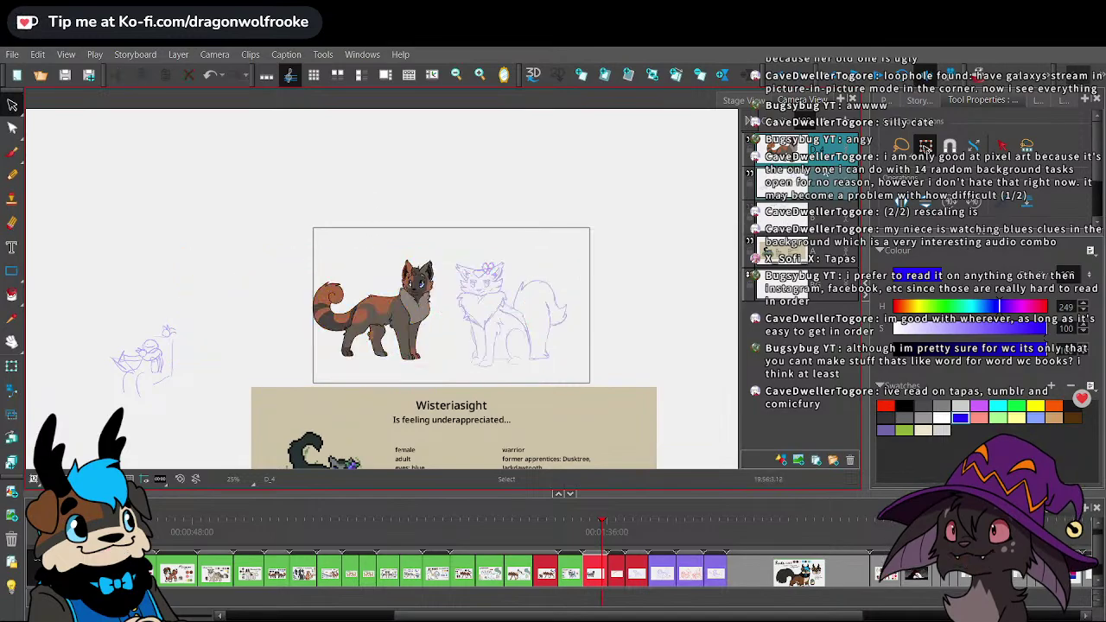
- Add a new drawing layer above the sitting cat's sketch layer and save the project
{"action": "left_click", "coordinate": [823, 178]}
{"action": "key", "text": "2"}
{"action": "left_click_drag", "start_coordinate": [676, 306], "coordinate": [593, 281]}
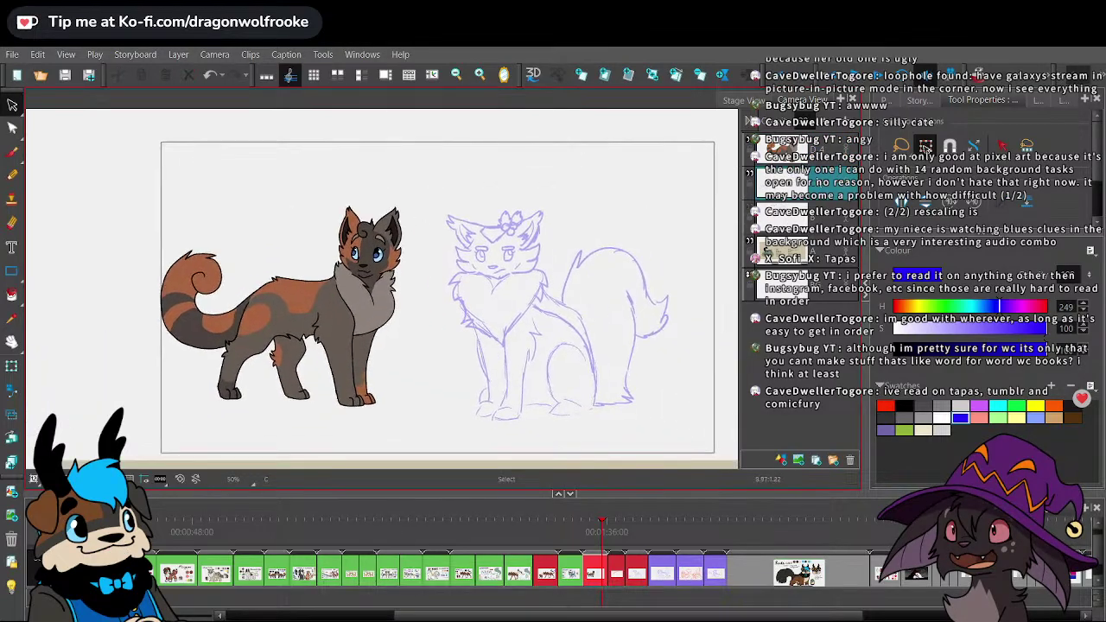
{"action": "left_click", "coordinate": [12, 54]}
{"action": "left_click", "coordinate": [21, 217]}
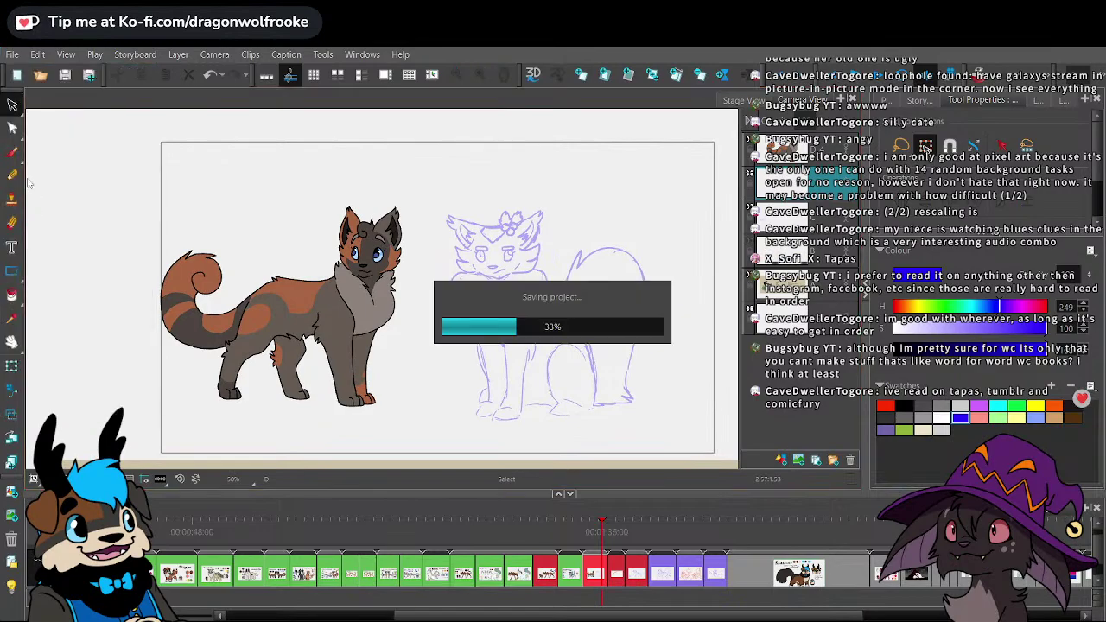
- Choose black for the brush and move the sitting cat sketch slightly closer to the reference cat
{"action": "left_click", "coordinate": [12, 151]}
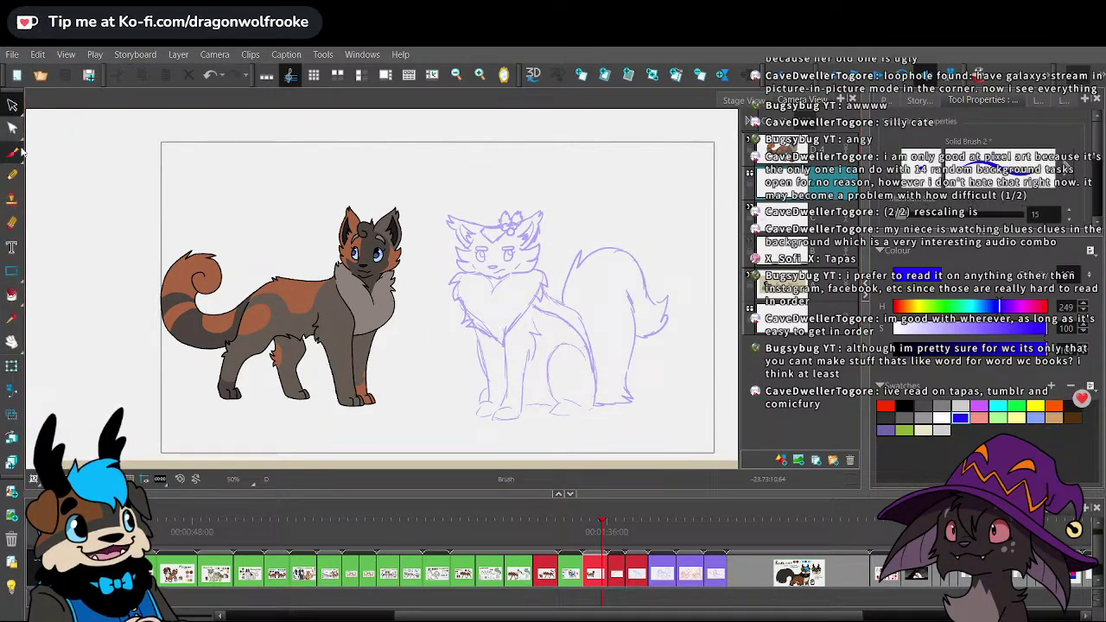
{"action": "left_click", "coordinate": [904, 406]}
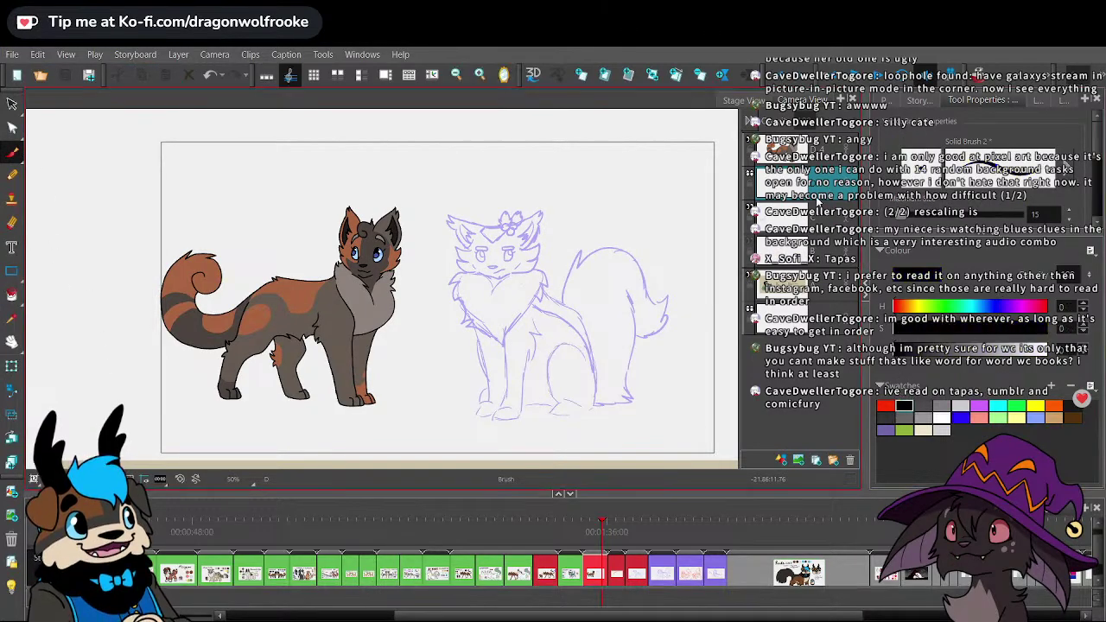
{"action": "key", "text": "1"}
{"action": "left_click", "coordinate": [782, 218]}
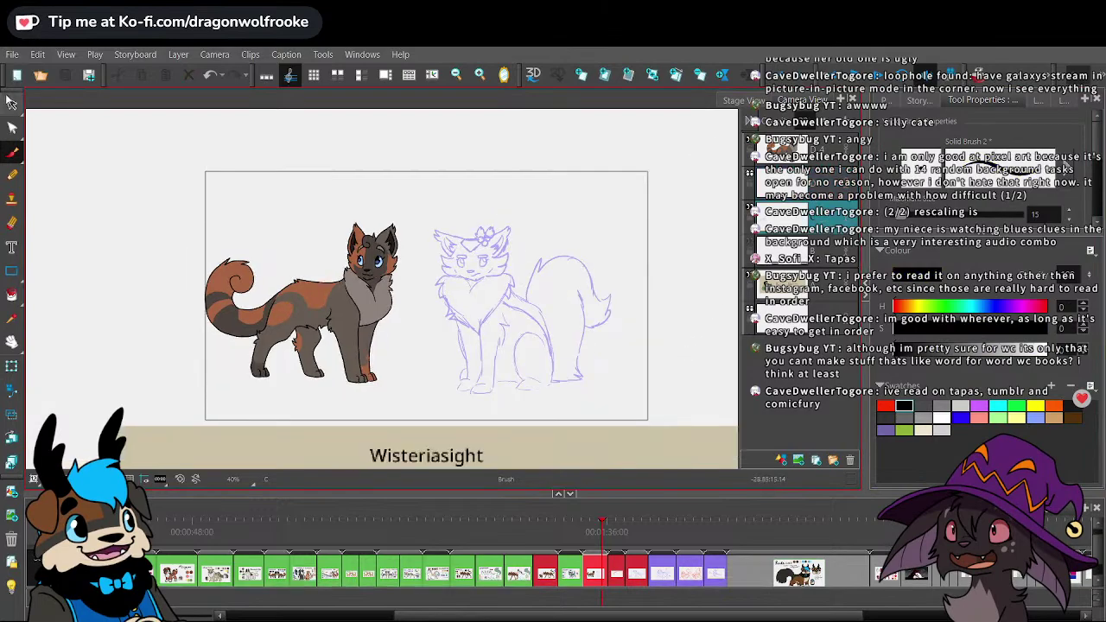
{"action": "left_click", "coordinate": [12, 104]}
{"action": "mouse_move", "coordinate": [518, 217]}
{"action": "left_mouse_down"}
{"action": "mouse_move", "coordinate": [520, 449]}
{"action": "mouse_move", "coordinate": [561, 216]}
{"action": "left_mouse_up"}
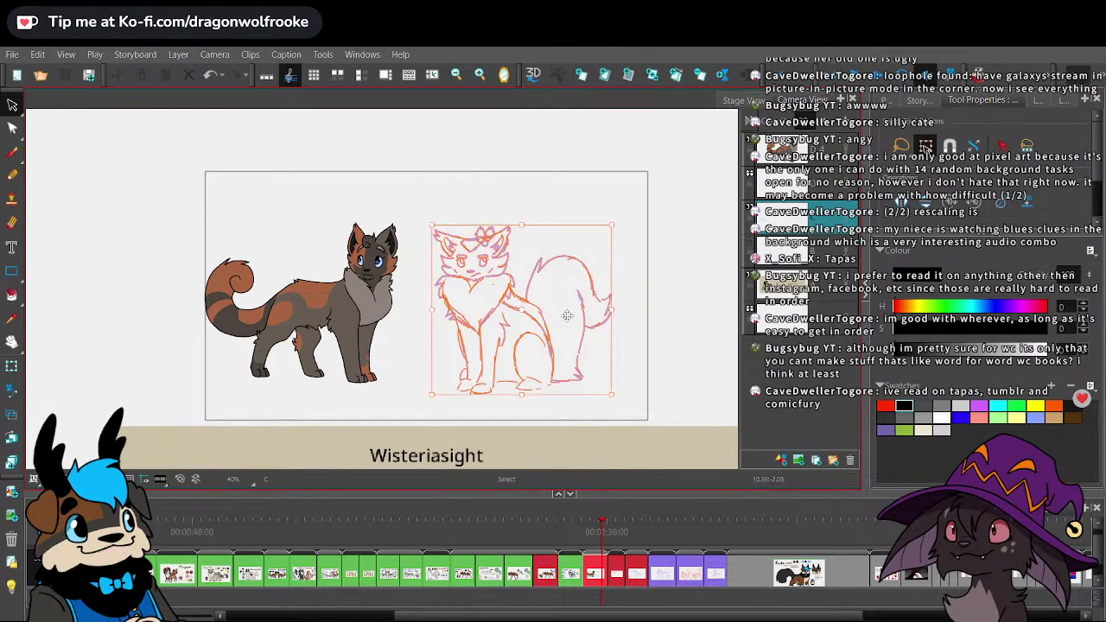
{"action": "left_click_drag", "start_coordinate": [565, 317], "coordinate": [557, 310]}
- Make the new empty layer above the sketch active and save the project
{"action": "left_click", "coordinate": [782, 183]}
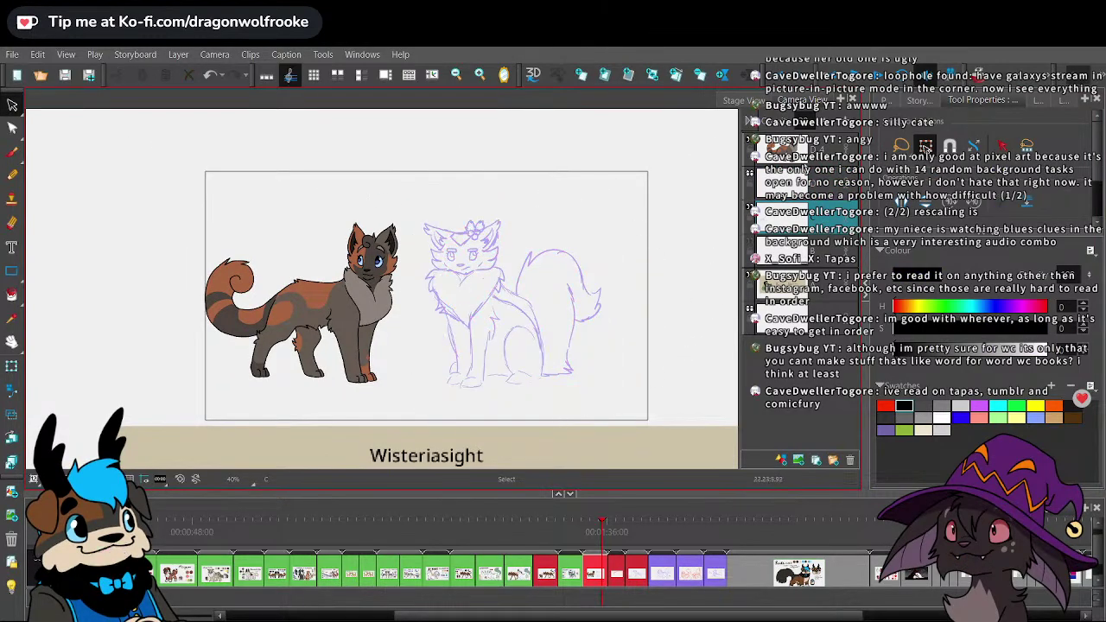
{"action": "left_click", "coordinate": [13, 54]}
{"action": "left_click", "coordinate": [69, 234]}
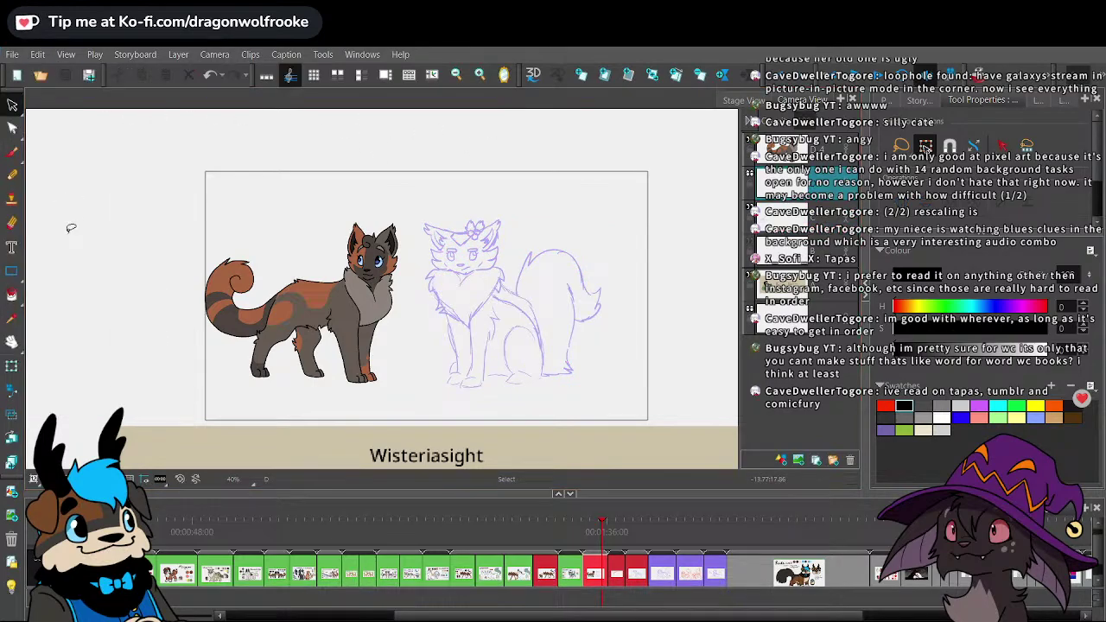
{"action": "key", "text": "2"}
{"action": "key", "text": "2"}
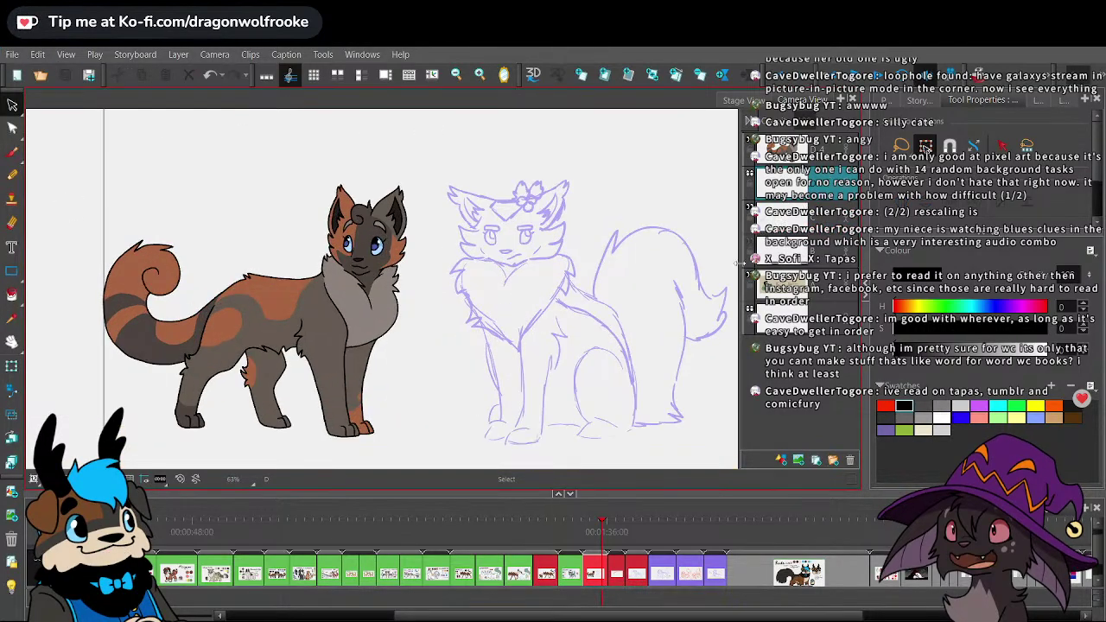
{"action": "left_click_drag", "start_coordinate": [684, 338], "coordinate": [629, 343]}
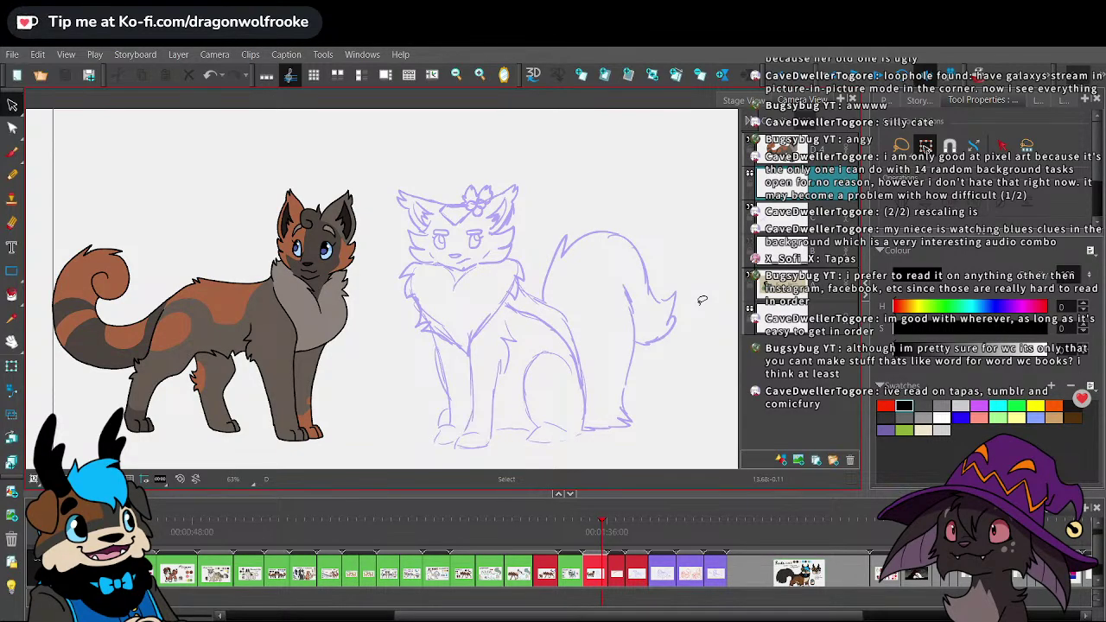
- Test black brush strokes over the sketched face and chest, undo them, and set the brush size to 10
{"action": "key", "text": "1"}
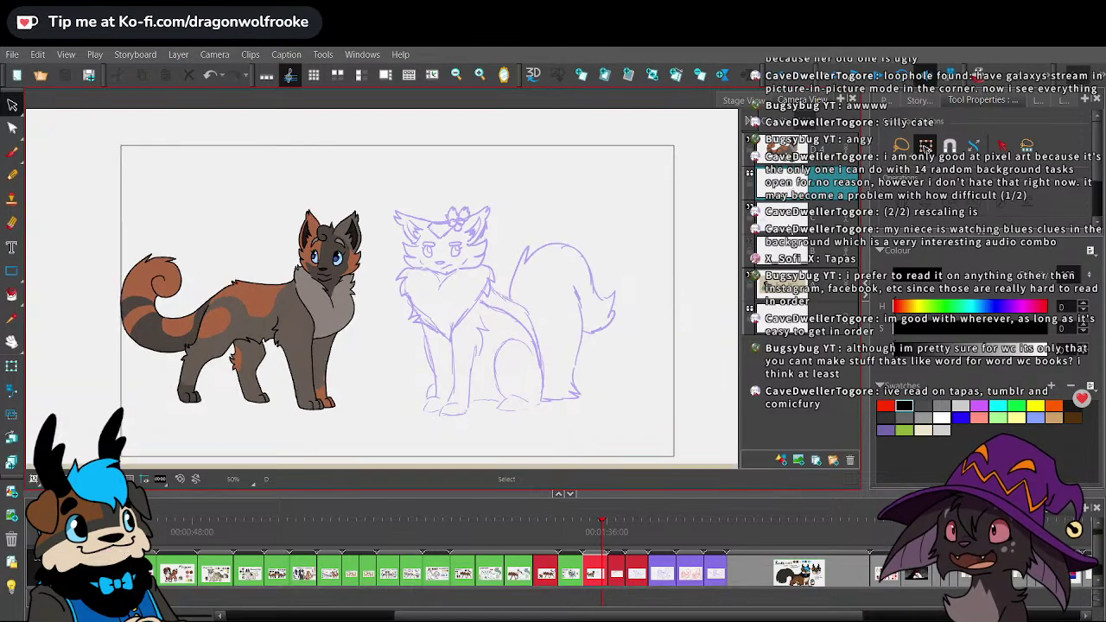
{"action": "key", "text": "2"}
{"action": "key", "text": "2"}
{"action": "key", "text": "2"}
{"action": "left_click_drag", "start_coordinate": [598, 275], "coordinate": [527, 340]}
{"action": "key", "text": "2"}
{"action": "key", "text": "alt+b"}
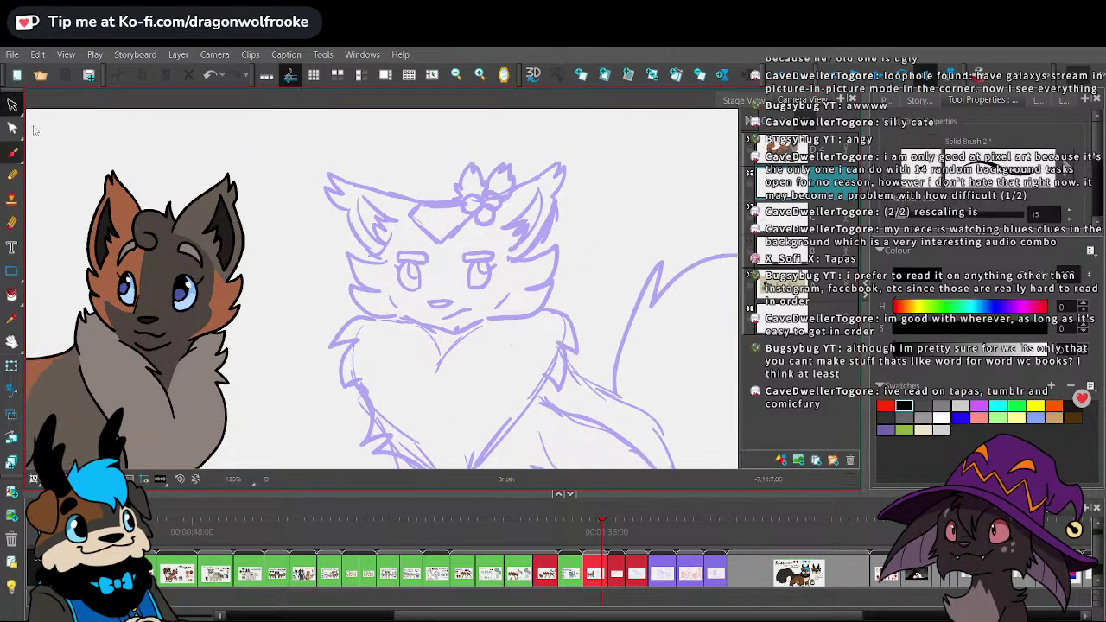
{"action": "left_click_drag", "start_coordinate": [375, 246], "coordinate": [453, 279]}
{"action": "key", "text": "ctrl+z"}
{"action": "mouse_move", "coordinate": [521, 252]}
{"action": "left_mouse_down"}
{"action": "mouse_move", "coordinate": [494, 256]}
{"action": "mouse_move", "coordinate": [624, 350]}
{"action": "left_mouse_up"}
{"action": "key", "text": "ctrl+z"}
{"action": "key", "text": "1"}
{"action": "key", "text": "1"}
{"action": "key", "text": "1"}
{"action": "key", "text": "1"}
{"action": "key", "text": "1"}
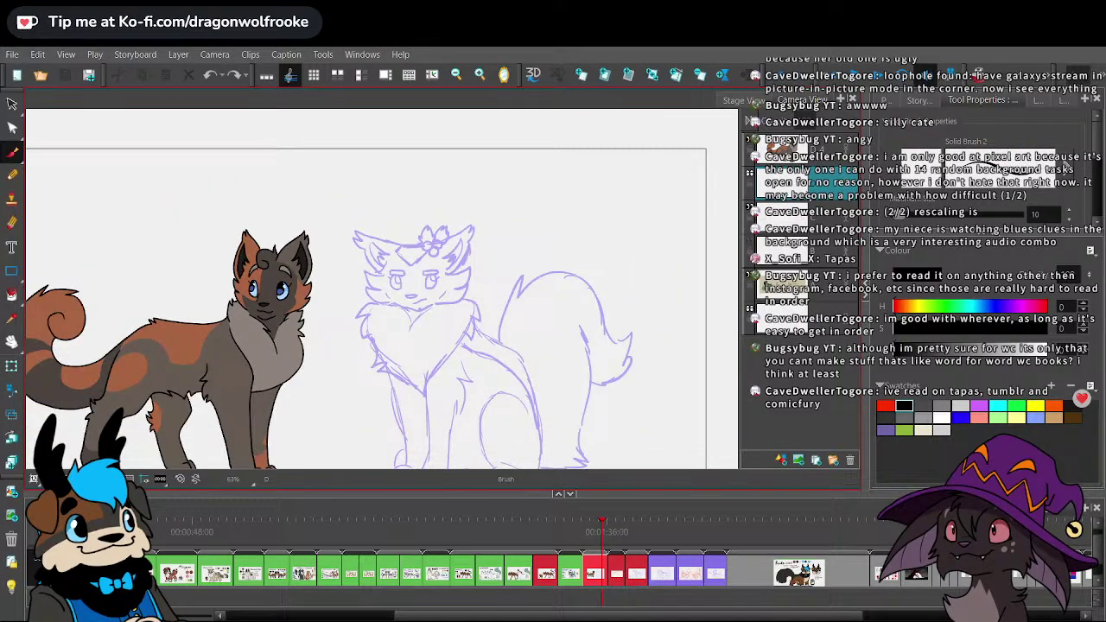
- Enlarge the coloured reference cat and the sitting cat sketch together, extending them up and left
{"action": "key", "text": "alt+s"}
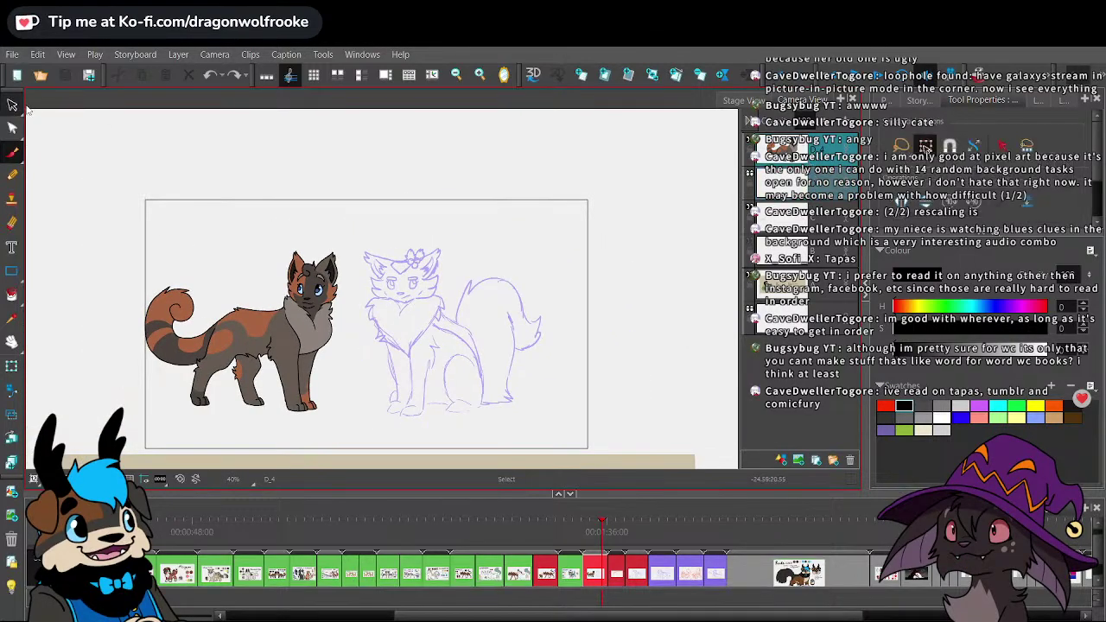
{"action": "mouse_move", "coordinate": [527, 180]}
{"action": "left_mouse_down"}
{"action": "mouse_move", "coordinate": [348, 165]}
{"action": "mouse_move", "coordinate": [590, 272]}
{"action": "mouse_move", "coordinate": [588, 260]}
{"action": "mouse_move", "coordinate": [654, 198]}
{"action": "left_mouse_up"}
{"action": "left_click_drag", "start_coordinate": [594, 259], "coordinate": [479, 284]}
{"action": "left_click", "coordinate": [607, 243]}
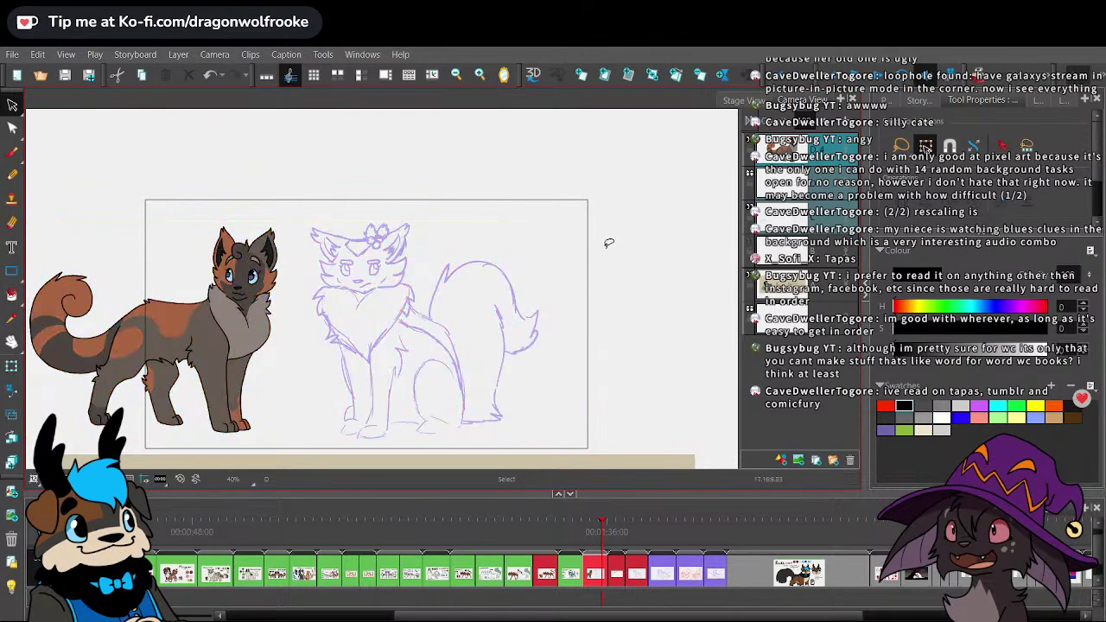
- Try a black brush stroke over the sketch's V-shaped forehead marking on the empty line layer
{"action": "left_click", "coordinate": [800, 186]}
{"action": "key", "text": "2"}
{"action": "key", "text": "2"}
{"action": "key", "text": "2"}
{"action": "key", "text": "2"}
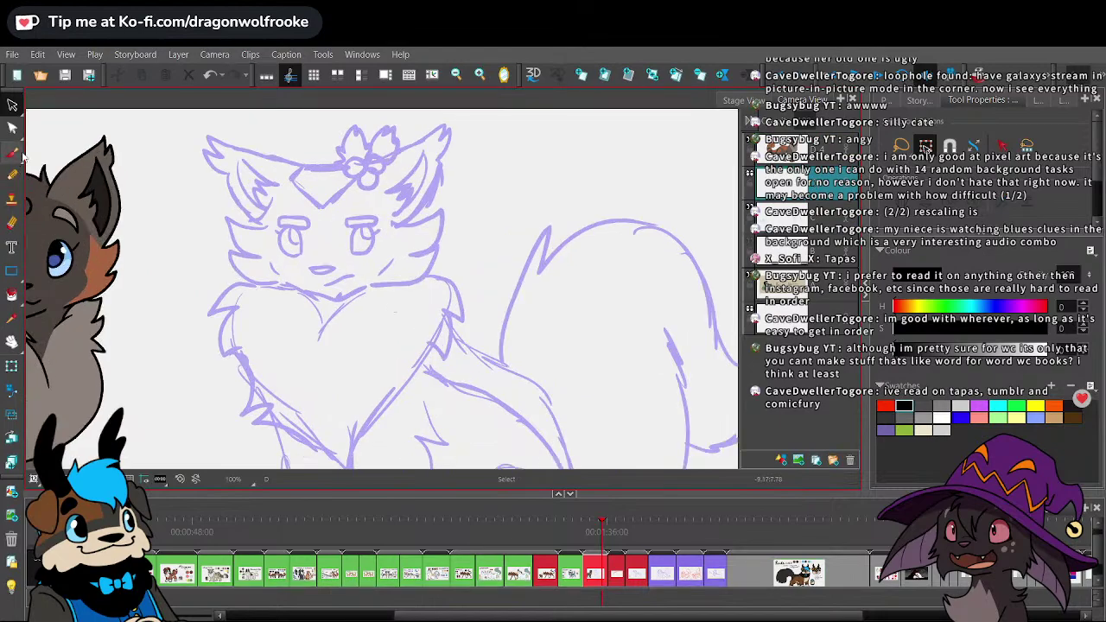
{"action": "left_click", "coordinate": [13, 152]}
{"action": "left_click_drag", "start_coordinate": [297, 195], "coordinate": [347, 209]}
{"action": "key", "text": "ctrl+z"}
{"action": "key", "text": "1"}
{"action": "key", "text": "1"}
{"action": "key", "text": "1"}
{"action": "key", "text": "1"}
{"action": "key", "text": "1"}
{"action": "key", "text": "1"}
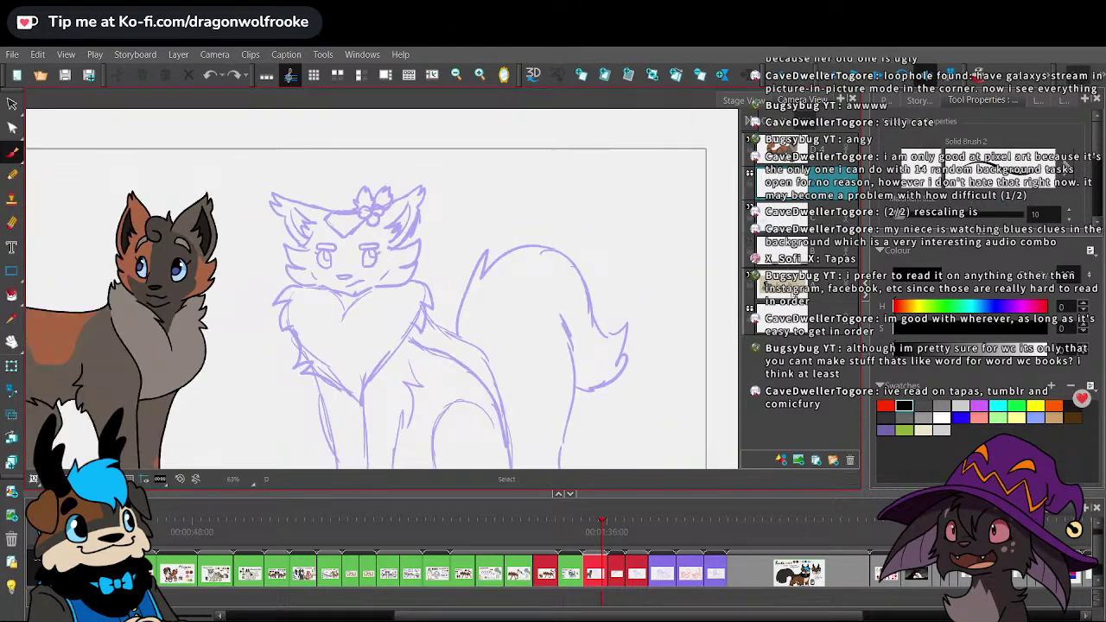
- Move the Wisteriasight reference sheet up beside the sitting cat sketch's tail and save the project
{"action": "left_click", "coordinate": [800, 285]}
{"action": "left_click", "coordinate": [12, 105]}
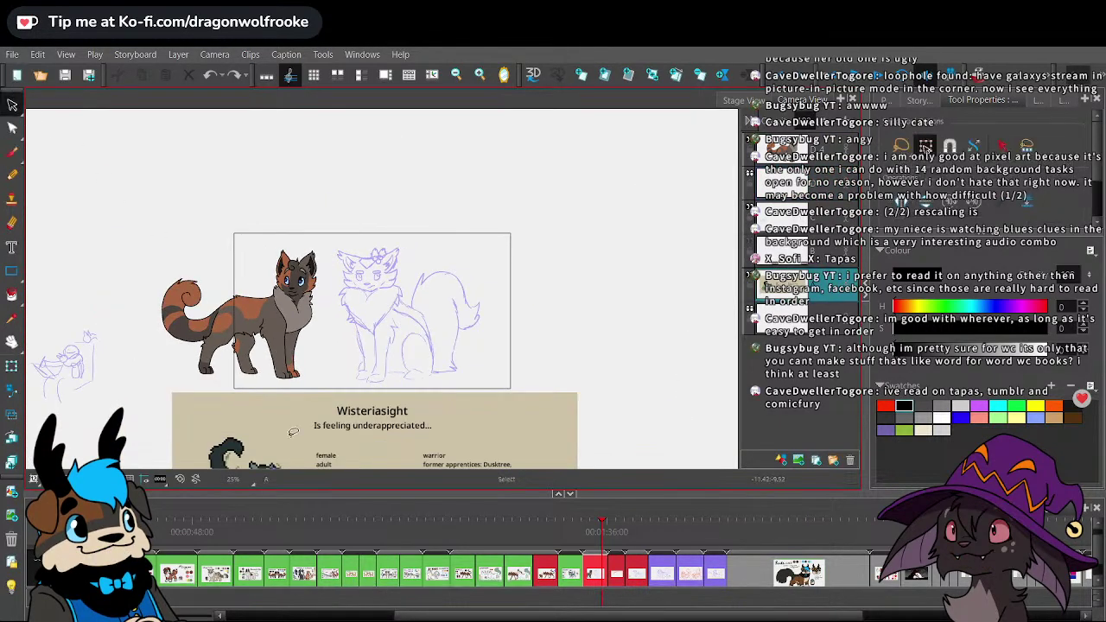
{"action": "left_click_drag", "start_coordinate": [461, 439], "coordinate": [669, 279]}
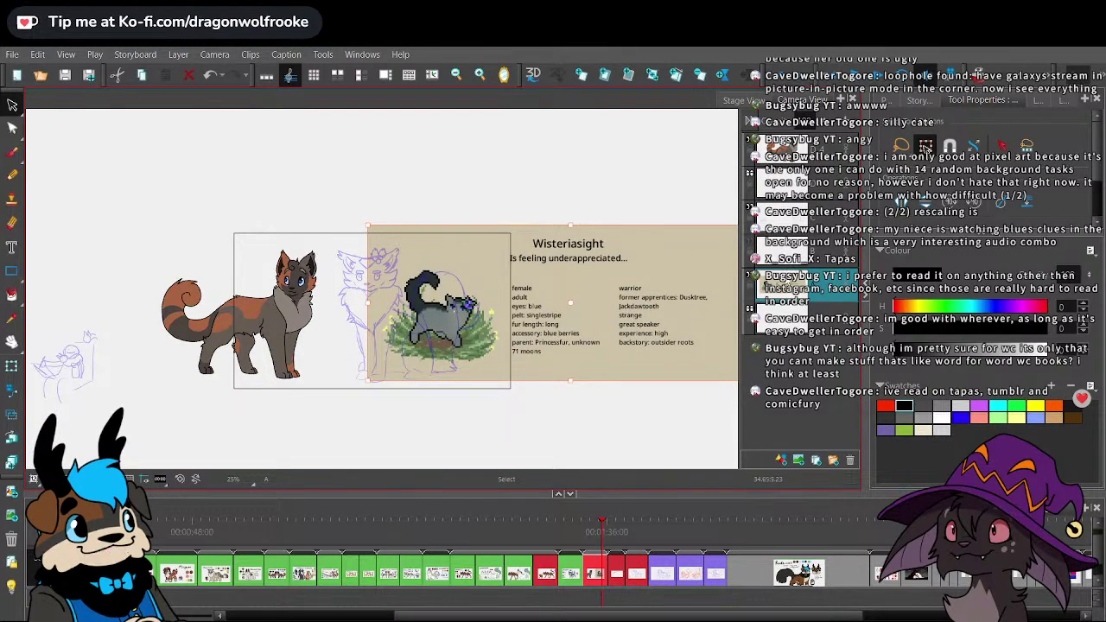
{"action": "left_click", "coordinate": [666, 375]}
{"action": "left_click_drag", "start_coordinate": [541, 340], "coordinate": [650, 339]}
{"action": "scroll", "coordinate": [378, 299], "scroll_direction": "up", "scroll_amount": 4}
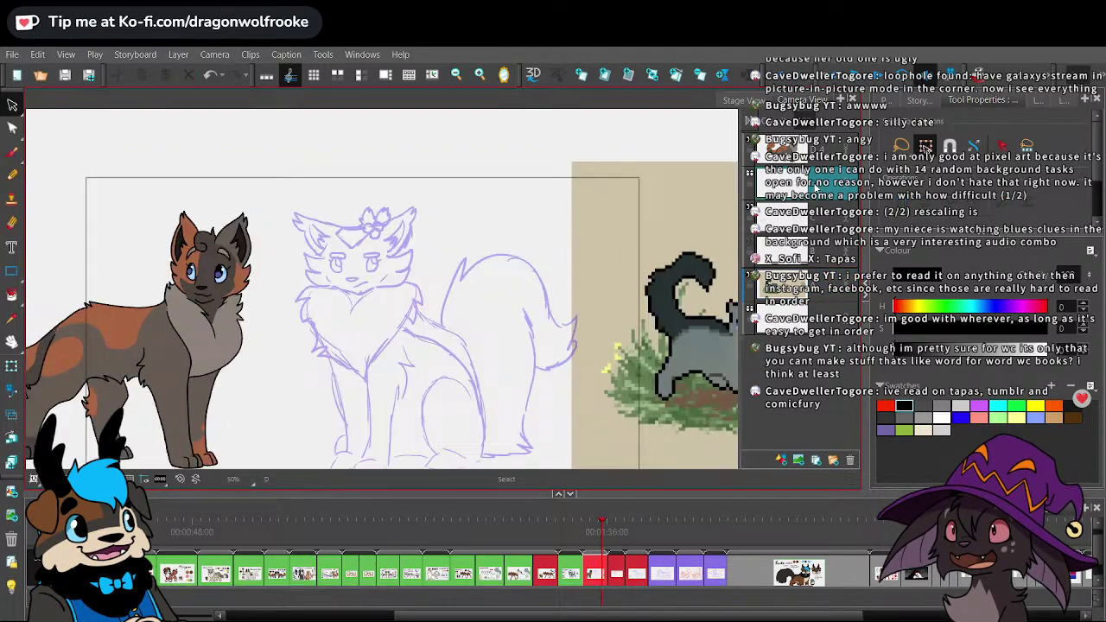
{"action": "key", "text": "ctrl+s"}
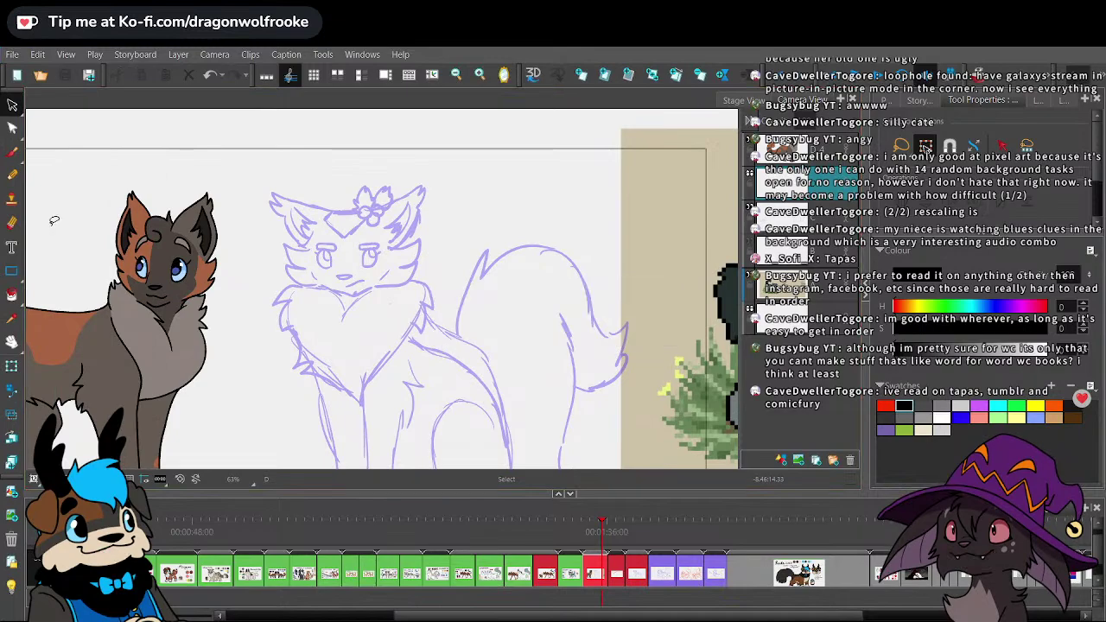
- Ink the head ornament in black on the new layer, outlining three ragged-edged berries and two veined leaves behind them
{"action": "key", "text": "2"}
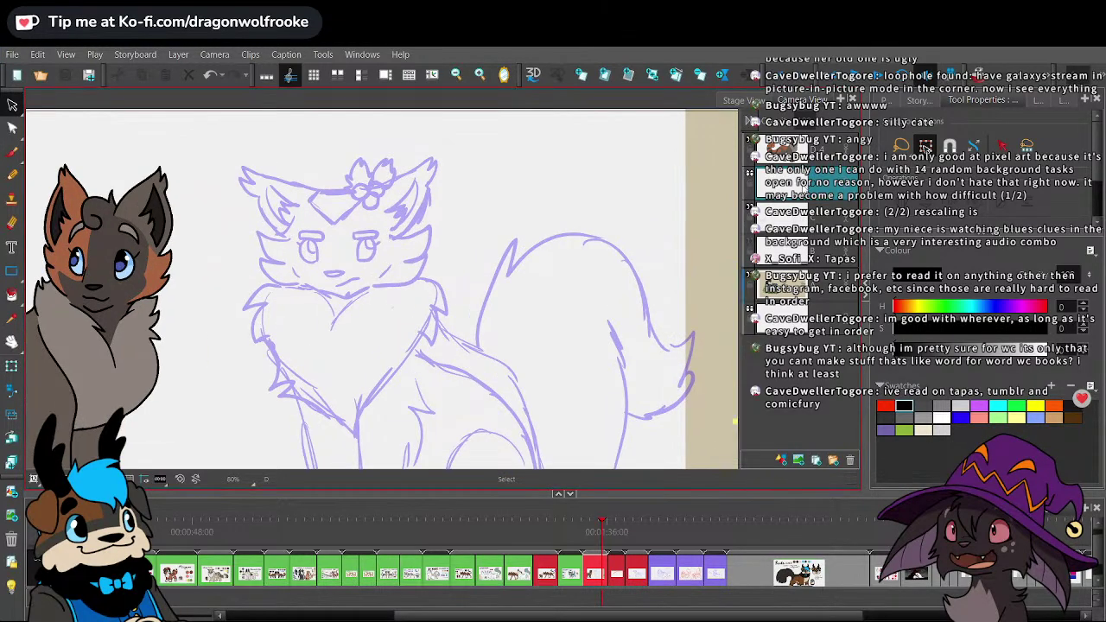
{"action": "key", "text": "1"}
{"action": "key", "text": "1"}
{"action": "key", "text": "1"}
{"action": "key", "text": "2"}
{"action": "key", "text": "2"}
{"action": "key", "text": "2"}
{"action": "key", "text": "2"}
{"action": "key", "text": "2"}
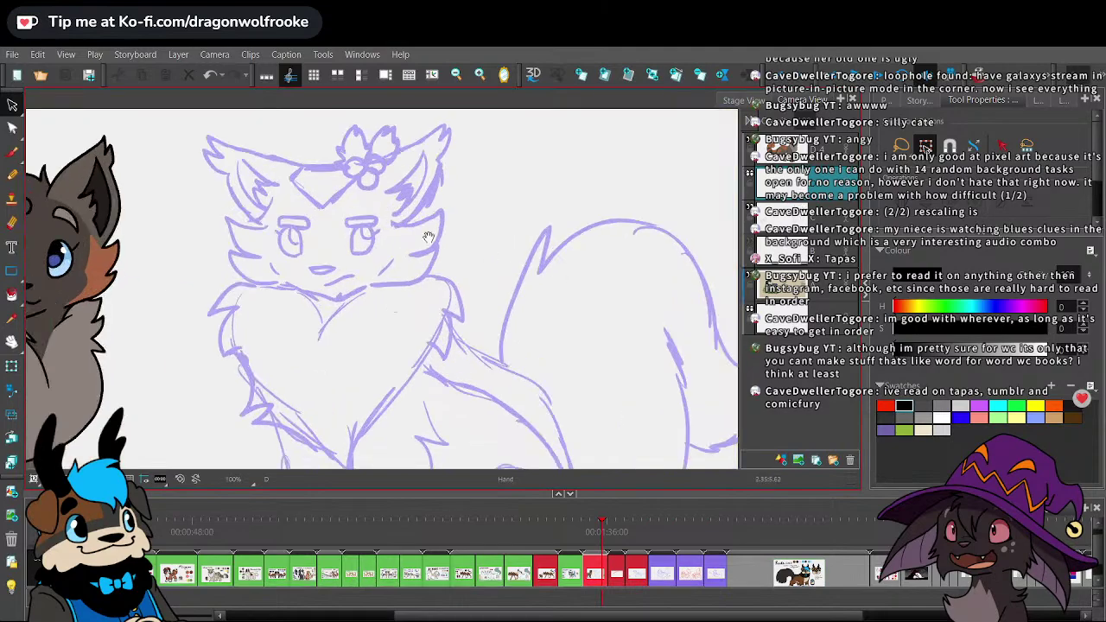
{"action": "left_click_drag", "start_coordinate": [429, 238], "coordinate": [452, 310]}
{"action": "key", "text": "2"}
{"action": "key", "text": "2"}
{"action": "key", "text": "alt+b"}
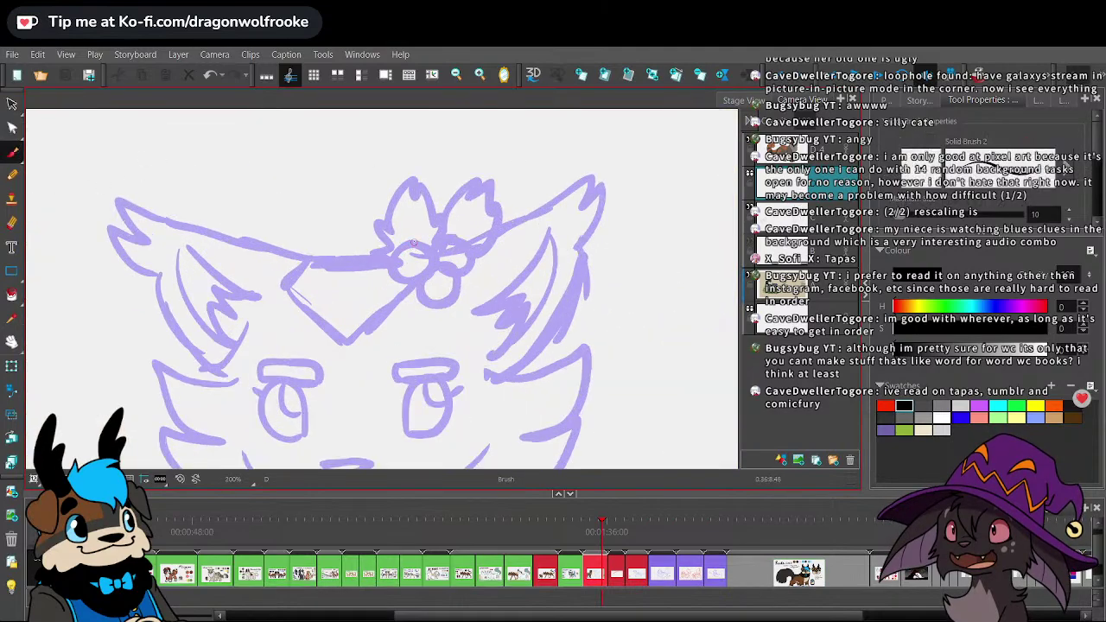
{"action": "mouse_move", "coordinate": [390, 256]}
{"action": "left_mouse_down"}
{"action": "mouse_move", "coordinate": [388, 267]}
{"action": "mouse_move", "coordinate": [424, 278]}
{"action": "mouse_move", "coordinate": [430, 246]}
{"action": "mouse_move", "coordinate": [415, 242]}
{"action": "left_mouse_up"}
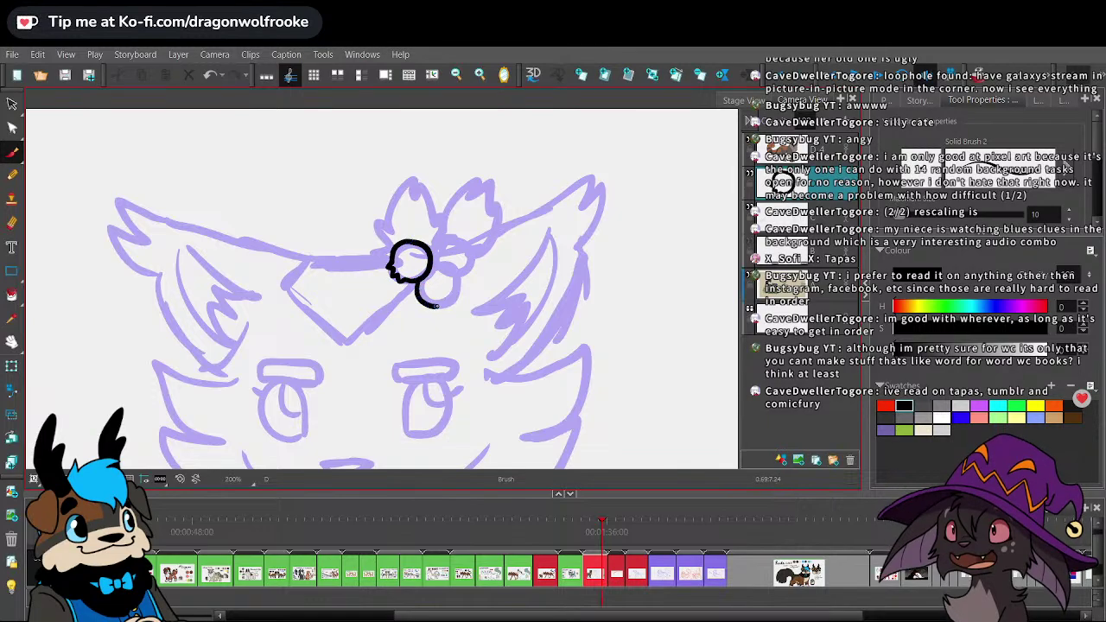
{"action": "mouse_move", "coordinate": [438, 305]}
{"action": "left_mouse_down"}
{"action": "mouse_move", "coordinate": [459, 299]}
{"action": "mouse_move", "coordinate": [432, 264]}
{"action": "mouse_move", "coordinate": [440, 235]}
{"action": "mouse_move", "coordinate": [466, 243]}
{"action": "mouse_move", "coordinate": [465, 273]}
{"action": "left_mouse_up"}
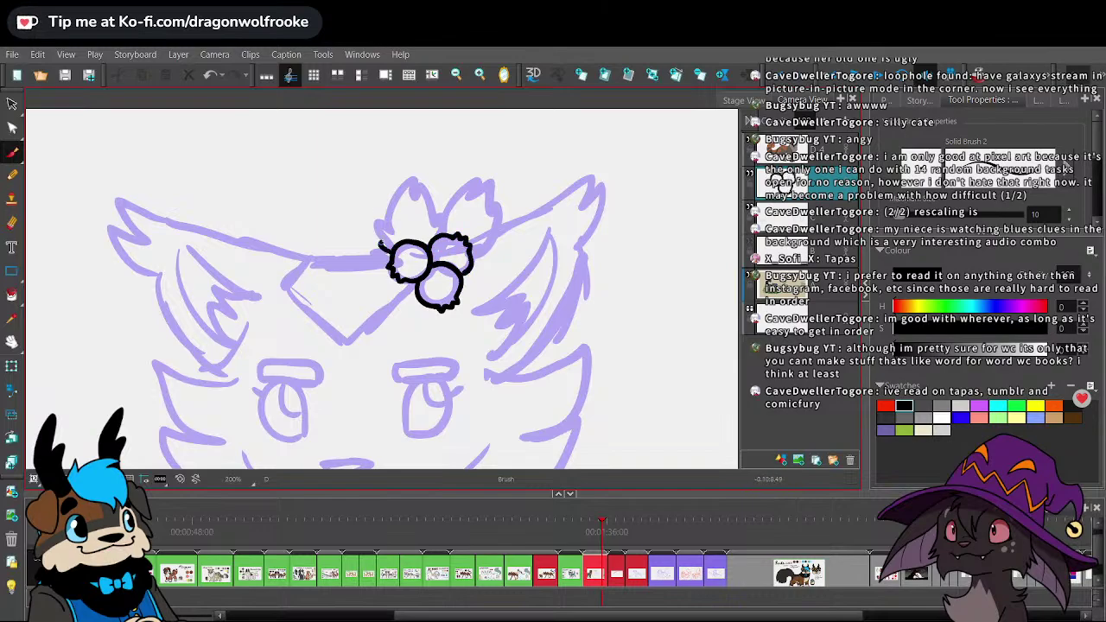
{"action": "mouse_move", "coordinate": [409, 223]}
{"action": "left_mouse_down"}
{"action": "mouse_move", "coordinate": [410, 240]}
{"action": "mouse_move", "coordinate": [453, 183]}
{"action": "mouse_move", "coordinate": [502, 178]}
{"action": "mouse_move", "coordinate": [501, 234]}
{"action": "mouse_move", "coordinate": [487, 252]}
{"action": "left_mouse_up"}
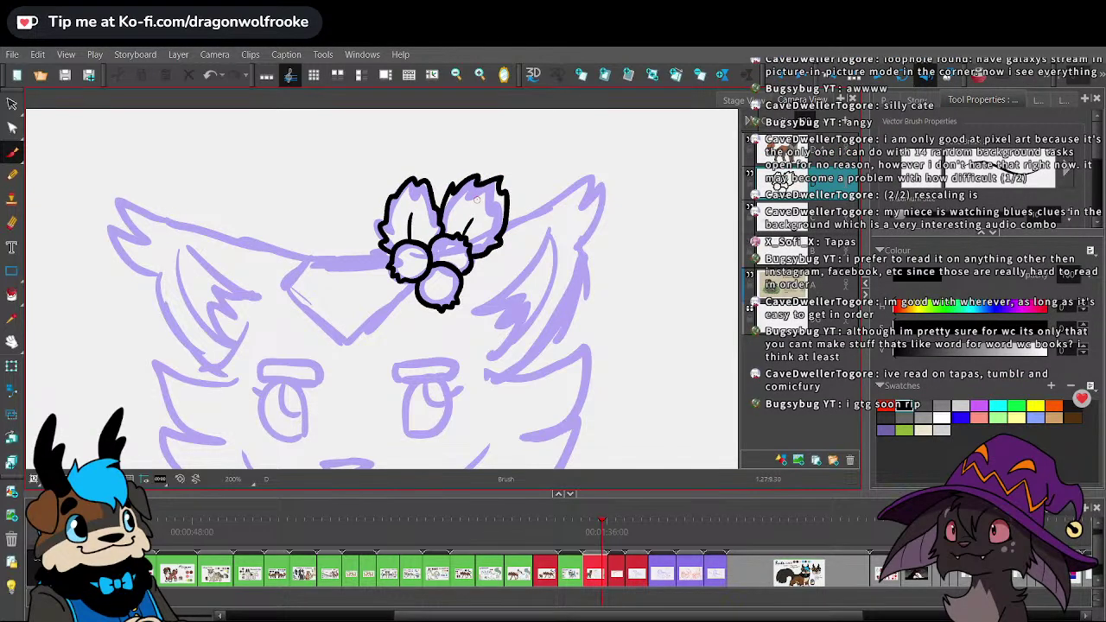
{"action": "key", "text": "ctrl"}
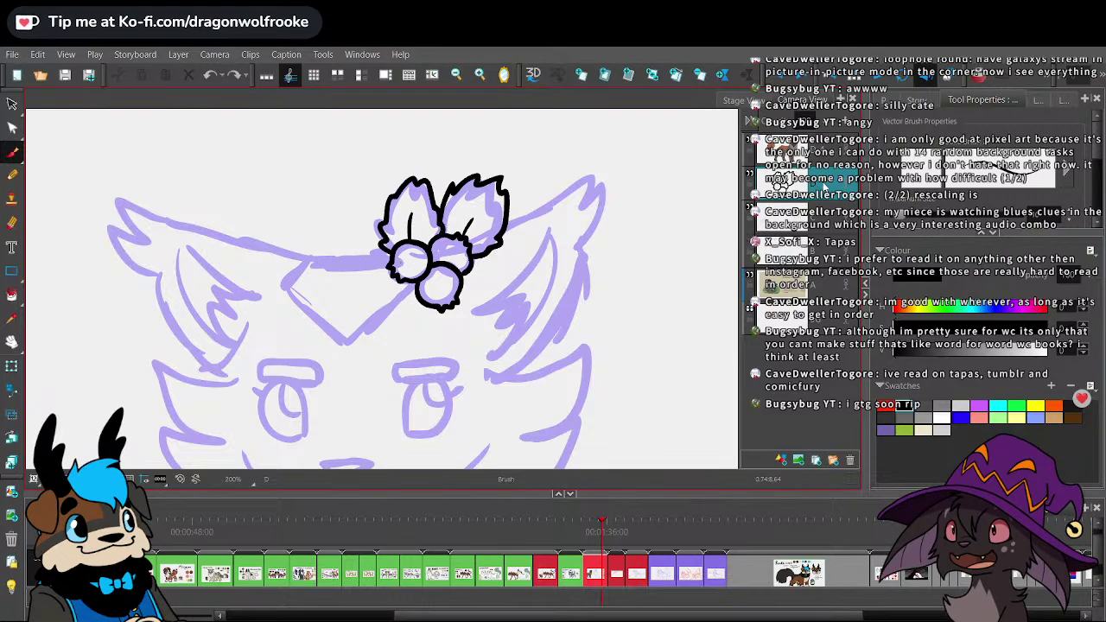
- Try to ink the top edge of the head between the forehead marking and the berry ornament
{"action": "scroll", "coordinate": [439, 232], "scroll_direction": "down", "scroll_amount": 2}
{"action": "left_click_drag", "start_coordinate": [540, 321], "coordinate": [641, 320]}
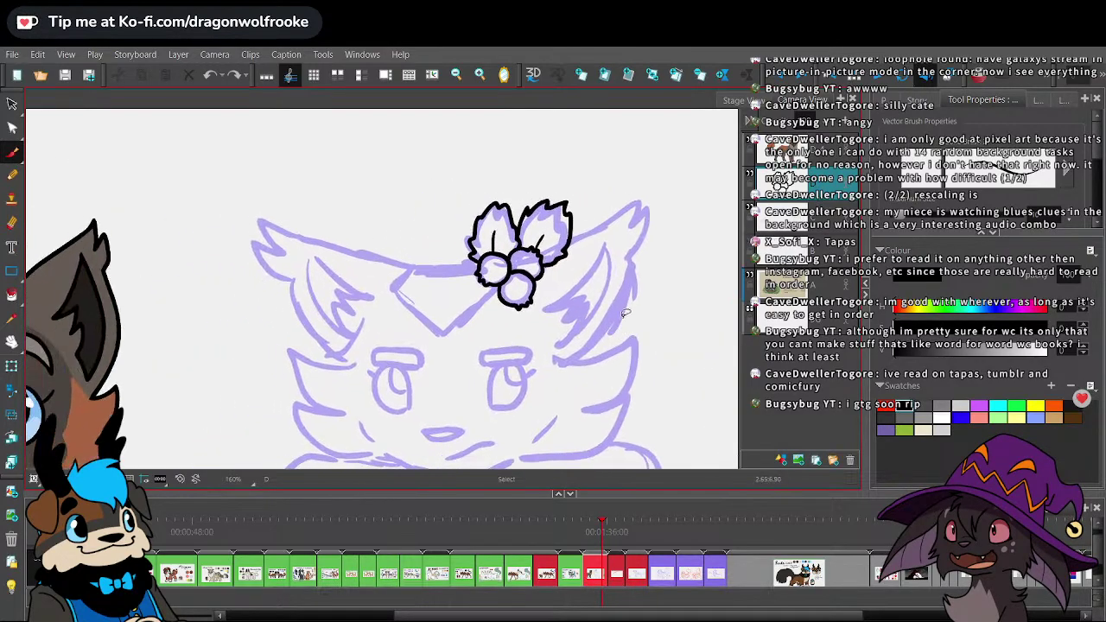
{"action": "key", "text": "2"}
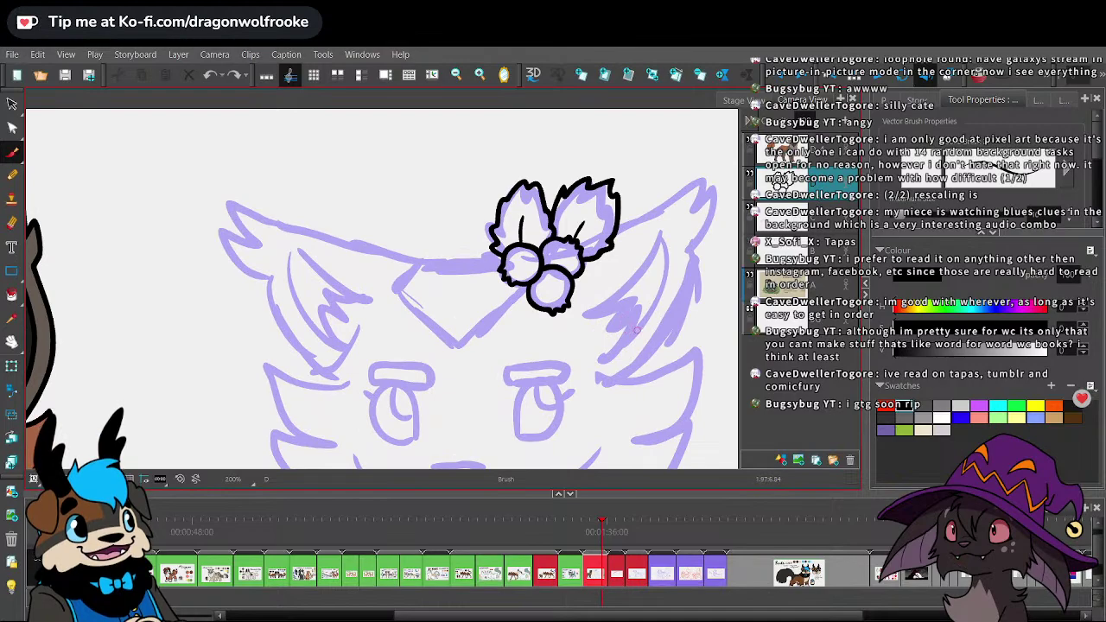
{"action": "left_click_drag", "start_coordinate": [639, 347], "coordinate": [601, 345]}
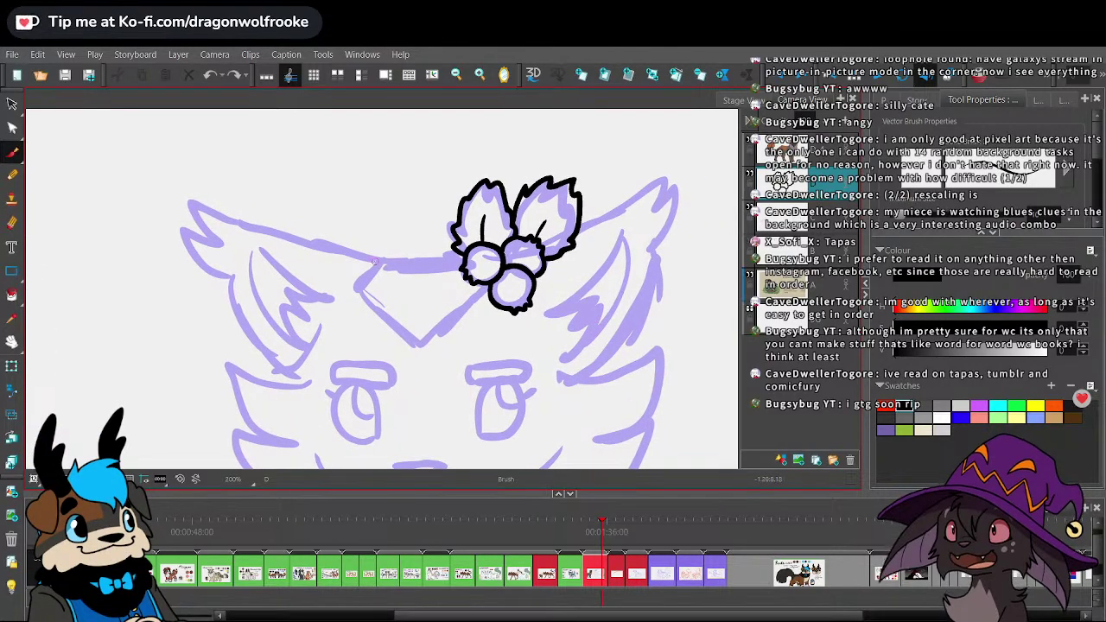
{"action": "left_click_drag", "start_coordinate": [373, 266], "coordinate": [433, 258]}
{"action": "key", "text": "ctrl+z"}
{"action": "key", "text": "b"}
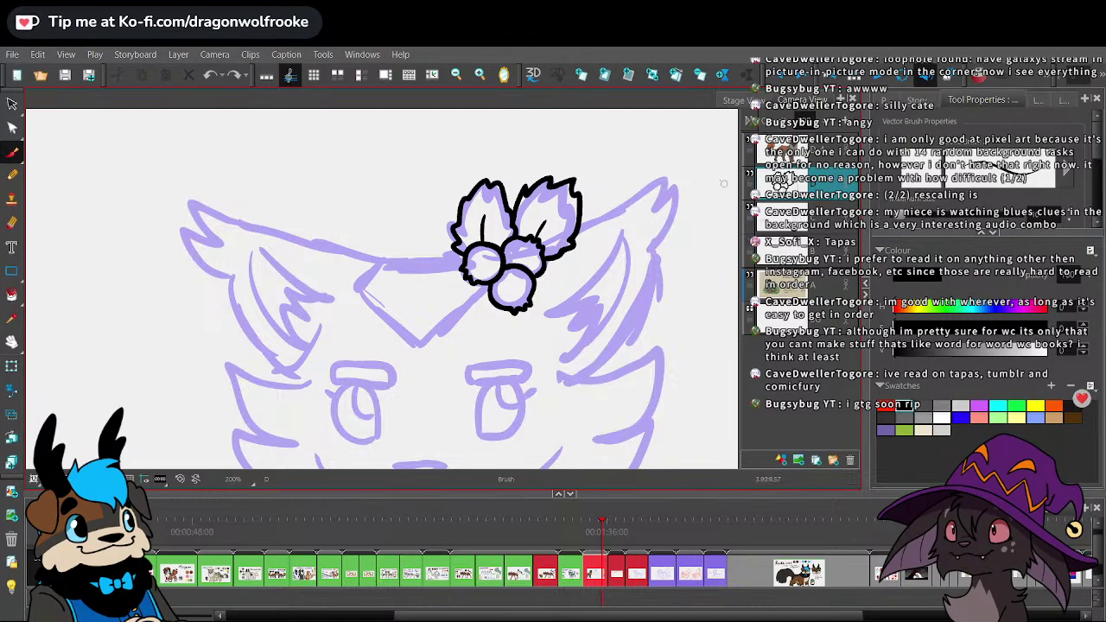
- Ink the head's top edge as one black line running from above the forehead marking to the berries
{"action": "left_click_drag", "start_coordinate": [12, 152], "coordinate": [44, 149]}
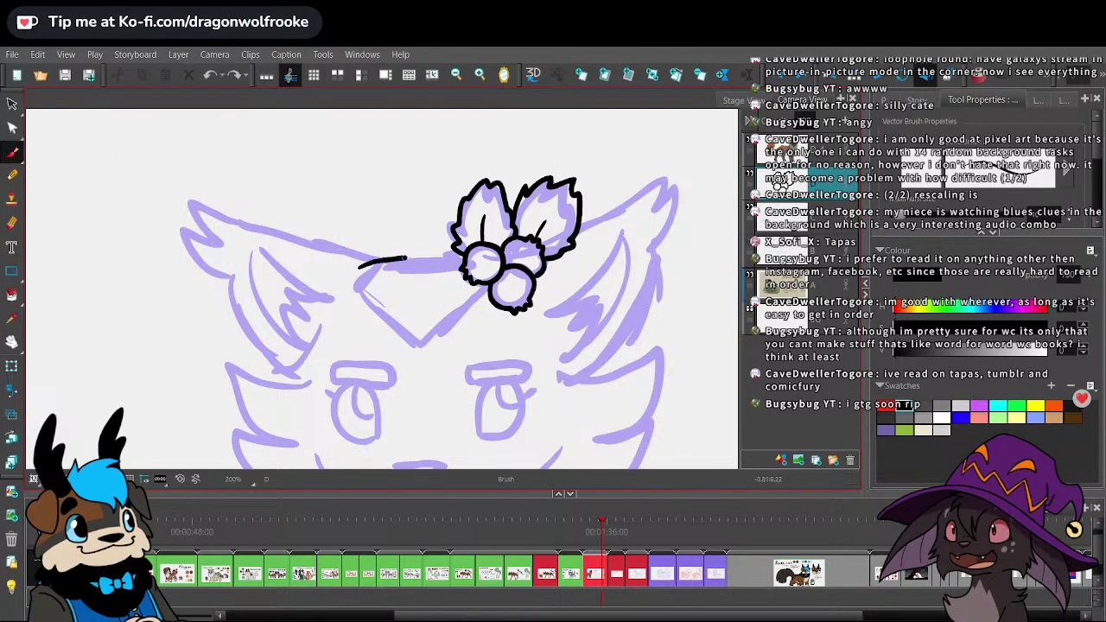
{"action": "key", "text": "ctrl+z"}
{"action": "left_click_drag", "start_coordinate": [359, 268], "coordinate": [462, 259]}
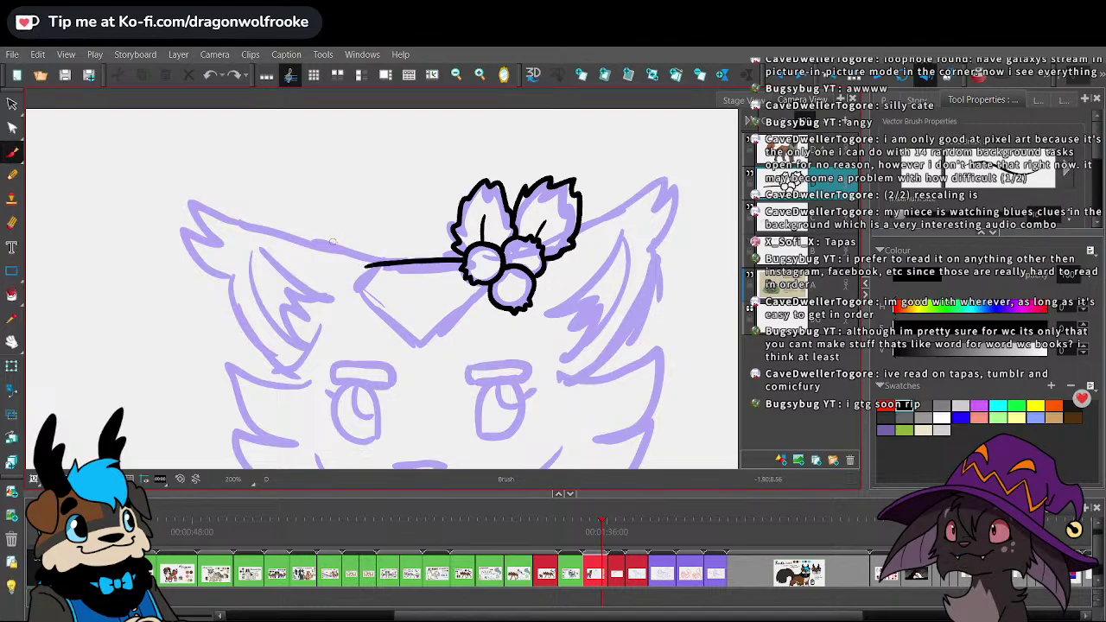
- Ink the left ear's outline, from the head's top edge around the ragged tufted tip and down to the cheek
{"action": "left_click_drag", "start_coordinate": [380, 262], "coordinate": [251, 220]}
{"action": "key", "text": "ctrl+z"}
{"action": "key", "text": "1"}
{"action": "key", "text": "1"}
{"action": "key", "text": "1"}
{"action": "key", "text": "2"}
{"action": "mouse_move", "coordinate": [391, 260]}
{"action": "left_mouse_down"}
{"action": "mouse_move", "coordinate": [254, 228]}
{"action": "mouse_move", "coordinate": [192, 196]}
{"action": "mouse_move", "coordinate": [224, 268]}
{"action": "mouse_move", "coordinate": [215, 279]}
{"action": "mouse_move", "coordinate": [290, 383]}
{"action": "left_mouse_up"}
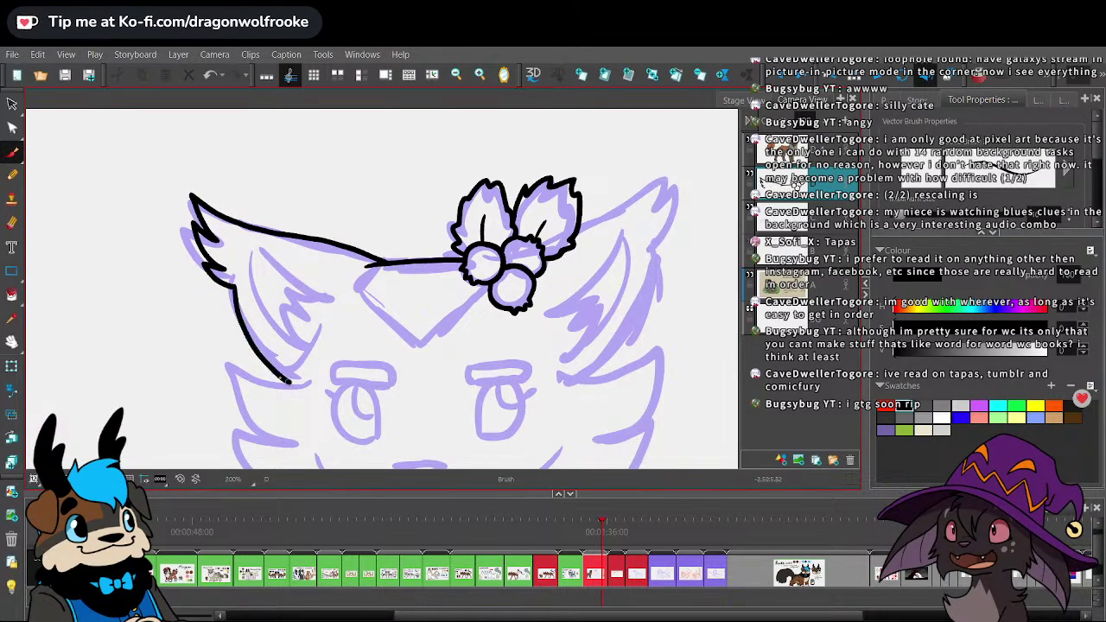
- Ink the right ear's outline from the leaf ornament around its tufted tip and down to the cheek
{"action": "mouse_move", "coordinate": [577, 232]}
{"action": "left_mouse_down"}
{"action": "mouse_move", "coordinate": [643, 196]}
{"action": "mouse_move", "coordinate": [658, 216]}
{"action": "left_mouse_up"}
{"action": "key", "text": "ctrl+z"}
{"action": "mouse_move", "coordinate": [577, 232]}
{"action": "left_mouse_down"}
{"action": "mouse_move", "coordinate": [649, 192]}
{"action": "mouse_move", "coordinate": [662, 201]}
{"action": "mouse_move", "coordinate": [665, 234]}
{"action": "mouse_move", "coordinate": [644, 271]}
{"action": "left_mouse_up"}
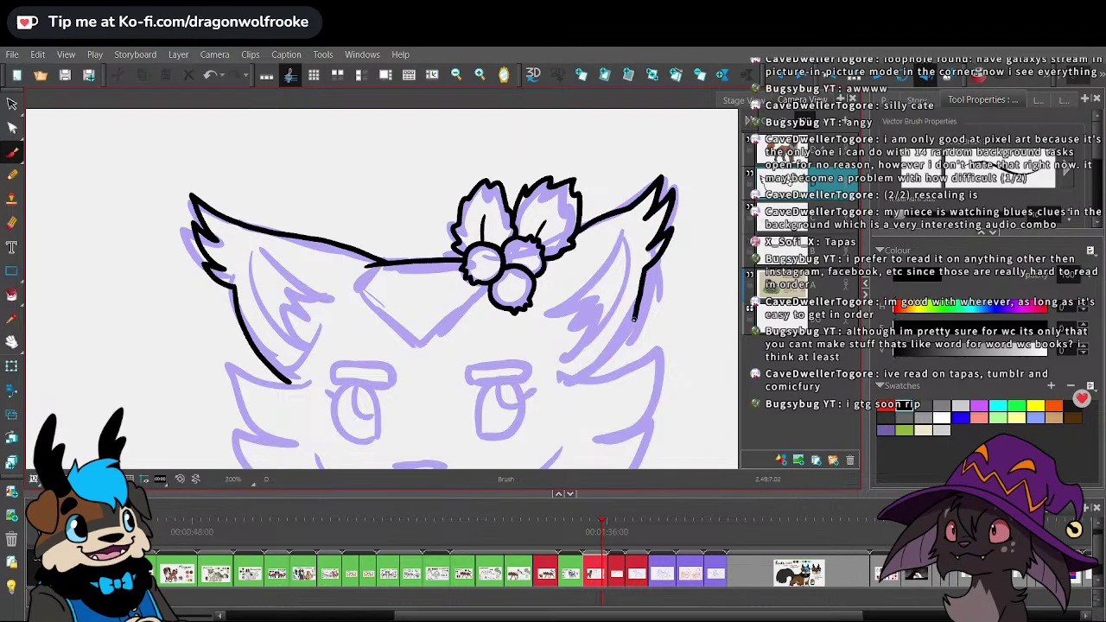
{"action": "mouse_move", "coordinate": [633, 319]}
{"action": "left_mouse_down"}
{"action": "mouse_move", "coordinate": [604, 364]}
{"action": "mouse_move", "coordinate": [563, 377]}
{"action": "left_mouse_up"}
- Ink the two-pointed cheek fur on both sides of the face, continuing each outline down to the jaw
{"action": "key", "text": "1"}
{"action": "key", "text": "1"}
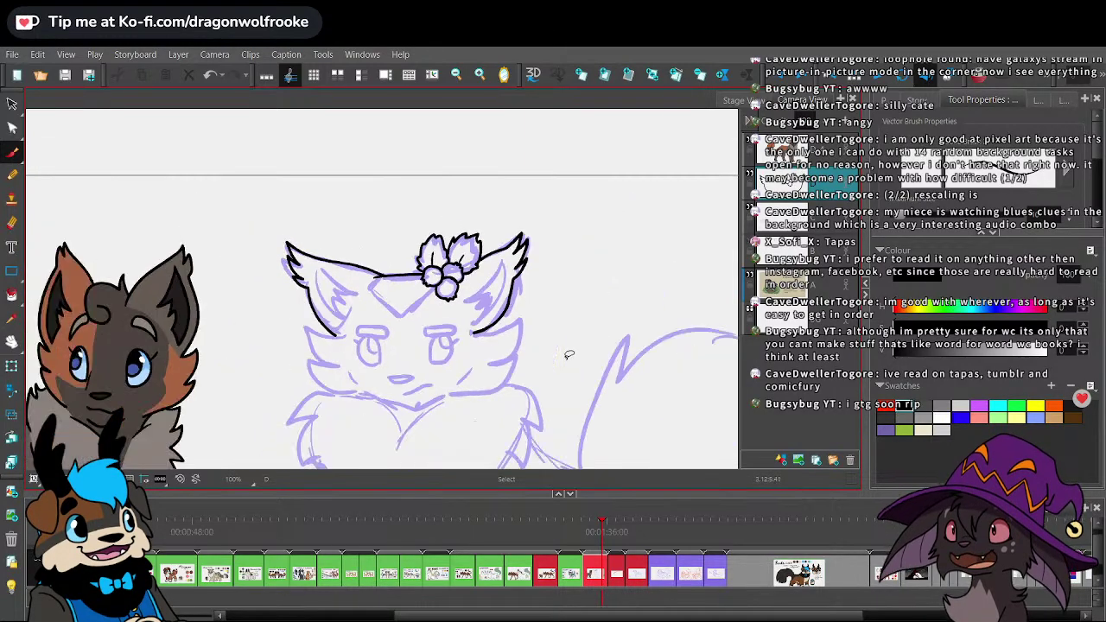
{"action": "key", "text": "2"}
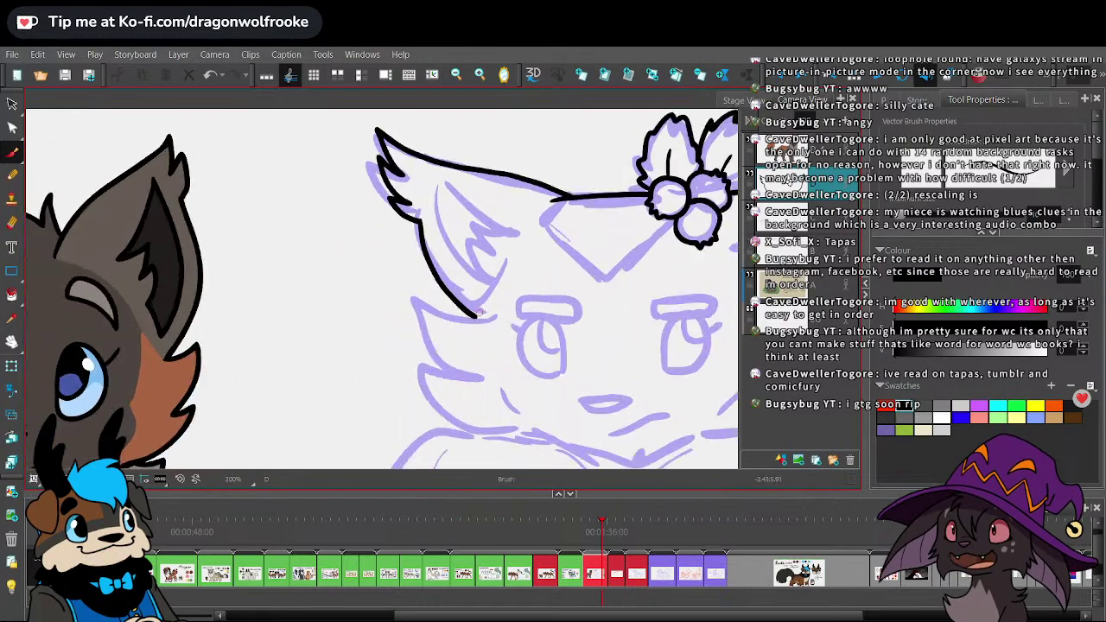
{"action": "left_click_drag", "start_coordinate": [476, 318], "coordinate": [406, 295]}
{"action": "key", "text": "ctrl+z"}
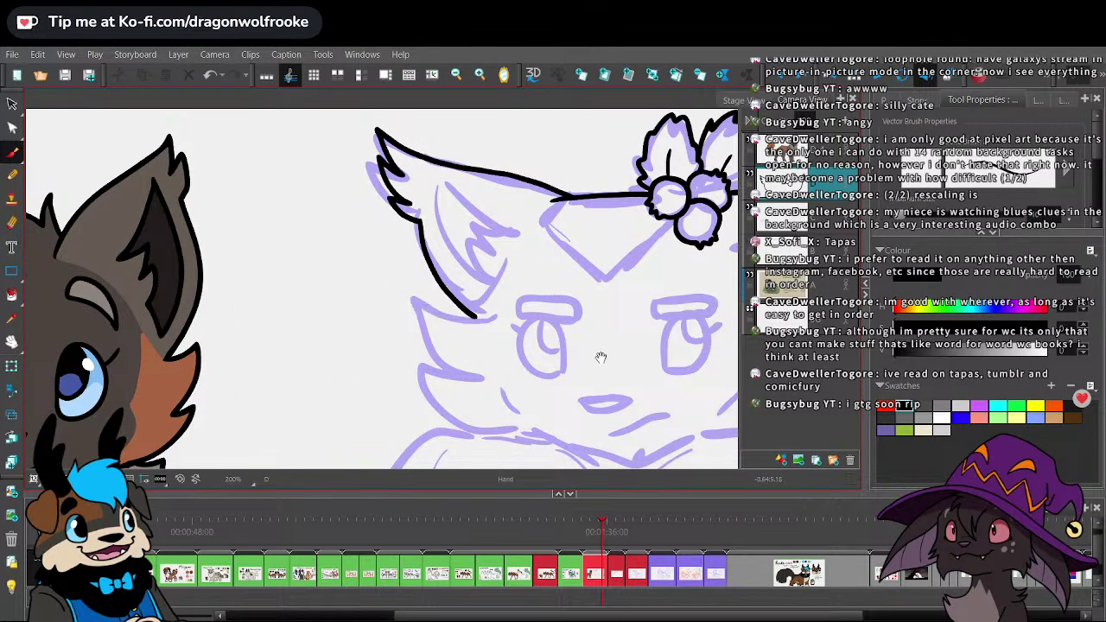
{"action": "left_click_drag", "start_coordinate": [599, 358], "coordinate": [508, 280]}
{"action": "key", "text": "2"}
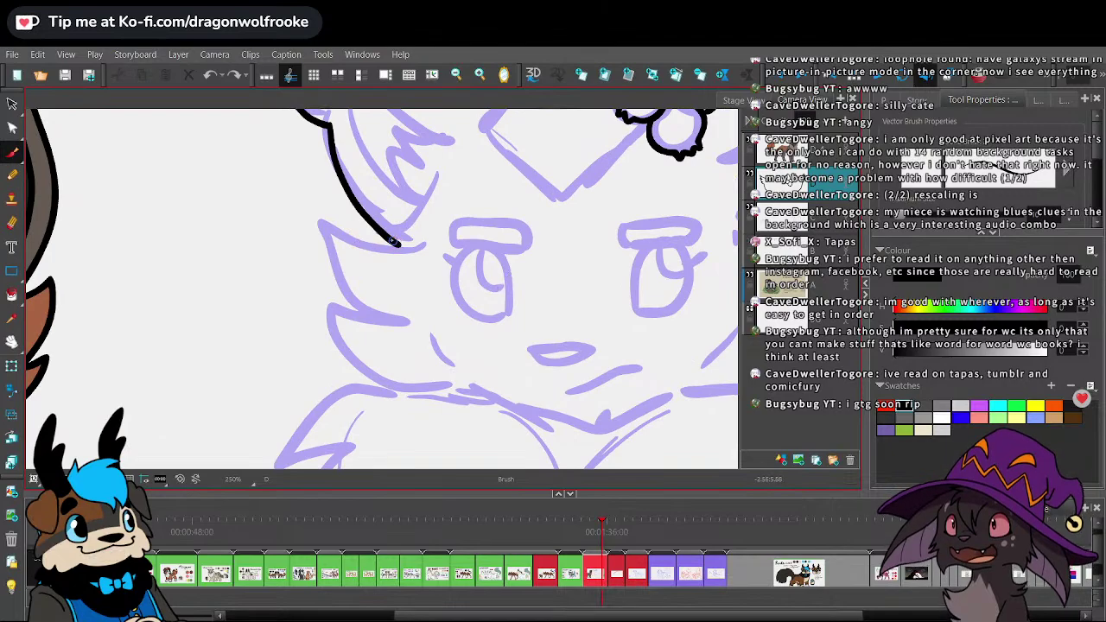
{"action": "mouse_move", "coordinate": [406, 249]}
{"action": "left_mouse_down"}
{"action": "mouse_move", "coordinate": [324, 223]}
{"action": "mouse_move", "coordinate": [319, 237]}
{"action": "mouse_move", "coordinate": [329, 279]}
{"action": "mouse_move", "coordinate": [391, 312]}
{"action": "mouse_move", "coordinate": [338, 309]}
{"action": "mouse_move", "coordinate": [384, 376]}
{"action": "mouse_move", "coordinate": [461, 389]}
{"action": "left_mouse_up"}
{"action": "key", "text": "space"}
{"action": "left_click_drag", "start_coordinate": [644, 297], "coordinate": [413, 361]}
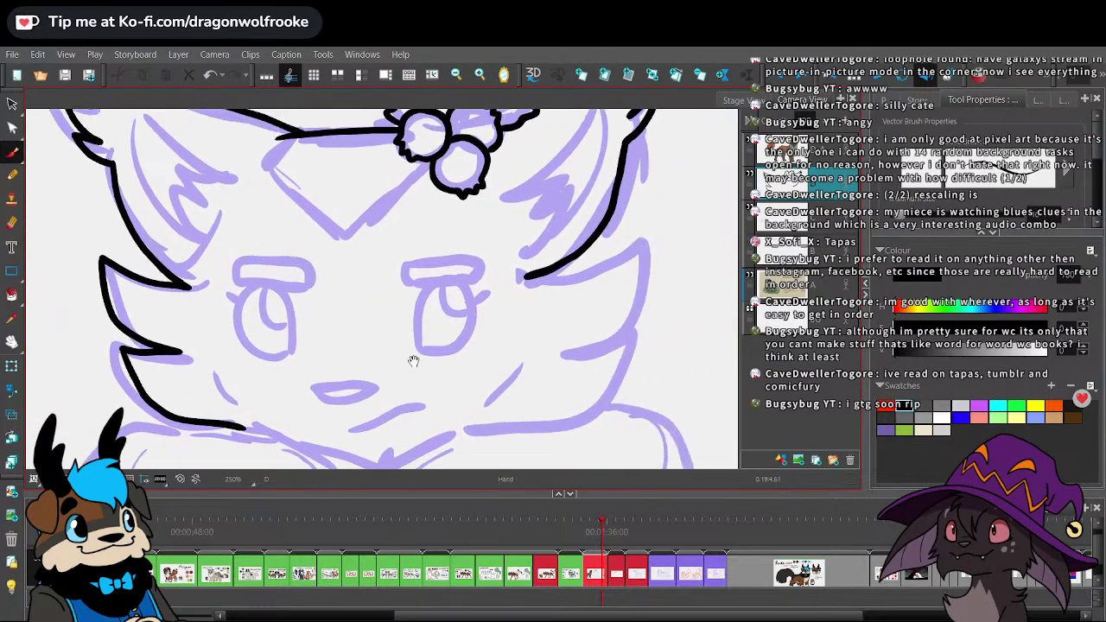
{"action": "mouse_move", "coordinate": [536, 275]}
{"action": "left_mouse_down"}
{"action": "mouse_move", "coordinate": [643, 235]}
{"action": "mouse_move", "coordinate": [630, 320]}
{"action": "mouse_move", "coordinate": [584, 347]}
{"action": "mouse_move", "coordinate": [627, 345]}
{"action": "mouse_move", "coordinate": [603, 394]}
{"action": "mouse_move", "coordinate": [567, 423]}
{"action": "mouse_move", "coordinate": [464, 429]}
{"action": "left_mouse_up"}
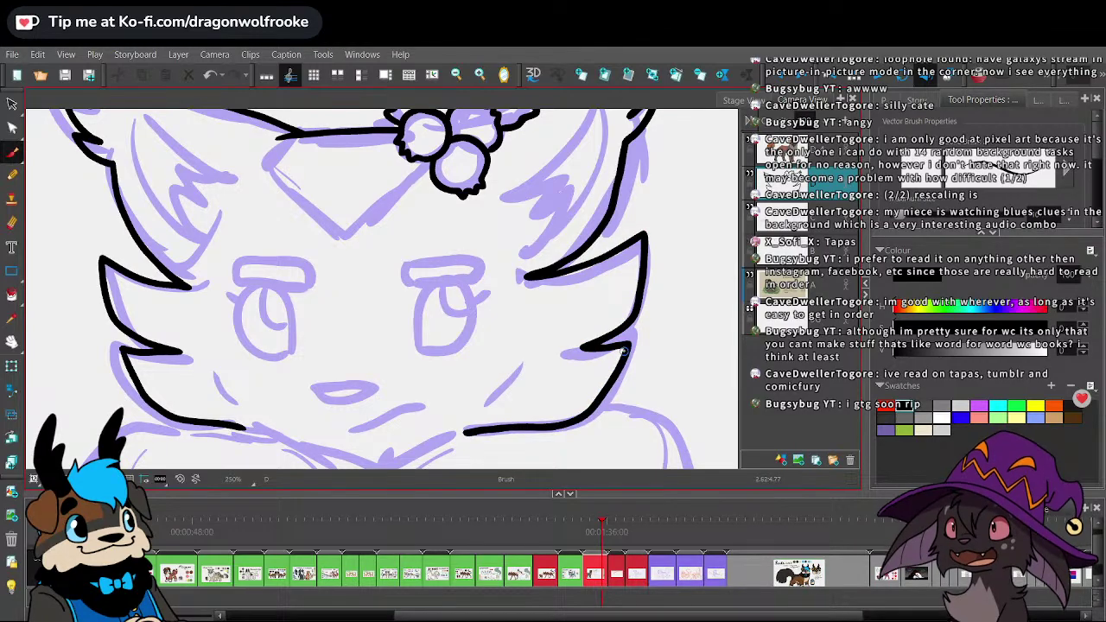
- Doodle a flat rounded paw shape split by two vertical lines in the empty space beside the head, and delete it
{"action": "left_click_drag", "start_coordinate": [683, 305], "coordinate": [479, 246]}
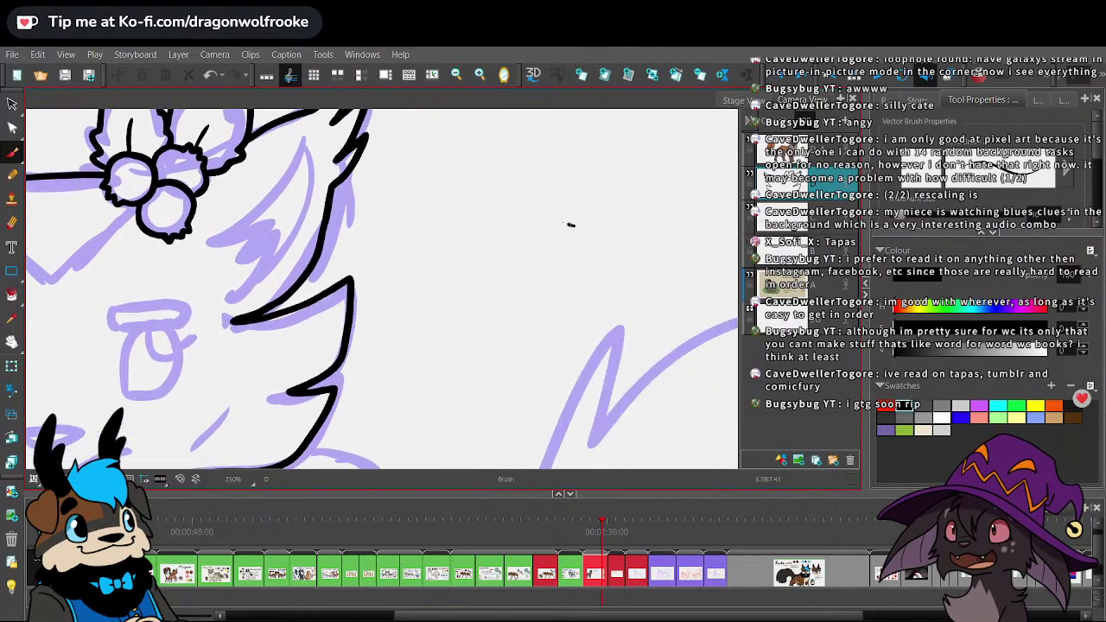
{"action": "mouse_move", "coordinate": [570, 225]}
{"action": "left_mouse_down"}
{"action": "mouse_move", "coordinate": [472, 236]}
{"action": "mouse_move", "coordinate": [479, 288]}
{"action": "mouse_move", "coordinate": [587, 283]}
{"action": "mouse_move", "coordinate": [580, 232]}
{"action": "mouse_move", "coordinate": [558, 219]}
{"action": "left_mouse_up"}
{"action": "mouse_move", "coordinate": [494, 293]}
{"action": "left_mouse_down"}
{"action": "mouse_move", "coordinate": [496, 229]}
{"action": "mouse_move", "coordinate": [566, 285]}
{"action": "left_mouse_up"}
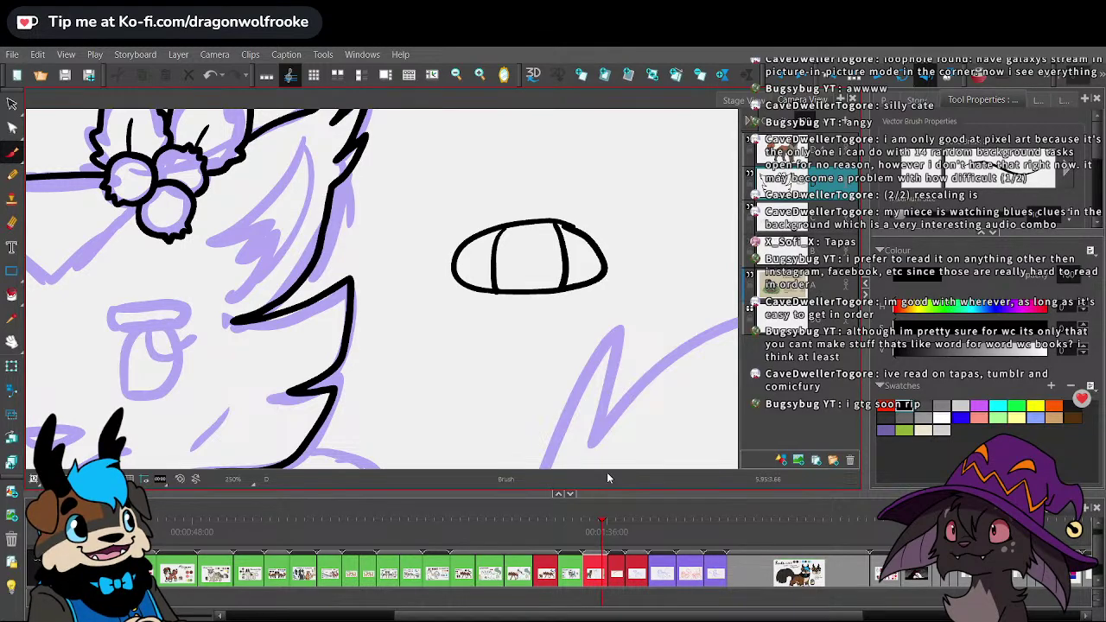
{"action": "key", "text": "alt+s"}
{"action": "mouse_move", "coordinate": [554, 173]}
{"action": "left_mouse_down"}
{"action": "mouse_move", "coordinate": [448, 229]}
{"action": "mouse_move", "coordinate": [627, 150]}
{"action": "left_mouse_up"}
{"action": "mouse_move", "coordinate": [660, 246]}
{"action": "left_mouse_down"}
{"action": "mouse_move", "coordinate": [617, 276]}
{"action": "mouse_move", "coordinate": [627, 144]}
{"action": "left_mouse_up"}
{"action": "key", "text": "Delete"}
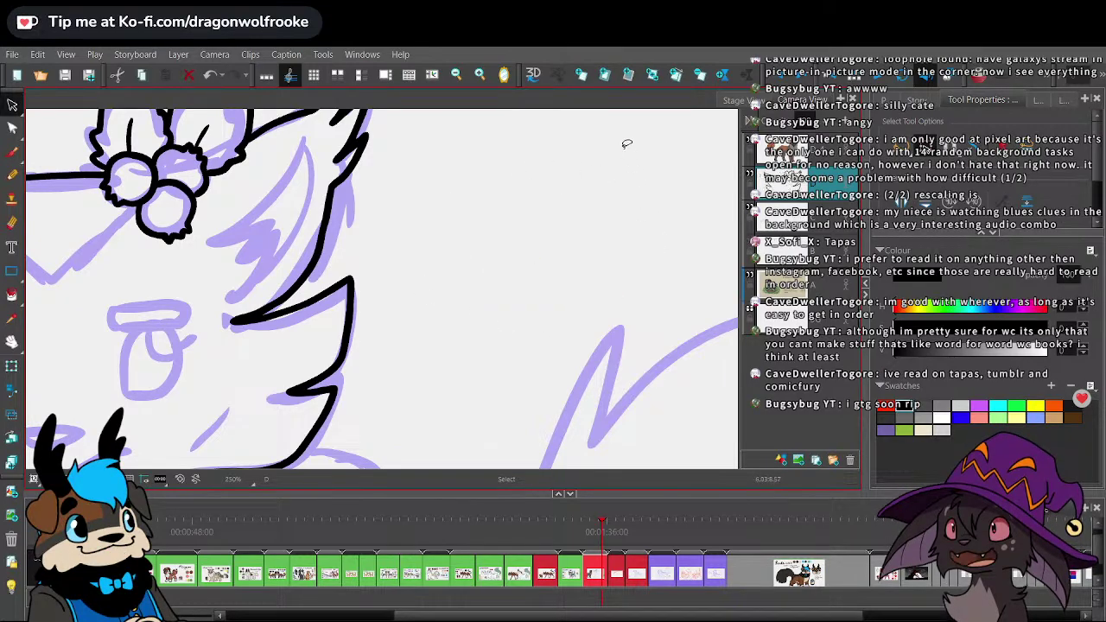
- Ink the lower face over the sketch with a tufted chin, a triangular nose and a crooked mouth line
{"action": "key", "text": "b"}
{"action": "mouse_move", "coordinate": [286, 262]}
{"action": "left_mouse_down"}
{"action": "mouse_move", "coordinate": [367, 194]}
{"action": "mouse_move", "coordinate": [467, 201]}
{"action": "mouse_move", "coordinate": [590, 248]}
{"action": "mouse_move", "coordinate": [595, 223]}
{"action": "left_mouse_up"}
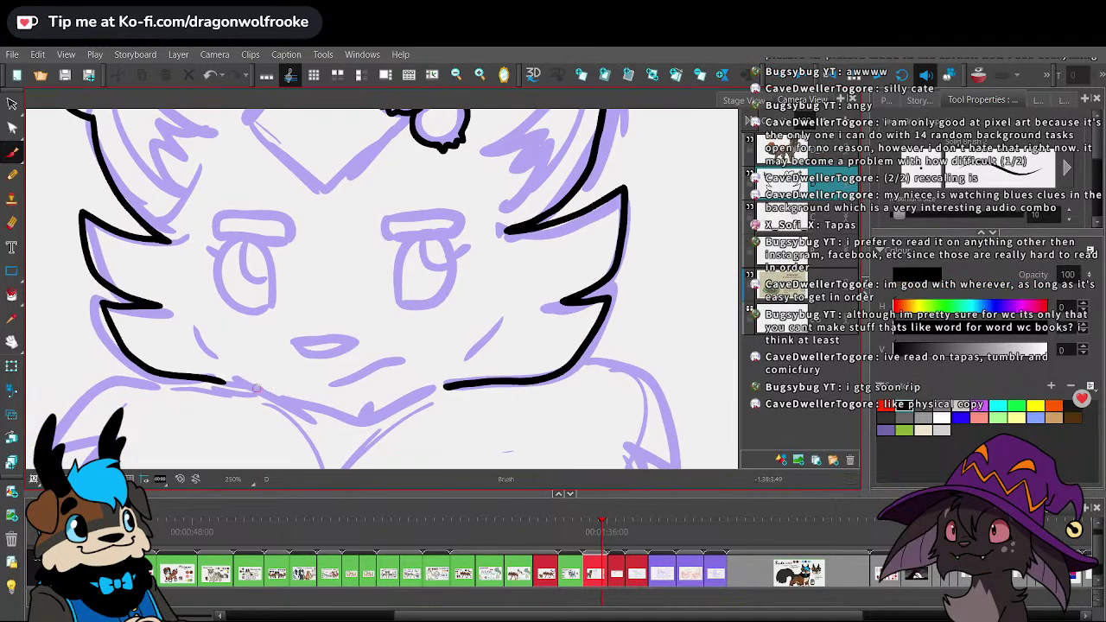
{"action": "mouse_move", "coordinate": [256, 388]}
{"action": "left_mouse_down"}
{"action": "mouse_move", "coordinate": [338, 422]}
{"action": "mouse_move", "coordinate": [413, 392]}
{"action": "left_mouse_up"}
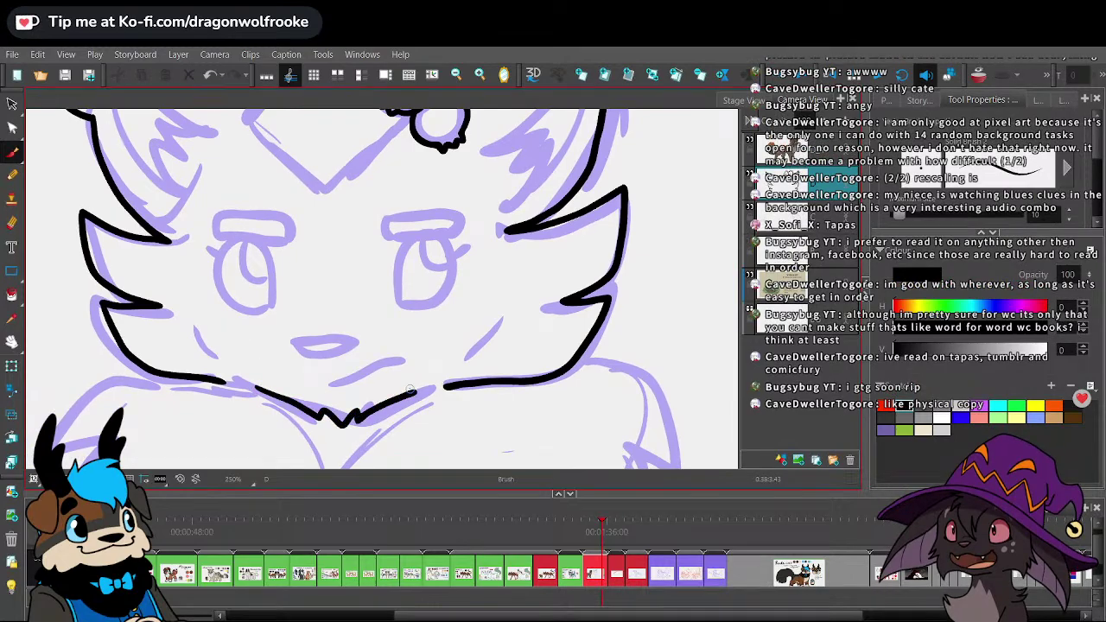
{"action": "mouse_move", "coordinate": [298, 344]}
{"action": "left_mouse_down"}
{"action": "mouse_move", "coordinate": [355, 343]}
{"action": "mouse_move", "coordinate": [287, 344]}
{"action": "left_mouse_up"}
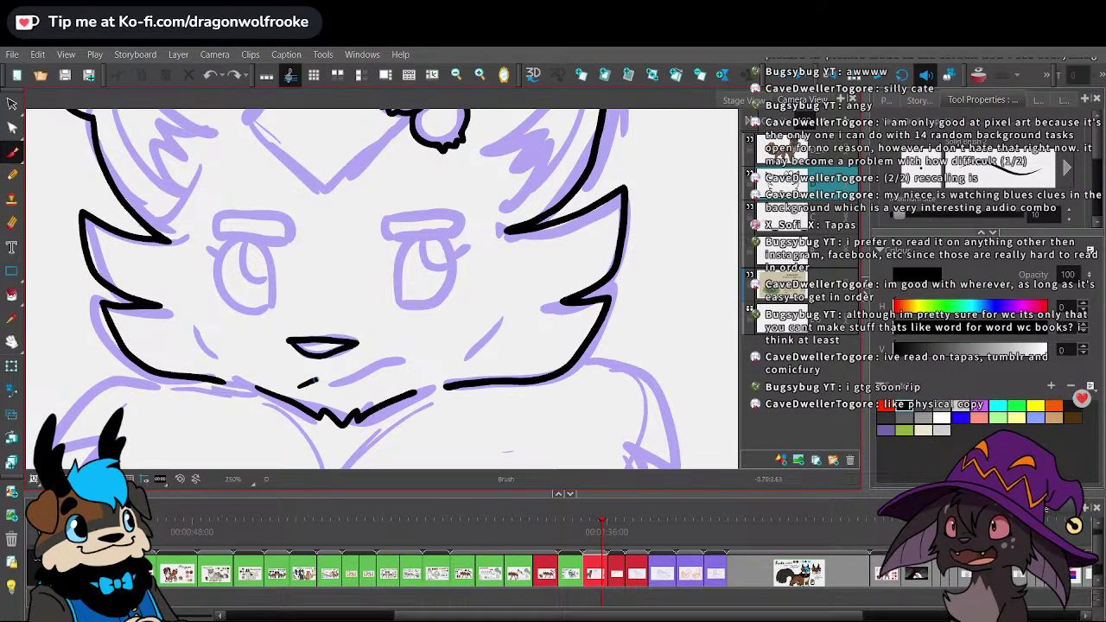
{"action": "left_click_drag", "start_coordinate": [299, 385], "coordinate": [399, 361]}
{"action": "left_click_drag", "start_coordinate": [318, 353], "coordinate": [319, 372]}
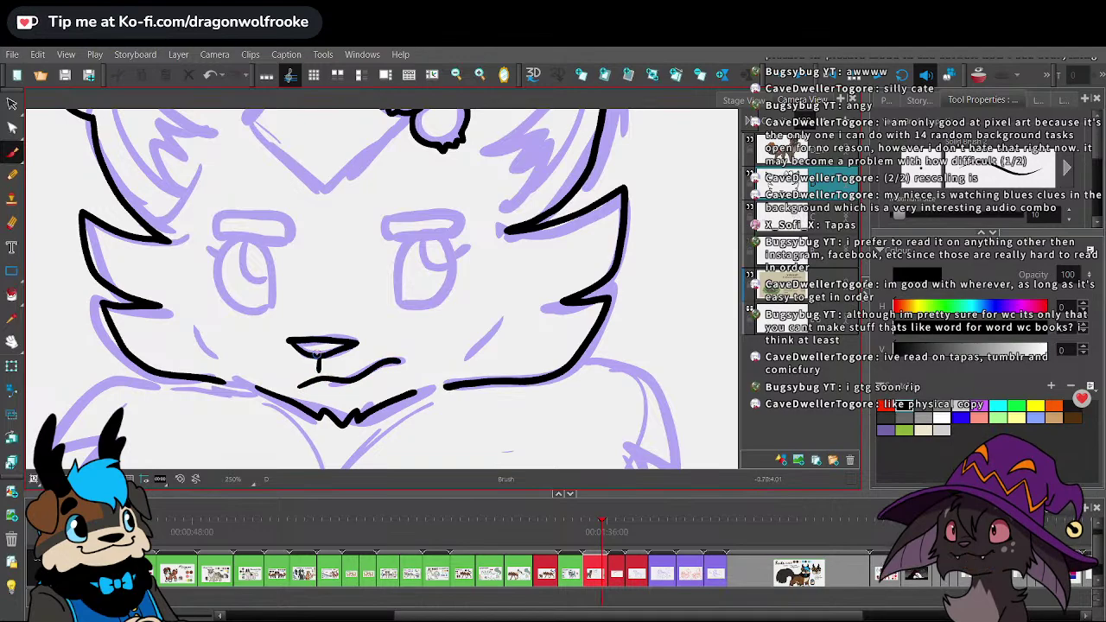
- Try out curved cheek lines below the eyes on both sides of the muzzle
{"action": "key", "text": "1"}
{"action": "key", "text": "1"}
{"action": "key", "text": "1"}
{"action": "key", "text": "1"}
{"action": "key", "text": "1"}
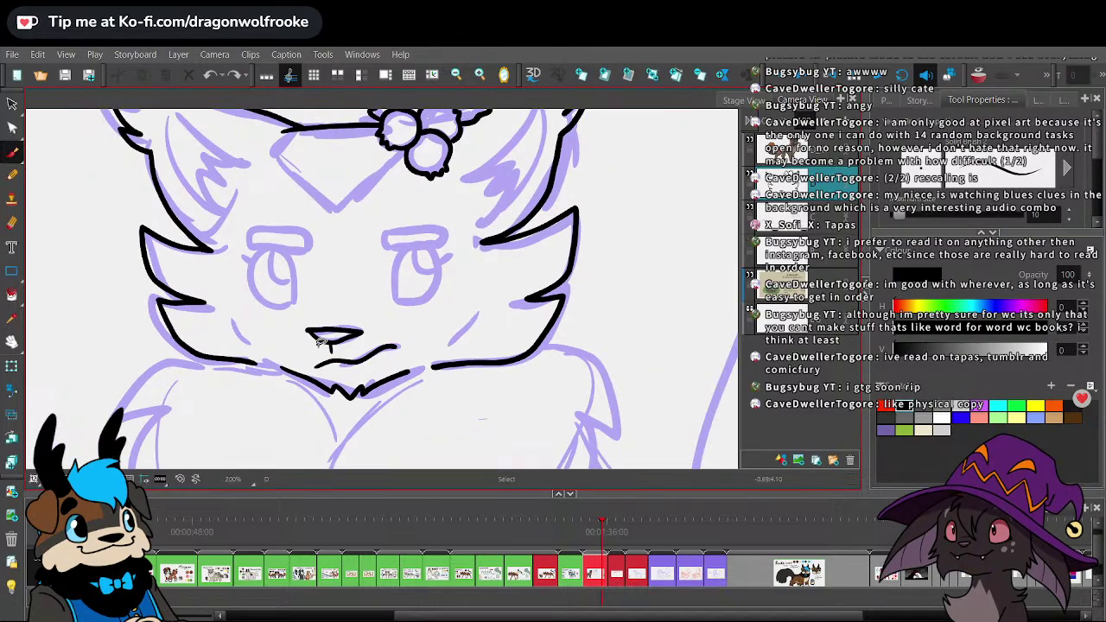
{"action": "key", "text": "2"}
{"action": "key", "text": "2"}
{"action": "scroll", "coordinate": [406, 246], "scroll_direction": "up", "scroll_amount": 4}
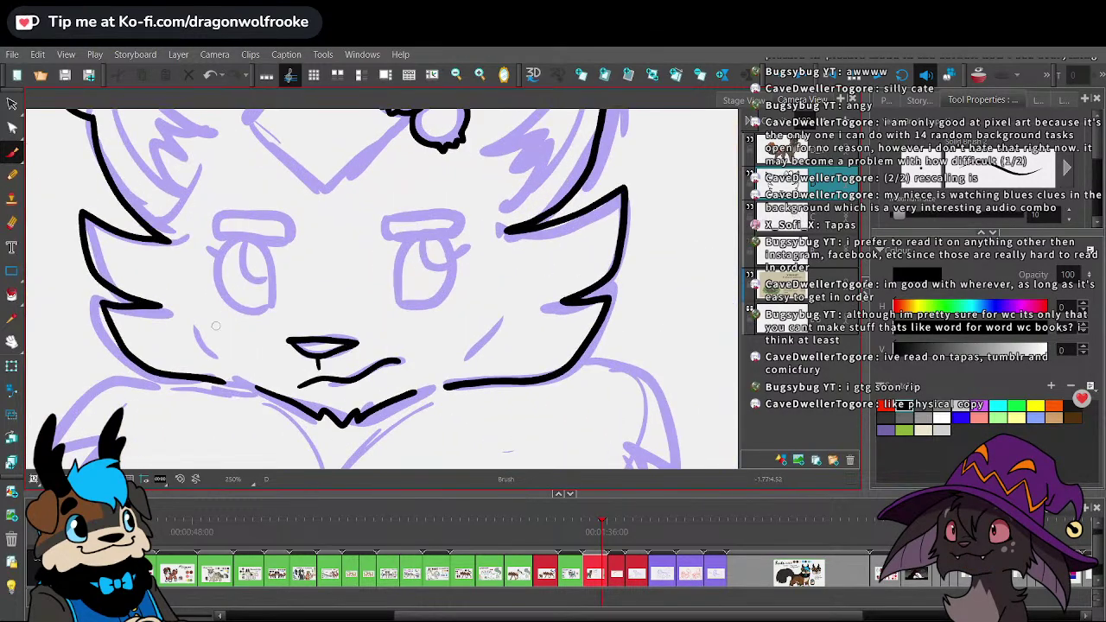
{"action": "left_click_drag", "start_coordinate": [189, 308], "coordinate": [226, 363]}
{"action": "mouse_move", "coordinate": [499, 296]}
{"action": "left_mouse_down"}
{"action": "mouse_move", "coordinate": [443, 370]}
{"action": "mouse_move", "coordinate": [504, 296]}
{"action": "mouse_move", "coordinate": [447, 361]}
{"action": "left_mouse_up"}
{"action": "key", "text": "ctrl+z"}
{"action": "key", "text": "ctrl+z"}
{"action": "key", "text": "ctrl+z"}
{"action": "left_click_drag", "start_coordinate": [218, 323], "coordinate": [249, 361]}
{"action": "key", "text": "ctrl+z"}
{"action": "key", "text": "ctrl+z"}
- Ink one thin curved line on each cheek, sloping inward towards the mouth
{"action": "left_click_drag", "start_coordinate": [498, 304], "coordinate": [452, 360]}
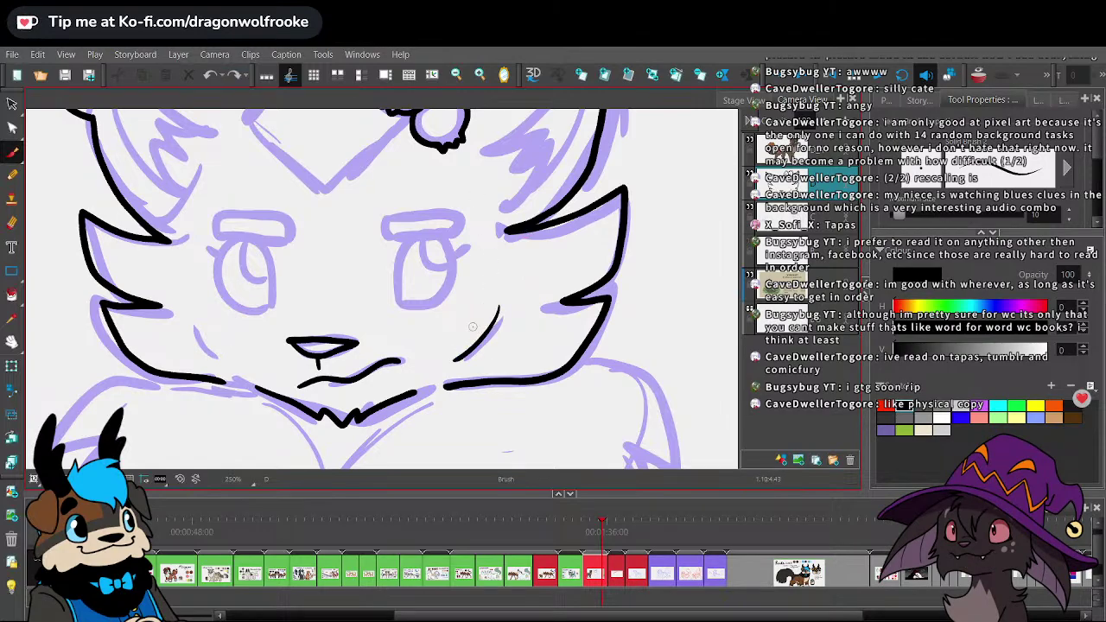
{"action": "key", "text": "ctrl+z"}
{"action": "left_click_drag", "start_coordinate": [201, 318], "coordinate": [235, 366]}
- Outline both eyebrows in black as rounded rectangles above the sketched eyes
{"action": "mouse_move", "coordinate": [414, 224]}
{"action": "left_mouse_down"}
{"action": "mouse_move", "coordinate": [454, 239]}
{"action": "mouse_move", "coordinate": [396, 250]}
{"action": "mouse_move", "coordinate": [498, 249]}
{"action": "left_mouse_up"}
{"action": "key", "text": "2"}
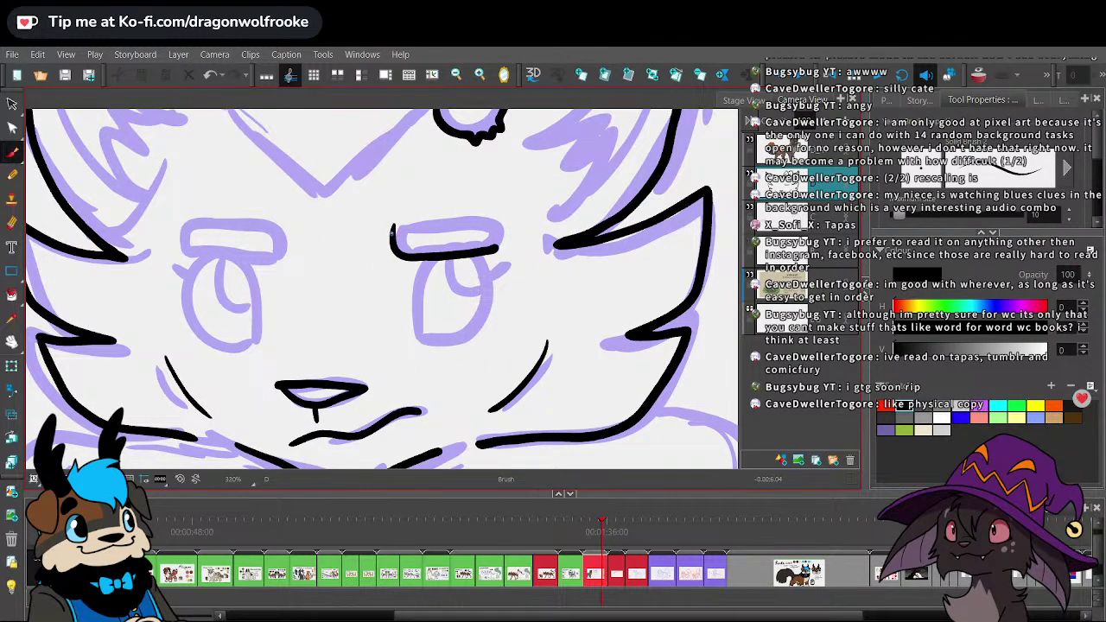
{"action": "mouse_move", "coordinate": [392, 232]}
{"action": "left_mouse_down"}
{"action": "mouse_move", "coordinate": [432, 213]}
{"action": "mouse_move", "coordinate": [507, 224]}
{"action": "mouse_move", "coordinate": [488, 248]}
{"action": "left_mouse_up"}
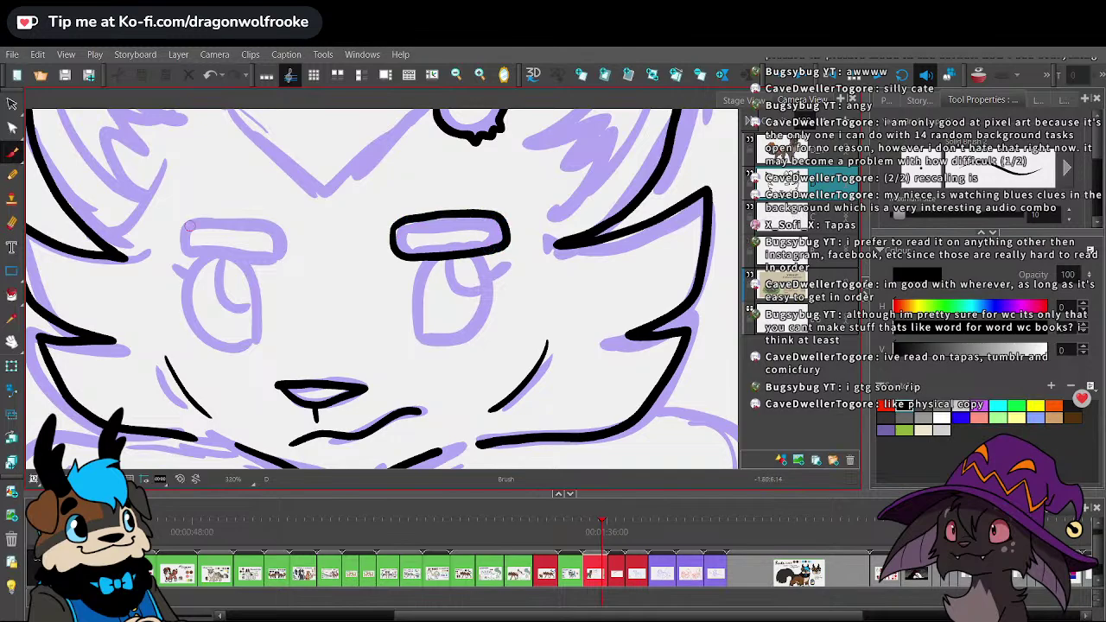
{"action": "mouse_move", "coordinate": [184, 216]}
{"action": "left_mouse_down"}
{"action": "mouse_move", "coordinate": [187, 254]}
{"action": "mouse_move", "coordinate": [266, 257]}
{"action": "left_mouse_up"}
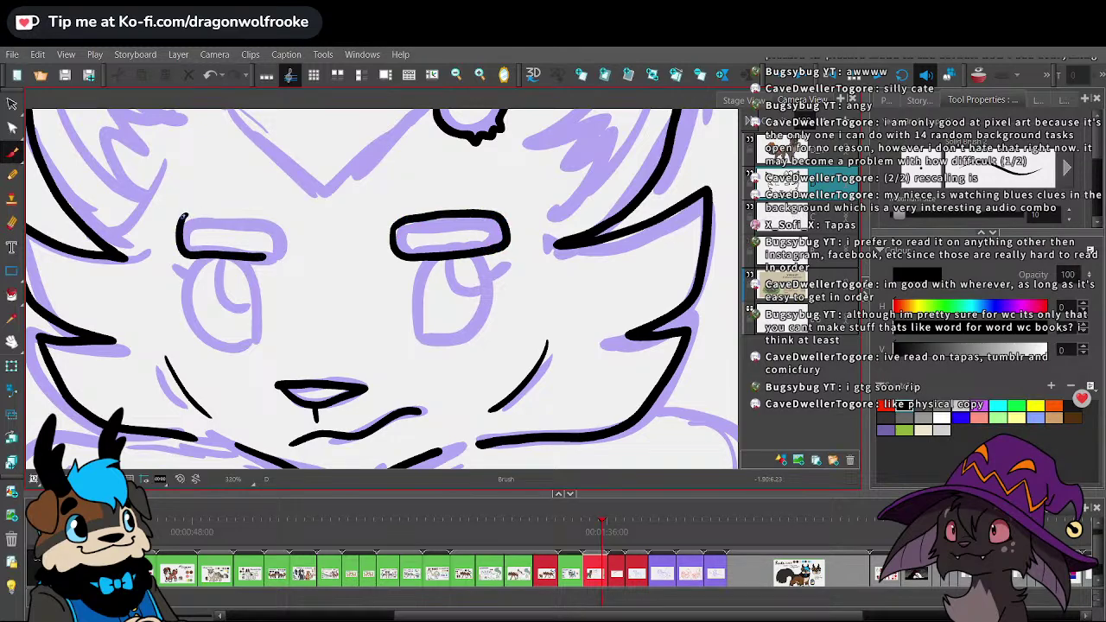
{"action": "mouse_move", "coordinate": [184, 216]}
{"action": "left_mouse_down"}
{"action": "mouse_move", "coordinate": [259, 210]}
{"action": "mouse_move", "coordinate": [287, 250]}
{"action": "mouse_move", "coordinate": [251, 254]}
{"action": "left_mouse_up"}
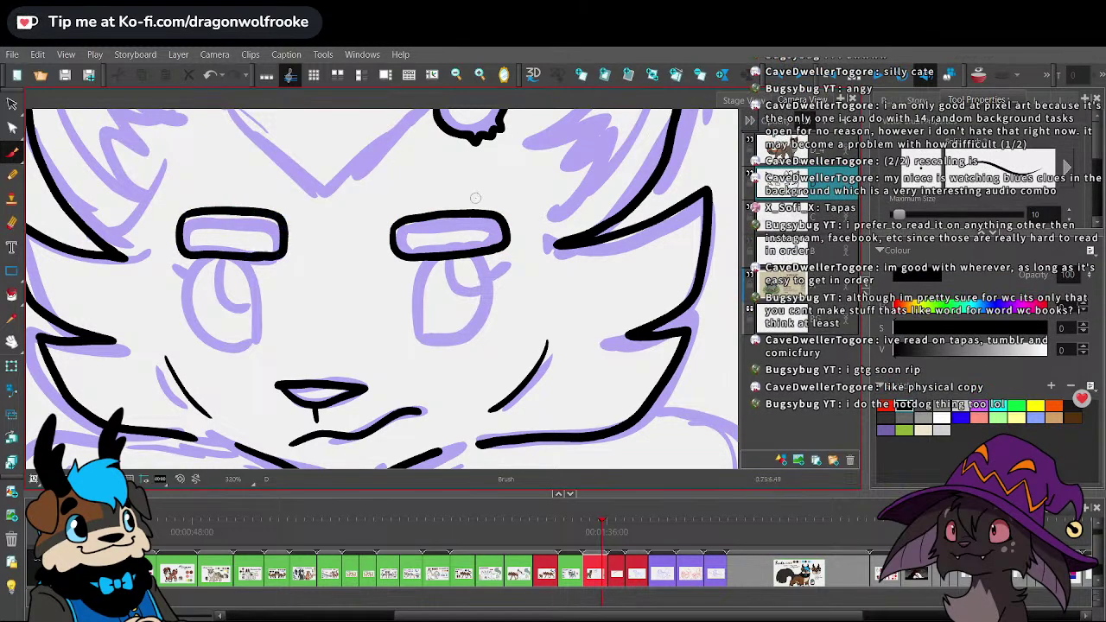
{"action": "key", "text": "alt+s"}
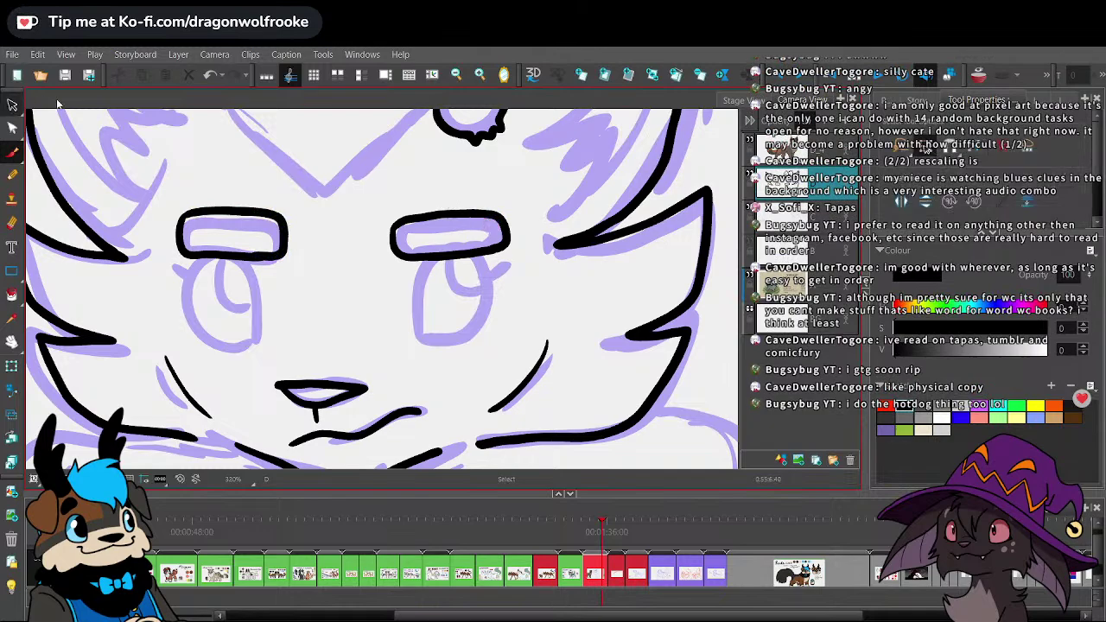
{"action": "left_click", "coordinate": [449, 208]}
{"action": "left_click", "coordinate": [448, 172]}
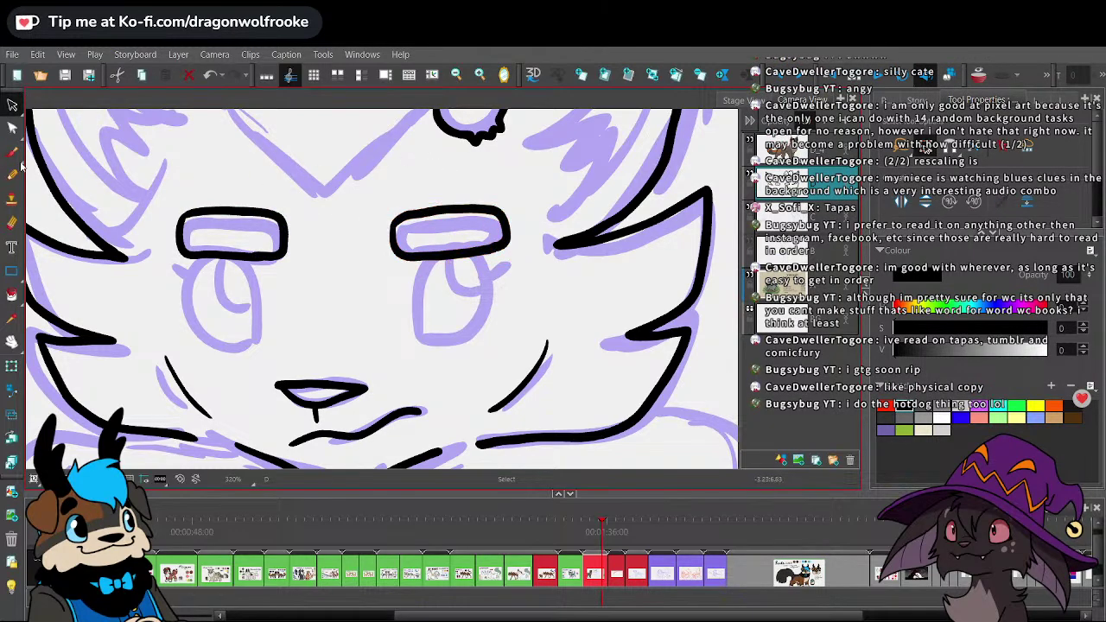
{"action": "left_click", "coordinate": [18, 155]}
- Try to ink the inner edge of the right ear's opening over the sketch
{"action": "key", "text": "1"}
{"action": "key", "text": "1"}
{"action": "key", "text": "1"}
{"action": "scroll", "coordinate": [597, 324], "scroll_direction": "down", "scroll_amount": 1}
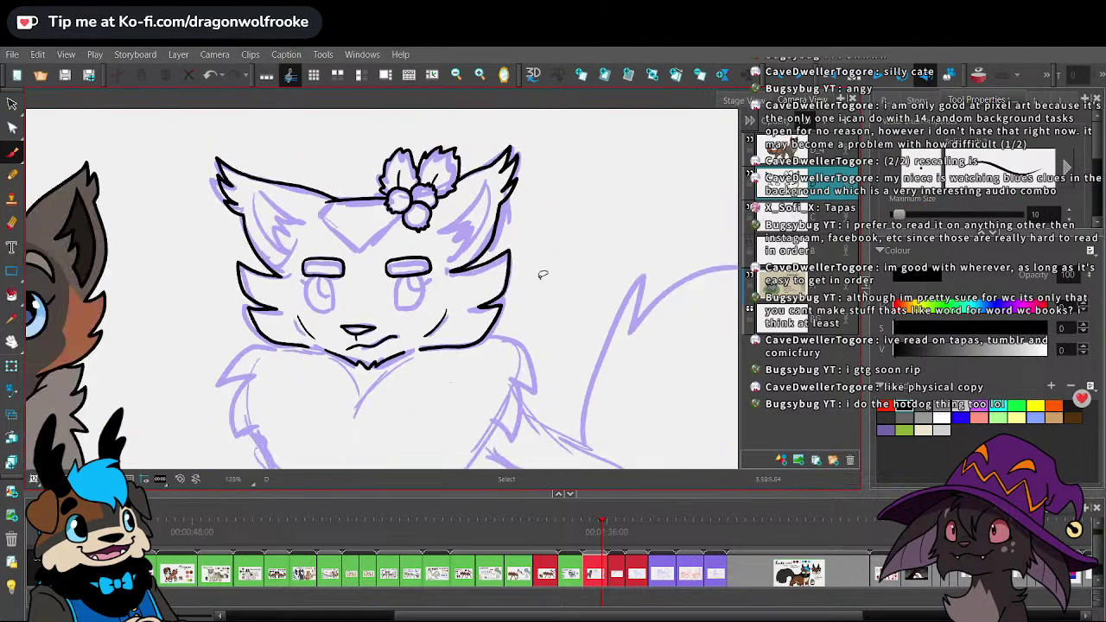
{"action": "scroll", "coordinate": [543, 275], "scroll_direction": "down", "scroll_amount": 2}
{"action": "scroll", "coordinate": [543, 275], "scroll_direction": "up", "scroll_amount": 5}
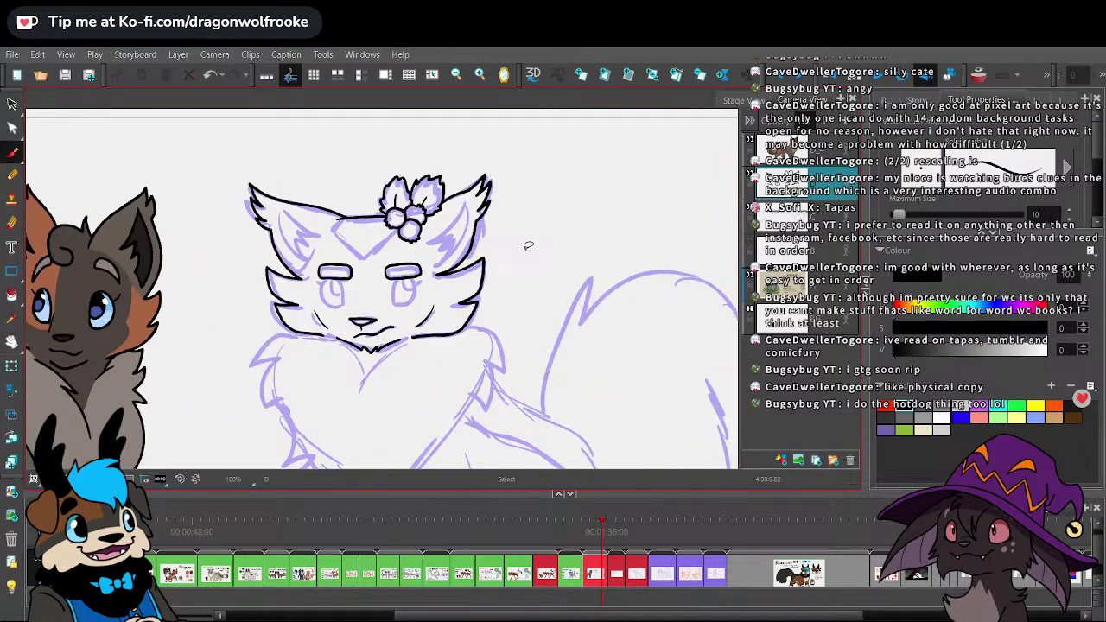
{"action": "left_click_drag", "start_coordinate": [577, 245], "coordinate": [592, 303]}
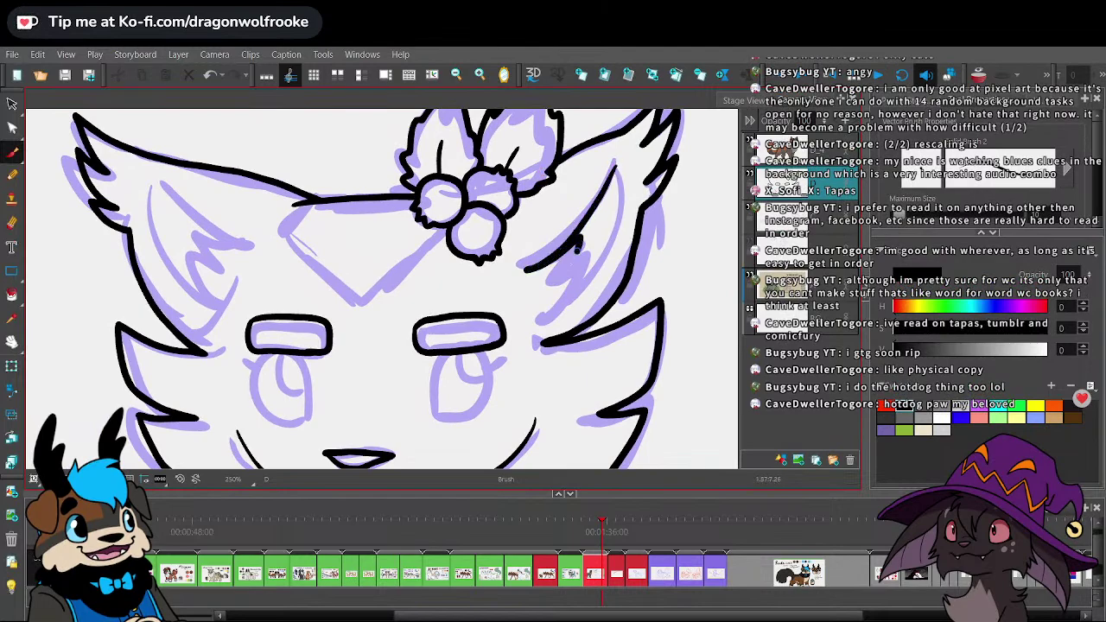
{"action": "scroll", "coordinate": [564, 272], "scroll_direction": "down", "scroll_amount": 3}
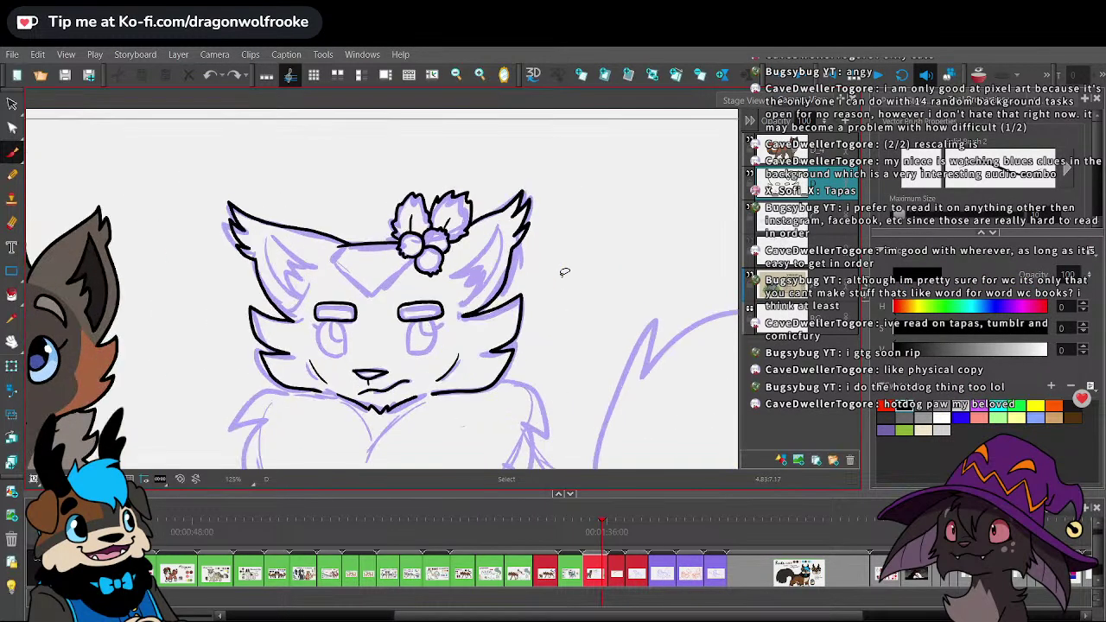
- Try to ink the right ear's jagged inner fur together with the curved outer side of its opening
{"action": "scroll", "coordinate": [564, 272], "scroll_direction": "up", "scroll_amount": 2}
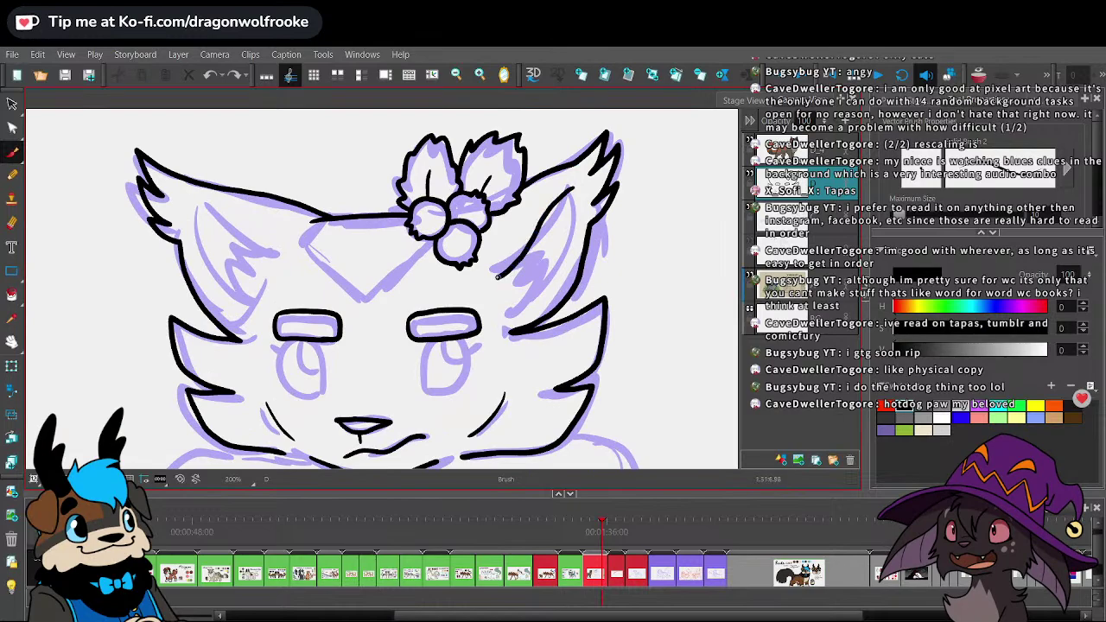
{"action": "mouse_move", "coordinate": [516, 264]}
{"action": "left_mouse_down"}
{"action": "mouse_move", "coordinate": [540, 254]}
{"action": "mouse_move", "coordinate": [514, 318]}
{"action": "left_mouse_up"}
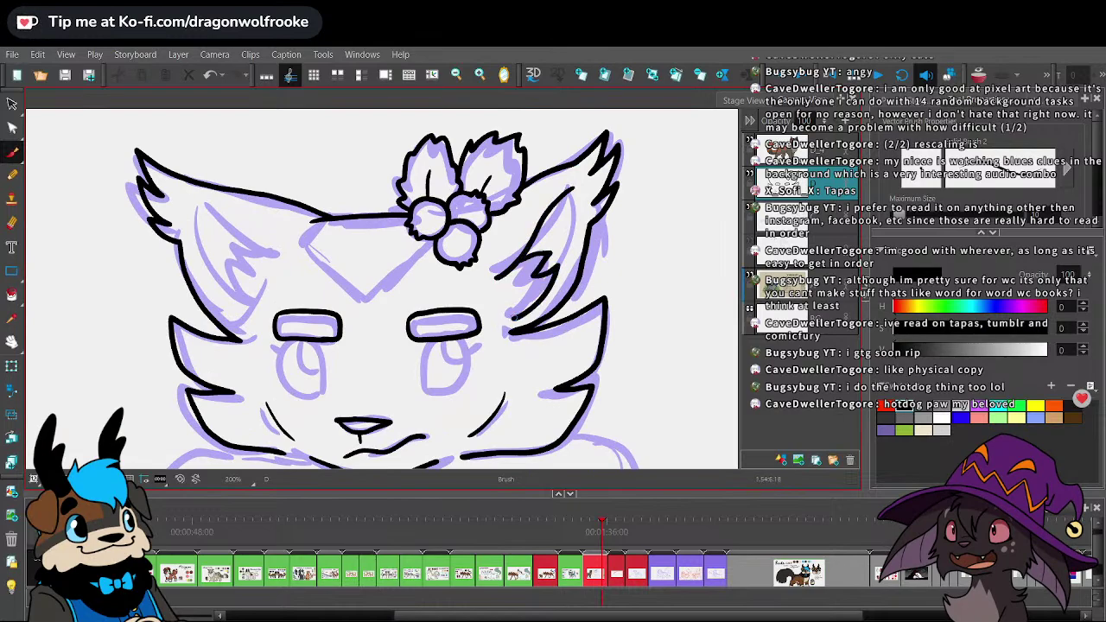
{"action": "mouse_move", "coordinate": [571, 201]}
{"action": "left_mouse_down"}
{"action": "mouse_move", "coordinate": [575, 249]}
{"action": "mouse_move", "coordinate": [525, 306]}
{"action": "left_mouse_up"}
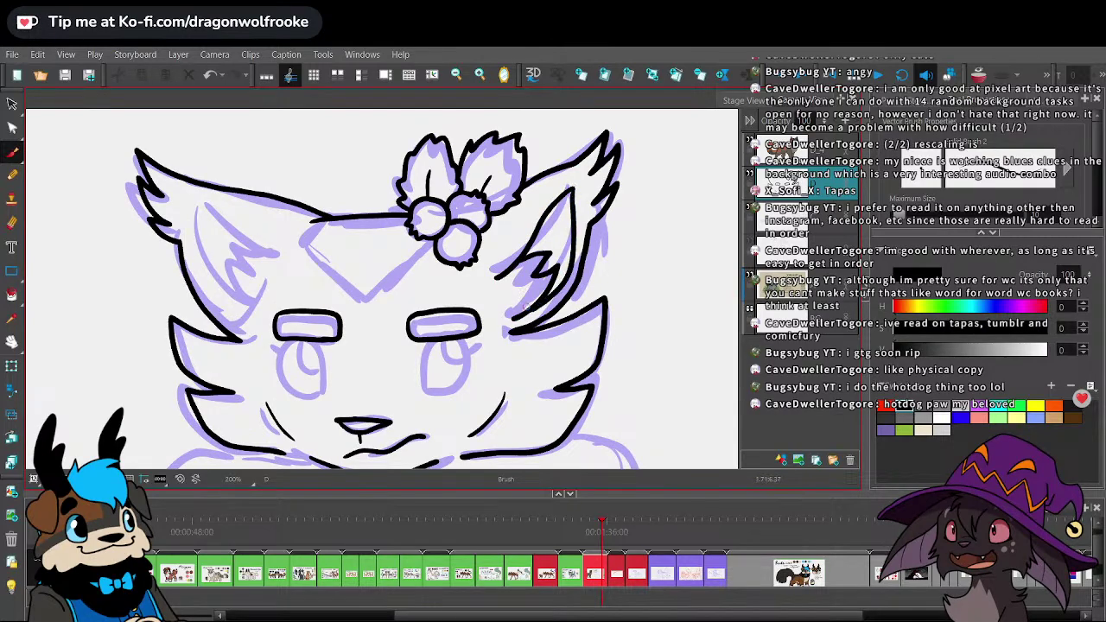
{"action": "key", "text": "ctrl+z"}
{"action": "mouse_move", "coordinate": [572, 187]}
{"action": "left_mouse_down"}
{"action": "mouse_move", "coordinate": [567, 262]}
{"action": "mouse_move", "coordinate": [550, 285]}
{"action": "left_mouse_up"}
{"action": "key", "text": "ctrl+z"}
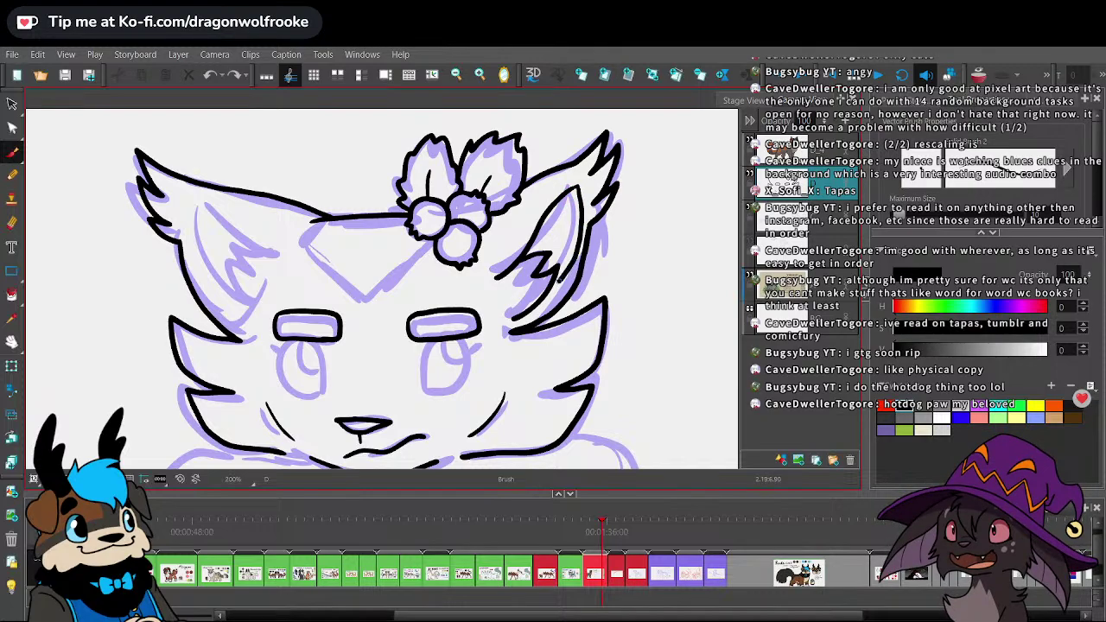
{"action": "key", "text": "s"}
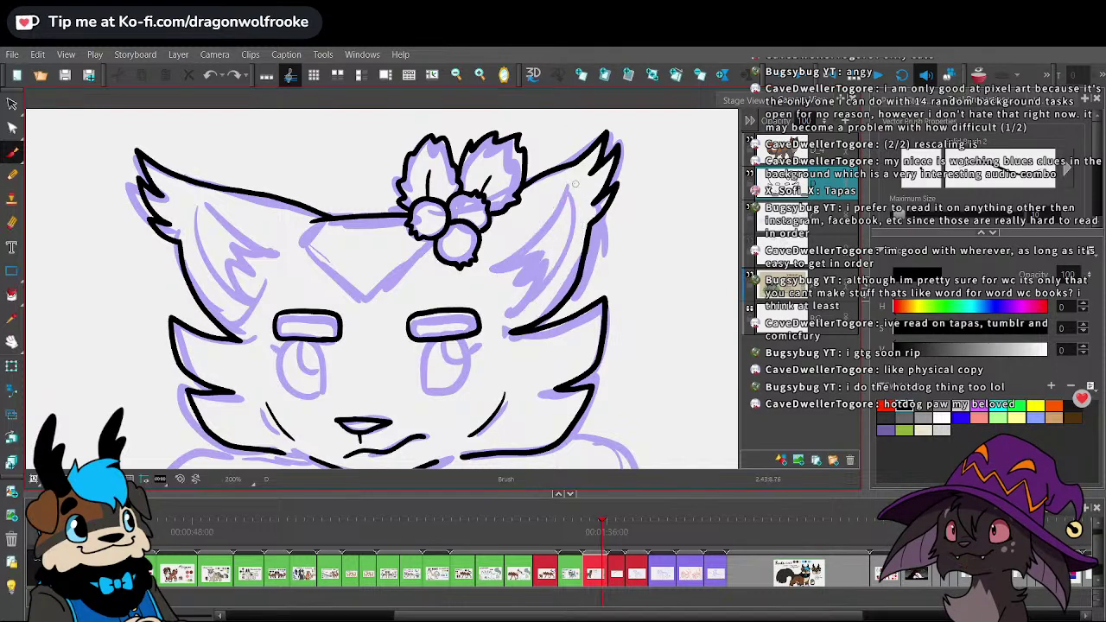
- Ink the right ear's inner opening in black, with its pointed fur tufts and curved outer edge
{"action": "key", "text": "b"}
{"action": "mouse_move", "coordinate": [570, 186]}
{"action": "left_mouse_down"}
{"action": "mouse_move", "coordinate": [498, 257]}
{"action": "mouse_move", "coordinate": [551, 231]}
{"action": "mouse_move", "coordinate": [514, 304]}
{"action": "left_mouse_up"}
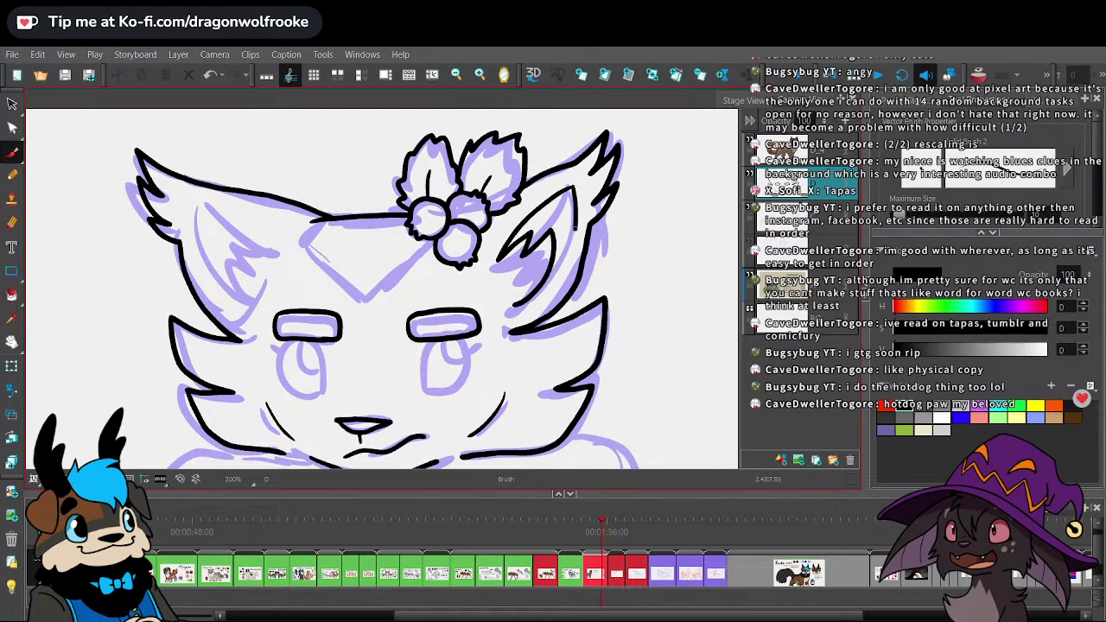
{"action": "mouse_move", "coordinate": [574, 228]}
{"action": "left_mouse_down"}
{"action": "mouse_move", "coordinate": [556, 285]}
{"action": "mouse_move", "coordinate": [516, 311]}
{"action": "left_mouse_up"}
{"action": "key", "text": "1"}
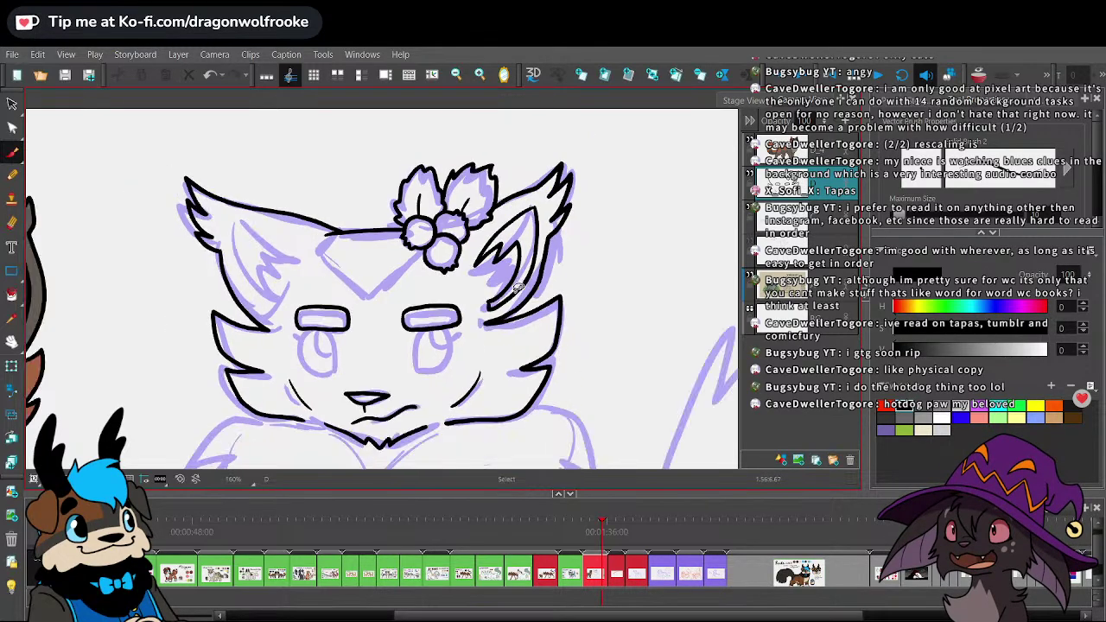
{"action": "scroll", "coordinate": [517, 287], "scroll_direction": "down", "scroll_amount": 2}
{"action": "scroll", "coordinate": [517, 287], "scroll_direction": "up", "scroll_amount": 1}
{"action": "scroll", "coordinate": [517, 287], "scroll_direction": "down", "scroll_amount": 1}
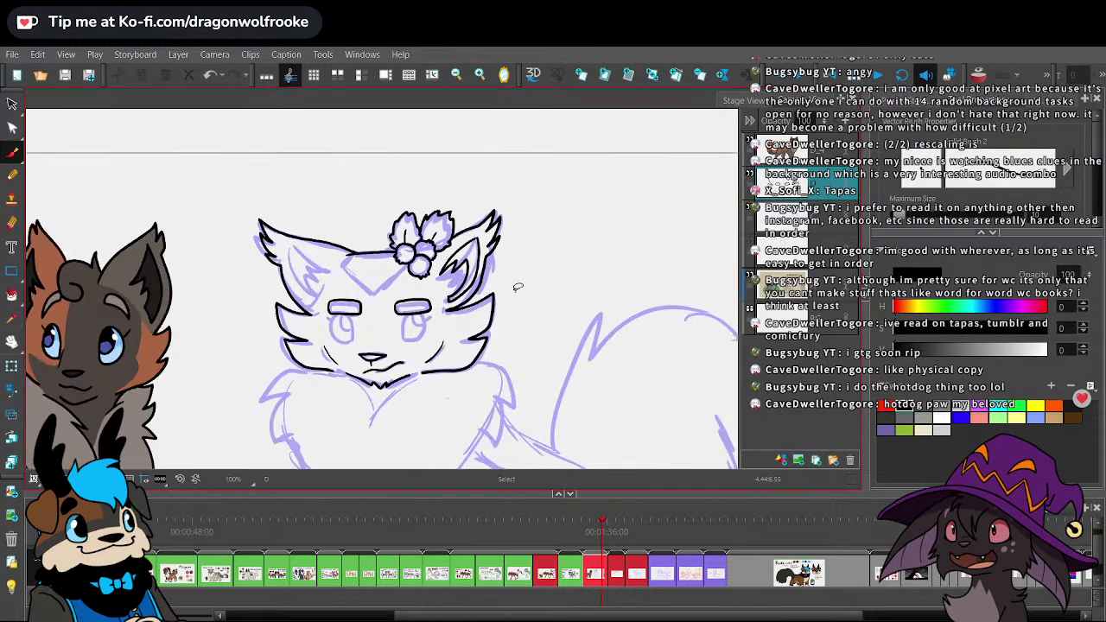
{"action": "scroll", "coordinate": [518, 287], "scroll_direction": "up", "scroll_amount": 2}
{"action": "scroll", "coordinate": [518, 287], "scroll_direction": "up", "scroll_amount": 1}
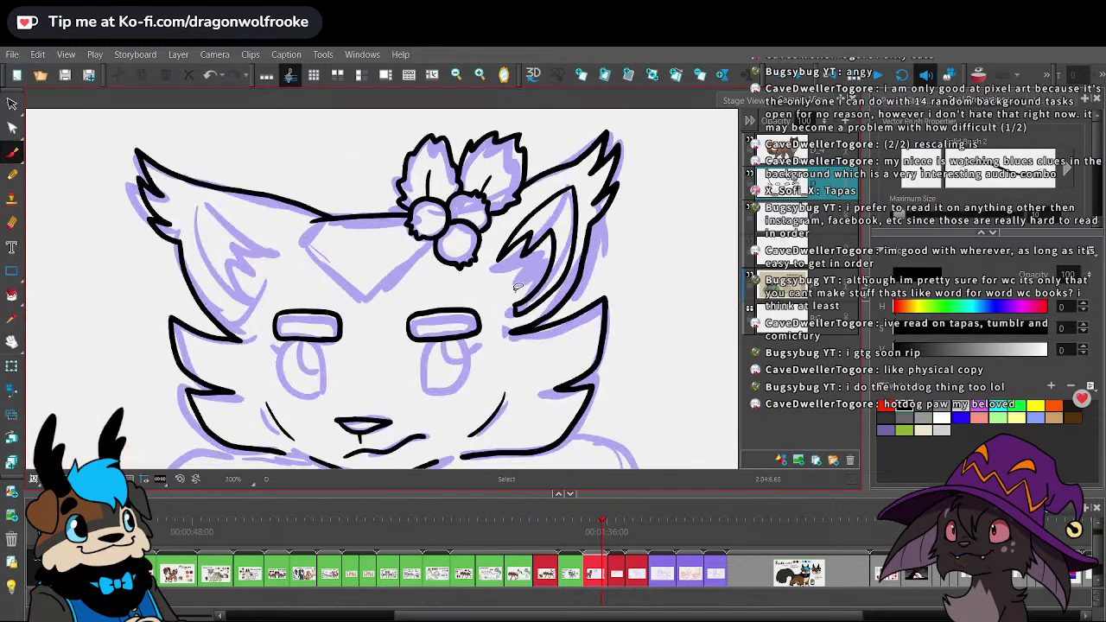
- Ink the left ear's inner opening in black, together with the jagged fur inside it
{"action": "mouse_move", "coordinate": [197, 206]}
{"action": "left_mouse_down"}
{"action": "mouse_move", "coordinate": [270, 244]}
{"action": "mouse_move", "coordinate": [197, 214]}
{"action": "mouse_move", "coordinate": [222, 302]}
{"action": "left_mouse_up"}
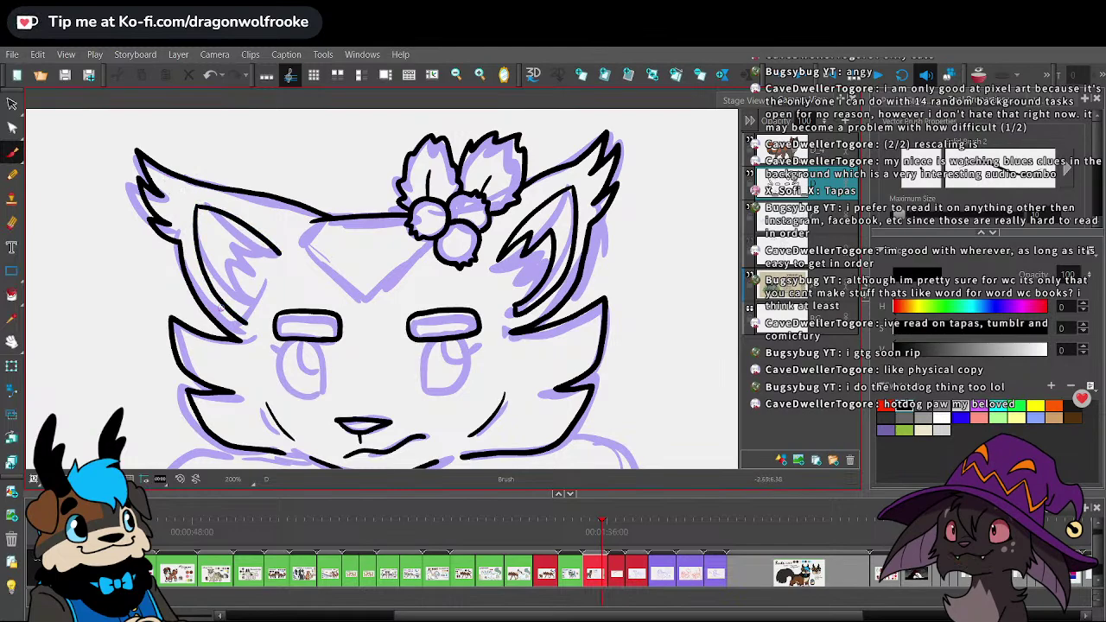
{"action": "mouse_move", "coordinate": [277, 253]}
{"action": "left_mouse_down"}
{"action": "mouse_move", "coordinate": [216, 247]}
{"action": "mouse_move", "coordinate": [256, 304]}
{"action": "mouse_move", "coordinate": [251, 321]}
{"action": "left_mouse_up"}
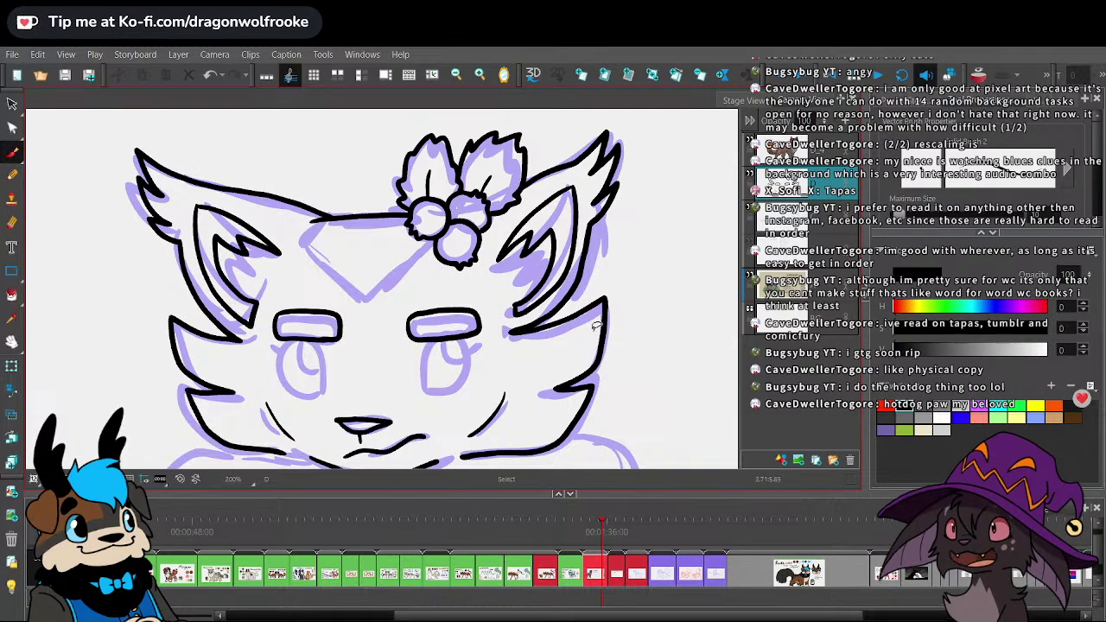
{"action": "key", "text": "1"}
{"action": "key", "text": "2"}
{"action": "key", "text": "1"}
{"action": "key", "text": "1"}
{"action": "scroll", "coordinate": [596, 325], "scroll_direction": "down", "scroll_amount": 2}
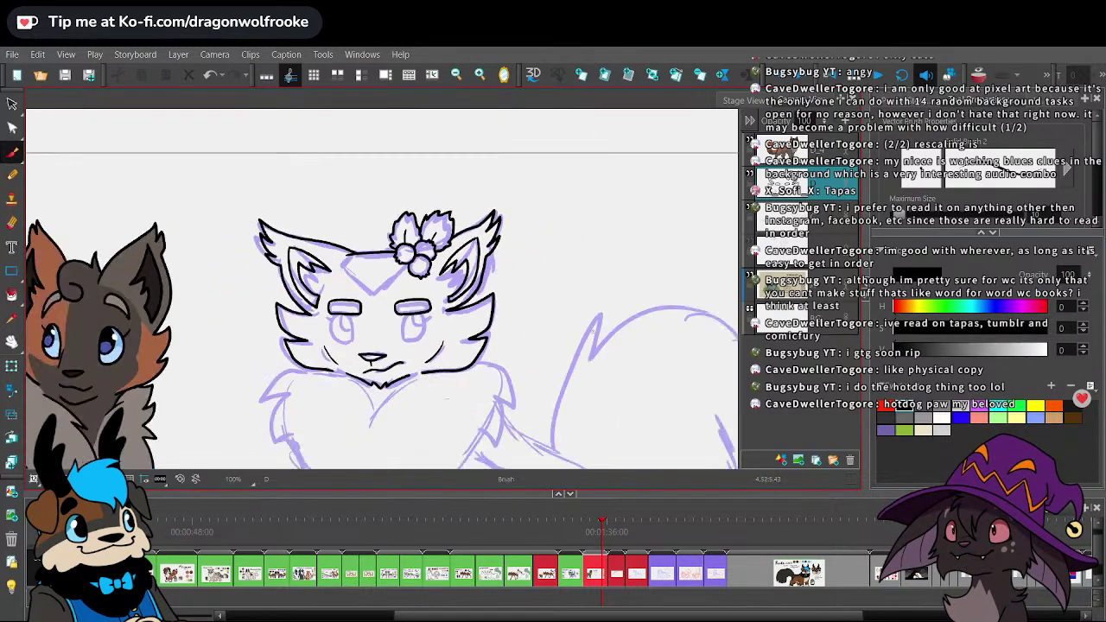
{"action": "scroll", "coordinate": [595, 324], "scroll_direction": "up", "scroll_amount": 2}
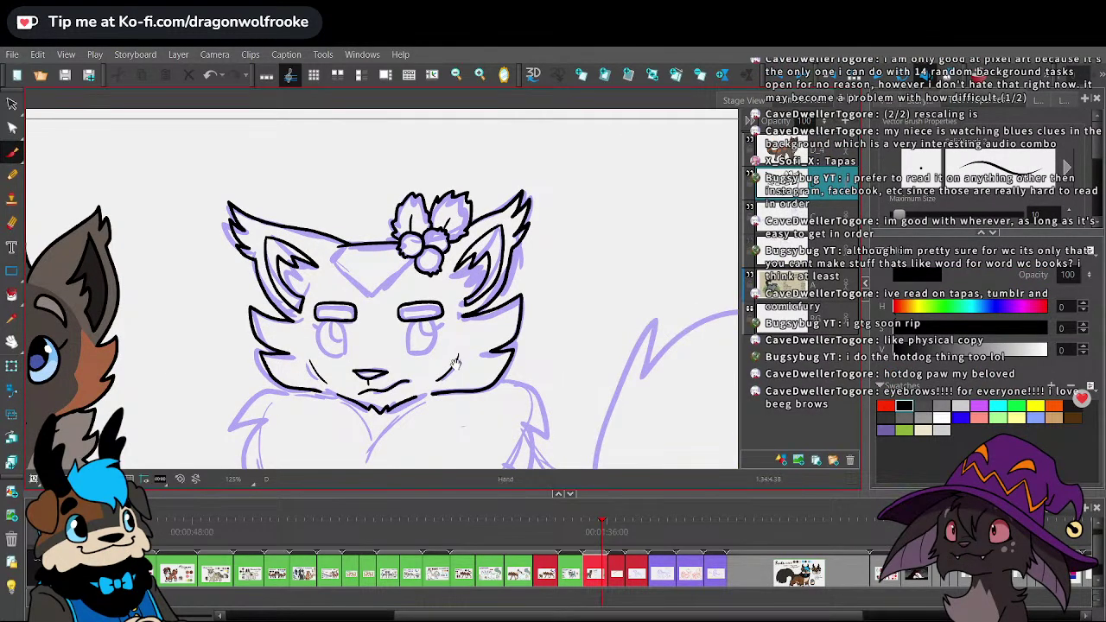
- Ink the V-shaped chest fur line just below the chin over the sketch
{"action": "mouse_move", "coordinate": [456, 363]}
{"action": "left_mouse_down"}
{"action": "mouse_move", "coordinate": [516, 244]}
{"action": "mouse_move", "coordinate": [506, 204]}
{"action": "left_mouse_up"}
{"action": "scroll", "coordinate": [400, 237], "scroll_direction": "up", "scroll_amount": 2}
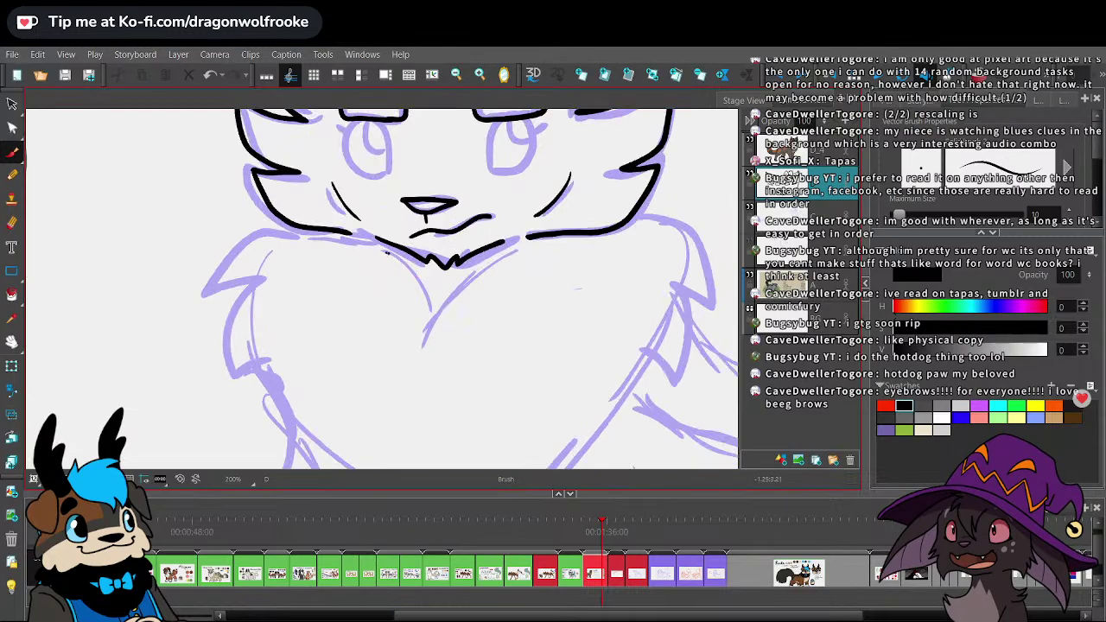
{"action": "mouse_move", "coordinate": [385, 251]}
{"action": "left_mouse_down"}
{"action": "mouse_move", "coordinate": [437, 307]}
{"action": "mouse_move", "coordinate": [445, 302]}
{"action": "mouse_move", "coordinate": [444, 315]}
{"action": "mouse_move", "coordinate": [501, 264]}
{"action": "left_mouse_up"}
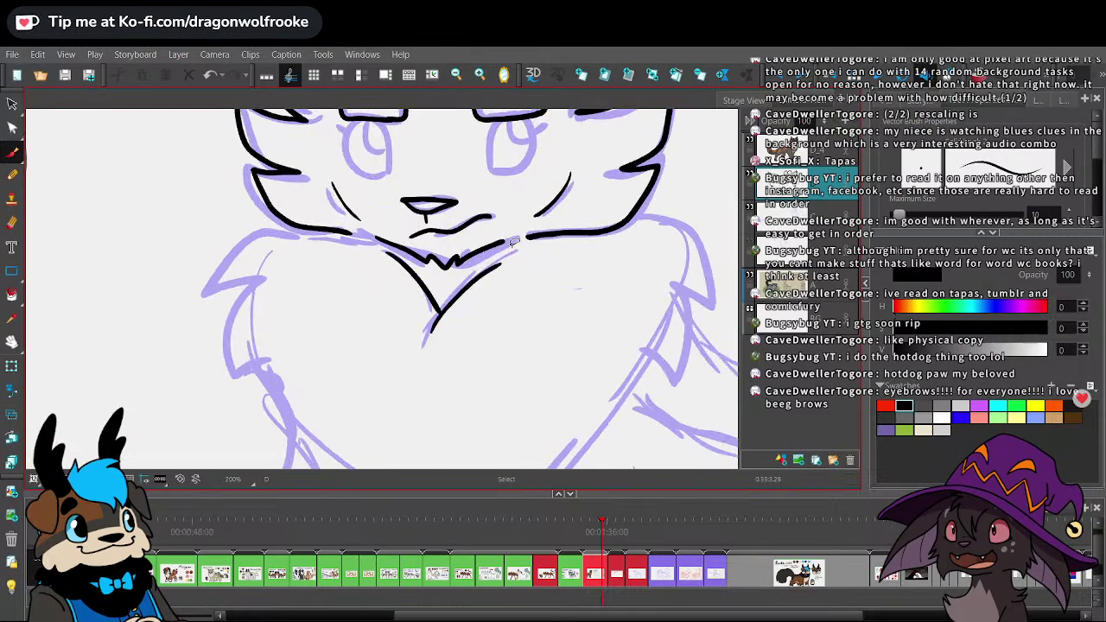
- Ink the spiky outer edges of the neck ruff on both sides, just below the cheeks
{"action": "scroll", "coordinate": [512, 243], "scroll_direction": "down", "scroll_amount": 1}
{"action": "mouse_move", "coordinate": [315, 237]}
{"action": "left_mouse_down"}
{"action": "mouse_move", "coordinate": [261, 225]}
{"action": "mouse_move", "coordinate": [270, 271]}
{"action": "mouse_move", "coordinate": [250, 249]}
{"action": "mouse_move", "coordinate": [273, 336]}
{"action": "left_mouse_up"}
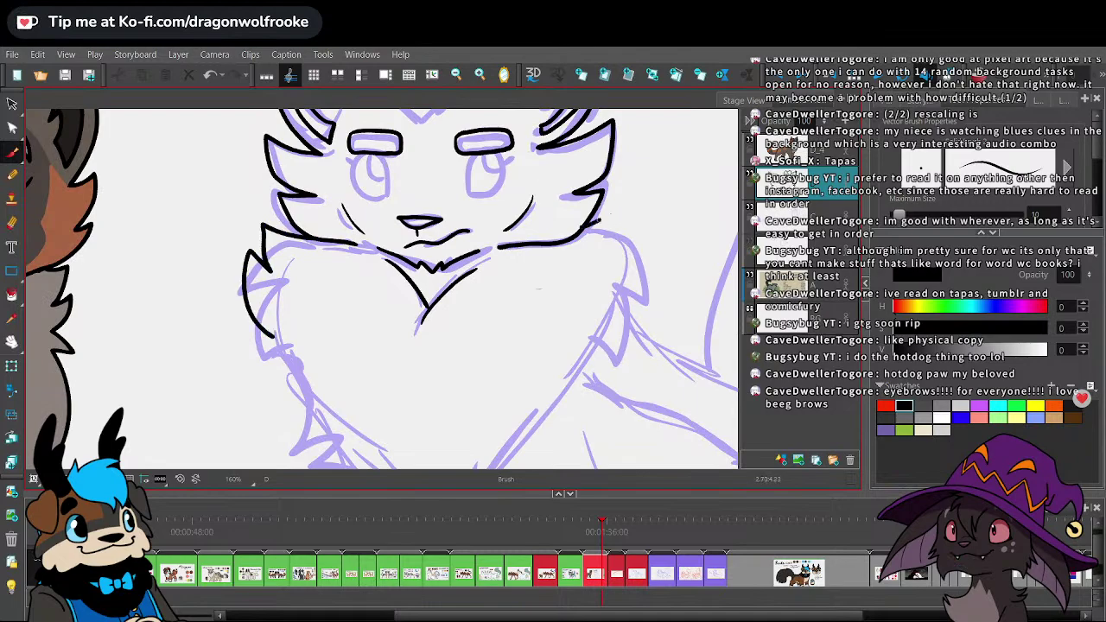
{"action": "mouse_move", "coordinate": [596, 227]}
{"action": "left_mouse_down"}
{"action": "mouse_move", "coordinate": [644, 223]}
{"action": "mouse_move", "coordinate": [645, 281]}
{"action": "mouse_move", "coordinate": [615, 332]}
{"action": "left_mouse_up"}
{"action": "key", "text": "ctrl+z"}
{"action": "mouse_move", "coordinate": [584, 228]}
{"action": "left_mouse_down"}
{"action": "mouse_move", "coordinate": [633, 211]}
{"action": "mouse_move", "coordinate": [626, 253]}
{"action": "mouse_move", "coordinate": [642, 231]}
{"action": "mouse_move", "coordinate": [635, 304]}
{"action": "mouse_move", "coordinate": [601, 339]}
{"action": "left_mouse_up"}
{"action": "key", "text": "ctrl+z"}
{"action": "mouse_move", "coordinate": [581, 230]}
{"action": "left_mouse_down"}
{"action": "mouse_move", "coordinate": [613, 226]}
{"action": "mouse_move", "coordinate": [624, 285]}
{"action": "mouse_move", "coordinate": [598, 346]}
{"action": "left_mouse_up"}
{"action": "key", "text": "1"}
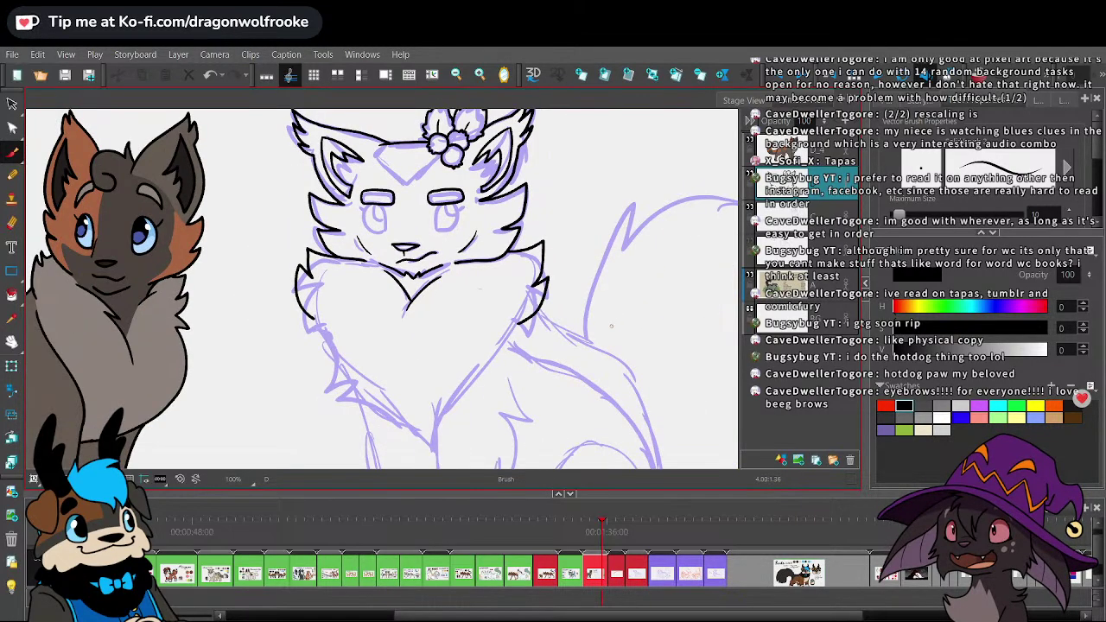
- Examine the Cloverfin character sheet and the Mockkit drawing on the Neon sheet for how their faces are drawn
{"action": "left_click_drag", "start_coordinate": [643, 616], "coordinate": [580, 615]}
{"action": "left_click", "coordinate": [566, 522]}
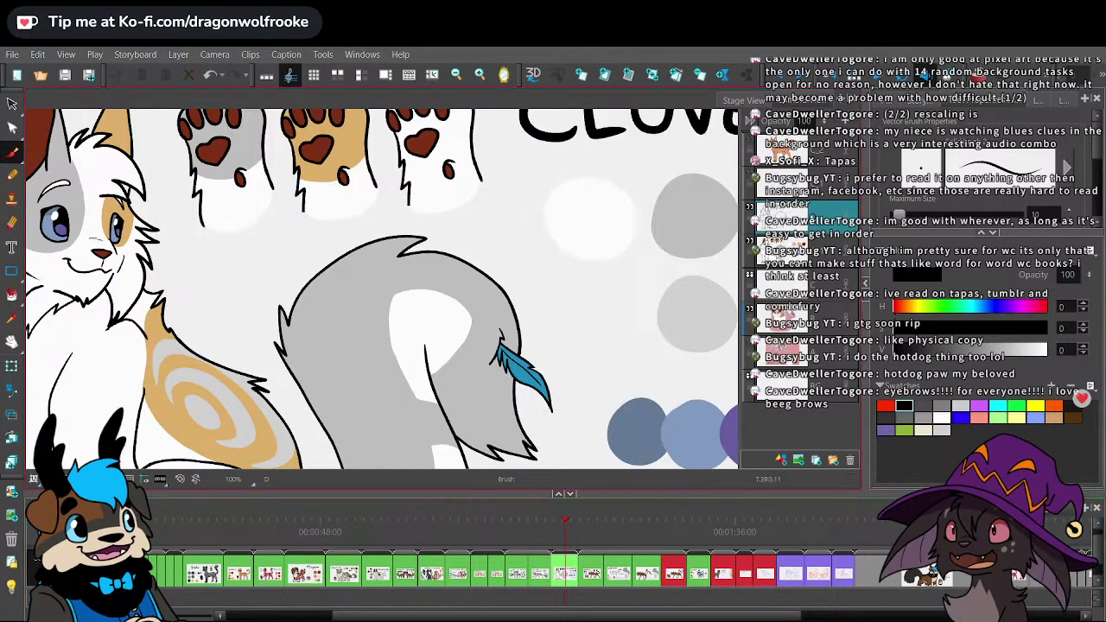
{"action": "key", "text": "1"}
{"action": "key", "text": "1"}
{"action": "key", "text": "1"}
{"action": "left_click_drag", "start_coordinate": [635, 404], "coordinate": [648, 385]}
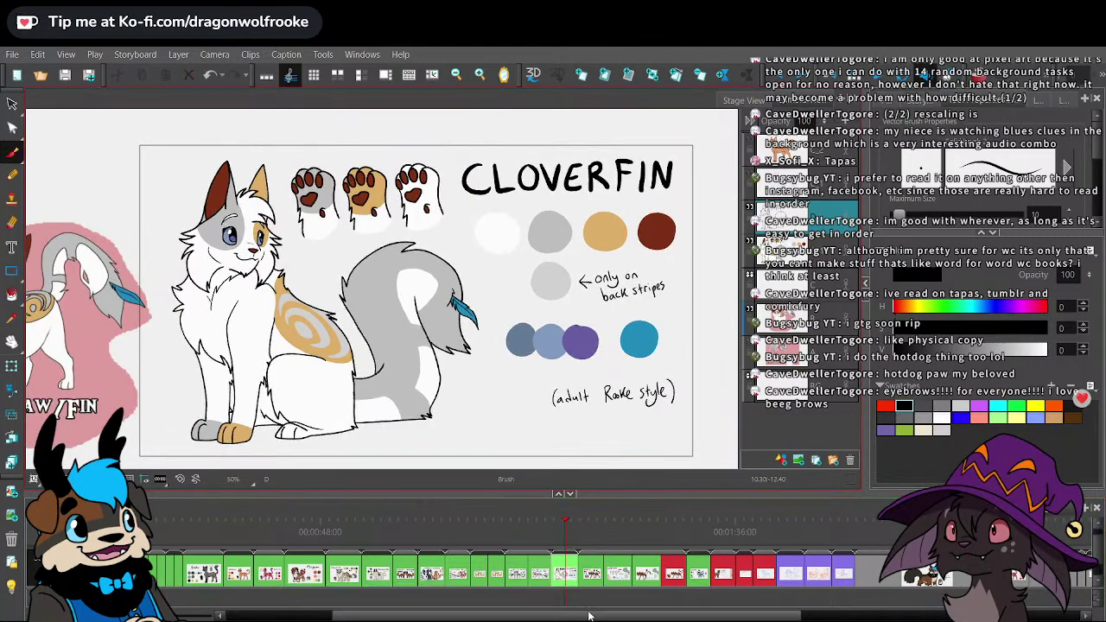
{"action": "left_click", "coordinate": [540, 518]}
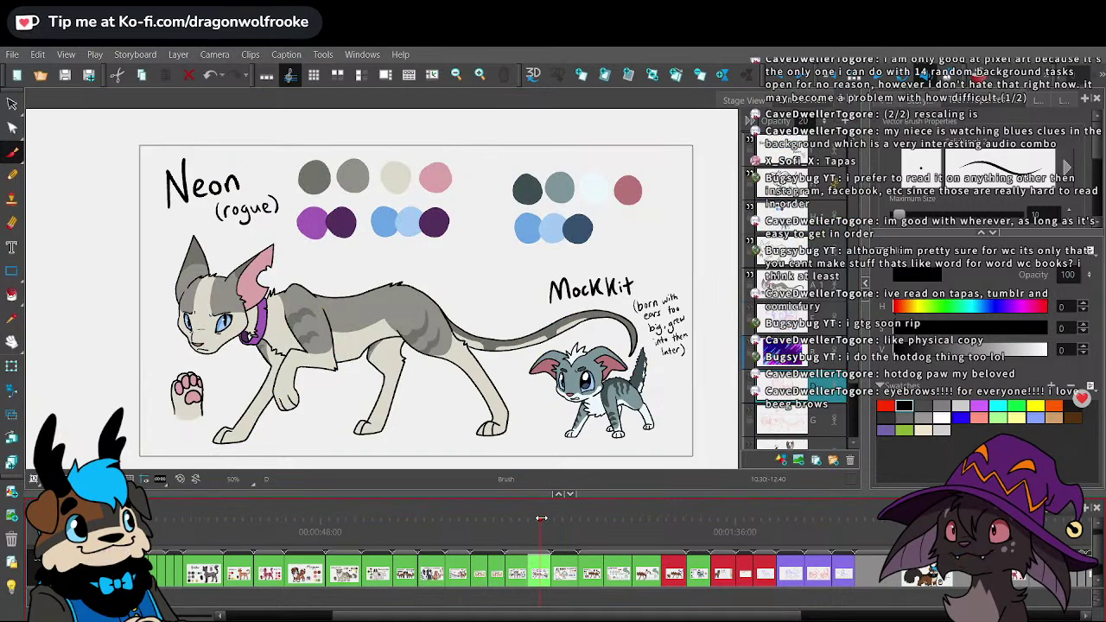
{"action": "left_click_drag", "start_coordinate": [699, 444], "coordinate": [501, 341]}
{"action": "key", "text": "2"}
{"action": "key", "text": "2"}
{"action": "key", "text": "2"}
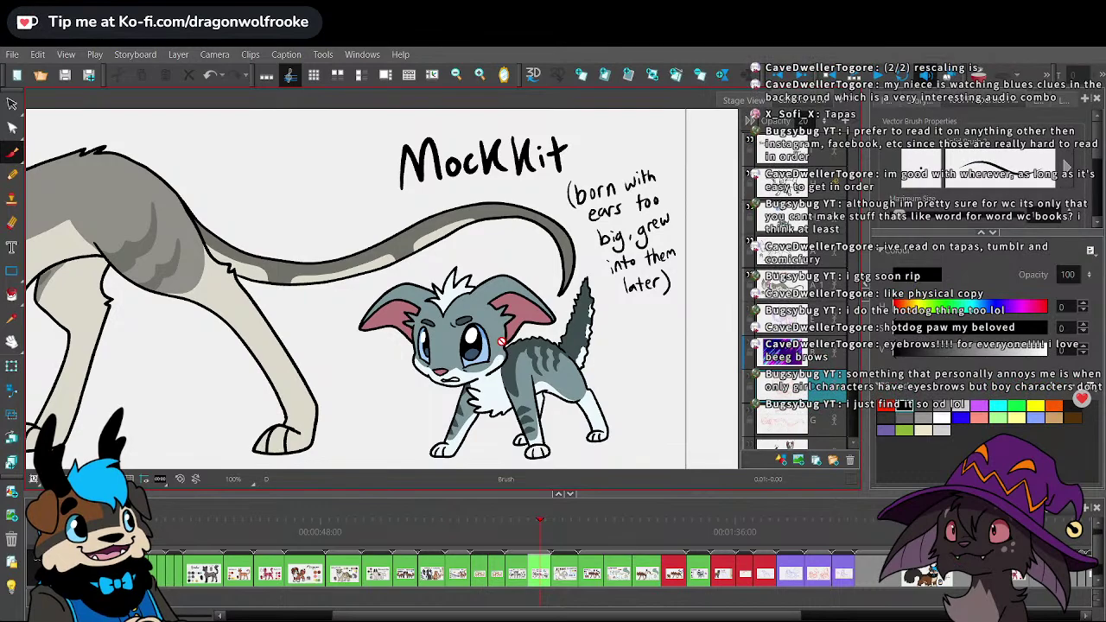
- Return to the sitting cat's frame and doodle two round heads above its tail, with ears on the left one and eyes on the right one
{"action": "left_click", "coordinate": [697, 520]}
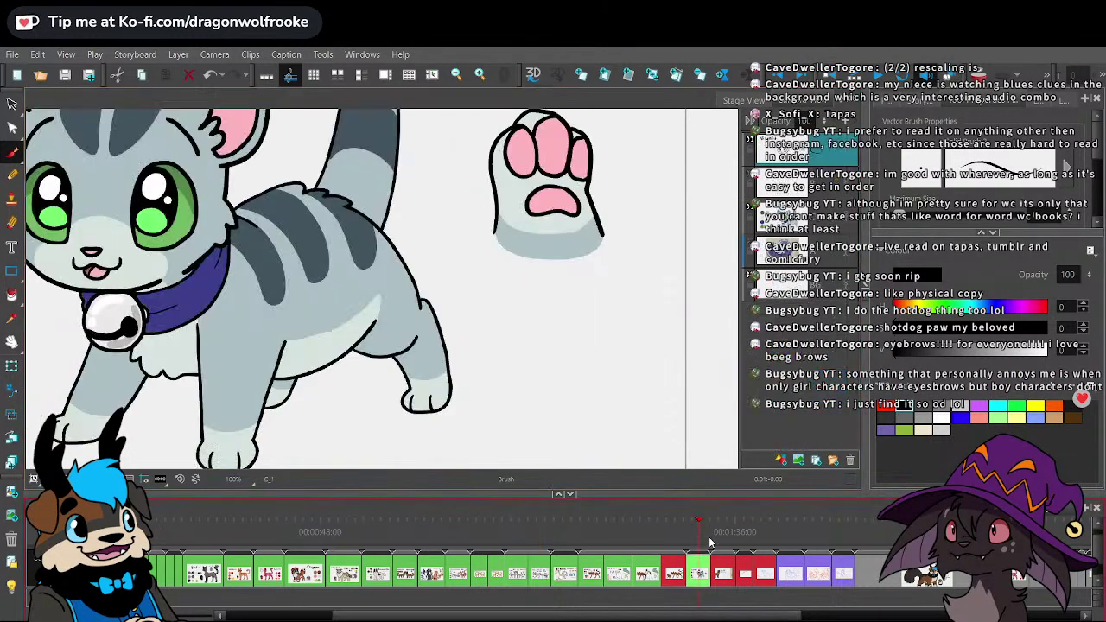
{"action": "left_click", "coordinate": [714, 519]}
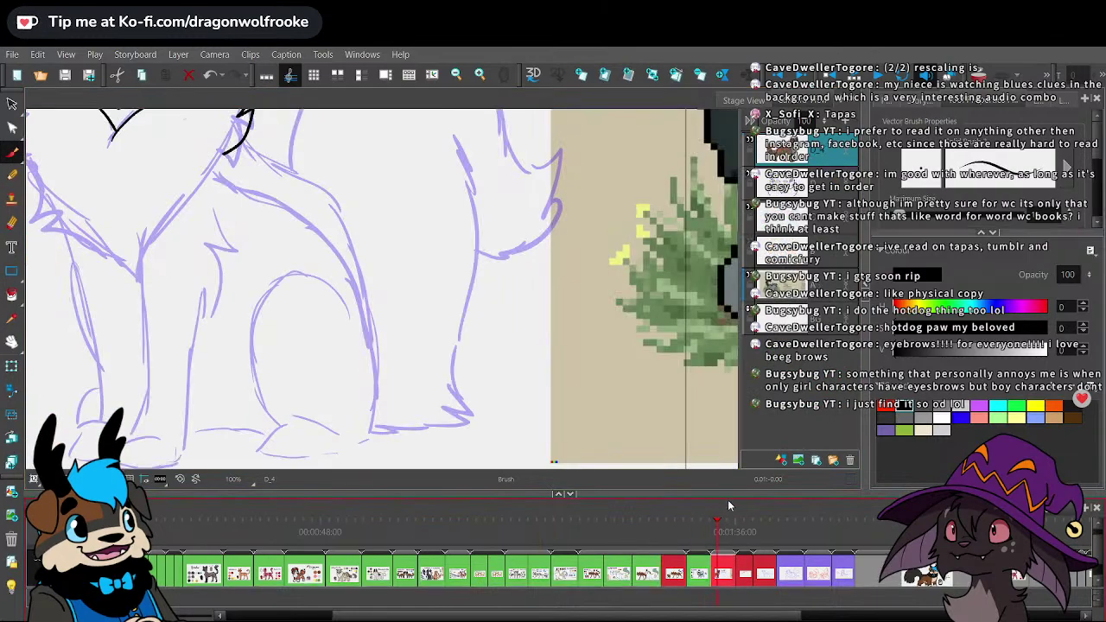
{"action": "key", "text": "2"}
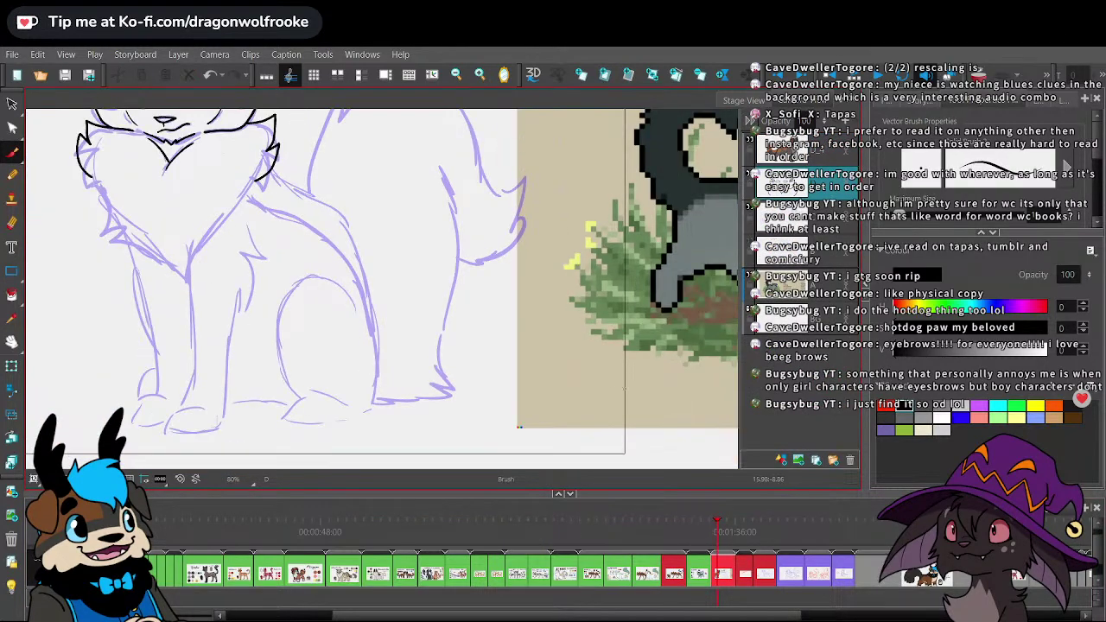
{"action": "key", "text": "space"}
{"action": "left_click_drag", "start_coordinate": [490, 353], "coordinate": [643, 420]}
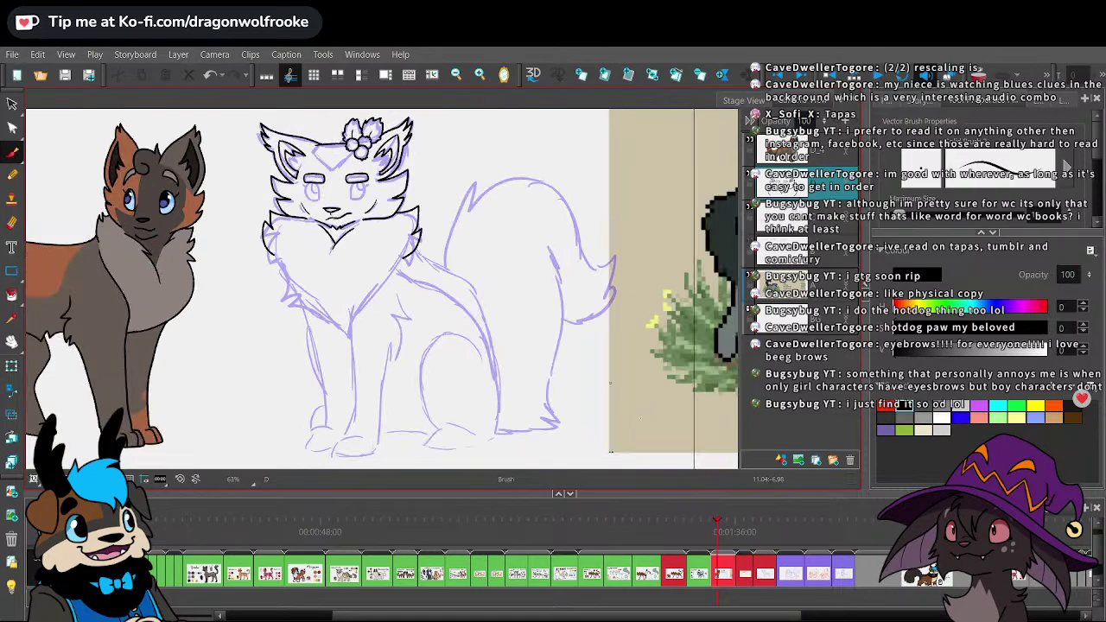
{"action": "scroll", "coordinate": [515, 361], "scroll_direction": "up", "scroll_amount": 5}
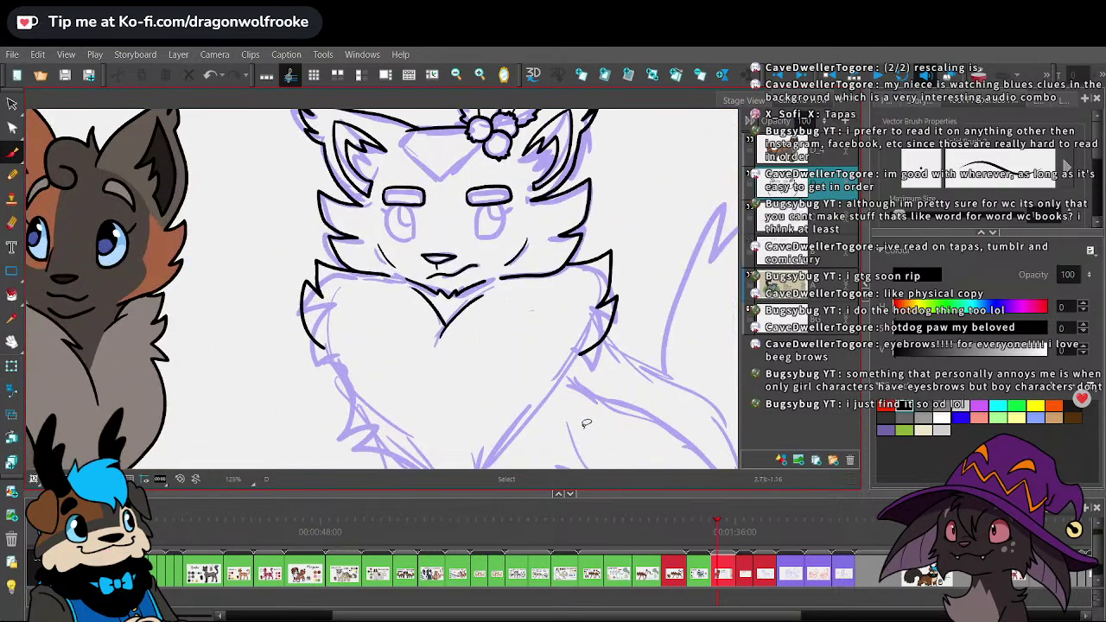
{"action": "left_click_drag", "start_coordinate": [609, 301], "coordinate": [573, 333]}
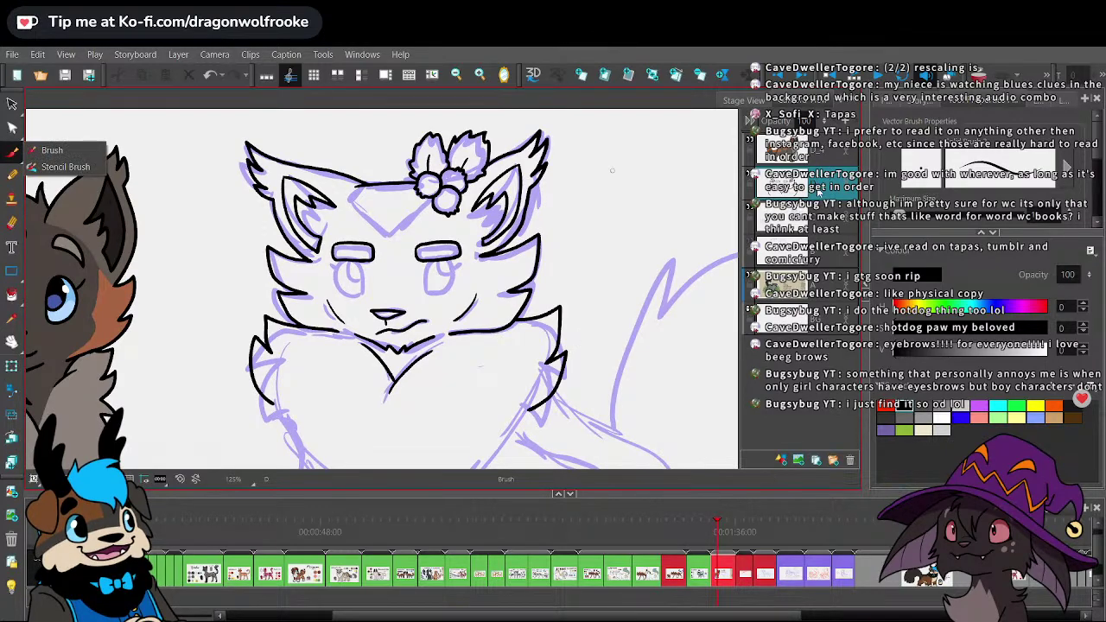
{"action": "left_click_drag", "start_coordinate": [653, 359], "coordinate": [417, 408]}
{"action": "left_click_drag", "start_coordinate": [609, 318], "coordinate": [467, 434]}
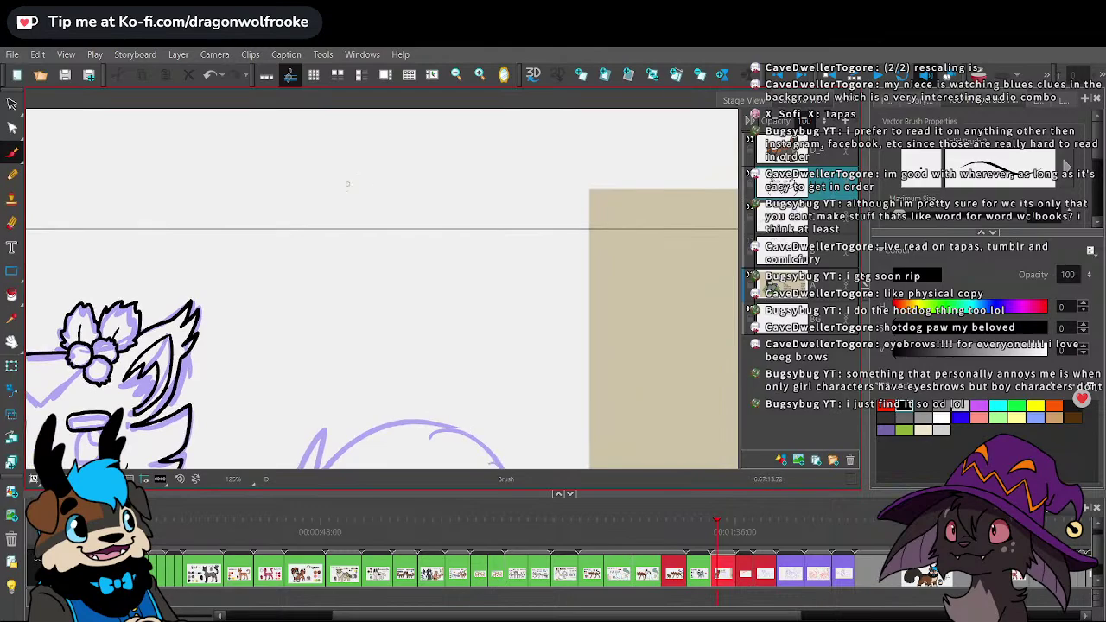
{"action": "mouse_move", "coordinate": [395, 149]}
{"action": "left_mouse_down"}
{"action": "mouse_move", "coordinate": [365, 197]}
{"action": "mouse_move", "coordinate": [413, 149]}
{"action": "mouse_move", "coordinate": [402, 149]}
{"action": "mouse_move", "coordinate": [441, 180]}
{"action": "left_mouse_up"}
{"action": "mouse_move", "coordinate": [519, 151]}
{"action": "left_mouse_down"}
{"action": "mouse_move", "coordinate": [476, 185]}
{"action": "mouse_move", "coordinate": [519, 151]}
{"action": "left_mouse_up"}
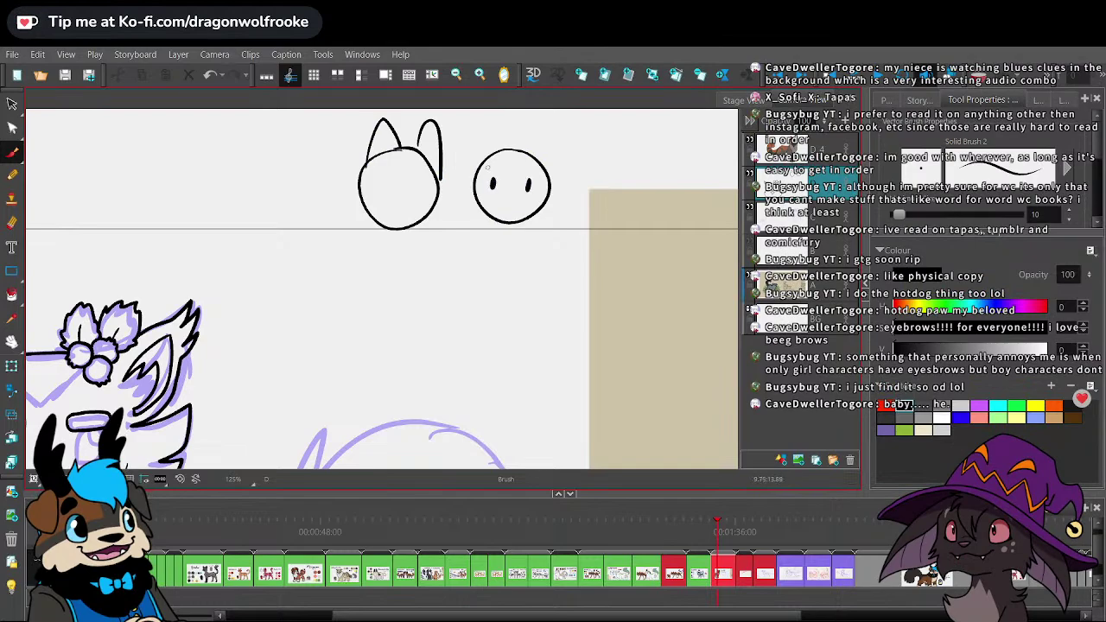
- Give the right doodle head one raised and one lowered eyebrow, a small nose, a frown and two ears
{"action": "left_click_drag", "start_coordinate": [522, 175], "coordinate": [538, 168]}
{"action": "left_click_drag", "start_coordinate": [504, 204], "coordinate": [515, 204]}
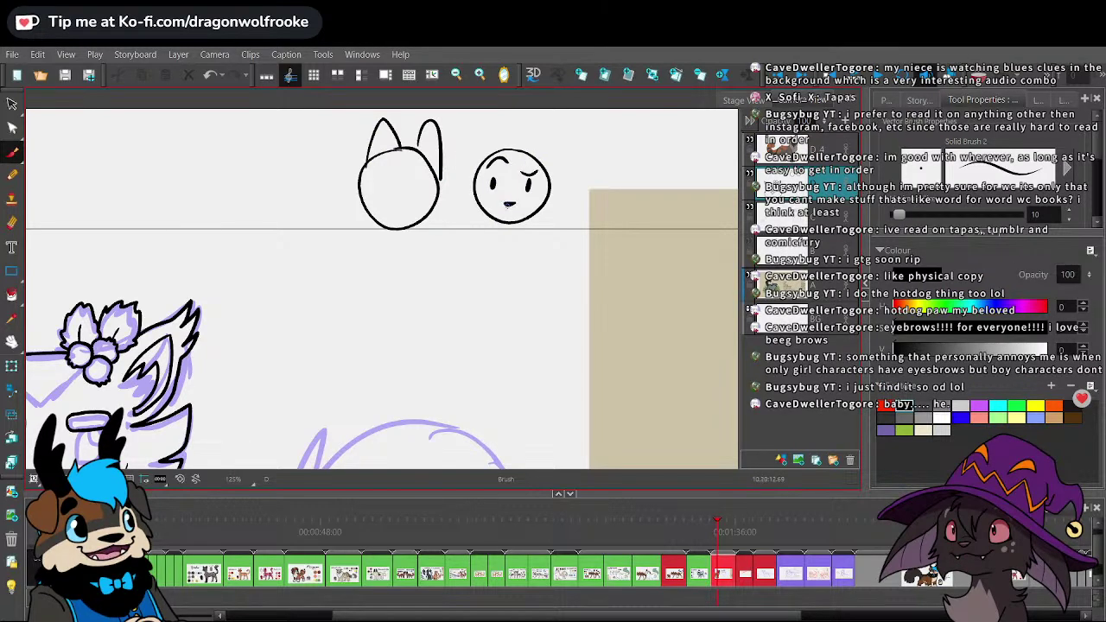
{"action": "mouse_move", "coordinate": [527, 153]}
{"action": "left_mouse_down"}
{"action": "mouse_move", "coordinate": [557, 160]}
{"action": "mouse_move", "coordinate": [496, 128]}
{"action": "mouse_move", "coordinate": [484, 168]}
{"action": "left_mouse_up"}
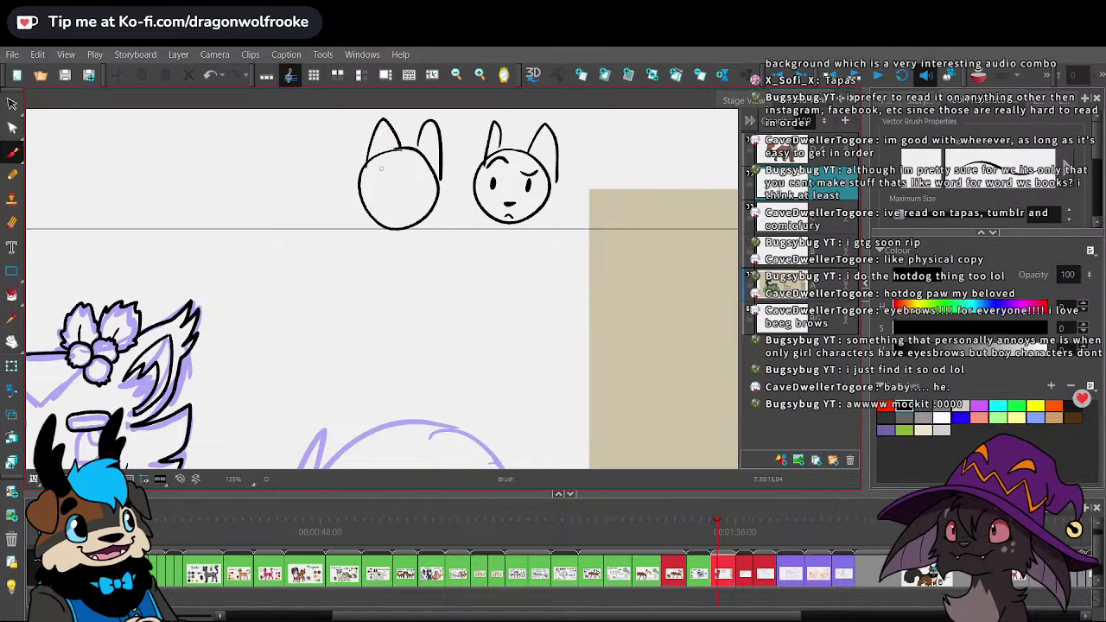
- Give the left doodle head two large round eyes with dot pupils and a short flat mouth
{"action": "mouse_move", "coordinate": [388, 169]}
{"action": "left_mouse_down"}
{"action": "mouse_move", "coordinate": [369, 187]}
{"action": "mouse_move", "coordinate": [416, 170]}
{"action": "mouse_move", "coordinate": [431, 197]}
{"action": "mouse_move", "coordinate": [385, 184]}
{"action": "left_mouse_up"}
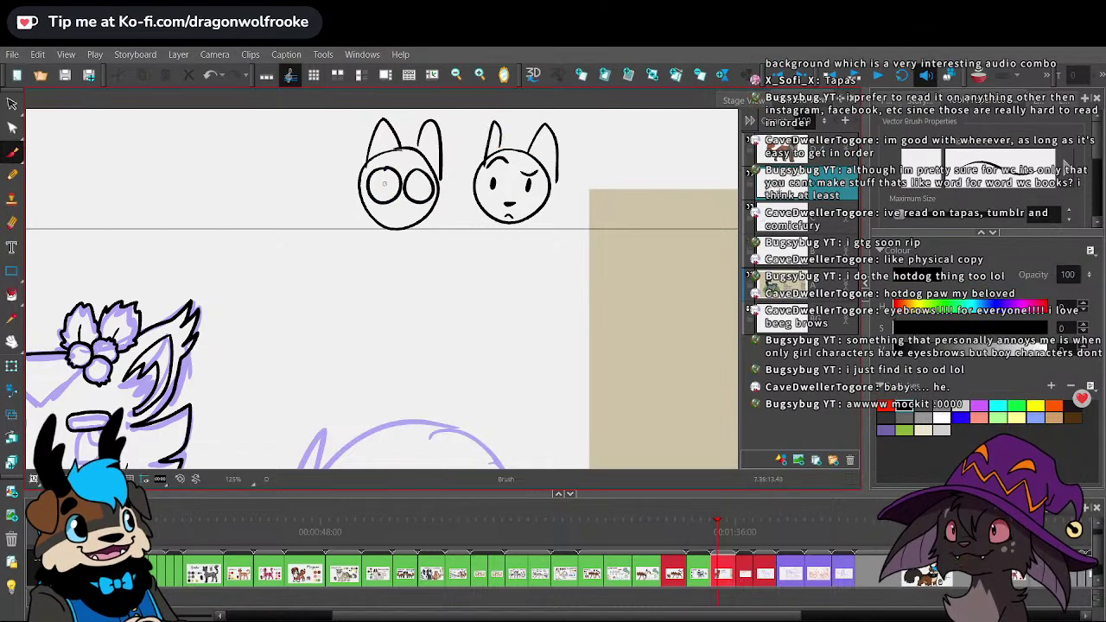
{"action": "left_click", "coordinate": [420, 187]}
{"action": "left_click_drag", "start_coordinate": [393, 214], "coordinate": [409, 212]}
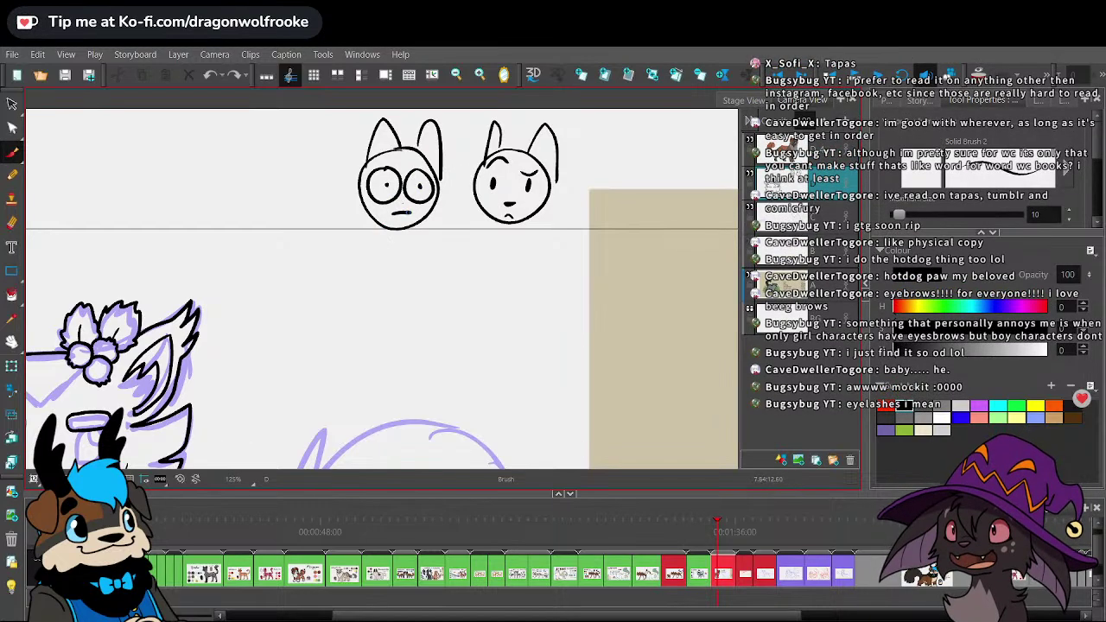
- Doodle a simple body with a row of wavy, pointed legs beneath each of the two heads
{"action": "mouse_move", "coordinate": [339, 201]}
{"action": "left_mouse_down"}
{"action": "mouse_move", "coordinate": [306, 260]}
{"action": "mouse_move", "coordinate": [394, 240]}
{"action": "mouse_move", "coordinate": [349, 259]}
{"action": "left_mouse_up"}
{"action": "mouse_move", "coordinate": [503, 226]}
{"action": "left_mouse_down"}
{"action": "mouse_move", "coordinate": [505, 244]}
{"action": "mouse_move", "coordinate": [546, 256]}
{"action": "mouse_move", "coordinate": [577, 244]}
{"action": "left_mouse_up"}
{"action": "mouse_move", "coordinate": [546, 205]}
{"action": "left_mouse_down"}
{"action": "mouse_move", "coordinate": [580, 252]}
{"action": "mouse_move", "coordinate": [597, 237]}
{"action": "mouse_move", "coordinate": [586, 257]}
{"action": "left_mouse_up"}
- Handwrite "the horrors" above the left doodle and "and dreamworks face" above the right one
{"action": "key", "text": "2"}
{"action": "left_click_drag", "start_coordinate": [642, 226], "coordinate": [560, 292]}
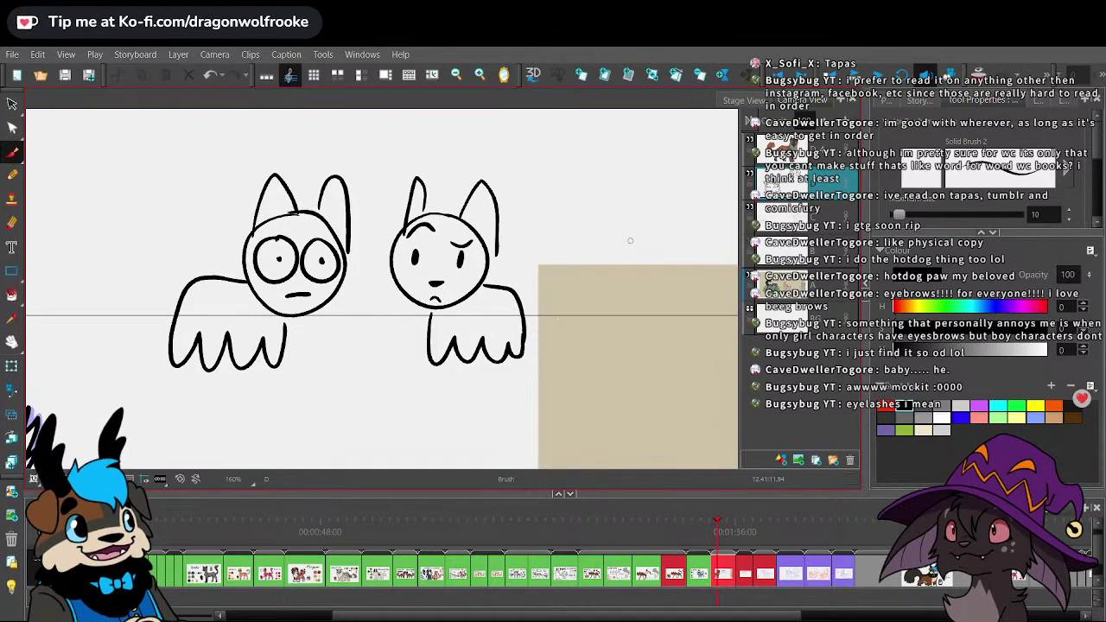
{"action": "mouse_move", "coordinate": [210, 137]}
{"action": "left_mouse_down"}
{"action": "mouse_move", "coordinate": [181, 172]}
{"action": "mouse_move", "coordinate": [188, 159]}
{"action": "mouse_move", "coordinate": [195, 169]}
{"action": "mouse_move", "coordinate": [288, 157]}
{"action": "left_mouse_up"}
{"action": "mouse_move", "coordinate": [411, 145]}
{"action": "left_mouse_down"}
{"action": "mouse_move", "coordinate": [439, 137]}
{"action": "mouse_move", "coordinate": [475, 159]}
{"action": "mouse_move", "coordinate": [571, 161]}
{"action": "left_mouse_up"}
{"action": "mouse_move", "coordinate": [539, 169]}
{"action": "left_mouse_down"}
{"action": "mouse_move", "coordinate": [537, 183]}
{"action": "mouse_move", "coordinate": [557, 182]}
{"action": "left_mouse_up"}
{"action": "left_click_drag", "start_coordinate": [567, 177], "coordinate": [575, 181]}
- Replace the right doodle's frown with a slanted smirk and add flat upper eyelid lines to its eyes
{"action": "key", "text": "alt+s"}
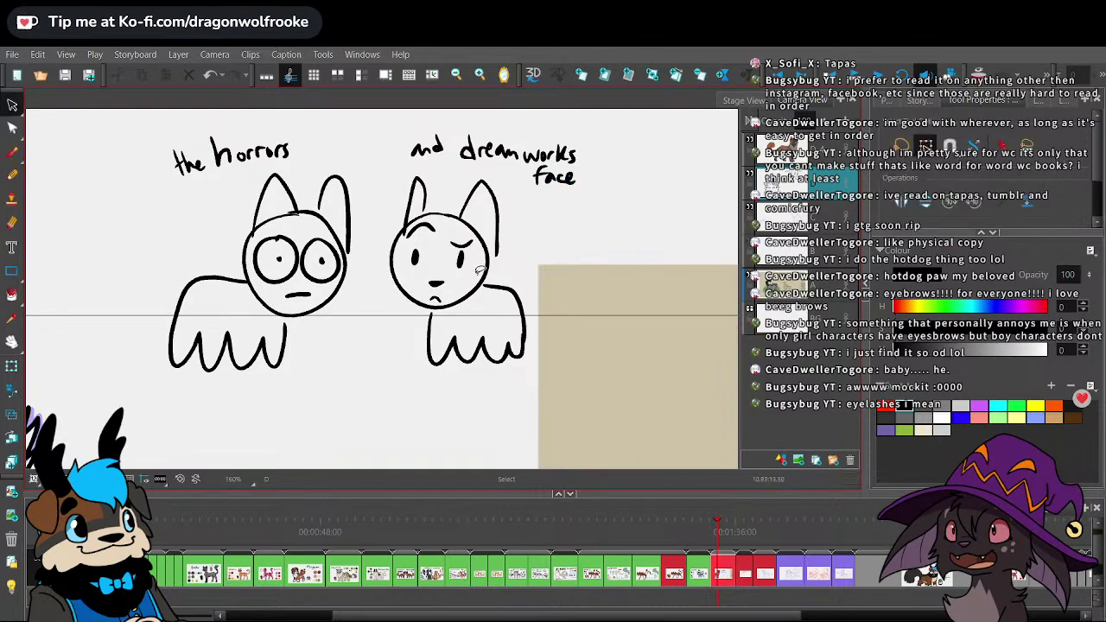
{"action": "left_click", "coordinate": [435, 299]}
{"action": "key", "text": "Delete"}
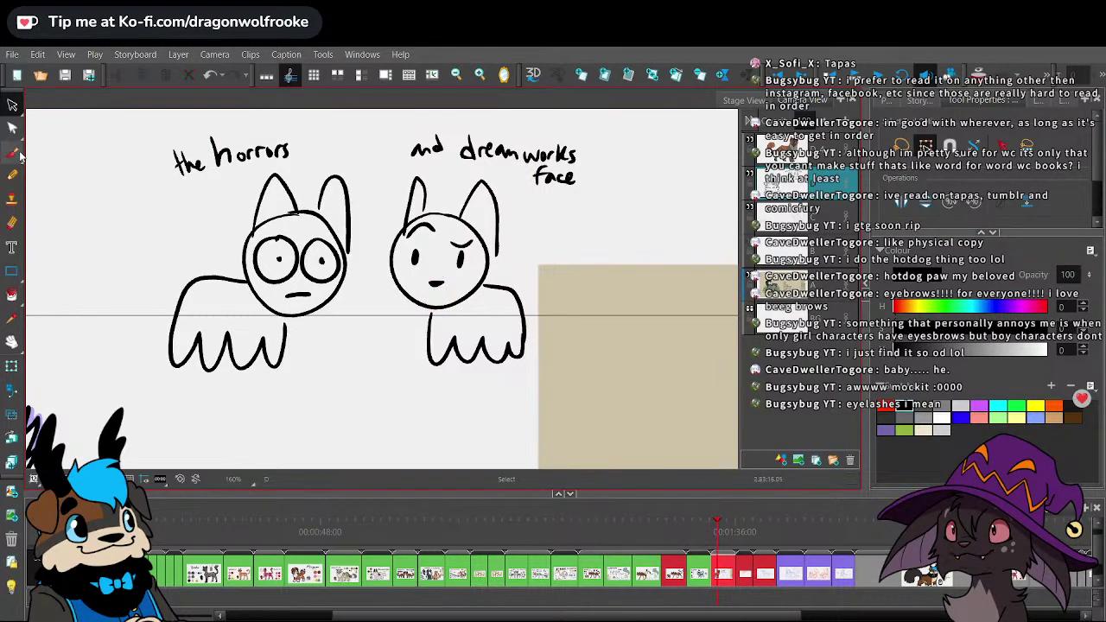
{"action": "left_click", "coordinate": [12, 152]}
{"action": "mouse_move", "coordinate": [410, 249]}
{"action": "left_mouse_down"}
{"action": "mouse_move", "coordinate": [468, 250]}
{"action": "mouse_move", "coordinate": [459, 276]}
{"action": "left_mouse_up"}
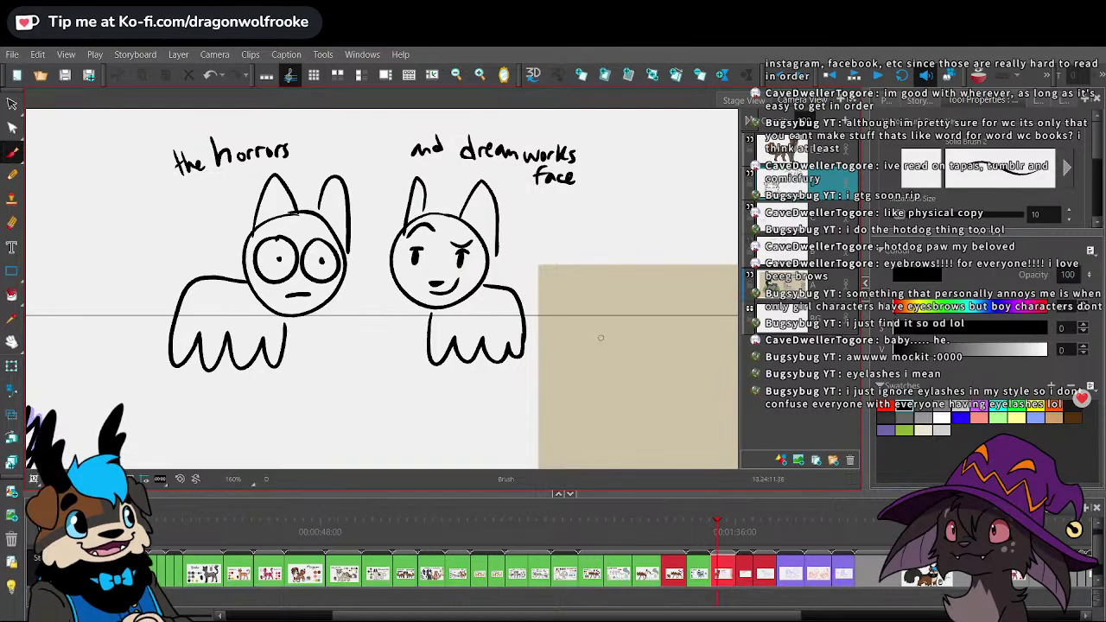
- Examine the brown reference cat's face beside the sketch and the face on the Cloverfin character sheet
{"action": "key", "text": "1"}
{"action": "key", "text": "1"}
{"action": "key", "text": "space"}
{"action": "mouse_move", "coordinate": [469, 389]}
{"action": "left_mouse_down"}
{"action": "mouse_move", "coordinate": [636, 272]}
{"action": "mouse_move", "coordinate": [825, 176]}
{"action": "left_mouse_up"}
{"action": "left_click_drag", "start_coordinate": [565, 352], "coordinate": [738, 376]}
{"action": "key", "text": "2"}
{"action": "key", "text": "2"}
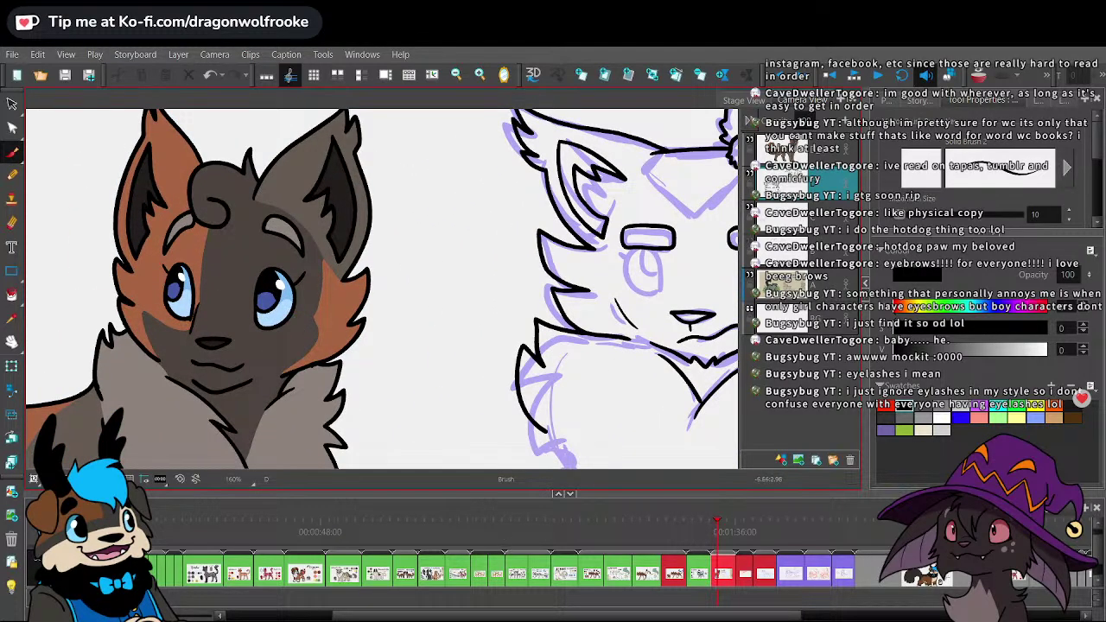
{"action": "left_click_drag", "start_coordinate": [584, 614], "coordinate": [588, 614]}
{"action": "left_click", "coordinate": [557, 572]}
{"action": "key", "text": "space"}
{"action": "left_click_drag", "start_coordinate": [435, 395], "coordinate": [649, 426]}
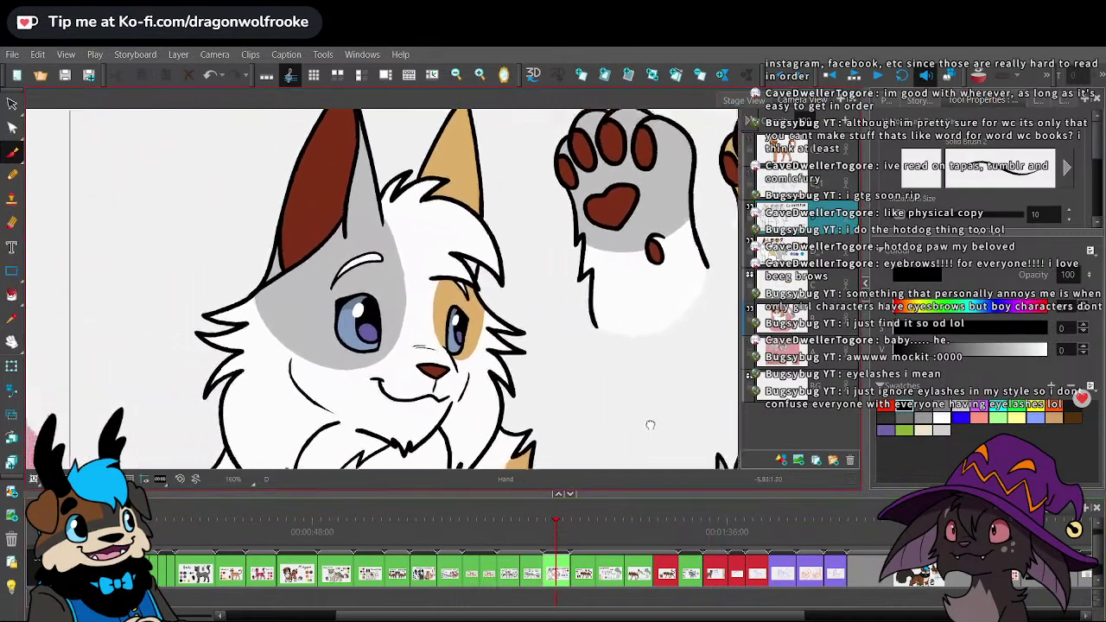
{"action": "key", "text": "1"}
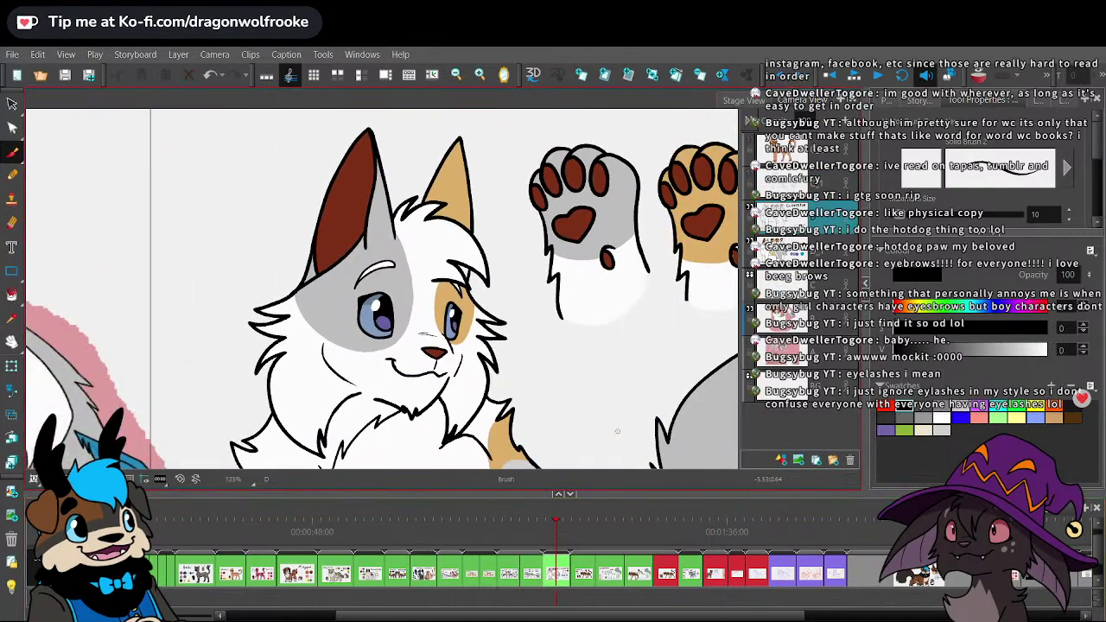
- Examine the full-body drawing on the Cloverfin character sheet and the VixenKit sheet, and return to the sitting cat sketch
{"action": "key", "text": "1"}
{"action": "key", "text": "1"}
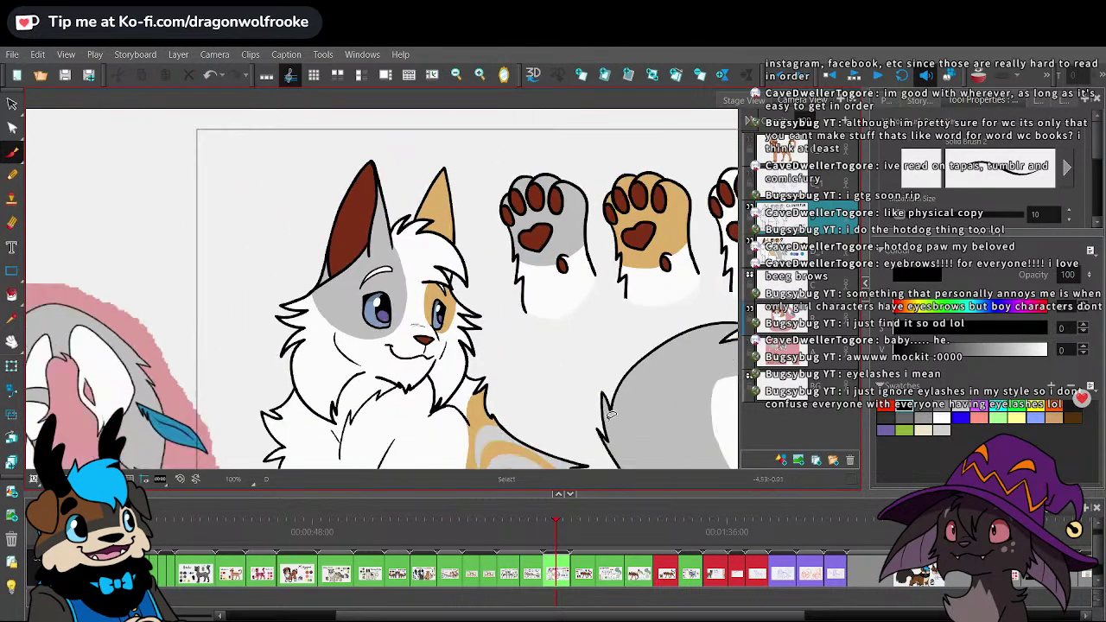
{"action": "key", "text": "space"}
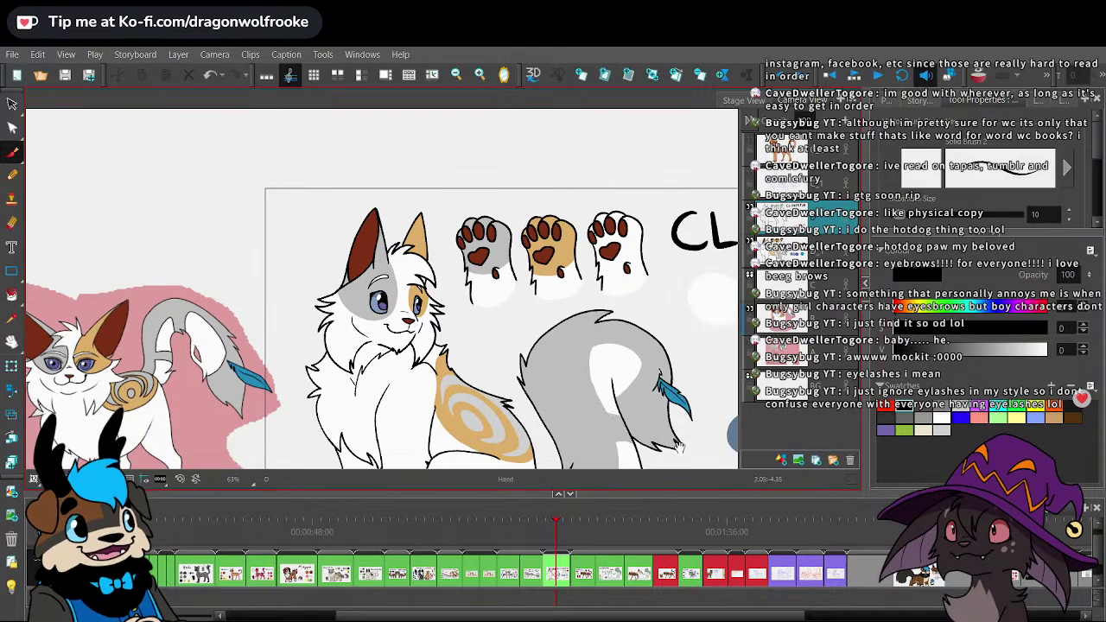
{"action": "left_click_drag", "start_coordinate": [675, 451], "coordinate": [625, 357]}
{"action": "mouse_move", "coordinate": [670, 408]}
{"action": "left_mouse_down"}
{"action": "mouse_move", "coordinate": [651, 420]}
{"action": "mouse_move", "coordinate": [622, 387]}
{"action": "mouse_move", "coordinate": [624, 398]}
{"action": "left_mouse_up"}
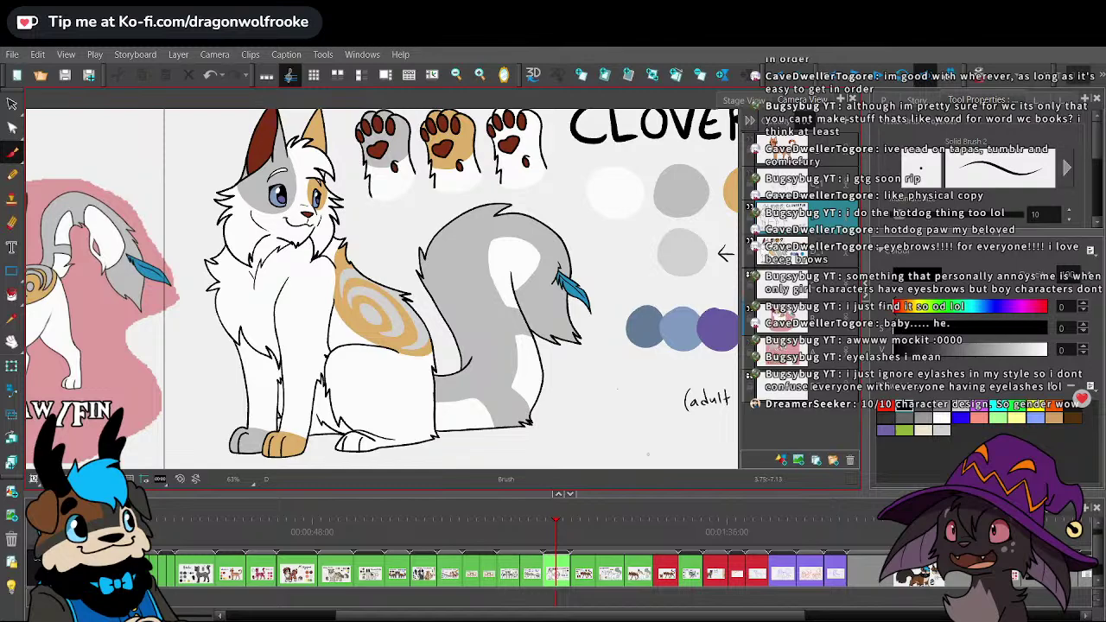
{"action": "left_click", "coordinate": [693, 520]}
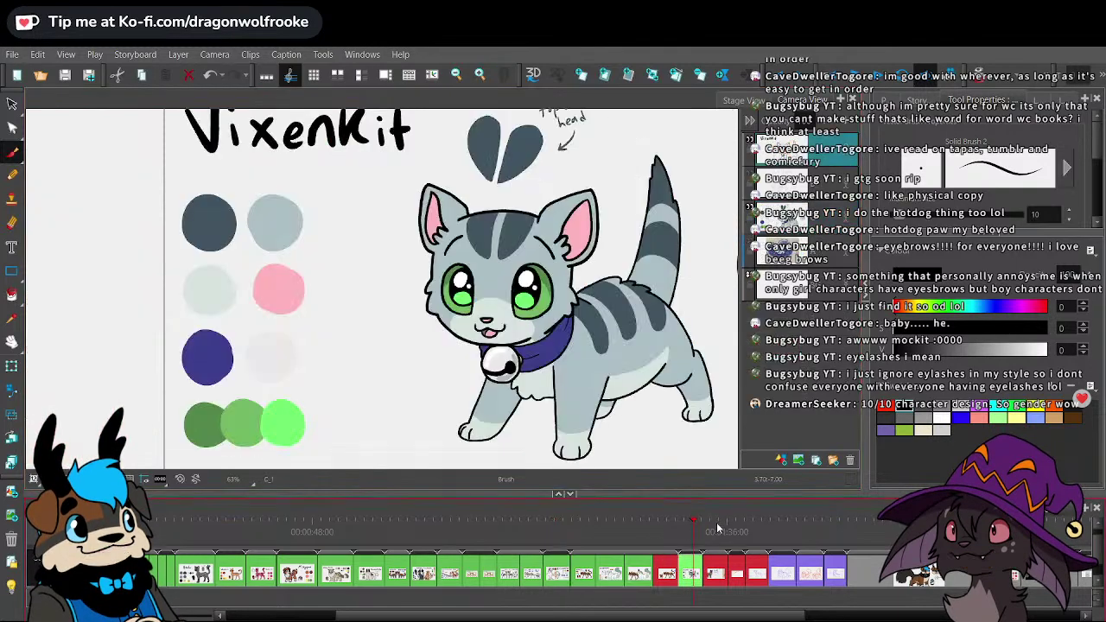
{"action": "left_click", "coordinate": [716, 522]}
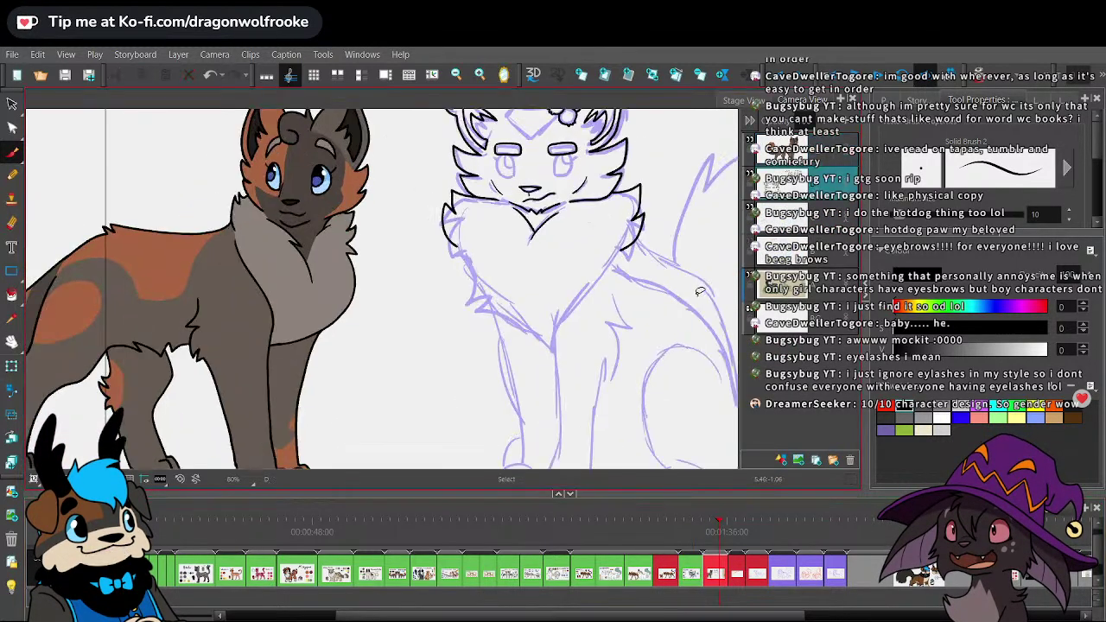
{"action": "key", "text": "2"}
{"action": "left_click_drag", "start_coordinate": [659, 347], "coordinate": [553, 395]}
{"action": "key", "text": "2"}
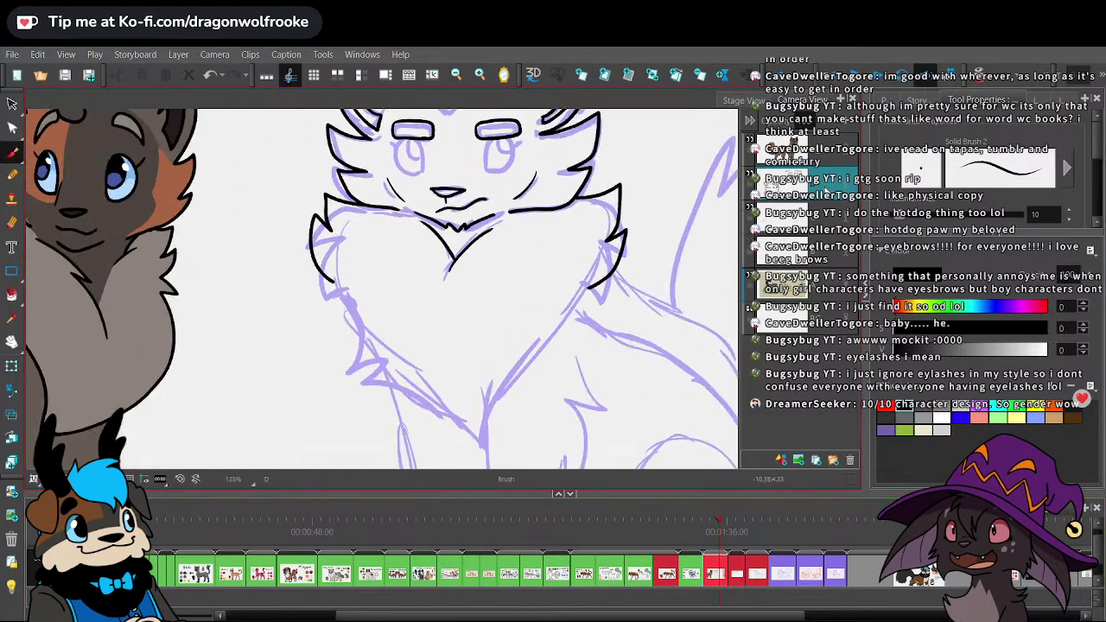
{"action": "mouse_move", "coordinate": [426, 306]}
{"action": "left_mouse_down"}
{"action": "mouse_move", "coordinate": [371, 329]}
{"action": "mouse_move", "coordinate": [399, 385]}
{"action": "mouse_move", "coordinate": [453, 410]}
{"action": "left_mouse_up"}
{"action": "key", "text": "ctrl+z"}
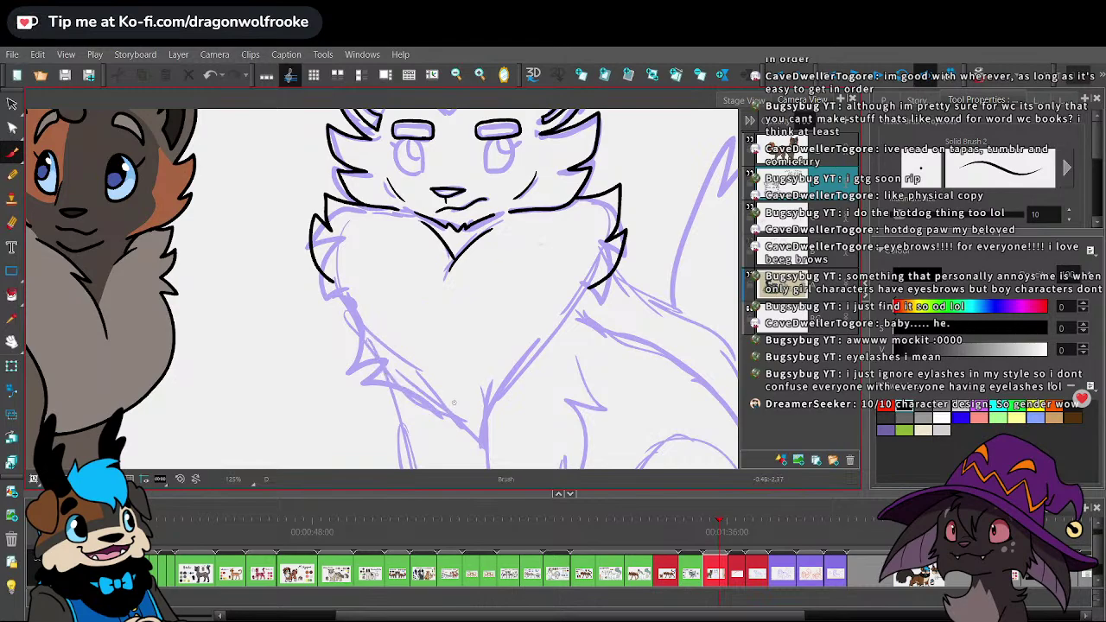
{"action": "mouse_move", "coordinate": [331, 281]}
{"action": "left_mouse_down"}
{"action": "mouse_move", "coordinate": [356, 356]}
{"action": "mouse_move", "coordinate": [465, 435]}
{"action": "left_mouse_up"}
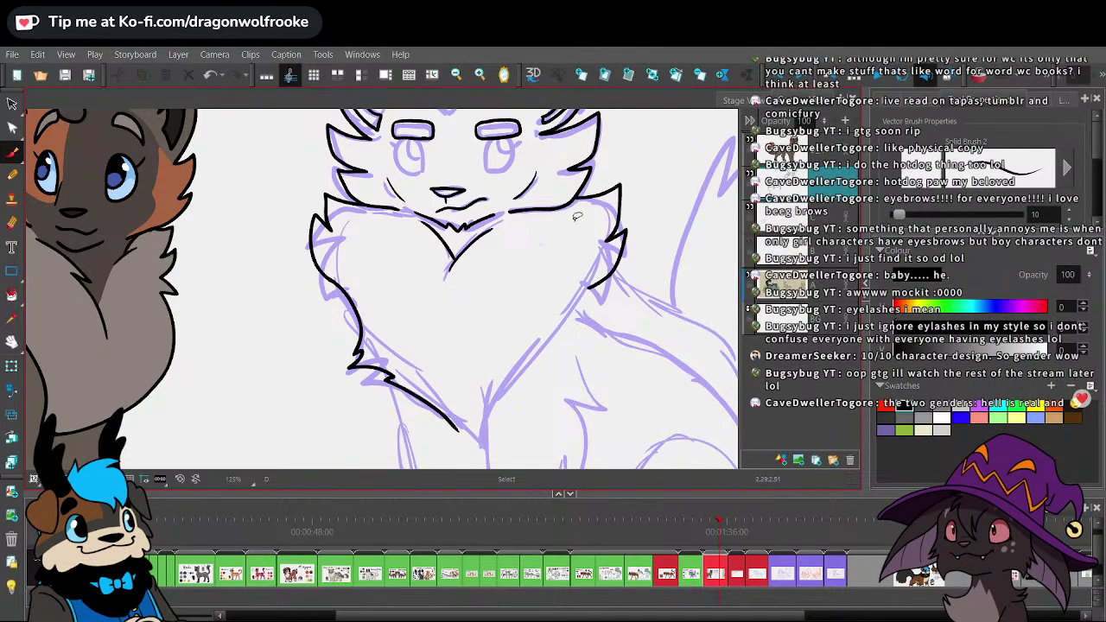
{"action": "key", "text": "ctrl+z"}
{"action": "mouse_move", "coordinate": [332, 270]}
{"action": "left_mouse_down"}
{"action": "mouse_move", "coordinate": [346, 319]}
{"action": "mouse_move", "coordinate": [396, 368]}
{"action": "left_mouse_up"}
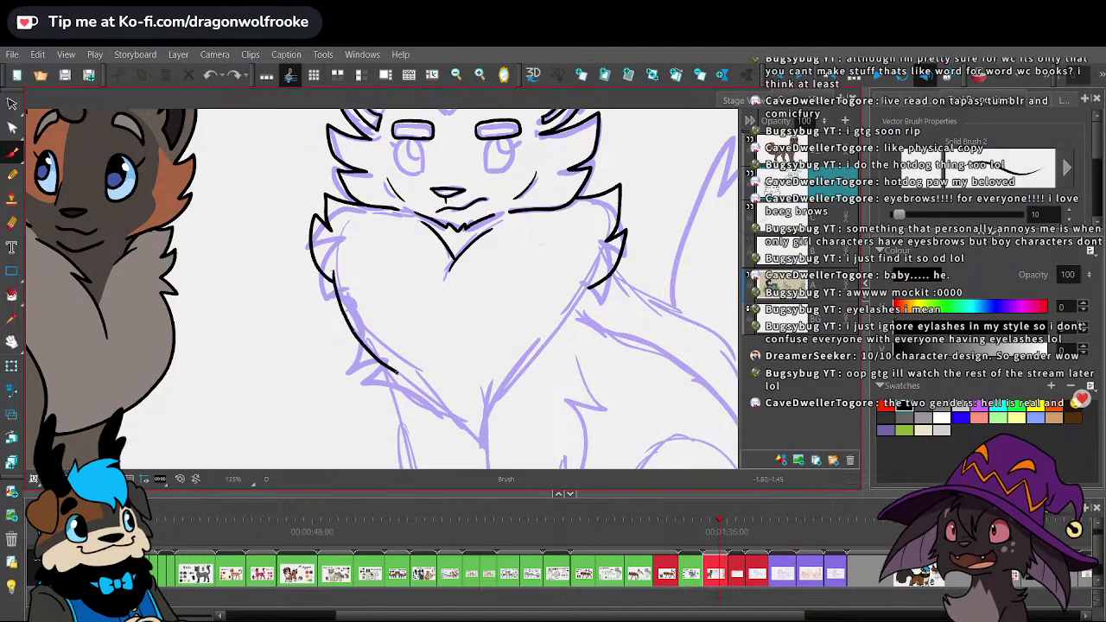
{"action": "key", "text": "ctrl+z"}
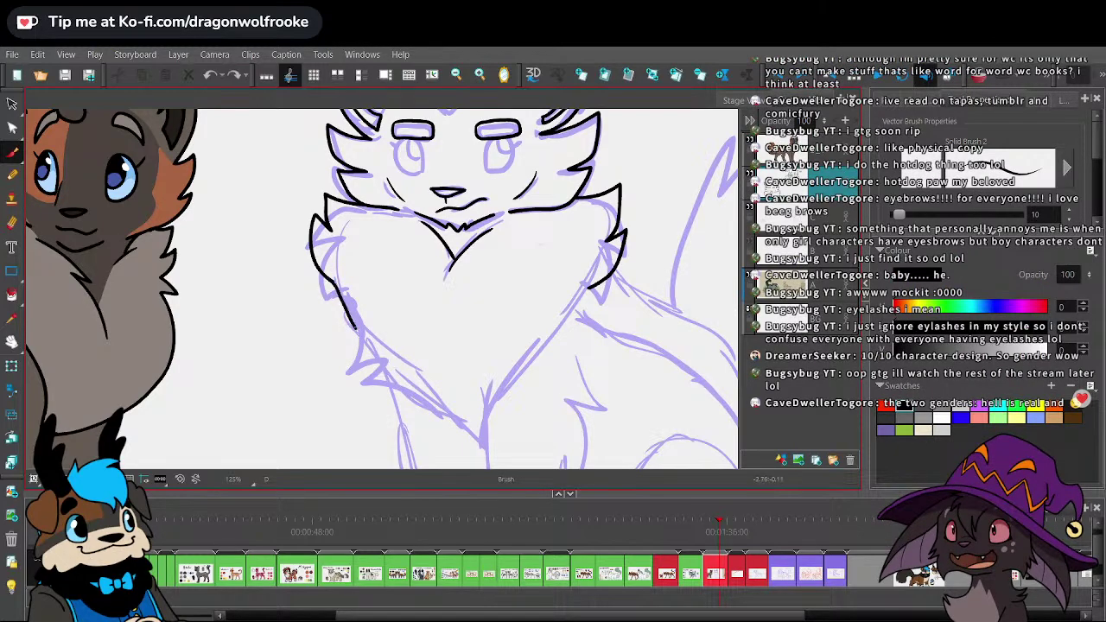
- Ink the lower outline of the heart-shaped chest fluff, with jagged tufts on its left side and a smooth curve on its right
{"action": "mouse_move", "coordinate": [354, 328]}
{"action": "left_mouse_down"}
{"action": "mouse_move", "coordinate": [442, 400]}
{"action": "mouse_move", "coordinate": [441, 418]}
{"action": "mouse_move", "coordinate": [484, 426]}
{"action": "left_mouse_up"}
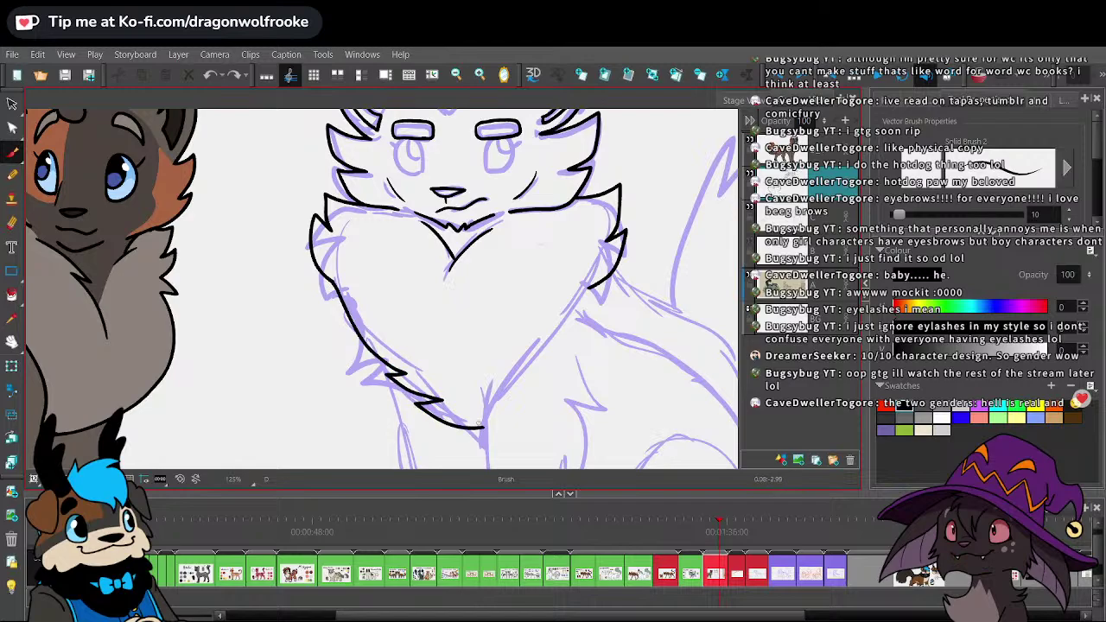
{"action": "left_click_drag", "start_coordinate": [591, 292], "coordinate": [480, 403]}
{"action": "mouse_move", "coordinate": [587, 301]}
{"action": "left_mouse_down"}
{"action": "mouse_move", "coordinate": [582, 403]}
{"action": "mouse_move", "coordinate": [528, 243]}
{"action": "mouse_move", "coordinate": [530, 316]}
{"action": "mouse_move", "coordinate": [514, 274]}
{"action": "left_mouse_up"}
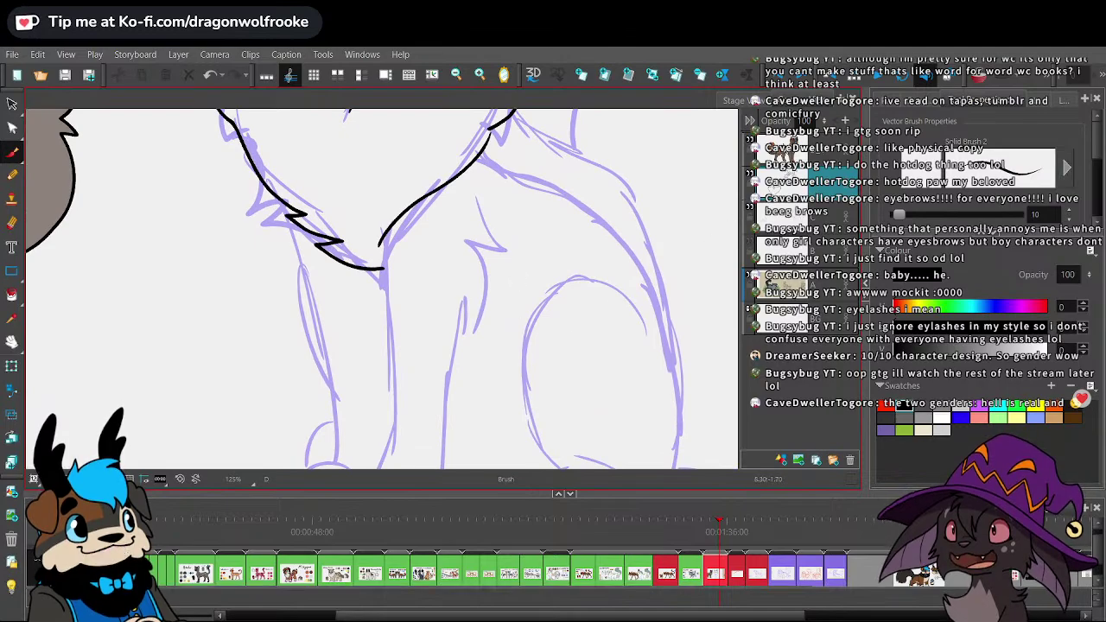
- Ink both front legs and their paws, adding pointed fur tufts behind the right leg's elbow and toe lines on its paw
{"action": "key", "text": "1"}
{"action": "key", "text": "1"}
{"action": "key", "text": "2"}
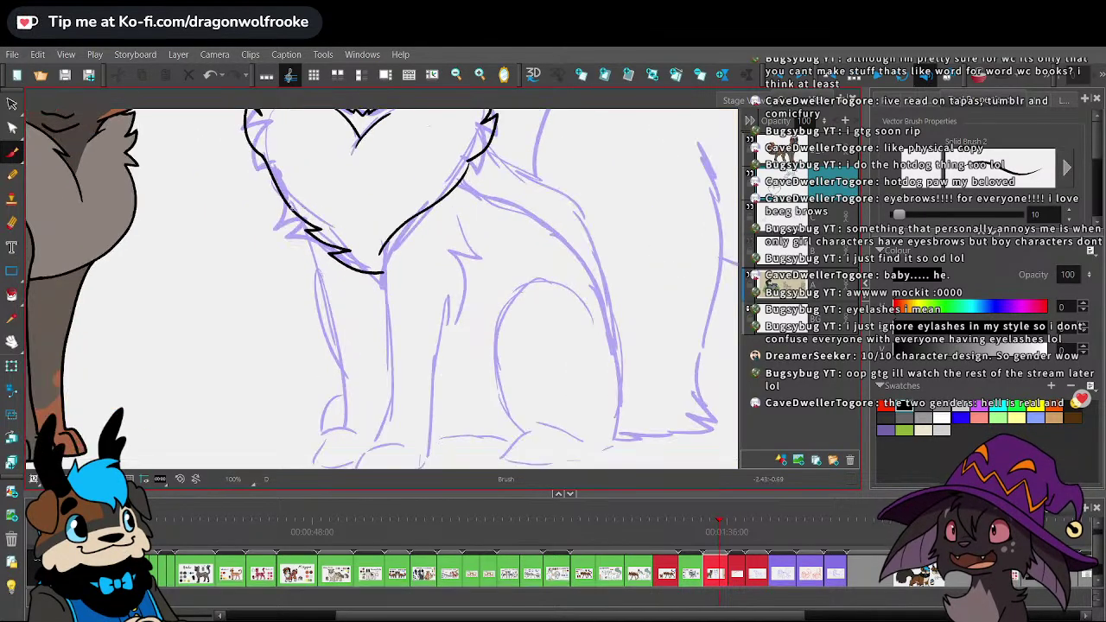
{"action": "mouse_move", "coordinate": [306, 254]}
{"action": "left_mouse_down"}
{"action": "mouse_move", "coordinate": [332, 414]}
{"action": "mouse_move", "coordinate": [307, 454]}
{"action": "mouse_move", "coordinate": [353, 461]}
{"action": "left_mouse_up"}
{"action": "key", "text": "space"}
{"action": "left_click_drag", "start_coordinate": [475, 333], "coordinate": [479, 317]}
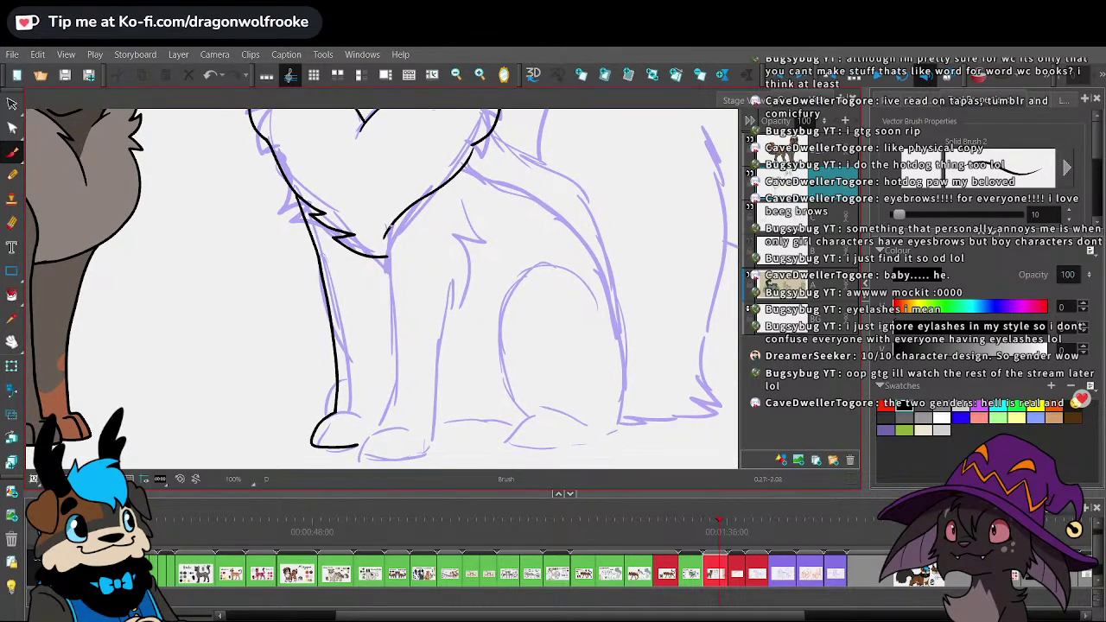
{"action": "mouse_move", "coordinate": [385, 226]}
{"action": "left_mouse_down"}
{"action": "mouse_move", "coordinate": [391, 413]}
{"action": "mouse_move", "coordinate": [373, 451]}
{"action": "mouse_move", "coordinate": [391, 461]}
{"action": "mouse_move", "coordinate": [432, 455]}
{"action": "mouse_move", "coordinate": [438, 376]}
{"action": "left_mouse_up"}
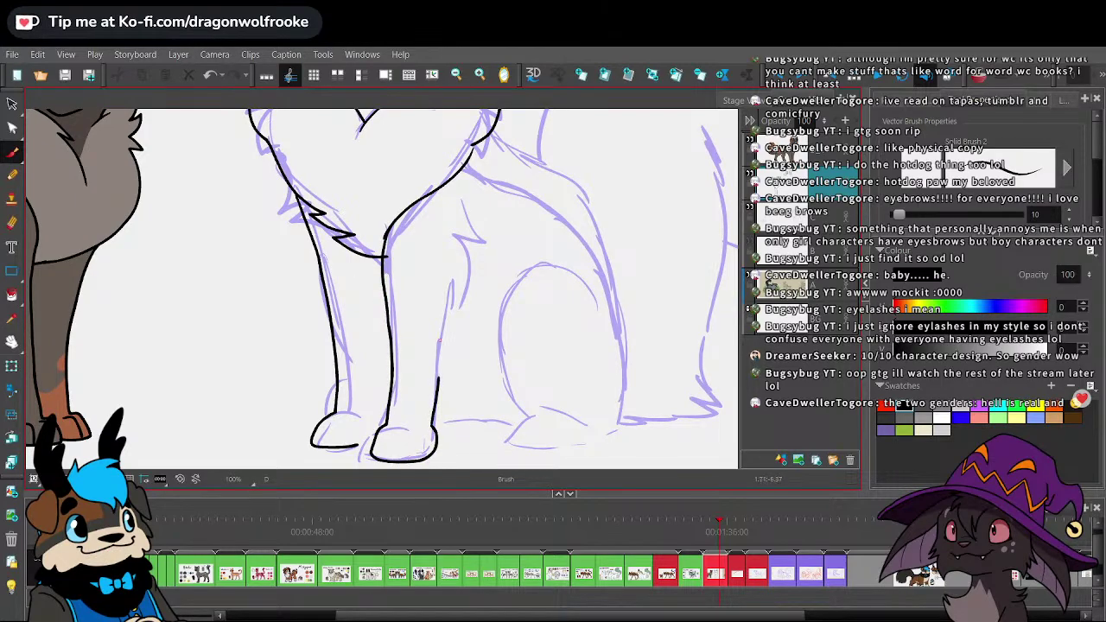
{"action": "key", "text": "ctrl+z"}
{"action": "mouse_move", "coordinate": [478, 180]}
{"action": "left_mouse_down"}
{"action": "mouse_move", "coordinate": [498, 235]}
{"action": "mouse_move", "coordinate": [446, 324]}
{"action": "mouse_move", "coordinate": [433, 422]}
{"action": "mouse_move", "coordinate": [388, 430]}
{"action": "mouse_move", "coordinate": [386, 458]}
{"action": "left_mouse_up"}
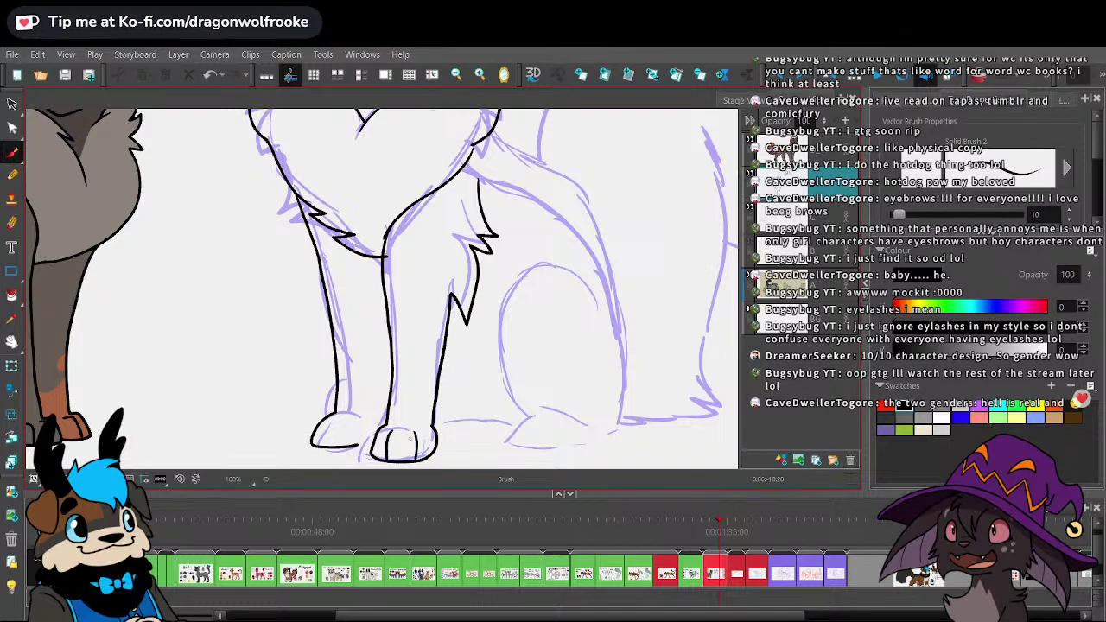
- Erase the end of the chest fluff line that overshoots the front leg's outline
{"action": "key", "text": "e"}
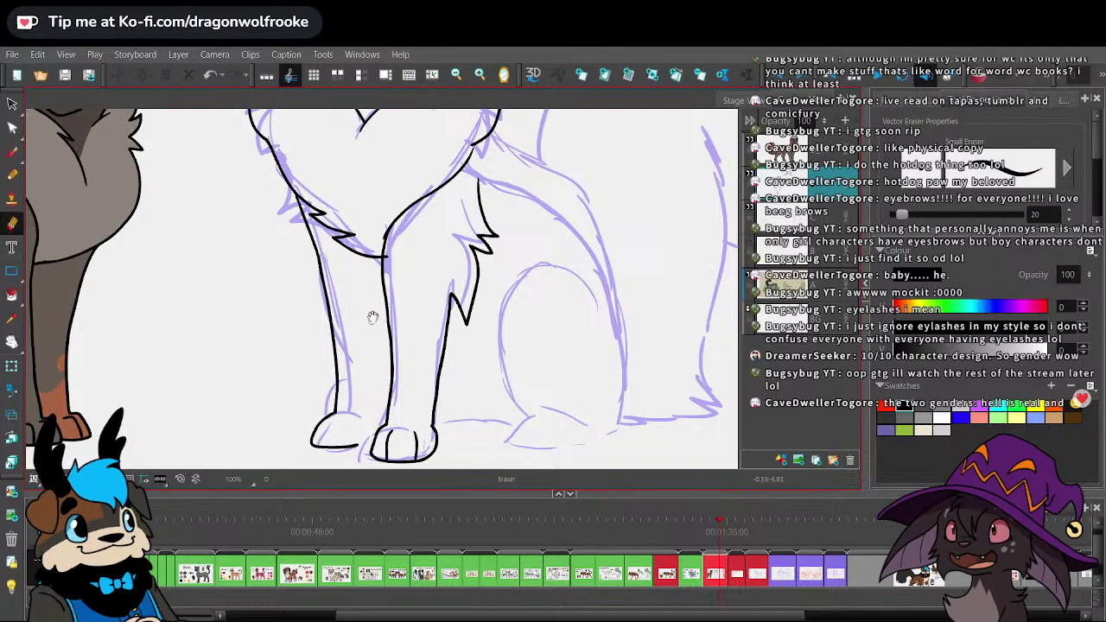
{"action": "scroll", "coordinate": [391, 308], "scroll_direction": "up", "scroll_amount": 2}
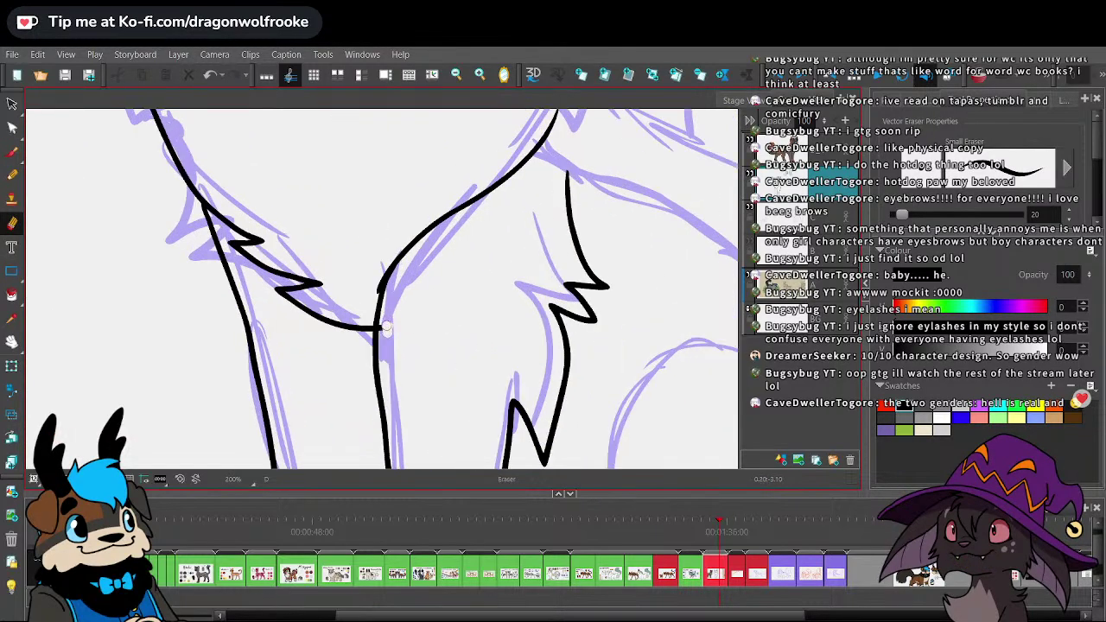
{"action": "left_click", "coordinate": [13, 152]}
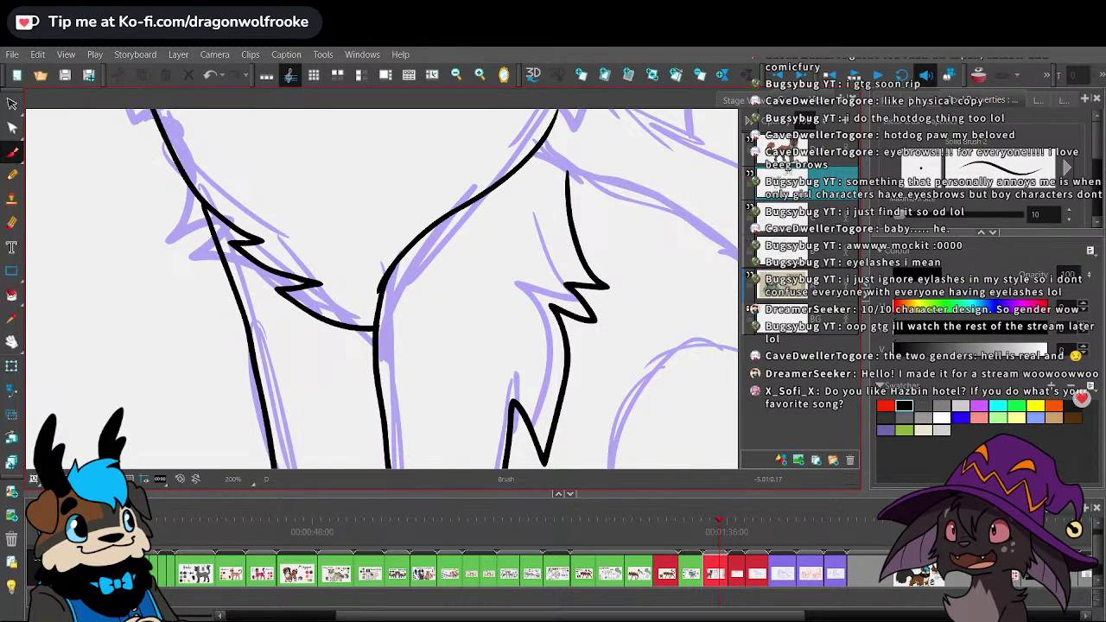
{"action": "key", "text": "1"}
{"action": "key", "text": "1"}
{"action": "key", "text": "1"}
{"action": "key", "text": "1"}
{"action": "key", "text": "1"}
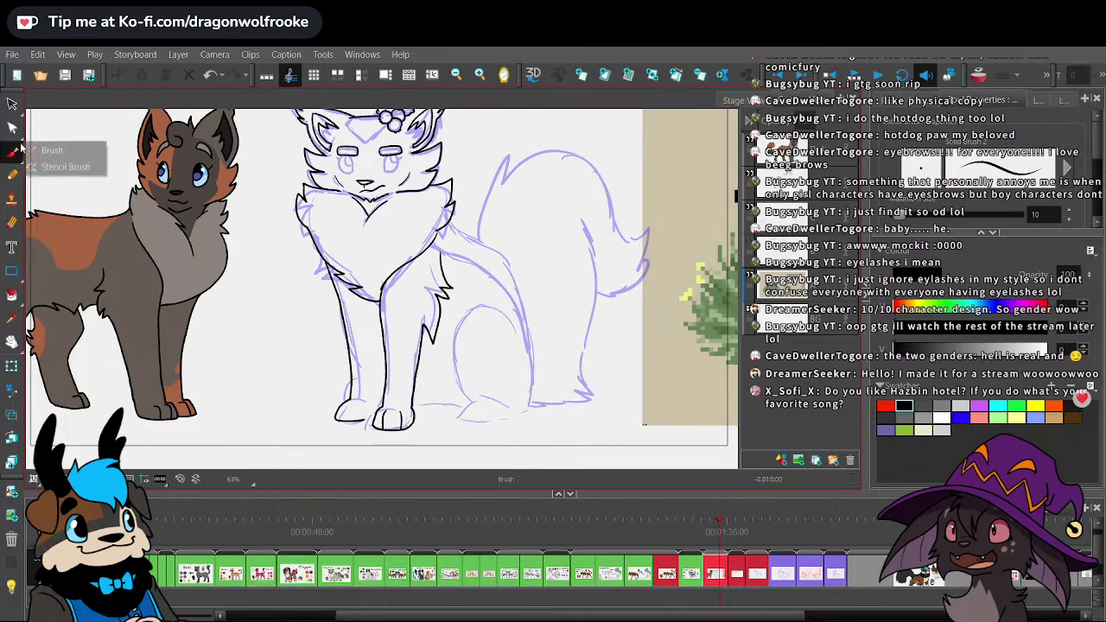
{"action": "scroll", "coordinate": [314, 286], "scroll_direction": "up", "scroll_amount": 5}
{"action": "scroll", "coordinate": [315, 286], "scroll_direction": "up", "scroll_amount": 1}
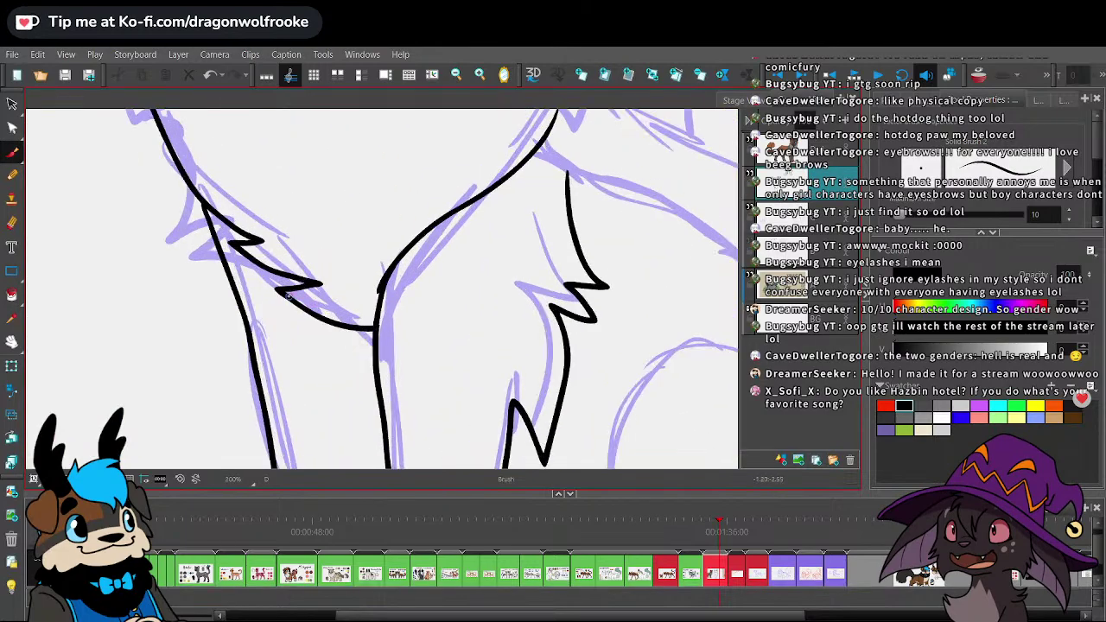
- Redraw the chest fluff's tip so it meets the front leg lower down, and remove the old line segment
{"action": "left_click_drag", "start_coordinate": [325, 325], "coordinate": [371, 369]}
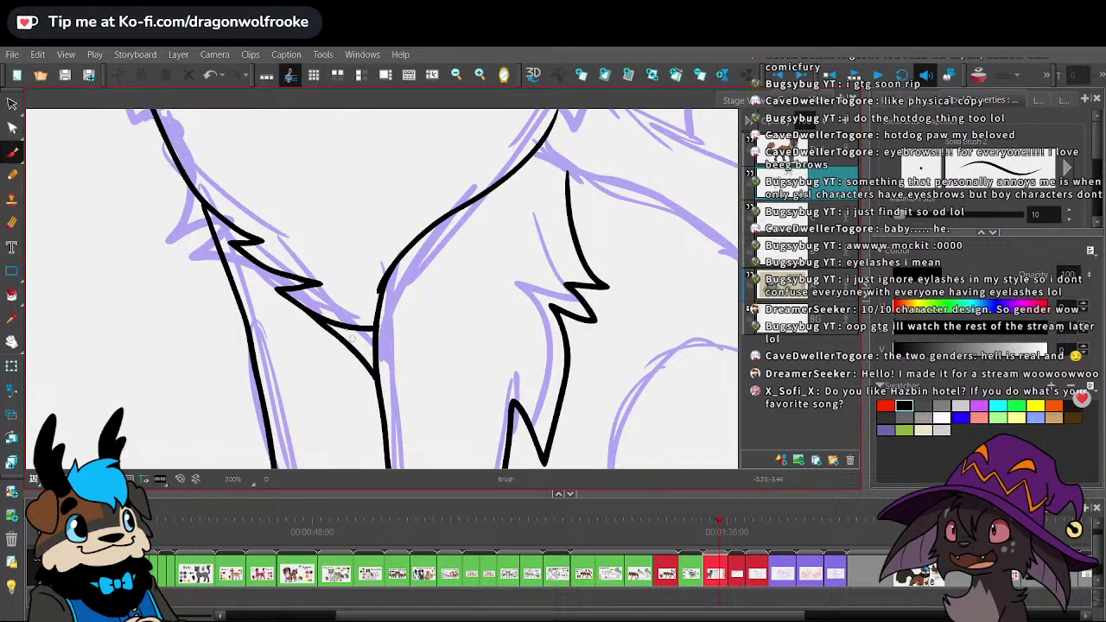
{"action": "left_click", "coordinate": [12, 223]}
{"action": "left_click_drag", "start_coordinate": [335, 323], "coordinate": [315, 309]}
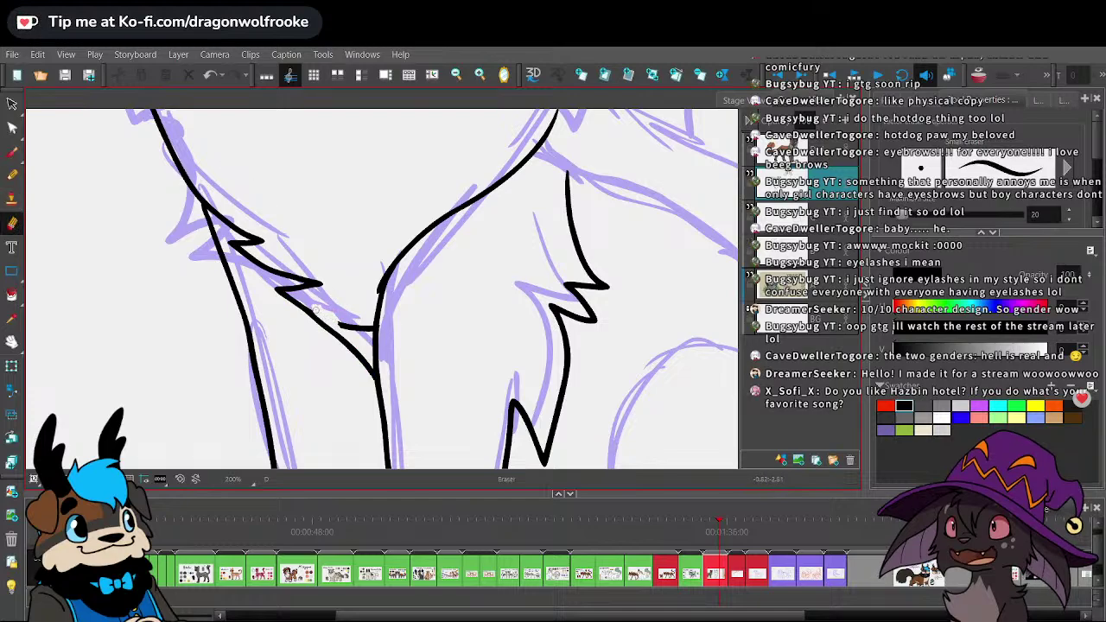
{"action": "key", "text": "alt+s"}
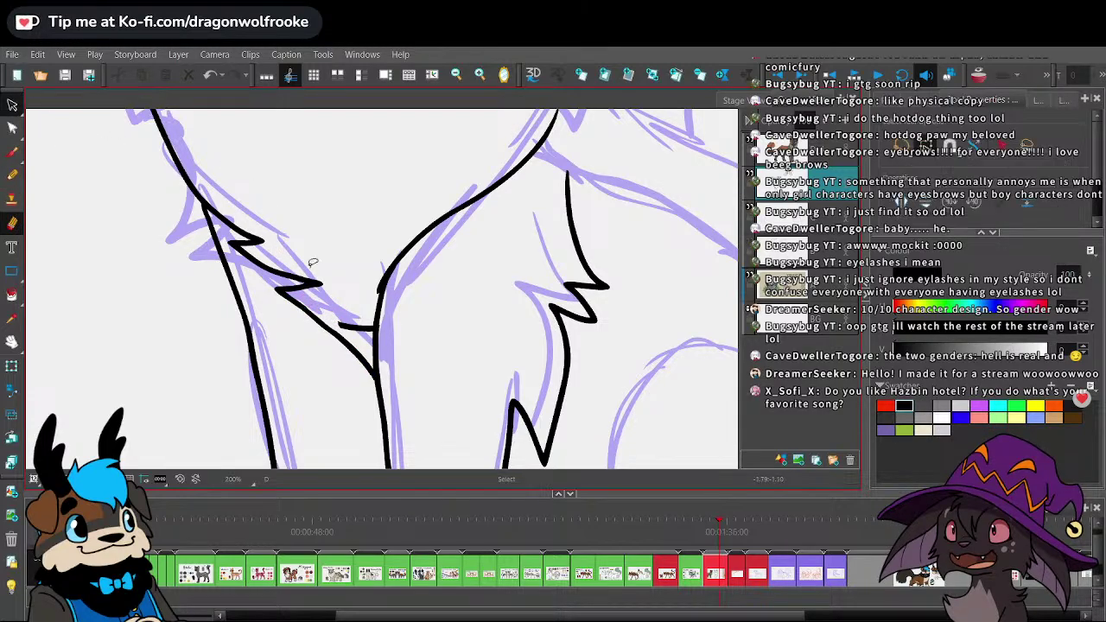
{"action": "left_click", "coordinate": [358, 325]}
{"action": "key", "text": "Delete"}
- Ink the upper back line from the chest fluff toward the haunch, breaking it with jagged fur tufts
{"action": "key", "text": "1"}
{"action": "key", "text": "1"}
{"action": "key", "text": "1"}
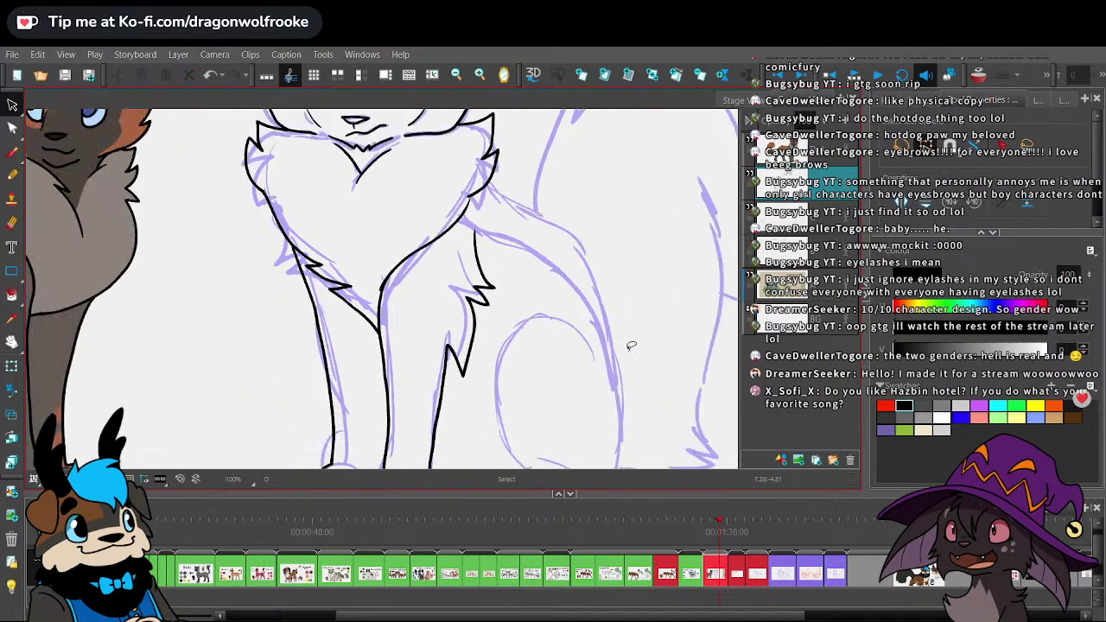
{"action": "left_click", "coordinate": [13, 152]}
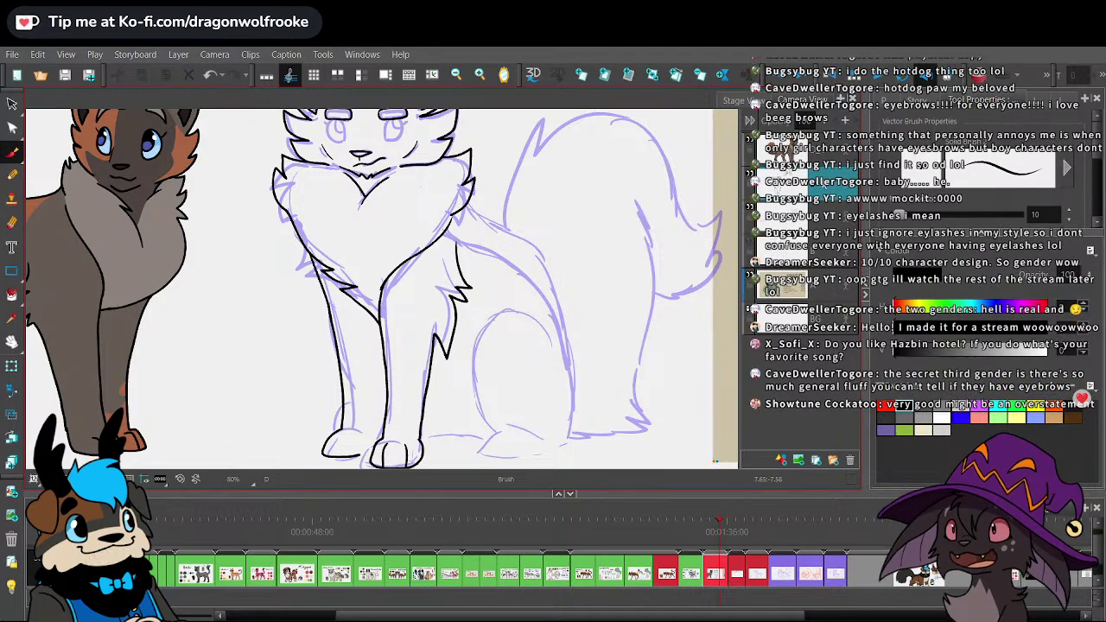
{"action": "key", "text": "2"}
{"action": "key", "text": "space"}
{"action": "mouse_move", "coordinate": [654, 265]}
{"action": "left_mouse_down"}
{"action": "mouse_move", "coordinate": [613, 240]}
{"action": "mouse_move", "coordinate": [631, 235]}
{"action": "mouse_move", "coordinate": [593, 251]}
{"action": "left_mouse_up"}
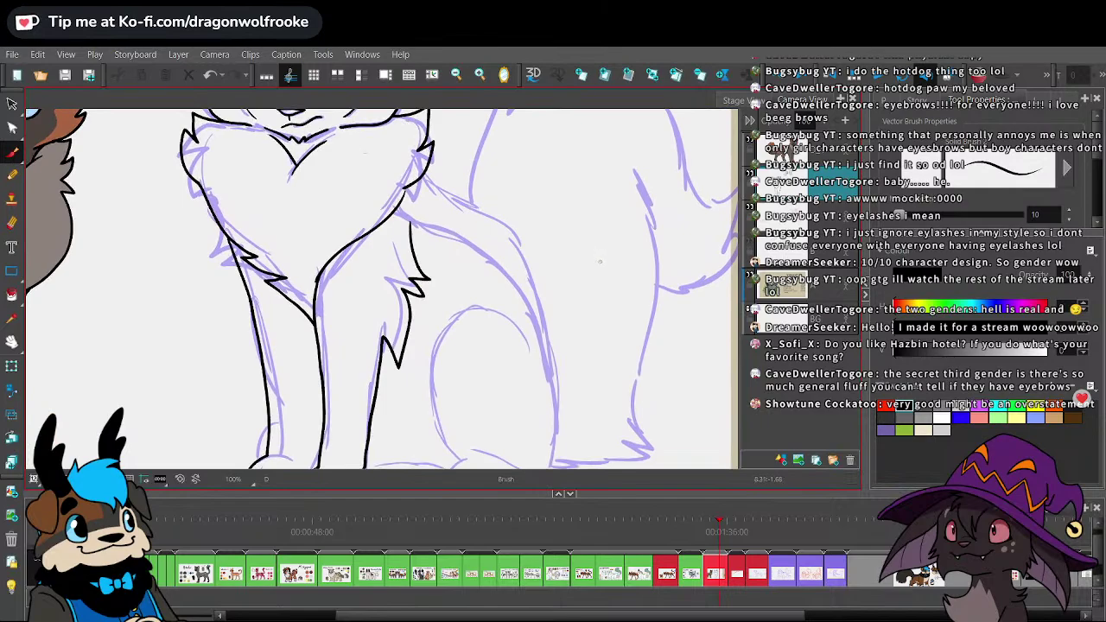
{"action": "key", "text": "1"}
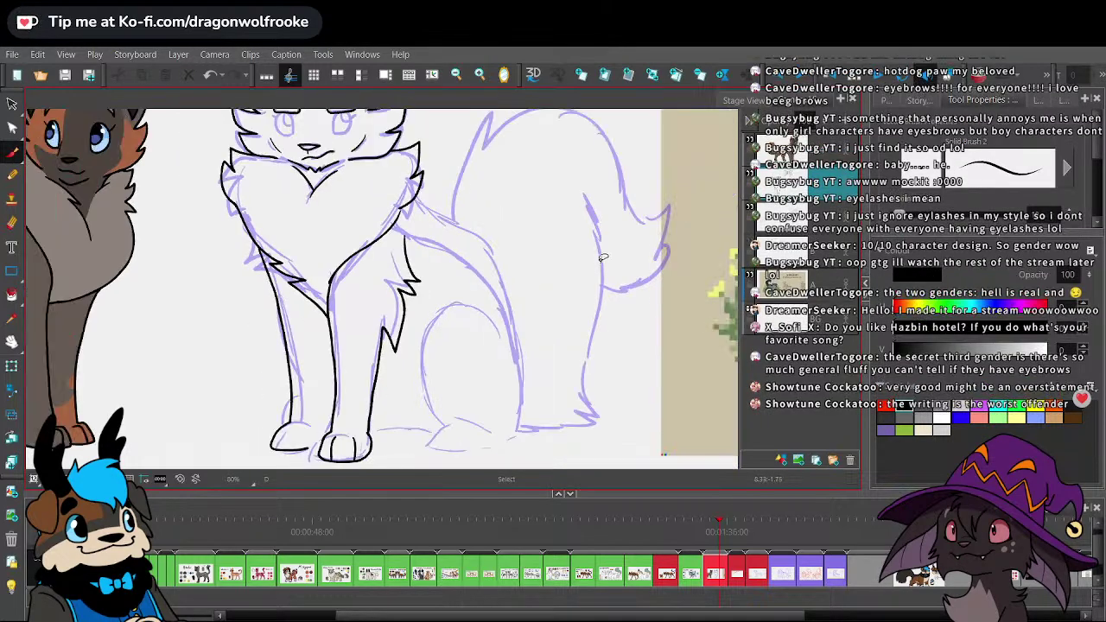
{"action": "key", "text": "2"}
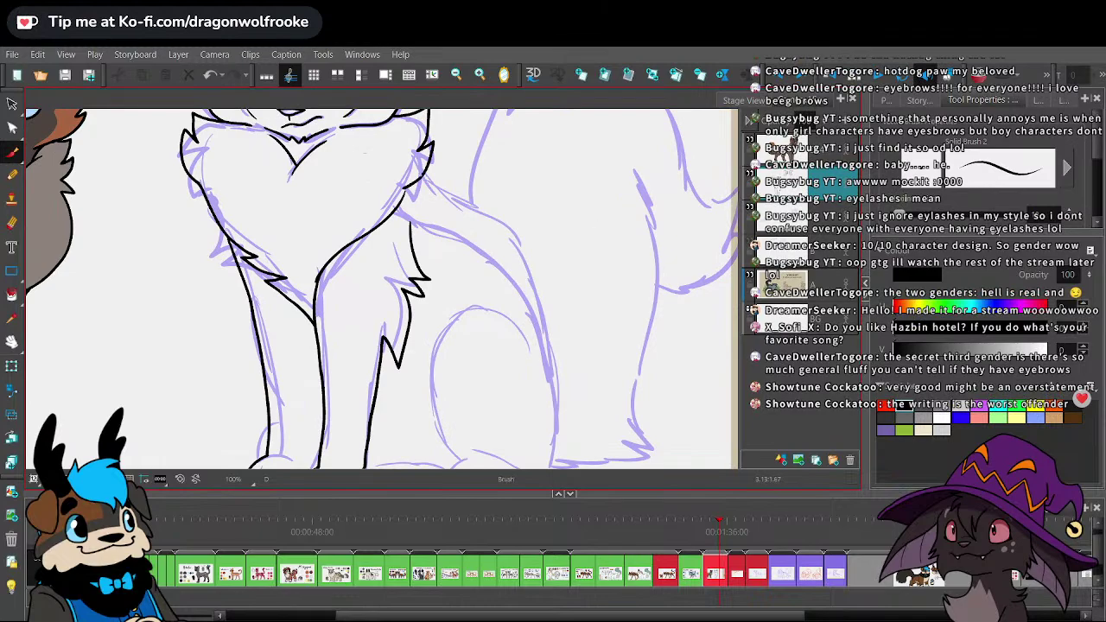
{"action": "mouse_move", "coordinate": [425, 172]}
{"action": "left_mouse_down"}
{"action": "mouse_move", "coordinate": [522, 233]}
{"action": "mouse_move", "coordinate": [553, 307]}
{"action": "mouse_move", "coordinate": [522, 252]}
{"action": "left_mouse_up"}
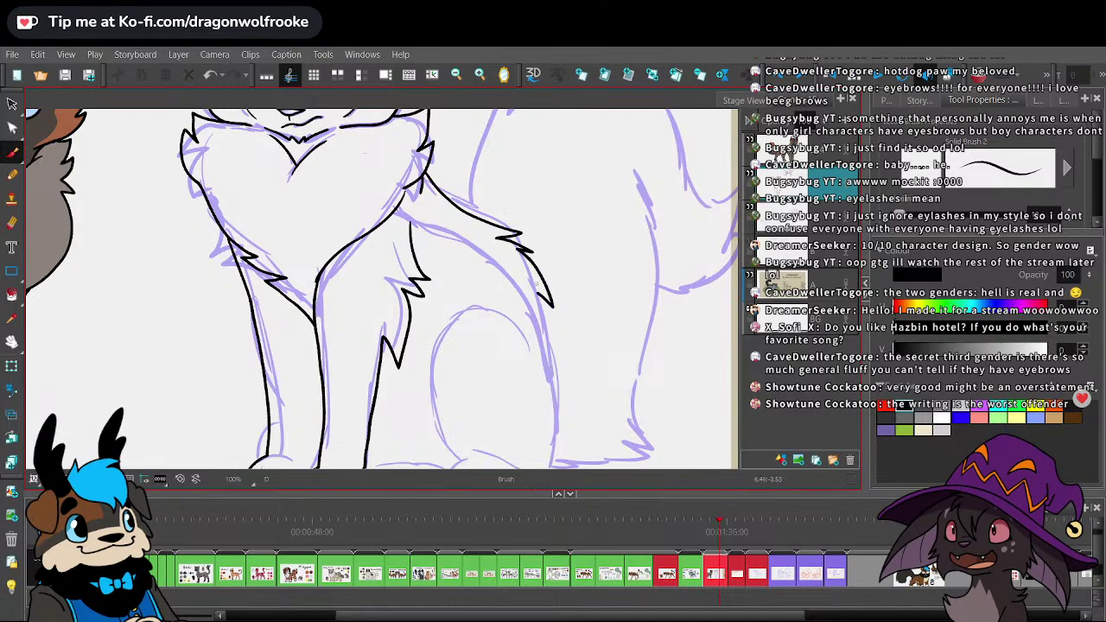
- Ink the lower back line, the rounded haunch with a small fur tuft, and the hind paw with toe lines
{"action": "key", "text": "1"}
{"action": "key", "text": "1"}
{"action": "key", "text": "1"}
{"action": "key", "text": "2"}
{"action": "key", "text": "2"}
{"action": "key", "text": "2"}
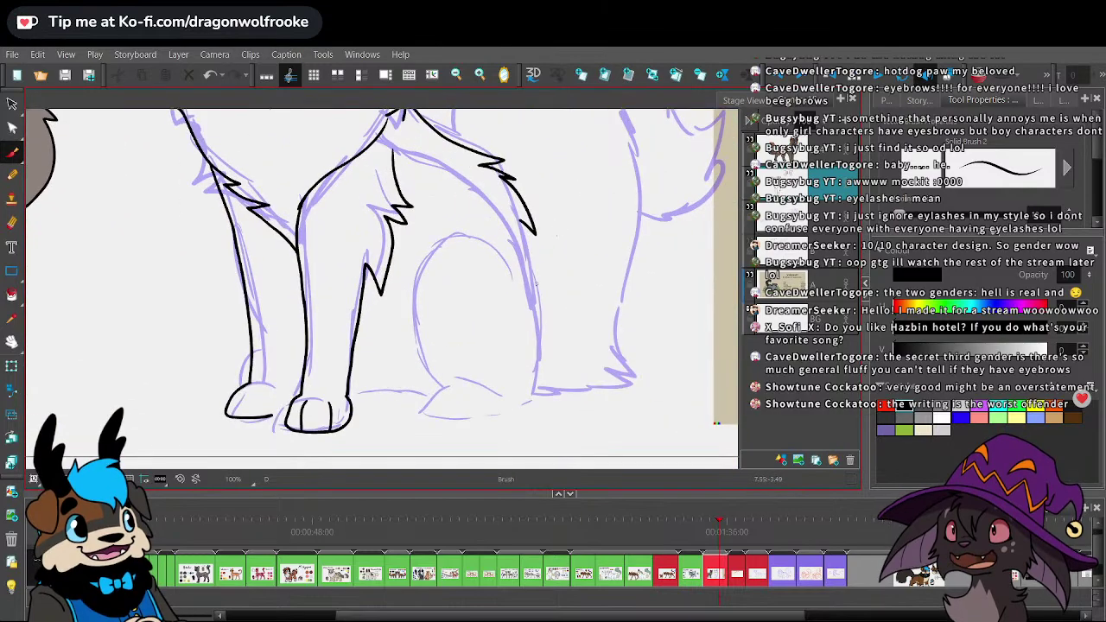
{"action": "mouse_move", "coordinate": [520, 219]}
{"action": "left_mouse_down"}
{"action": "mouse_move", "coordinate": [540, 319]}
{"action": "mouse_move", "coordinate": [528, 394]}
{"action": "left_mouse_up"}
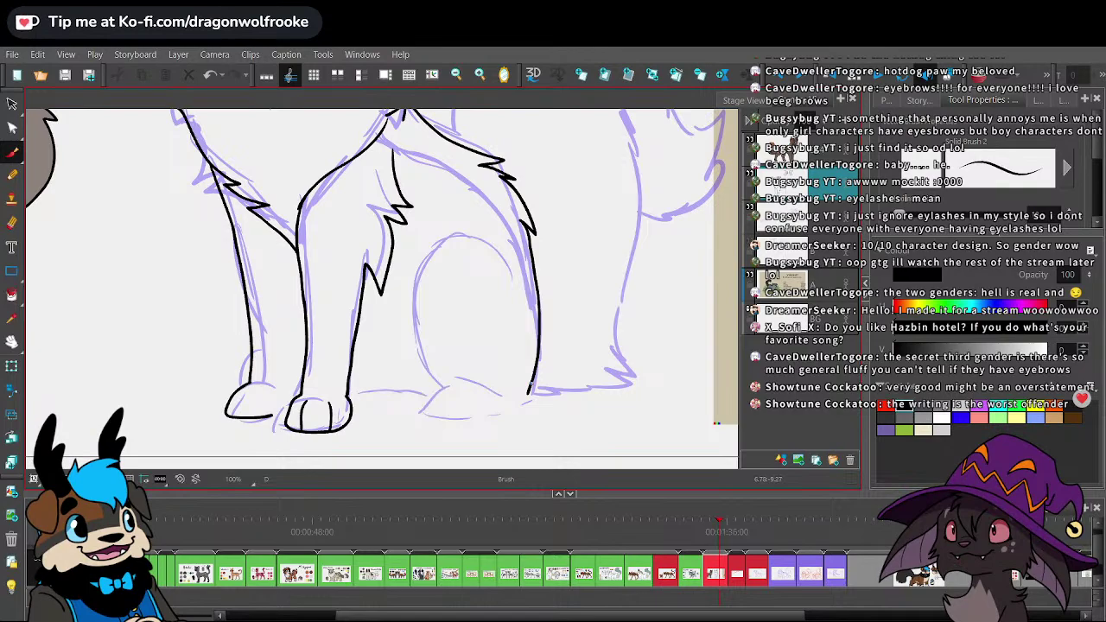
{"action": "mouse_move", "coordinate": [506, 258]}
{"action": "left_mouse_down"}
{"action": "mouse_move", "coordinate": [442, 236]}
{"action": "mouse_move", "coordinate": [419, 250]}
{"action": "mouse_move", "coordinate": [407, 284]}
{"action": "mouse_move", "coordinate": [432, 375]}
{"action": "mouse_move", "coordinate": [463, 384]}
{"action": "mouse_move", "coordinate": [440, 388]}
{"action": "mouse_move", "coordinate": [431, 412]}
{"action": "mouse_move", "coordinate": [487, 416]}
{"action": "mouse_move", "coordinate": [528, 392]}
{"action": "left_mouse_up"}
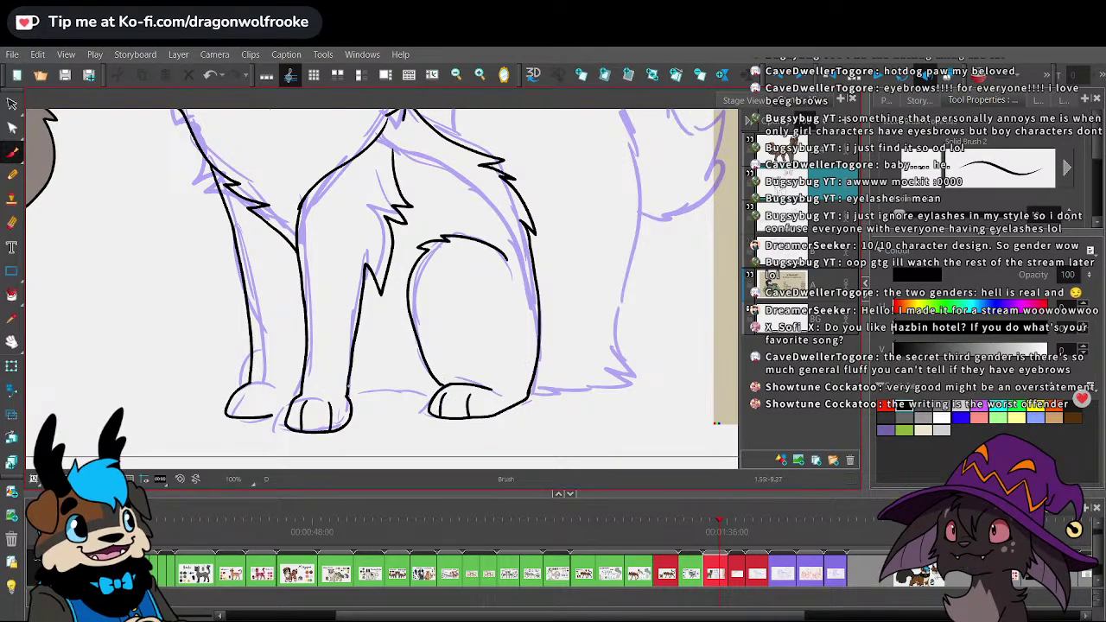
{"action": "left_click_drag", "start_coordinate": [347, 388], "coordinate": [426, 384]}
{"action": "key", "text": "ctrl+z"}
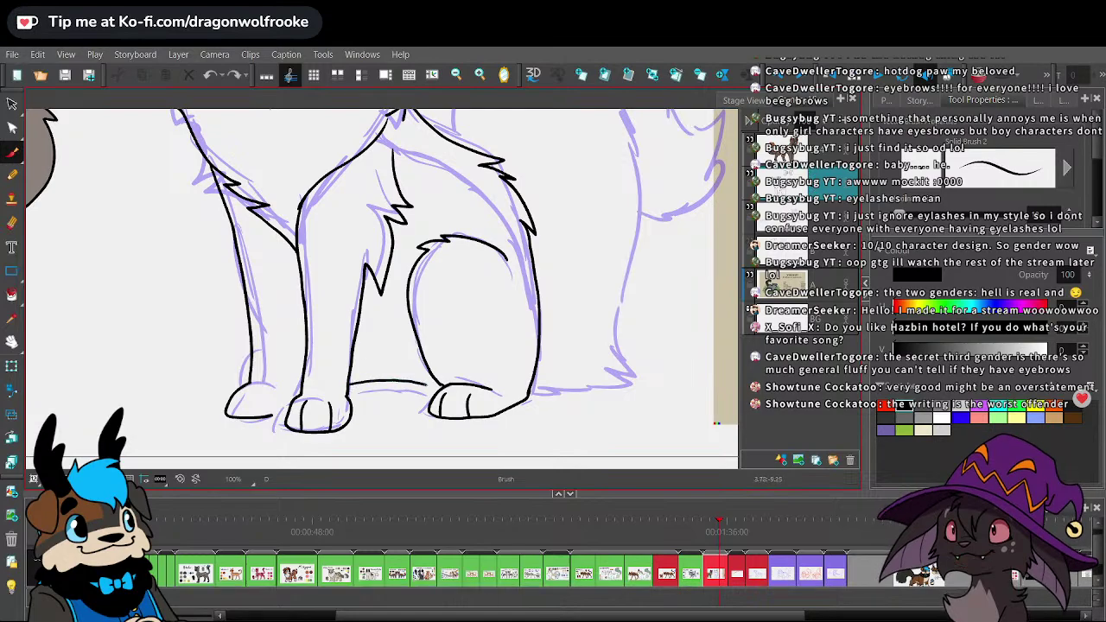
{"action": "key", "text": "ctrl+z"}
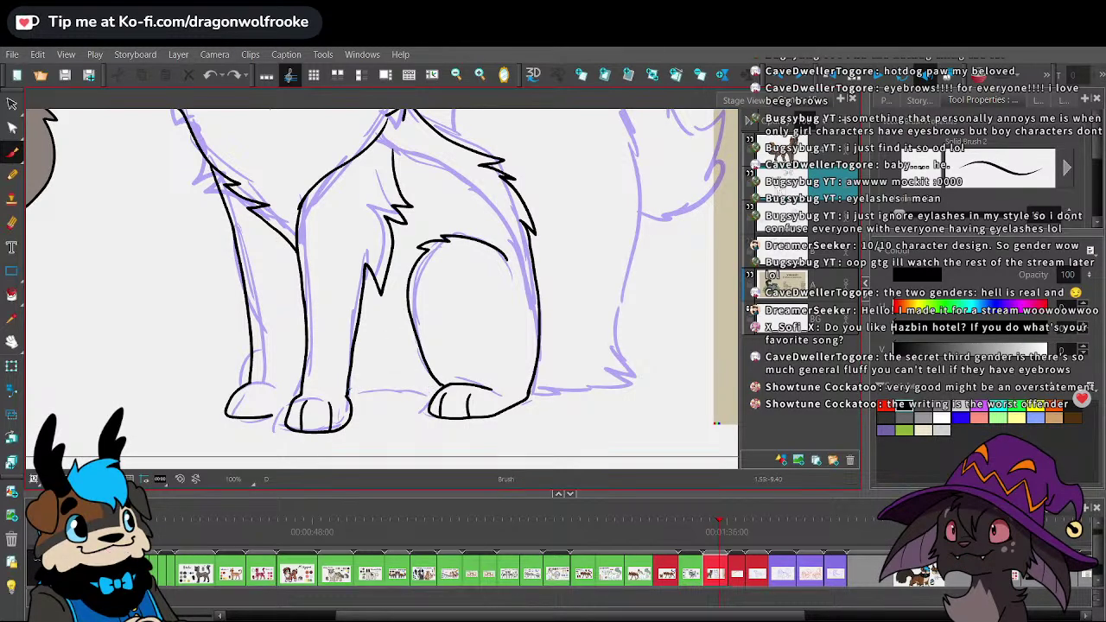
- Ink the belly line low between the near front leg and the hind paw
{"action": "left_click_drag", "start_coordinate": [348, 390], "coordinate": [427, 387]}
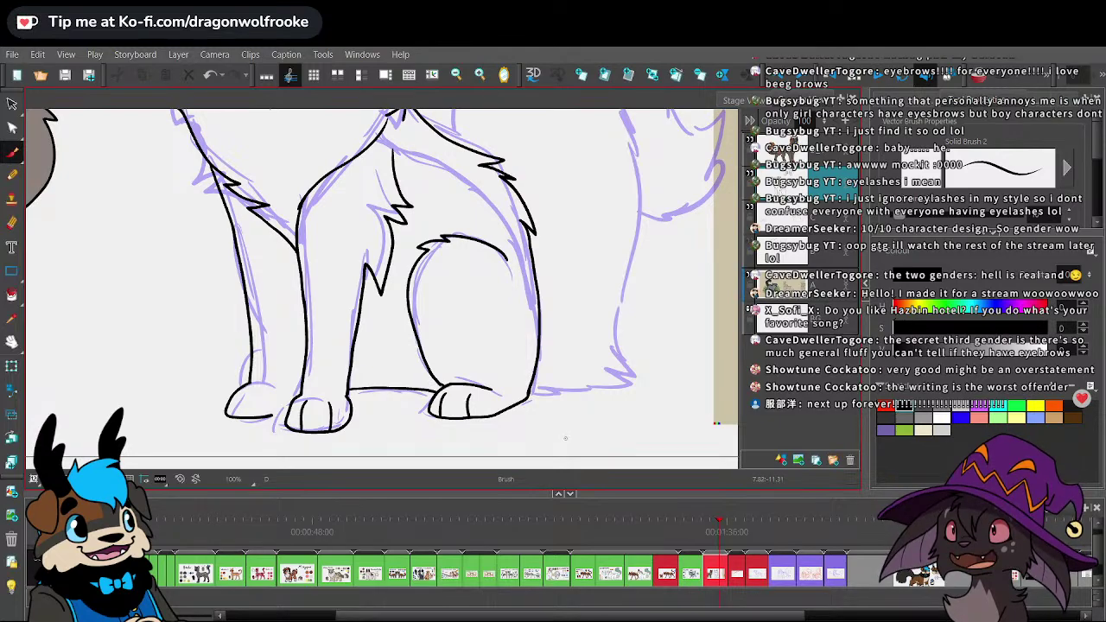
{"action": "left_click_drag", "start_coordinate": [559, 401], "coordinate": [644, 377]}
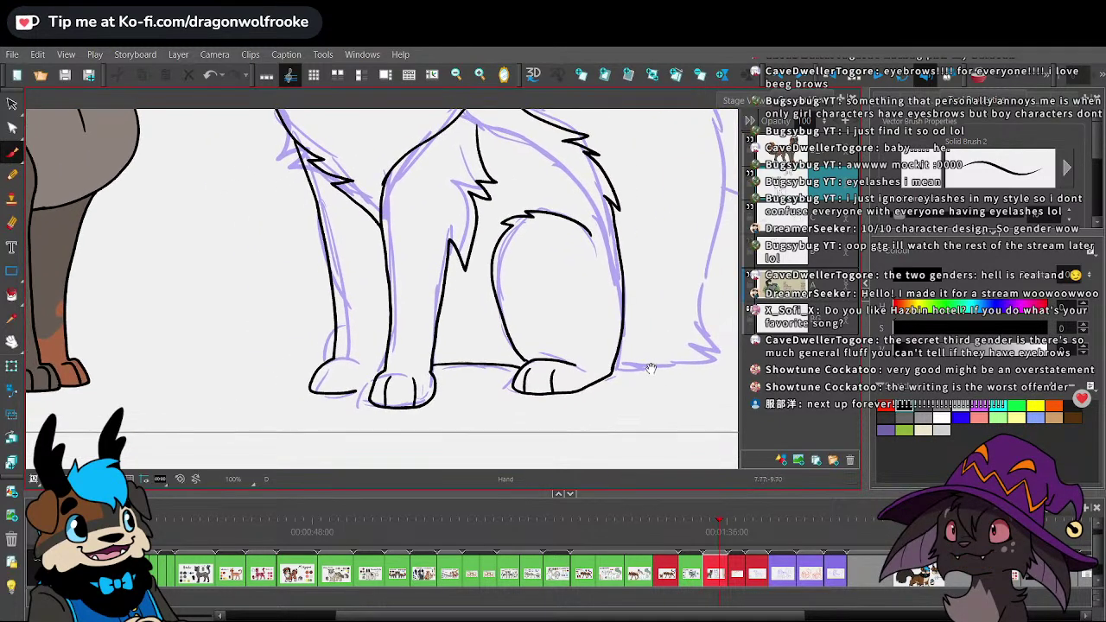
{"action": "scroll", "coordinate": [642, 369], "scroll_direction": "up", "scroll_amount": 1}
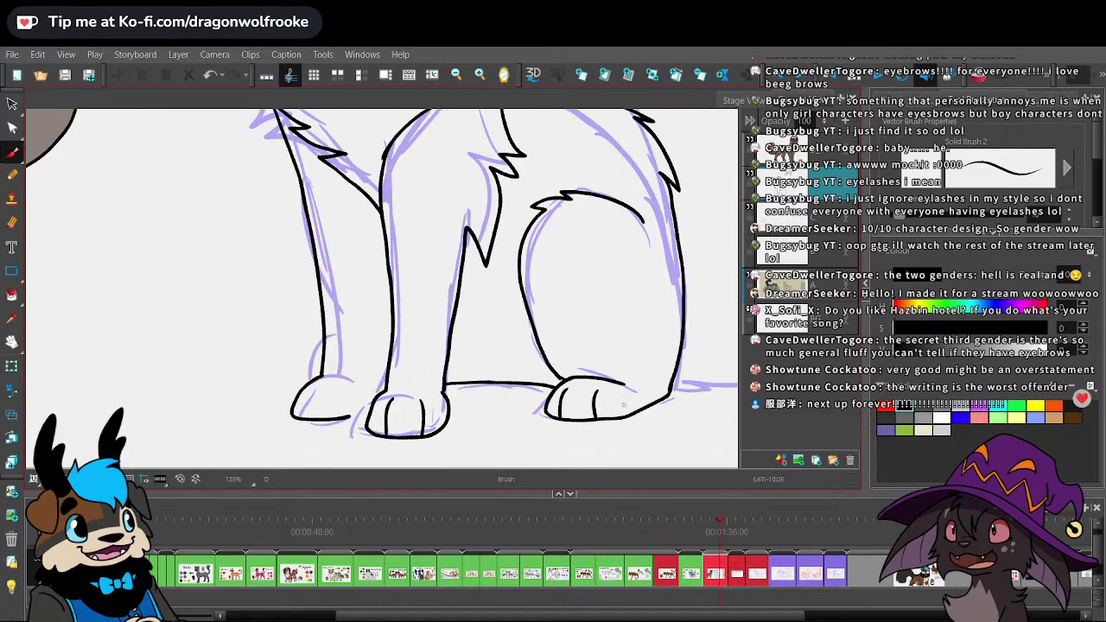
{"action": "mouse_move", "coordinate": [550, 384]}
{"action": "left_mouse_down"}
{"action": "mouse_move", "coordinate": [616, 380]}
{"action": "mouse_move", "coordinate": [609, 370]}
{"action": "left_mouse_up"}
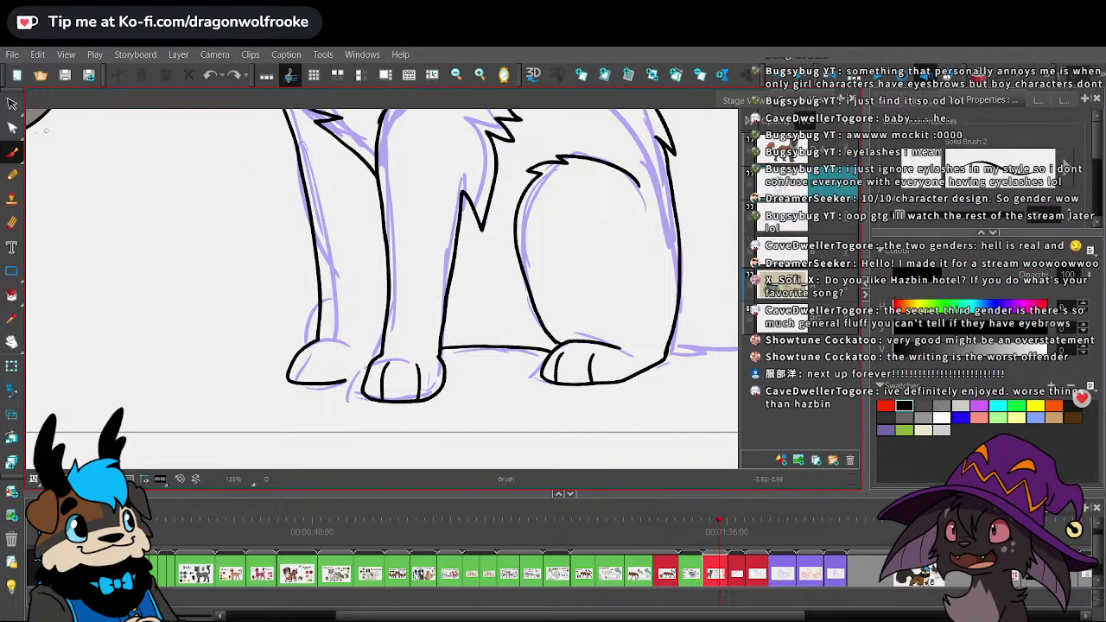
- Move the far front leg's lower outline closer to the near leg, and ink toe lines on its paw
{"action": "left_click", "coordinate": [12, 105]}
{"action": "mouse_move", "coordinate": [273, 401]}
{"action": "left_mouse_down"}
{"action": "mouse_move", "coordinate": [319, 226]}
{"action": "mouse_move", "coordinate": [313, 306]}
{"action": "mouse_move", "coordinate": [306, 270]}
{"action": "left_mouse_up"}
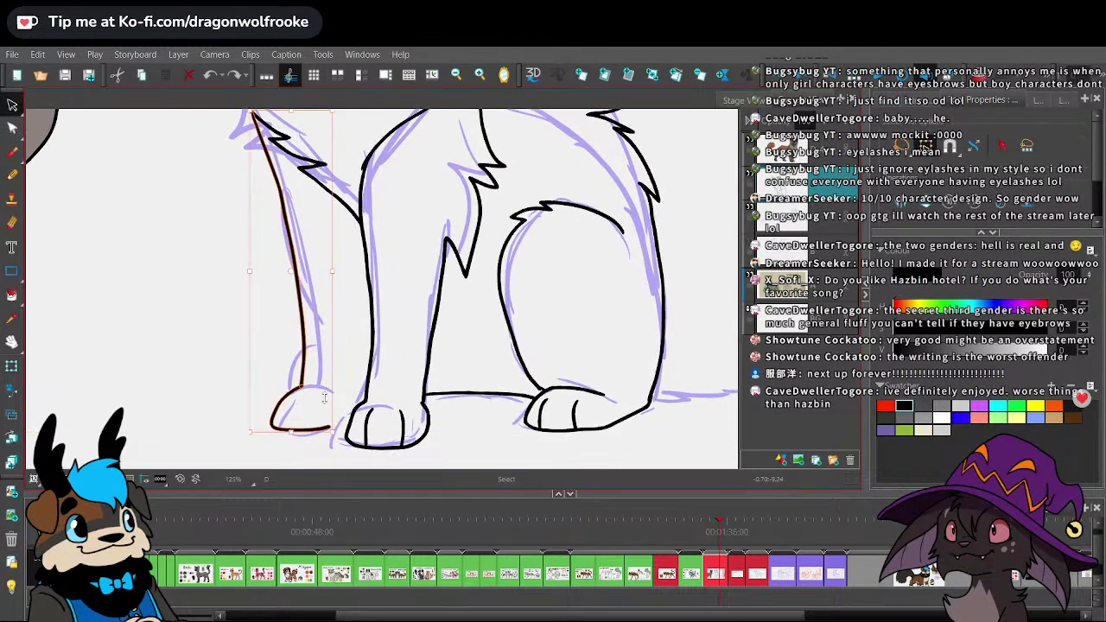
{"action": "left_click_drag", "start_coordinate": [314, 432], "coordinate": [324, 432]}
{"action": "left_click", "coordinate": [462, 411]}
{"action": "left_click", "coordinate": [13, 152]}
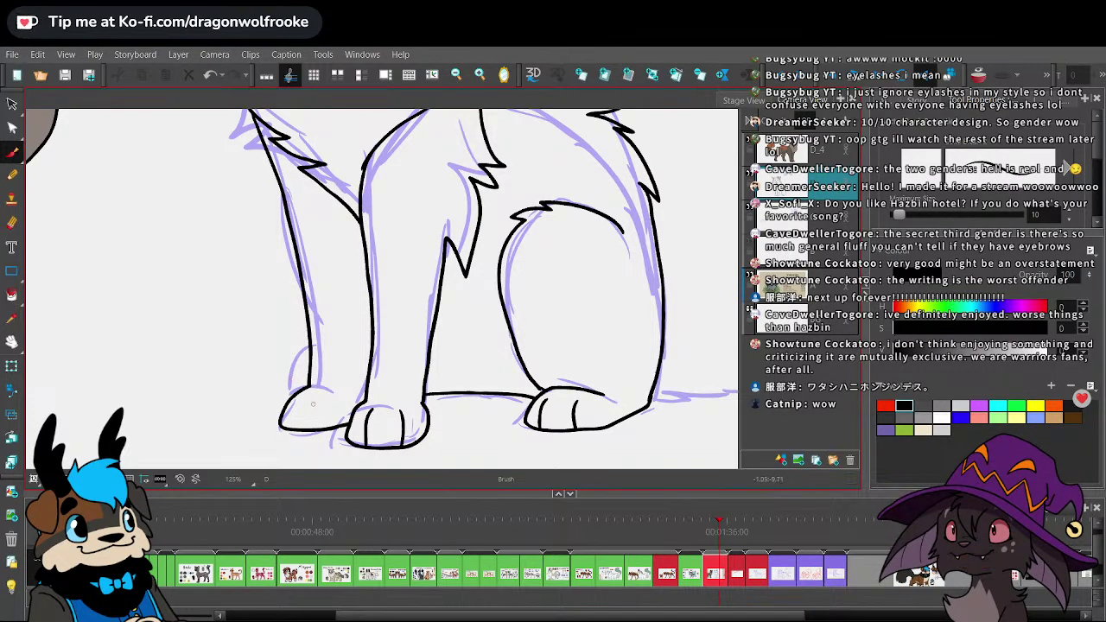
{"action": "left_click_drag", "start_coordinate": [317, 396], "coordinate": [302, 428]}
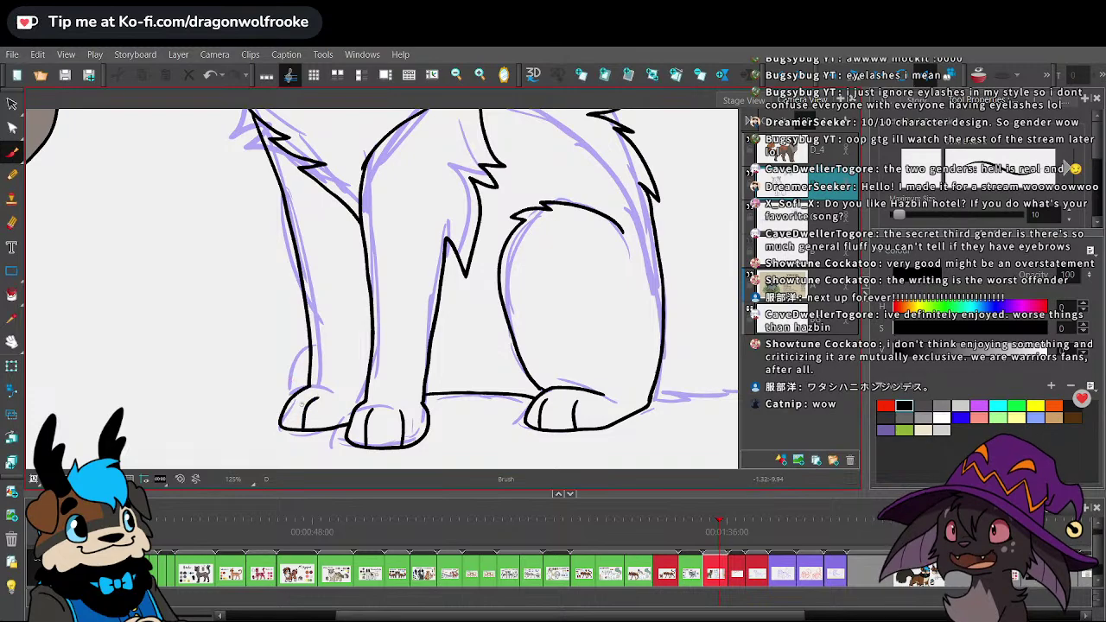
{"action": "key", "text": "1"}
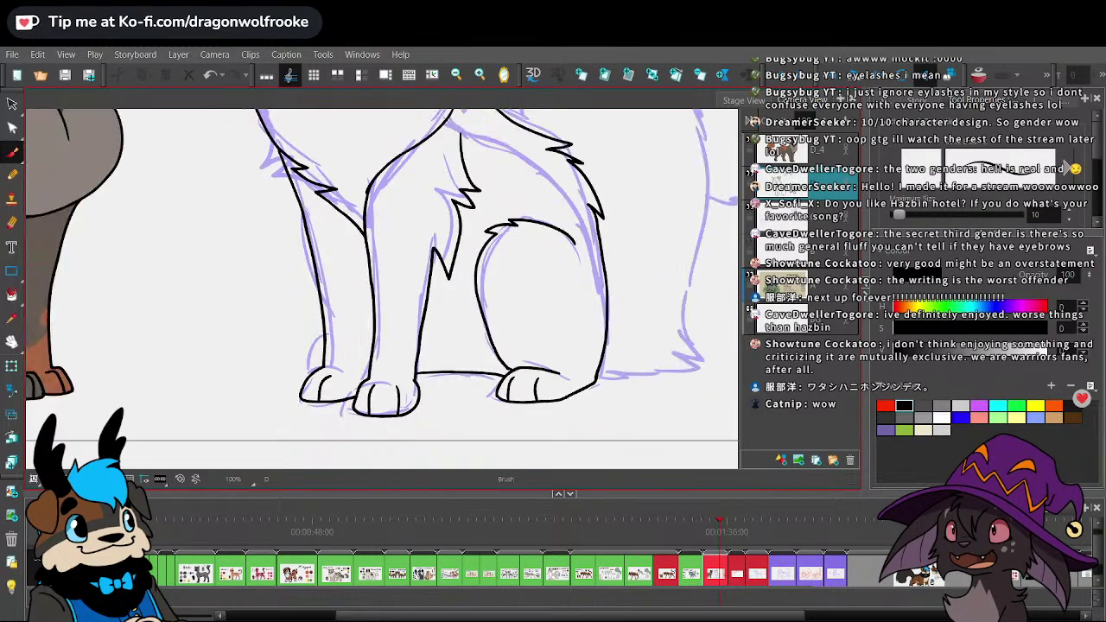
- Ink jagged fur tufts along the far front leg's outer side and the far hind paw peeking out behind it
{"action": "key", "text": "2"}
{"action": "left_click_drag", "start_coordinate": [273, 219], "coordinate": [303, 293]}
{"action": "left_click_drag", "start_coordinate": [314, 357], "coordinate": [291, 375]}
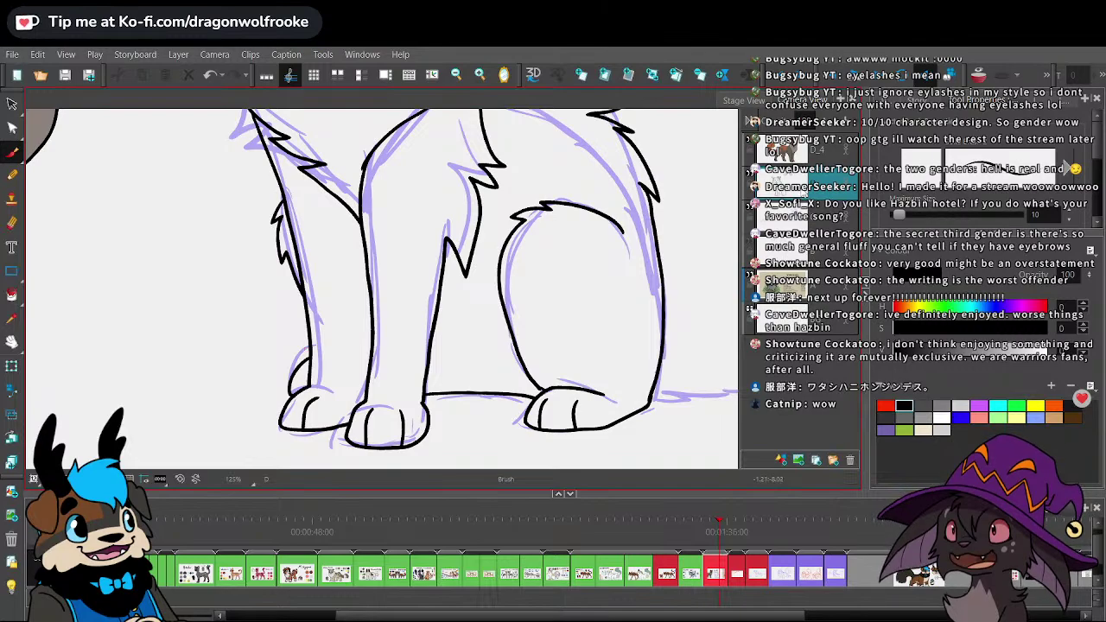
- Ink the tail's edge nearest the body, rising from the back to a pointed fur tuft
{"action": "key", "text": "1"}
{"action": "key", "text": "1"}
{"action": "left_click_drag", "start_coordinate": [687, 287], "coordinate": [546, 410]}
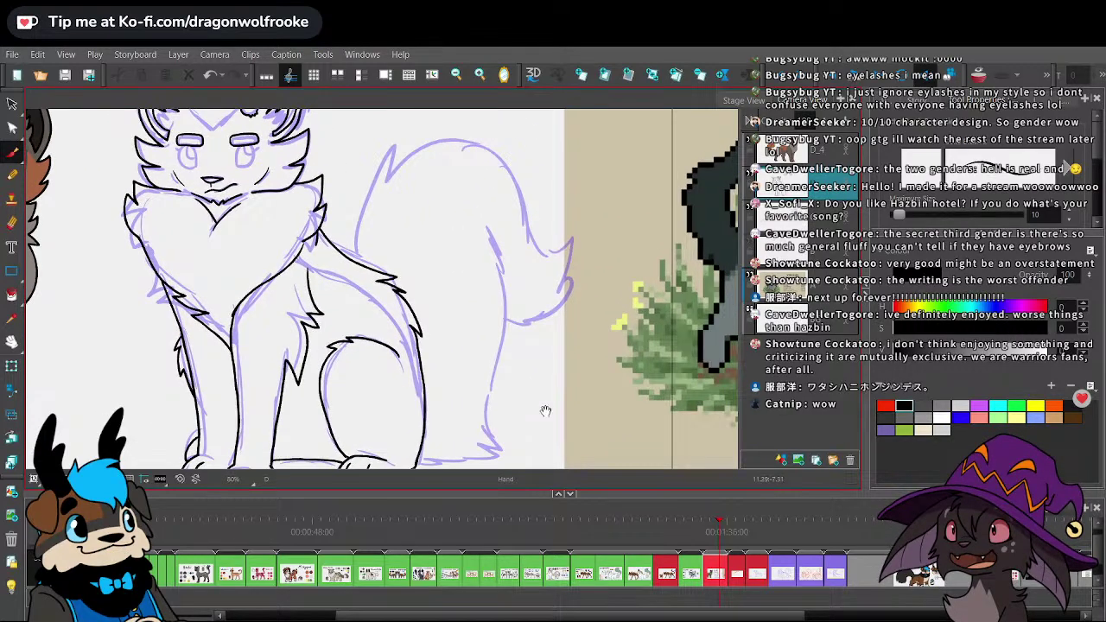
{"action": "left_click_drag", "start_coordinate": [623, 365], "coordinate": [654, 373]}
{"action": "key", "text": "1"}
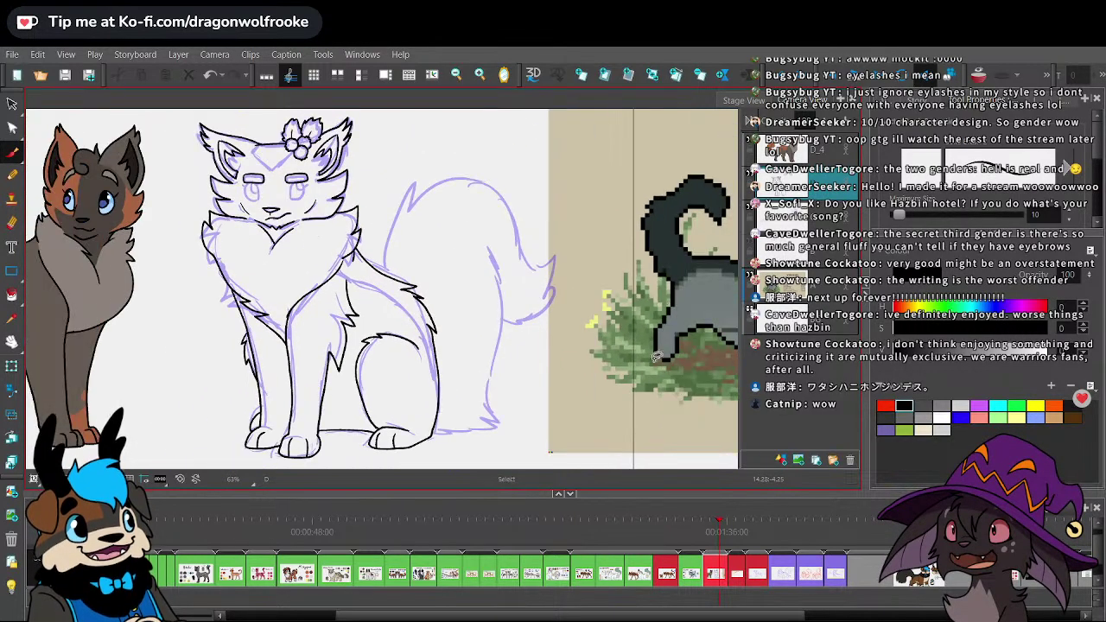
{"action": "key", "text": "2"}
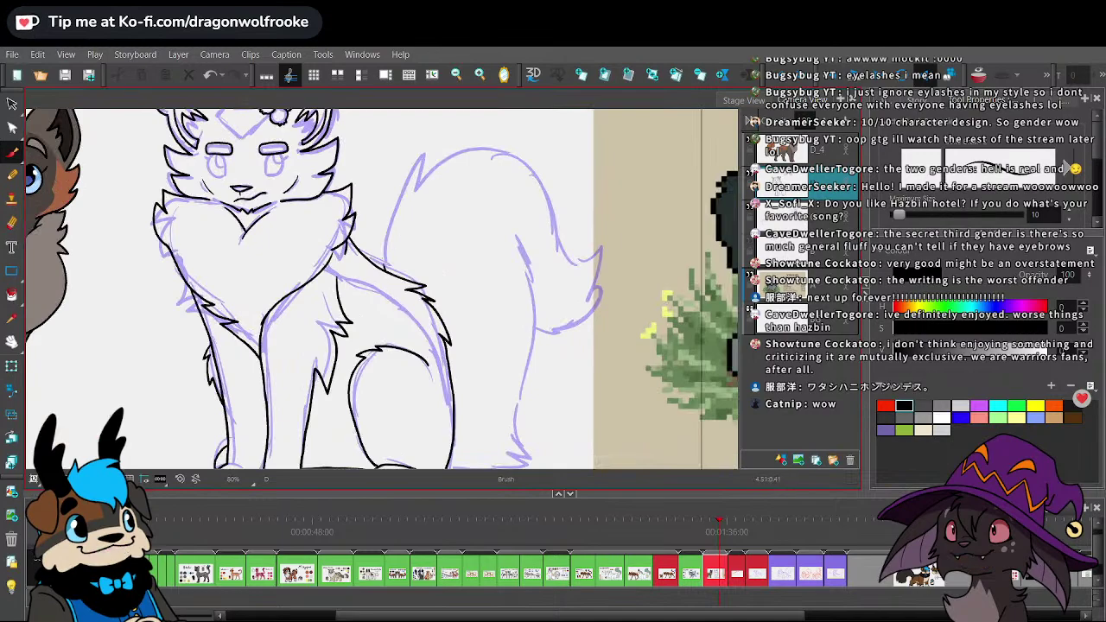
{"action": "mouse_move", "coordinate": [386, 264]}
{"action": "left_mouse_down"}
{"action": "mouse_move", "coordinate": [423, 150]}
{"action": "mouse_move", "coordinate": [418, 170]}
{"action": "left_mouse_up"}
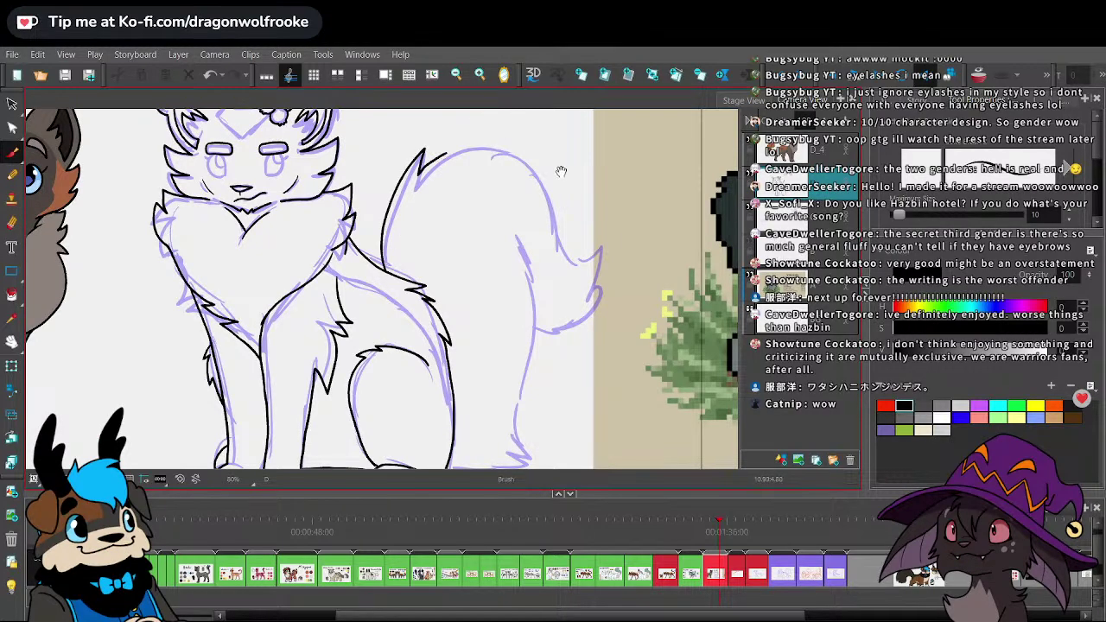
- Ink the tail's outer curve over the top and down around its curled, pointed tip
{"action": "left_click_drag", "start_coordinate": [561, 170], "coordinate": [441, 236]}
{"action": "key", "text": "2"}
{"action": "mouse_move", "coordinate": [312, 204]}
{"action": "left_mouse_down"}
{"action": "mouse_move", "coordinate": [365, 193]}
{"action": "mouse_move", "coordinate": [422, 215]}
{"action": "mouse_move", "coordinate": [458, 311]}
{"action": "mouse_move", "coordinate": [505, 322]}
{"action": "mouse_move", "coordinate": [502, 343]}
{"action": "mouse_move", "coordinate": [518, 316]}
{"action": "mouse_move", "coordinate": [496, 398]}
{"action": "mouse_move", "coordinate": [420, 431]}
{"action": "left_mouse_up"}
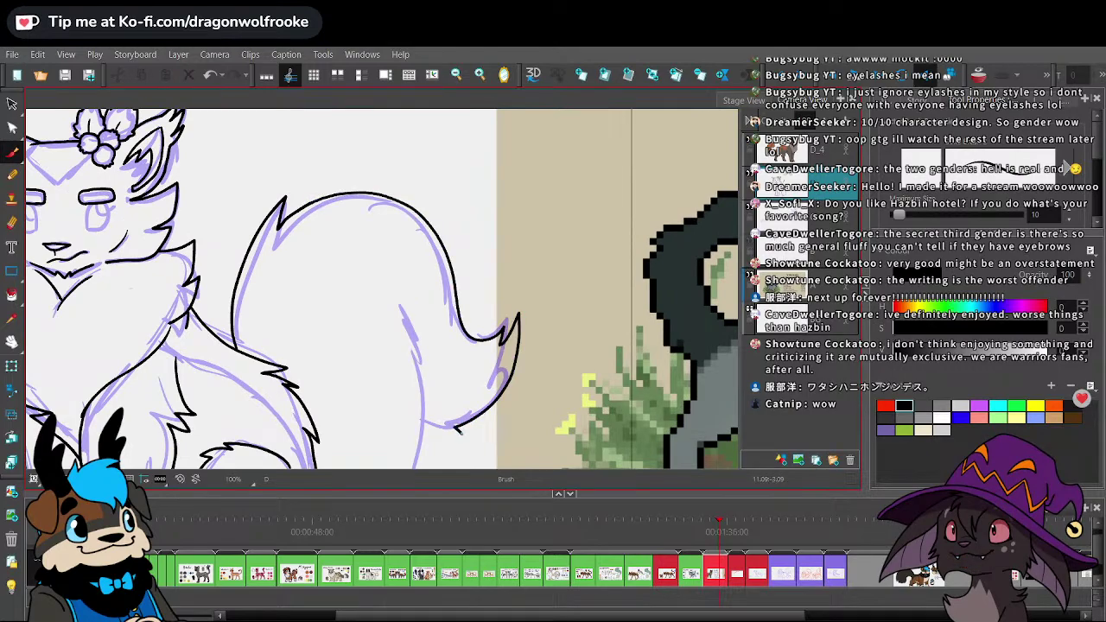
- Ink the tail's lower edge down to a jagged tuft at the ground and back to the haunch
{"action": "key", "text": "space"}
{"action": "mouse_move", "coordinate": [539, 407]}
{"action": "left_mouse_down"}
{"action": "mouse_move", "coordinate": [539, 226]}
{"action": "mouse_move", "coordinate": [559, 262]}
{"action": "left_mouse_up"}
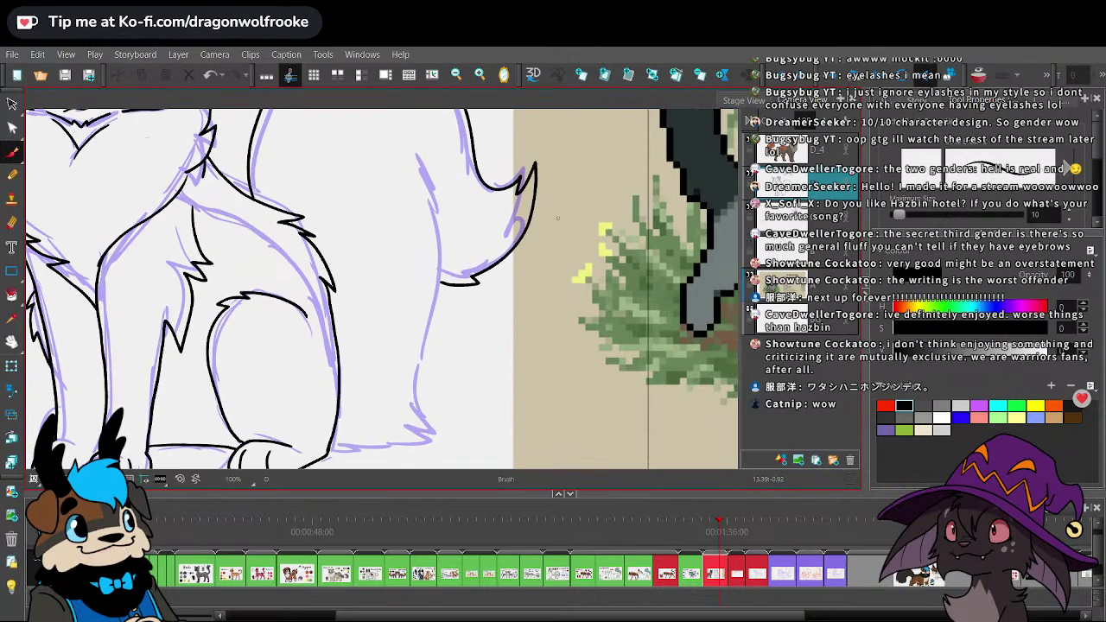
{"action": "key", "text": "space"}
{"action": "mouse_move", "coordinate": [490, 284]}
{"action": "left_mouse_down"}
{"action": "mouse_move", "coordinate": [562, 304]}
{"action": "mouse_move", "coordinate": [562, 285]}
{"action": "left_mouse_up"}
{"action": "mouse_move", "coordinate": [503, 206]}
{"action": "left_mouse_down"}
{"action": "mouse_move", "coordinate": [509, 286]}
{"action": "mouse_move", "coordinate": [480, 406]}
{"action": "mouse_move", "coordinate": [504, 435]}
{"action": "mouse_move", "coordinate": [400, 446]}
{"action": "left_mouse_up"}
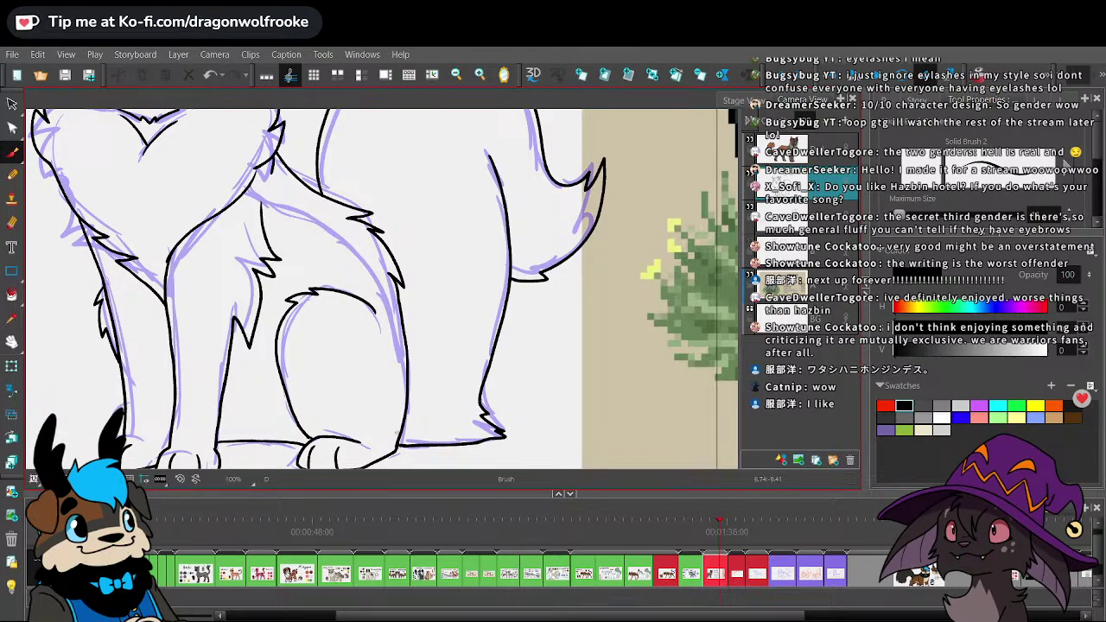
- Ink the outlines of both eyes beneath the eyebrows, following the face sketch
{"action": "key", "text": "1"}
{"action": "key", "text": "1"}
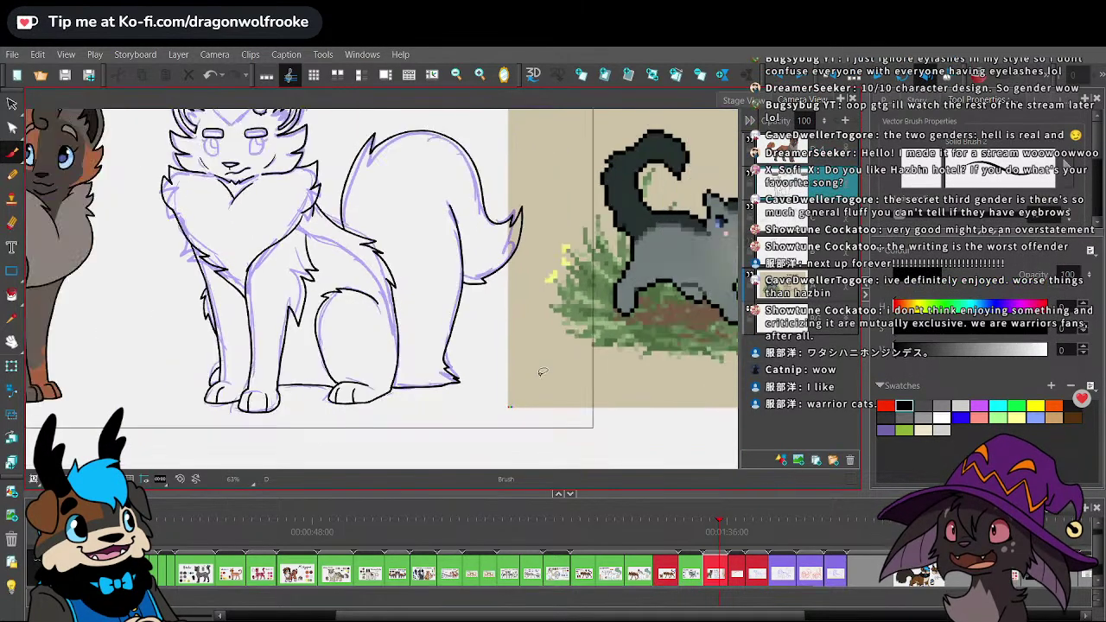
{"action": "scroll", "coordinate": [541, 372], "scroll_direction": "down", "scroll_amount": 2}
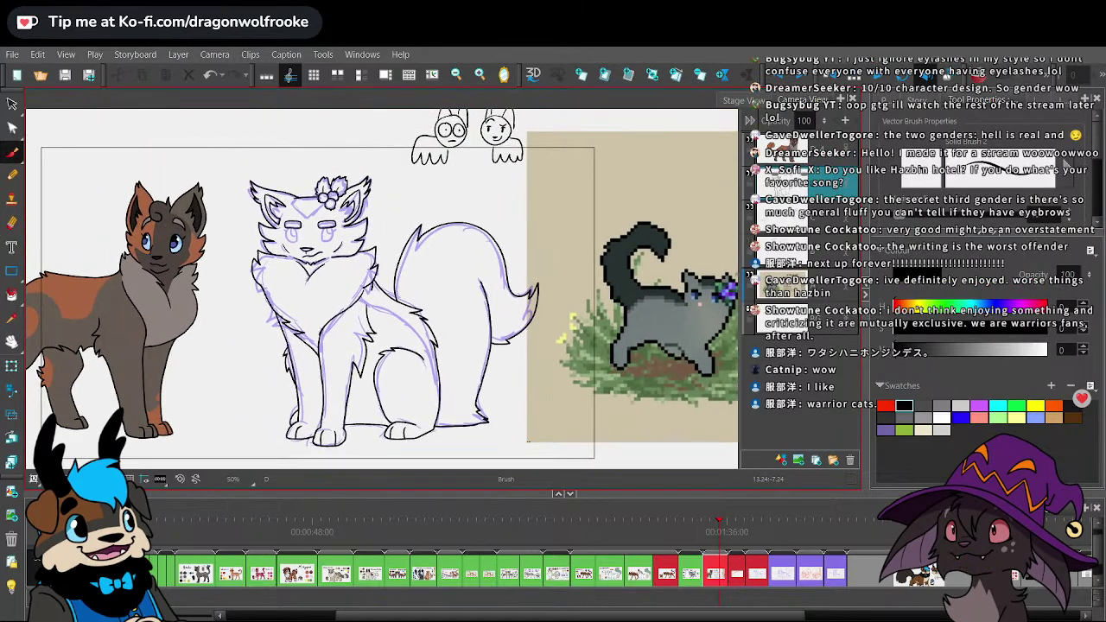
{"action": "scroll", "coordinate": [421, 214], "scroll_direction": "up", "scroll_amount": 4}
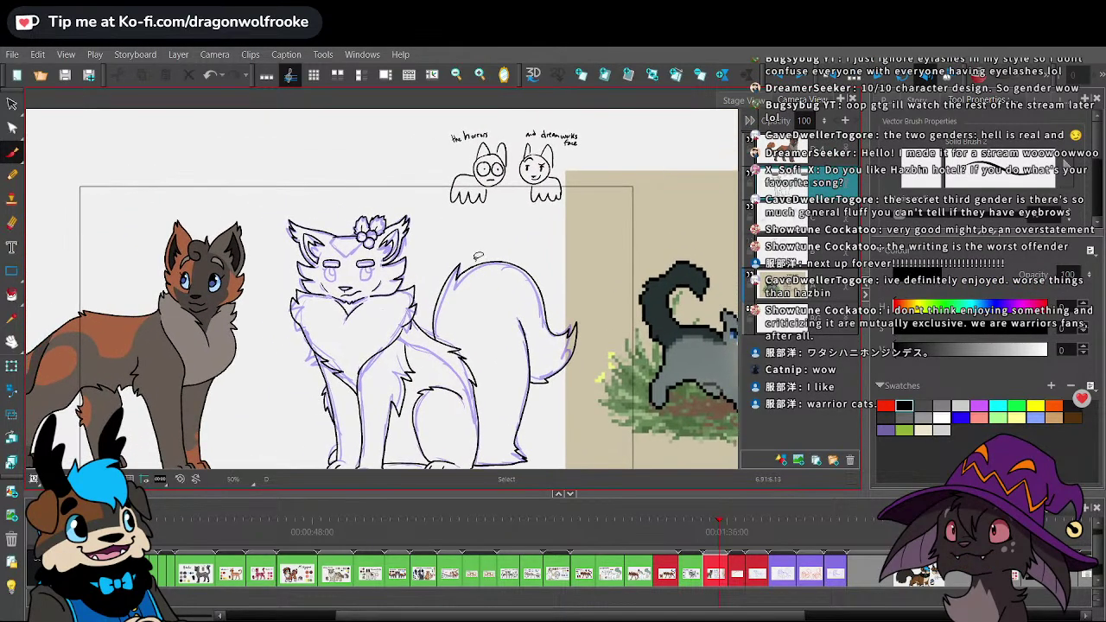
{"action": "scroll", "coordinate": [480, 246], "scroll_direction": "up", "scroll_amount": 4}
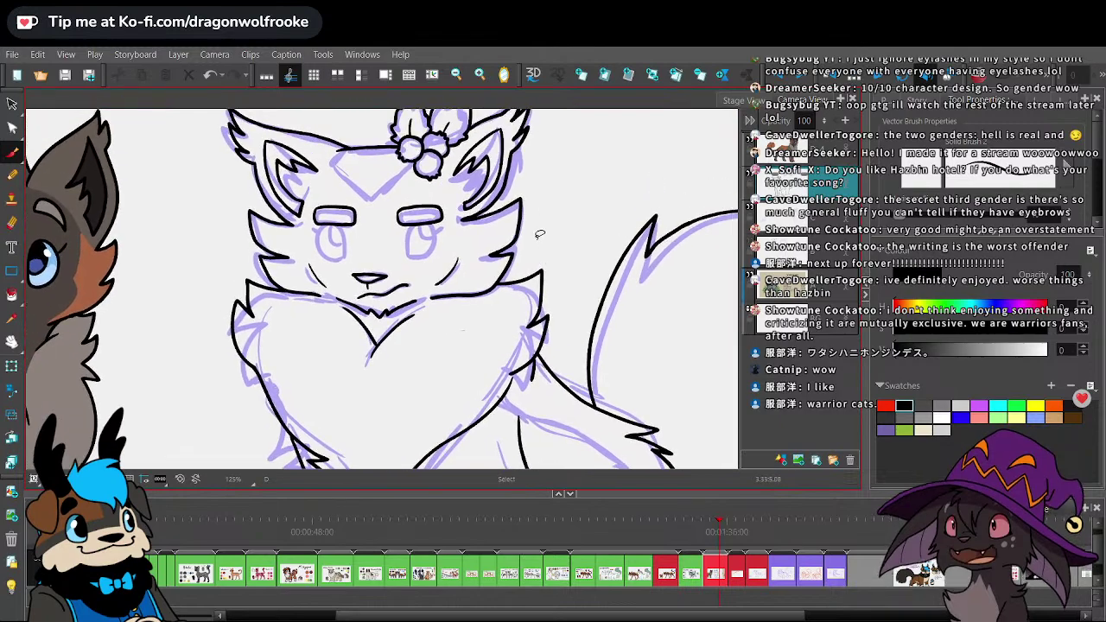
{"action": "left_click", "coordinate": [12, 152]}
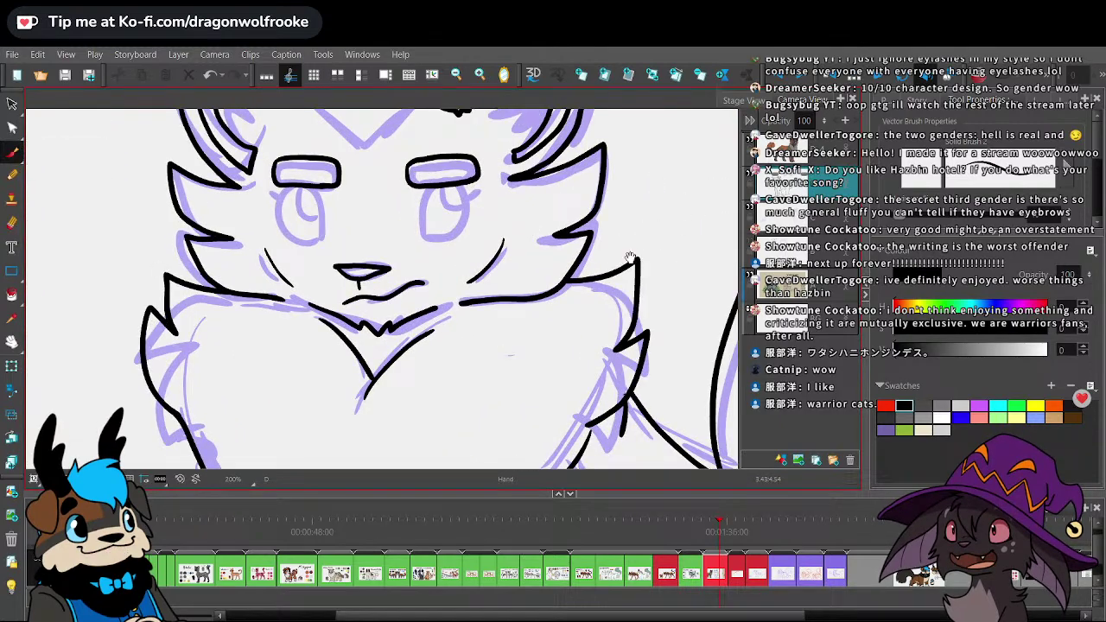
{"action": "left_click_drag", "start_coordinate": [589, 240], "coordinate": [571, 297]}
{"action": "mouse_move", "coordinate": [418, 242]}
{"action": "left_mouse_down"}
{"action": "mouse_move", "coordinate": [406, 294]}
{"action": "mouse_move", "coordinate": [416, 296]}
{"action": "mouse_move", "coordinate": [435, 292]}
{"action": "mouse_move", "coordinate": [448, 248]}
{"action": "left_mouse_up"}
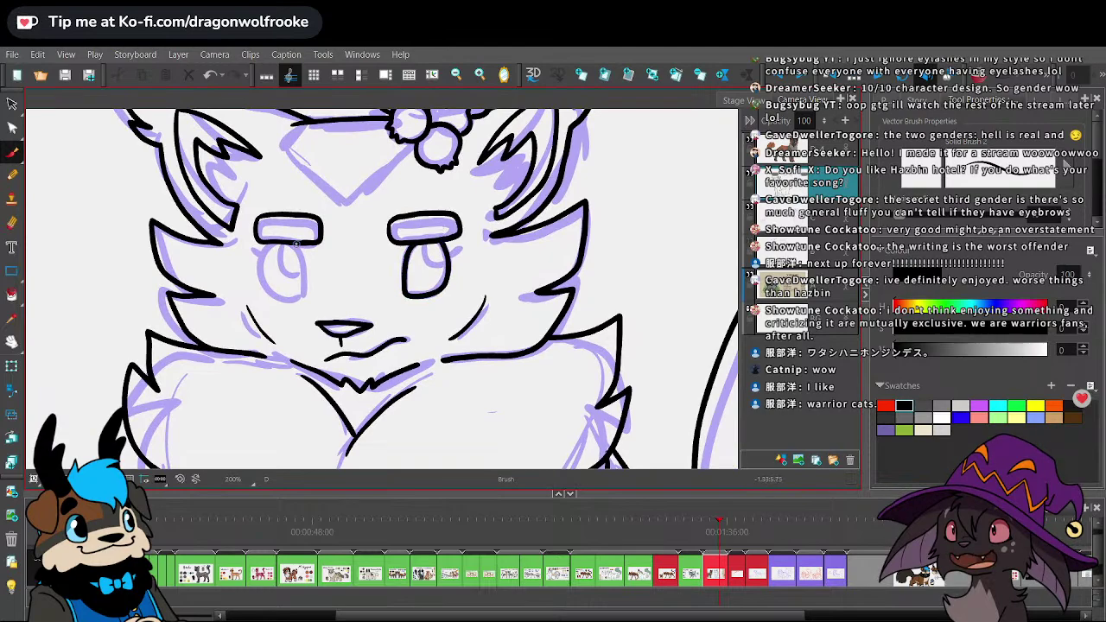
{"action": "mouse_move", "coordinate": [308, 256]}
{"action": "left_mouse_down"}
{"action": "mouse_move", "coordinate": [301, 303]}
{"action": "mouse_move", "coordinate": [261, 278]}
{"action": "mouse_move", "coordinate": [281, 235]}
{"action": "left_mouse_up"}
{"action": "left_click", "coordinate": [430, 213], "text": "ctrl"}
{"action": "key", "text": "2"}
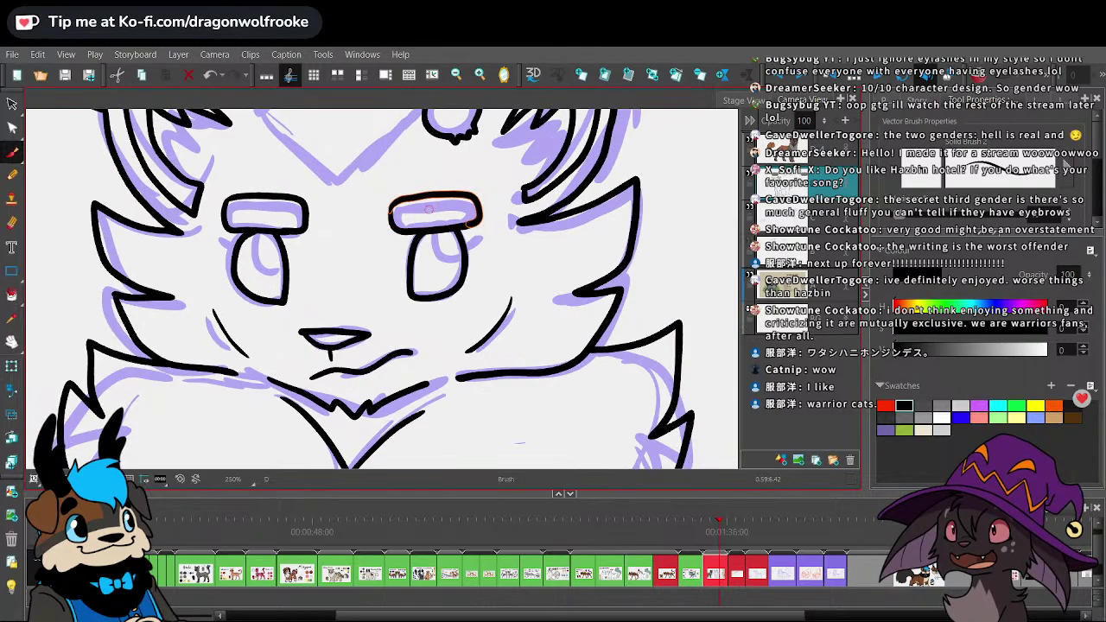
{"action": "left_click", "coordinate": [12, 104]}
{"action": "left_click", "coordinate": [12, 152]}
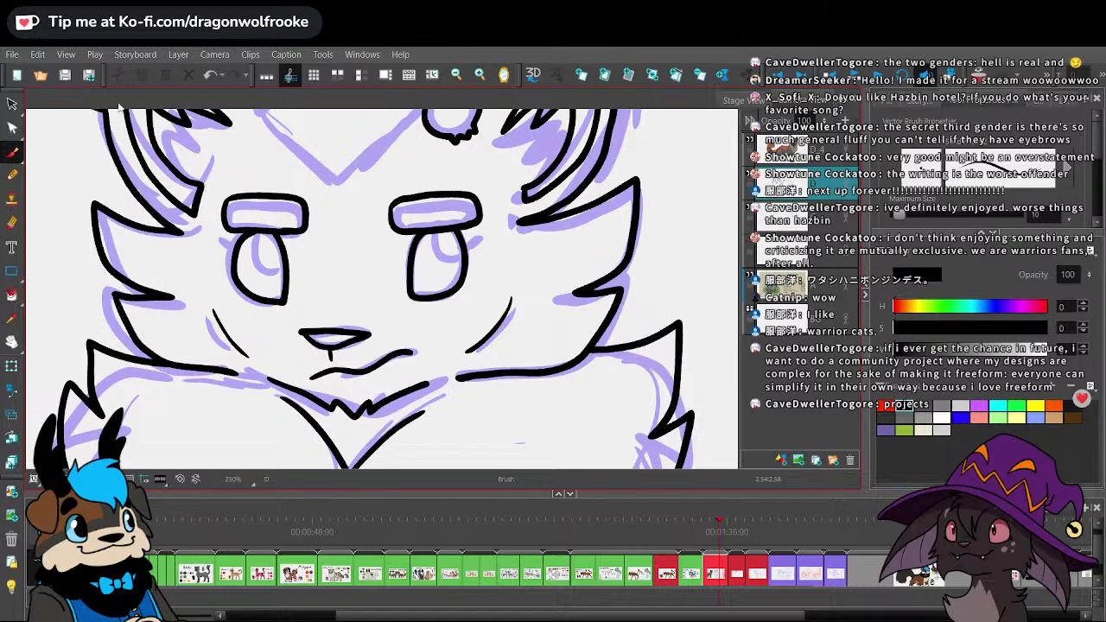
- Ink a short eyelash at the outer corner of each eye
{"action": "left_click", "coordinate": [11, 153]}
{"action": "left_click_drag", "start_coordinate": [235, 247], "coordinate": [221, 238]}
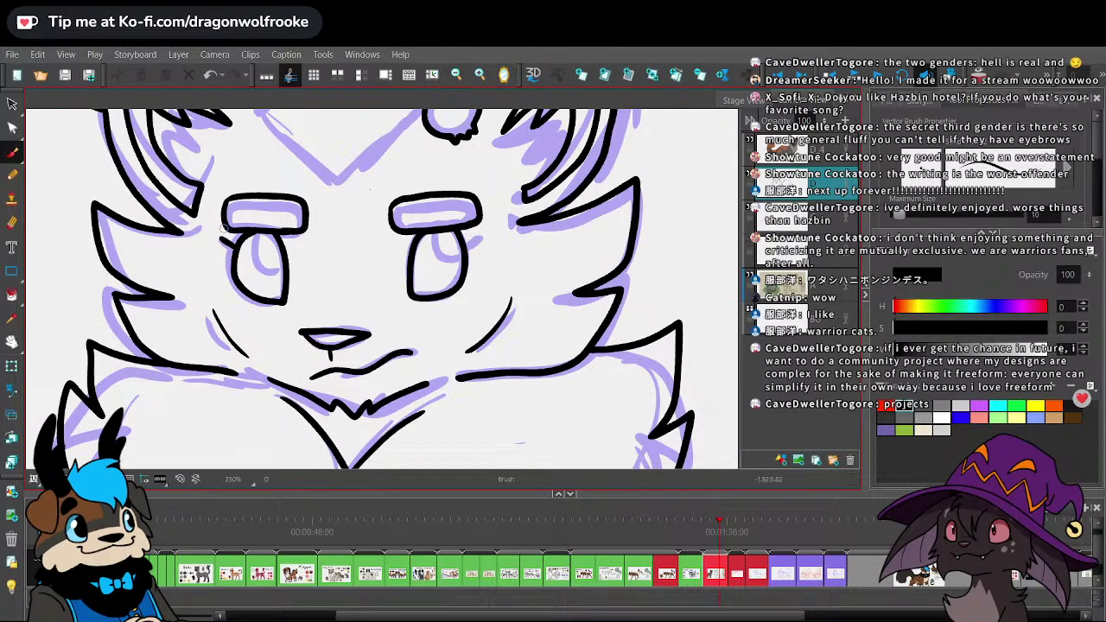
{"action": "left_click_drag", "start_coordinate": [464, 245], "coordinate": [479, 237]}
- Outline the pupils with a round highlight below in both eyes, and fill the pupils with black
{"action": "mouse_move", "coordinate": [268, 235]}
{"action": "left_mouse_down"}
{"action": "mouse_move", "coordinate": [275, 281]}
{"action": "mouse_move", "coordinate": [282, 264]}
{"action": "left_mouse_up"}
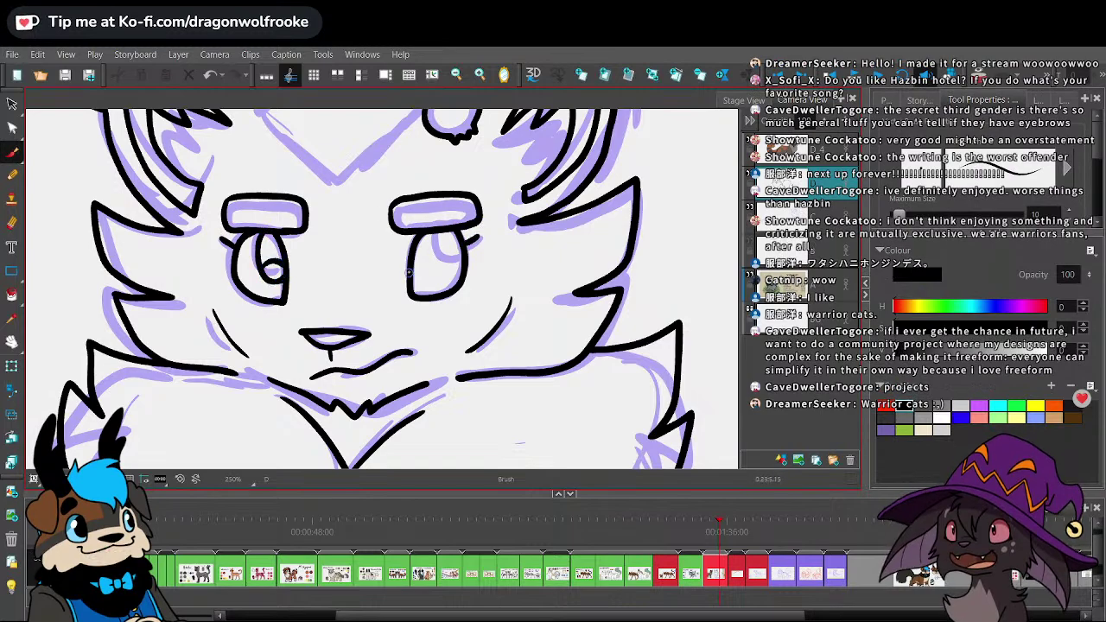
{"action": "mouse_move", "coordinate": [436, 231]}
{"action": "left_mouse_down"}
{"action": "mouse_move", "coordinate": [432, 269]}
{"action": "mouse_move", "coordinate": [450, 256]}
{"action": "left_mouse_up"}
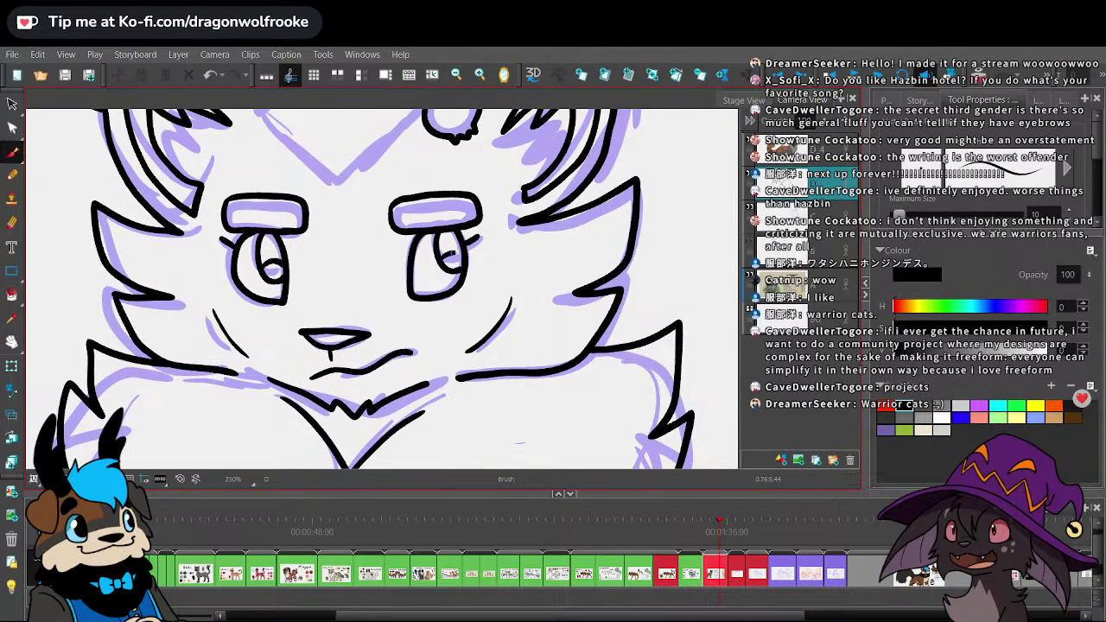
{"action": "left_click", "coordinate": [11, 295]}
{"action": "left_click", "coordinate": [270, 251]}
{"action": "left_click", "coordinate": [458, 242]}
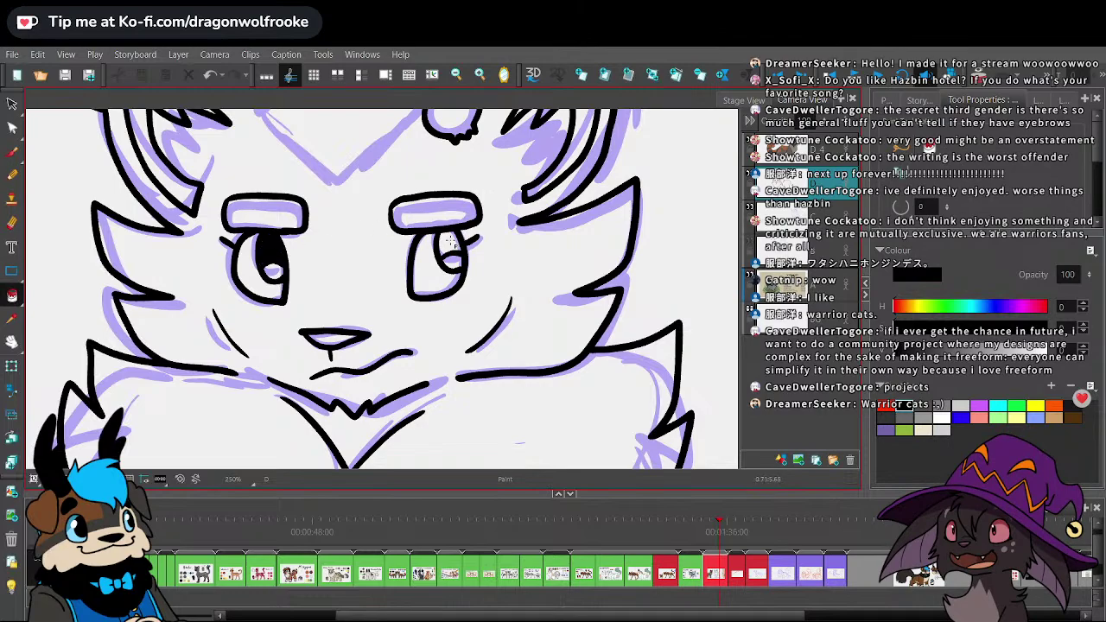
{"action": "left_click", "coordinate": [450, 242]}
- Save the project, and ink a short curved bridge line above the nose
{"action": "left_click", "coordinate": [12, 55]}
{"action": "left_click", "coordinate": [26, 172]}
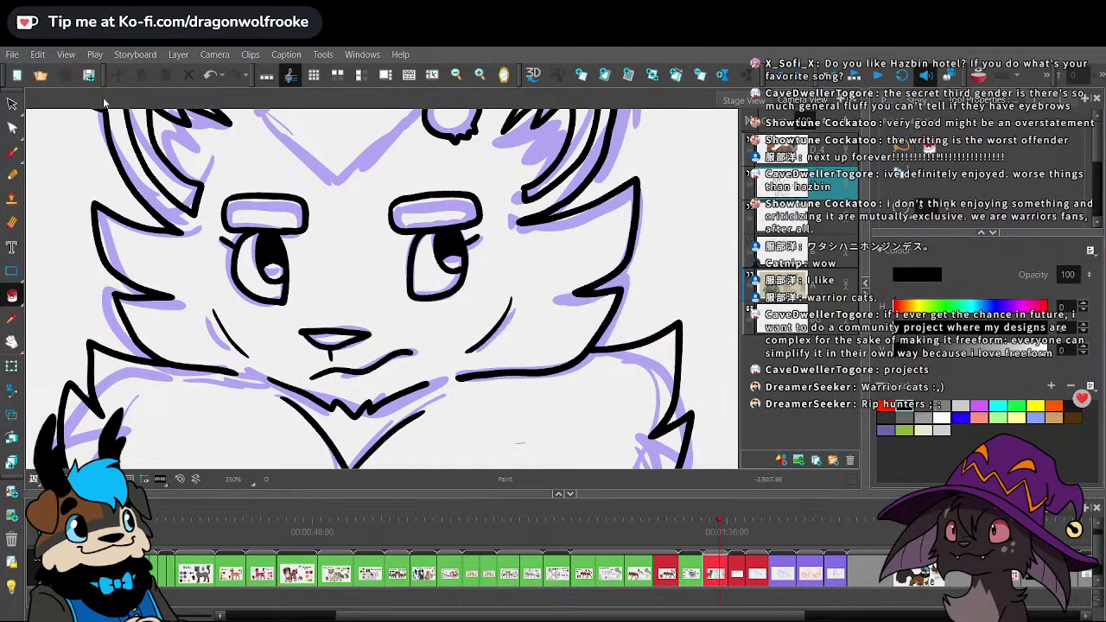
{"action": "left_click", "coordinate": [12, 153]}
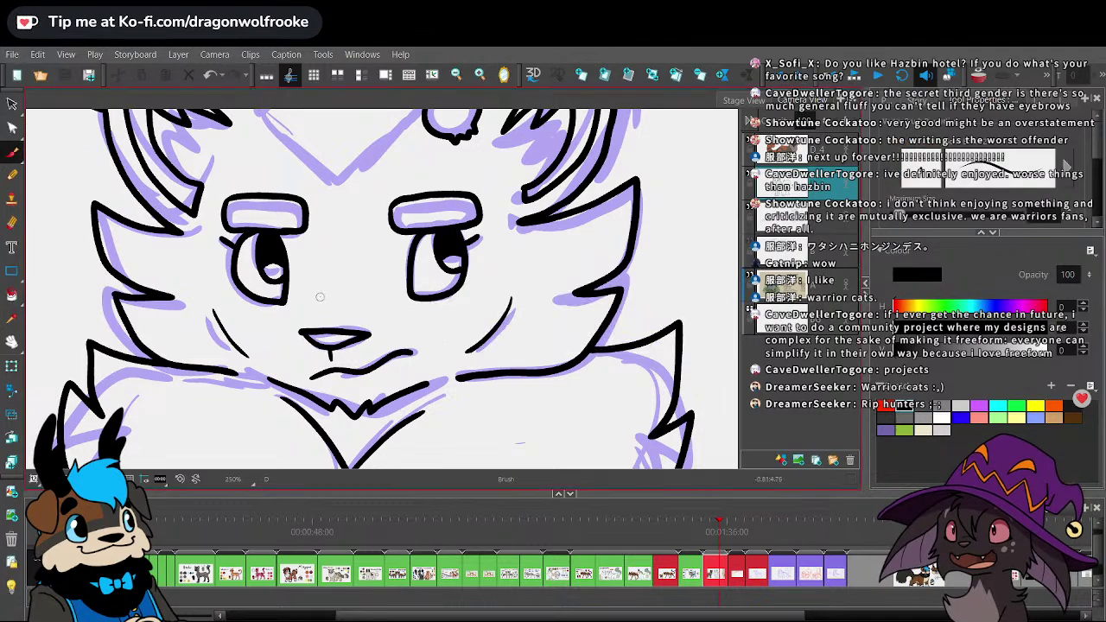
{"action": "left_click_drag", "start_coordinate": [320, 297], "coordinate": [353, 296]}
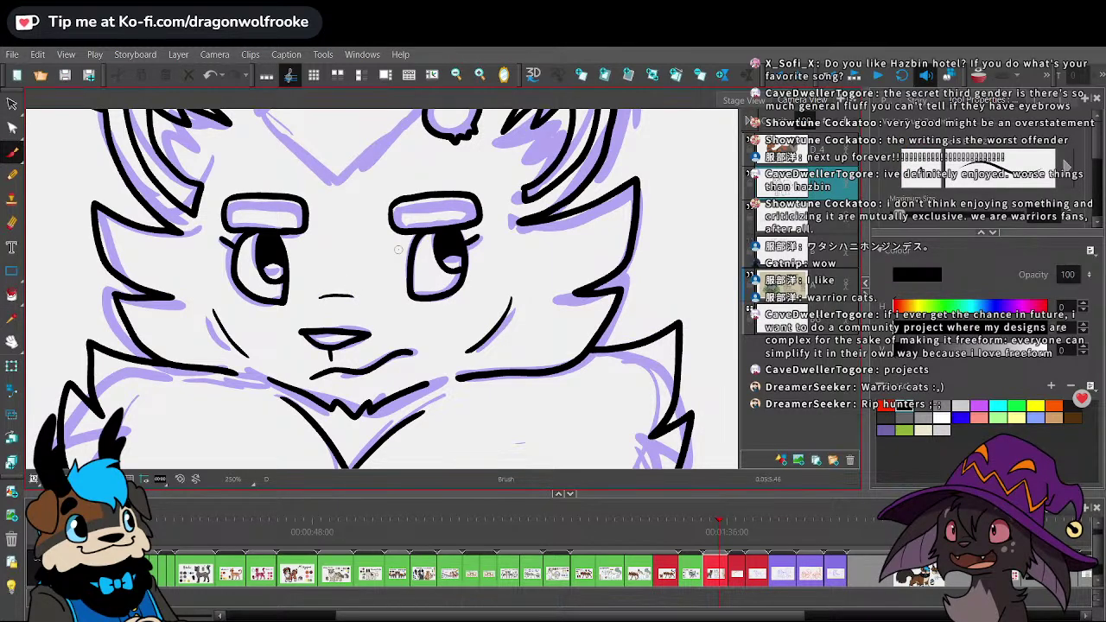
- Save the project to a single file, and check the whole inked cat
{"action": "left_click", "coordinate": [12, 54]}
{"action": "left_click", "coordinate": [57, 227]}
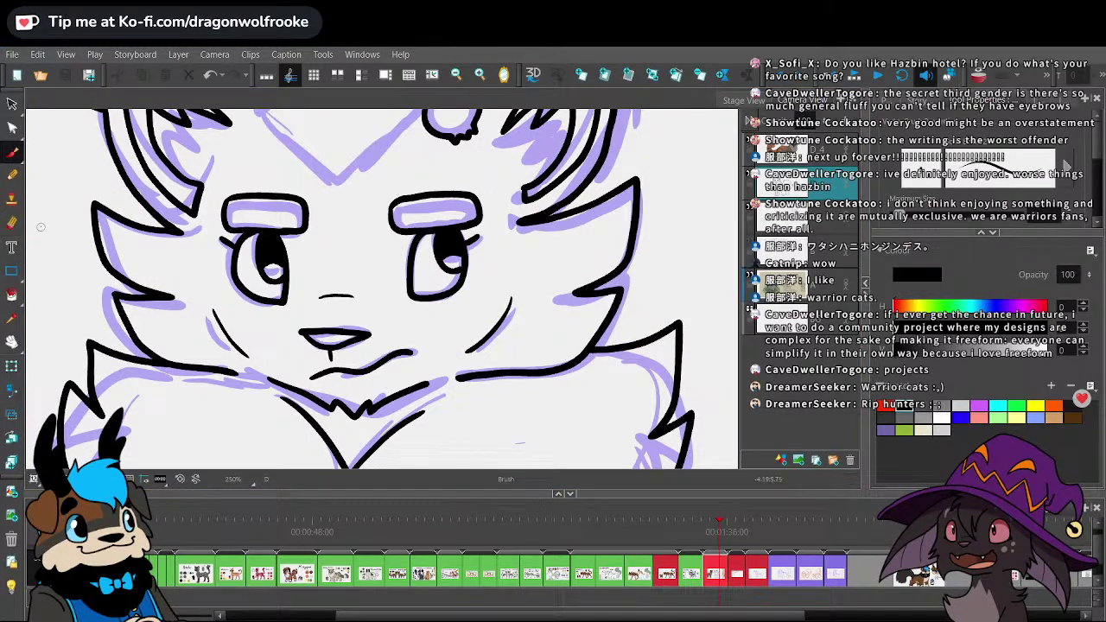
{"action": "left_click", "coordinate": [12, 55]}
{"action": "left_click", "coordinate": [59, 226]}
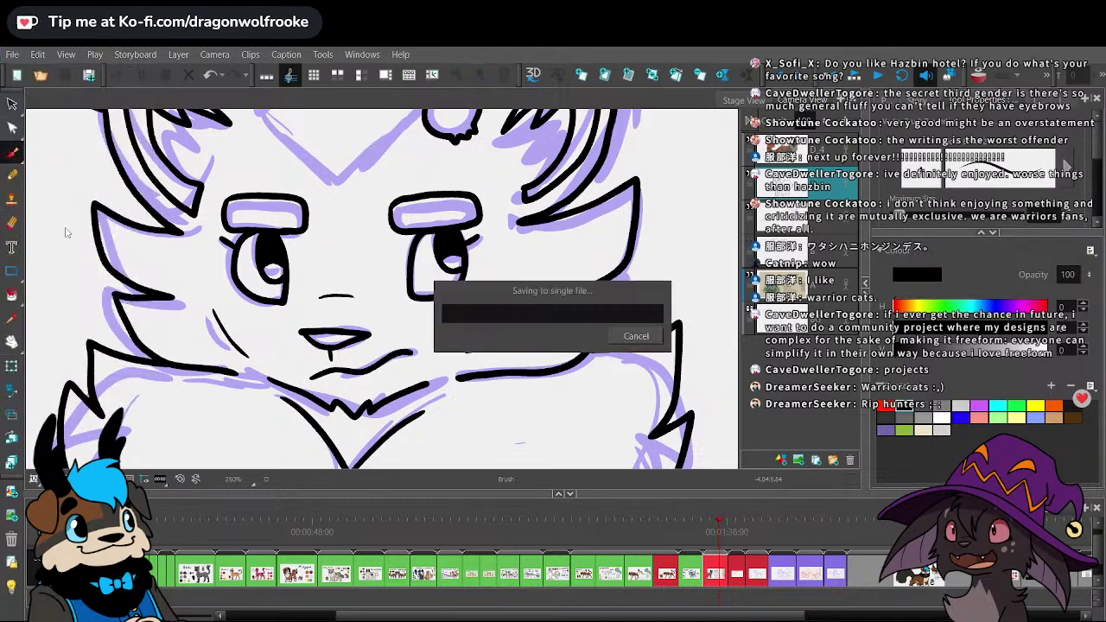
{"action": "scroll", "coordinate": [330, 220], "scroll_direction": "down", "scroll_amount": 5}
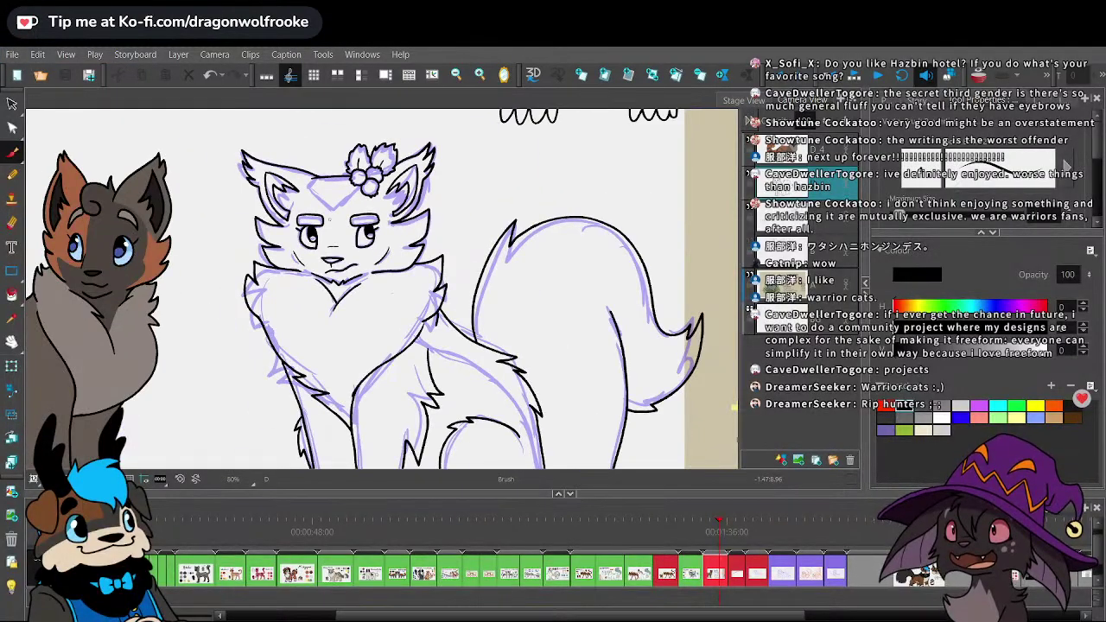
{"action": "key", "text": "1"}
{"action": "key", "text": "1"}
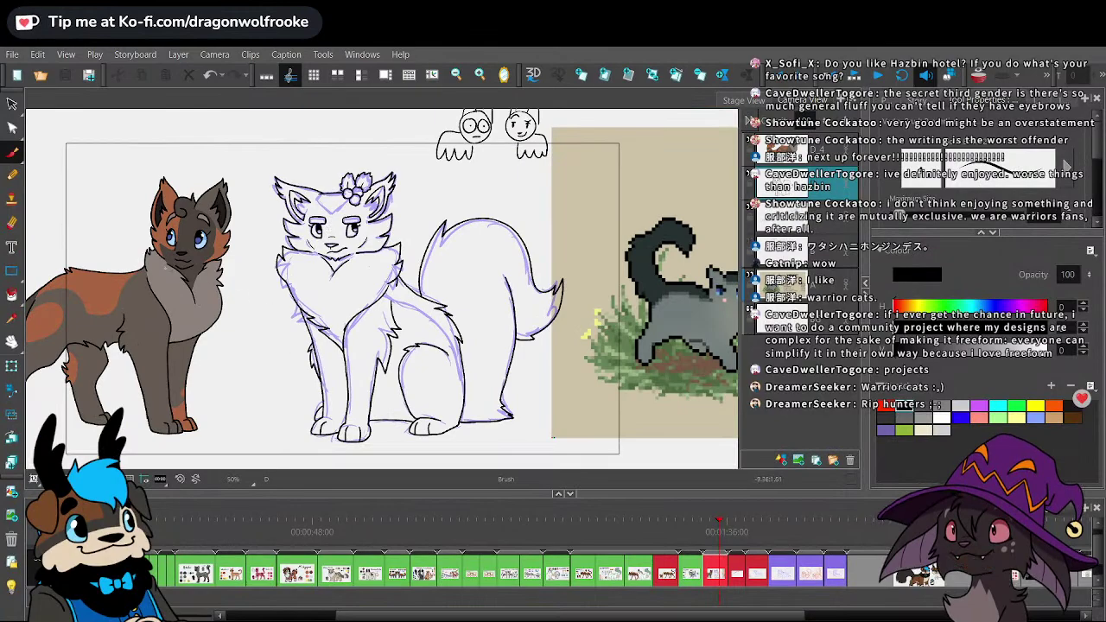
- Make the layer below the current one active, and save the project
{"action": "left_click", "coordinate": [12, 105]}
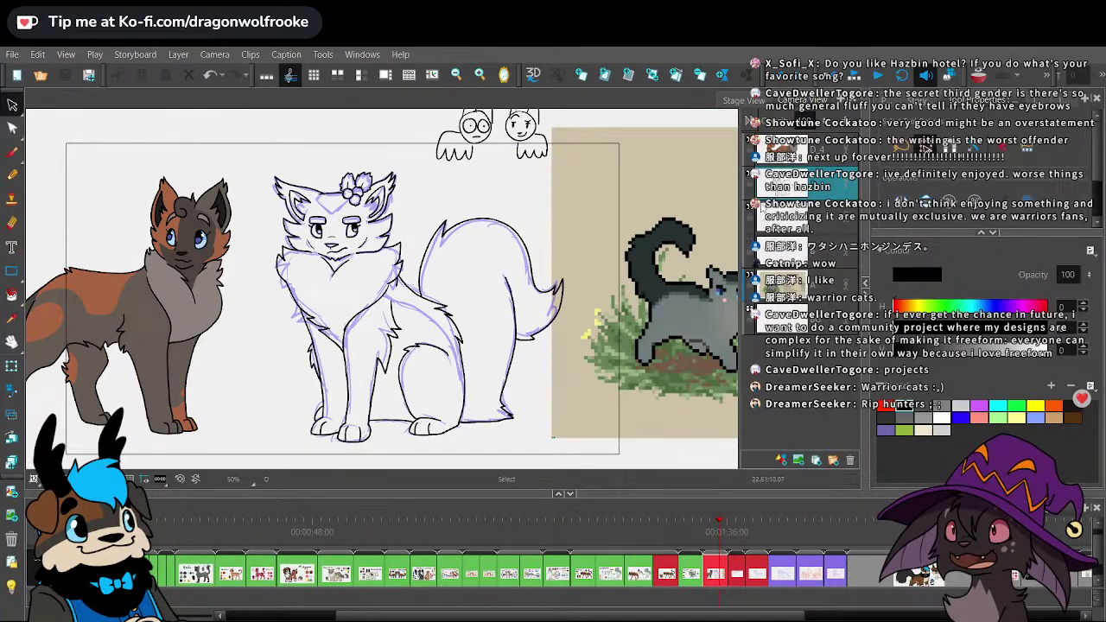
{"action": "left_click", "coordinate": [751, 210]}
{"action": "left_click", "coordinate": [751, 210]}
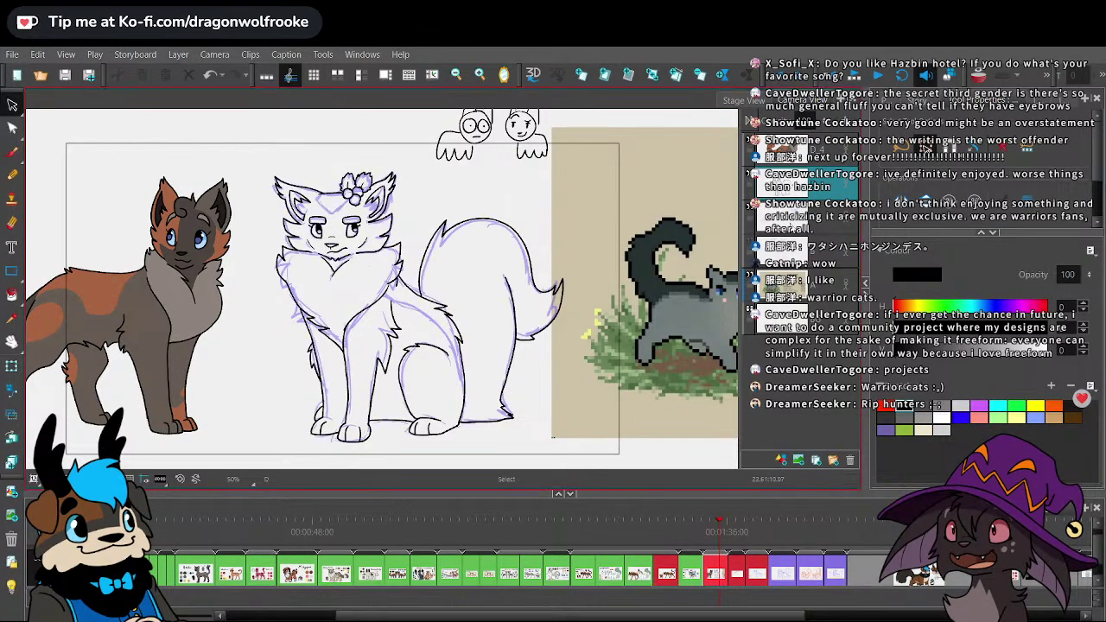
{"action": "left_click", "coordinate": [772, 213]}
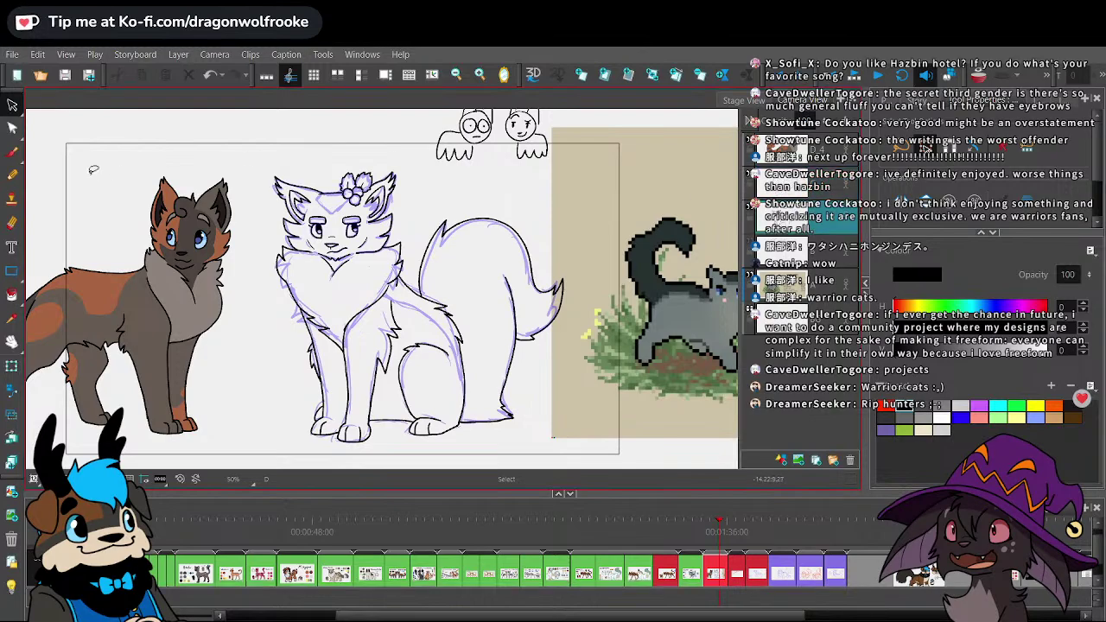
{"action": "left_click", "coordinate": [12, 54]}
{"action": "left_click", "coordinate": [69, 223]}
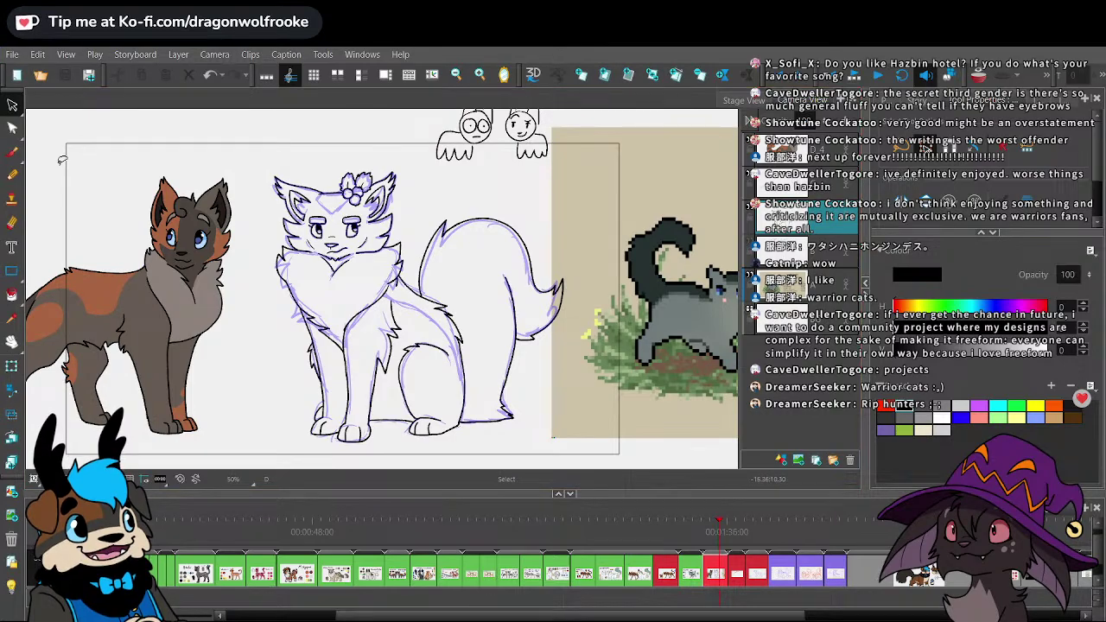
{"action": "left_click", "coordinate": [12, 54]}
{"action": "left_click", "coordinate": [44, 209]}
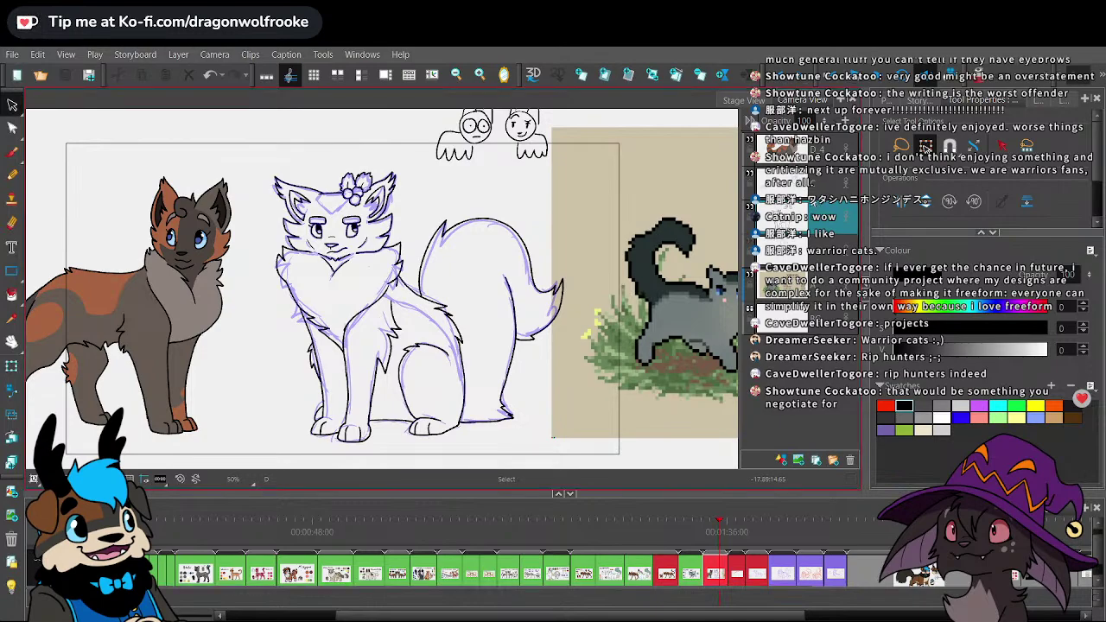
- Move the two small captioned cat doodles out of the camera frame, to the left of the coloured cat's tail
{"action": "left_click", "coordinate": [12, 105]}
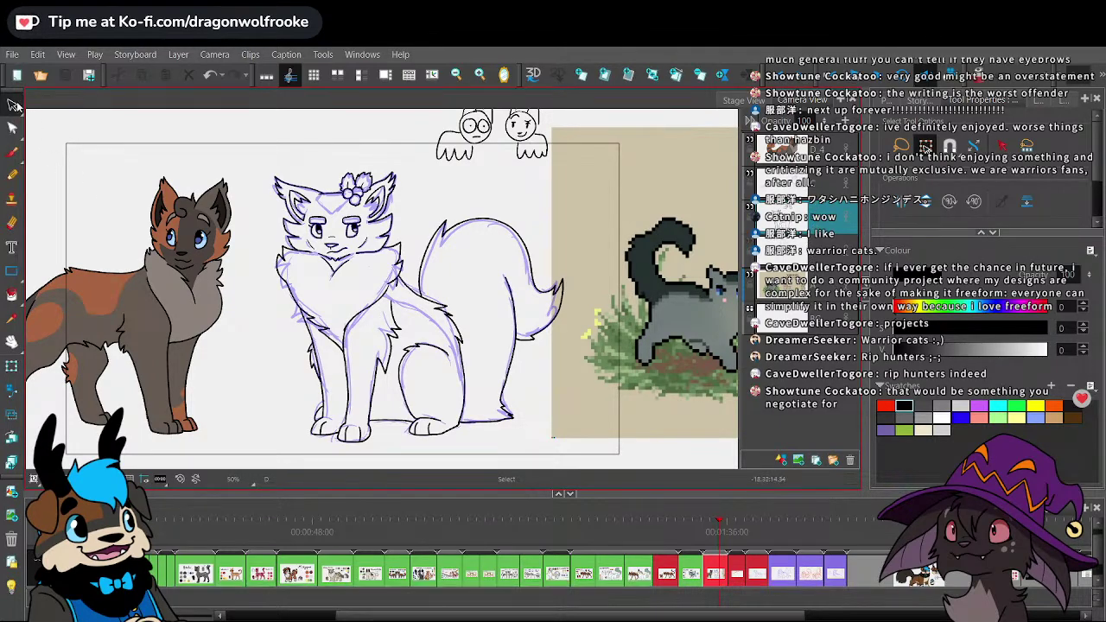
{"action": "left_click", "coordinate": [50, 103]}
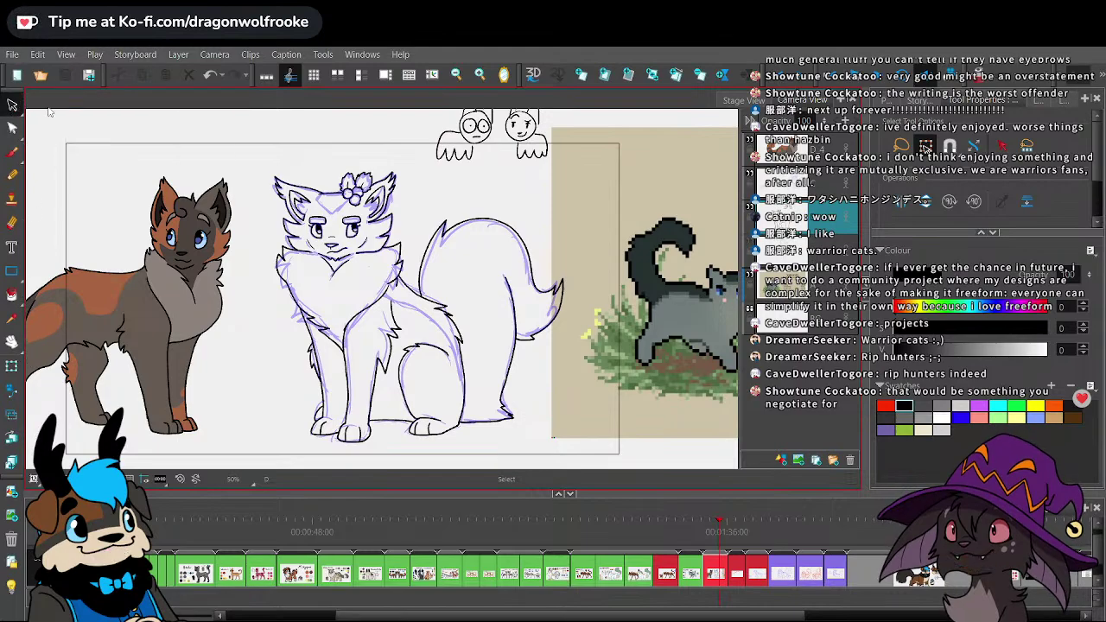
{"action": "left_click", "coordinate": [12, 342]}
{"action": "left_click_drag", "start_coordinate": [536, 235], "coordinate": [442, 312]}
{"action": "left_click", "coordinate": [12, 104]}
{"action": "left_click_drag", "start_coordinate": [521, 174], "coordinate": [522, 178]}
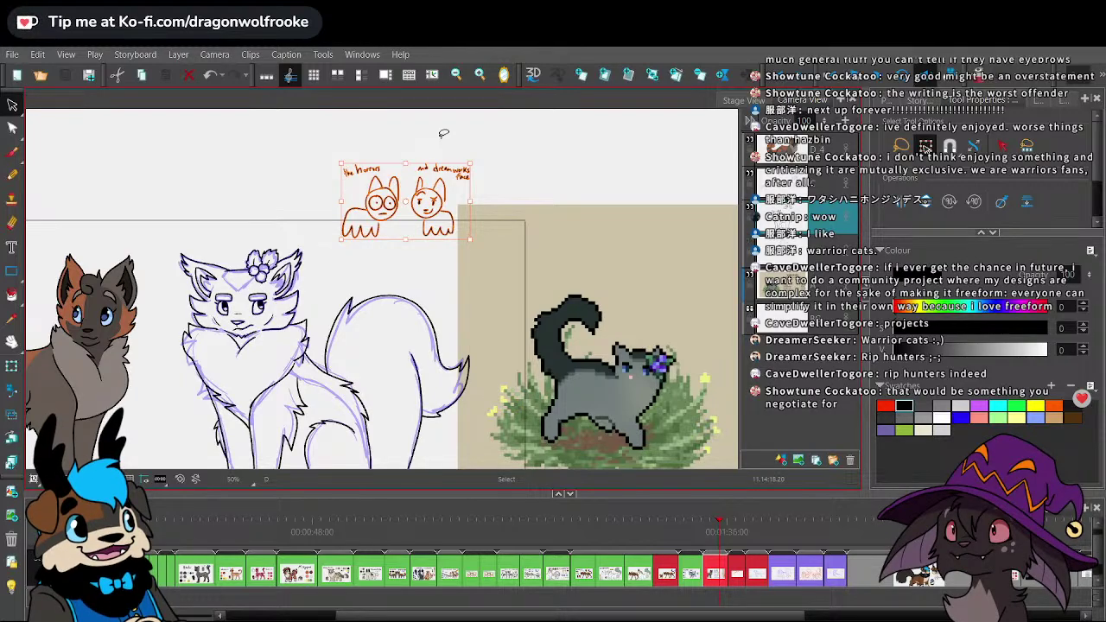
{"action": "mouse_move", "coordinate": [439, 215]}
{"action": "left_mouse_down"}
{"action": "mouse_move", "coordinate": [433, 173]}
{"action": "mouse_move", "coordinate": [171, 171]}
{"action": "mouse_move", "coordinate": [439, 156]}
{"action": "left_mouse_up"}
{"action": "key", "text": "1"}
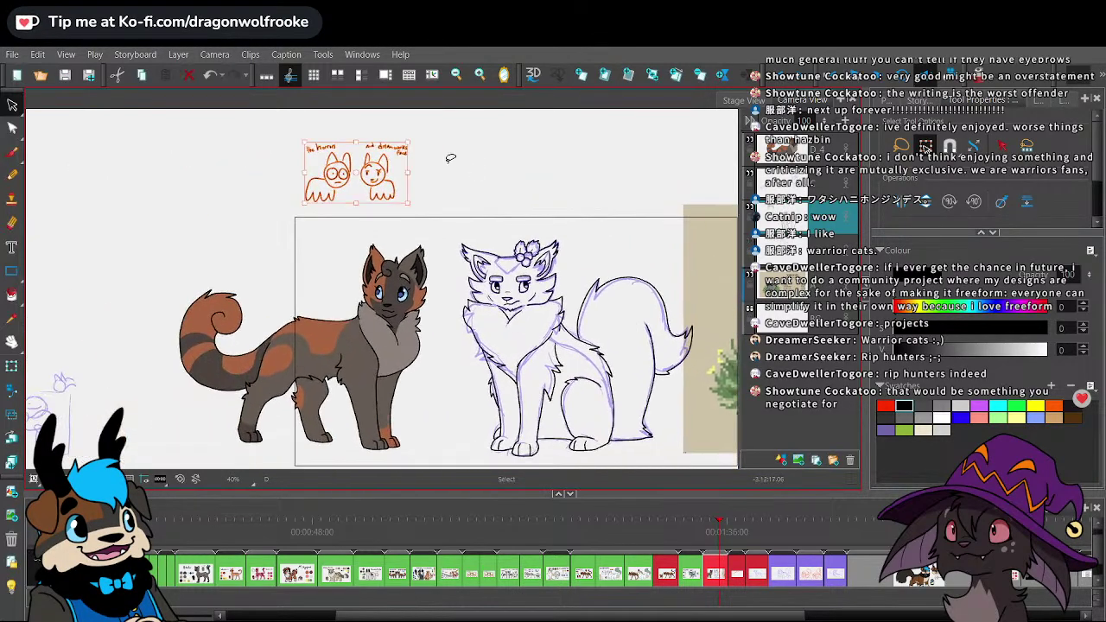
{"action": "left_click_drag", "start_coordinate": [368, 165], "coordinate": [95, 363]}
{"action": "left_click", "coordinate": [133, 281]}
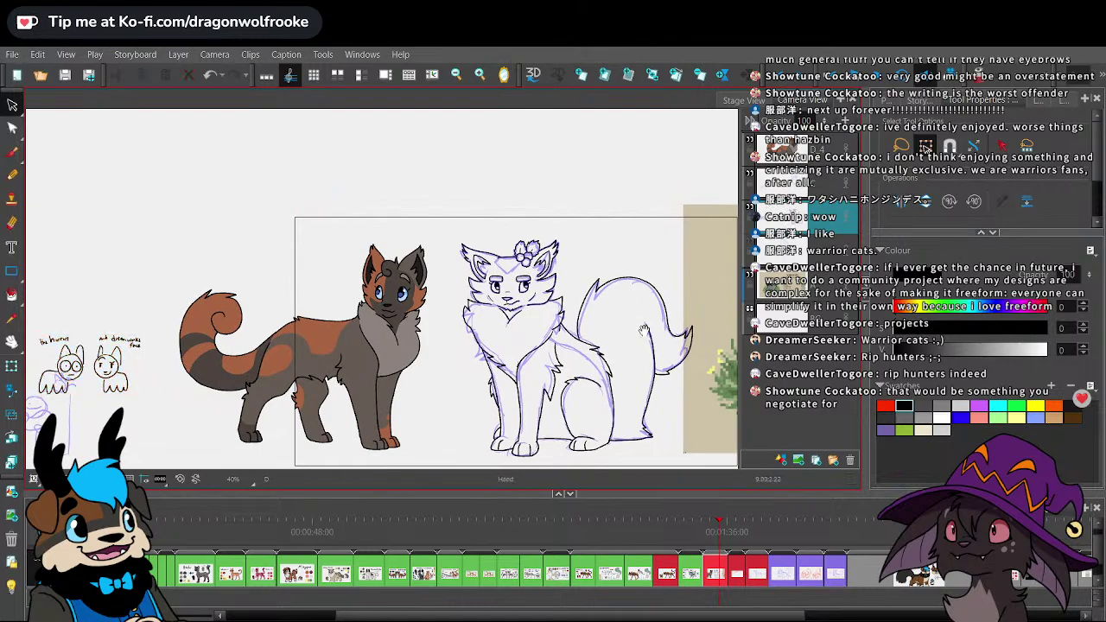
- Save the project with the relocated cat doodles
{"action": "left_click_drag", "start_coordinate": [708, 331], "coordinate": [539, 314]}
{"action": "left_click_drag", "start_coordinate": [568, 383], "coordinate": [594, 344]}
{"action": "key", "text": "2"}
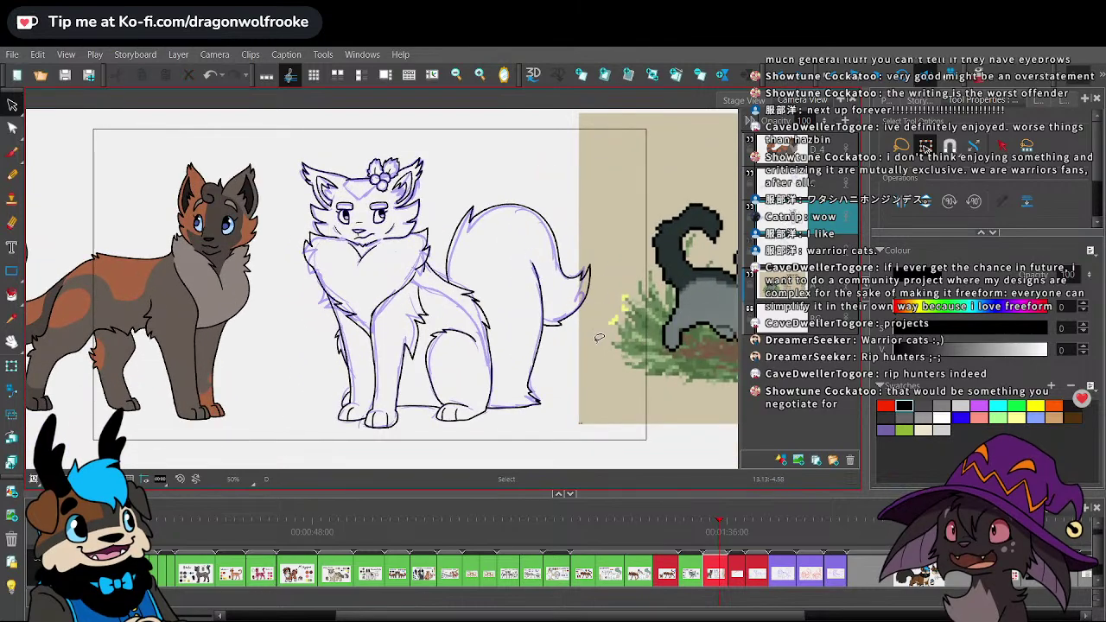
{"action": "left_click", "coordinate": [12, 54]}
{"action": "left_click", "coordinate": [56, 206]}
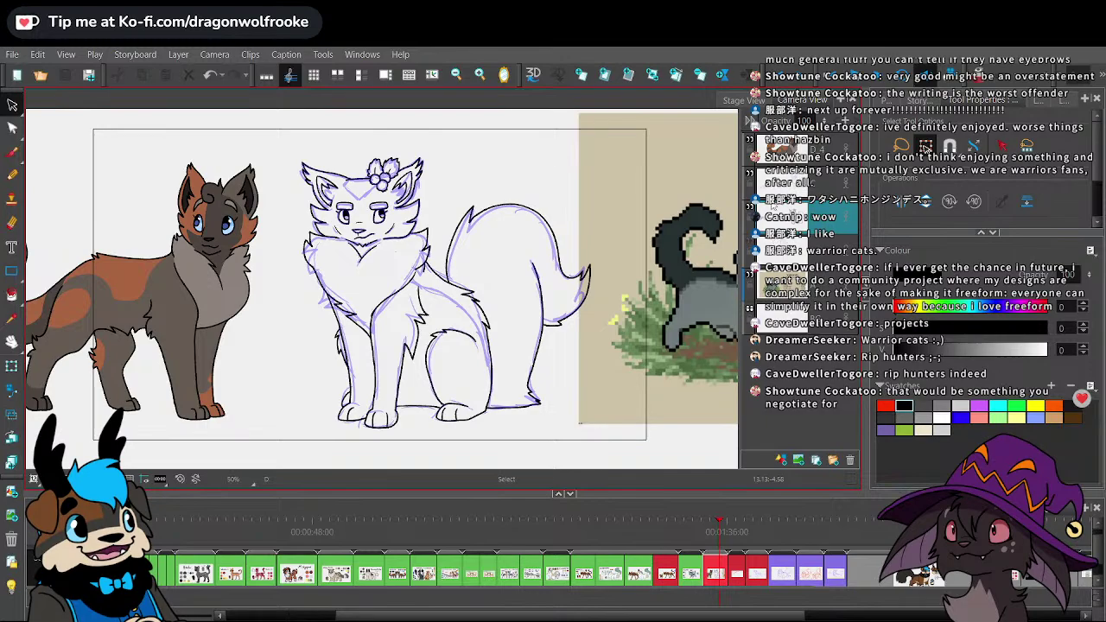
- Try deleting the two small cat doodles beside the coloured cat's tail
{"action": "key", "text": "1"}
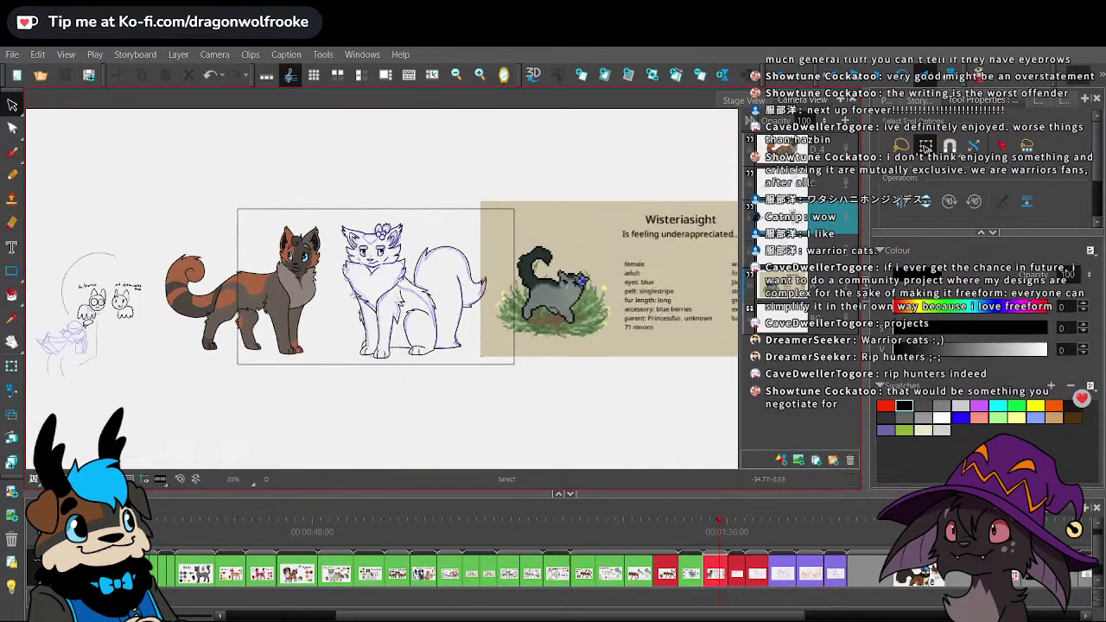
{"action": "left_click_drag", "start_coordinate": [75, 322], "coordinate": [118, 198]}
{"action": "key", "text": "Delete"}
{"action": "left_click", "coordinate": [819, 149]}
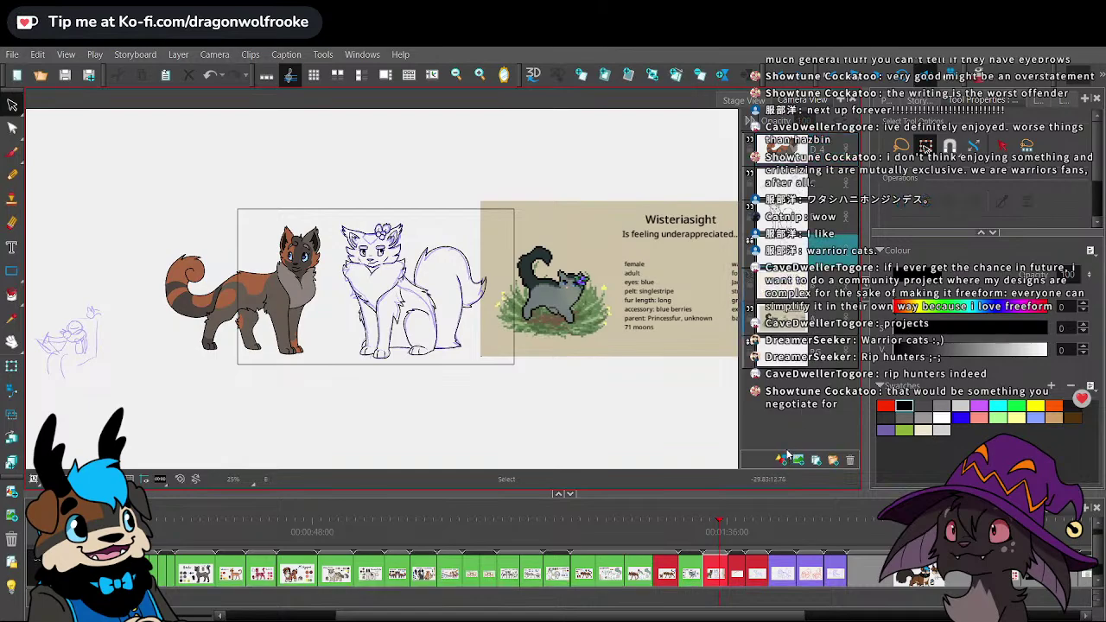
{"action": "key", "text": "ctrl+z"}
{"action": "key", "text": "ctrl+z"}
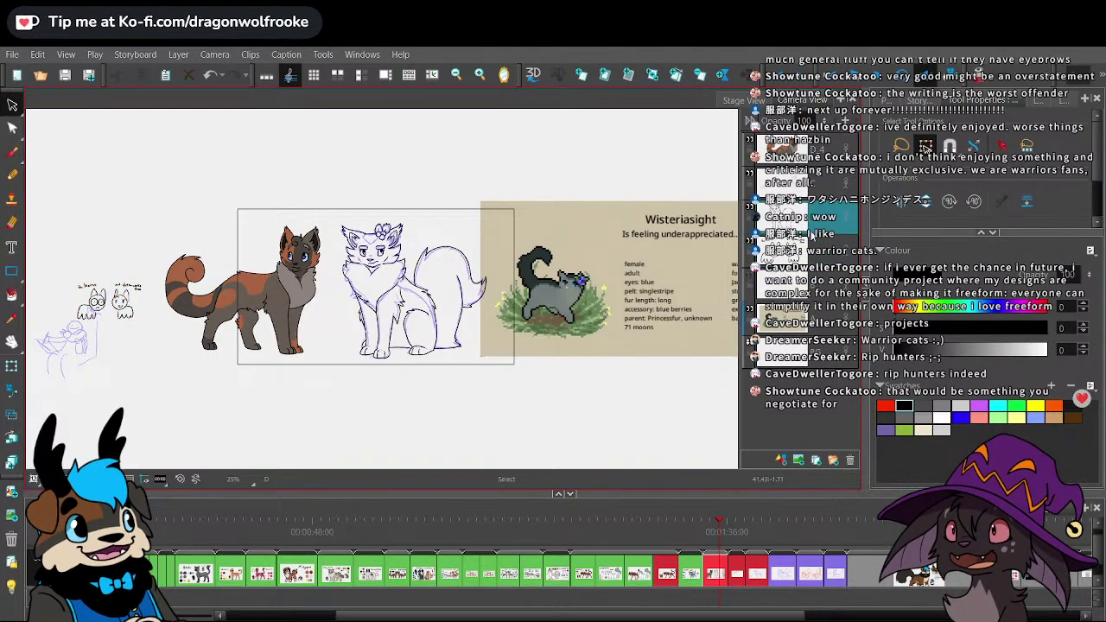
- Make layer D_1 active, and save the project
{"action": "left_click_drag", "start_coordinate": [684, 377], "coordinate": [613, 380]}
{"action": "key", "text": "2"}
{"action": "key", "text": "2"}
{"action": "key", "text": "2"}
{"action": "scroll", "coordinate": [573, 378], "scroll_direction": "up", "scroll_amount": 2}
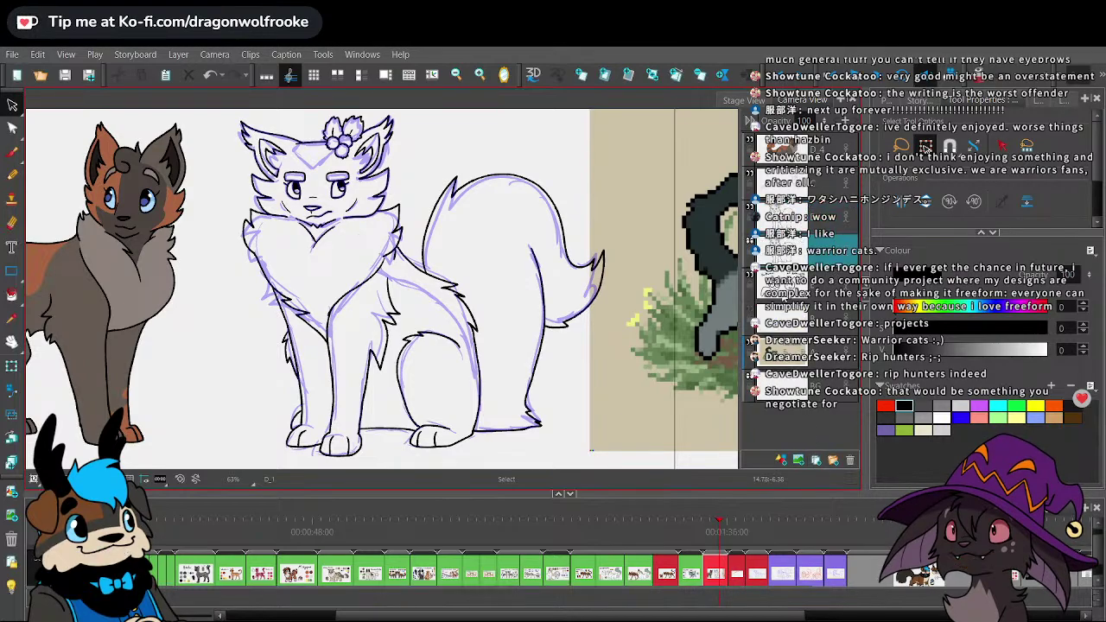
{"action": "left_click", "coordinate": [12, 53]}
{"action": "left_click", "coordinate": [45, 222]}
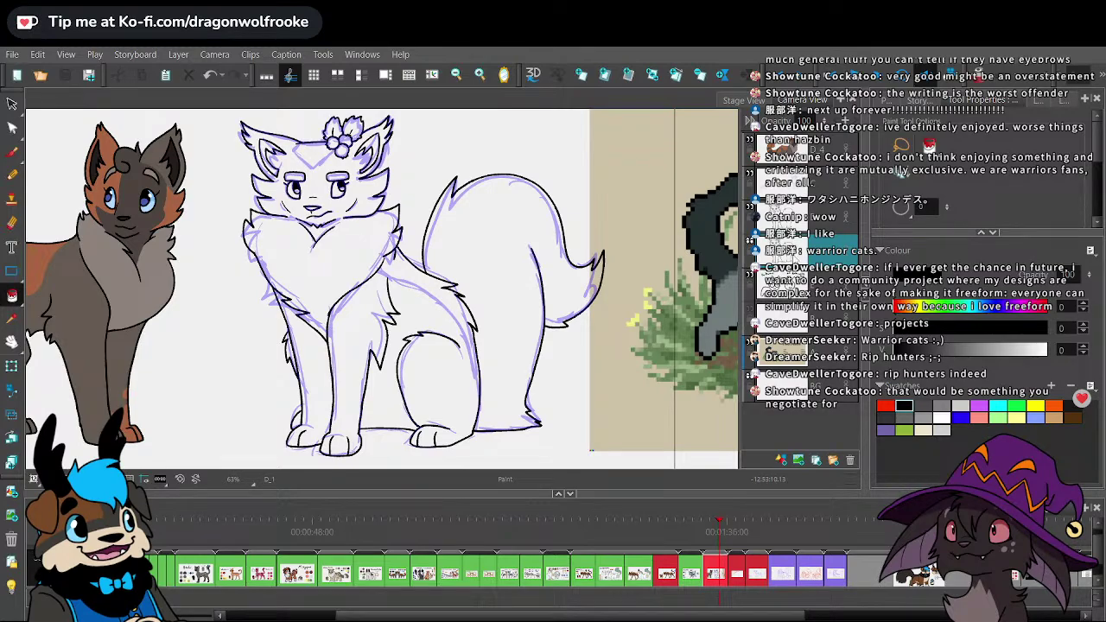
- Save the project, and sample the grey pelt colour from the pixel cat on the reference image layer
{"action": "left_click", "coordinate": [722, 341]}
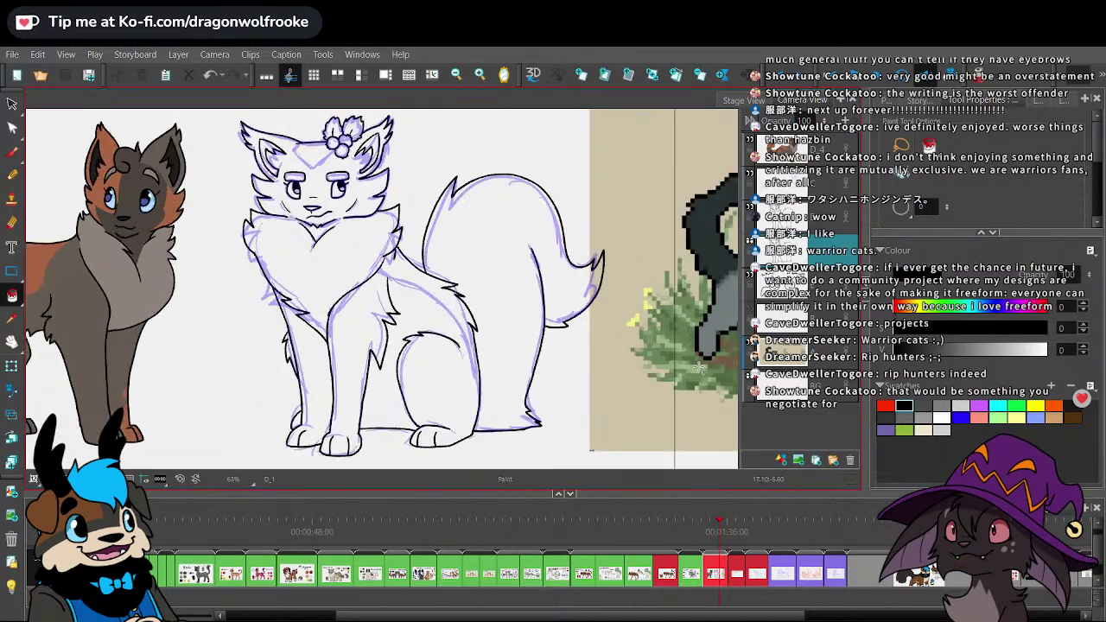
{"action": "left_click", "coordinate": [12, 318]}
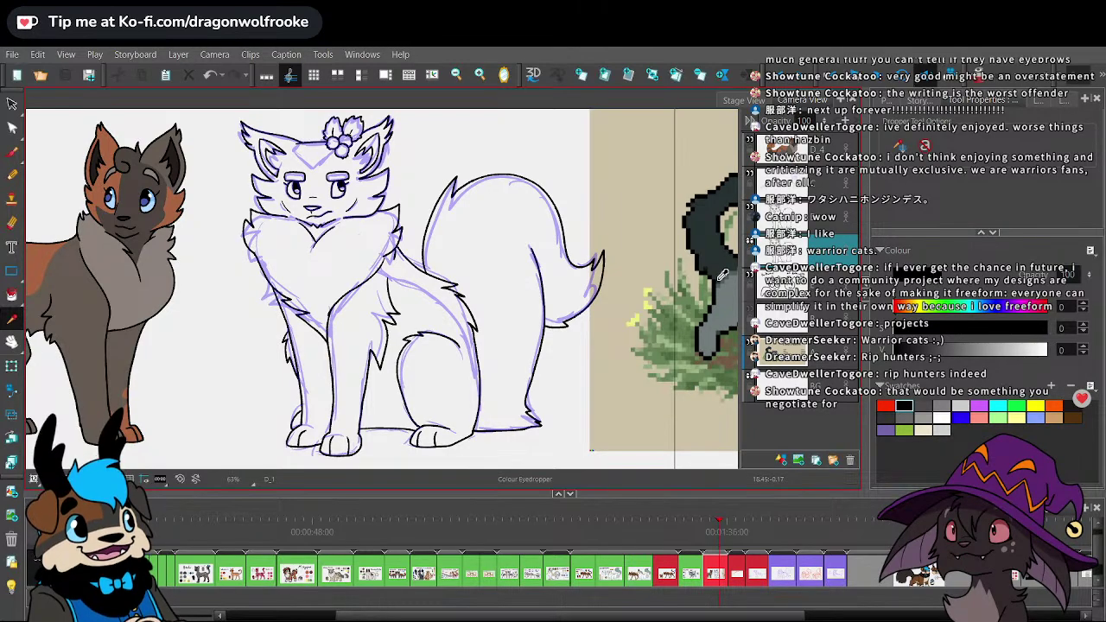
{"action": "key", "text": "2"}
{"action": "left_click", "coordinate": [12, 55]}
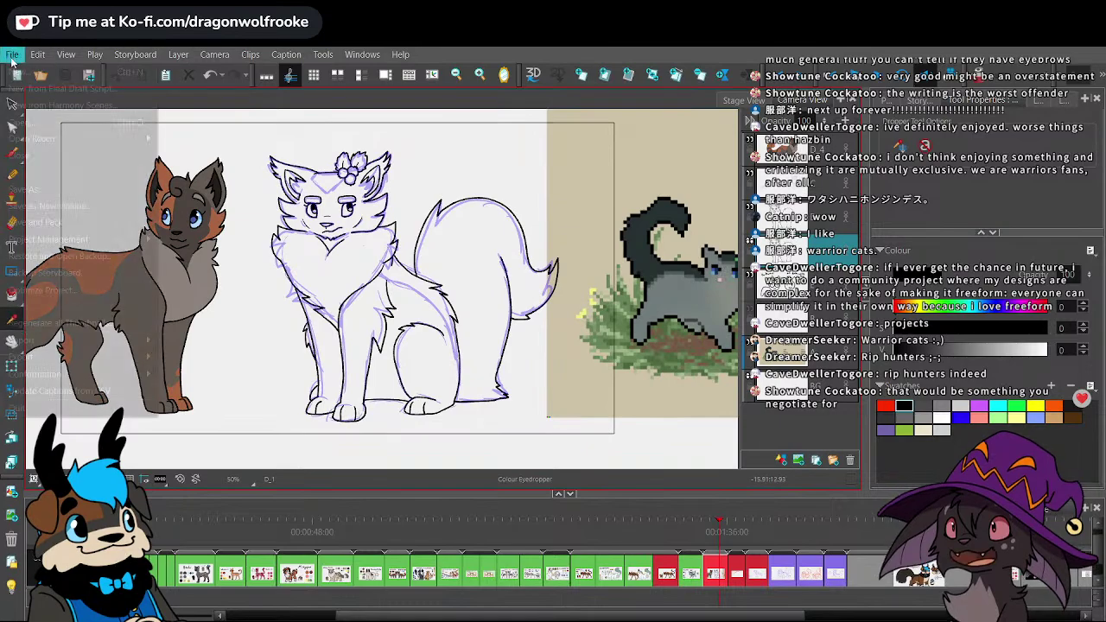
{"action": "left_click", "coordinate": [48, 219]}
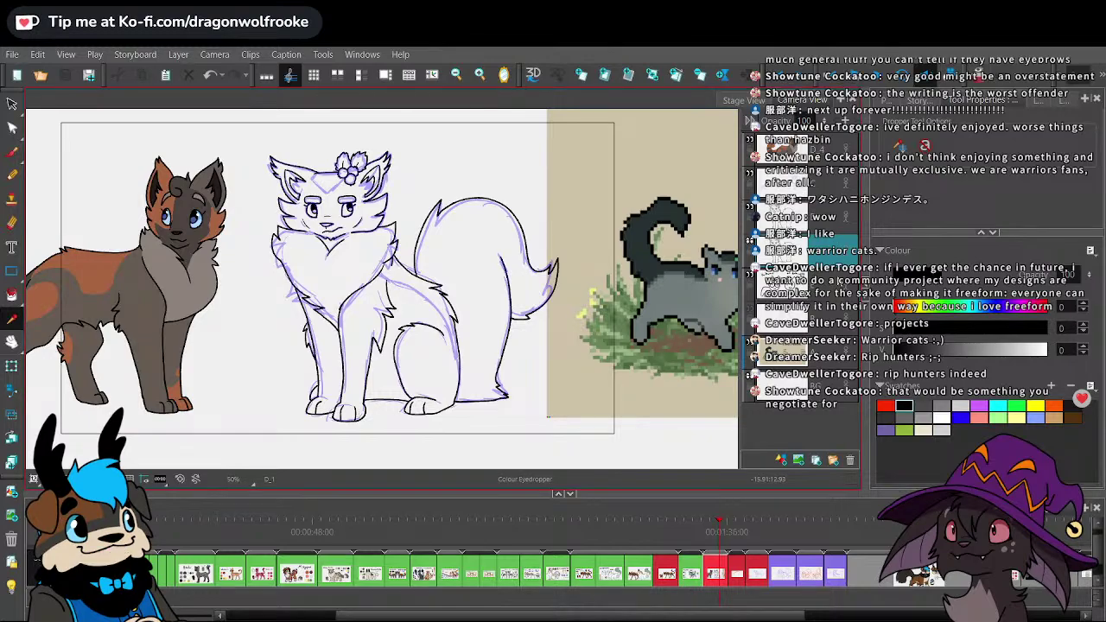
{"action": "left_click", "coordinate": [710, 294]}
{"action": "left_click", "coordinate": [819, 350]}
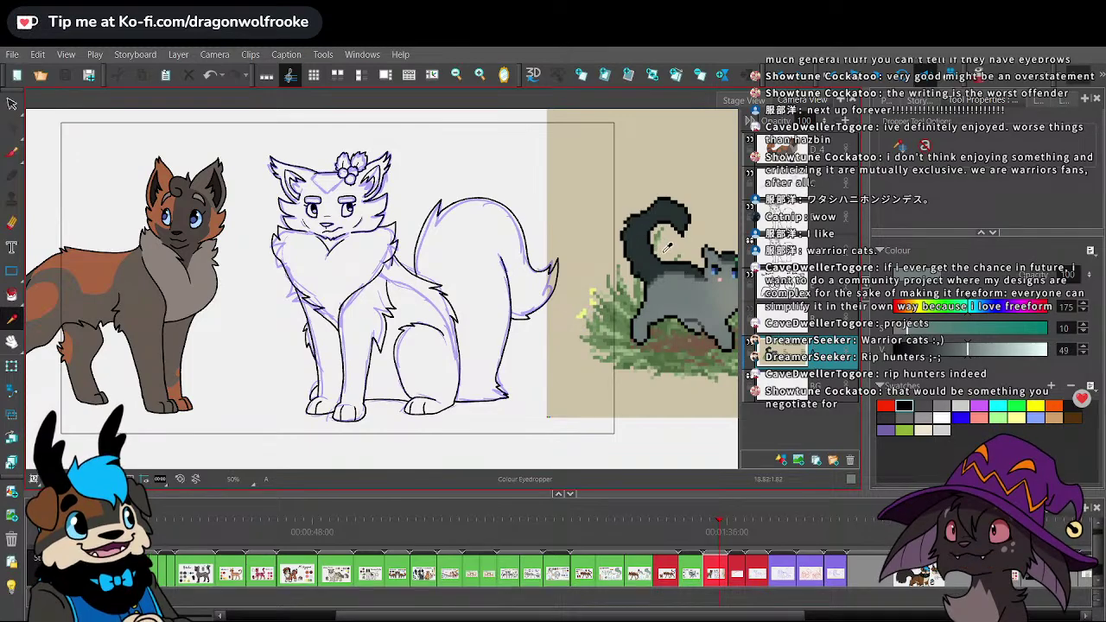
- Resample the pixel cat's darker grey, and try filling the sitting cat's head, chest and body with it on layer D_1
{"action": "left_click", "coordinate": [11, 104]}
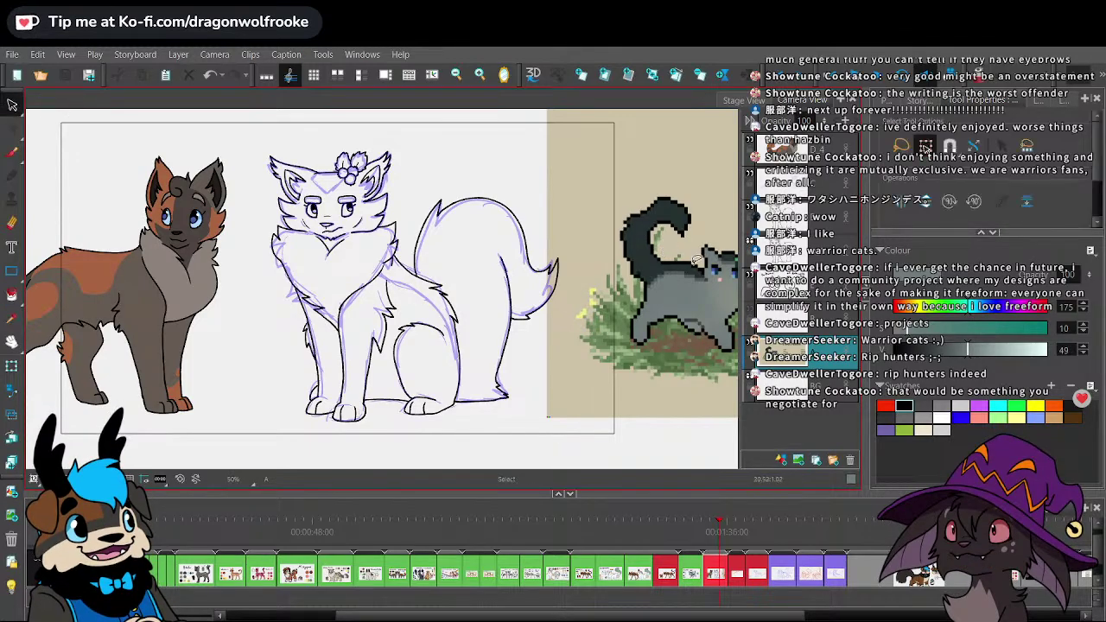
{"action": "left_click", "coordinate": [697, 357]}
{"action": "key", "text": "1"}
{"action": "key", "text": "1"}
{"action": "left_click_drag", "start_coordinate": [649, 321], "coordinate": [623, 330]}
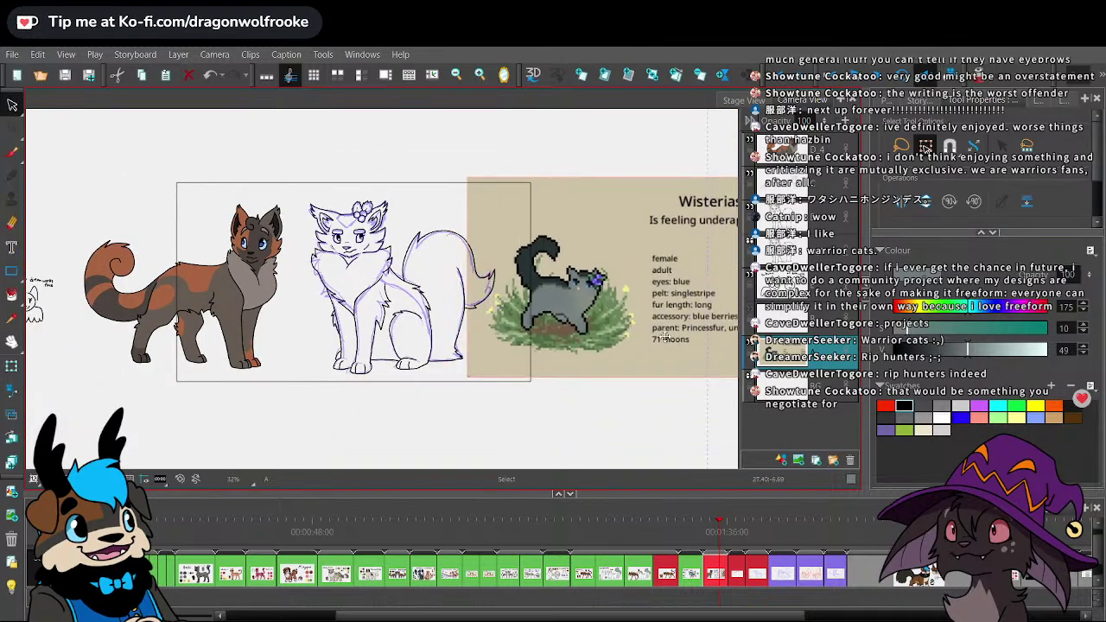
{"action": "scroll", "coordinate": [666, 400], "scroll_direction": "up", "scroll_amount": 1}
{"action": "scroll", "coordinate": [649, 364], "scroll_direction": "up", "scroll_amount": 1}
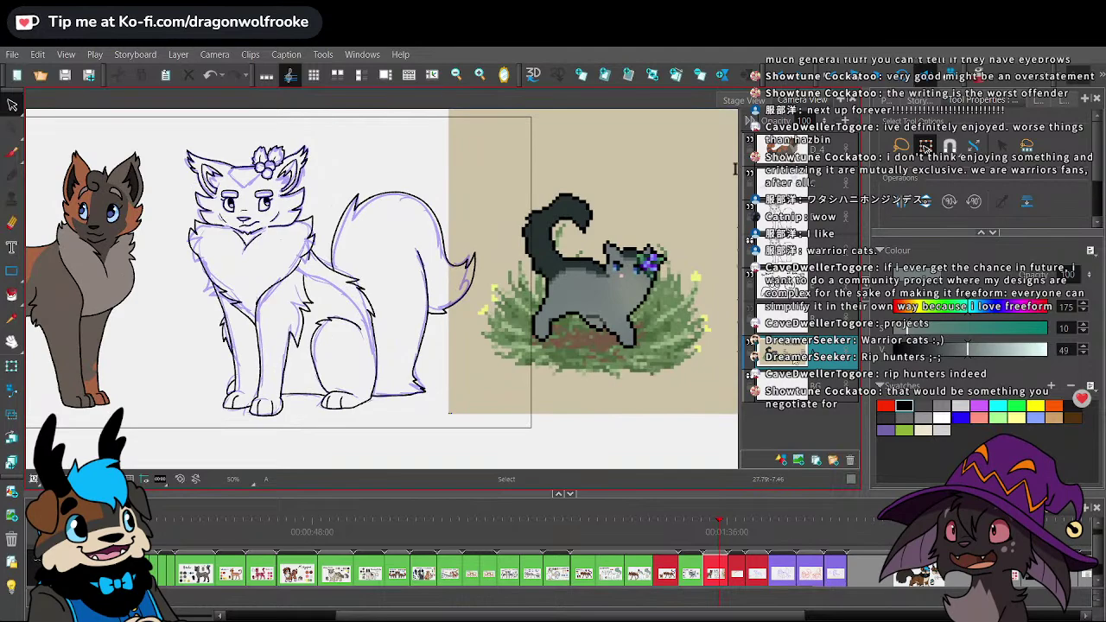
{"action": "left_click", "coordinate": [14, 319]}
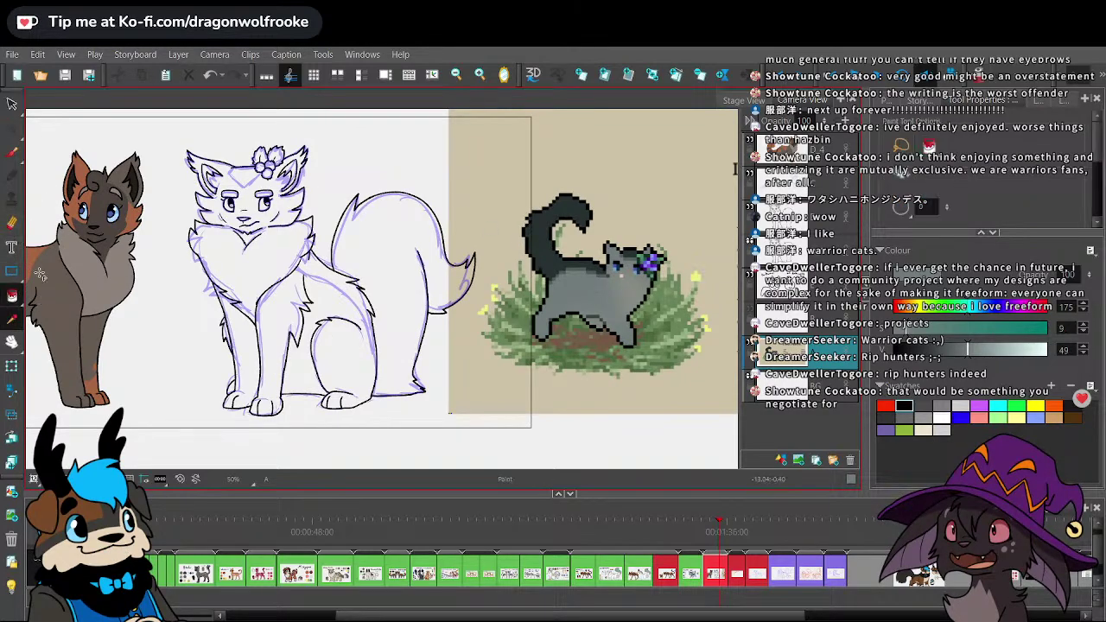
{"action": "left_click", "coordinate": [331, 297]}
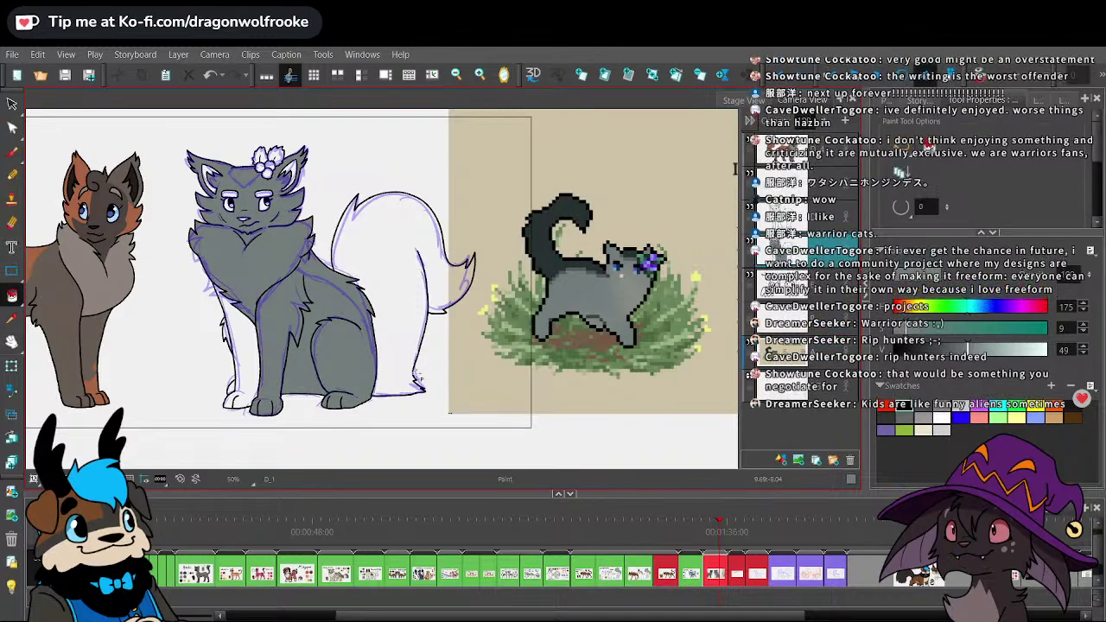
{"action": "key", "text": "ctrl+z"}
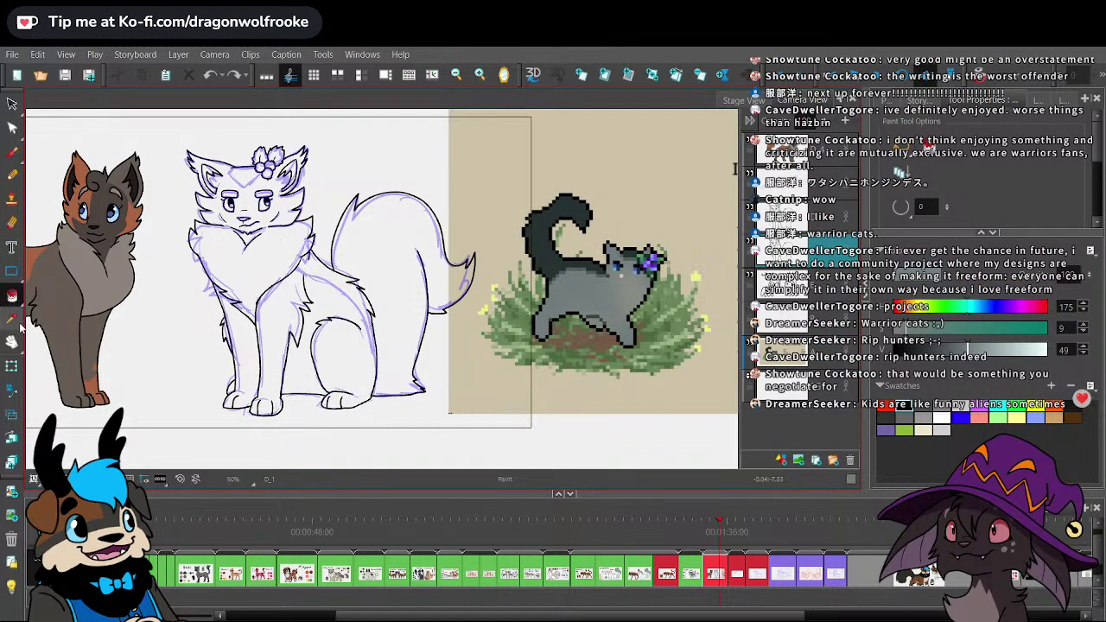
- Sample a lighter grey from the pixel cat's body, and try filling the sitting cat's tail with it
{"action": "left_click", "coordinate": [14, 320]}
{"action": "left_click", "coordinate": [643, 278]}
{"action": "left_click", "coordinate": [12, 295]}
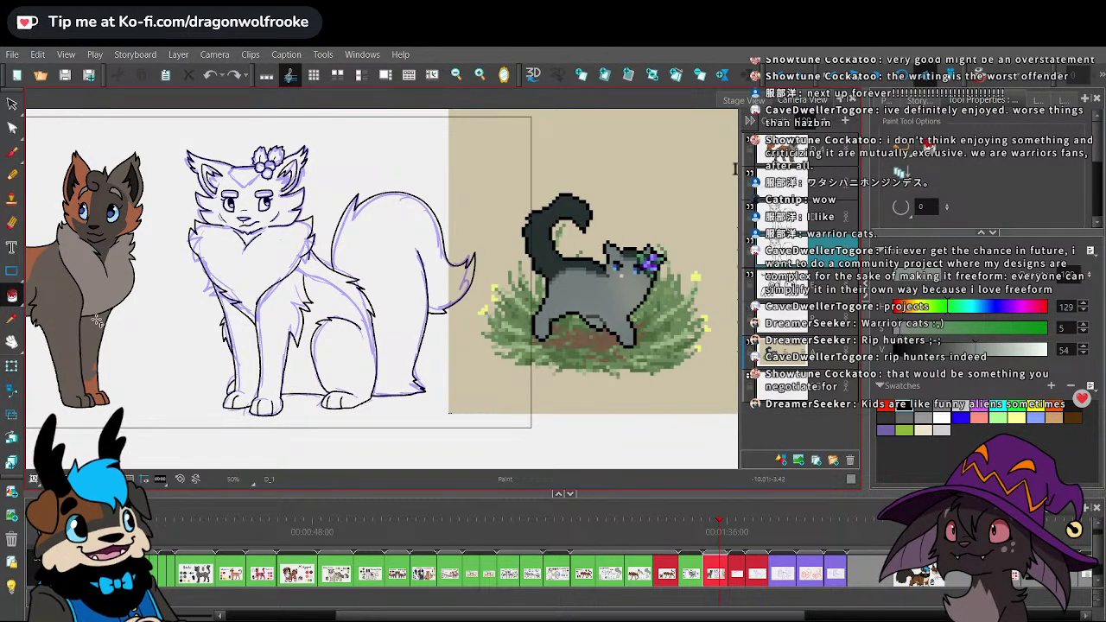
{"action": "left_click", "coordinate": [399, 292]}
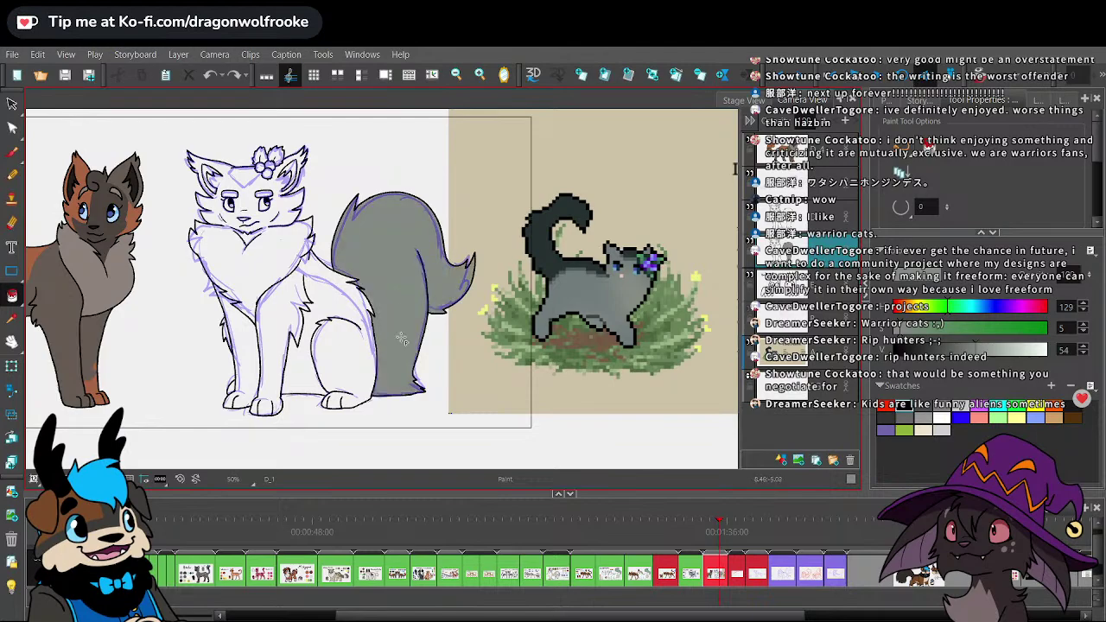
{"action": "key", "text": "ctrl+z"}
- Set the brush's maximum size to 50, and paint a curved grey test stroke across the coloured cat
{"action": "key", "text": "alt+z"}
{"action": "key", "text": "alt+b"}
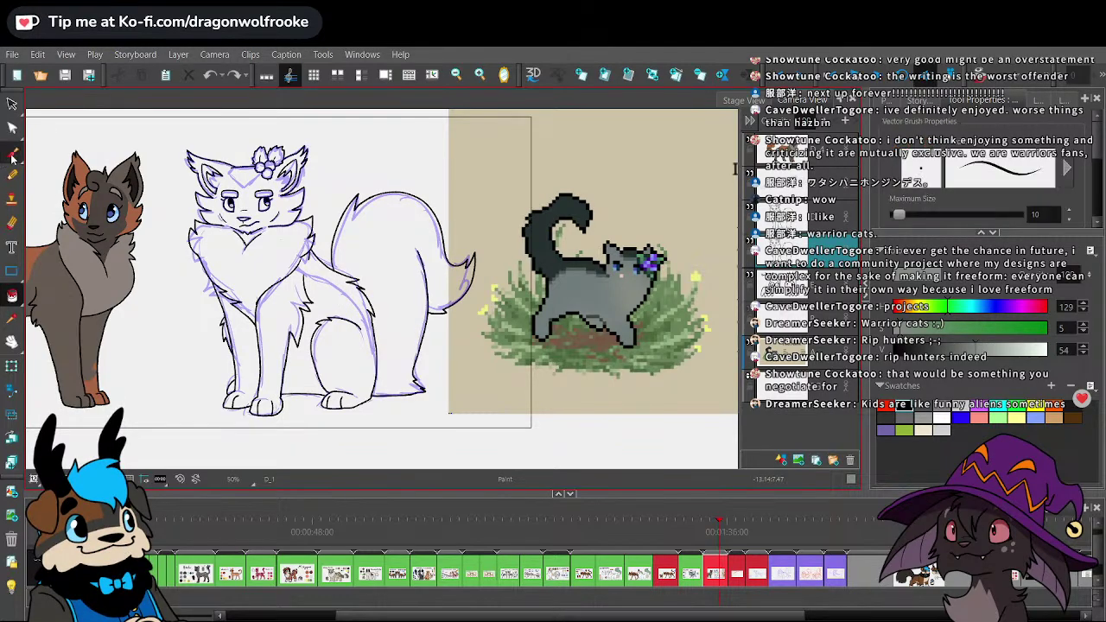
{"action": "key", "text": "]"}
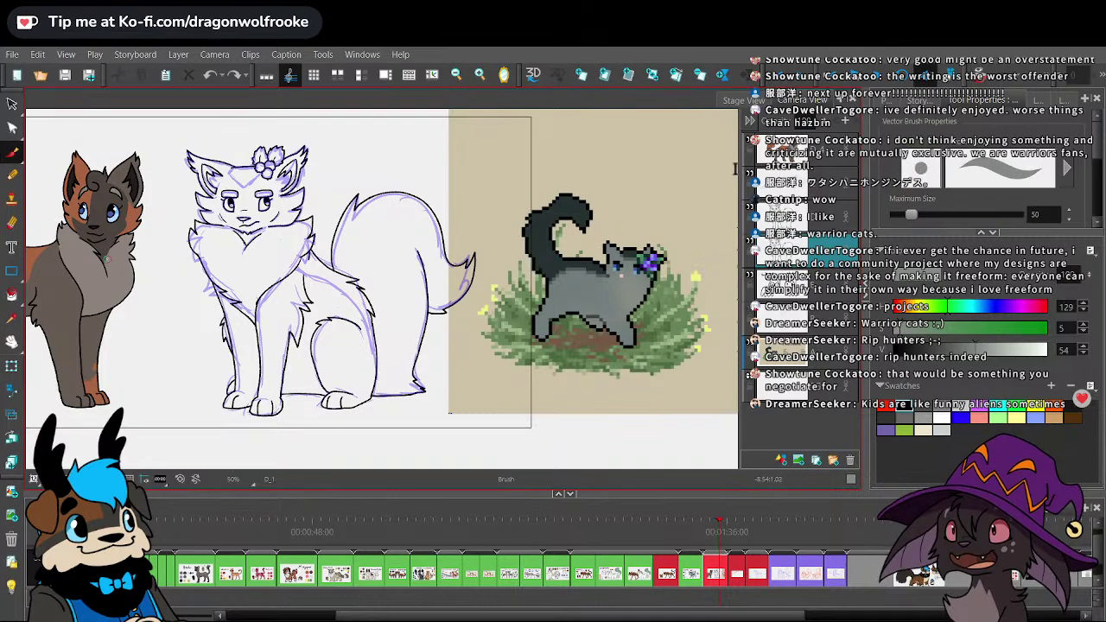
{"action": "mouse_move", "coordinate": [44, 216]}
{"action": "left_mouse_down"}
{"action": "mouse_move", "coordinate": [110, 333]}
{"action": "mouse_move", "coordinate": [147, 323]}
{"action": "left_mouse_up"}
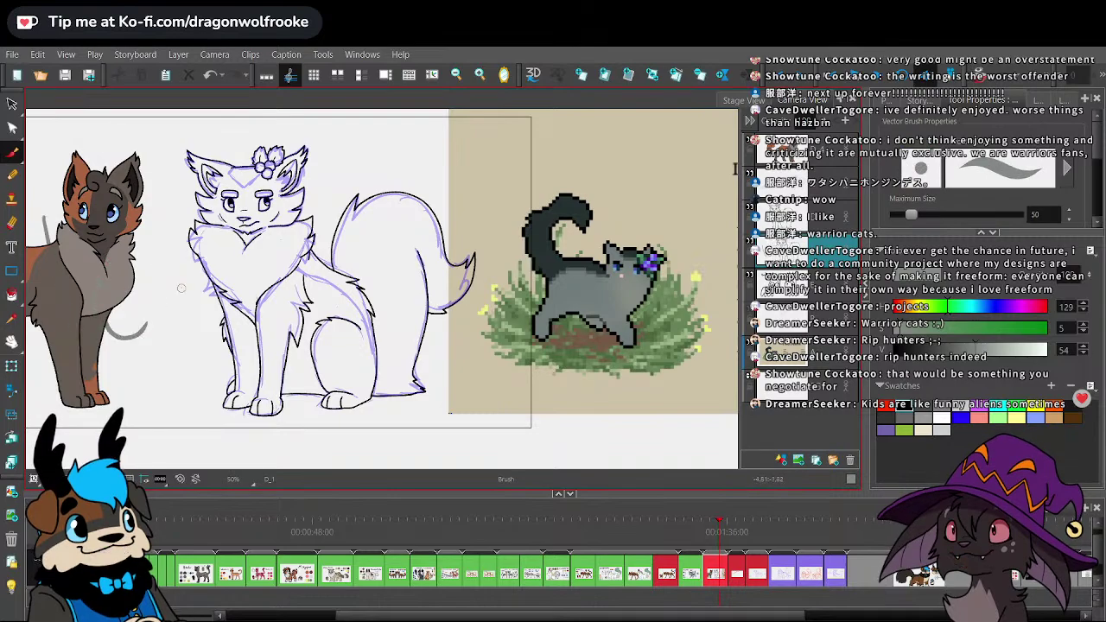
- Set the grey's brightness value to 64, and try a test stroke with the coloured cat's layer moved below layer D_1
{"action": "left_click_drag", "start_coordinate": [821, 152], "coordinate": [815, 303]}
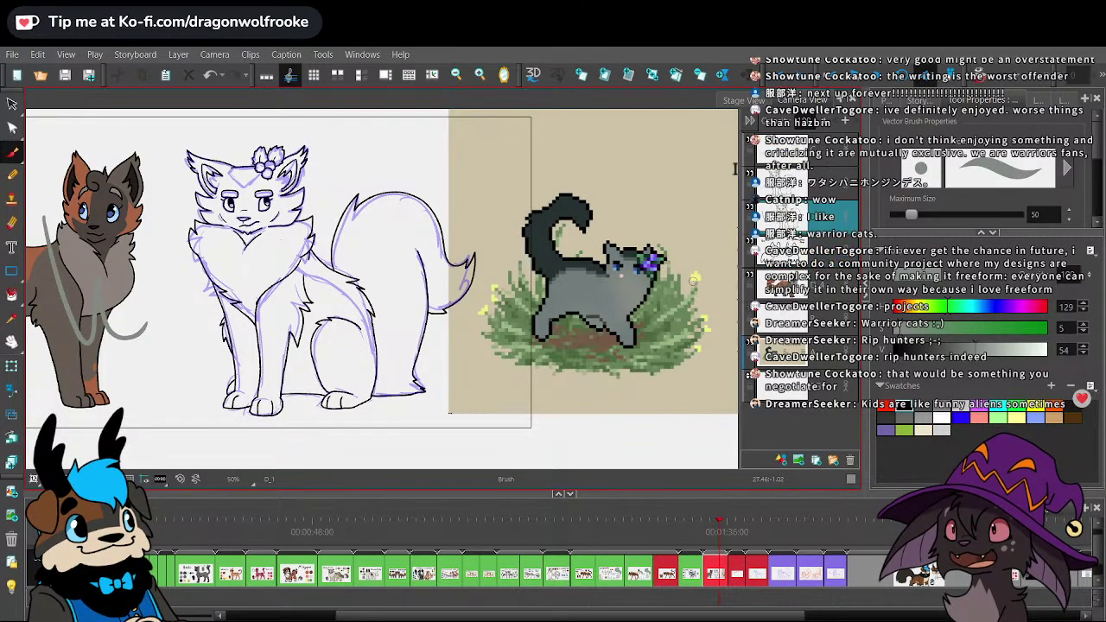
{"action": "left_click_drag", "start_coordinate": [975, 349], "coordinate": [992, 349]}
{"action": "left_click_drag", "start_coordinate": [83, 279], "coordinate": [138, 332]}
{"action": "key", "text": "ctrl+z"}
{"action": "key", "text": "ctrl+z"}
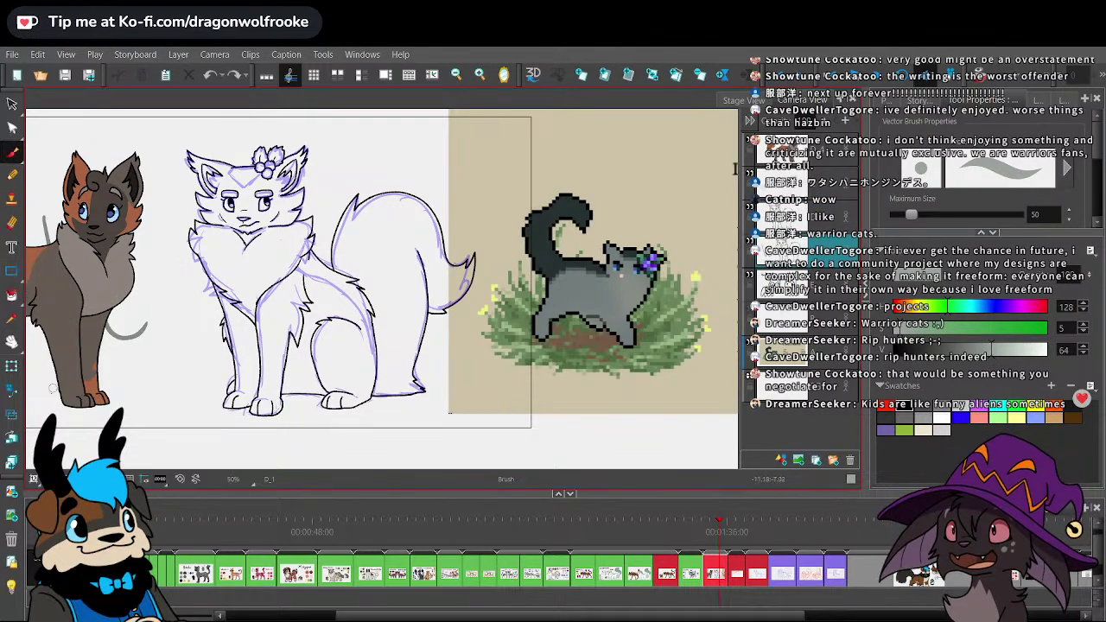
- Undo the last grey test stroke and the rearrangement of the coloured cat's layer
{"action": "key", "text": "ctrl+z"}
{"action": "key", "text": "ctrl+z"}
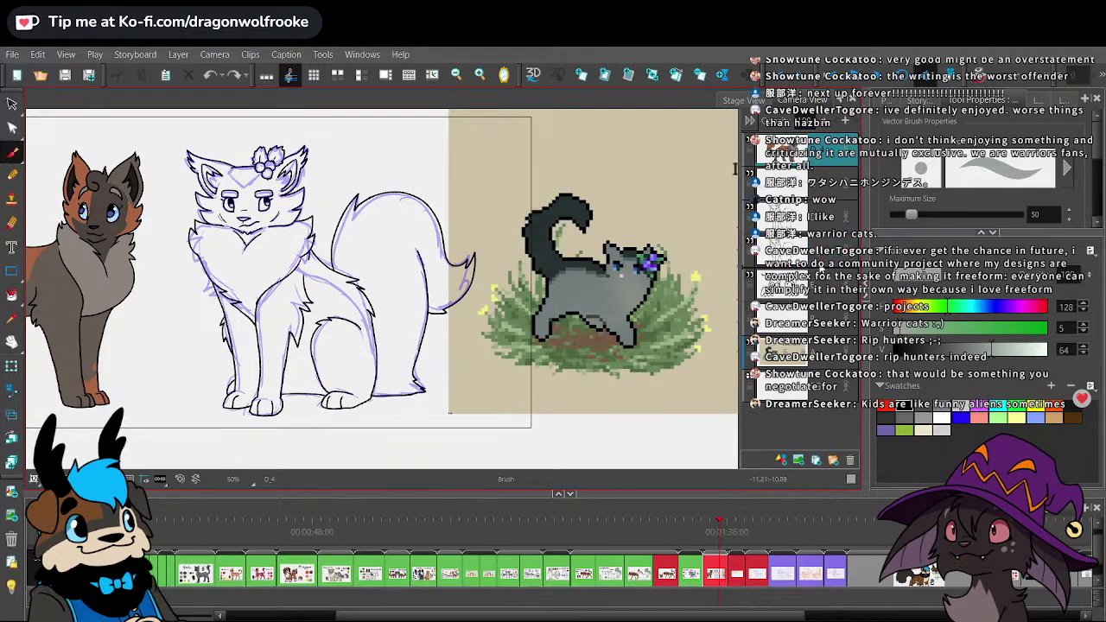
{"action": "left_click_drag", "start_coordinate": [488, 373], "coordinate": [544, 380]}
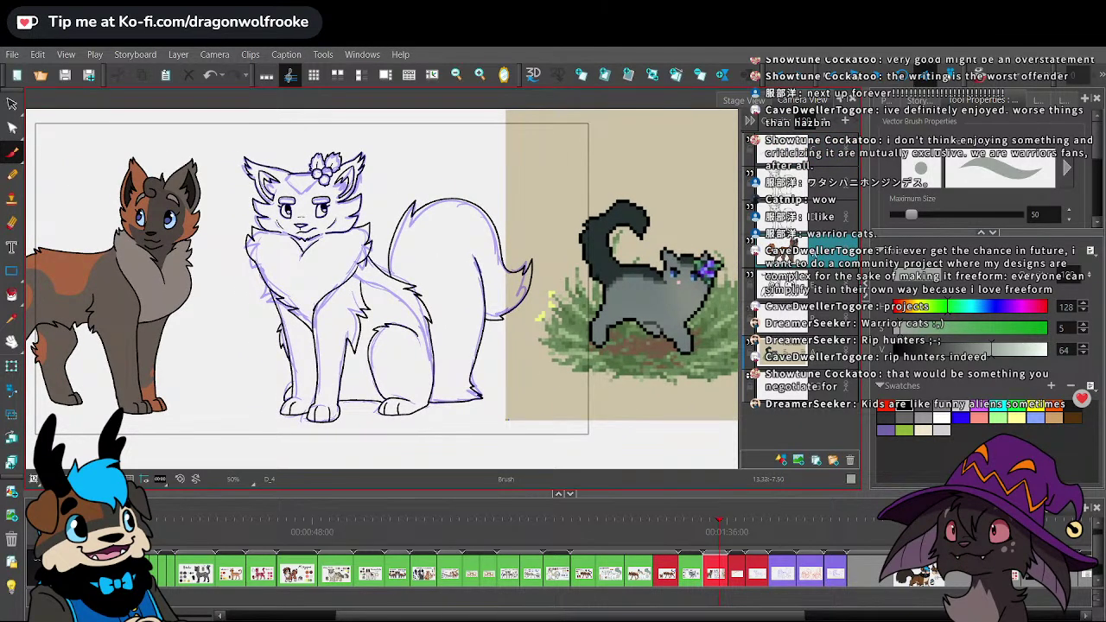
- Fill the sitting cat's head, chest, body and legs with the current grey on layer D_1
{"action": "left_click", "coordinate": [811, 216]}
{"action": "key", "text": "alt+i"}
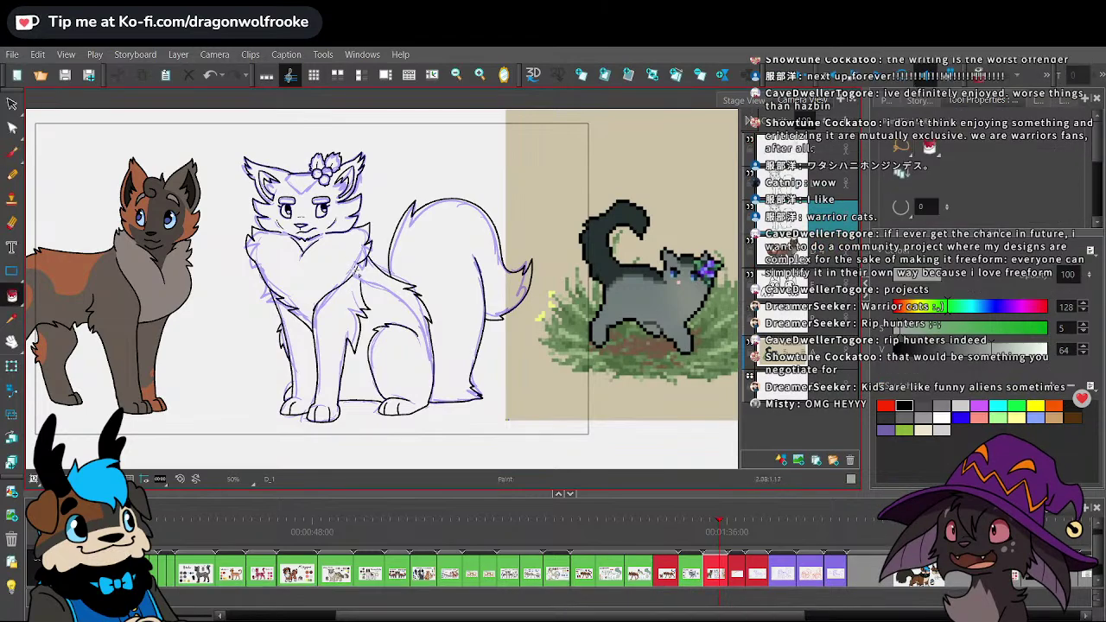
{"action": "left_click", "coordinate": [360, 276]}
{"action": "left_click", "coordinate": [318, 342]}
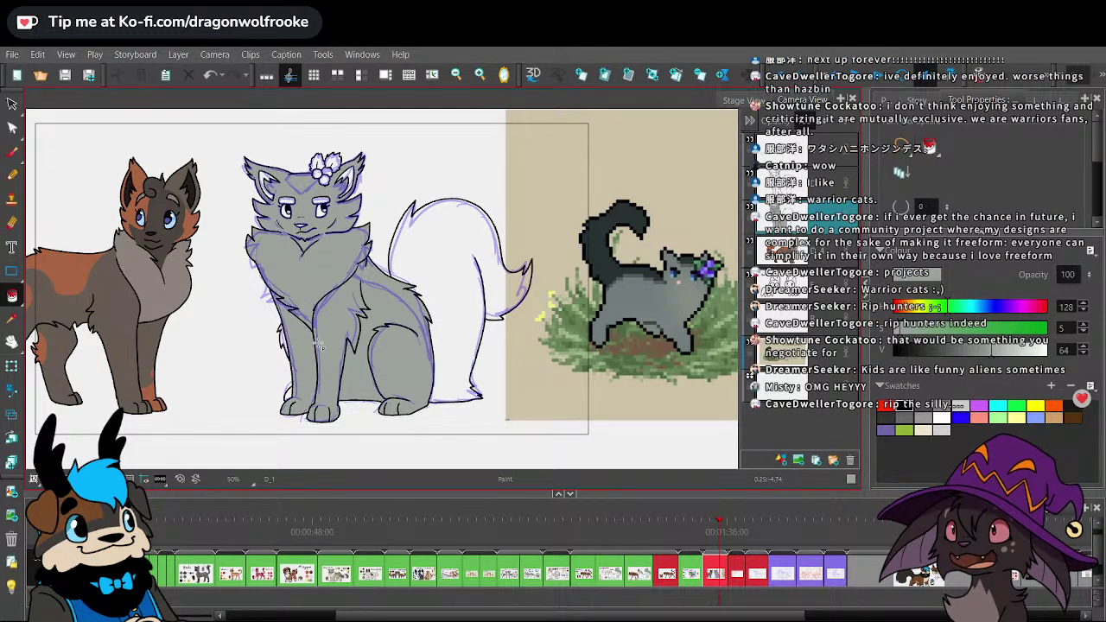
{"action": "left_click", "coordinate": [990, 352]}
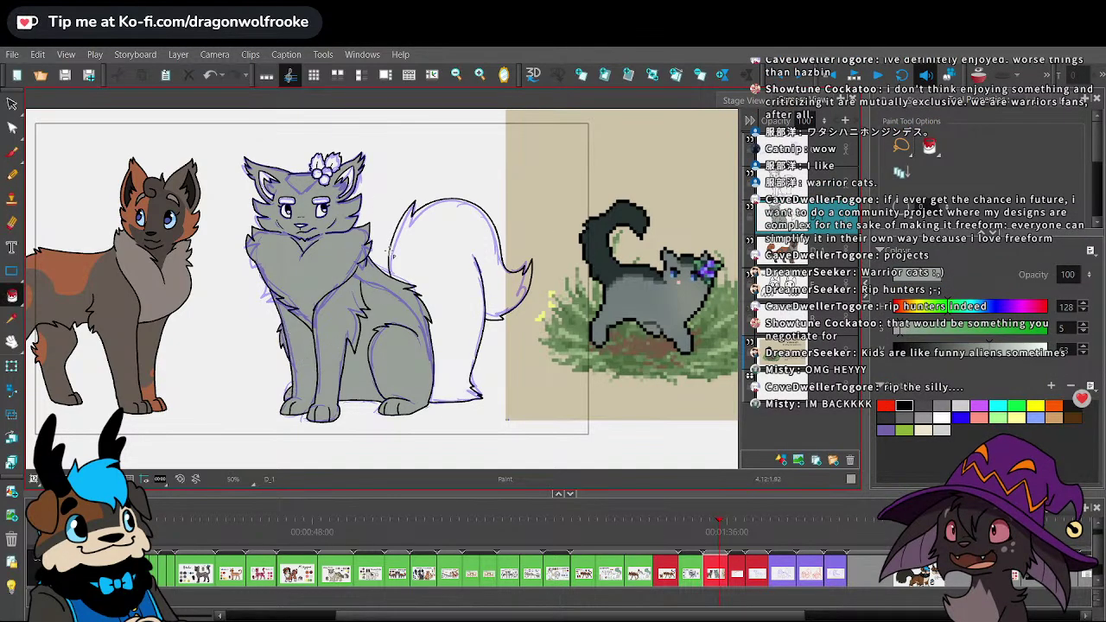
- Sample the dark grey from the pixel cat's tail, and fill the sitting cat's tail with it
{"action": "left_click", "coordinate": [12, 318]}
{"action": "left_click", "coordinate": [606, 207]}
{"action": "left_click", "coordinate": [12, 295]}
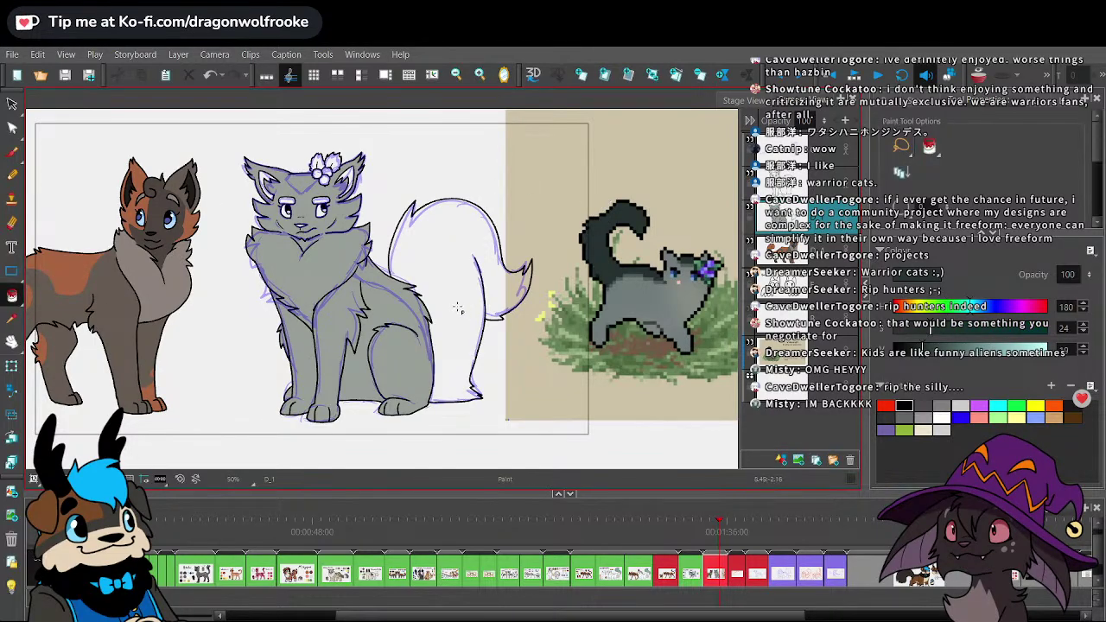
{"action": "left_click", "coordinate": [458, 308]}
{"action": "left_click_drag", "start_coordinate": [446, 335], "coordinate": [457, 402]}
- Ready a thin brush for working on the sitting cat's head, and save and pack the project
{"action": "key", "text": "2"}
{"action": "key", "text": "2"}
{"action": "key", "text": "2"}
{"action": "key", "text": "2"}
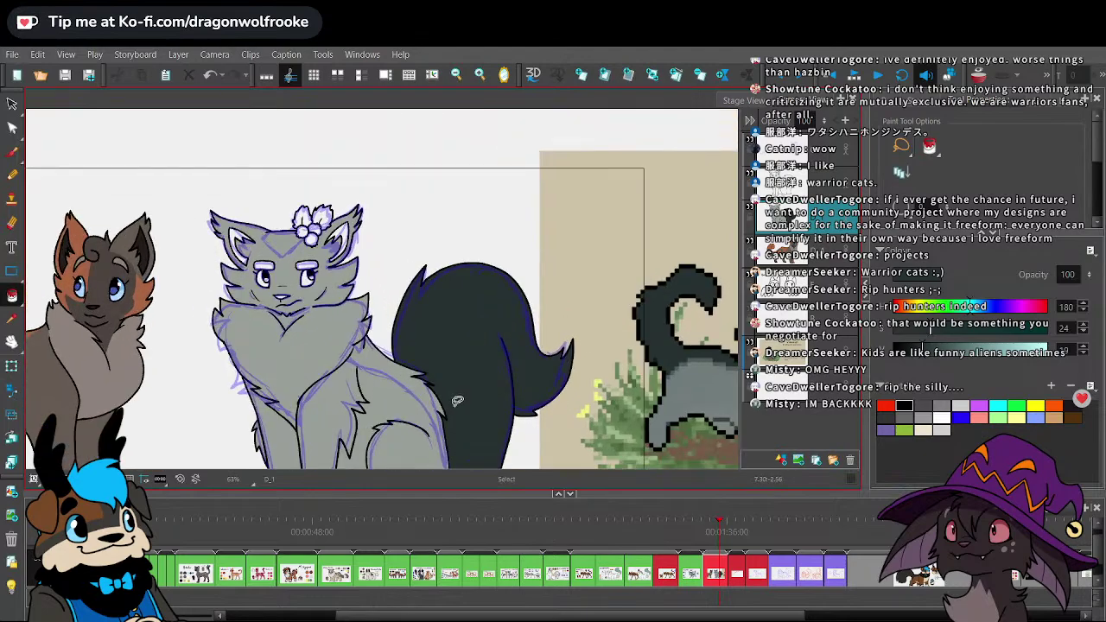
{"action": "left_click", "coordinate": [12, 152]}
{"action": "mouse_move", "coordinate": [40, 152]}
{"action": "left_mouse_down"}
{"action": "mouse_move", "coordinate": [161, 160]}
{"action": "mouse_move", "coordinate": [299, 195]}
{"action": "mouse_move", "coordinate": [248, 189]}
{"action": "left_mouse_up"}
{"action": "left_click", "coordinate": [12, 54]}
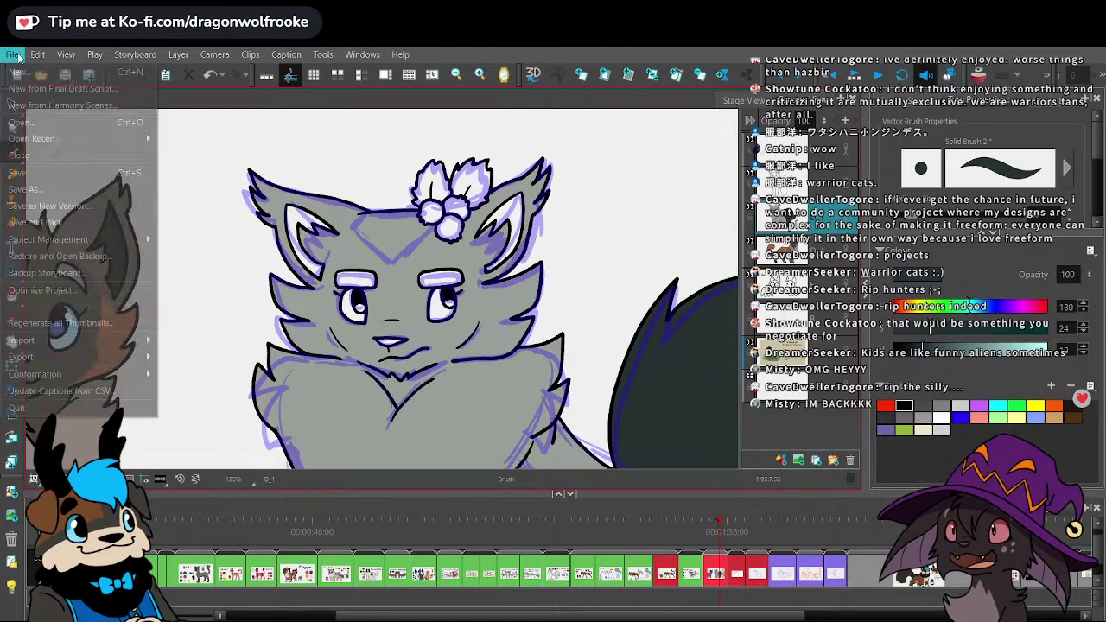
{"action": "left_click", "coordinate": [74, 229]}
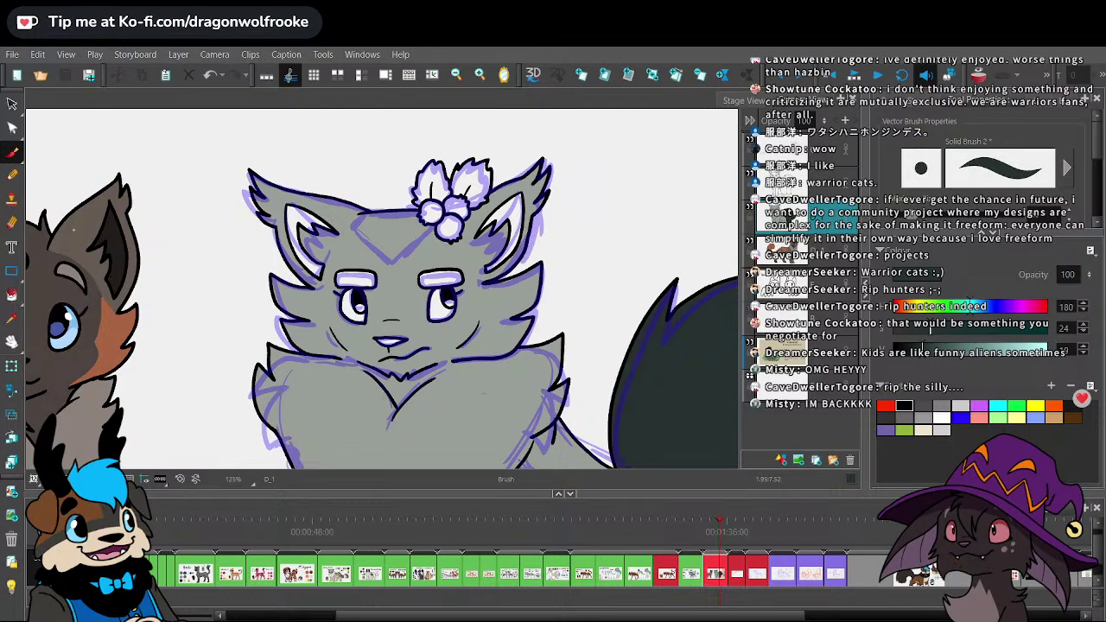
{"action": "left_click", "coordinate": [14, 152]}
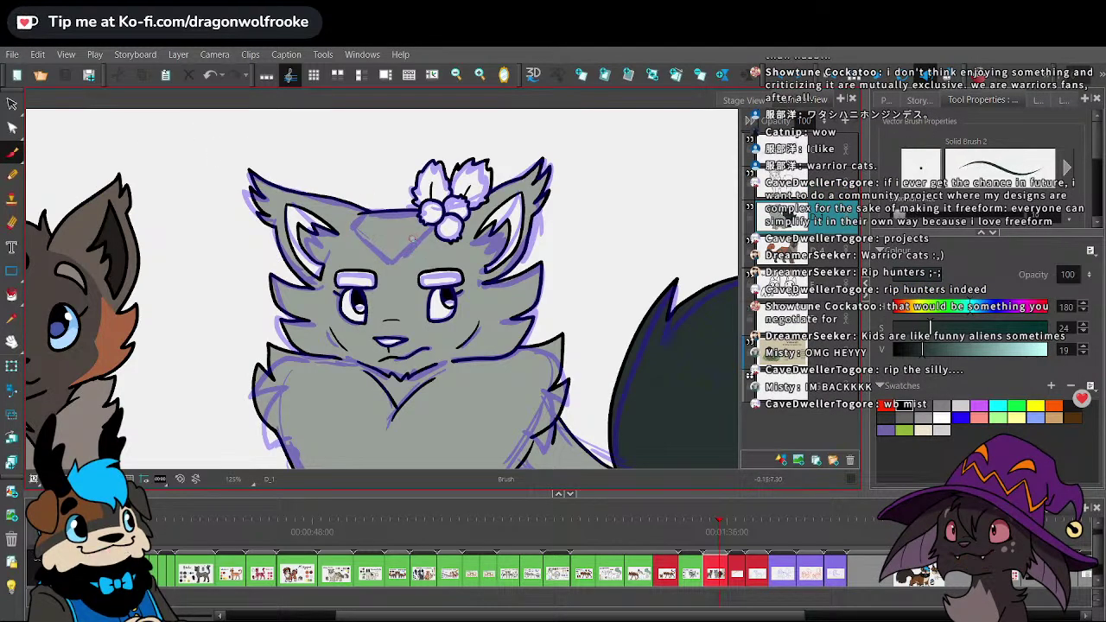
{"action": "left_click", "coordinate": [13, 54]}
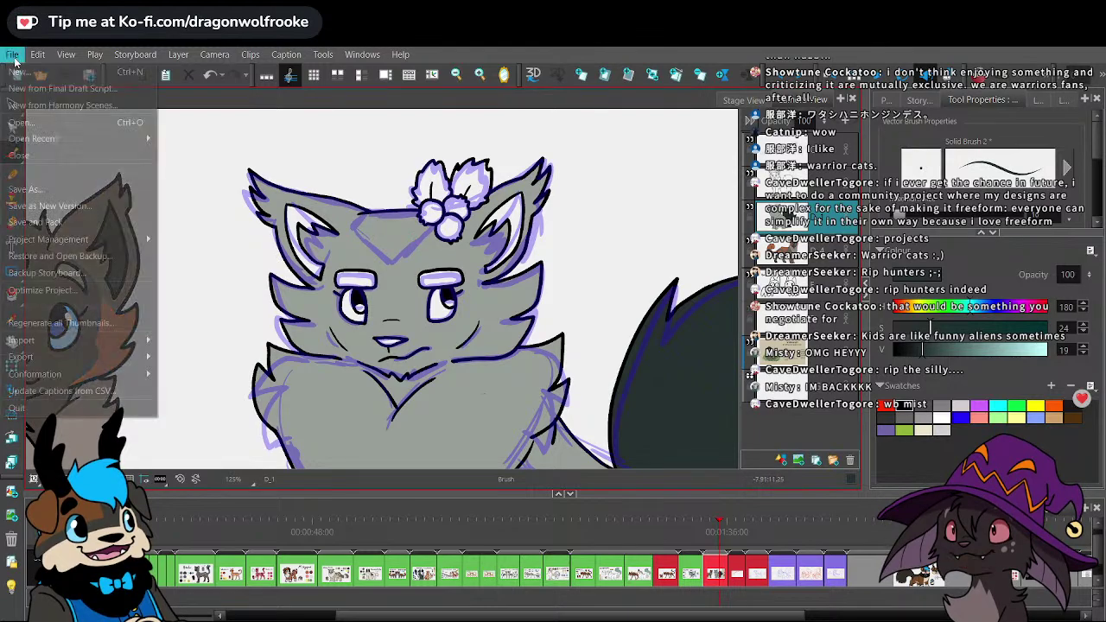
{"action": "left_click", "coordinate": [39, 222]}
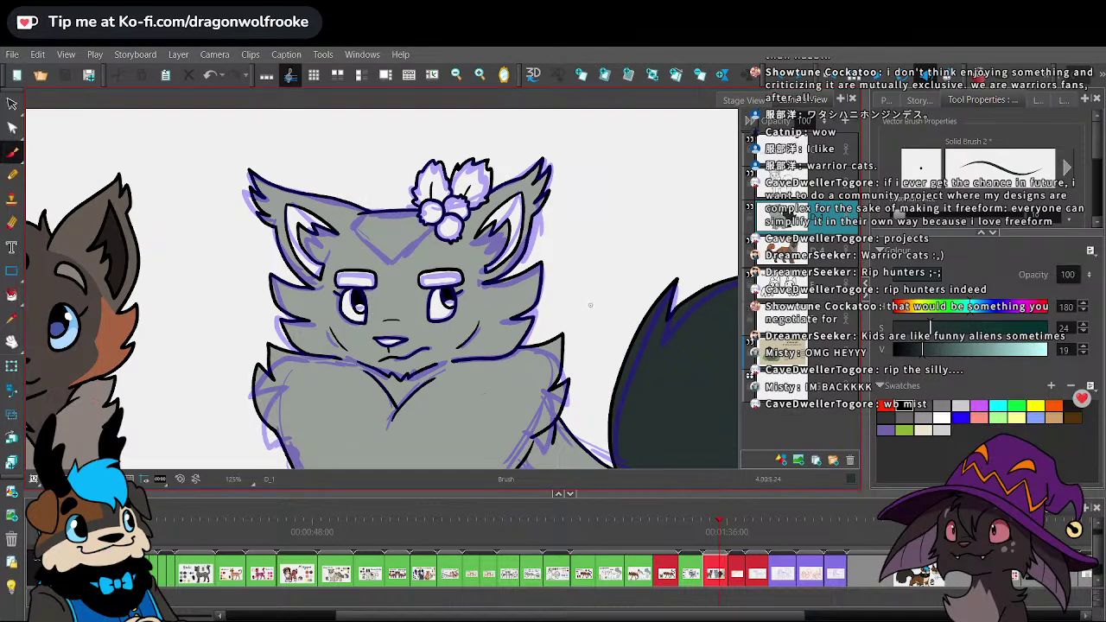
- Outline a rounded patch on the sitting cat's forehead between the ears, and fill it with the dark grey
{"action": "key", "text": "s"}
{"action": "key", "text": "1"}
{"action": "key", "text": "2"}
{"action": "key", "text": "2"}
{"action": "key", "text": "2"}
{"action": "key", "text": "1"}
{"action": "key", "text": "2"}
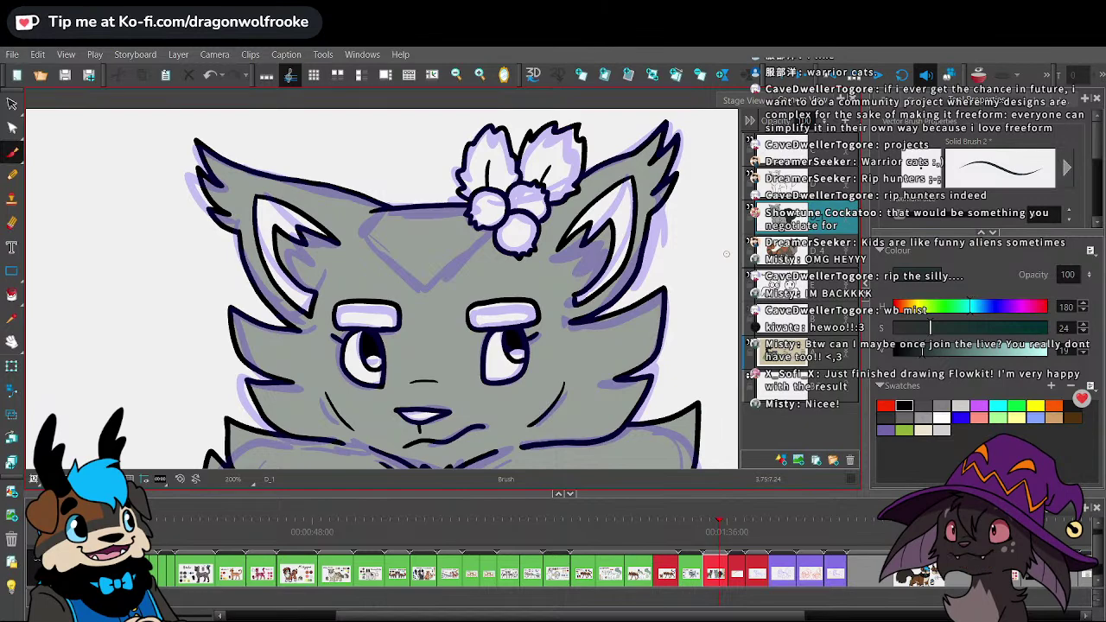
{"action": "key", "text": "2"}
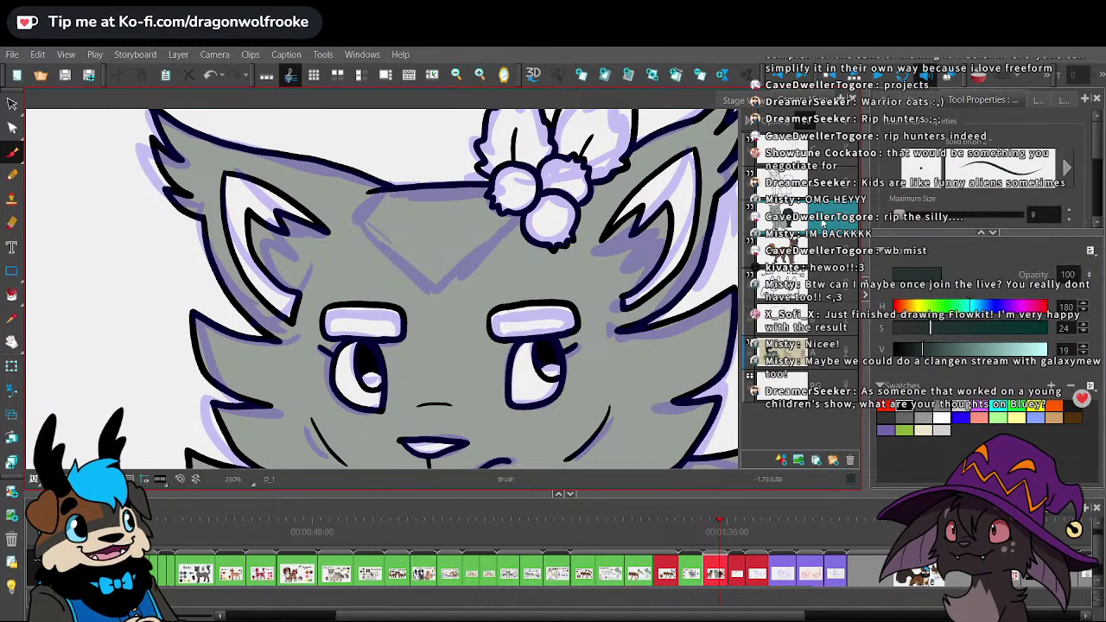
{"action": "key", "text": "2"}
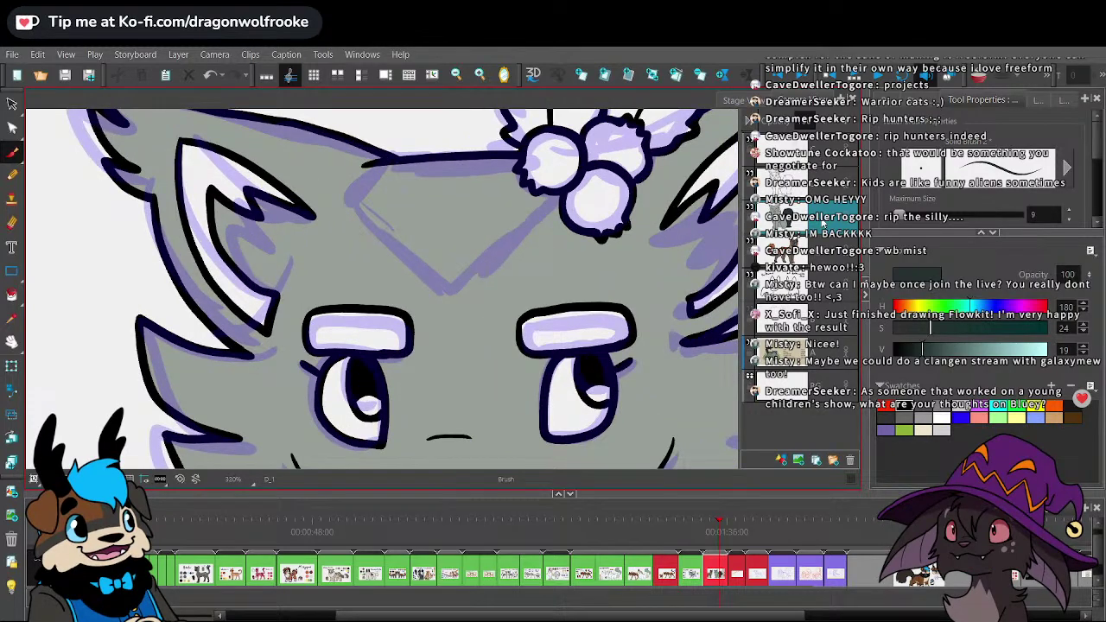
{"action": "mouse_move", "coordinate": [369, 164]}
{"action": "left_mouse_down"}
{"action": "mouse_move", "coordinate": [345, 197]}
{"action": "mouse_move", "coordinate": [350, 210]}
{"action": "mouse_move", "coordinate": [400, 256]}
{"action": "mouse_move", "coordinate": [451, 276]}
{"action": "mouse_move", "coordinate": [563, 206]}
{"action": "left_mouse_up"}
{"action": "left_click", "coordinate": [11, 294]}
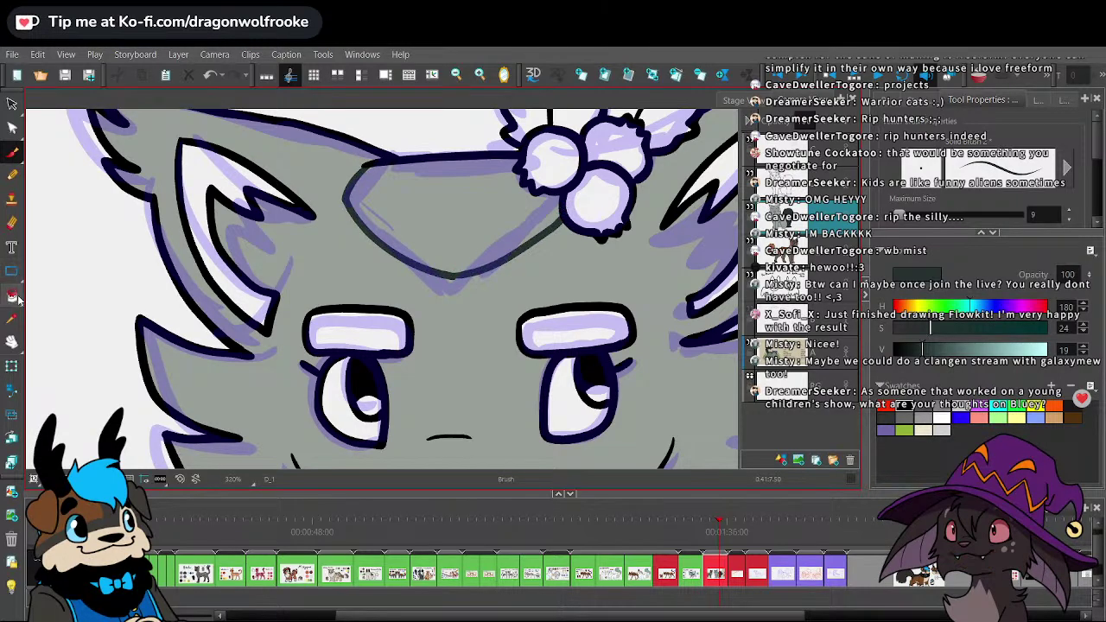
{"action": "left_click", "coordinate": [450, 198]}
- Brush a short dark line joining the sitting cat's chest fur to the top of its shoulder line
{"action": "key", "text": "1"}
{"action": "key", "text": "1"}
{"action": "key", "text": "1"}
{"action": "key", "text": "1"}
{"action": "key", "text": "1"}
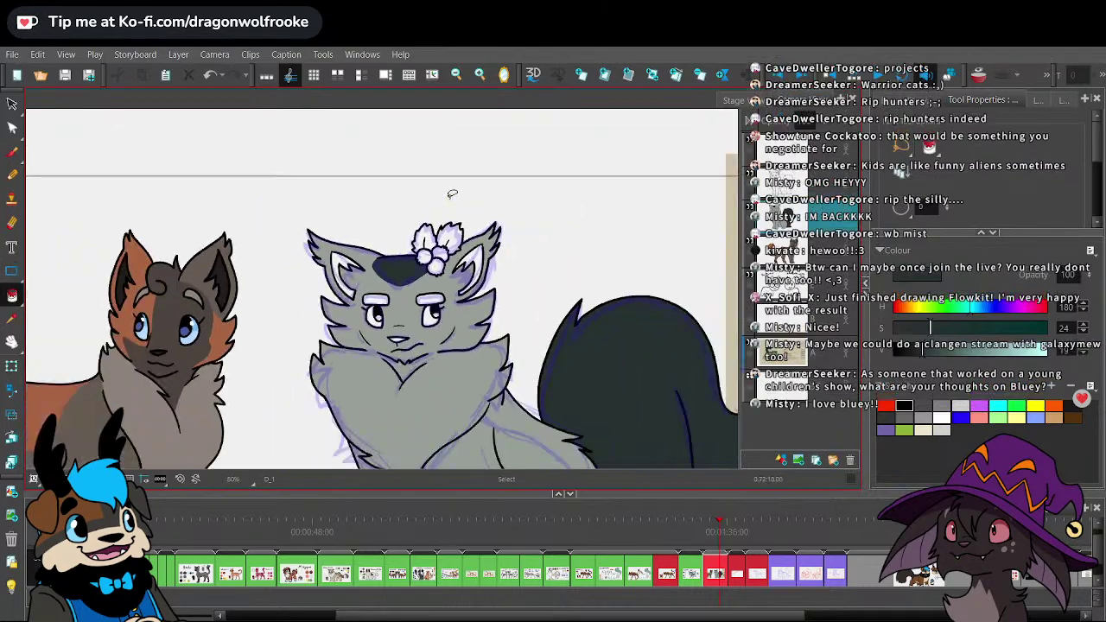
{"action": "mouse_move", "coordinate": [710, 437]}
{"action": "left_mouse_down"}
{"action": "mouse_move", "coordinate": [649, 326]}
{"action": "mouse_move", "coordinate": [610, 301]}
{"action": "left_mouse_up"}
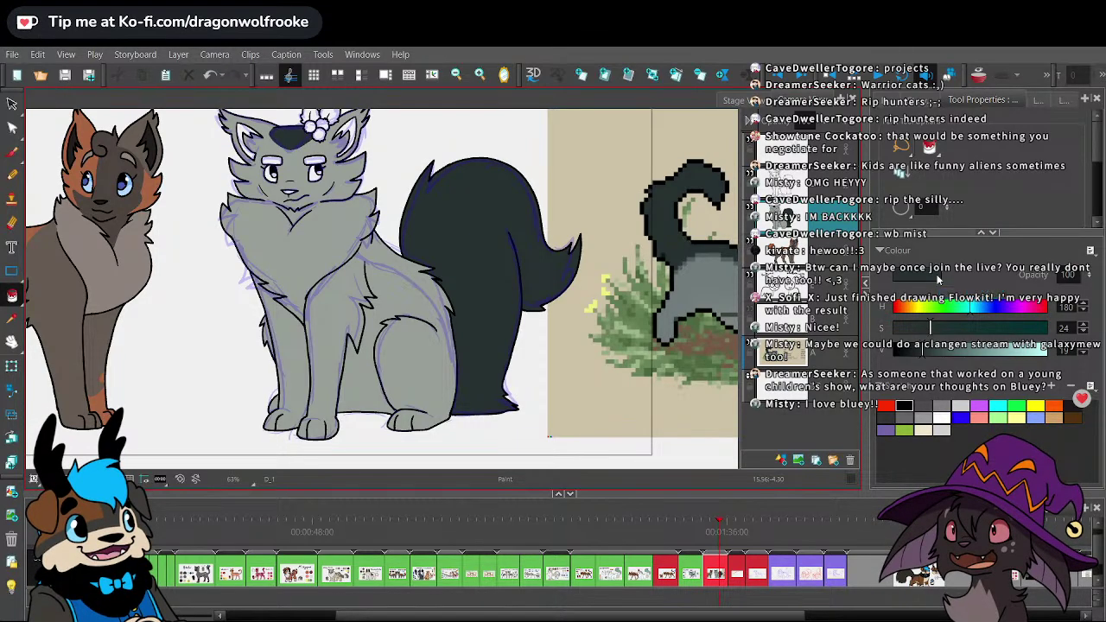
{"action": "key", "text": "alt+b"}
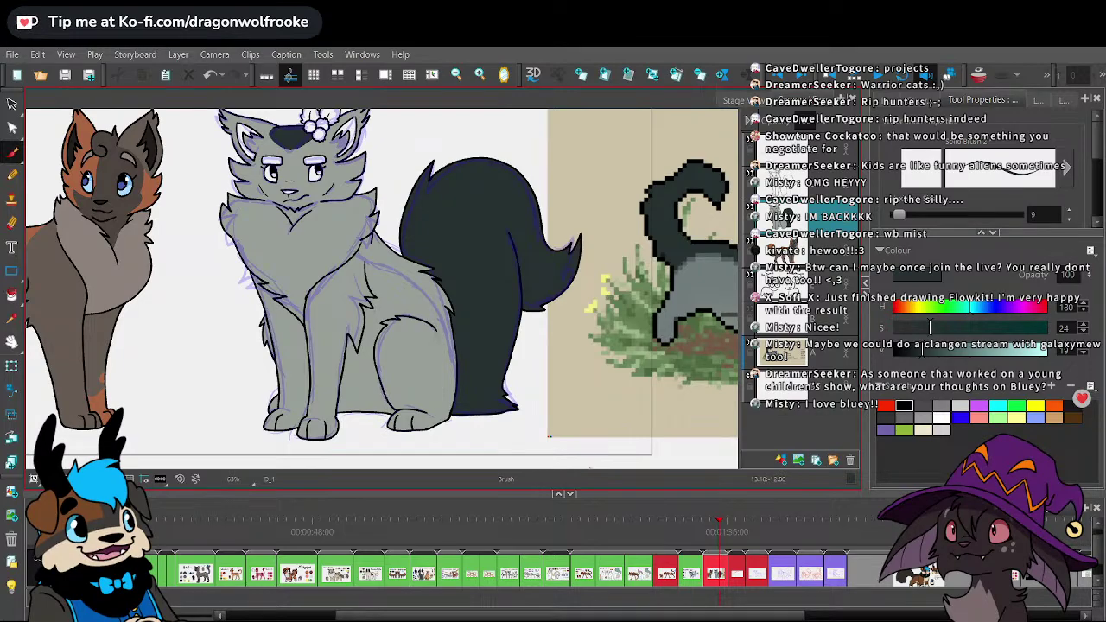
{"action": "key", "text": "2"}
{"action": "key", "text": "2"}
{"action": "key", "text": "2"}
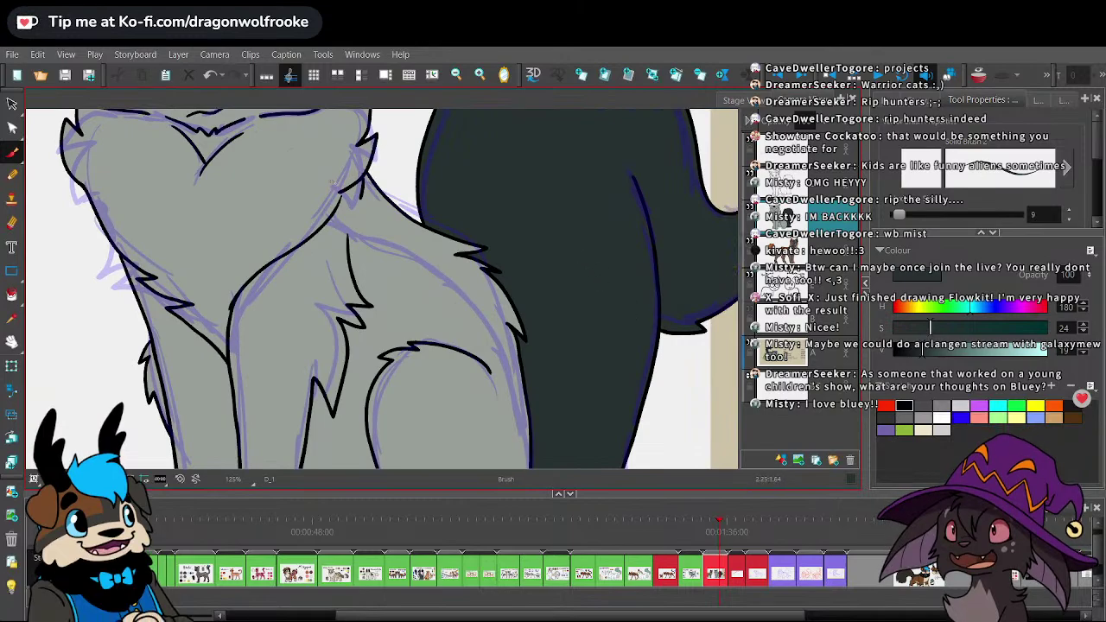
{"action": "left_click_drag", "start_coordinate": [339, 203], "coordinate": [346, 230]}
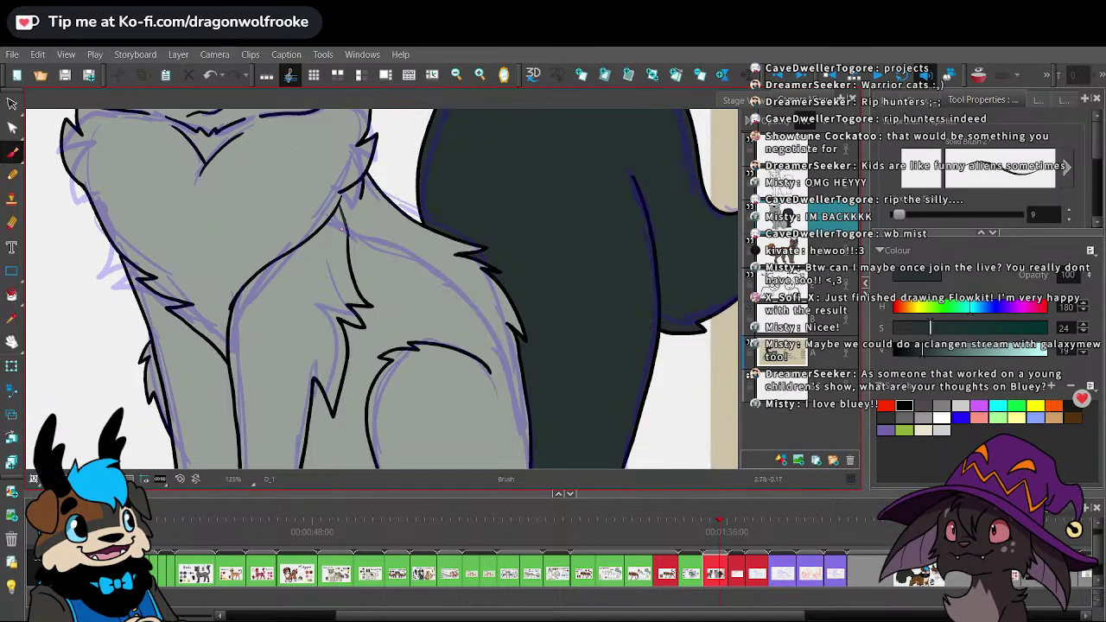
{"action": "left_click_drag", "start_coordinate": [345, 226], "coordinate": [348, 246]}
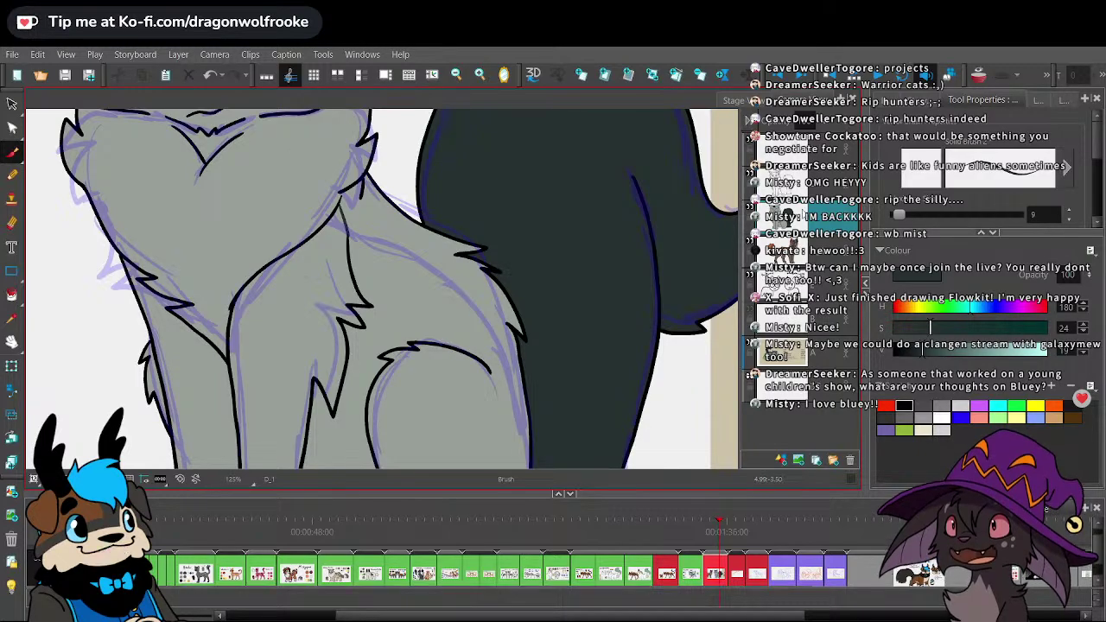
- Draw a curved marking edge from the shoulder along the back to the haunch, and fill the back with dark grey
{"action": "left_click_drag", "start_coordinate": [612, 287], "coordinate": [552, 263]}
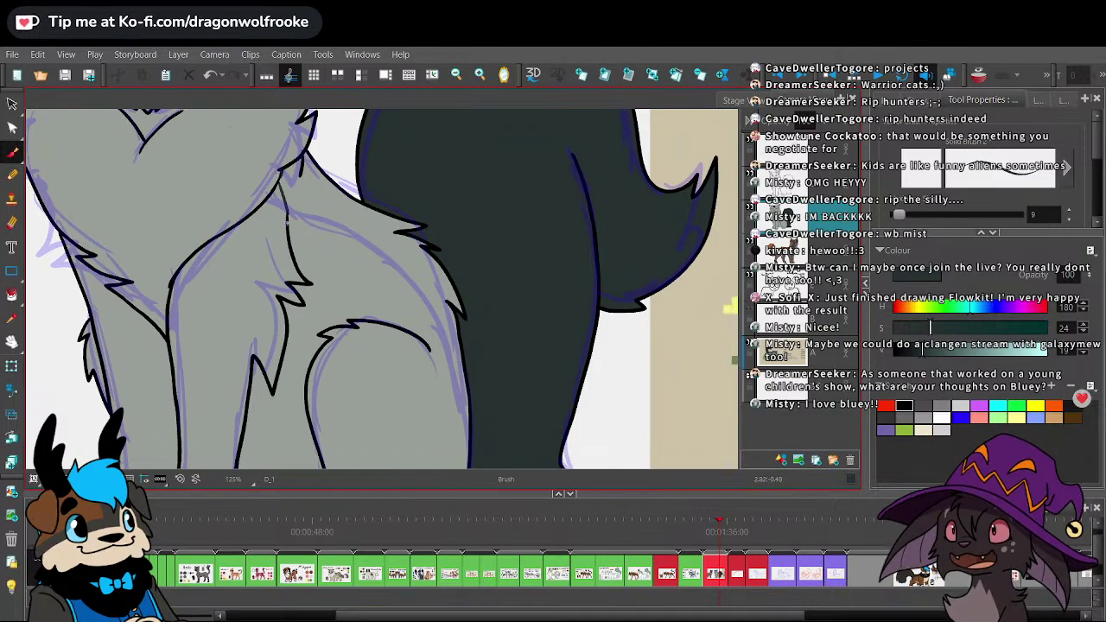
{"action": "mouse_move", "coordinate": [288, 223]}
{"action": "left_mouse_down"}
{"action": "mouse_move", "coordinate": [367, 249]}
{"action": "mouse_move", "coordinate": [426, 307]}
{"action": "mouse_move", "coordinate": [463, 404]}
{"action": "left_mouse_up"}
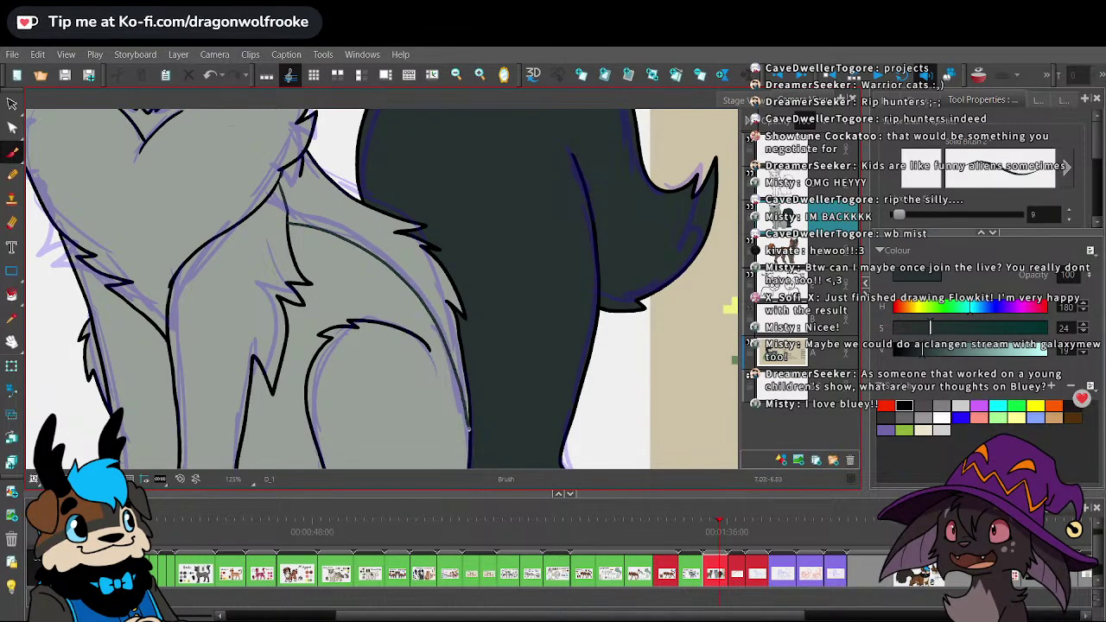
{"action": "key", "text": "alt+i"}
{"action": "left_click", "coordinate": [382, 225]}
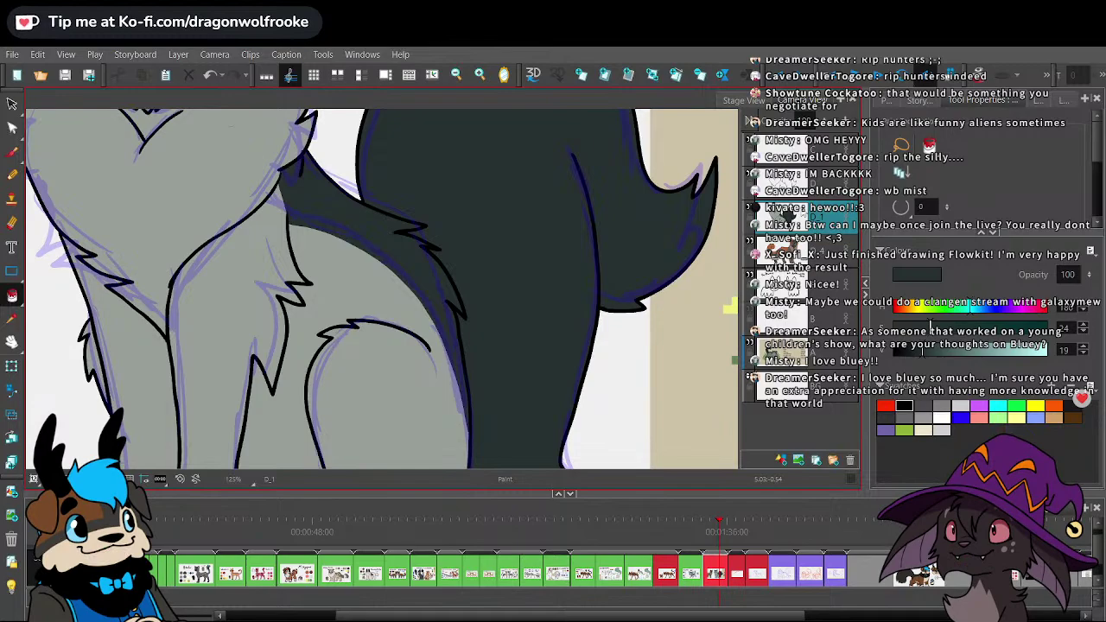
- Compare the sitting cat's dark head, back and tail markings with the pixel cat reference
{"action": "key", "text": "1"}
{"action": "key", "text": "1"}
{"action": "key", "text": "1"}
{"action": "key", "text": "1"}
{"action": "key", "text": "2"}
{"action": "scroll", "coordinate": [688, 284], "scroll_direction": "down", "scroll_amount": 2}
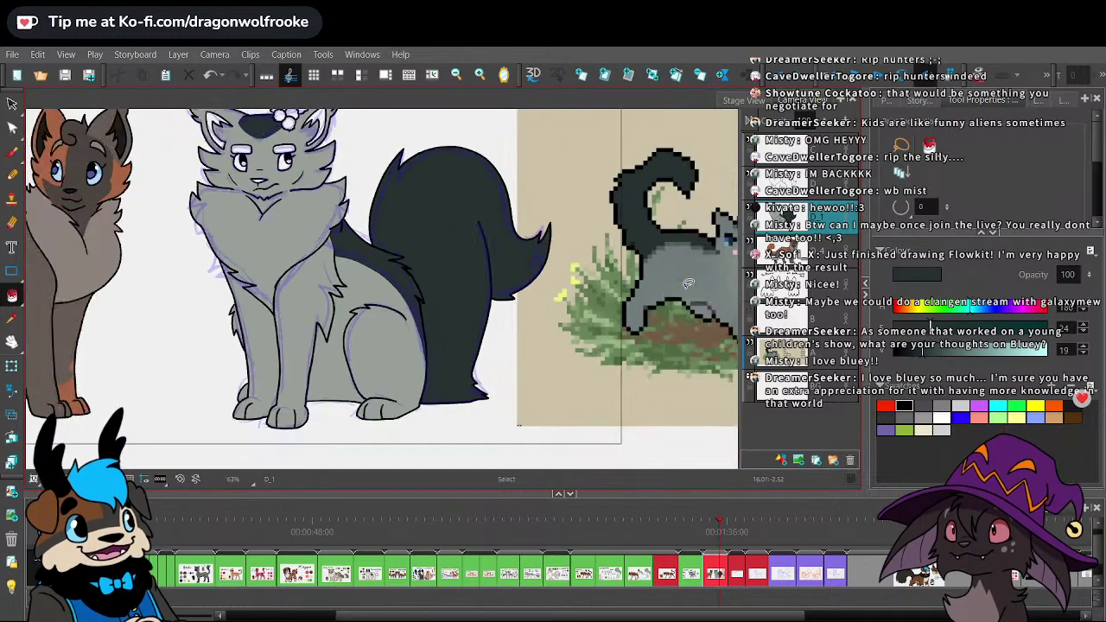
{"action": "scroll", "coordinate": [528, 381], "scroll_direction": "up", "scroll_amount": 3}
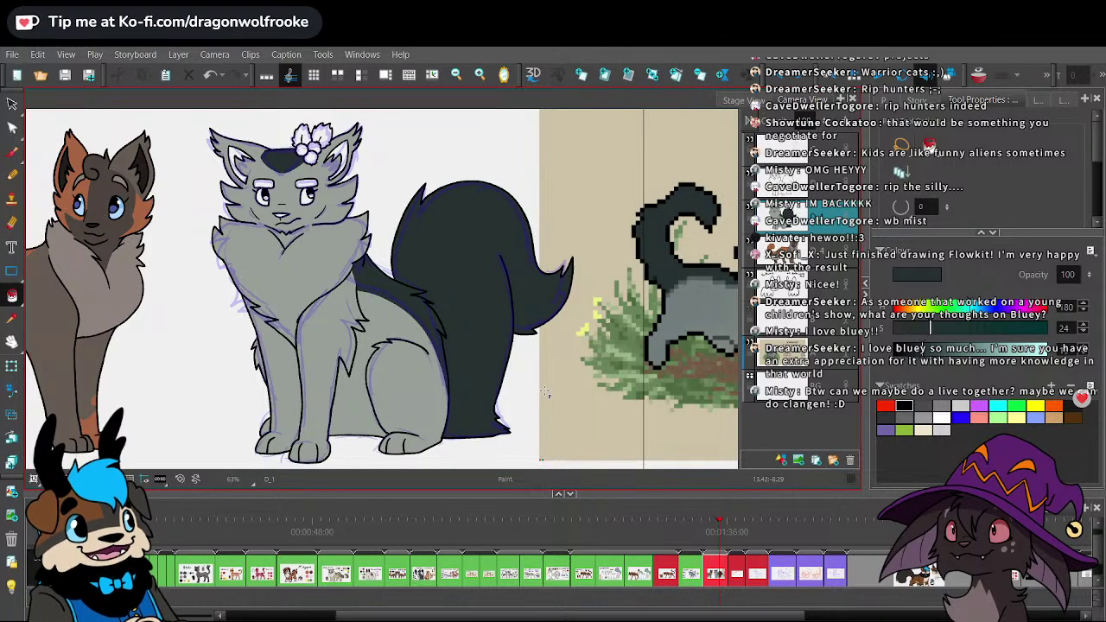
{"action": "key", "text": "1"}
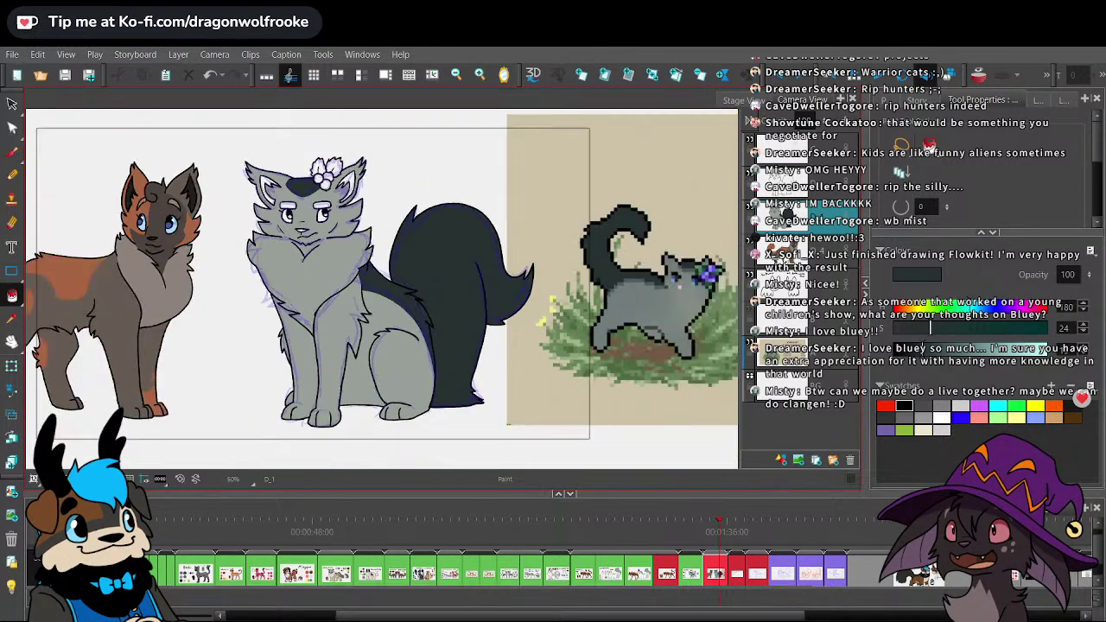
{"action": "key", "text": "1"}
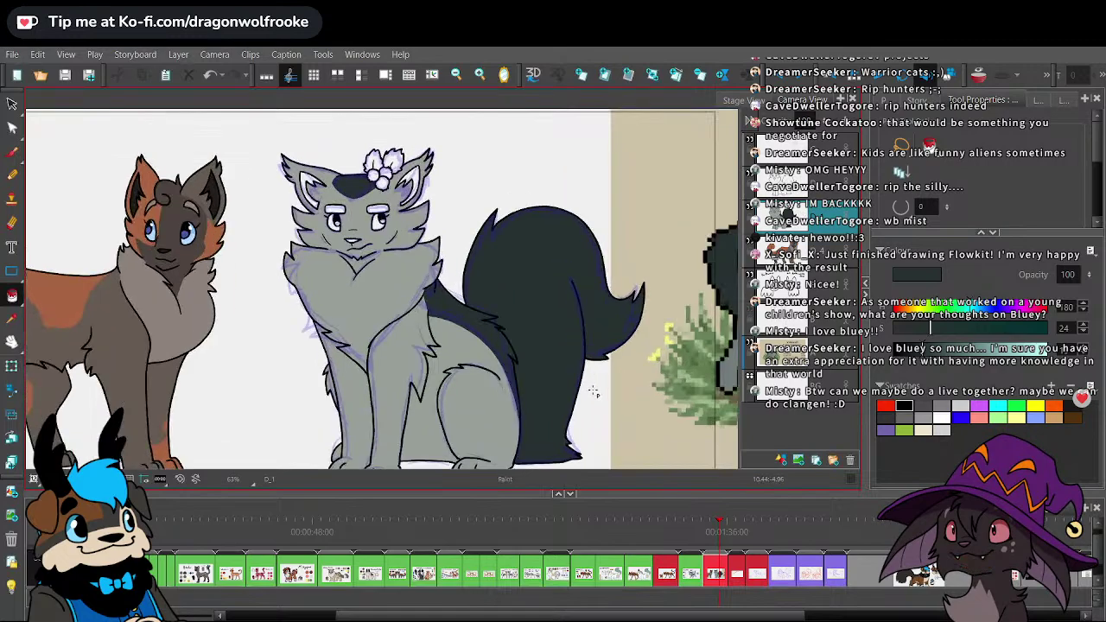
{"action": "mouse_move", "coordinate": [588, 406]}
{"action": "left_mouse_down"}
{"action": "mouse_move", "coordinate": [679, 373]}
{"action": "mouse_move", "coordinate": [640, 401]}
{"action": "mouse_move", "coordinate": [653, 378]}
{"action": "mouse_move", "coordinate": [613, 443]}
{"action": "left_mouse_up"}
{"action": "left_click_drag", "start_coordinate": [640, 406], "coordinate": [628, 429]}
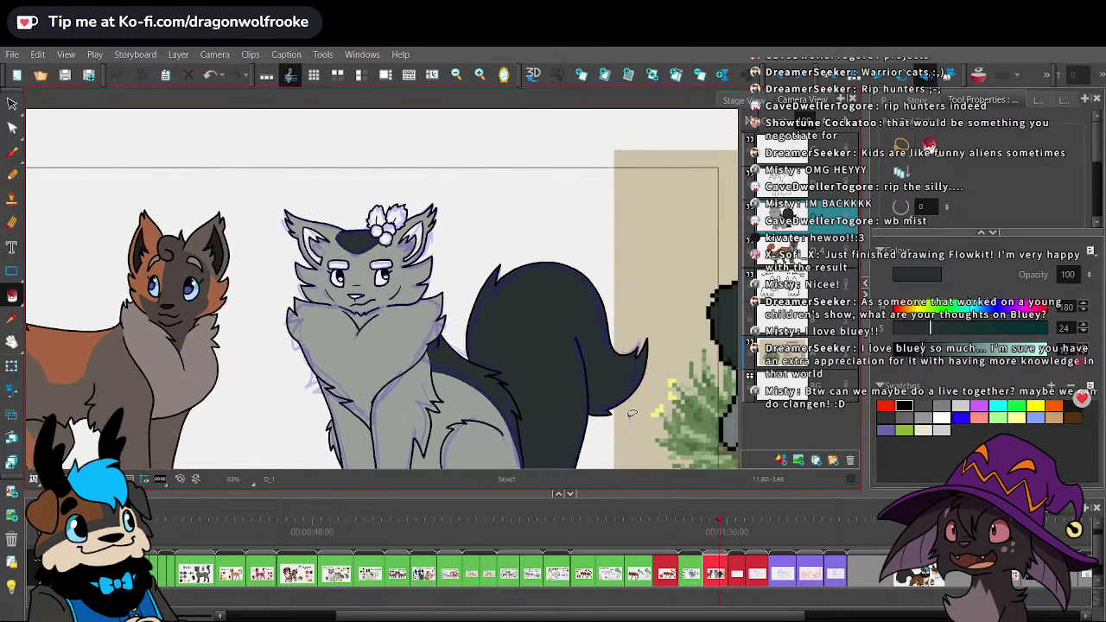
{"action": "key", "text": "2"}
{"action": "key", "text": "2"}
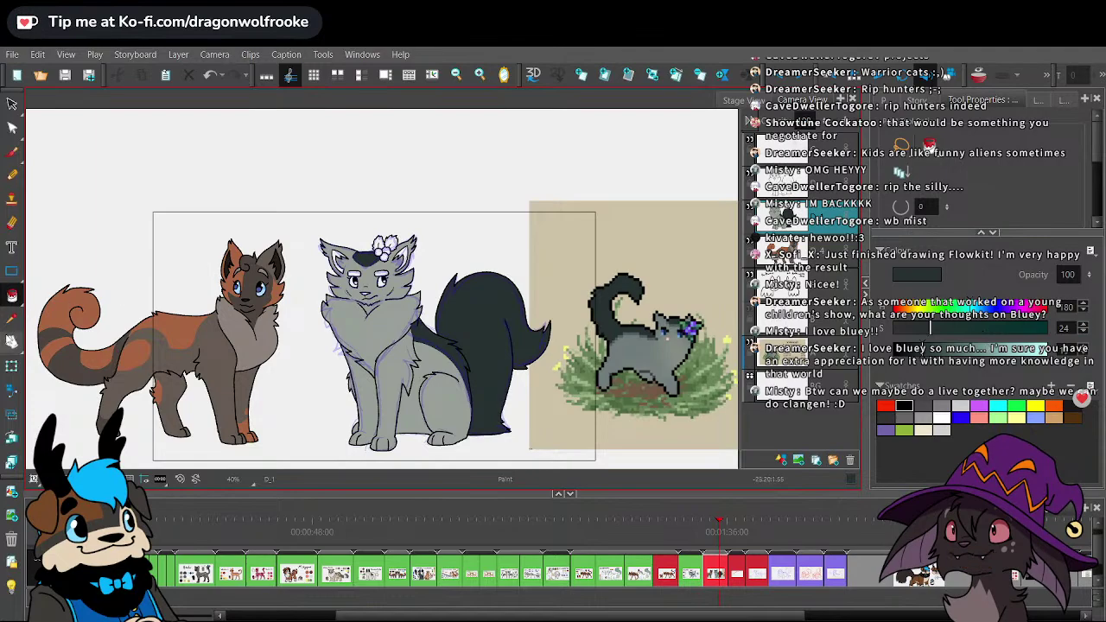
- Sample the blue-grey from the pixel cat's body, and try filling the sitting cat's chest with it
{"action": "key", "text": "i"}
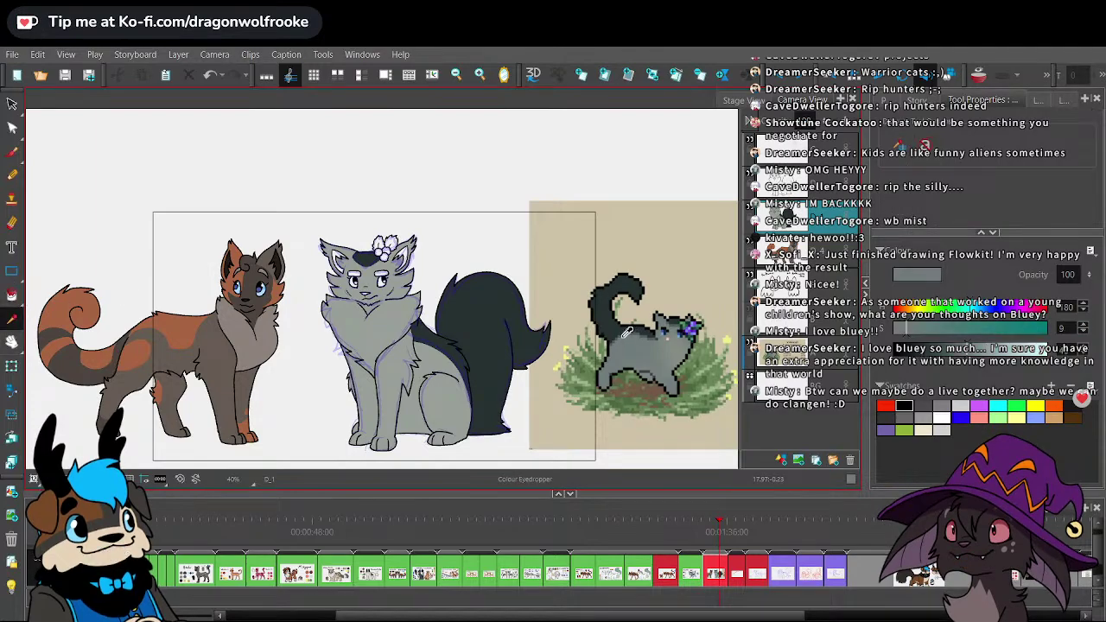
{"action": "key", "text": "alt+i"}
{"action": "left_click", "coordinate": [379, 331]}
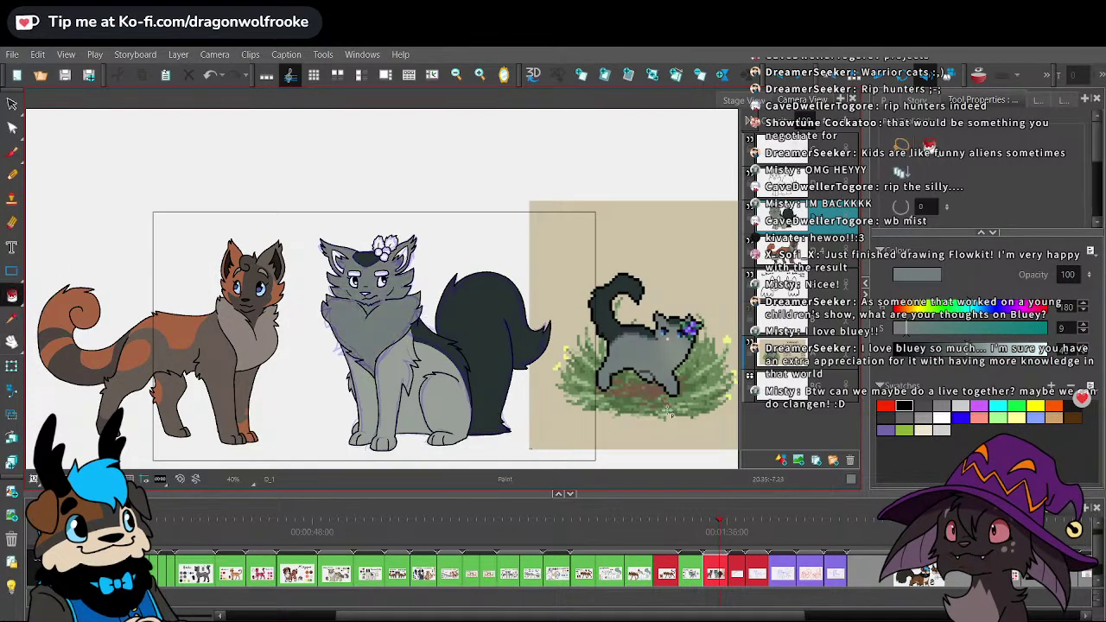
{"action": "key", "text": "ctrl+z"}
- Adjust the brightness of the sampled blue-grey and refill the sitting cat's chest, front legs and body with it
{"action": "mouse_move", "coordinate": [968, 349]}
{"action": "left_mouse_down"}
{"action": "mouse_move", "coordinate": [983, 349]}
{"action": "mouse_move", "coordinate": [974, 349]}
{"action": "left_mouse_up"}
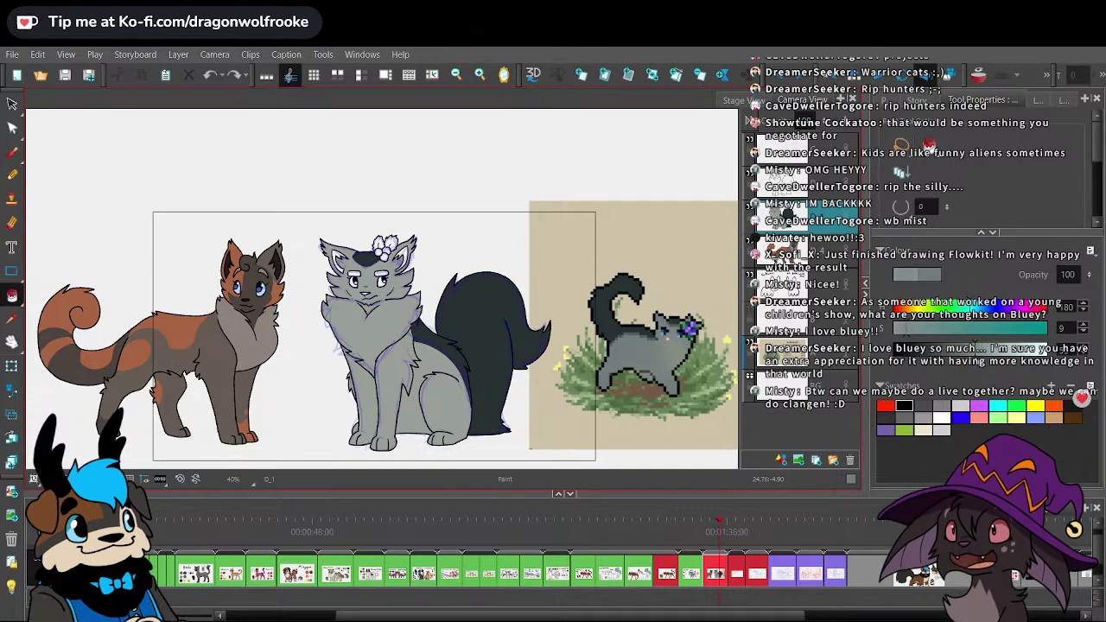
{"action": "left_click", "coordinate": [359, 331]}
{"action": "left_click", "coordinate": [400, 355]}
{"action": "left_click", "coordinate": [433, 358]}
{"action": "left_click", "coordinate": [372, 399]}
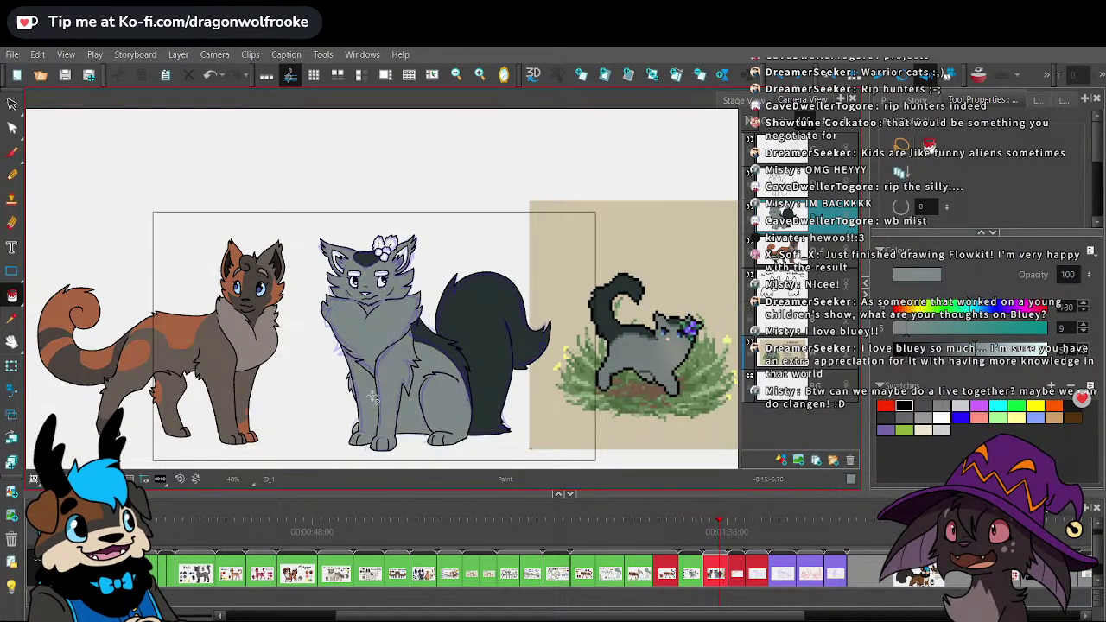
- Sample the dark grey from the sitting cat's forehead marking and fill both eyebrows with it
{"action": "key", "text": "1"}
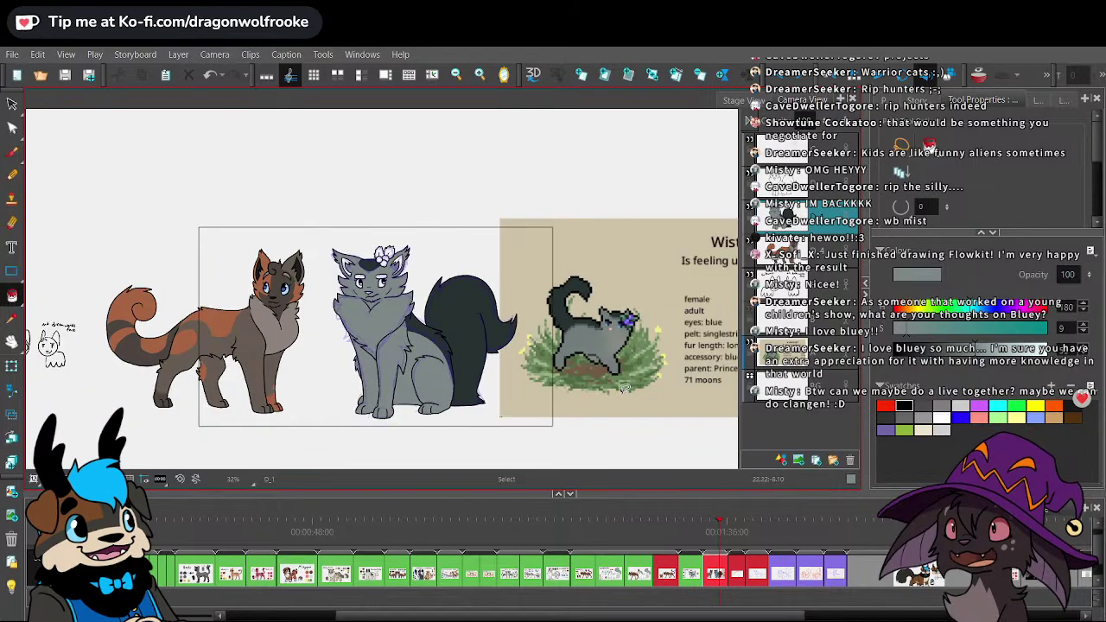
{"action": "key", "text": "2"}
{"action": "key", "text": "2"}
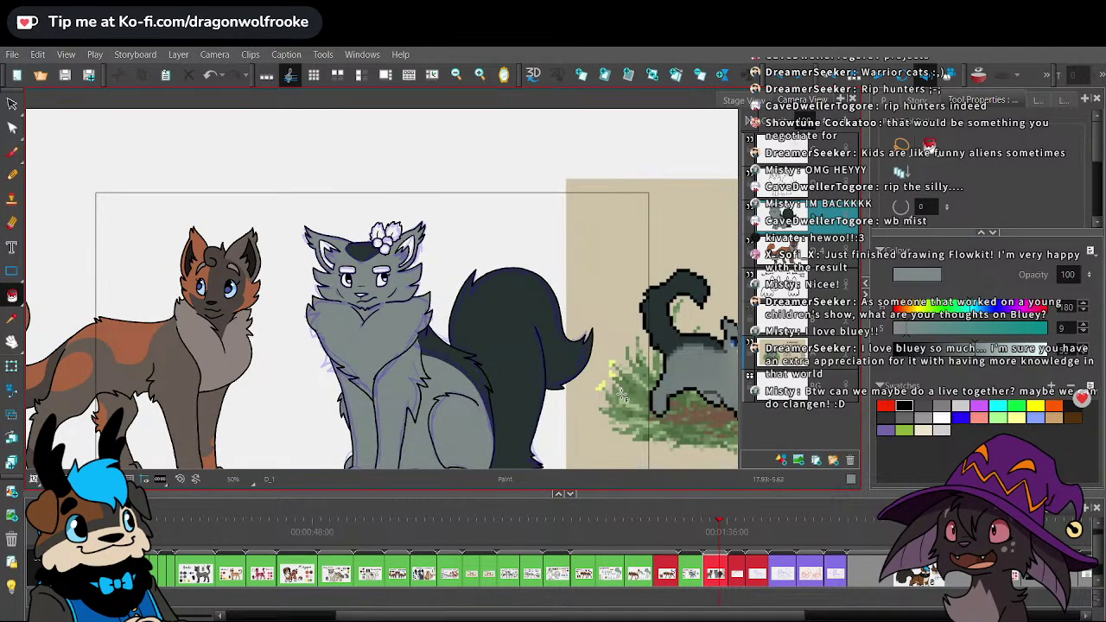
{"action": "key", "text": "plus"}
{"action": "key", "text": "plus"}
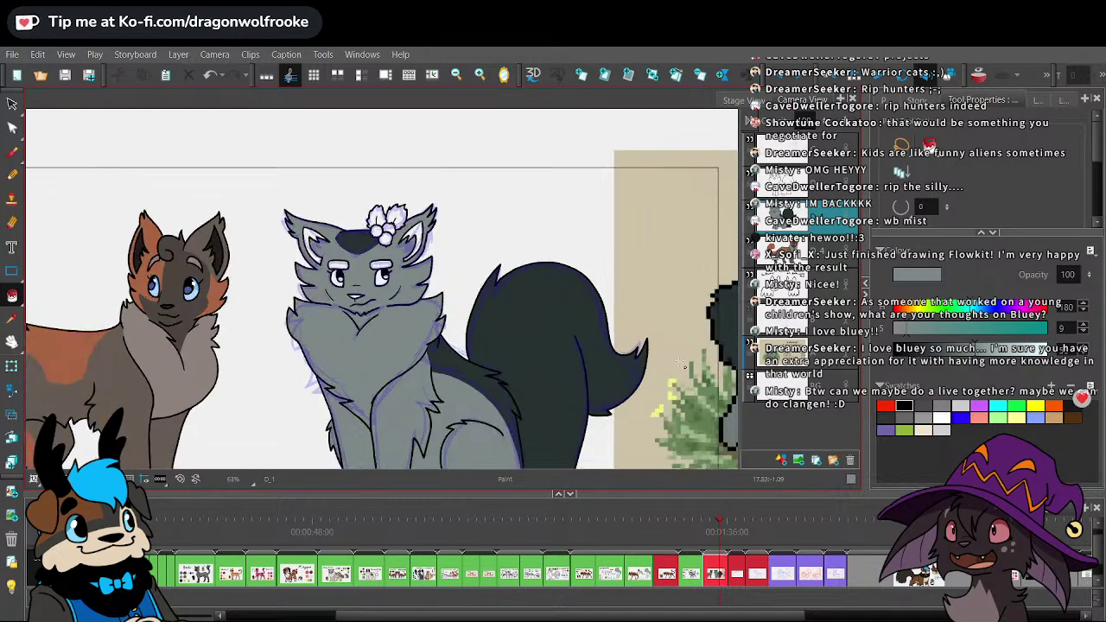
{"action": "key", "text": "2"}
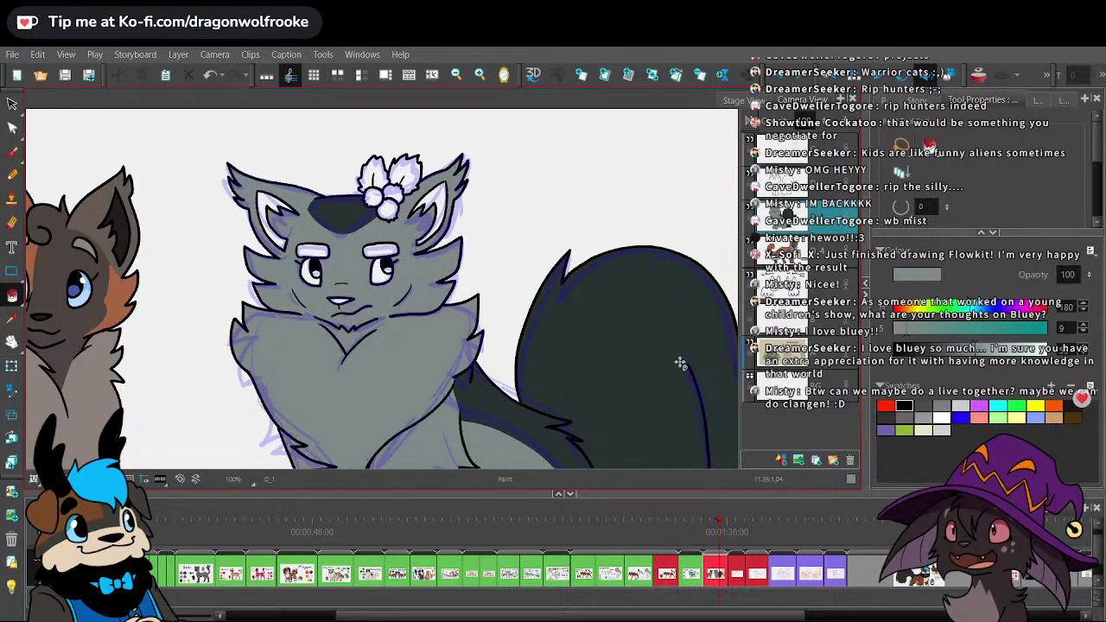
{"action": "left_click_drag", "start_coordinate": [543, 328], "coordinate": [568, 360]}
{"action": "key", "text": "2"}
{"action": "key", "text": "2"}
{"action": "key", "text": "d"}
{"action": "left_click", "coordinate": [350, 204], "text": "alt"}
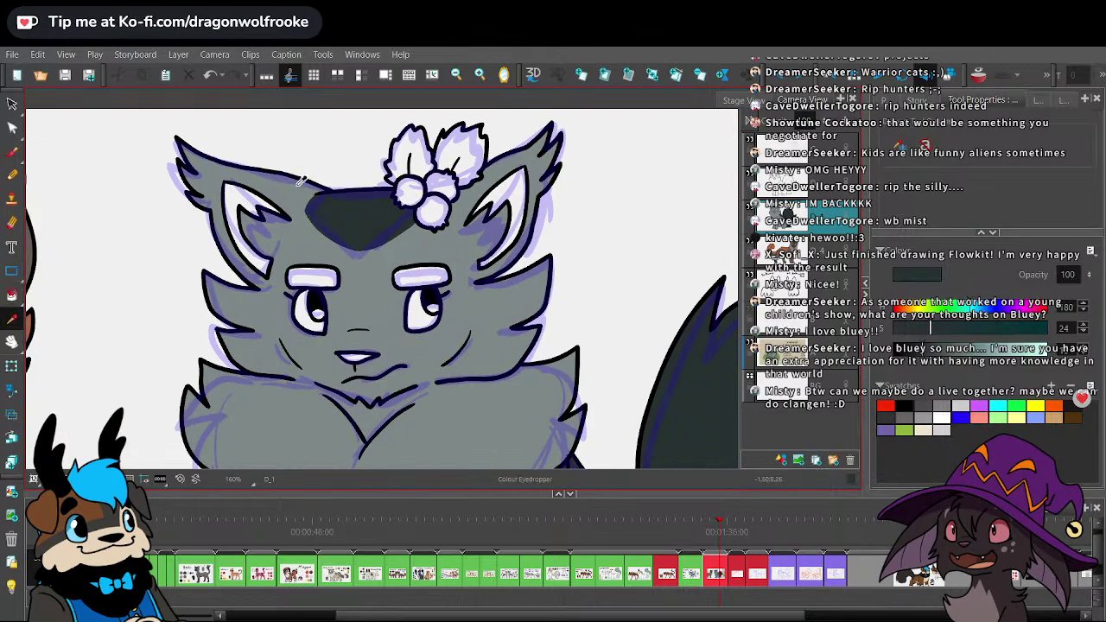
{"action": "left_click", "coordinate": [311, 278]}
{"action": "left_click", "coordinate": [422, 275]}
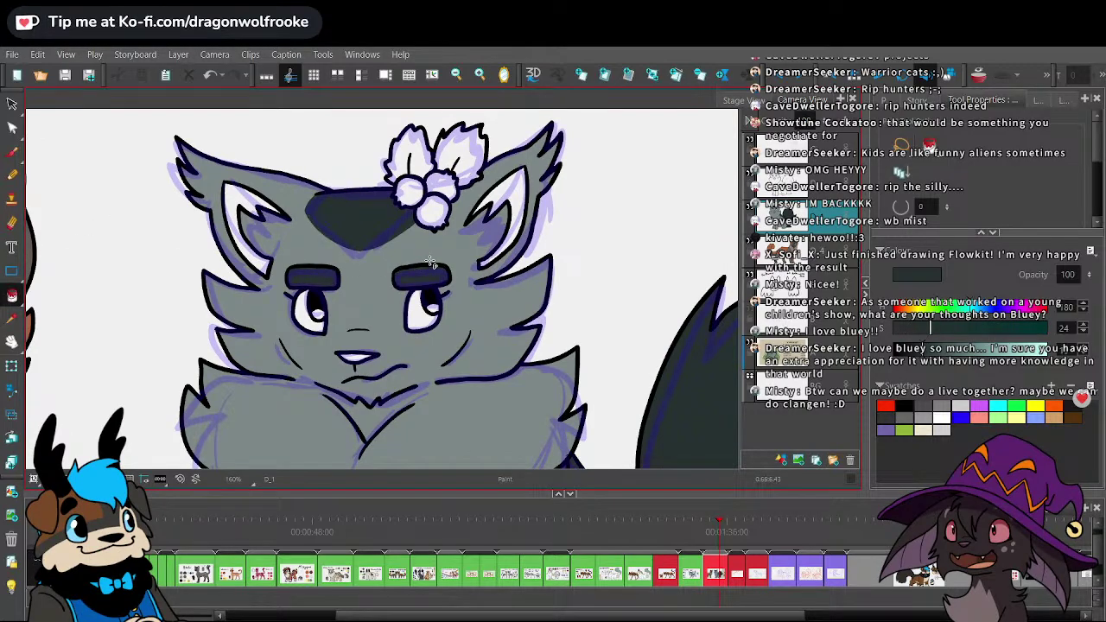
- Sample the sitting cat's face grey, darken it, and fill both inner ears and the nose
{"action": "key", "text": "alt"}
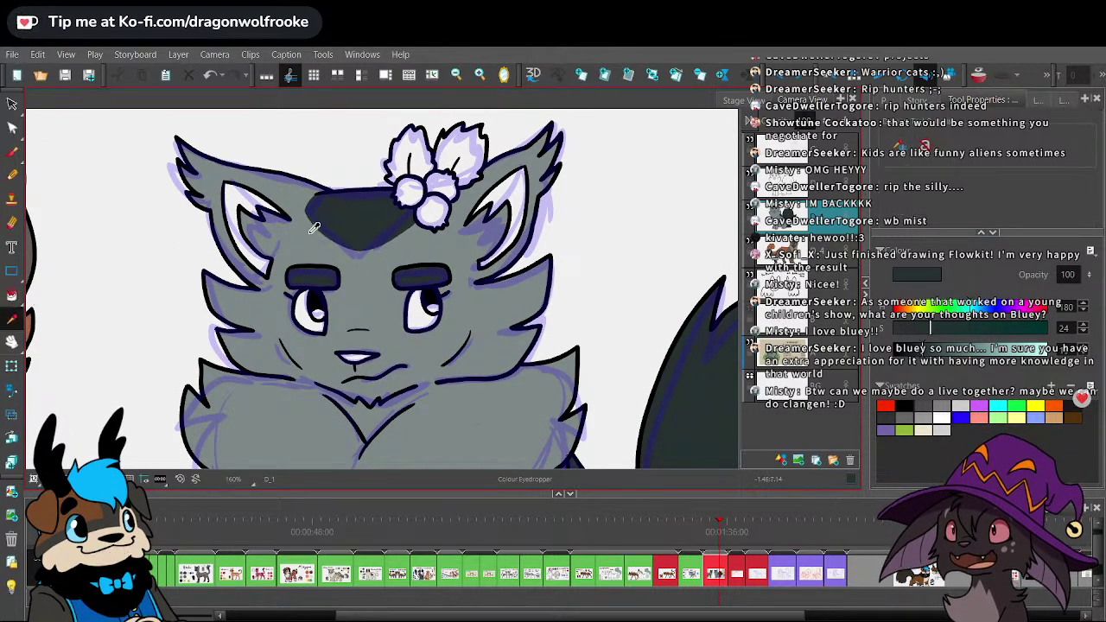
{"action": "left_click", "coordinate": [298, 223], "text": "alt"}
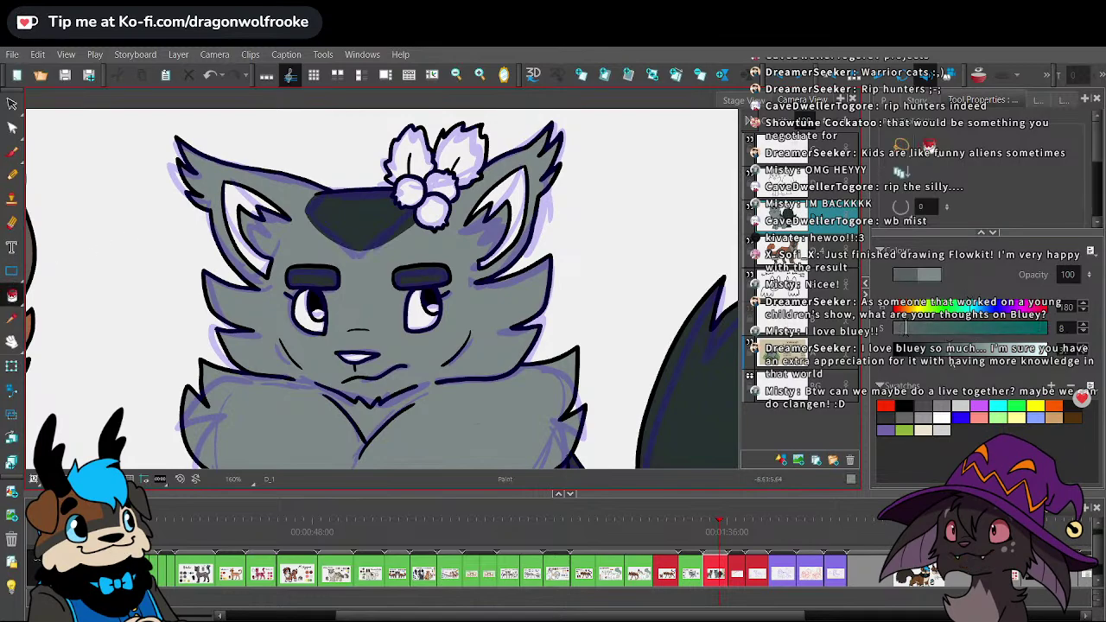
{"action": "left_click", "coordinate": [264, 186]}
{"action": "left_click", "coordinate": [497, 202]}
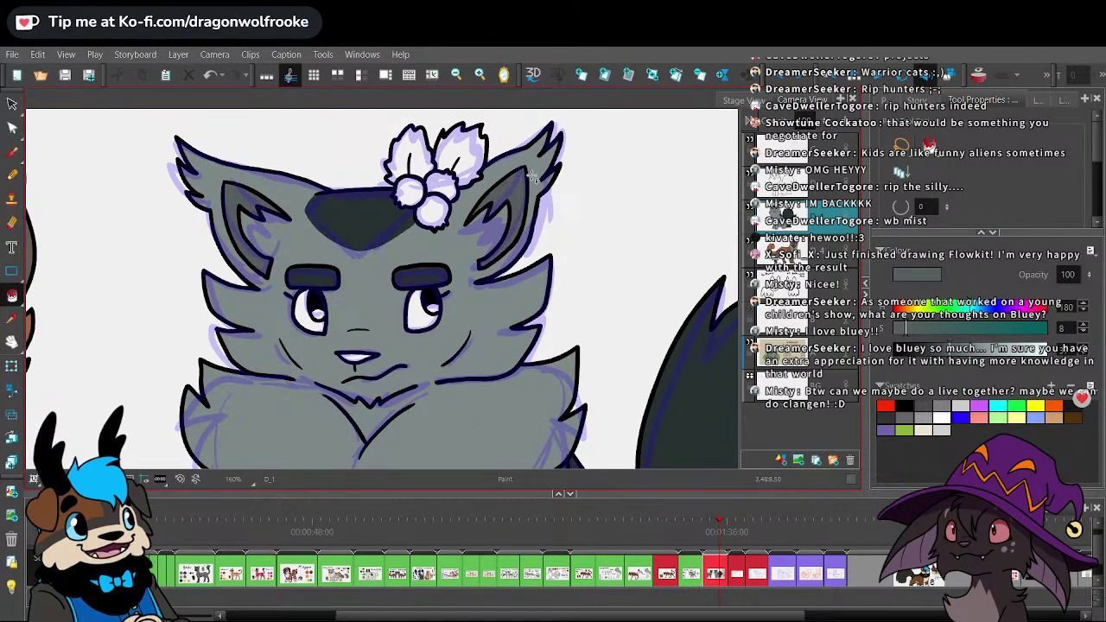
{"action": "left_click", "coordinate": [357, 358]}
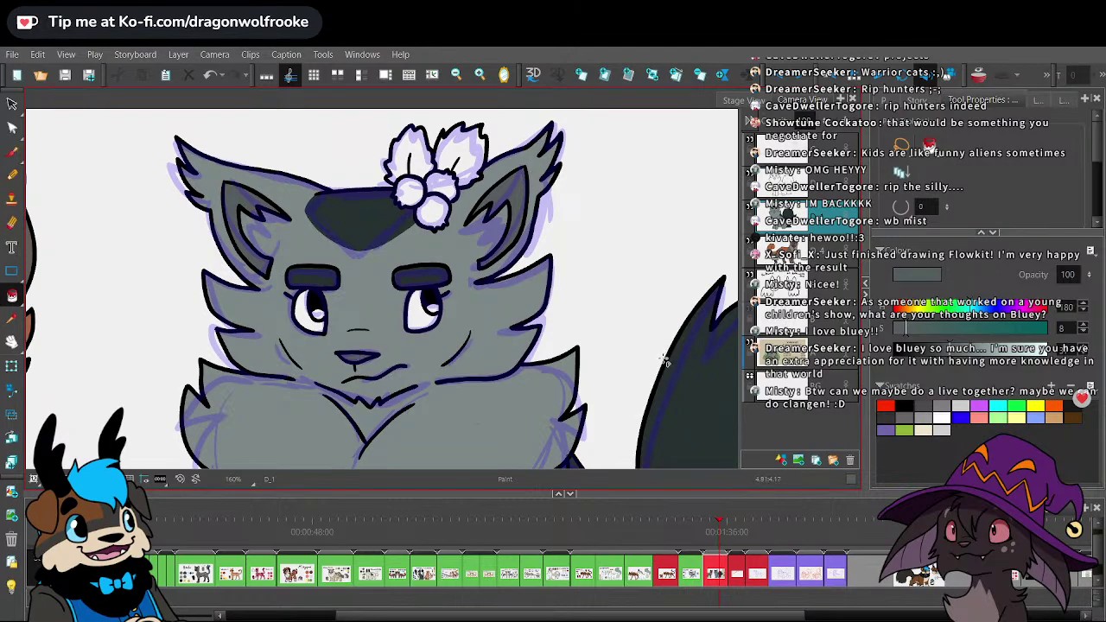
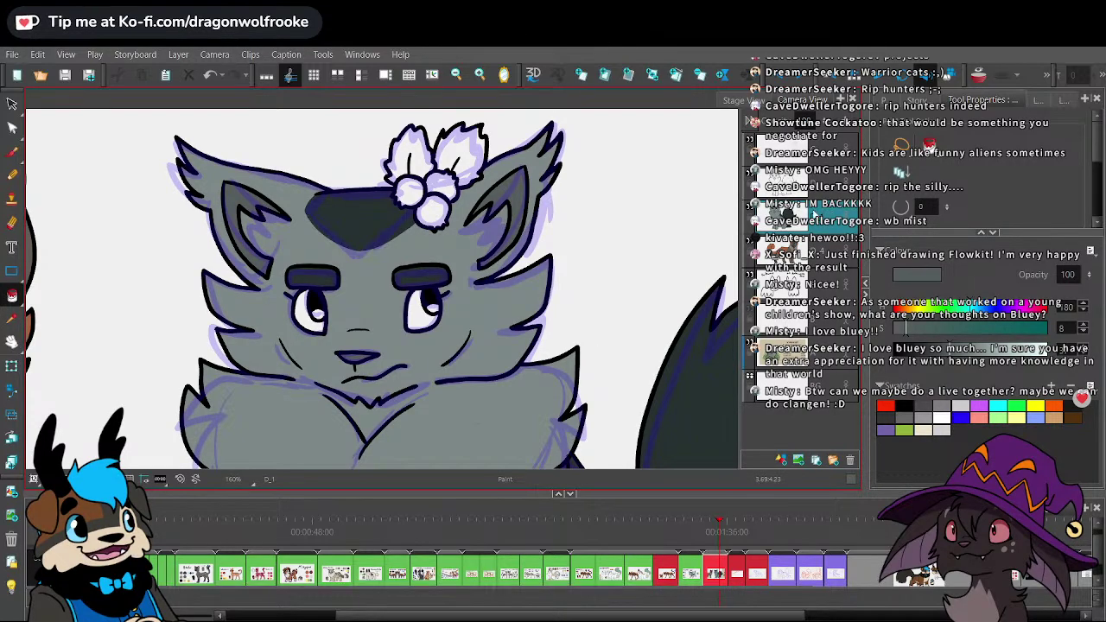
- Lighten the grey to saturation 3 and value 72, and refill both of the sitting cat's inner ears
{"action": "key", "text": "1"}
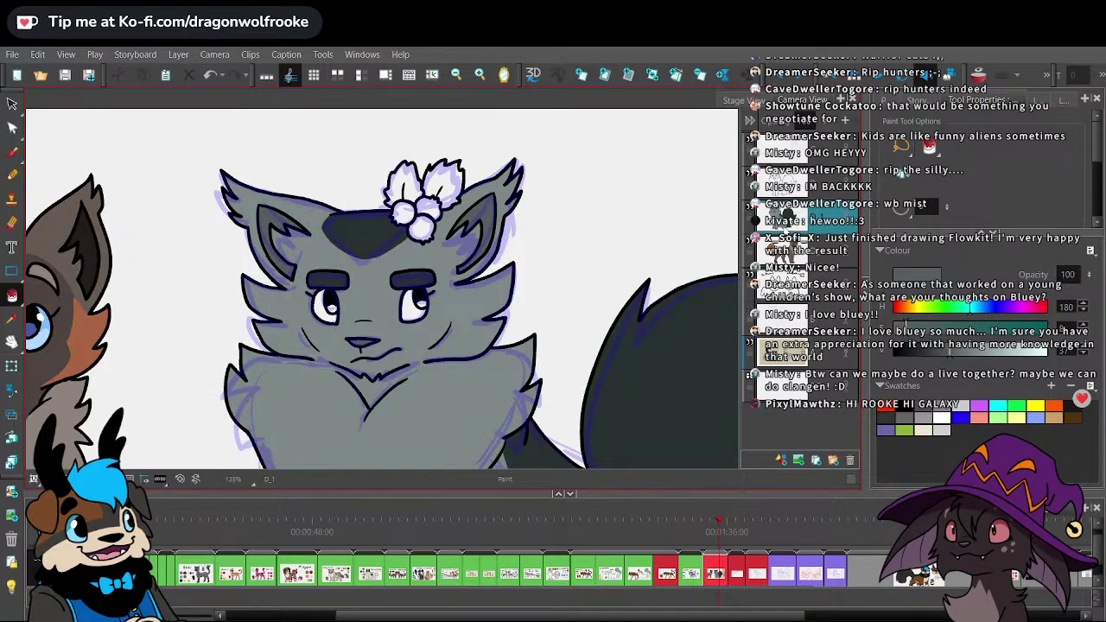
{"action": "mouse_move", "coordinate": [545, 329]}
{"action": "left_mouse_down"}
{"action": "mouse_move", "coordinate": [622, 354]}
{"action": "mouse_move", "coordinate": [691, 360]}
{"action": "mouse_move", "coordinate": [658, 336]}
{"action": "left_mouse_up"}
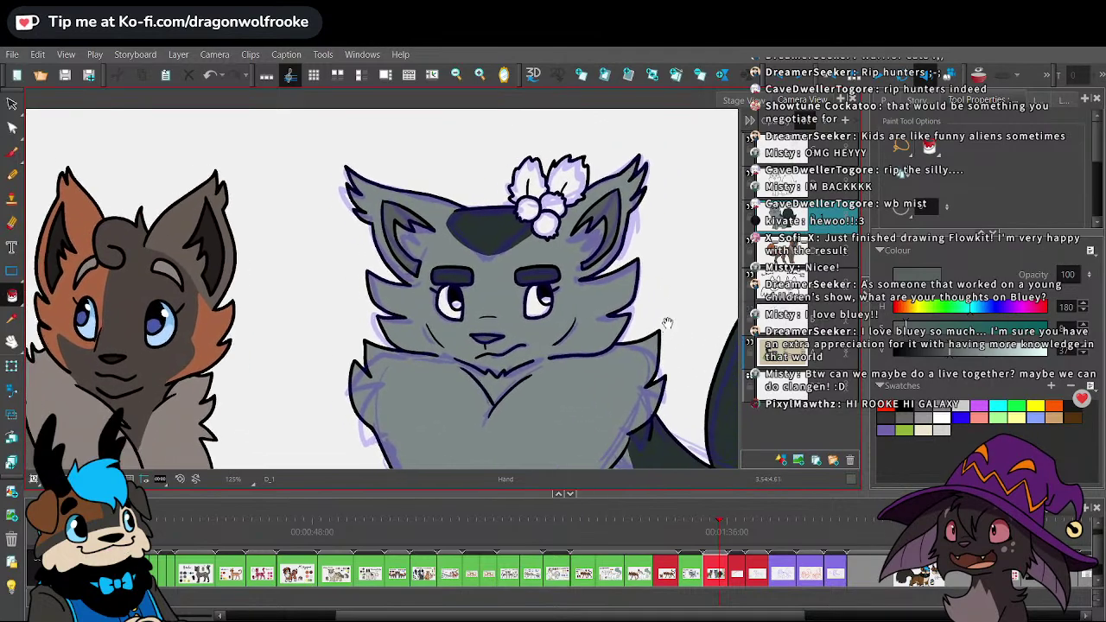
{"action": "left_click", "coordinate": [1003, 348]}
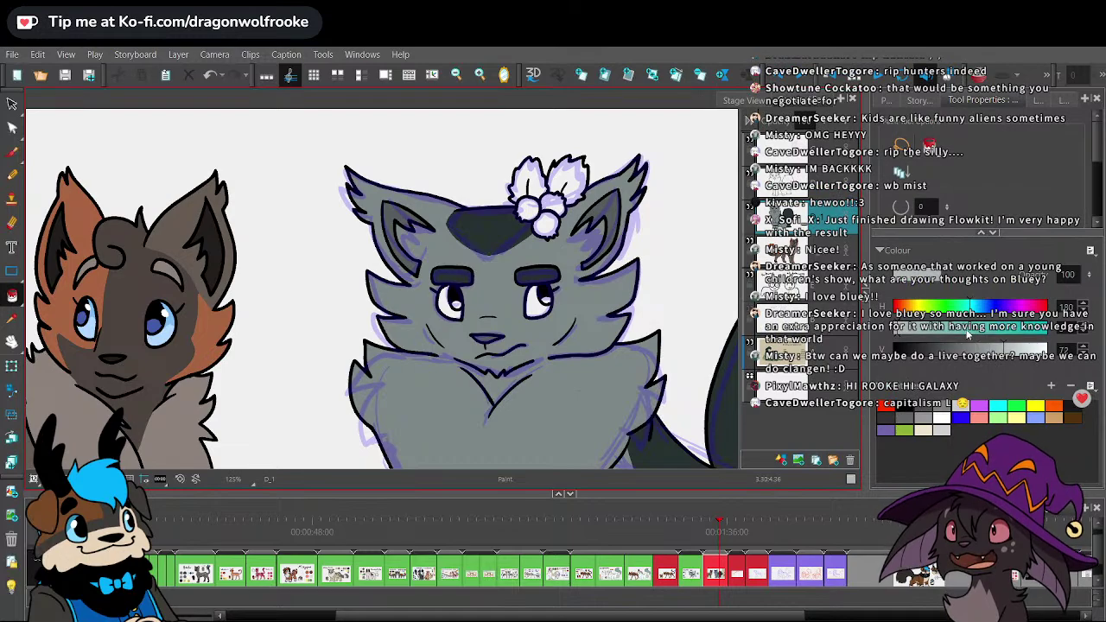
{"action": "left_click", "coordinate": [397, 210]}
{"action": "left_click", "coordinate": [605, 230]}
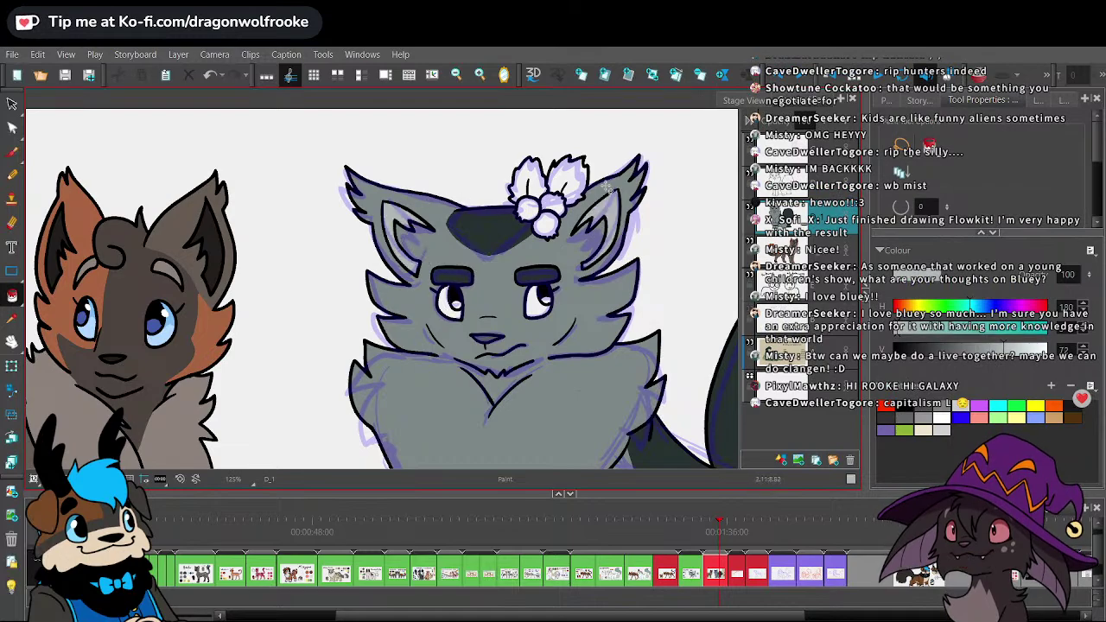
{"action": "key", "text": "alt+b"}
{"action": "left_click_drag", "start_coordinate": [503, 297], "coordinate": [517, 346]}
{"action": "key", "text": "ctrl+z"}
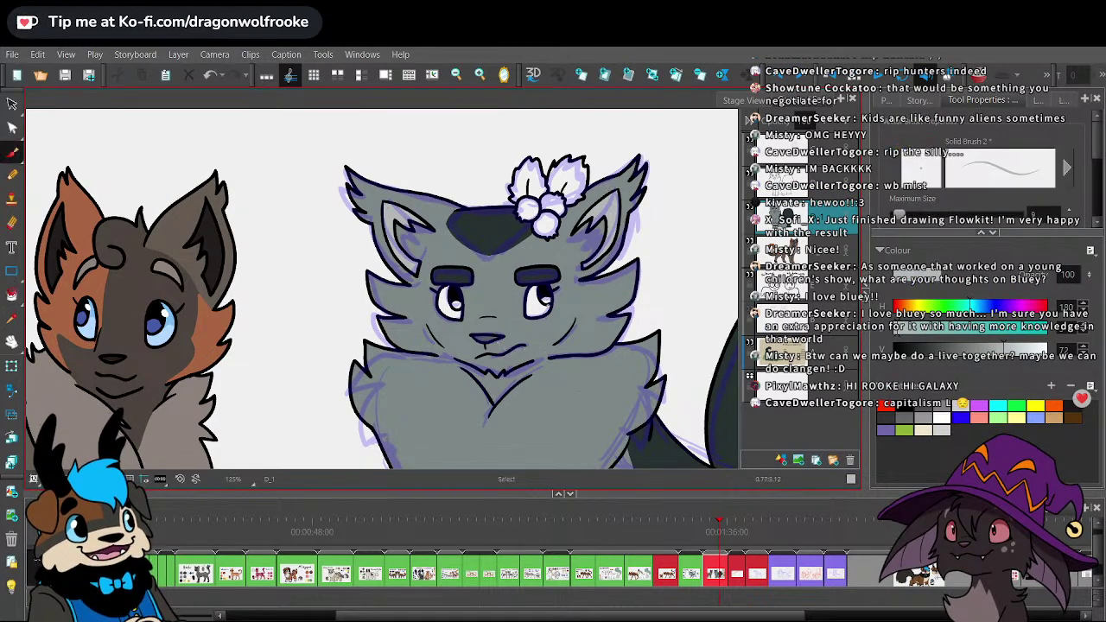
- Fill the sitting cat's nose with the same light grey as the inner ears
{"action": "key", "text": "alt+b"}
{"action": "key", "text": "2"}
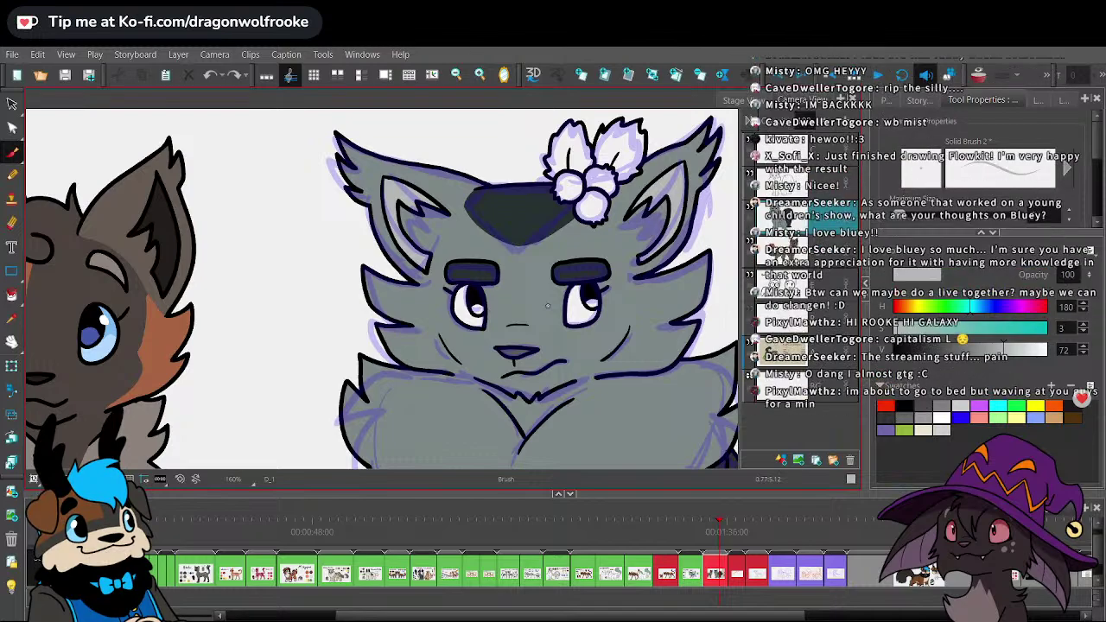
{"action": "key", "text": "alt+i"}
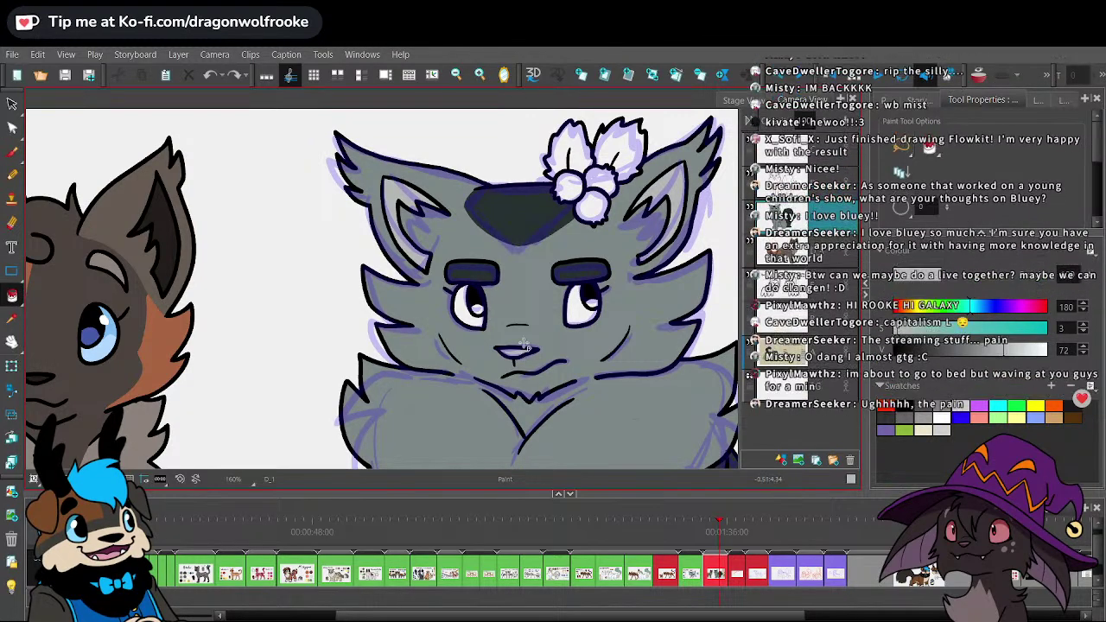
- Sample the light blue from the standing cat's eye and fill both of the sitting cat's eyes with it
{"action": "scroll", "coordinate": [524, 346], "scroll_direction": "down", "scroll_amount": 4}
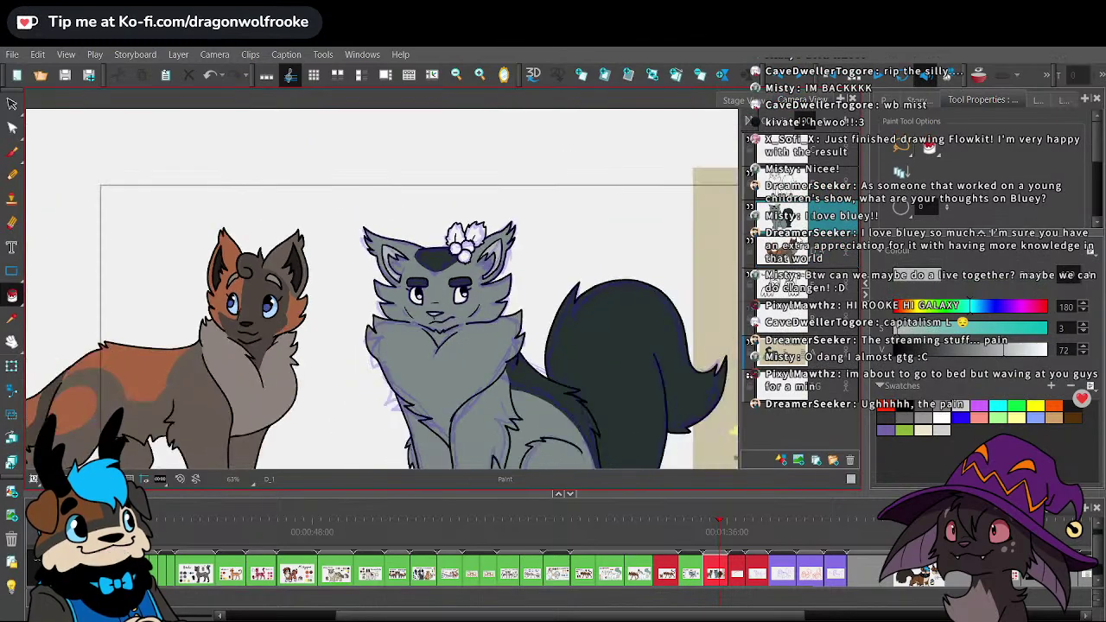
{"action": "scroll", "coordinate": [385, 285], "scroll_direction": "down", "scroll_amount": 1}
{"action": "key", "text": "1"}
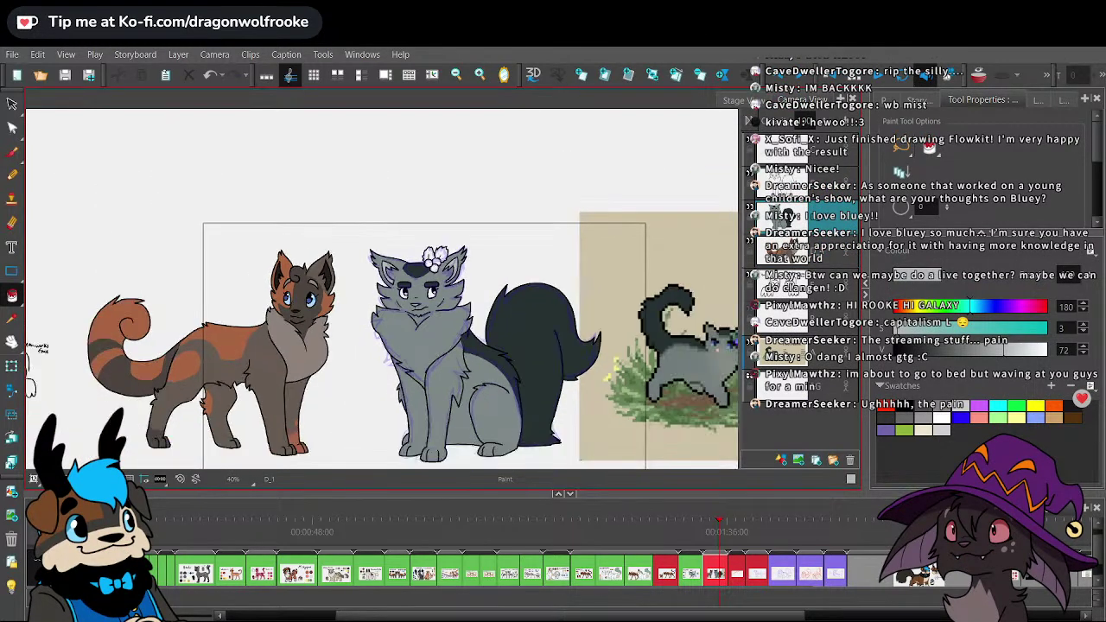
{"action": "mouse_move", "coordinate": [689, 344]}
{"action": "left_mouse_down"}
{"action": "mouse_move", "coordinate": [667, 344]}
{"action": "mouse_move", "coordinate": [689, 350]}
{"action": "left_mouse_up"}
{"action": "key", "text": "2"}
{"action": "key", "text": "2"}
{"action": "key", "text": "2"}
{"action": "key", "text": "2"}
{"action": "key", "text": "2"}
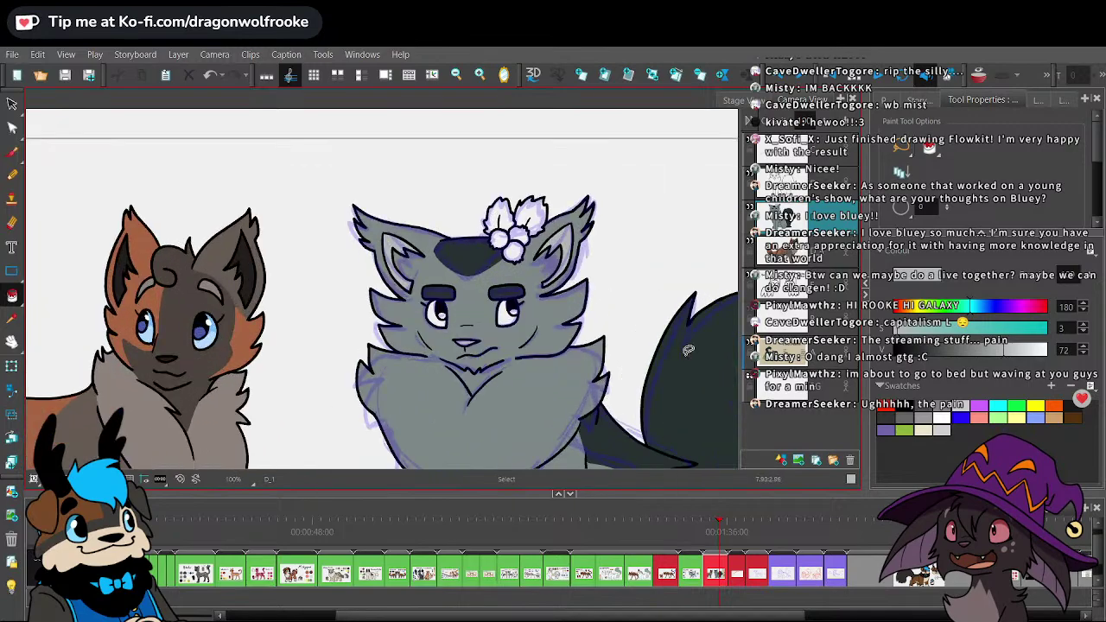
{"action": "left_click", "coordinate": [11, 319]}
{"action": "left_click", "coordinate": [157, 338]}
{"action": "left_click", "coordinate": [11, 295]}
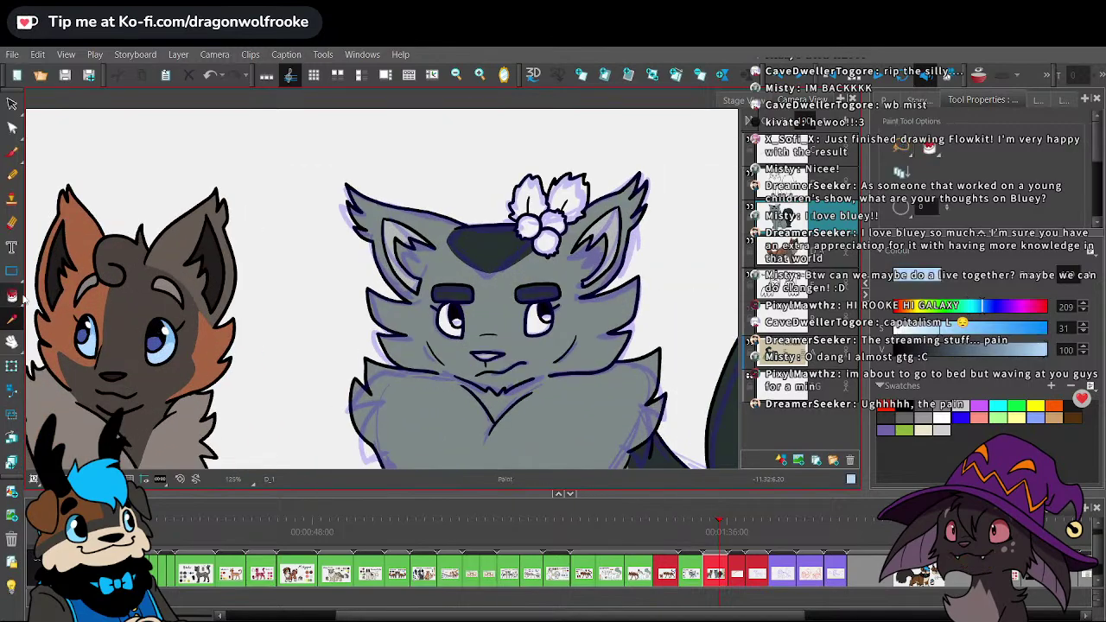
{"action": "left_click", "coordinate": [539, 317]}
{"action": "left_click", "coordinate": [450, 318]}
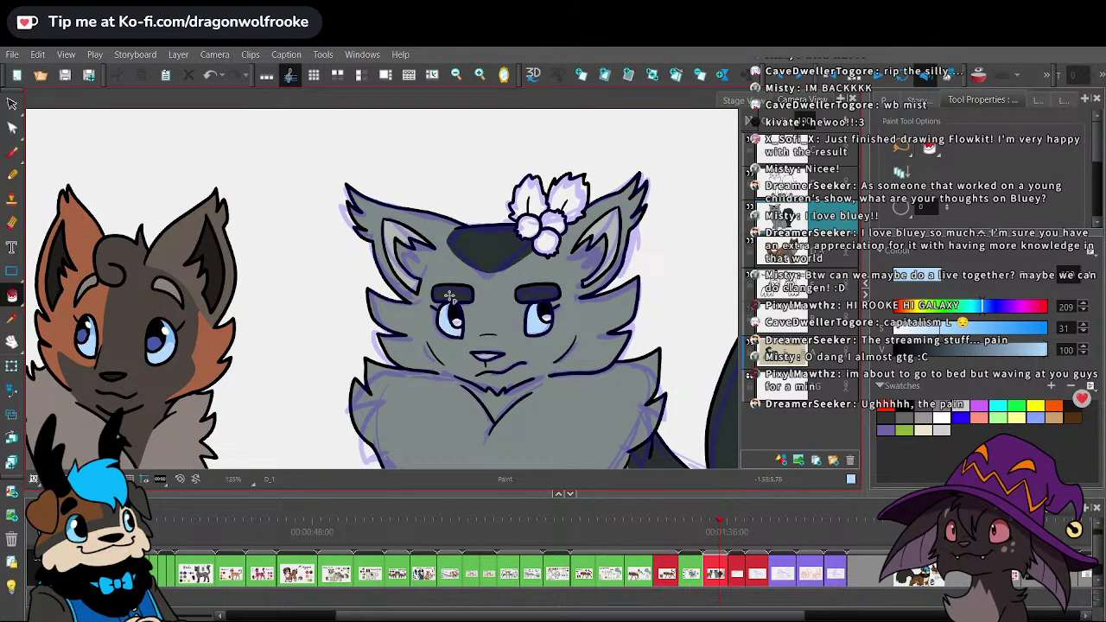
- Fill both of the grey cat's pupils with the dark blue sampled from the brown cat's eye, darkened to brightness 51
{"action": "left_click", "coordinate": [11, 319]}
{"action": "left_click", "coordinate": [95, 324]}
{"action": "left_click", "coordinate": [12, 295]}
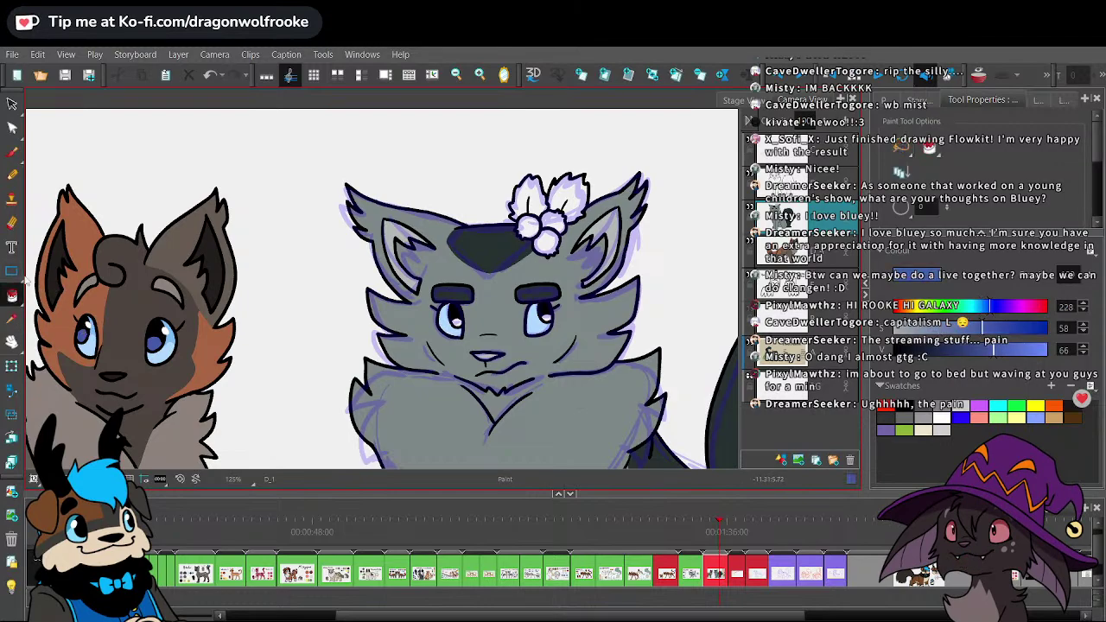
{"action": "left_click_drag", "start_coordinate": [991, 352], "coordinate": [972, 350]}
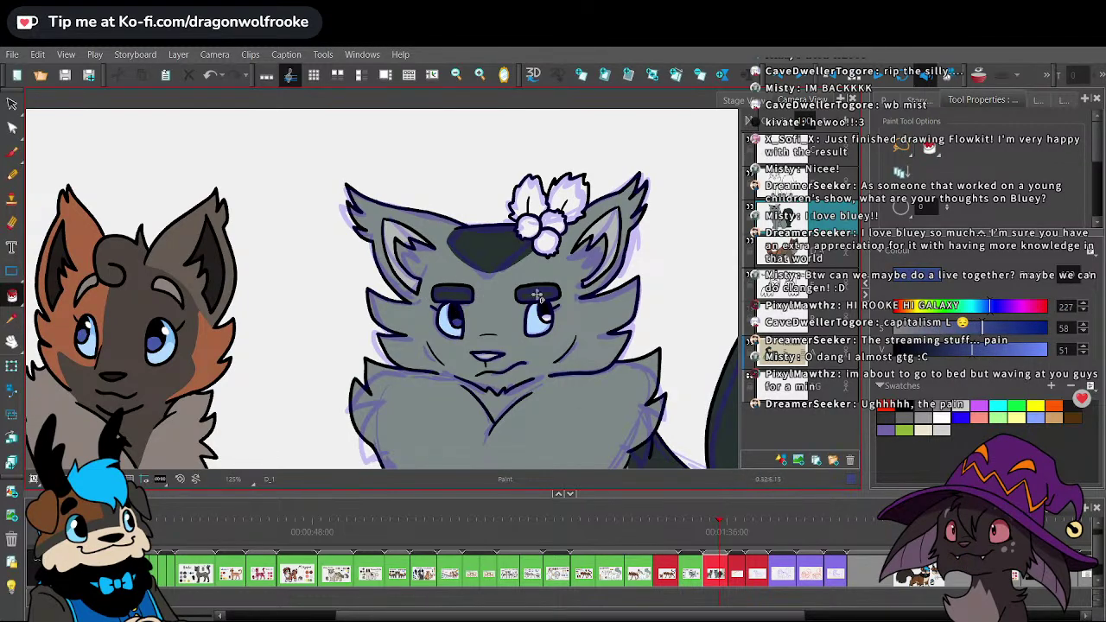
- Shade the grey cat's irises with the medium blue sampled from the brown cat's eye
{"action": "left_click", "coordinate": [12, 319]}
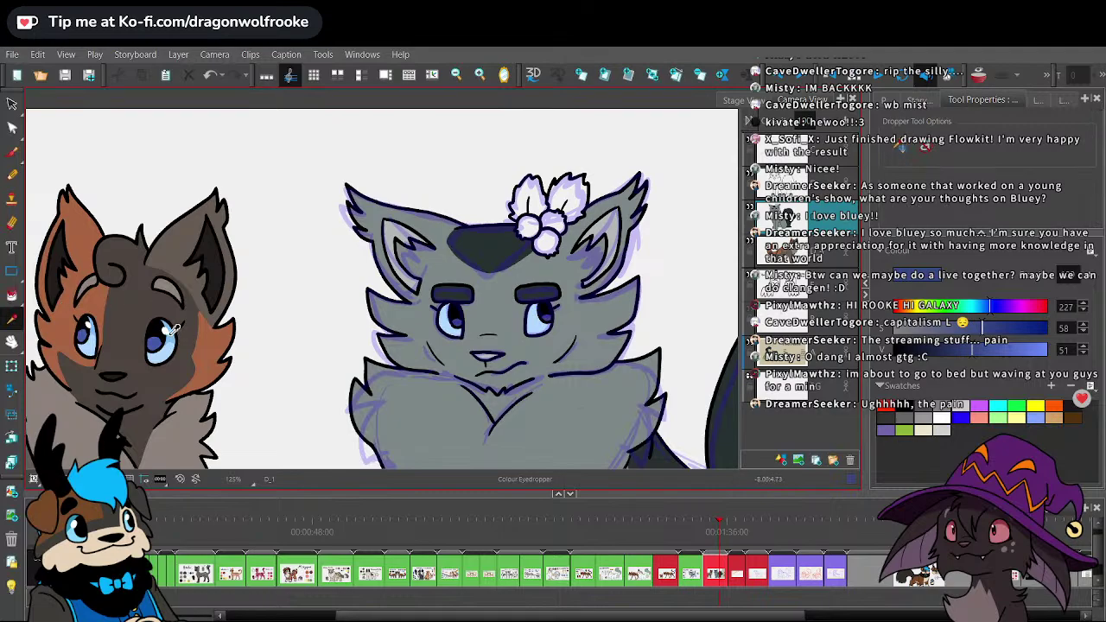
{"action": "left_click", "coordinate": [175, 332]}
{"action": "left_click_drag", "start_coordinate": [982, 306], "coordinate": [989, 305]}
{"action": "left_click", "coordinate": [12, 153]}
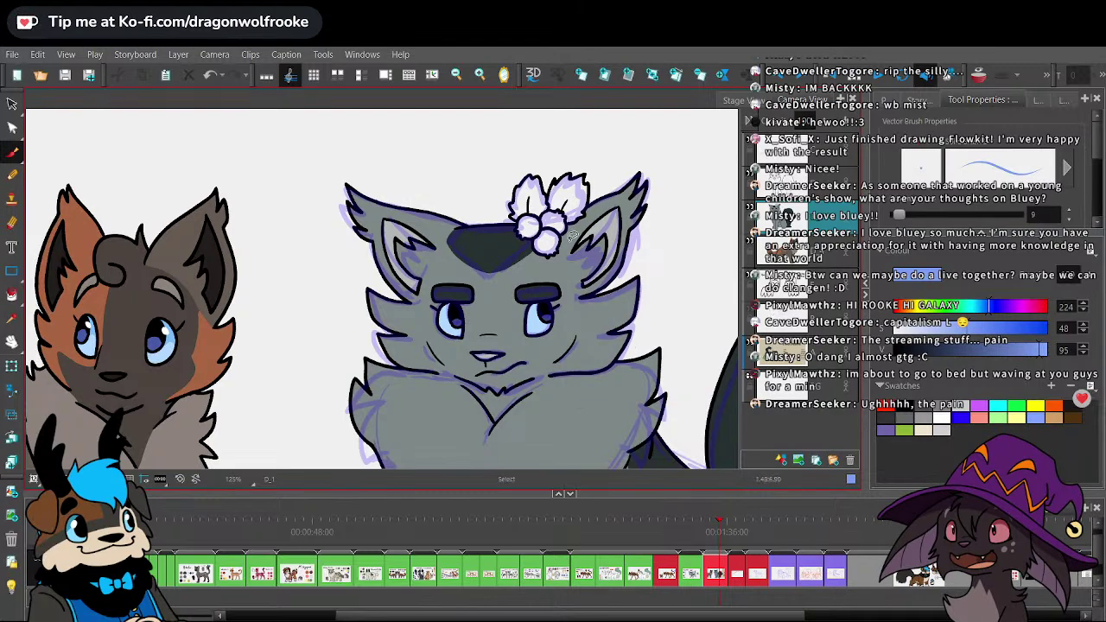
{"action": "key", "text": "2"}
{"action": "key", "text": "2"}
{"action": "left_click_drag", "start_coordinate": [631, 336], "coordinate": [530, 301]}
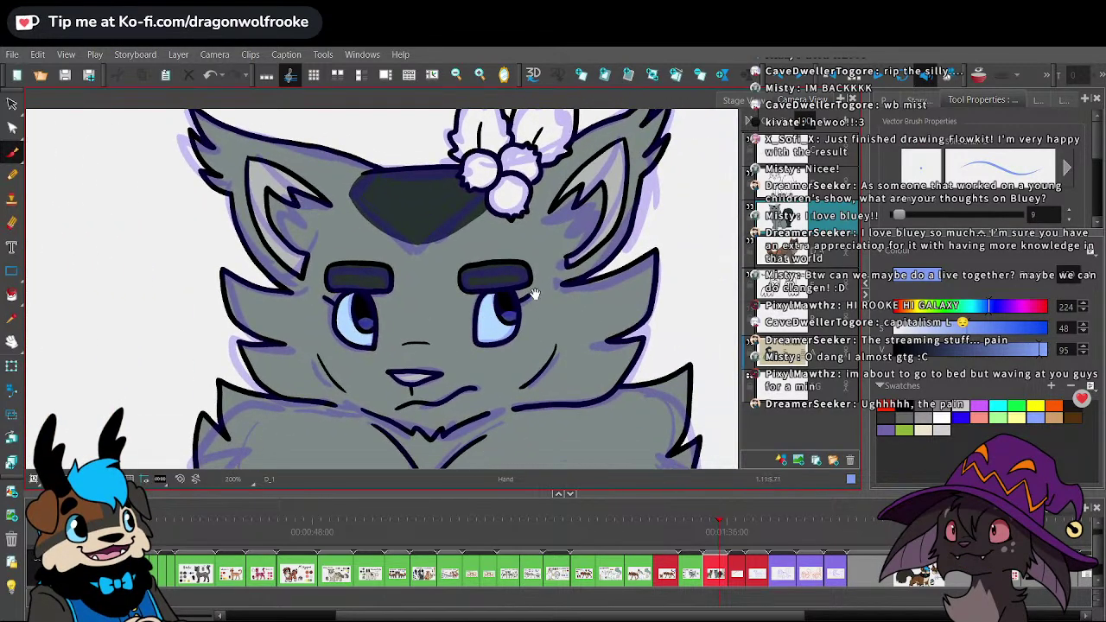
{"action": "key", "text": "space"}
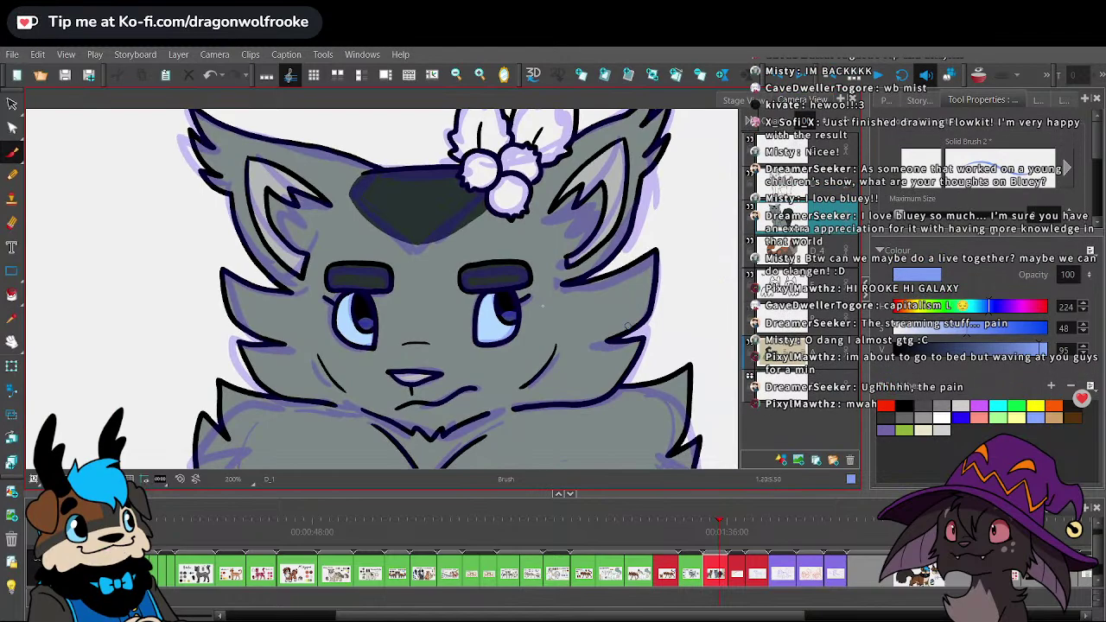
{"action": "scroll", "coordinate": [504, 252], "scroll_direction": "up", "scroll_amount": 1}
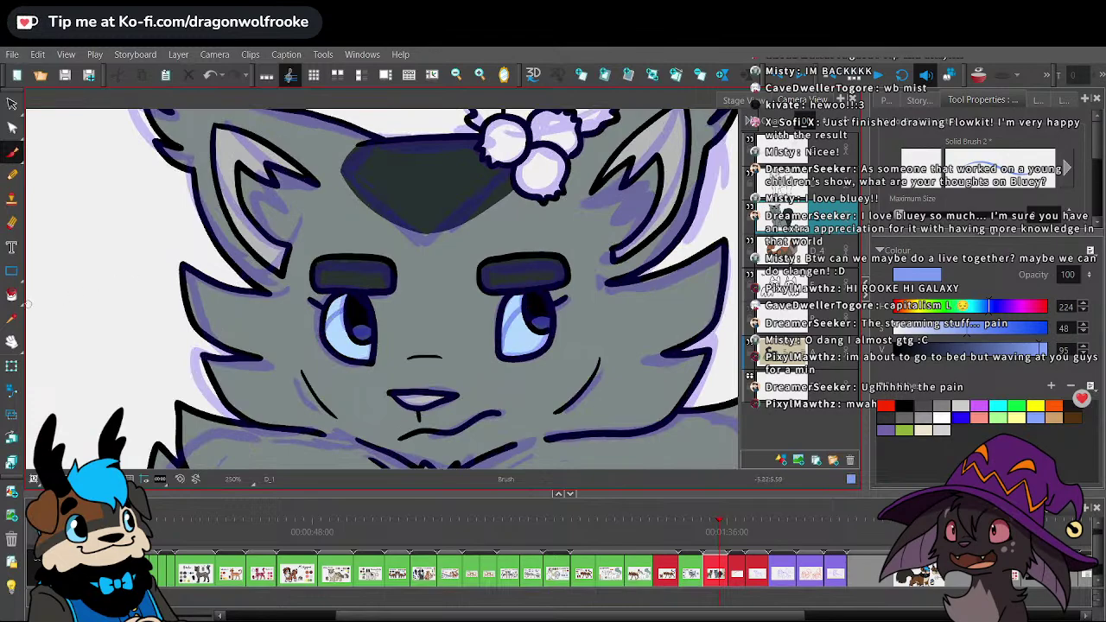
{"action": "key", "text": "alt+i"}
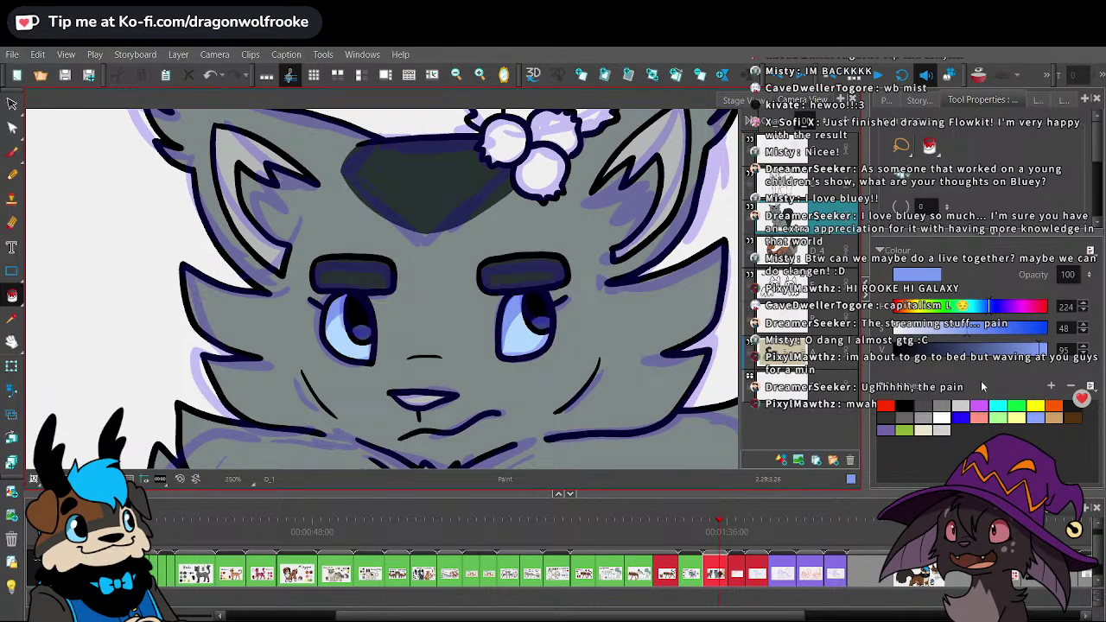
- Brush a white highlight into each of the grey cat's eyes on the line-art layer, using size 15
{"action": "left_click", "coordinate": [941, 418]}
{"action": "key", "text": "b"}
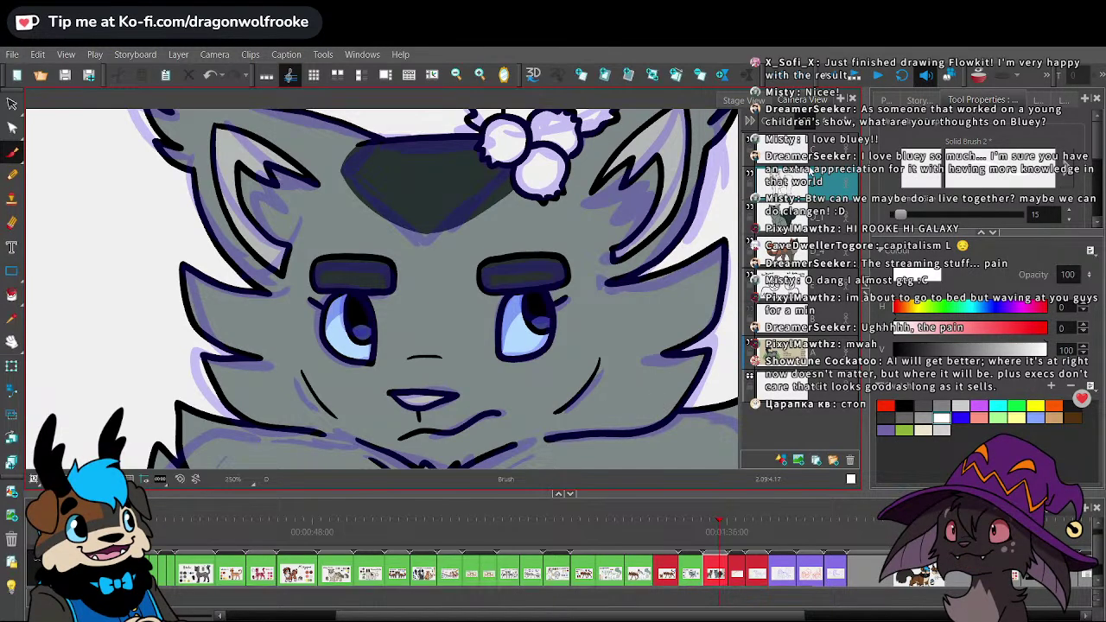
{"action": "left_click_drag", "start_coordinate": [344, 306], "coordinate": [341, 316]}
{"action": "left_click_drag", "start_coordinate": [527, 302], "coordinate": [521, 313]}
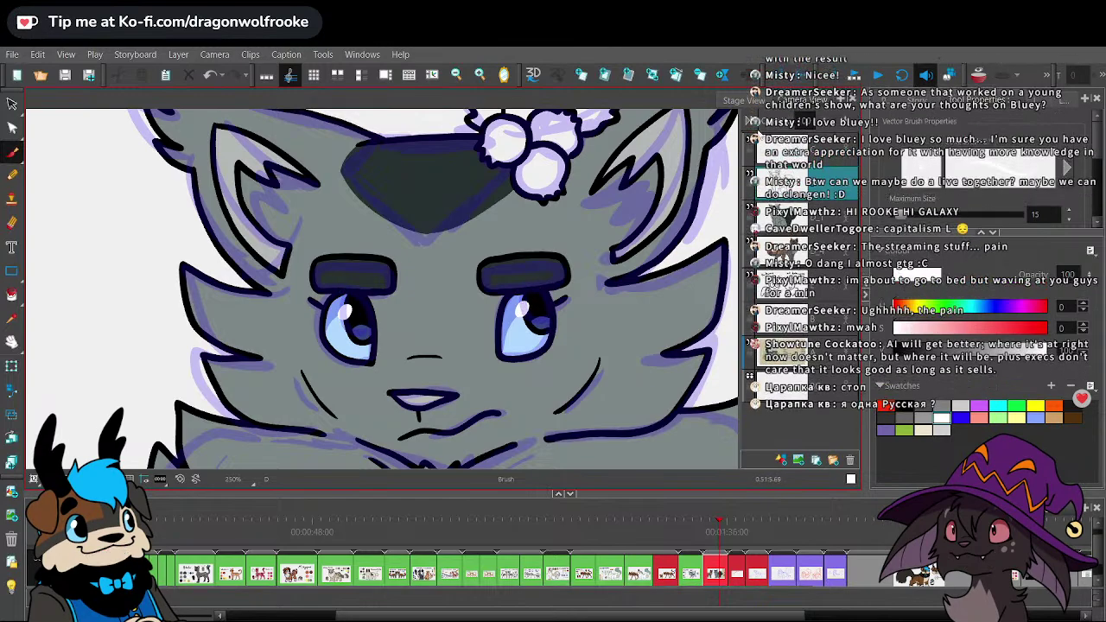
- Hide the purple rough sketch layer so only the clean lines and colours show
{"action": "left_click", "coordinate": [750, 149]}
{"action": "key", "text": "1"}
{"action": "key", "text": "1"}
{"action": "key", "text": "1"}
{"action": "key", "text": "1"}
{"action": "key", "text": "1"}
{"action": "scroll", "coordinate": [388, 311], "scroll_direction": "down", "scroll_amount": 3}
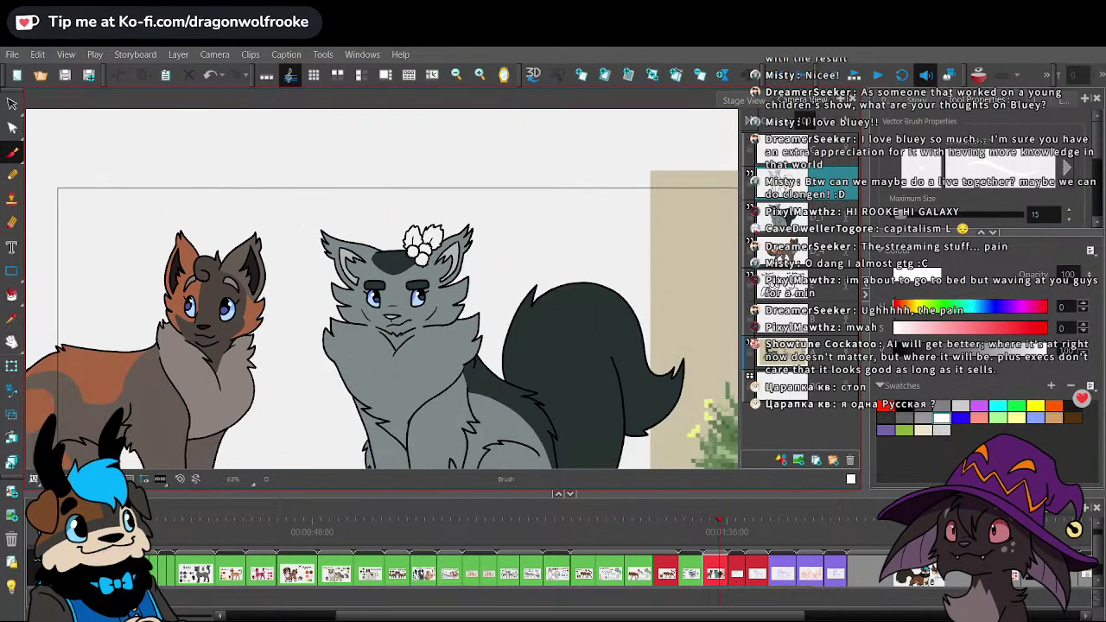
- Recolour the insides of the grey cat's ears with the sampled light grey, brightened to 83
{"action": "key", "text": "2"}
{"action": "key", "text": "2"}
{"action": "key", "text": "2"}
{"action": "key", "text": "2"}
{"action": "key", "text": "2"}
{"action": "key", "text": "2"}
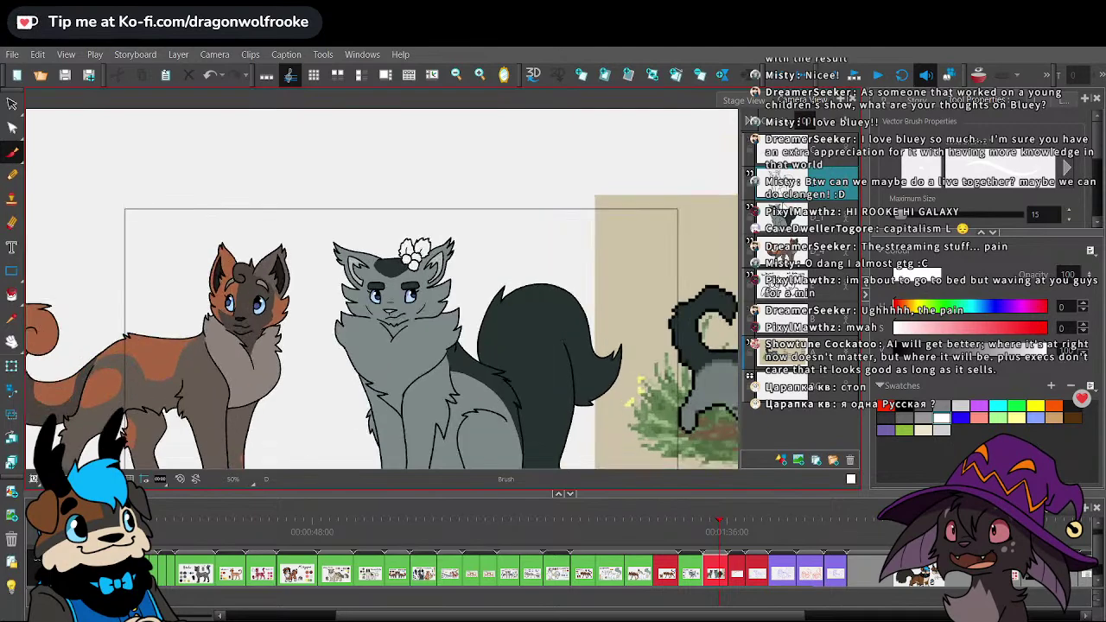
{"action": "key", "text": "alt+d"}
{"action": "left_click", "coordinate": [288, 188]}
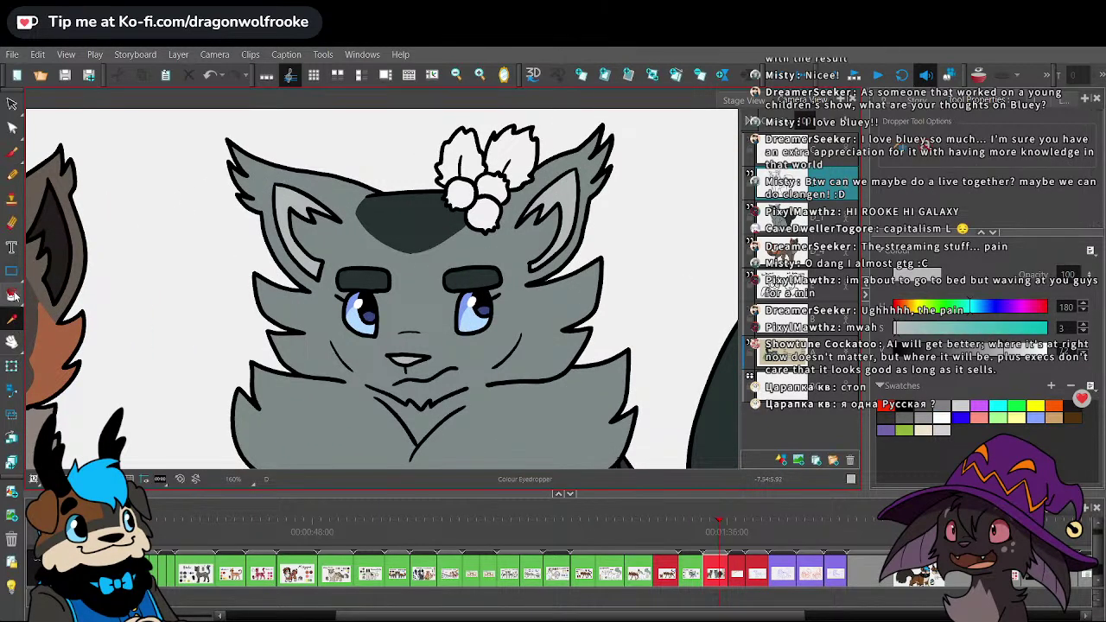
{"action": "key", "text": "alt+i"}
{"action": "left_click", "coordinate": [803, 216]}
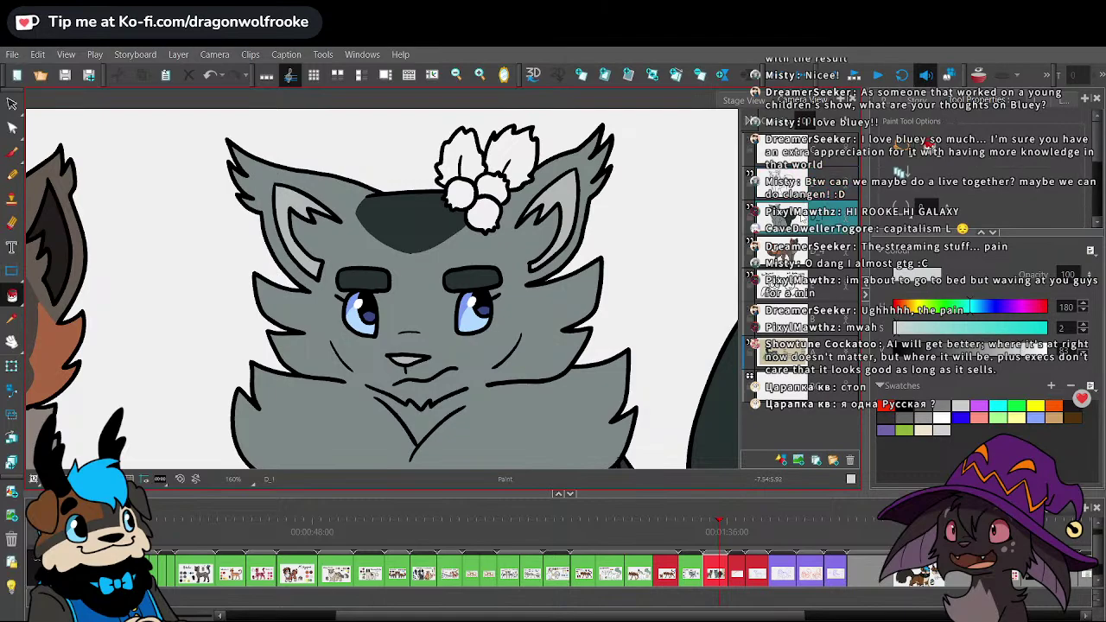
{"action": "left_click", "coordinate": [289, 208]}
{"action": "left_click", "coordinate": [562, 195]}
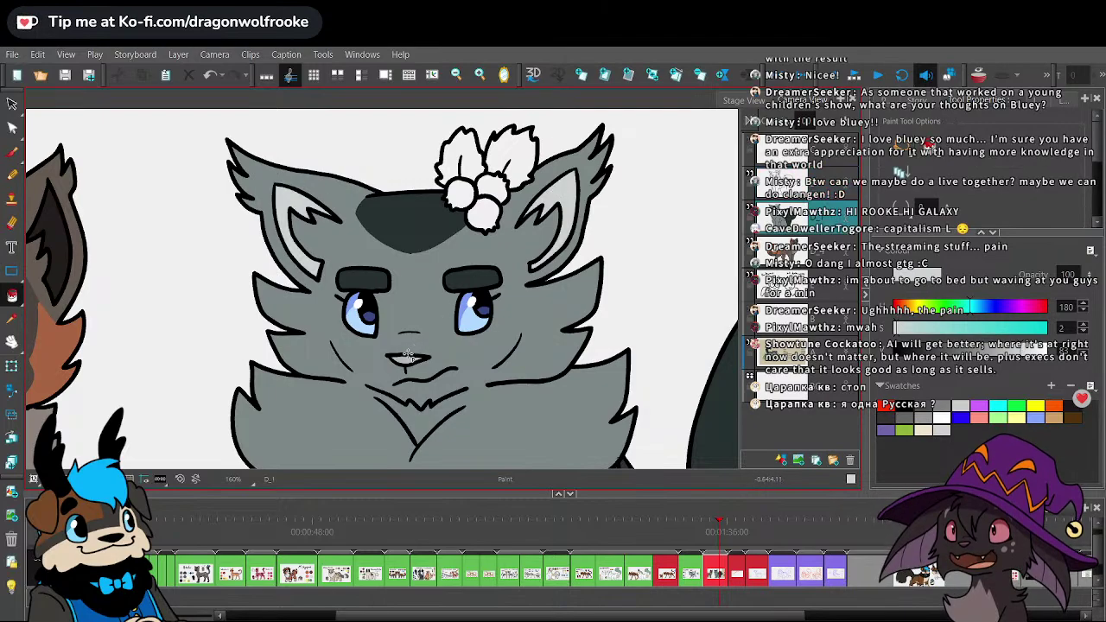
- Sample the purple of the berries on the pixel reference cat as the paint colour
{"action": "key", "text": "b"}
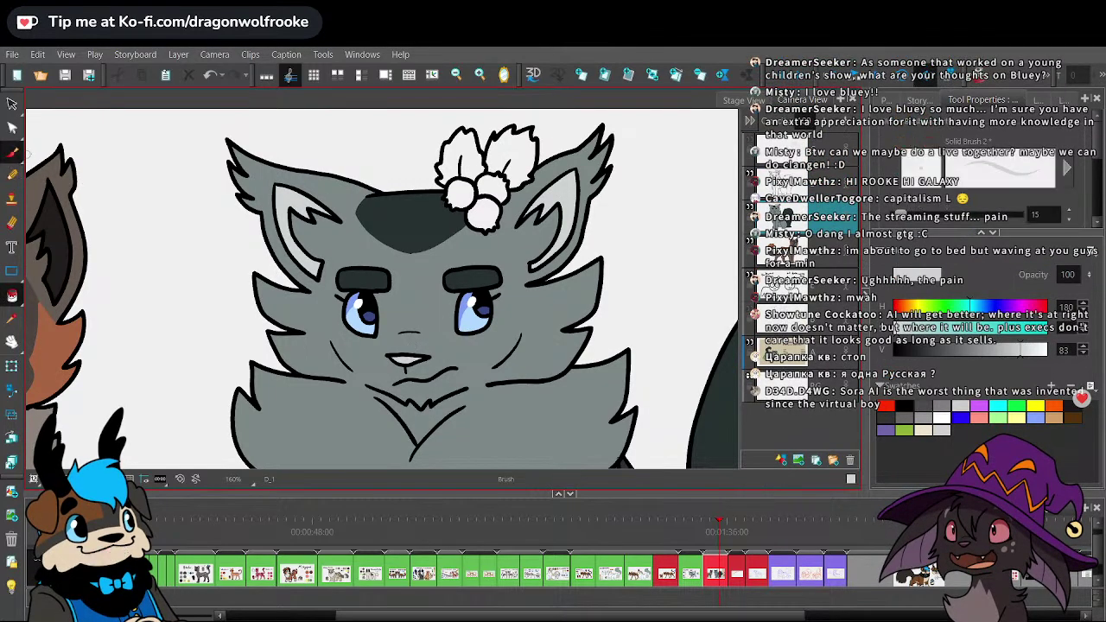
{"action": "left_click", "coordinate": [960, 417]}
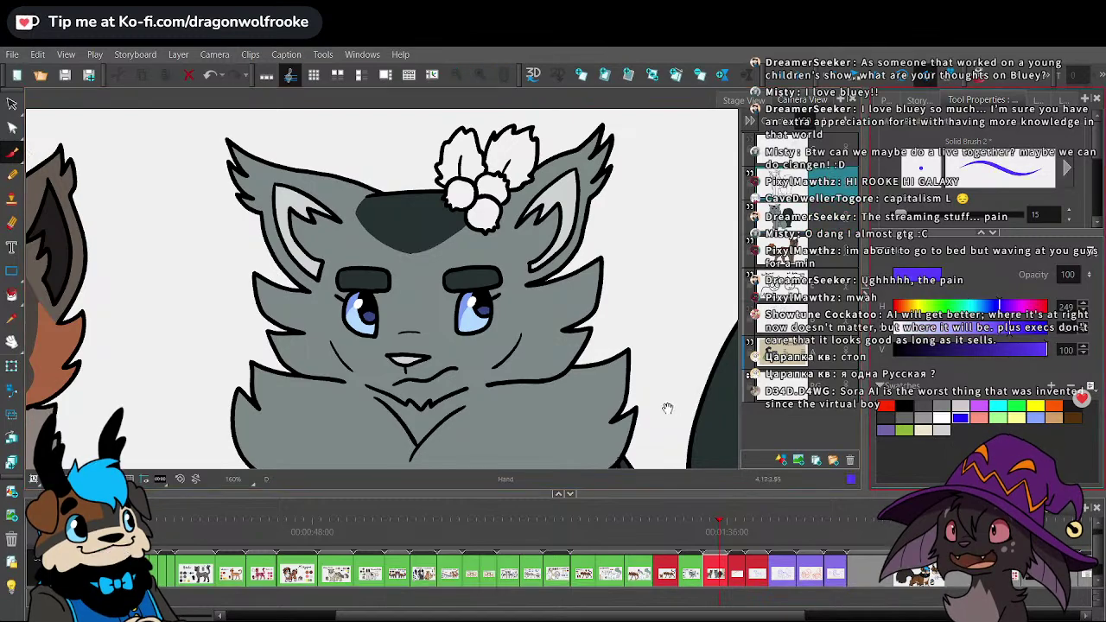
{"action": "left_click_drag", "start_coordinate": [667, 408], "coordinate": [354, 370]}
{"action": "left_click_drag", "start_coordinate": [724, 375], "coordinate": [530, 193]}
{"action": "key", "text": "1"}
{"action": "key", "text": "1"}
{"action": "left_click_drag", "start_coordinate": [736, 375], "coordinate": [548, 350]}
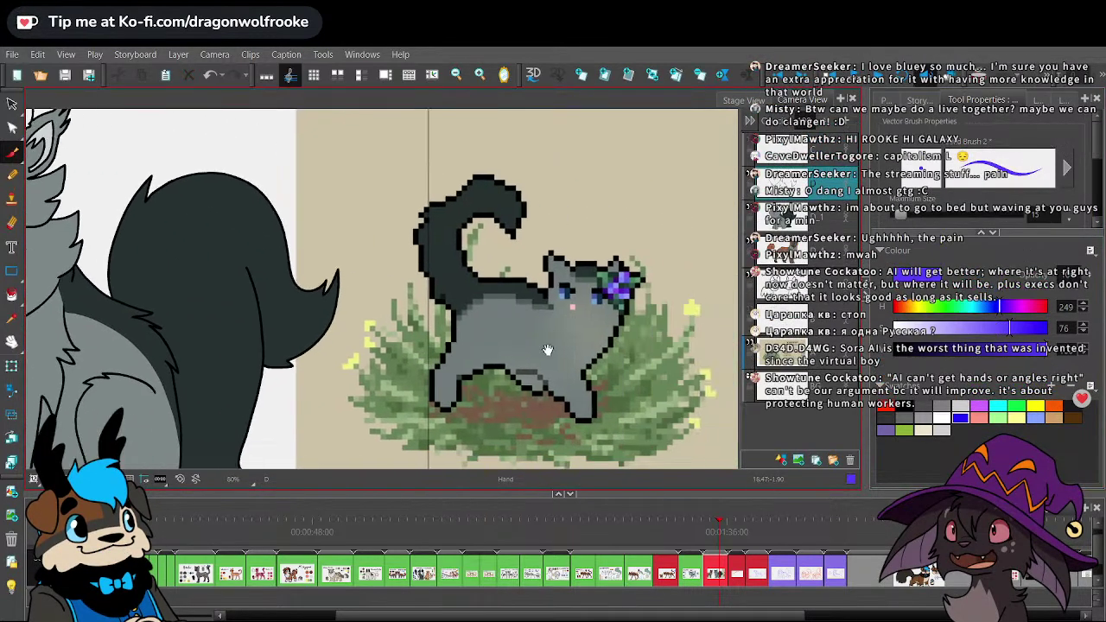
{"action": "scroll", "coordinate": [547, 350], "scroll_direction": "up", "scroll_amount": 3}
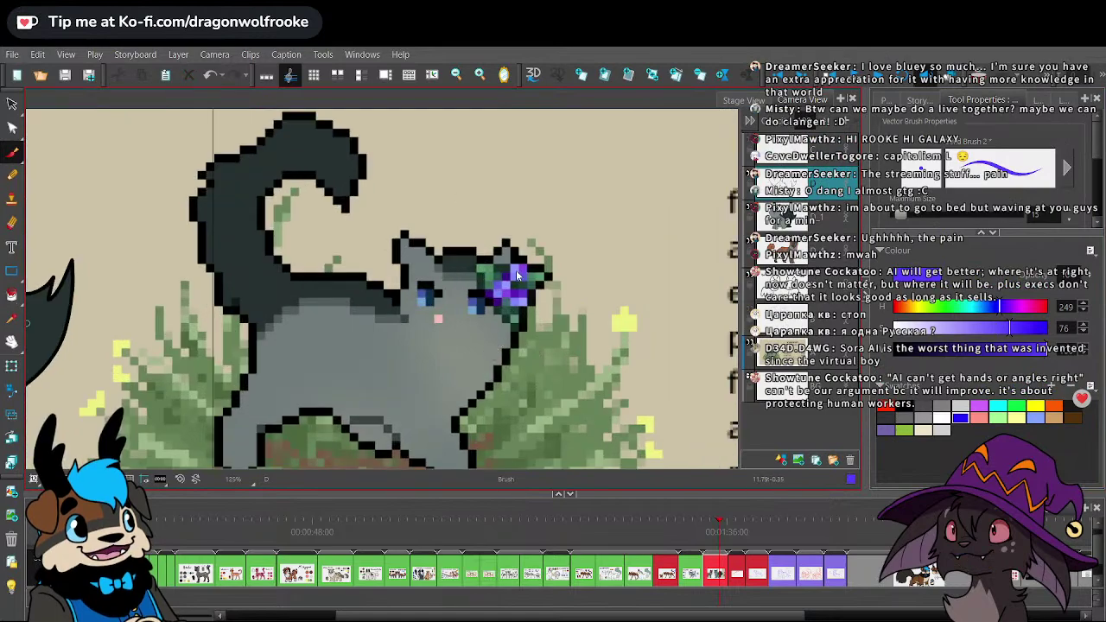
{"action": "key", "text": "alt+d"}
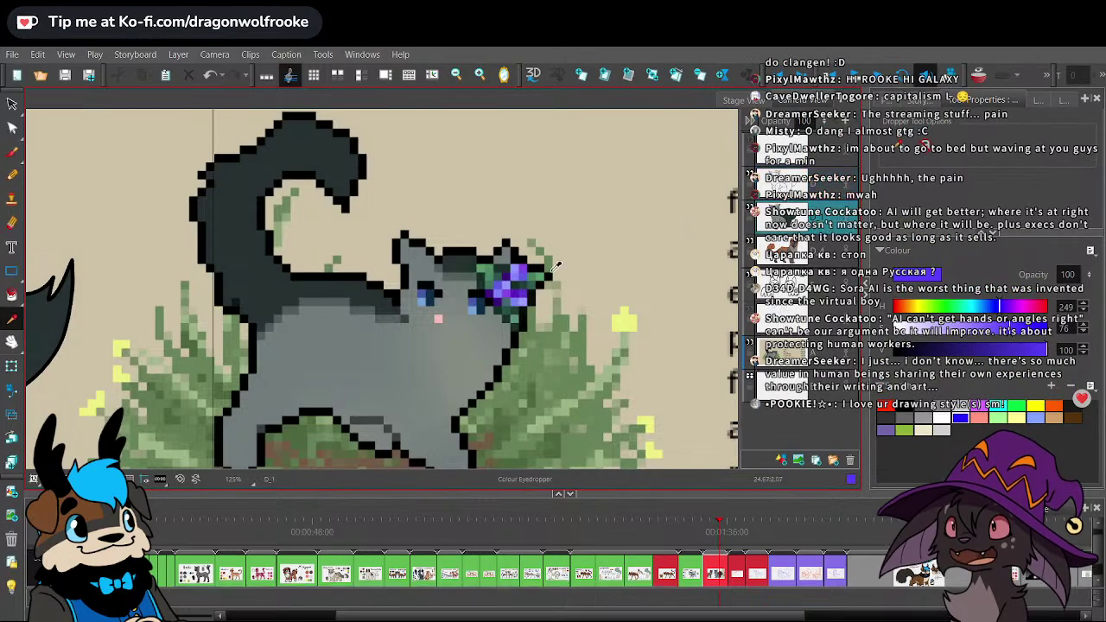
{"action": "left_click", "coordinate": [503, 273]}
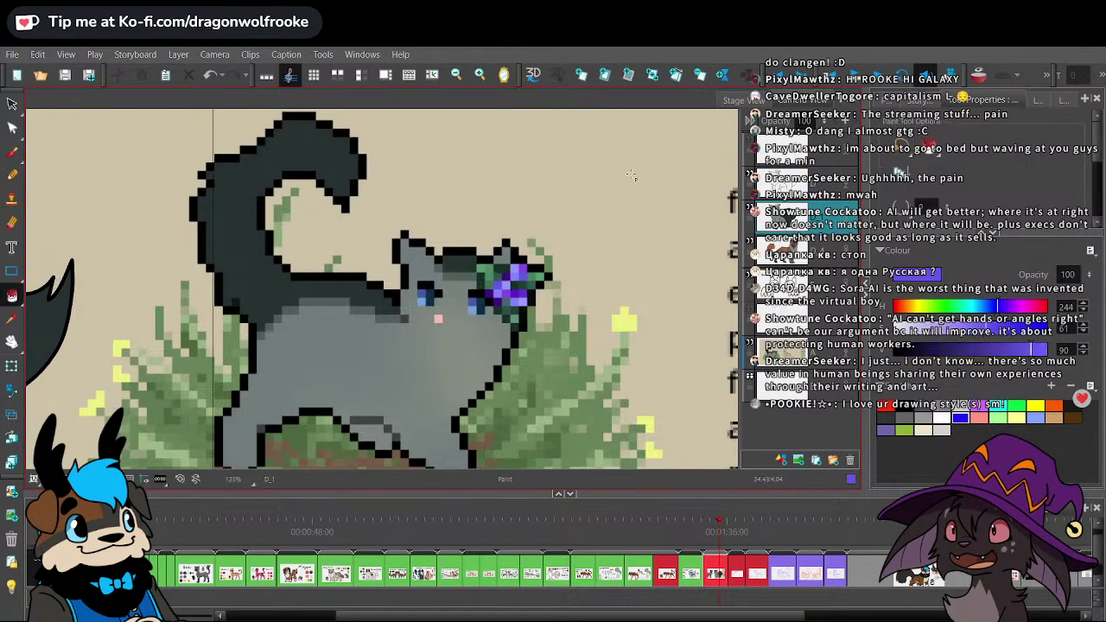
- Fill the three berries on the grey cat's head with the sampled purple
{"action": "scroll", "coordinate": [469, 353], "scroll_direction": "down", "scroll_amount": 5}
{"action": "mouse_move", "coordinate": [252, 222]}
{"action": "left_mouse_down"}
{"action": "mouse_move", "coordinate": [533, 320]}
{"action": "mouse_move", "coordinate": [624, 276]}
{"action": "left_mouse_up"}
{"action": "key", "text": "2"}
{"action": "key", "text": "2"}
{"action": "key", "text": "2"}
{"action": "key", "text": "2"}
{"action": "key", "text": "2"}
{"action": "key", "text": "Down"}
{"action": "left_click", "coordinate": [363, 258]}
{"action": "left_click", "coordinate": [385, 284]}
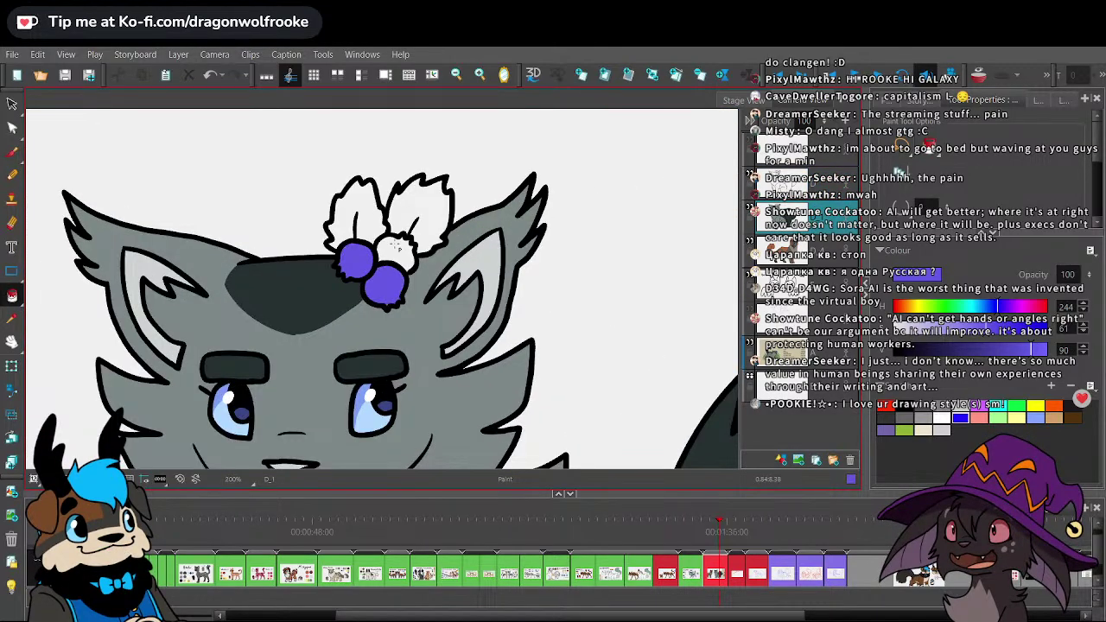
{"action": "left_click", "coordinate": [397, 254]}
{"action": "key", "text": "alt+b"}
{"action": "mouse_move", "coordinate": [313, 294]}
{"action": "left_mouse_down"}
{"action": "mouse_move", "coordinate": [363, 323]}
{"action": "mouse_move", "coordinate": [402, 323]}
{"action": "left_mouse_up"}
{"action": "key", "text": "ctrl+z"}
- Sample the green of the leaves beside the pixel reference cat's berries as the paint colour
{"action": "key", "text": "1"}
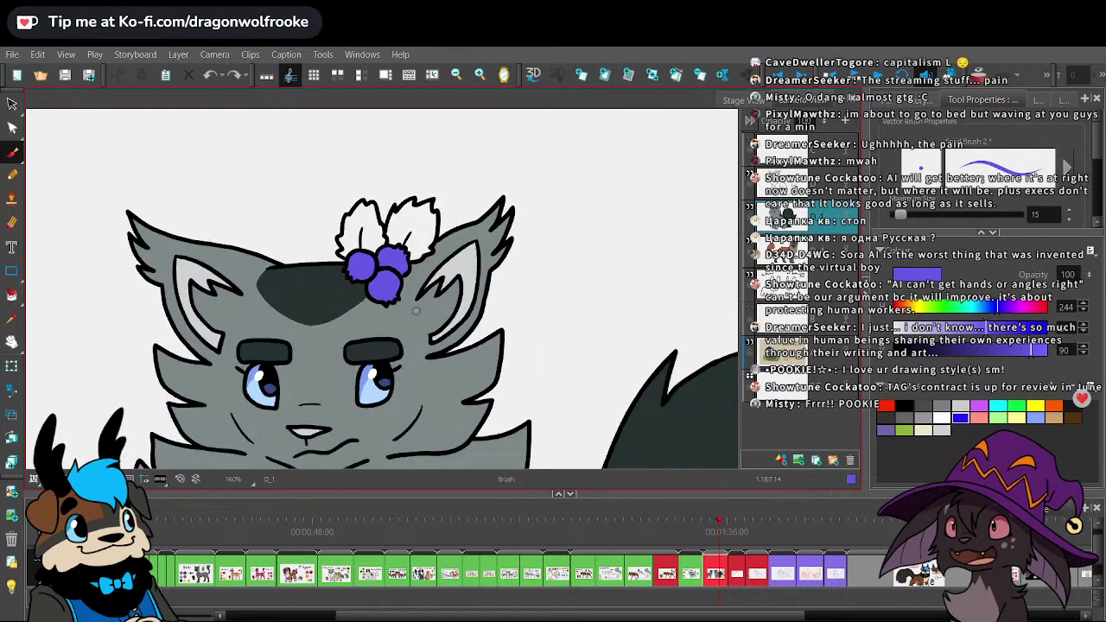
{"action": "left_click_drag", "start_coordinate": [575, 428], "coordinate": [178, 343]}
{"action": "left_click_drag", "start_coordinate": [685, 398], "coordinate": [486, 357]}
{"action": "left_click_drag", "start_coordinate": [693, 376], "coordinate": [471, 399]}
{"action": "left_click_drag", "start_coordinate": [648, 428], "coordinate": [570, 338]}
{"action": "key", "text": "2"}
{"action": "key", "text": "2"}
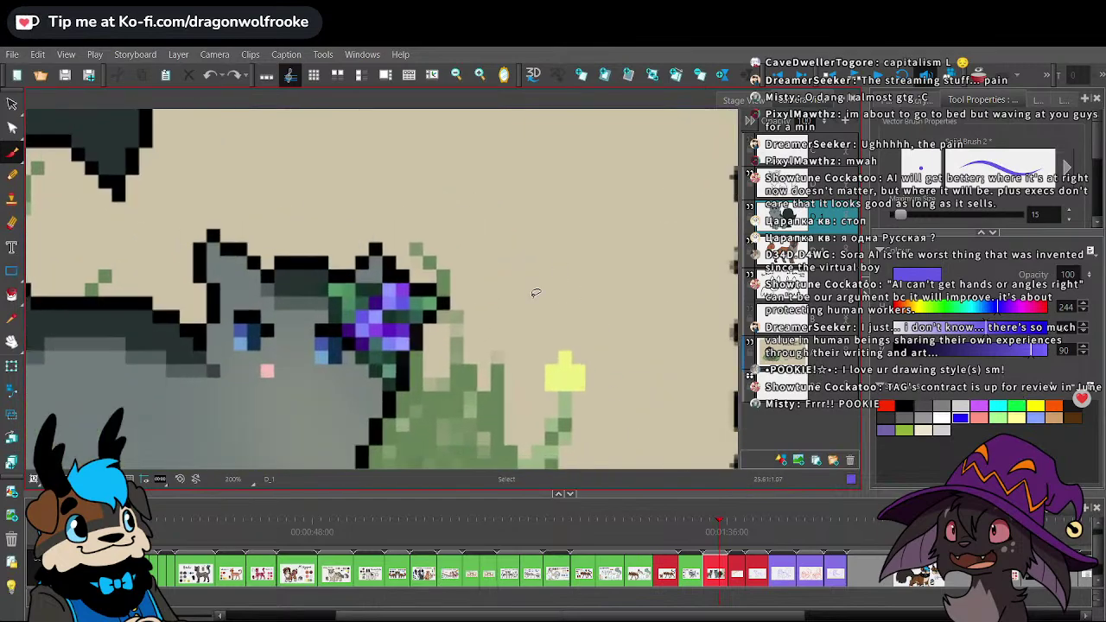
{"action": "key", "text": "alt+d"}
{"action": "left_click", "coordinate": [350, 289]}
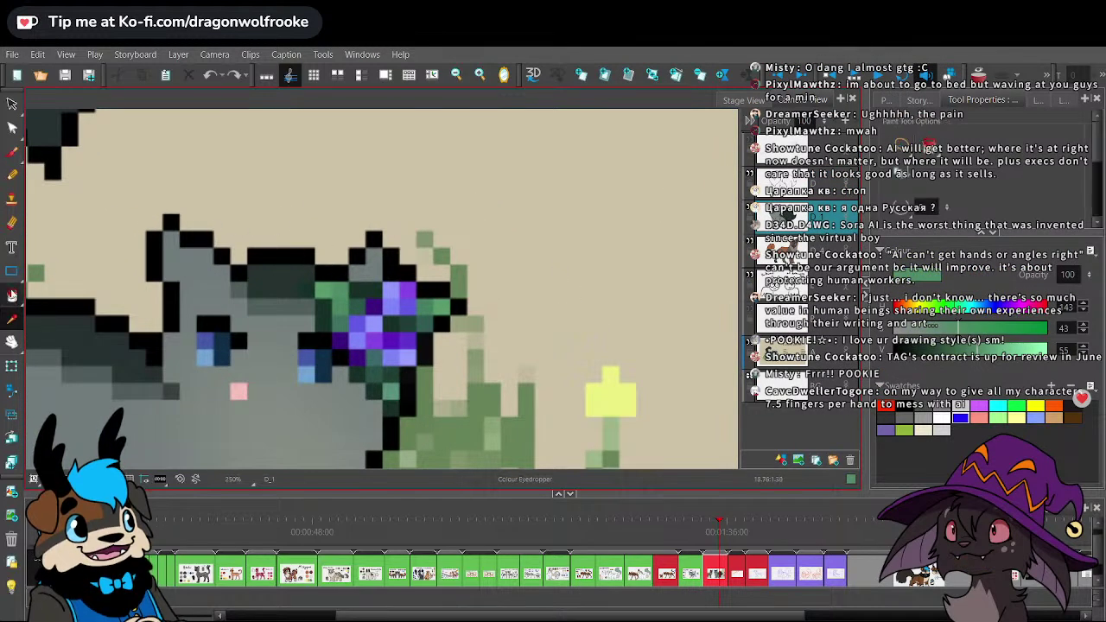
- Fill the leaves above the grey cat's berries with the sampled green
{"action": "left_click", "coordinate": [13, 295]}
{"action": "scroll", "coordinate": [374, 309], "scroll_direction": "down", "scroll_amount": 6}
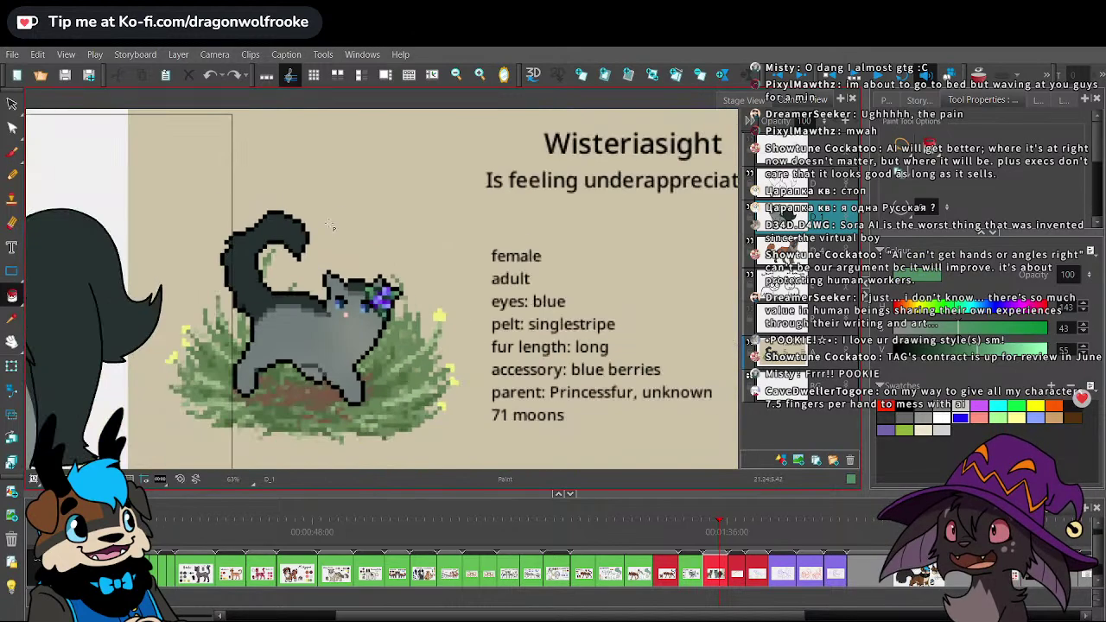
{"action": "scroll", "coordinate": [394, 275], "scroll_direction": "left", "scroll_amount": 6}
{"action": "left_click", "coordinate": [301, 232]}
{"action": "left_click", "coordinate": [293, 244]}
{"action": "left_click", "coordinate": [274, 235]}
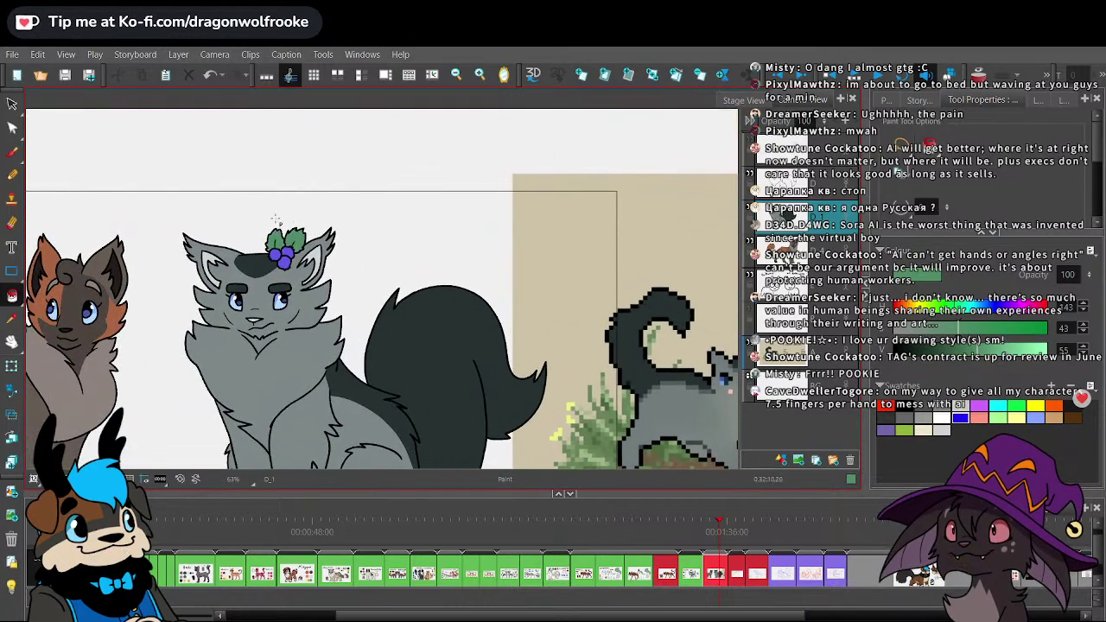
- Darken the green to brightness 40 and recolour the right-hand leaf of the berry accessory with it
{"action": "left_click_drag", "start_coordinate": [977, 350], "coordinate": [965, 350]}
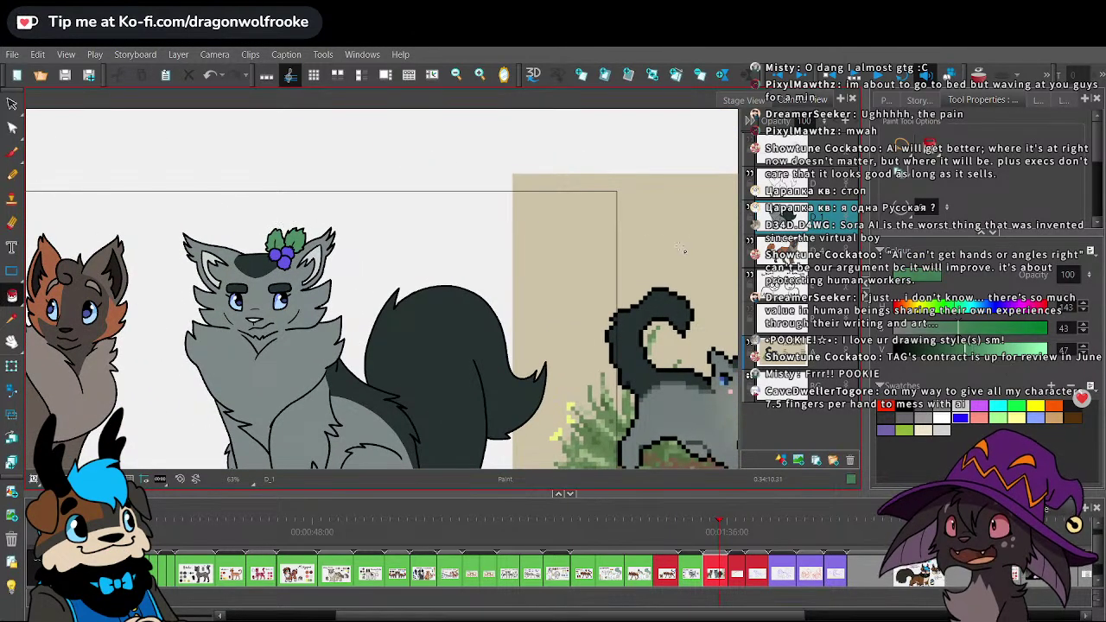
{"action": "left_click", "coordinate": [276, 239]}
{"action": "scroll", "coordinate": [370, 257], "scroll_direction": "up", "scroll_amount": 5}
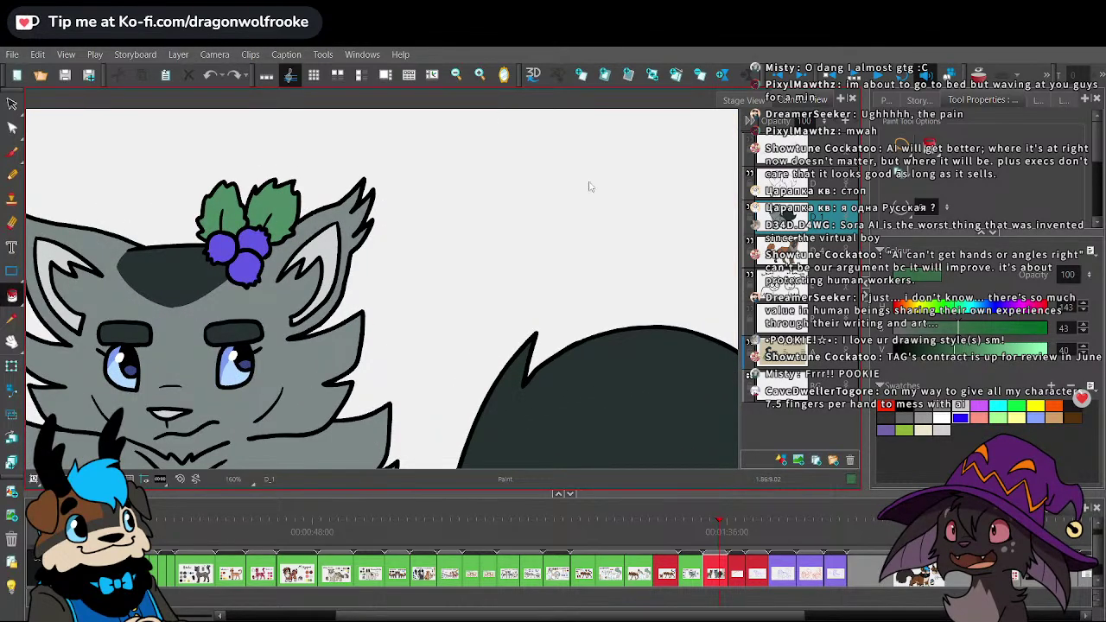
{"action": "scroll", "coordinate": [455, 338], "scroll_direction": "down", "scroll_amount": 1}
{"action": "scroll", "coordinate": [383, 244], "scroll_direction": "up", "scroll_amount": 1}
- Sample the purple of the grey cat's berries as the current colour
{"action": "key", "text": "alt+b"}
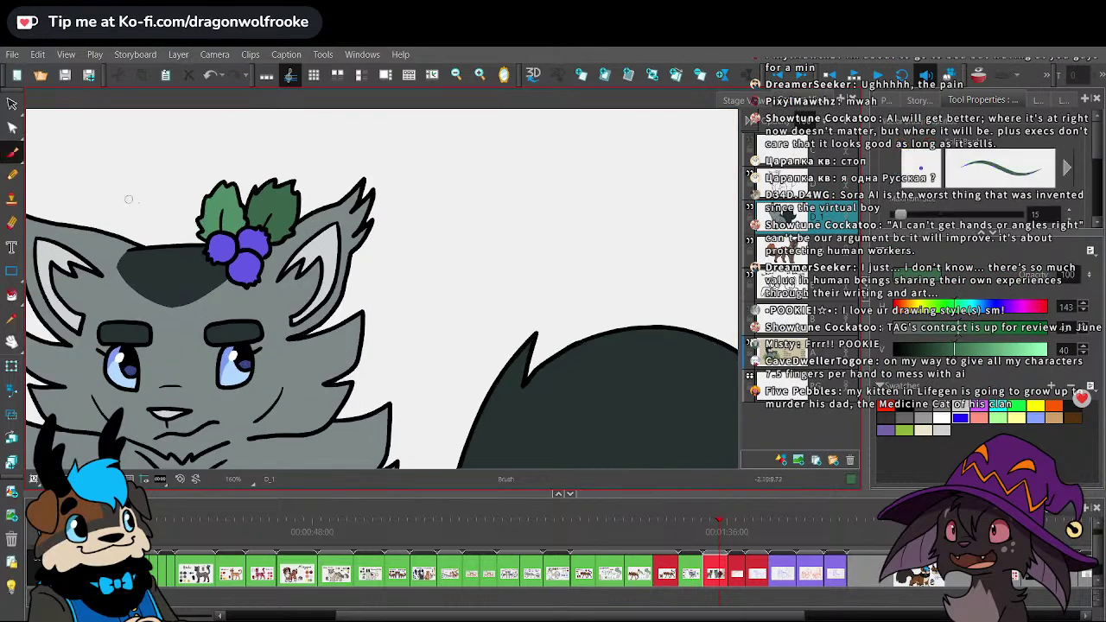
{"action": "scroll", "coordinate": [321, 277], "scroll_direction": "down", "scroll_amount": 5}
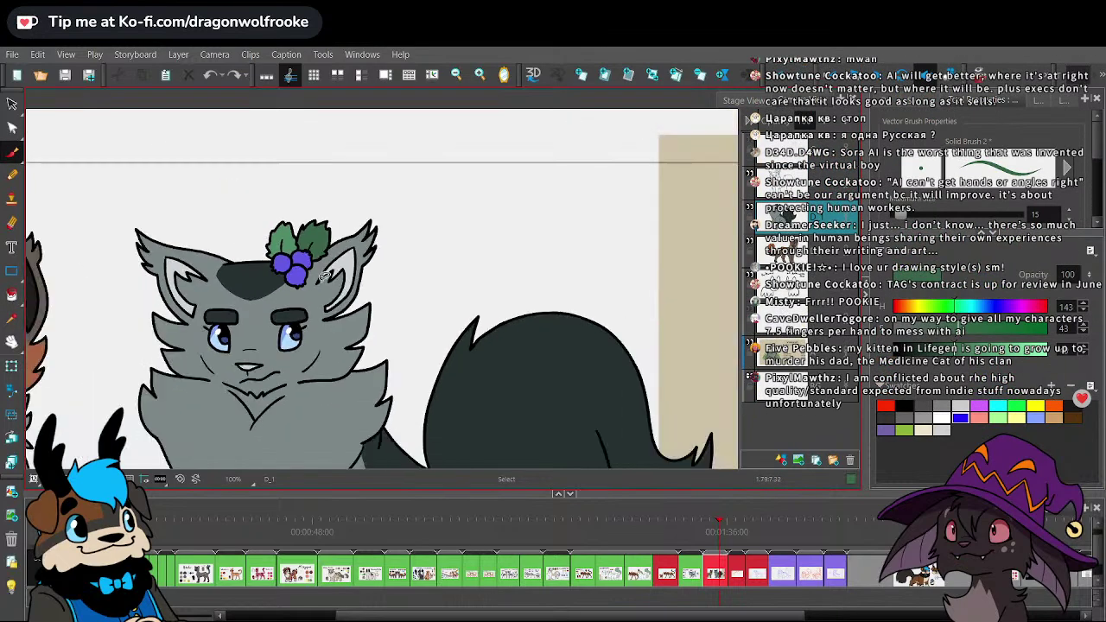
{"action": "scroll", "coordinate": [336, 277], "scroll_direction": "up", "scroll_amount": 4}
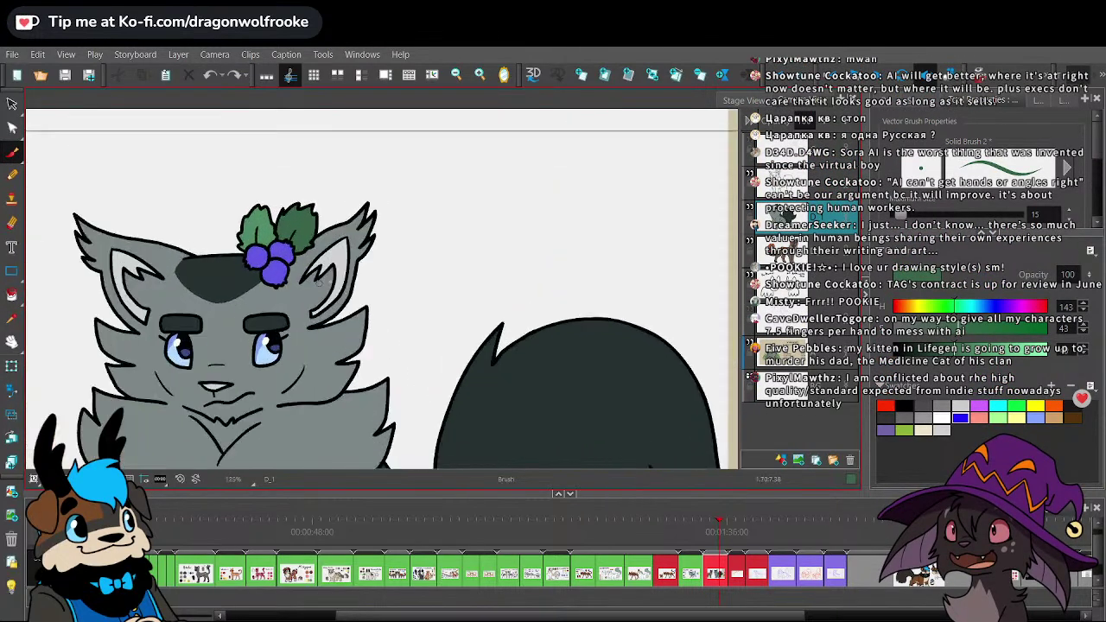
{"action": "key", "text": "alt+d"}
{"action": "left_click_drag", "start_coordinate": [385, 207], "coordinate": [446, 195]}
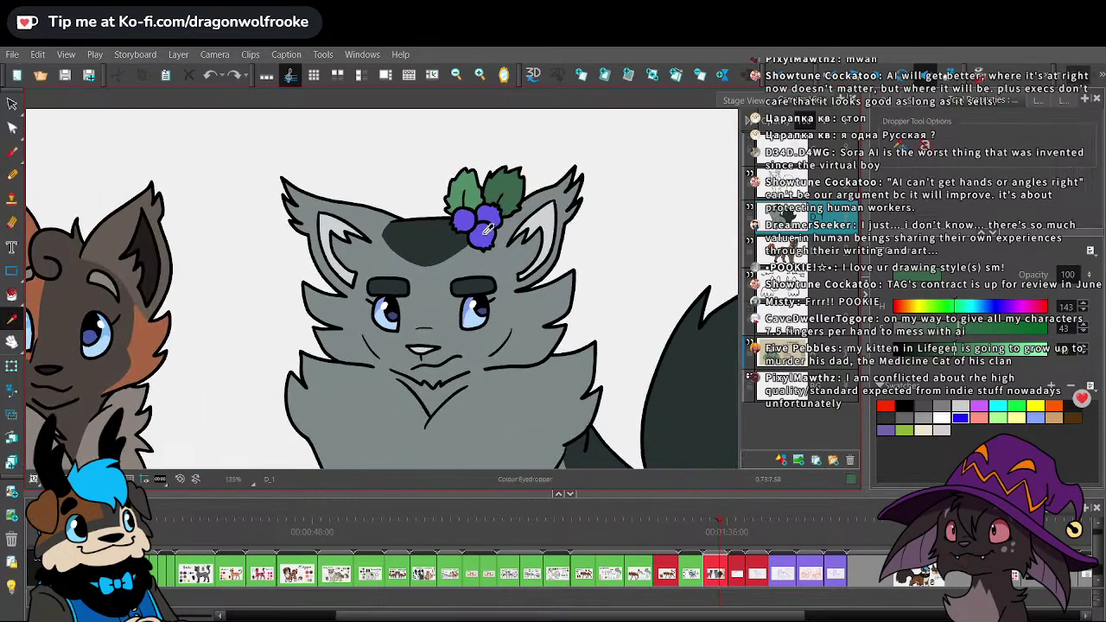
{"action": "left_click", "coordinate": [486, 231]}
{"action": "left_click", "coordinate": [12, 294]}
{"action": "scroll", "coordinate": [381, 294], "scroll_direction": "up", "scroll_amount": 1}
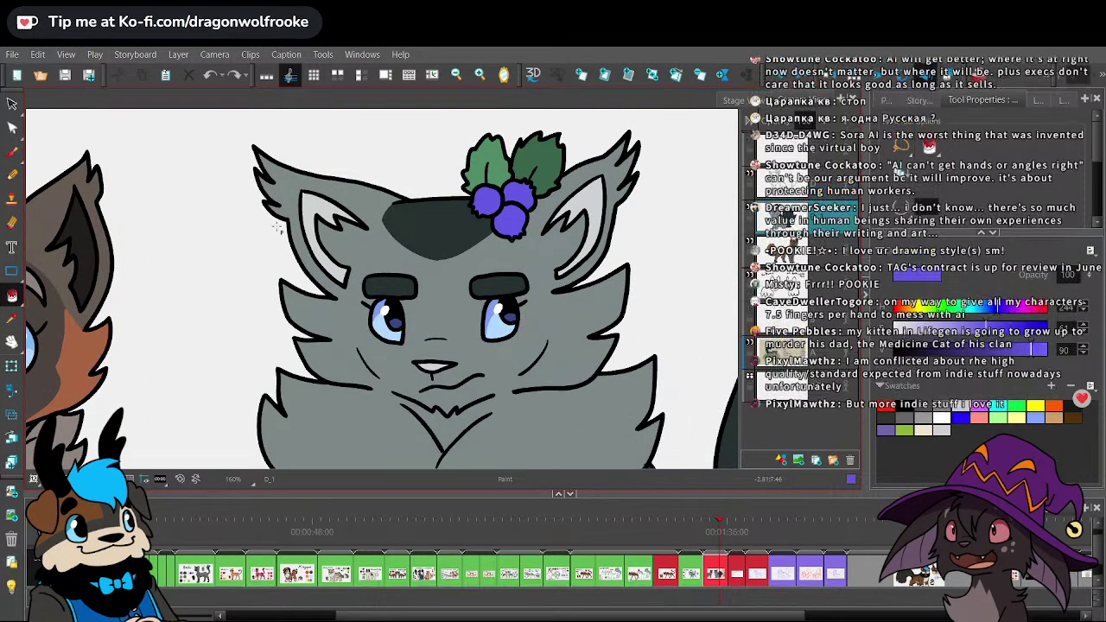
{"action": "left_click", "coordinate": [12, 151]}
{"action": "mouse_move", "coordinate": [335, 189]}
{"action": "left_mouse_down"}
{"action": "mouse_move", "coordinate": [348, 250]}
{"action": "mouse_move", "coordinate": [441, 210]}
{"action": "left_mouse_up"}
{"action": "key", "text": "ctrl+z"}
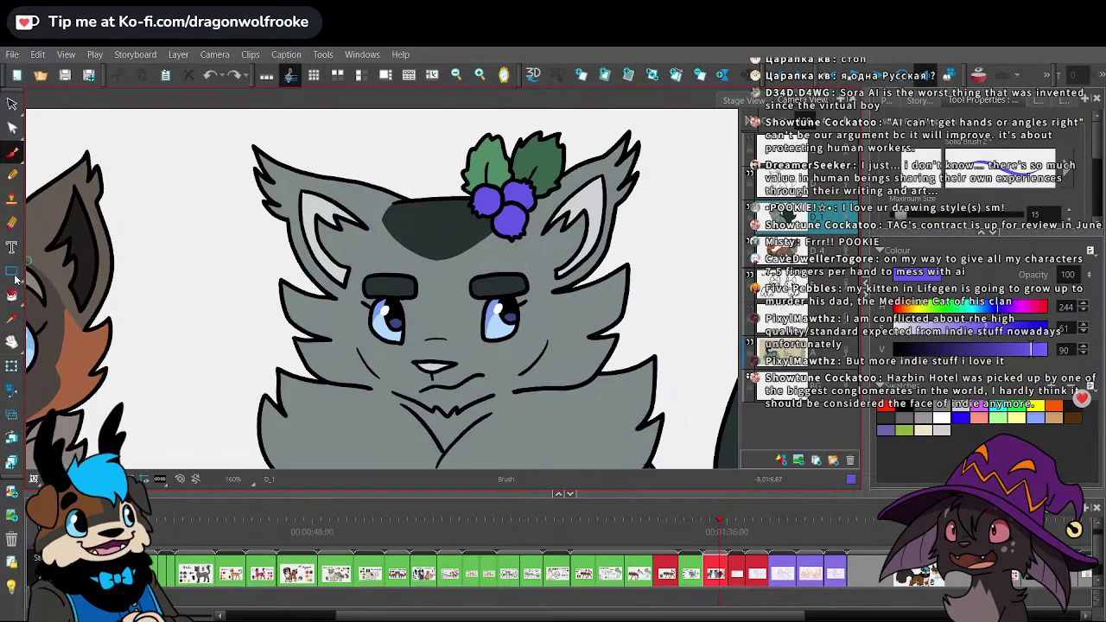
- Fill the lower spots in both of the grey cat's pupils with the sampled berry purple
{"action": "left_click", "coordinate": [11, 294]}
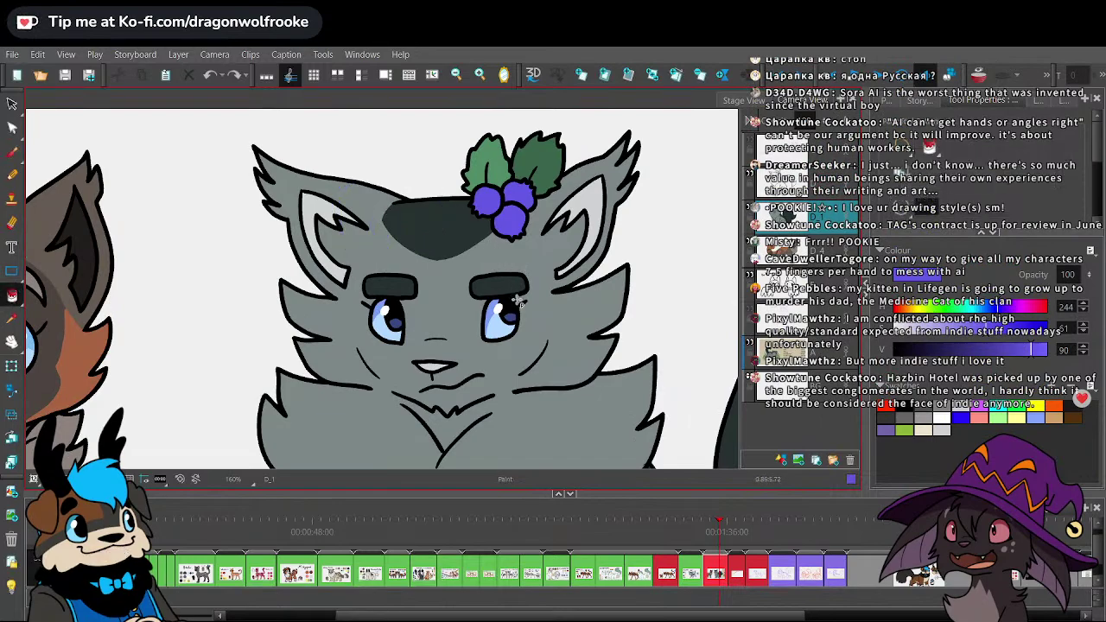
{"action": "scroll", "coordinate": [530, 304], "scroll_direction": "up", "scroll_amount": 1}
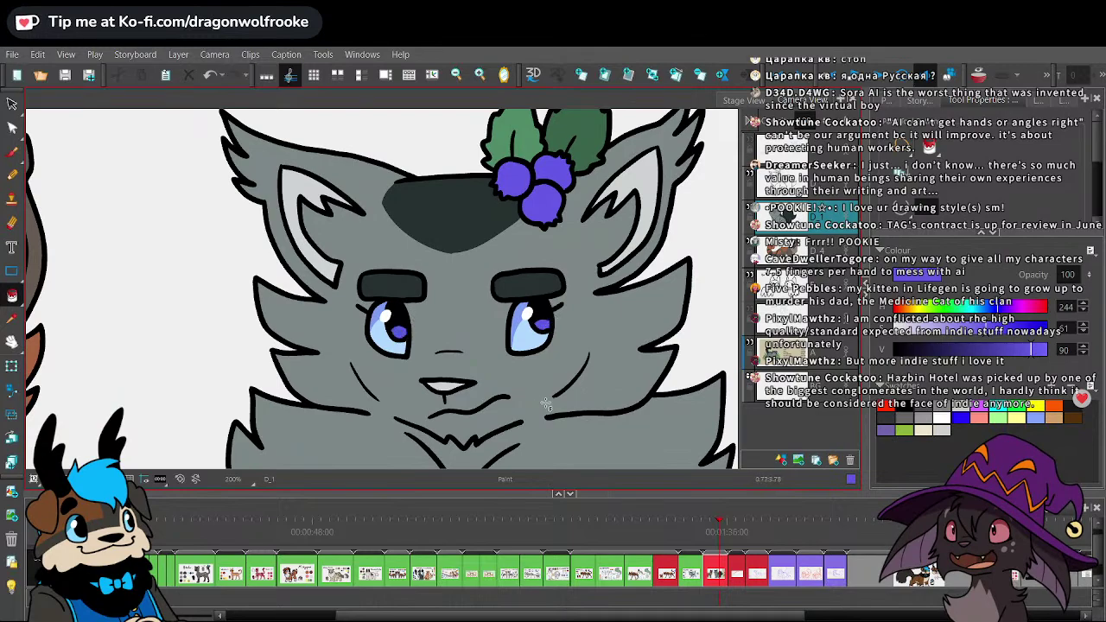
- Sample the light blue of the grey cat's iris and the purple spot in its pupil
{"action": "left_click", "coordinate": [12, 318]}
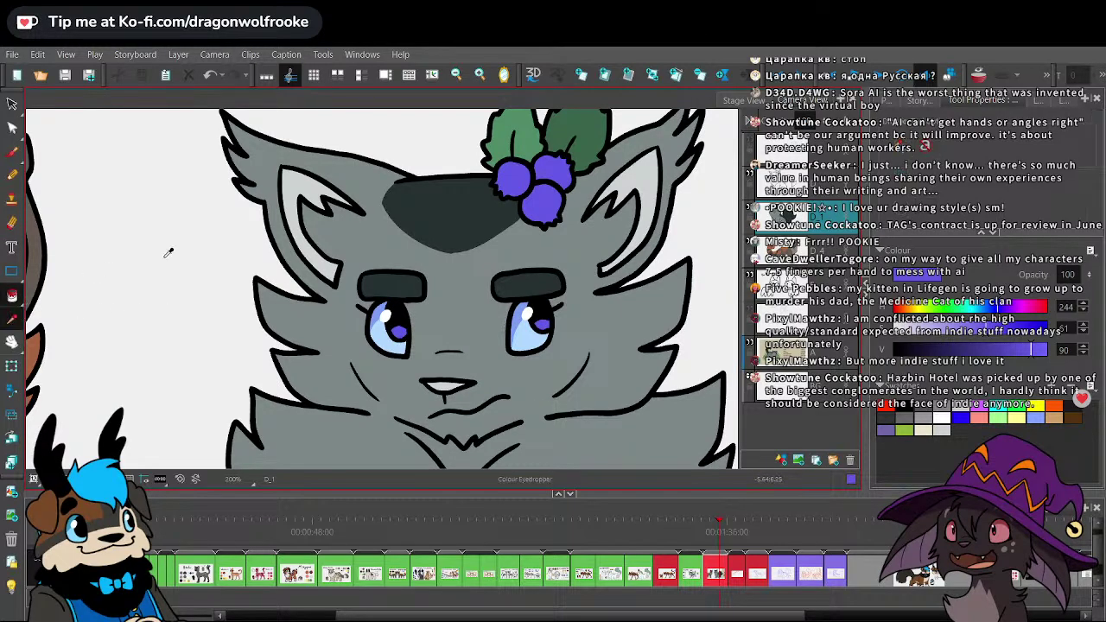
{"action": "left_click", "coordinate": [377, 308]}
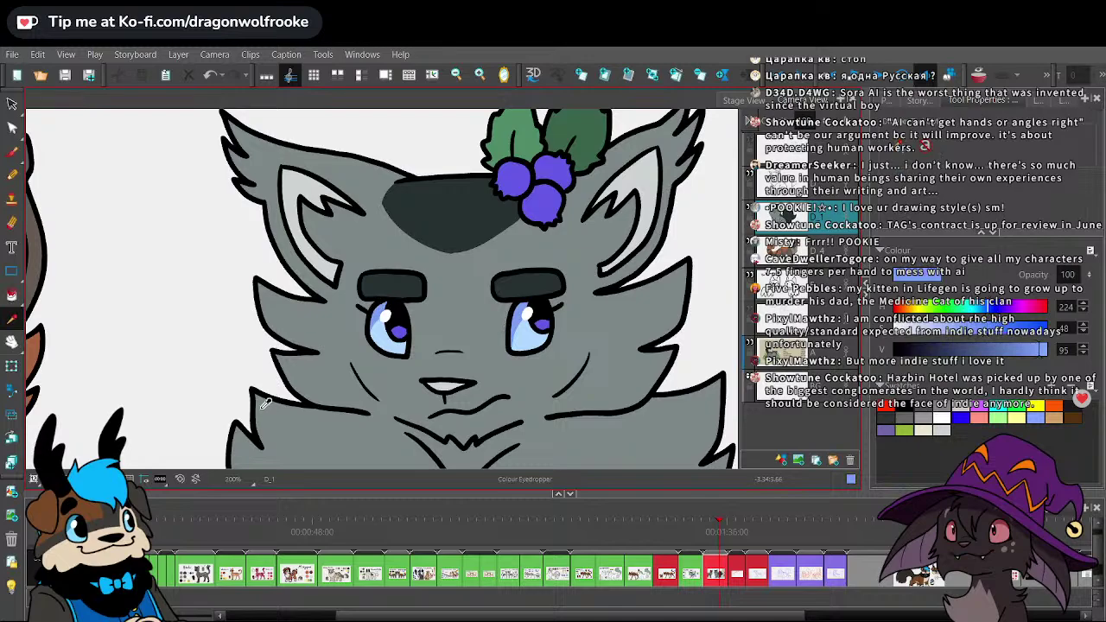
{"action": "left_click", "coordinate": [390, 331]}
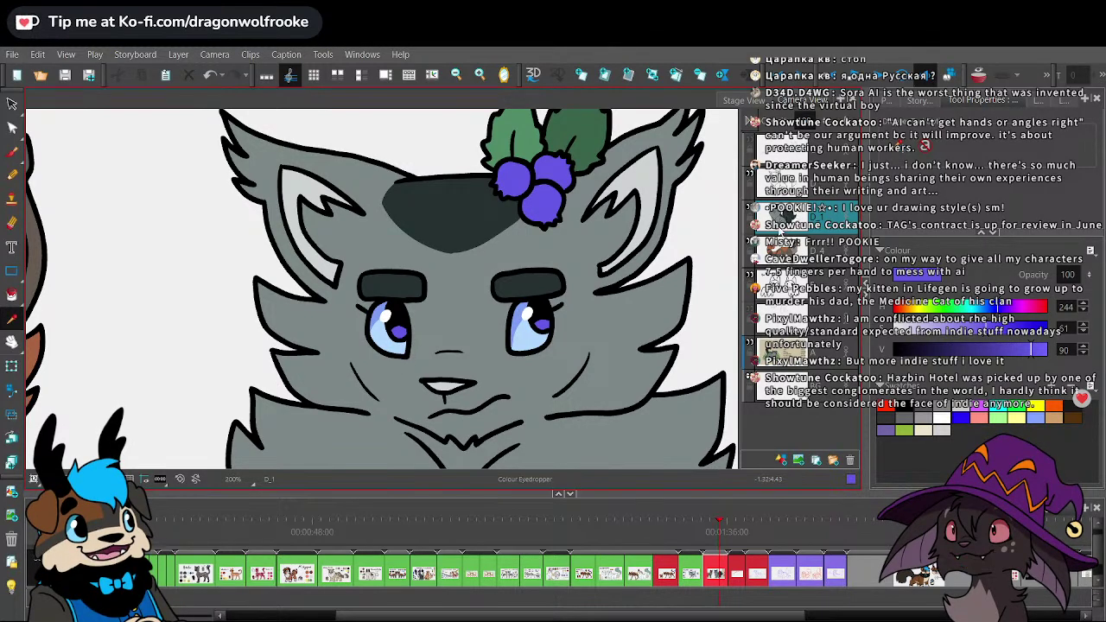
- Sample the pink of the pixel reference cat's nose as the paint colour
{"action": "key", "text": "1"}
{"action": "key", "text": "1"}
{"action": "key", "text": "1"}
{"action": "key", "text": "1"}
{"action": "key", "text": "1"}
{"action": "key", "text": "1"}
{"action": "key", "text": "1"}
{"action": "key", "text": "space"}
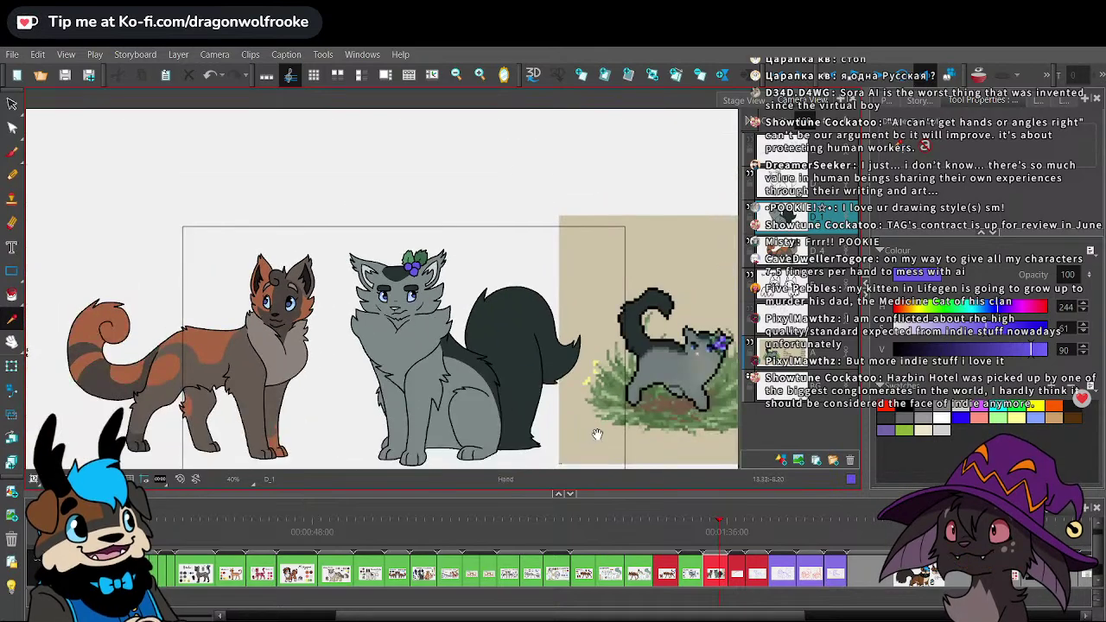
{"action": "left_click_drag", "start_coordinate": [636, 438], "coordinate": [568, 394]}
{"action": "scroll", "coordinate": [572, 387], "scroll_direction": "up", "scroll_amount": 5}
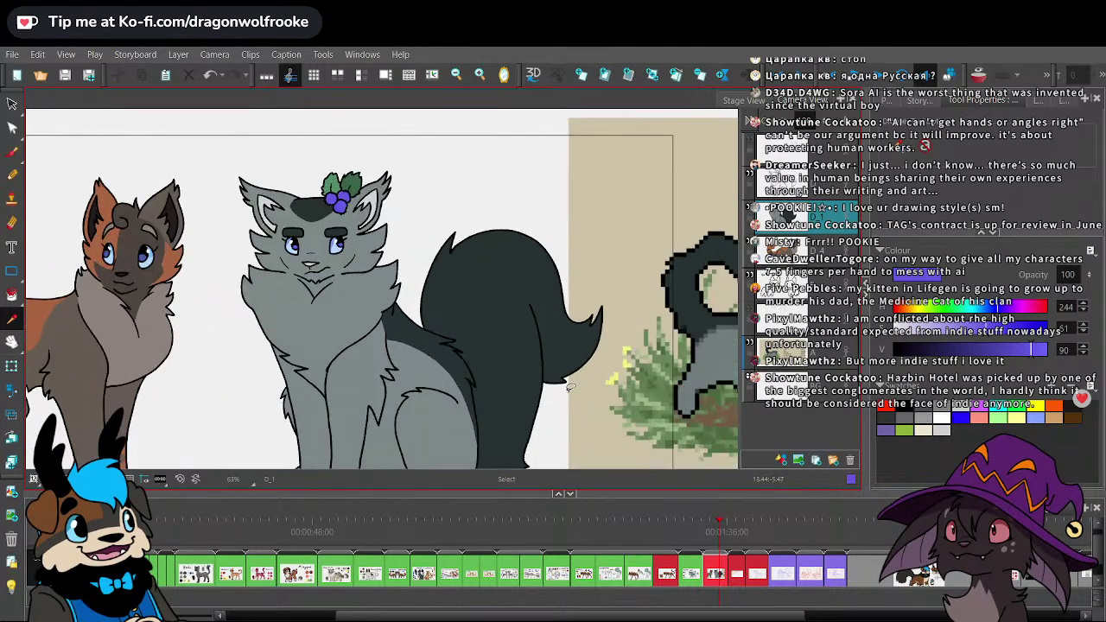
{"action": "left_click_drag", "start_coordinate": [541, 404], "coordinate": [407, 404]}
{"action": "key", "text": "2"}
{"action": "key", "text": "2"}
{"action": "key", "text": "2"}
{"action": "key", "text": "2"}
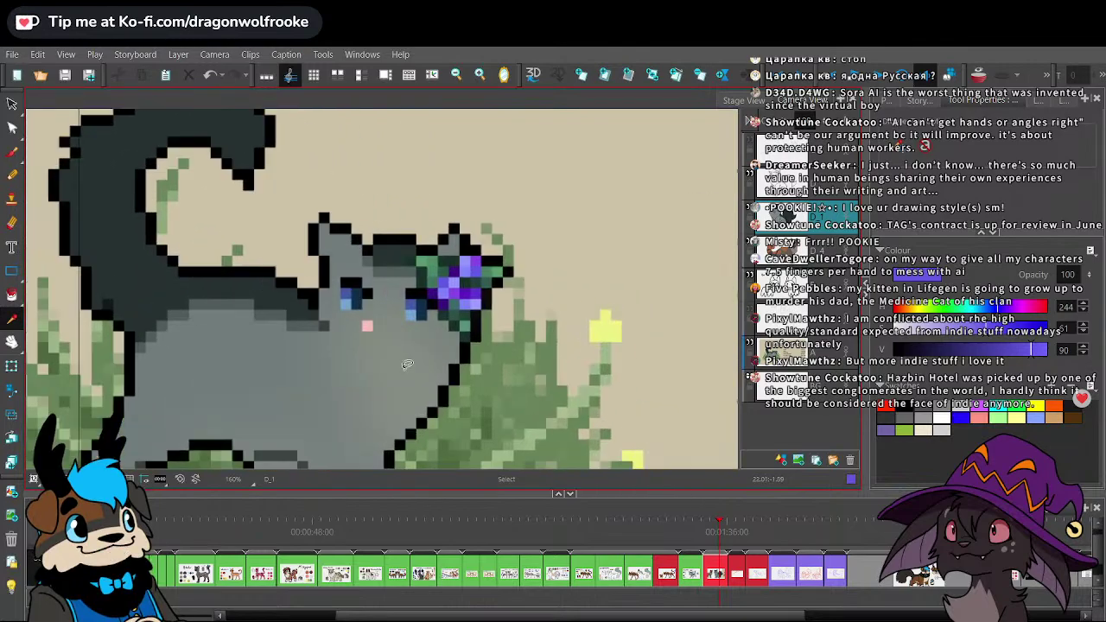
{"action": "left_click", "coordinate": [353, 361]}
- Fill the grey cat's inner ears and nose with the sampled pink
{"action": "key", "text": "1"}
{"action": "key", "text": "1"}
{"action": "key", "text": "1"}
{"action": "key", "text": "1"}
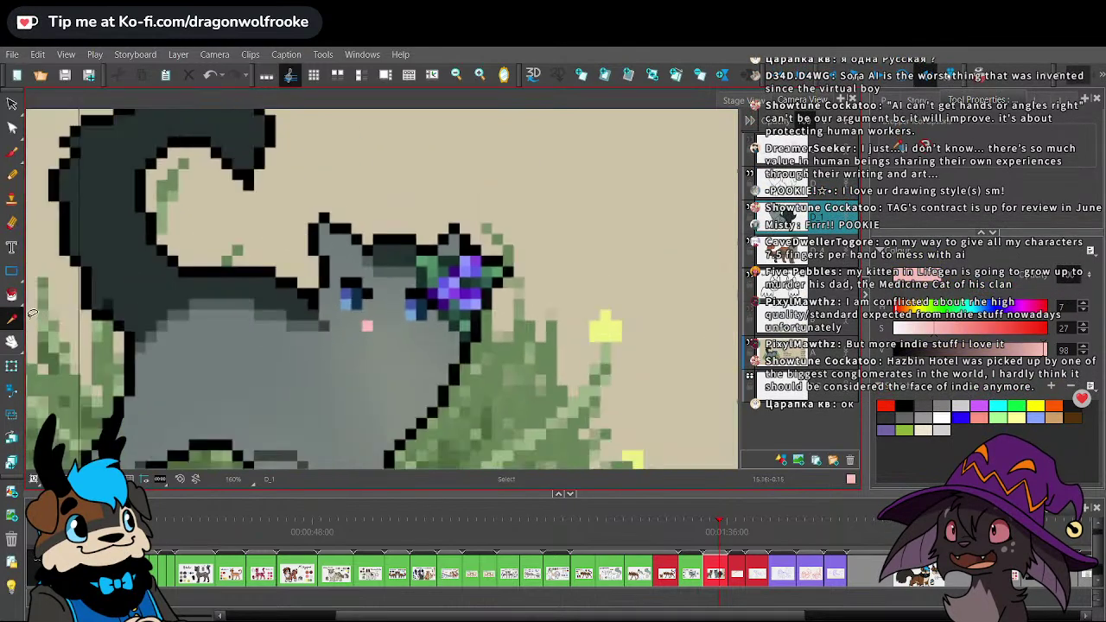
{"action": "left_click", "coordinate": [12, 294]}
{"action": "left_click_drag", "start_coordinate": [61, 259], "coordinate": [672, 316]}
{"action": "left_click_drag", "start_coordinate": [490, 225], "coordinate": [748, 282]}
{"action": "key", "text": "2"}
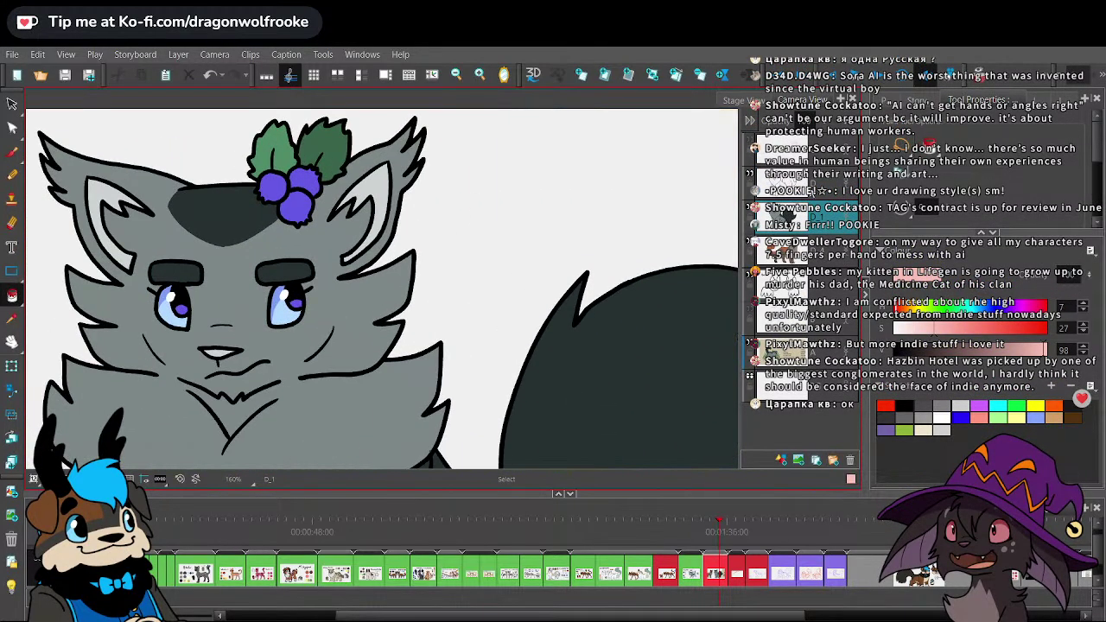
{"action": "left_click", "coordinate": [389, 187]}
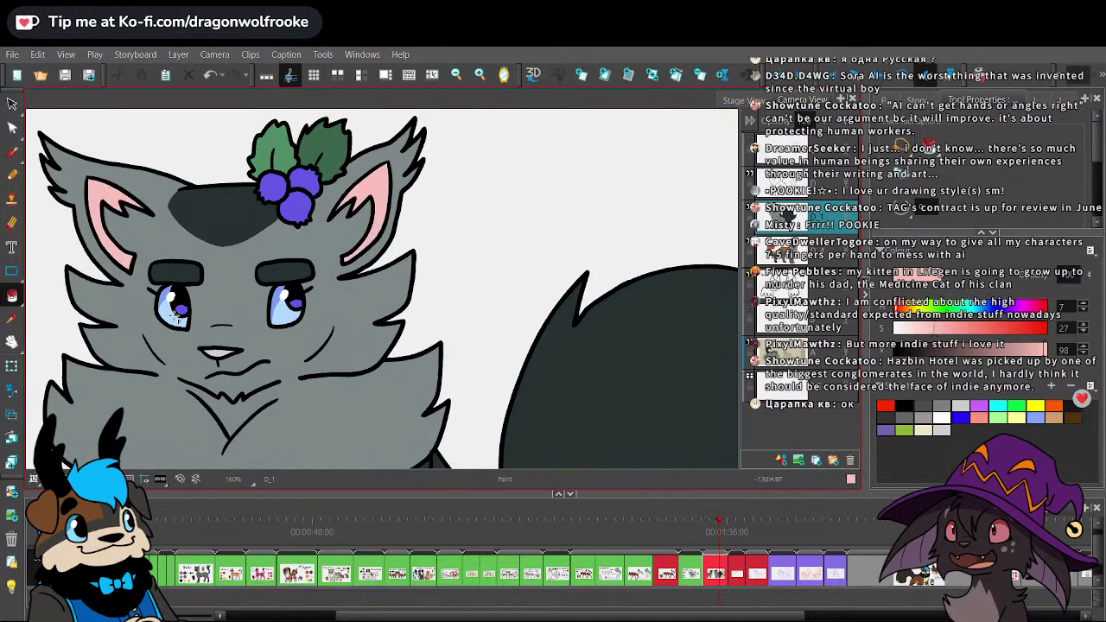
{"action": "left_click", "coordinate": [14, 152]}
{"action": "left_click_drag", "start_coordinate": [107, 182], "coordinate": [185, 179]}
- Hide the brown-and-orange cat's layer and the pixel reference layer, leaving only the grey cat in the frame
{"action": "key", "text": "1"}
{"action": "key", "text": "1"}
{"action": "key", "text": "1"}
{"action": "key", "text": "1"}
{"action": "key", "text": "1"}
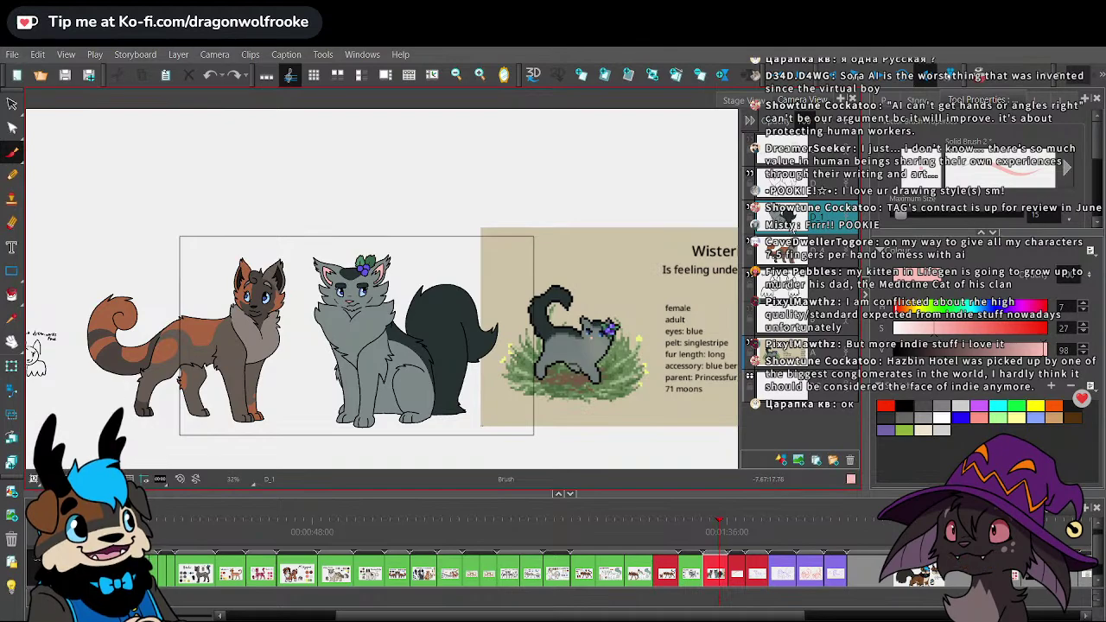
{"action": "left_click", "coordinate": [749, 242]}
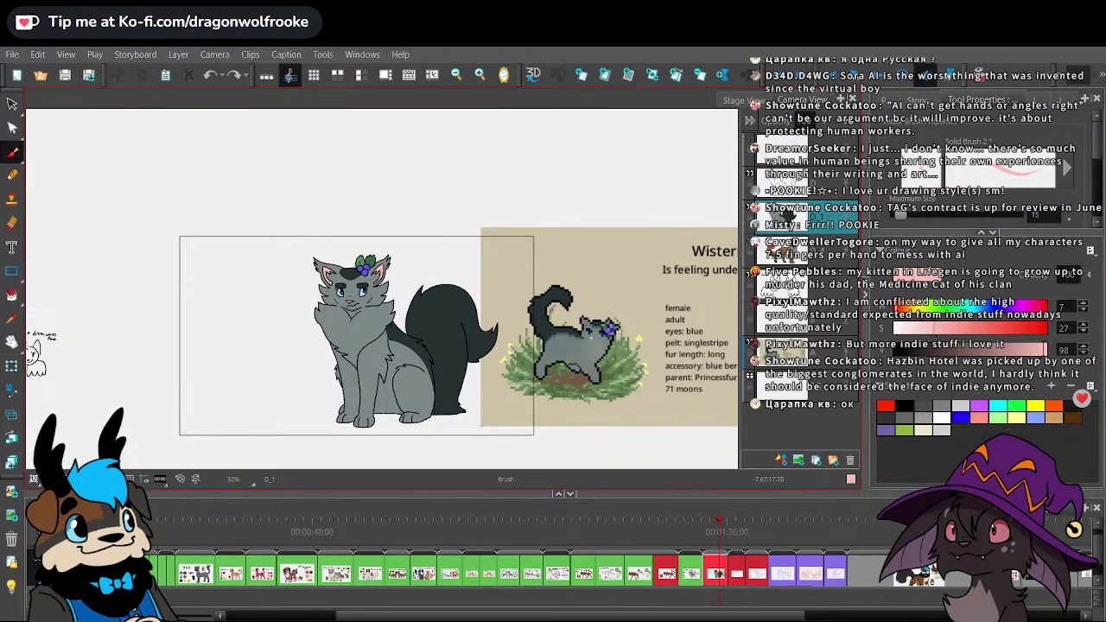
{"action": "left_click", "coordinate": [750, 344]}
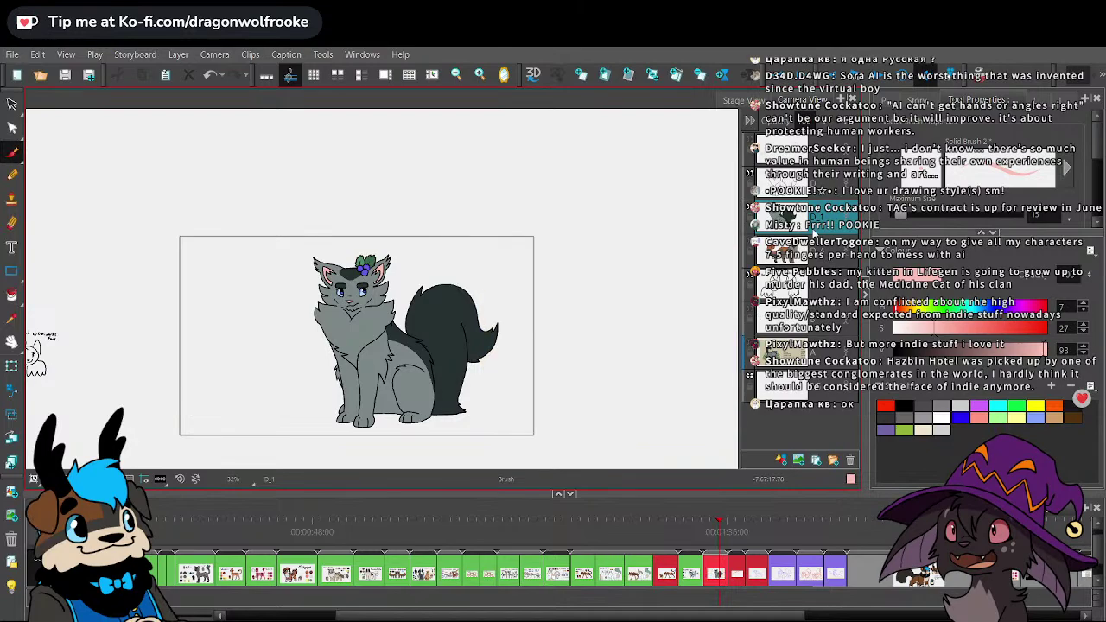
- Make layer D active with a black brush of size 40 and save the project
{"action": "left_click_drag", "start_coordinate": [594, 368], "coordinate": [618, 319]}
{"action": "key", "text": "2"}
{"action": "key", "text": "2"}
{"action": "left_click", "coordinate": [807, 183]}
{"action": "left_click", "coordinate": [904, 406]}
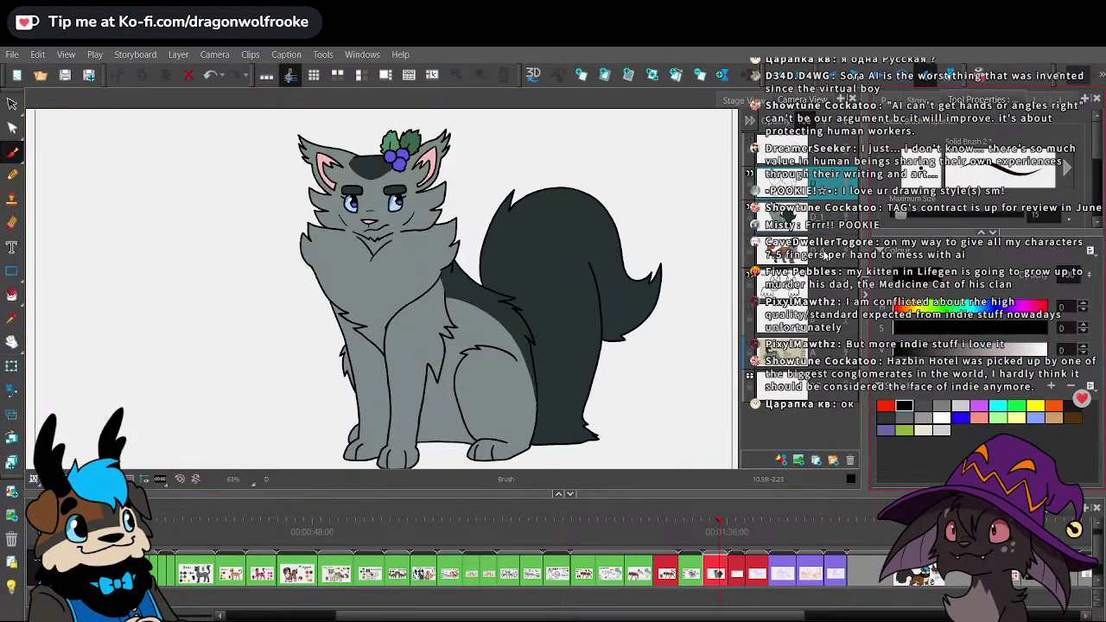
{"action": "scroll", "coordinate": [708, 210], "scroll_direction": "down", "scroll_amount": 1}
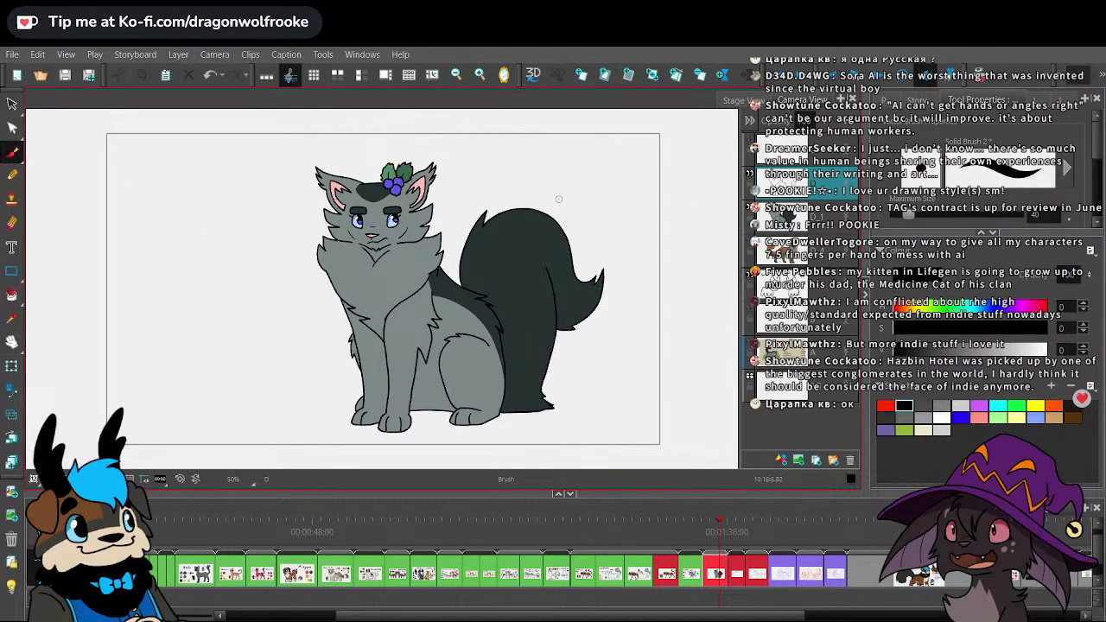
{"action": "left_click", "coordinate": [12, 53]}
{"action": "left_click", "coordinate": [75, 228]}
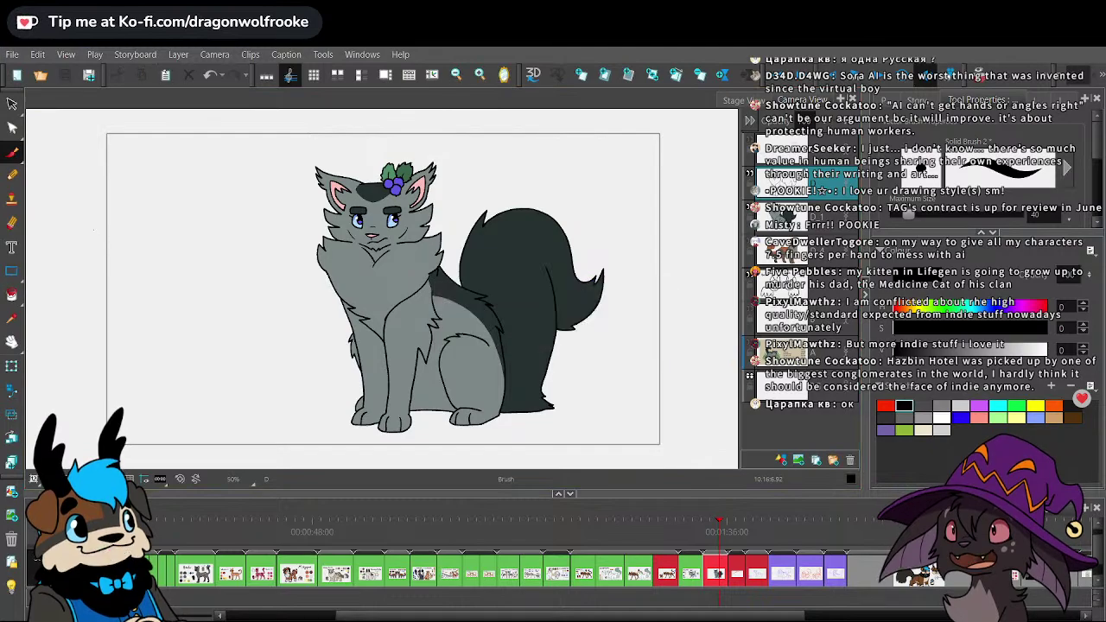
- Handwrite the title "Wisteriasight" in black in the frame's upper-left corner, beside the grey cat's ears
{"action": "left_click_drag", "start_coordinate": [624, 308], "coordinate": [660, 322]}
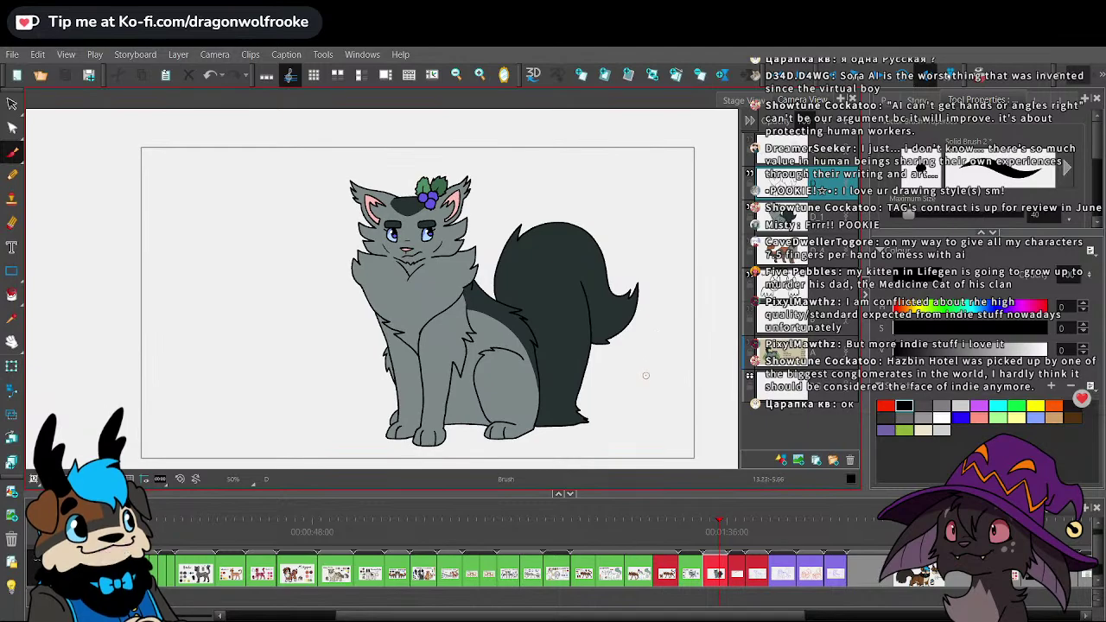
{"action": "key", "text": "1"}
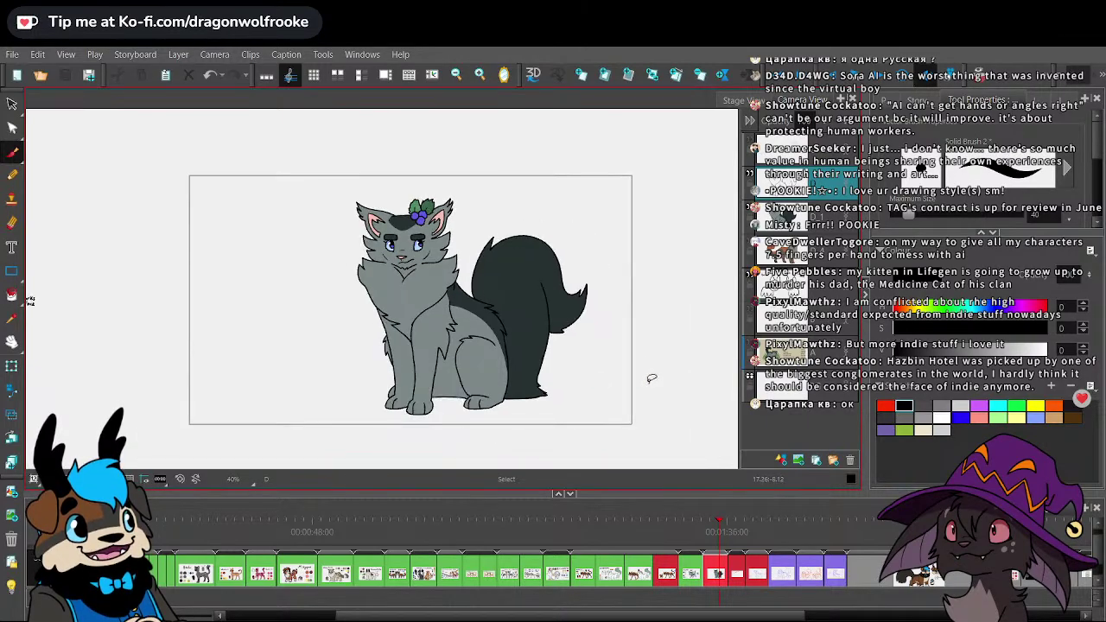
{"action": "key", "text": "2"}
{"action": "left_click_drag", "start_coordinate": [644, 408], "coordinate": [630, 404]}
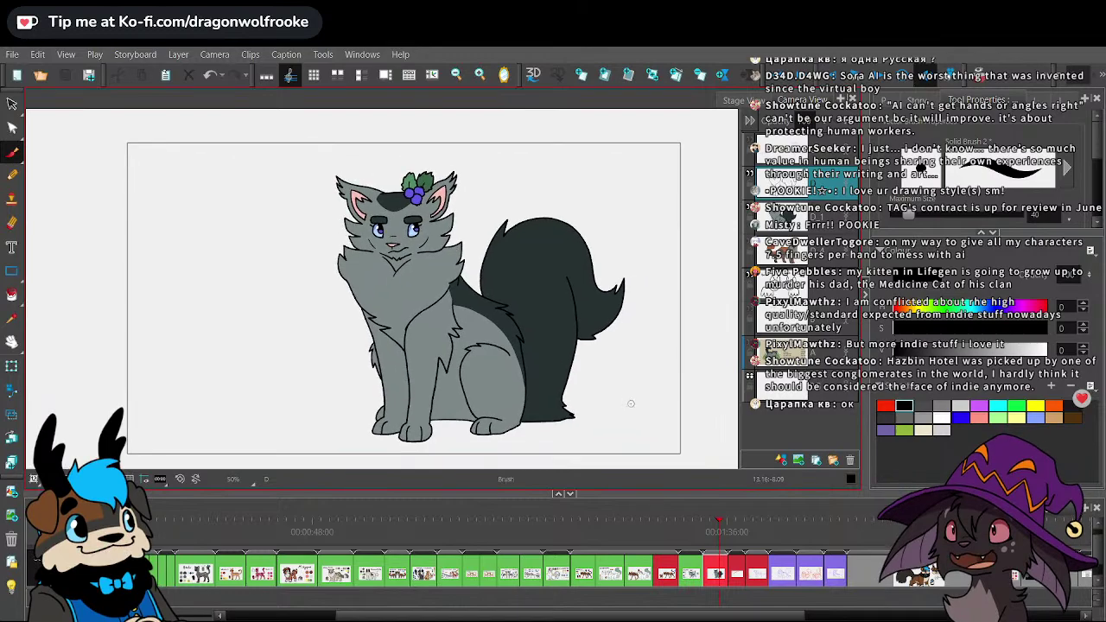
{"action": "mouse_move", "coordinate": [145, 173]}
{"action": "left_mouse_down"}
{"action": "mouse_move", "coordinate": [170, 186]}
{"action": "mouse_move", "coordinate": [169, 160]}
{"action": "mouse_move", "coordinate": [161, 199]}
{"action": "mouse_move", "coordinate": [194, 190]}
{"action": "mouse_move", "coordinate": [204, 170]}
{"action": "mouse_move", "coordinate": [227, 192]}
{"action": "mouse_move", "coordinate": [232, 172]}
{"action": "mouse_move", "coordinate": [274, 167]}
{"action": "left_mouse_up"}
{"action": "key", "text": "ctrl+z"}
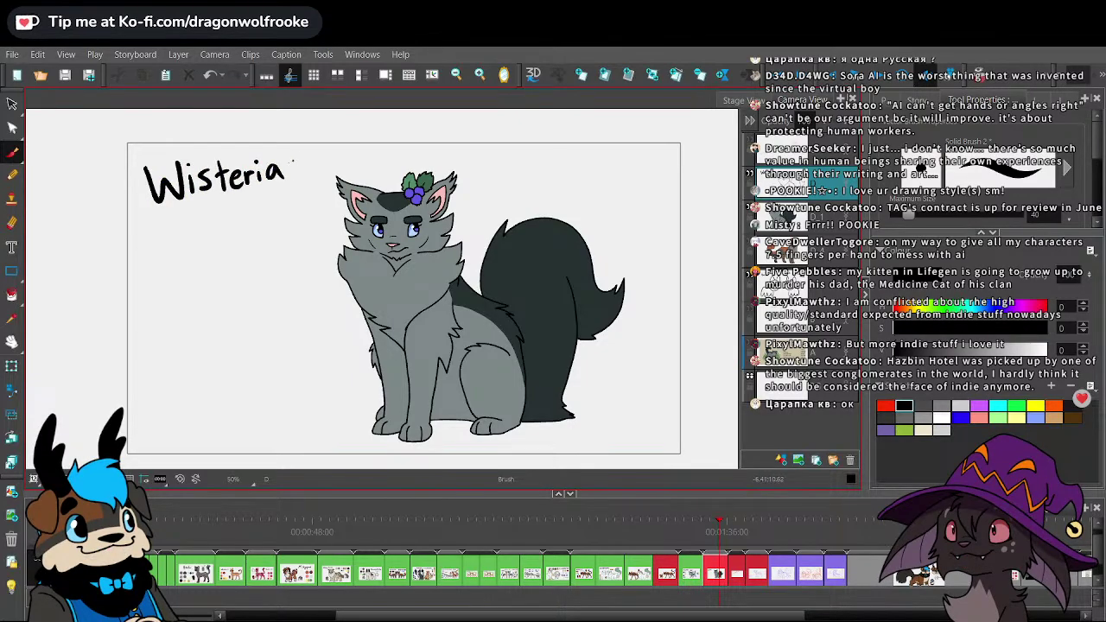
{"action": "key", "text": "ctrl+z"}
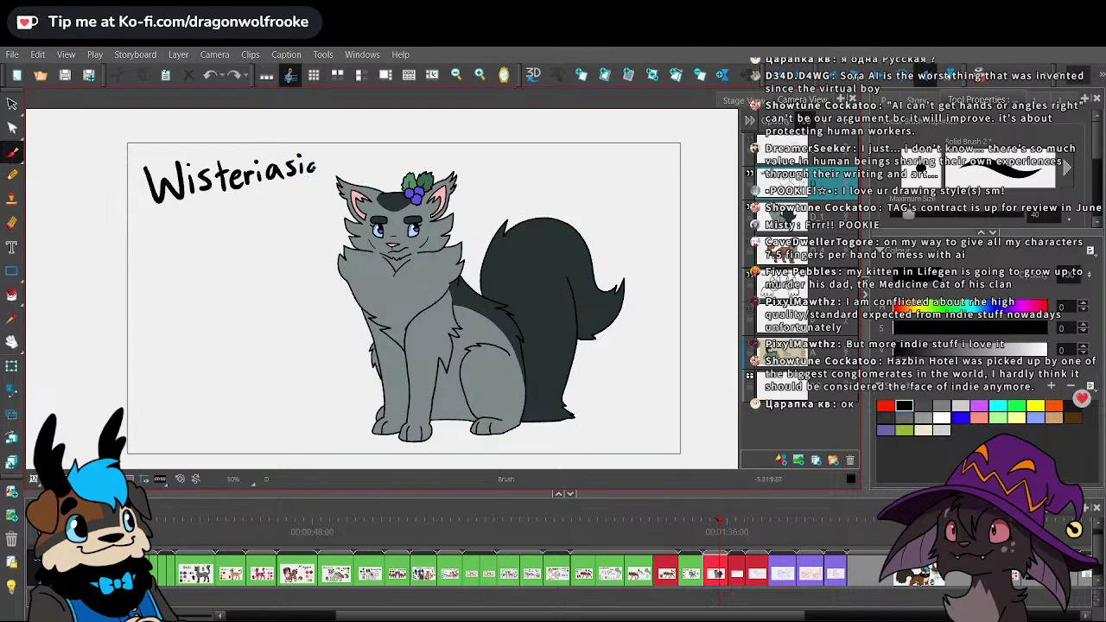
{"action": "left_click_drag", "start_coordinate": [338, 150], "coordinate": [343, 158]}
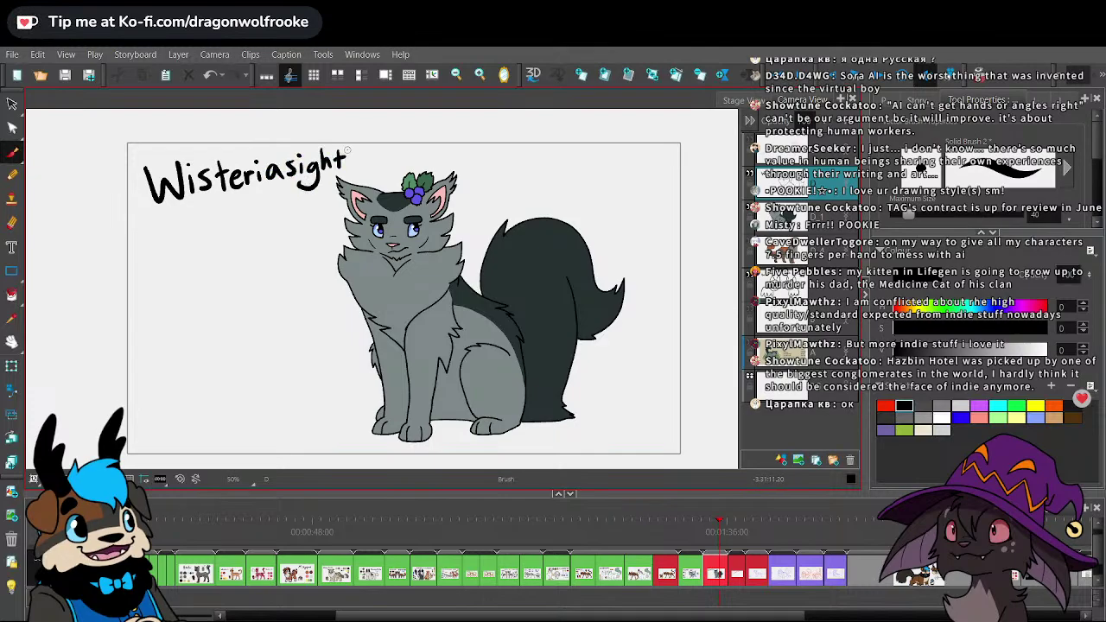
- Select the grey cat's lines and colours together and shift the cat slightly right, away from the handwritten title
{"action": "left_click", "coordinate": [12, 104]}
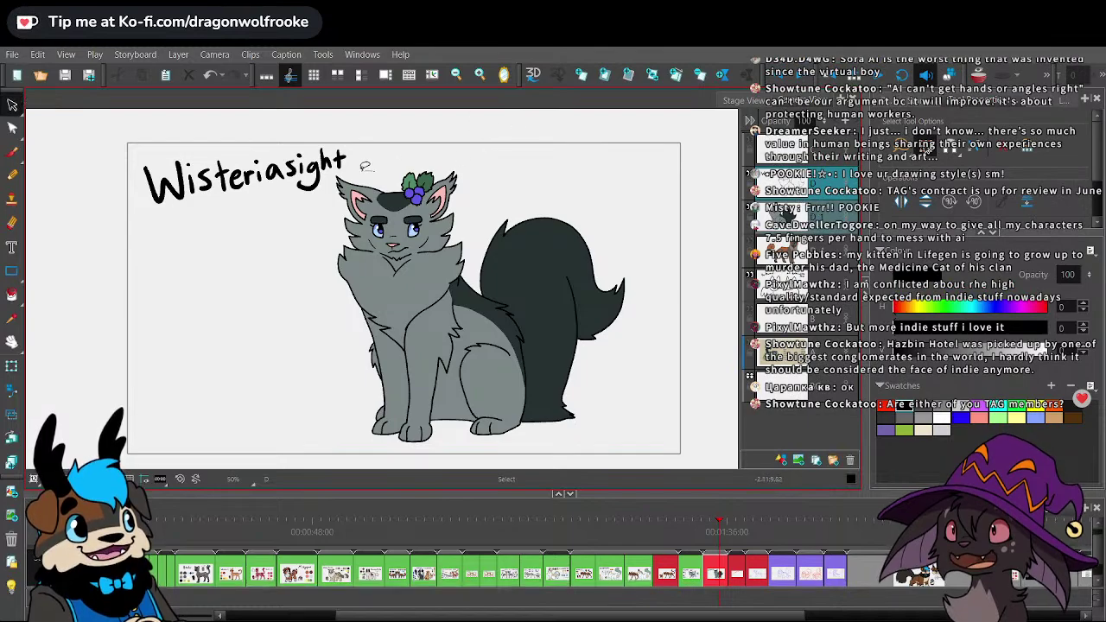
{"action": "mouse_move", "coordinate": [361, 164]}
{"action": "left_mouse_down"}
{"action": "mouse_move", "coordinate": [336, 230]}
{"action": "mouse_move", "coordinate": [691, 334]}
{"action": "mouse_move", "coordinate": [398, 126]}
{"action": "left_mouse_up"}
{"action": "left_click_drag", "start_coordinate": [491, 321], "coordinate": [549, 320]}
{"action": "mouse_move", "coordinate": [629, 280]}
{"action": "left_mouse_down"}
{"action": "mouse_move", "coordinate": [600, 283]}
{"action": "mouse_move", "coordinate": [613, 315]}
{"action": "left_mouse_up"}
{"action": "left_click", "coordinate": [706, 353]}
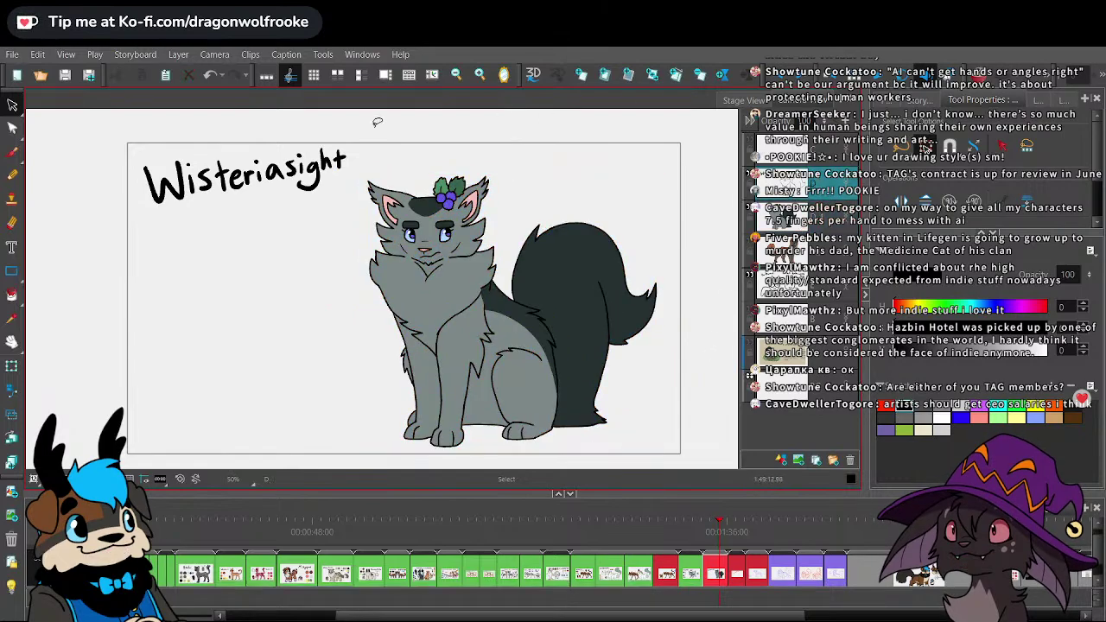
- Rotate the "Wisteriasight" lettering slightly clockwise to level it, and save the project
{"action": "mouse_move", "coordinate": [354, 142]}
{"action": "left_mouse_down"}
{"action": "mouse_move", "coordinate": [343, 153]}
{"action": "mouse_move", "coordinate": [355, 168]}
{"action": "left_mouse_up"}
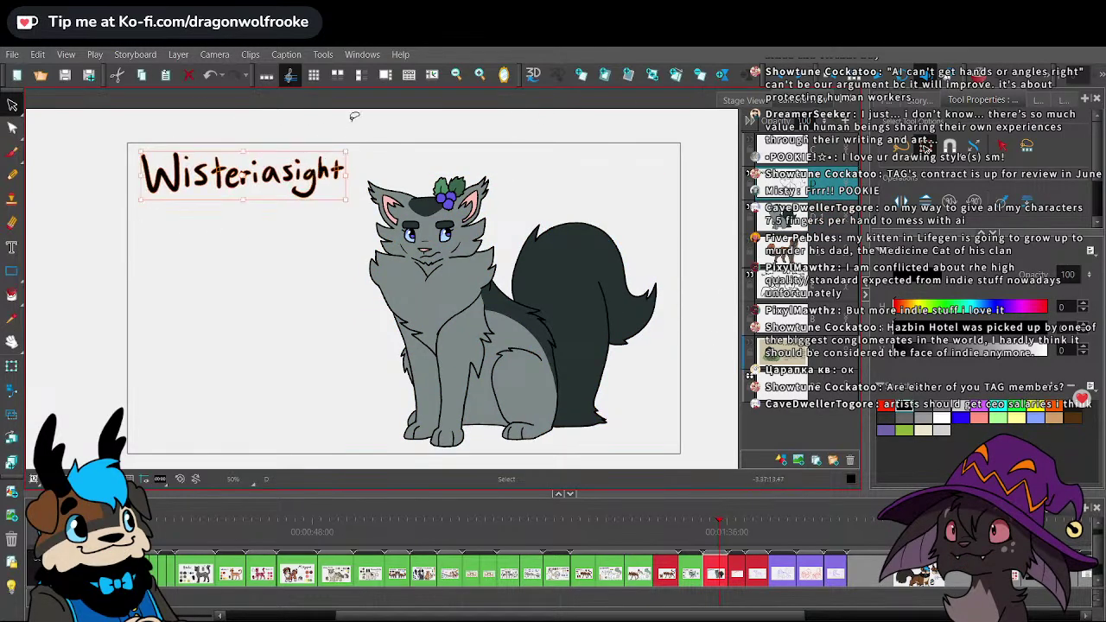
{"action": "left_click", "coordinate": [353, 115]}
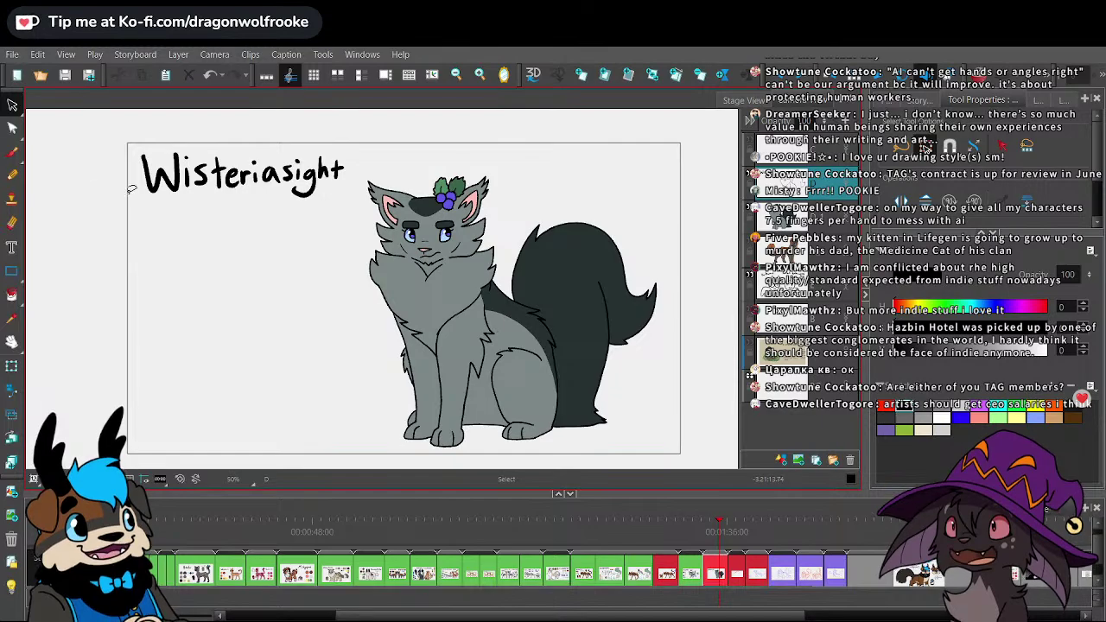
{"action": "key", "text": "alt+b"}
{"action": "left_click", "coordinate": [13, 55]}
{"action": "left_click", "coordinate": [57, 224]}
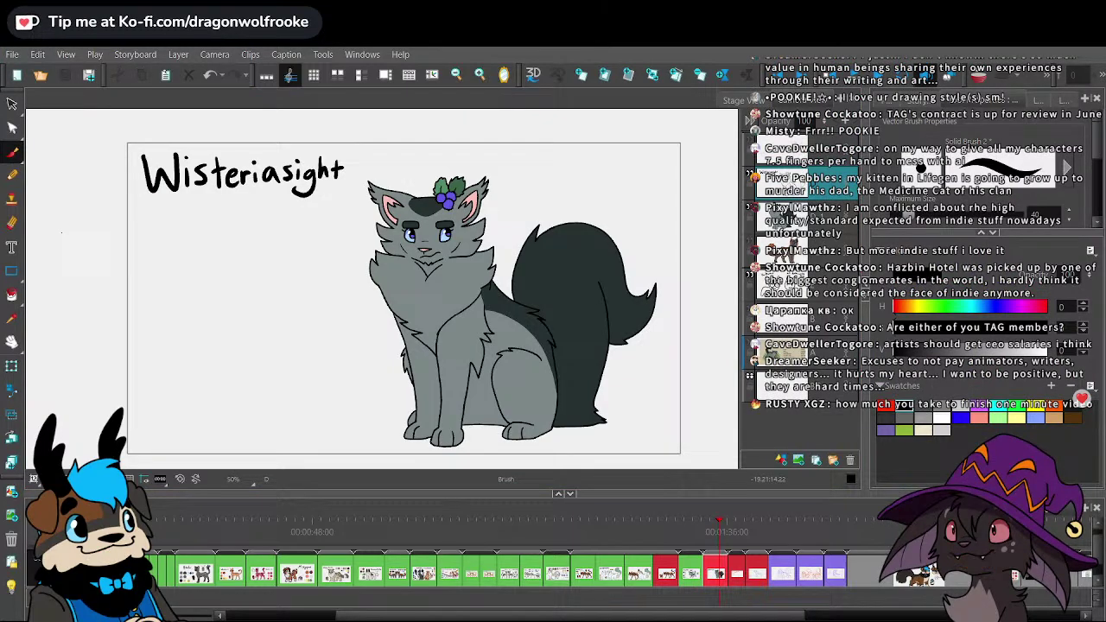
- Return to layer D and reduce the brush size to 25
{"action": "left_click", "coordinate": [812, 218]}
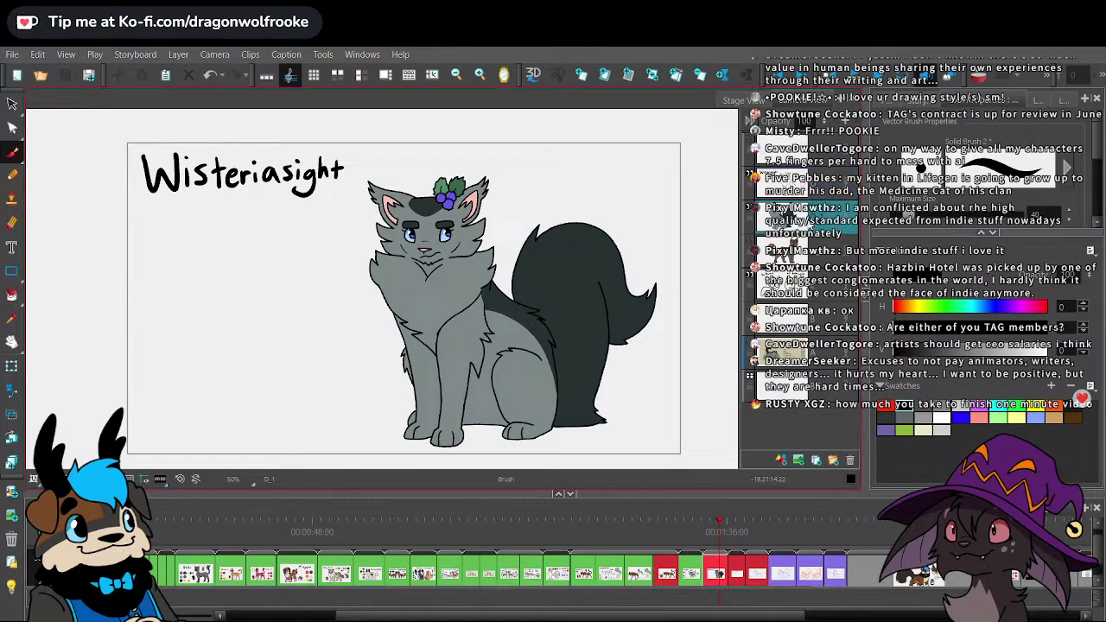
{"action": "left_click", "coordinate": [806, 193]}
{"action": "key", "text": "bracketleft"}
{"action": "key", "text": "bracketleft"}
{"action": "key", "text": "bracketleft"}
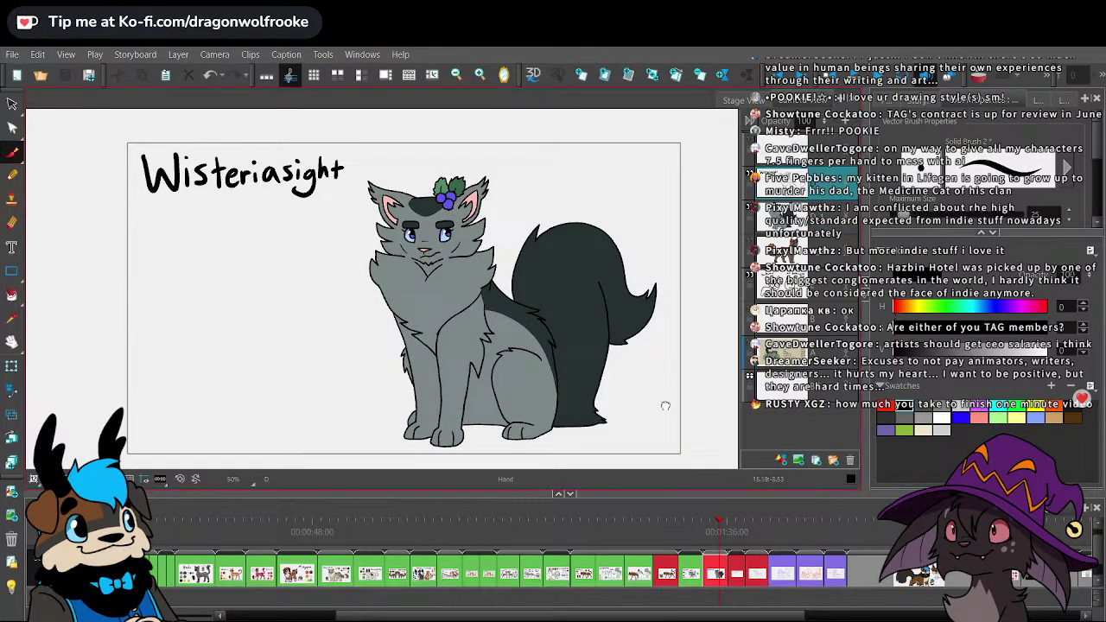
{"action": "left_click_drag", "start_coordinate": [666, 407], "coordinate": [670, 364]}
{"action": "key", "text": "2"}
{"action": "key", "text": "2"}
- Copy the tan paw's outline from the brown cat's reference panel into the Wisteriasight panel and place it beside the grey cat's front legs
{"action": "left_click", "coordinate": [593, 529]}
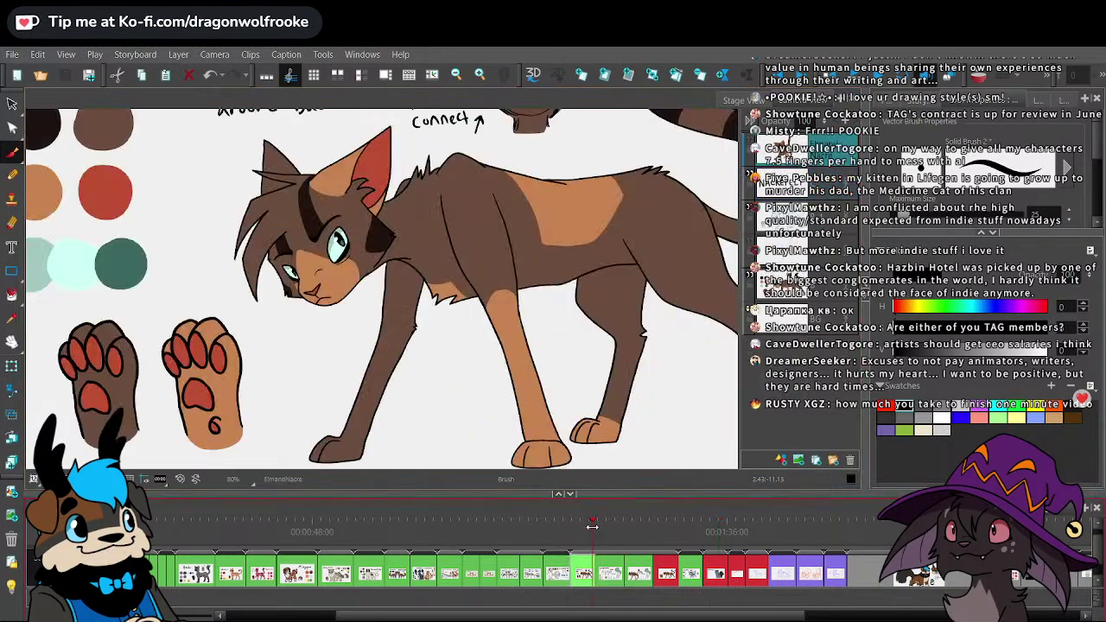
{"action": "key", "text": "alt+s"}
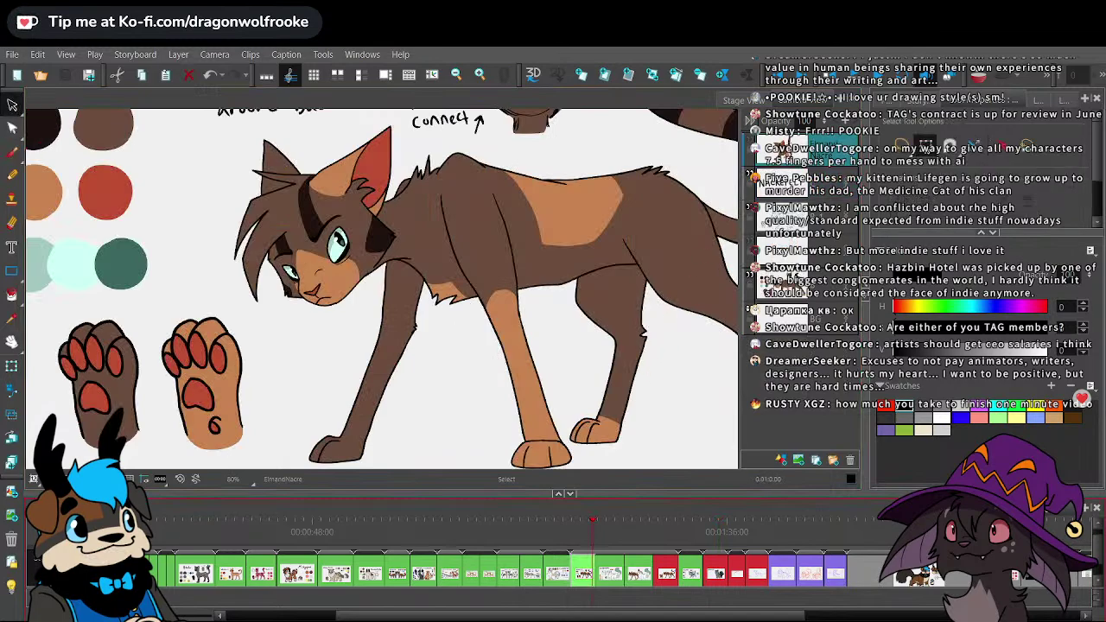
{"action": "mouse_move", "coordinate": [215, 296]}
{"action": "left_mouse_down"}
{"action": "mouse_move", "coordinate": [216, 456]}
{"action": "mouse_move", "coordinate": [215, 291]}
{"action": "left_mouse_up"}
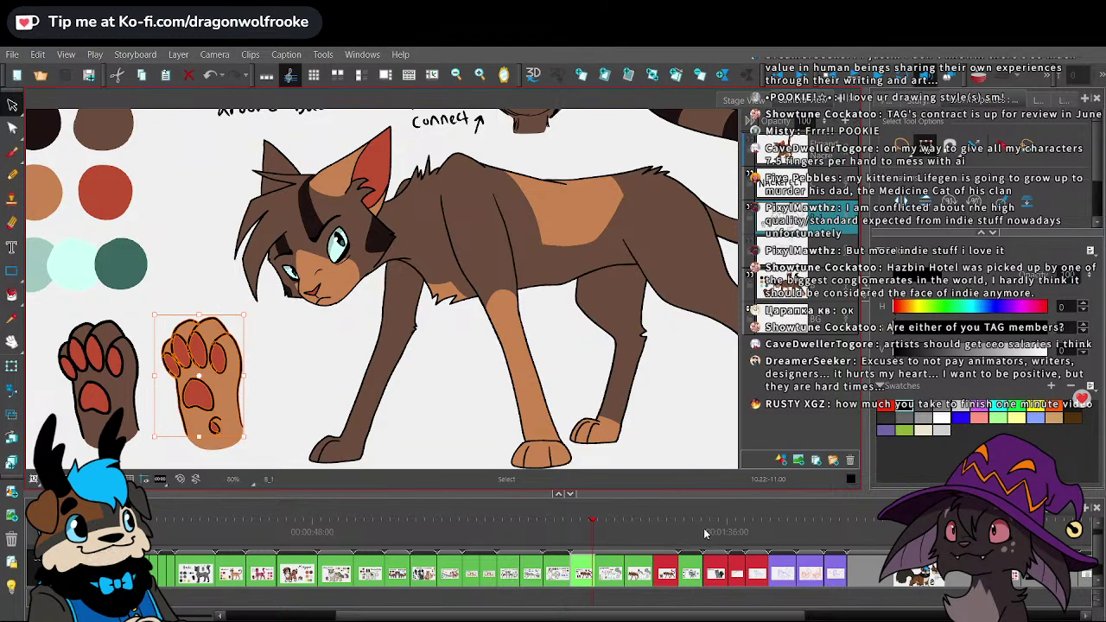
{"action": "left_click", "coordinate": [704, 533]}
{"action": "key", "text": "ctrl+v"}
{"action": "key", "text": "2"}
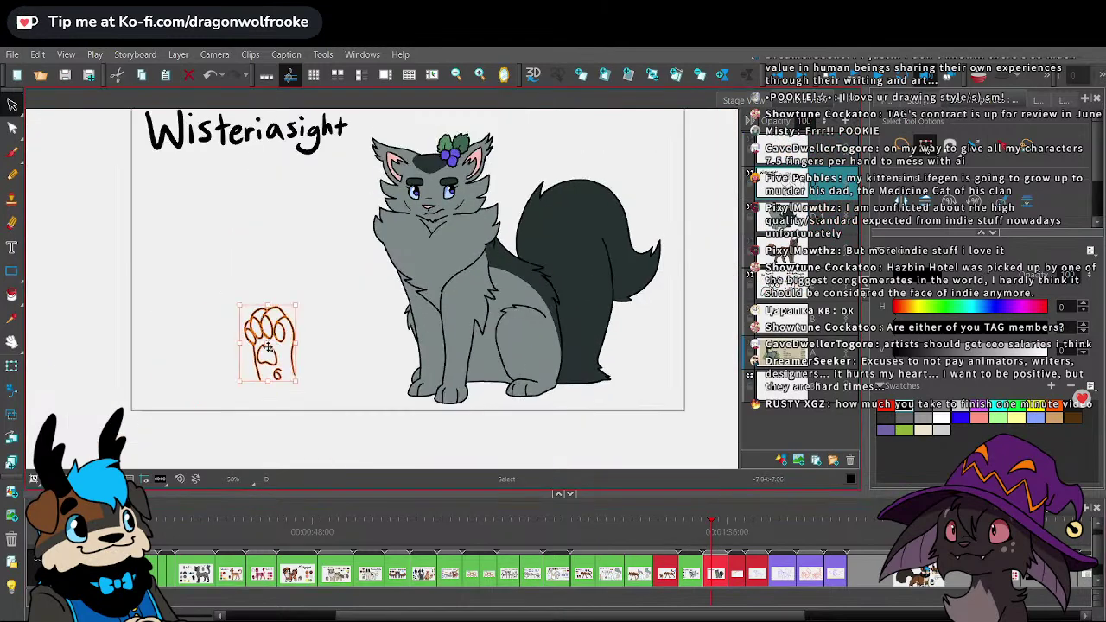
{"action": "left_click_drag", "start_coordinate": [267, 346], "coordinate": [341, 345]}
{"action": "scroll", "coordinate": [421, 399], "scroll_direction": "up", "scroll_amount": 1}
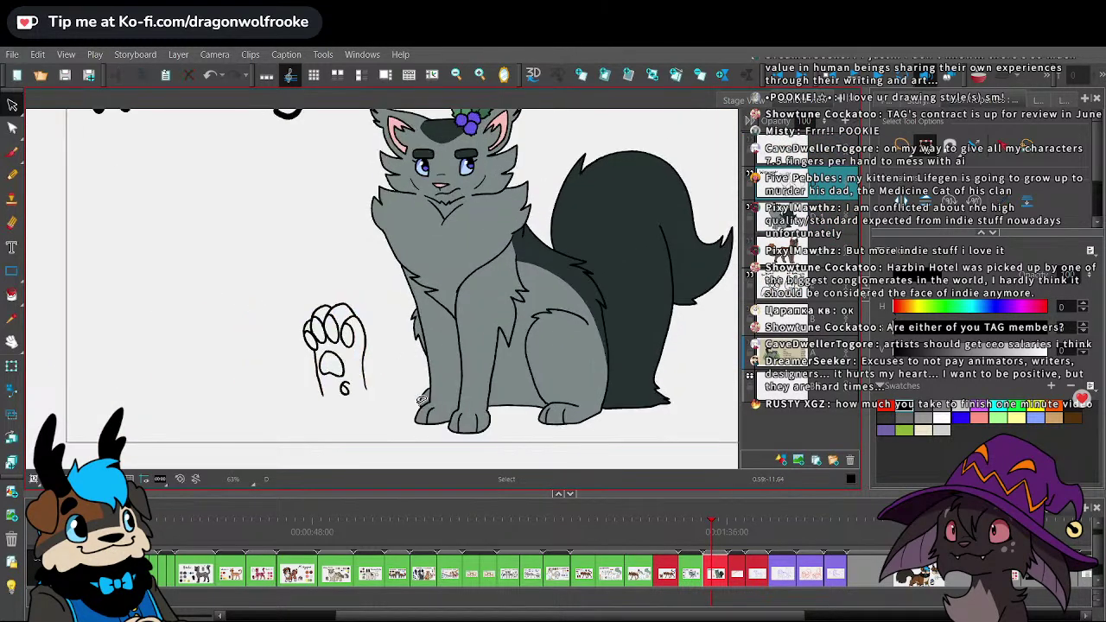
{"action": "key", "text": "1"}
{"action": "key", "text": "1"}
{"action": "mouse_move", "coordinate": [449, 144]}
{"action": "left_mouse_down"}
{"action": "mouse_move", "coordinate": [370, 165]}
{"action": "mouse_move", "coordinate": [387, 328]}
{"action": "mouse_move", "coordinate": [549, 121]}
{"action": "mouse_move", "coordinate": [510, 126]}
{"action": "left_mouse_up"}
{"action": "left_click_drag", "start_coordinate": [605, 161], "coordinate": [616, 150]}
{"action": "left_click", "coordinate": [664, 241]}
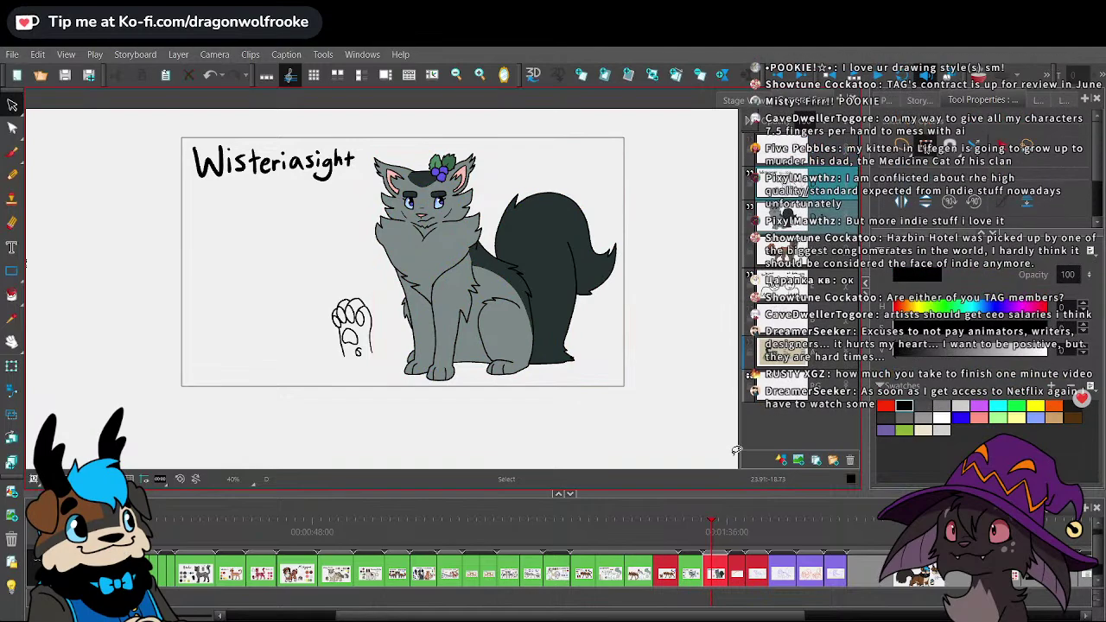
{"action": "key", "text": "2"}
{"action": "key", "text": "2"}
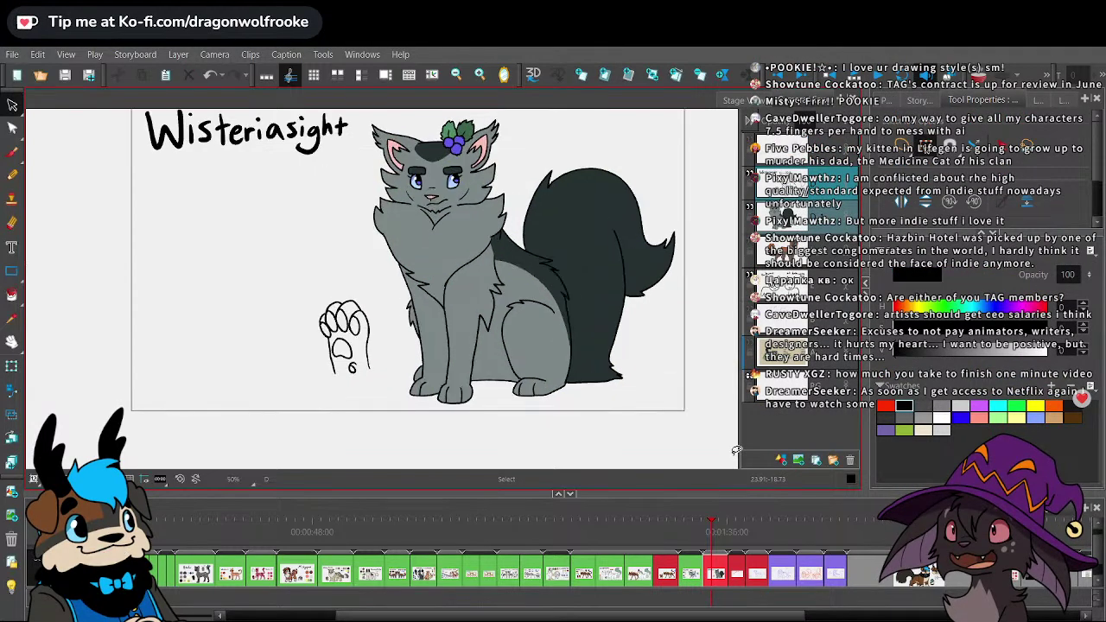
- On layer D_1, close the paw's open wrist with a curved brush stroke in the grey sampled from the cat's fur
{"action": "left_click", "coordinate": [809, 225]}
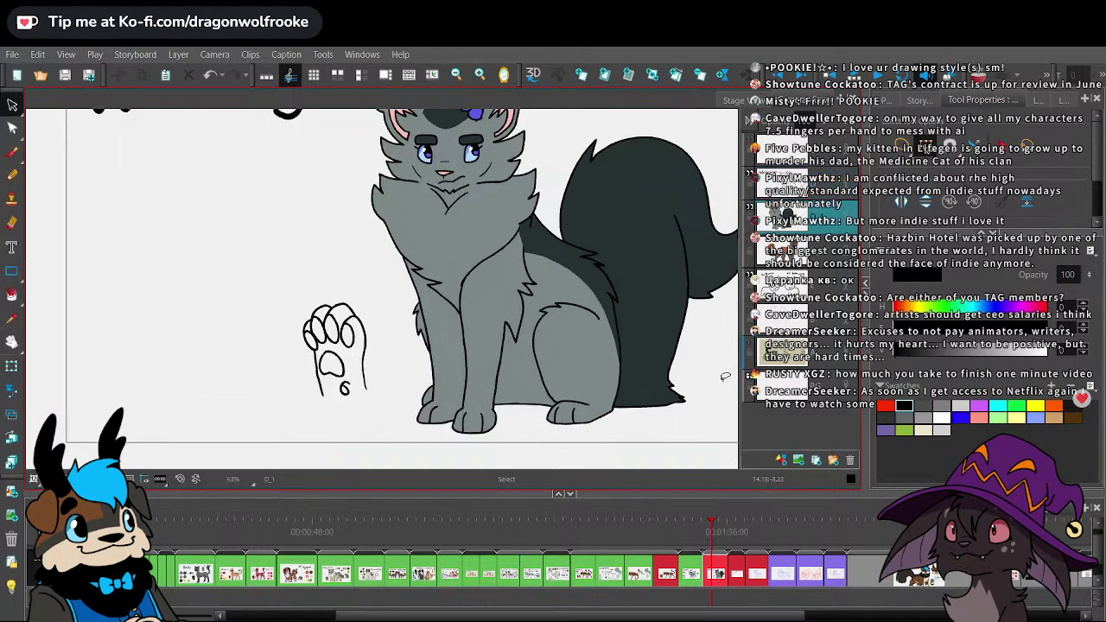
{"action": "key", "text": "1"}
{"action": "left_click_drag", "start_coordinate": [666, 279], "coordinate": [655, 315]}
{"action": "key", "text": "2"}
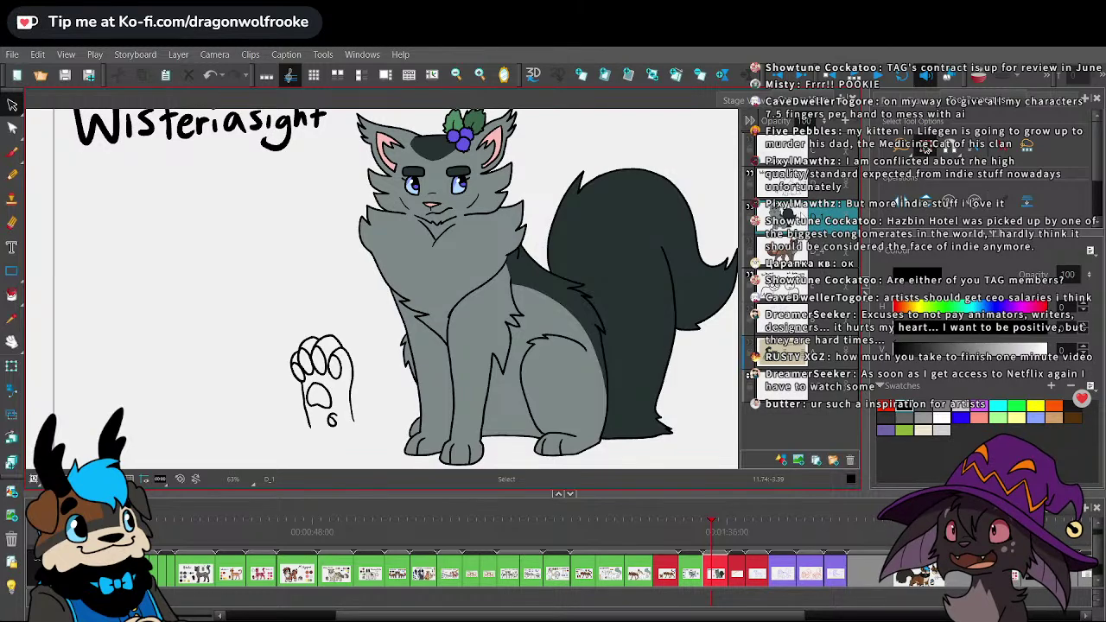
{"action": "left_click_drag", "start_coordinate": [664, 393], "coordinate": [669, 350]}
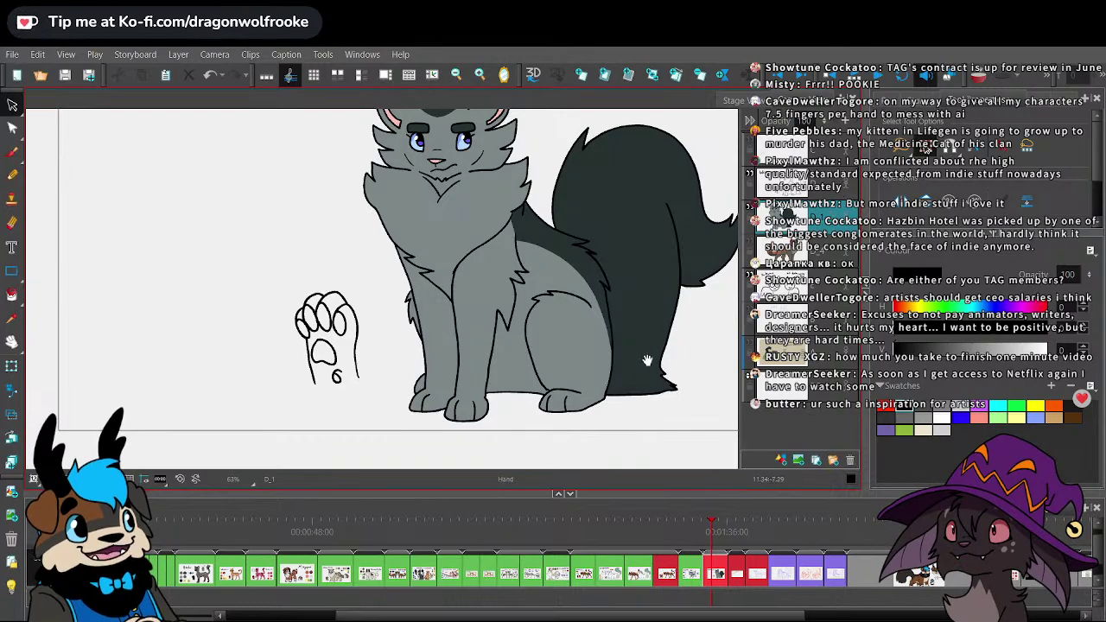
{"action": "mouse_move", "coordinate": [647, 359]}
{"action": "left_mouse_down"}
{"action": "mouse_move", "coordinate": [632, 413]}
{"action": "mouse_move", "coordinate": [653, 367]}
{"action": "left_mouse_up"}
{"action": "key", "text": "2"}
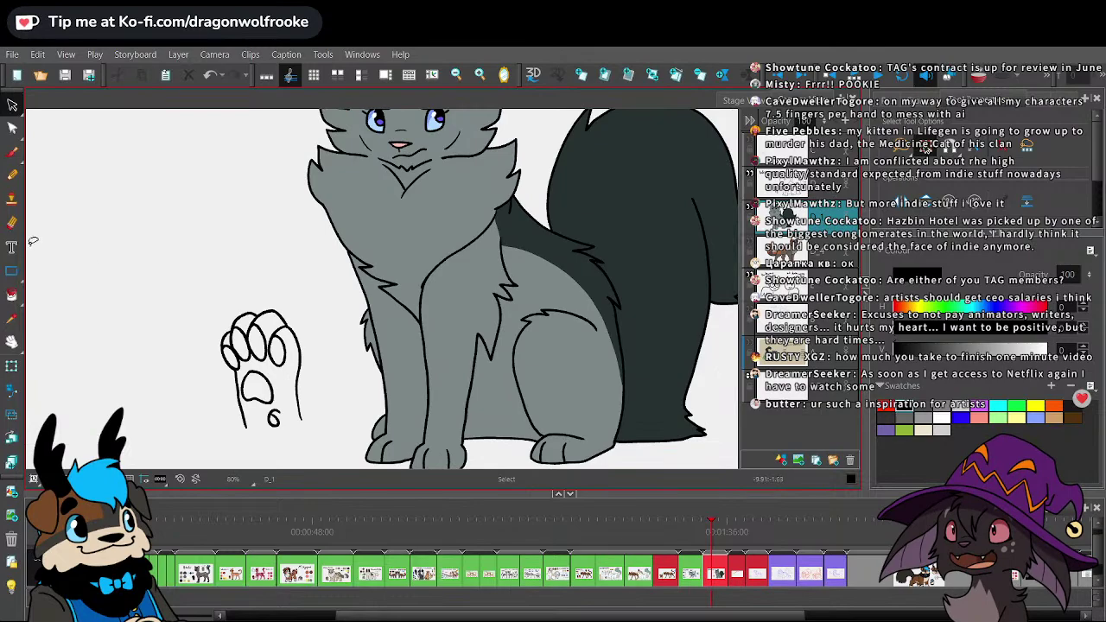
{"action": "left_click", "coordinate": [11, 318]}
{"action": "left_click", "coordinate": [404, 358]}
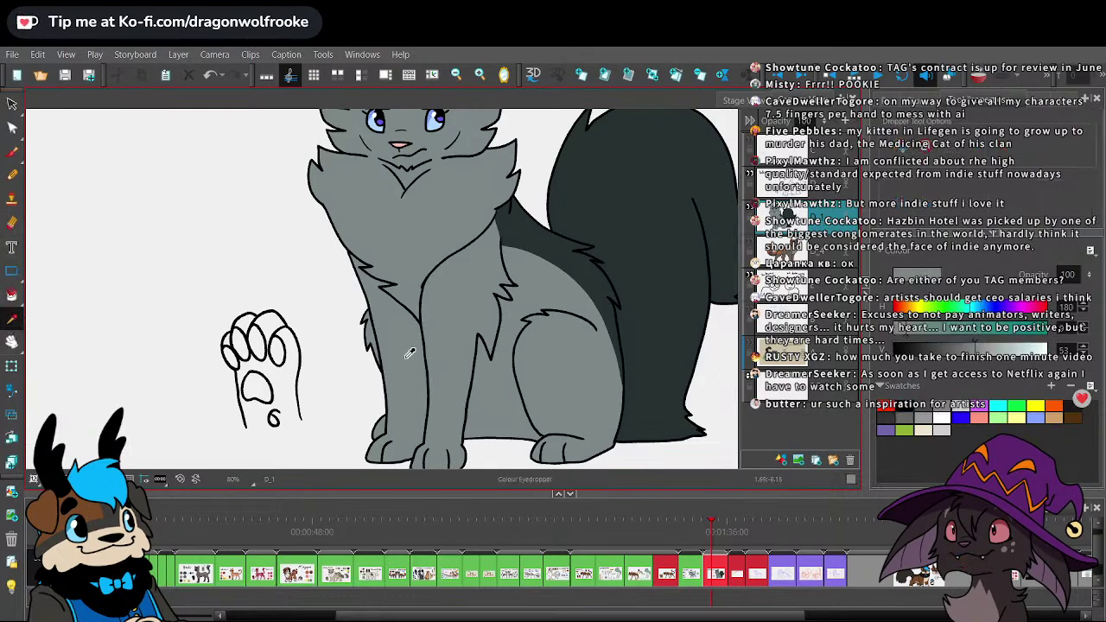
{"action": "left_click", "coordinate": [11, 154]}
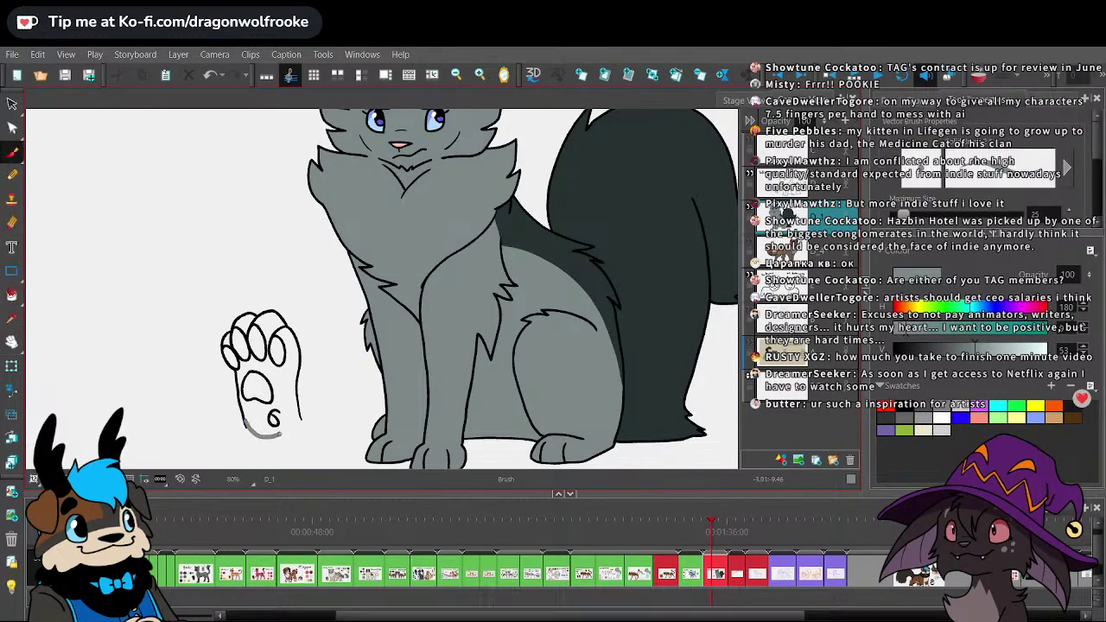
{"action": "key", "text": "alt+i"}
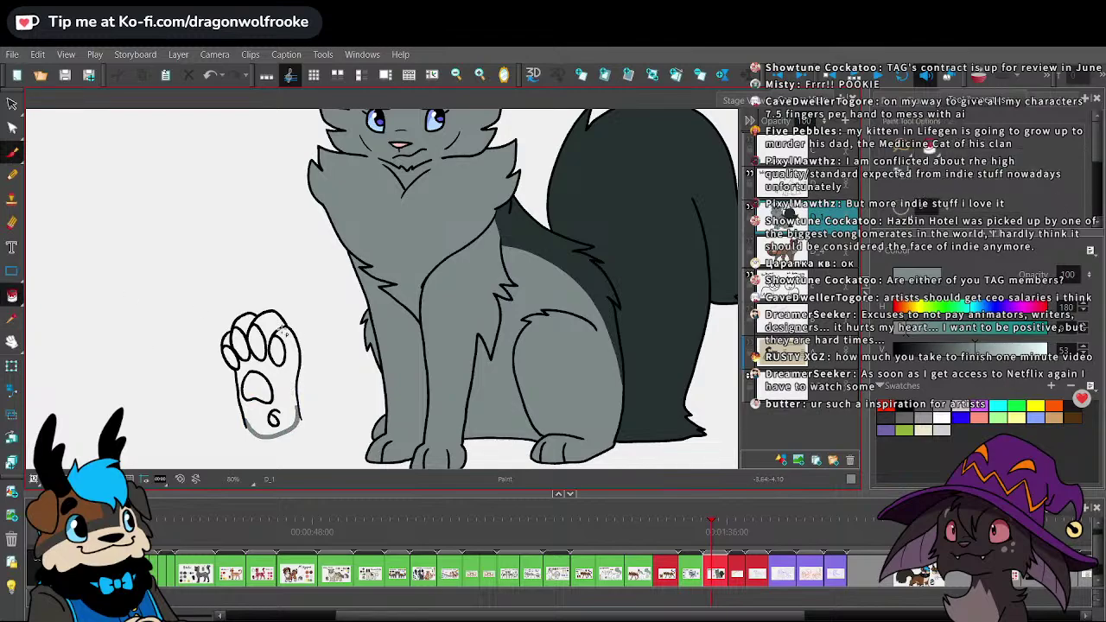
- Move the paw's line art from layer D to the colour layer D_1
{"action": "left_click", "coordinate": [816, 194]}
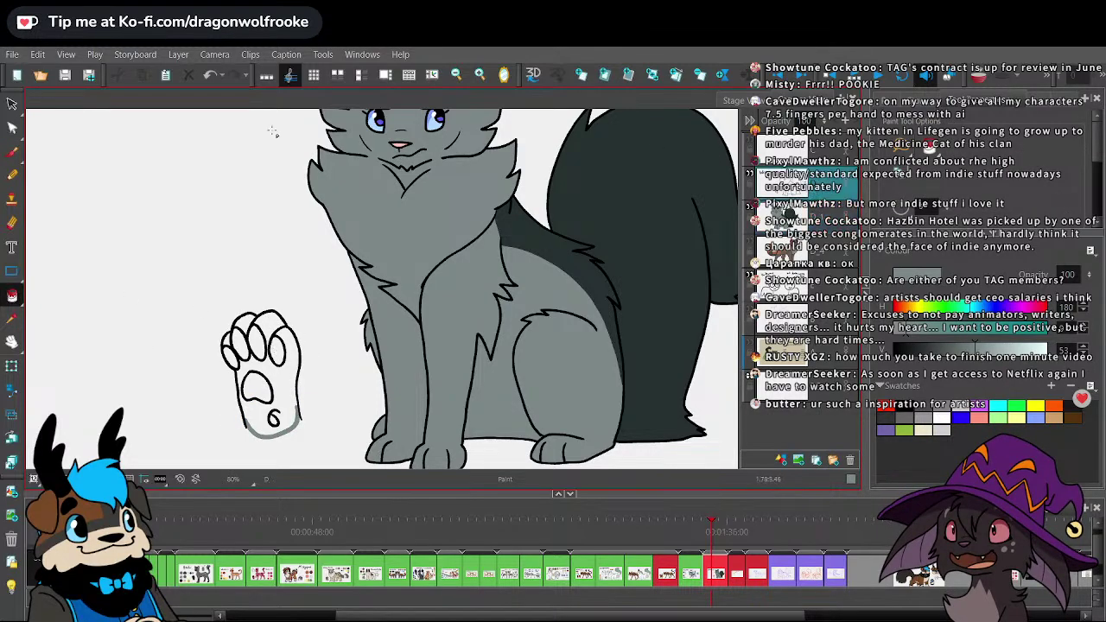
{"action": "left_click", "coordinate": [11, 105]}
{"action": "left_click_drag", "start_coordinate": [233, 262], "coordinate": [274, 213]}
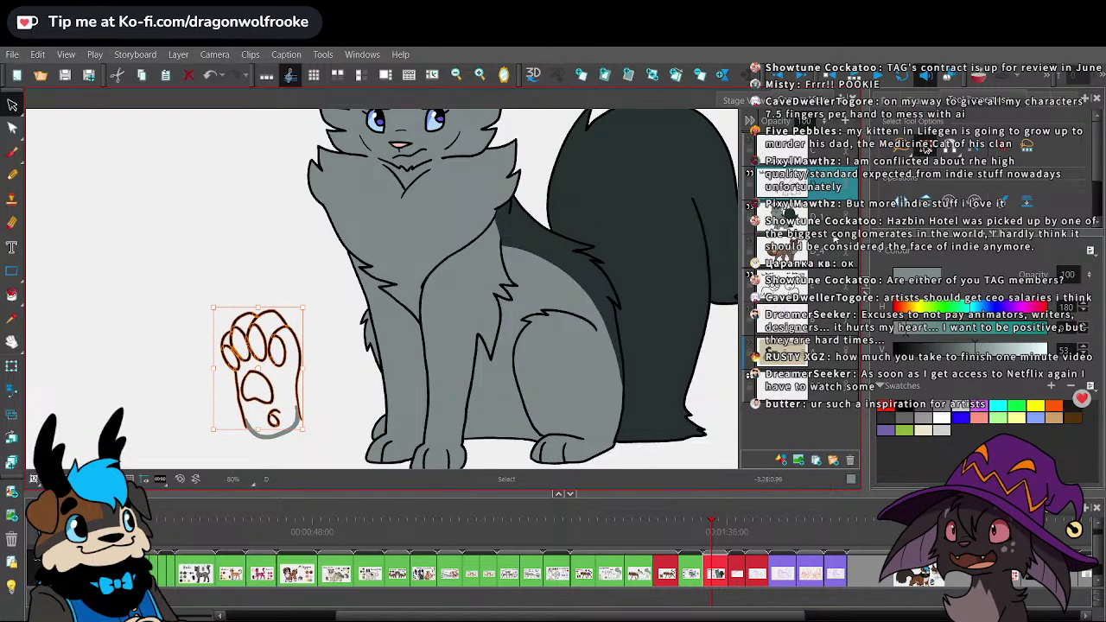
{"action": "key", "text": "ctrl+x"}
{"action": "left_click", "coordinate": [821, 219]}
{"action": "key", "text": "ctrl+v"}
{"action": "left_click", "coordinate": [713, 420]}
{"action": "key", "text": "2"}
{"action": "left_click_drag", "start_coordinate": [596, 383], "coordinate": [615, 296]}
{"action": "key", "text": "2"}
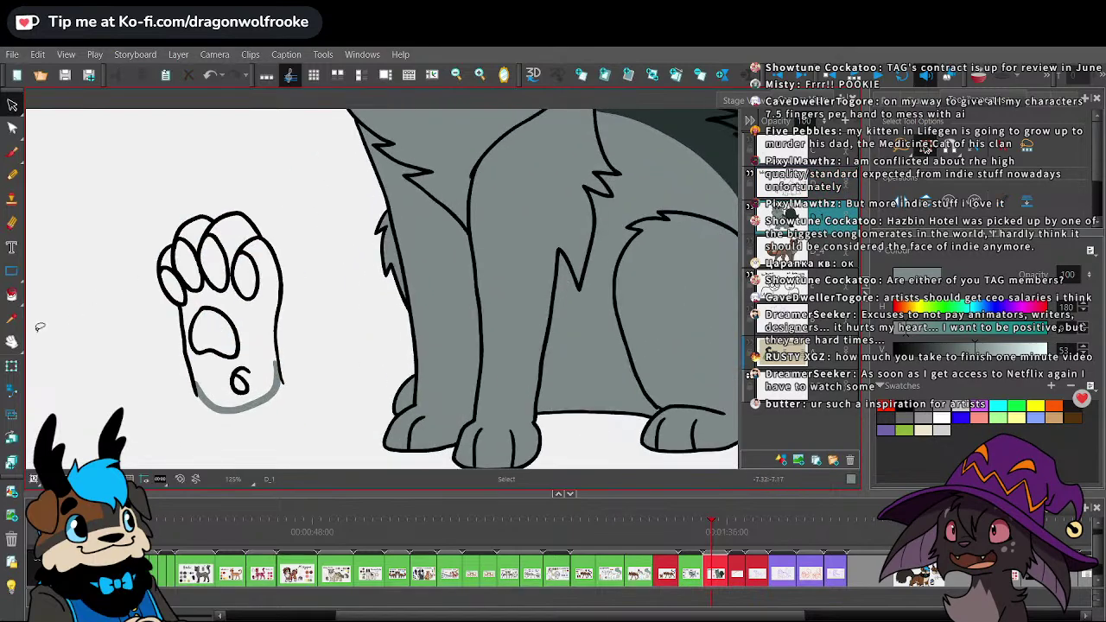
- Fill the paw and its toes with the cat's grey fur colour, leaving the pads unfilled
{"action": "left_click", "coordinate": [12, 295]}
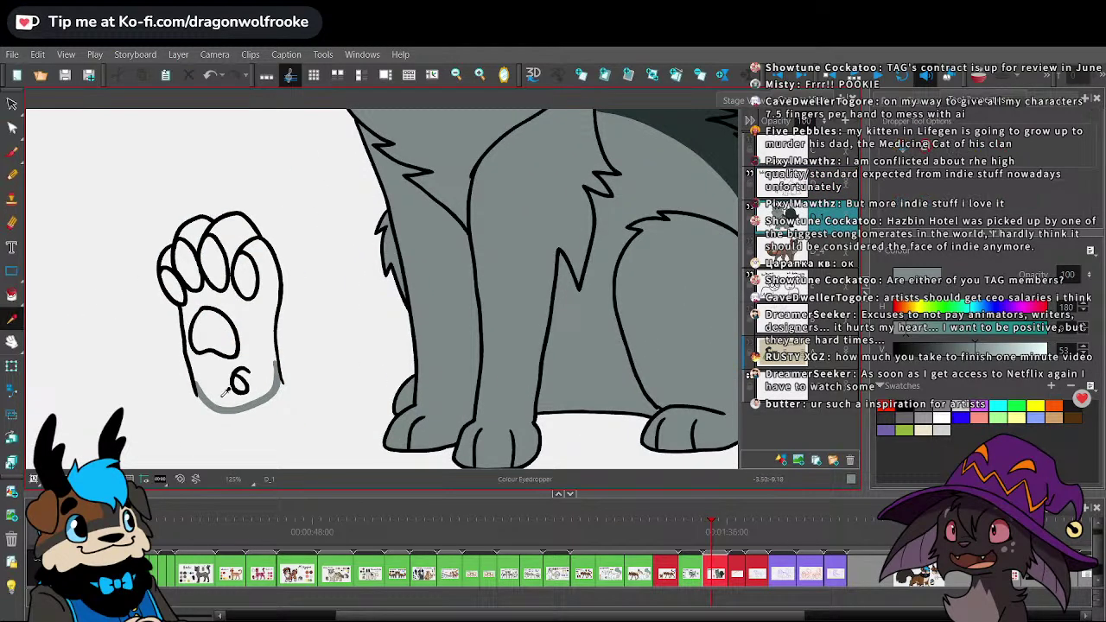
{"action": "left_click", "coordinate": [232, 318]}
{"action": "left_click", "coordinate": [166, 262]}
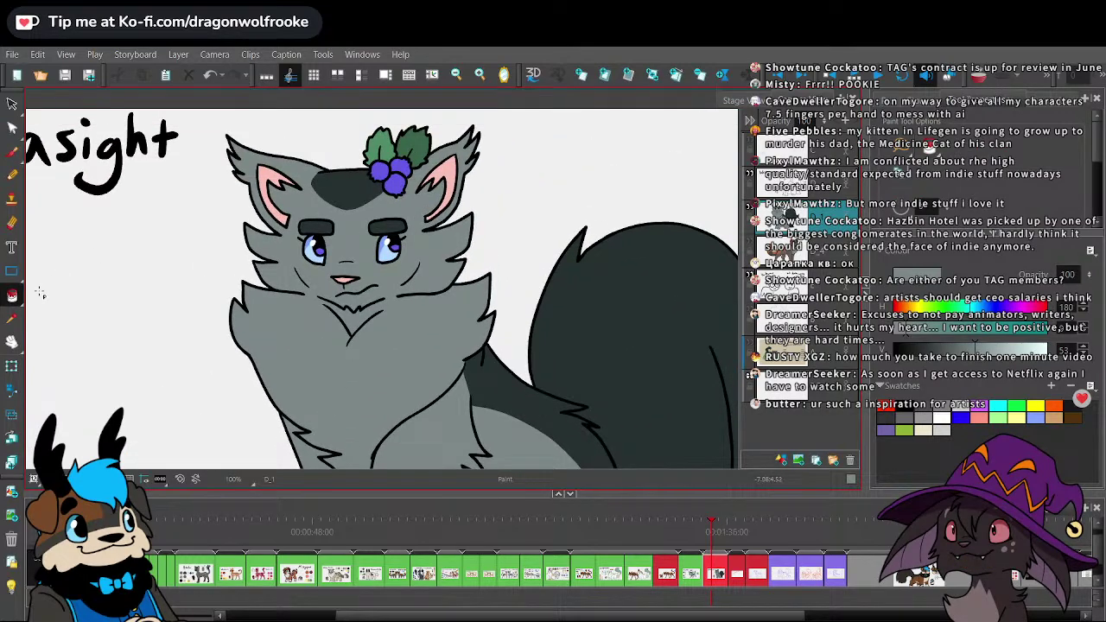
- Fill the paw's four toe pads, main pad and small wrist pad with the pink sampled from the cat's inner ear
{"action": "left_click", "coordinate": [13, 318]}
{"action": "left_click", "coordinate": [236, 173]}
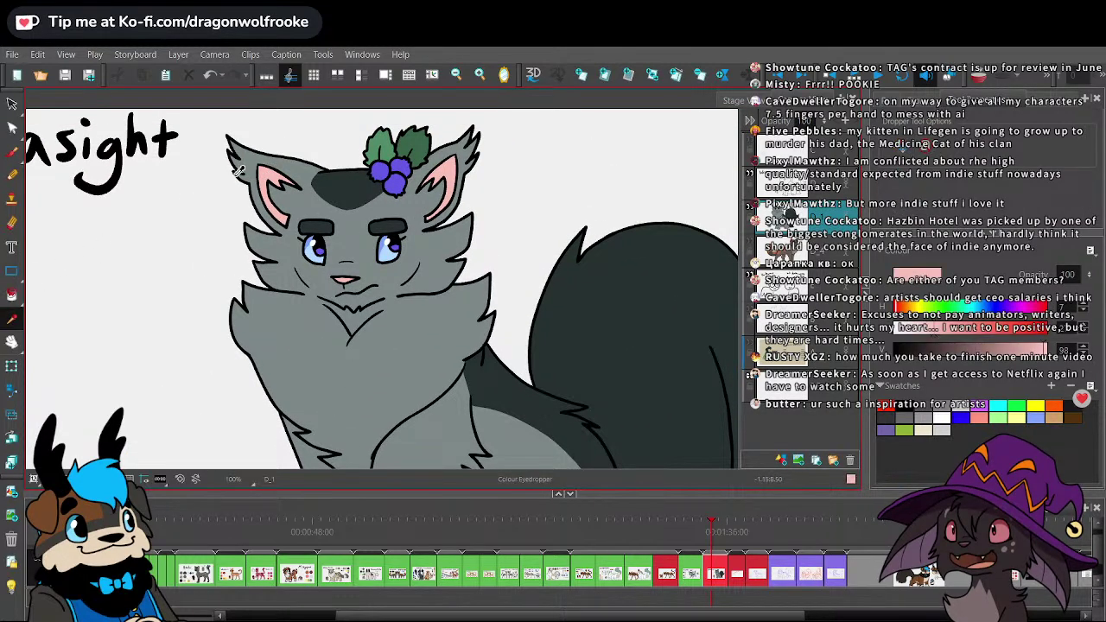
{"action": "left_click", "coordinate": [12, 295]}
{"action": "key", "text": "1"}
{"action": "key", "text": "1"}
{"action": "key", "text": "space"}
{"action": "left_click_drag", "start_coordinate": [259, 418], "coordinate": [363, 252]}
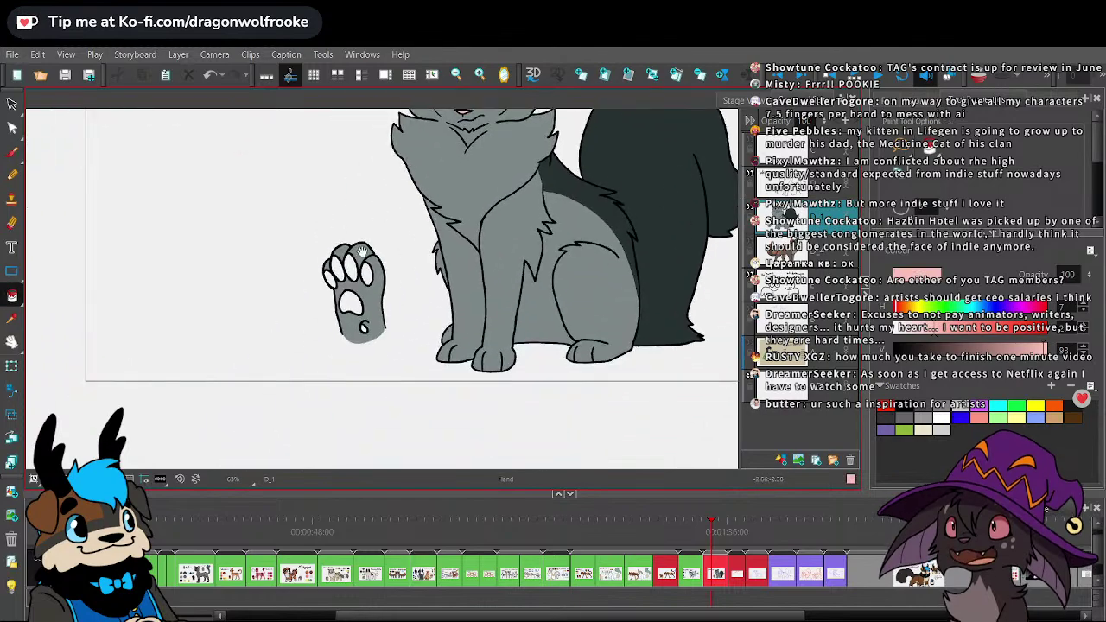
{"action": "scroll", "coordinate": [363, 250], "scroll_direction": "up", "scroll_amount": 3}
{"action": "left_click", "coordinate": [251, 316]}
{"action": "left_click", "coordinate": [264, 300]}
{"action": "left_click", "coordinate": [287, 296]}
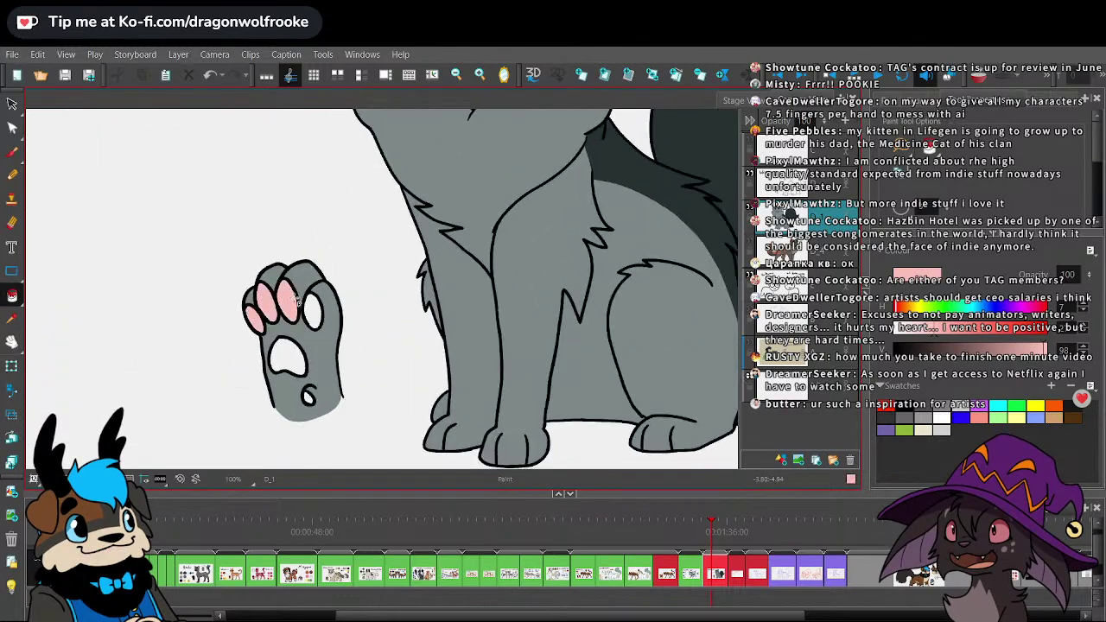
{"action": "left_click", "coordinate": [313, 311]}
{"action": "left_click", "coordinate": [288, 357]}
{"action": "left_click", "coordinate": [308, 398]}
{"action": "key", "text": "1"}
{"action": "key", "text": "1"}
{"action": "key", "text": "1"}
{"action": "key", "text": "1"}
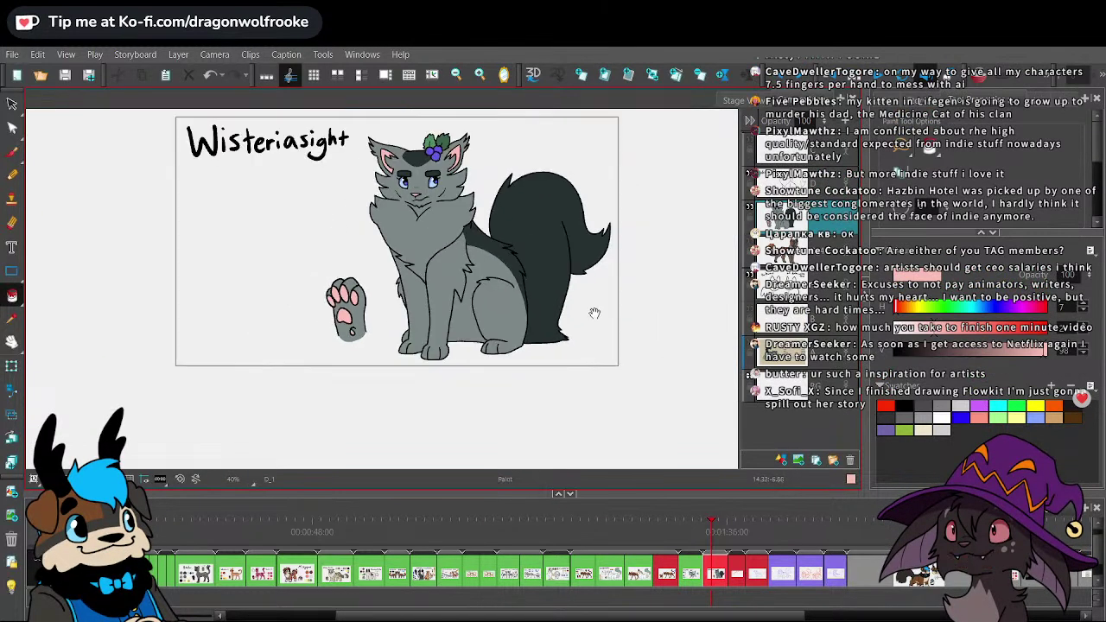
{"action": "left_click_drag", "start_coordinate": [594, 312], "coordinate": [552, 371]}
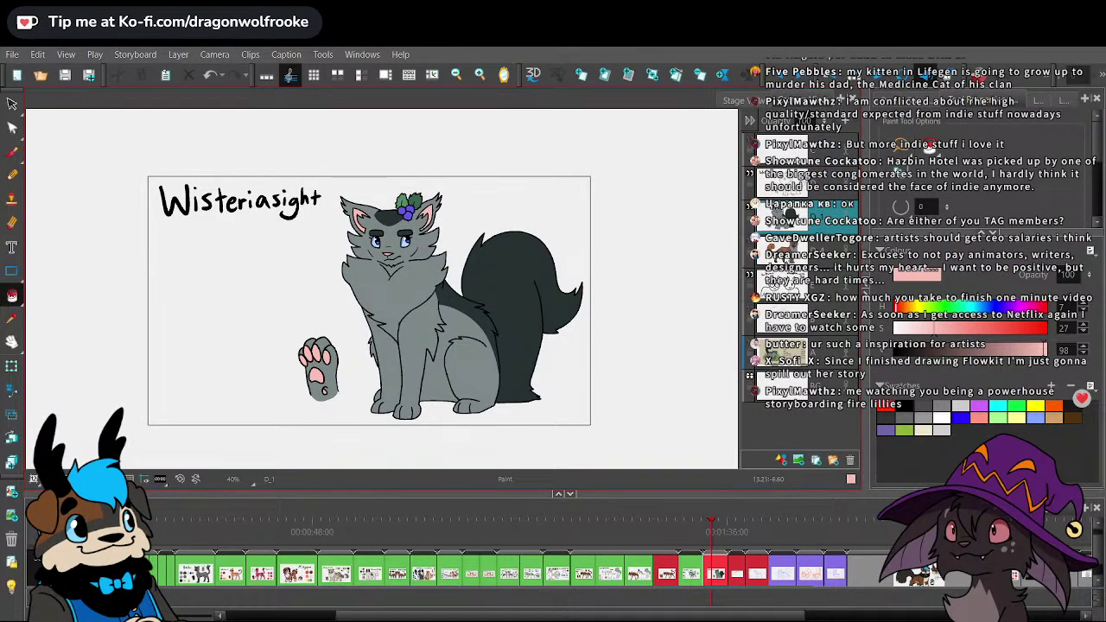
{"action": "scroll", "coordinate": [693, 306], "scroll_direction": "up", "scroll_amount": 2}
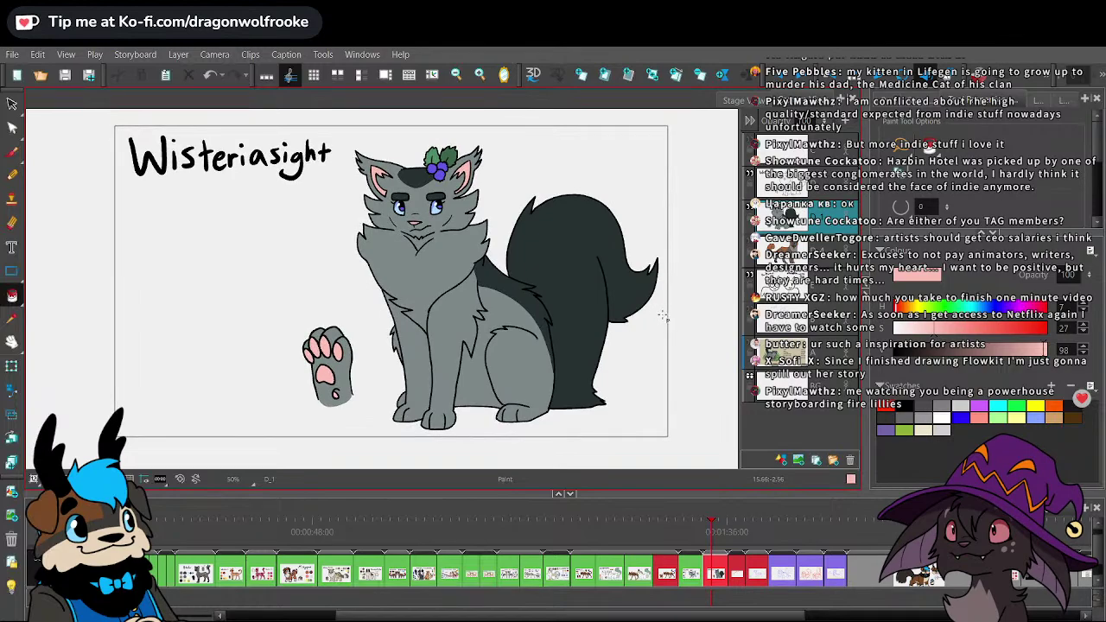
{"action": "scroll", "coordinate": [660, 310], "scroll_direction": "up", "scroll_amount": 2}
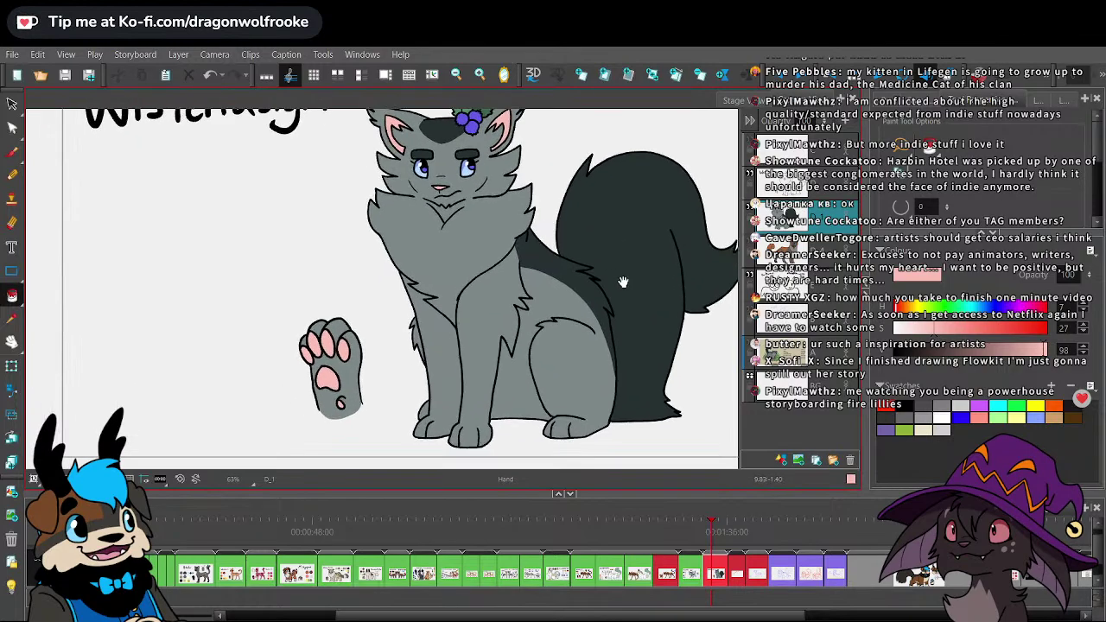
{"action": "left_click", "coordinate": [12, 152]}
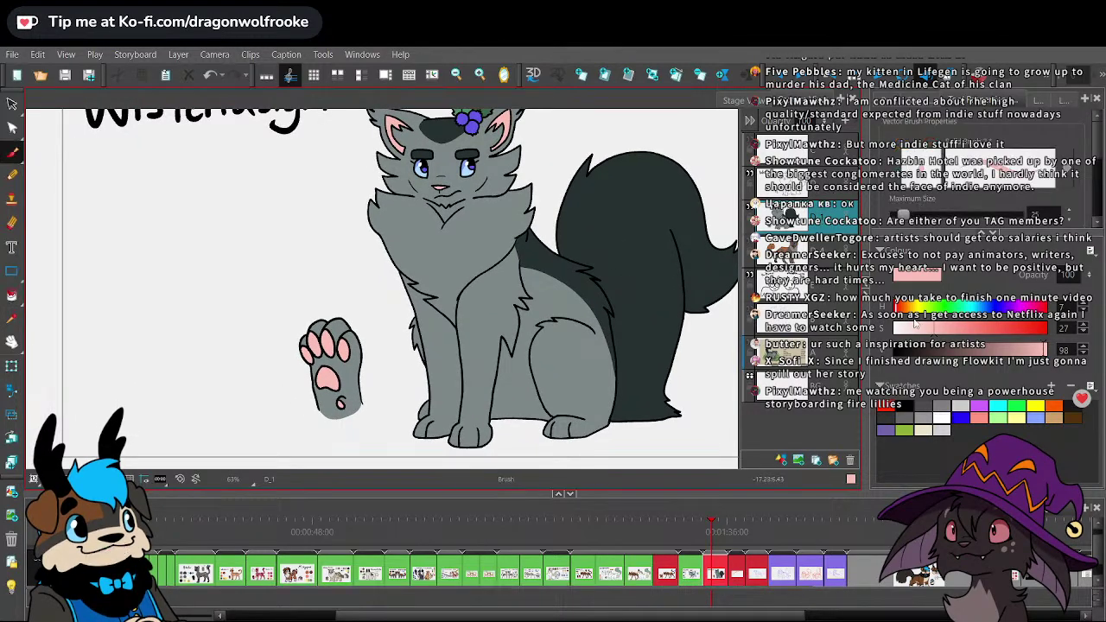
{"action": "left_click", "coordinate": [12, 318]}
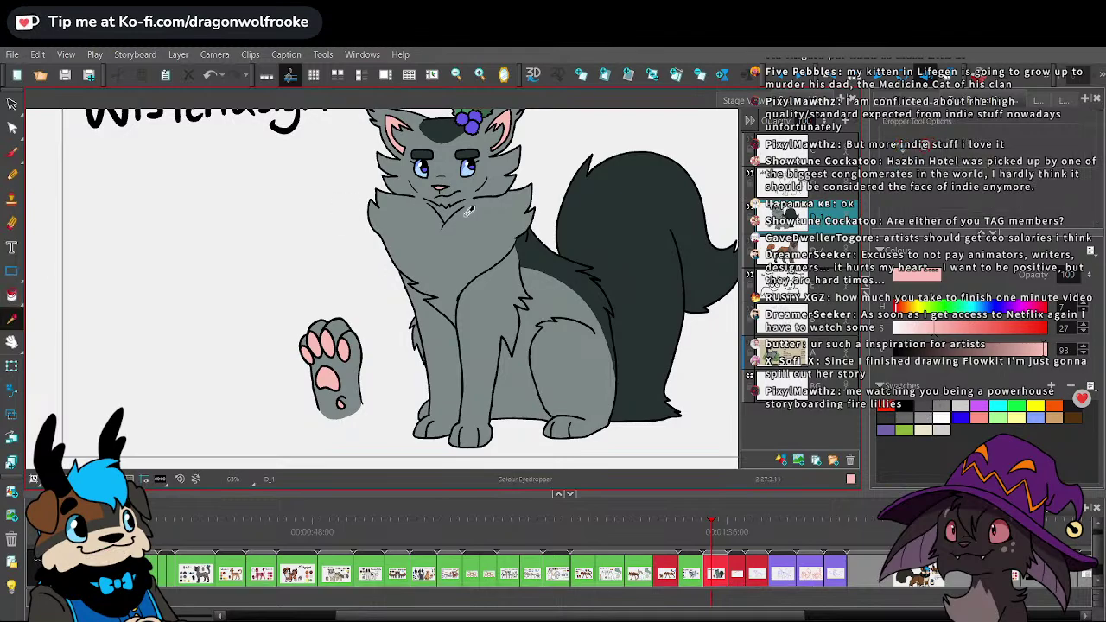
{"action": "left_click", "coordinate": [467, 223]}
{"action": "left_click", "coordinate": [12, 152]}
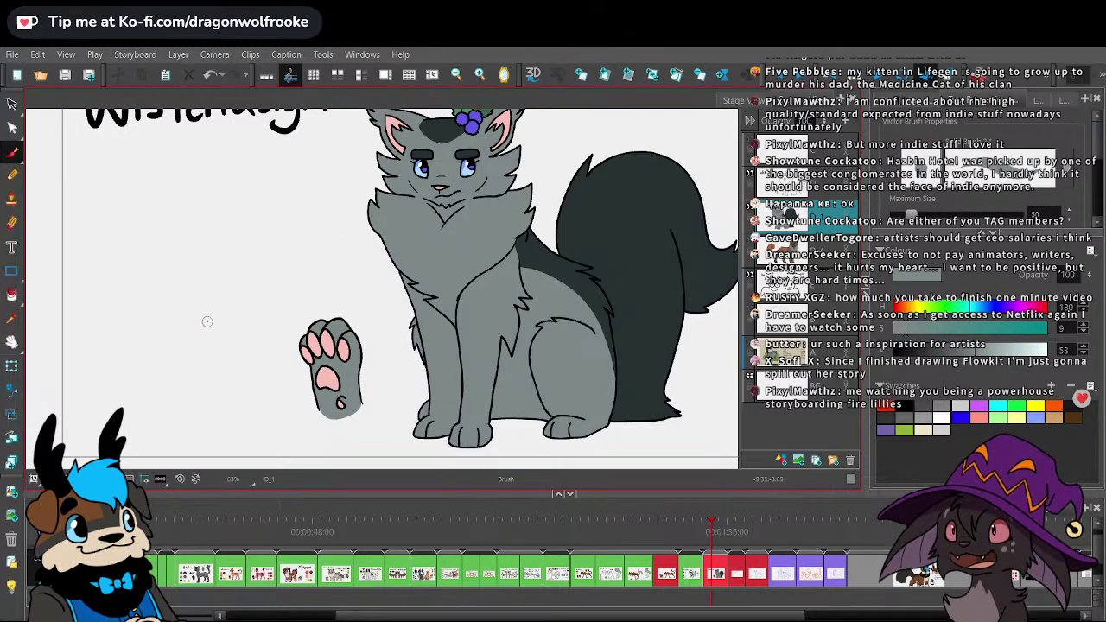
{"action": "key", "text": "bracketright"}
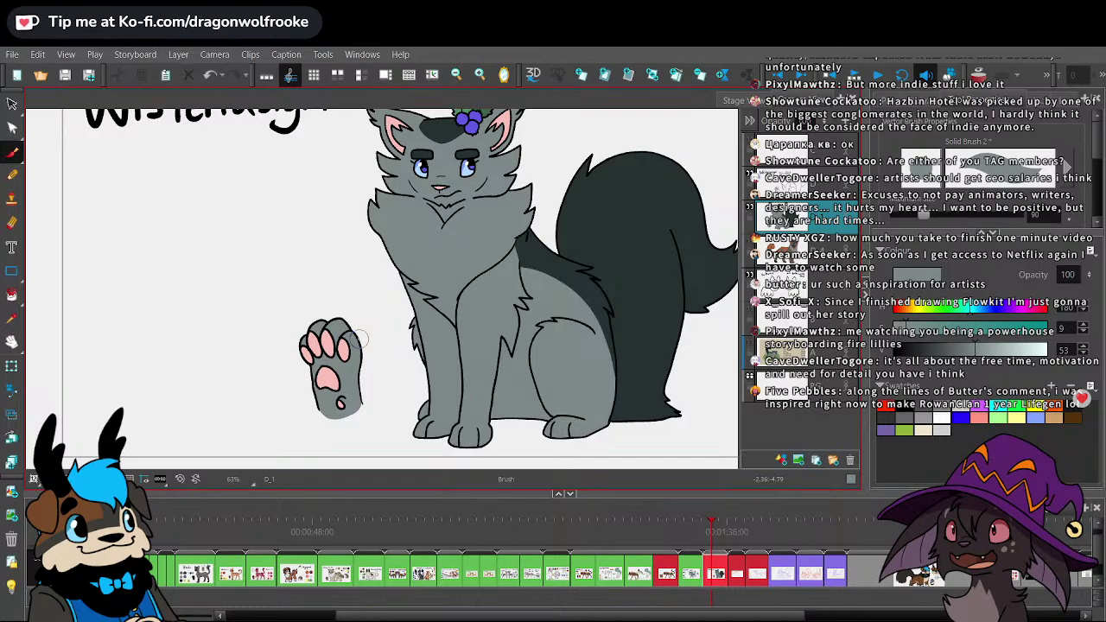
- Paint rows of two, four and three palette circles below the name in the cat's dark marking colour with a size 125 brush
{"action": "key", "text": "1"}
{"action": "left_click_drag", "start_coordinate": [639, 375], "coordinate": [640, 407]}
{"action": "key", "text": "2"}
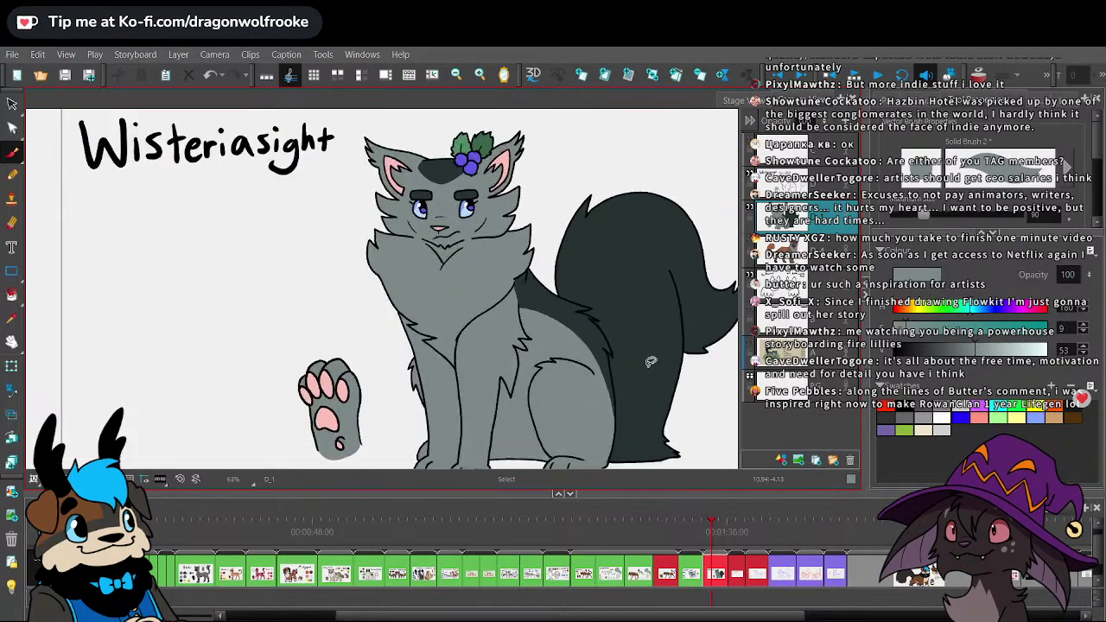
{"action": "key", "text": "1"}
{"action": "left_click", "coordinate": [12, 319]}
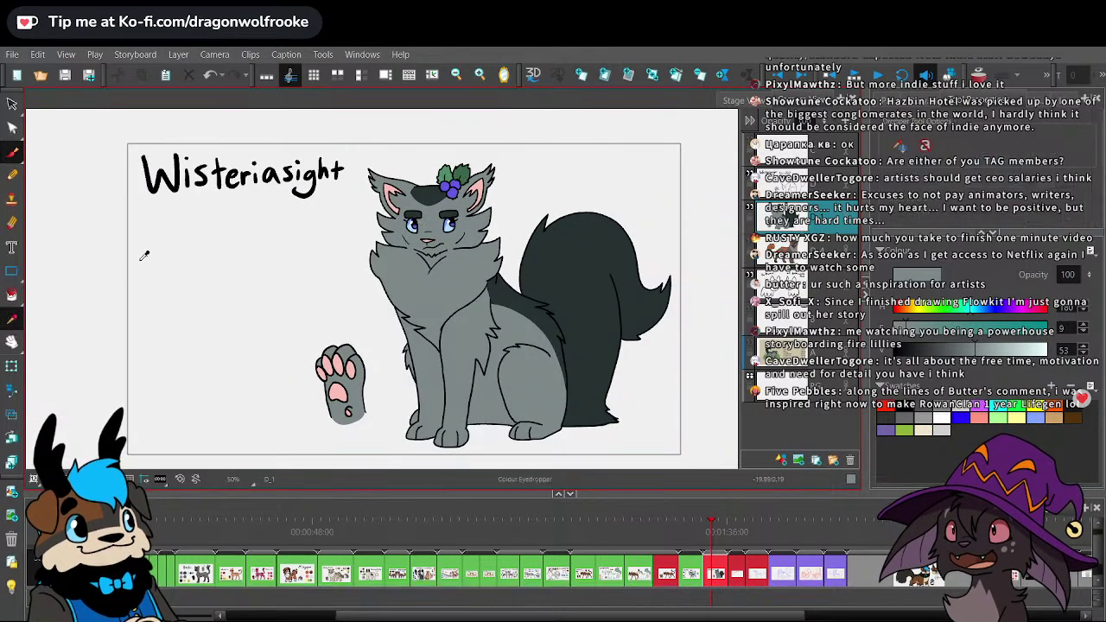
{"action": "left_click", "coordinate": [429, 199]}
{"action": "left_click", "coordinate": [11, 152]}
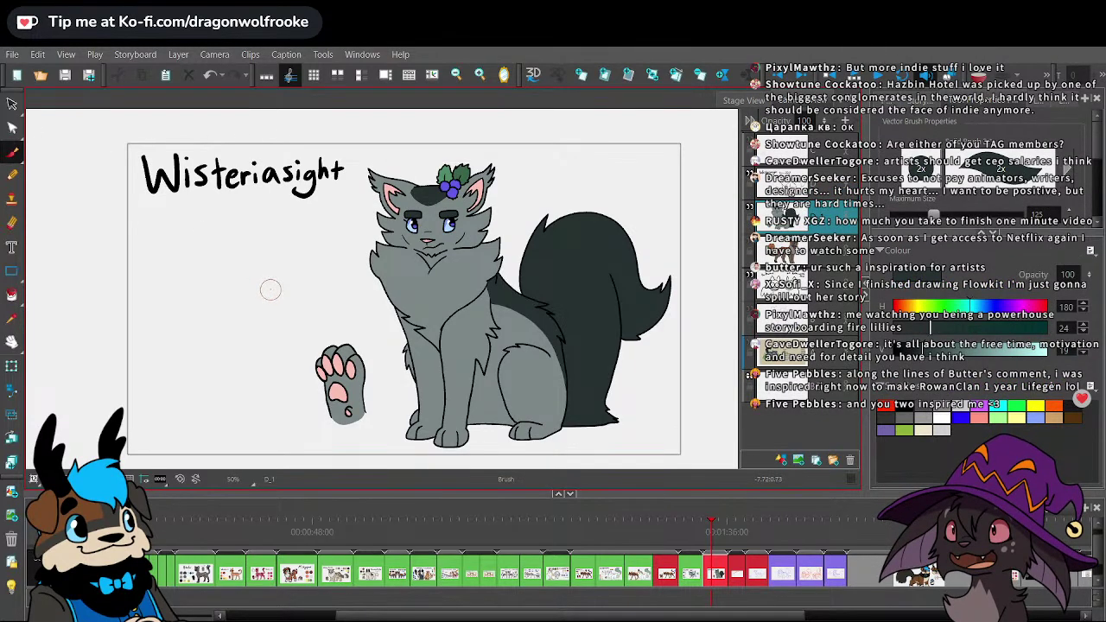
{"action": "left_click_drag", "start_coordinate": [158, 244], "coordinate": [220, 247]}
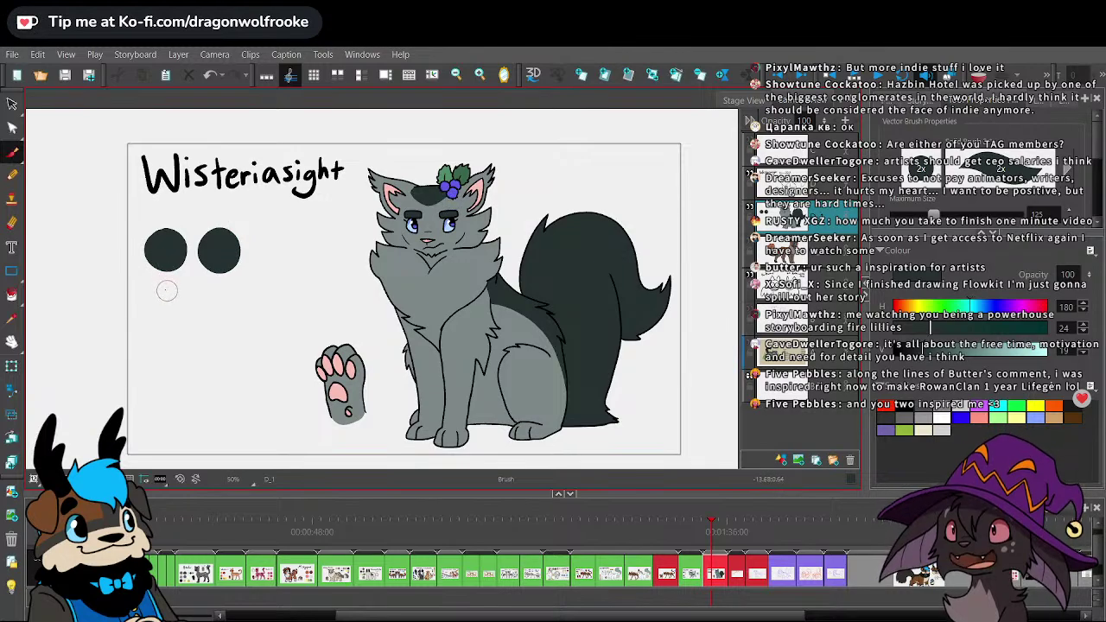
{"action": "mouse_move", "coordinate": [165, 285]}
{"action": "left_mouse_down"}
{"action": "mouse_move", "coordinate": [172, 314]}
{"action": "mouse_move", "coordinate": [155, 311]}
{"action": "mouse_move", "coordinate": [231, 293]}
{"action": "mouse_move", "coordinate": [232, 310]}
{"action": "mouse_move", "coordinate": [273, 309]}
{"action": "left_mouse_up"}
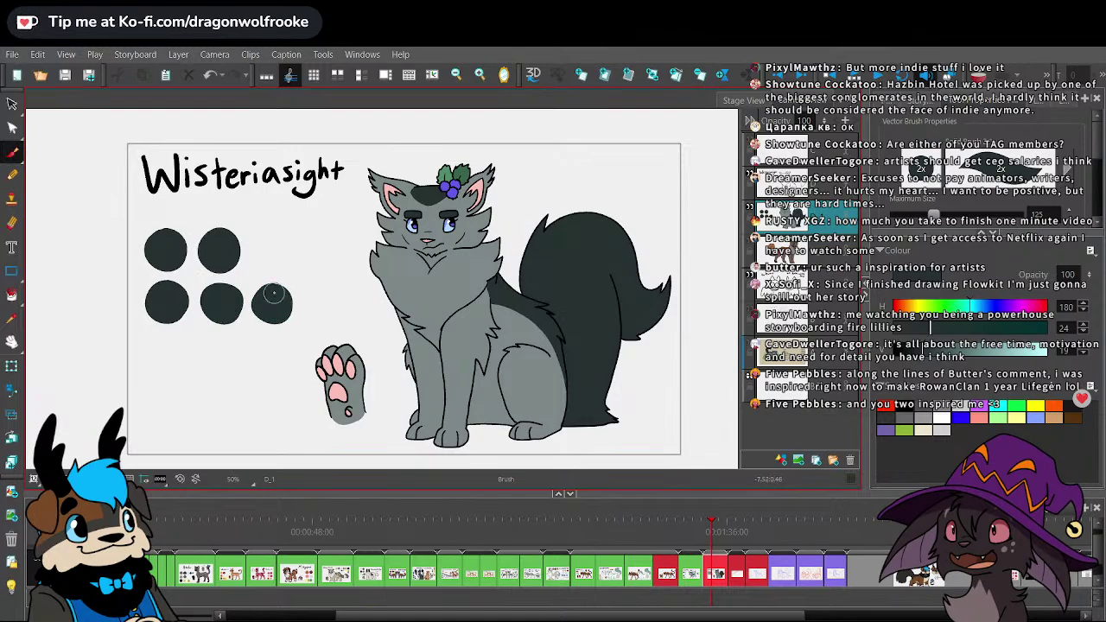
{"action": "left_click_drag", "start_coordinate": [314, 291], "coordinate": [314, 312]}
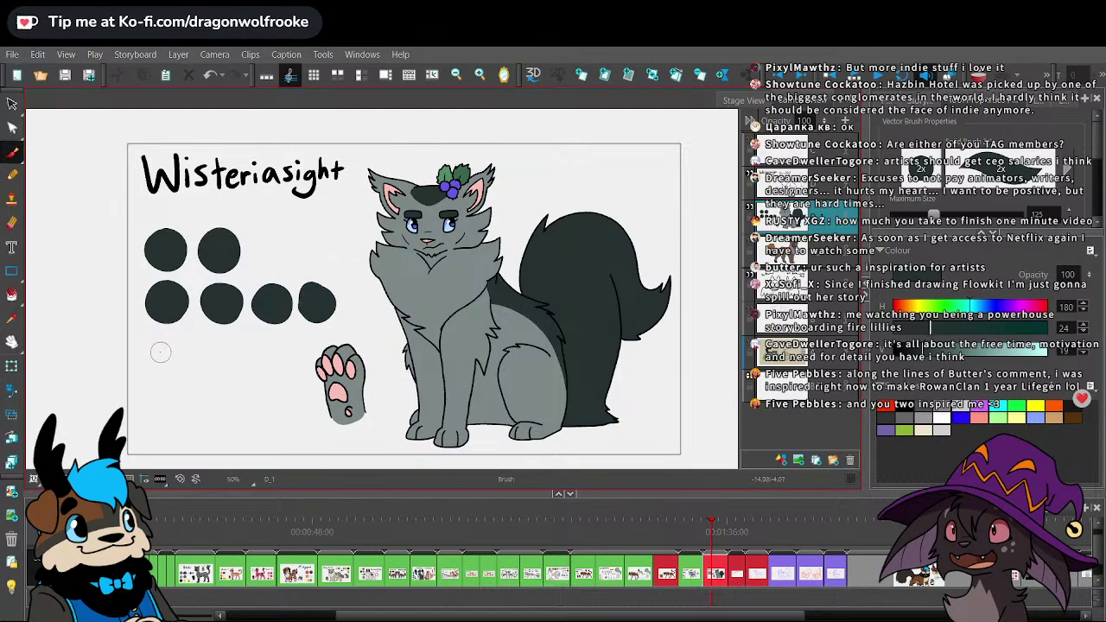
{"action": "mouse_move", "coordinate": [161, 352]}
{"action": "left_mouse_down"}
{"action": "mouse_move", "coordinate": [155, 373]}
{"action": "mouse_move", "coordinate": [164, 354]}
{"action": "mouse_move", "coordinate": [185, 373]}
{"action": "mouse_move", "coordinate": [200, 361]}
{"action": "mouse_move", "coordinate": [229, 368]}
{"action": "left_mouse_up"}
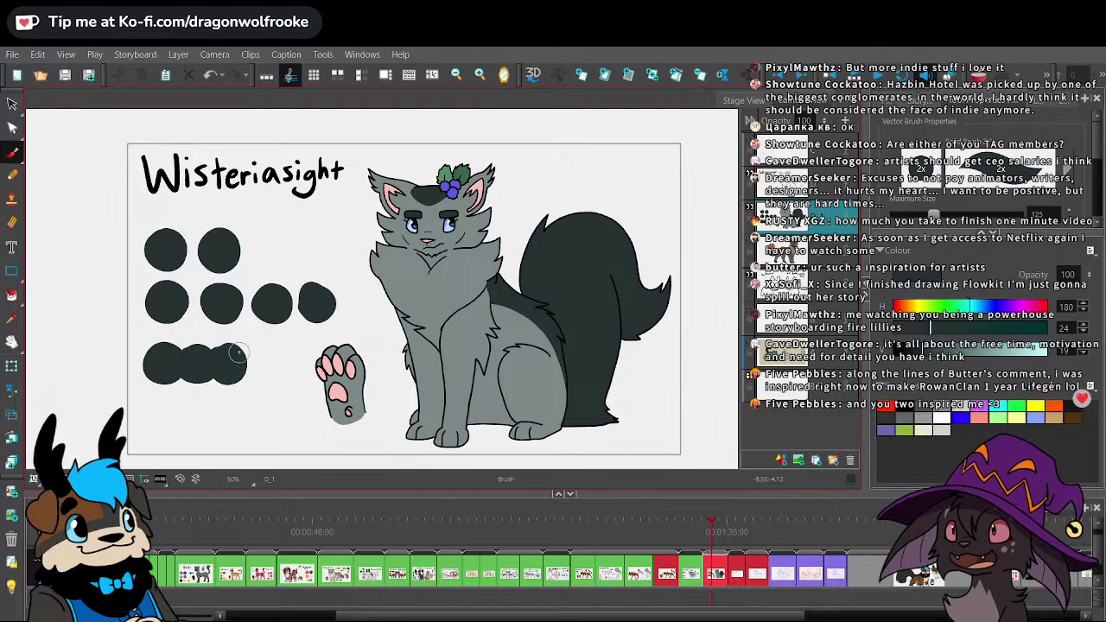
- Recolour the second circle of the first palette row with the grey sampled from the cat's fur
{"action": "scroll", "coordinate": [352, 285], "scroll_direction": "up", "scroll_amount": 2}
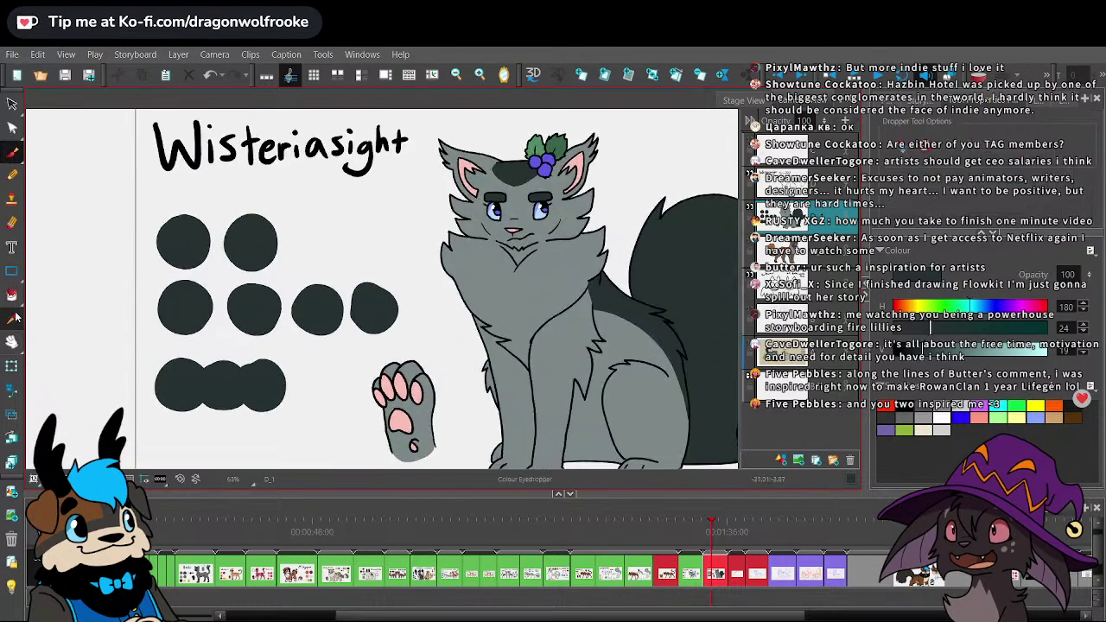
{"action": "left_click", "coordinate": [494, 180]}
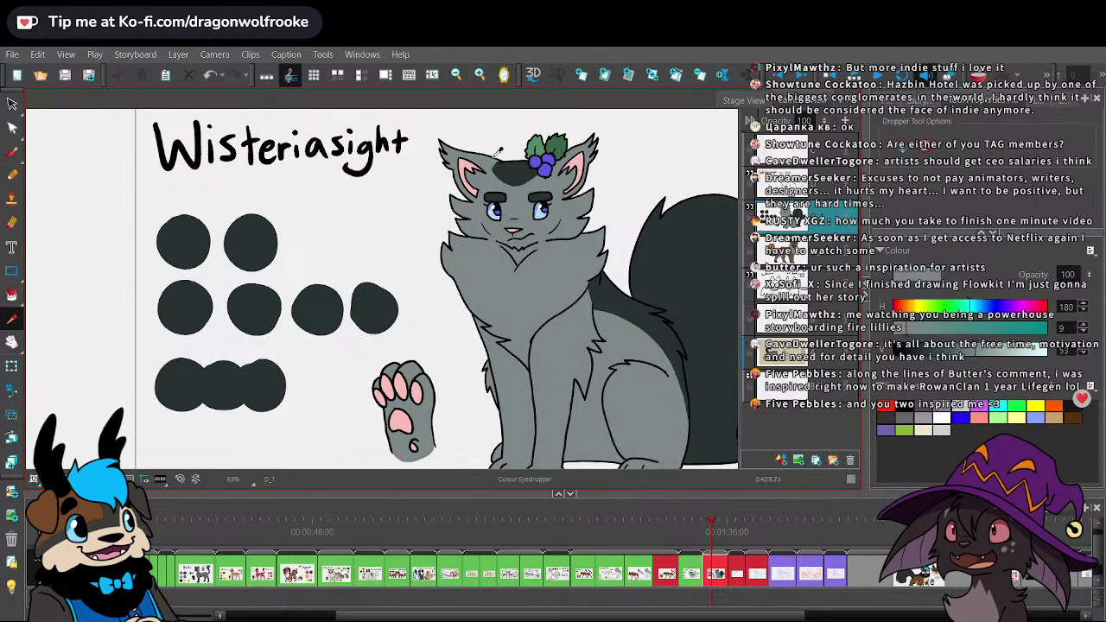
{"action": "left_click", "coordinate": [12, 295]}
{"action": "left_click", "coordinate": [244, 231]}
- Recolour the first two circles of the second palette row with the inner-ear pink and the purple sampled from the berries
{"action": "left_click", "coordinate": [17, 317]}
{"action": "left_click", "coordinate": [14, 319]}
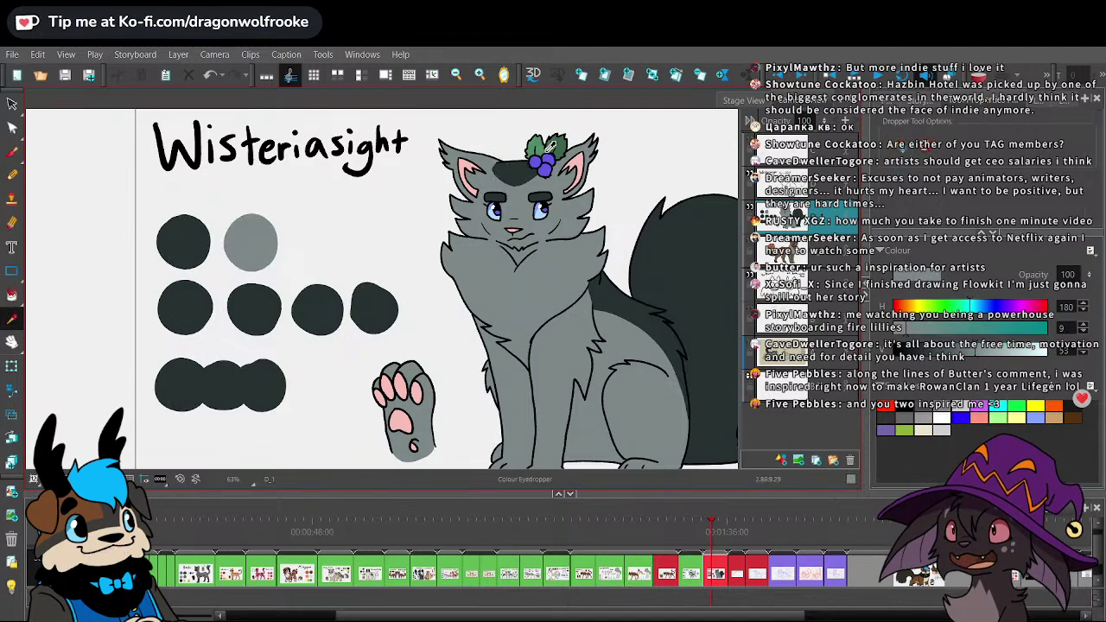
{"action": "left_click", "coordinate": [575, 159]}
{"action": "left_click", "coordinate": [12, 296]}
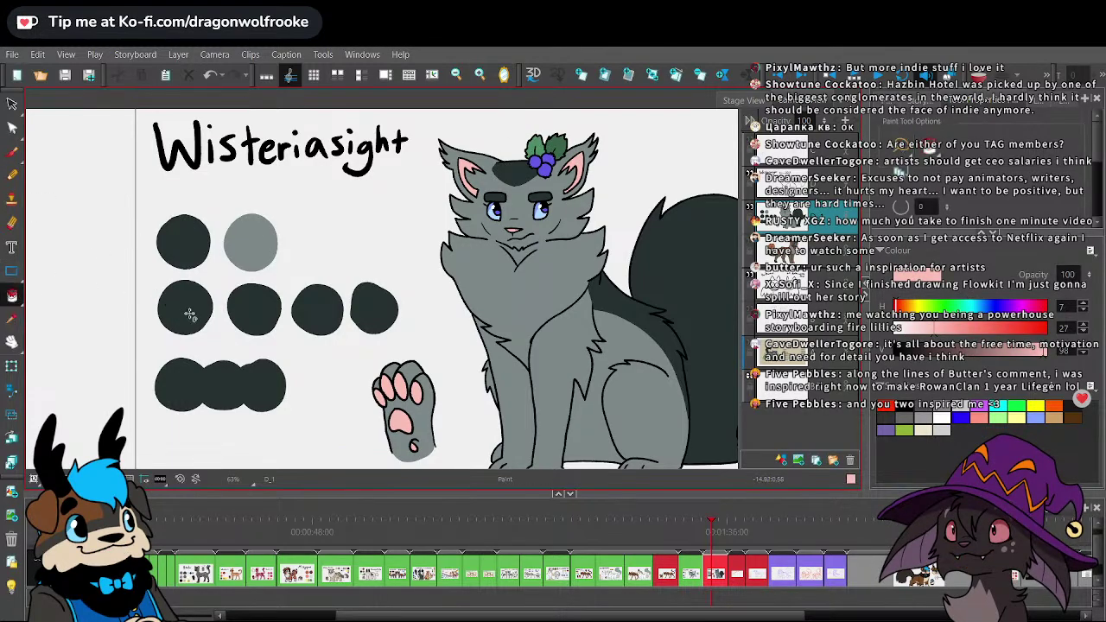
{"action": "left_click", "coordinate": [184, 309]}
{"action": "left_click", "coordinate": [14, 319]}
{"action": "left_click", "coordinate": [545, 162]}
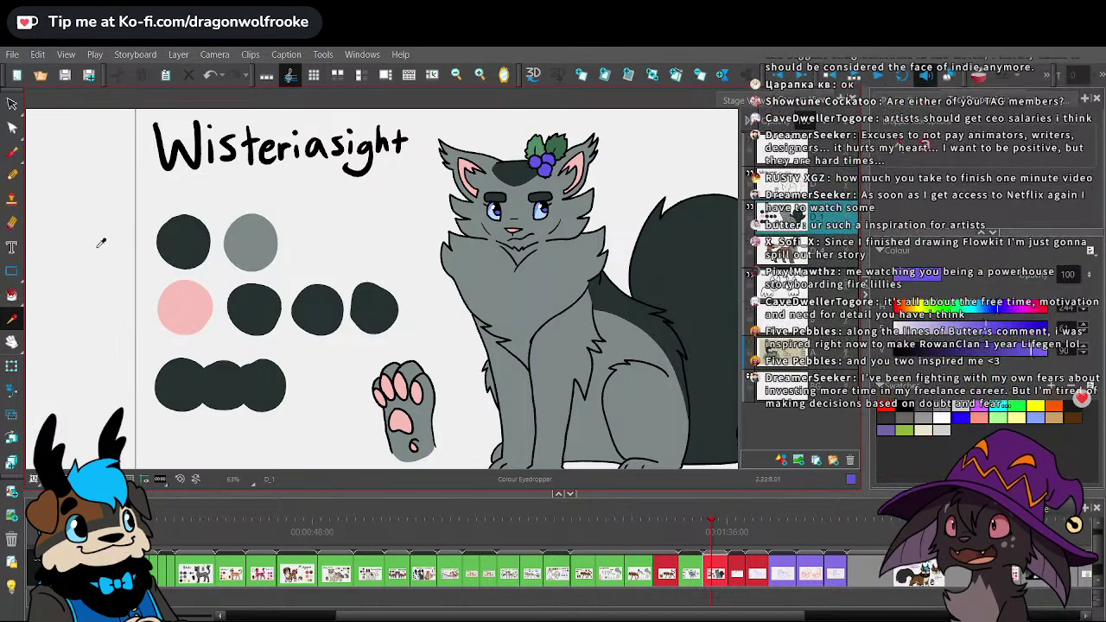
{"action": "left_click", "coordinate": [13, 296]}
{"action": "left_click", "coordinate": [254, 309]}
- Recolour the last two circles of the second palette row with the light green and dark green sampled from the leaves
{"action": "left_click", "coordinate": [14, 319]}
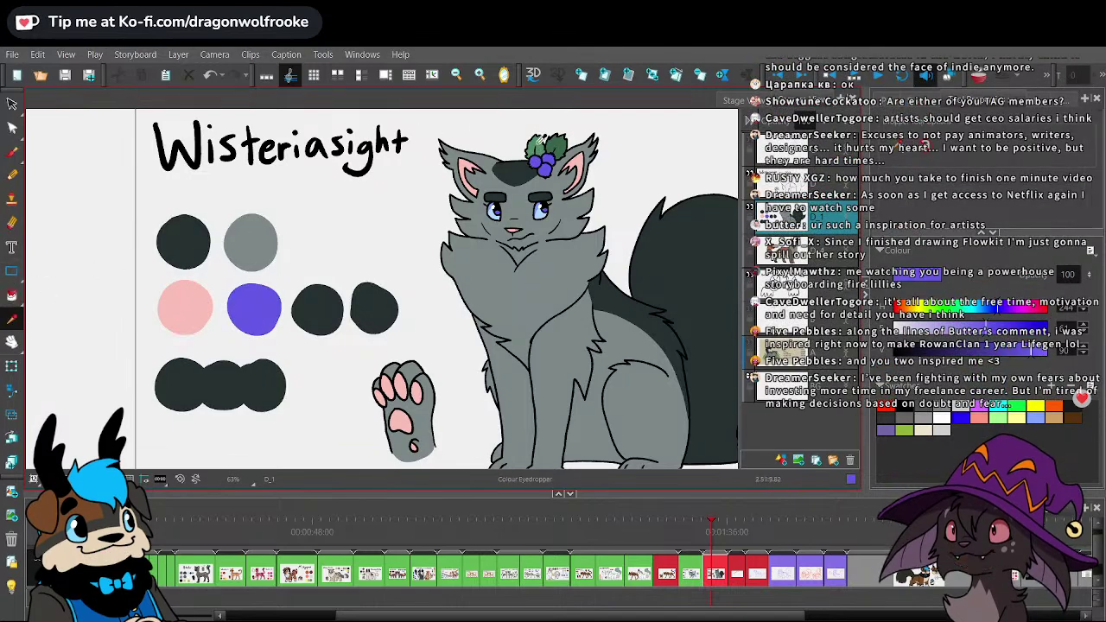
{"action": "left_click", "coordinate": [553, 145]}
{"action": "left_click", "coordinate": [12, 296]}
{"action": "left_click", "coordinate": [317, 309]}
{"action": "left_click", "coordinate": [14, 319]}
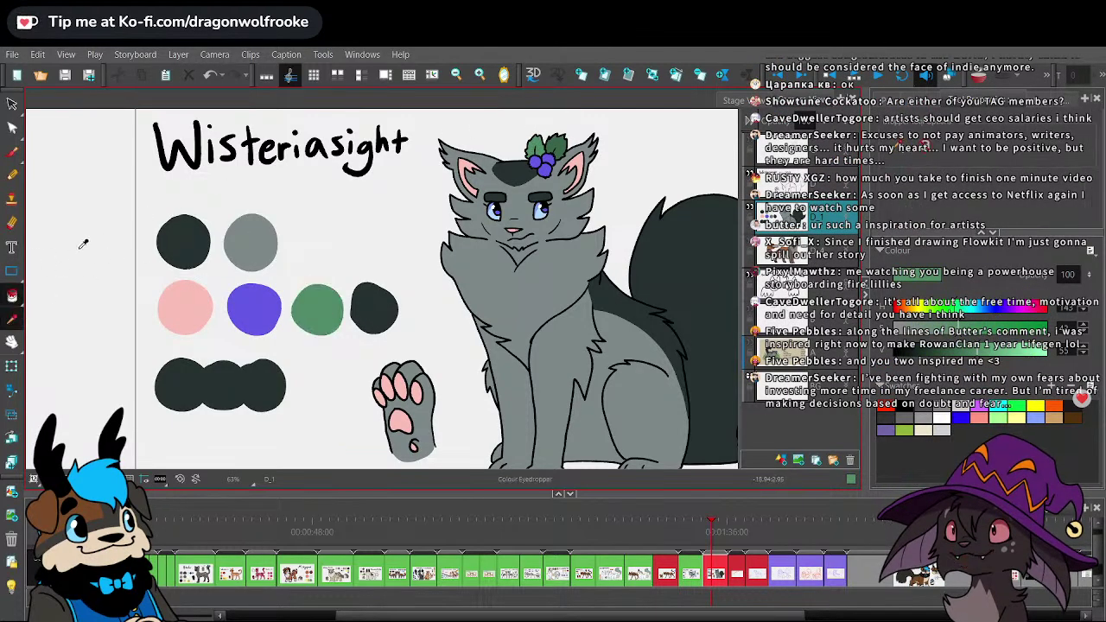
{"action": "left_click", "coordinate": [561, 129]}
{"action": "left_click", "coordinate": [12, 295]}
{"action": "left_click", "coordinate": [380, 304]}
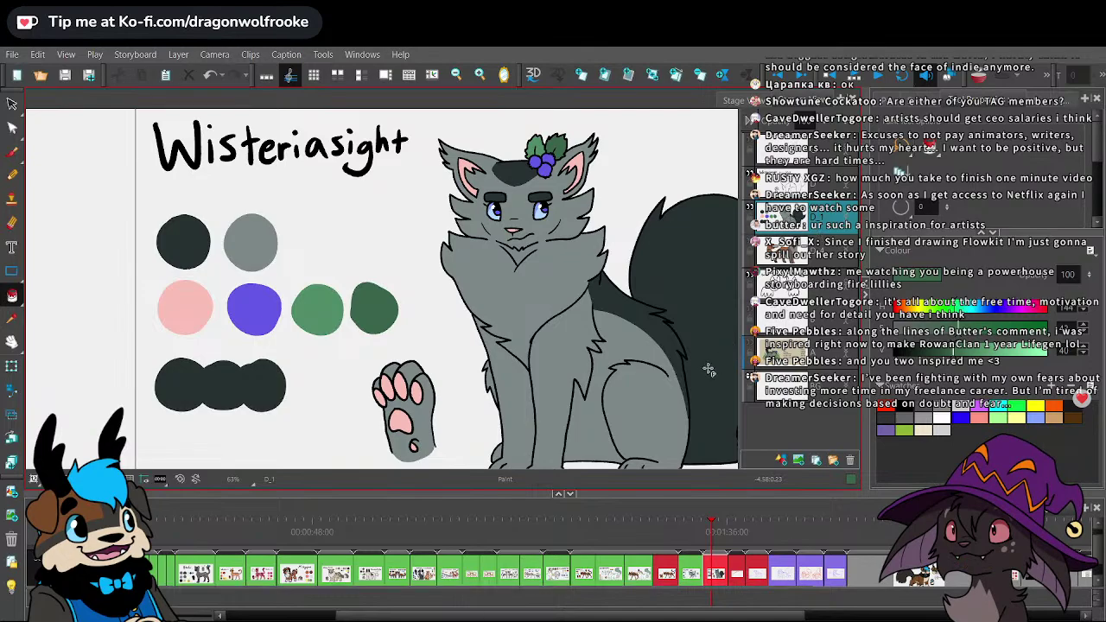
- Round off the upper edge of the dark green palette circle with a size 35 eraser
{"action": "key", "text": "alt+e"}
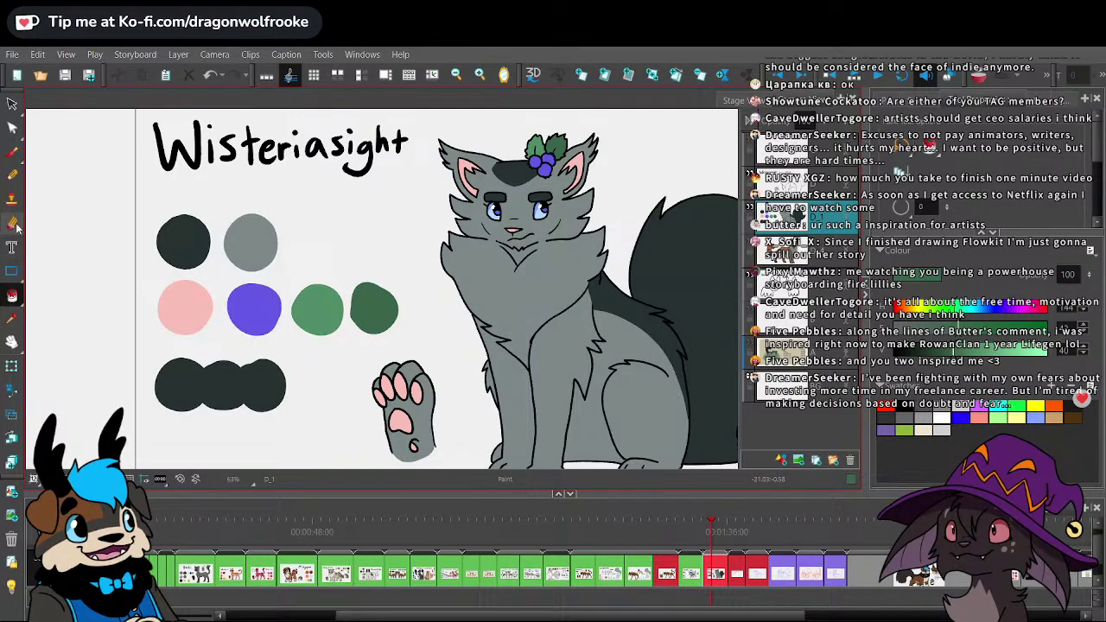
{"action": "key", "text": "]"}
{"action": "key", "text": "]"}
{"action": "key", "text": "]"}
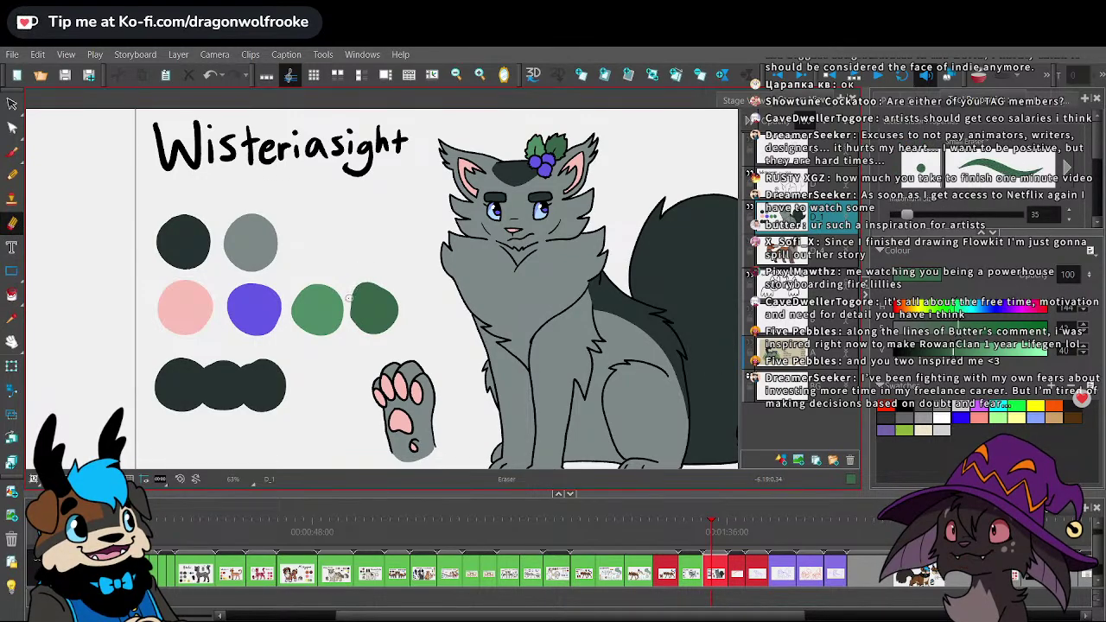
{"action": "left_click_drag", "start_coordinate": [385, 274], "coordinate": [353, 290]}
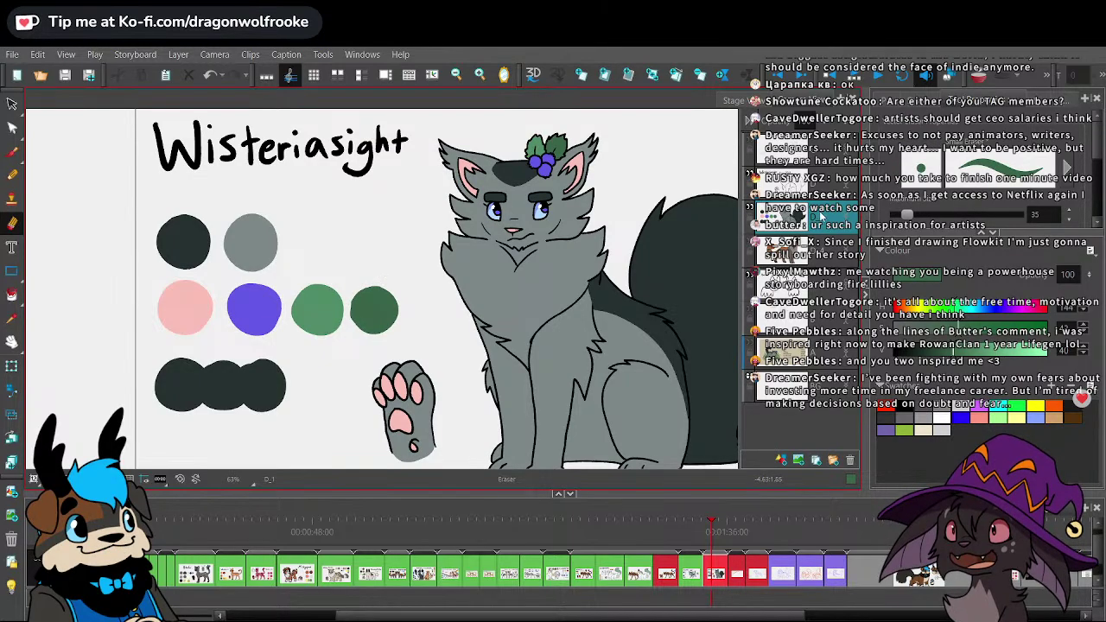
- Recolour the third row's overlapping circles with the eye colours: mid blue first, light blue in the middle and purple last
{"action": "left_click", "coordinate": [12, 318]}
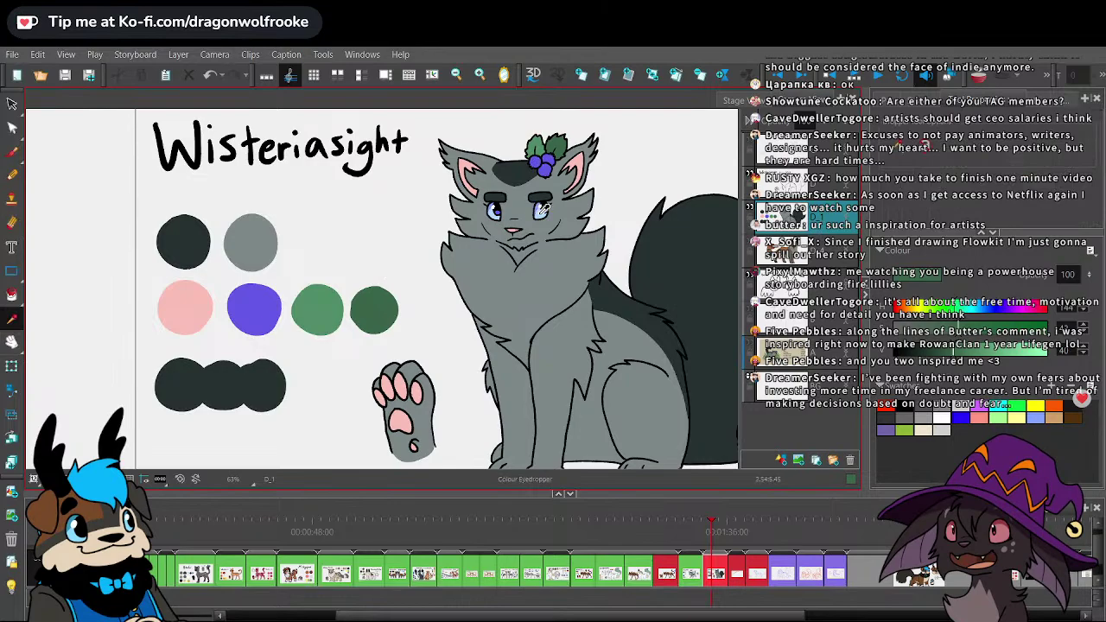
{"action": "left_click", "coordinate": [12, 295]}
{"action": "left_click", "coordinate": [222, 373]}
{"action": "left_click", "coordinate": [13, 319]}
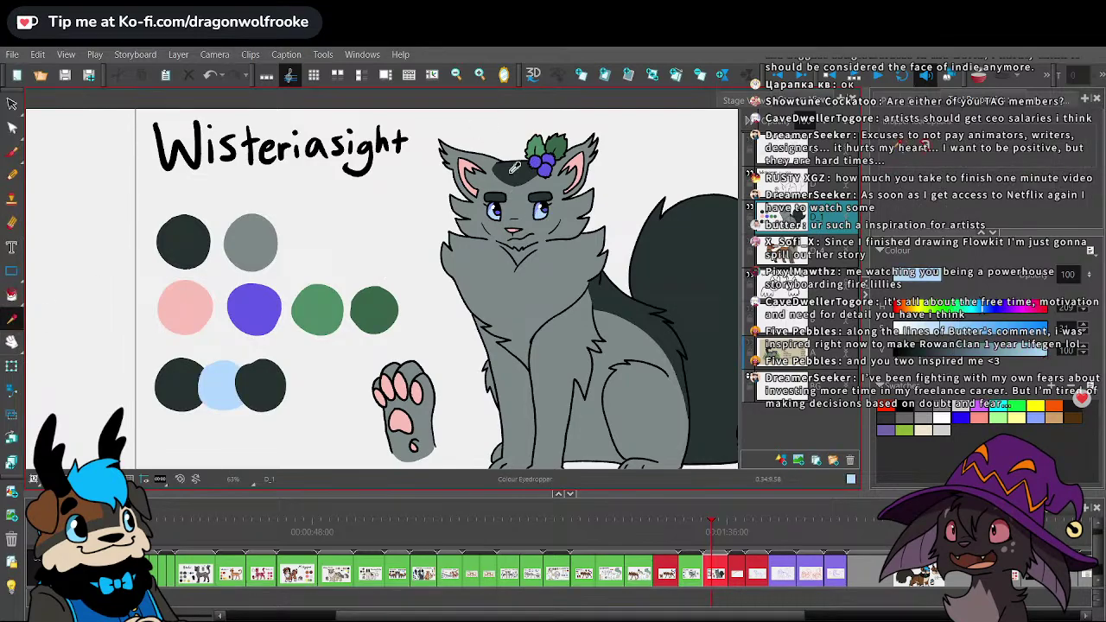
{"action": "key", "text": "2"}
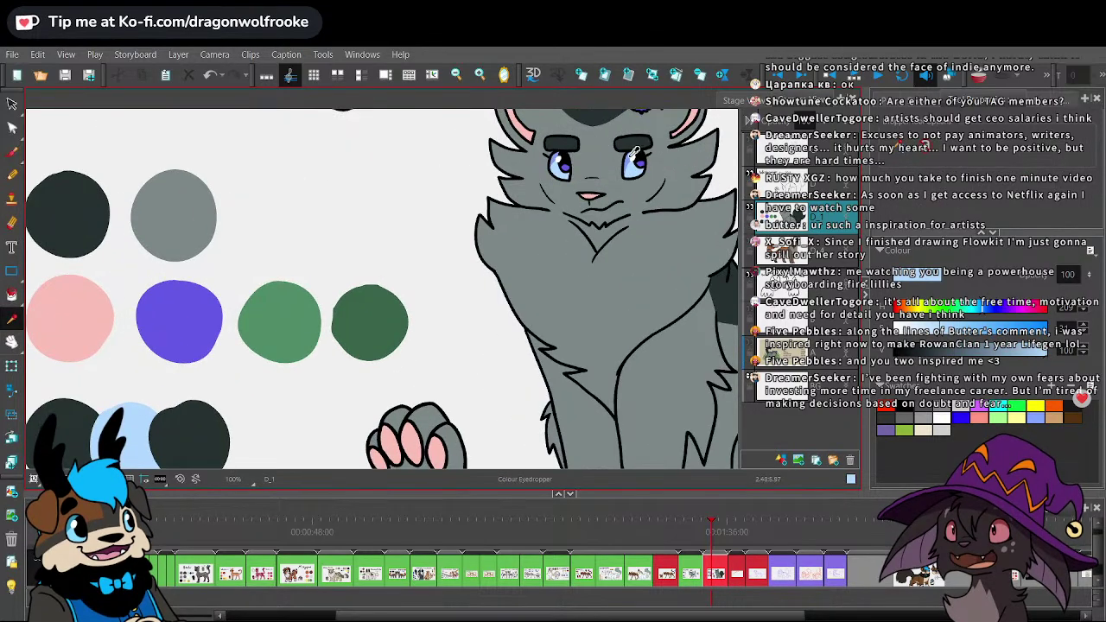
{"action": "left_click", "coordinate": [633, 154]}
{"action": "left_click", "coordinate": [12, 293]}
{"action": "left_click", "coordinate": [62, 432]}
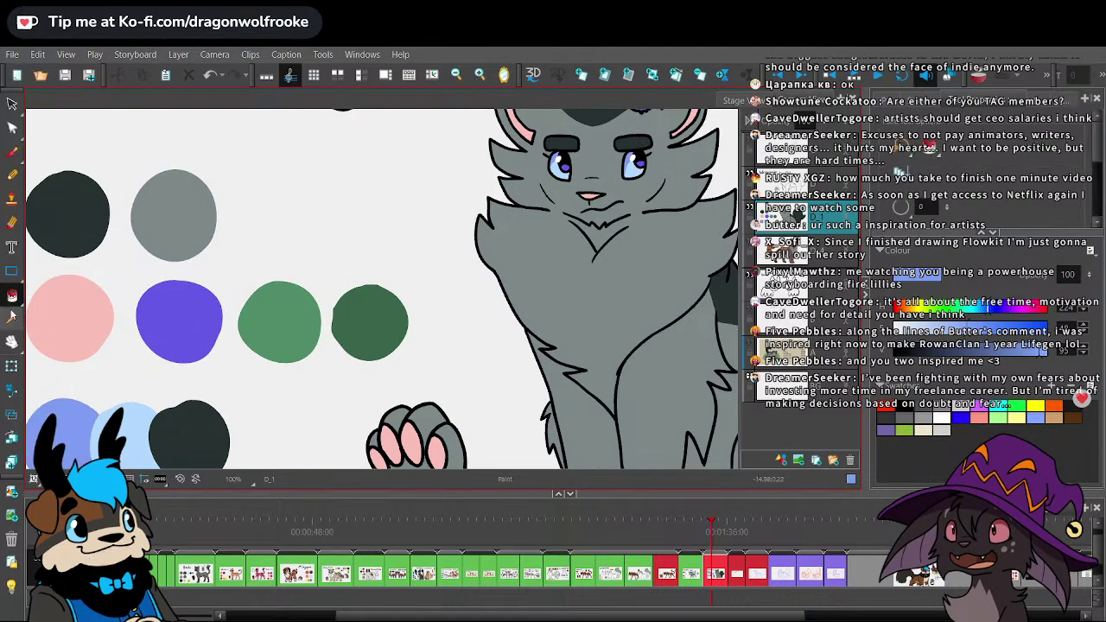
{"action": "left_click", "coordinate": [640, 162]}
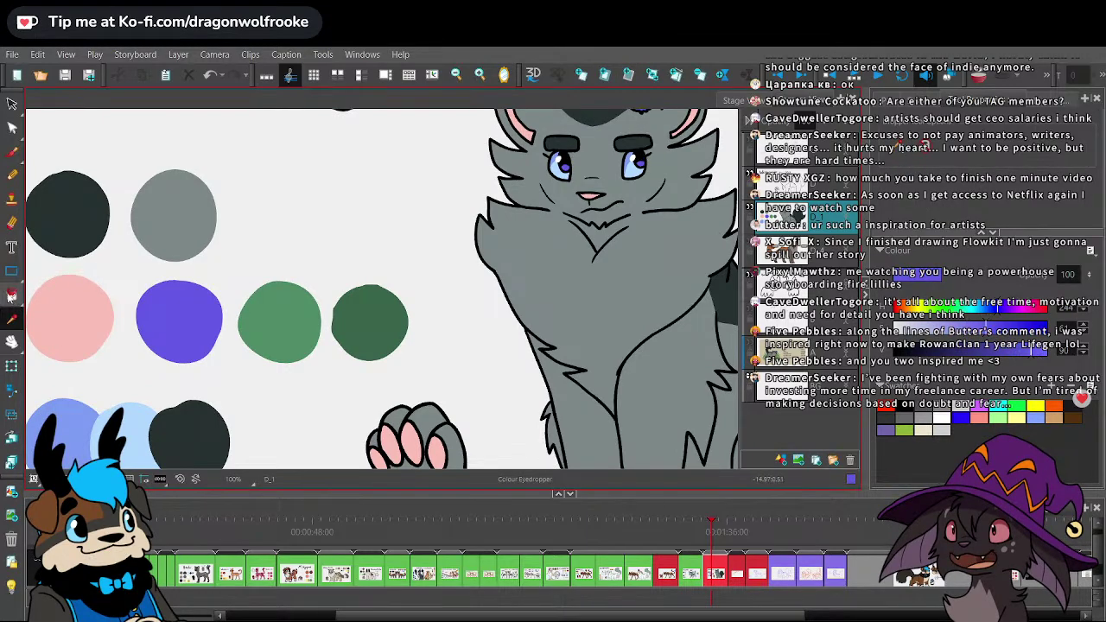
{"action": "left_click", "coordinate": [12, 295]}
{"action": "left_click", "coordinate": [190, 439]}
{"action": "key", "text": "1"}
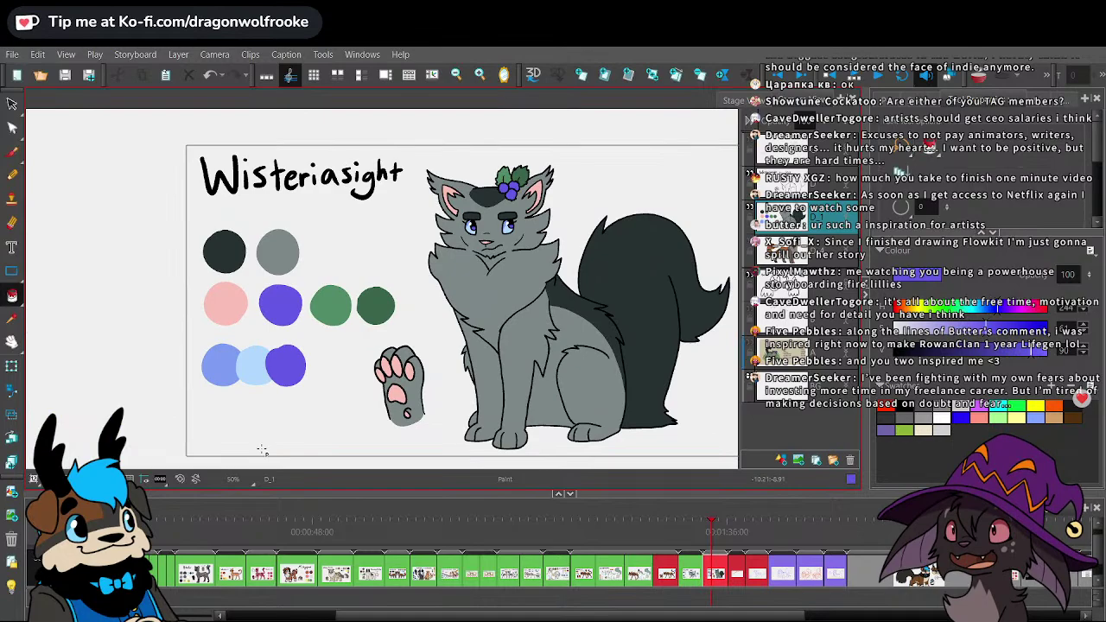
- Save and pack the storyboard project with the finished palette
{"action": "left_click", "coordinate": [13, 54]}
{"action": "left_click", "coordinate": [48, 222]}
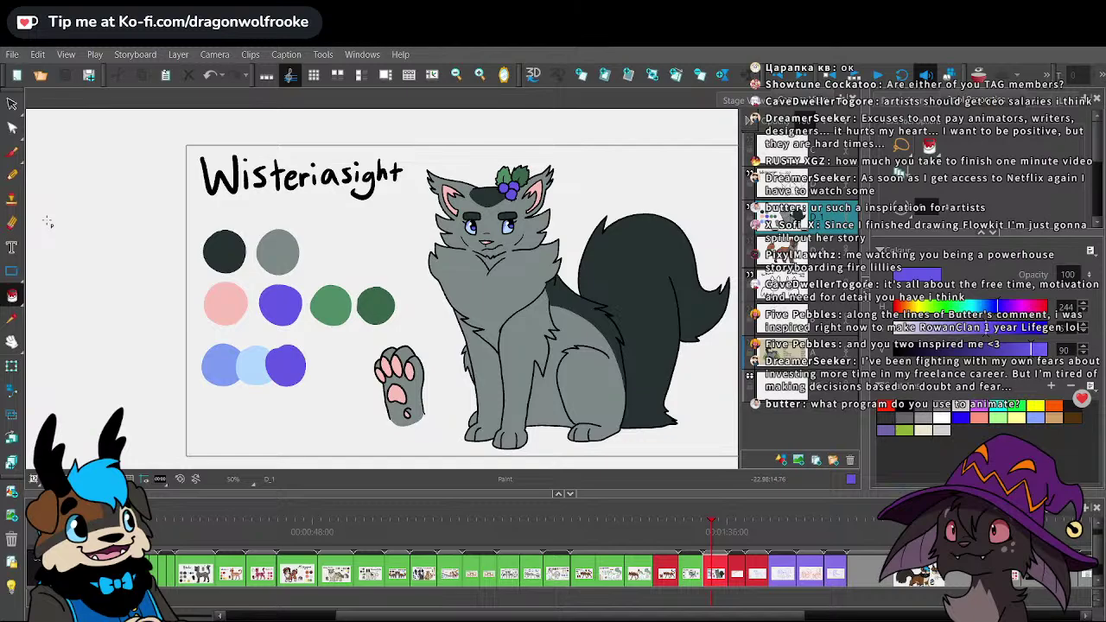
{"action": "key", "text": "1"}
{"action": "left_click_drag", "start_coordinate": [706, 369], "coordinate": [645, 375]}
{"action": "key", "text": "2"}
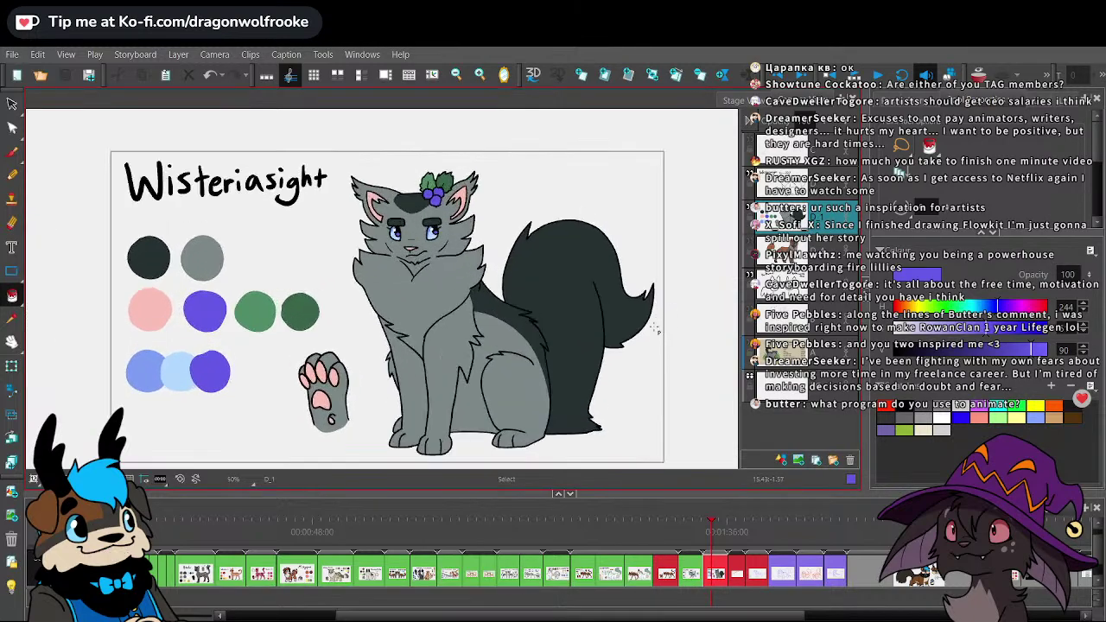
{"action": "left_click", "coordinate": [12, 54]}
{"action": "left_click", "coordinate": [53, 209]}
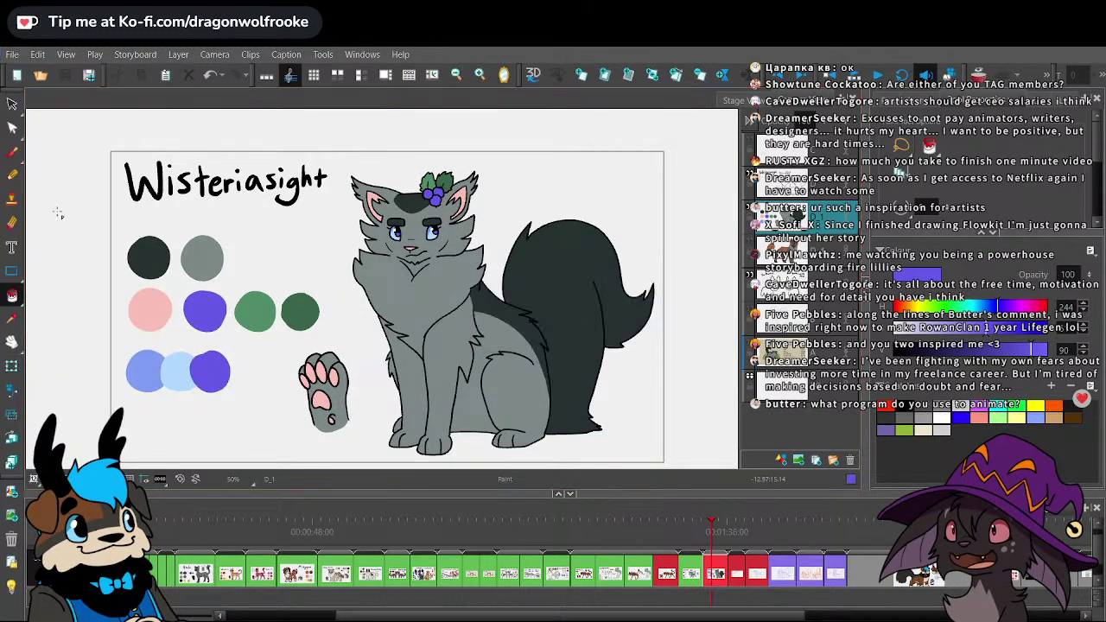
- Set the Wisteriasight panel's timeline colour to green, and save and pack the project
{"action": "scroll", "coordinate": [652, 560], "scroll_direction": "right", "scroll_amount": 1}
{"action": "right_click", "coordinate": [652, 560]}
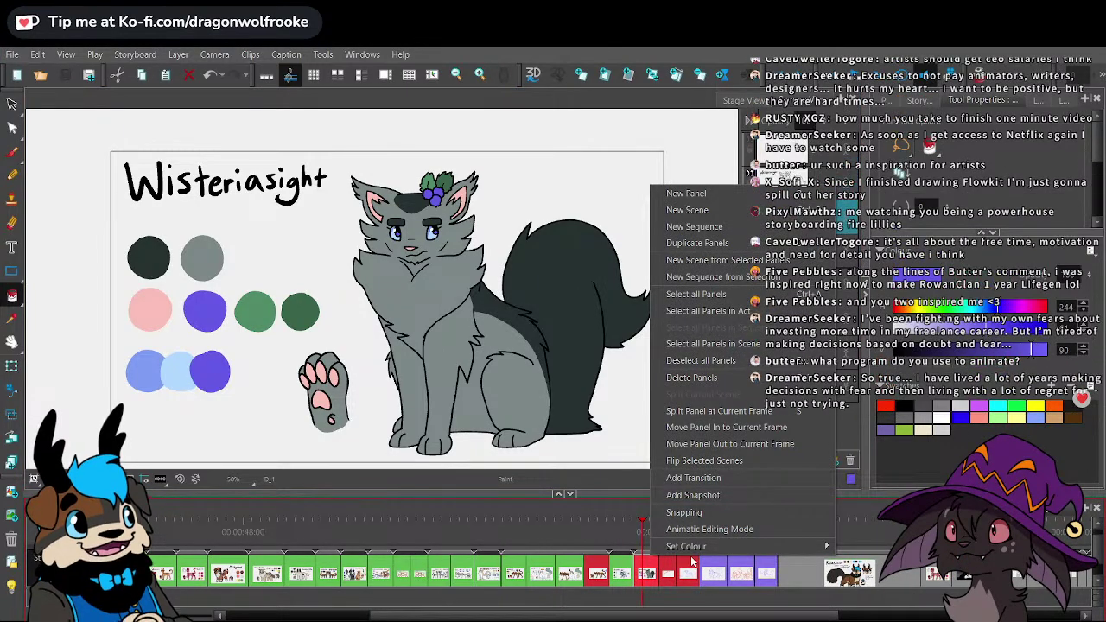
{"action": "mouse_move", "coordinate": [704, 546]}
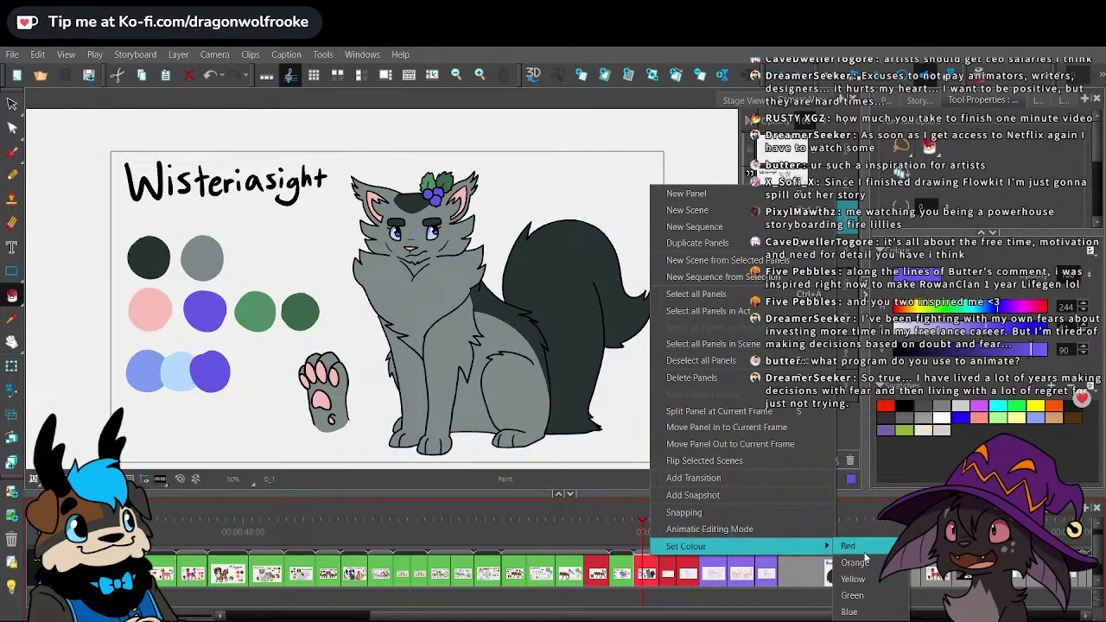
{"action": "left_click", "coordinate": [857, 579]}
{"action": "left_click", "coordinate": [12, 55]}
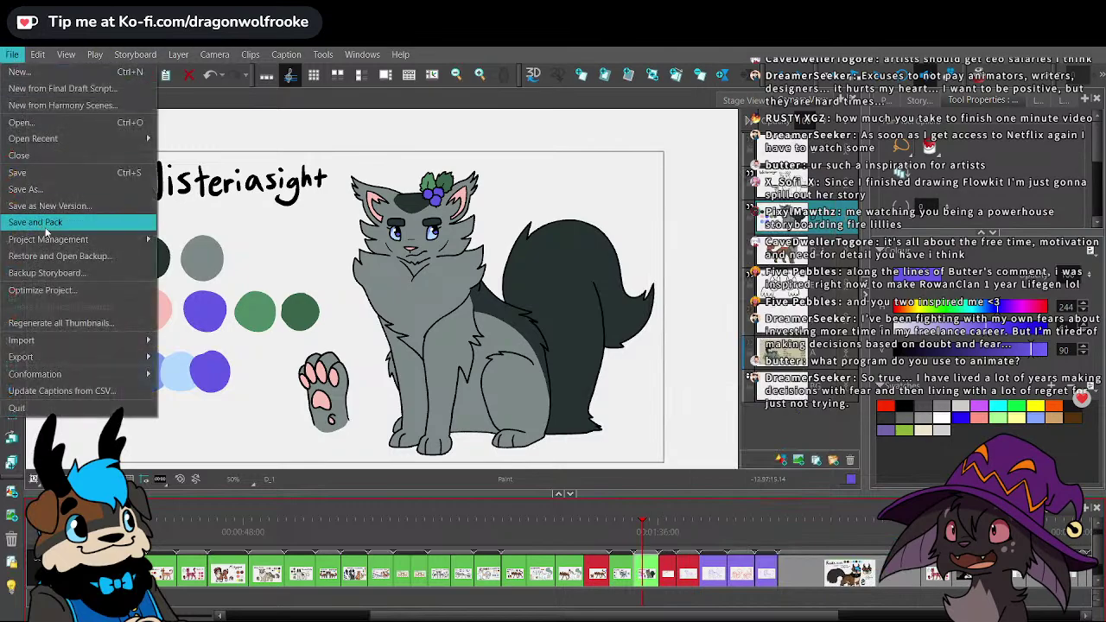
{"action": "left_click", "coordinate": [46, 226]}
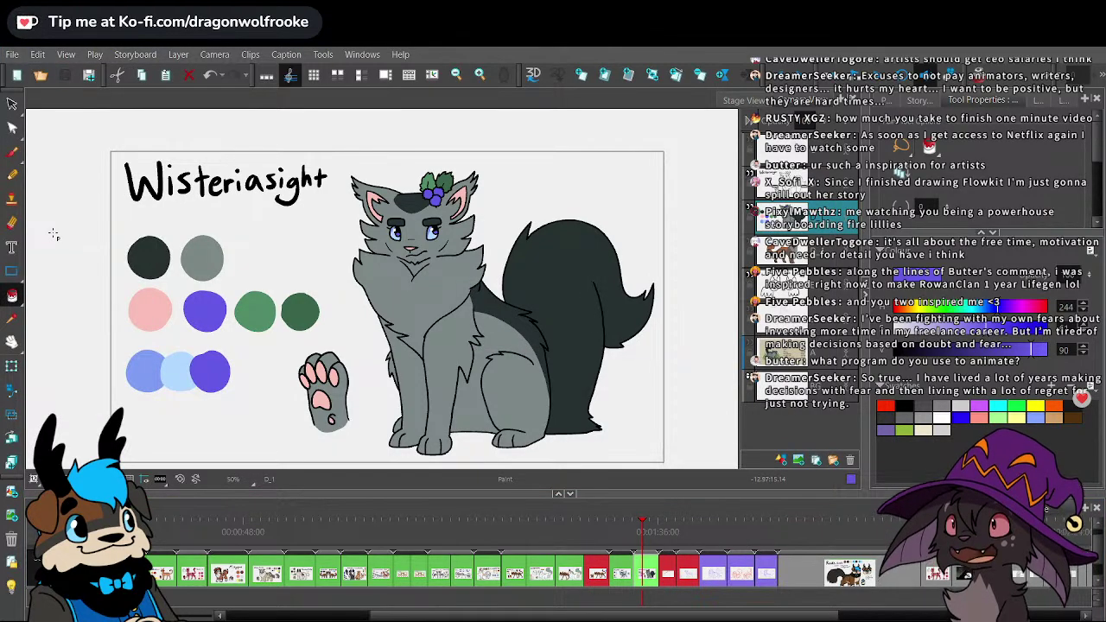
- Place the playhead near the start of the Wisteriasight panel and save and pack the project again
{"action": "left_click", "coordinate": [620, 521]}
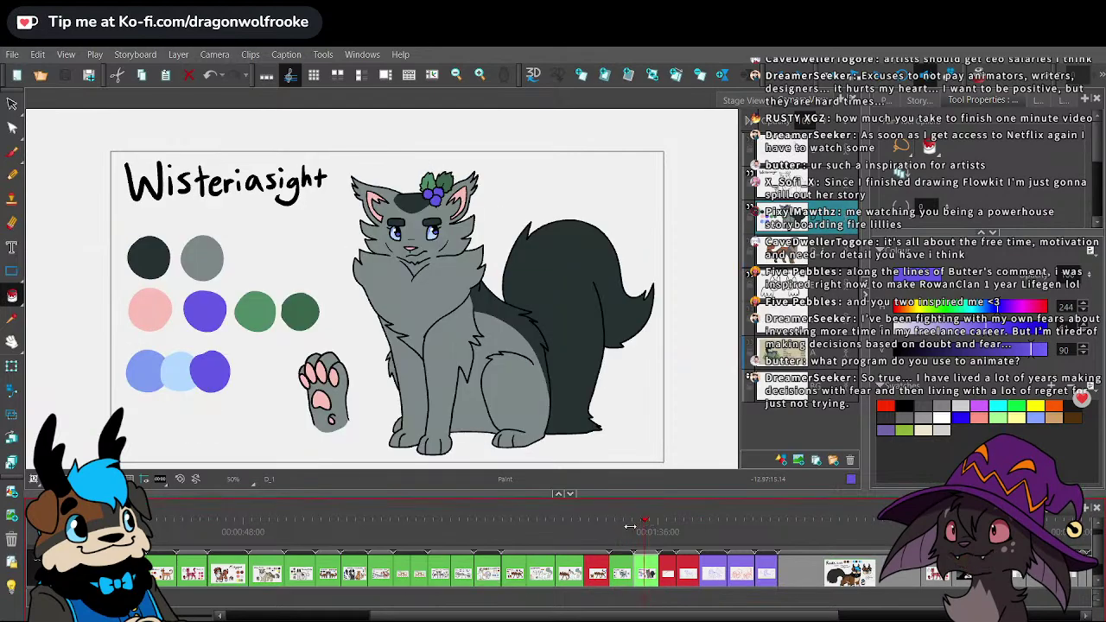
{"action": "left_click", "coordinate": [638, 522]}
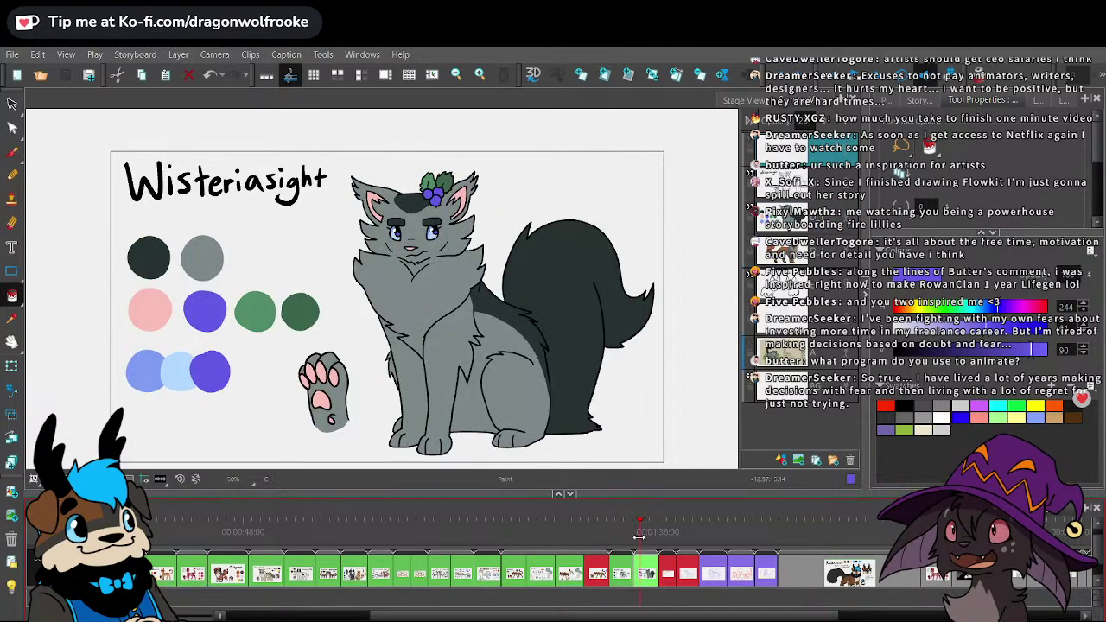
{"action": "left_click", "coordinate": [12, 55]}
{"action": "left_click", "coordinate": [64, 225]}
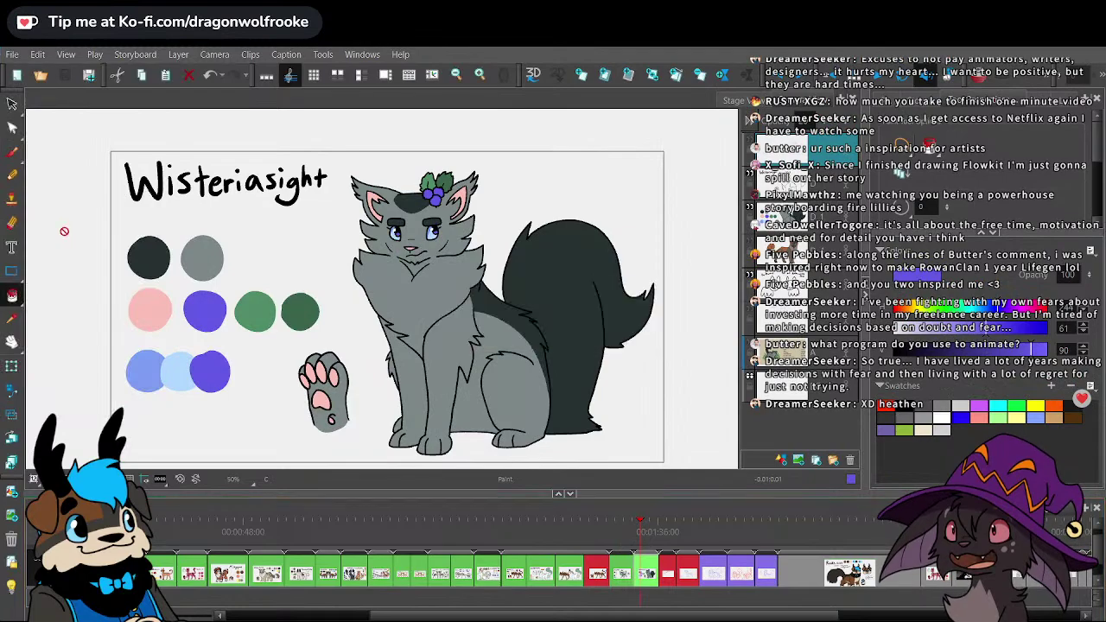
{"action": "mouse_move", "coordinate": [815, 615]}
{"action": "left_mouse_down"}
{"action": "mouse_move", "coordinate": [859, 615]}
{"action": "mouse_move", "coordinate": [831, 616]}
{"action": "left_mouse_up"}
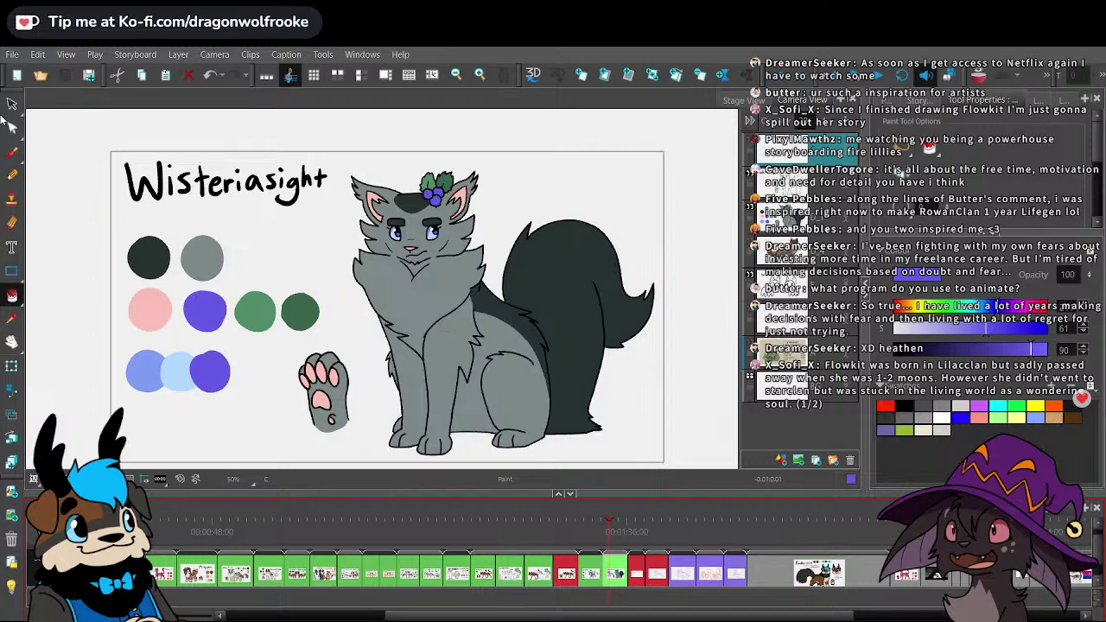
{"action": "left_click", "coordinate": [12, 55]}
{"action": "left_click", "coordinate": [106, 227]}
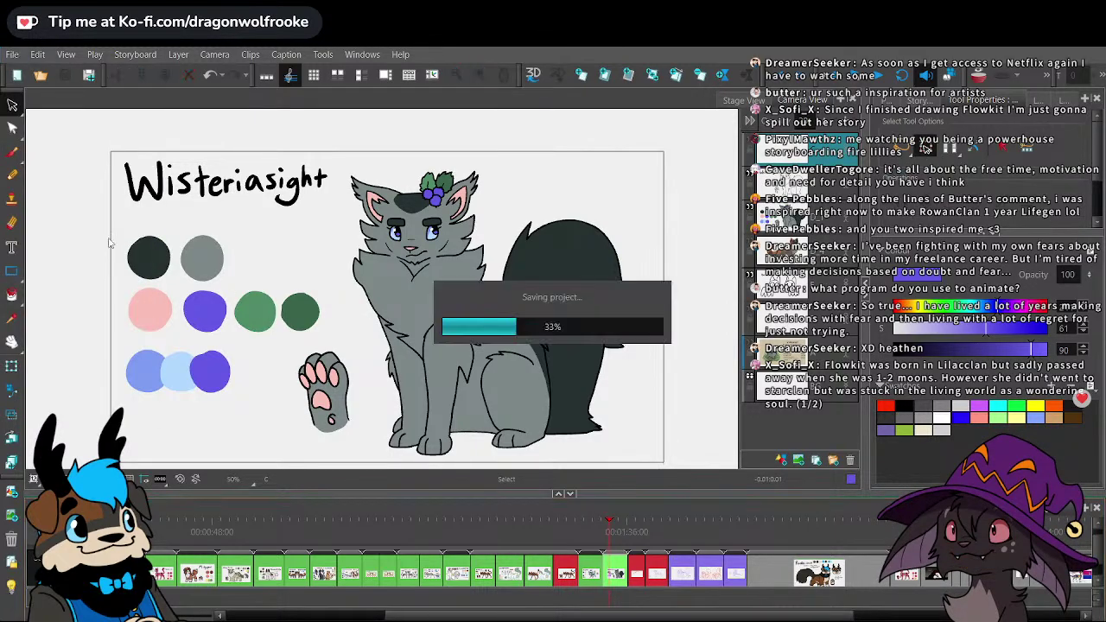
- Switch to the project with the blue cat-face sketch and enlarge its timeline to show the panels and the shot 2 audio track
{"action": "left_click", "coordinate": [629, 570]}
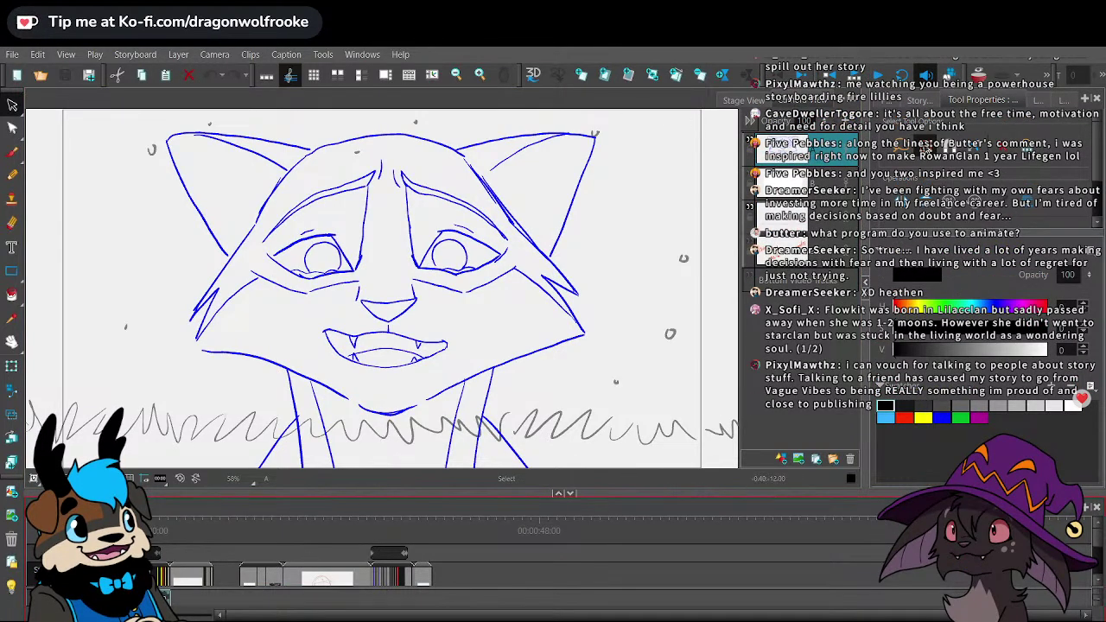
{"action": "key", "text": "f"}
{"action": "key", "text": "2"}
{"action": "key", "text": "2"}
{"action": "key", "text": "2"}
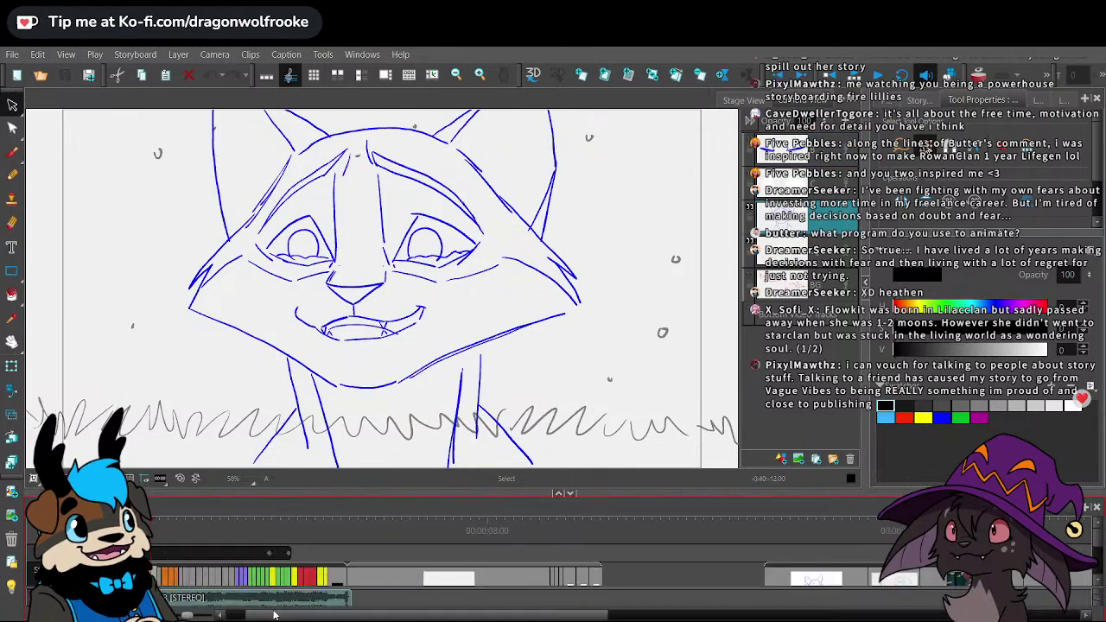
{"action": "key", "text": "2"}
{"action": "key", "text": "2"}
{"action": "key", "text": "2"}
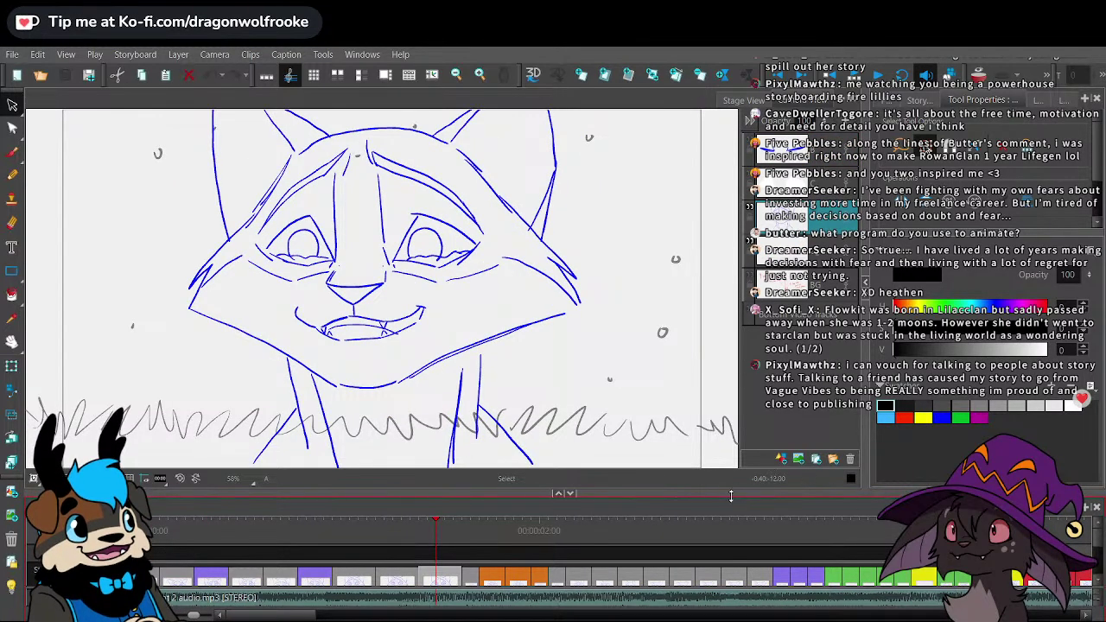
{"action": "left_click_drag", "start_coordinate": [730, 496], "coordinate": [730, 465]}
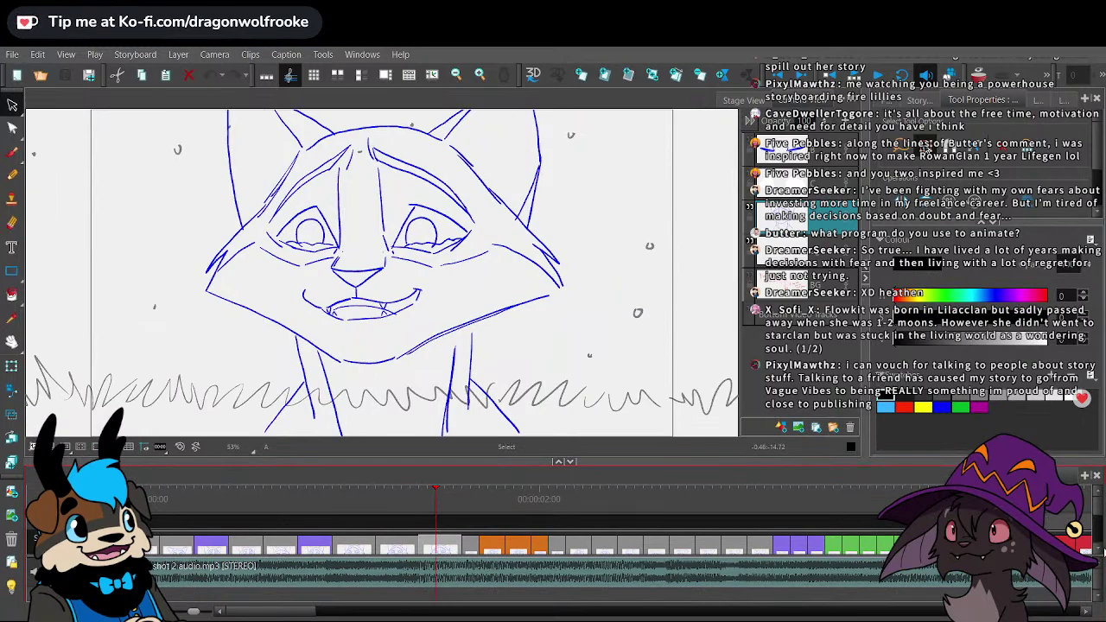
{"action": "scroll", "coordinate": [558, 557], "scroll_direction": "up", "scroll_amount": 2}
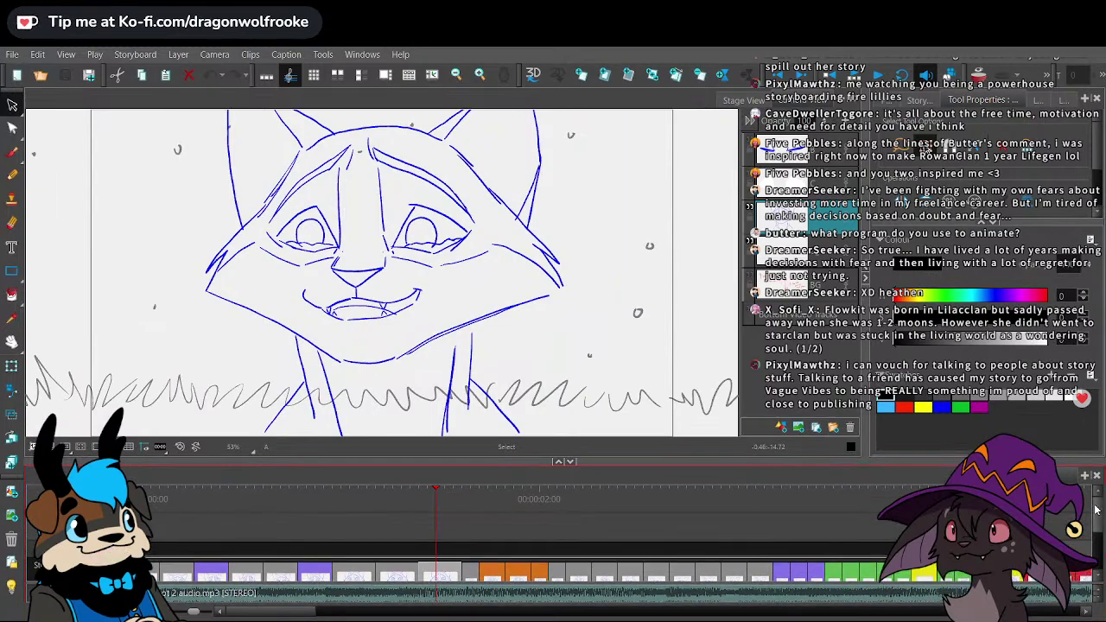
{"action": "left_click_drag", "start_coordinate": [1096, 509], "coordinate": [1095, 522]}
- Scrub across the whole animatic's timeline and return the playhead to the opening cat-face panel
{"action": "left_click", "coordinate": [189, 499]}
{"action": "key", "text": "1"}
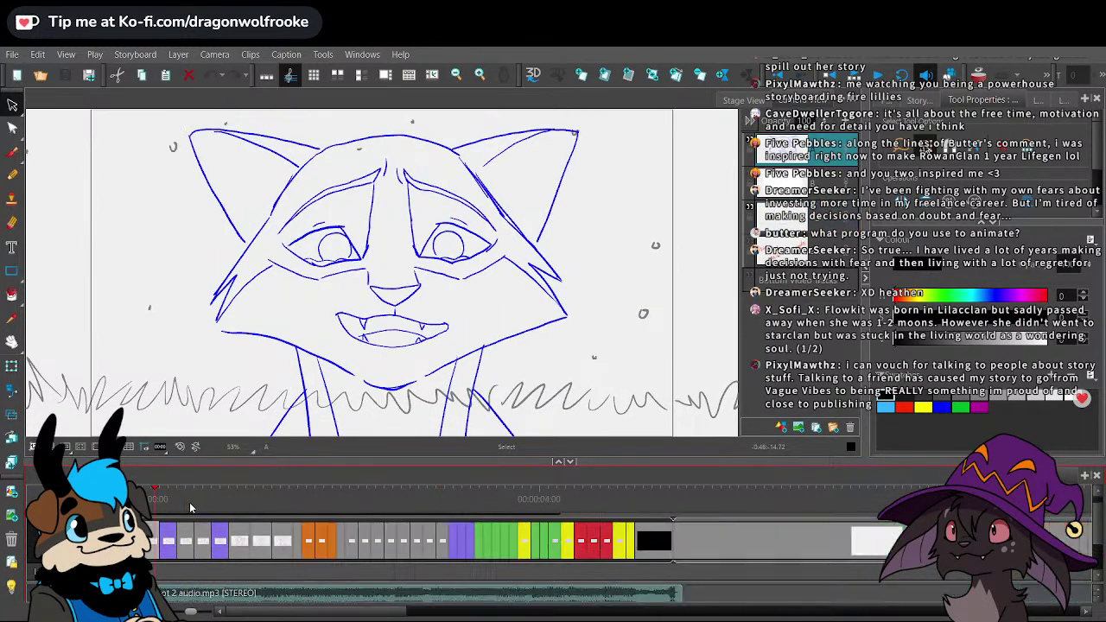
{"action": "key", "text": "1"}
{"action": "key", "text": "1"}
{"action": "key", "text": "1"}
{"action": "left_click", "coordinate": [226, 497]}
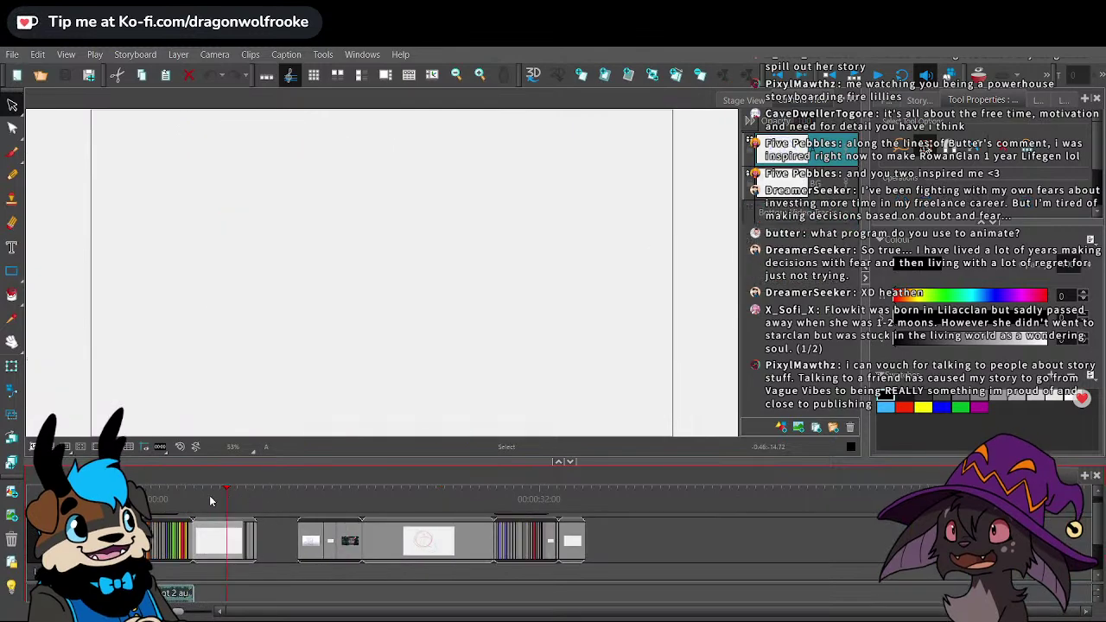
{"action": "left_click_drag", "start_coordinate": [212, 497], "coordinate": [128, 497]}
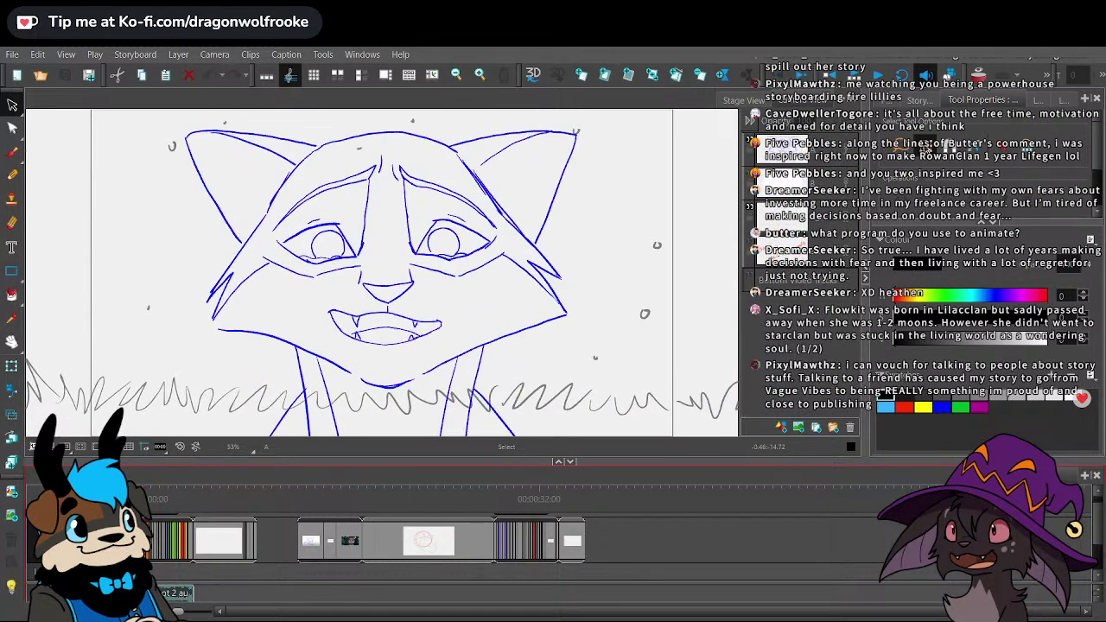
- Mask the artwork outside the camera frame and enlarge the drawing view, with the timeline zoomed in on the opening panels
{"action": "scroll", "coordinate": [160, 498], "scroll_direction": "up", "scroll_amount": 3}
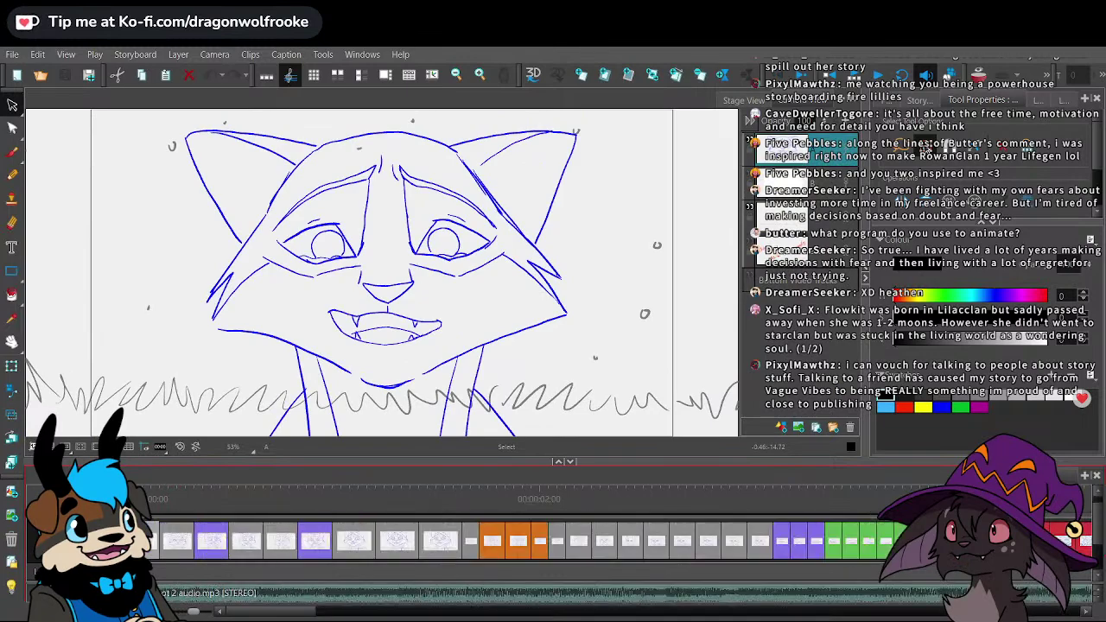
{"action": "scroll", "coordinate": [157, 513], "scroll_direction": "up", "scroll_amount": 1}
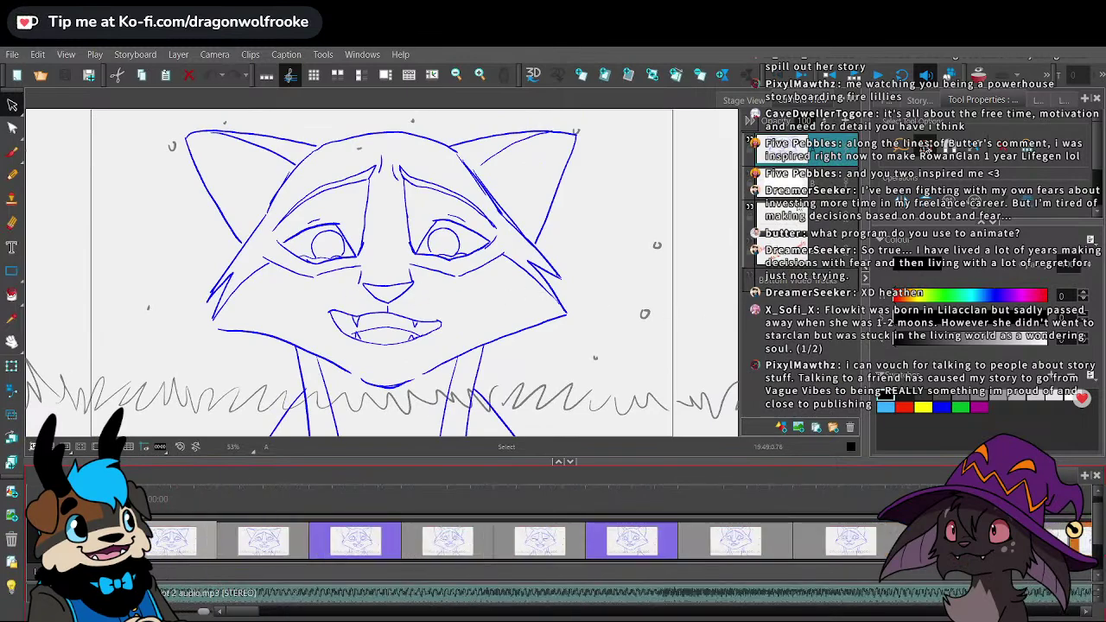
{"action": "left_click", "coordinate": [80, 446]}
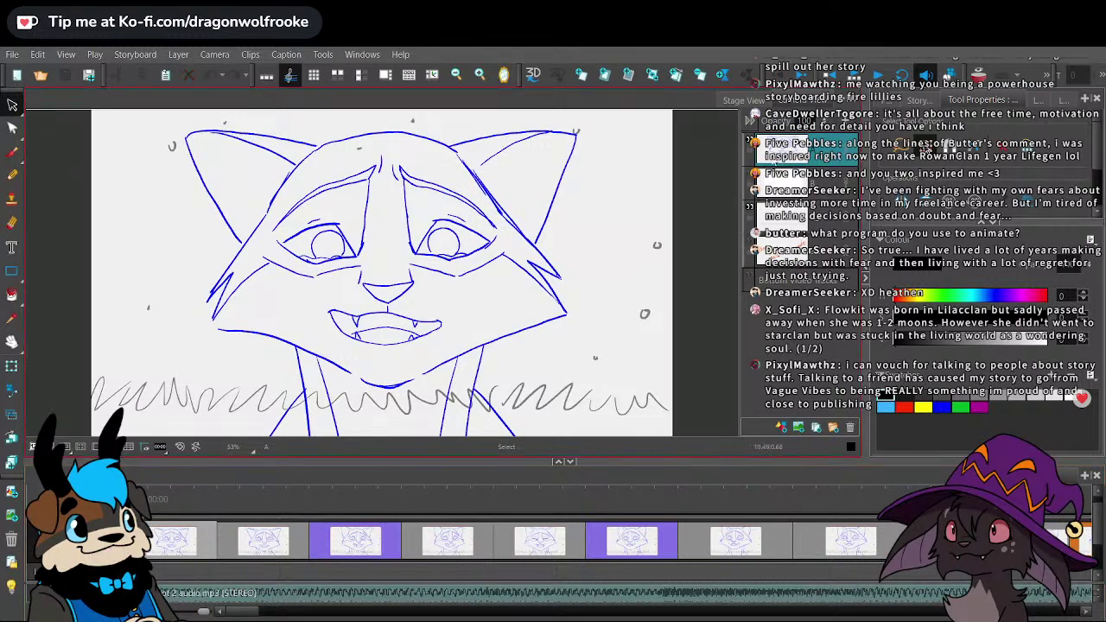
{"action": "left_click_drag", "start_coordinate": [213, 462], "coordinate": [221, 492]}
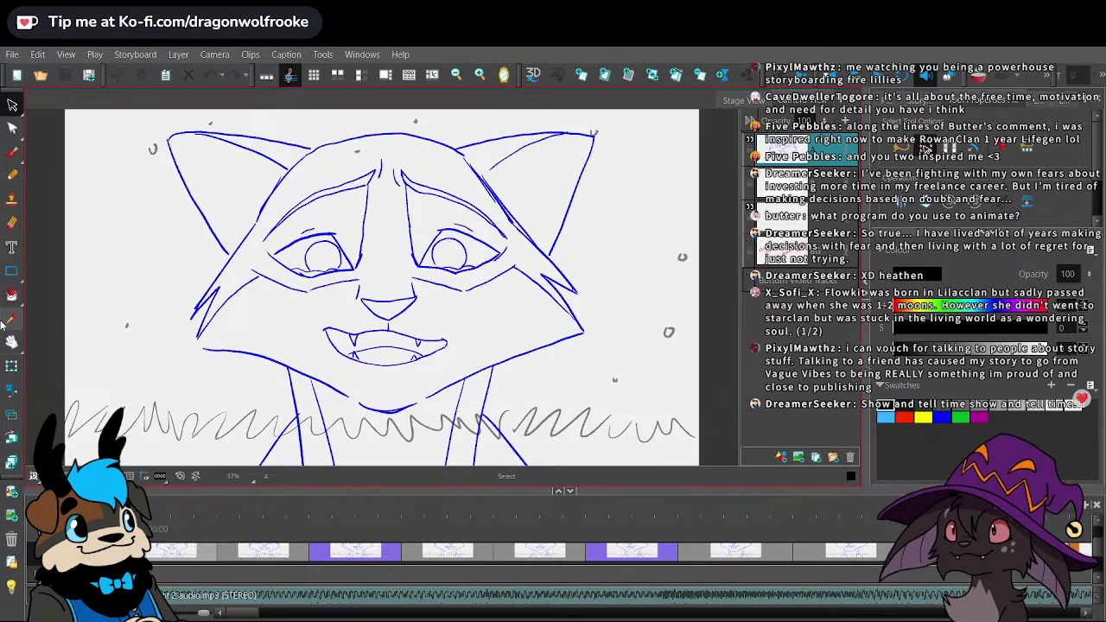
- Play the cat-face animatic from its opening panel and return the playhead to the start
{"action": "key", "text": "shift+Return"}
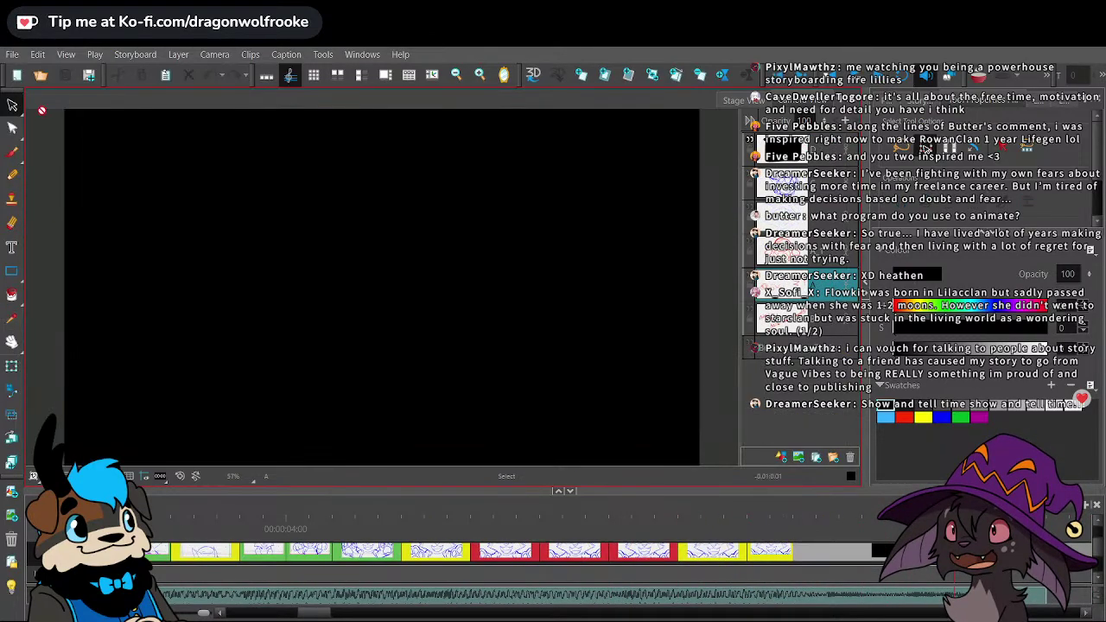
{"action": "left_click_drag", "start_coordinate": [315, 612], "coordinate": [242, 613]}
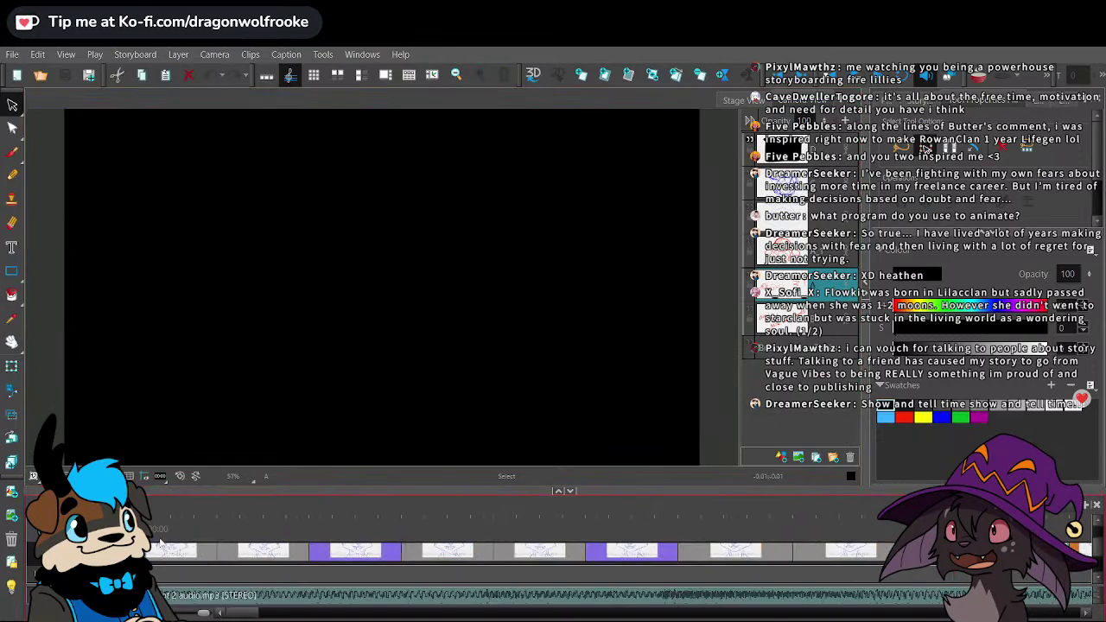
{"action": "left_click", "coordinate": [149, 551]}
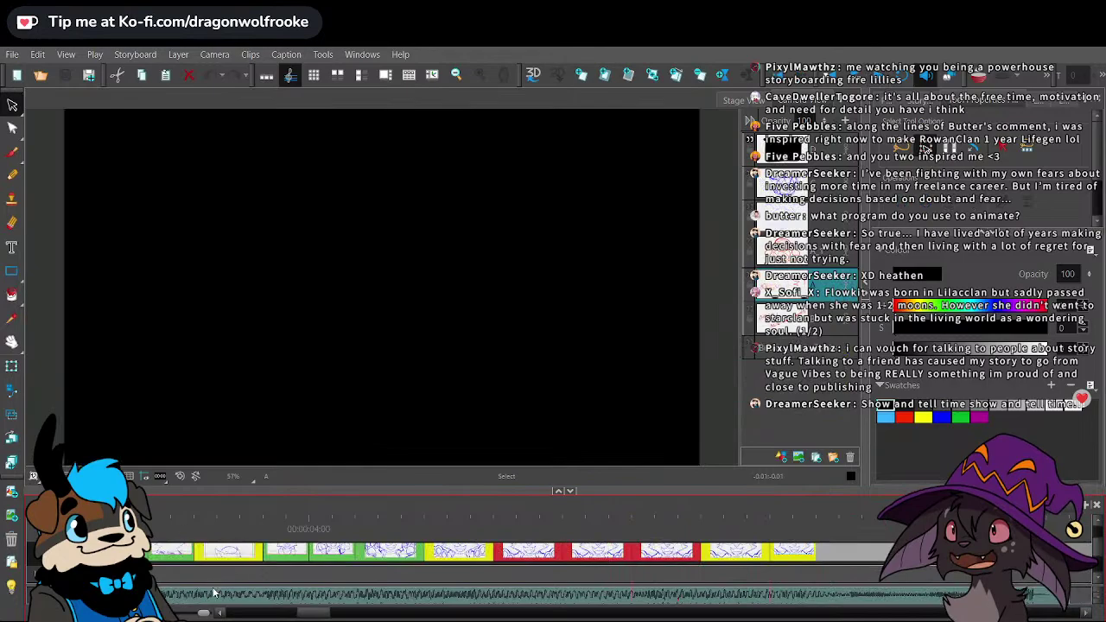
{"action": "left_click_drag", "start_coordinate": [313, 612], "coordinate": [242, 612]}
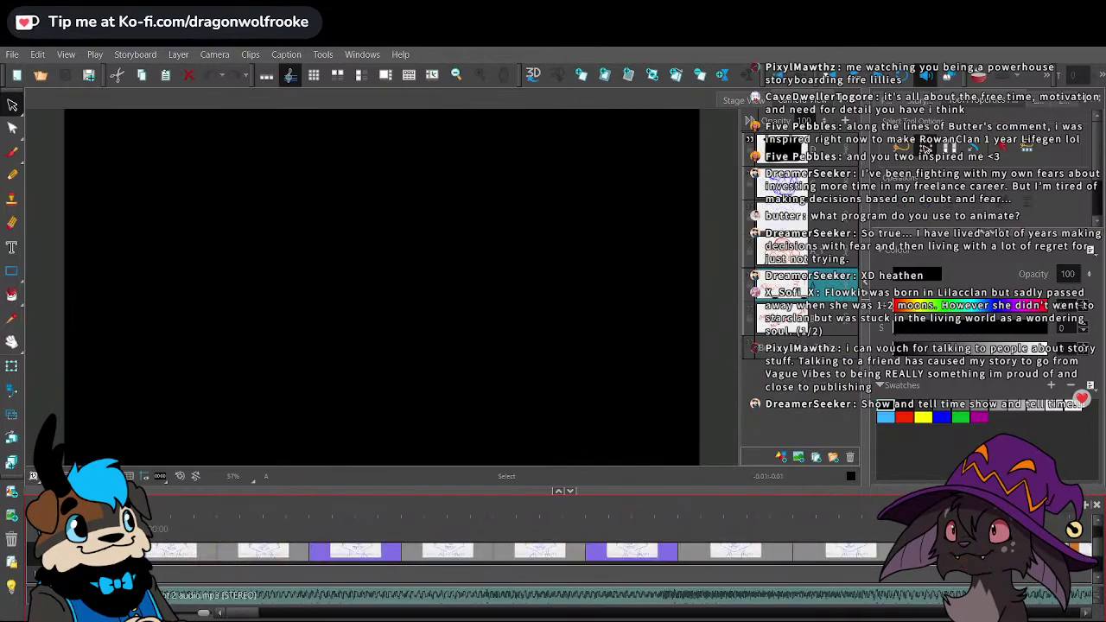
{"action": "key", "text": "Home"}
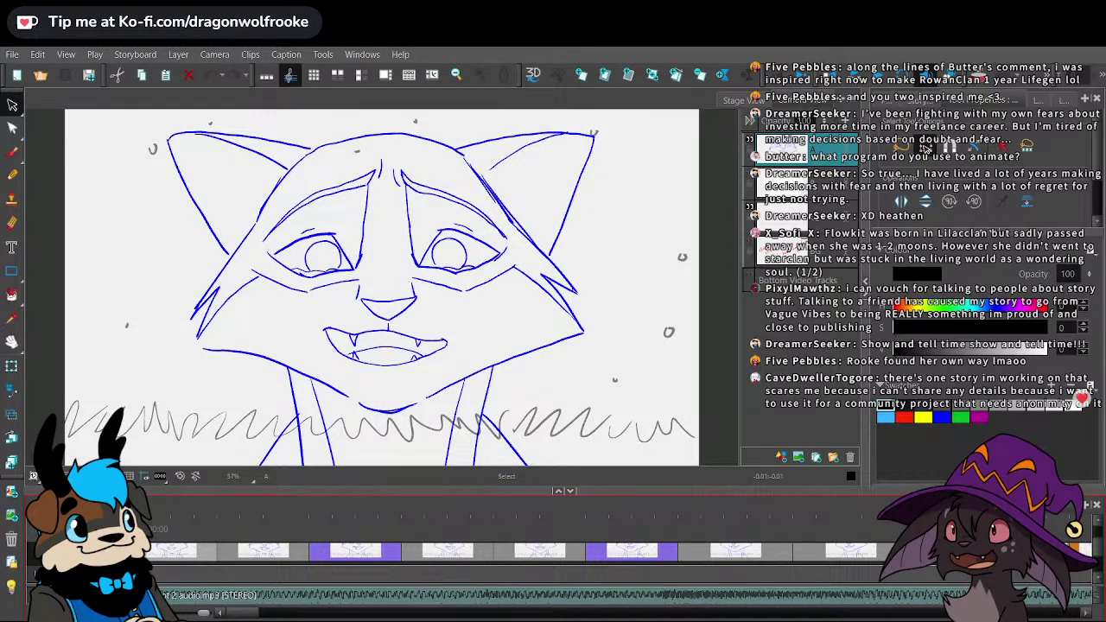
- Rewatch the animatic from the opening cat-face panel, rewinding to the start for one more playthrough
{"action": "key", "text": "shift+Return"}
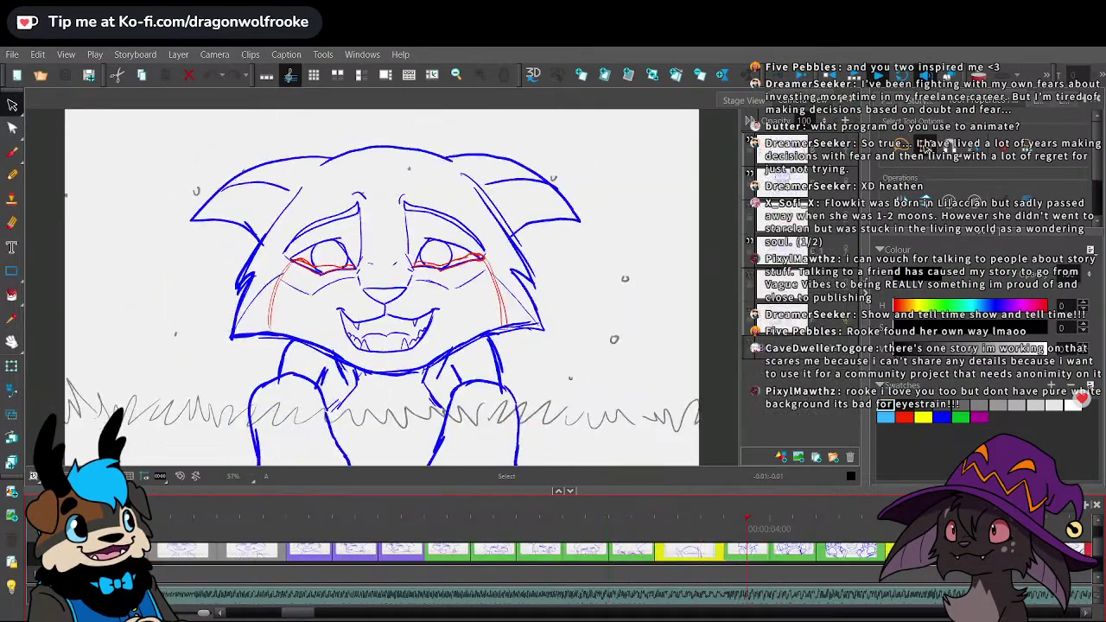
{"action": "key", "text": "shift+Return"}
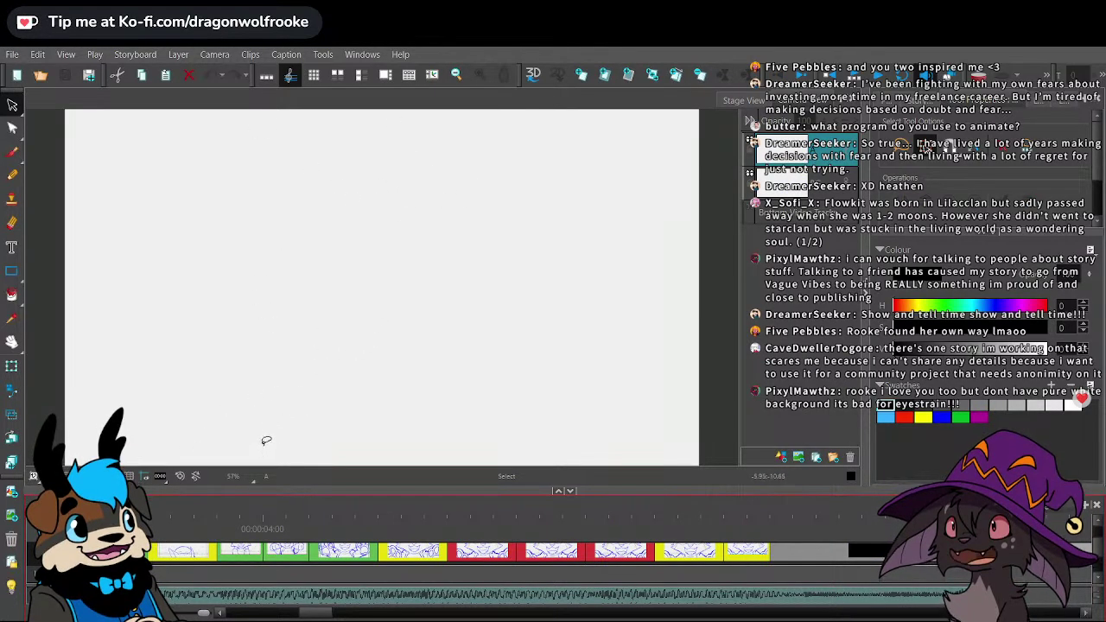
{"action": "left_click_drag", "start_coordinate": [313, 613], "coordinate": [239, 612]}
{"action": "left_click", "coordinate": [176, 548]}
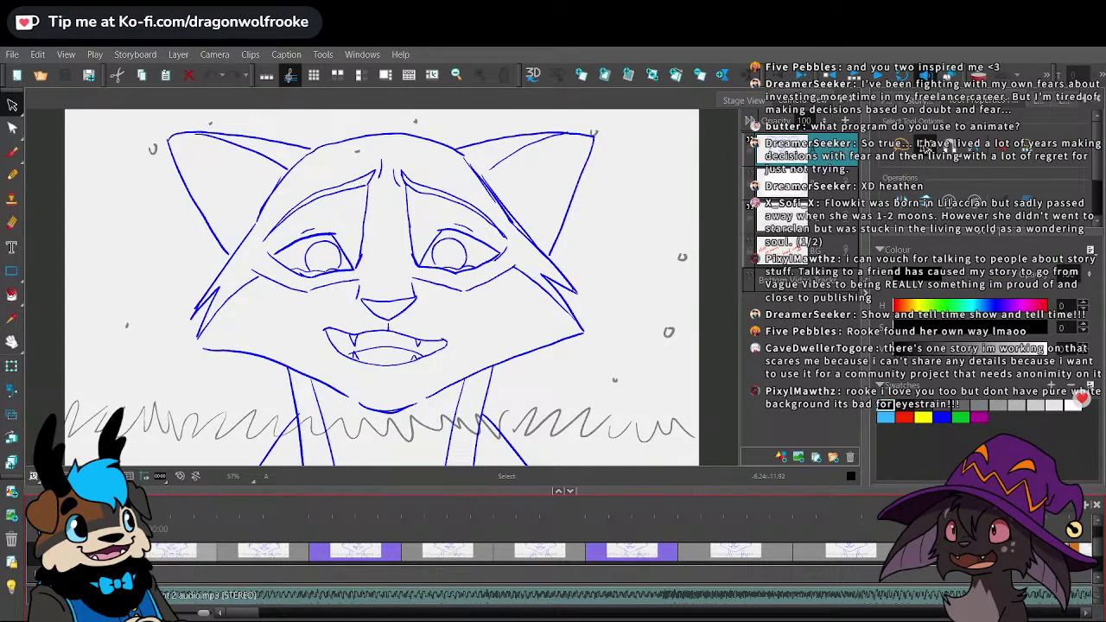
{"action": "key", "text": "Return"}
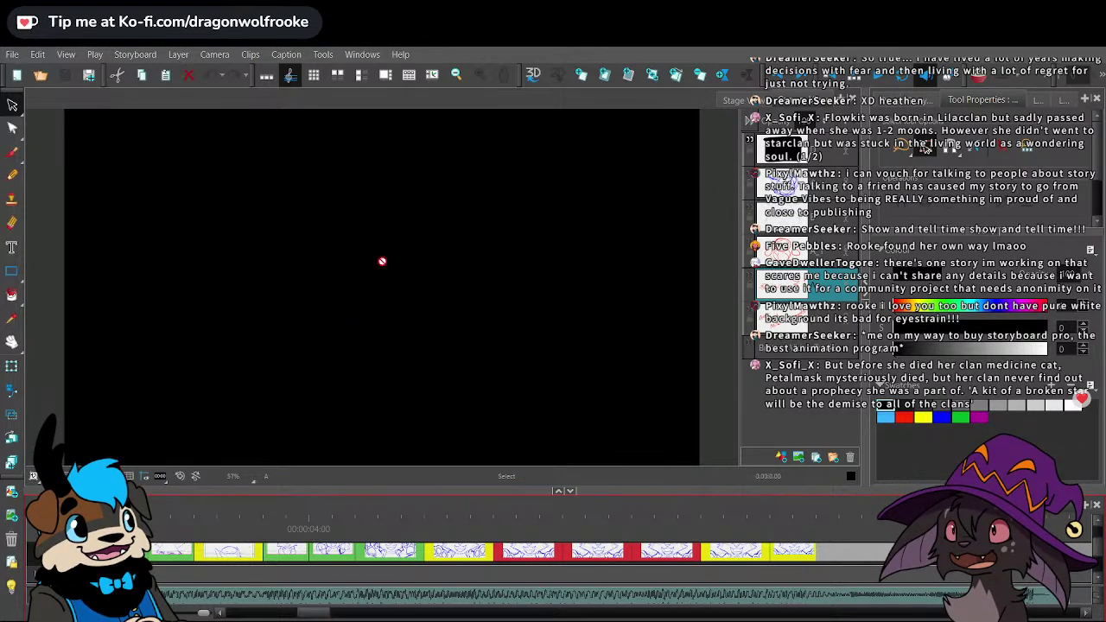
- Switch back to the reference-sheet project showing Wisteriasight, and save and pack it
{"action": "left_click", "coordinate": [1023, 45]}
{"action": "left_click", "coordinate": [642, 369]}
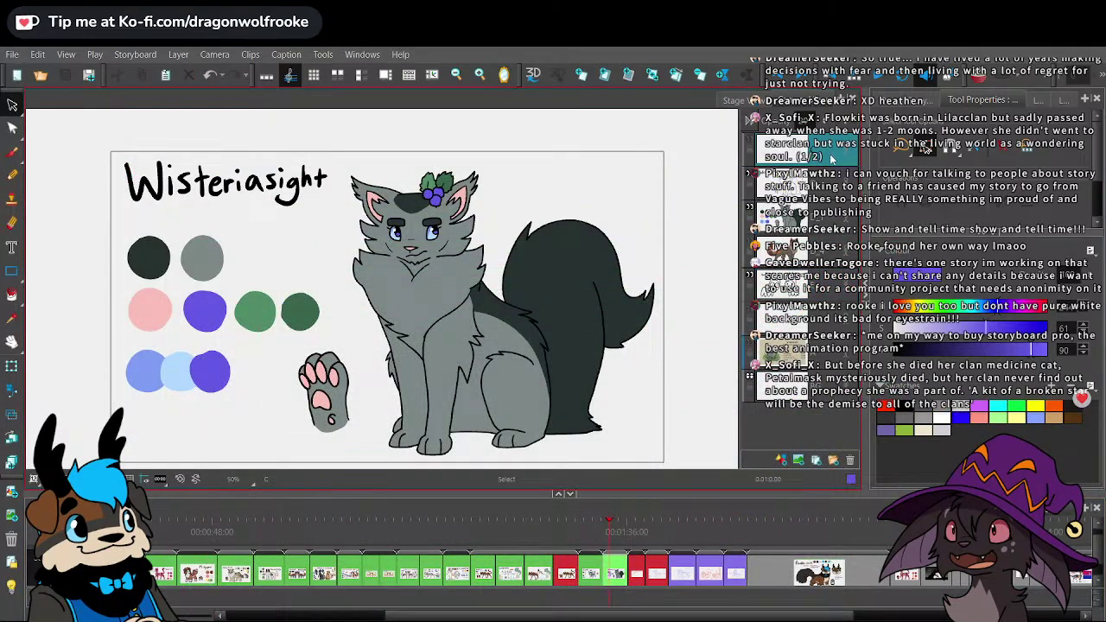
{"action": "left_click_drag", "start_coordinate": [640, 375], "coordinate": [620, 354]}
{"action": "left_click", "coordinate": [13, 55]}
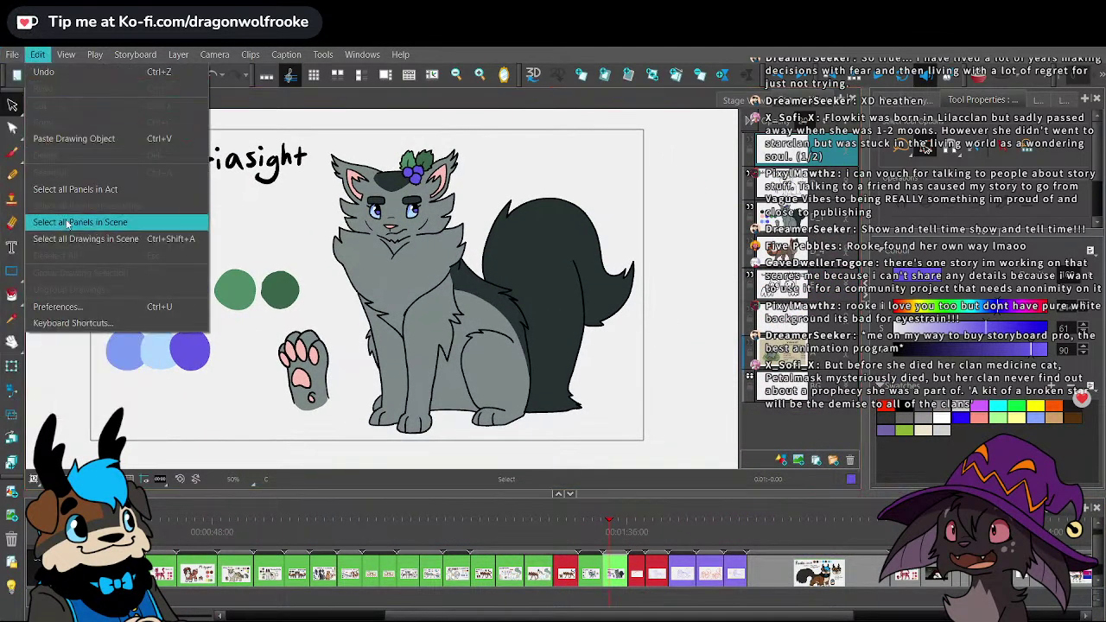
{"action": "left_click", "coordinate": [63, 225]}
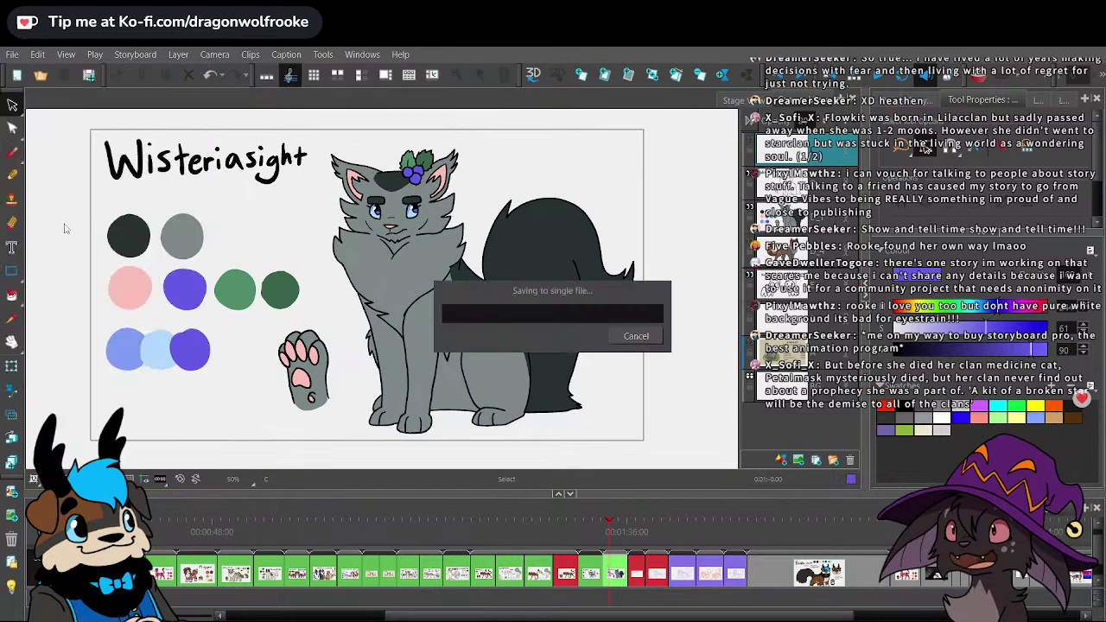
- Go to the red "grab Basilkit ref" panel after Wisteriasight's and lengthen it slightly in the timeline
{"action": "left_click_drag", "start_coordinate": [775, 615], "coordinate": [937, 615]}
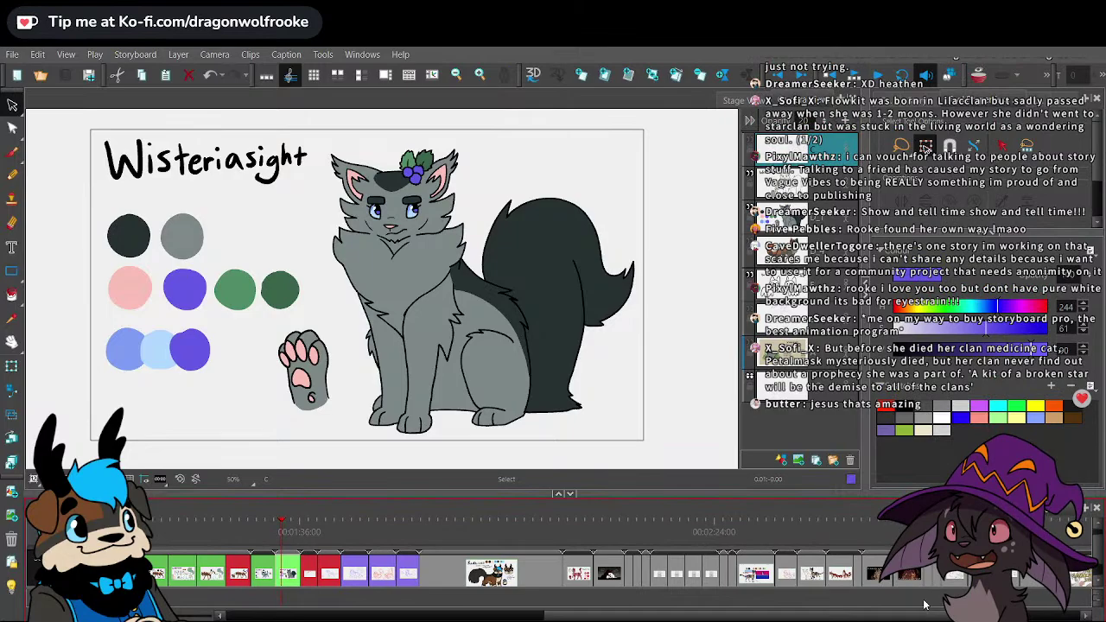
{"action": "left_click", "coordinate": [291, 528]}
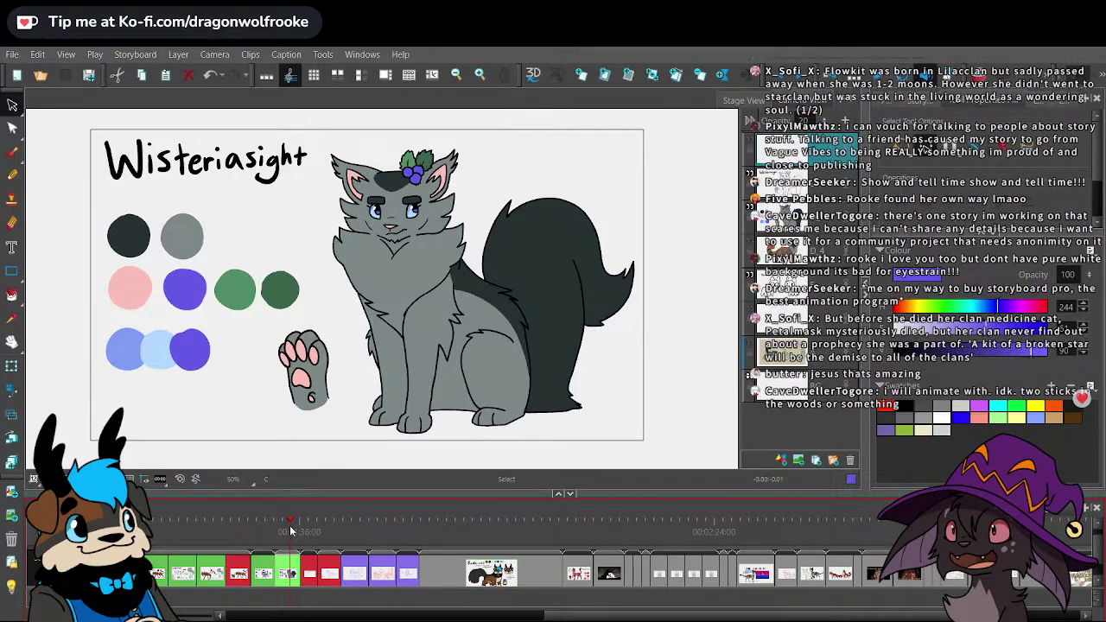
{"action": "left_click", "coordinate": [305, 530]}
{"action": "left_click", "coordinate": [292, 525]}
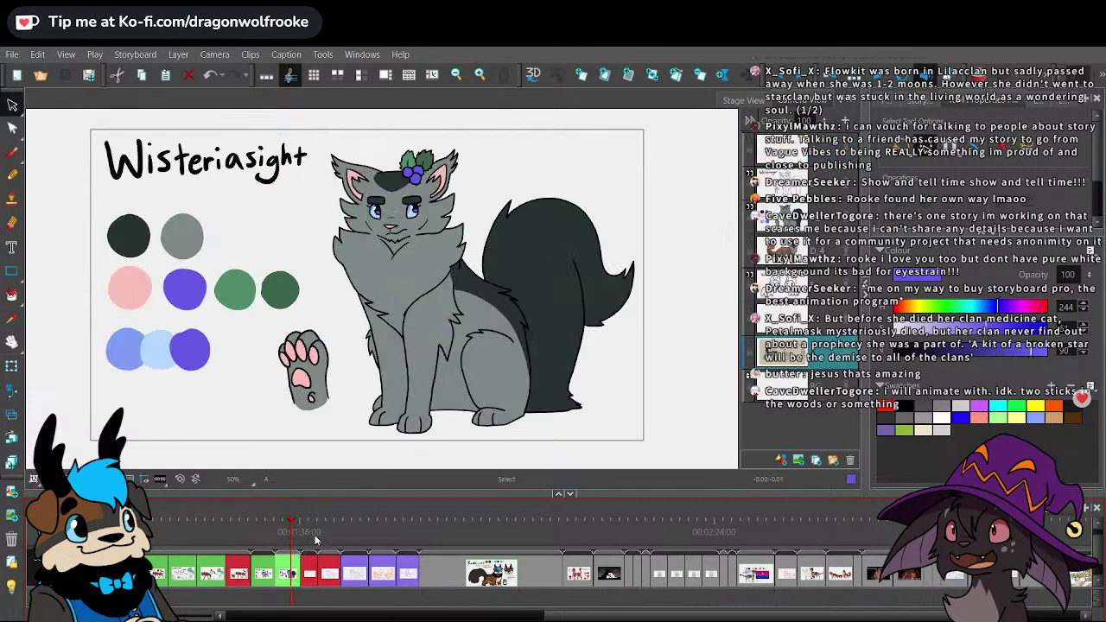
{"action": "left_click", "coordinate": [269, 528]}
{"action": "left_click", "coordinate": [291, 528]}
{"action": "left_click", "coordinate": [312, 527]}
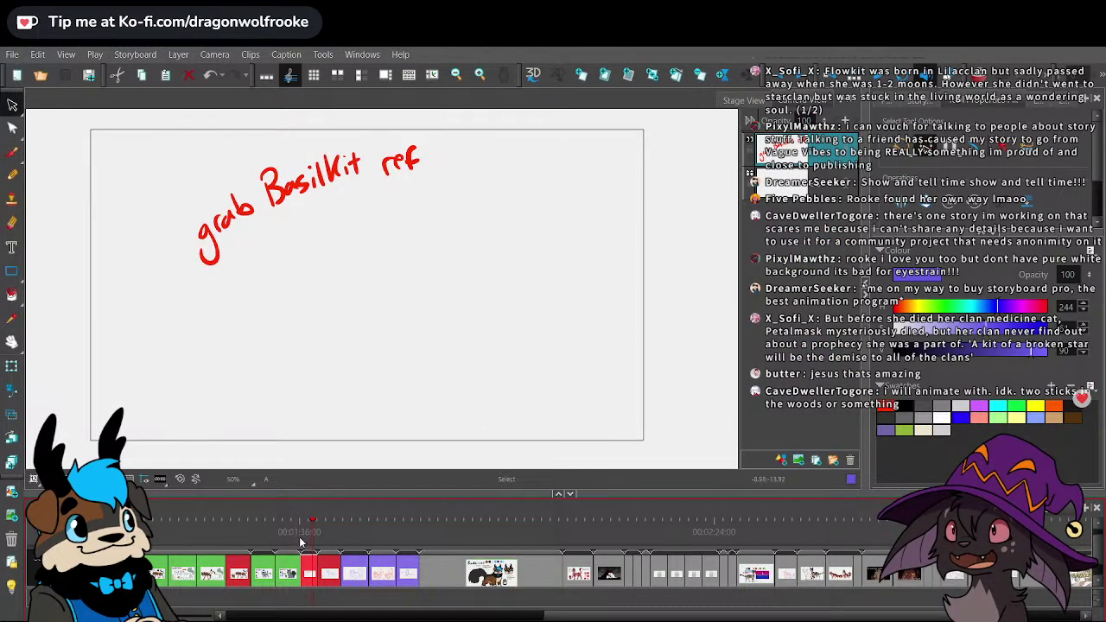
{"action": "left_click_drag", "start_coordinate": [317, 567], "coordinate": [328, 567]}
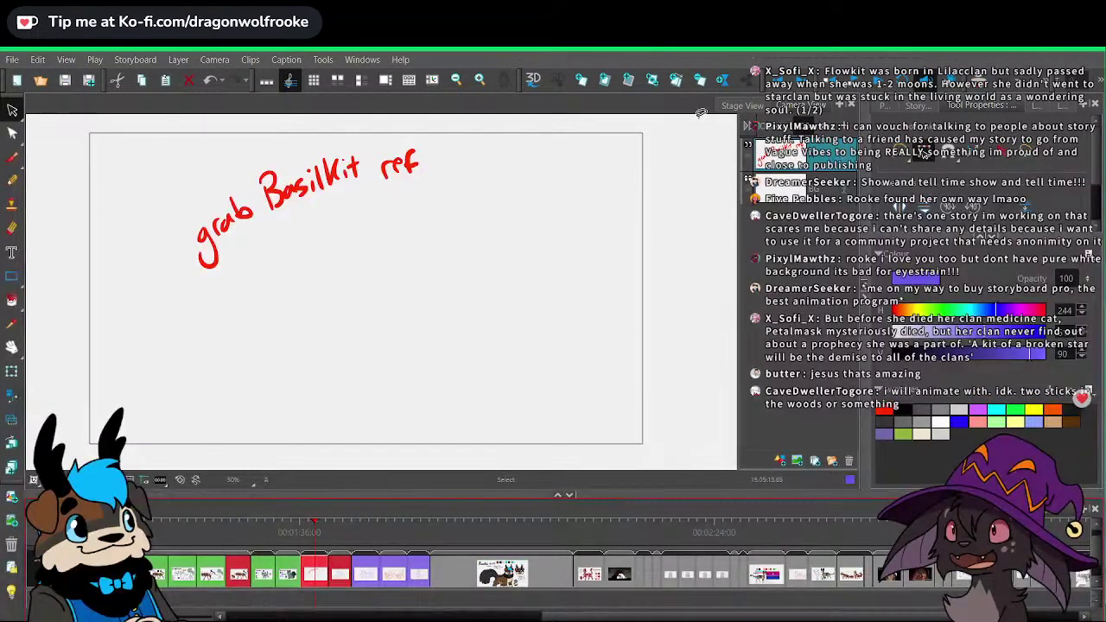
- Move the red "grab Basilkit ref" note outside the camera frame, beyond its upper-left corner
{"action": "left_click", "coordinate": [1063, 50]}
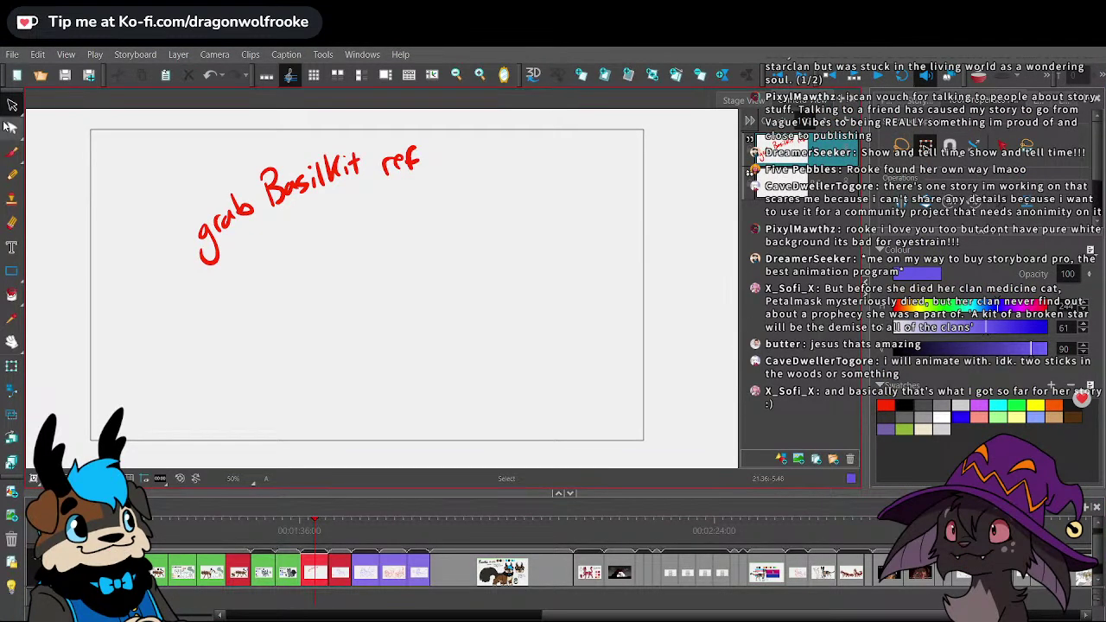
{"action": "left_click", "coordinate": [12, 104]}
{"action": "key", "text": "1"}
{"action": "key", "text": "1"}
{"action": "mouse_move", "coordinate": [410, 176]}
{"action": "left_mouse_down"}
{"action": "mouse_move", "coordinate": [232, 294]}
{"action": "mouse_move", "coordinate": [363, 230]}
{"action": "mouse_move", "coordinate": [231, 182]}
{"action": "left_mouse_up"}
{"action": "scroll", "coordinate": [637, 301], "scroll_direction": "up", "scroll_amount": 1}
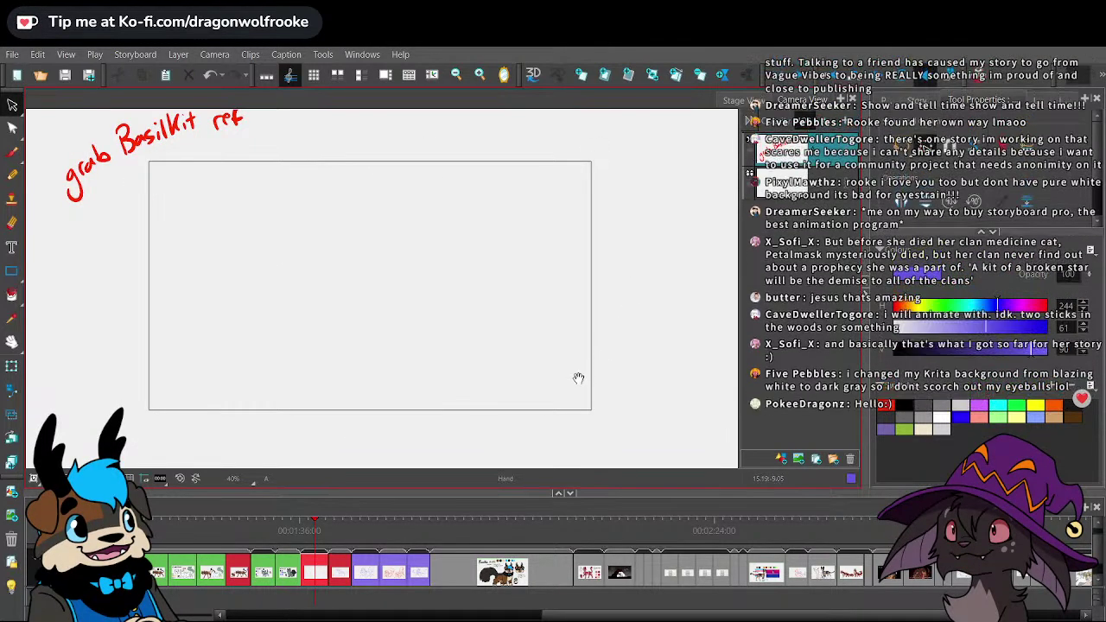
{"action": "left_click_drag", "start_coordinate": [575, 375], "coordinate": [599, 386]}
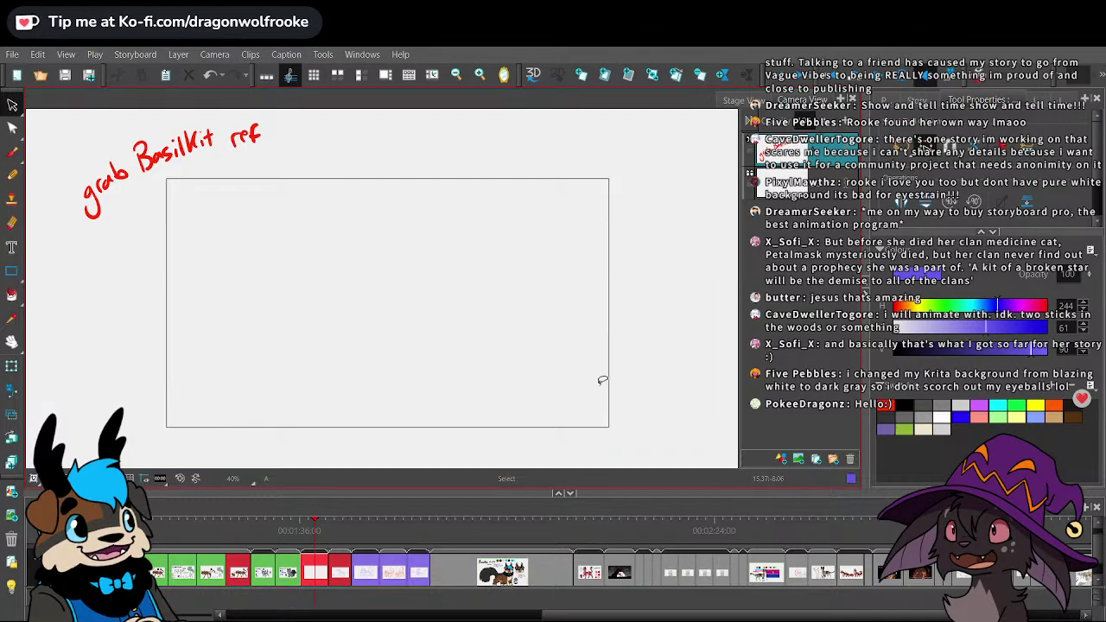
- Save and pack the reference-sheet project
{"action": "left_click", "coordinate": [37, 55]}
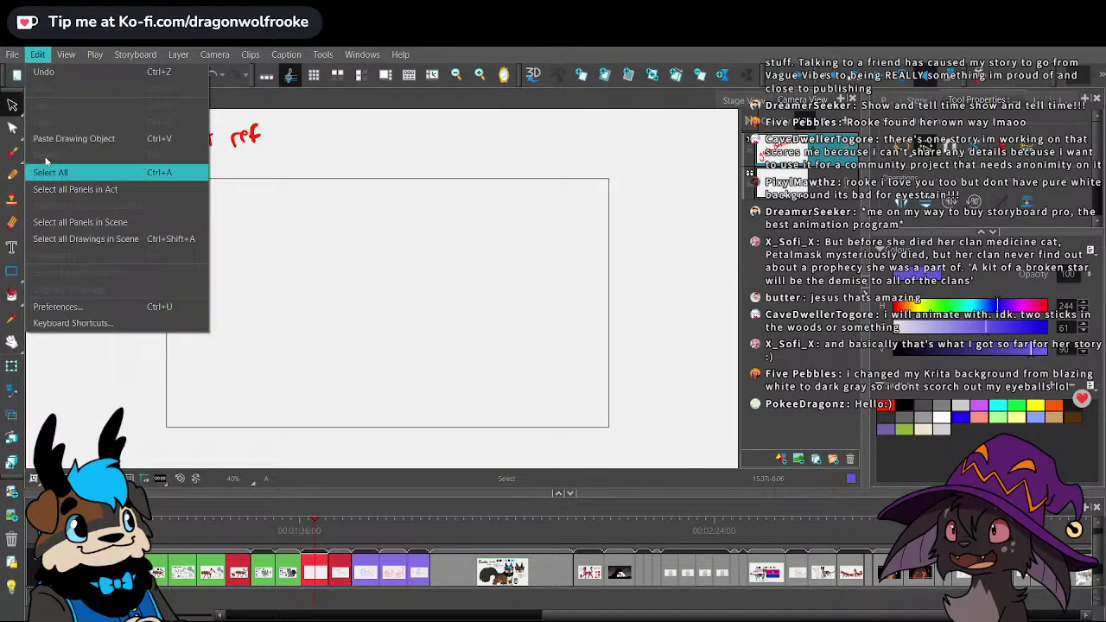
{"action": "mouse_move", "coordinate": [12, 54]}
{"action": "left_click", "coordinate": [65, 224]}
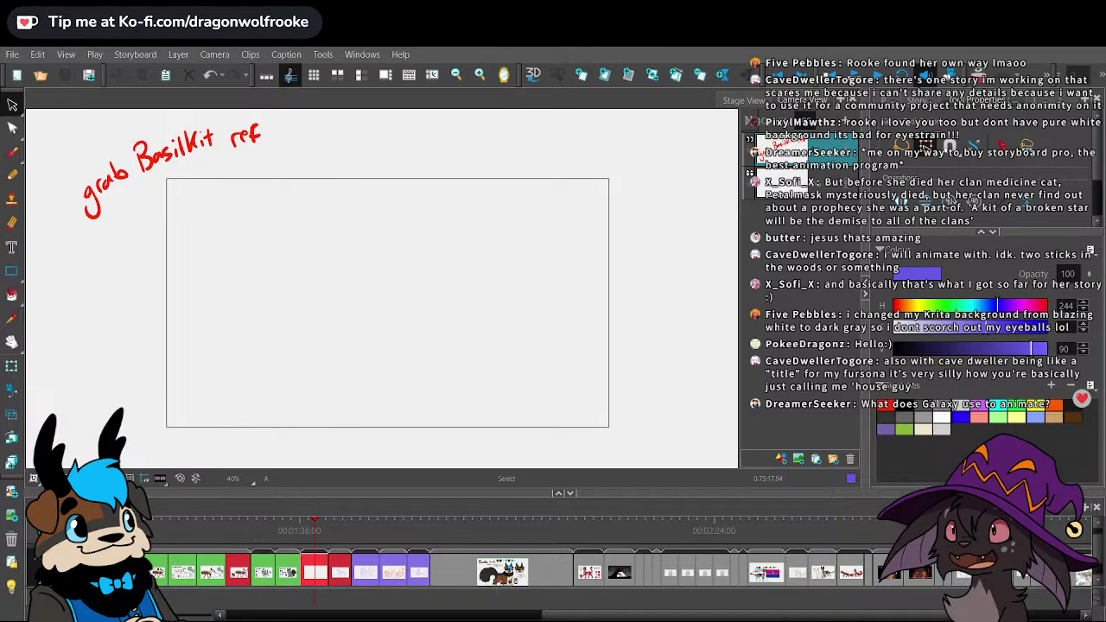
{"action": "key", "text": "super+shift+s"}
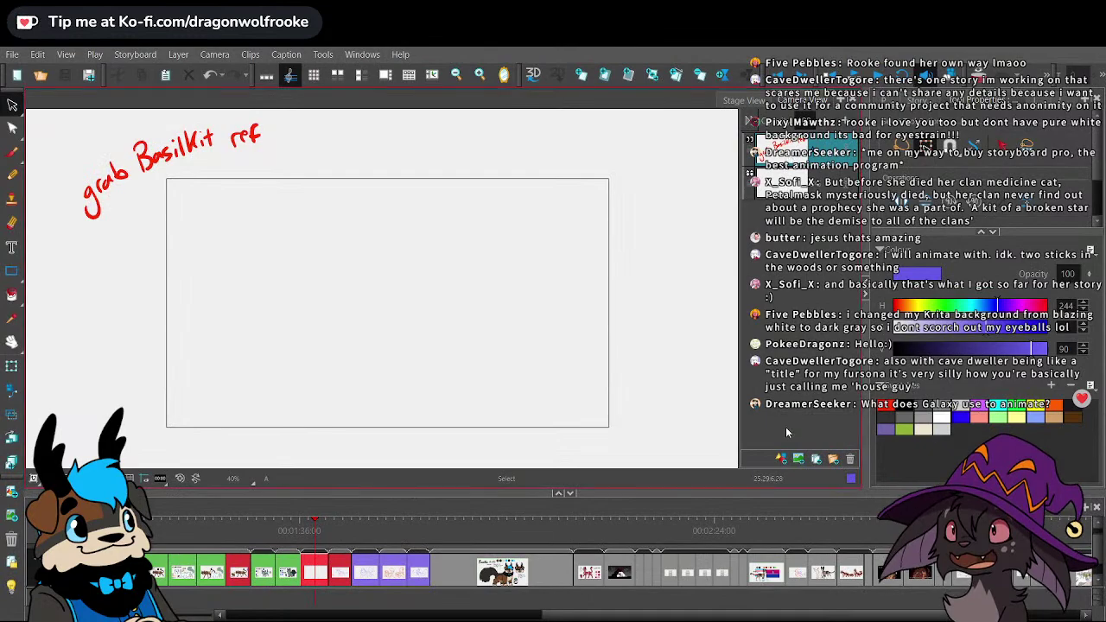
{"action": "key", "text": "ctrl+v"}
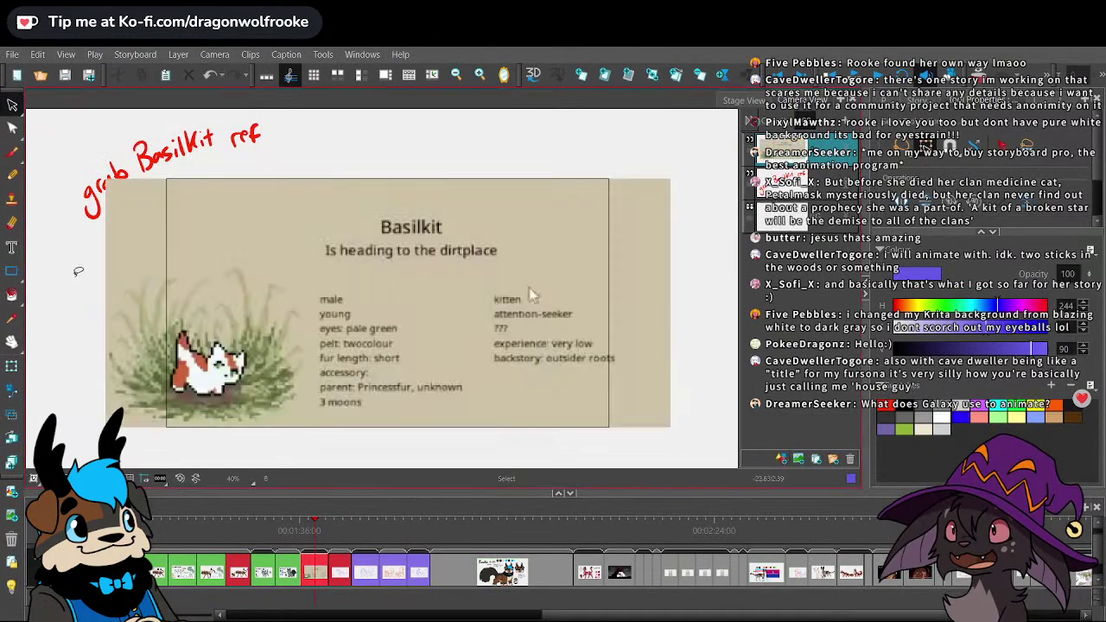
{"action": "left_click", "coordinate": [12, 104]}
{"action": "left_click", "coordinate": [628, 274]}
{"action": "key", "text": "1"}
{"action": "key", "text": "1"}
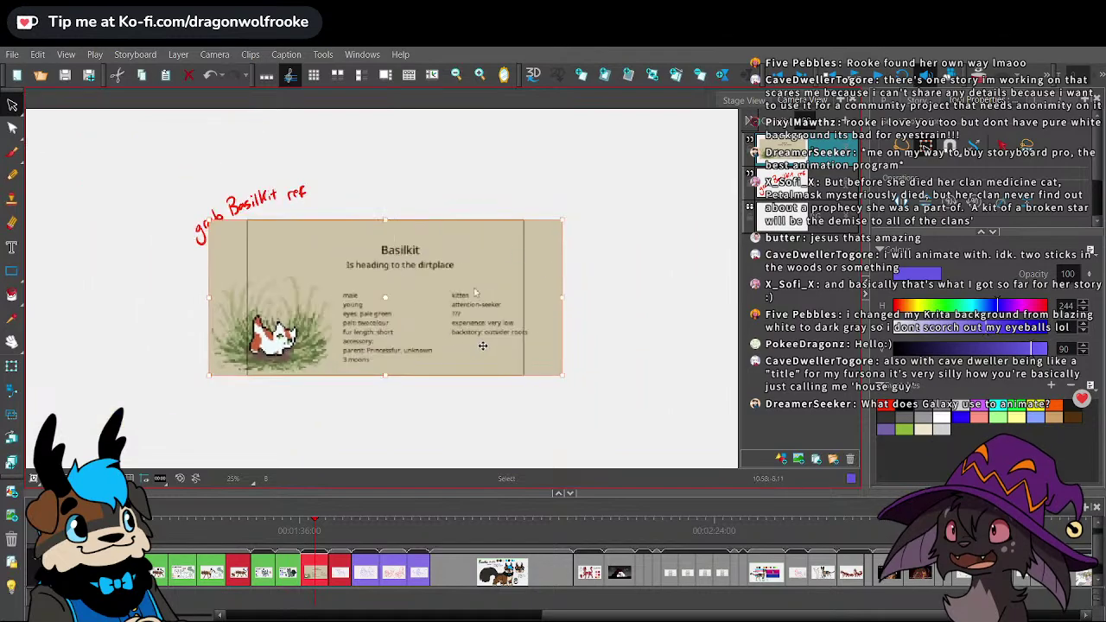
- Copy the name and palette, cat artwork and brown cat layers from the Wisteriasight panel
{"action": "left_click", "coordinate": [290, 535]}
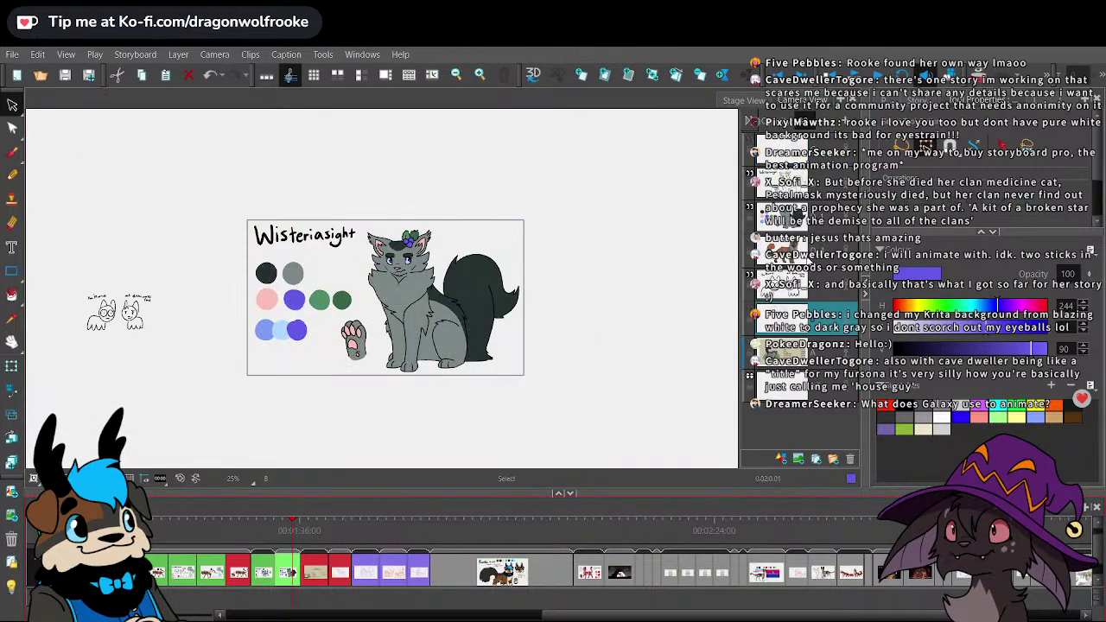
{"action": "right_click", "coordinate": [813, 187]}
{"action": "left_click", "coordinate": [813, 185]}
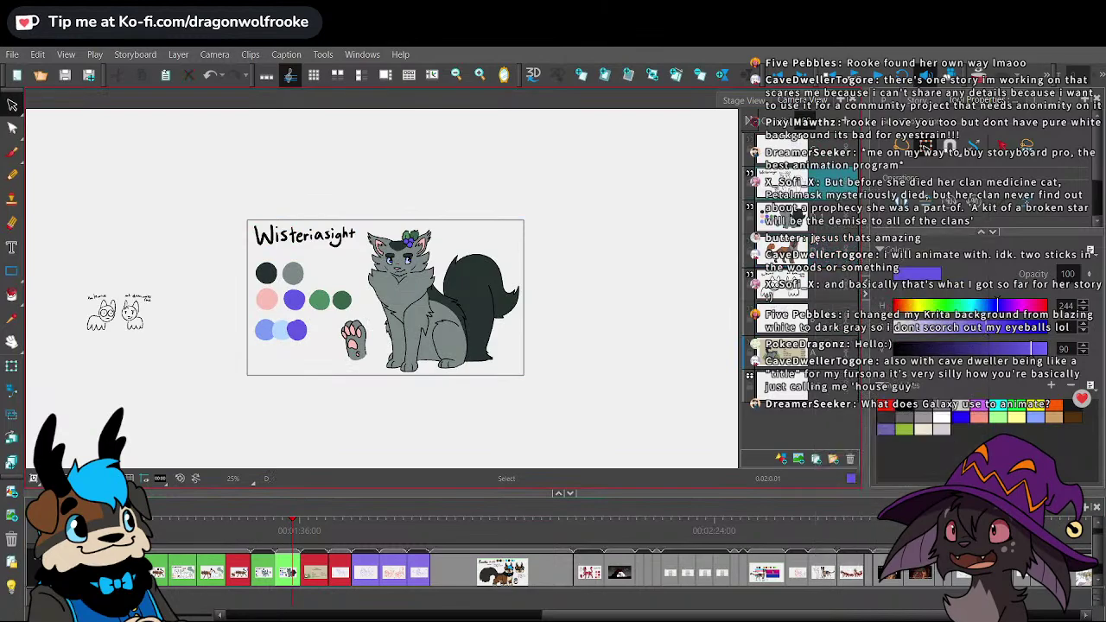
{"action": "left_click", "coordinate": [813, 249], "text": "shift"}
{"action": "right_click", "coordinate": [820, 252]}
{"action": "left_click", "coordinate": [851, 261]}
- Paste the copied Wisteriasight layers into the Basilkit panel above the profile card
{"action": "left_click", "coordinate": [313, 533]}
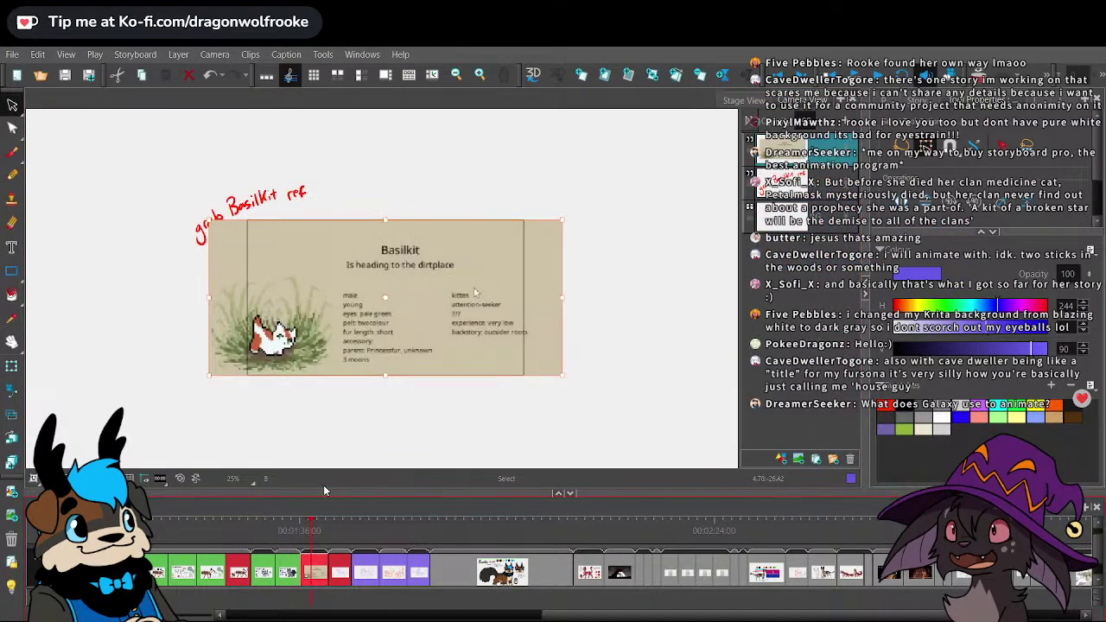
{"action": "right_click", "coordinate": [817, 150]}
{"action": "left_click", "coordinate": [839, 242]}
{"action": "key", "text": "2"}
{"action": "key", "text": "2"}
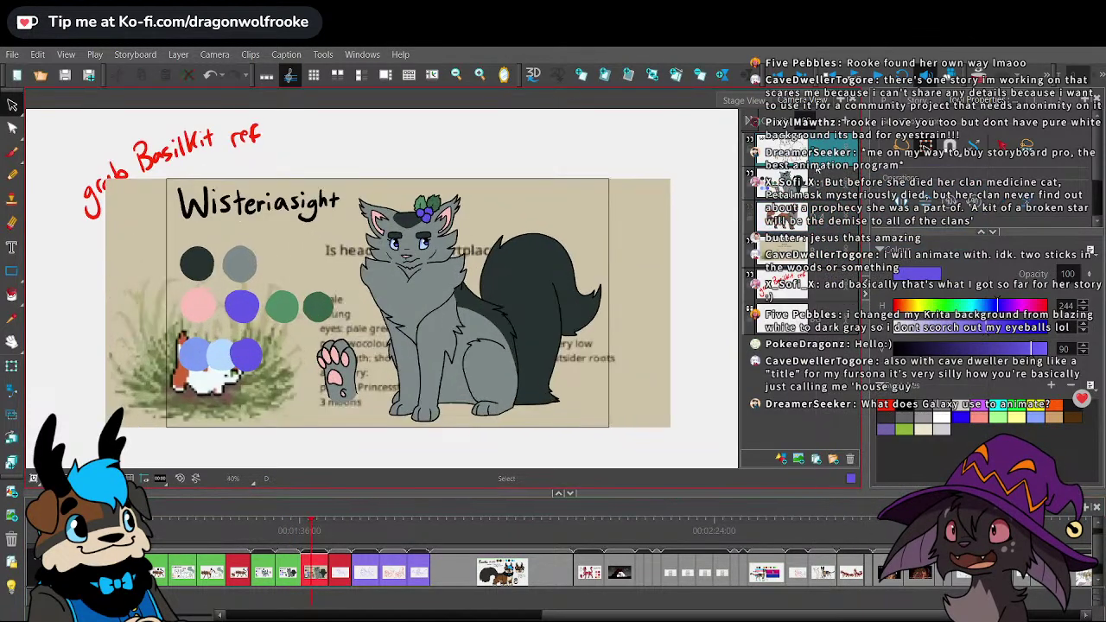
- Delete the Wisteriasight name, colour swatches and paw drawing from the Basilkit panel, leaving the grey cat
{"action": "mouse_move", "coordinate": [559, 163]}
{"action": "left_mouse_down"}
{"action": "mouse_move", "coordinate": [207, 467]}
{"action": "mouse_move", "coordinate": [505, 92]}
{"action": "left_mouse_up"}
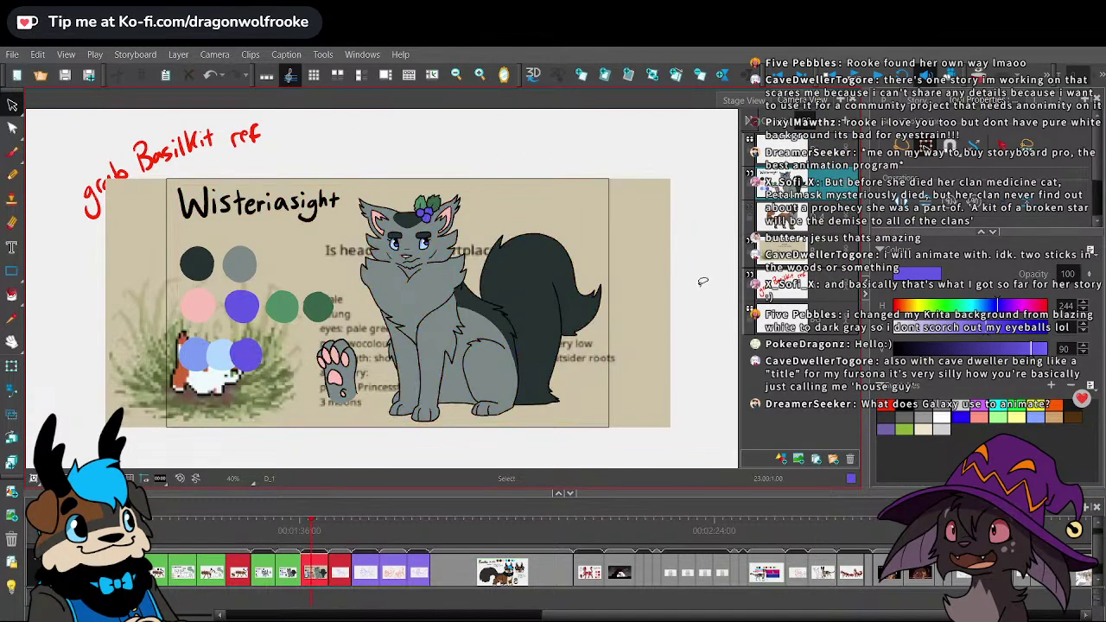
{"action": "mouse_move", "coordinate": [221, 149]}
{"action": "left_mouse_down"}
{"action": "mouse_move", "coordinate": [155, 378]}
{"action": "mouse_move", "coordinate": [361, 403]}
{"action": "mouse_move", "coordinate": [366, 340]}
{"action": "mouse_move", "coordinate": [302, 146]}
{"action": "mouse_move", "coordinate": [331, 115]}
{"action": "left_mouse_up"}
{"action": "key", "text": "Delete"}
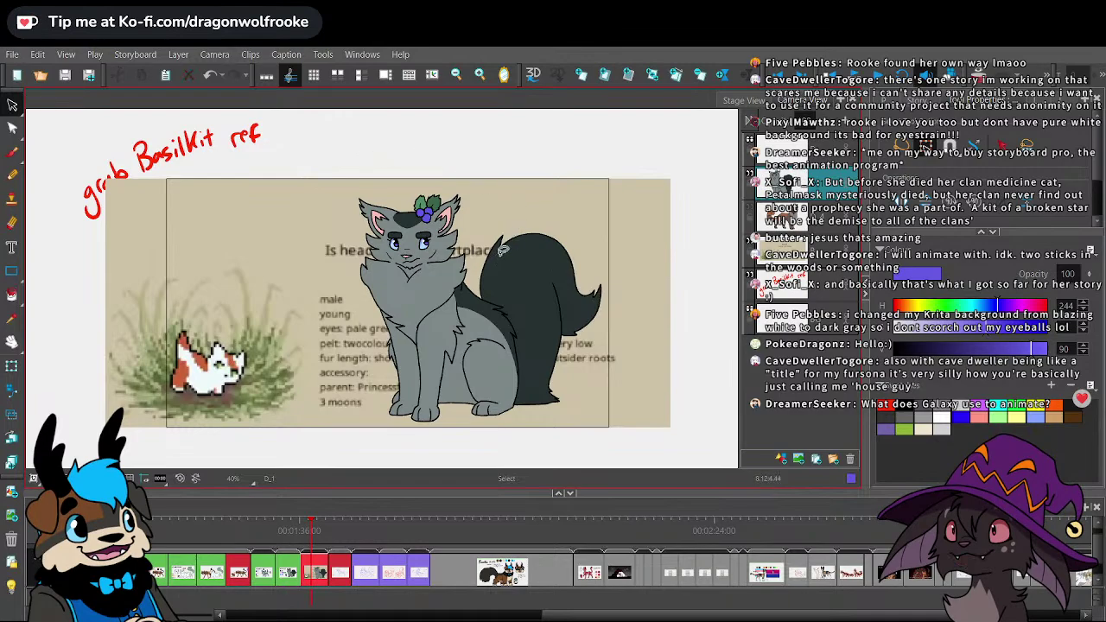
- Paste the brown cat layer into the Basilkit panel and move the grey cat close beside it
{"action": "key", "text": "1"}
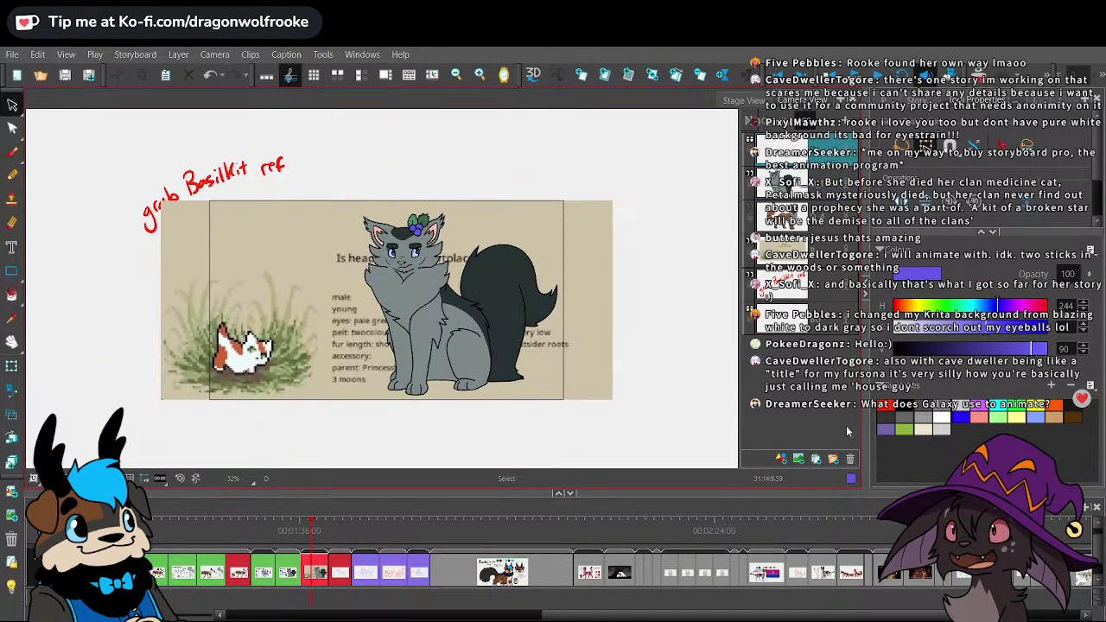
{"action": "key", "text": "ctrl+v"}
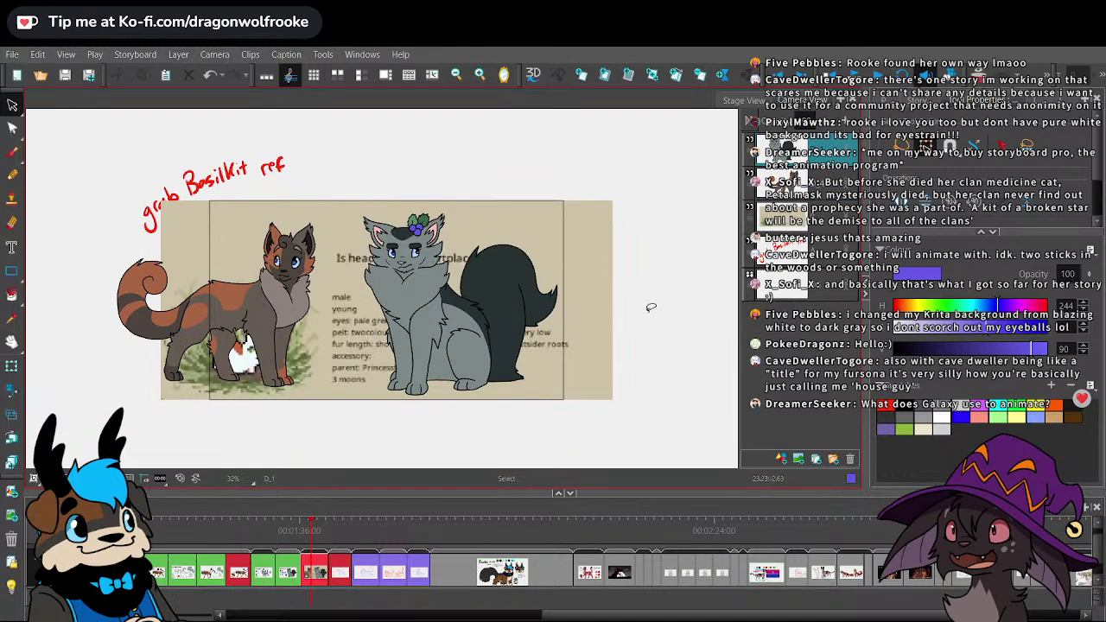
{"action": "mouse_move", "coordinate": [571, 193]}
{"action": "left_mouse_down"}
{"action": "mouse_move", "coordinate": [610, 319]}
{"action": "mouse_move", "coordinate": [605, 302]}
{"action": "left_mouse_up"}
{"action": "left_click_drag", "start_coordinate": [510, 287], "coordinate": [475, 284]}
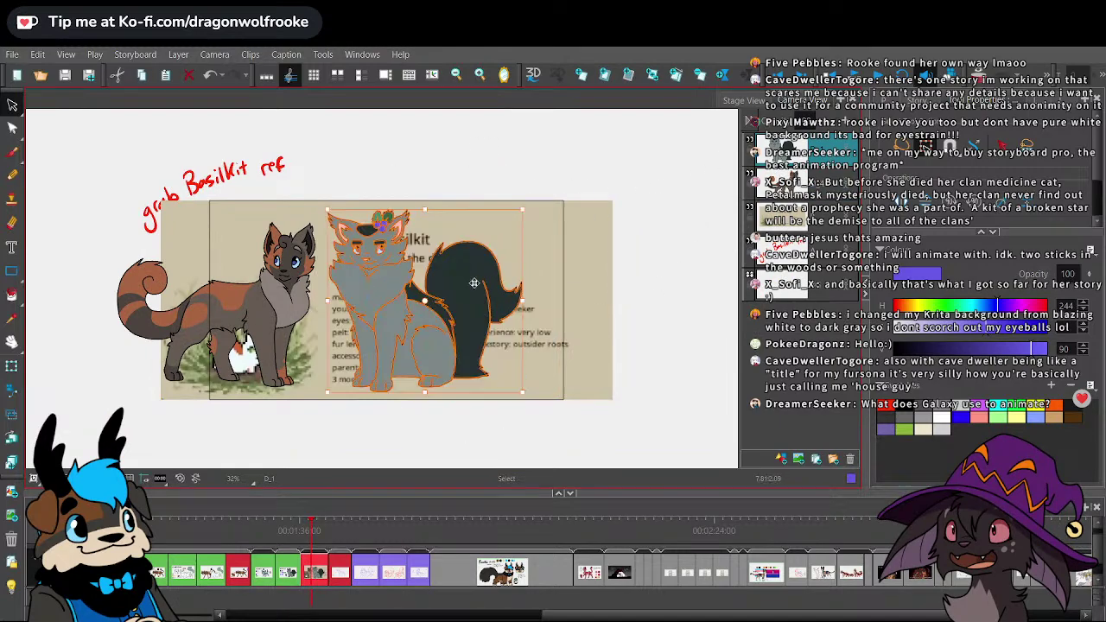
{"action": "key", "text": "Left"}
{"action": "key", "text": "Left"}
{"action": "key", "text": "Left"}
{"action": "left_click", "coordinate": [558, 313]}
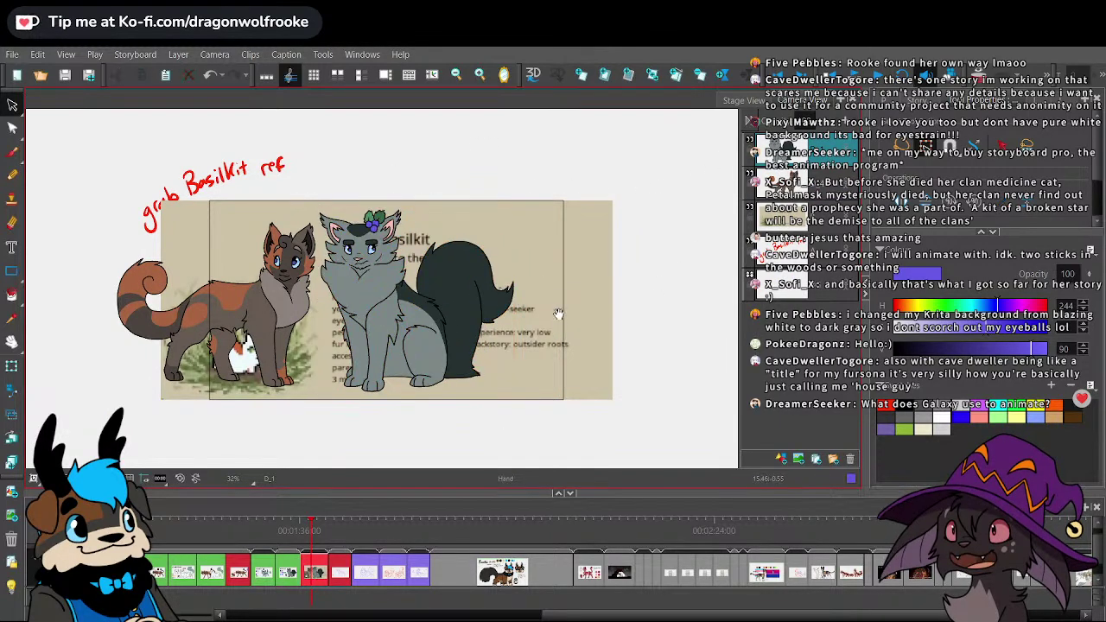
{"action": "left_click_drag", "start_coordinate": [558, 314], "coordinate": [530, 306]}
{"action": "left_click", "coordinate": [786, 226]}
{"action": "left_click_drag", "start_coordinate": [585, 194], "coordinate": [518, 411]}
{"action": "key", "text": "ctrl+z"}
{"action": "left_click_drag", "start_coordinate": [207, 344], "coordinate": [610, 342]}
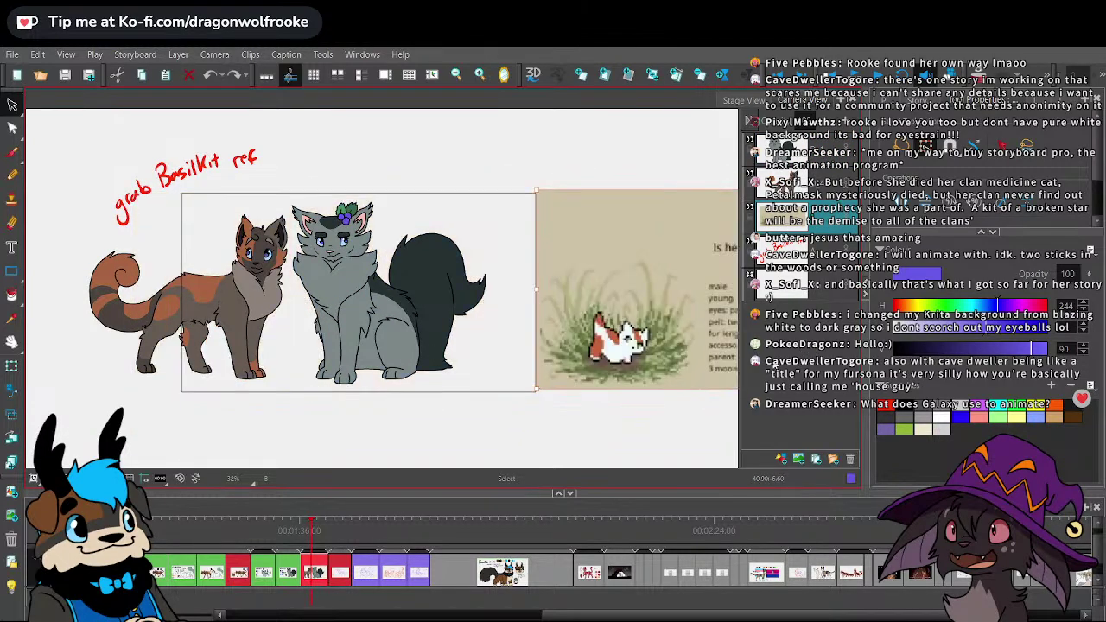
{"action": "left_click_drag", "start_coordinate": [650, 424], "coordinate": [546, 405]}
- Move both cats left together until the grey cat stands at the camera frame's left edge
{"action": "left_click", "coordinate": [821, 149]}
{"action": "left_click", "coordinate": [821, 181], "text": "shift"}
{"action": "left_click_drag", "start_coordinate": [343, 196], "coordinate": [516, 216]}
{"action": "mouse_move", "coordinate": [515, 216]}
{"action": "left_mouse_down"}
{"action": "mouse_move", "coordinate": [470, 193]}
{"action": "mouse_move", "coordinate": [235, 442]}
{"action": "mouse_move", "coordinate": [470, 173]}
{"action": "left_mouse_up"}
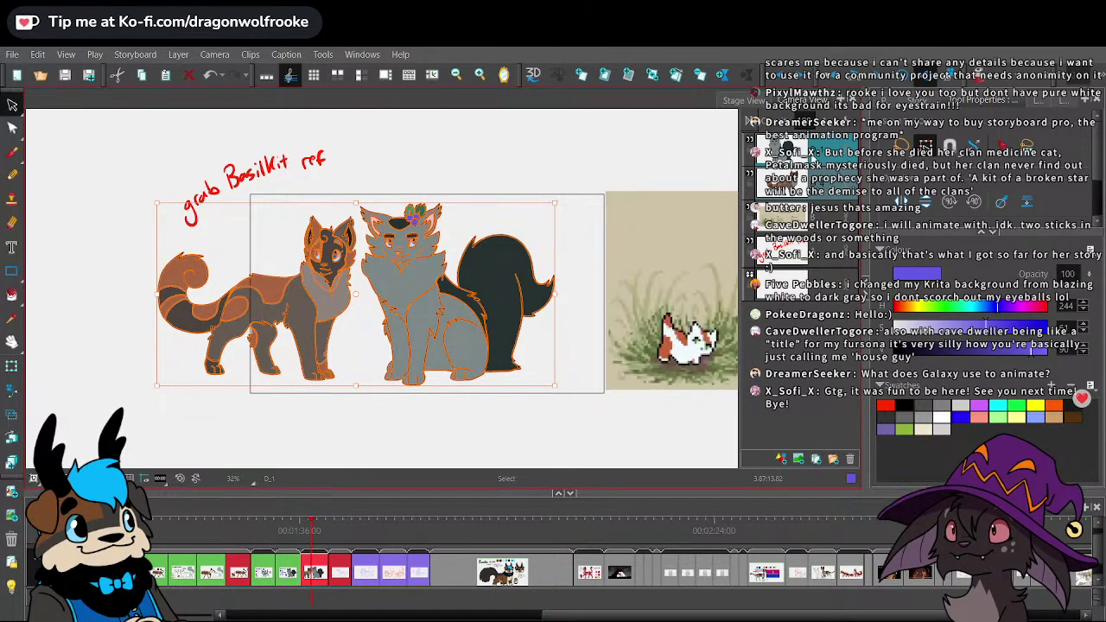
{"action": "left_click", "coordinate": [812, 158]}
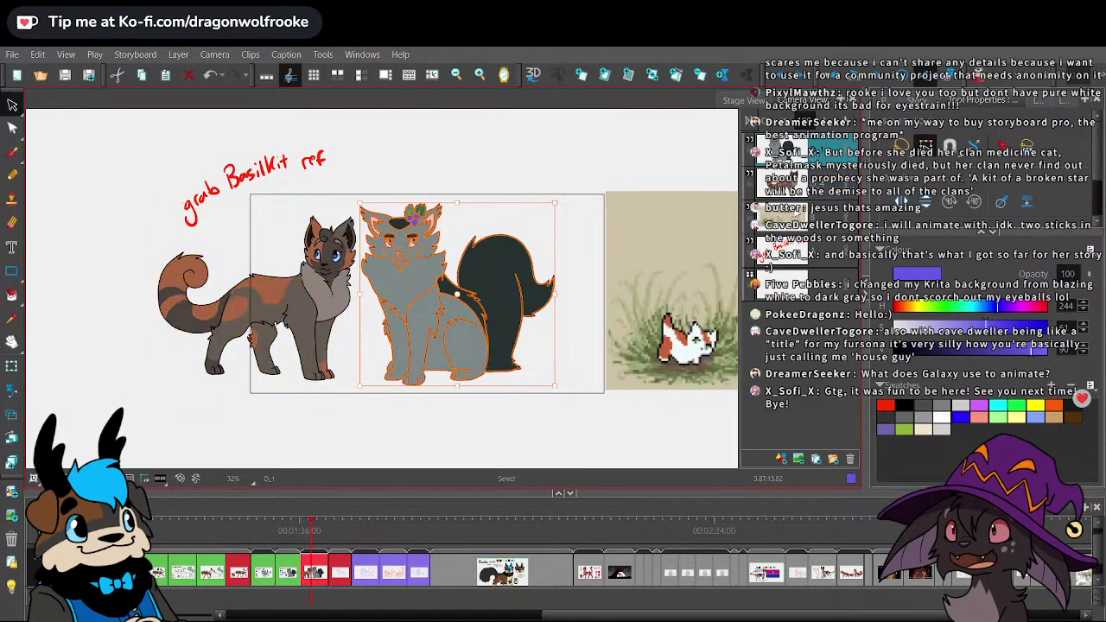
{"action": "left_click", "coordinate": [699, 418]}
{"action": "left_click", "coordinate": [796, 185], "text": "ctrl"}
{"action": "mouse_move", "coordinate": [623, 290]}
{"action": "left_mouse_down"}
{"action": "mouse_move", "coordinate": [581, 237]}
{"action": "mouse_move", "coordinate": [226, 414]}
{"action": "mouse_move", "coordinate": [580, 324]}
{"action": "left_mouse_up"}
{"action": "mouse_move", "coordinate": [494, 302]}
{"action": "left_mouse_down"}
{"action": "mouse_move", "coordinate": [360, 305]}
{"action": "mouse_move", "coordinate": [399, 308]}
{"action": "left_mouse_up"}
{"action": "left_click", "coordinate": [496, 282]}
- Add a new vector layer above the cat layers and switch to the Brush tool
{"action": "left_click", "coordinate": [782, 458]}
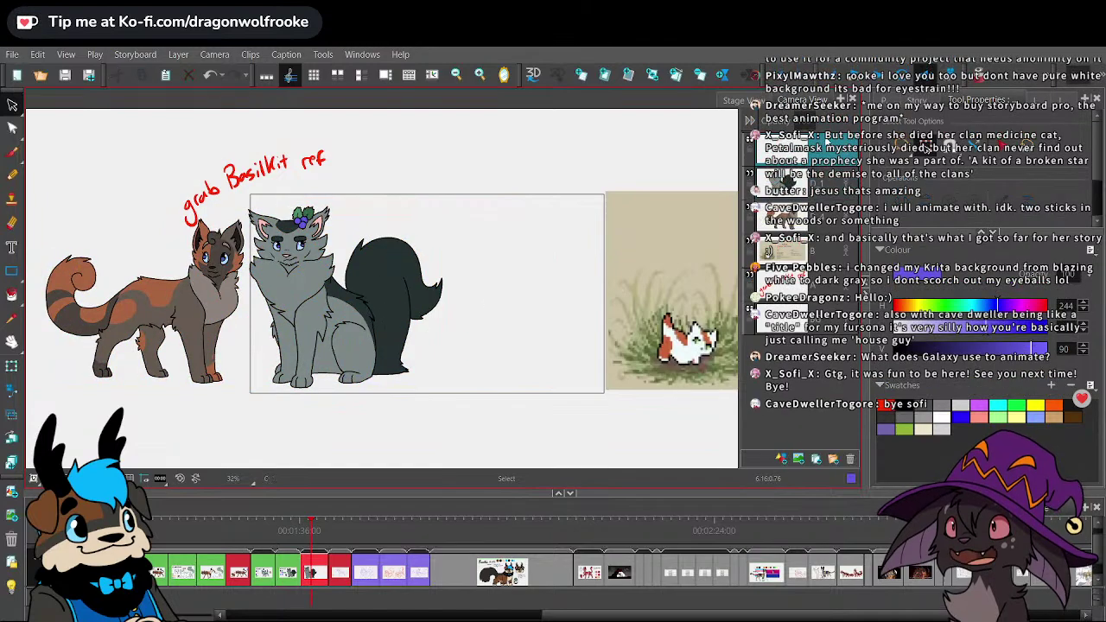
{"action": "left_click", "coordinate": [12, 151]}
{"action": "key", "text": "space"}
{"action": "left_click_drag", "start_coordinate": [517, 252], "coordinate": [487, 216]}
{"action": "key", "text": "2"}
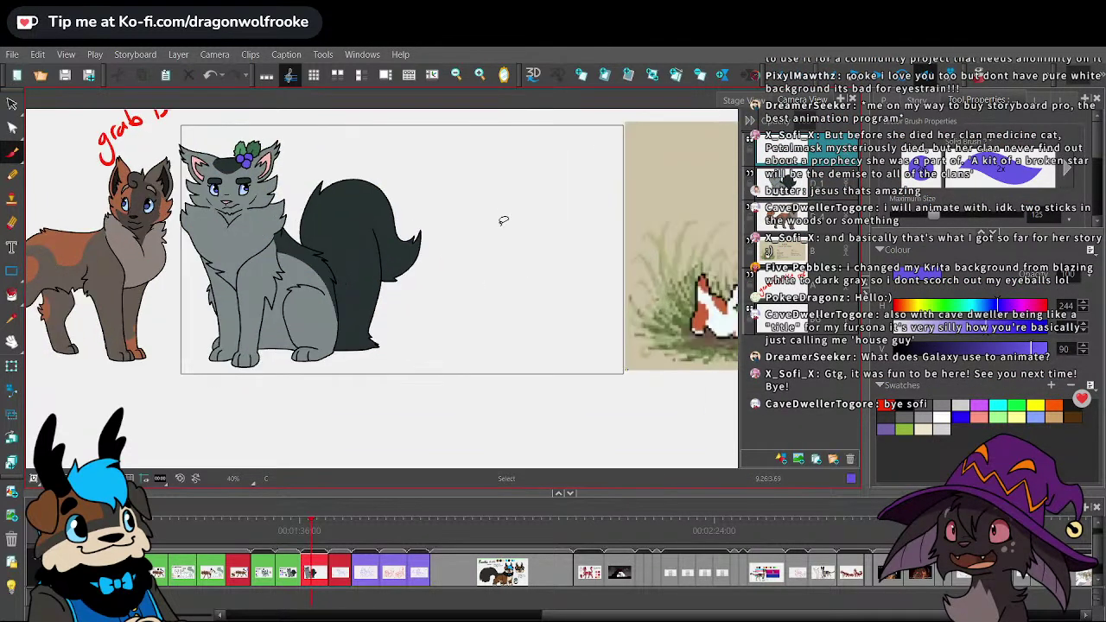
{"action": "mouse_move", "coordinate": [548, 291]}
{"action": "left_mouse_down"}
{"action": "mouse_move", "coordinate": [582, 304]}
{"action": "mouse_move", "coordinate": [558, 357]}
{"action": "mouse_move", "coordinate": [667, 351]}
{"action": "left_mouse_up"}
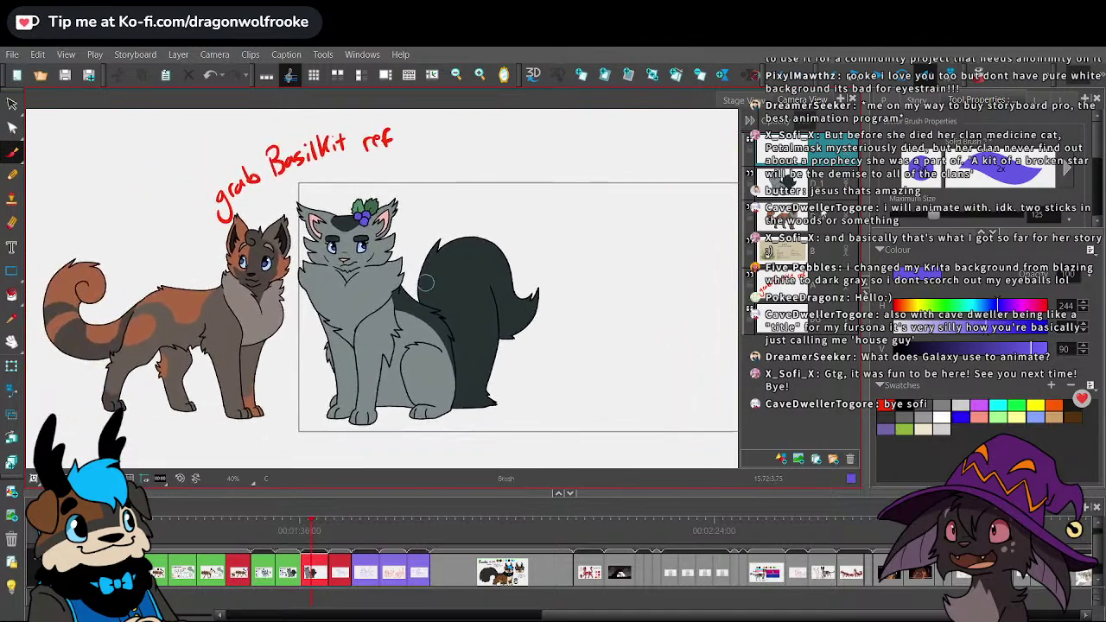
- Move the grey cat right to leave an empty gap between it and the brown cat
{"action": "left_click", "coordinate": [816, 192]}
{"action": "left_click", "coordinate": [12, 103]}
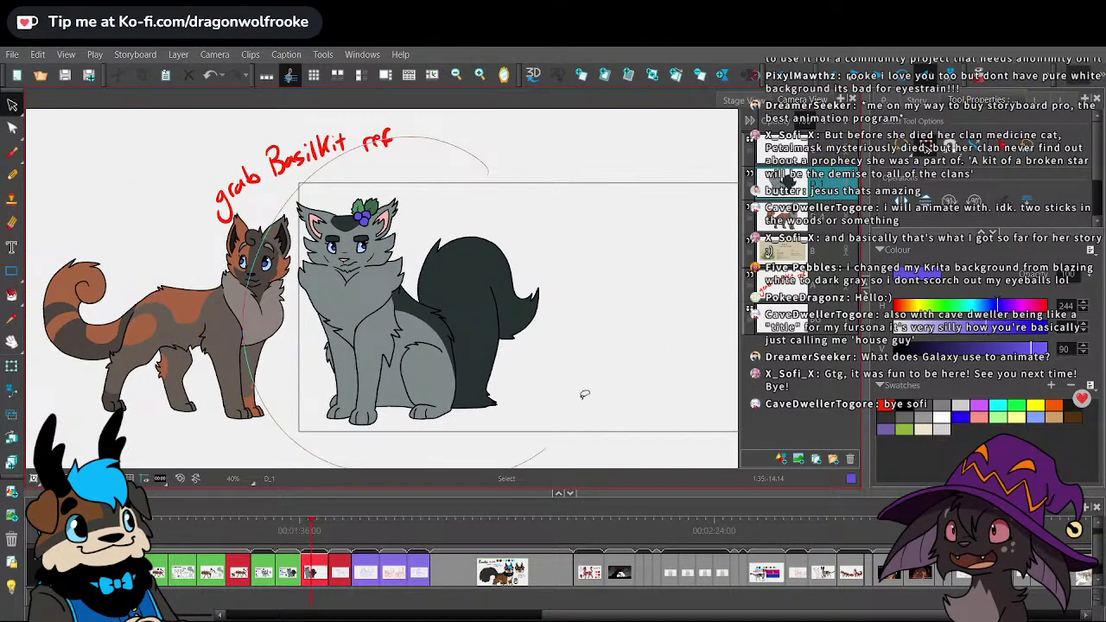
{"action": "mouse_move", "coordinate": [489, 307]}
{"action": "left_mouse_down"}
{"action": "mouse_move", "coordinate": [657, 310]}
{"action": "mouse_move", "coordinate": [640, 318]}
{"action": "mouse_move", "coordinate": [666, 339]}
{"action": "left_mouse_up"}
{"action": "left_click", "coordinate": [703, 449]}
- Set the brush colour to bright blue on the new empty layer and save the project
{"action": "left_click", "coordinate": [811, 149]}
{"action": "left_click", "coordinate": [12, 152]}
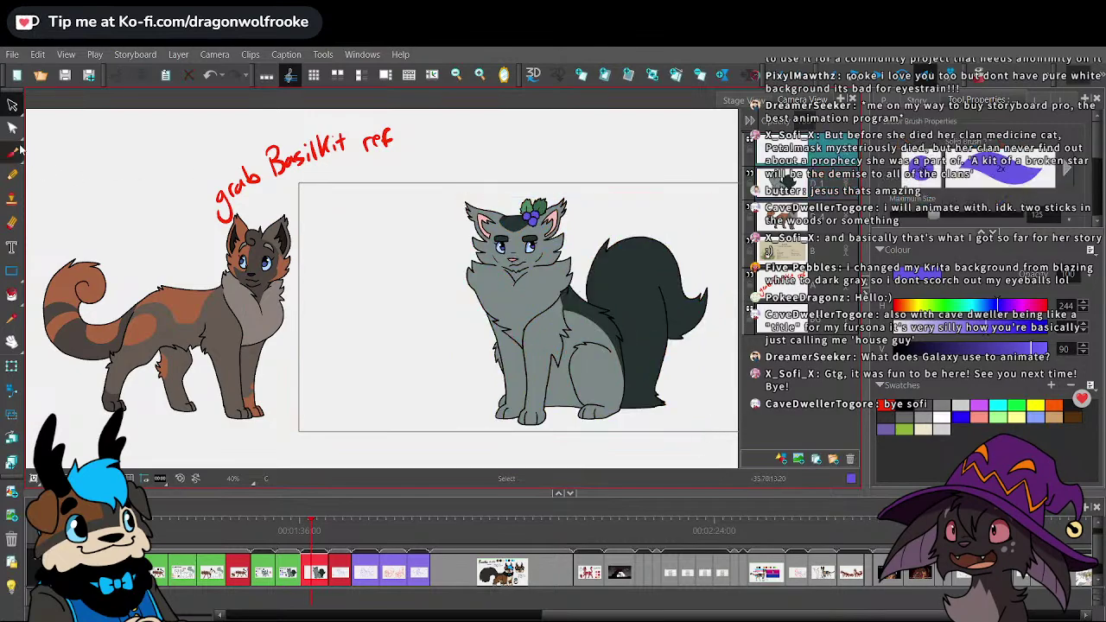
{"action": "left_click", "coordinate": [960, 418]}
{"action": "left_click_drag", "start_coordinate": [574, 385], "coordinate": [563, 371]}
{"action": "key", "text": "2"}
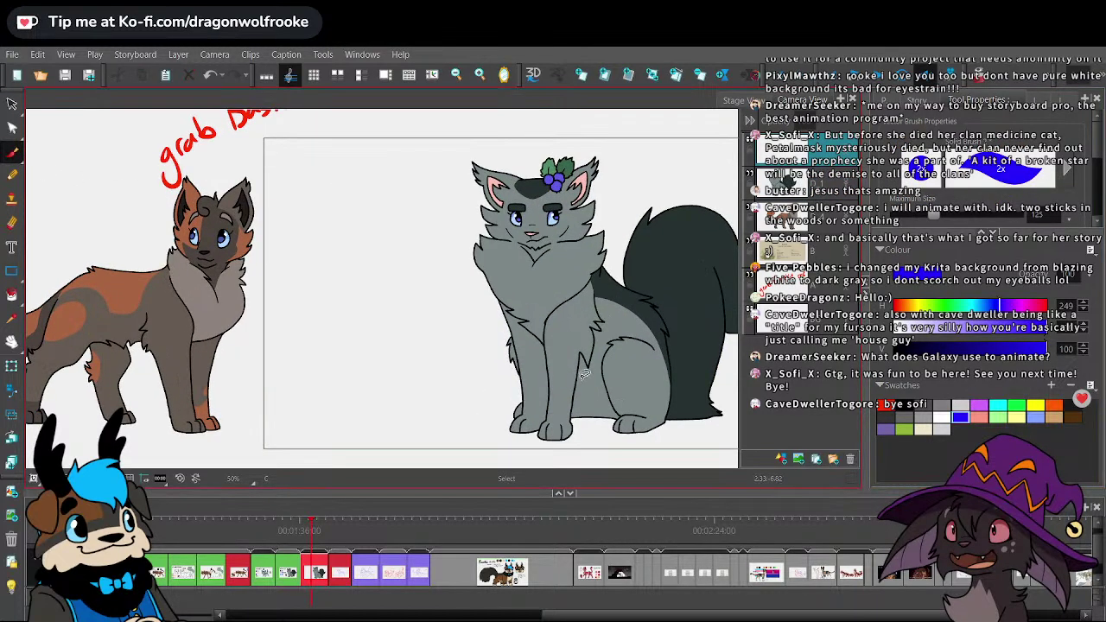
{"action": "key", "text": "ctrl+z"}
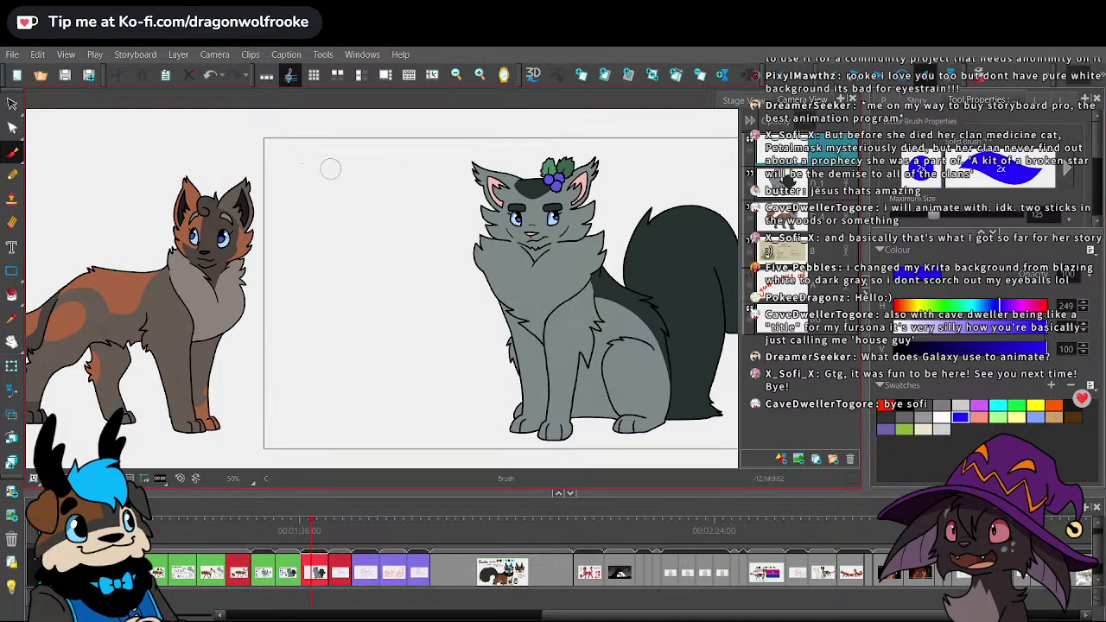
{"action": "left_click", "coordinate": [12, 55]}
{"action": "left_click", "coordinate": [26, 141]}
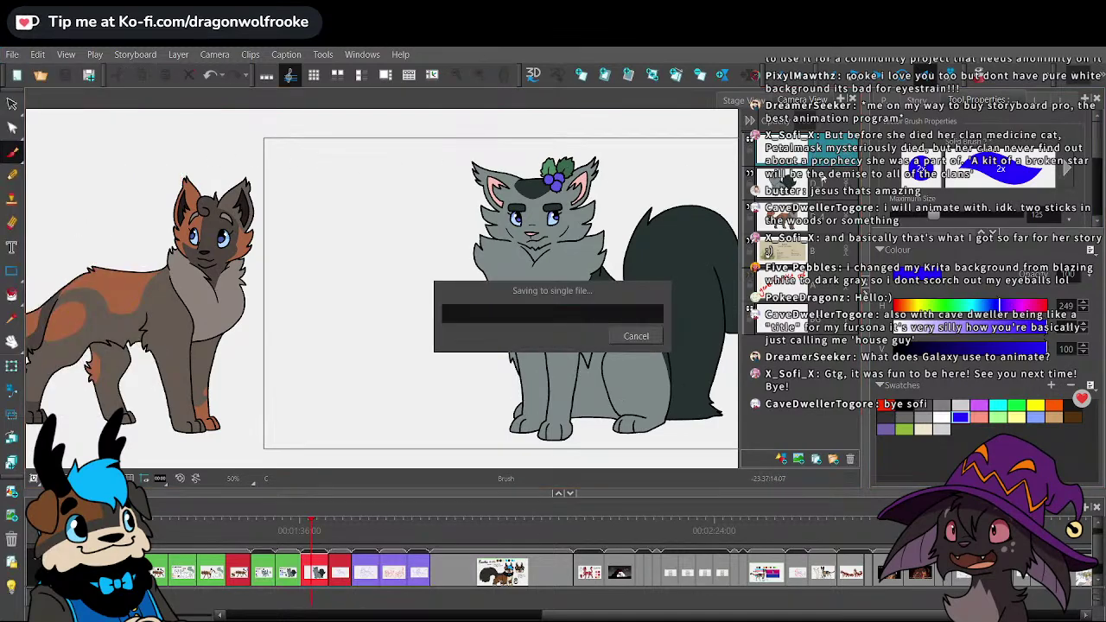
- Reduce the brush's maximum size to 20, trying strokes between the cats and undoing them
{"action": "key", "text": "space"}
{"action": "left_click_drag", "start_coordinate": [489, 356], "coordinate": [499, 356]}
{"action": "key", "text": "2"}
{"action": "mouse_move", "coordinate": [388, 288]}
{"action": "left_mouse_down"}
{"action": "mouse_move", "coordinate": [378, 348]}
{"action": "mouse_move", "coordinate": [411, 357]}
{"action": "left_mouse_up"}
{"action": "key", "text": "ctrl+z"}
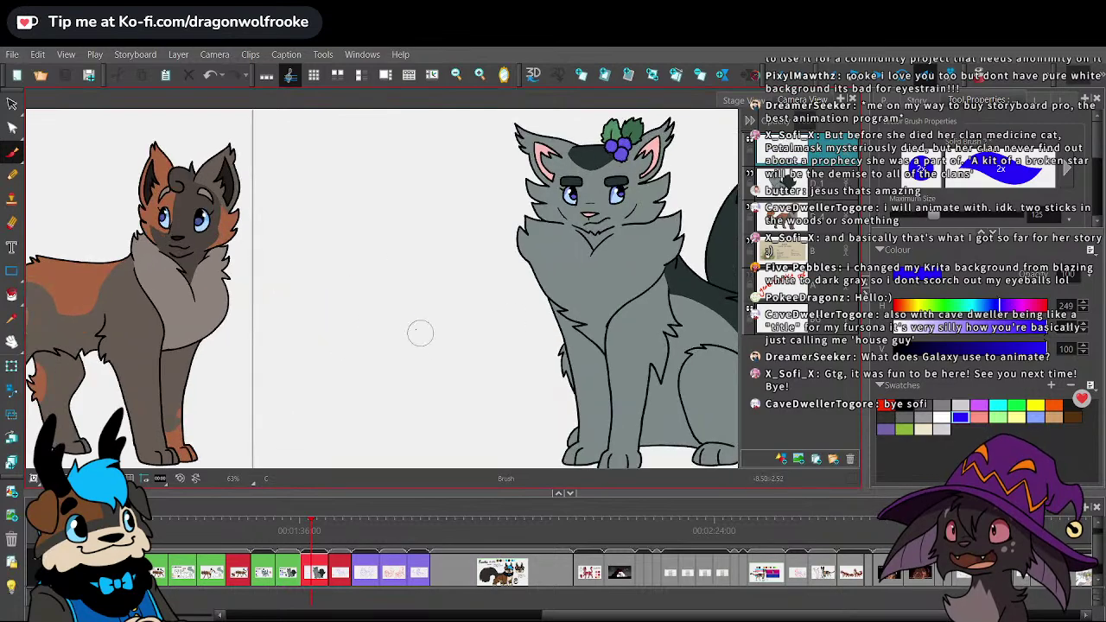
{"action": "mouse_move", "coordinate": [396, 309]}
{"action": "left_mouse_down"}
{"action": "mouse_move", "coordinate": [426, 364]}
{"action": "mouse_move", "coordinate": [444, 381]}
{"action": "mouse_move", "coordinate": [475, 337]}
{"action": "left_mouse_up"}
{"action": "key", "text": "ctrl+z"}
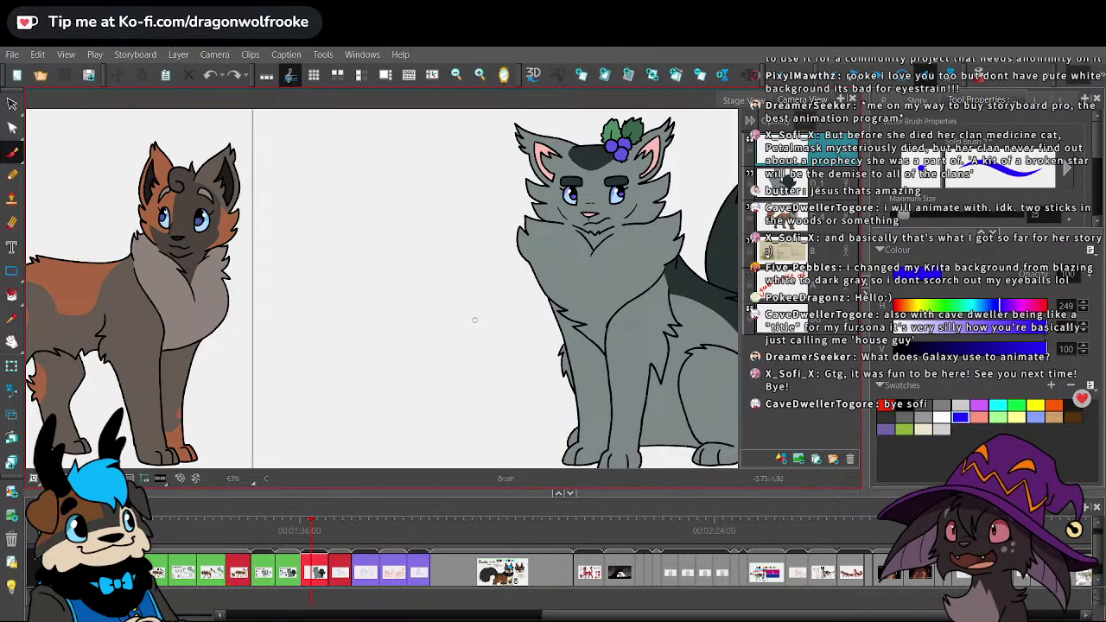
{"action": "mouse_move", "coordinate": [421, 285]}
{"action": "left_mouse_down"}
{"action": "mouse_move", "coordinate": [363, 315]}
{"action": "mouse_move", "coordinate": [449, 363]}
{"action": "mouse_move", "coordinate": [489, 355]}
{"action": "left_mouse_up"}
{"action": "key", "text": "ctrl+z"}
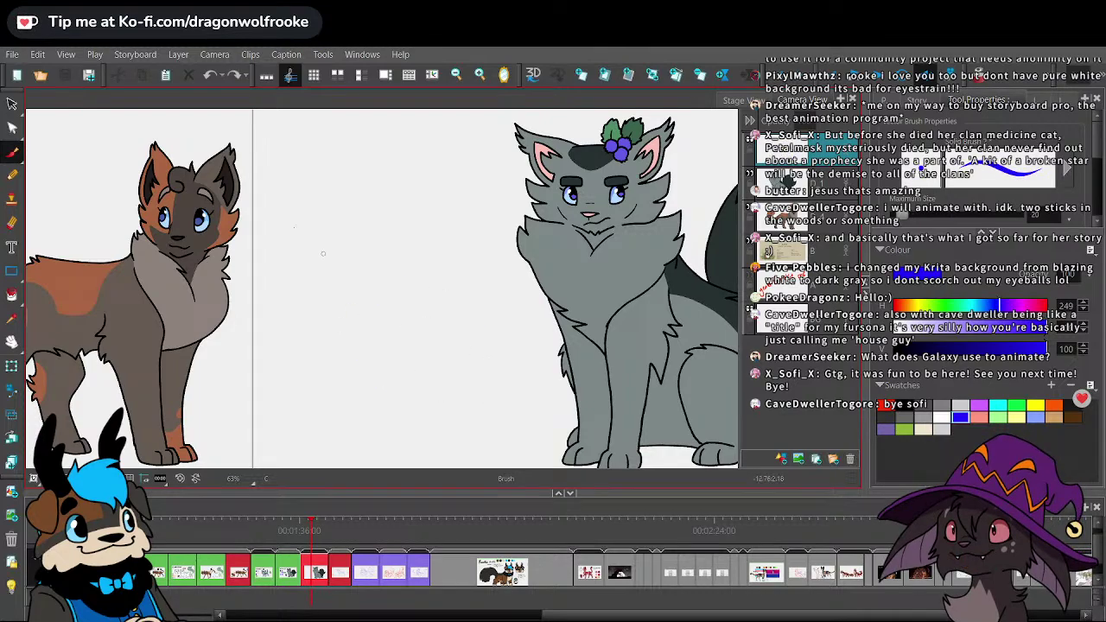
{"action": "left_click", "coordinate": [12, 54]}
{"action": "left_click", "coordinate": [71, 238]}
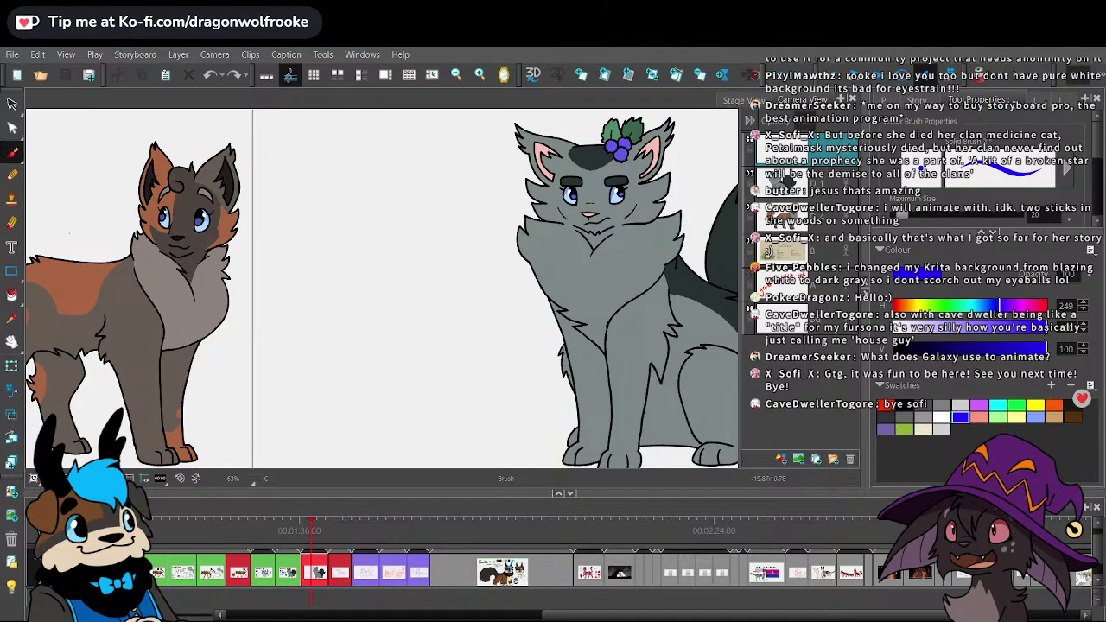
{"action": "left_click", "coordinate": [715, 244]}
- Sketch the kitten's round head, body and front legs with paws in blue between the two cats
{"action": "left_click_drag", "start_coordinate": [649, 366], "coordinate": [659, 355]}
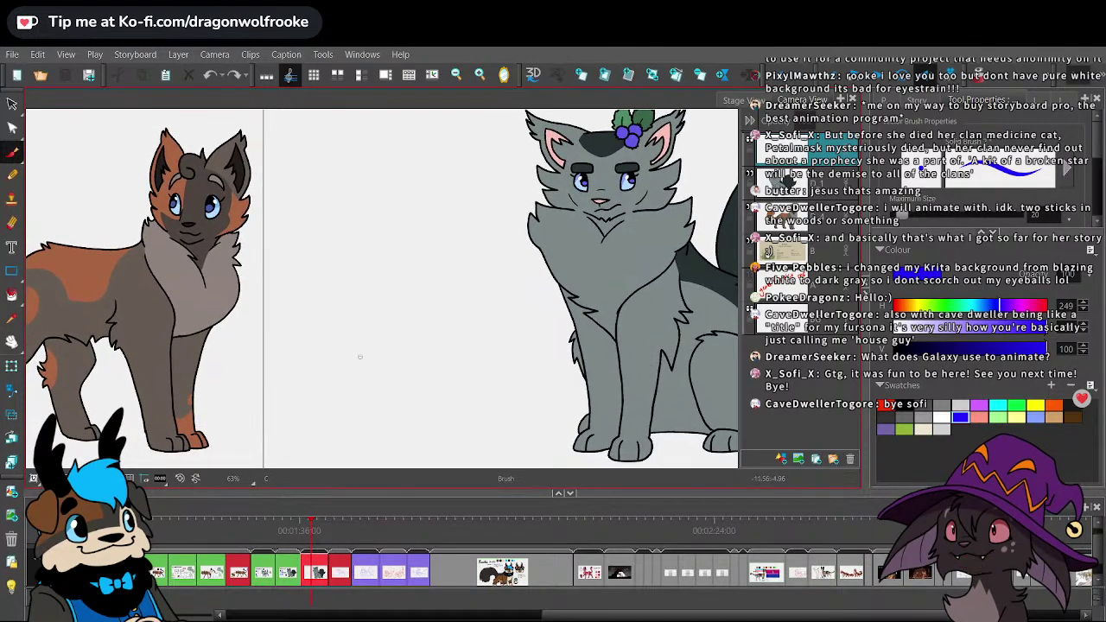
{"action": "mouse_move", "coordinate": [377, 260]}
{"action": "left_mouse_down"}
{"action": "mouse_move", "coordinate": [344, 294]}
{"action": "mouse_move", "coordinate": [368, 333]}
{"action": "mouse_move", "coordinate": [410, 289]}
{"action": "mouse_move", "coordinate": [394, 331]}
{"action": "mouse_move", "coordinate": [412, 299]}
{"action": "left_mouse_up"}
{"action": "mouse_move", "coordinate": [364, 346]}
{"action": "left_mouse_down"}
{"action": "mouse_move", "coordinate": [377, 388]}
{"action": "mouse_move", "coordinate": [399, 387]}
{"action": "mouse_move", "coordinate": [414, 340]}
{"action": "mouse_move", "coordinate": [435, 323]}
{"action": "mouse_move", "coordinate": [454, 321]}
{"action": "mouse_move", "coordinate": [474, 349]}
{"action": "mouse_move", "coordinate": [407, 390]}
{"action": "mouse_move", "coordinate": [467, 378]}
{"action": "mouse_move", "coordinate": [474, 350]}
{"action": "left_mouse_up"}
{"action": "mouse_move", "coordinate": [361, 374]}
{"action": "left_mouse_down"}
{"action": "mouse_move", "coordinate": [361, 443]}
{"action": "mouse_move", "coordinate": [373, 453]}
{"action": "mouse_move", "coordinate": [382, 449]}
{"action": "mouse_move", "coordinate": [389, 391]}
{"action": "left_mouse_up"}
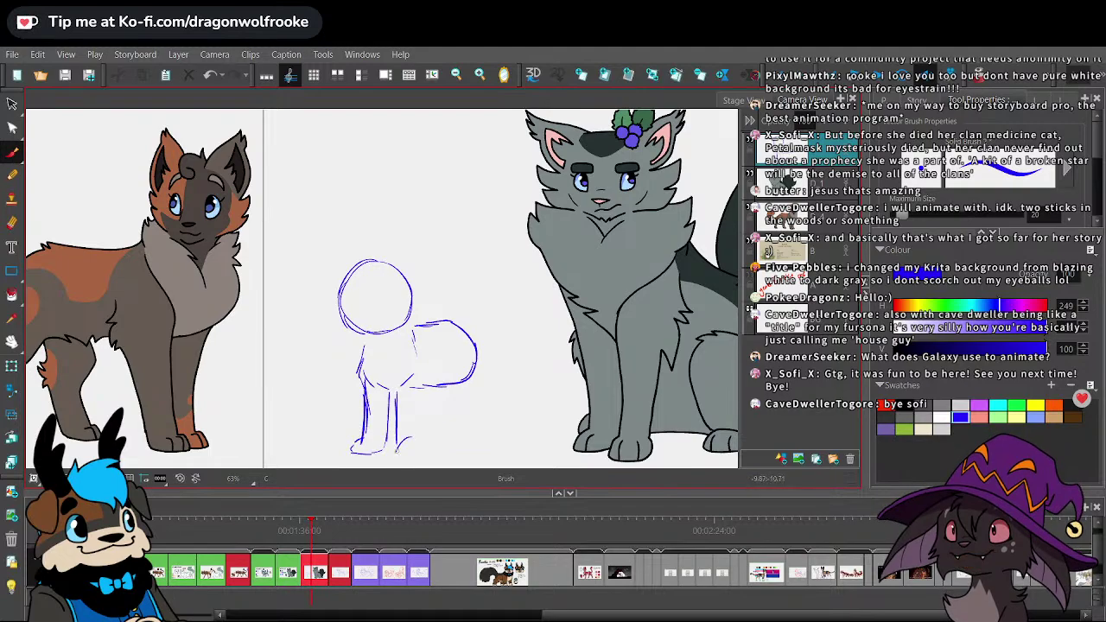
{"action": "left_click_drag", "start_coordinate": [399, 442], "coordinate": [398, 458]}
{"action": "mouse_move", "coordinate": [420, 377]}
{"action": "left_mouse_down"}
{"action": "mouse_move", "coordinate": [411, 418]}
{"action": "mouse_move", "coordinate": [364, 423]}
{"action": "mouse_move", "coordinate": [380, 458]}
{"action": "left_mouse_up"}
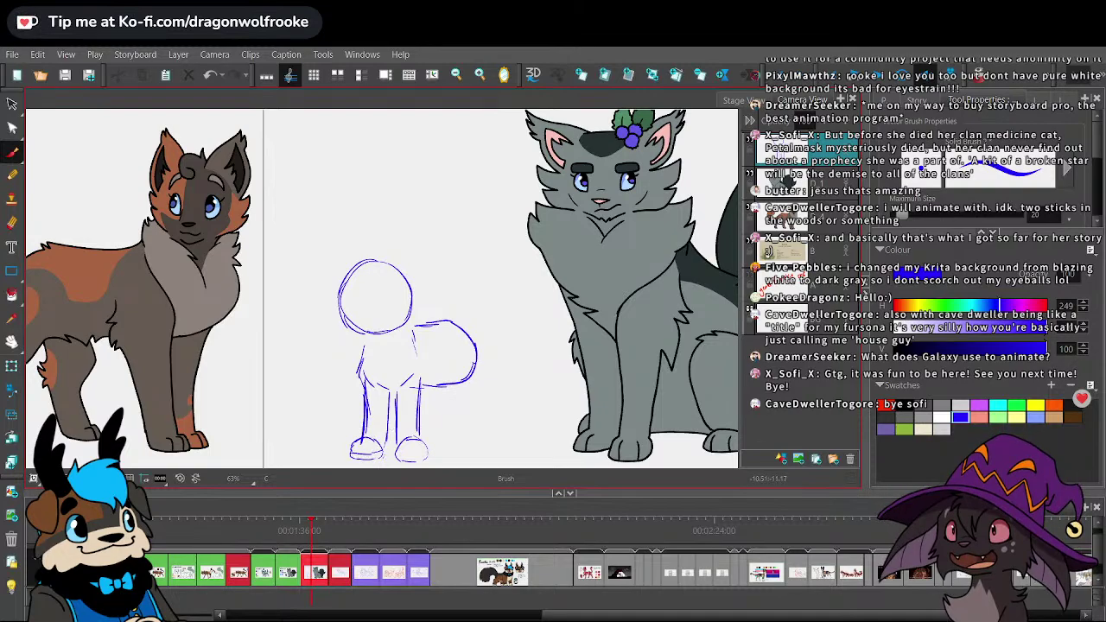
- Sketch the kitten's two hind legs and paws beneath the rear of the body
{"action": "left_click_drag", "start_coordinate": [448, 388], "coordinate": [456, 398]}
{"action": "mouse_move", "coordinate": [478, 354]}
{"action": "left_mouse_down"}
{"action": "mouse_move", "coordinate": [486, 380]}
{"action": "mouse_move", "coordinate": [466, 427]}
{"action": "mouse_move", "coordinate": [493, 448]}
{"action": "left_mouse_up"}
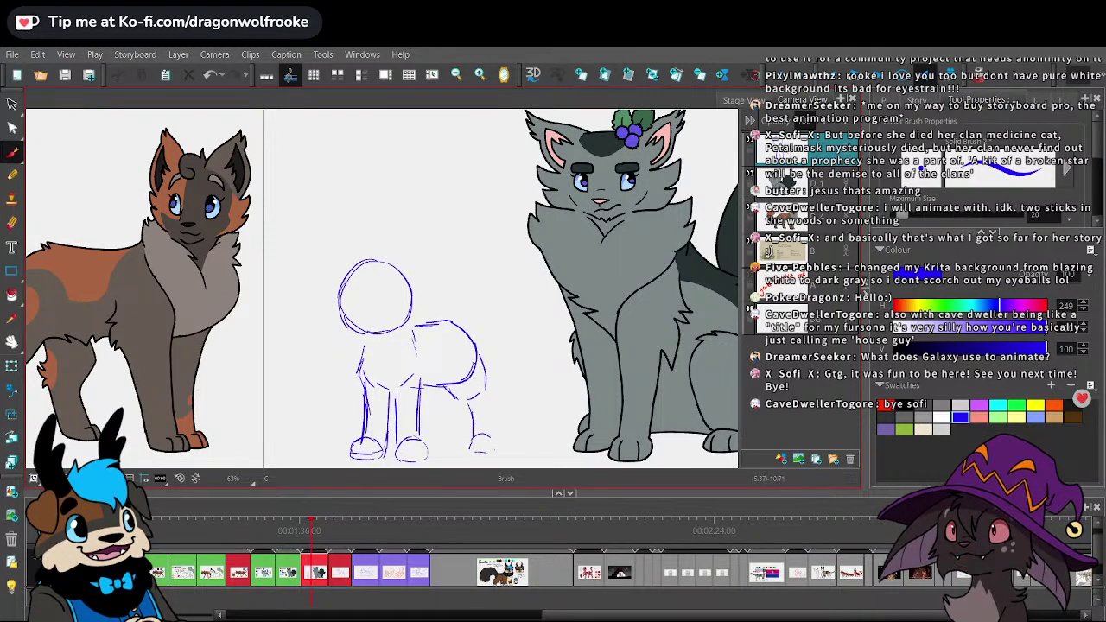
{"action": "left_click_drag", "start_coordinate": [487, 388], "coordinate": [499, 442]}
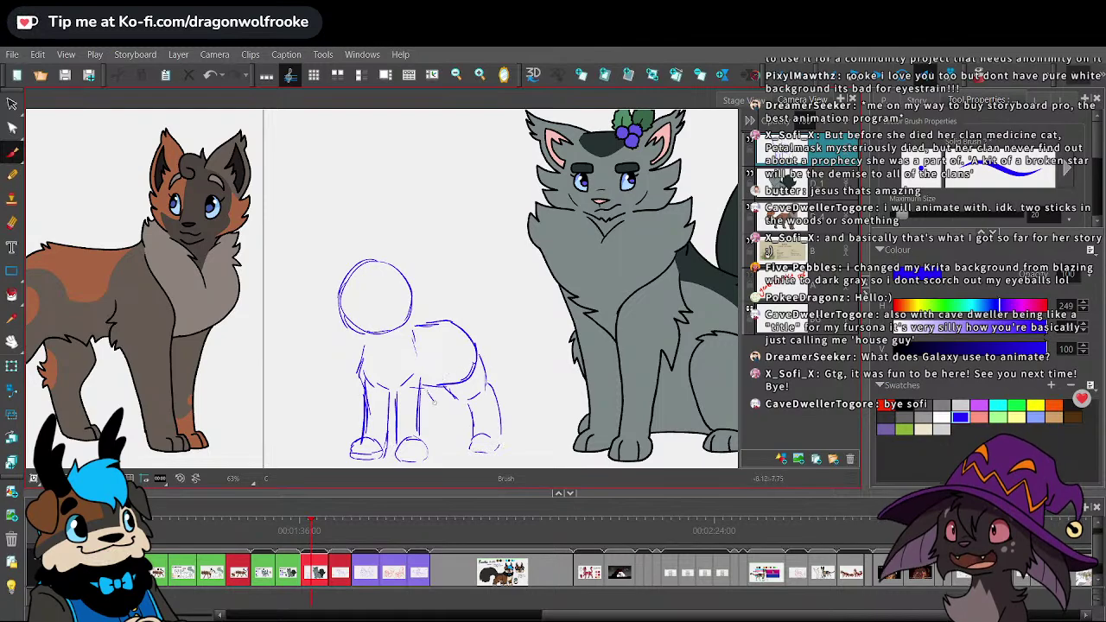
{"action": "left_click_drag", "start_coordinate": [435, 399], "coordinate": [431, 443]}
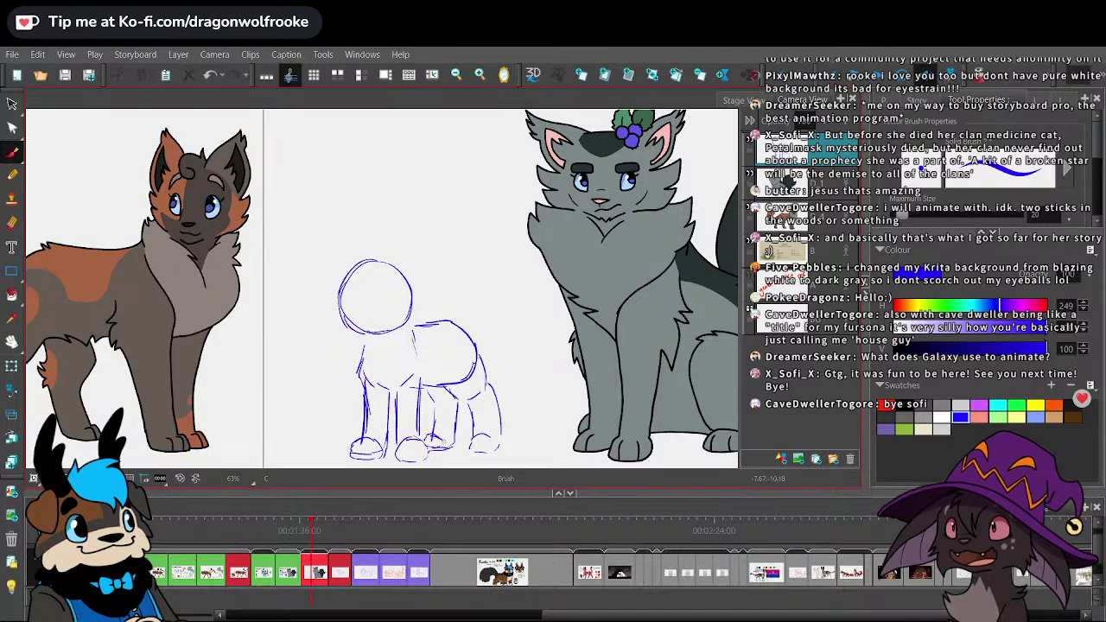
- Shift the kitten's hindquarters slightly right to lengthen the body, and shorten the legs by raising the paws
{"action": "key", "text": "alt+s"}
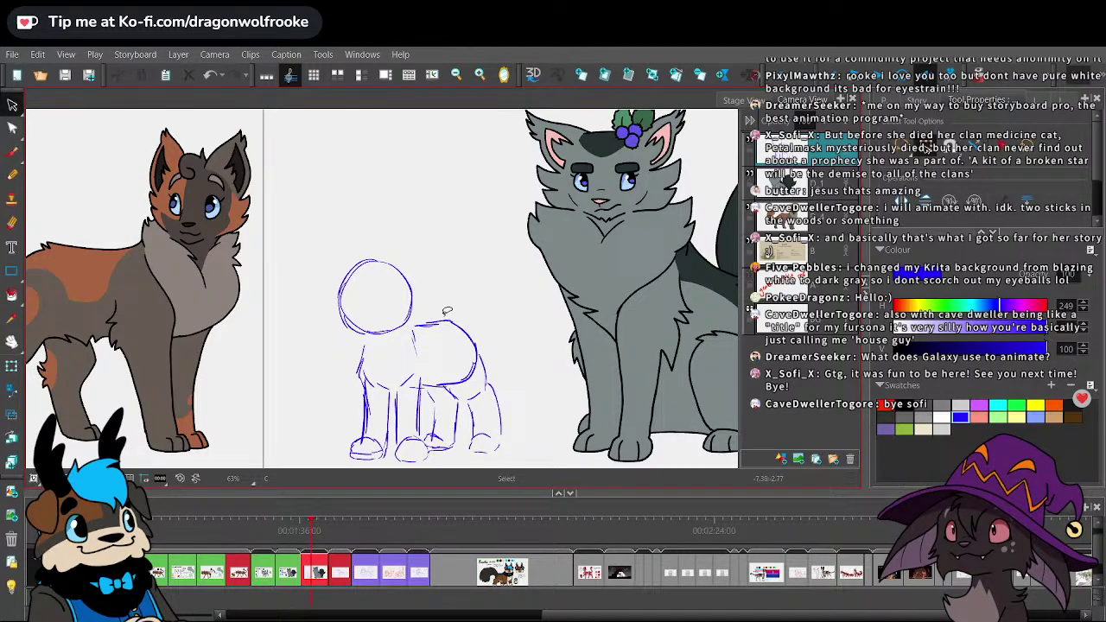
{"action": "mouse_move", "coordinate": [435, 416]}
{"action": "left_mouse_down"}
{"action": "mouse_move", "coordinate": [503, 389]}
{"action": "mouse_move", "coordinate": [472, 289]}
{"action": "left_mouse_up"}
{"action": "mouse_move", "coordinate": [486, 392]}
{"action": "left_mouse_down"}
{"action": "mouse_move", "coordinate": [496, 400]}
{"action": "mouse_move", "coordinate": [404, 398]}
{"action": "mouse_move", "coordinate": [542, 435]}
{"action": "mouse_move", "coordinate": [518, 373]}
{"action": "left_mouse_up"}
{"action": "left_click", "coordinate": [533, 378]}
{"action": "left_click_drag", "start_coordinate": [438, 462], "coordinate": [438, 452]}
{"action": "left_click", "coordinate": [514, 281]}
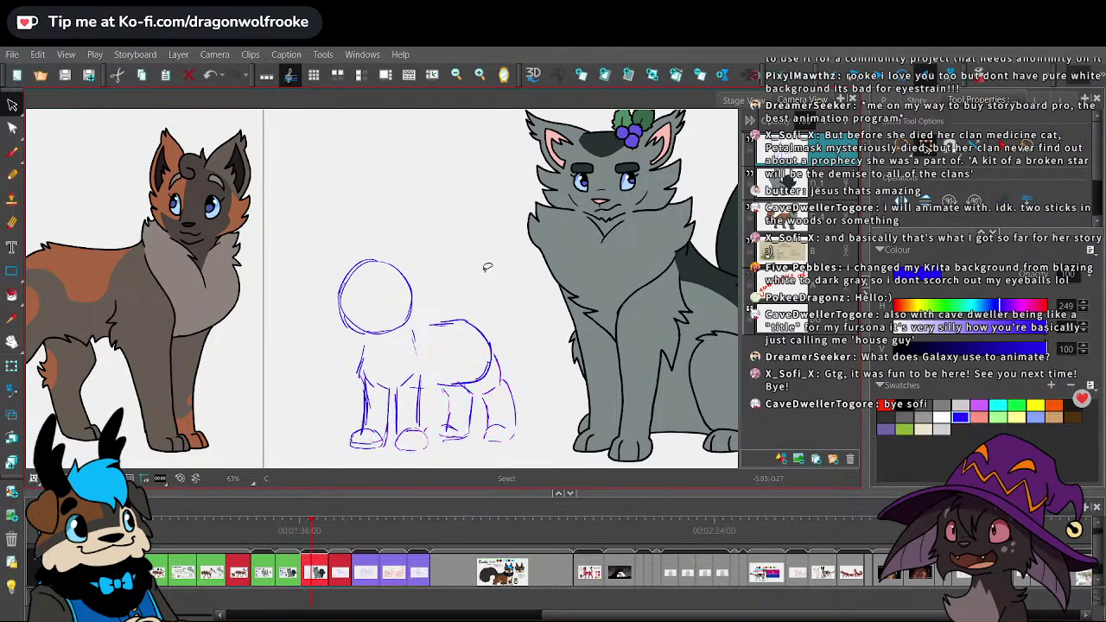
{"action": "mouse_move", "coordinate": [526, 378]}
{"action": "left_mouse_down"}
{"action": "mouse_move", "coordinate": [432, 379]}
{"action": "mouse_move", "coordinate": [518, 389]}
{"action": "mouse_move", "coordinate": [494, 397]}
{"action": "left_mouse_up"}
{"action": "left_click", "coordinate": [492, 246]}
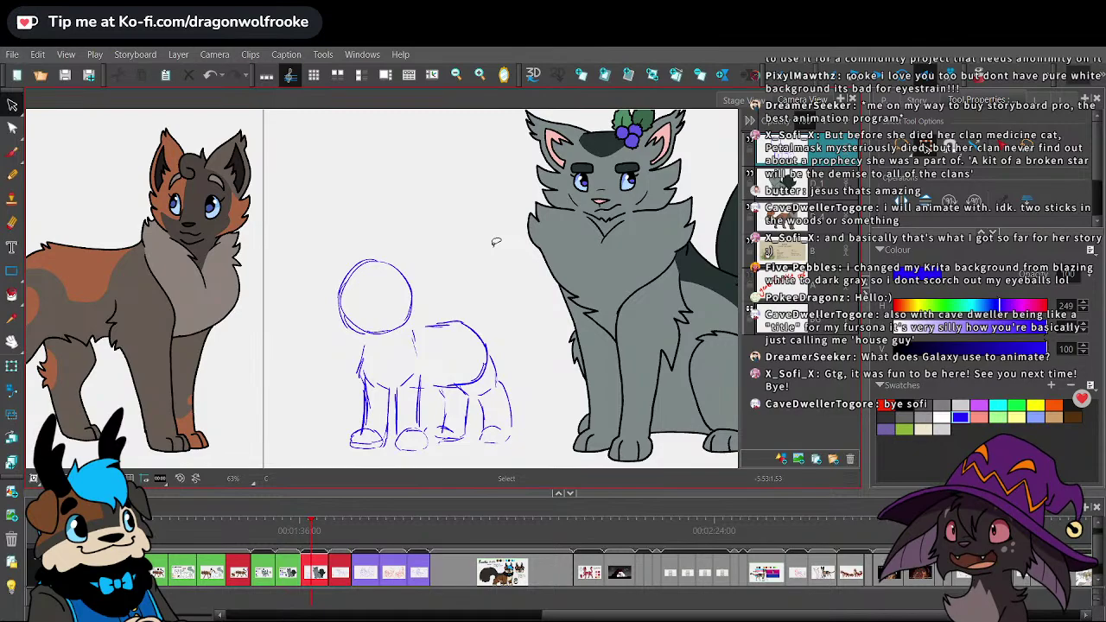
- Draw two tufted ears on the kitten's head, redrawing the right one after undoing its first version
{"action": "left_click", "coordinate": [12, 151]}
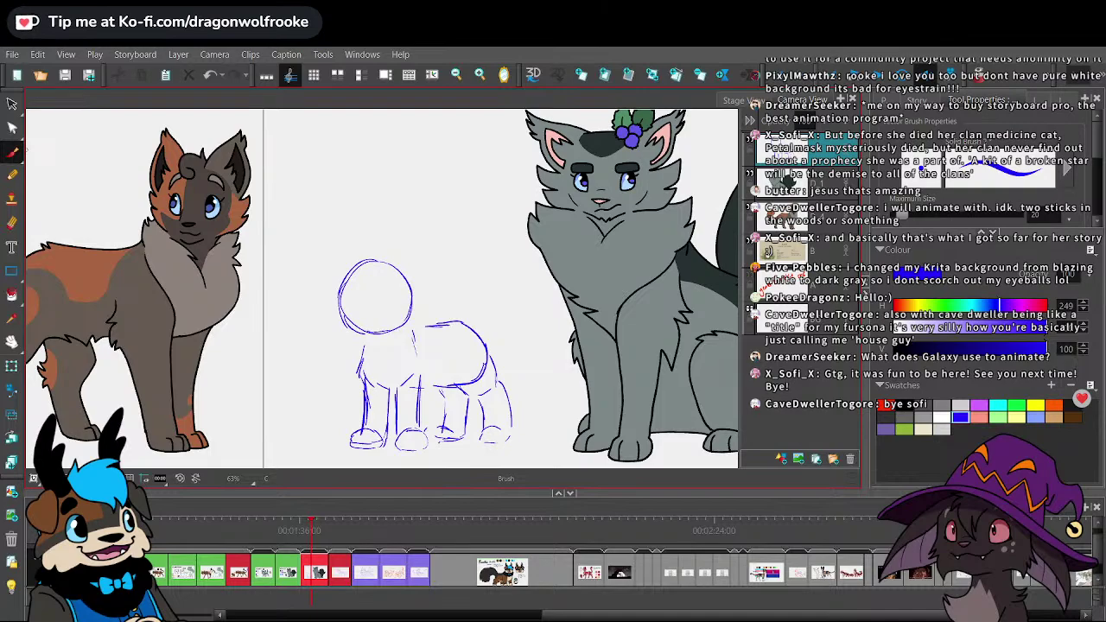
{"action": "key", "text": "1"}
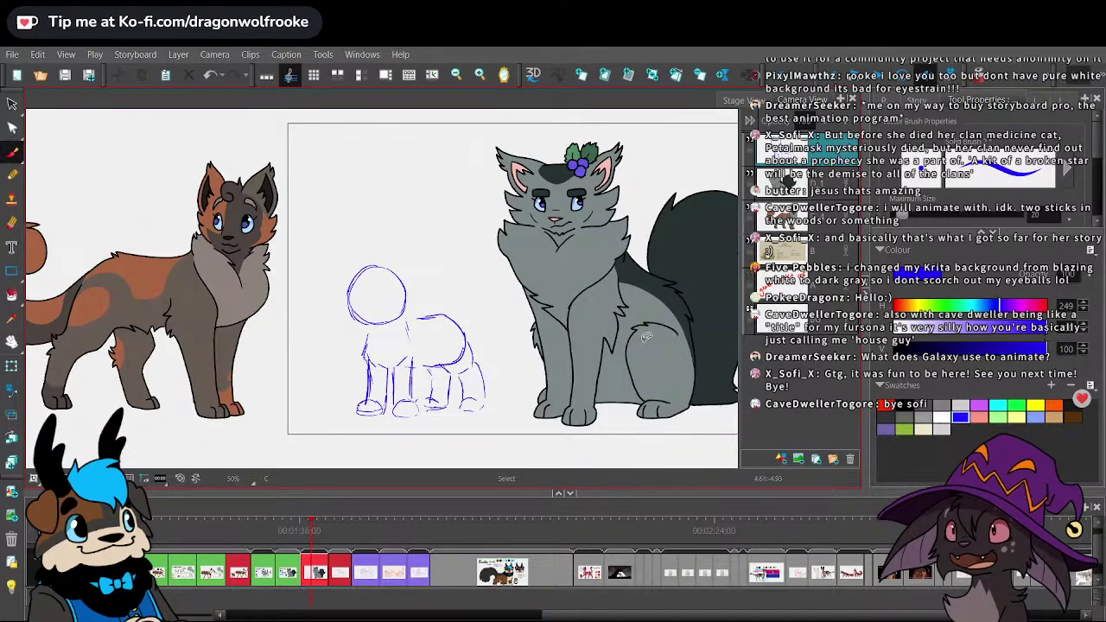
{"action": "scroll", "coordinate": [649, 339], "scroll_direction": "up", "scroll_amount": 1}
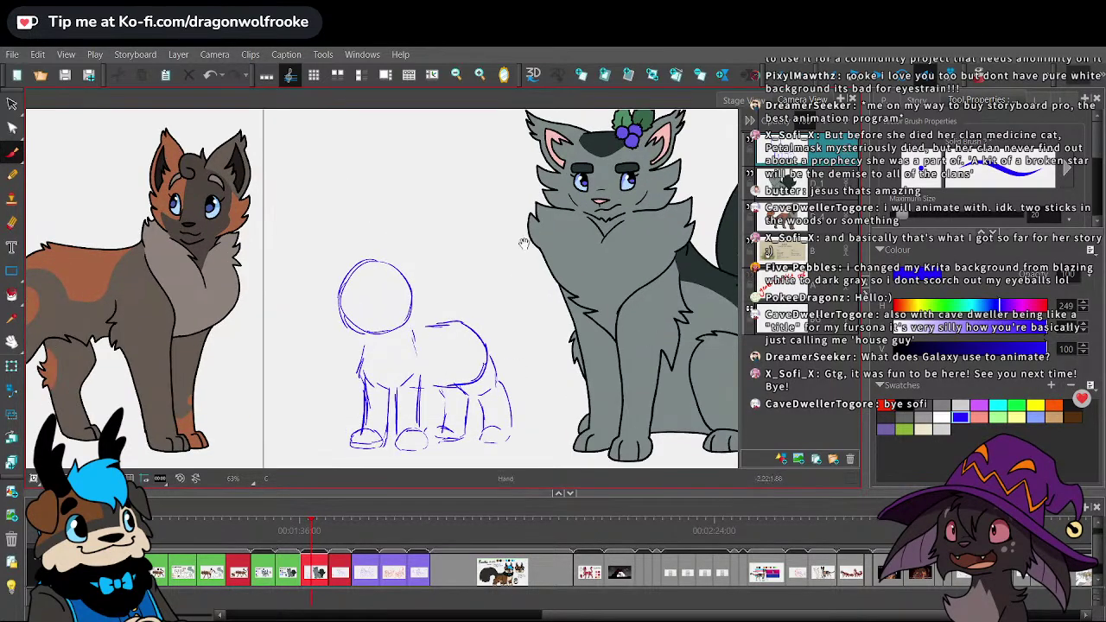
{"action": "key", "text": "2"}
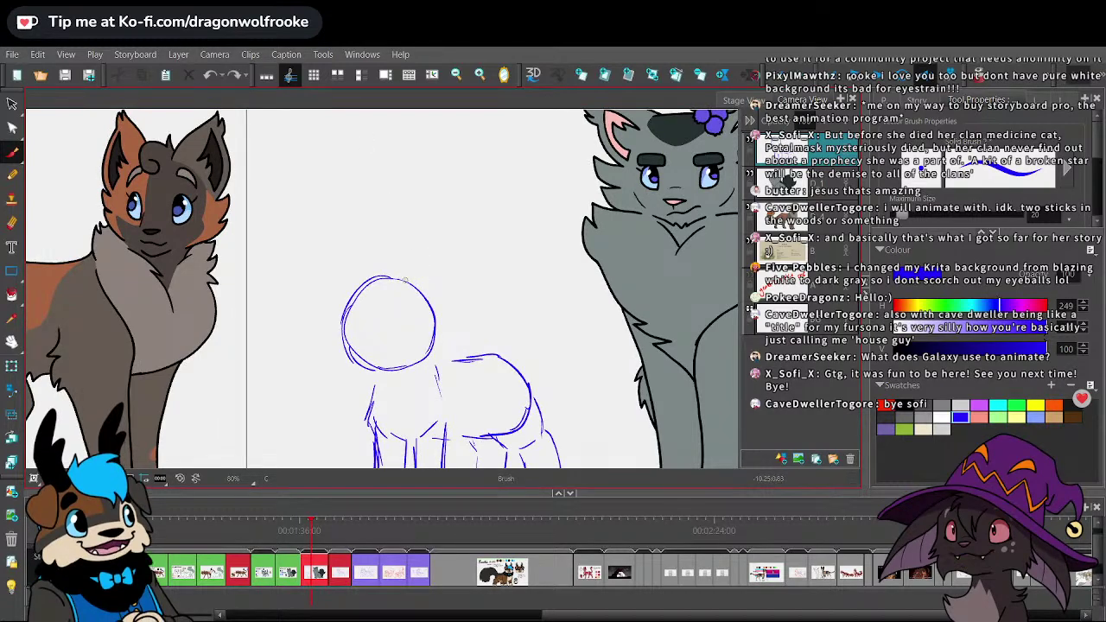
{"action": "mouse_move", "coordinate": [439, 247]}
{"action": "left_mouse_down"}
{"action": "mouse_move", "coordinate": [449, 254]}
{"action": "mouse_move", "coordinate": [439, 328]}
{"action": "left_mouse_up"}
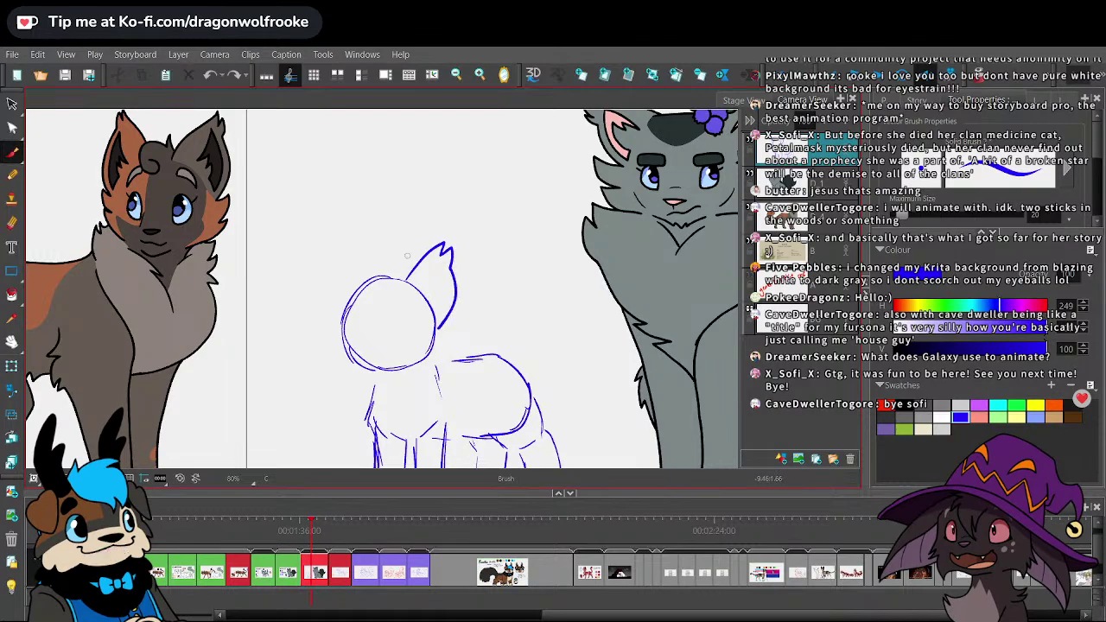
{"action": "key", "text": "ctrl+z"}
{"action": "key", "text": "ctrl+z"}
{"action": "mouse_move", "coordinate": [404, 280]}
{"action": "left_mouse_down"}
{"action": "mouse_move", "coordinate": [449, 244]}
{"action": "mouse_move", "coordinate": [440, 245]}
{"action": "mouse_move", "coordinate": [453, 292]}
{"action": "left_mouse_up"}
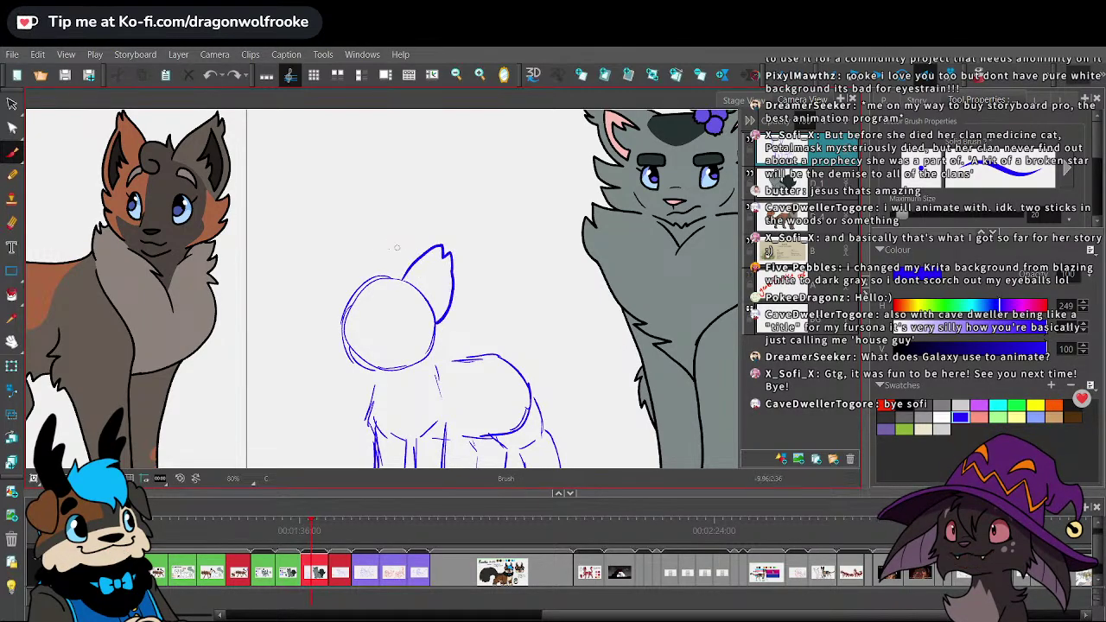
{"action": "mouse_move", "coordinate": [372, 278]}
{"action": "left_mouse_down"}
{"action": "mouse_move", "coordinate": [332, 250]}
{"action": "mouse_move", "coordinate": [337, 328]}
{"action": "left_mouse_up"}
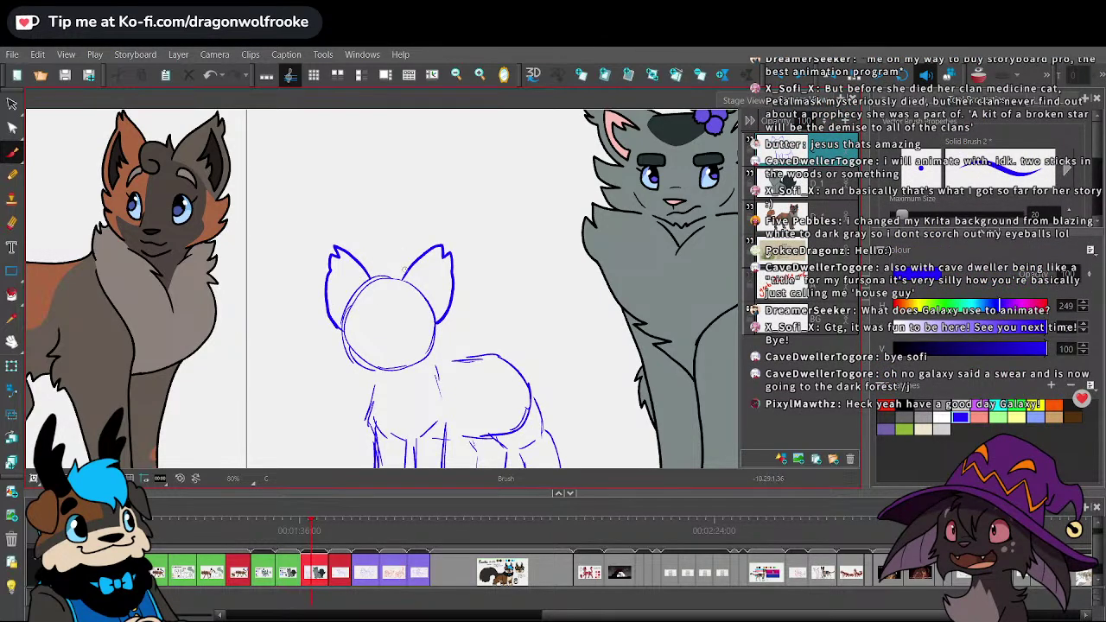
- Reduce the brush size to 15 and sketch fur tufts on the kitten's forehead and cheeks
{"action": "key", "text": "["}
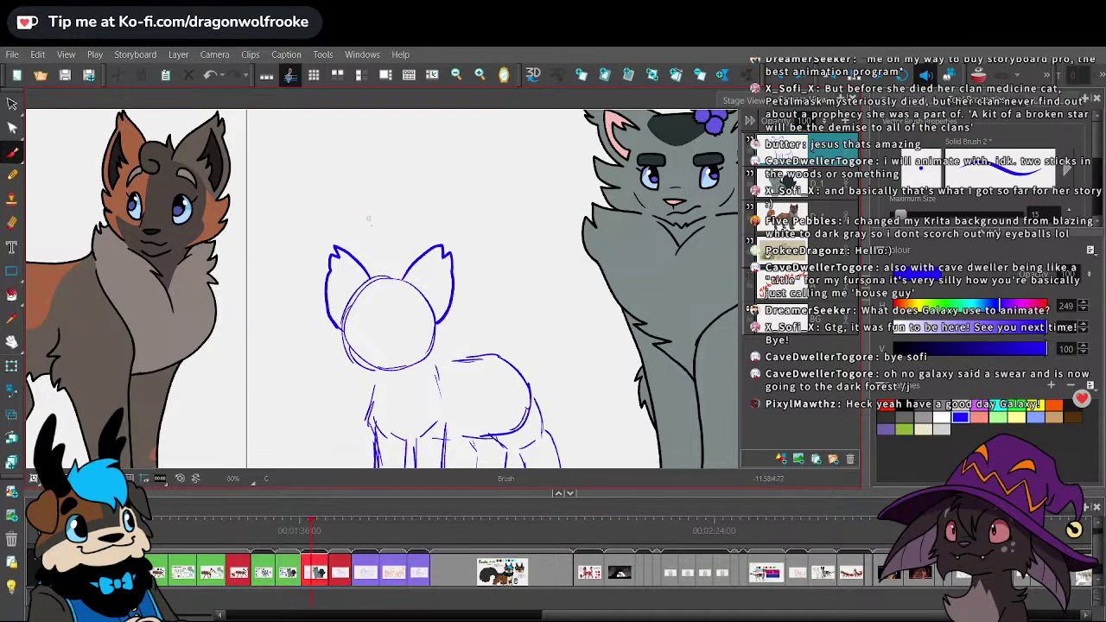
{"action": "mouse_move", "coordinate": [401, 273]}
{"action": "left_mouse_down"}
{"action": "mouse_move", "coordinate": [378, 266]}
{"action": "mouse_move", "coordinate": [368, 275]}
{"action": "left_mouse_up"}
{"action": "key", "text": "ctrl+z"}
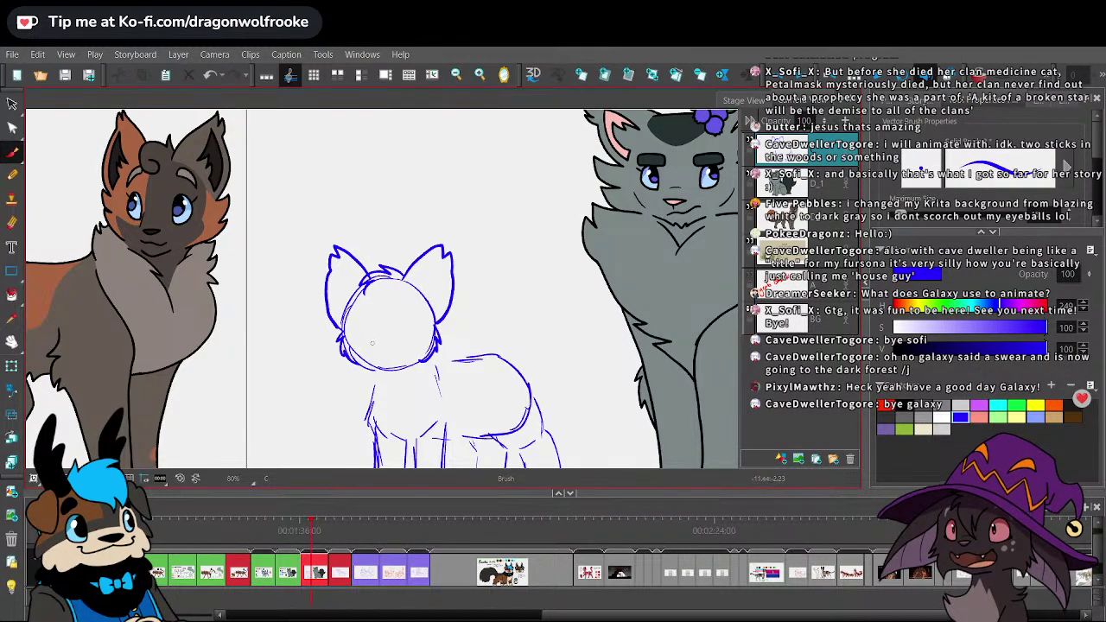
- Draw the kitten's face with oval eyes and narrow pupils, a small nose, brow marks and a little open mouth
{"action": "left_click_drag", "start_coordinate": [372, 341], "coordinate": [383, 343]}
{"action": "left_click_drag", "start_coordinate": [370, 341], "coordinate": [383, 340]}
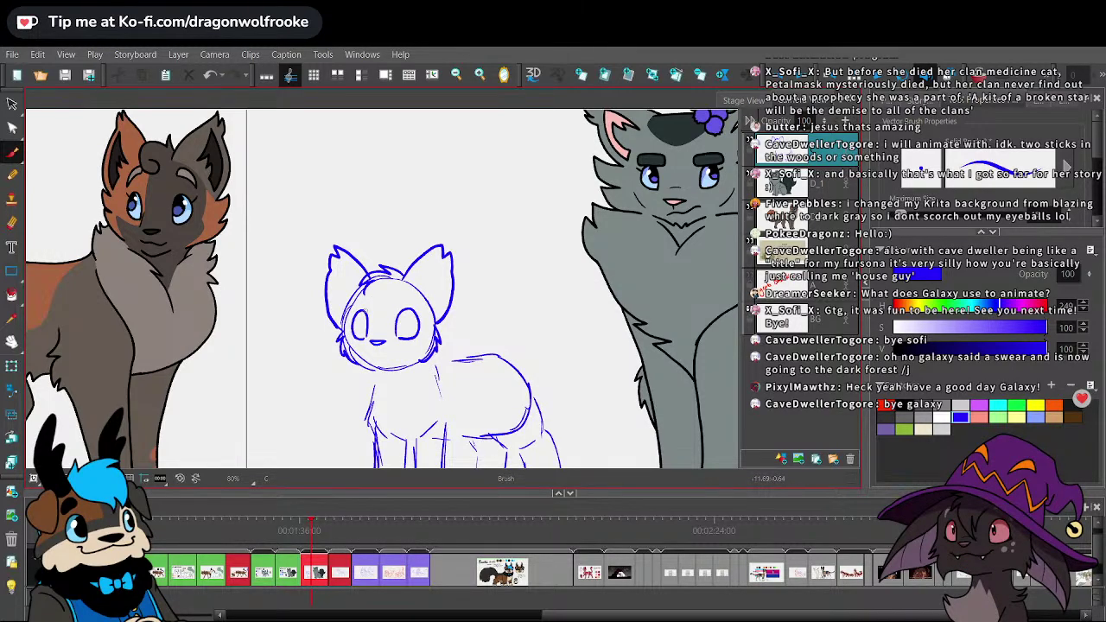
{"action": "key", "text": "space"}
{"action": "mouse_move", "coordinate": [551, 277]}
{"action": "left_mouse_down"}
{"action": "mouse_move", "coordinate": [509, 291]}
{"action": "mouse_move", "coordinate": [511, 332]}
{"action": "mouse_move", "coordinate": [494, 338]}
{"action": "mouse_move", "coordinate": [531, 324]}
{"action": "left_mouse_up"}
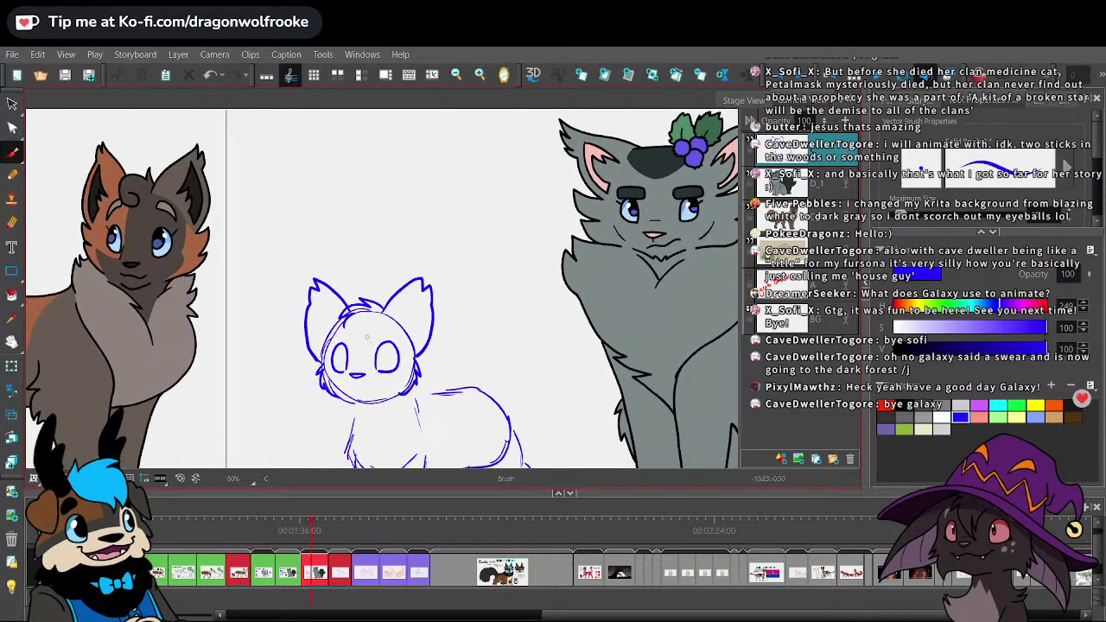
{"action": "left_click_drag", "start_coordinate": [383, 367], "coordinate": [384, 339]}
{"action": "key", "text": "ctrl+z"}
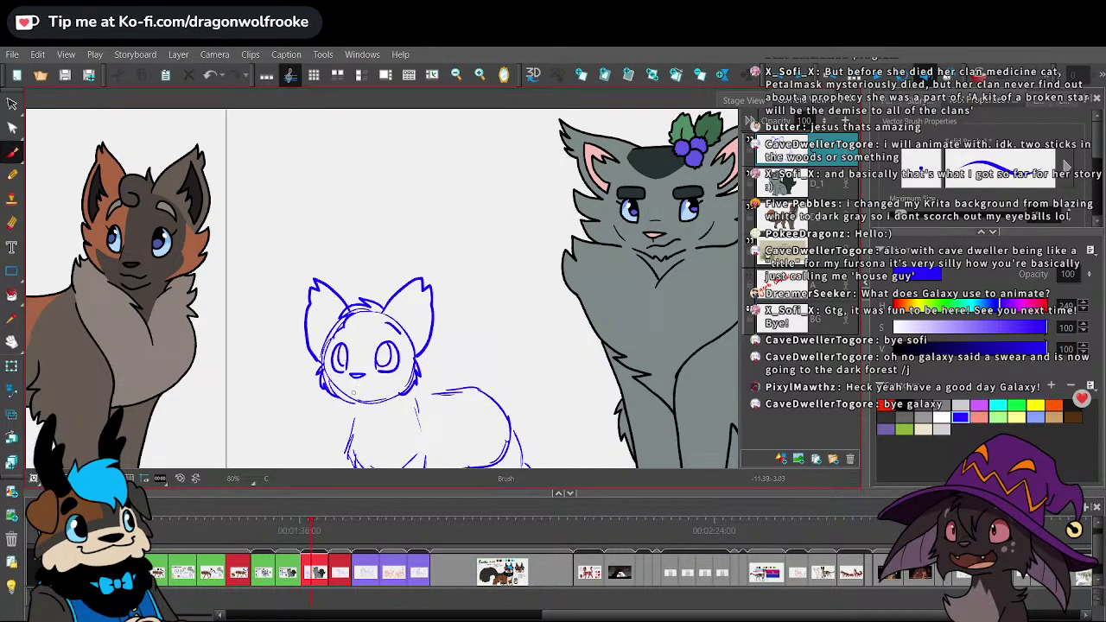
{"action": "left_click_drag", "start_coordinate": [361, 392], "coordinate": [365, 393]}
{"action": "key", "text": "ctrl+z"}
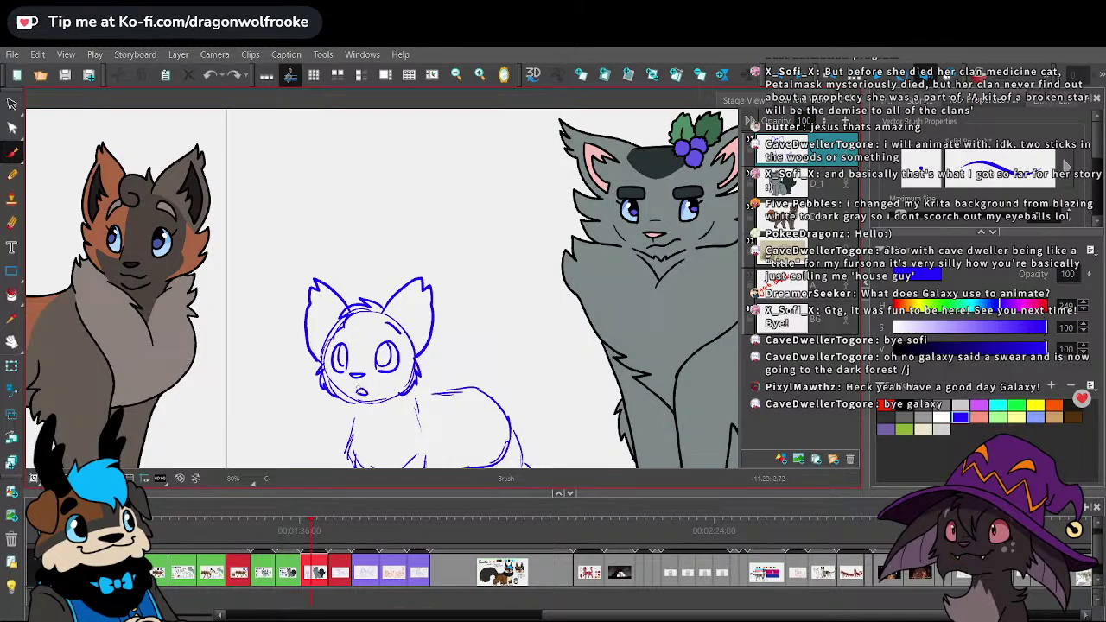
- Draw the inner ear outlines and fur tufts inside both of the kitten's ears
{"action": "left_click_drag", "start_coordinate": [459, 296], "coordinate": [477, 293]}
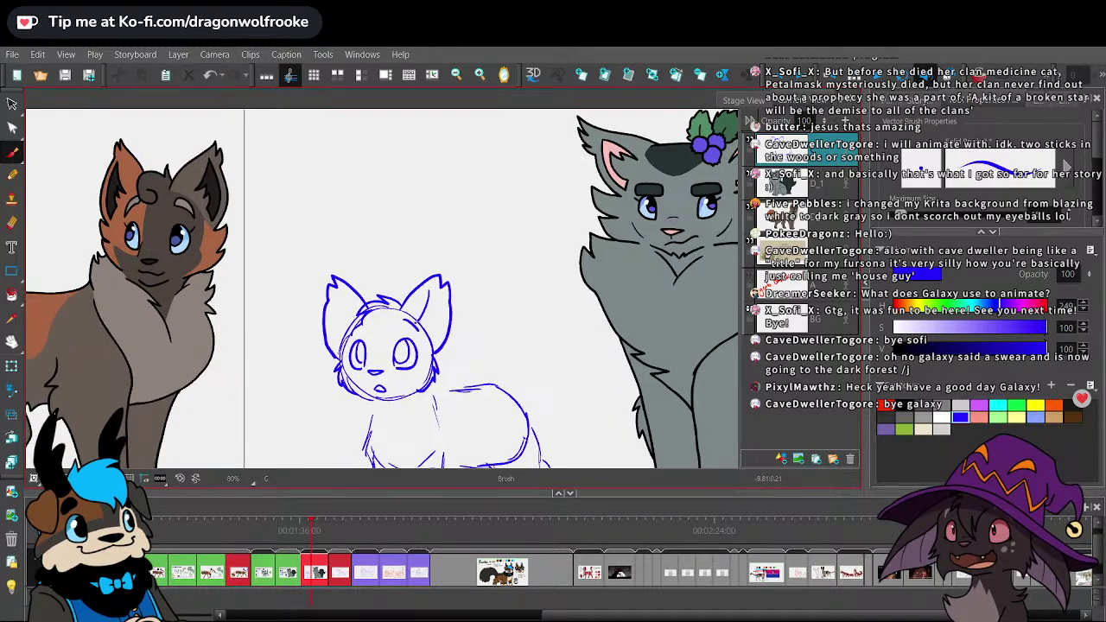
{"action": "left_click_drag", "start_coordinate": [414, 316], "coordinate": [434, 342]}
{"action": "left_click_drag", "start_coordinate": [439, 288], "coordinate": [430, 306]}
{"action": "key", "text": "ctrl+z"}
{"action": "key", "text": "ctrl+z"}
{"action": "key", "text": "alt+z"}
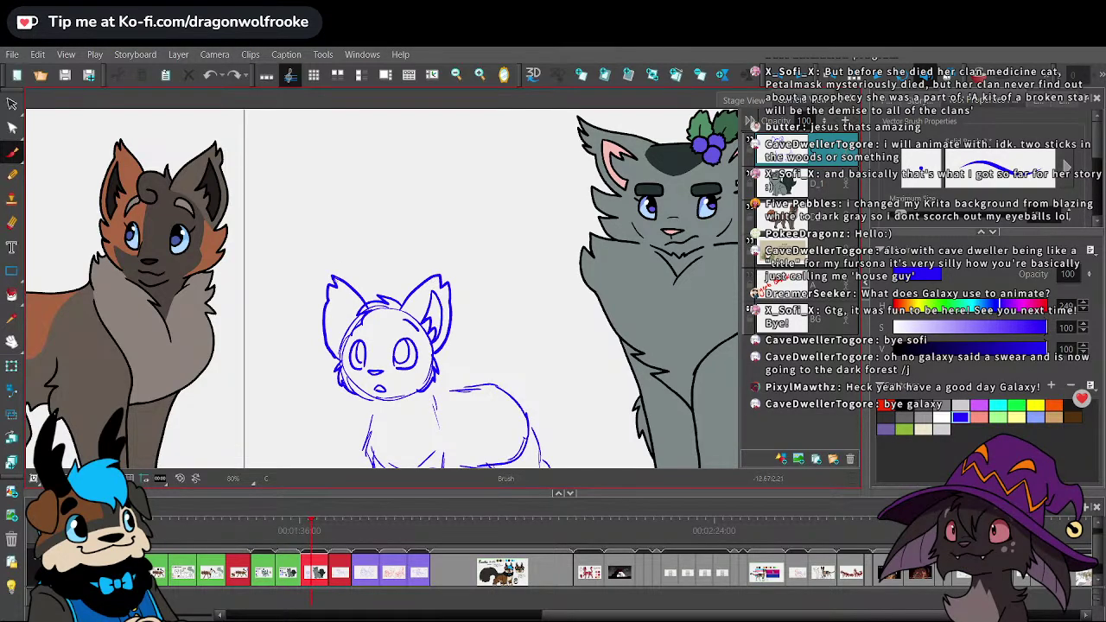
{"action": "left_click_drag", "start_coordinate": [339, 296], "coordinate": [337, 347]}
- Move the profile card from beside the frame to directly above the kitten, then return to the kitten's sketch layer
{"action": "scroll", "coordinate": [530, 348], "scroll_direction": "down", "scroll_amount": 2}
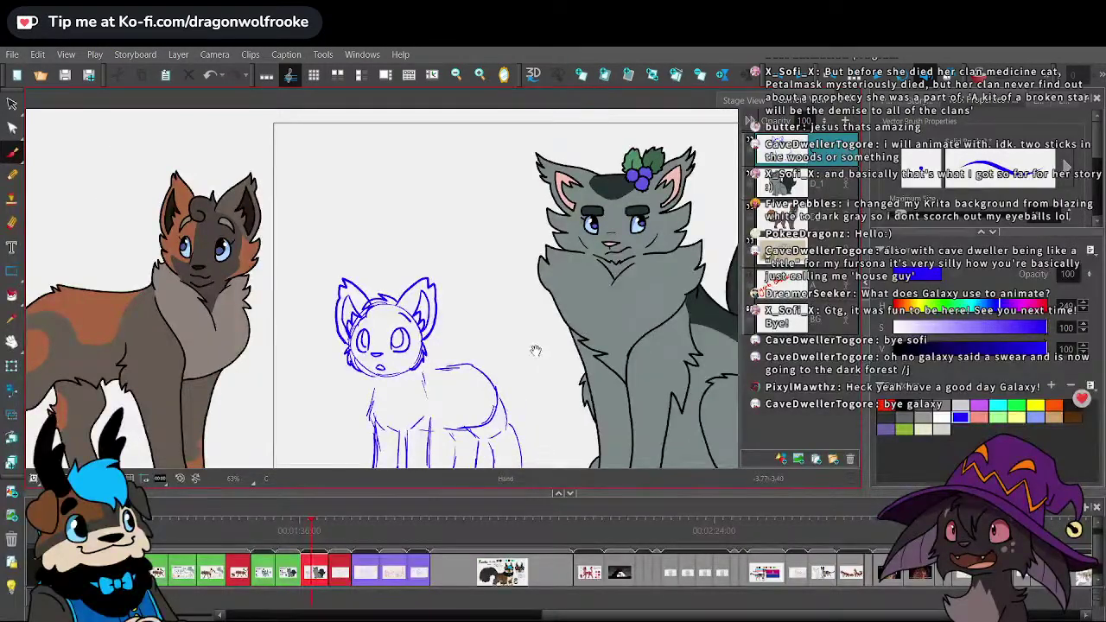
{"action": "scroll", "coordinate": [525, 279], "scroll_direction": "up", "scroll_amount": 2}
{"action": "left_click_drag", "start_coordinate": [524, 311], "coordinate": [575, 311]}
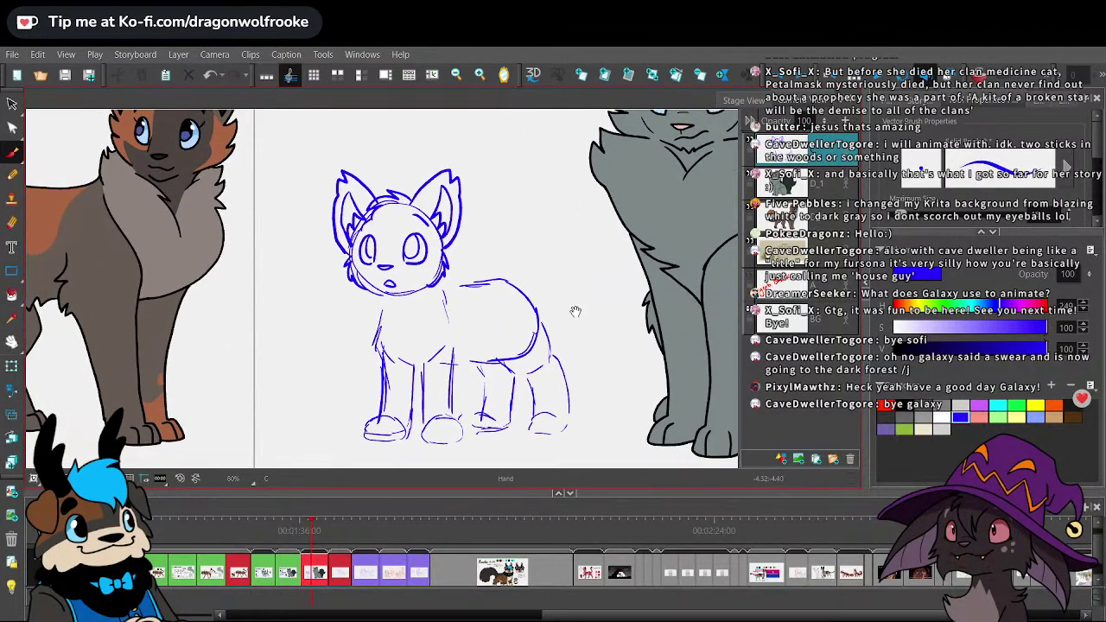
{"action": "scroll", "coordinate": [572, 302], "scroll_direction": "down", "scroll_amount": 2}
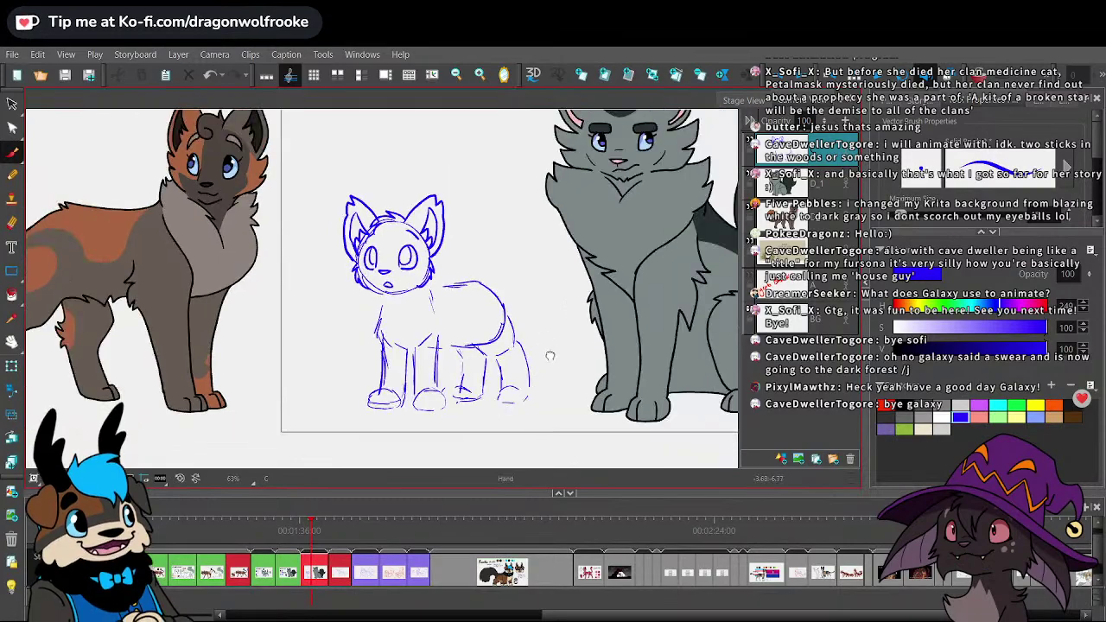
{"action": "mouse_move", "coordinate": [558, 367]}
{"action": "left_mouse_down"}
{"action": "mouse_move", "coordinate": [547, 395]}
{"action": "mouse_move", "coordinate": [453, 367]}
{"action": "left_mouse_up"}
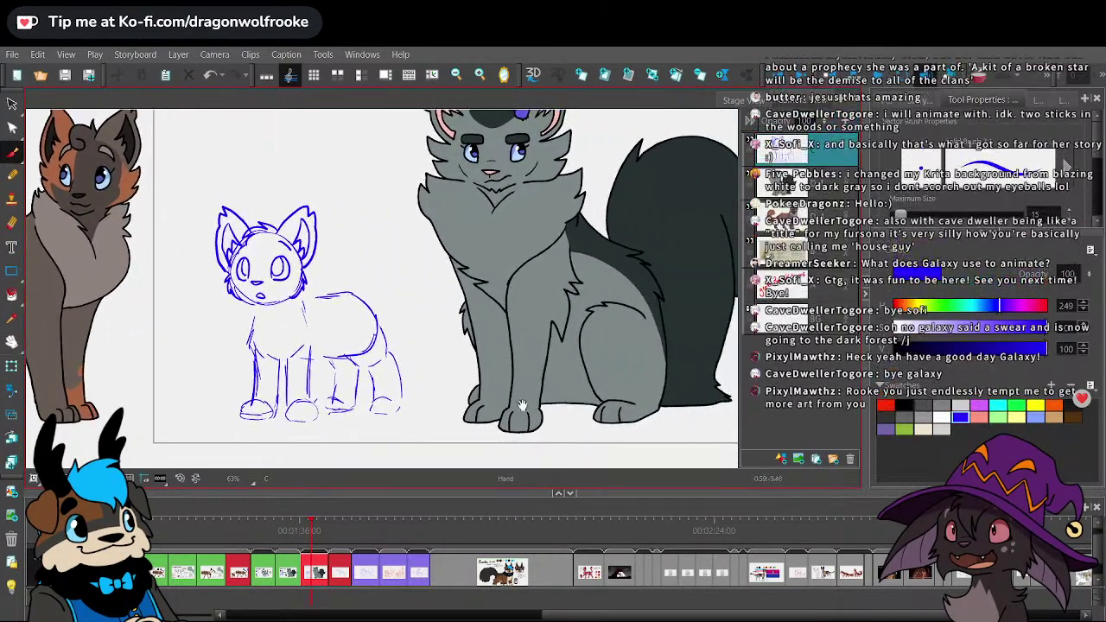
{"action": "left_click_drag", "start_coordinate": [523, 407], "coordinate": [496, 393]}
{"action": "left_click", "coordinate": [788, 248]}
{"action": "key", "text": "1"}
{"action": "key", "text": "1"}
{"action": "key", "text": "1"}
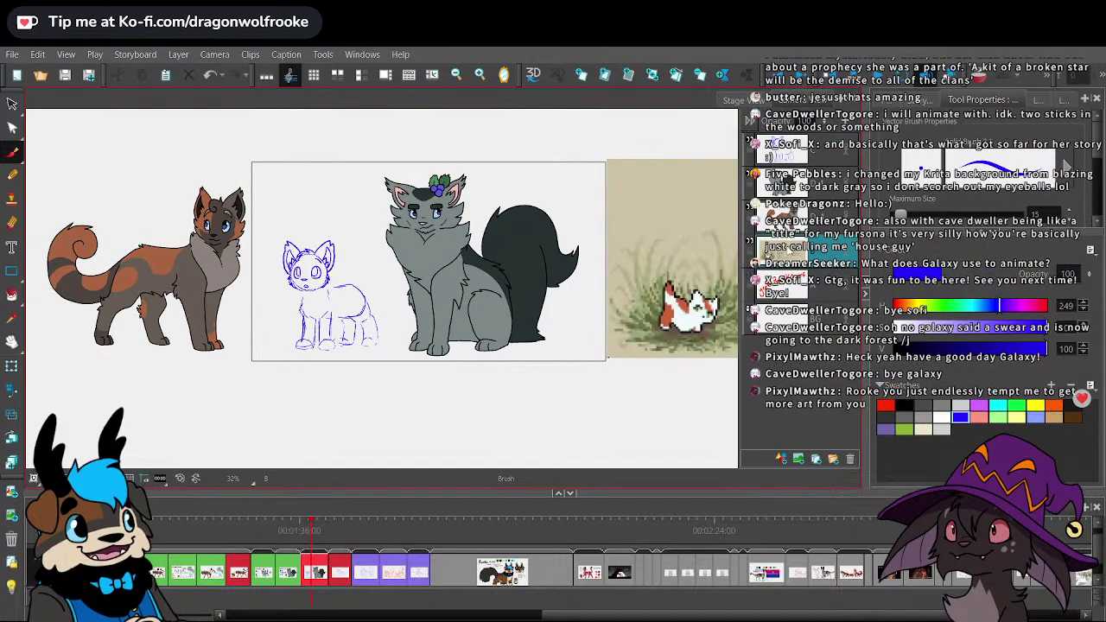
{"action": "left_click", "coordinate": [12, 103]}
{"action": "left_click_drag", "start_coordinate": [708, 280], "coordinate": [343, 150]}
{"action": "left_click_drag", "start_coordinate": [375, 371], "coordinate": [388, 406]}
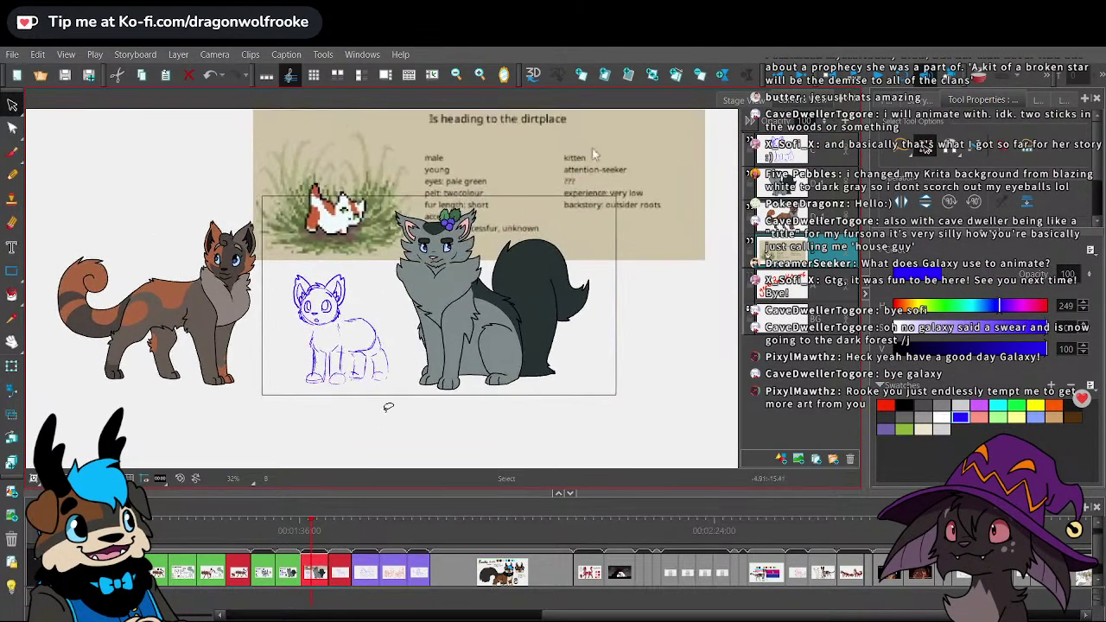
{"action": "key", "text": "2"}
{"action": "key", "text": "2"}
{"action": "scroll", "coordinate": [389, 406], "scroll_direction": "left", "scroll_amount": 3}
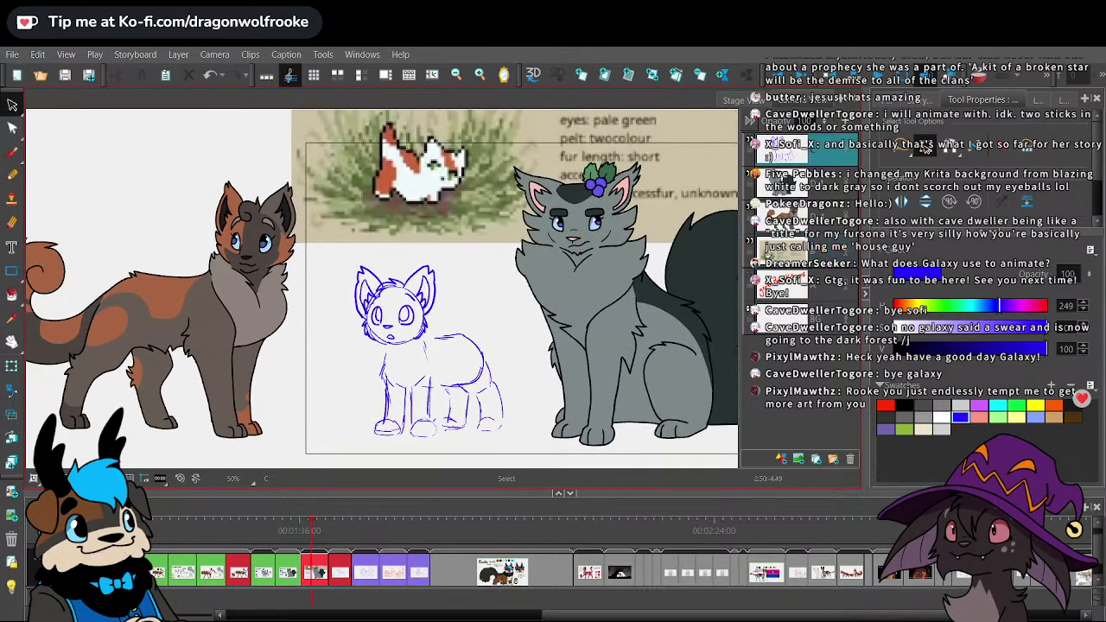
- Draw a raised tail with a curled tip at the kitten's rear
{"action": "left_click", "coordinate": [12, 151]}
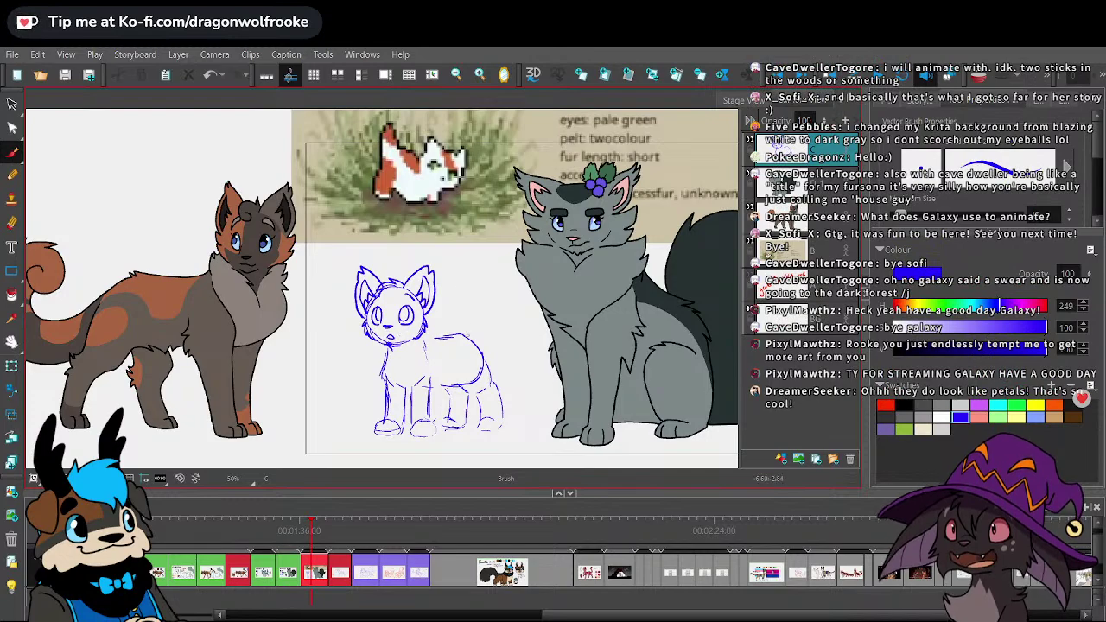
{"action": "mouse_move", "coordinate": [467, 304]}
{"action": "left_mouse_down"}
{"action": "mouse_move", "coordinate": [491, 273]}
{"action": "mouse_move", "coordinate": [490, 306]}
{"action": "left_mouse_up"}
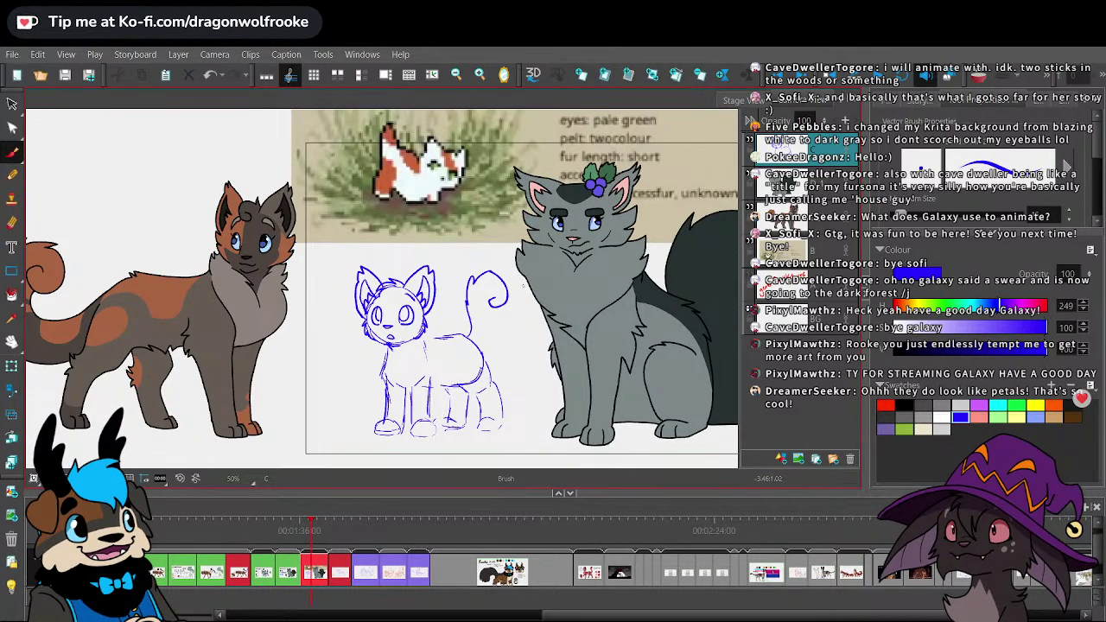
{"action": "mouse_move", "coordinate": [536, 375]}
{"action": "left_mouse_down"}
{"action": "mouse_move", "coordinate": [519, 331]}
{"action": "mouse_move", "coordinate": [542, 353]}
{"action": "mouse_move", "coordinate": [562, 340]}
{"action": "left_mouse_up"}
{"action": "key", "text": "2"}
{"action": "left_click_drag", "start_coordinate": [553, 239], "coordinate": [543, 282]}
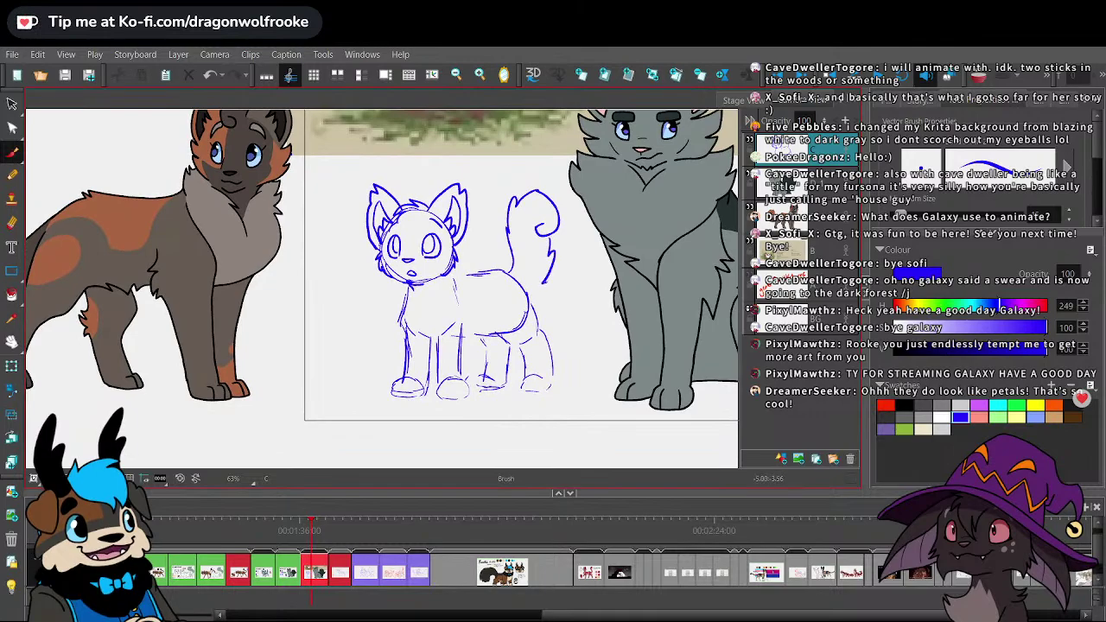
- Sketch fur tufts down the kitten's chest and connect the neck to the head
{"action": "key", "text": "1"}
{"action": "key", "text": "2"}
{"action": "key", "text": "alt+s"}
{"action": "key", "text": "alt+b"}
{"action": "key", "text": "space"}
{"action": "mouse_move", "coordinate": [561, 282]}
{"action": "left_mouse_down"}
{"action": "mouse_move", "coordinate": [583, 324]}
{"action": "mouse_move", "coordinate": [582, 429]}
{"action": "mouse_move", "coordinate": [570, 290]}
{"action": "mouse_move", "coordinate": [583, 312]}
{"action": "left_mouse_up"}
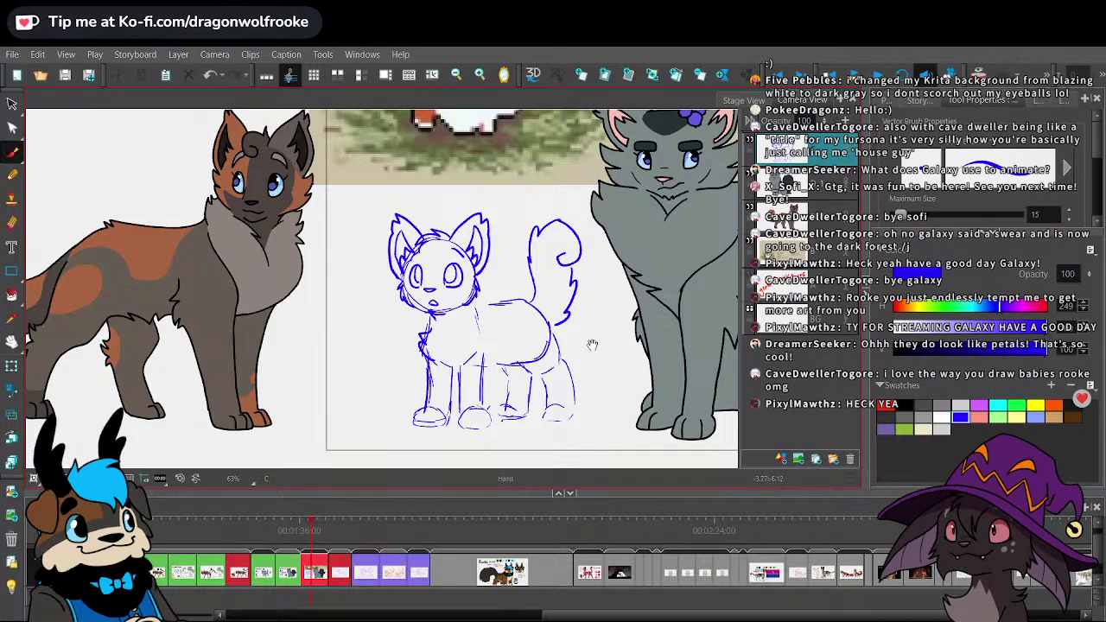
{"action": "mouse_move", "coordinate": [591, 345]}
{"action": "left_mouse_down"}
{"action": "mouse_move", "coordinate": [619, 426]}
{"action": "mouse_move", "coordinate": [580, 343]}
{"action": "mouse_move", "coordinate": [584, 366]}
{"action": "left_mouse_up"}
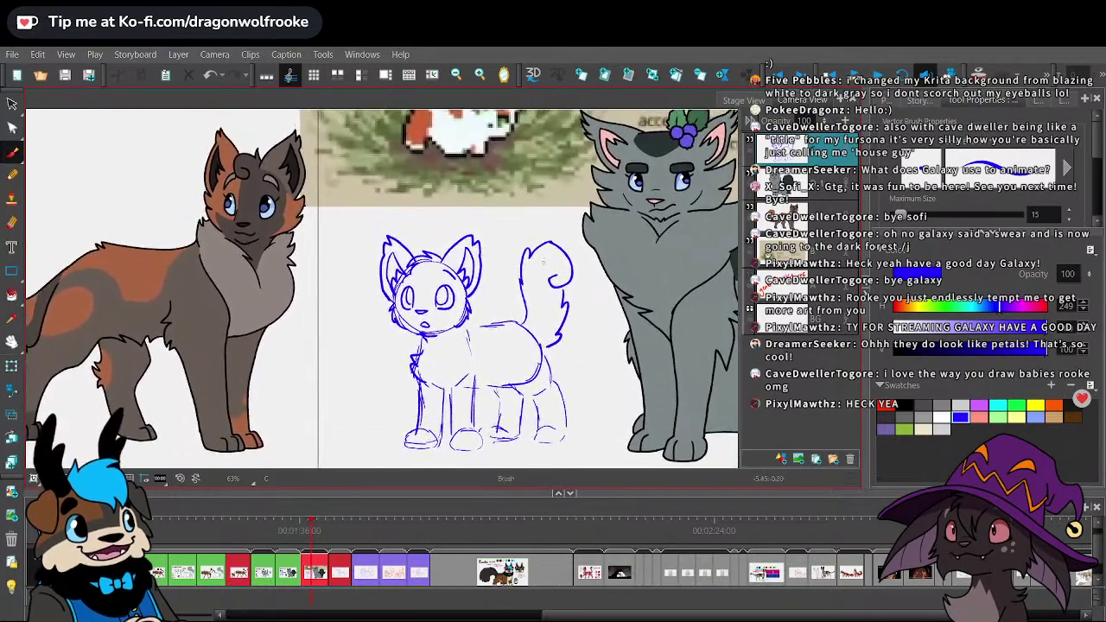
- Delete the kitten's curled tail and redraw it as a wider, rounder spiral
{"action": "left_click", "coordinate": [12, 105]}
{"action": "left_click_drag", "start_coordinate": [524, 246], "coordinate": [543, 230]}
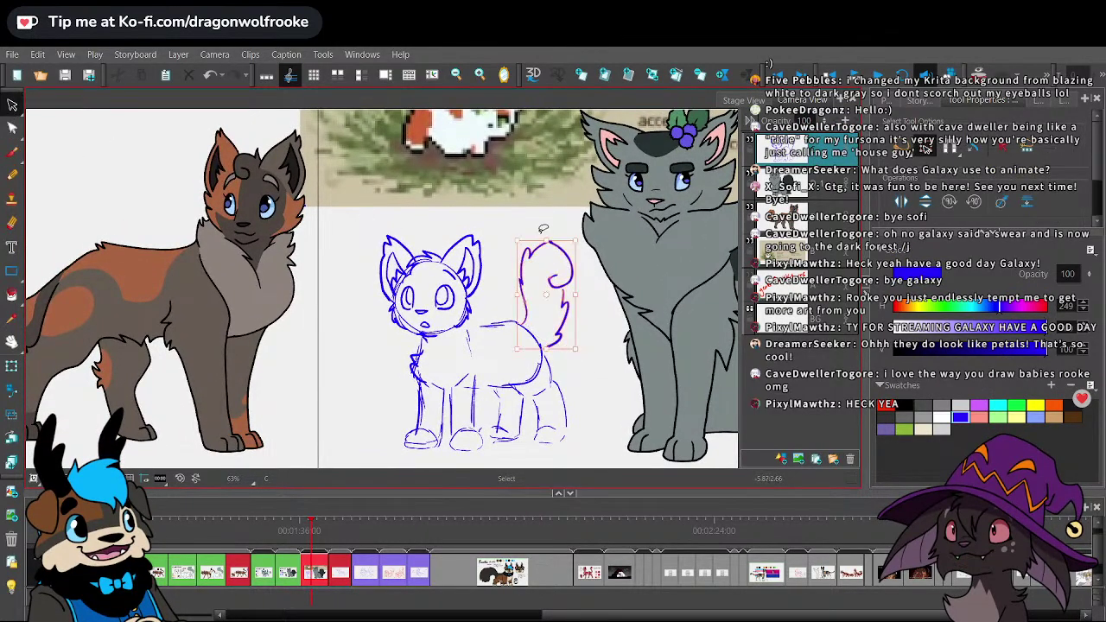
{"action": "key", "text": "Delete"}
{"action": "left_click", "coordinate": [12, 152]}
{"action": "mouse_move", "coordinate": [515, 321]}
{"action": "left_mouse_down"}
{"action": "mouse_move", "coordinate": [519, 272]}
{"action": "mouse_move", "coordinate": [585, 303]}
{"action": "mouse_move", "coordinate": [552, 302]}
{"action": "mouse_move", "coordinate": [536, 261]}
{"action": "mouse_move", "coordinate": [562, 301]}
{"action": "mouse_move", "coordinate": [543, 348]}
{"action": "left_mouse_up"}
{"action": "key", "text": "alt+s"}
{"action": "key", "text": "ctrl+z"}
{"action": "key", "text": "alt+b"}
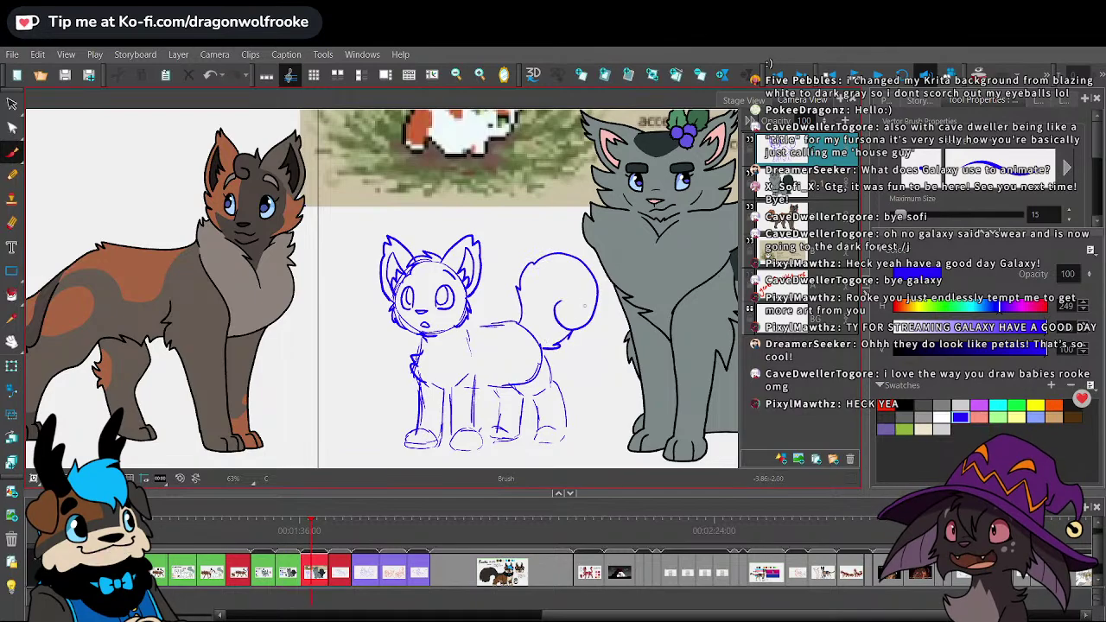
{"action": "left_click_drag", "start_coordinate": [634, 299], "coordinate": [639, 308]}
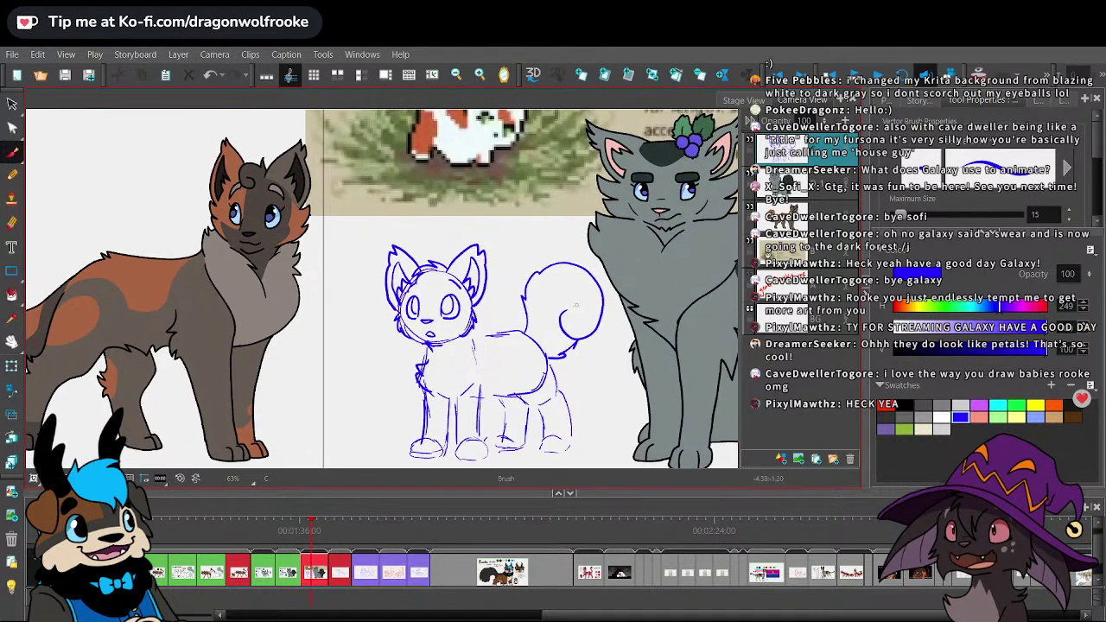
{"action": "key", "text": "space"}
{"action": "mouse_move", "coordinate": [566, 276]}
{"action": "left_mouse_down"}
{"action": "mouse_move", "coordinate": [743, 282]}
{"action": "mouse_move", "coordinate": [556, 250]}
{"action": "left_mouse_up"}
- Delete the spiral tail, try a tall bushy tail with a pointed tip, and undo it
{"action": "left_click", "coordinate": [12, 105]}
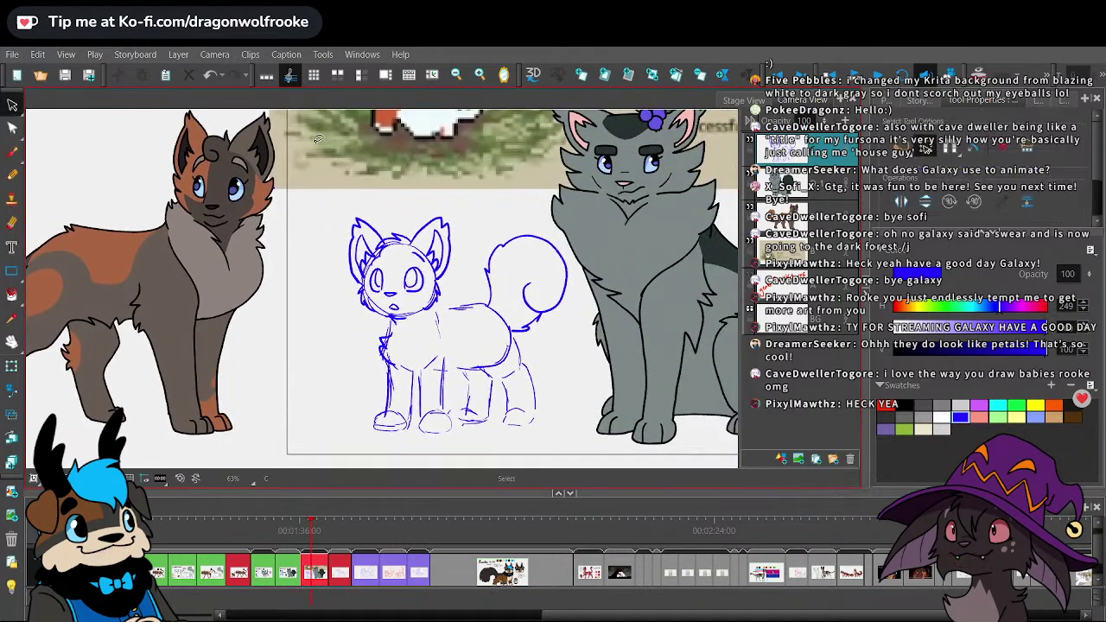
{"action": "left_click", "coordinate": [565, 274]}
{"action": "key", "text": "Delete"}
{"action": "key", "text": "alt+b"}
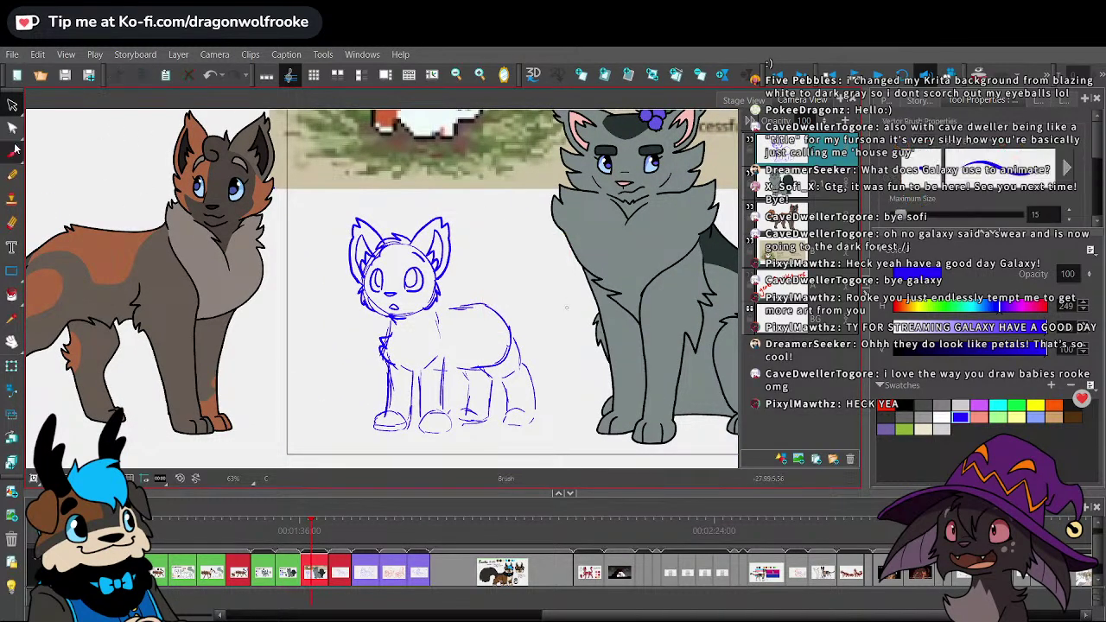
{"action": "left_click", "coordinate": [14, 149]}
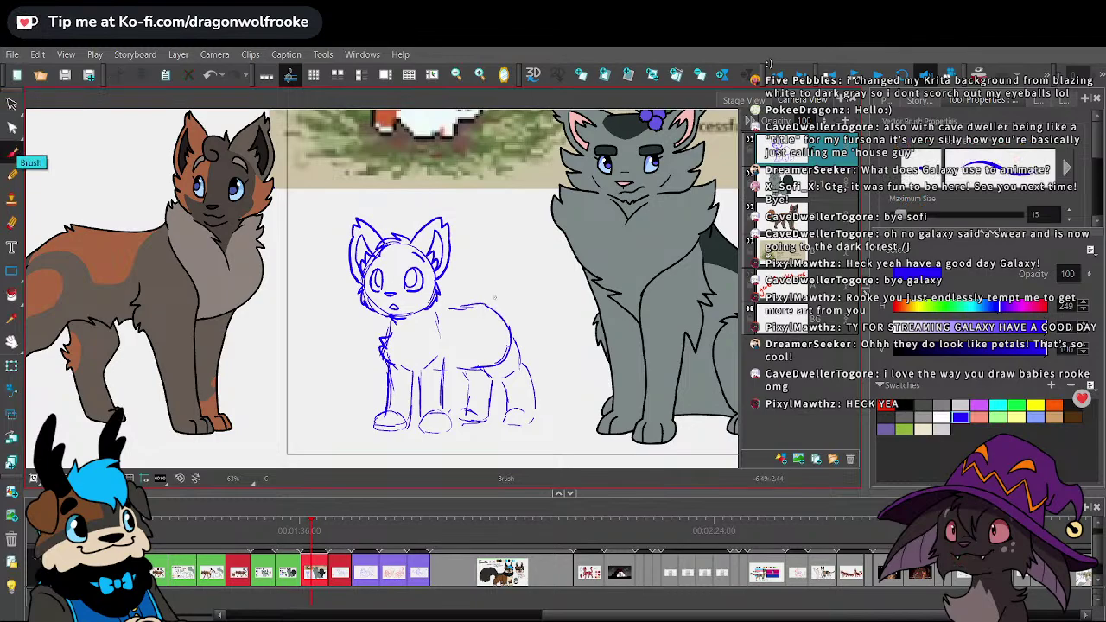
{"action": "mouse_move", "coordinate": [487, 303]}
{"action": "left_mouse_down"}
{"action": "mouse_move", "coordinate": [537, 228]}
{"action": "mouse_move", "coordinate": [552, 237]}
{"action": "mouse_move", "coordinate": [548, 311]}
{"action": "mouse_move", "coordinate": [516, 339]}
{"action": "mouse_move", "coordinate": [563, 342]}
{"action": "mouse_move", "coordinate": [595, 363]}
{"action": "left_mouse_up"}
{"action": "key", "text": "alt+s"}
{"action": "key", "text": "2"}
{"action": "key", "text": "1"}
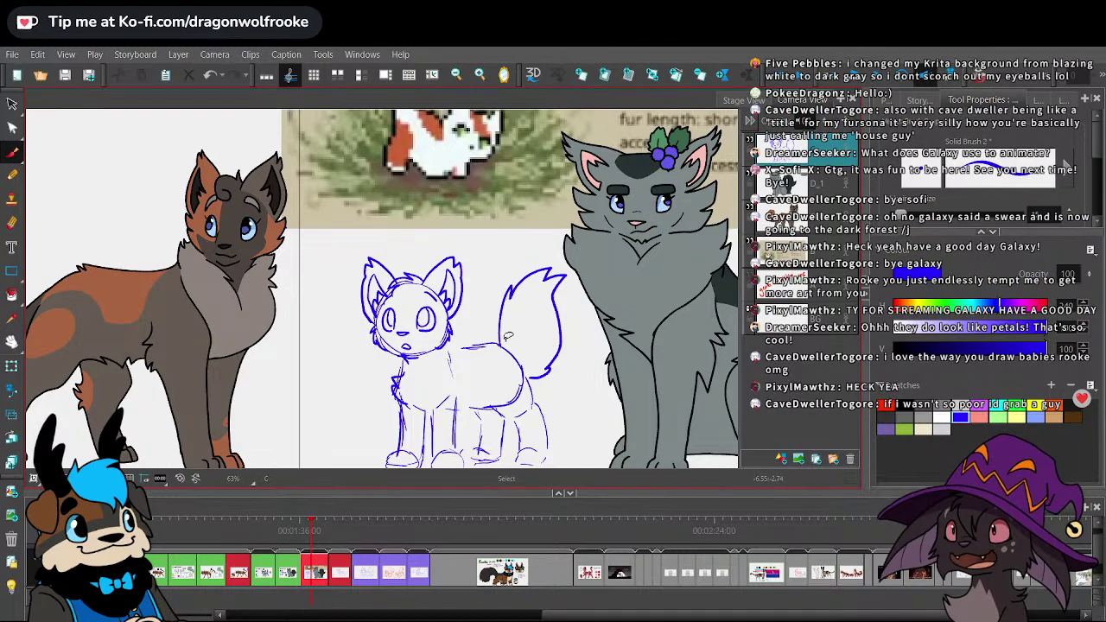
{"action": "key", "text": "ctrl+z"}
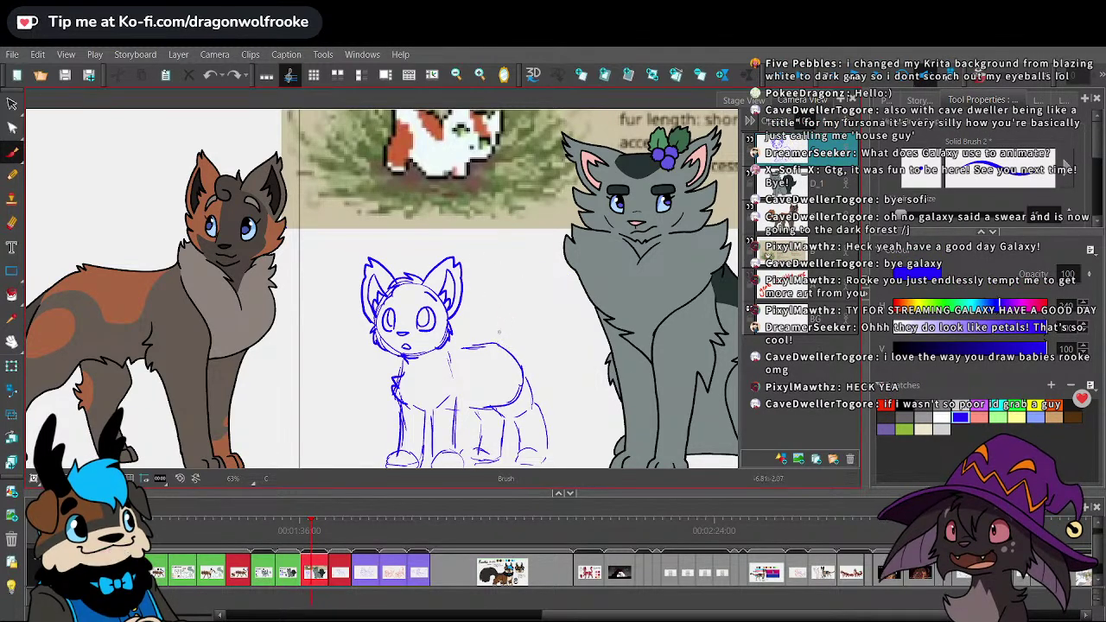
- Draw a short upright tail with a tufted tip on the kitten, undoing and redrawing attempts until its underside has a fur tuft
{"action": "mouse_move", "coordinate": [492, 289]}
{"action": "left_mouse_down"}
{"action": "mouse_move", "coordinate": [521, 257]}
{"action": "mouse_move", "coordinate": [536, 272]}
{"action": "mouse_move", "coordinate": [530, 308]}
{"action": "left_mouse_up"}
{"action": "key", "text": "ctrl+z"}
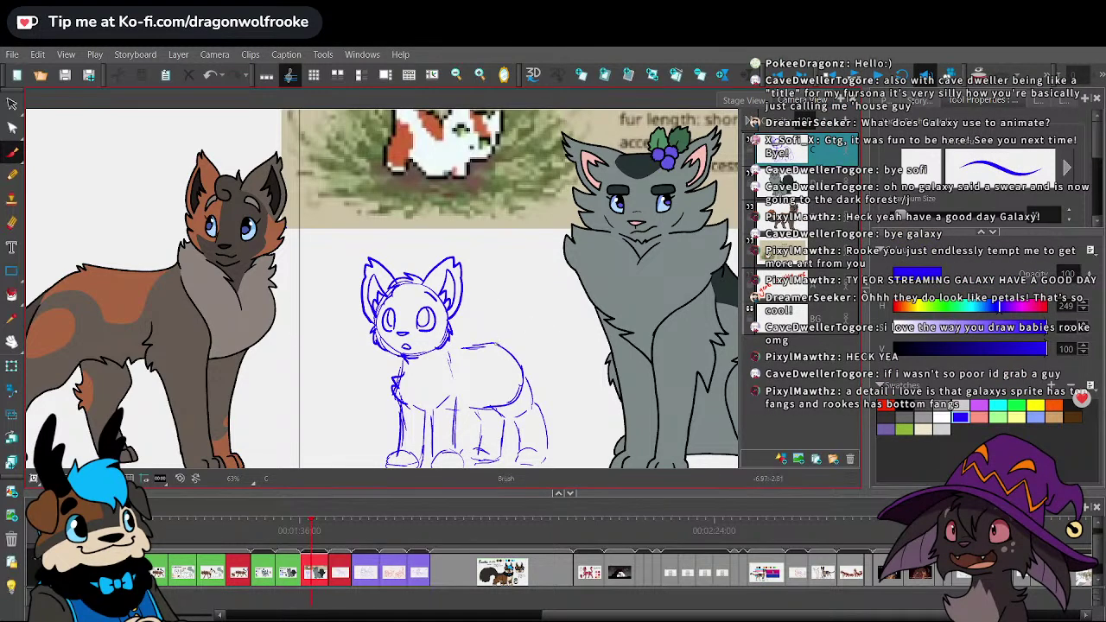
{"action": "left_click_drag", "start_coordinate": [496, 344], "coordinate": [525, 283]}
{"action": "key", "text": "ctrl+z"}
{"action": "mouse_move", "coordinate": [497, 343]}
{"action": "left_mouse_down"}
{"action": "mouse_move", "coordinate": [517, 294]}
{"action": "mouse_move", "coordinate": [529, 302]}
{"action": "mouse_move", "coordinate": [524, 370]}
{"action": "left_mouse_up"}
{"action": "mouse_move", "coordinate": [519, 273]}
{"action": "left_mouse_down"}
{"action": "mouse_move", "coordinate": [531, 283]}
{"action": "mouse_move", "coordinate": [513, 234]}
{"action": "mouse_move", "coordinate": [534, 233]}
{"action": "left_mouse_up"}
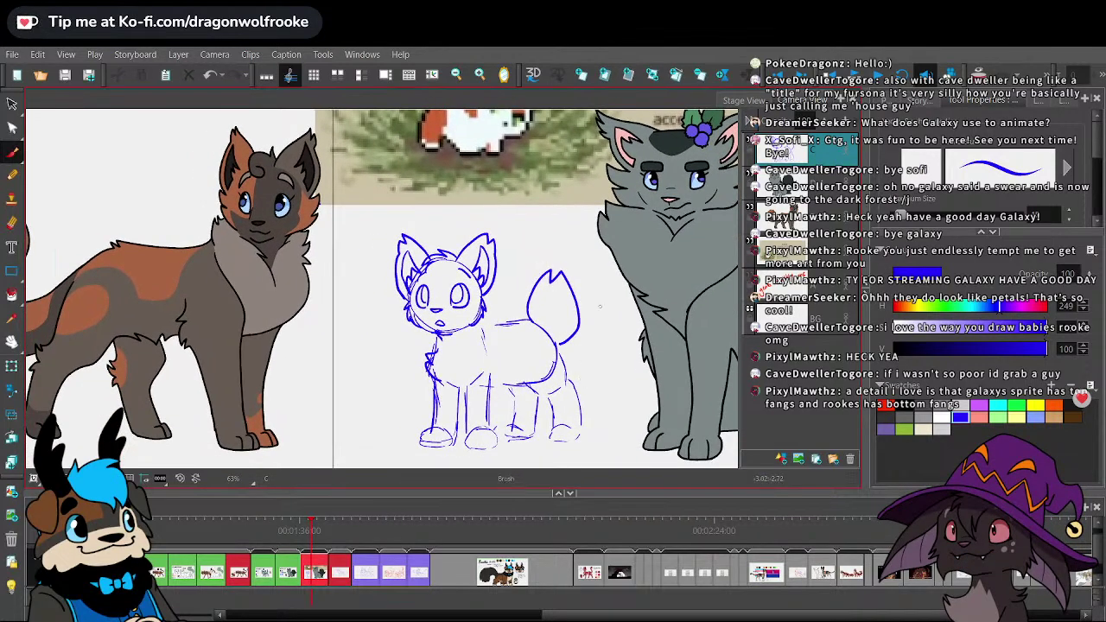
{"action": "key", "text": "space"}
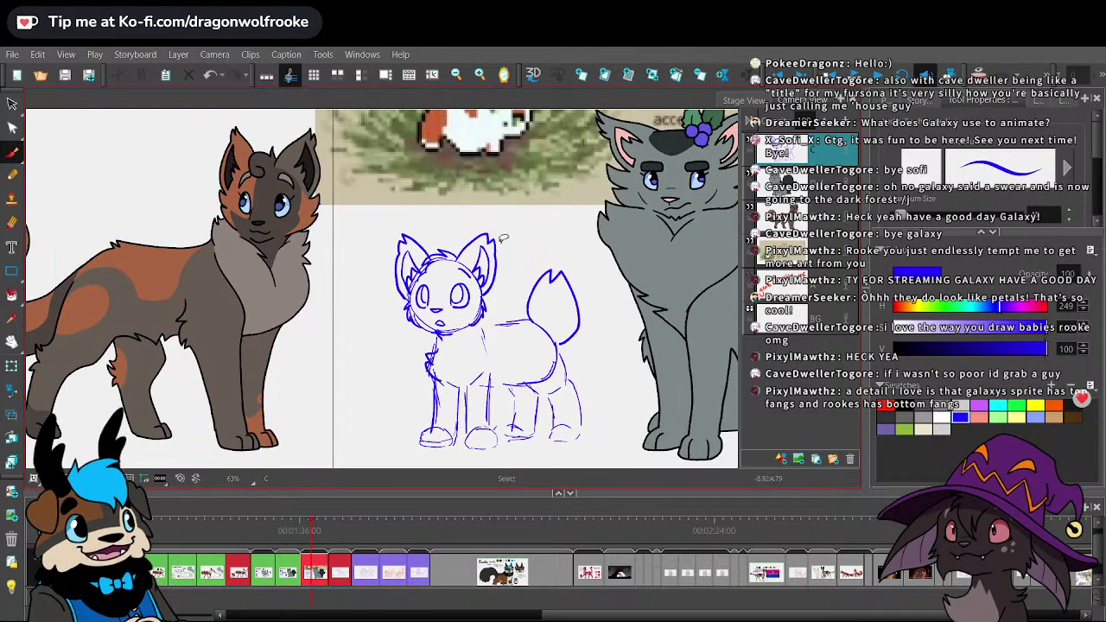
{"action": "key", "text": "ctrl+z"}
{"action": "key", "text": "ctrl+z"}
{"action": "mouse_move", "coordinate": [530, 321]}
{"action": "left_mouse_down"}
{"action": "mouse_move", "coordinate": [546, 275]}
{"action": "mouse_move", "coordinate": [565, 289]}
{"action": "mouse_move", "coordinate": [560, 350]}
{"action": "left_mouse_up"}
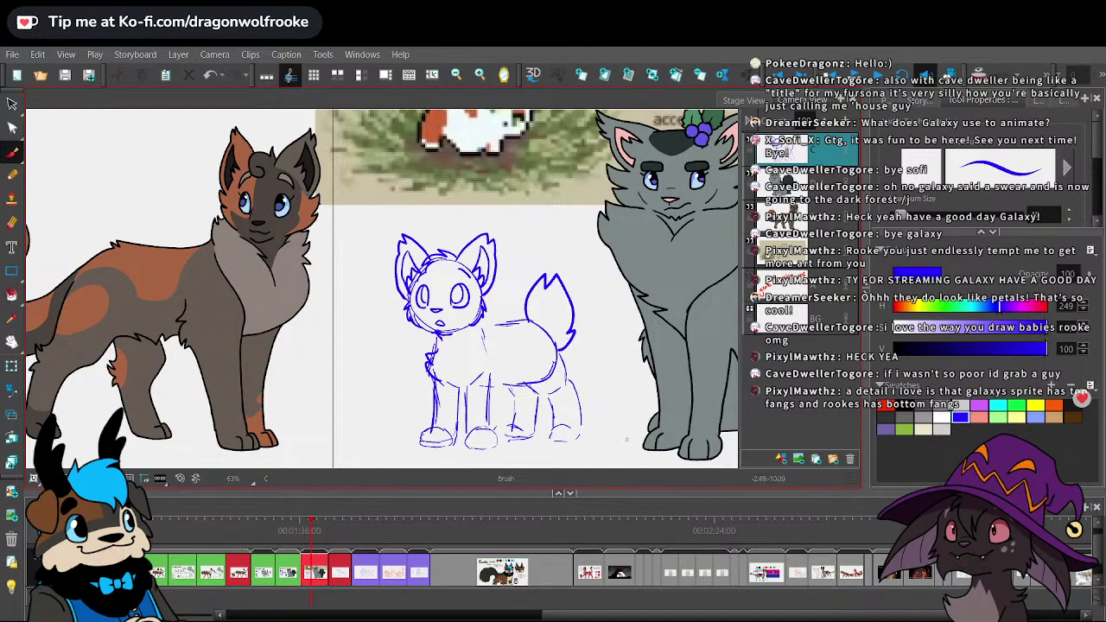
- Reinforce the kitten's back and belly lines with heavier strokes and a small fur tuft behind the neck
{"action": "key", "text": "space"}
{"action": "mouse_move", "coordinate": [695, 207]}
{"action": "left_mouse_down"}
{"action": "mouse_move", "coordinate": [723, 267]}
{"action": "mouse_move", "coordinate": [638, 279]}
{"action": "left_mouse_up"}
{"action": "left_click_drag", "start_coordinate": [545, 216], "coordinate": [560, 225]}
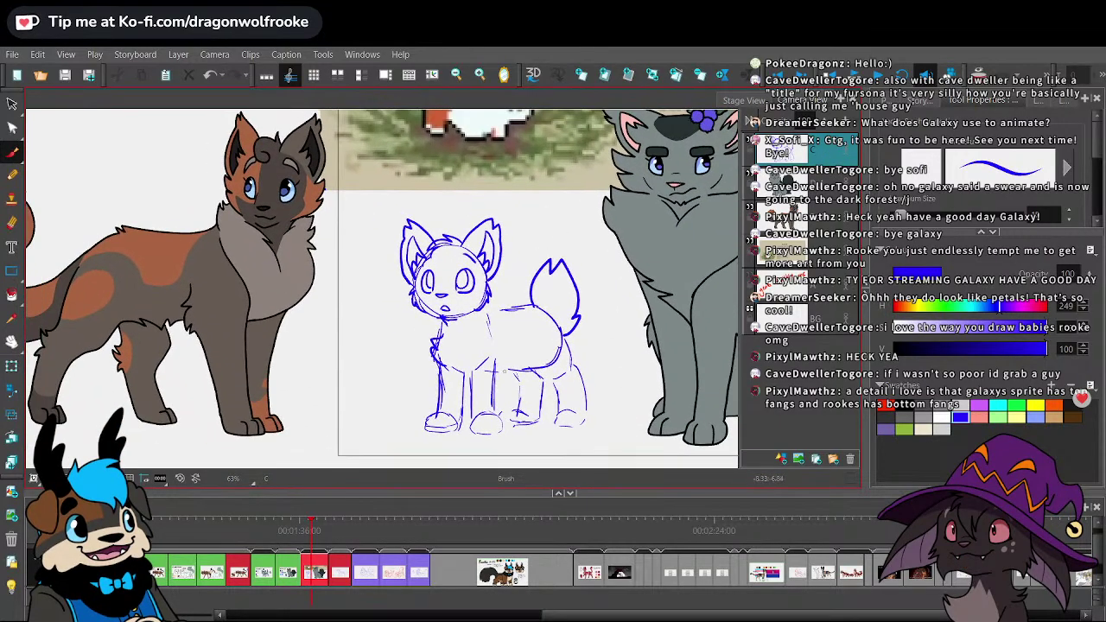
{"action": "left_click_drag", "start_coordinate": [496, 380], "coordinate": [543, 361]}
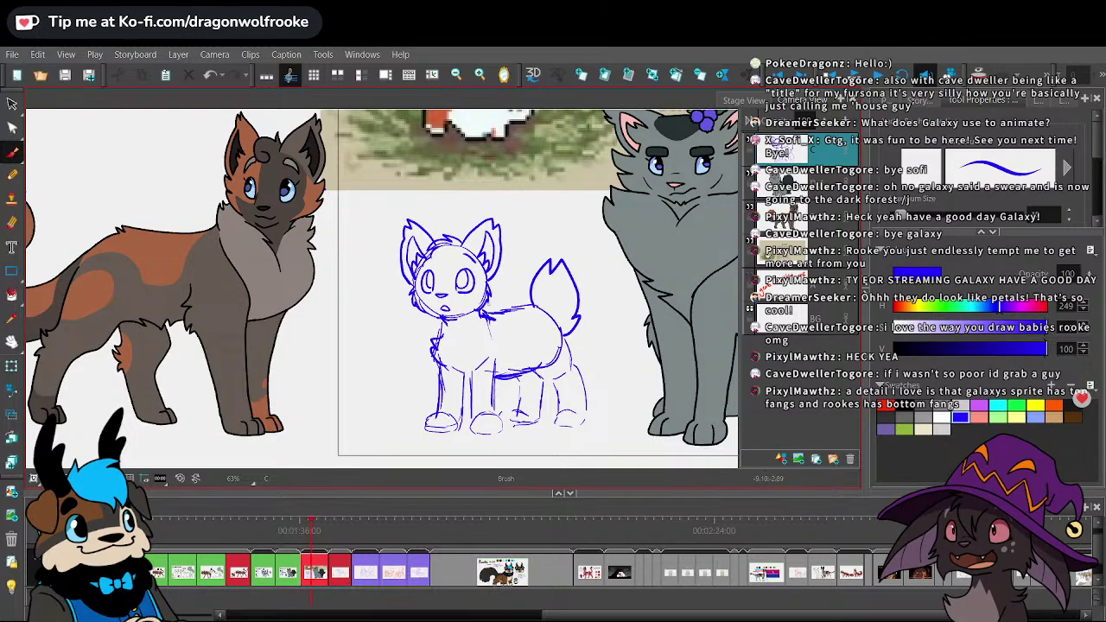
{"action": "key", "text": "ctrl+z"}
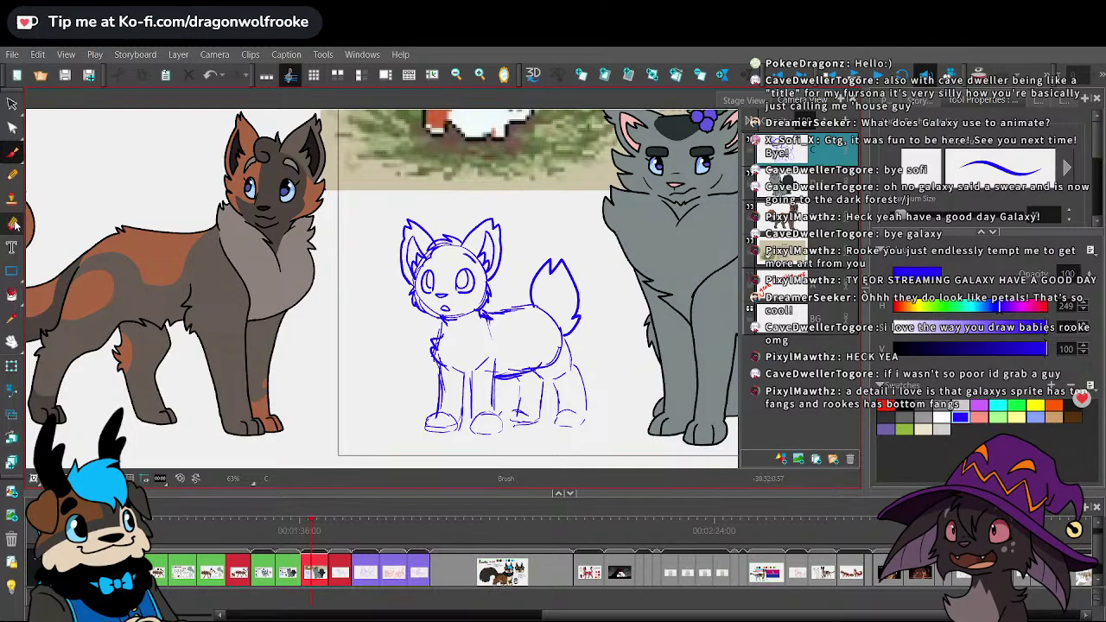
- Touch up the kitten's neck, back and chest lines, alternating between erasing and brushing, and undo the last stroke
{"action": "key", "text": "alt+e"}
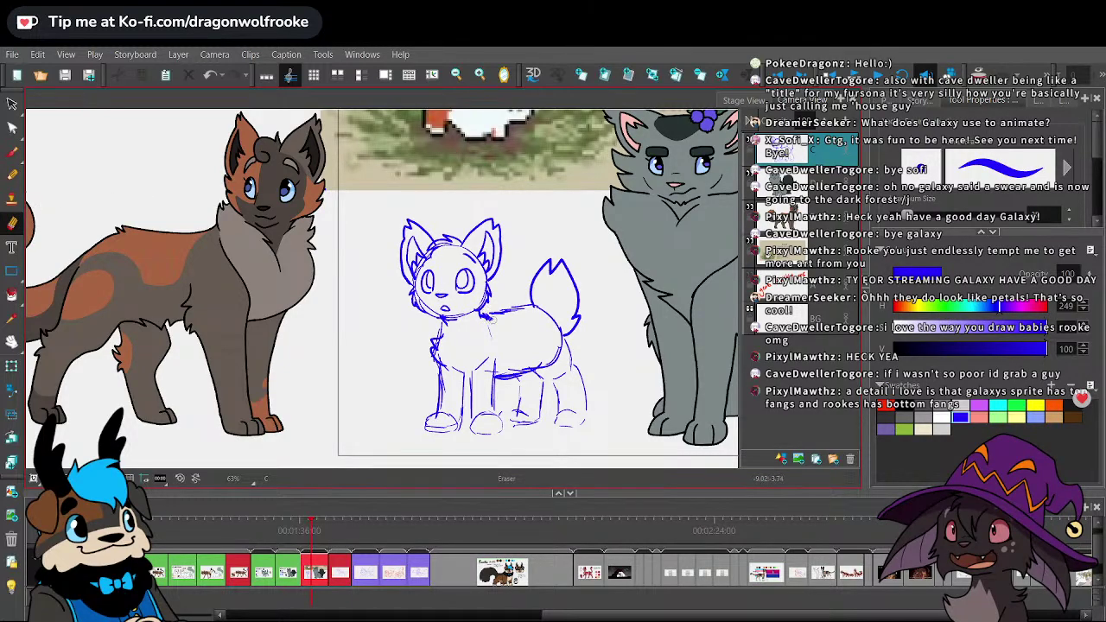
{"action": "key", "text": "alt+b"}
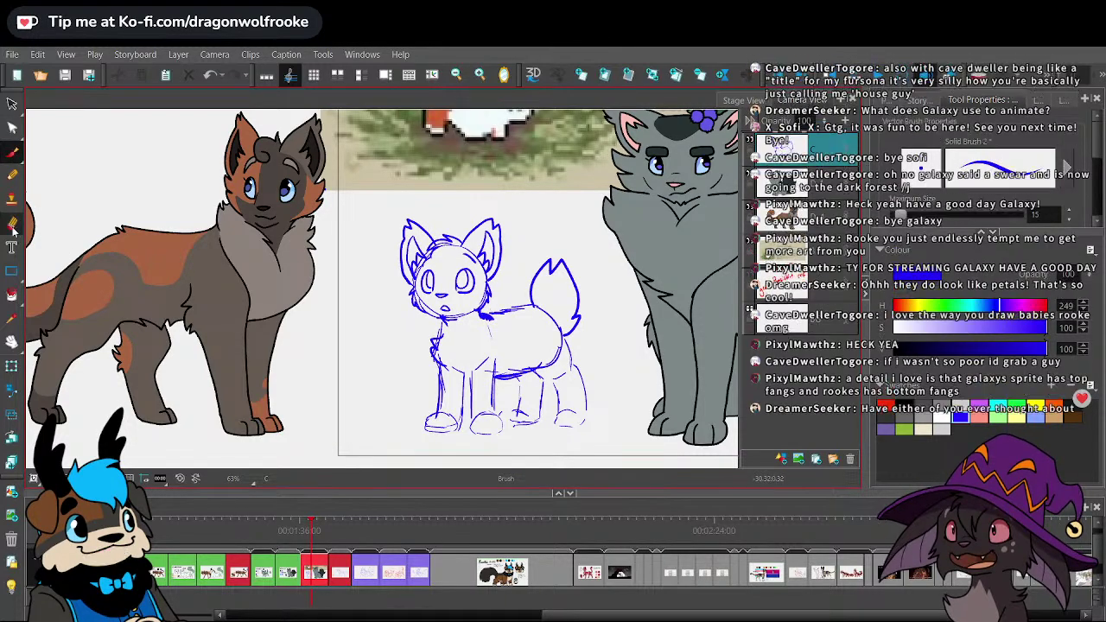
{"action": "key", "text": "alt+e"}
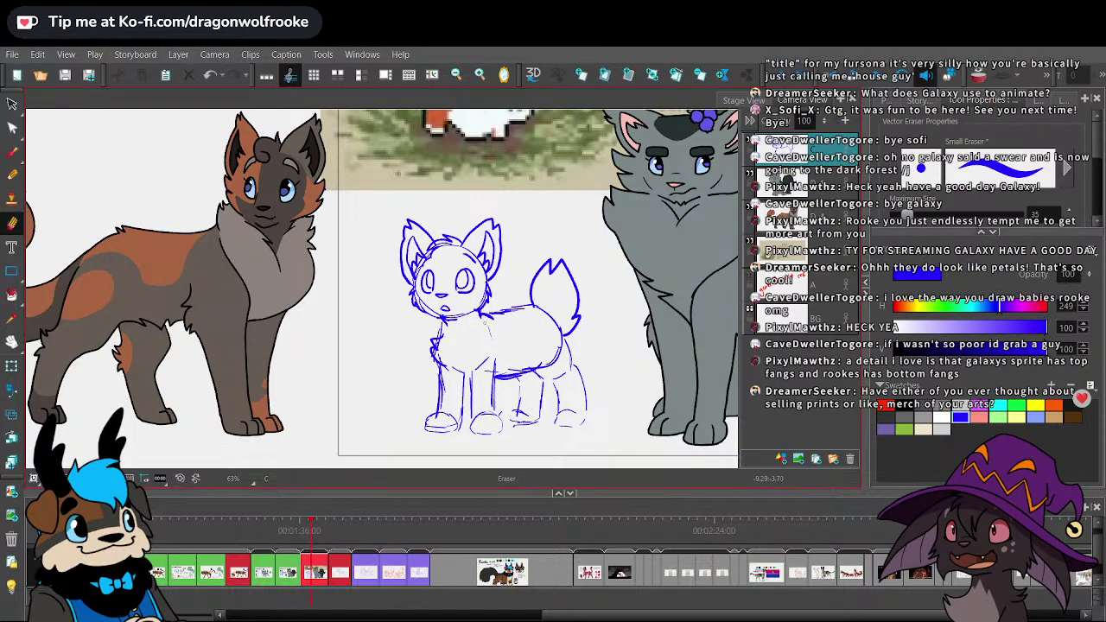
{"action": "key", "text": "alt+b"}
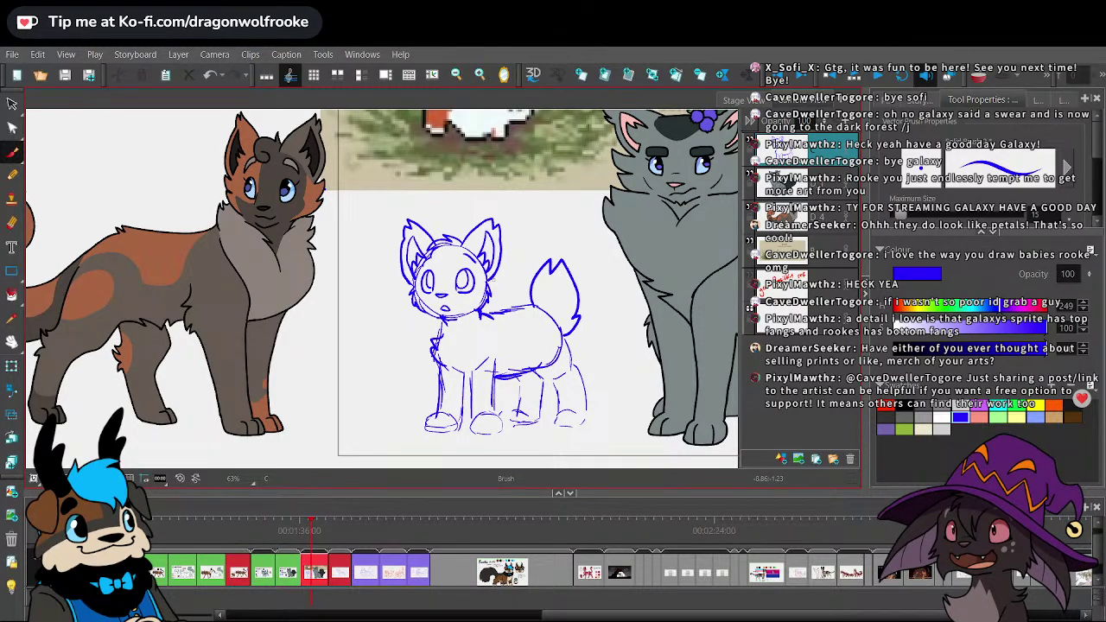
{"action": "key", "text": "space"}
{"action": "mouse_move", "coordinate": [636, 369]}
{"action": "left_mouse_down"}
{"action": "mouse_move", "coordinate": [630, 363]}
{"action": "mouse_move", "coordinate": [649, 424]}
{"action": "mouse_move", "coordinate": [619, 333]}
{"action": "mouse_move", "coordinate": [642, 382]}
{"action": "left_mouse_up"}
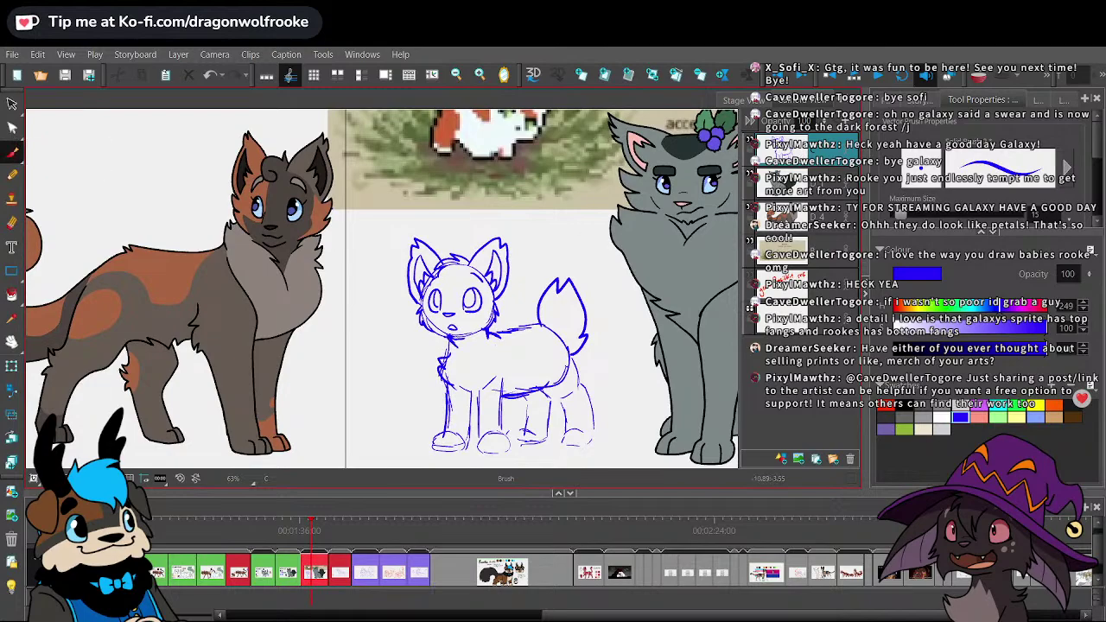
{"action": "key", "text": "alt+e"}
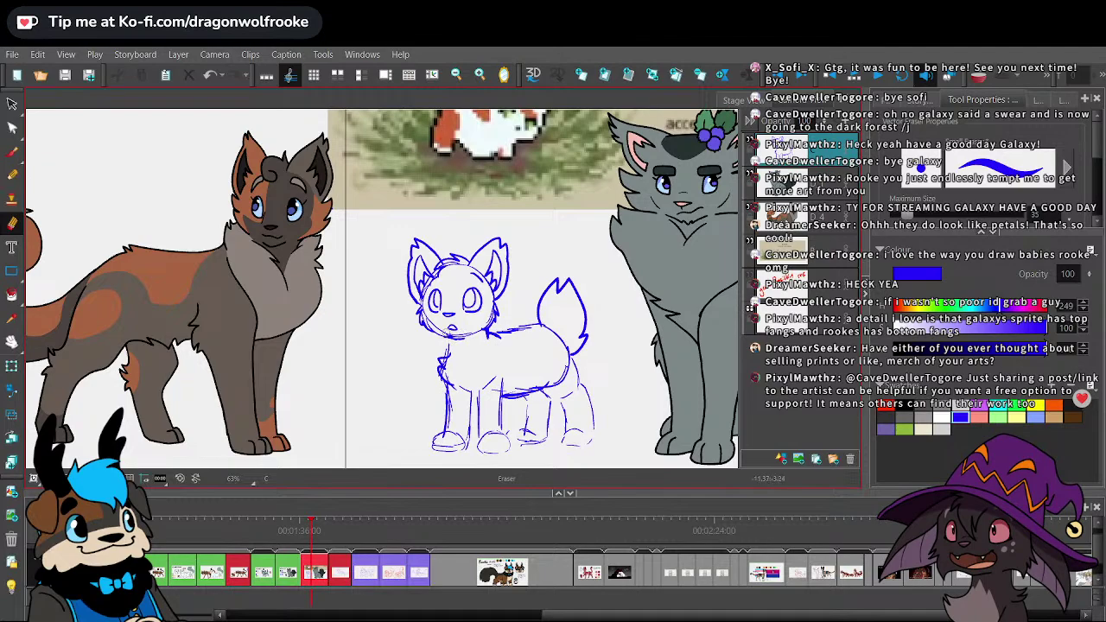
{"action": "key", "text": "alt+b"}
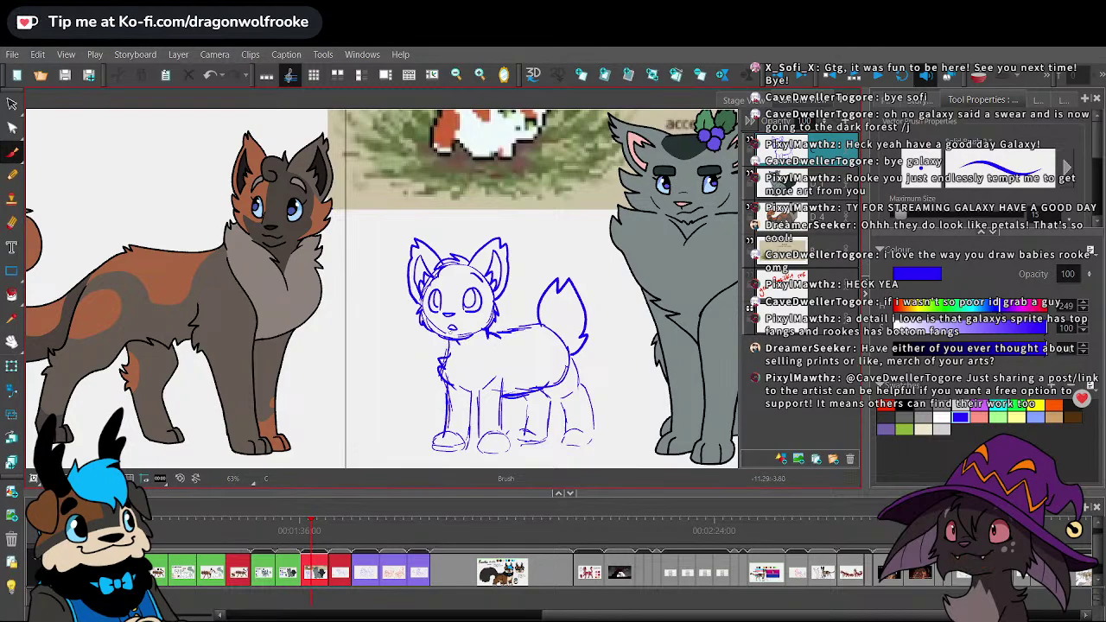
{"action": "key", "text": "ctrl+z"}
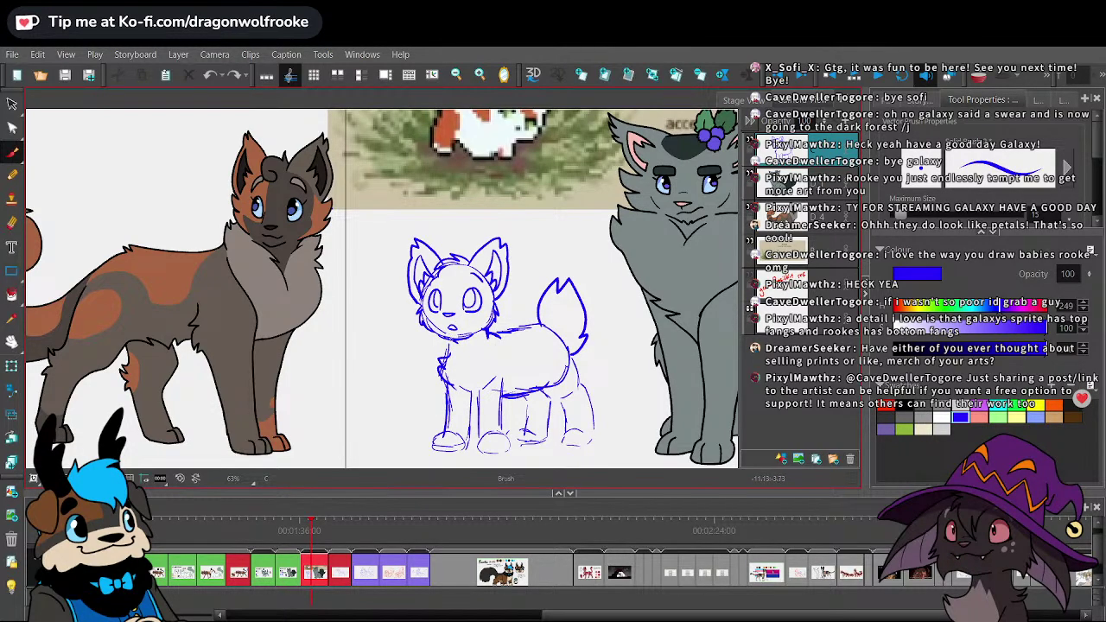
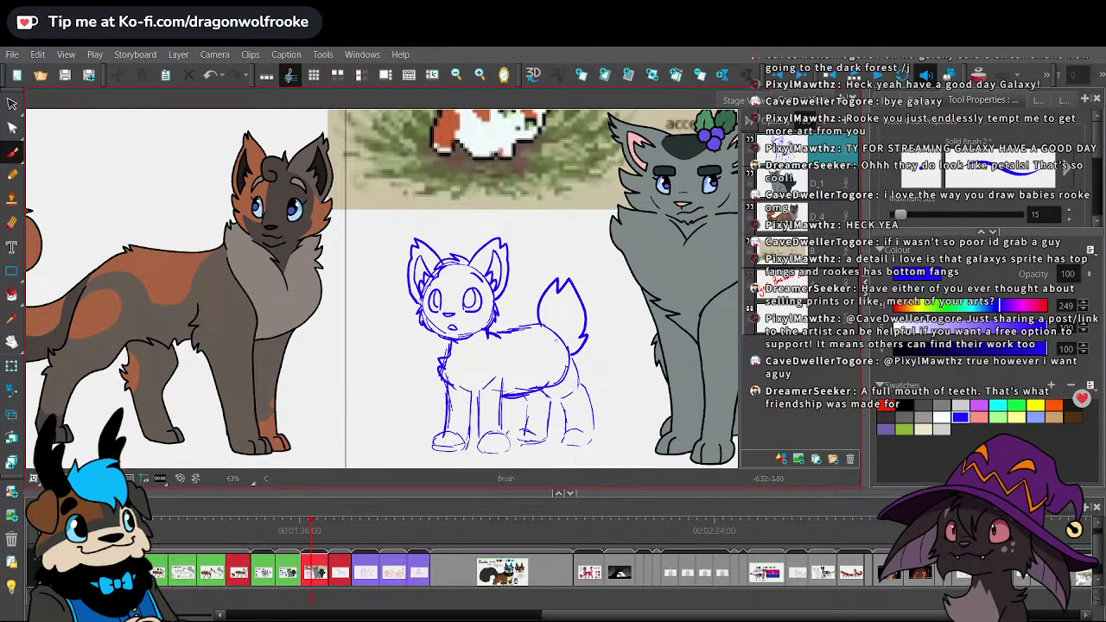
- Lower the opacity of the kitten sketch layer, add a new vector layer, and set black as the colour
{"action": "scroll", "coordinate": [569, 347], "scroll_direction": "down", "scroll_amount": 2}
{"action": "scroll", "coordinate": [570, 348], "scroll_direction": "up", "scroll_amount": 2}
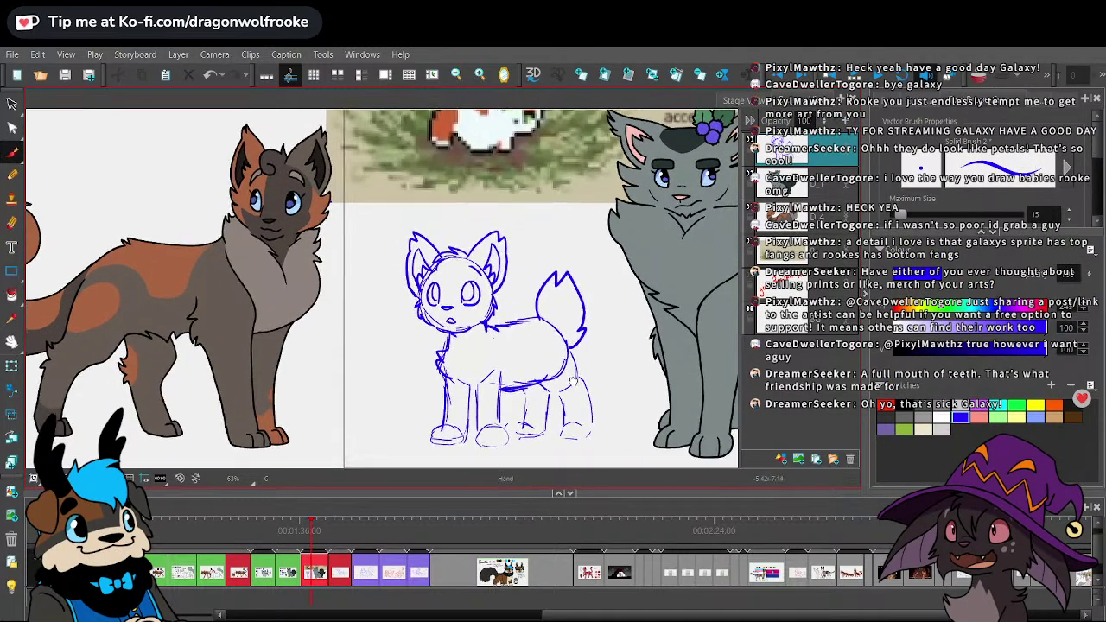
{"action": "double_click", "coordinate": [806, 121]}
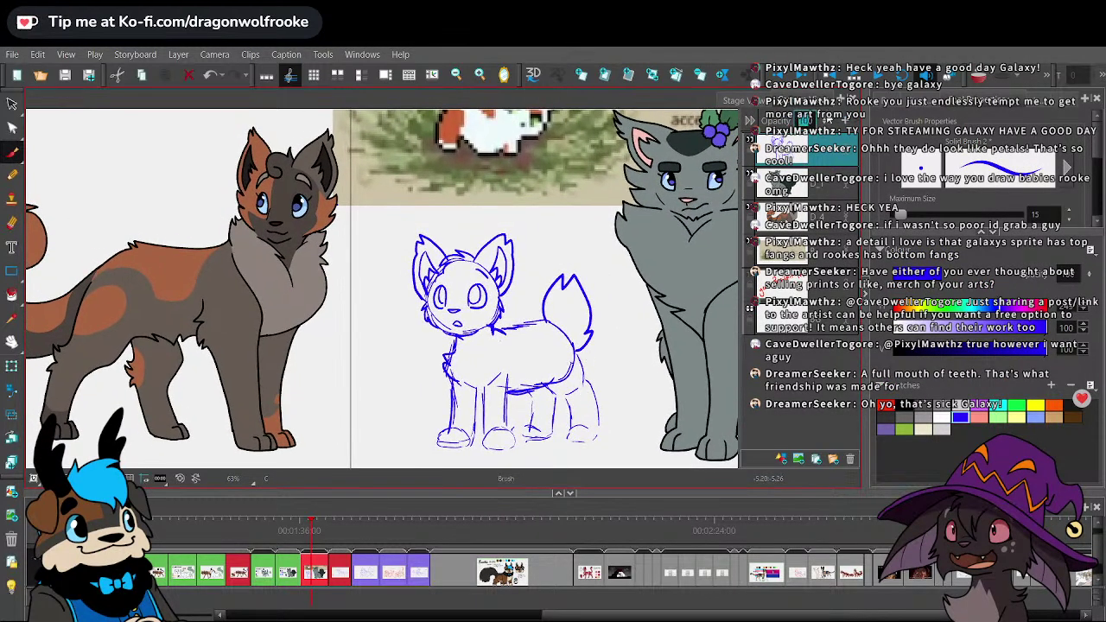
{"action": "key", "text": "Return"}
{"action": "left_click", "coordinate": [782, 458]}
{"action": "left_click", "coordinate": [905, 405]}
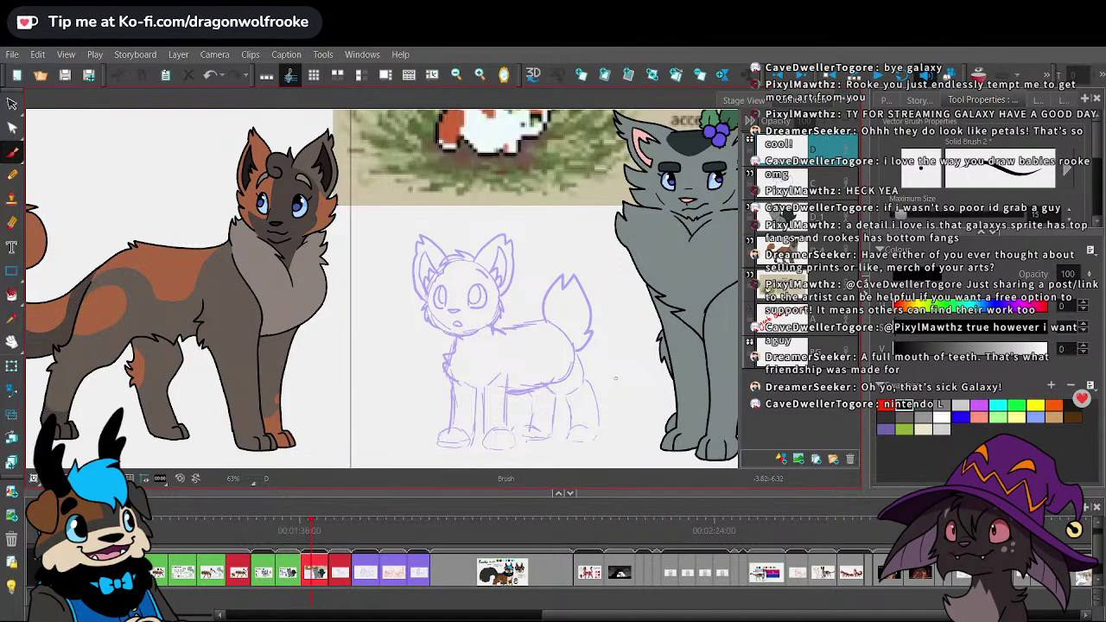
- Set the brush colour to red and outline both sides of a patch running from the kitten's forehead around one eye
{"action": "mouse_move", "coordinate": [591, 345]}
{"action": "left_mouse_down"}
{"action": "mouse_move", "coordinate": [553, 338]}
{"action": "mouse_move", "coordinate": [578, 335]}
{"action": "left_mouse_up"}
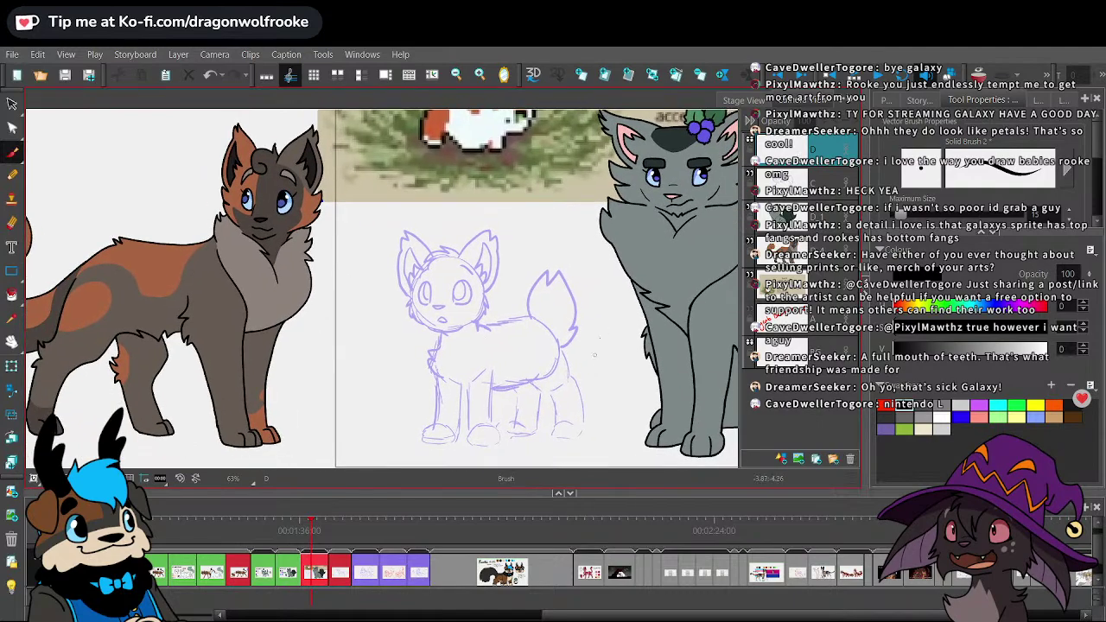
{"action": "key", "text": "1"}
{"action": "left_click", "coordinate": [887, 408]}
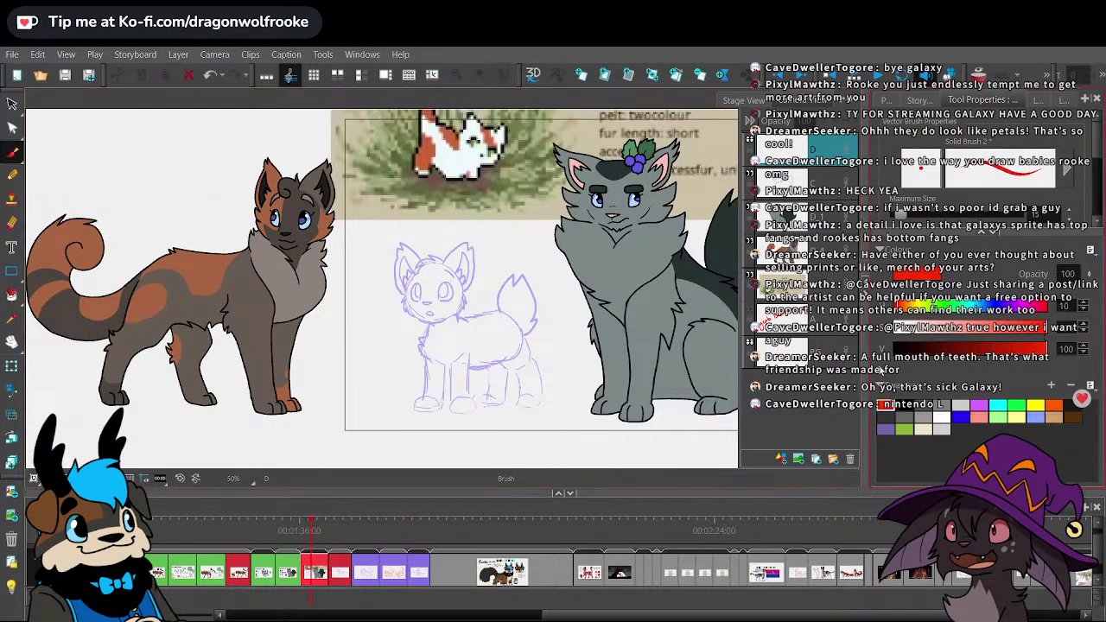
{"action": "key", "text": "2"}
{"action": "left_click_drag", "start_coordinate": [605, 336], "coordinate": [547, 391]}
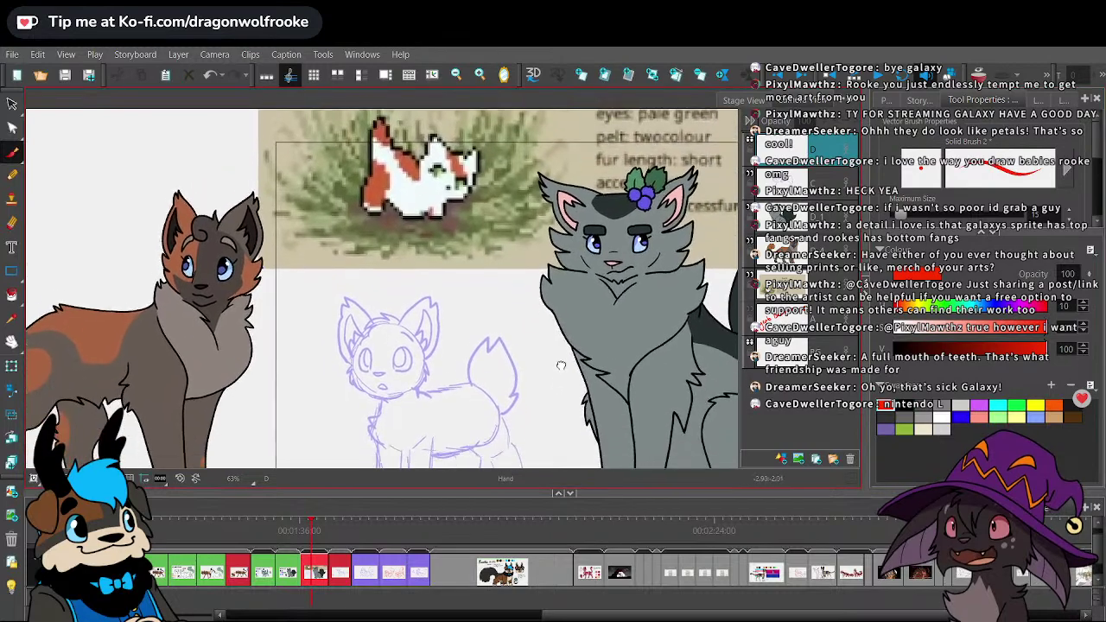
{"action": "key", "text": "1"}
{"action": "key", "text": "2"}
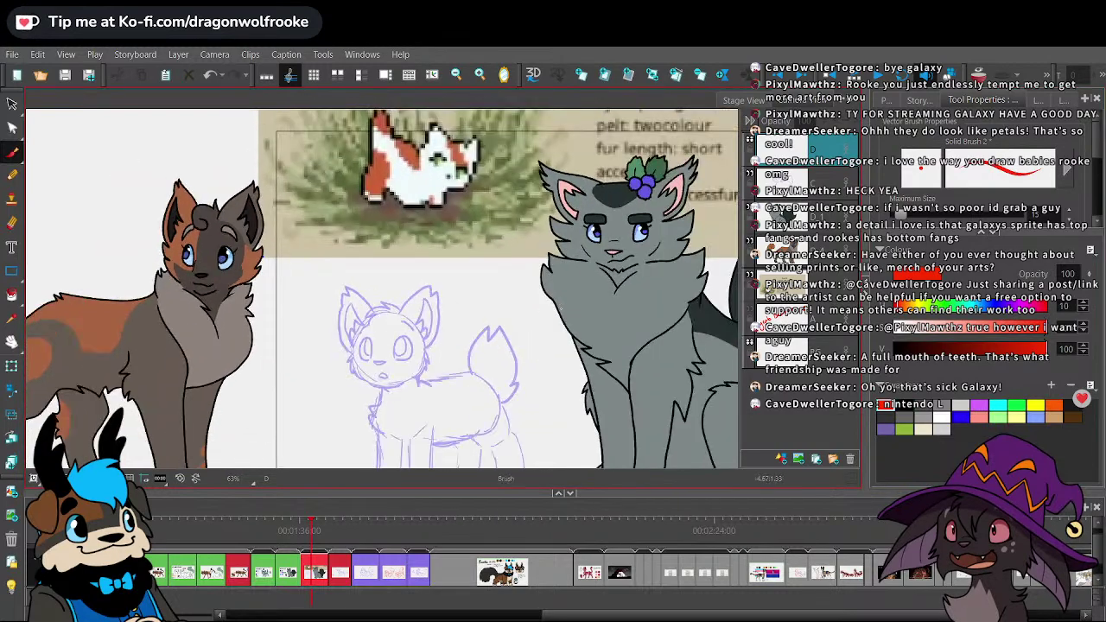
{"action": "key", "text": "2"}
{"action": "mouse_move", "coordinate": [373, 324]}
{"action": "left_mouse_down"}
{"action": "mouse_move", "coordinate": [405, 381]}
{"action": "mouse_move", "coordinate": [422, 370]}
{"action": "mouse_move", "coordinate": [405, 319]}
{"action": "left_mouse_up"}
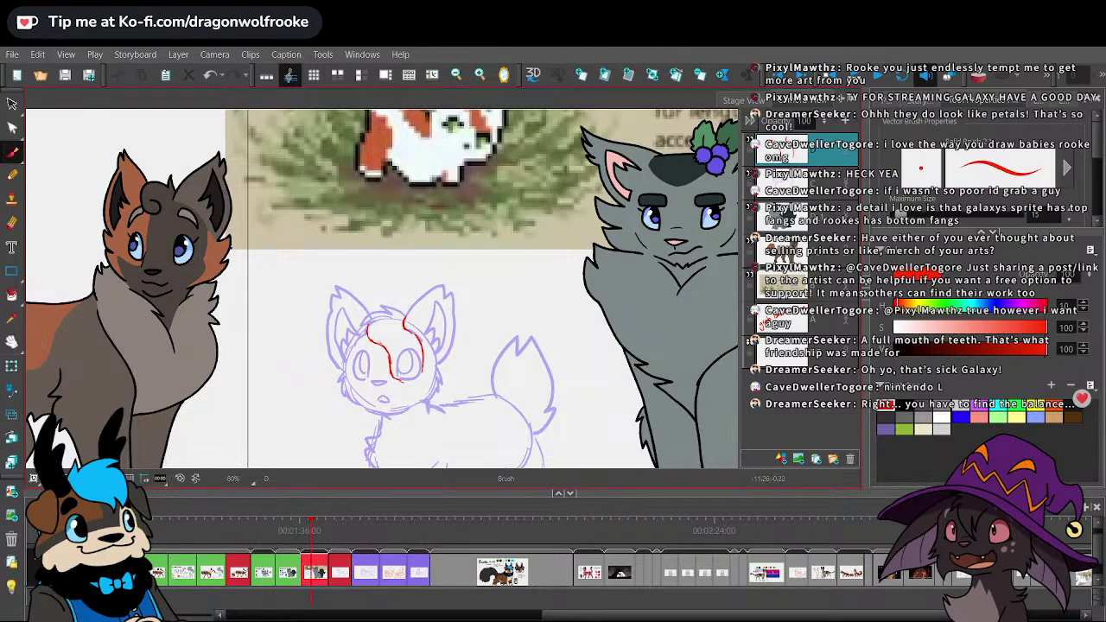
- Refine and close the red face patch beneath the kitten's eye, and mark the tail tip with a jagged red line
{"action": "left_click", "coordinate": [12, 223]}
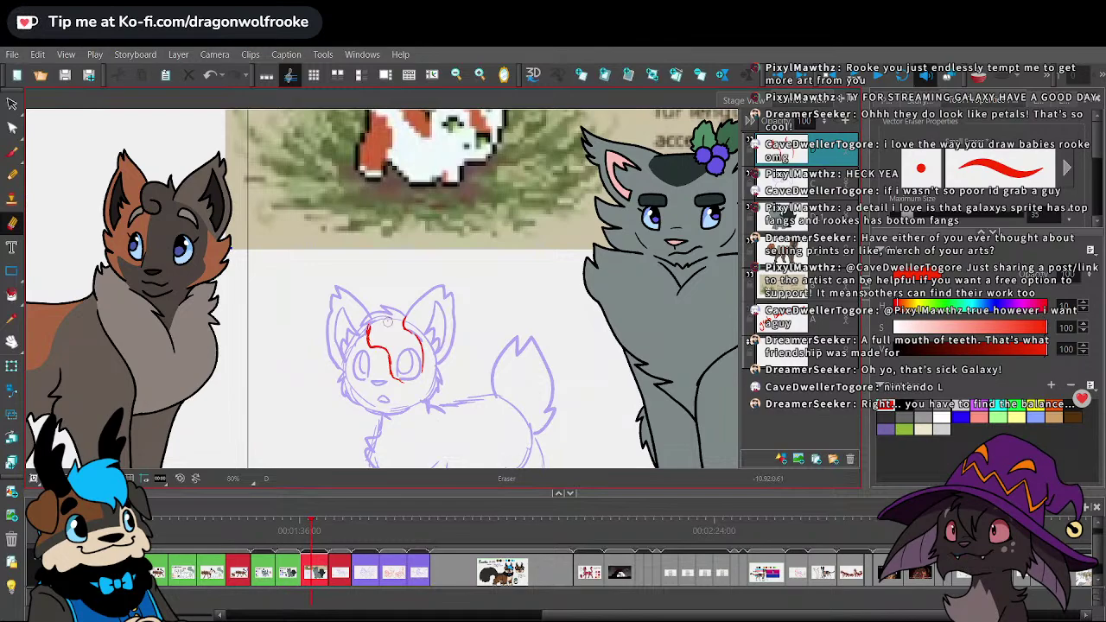
{"action": "key", "text": "alt+b"}
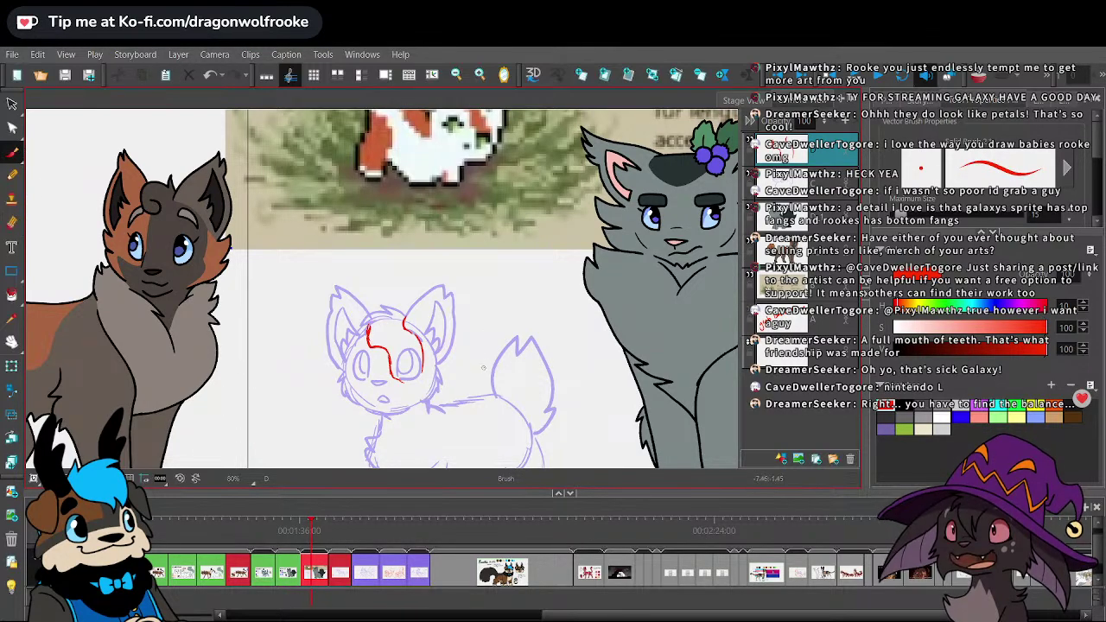
{"action": "mouse_move", "coordinate": [393, 380]}
{"action": "left_mouse_down"}
{"action": "mouse_move", "coordinate": [413, 383]}
{"action": "mouse_move", "coordinate": [420, 331]}
{"action": "mouse_move", "coordinate": [470, 334]}
{"action": "mouse_move", "coordinate": [475, 364]}
{"action": "mouse_move", "coordinate": [489, 329]}
{"action": "mouse_move", "coordinate": [496, 363]}
{"action": "mouse_move", "coordinate": [480, 302]}
{"action": "mouse_move", "coordinate": [487, 317]}
{"action": "mouse_move", "coordinate": [536, 332]}
{"action": "left_mouse_up"}
{"action": "key", "text": "ctrl+z"}
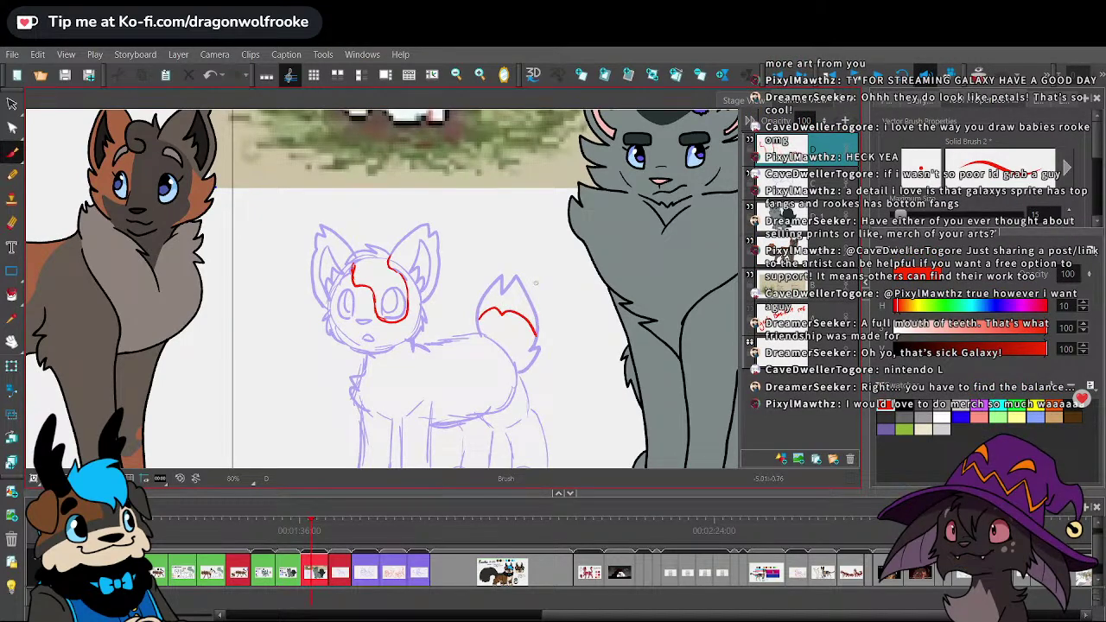
- Outline a small rounded red toe marking on the kitten's leftmost front paw
{"action": "key", "text": "1"}
{"action": "left_click_drag", "start_coordinate": [524, 258], "coordinate": [524, 290]}
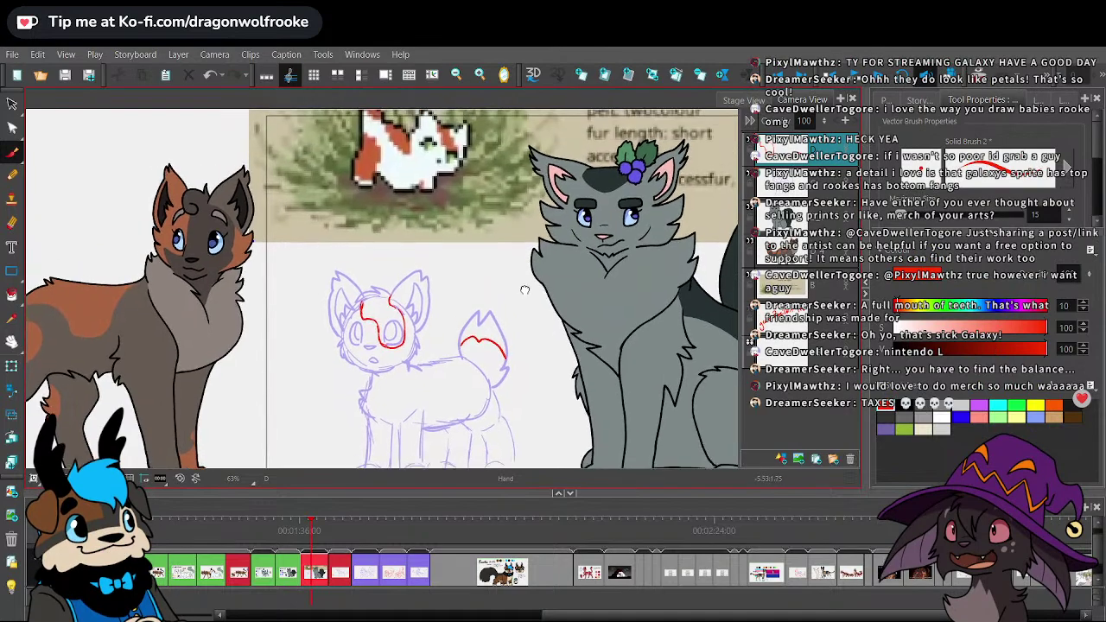
{"action": "scroll", "coordinate": [524, 290], "scroll_direction": "up", "scroll_amount": 1}
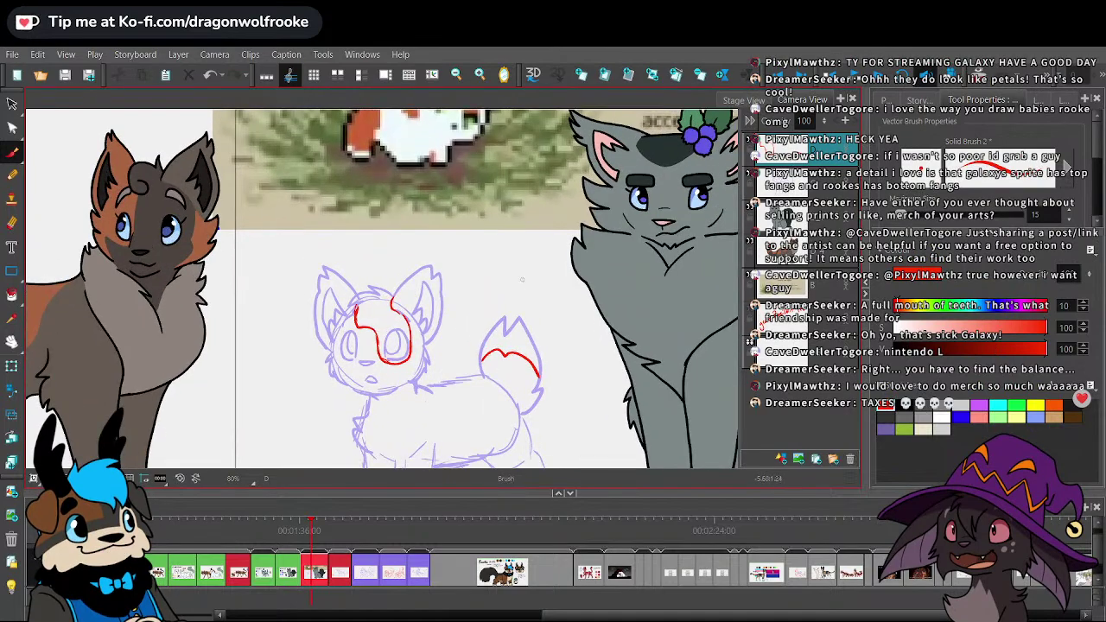
{"action": "left_click_drag", "start_coordinate": [513, 289], "coordinate": [525, 352]}
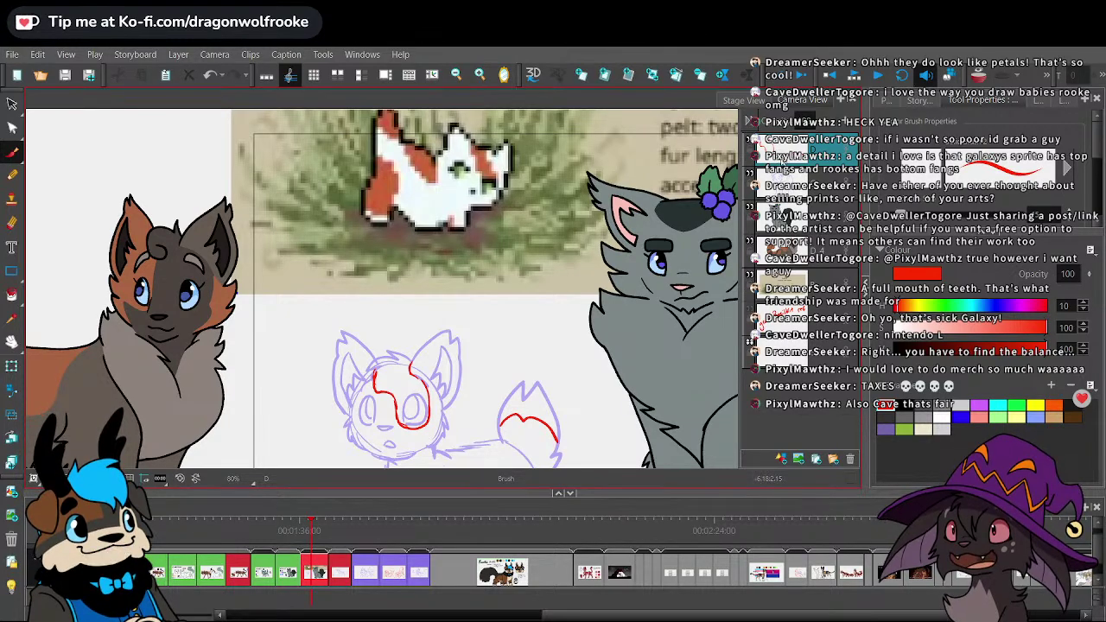
{"action": "key", "text": "space"}
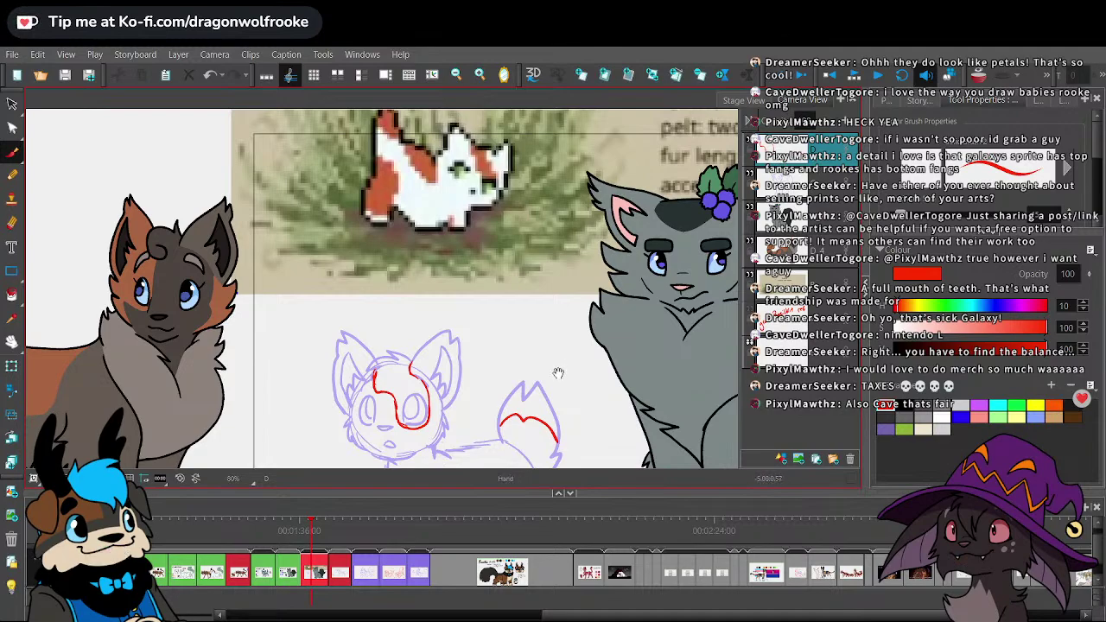
{"action": "mouse_move", "coordinate": [558, 373]}
{"action": "left_mouse_down"}
{"action": "mouse_move", "coordinate": [548, 239]}
{"action": "mouse_move", "coordinate": [561, 358]}
{"action": "left_mouse_up"}
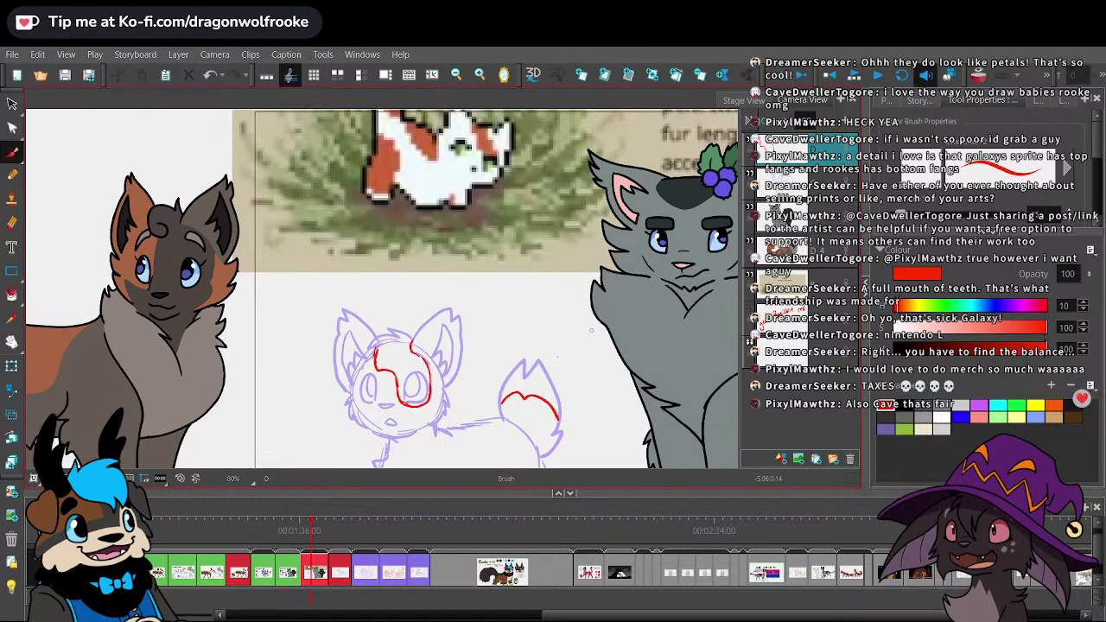
{"action": "key", "text": "1"}
{"action": "key", "text": "space"}
{"action": "mouse_move", "coordinate": [580, 360]}
{"action": "left_mouse_down"}
{"action": "mouse_move", "coordinate": [559, 230]}
{"action": "mouse_move", "coordinate": [594, 407]}
{"action": "mouse_move", "coordinate": [587, 285]}
{"action": "left_mouse_up"}
{"action": "key", "text": "2"}
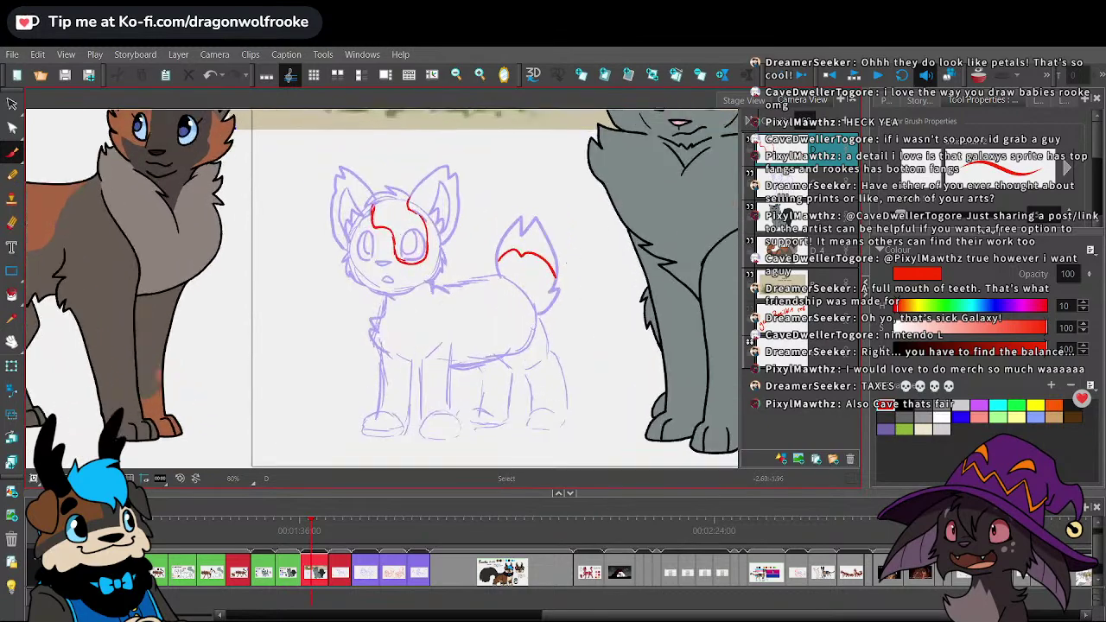
{"action": "mouse_move", "coordinate": [392, 419]}
{"action": "left_mouse_down"}
{"action": "mouse_move", "coordinate": [393, 436]}
{"action": "mouse_move", "coordinate": [388, 421]}
{"action": "left_mouse_up"}
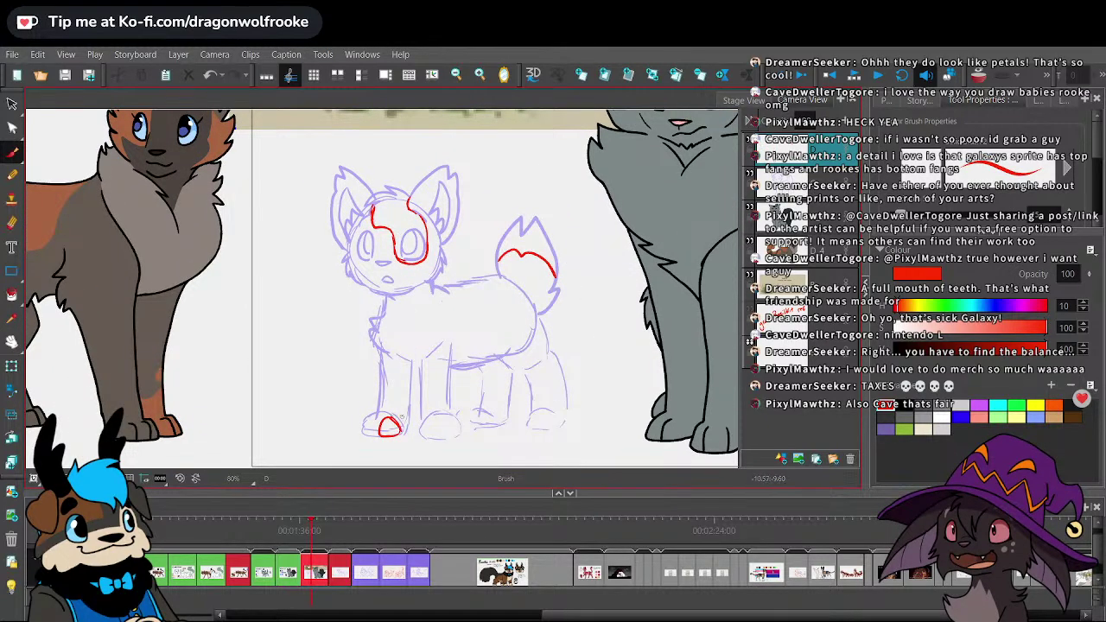
- Outline a rounded red saddle patch hanging from the kitten's back, undoing and redrawing its lower curve
{"action": "key", "text": "1"}
{"action": "mouse_move", "coordinate": [593, 281]}
{"action": "left_mouse_down"}
{"action": "mouse_move", "coordinate": [547, 413]}
{"action": "mouse_move", "coordinate": [553, 312]}
{"action": "mouse_move", "coordinate": [574, 372]}
{"action": "left_mouse_up"}
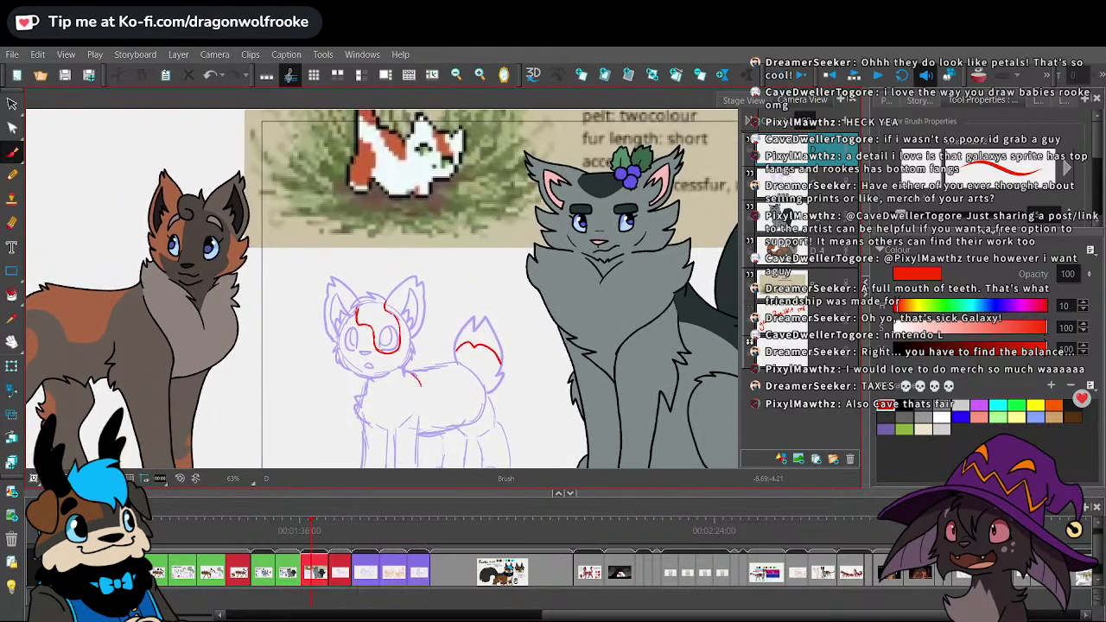
{"action": "mouse_move", "coordinate": [411, 372]}
{"action": "left_mouse_down"}
{"action": "mouse_move", "coordinate": [423, 391]}
{"action": "mouse_move", "coordinate": [464, 386]}
{"action": "left_mouse_up"}
{"action": "key", "text": "ctrl+z"}
{"action": "mouse_move", "coordinate": [421, 386]}
{"action": "left_mouse_down"}
{"action": "mouse_move", "coordinate": [451, 385]}
{"action": "mouse_move", "coordinate": [463, 367]}
{"action": "left_mouse_up"}
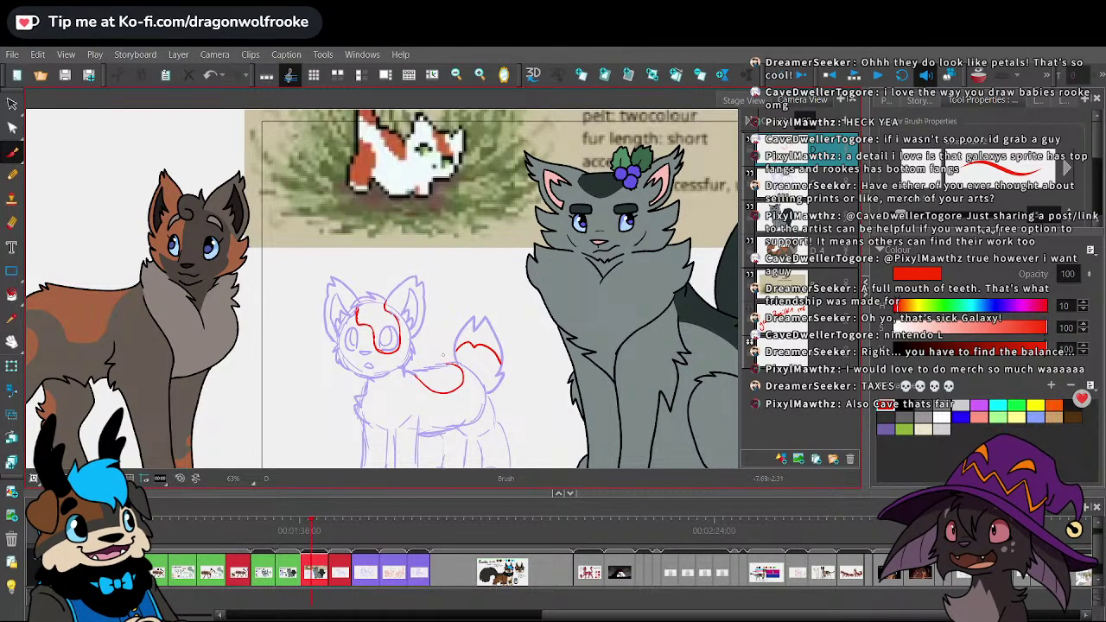
- Outline the kitten's far hind leg and paw in red, undoing and redrawing the paw line
{"action": "key", "text": "space"}
{"action": "mouse_move", "coordinate": [537, 325]}
{"action": "left_mouse_down"}
{"action": "mouse_move", "coordinate": [547, 273]}
{"action": "mouse_move", "coordinate": [544, 346]}
{"action": "mouse_move", "coordinate": [557, 343]}
{"action": "mouse_move", "coordinate": [560, 356]}
{"action": "mouse_move", "coordinate": [548, 265]}
{"action": "left_mouse_up"}
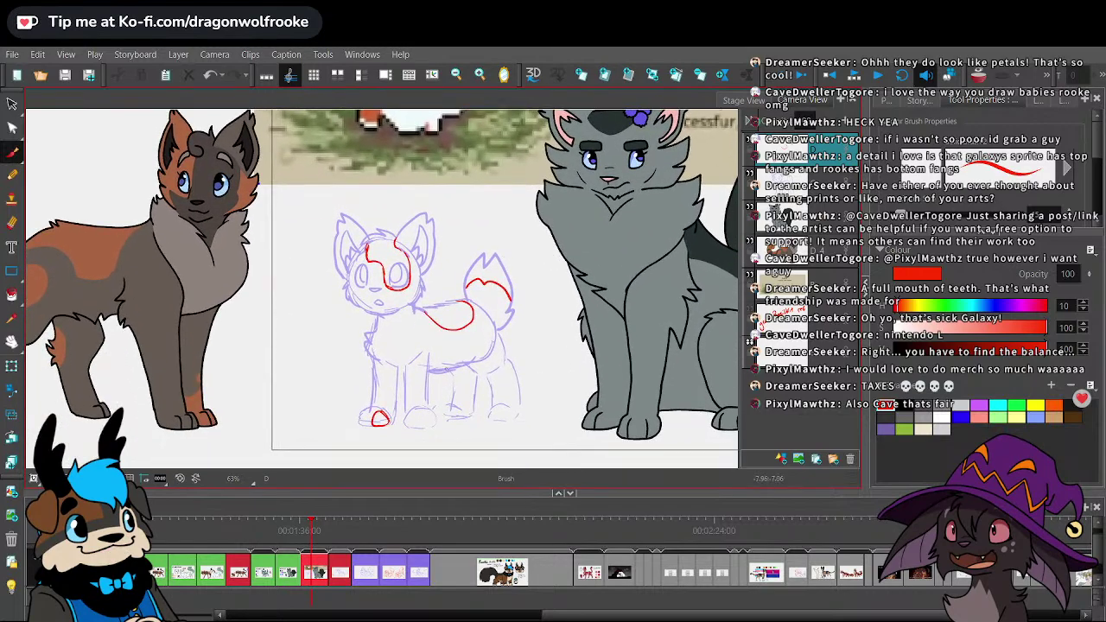
{"action": "left_click_drag", "start_coordinate": [451, 403], "coordinate": [464, 415]}
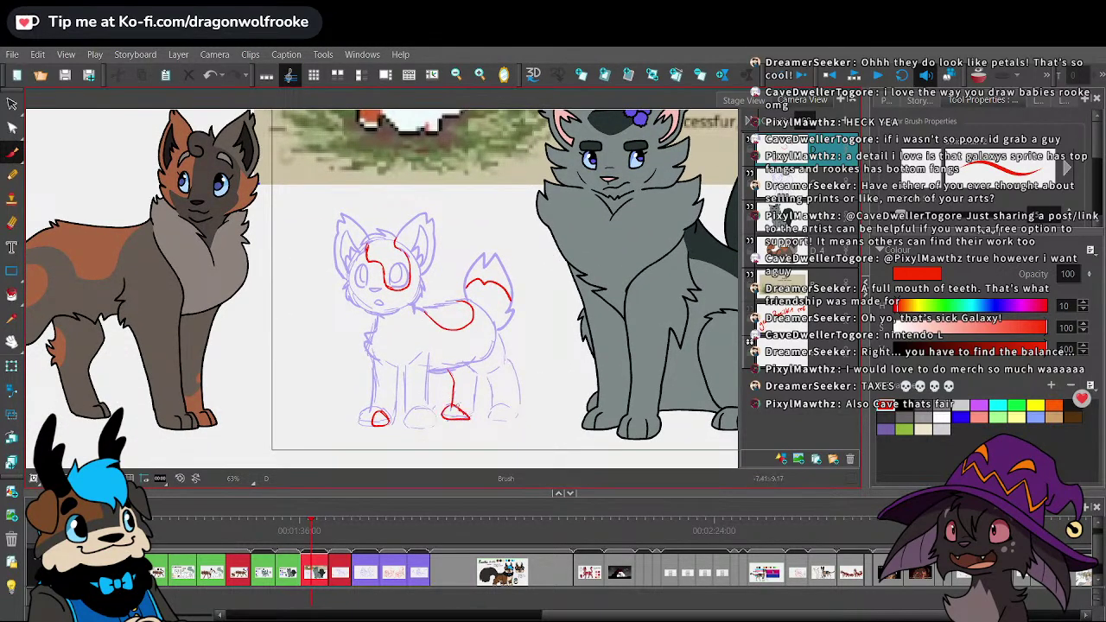
{"action": "key", "text": "ctrl+z"}
{"action": "mouse_move", "coordinate": [451, 403]}
{"action": "left_mouse_down"}
{"action": "mouse_move", "coordinate": [454, 417]}
{"action": "mouse_move", "coordinate": [477, 375]}
{"action": "left_mouse_up"}
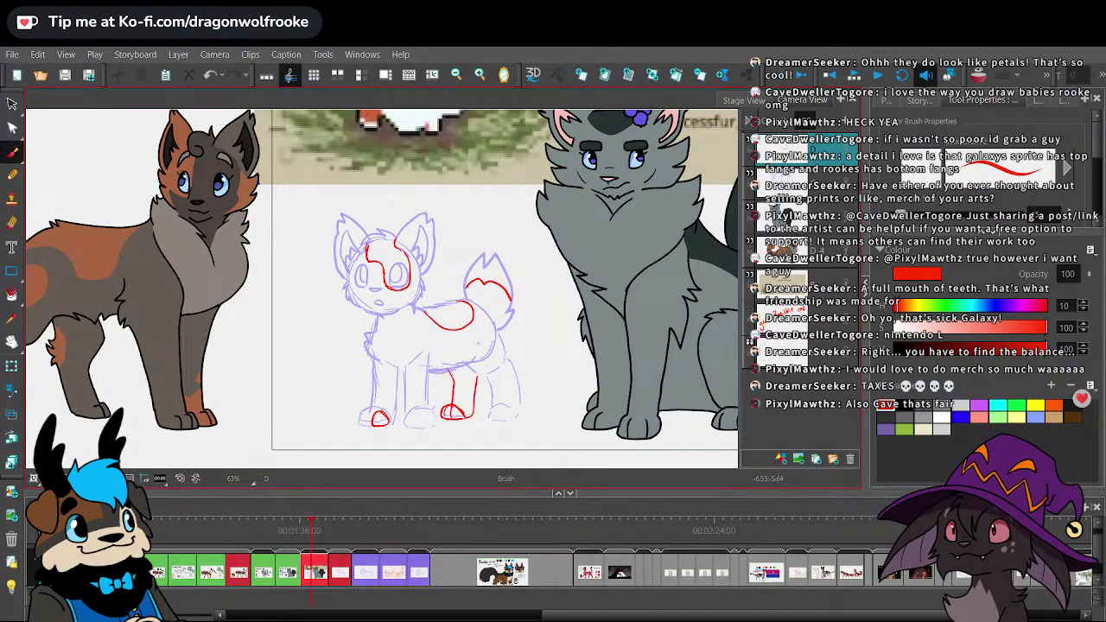
- Outline the kitten's near hind leg and paw in red from the haunch down
{"action": "key", "text": "space"}
{"action": "mouse_move", "coordinate": [562, 290]}
{"action": "left_mouse_down"}
{"action": "mouse_move", "coordinate": [570, 365]}
{"action": "mouse_move", "coordinate": [562, 296]}
{"action": "left_mouse_up"}
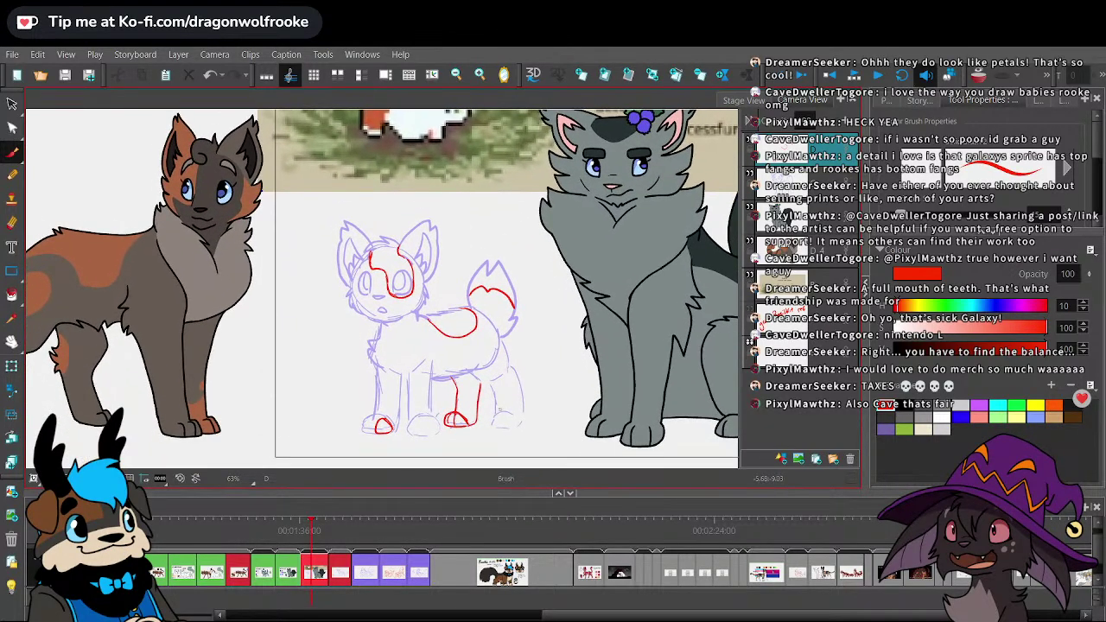
{"action": "left_click_drag", "start_coordinate": [493, 423], "coordinate": [509, 421]}
{"action": "mouse_move", "coordinate": [487, 385]}
{"action": "left_mouse_down"}
{"action": "mouse_move", "coordinate": [521, 420]}
{"action": "mouse_move", "coordinate": [498, 397]}
{"action": "mouse_move", "coordinate": [497, 426]}
{"action": "left_mouse_up"}
- Lower the opacity of the red markings layer
{"action": "left_click_drag", "start_coordinate": [550, 368], "coordinate": [571, 377]}
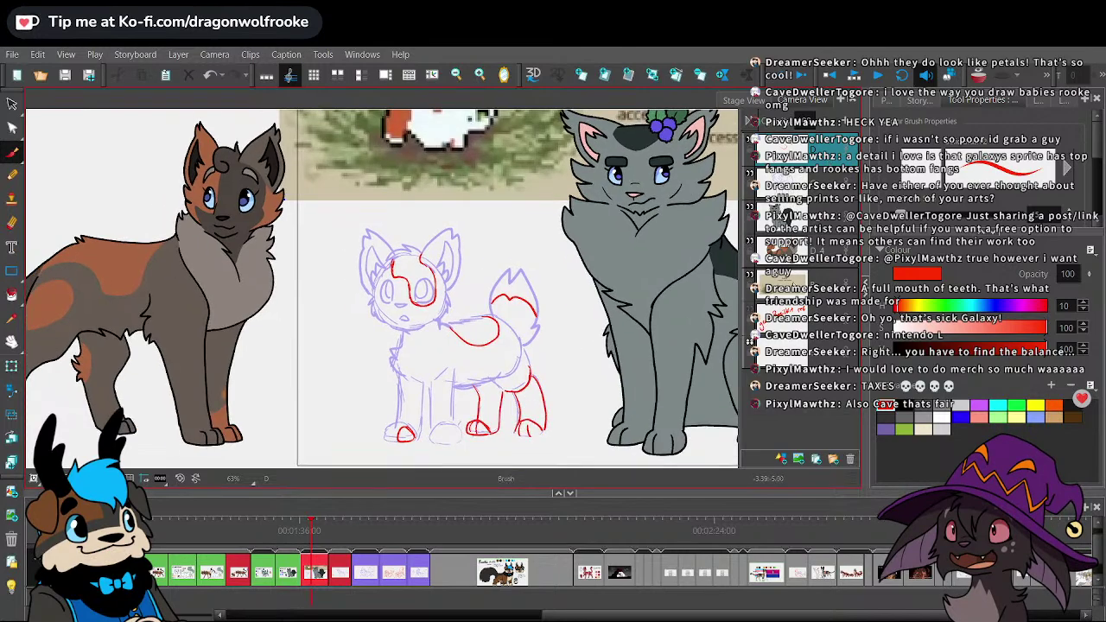
{"action": "left_click", "coordinate": [805, 117]}
{"action": "left_click", "coordinate": [818, 166]}
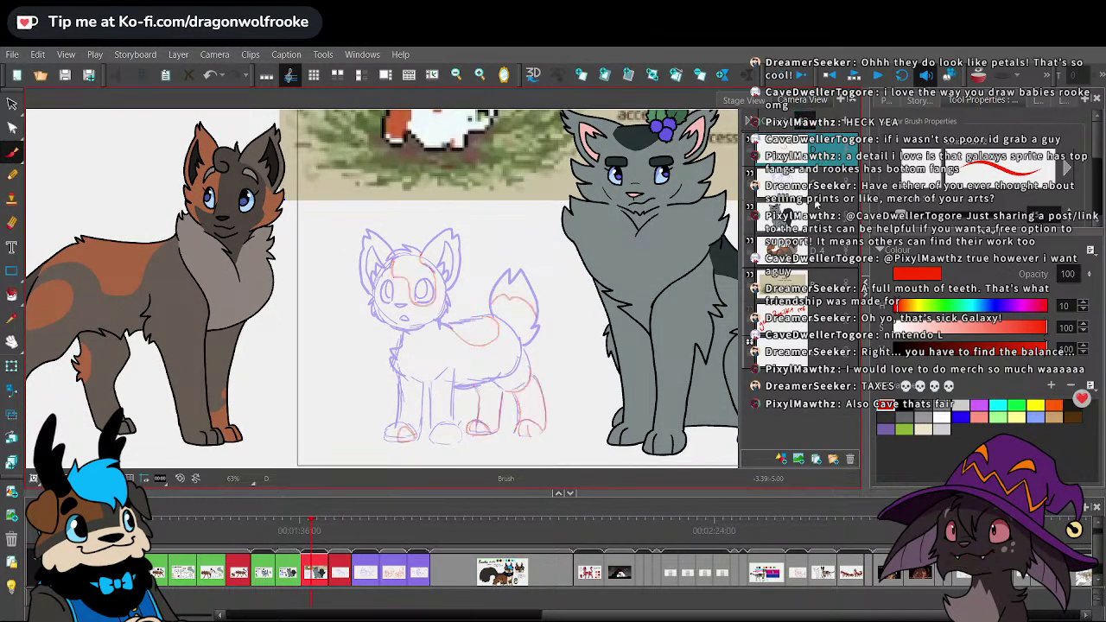
- Add a new layer and ink the kitten's tufted head fur between the ears in black, undoing and redrawing strokes
{"action": "left_click", "coordinate": [781, 458]}
{"action": "left_click", "coordinate": [905, 403]}
{"action": "key", "text": "2"}
{"action": "key", "text": "2"}
{"action": "key", "text": "2"}
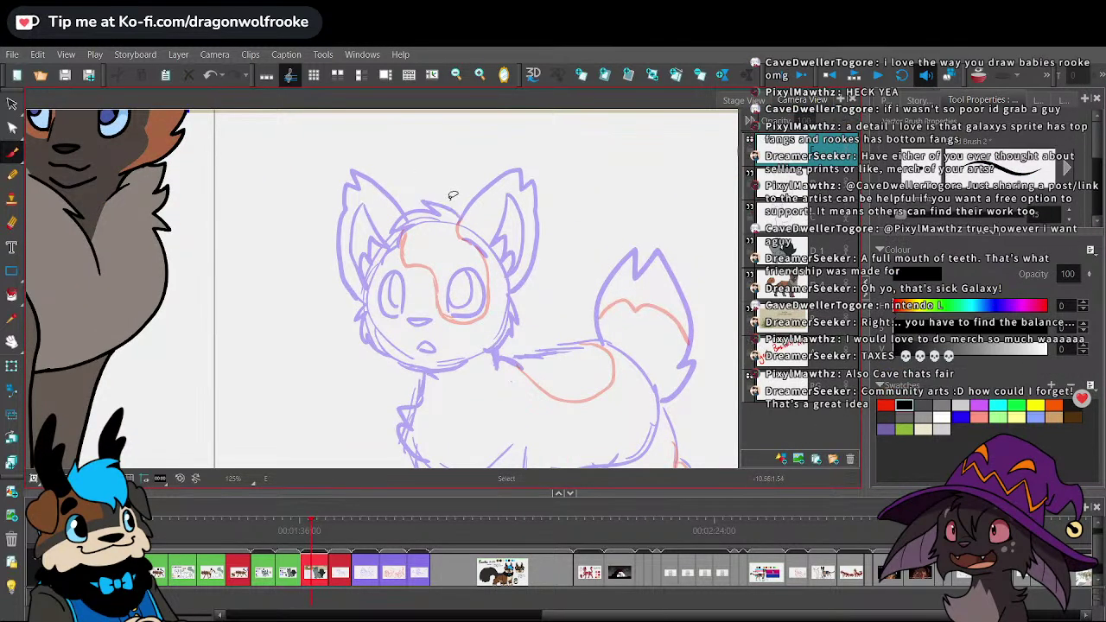
{"action": "key", "text": "2"}
{"action": "mouse_move", "coordinate": [484, 213]}
{"action": "left_mouse_down"}
{"action": "mouse_move", "coordinate": [489, 257]}
{"action": "mouse_move", "coordinate": [529, 259]}
{"action": "left_mouse_up"}
{"action": "key", "text": "ctrl+z"}
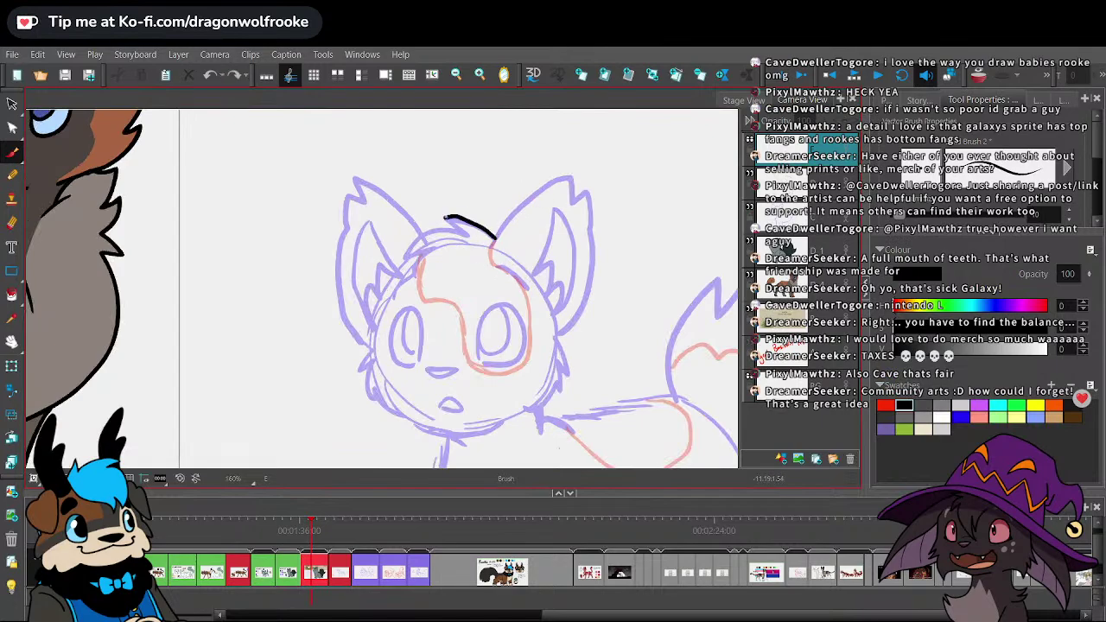
{"action": "mouse_move", "coordinate": [446, 217]}
{"action": "left_mouse_down"}
{"action": "mouse_move", "coordinate": [478, 226]}
{"action": "mouse_move", "coordinate": [443, 219]}
{"action": "mouse_move", "coordinate": [463, 231]}
{"action": "mouse_move", "coordinate": [405, 251]}
{"action": "mouse_move", "coordinate": [414, 276]}
{"action": "left_mouse_up"}
{"action": "key", "text": "ctrl+z"}
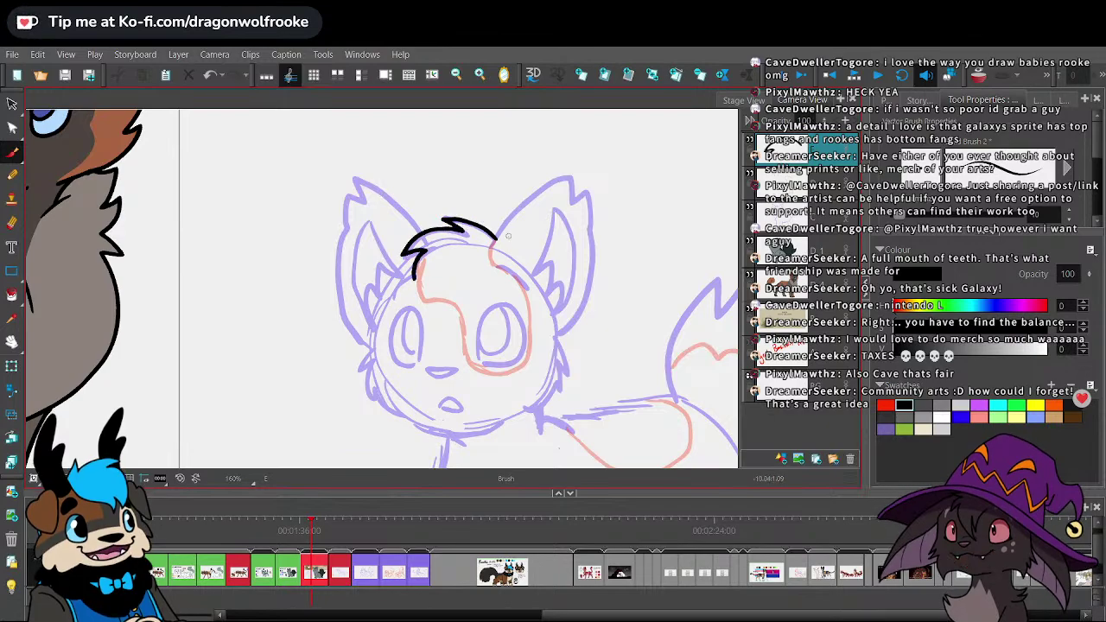
- Ink the kitten's outer ears, spiky cheek fur and chin line in black, redrawing the patched-side cheek and the chin
{"action": "mouse_move", "coordinate": [496, 233]}
{"action": "left_mouse_down"}
{"action": "mouse_move", "coordinate": [567, 177]}
{"action": "mouse_move", "coordinate": [570, 205]}
{"action": "mouse_move", "coordinate": [587, 203]}
{"action": "mouse_move", "coordinate": [586, 293]}
{"action": "mouse_move", "coordinate": [555, 335]}
{"action": "left_mouse_up"}
{"action": "mouse_move", "coordinate": [419, 233]}
{"action": "left_mouse_down"}
{"action": "mouse_move", "coordinate": [357, 179]}
{"action": "mouse_move", "coordinate": [346, 223]}
{"action": "mouse_move", "coordinate": [371, 342]}
{"action": "left_mouse_up"}
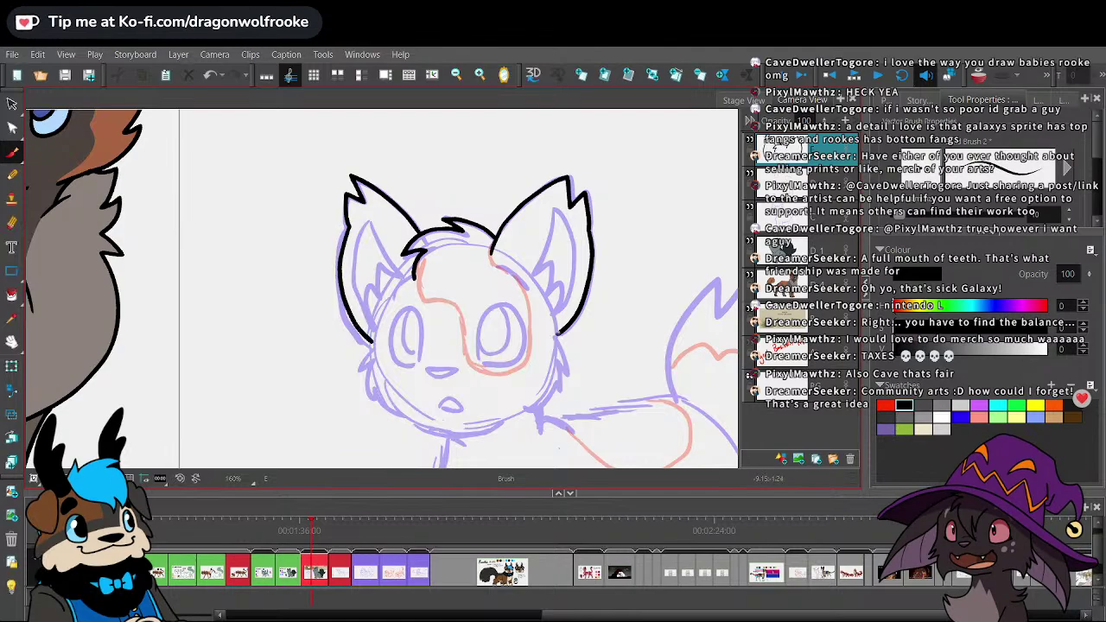
{"action": "mouse_move", "coordinate": [558, 332]}
{"action": "left_mouse_down"}
{"action": "mouse_move", "coordinate": [566, 393]}
{"action": "mouse_move", "coordinate": [529, 421]}
{"action": "left_mouse_up"}
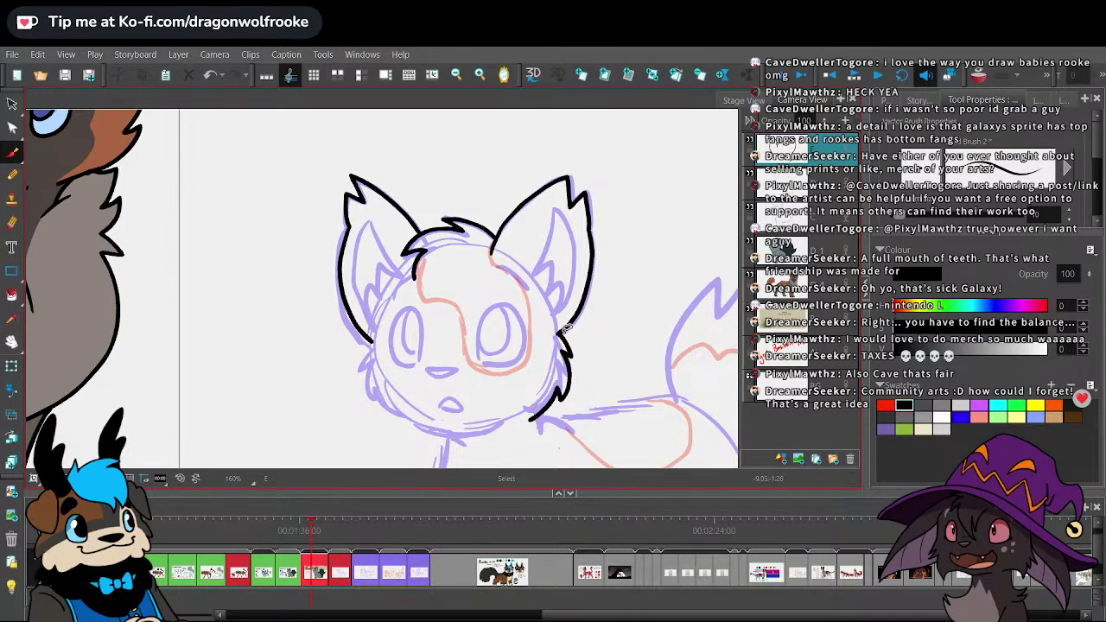
{"action": "key", "text": "ctrl+z"}
{"action": "mouse_move", "coordinate": [560, 333]}
{"action": "left_mouse_down"}
{"action": "mouse_move", "coordinate": [567, 376]}
{"action": "mouse_move", "coordinate": [546, 413]}
{"action": "mouse_move", "coordinate": [525, 420]}
{"action": "left_mouse_up"}
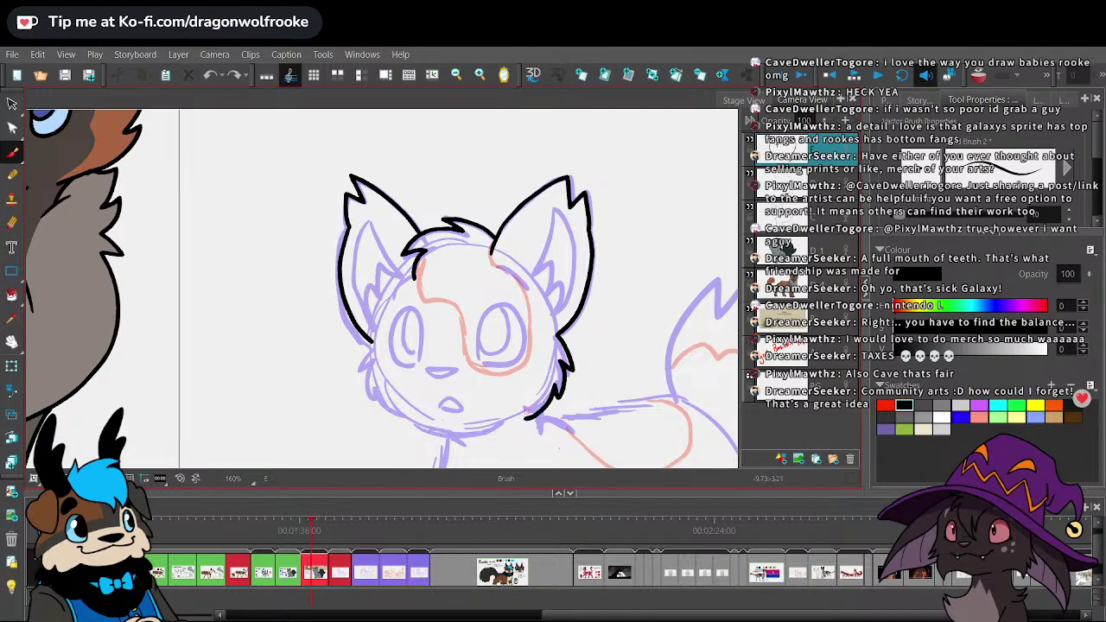
{"action": "mouse_move", "coordinate": [363, 342]}
{"action": "left_mouse_down"}
{"action": "mouse_move", "coordinate": [371, 384]}
{"action": "mouse_move", "coordinate": [401, 416]}
{"action": "mouse_move", "coordinate": [473, 429]}
{"action": "left_mouse_up"}
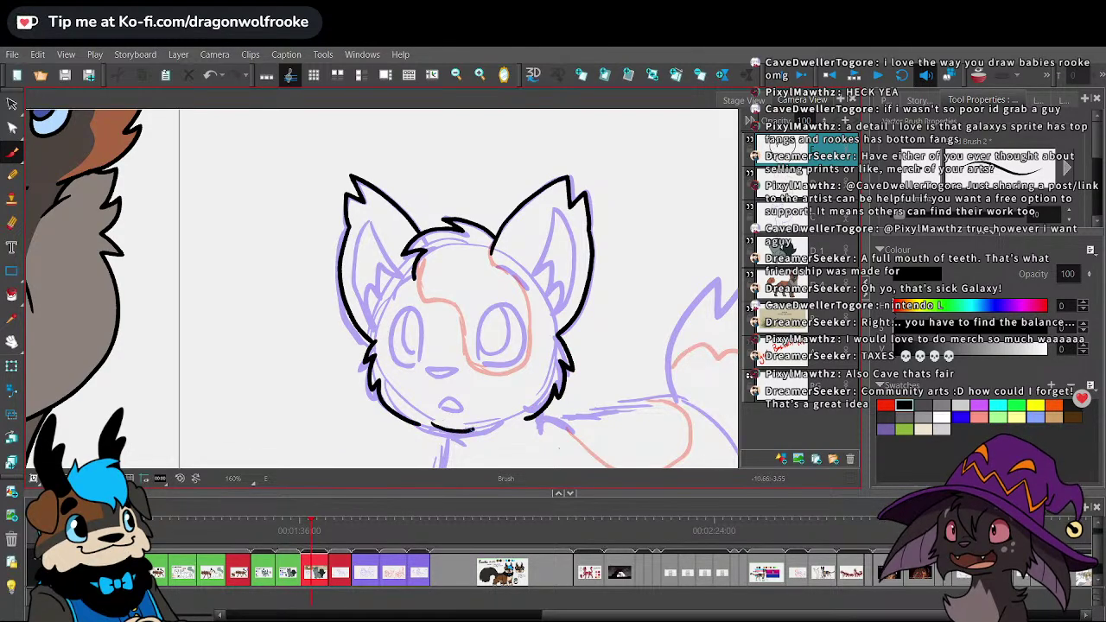
{"action": "key", "text": "ctrl+z"}
{"action": "left_click_drag", "start_coordinate": [429, 425], "coordinate": [481, 429]}
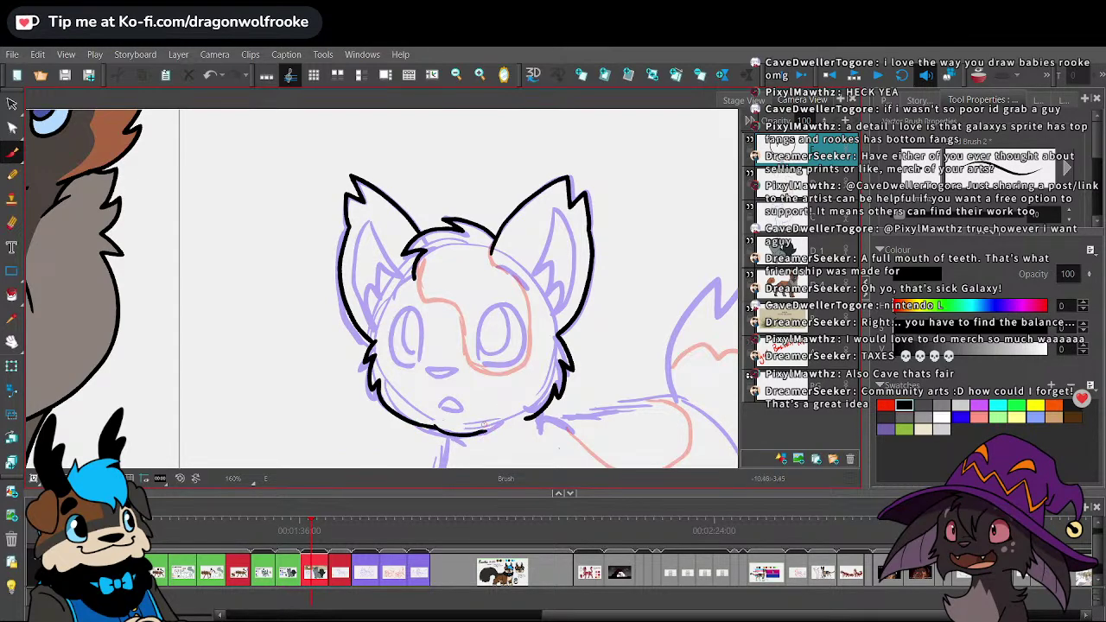
- Ink the kitten's small triangular nose and open mouth in black over the sketch, undoing and redrawing strokes
{"action": "scroll", "coordinate": [475, 428], "scroll_direction": "up", "scroll_amount": 3}
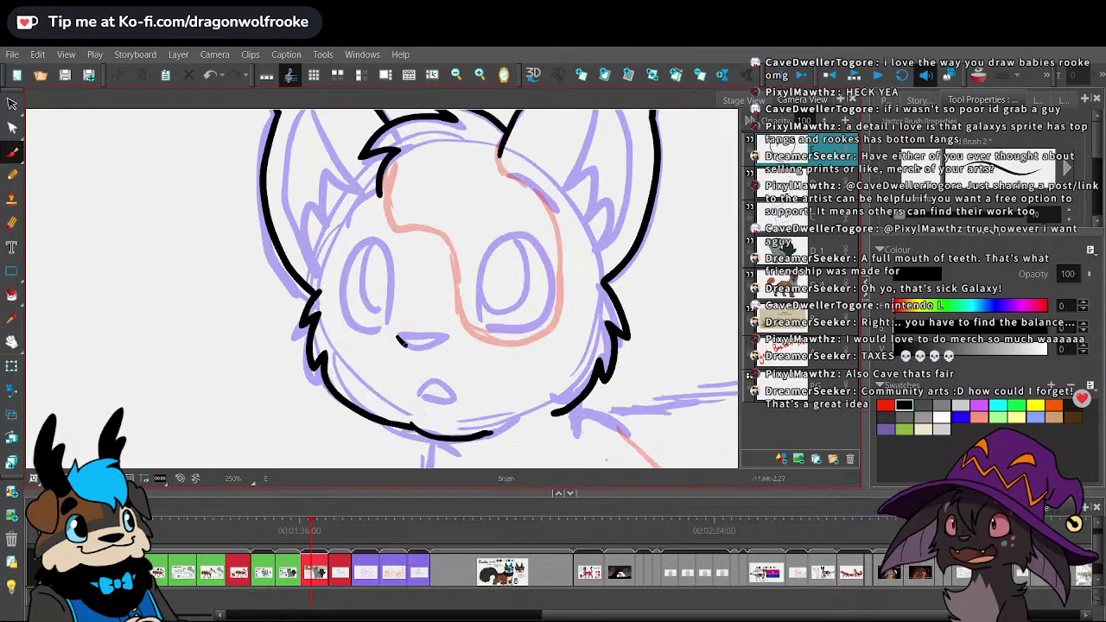
{"action": "mouse_move", "coordinate": [400, 342]}
{"action": "left_mouse_down"}
{"action": "mouse_move", "coordinate": [448, 336]}
{"action": "mouse_move", "coordinate": [399, 333]}
{"action": "left_mouse_up"}
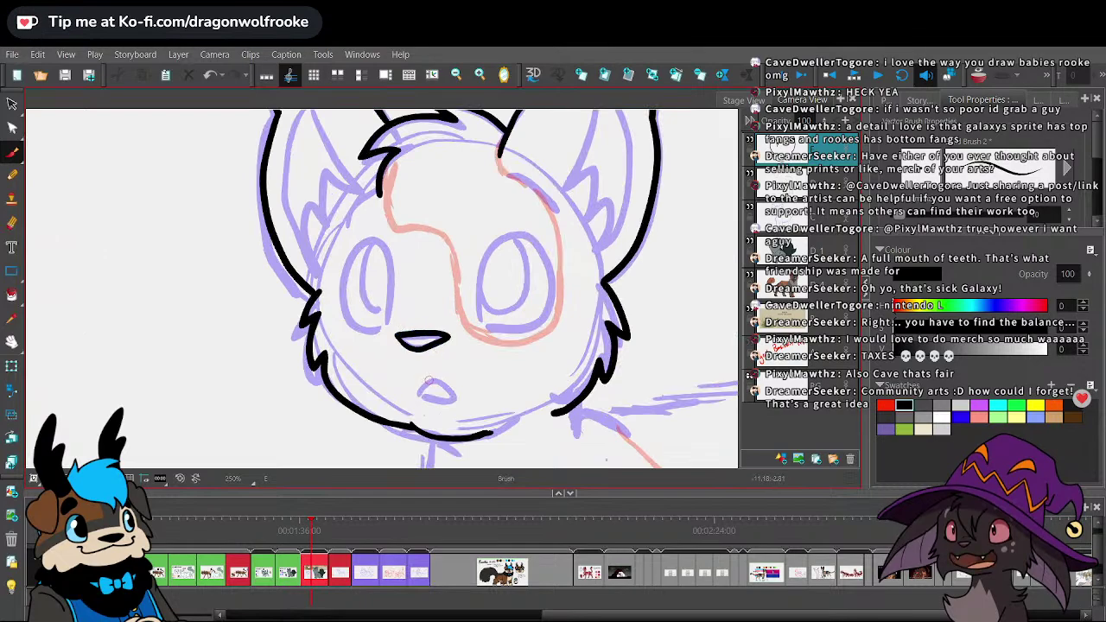
{"action": "mouse_move", "coordinate": [428, 380]}
{"action": "left_mouse_down"}
{"action": "mouse_move", "coordinate": [443, 402]}
{"action": "mouse_move", "coordinate": [420, 391]}
{"action": "mouse_move", "coordinate": [439, 402]}
{"action": "mouse_move", "coordinate": [426, 375]}
{"action": "left_mouse_up"}
{"action": "key", "text": "ctrl+z"}
{"action": "key", "text": "ctrl+z"}
- Ink the patched-side eye with its pupil and round highlight, and fill the pupil black
{"action": "scroll", "coordinate": [487, 375], "scroll_direction": "up", "scroll_amount": 2}
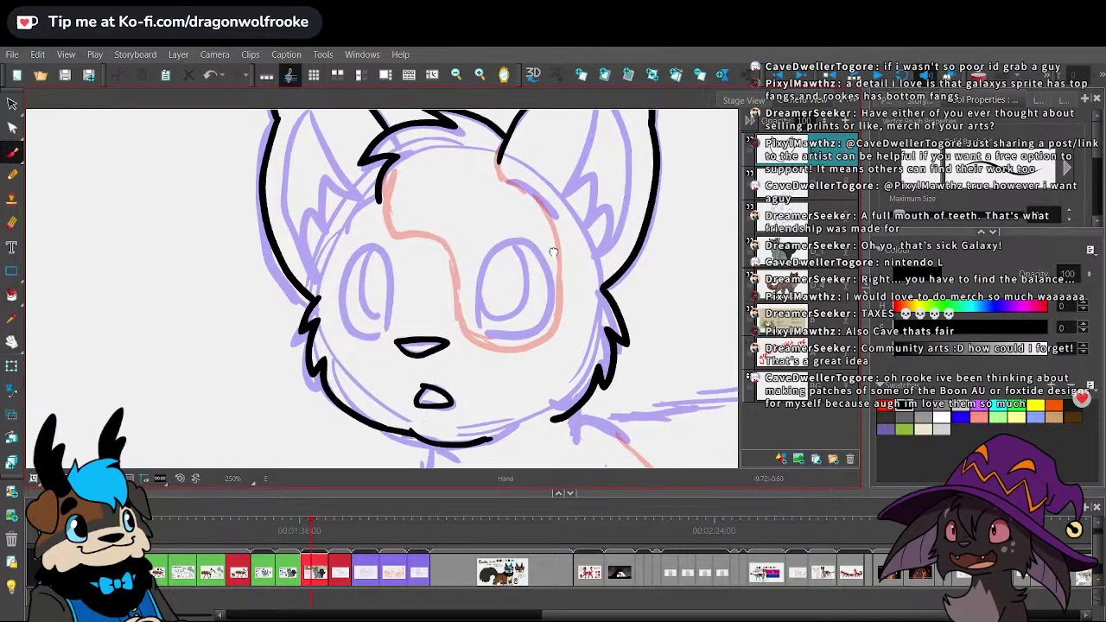
{"action": "mouse_move", "coordinate": [482, 349]}
{"action": "left_mouse_down"}
{"action": "mouse_move", "coordinate": [475, 318]}
{"action": "mouse_move", "coordinate": [515, 252]}
{"action": "mouse_move", "coordinate": [553, 313]}
{"action": "mouse_move", "coordinate": [551, 339]}
{"action": "mouse_move", "coordinate": [489, 353]}
{"action": "mouse_move", "coordinate": [529, 350]}
{"action": "mouse_move", "coordinate": [551, 332]}
{"action": "left_mouse_up"}
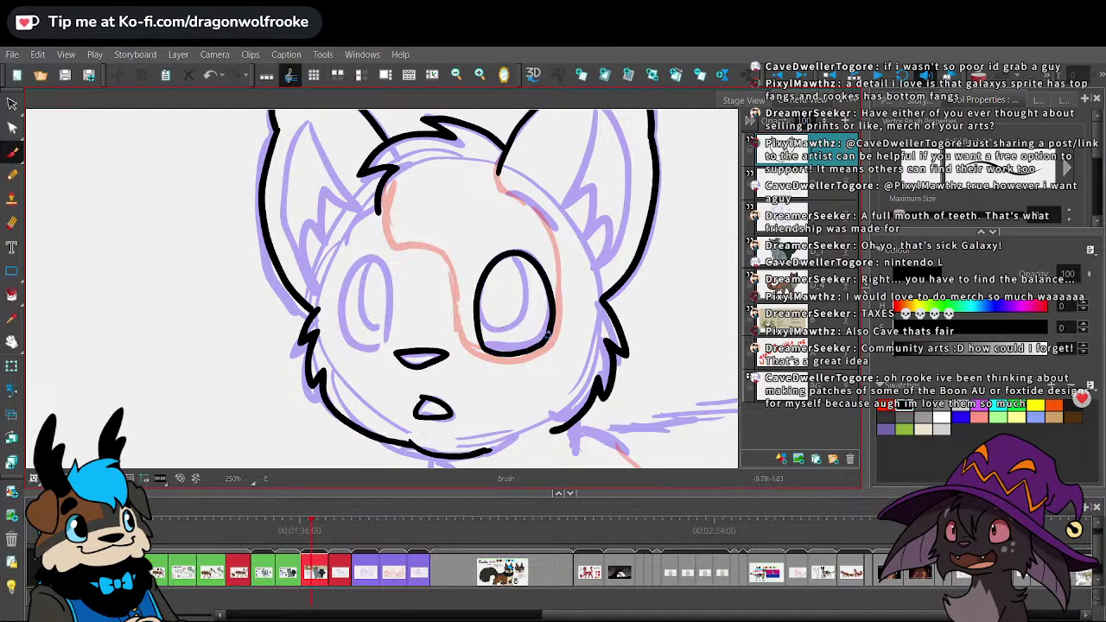
{"action": "mouse_move", "coordinate": [480, 311]}
{"action": "left_mouse_down"}
{"action": "mouse_move", "coordinate": [514, 327]}
{"action": "mouse_move", "coordinate": [526, 295]}
{"action": "mouse_move", "coordinate": [512, 259]}
{"action": "left_mouse_up"}
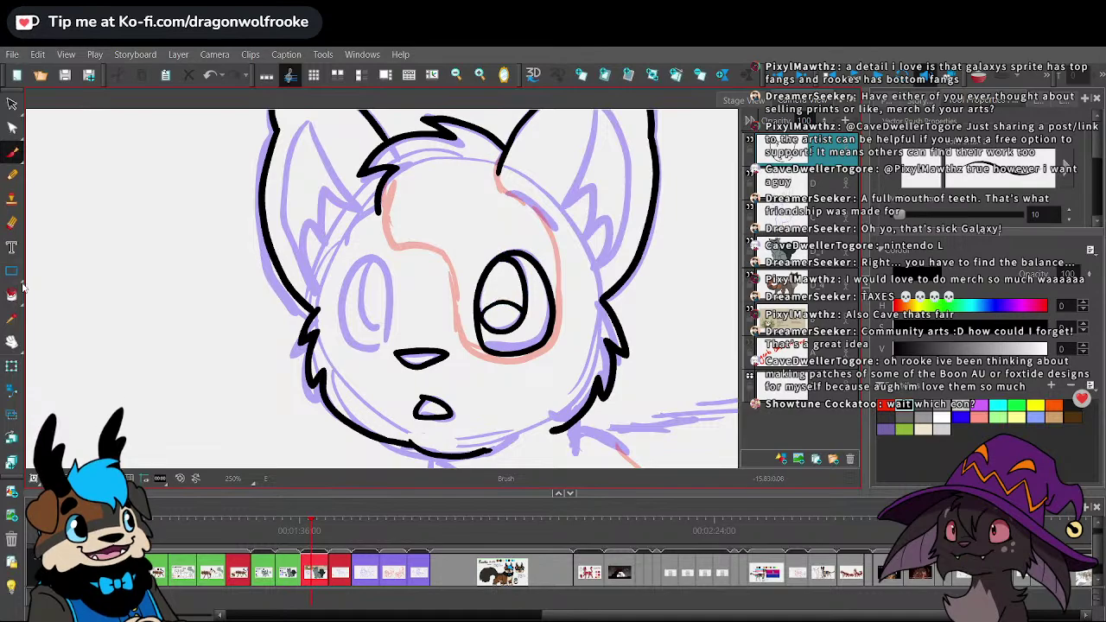
{"action": "key", "text": "alt+i"}
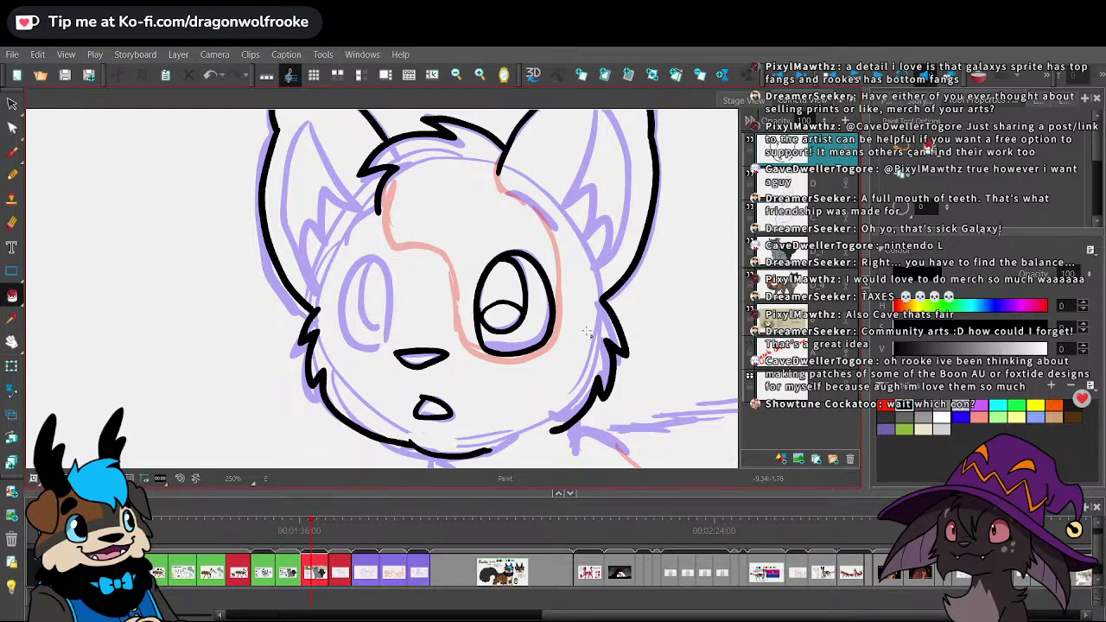
{"action": "left_click", "coordinate": [501, 276]}
- Ink the kitten's other eye with its pupil and highlight, and fill that pupil black
{"action": "left_click", "coordinate": [12, 152]}
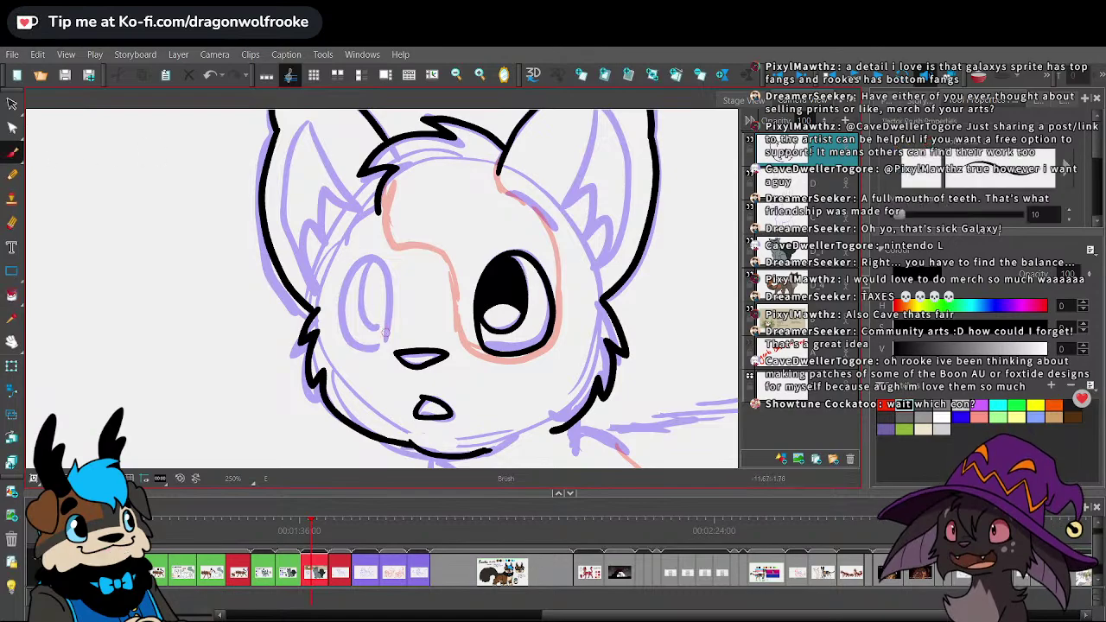
{"action": "mouse_move", "coordinate": [386, 347]}
{"action": "left_mouse_down"}
{"action": "mouse_move", "coordinate": [387, 279]}
{"action": "mouse_move", "coordinate": [376, 256]}
{"action": "mouse_move", "coordinate": [349, 275]}
{"action": "mouse_move", "coordinate": [341, 317]}
{"action": "mouse_move", "coordinate": [355, 347]}
{"action": "mouse_move", "coordinate": [387, 344]}
{"action": "left_mouse_up"}
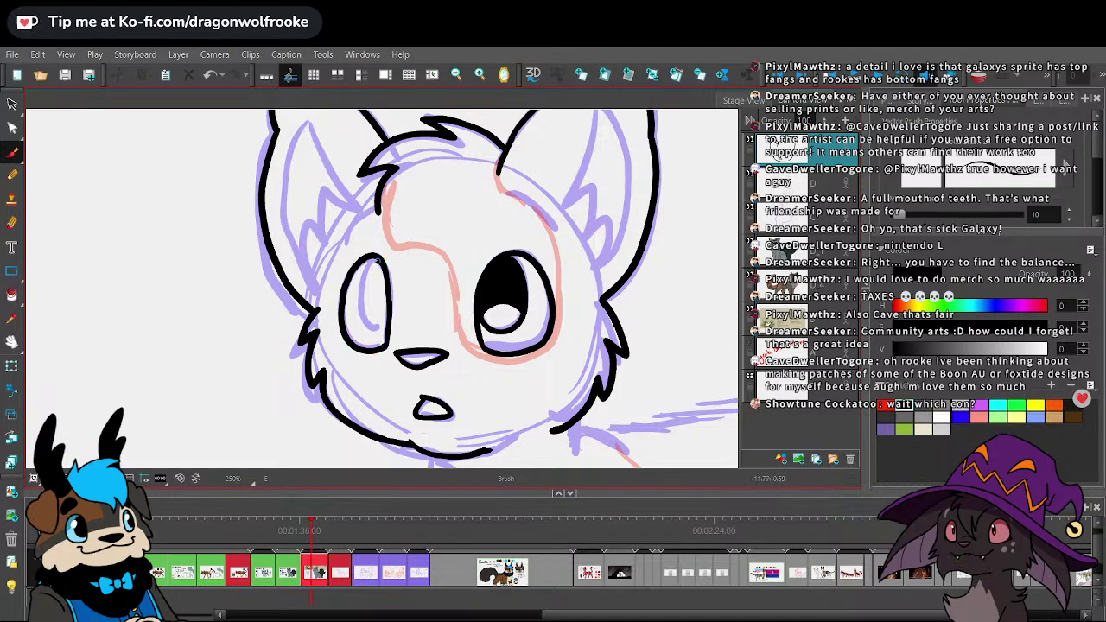
{"action": "mouse_move", "coordinate": [377, 304]}
{"action": "left_mouse_down"}
{"action": "mouse_move", "coordinate": [371, 328]}
{"action": "mouse_move", "coordinate": [386, 310]}
{"action": "left_mouse_up"}
{"action": "left_click", "coordinate": [13, 296]}
{"action": "left_click", "coordinate": [375, 274]}
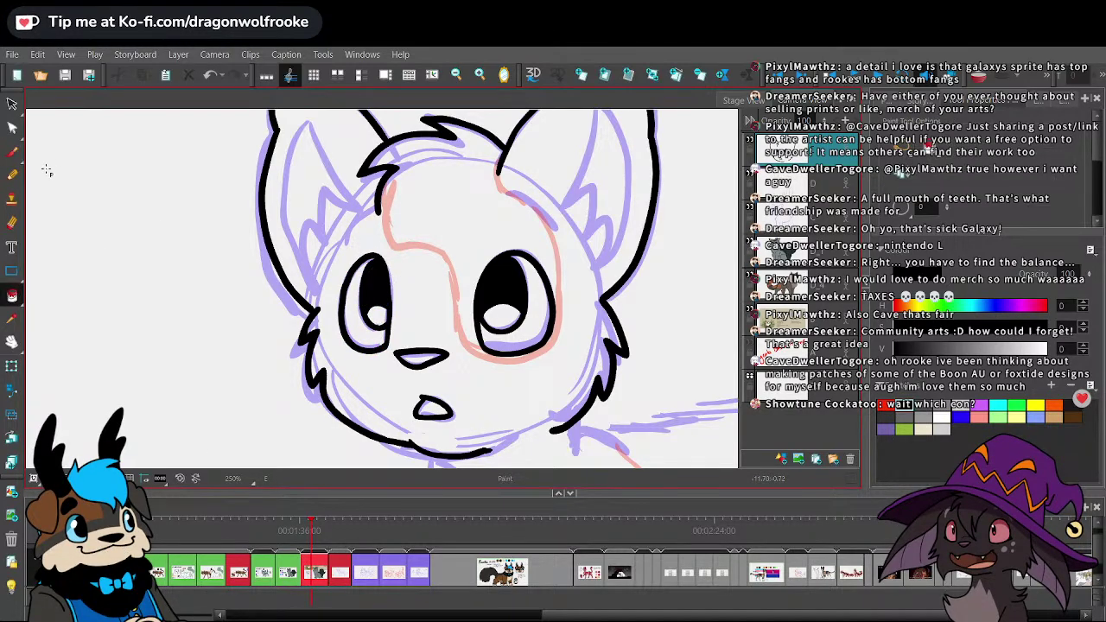
{"action": "left_click", "coordinate": [13, 153]}
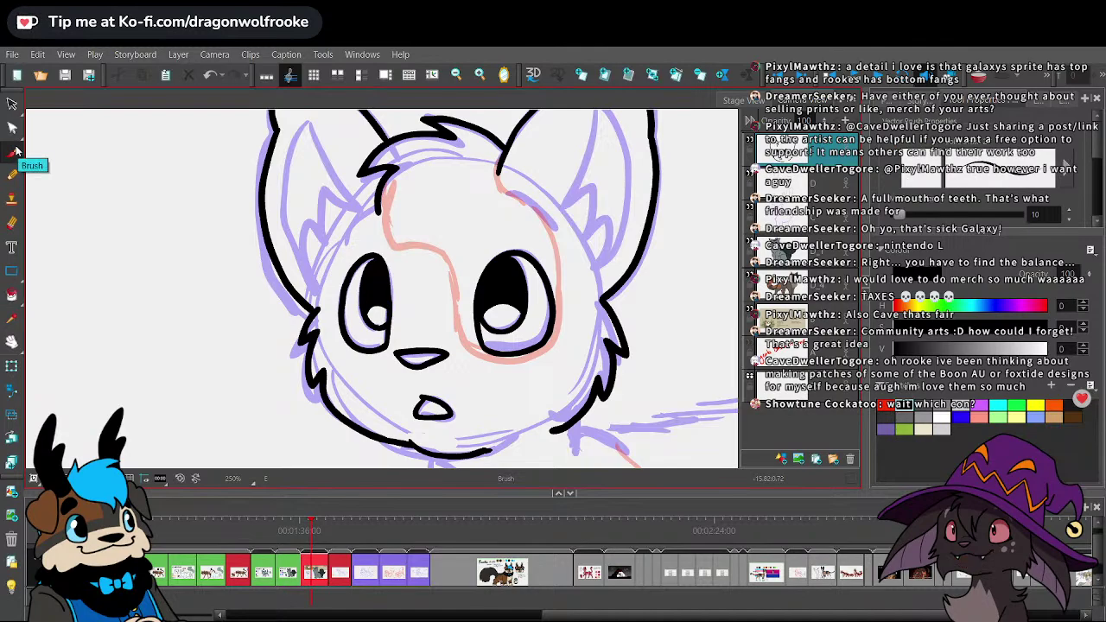
{"action": "left_click", "coordinate": [12, 104]}
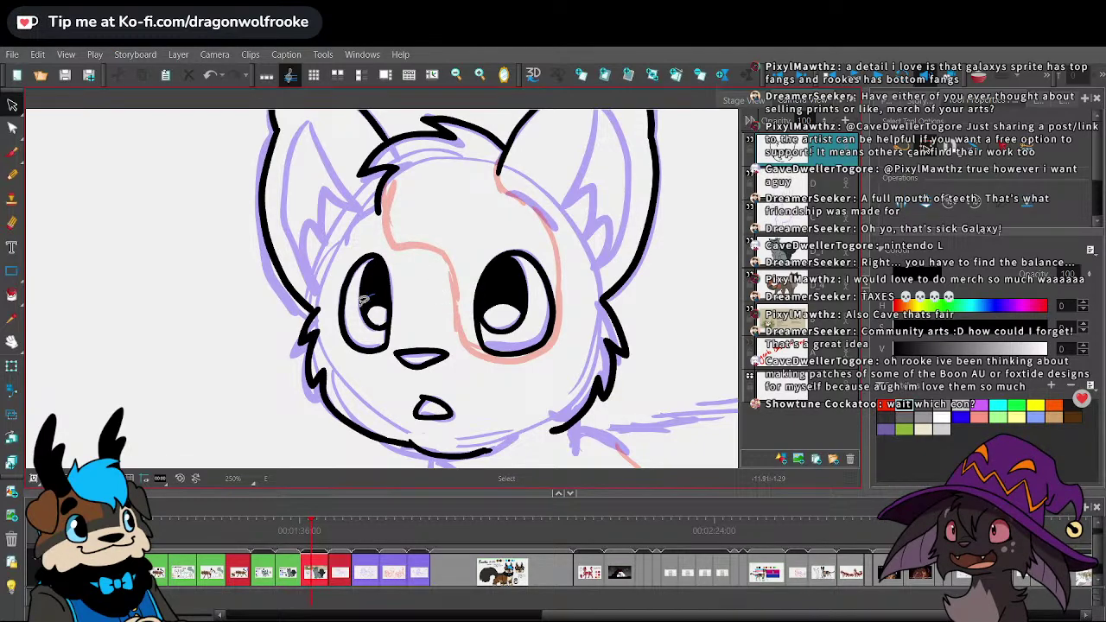
{"action": "left_click", "coordinate": [380, 272]}
{"action": "left_click", "coordinate": [432, 253]}
{"action": "left_click", "coordinate": [12, 152]}
{"action": "left_click", "coordinate": [12, 105]}
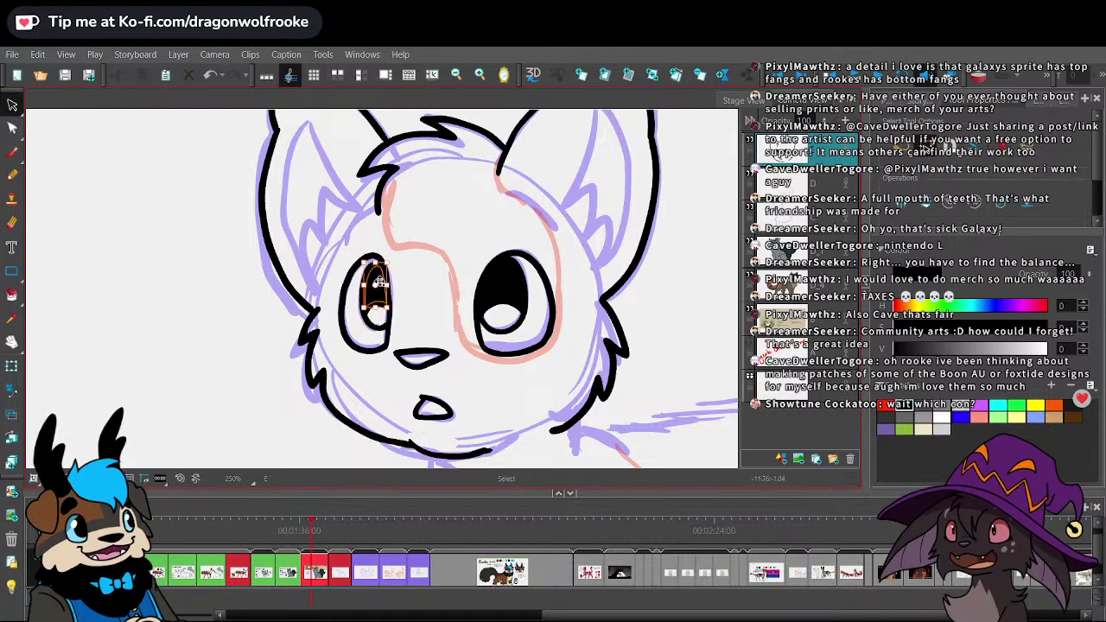
{"action": "key", "text": "alt+i"}
{"action": "left_click", "coordinate": [12, 152]}
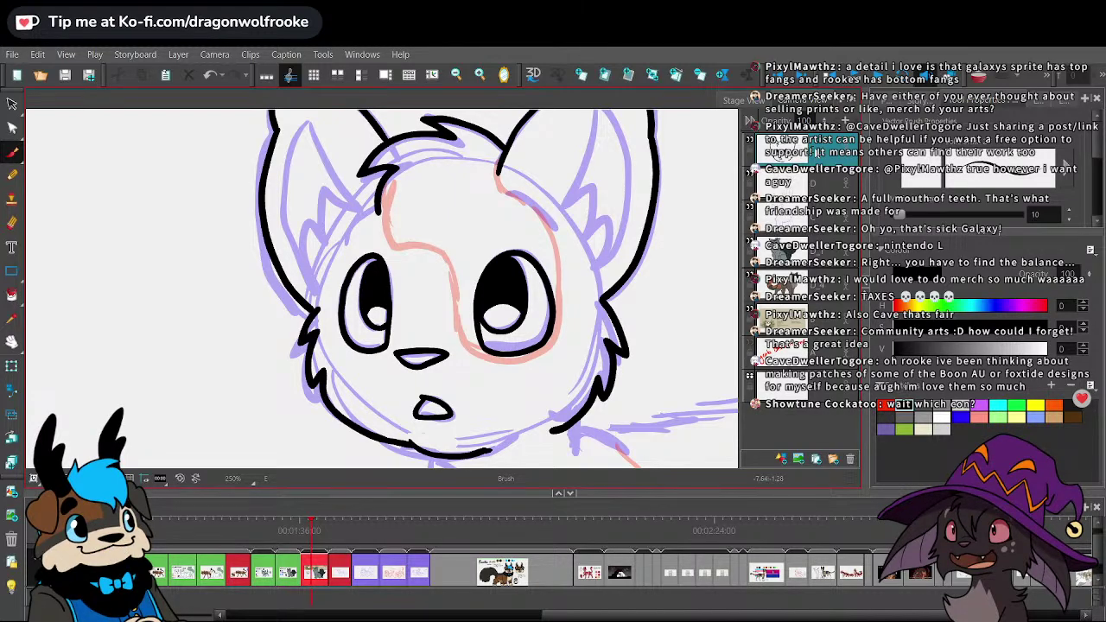
- Ink the inner edges and fur tufts of the patched-side ear in black, undoing and redrawing the notched outer edge
{"action": "left_click_drag", "start_coordinate": [628, 297], "coordinate": [572, 363]}
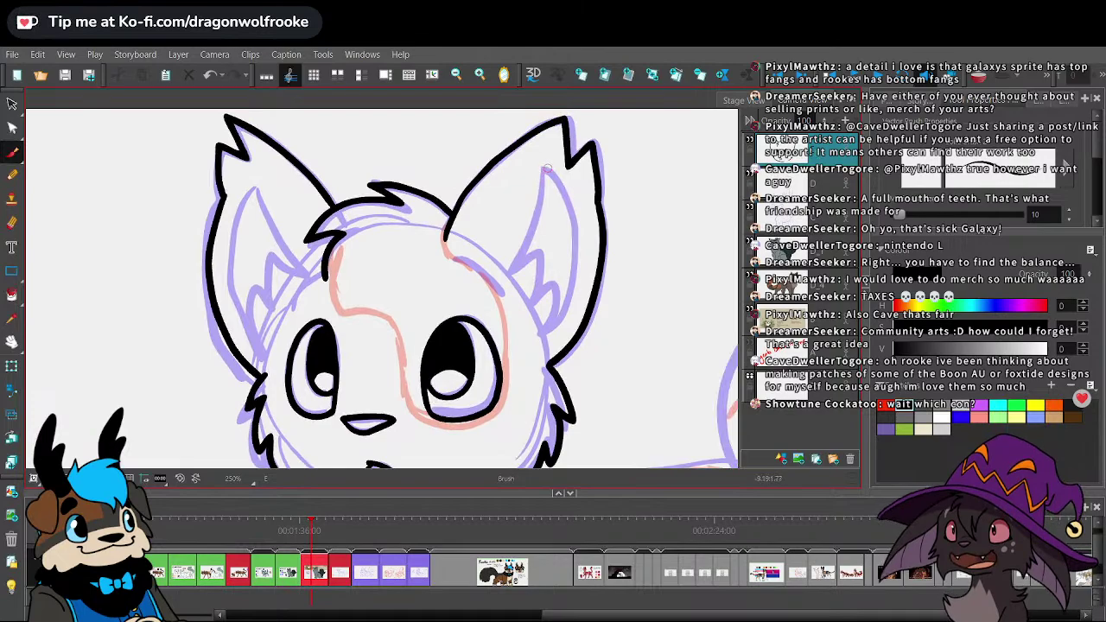
{"action": "mouse_move", "coordinate": [541, 165]}
{"action": "left_mouse_down"}
{"action": "mouse_move", "coordinate": [530, 238]}
{"action": "mouse_move", "coordinate": [509, 270]}
{"action": "mouse_move", "coordinate": [528, 292]}
{"action": "mouse_move", "coordinate": [547, 263]}
{"action": "mouse_move", "coordinate": [543, 338]}
{"action": "mouse_move", "coordinate": [574, 273]}
{"action": "mouse_move", "coordinate": [572, 207]}
{"action": "left_mouse_up"}
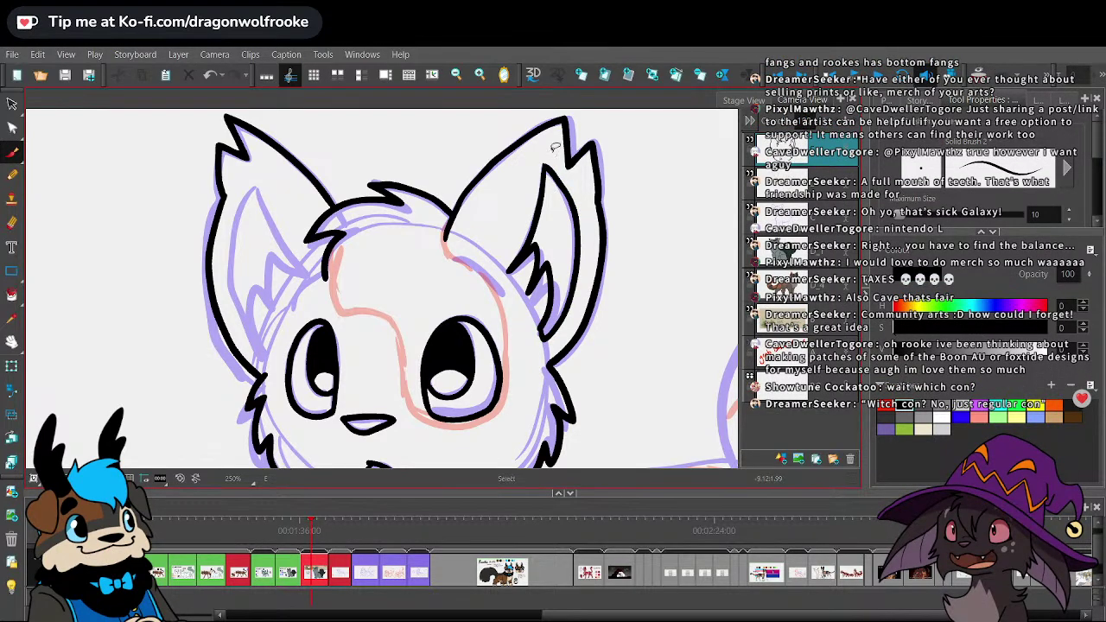
{"action": "mouse_move", "coordinate": [542, 164]}
{"action": "left_mouse_down"}
{"action": "mouse_move", "coordinate": [560, 199]}
{"action": "mouse_move", "coordinate": [574, 186]}
{"action": "mouse_move", "coordinate": [585, 242]}
{"action": "mouse_move", "coordinate": [581, 290]}
{"action": "mouse_move", "coordinate": [553, 335]}
{"action": "left_mouse_up"}
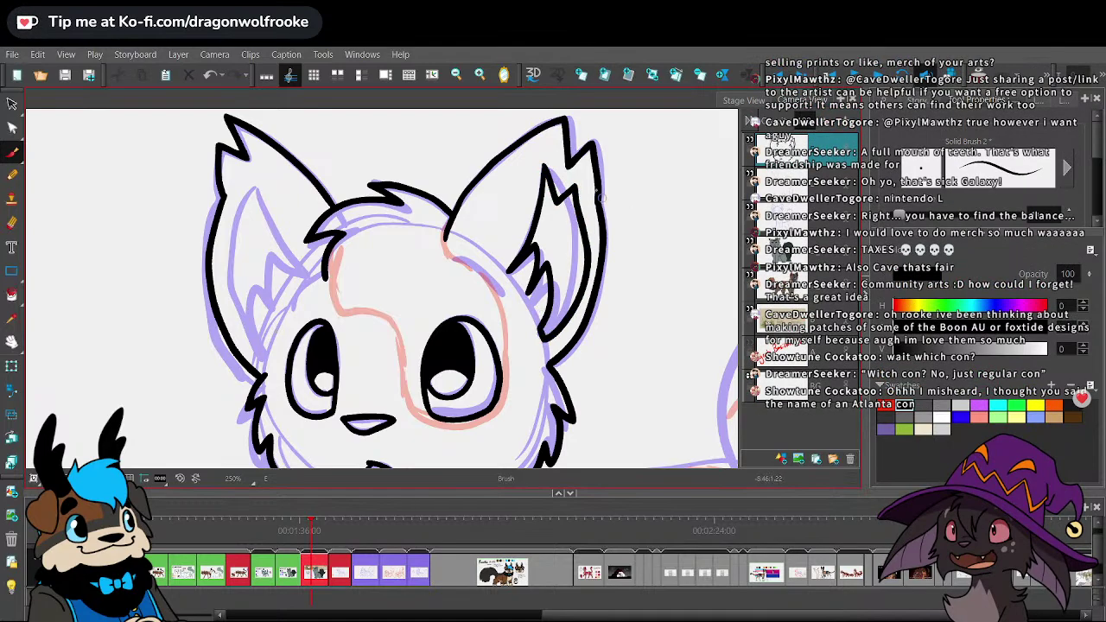
{"action": "key", "text": "ctrl+z"}
{"action": "mouse_move", "coordinate": [542, 162]}
{"action": "left_mouse_down"}
{"action": "mouse_move", "coordinate": [557, 197]}
{"action": "mouse_move", "coordinate": [573, 186]}
{"action": "mouse_move", "coordinate": [576, 196]}
{"action": "mouse_move", "coordinate": [576, 278]}
{"action": "mouse_move", "coordinate": [538, 331]}
{"action": "left_mouse_up"}
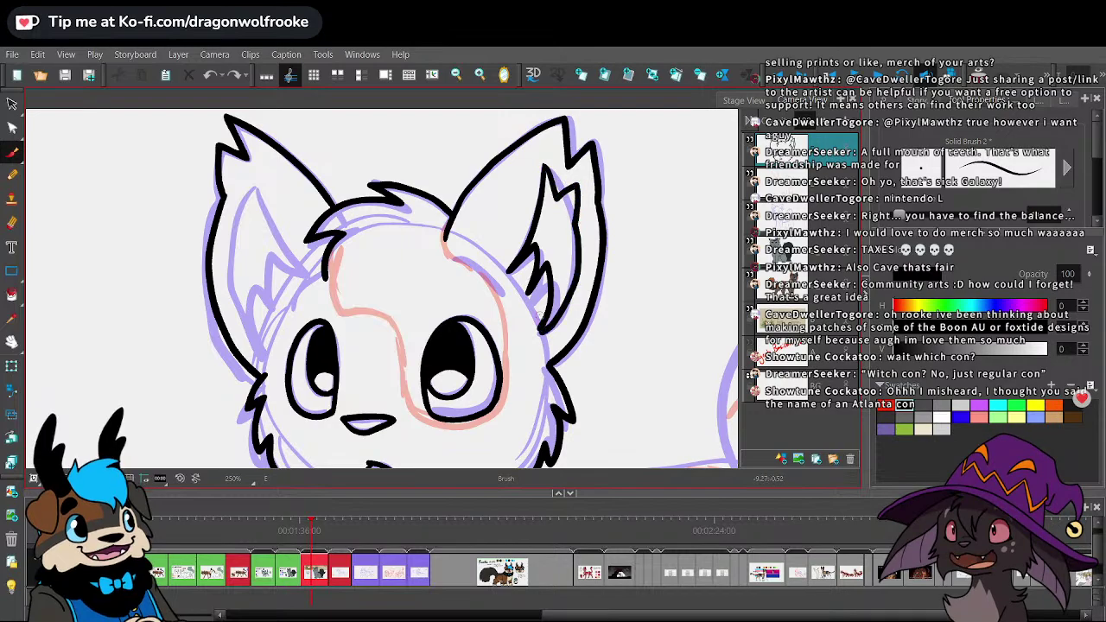
- Ink the inner edges and jagged fur tufts of the opposite ear in black, undoing and redrawing the fur
{"action": "mouse_move", "coordinate": [626, 176]}
{"action": "left_mouse_down"}
{"action": "mouse_move", "coordinate": [645, 185]}
{"action": "mouse_move", "coordinate": [630, 198]}
{"action": "mouse_move", "coordinate": [677, 212]}
{"action": "left_mouse_up"}
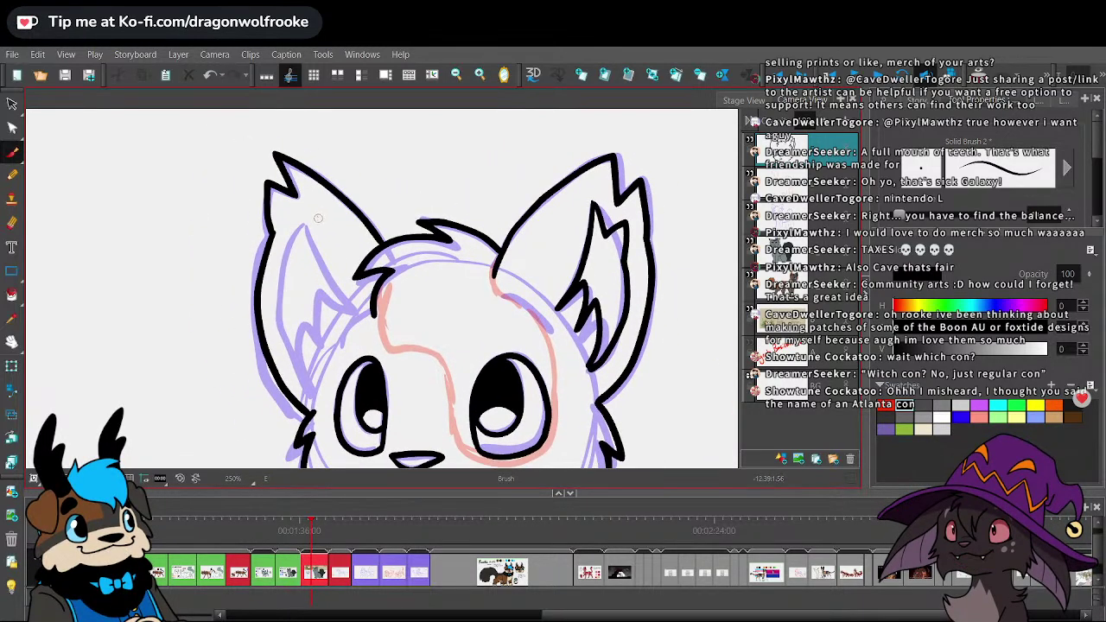
{"action": "left_click_drag", "start_coordinate": [318, 218], "coordinate": [353, 299]}
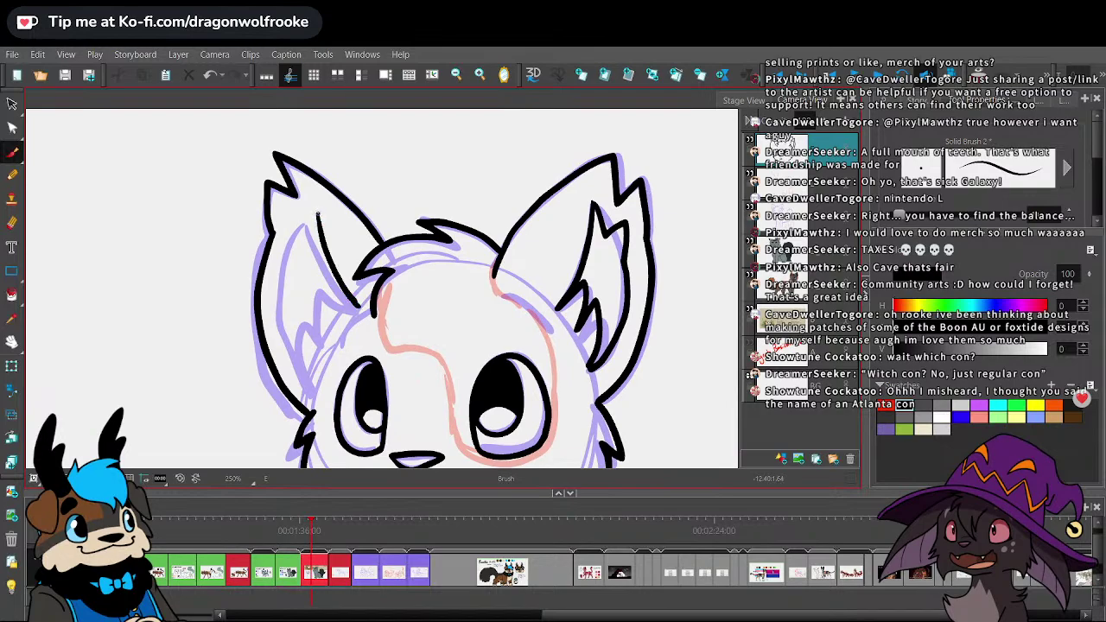
{"action": "mouse_move", "coordinate": [315, 208]}
{"action": "left_mouse_down"}
{"action": "mouse_move", "coordinate": [289, 235]}
{"action": "mouse_move", "coordinate": [280, 289]}
{"action": "mouse_move", "coordinate": [315, 392]}
{"action": "left_mouse_up"}
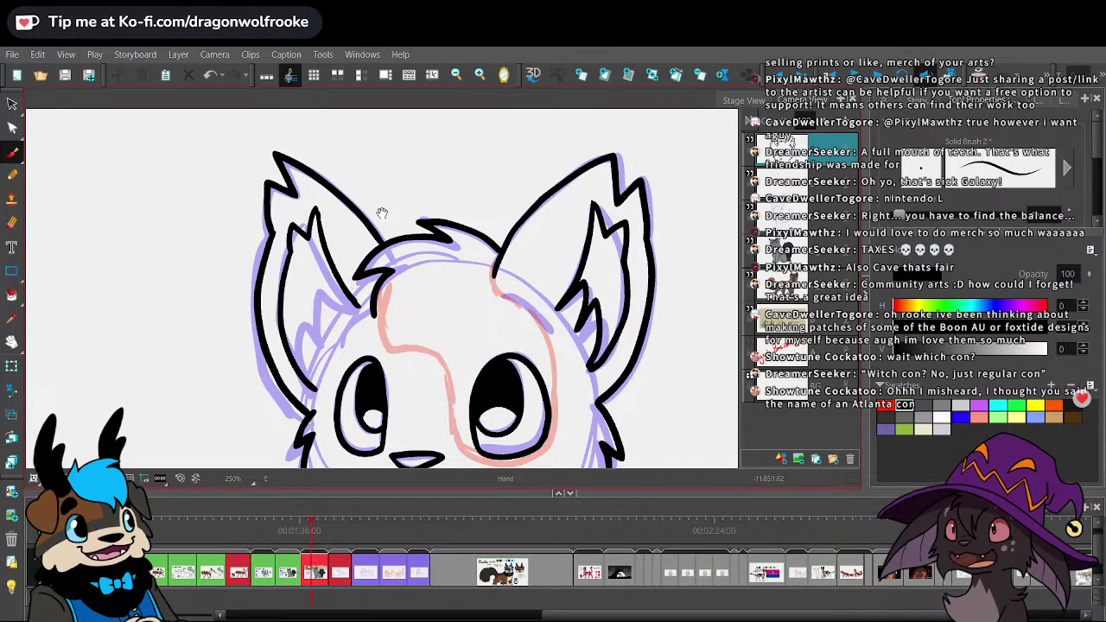
{"action": "left_click_drag", "start_coordinate": [373, 192], "coordinate": [441, 151]}
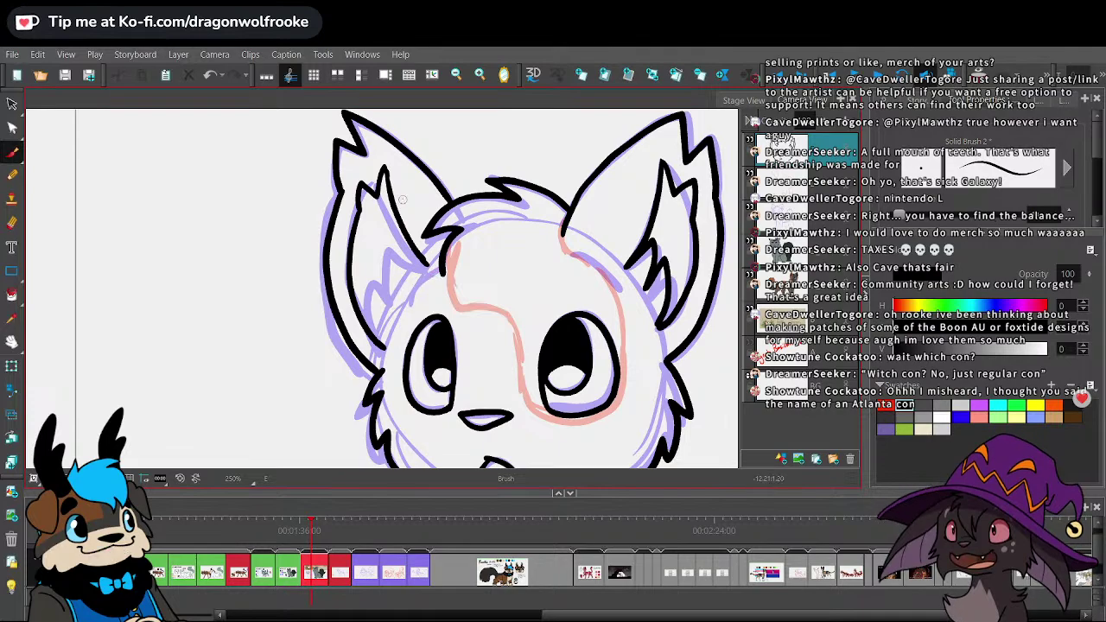
{"action": "mouse_move", "coordinate": [428, 258]}
{"action": "left_mouse_down"}
{"action": "mouse_move", "coordinate": [391, 277]}
{"action": "mouse_move", "coordinate": [379, 321]}
{"action": "left_mouse_up"}
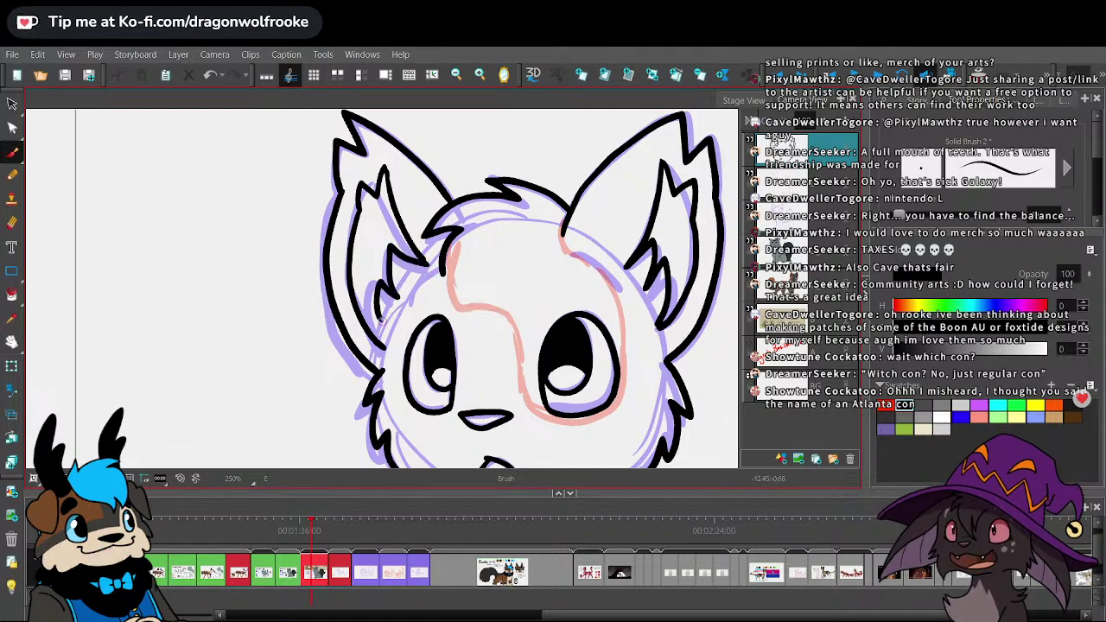
{"action": "key", "text": "ctrl+z"}
{"action": "mouse_move", "coordinate": [424, 265]}
{"action": "left_mouse_down"}
{"action": "mouse_move", "coordinate": [397, 254]}
{"action": "mouse_move", "coordinate": [397, 306]}
{"action": "mouse_move", "coordinate": [389, 250]}
{"action": "mouse_move", "coordinate": [398, 311]}
{"action": "mouse_move", "coordinate": [373, 312]}
{"action": "mouse_move", "coordinate": [384, 346]}
{"action": "left_mouse_up"}
{"action": "key", "text": "ctrl+z"}
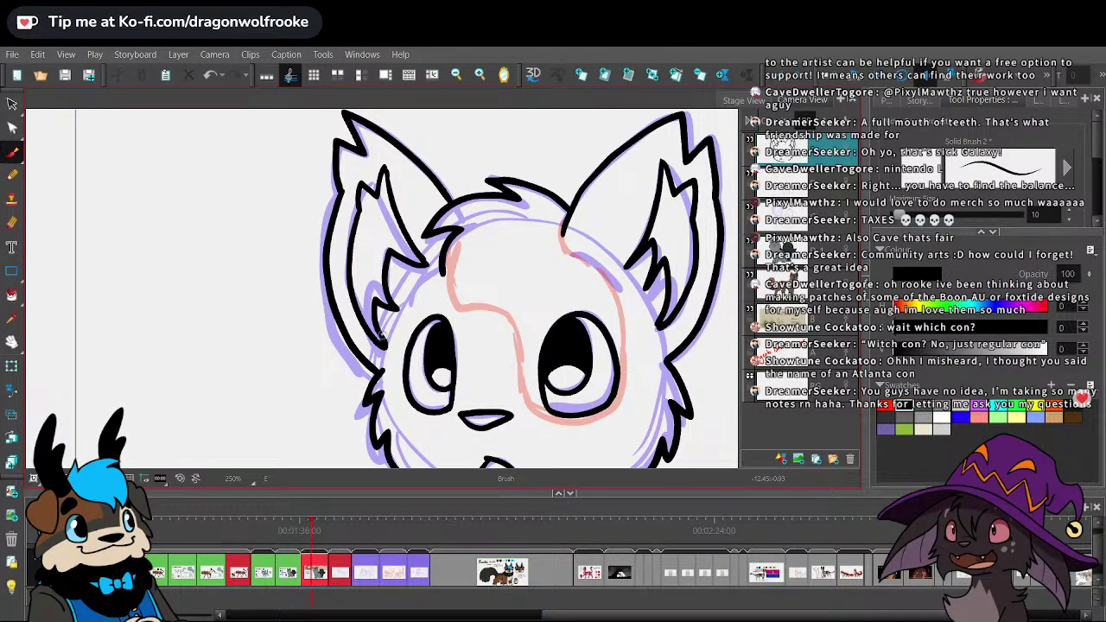
- Delete the inked inner fur edge and its leftover tip stroke from the patched-side ear
{"action": "left_click", "coordinate": [12, 105]}
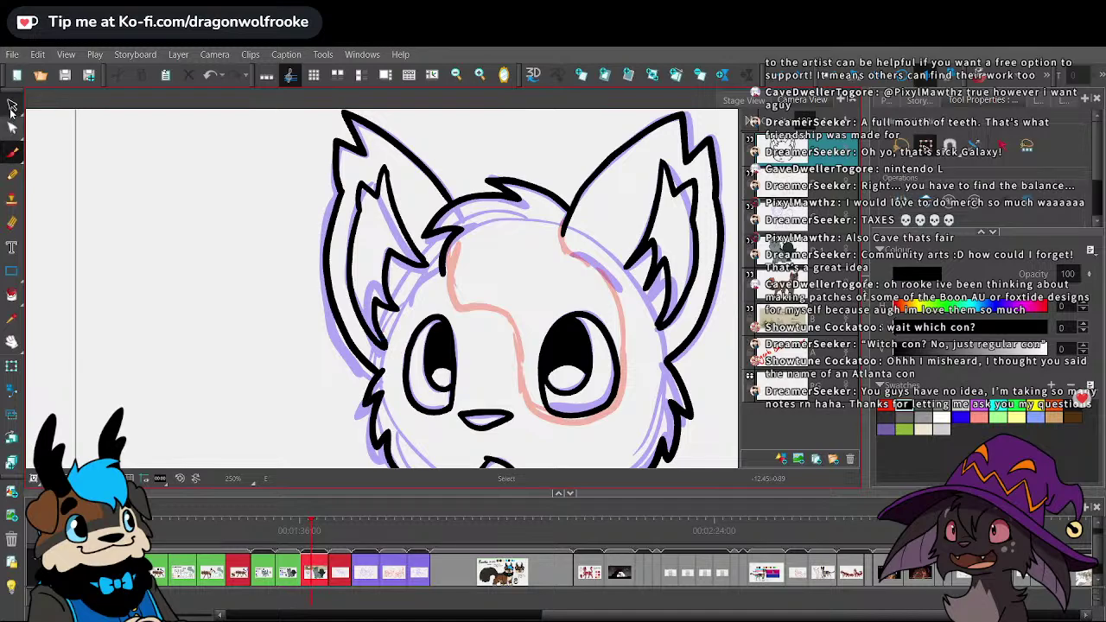
{"action": "left_click", "coordinate": [687, 306]}
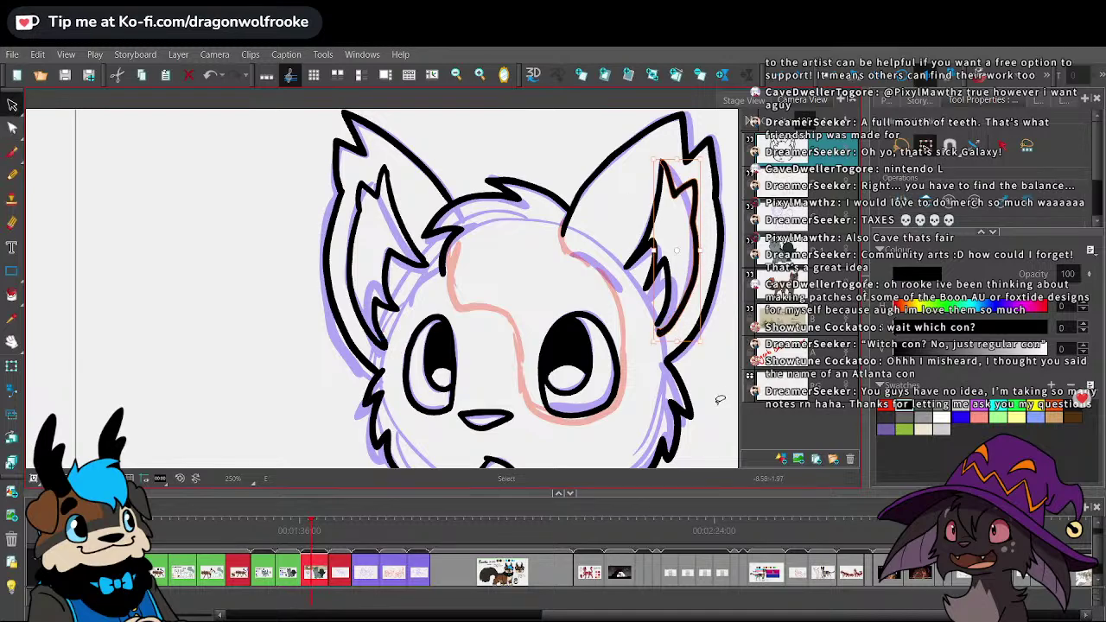
{"action": "key", "text": "Delete"}
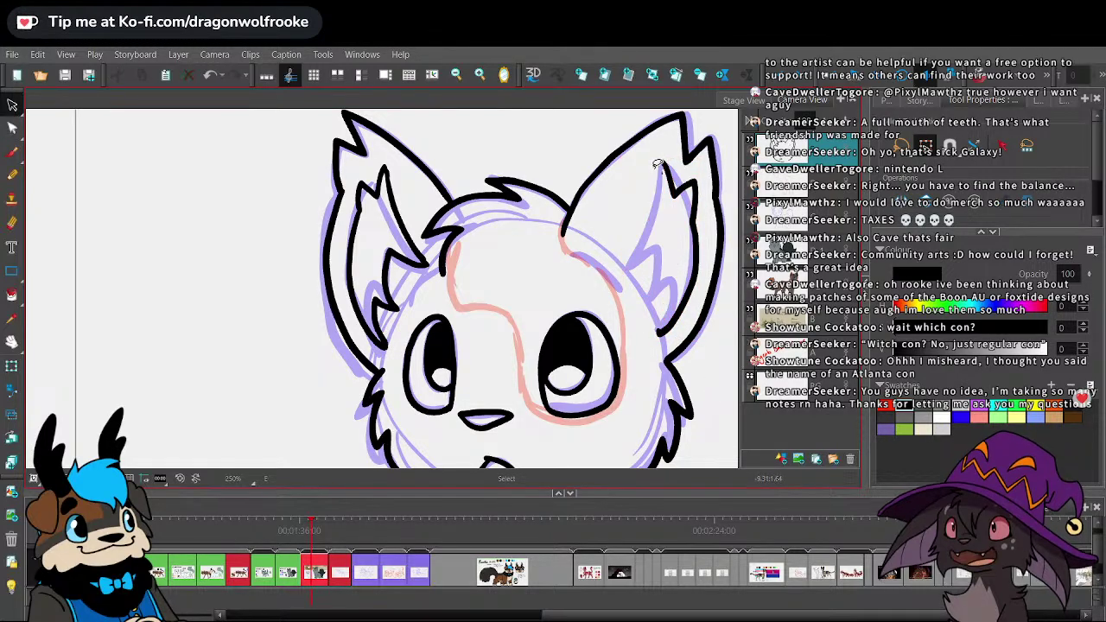
{"action": "left_click_drag", "start_coordinate": [648, 187], "coordinate": [679, 156]}
{"action": "key", "text": "Delete"}
{"action": "left_click", "coordinate": [12, 151]}
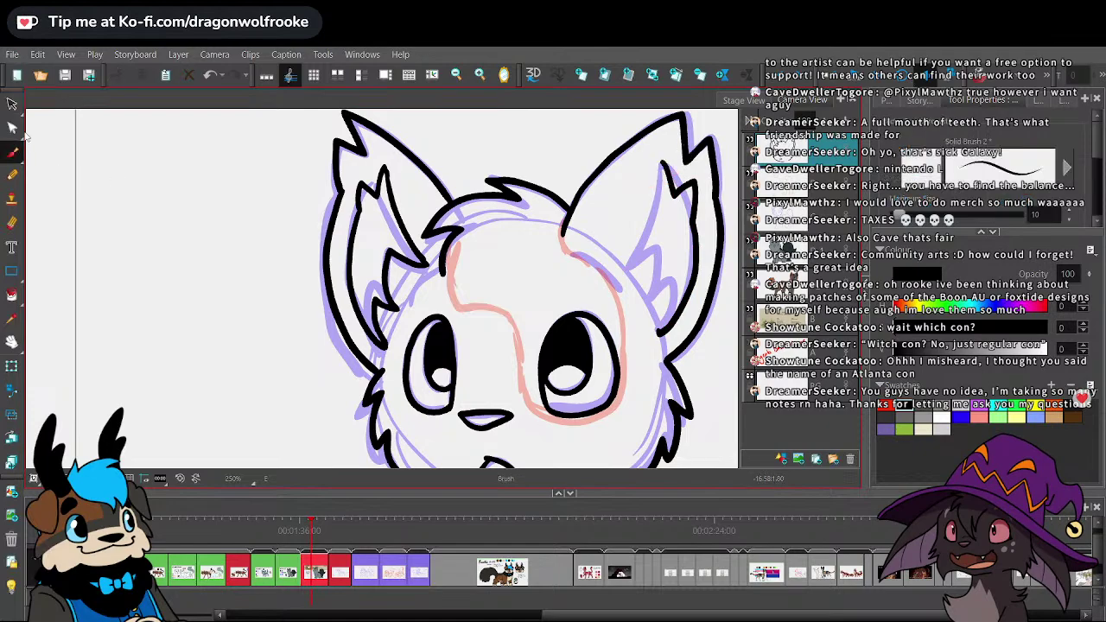
- Select the inner edge and fur strokes inside the patched-side ear and adjust the lower end of the fur
{"action": "key", "text": "alt+v"}
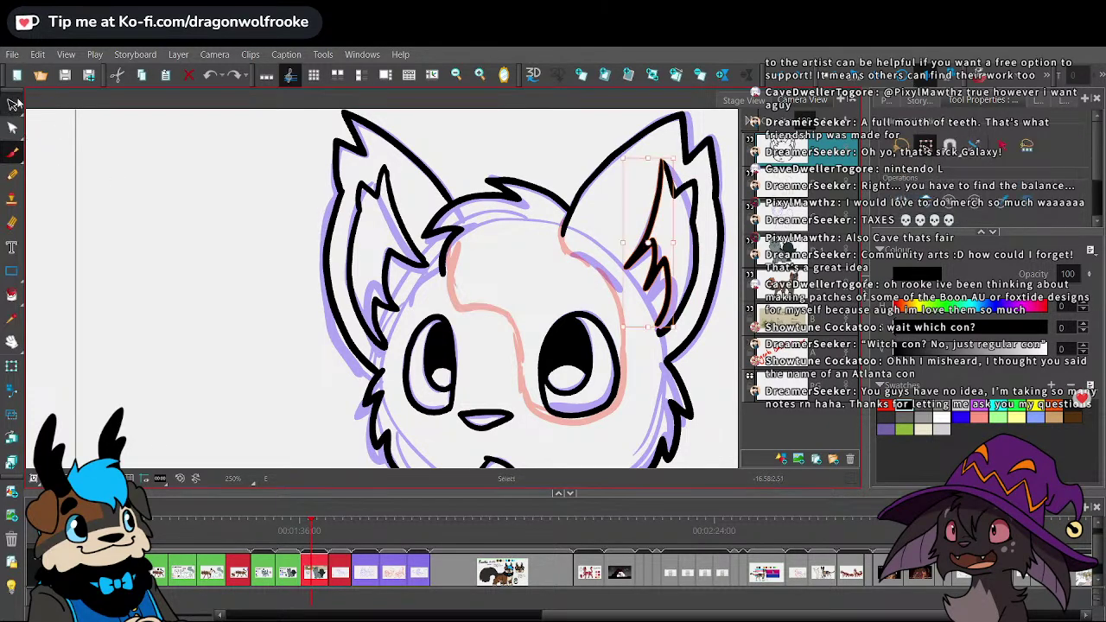
{"action": "left_click", "coordinate": [661, 208]}
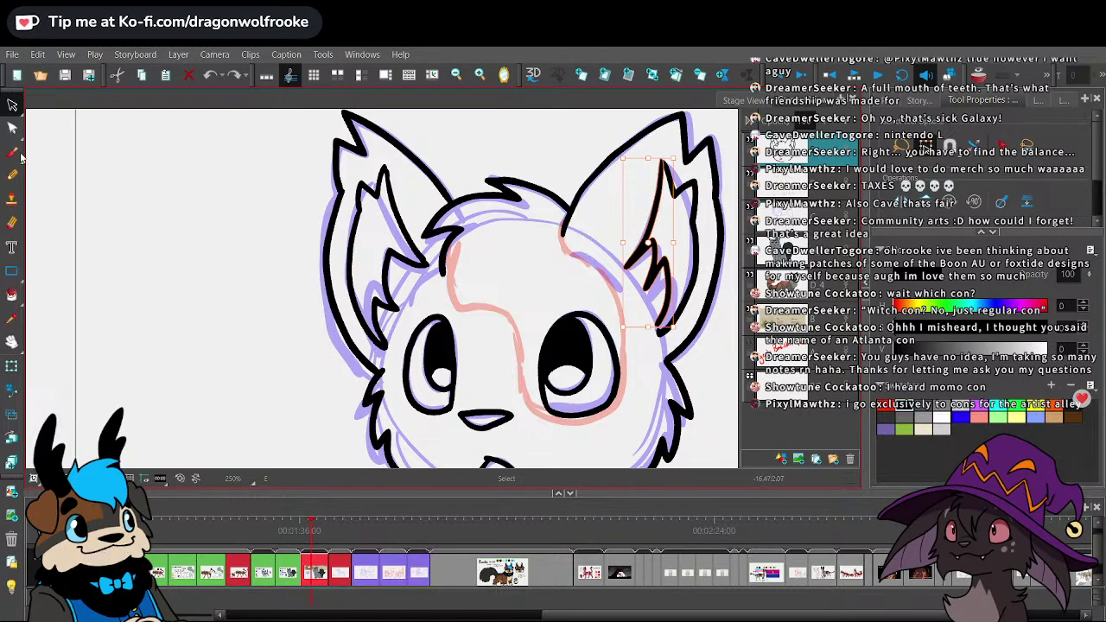
{"action": "key", "text": "alt+b"}
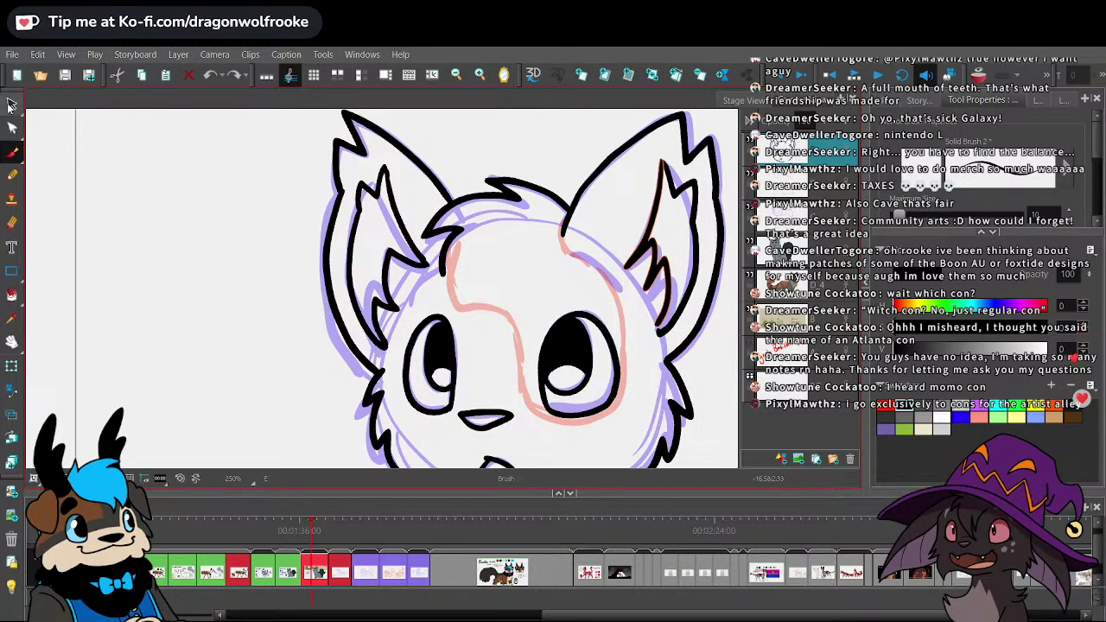
{"action": "key", "text": "s"}
{"action": "left_click", "coordinate": [702, 144]}
{"action": "left_click", "coordinate": [658, 314]}
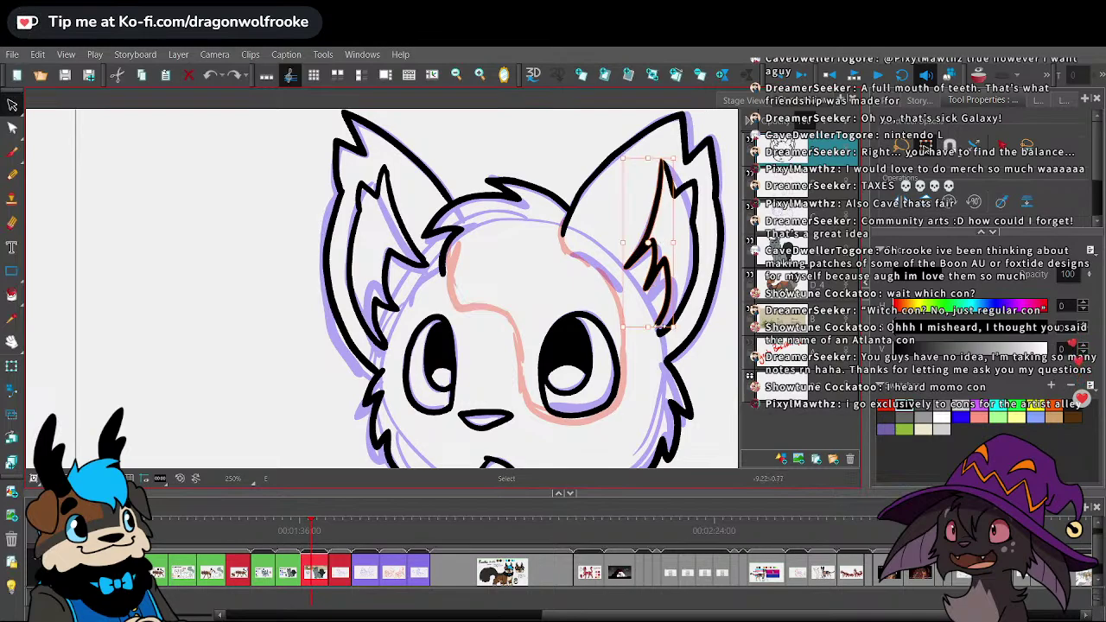
{"action": "left_click_drag", "start_coordinate": [658, 314], "coordinate": [644, 319]}
{"action": "left_click", "coordinate": [697, 335]}
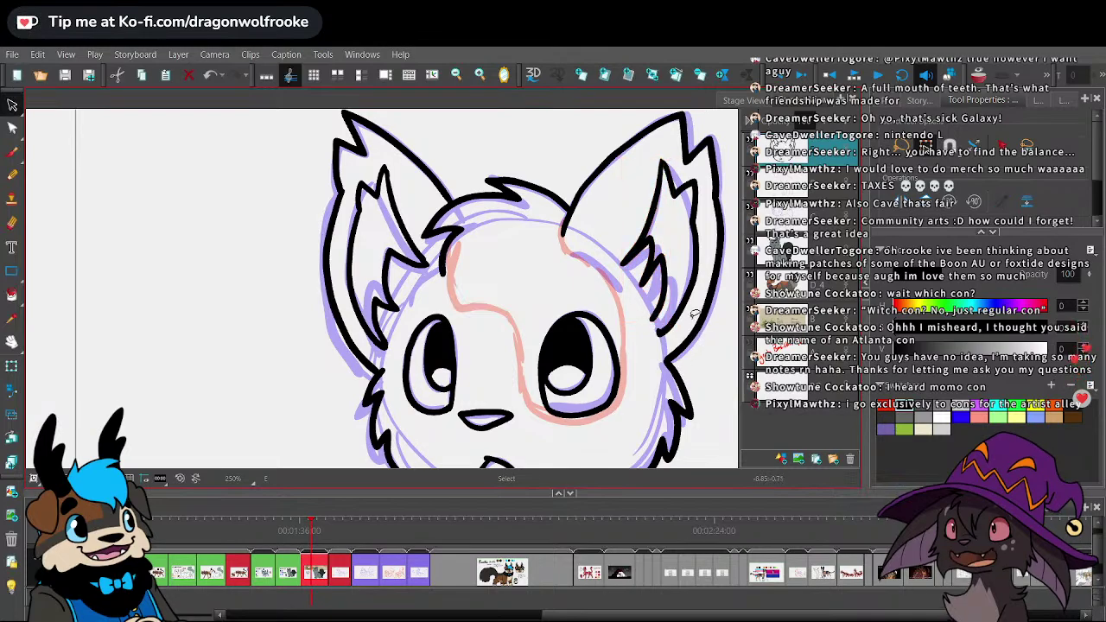
- Erase the fur's join to the patched-side ear's inner edge, remove the lower fur, and redraw its jagged tufts in black
{"action": "left_click", "coordinate": [12, 223]}
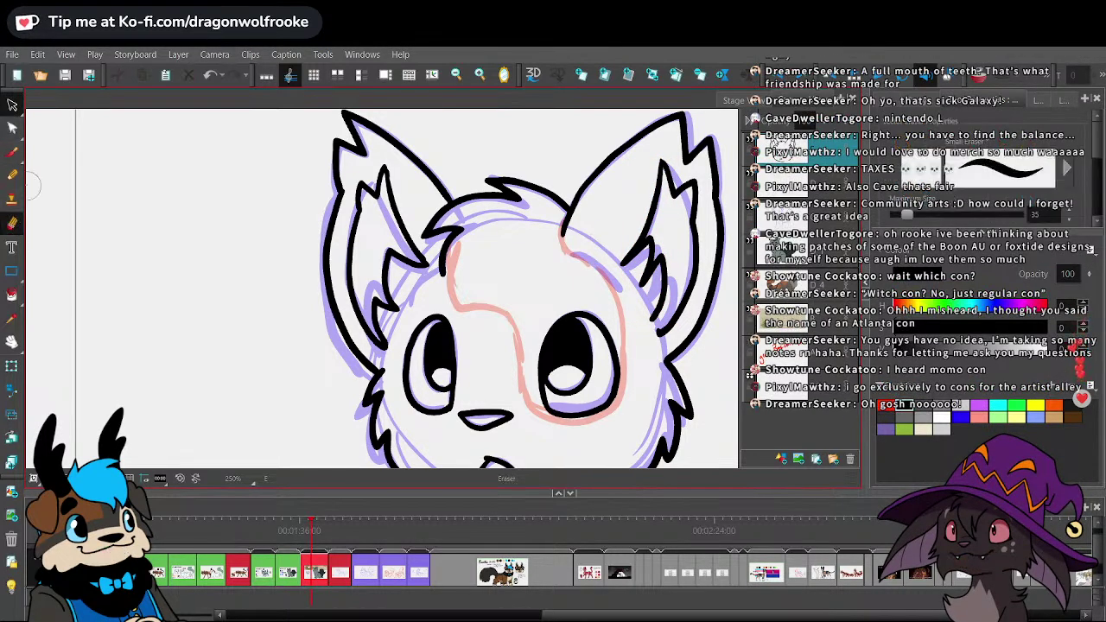
{"action": "mouse_move", "coordinate": [653, 235]}
{"action": "left_mouse_down"}
{"action": "mouse_move", "coordinate": [638, 264]}
{"action": "mouse_move", "coordinate": [648, 243]}
{"action": "left_mouse_up"}
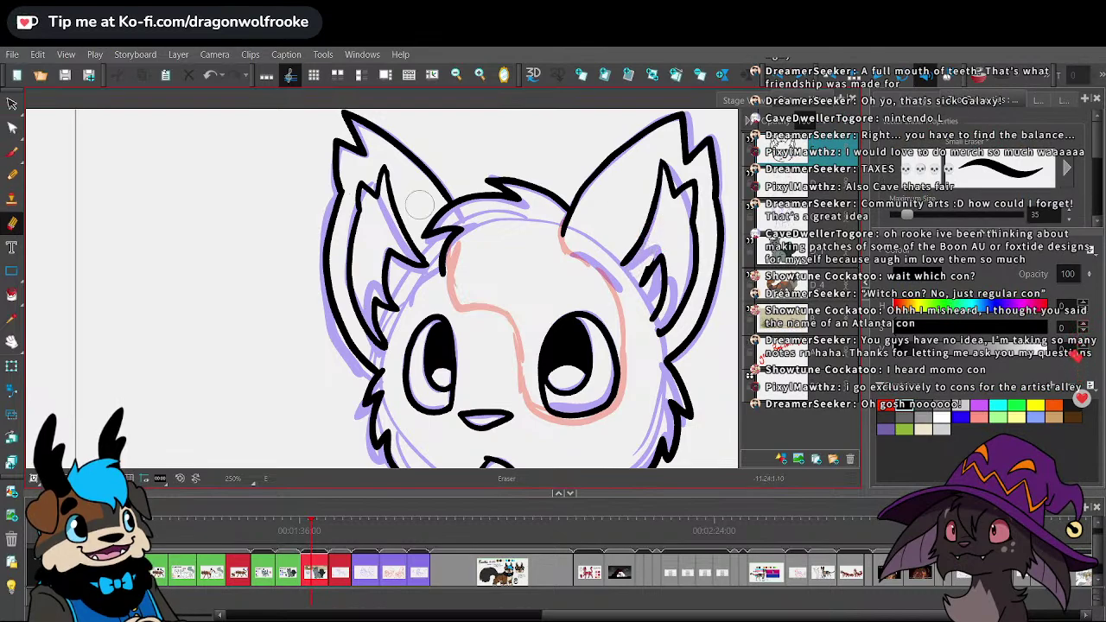
{"action": "left_click", "coordinate": [12, 104]}
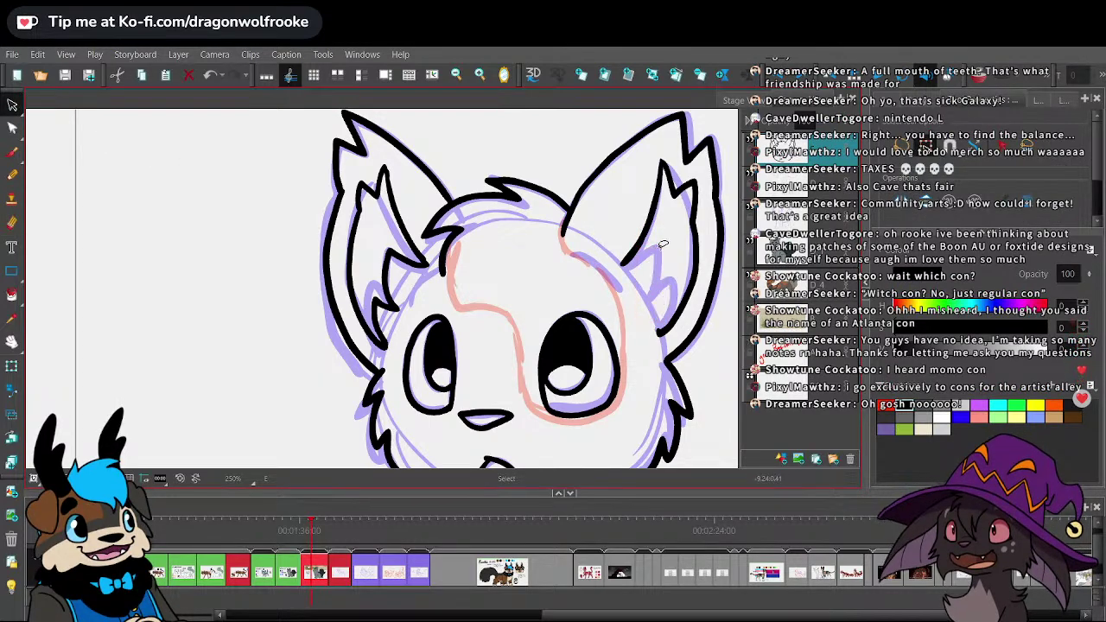
{"action": "left_click", "coordinate": [12, 153]}
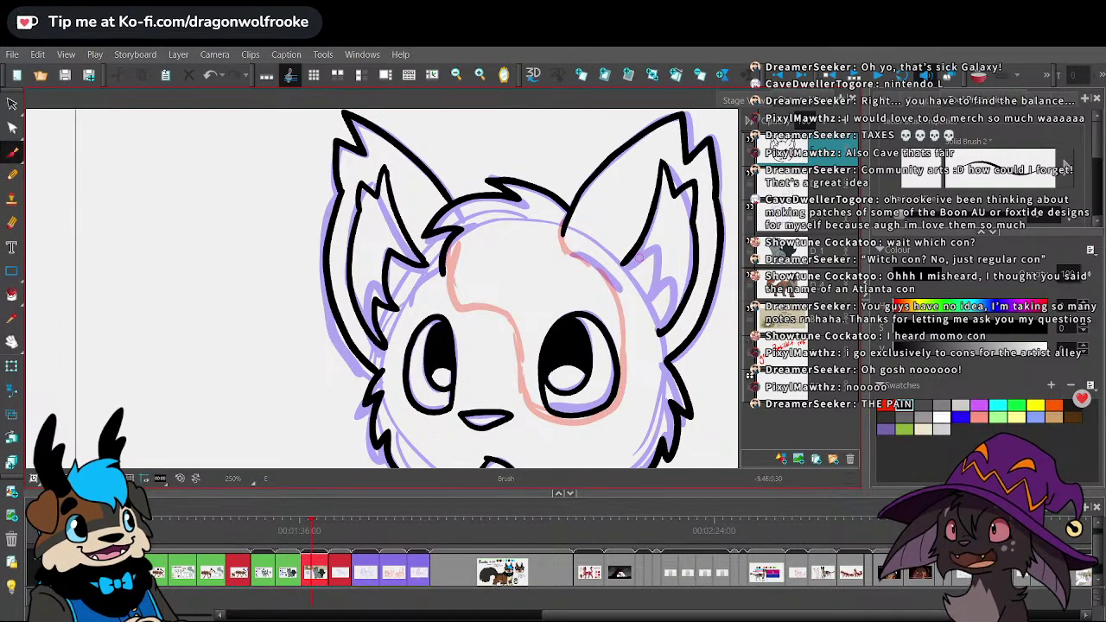
{"action": "key", "text": "ctrl+z"}
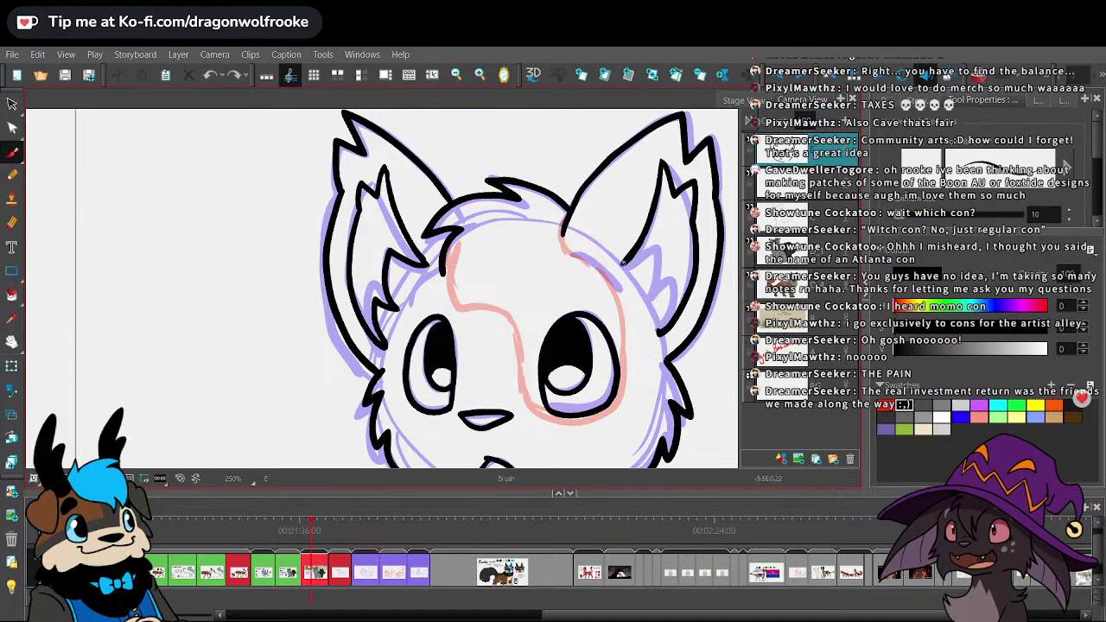
{"action": "mouse_move", "coordinate": [625, 244]}
{"action": "left_mouse_down"}
{"action": "mouse_move", "coordinate": [655, 271]}
{"action": "mouse_move", "coordinate": [659, 331]}
{"action": "mouse_move", "coordinate": [665, 308]}
{"action": "left_mouse_up"}
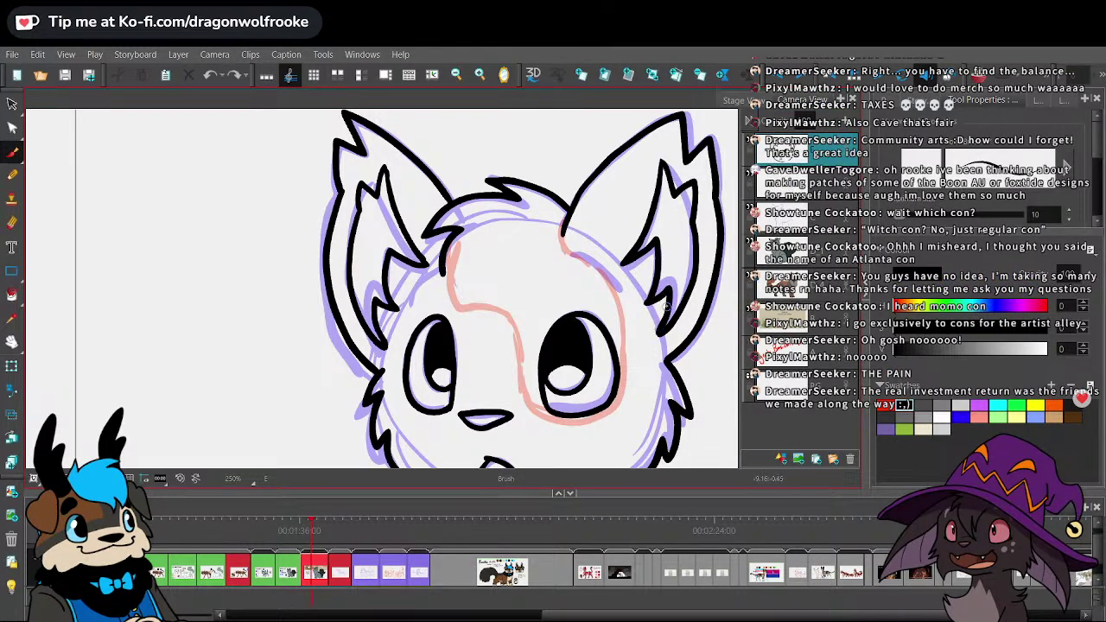
- Ink the front of the kitten's neck and its fluffy chest outline in black, from the chin to the foreleg
{"action": "scroll", "coordinate": [667, 304], "scroll_direction": "down", "scroll_amount": 5}
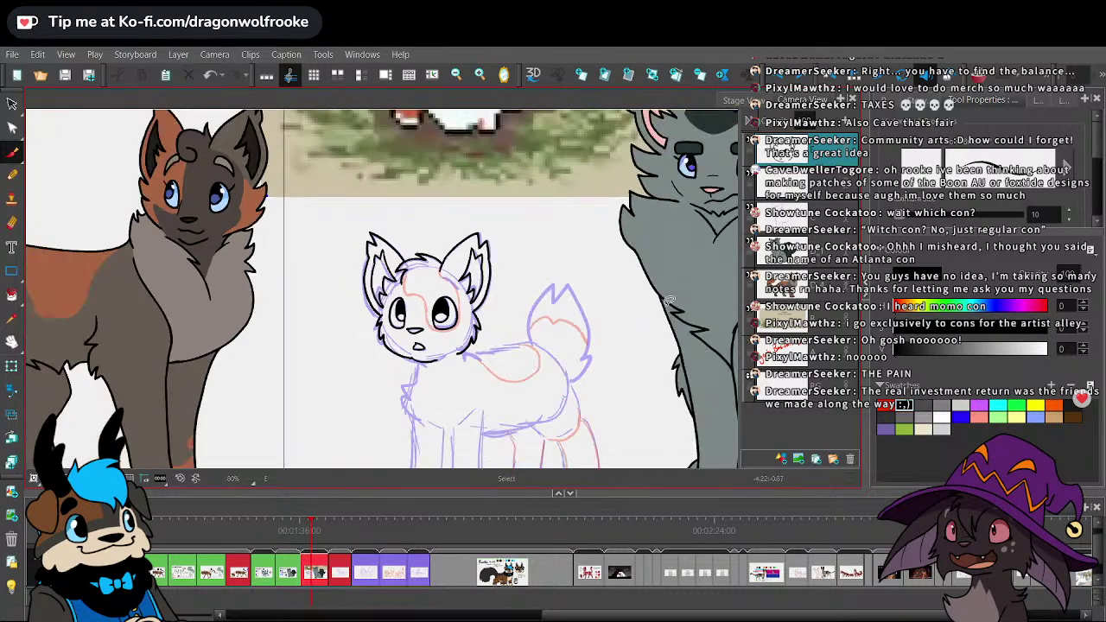
{"action": "scroll", "coordinate": [669, 300], "scroll_direction": "up", "scroll_amount": 3}
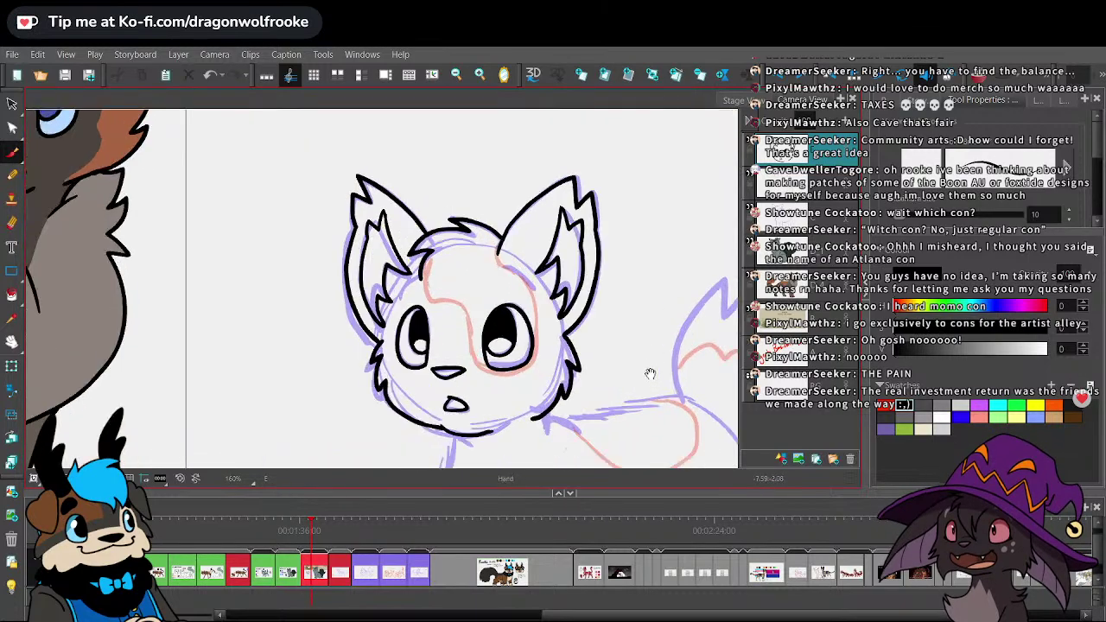
{"action": "left_click_drag", "start_coordinate": [649, 375], "coordinate": [648, 264]}
{"action": "key", "text": "2"}
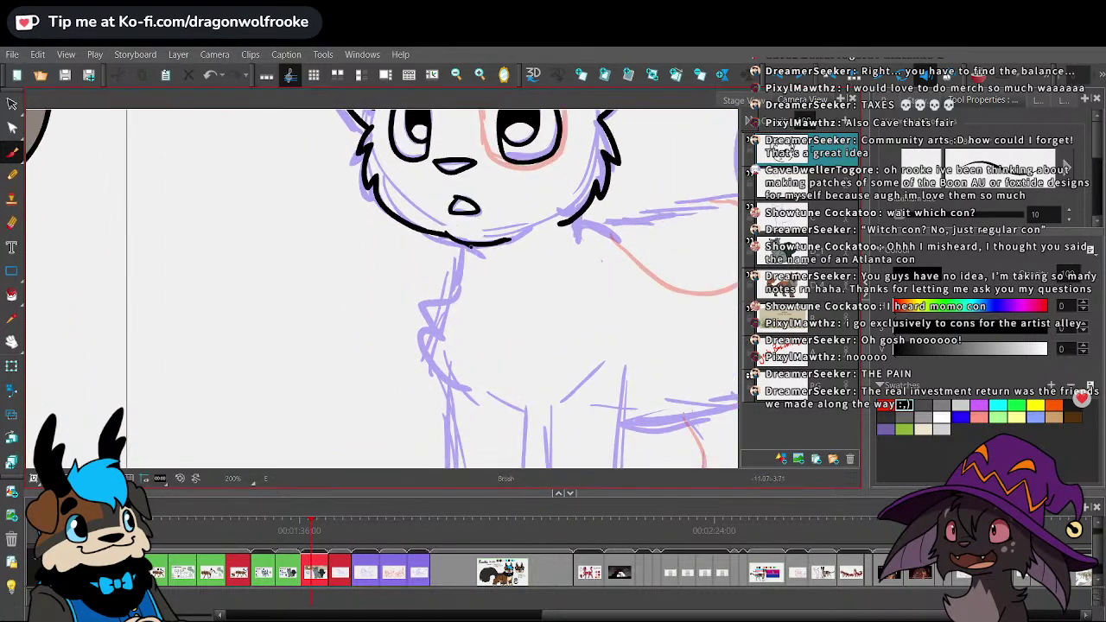
{"action": "mouse_move", "coordinate": [471, 247]}
{"action": "left_mouse_down"}
{"action": "mouse_move", "coordinate": [573, 223]}
{"action": "mouse_move", "coordinate": [575, 234]}
{"action": "mouse_move", "coordinate": [432, 299]}
{"action": "mouse_move", "coordinate": [426, 347]}
{"action": "mouse_move", "coordinate": [462, 399]}
{"action": "mouse_move", "coordinate": [498, 391]}
{"action": "left_mouse_up"}
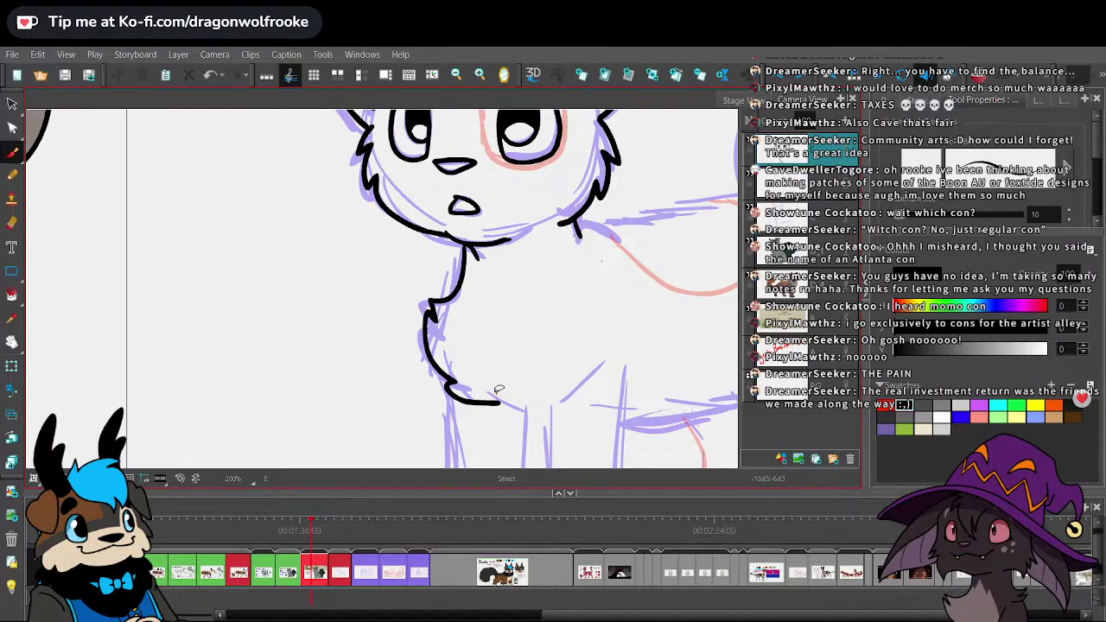
- Try to ink the jagged chest fur edge above the nearer front leg
{"action": "key", "text": "1"}
{"action": "key", "text": "1"}
{"action": "key", "text": "1"}
{"action": "mouse_move", "coordinate": [506, 289]}
{"action": "left_mouse_down"}
{"action": "mouse_move", "coordinate": [441, 299]}
{"action": "mouse_move", "coordinate": [446, 353]}
{"action": "mouse_move", "coordinate": [428, 387]}
{"action": "left_mouse_up"}
{"action": "key", "text": "2"}
{"action": "key", "text": "2"}
{"action": "key", "text": "ctrl+z"}
{"action": "left_click_drag", "start_coordinate": [454, 331], "coordinate": [428, 389]}
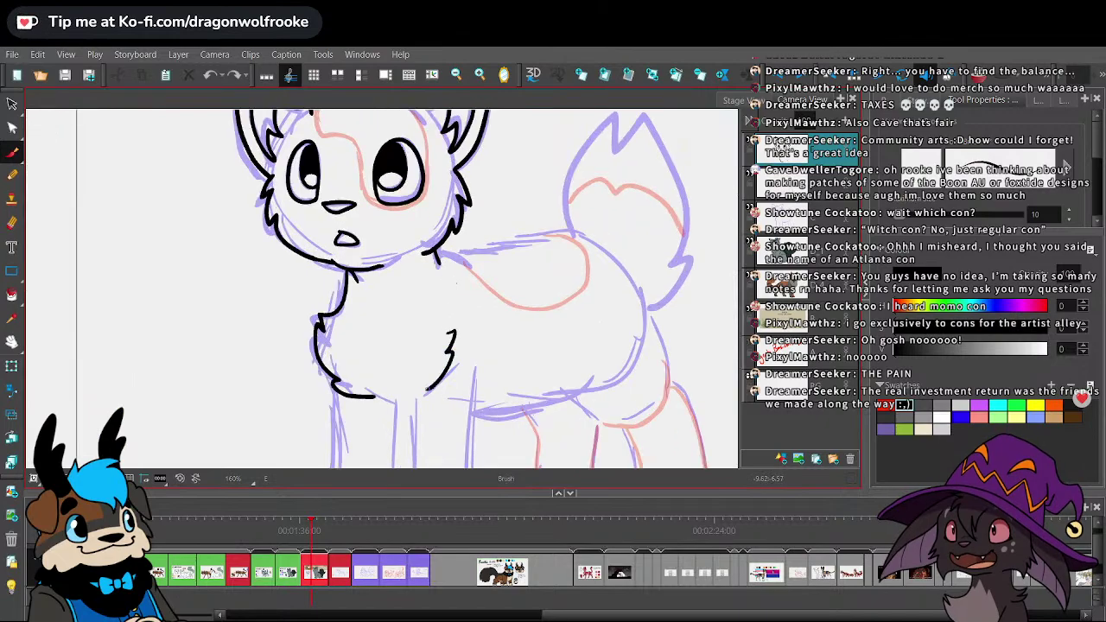
{"action": "key", "text": "ctrl+z"}
{"action": "scroll", "coordinate": [431, 371], "scroll_direction": "down", "scroll_amount": 5}
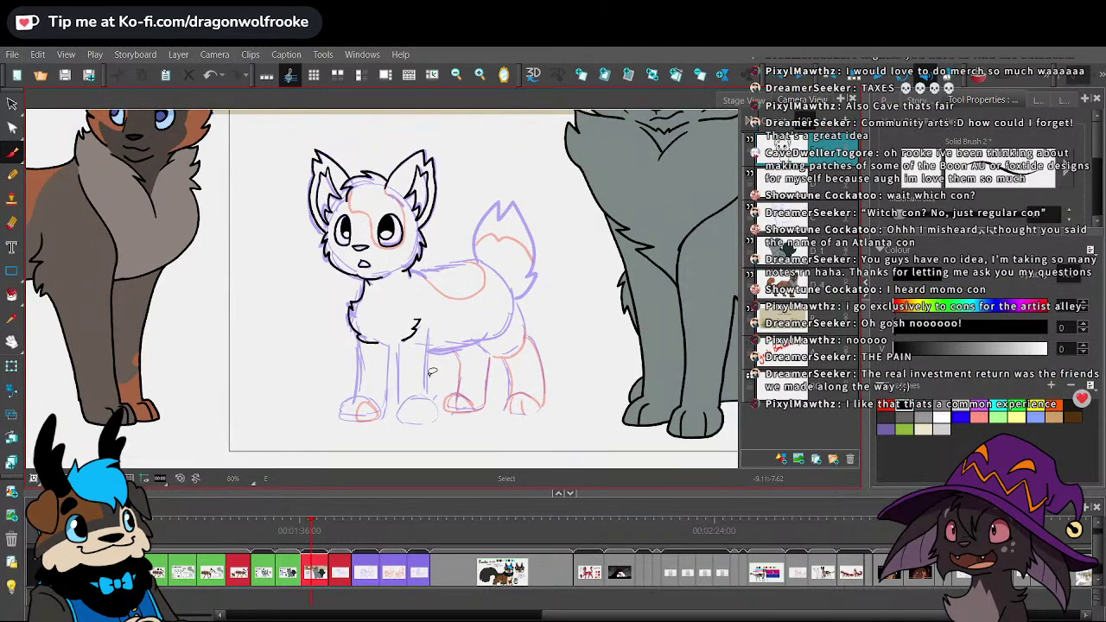
{"action": "key", "text": "ctrl+z"}
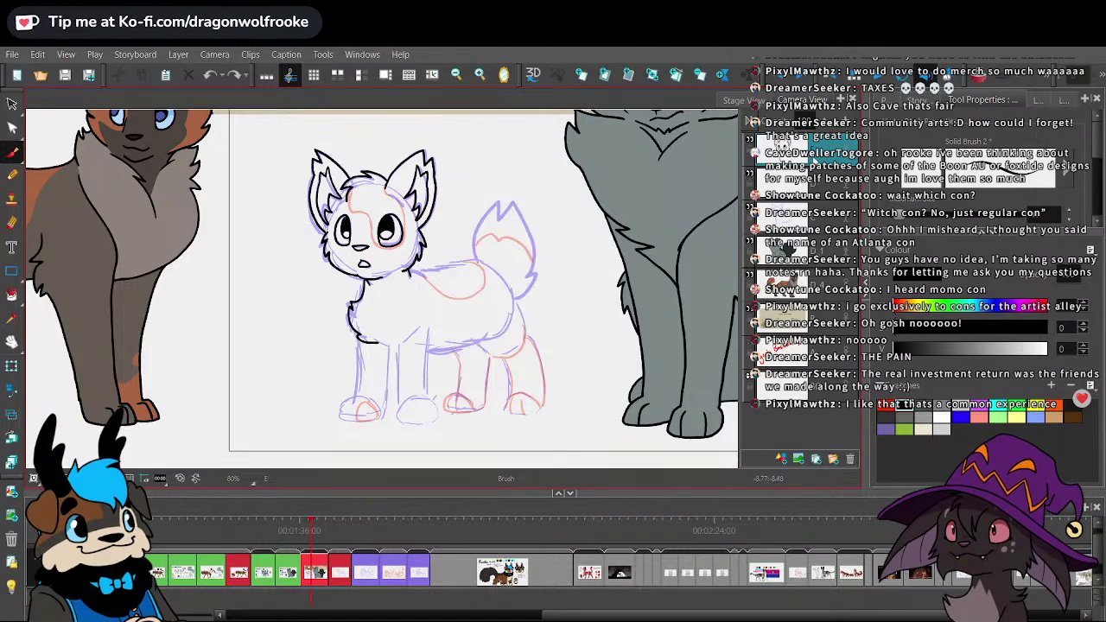
- Ink the kitten's back line with its fur tufts and the outline of the tail in black
{"action": "scroll", "coordinate": [382, 284], "scroll_direction": "up", "scroll_amount": 5}
{"action": "mouse_move", "coordinate": [451, 250]}
{"action": "left_mouse_down"}
{"action": "mouse_move", "coordinate": [480, 259]}
{"action": "mouse_move", "coordinate": [471, 253]}
{"action": "mouse_move", "coordinate": [587, 216]}
{"action": "mouse_move", "coordinate": [653, 232]}
{"action": "mouse_move", "coordinate": [682, 258]}
{"action": "mouse_move", "coordinate": [512, 328]}
{"action": "left_mouse_up"}
{"action": "key", "text": "ctrl+z"}
{"action": "key", "text": "1"}
{"action": "key", "text": "1"}
{"action": "key", "text": "2"}
{"action": "mouse_move", "coordinate": [401, 312]}
{"action": "left_mouse_down"}
{"action": "mouse_move", "coordinate": [446, 190]}
{"action": "mouse_move", "coordinate": [444, 226]}
{"action": "mouse_move", "coordinate": [465, 200]}
{"action": "mouse_move", "coordinate": [484, 208]}
{"action": "mouse_move", "coordinate": [513, 301]}
{"action": "mouse_move", "coordinate": [478, 395]}
{"action": "left_mouse_up"}
{"action": "left_click_drag", "start_coordinate": [481, 207], "coordinate": [504, 256]}
{"action": "key", "text": "1"}
{"action": "mouse_move", "coordinate": [535, 380]}
{"action": "left_mouse_down"}
{"action": "mouse_move", "coordinate": [608, 273]}
{"action": "mouse_move", "coordinate": [605, 289]}
{"action": "mouse_move", "coordinate": [614, 240]}
{"action": "left_mouse_up"}
{"action": "key", "text": "2"}
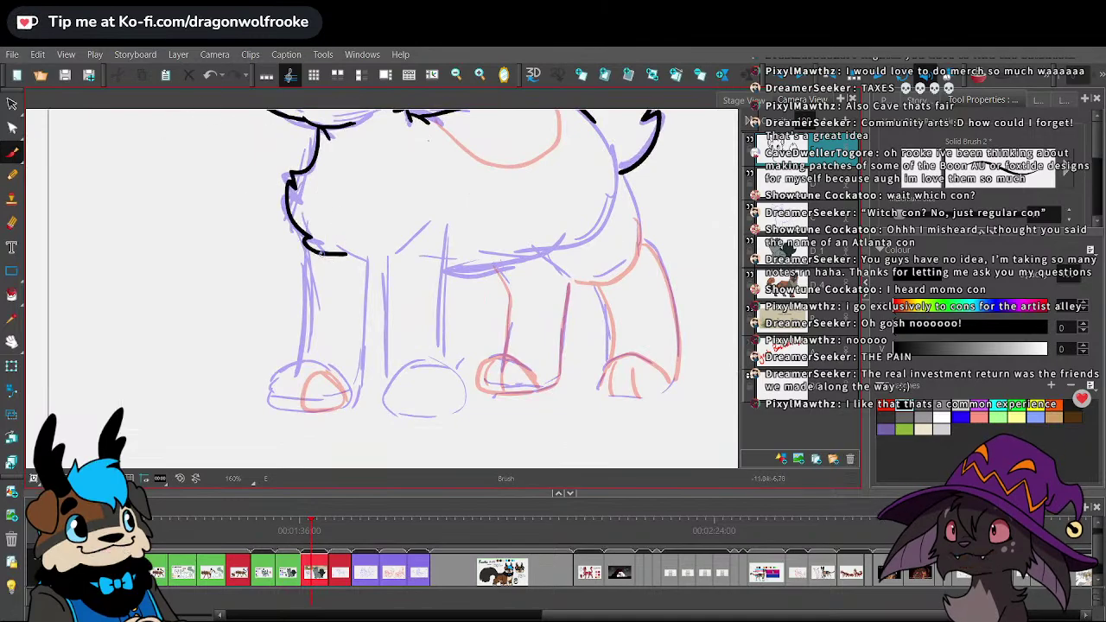
- Extend the lower chest outline to a point between the front legs and ink the jagged fur tuft rising from it
{"action": "left_click_drag", "start_coordinate": [354, 266], "coordinate": [378, 270]}
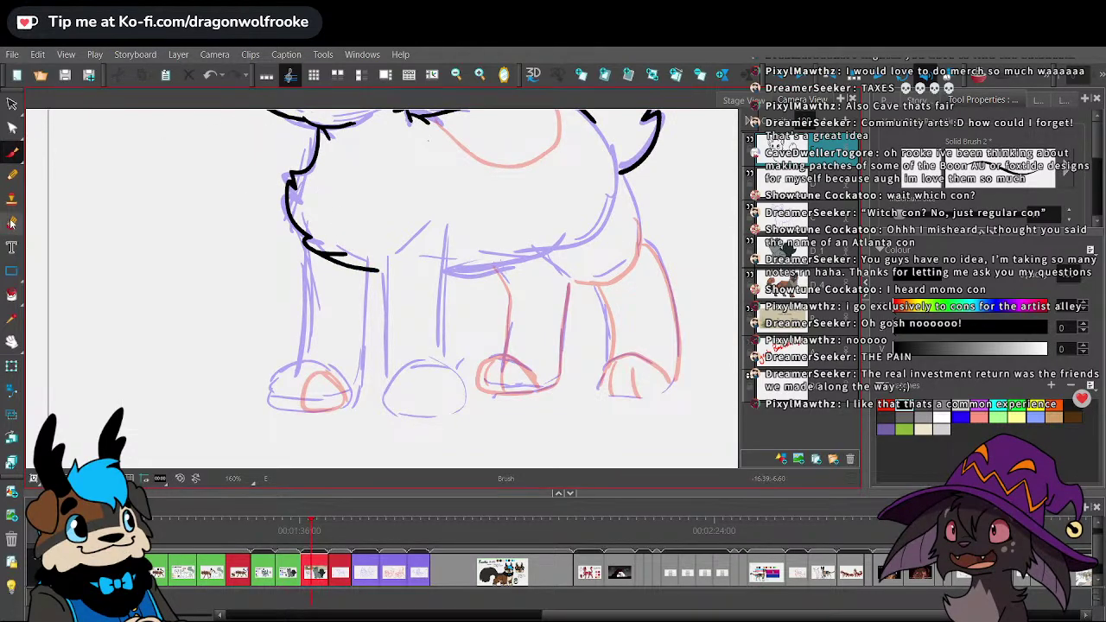
{"action": "key", "text": "alt+e"}
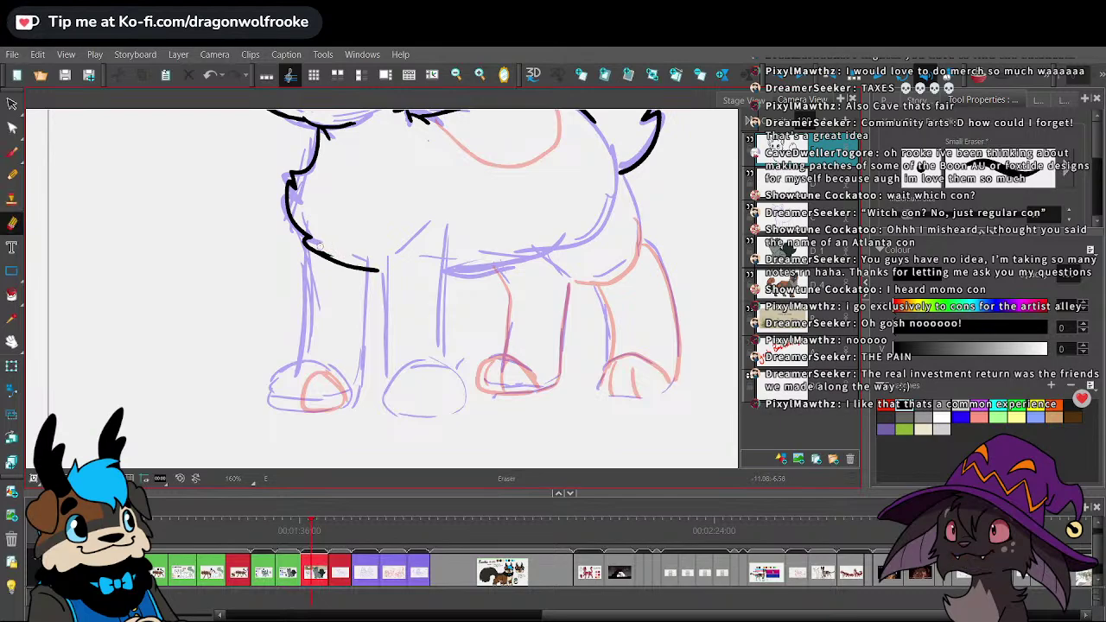
{"action": "key", "text": "alt+b"}
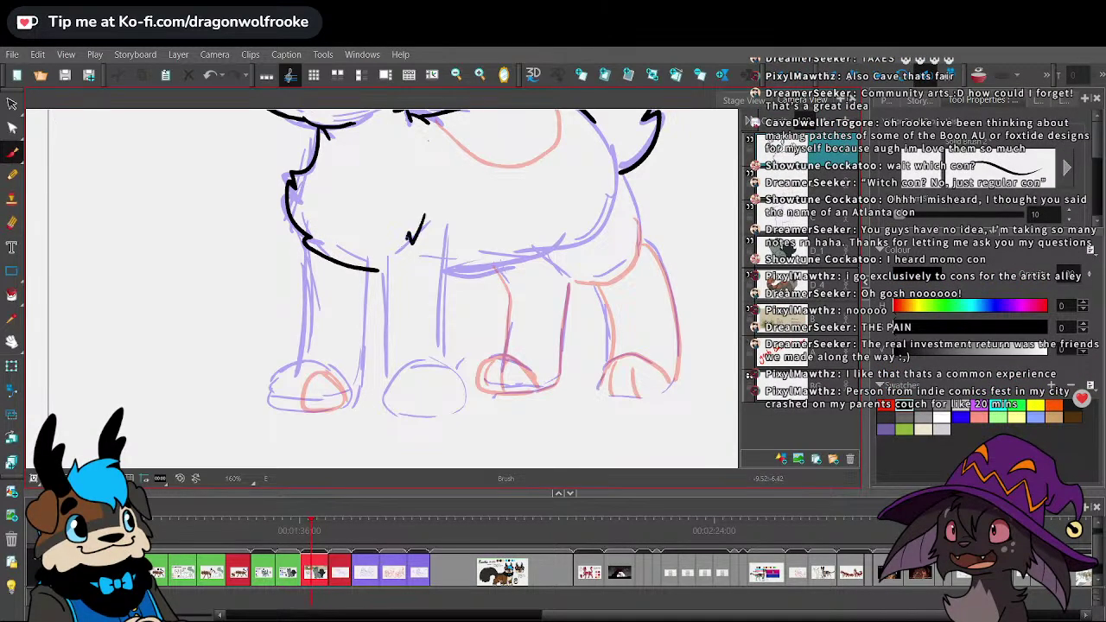
{"action": "left_click_drag", "start_coordinate": [380, 270], "coordinate": [425, 212]}
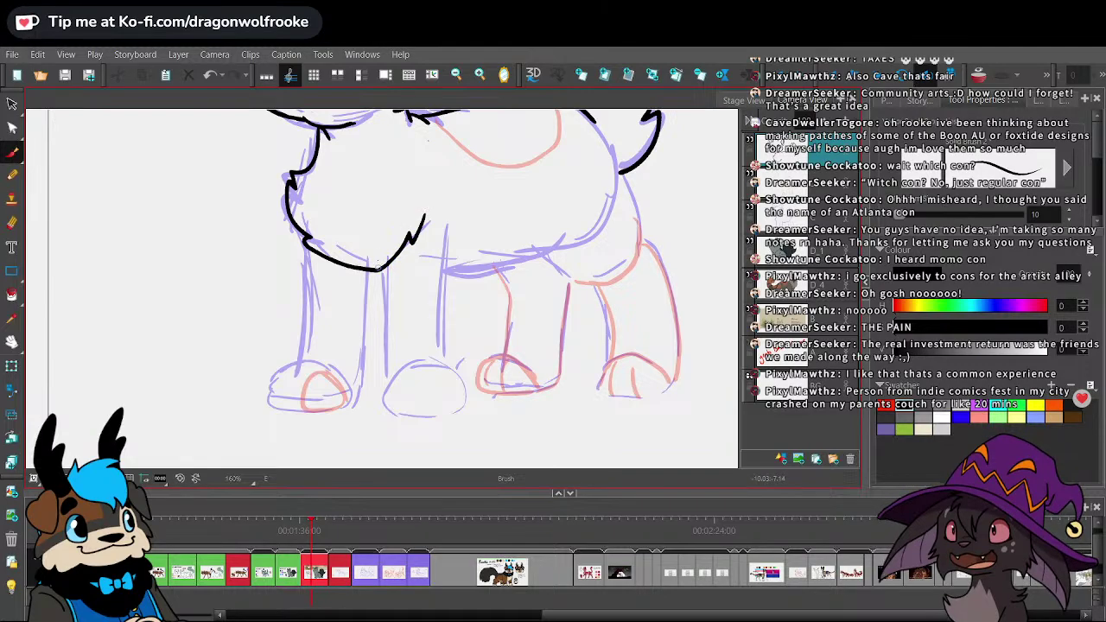
- Ink the nearer front leg and its rounded paw in black, with two toe lines and a short knuckle line
{"action": "left_click_drag", "start_coordinate": [380, 269], "coordinate": [388, 389]}
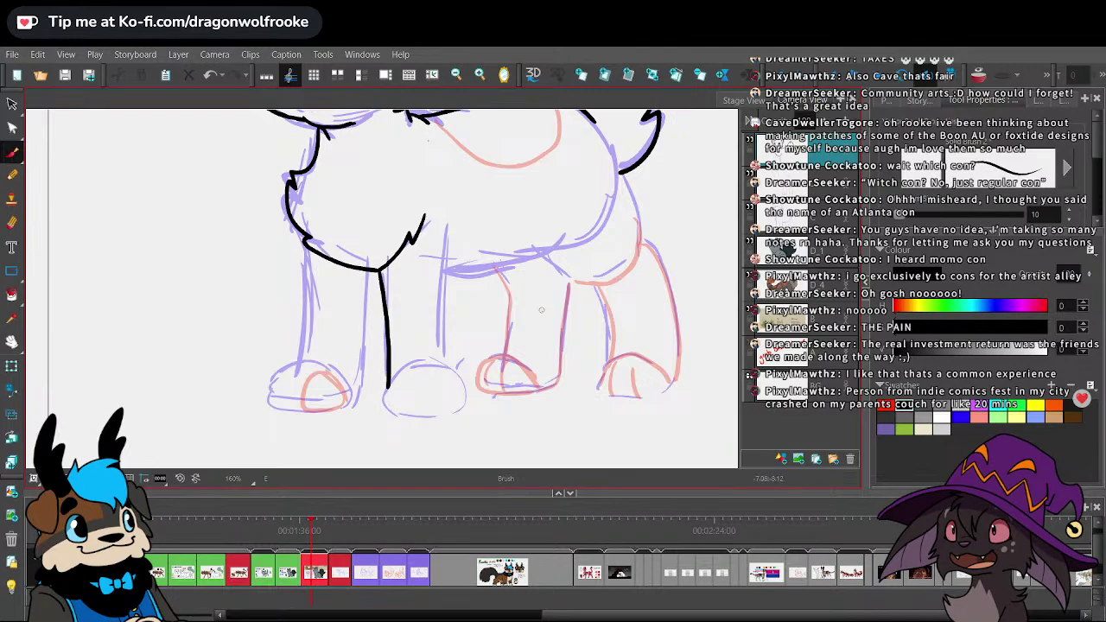
{"action": "key", "text": "2"}
{"action": "left_click_drag", "start_coordinate": [475, 196], "coordinate": [458, 390]}
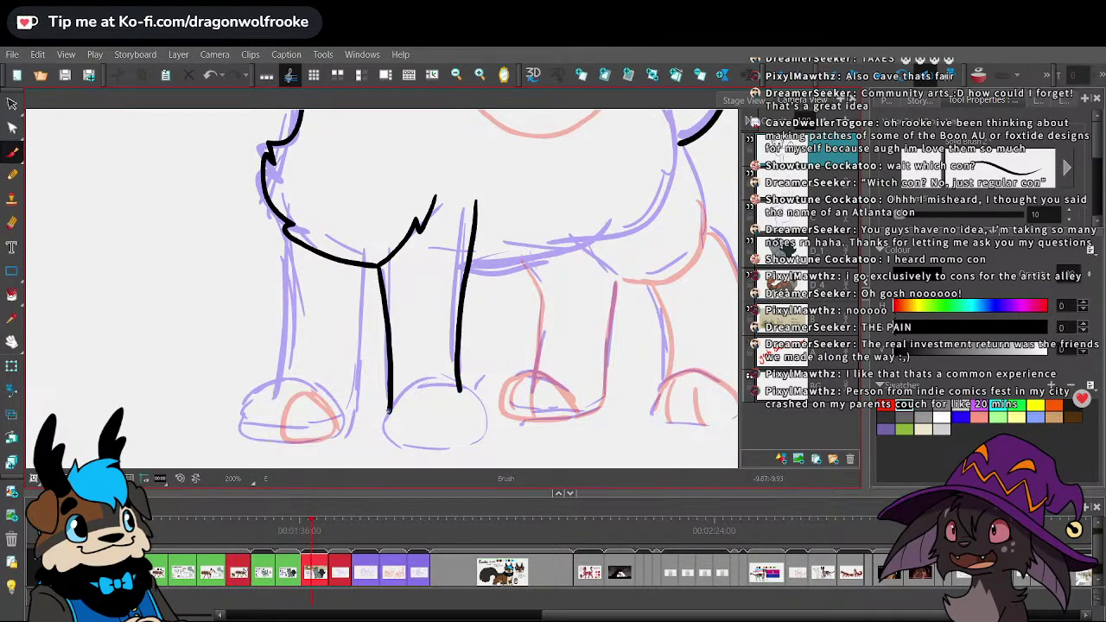
{"action": "left_click_drag", "start_coordinate": [389, 443], "coordinate": [443, 450]}
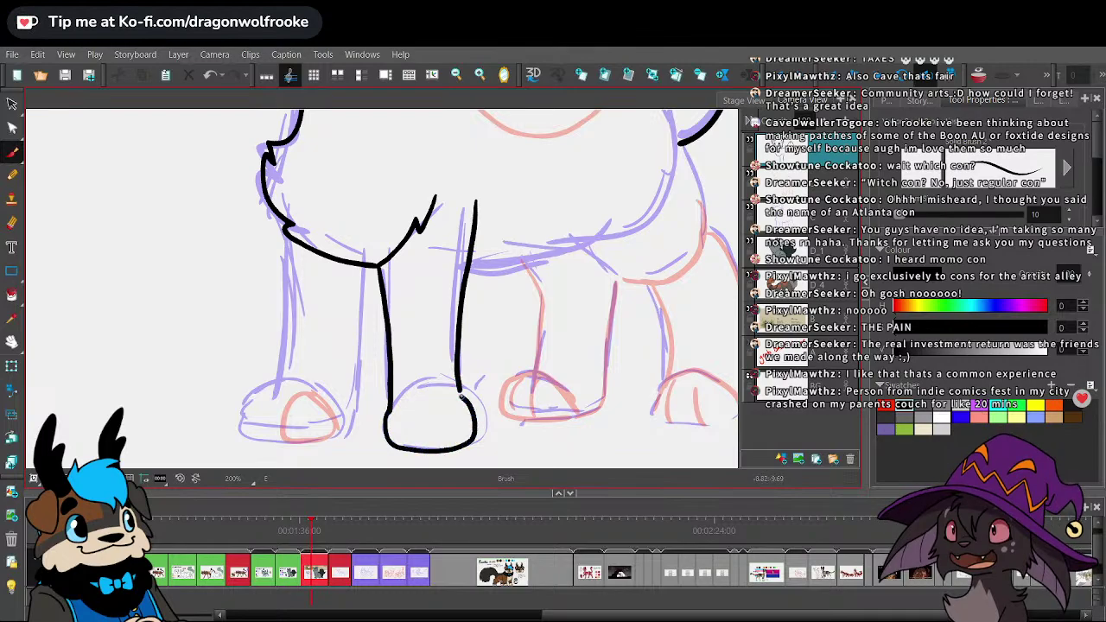
{"action": "left_click_drag", "start_coordinate": [459, 392], "coordinate": [473, 442]}
{"action": "left_click_drag", "start_coordinate": [422, 411], "coordinate": [424, 450]}
{"action": "left_click_drag", "start_coordinate": [448, 411], "coordinate": [451, 446]}
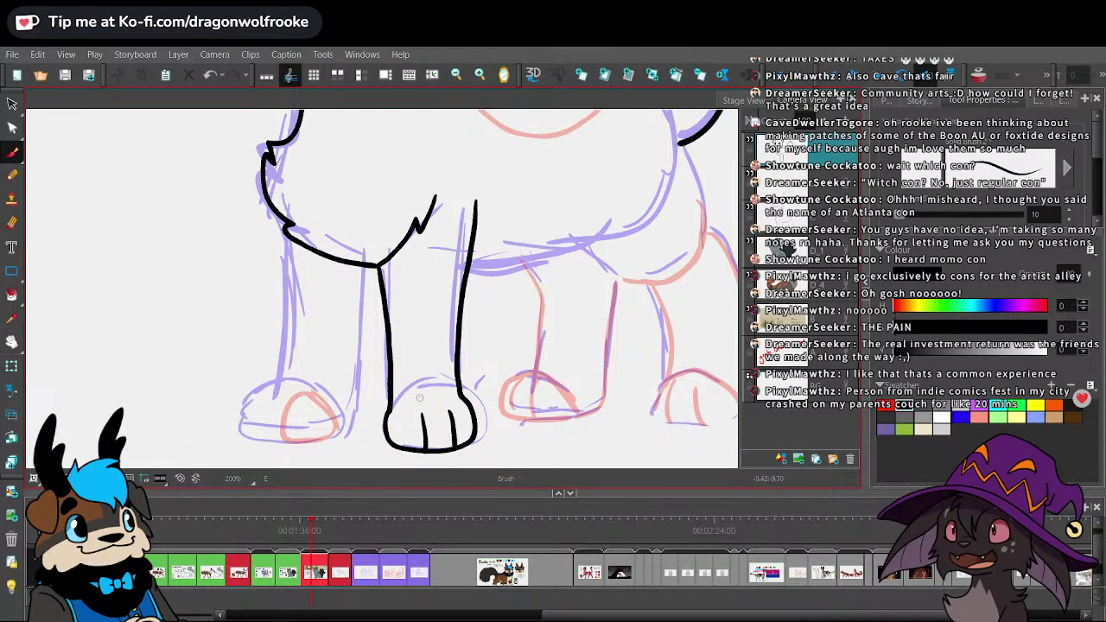
{"action": "key", "text": "ctrl+z"}
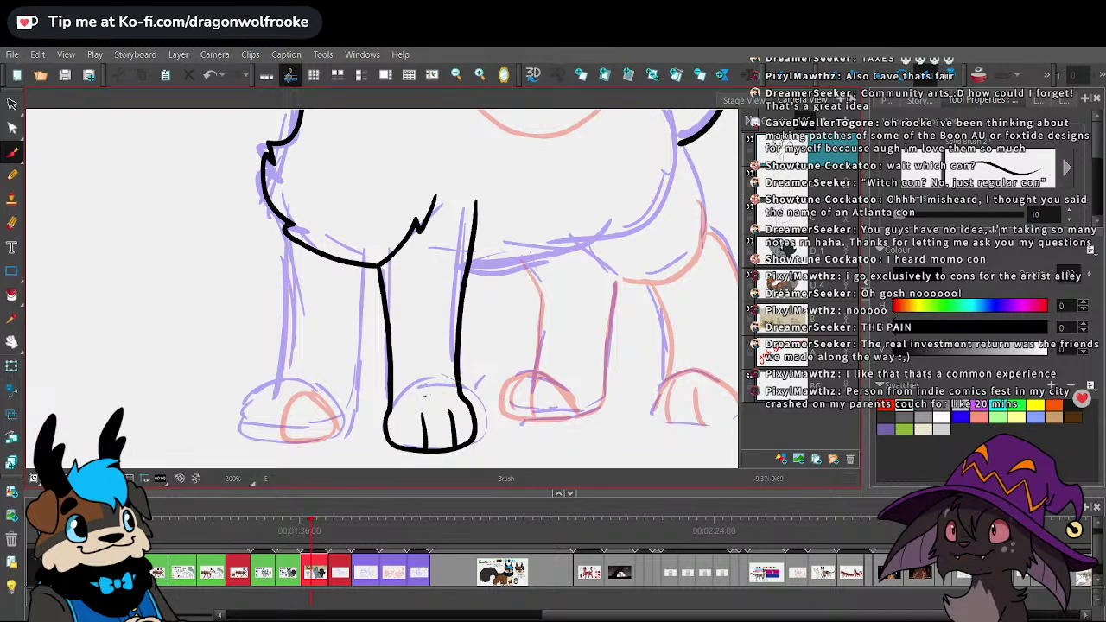
{"action": "left_click_drag", "start_coordinate": [421, 400], "coordinate": [441, 397]}
{"action": "key", "text": "ctrl+z"}
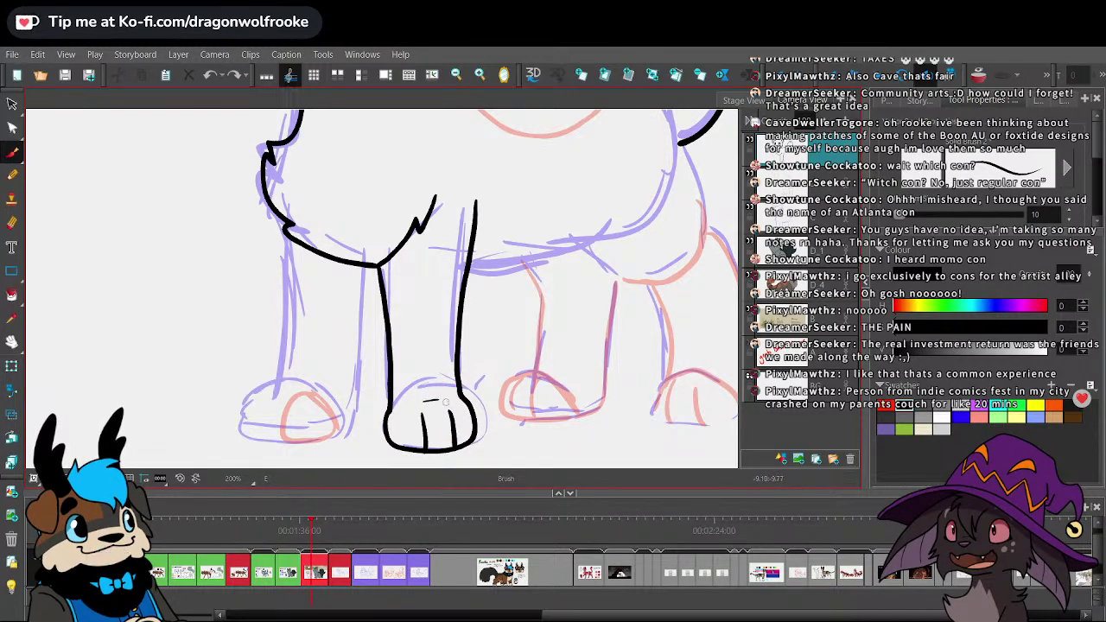
{"action": "key", "text": "ctrl+shift+z"}
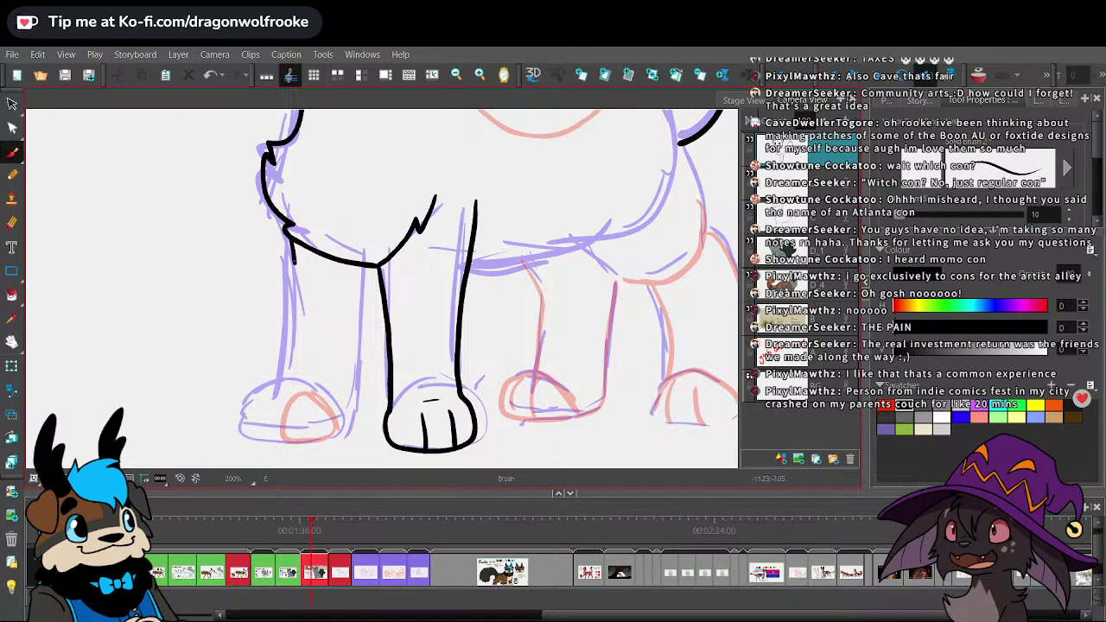
- Ink the farther front leg and its paw in black, undoing and redrawing the leg's inner edge
{"action": "left_click_drag", "start_coordinate": [298, 260], "coordinate": [290, 389]}
{"action": "mouse_move", "coordinate": [291, 441]}
{"action": "left_mouse_down"}
{"action": "mouse_move", "coordinate": [353, 426]}
{"action": "mouse_move", "coordinate": [374, 283]}
{"action": "left_mouse_up"}
{"action": "key", "text": "ctrl+z"}
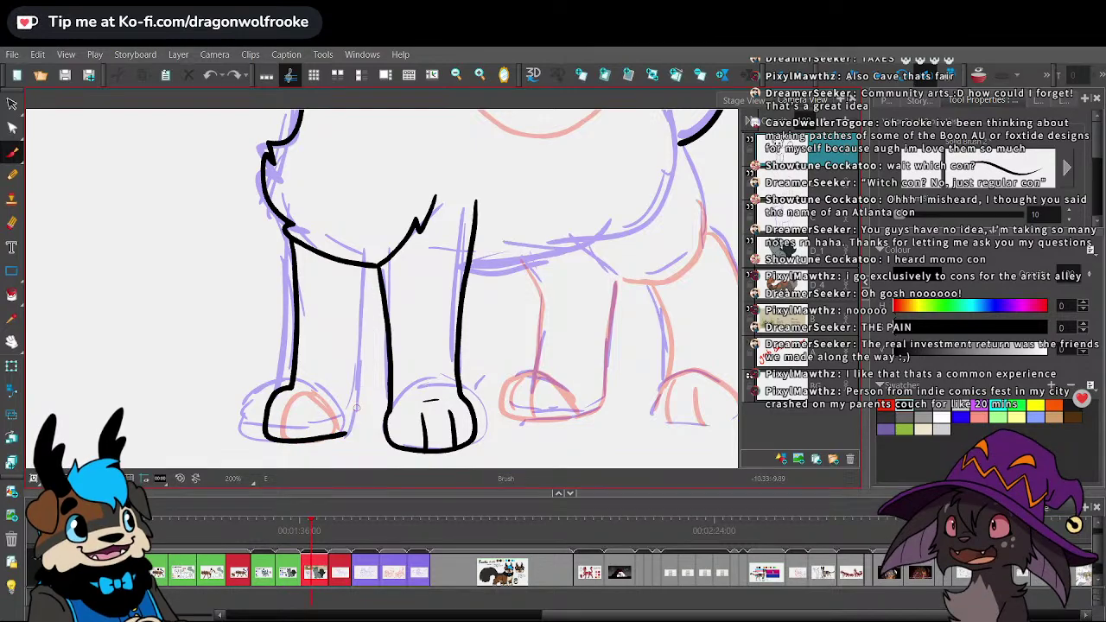
{"action": "left_click_drag", "start_coordinate": [343, 435], "coordinate": [366, 290]}
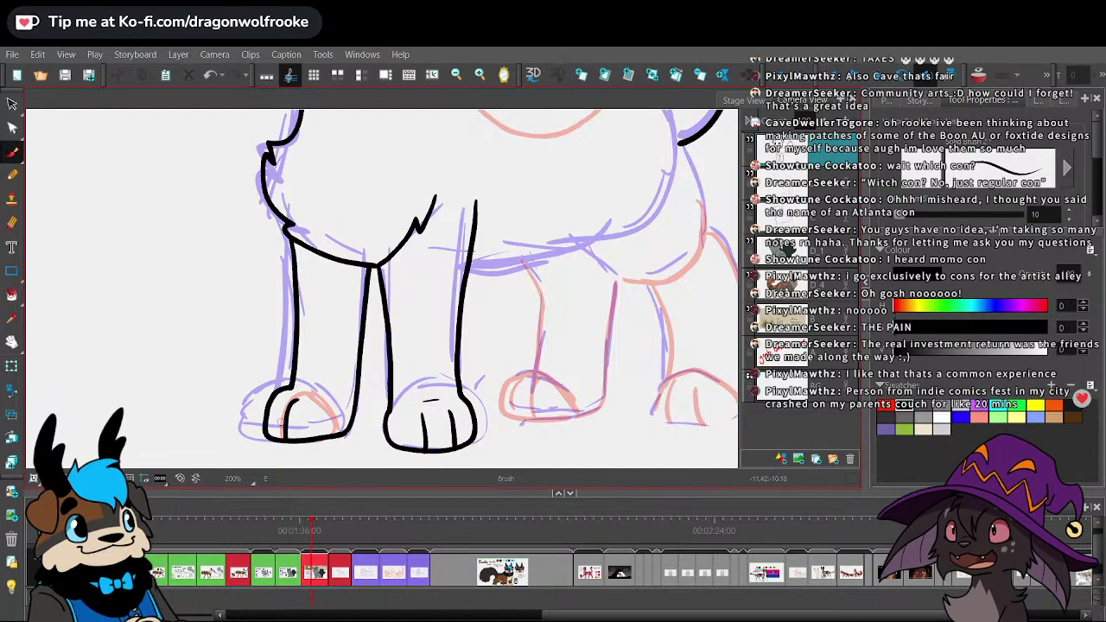
- Ink the belly line with its fur notch in black, and undo the trial stroke for the hind leg
{"action": "key", "text": "1"}
{"action": "key", "text": "1"}
{"action": "key", "text": "1"}
{"action": "left_click_drag", "start_coordinate": [570, 268], "coordinate": [526, 295]}
{"action": "key", "text": "2"}
{"action": "scroll", "coordinate": [522, 265], "scroll_direction": "up", "scroll_amount": 2}
{"action": "key", "text": "alt+b"}
{"action": "mouse_move", "coordinate": [380, 313]}
{"action": "left_mouse_down"}
{"action": "mouse_move", "coordinate": [424, 310]}
{"action": "mouse_move", "coordinate": [495, 277]}
{"action": "mouse_move", "coordinate": [490, 313]}
{"action": "left_mouse_up"}
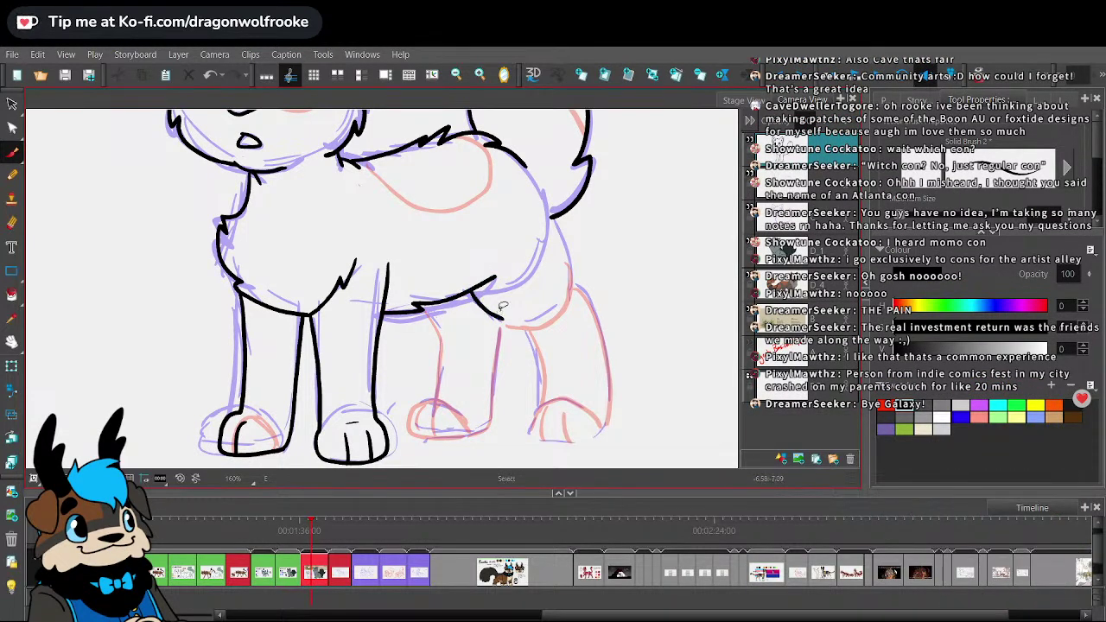
{"action": "key", "text": "ctrl+z"}
- Save and pack the storyboard project
{"action": "left_click", "coordinate": [12, 54]}
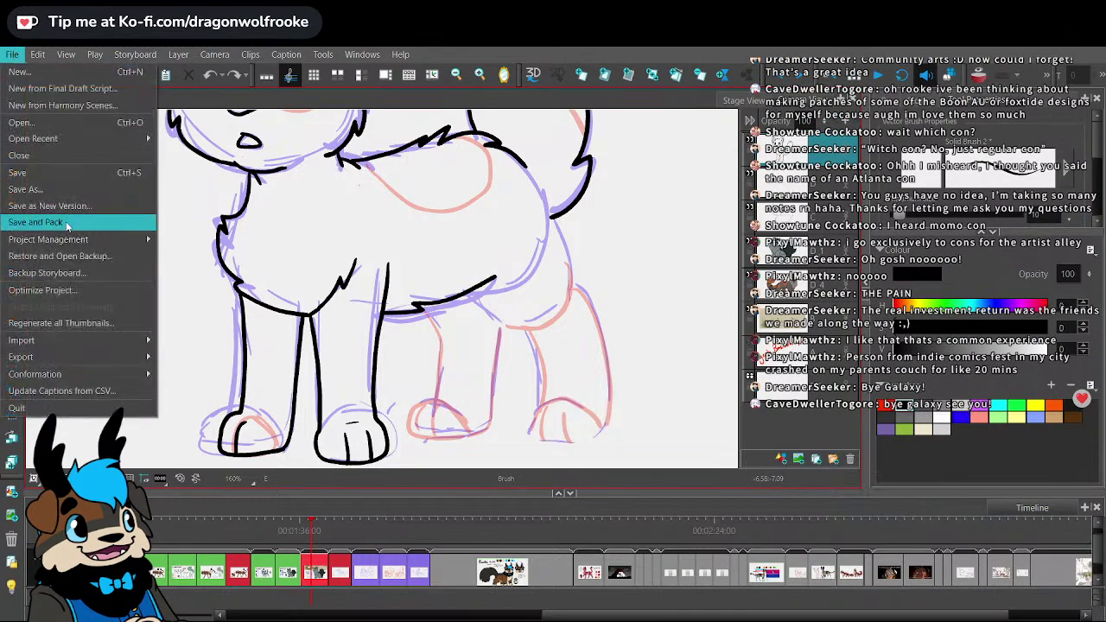
{"action": "left_click", "coordinate": [36, 222]}
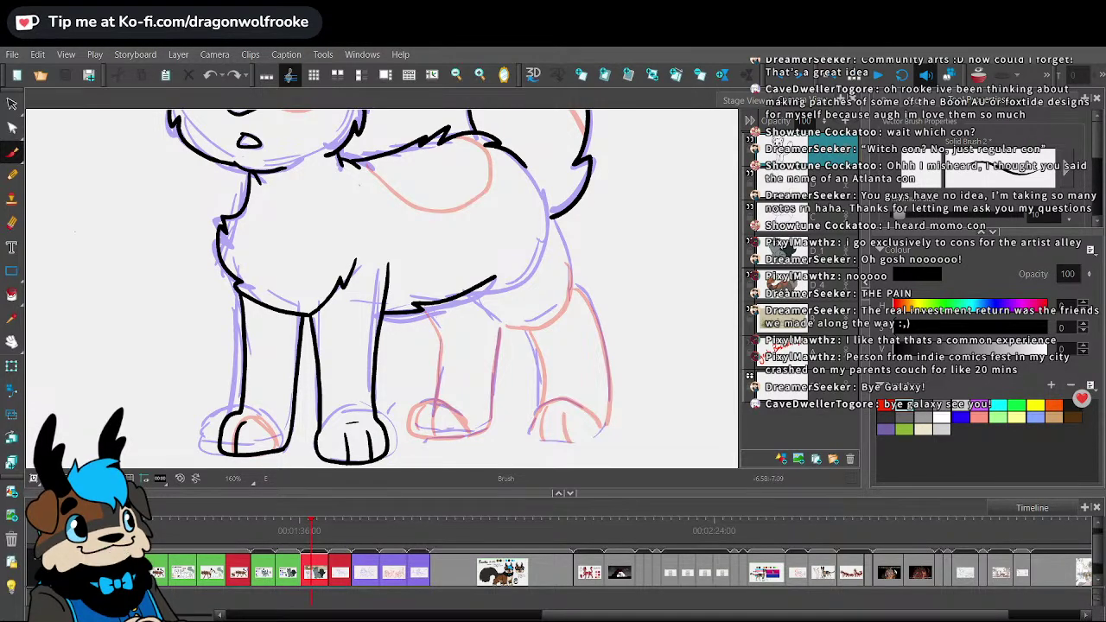
- Ink the underside of the thigh, the nearer hind leg's inner edge and the bottom of its paw in black
{"action": "left_click_drag", "start_coordinate": [617, 253], "coordinate": [528, 195]}
{"action": "key", "text": "2"}
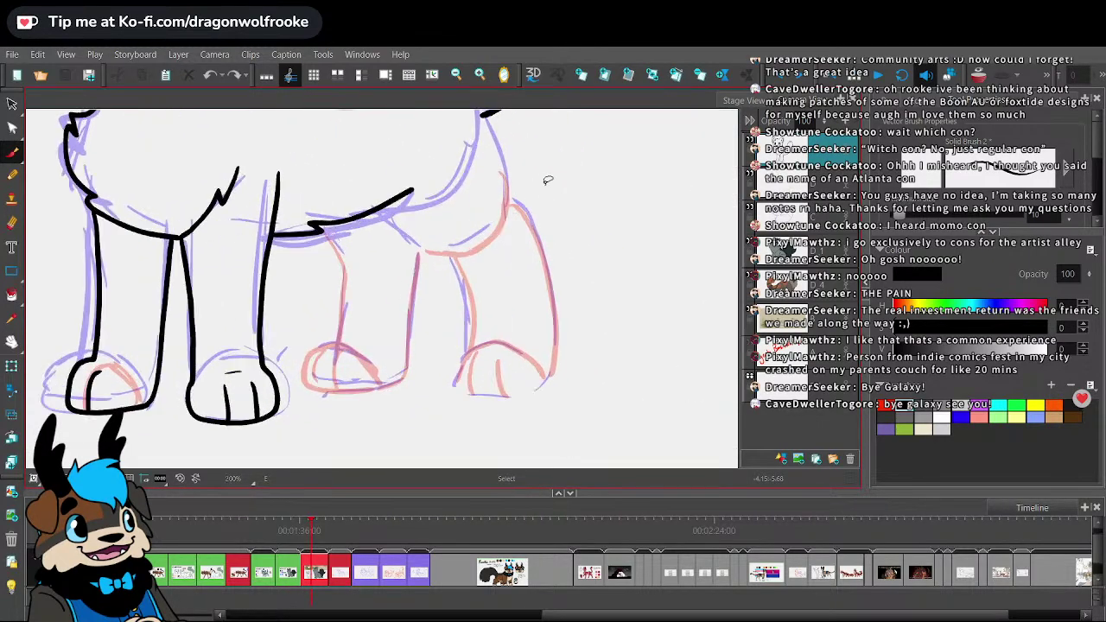
{"action": "mouse_move", "coordinate": [378, 207]}
{"action": "left_mouse_down"}
{"action": "mouse_move", "coordinate": [445, 256]}
{"action": "mouse_move", "coordinate": [479, 248]}
{"action": "mouse_move", "coordinate": [475, 349]}
{"action": "mouse_move", "coordinate": [457, 369]}
{"action": "mouse_move", "coordinate": [459, 388]}
{"action": "mouse_move", "coordinate": [488, 395]}
{"action": "left_mouse_up"}
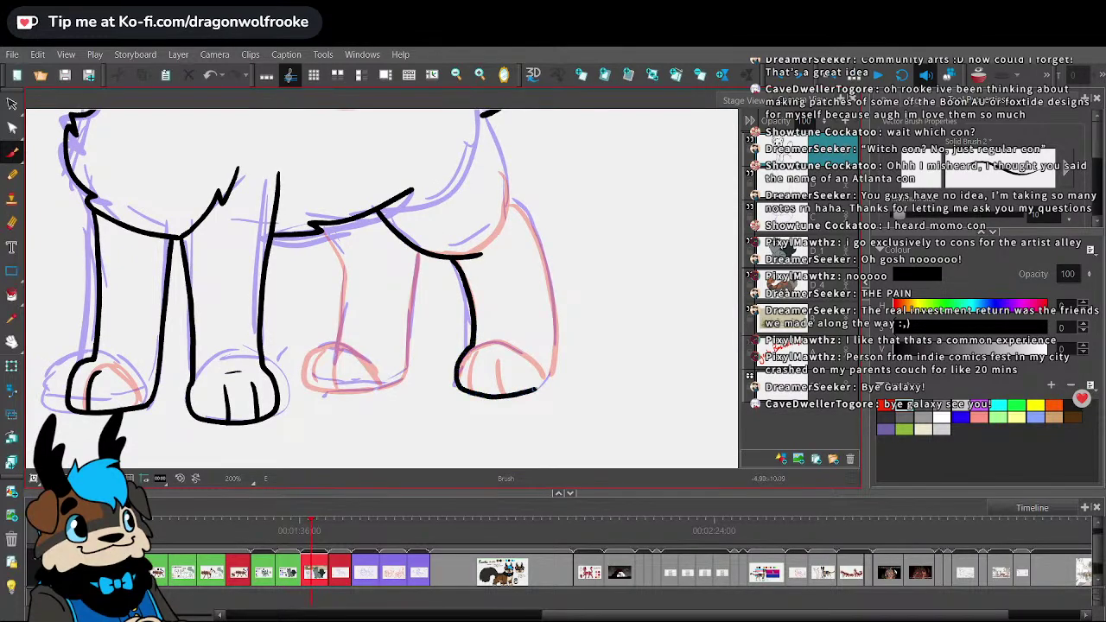
- Ink the rump line from the tail base down to a jagged fur tuft, and erase the overshoot where it meets the tail
{"action": "scroll", "coordinate": [565, 254], "scroll_direction": "up", "scroll_amount": 1}
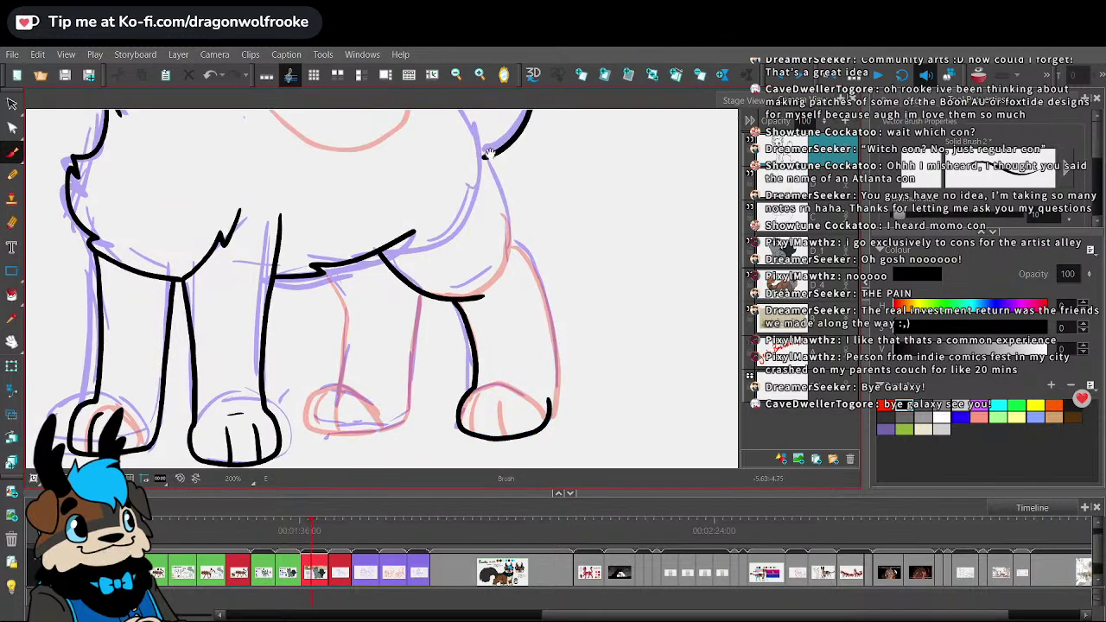
{"action": "scroll", "coordinate": [489, 155], "scroll_direction": "up", "scroll_amount": 1}
{"action": "mouse_move", "coordinate": [470, 167]}
{"action": "left_mouse_down"}
{"action": "mouse_move", "coordinate": [509, 277]}
{"action": "mouse_move", "coordinate": [531, 283]}
{"action": "mouse_move", "coordinate": [541, 332]}
{"action": "left_mouse_up"}
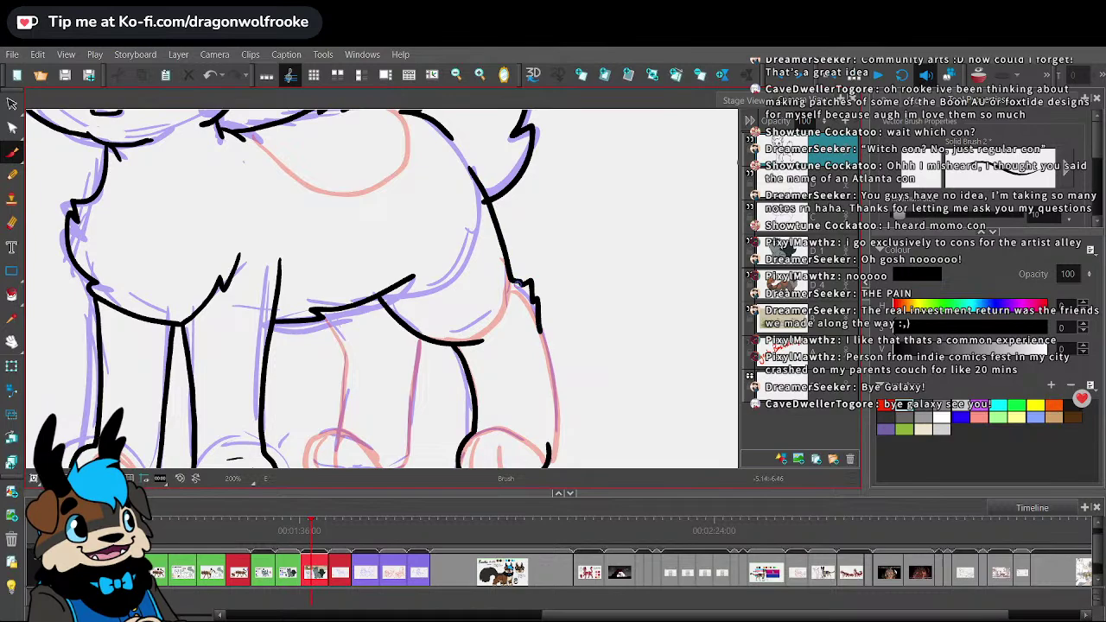
{"action": "left_click", "coordinate": [12, 223]}
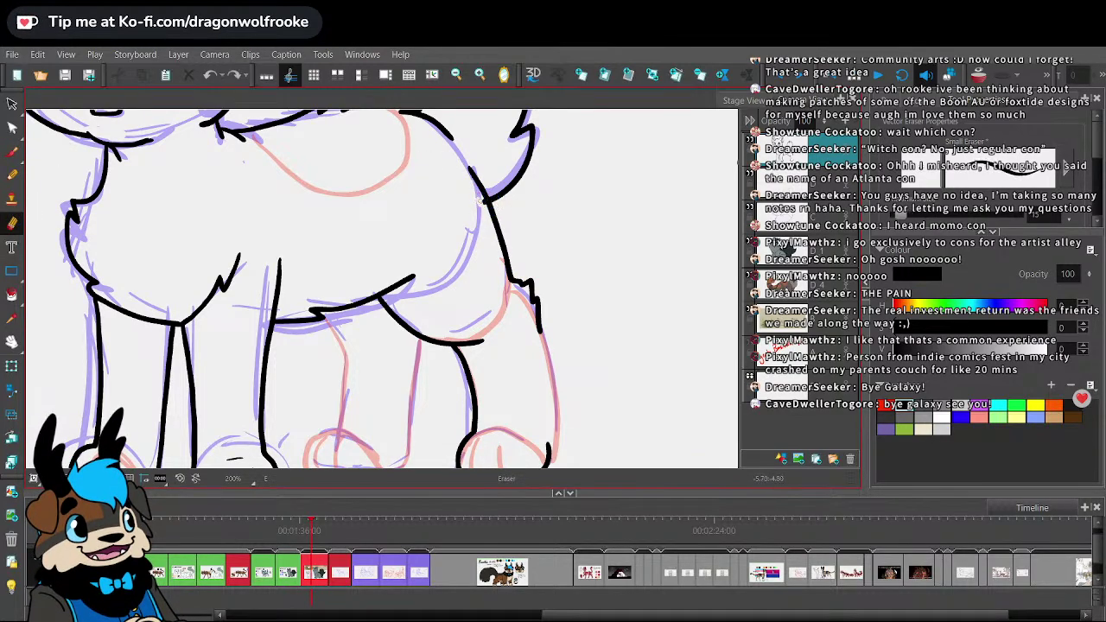
- Ink the back edge of the nearer hind leg and its paw's toe lines in black, undoing and redrawing unsatisfactory strokes
{"action": "left_click", "coordinate": [12, 151]}
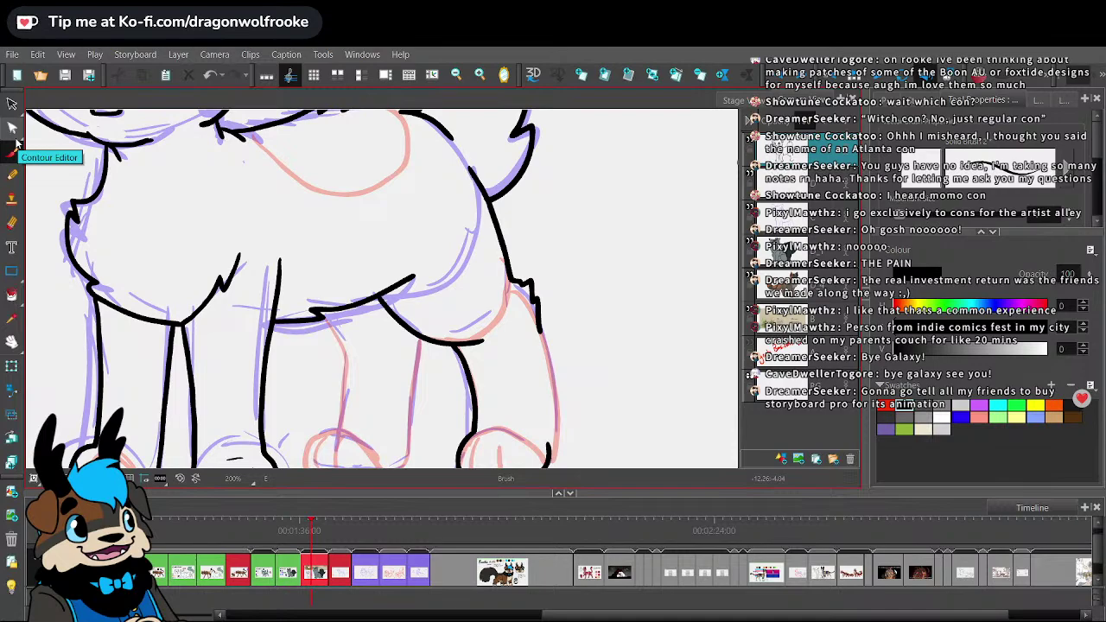
{"action": "left_click_drag", "start_coordinate": [553, 311], "coordinate": [569, 246]}
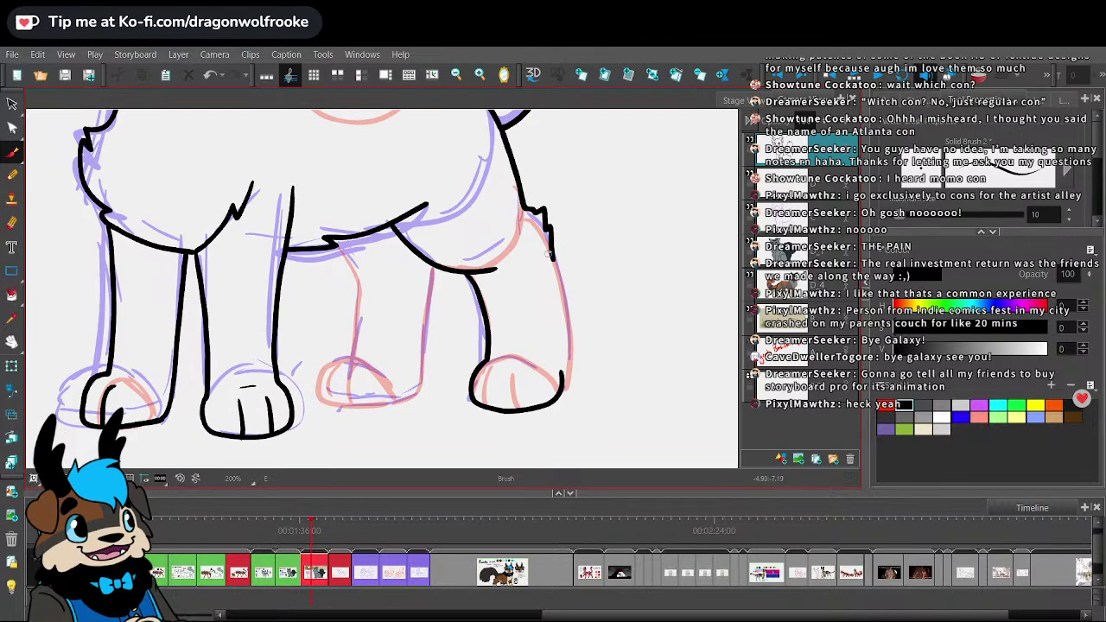
{"action": "left_click_drag", "start_coordinate": [554, 257], "coordinate": [557, 295]}
{"action": "key", "text": "ctrl+z"}
{"action": "left_click_drag", "start_coordinate": [554, 264], "coordinate": [561, 300]}
{"action": "key", "text": "ctrl+z"}
{"action": "mouse_move", "coordinate": [550, 248]}
{"action": "left_mouse_down"}
{"action": "mouse_move", "coordinate": [564, 371]}
{"action": "mouse_move", "coordinate": [487, 378]}
{"action": "mouse_move", "coordinate": [487, 395]}
{"action": "mouse_move", "coordinate": [519, 378]}
{"action": "mouse_move", "coordinate": [519, 409]}
{"action": "left_mouse_up"}
{"action": "key", "text": "ctrl+z"}
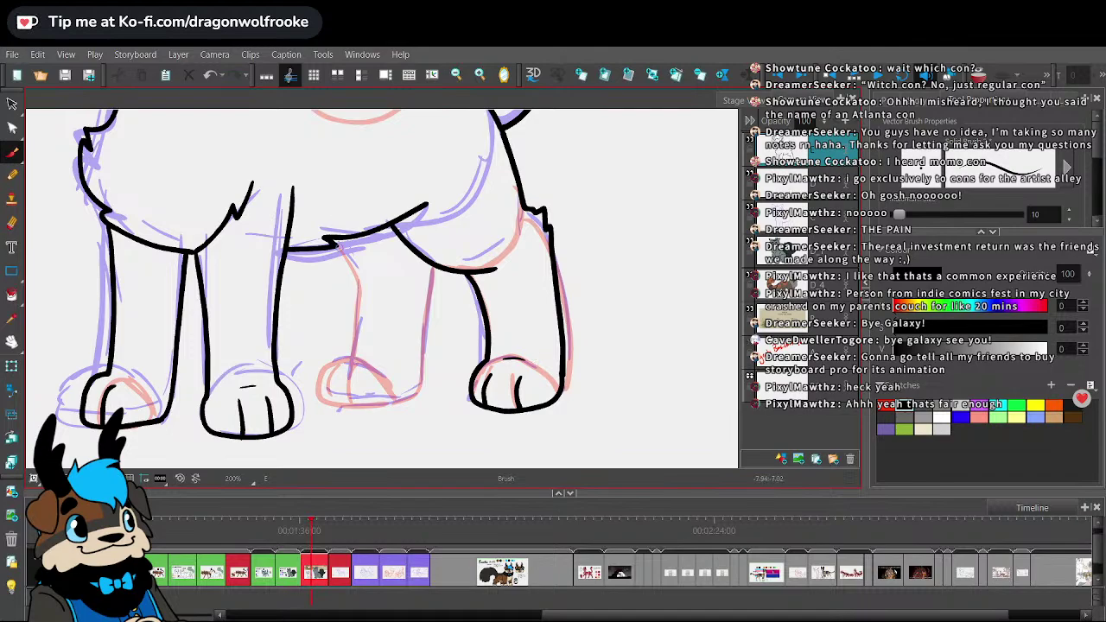
- Ink the farther hind leg and its rounded paw in black, with toe lines and a short knuckle line
{"action": "mouse_move", "coordinate": [332, 245]}
{"action": "left_mouse_down"}
{"action": "mouse_move", "coordinate": [353, 270]}
{"action": "mouse_move", "coordinate": [357, 320]}
{"action": "mouse_move", "coordinate": [356, 356]}
{"action": "mouse_move", "coordinate": [330, 389]}
{"action": "mouse_move", "coordinate": [339, 403]}
{"action": "mouse_move", "coordinate": [391, 402]}
{"action": "mouse_move", "coordinate": [409, 388]}
{"action": "mouse_move", "coordinate": [430, 261]}
{"action": "left_mouse_up"}
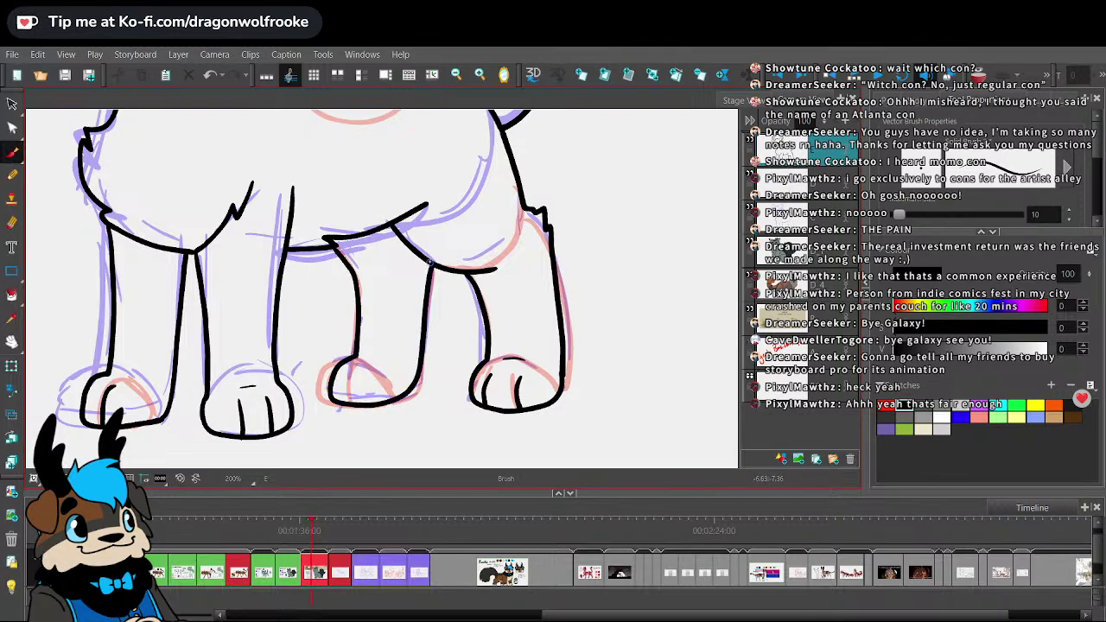
{"action": "mouse_move", "coordinate": [349, 373]}
{"action": "left_mouse_down"}
{"action": "mouse_move", "coordinate": [343, 401]}
{"action": "mouse_move", "coordinate": [367, 401]}
{"action": "left_mouse_up"}
{"action": "key", "text": "ctrl+z"}
{"action": "key", "text": "alt+s"}
{"action": "left_click_drag", "start_coordinate": [362, 358], "coordinate": [380, 357]}
{"action": "key", "text": "1"}
{"action": "key", "text": "1"}
{"action": "key", "text": "alt+s"}
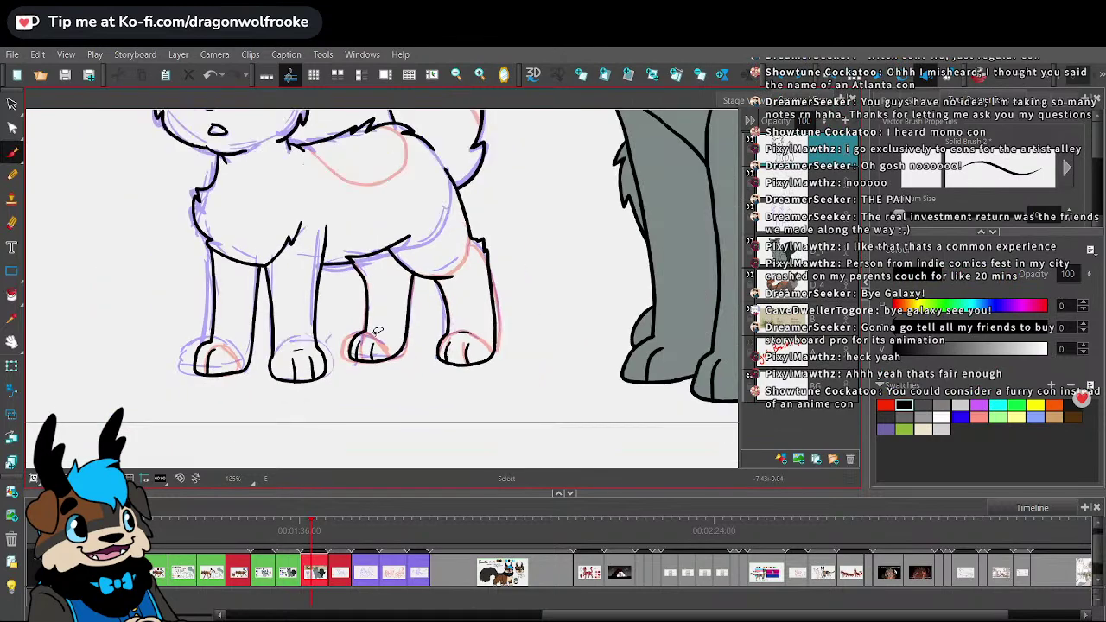
- Add a new drawing layer for the kitten's colours and place it directly beneath the line art layer
{"action": "left_click_drag", "start_coordinate": [518, 275], "coordinate": [560, 345]}
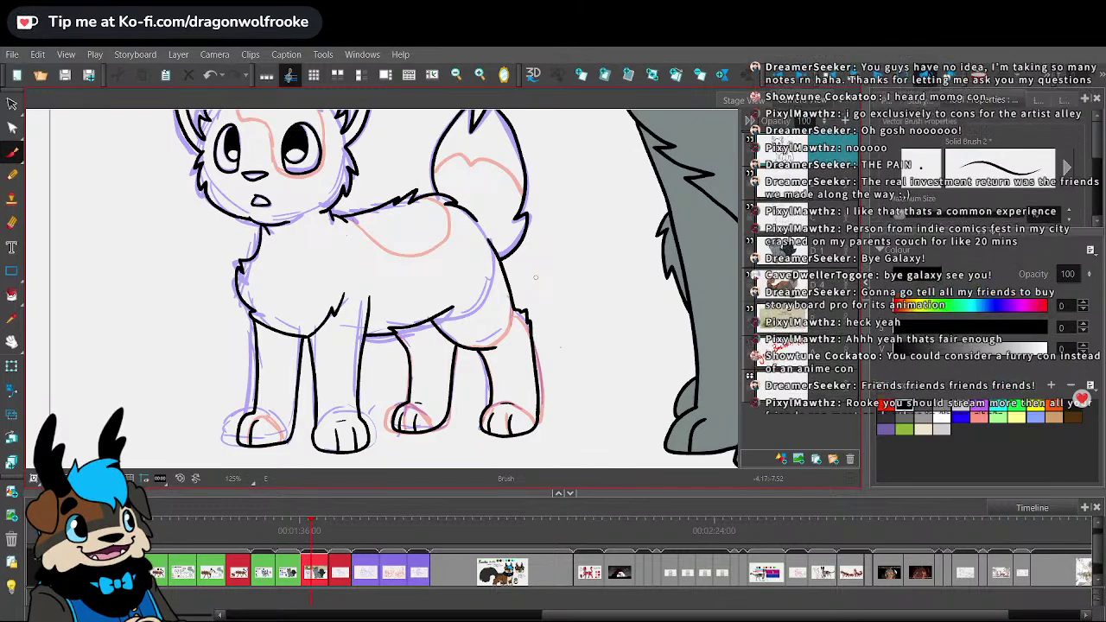
{"action": "key", "text": "1"}
{"action": "key", "text": "1"}
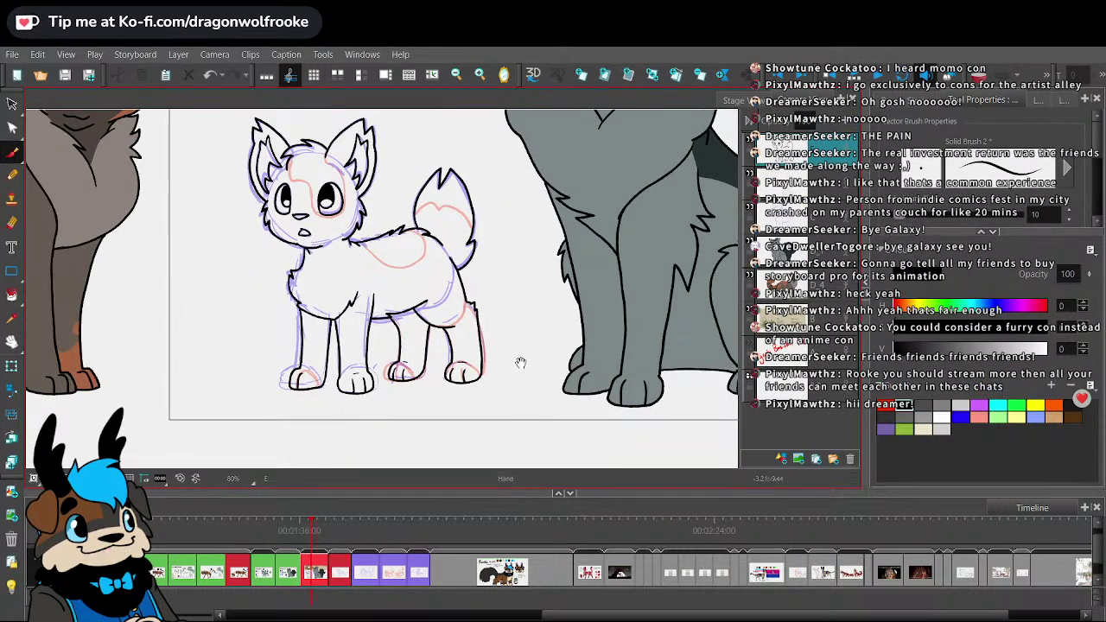
{"action": "scroll", "coordinate": [535, 401], "scroll_direction": "up", "scroll_amount": 2}
{"action": "scroll", "coordinate": [525, 394], "scroll_direction": "down", "scroll_amount": 1}
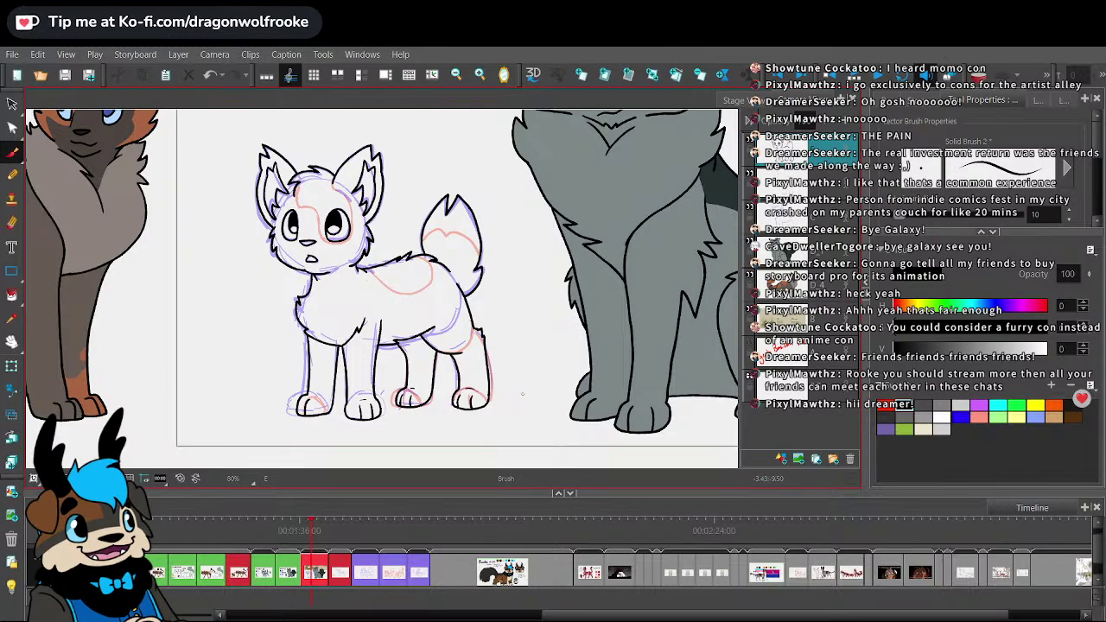
{"action": "key", "text": "alt+i"}
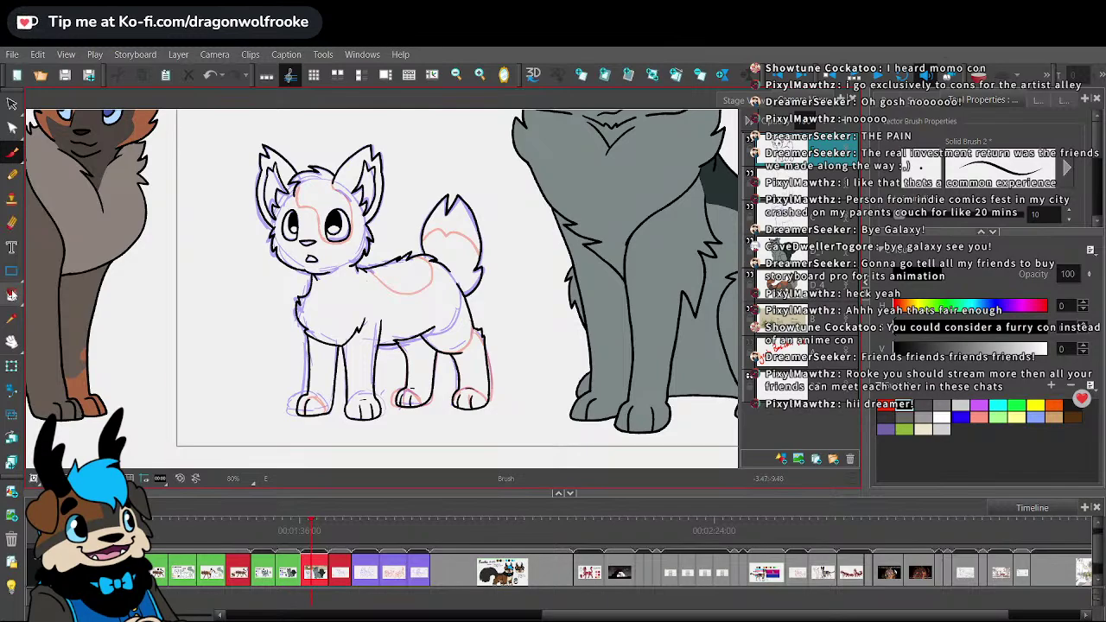
{"action": "left_click", "coordinate": [815, 458]}
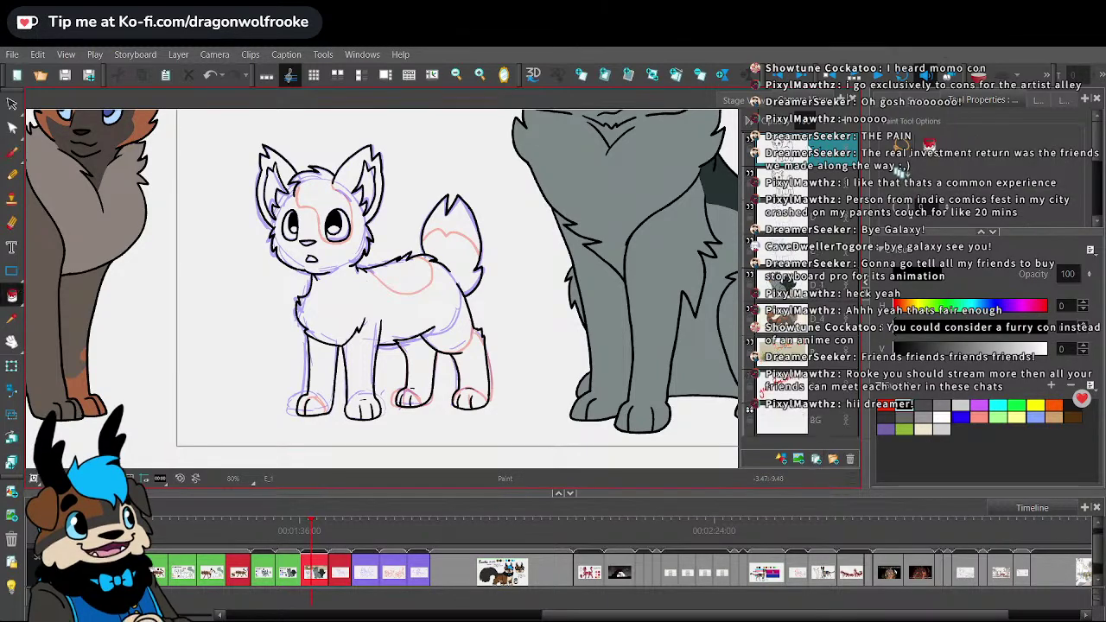
{"action": "left_click", "coordinate": [814, 191]}
- Select the Basilkit reference image on its layer and shift it slightly down and to the left behind the cats
{"action": "key", "text": "1"}
{"action": "key", "text": "1"}
{"action": "key", "text": "space"}
{"action": "left_click_drag", "start_coordinate": [630, 336], "coordinate": [612, 402]}
{"action": "left_click", "coordinate": [11, 318]}
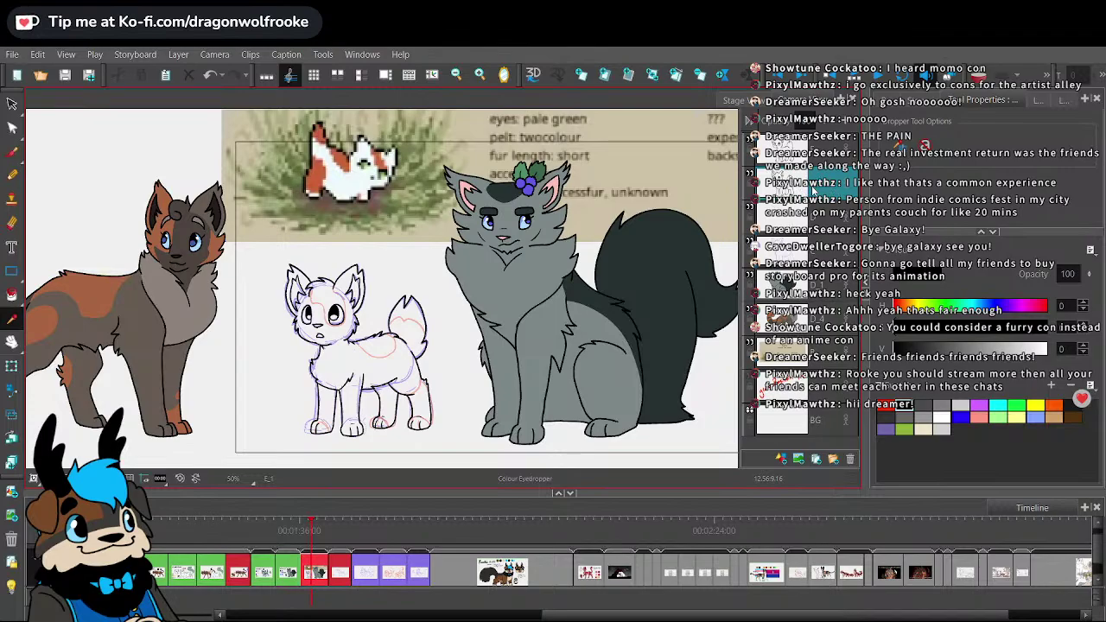
{"action": "key", "text": "space"}
{"action": "mouse_move", "coordinate": [649, 314]}
{"action": "left_mouse_down"}
{"action": "mouse_move", "coordinate": [667, 354]}
{"action": "mouse_move", "coordinate": [646, 304]}
{"action": "mouse_move", "coordinate": [660, 319]}
{"action": "left_mouse_up"}
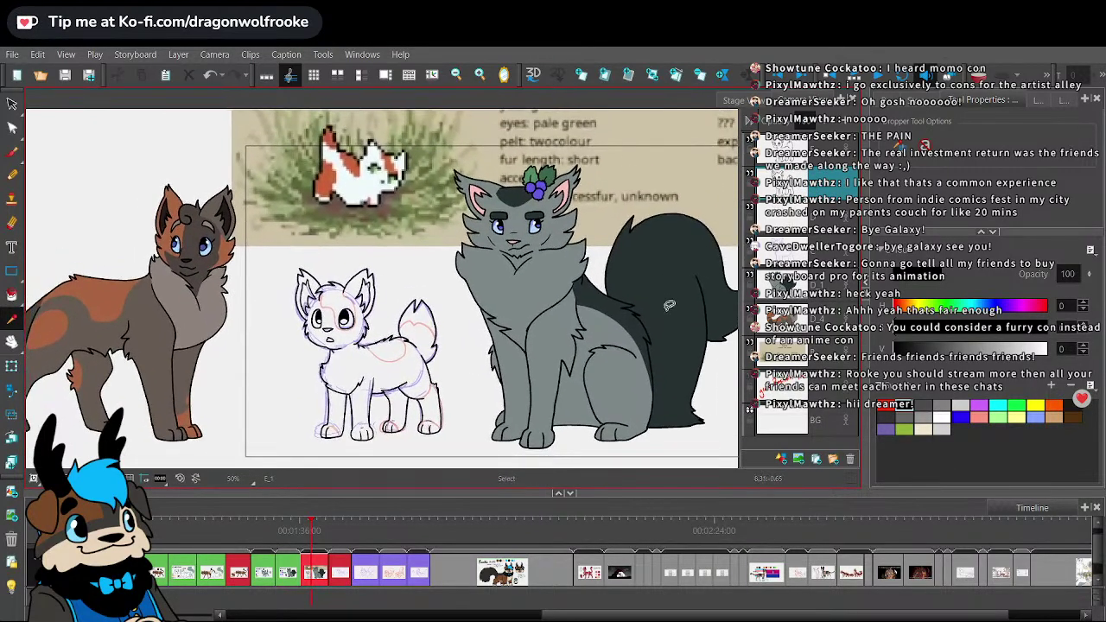
{"action": "key", "text": "2"}
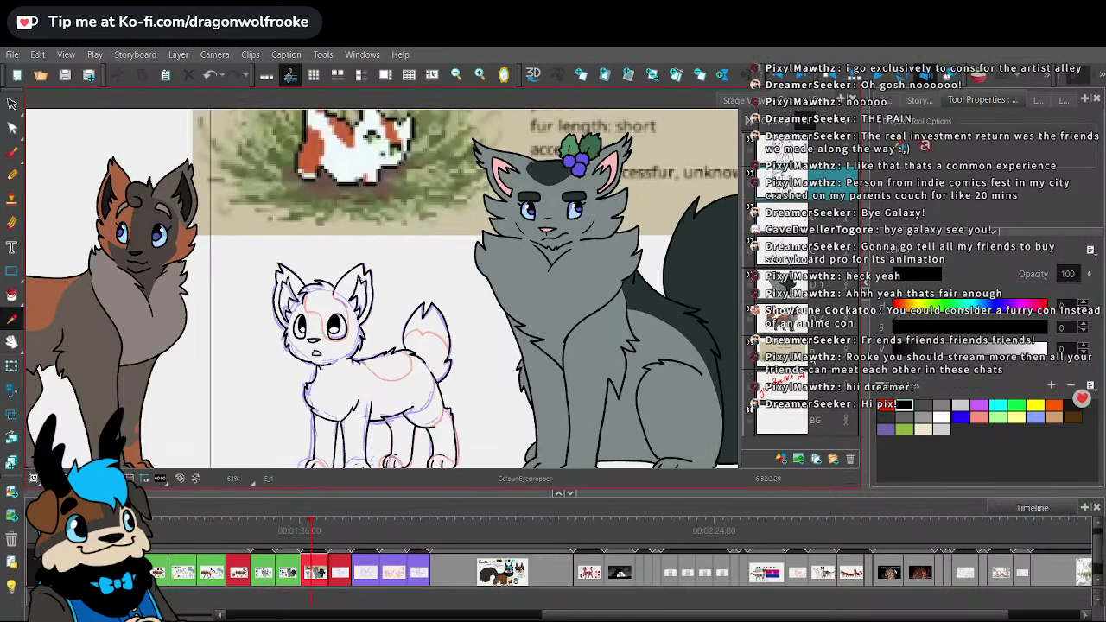
{"action": "left_click", "coordinate": [812, 352]}
{"action": "key", "text": "1"}
{"action": "key", "text": "1"}
{"action": "left_click", "coordinate": [12, 104]}
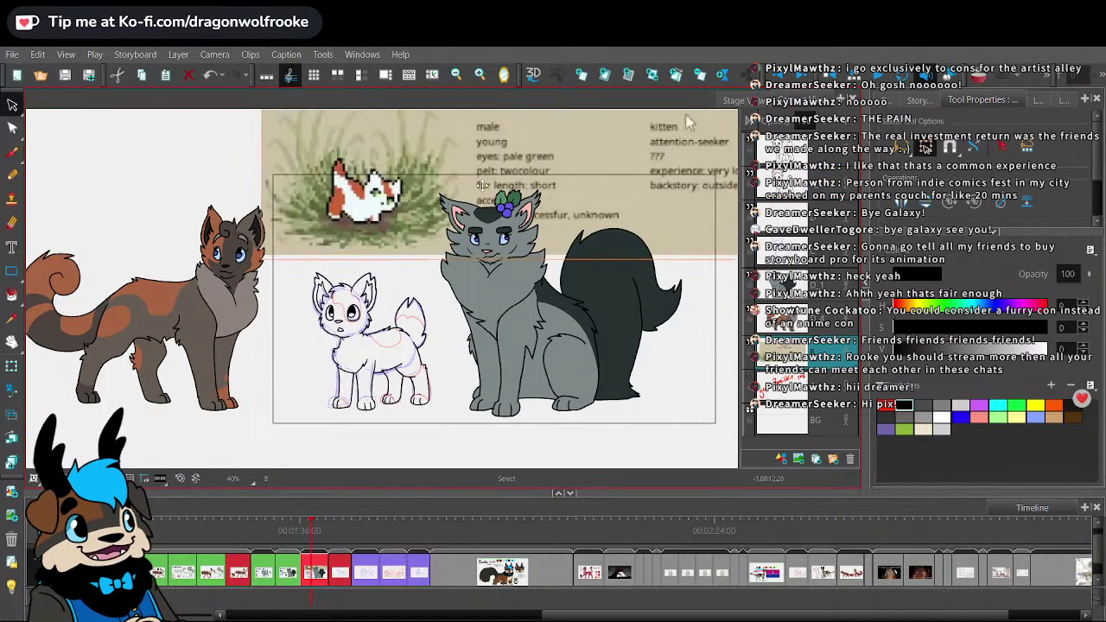
{"action": "left_click_drag", "start_coordinate": [689, 122], "coordinate": [704, 188]}
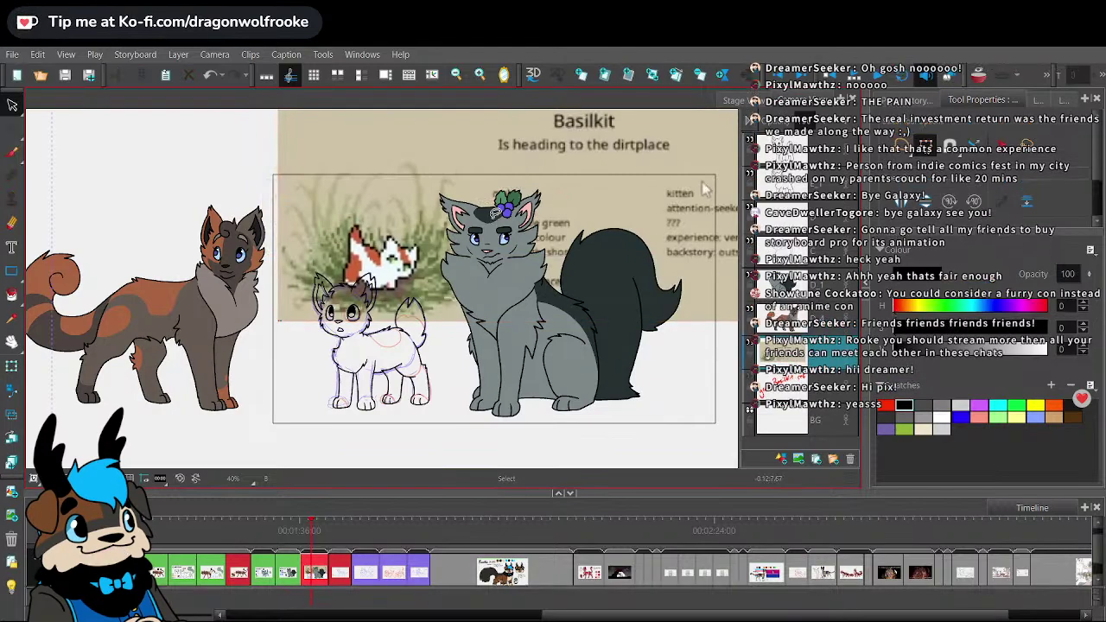
{"action": "left_click_drag", "start_coordinate": [704, 189], "coordinate": [686, 135]}
- Return to the colour layer beneath the line art, sample a near-white colour from the canvas, and switch to the Paint tool
{"action": "key", "text": "2"}
{"action": "key", "text": "2"}
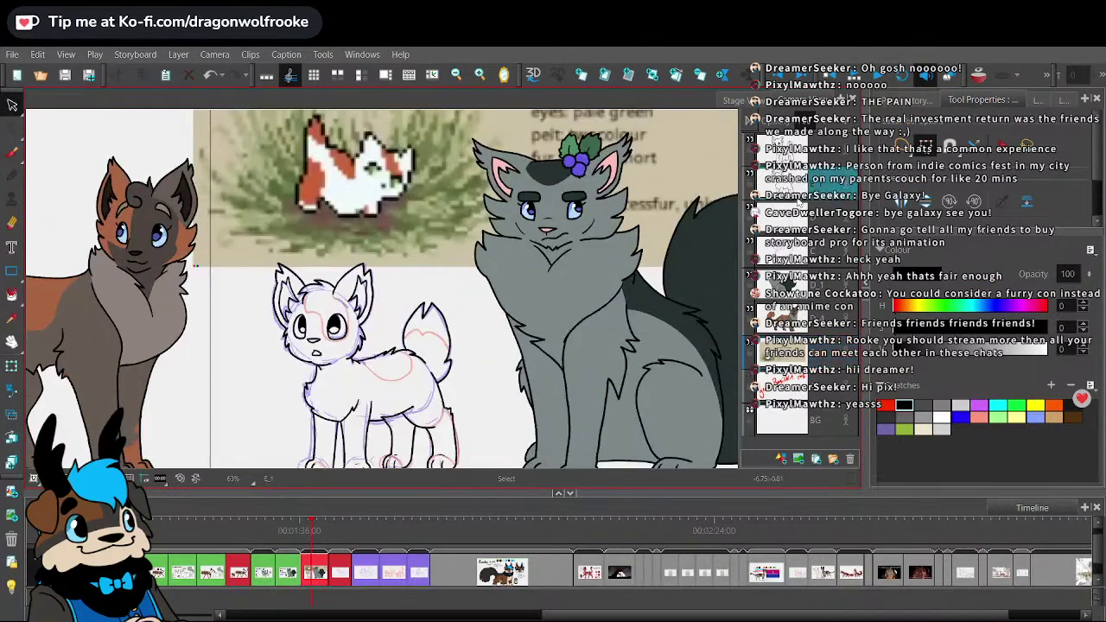
{"action": "left_click", "coordinate": [12, 319]}
{"action": "left_click", "coordinate": [160, 222]}
{"action": "left_click", "coordinate": [12, 294]}
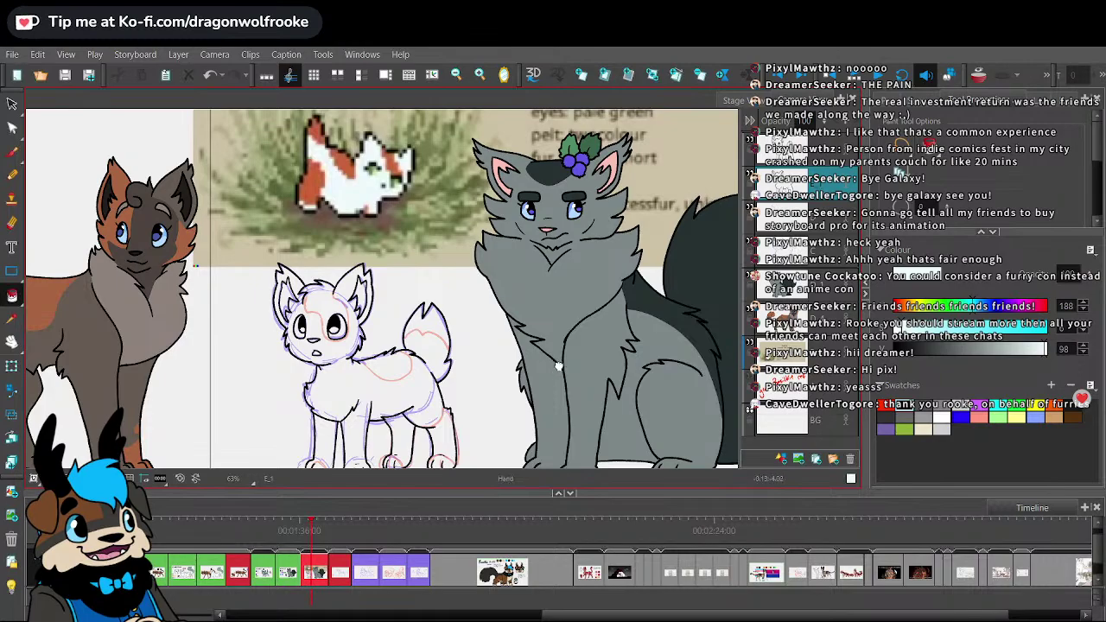
- Fill the kitten's body with the pale white base colour
{"action": "mouse_move", "coordinate": [555, 368]}
{"action": "left_mouse_down"}
{"action": "mouse_move", "coordinate": [590, 316]}
{"action": "mouse_move", "coordinate": [594, 328]}
{"action": "left_mouse_up"}
{"action": "left_click", "coordinate": [361, 245]}
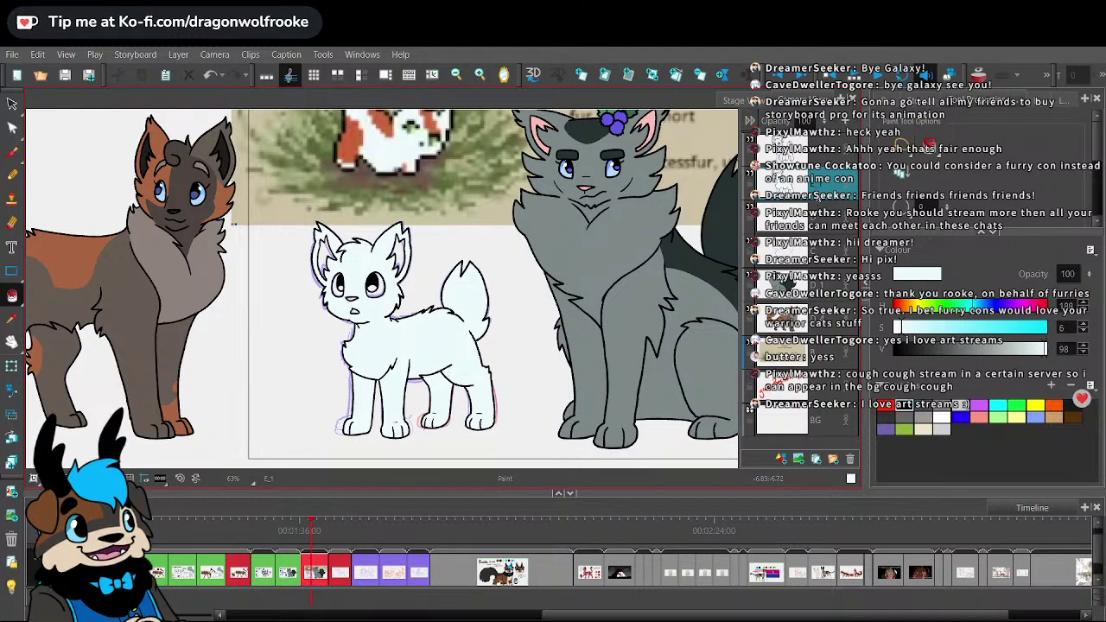
{"action": "scroll", "coordinate": [380, 291], "scroll_direction": "up", "scroll_amount": 1}
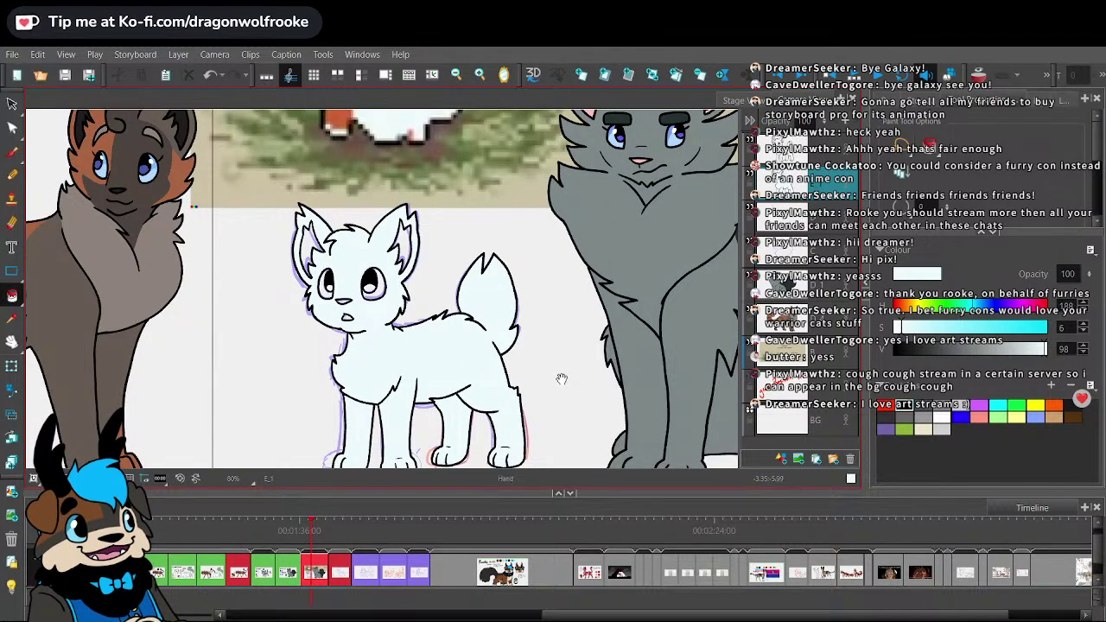
{"action": "key", "text": "space"}
{"action": "left_click_drag", "start_coordinate": [570, 337], "coordinate": [535, 378]}
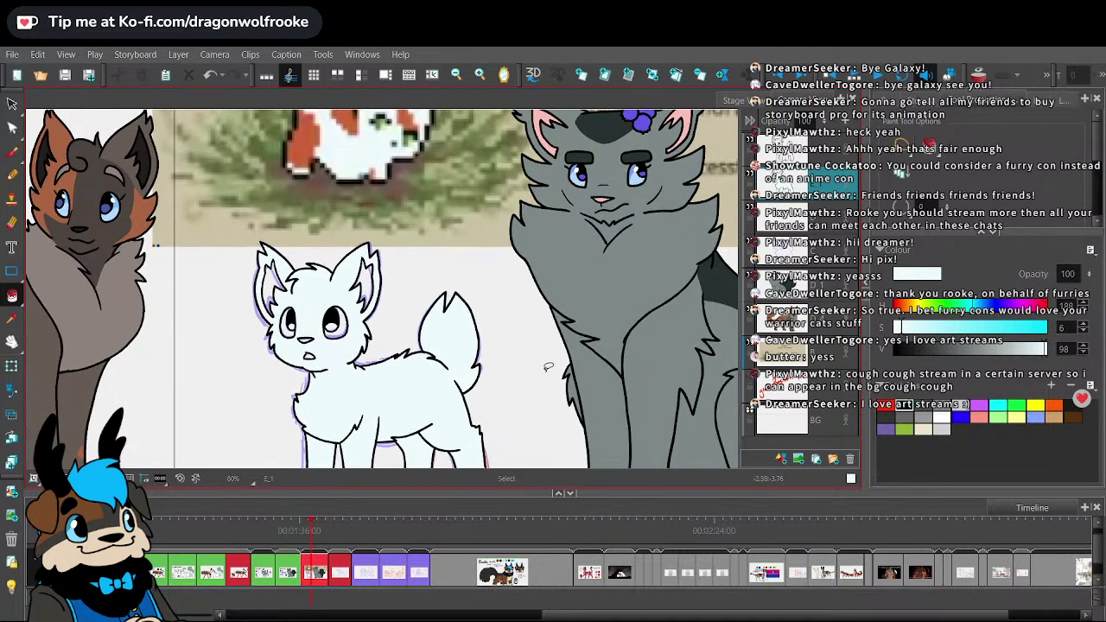
- Sample the orange fur colour from the reference cat's back for the brush
{"action": "left_click", "coordinate": [12, 153]}
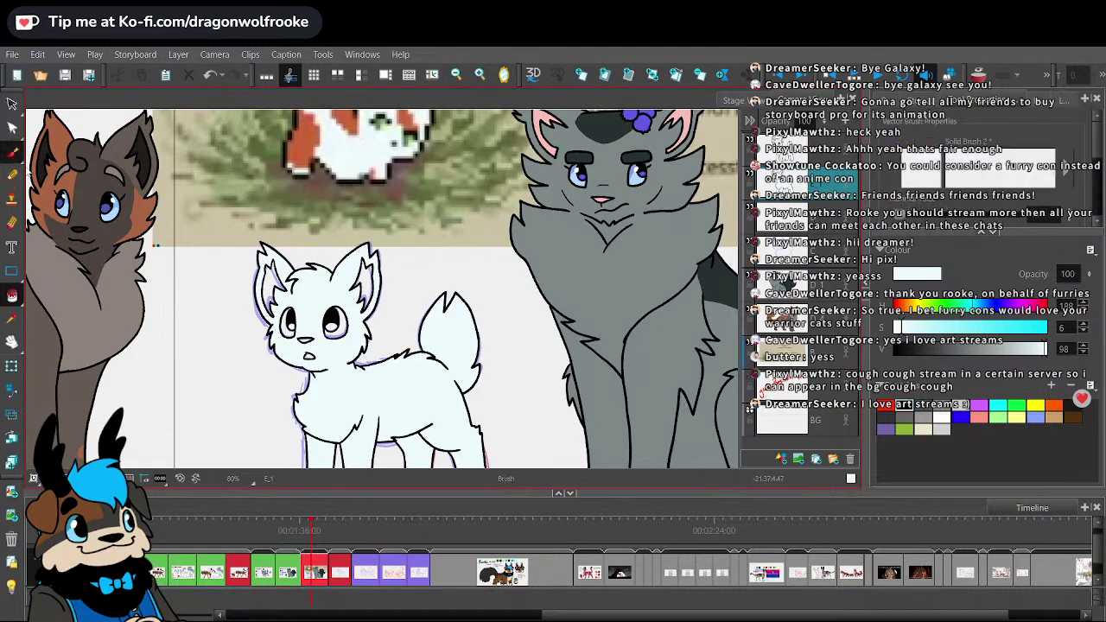
{"action": "mouse_move", "coordinate": [542, 422]}
{"action": "left_mouse_down"}
{"action": "mouse_move", "coordinate": [501, 316]}
{"action": "mouse_move", "coordinate": [510, 452]}
{"action": "left_mouse_up"}
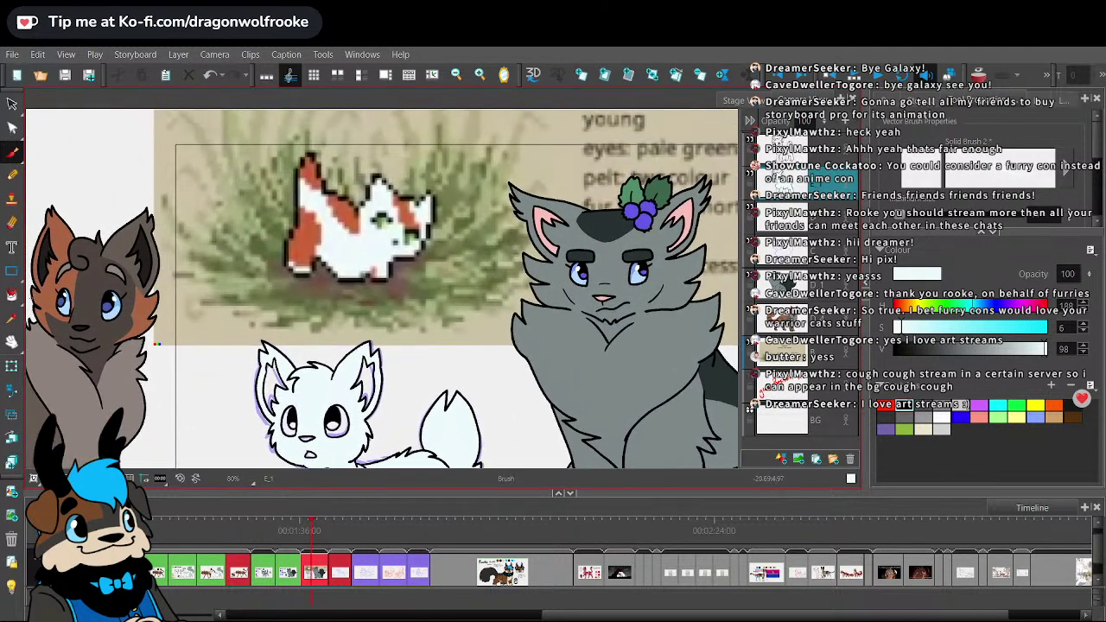
{"action": "left_click", "coordinate": [13, 319]}
{"action": "left_click", "coordinate": [307, 227]}
{"action": "left_click", "coordinate": [15, 152]}
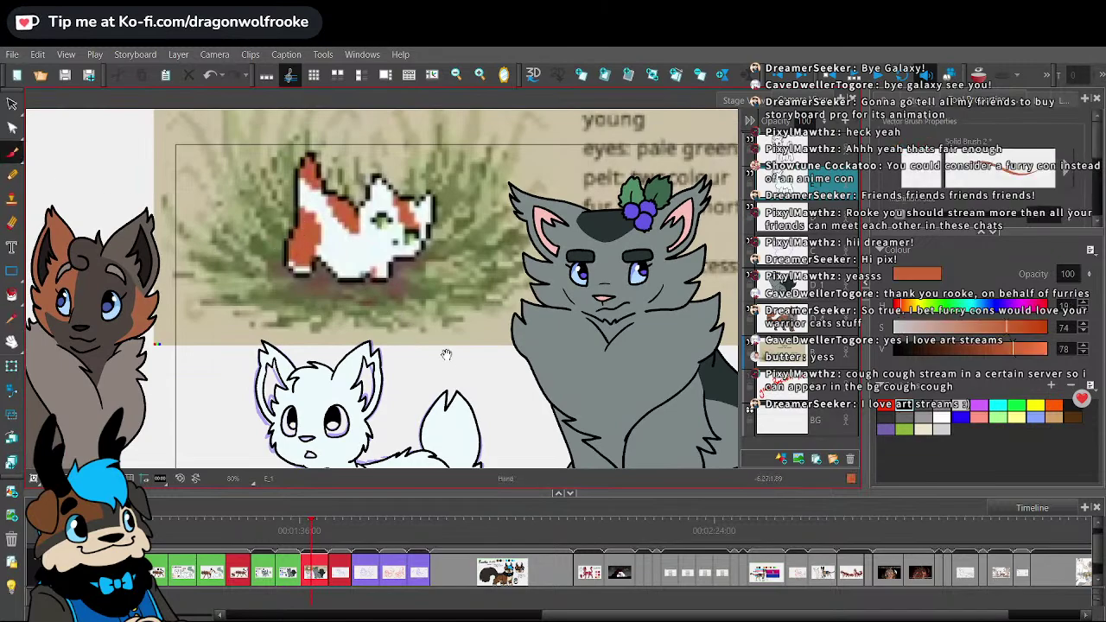
{"action": "scroll", "coordinate": [447, 355], "scroll_direction": "down", "scroll_amount": 5}
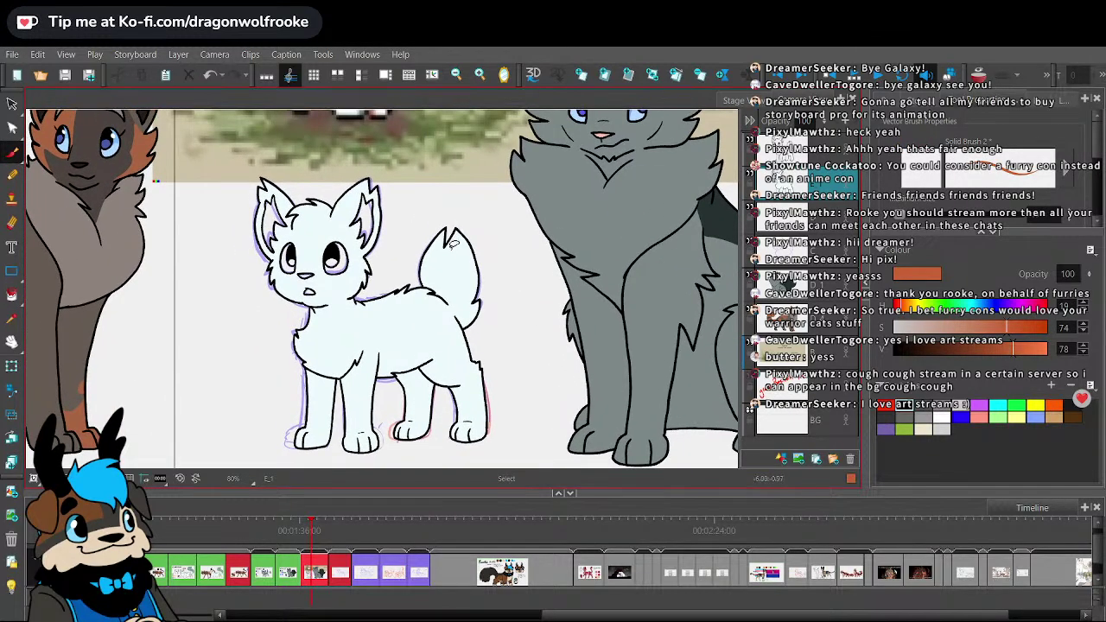
- Add a short black brow stroke above the kitten's eye on the line art layer
{"action": "key", "text": "x"}
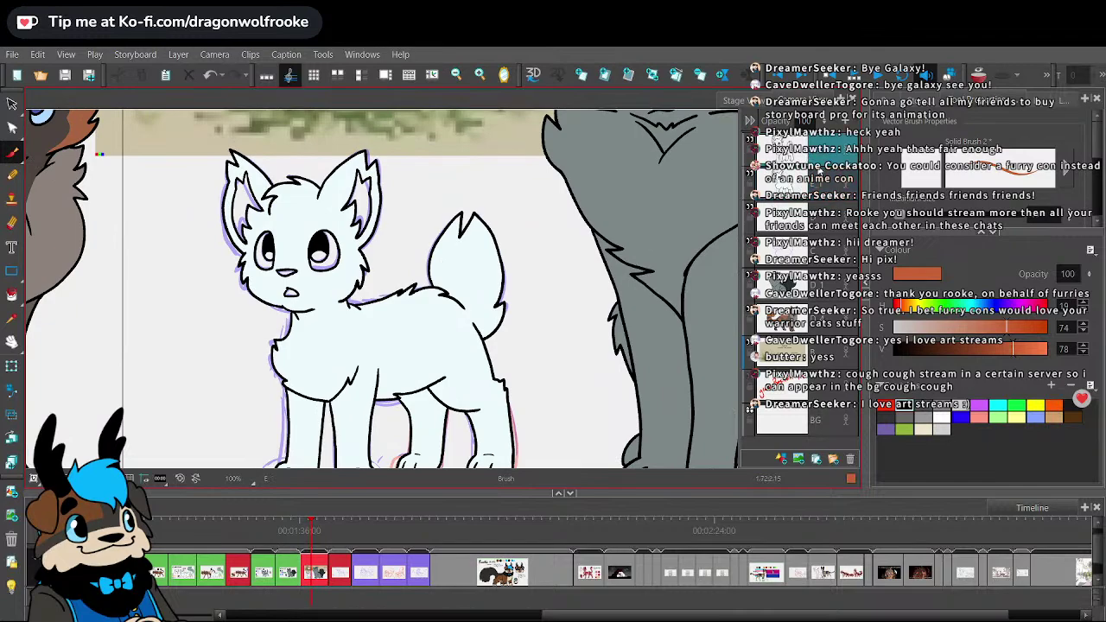
{"action": "left_click", "coordinate": [904, 403]}
{"action": "left_click_drag", "start_coordinate": [536, 308], "coordinate": [593, 361]}
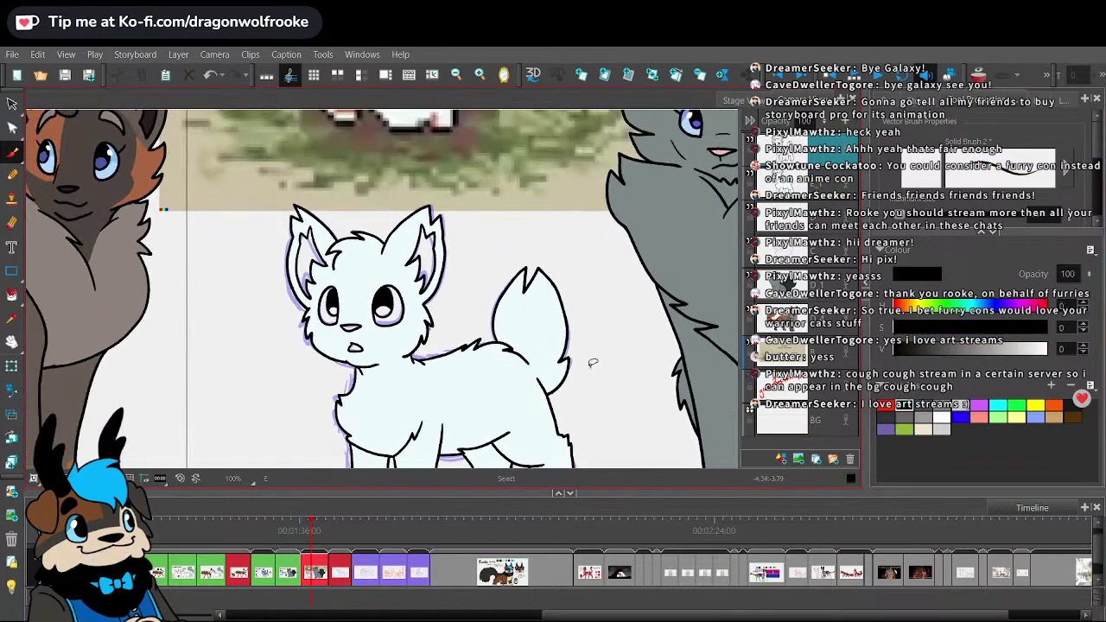
{"action": "key", "text": "2"}
{"action": "key", "text": "2"}
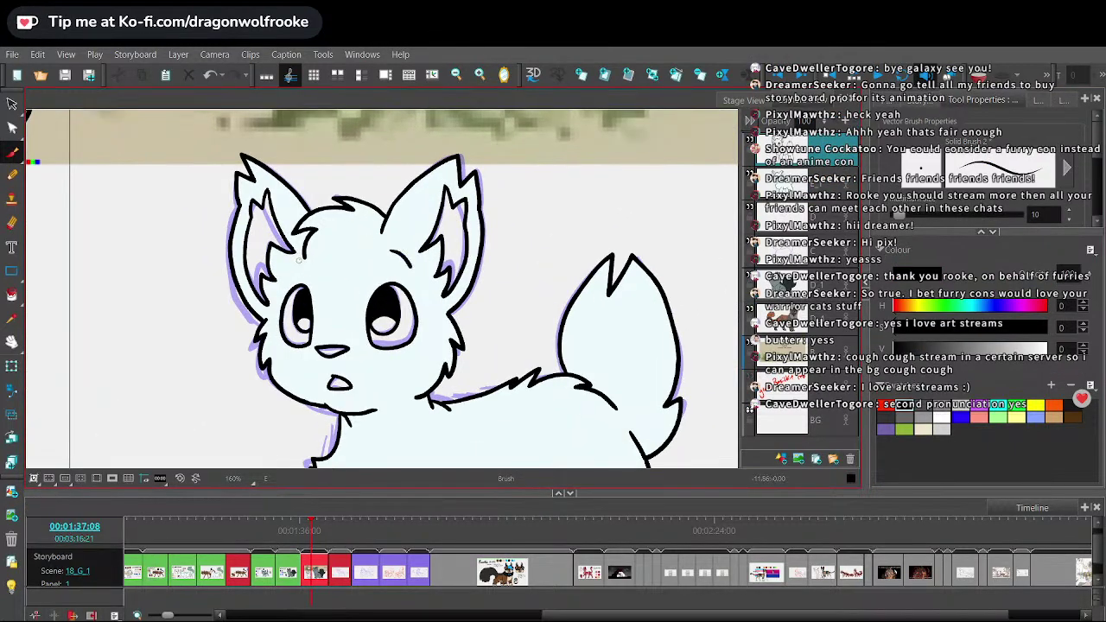
{"action": "key", "text": "1"}
{"action": "key", "text": "1"}
{"action": "key", "text": "1"}
{"action": "key", "text": "1"}
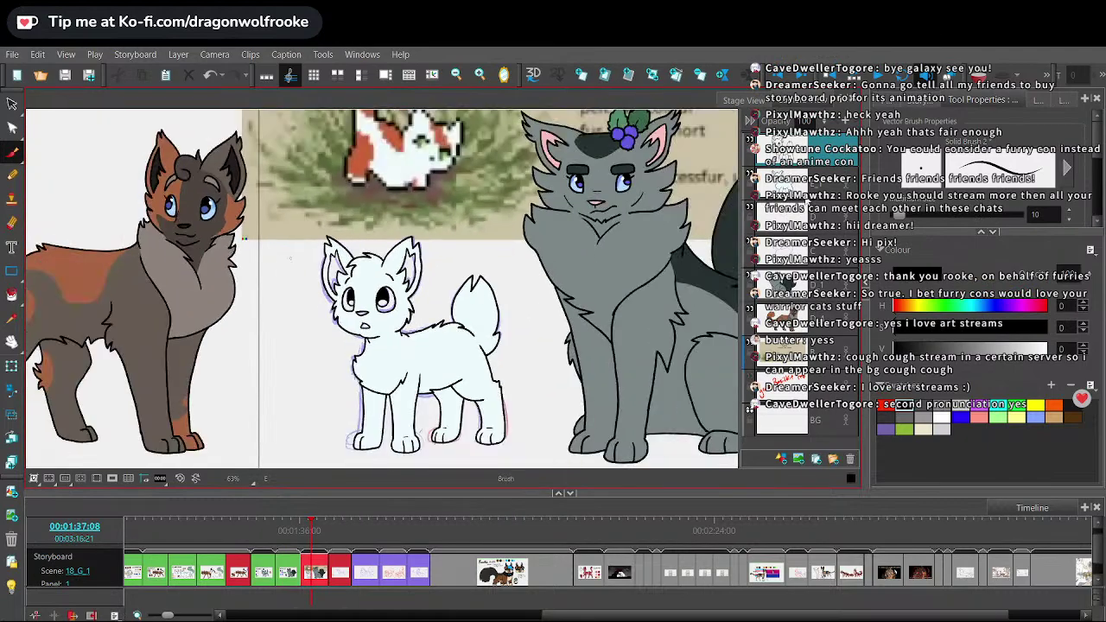
- Sample the reference cat's orange for the brush and place the kitten's colour layer E_1 below the markings sketch
{"action": "left_click", "coordinate": [825, 180]}
{"action": "left_click", "coordinate": [12, 319]}
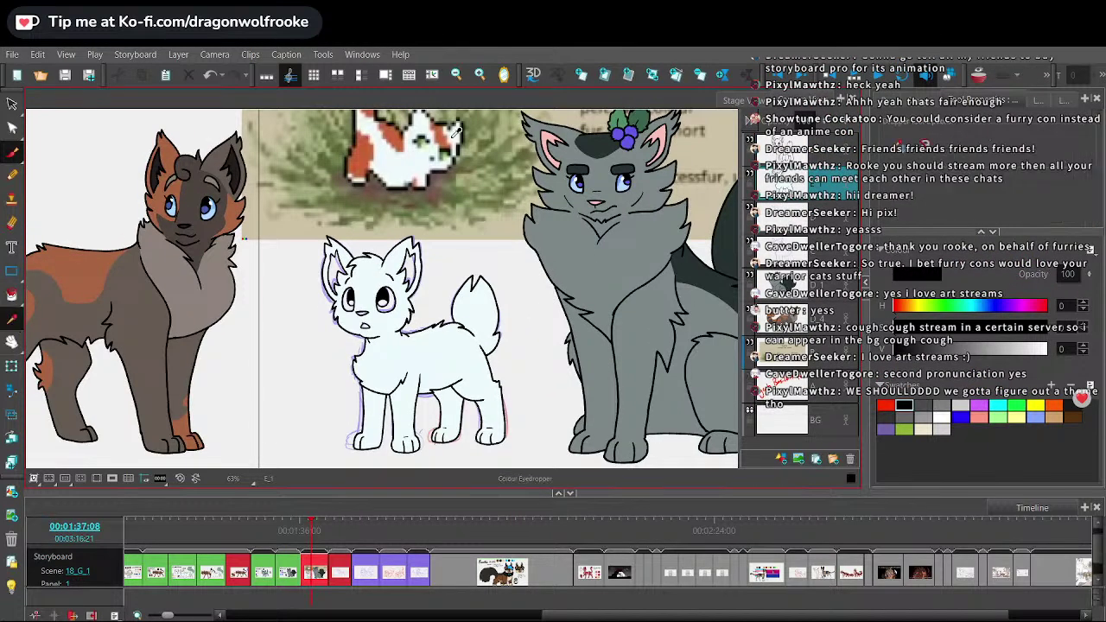
{"action": "left_click", "coordinate": [393, 130]}
{"action": "left_click", "coordinate": [12, 154]}
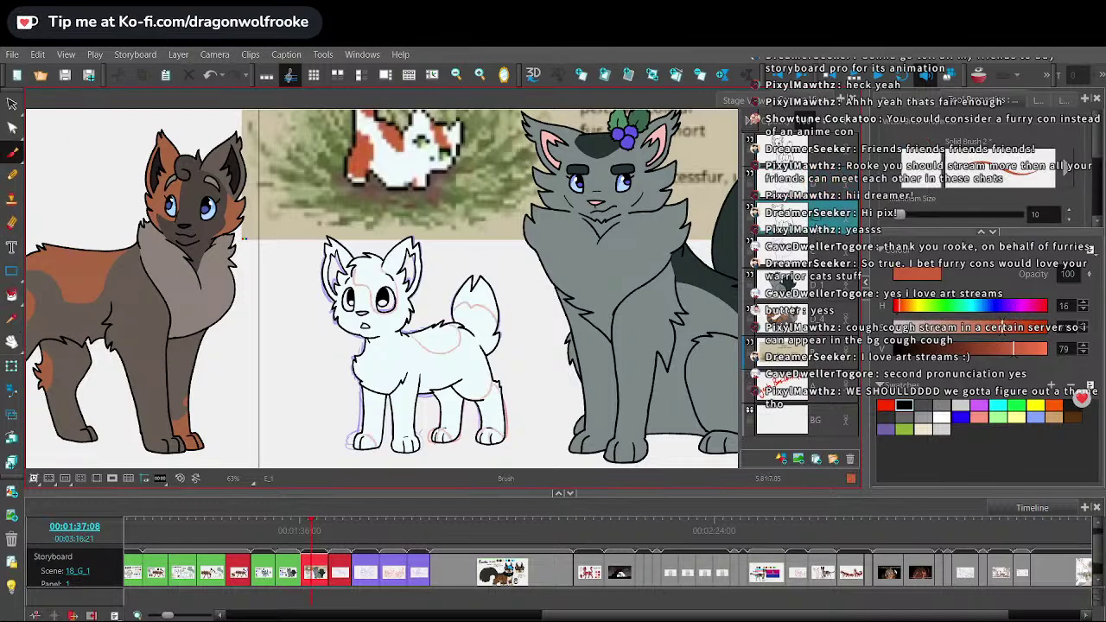
{"action": "left_click", "coordinate": [754, 170]}
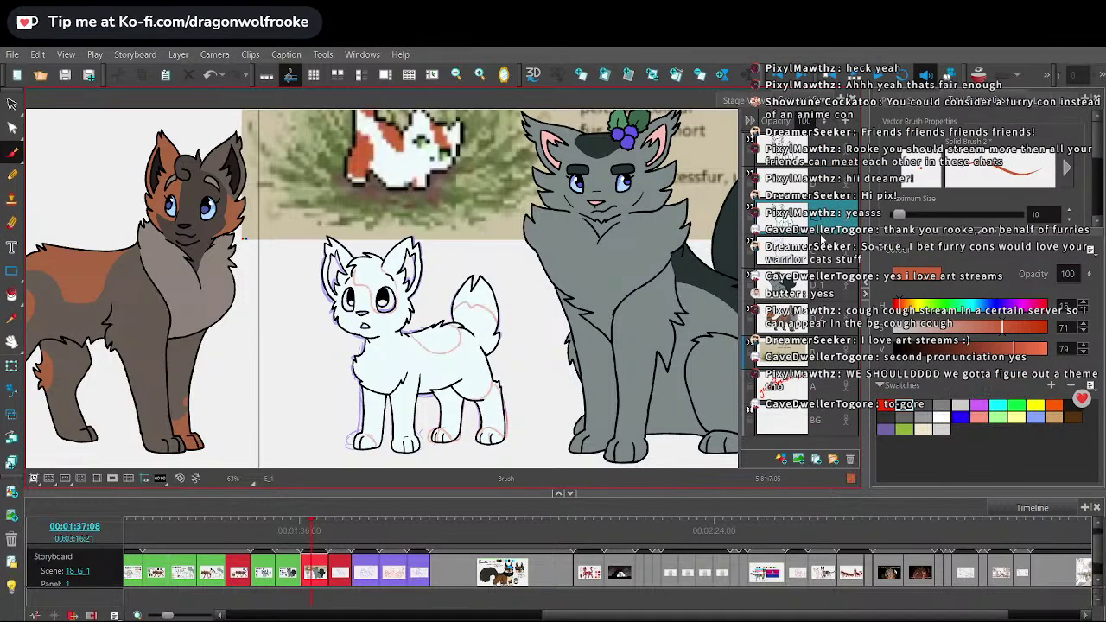
- Outline the kitten's face patch in orange around the eye and up to the ear, following the sketched marking
{"action": "key", "text": "space"}
{"action": "left_click_drag", "start_coordinate": [564, 387], "coordinate": [551, 360]}
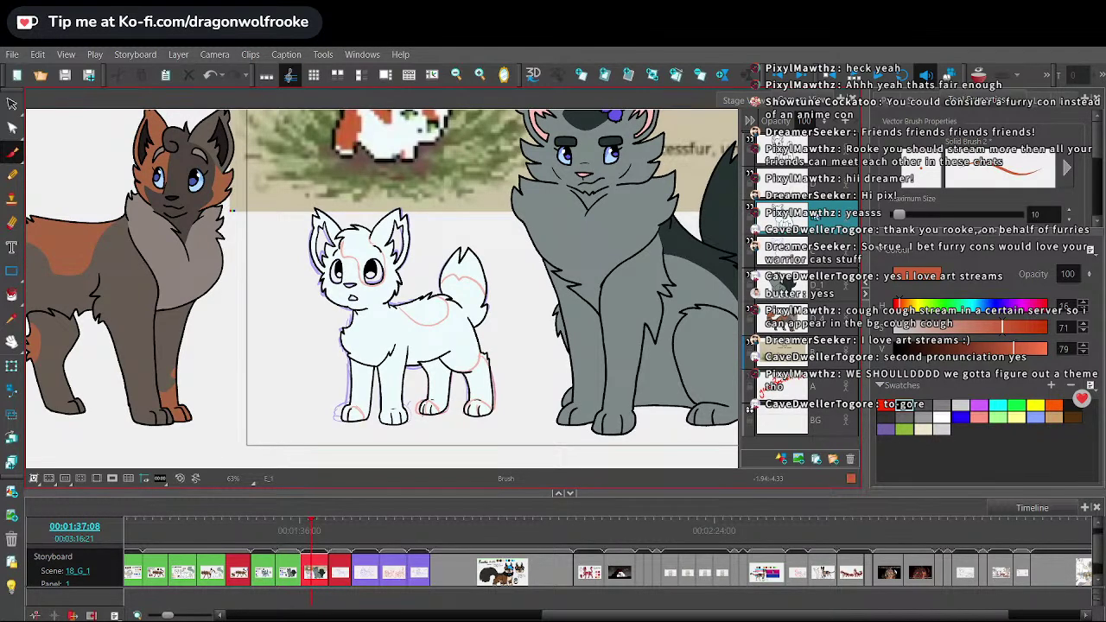
{"action": "key", "text": "2"}
{"action": "key", "text": "2"}
{"action": "key", "text": "2"}
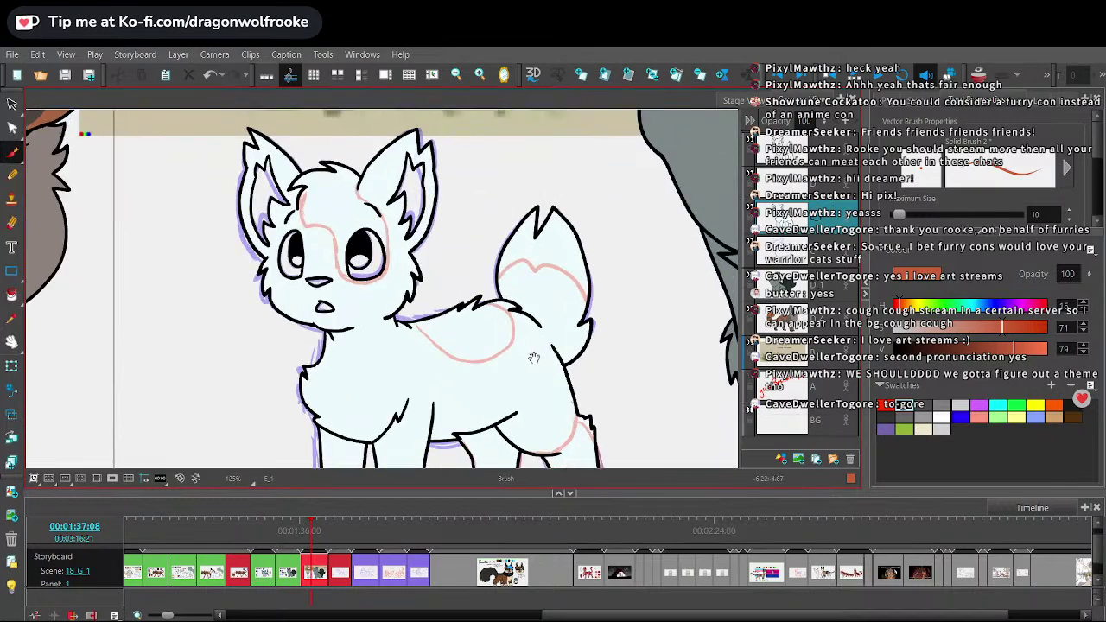
{"action": "key", "text": "2"}
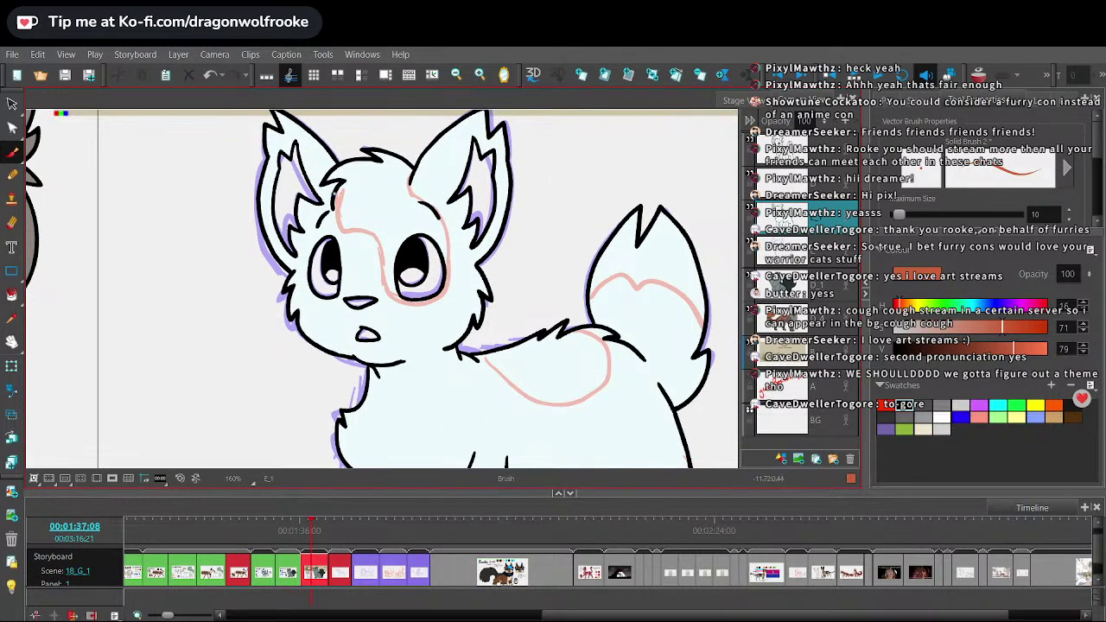
{"action": "mouse_move", "coordinate": [338, 226]}
{"action": "left_mouse_down"}
{"action": "mouse_move", "coordinate": [369, 235]}
{"action": "mouse_move", "coordinate": [384, 288]}
{"action": "left_mouse_up"}
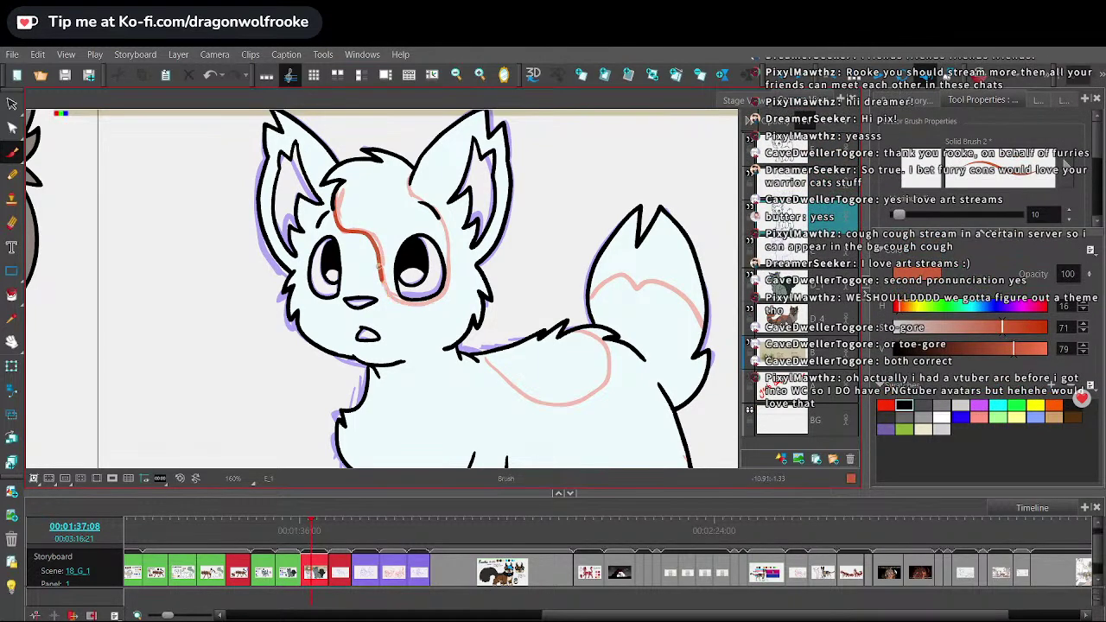
{"action": "left_click_drag", "start_coordinate": [447, 294], "coordinate": [439, 219]}
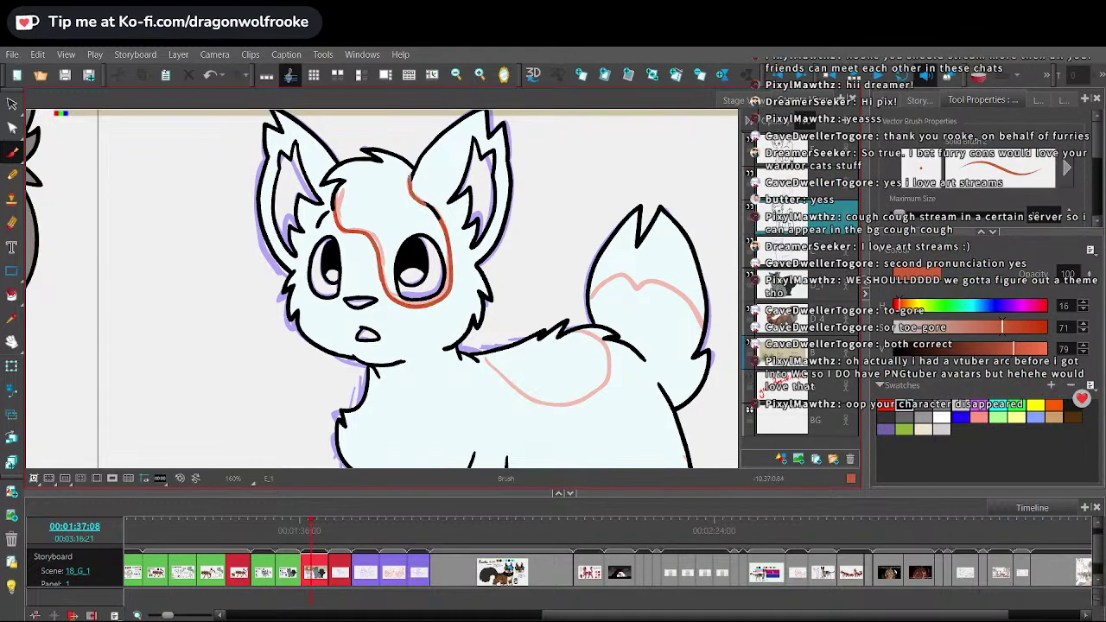
- Try to fill the outlined face patch with orange
{"action": "key", "text": "alt+i"}
{"action": "left_click", "coordinate": [369, 195]}
{"action": "key", "text": "1"}
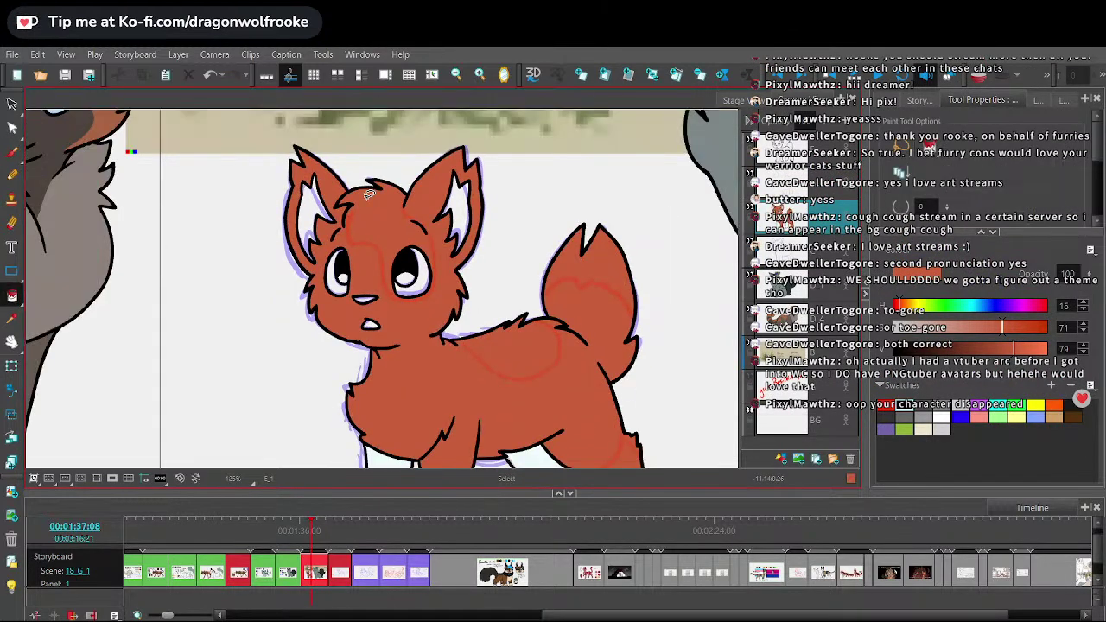
{"action": "key", "text": "ctrl+z"}
{"action": "key", "text": "ctrl+shift+z"}
{"action": "key", "text": "1"}
{"action": "key", "text": "ctrl+z"}
{"action": "scroll", "coordinate": [361, 191], "scroll_direction": "up", "scroll_amount": 3}
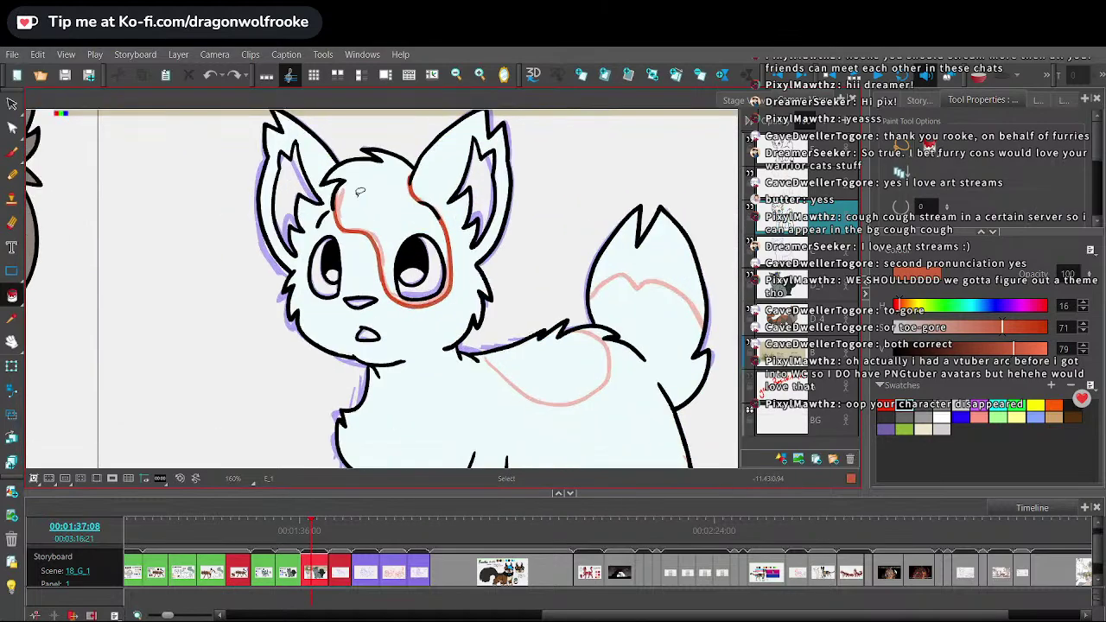
- Close the gap in the face patch outline with the brush and fill the patch with orange
{"action": "left_click_drag", "start_coordinate": [558, 224], "coordinate": [548, 305]}
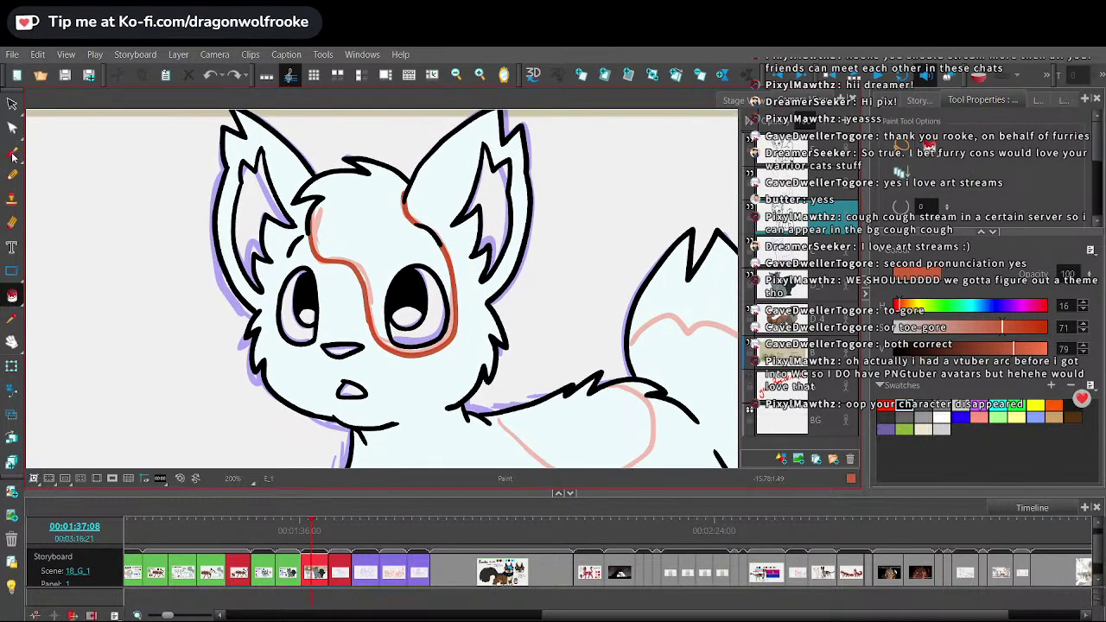
{"action": "key", "text": "alt+b"}
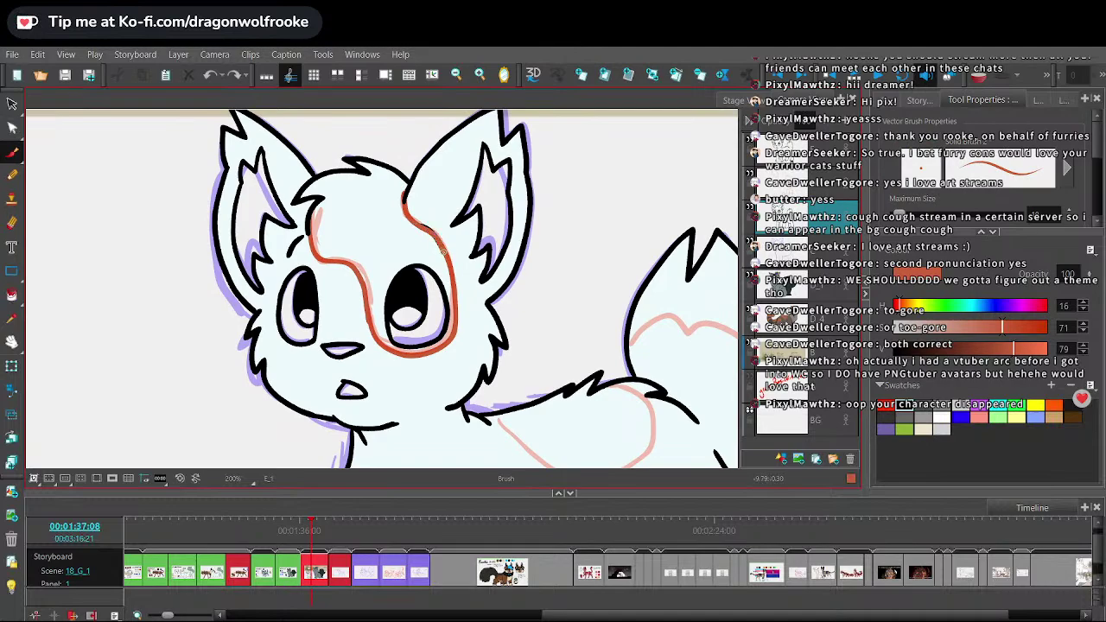
{"action": "scroll", "coordinate": [444, 252], "scroll_direction": "down", "scroll_amount": 1}
{"action": "key", "text": "alt+i"}
{"action": "left_click", "coordinate": [402, 205]}
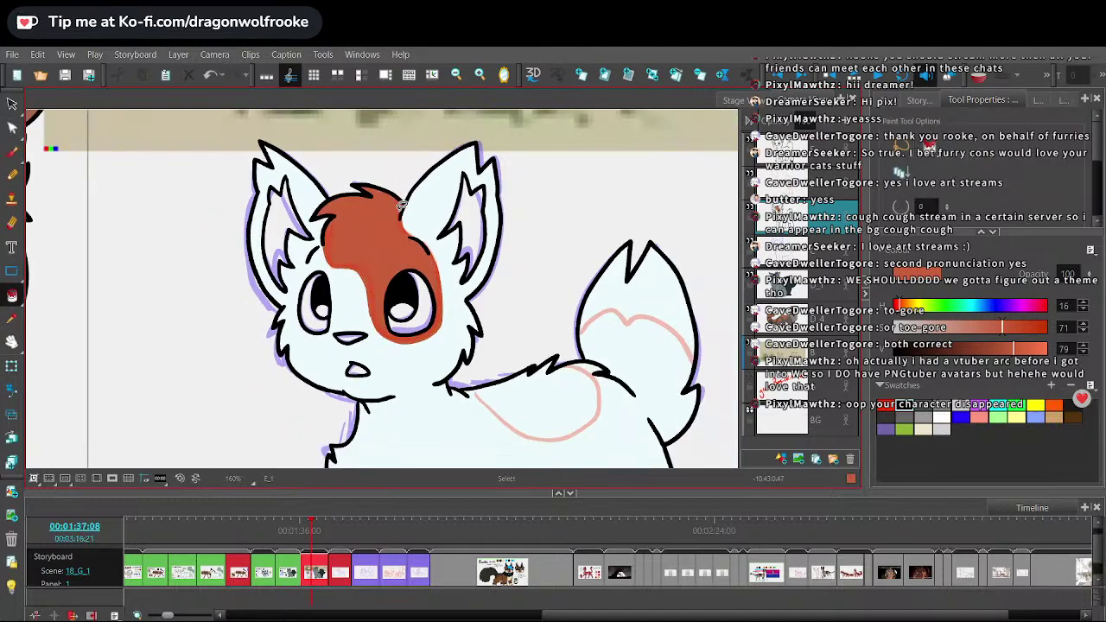
- Sample the kitten's pale body colour, shift its hue to 44, and repaint the body and legs with it
{"action": "scroll", "coordinate": [401, 204], "scroll_direction": "down", "scroll_amount": 4}
{"action": "key", "text": "alt+d"}
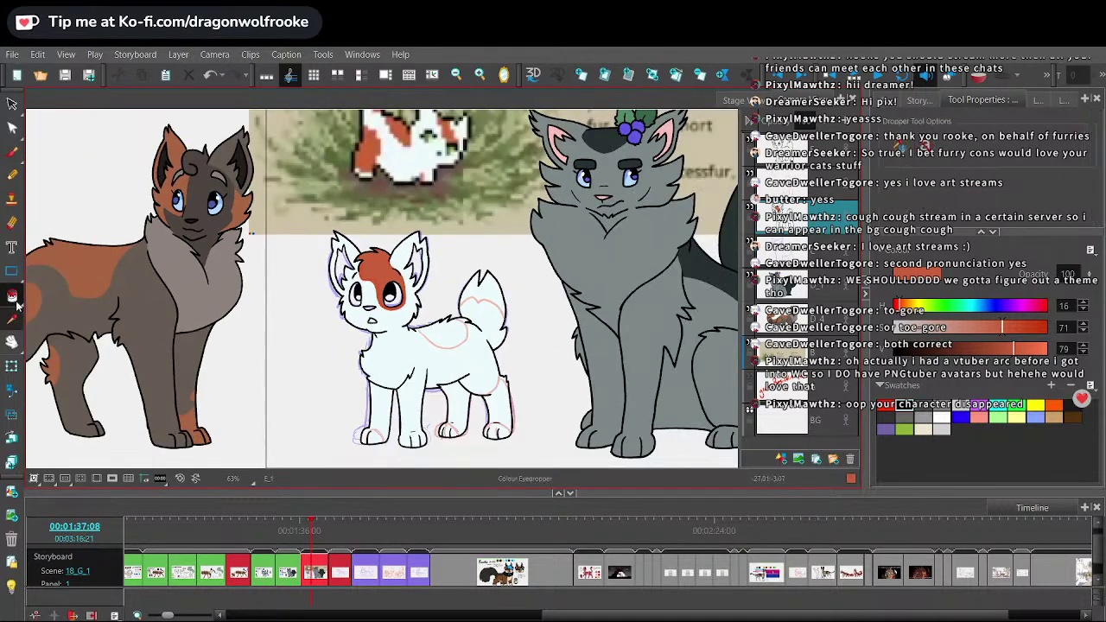
{"action": "left_click", "coordinate": [369, 329]}
{"action": "left_click_drag", "start_coordinate": [966, 313], "coordinate": [911, 316]}
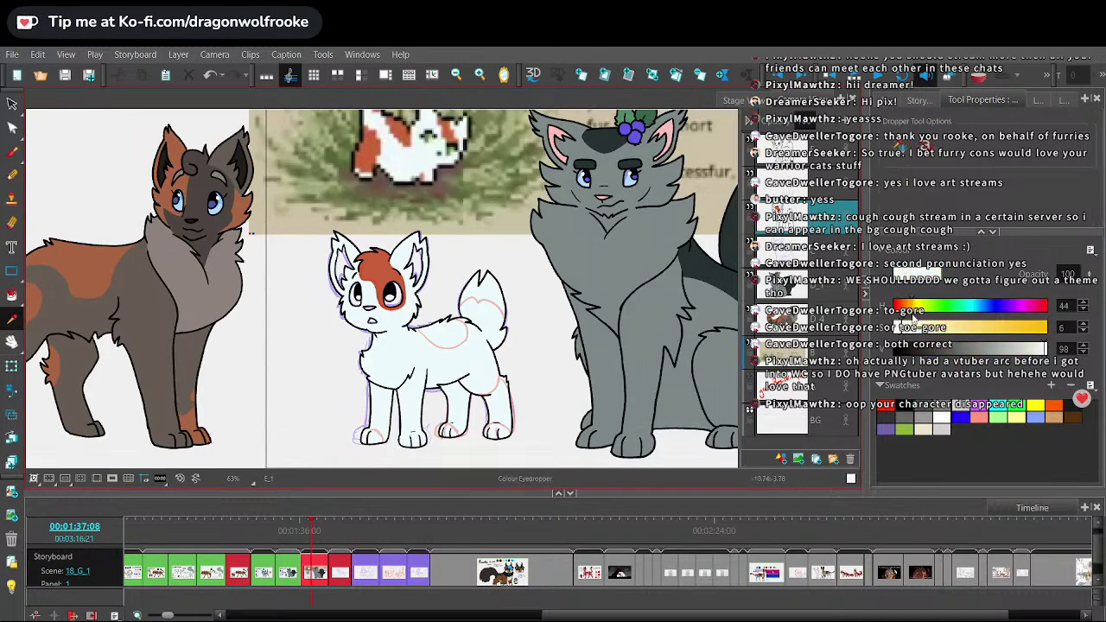
{"action": "left_click", "coordinate": [12, 295]}
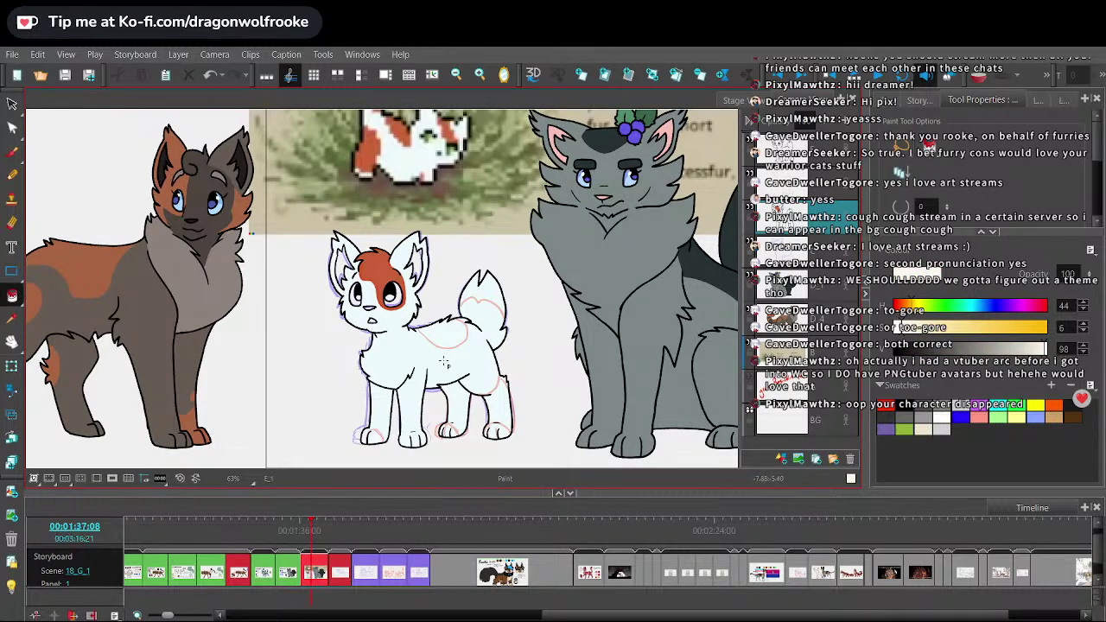
{"action": "left_click", "coordinate": [456, 396]}
{"action": "left_click", "coordinate": [389, 394]}
- Sample the orange of the kitten's face patch for the brush
{"action": "key", "text": "space"}
{"action": "scroll", "coordinate": [425, 229], "scroll_direction": "up", "scroll_amount": 3}
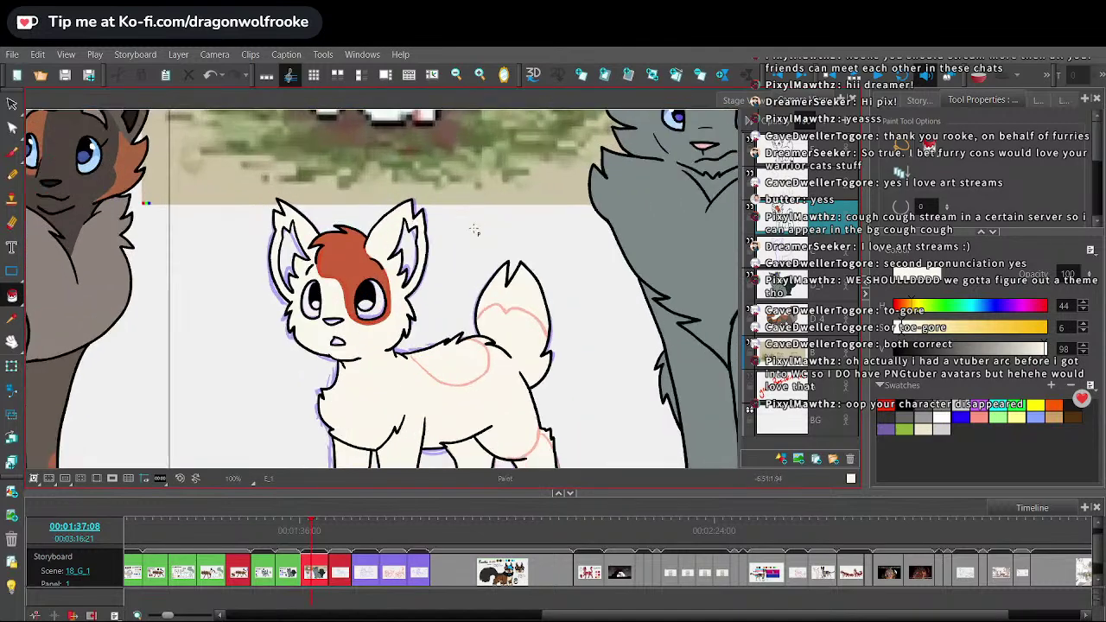
{"action": "left_click", "coordinate": [15, 320]}
{"action": "left_click", "coordinate": [349, 256]}
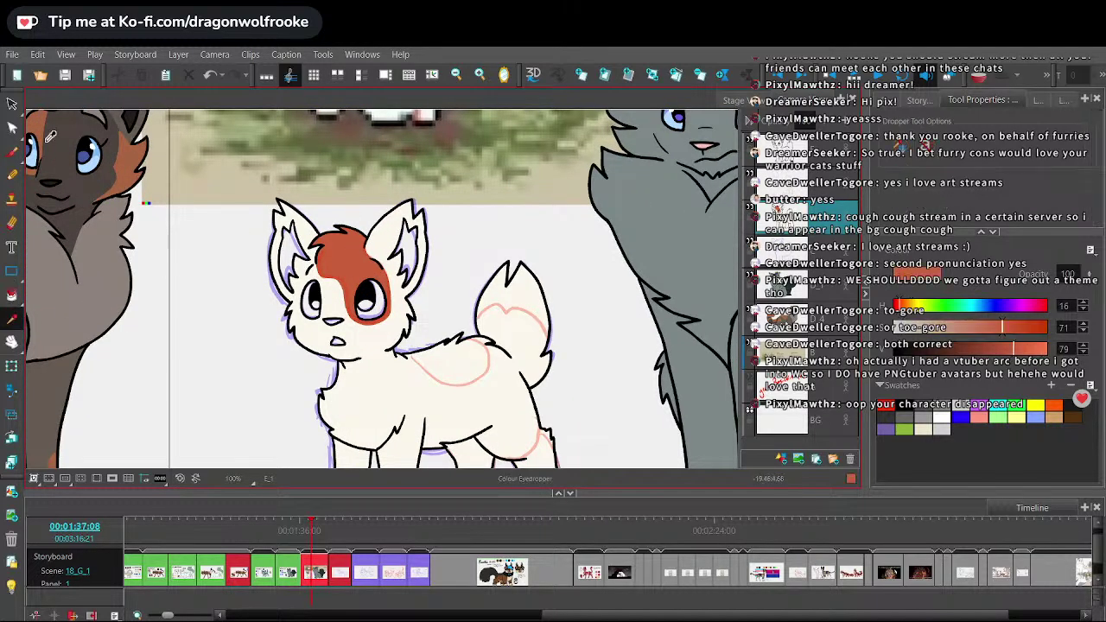
{"action": "left_click", "coordinate": [12, 152]}
- Try an orange test stroke on the brown cat's back to compare the colours
{"action": "key", "text": "1"}
{"action": "key", "text": "1"}
{"action": "key", "text": "1"}
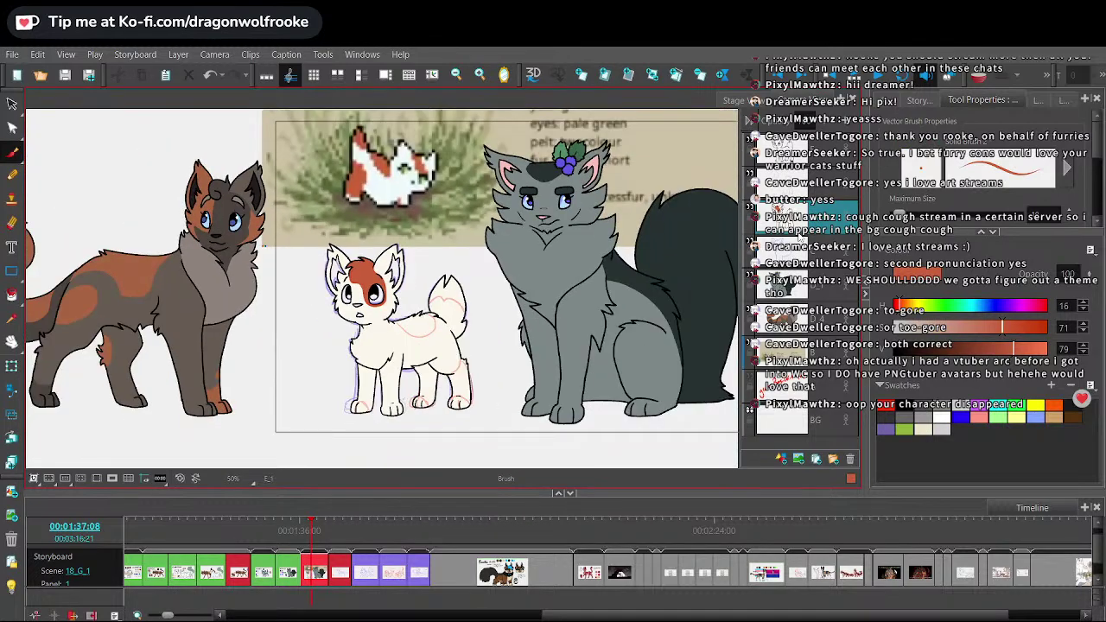
{"action": "key", "text": "2"}
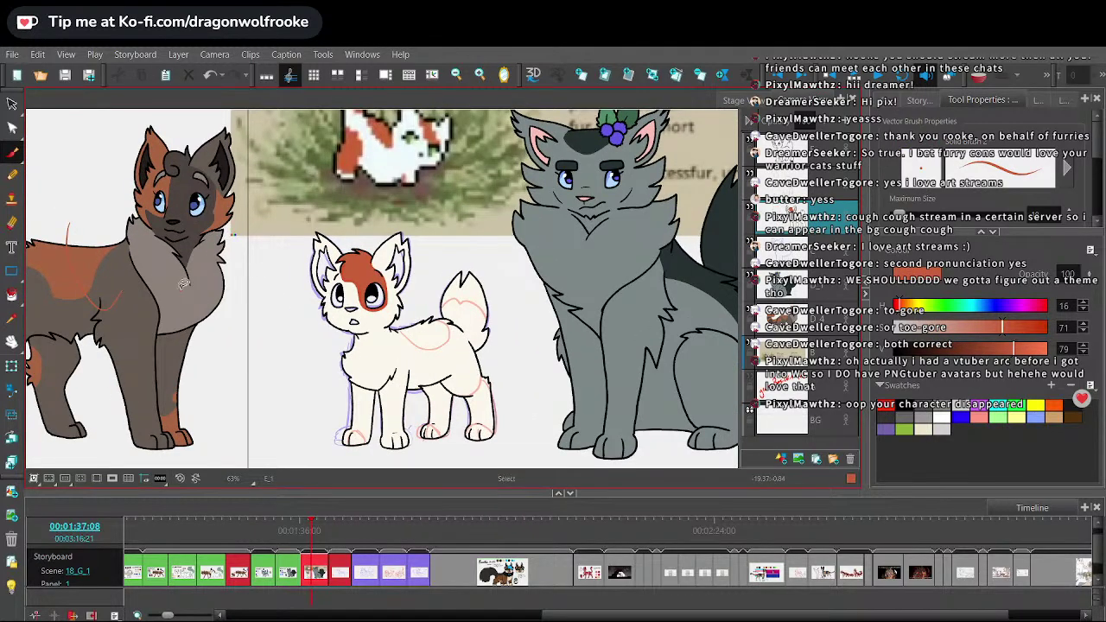
{"action": "key", "text": "ctrl+z"}
- Set the brush size to 20 and increase the orange's saturation at hue 15, comparing it with test strokes on the brown cat's back
{"action": "left_click_drag", "start_coordinate": [311, 341], "coordinate": [487, 359]}
{"action": "key", "text": "2"}
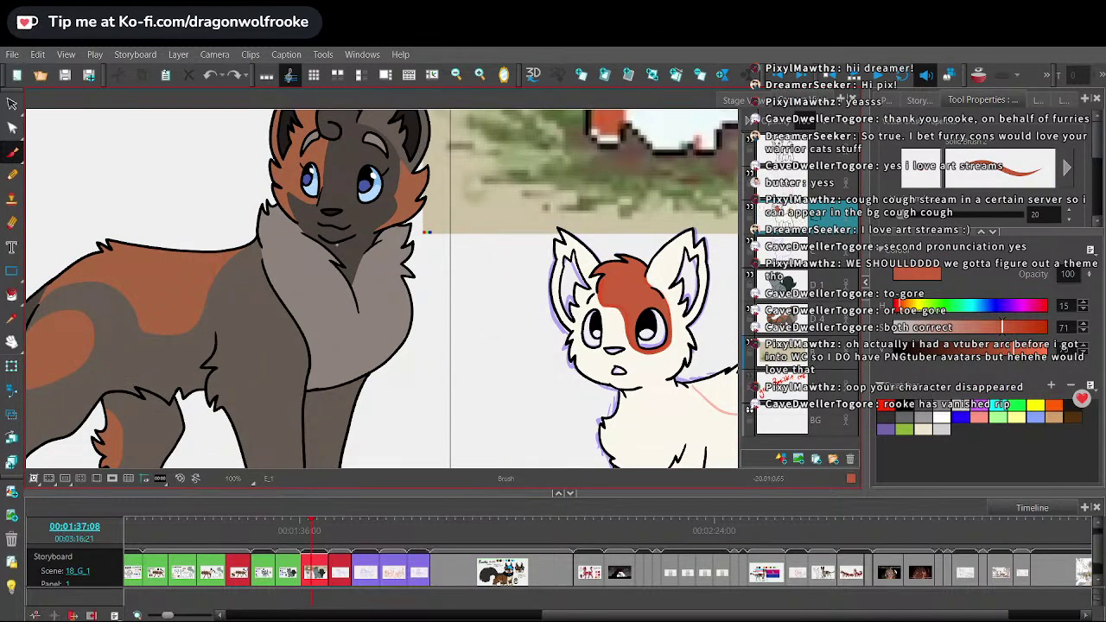
{"action": "mouse_move", "coordinate": [160, 246]}
{"action": "left_mouse_down"}
{"action": "mouse_move", "coordinate": [216, 260]}
{"action": "mouse_move", "coordinate": [274, 328]}
{"action": "left_mouse_up"}
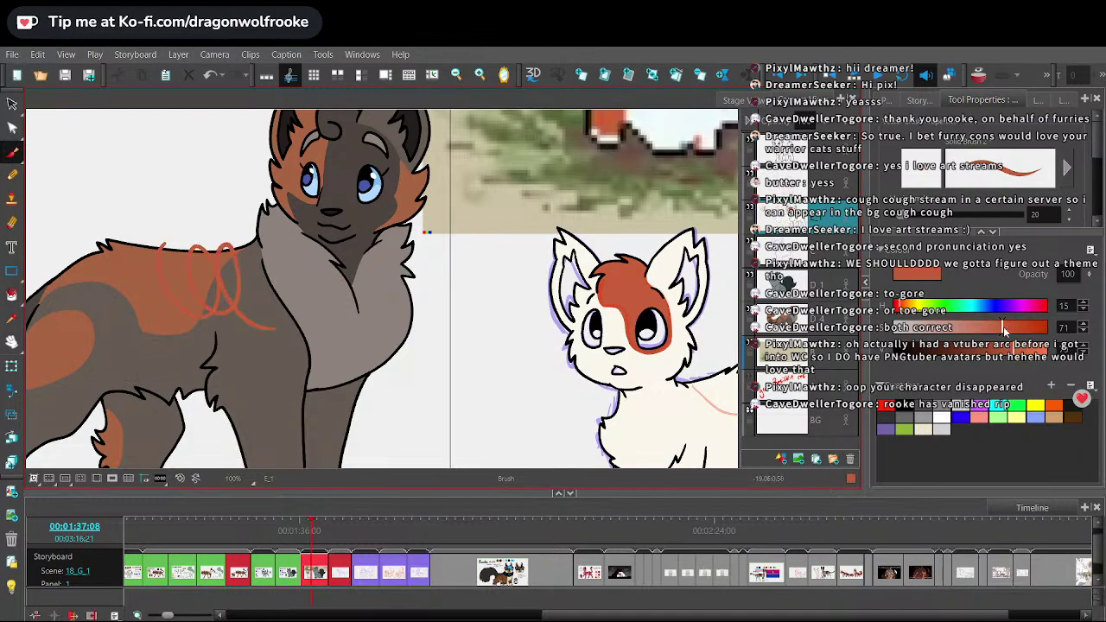
{"action": "left_click_drag", "start_coordinate": [1003, 326], "coordinate": [1014, 327]}
{"action": "left_click_drag", "start_coordinate": [172, 220], "coordinate": [238, 330]}
{"action": "key", "text": "ctrl+z"}
{"action": "key", "text": "ctrl+z"}
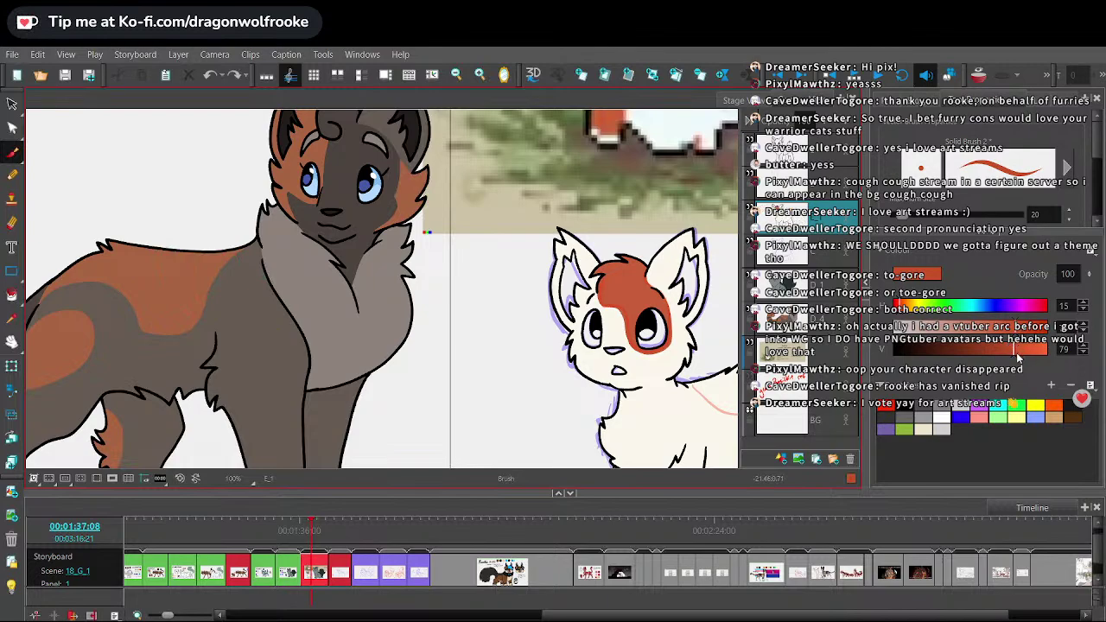
- Raise the orange's value to 87, checking it with temporary strokes on the brown cat's back, and switch to the Paint tool
{"action": "left_click_drag", "start_coordinate": [1014, 349], "coordinate": [1026, 349]}
{"action": "left_click_drag", "start_coordinate": [201, 319], "coordinate": [271, 333]}
{"action": "key", "text": "ctrl+z"}
{"action": "mouse_move", "coordinate": [185, 250]}
{"action": "left_mouse_down"}
{"action": "mouse_move", "coordinate": [230, 230]}
{"action": "mouse_move", "coordinate": [264, 349]}
{"action": "left_mouse_up"}
{"action": "key", "text": "ctrl+z"}
{"action": "key", "text": "alt+i"}
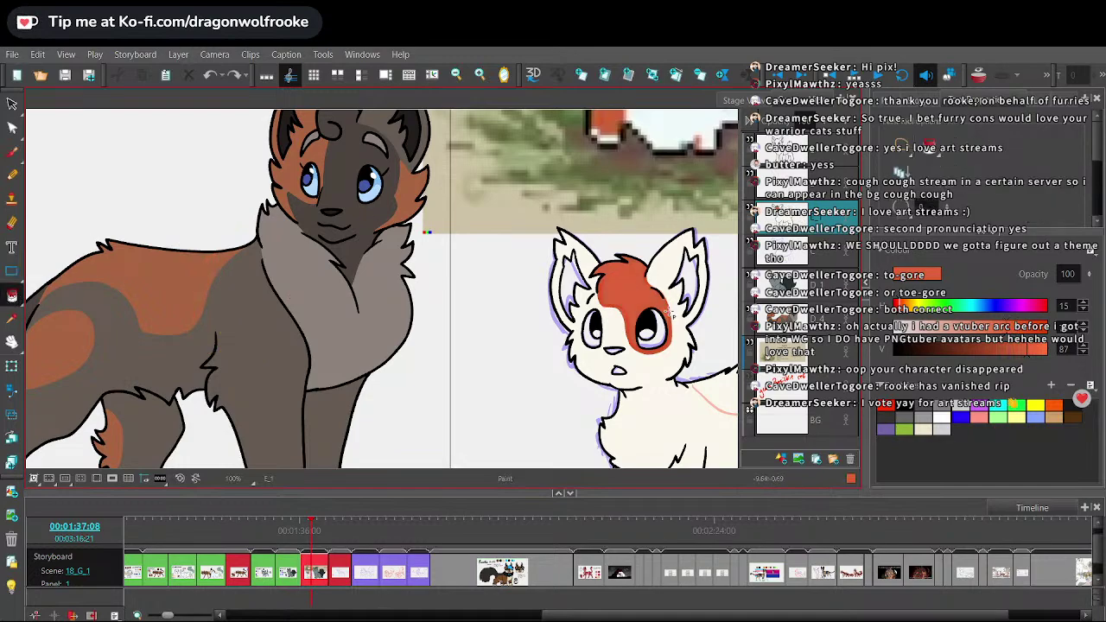
- Fill the kitten's face patch around the eye with the adjusted orange
{"action": "left_click", "coordinate": [668, 313]}
{"action": "left_click_drag", "start_coordinate": [679, 277], "coordinate": [409, 228]}
{"action": "key", "text": "2"}
{"action": "key", "text": "2"}
{"action": "key", "text": "2"}
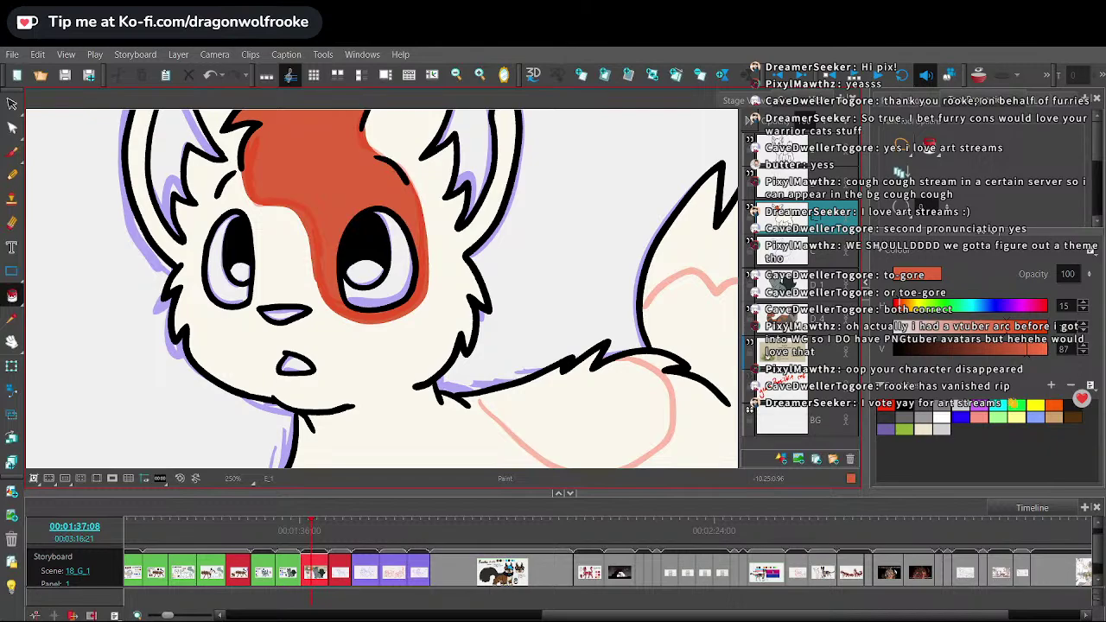
{"action": "left_click", "coordinate": [12, 54]}
{"action": "left_click", "coordinate": [51, 229]}
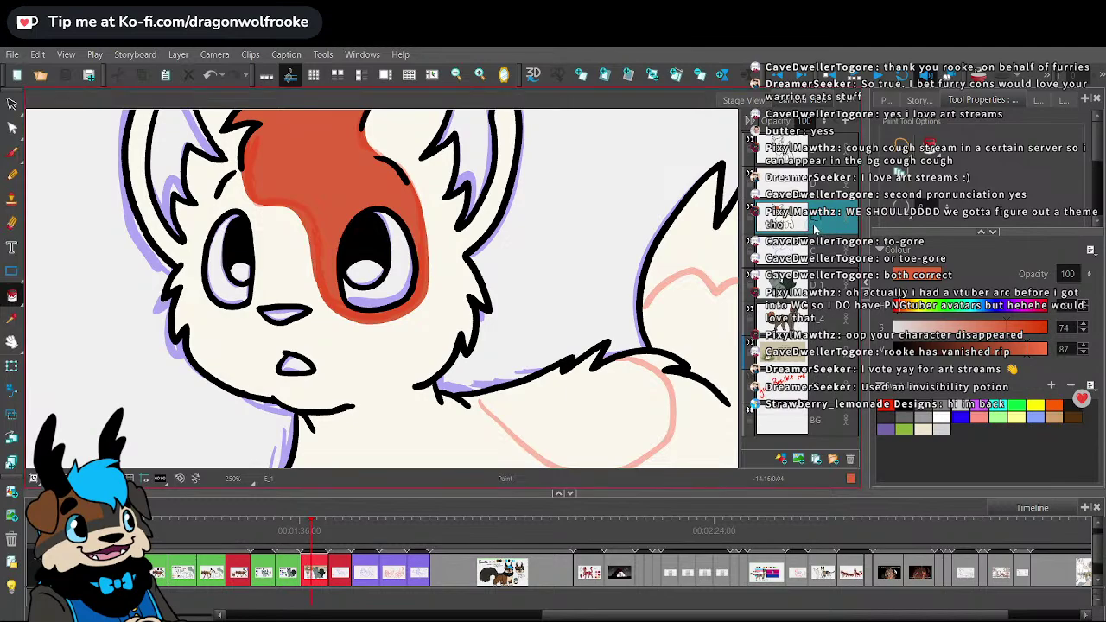
- Outline an orange patch along the kitten's back with the size 20 brush and fill it with the same orange
{"action": "scroll", "coordinate": [708, 339], "scroll_direction": "down", "scroll_amount": 3}
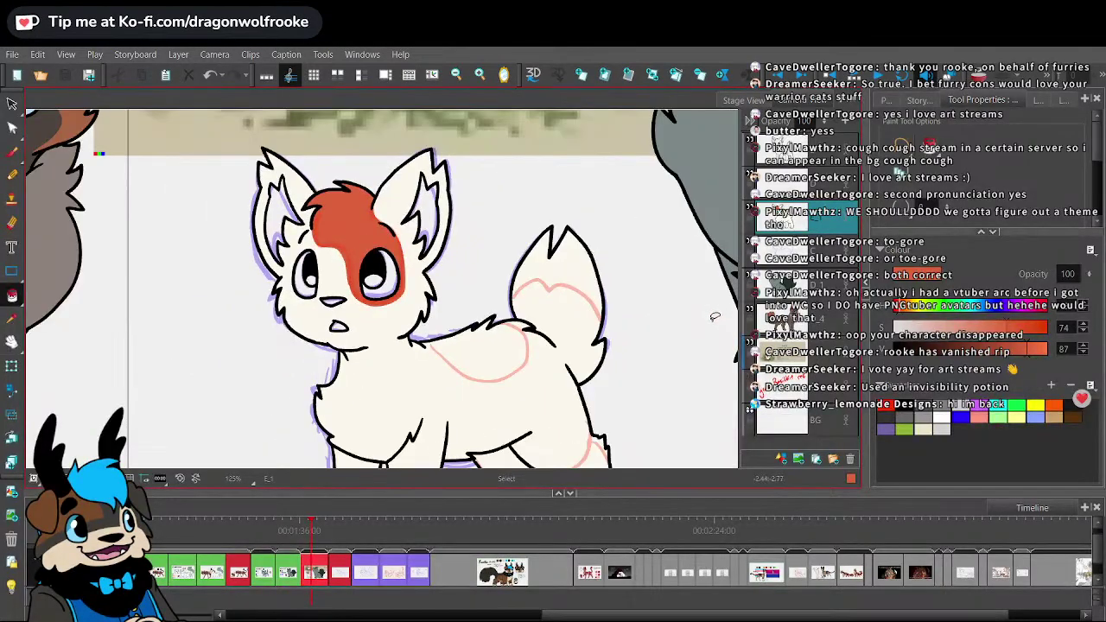
{"action": "scroll", "coordinate": [708, 339], "scroll_direction": "up", "scroll_amount": 2}
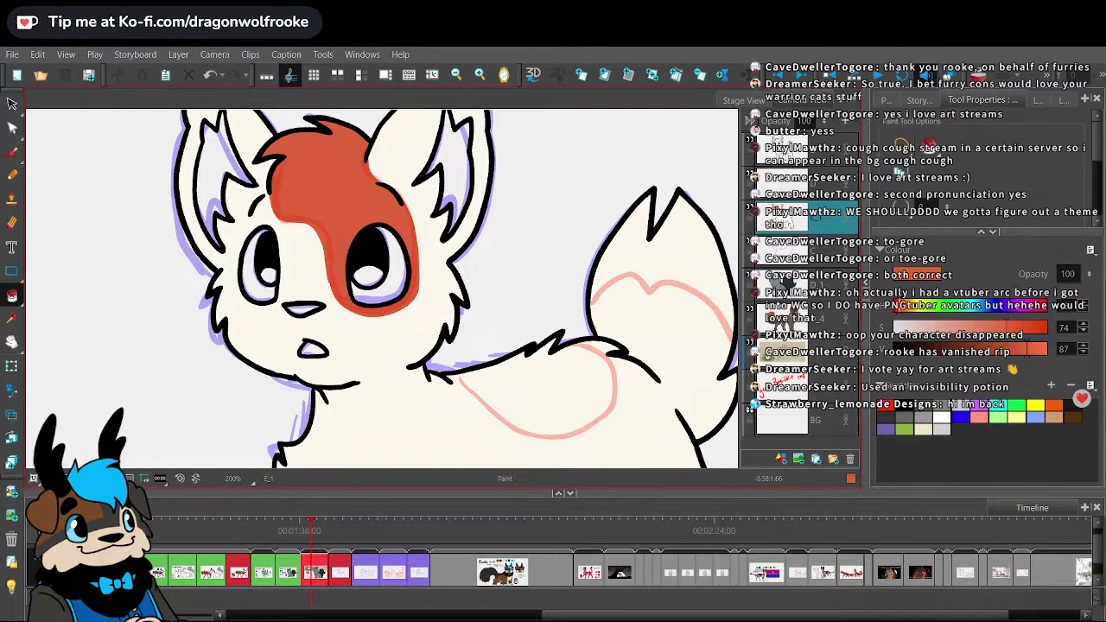
{"action": "key", "text": "1"}
{"action": "key", "text": "1"}
{"action": "key", "text": "space"}
{"action": "mouse_move", "coordinate": [652, 298]}
{"action": "left_mouse_down"}
{"action": "mouse_move", "coordinate": [574, 388]}
{"action": "mouse_move", "coordinate": [548, 336]}
{"action": "mouse_move", "coordinate": [524, 344]}
{"action": "mouse_move", "coordinate": [518, 330]}
{"action": "left_mouse_up"}
{"action": "key", "text": "2"}
{"action": "key", "text": "2"}
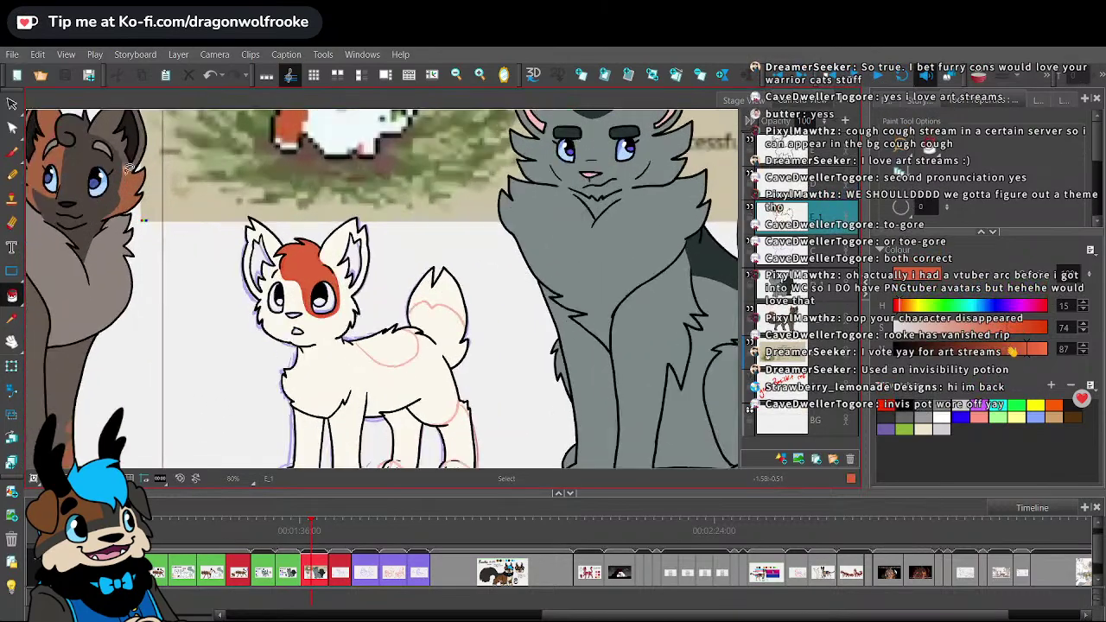
{"action": "left_click", "coordinate": [11, 153]}
{"action": "scroll", "coordinate": [609, 285], "scroll_direction": "up", "scroll_amount": 3}
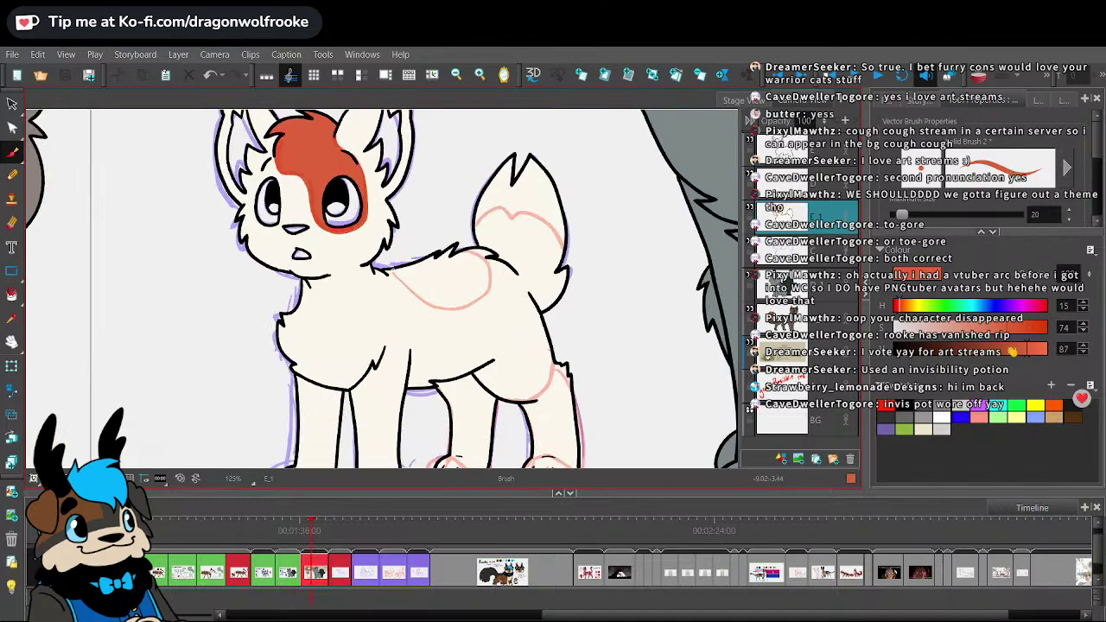
{"action": "mouse_move", "coordinate": [391, 269]}
{"action": "left_mouse_down"}
{"action": "mouse_move", "coordinate": [435, 303]}
{"action": "mouse_move", "coordinate": [478, 299]}
{"action": "mouse_move", "coordinate": [493, 251]}
{"action": "left_mouse_up"}
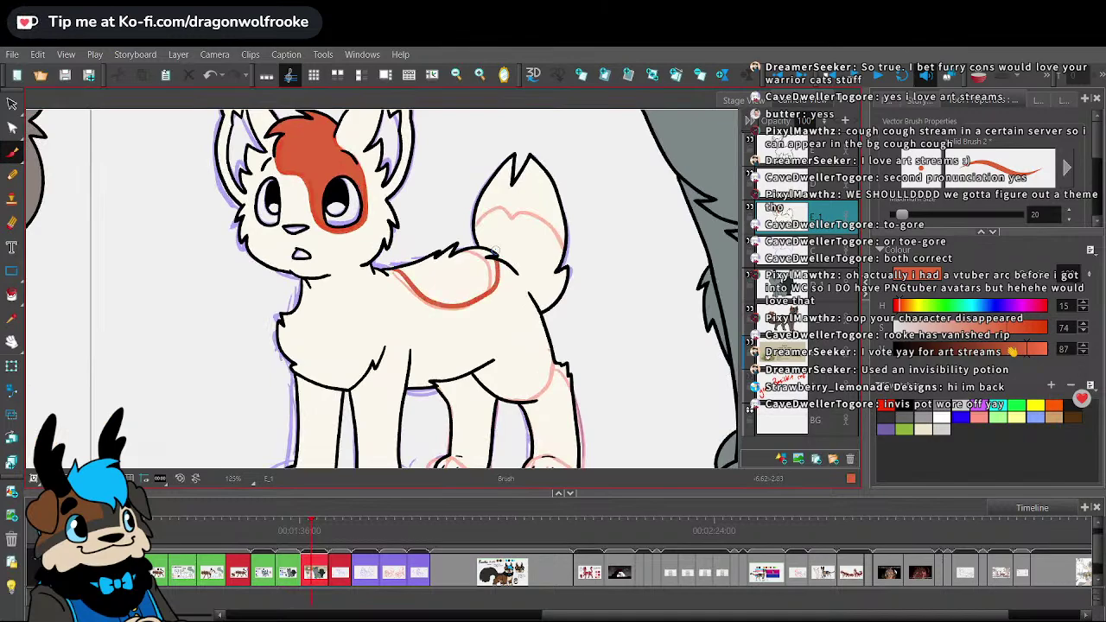
{"action": "left_click", "coordinate": [12, 294]}
{"action": "left_click", "coordinate": [459, 277]}
- Set the brush size to 10, draw a zigzag boundary across the kitten's tail, and fill the tip orange
{"action": "left_click", "coordinate": [12, 153]}
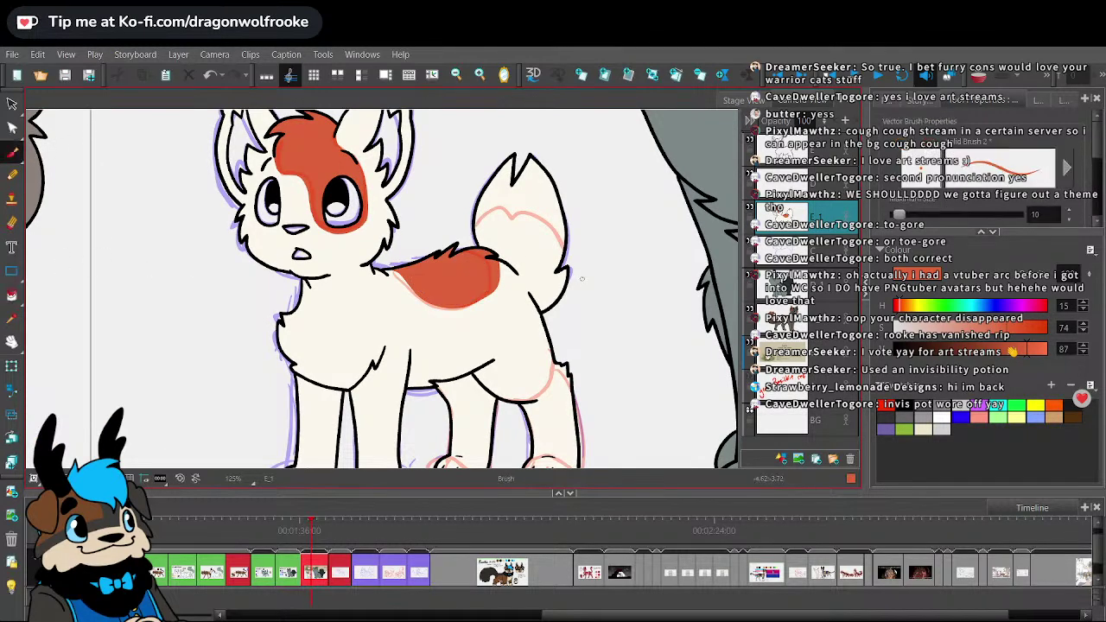
{"action": "scroll", "coordinate": [582, 270], "scroll_direction": "down", "scroll_amount": 5}
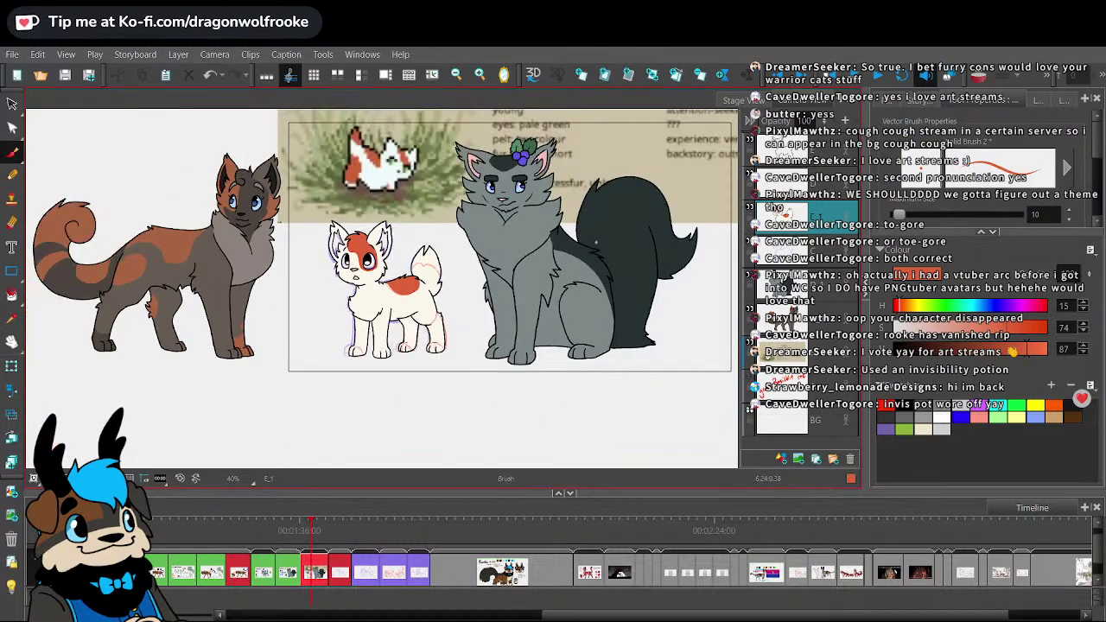
{"action": "scroll", "coordinate": [388, 276], "scroll_direction": "up", "scroll_amount": 5}
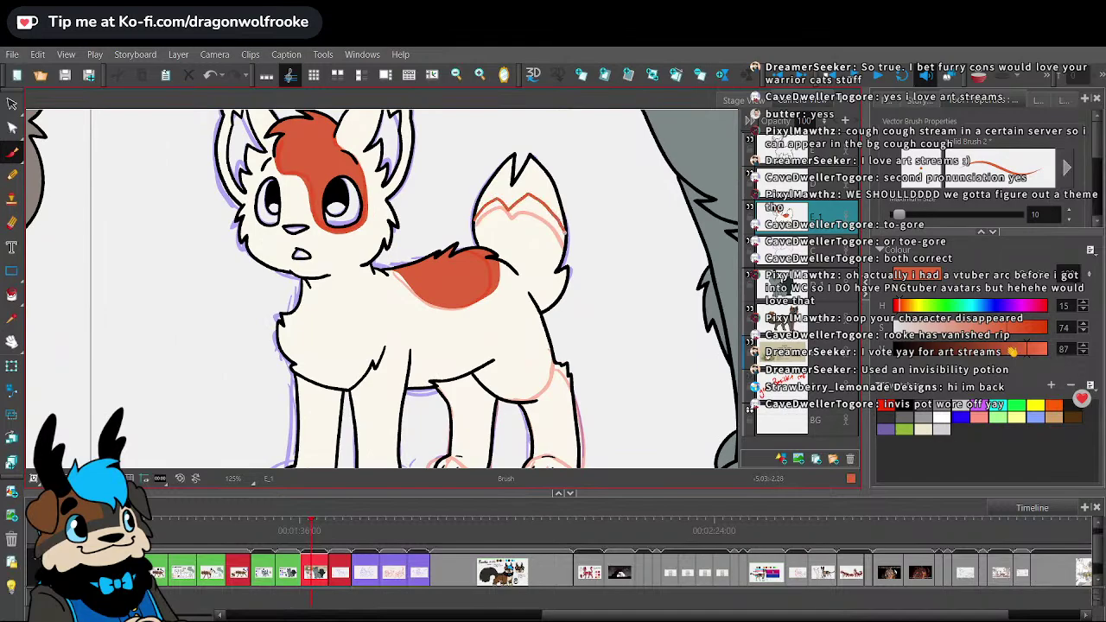
{"action": "key", "text": "alt+i"}
{"action": "left_click", "coordinate": [519, 188]}
{"action": "scroll", "coordinate": [465, 193], "scroll_direction": "down", "scroll_amount": 3}
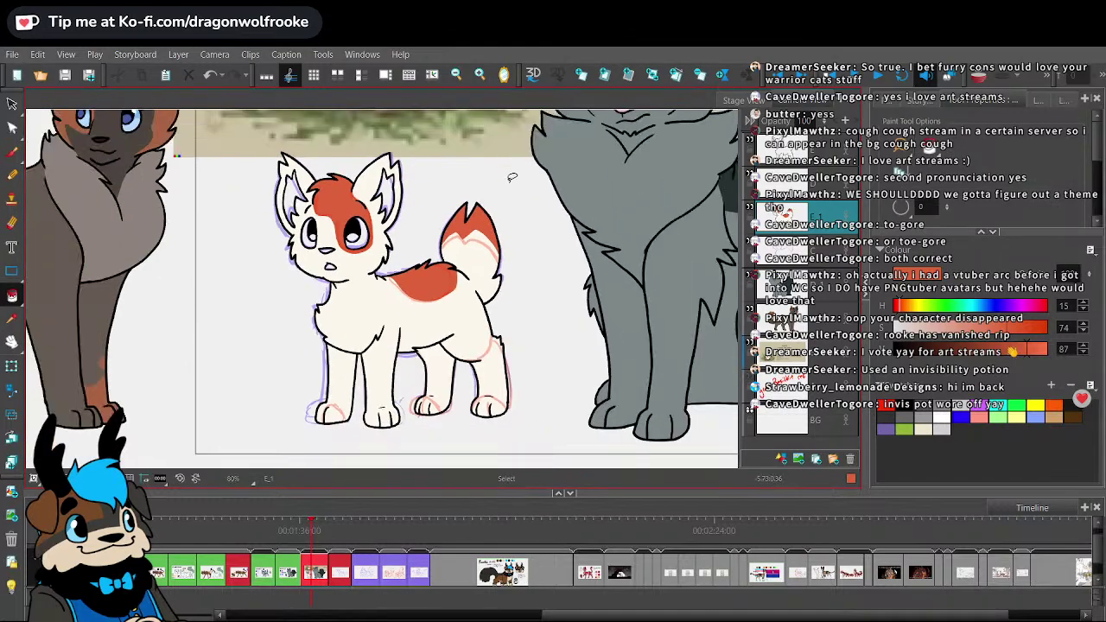
- Outline the toes of the kitten's far hind paw and fill the leg above them orange, leaving the toes cream
{"action": "mouse_move", "coordinate": [466, 193]}
{"action": "left_mouse_down"}
{"action": "mouse_move", "coordinate": [462, 284]}
{"action": "mouse_move", "coordinate": [441, 171]}
{"action": "left_mouse_up"}
{"action": "left_click", "coordinate": [12, 152]}
{"action": "key", "text": "2"}
{"action": "key", "text": "2"}
{"action": "key", "text": "2"}
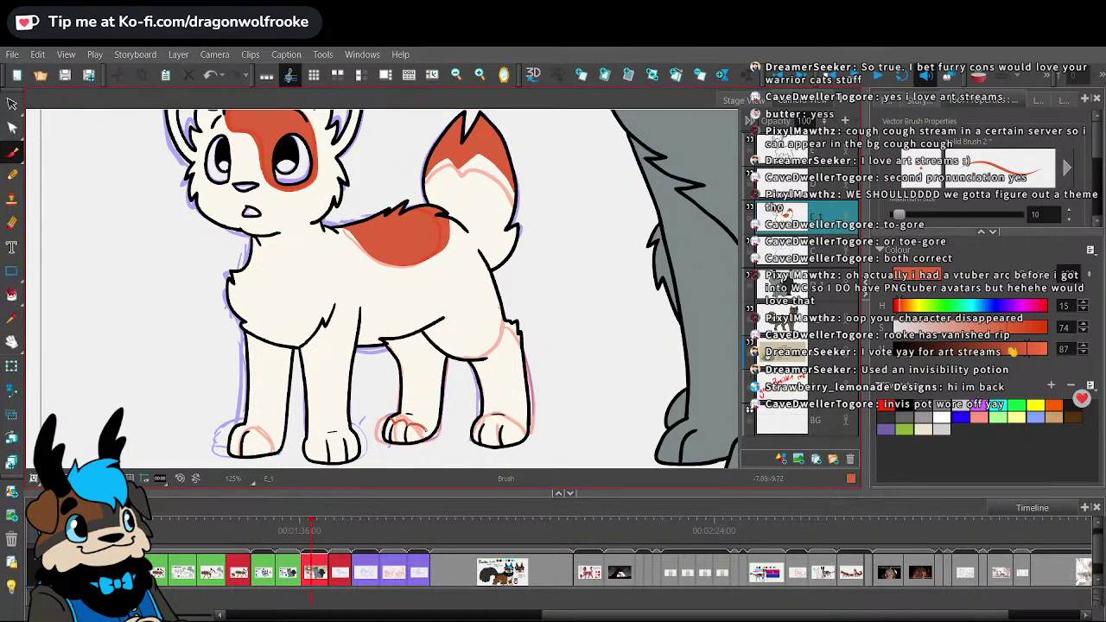
{"action": "left_click", "coordinate": [12, 295]}
{"action": "left_click", "coordinate": [427, 365]}
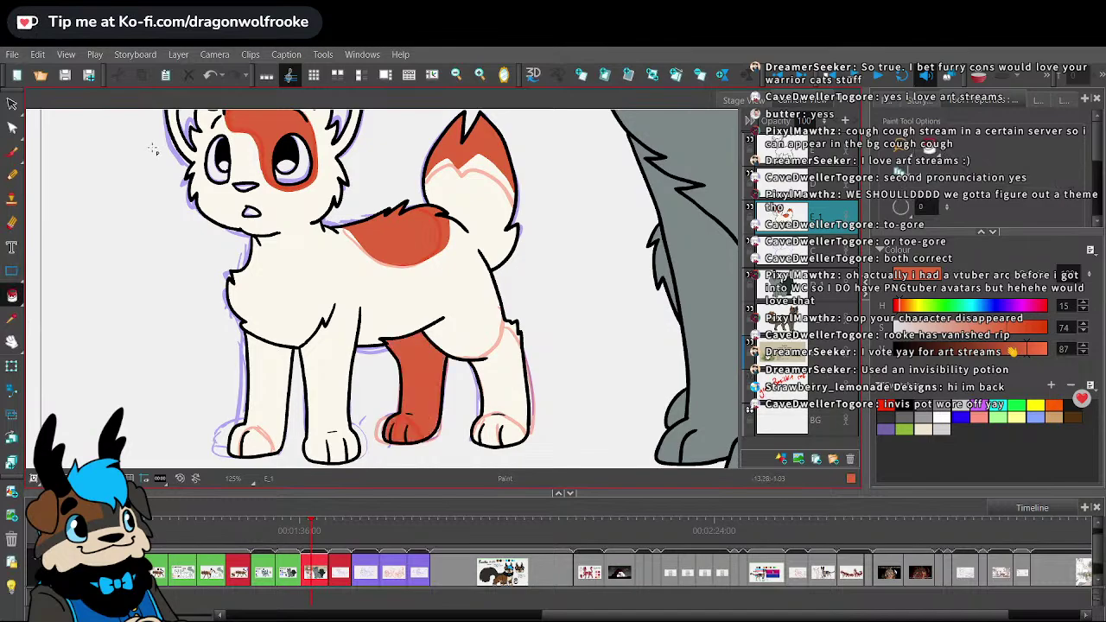
{"action": "key", "text": "ctrl+z"}
{"action": "left_click", "coordinate": [427, 345]}
- Draw a curved boundary on the kitten's foremost front paw and fill the enclosed patch orange
{"action": "left_click_drag", "start_coordinate": [501, 340], "coordinate": [495, 235]}
{"action": "key", "text": "2"}
{"action": "left_click", "coordinate": [11, 152]}
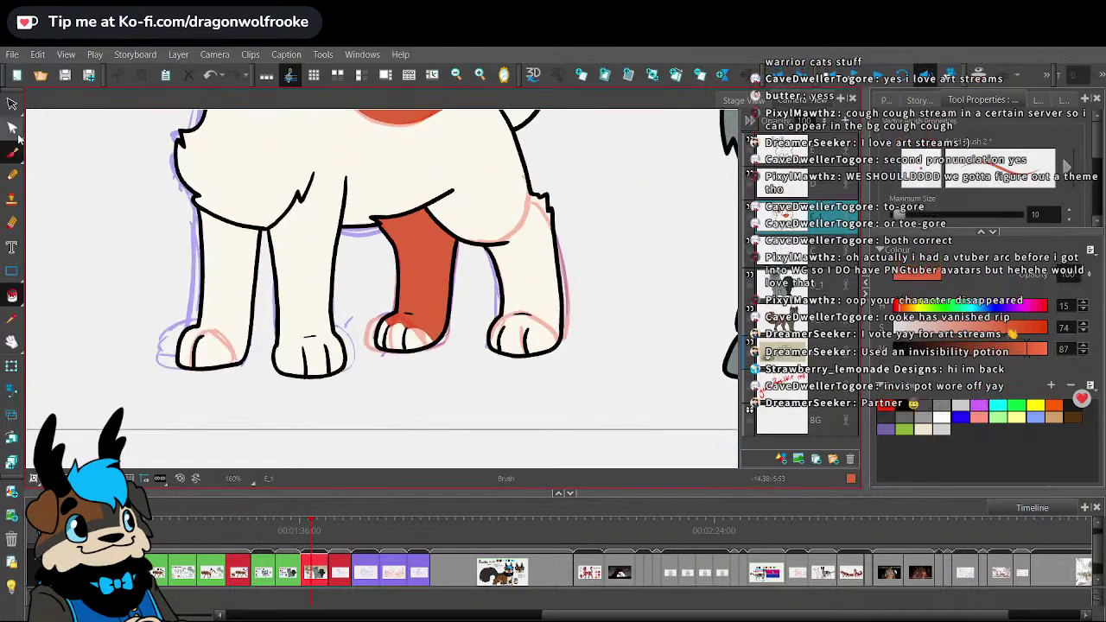
{"action": "left_click_drag", "start_coordinate": [199, 338], "coordinate": [213, 336]}
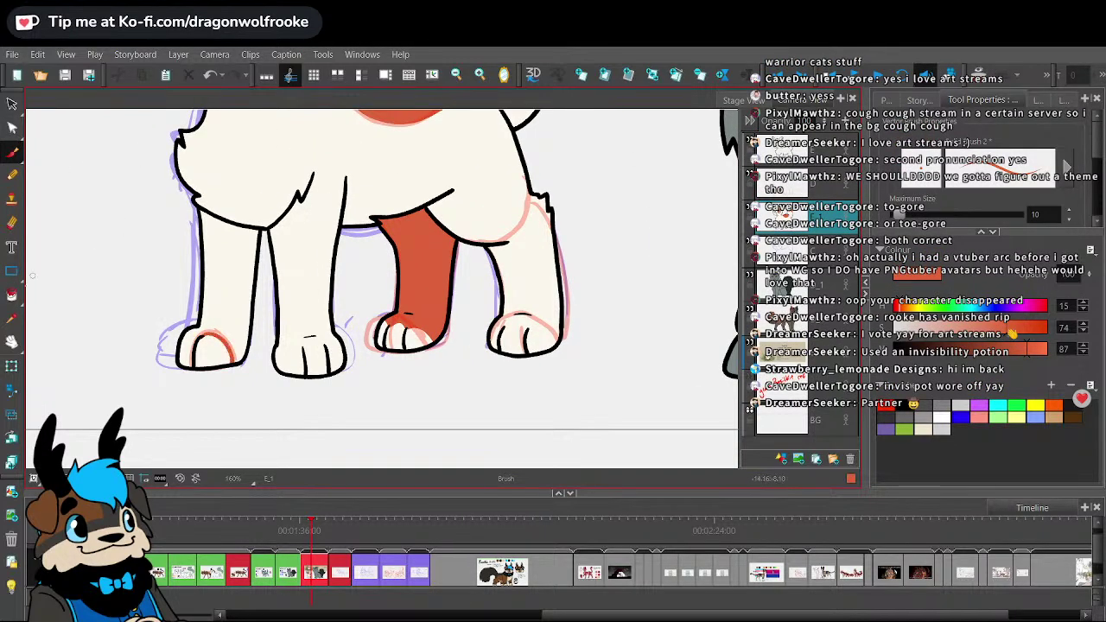
{"action": "left_click", "coordinate": [11, 295]}
{"action": "left_click", "coordinate": [214, 351]}
- Outline the marking on the kitten's near hind leg from thigh to toes and fill it orange
{"action": "key", "text": "1"}
{"action": "mouse_move", "coordinate": [584, 280]}
{"action": "left_mouse_down"}
{"action": "mouse_move", "coordinate": [543, 358]}
{"action": "mouse_move", "coordinate": [513, 363]}
{"action": "left_mouse_up"}
{"action": "left_click", "coordinate": [11, 152]}
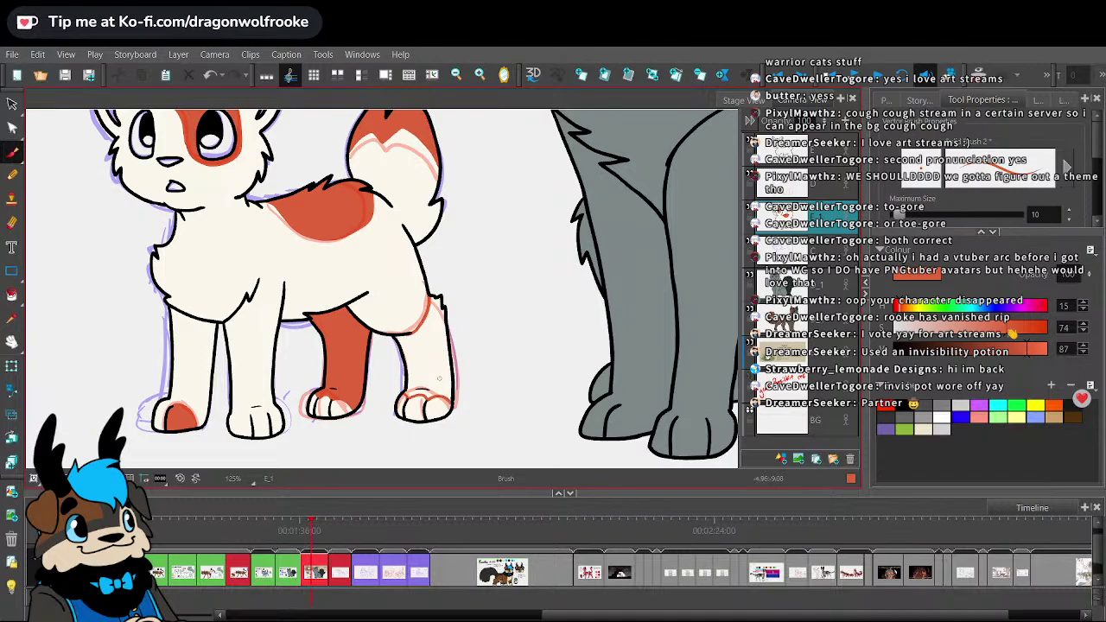
{"action": "key", "text": "alt+i"}
{"action": "left_click", "coordinate": [443, 367]}
{"action": "scroll", "coordinate": [468, 356], "scroll_direction": "down", "scroll_amount": 3}
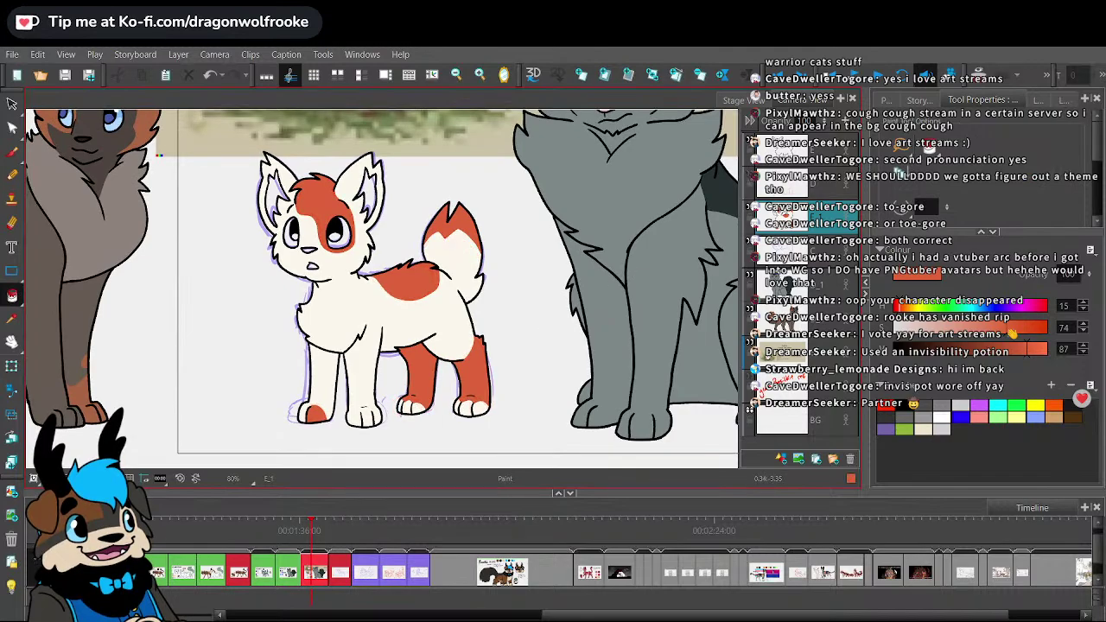
- Compare the kitten with the neighbouring cats and undo the orange marking on its near hind leg
{"action": "scroll", "coordinate": [381, 400], "scroll_direction": "down", "scroll_amount": 2}
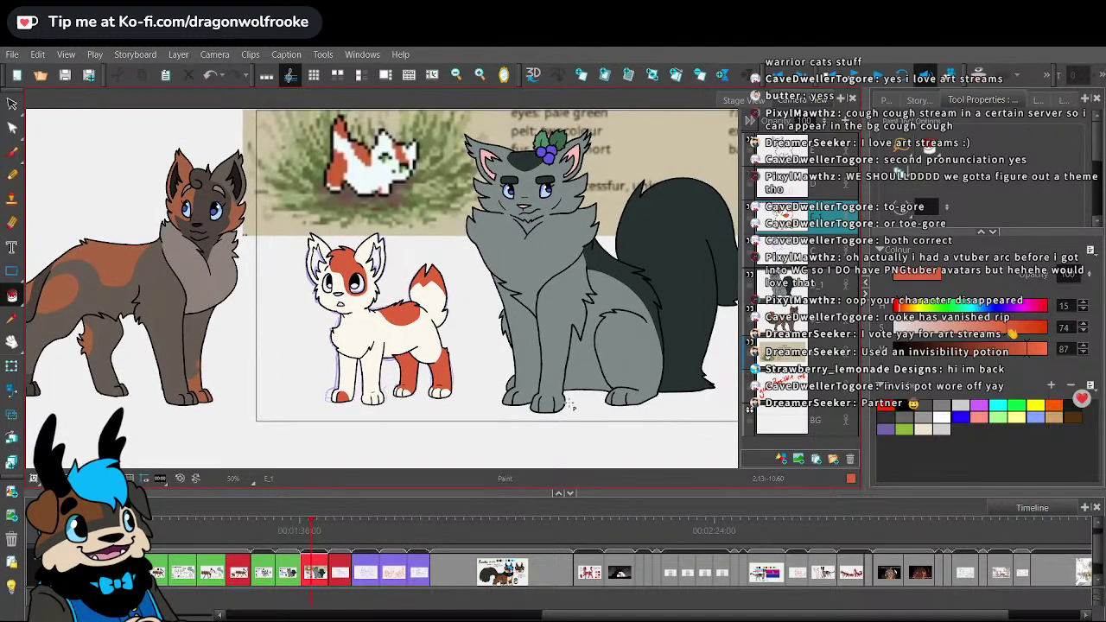
{"action": "left_click_drag", "start_coordinate": [566, 421], "coordinate": [561, 389]}
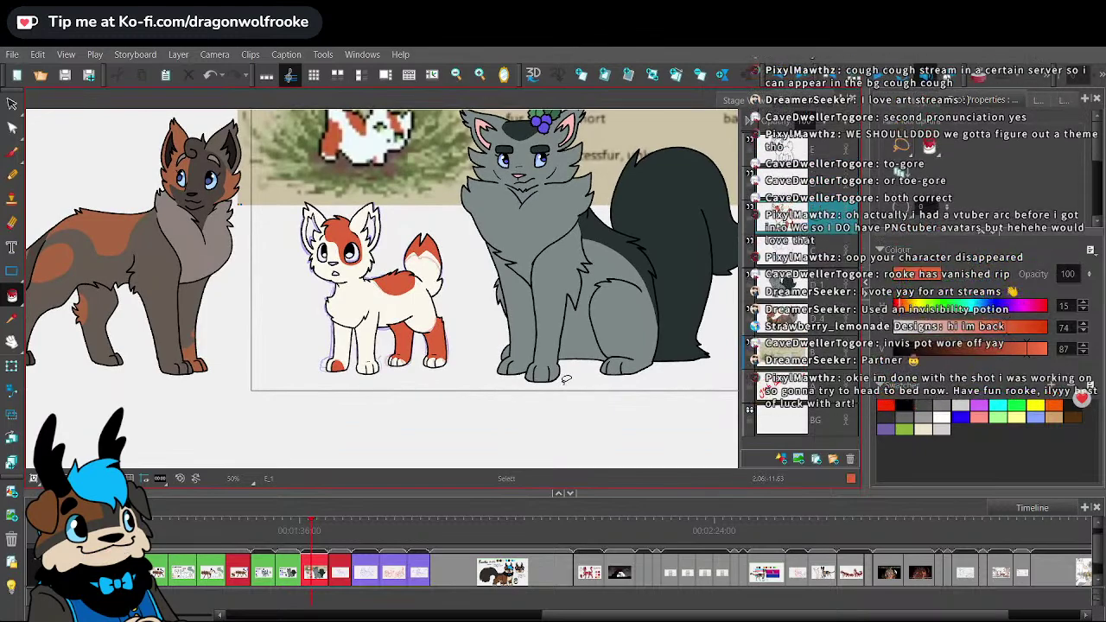
{"action": "key", "text": "ctrl+shift+z"}
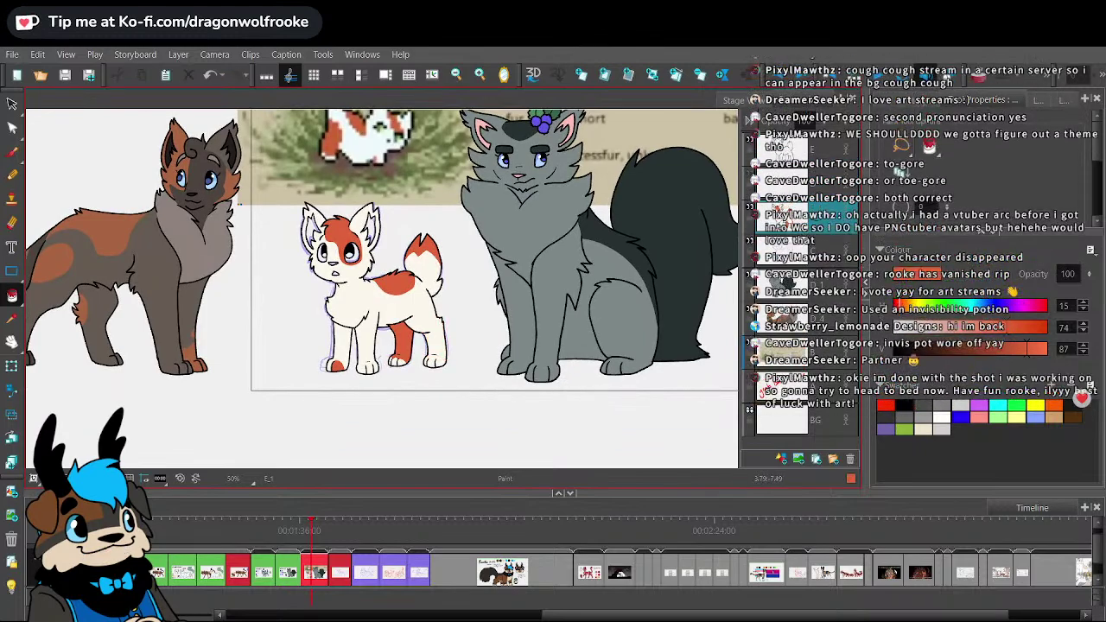
- Draw a scalloped boundary over the toes of the kitten's near hind paw and fill the three toes orange
{"action": "scroll", "coordinate": [381, 402], "scroll_direction": "up", "scroll_amount": 2}
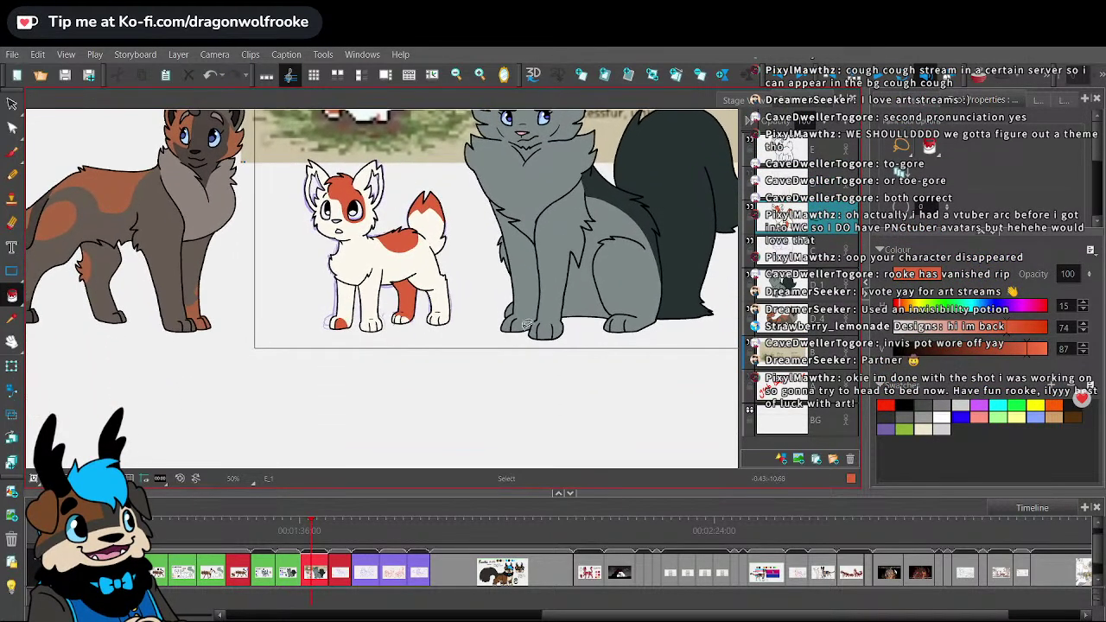
{"action": "key", "text": "2"}
{"action": "left_click", "coordinate": [12, 152]}
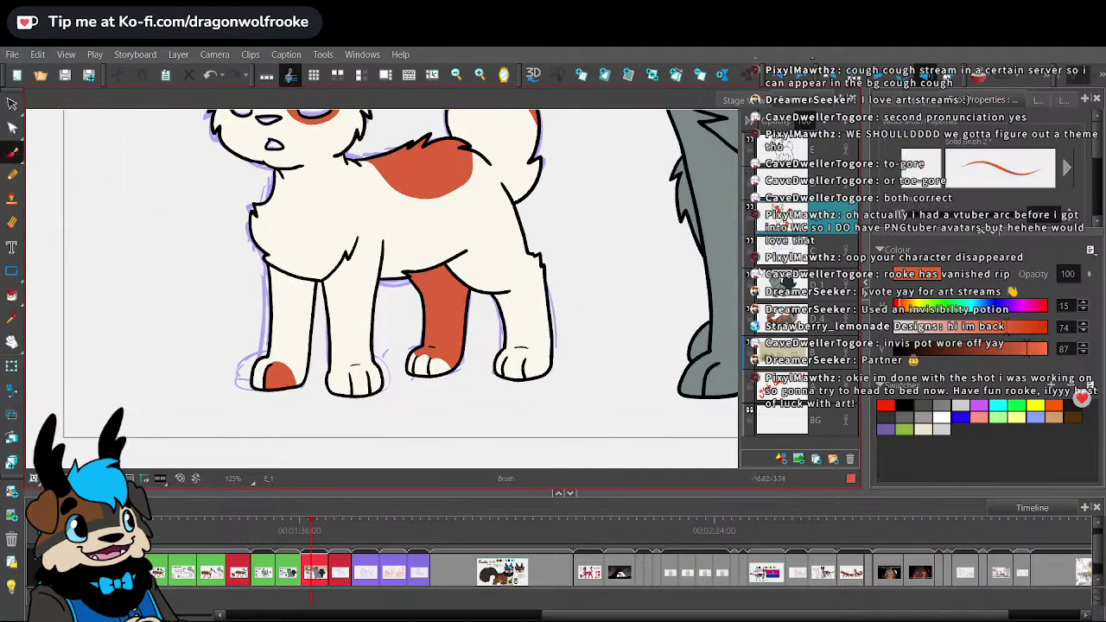
{"action": "left_click_drag", "start_coordinate": [602, 367], "coordinate": [526, 337]}
{"action": "scroll", "coordinate": [519, 298], "scroll_direction": "up", "scroll_amount": 1}
{"action": "scroll", "coordinate": [518, 300], "scroll_direction": "up", "scroll_amount": 1}
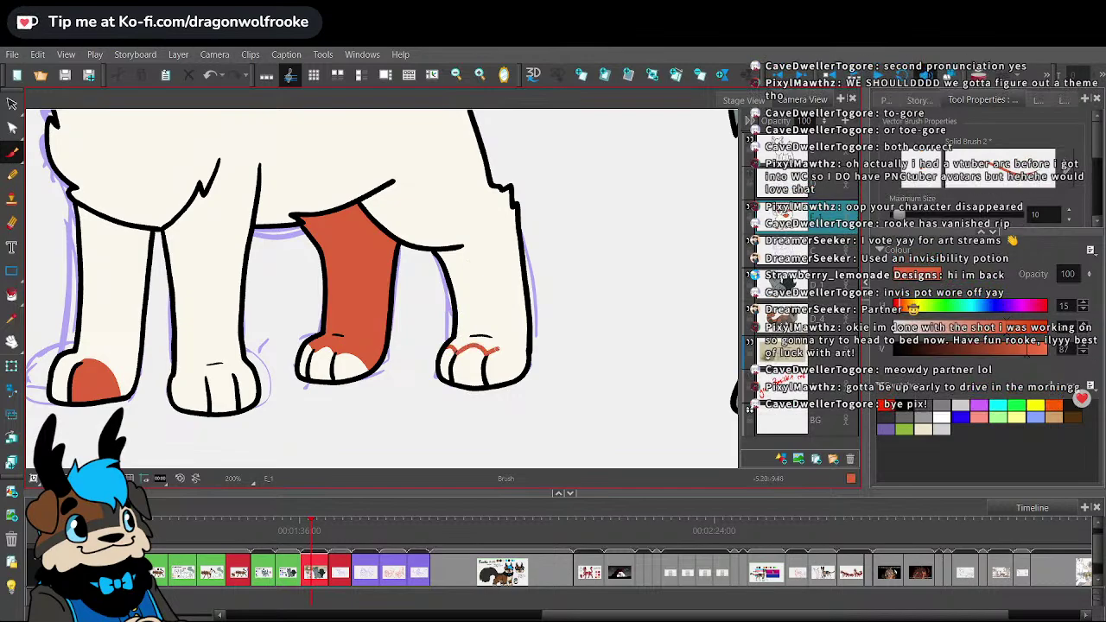
{"action": "left_click", "coordinate": [12, 295]}
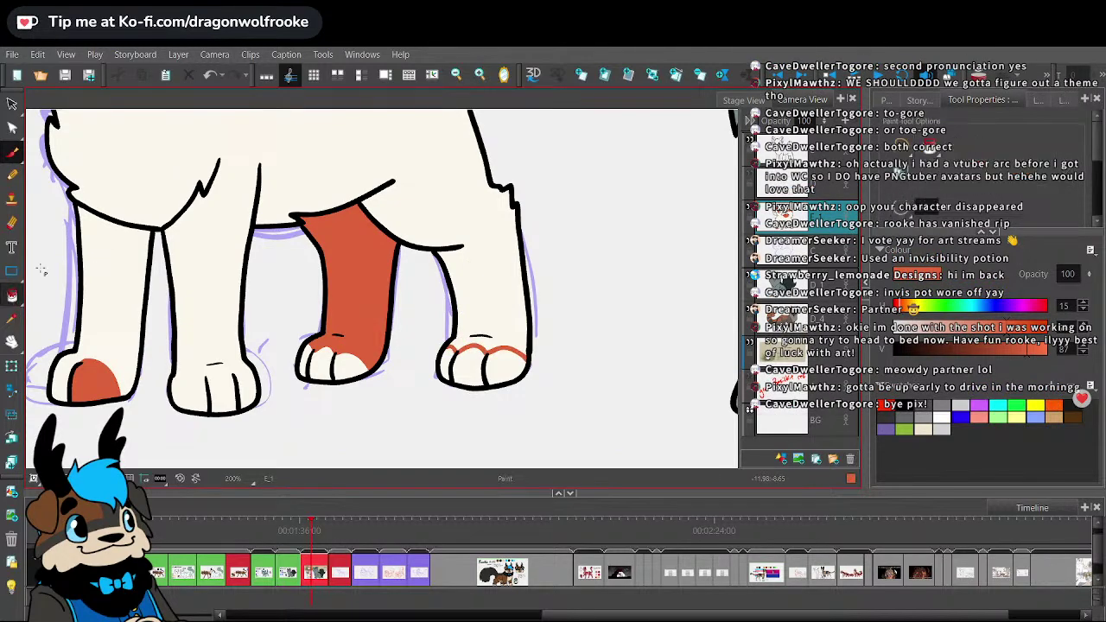
{"action": "left_click", "coordinate": [449, 364]}
{"action": "left_click", "coordinate": [471, 368]}
{"action": "left_click", "coordinate": [507, 365]}
{"action": "key", "text": "1"}
{"action": "key", "text": "1"}
{"action": "key", "text": "1"}
{"action": "left_click_drag", "start_coordinate": [492, 352], "coordinate": [462, 330]}
{"action": "key", "text": "2"}
{"action": "key", "text": "2"}
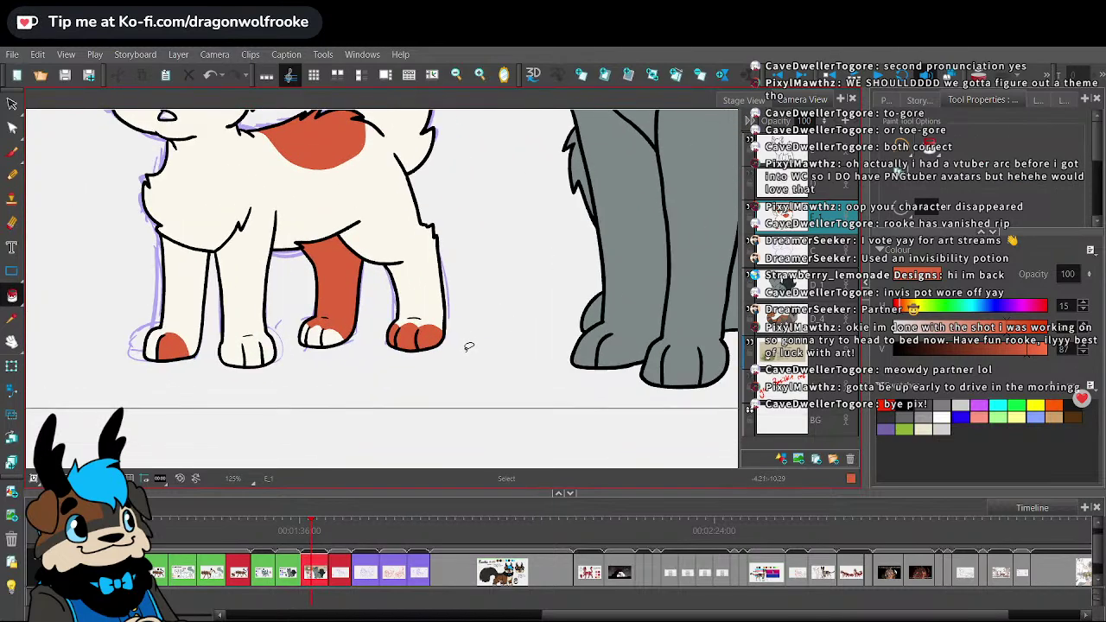
- Undo the orange toe fills and their outline on the kitten's near hind paw
{"action": "key", "text": "ctrl+z"}
{"action": "key", "text": "ctrl+z"}
{"action": "key", "text": "ctrl+z"}
{"action": "key", "text": "ctrl+z"}
- Outline only the front toe of the kitten's near hind paw and fill it orange
{"action": "key", "text": "alt+i"}
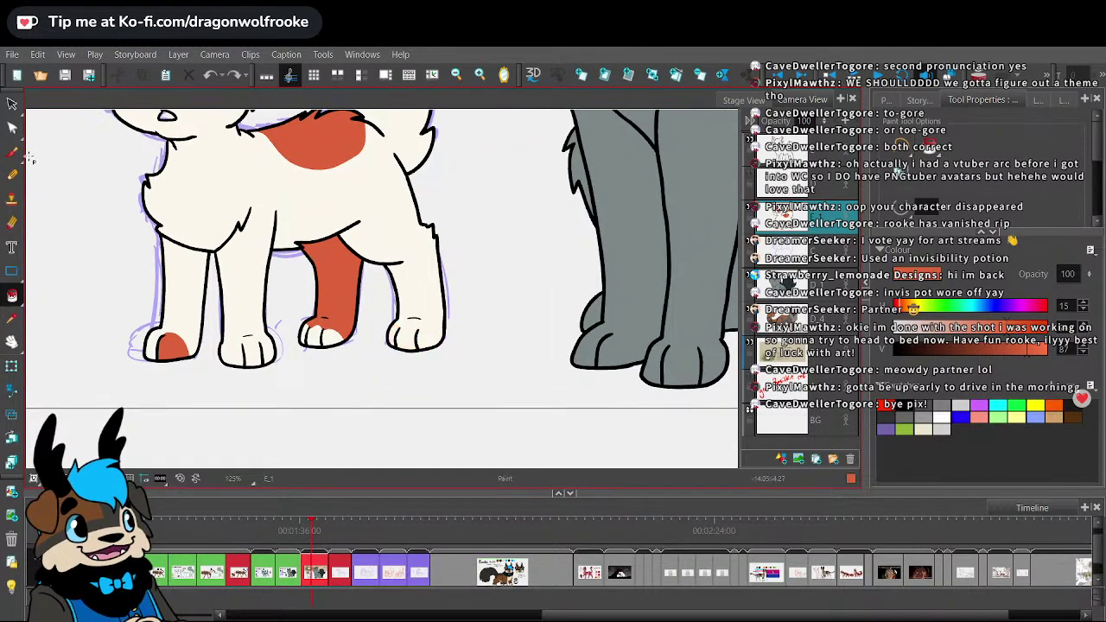
{"action": "mouse_move", "coordinate": [424, 192]}
{"action": "left_mouse_down"}
{"action": "mouse_move", "coordinate": [536, 227]}
{"action": "mouse_move", "coordinate": [486, 206]}
{"action": "left_mouse_up"}
{"action": "key", "text": "2"}
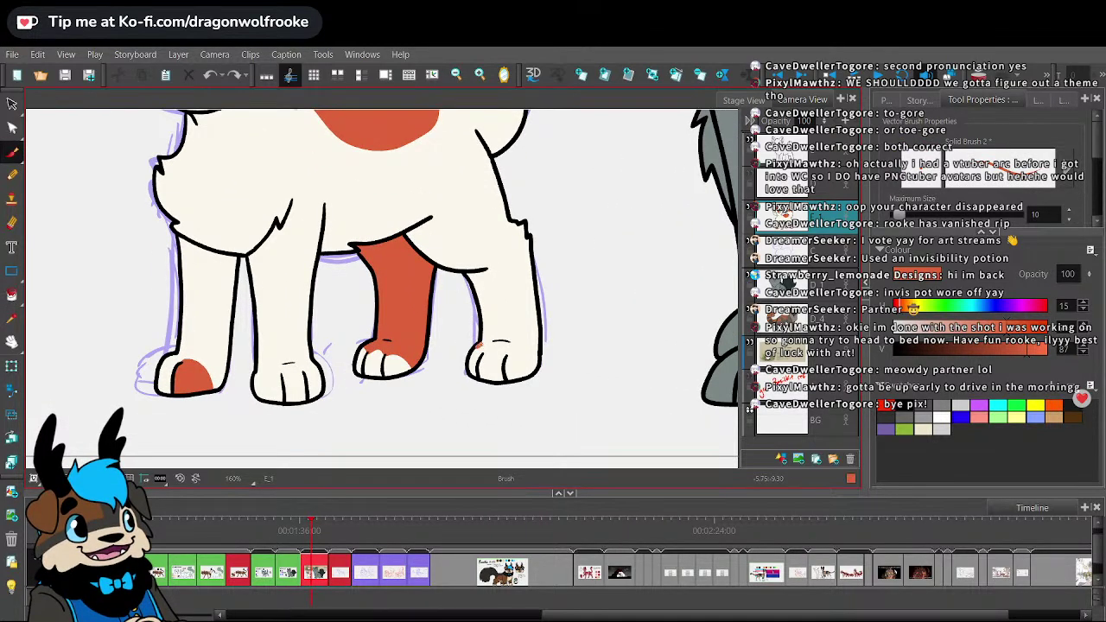
{"action": "left_click", "coordinate": [12, 295]}
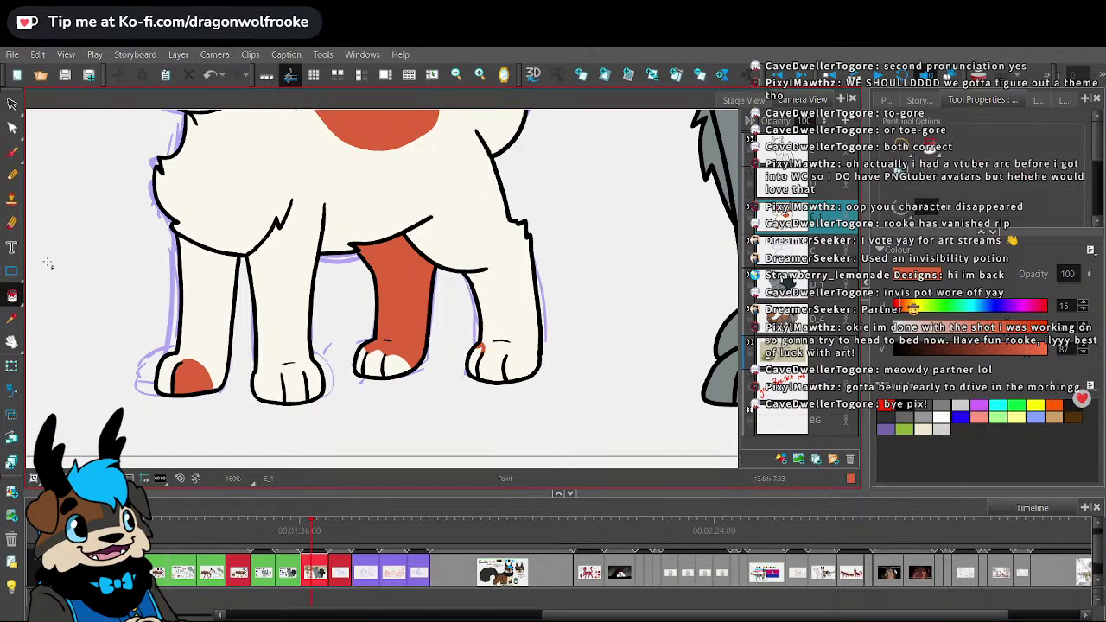
{"action": "left_click", "coordinate": [476, 358]}
- Examine the kitten's orange markings against the pixel-art reference and the two neighbouring cats
{"action": "key", "text": "1"}
{"action": "key", "text": "1"}
{"action": "key", "text": "1"}
{"action": "key", "text": "1"}
{"action": "key", "text": "1"}
{"action": "key", "text": "1"}
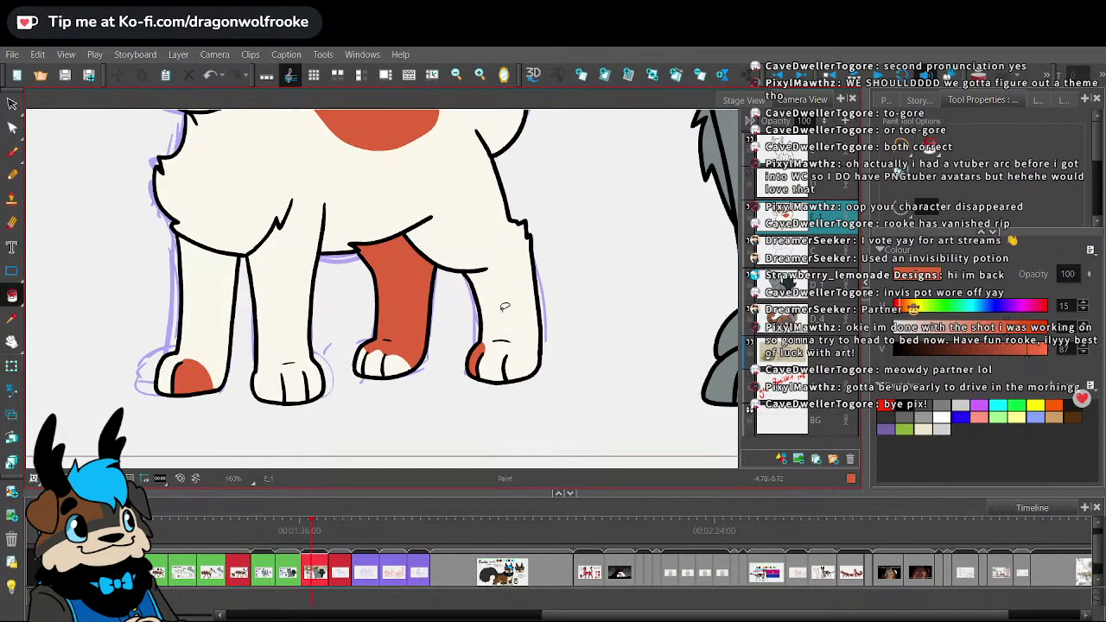
{"action": "left_click", "coordinate": [12, 152]}
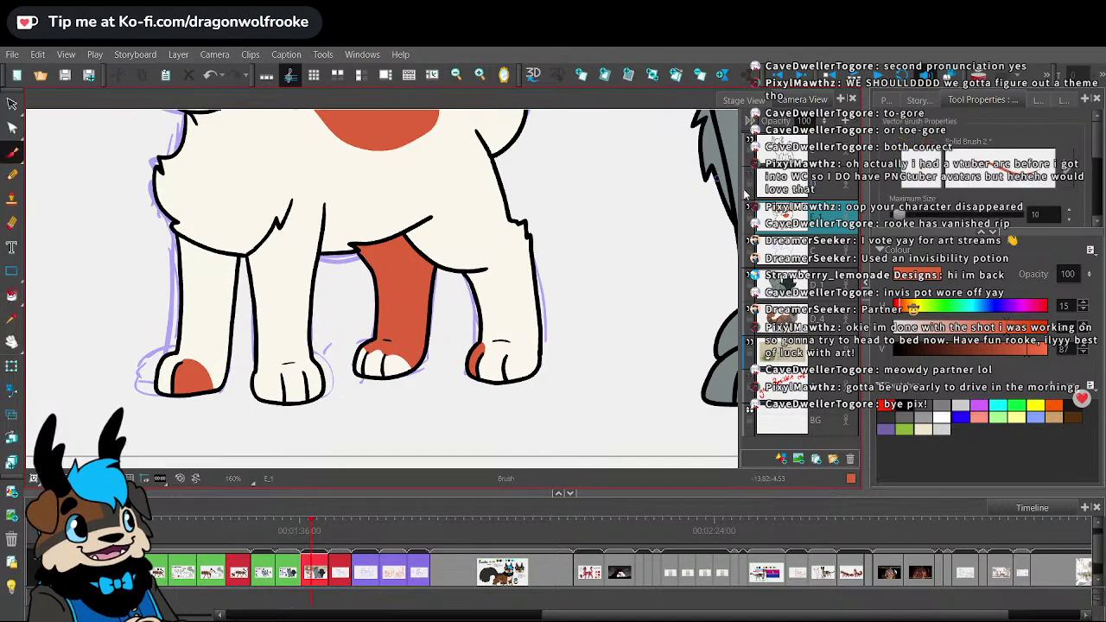
{"action": "key", "text": "1"}
{"action": "key", "text": "1"}
{"action": "key", "text": "1"}
{"action": "key", "text": "1"}
{"action": "key", "text": "space"}
{"action": "mouse_move", "coordinate": [591, 317]}
{"action": "left_mouse_down"}
{"action": "mouse_move", "coordinate": [629, 444]}
{"action": "mouse_move", "coordinate": [611, 418]}
{"action": "mouse_move", "coordinate": [620, 424]}
{"action": "left_mouse_up"}
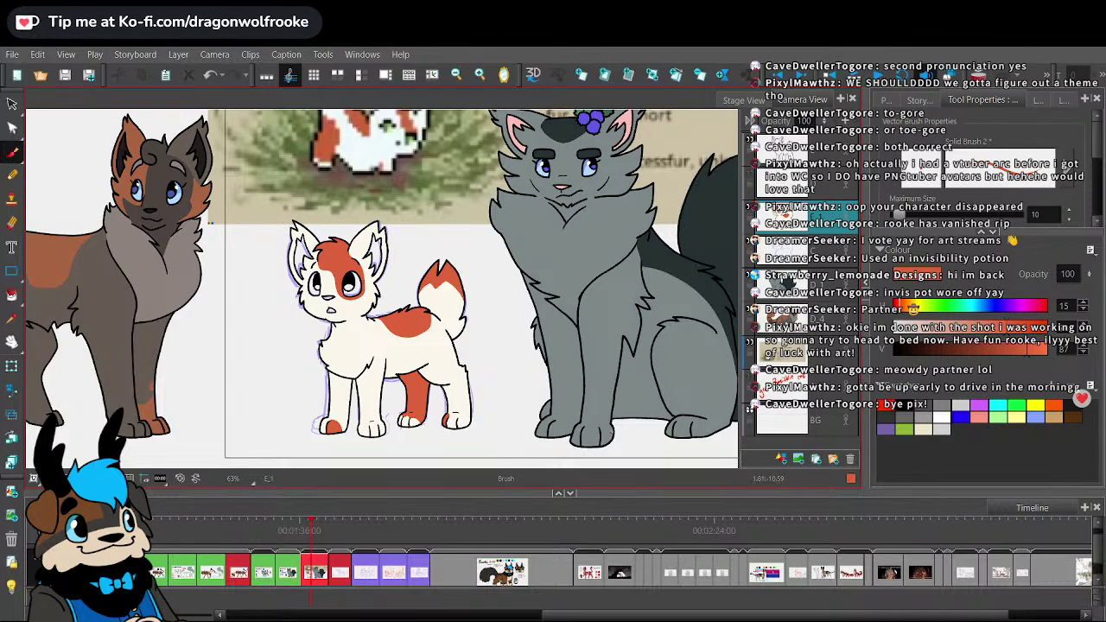
{"action": "left_click_drag", "start_coordinate": [495, 257], "coordinate": [501, 323]}
{"action": "key", "text": "2"}
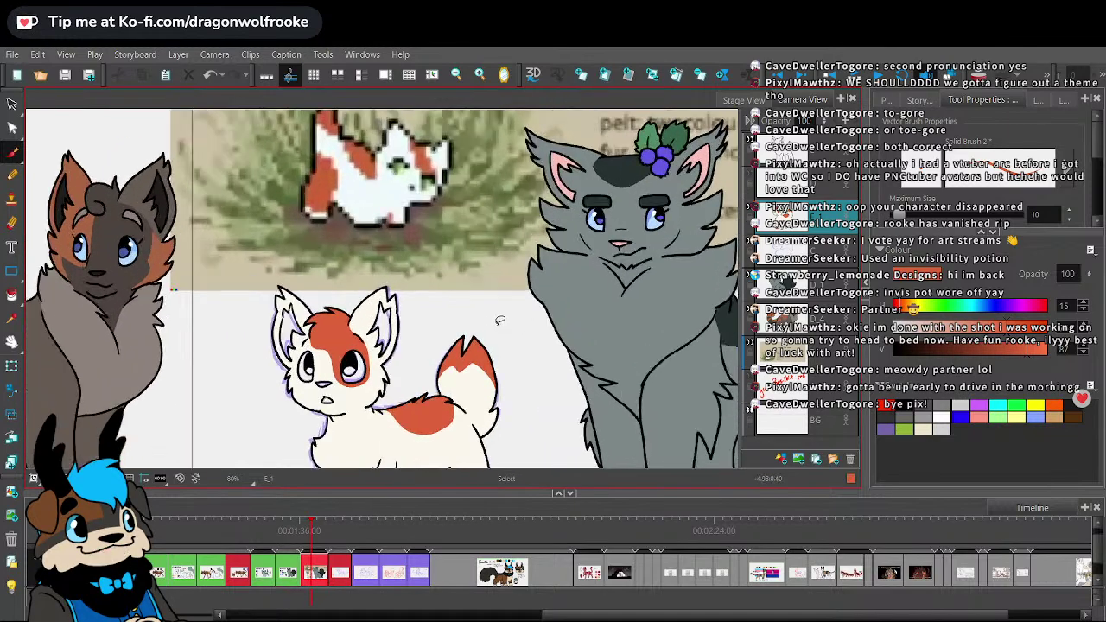
- Sample the dark brown of the neighbouring cat's ear, adjust it to hue 30 and value 36, and fill one of the kitten's inner ears
{"action": "scroll", "coordinate": [496, 267], "scroll_direction": "up", "scroll_amount": 2}
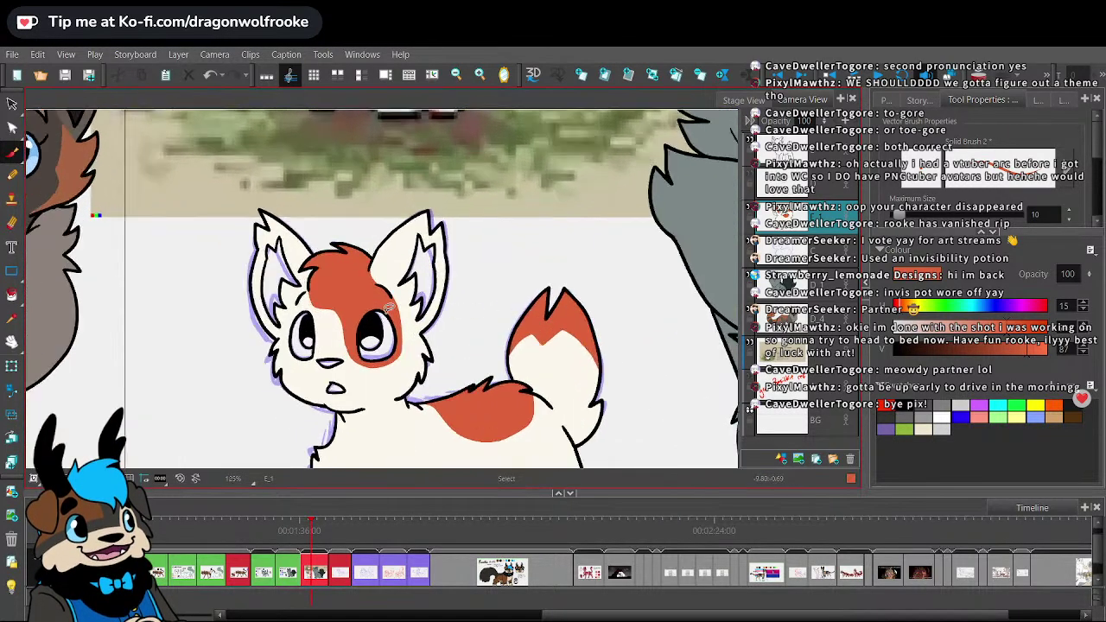
{"action": "left_click_drag", "start_coordinate": [133, 244], "coordinate": [350, 296]}
{"action": "key", "text": "alt+d"}
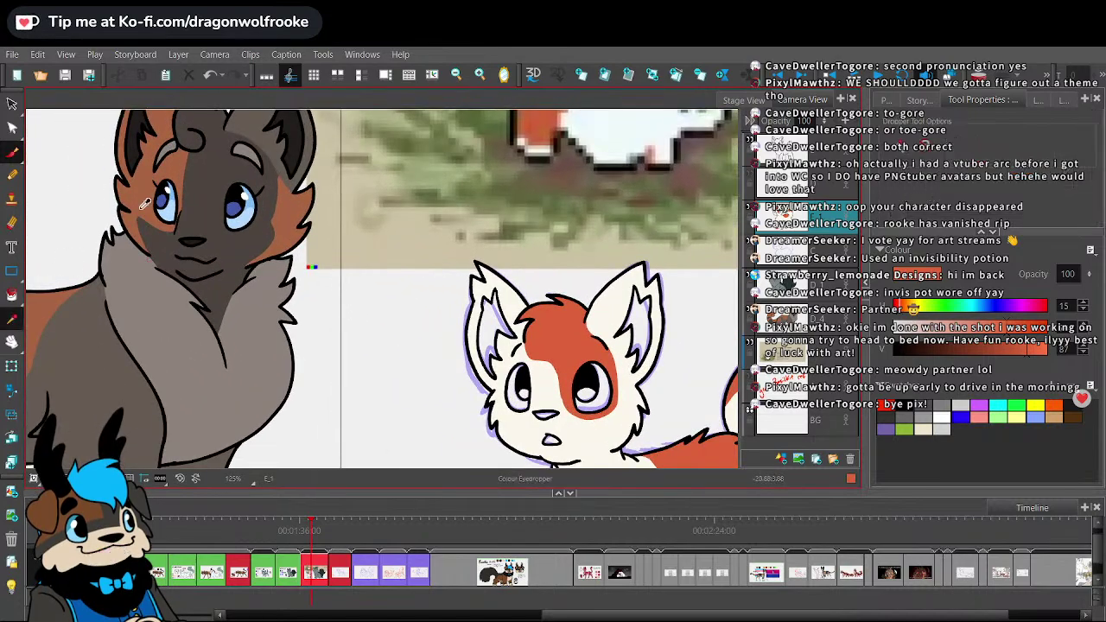
{"action": "left_click", "coordinate": [292, 111]}
{"action": "left_click", "coordinate": [11, 295]}
{"action": "left_click_drag", "start_coordinate": [666, 257], "coordinate": [571, 219]}
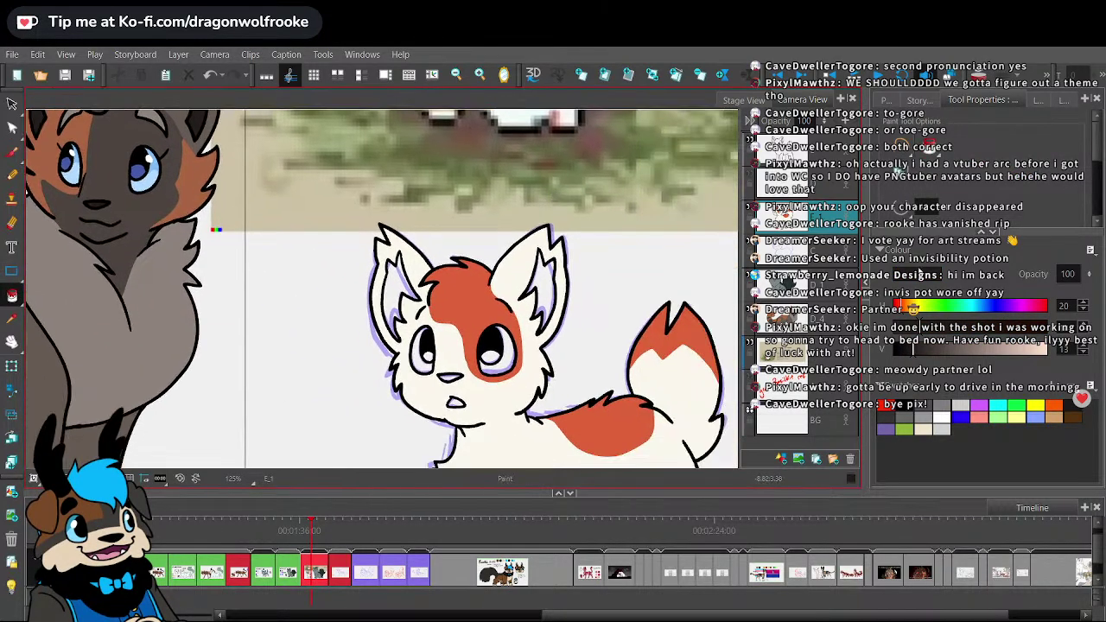
{"action": "left_click_drag", "start_coordinate": [920, 352], "coordinate": [928, 350]}
{"action": "left_click_drag", "start_coordinate": [905, 309], "coordinate": [927, 320]}
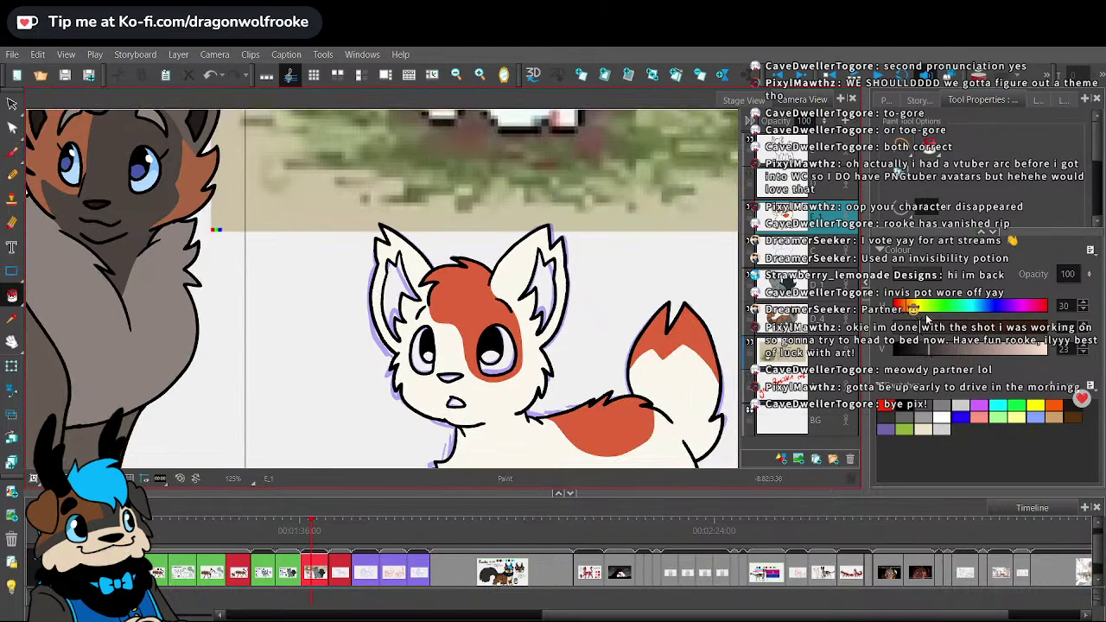
{"action": "left_click", "coordinate": [544, 283]}
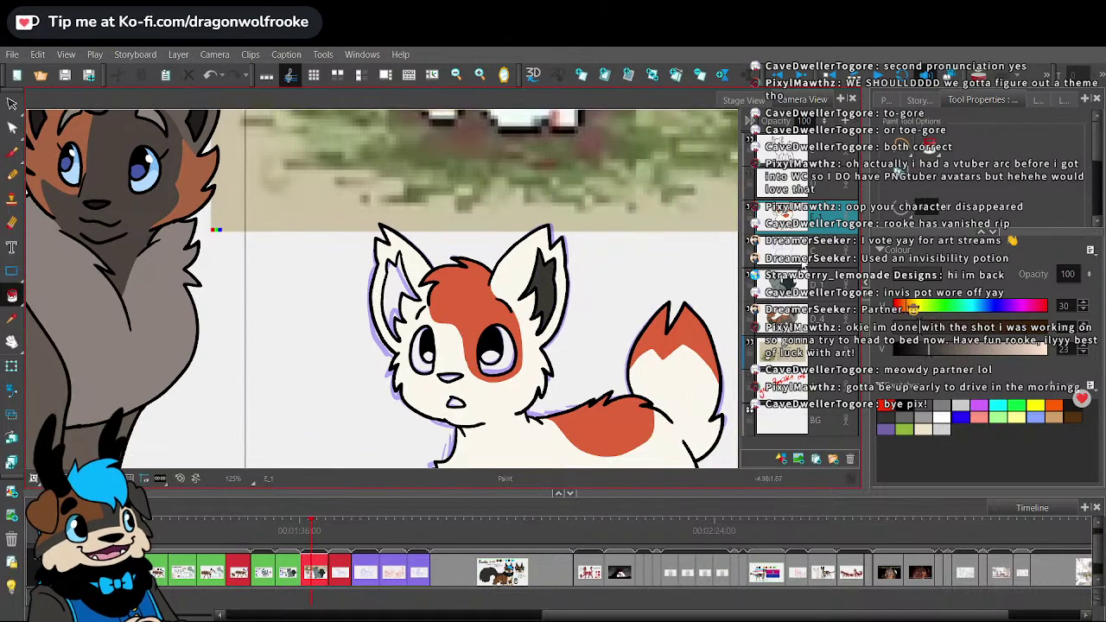
{"action": "left_click", "coordinate": [948, 349]}
{"action": "left_click", "coordinate": [551, 279]}
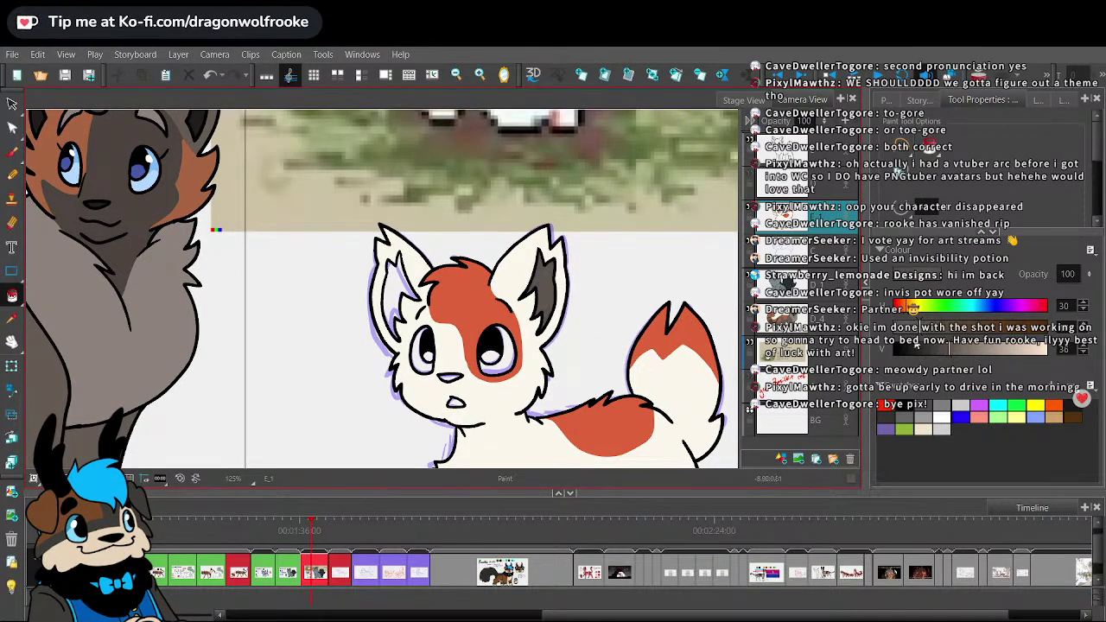
{"action": "key", "text": "alt+b"}
{"action": "left_click_drag", "start_coordinate": [437, 331], "coordinate": [470, 299]}
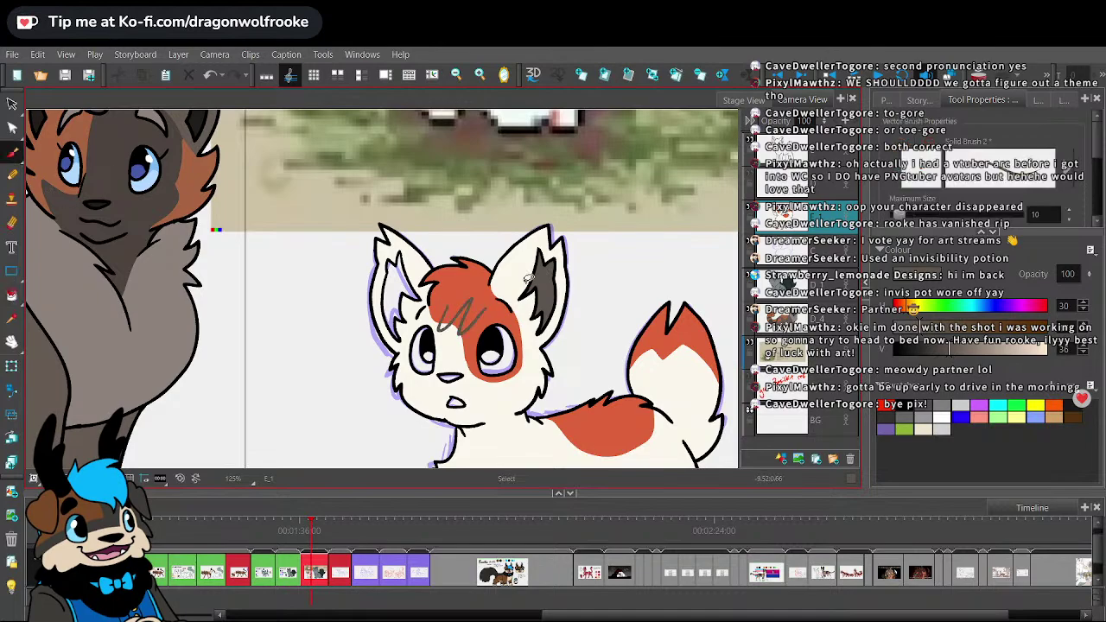
{"action": "key", "text": "ctrl+z"}
- Fill the kitten's other inner ear with the same dark brown
{"action": "key", "text": "f"}
{"action": "left_click", "coordinate": [413, 287]}
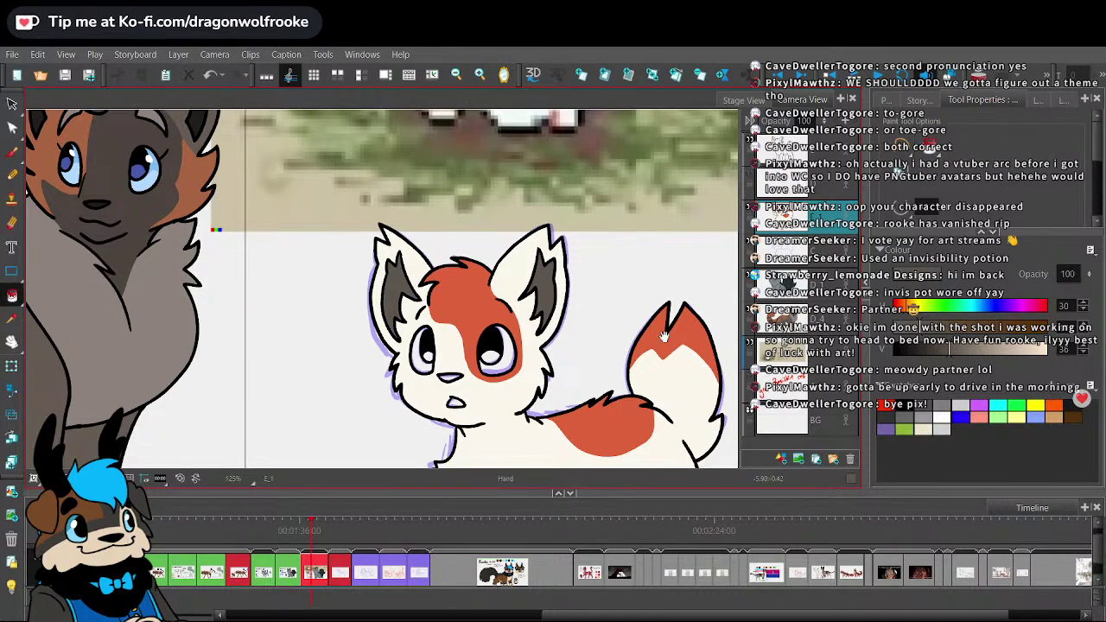
{"action": "left_click_drag", "start_coordinate": [664, 336], "coordinate": [661, 286]}
{"action": "key", "text": "2"}
{"action": "key", "text": "2"}
{"action": "key", "text": "1"}
{"action": "key", "text": "1"}
{"action": "key", "text": "1"}
{"action": "key", "text": "1"}
{"action": "key", "text": "1"}
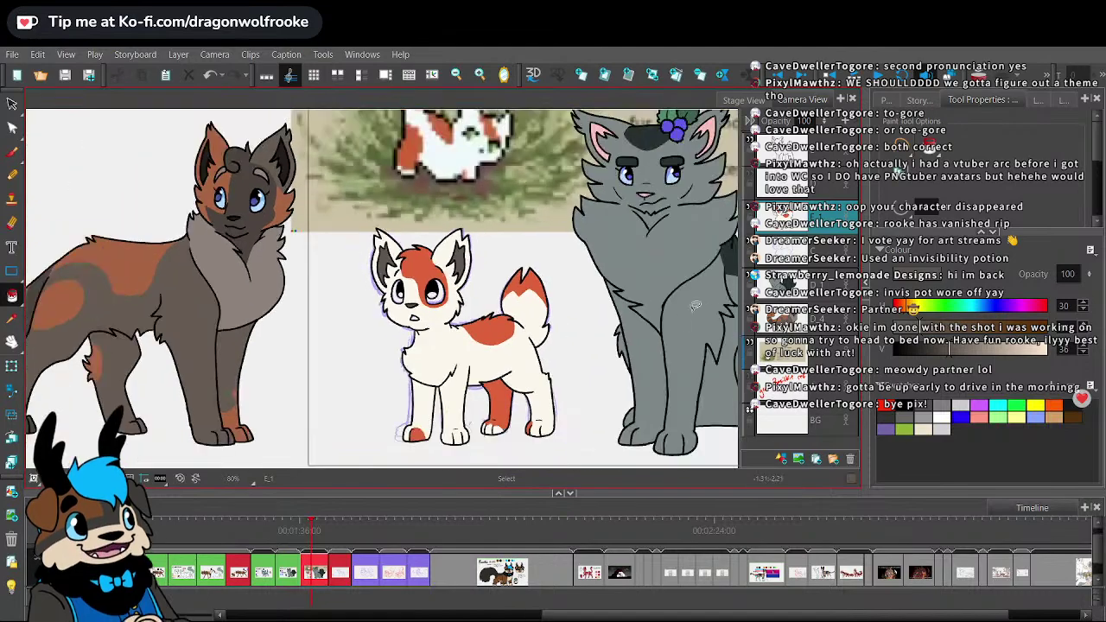
{"action": "left_click_drag", "start_coordinate": [596, 309], "coordinate": [561, 315]}
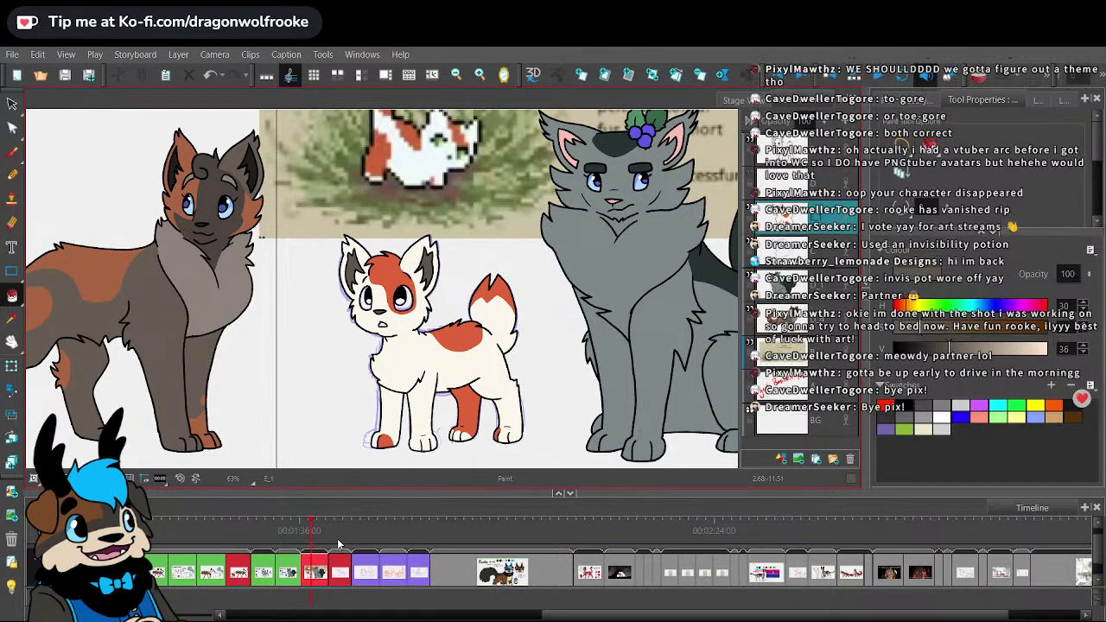
- Copy the layer of the seated orange cat from the Foxtide character design stream title scene near 00:03:12
{"action": "left_click_drag", "start_coordinate": [780, 617], "coordinate": [987, 614]}
{"action": "left_click", "coordinate": [990, 525]}
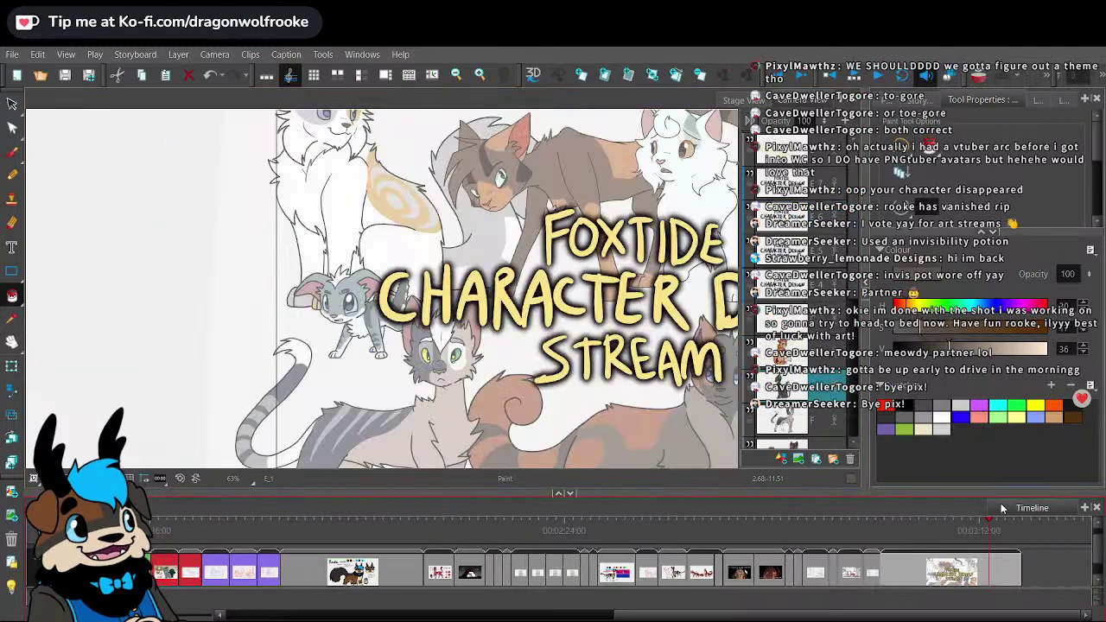
{"action": "left_click", "coordinate": [812, 348]}
{"action": "right_click", "coordinate": [809, 381]}
{"action": "left_click", "coordinate": [843, 431]}
- Return to the kitten's scene and paste the copied cat layer into it
{"action": "left_click_drag", "start_coordinate": [691, 615], "coordinate": [519, 616]}
{"action": "left_click", "coordinate": [472, 529]}
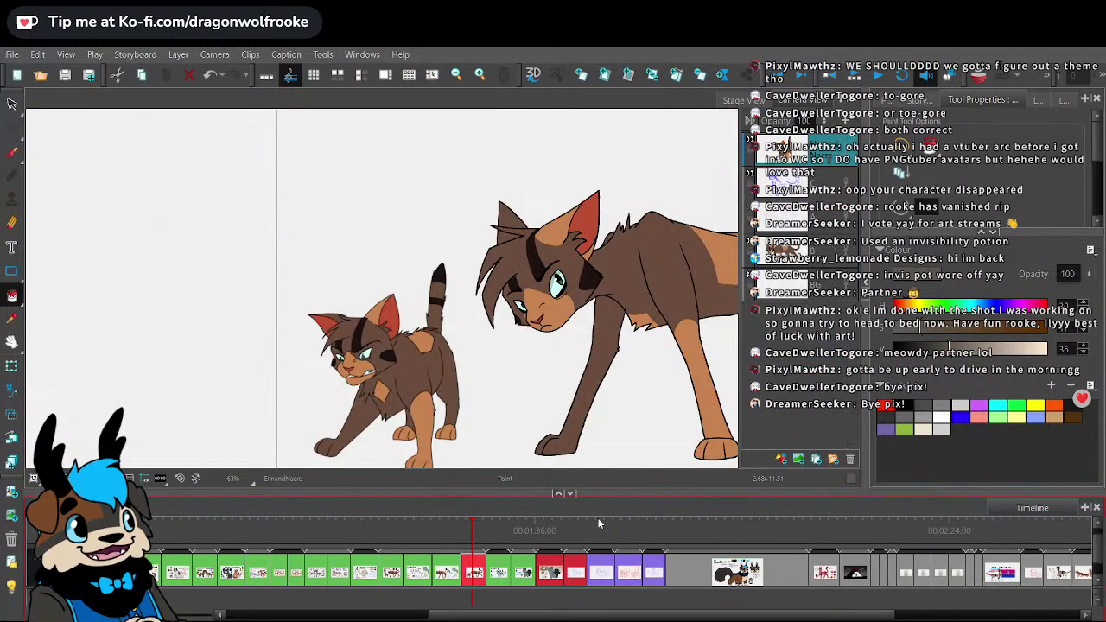
{"action": "left_click", "coordinate": [554, 529]}
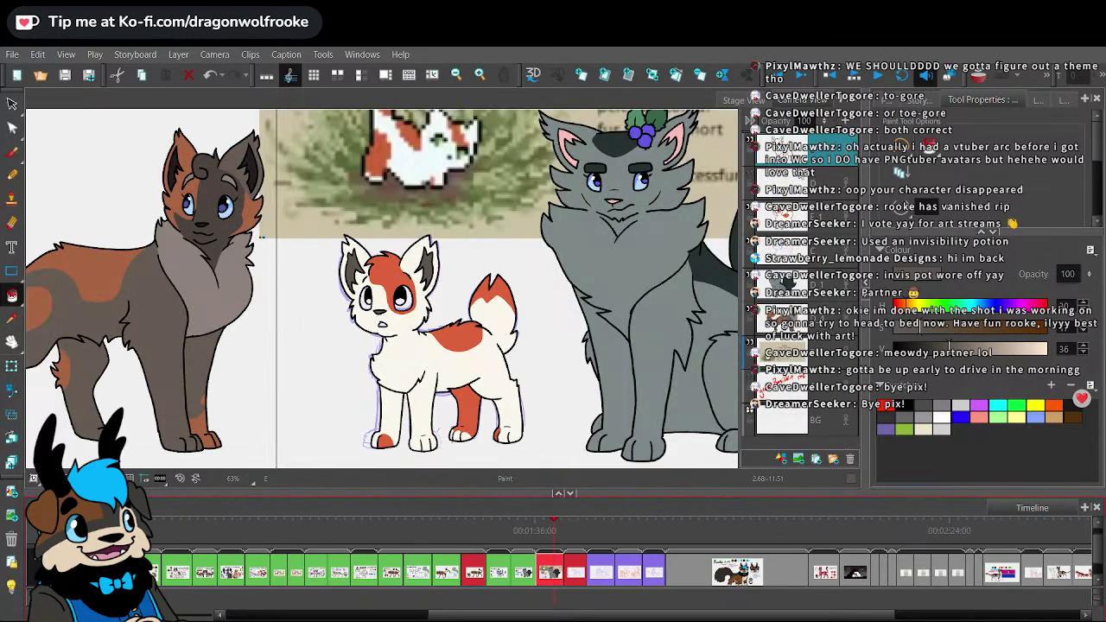
{"action": "right_click", "coordinate": [810, 173]}
{"action": "left_click", "coordinate": [843, 243]}
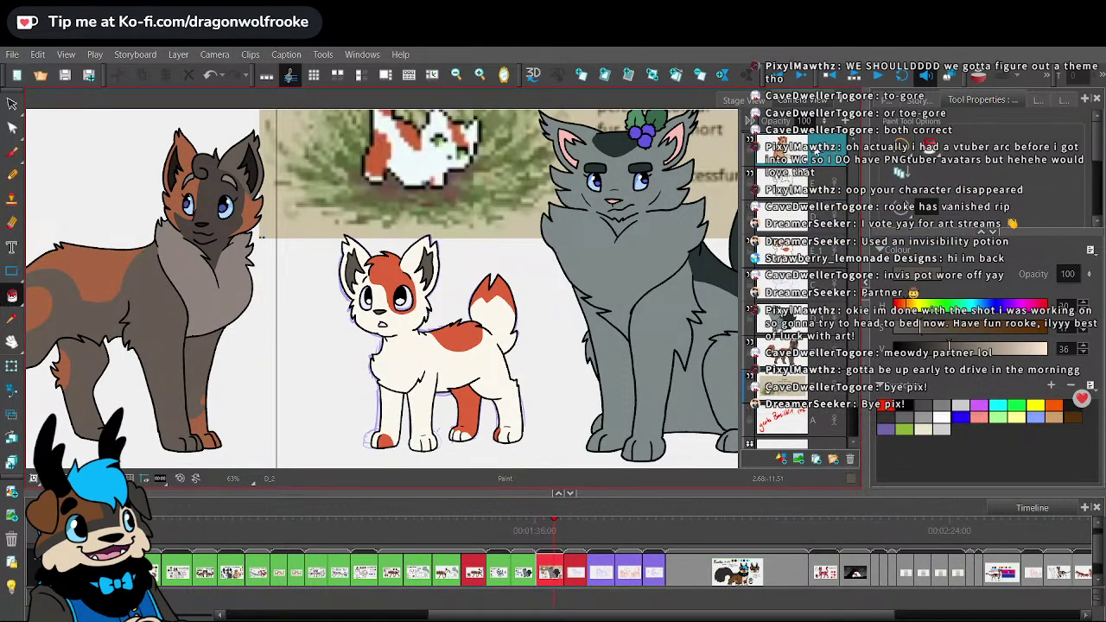
- Save the storyboard project to a single file
{"action": "key", "text": "1"}
{"action": "key", "text": "1"}
{"action": "key", "text": "1"}
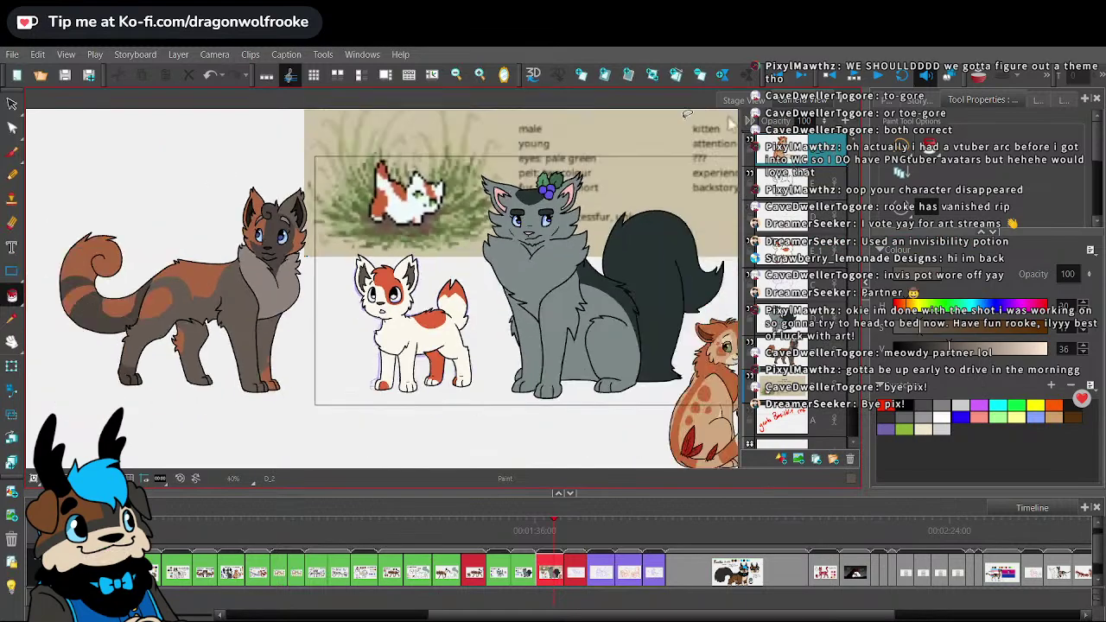
{"action": "left_click", "coordinate": [12, 54]}
{"action": "left_click", "coordinate": [49, 224]}
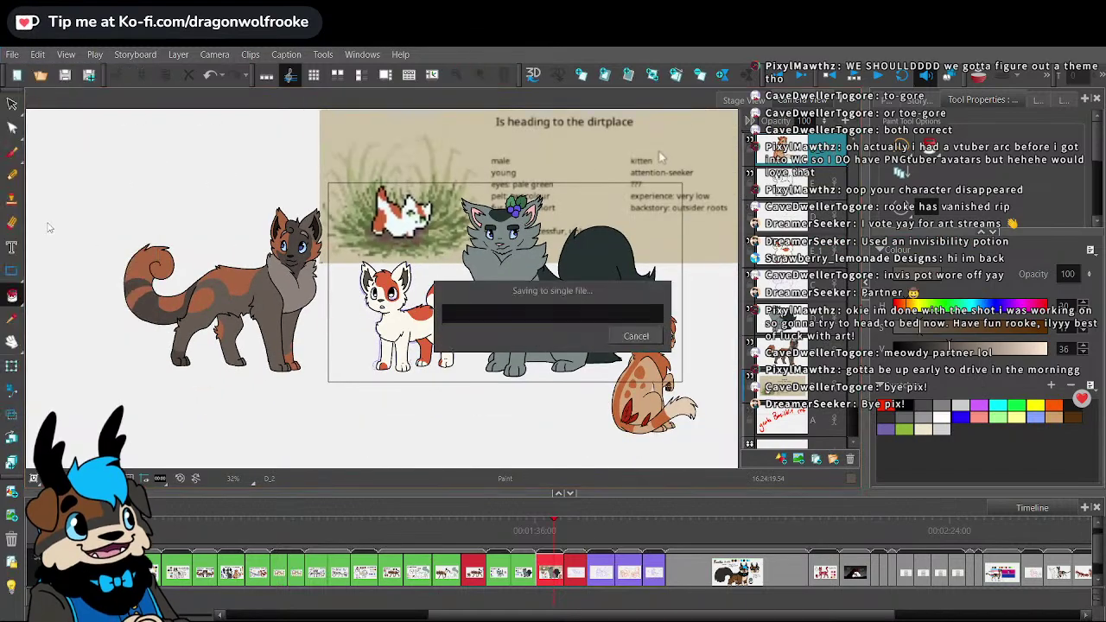
- Move the seated orange cat between the kitten and the grey cat and put its layer one position lower
{"action": "left_click", "coordinate": [13, 103]}
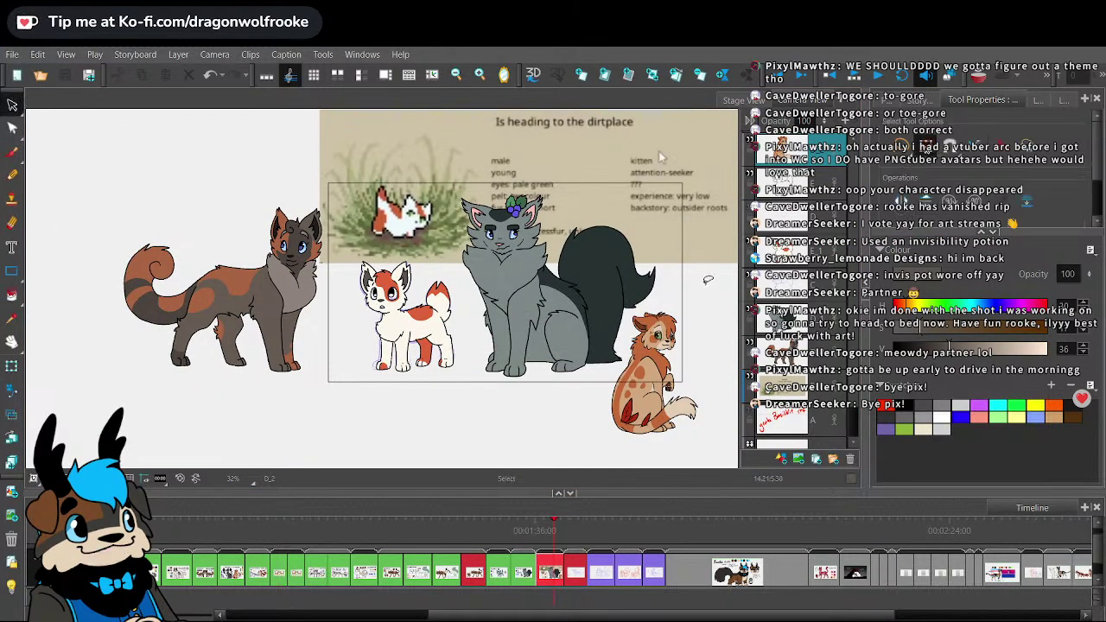
{"action": "left_click", "coordinate": [669, 371]}
{"action": "left_click_drag", "start_coordinate": [670, 371], "coordinate": [465, 326]}
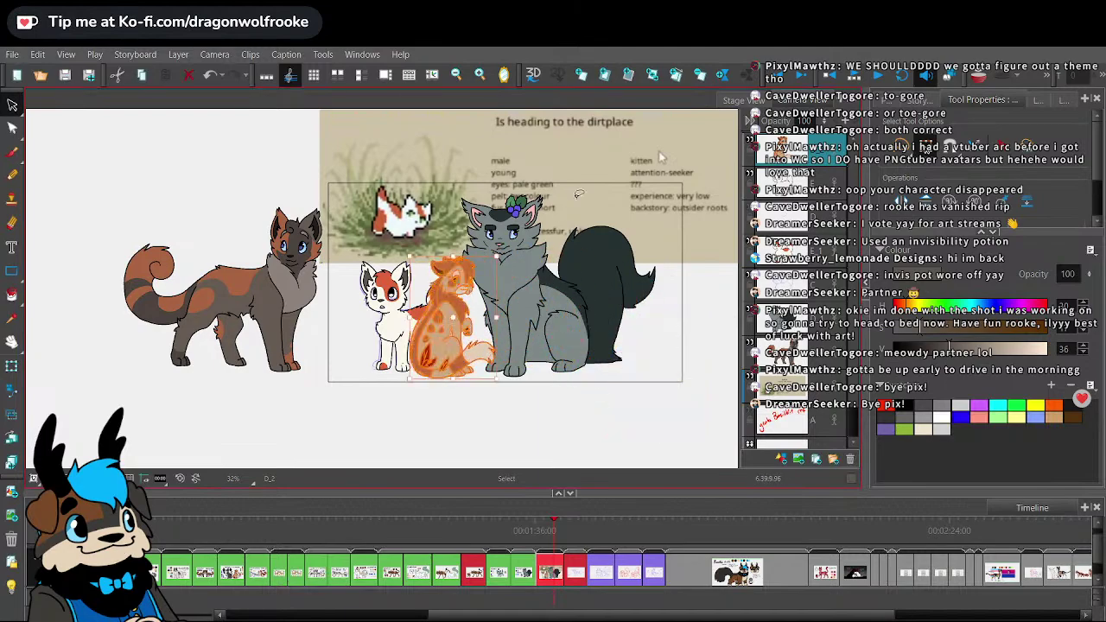
{"action": "left_click_drag", "start_coordinate": [817, 150], "coordinate": [816, 197]}
- Enlarge the seated orange cat to adult size and place it between the brown cat and the kitten
{"action": "left_click_drag", "start_coordinate": [495, 257], "coordinate": [494, 234]}
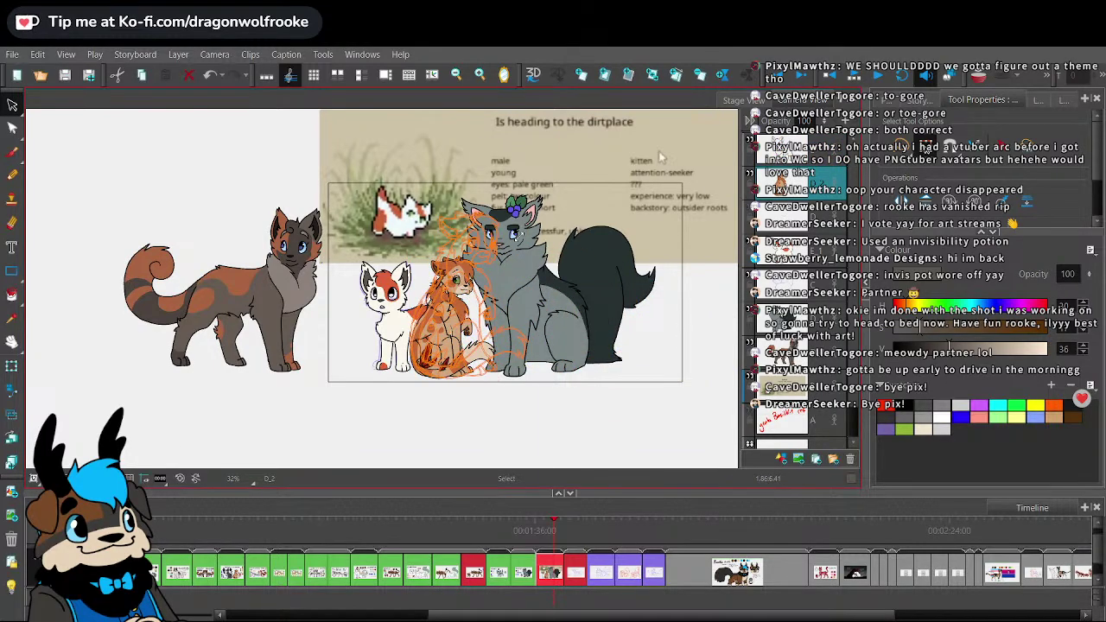
{"action": "left_click_drag", "start_coordinate": [391, 313], "coordinate": [380, 309]}
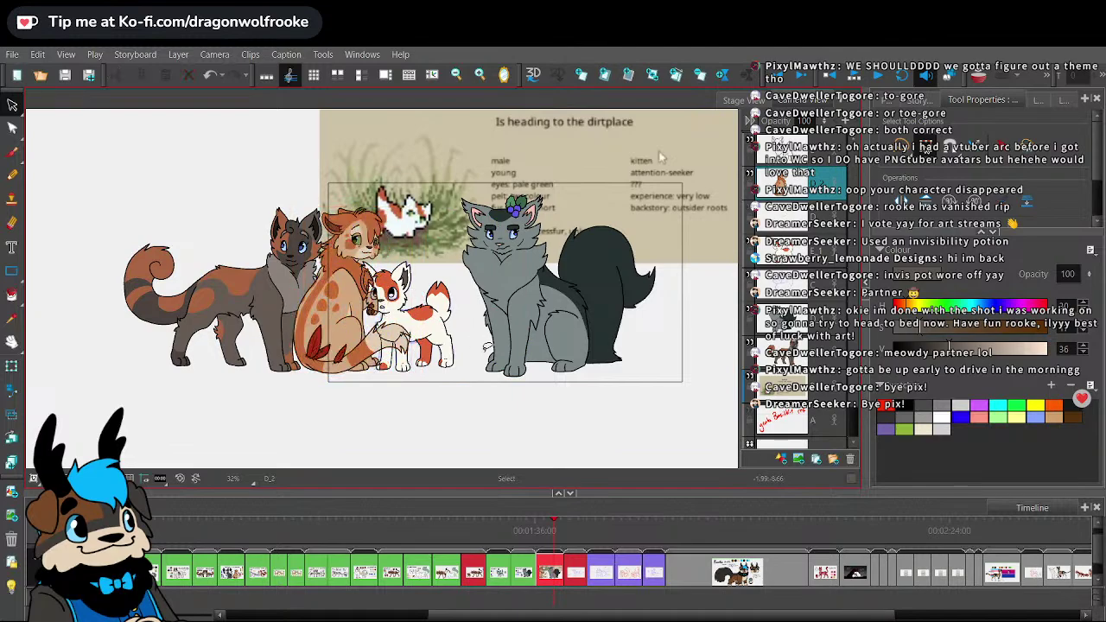
{"action": "left_click", "coordinate": [449, 400]}
{"action": "left_click_drag", "start_coordinate": [449, 401], "coordinate": [479, 402]}
{"action": "key", "text": "2"}
{"action": "key", "text": "2"}
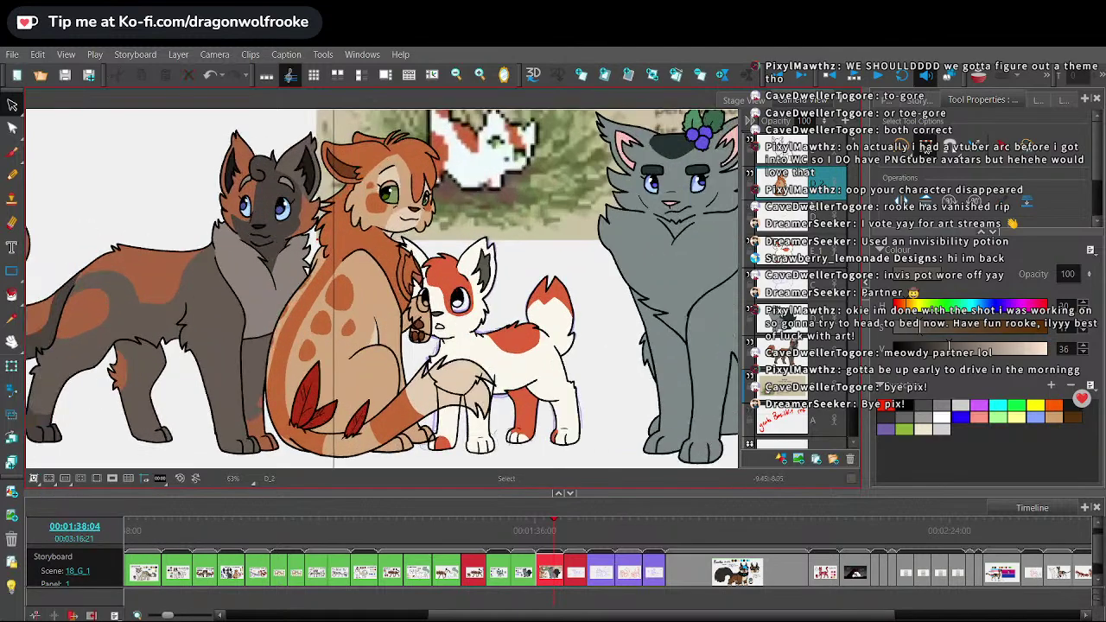
- Sample the orange from the kitten's forehead and test a brush stroke of it on the seated cat's chest for comparison
{"action": "left_click", "coordinate": [805, 239]}
{"action": "left_click", "coordinate": [11, 319]}
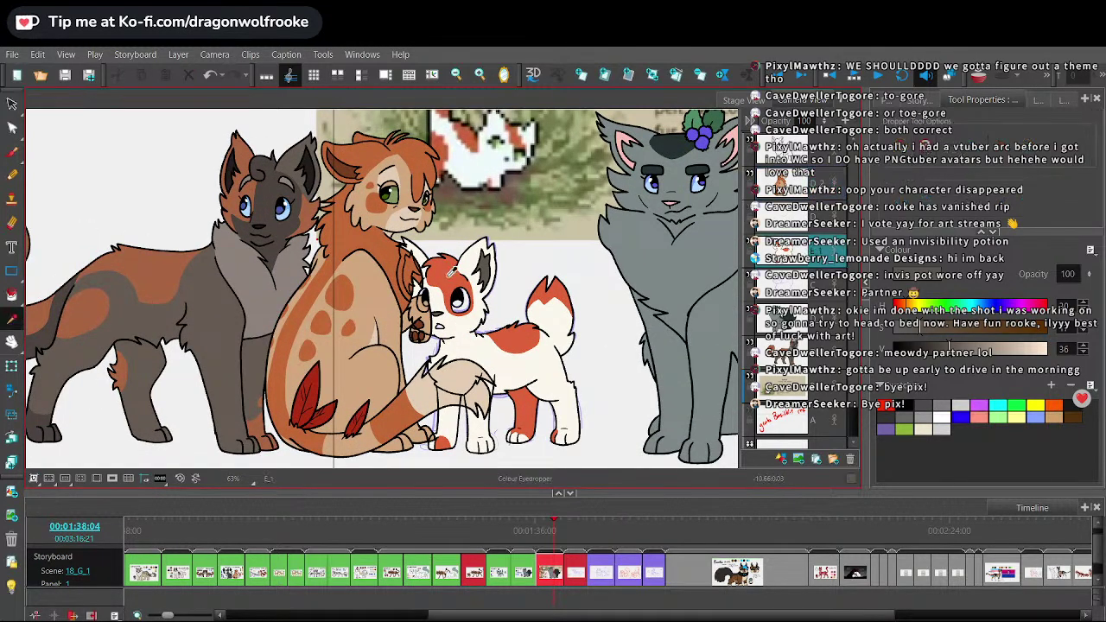
{"action": "left_click", "coordinate": [450, 273]}
{"action": "key", "text": "alt+b"}
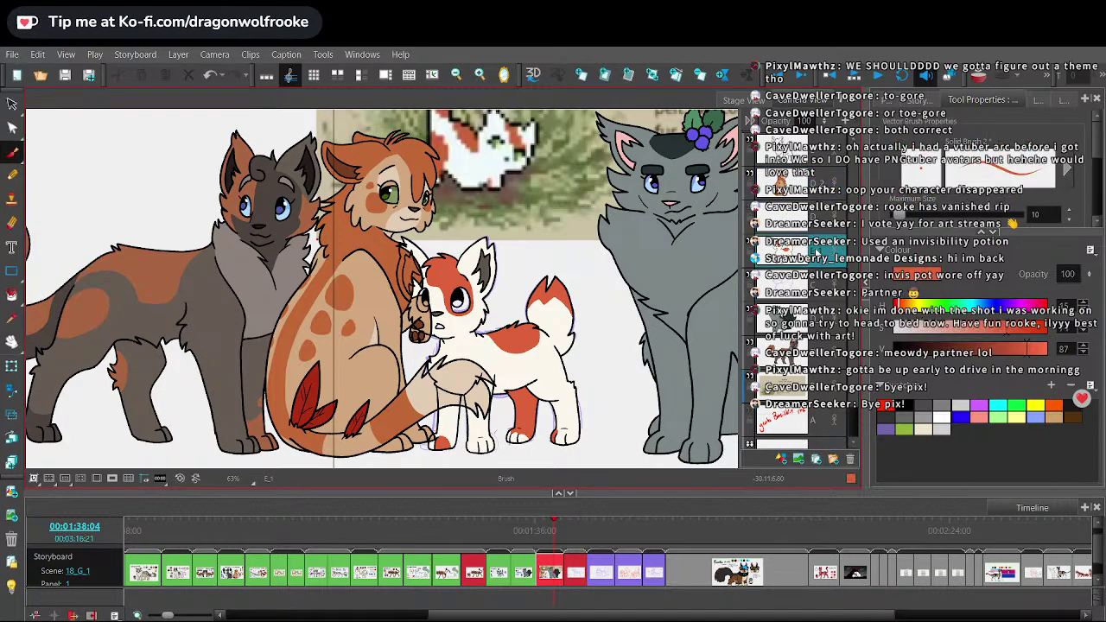
{"action": "left_click_drag", "start_coordinate": [367, 300], "coordinate": [372, 321]}
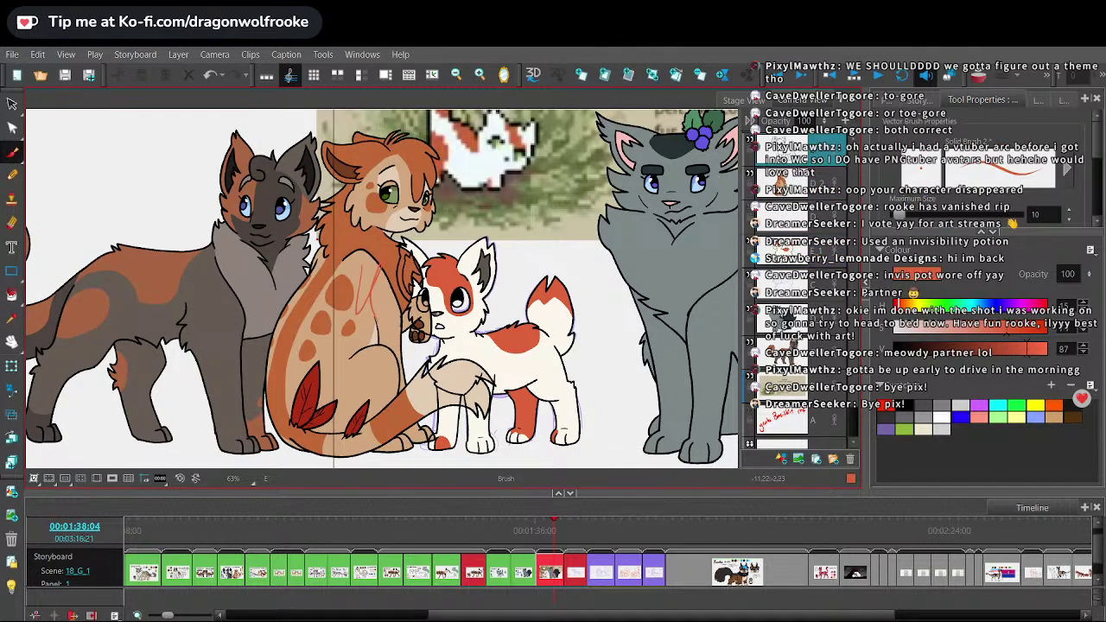
{"action": "key", "text": "ctrl+z"}
{"action": "key", "text": "2"}
{"action": "key", "text": "2"}
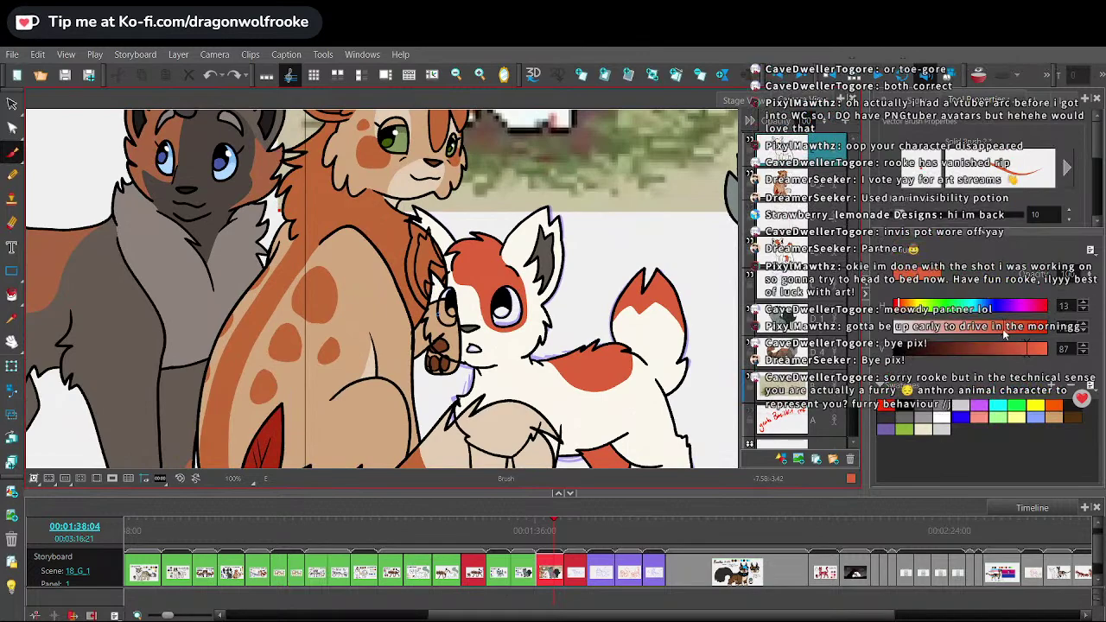
- Shift the sampled orange to hue 10 and value 90 and refill the kitten's face marking with it
{"action": "left_click", "coordinate": [1034, 350]}
{"action": "key", "text": "alt+i"}
{"action": "left_click_drag", "start_coordinate": [904, 312], "coordinate": [896, 313]}
{"action": "left_click", "coordinate": [765, 241]}
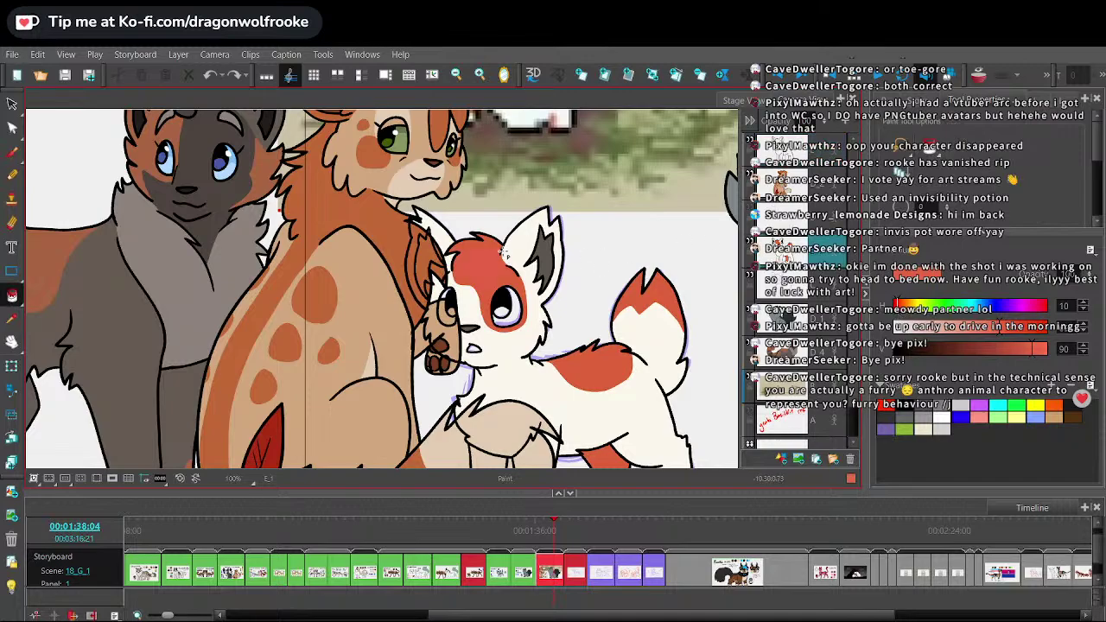
{"action": "left_click", "coordinate": [525, 285]}
{"action": "key", "text": "ctrl+z"}
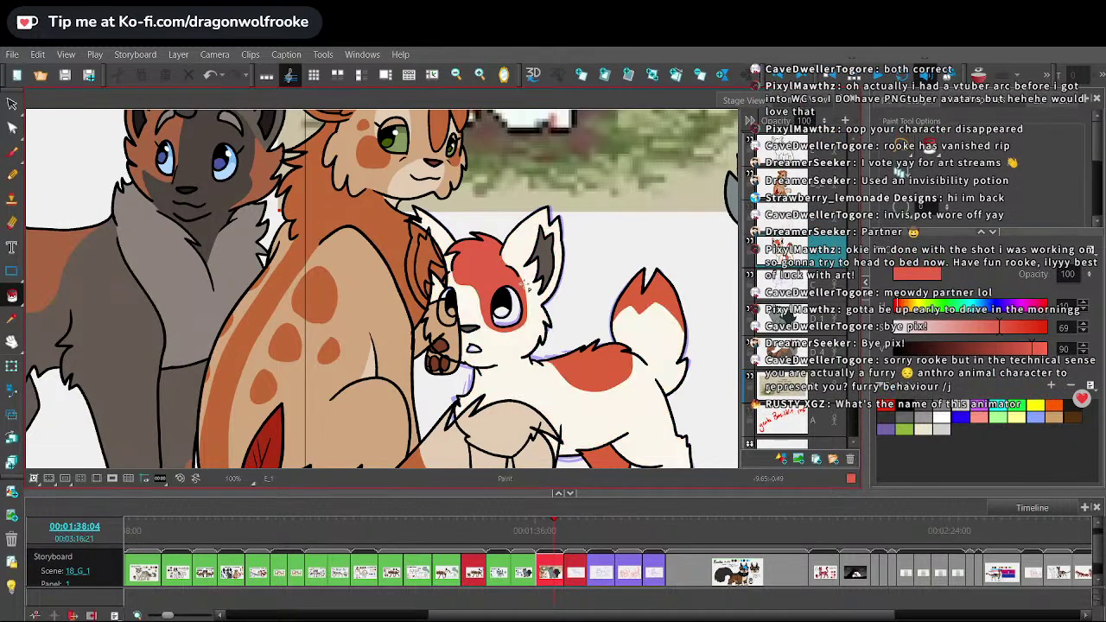
- Test a stroke of the adjusted orange on the seated cat's chest and undo it
{"action": "key", "text": "alt+b"}
{"action": "left_click", "coordinate": [821, 156]}
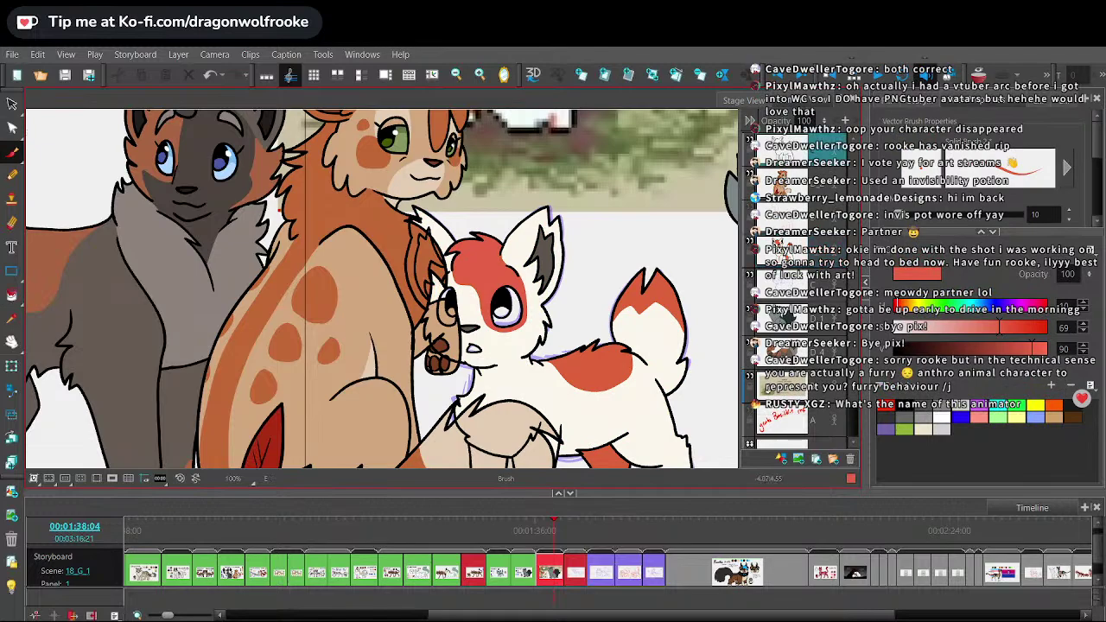
{"action": "left_click_drag", "start_coordinate": [353, 230], "coordinate": [378, 301]}
{"action": "key", "text": "ctrl+z"}
{"action": "key", "text": "ctrl+z"}
- Hide the seated orange cat's layer and refill the kitten's back and tail markings with the adjusted orange
{"action": "left_click", "coordinate": [750, 175]}
{"action": "left_click", "coordinate": [769, 263]}
{"action": "left_click_drag", "start_coordinate": [644, 308], "coordinate": [562, 291]}
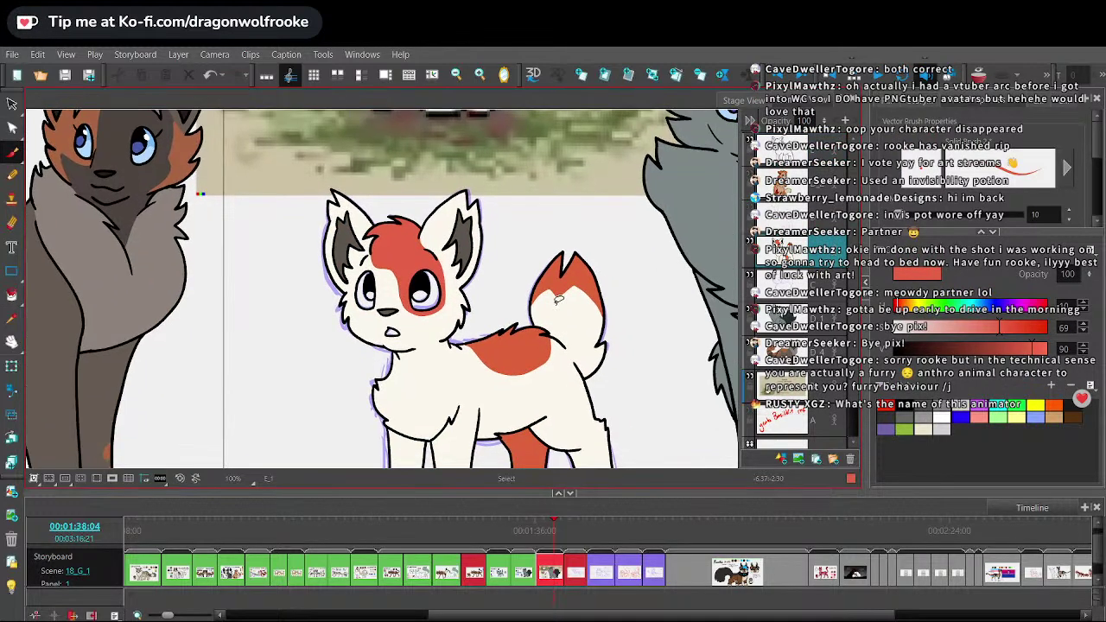
{"action": "key", "text": "2"}
{"action": "key", "text": "2"}
{"action": "left_click", "coordinate": [12, 295]}
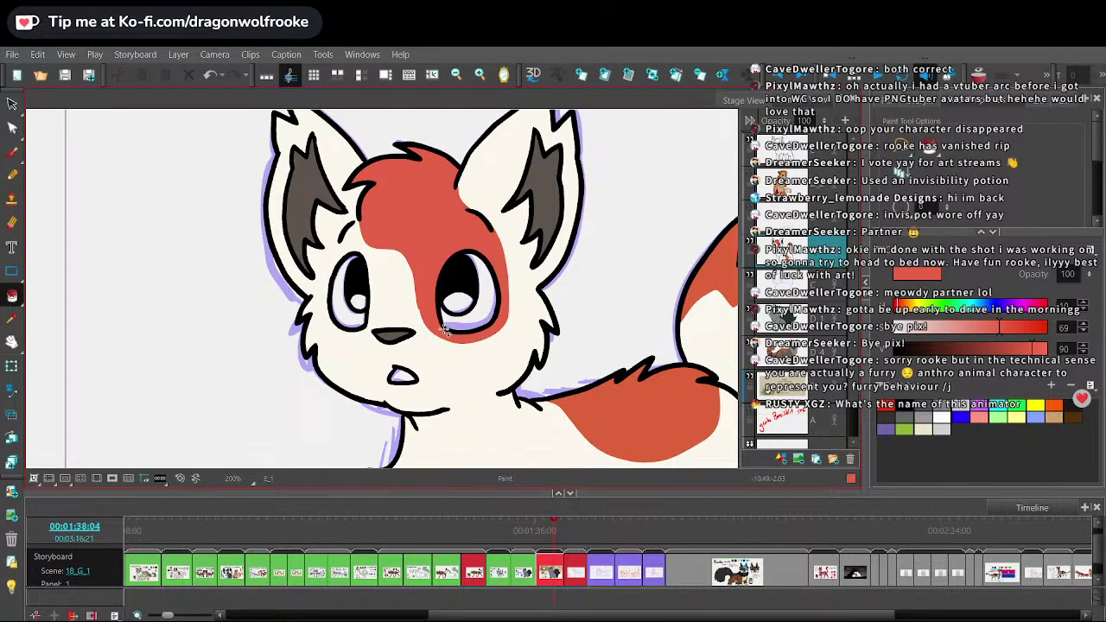
{"action": "key", "text": "space"}
{"action": "left_click_drag", "start_coordinate": [653, 290], "coordinate": [470, 235]}
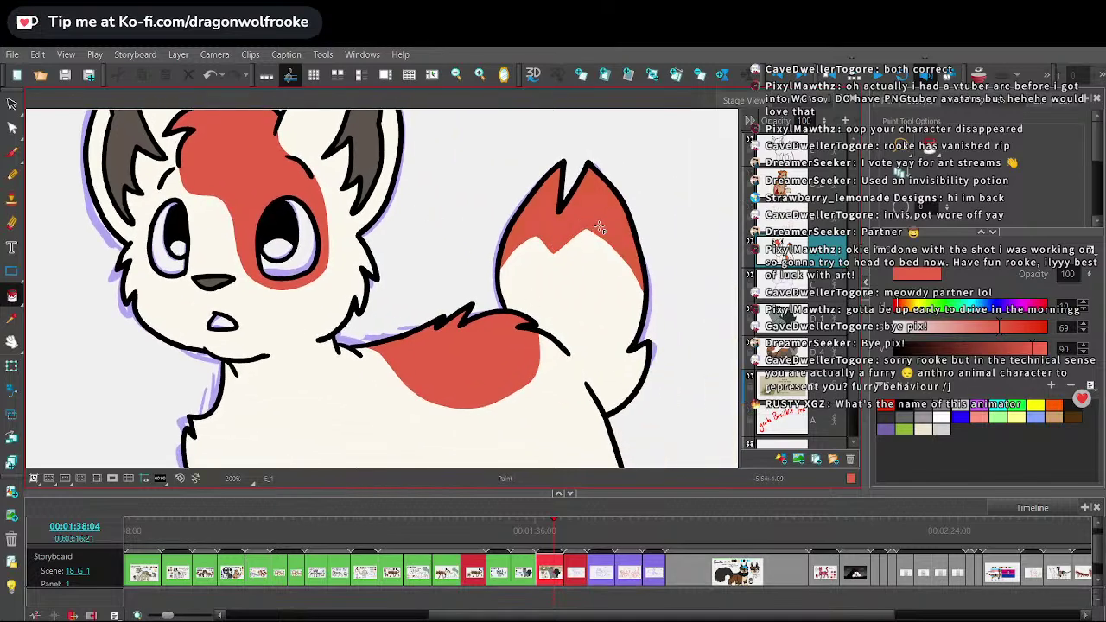
{"action": "key", "text": "1"}
{"action": "key", "text": "1"}
- Refill the kitten's far hind leg and toe markings with the adjusted orange and save the project
{"action": "key", "text": "space"}
{"action": "left_click_drag", "start_coordinate": [592, 385], "coordinate": [615, 203]}
{"action": "scroll", "coordinate": [516, 267], "scroll_direction": "up", "scroll_amount": 3}
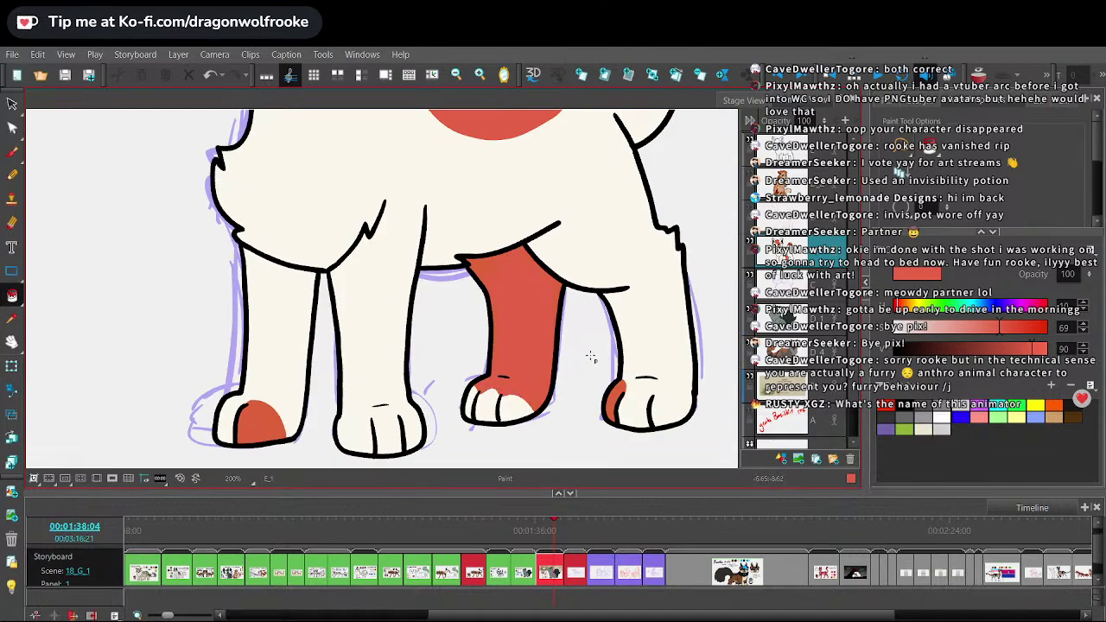
{"action": "left_click_drag", "start_coordinate": [619, 391], "coordinate": [629, 391]}
{"action": "mouse_move", "coordinate": [267, 404]}
{"action": "left_mouse_down"}
{"action": "mouse_move", "coordinate": [282, 420]}
{"action": "mouse_move", "coordinate": [278, 441]}
{"action": "left_mouse_up"}
{"action": "left_click", "coordinate": [12, 55]}
{"action": "left_click", "coordinate": [69, 235]}
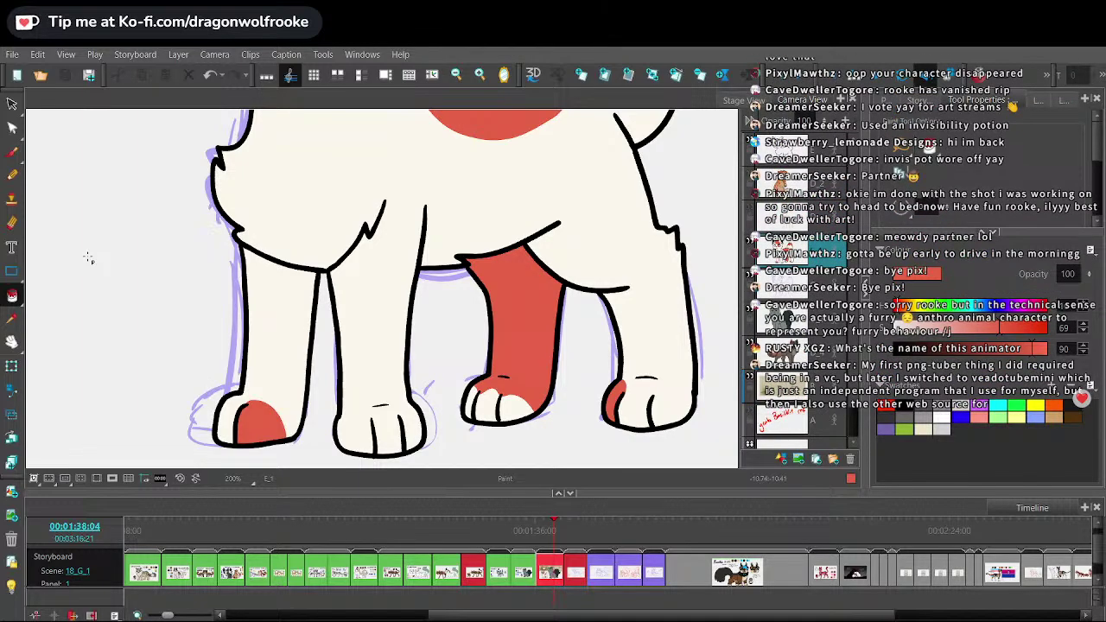
- Handwrite "furry" in black with the Brush at size 30 beside the kitten and undo the stray stroke beneath it
{"action": "key", "text": "alt+b"}
{"action": "key", "text": "2"}
{"action": "key", "text": "1"}
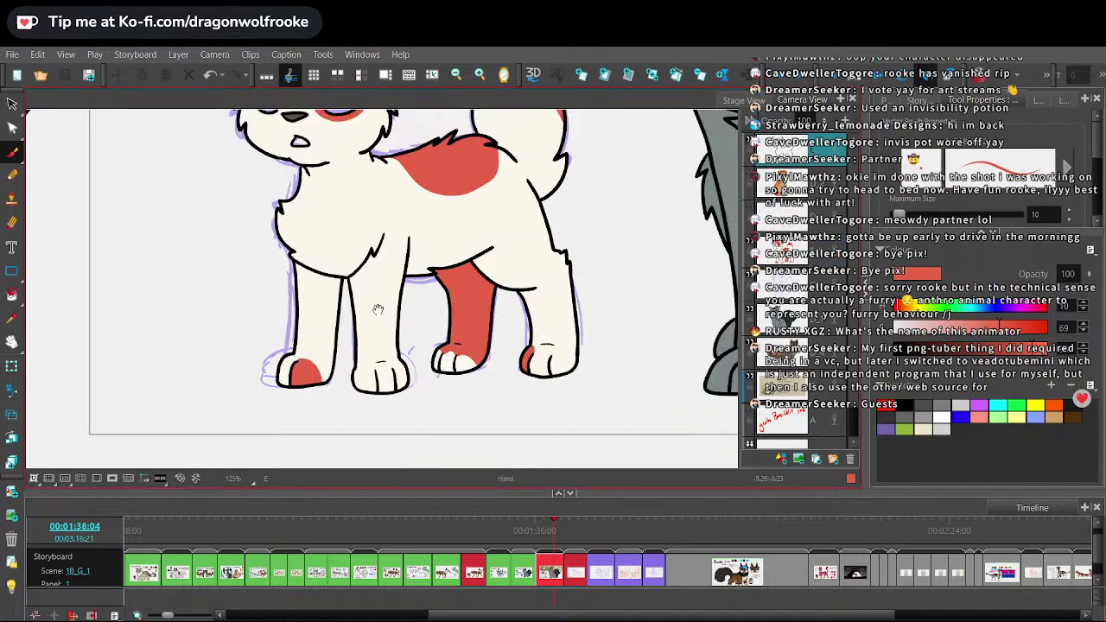
{"action": "mouse_move", "coordinate": [97, 203]}
{"action": "left_mouse_down"}
{"action": "mouse_move", "coordinate": [388, 295]}
{"action": "mouse_move", "coordinate": [388, 281]}
{"action": "mouse_move", "coordinate": [343, 256]}
{"action": "mouse_move", "coordinate": [371, 295]}
{"action": "mouse_move", "coordinate": [399, 267]}
{"action": "left_mouse_up"}
{"action": "mouse_move", "coordinate": [401, 294]}
{"action": "left_mouse_down"}
{"action": "mouse_move", "coordinate": [427, 264]}
{"action": "mouse_move", "coordinate": [427, 278]}
{"action": "left_mouse_up"}
{"action": "mouse_move", "coordinate": [439, 259]}
{"action": "left_mouse_down"}
{"action": "mouse_move", "coordinate": [422, 293]}
{"action": "mouse_move", "coordinate": [394, 317]}
{"action": "left_mouse_up"}
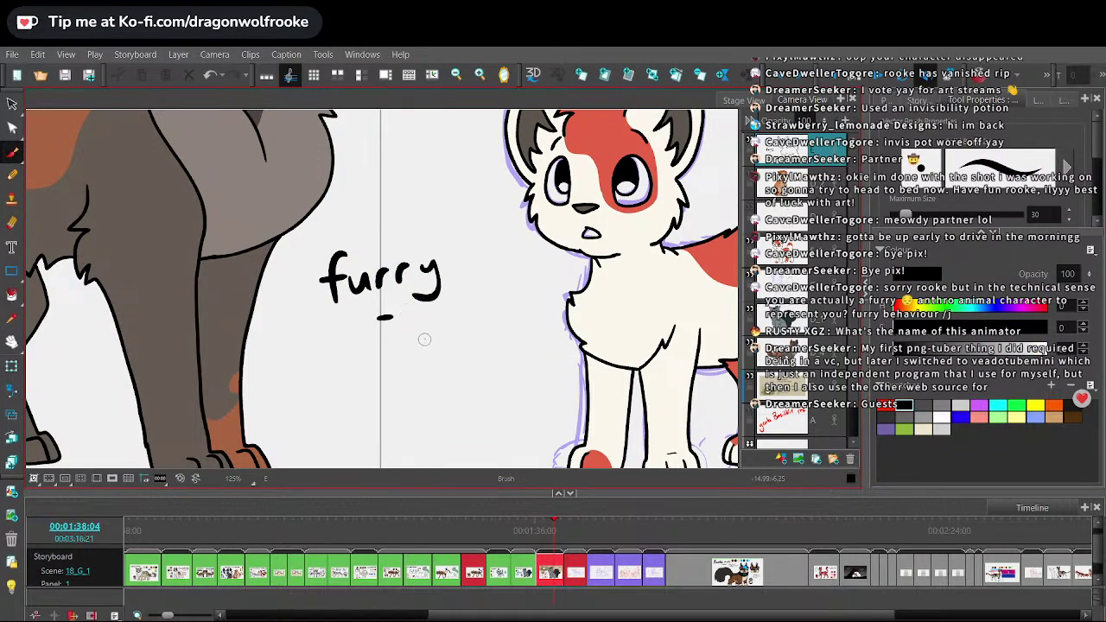
{"action": "key", "text": "ctrl+z"}
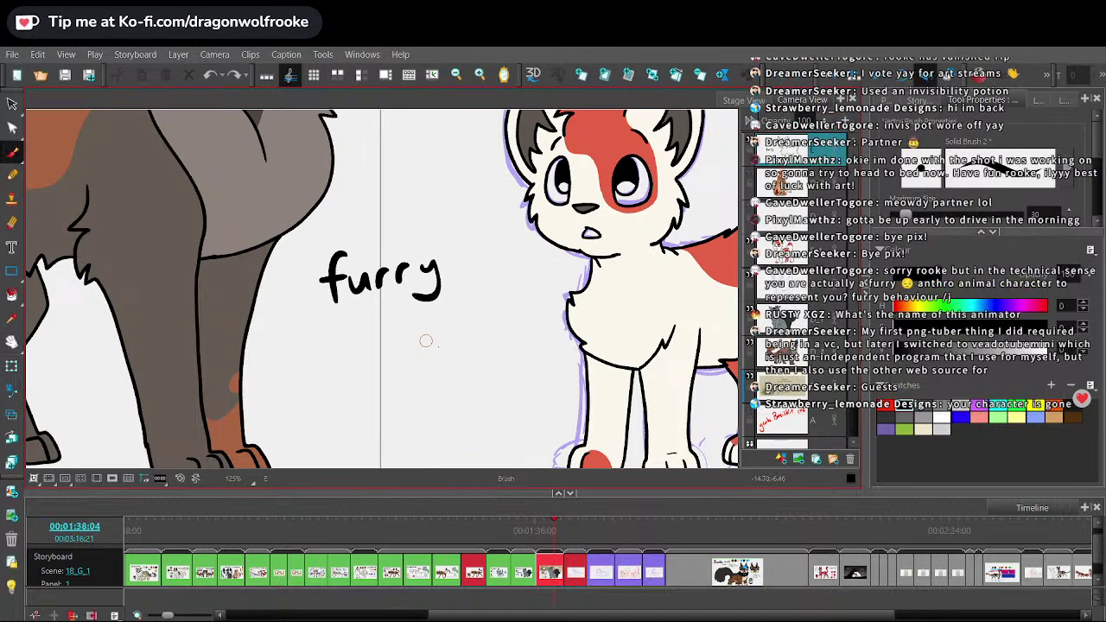
- Draw an oval around the handwritten word, undo it and save the project
{"action": "mouse_move", "coordinate": [311, 252]}
{"action": "left_mouse_down"}
{"action": "mouse_move", "coordinate": [402, 335]}
{"action": "mouse_move", "coordinate": [342, 231]}
{"action": "left_mouse_up"}
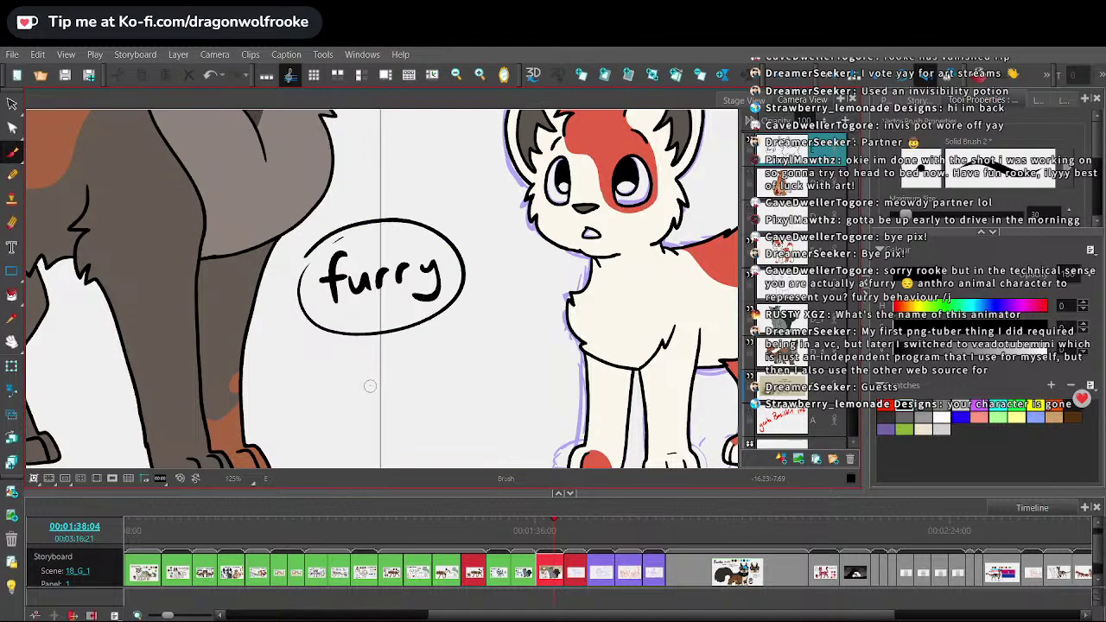
{"action": "key", "text": "alt+s"}
{"action": "key", "text": "1"}
{"action": "key", "text": "2"}
{"action": "key", "text": "ctrl+z"}
{"action": "key", "text": "alt+b"}
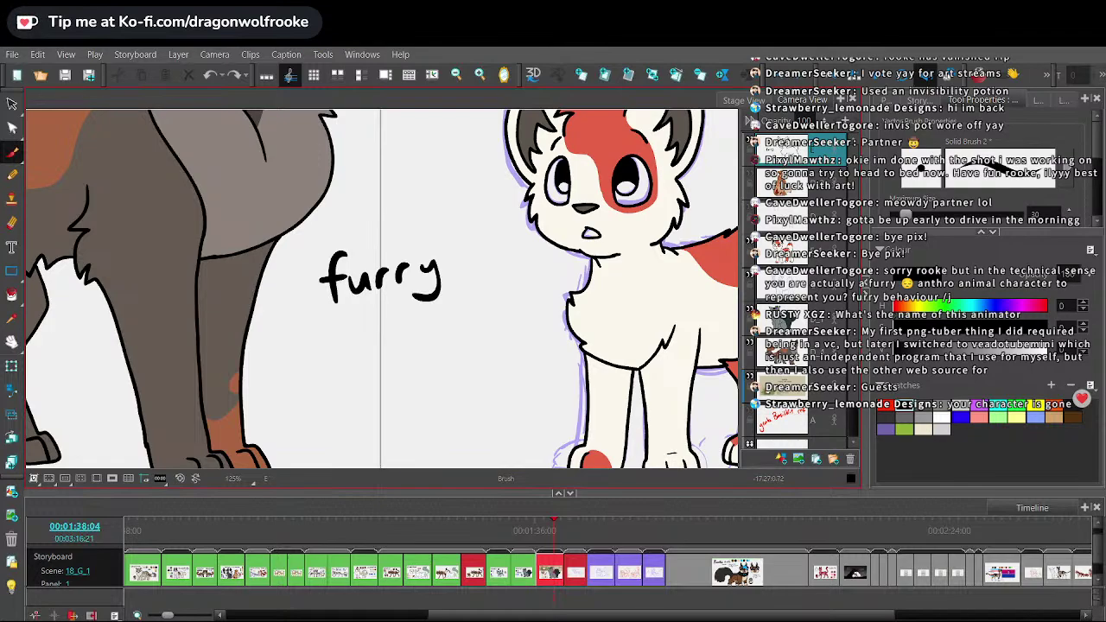
{"action": "left_click", "coordinate": [12, 54]}
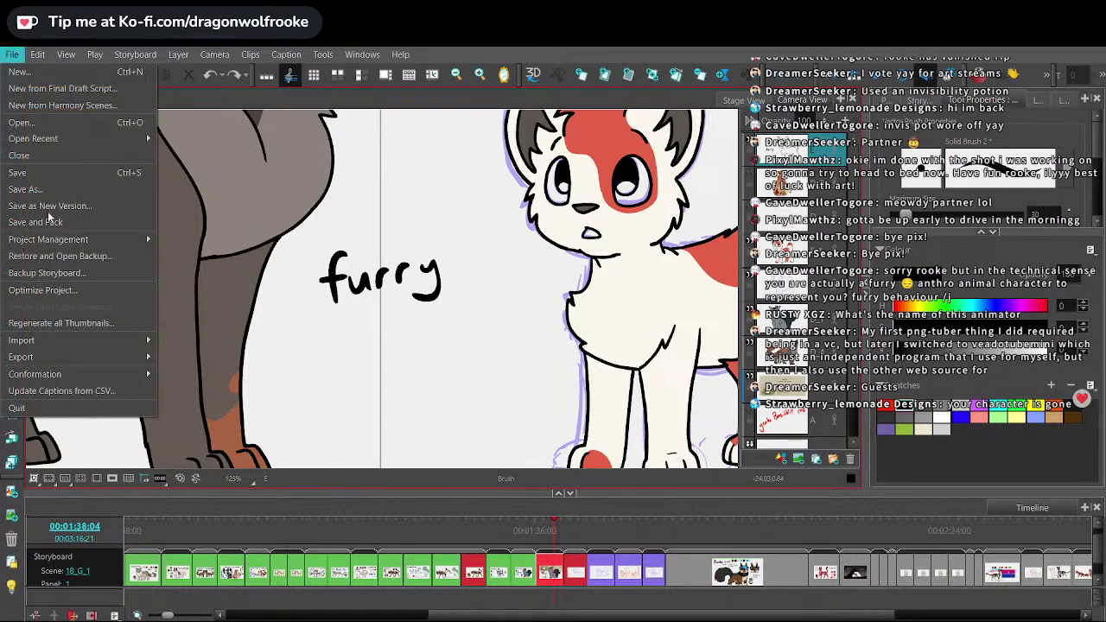
{"action": "left_click", "coordinate": [49, 224]}
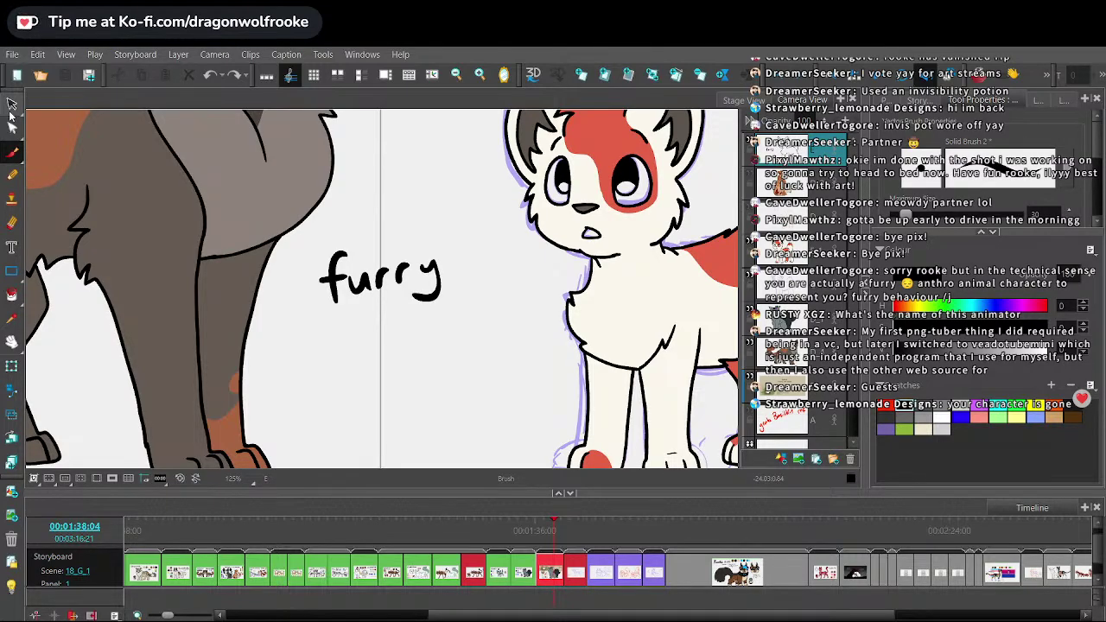
- Handwrite "Furry" with a capital F in black below the first word using the Brush
{"action": "left_click", "coordinate": [12, 152]}
{"action": "left_click", "coordinate": [52, 150]}
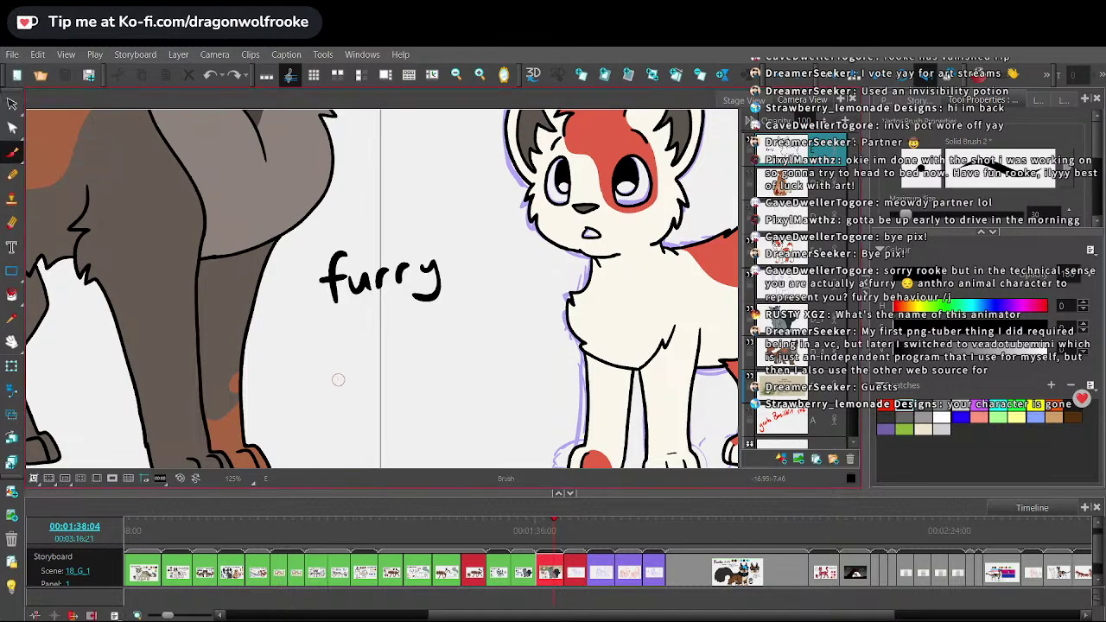
{"action": "mouse_move", "coordinate": [325, 386]}
{"action": "left_mouse_down"}
{"action": "mouse_move", "coordinate": [320, 338]}
{"action": "mouse_move", "coordinate": [347, 331]}
{"action": "left_mouse_up"}
{"action": "mouse_move", "coordinate": [327, 357]}
{"action": "left_mouse_down"}
{"action": "mouse_move", "coordinate": [343, 354]}
{"action": "mouse_move", "coordinate": [373, 377]}
{"action": "mouse_move", "coordinate": [391, 354]}
{"action": "mouse_move", "coordinate": [413, 354]}
{"action": "left_mouse_up"}
{"action": "mouse_move", "coordinate": [422, 351]}
{"action": "left_mouse_down"}
{"action": "mouse_move", "coordinate": [437, 371]}
{"action": "mouse_move", "coordinate": [403, 393]}
{"action": "left_mouse_up"}
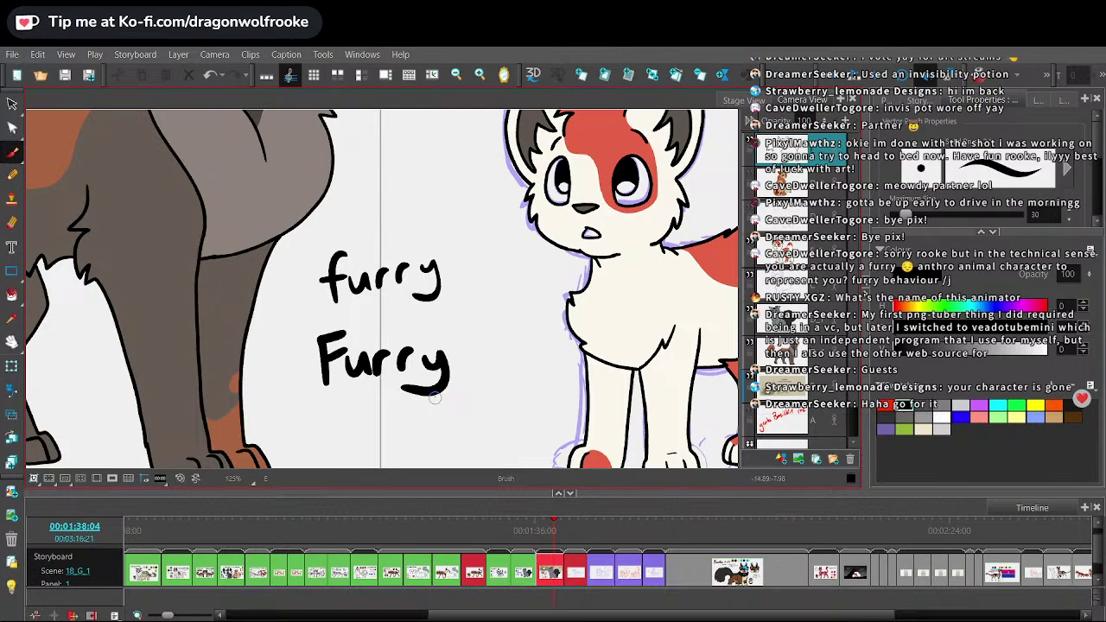
- Select both handwritten words beside the kitten, delete them and save the project
{"action": "left_click", "coordinate": [12, 104]}
{"action": "left_click_drag", "start_coordinate": [380, 227], "coordinate": [425, 257]}
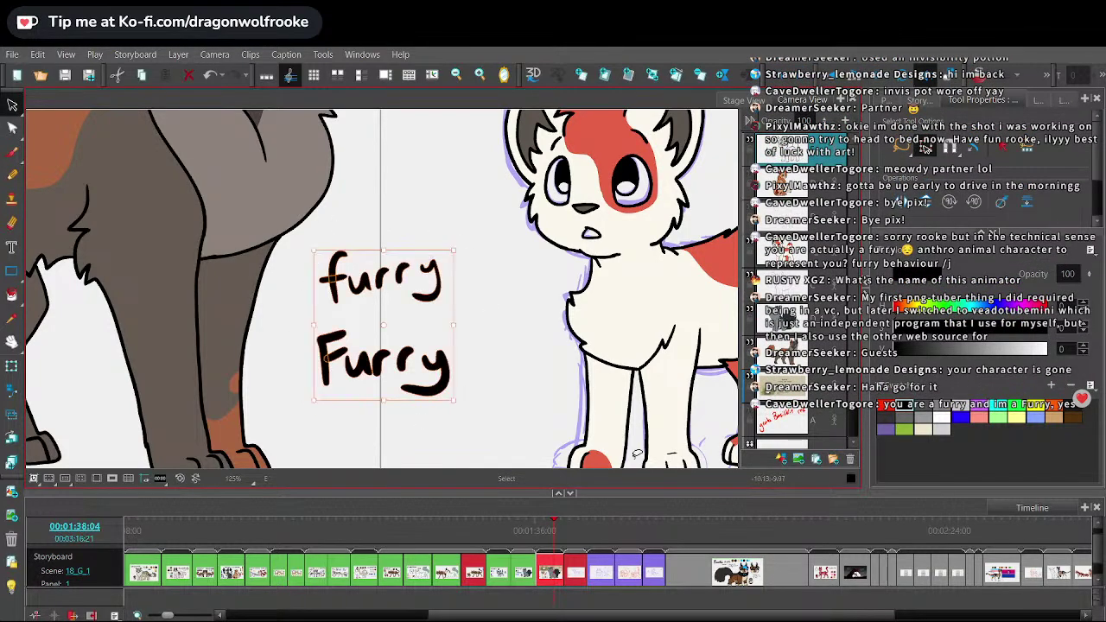
{"action": "key", "text": "Delete"}
{"action": "left_click", "coordinate": [12, 54]}
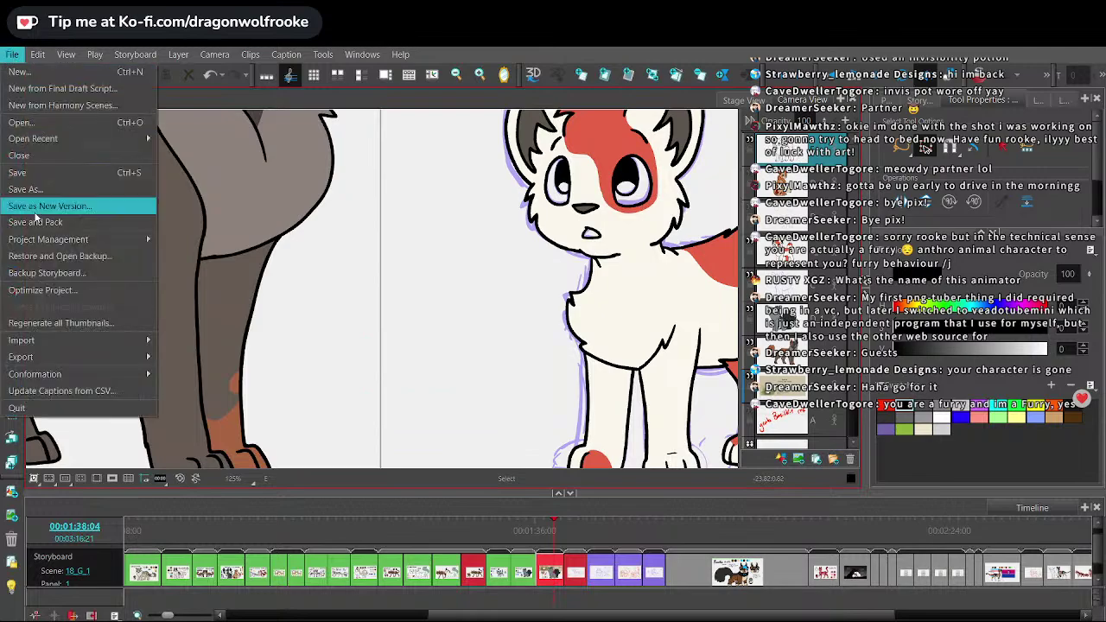
{"action": "left_click", "coordinate": [45, 221]}
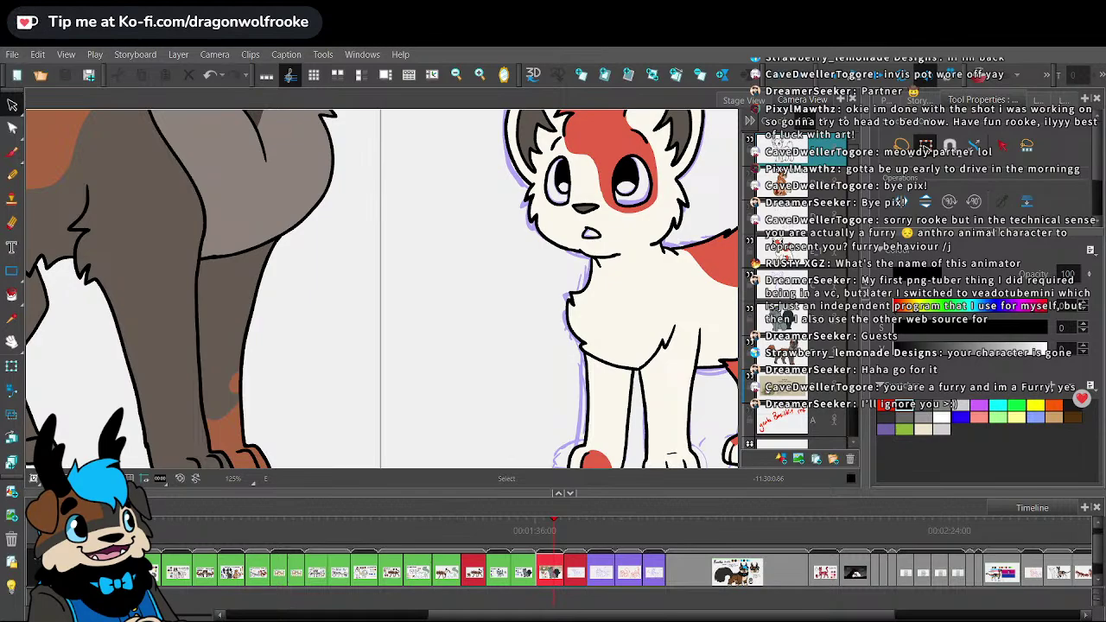
- Move the kitten's line-art layer below the seated orange cat's layer, make the kitten's colour layer active and save the project
{"action": "left_click_drag", "start_coordinate": [801, 149], "coordinate": [816, 199]}
{"action": "left_click", "coordinate": [821, 250]}
{"action": "key", "text": "1"}
{"action": "key", "text": "1"}
{"action": "key", "text": "1"}
{"action": "key", "text": "1"}
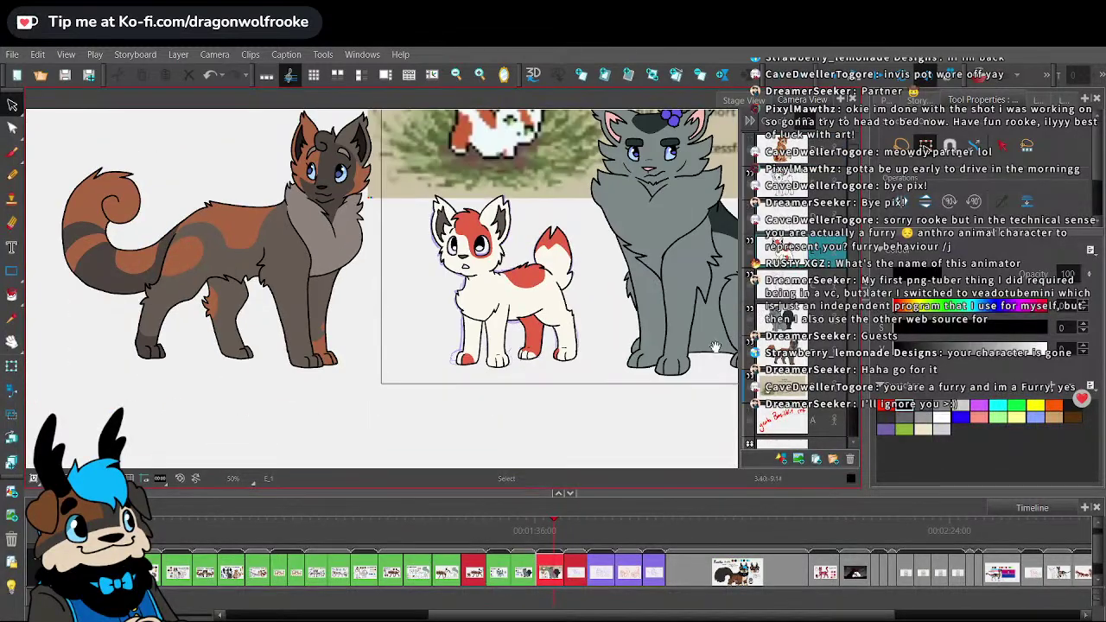
{"action": "left_click_drag", "start_coordinate": [712, 344], "coordinate": [607, 394]}
{"action": "key", "text": "2"}
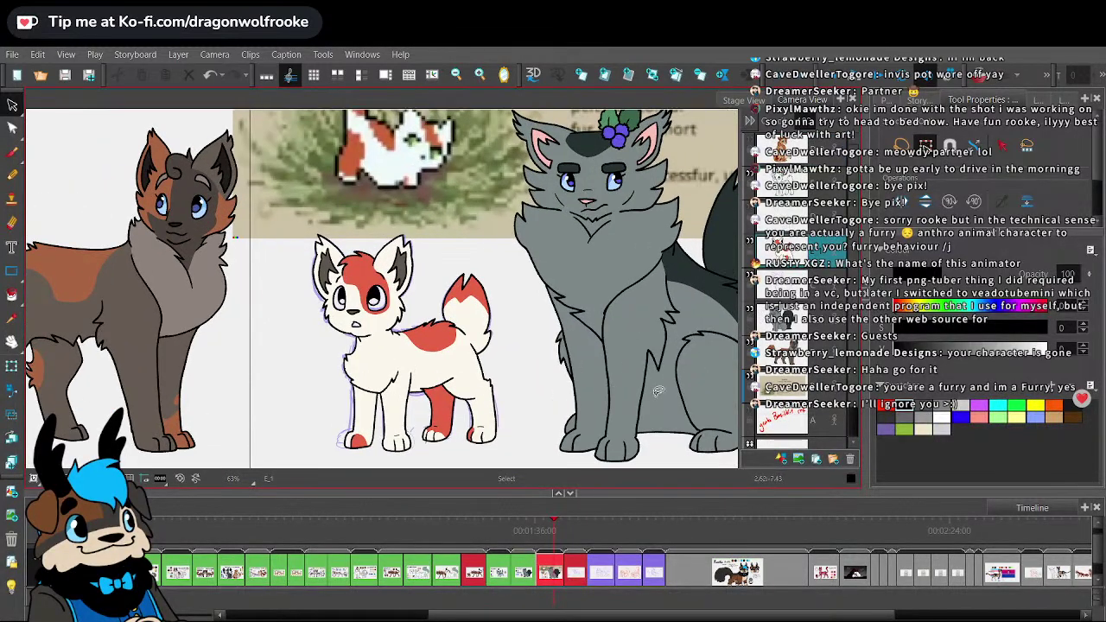
{"action": "left_click", "coordinate": [13, 54]}
{"action": "left_click", "coordinate": [73, 229]}
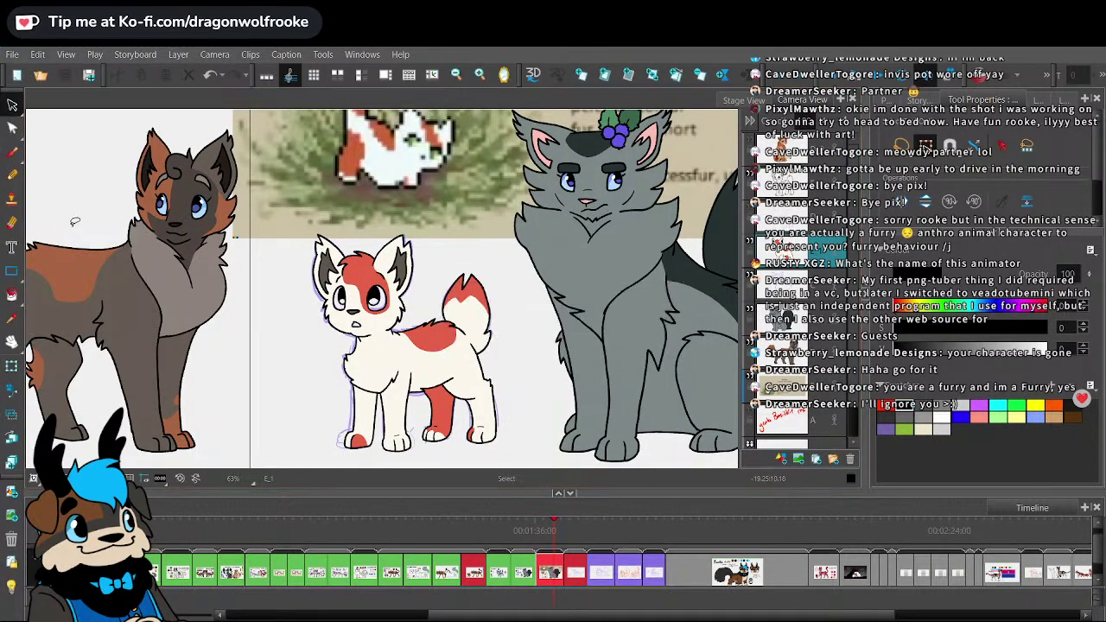
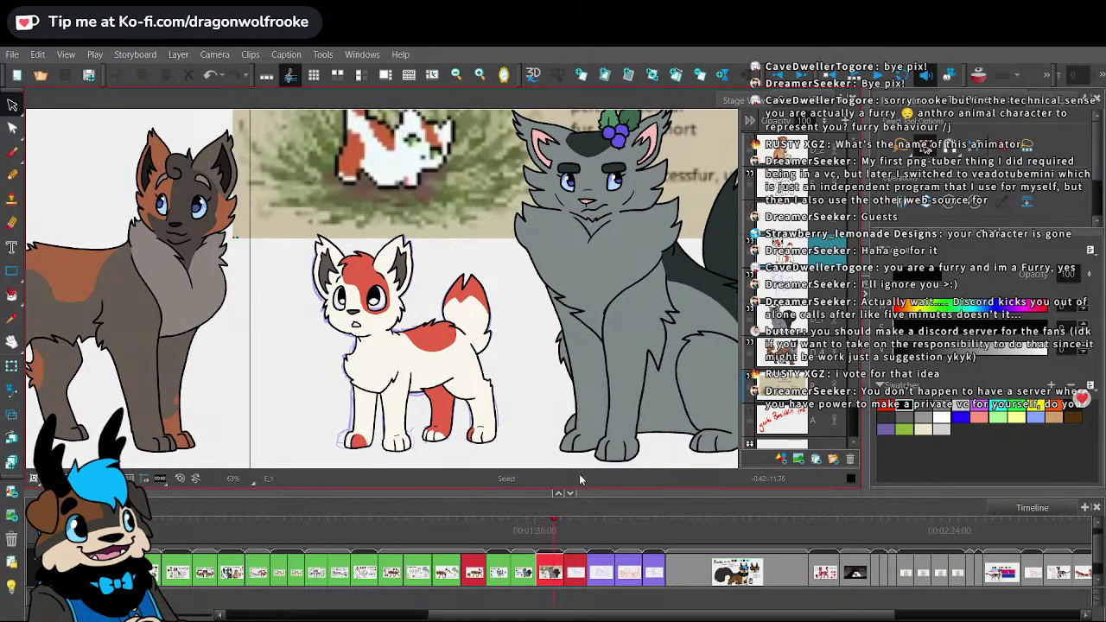
- Sample the green of the pixel-art cat's eye as the paint colour
{"action": "left_click", "coordinate": [12, 151]}
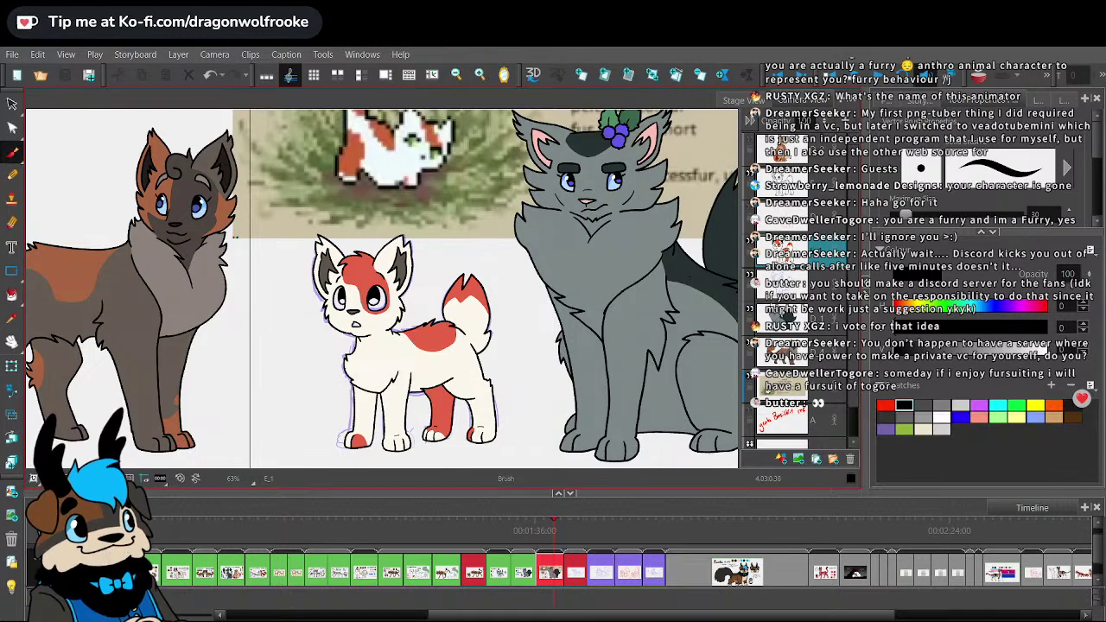
{"action": "key", "text": "alt+s"}
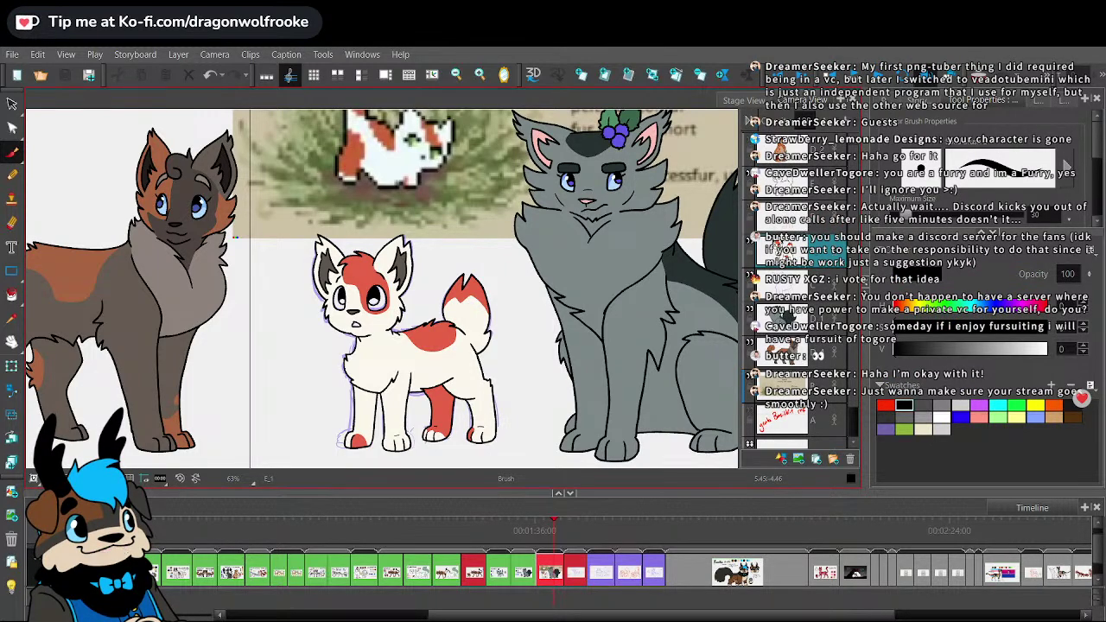
{"action": "left_click_drag", "start_coordinate": [613, 178], "coordinate": [603, 284]}
{"action": "key", "text": "2"}
{"action": "key", "text": "2"}
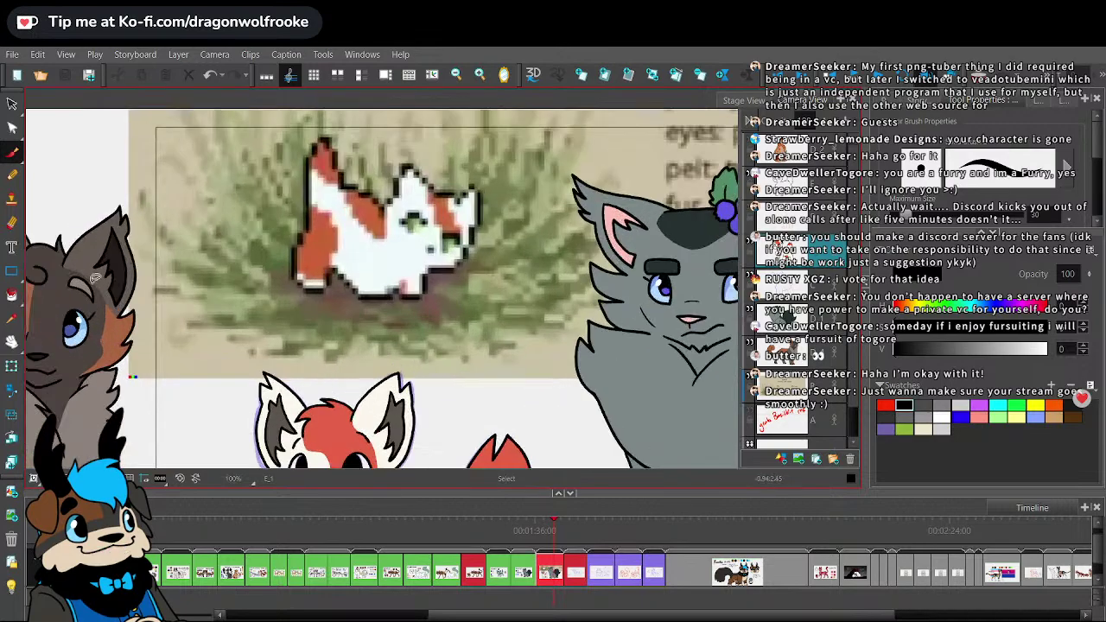
{"action": "key", "text": "2"}
{"action": "left_click", "coordinate": [12, 319]}
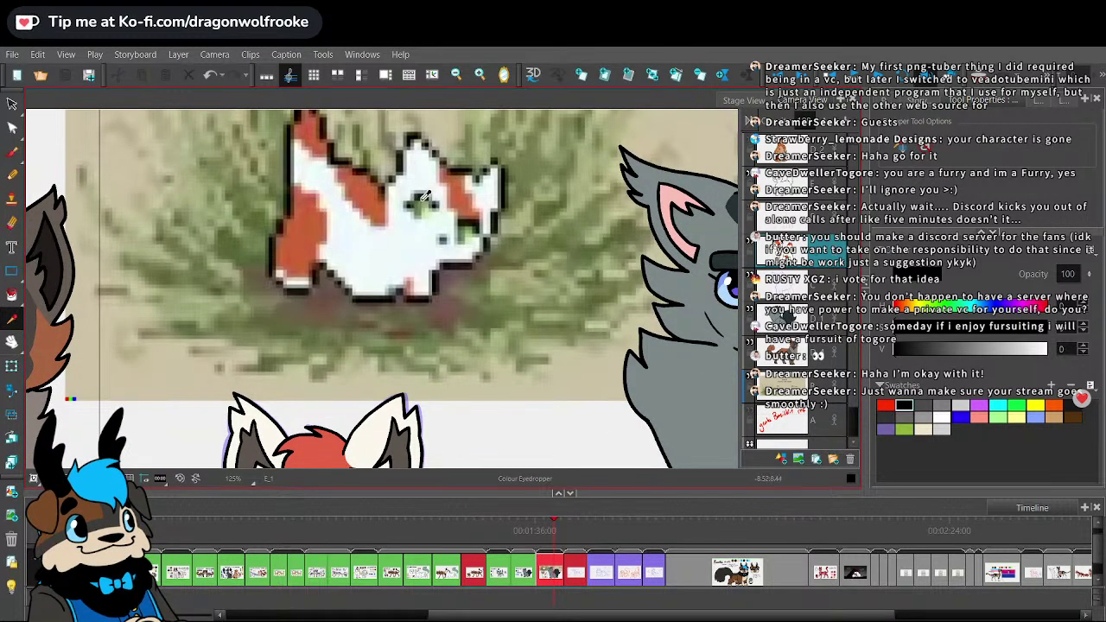
{"action": "left_click", "coordinate": [423, 198]}
{"action": "key", "text": "alt+b"}
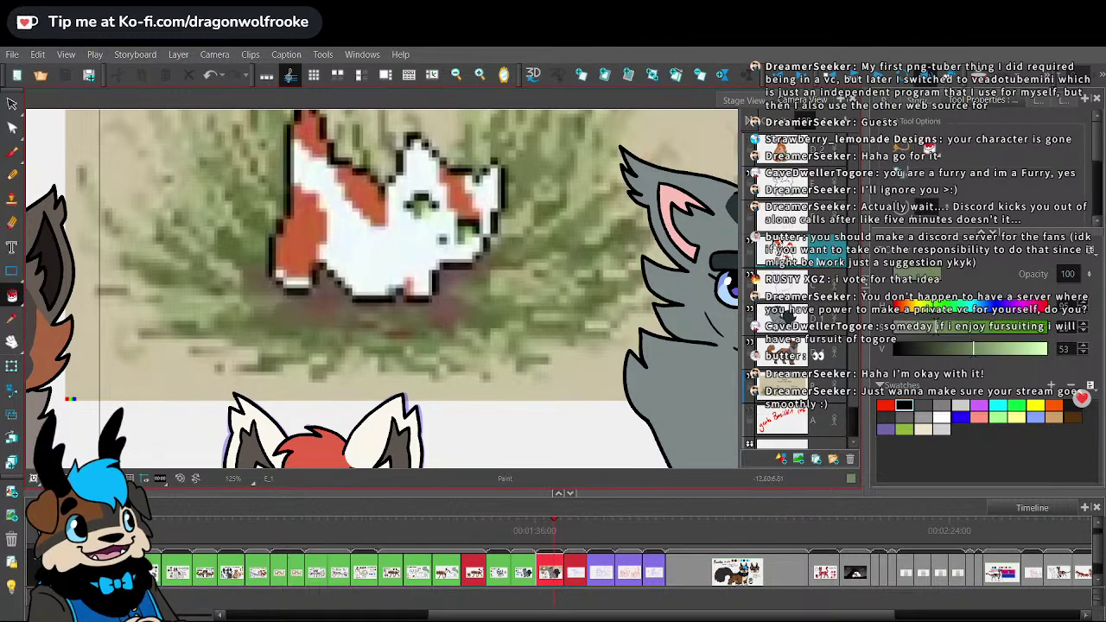
- Fill both of the kitten's irises with the sampled green
{"action": "key", "text": "space"}
{"action": "mouse_move", "coordinate": [553, 440]}
{"action": "left_mouse_down"}
{"action": "mouse_move", "coordinate": [526, 432]}
{"action": "mouse_move", "coordinate": [485, 352]}
{"action": "left_mouse_up"}
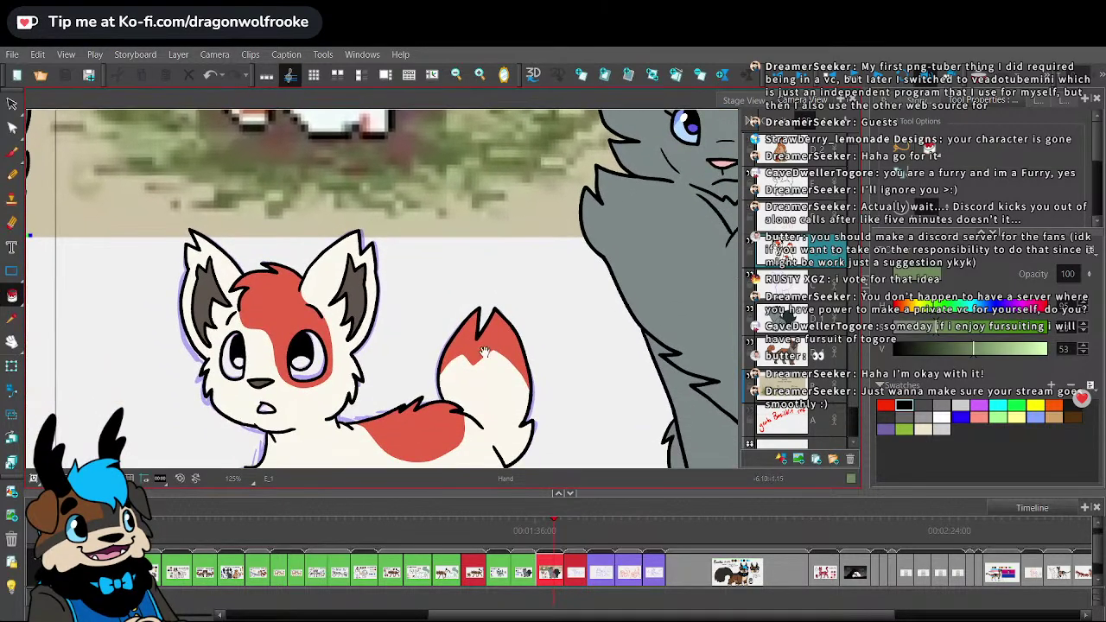
{"action": "scroll", "coordinate": [485, 352], "scroll_direction": "up", "scroll_amount": 3}
{"action": "left_click", "coordinate": [362, 335]}
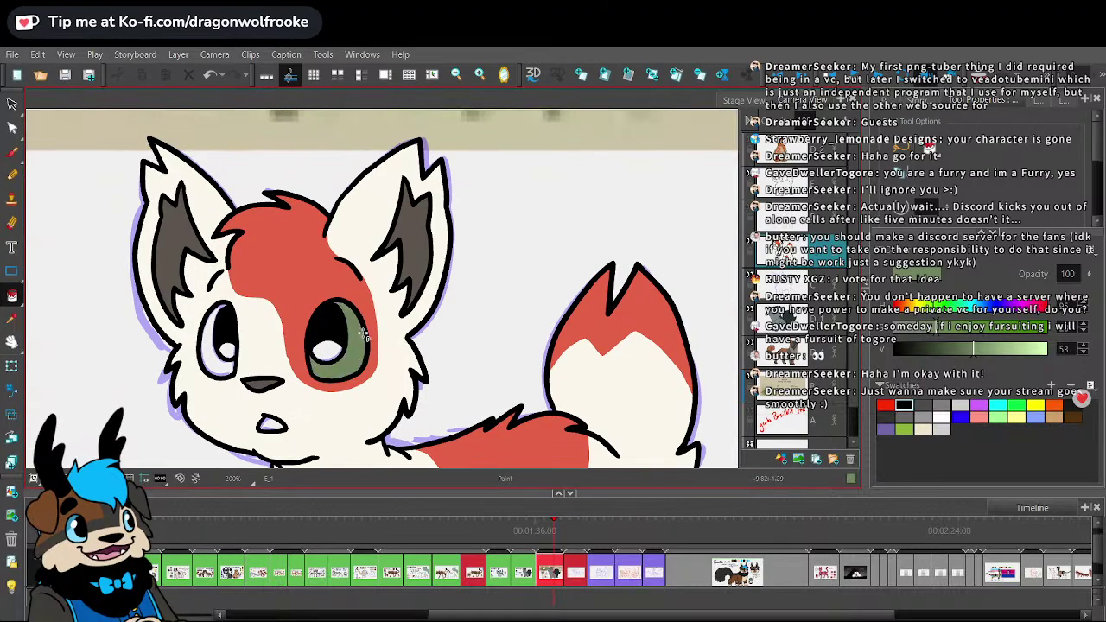
{"action": "left_click", "coordinate": [221, 325]}
{"action": "key", "text": "1"}
{"action": "key", "text": "1"}
{"action": "key", "text": "1"}
{"action": "key", "text": "1"}
{"action": "key", "text": "1"}
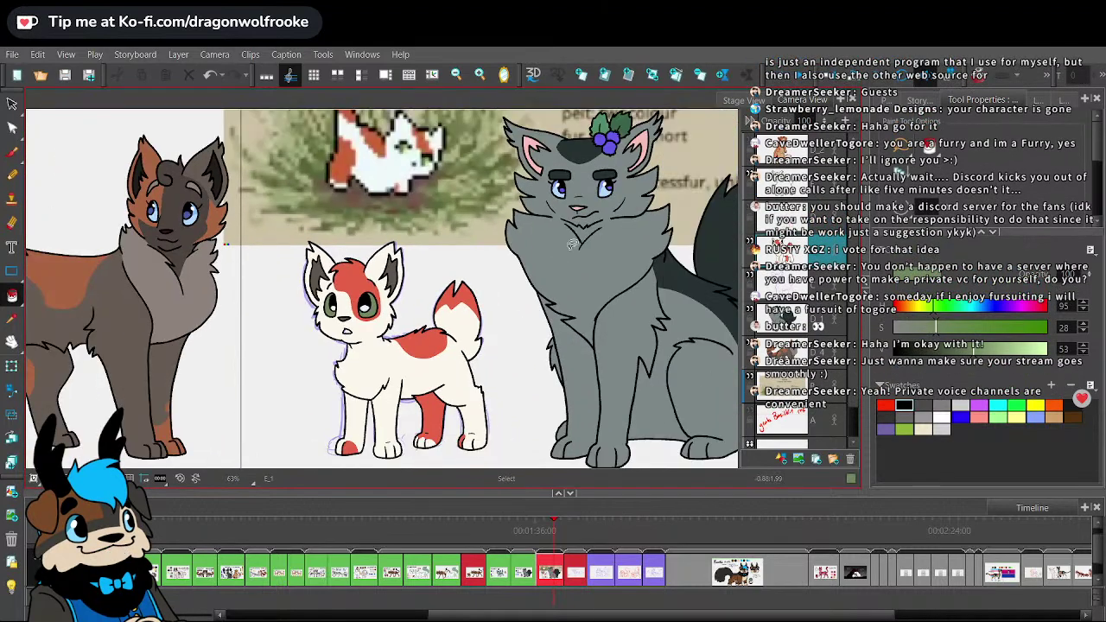
- Shift the eye green to hue 94, saturation 49 and value 64 and refill both of the kitten's irises with it
{"action": "scroll", "coordinate": [493, 283], "scroll_direction": "down", "scroll_amount": 1}
{"action": "key", "text": "space"}
{"action": "mouse_move", "coordinate": [472, 348]}
{"action": "left_mouse_down"}
{"action": "mouse_move", "coordinate": [470, 423]}
{"action": "mouse_move", "coordinate": [492, 290]}
{"action": "left_mouse_up"}
{"action": "scroll", "coordinate": [497, 282], "scroll_direction": "up", "scroll_amount": 4}
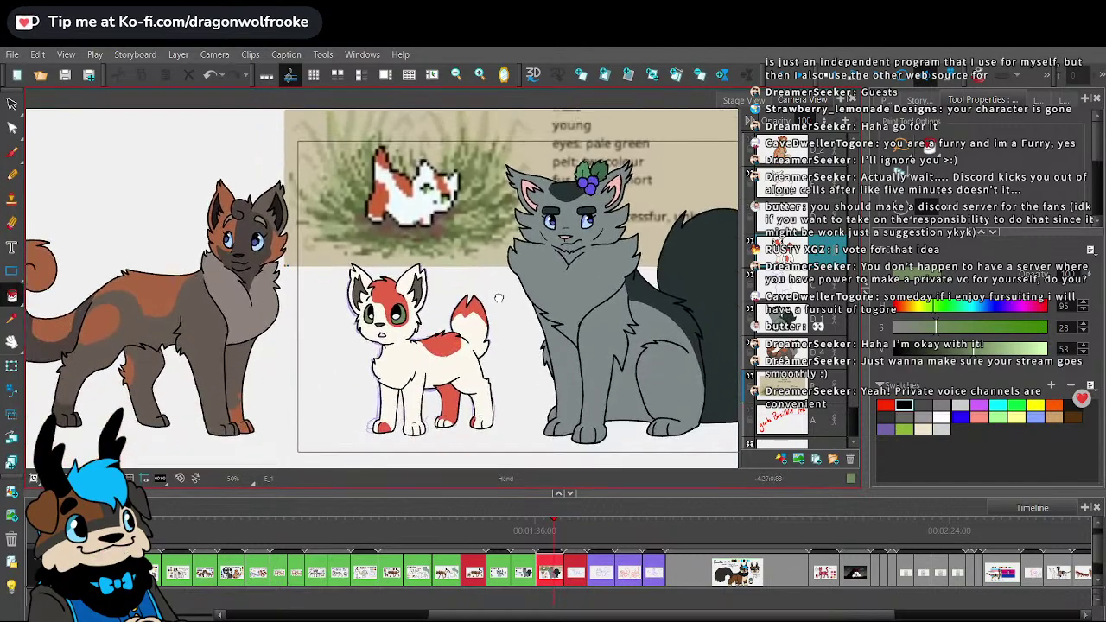
{"action": "left_click", "coordinate": [947, 328]}
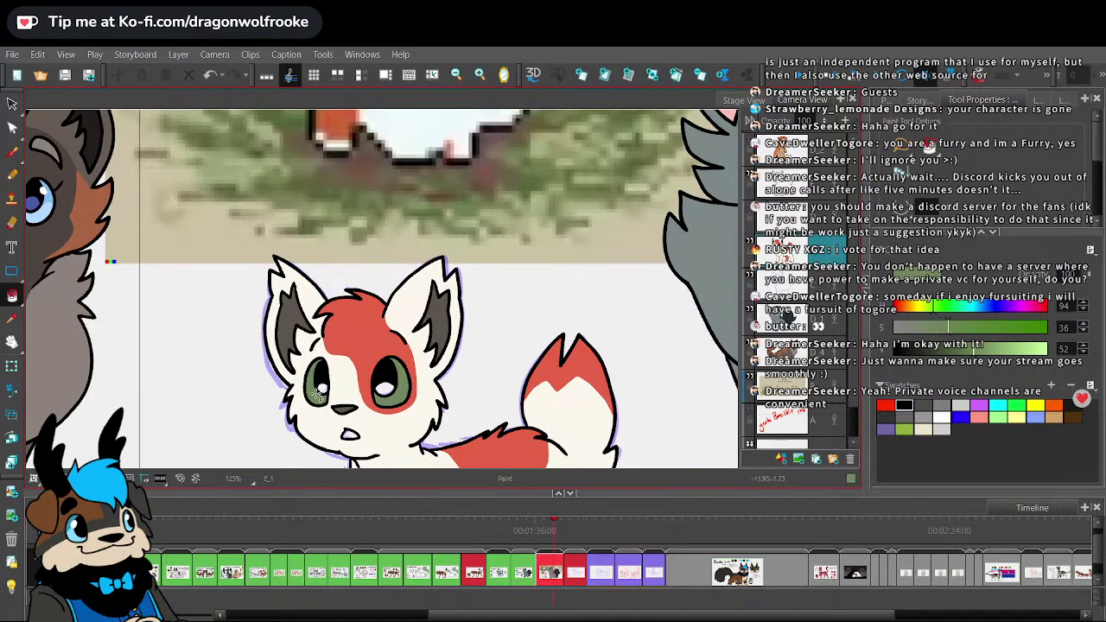
{"action": "scroll", "coordinate": [405, 390], "scroll_direction": "up", "scroll_amount": 2}
{"action": "scroll", "coordinate": [382, 289], "scroll_direction": "up", "scroll_amount": 2}
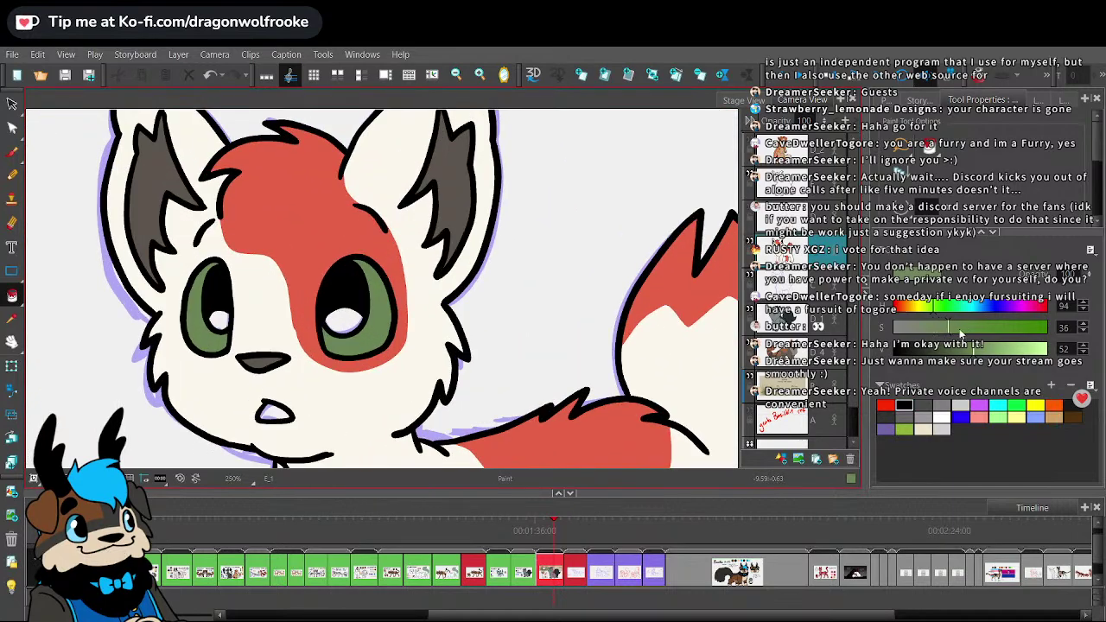
{"action": "left_click", "coordinate": [967, 328]}
{"action": "left_click", "coordinate": [991, 348]}
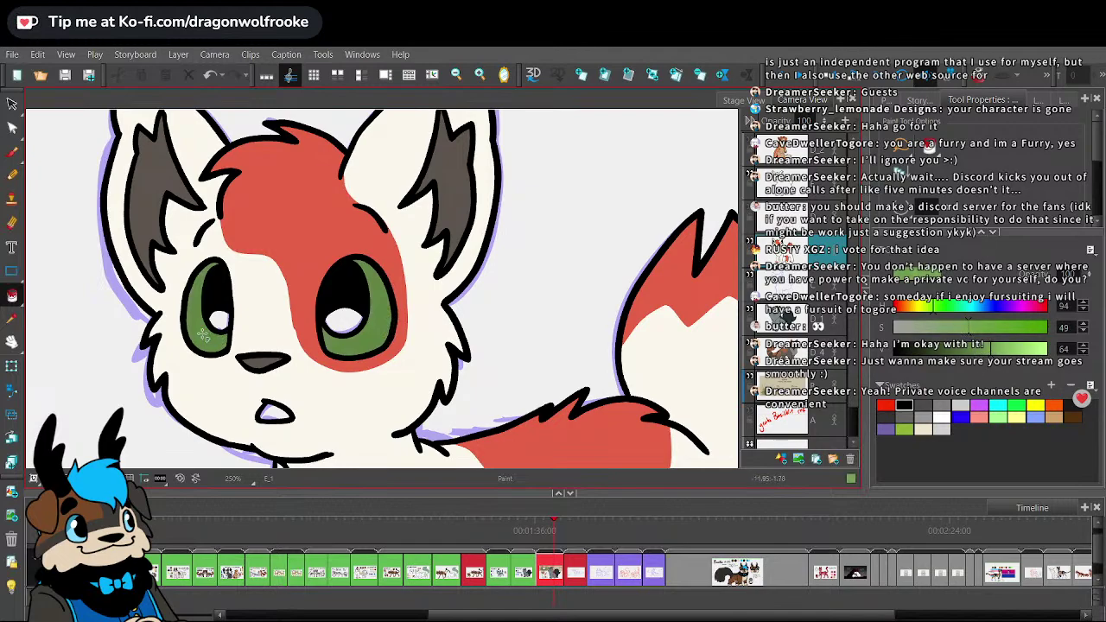
{"action": "left_click", "coordinate": [204, 337]}
{"action": "left_click", "coordinate": [387, 333]}
- Lower the eye green's value to 53, undoing the test strokes on the kitten's face, and refill the irises with it
{"action": "left_click", "coordinate": [18, 154]}
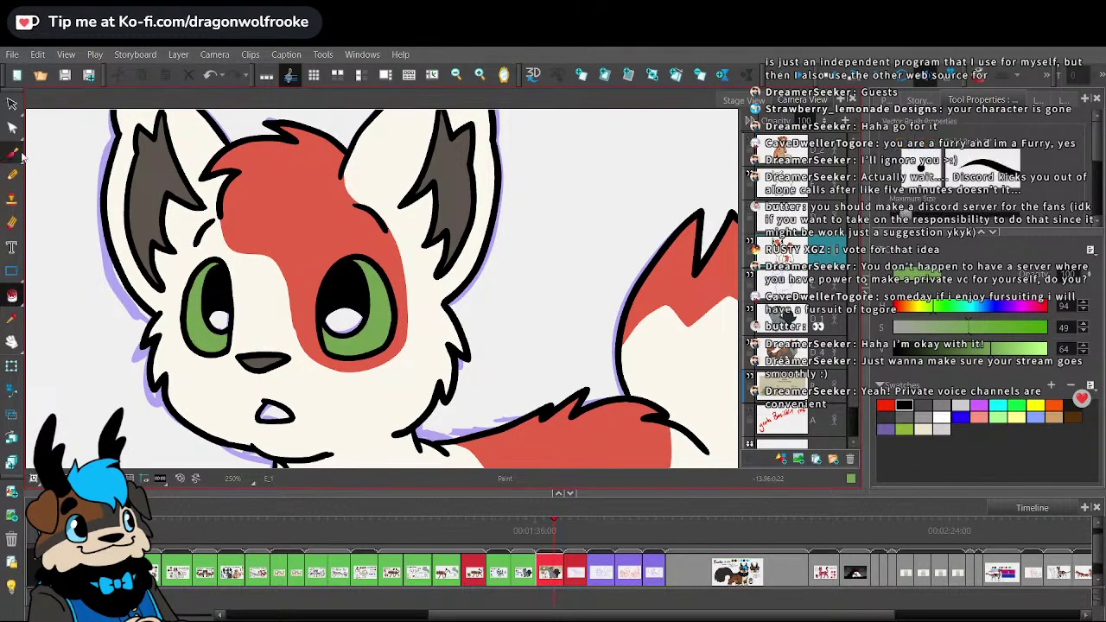
{"action": "left_click_drag", "start_coordinate": [315, 216], "coordinate": [294, 302]}
{"action": "key", "text": "ctrl+z"}
{"action": "left_click", "coordinate": [985, 348]}
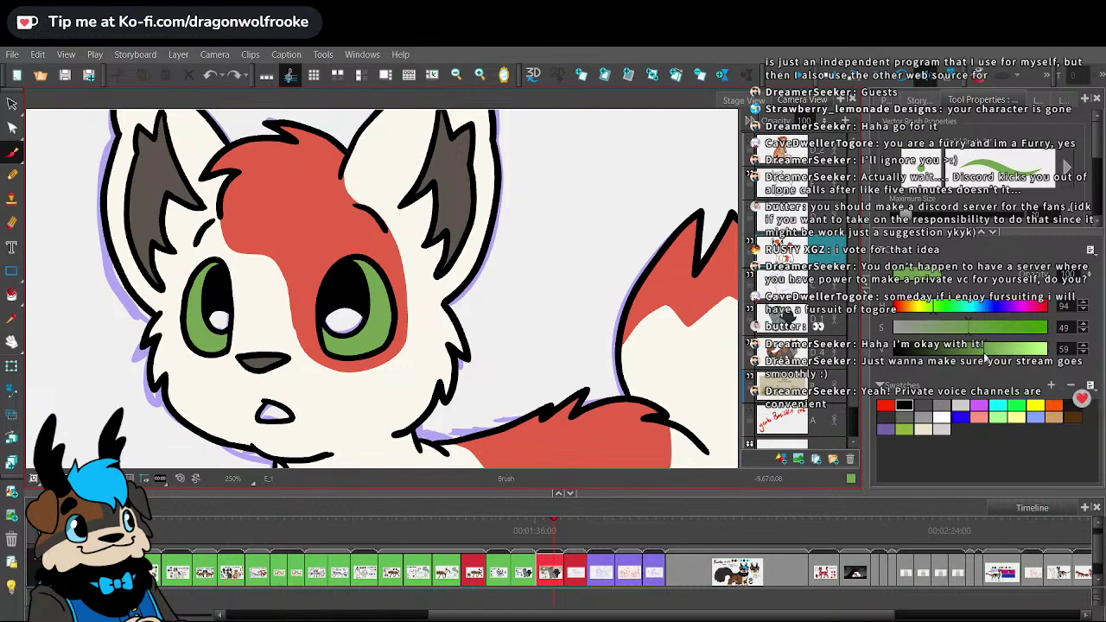
{"action": "left_click_drag", "start_coordinate": [315, 221], "coordinate": [286, 319]}
{"action": "key", "text": "ctrl+z"}
{"action": "left_click", "coordinate": [973, 349]}
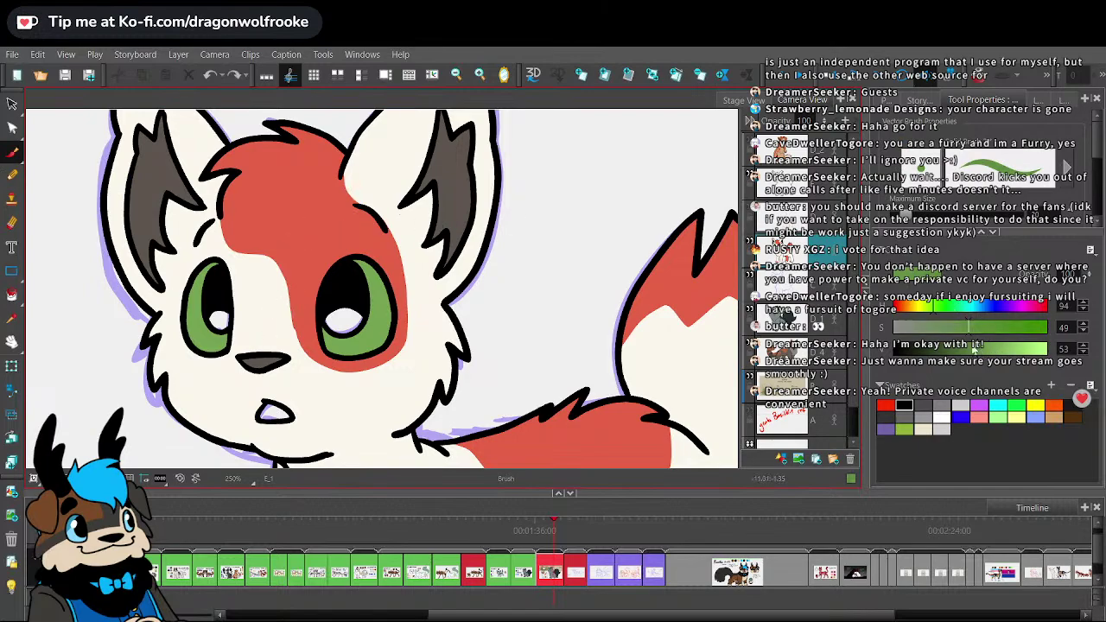
{"action": "mouse_move", "coordinate": [303, 236]}
{"action": "left_mouse_down"}
{"action": "mouse_move", "coordinate": [288, 291]}
{"action": "mouse_move", "coordinate": [304, 337]}
{"action": "left_mouse_up"}
{"action": "key", "text": "ctrl+z"}
{"action": "left_click", "coordinate": [13, 294]}
{"action": "left_click", "coordinate": [197, 320]}
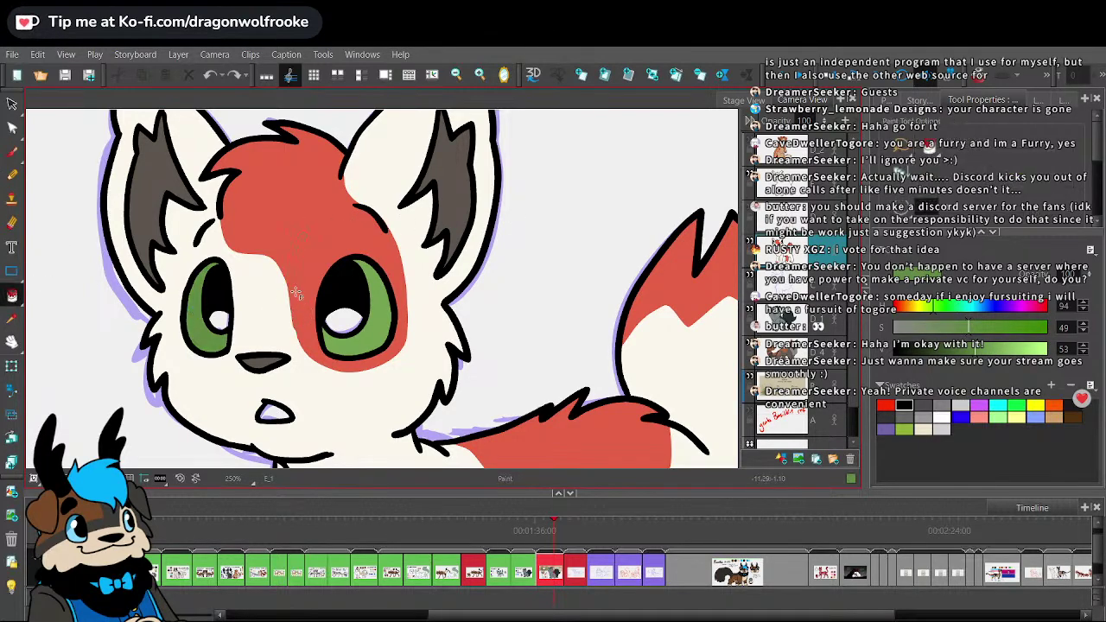
- Darken the green to value 39 and brush shading along the upper part of both of the kitten's irises
{"action": "key", "text": "alt+b"}
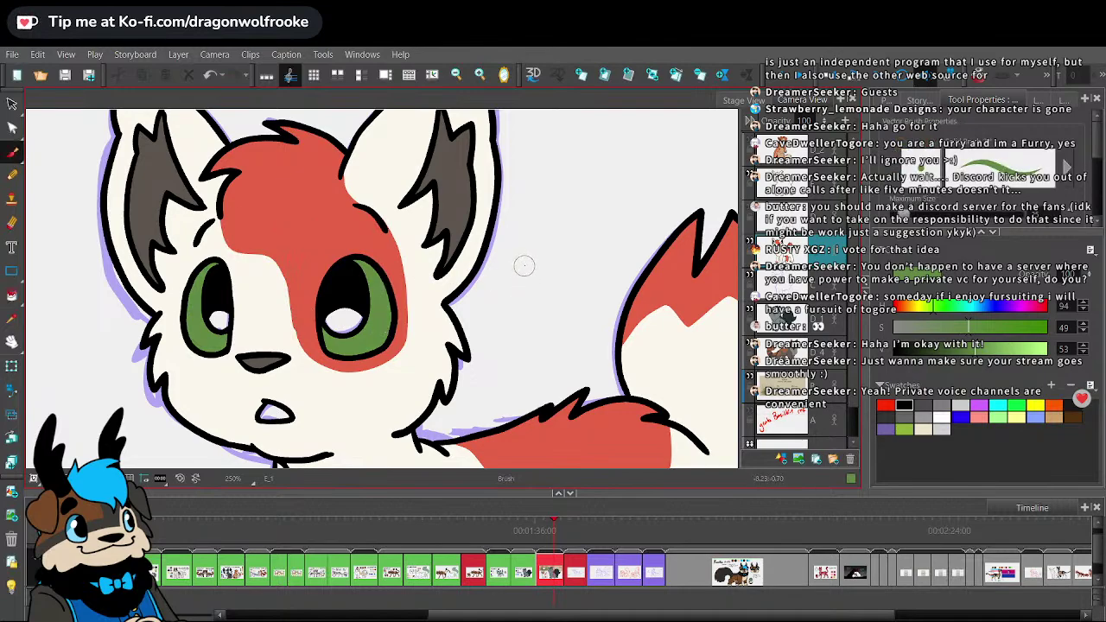
{"action": "left_click_drag", "start_coordinate": [975, 348], "coordinate": [953, 348]}
{"action": "mouse_move", "coordinate": [362, 278]}
{"action": "left_mouse_down"}
{"action": "mouse_move", "coordinate": [385, 296]}
{"action": "mouse_move", "coordinate": [356, 265]}
{"action": "mouse_move", "coordinate": [387, 299]}
{"action": "left_mouse_up"}
{"action": "key", "text": "ctrl+z"}
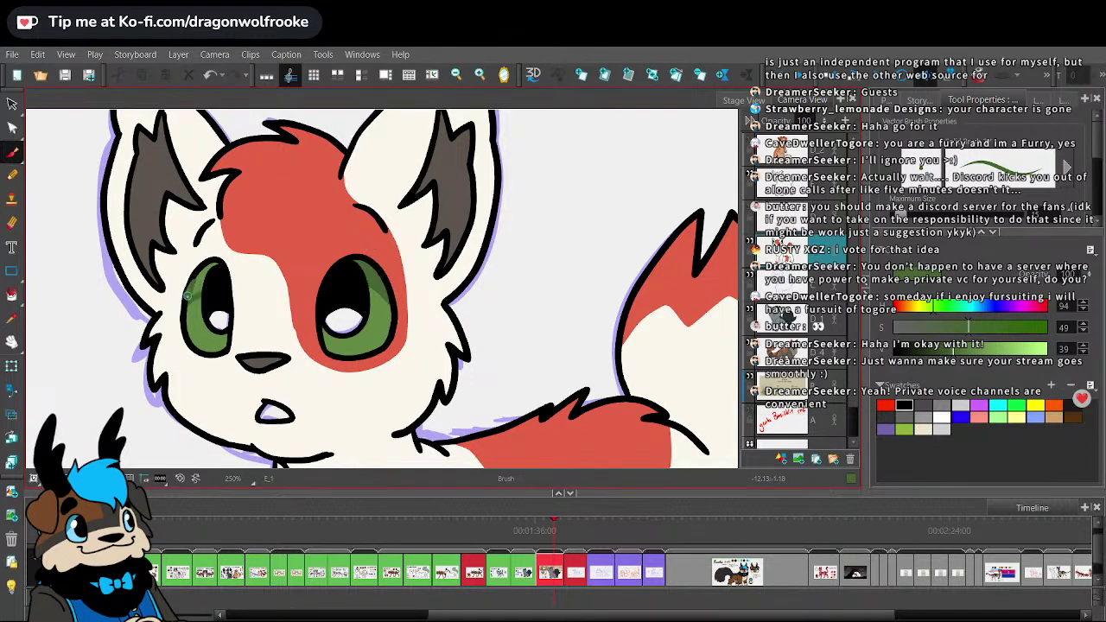
{"action": "key", "text": "1"}
{"action": "key", "text": "1"}
{"action": "key", "text": "1"}
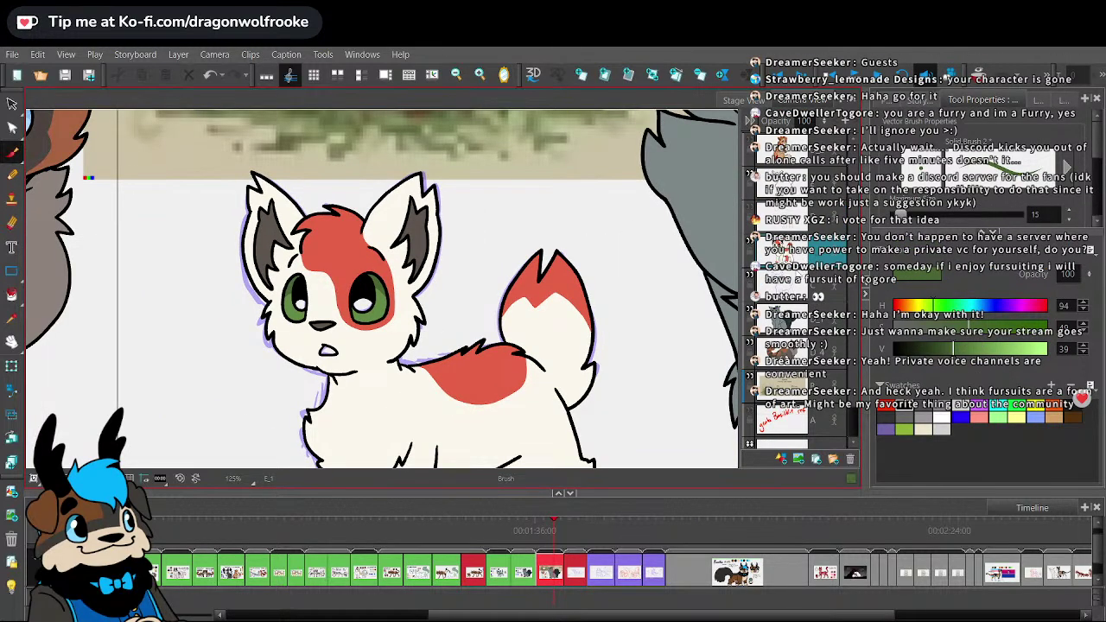
- Sample the pale green from the eye of the pixel-art reference kitten
{"action": "key", "text": "1"}
{"action": "key", "text": "1"}
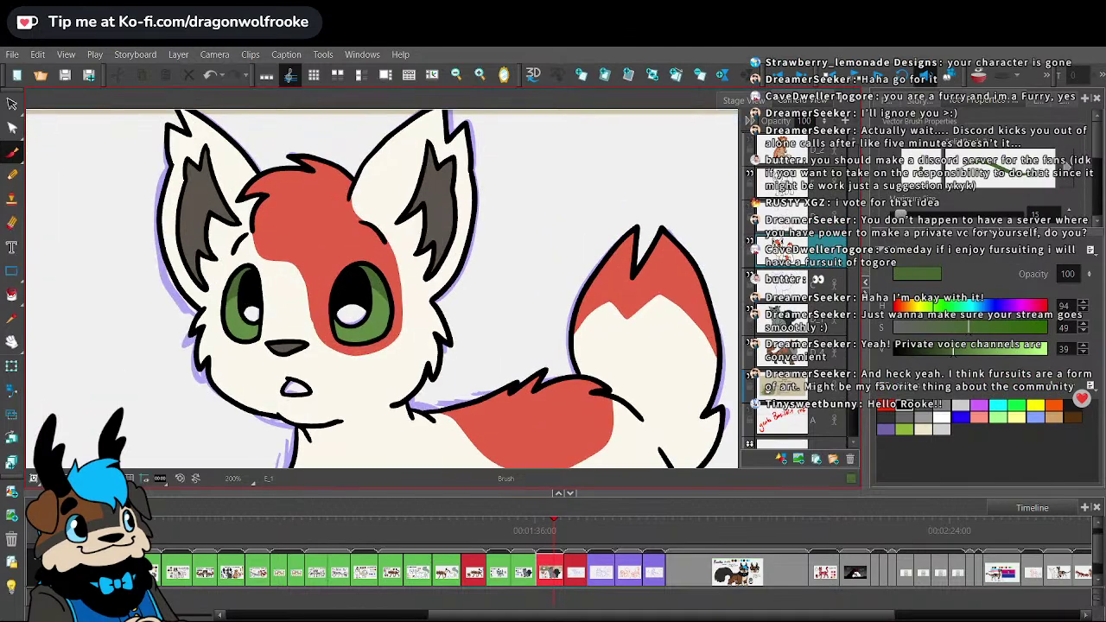
{"action": "key", "text": "alt+i"}
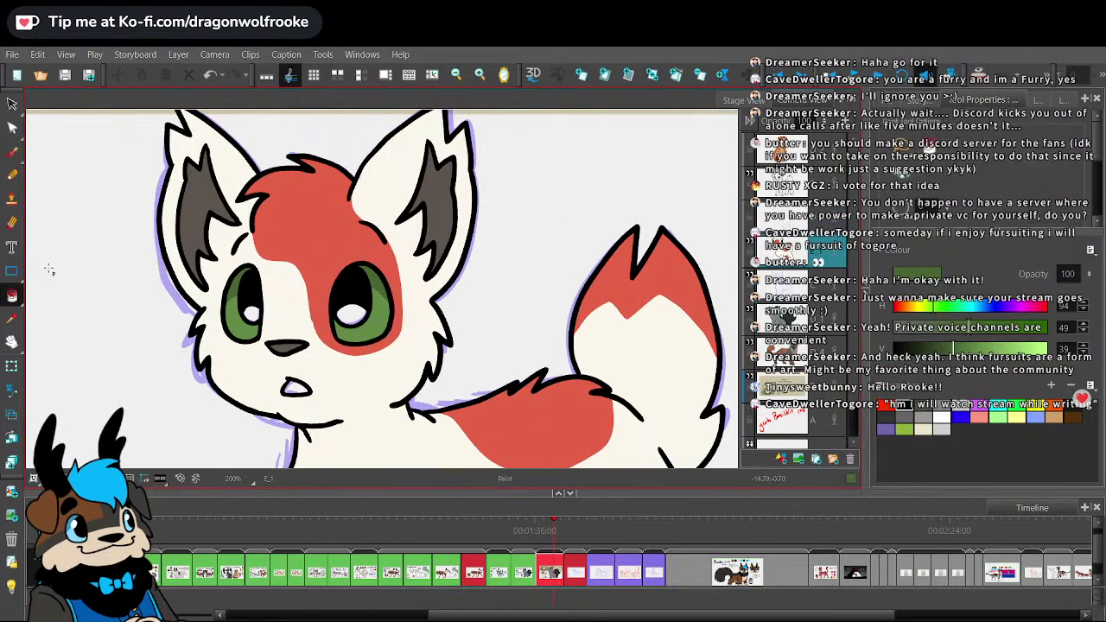
{"action": "left_click_drag", "start_coordinate": [659, 203], "coordinate": [649, 275]}
{"action": "key", "text": "1"}
{"action": "key", "text": "1"}
{"action": "key", "text": "1"}
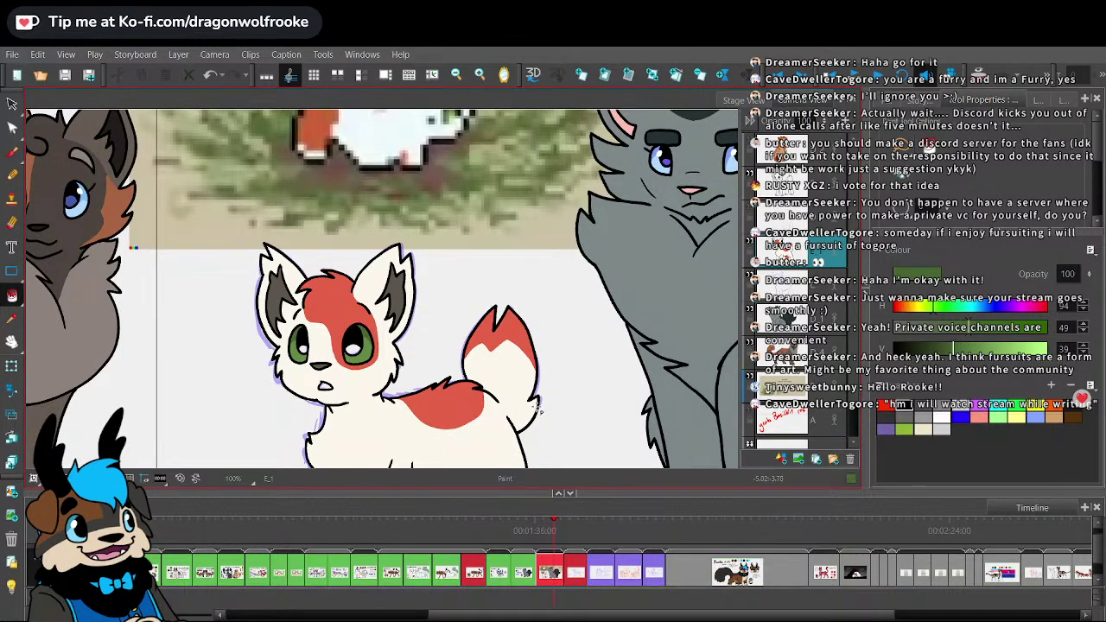
{"action": "scroll", "coordinate": [531, 373], "scroll_direction": "up", "scroll_amount": 1}
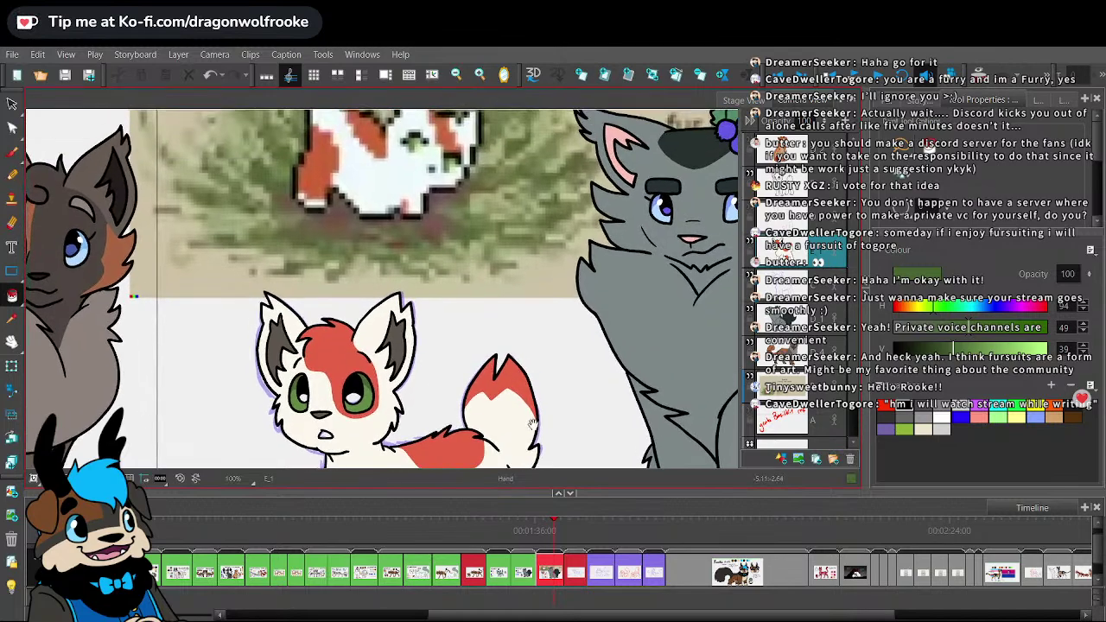
{"action": "scroll", "coordinate": [373, 171], "scroll_direction": "up", "scroll_amount": 4}
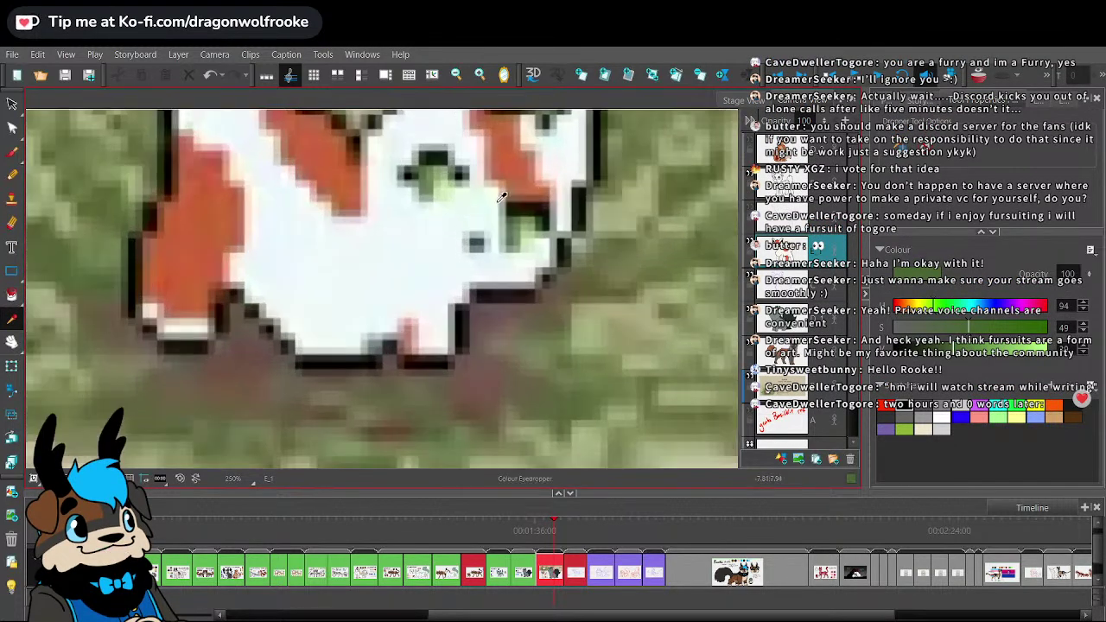
{"action": "left_click", "coordinate": [449, 171], "text": "alt"}
- Fill the lower highlights of both of the kitten's eyes with the sampled pale green
{"action": "left_click", "coordinate": [11, 295]}
{"action": "scroll", "coordinate": [346, 303], "scroll_direction": "down", "scroll_amount": 4}
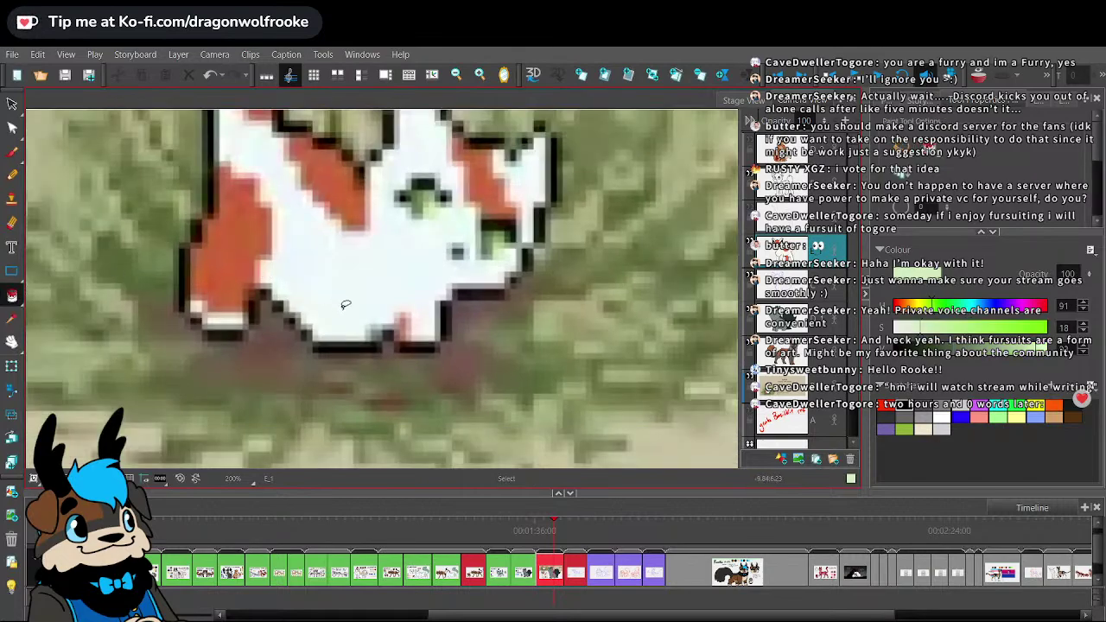
{"action": "left_click_drag", "start_coordinate": [429, 339], "coordinate": [477, 161]}
{"action": "scroll", "coordinate": [354, 285], "scroll_direction": "up", "scroll_amount": 4}
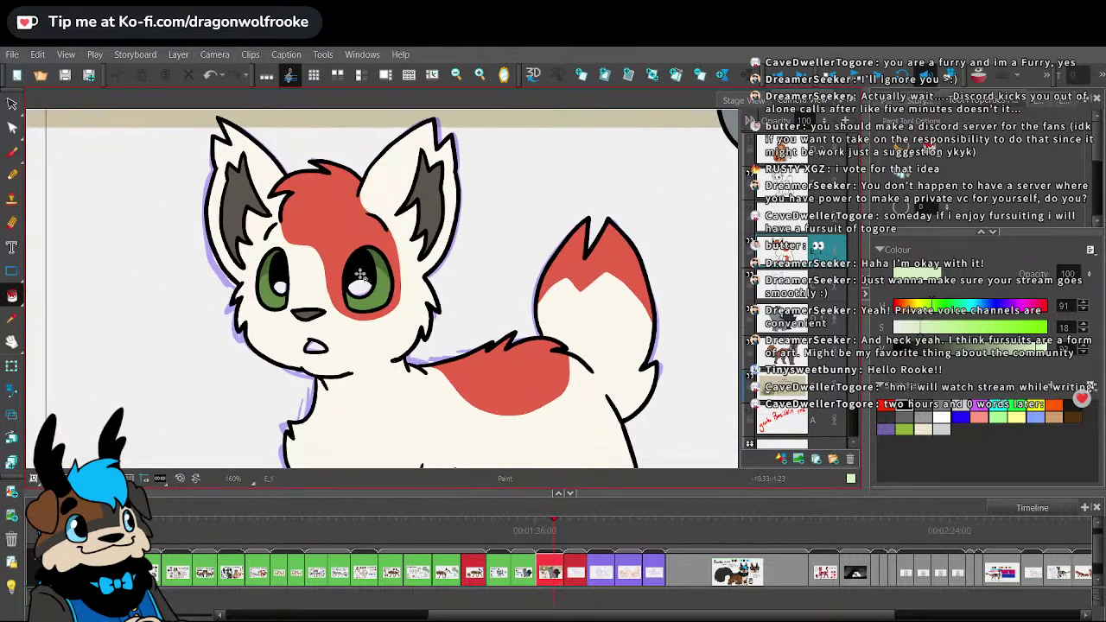
{"action": "left_click", "coordinate": [352, 285]}
{"action": "left_click", "coordinate": [258, 281]}
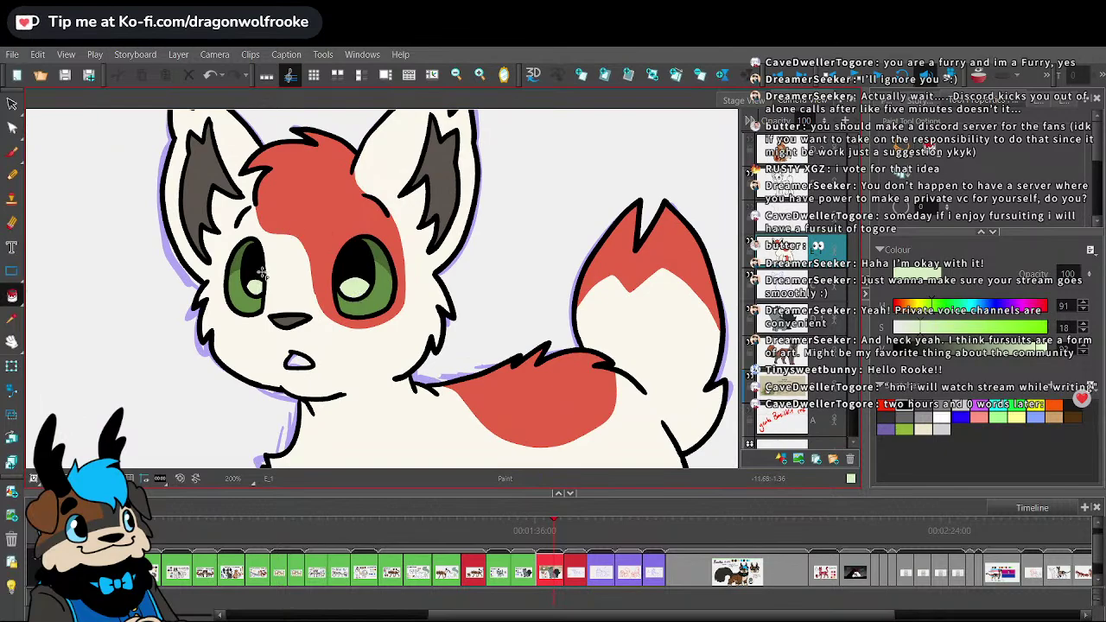
- Brush small white highlights into the upper part of both of the kitten's pupils on the line-art layer
{"action": "left_click", "coordinate": [12, 151]}
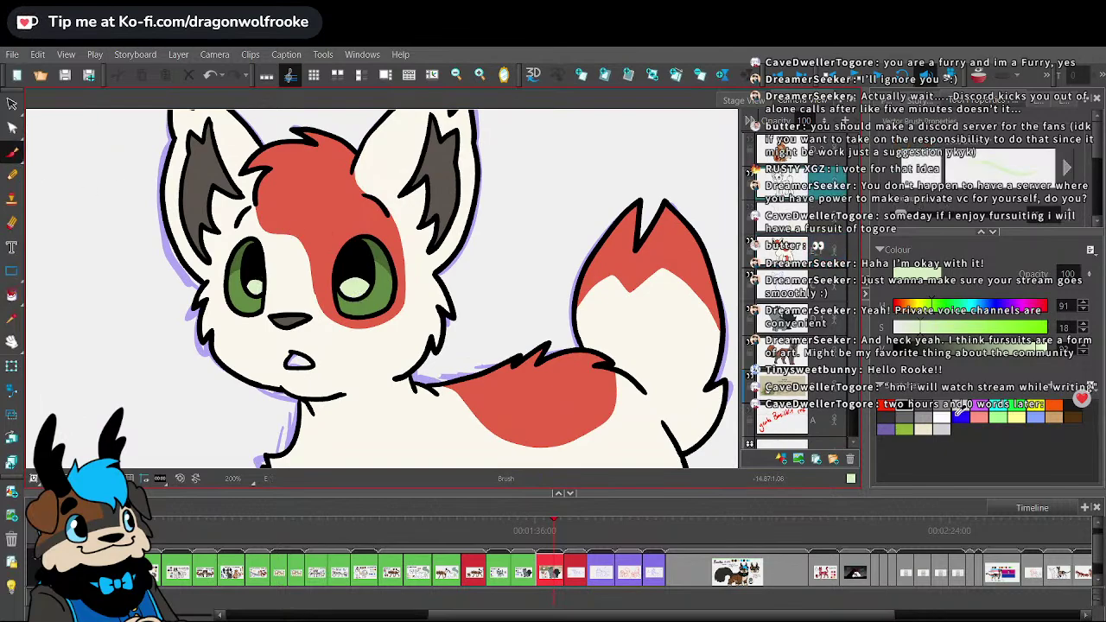
{"action": "left_click", "coordinate": [942, 417]}
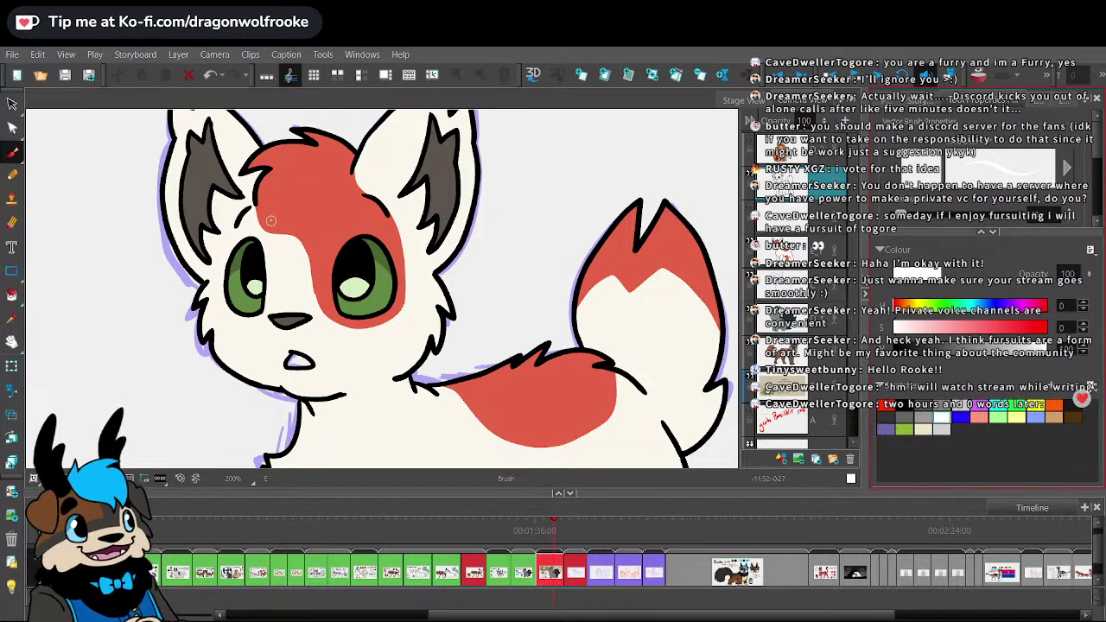
{"action": "mouse_move", "coordinate": [242, 261]}
{"action": "left_mouse_down"}
{"action": "mouse_move", "coordinate": [251, 246]}
{"action": "mouse_move", "coordinate": [241, 267]}
{"action": "mouse_move", "coordinate": [244, 253]}
{"action": "left_mouse_up"}
{"action": "key", "text": "ctrl+z"}
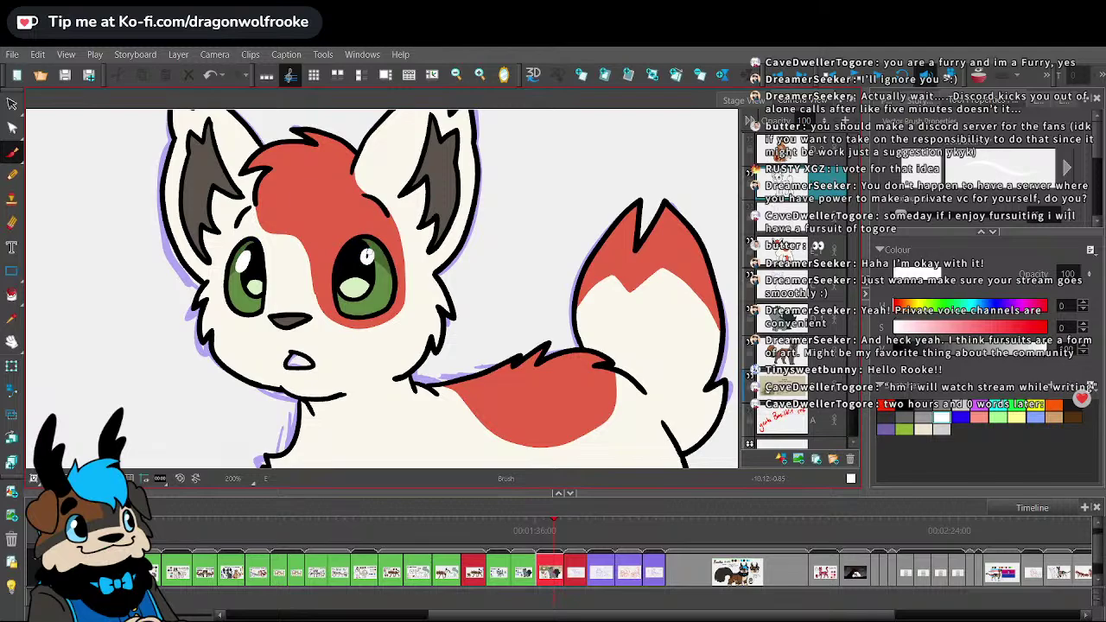
{"action": "scroll", "coordinate": [610, 317], "scroll_direction": "down", "scroll_amount": 4}
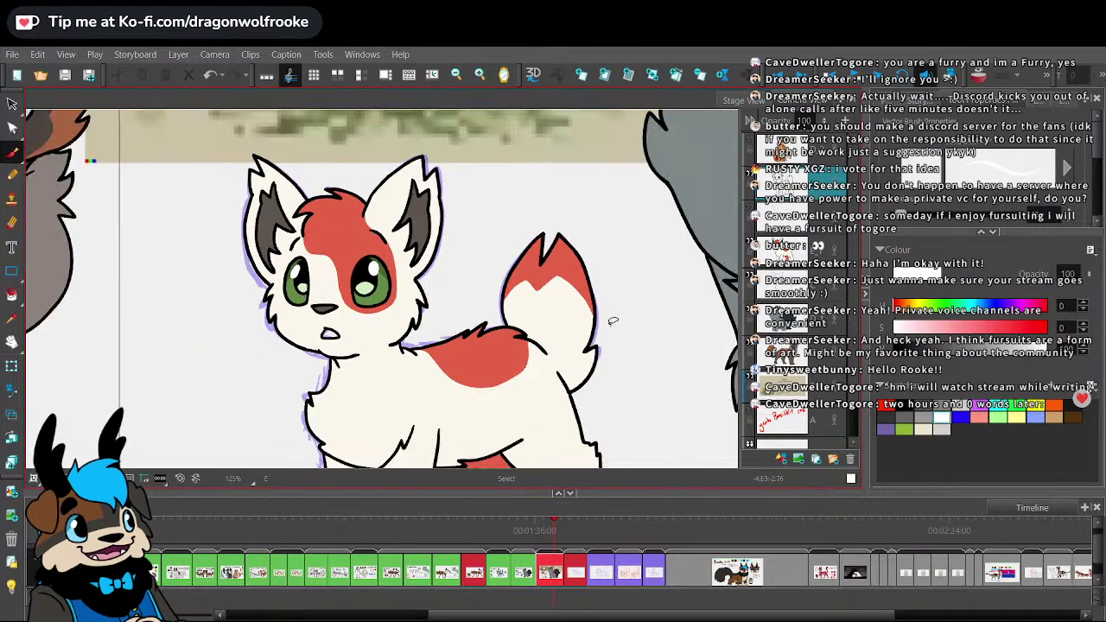
{"action": "scroll", "coordinate": [610, 320], "scroll_direction": "down", "scroll_amount": 2}
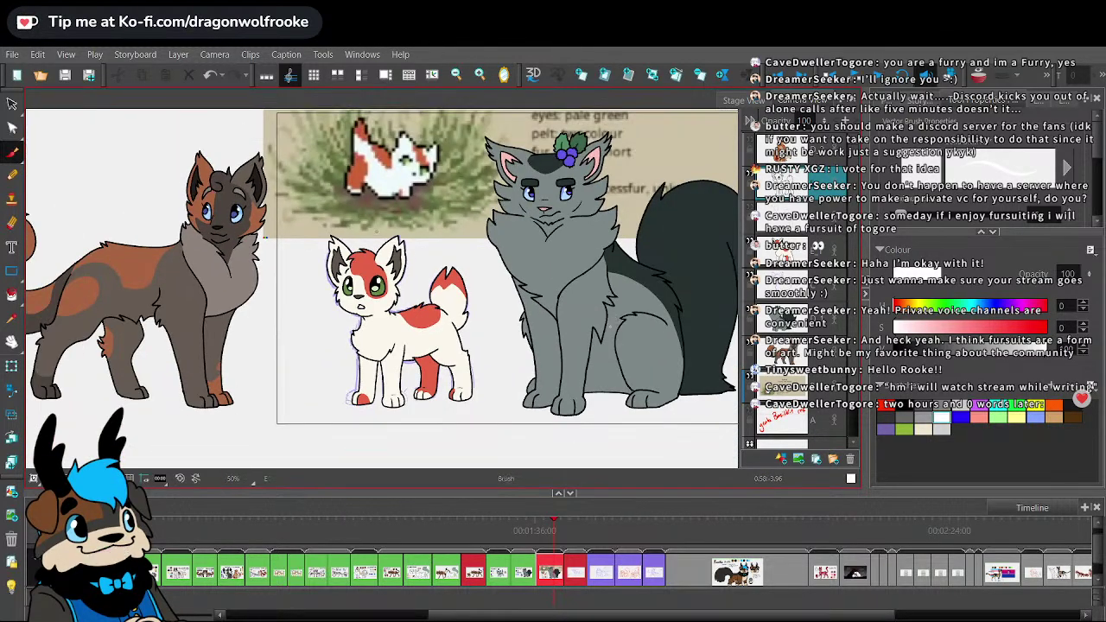
- Hide the pixel-art reference, the kitten's purple sketch and the grey cat's layers
{"action": "left_click", "coordinate": [792, 254]}
{"action": "key", "text": "1"}
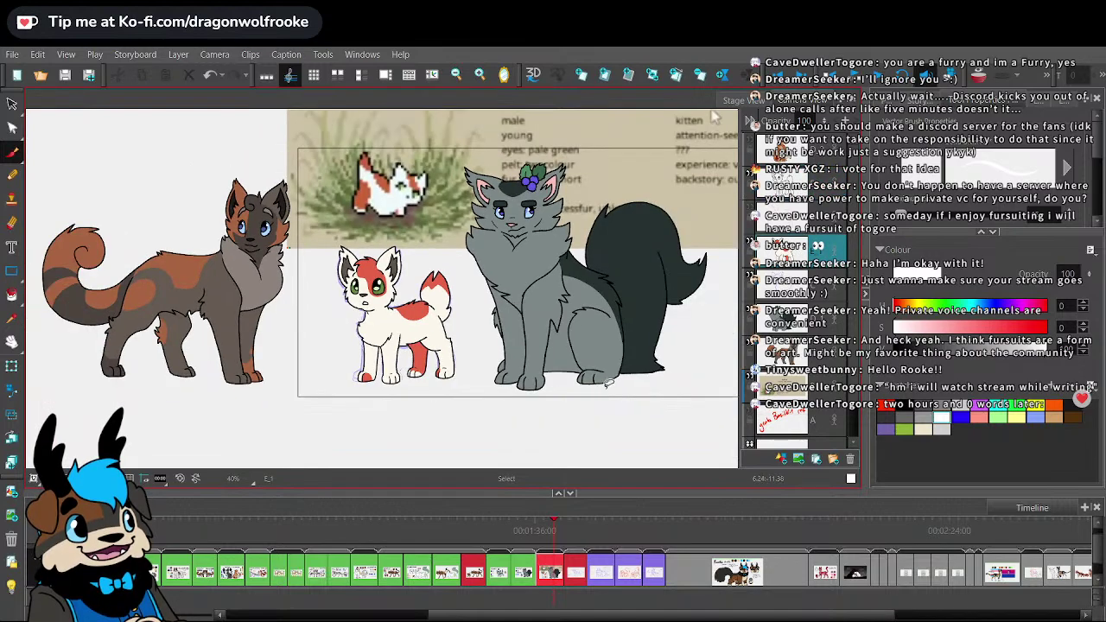
{"action": "key", "text": "space"}
{"action": "left_click_drag", "start_coordinate": [624, 380], "coordinate": [579, 413]}
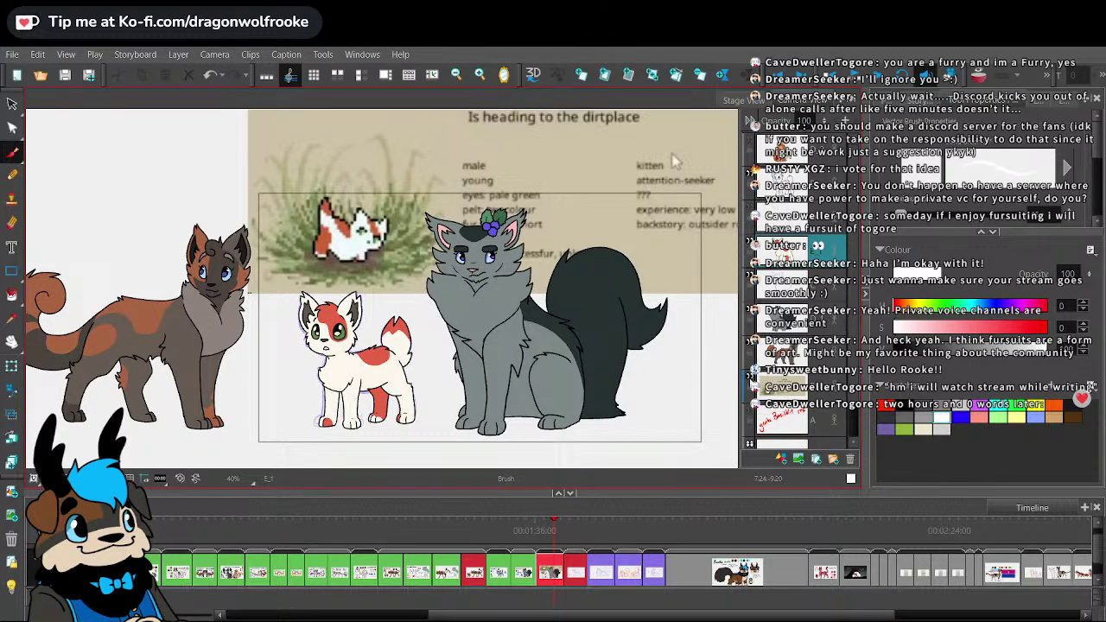
{"action": "left_click", "coordinate": [750, 379]}
{"action": "left_click", "coordinate": [750, 279]}
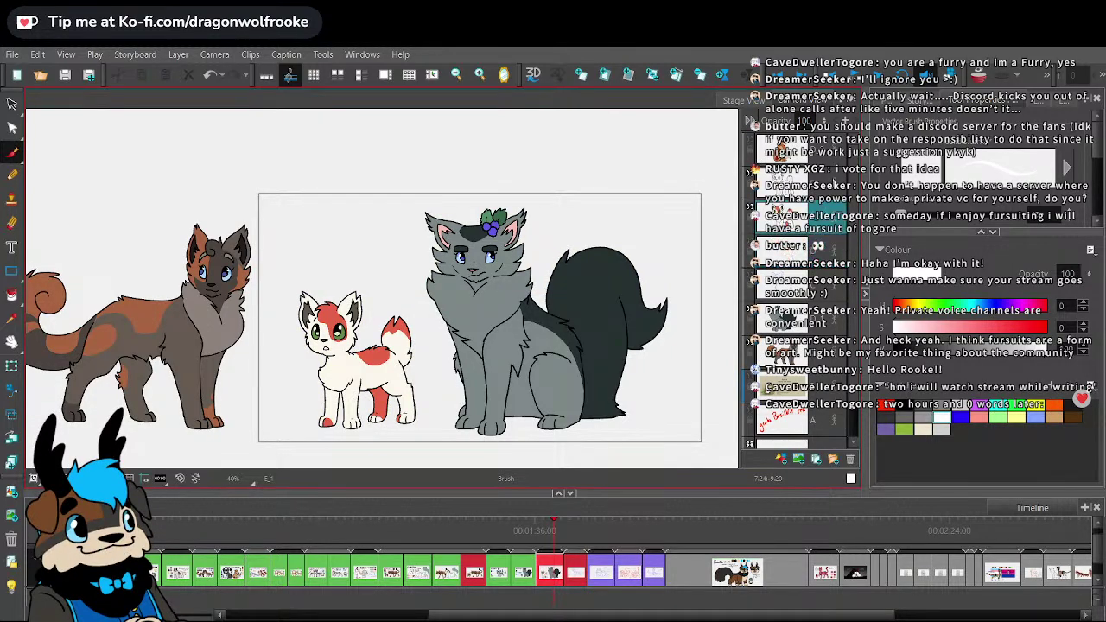
{"action": "left_click", "coordinate": [11, 104]}
{"action": "left_click", "coordinate": [750, 313]}
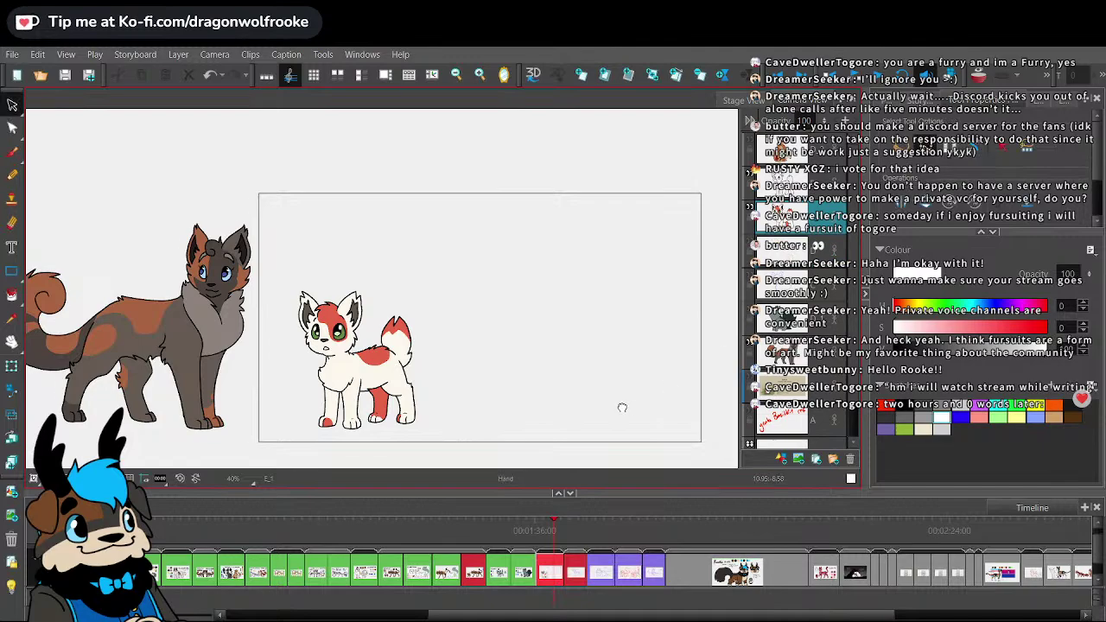
- Enlarge the kitten's line art and colours, move them to the middle of the frame, and hide the brown cat's layer
{"action": "left_click_drag", "start_coordinate": [630, 377], "coordinate": [573, 358]}
{"action": "mouse_move", "coordinate": [458, 225]}
{"action": "left_mouse_down"}
{"action": "mouse_move", "coordinate": [368, 263]}
{"action": "mouse_move", "coordinate": [406, 213]}
{"action": "left_mouse_up"}
{"action": "left_click_drag", "start_coordinate": [363, 294], "coordinate": [496, 296]}
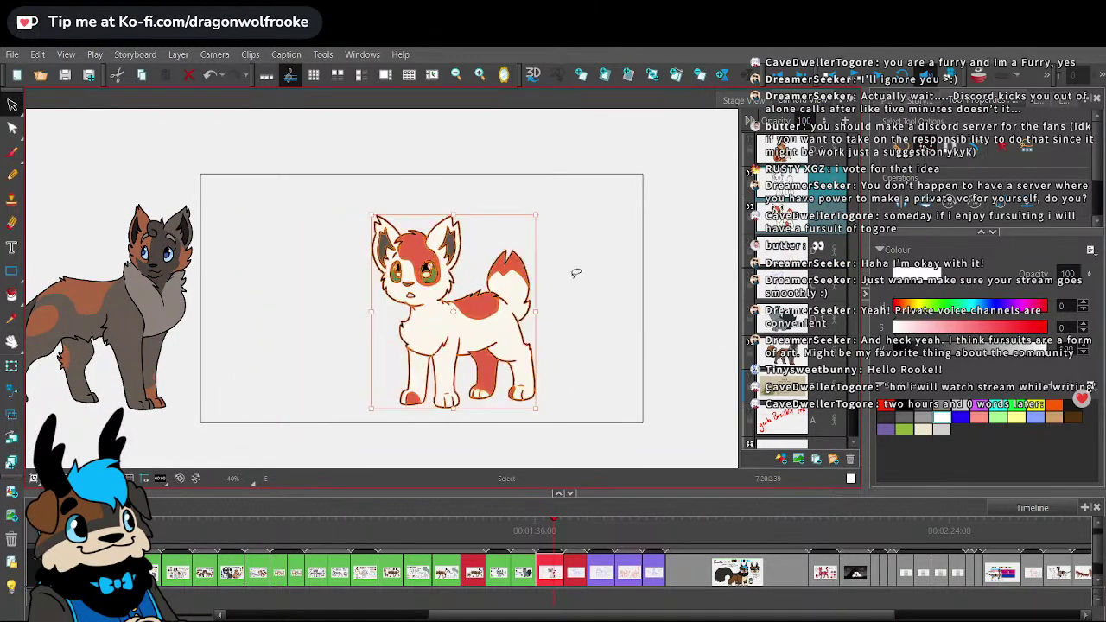
{"action": "left_click", "coordinate": [580, 273]}
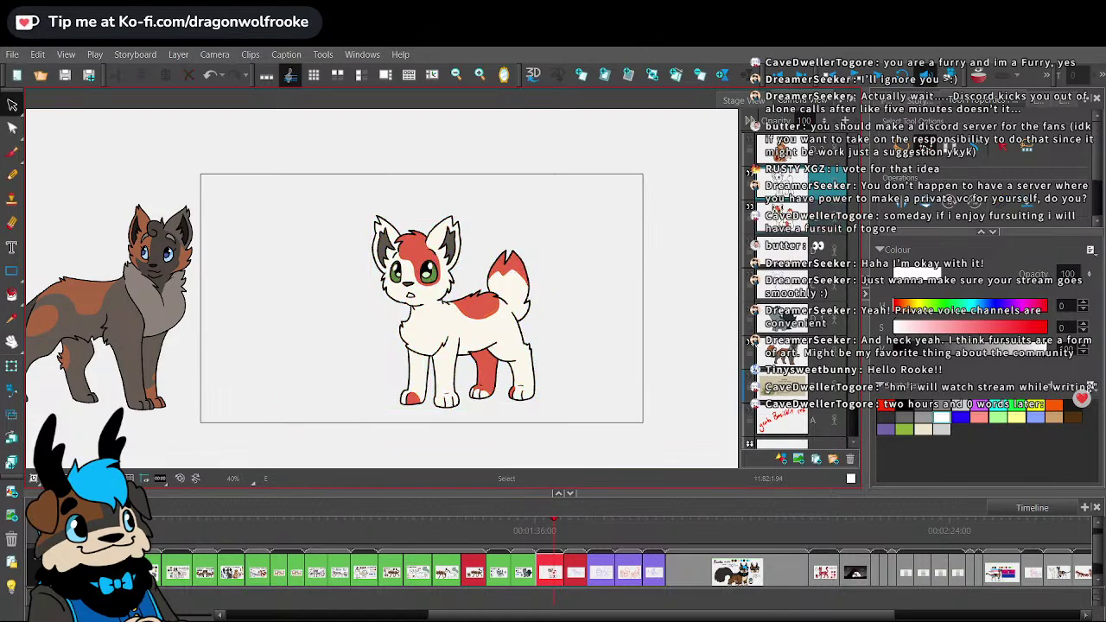
{"action": "left_click", "coordinate": [794, 353]}
{"action": "left_click", "coordinate": [751, 346]}
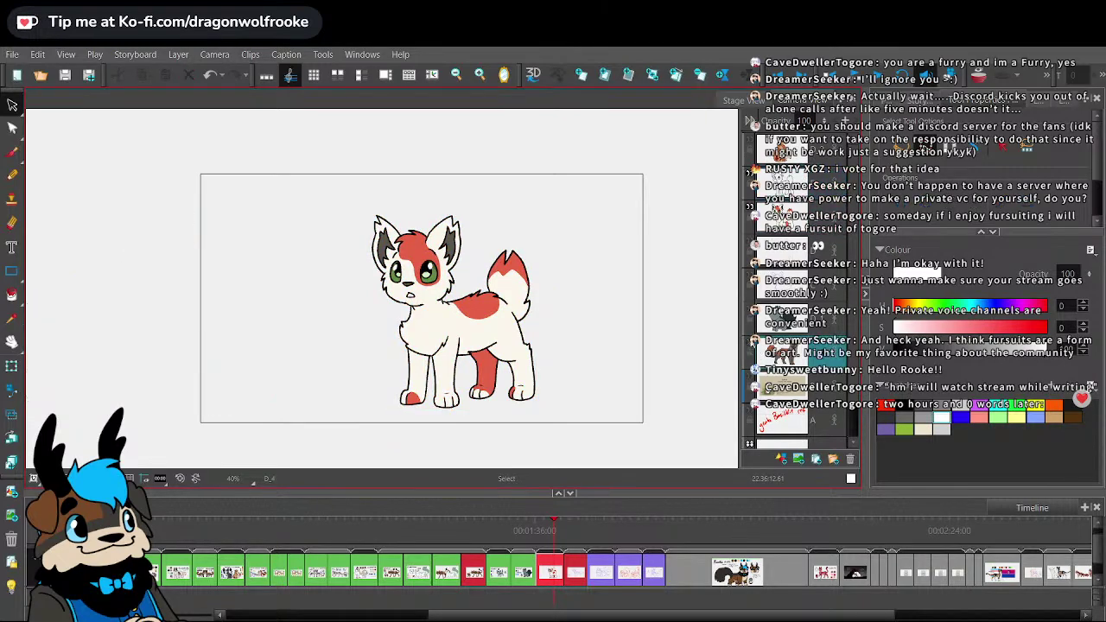
- Handwrite the name "Basilpaw" in black in the upper left of the frame on the kitten's line-art layer
{"action": "left_click", "coordinate": [800, 192]}
{"action": "left_click", "coordinate": [12, 151]}
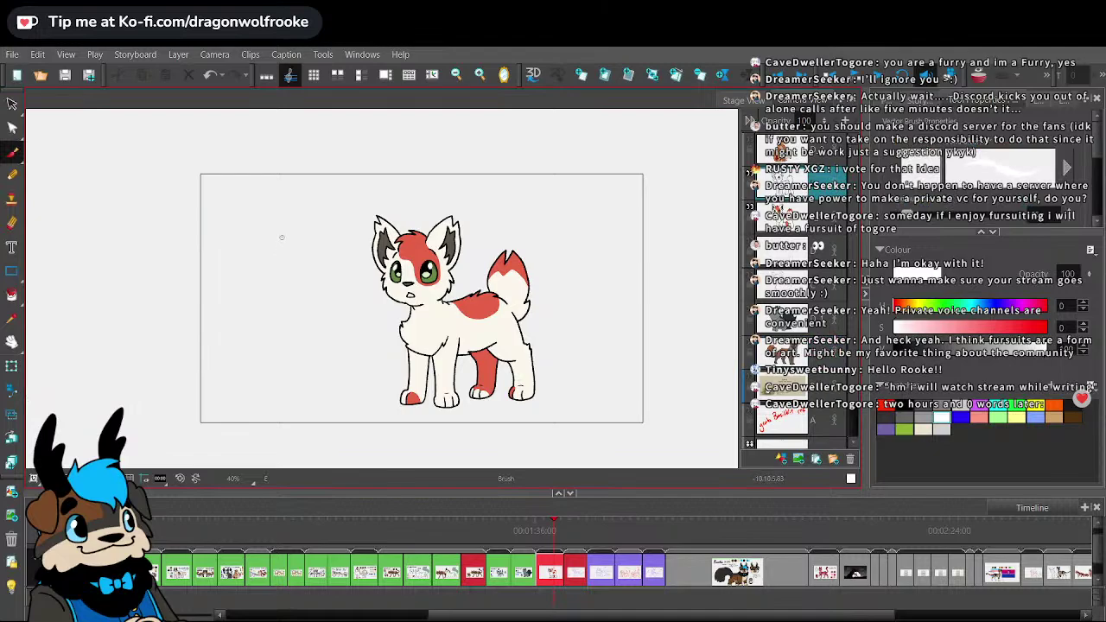
{"action": "scroll", "coordinate": [568, 282], "scroll_direction": "up", "scroll_amount": 2}
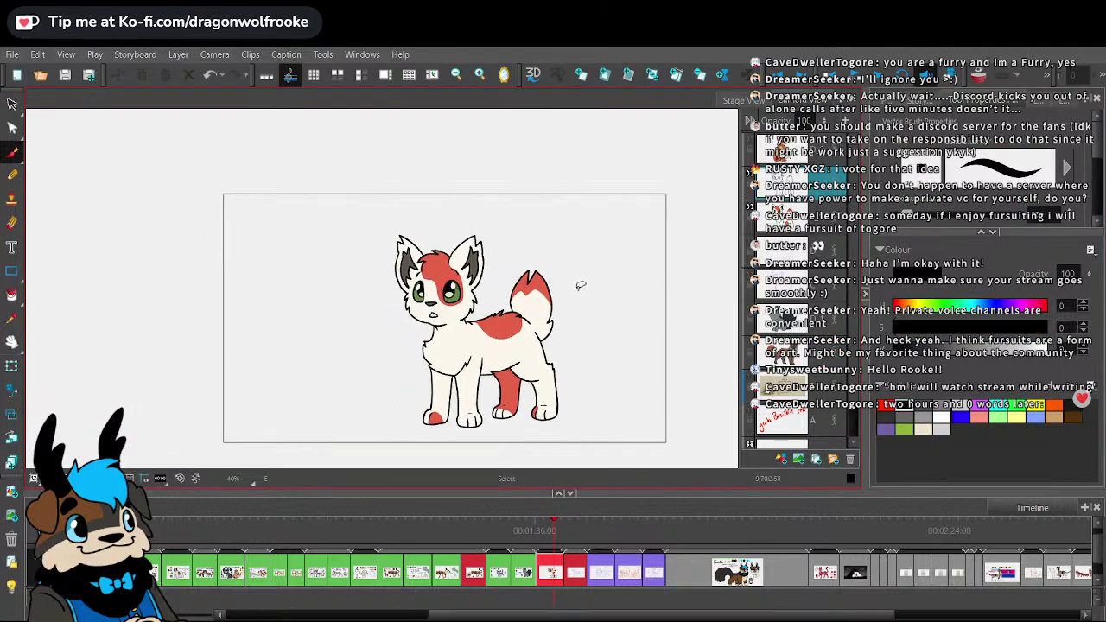
{"action": "left_click_drag", "start_coordinate": [210, 197], "coordinate": [212, 232]}
{"action": "left_click_drag", "start_coordinate": [210, 185], "coordinate": [216, 232]}
{"action": "mouse_move", "coordinate": [248, 212]}
{"action": "left_mouse_down"}
{"action": "mouse_move", "coordinate": [300, 223]}
{"action": "mouse_move", "coordinate": [316, 242]}
{"action": "left_mouse_up"}
{"action": "mouse_move", "coordinate": [315, 207]}
{"action": "left_mouse_down"}
{"action": "mouse_move", "coordinate": [316, 223]}
{"action": "mouse_move", "coordinate": [348, 221]}
{"action": "left_mouse_up"}
{"action": "left_click_drag", "start_coordinate": [350, 206], "coordinate": [353, 221]}
{"action": "left_click_drag", "start_coordinate": [353, 212], "coordinate": [373, 197]}
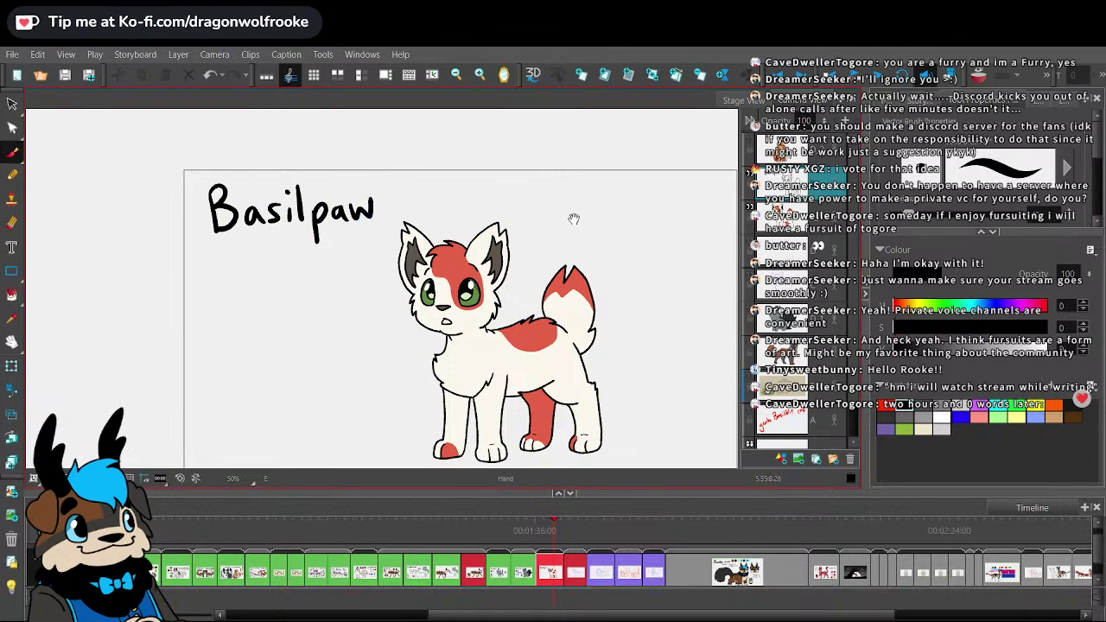
- Move the kitten's line art and colours slightly to the right in the frame
{"action": "left_click_drag", "start_coordinate": [573, 217], "coordinate": [524, 168]}
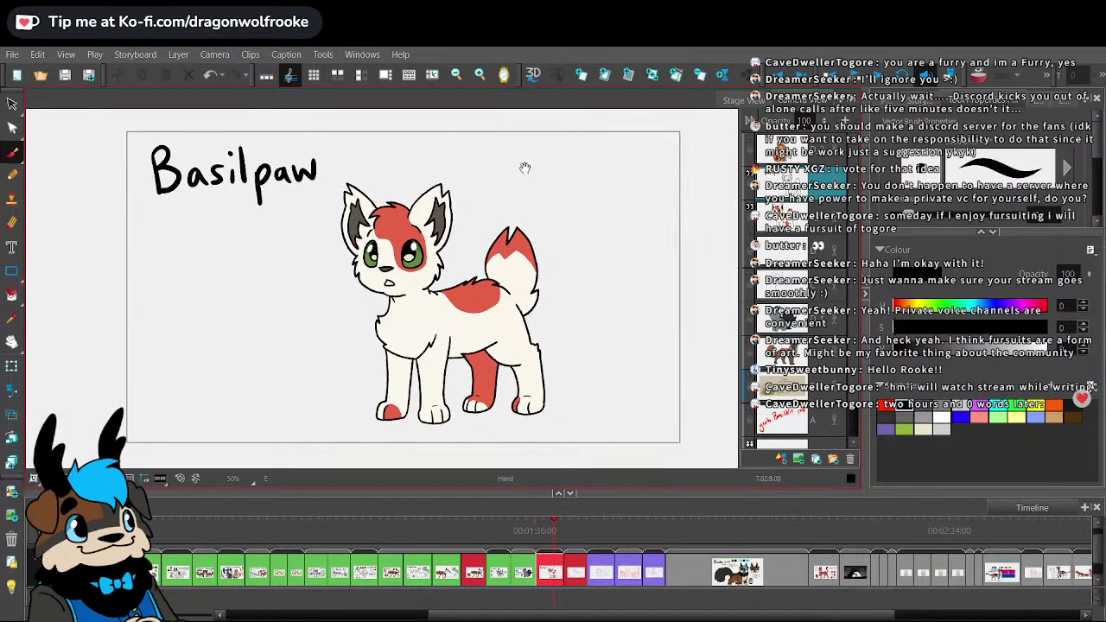
{"action": "left_click", "coordinate": [12, 103]}
{"action": "mouse_move", "coordinate": [373, 165]}
{"action": "left_mouse_down"}
{"action": "mouse_move", "coordinate": [626, 276]}
{"action": "mouse_move", "coordinate": [588, 207]}
{"action": "left_mouse_up"}
{"action": "left_click_drag", "start_coordinate": [539, 263], "coordinate": [577, 266]}
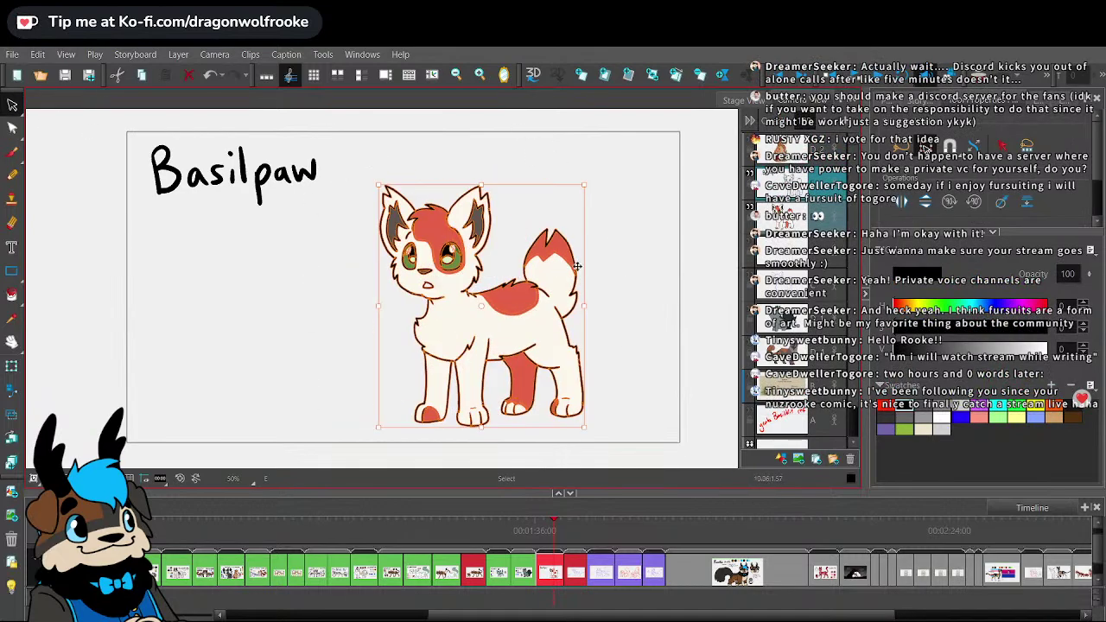
{"action": "left_click", "coordinate": [646, 275]}
- Go back to the Neon character sheet and copy the line art of its paw drawing
{"action": "left_click", "coordinate": [531, 541]}
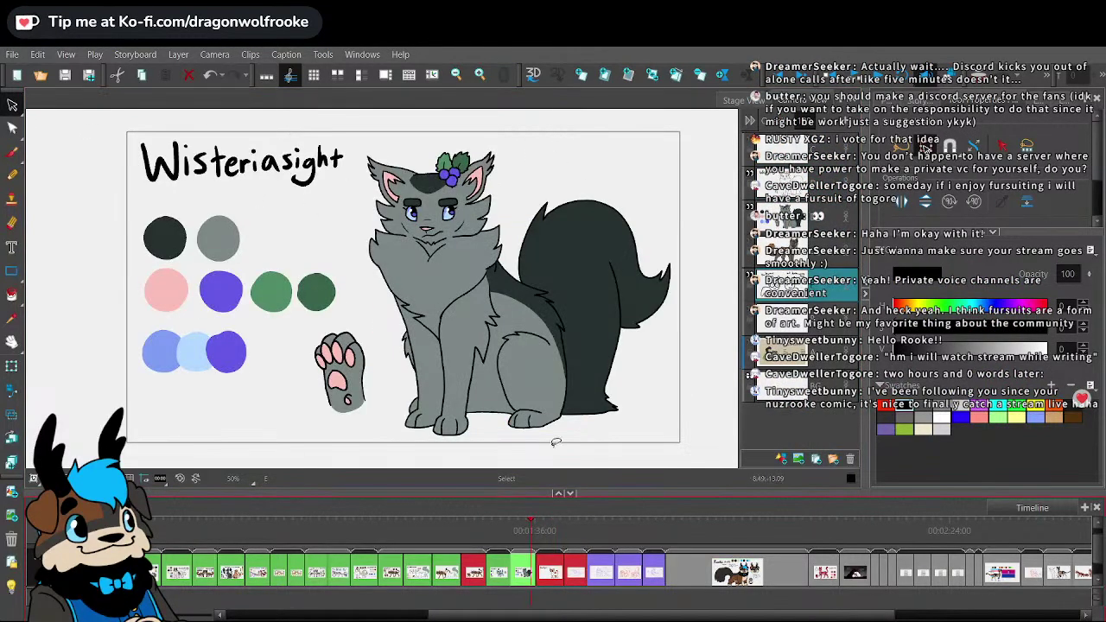
{"action": "key", "text": "Left"}
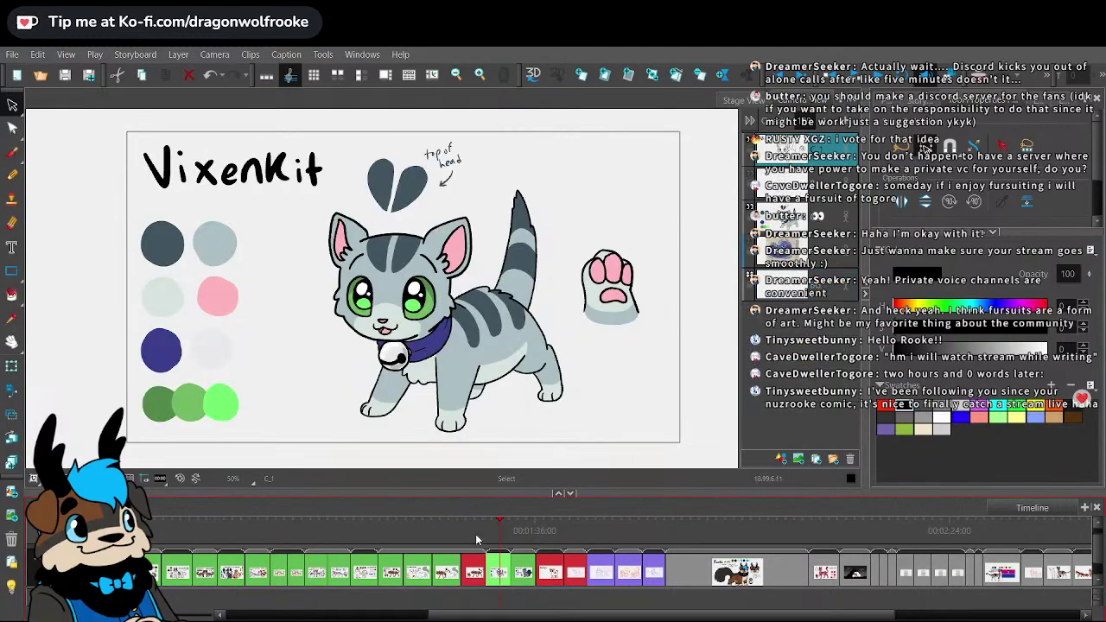
{"action": "key", "text": "Left"}
{"action": "left_click_drag", "start_coordinate": [459, 529], "coordinate": [342, 537]}
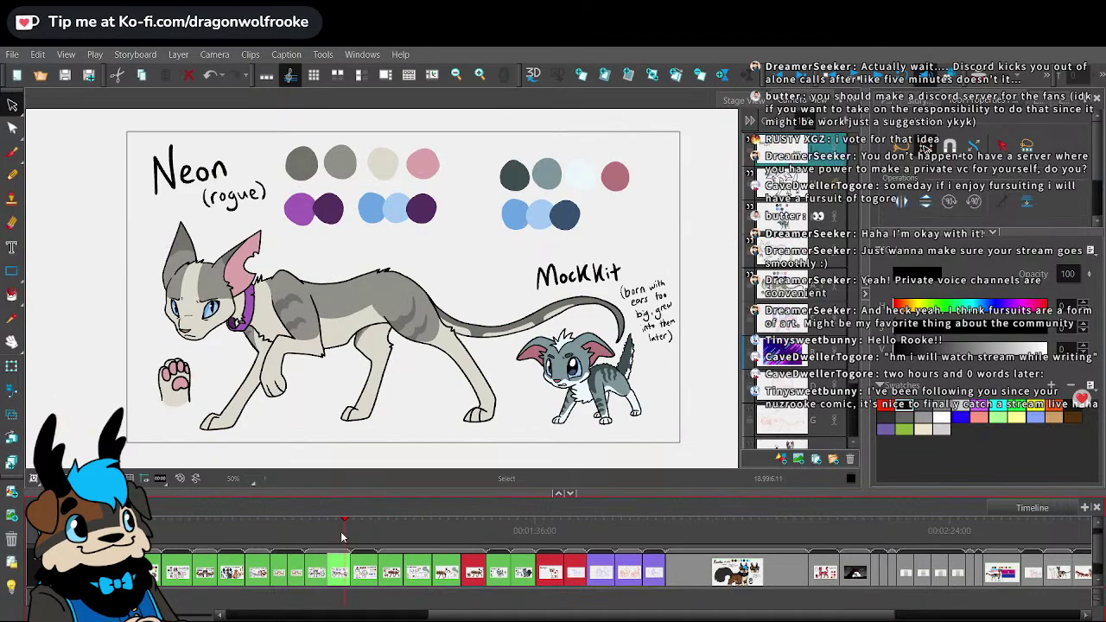
{"action": "left_click", "coordinate": [803, 226]}
{"action": "left_click", "coordinate": [804, 253]}
{"action": "mouse_move", "coordinate": [177, 342]}
{"action": "left_mouse_down"}
{"action": "mouse_move", "coordinate": [203, 369]}
{"action": "mouse_move", "coordinate": [178, 343]}
{"action": "left_mouse_up"}
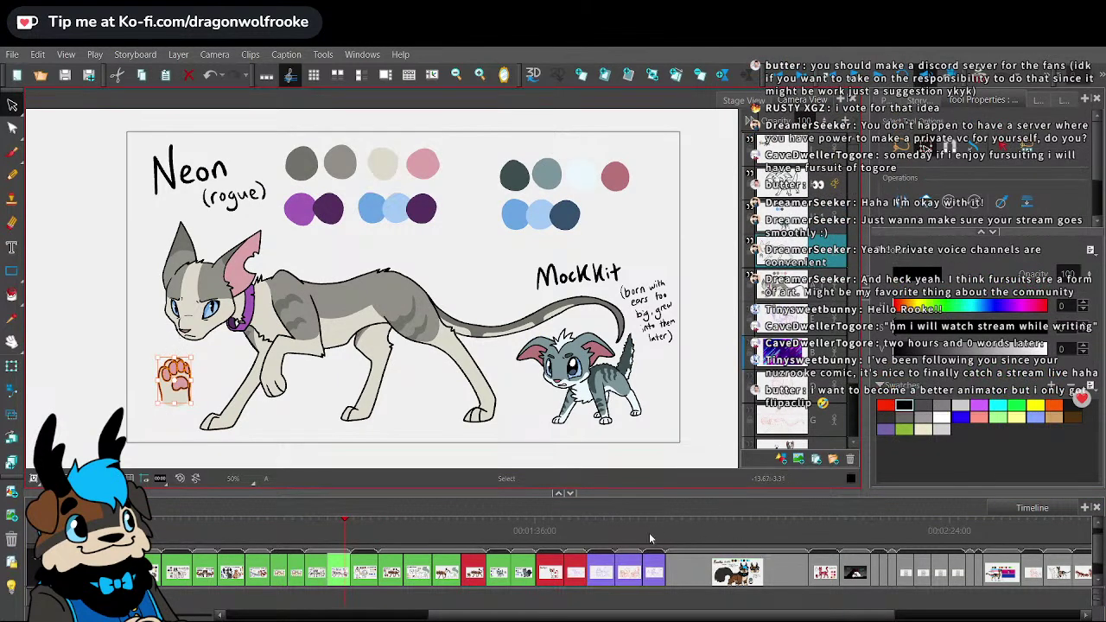
- Add a new drawing layer to the Basilpaw sheet, paste the paw line art there and place it slightly enlarged beside the kitten's front legs
{"action": "left_click", "coordinate": [630, 574]}
{"action": "left_click", "coordinate": [604, 573]}
{"action": "left_click", "coordinate": [554, 570]}
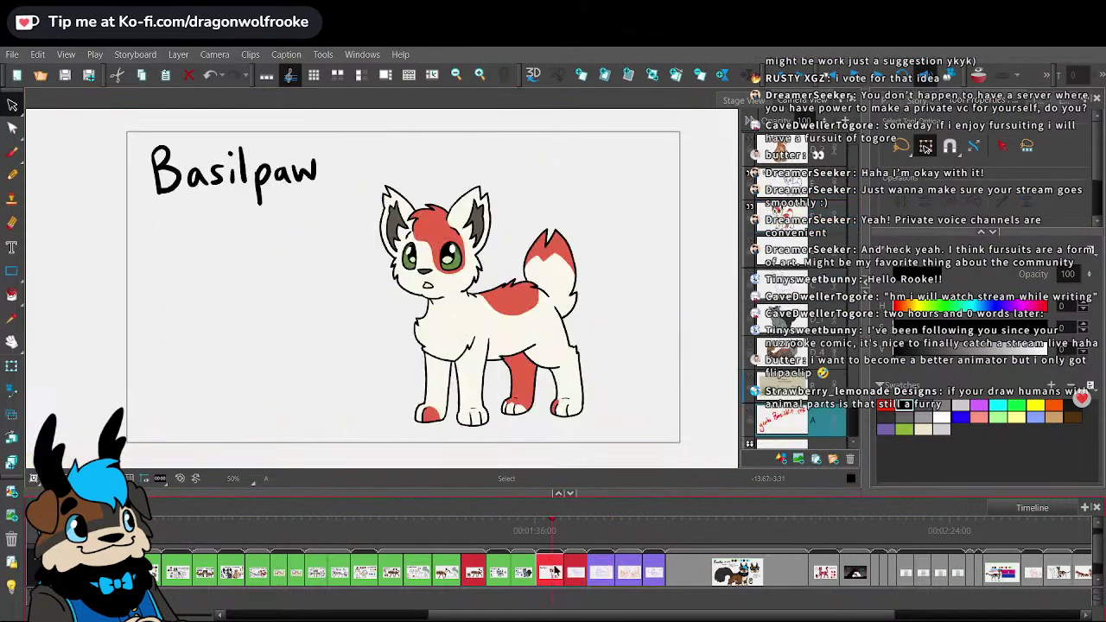
{"action": "left_click", "coordinate": [803, 149]}
{"action": "left_click", "coordinate": [802, 182]}
{"action": "left_click", "coordinate": [782, 457]}
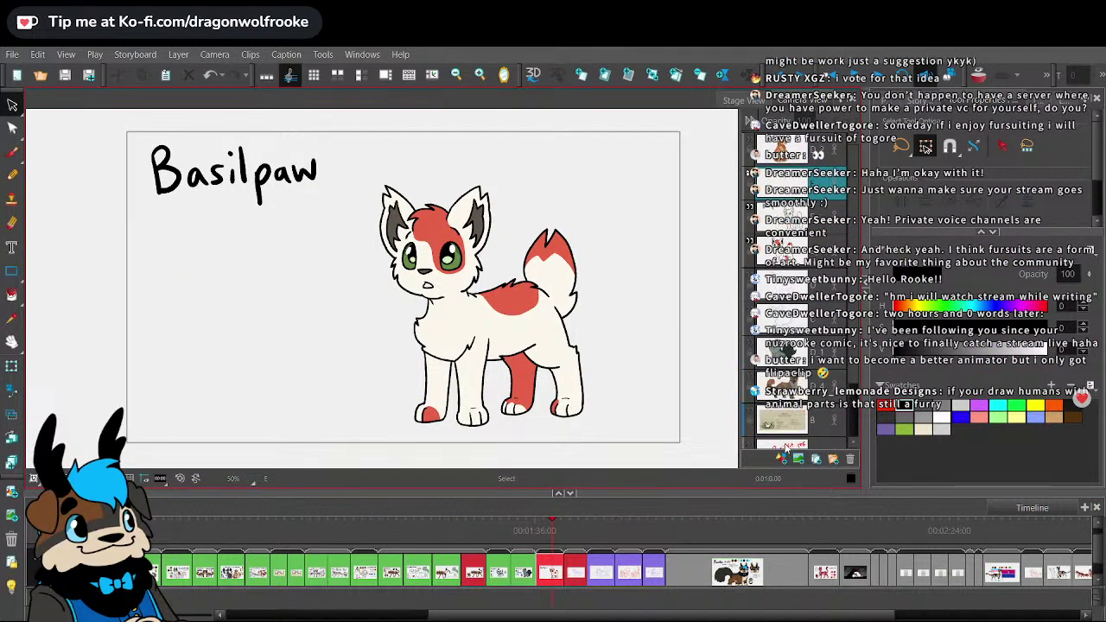
{"action": "key", "text": "ctrl+v"}
{"action": "left_click_drag", "start_coordinate": [190, 363], "coordinate": [380, 360]}
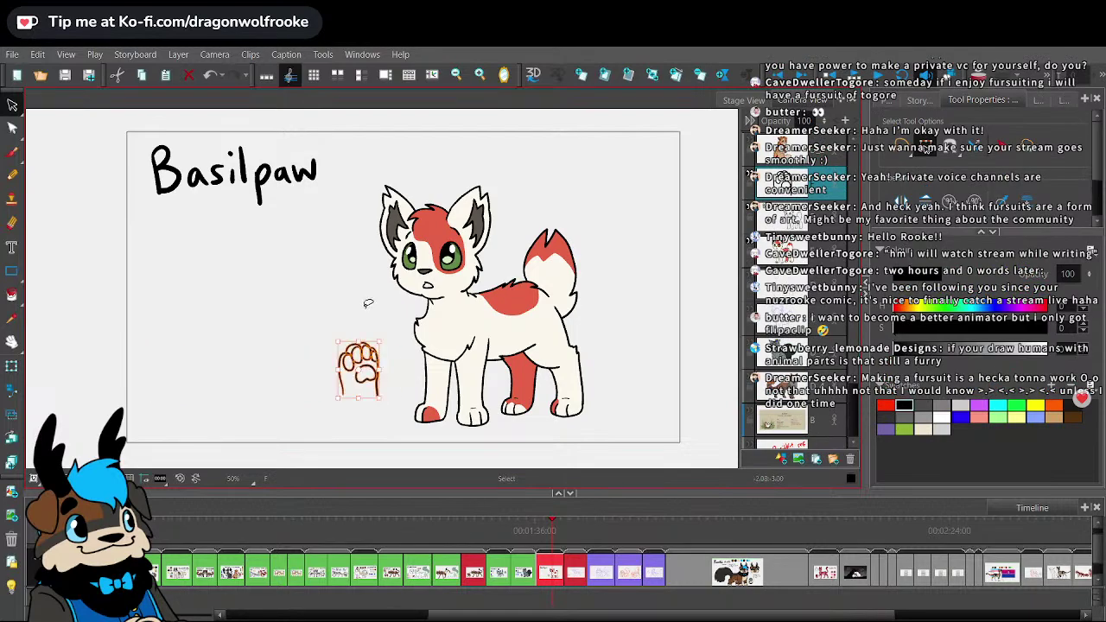
{"action": "left_click", "coordinate": [368, 303]}
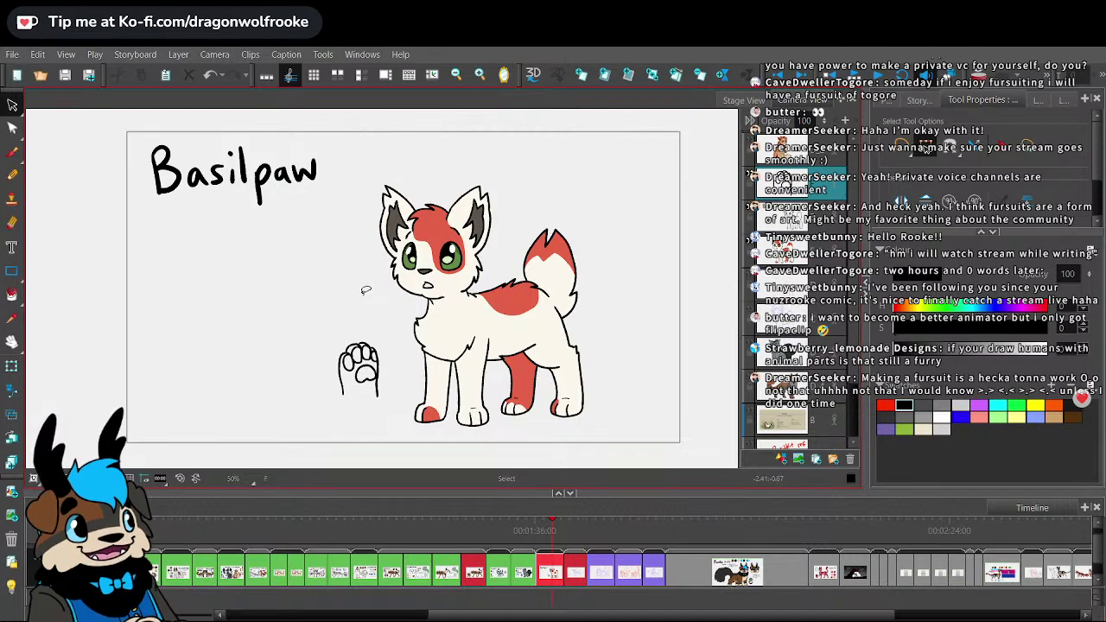
- Enlarge the pasted paw a little more and adjust its position beside the kitten's front legs
{"action": "mouse_move", "coordinate": [358, 301]}
{"action": "left_mouse_down"}
{"action": "mouse_move", "coordinate": [385, 420]}
{"action": "mouse_move", "coordinate": [357, 304]}
{"action": "mouse_move", "coordinate": [388, 327]}
{"action": "mouse_move", "coordinate": [381, 351]}
{"action": "left_mouse_up"}
{"action": "left_click_drag", "start_coordinate": [372, 306], "coordinate": [367, 284]}
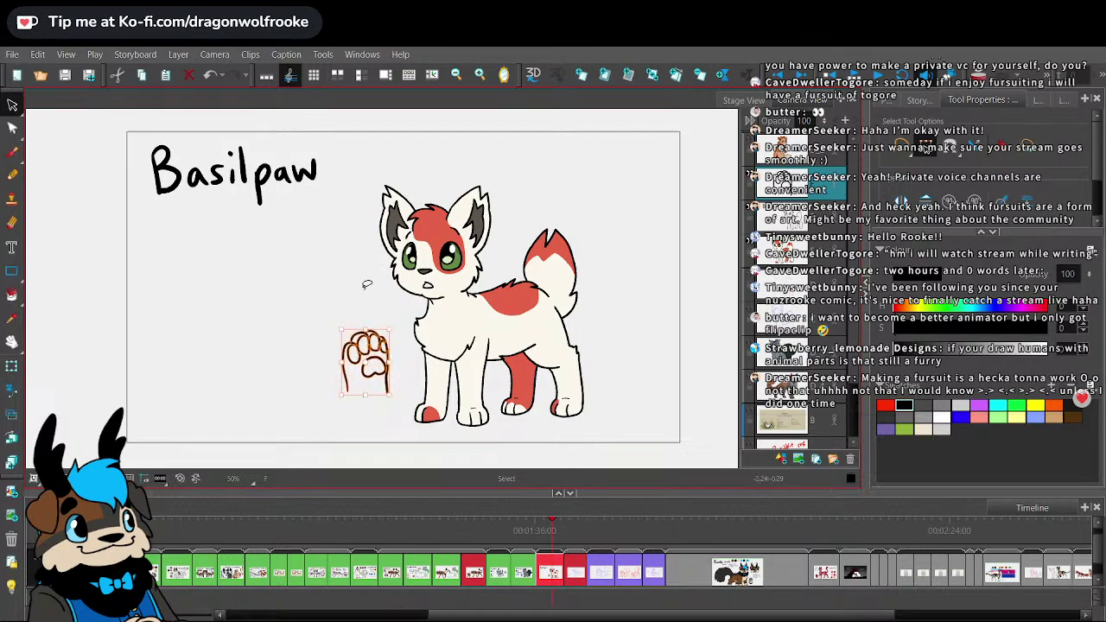
{"action": "left_click_drag", "start_coordinate": [374, 352], "coordinate": [366, 351]}
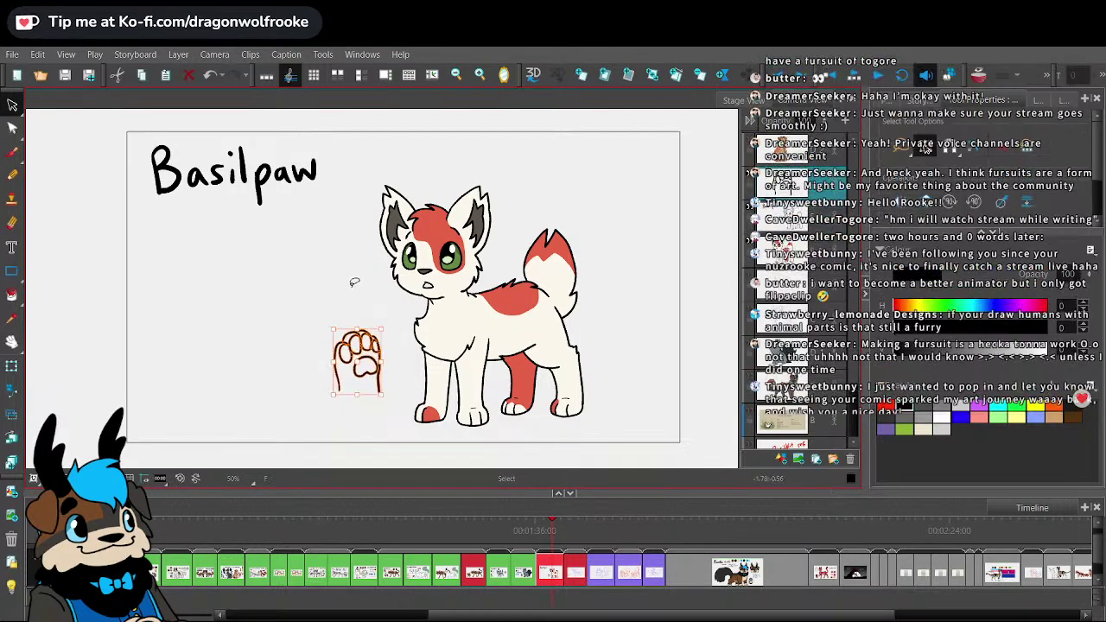
- Transfer the paw line art from its separate layer onto the kitten's line art layer
{"action": "left_click", "coordinate": [782, 251]}
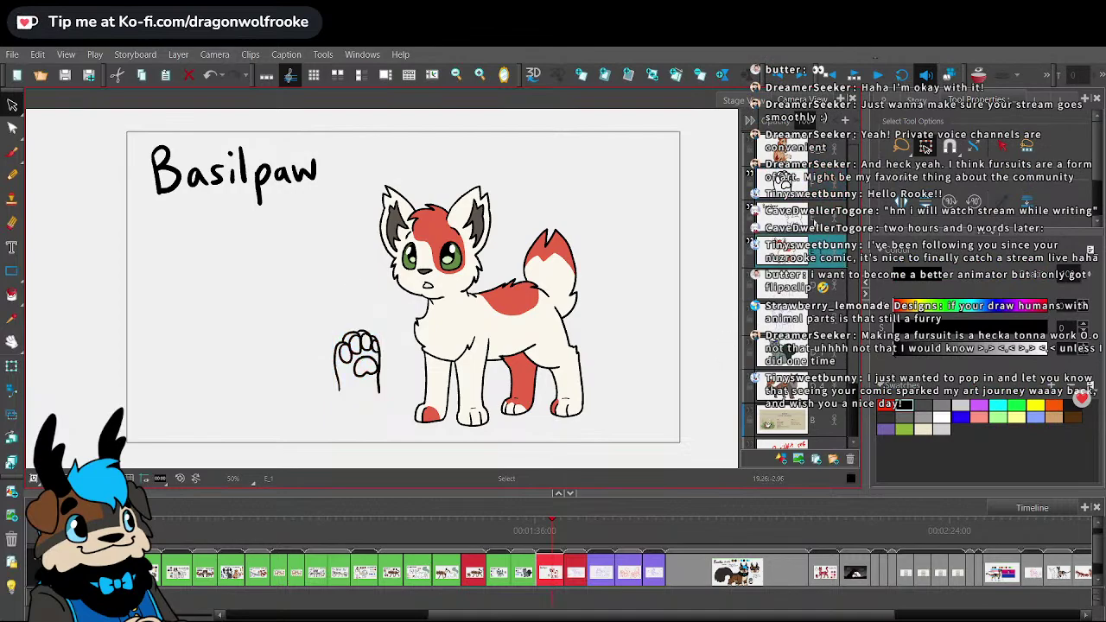
{"action": "left_click", "coordinate": [800, 184]}
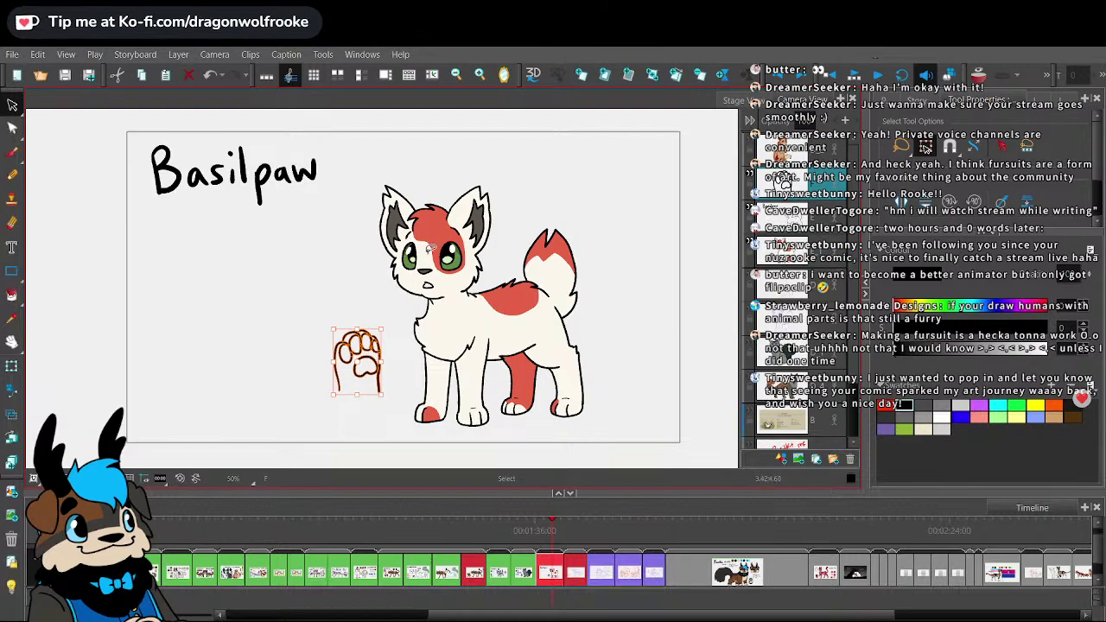
{"action": "mouse_move", "coordinate": [326, 304]}
{"action": "left_mouse_down"}
{"action": "mouse_move", "coordinate": [397, 283]}
{"action": "mouse_move", "coordinate": [404, 258]}
{"action": "left_mouse_up"}
{"action": "left_click", "coordinate": [783, 216]}
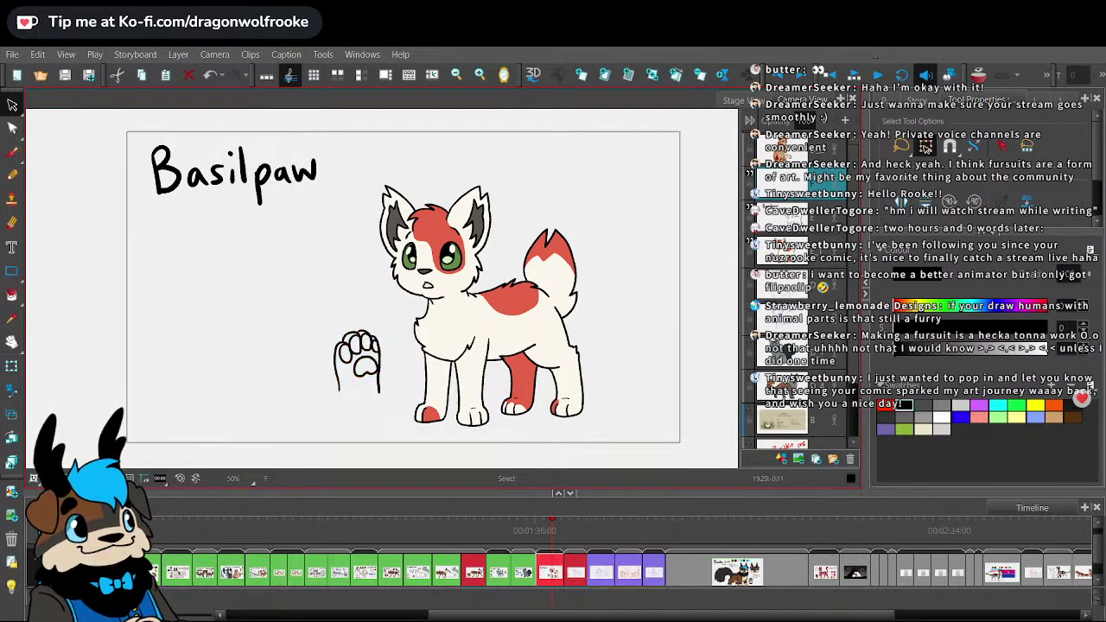
{"action": "key", "text": "ctrl+v"}
{"action": "left_click", "coordinate": [704, 346]}
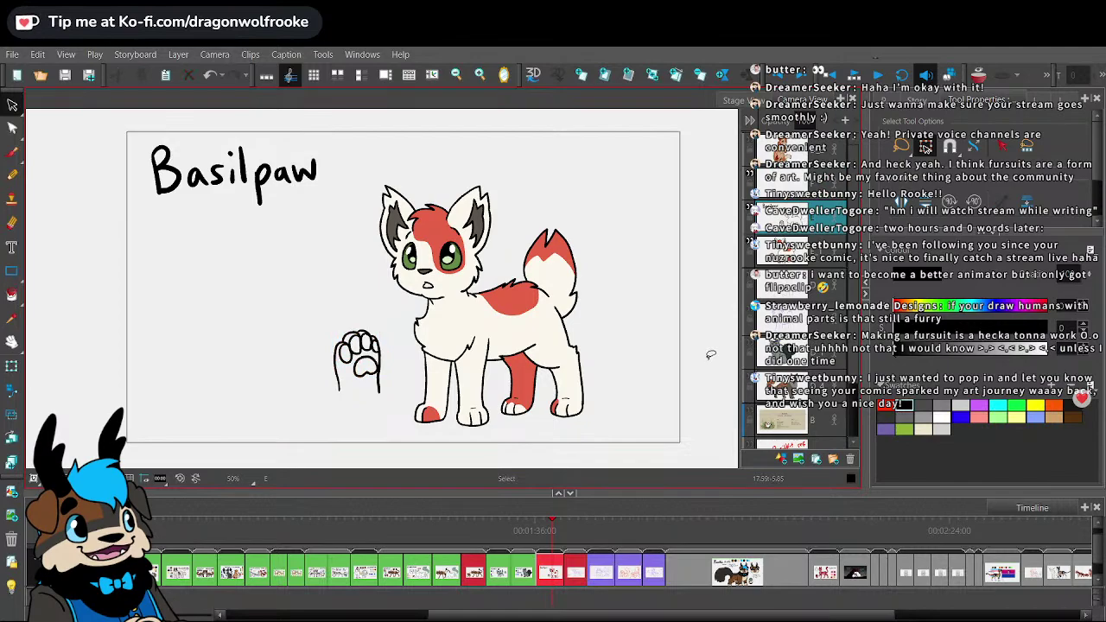
- Sample the kitten's cream body colour from its colour layer
{"action": "left_click", "coordinate": [783, 252]}
{"action": "key", "text": "2"}
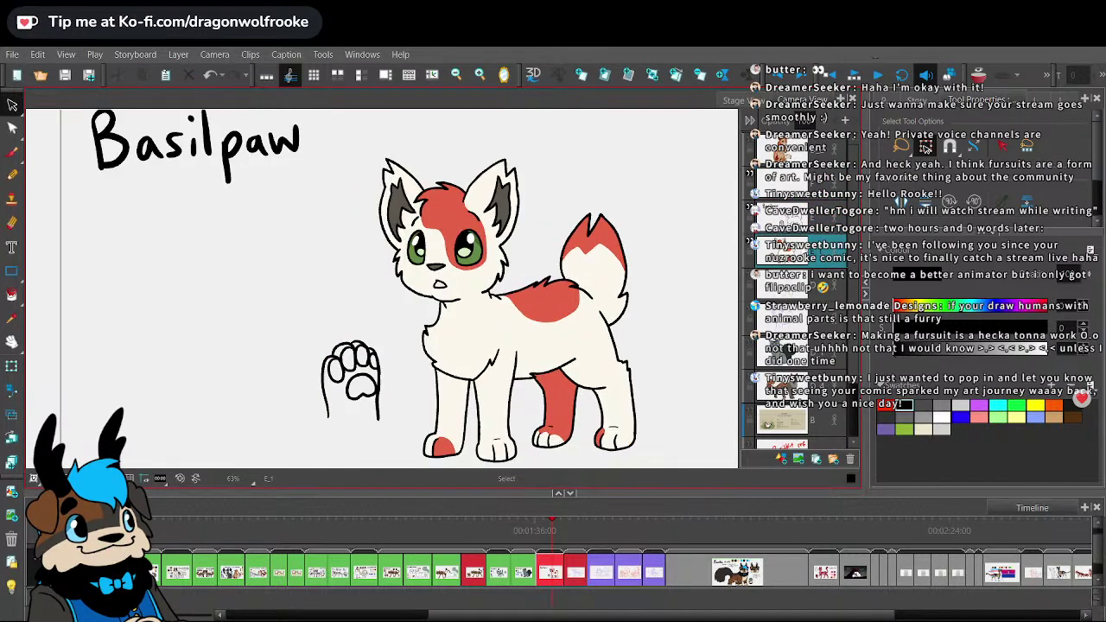
{"action": "left_click", "coordinate": [12, 319]}
{"action": "left_click", "coordinate": [475, 315]}
{"action": "left_click_drag", "start_coordinate": [474, 333], "coordinate": [458, 250]}
{"action": "key", "text": "2"}
- Duplicate the paw on the line art layer and place the copy beside the original, farther from the kitten
{"action": "left_click", "coordinate": [783, 216]}
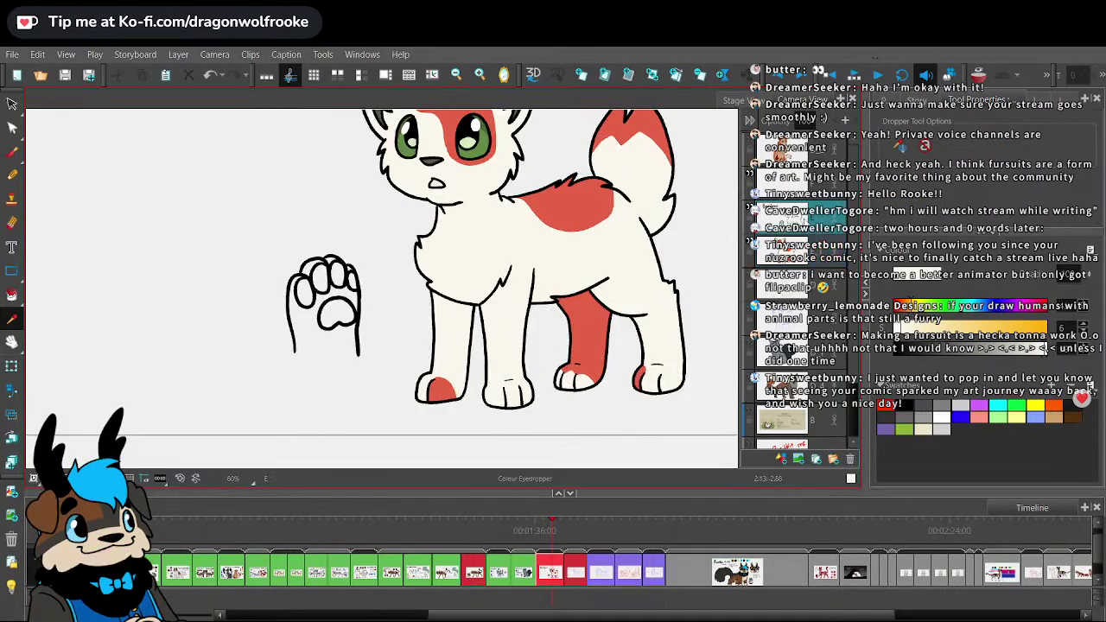
{"action": "left_click", "coordinate": [12, 104]}
{"action": "left_click_drag", "start_coordinate": [306, 225], "coordinate": [331, 180]}
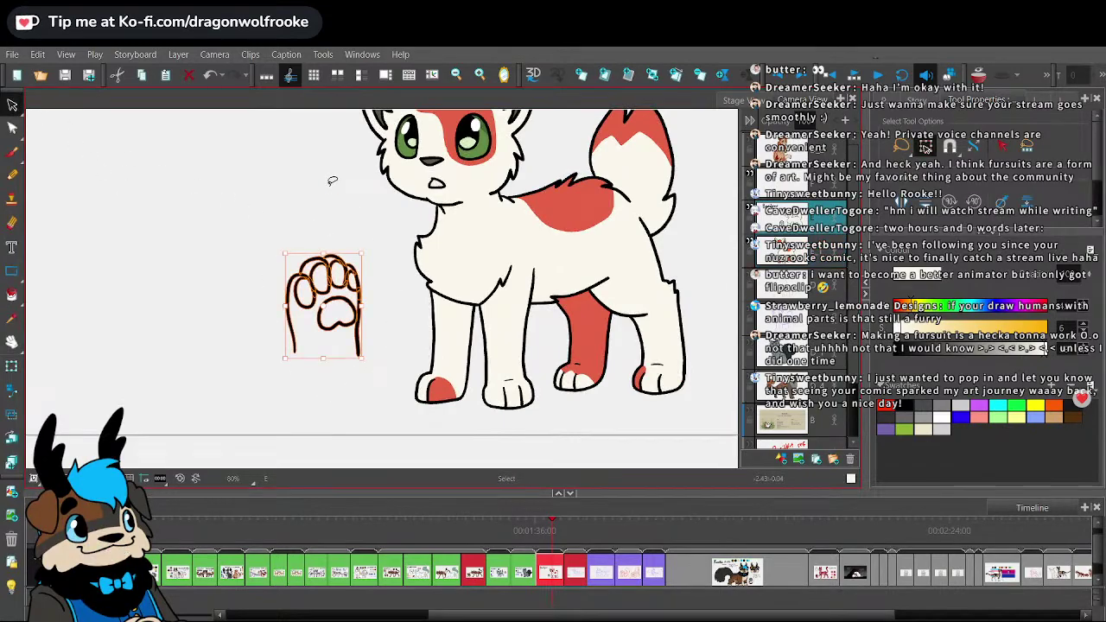
{"action": "left_click_drag", "start_coordinate": [332, 280], "coordinate": [237, 275]}
{"action": "left_click", "coordinate": [285, 193]}
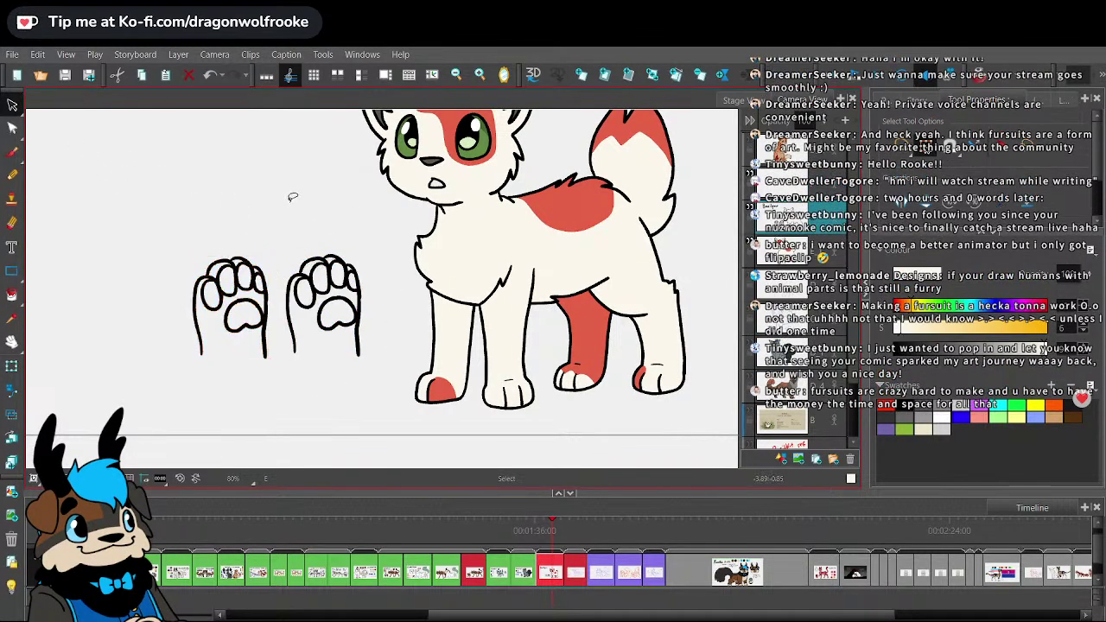
- Mirror the paw nearest the kitten horizontally so the two paws form a matching pair
{"action": "key", "text": "1"}
{"action": "key", "text": "1"}
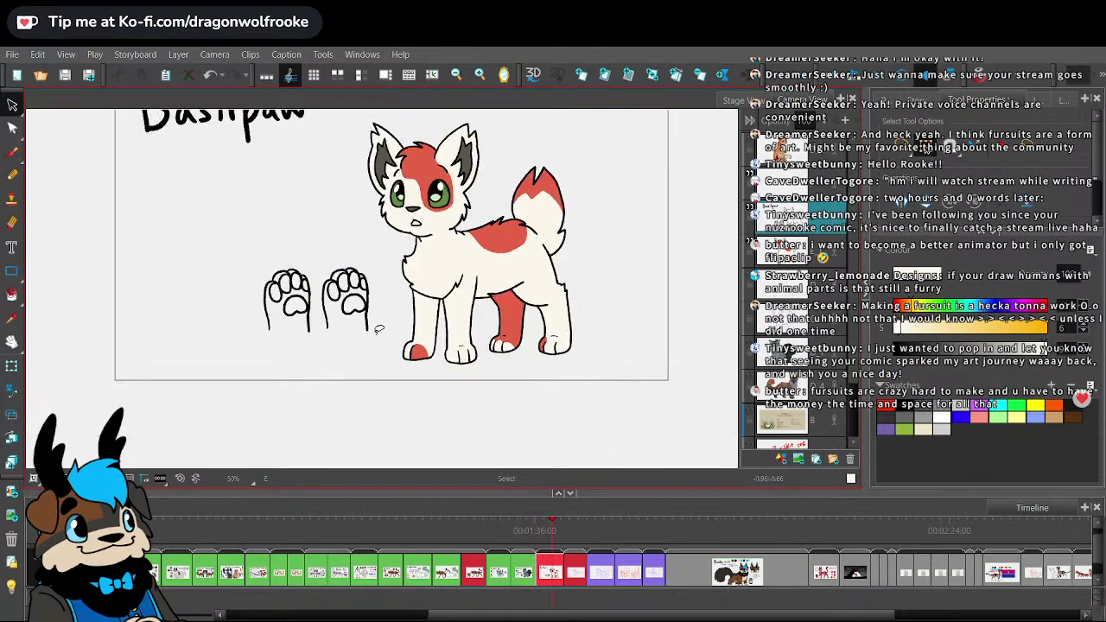
{"action": "left_click", "coordinate": [346, 298]}
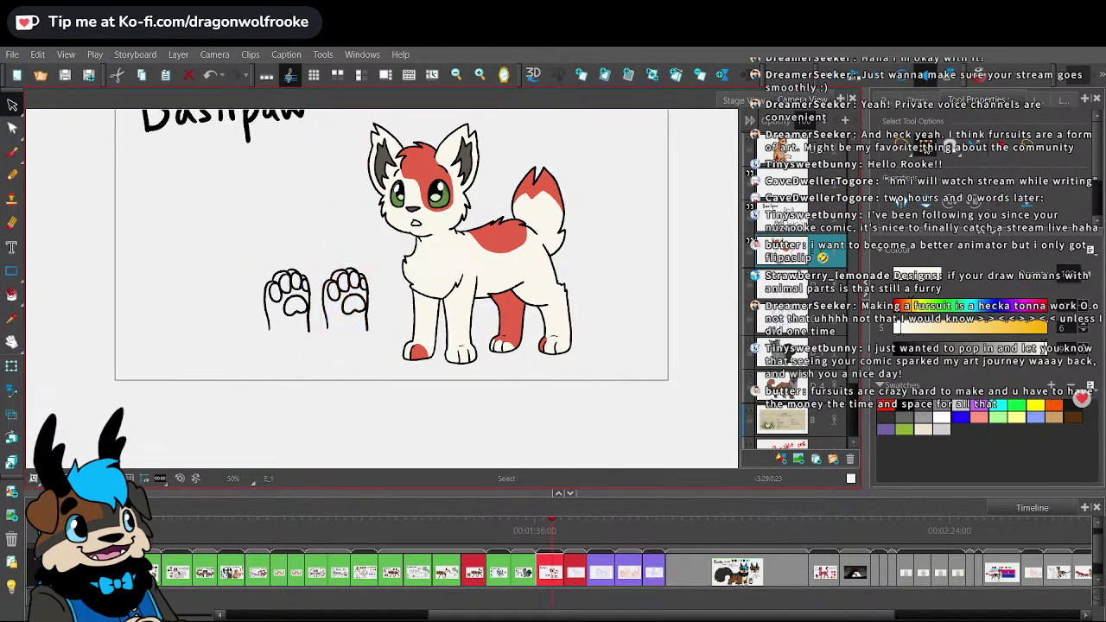
{"action": "key", "text": "2"}
{"action": "key", "text": "2"}
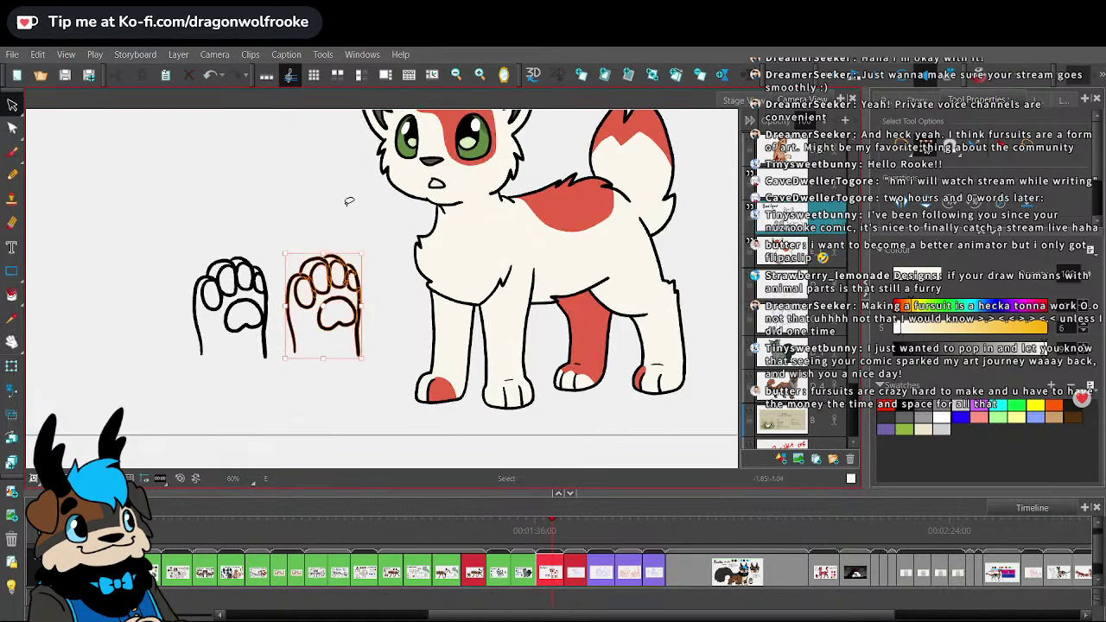
{"action": "key", "text": "4"}
- Copy the pair of paws and place the duplicate pair level with the first, behind the kitten's hind legs
{"action": "mouse_move", "coordinate": [385, 302]}
{"action": "left_mouse_down"}
{"action": "mouse_move", "coordinate": [377, 254]}
{"action": "mouse_move", "coordinate": [396, 248]}
{"action": "mouse_move", "coordinate": [344, 207]}
{"action": "left_mouse_up"}
{"action": "key", "text": "1"}
{"action": "key", "text": "1"}
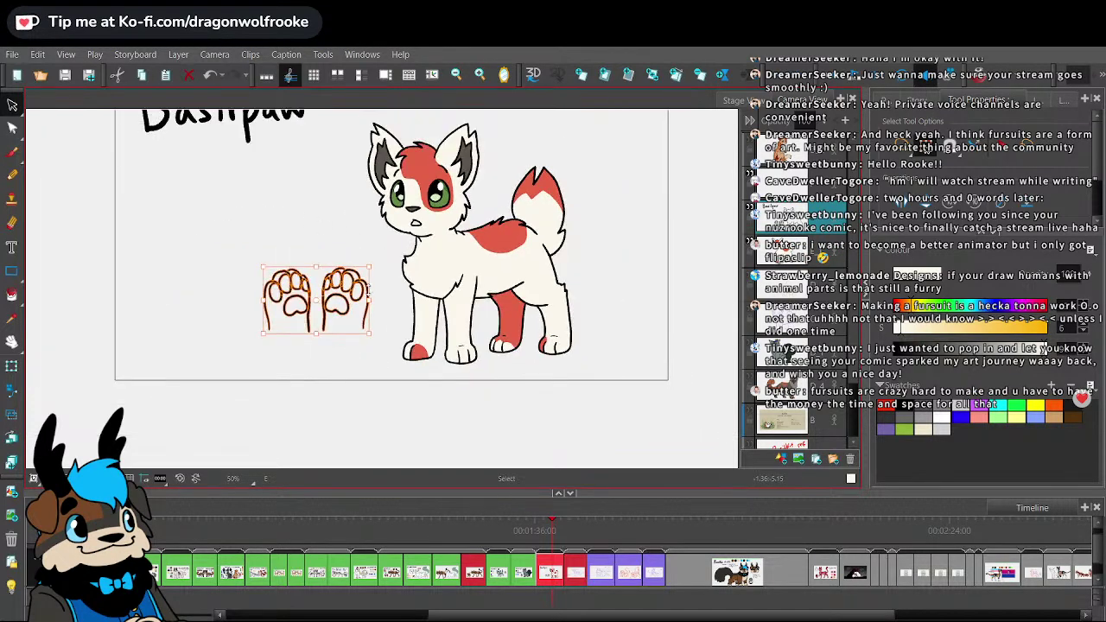
{"action": "key", "text": "ctrl+v"}
{"action": "left_click_drag", "start_coordinate": [350, 294], "coordinate": [673, 290]}
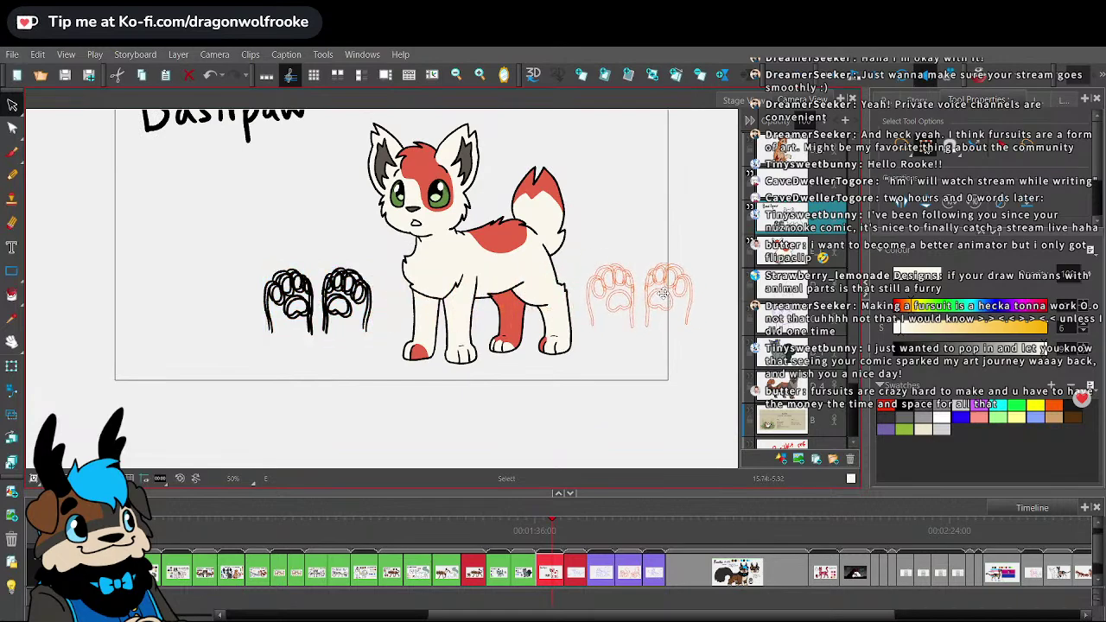
{"action": "left_click", "coordinate": [668, 337]}
- Select the paw pair behind the kitten and nudge it slightly
{"action": "key", "text": "1"}
{"action": "key", "text": "1"}
{"action": "left_click_drag", "start_coordinate": [605, 363], "coordinate": [578, 386]}
{"action": "key", "text": "2"}
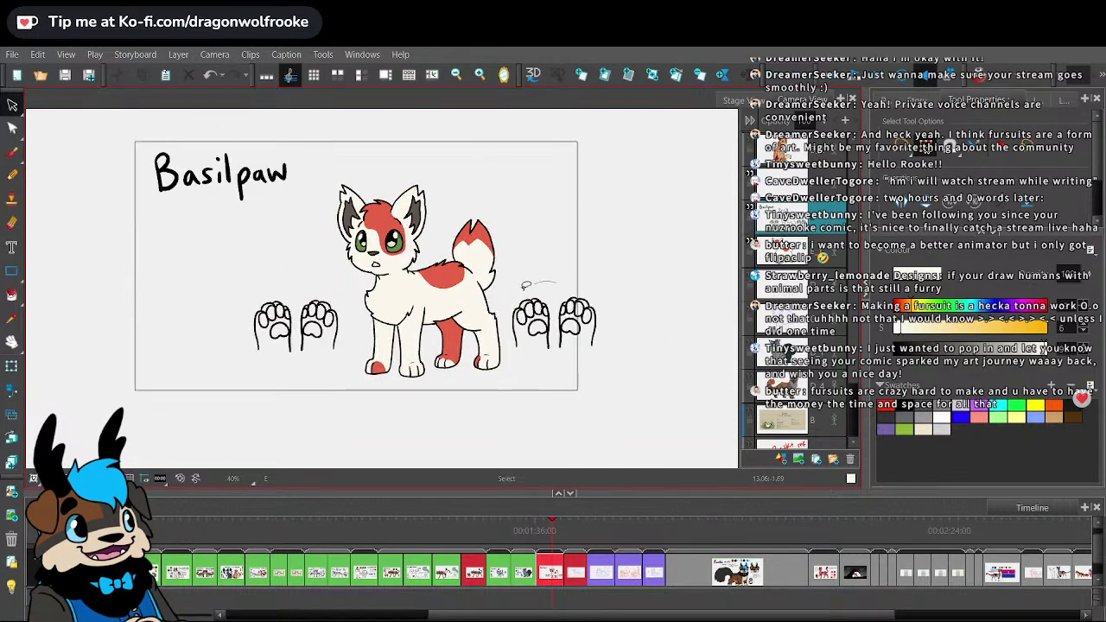
{"action": "mouse_move", "coordinate": [526, 286]}
{"action": "left_mouse_down"}
{"action": "mouse_move", "coordinate": [577, 303]}
{"action": "mouse_move", "coordinate": [578, 319]}
{"action": "left_mouse_up"}
{"action": "left_click", "coordinate": [668, 314]}
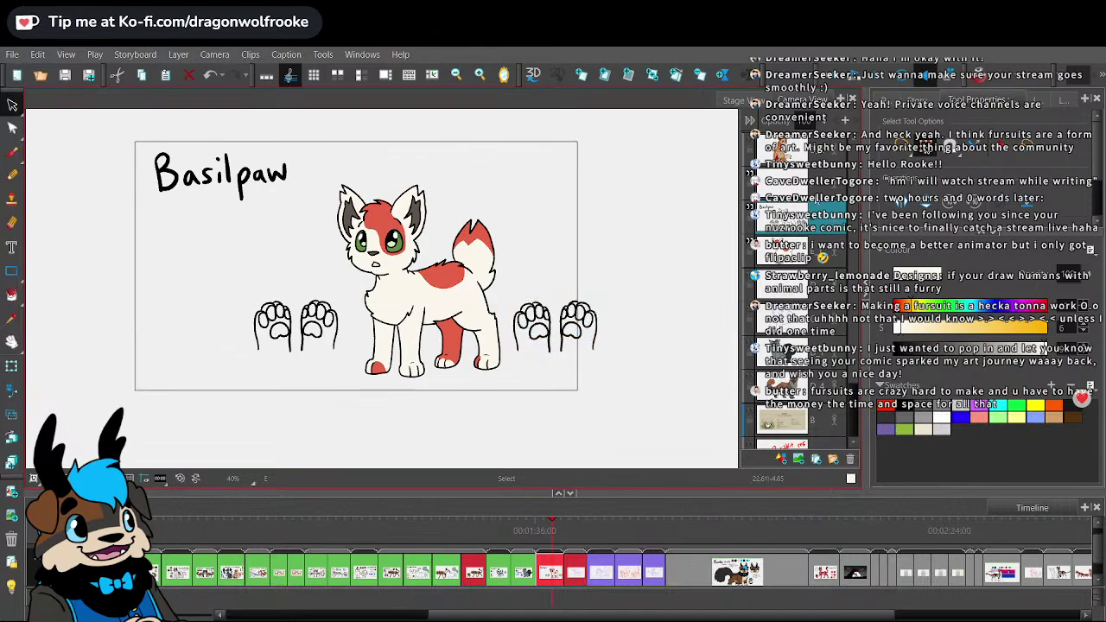
- Shift the kitten's line art, its colours and both paw pairs together to the left within the frame
{"action": "left_click", "coordinate": [822, 256], "text": "shift"}
{"action": "mouse_move", "coordinate": [486, 138]}
{"action": "left_mouse_down"}
{"action": "mouse_move", "coordinate": [410, 140]}
{"action": "mouse_move", "coordinate": [450, 447]}
{"action": "mouse_move", "coordinate": [556, 157]}
{"action": "left_mouse_up"}
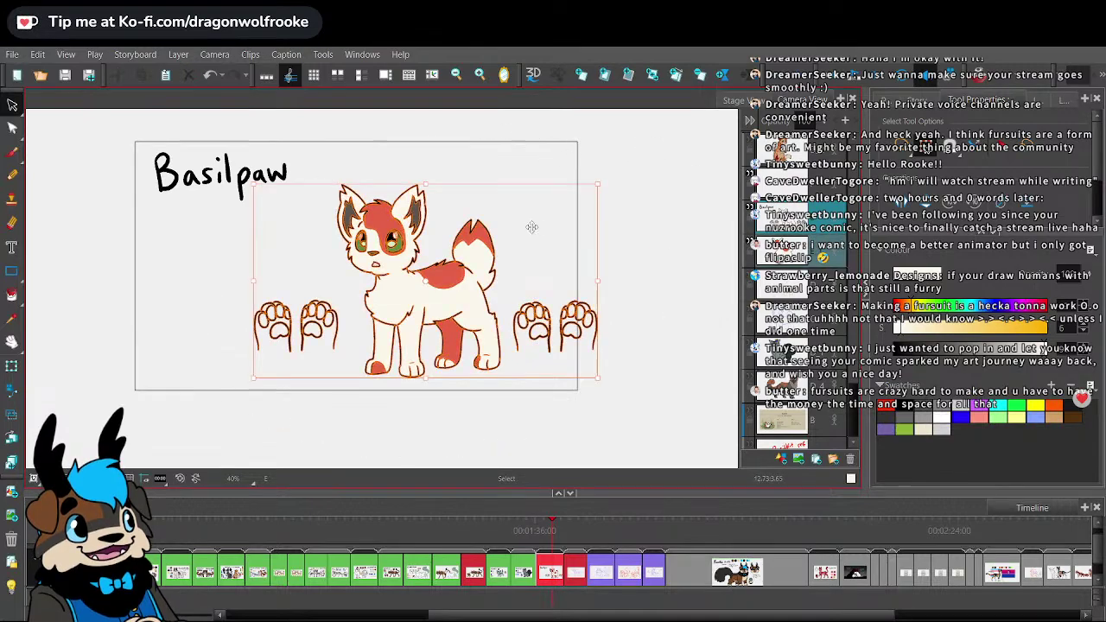
{"action": "left_click_drag", "start_coordinate": [530, 227], "coordinate": [494, 234]}
{"action": "left_click", "coordinate": [622, 251]}
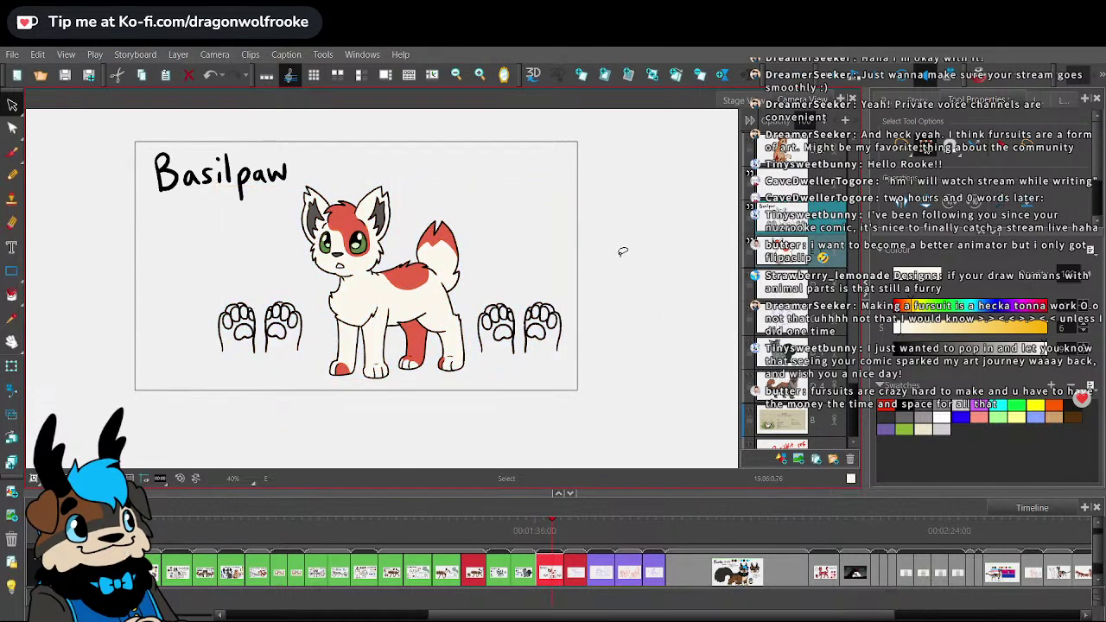
- Move the paw pair in front of the kitten slightly closer to its front legs
{"action": "key", "text": "2"}
{"action": "key", "text": "2"}
{"action": "left_click", "coordinate": [818, 254]}
{"action": "left_click", "coordinate": [818, 218]}
{"action": "mouse_move", "coordinate": [267, 299]}
{"action": "left_mouse_down"}
{"action": "mouse_move", "coordinate": [250, 363]}
{"action": "mouse_move", "coordinate": [231, 348]}
{"action": "left_mouse_up"}
{"action": "left_click", "coordinate": [242, 259]}
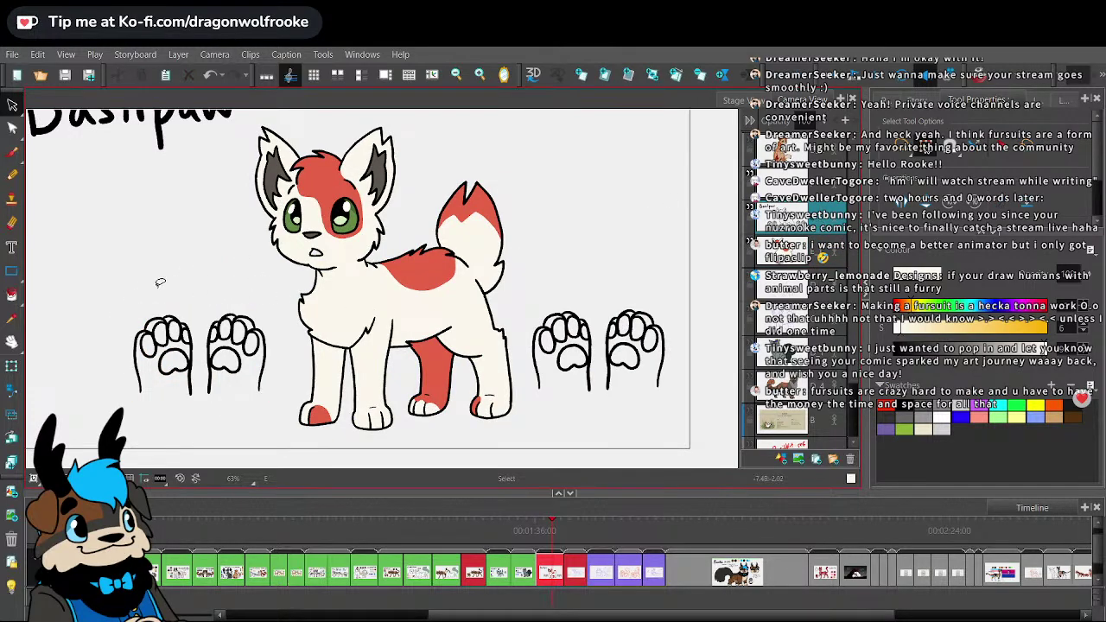
- Copy the line art of all four paws and paste it onto the kitten's colour layer
{"action": "left_click_drag", "start_coordinate": [160, 282], "coordinate": [157, 285]}
{"action": "mouse_move", "coordinate": [610, 278]}
{"action": "left_mouse_down"}
{"action": "mouse_move", "coordinate": [573, 407]}
{"action": "mouse_move", "coordinate": [644, 279]}
{"action": "left_mouse_up"}
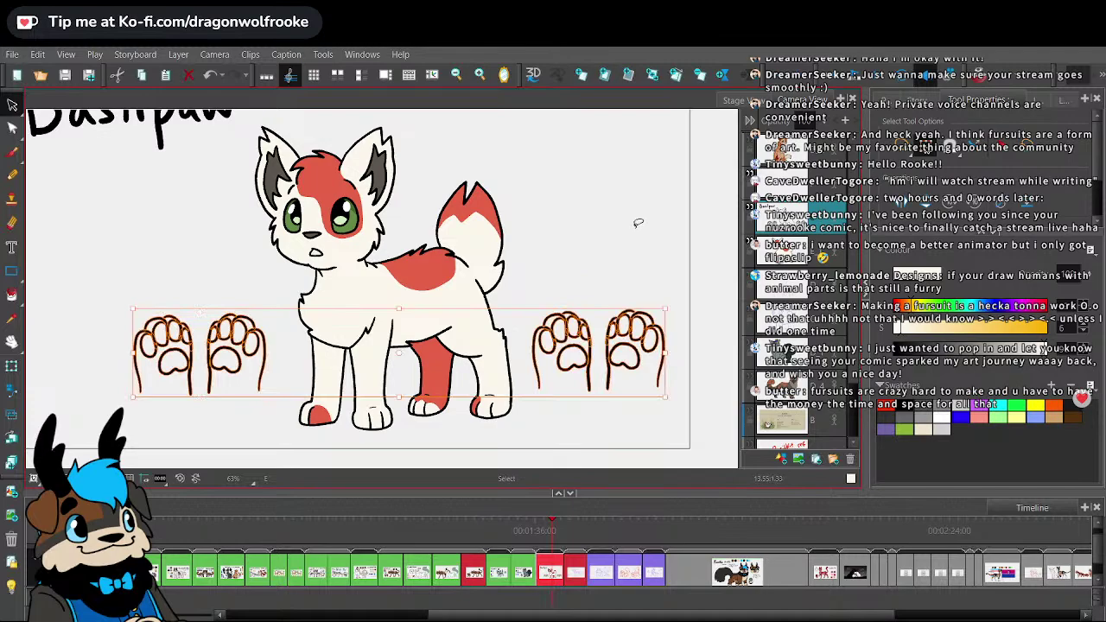
{"action": "key", "text": "ctrl+c"}
{"action": "left_click", "coordinate": [818, 253]}
{"action": "key", "text": "ctrl+v"}
{"action": "left_click", "coordinate": [664, 429]}
- Set up a black brush on the line art layer and save the project
{"action": "left_click_drag", "start_coordinate": [584, 424], "coordinate": [622, 403]}
{"action": "key", "text": "2"}
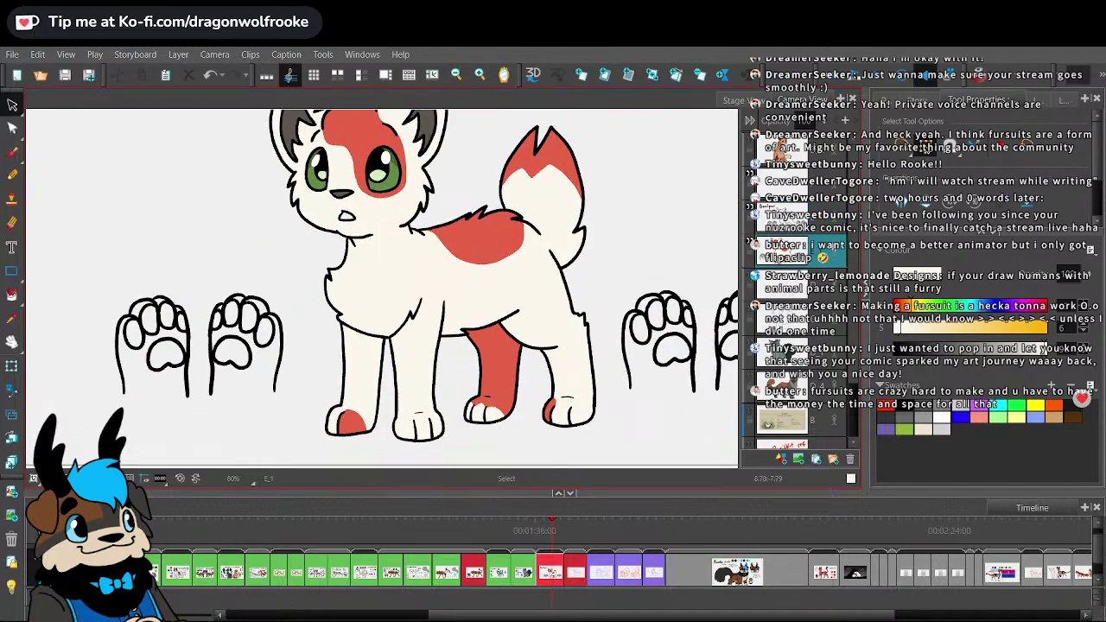
{"action": "left_click", "coordinate": [12, 152]}
{"action": "left_click", "coordinate": [775, 207]}
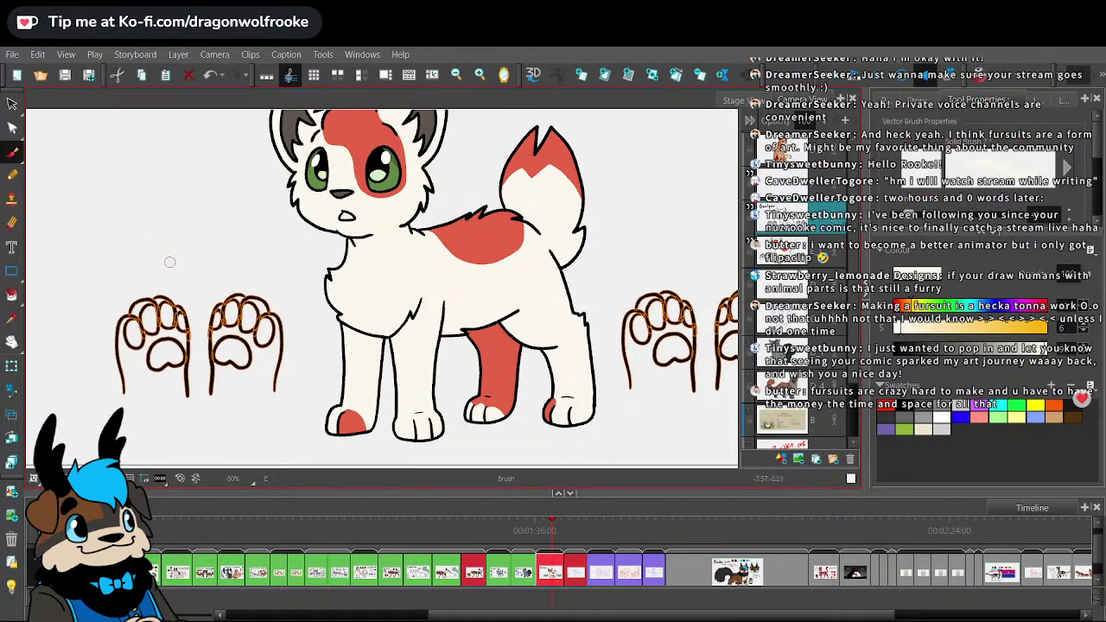
{"action": "left_click_drag", "start_coordinate": [162, 242], "coordinate": [155, 257]}
{"action": "key", "text": "ctrl+z"}
{"action": "left_click", "coordinate": [903, 406]}
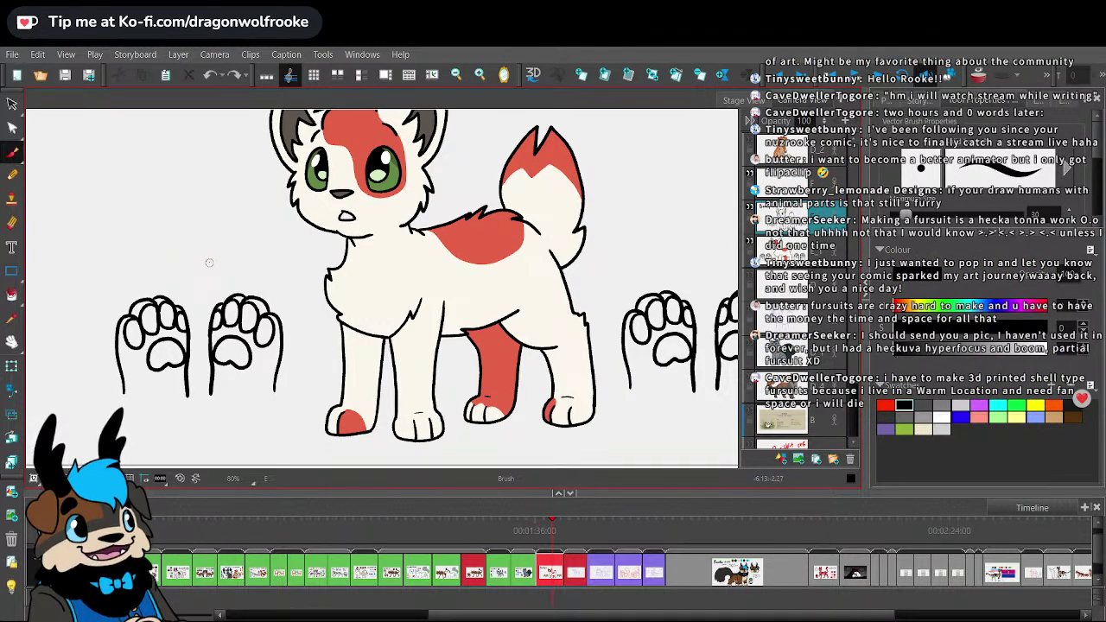
{"action": "left_click", "coordinate": [12, 53]}
{"action": "left_click", "coordinate": [52, 135]}
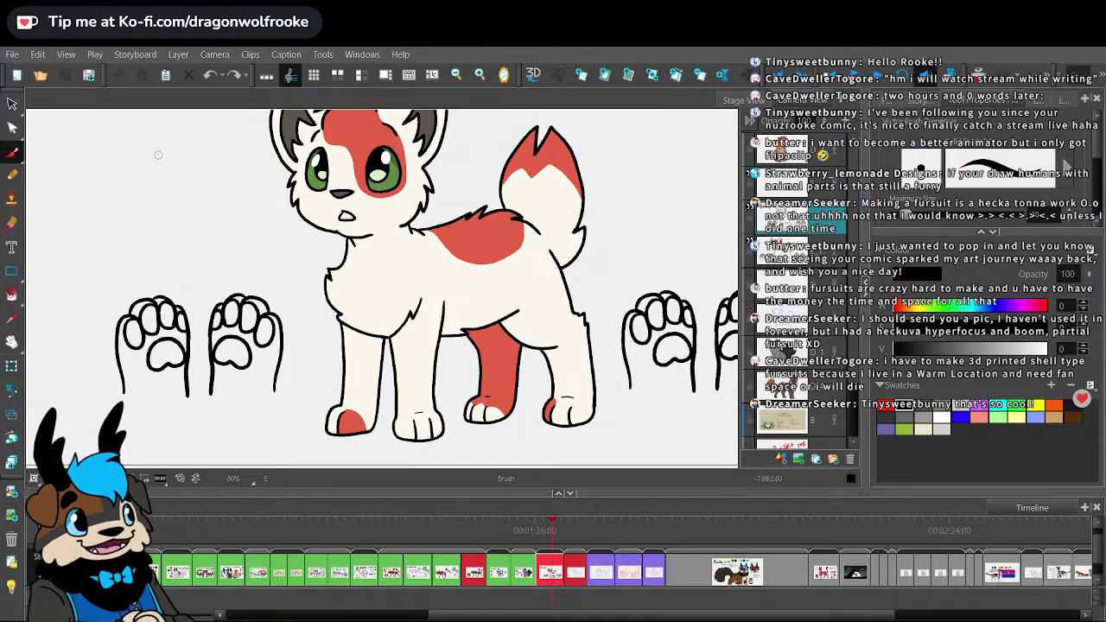
- Hand-letter "front" above the paws at the kitten's front legs and "back" above the paws behind its hind legs
{"action": "mouse_move", "coordinate": [171, 237]}
{"action": "left_mouse_down"}
{"action": "mouse_move", "coordinate": [167, 267]}
{"action": "mouse_move", "coordinate": [179, 248]}
{"action": "left_mouse_up"}
{"action": "mouse_move", "coordinate": [178, 264]}
{"action": "left_mouse_down"}
{"action": "mouse_move", "coordinate": [189, 249]}
{"action": "mouse_move", "coordinate": [223, 264]}
{"action": "left_mouse_up"}
{"action": "left_click_drag", "start_coordinate": [229, 238], "coordinate": [230, 261]}
{"action": "left_click_drag", "start_coordinate": [645, 230], "coordinate": [647, 249]}
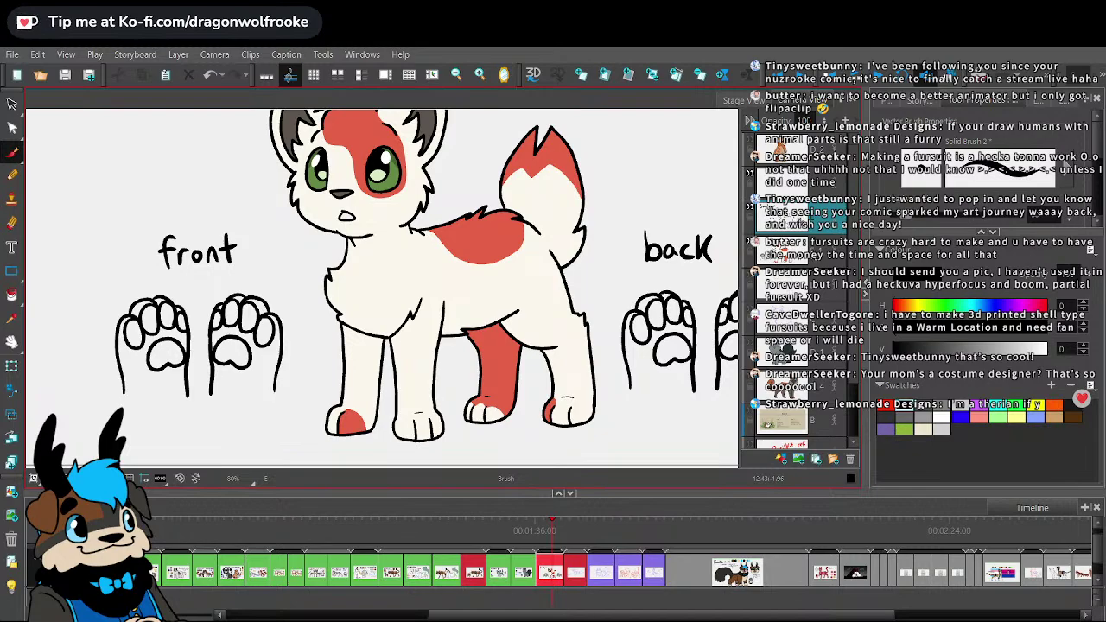
- On the colour layer, close the open lower ends of all four paws with curved brush strokes in the kitten's cream
{"action": "left_click", "coordinate": [782, 252]}
{"action": "left_click", "coordinate": [11, 318]}
{"action": "left_click", "coordinate": [397, 276]}
{"action": "left_click", "coordinate": [12, 154]}
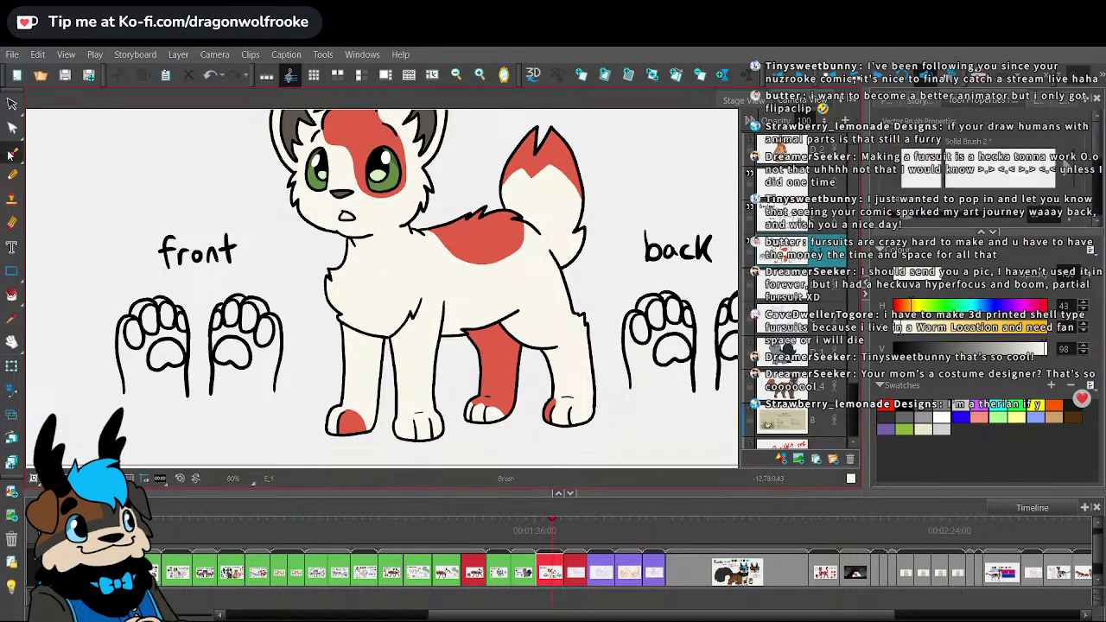
{"action": "left_click", "coordinate": [11, 154]}
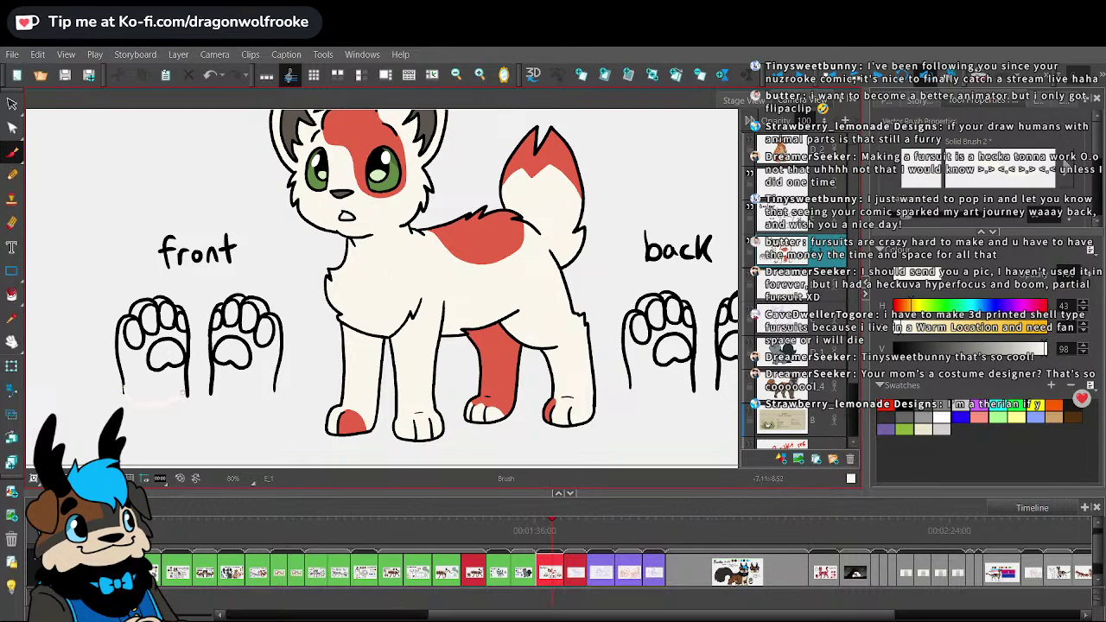
{"action": "left_click_drag", "start_coordinate": [212, 395], "coordinate": [239, 406]}
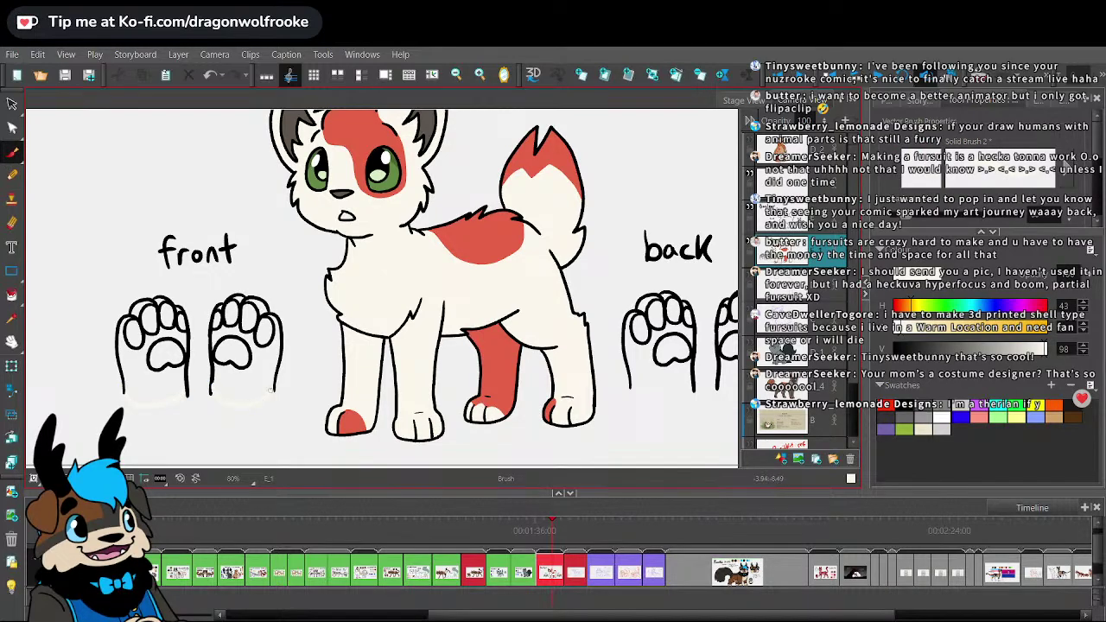
{"action": "left_click_drag", "start_coordinate": [710, 298], "coordinate": [624, 283]}
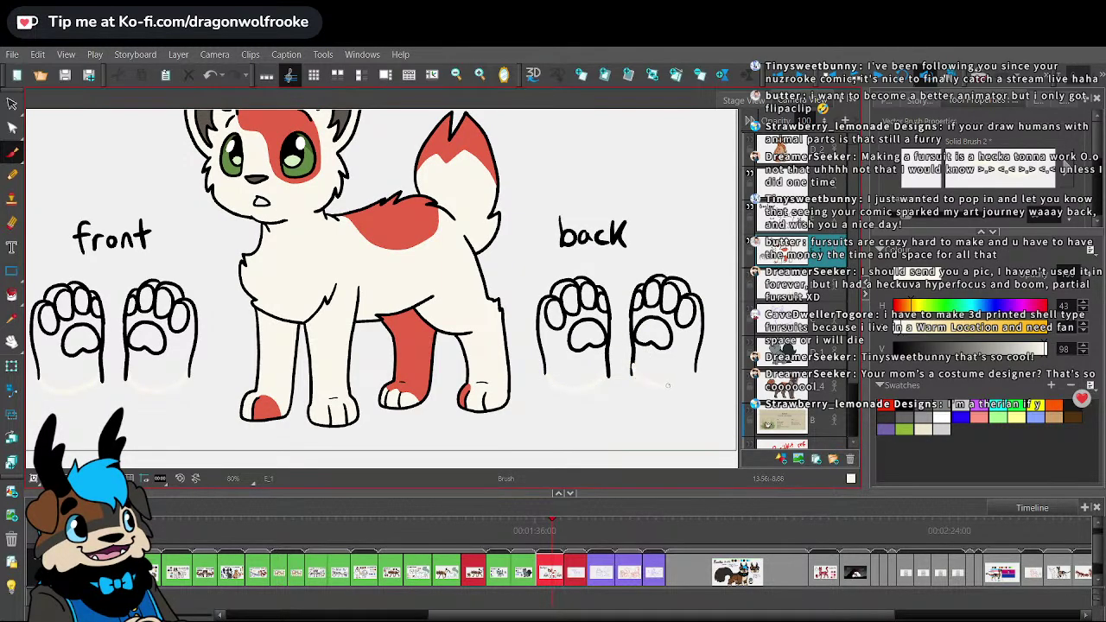
- Fill all four front and back paws with the cream colour
{"action": "left_click", "coordinate": [12, 294]}
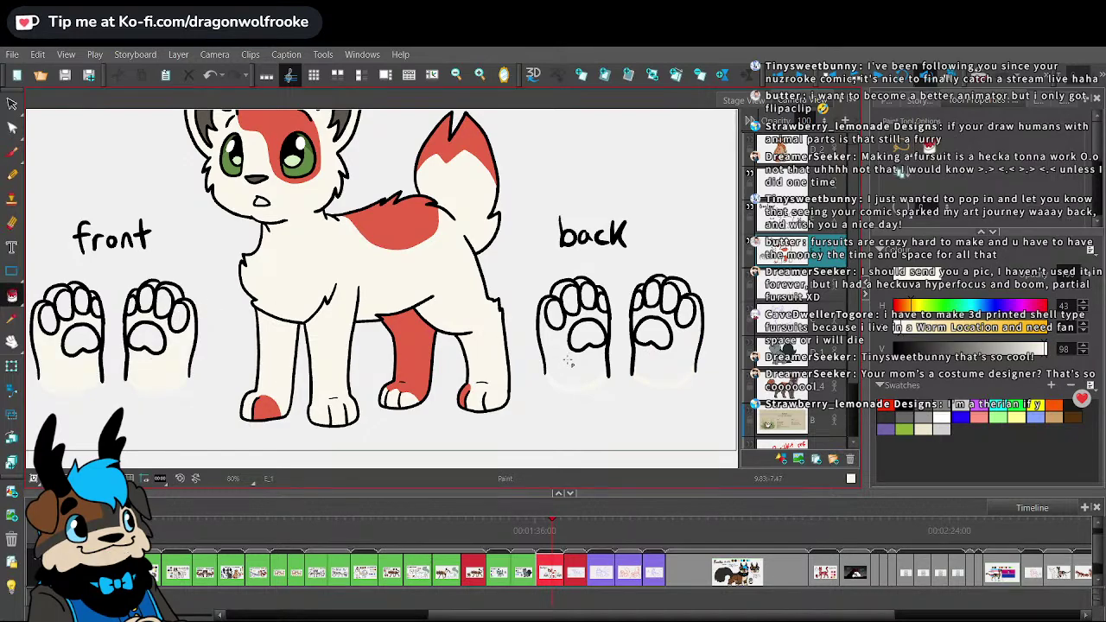
{"action": "key", "text": "space"}
{"action": "left_click_drag", "start_coordinate": [466, 291], "coordinate": [516, 287]}
{"action": "left_click_drag", "start_coordinate": [658, 277], "coordinate": [575, 289]}
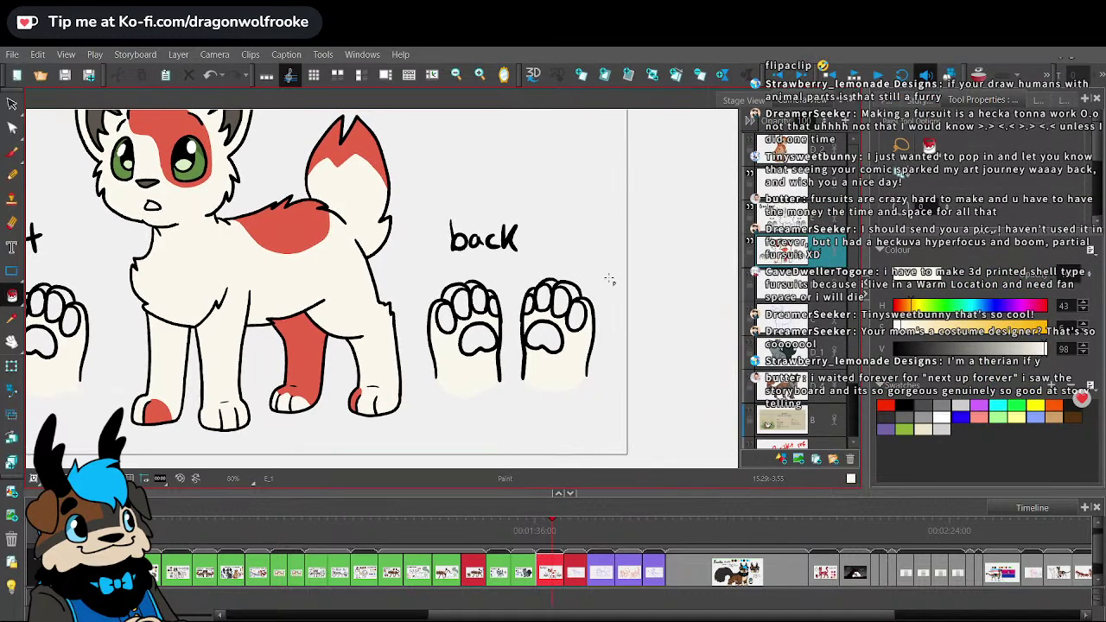
- Sample the kitten's red, outline a marking on the back paw nearest the kitten and fill it with that red
{"action": "left_click", "coordinate": [13, 318]}
{"action": "left_click", "coordinate": [289, 333]}
{"action": "left_click", "coordinate": [12, 296]}
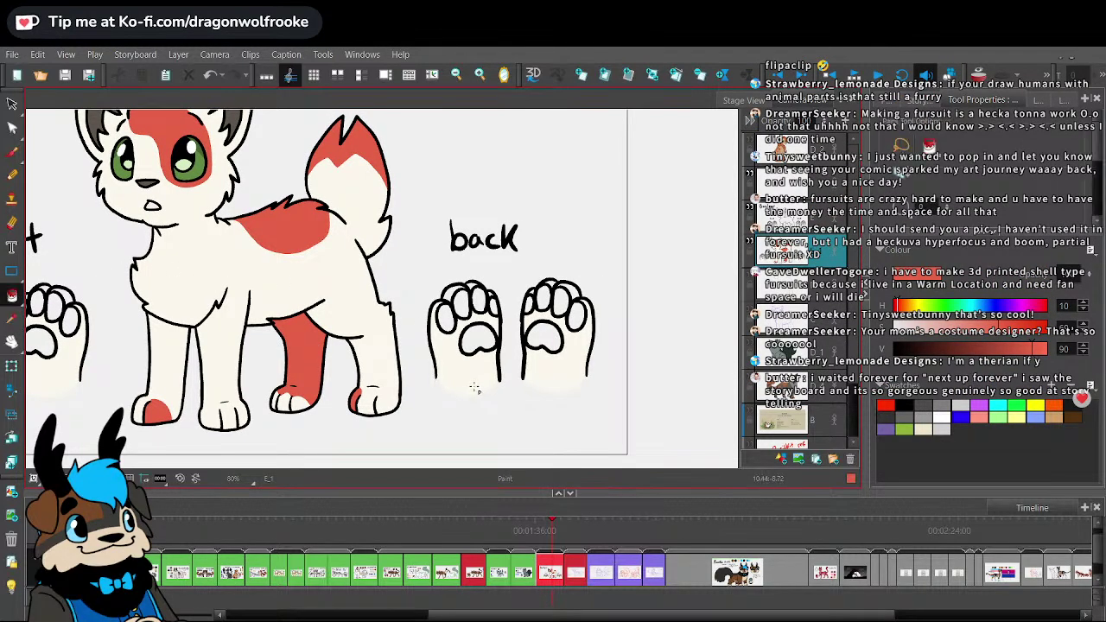
{"action": "left_click_drag", "start_coordinate": [436, 374], "coordinate": [497, 374]}
{"action": "left_click", "coordinate": [12, 150]}
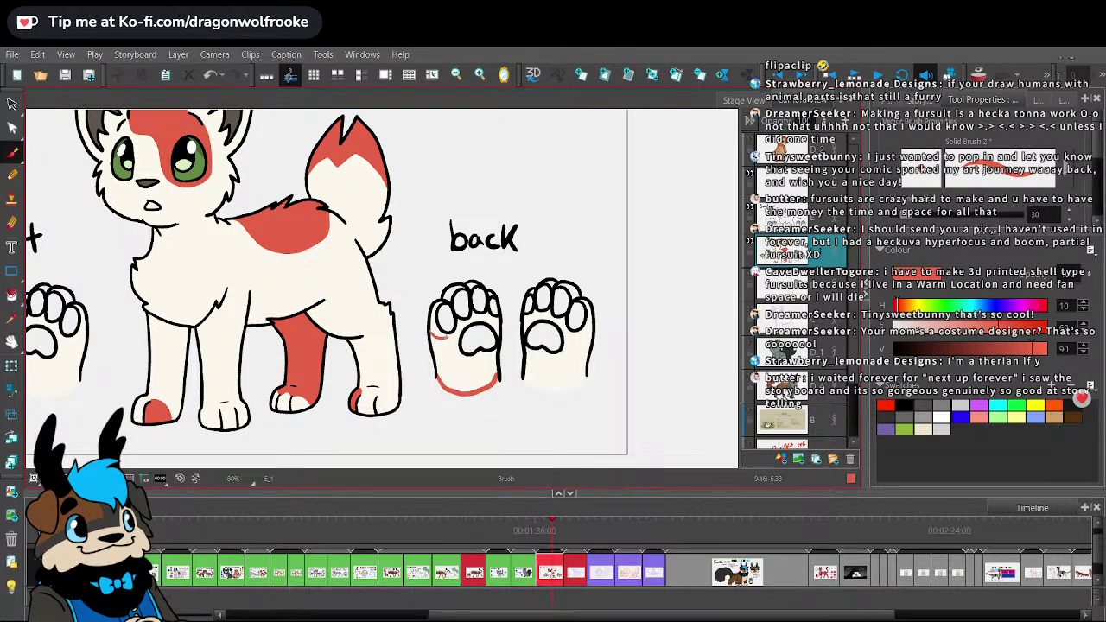
{"action": "left_click", "coordinate": [12, 296]}
{"action": "left_click", "coordinate": [471, 367]}
{"action": "key", "text": "2"}
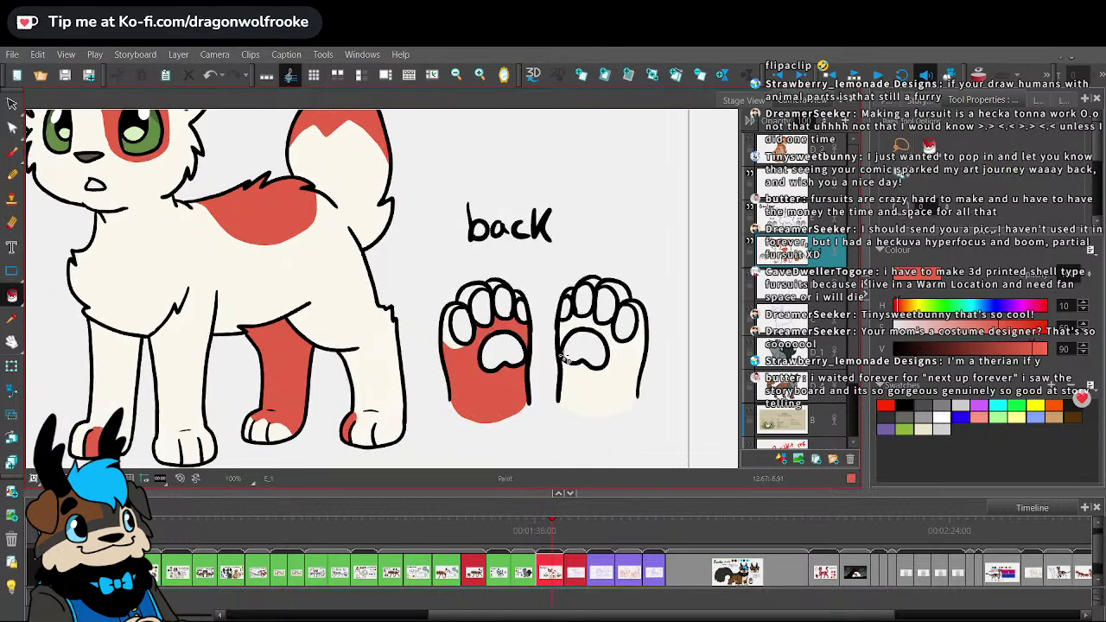
- Sample the kitten's cream and touch up the toe tips of the red back paw with the Paint tool
{"action": "left_click", "coordinate": [14, 319]}
{"action": "left_click", "coordinate": [246, 262]}
{"action": "left_click", "coordinate": [16, 295]}
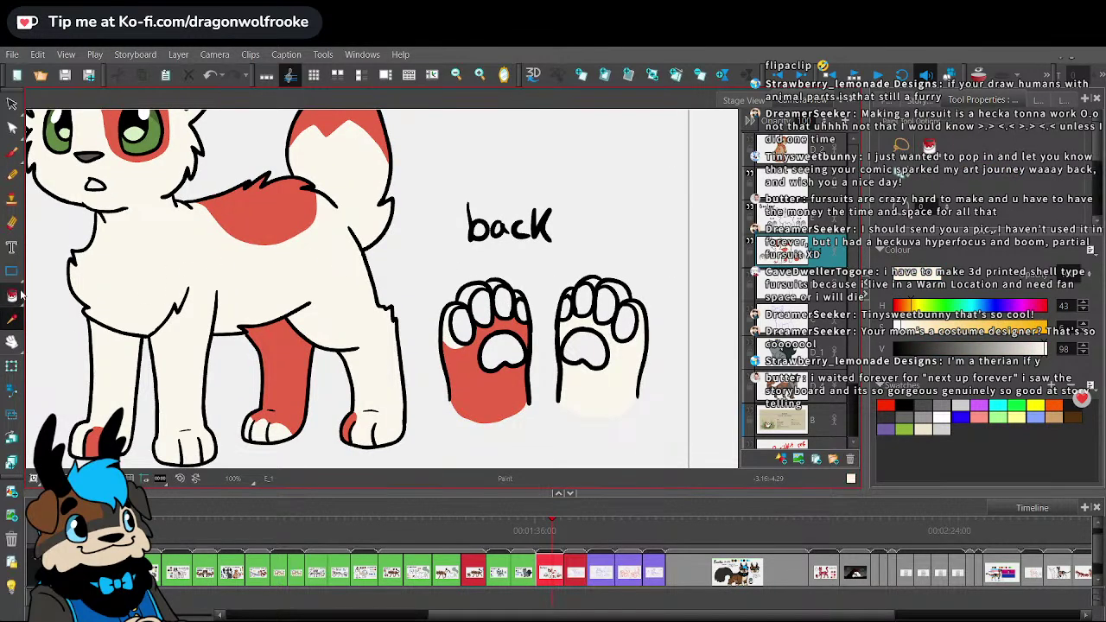
{"action": "key", "text": "2"}
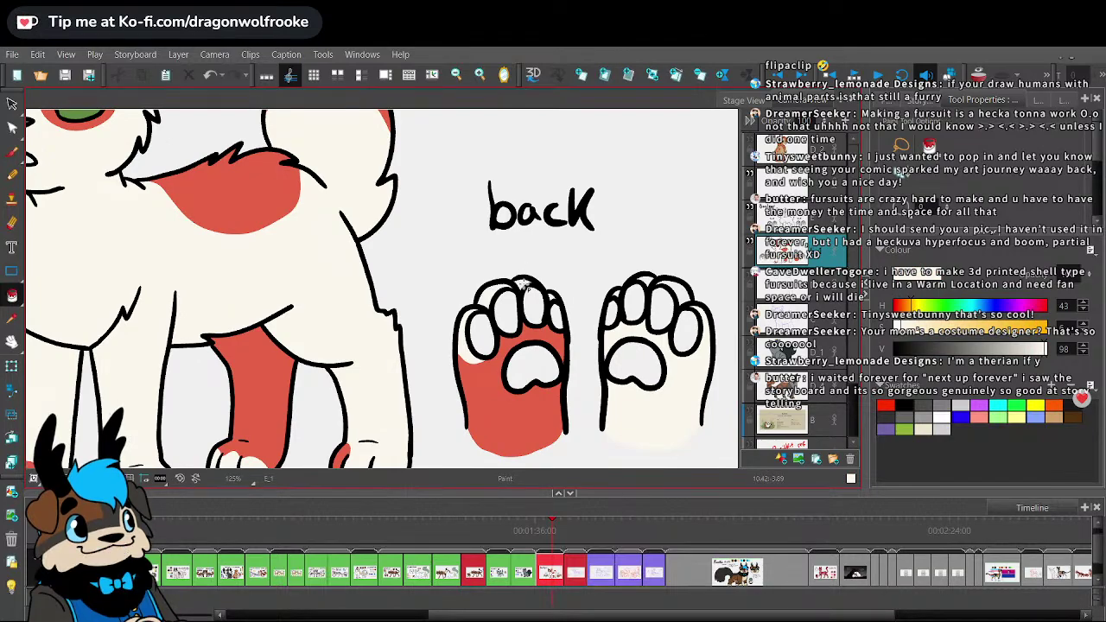
{"action": "key", "text": "space"}
{"action": "left_click_drag", "start_coordinate": [664, 359], "coordinate": [605, 289]}
- Sample the kitten's red to colour the inner toe of the other back paw, and resample the cream for its remaining toes
{"action": "left_click", "coordinate": [11, 319]}
{"action": "left_click", "coordinate": [192, 279]}
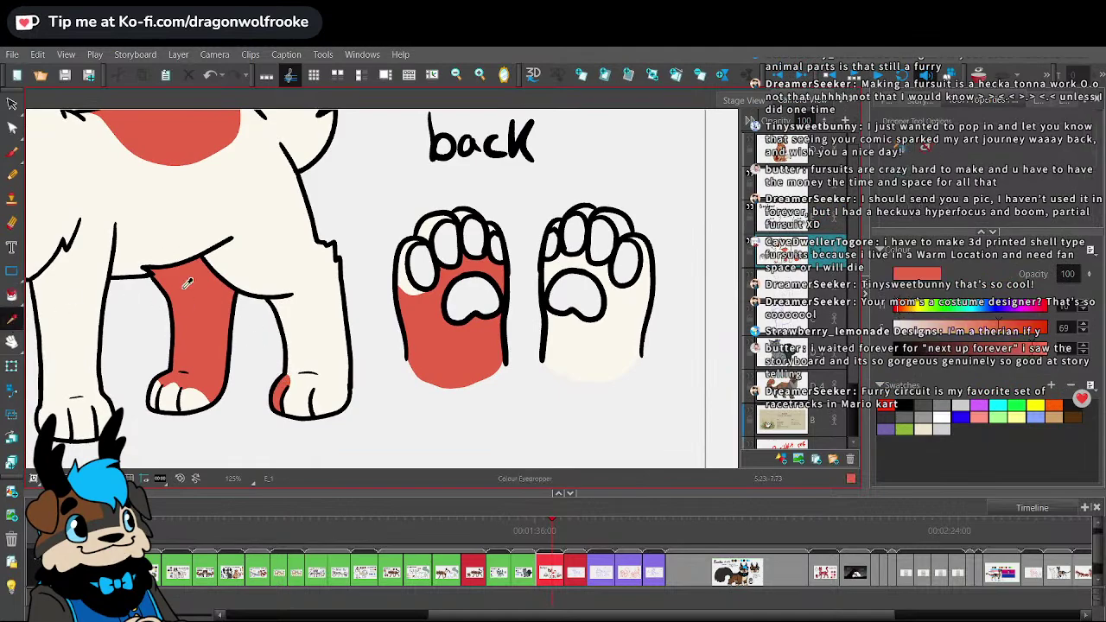
{"action": "key", "text": "alt+b"}
{"action": "left_click_drag", "start_coordinate": [645, 321], "coordinate": [532, 325]}
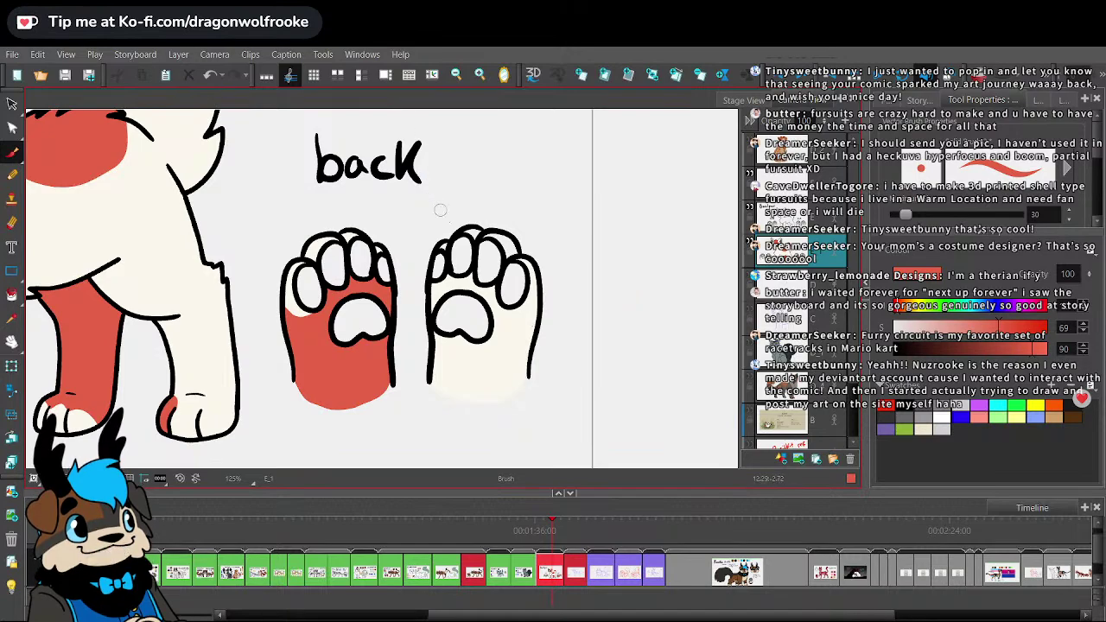
{"action": "left_click", "coordinate": [444, 248]}
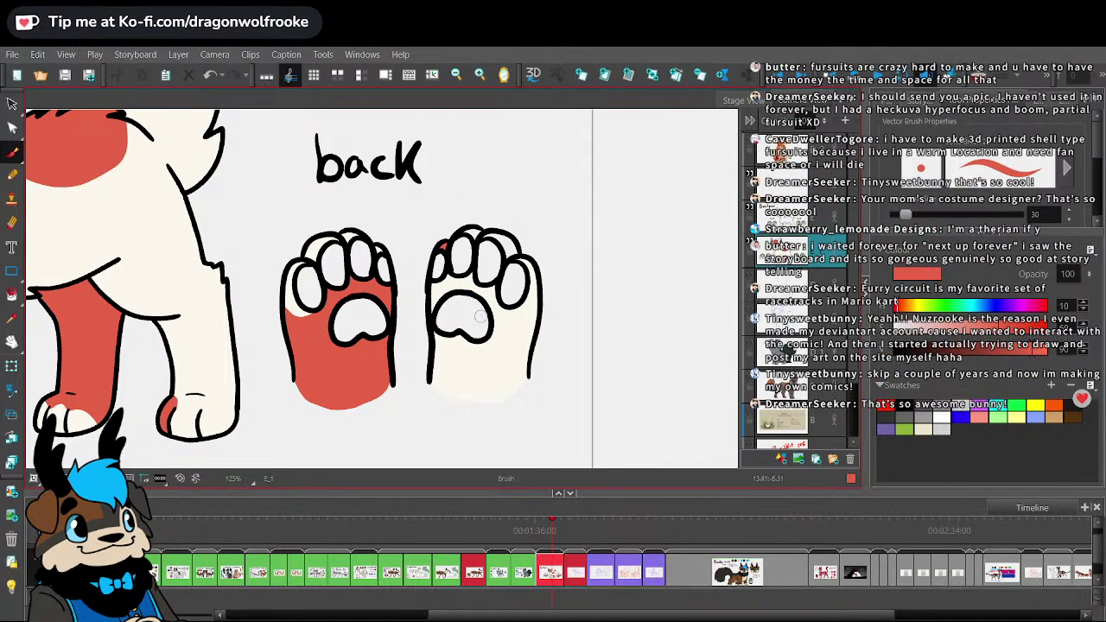
{"action": "left_click", "coordinate": [12, 318]}
{"action": "left_click", "coordinate": [484, 378]}
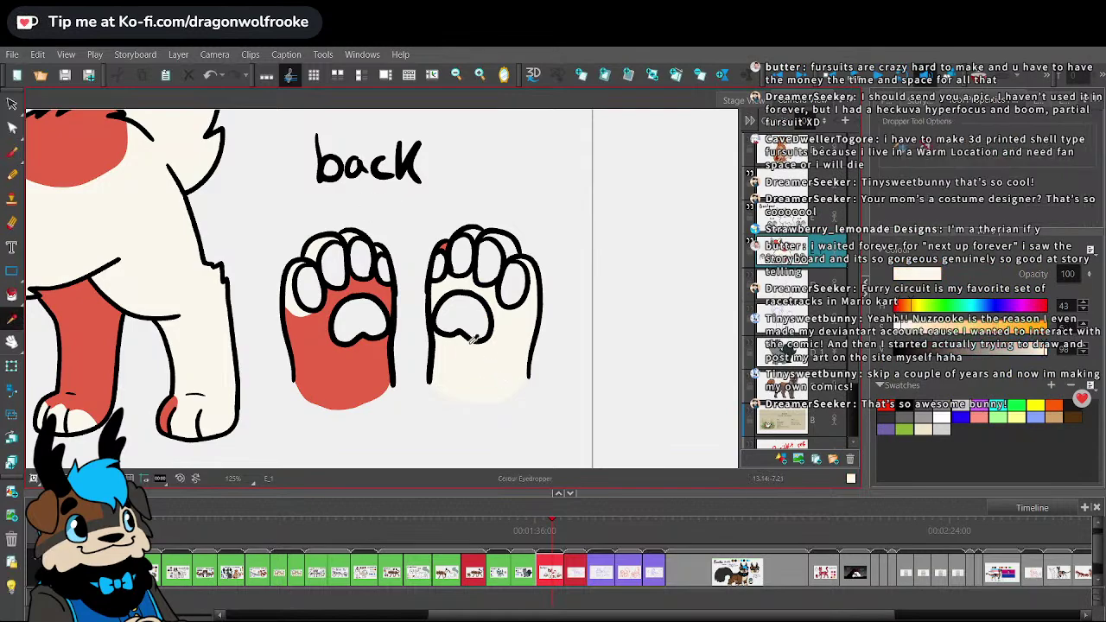
{"action": "left_click", "coordinate": [11, 295]}
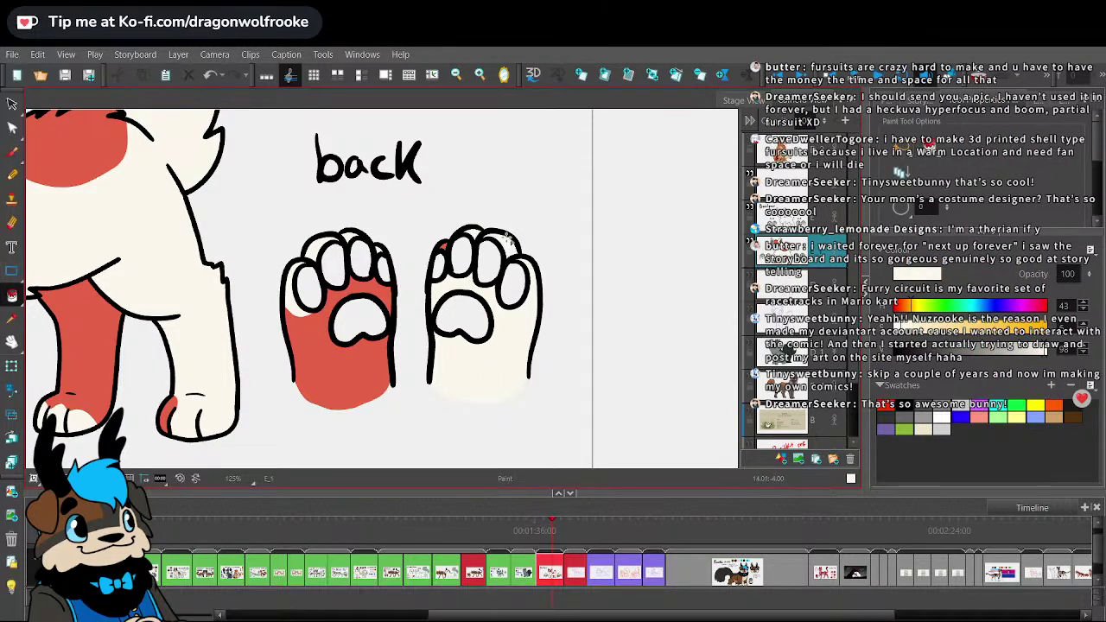
- On the line layer, hand-letter "one orange toe" in black with a size 15 brush and draw an arrow to the back paw's red toe
{"action": "left_click", "coordinate": [11, 150]}
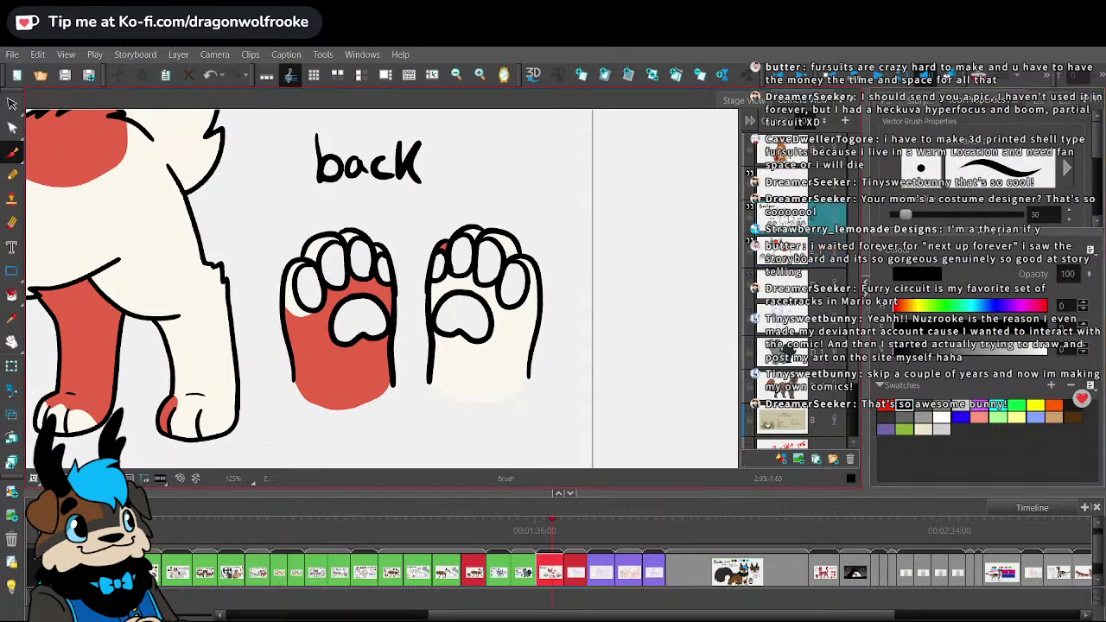
{"action": "key", "text": "["}
{"action": "left_click_drag", "start_coordinate": [448, 200], "coordinate": [463, 202]}
{"action": "left_click_drag", "start_coordinate": [451, 209], "coordinate": [480, 163]}
{"action": "mouse_move", "coordinate": [486, 160]}
{"action": "left_mouse_down"}
{"action": "mouse_move", "coordinate": [513, 162]}
{"action": "mouse_move", "coordinate": [490, 184]}
{"action": "mouse_move", "coordinate": [533, 183]}
{"action": "left_mouse_up"}
{"action": "left_click_drag", "start_coordinate": [548, 169], "coordinate": [539, 198]}
{"action": "left_click_drag", "start_coordinate": [553, 177], "coordinate": [565, 173]}
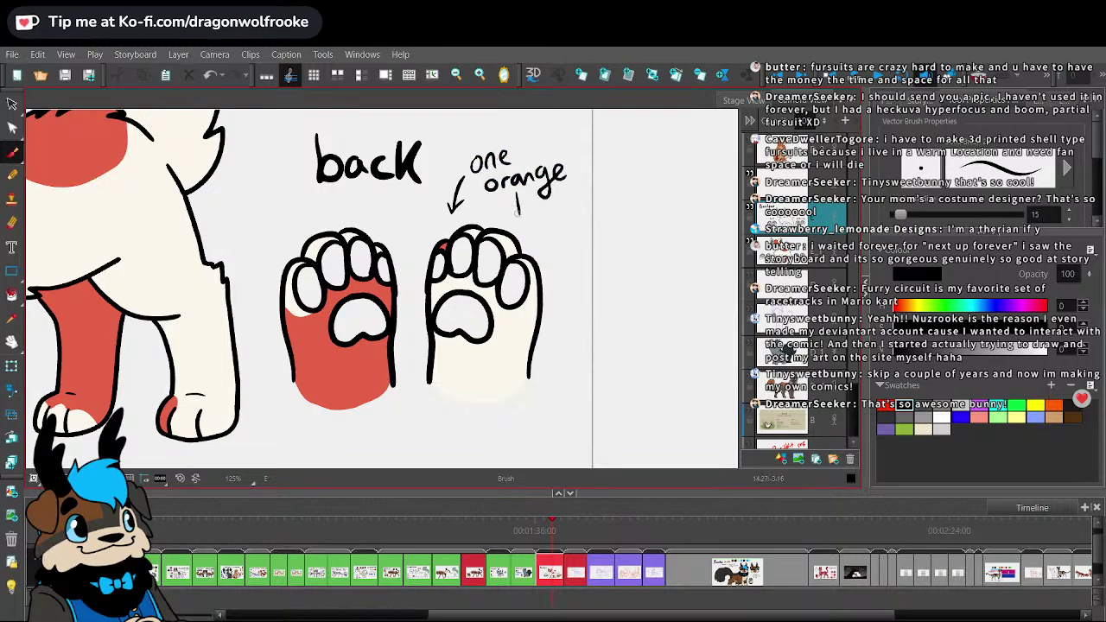
{"action": "left_click_drag", "start_coordinate": [511, 204], "coordinate": [527, 202]}
{"action": "left_click_drag", "start_coordinate": [533, 206], "coordinate": [549, 214]}
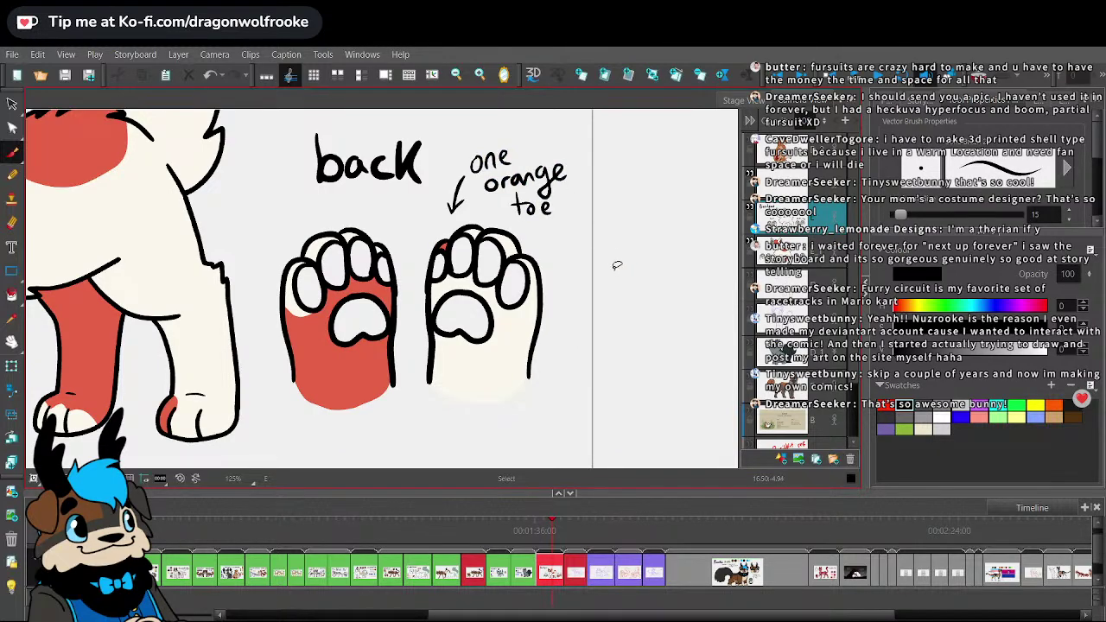
{"action": "scroll", "coordinate": [617, 265], "scroll_direction": "down", "scroll_amount": 1}
- Hand-letter "one orange toe" under the "front" label and draw an arrow to the inner toe of the outer front paw
{"action": "left_click_drag", "start_coordinate": [411, 391], "coordinate": [683, 361]}
{"action": "left_click", "coordinate": [811, 255]}
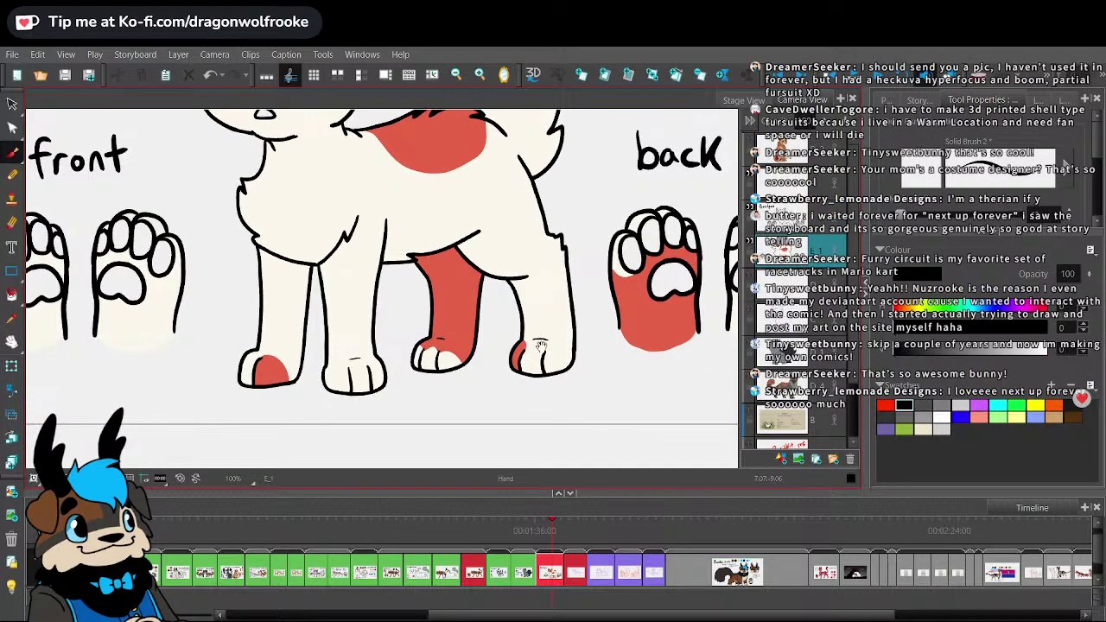
{"action": "left_click_drag", "start_coordinate": [331, 327], "coordinate": [577, 358]}
{"action": "scroll", "coordinate": [576, 359], "scroll_direction": "up", "scroll_amount": 1}
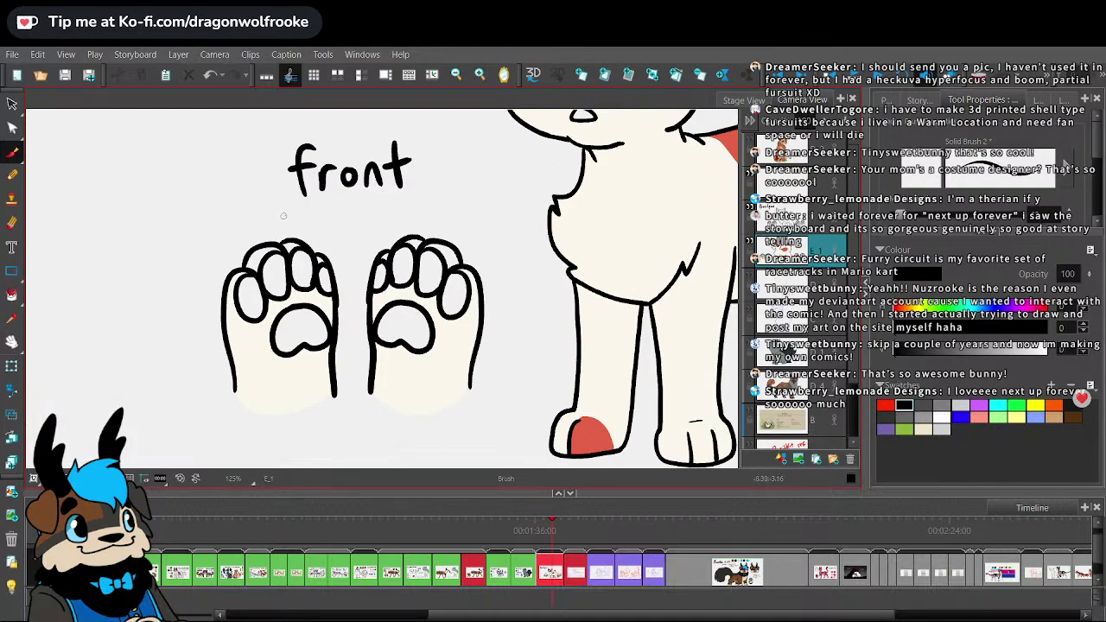
{"action": "key", "text": "ctrl+z"}
{"action": "mouse_move", "coordinate": [210, 219]}
{"action": "left_mouse_down"}
{"action": "mouse_move", "coordinate": [209, 229]}
{"action": "mouse_move", "coordinate": [210, 219]}
{"action": "left_mouse_up"}
{"action": "left_click_drag", "start_coordinate": [217, 218], "coordinate": [225, 224]}
{"action": "left_click_drag", "start_coordinate": [228, 217], "coordinate": [296, 223]}
{"action": "mouse_move", "coordinate": [301, 216]}
{"action": "left_mouse_down"}
{"action": "mouse_move", "coordinate": [343, 220]}
{"action": "mouse_move", "coordinate": [338, 259]}
{"action": "left_mouse_up"}
{"action": "left_click_drag", "start_coordinate": [337, 259], "coordinate": [345, 245]}
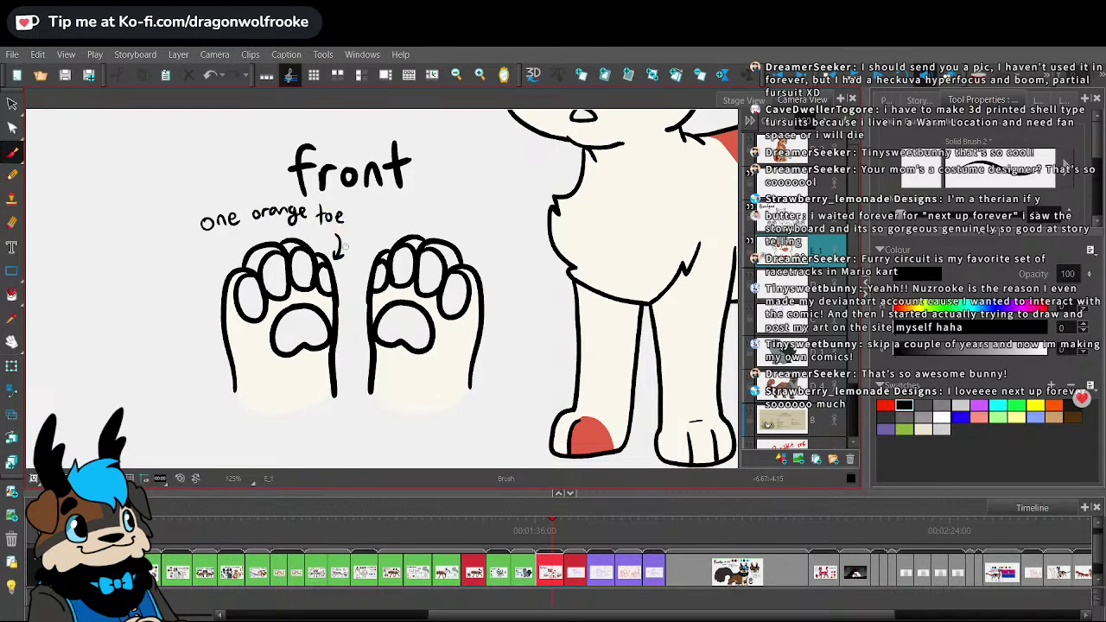
- Sample the kitten's red to colour the front toe under the arrow, and resample the cream for touching up the other toes
{"action": "left_click", "coordinate": [12, 321]}
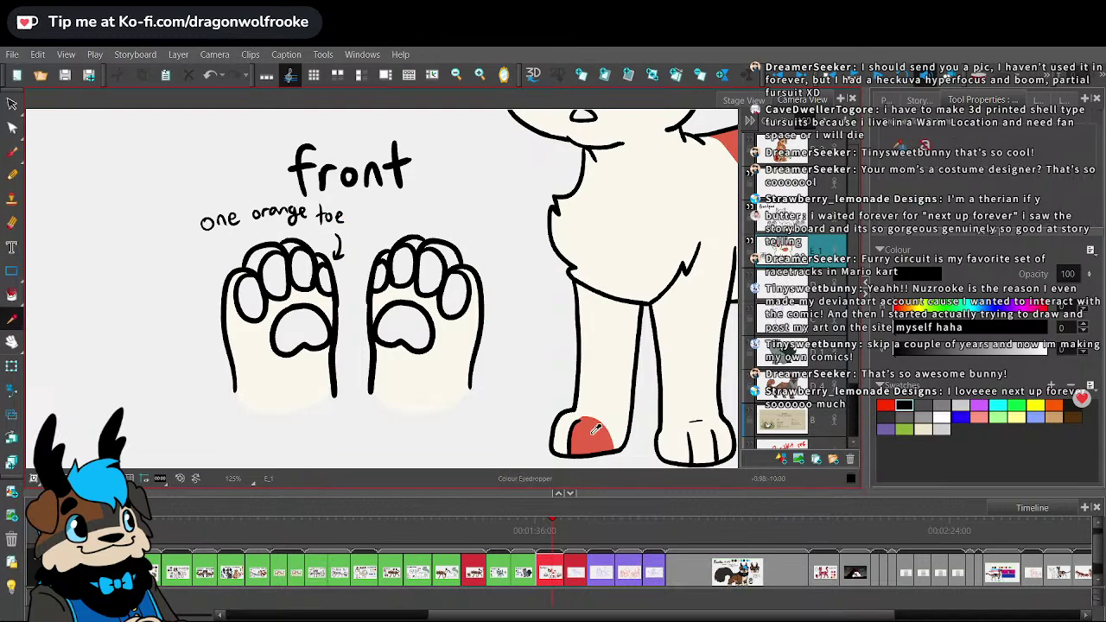
{"action": "left_click", "coordinate": [593, 432]}
{"action": "left_click", "coordinate": [12, 152]}
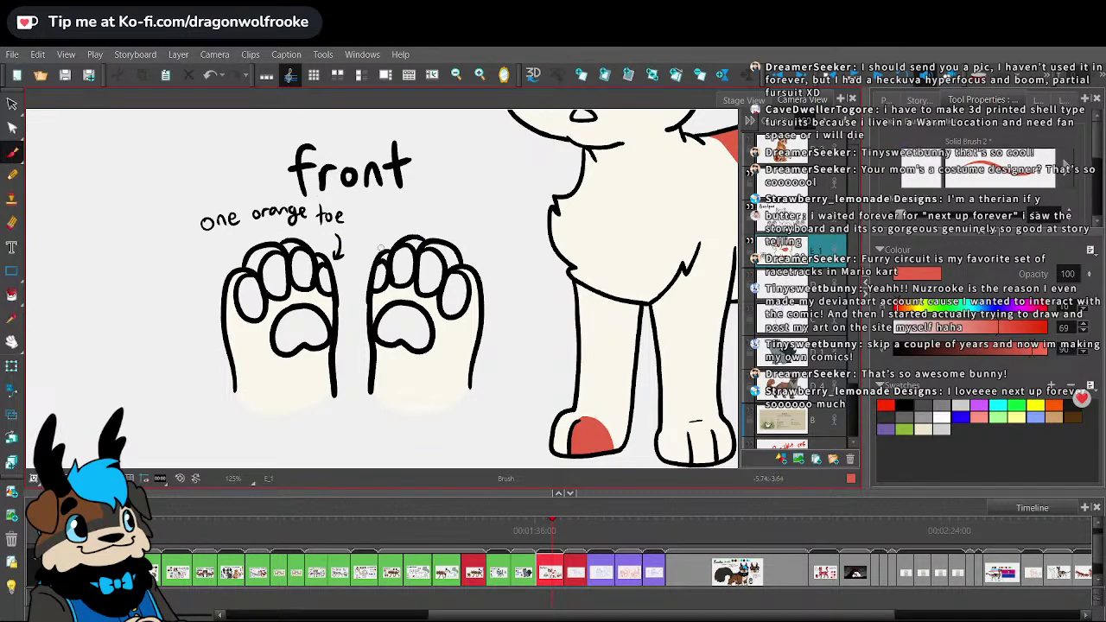
{"action": "left_click_drag", "start_coordinate": [383, 259], "coordinate": [386, 249]}
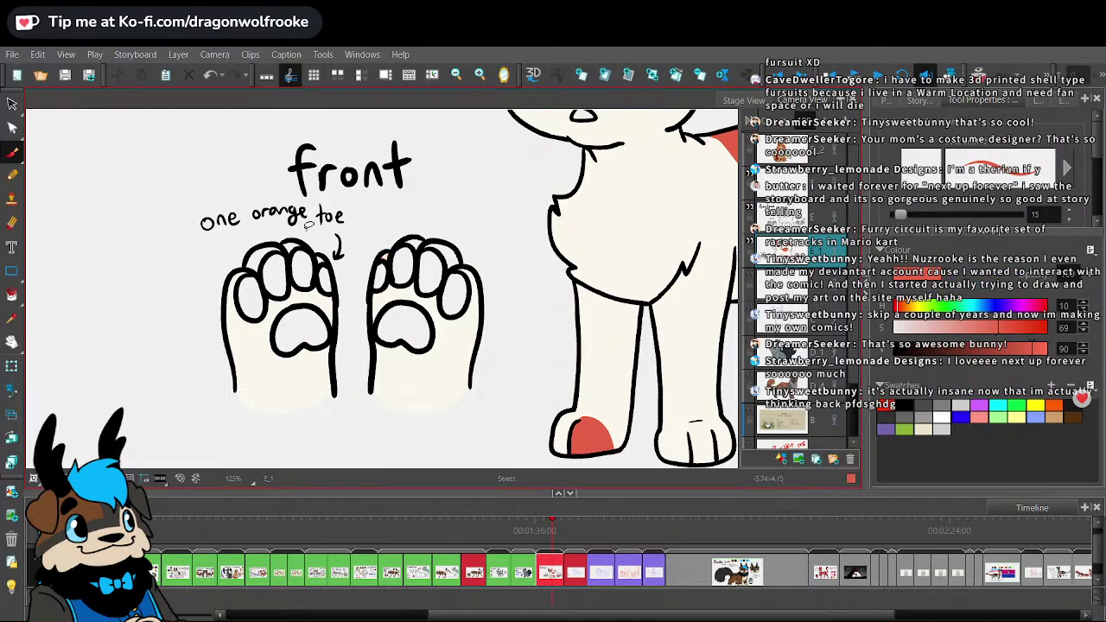
{"action": "left_click", "coordinate": [319, 259]}
{"action": "left_click", "coordinate": [12, 320]}
{"action": "left_click", "coordinate": [424, 332]}
{"action": "left_click", "coordinate": [12, 295]}
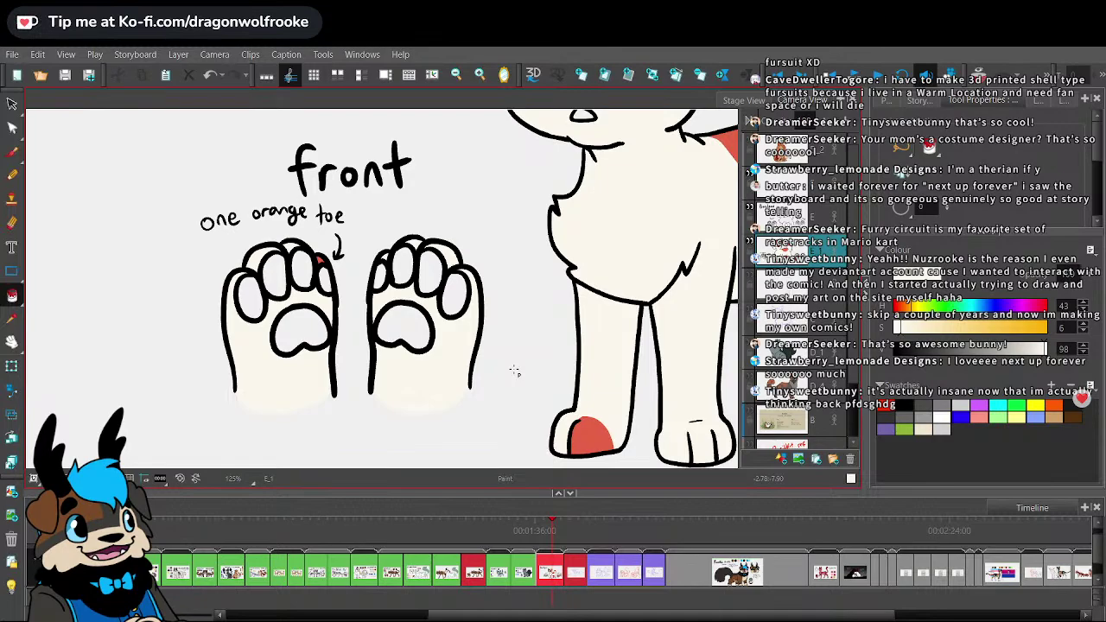
- Sample the dark brown-grey of the kitten's inner ear and fill the toe and main pads of the outer front paw
{"action": "scroll", "coordinate": [514, 371], "scroll_direction": "down", "scroll_amount": 4}
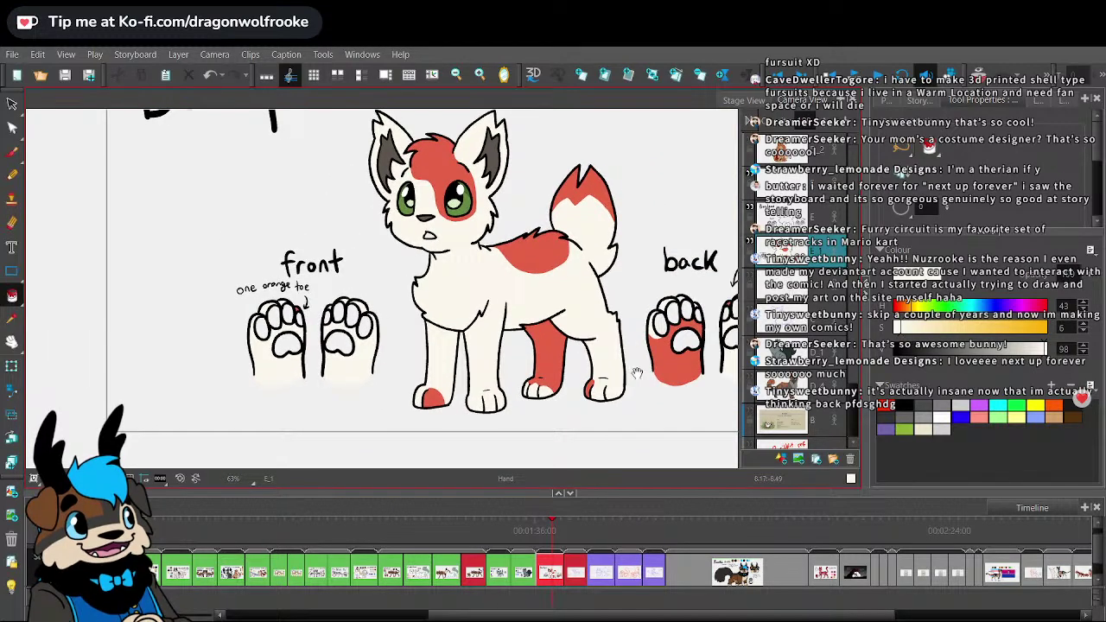
{"action": "scroll", "coordinate": [636, 373], "scroll_direction": "up", "scroll_amount": 2}
{"action": "scroll", "coordinate": [648, 380], "scroll_direction": "up", "scroll_amount": 2}
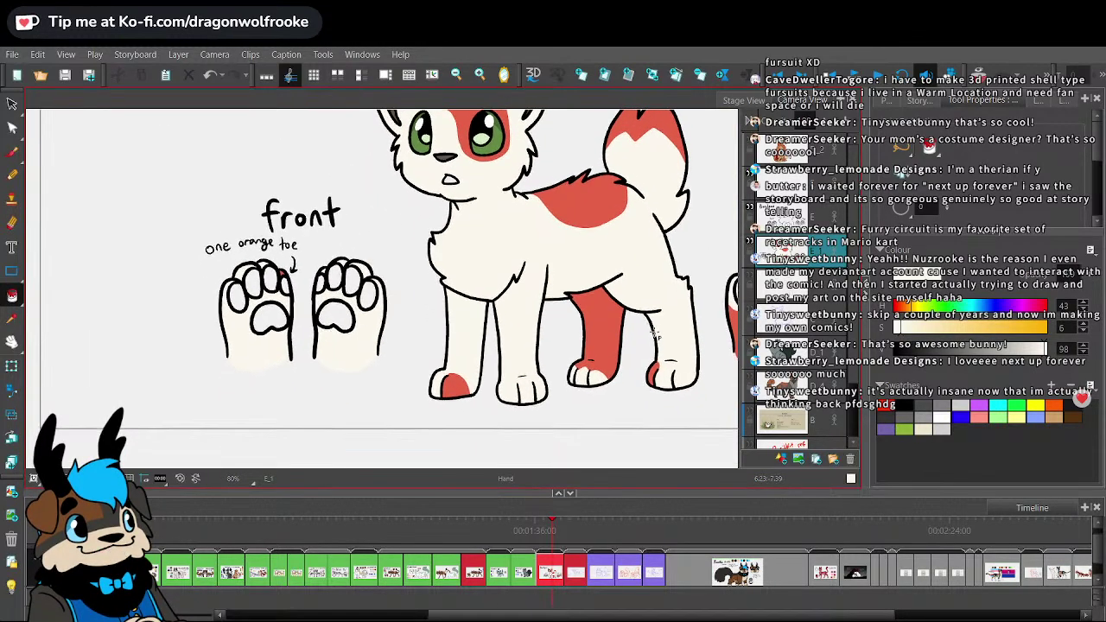
{"action": "scroll", "coordinate": [654, 332], "scroll_direction": "up", "scroll_amount": 1}
{"action": "scroll", "coordinate": [655, 372], "scroll_direction": "up", "scroll_amount": 1}
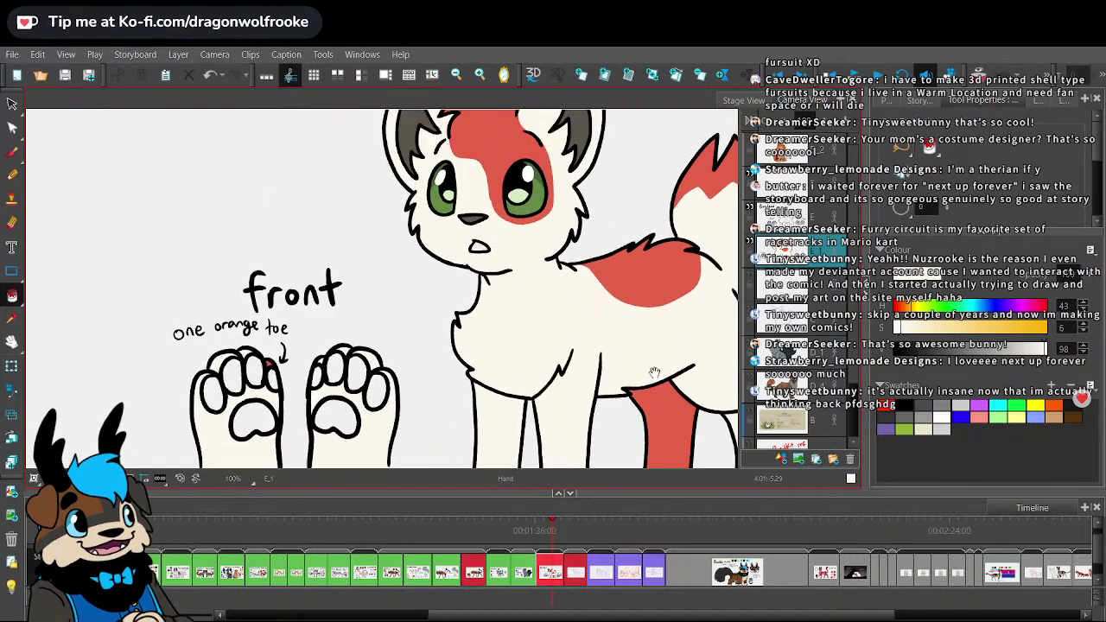
{"action": "left_click", "coordinate": [12, 319]}
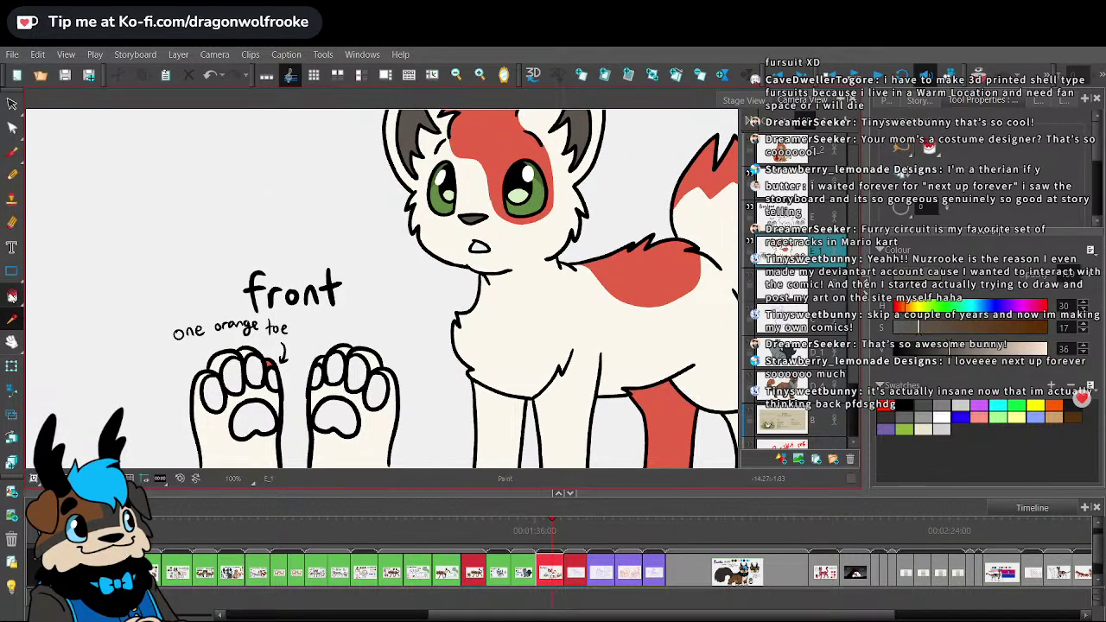
{"action": "left_click", "coordinate": [12, 295]}
{"action": "scroll", "coordinate": [259, 346], "scroll_direction": "down", "scroll_amount": 2}
{"action": "left_click", "coordinate": [213, 334]}
{"action": "left_click", "coordinate": [238, 314]}
{"action": "left_click", "coordinate": [253, 359]}
{"action": "left_click", "coordinate": [255, 311]}
{"action": "left_click", "coordinate": [270, 320]}
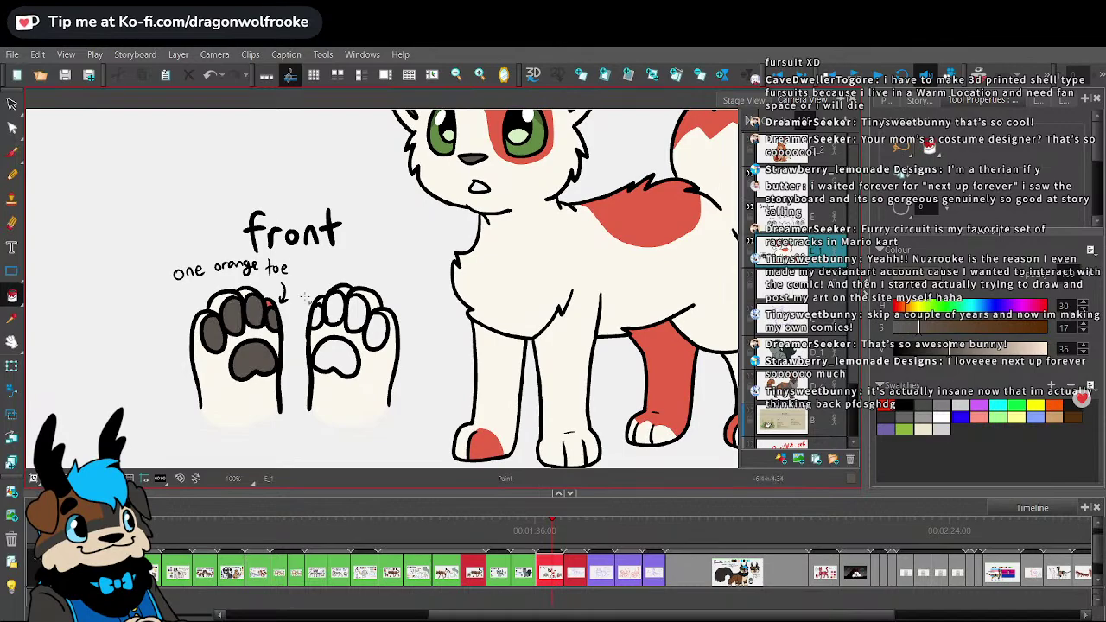
- Fill the main pad and four toe pads of the front paw nearest the kitten with the same brown-grey
{"action": "left_click", "coordinate": [336, 357]}
{"action": "left_click", "coordinate": [321, 318]}
{"action": "left_click", "coordinate": [335, 304]}
{"action": "left_click", "coordinate": [356, 308]}
{"action": "left_click", "coordinate": [377, 328]}
- Fill all the pads of the red back paw with the brown-grey
{"action": "mouse_move", "coordinate": [584, 371]}
{"action": "left_mouse_down"}
{"action": "mouse_move", "coordinate": [351, 345]}
{"action": "mouse_move", "coordinate": [217, 367]}
{"action": "left_mouse_up"}
{"action": "left_click", "coordinate": [463, 327]}
{"action": "left_click", "coordinate": [481, 305]}
{"action": "left_click", "coordinate": [504, 300]}
{"action": "left_click", "coordinate": [505, 348]}
{"action": "left_click", "coordinate": [521, 311]}
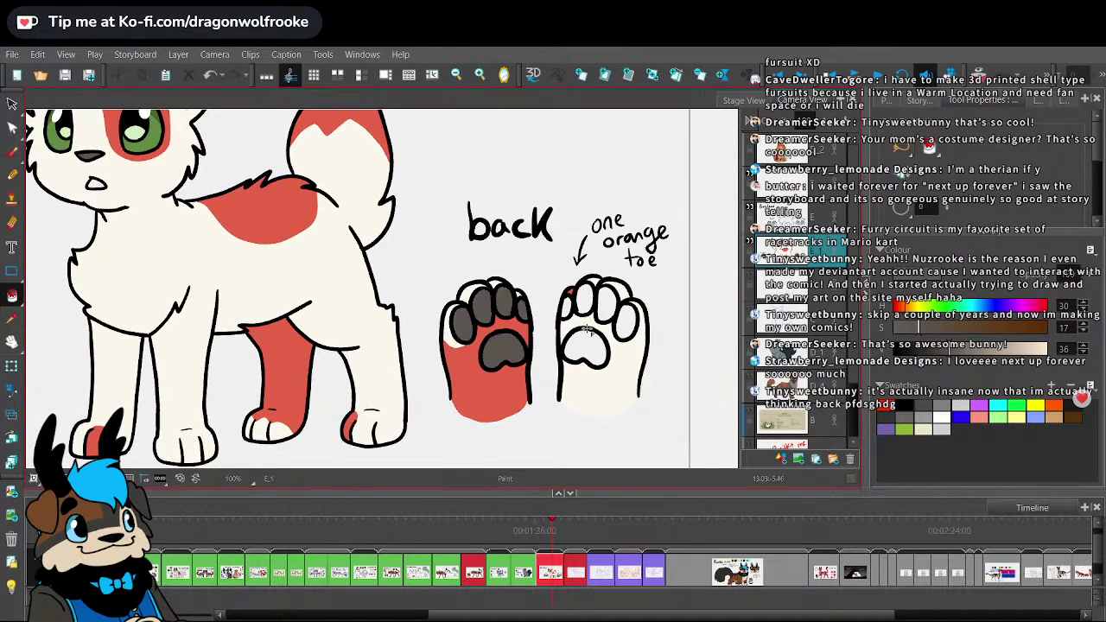
- Fill the main pad and toe pads of the cream back paw with the brown-grey
{"action": "left_click", "coordinate": [585, 346]}
{"action": "left_click", "coordinate": [572, 307]}
{"action": "left_click", "coordinate": [585, 294]}
{"action": "left_click", "coordinate": [605, 299]}
{"action": "left_click", "coordinate": [628, 319]}
{"action": "key", "text": "1"}
{"action": "key", "text": "1"}
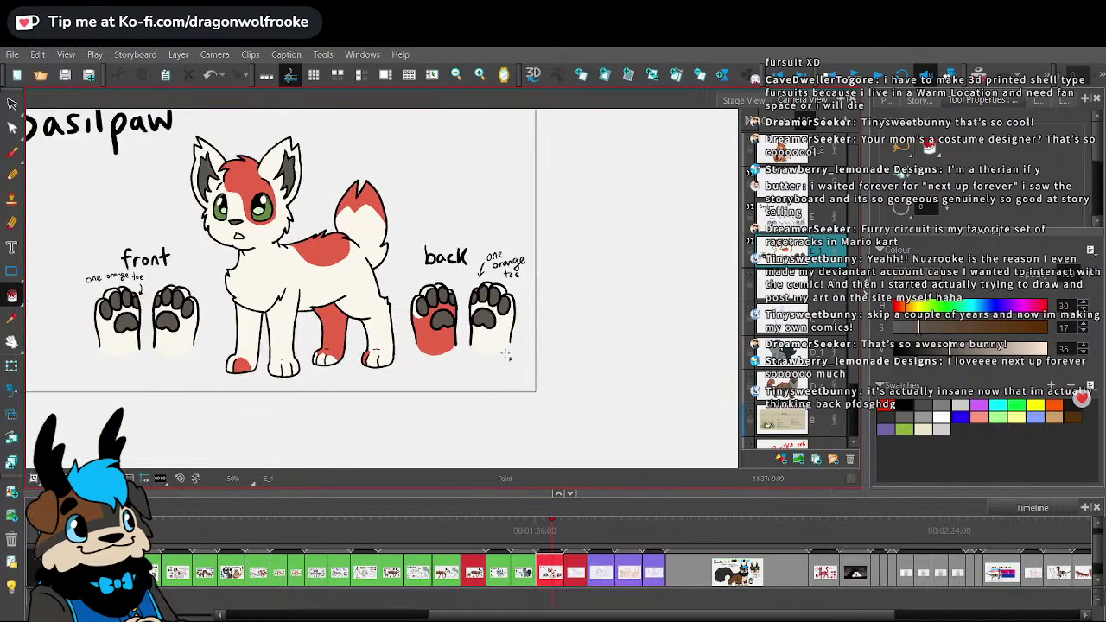
{"action": "left_click_drag", "start_coordinate": [506, 354], "coordinate": [630, 432]}
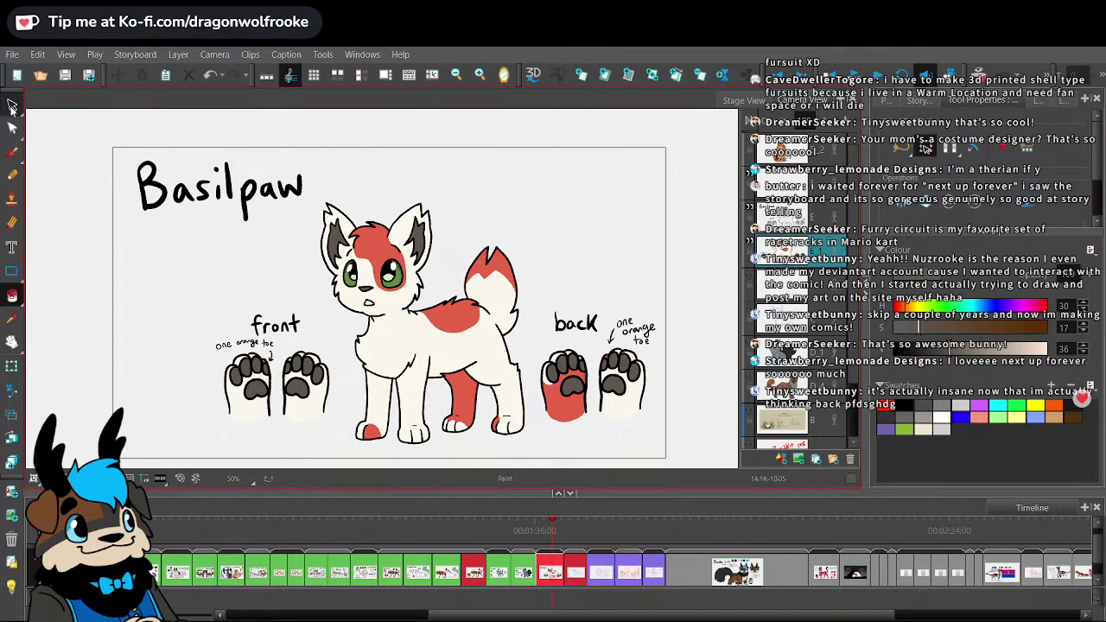
{"action": "key", "text": "alt+s"}
{"action": "left_click", "coordinate": [12, 152]}
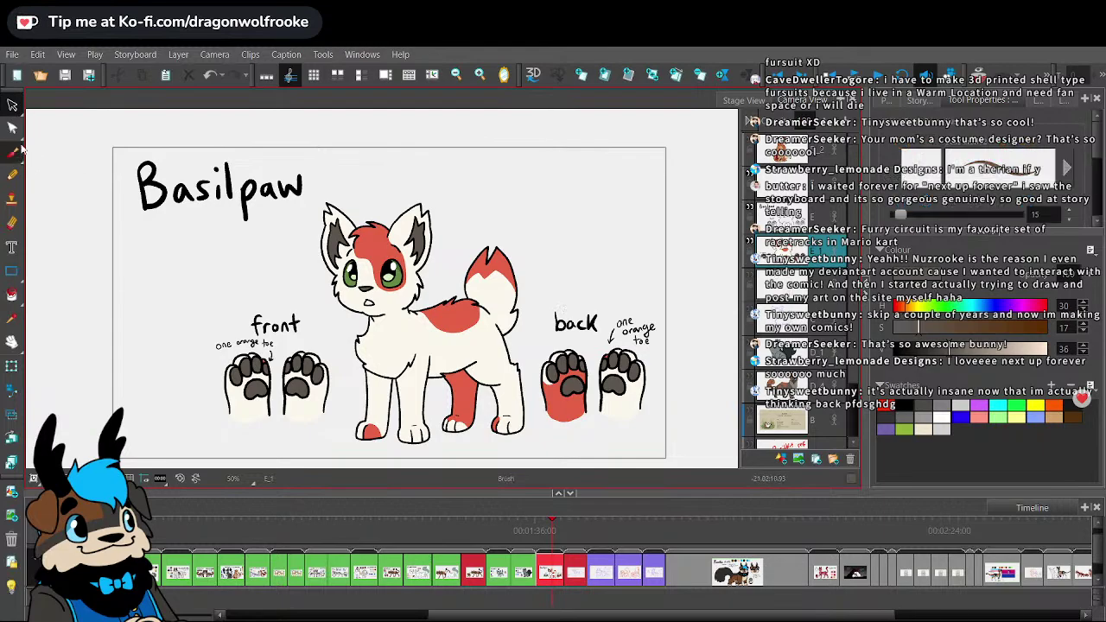
{"action": "left_click", "coordinate": [904, 405]}
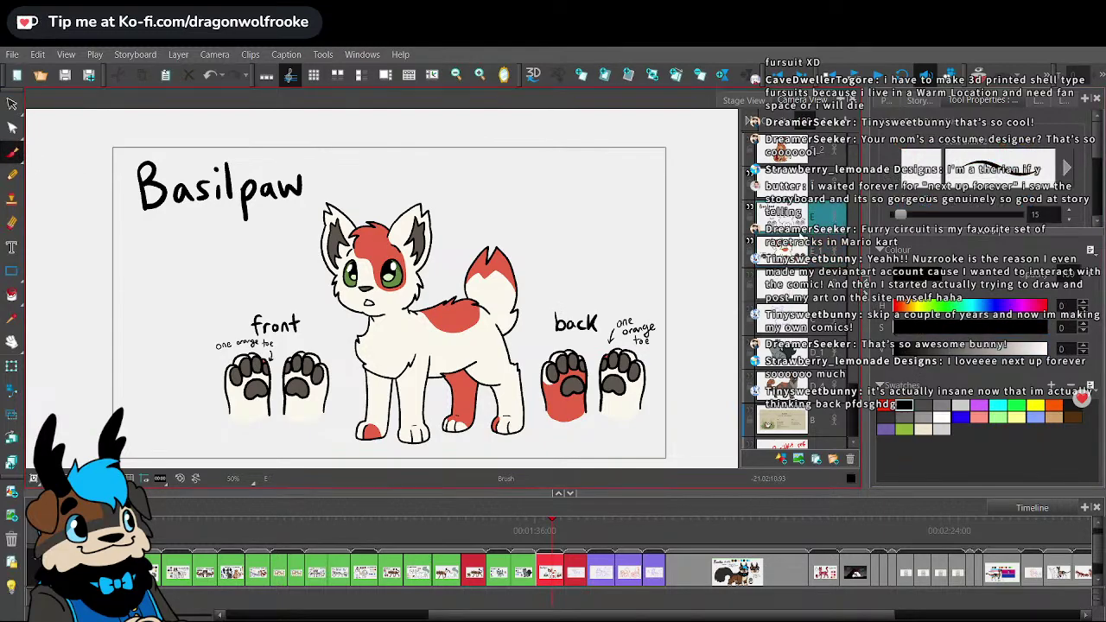
{"action": "scroll", "coordinate": [531, 194], "scroll_direction": "up", "scroll_amount": 3}
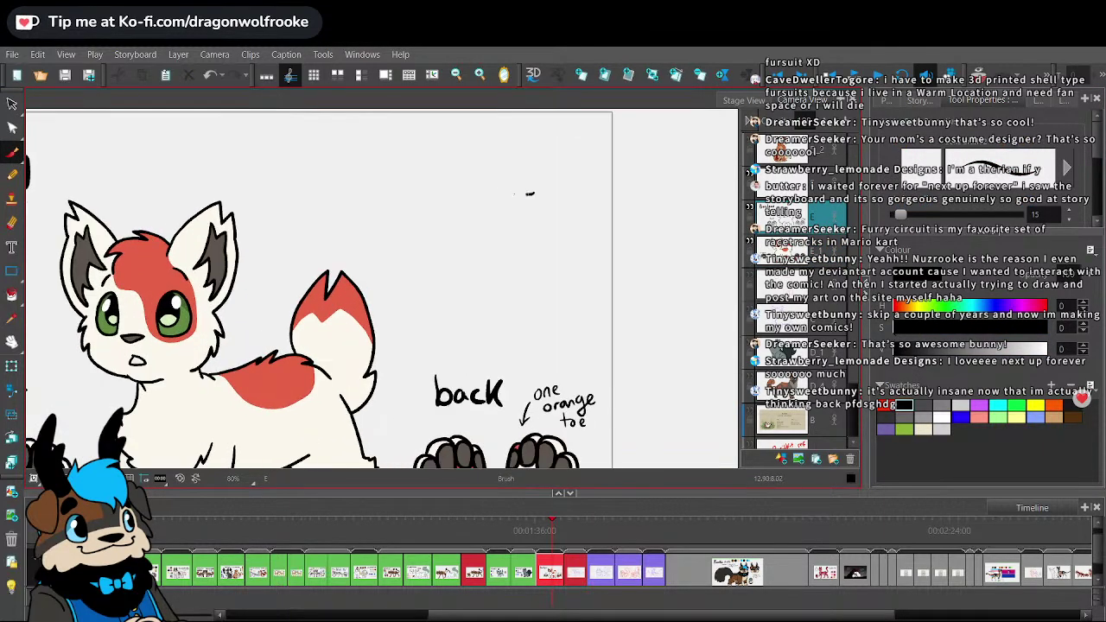
{"action": "mouse_move", "coordinate": [529, 193]}
{"action": "left_mouse_down"}
{"action": "mouse_move", "coordinate": [486, 188]}
{"action": "mouse_move", "coordinate": [448, 228]}
{"action": "left_mouse_up"}
{"action": "scroll", "coordinate": [547, 230], "scroll_direction": "down", "scroll_amount": 3}
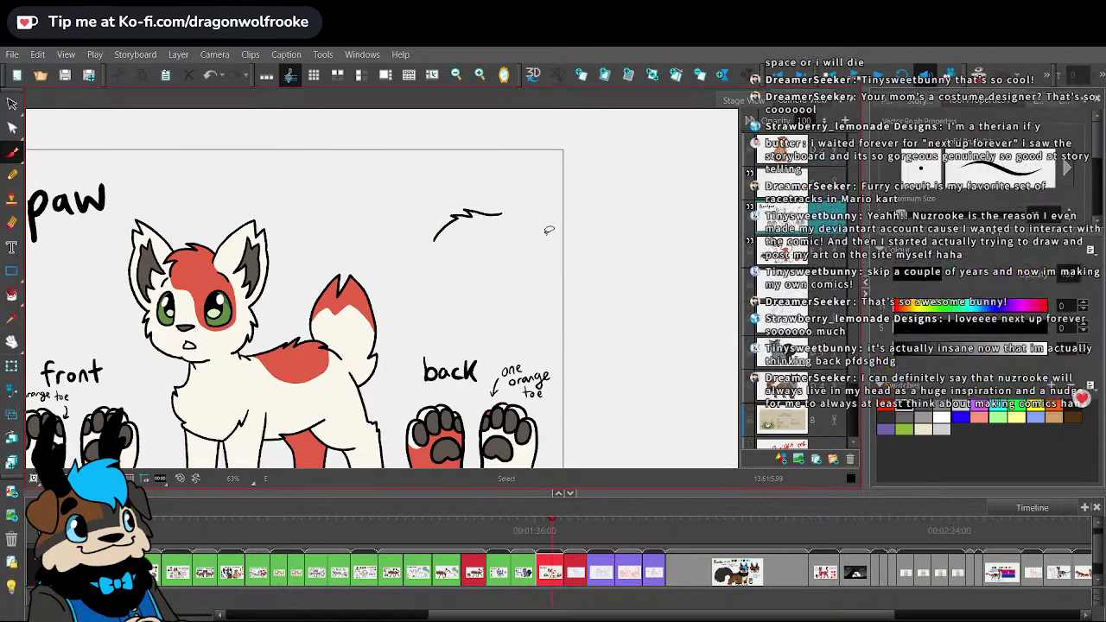
{"action": "key", "text": "ctrl+z"}
- Try to cut out the linework of the kitten's hindquarters and tail with the Cutter
{"action": "left_click", "coordinate": [12, 107]}
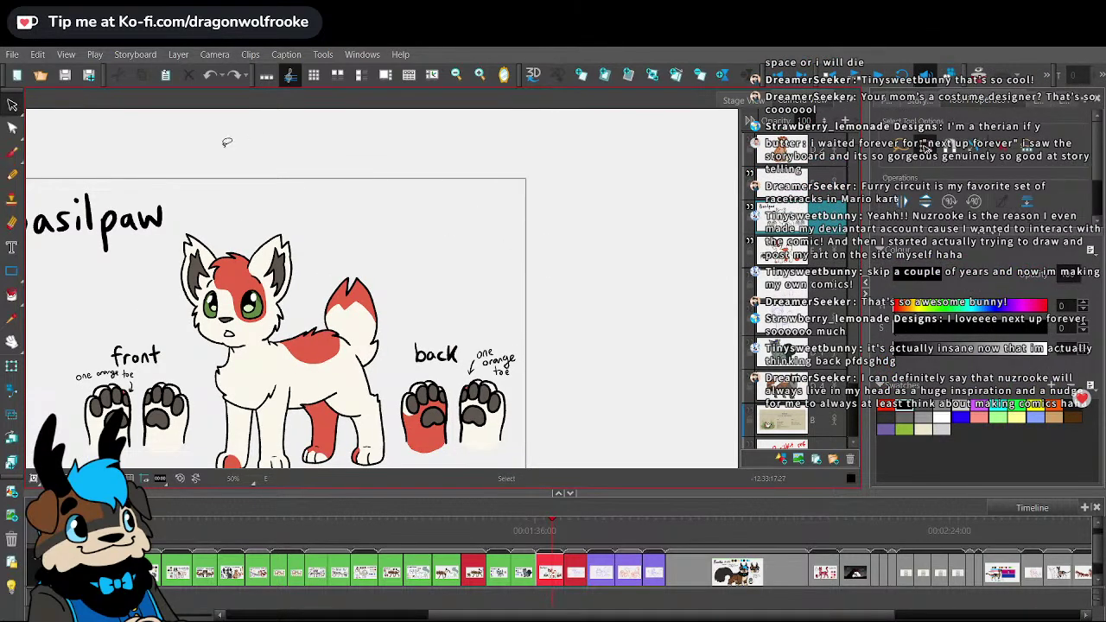
{"action": "left_click_drag", "start_coordinate": [12, 108], "coordinate": [54, 135]}
{"action": "left_click_drag", "start_coordinate": [274, 173], "coordinate": [285, 117]}
{"action": "mouse_move", "coordinate": [370, 207]}
{"action": "left_mouse_down"}
{"action": "mouse_move", "coordinate": [324, 225]}
{"action": "mouse_move", "coordinate": [306, 257]}
{"action": "mouse_move", "coordinate": [313, 348]}
{"action": "left_mouse_up"}
{"action": "mouse_move", "coordinate": [314, 394]}
{"action": "left_mouse_down"}
{"action": "mouse_move", "coordinate": [374, 418]}
{"action": "mouse_move", "coordinate": [403, 360]}
{"action": "mouse_move", "coordinate": [395, 216]}
{"action": "left_mouse_up"}
{"action": "key", "text": "ctrl+z"}
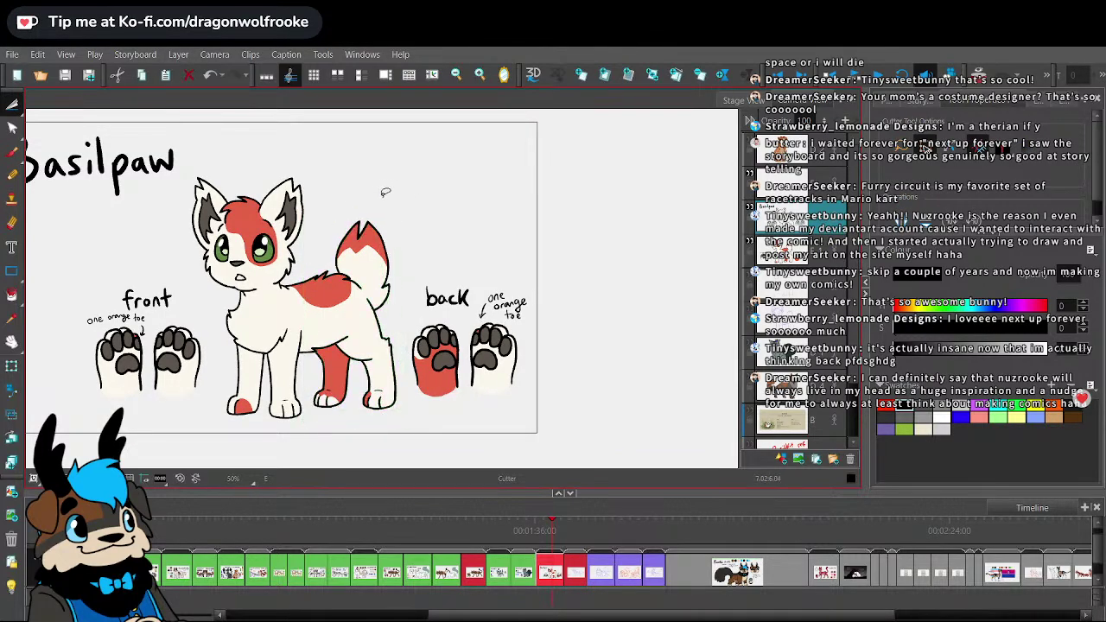
{"action": "key", "text": "ctrl+shift+z"}
{"action": "key", "text": "ctrl+z"}
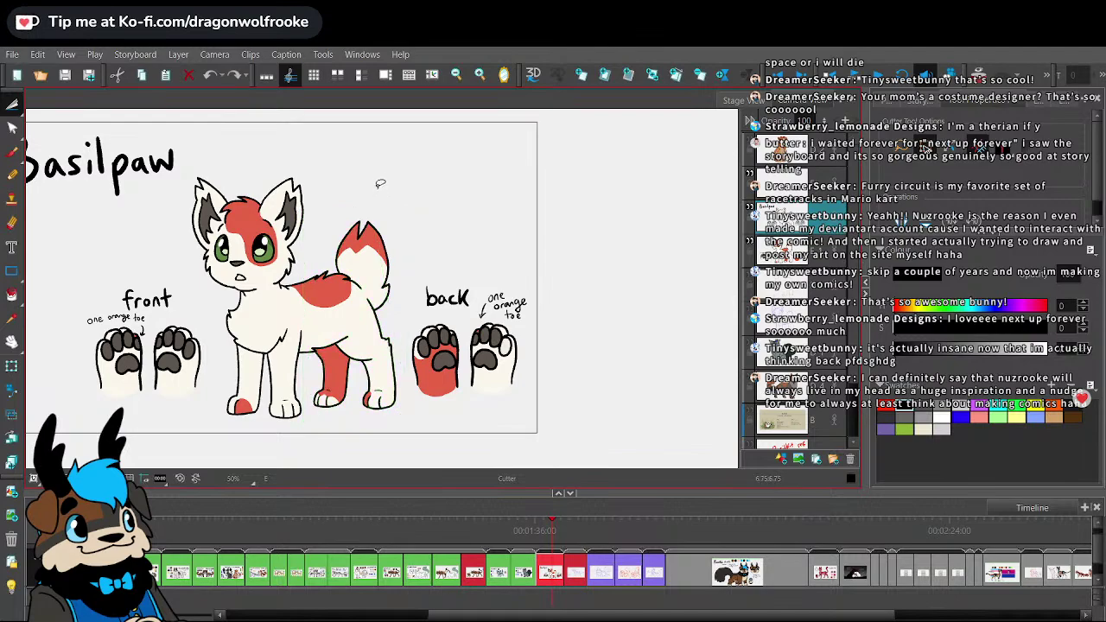
- Cut out the linework of the kitten's hindquarters and tail with the Cutter as a source for a copy
{"action": "mouse_move", "coordinate": [370, 201]}
{"action": "left_mouse_down"}
{"action": "mouse_move", "coordinate": [319, 229]}
{"action": "mouse_move", "coordinate": [305, 254]}
{"action": "mouse_move", "coordinate": [310, 339]}
{"action": "left_mouse_up"}
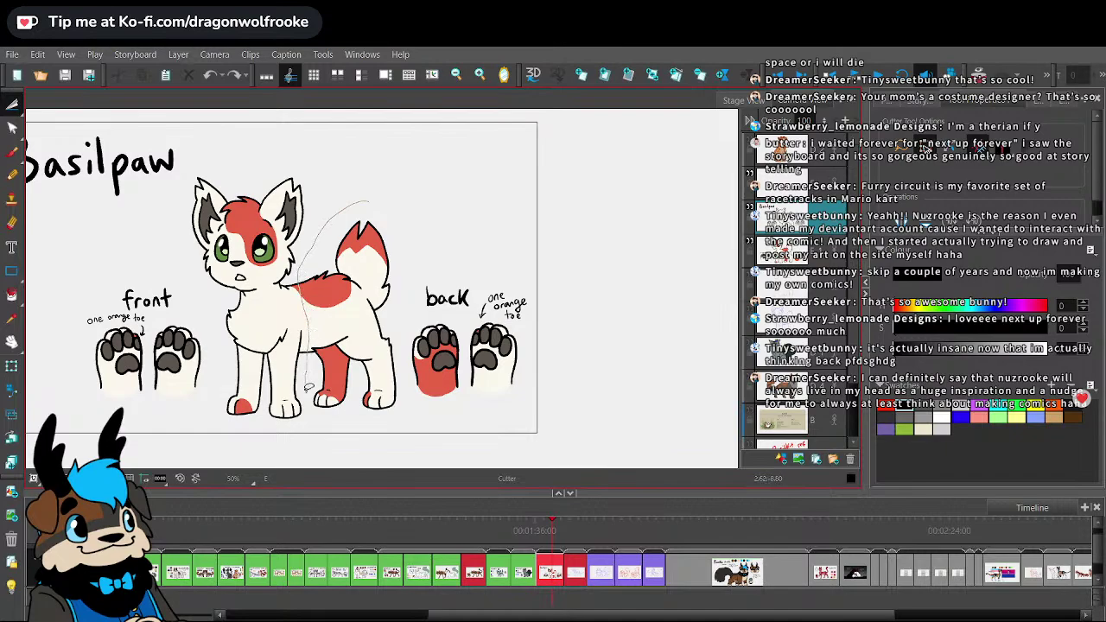
{"action": "mouse_move", "coordinate": [309, 387]}
{"action": "left_mouse_down"}
{"action": "mouse_move", "coordinate": [389, 419]}
{"action": "mouse_move", "coordinate": [406, 362]}
{"action": "mouse_move", "coordinate": [370, 208]}
{"action": "left_mouse_up"}
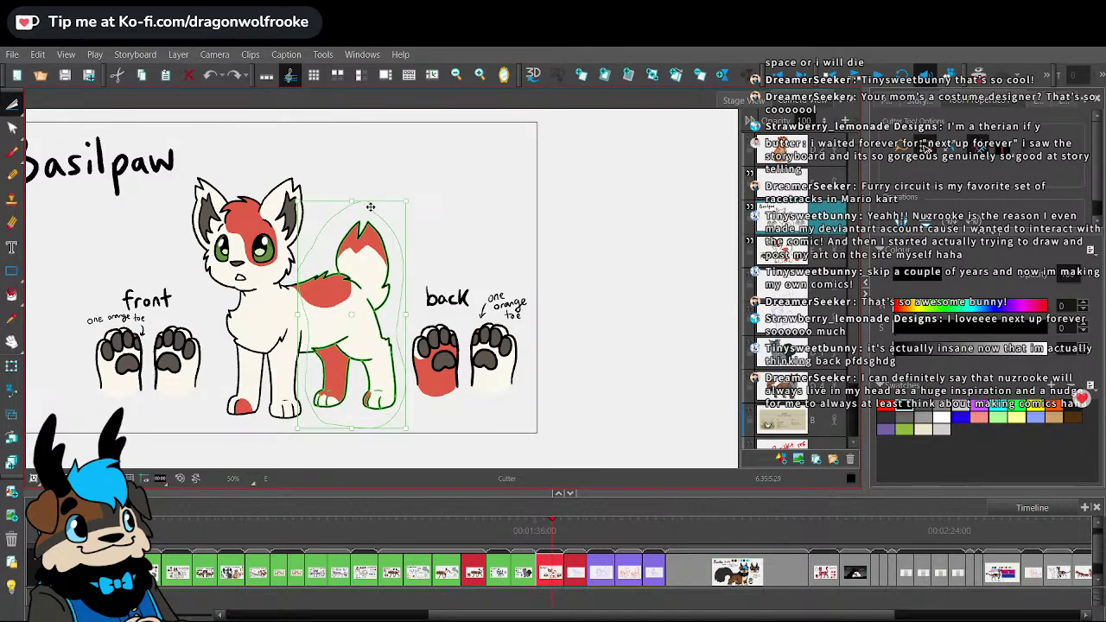
{"action": "left_click", "coordinate": [13, 103]}
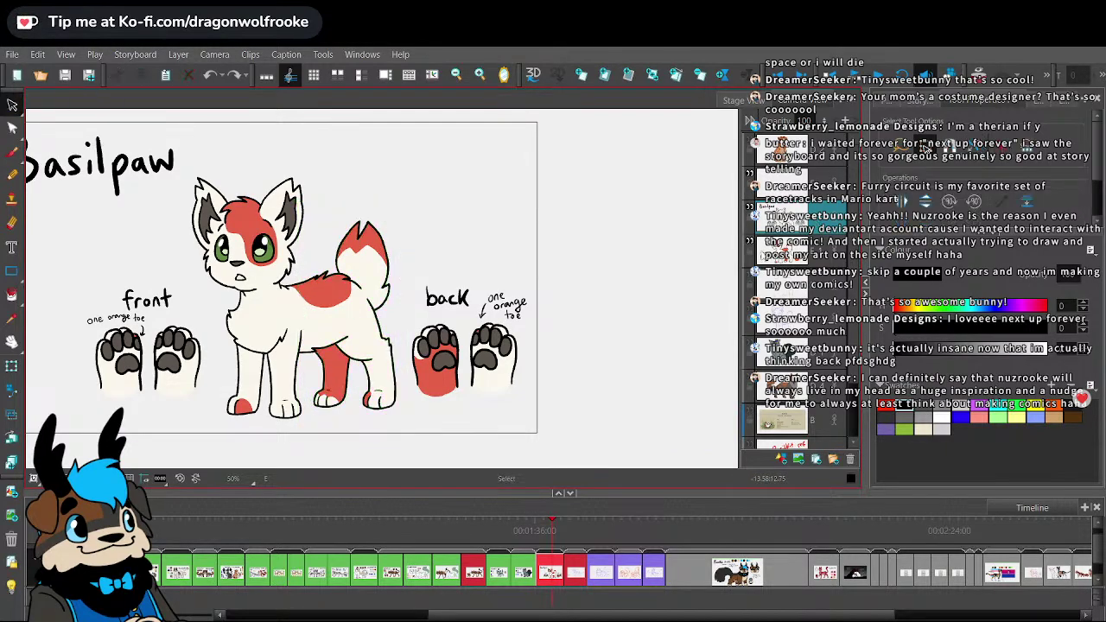
- Paste the hindquarters and tail linework, mirror it horizontally and place it above the back paws
{"action": "key", "text": "ctrl+v"}
{"action": "key", "text": "4"}
{"action": "left_click_drag", "start_coordinate": [370, 295], "coordinate": [567, 236]}
{"action": "key", "text": "space"}
{"action": "left_click", "coordinate": [557, 237]}
{"action": "key", "text": "space"}
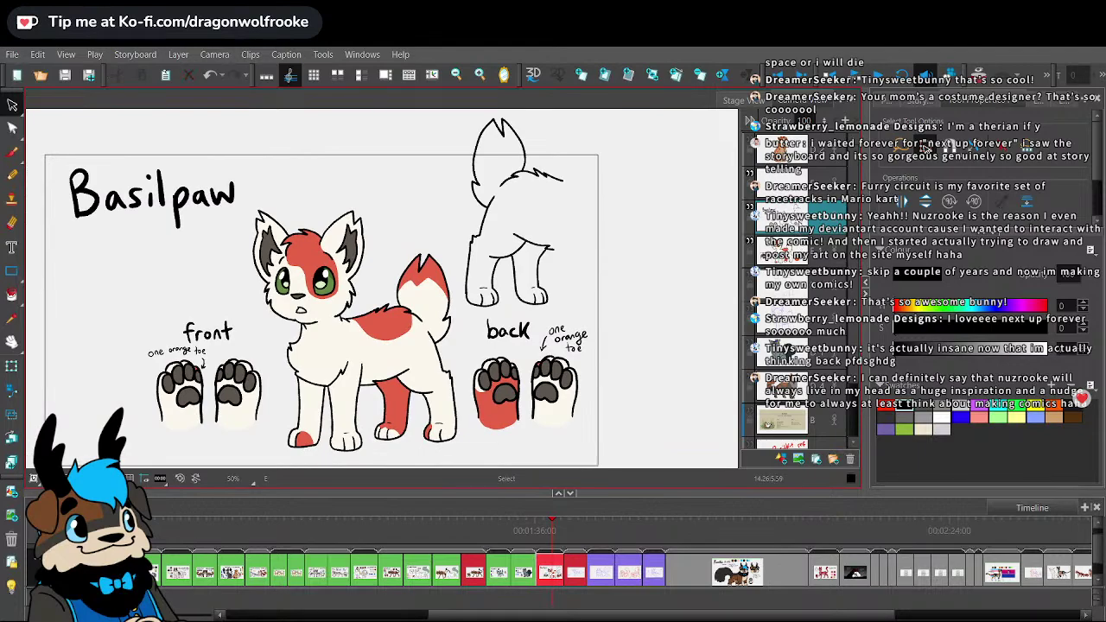
{"action": "mouse_move", "coordinate": [523, 111]}
{"action": "left_mouse_down"}
{"action": "mouse_move", "coordinate": [464, 275]}
{"action": "mouse_move", "coordinate": [603, 181]}
{"action": "mouse_move", "coordinate": [560, 105]}
{"action": "left_mouse_up"}
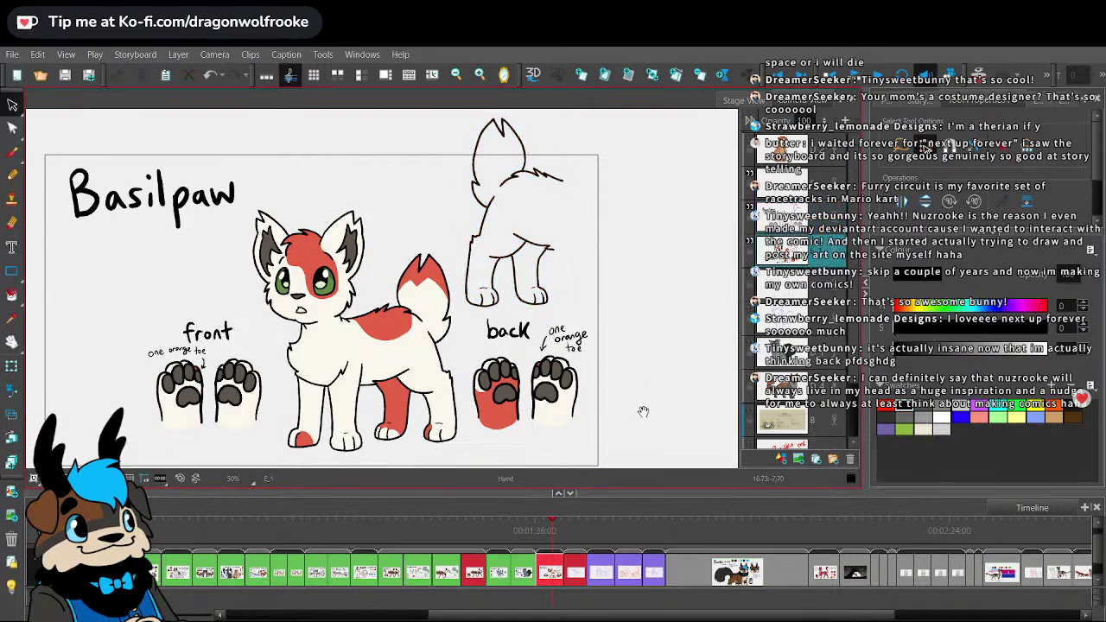
- On the colour layer, close the open front edge of the mirrored hindquarters with the kitten's cream and fill the body, tail and legs
{"action": "left_click_drag", "start_coordinate": [644, 412], "coordinate": [672, 363]}
{"action": "key", "text": "2"}
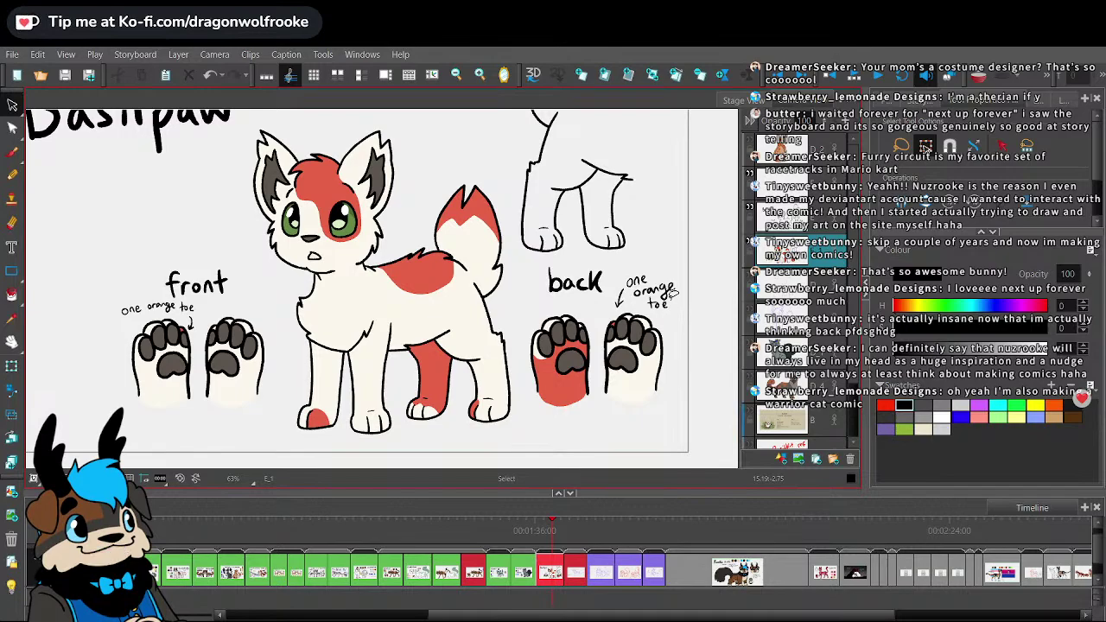
{"action": "left_click_drag", "start_coordinate": [606, 414], "coordinate": [533, 413]}
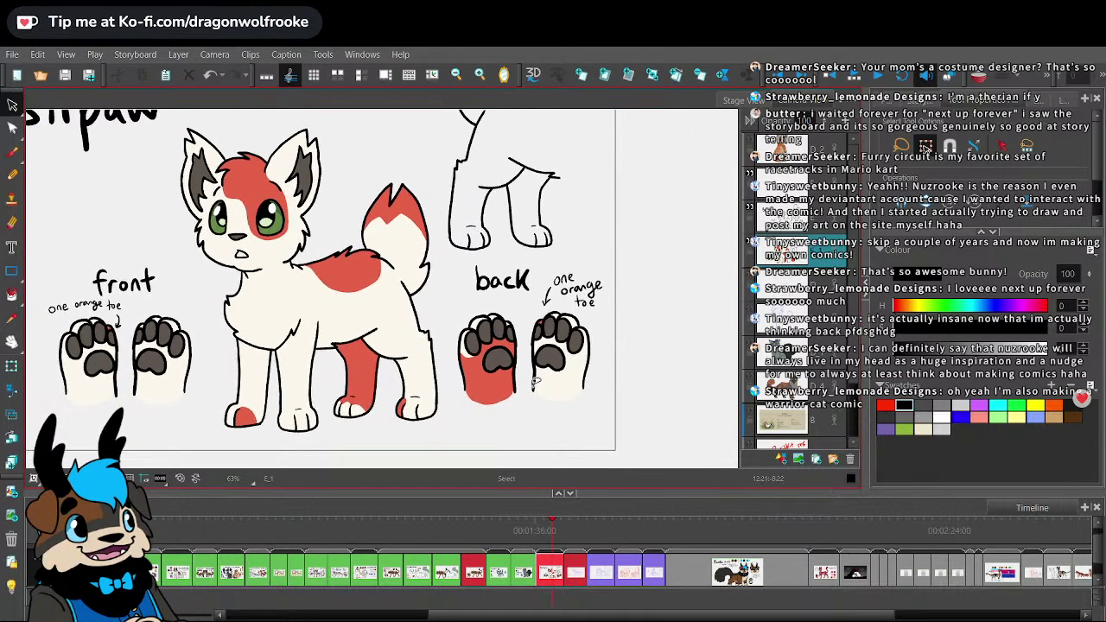
{"action": "left_click", "coordinate": [12, 318]}
{"action": "left_click", "coordinate": [244, 278]}
{"action": "left_click", "coordinate": [12, 152]}
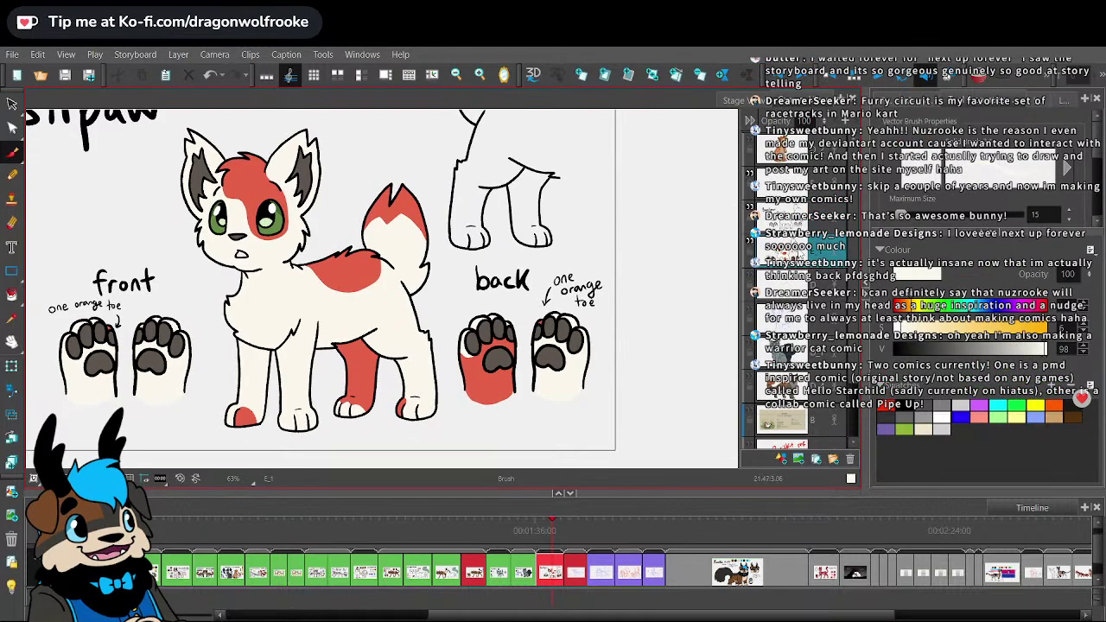
{"action": "mouse_move", "coordinate": [638, 296]}
{"action": "left_mouse_down"}
{"action": "mouse_move", "coordinate": [541, 391]}
{"action": "mouse_move", "coordinate": [562, 370]}
{"action": "left_mouse_up"}
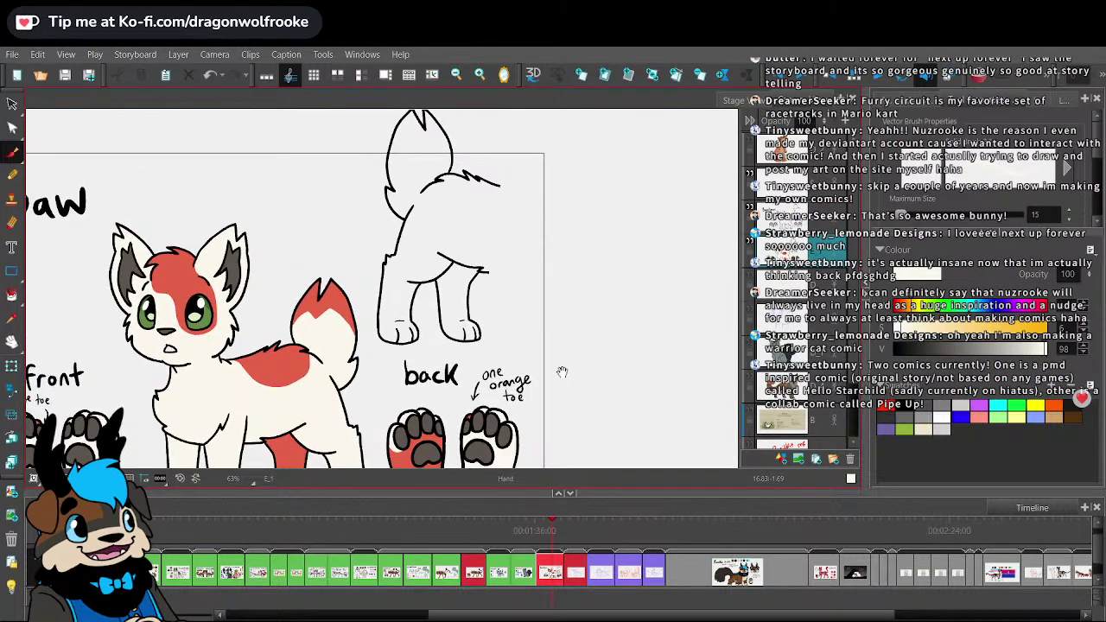
{"action": "key", "text": "2"}
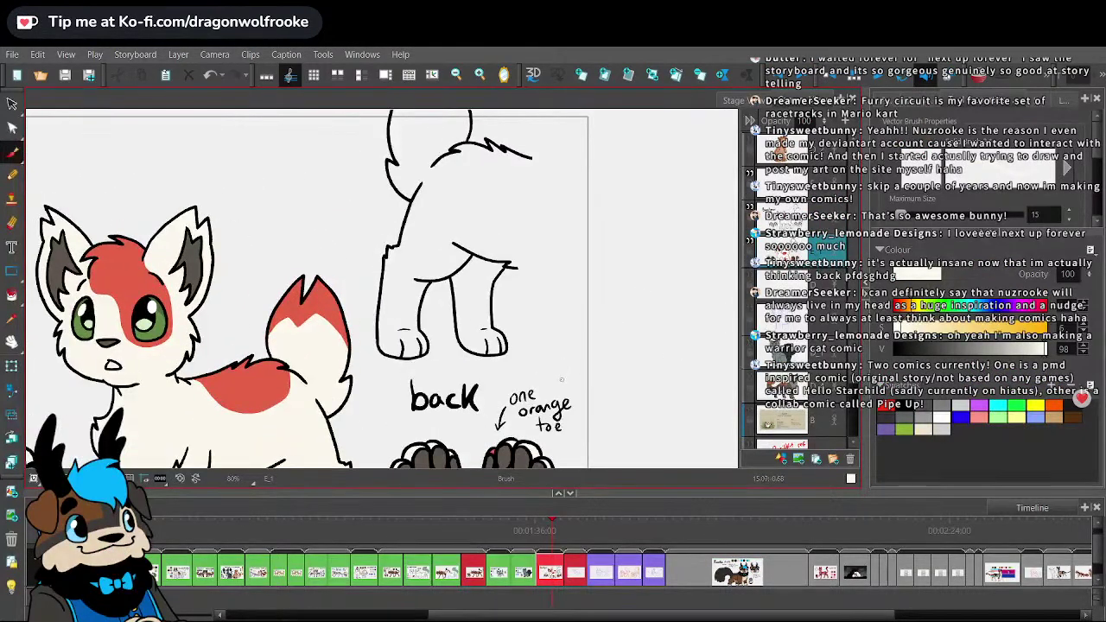
{"action": "key", "text": "alt+b"}
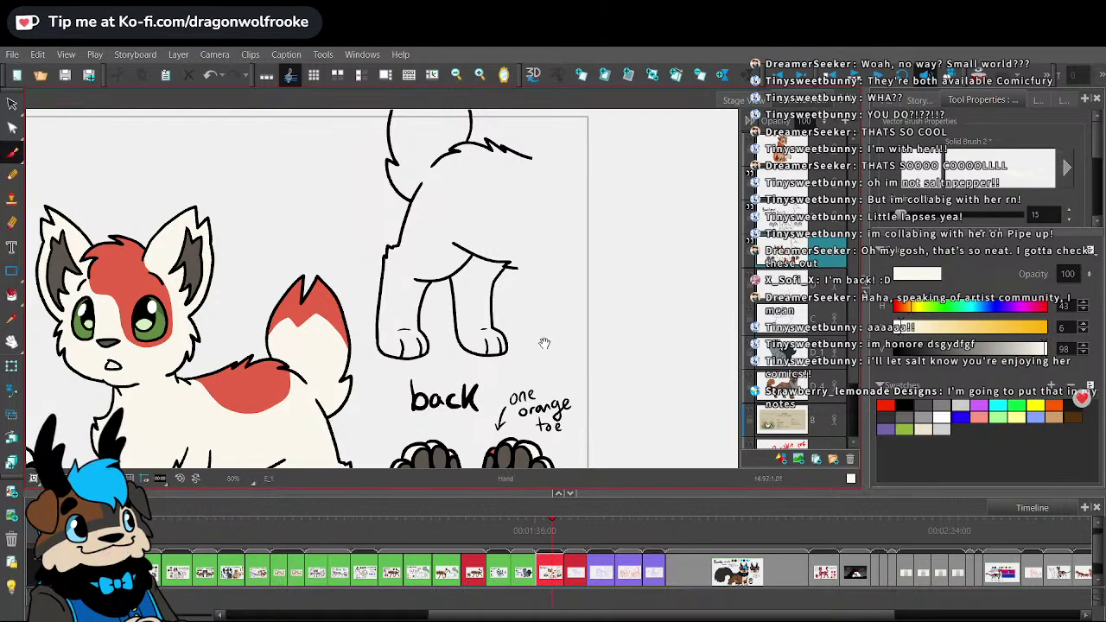
{"action": "mouse_move", "coordinate": [532, 338]}
{"action": "left_mouse_down"}
{"action": "mouse_move", "coordinate": [546, 357]}
{"action": "mouse_move", "coordinate": [616, 365]}
{"action": "mouse_move", "coordinate": [610, 355]}
{"action": "left_mouse_up"}
{"action": "key", "text": "d"}
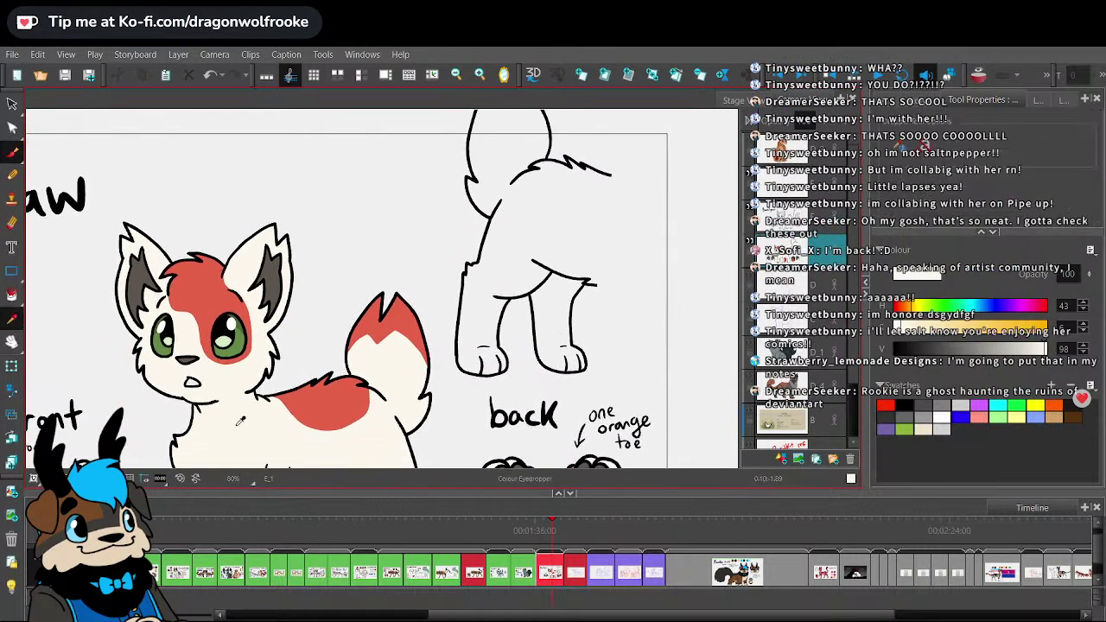
{"action": "left_click", "coordinate": [14, 154]}
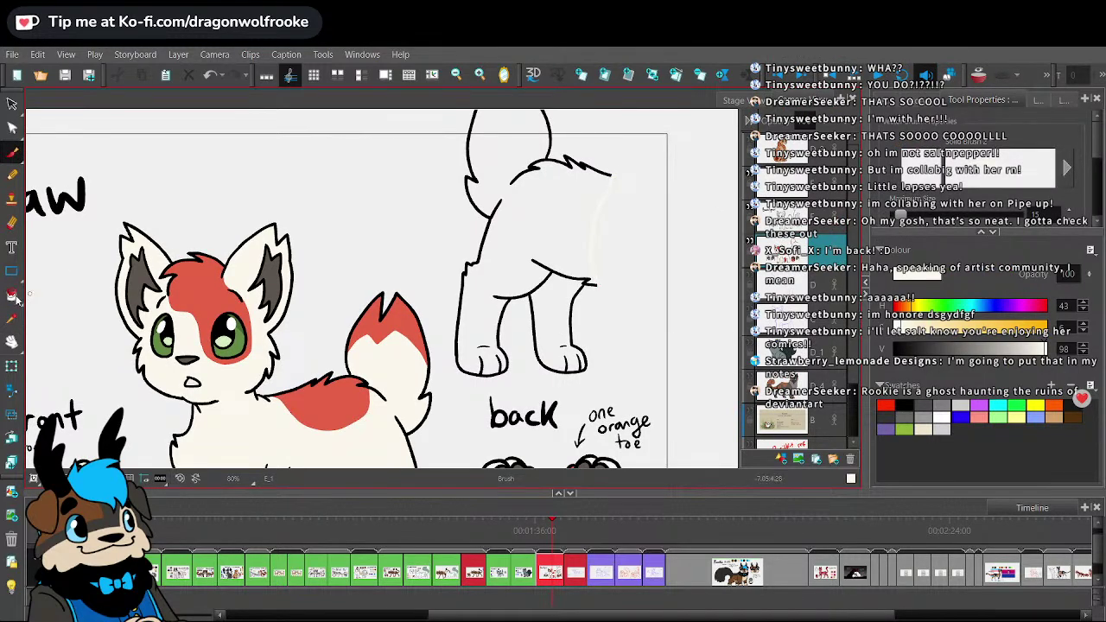
{"action": "left_click", "coordinate": [12, 296]}
{"action": "left_click", "coordinate": [550, 291]}
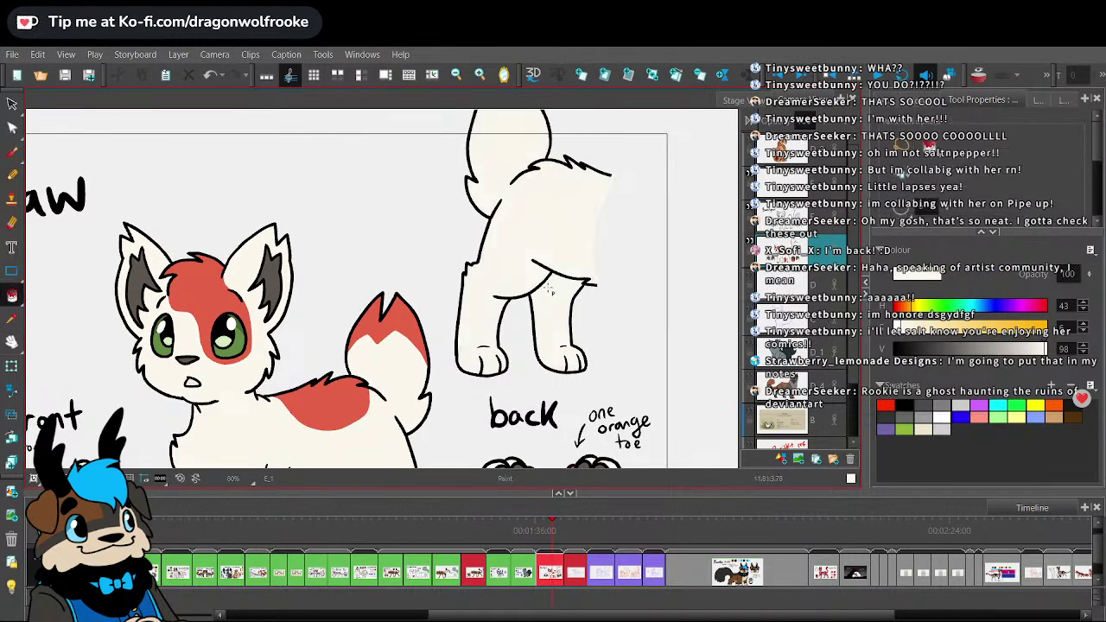
- Outline a patch on the back of the mirrored hindquarters in the kitten's red and fill it
{"action": "left_click", "coordinate": [14, 322]}
{"action": "left_click", "coordinate": [326, 390]}
{"action": "left_click", "coordinate": [12, 152]}
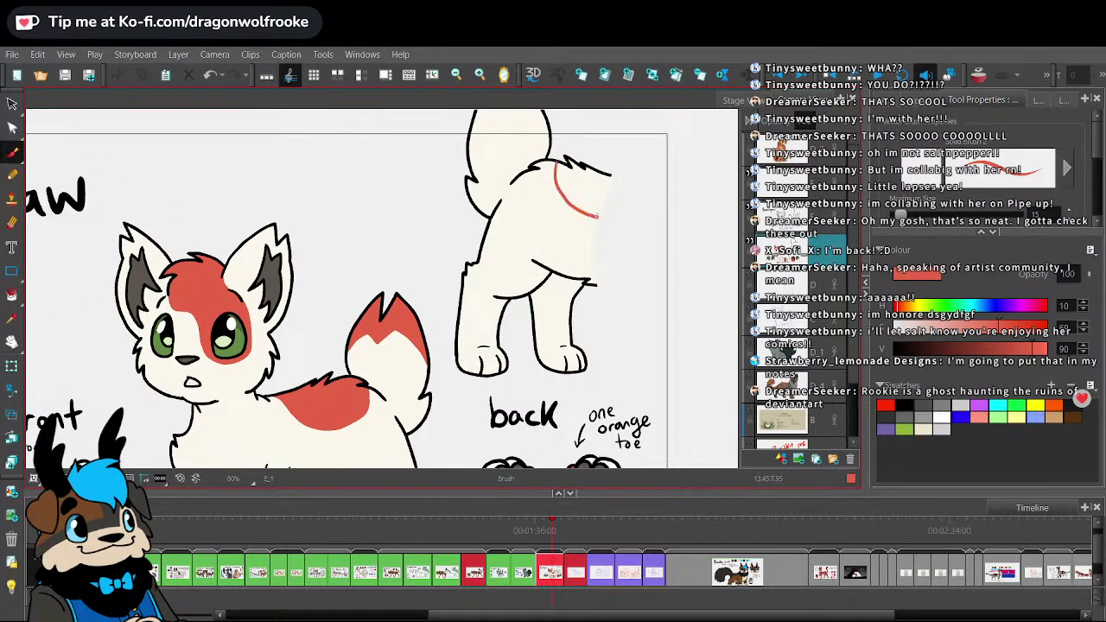
{"action": "key", "text": "alt+i"}
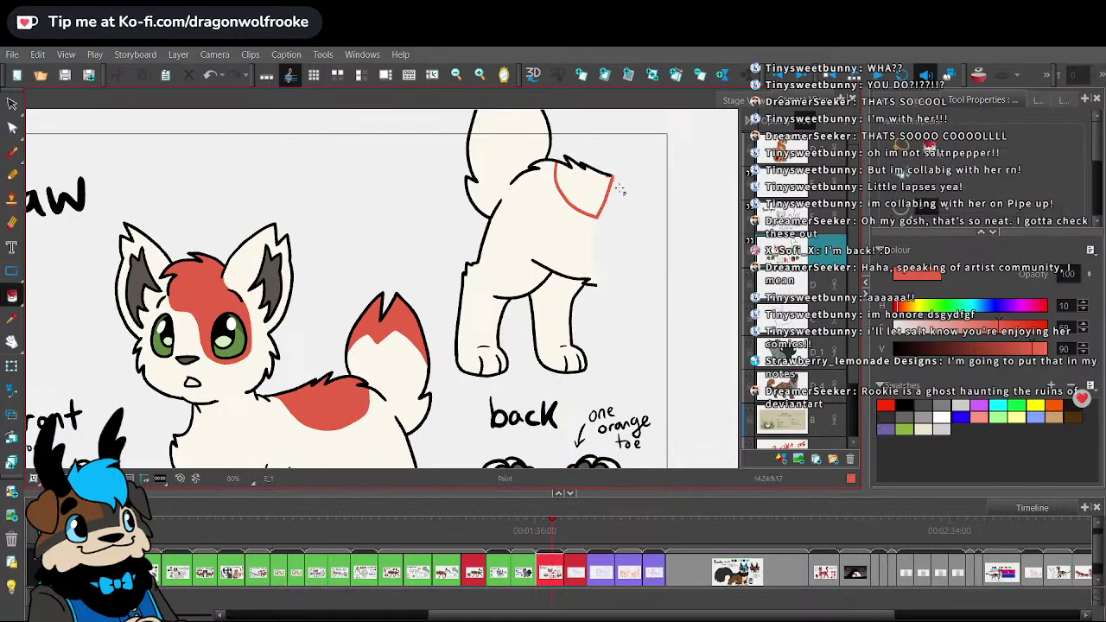
{"action": "left_click", "coordinate": [608, 183]}
{"action": "mouse_move", "coordinate": [645, 243]}
{"action": "left_mouse_down"}
{"action": "mouse_move", "coordinate": [548, 178]}
{"action": "mouse_move", "coordinate": [585, 235]}
{"action": "mouse_move", "coordinate": [570, 178]}
{"action": "mouse_move", "coordinate": [586, 137]}
{"action": "mouse_move", "coordinate": [584, 188]}
{"action": "left_mouse_up"}
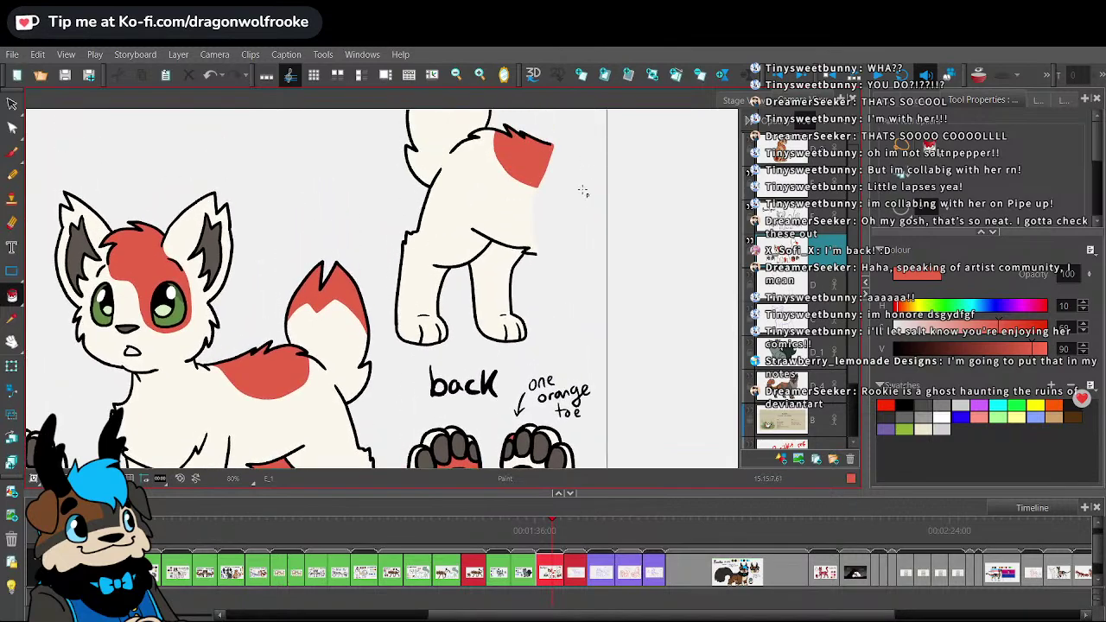
- Outline the marking on the outer hind leg of the mirrored copy and fill it red, leaving the toes cream
{"action": "key", "text": "alt+b"}
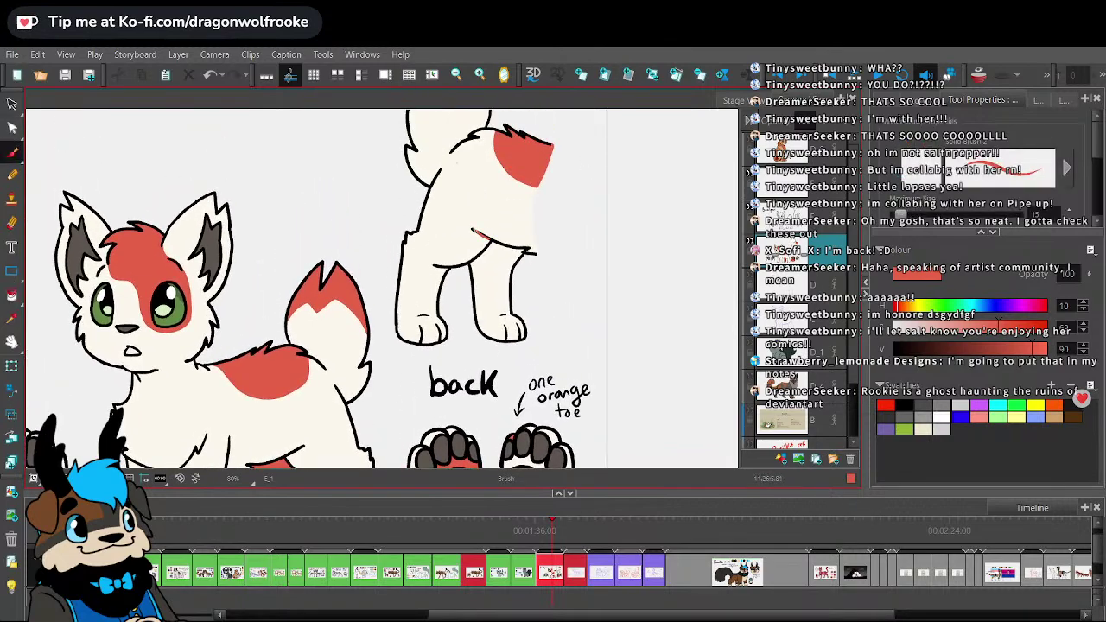
{"action": "key", "text": "alt+s"}
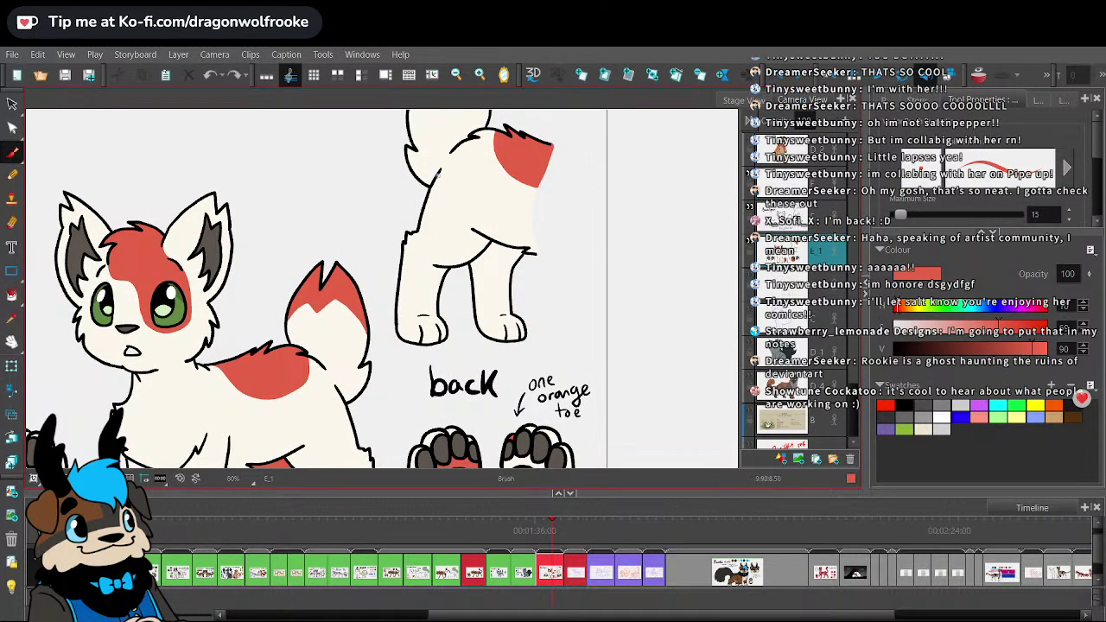
{"action": "key", "text": "ctrl+z"}
{"action": "key", "text": "ctrl+z"}
{"action": "key", "text": "alt+i"}
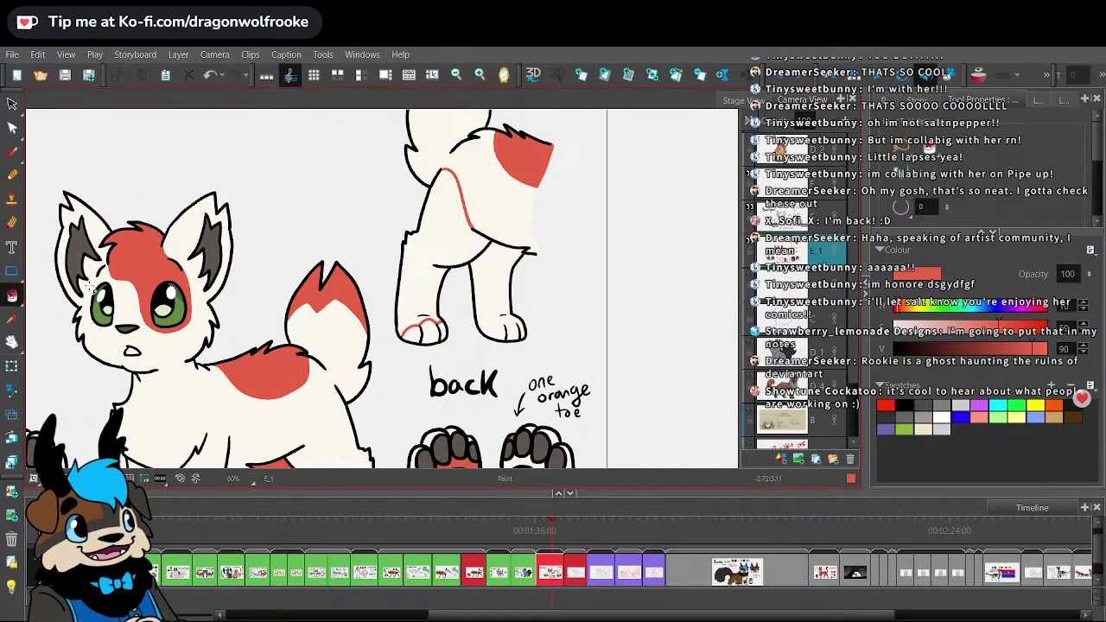
{"action": "left_click", "coordinate": [455, 249]}
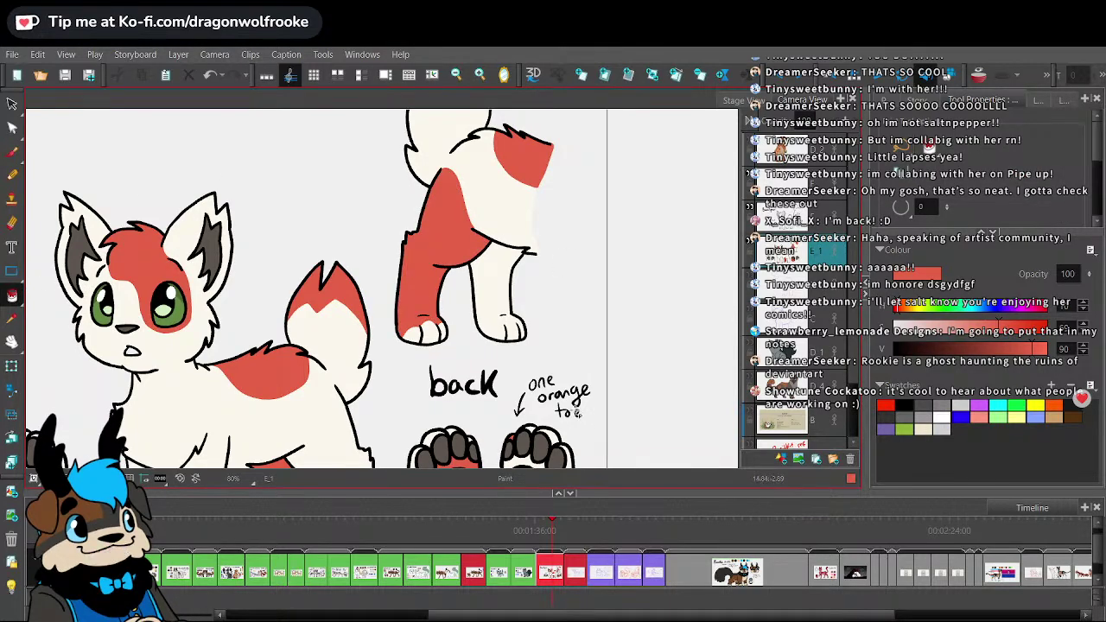
- Outline one toe on the cream hind paw of the mirrored copy and fill it with the same red
{"action": "key", "text": "alt+b"}
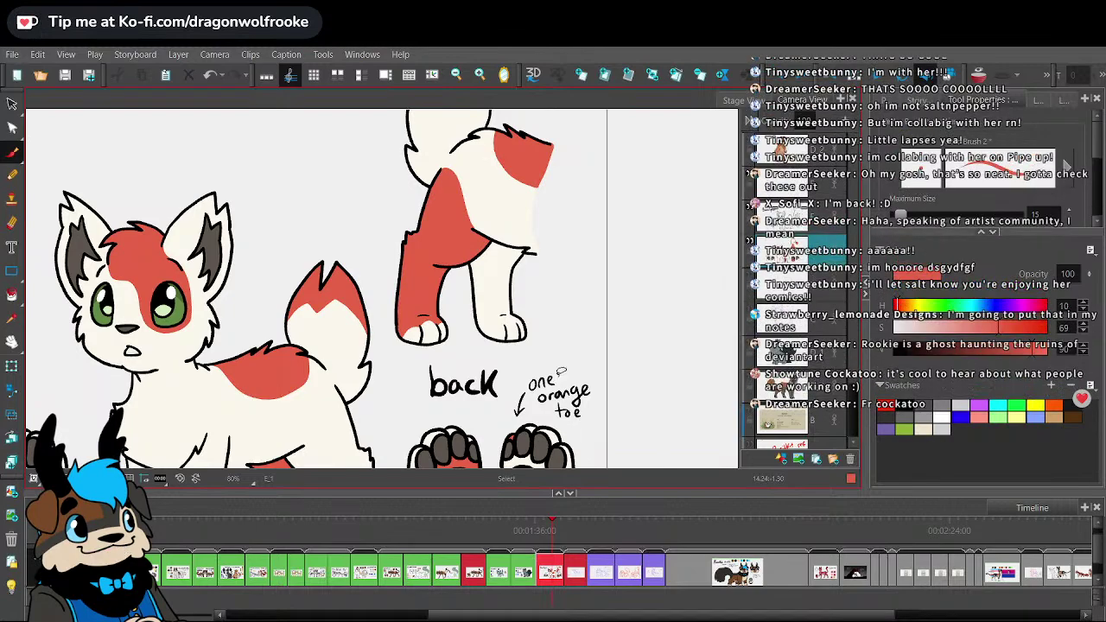
{"action": "key", "text": "1"}
{"action": "key", "text": "space"}
{"action": "left_click_drag", "start_coordinate": [541, 352], "coordinate": [555, 302]}
{"action": "scroll", "coordinate": [554, 303], "scroll_direction": "up", "scroll_amount": 3}
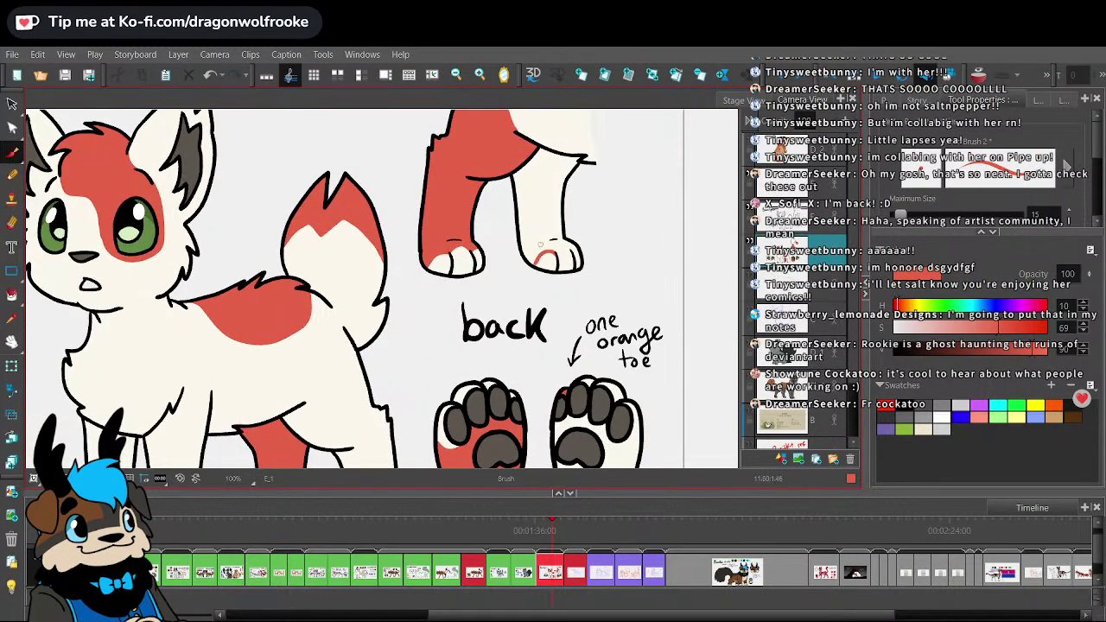
{"action": "left_click_drag", "start_coordinate": [529, 258], "coordinate": [549, 252]}
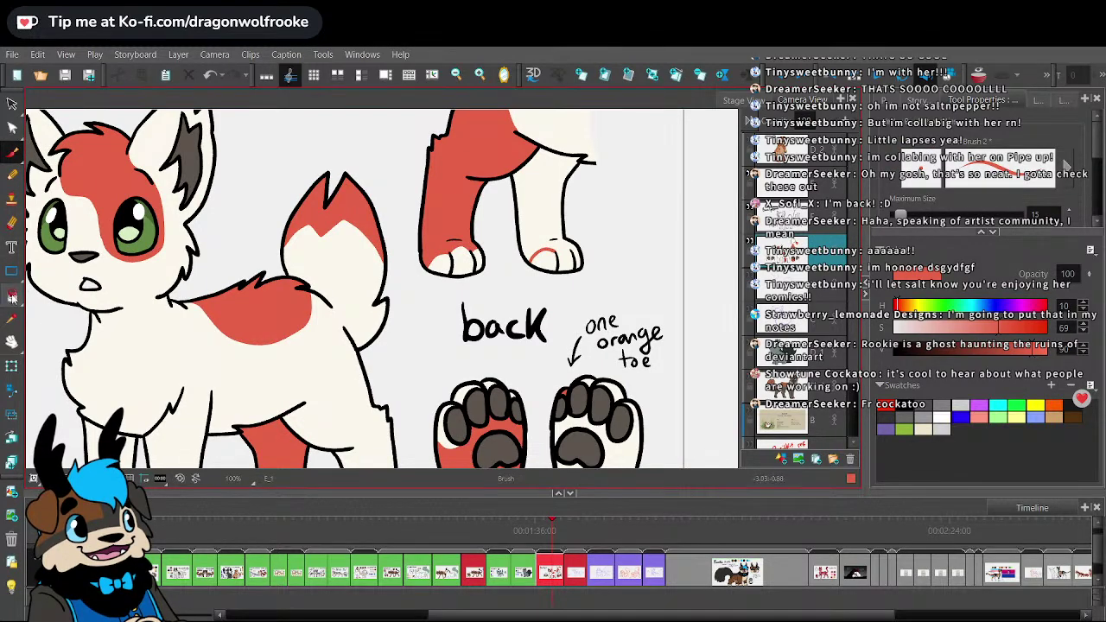
{"action": "left_click", "coordinate": [12, 296]}
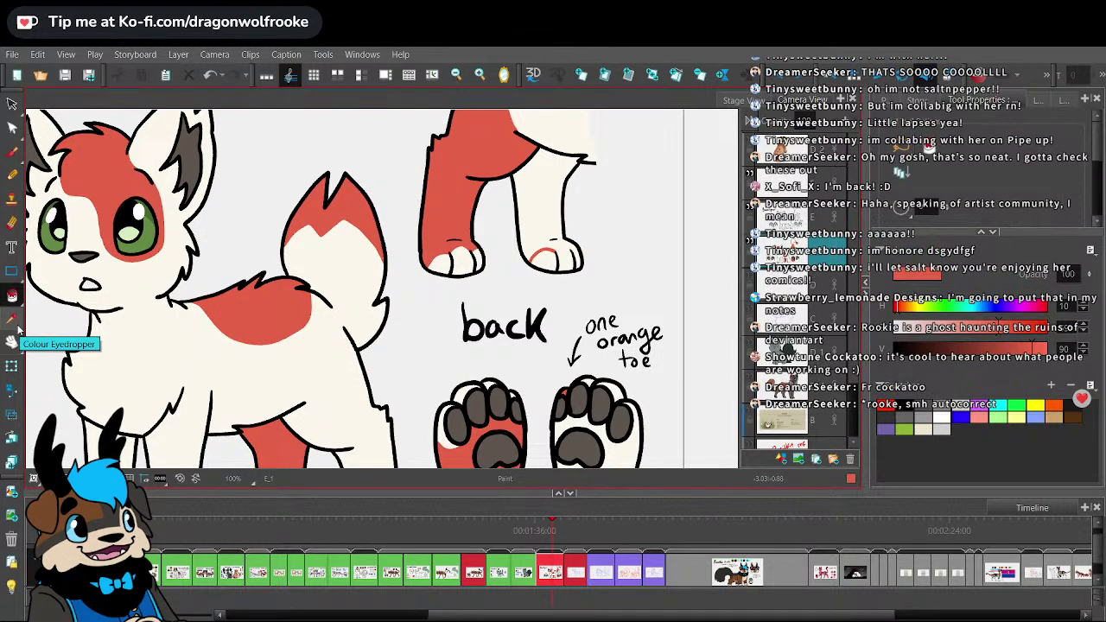
{"action": "left_click", "coordinate": [544, 259]}
{"action": "key", "text": "1"}
{"action": "key", "text": "1"}
{"action": "key", "text": "1"}
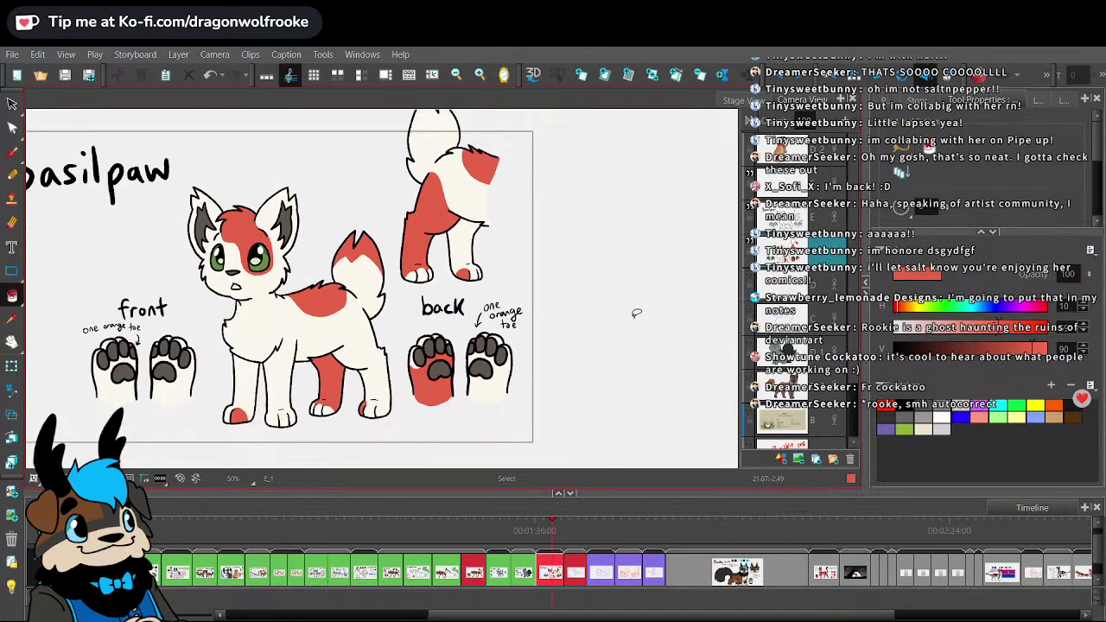
- Darken the red to a value of 53 and fill the inside of the kitten's mouth
{"action": "mouse_move", "coordinate": [446, 415]}
{"action": "left_mouse_down"}
{"action": "mouse_move", "coordinate": [507, 448]}
{"action": "mouse_move", "coordinate": [623, 396]}
{"action": "mouse_move", "coordinate": [588, 399]}
{"action": "left_mouse_up"}
{"action": "key", "text": "1"}
{"action": "key", "text": "2"}
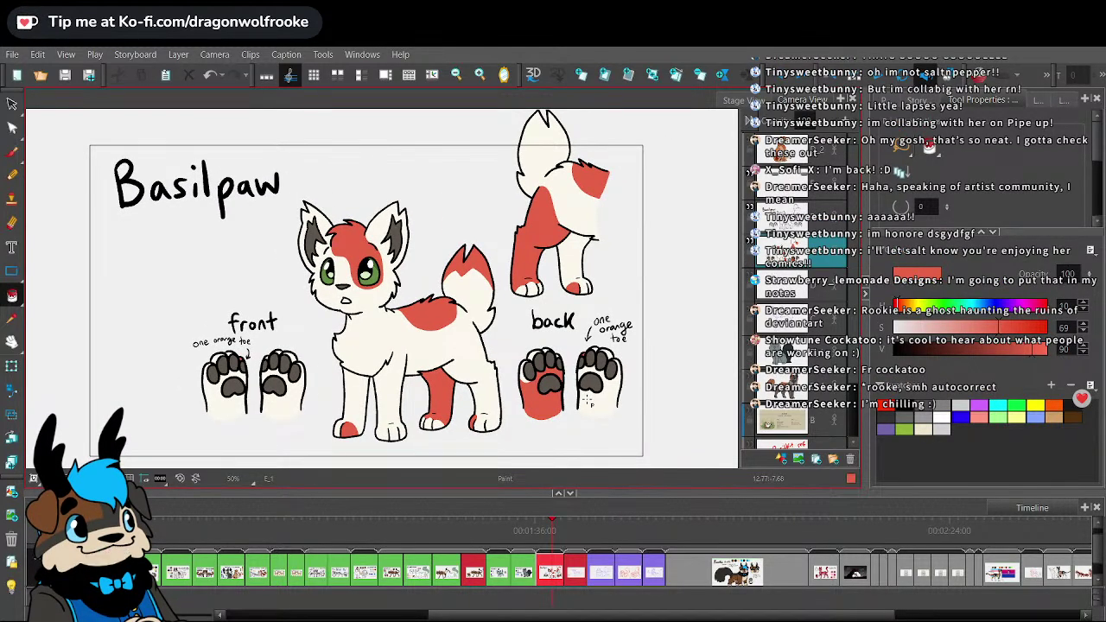
{"action": "left_click", "coordinate": [13, 154]}
{"action": "left_click", "coordinate": [12, 319]}
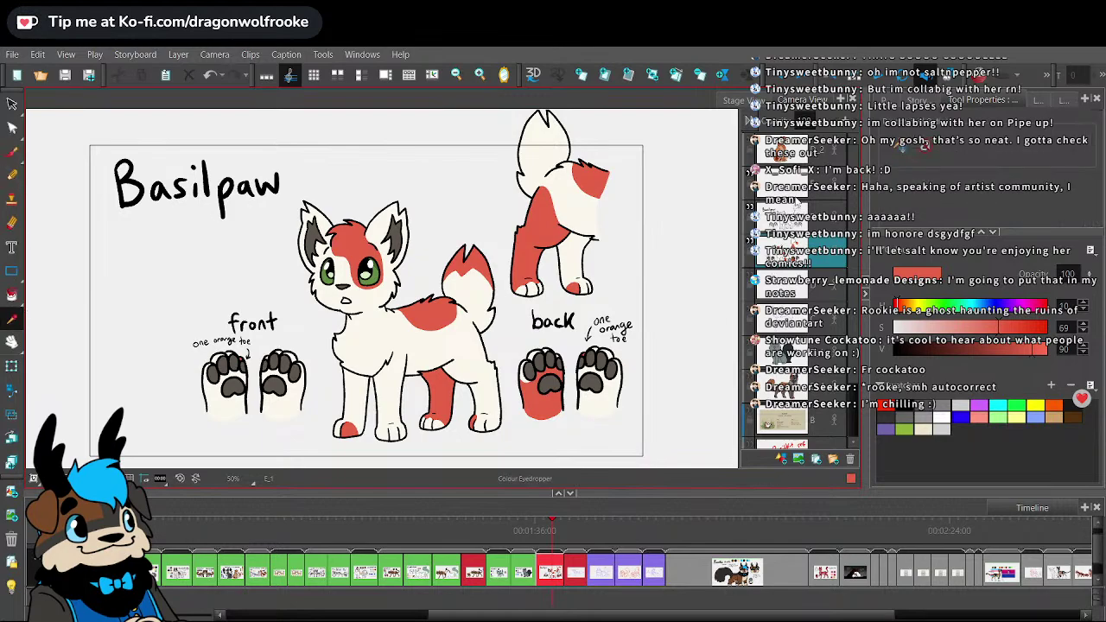
{"action": "key", "text": "2"}
{"action": "key", "text": "2"}
{"action": "key", "text": "2"}
{"action": "key", "text": "2"}
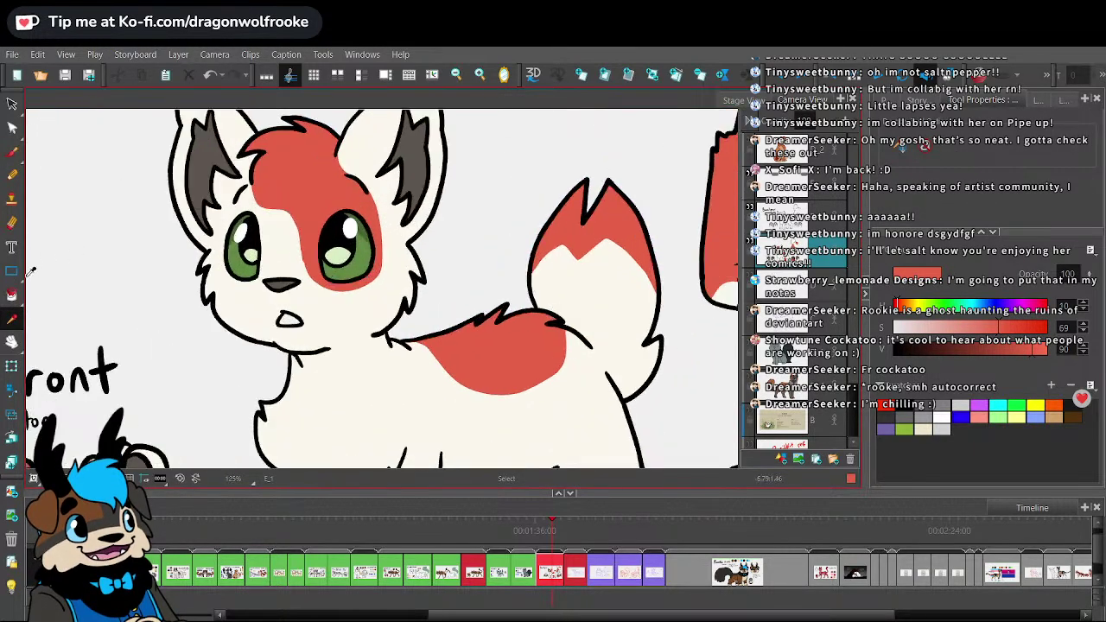
{"action": "left_click", "coordinate": [12, 294]}
{"action": "left_click", "coordinate": [974, 350]}
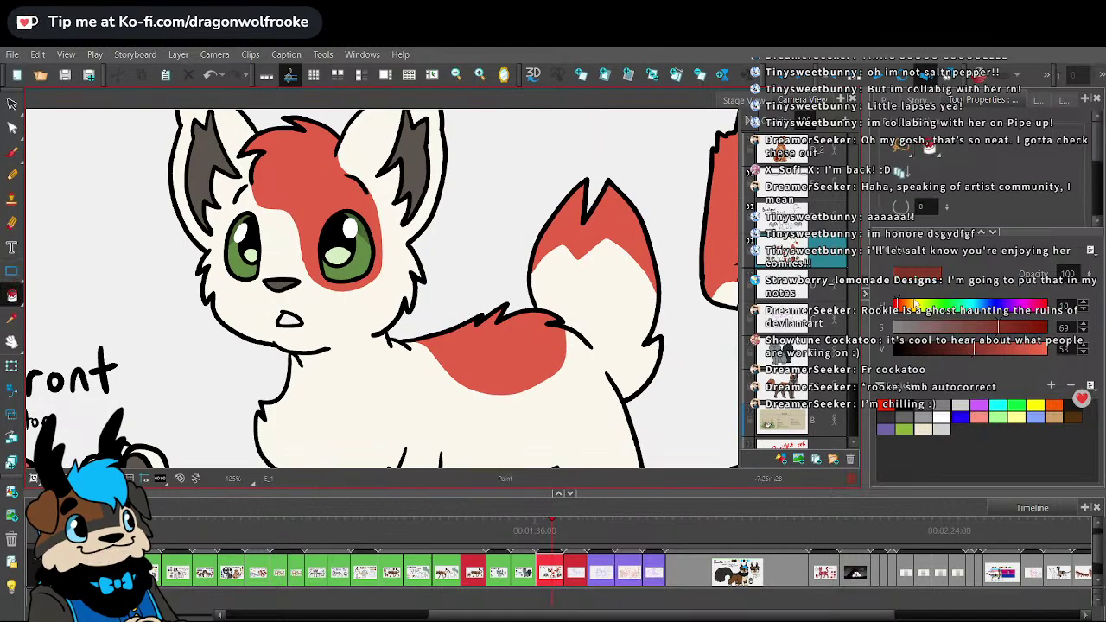
- Paint the tongue inside the kitten's mouth in a light pink with saturation 39 and value 94
{"action": "left_click", "coordinate": [12, 152]}
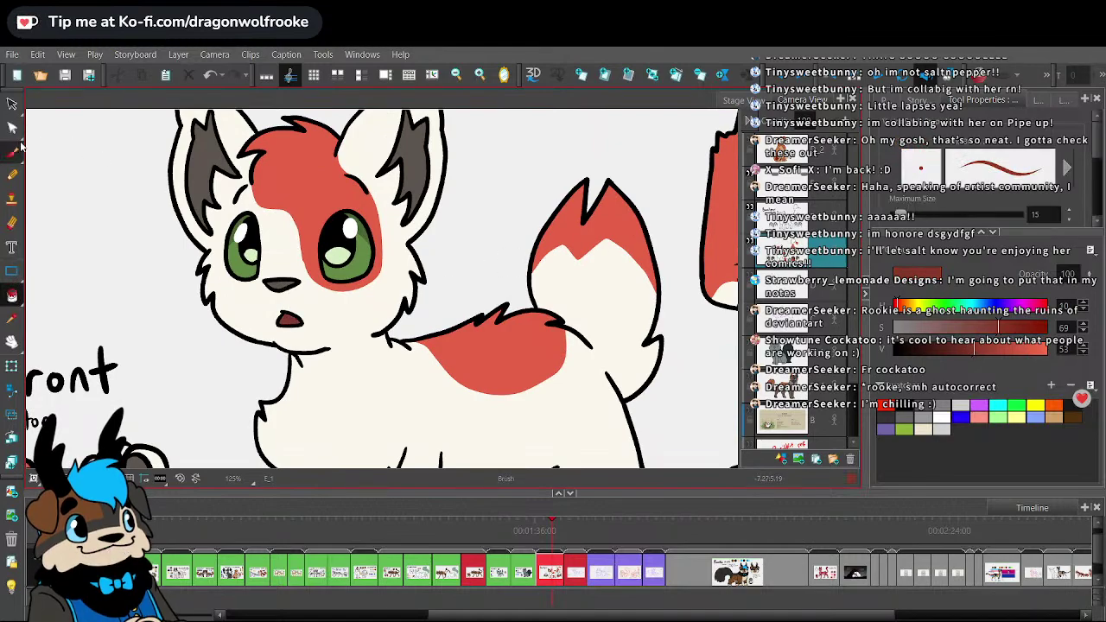
{"action": "mouse_move", "coordinate": [998, 349]}
{"action": "left_mouse_down"}
{"action": "mouse_move", "coordinate": [1038, 349]}
{"action": "mouse_move", "coordinate": [947, 336]}
{"action": "mouse_move", "coordinate": [953, 329]}
{"action": "left_mouse_up"}
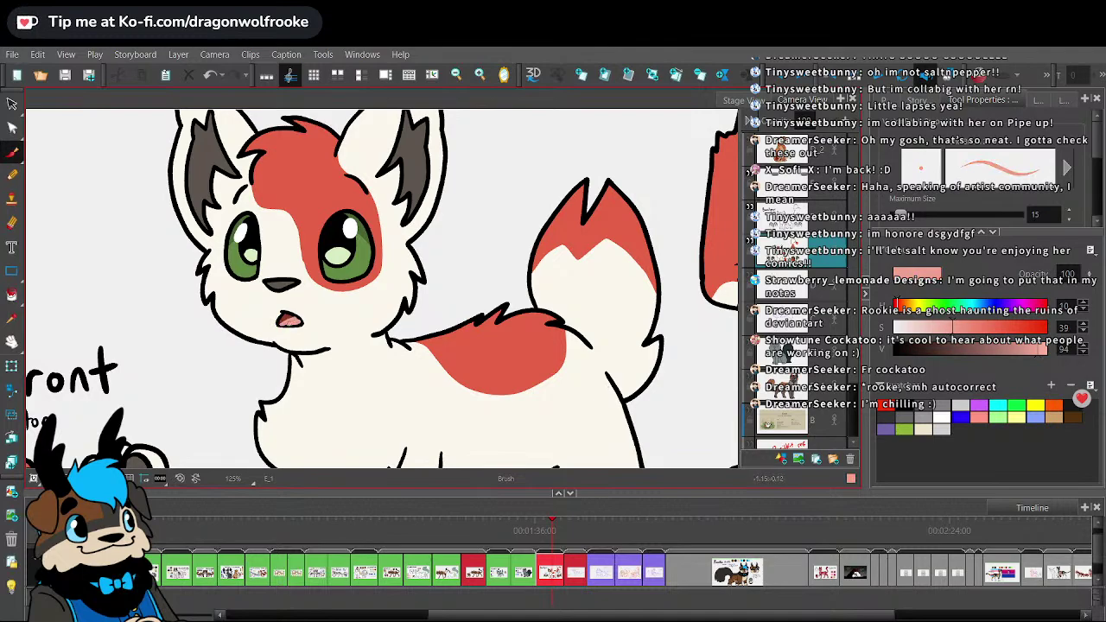
{"action": "scroll", "coordinate": [448, 291], "scroll_direction": "down", "scroll_amount": 5}
{"action": "left_click_drag", "start_coordinate": [424, 312], "coordinate": [479, 307]}
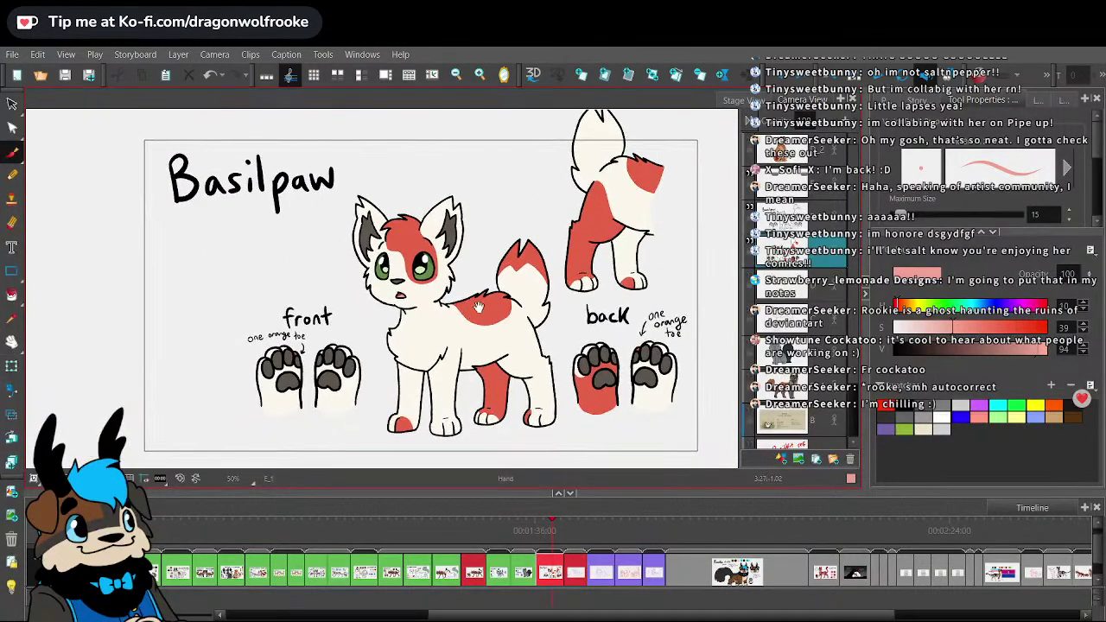
- Sample the kitten's cream fur and paint a row of three round swatches below the name and overlapping swatches beneath them
{"action": "key", "text": "alt+d"}
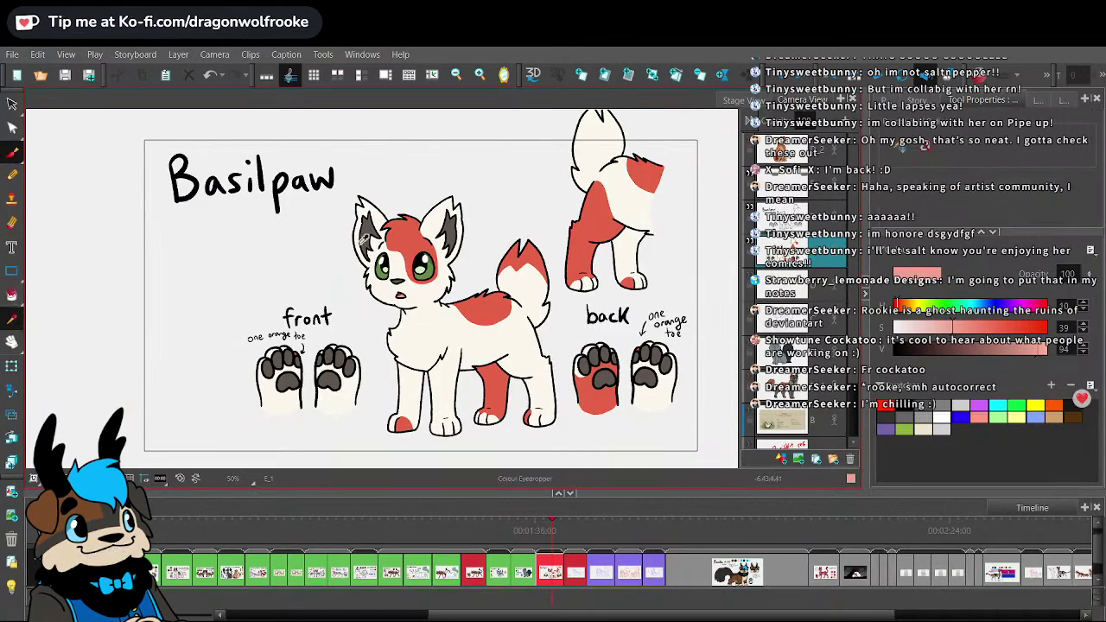
{"action": "left_click", "coordinate": [430, 318]}
{"action": "key", "text": "alt+b"}
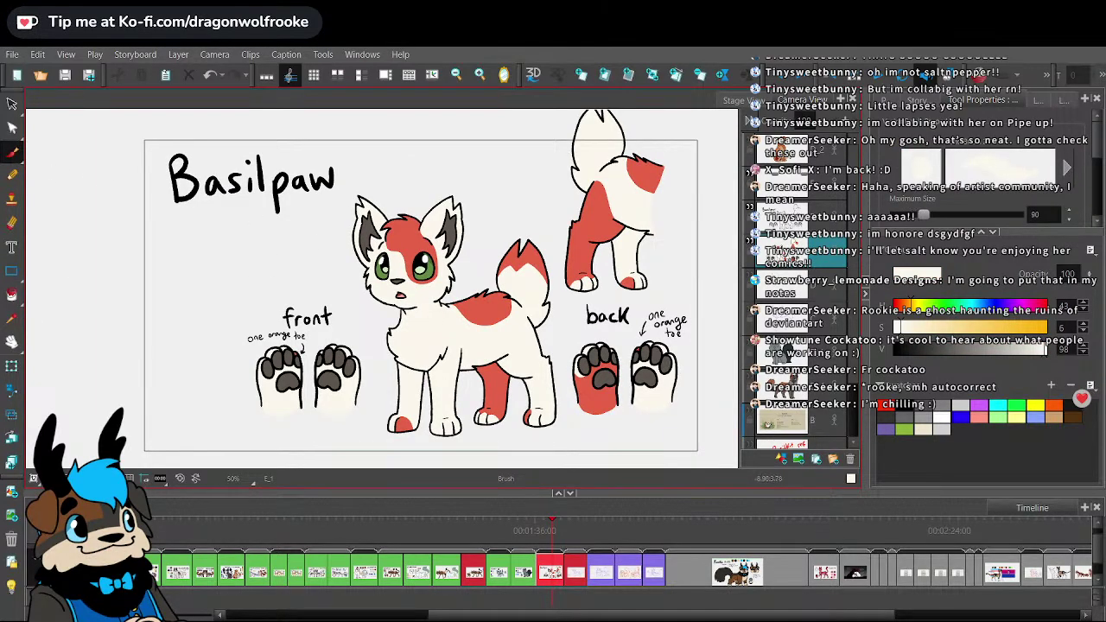
{"action": "mouse_move", "coordinate": [175, 234]}
{"action": "left_mouse_down"}
{"action": "mouse_move", "coordinate": [180, 263]}
{"action": "mouse_move", "coordinate": [163, 252]}
{"action": "mouse_move", "coordinate": [196, 241]}
{"action": "left_mouse_up"}
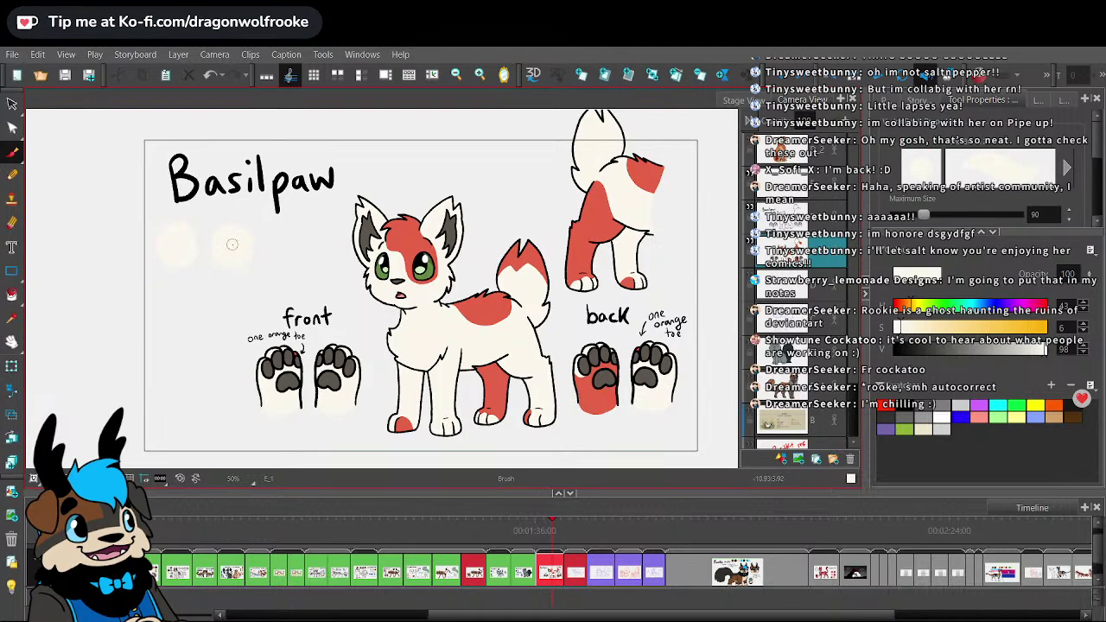
{"action": "left_click_drag", "start_coordinate": [264, 234], "coordinate": [285, 249]}
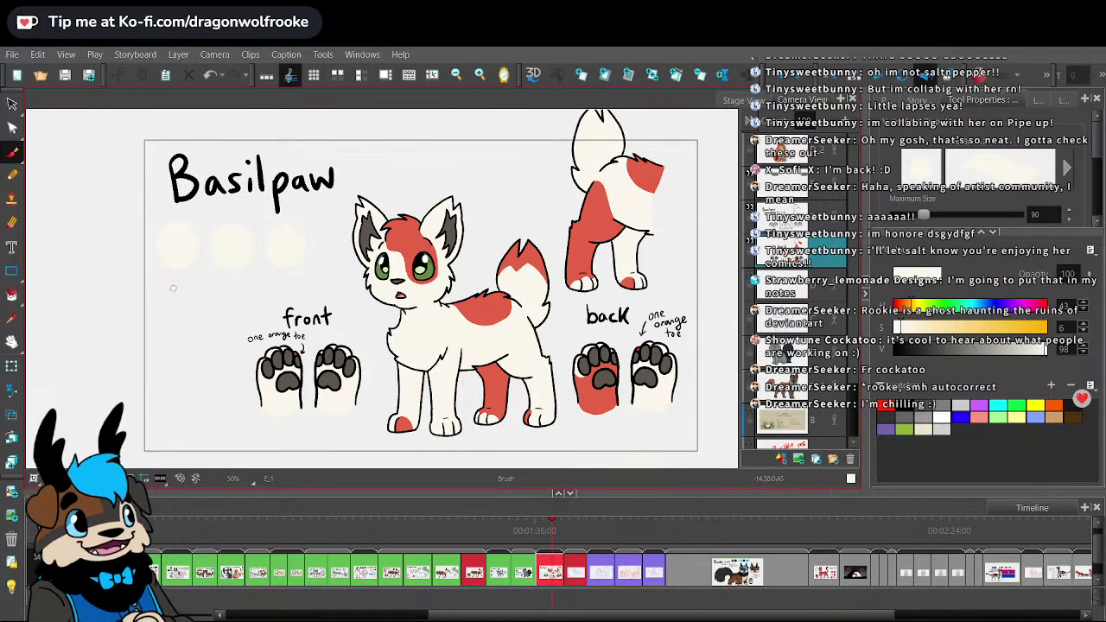
{"action": "mouse_move", "coordinate": [175, 285]}
{"action": "left_mouse_down"}
{"action": "mouse_move", "coordinate": [204, 291]}
{"action": "mouse_move", "coordinate": [207, 314]}
{"action": "mouse_move", "coordinate": [200, 307]}
{"action": "mouse_move", "coordinate": [235, 290]}
{"action": "left_mouse_up"}
- Fill the second upper swatch with the red of the markings and the third with the dark grey of the inner ear
{"action": "key", "text": "2"}
{"action": "left_click", "coordinate": [12, 318]}
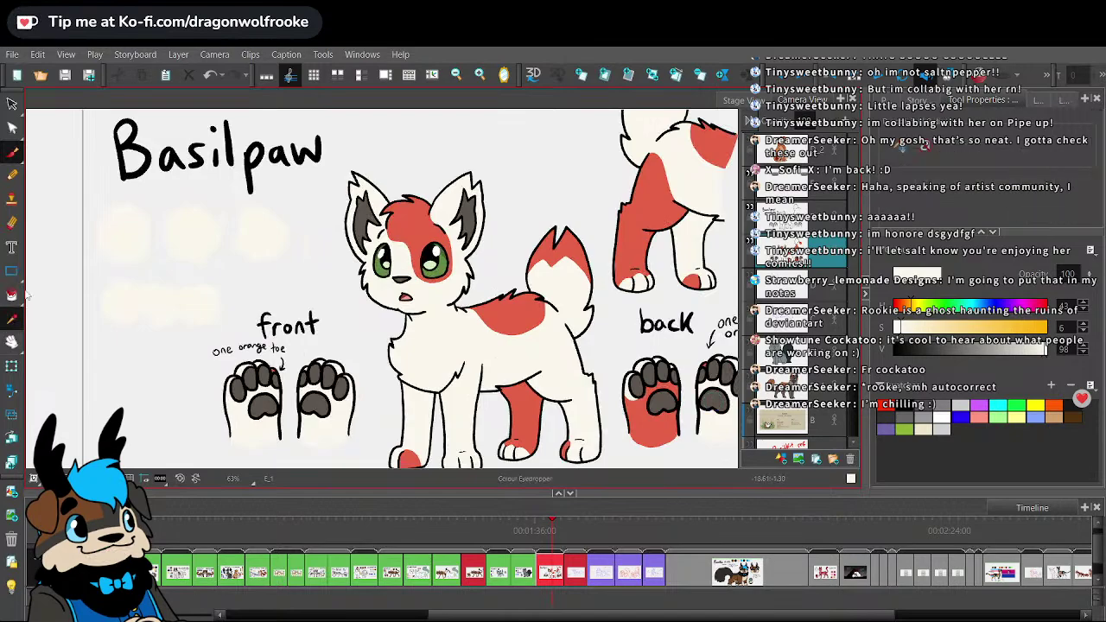
{"action": "left_click", "coordinate": [409, 222]}
{"action": "left_click", "coordinate": [13, 295]}
{"action": "mouse_move", "coordinate": [193, 202]}
{"action": "left_mouse_down"}
{"action": "mouse_move", "coordinate": [205, 259]}
{"action": "mouse_move", "coordinate": [194, 205]}
{"action": "left_mouse_up"}
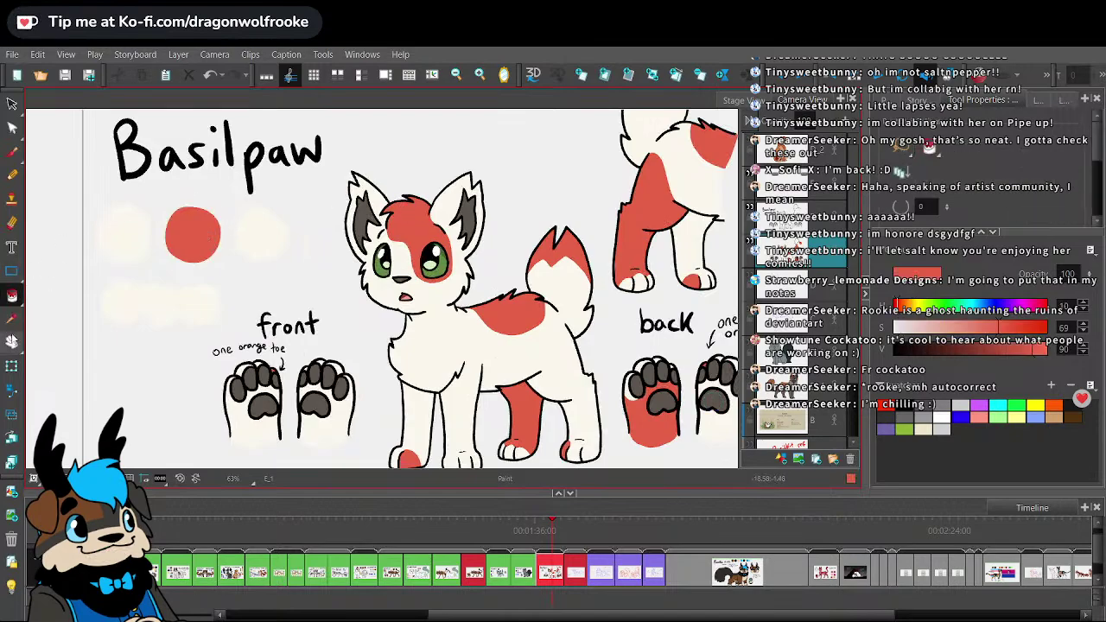
{"action": "left_click", "coordinate": [12, 318]}
{"action": "left_click", "coordinate": [469, 213]}
{"action": "left_click", "coordinate": [13, 294]}
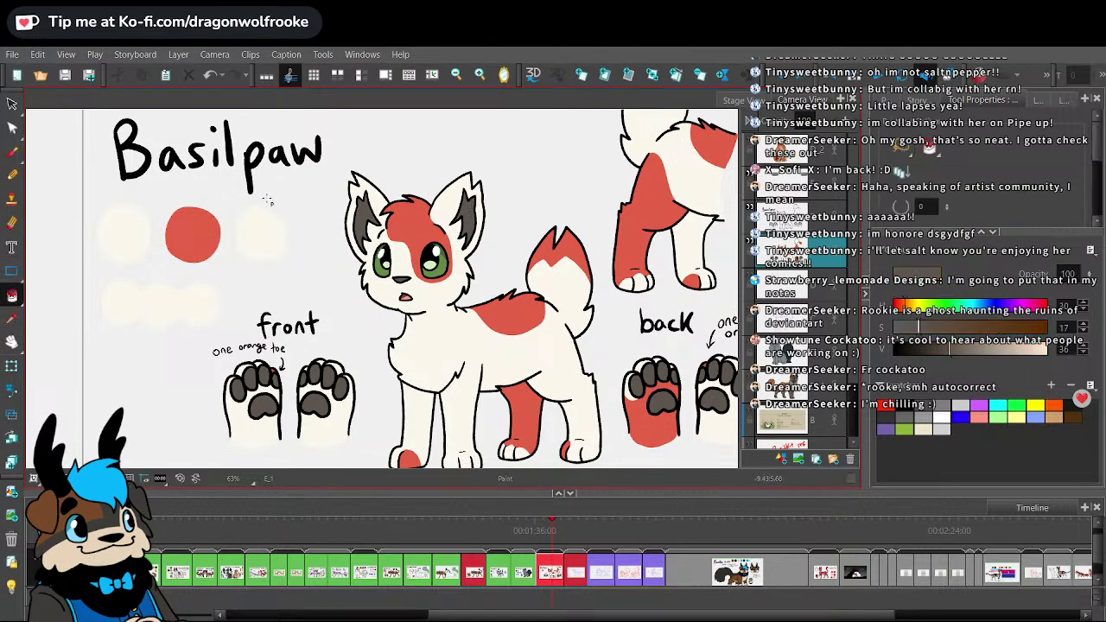
{"action": "left_click", "coordinate": [260, 235]}
- Fill the middle lower swatch with the iris green and the last one with the light green eye highlight
{"action": "left_click", "coordinate": [19, 320]}
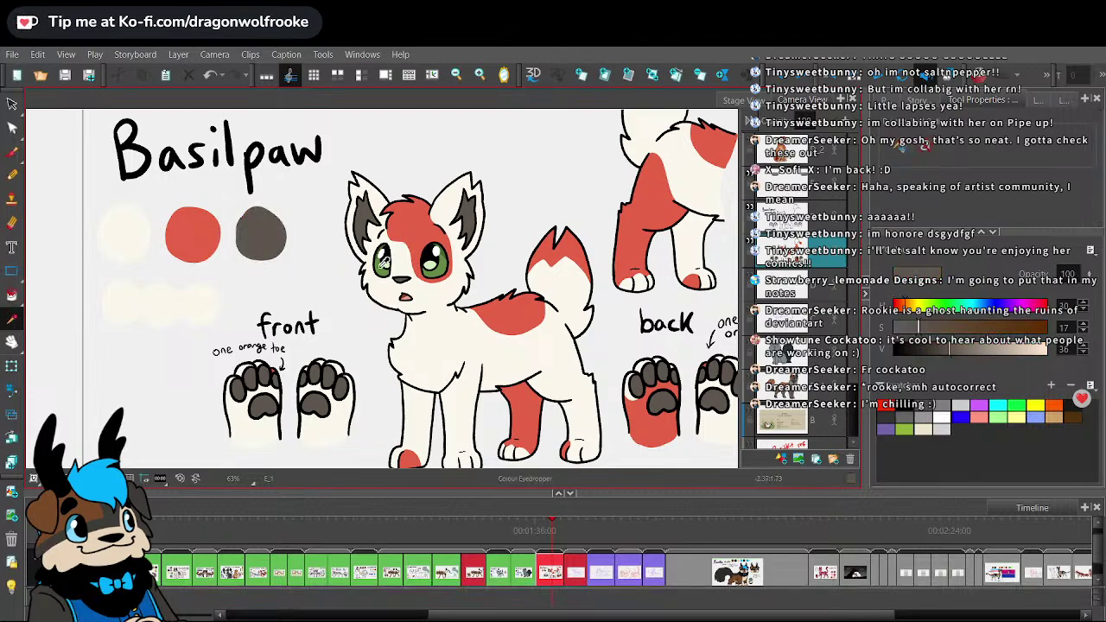
{"action": "left_click", "coordinate": [381, 260]}
{"action": "left_click", "coordinate": [12, 295]}
{"action": "left_click", "coordinate": [158, 304]}
{"action": "left_click", "coordinate": [12, 318]}
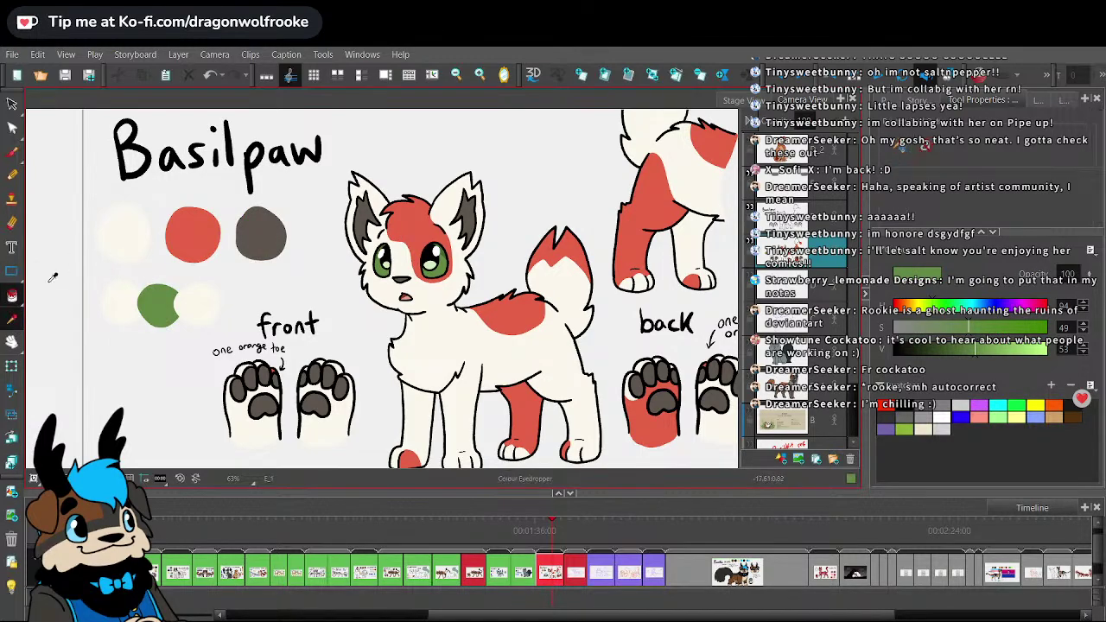
{"action": "left_click", "coordinate": [436, 256]}
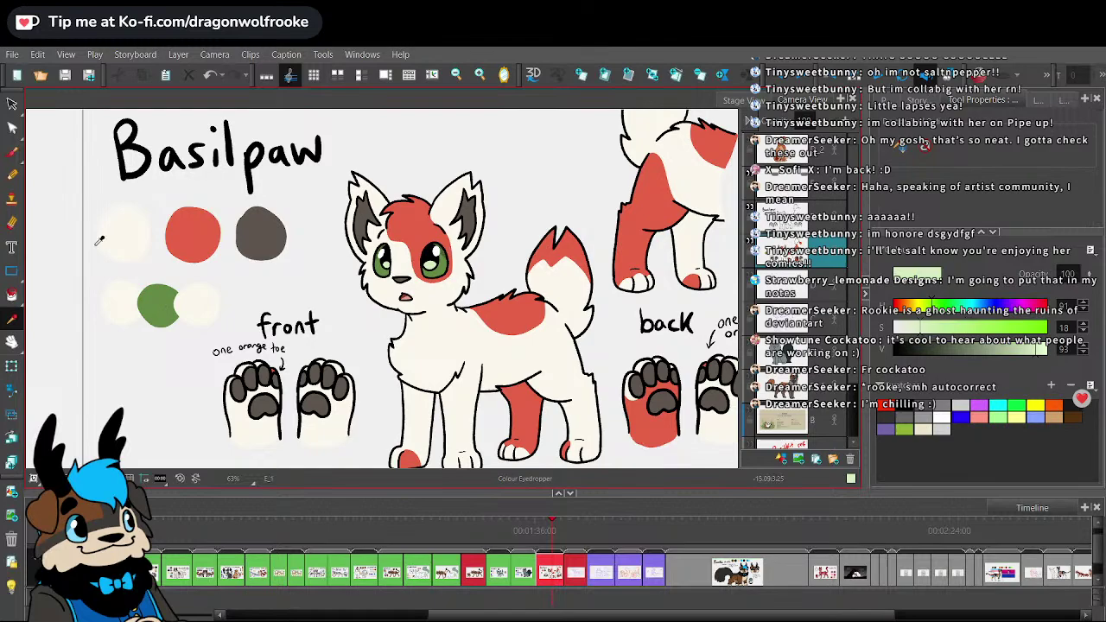
{"action": "left_click", "coordinate": [12, 295]}
{"action": "left_click", "coordinate": [198, 304]}
- Sample the dark green of the kitten's iris and fill the first lower swatch with it
{"action": "left_click", "coordinate": [12, 318]}
{"action": "key", "text": "2"}
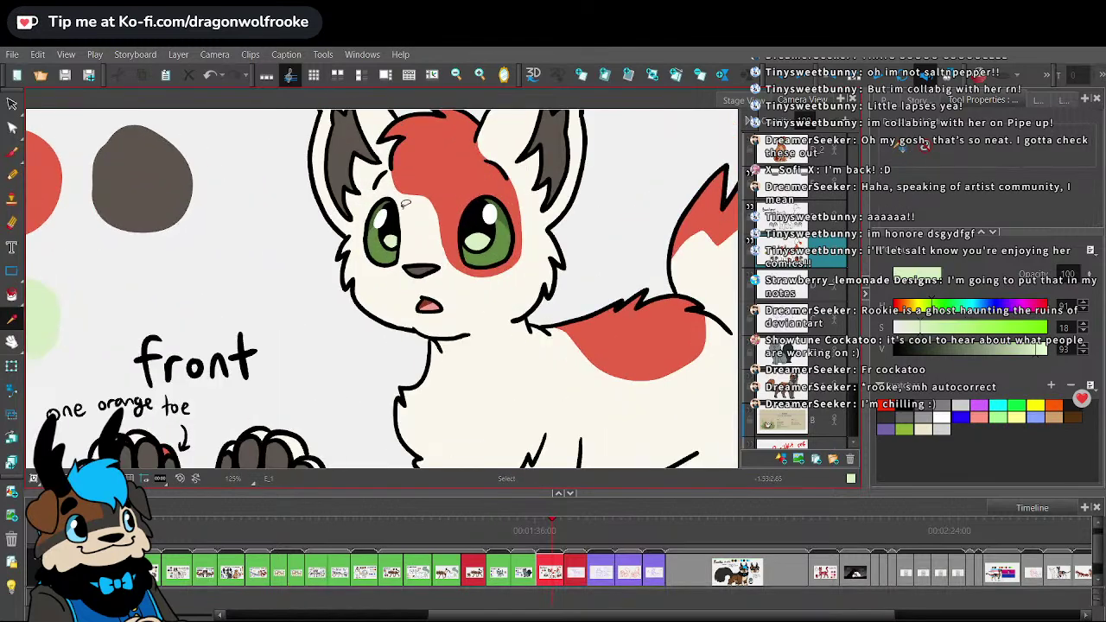
{"action": "left_click", "coordinate": [503, 210]}
{"action": "left_click", "coordinate": [12, 295]}
{"action": "key", "text": "1"}
{"action": "key", "text": "1"}
{"action": "key", "text": "1"}
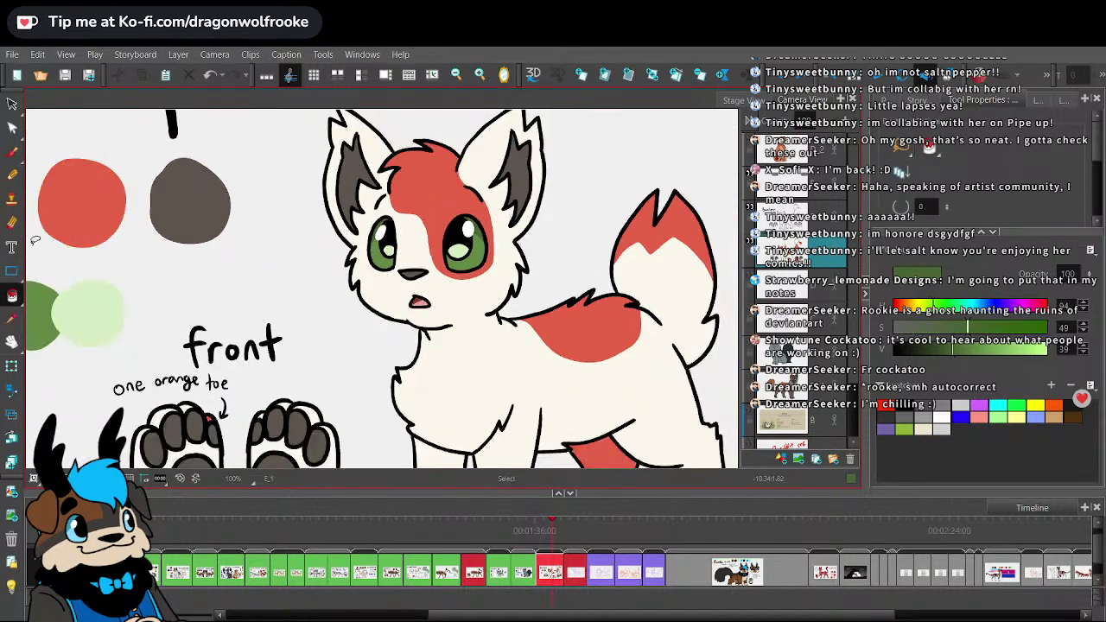
{"action": "left_click", "coordinate": [130, 304]}
{"action": "key", "text": "1"}
{"action": "key", "text": "1"}
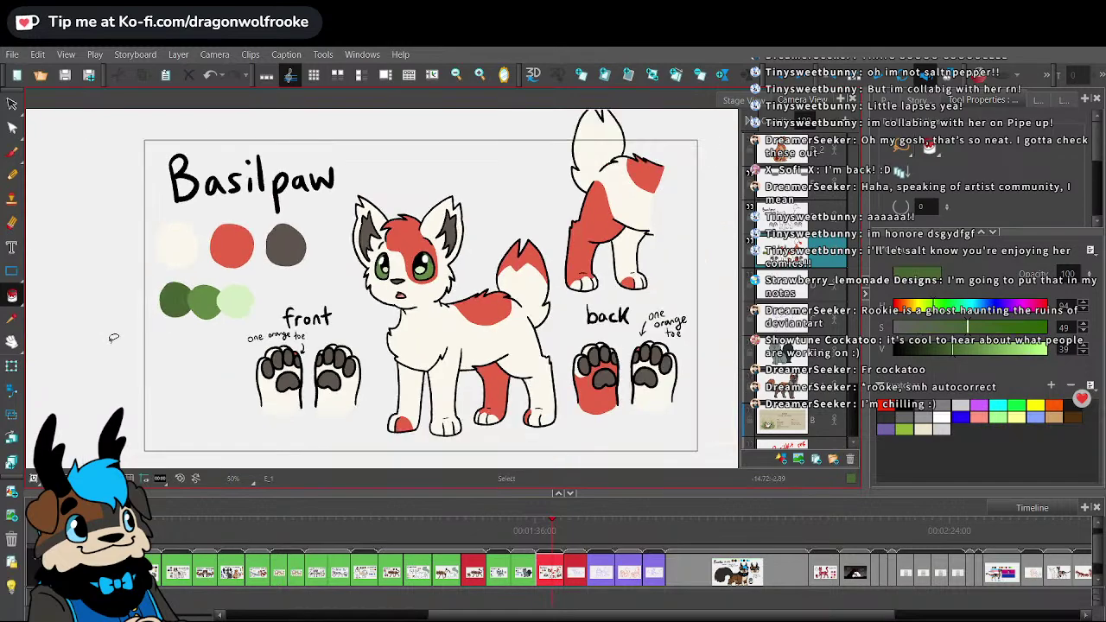
- Mask everything outside the camera frame and save the project
{"action": "key", "text": "c"}
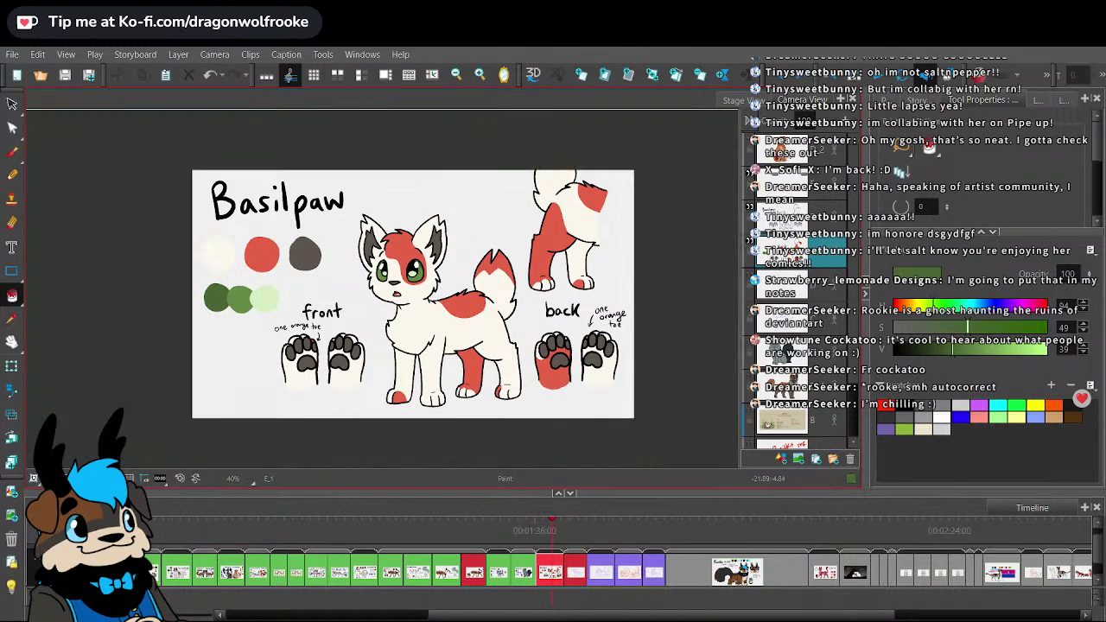
{"action": "left_click_drag", "start_coordinate": [654, 299], "coordinate": [610, 322]}
{"action": "key", "text": "2"}
{"action": "left_click", "coordinate": [12, 390]}
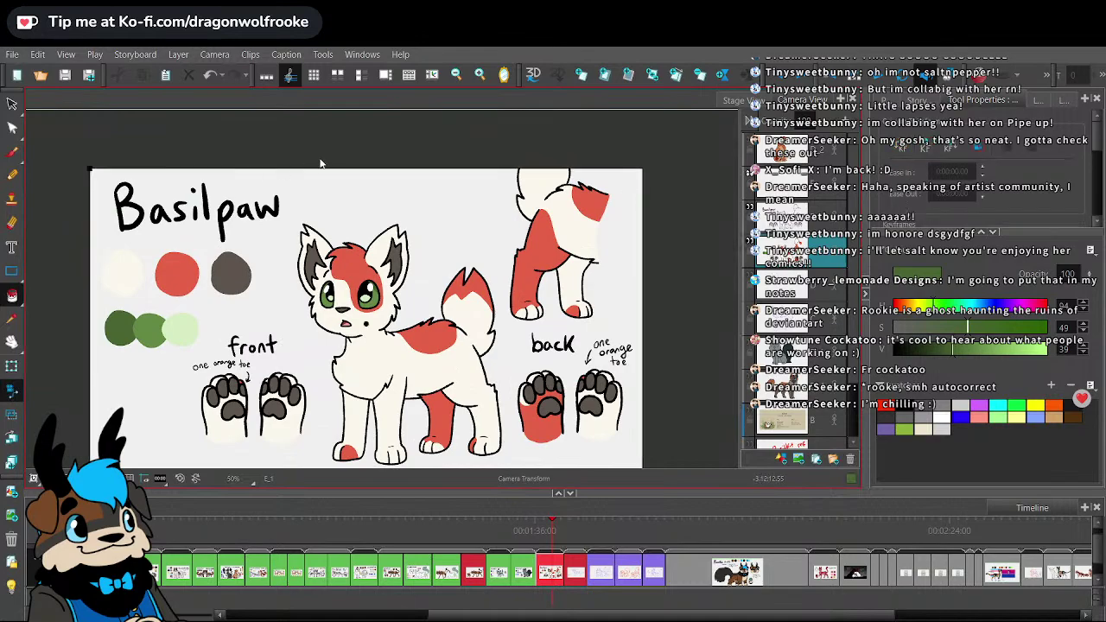
{"action": "left_click", "coordinate": [12, 105]}
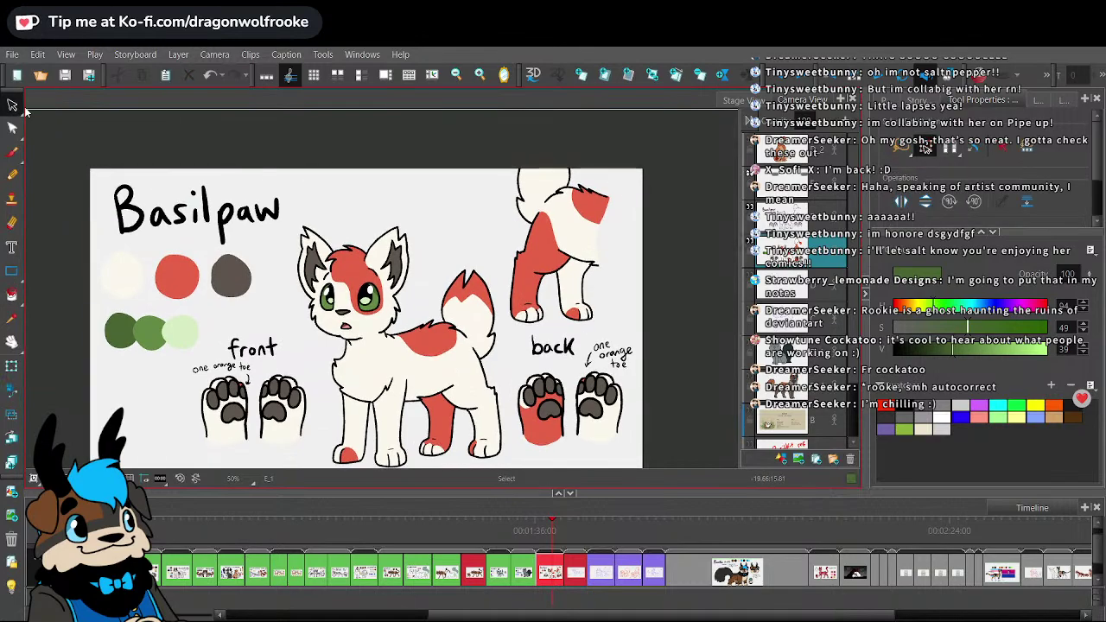
{"action": "scroll", "coordinate": [643, 376], "scroll_direction": "down", "scroll_amount": 1}
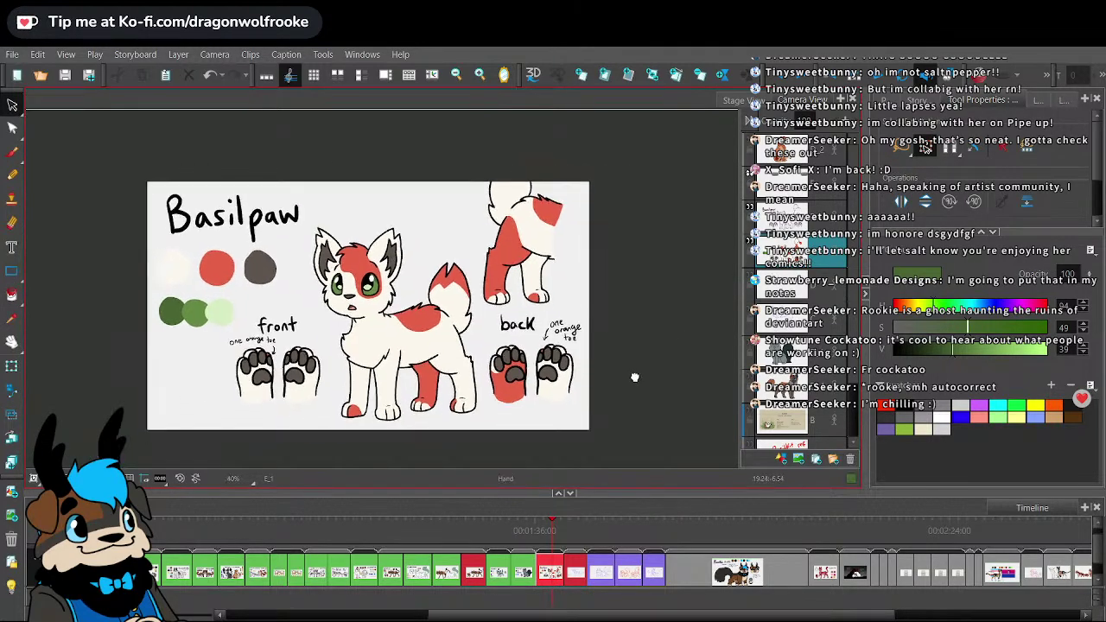
{"action": "left_click", "coordinate": [12, 55]}
{"action": "left_click", "coordinate": [59, 223]}
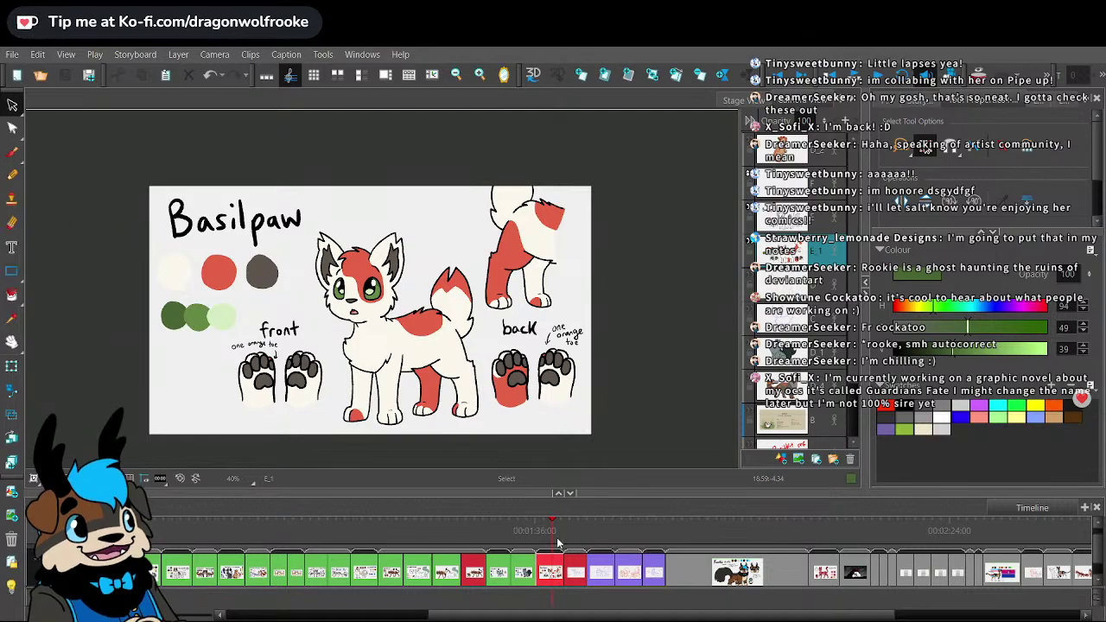
- Set the colour of the Basilpaw panel in the timeline to green
{"action": "right_click", "coordinate": [553, 570]}
{"action": "mouse_move", "coordinate": [691, 561]}
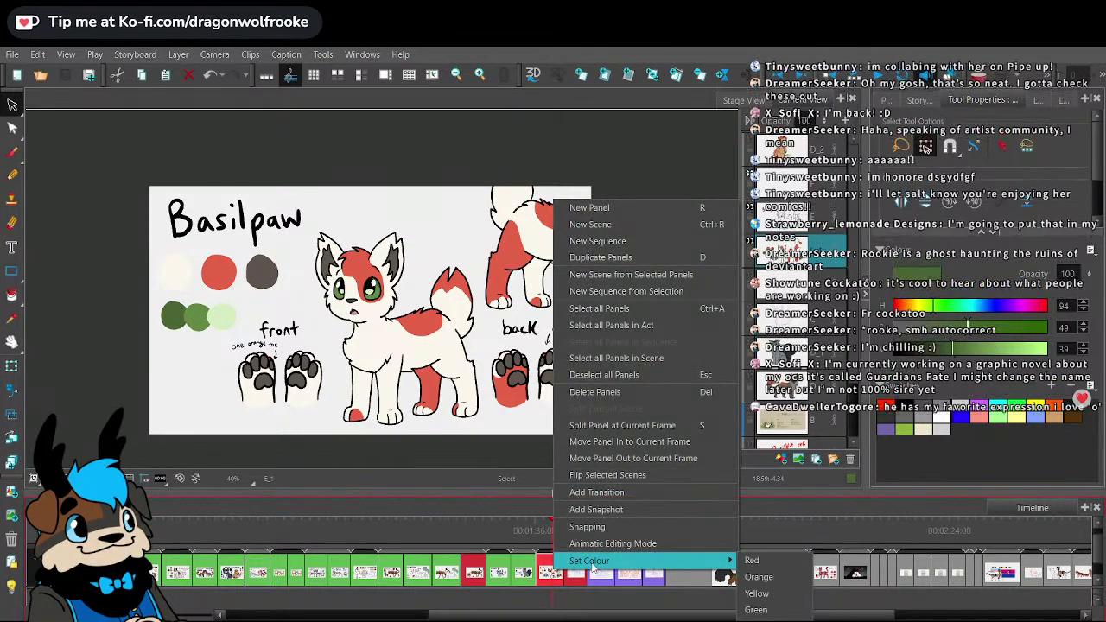
{"action": "left_click", "coordinate": [758, 596]}
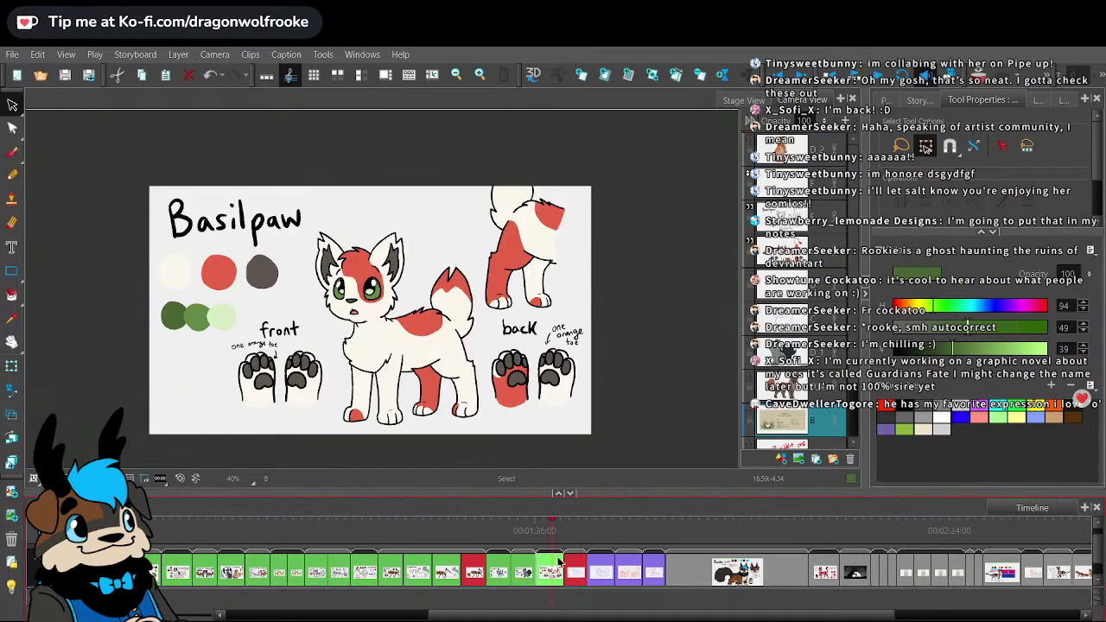
- Copy the line art and colour layers from the VixenKit panel and paste them into the red panel with the rough cat sketch
{"action": "left_click_drag", "start_coordinate": [536, 532], "coordinate": [496, 495]}
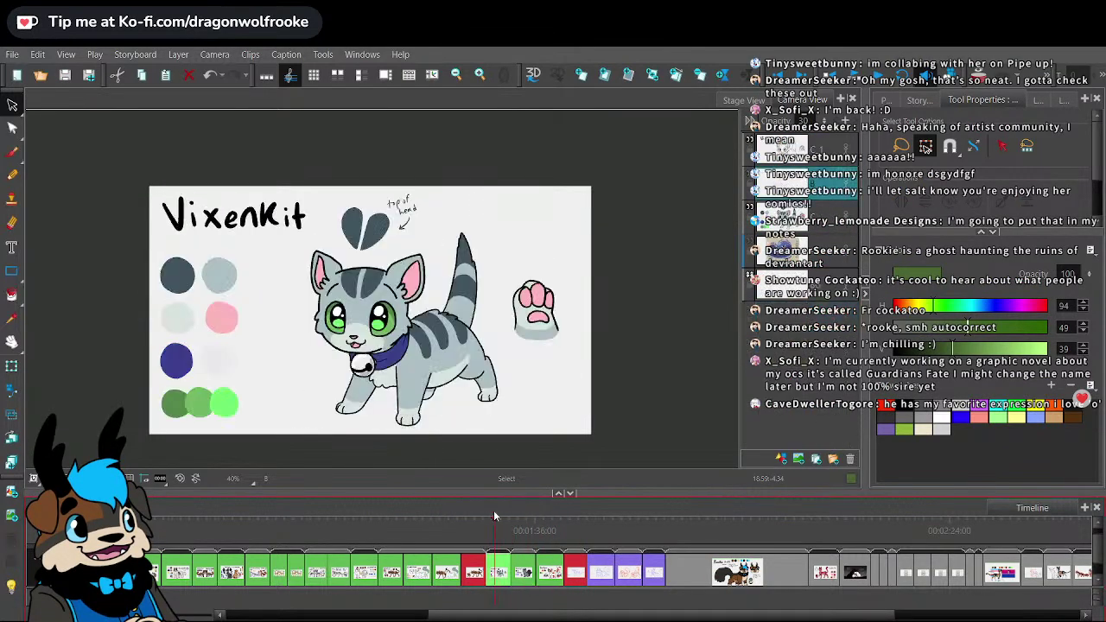
{"action": "left_click", "coordinate": [821, 151]}
{"action": "left_click", "coordinate": [819, 213], "text": "ctrl"}
{"action": "right_click", "coordinate": [808, 143]}
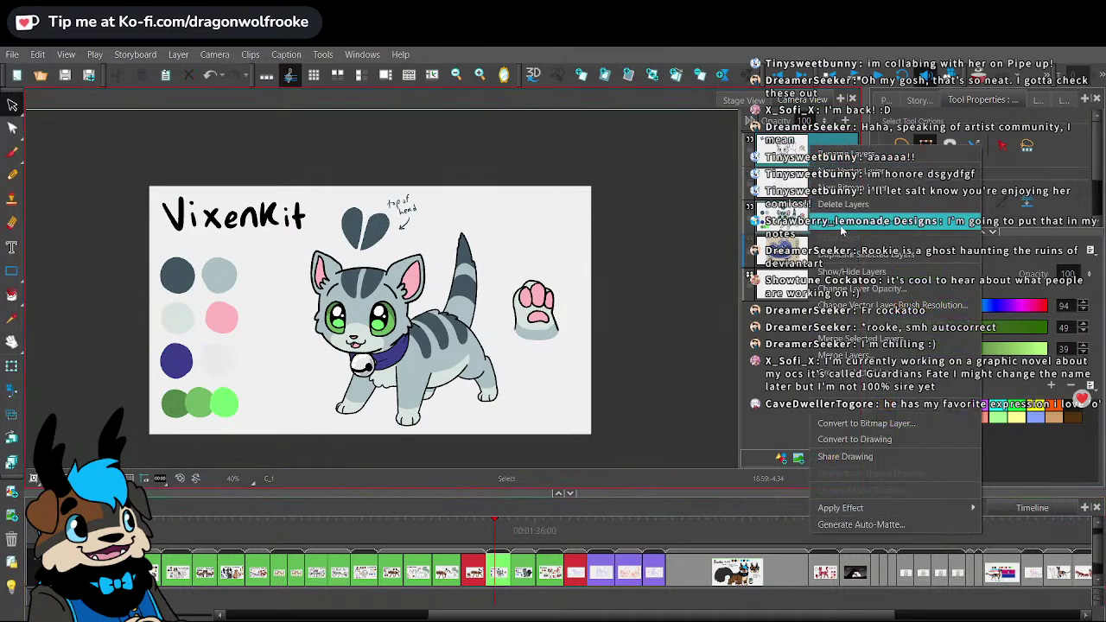
{"action": "left_click", "coordinate": [843, 224]}
{"action": "left_click", "coordinate": [577, 562]}
{"action": "right_click", "coordinate": [811, 158]}
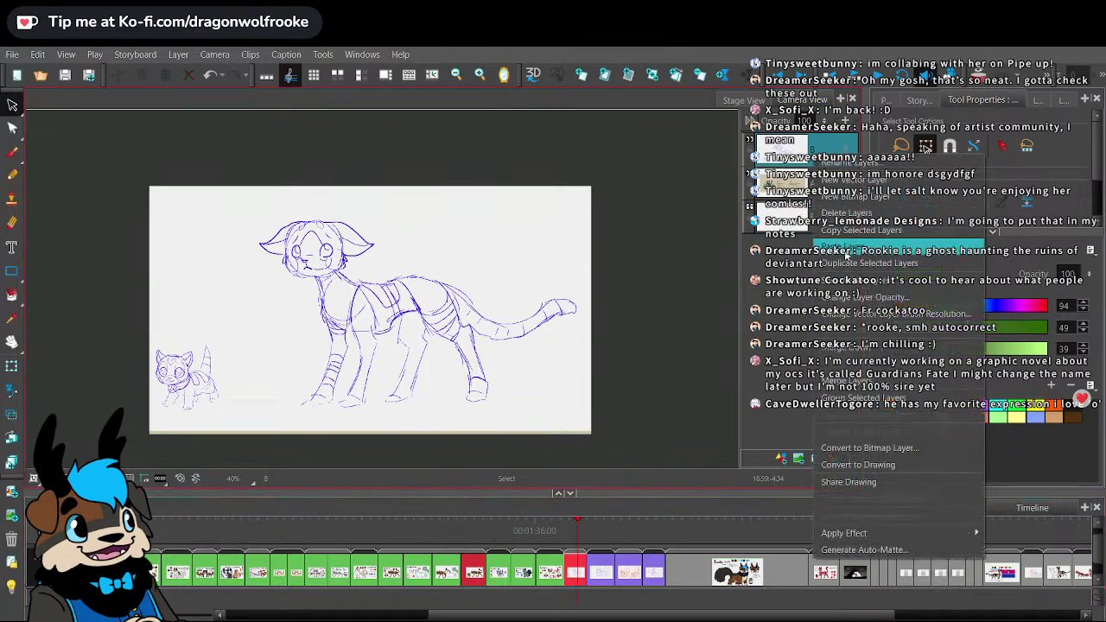
{"action": "left_click", "coordinate": [845, 252]}
- Cut the pasted VixenKit line art from its layer and paste it onto the pasted colour layer
{"action": "left_click", "coordinate": [12, 104]}
{"action": "left_click", "coordinate": [61, 107]}
{"action": "left_click", "coordinate": [821, 148]}
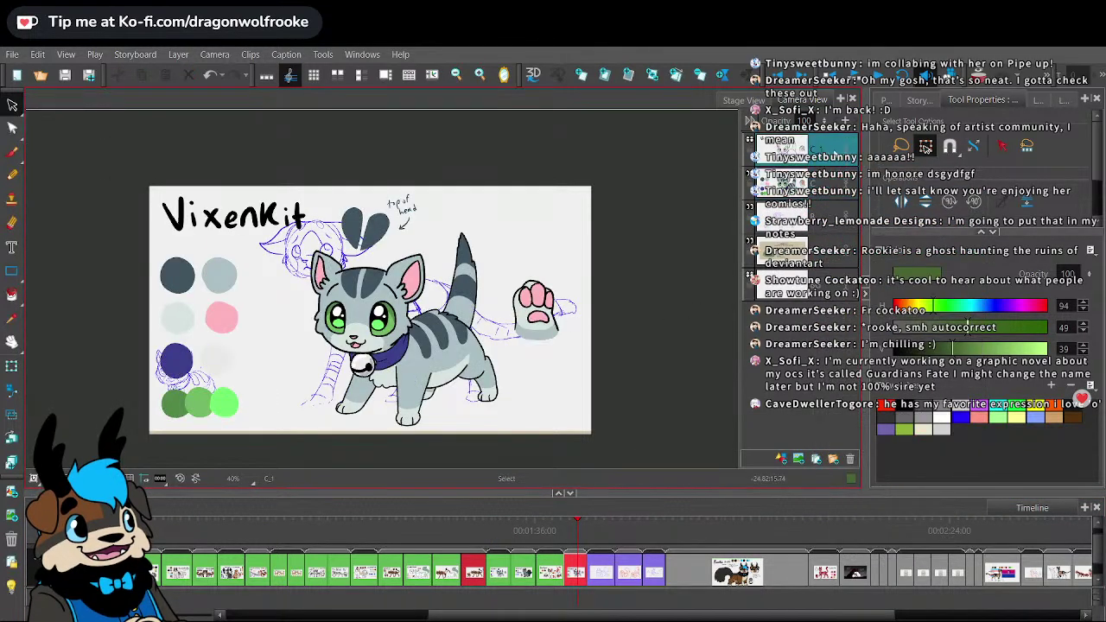
{"action": "key", "text": "1"}
{"action": "key", "text": "1"}
{"action": "mouse_move", "coordinate": [506, 223]}
{"action": "left_mouse_down"}
{"action": "mouse_move", "coordinate": [484, 432]}
{"action": "mouse_move", "coordinate": [407, 146]}
{"action": "left_mouse_up"}
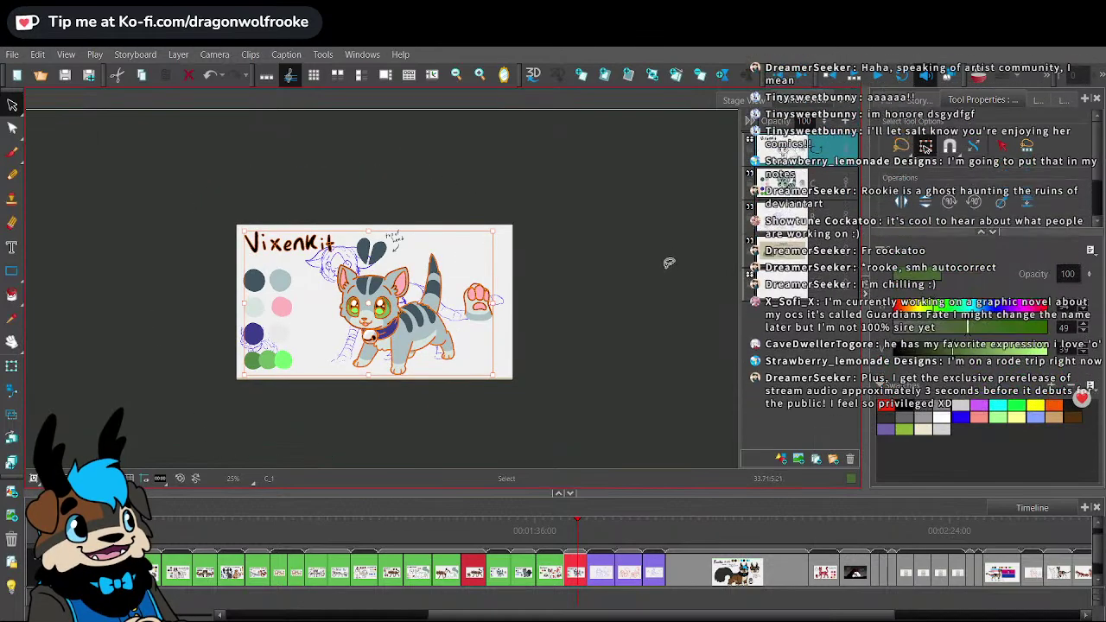
{"action": "key", "text": "ctrl+x"}
{"action": "left_click", "coordinate": [814, 180]}
{"action": "key", "text": "ctrl+v"}
{"action": "left_click", "coordinate": [660, 326]}
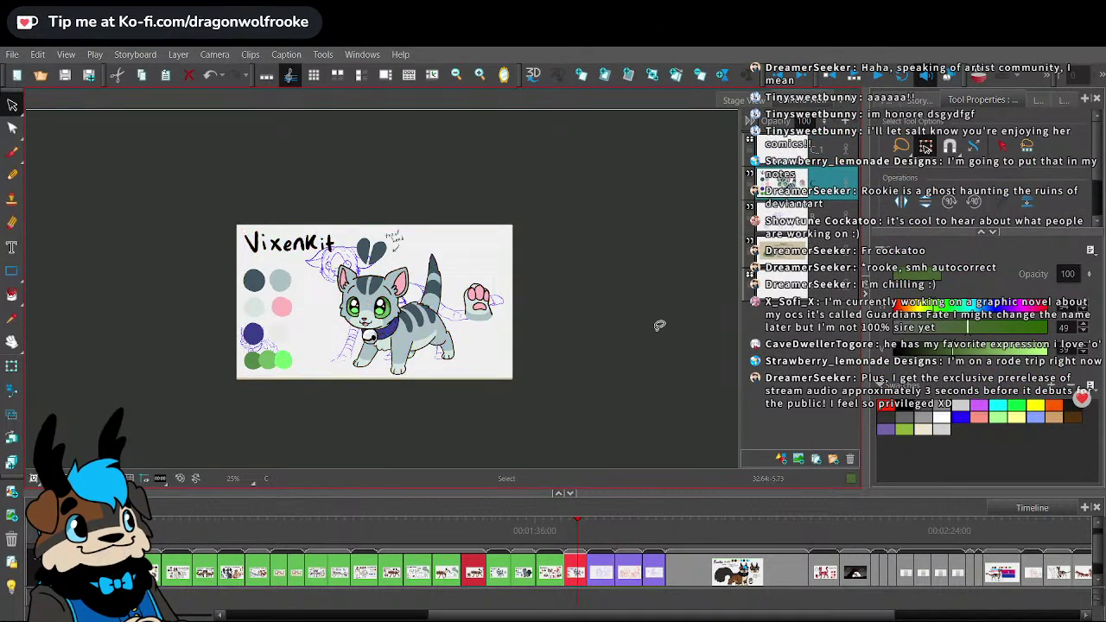
- Delete the pasted paw, the VixenKit name, the colour swatches and the top-of-head detail, keeping only the coloured kitten
{"action": "mouse_move", "coordinate": [490, 264]}
{"action": "left_mouse_down"}
{"action": "mouse_move", "coordinate": [460, 321]}
{"action": "mouse_move", "coordinate": [515, 217]}
{"action": "left_mouse_up"}
{"action": "key", "text": "Delete"}
{"action": "mouse_move", "coordinate": [261, 198]}
{"action": "left_mouse_down"}
{"action": "mouse_move", "coordinate": [308, 388]}
{"action": "mouse_move", "coordinate": [362, 177]}
{"action": "left_mouse_up"}
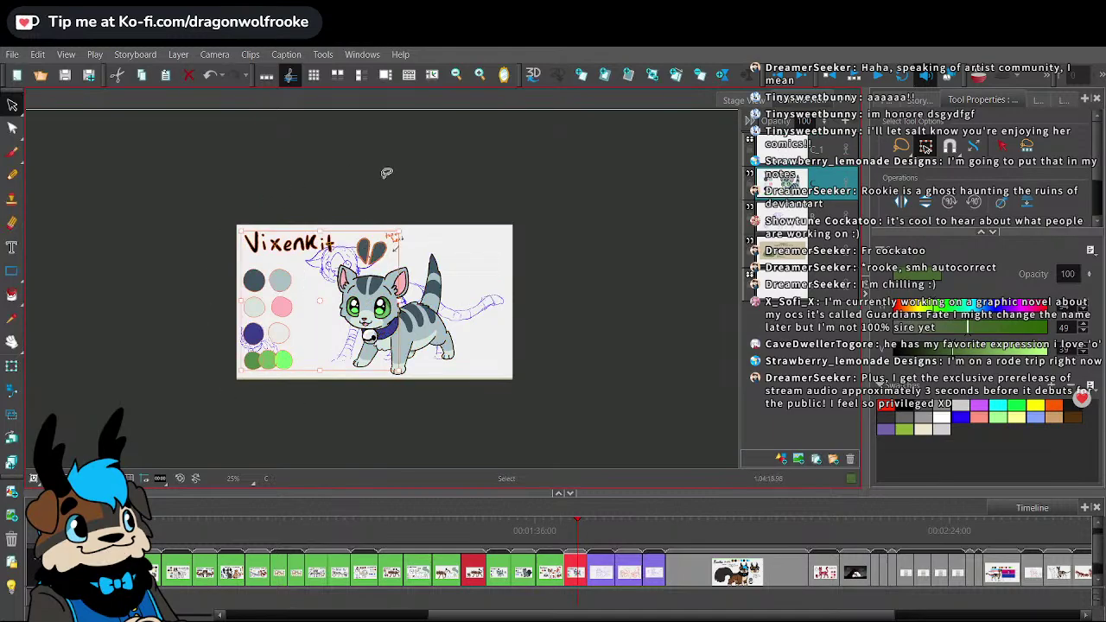
{"action": "key", "text": "Delete"}
{"action": "mouse_move", "coordinate": [349, 222]}
{"action": "left_mouse_down"}
{"action": "mouse_move", "coordinate": [370, 210]}
{"action": "mouse_move", "coordinate": [354, 229]}
{"action": "left_mouse_up"}
{"action": "key", "text": "Delete"}
- Shrink the coloured kitten, place it over the small rough kitten in front of the large cat, and delete that rough kitten
{"action": "mouse_move", "coordinate": [434, 185]}
{"action": "left_mouse_down"}
{"action": "mouse_move", "coordinate": [456, 412]}
{"action": "mouse_move", "coordinate": [463, 377]}
{"action": "left_mouse_up"}
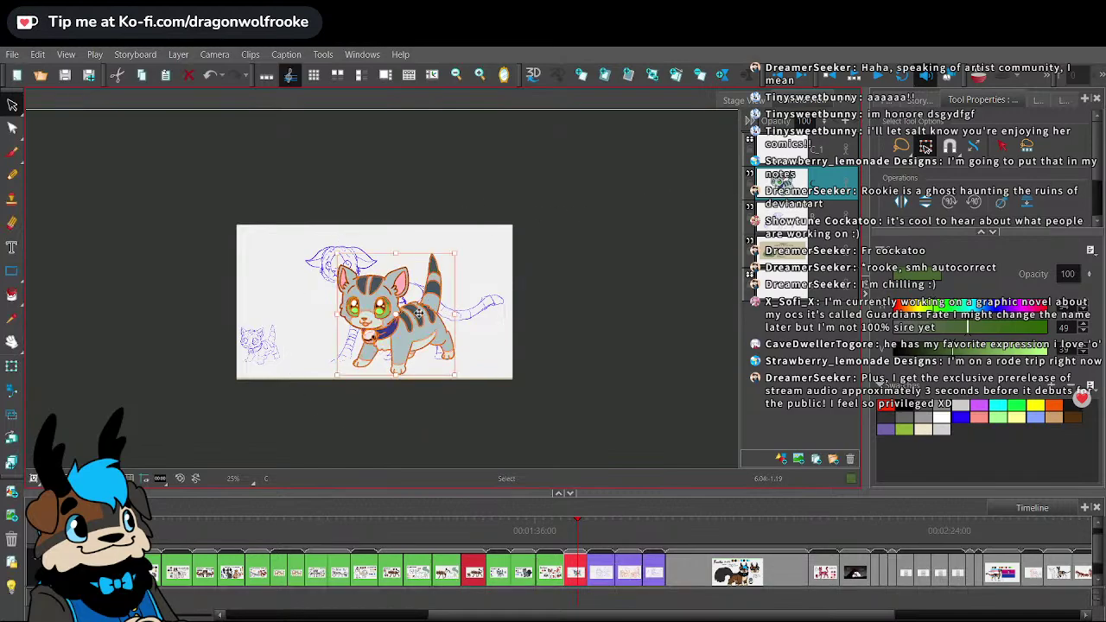
{"action": "mouse_move", "coordinate": [412, 321]}
{"action": "left_mouse_down"}
{"action": "mouse_move", "coordinate": [261, 323]}
{"action": "mouse_move", "coordinate": [285, 282]}
{"action": "mouse_move", "coordinate": [263, 280]}
{"action": "mouse_move", "coordinate": [268, 292]}
{"action": "mouse_move", "coordinate": [234, 316]}
{"action": "mouse_move", "coordinate": [306, 329]}
{"action": "left_mouse_up"}
{"action": "left_click", "coordinate": [803, 211]}
{"action": "key", "text": "Delete"}
{"action": "left_click", "coordinate": [795, 182]}
{"action": "left_click", "coordinate": [379, 369]}
- Lower the opacity of the rough cat sketch layer to 30 and select the empty top layer
{"action": "key", "text": "2"}
{"action": "key", "text": "2"}
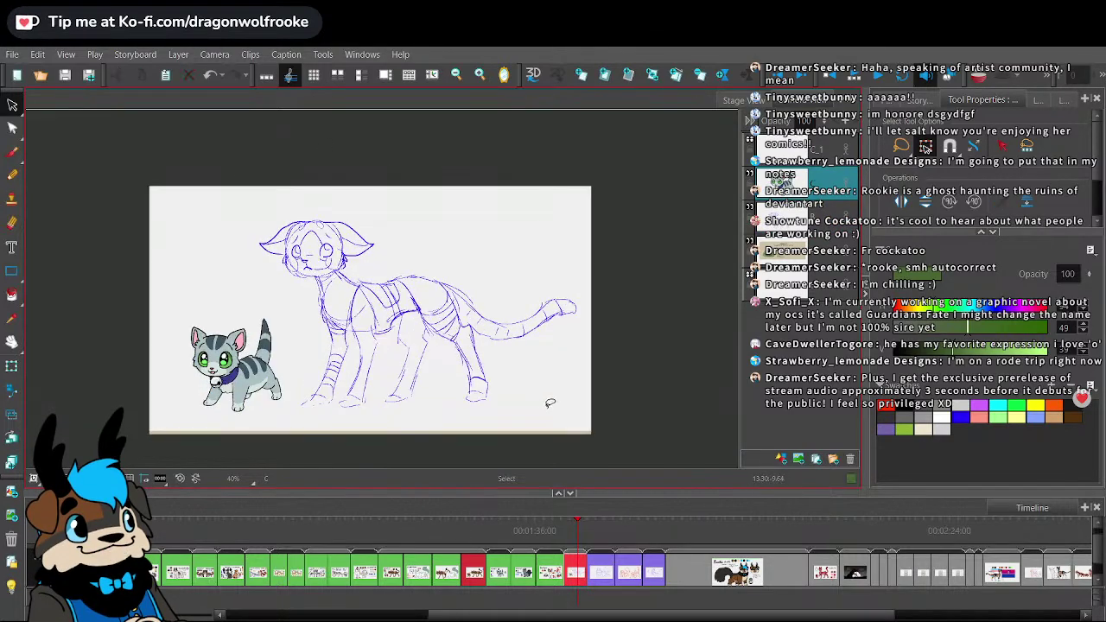
{"action": "key", "text": "space"}
{"action": "left_click_drag", "start_coordinate": [514, 390], "coordinate": [541, 381]}
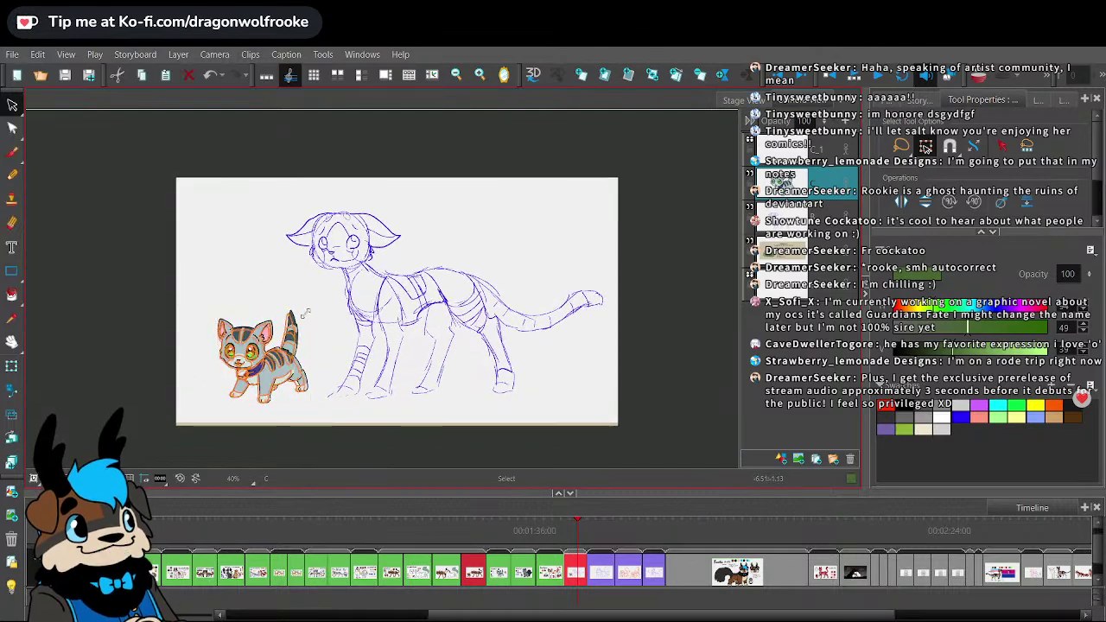
{"action": "left_click", "coordinate": [819, 216]}
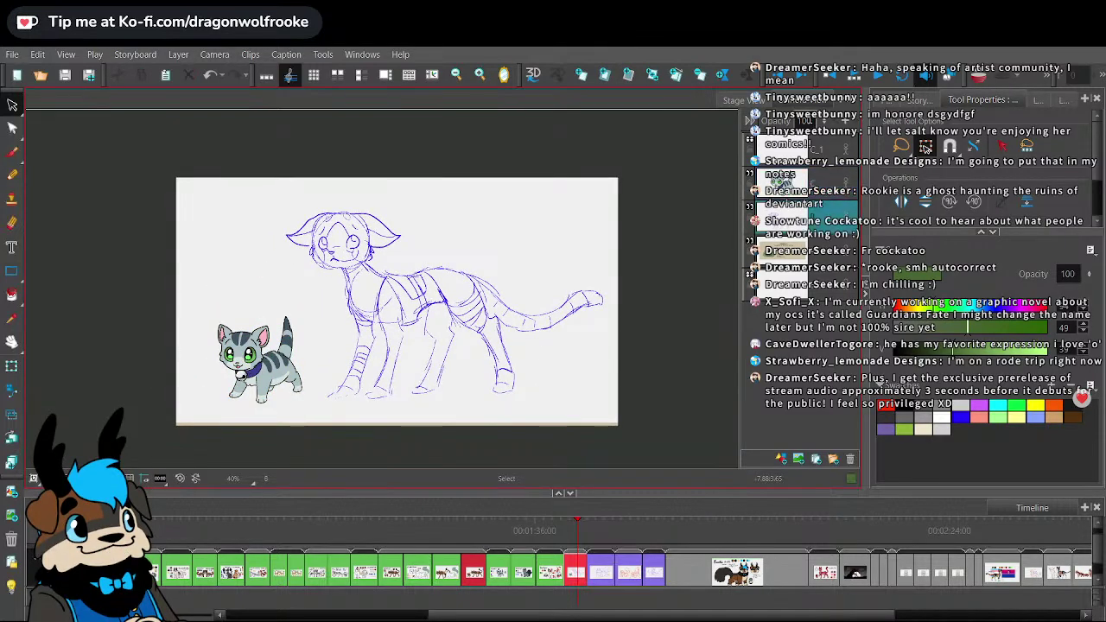
{"action": "left_click", "coordinate": [804, 121]}
{"action": "type", "text": "30"}
{"action": "key", "text": "Return"}
{"action": "left_click", "coordinate": [797, 157]}
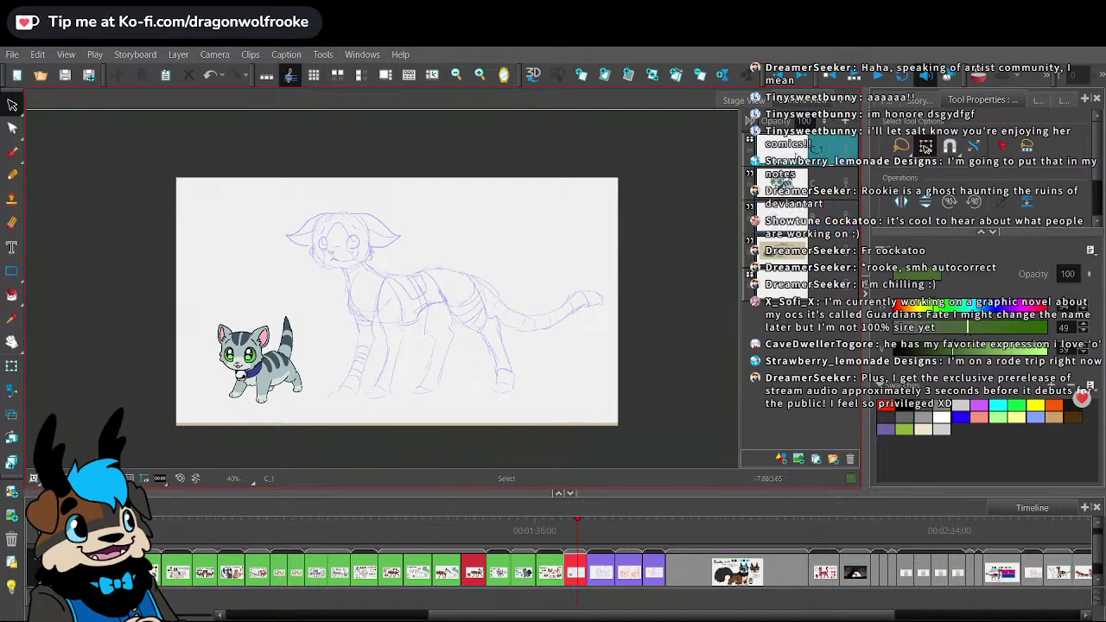
- Show the area outside the camera frame and move the Babypounce reference card up beside the rough cat sketch
{"action": "left_click", "coordinate": [117, 478]}
{"action": "key", "text": "1"}
{"action": "left_click", "coordinate": [805, 244]}
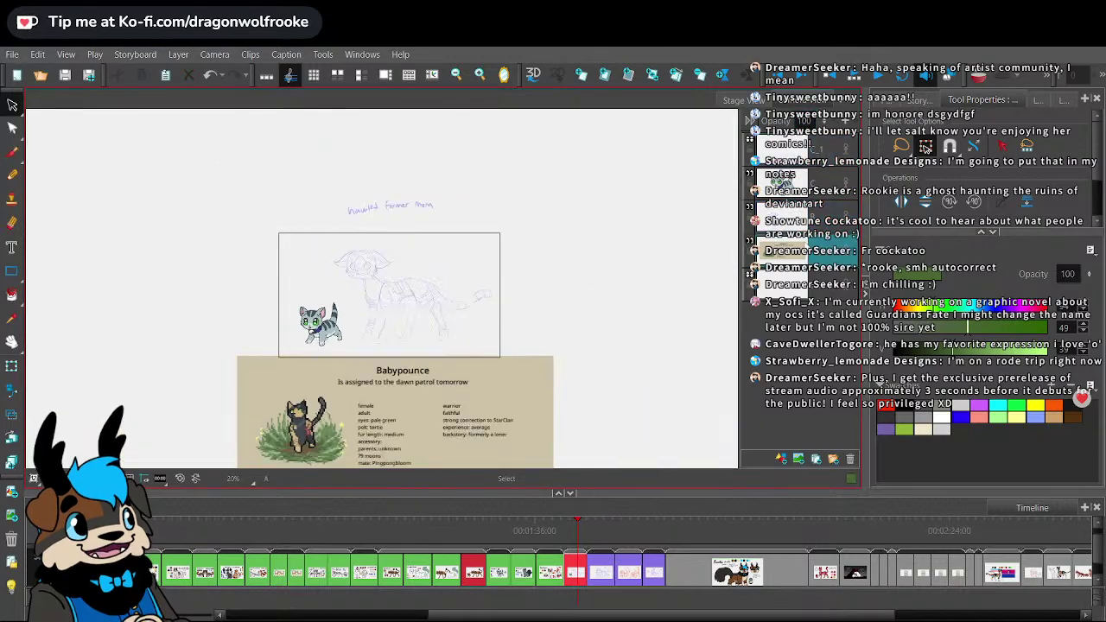
{"action": "left_click", "coordinate": [12, 105]}
{"action": "mouse_move", "coordinate": [514, 338]}
{"action": "left_mouse_down"}
{"action": "mouse_move", "coordinate": [472, 376]}
{"action": "mouse_move", "coordinate": [503, 411]}
{"action": "mouse_move", "coordinate": [520, 374]}
{"action": "mouse_move", "coordinate": [663, 238]}
{"action": "left_mouse_up"}
{"action": "left_click_drag", "start_coordinate": [574, 366], "coordinate": [527, 368]}
{"action": "key", "text": "2"}
{"action": "key", "text": "2"}
{"action": "key", "text": "2"}
{"action": "mouse_move", "coordinate": [542, 286]}
{"action": "left_mouse_down"}
{"action": "mouse_move", "coordinate": [550, 366]}
{"action": "mouse_move", "coordinate": [540, 361]}
{"action": "left_mouse_up"}
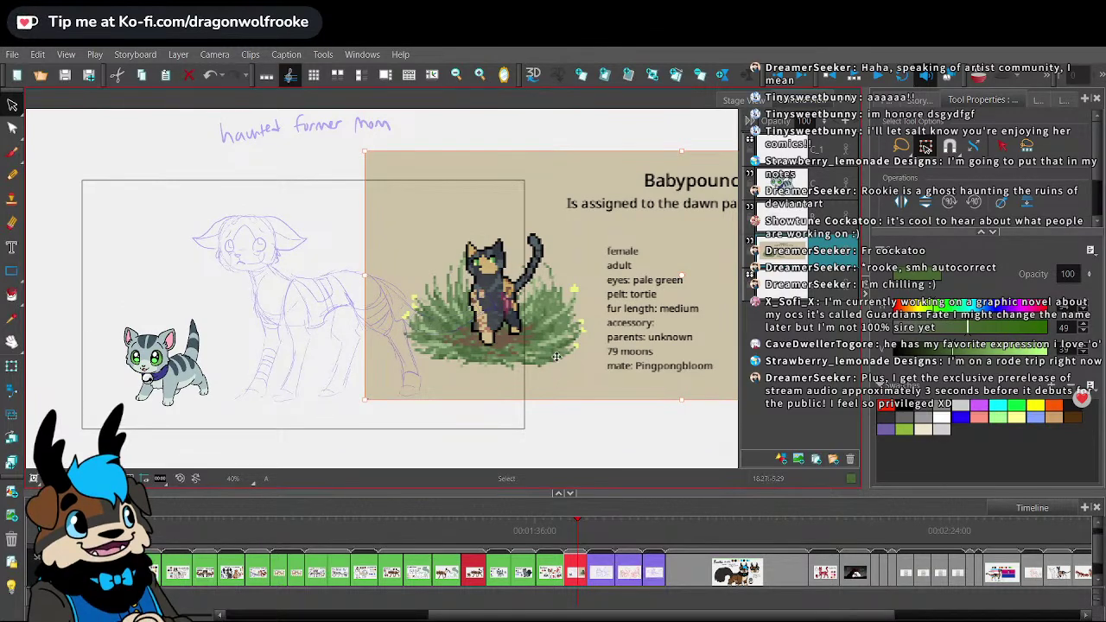
{"action": "left_click_drag", "start_coordinate": [555, 382], "coordinate": [576, 380]}
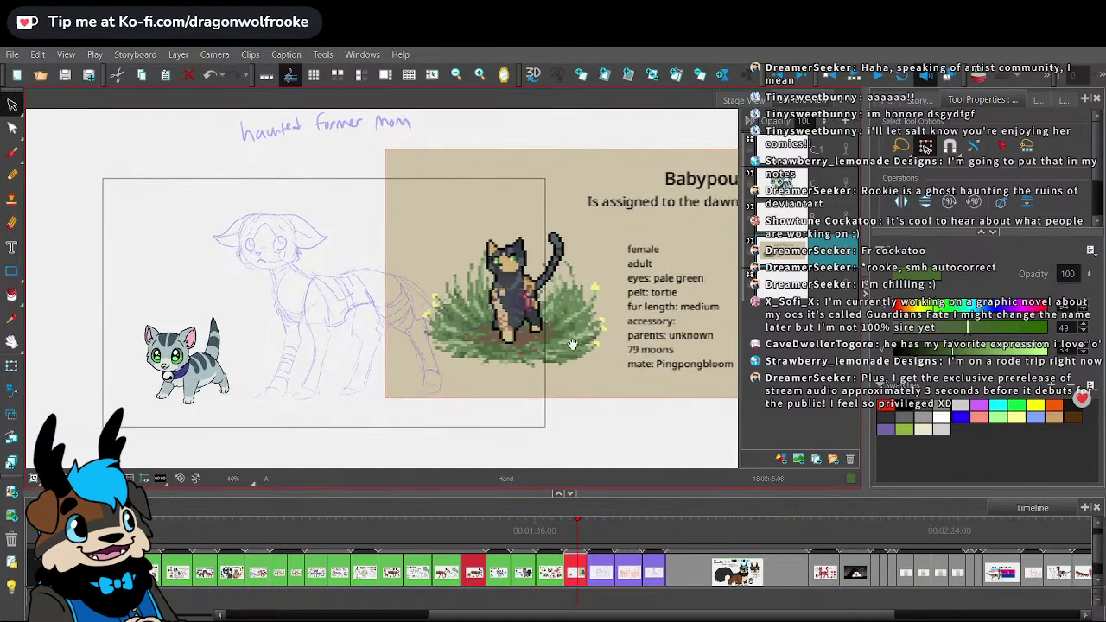
- Move the Babypounce reference card farther over so it clears the rough cat's body, and select the empty top layer
{"action": "left_click_drag", "start_coordinate": [610, 306], "coordinate": [575, 330]}
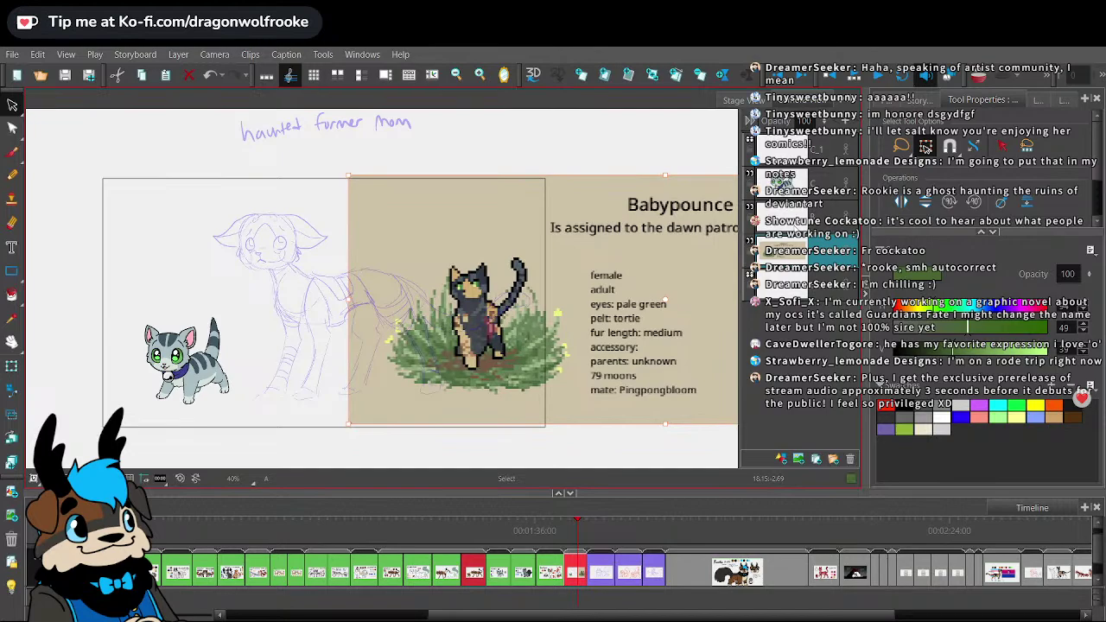
{"action": "key", "text": "Escape"}
{"action": "left_click_drag", "start_coordinate": [572, 292], "coordinate": [652, 282]}
{"action": "left_click", "coordinate": [813, 183]}
{"action": "left_click", "coordinate": [810, 149]}
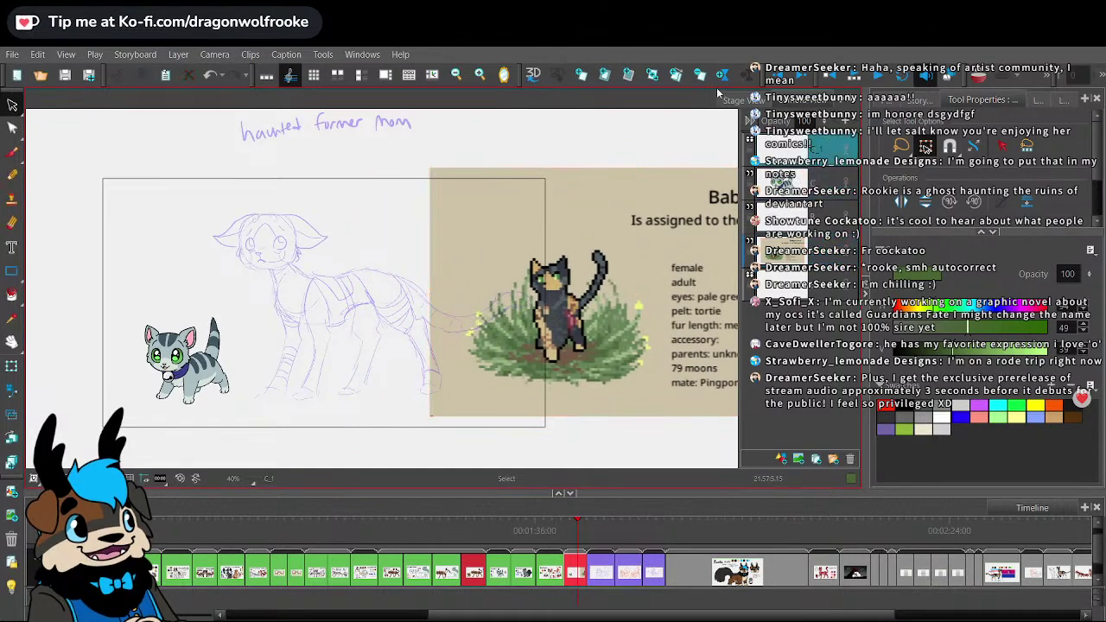
- Save the project and set up the Brush tool with the red swatch for drawing on the top layer
{"action": "left_click", "coordinate": [12, 152]}
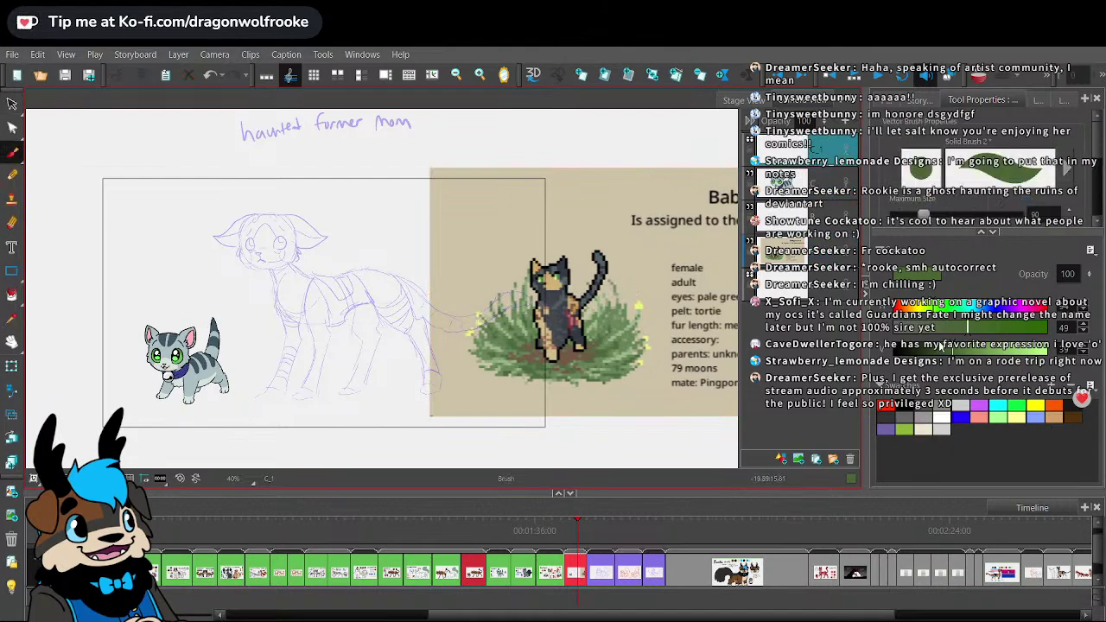
{"action": "left_click", "coordinate": [12, 54]}
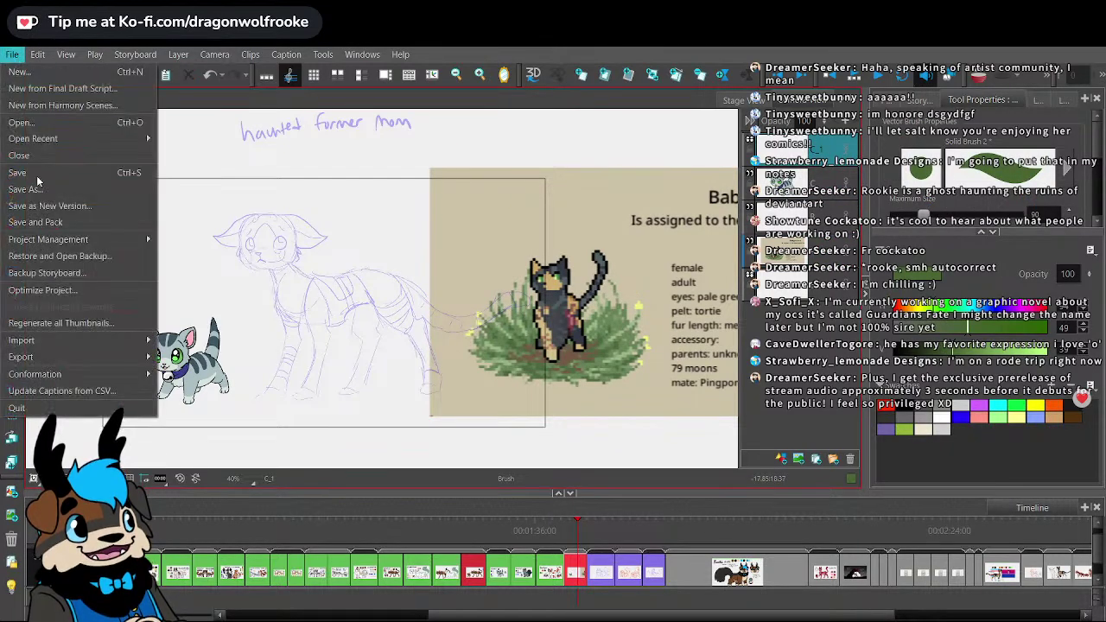
{"action": "left_click", "coordinate": [66, 224]}
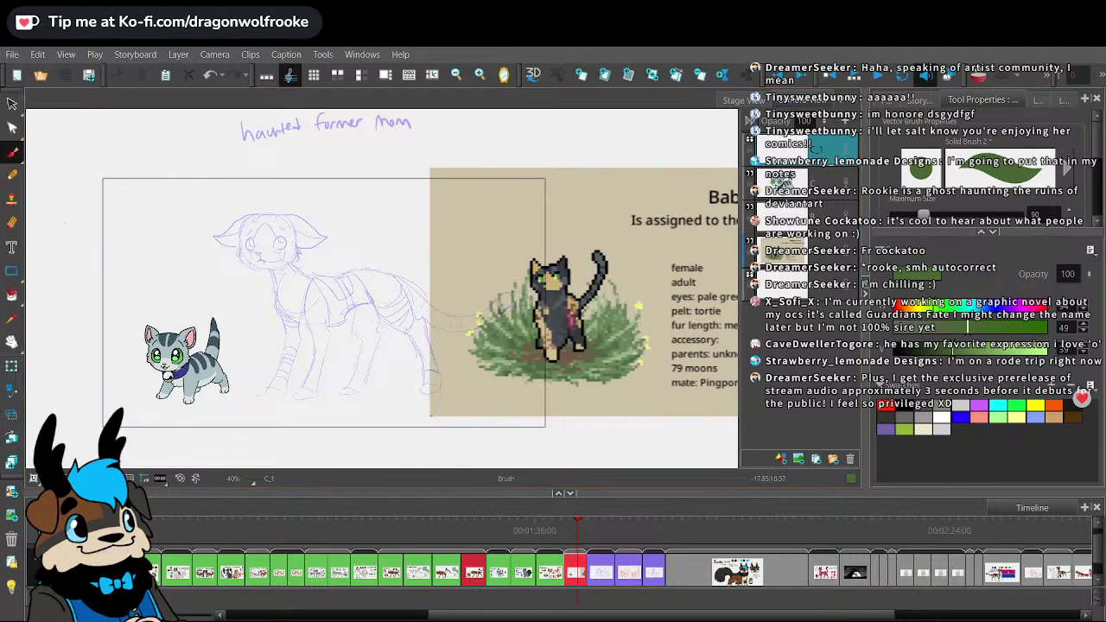
{"action": "left_click", "coordinate": [903, 405]}
{"action": "left_click", "coordinate": [836, 164]}
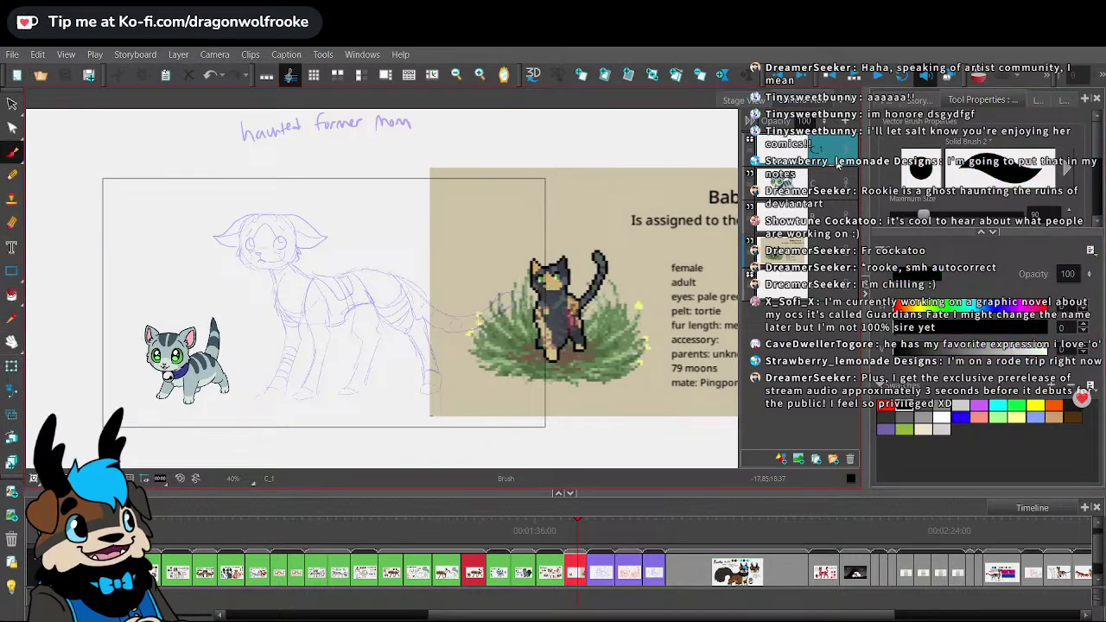
{"action": "left_click", "coordinate": [966, 412]}
{"action": "left_click", "coordinate": [886, 407]}
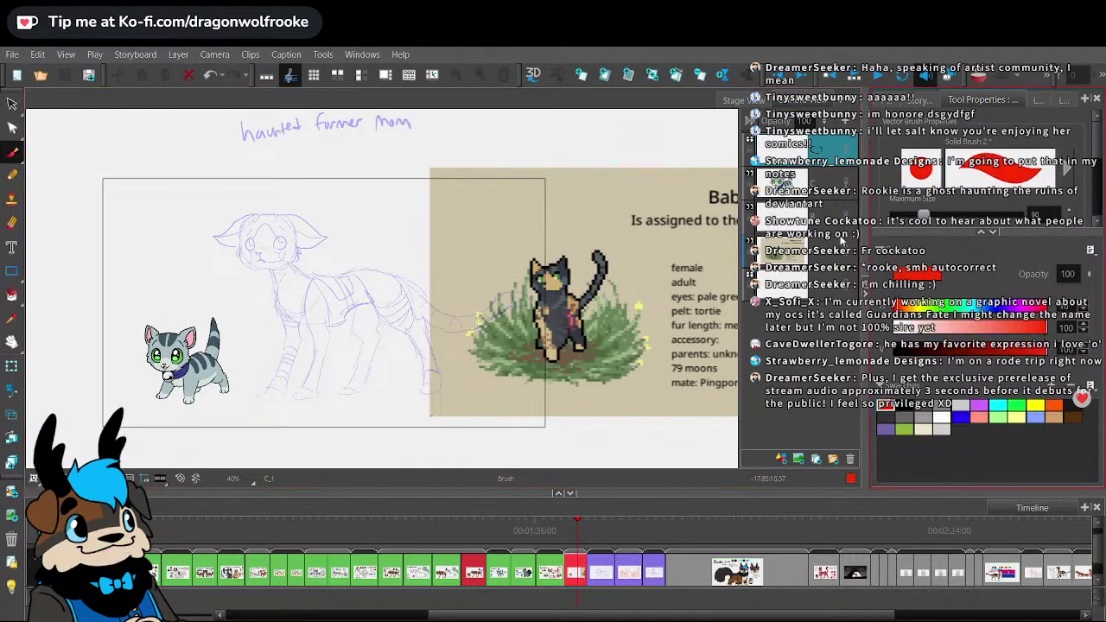
- Set the brush's maximum size to 15 and try outlining the large cat's ears in red over the rough sketch
{"action": "key", "text": "ctrl+plus"}
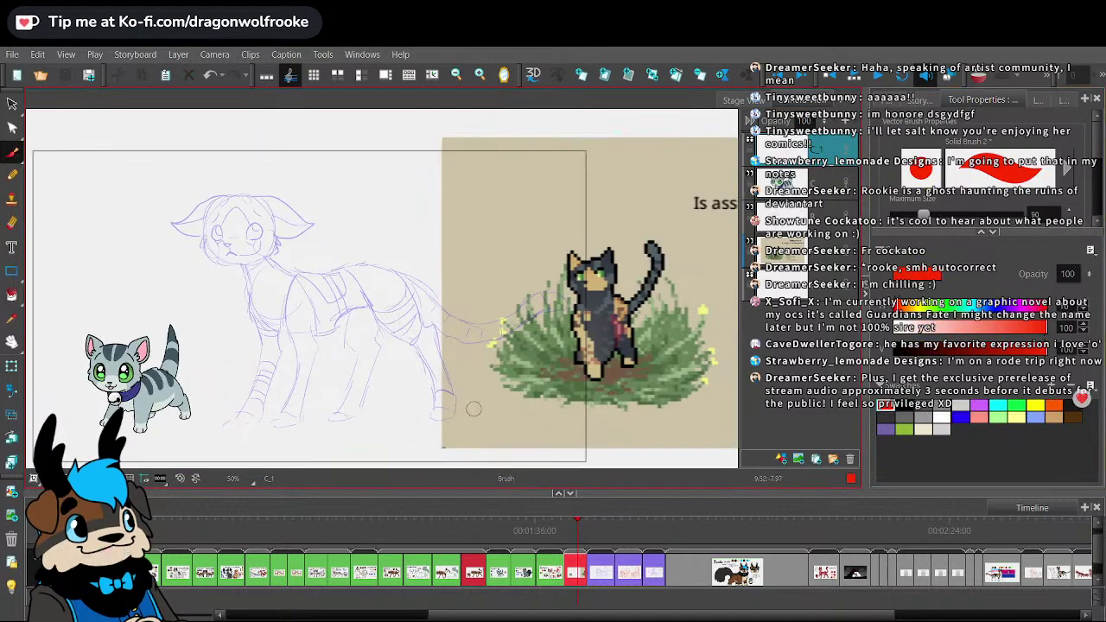
{"action": "mouse_move", "coordinate": [475, 412]}
{"action": "left_mouse_down"}
{"action": "mouse_move", "coordinate": [515, 447]}
{"action": "mouse_move", "coordinate": [513, 424]}
{"action": "mouse_move", "coordinate": [543, 441]}
{"action": "left_mouse_up"}
{"action": "key", "text": "ctrl+plus"}
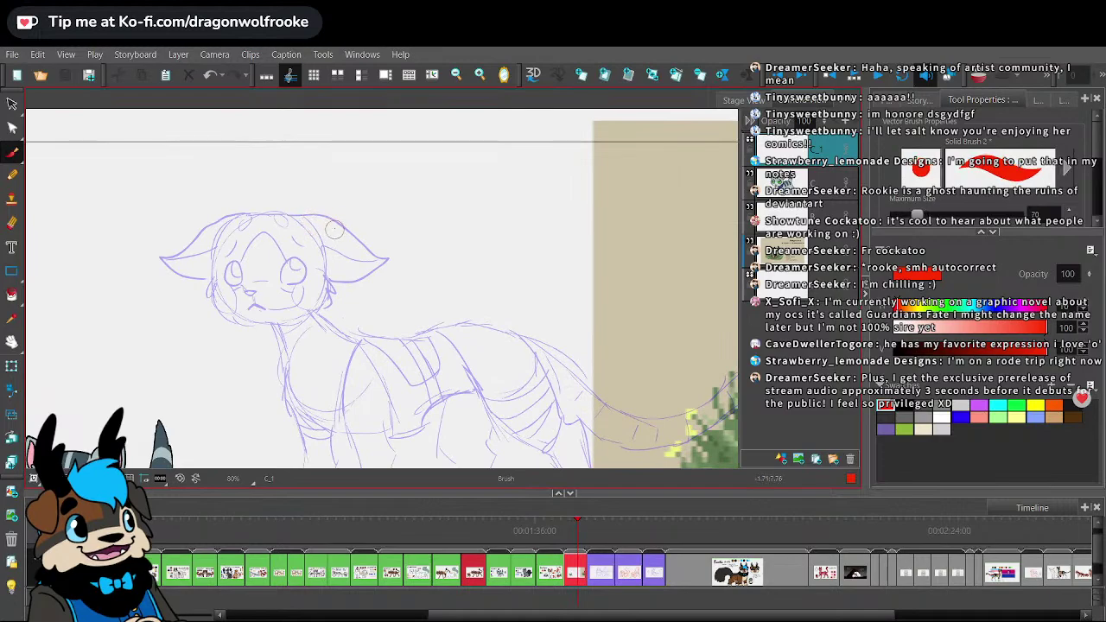
{"action": "mouse_move", "coordinate": [336, 230]}
{"action": "left_mouse_down"}
{"action": "mouse_move", "coordinate": [388, 256]}
{"action": "mouse_move", "coordinate": [458, 250]}
{"action": "left_mouse_up"}
{"action": "key", "text": "ctrl+z"}
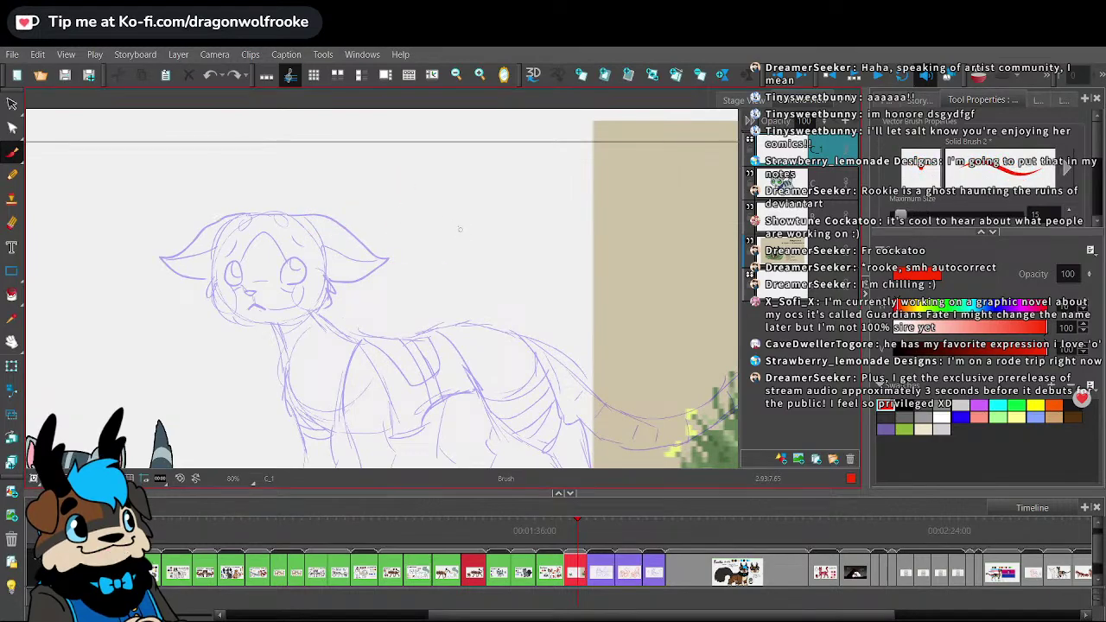
{"action": "mouse_move", "coordinate": [333, 221]}
{"action": "left_mouse_down"}
{"action": "mouse_move", "coordinate": [298, 219]}
{"action": "mouse_move", "coordinate": [369, 241]}
{"action": "left_mouse_up"}
{"action": "key", "text": "ctrl+z"}
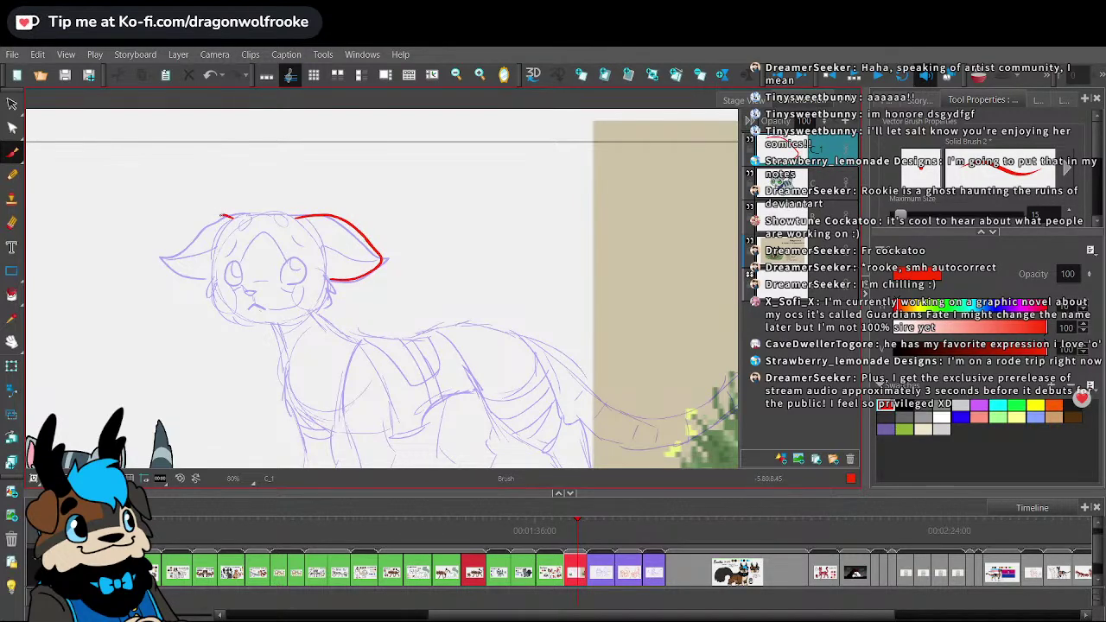
{"action": "key", "text": "ctrl+z"}
{"action": "key", "text": "ctrl+z"}
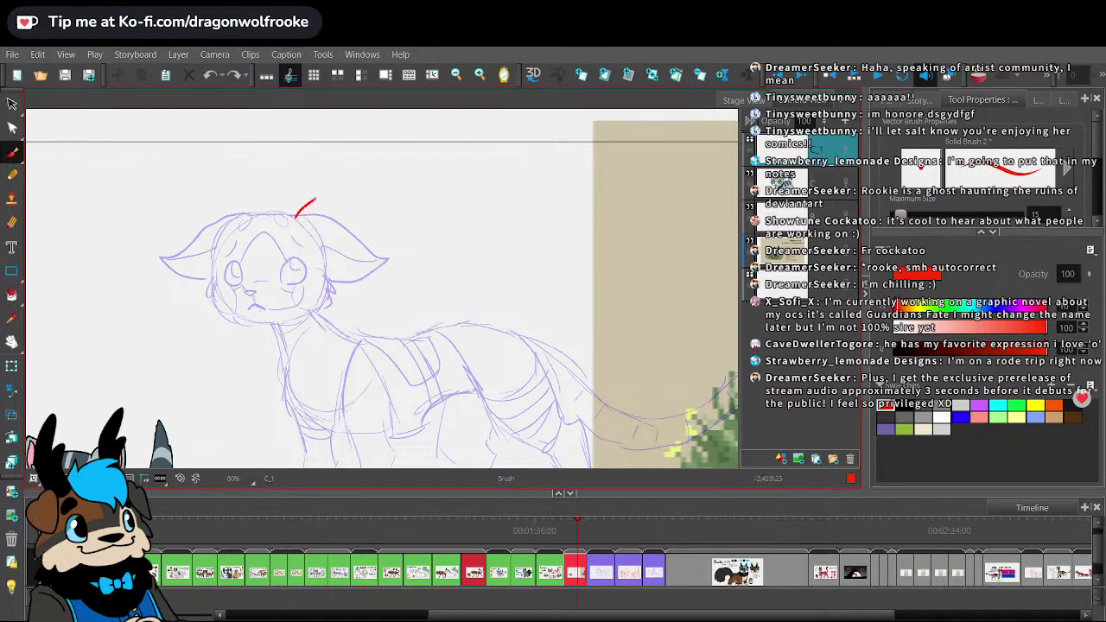
{"action": "key", "text": "ctrl+z"}
- Try raised, rounder red ear outlines, remove them, and reduce the brush's maximum size to 10
{"action": "mouse_move", "coordinate": [377, 218]}
{"action": "left_mouse_down"}
{"action": "mouse_move", "coordinate": [383, 235]}
{"action": "mouse_move", "coordinate": [327, 270]}
{"action": "left_mouse_up"}
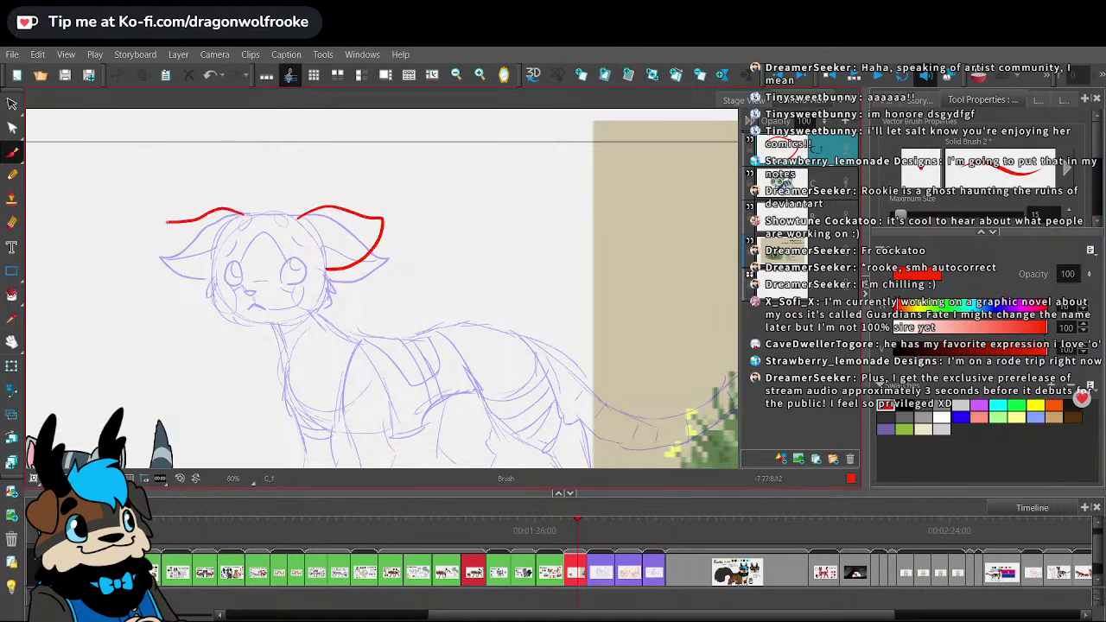
{"action": "mouse_move", "coordinate": [164, 223]}
{"action": "left_mouse_down"}
{"action": "mouse_move", "coordinate": [179, 258]}
{"action": "mouse_move", "coordinate": [208, 270]}
{"action": "left_mouse_up"}
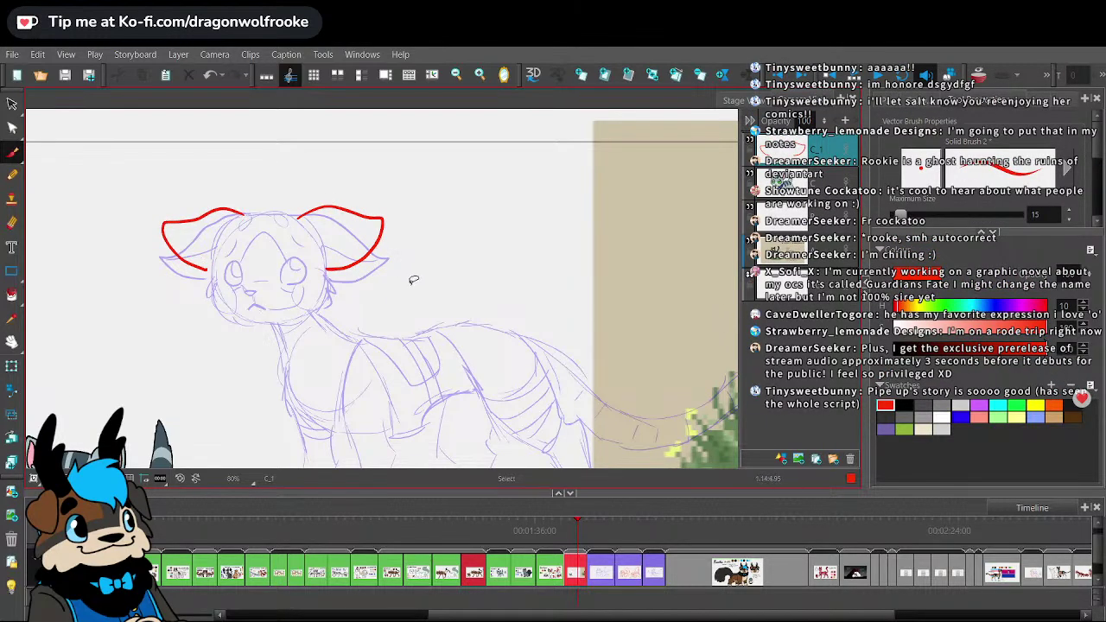
{"action": "key", "text": "1"}
{"action": "key", "text": "1"}
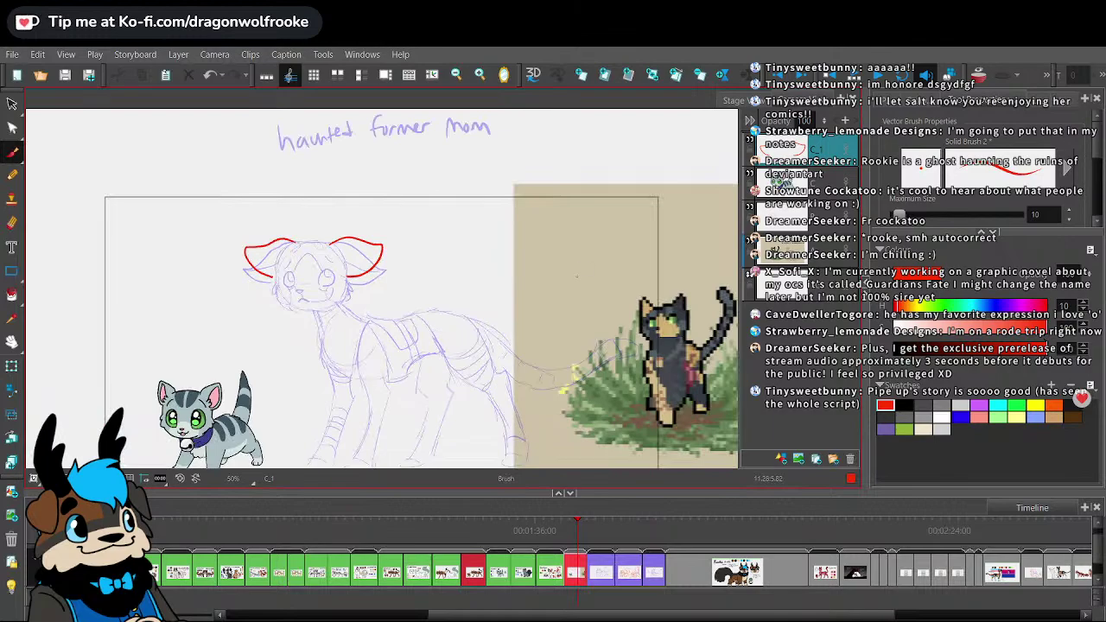
{"action": "key", "text": "ctrl+z"}
{"action": "key", "text": "ctrl+z"}
{"action": "key", "text": "2"}
{"action": "key", "text": "2"}
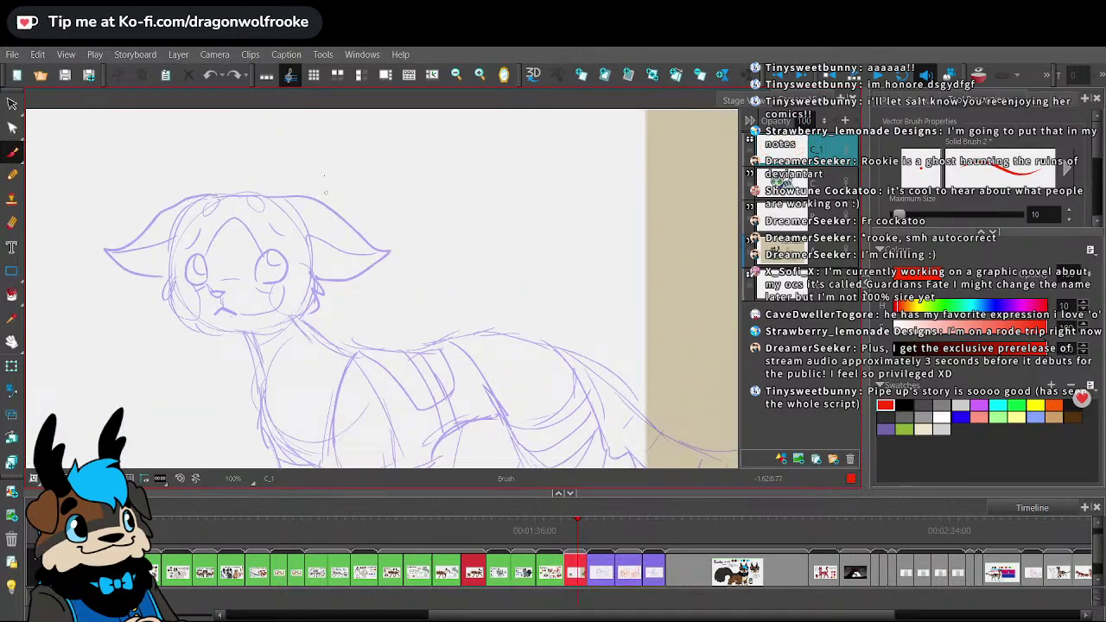
- Try a short, sharply folded red outline for the ear on the large cat's tail side
{"action": "key", "text": "1"}
{"action": "key", "text": "1"}
{"action": "key", "text": "2"}
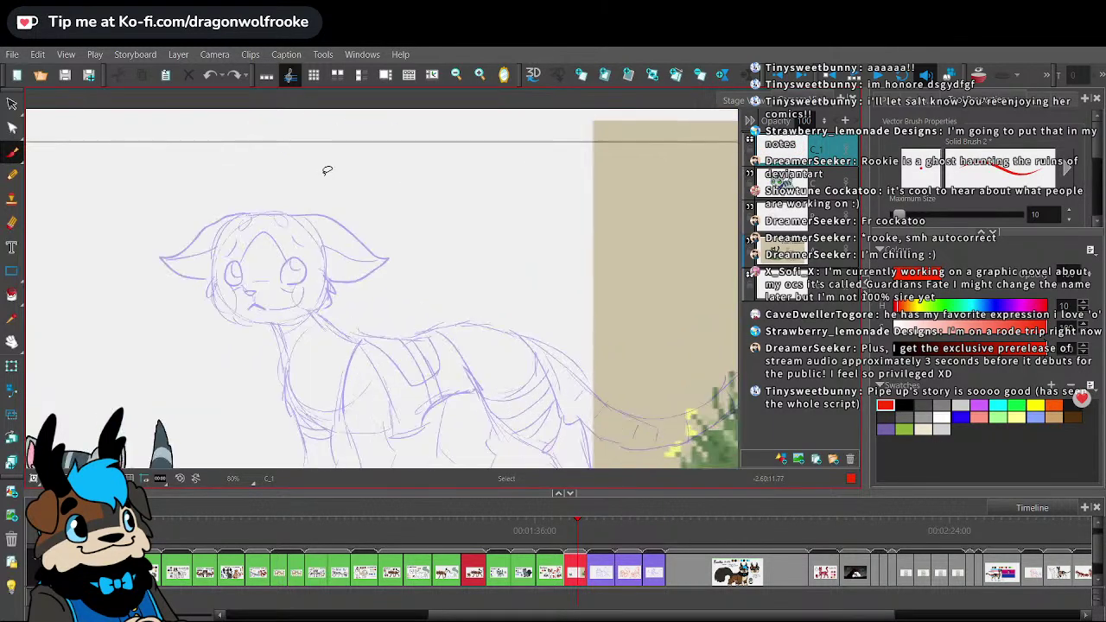
{"action": "left_click_drag", "start_coordinate": [287, 195], "coordinate": [376, 225]}
{"action": "key", "text": "2"}
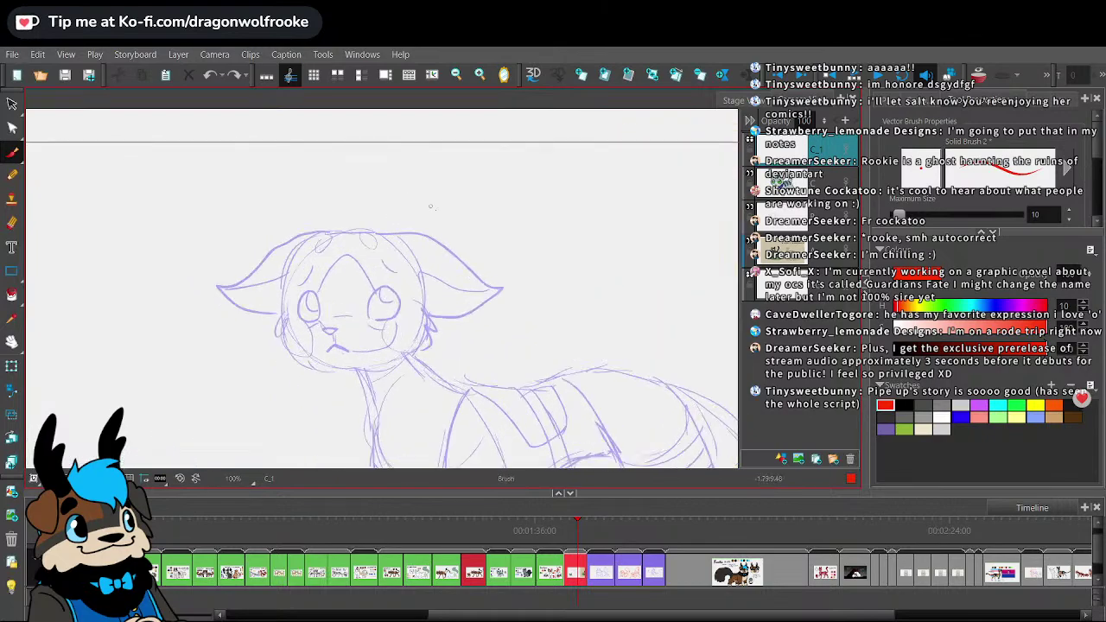
{"action": "key", "text": "1"}
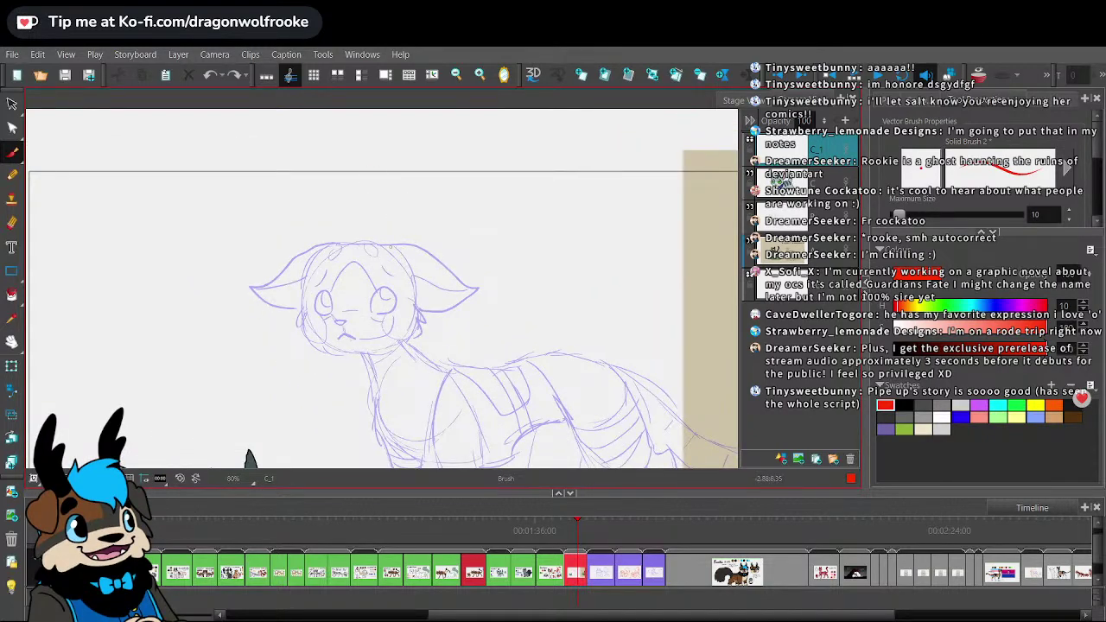
{"action": "mouse_move", "coordinate": [388, 245]}
{"action": "left_mouse_down"}
{"action": "mouse_move", "coordinate": [417, 249]}
{"action": "mouse_move", "coordinate": [391, 245]}
{"action": "mouse_move", "coordinate": [433, 254]}
{"action": "mouse_move", "coordinate": [467, 314]}
{"action": "left_mouse_up"}
{"action": "key", "text": "ctrl+z"}
{"action": "key", "text": "ctrl+z"}
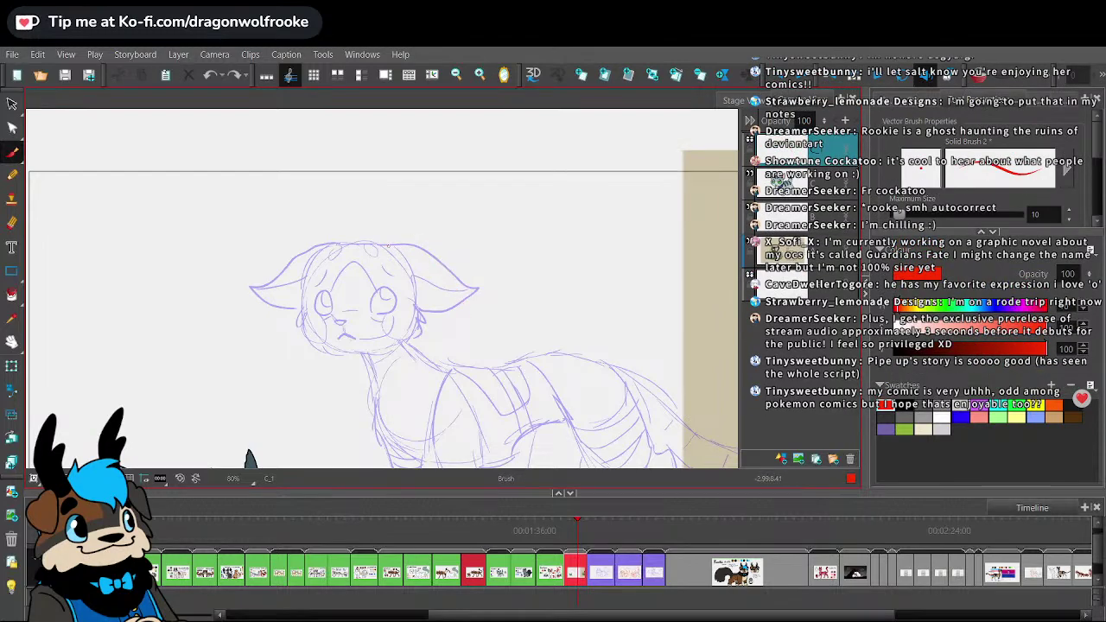
{"action": "mouse_move", "coordinate": [388, 245]}
{"action": "left_mouse_down"}
{"action": "mouse_move", "coordinate": [428, 250]}
{"action": "mouse_move", "coordinate": [445, 286]}
{"action": "left_mouse_up"}
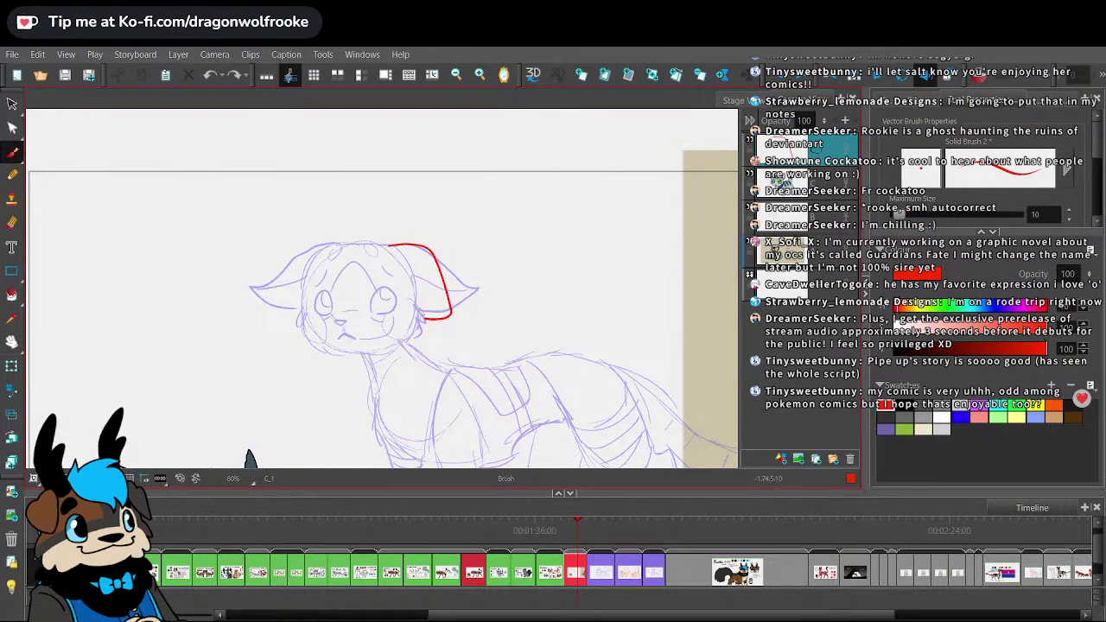
{"action": "key", "text": "ctrl+z"}
- Outline both drooping ears of the large cat in red, with an inner edge line along each ear
{"action": "left_click_drag", "start_coordinate": [438, 270], "coordinate": [464, 320]}
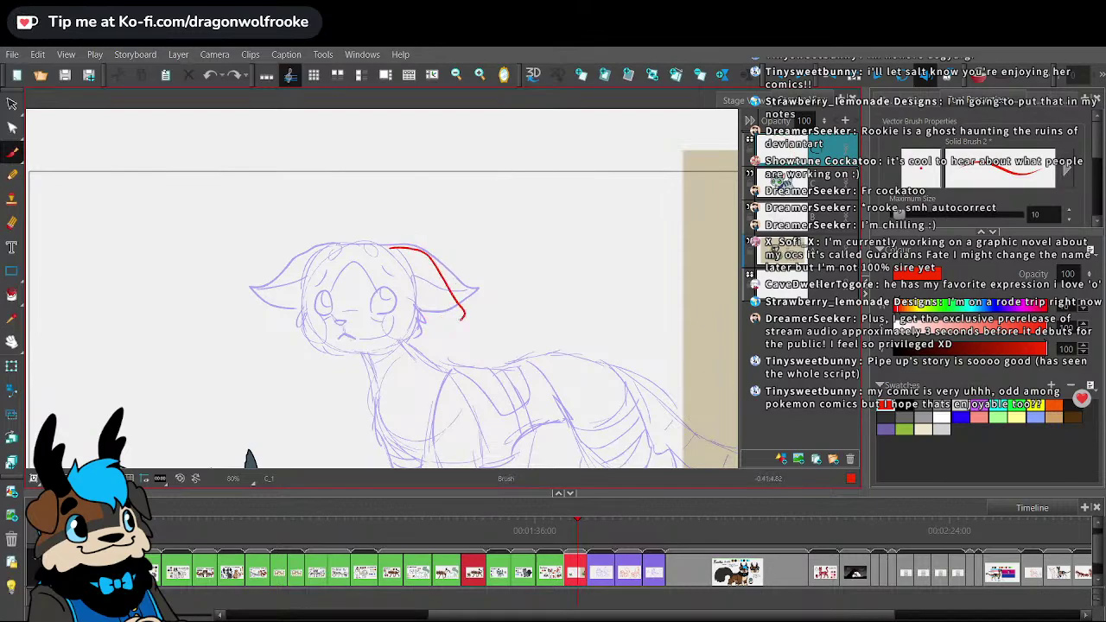
{"action": "mouse_move", "coordinate": [326, 247]}
{"action": "left_mouse_down"}
{"action": "mouse_move", "coordinate": [294, 260]}
{"action": "mouse_move", "coordinate": [260, 314]}
{"action": "mouse_move", "coordinate": [296, 318]}
{"action": "left_mouse_up"}
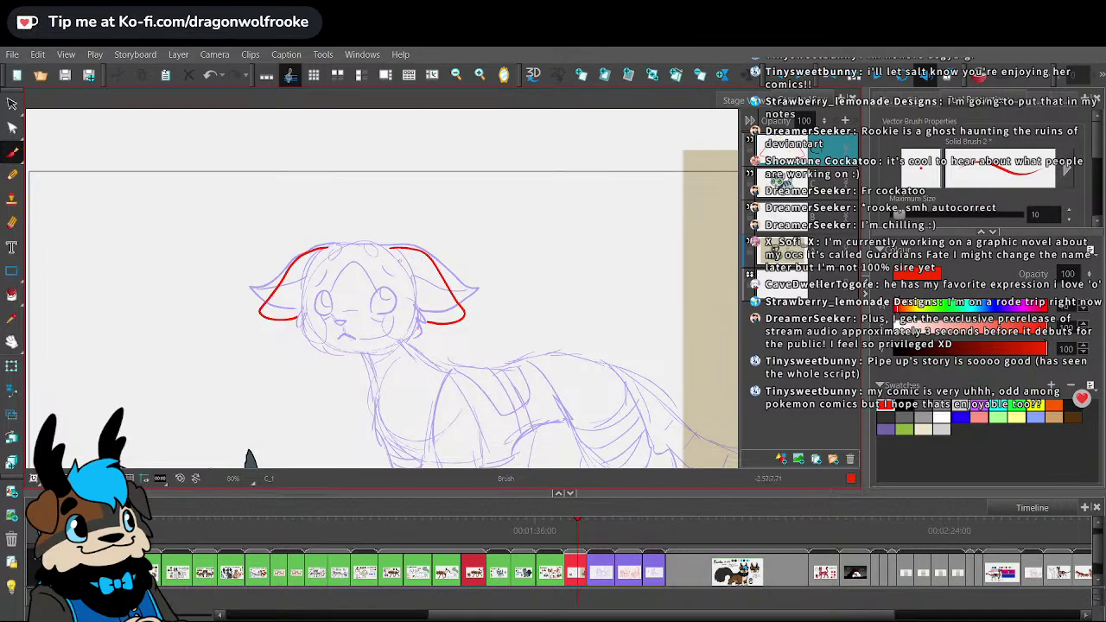
{"action": "key", "text": "ctrl+z"}
{"action": "left_click_drag", "start_coordinate": [433, 276], "coordinate": [462, 311]}
{"action": "left_click_drag", "start_coordinate": [310, 263], "coordinate": [262, 309]}
- Draw small red fur tufts inside both drooping ears of the large cat
{"action": "key", "text": "1"}
{"action": "key", "text": "1"}
{"action": "key", "text": "2"}
{"action": "key", "text": "2"}
{"action": "key", "text": "2"}
{"action": "key", "text": "2"}
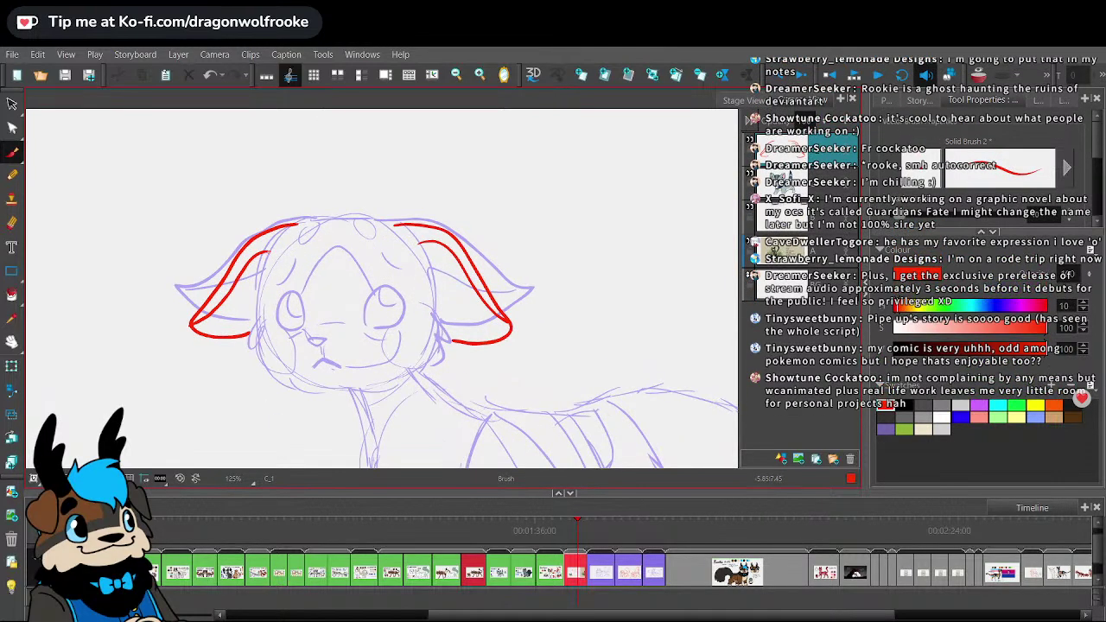
{"action": "left_click_drag", "start_coordinate": [256, 284], "coordinate": [261, 287]}
{"action": "left_click_drag", "start_coordinate": [420, 244], "coordinate": [446, 276]}
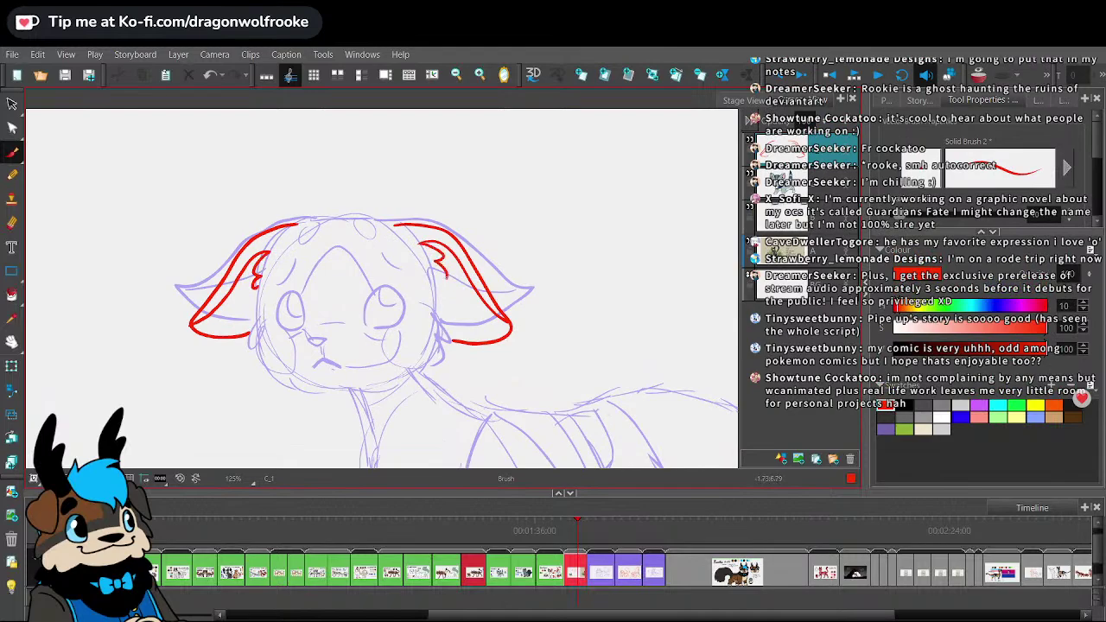
{"action": "key", "text": "ctrl+z"}
{"action": "key", "text": "ctrl+z"}
{"action": "left_click_drag", "start_coordinate": [249, 277], "coordinate": [252, 294]}
{"action": "key", "text": "ctrl+z"}
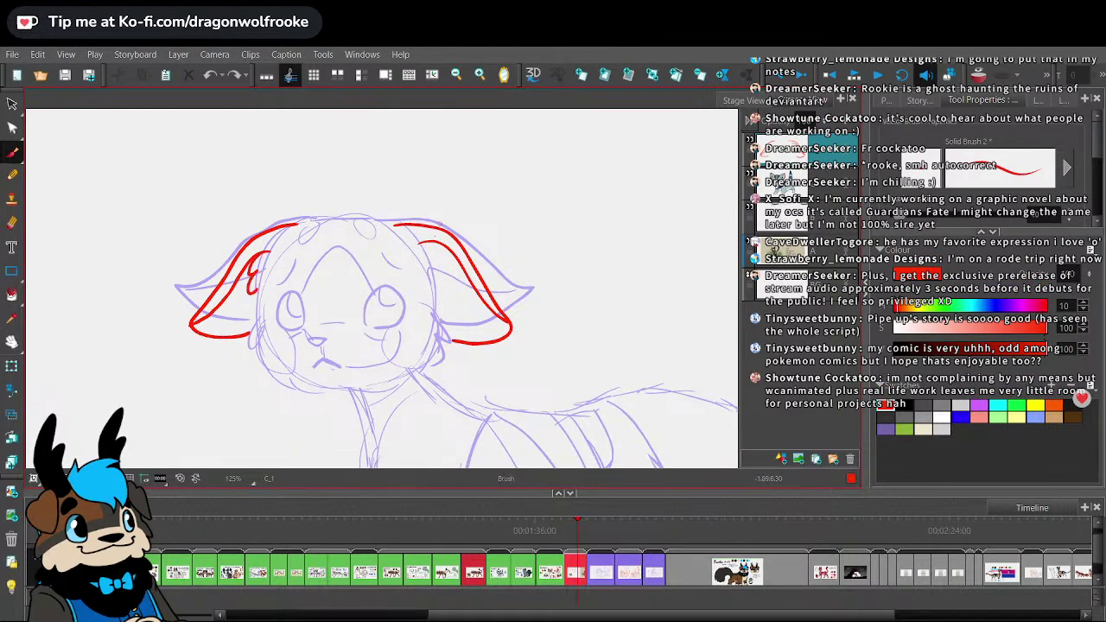
{"action": "left_click_drag", "start_coordinate": [423, 242], "coordinate": [443, 283]}
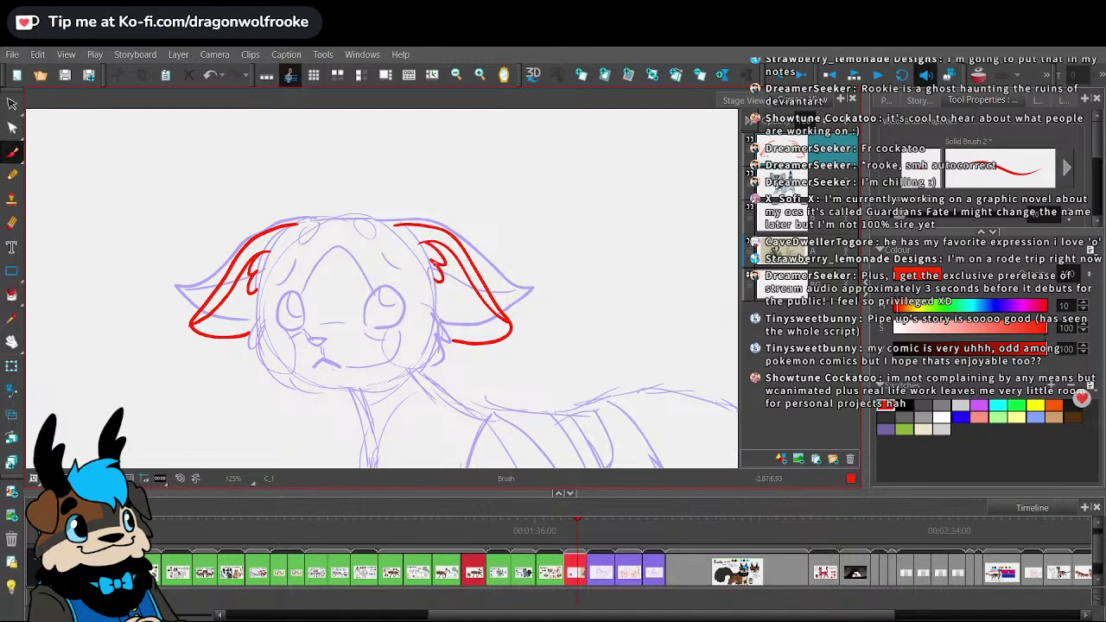
- Draw the red curve for the top of the large cat's head, joining the two ears
{"action": "mouse_move", "coordinate": [426, 202]}
{"action": "left_mouse_down"}
{"action": "mouse_move", "coordinate": [562, 188]}
{"action": "mouse_move", "coordinate": [540, 192]}
{"action": "left_mouse_up"}
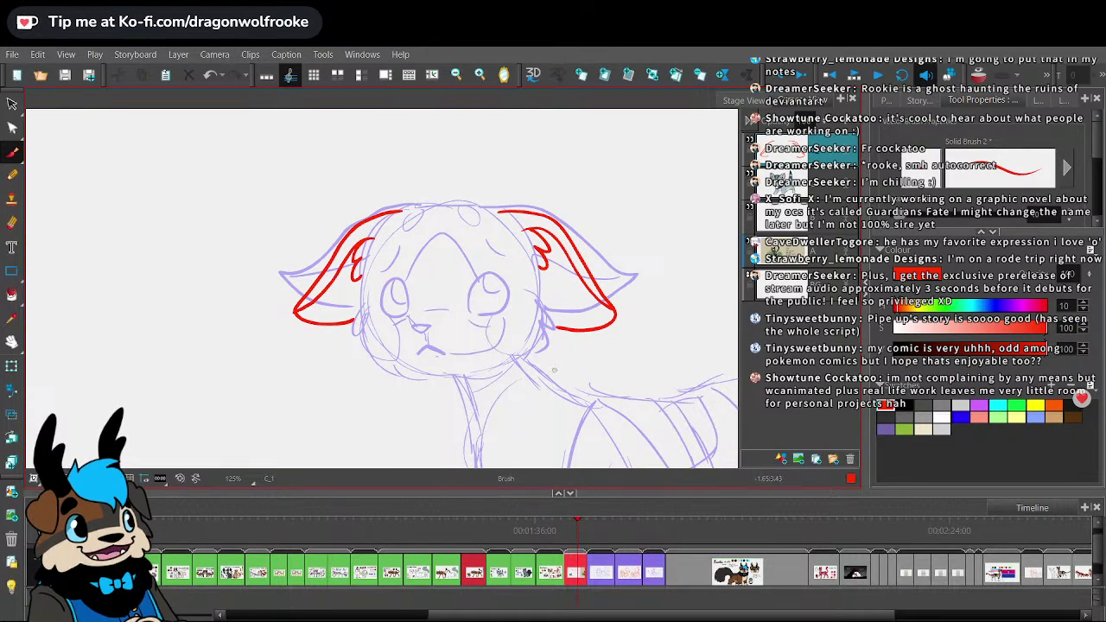
{"action": "key", "text": "alt+s"}
{"action": "key", "text": "2"}
{"action": "mouse_move", "coordinate": [398, 196]}
{"action": "left_mouse_down"}
{"action": "mouse_move", "coordinate": [449, 181]}
{"action": "mouse_move", "coordinate": [534, 190]}
{"action": "left_mouse_up"}
{"action": "key", "text": "1"}
{"action": "key", "text": "1"}
{"action": "key", "text": "1"}
{"action": "key", "text": "1"}
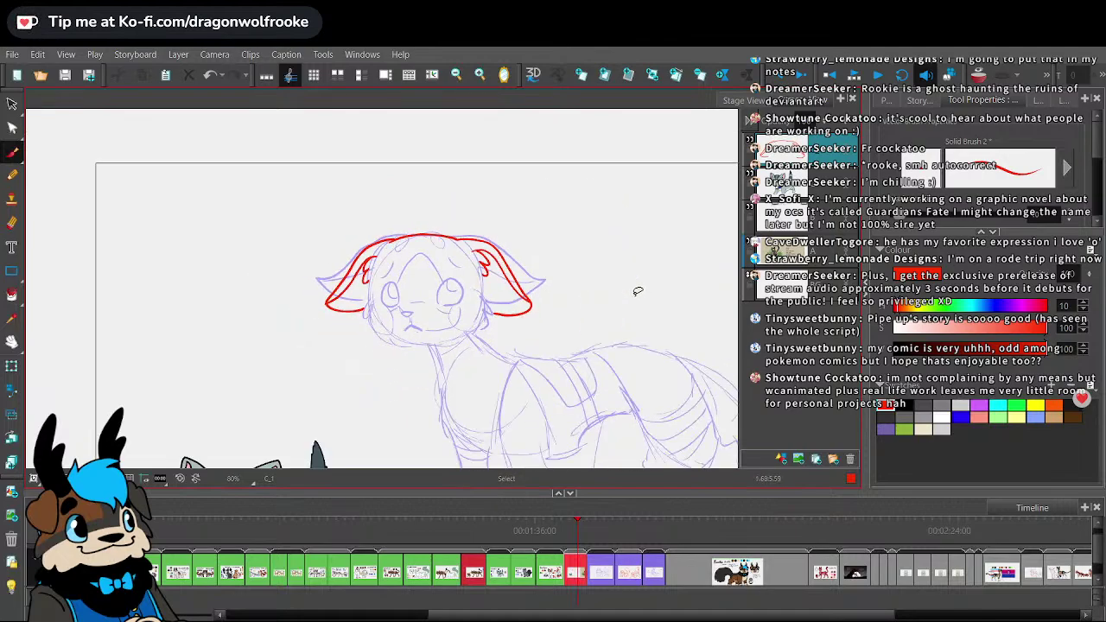
- Outline the large cat's face in red with fluffy fur on both cheeks and a smooth chin line
{"action": "key", "text": "2"}
{"action": "key", "text": "2"}
{"action": "key", "text": "2"}
{"action": "key", "text": "2"}
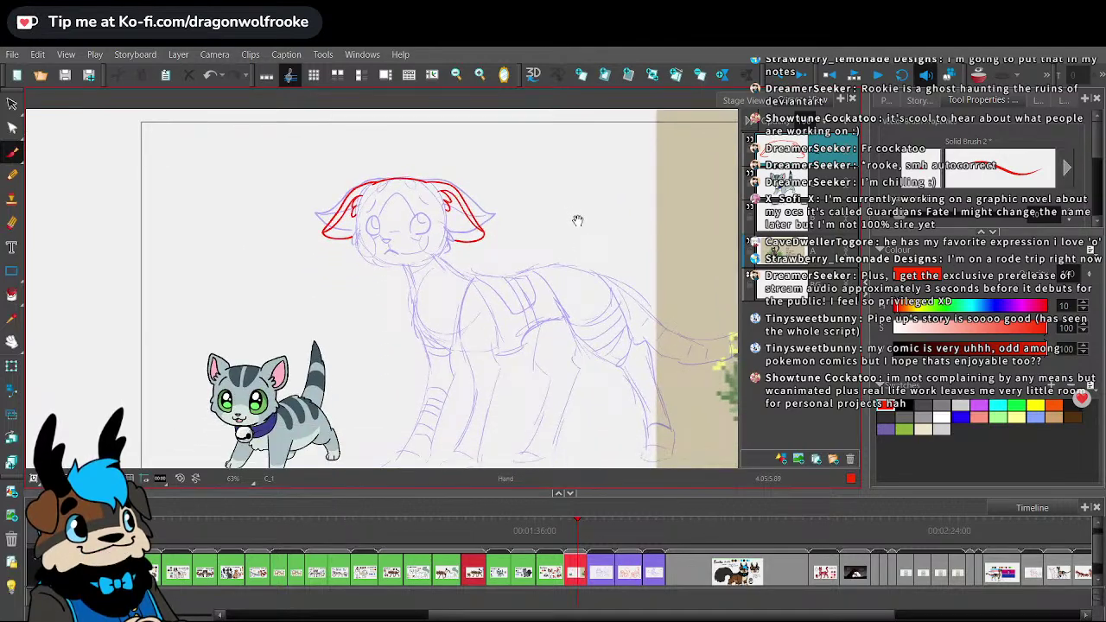
{"action": "mouse_move", "coordinate": [327, 192]}
{"action": "left_mouse_down"}
{"action": "mouse_move", "coordinate": [311, 264]}
{"action": "mouse_move", "coordinate": [327, 269]}
{"action": "mouse_move", "coordinate": [334, 306]}
{"action": "mouse_move", "coordinate": [346, 300]}
{"action": "mouse_move", "coordinate": [371, 318]}
{"action": "left_mouse_up"}
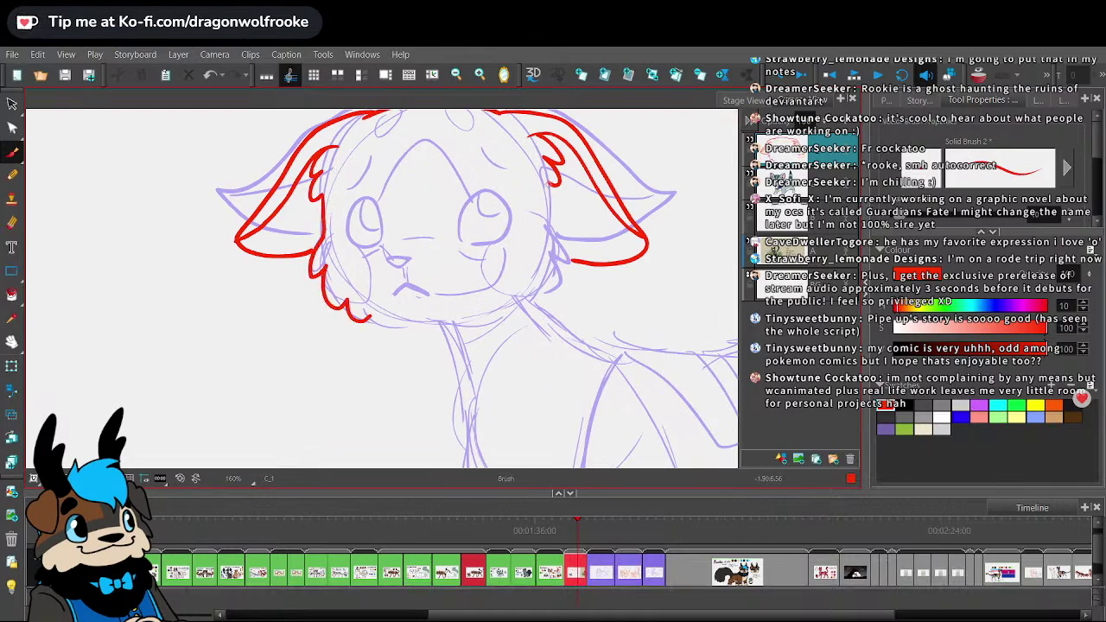
{"action": "mouse_move", "coordinate": [548, 183]}
{"action": "left_mouse_down"}
{"action": "mouse_move", "coordinate": [553, 259]}
{"action": "mouse_move", "coordinate": [544, 294]}
{"action": "mouse_move", "coordinate": [523, 297]}
{"action": "left_mouse_up"}
{"action": "left_click_drag", "start_coordinate": [386, 313], "coordinate": [441, 321]}
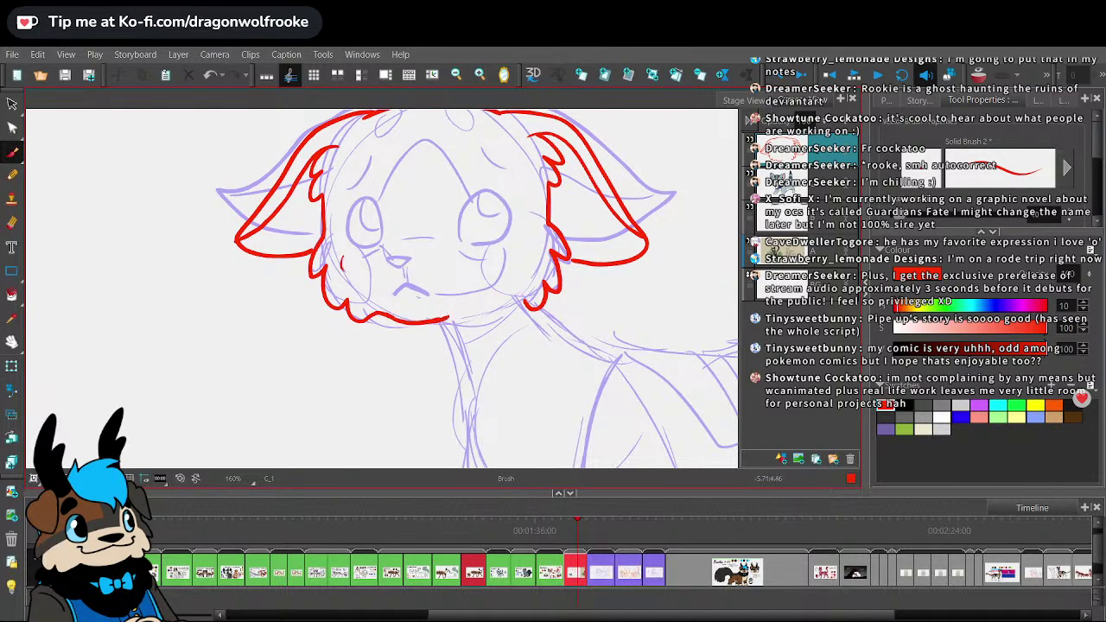
- Add a short curved red fur line inside each cheek of the large cat
{"action": "left_click_drag", "start_coordinate": [343, 268], "coordinate": [372, 302]}
{"action": "key", "text": "ctrl+z"}
{"action": "left_click_drag", "start_coordinate": [344, 266], "coordinate": [368, 294]}
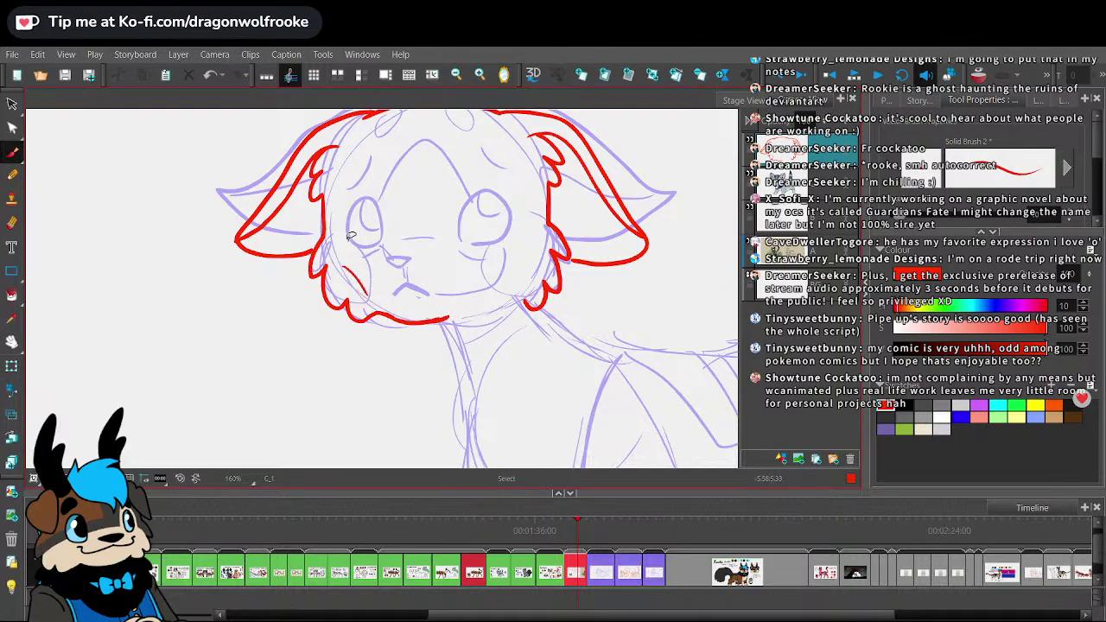
{"action": "key", "text": "ctrl+z"}
{"action": "left_click_drag", "start_coordinate": [344, 252], "coordinate": [366, 297]}
{"action": "key", "text": "ctrl+z"}
{"action": "left_click_drag", "start_coordinate": [537, 246], "coordinate": [537, 271]}
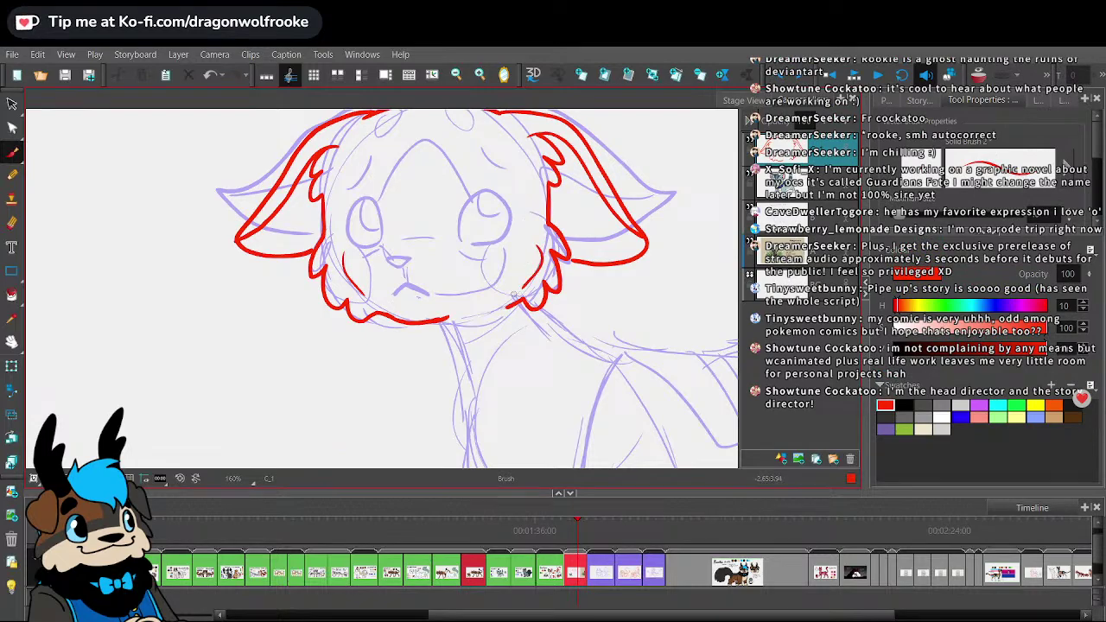
{"action": "left_click_drag", "start_coordinate": [443, 320], "coordinate": [460, 314]}
{"action": "key", "text": "ctrl+z"}
{"action": "key", "text": "1"}
{"action": "left_click_drag", "start_coordinate": [578, 287], "coordinate": [533, 318]}
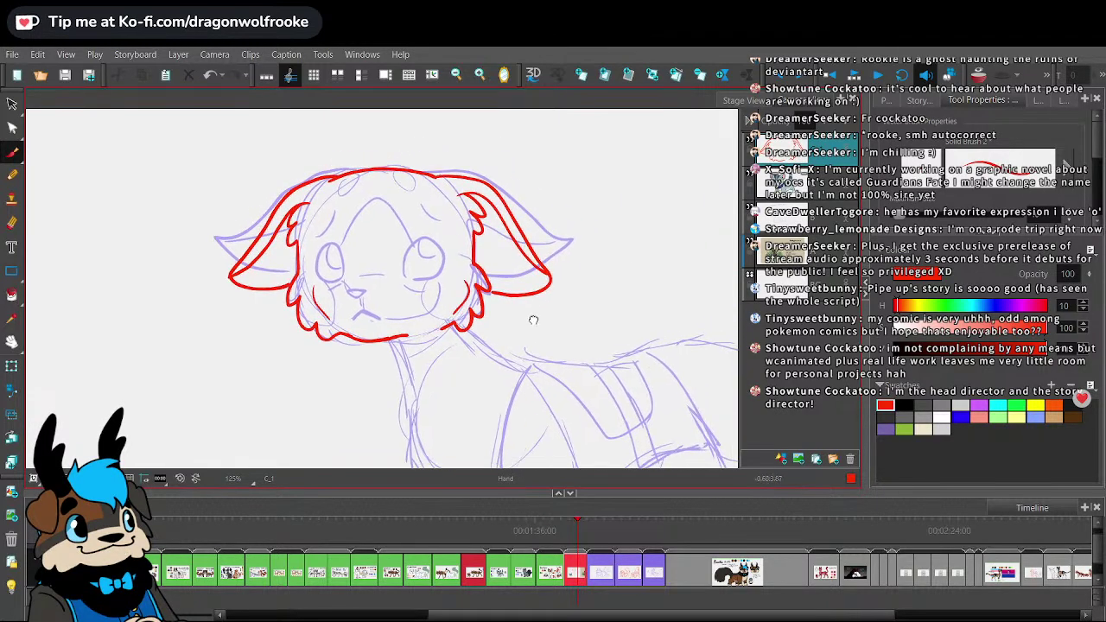
- Draw the large cat's small triangular nose and downturned mouth in red over the sketch
{"action": "key", "text": "2"}
{"action": "key", "text": "2"}
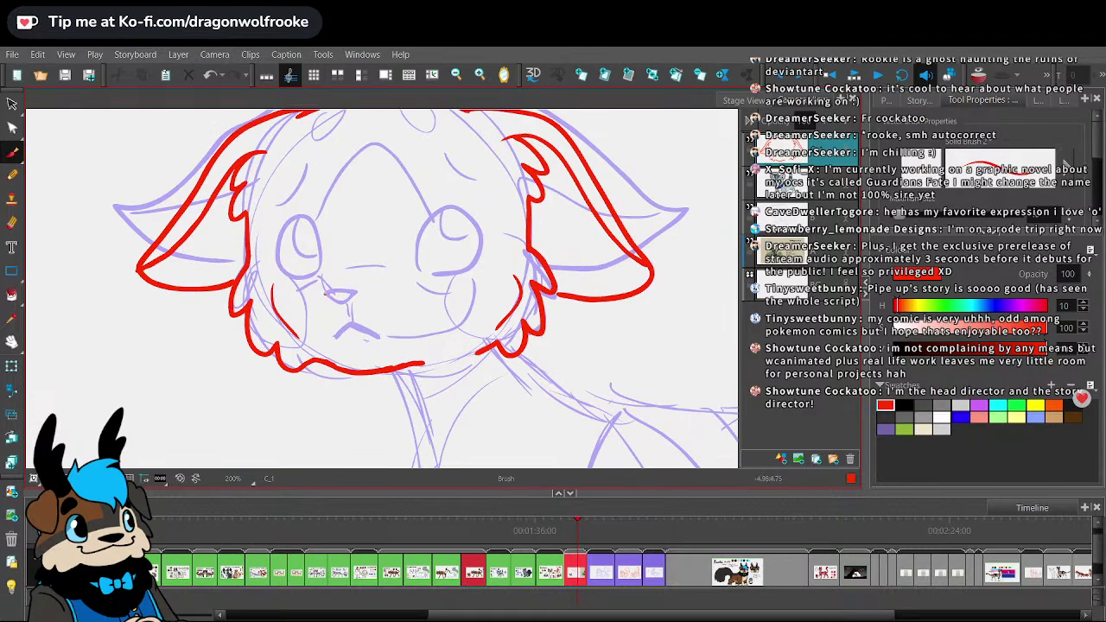
{"action": "left_click_drag", "start_coordinate": [324, 295], "coordinate": [364, 293]}
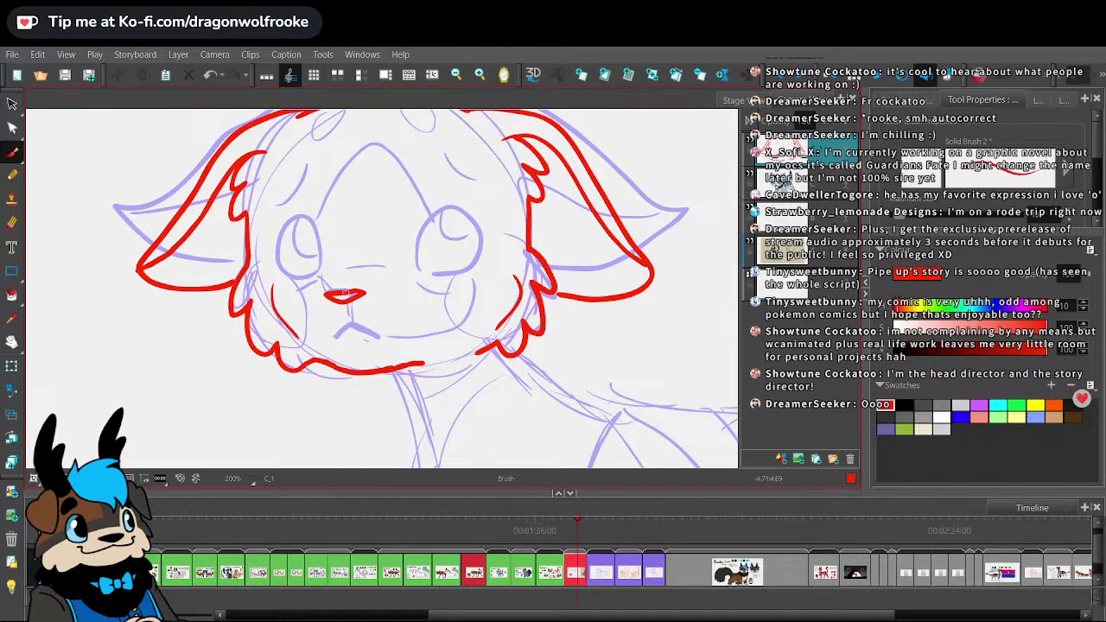
{"action": "key", "text": "ctrl+z"}
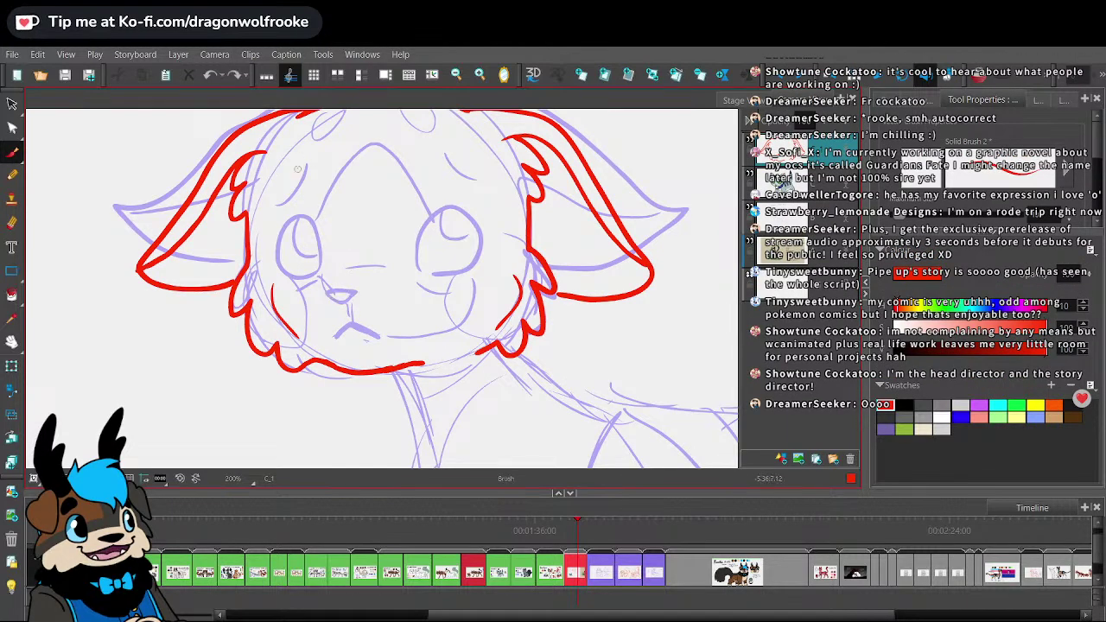
{"action": "mouse_move", "coordinate": [347, 303]}
{"action": "left_mouse_down"}
{"action": "mouse_move", "coordinate": [330, 295]}
{"action": "mouse_move", "coordinate": [372, 292]}
{"action": "left_mouse_up"}
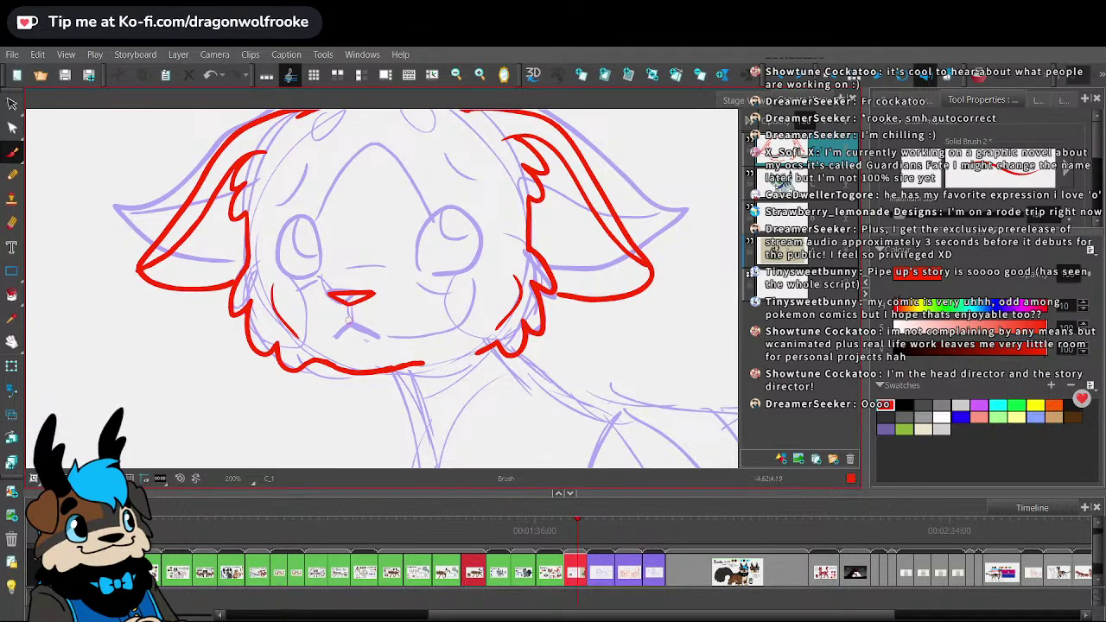
{"action": "left_click_drag", "start_coordinate": [354, 329], "coordinate": [371, 337]}
- Outline both of the large cat's rounded eyes in red
{"action": "scroll", "coordinate": [479, 239], "scroll_direction": "down", "scroll_amount": 6}
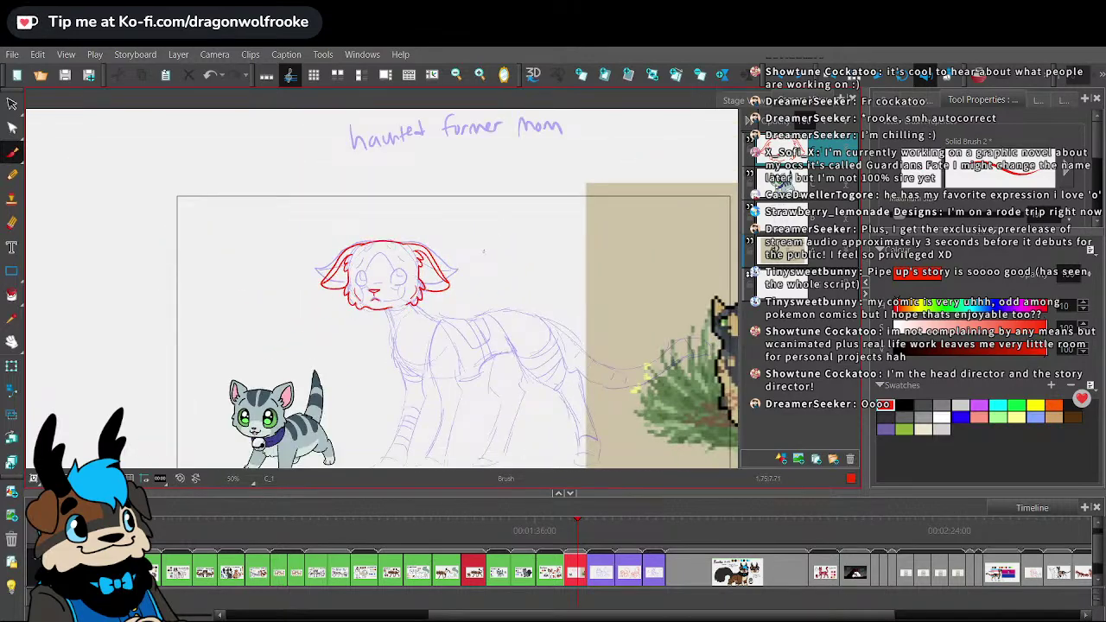
{"action": "scroll", "coordinate": [389, 281], "scroll_direction": "up", "scroll_amount": 4}
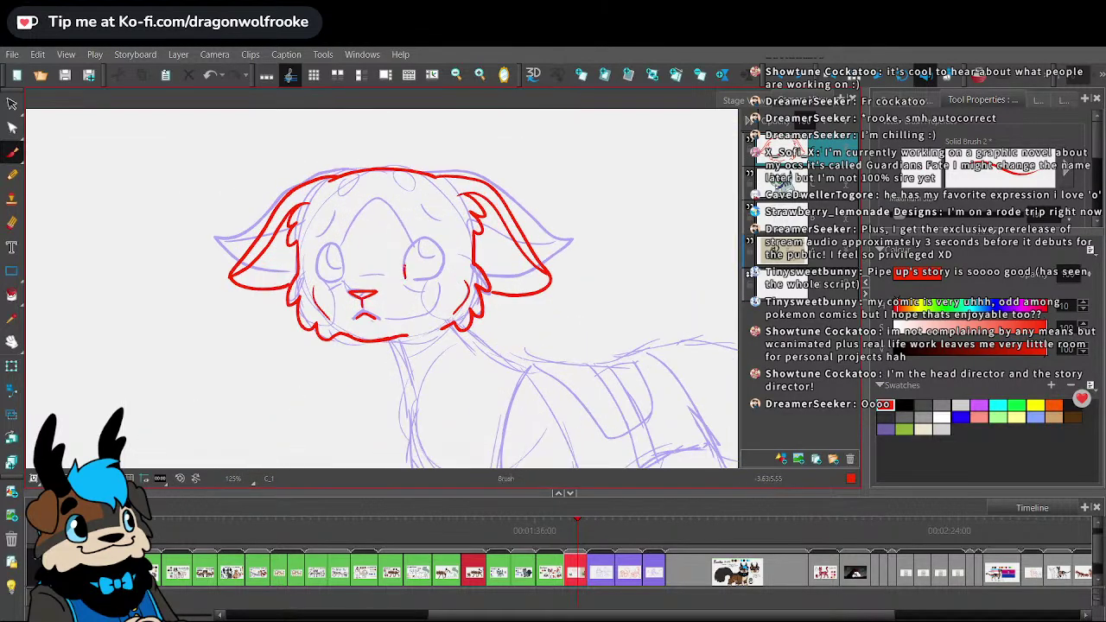
{"action": "mouse_move", "coordinate": [419, 242]}
{"action": "left_mouse_down"}
{"action": "mouse_move", "coordinate": [441, 272]}
{"action": "mouse_move", "coordinate": [416, 284]}
{"action": "mouse_move", "coordinate": [404, 266]}
{"action": "mouse_move", "coordinate": [339, 285]}
{"action": "left_mouse_up"}
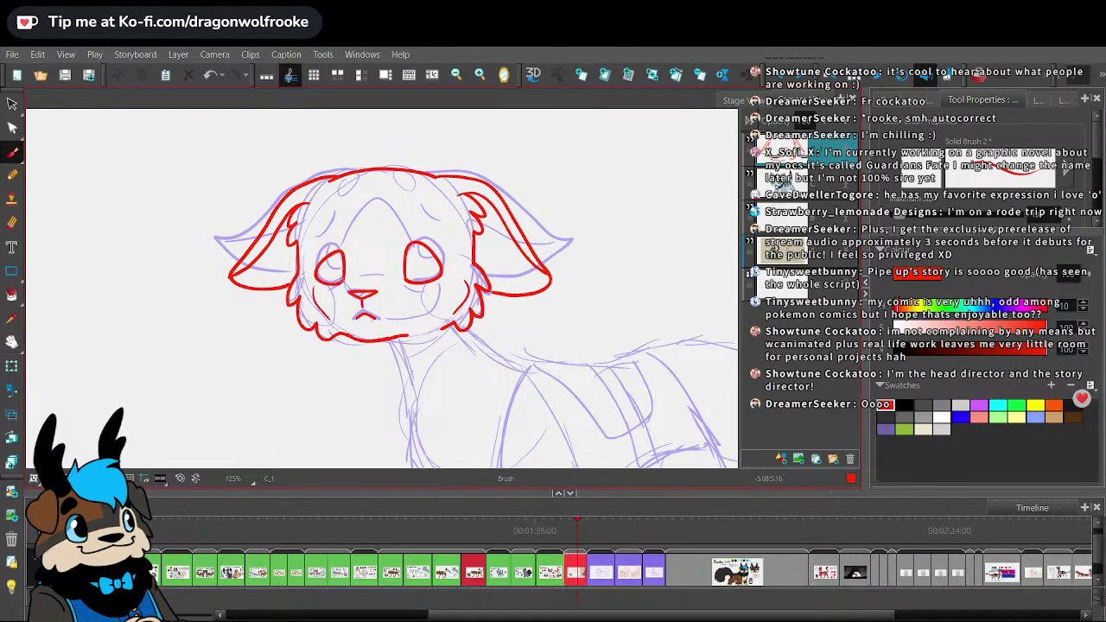
- Select the large cat's smaller eye outline and stretch it slightly taller to match the other eye
{"action": "left_click", "coordinate": [12, 104]}
{"action": "key", "text": "2"}
{"action": "key", "text": "2"}
{"action": "left_click", "coordinate": [318, 233]}
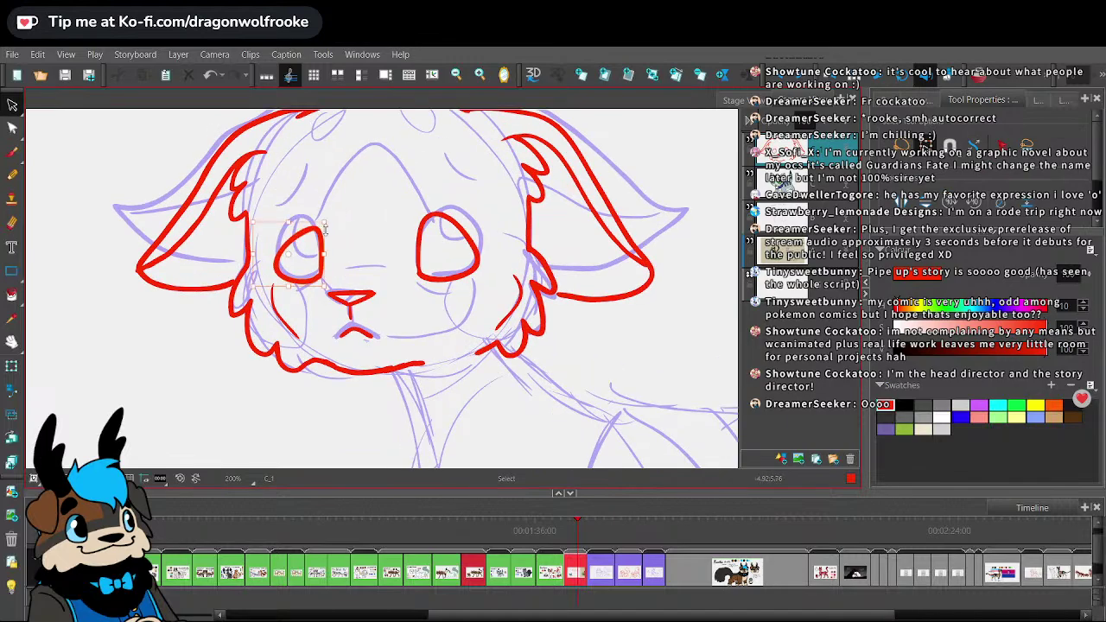
{"action": "left_click_drag", "start_coordinate": [313, 239], "coordinate": [307, 216]}
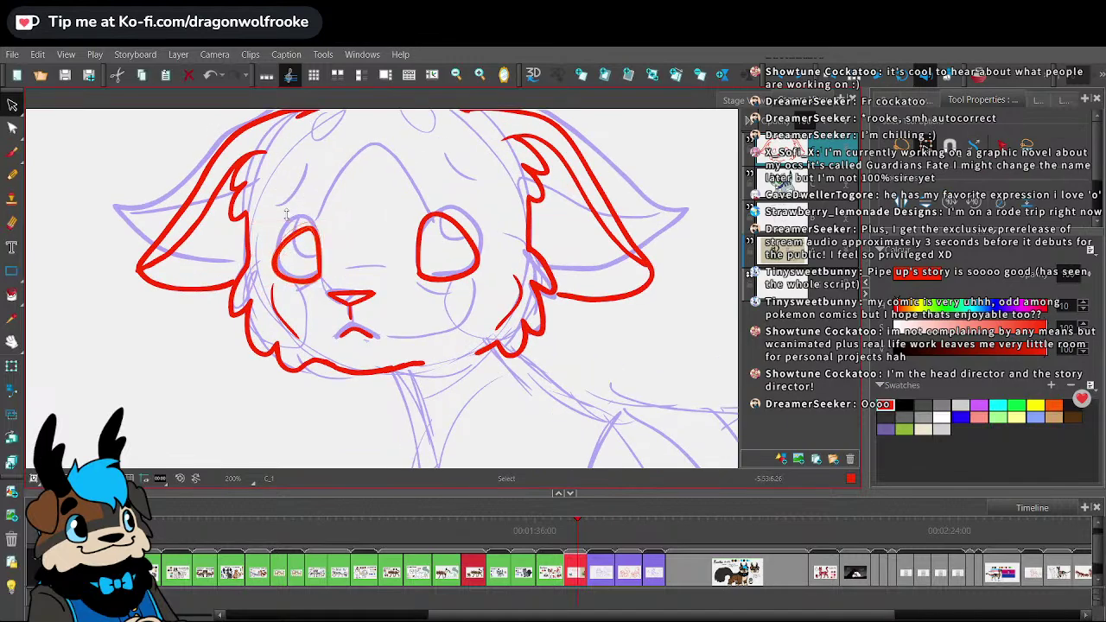
{"action": "left_click", "coordinate": [319, 173]}
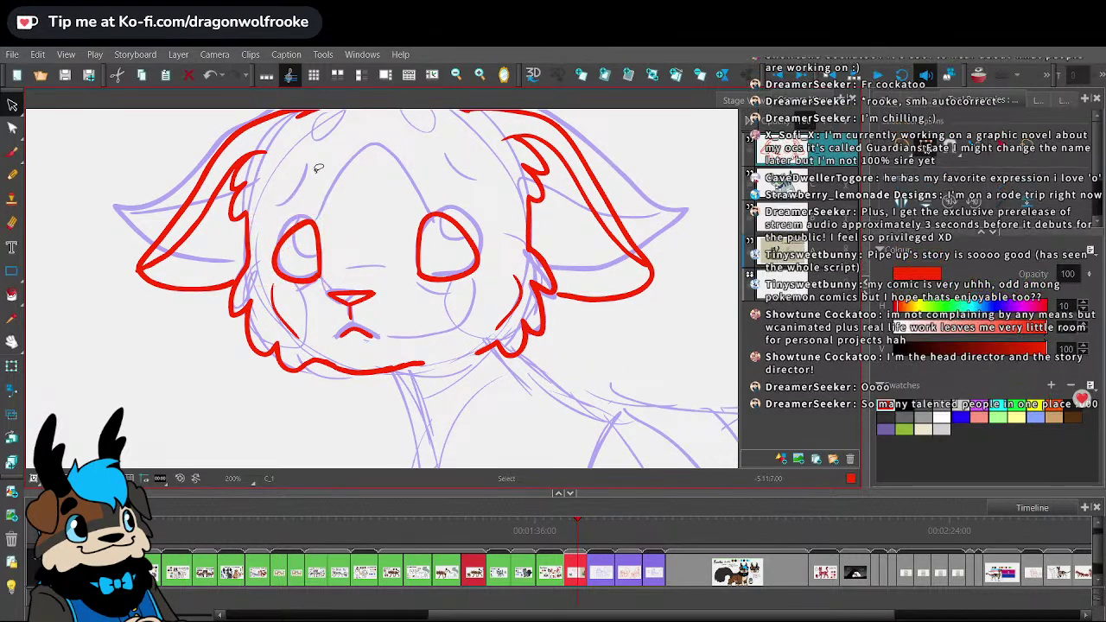
- Draw slanted worried eyebrows and inner iris curves for both of the large cat's eyes in red
{"action": "left_click", "coordinate": [15, 152]}
{"action": "key", "text": "1"}
{"action": "key", "text": "1"}
{"action": "key", "text": "1"}
{"action": "key", "text": "1"}
{"action": "key", "text": "1"}
{"action": "key", "text": "1"}
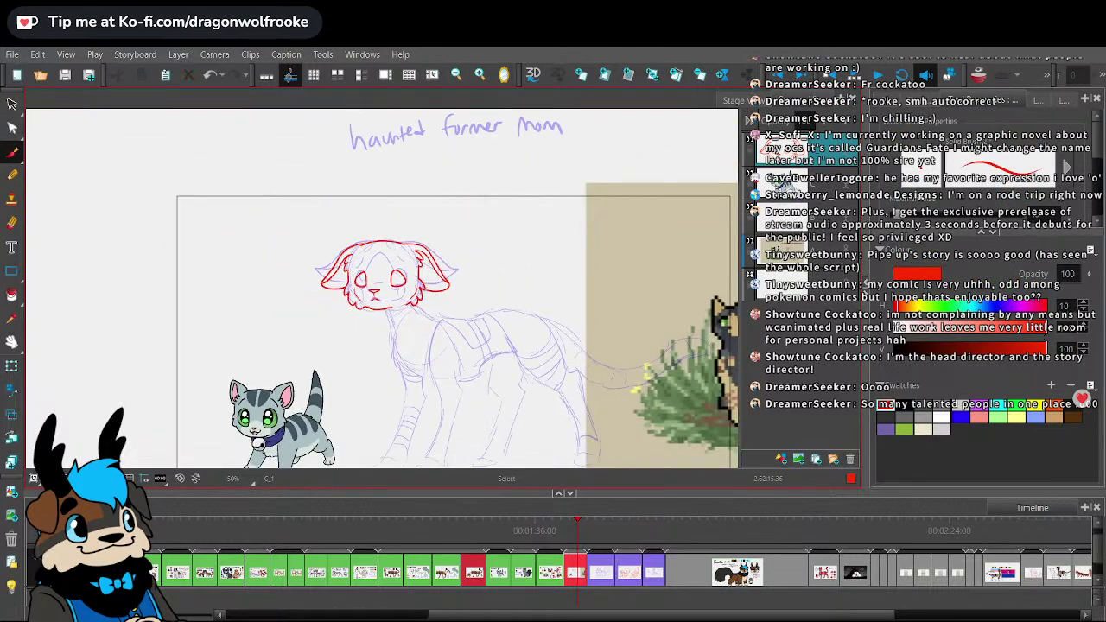
{"action": "left_click", "coordinate": [794, 198]}
{"action": "key", "text": "space"}
{"action": "left_click_drag", "start_coordinate": [308, 346], "coordinate": [308, 321]}
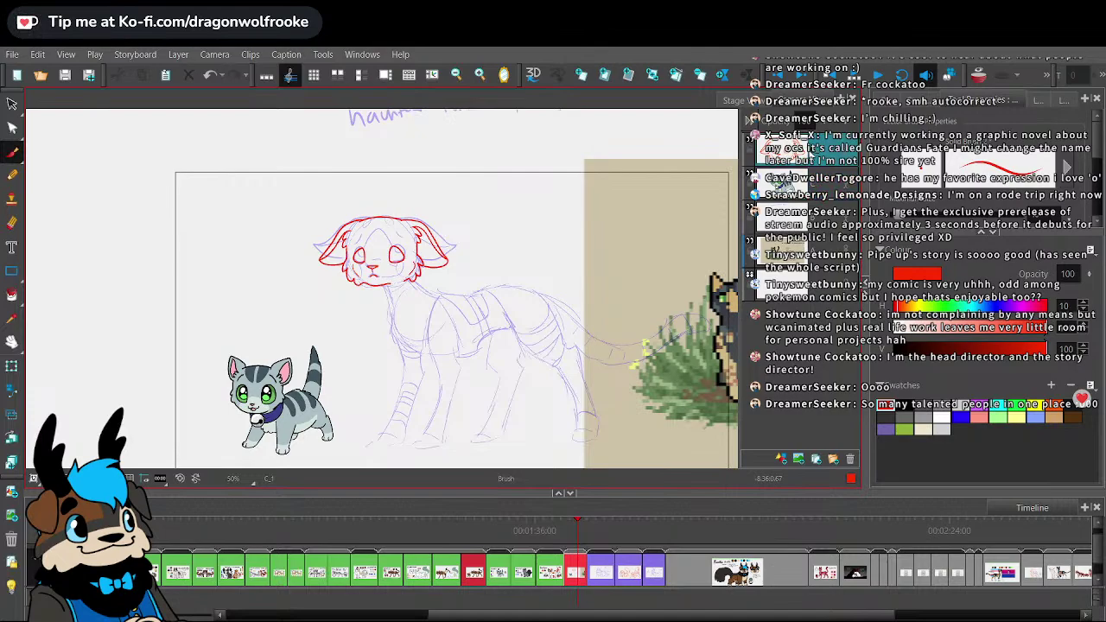
{"action": "key", "text": "2"}
{"action": "key", "text": "2"}
{"action": "key", "text": "2"}
{"action": "key", "text": "2"}
{"action": "left_click", "coordinate": [15, 154]}
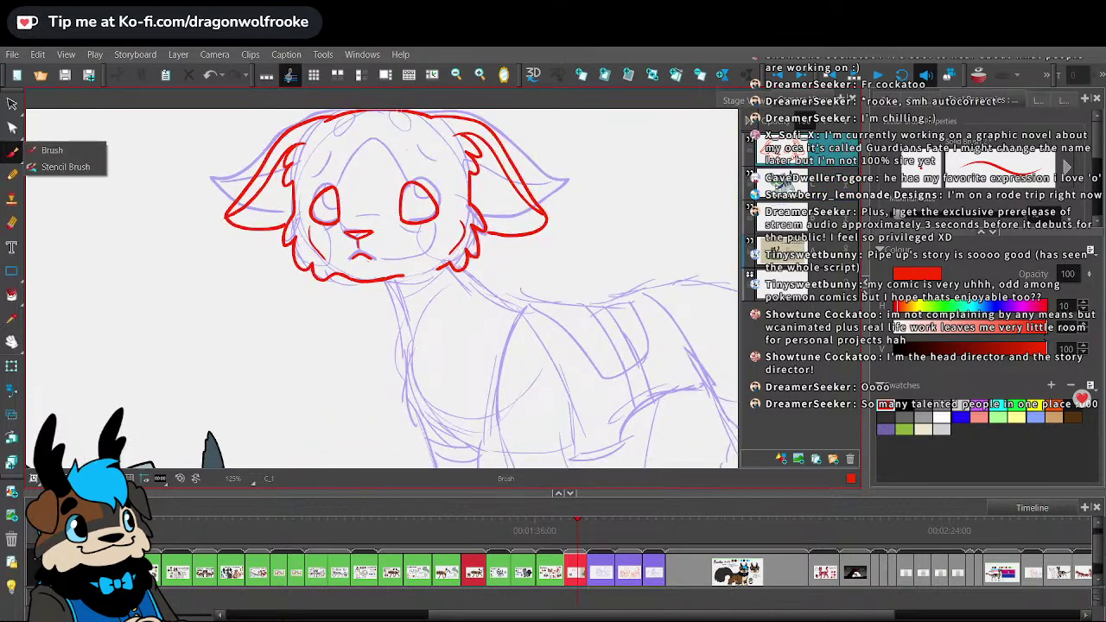
{"action": "left_click_drag", "start_coordinate": [407, 152], "coordinate": [442, 179]}
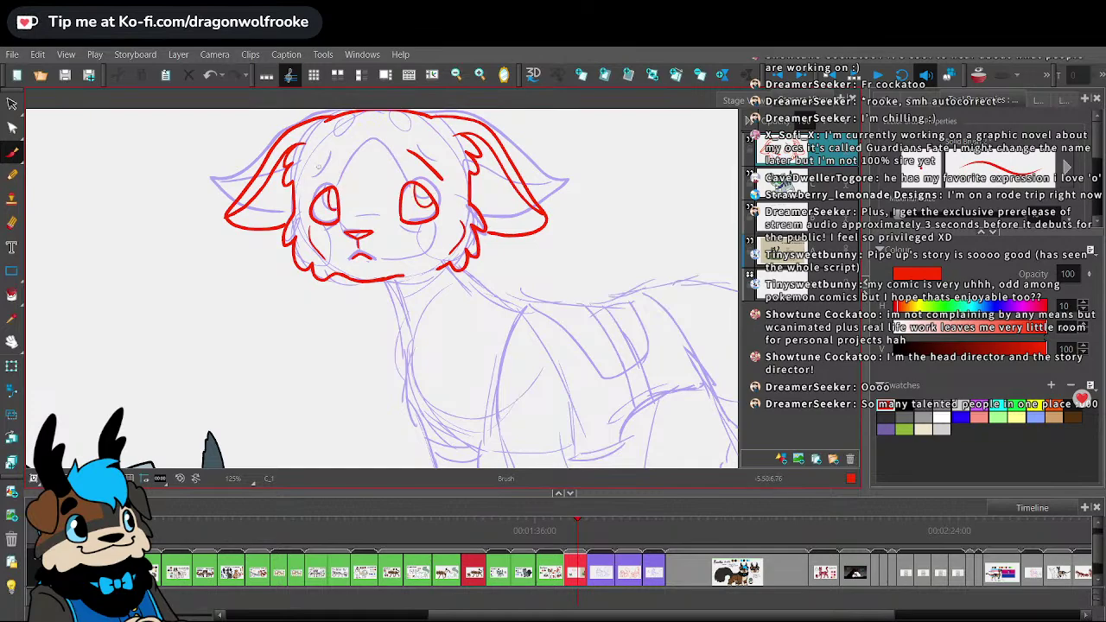
{"action": "left_click_drag", "start_coordinate": [311, 177], "coordinate": [337, 155]}
- Draw short red crease lines under the large cat's eyes and add small highlight lines inside the irises
{"action": "left_click_drag", "start_coordinate": [402, 226], "coordinate": [415, 234]}
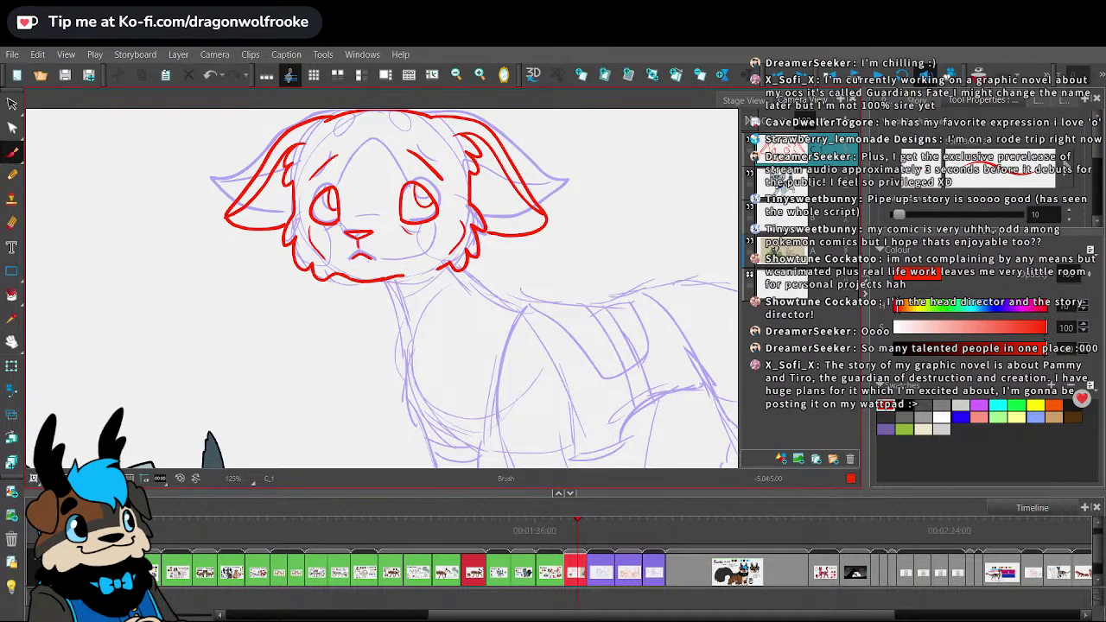
{"action": "left_click_drag", "start_coordinate": [353, 219], "coordinate": [375, 215]}
{"action": "key", "text": "ctrl+z"}
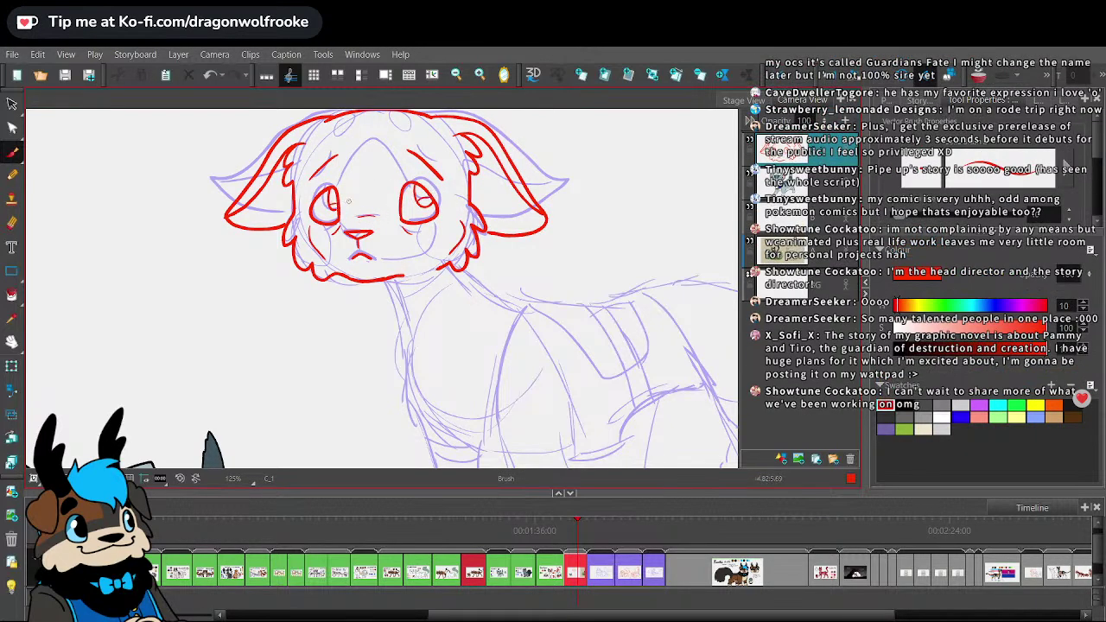
- Add a new vector layer above the red drawing and lower the red layer's opacity to fade its lines
{"action": "key", "text": "1"}
{"action": "key", "text": "1"}
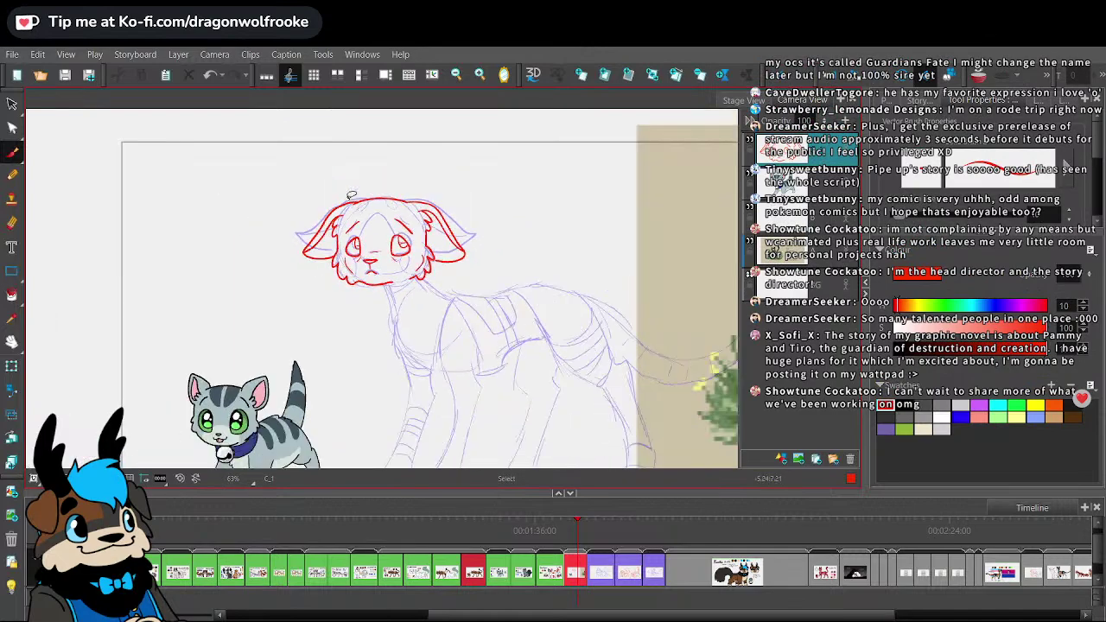
{"action": "mouse_move", "coordinate": [538, 285]}
{"action": "left_mouse_down"}
{"action": "mouse_move", "coordinate": [512, 195]}
{"action": "mouse_move", "coordinate": [485, 209]}
{"action": "mouse_move", "coordinate": [491, 226]}
{"action": "mouse_move", "coordinate": [468, 221]}
{"action": "left_mouse_up"}
{"action": "mouse_move", "coordinate": [502, 188]}
{"action": "left_mouse_down"}
{"action": "mouse_move", "coordinate": [516, 195]}
{"action": "mouse_move", "coordinate": [501, 192]}
{"action": "mouse_move", "coordinate": [513, 169]}
{"action": "mouse_move", "coordinate": [528, 177]}
{"action": "left_mouse_up"}
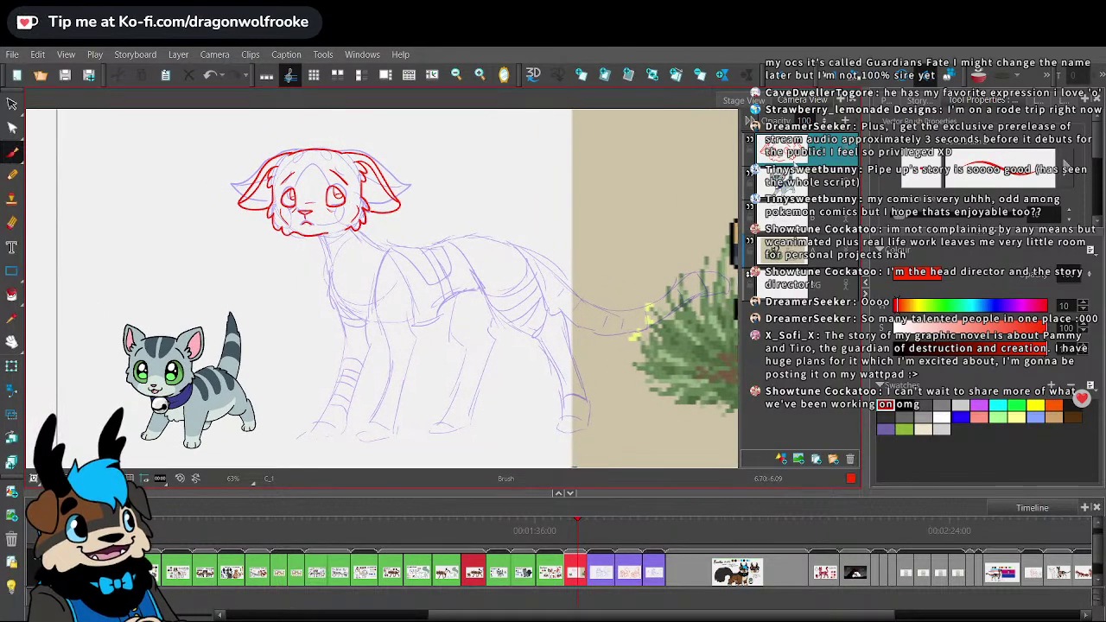
{"action": "left_click", "coordinate": [781, 459]}
{"action": "left_click", "coordinate": [825, 183]}
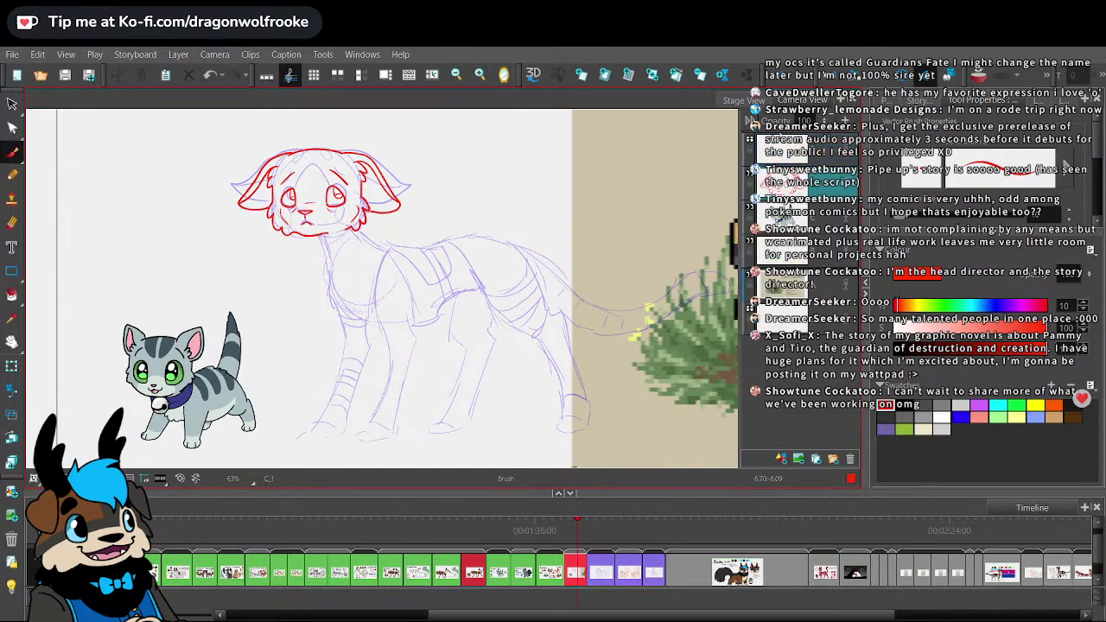
{"action": "left_click", "coordinate": [825, 250]}
{"action": "left_click", "coordinate": [812, 185]}
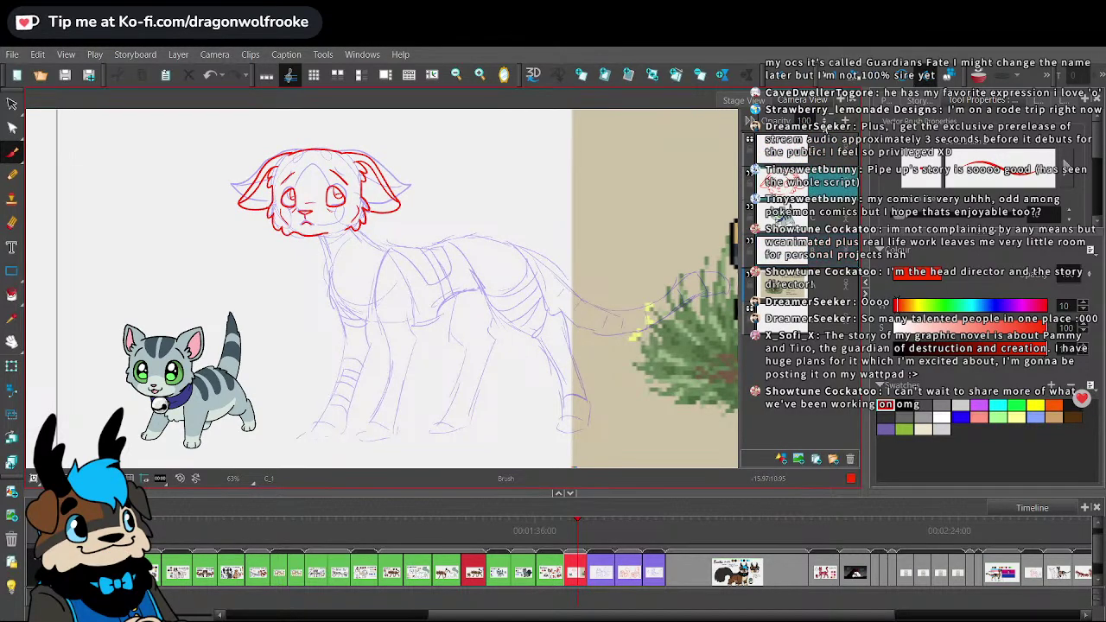
{"action": "left_click", "coordinate": [804, 120]}
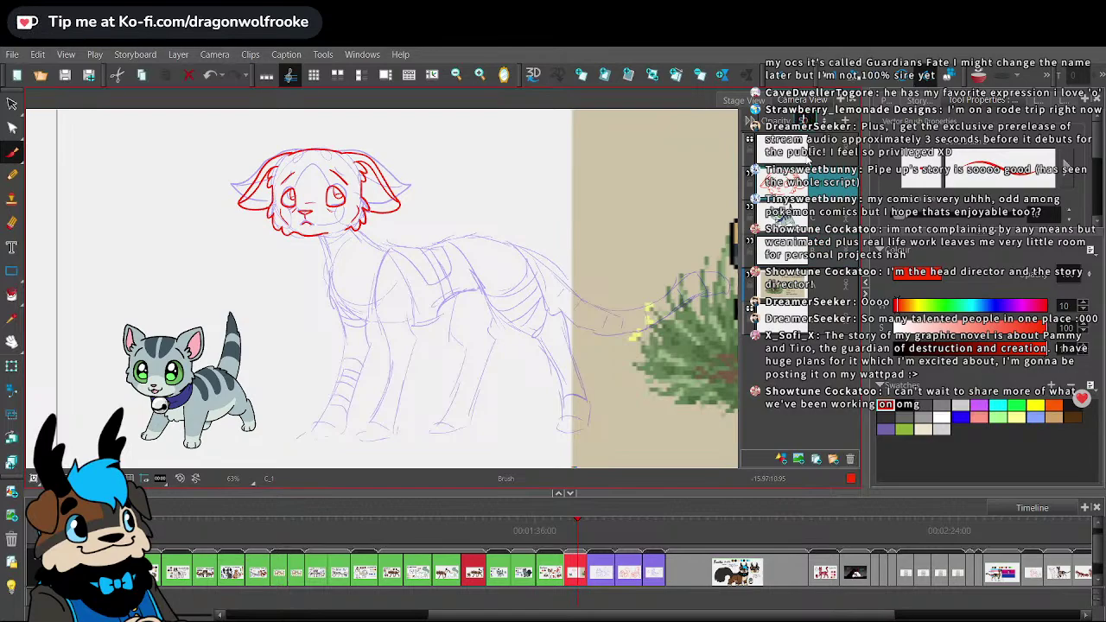
{"action": "left_click", "coordinate": [811, 160]}
- Select black as the brush colour for the line art and save the project
{"action": "left_click", "coordinate": [904, 404]}
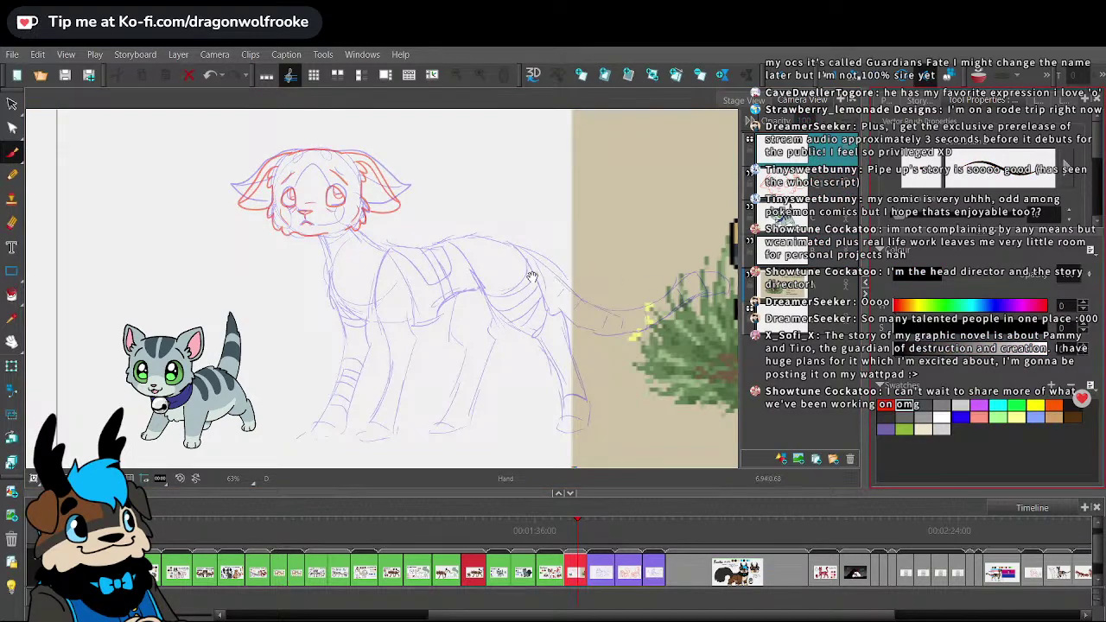
{"action": "left_click_drag", "start_coordinate": [530, 275], "coordinate": [585, 320]}
{"action": "left_click", "coordinate": [12, 152]}
{"action": "left_click_drag", "start_coordinate": [565, 253], "coordinate": [626, 337]}
{"action": "key", "text": "ctrl+z"}
{"action": "key", "text": "2"}
{"action": "key", "text": "2"}
{"action": "key", "text": "2"}
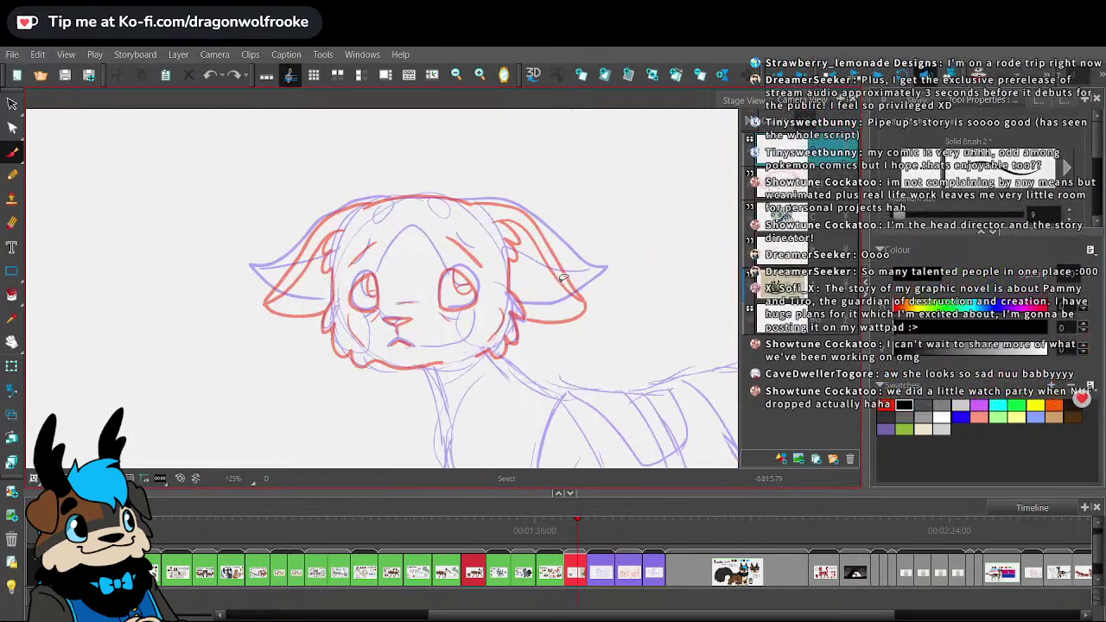
{"action": "left_click", "coordinate": [16, 56]}
{"action": "left_click", "coordinate": [60, 224]}
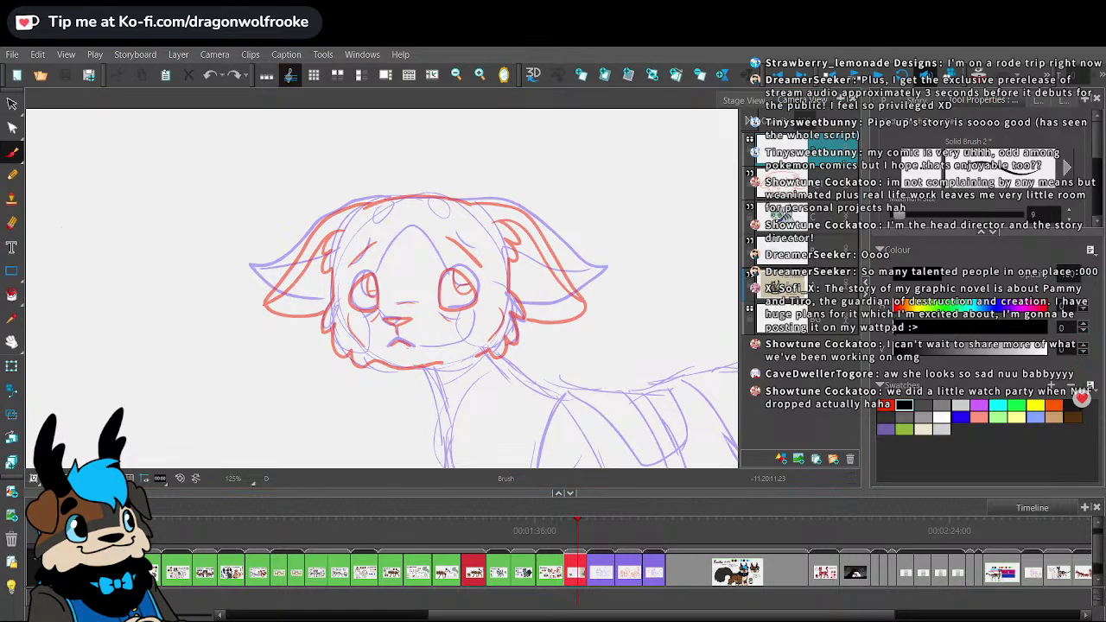
{"action": "key", "text": "1"}
{"action": "key", "text": "1"}
{"action": "key", "text": "1"}
{"action": "left_click_drag", "start_coordinate": [625, 399], "coordinate": [587, 304]}
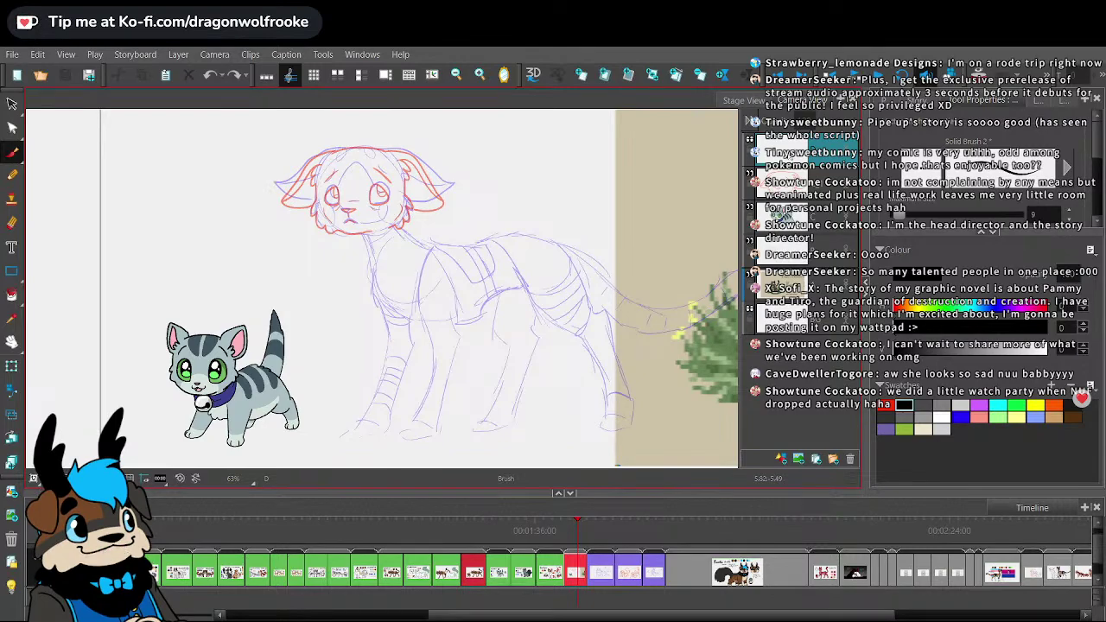
{"action": "left_click_drag", "start_coordinate": [428, 251], "coordinate": [484, 321]}
{"action": "key", "text": "s"}
{"action": "key", "text": "2"}
{"action": "key", "text": "2"}
{"action": "key", "text": "2"}
{"action": "key", "text": "2"}
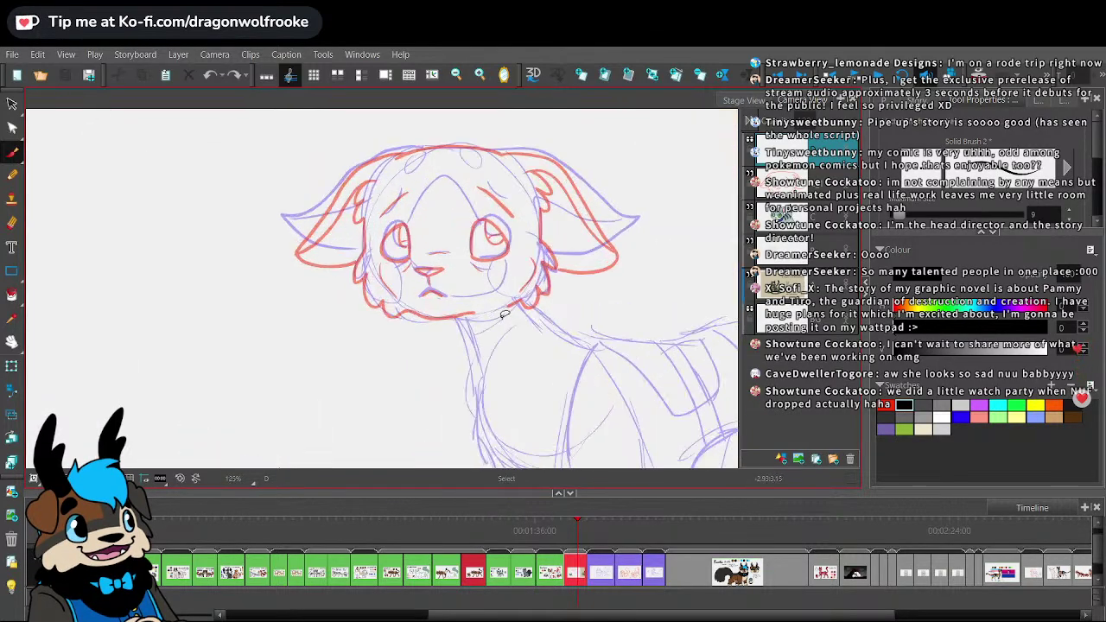
- Ink the outer edge and inner contour of the large cat's ear nearest the kitten in black
{"action": "key", "text": "space"}
{"action": "left_click_drag", "start_coordinate": [553, 318], "coordinate": [530, 370]}
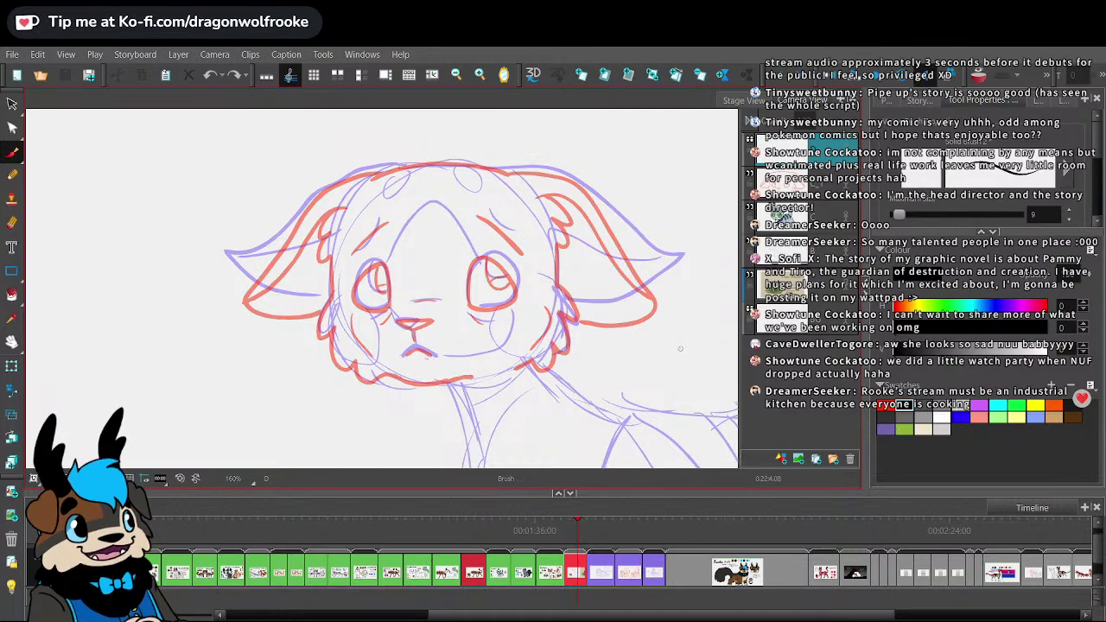
{"action": "key", "text": "2"}
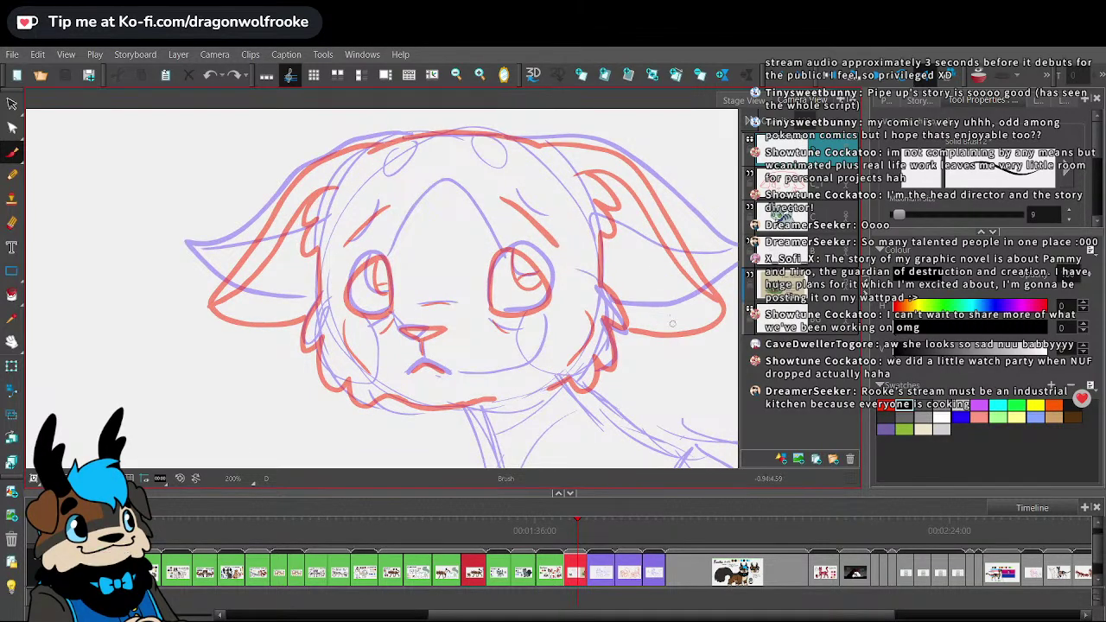
{"action": "left_click_drag", "start_coordinate": [635, 272], "coordinate": [655, 310]}
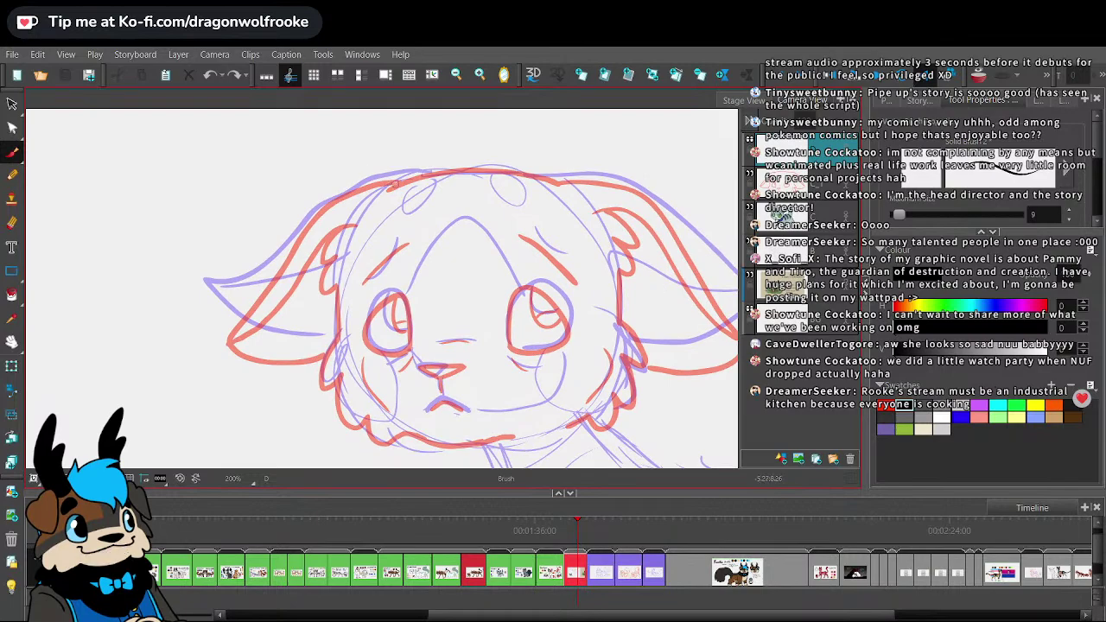
{"action": "mouse_move", "coordinate": [399, 181]}
{"action": "left_mouse_down"}
{"action": "mouse_move", "coordinate": [367, 187]}
{"action": "mouse_move", "coordinate": [303, 235]}
{"action": "mouse_move", "coordinate": [244, 325]}
{"action": "mouse_move", "coordinate": [245, 359]}
{"action": "mouse_move", "coordinate": [322, 355]}
{"action": "left_mouse_up"}
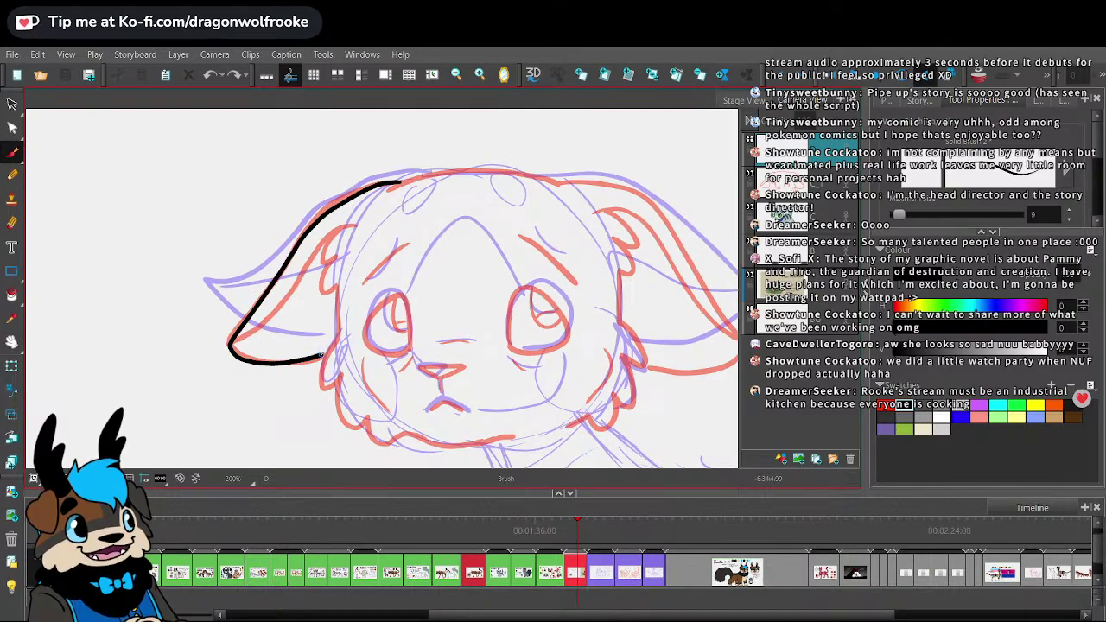
{"action": "mouse_move", "coordinate": [354, 225]}
{"action": "left_mouse_down"}
{"action": "mouse_move", "coordinate": [242, 343]}
{"action": "mouse_move", "coordinate": [269, 356]}
{"action": "mouse_move", "coordinate": [332, 338]}
{"action": "left_mouse_up"}
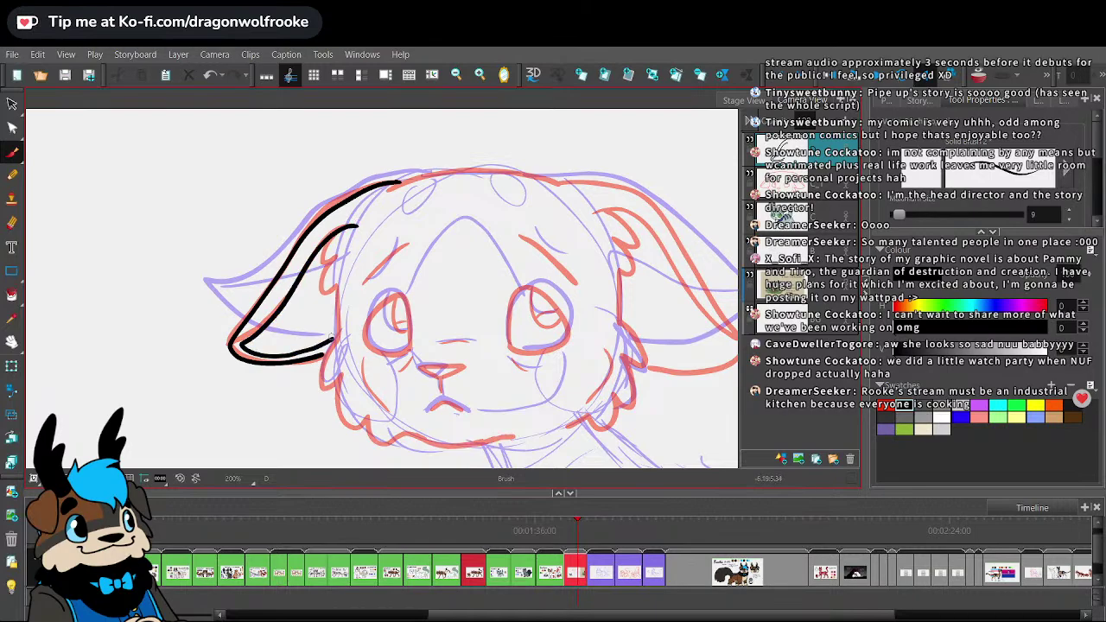
- Ink the fur tufts inside that ear and the fluffy cheek below it, down to the start of the chin
{"action": "mouse_move", "coordinate": [344, 228]}
{"action": "left_mouse_down"}
{"action": "mouse_move", "coordinate": [319, 267]}
{"action": "mouse_move", "coordinate": [333, 291]}
{"action": "mouse_move", "coordinate": [333, 383]}
{"action": "mouse_move", "coordinate": [342, 371]}
{"action": "mouse_move", "coordinate": [348, 425]}
{"action": "left_mouse_up"}
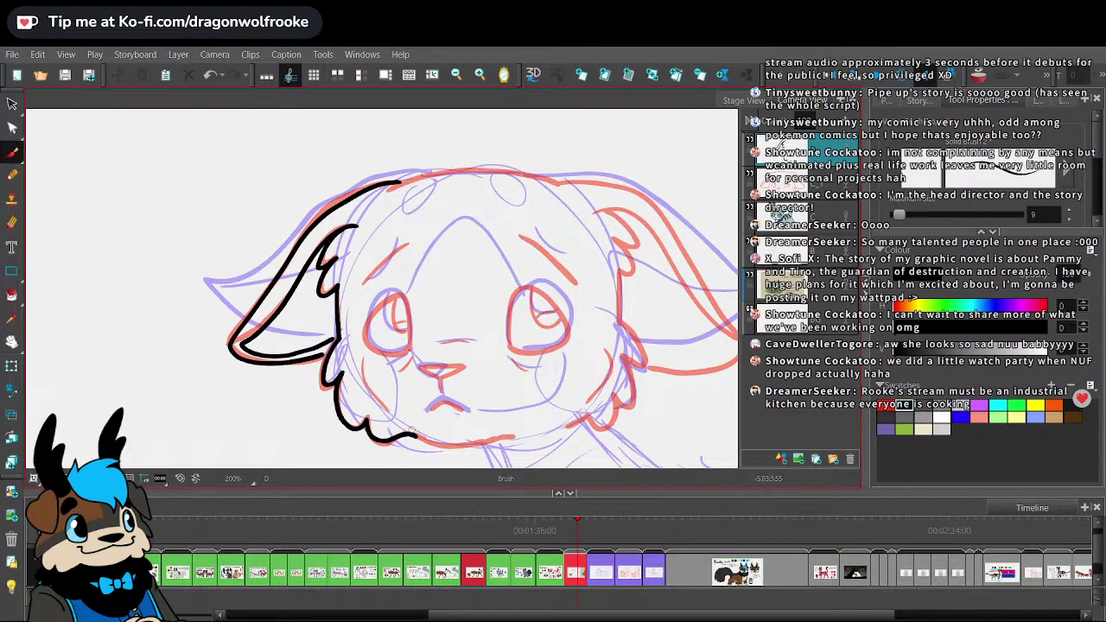
{"action": "left_click_drag", "start_coordinate": [321, 356], "coordinate": [332, 339]}
{"action": "left_click_drag", "start_coordinate": [647, 239], "coordinate": [508, 241]}
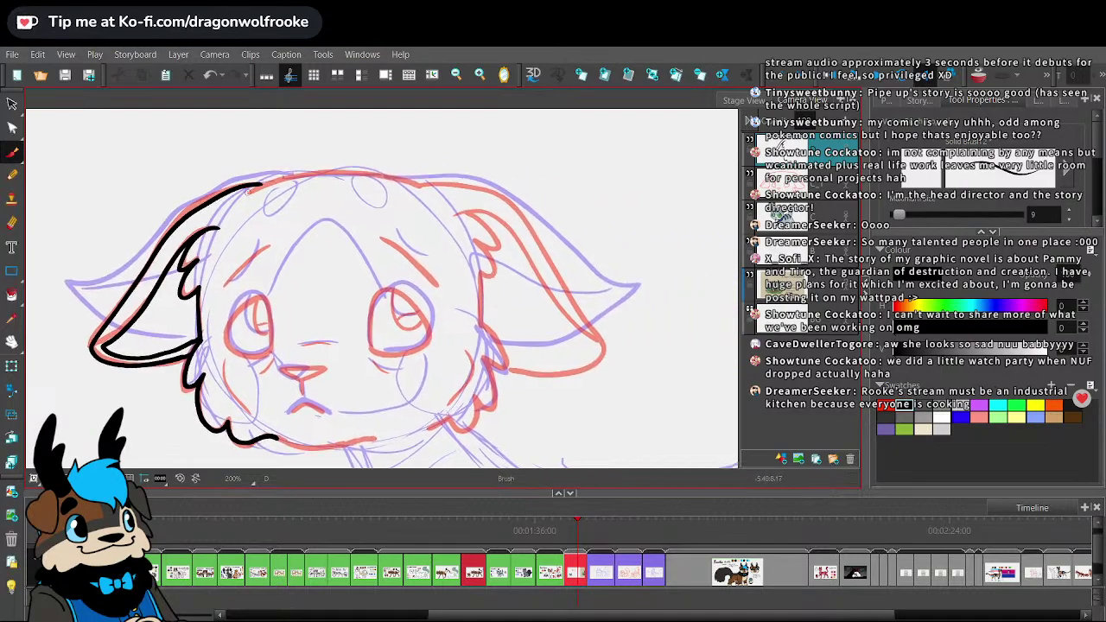
- Ink the top of the head in black with one curved stroke joining the left ear to the right ear
{"action": "mouse_move", "coordinate": [249, 192]}
{"action": "left_mouse_down"}
{"action": "mouse_move", "coordinate": [292, 176]}
{"action": "mouse_move", "coordinate": [408, 183]}
{"action": "left_mouse_up"}
{"action": "key", "text": "ctrl+z"}
{"action": "mouse_move", "coordinate": [251, 185]}
{"action": "left_mouse_down"}
{"action": "mouse_move", "coordinate": [346, 169]}
{"action": "mouse_move", "coordinate": [423, 183]}
{"action": "left_mouse_up"}
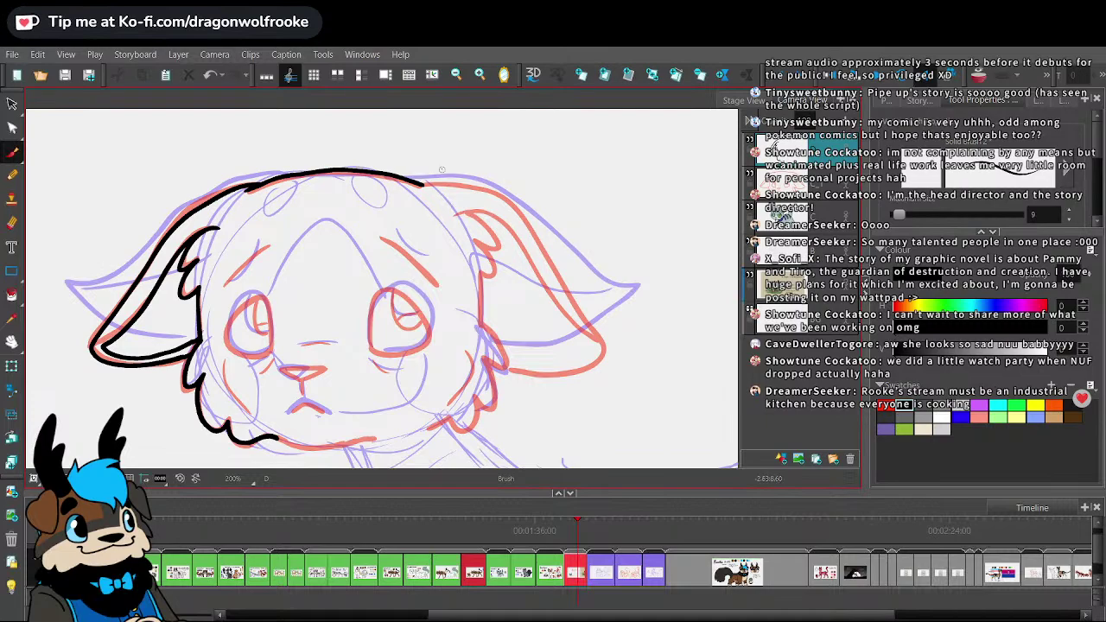
- Ink the right ear's outer contour, inner edge and the tuft at its base in black, following the red sketch
{"action": "mouse_move", "coordinate": [411, 179]}
{"action": "left_mouse_down"}
{"action": "mouse_move", "coordinate": [459, 180]}
{"action": "mouse_move", "coordinate": [511, 208]}
{"action": "mouse_move", "coordinate": [607, 332]}
{"action": "mouse_move", "coordinate": [595, 363]}
{"action": "mouse_move", "coordinate": [510, 372]}
{"action": "left_mouse_up"}
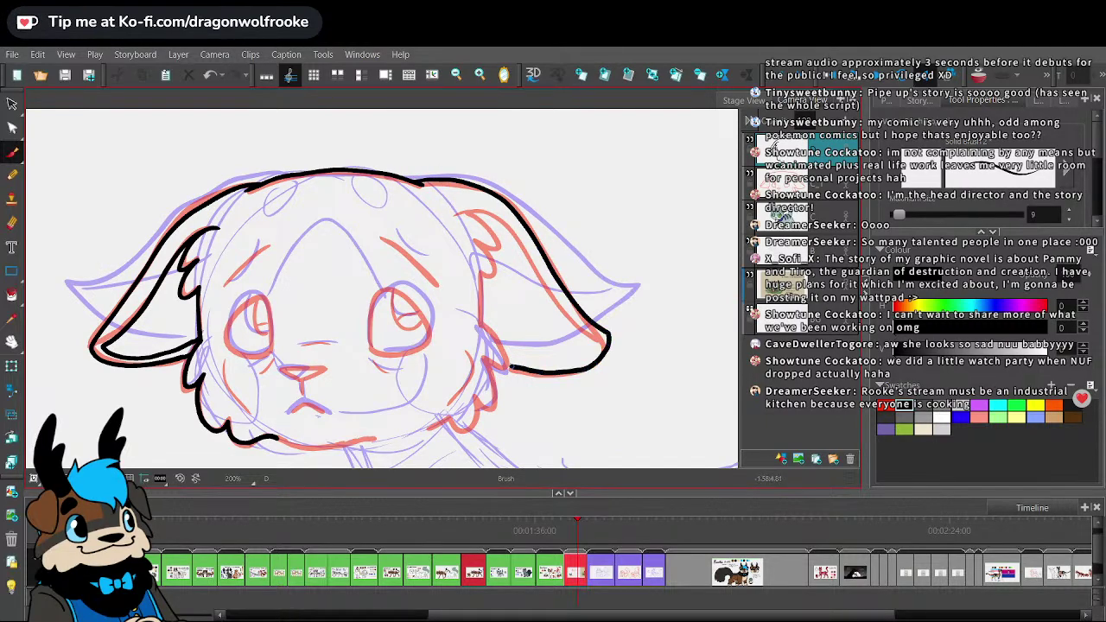
{"action": "key", "text": "ctrl+z"}
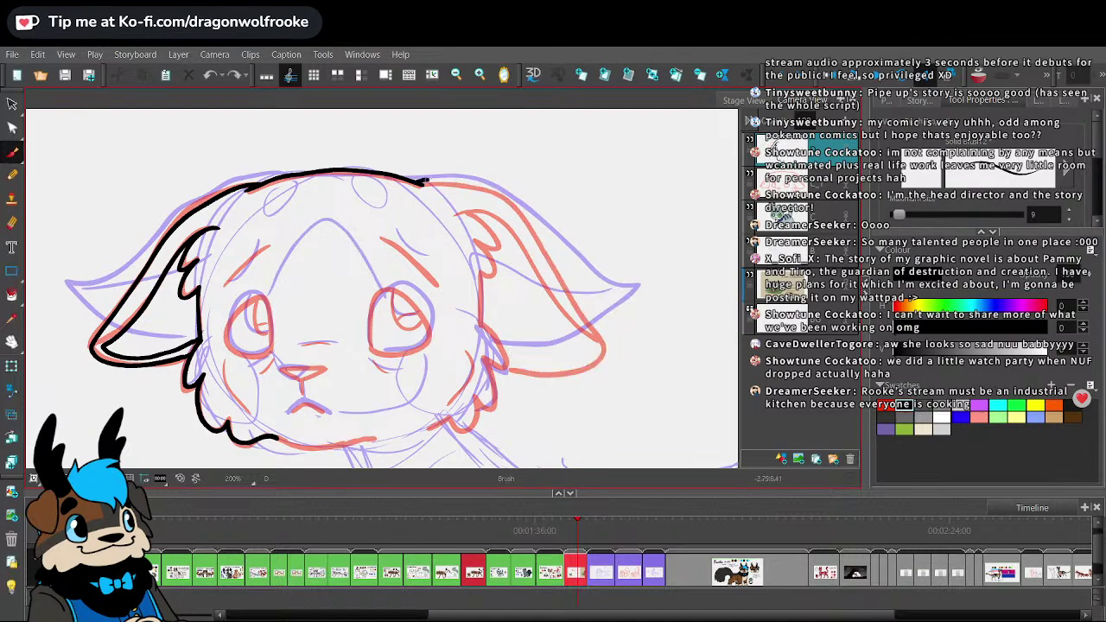
{"action": "mouse_move", "coordinate": [425, 181]}
{"action": "left_mouse_down"}
{"action": "mouse_move", "coordinate": [510, 199]}
{"action": "mouse_move", "coordinate": [604, 346]}
{"action": "mouse_move", "coordinate": [596, 361]}
{"action": "mouse_move", "coordinate": [551, 375]}
{"action": "mouse_move", "coordinate": [488, 364]}
{"action": "left_mouse_up"}
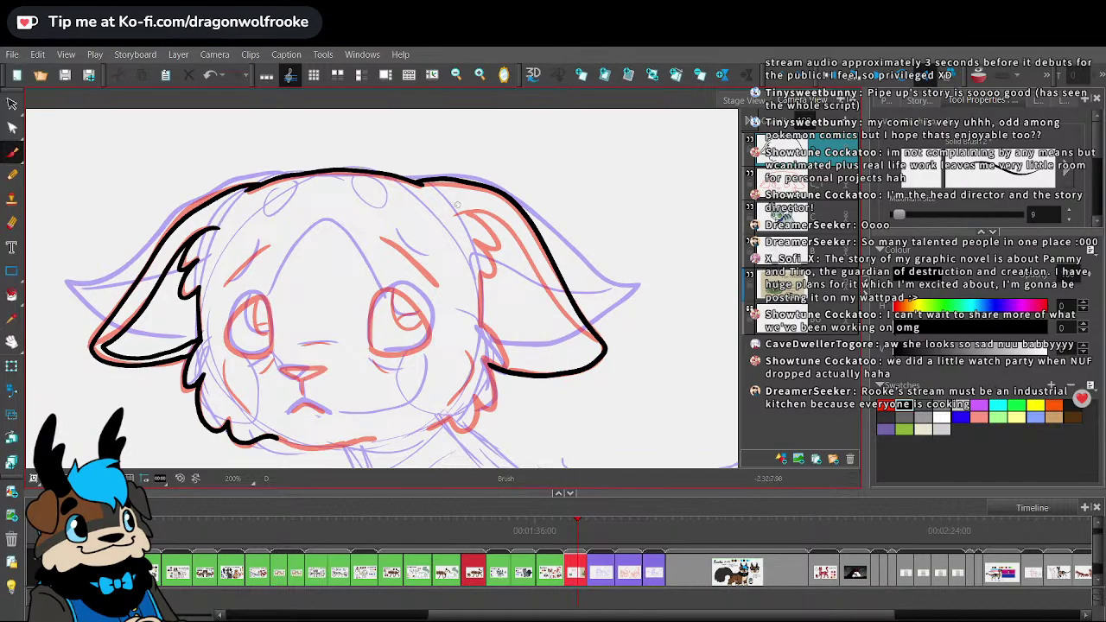
{"action": "mouse_move", "coordinate": [454, 216]}
{"action": "left_mouse_down"}
{"action": "mouse_move", "coordinate": [505, 230]}
{"action": "mouse_move", "coordinate": [595, 357]}
{"action": "left_mouse_up"}
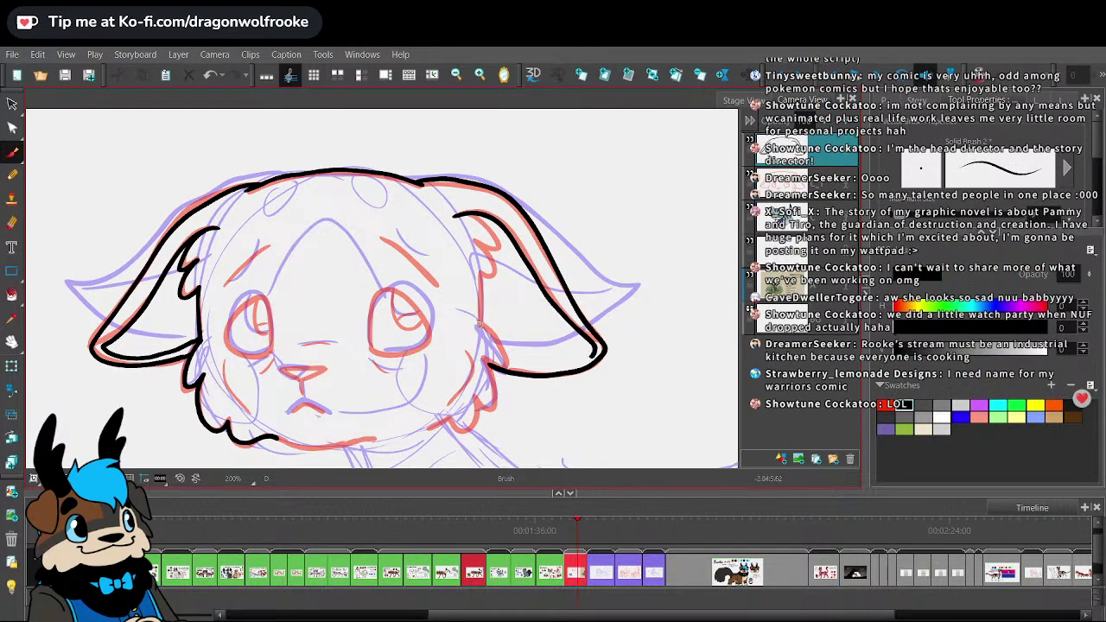
{"action": "left_click_drag", "start_coordinate": [506, 361], "coordinate": [477, 360]}
{"action": "left_click_drag", "start_coordinate": [558, 368], "coordinate": [581, 360]}
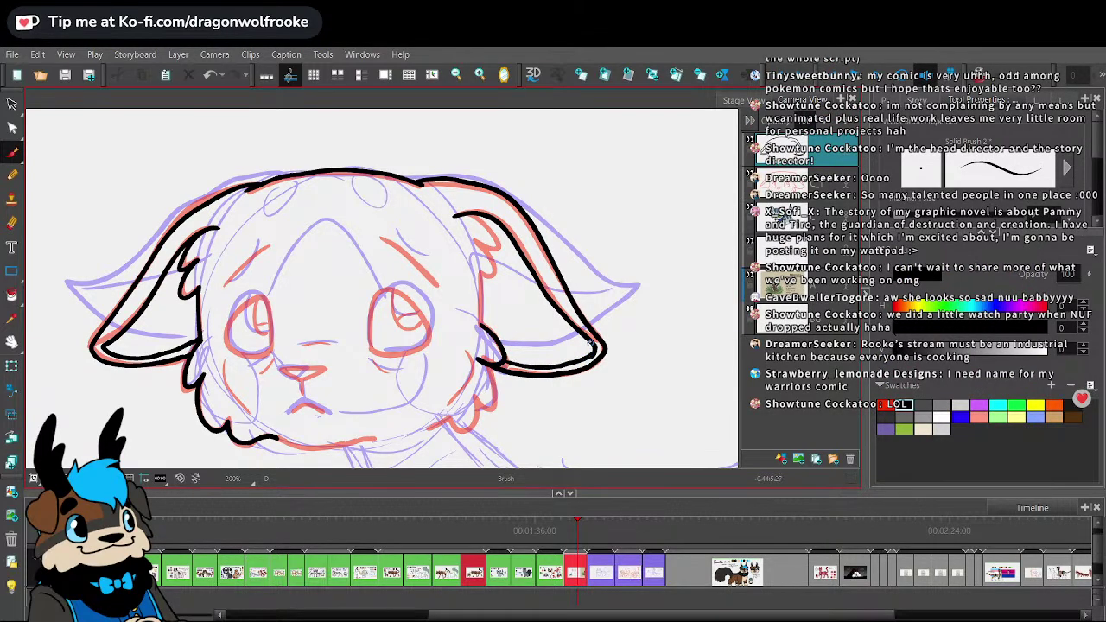
- Nudge the inner line near the tip of the right ear slightly upward
{"action": "scroll", "coordinate": [590, 342], "scroll_direction": "up", "scroll_amount": 4}
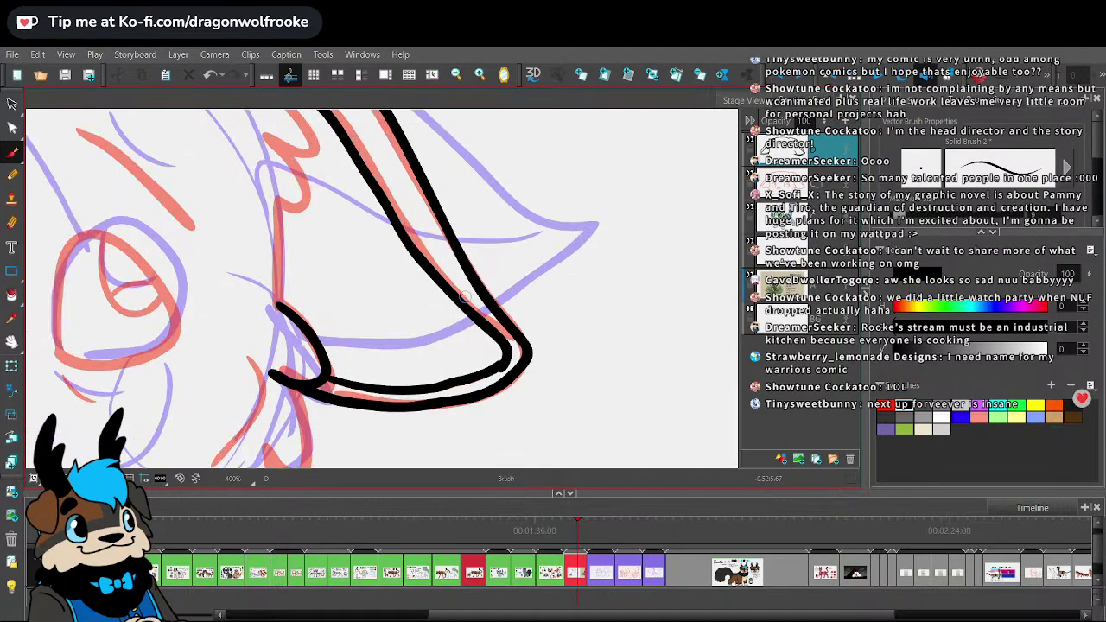
{"action": "left_click", "coordinate": [13, 103]}
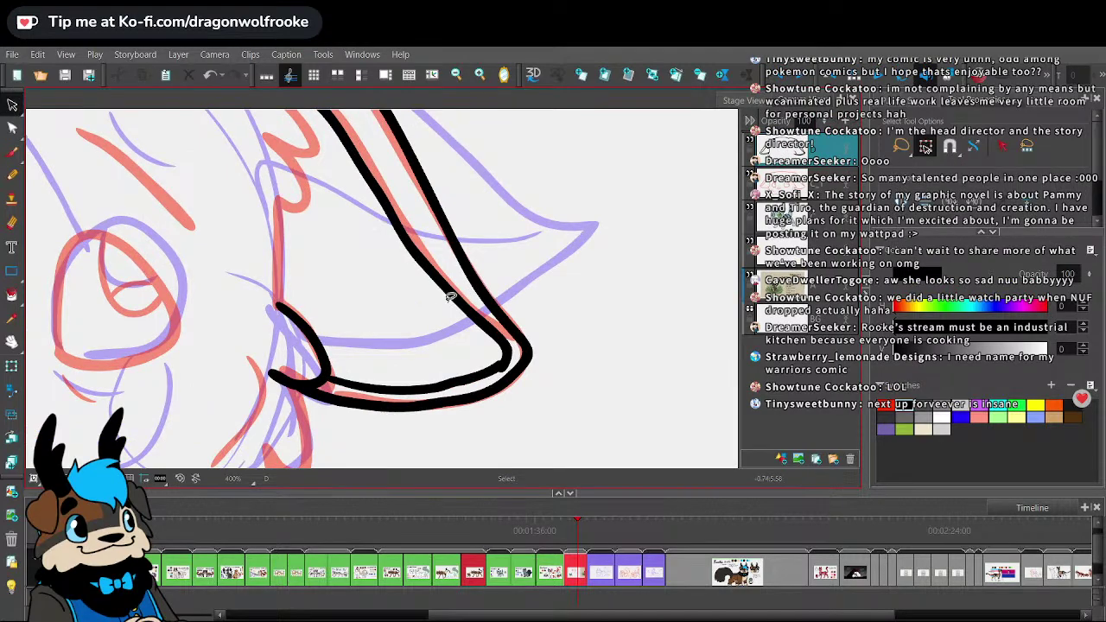
{"action": "left_click", "coordinate": [466, 377]}
{"action": "left_click_drag", "start_coordinate": [519, 358], "coordinate": [519, 353]}
{"action": "left_click", "coordinate": [561, 290]}
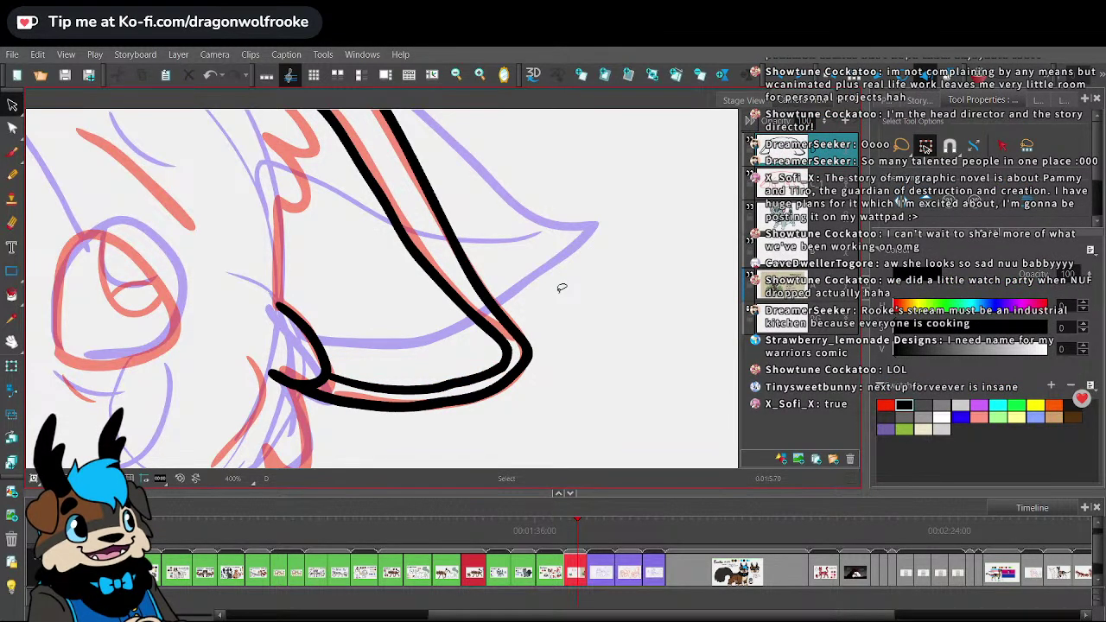
- Ink the fur tufts inside the right ear and the side of the face below them
{"action": "key", "text": "1"}
{"action": "key", "text": "1"}
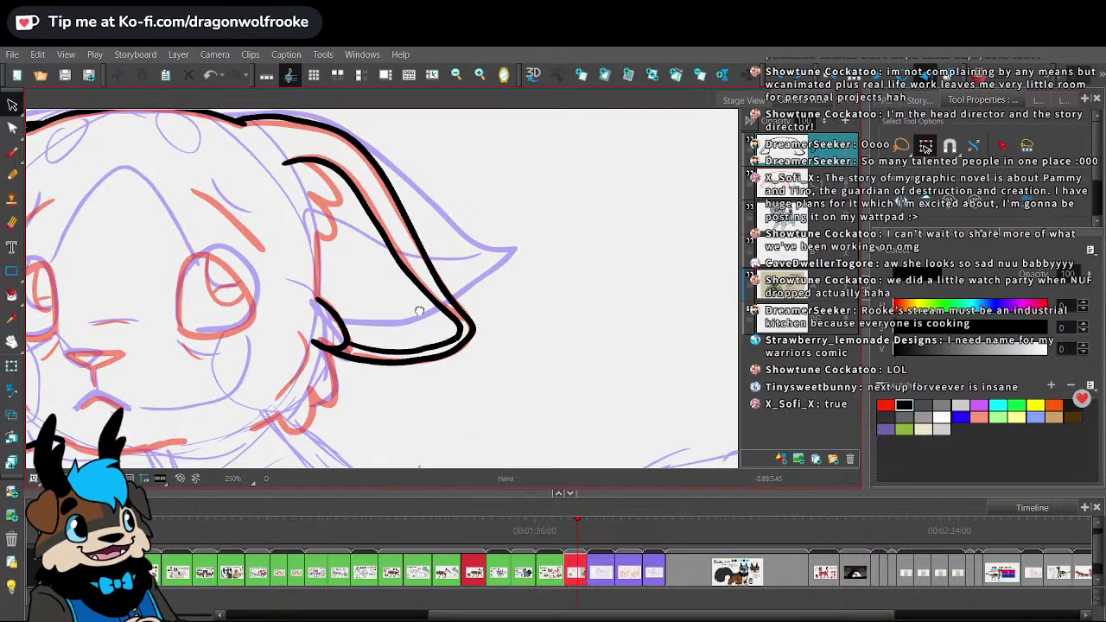
{"action": "key", "text": "2"}
{"action": "left_click_drag", "start_coordinate": [415, 303], "coordinate": [491, 365]}
{"action": "left_click", "coordinate": [12, 152]}
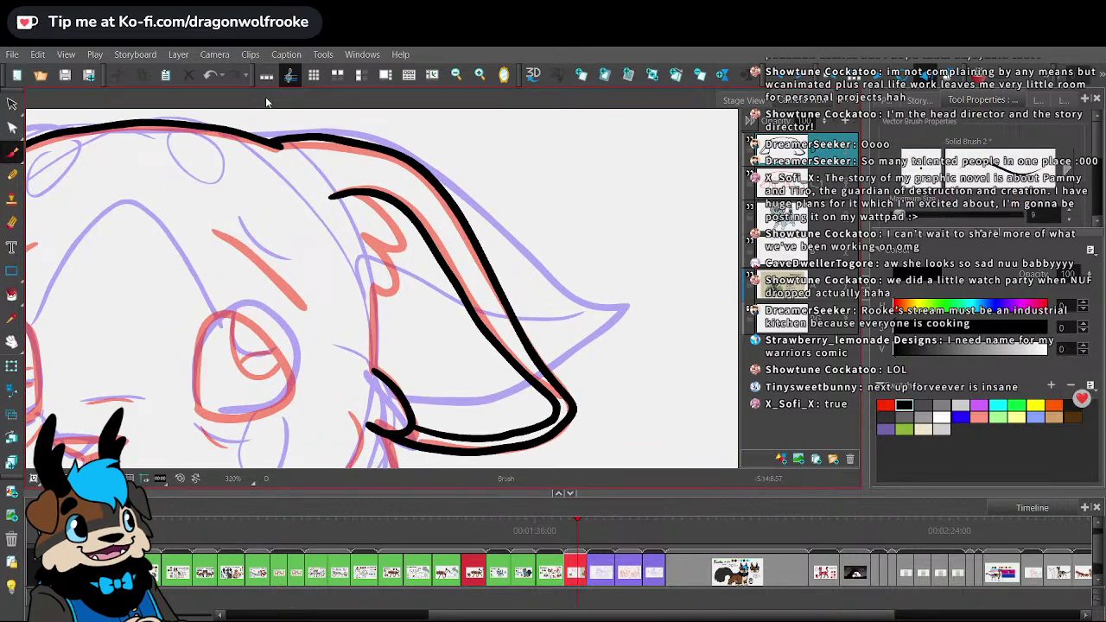
{"action": "mouse_move", "coordinate": [337, 196]}
{"action": "left_mouse_down"}
{"action": "mouse_move", "coordinate": [381, 213]}
{"action": "mouse_move", "coordinate": [537, 200]}
{"action": "mouse_move", "coordinate": [516, 195]}
{"action": "mouse_move", "coordinate": [499, 164]}
{"action": "mouse_move", "coordinate": [515, 184]}
{"action": "mouse_move", "coordinate": [539, 185]}
{"action": "mouse_move", "coordinate": [586, 227]}
{"action": "mouse_move", "coordinate": [551, 231]}
{"action": "mouse_move", "coordinate": [554, 355]}
{"action": "left_mouse_up"}
- Ink the jagged fur of the right cheek and the curved chin line in black
{"action": "key", "text": "1"}
{"action": "scroll", "coordinate": [514, 195], "scroll_direction": "up", "scroll_amount": 1}
{"action": "scroll", "coordinate": [514, 185], "scroll_direction": "up", "scroll_amount": 1}
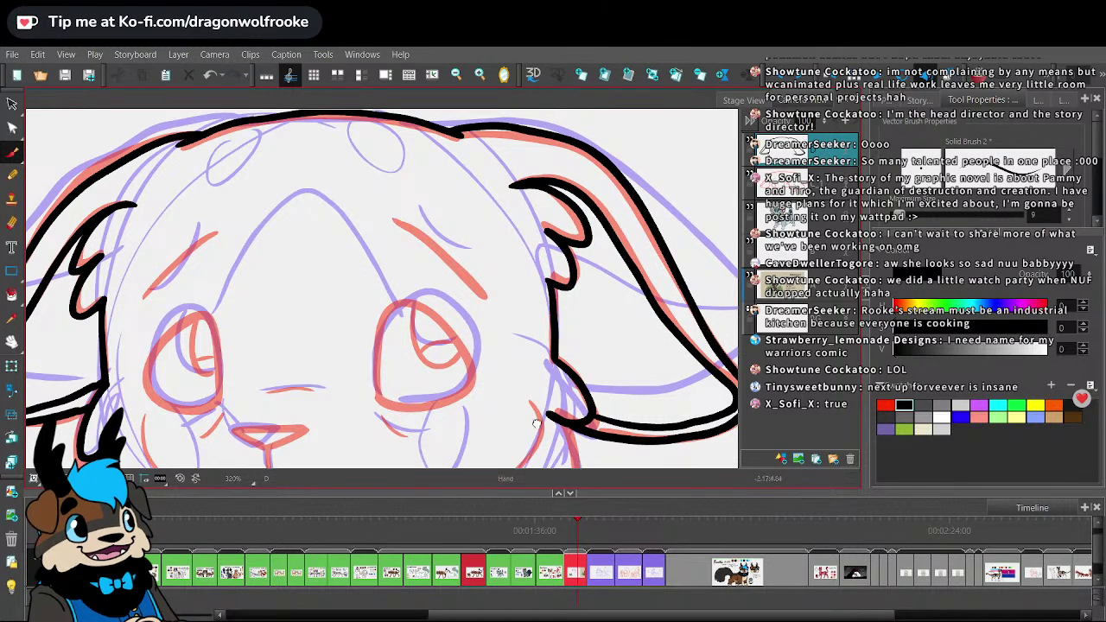
{"action": "left_click_drag", "start_coordinate": [537, 423], "coordinate": [574, 271]}
{"action": "left_click_drag", "start_coordinate": [609, 394], "coordinate": [618, 422]}
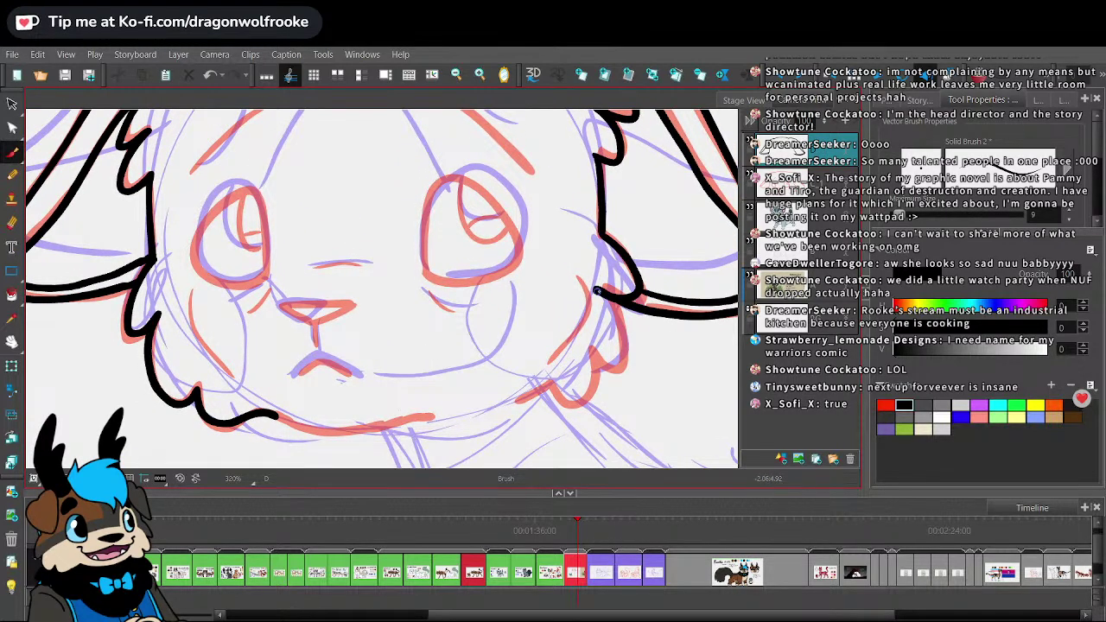
{"action": "mouse_move", "coordinate": [596, 289]}
{"action": "left_mouse_down"}
{"action": "mouse_move", "coordinate": [621, 315]}
{"action": "mouse_move", "coordinate": [622, 368]}
{"action": "mouse_move", "coordinate": [596, 358]}
{"action": "left_mouse_up"}
{"action": "key", "text": "ctrl+z"}
{"action": "mouse_move", "coordinate": [598, 290]}
{"action": "left_mouse_down"}
{"action": "mouse_move", "coordinate": [624, 354]}
{"action": "mouse_move", "coordinate": [587, 350]}
{"action": "mouse_move", "coordinate": [585, 400]}
{"action": "mouse_move", "coordinate": [539, 388]}
{"action": "mouse_move", "coordinate": [505, 404]}
{"action": "left_mouse_up"}
{"action": "key", "text": "ctrl+z"}
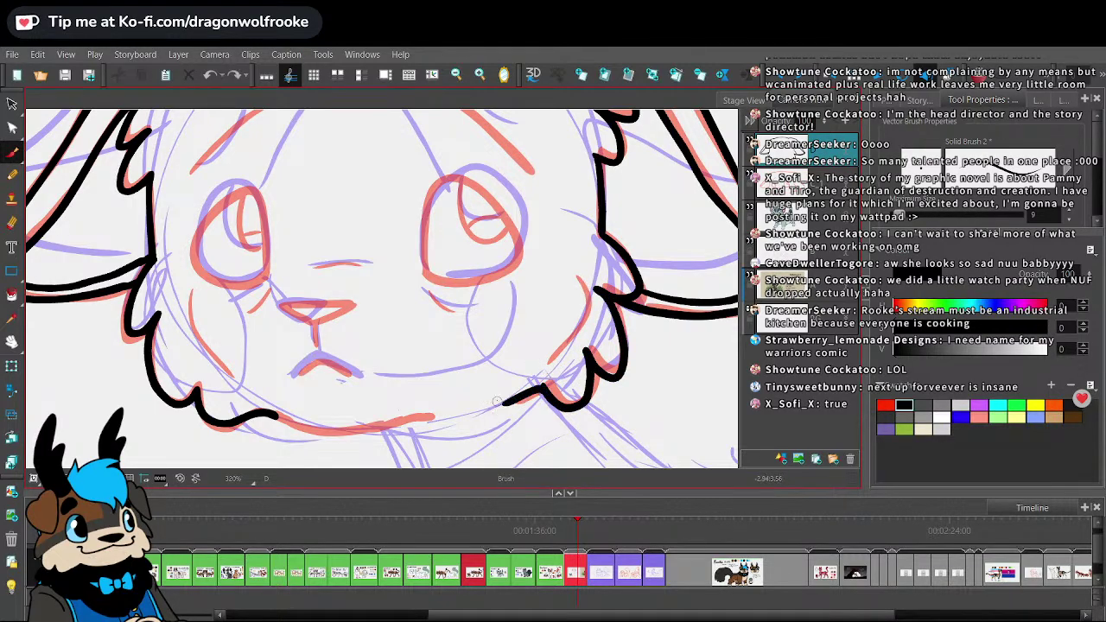
{"action": "mouse_move", "coordinate": [275, 413]}
{"action": "left_mouse_down"}
{"action": "mouse_move", "coordinate": [334, 436]}
{"action": "mouse_move", "coordinate": [432, 415]}
{"action": "left_mouse_up"}
- Ink the triangular nose, the frowning mouth and the short line across the muzzle bridge
{"action": "mouse_move", "coordinate": [288, 312]}
{"action": "left_mouse_down"}
{"action": "mouse_move", "coordinate": [314, 324]}
{"action": "mouse_move", "coordinate": [345, 307]}
{"action": "mouse_move", "coordinate": [293, 304]}
{"action": "mouse_move", "coordinate": [315, 366]}
{"action": "mouse_move", "coordinate": [350, 376]}
{"action": "left_mouse_up"}
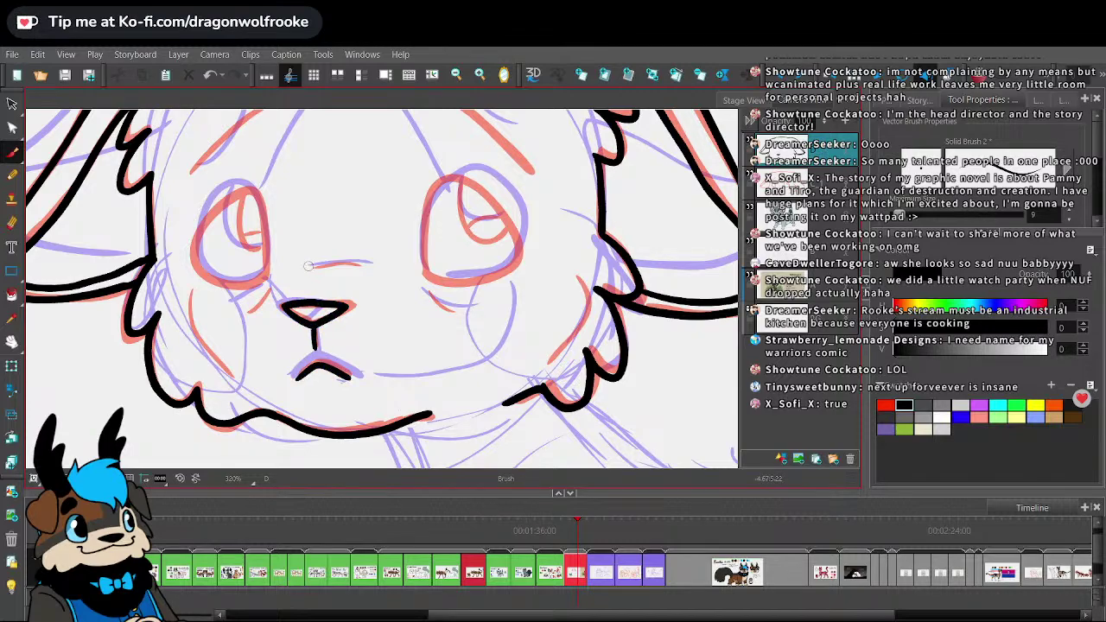
{"action": "left_click_drag", "start_coordinate": [309, 266], "coordinate": [379, 267]}
{"action": "key", "text": "ctrl+z"}
- Ink the closed outlines of both eyes over the red sketch
{"action": "key", "text": "space"}
{"action": "left_click_drag", "start_coordinate": [383, 182], "coordinate": [456, 228]}
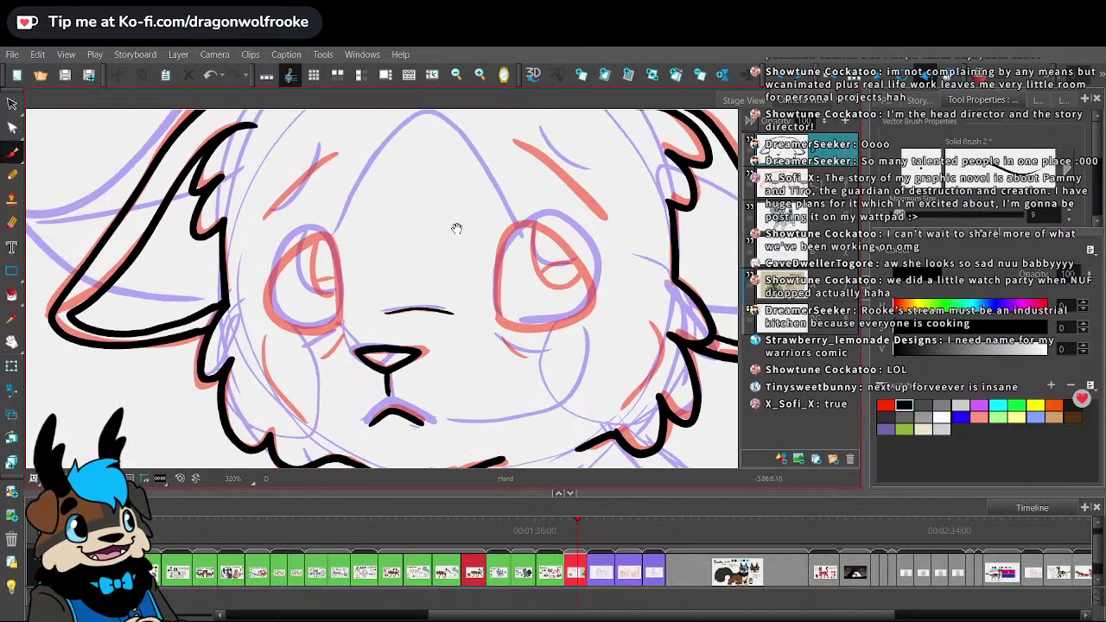
{"action": "mouse_move", "coordinate": [342, 329]}
{"action": "left_mouse_down"}
{"action": "mouse_move", "coordinate": [331, 240]}
{"action": "mouse_move", "coordinate": [313, 239]}
{"action": "mouse_move", "coordinate": [283, 263]}
{"action": "mouse_move", "coordinate": [266, 304]}
{"action": "mouse_move", "coordinate": [287, 330]}
{"action": "mouse_move", "coordinate": [338, 312]}
{"action": "left_mouse_up"}
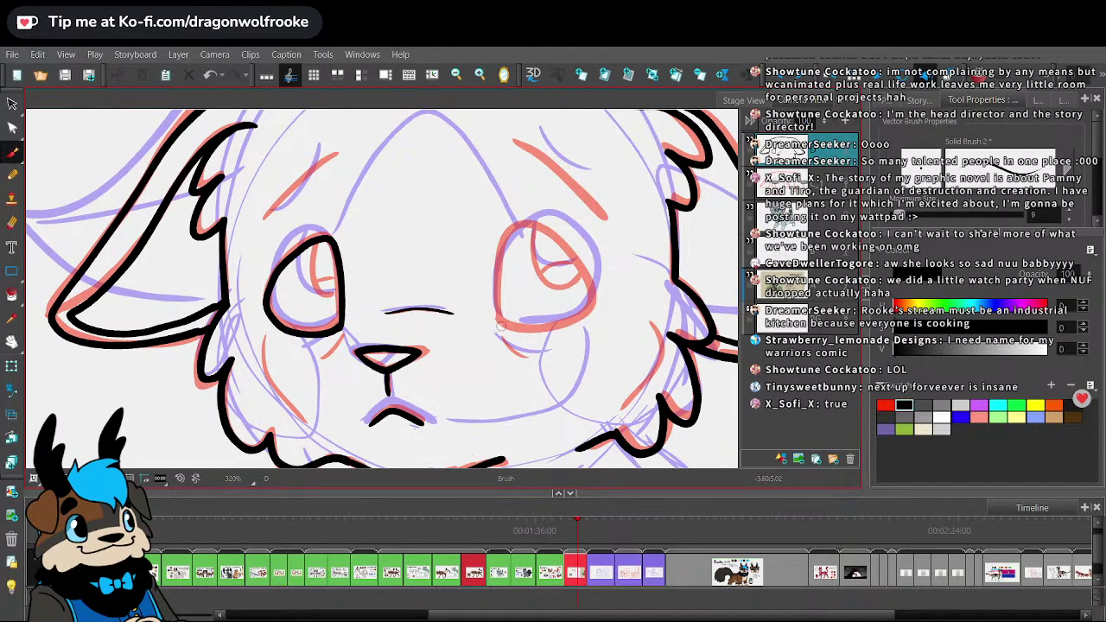
{"action": "mouse_move", "coordinate": [501, 325]}
{"action": "left_mouse_down"}
{"action": "mouse_move", "coordinate": [498, 267]}
{"action": "mouse_move", "coordinate": [527, 223]}
{"action": "mouse_move", "coordinate": [576, 268]}
{"action": "mouse_move", "coordinate": [593, 308]}
{"action": "left_mouse_up"}
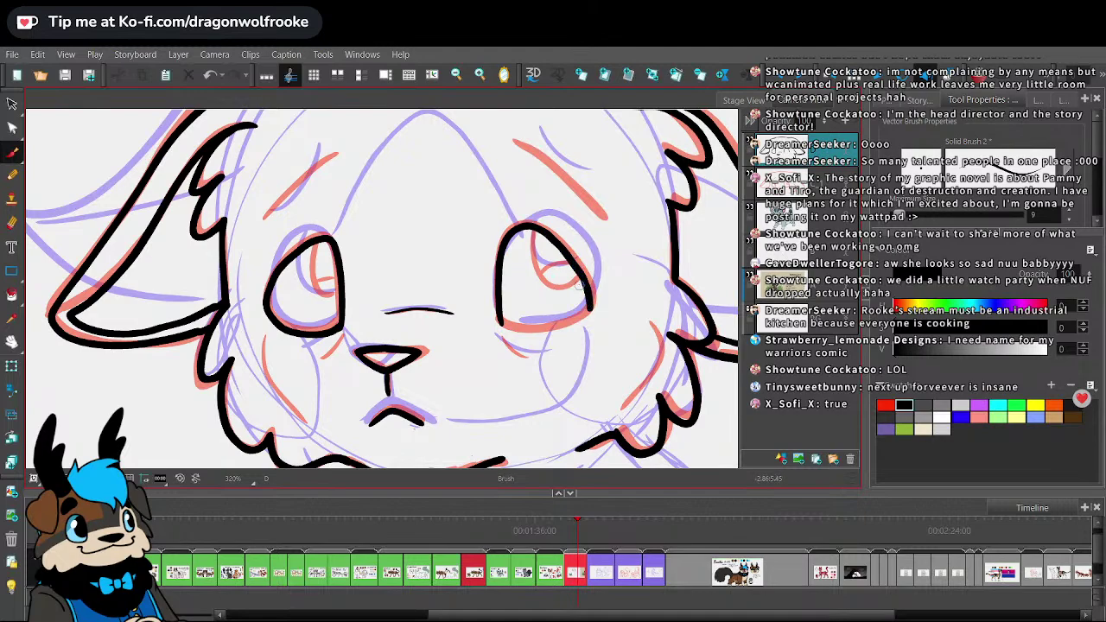
{"action": "mouse_move", "coordinate": [500, 321]}
{"action": "left_mouse_down"}
{"action": "mouse_move", "coordinate": [564, 328]}
{"action": "mouse_move", "coordinate": [593, 308]}
{"action": "left_mouse_up"}
- Ink the pupil curve and the small highlight shape inside each eye
{"action": "mouse_move", "coordinate": [535, 228]}
{"action": "left_mouse_down"}
{"action": "mouse_move", "coordinate": [544, 283]}
{"action": "mouse_move", "coordinate": [578, 266]}
{"action": "left_mouse_up"}
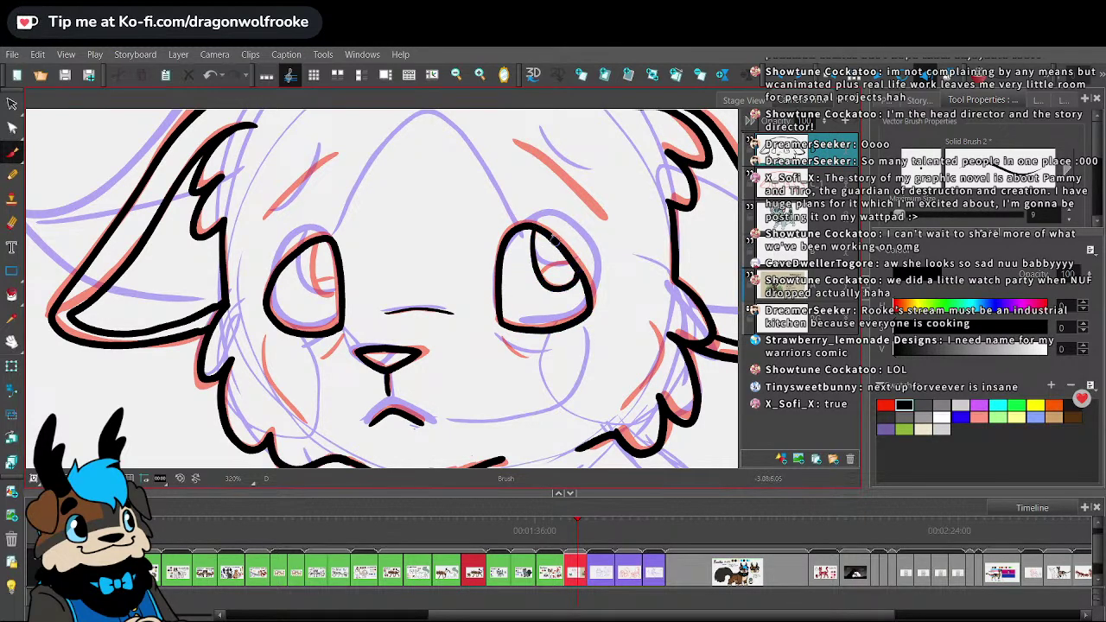
{"action": "key", "text": "ctrl+z"}
{"action": "mouse_move", "coordinate": [533, 226]}
{"action": "left_mouse_down"}
{"action": "mouse_move", "coordinate": [551, 292]}
{"action": "mouse_move", "coordinate": [578, 270]}
{"action": "left_mouse_up"}
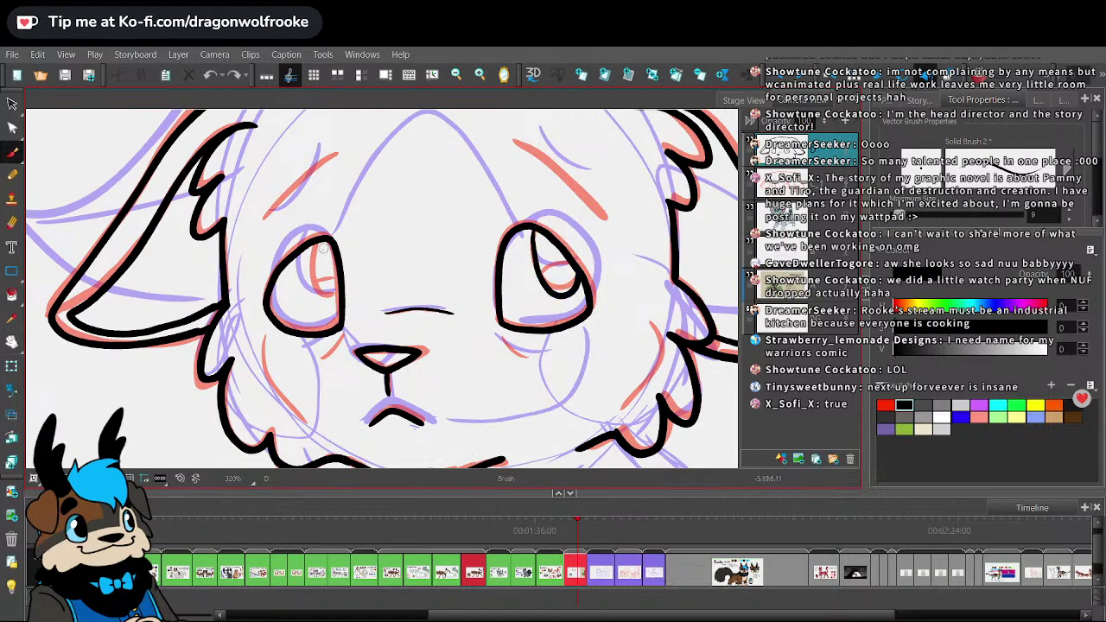
{"action": "mouse_move", "coordinate": [319, 240]}
{"action": "left_mouse_down"}
{"action": "mouse_move", "coordinate": [322, 302]}
{"action": "mouse_move", "coordinate": [339, 284]}
{"action": "left_mouse_up"}
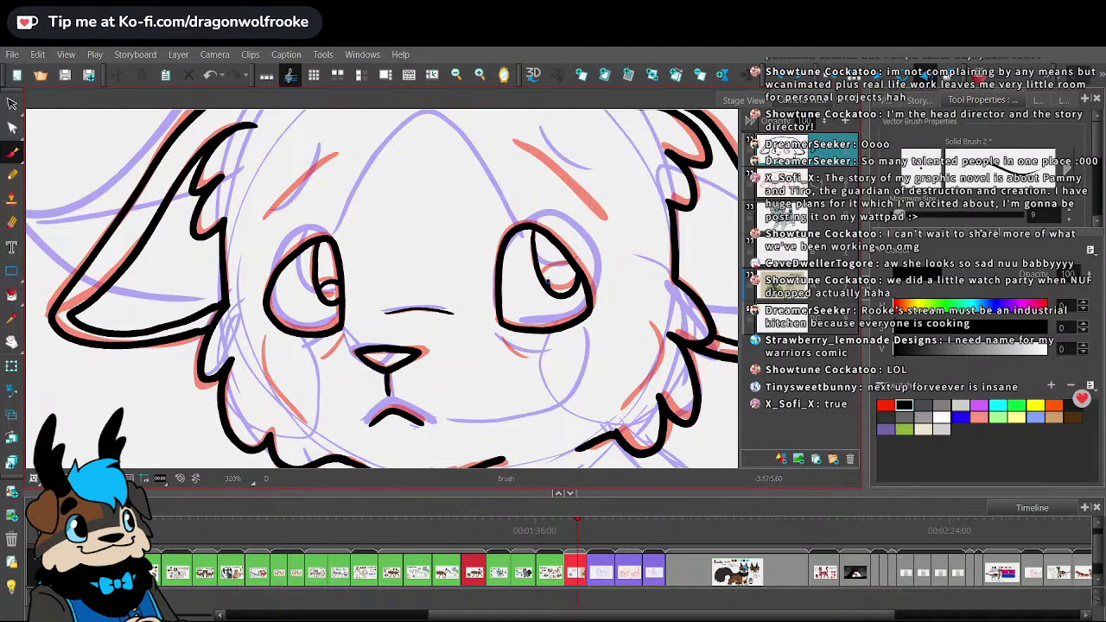
- Fill the pupils of both eyes with black, leaving the round highlights empty
{"action": "key", "text": "alt+i"}
{"action": "left_click", "coordinate": [327, 263]}
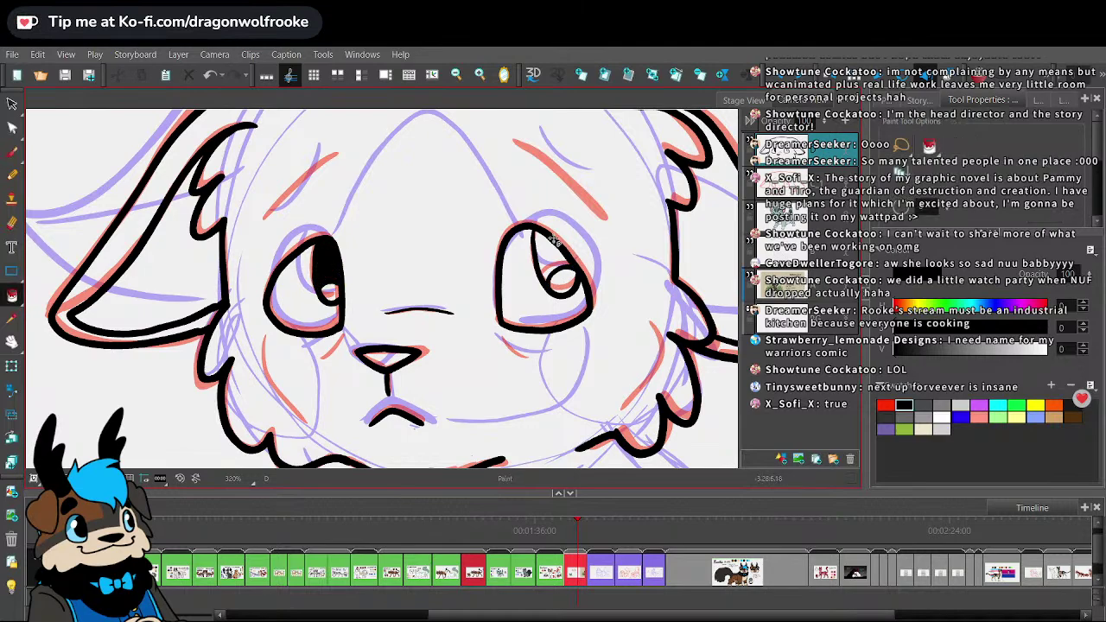
{"action": "left_click", "coordinate": [558, 245]}
- Ink the two slanted, worried eyebrows above the eyes with the Brush
{"action": "key", "text": "alt+b"}
{"action": "left_click_drag", "start_coordinate": [386, 164], "coordinate": [407, 230]}
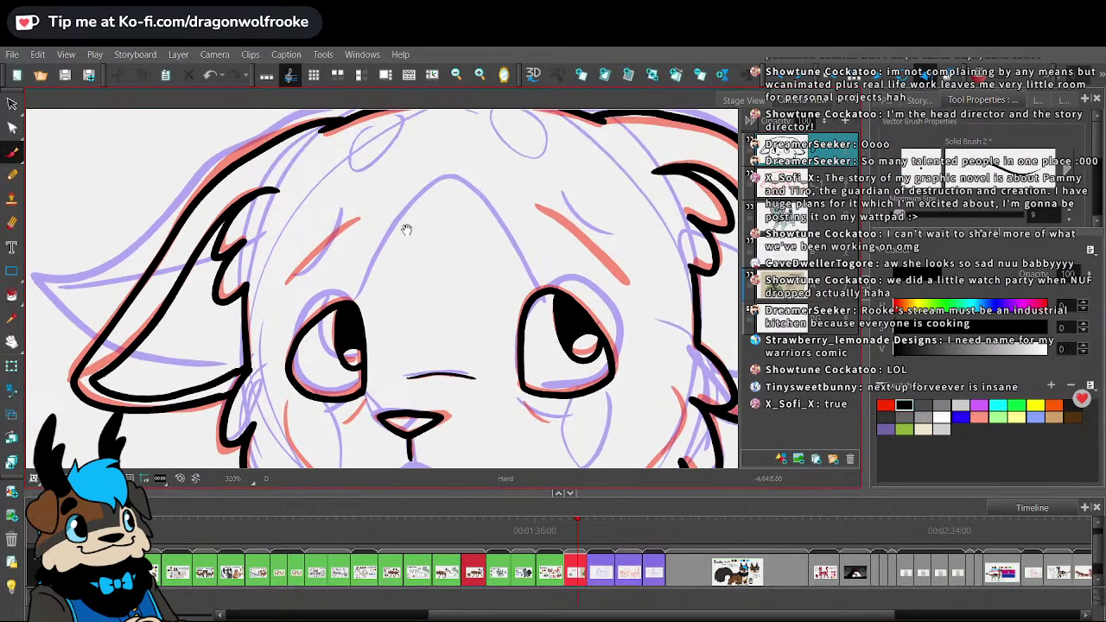
{"action": "left_click_drag", "start_coordinate": [284, 290], "coordinate": [359, 228]}
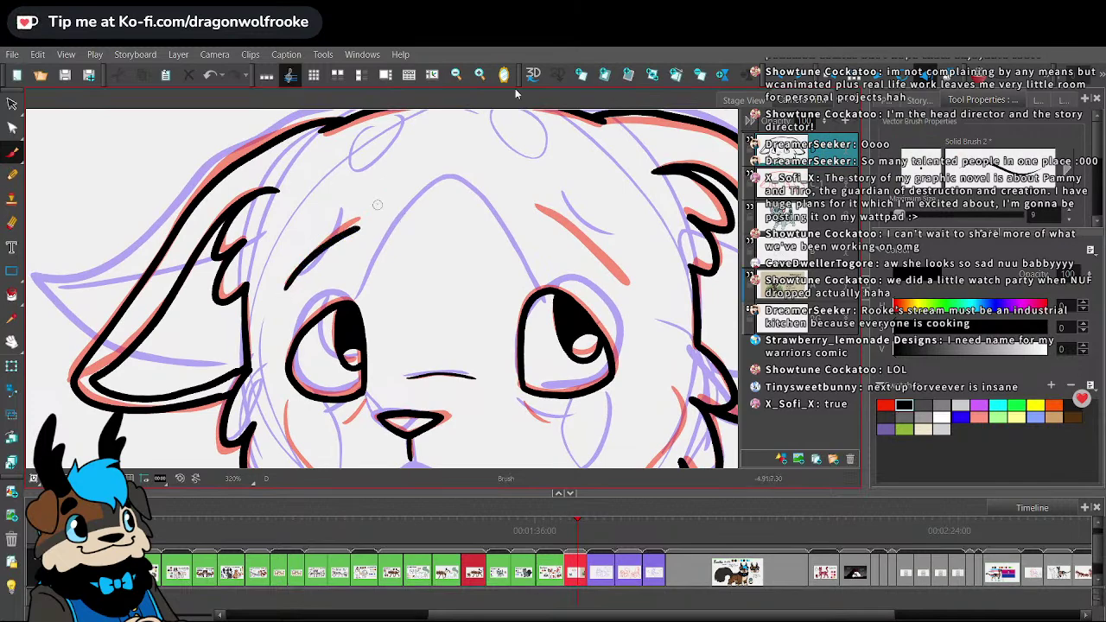
{"action": "left_click_drag", "start_coordinate": [537, 213], "coordinate": [628, 299]}
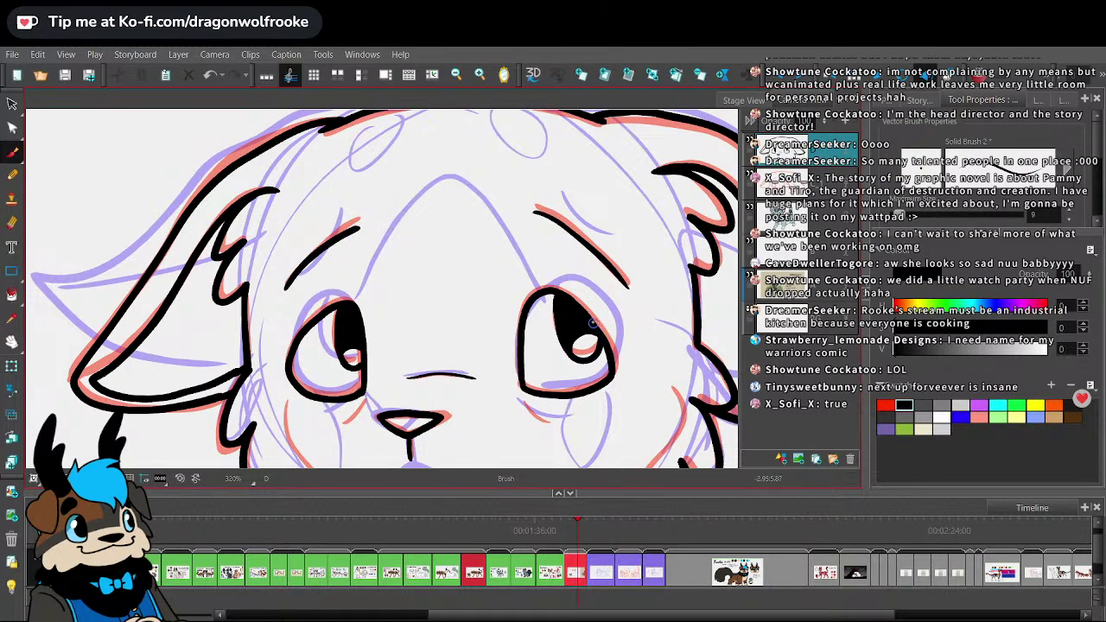
- Ink a pointed black lash at the outer lower corner of each eye
{"action": "mouse_move", "coordinate": [615, 350]}
{"action": "left_mouse_down"}
{"action": "mouse_move", "coordinate": [634, 372]}
{"action": "mouse_move", "coordinate": [612, 366]}
{"action": "left_mouse_up"}
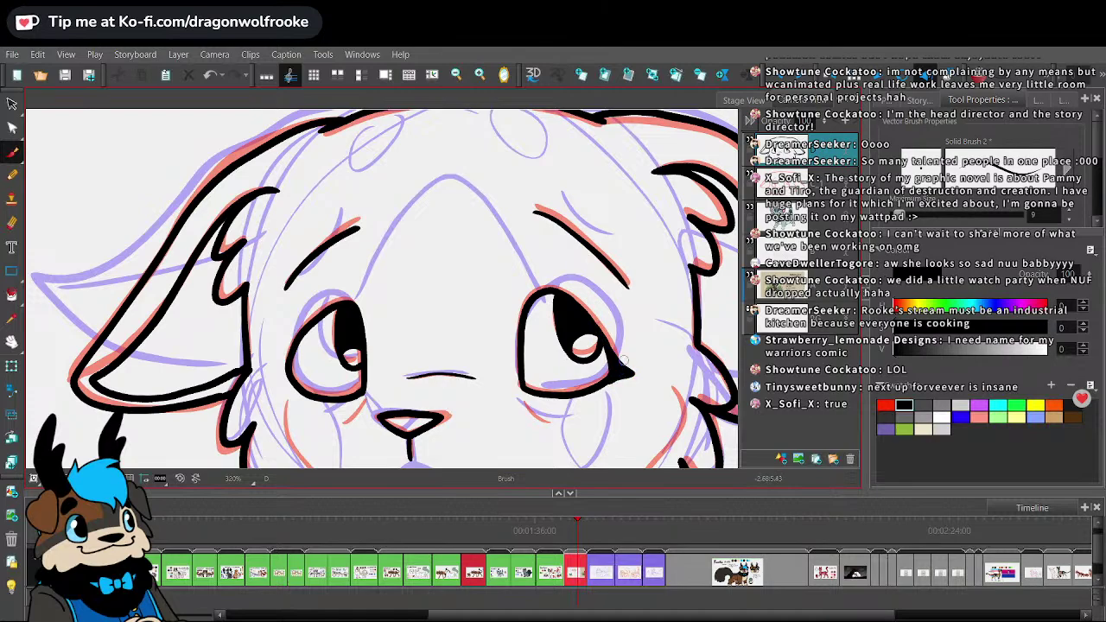
{"action": "key", "text": "ctrl+z"}
{"action": "key", "text": "ctrl+z"}
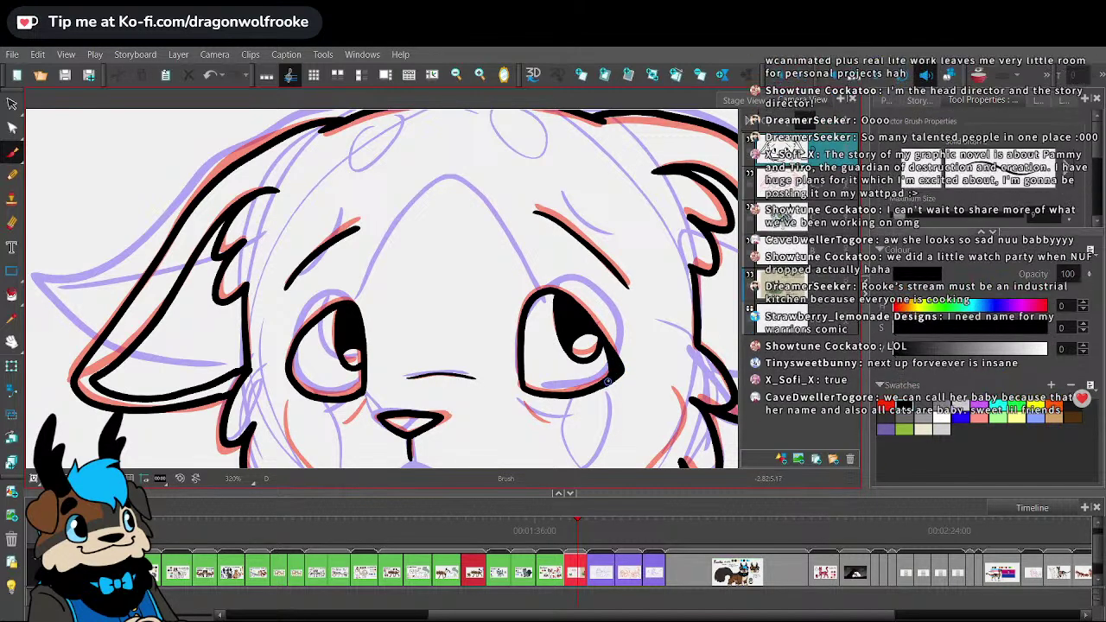
{"action": "left_click_drag", "start_coordinate": [284, 375], "coordinate": [298, 390]}
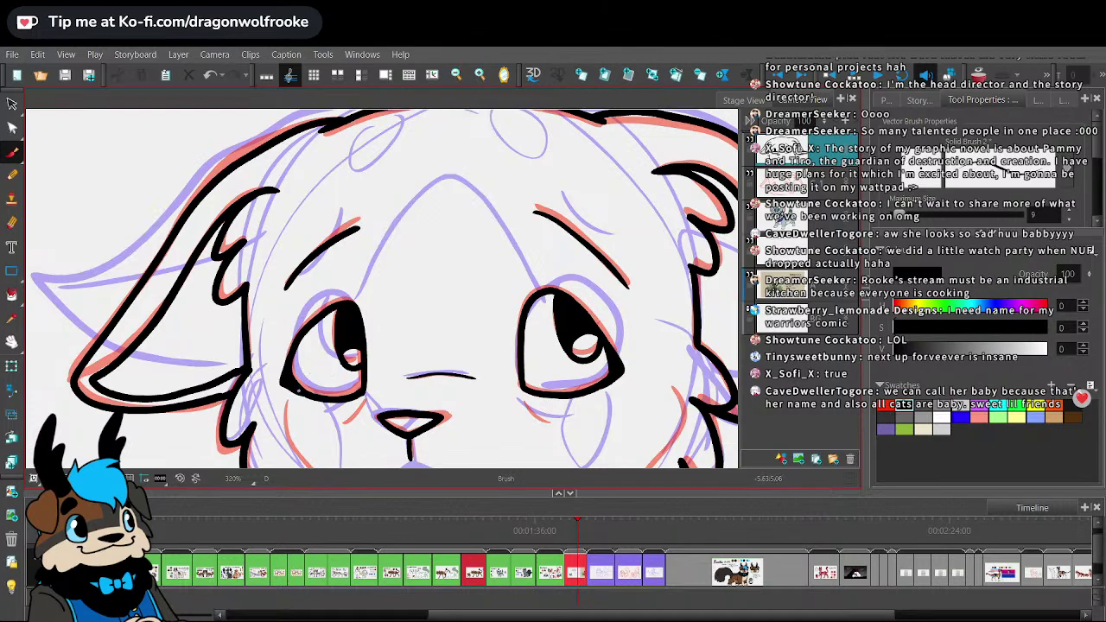
- Examine the proportions of the inked head against the surrounding body sketch
{"action": "key", "text": "1"}
{"action": "key", "text": "1"}
{"action": "key", "text": "1"}
{"action": "key", "text": "1"}
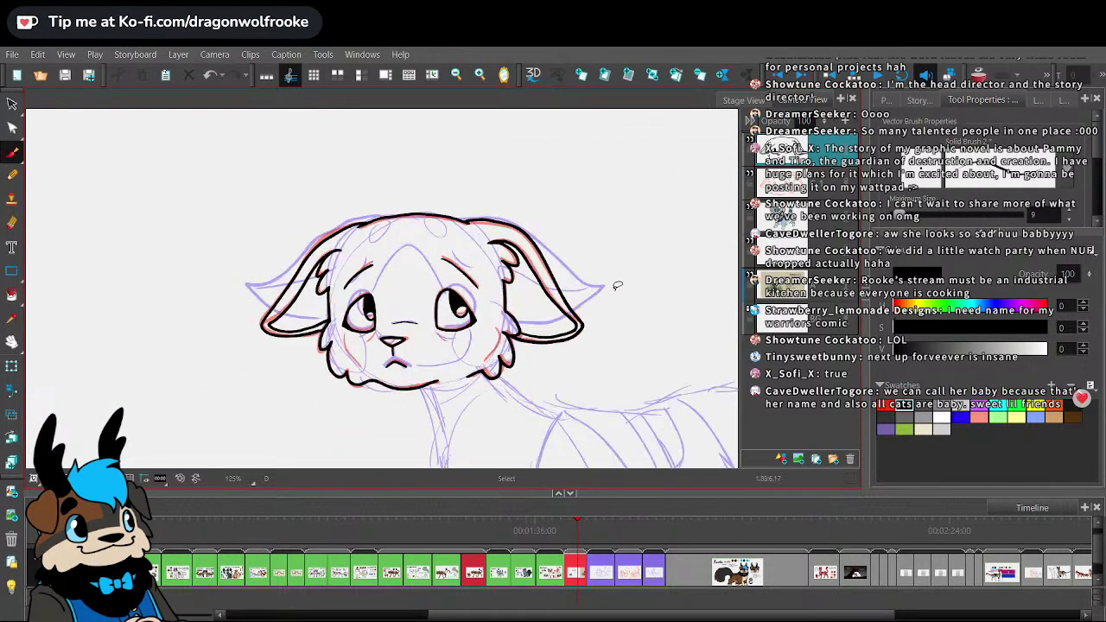
{"action": "key", "text": "1"}
{"action": "key", "text": "1"}
{"action": "key", "text": "2"}
{"action": "key", "text": "2"}
- Narrow the left eye's outline by moving its outer side toward the nose
{"action": "left_click", "coordinate": [12, 104]}
{"action": "left_click", "coordinate": [299, 344]}
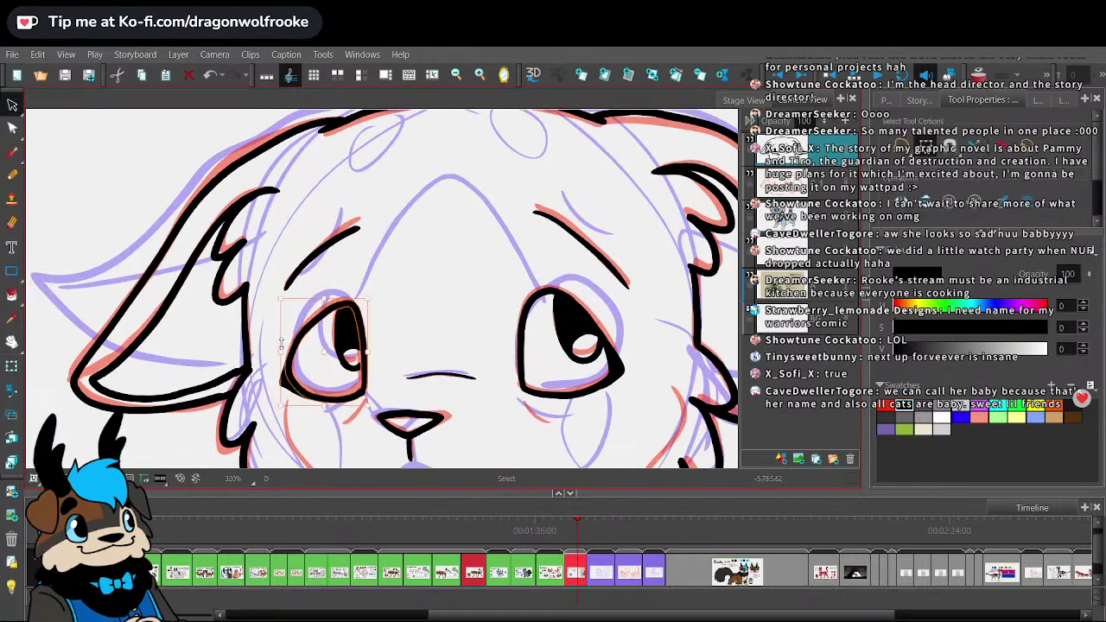
{"action": "left_click", "coordinate": [286, 273]}
{"action": "left_click", "coordinate": [304, 343]}
{"action": "left_click_drag", "start_coordinate": [281, 351], "coordinate": [297, 351]}
{"action": "left_click", "coordinate": [385, 269]}
- Refit the pointed lash at the left eye's outer corner to the narrowed outline
{"action": "left_click", "coordinate": [290, 385]}
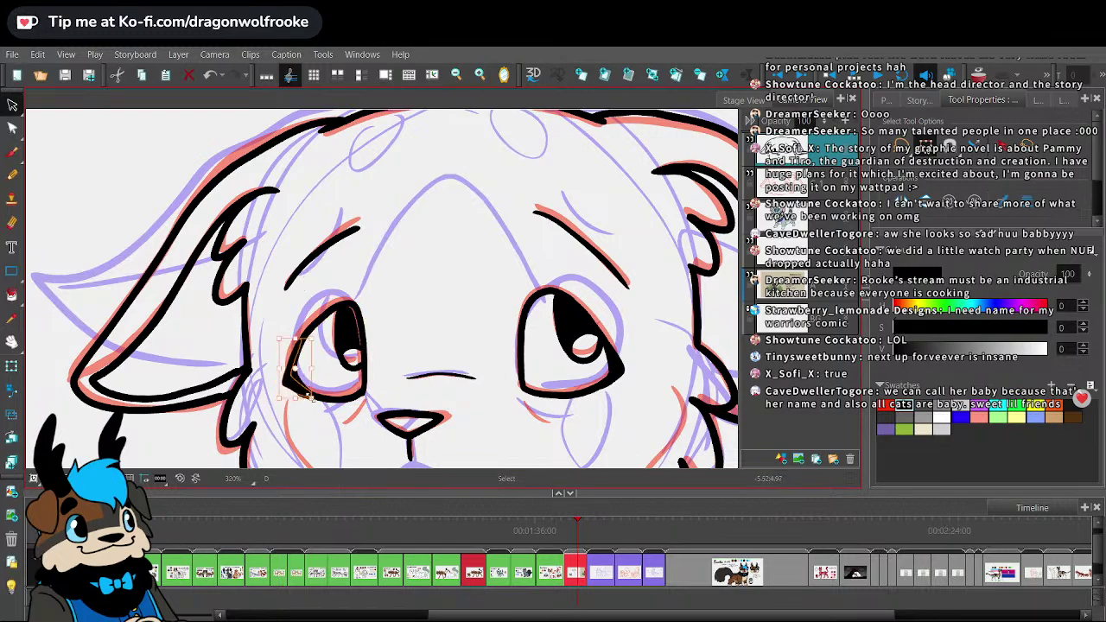
{"action": "mouse_move", "coordinate": [320, 404]}
{"action": "left_mouse_down"}
{"action": "mouse_move", "coordinate": [300, 391]}
{"action": "mouse_move", "coordinate": [335, 394]}
{"action": "left_mouse_up"}
{"action": "key", "text": "alt+b"}
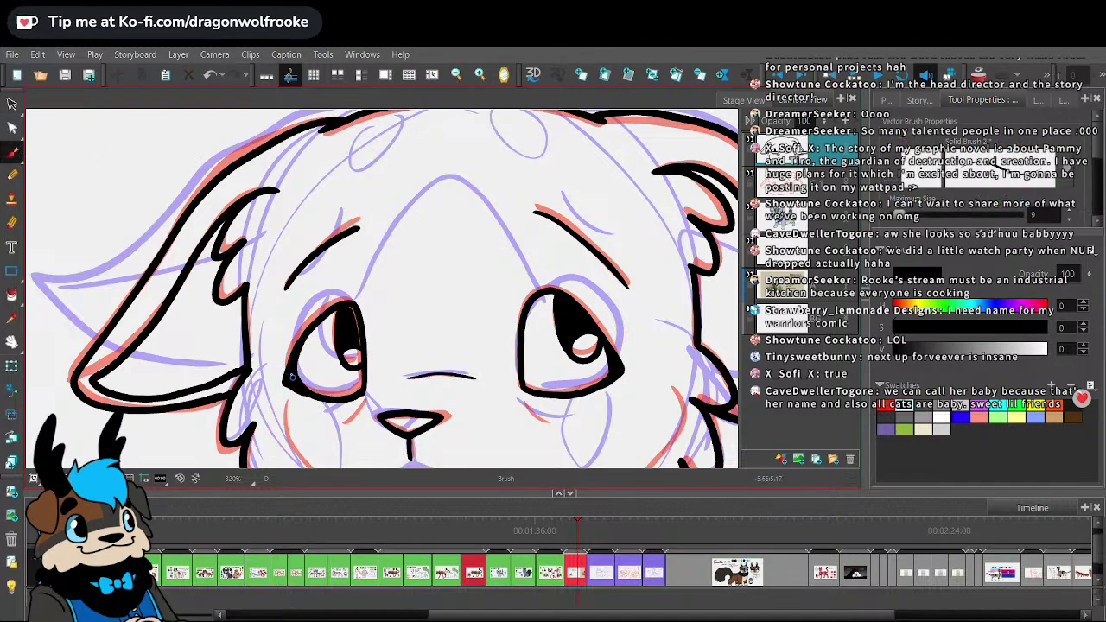
- Delete the left eye's black pupil fill and refill the pupil with black
{"action": "left_click", "coordinate": [12, 106]}
{"action": "left_click", "coordinate": [351, 325]}
{"action": "key", "text": "Delete"}
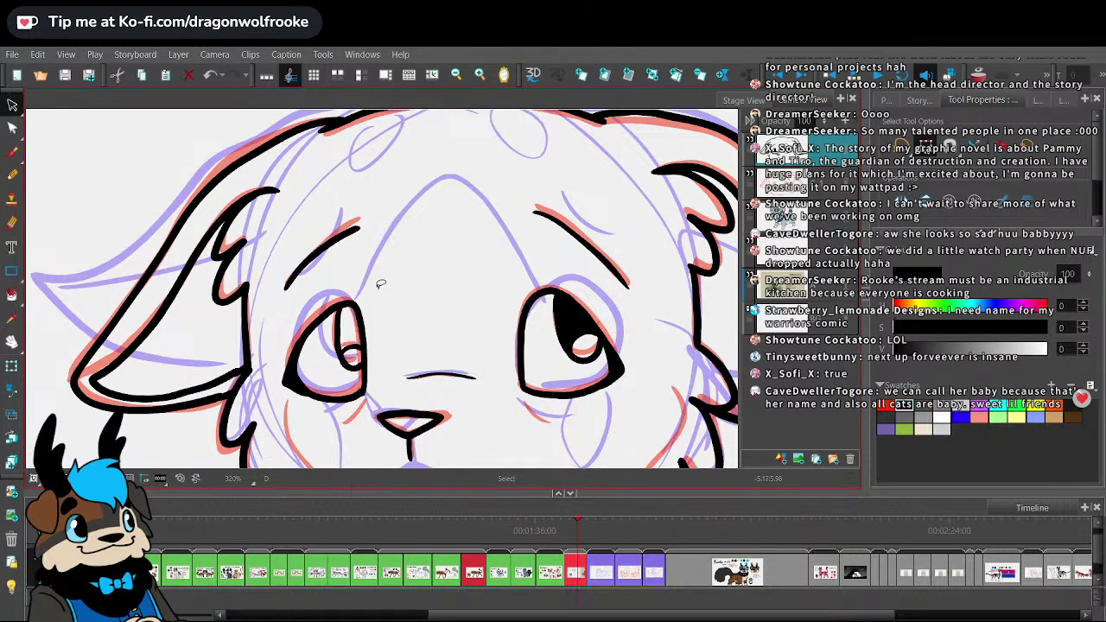
{"action": "left_click", "coordinate": [409, 290]}
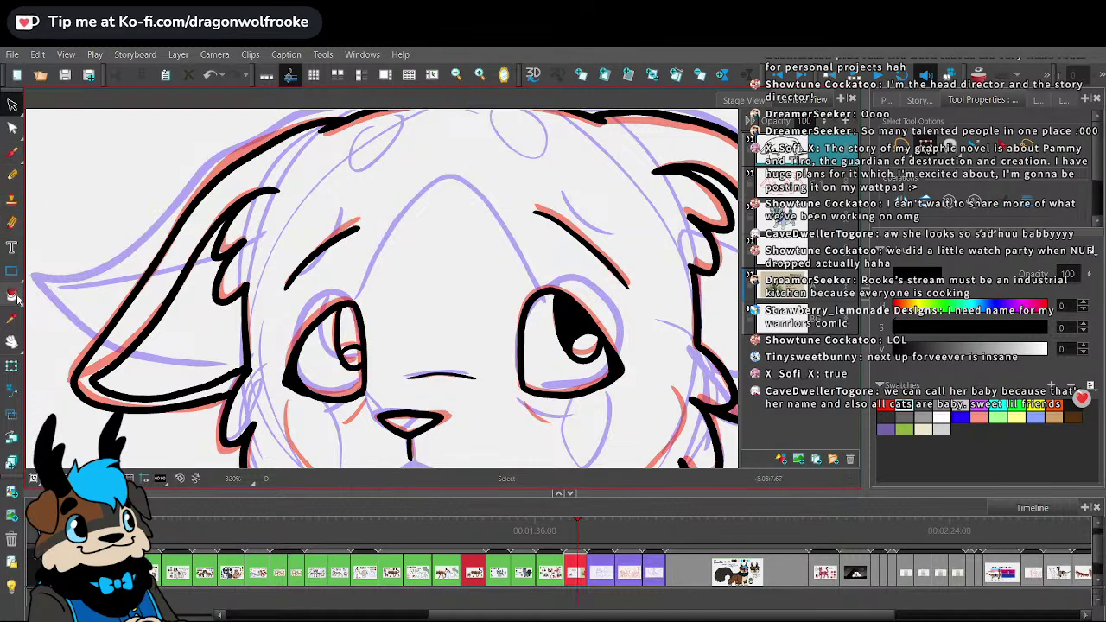
{"action": "key", "text": "alt+b"}
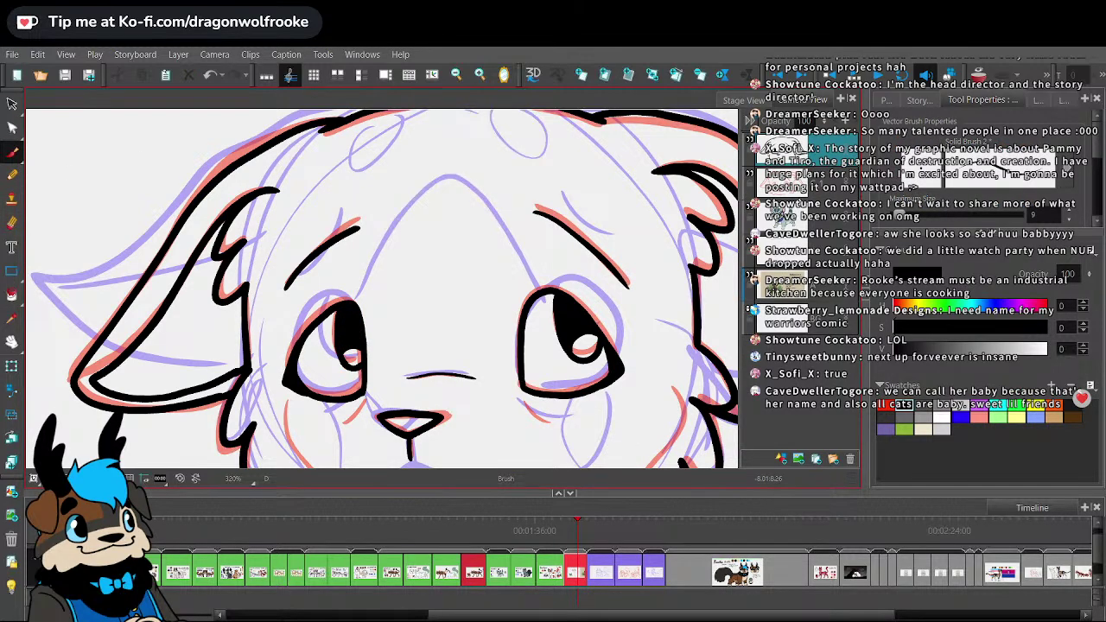
- Hide the red head sketch and the purple body sketch so only the inked head is shown
{"action": "key", "text": "1"}
{"action": "key", "text": "1"}
{"action": "key", "text": "1"}
{"action": "key", "text": "1"}
{"action": "key", "text": "1"}
{"action": "key", "text": "space"}
{"action": "mouse_move", "coordinate": [615, 389]}
{"action": "left_mouse_down"}
{"action": "mouse_move", "coordinate": [576, 316]}
{"action": "mouse_move", "coordinate": [574, 275]}
{"action": "mouse_move", "coordinate": [613, 362]}
{"action": "left_mouse_up"}
{"action": "left_click", "coordinate": [751, 173]}
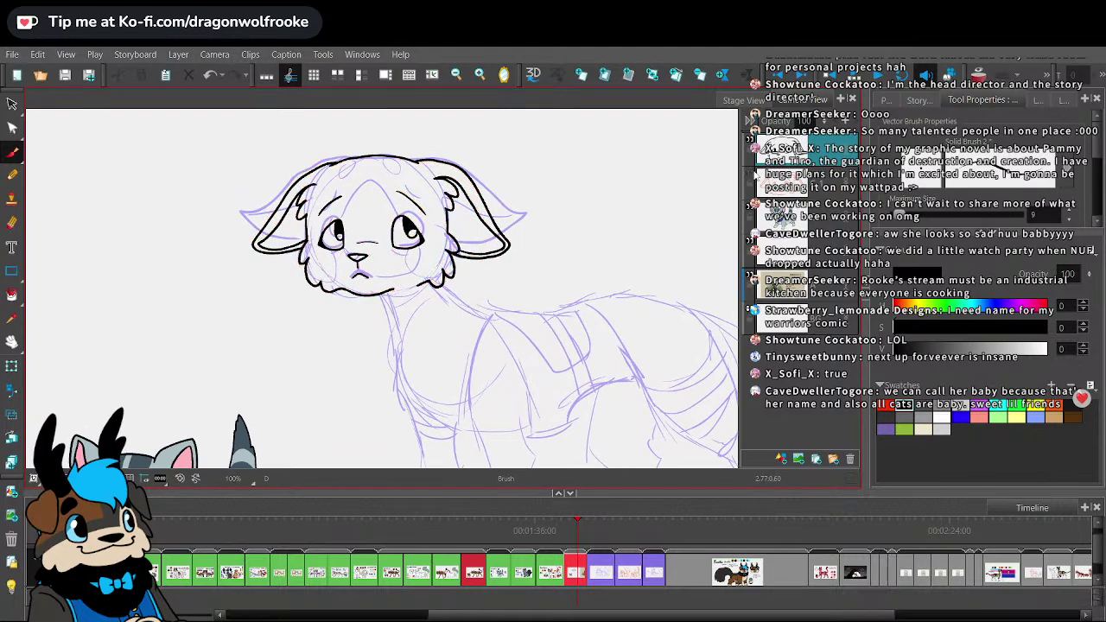
{"action": "left_click", "coordinate": [751, 244]}
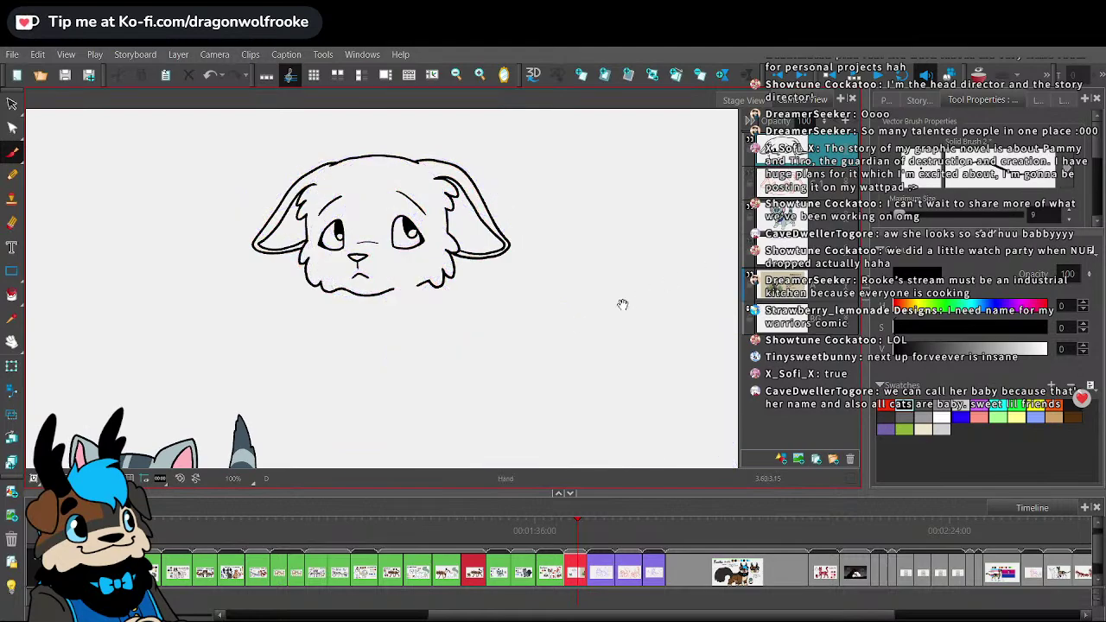
- Select the whole left eye and move it slightly toward the nose
{"action": "left_click_drag", "start_coordinate": [571, 320], "coordinate": [573, 380]}
{"action": "key", "text": "2"}
{"action": "key", "text": "2"}
{"action": "key", "text": "2"}
{"action": "key", "text": "alt+s"}
{"action": "left_click", "coordinate": [11, 103]}
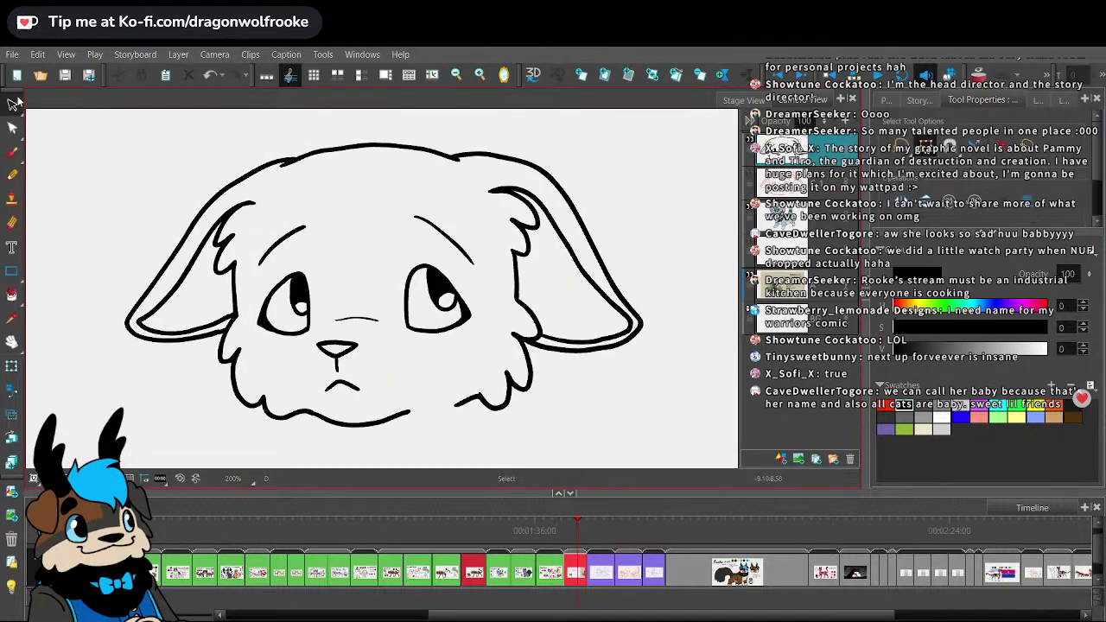
{"action": "left_click_drag", "start_coordinate": [275, 273], "coordinate": [308, 350]}
{"action": "left_click_drag", "start_coordinate": [257, 304], "coordinate": [261, 304]}
{"action": "left_click", "coordinate": [350, 207]}
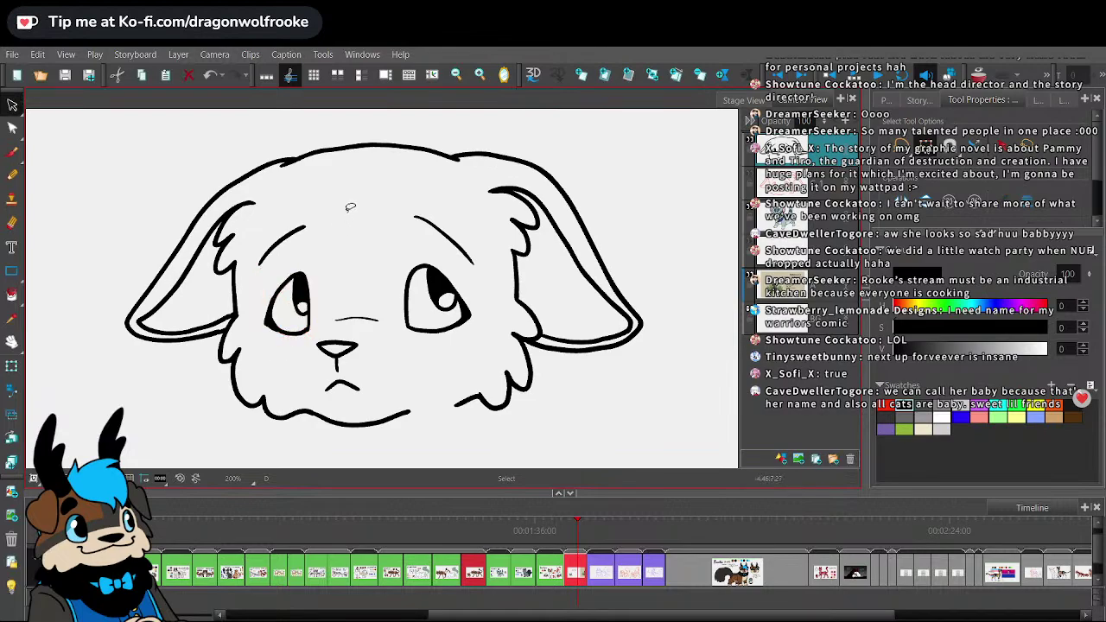
- Select the brows, eyes, nose and mouth together and shift them slightly toward the left ear
{"action": "mouse_move", "coordinate": [306, 207]}
{"action": "left_mouse_down"}
{"action": "mouse_move", "coordinate": [328, 390]}
{"action": "mouse_move", "coordinate": [427, 203]}
{"action": "mouse_move", "coordinate": [406, 204]}
{"action": "left_mouse_up"}
{"action": "left_click_drag", "start_coordinate": [443, 272], "coordinate": [433, 271]}
{"action": "left_click", "coordinate": [593, 367]}
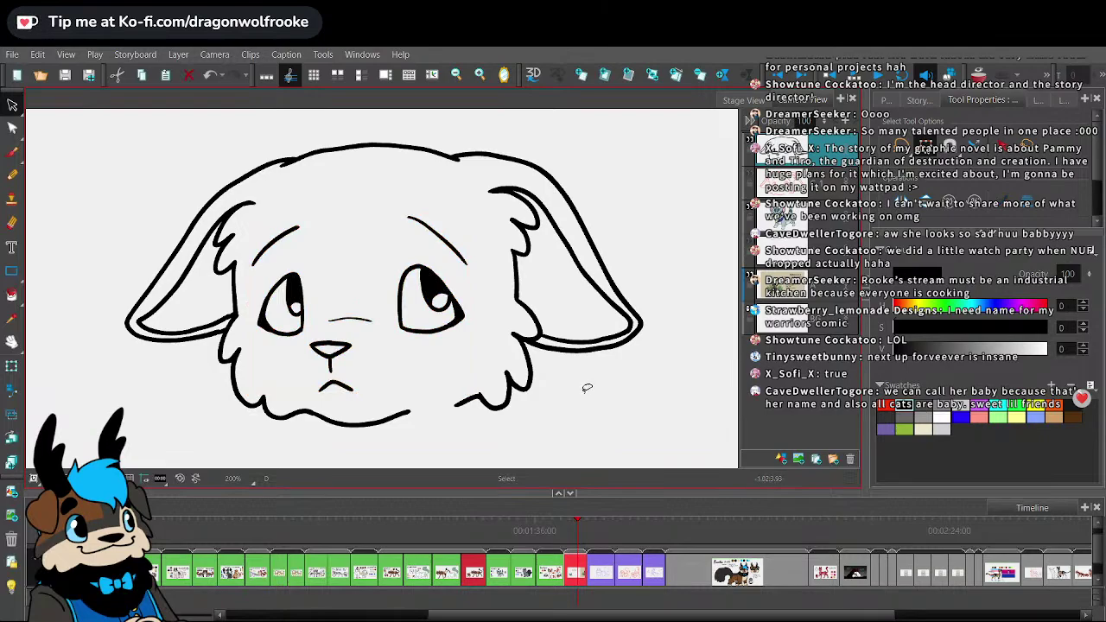
- Show the purple body sketch again and ink the front line of the neck from the chin down
{"action": "scroll", "coordinate": [538, 334], "scroll_direction": "down", "scroll_amount": 4}
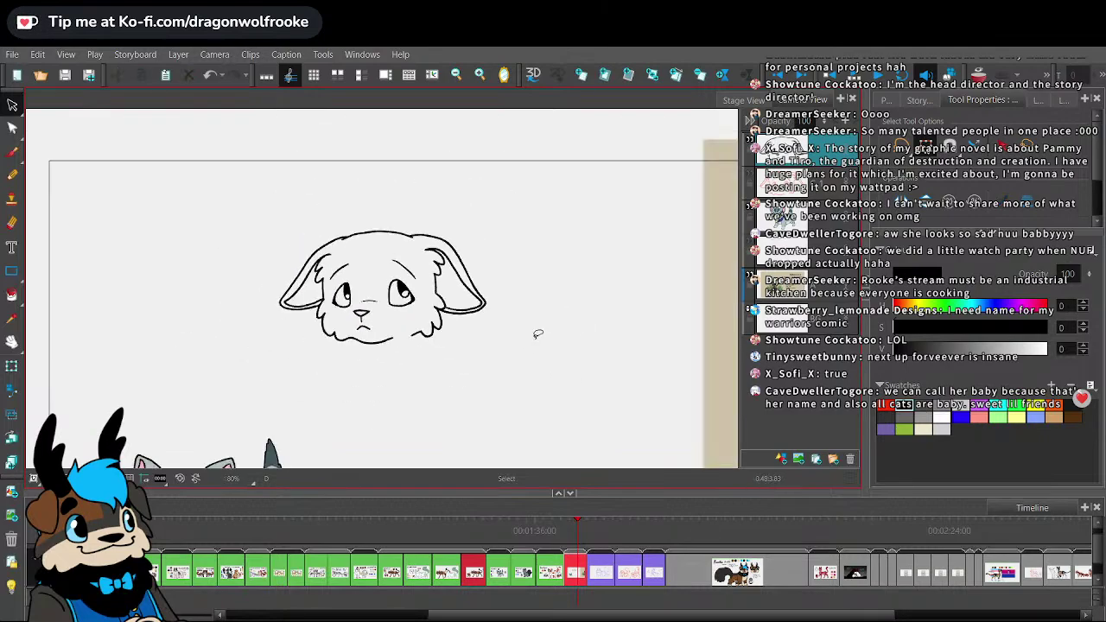
{"action": "scroll", "coordinate": [538, 334], "scroll_direction": "down", "scroll_amount": 1}
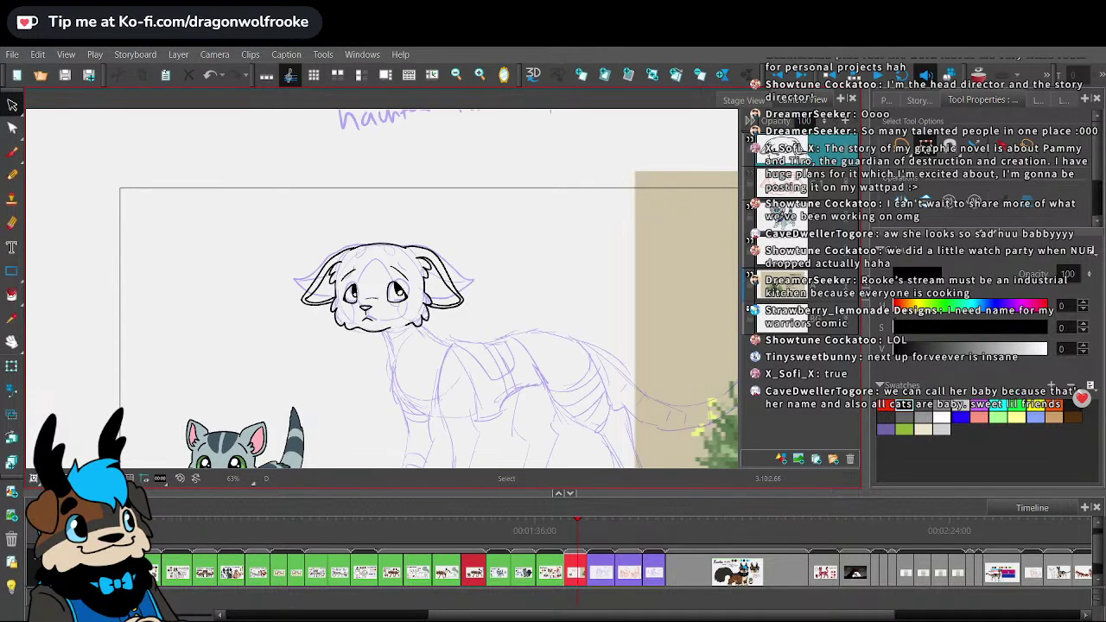
{"action": "mouse_move", "coordinate": [644, 350]}
{"action": "left_mouse_down"}
{"action": "mouse_move", "coordinate": [608, 303]}
{"action": "mouse_move", "coordinate": [606, 257]}
{"action": "left_mouse_up"}
{"action": "scroll", "coordinate": [627, 291], "scroll_direction": "up", "scroll_amount": 1}
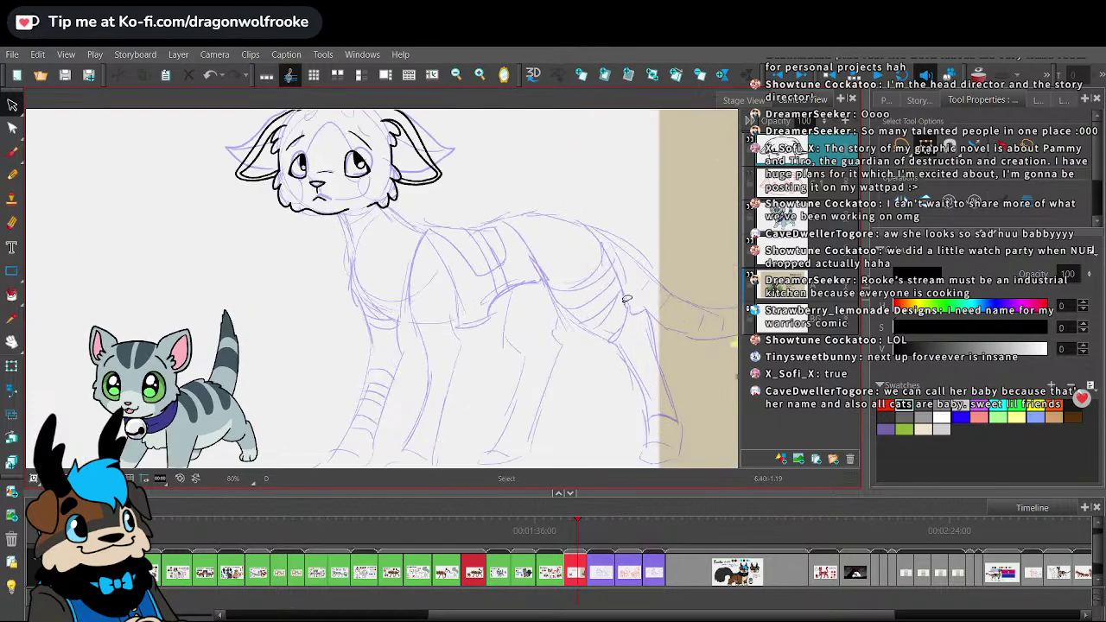
{"action": "left_click", "coordinate": [12, 152]}
{"action": "scroll", "coordinate": [354, 276], "scroll_direction": "up", "scroll_amount": 3}
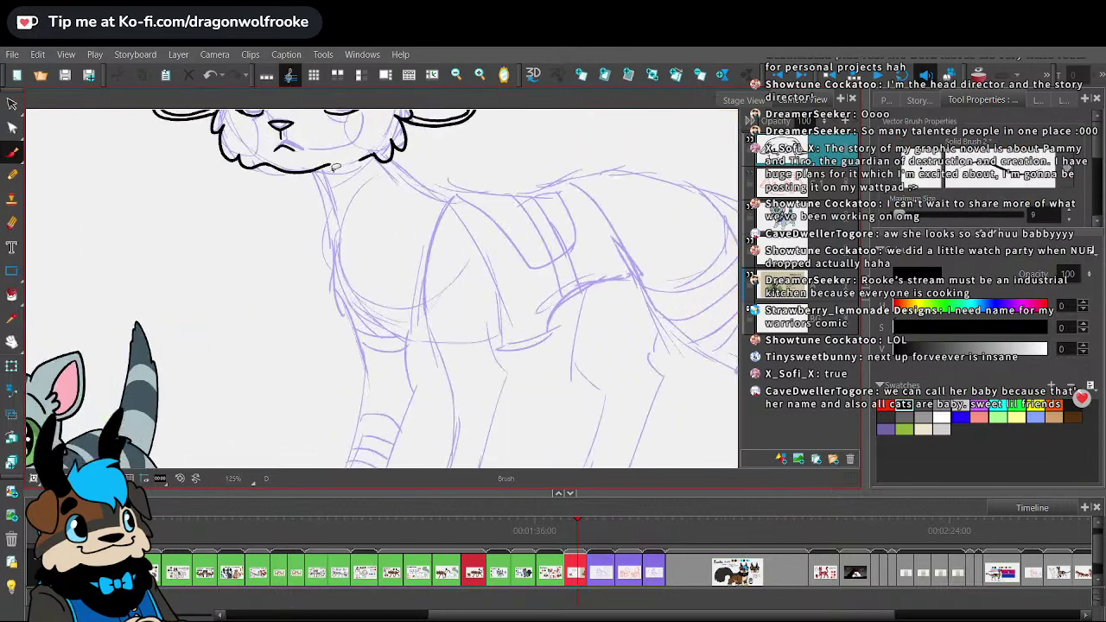
{"action": "left_click_drag", "start_coordinate": [308, 142], "coordinate": [329, 250]}
{"action": "key", "text": "1"}
{"action": "key", "text": "1"}
{"action": "key", "text": "s"}
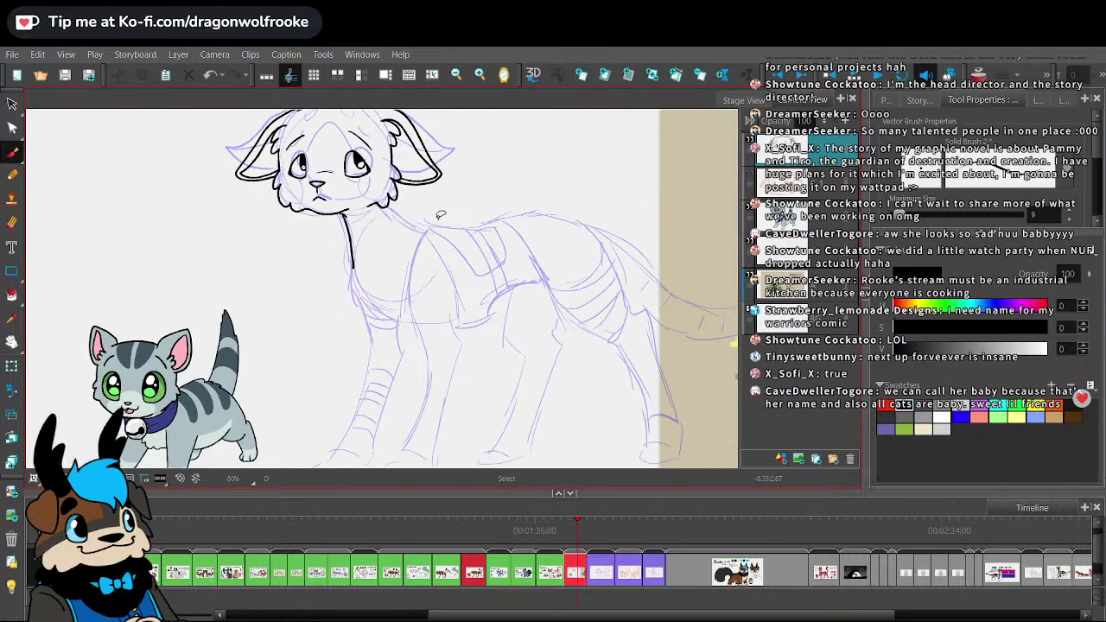
- Ink the tufted chest fur and the back line from the nape to the tufted rump
{"action": "scroll", "coordinate": [380, 291], "scroll_direction": "up", "scroll_amount": 2}
{"action": "key", "text": "alt+b"}
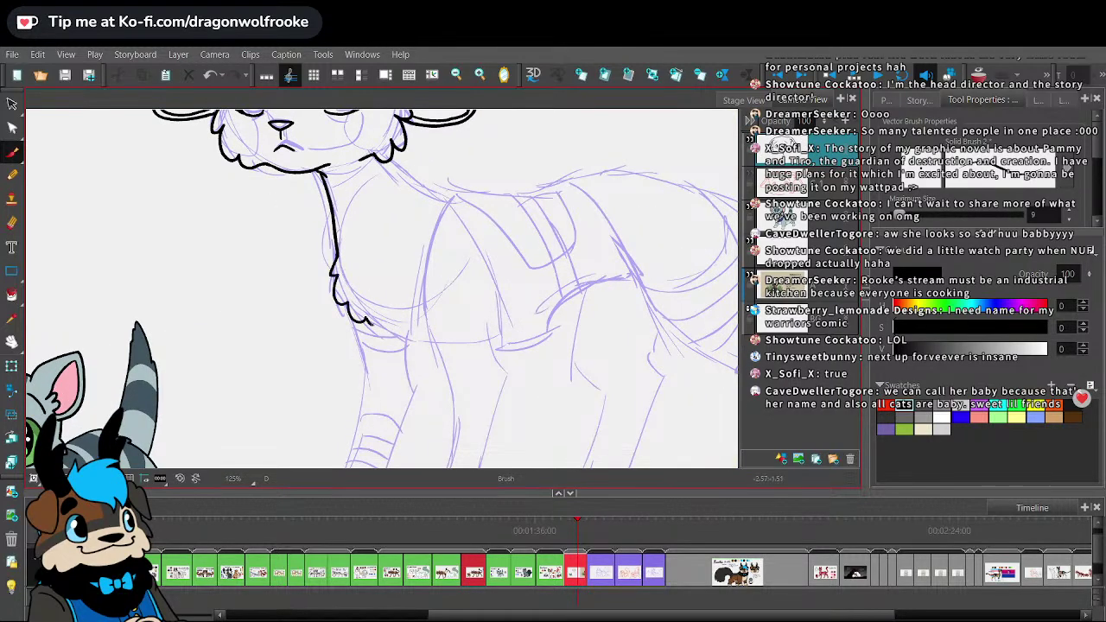
{"action": "left_click_drag", "start_coordinate": [363, 317], "coordinate": [401, 332]}
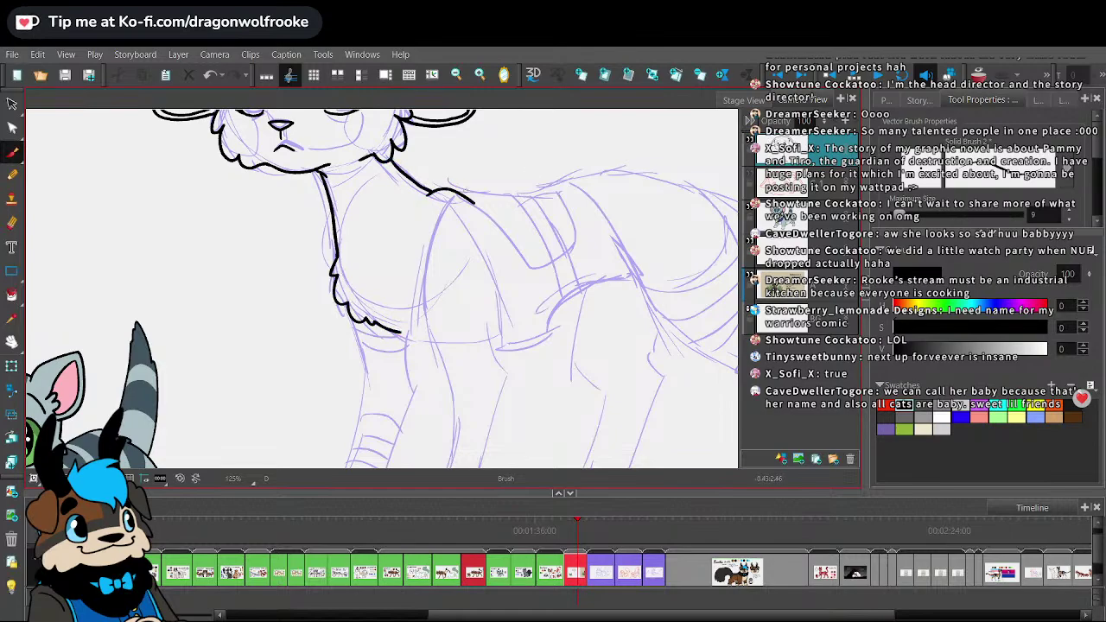
{"action": "left_click_drag", "start_coordinate": [600, 164], "coordinate": [402, 203]}
{"action": "mouse_move", "coordinate": [333, 249]}
{"action": "left_mouse_down"}
{"action": "mouse_move", "coordinate": [487, 218]}
{"action": "mouse_move", "coordinate": [560, 242]}
{"action": "left_mouse_up"}
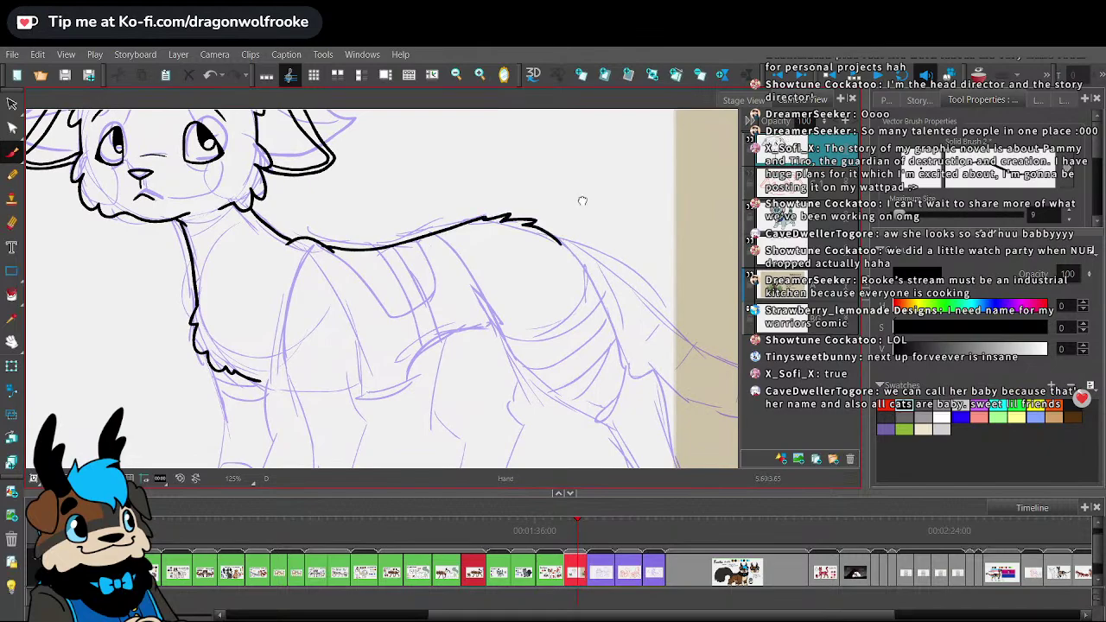
- Ink the near front leg's front and rear lines from the shoulder to the ankle, with a small fur tuft at the elbow
{"action": "left_click_drag", "start_coordinate": [582, 201], "coordinate": [616, 105]}
{"action": "left_click_drag", "start_coordinate": [448, 313], "coordinate": [547, 261]}
{"action": "key", "text": "1"}
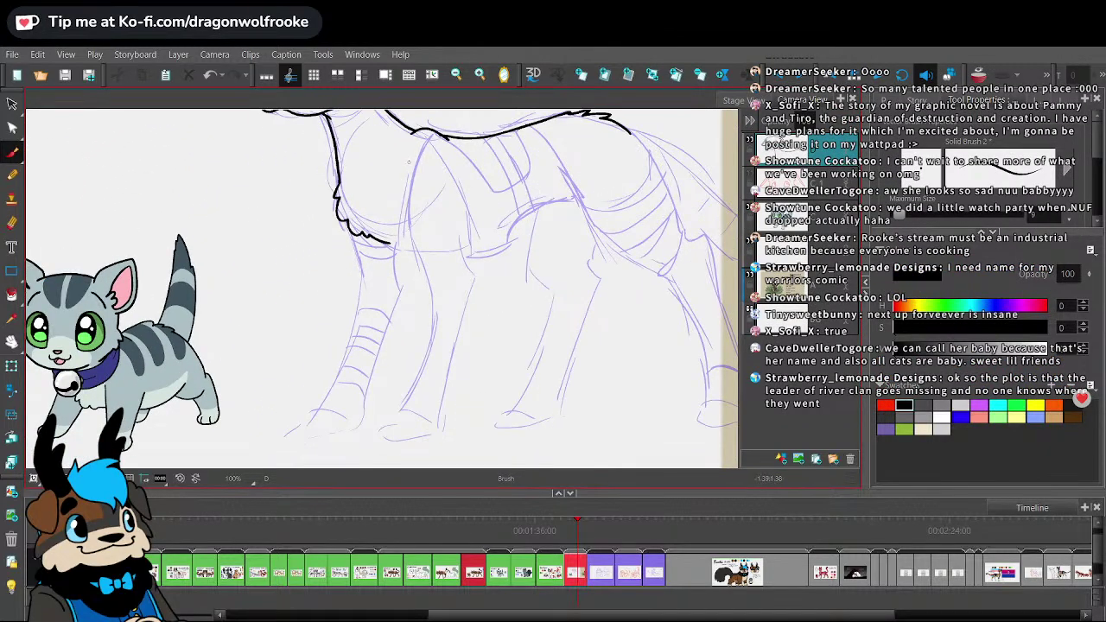
{"action": "mouse_move", "coordinate": [408, 207]}
{"action": "left_mouse_down"}
{"action": "mouse_move", "coordinate": [428, 338]}
{"action": "mouse_move", "coordinate": [406, 408]}
{"action": "left_mouse_up"}
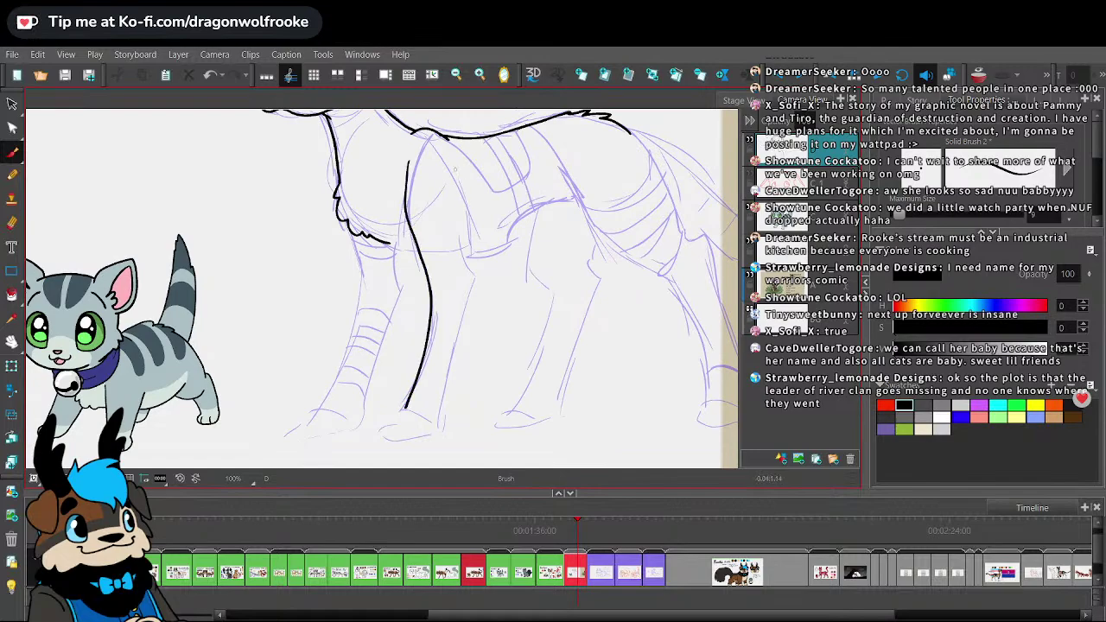
{"action": "mouse_move", "coordinate": [456, 170]}
{"action": "left_mouse_down"}
{"action": "mouse_move", "coordinate": [471, 295]}
{"action": "mouse_move", "coordinate": [436, 420]}
{"action": "left_mouse_up"}
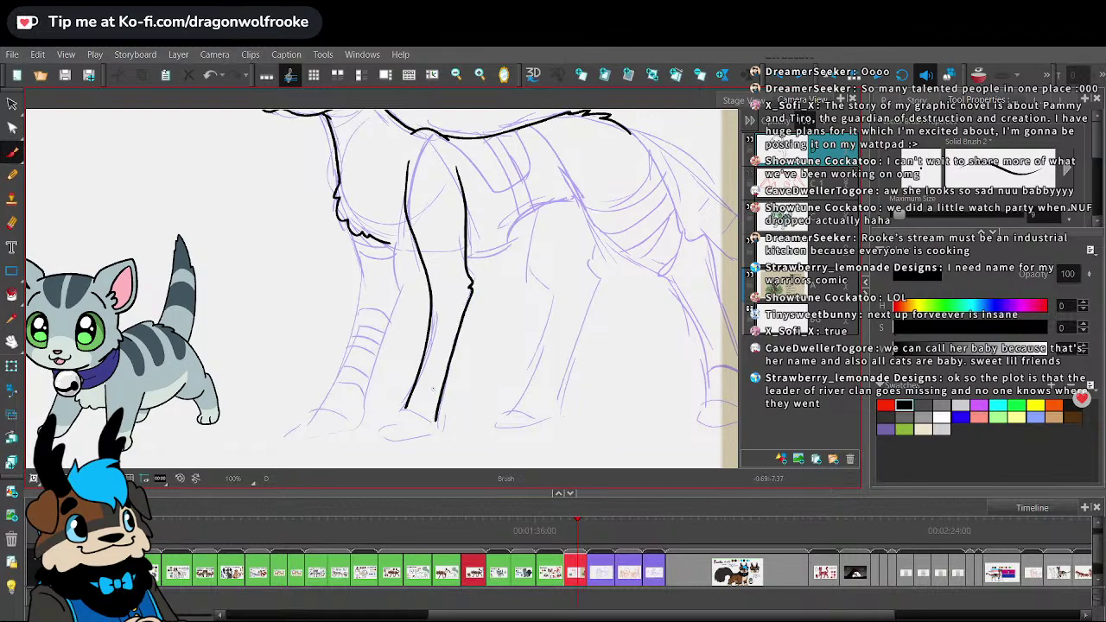
- Undo the last short stroke below the chest and extend the chest fur line slightly downward
{"action": "left_click_drag", "start_coordinate": [531, 153], "coordinate": [458, 212]}
{"action": "key", "text": "2"}
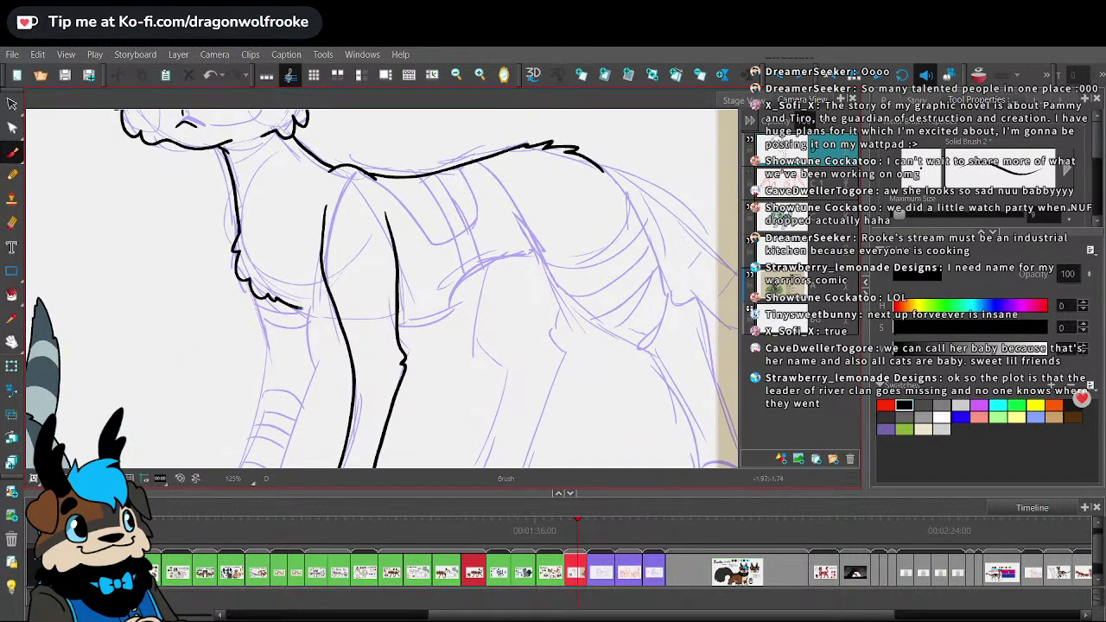
{"action": "left_click_drag", "start_coordinate": [329, 312], "coordinate": [337, 312]}
{"action": "key", "text": "ctrl+z"}
{"action": "key", "text": "alt+s"}
{"action": "left_click", "coordinate": [274, 295]}
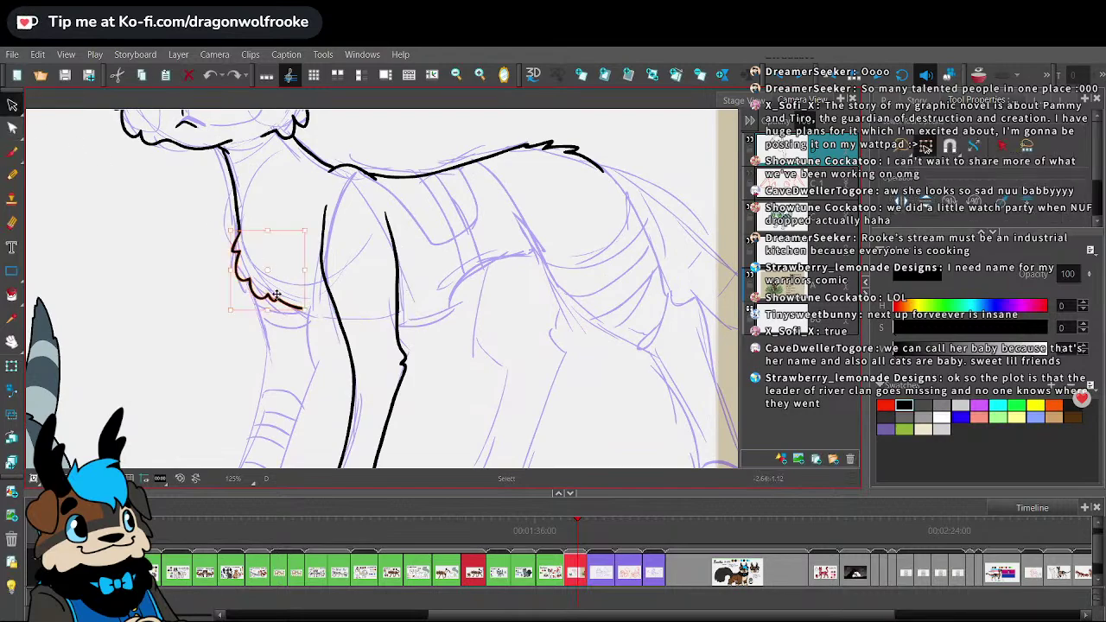
- Switch back to the Brush and save the storyboard project
{"action": "left_click", "coordinate": [13, 151]}
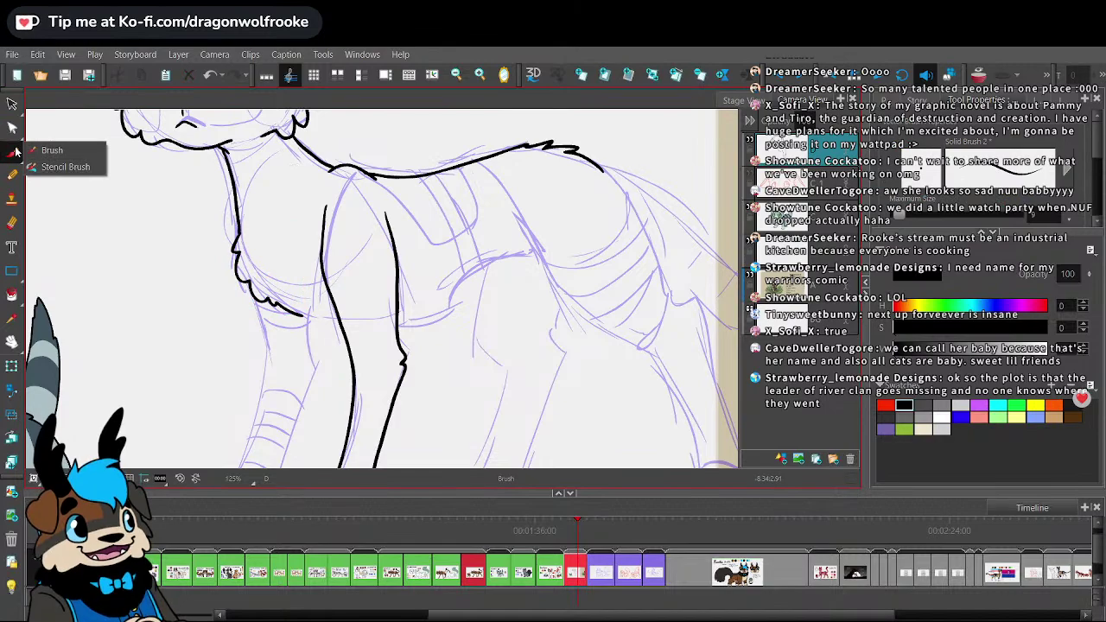
{"action": "left_click", "coordinate": [12, 55]}
{"action": "left_click", "coordinate": [61, 226]}
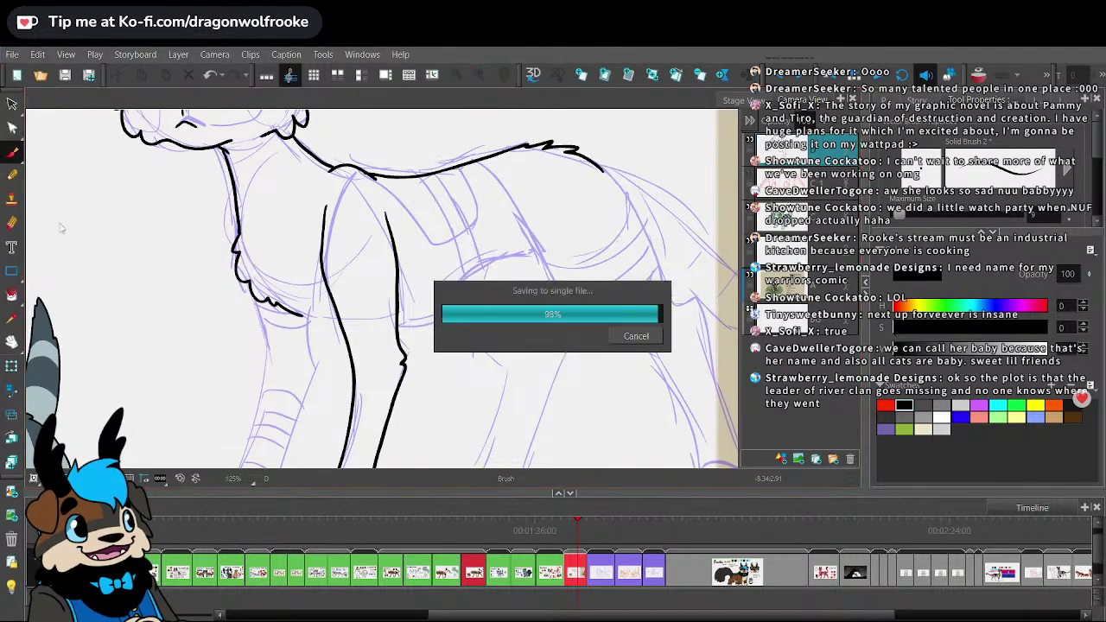
- Ink the underside from the chest fur past the near front leg, adding tufts and curving up to the flank
{"action": "key", "text": "2"}
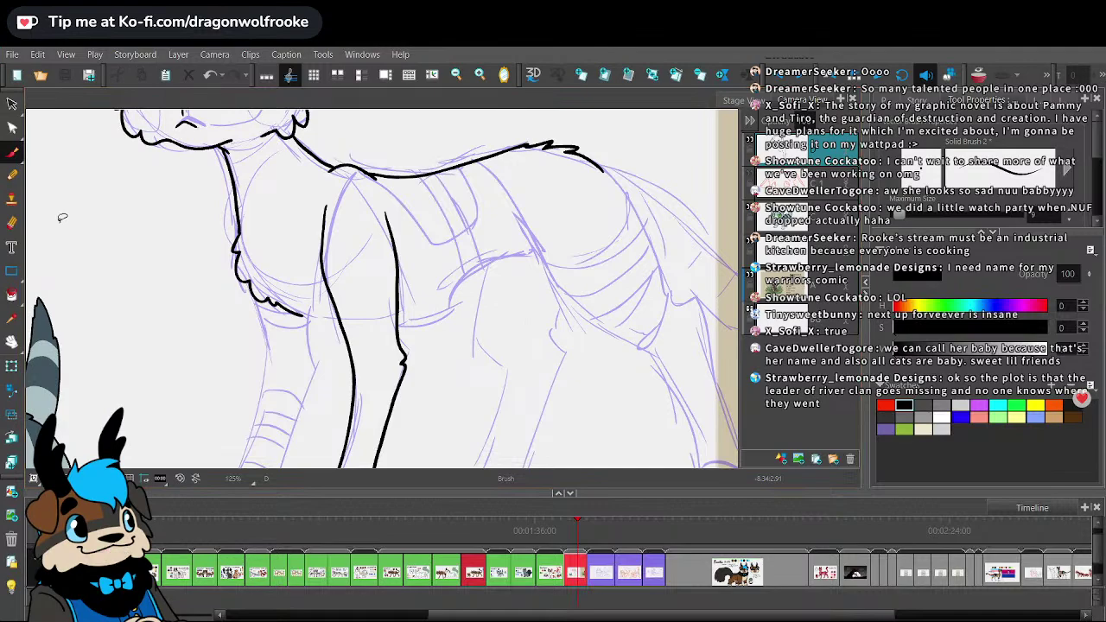
{"action": "key", "text": "2"}
{"action": "left_click_drag", "start_coordinate": [275, 322], "coordinate": [329, 332]}
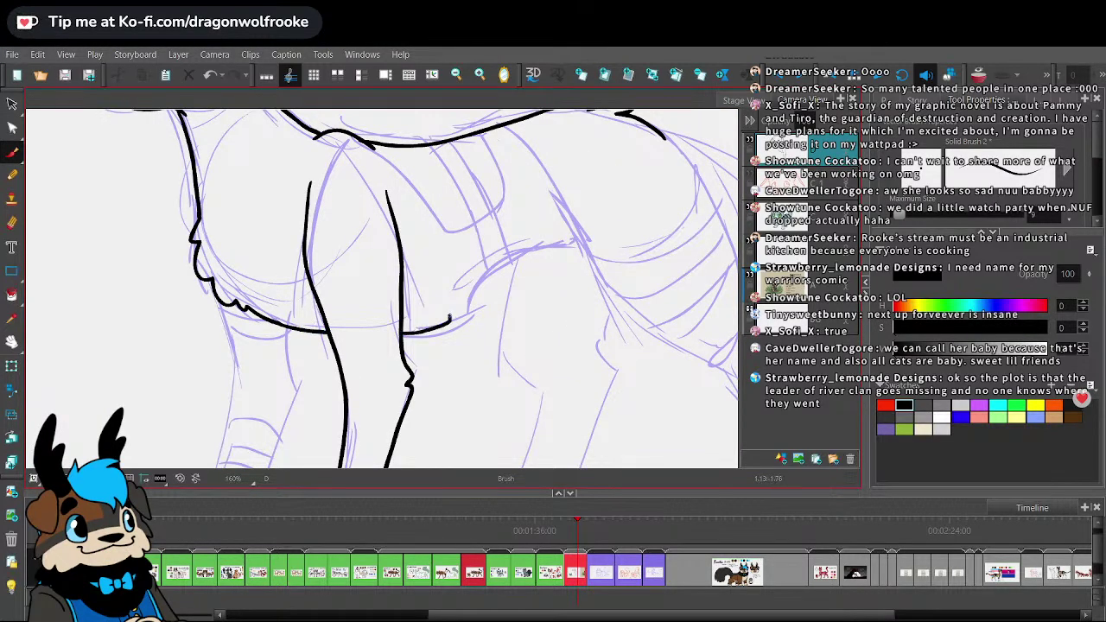
{"action": "mouse_move", "coordinate": [471, 298]}
{"action": "left_mouse_down"}
{"action": "mouse_move", "coordinate": [518, 253]}
{"action": "mouse_move", "coordinate": [586, 235]}
{"action": "mouse_move", "coordinate": [518, 215]}
{"action": "left_mouse_up"}
- Ink the near hind leg's front line from flank to ankle and its rear line from rump to hock
{"action": "key", "text": "1"}
{"action": "key", "text": "1"}
{"action": "key", "text": "1"}
{"action": "key", "text": "2"}
{"action": "key", "text": "2"}
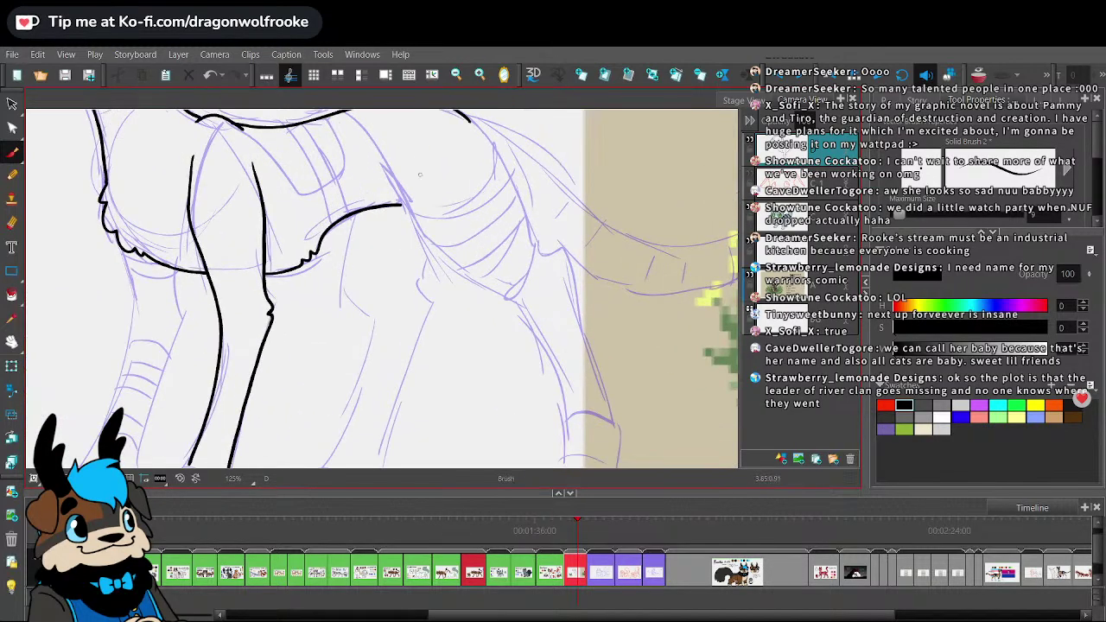
{"action": "mouse_move", "coordinate": [400, 206]}
{"action": "left_mouse_down"}
{"action": "mouse_move", "coordinate": [456, 259]}
{"action": "mouse_move", "coordinate": [516, 286]}
{"action": "mouse_move", "coordinate": [557, 373]}
{"action": "mouse_move", "coordinate": [570, 441]}
{"action": "left_mouse_up"}
{"action": "mouse_move", "coordinate": [481, 137]}
{"action": "left_mouse_down"}
{"action": "mouse_move", "coordinate": [529, 226]}
{"action": "mouse_move", "coordinate": [574, 294]}
{"action": "left_mouse_up"}
- Ink the rear line of the near hind leg below the hock and outline its rounded paw
{"action": "left_click_drag", "start_coordinate": [611, 226], "coordinate": [612, 132]}
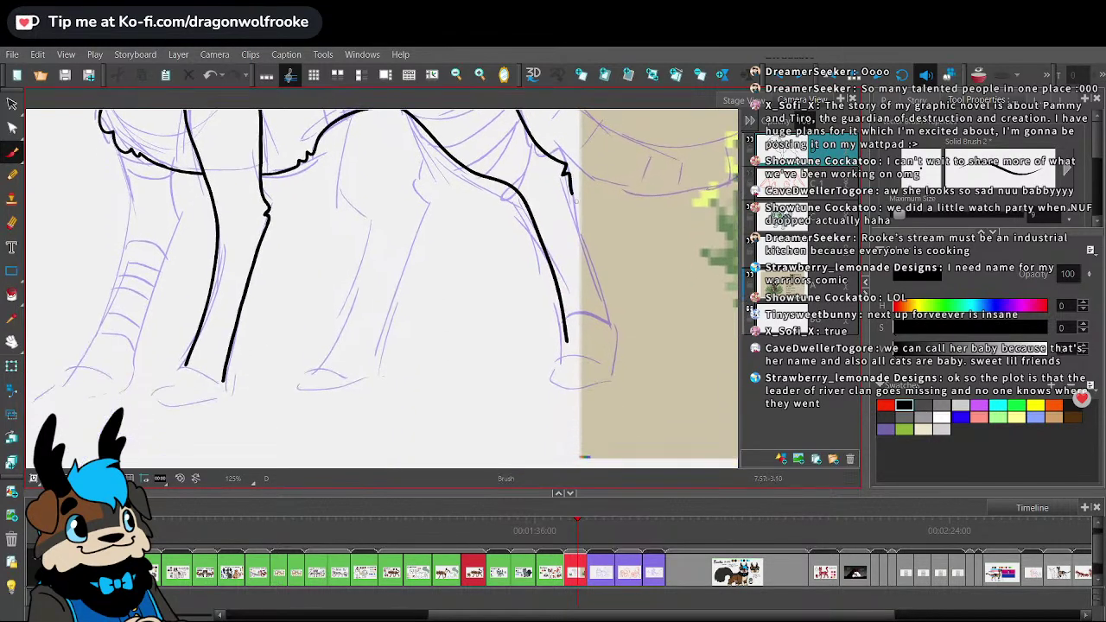
{"action": "left_click_drag", "start_coordinate": [568, 183], "coordinate": [613, 326]}
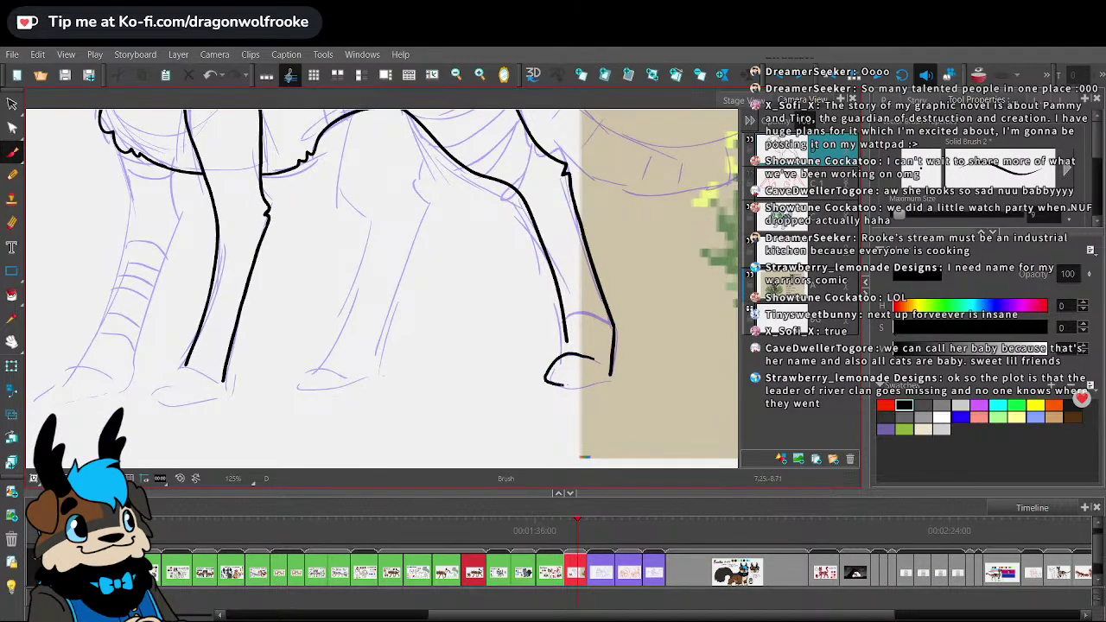
{"action": "left_click_drag", "start_coordinate": [605, 379], "coordinate": [611, 374]}
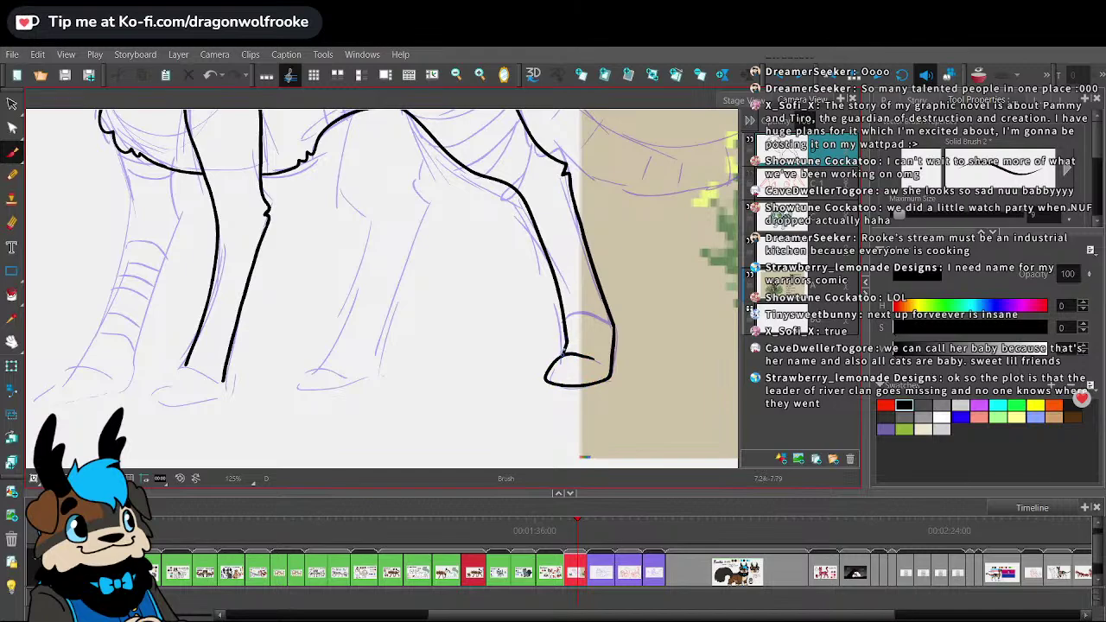
- Ink the rounded paw outline at the end of the near front leg
{"action": "mouse_move", "coordinate": [450, 312]}
{"action": "left_mouse_down"}
{"action": "mouse_move", "coordinate": [532, 337]}
{"action": "mouse_move", "coordinate": [573, 335]}
{"action": "left_mouse_up"}
{"action": "mouse_move", "coordinate": [318, 390]}
{"action": "left_mouse_down"}
{"action": "mouse_move", "coordinate": [287, 420]}
{"action": "mouse_move", "coordinate": [332, 424]}
{"action": "mouse_move", "coordinate": [300, 395]}
{"action": "mouse_move", "coordinate": [286, 419]}
{"action": "mouse_move", "coordinate": [349, 421]}
{"action": "left_mouse_up"}
{"action": "key", "text": "ctrl+z"}
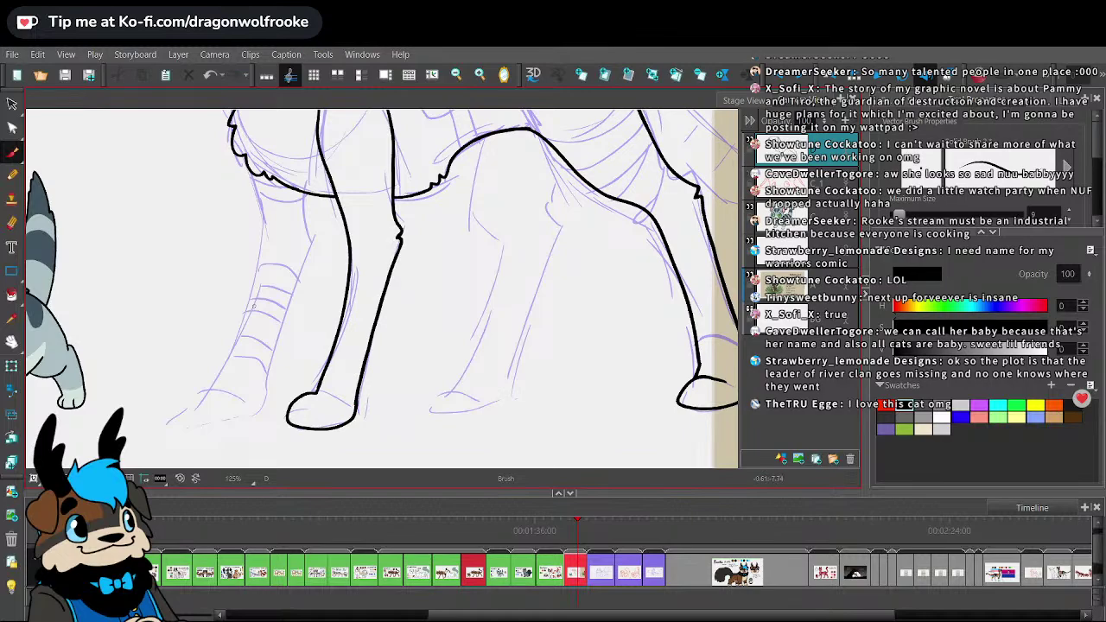
- Draw two curved toe lines on the near front paw
{"action": "left_click_drag", "start_coordinate": [339, 311], "coordinate": [400, 301]}
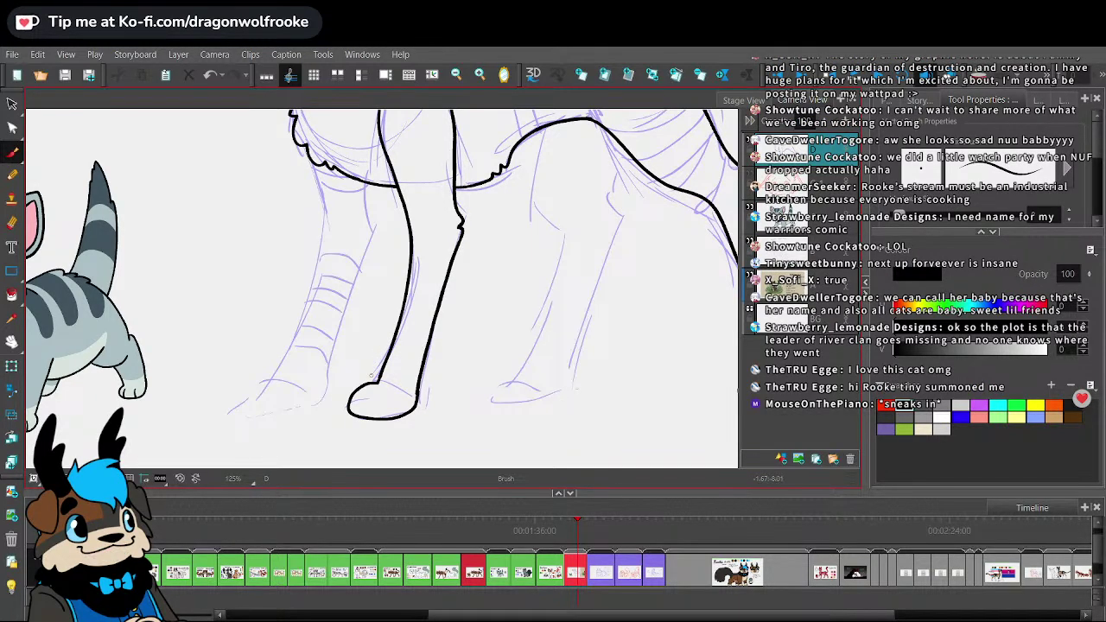
{"action": "left_click_drag", "start_coordinate": [403, 301], "coordinate": [431, 282]}
{"action": "key", "text": "2"}
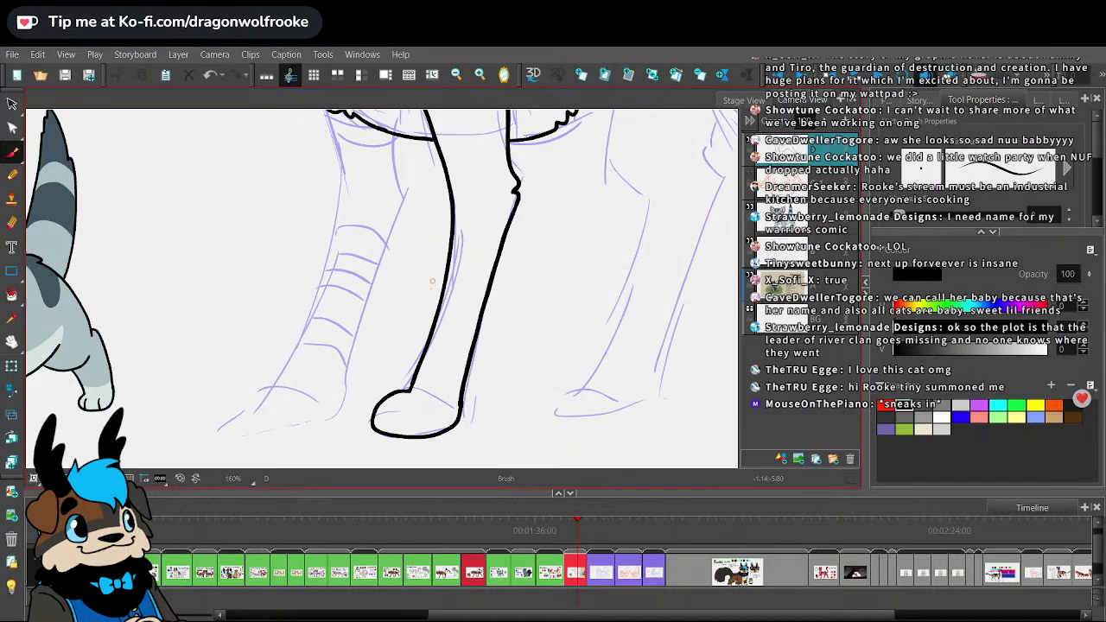
{"action": "mouse_move", "coordinate": [416, 406]}
{"action": "left_mouse_down"}
{"action": "mouse_move", "coordinate": [409, 430]}
{"action": "mouse_move", "coordinate": [386, 431]}
{"action": "left_mouse_up"}
{"action": "scroll", "coordinate": [431, 334], "scroll_direction": "down", "scroll_amount": 2}
{"action": "left_click_drag", "start_coordinate": [431, 334], "coordinate": [481, 372]}
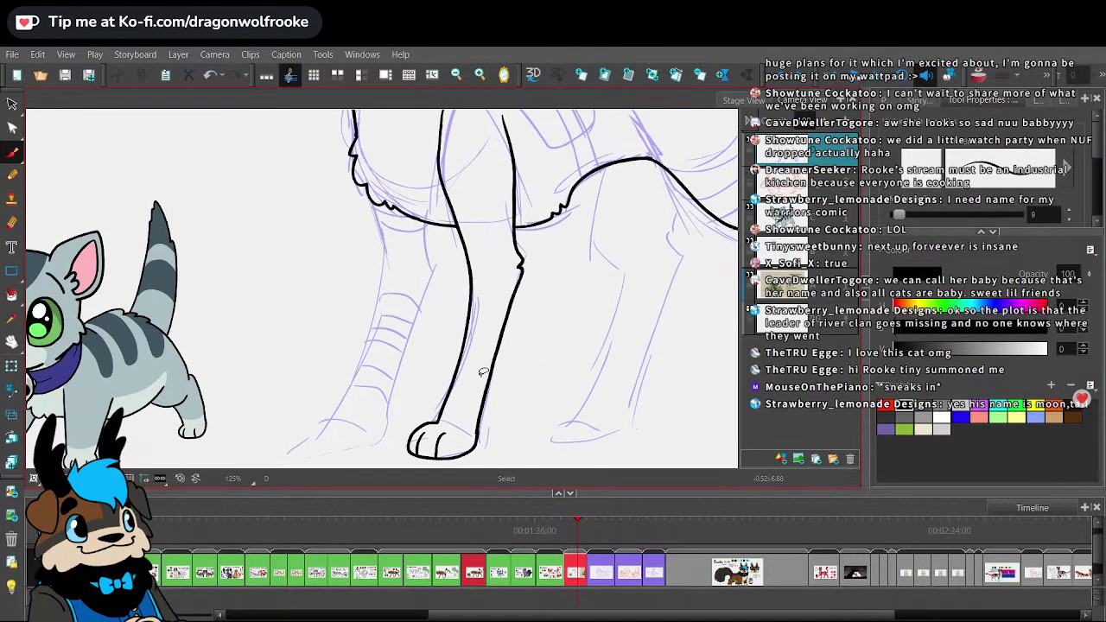
{"action": "key", "text": "2"}
{"action": "left_click_drag", "start_coordinate": [459, 296], "coordinate": [490, 228]}
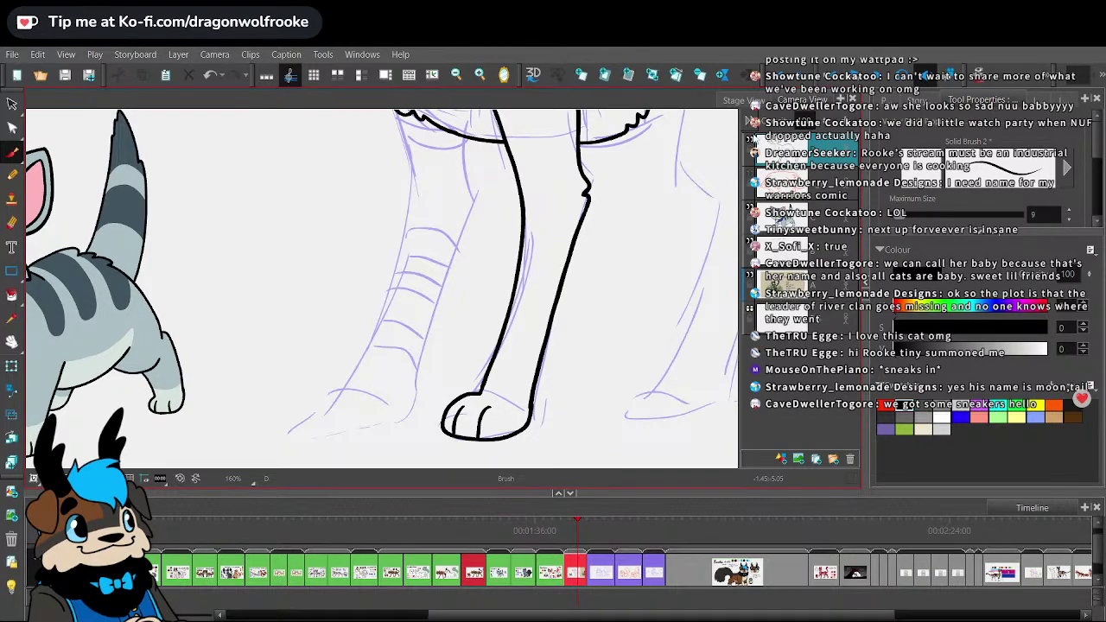
{"action": "key", "text": "2"}
{"action": "left_click_drag", "start_coordinate": [547, 229], "coordinate": [549, 260]}
{"action": "key", "text": "1"}
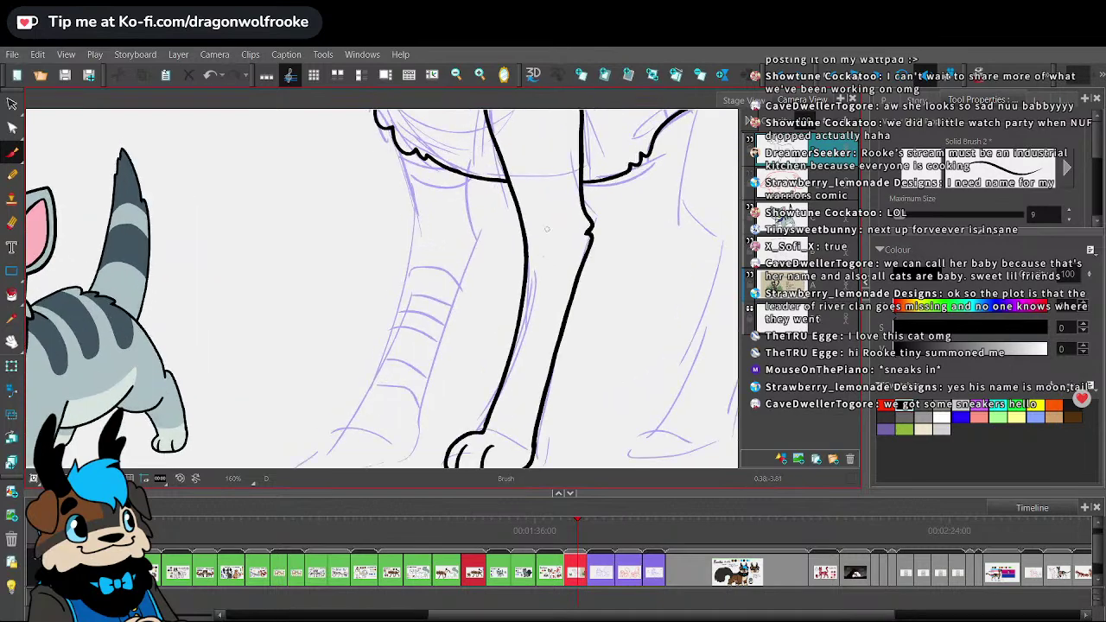
{"action": "left_click_drag", "start_coordinate": [460, 211], "coordinate": [484, 185]}
{"action": "mouse_move", "coordinate": [434, 135]}
{"action": "left_mouse_down"}
{"action": "mouse_move", "coordinate": [447, 195]}
{"action": "mouse_move", "coordinate": [434, 293]}
{"action": "mouse_move", "coordinate": [386, 406]}
{"action": "left_mouse_up"}
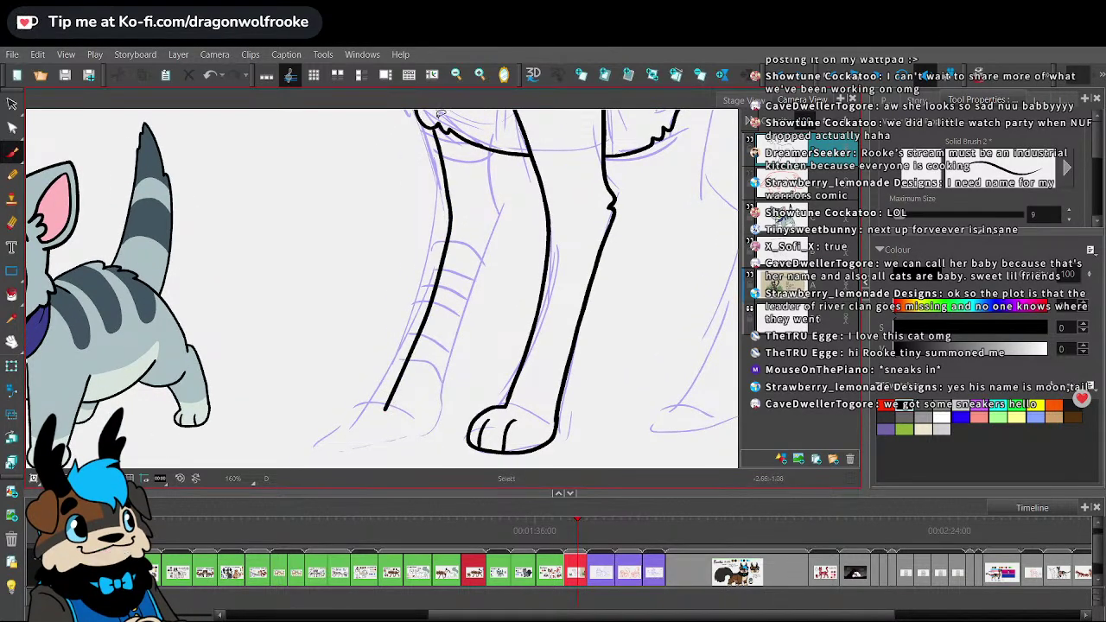
{"action": "key", "text": "ctrl+z"}
{"action": "mouse_move", "coordinate": [435, 126]}
{"action": "left_mouse_down"}
{"action": "mouse_move", "coordinate": [441, 254]}
{"action": "mouse_move", "coordinate": [406, 344]}
{"action": "left_mouse_up"}
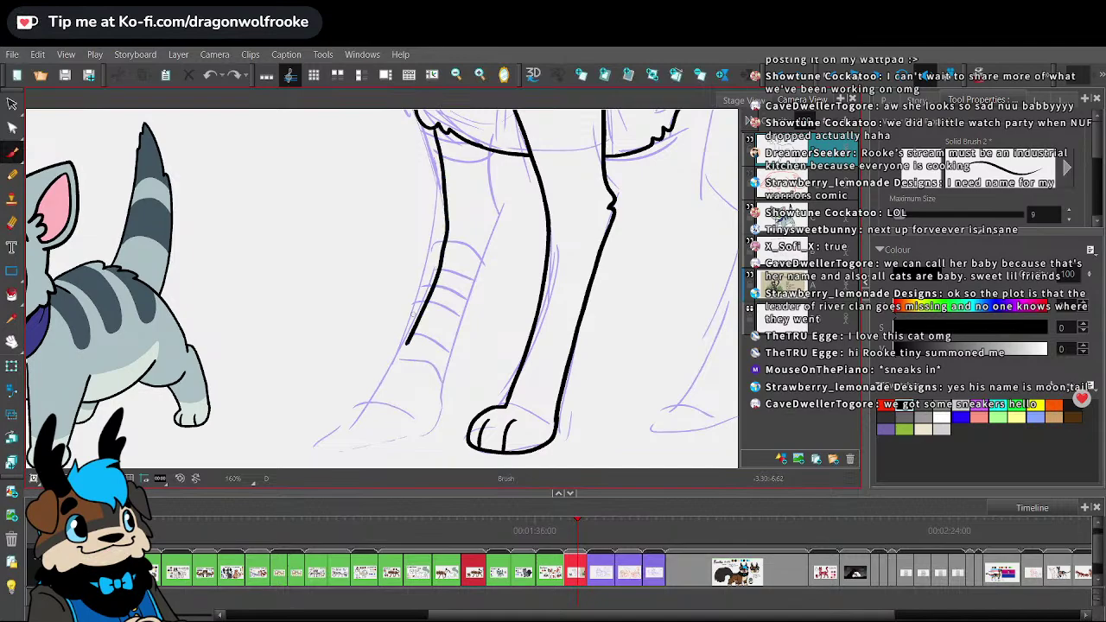
{"action": "key", "text": "ctrl+z"}
- Ink the far front leg's front line, paw outline and rear line with an elbow tuft, and draw the paw's toe lines
{"action": "mouse_move", "coordinate": [435, 128]}
{"action": "left_mouse_down"}
{"action": "mouse_move", "coordinate": [446, 181]}
{"action": "mouse_move", "coordinate": [426, 315]}
{"action": "mouse_move", "coordinate": [385, 397]}
{"action": "mouse_move", "coordinate": [356, 406]}
{"action": "left_mouse_up"}
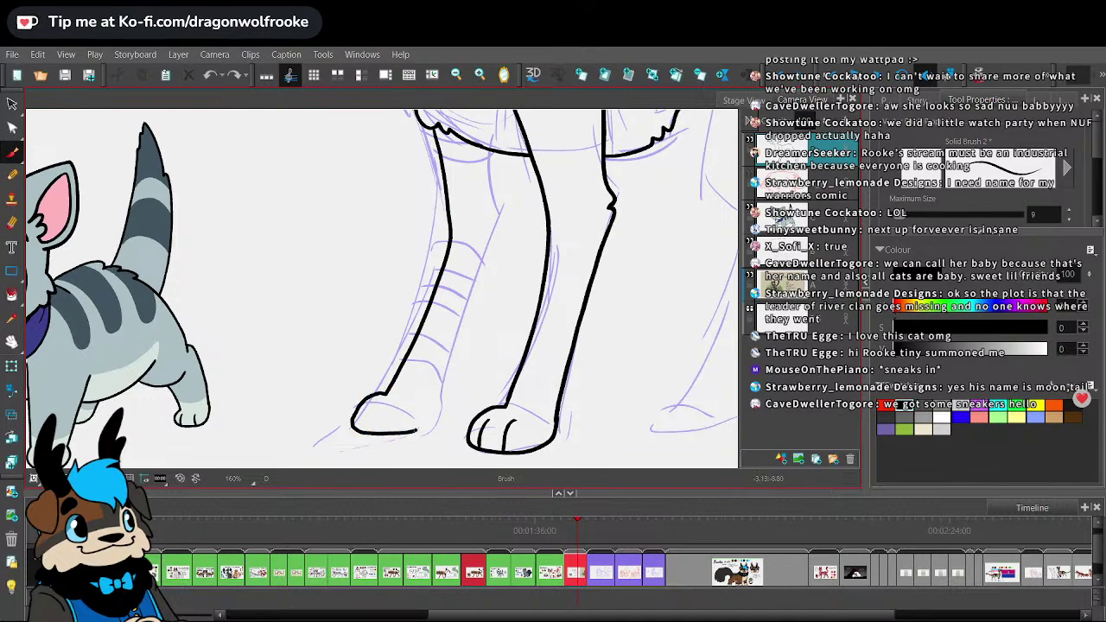
{"action": "left_click_drag", "start_coordinate": [417, 430], "coordinate": [429, 421]}
{"action": "left_click_drag", "start_coordinate": [457, 332], "coordinate": [503, 222]}
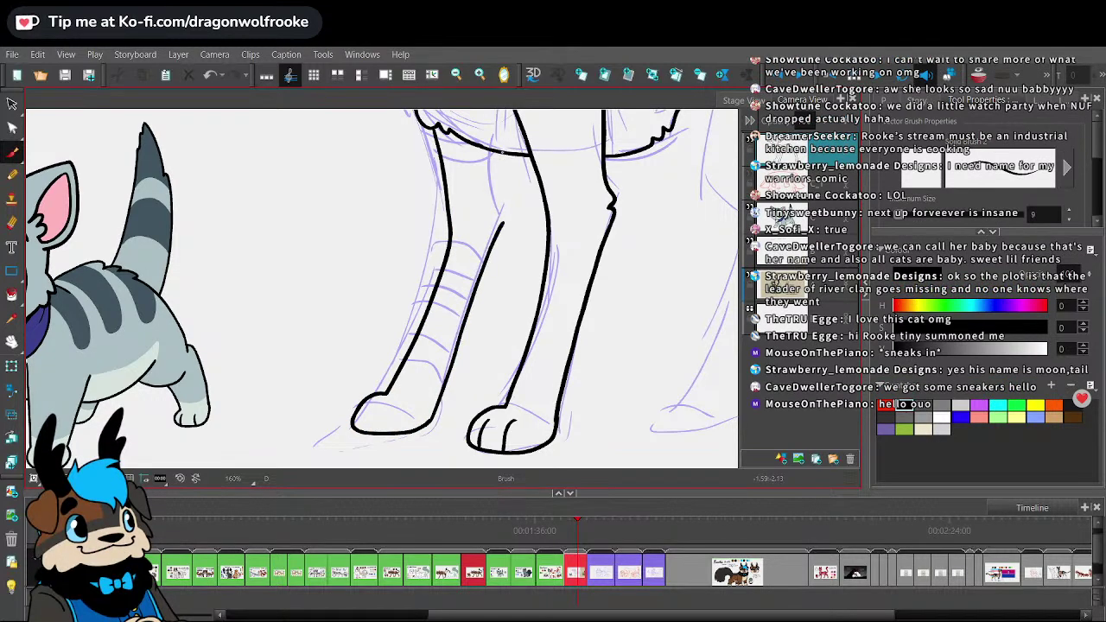
{"action": "mouse_move", "coordinate": [501, 152]}
{"action": "left_mouse_down"}
{"action": "mouse_move", "coordinate": [514, 204]}
{"action": "mouse_move", "coordinate": [500, 225]}
{"action": "left_mouse_up"}
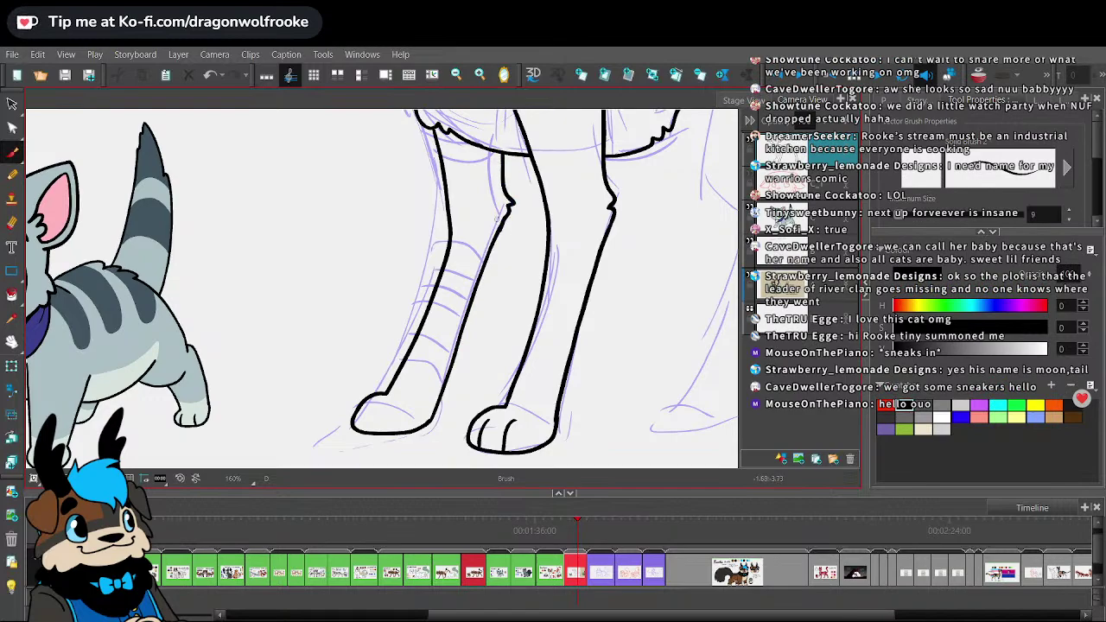
{"action": "mouse_move", "coordinate": [588, 207]}
{"action": "left_mouse_down"}
{"action": "mouse_move", "coordinate": [542, 190]}
{"action": "mouse_move", "coordinate": [553, 159]}
{"action": "left_mouse_up"}
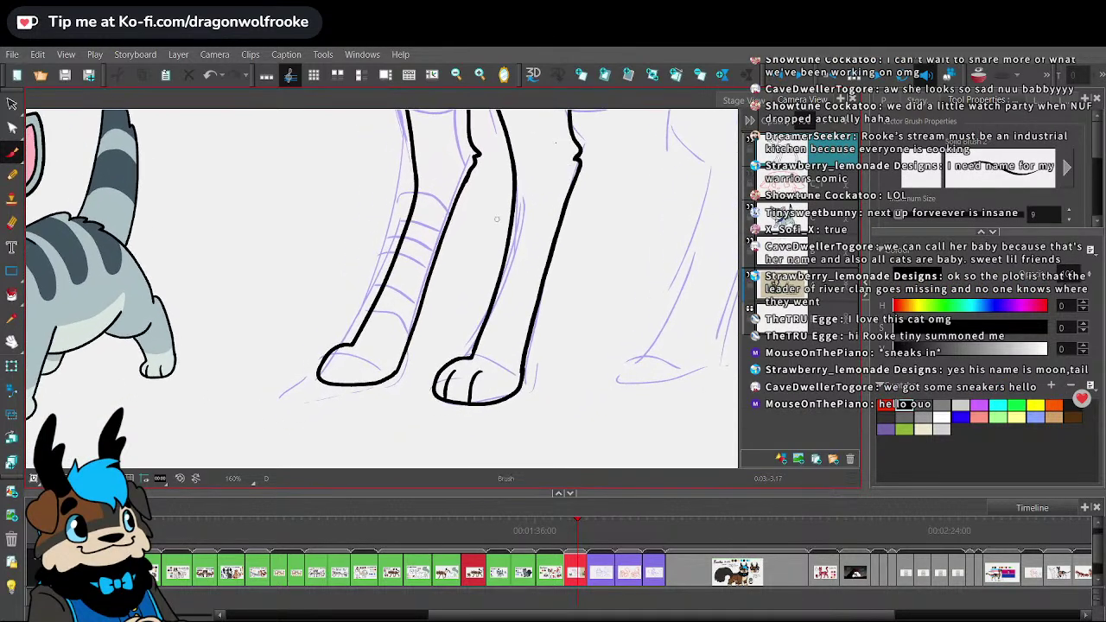
{"action": "mouse_move", "coordinate": [354, 353]}
{"action": "left_mouse_down"}
{"action": "mouse_move", "coordinate": [344, 383]}
{"action": "mouse_move", "coordinate": [326, 377]}
{"action": "left_mouse_up"}
- Draw the short curved toe lines on the near hind paw
{"action": "key", "text": "1"}
{"action": "key", "text": "1"}
{"action": "key", "text": "1"}
{"action": "left_click_drag", "start_coordinate": [615, 324], "coordinate": [445, 397]}
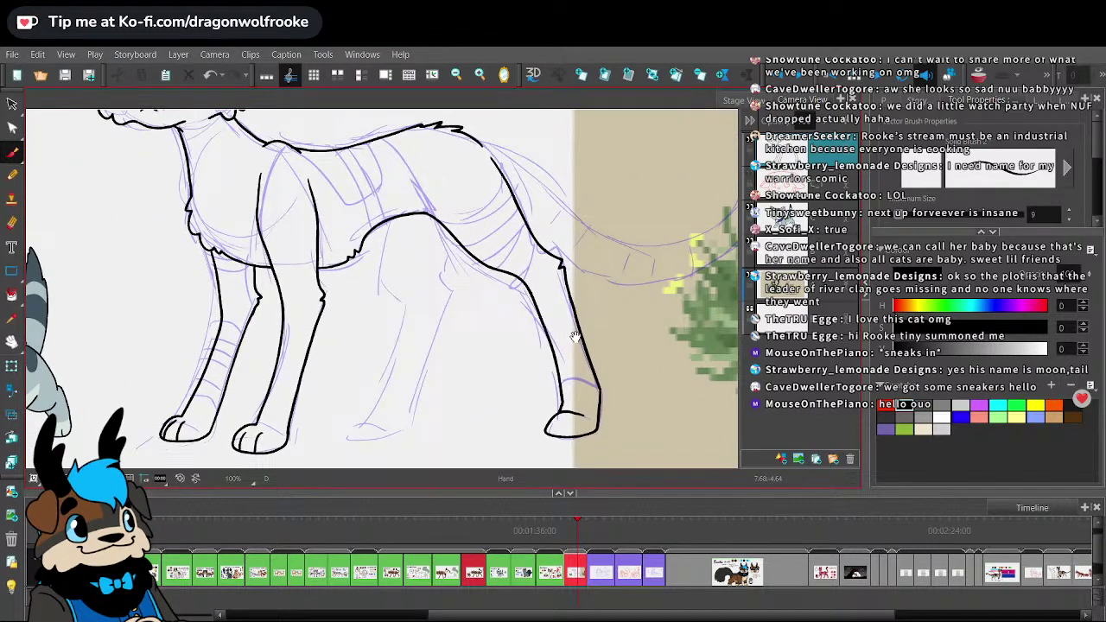
{"action": "left_click_drag", "start_coordinate": [575, 337], "coordinate": [488, 315]}
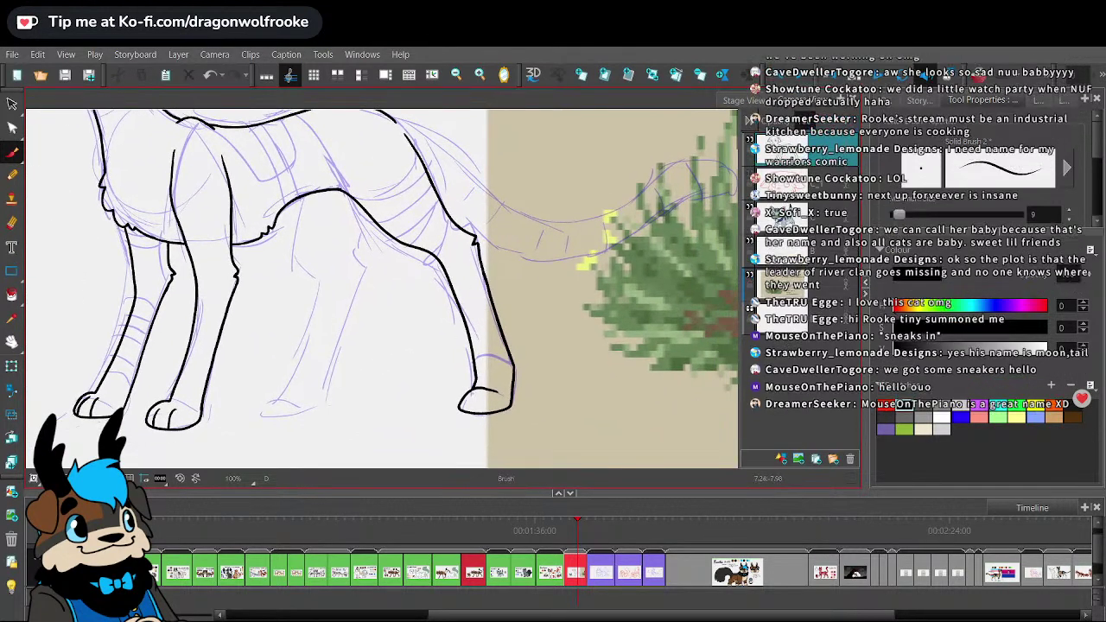
{"action": "left_click_drag", "start_coordinate": [488, 392], "coordinate": [490, 404]}
- Ink the far hind leg's front line from the belly to the ankle and trim its lower end
{"action": "left_click_drag", "start_coordinate": [506, 316], "coordinate": [575, 314]}
{"action": "key", "text": "2"}
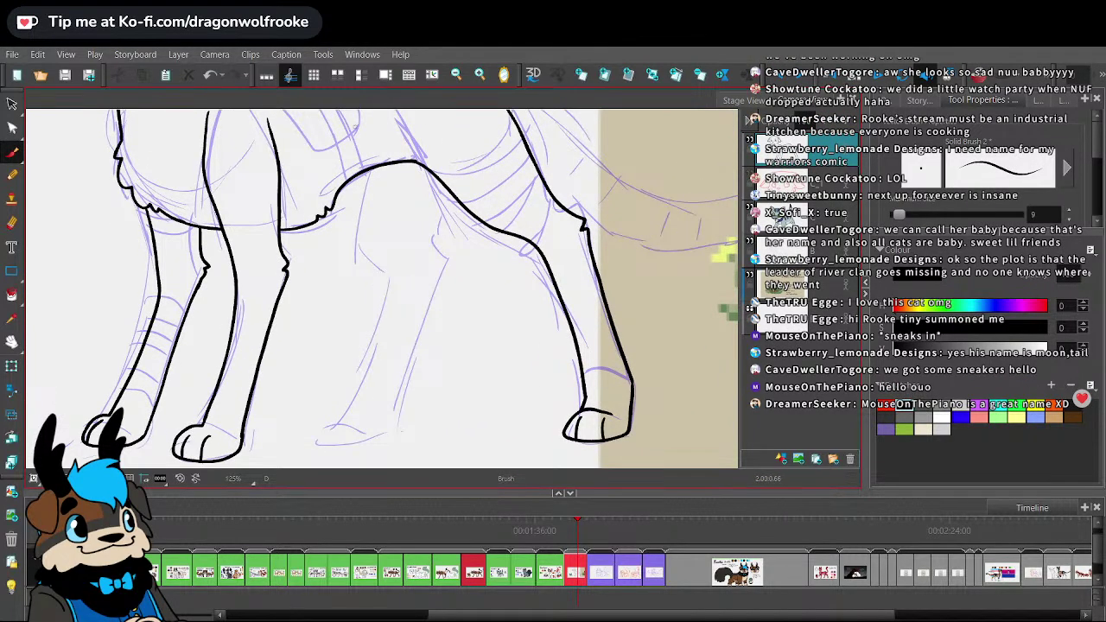
{"action": "mouse_move", "coordinate": [356, 183]}
{"action": "left_mouse_down"}
{"action": "mouse_move", "coordinate": [359, 238]}
{"action": "mouse_move", "coordinate": [392, 302]}
{"action": "mouse_move", "coordinate": [344, 421]}
{"action": "left_mouse_up"}
{"action": "key", "text": "alt+s"}
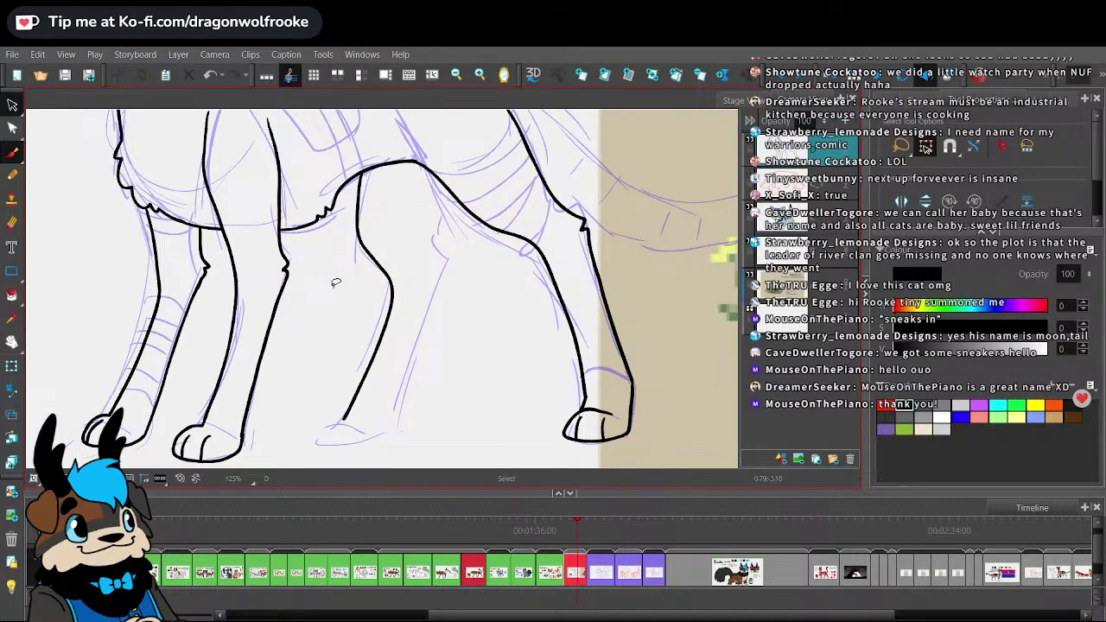
{"action": "left_click", "coordinate": [385, 327]}
{"action": "left_click", "coordinate": [370, 419]}
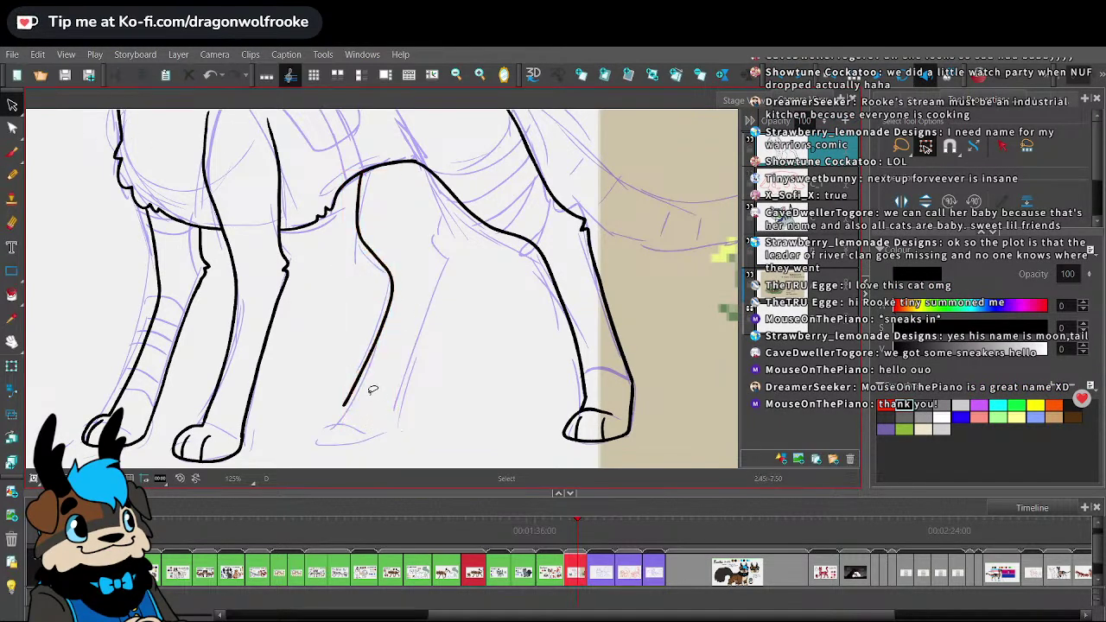
- Ink the far hind paw's rounded outline and the leg's rear line with a hock tuft up to the near thigh
{"action": "key", "text": "alt+b"}
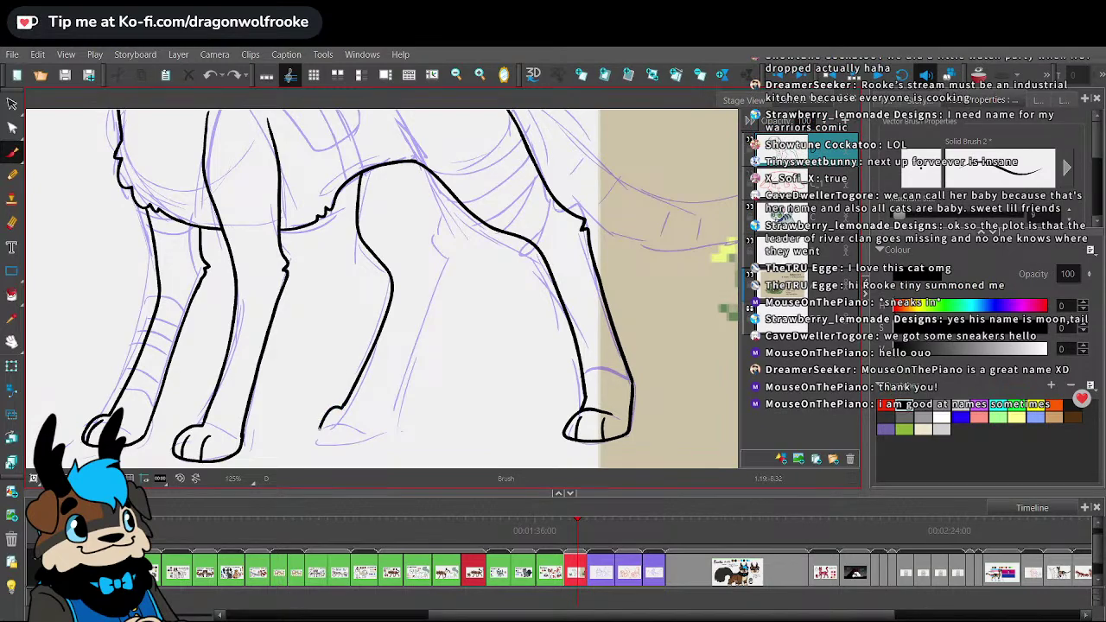
{"action": "key", "text": "ctrl+z"}
{"action": "mouse_move", "coordinate": [342, 406]}
{"action": "left_mouse_down"}
{"action": "mouse_move", "coordinate": [315, 427]}
{"action": "mouse_move", "coordinate": [331, 436]}
{"action": "mouse_move", "coordinate": [382, 424]}
{"action": "mouse_move", "coordinate": [445, 256]}
{"action": "mouse_move", "coordinate": [451, 192]}
{"action": "left_mouse_up"}
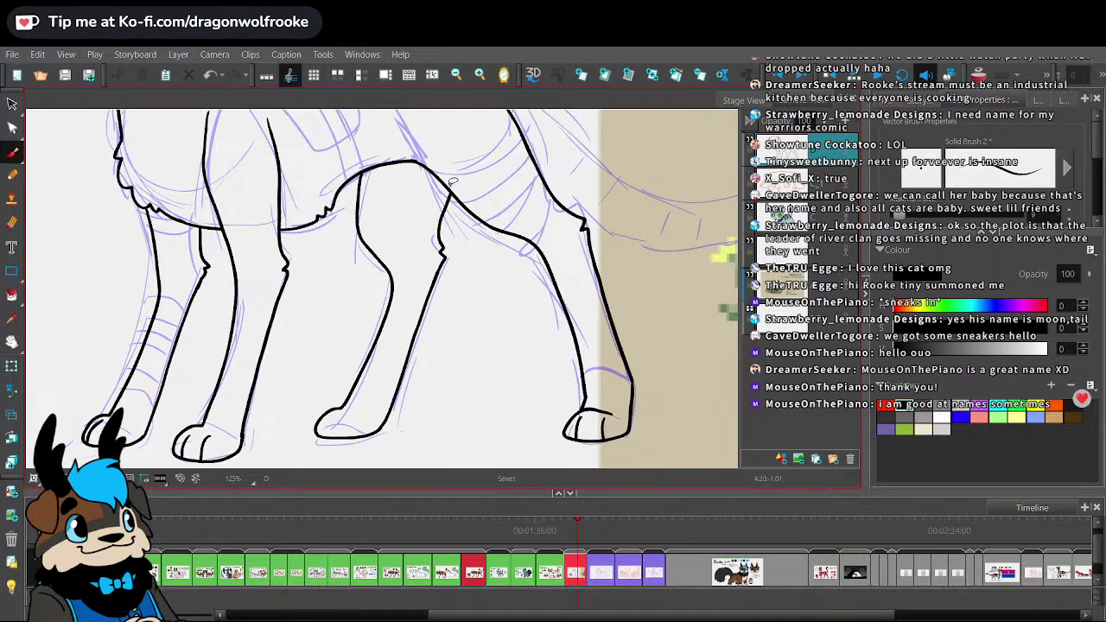
- Ink the long curved tail with an upper line from the rump around the curled tip and a lower line back to it
{"action": "key", "text": "1"}
{"action": "key", "text": "1"}
{"action": "left_click_drag", "start_coordinate": [581, 267], "coordinate": [453, 329]}
{"action": "scroll", "coordinate": [452, 329], "scroll_direction": "up", "scroll_amount": 3}
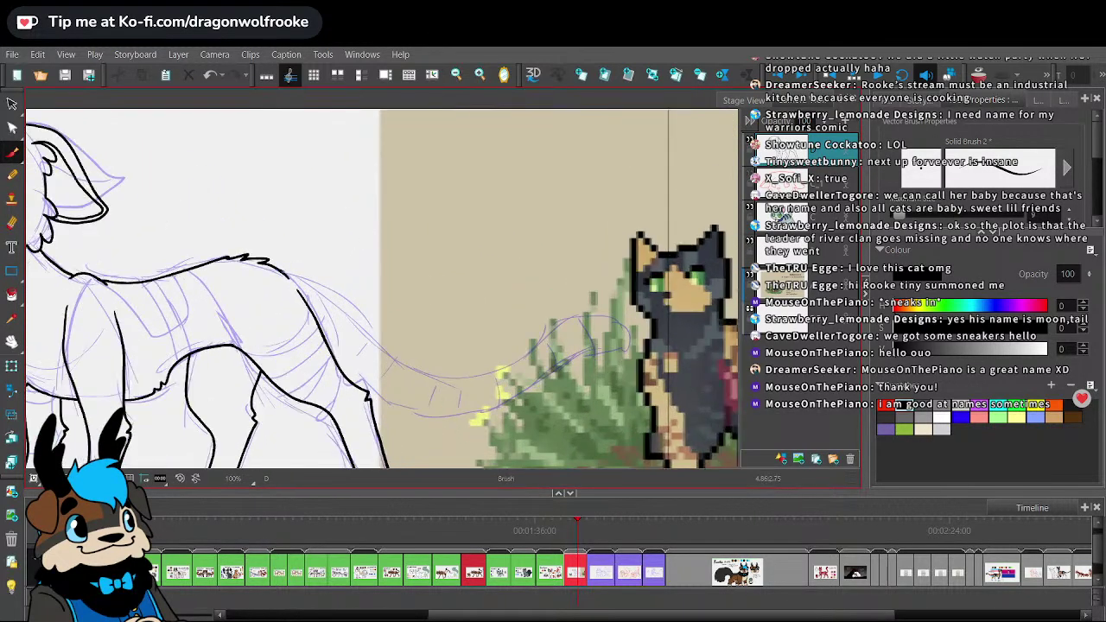
{"action": "mouse_move", "coordinate": [283, 271]}
{"action": "left_mouse_down"}
{"action": "mouse_move", "coordinate": [453, 395]}
{"action": "mouse_move", "coordinate": [579, 345]}
{"action": "mouse_move", "coordinate": [617, 369]}
{"action": "mouse_move", "coordinate": [610, 396]}
{"action": "left_mouse_up"}
{"action": "scroll", "coordinate": [605, 393], "scroll_direction": "up", "scroll_amount": 2}
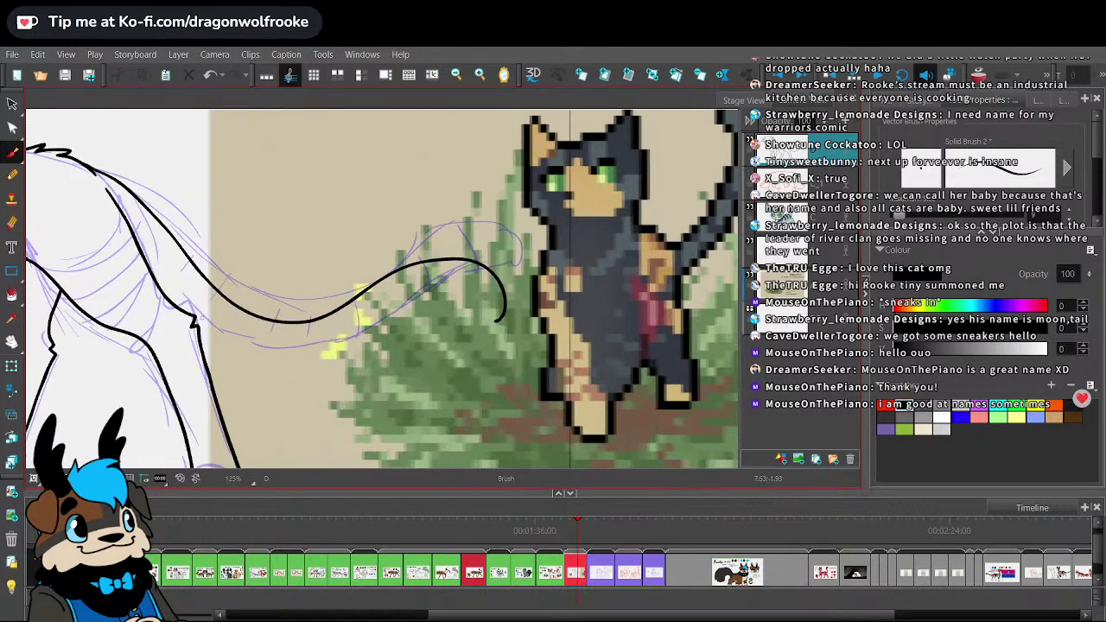
{"action": "mouse_move", "coordinate": [226, 361]}
{"action": "left_mouse_down"}
{"action": "mouse_move", "coordinate": [334, 353]}
{"action": "mouse_move", "coordinate": [411, 311]}
{"action": "mouse_move", "coordinate": [470, 301]}
{"action": "mouse_move", "coordinate": [485, 319]}
{"action": "left_mouse_up"}
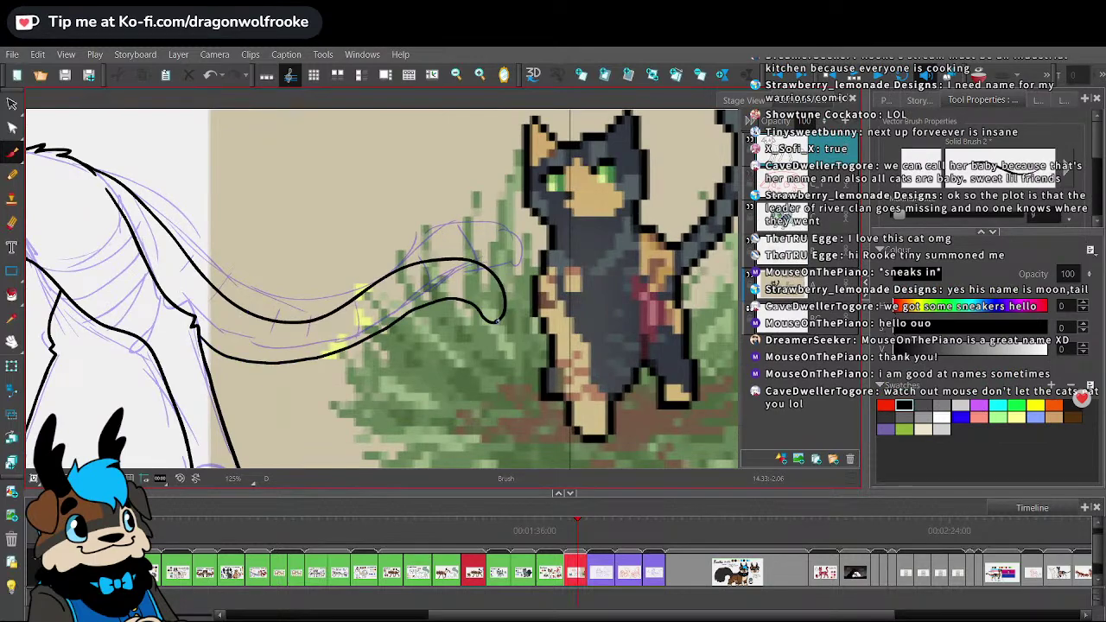
- Hide the purple sketch layer beneath the line art and save and pack the project
{"action": "scroll", "coordinate": [394, 361], "scroll_direction": "down", "scroll_amount": 3}
{"action": "mouse_move", "coordinate": [394, 361]}
{"action": "left_mouse_down"}
{"action": "mouse_move", "coordinate": [484, 391]}
{"action": "mouse_move", "coordinate": [533, 391]}
{"action": "left_mouse_up"}
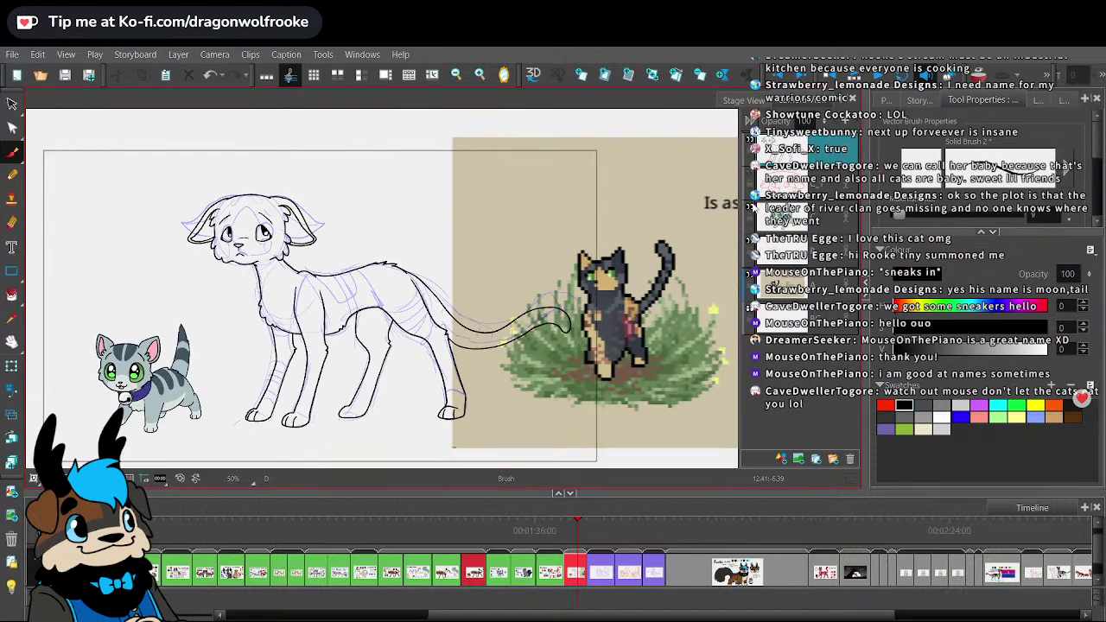
{"action": "left_click", "coordinate": [749, 241]}
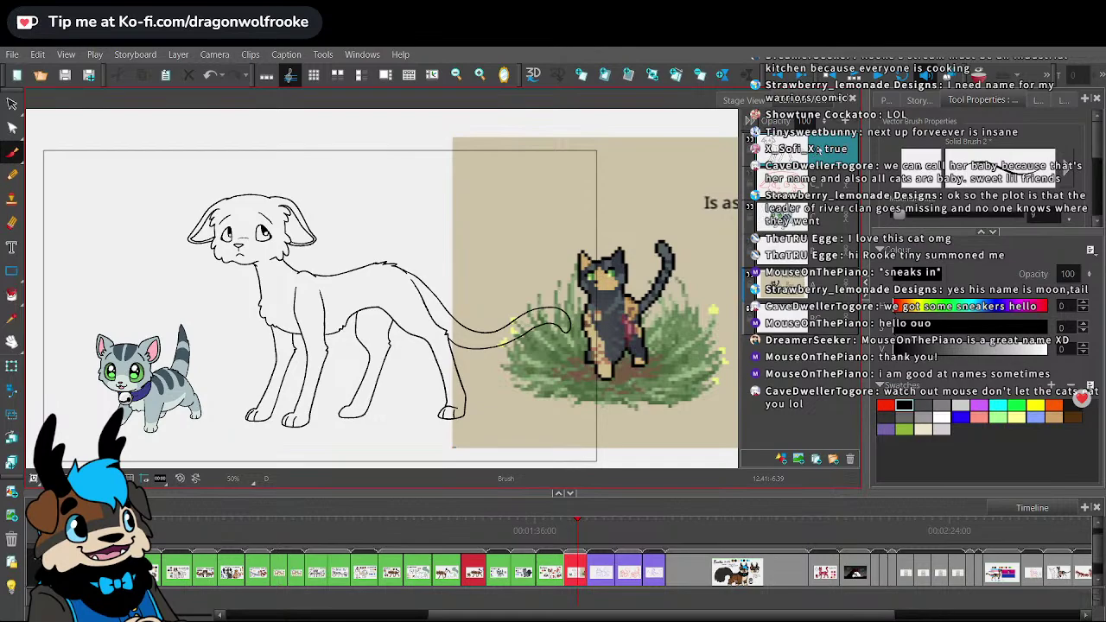
{"action": "left_click", "coordinate": [12, 54]}
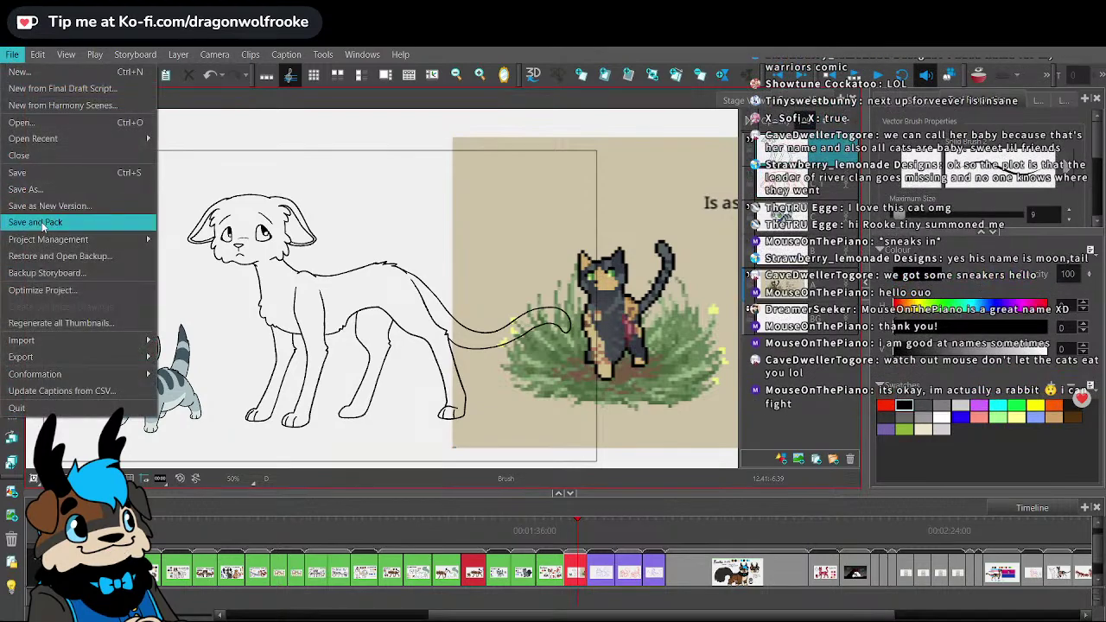
{"action": "left_click", "coordinate": [41, 227]}
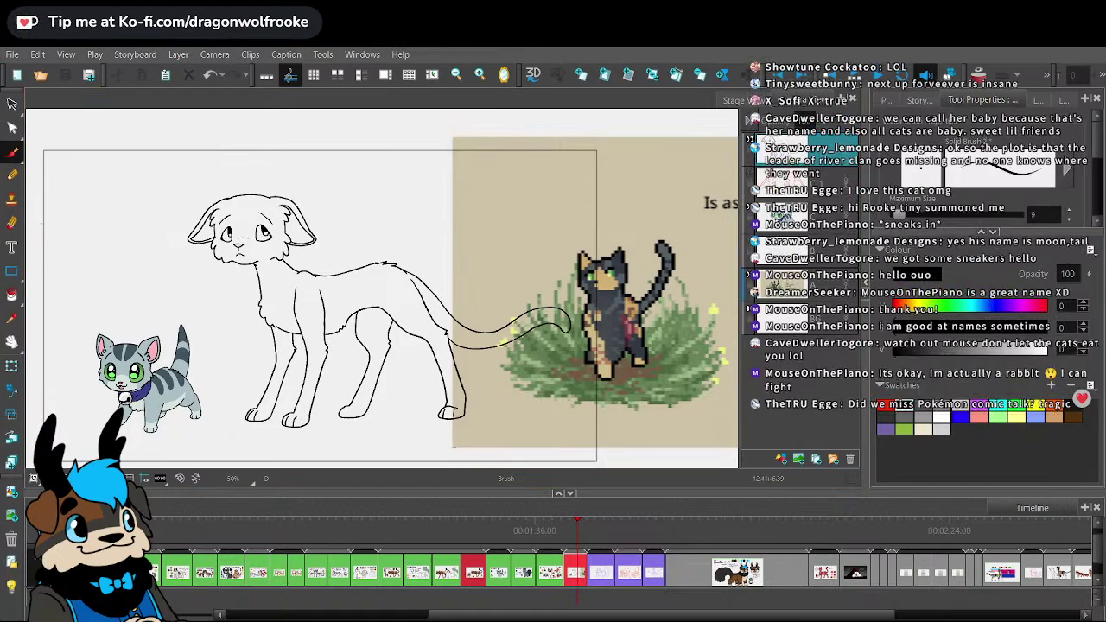
- Delete both thin eyebrow lines above the animal's eyes
{"action": "left_click", "coordinate": [12, 104]}
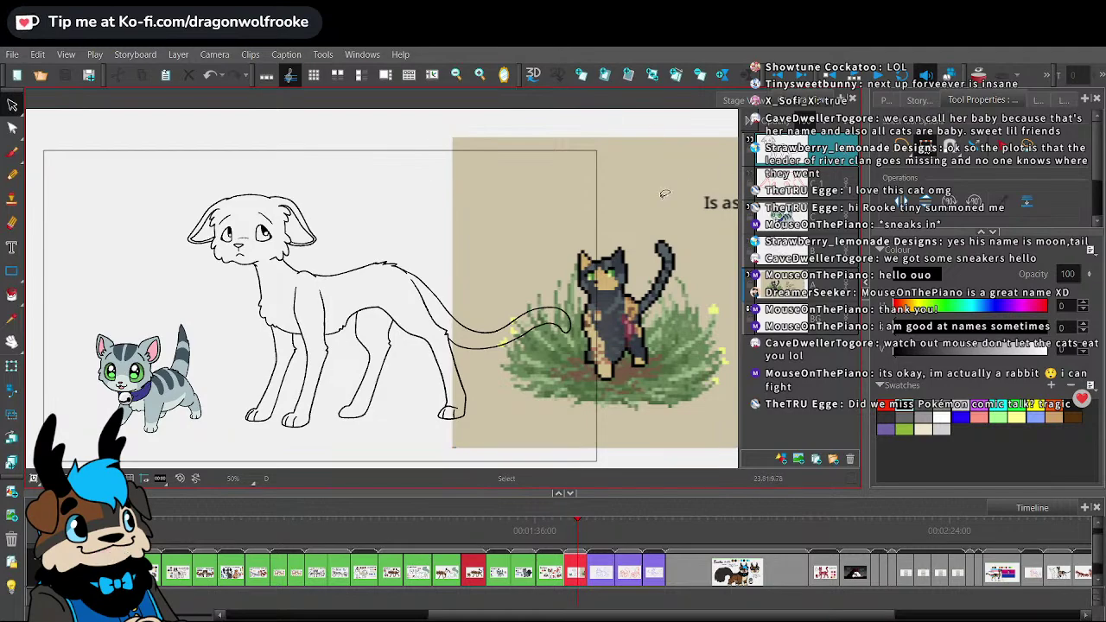
{"action": "key", "text": "2"}
{"action": "left_click_drag", "start_coordinate": [169, 147], "coordinate": [345, 235]}
{"action": "key", "text": "2"}
{"action": "key", "text": "2"}
{"action": "left_click", "coordinate": [294, 275]}
{"action": "key", "text": "Delete"}
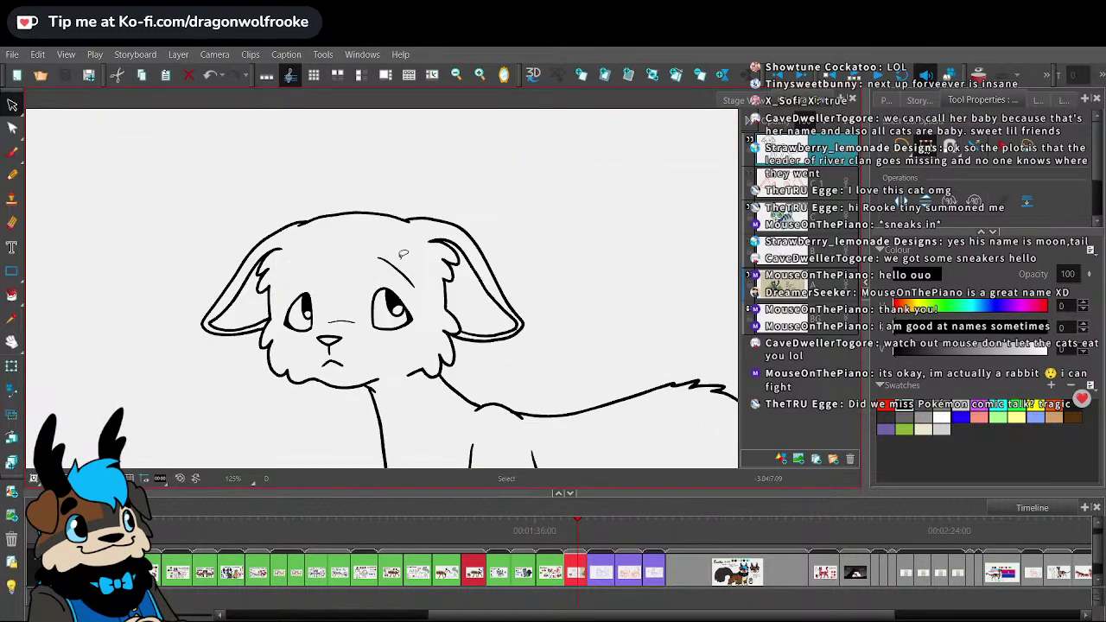
{"action": "left_click", "coordinate": [400, 268]}
{"action": "key", "text": "Delete"}
- Redraw both eyebrows as short, thicker lines slanting up toward the middle of the forehead
{"action": "left_click", "coordinate": [13, 152]}
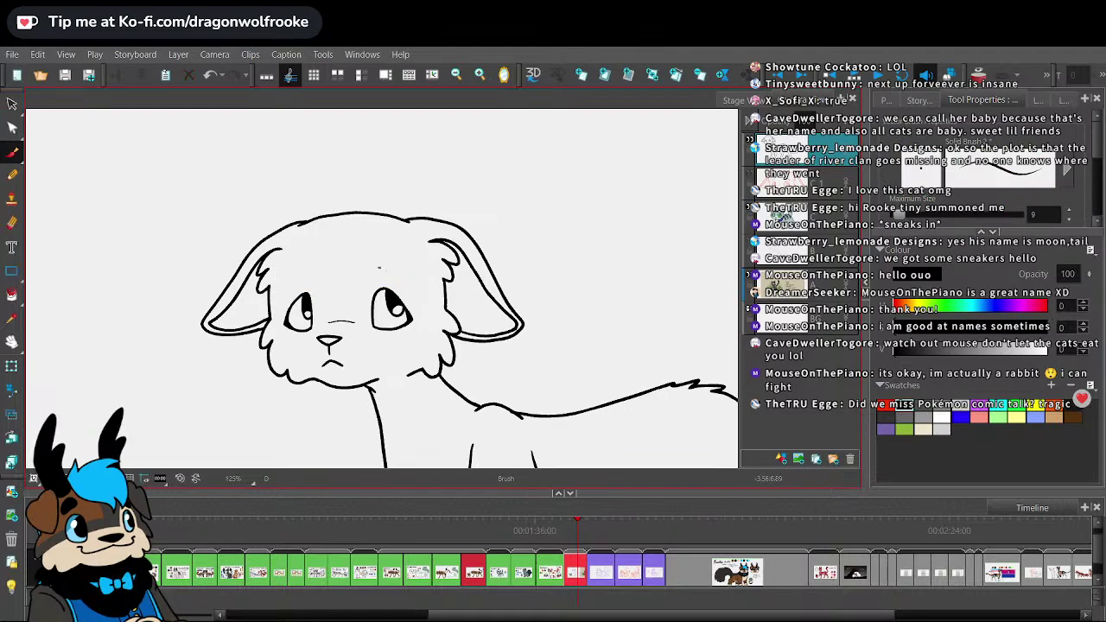
{"action": "left_click_drag", "start_coordinate": [377, 262], "coordinate": [408, 290]}
{"action": "left_click_drag", "start_coordinate": [288, 288], "coordinate": [320, 266]}
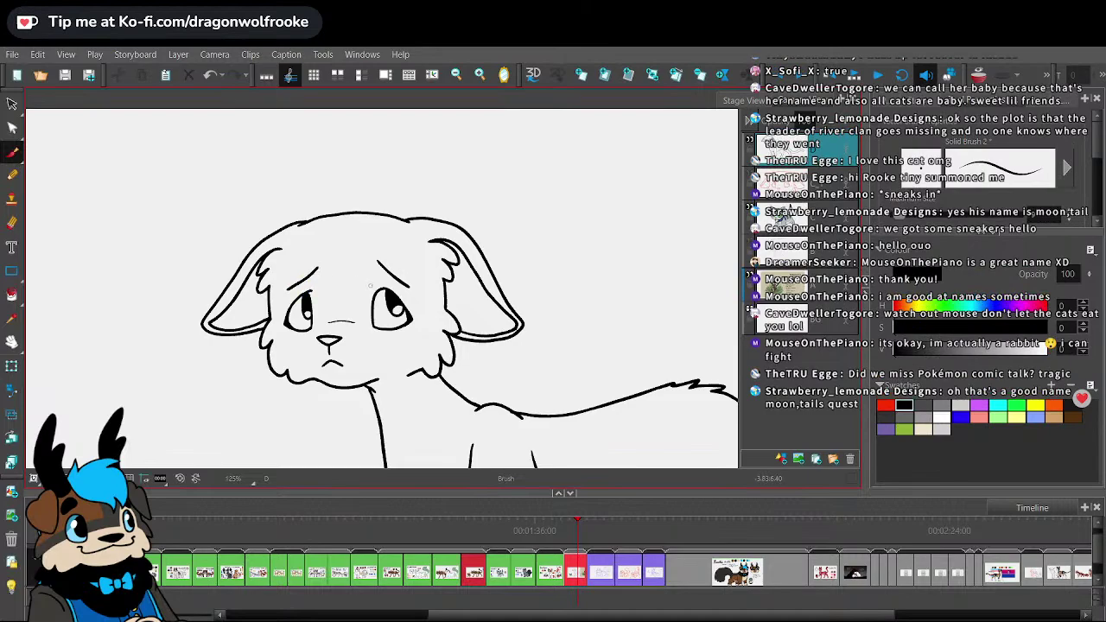
{"action": "left_click_drag", "start_coordinate": [385, 276], "coordinate": [234, 285]}
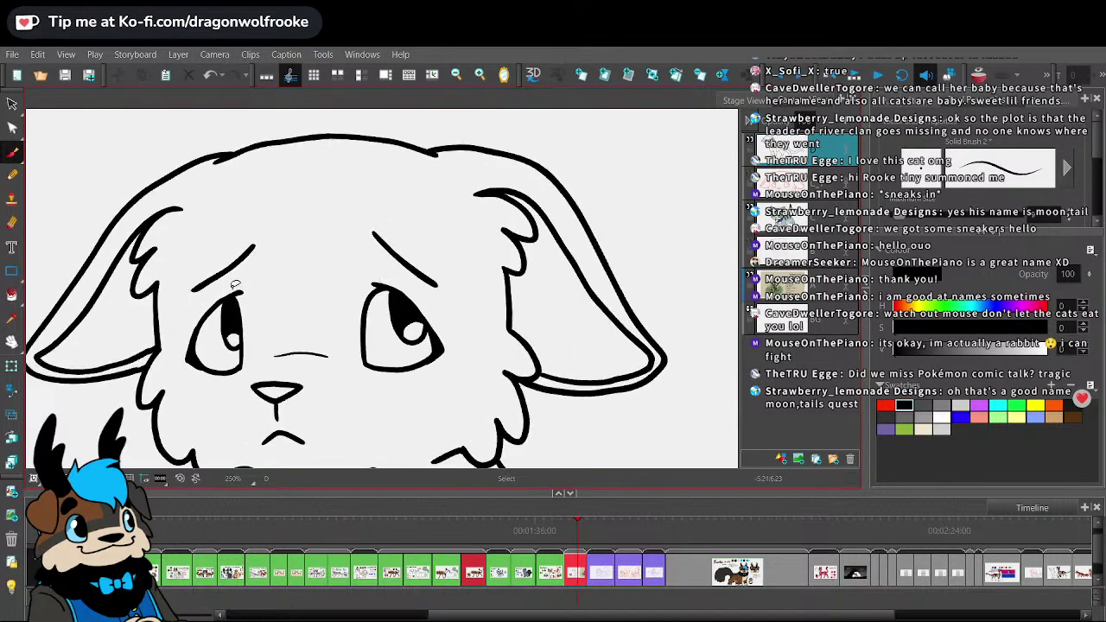
{"action": "key", "text": "ctrl+z"}
{"action": "scroll", "coordinate": [425, 215], "scroll_direction": "down", "scroll_amount": 6}
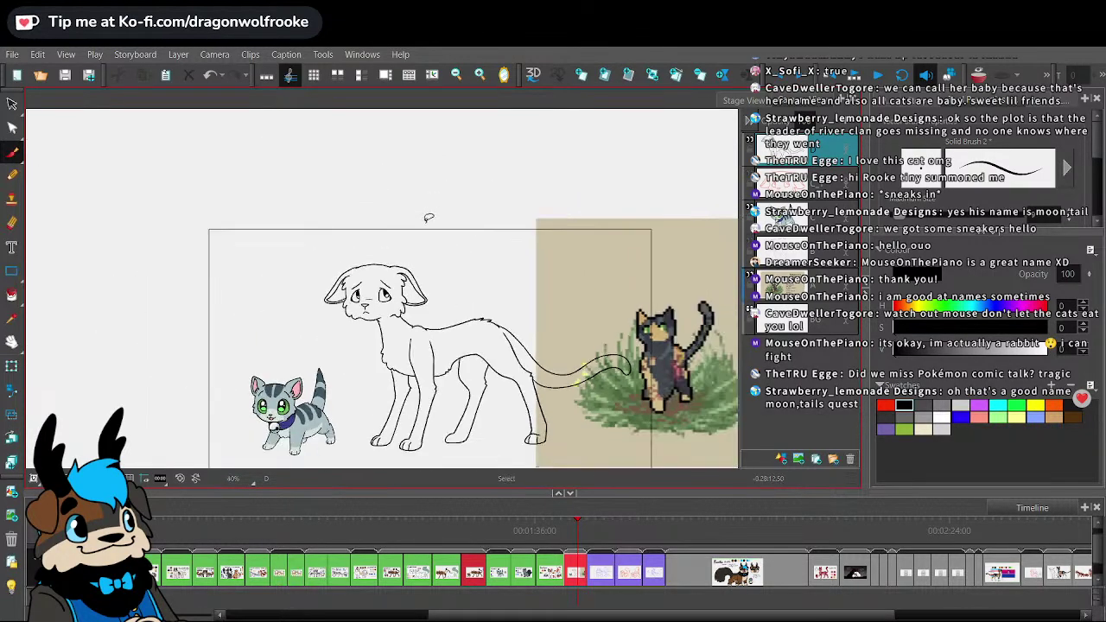
{"action": "scroll", "coordinate": [427, 216], "scroll_direction": "up", "scroll_amount": 4}
- Delete the two redrawn eyebrow strokes from the face
{"action": "left_click", "coordinate": [12, 104]}
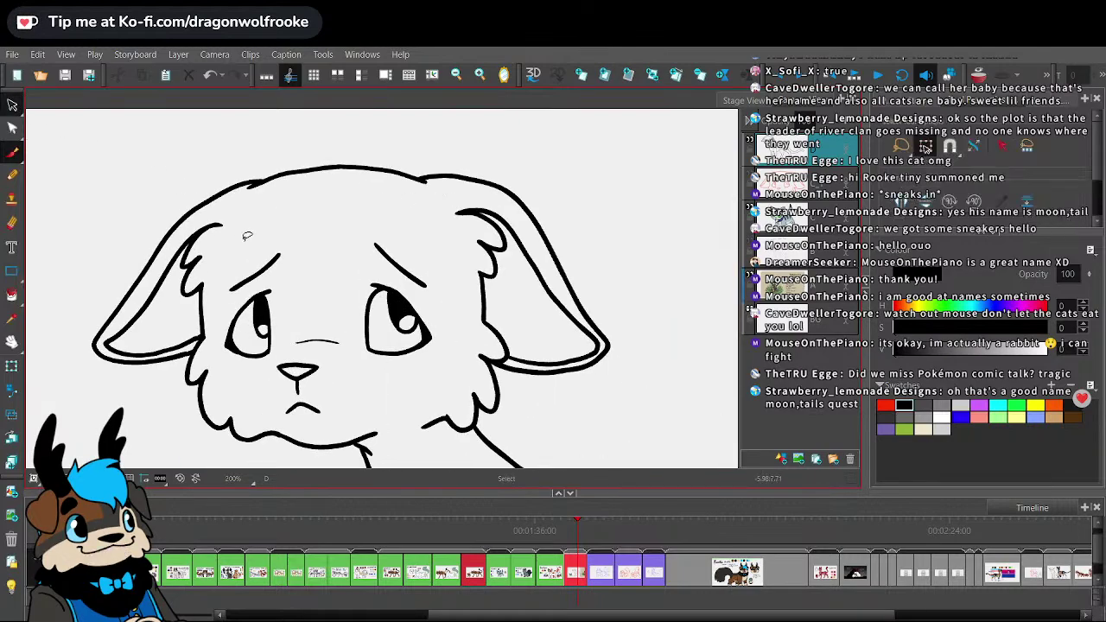
{"action": "left_click", "coordinate": [254, 272]}
{"action": "key", "text": "Delete"}
{"action": "left_click", "coordinate": [394, 261]}
{"action": "key", "text": "Delete"}
- Ink a fresh pair of curved, worried eyebrows above the animal's eyes
{"action": "left_click", "coordinate": [11, 151]}
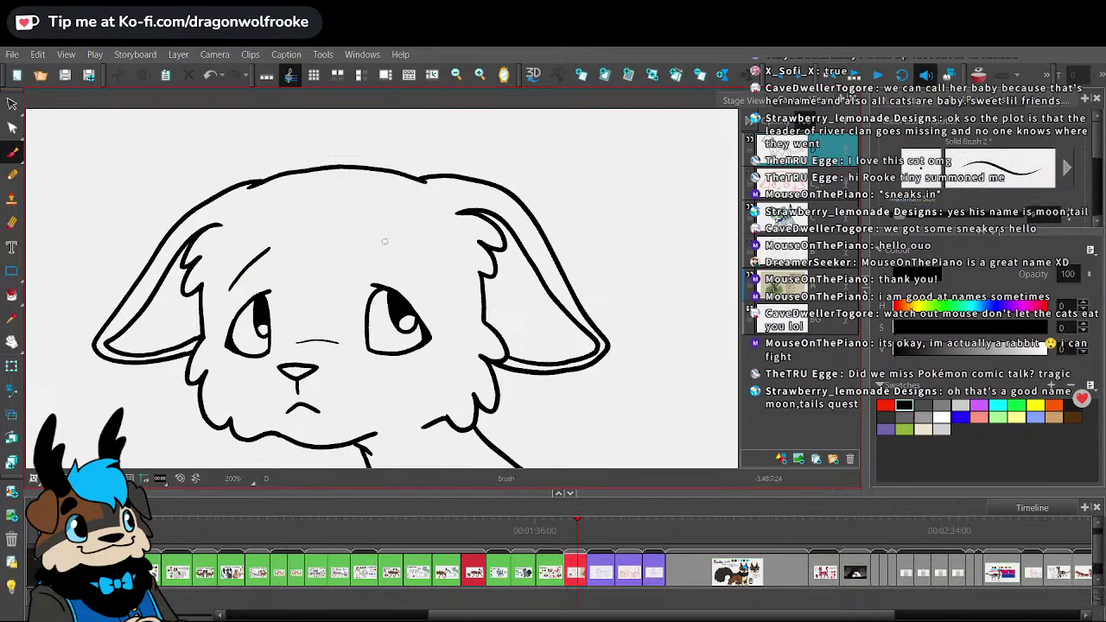
{"action": "left_click_drag", "start_coordinate": [381, 244], "coordinate": [427, 282]}
{"action": "key", "text": "ctrl+z"}
{"action": "left_click_drag", "start_coordinate": [377, 245], "coordinate": [426, 282]}
- Save and pack the project with the finished line art
{"action": "key", "text": "s"}
{"action": "key", "text": "1"}
{"action": "key", "text": "1"}
{"action": "key", "text": "1"}
{"action": "key", "text": "1"}
{"action": "scroll", "coordinate": [649, 354], "scroll_direction": "down", "scroll_amount": 4}
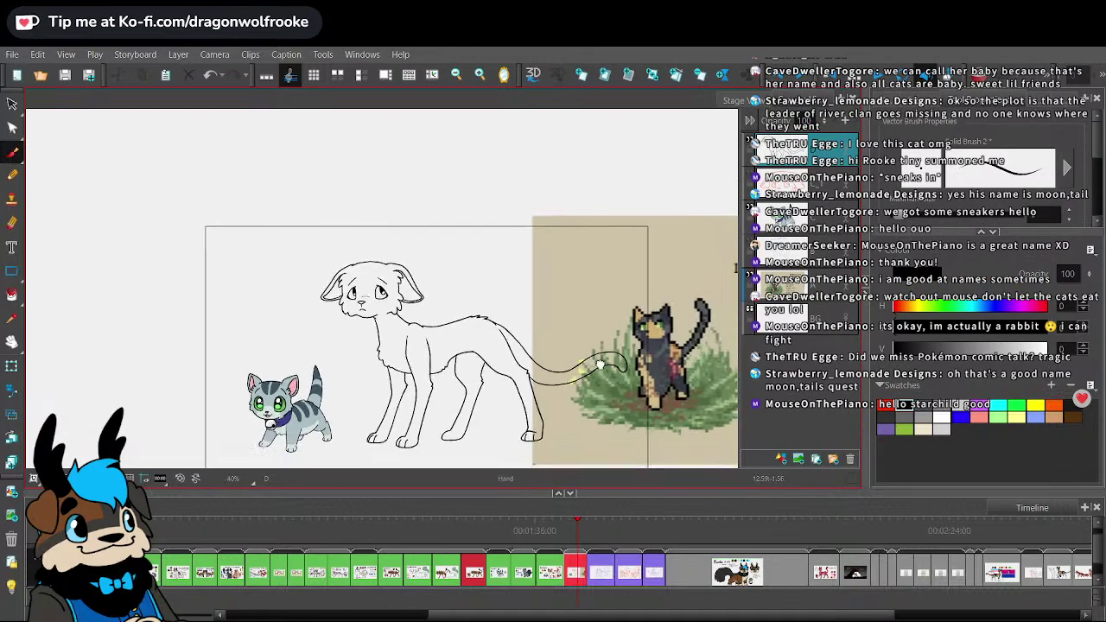
{"action": "mouse_move", "coordinate": [625, 406]}
{"action": "left_mouse_down"}
{"action": "mouse_move", "coordinate": [583, 327]}
{"action": "mouse_move", "coordinate": [577, 340]}
{"action": "left_mouse_up"}
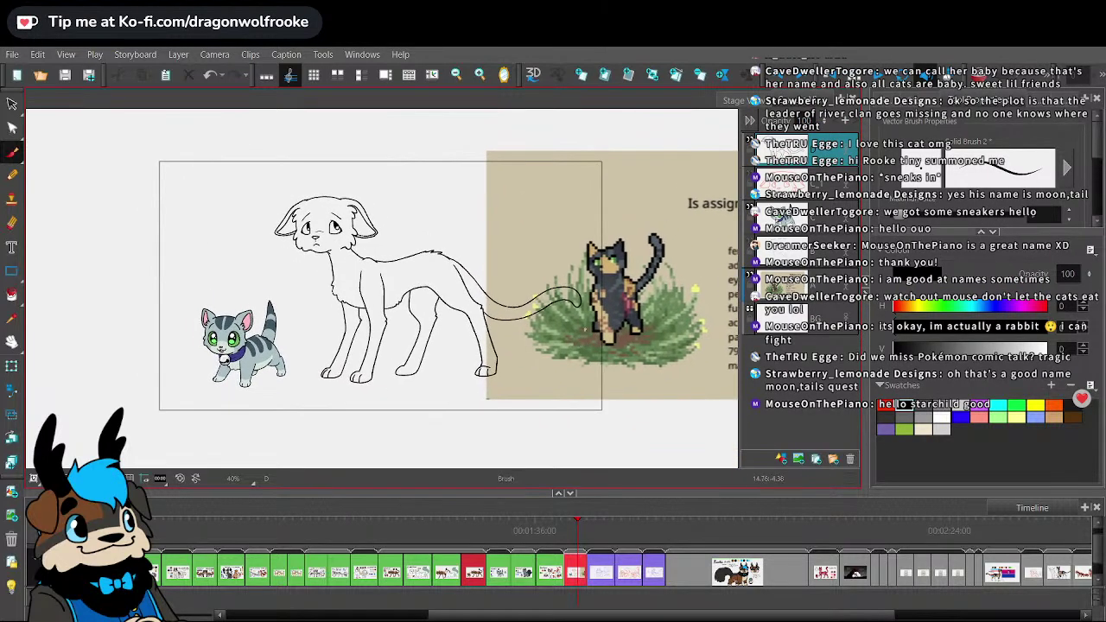
{"action": "key", "text": "2"}
{"action": "left_click", "coordinate": [12, 54]}
{"action": "left_click", "coordinate": [62, 222]}
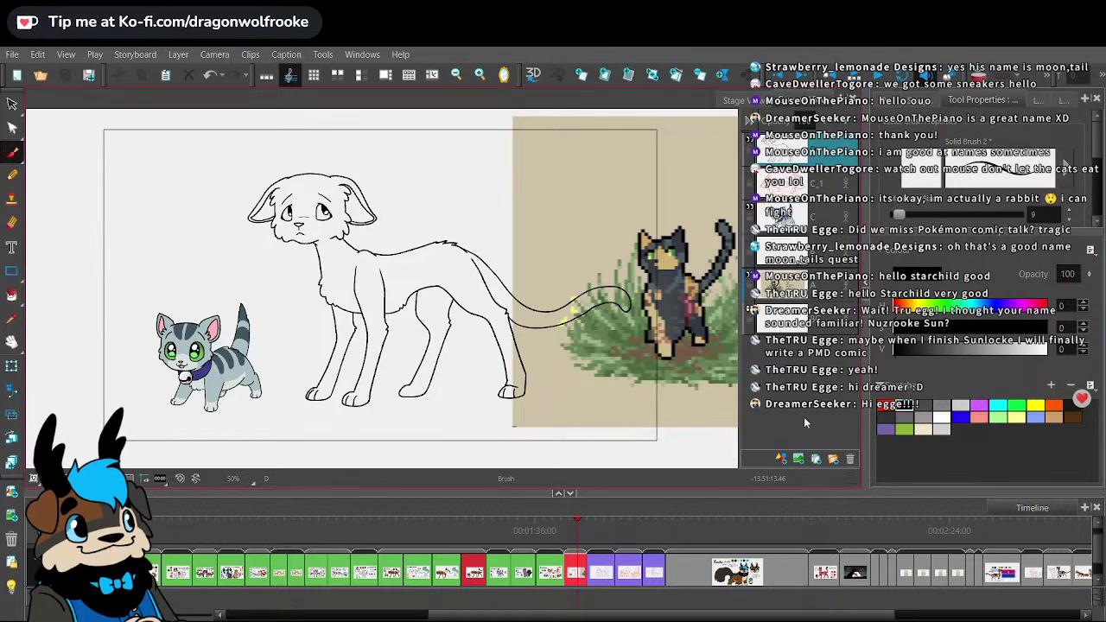
- Add a new layer directly beneath the line art layer and make it the active layer
{"action": "left_click", "coordinate": [816, 183]}
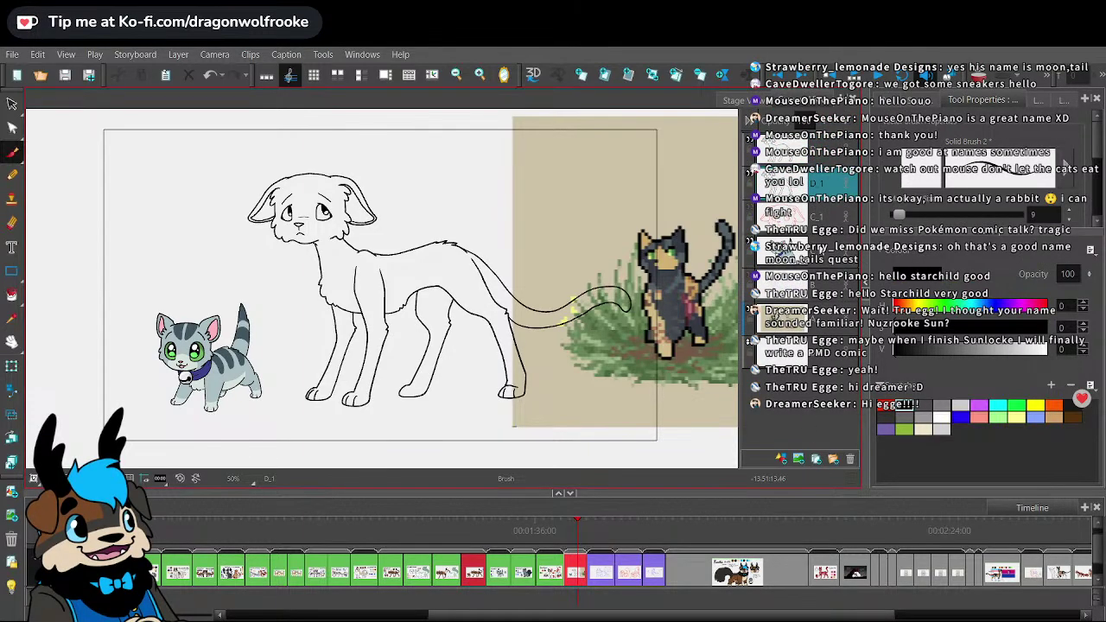
{"action": "key", "text": "1"}
{"action": "key", "text": "space"}
{"action": "left_click_drag", "start_coordinate": [664, 343], "coordinate": [571, 350]}
{"action": "key", "text": "2"}
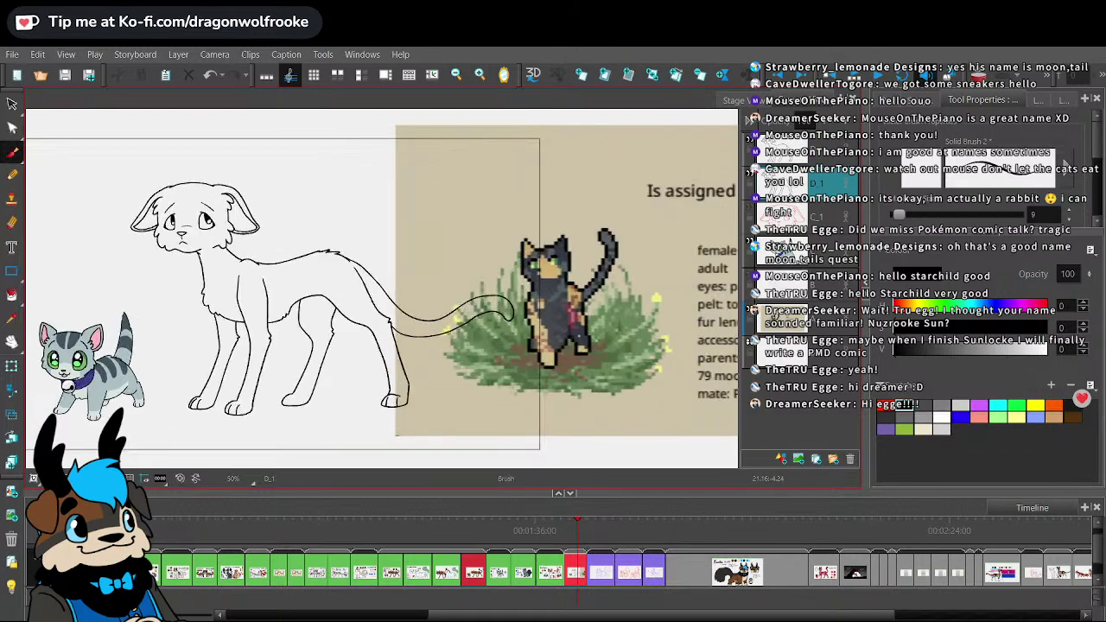
- Move sketch layer B above the colour layer D_1, hide the sketch, and make D_1 the active layer
{"action": "left_click", "coordinate": [12, 319]}
{"action": "left_click_drag", "start_coordinate": [816, 290], "coordinate": [810, 159]}
{"action": "left_click", "coordinate": [752, 172]}
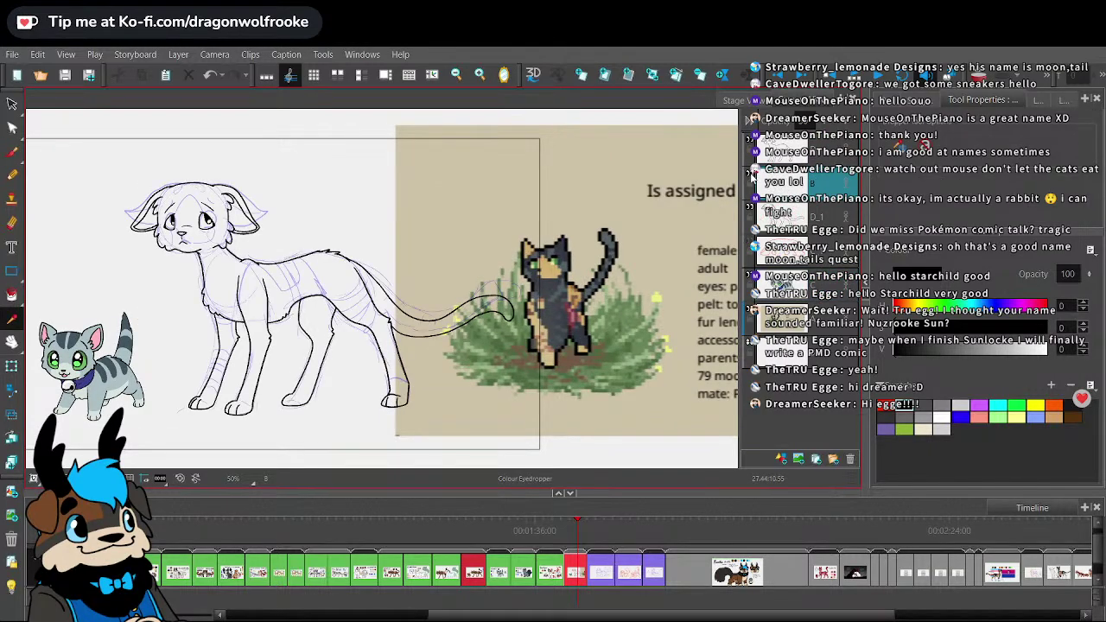
{"action": "left_click", "coordinate": [751, 176]}
{"action": "left_click", "coordinate": [816, 211]}
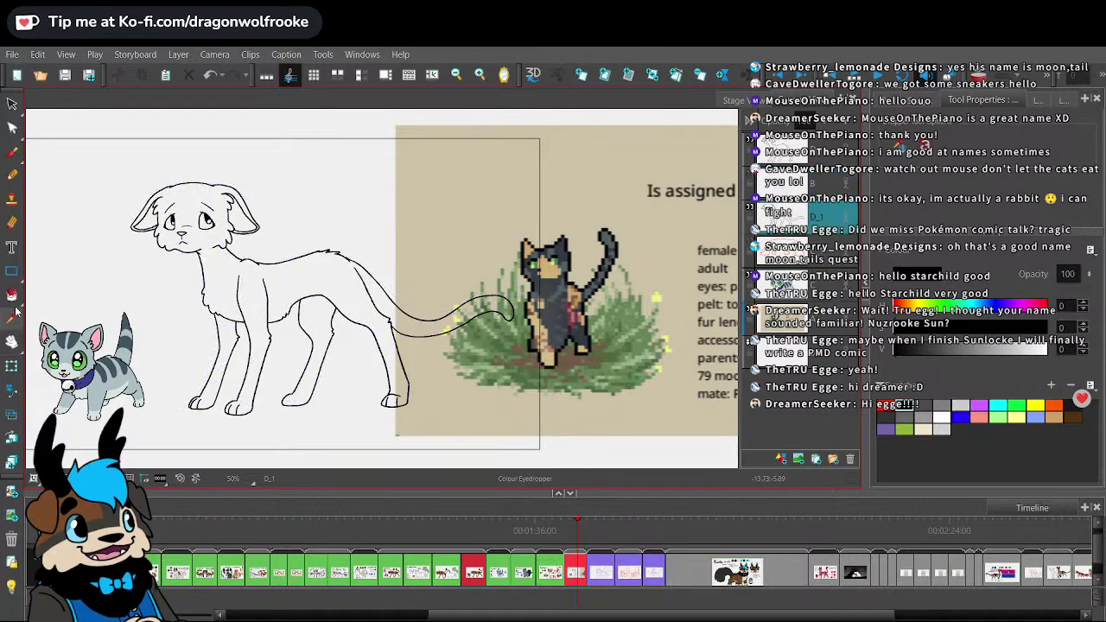
- Sample the dark grey fur from the reference sprite and fill the cat's body, head, tail and all four legs on layer D_1
{"action": "left_click", "coordinate": [551, 277]}
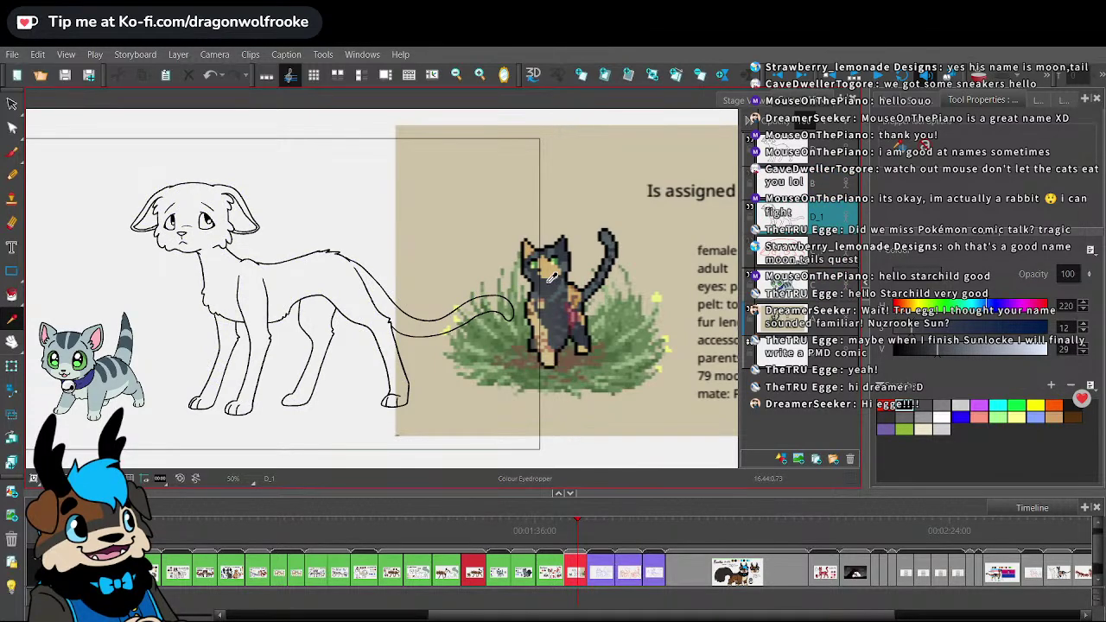
{"action": "left_click", "coordinate": [769, 306]}
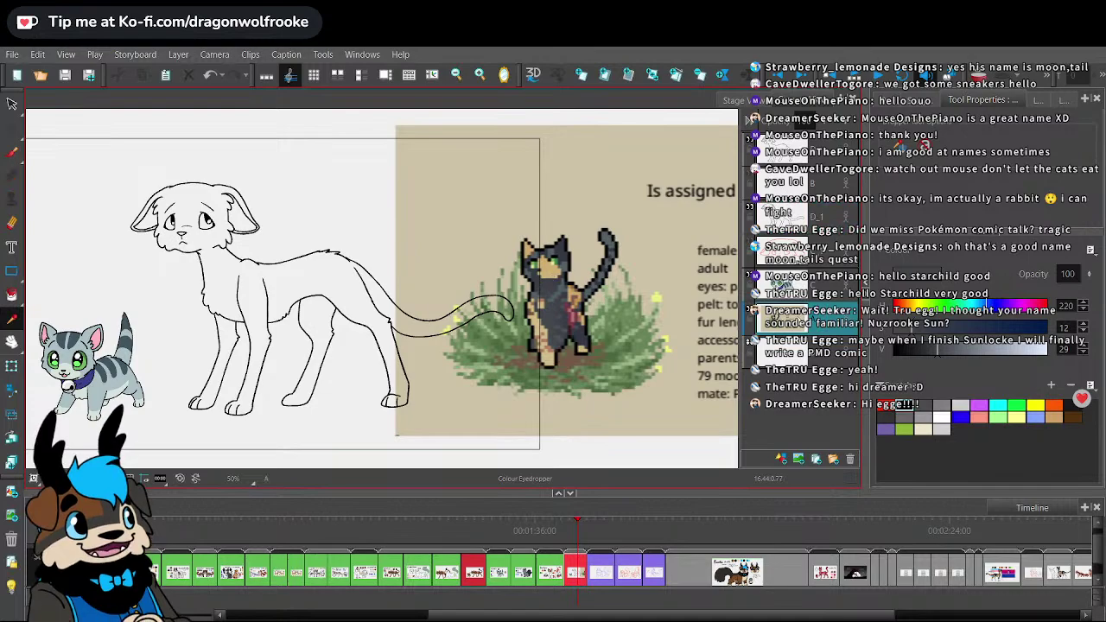
{"action": "left_click", "coordinate": [12, 295]}
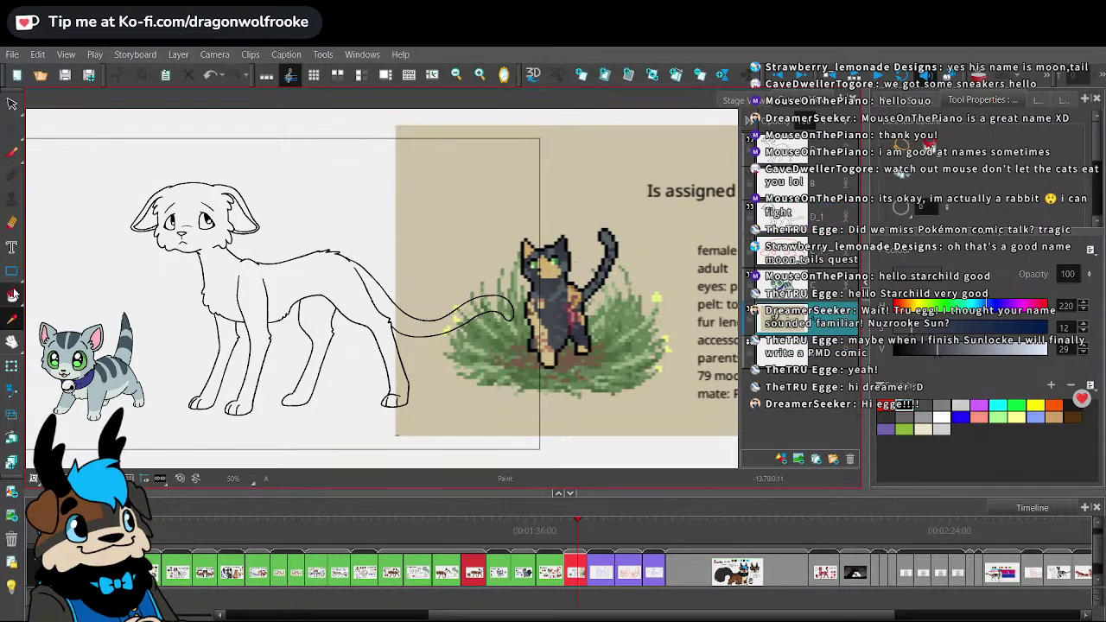
{"action": "left_click", "coordinate": [829, 217]}
{"action": "left_click", "coordinate": [382, 401]}
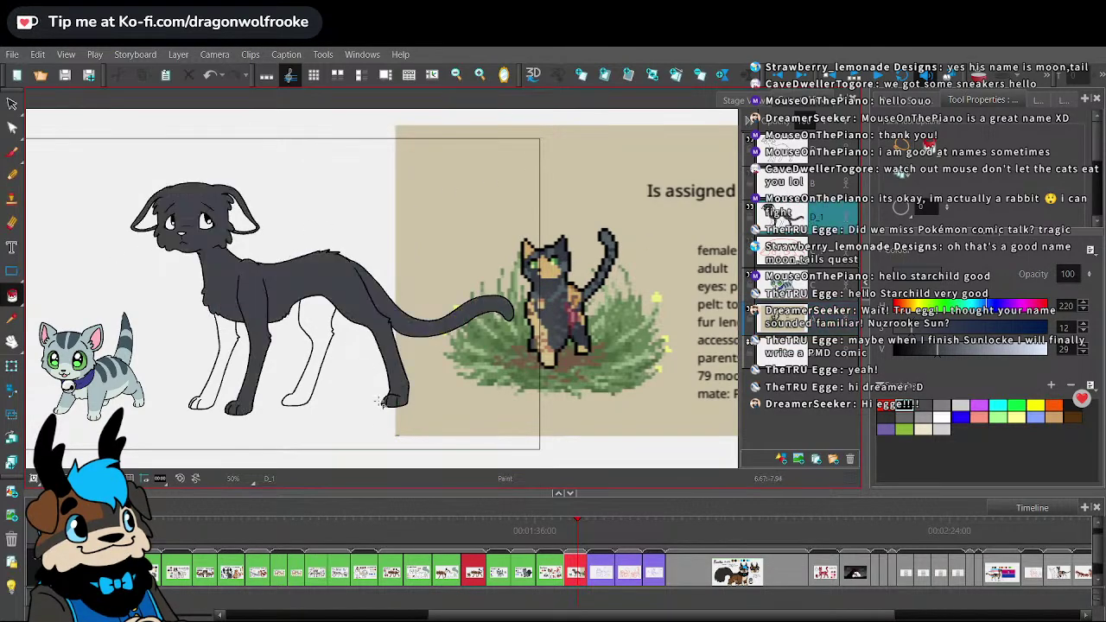
{"action": "left_click", "coordinate": [228, 363]}
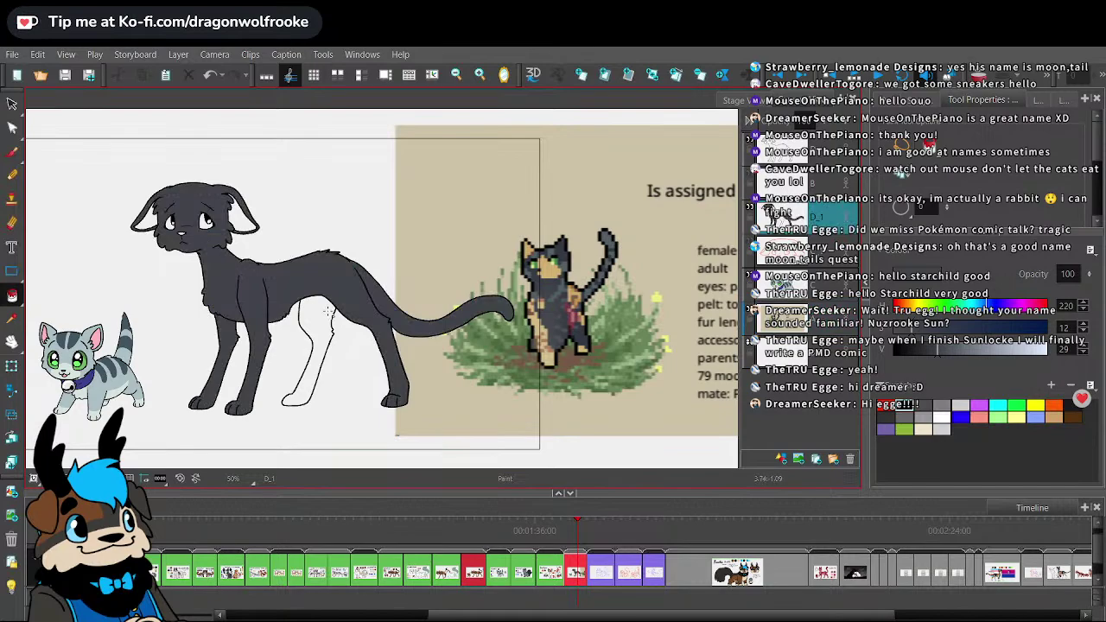
{"action": "left_click", "coordinate": [320, 337]}
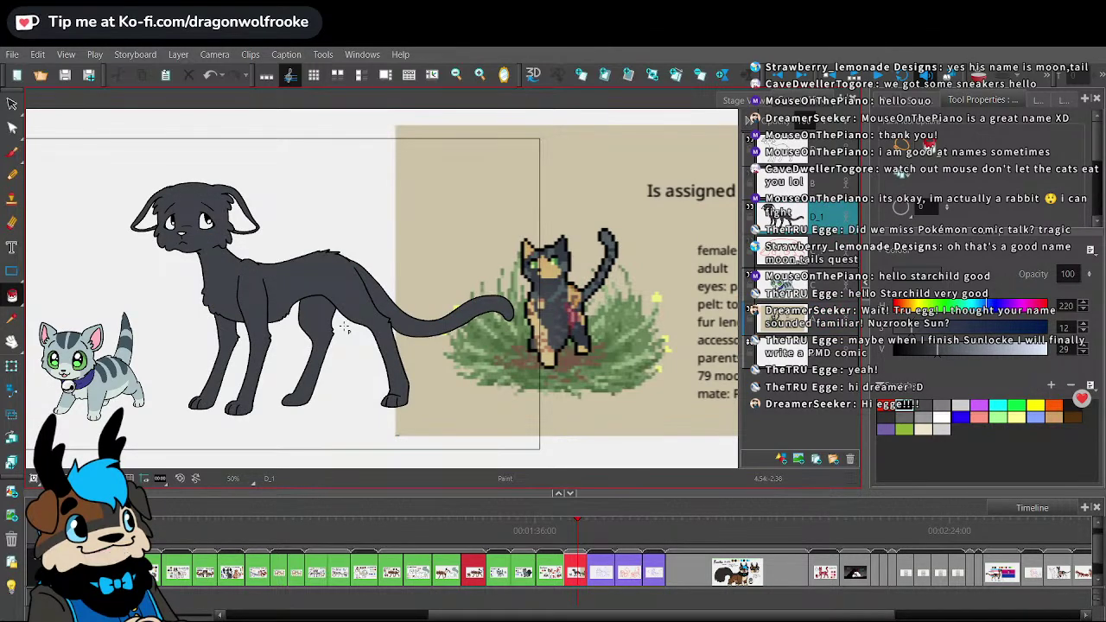
- Darken the grey to a brightness value of 25 and refill the cat's body and far hind leg with it
{"action": "left_click", "coordinate": [12, 319]}
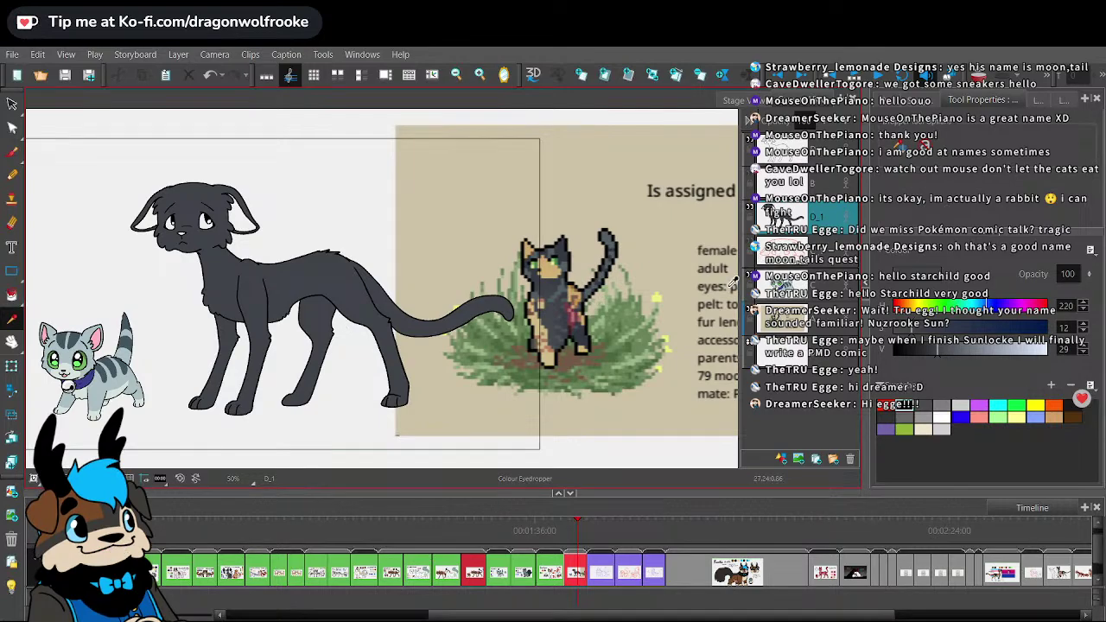
{"action": "left_click", "coordinate": [228, 525]}
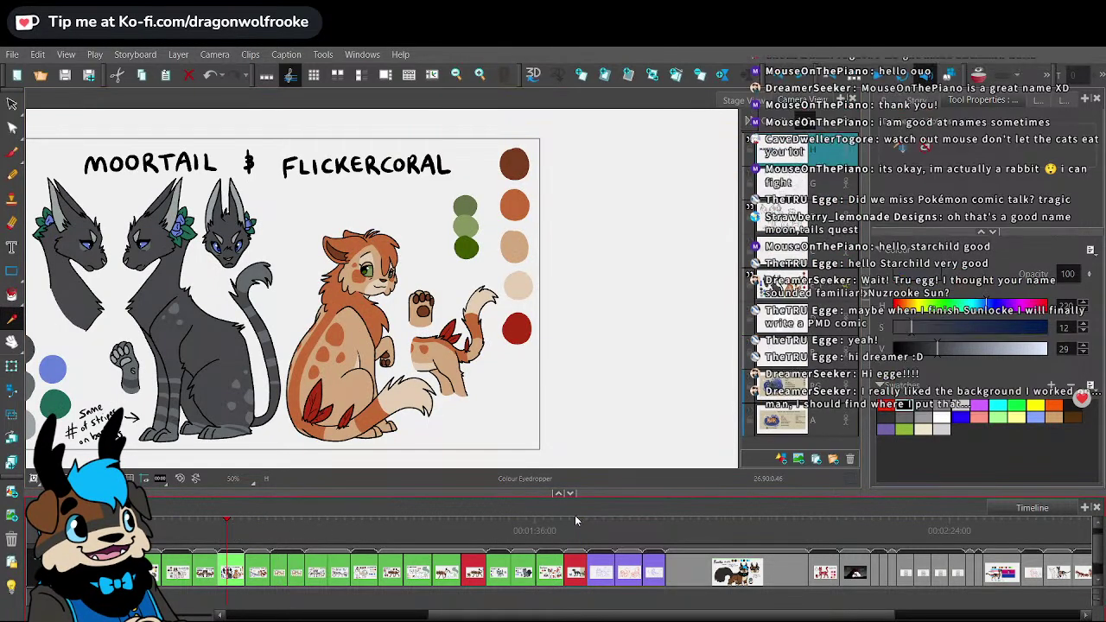
{"action": "left_click", "coordinate": [570, 524]}
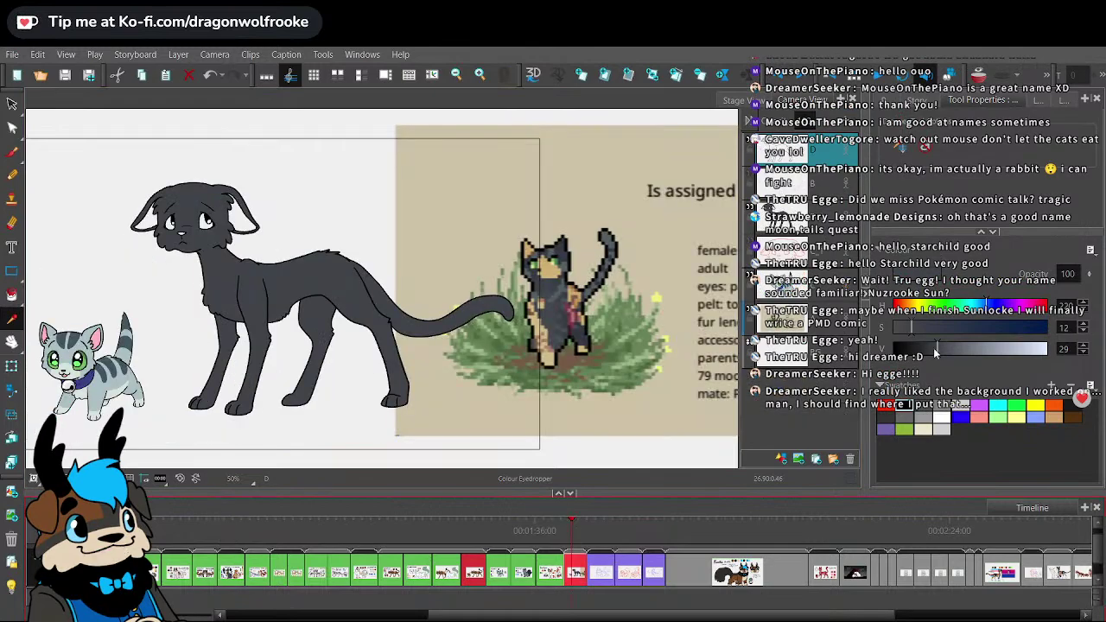
{"action": "left_click_drag", "start_coordinate": [935, 348], "coordinate": [930, 348]}
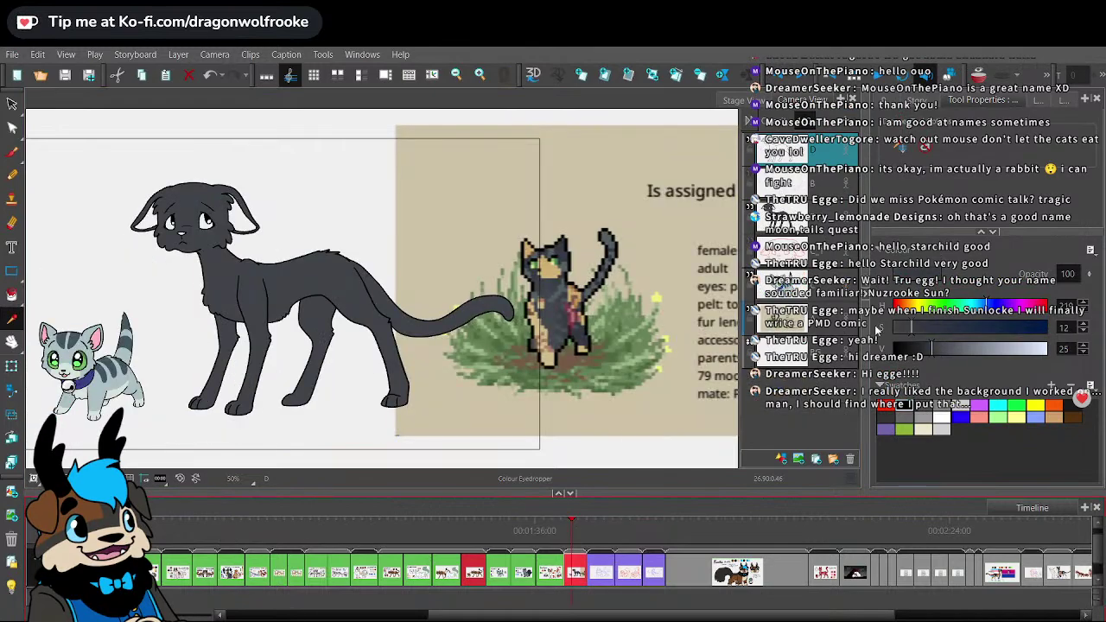
{"action": "left_click", "coordinate": [12, 296]}
{"action": "left_click", "coordinate": [227, 259]}
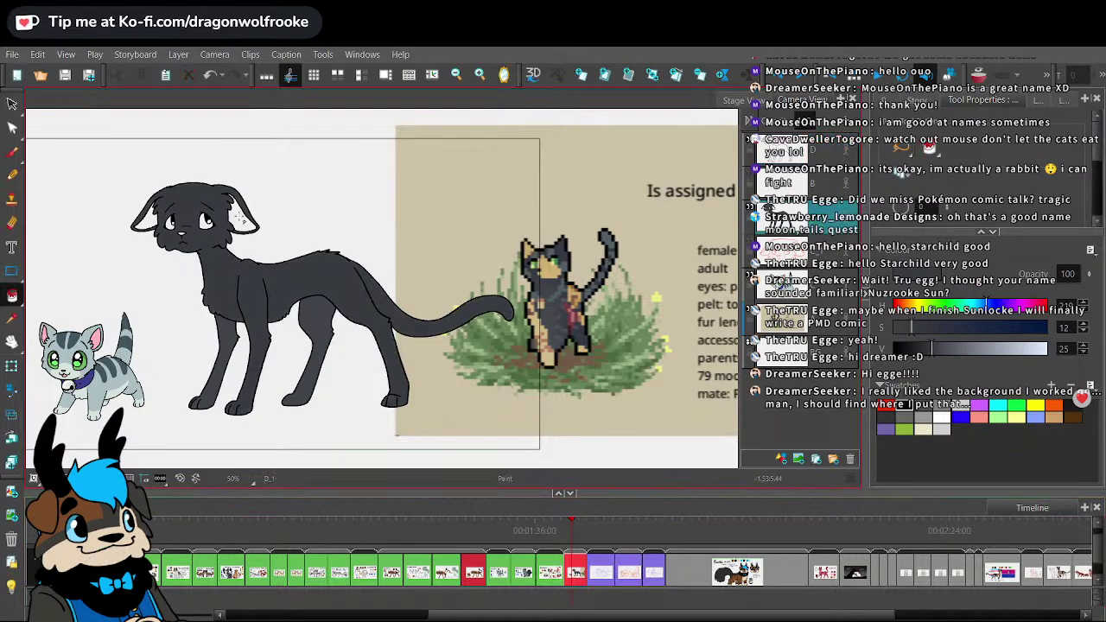
{"action": "left_click", "coordinate": [320, 317]}
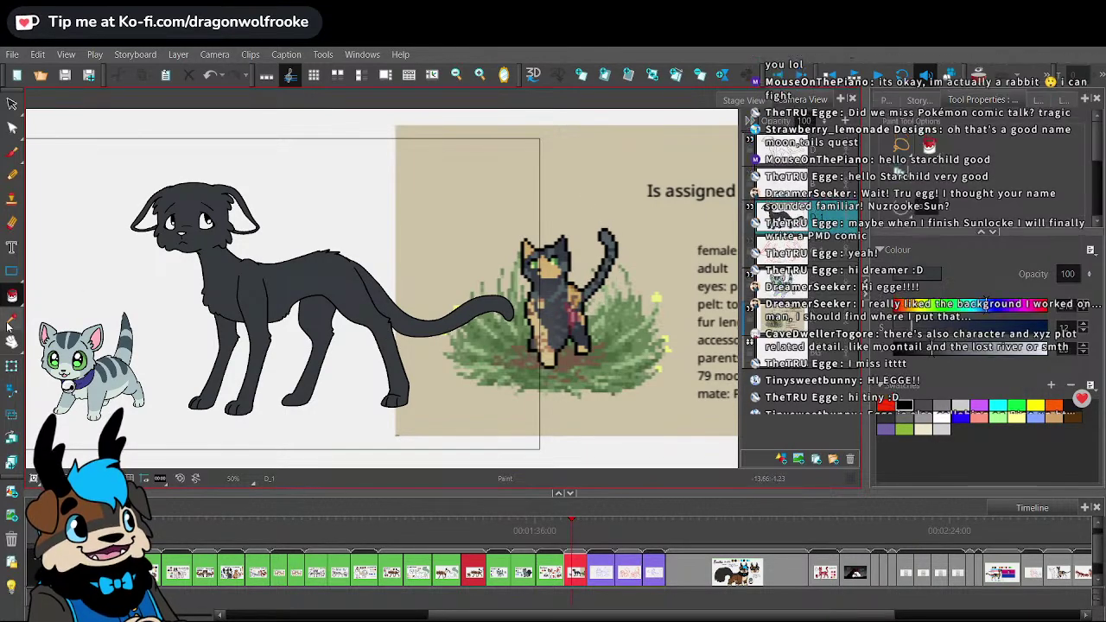
- Sample the tan from the reference sprite's face, brush a dividing line across the base of the cat's far ear, and fill that ear
{"action": "key", "text": "alt+d"}
{"action": "left_click", "coordinate": [529, 254]}
{"action": "left_click", "coordinate": [12, 152]}
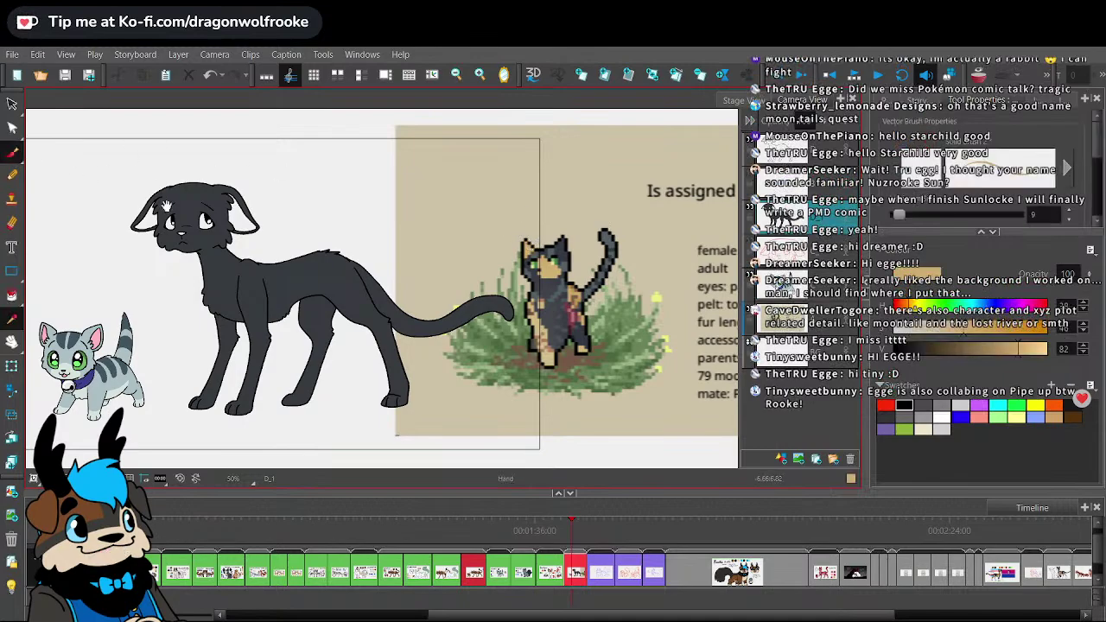
{"action": "left_click_drag", "start_coordinate": [190, 213], "coordinate": [359, 268]}
{"action": "key", "text": "2"}
{"action": "key", "text": "2"}
{"action": "key", "text": "2"}
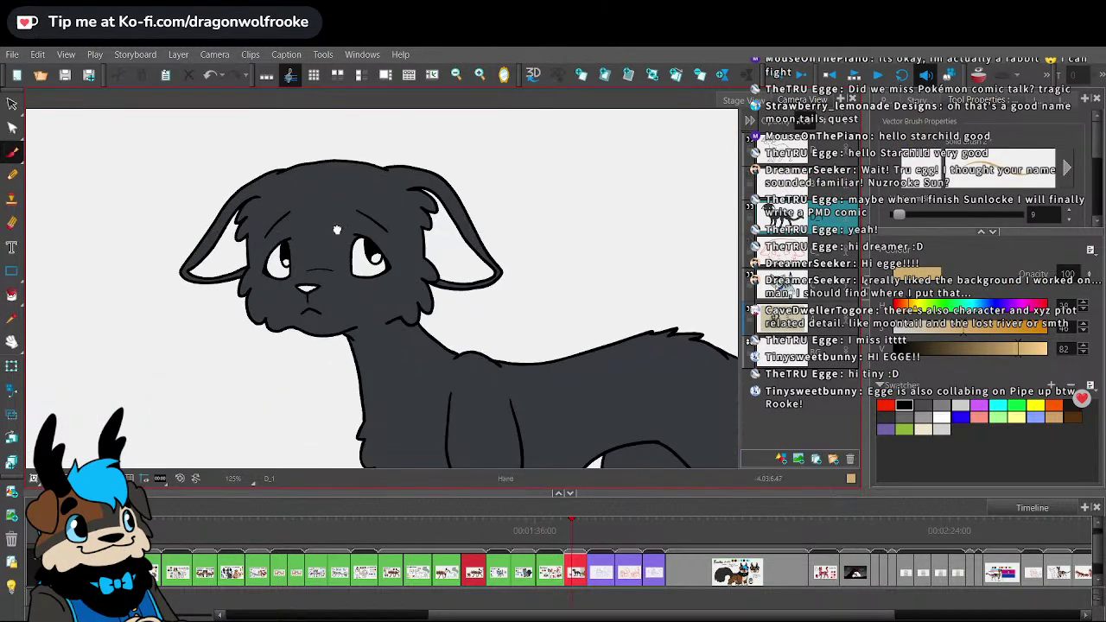
{"action": "scroll", "coordinate": [352, 240], "scroll_direction": "up", "scroll_amount": 1}
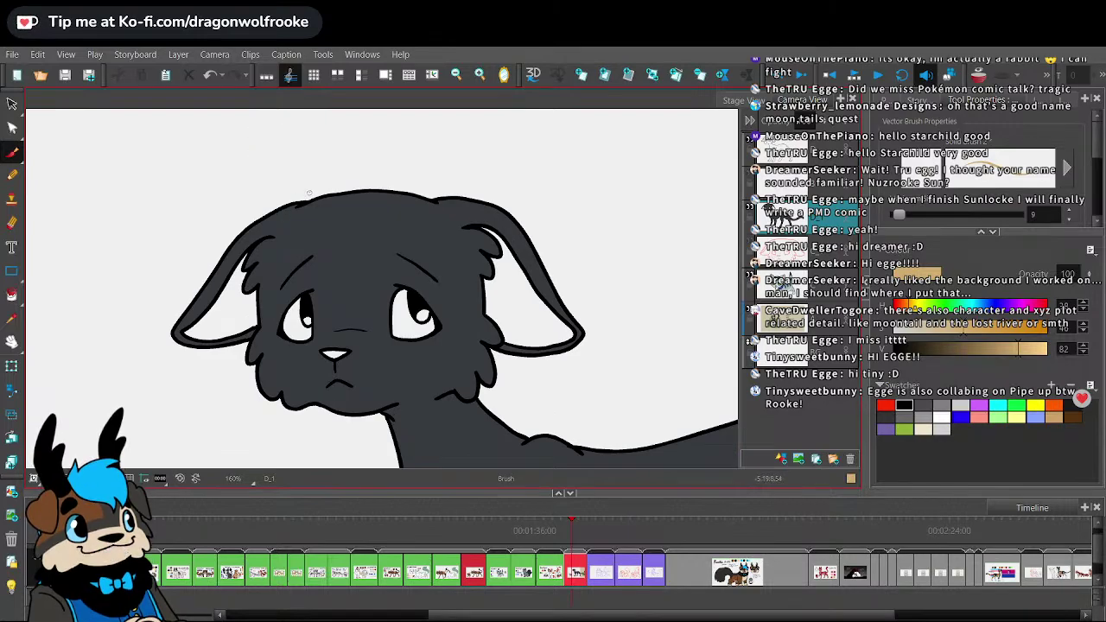
{"action": "left_click_drag", "start_coordinate": [298, 205], "coordinate": [270, 232]}
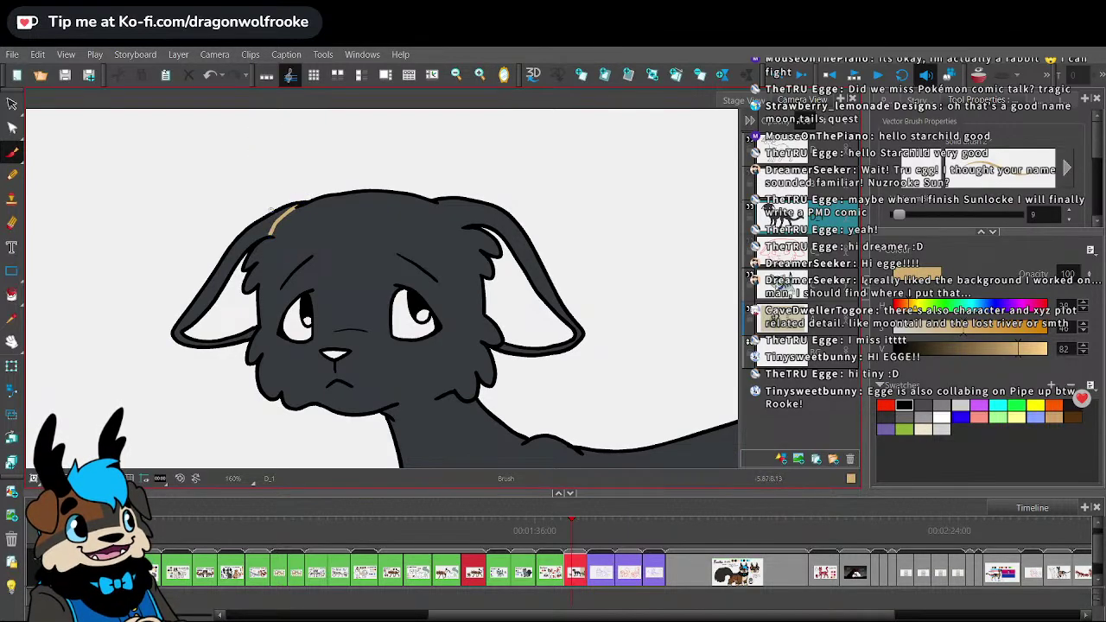
{"action": "left_click", "coordinate": [12, 294]}
{"action": "left_click", "coordinate": [258, 247]}
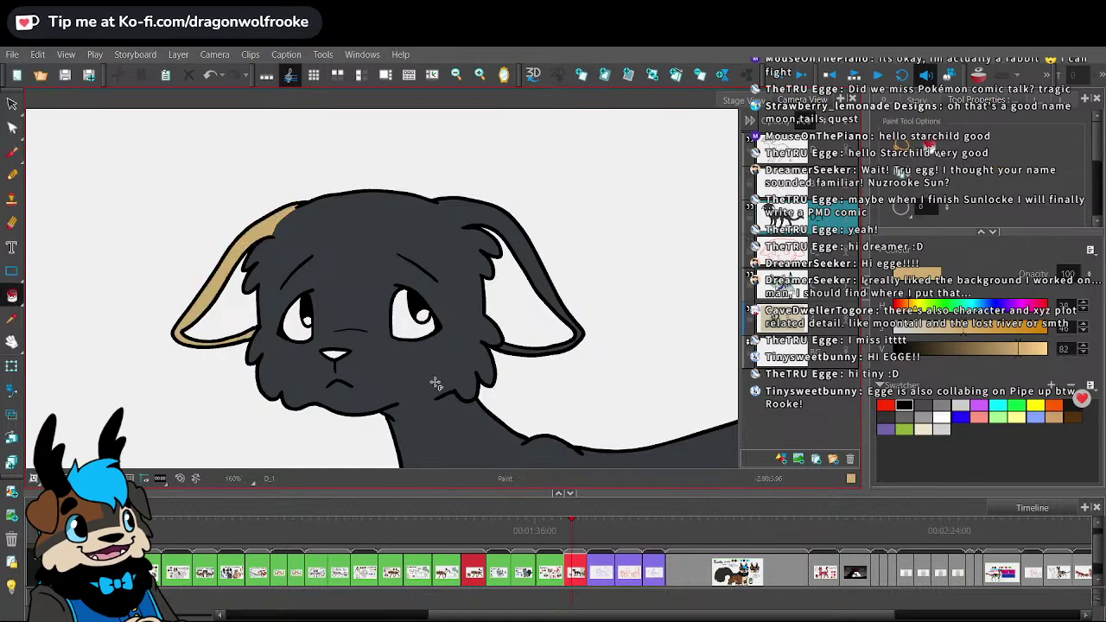
- Fill the cat's far front leg with a darker tan of hue 37, saturation 46 and value 72
{"action": "key", "text": "1"}
{"action": "key", "text": "1"}
{"action": "key", "text": "1"}
{"action": "key", "text": "1"}
{"action": "key", "text": "space"}
{"action": "mouse_move", "coordinate": [641, 264]}
{"action": "left_mouse_down"}
{"action": "mouse_move", "coordinate": [530, 166]}
{"action": "mouse_move", "coordinate": [536, 172]}
{"action": "mouse_move", "coordinate": [536, 153]}
{"action": "left_mouse_up"}
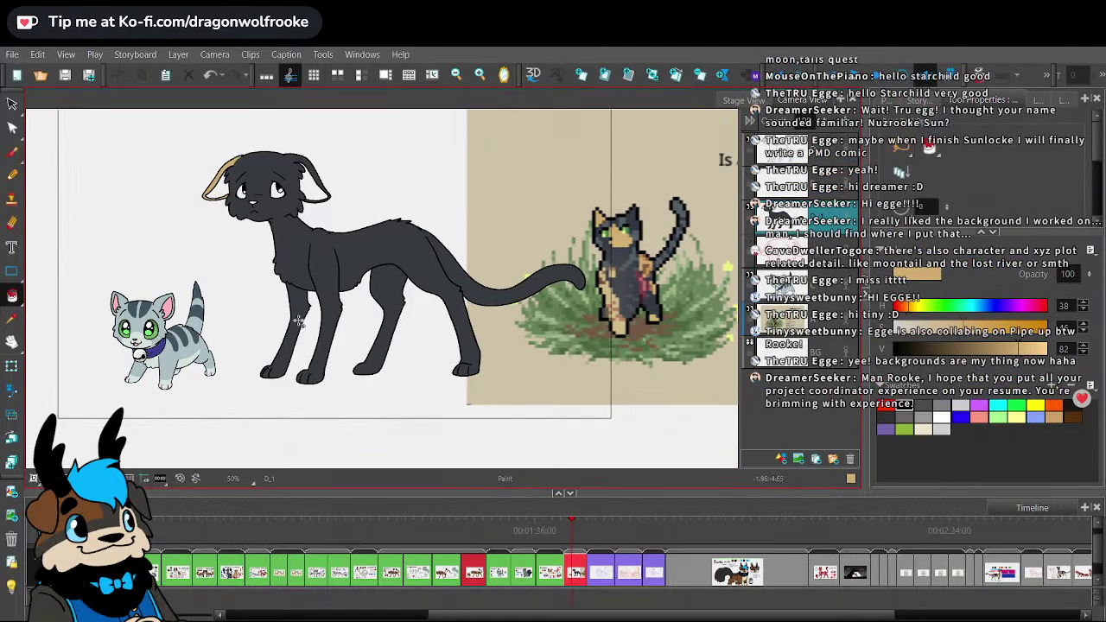
{"action": "left_click", "coordinate": [298, 309]}
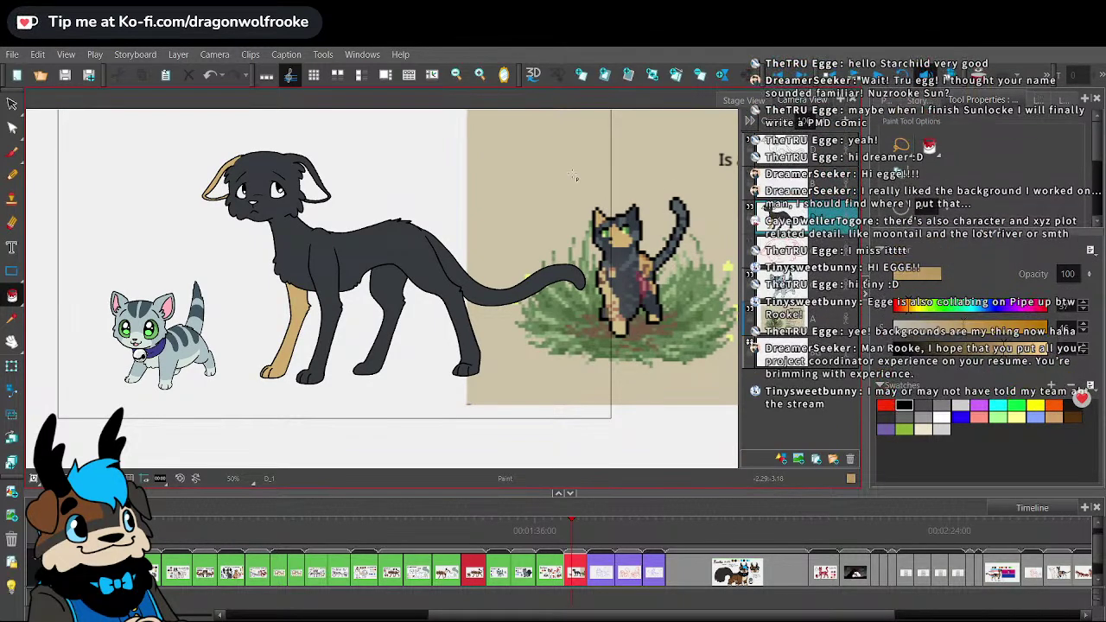
- Refill the far ear and its dividing line with the same darker tan as the front leg
{"action": "left_click_drag", "start_coordinate": [336, 165], "coordinate": [412, 243]}
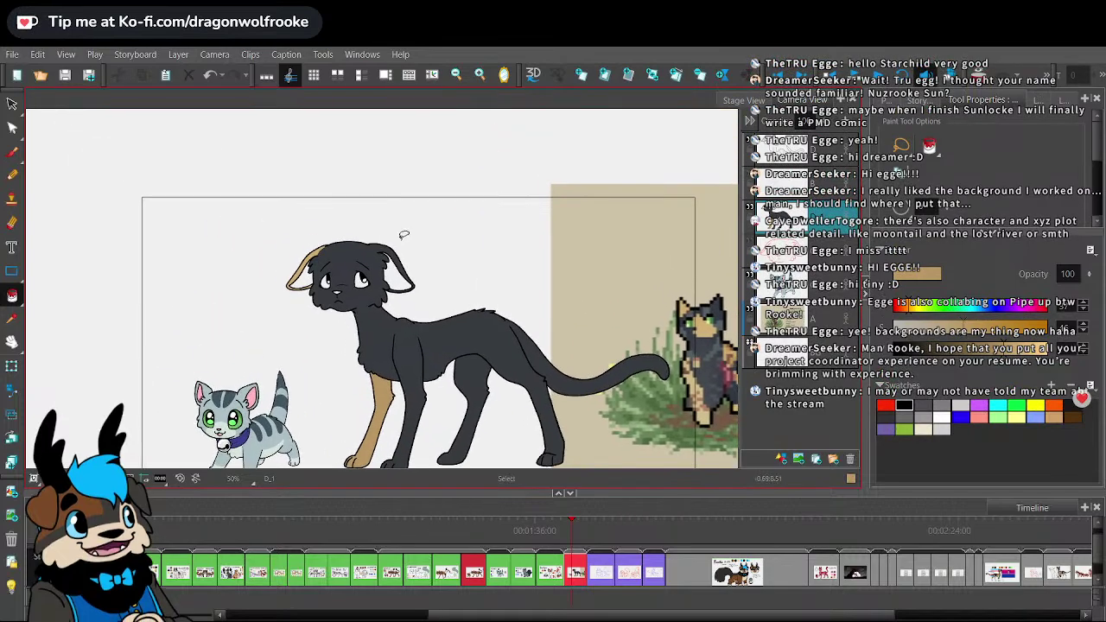
{"action": "key", "text": "2"}
{"action": "key", "text": "2"}
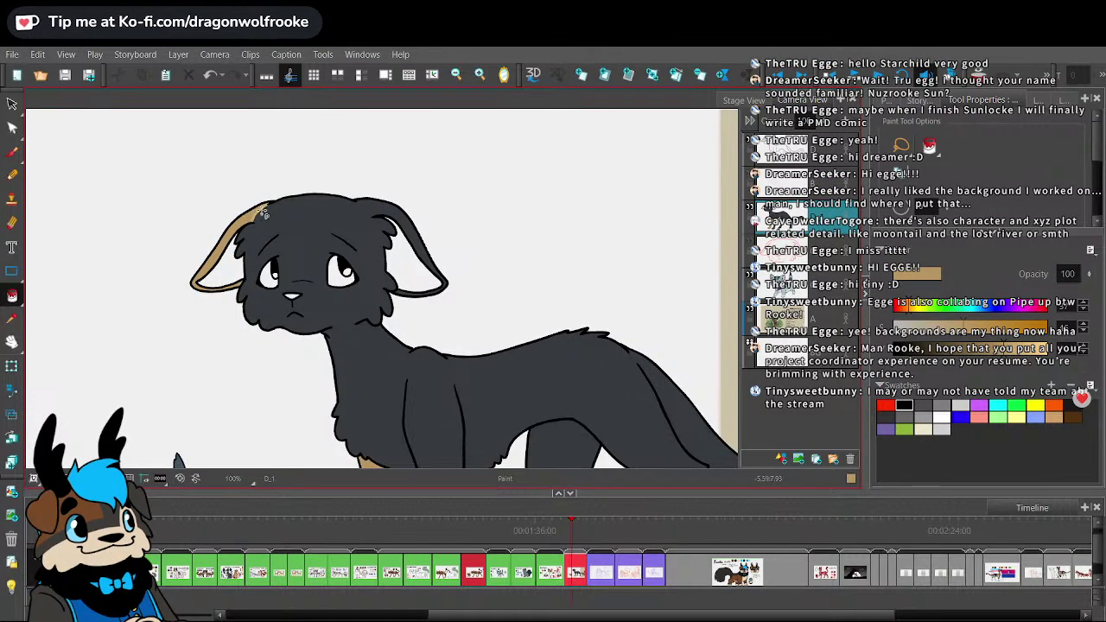
{"action": "left_click", "coordinate": [266, 208]}
{"action": "key", "text": "ctrl+z"}
{"action": "left_click", "coordinate": [259, 213]}
{"action": "key", "text": "1"}
{"action": "key", "text": "1"}
{"action": "left_click_drag", "start_coordinate": [595, 308], "coordinate": [538, 234]}
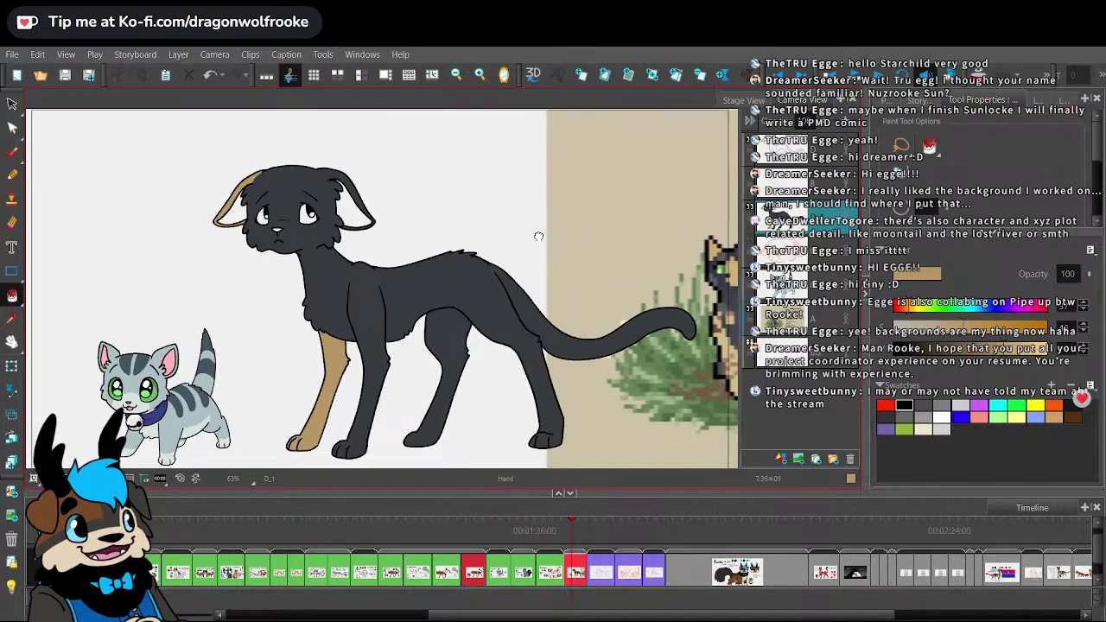
{"action": "mouse_move", "coordinate": [579, 274]}
{"action": "left_mouse_down"}
{"action": "mouse_move", "coordinate": [570, 264]}
{"action": "mouse_move", "coordinate": [605, 306]}
{"action": "mouse_move", "coordinate": [595, 267]}
{"action": "mouse_move", "coordinate": [606, 282]}
{"action": "left_mouse_up"}
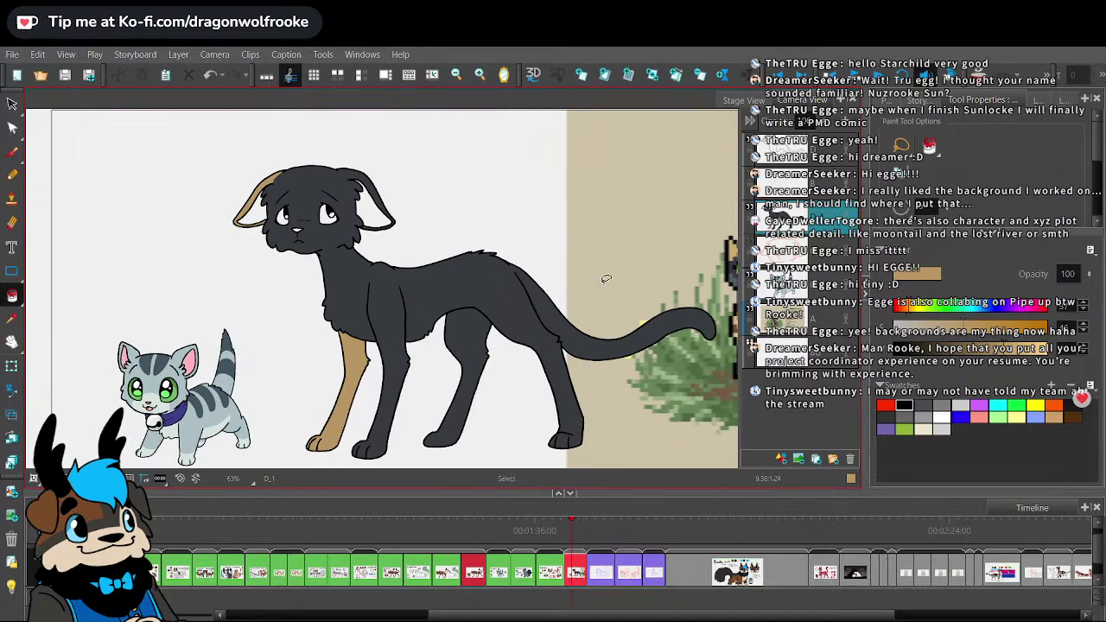
- Brush the outline of a small pointed tan patch on the cat's chest and fill it with the same tan
{"action": "key", "text": "2"}
{"action": "key", "text": "2"}
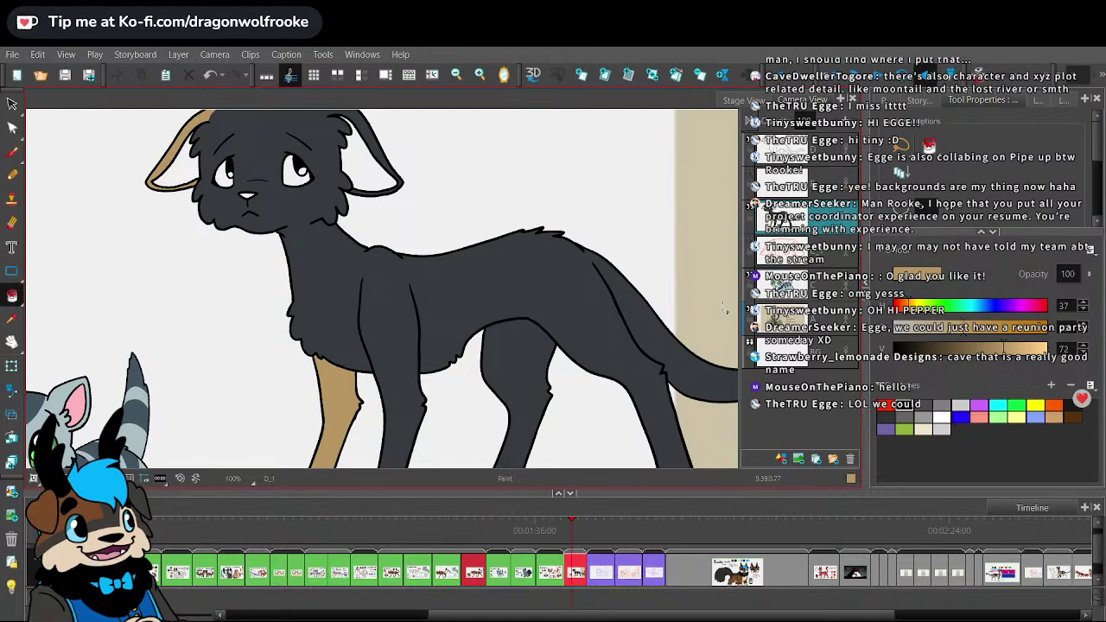
{"action": "key", "text": "2"}
{"action": "key", "text": "2"}
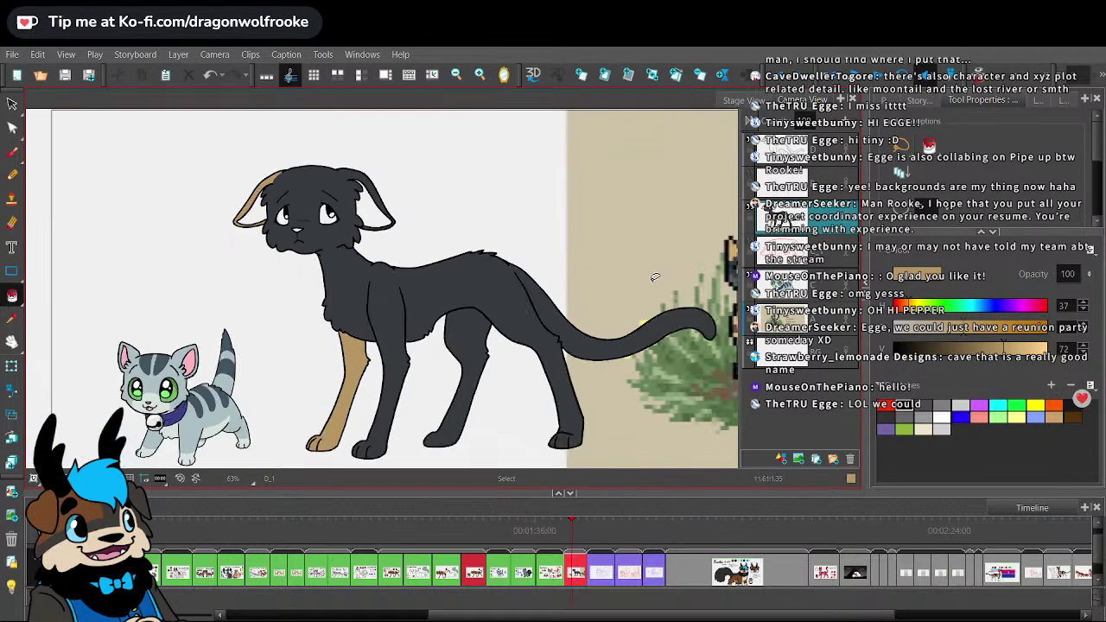
{"action": "left_click_drag", "start_coordinate": [656, 353], "coordinate": [702, 321]}
{"action": "scroll", "coordinate": [683, 329], "scroll_direction": "up", "scroll_amount": 3}
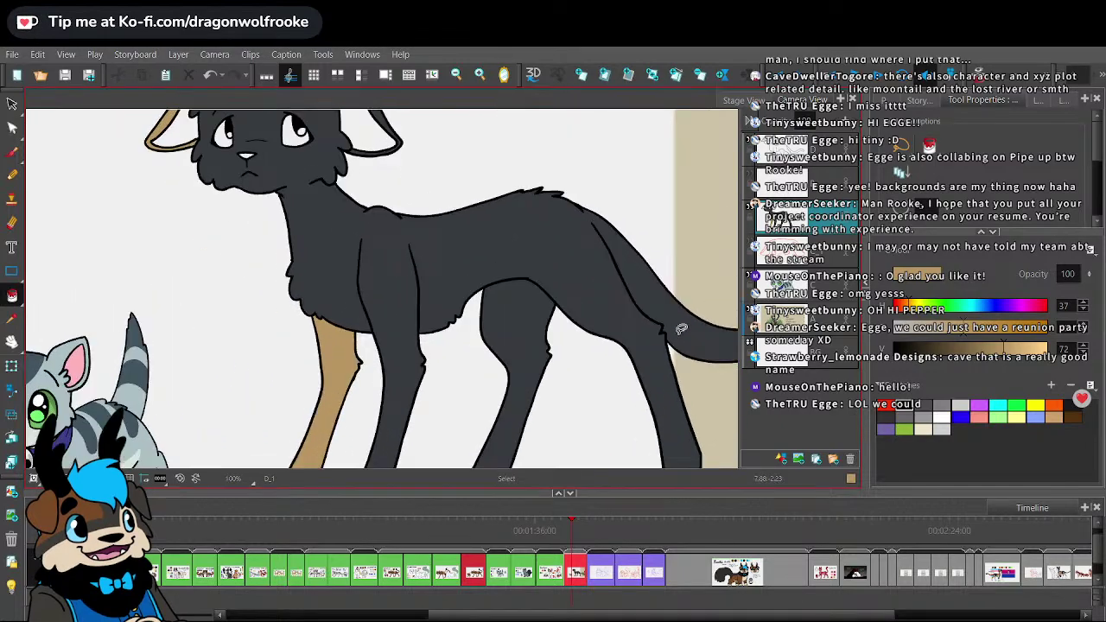
{"action": "scroll", "coordinate": [644, 311], "scroll_direction": "up", "scroll_amount": 1}
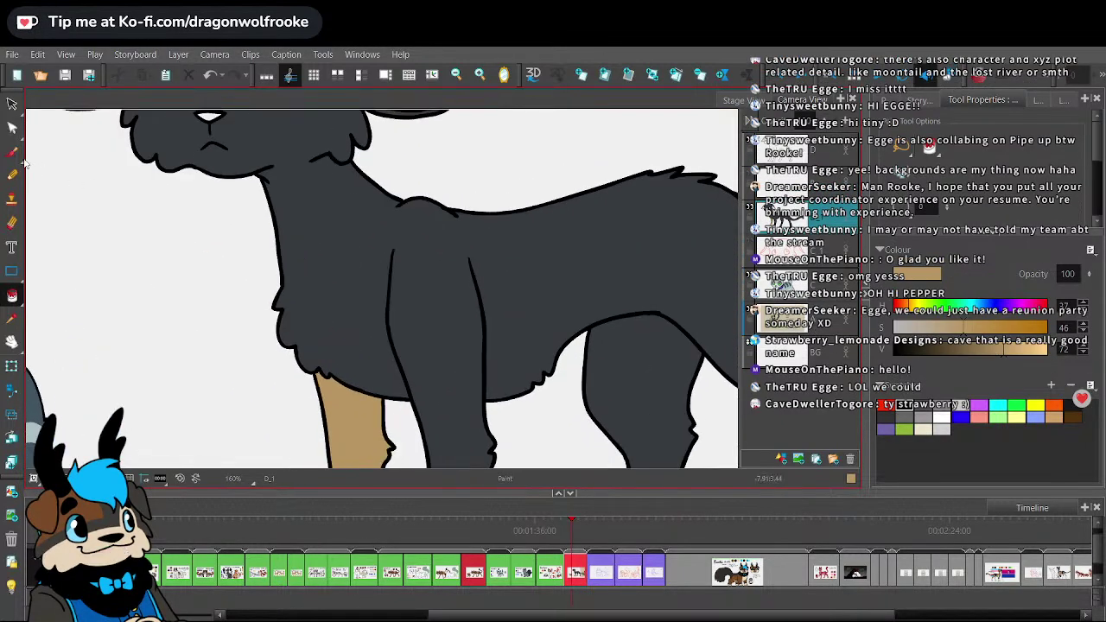
{"action": "key", "text": "alt+b"}
{"action": "mouse_move", "coordinate": [289, 300]}
{"action": "left_mouse_down"}
{"action": "mouse_move", "coordinate": [309, 350]}
{"action": "mouse_move", "coordinate": [342, 364]}
{"action": "mouse_move", "coordinate": [344, 313]}
{"action": "left_mouse_up"}
{"action": "key", "text": "ctrl+z"}
{"action": "mouse_move", "coordinate": [307, 273]}
{"action": "left_mouse_down"}
{"action": "mouse_move", "coordinate": [290, 314]}
{"action": "mouse_move", "coordinate": [334, 355]}
{"action": "mouse_move", "coordinate": [341, 319]}
{"action": "mouse_move", "coordinate": [305, 271]}
{"action": "left_mouse_up"}
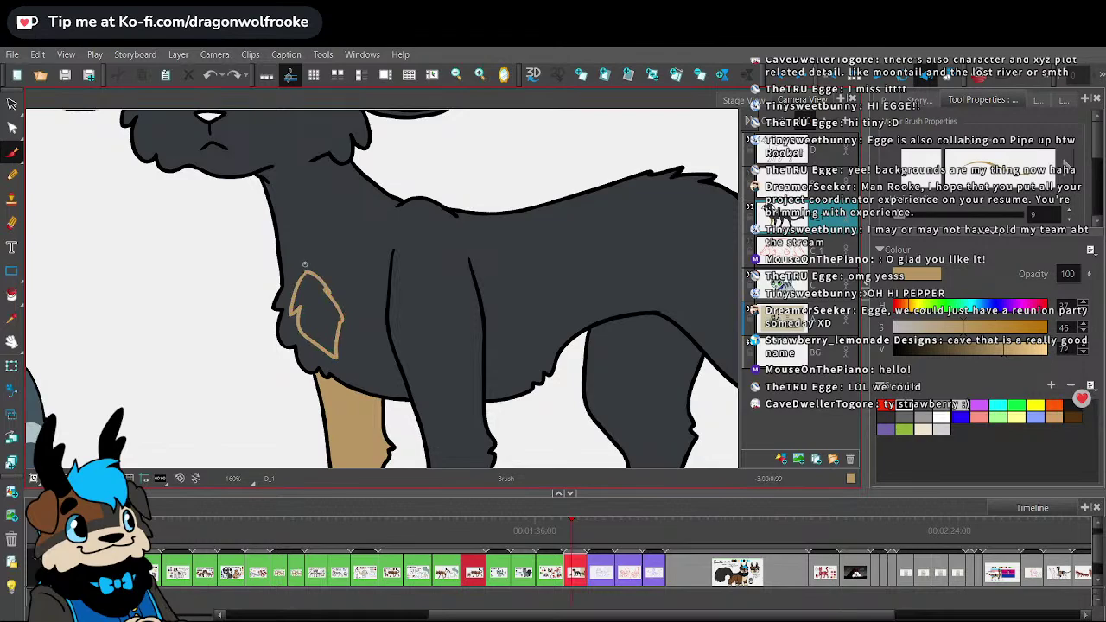
{"action": "left_click", "coordinate": [12, 294]}
{"action": "left_click", "coordinate": [318, 311]}
- Compare the cat's tan markings with those on the reference sprite
{"action": "key", "text": "1"}
{"action": "key", "text": "1"}
{"action": "key", "text": "1"}
{"action": "key", "text": "1"}
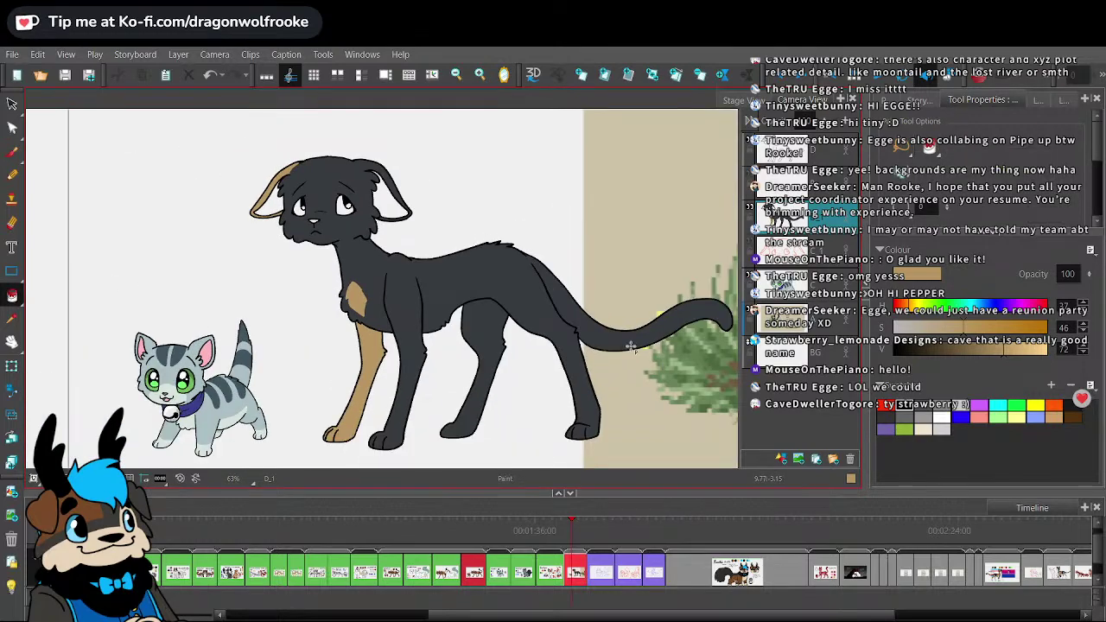
{"action": "left_click_drag", "start_coordinate": [646, 339], "coordinate": [479, 330]}
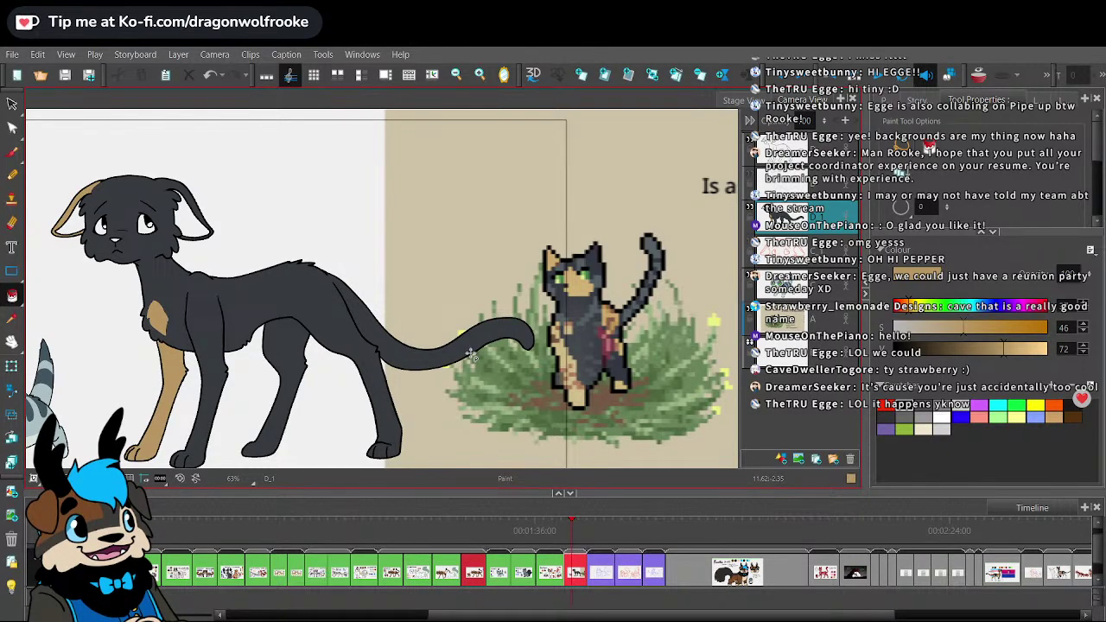
{"action": "key", "text": "alt+b"}
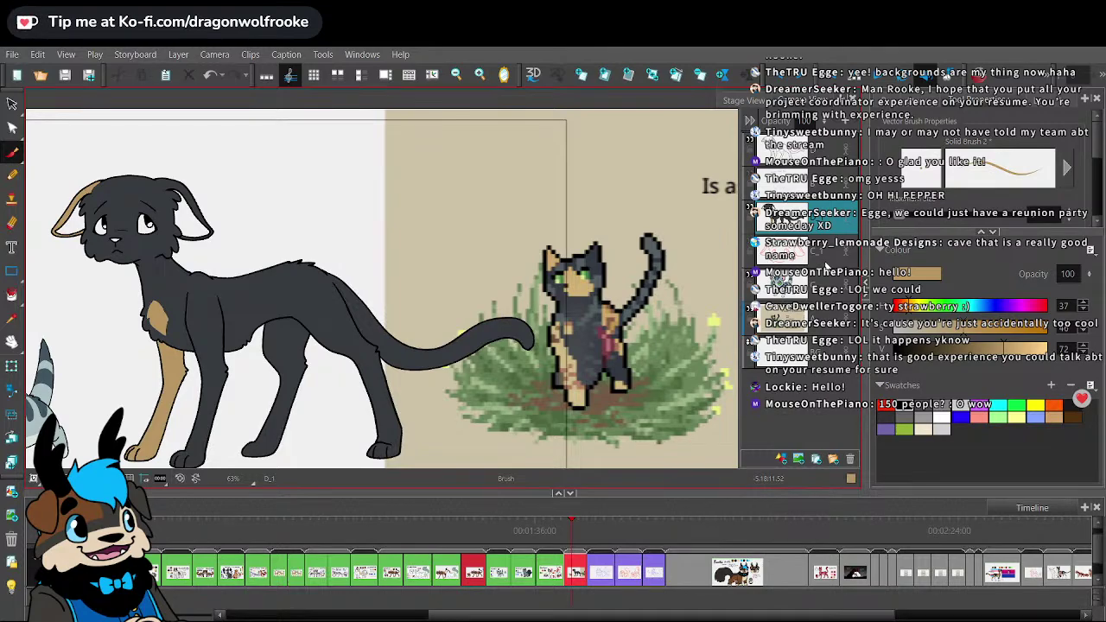
{"action": "left_click_drag", "start_coordinate": [334, 207], "coordinate": [511, 252]}
{"action": "key", "text": "2"}
{"action": "key", "text": "s"}
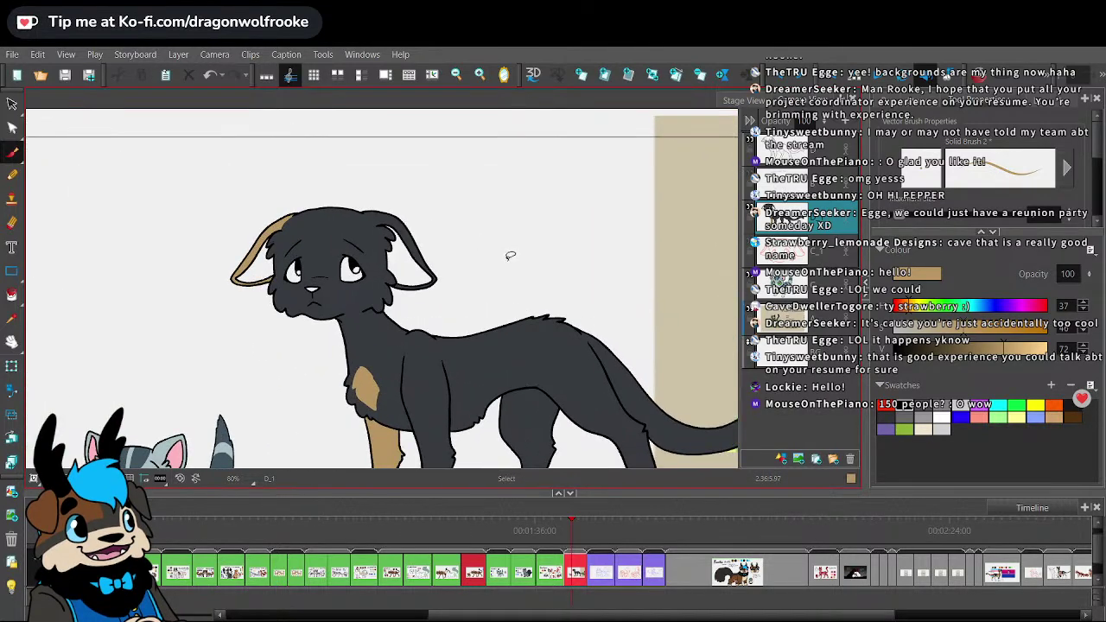
{"action": "scroll", "coordinate": [511, 255], "scroll_direction": "down", "scroll_amount": 3}
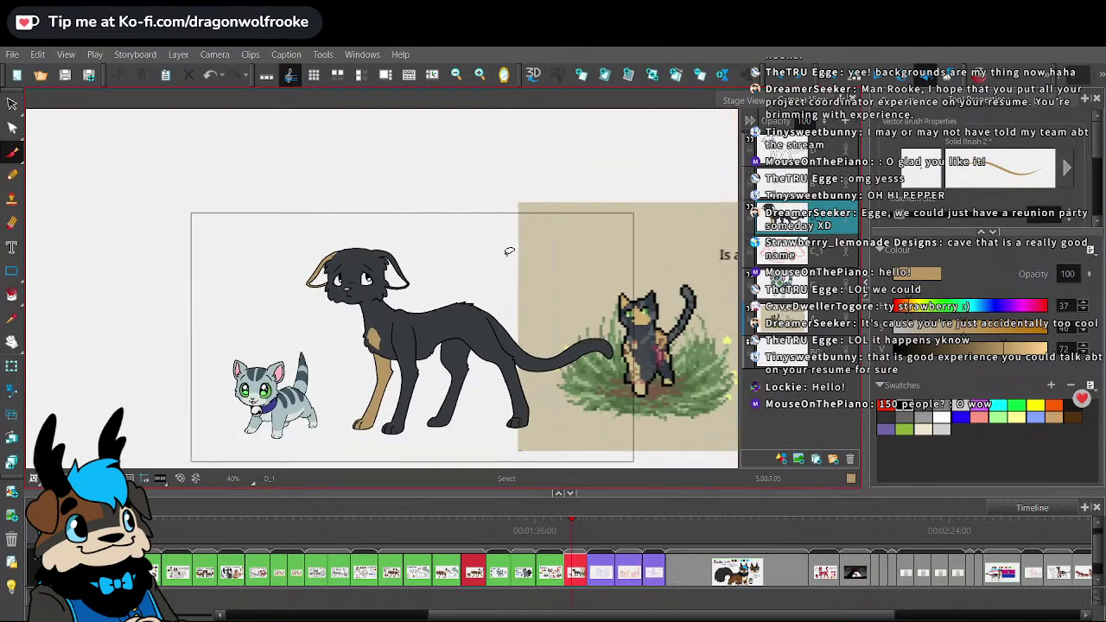
- Brush a short tan line from the inner corner of the cat's far eye down to the nose
{"action": "scroll", "coordinate": [509, 252], "scroll_direction": "up", "scroll_amount": 6}
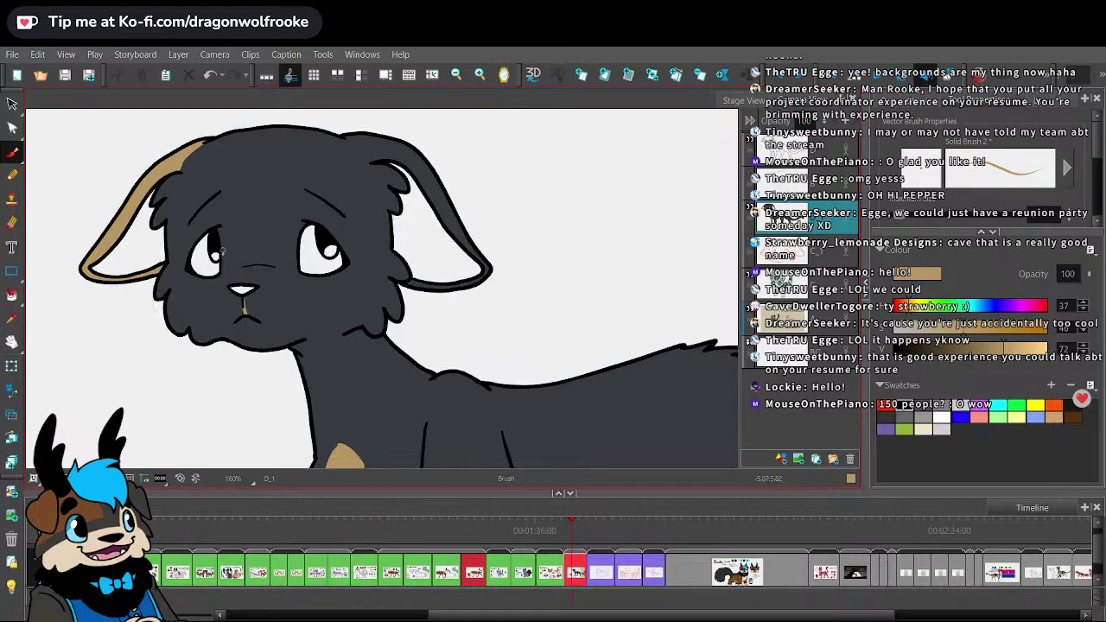
{"action": "left_click_drag", "start_coordinate": [221, 273], "coordinate": [231, 288]}
- Try a tall tan arch on the forehead rising above the brow lines, check it against the reference sprite, and undo it
{"action": "mouse_move", "coordinate": [219, 228]}
{"action": "left_mouse_down"}
{"action": "mouse_move", "coordinate": [224, 184]}
{"action": "mouse_move", "coordinate": [220, 193]}
{"action": "mouse_move", "coordinate": [253, 167]}
{"action": "mouse_move", "coordinate": [308, 188]}
{"action": "left_mouse_up"}
{"action": "key", "text": "ctrl+z"}
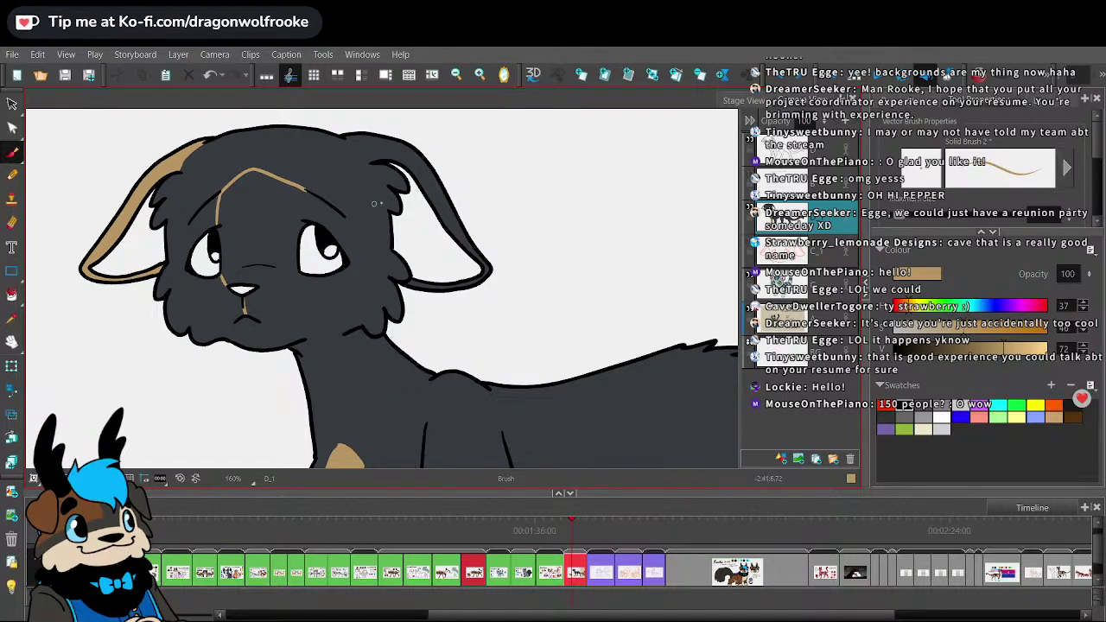
{"action": "key", "text": "1"}
{"action": "key", "text": "1"}
{"action": "key", "text": "1"}
{"action": "key", "text": "1"}
{"action": "key", "text": "1"}
{"action": "key", "text": "2"}
{"action": "key", "text": "2"}
{"action": "key", "text": "2"}
{"action": "key", "text": "2"}
{"action": "key", "text": "2"}
{"action": "key", "text": "2"}
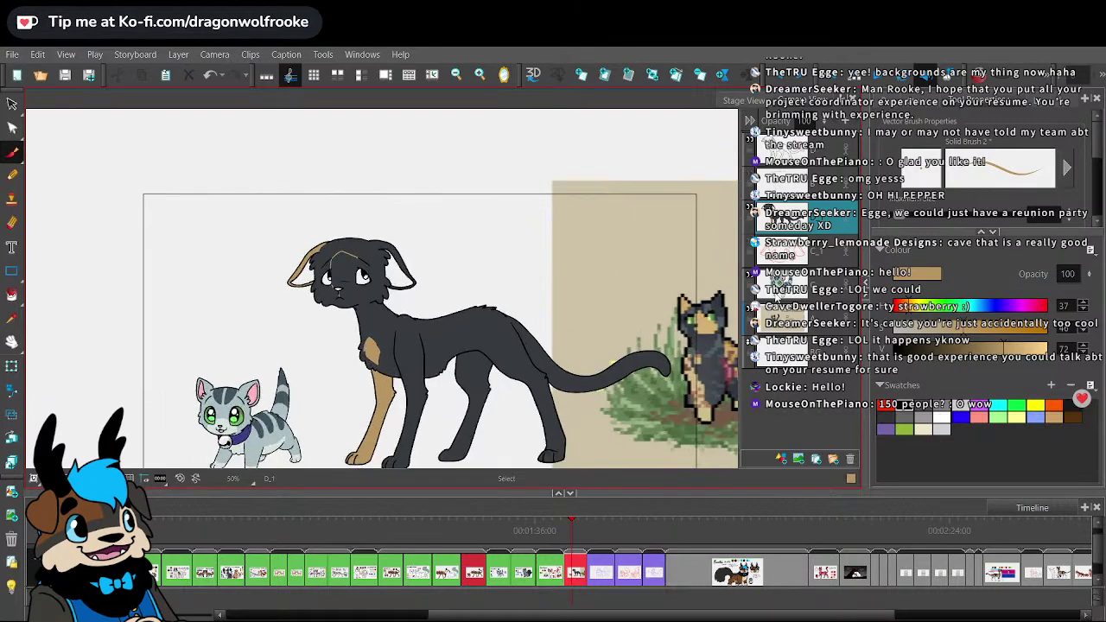
{"action": "key", "text": "ctrl+z"}
{"action": "key", "text": "ctrl+z"}
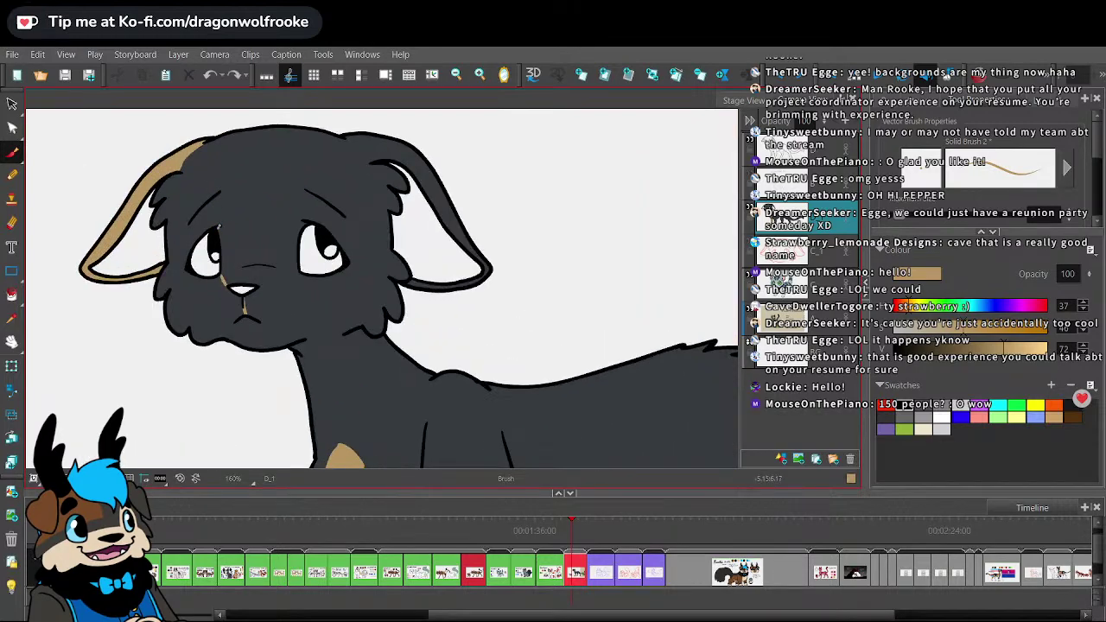
- Try lower, rounded tan arches spanning the forehead from eye to eye, checking the shape against the reference sprite
{"action": "mouse_move", "coordinate": [236, 214]}
{"action": "left_mouse_down"}
{"action": "mouse_move", "coordinate": [259, 206]}
{"action": "mouse_move", "coordinate": [295, 220]}
{"action": "left_mouse_up"}
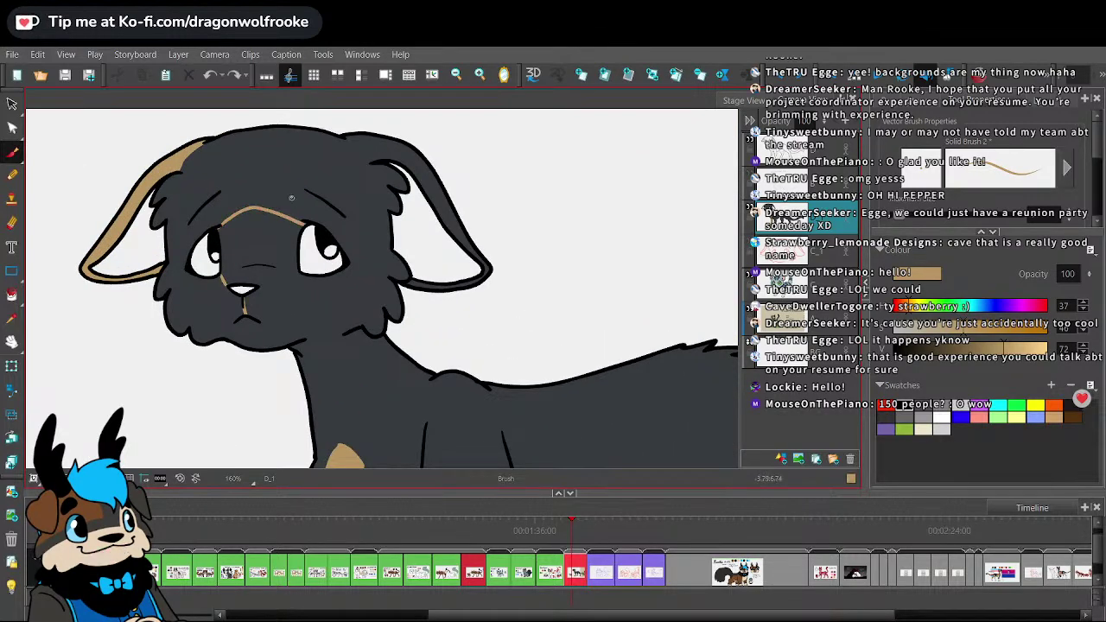
{"action": "key", "text": "ctrl+z"}
{"action": "left_click_drag", "start_coordinate": [219, 228], "coordinate": [237, 216]}
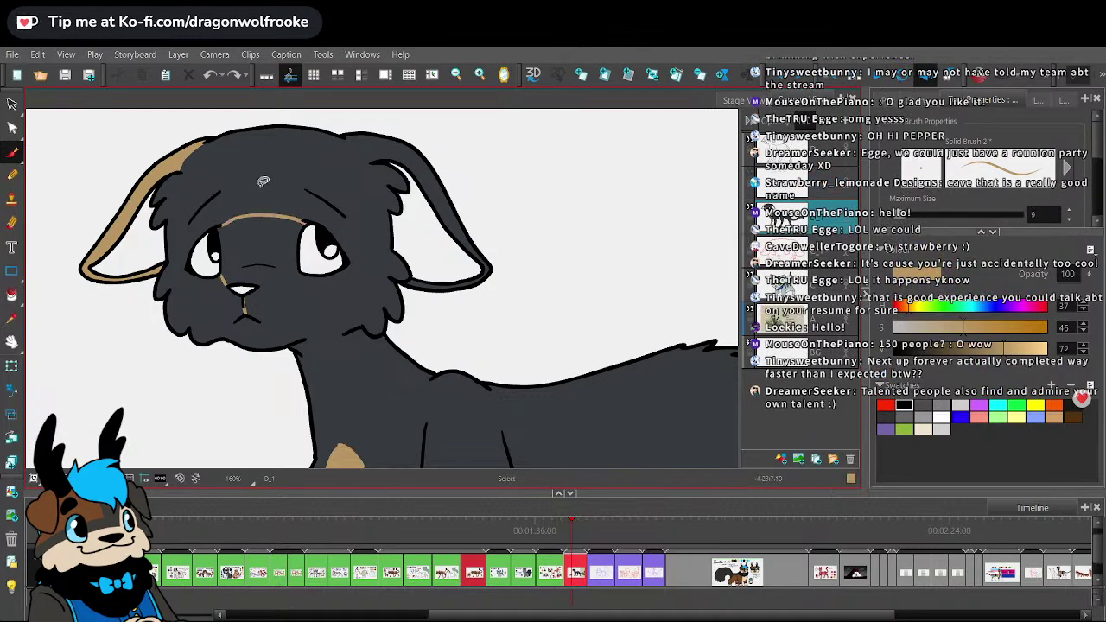
{"action": "key", "text": "ctrl+z"}
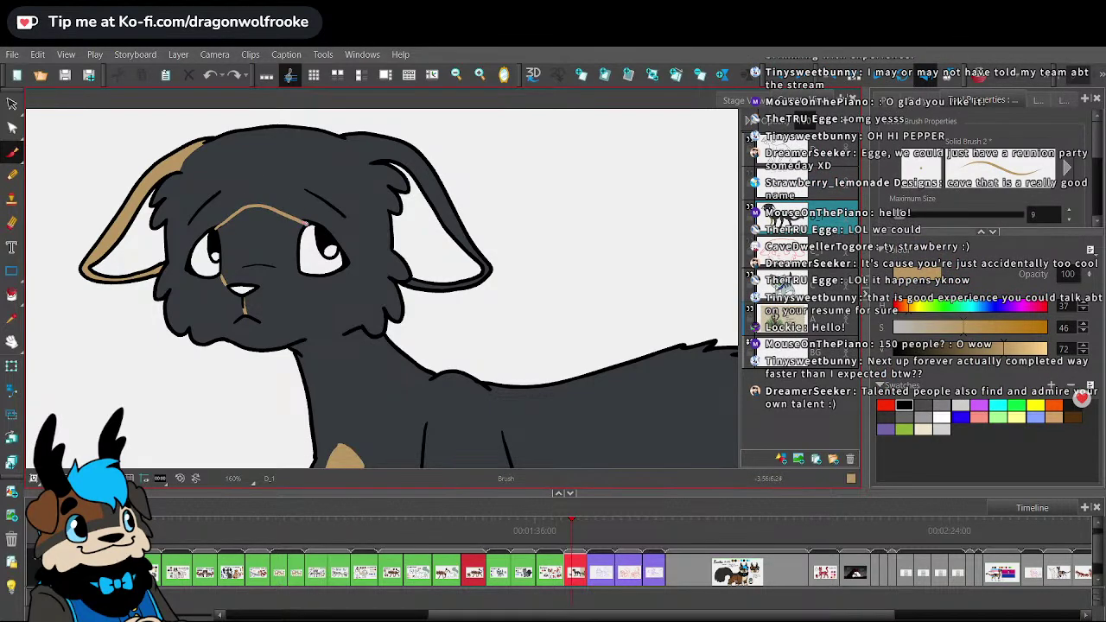
{"action": "left_click_drag", "start_coordinate": [307, 223], "coordinate": [307, 224]}
{"action": "key", "text": "1"}
{"action": "key", "text": "1"}
{"action": "key", "text": "1"}
{"action": "key", "text": "1"}
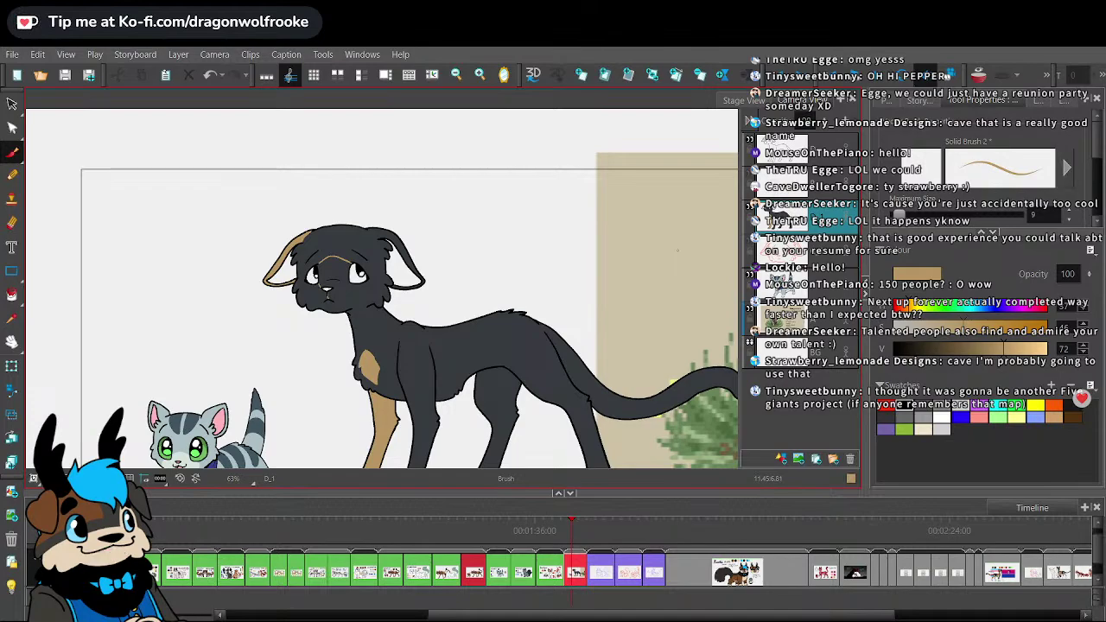
{"action": "mouse_move", "coordinate": [706, 257]}
{"action": "left_mouse_down"}
{"action": "mouse_move", "coordinate": [628, 223]}
{"action": "mouse_move", "coordinate": [648, 255]}
{"action": "left_mouse_up"}
{"action": "mouse_move", "coordinate": [416, 246]}
{"action": "left_mouse_down"}
{"action": "mouse_move", "coordinate": [549, 339]}
{"action": "mouse_move", "coordinate": [624, 229]}
{"action": "left_mouse_up"}
{"action": "key", "text": "2"}
{"action": "key", "text": "2"}
{"action": "key", "text": "2"}
{"action": "key", "text": "2"}
{"action": "key", "text": "2"}
{"action": "left_click", "coordinate": [13, 153]}
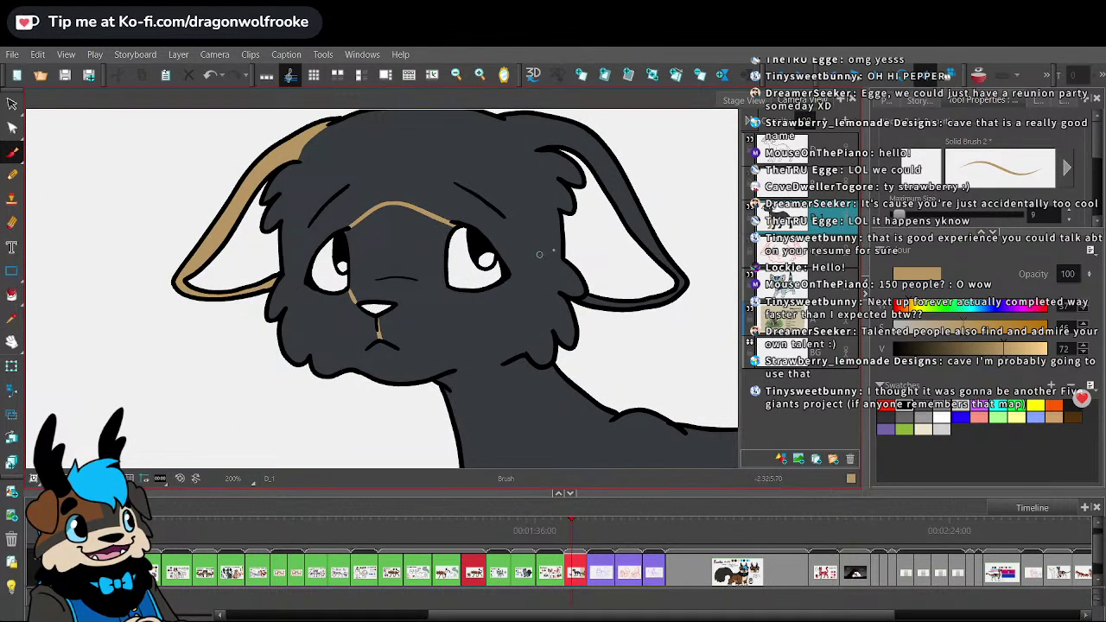
- Compare the rounded forehead arch with the reference sprite and undo it
{"action": "key", "text": "1"}
{"action": "key", "text": "1"}
{"action": "key", "text": "1"}
{"action": "key", "text": "1"}
{"action": "key", "text": "1"}
{"action": "key", "text": "1"}
{"action": "key", "text": "1"}
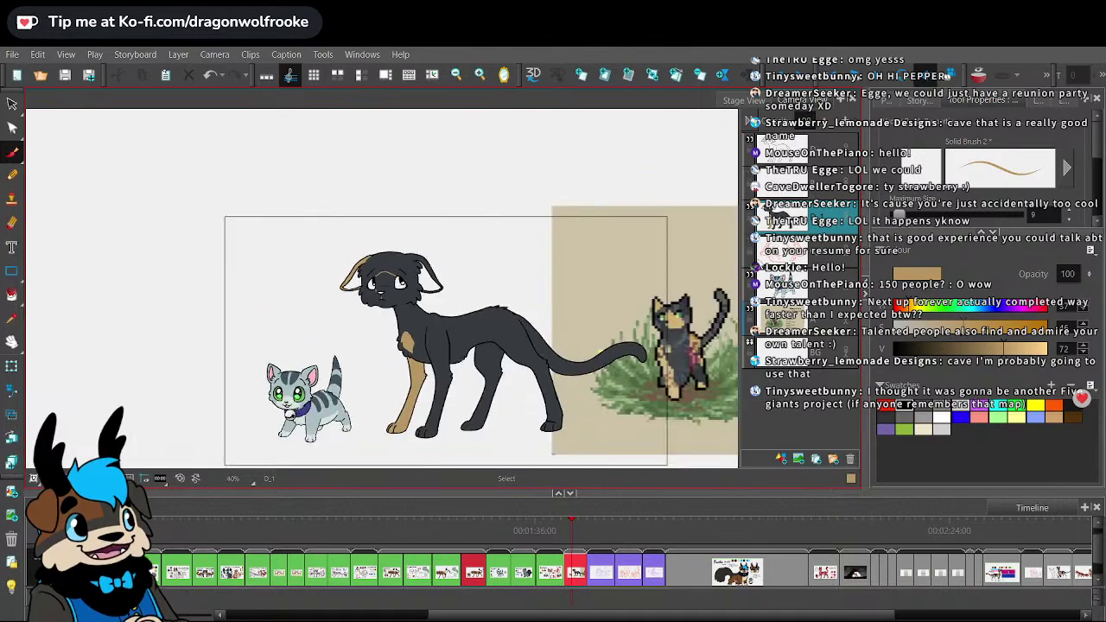
{"action": "key", "text": "2"}
{"action": "key", "text": "2"}
{"action": "key", "text": "2"}
{"action": "key", "text": "2"}
{"action": "key", "text": "ctrl+z"}
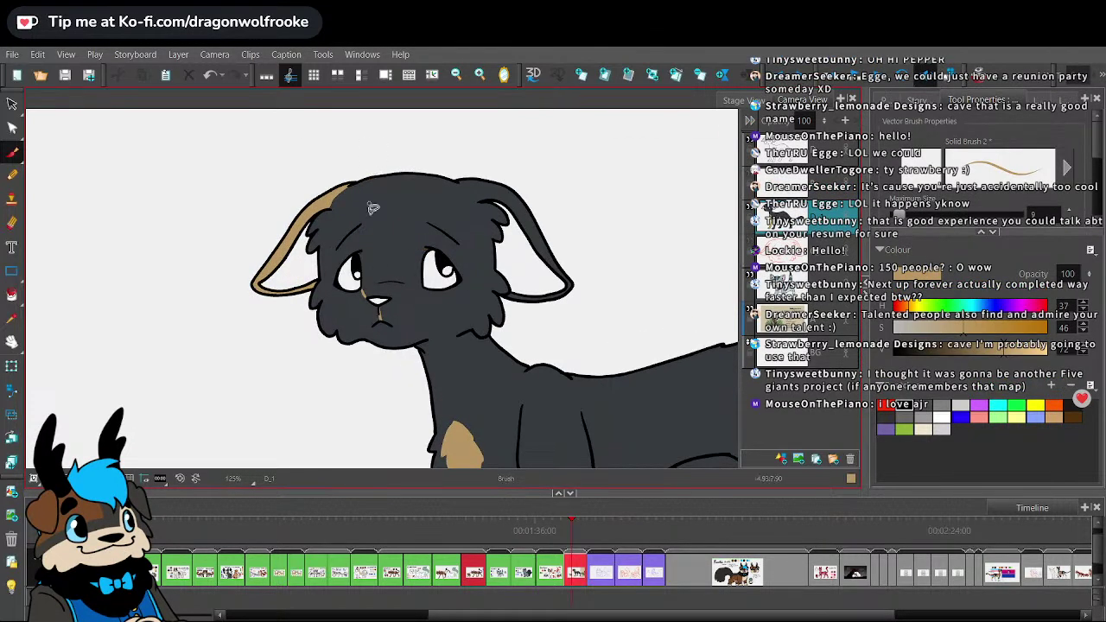
- Brush a pointed tan forehead line that peaks between the brows and runs from eye to eye
{"action": "key", "text": "2"}
{"action": "left_click_drag", "start_coordinate": [355, 242], "coordinate": [388, 195]}
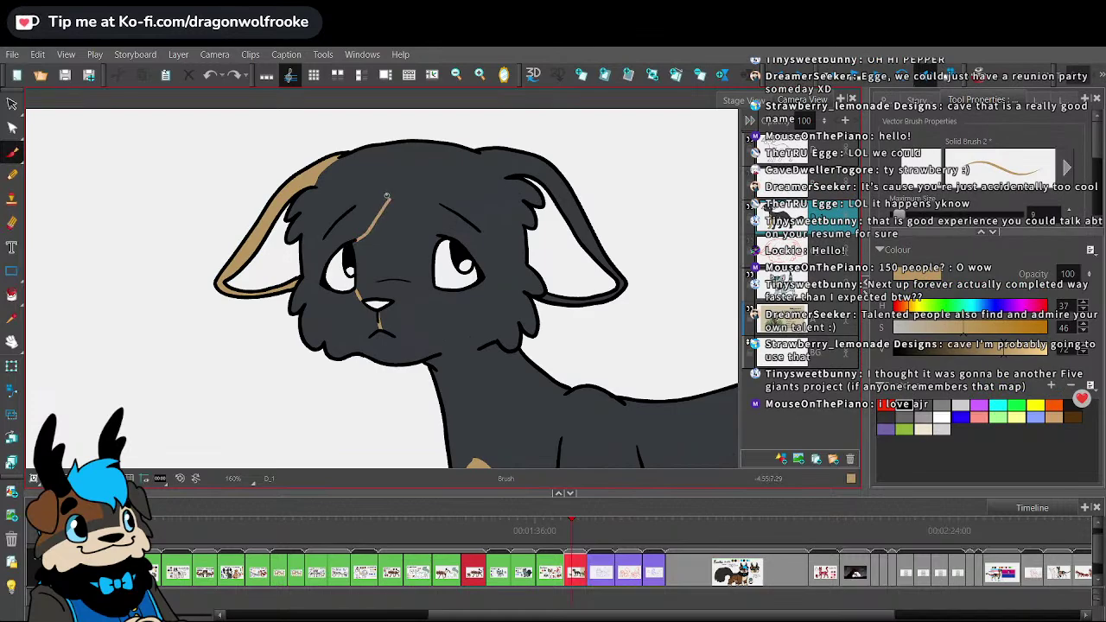
{"action": "key", "text": "ctrl+z"}
{"action": "mouse_move", "coordinate": [352, 243]}
{"action": "left_mouse_down"}
{"action": "mouse_move", "coordinate": [389, 208]}
{"action": "mouse_move", "coordinate": [439, 237]}
{"action": "left_mouse_up"}
{"action": "key", "text": "1"}
{"action": "key", "text": "1"}
{"action": "key", "text": "1"}
{"action": "key", "text": "1"}
{"action": "key", "text": "1"}
{"action": "key", "text": "2"}
{"action": "key", "text": "2"}
{"action": "key", "text": "2"}
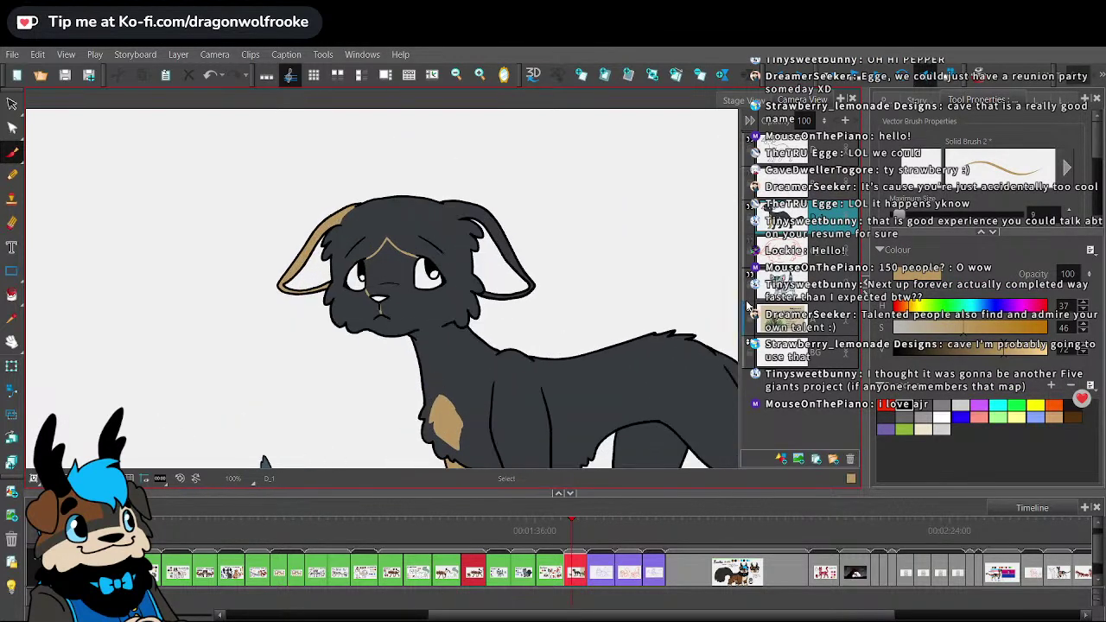
{"action": "key", "text": "2"}
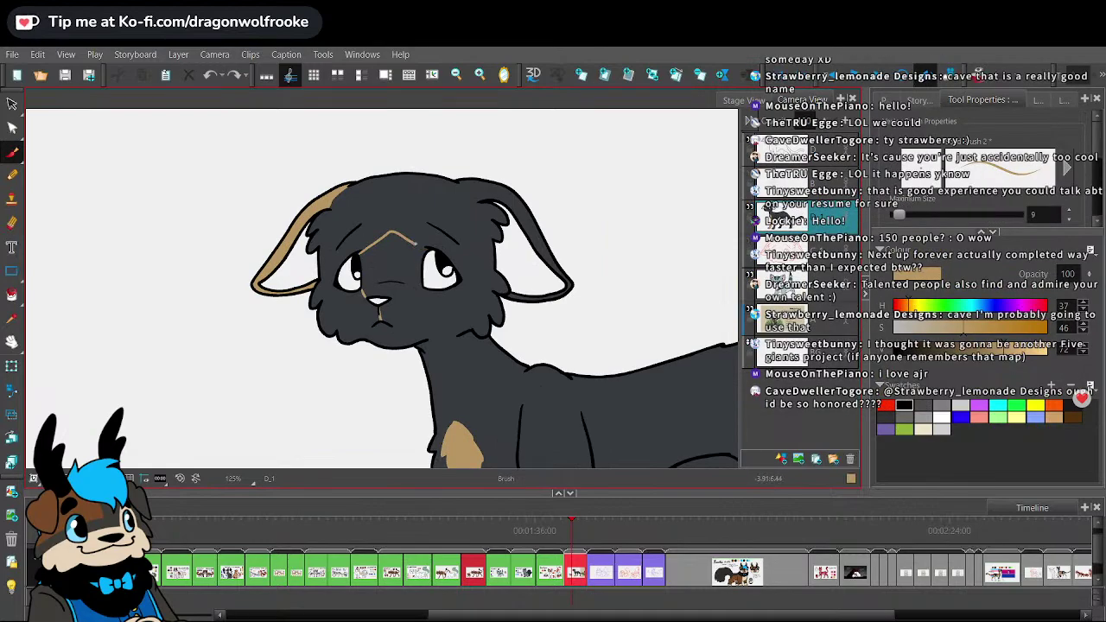
- Try a tan face patch by outlining the muzzle and cheek from the mouth to the near eye and filling it
{"action": "key", "text": "1"}
{"action": "key", "text": "1"}
{"action": "key", "text": "1"}
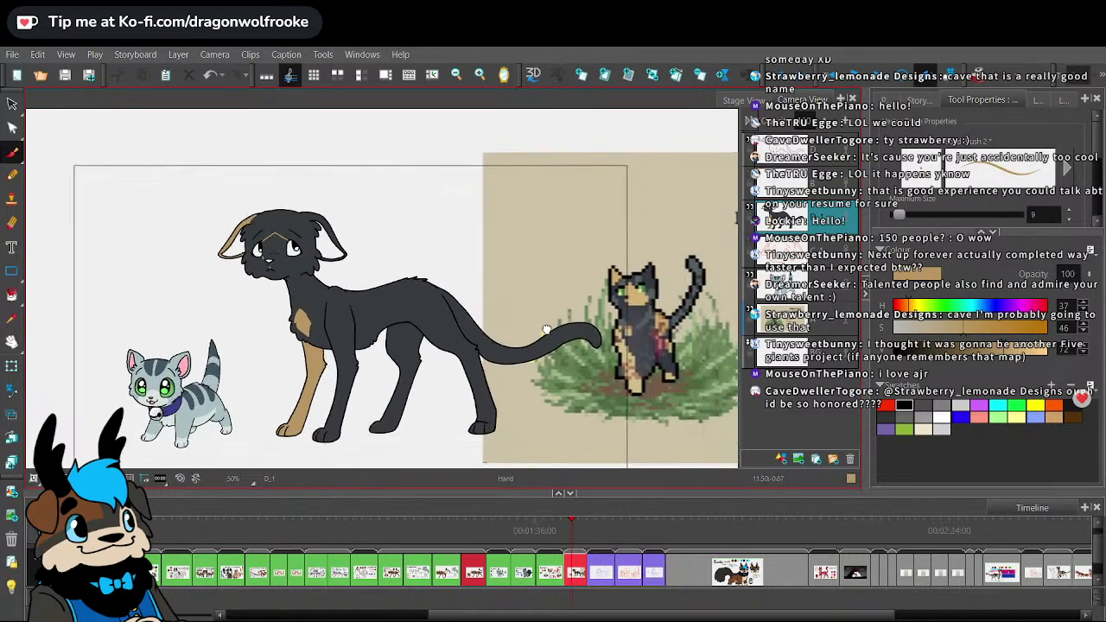
{"action": "left_click_drag", "start_coordinate": [675, 384], "coordinate": [595, 345]}
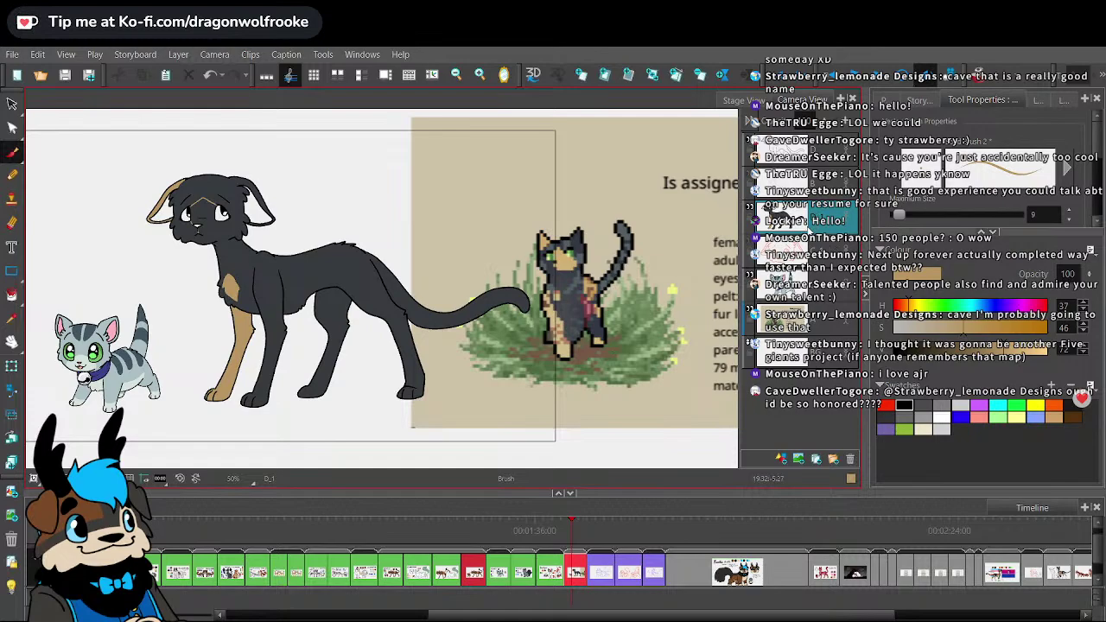
{"action": "left_click_drag", "start_coordinate": [498, 311], "coordinate": [630, 363]}
{"action": "key", "text": "2"}
{"action": "key", "text": "2"}
{"action": "key", "text": "2"}
{"action": "key", "text": "2"}
{"action": "key", "text": "2"}
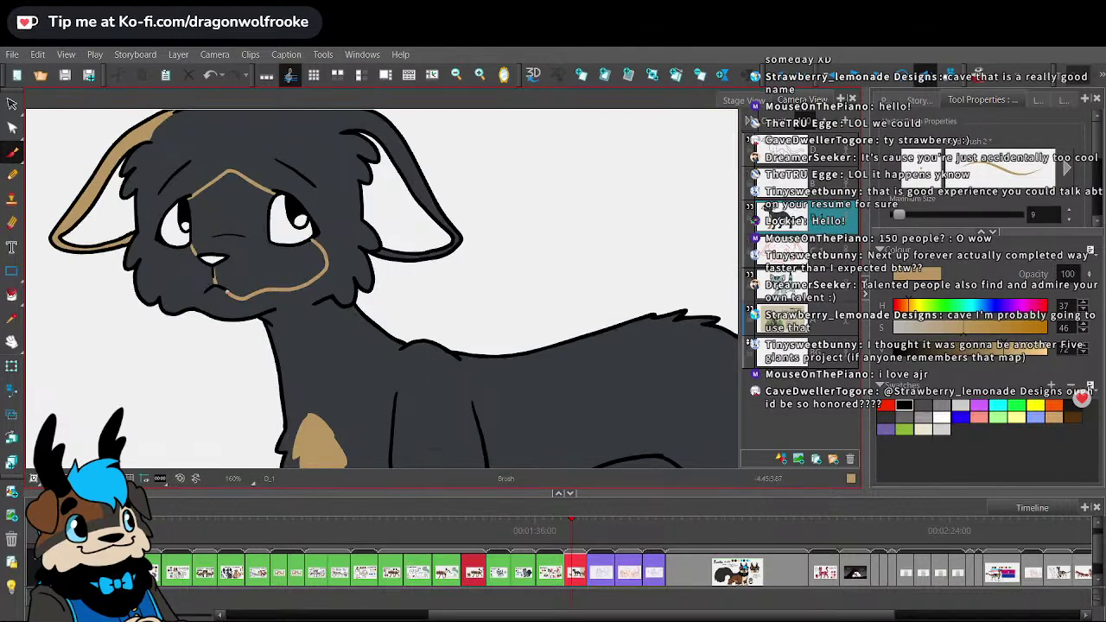
{"action": "left_click", "coordinate": [12, 297]}
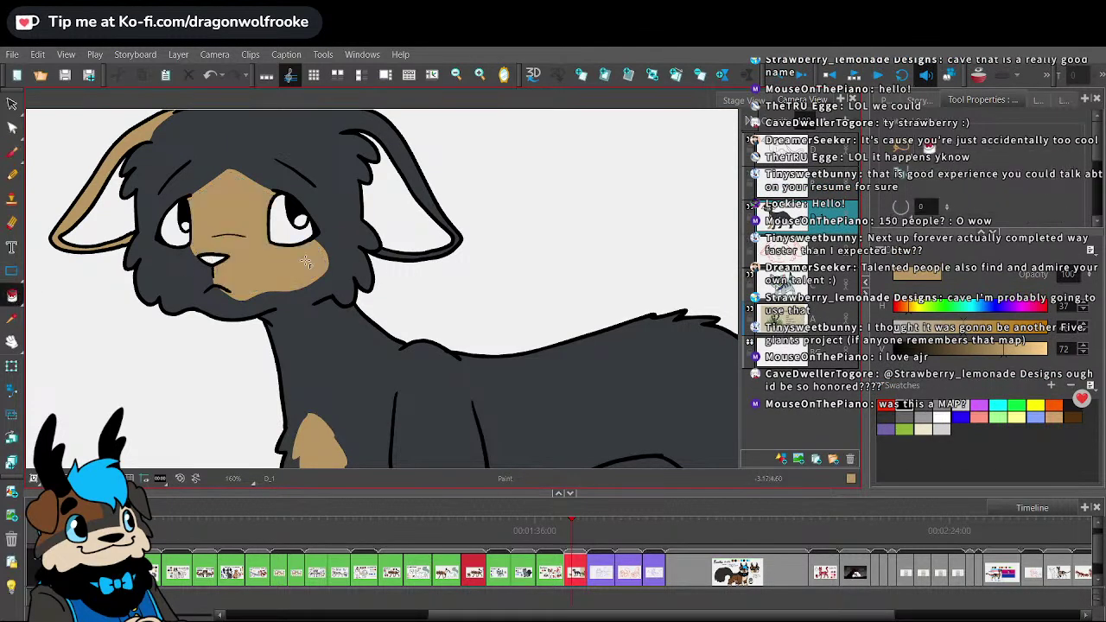
- Undo the face fill and the muzzle outline, and return to the Brush
{"action": "scroll", "coordinate": [429, 314], "scroll_direction": "down", "scroll_amount": 5}
{"action": "key", "text": "2"}
{"action": "key", "text": "2"}
{"action": "key", "text": "2"}
{"action": "key", "text": "2"}
{"action": "left_click", "coordinate": [12, 319]}
{"action": "key", "text": "ctrl+z"}
{"action": "left_click", "coordinate": [12, 152]}
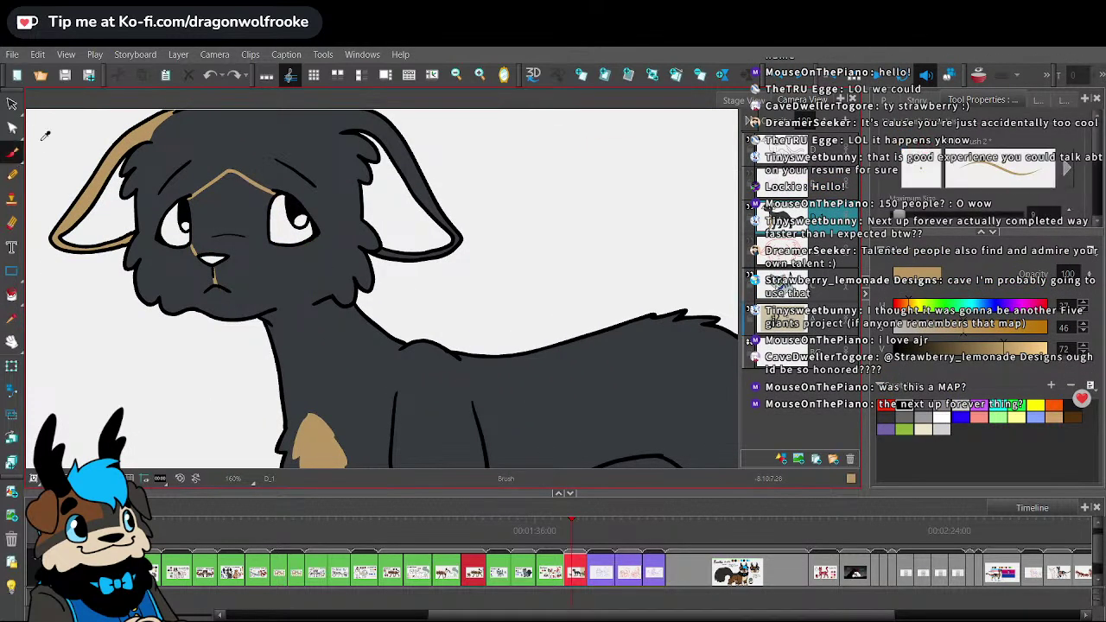
- Outline the muzzle and cheek in tan from below the mouth up to the near eye and fill the face patch
{"action": "scroll", "coordinate": [389, 294], "scroll_direction": "up", "scroll_amount": 1}
{"action": "mouse_move", "coordinate": [223, 300]}
{"action": "left_mouse_down"}
{"action": "mouse_move", "coordinate": [298, 282]}
{"action": "mouse_move", "coordinate": [313, 262]}
{"action": "mouse_move", "coordinate": [305, 232]}
{"action": "left_mouse_up"}
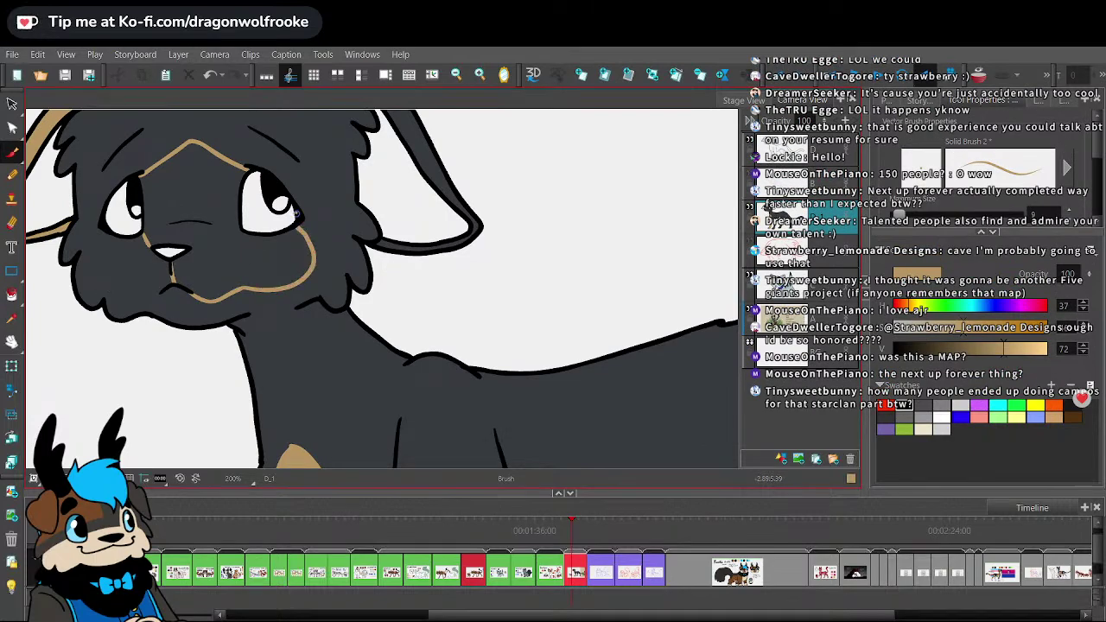
{"action": "key", "text": "alt+i"}
{"action": "left_click", "coordinate": [295, 214]}
- Compare the cat's tan face patch and unmarked hind legs with the reference sprite
{"action": "scroll", "coordinate": [636, 388], "scroll_direction": "down", "scroll_amount": 4}
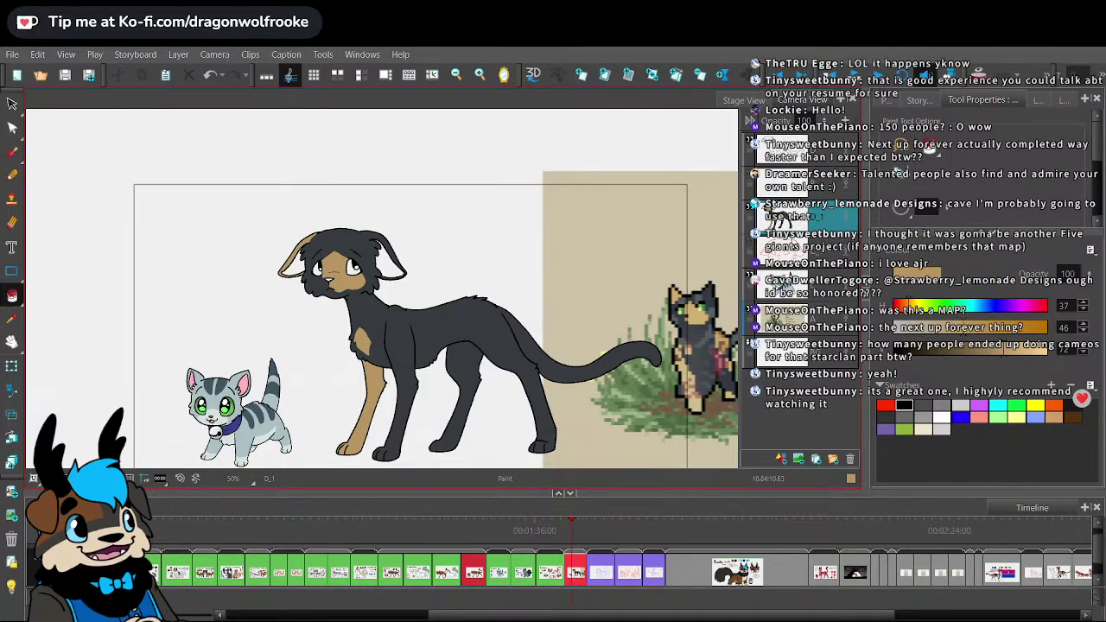
{"action": "key", "text": "1"}
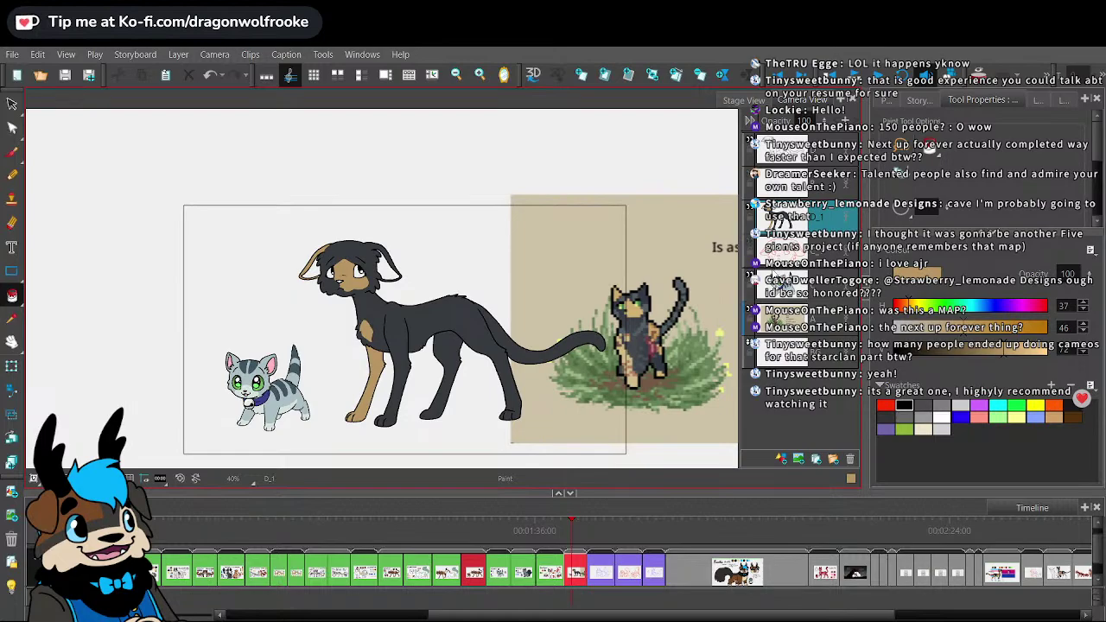
{"action": "left_click_drag", "start_coordinate": [640, 358], "coordinate": [574, 344]}
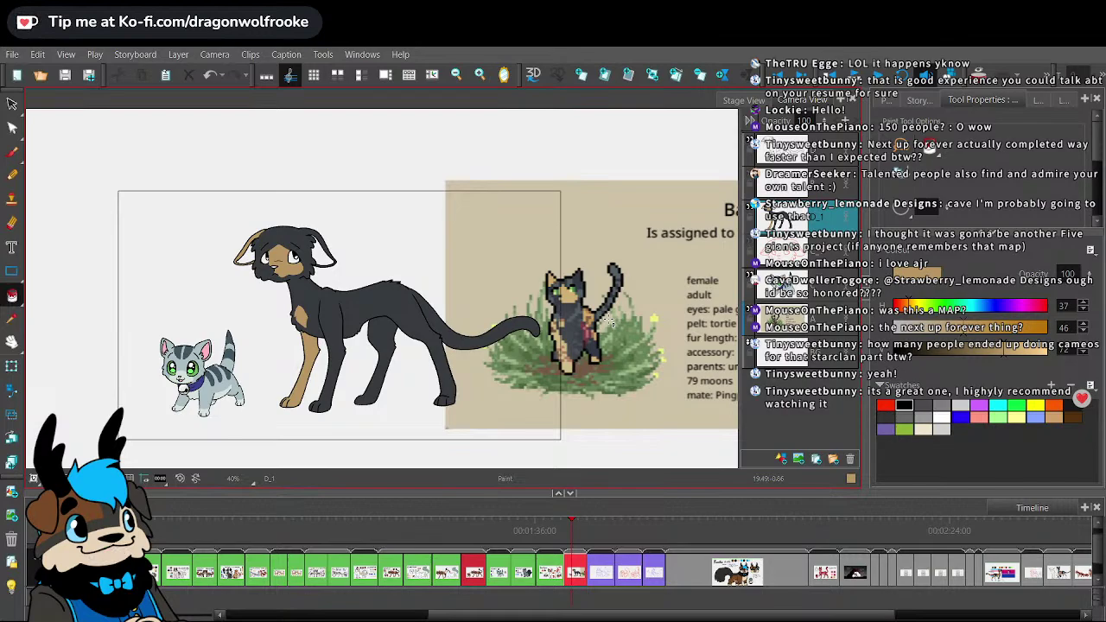
{"action": "key", "text": "2"}
{"action": "key", "text": "2"}
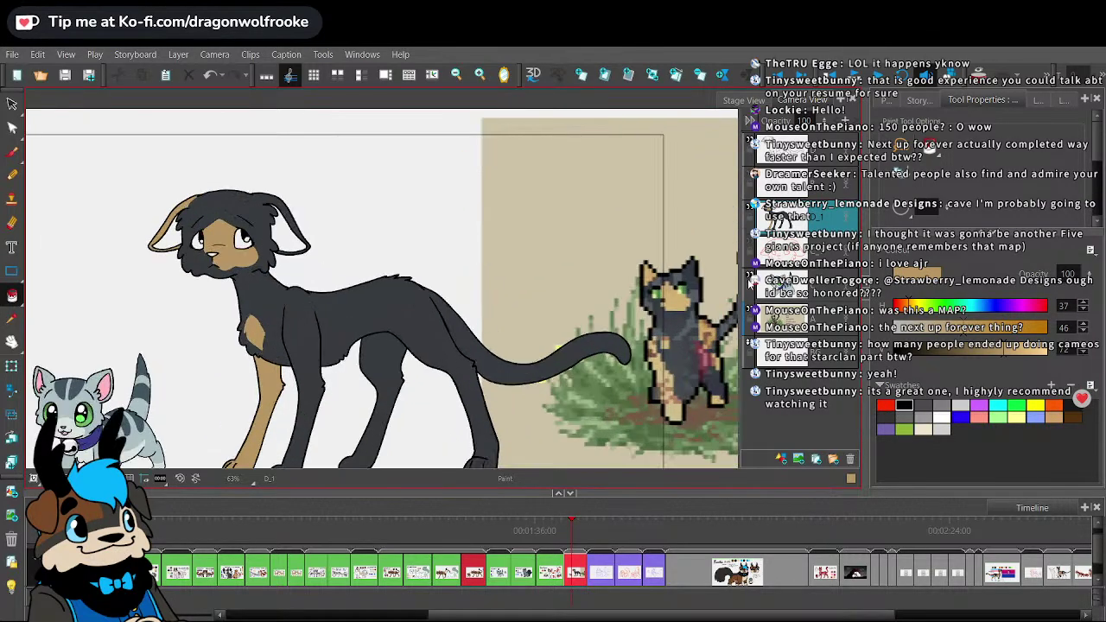
{"action": "mouse_move", "coordinate": [647, 347]}
{"action": "left_mouse_down"}
{"action": "mouse_move", "coordinate": [566, 299]}
{"action": "mouse_move", "coordinate": [554, 324]}
{"action": "mouse_move", "coordinate": [565, 299]}
{"action": "mouse_move", "coordinate": [573, 331]}
{"action": "left_mouse_up"}
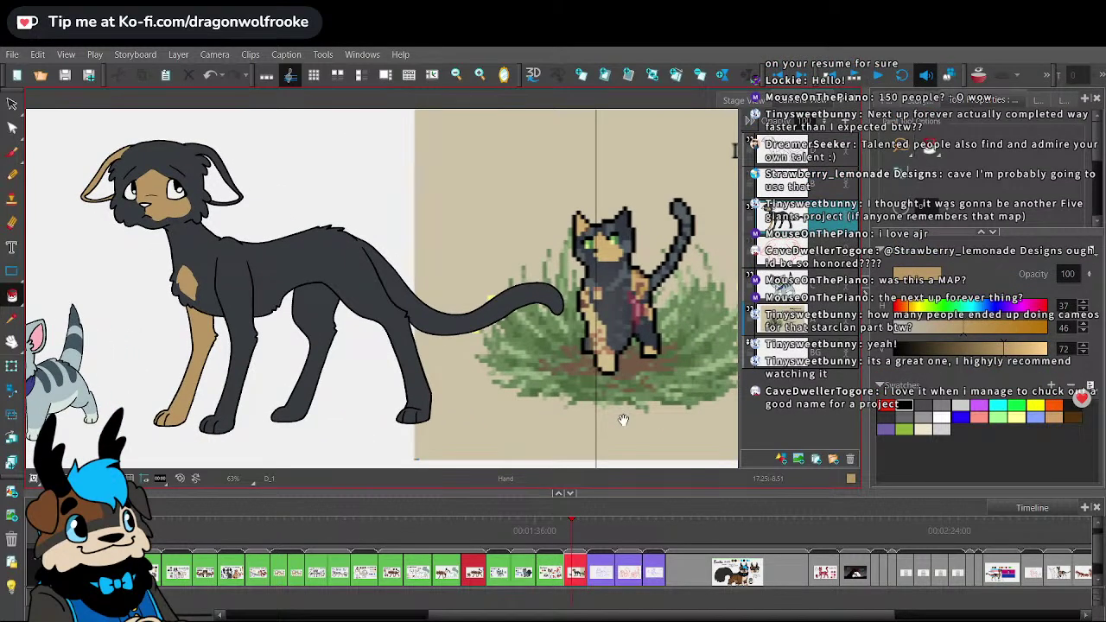
{"action": "mouse_move", "coordinate": [619, 418]}
{"action": "left_mouse_down"}
{"action": "mouse_move", "coordinate": [550, 326]}
{"action": "mouse_move", "coordinate": [363, 378]}
{"action": "mouse_move", "coordinate": [309, 413]}
{"action": "mouse_move", "coordinate": [382, 422]}
{"action": "mouse_move", "coordinate": [538, 390]}
{"action": "mouse_move", "coordinate": [519, 439]}
{"action": "mouse_move", "coordinate": [486, 420]}
{"action": "mouse_move", "coordinate": [499, 412]}
{"action": "left_mouse_up"}
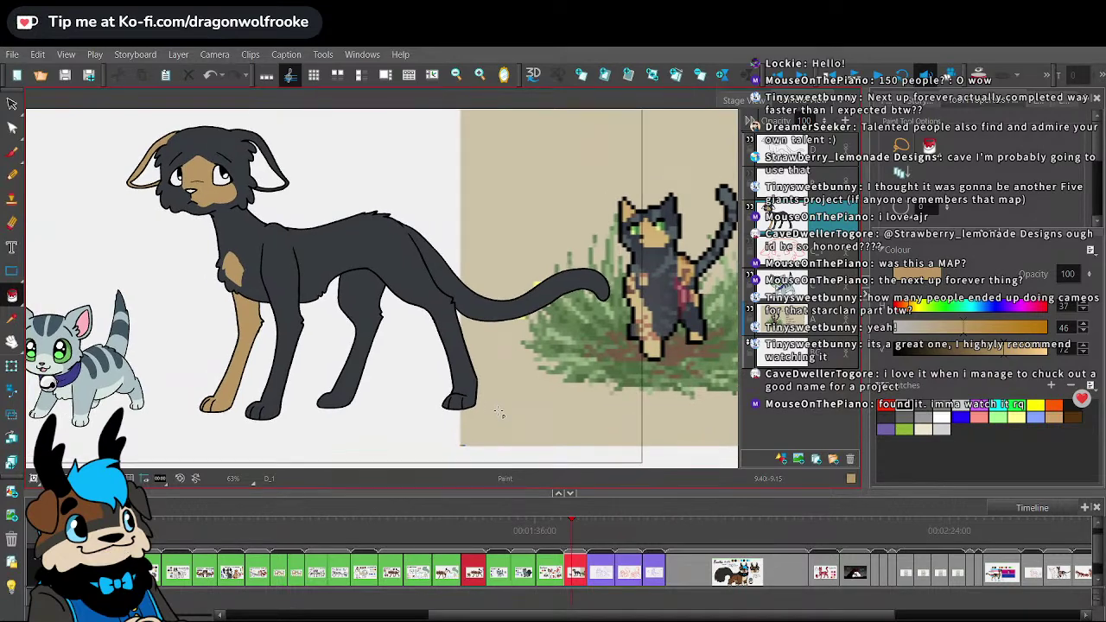
- Brush a tan line across the near hind leg's ankle and fill the paw with the same tan
{"action": "key", "text": "alt+b"}
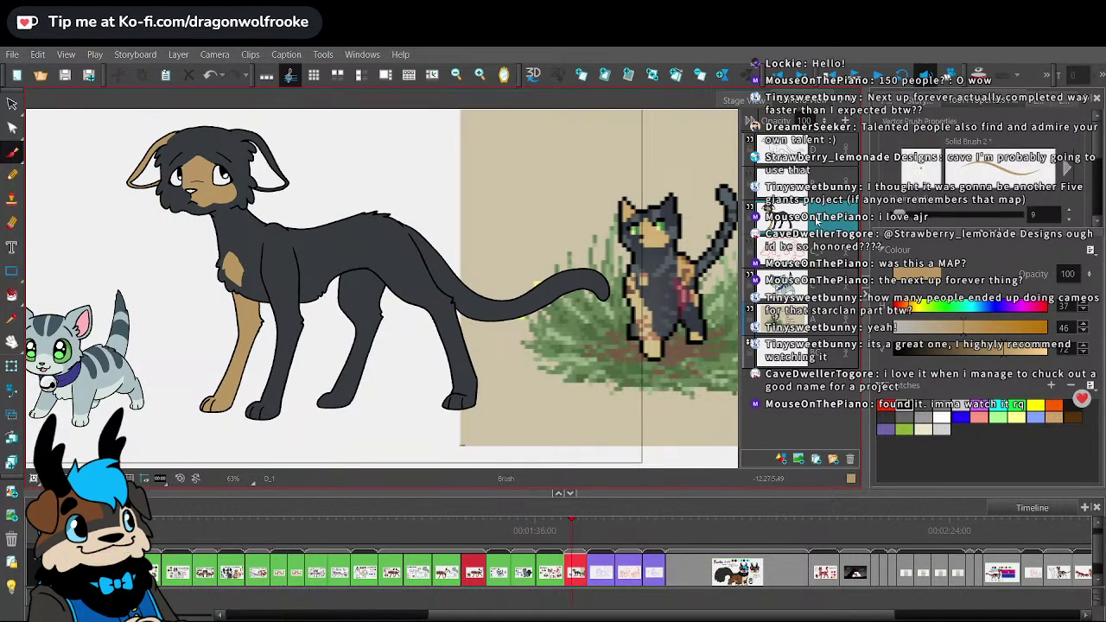
{"action": "key", "text": "2"}
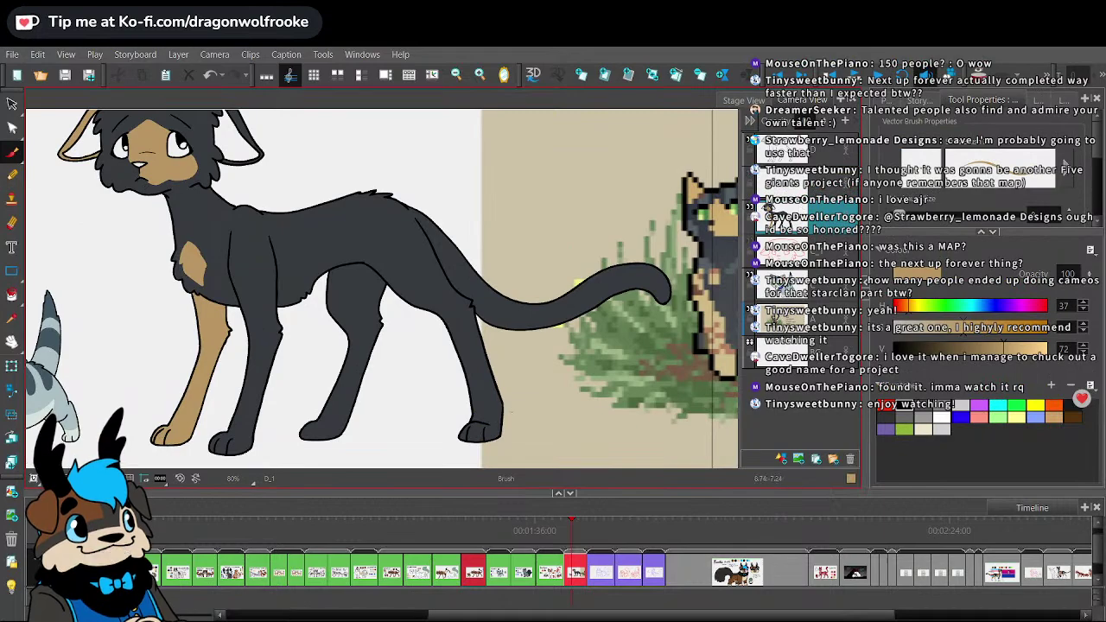
{"action": "key", "text": "1"}
{"action": "key", "text": "2"}
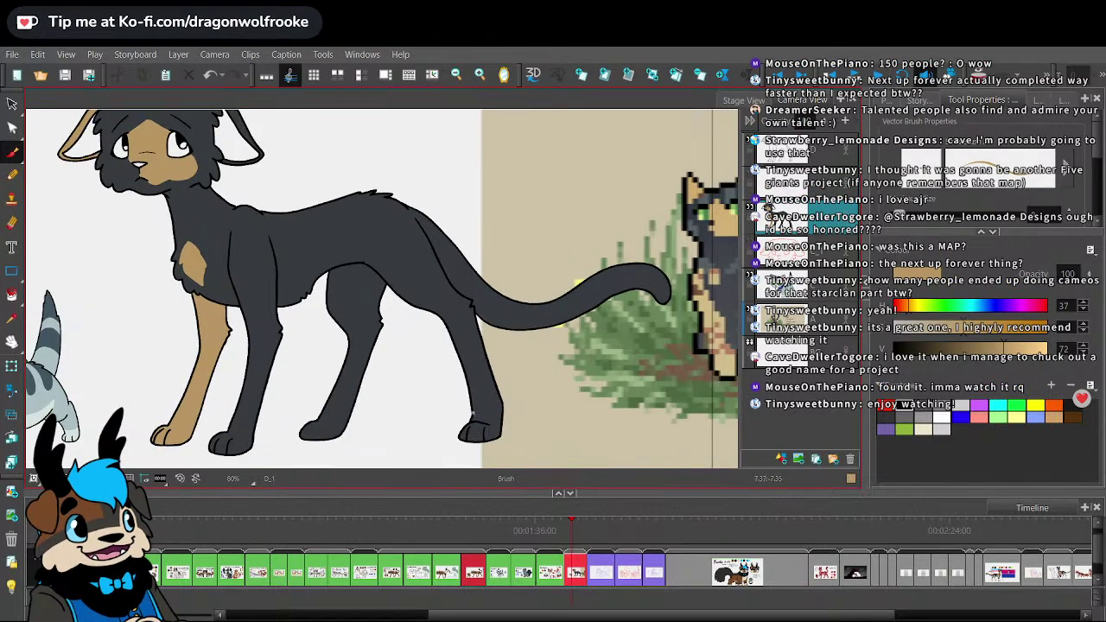
{"action": "key", "text": "alt+s"}
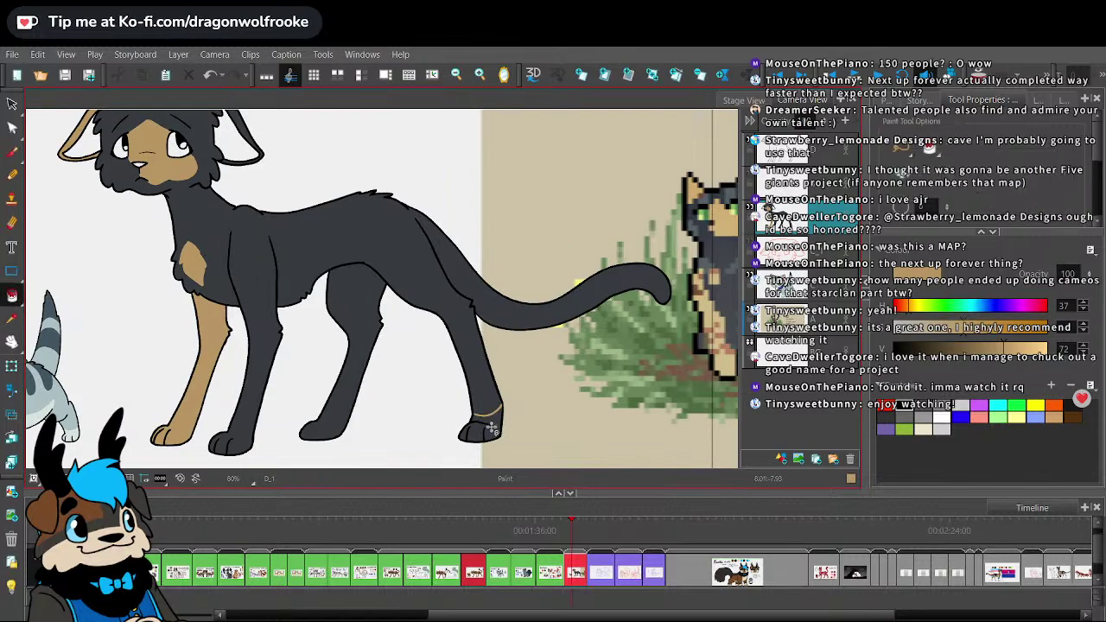
{"action": "key", "text": "1"}
{"action": "key", "text": "1"}
- Brush two curved tan lines across the near hind thigh and fill the band between them with tan
{"action": "key", "text": "alt+b"}
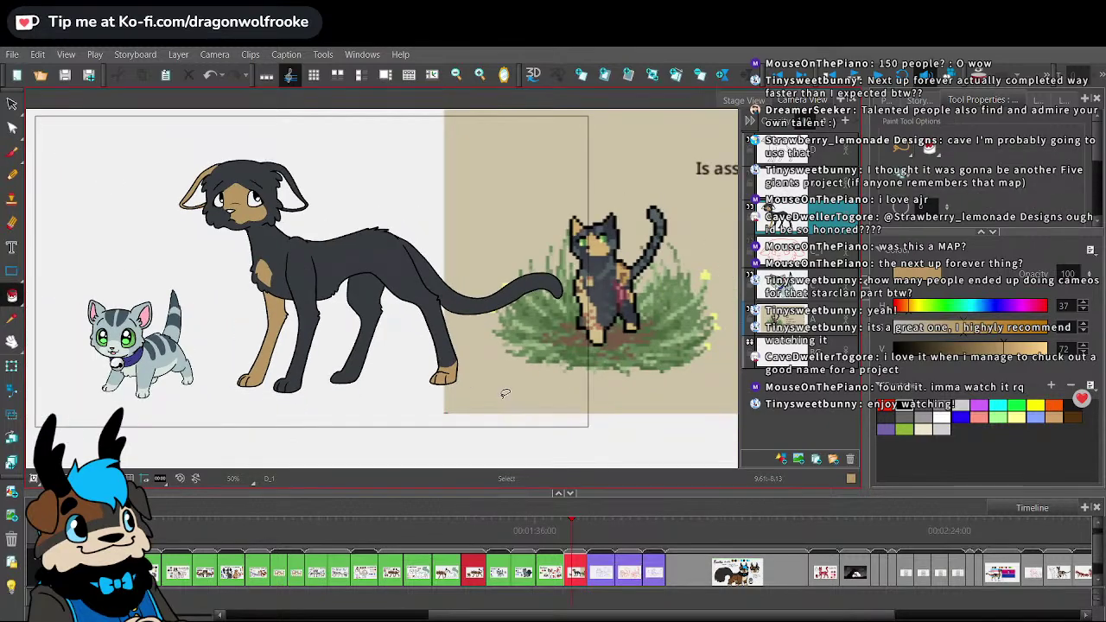
{"action": "key", "text": "alt+s"}
{"action": "key", "text": "2"}
{"action": "key", "text": "2"}
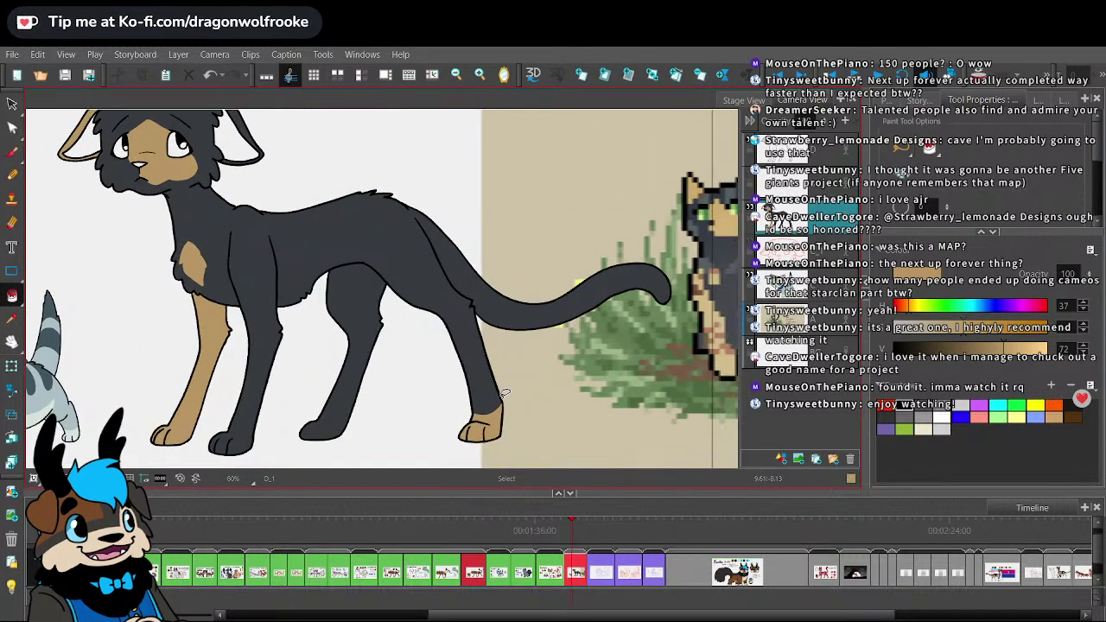
{"action": "key", "text": "alt+b"}
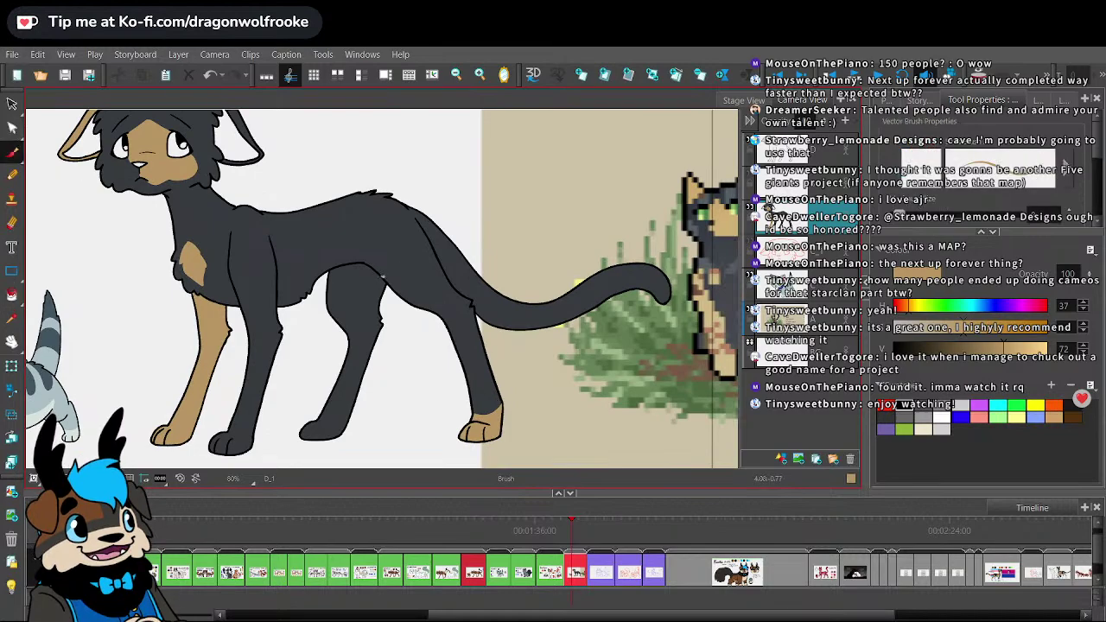
{"action": "left_click_drag", "start_coordinate": [427, 262], "coordinate": [432, 247]}
{"action": "left_click_drag", "start_coordinate": [437, 313], "coordinate": [452, 290]}
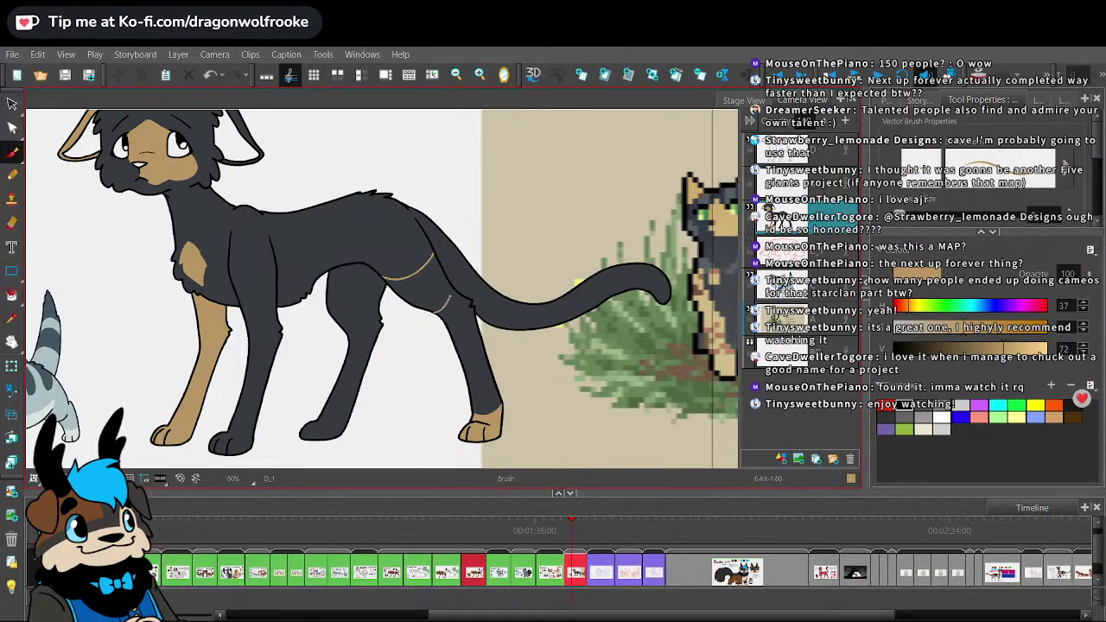
{"action": "key", "text": "alt+i"}
{"action": "left_click", "coordinate": [414, 279]}
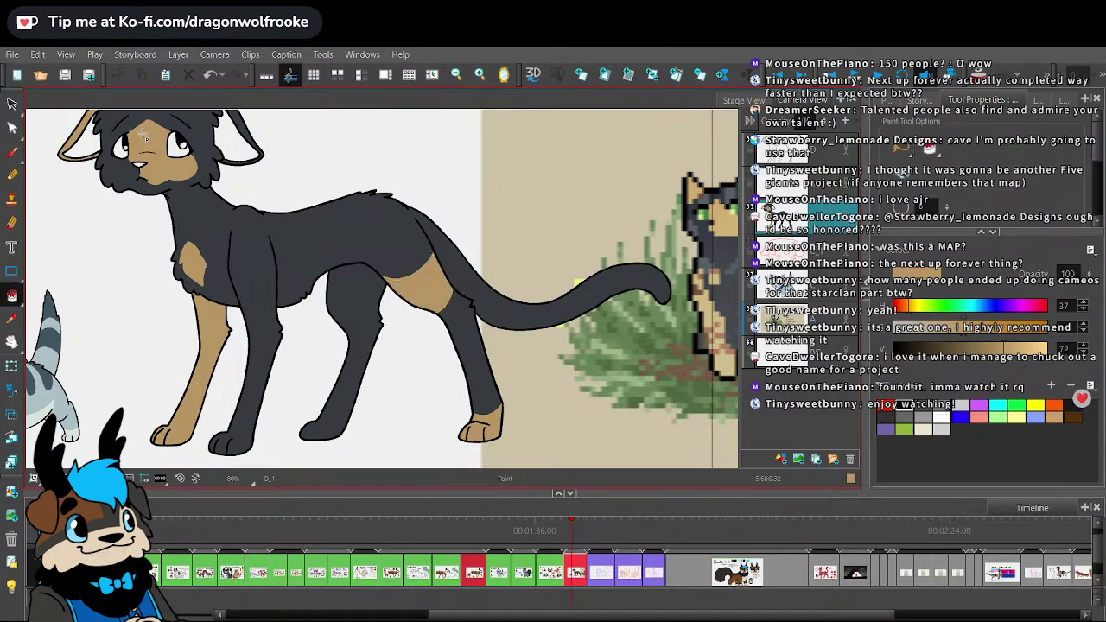
- Try a tan back marking by brushing a wavy line from the shoulder to the tail base and filling above it
{"action": "key", "text": "2"}
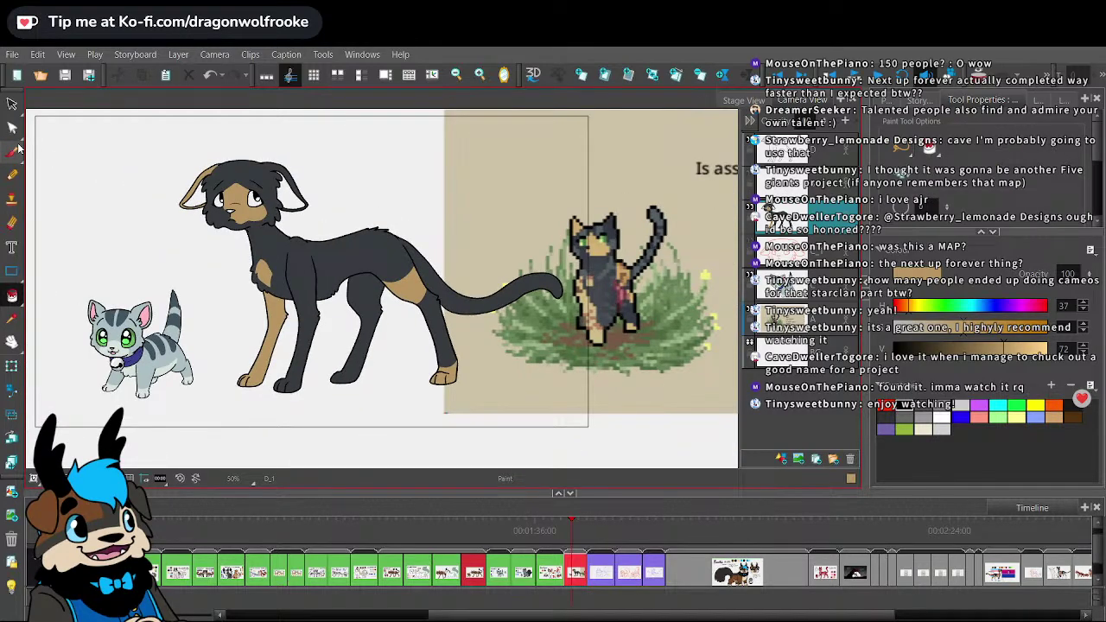
{"action": "key", "text": "ctrl"}
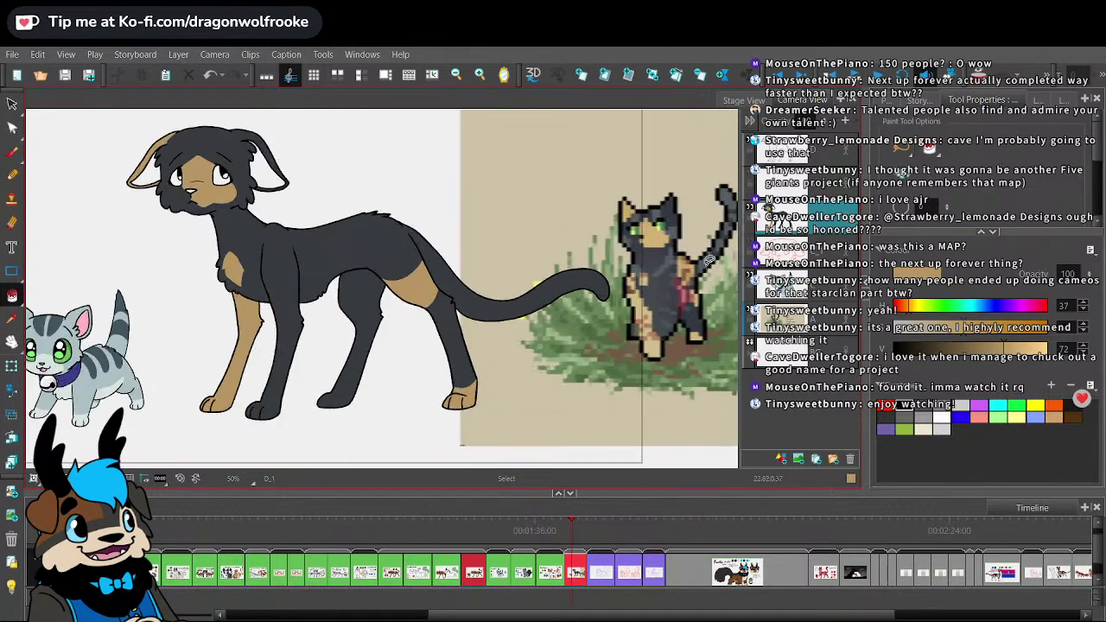
{"action": "key", "text": "1"}
{"action": "key", "text": "alt+b"}
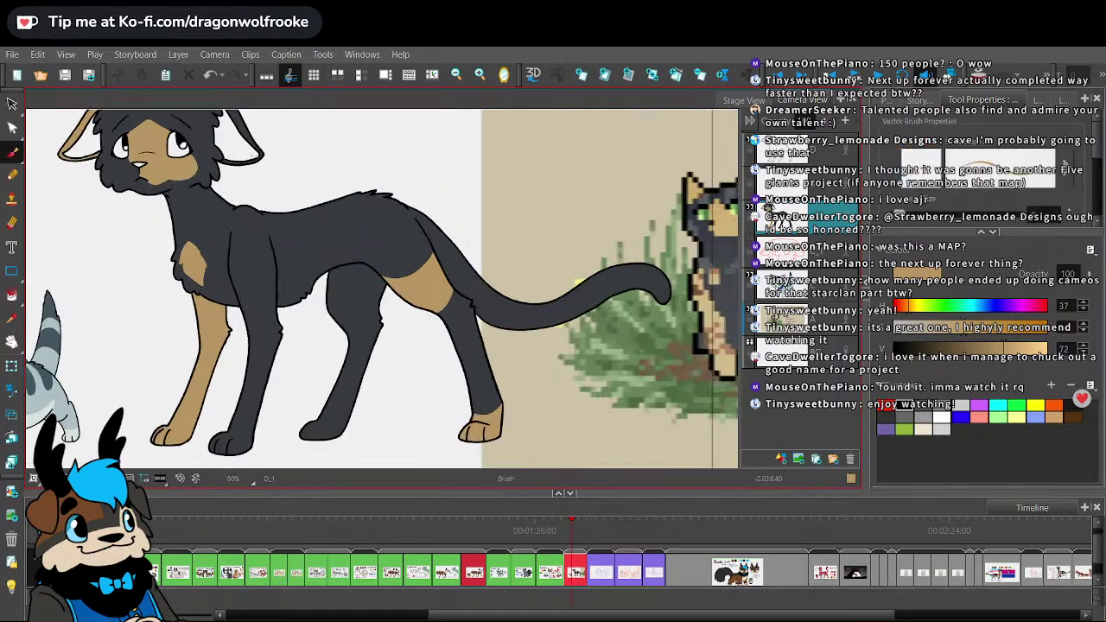
{"action": "mouse_move", "coordinate": [298, 247]}
{"action": "left_mouse_down"}
{"action": "mouse_move", "coordinate": [387, 221]}
{"action": "mouse_move", "coordinate": [422, 227]}
{"action": "left_mouse_up"}
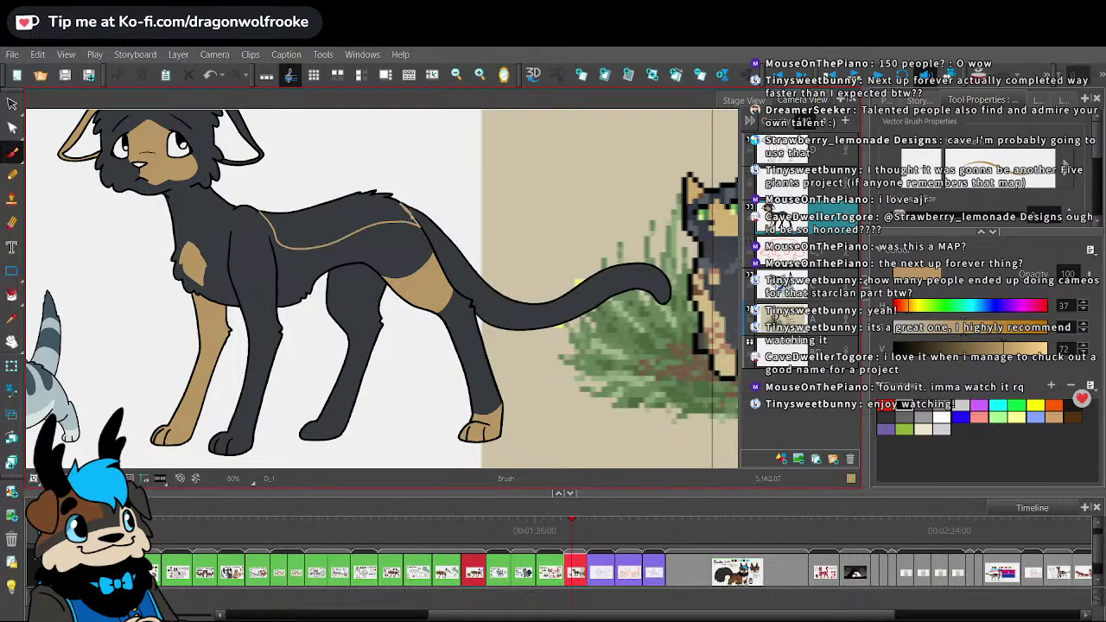
{"action": "left_click", "coordinate": [12, 294]}
{"action": "left_click", "coordinate": [322, 217]}
{"action": "key", "text": "1"}
{"action": "key", "text": "1"}
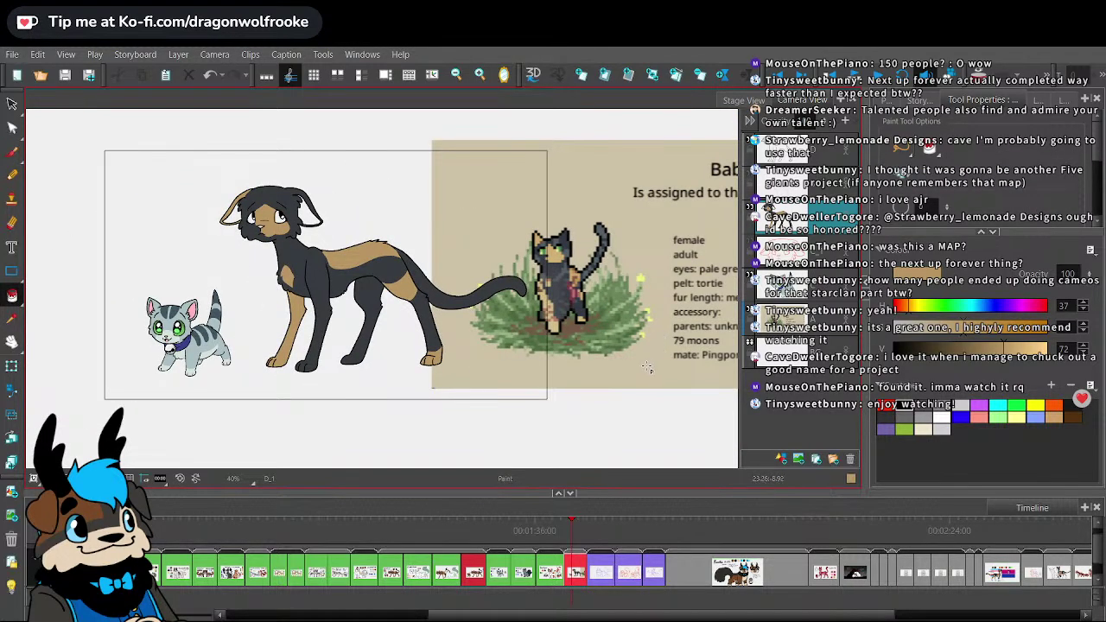
- Redraw the tan back marking with an edge behind the shoulder and a curved lower line to the rump, and fill it
{"action": "scroll", "coordinate": [646, 367], "scroll_direction": "up", "scroll_amount": 2}
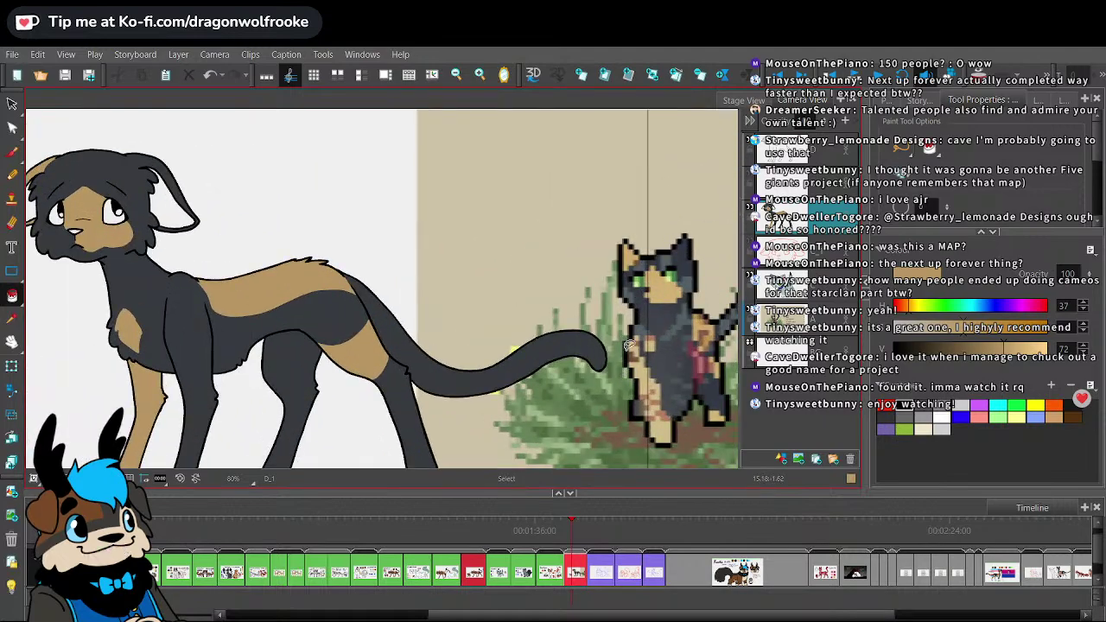
{"action": "scroll", "coordinate": [627, 345], "scroll_direction": "up", "scroll_amount": 1}
{"action": "left_click", "coordinate": [12, 151]}
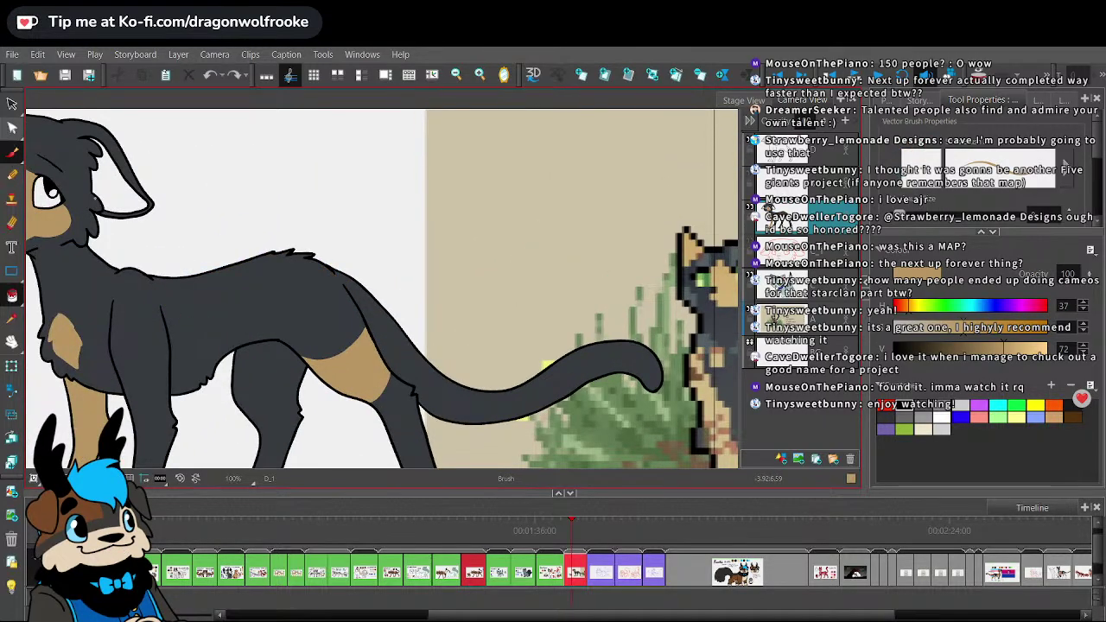
{"action": "left_click_drag", "start_coordinate": [163, 301], "coordinate": [160, 309]}
{"action": "key", "text": "ctrl+z"}
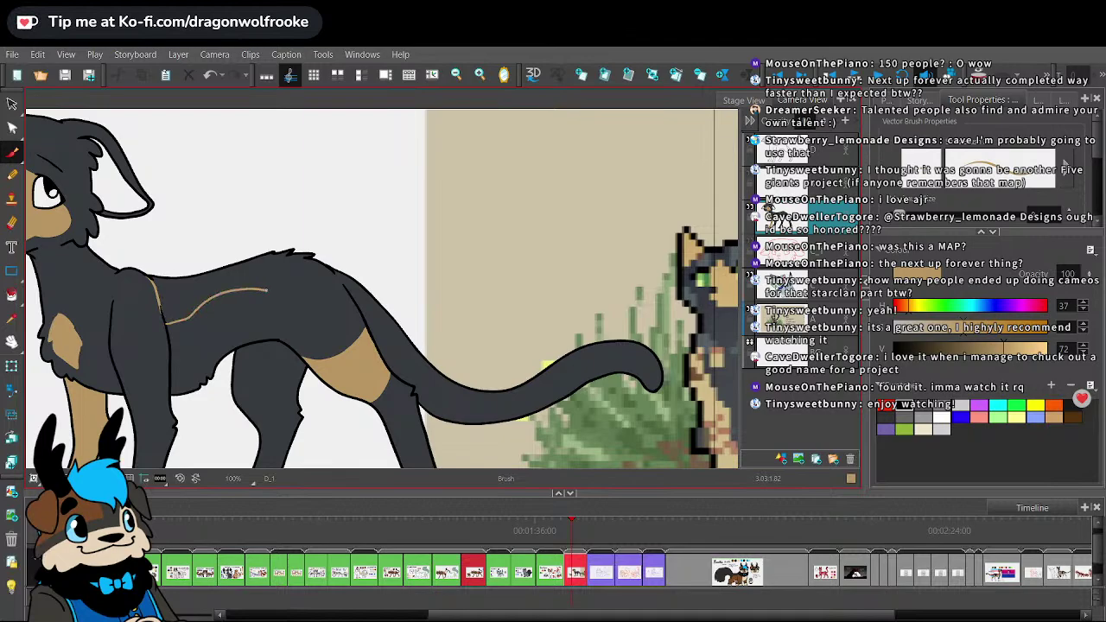
{"action": "left_click_drag", "start_coordinate": [266, 290], "coordinate": [342, 281]}
{"action": "key", "text": "1"}
{"action": "key", "text": "1"}
{"action": "key", "text": "1"}
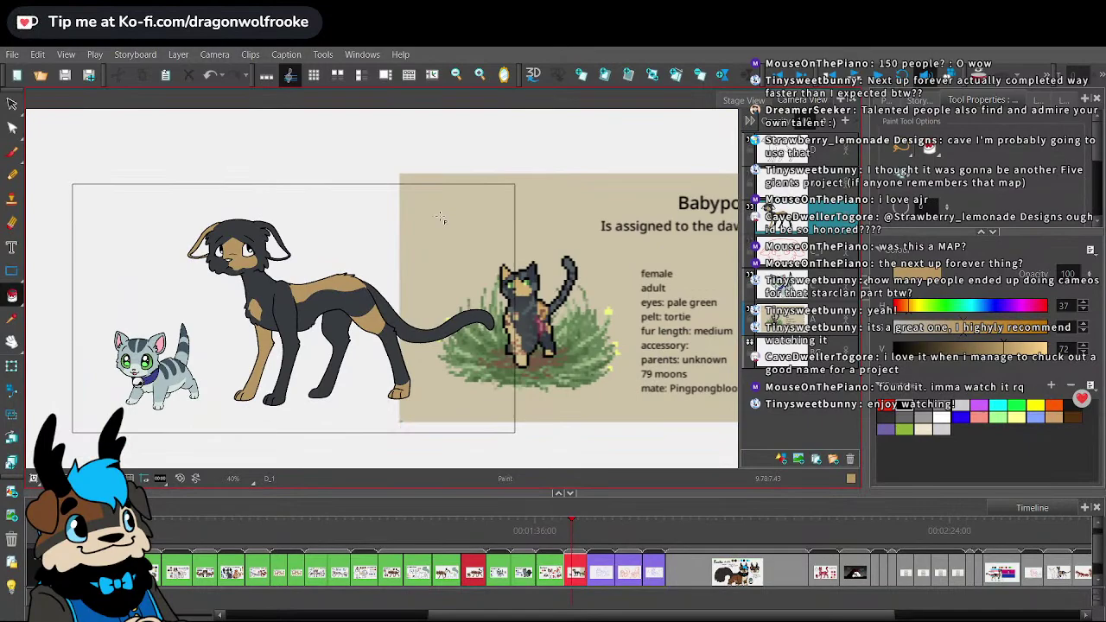
- Outline a shorter tan patch from behind the shoulder to mid-back and fill it with tan
{"action": "key", "text": "2"}
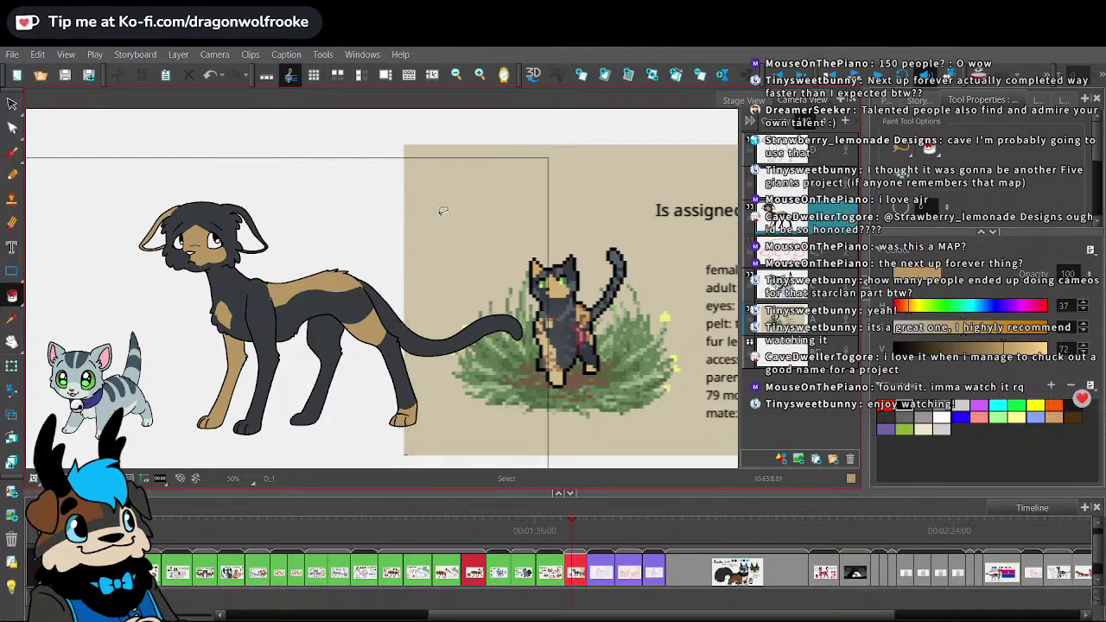
{"action": "key", "text": "2"}
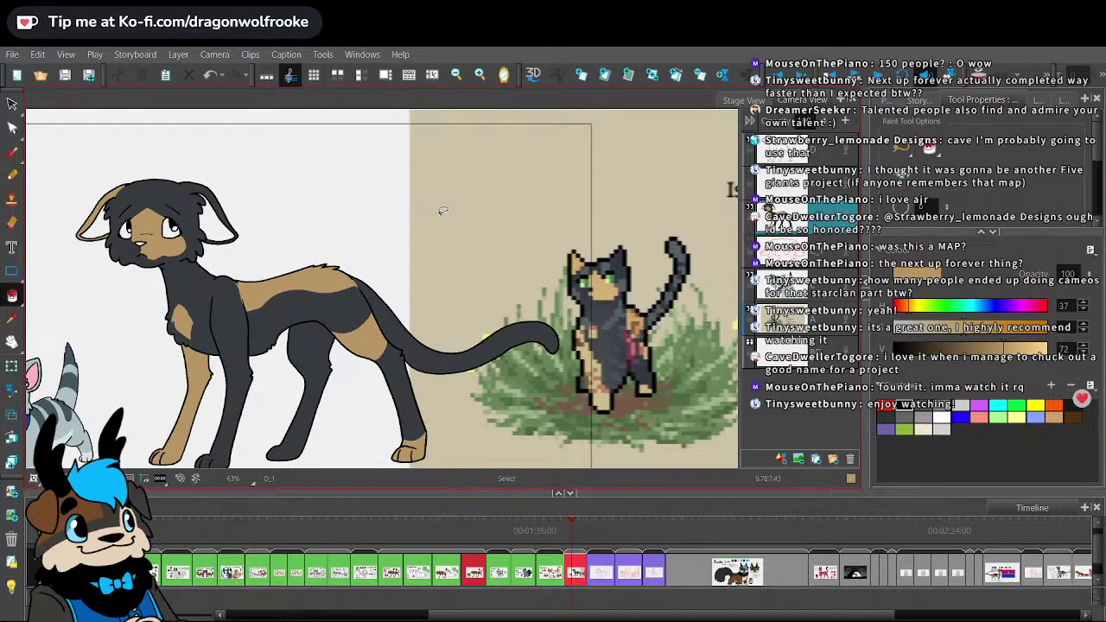
{"action": "key", "text": "2"}
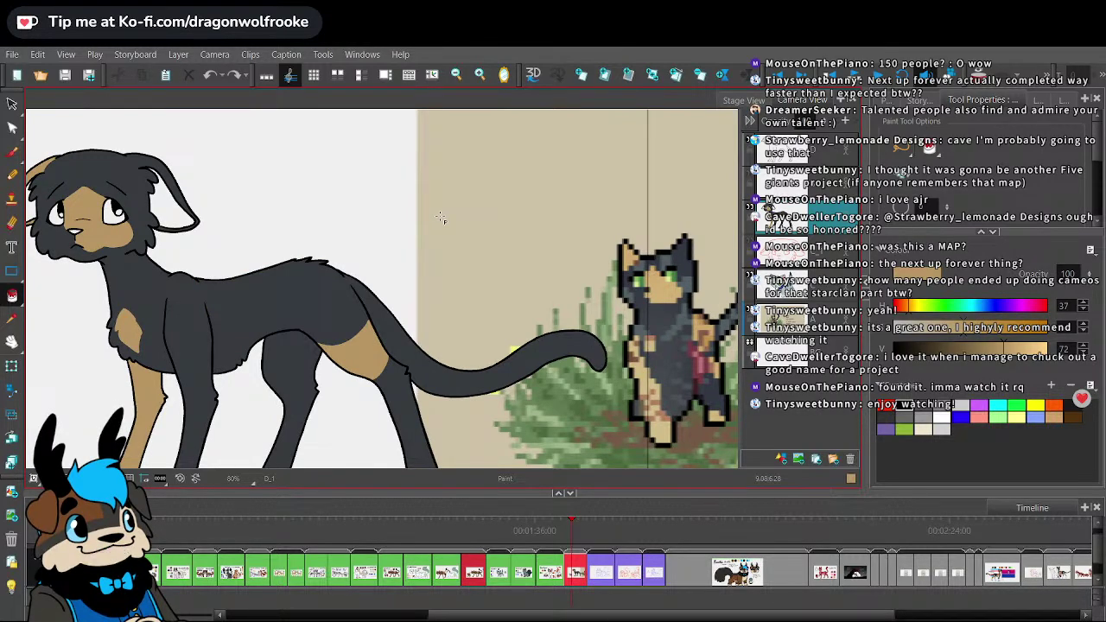
{"action": "left_click", "coordinate": [12, 153]}
{"action": "left_click_drag", "start_coordinate": [252, 207], "coordinate": [366, 191]}
{"action": "key", "text": "2"}
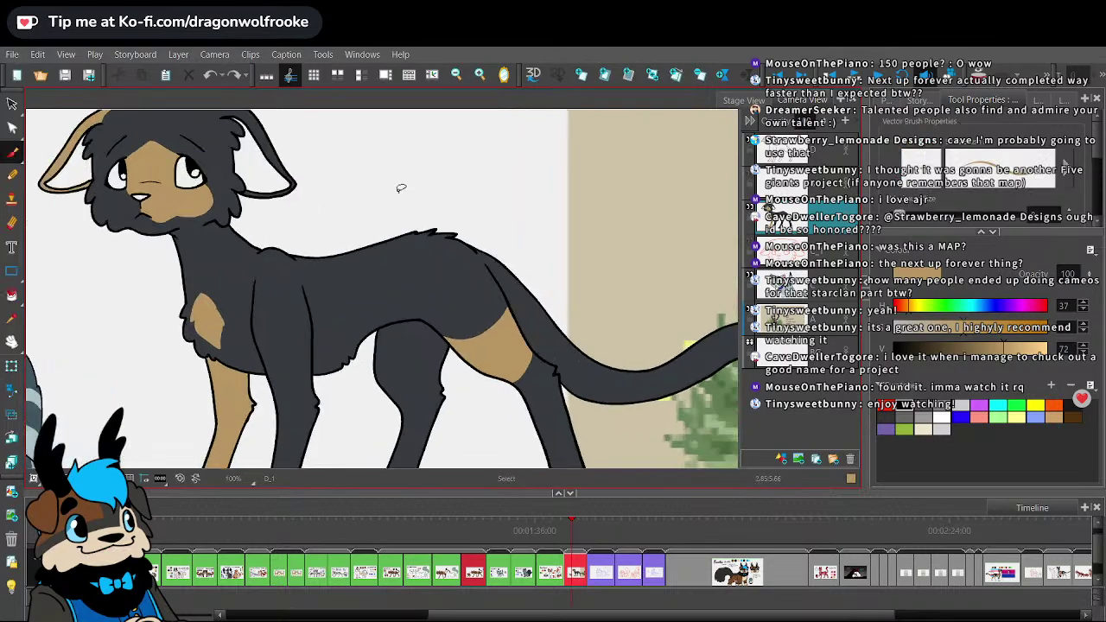
{"action": "key", "text": "2"}
{"action": "mouse_move", "coordinate": [266, 244]}
{"action": "left_mouse_down"}
{"action": "mouse_move", "coordinate": [291, 316]}
{"action": "mouse_move", "coordinate": [329, 310]}
{"action": "mouse_move", "coordinate": [399, 260]}
{"action": "mouse_move", "coordinate": [394, 227]}
{"action": "left_mouse_up"}
{"action": "left_click", "coordinate": [12, 295]}
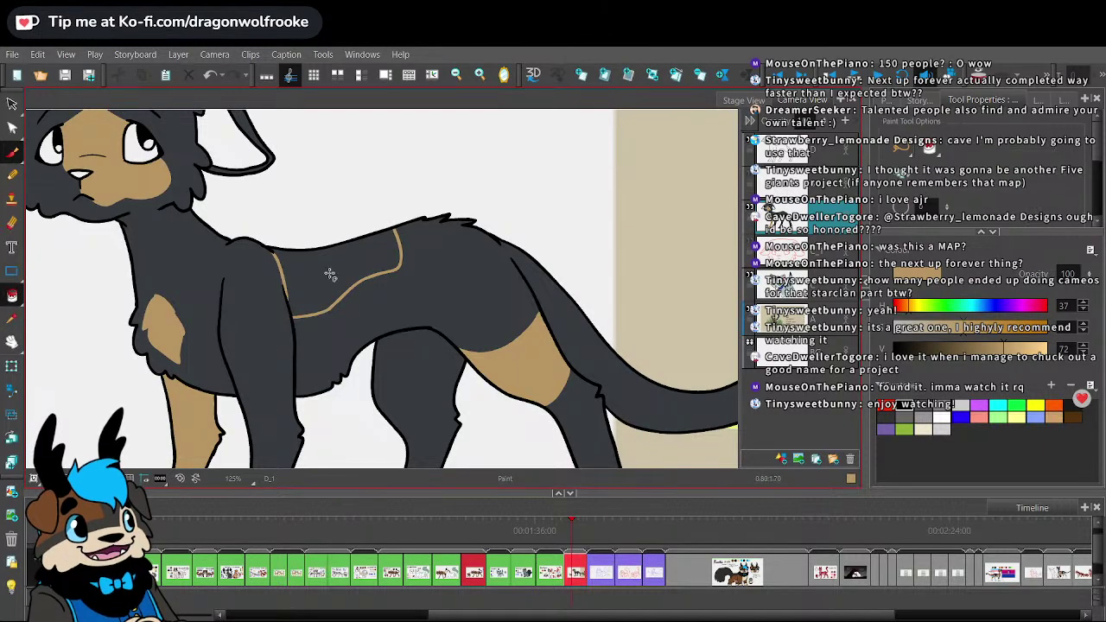
{"action": "left_click", "coordinate": [331, 274]}
- Brush a curved tan line from the mid-back patch to the tail base and fill the rump area above it
{"action": "key", "text": "1"}
{"action": "key", "text": "1"}
{"action": "key", "text": "1"}
{"action": "key", "text": "1"}
{"action": "key", "text": "1"}
{"action": "key", "text": "2"}
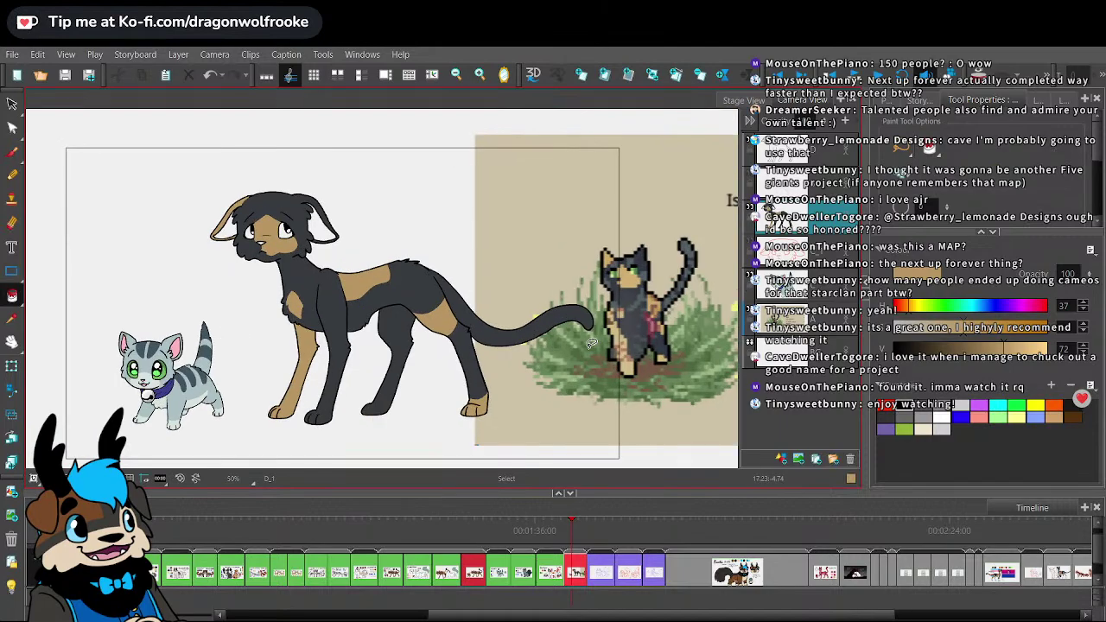
{"action": "key", "text": "2"}
{"action": "key", "text": "2"}
{"action": "key", "text": "2"}
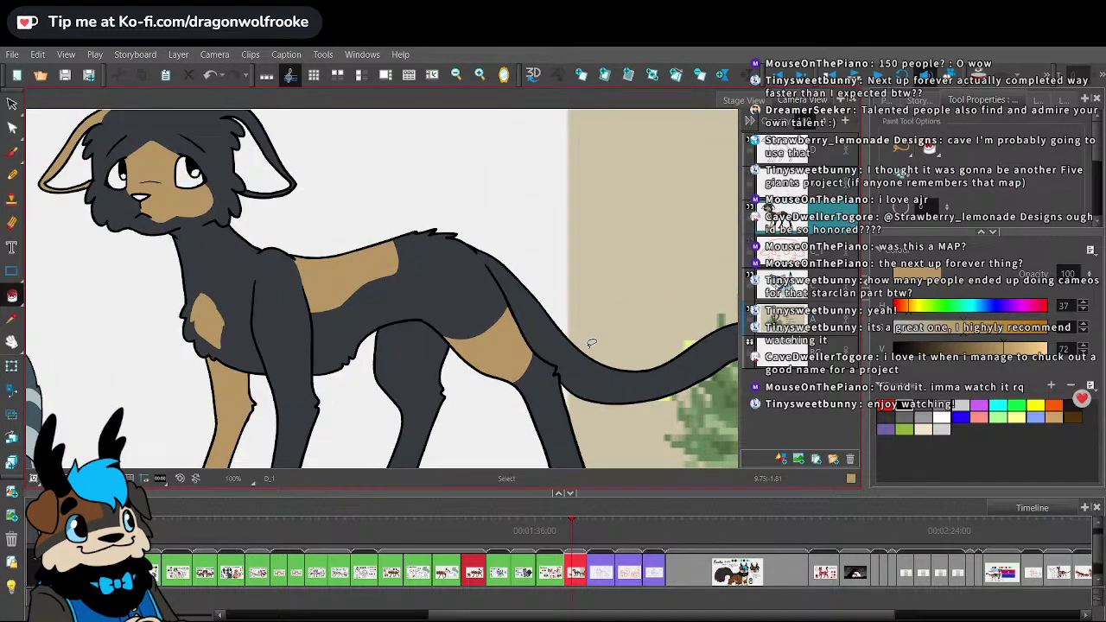
{"action": "left_click", "coordinate": [12, 152]}
{"action": "mouse_move", "coordinate": [397, 268]}
{"action": "left_mouse_down"}
{"action": "mouse_move", "coordinate": [463, 274]}
{"action": "mouse_move", "coordinate": [508, 259]}
{"action": "left_mouse_up"}
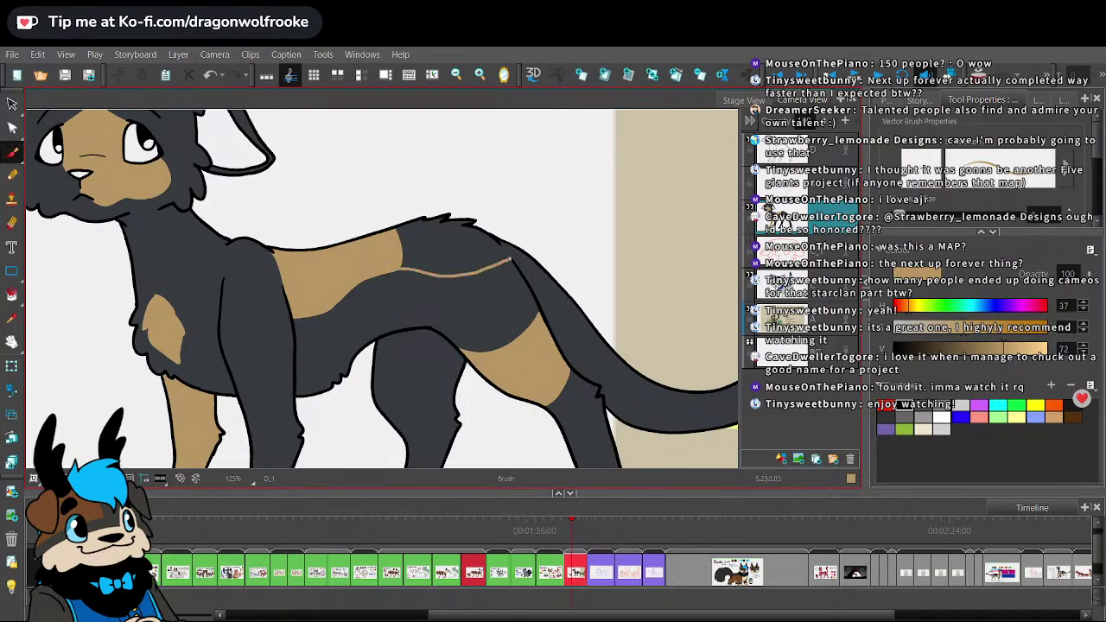
{"action": "key", "text": "alt+i"}
{"action": "left_click", "coordinate": [482, 244]}
- Compare the back marking with and without its tan rump extension against the reference sprite
{"action": "key", "text": "1"}
{"action": "key", "text": "1"}
{"action": "key", "text": "1"}
{"action": "key", "text": "1"}
{"action": "key", "text": "1"}
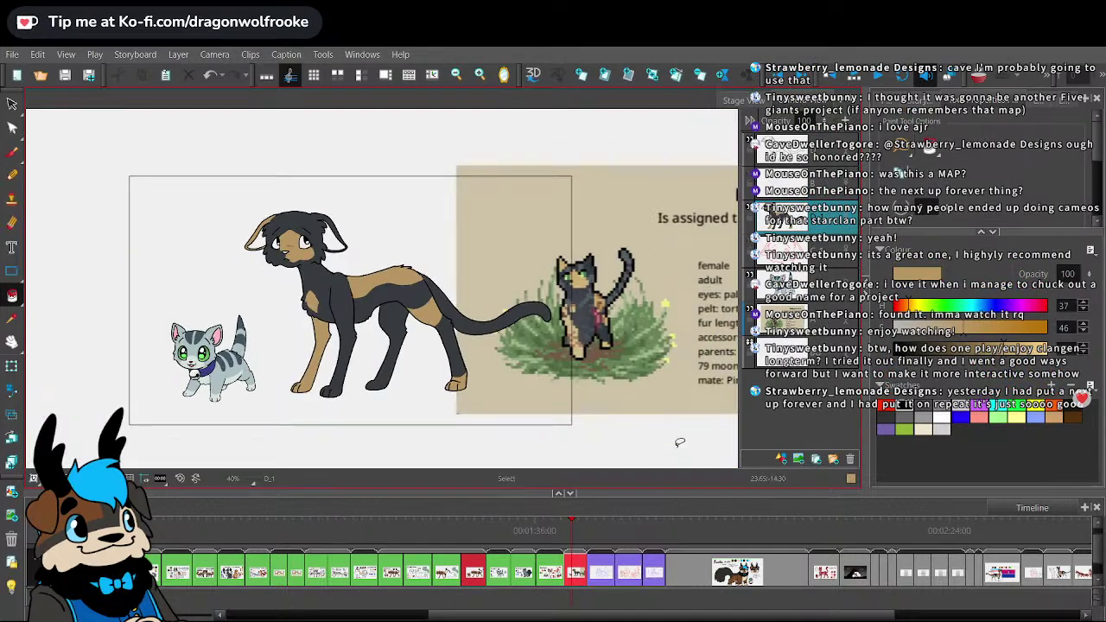
{"action": "key", "text": "ctrl+z"}
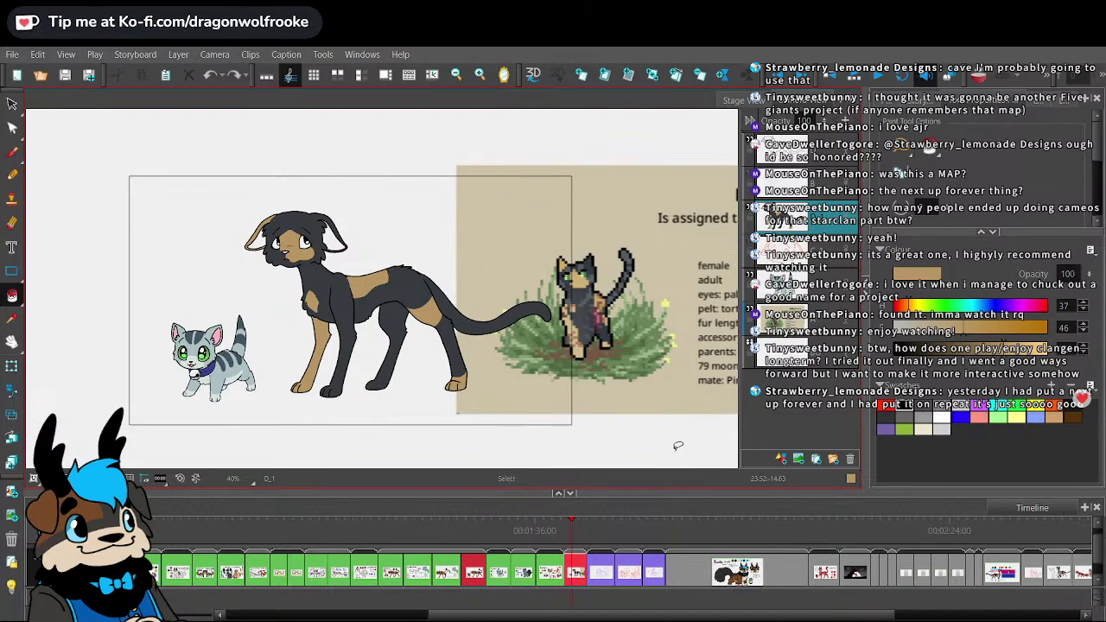
{"action": "key", "text": "alt+s"}
{"action": "scroll", "coordinate": [677, 445], "scroll_direction": "up", "scroll_amount": 2}
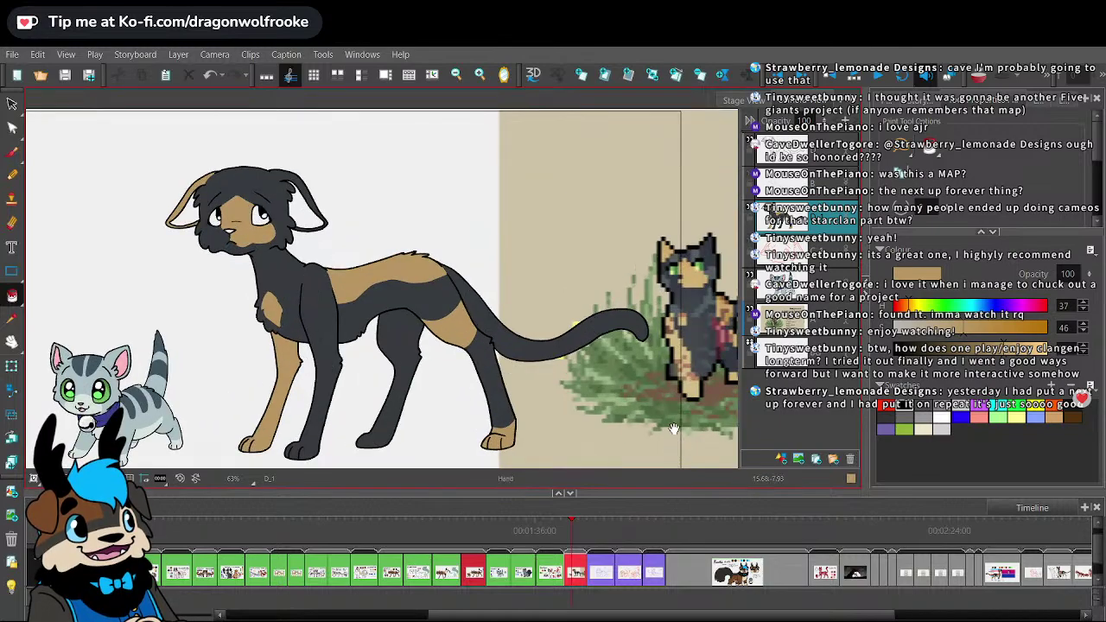
{"action": "mouse_move", "coordinate": [676, 444]}
{"action": "left_mouse_down"}
{"action": "mouse_move", "coordinate": [563, 389]}
{"action": "mouse_move", "coordinate": [621, 386]}
{"action": "left_mouse_up"}
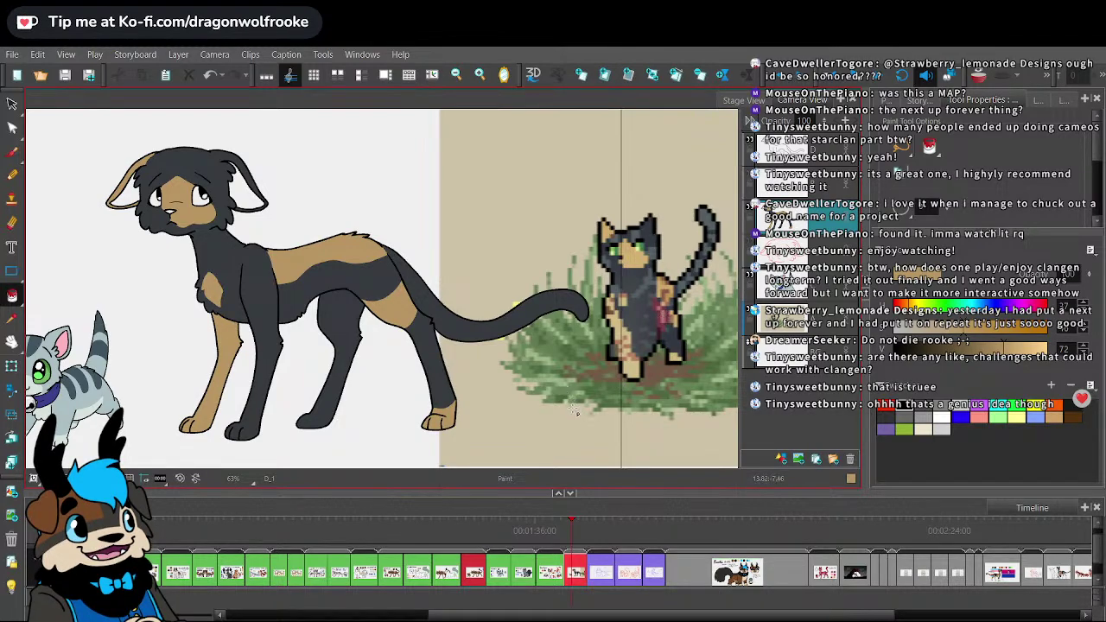
{"action": "key", "text": "space"}
{"action": "left_click_drag", "start_coordinate": [434, 376], "coordinate": [571, 384]}
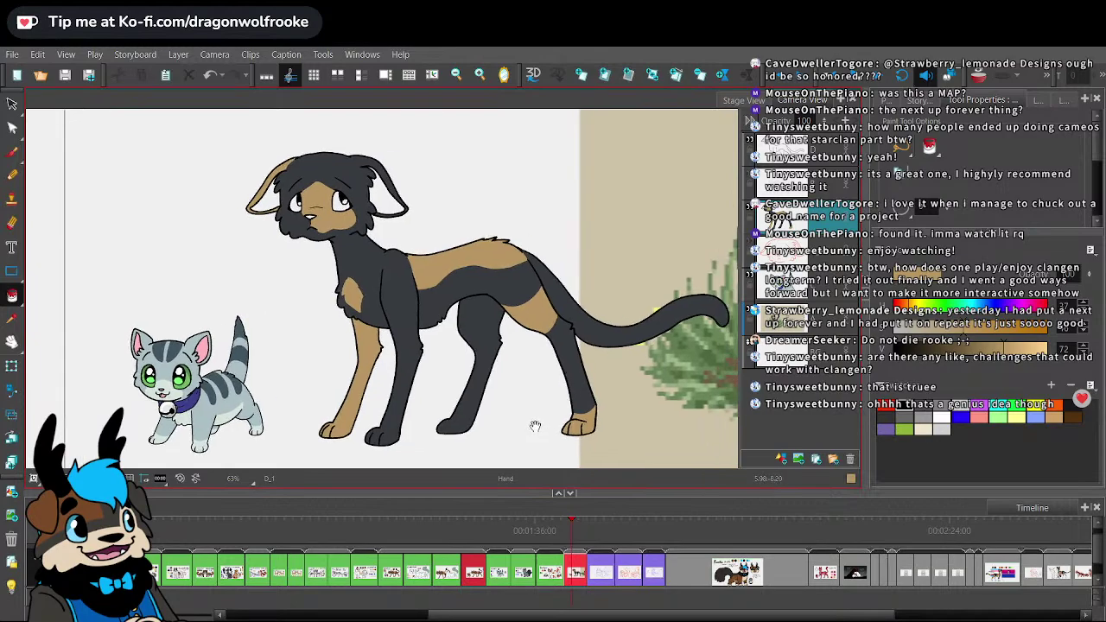
{"action": "left_click", "coordinate": [13, 156]}
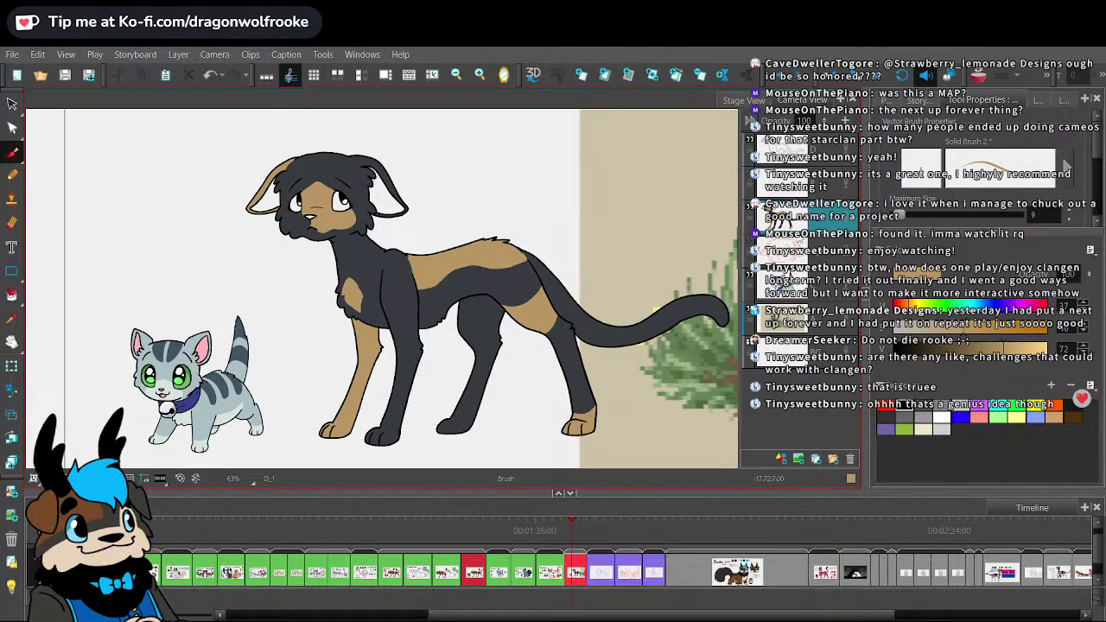
{"action": "key", "text": "1"}
{"action": "left_click_drag", "start_coordinate": [650, 375], "coordinate": [573, 387]}
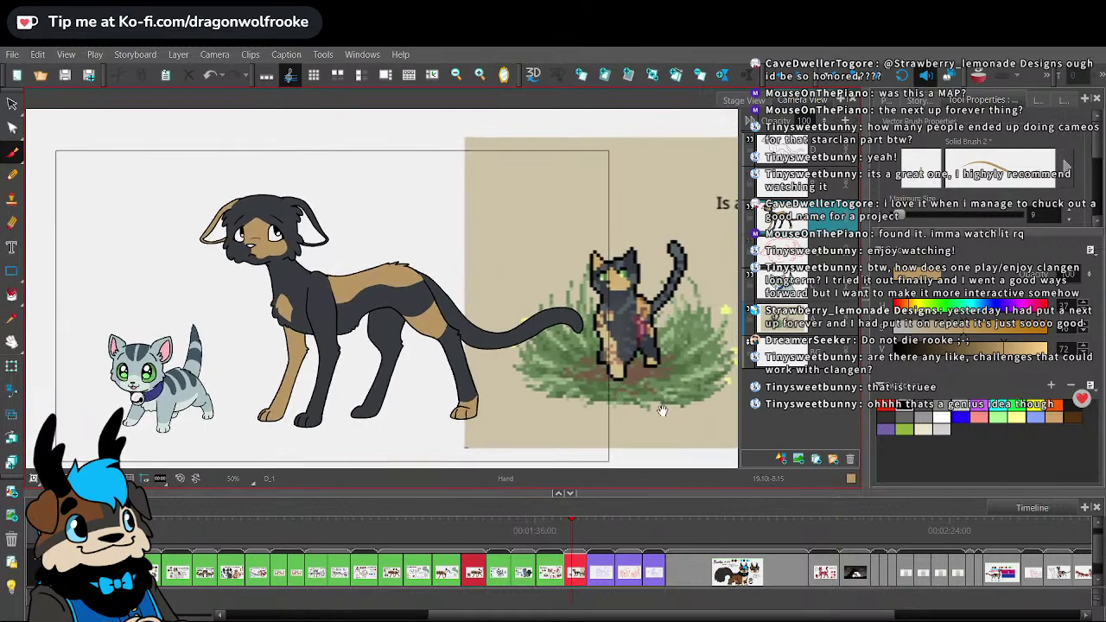
{"action": "left_click_drag", "start_coordinate": [662, 406], "coordinate": [666, 399]}
{"action": "scroll", "coordinate": [659, 390], "scroll_direction": "up", "scroll_amount": 1}
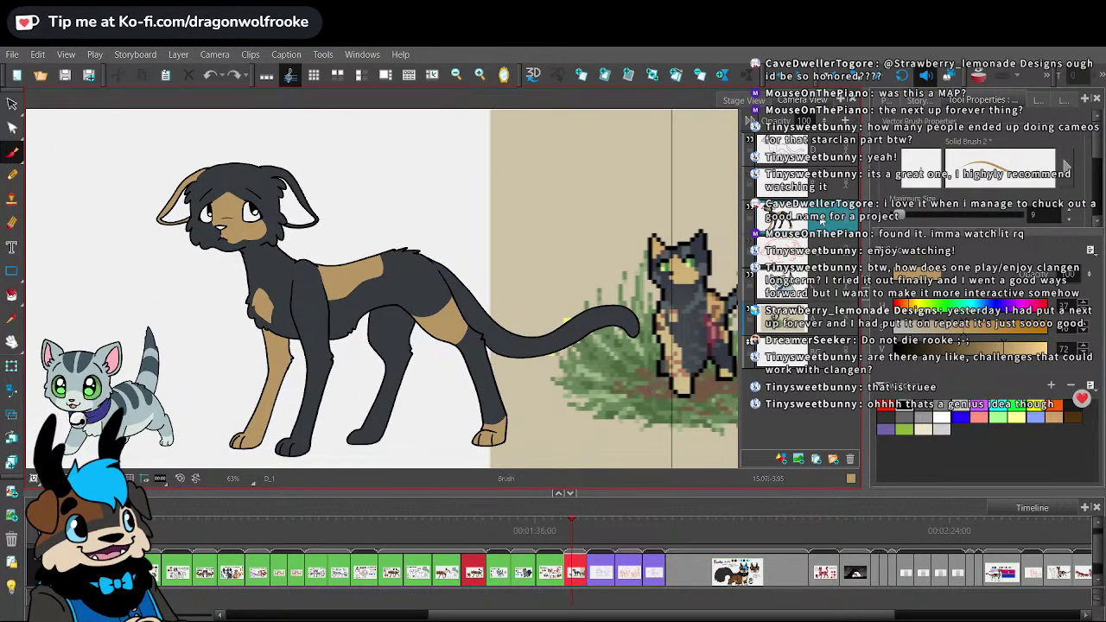
- Toggle the tan rump extension for comparison and undo it together with the patch behind the shoulder
{"action": "key", "text": "ctrl+shift+z"}
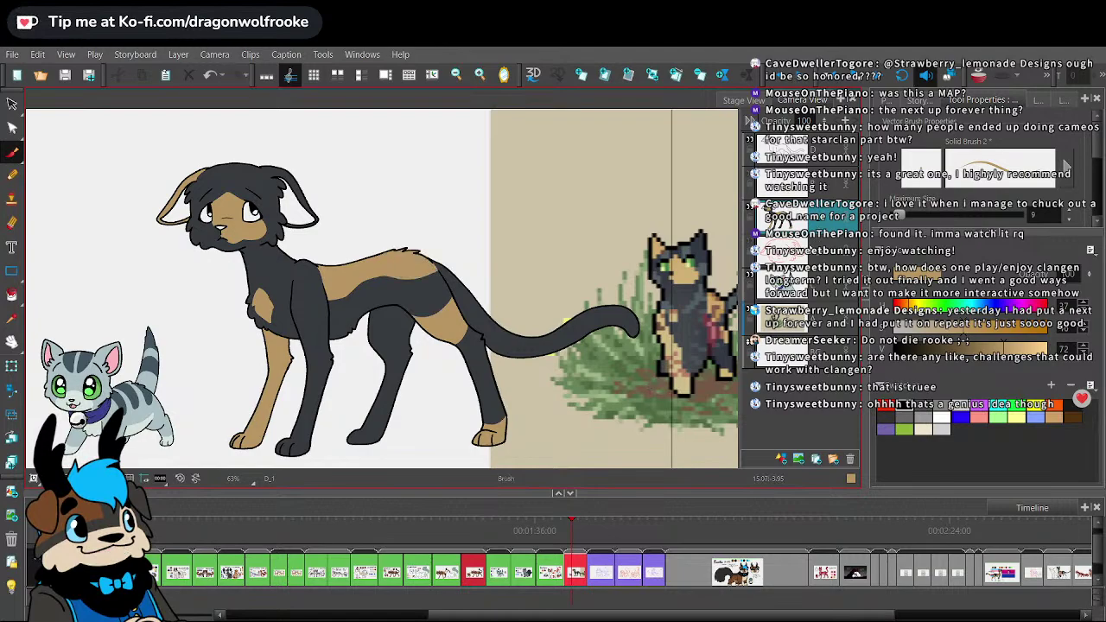
{"action": "key", "text": "ctrl+z"}
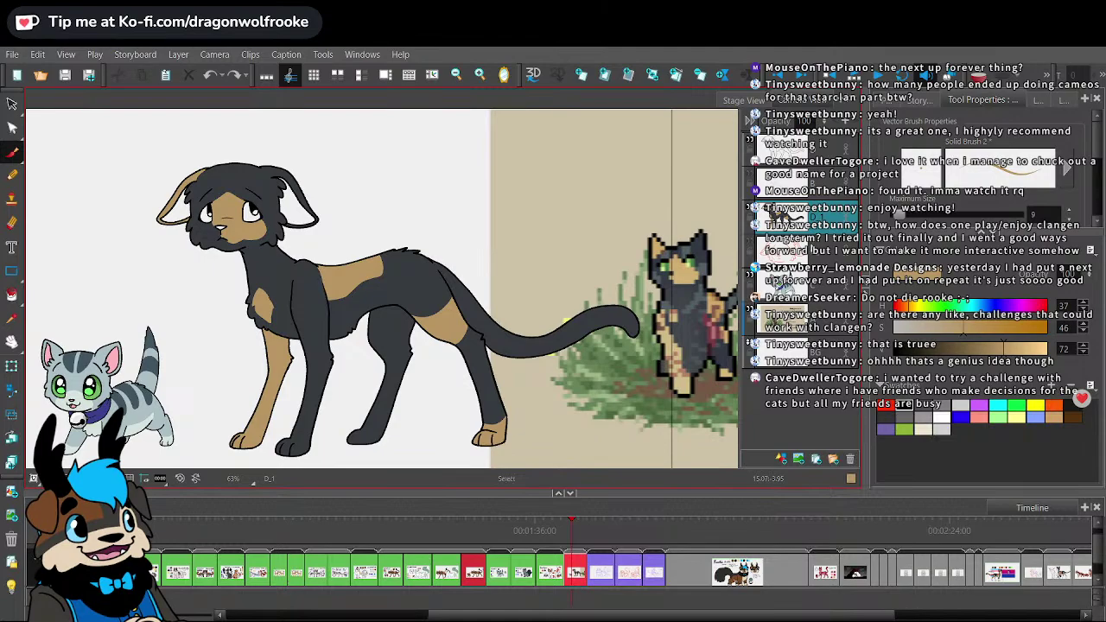
{"action": "key", "text": "ctrl+z"}
{"action": "key", "text": "ctrl+z"}
{"action": "key", "text": "ctrl+shift+z"}
{"action": "key", "text": "ctrl+y"}
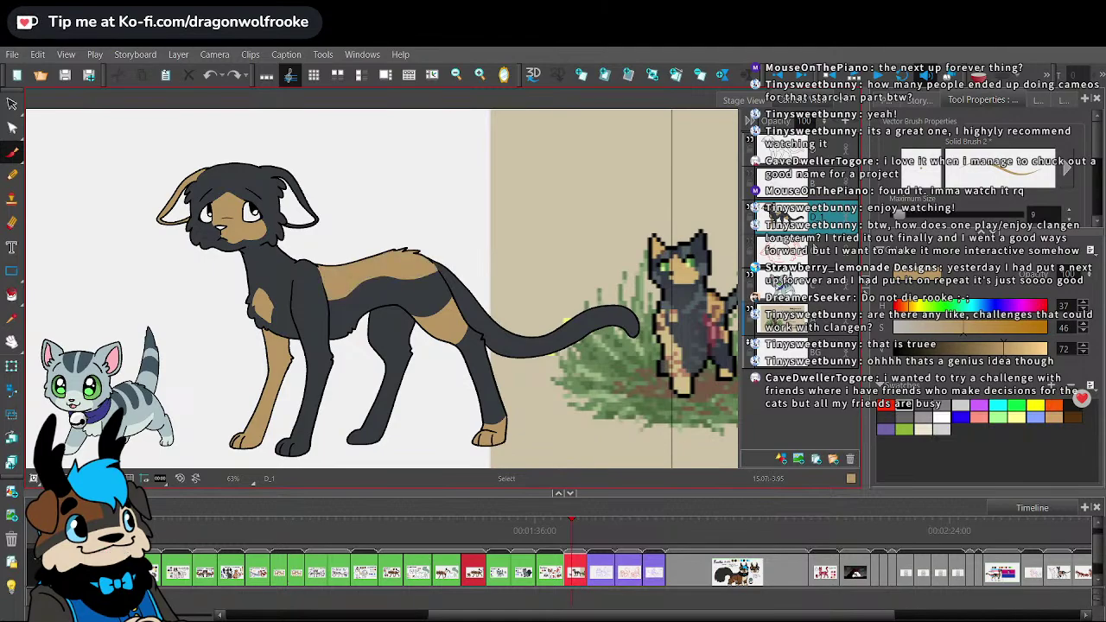
{"action": "key", "text": "ctrl+z"}
{"action": "key", "text": "ctrl+z"}
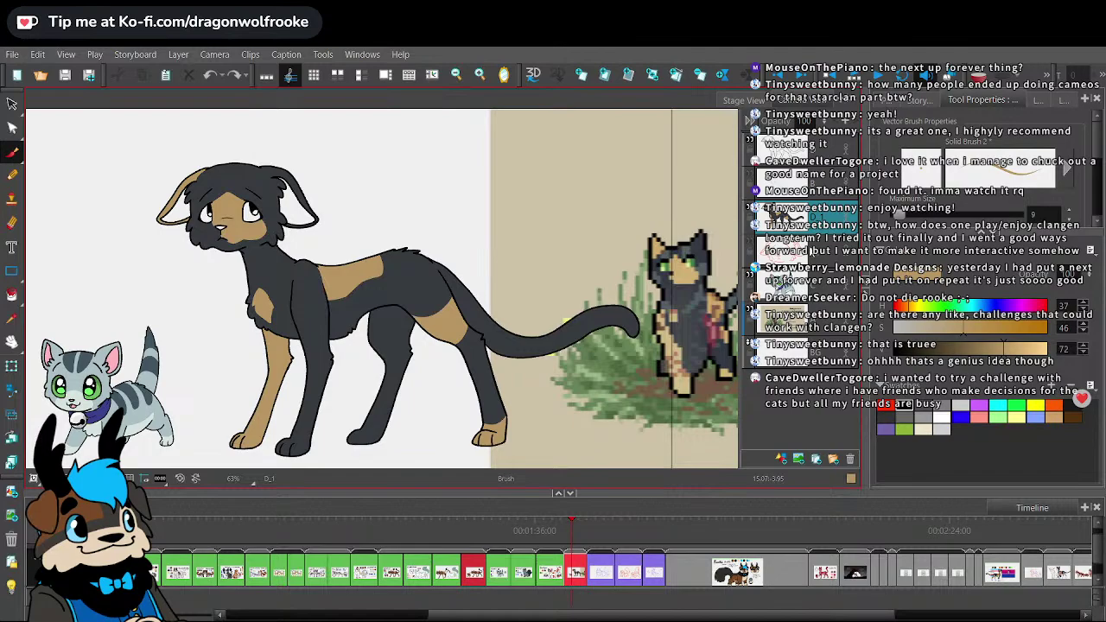
{"action": "key", "text": "ctrl"}
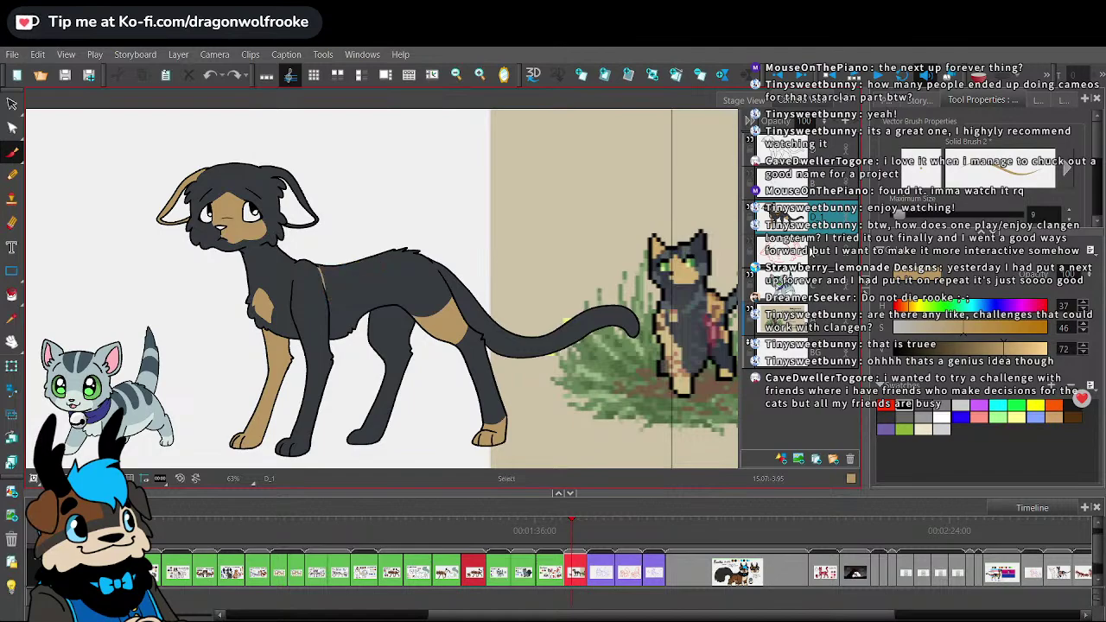
- Brush a small curved tan outline on the back just behind the shoulder and fill the patch with tan
{"action": "left_click", "coordinate": [12, 152]}
{"action": "key", "text": "2"}
{"action": "key", "text": "2"}
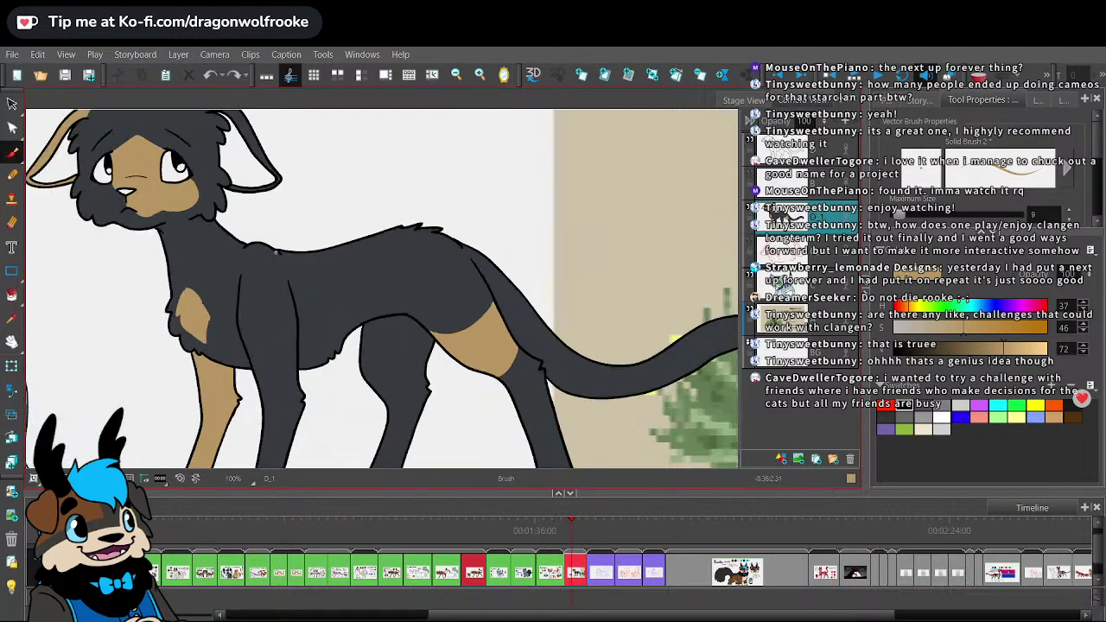
{"action": "mouse_move", "coordinate": [278, 254]}
{"action": "left_mouse_down"}
{"action": "mouse_move", "coordinate": [311, 304]}
{"action": "mouse_move", "coordinate": [335, 248]}
{"action": "left_mouse_up"}
{"action": "left_click", "coordinate": [12, 295]}
{"action": "left_click", "coordinate": [319, 276]}
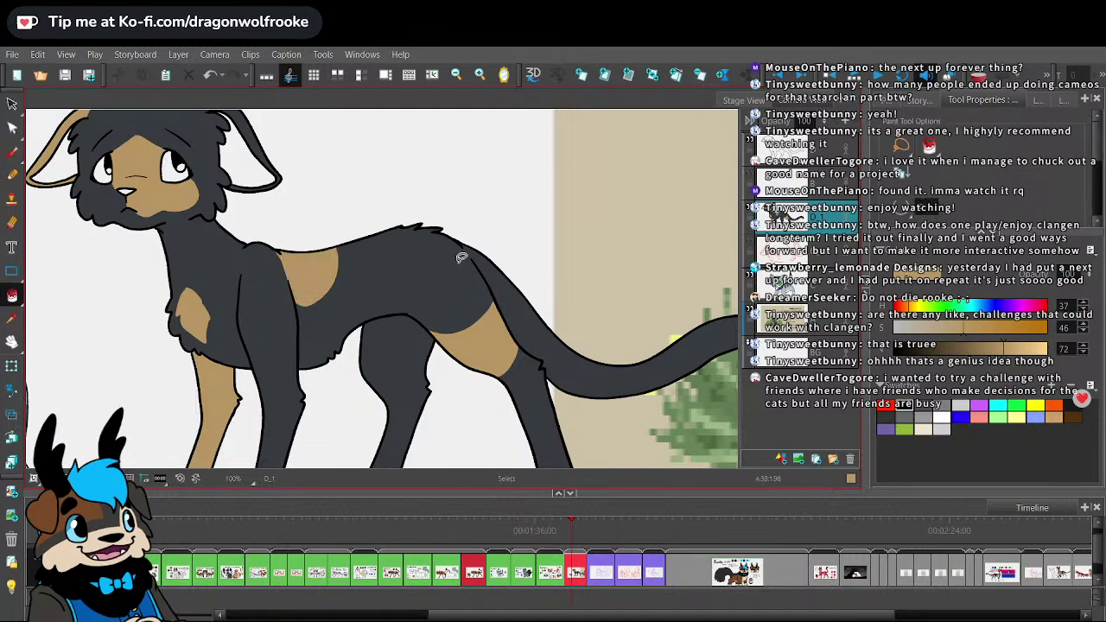
- Brush two tan lines across the far hind leg just above the paw and fill the band between them with tan
{"action": "key", "text": "1"}
{"action": "key", "text": "1"}
{"action": "key", "text": "1"}
{"action": "key", "text": "1"}
{"action": "key", "text": "2"}
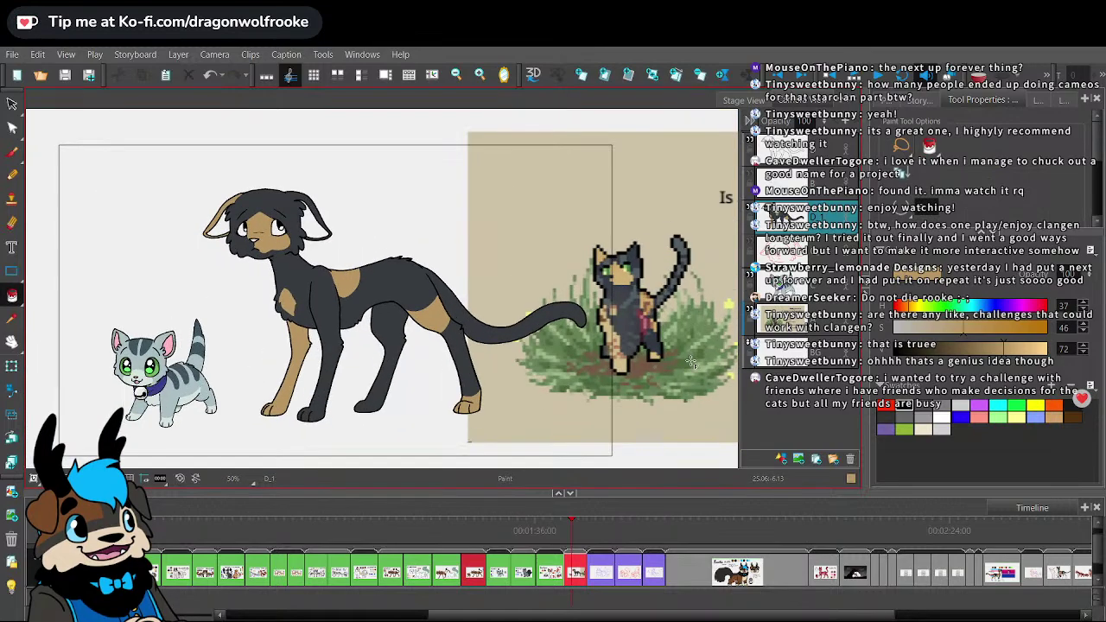
{"action": "scroll", "coordinate": [682, 360], "scroll_direction": "up", "scroll_amount": 3}
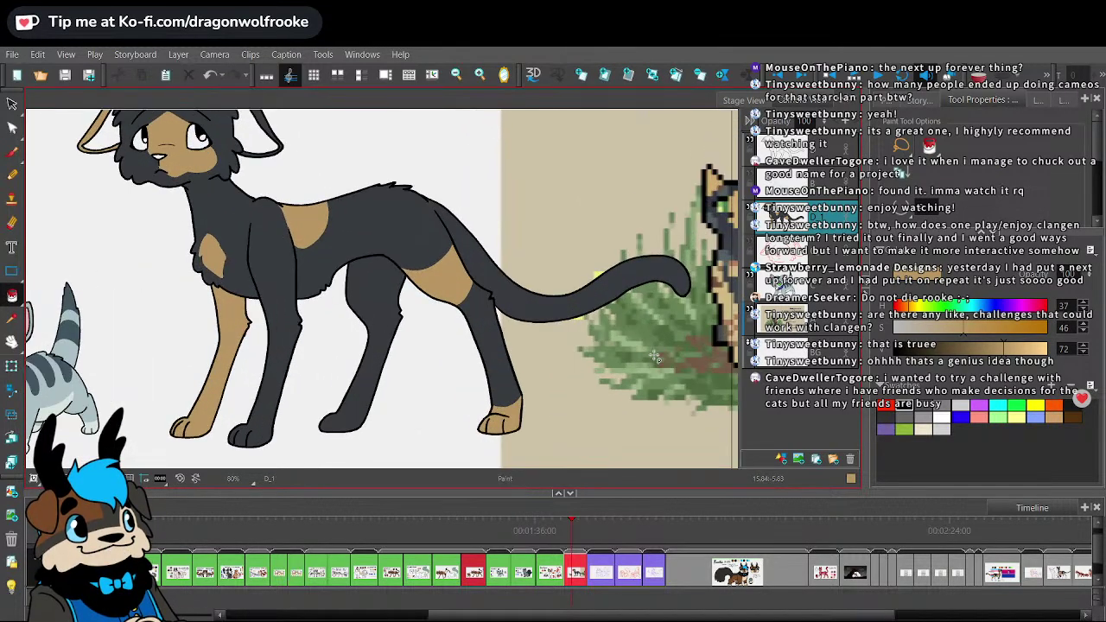
{"action": "key", "text": "alt+b"}
{"action": "left_click_drag", "start_coordinate": [337, 413], "coordinate": [363, 417]}
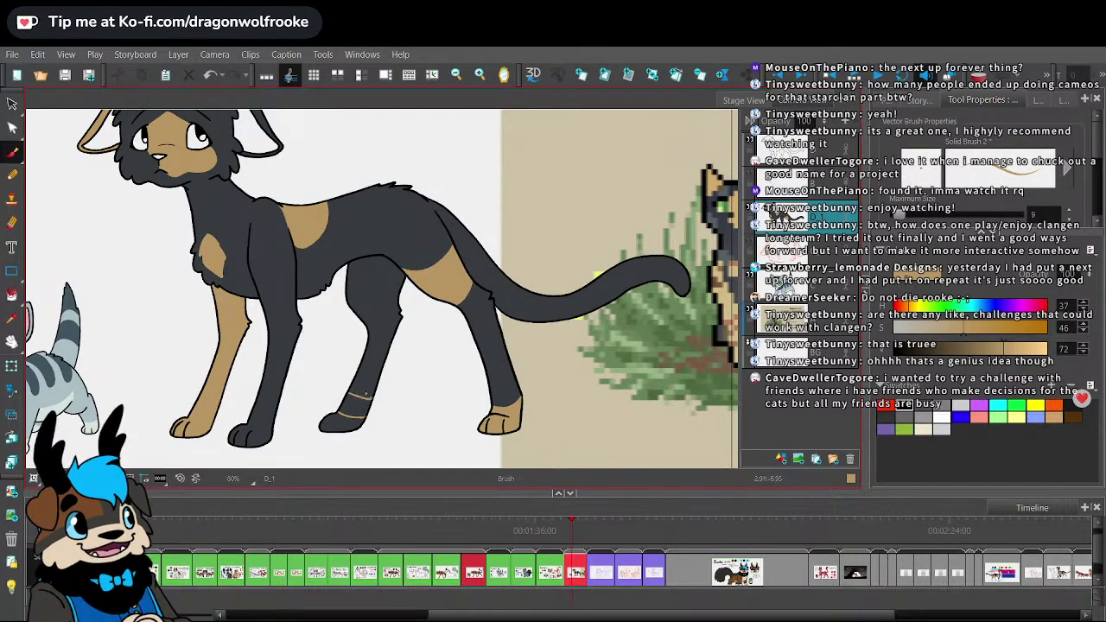
{"action": "key", "text": "alt+i"}
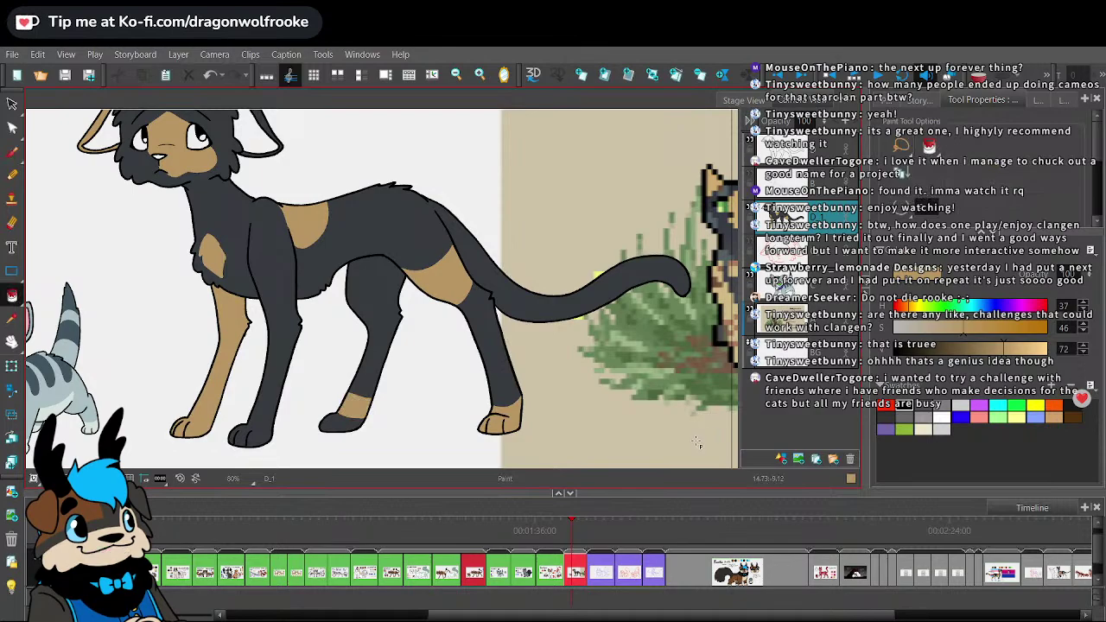
- Undo the tan band on the far hind leg and the tan patch on the back behind the shoulder
{"action": "key", "text": "ctrl+z"}
{"action": "key", "text": "ctrl+z"}
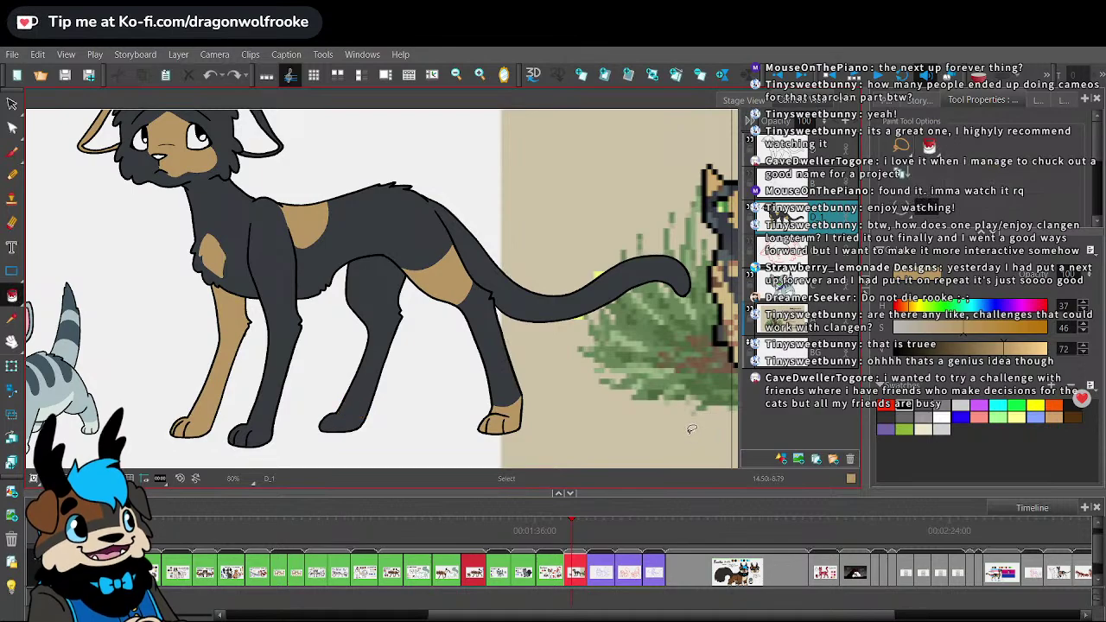
{"action": "key", "text": "1"}
{"action": "key", "text": "1"}
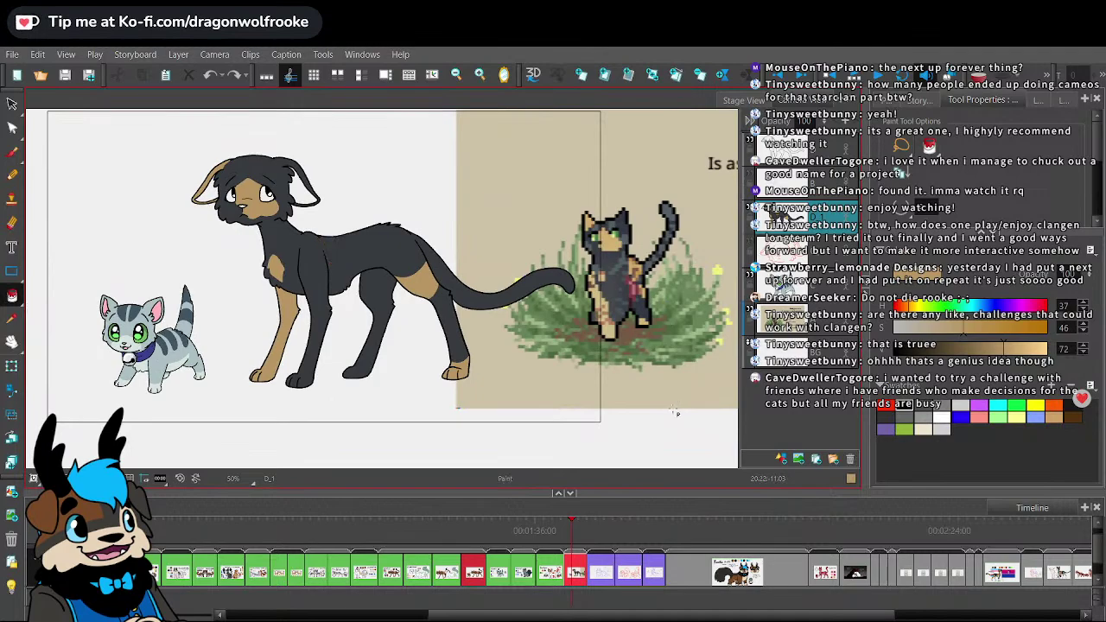
{"action": "key", "text": "2"}
{"action": "left_click_drag", "start_coordinate": [621, 337], "coordinate": [651, 401]}
{"action": "key", "text": "2"}
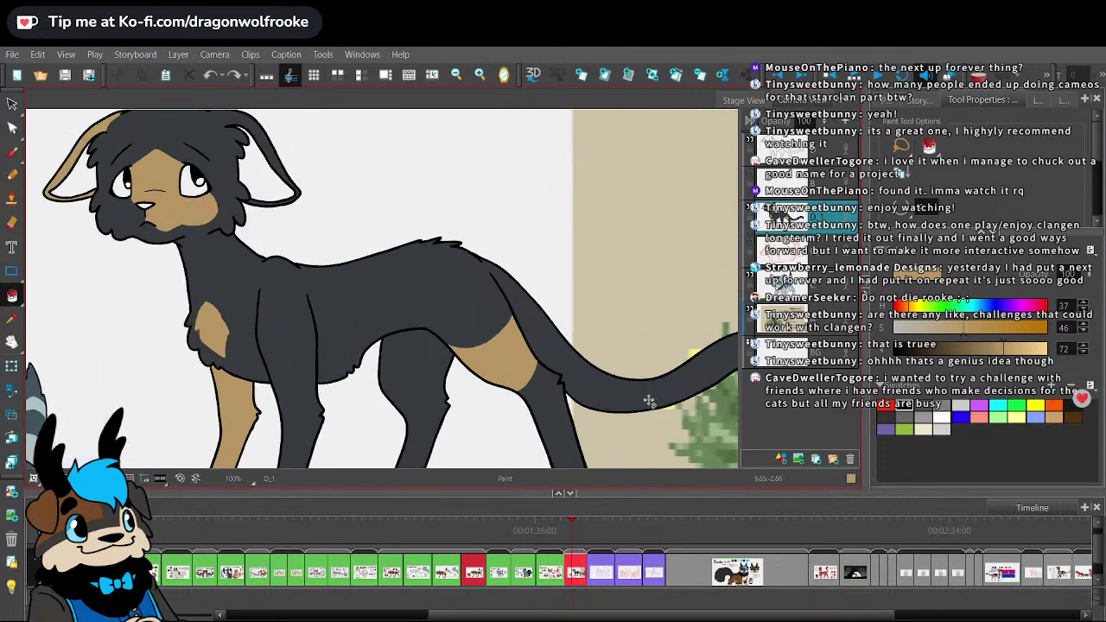
- Brush a long tan outline along the back from behind the shoulder to the rump, redoing it once, and fill it with tan
{"action": "left_click", "coordinate": [13, 152]}
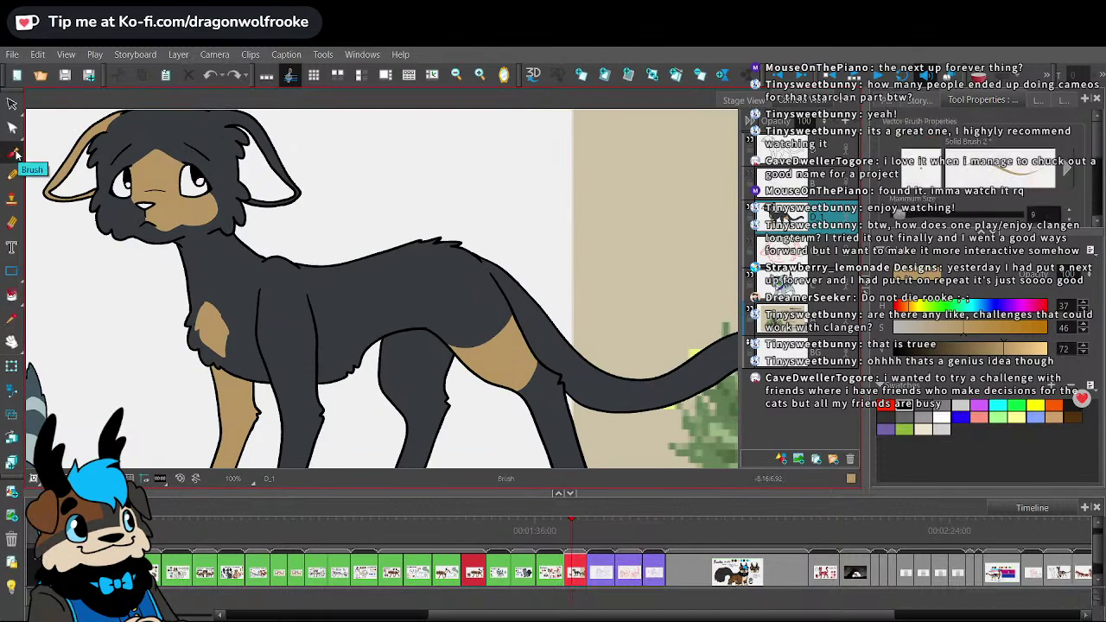
{"action": "key", "text": "2"}
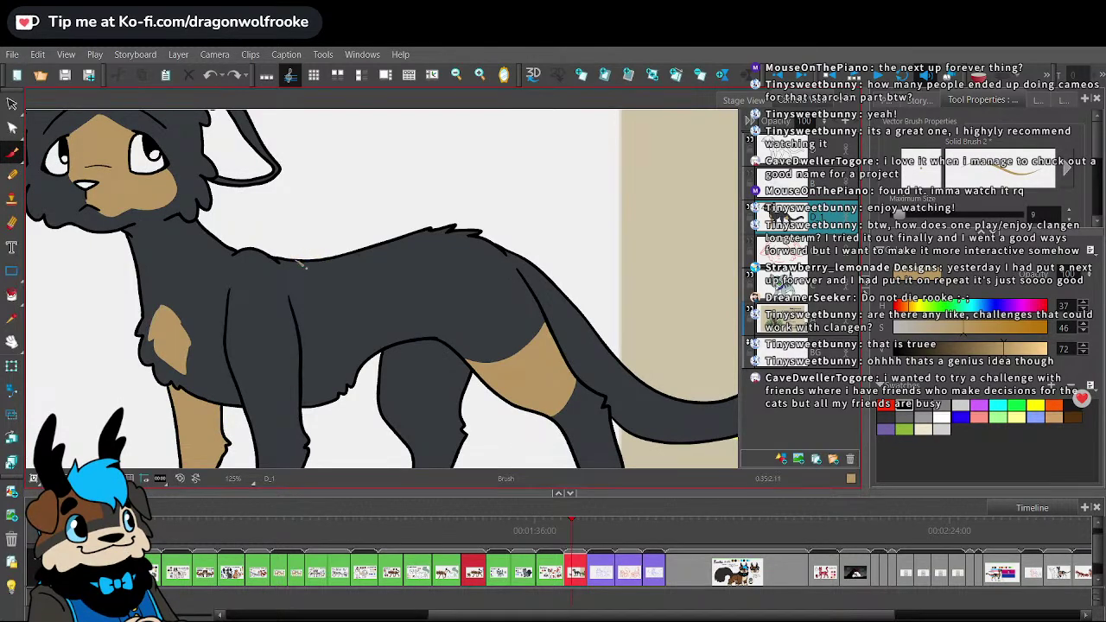
{"action": "mouse_move", "coordinate": [301, 264]}
{"action": "left_mouse_down"}
{"action": "mouse_move", "coordinate": [375, 297]}
{"action": "mouse_move", "coordinate": [430, 283]}
{"action": "left_mouse_up"}
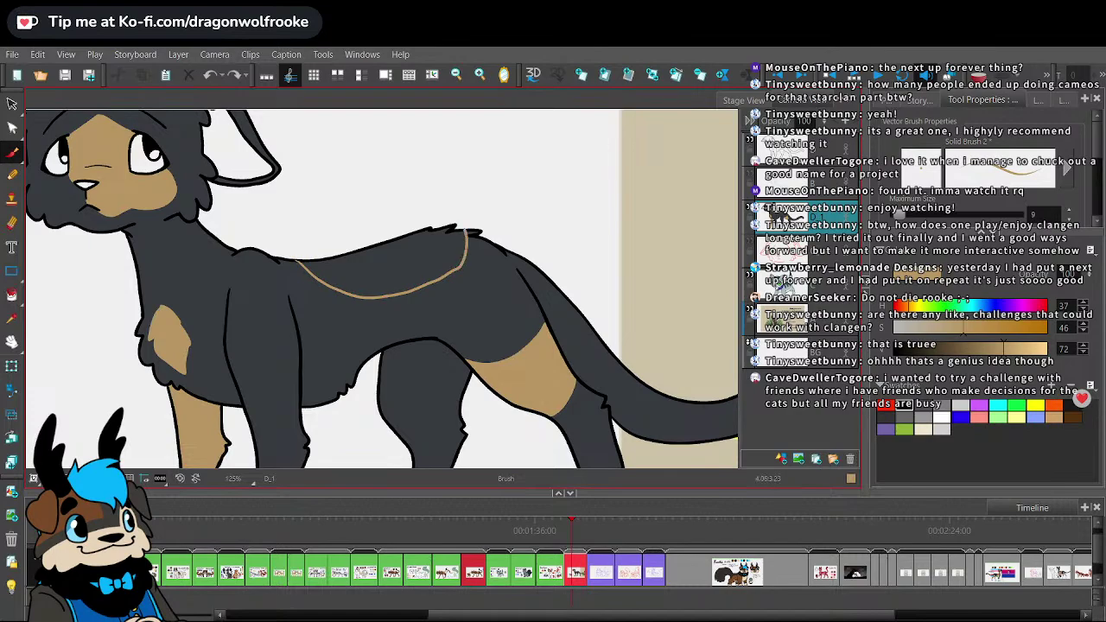
{"action": "key", "text": "ctrl+z"}
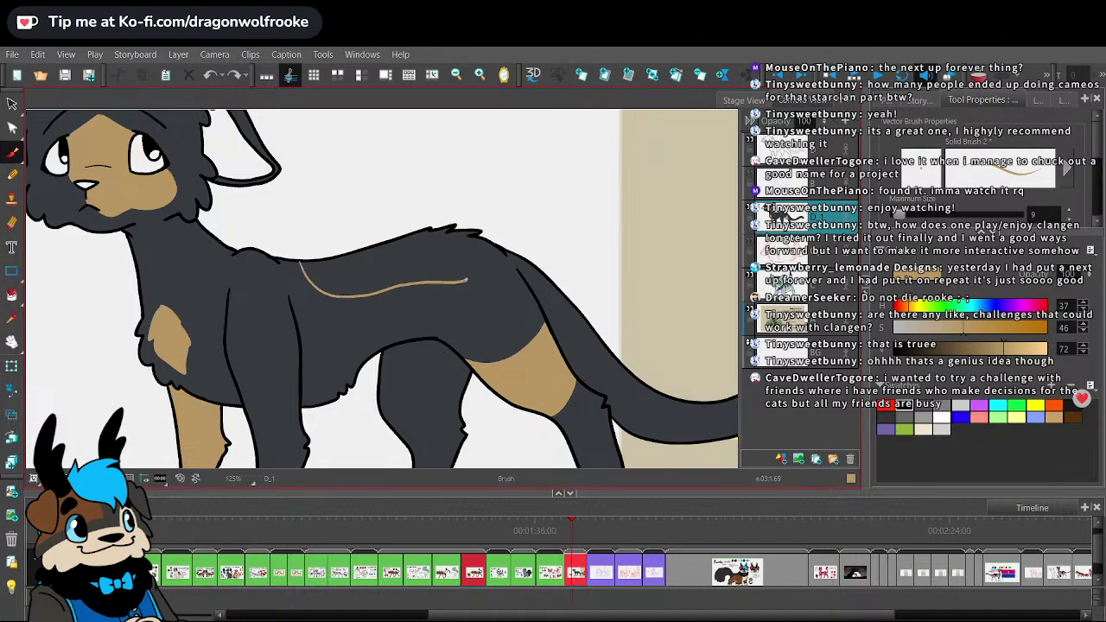
{"action": "left_click", "coordinate": [12, 295]}
{"action": "left_click", "coordinate": [371, 262]}
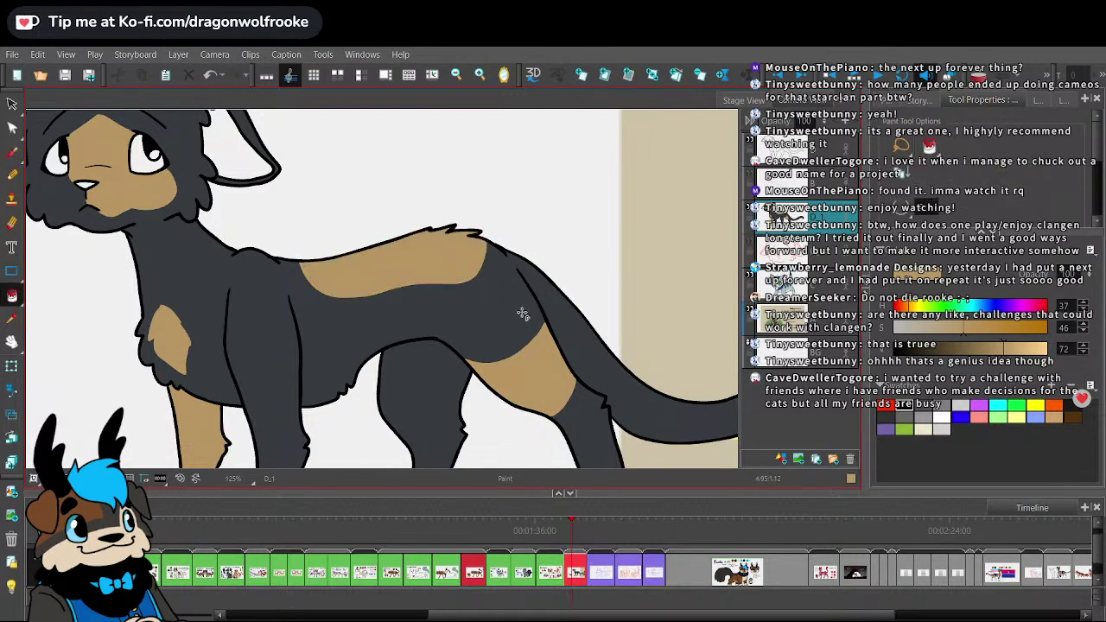
- Brush black toe lines on the far hind paw in line art layer D and reselect colour layer D_1
{"action": "key", "text": "1"}
{"action": "key", "text": "1"}
{"action": "key", "text": "1"}
{"action": "mouse_move", "coordinate": [576, 386]}
{"action": "left_mouse_down"}
{"action": "mouse_move", "coordinate": [510, 328]}
{"action": "mouse_move", "coordinate": [515, 360]}
{"action": "mouse_move", "coordinate": [481, 388]}
{"action": "mouse_move", "coordinate": [513, 377]}
{"action": "left_mouse_up"}
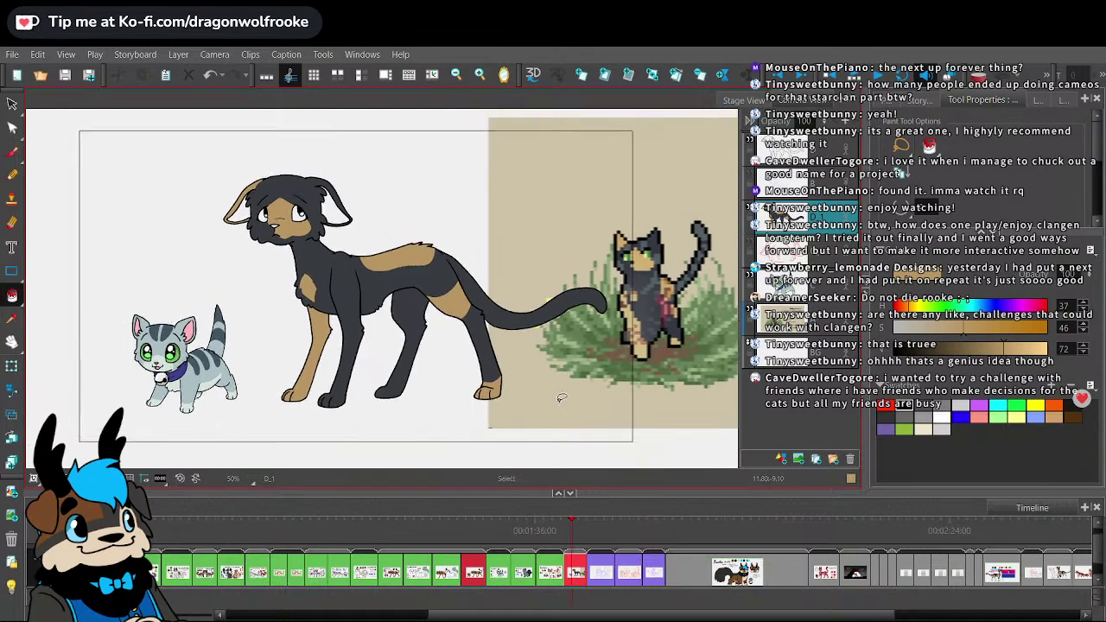
{"action": "key", "text": "2"}
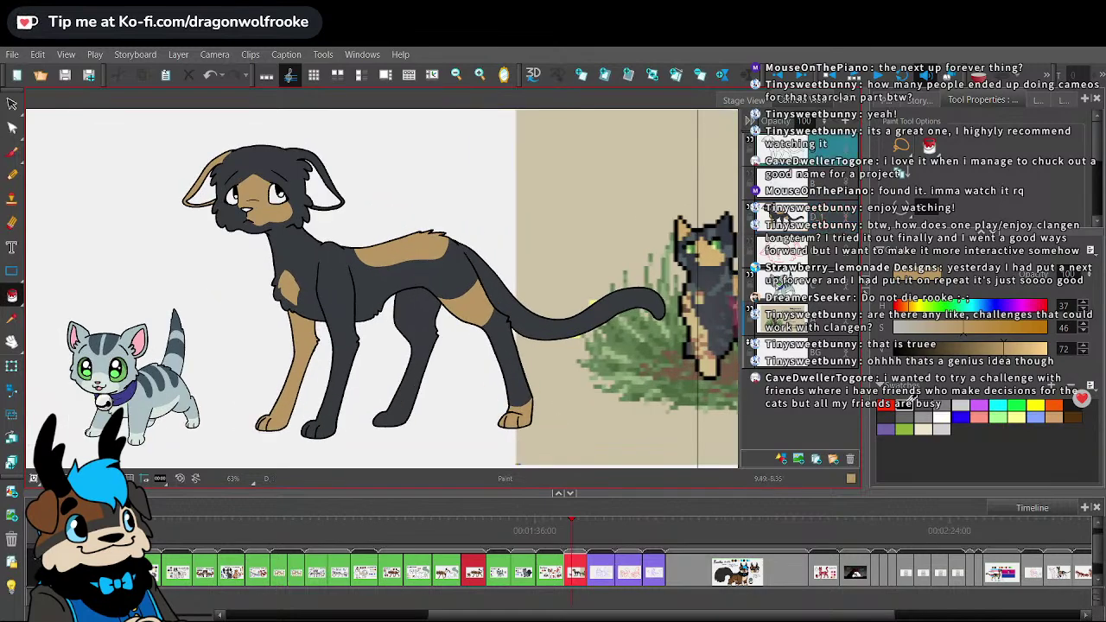
{"action": "key", "text": "2"}
{"action": "key", "text": "2"}
{"action": "key", "text": "2"}
{"action": "key", "text": "2"}
{"action": "key", "text": "alt+b"}
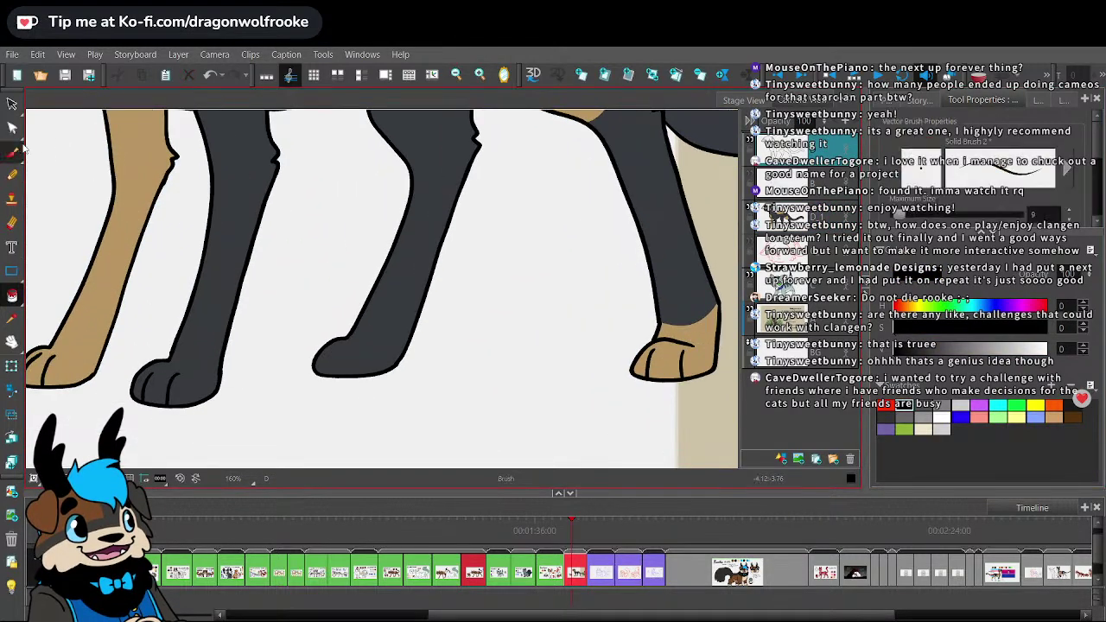
{"action": "left_click", "coordinate": [819, 217]}
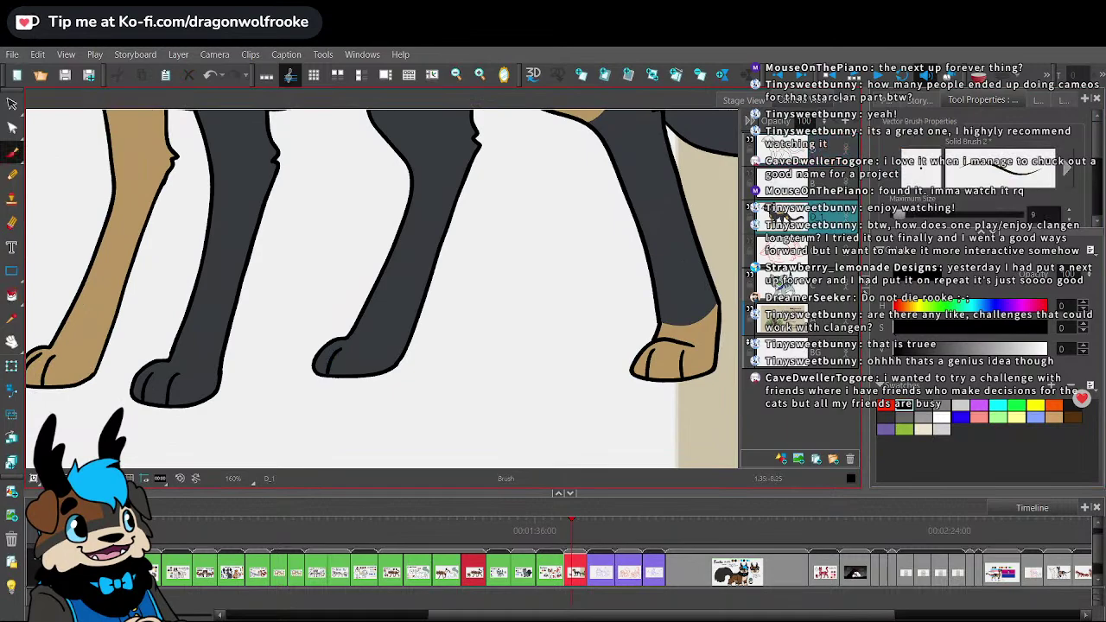
- Sample the grey of the reference cat's head for the brush and reduce its saturation to 6
{"action": "key", "text": "1"}
{"action": "key", "text": "1"}
{"action": "key", "text": "1"}
{"action": "key", "text": "1"}
{"action": "key", "text": "space"}
{"action": "mouse_move", "coordinate": [582, 314]}
{"action": "left_mouse_down"}
{"action": "mouse_move", "coordinate": [582, 409]}
{"action": "mouse_move", "coordinate": [553, 405]}
{"action": "left_mouse_up"}
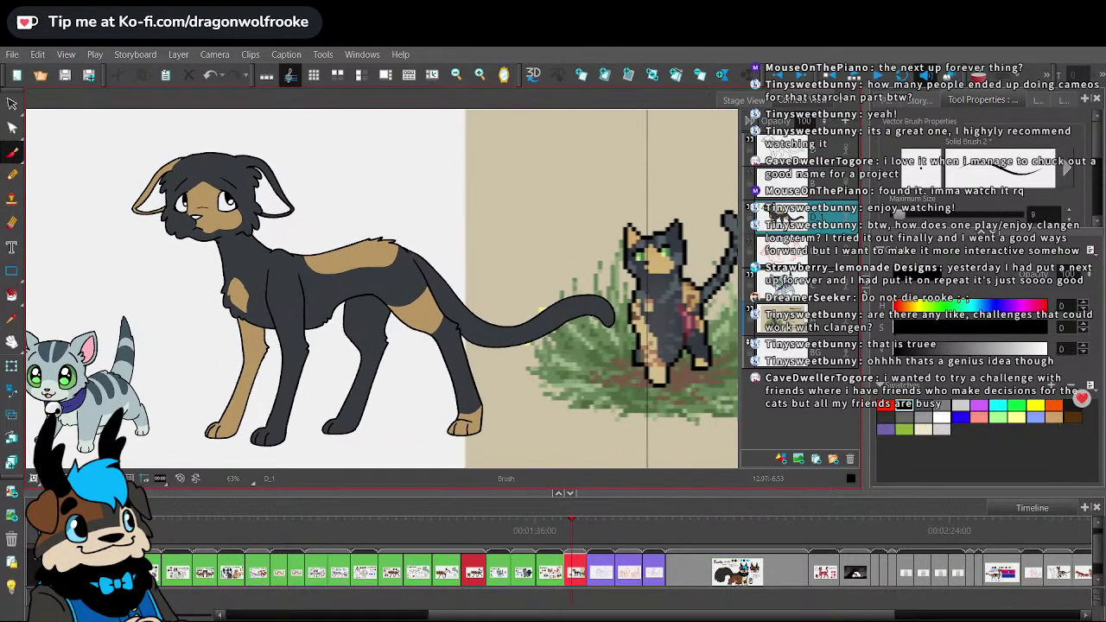
{"action": "left_click", "coordinate": [12, 319]}
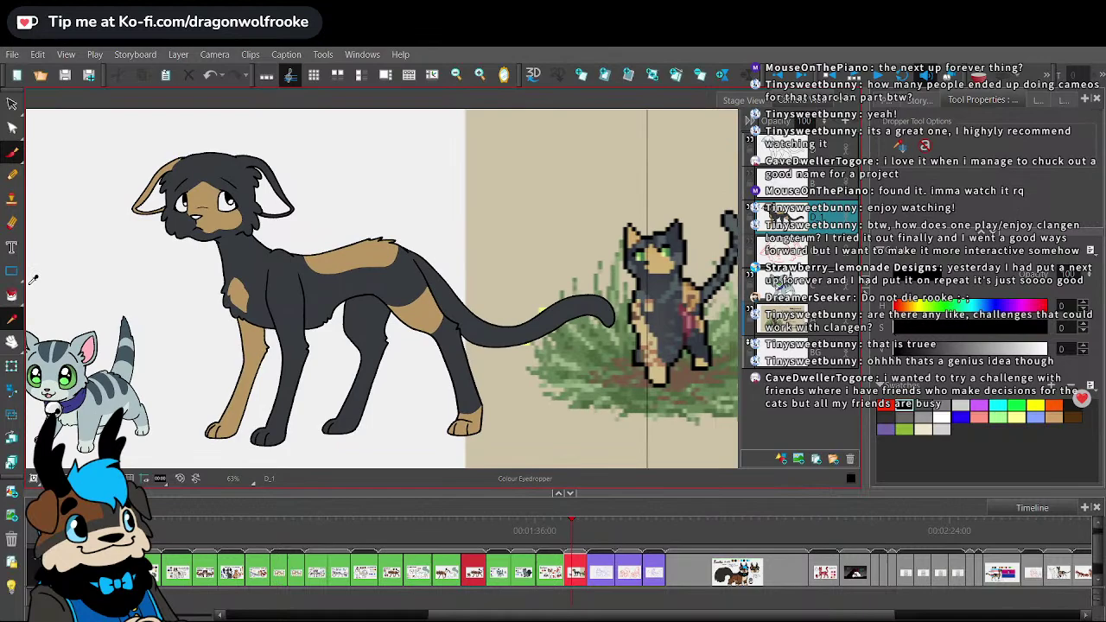
{"action": "left_click", "coordinate": [678, 256]}
{"action": "left_click", "coordinate": [13, 153]}
{"action": "key", "text": "alt+b"}
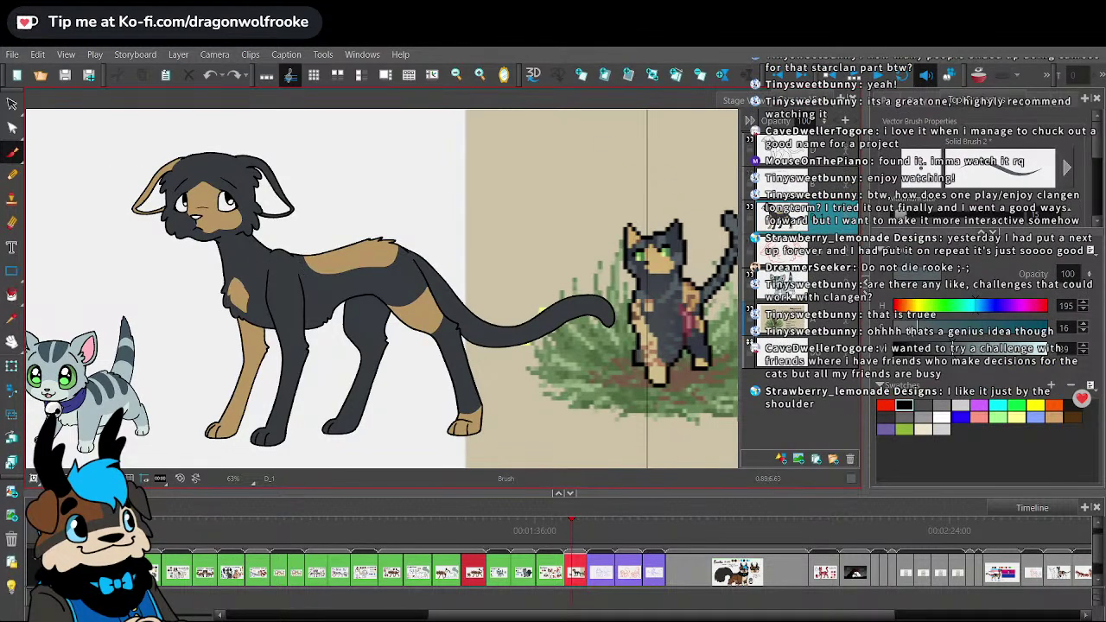
{"action": "left_click", "coordinate": [900, 327]}
- Undo the long tan marking along the cat's back
{"action": "key", "text": "ctrl+z"}
{"action": "left_click_drag", "start_coordinate": [337, 211], "coordinate": [504, 321]}
{"action": "left_click_drag", "start_coordinate": [585, 325], "coordinate": [536, 286]}
{"action": "key", "text": "1"}
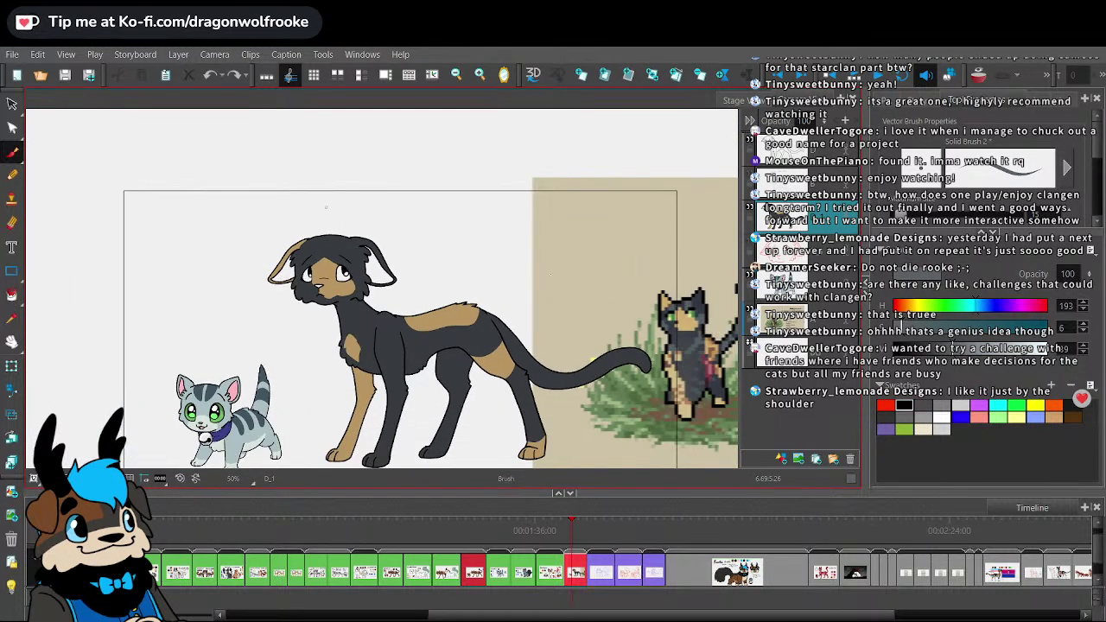
{"action": "key", "text": "ctrl+z"}
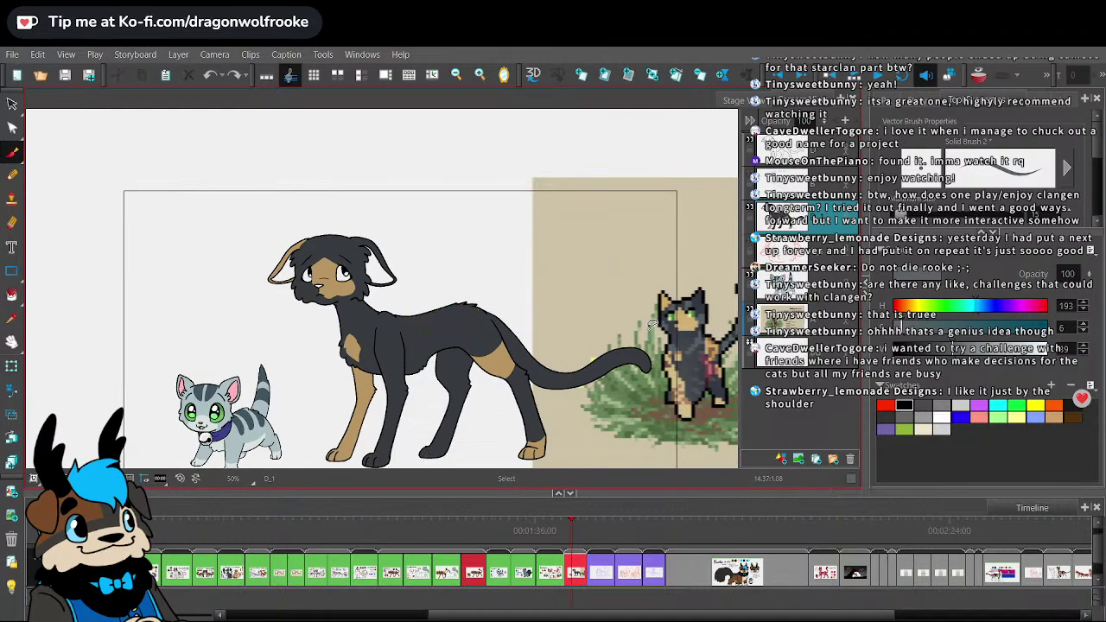
- Brush a round grey outline in the empty area above the cat's back and fill it as a colour swatch
{"action": "key", "text": "2"}
{"action": "mouse_move", "coordinate": [499, 204]}
{"action": "left_mouse_down"}
{"action": "mouse_move", "coordinate": [518, 222]}
{"action": "mouse_move", "coordinate": [490, 202]}
{"action": "left_mouse_up"}
{"action": "left_click", "coordinate": [12, 295]}
{"action": "left_click", "coordinate": [489, 213]}
- Sample the chest patch's tan, brush a slanted patch outline from behind the shoulder up to the mid-back, and fill it
{"action": "left_click", "coordinate": [12, 318]}
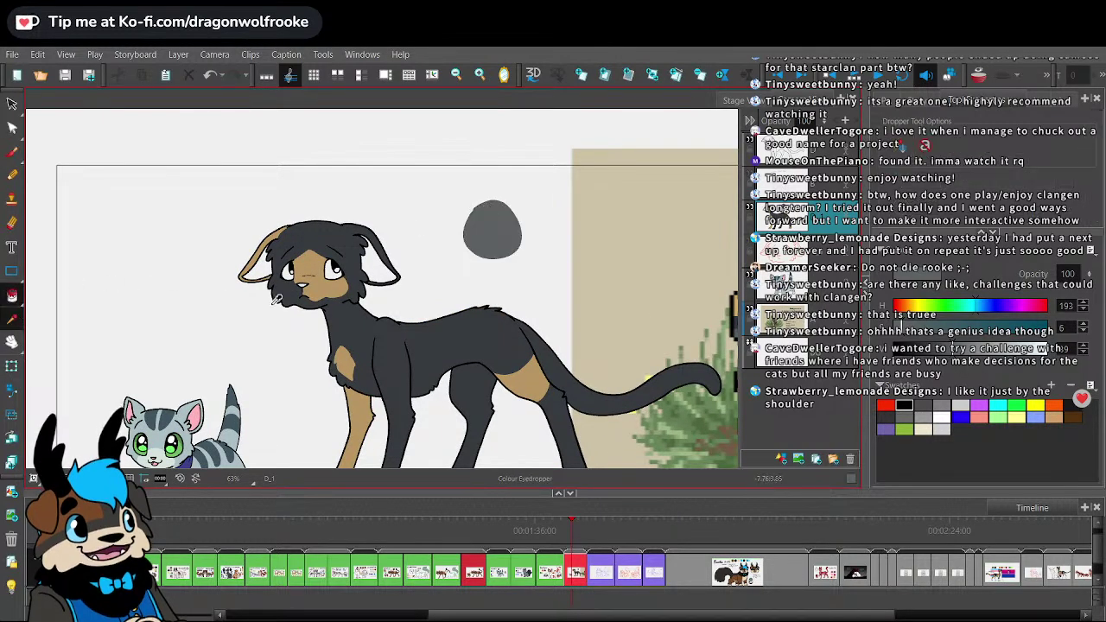
{"action": "left_click", "coordinate": [347, 365]}
{"action": "left_click", "coordinate": [12, 152]}
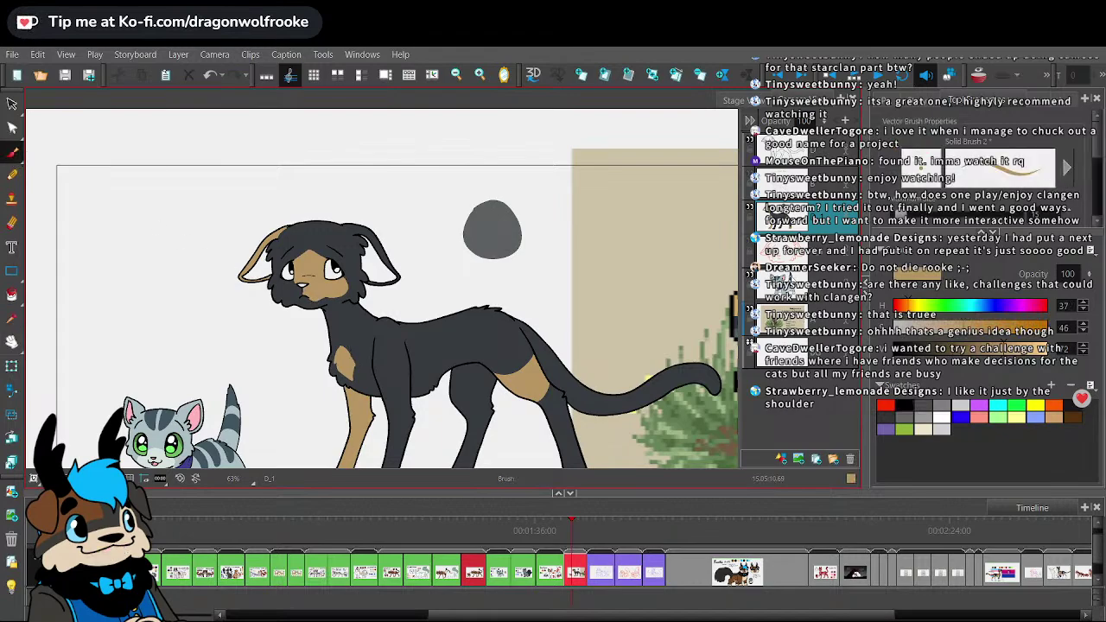
{"action": "left_click_drag", "start_coordinate": [651, 364], "coordinate": [603, 285]}
{"action": "key", "text": "2"}
{"action": "key", "text": "2"}
{"action": "key", "text": "2"}
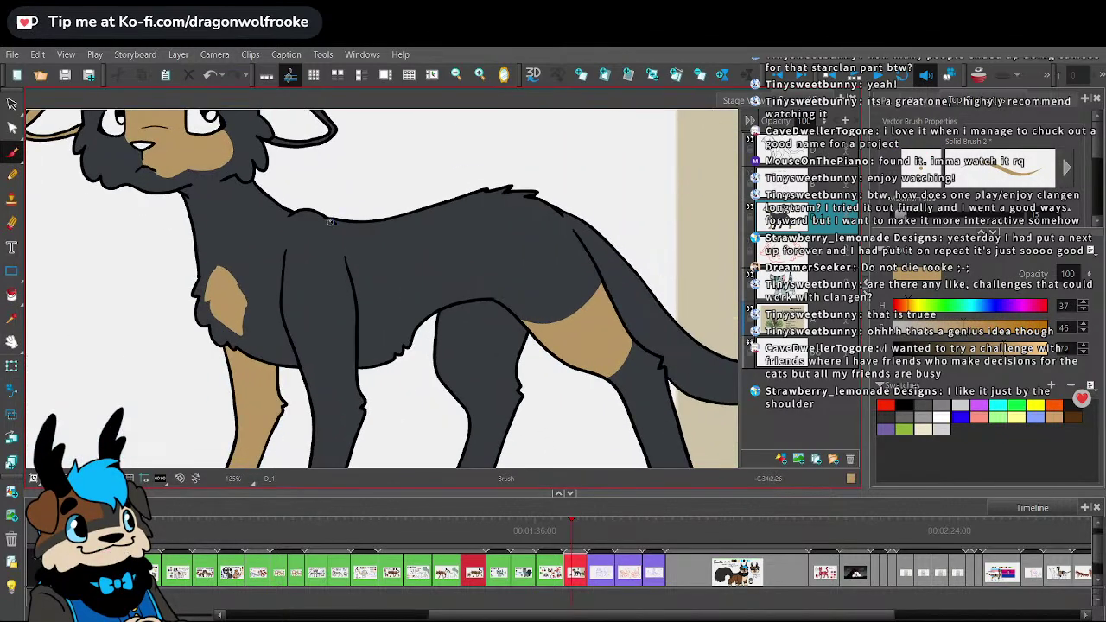
{"action": "left_click_drag", "start_coordinate": [330, 219], "coordinate": [345, 252]}
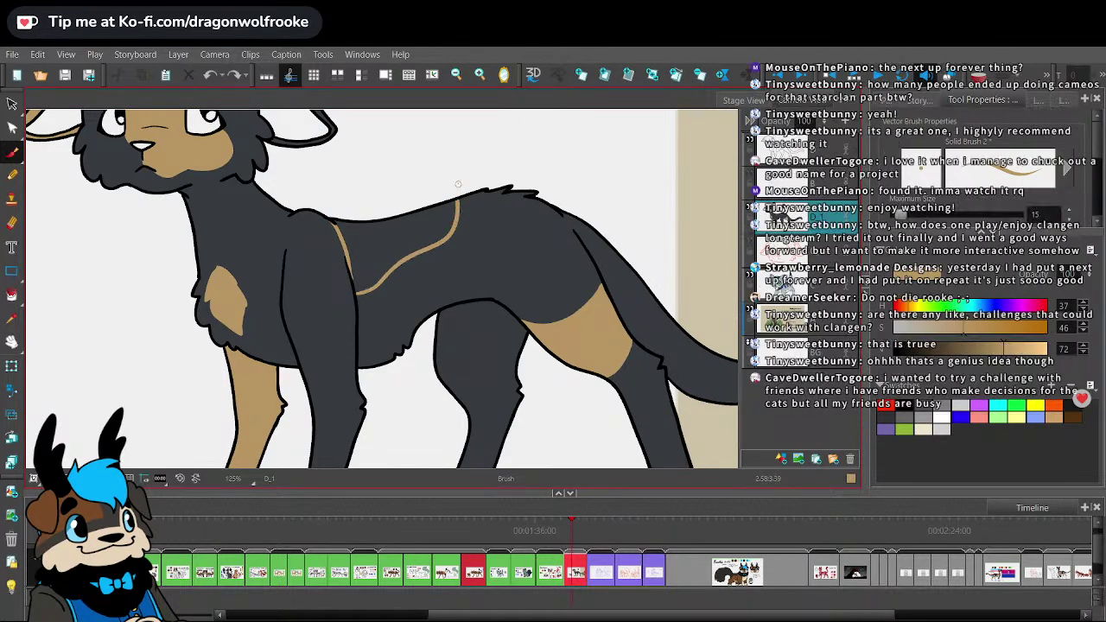
{"action": "left_click", "coordinate": [13, 294]}
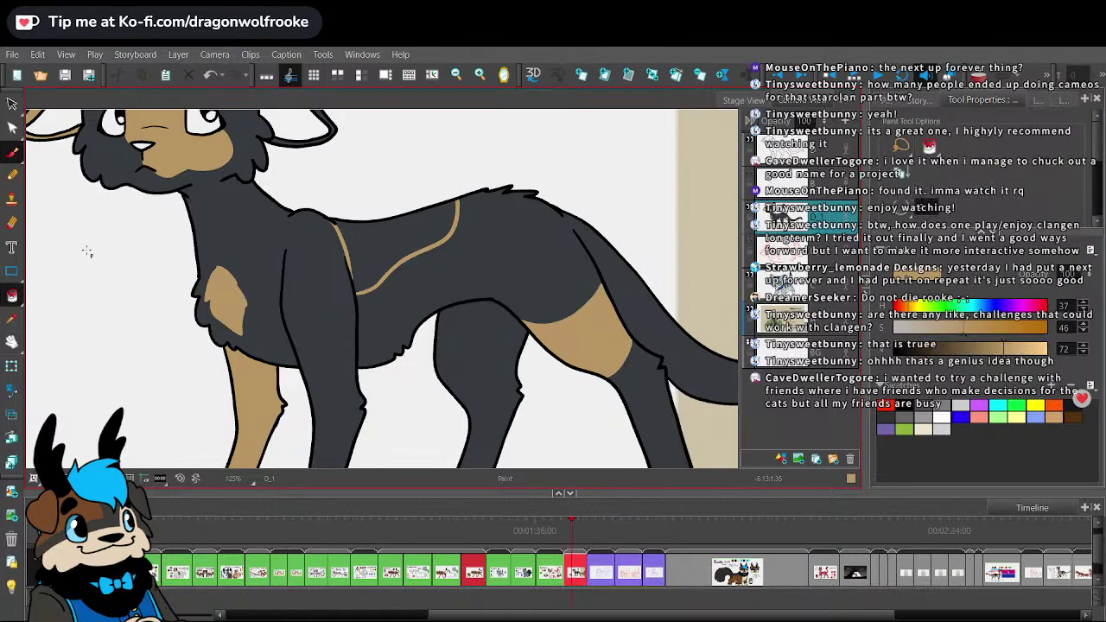
{"action": "left_click", "coordinate": [436, 224]}
- Sample the grey from the round swatch above the cat's back
{"action": "key", "text": "1"}
{"action": "key", "text": "1"}
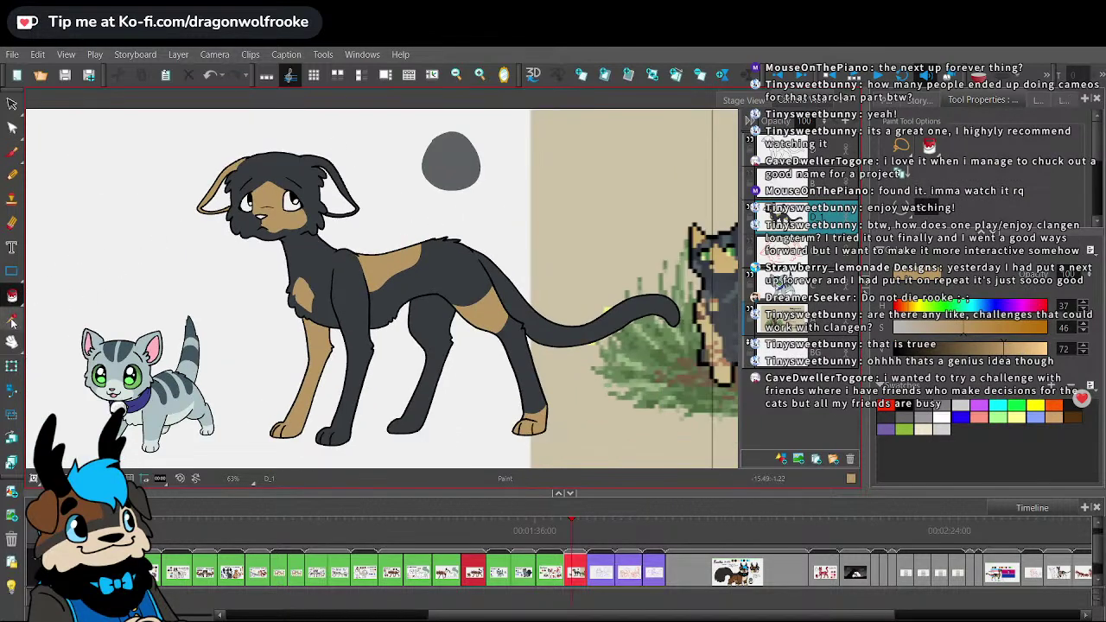
{"action": "left_click", "coordinate": [12, 319]}
{"action": "left_click", "coordinate": [458, 160]}
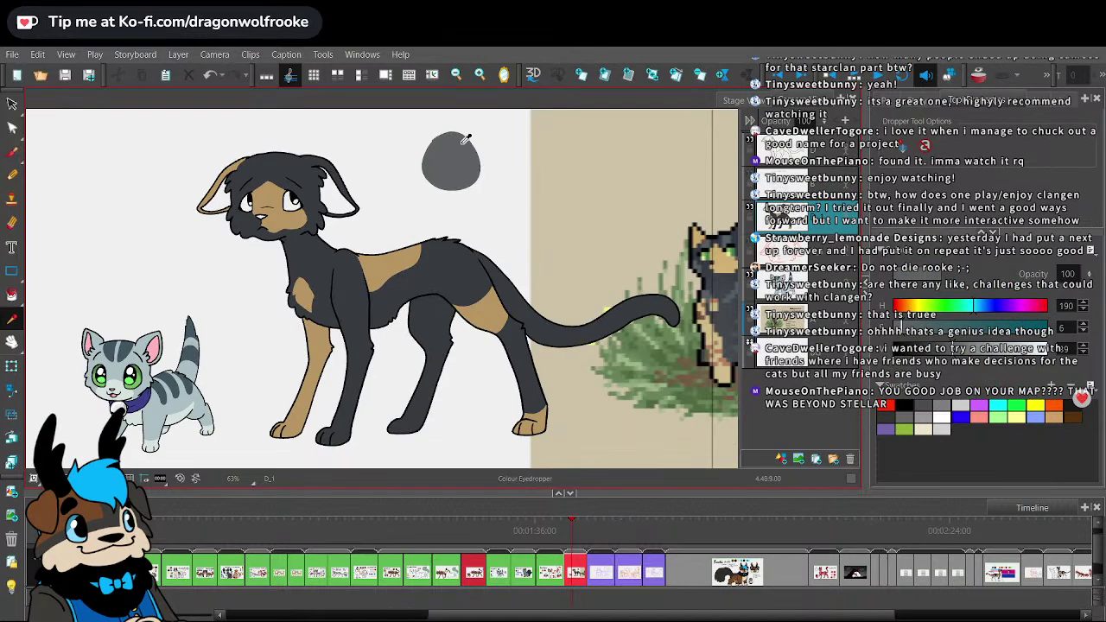
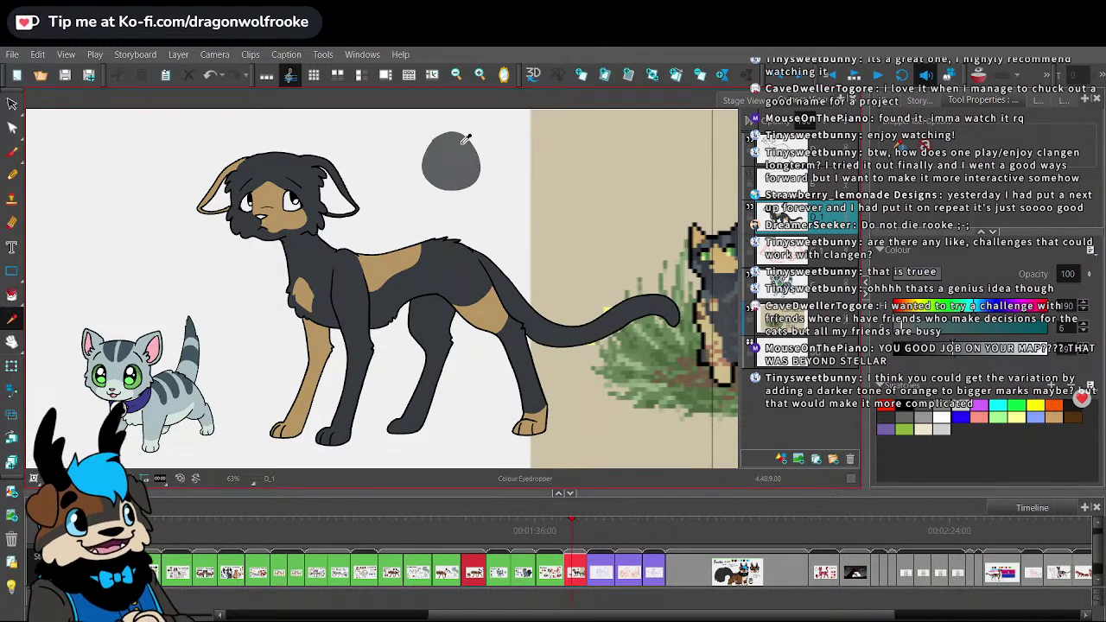
- Sample the muzzle's tan, make it darker and more saturated, and fill the patch behind the shoulder with it
{"action": "left_click", "coordinate": [286, 222]}
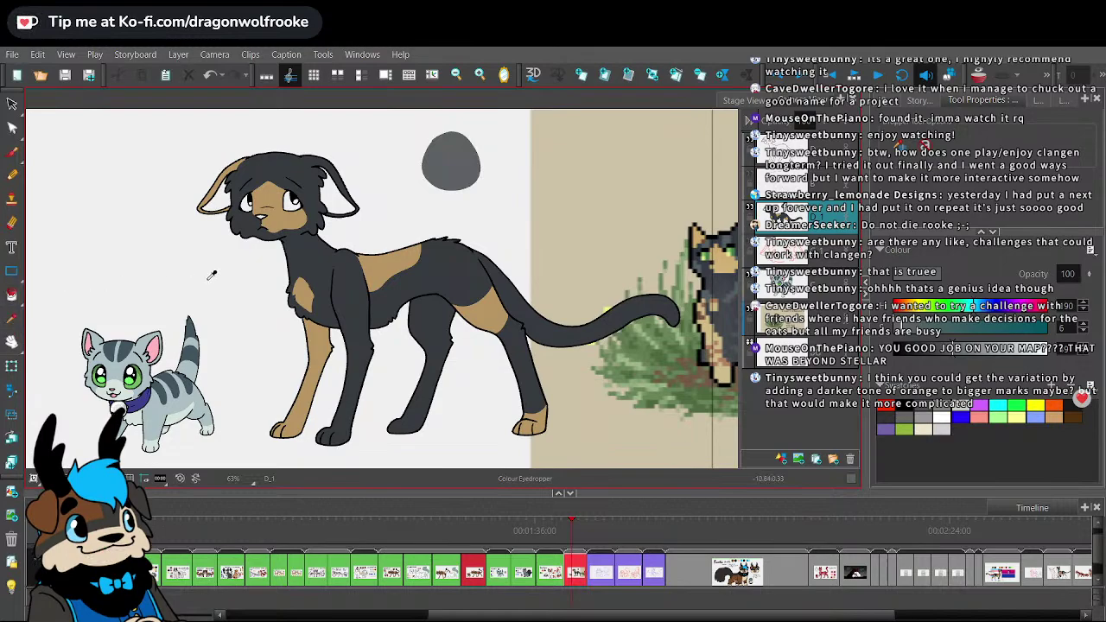
{"action": "left_click", "coordinate": [11, 296]}
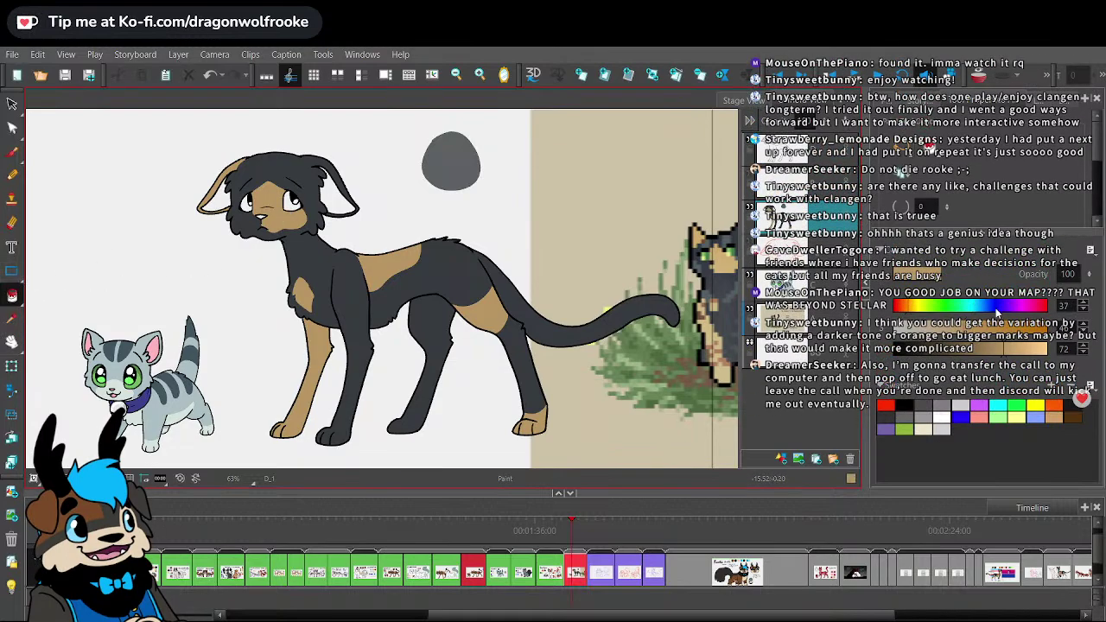
{"action": "left_click", "coordinate": [987, 350]}
{"action": "left_click_drag", "start_coordinate": [973, 327], "coordinate": [987, 327]}
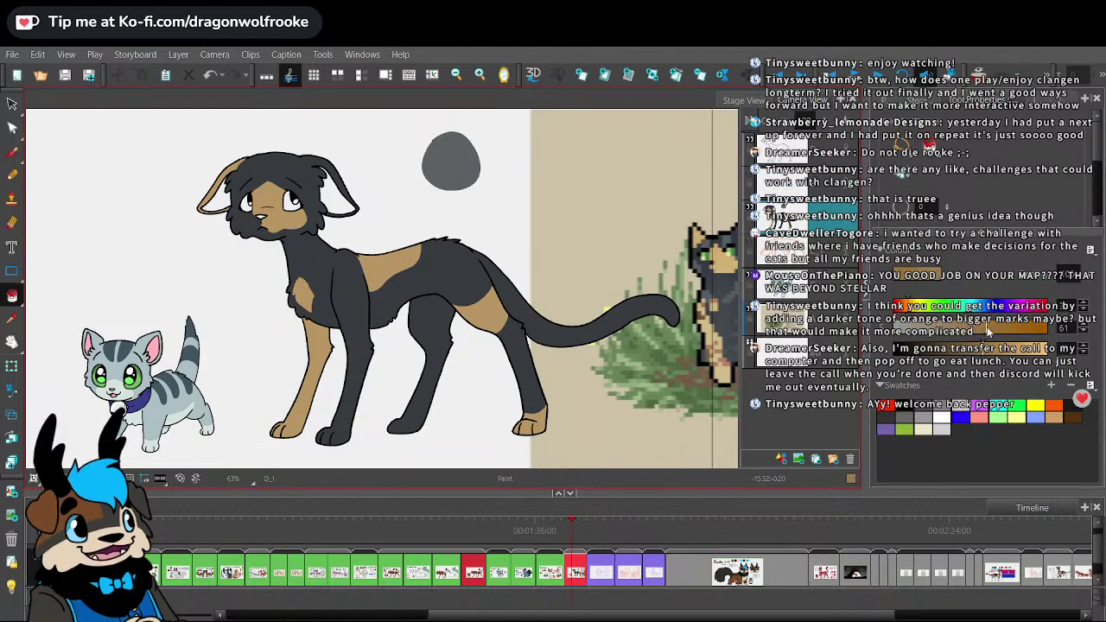
{"action": "left_click", "coordinate": [407, 250]}
{"action": "left_click", "coordinate": [419, 248]}
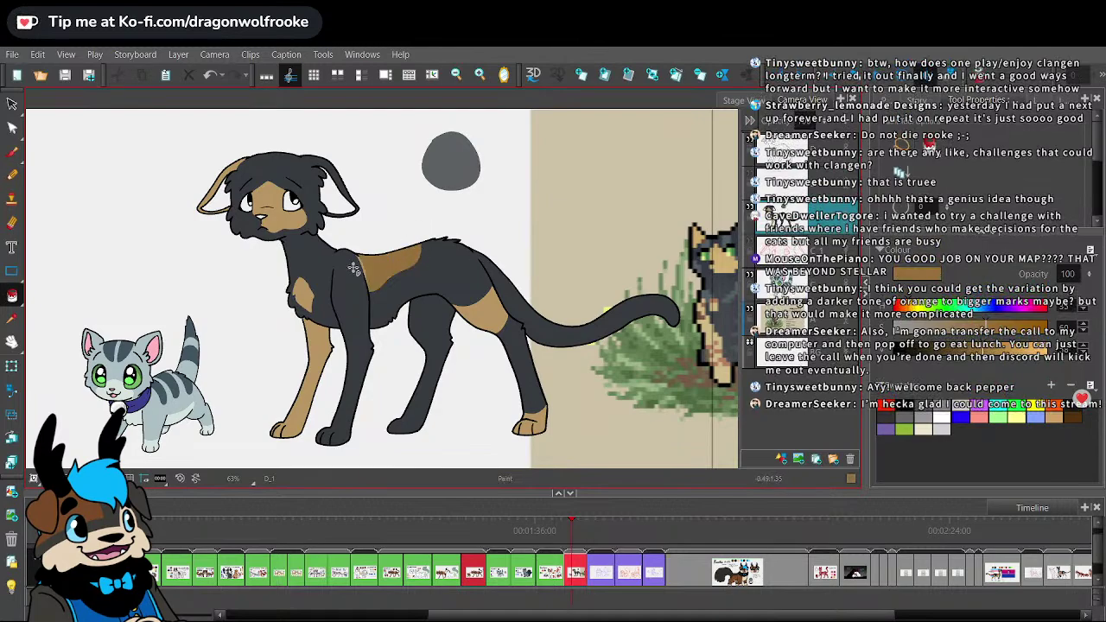
{"action": "key", "text": "1"}
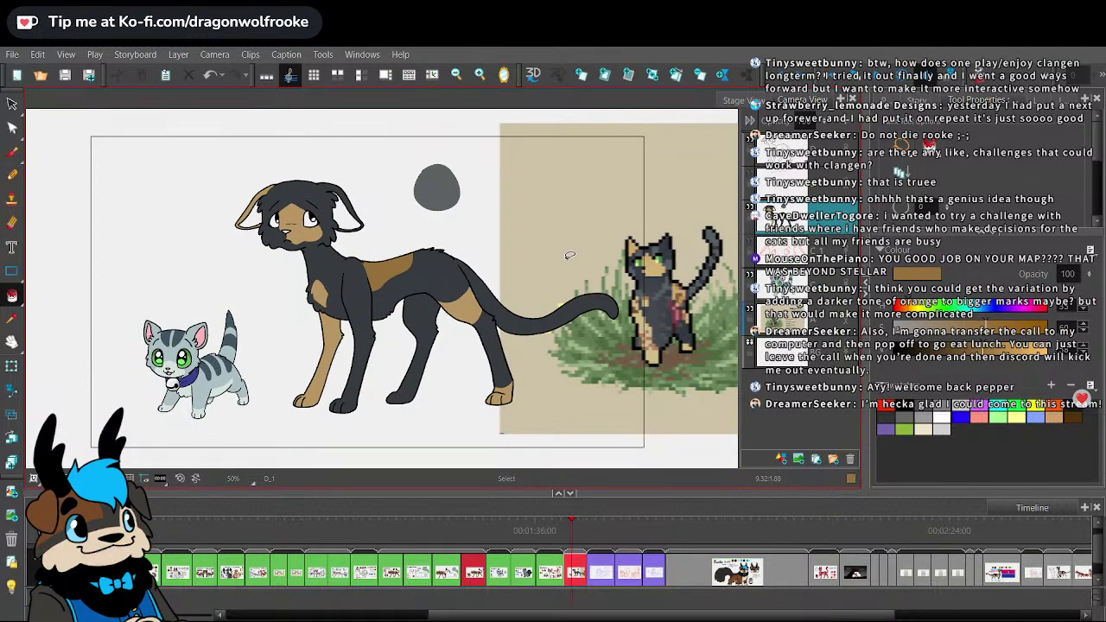
{"action": "key", "text": "2"}
{"action": "left_click_drag", "start_coordinate": [552, 423], "coordinate": [521, 415]}
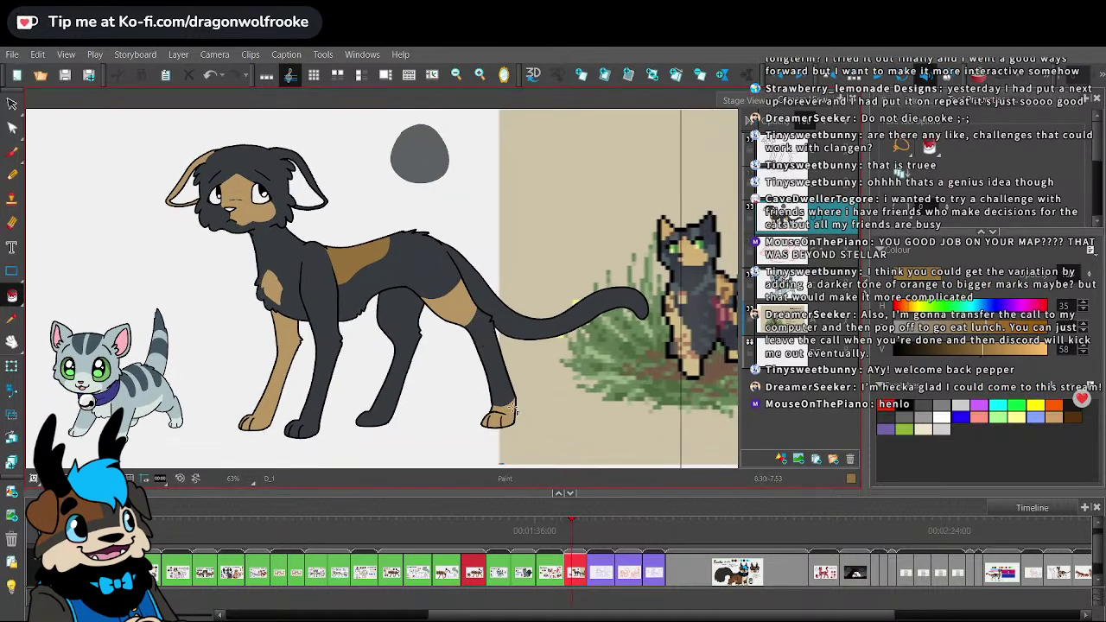
- Fill the tan paw of the hind leg with the darker, more saturated tan
{"action": "left_click", "coordinate": [511, 412]}
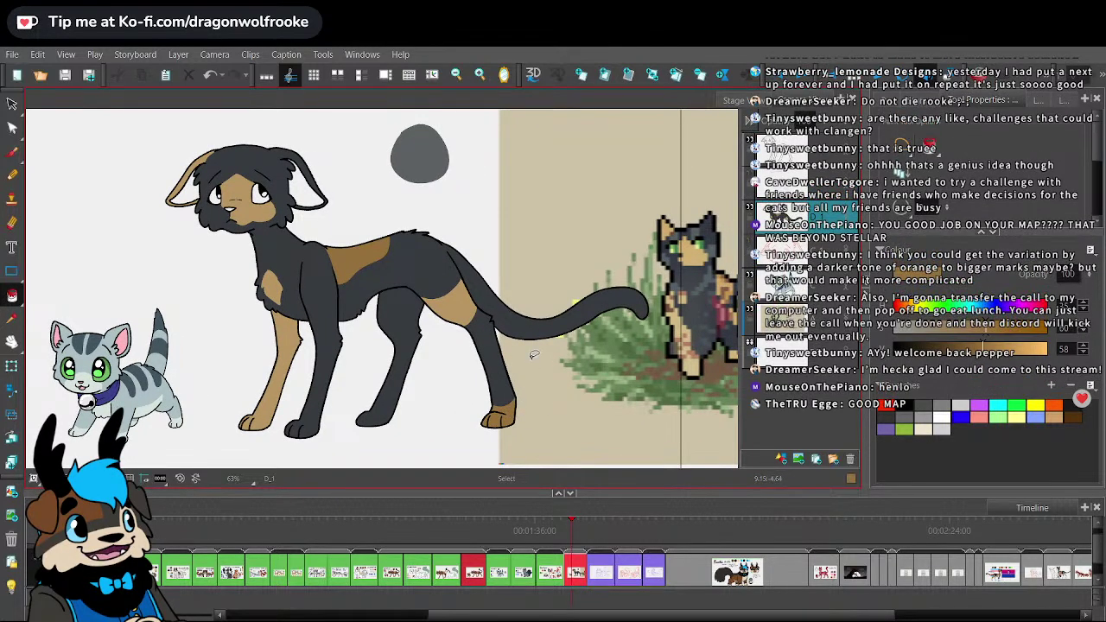
{"action": "key", "text": "1"}
{"action": "left_click_drag", "start_coordinate": [545, 379], "coordinate": [608, 424]}
{"action": "left_click_drag", "start_coordinate": [542, 347], "coordinate": [619, 413]}
- Brush a dividing line across the tan ear and fill the ear's lower part with the darker tan
{"action": "key", "text": "2"}
{"action": "key", "text": "2"}
{"action": "key", "text": "2"}
{"action": "key", "text": "2"}
{"action": "left_click", "coordinate": [12, 152]}
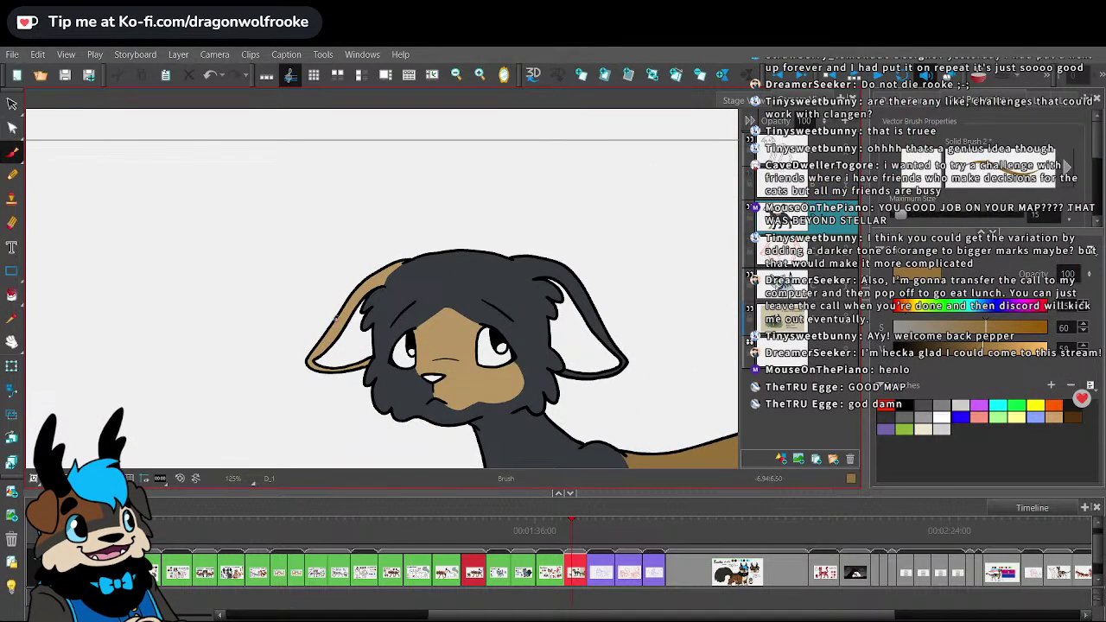
{"action": "left_click", "coordinate": [13, 297]}
{"action": "left_click", "coordinate": [14, 154]}
{"action": "scroll", "coordinate": [424, 190], "scroll_direction": "up", "scroll_amount": 3}
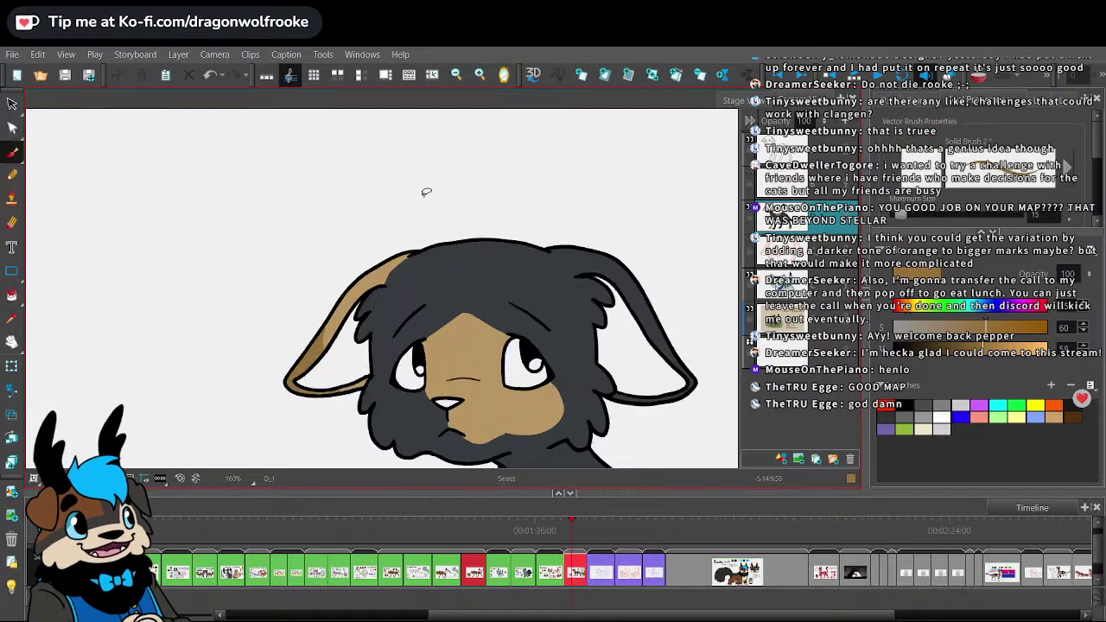
- Try a darker tan band across the bridge of the muzzle between the nose and the eye, then undo it
{"action": "scroll", "coordinate": [413, 222], "scroll_direction": "down", "scroll_amount": 1}
{"action": "scroll", "coordinate": [406, 251], "scroll_direction": "up", "scroll_amount": 1}
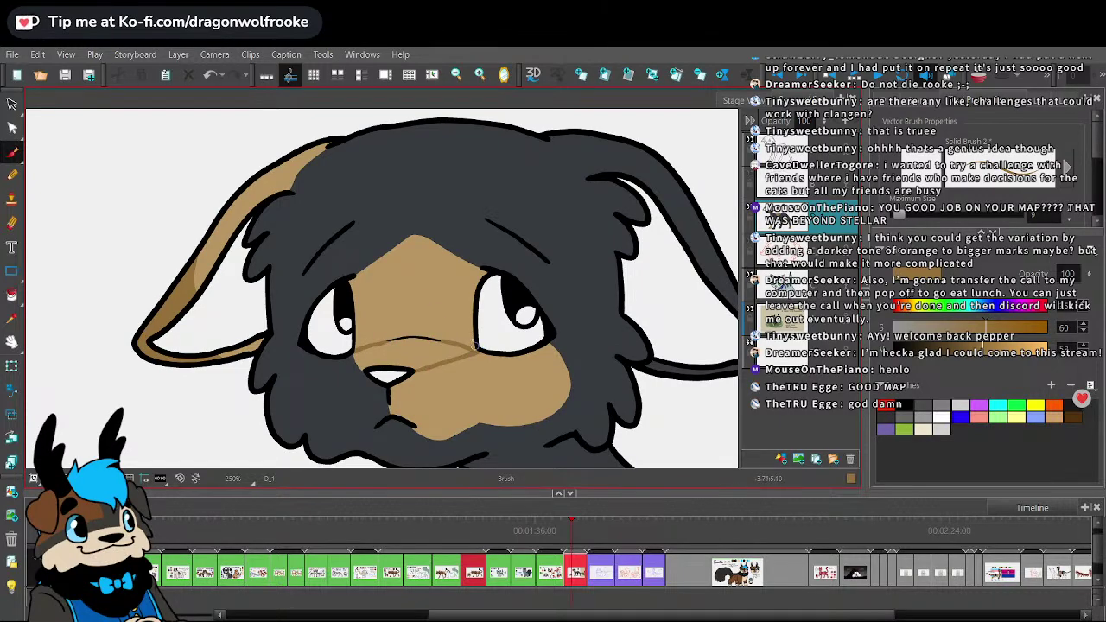
{"action": "left_click", "coordinate": [12, 295]}
{"action": "left_click", "coordinate": [446, 351]}
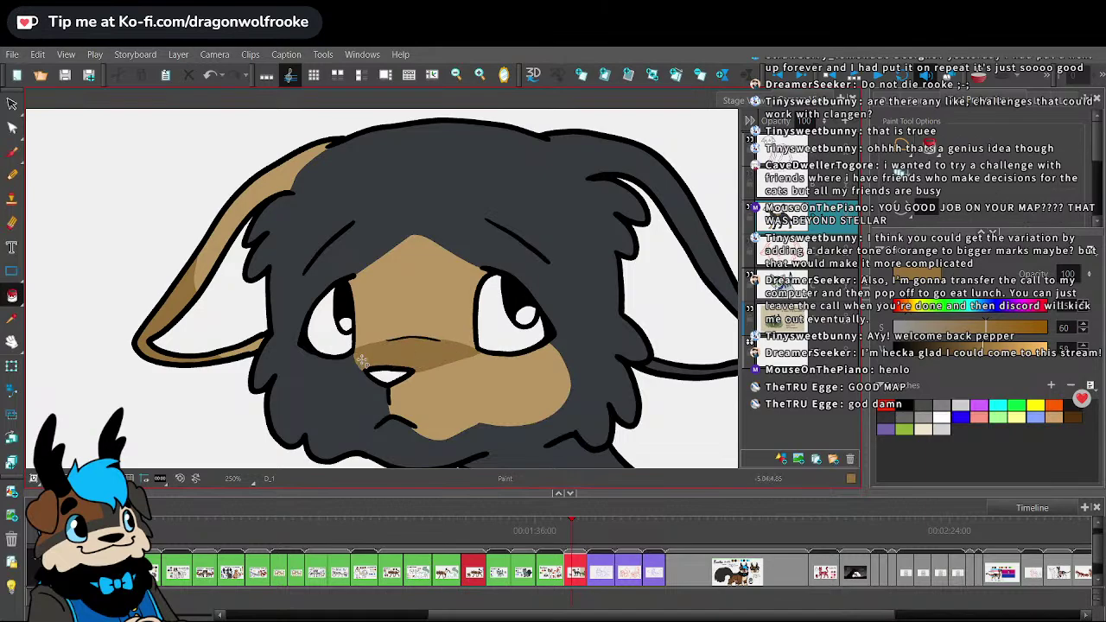
{"action": "scroll", "coordinate": [372, 342], "scroll_direction": "down", "scroll_amount": 7}
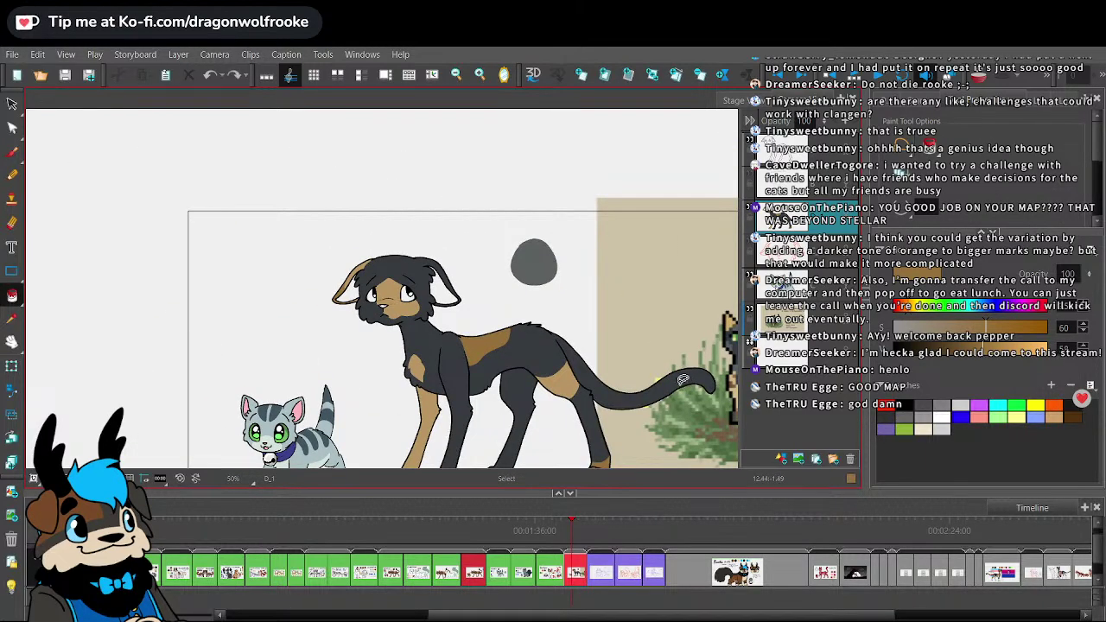
{"action": "key", "text": "2"}
{"action": "key", "text": "2"}
{"action": "key", "text": "2"}
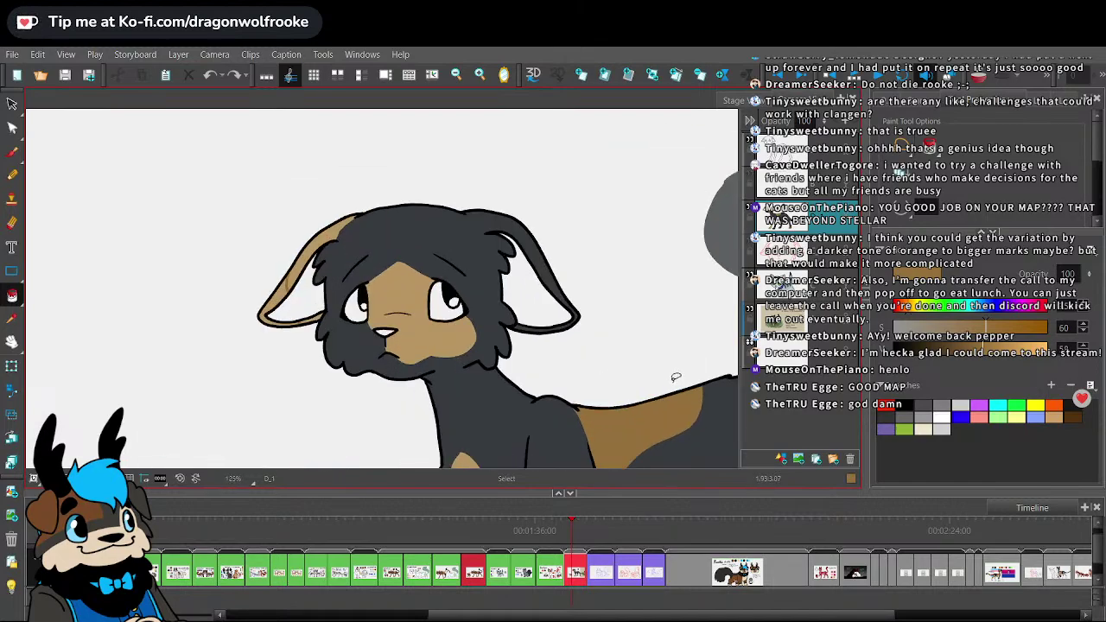
{"action": "key", "text": "ctrl+z"}
- Try a rounded darker tan patch on the muzzle beside the nose and mouth, and undo its outline and fill
{"action": "left_click_drag", "start_coordinate": [609, 273], "coordinate": [557, 262]}
{"action": "key", "text": "alt+b"}
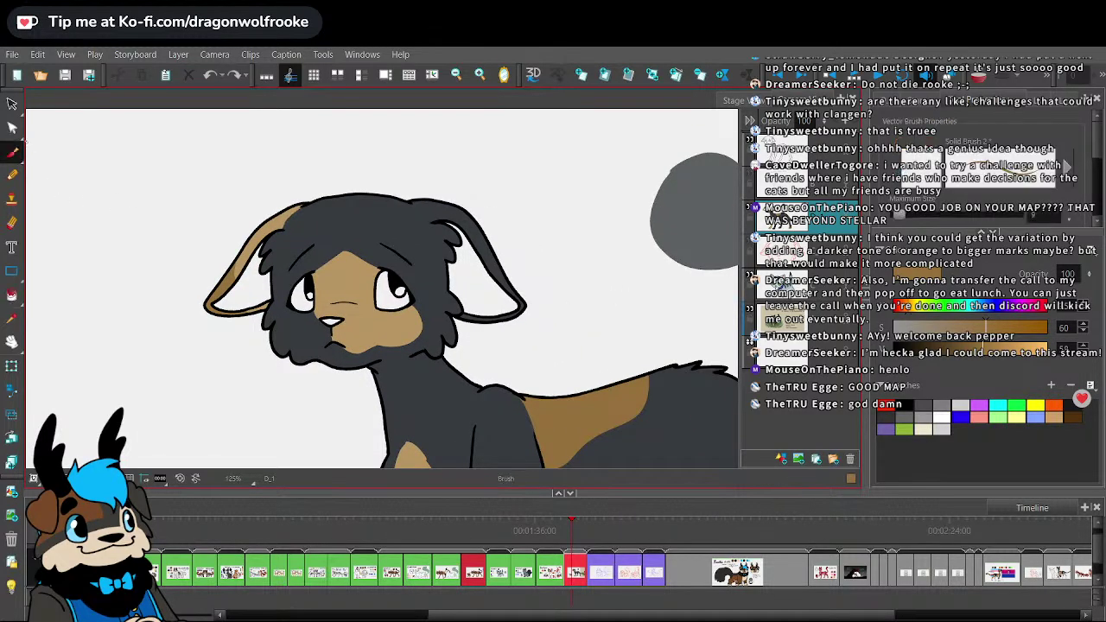
{"action": "key", "text": "2"}
{"action": "key", "text": "2"}
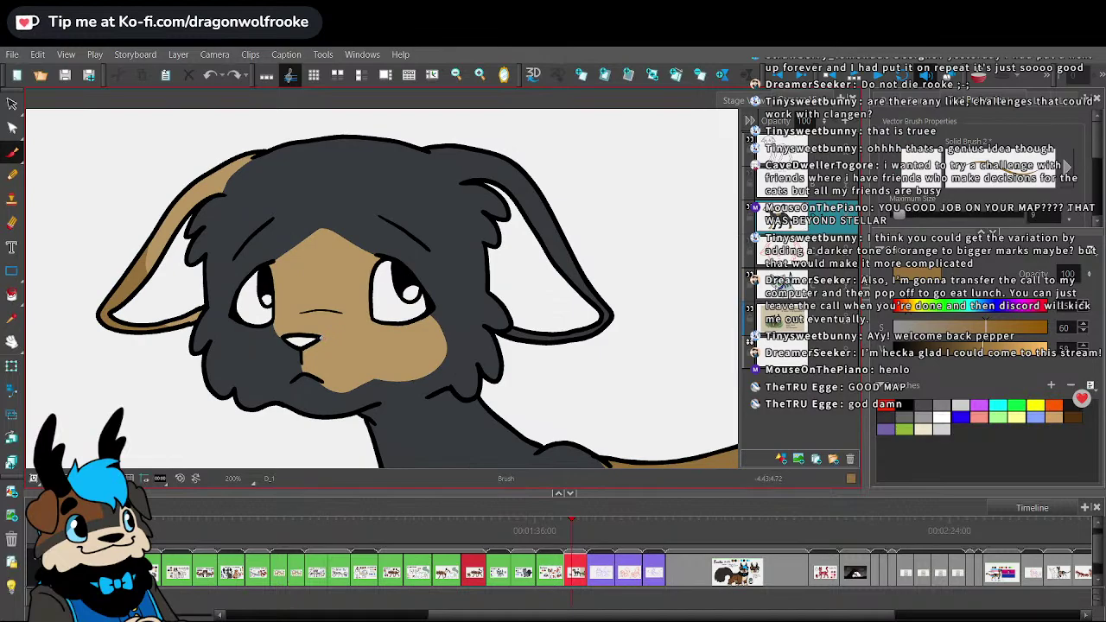
{"action": "left_click_drag", "start_coordinate": [349, 340], "coordinate": [371, 374]}
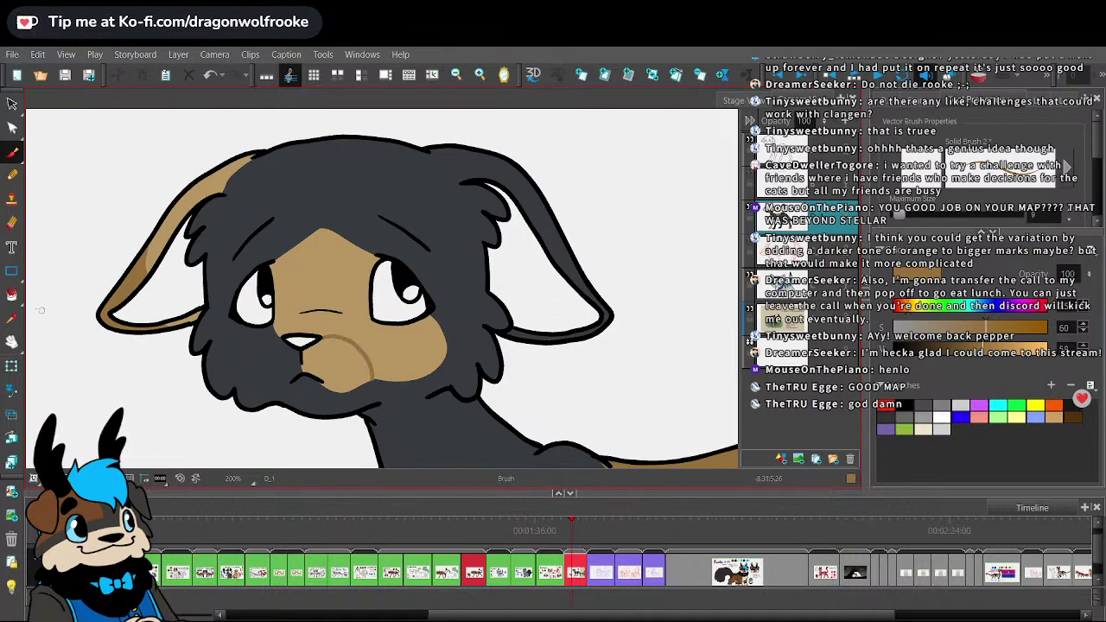
{"action": "key", "text": "f"}
{"action": "left_click", "coordinate": [342, 370]}
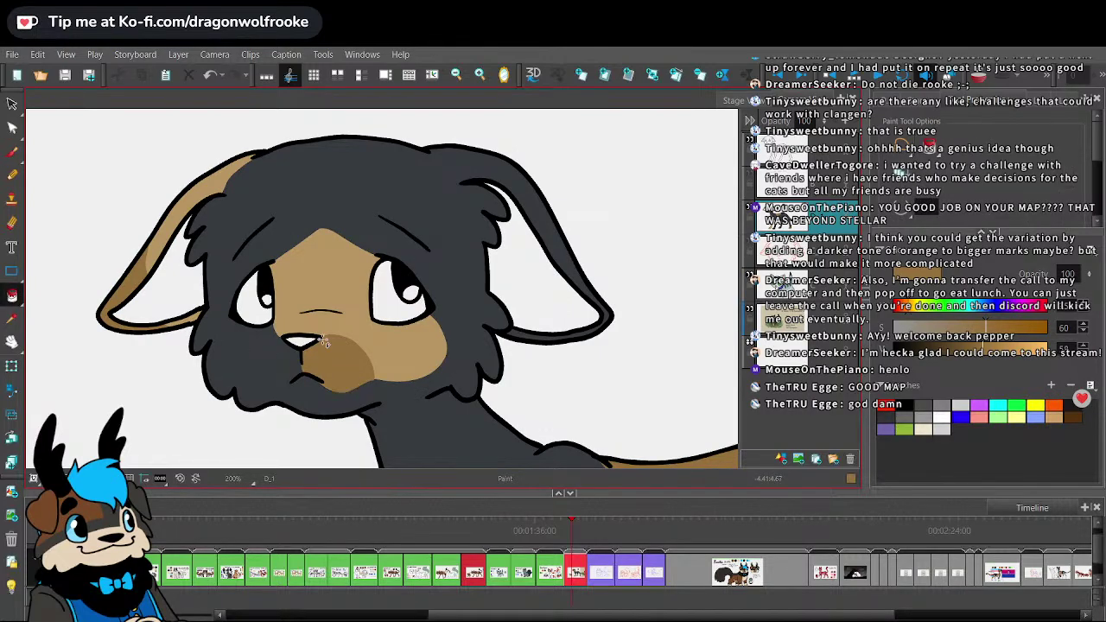
{"action": "key", "text": "ctrl+z"}
{"action": "key", "text": "ctrl+z"}
{"action": "key", "text": "1"}
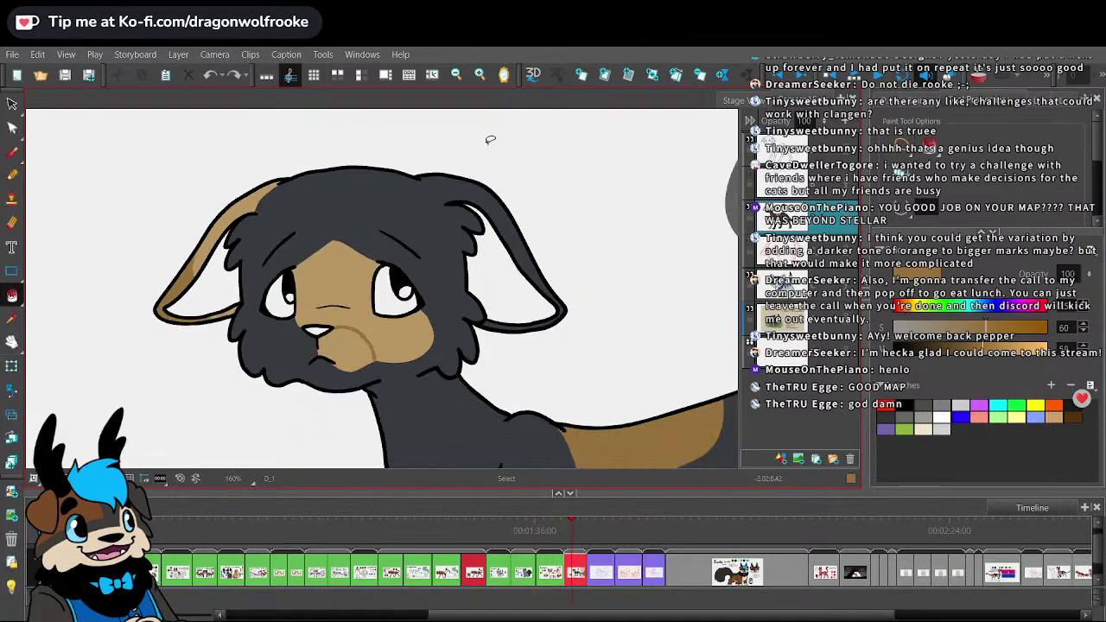
{"action": "key", "text": "alt+s"}
- Brush a darker tan patch outline from the brow line down around the eye on the dark-eared side and along its upper lid
{"action": "key", "text": "2"}
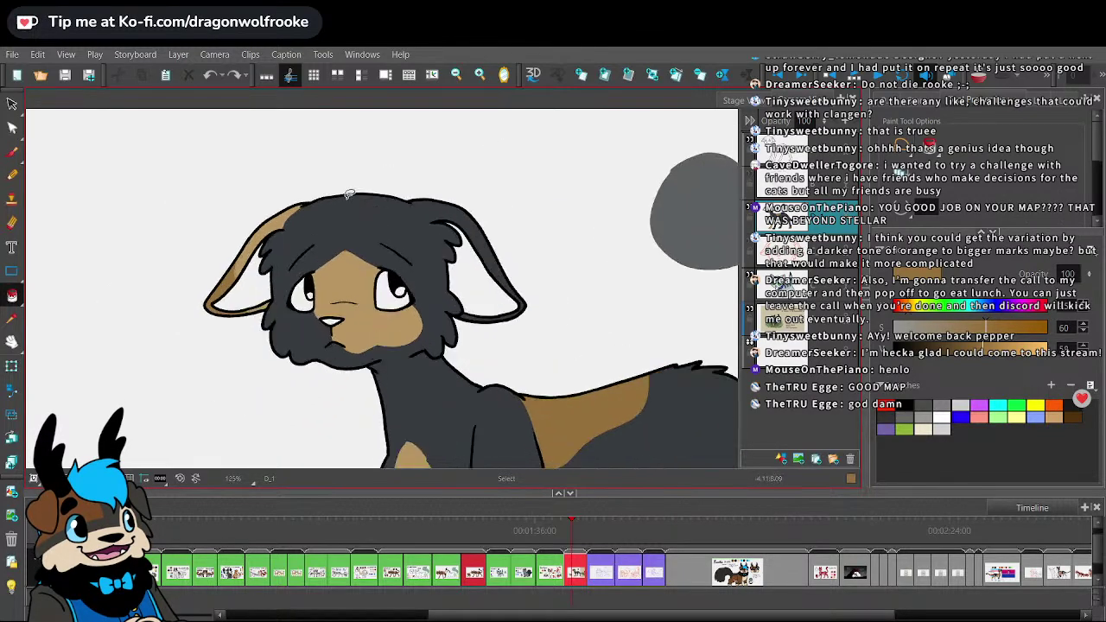
{"action": "key", "text": "2"}
{"action": "key", "text": "b"}
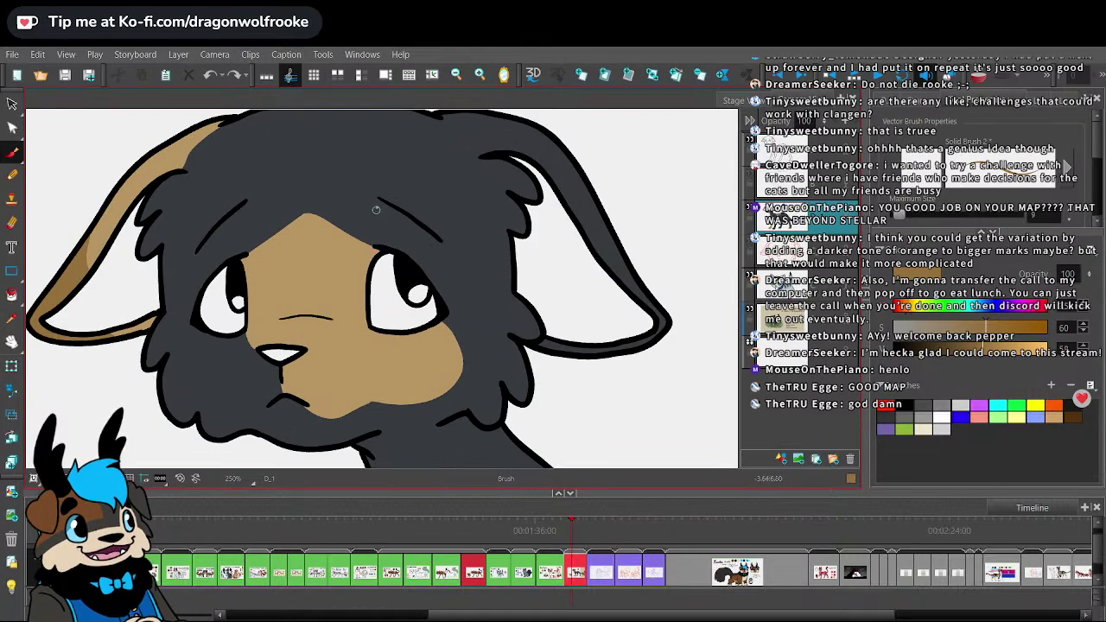
{"action": "left_click_drag", "start_coordinate": [374, 204], "coordinate": [367, 315]}
{"action": "left_click_drag", "start_coordinate": [436, 238], "coordinate": [450, 298]}
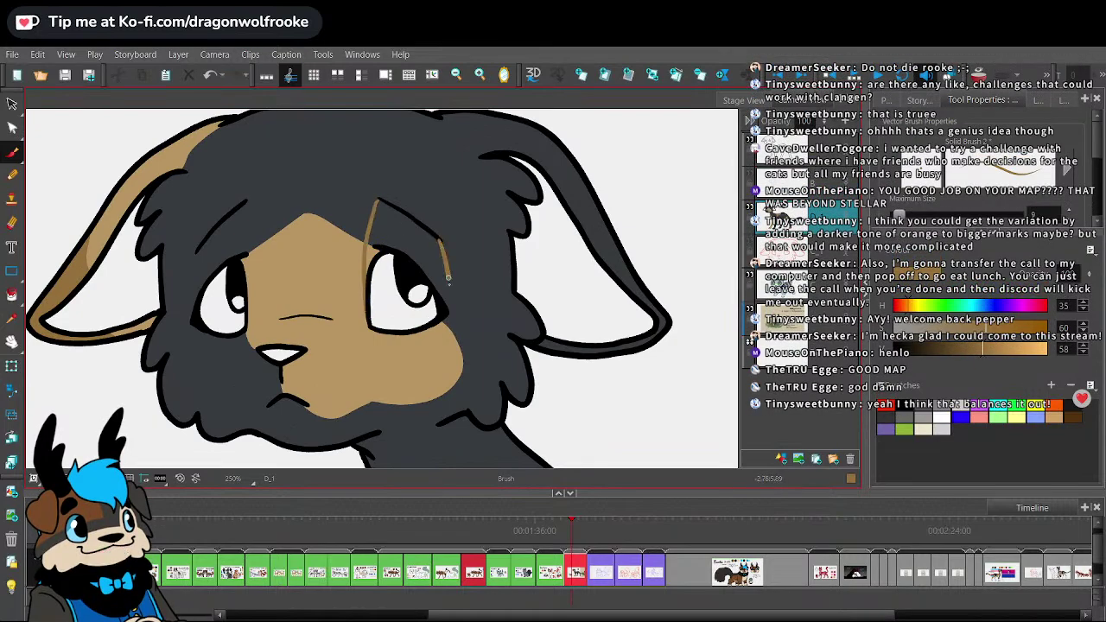
{"action": "key", "text": "alt+i"}
{"action": "left_click", "coordinate": [386, 223]}
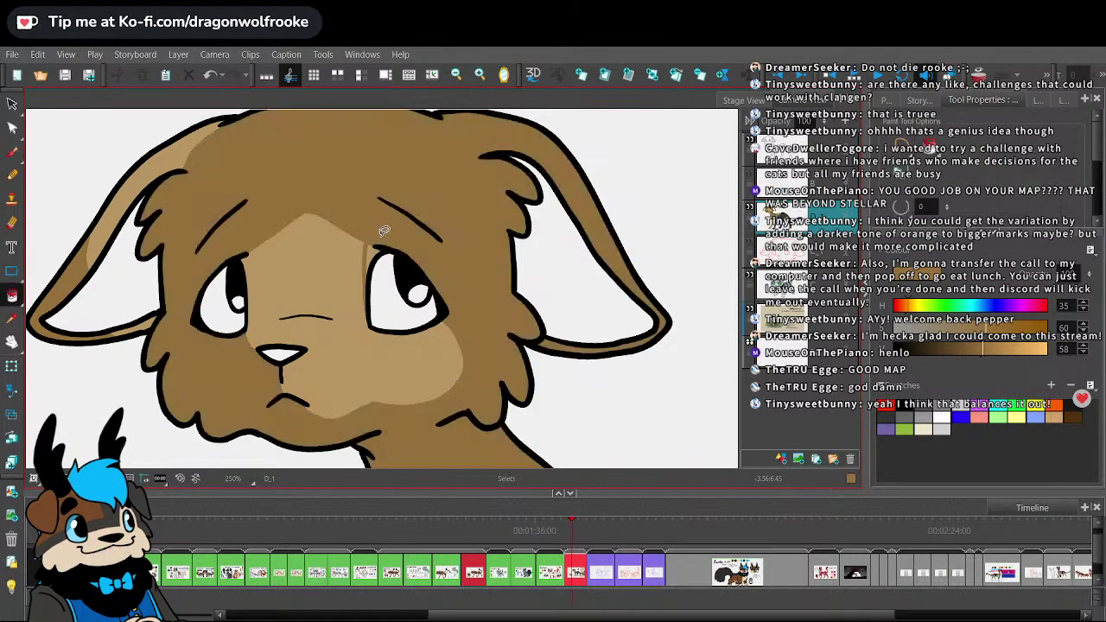
{"action": "key", "text": "ctrl+z"}
{"action": "key", "text": "b"}
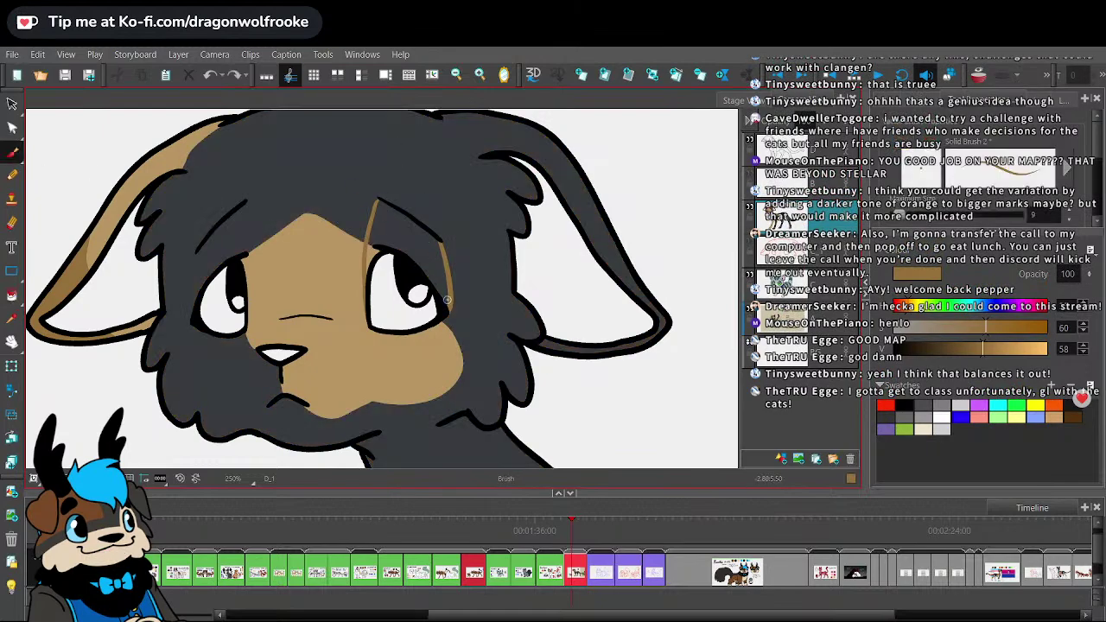
{"action": "mouse_move", "coordinate": [441, 299]}
{"action": "left_mouse_down"}
{"action": "mouse_move", "coordinate": [442, 286]}
{"action": "mouse_move", "coordinate": [405, 253]}
{"action": "mouse_move", "coordinate": [372, 258]}
{"action": "left_mouse_up"}
{"action": "key", "text": "ctrl+z"}
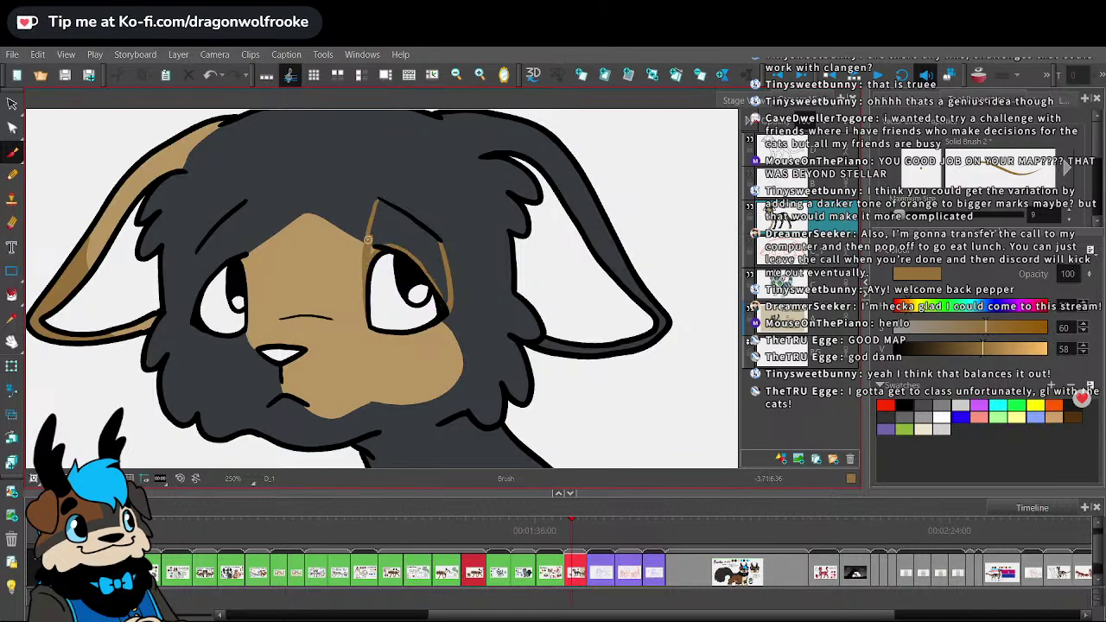
- Copy both brow lines from the line art layer and paste them into the cat's colour layer to bound the eye patch
{"action": "key", "text": "alt+i"}
{"action": "left_click", "coordinate": [437, 223]}
{"action": "key", "text": "ctrl+z"}
{"action": "left_click", "coordinate": [12, 104]}
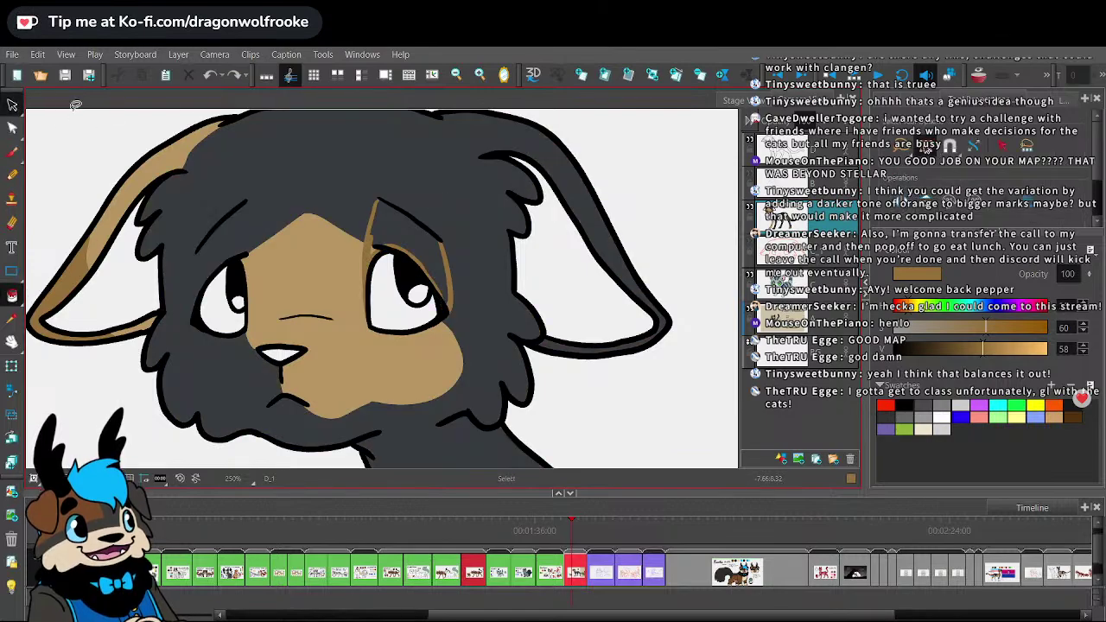
{"action": "left_click", "coordinate": [799, 147]}
{"action": "mouse_move", "coordinate": [220, 213]}
{"action": "left_mouse_down"}
{"action": "mouse_move", "coordinate": [318, 196]}
{"action": "mouse_move", "coordinate": [435, 216]}
{"action": "left_mouse_up"}
{"action": "key", "text": "ctrl+c"}
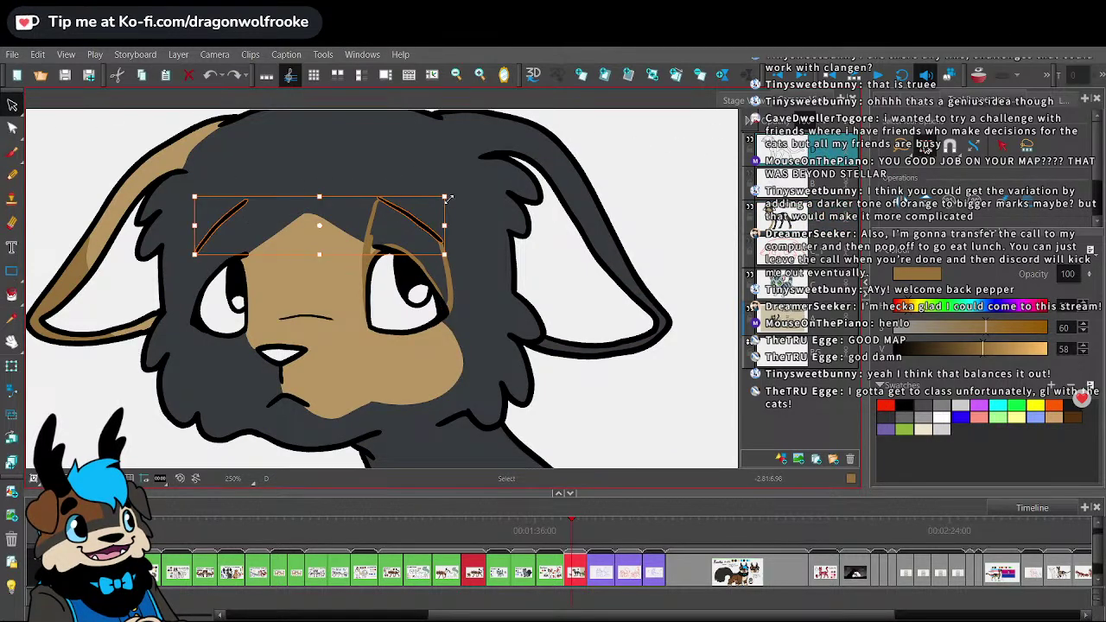
{"action": "left_click", "coordinate": [821, 216]}
{"action": "key", "text": "ctrl+v"}
{"action": "left_click", "coordinate": [654, 423]}
{"action": "key", "text": "2"}
- Close the outline gap at the brow with the brush and fill the eye patch with the darker tan
{"action": "key", "text": "alt+i"}
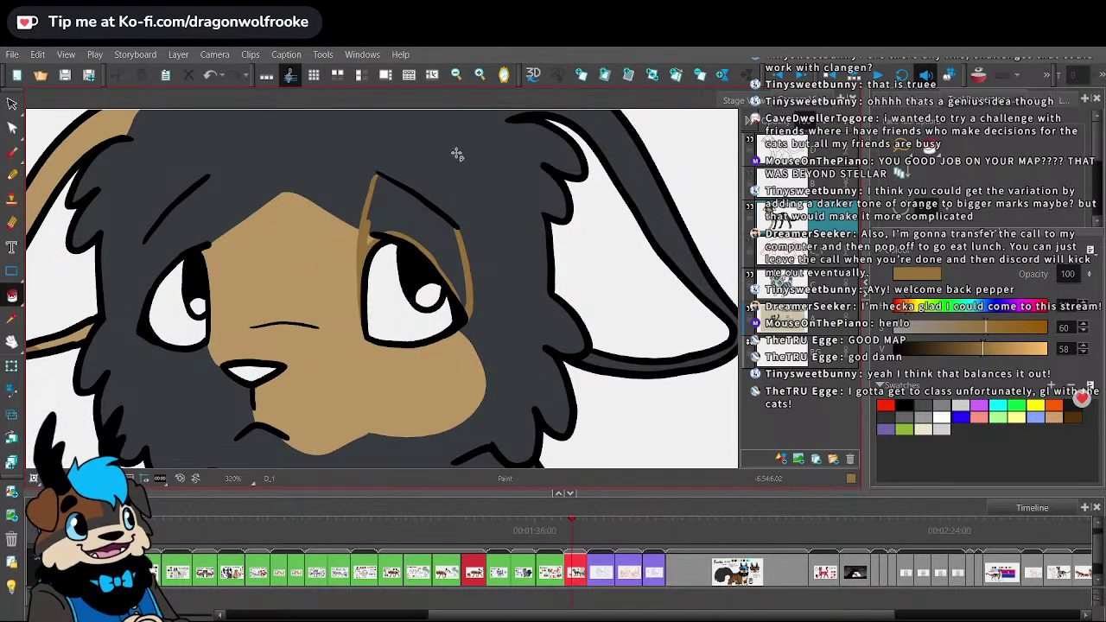
{"action": "left_click", "coordinate": [438, 222]}
{"action": "key", "text": "ctrl+z"}
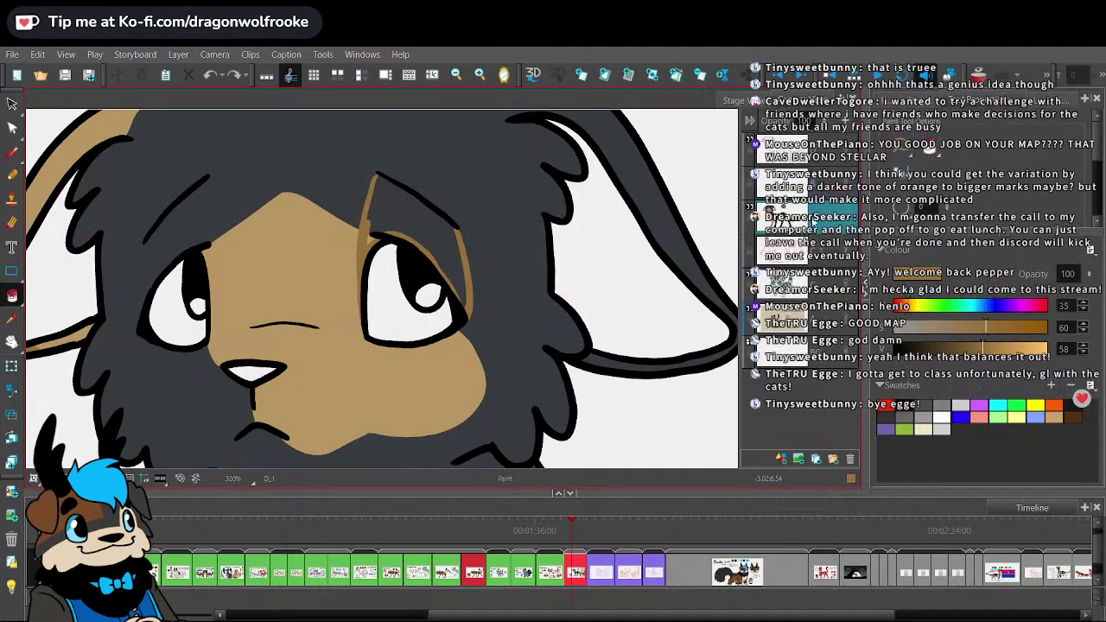
{"action": "key", "text": "alt+s"}
{"action": "key", "text": "alt+b"}
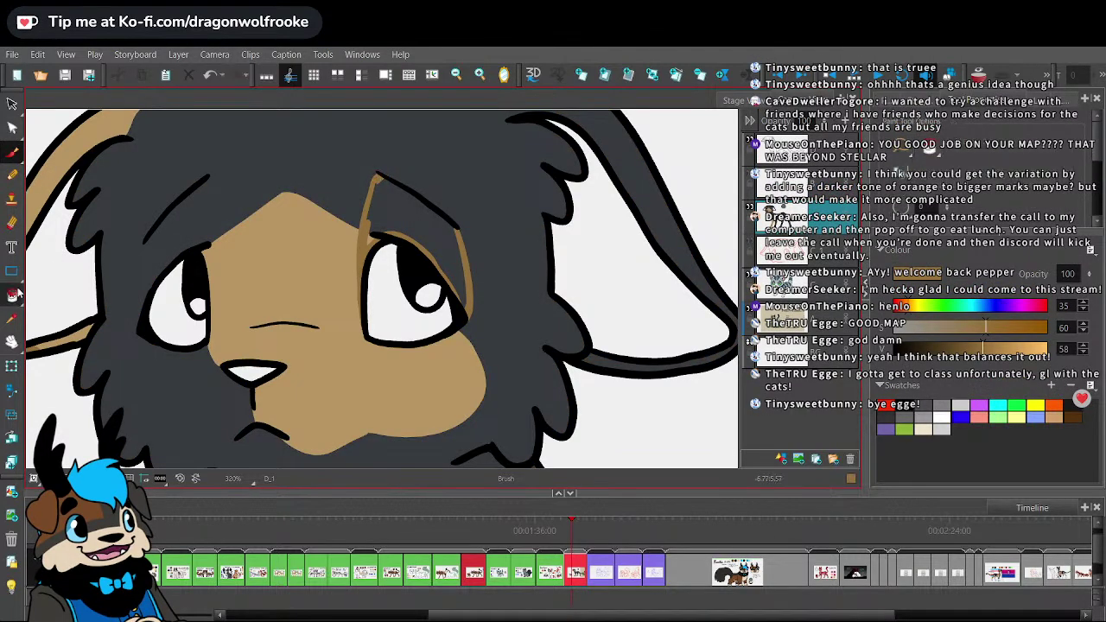
{"action": "key", "text": "alt+i"}
{"action": "left_click", "coordinate": [421, 186]}
{"action": "key", "text": "ctrl+z"}
{"action": "left_click", "coordinate": [389, 217]}
{"action": "left_click", "coordinate": [372, 228]}
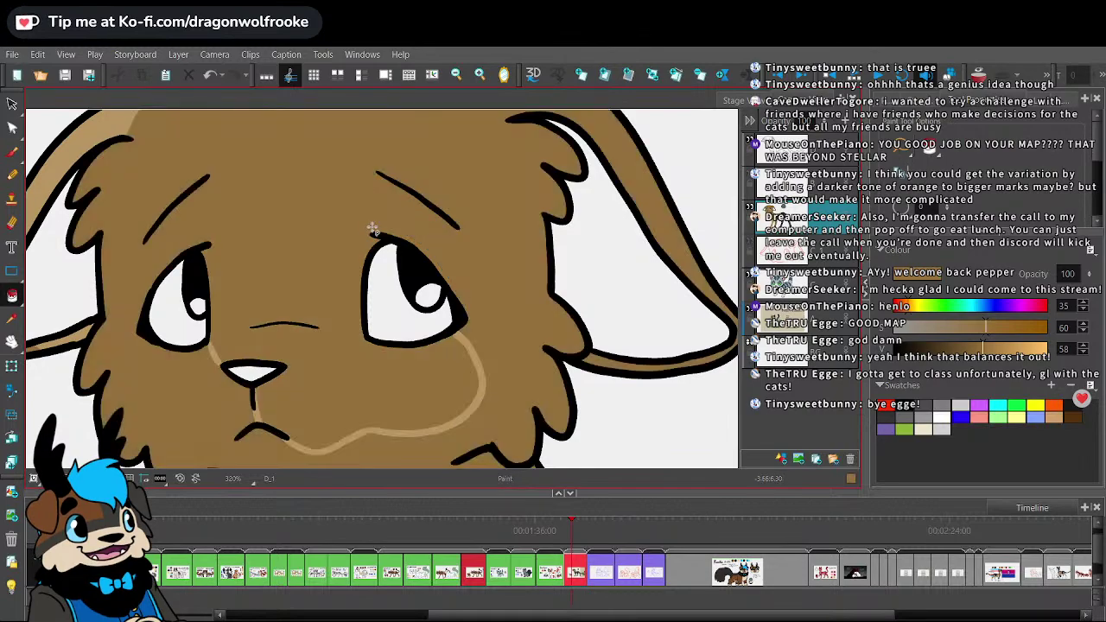
{"action": "key", "text": "ctrl+z"}
{"action": "key", "text": "alt+s"}
{"action": "key", "text": "1"}
{"action": "key", "text": "1"}
{"action": "scroll", "coordinate": [381, 212], "scroll_direction": "down", "scroll_amount": 2}
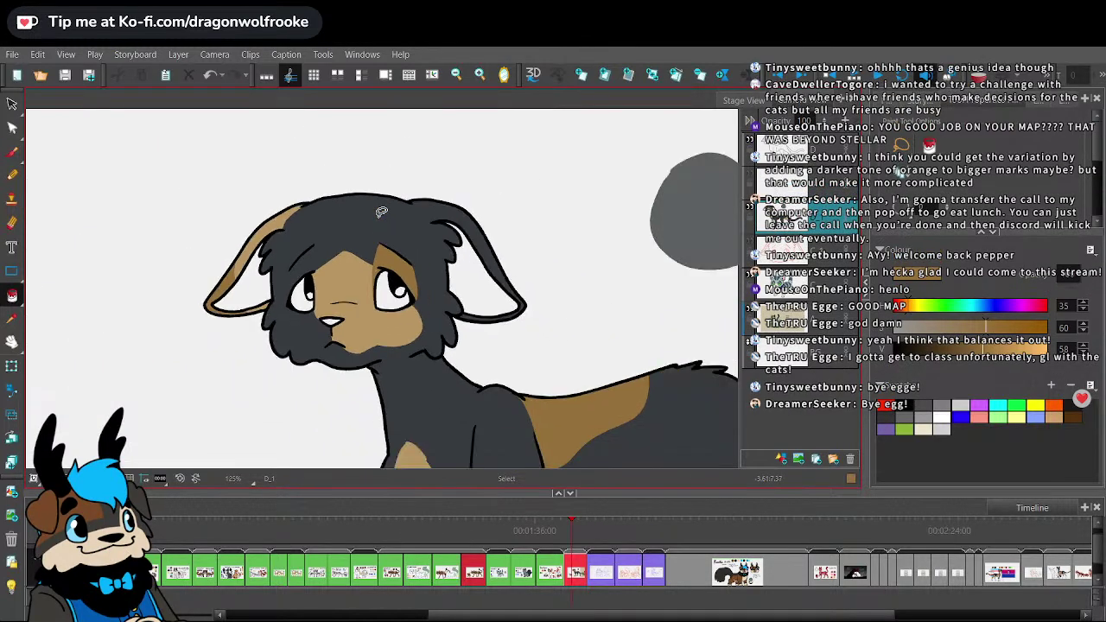
- Brush a matching patch outline from the brow around the eye on the tan-eared side and fill it with darker tan
{"action": "scroll", "coordinate": [381, 212], "scroll_direction": "up", "scroll_amount": 1}
{"action": "key", "text": "alt+b"}
{"action": "scroll", "coordinate": [379, 233], "scroll_direction": "up", "scroll_amount": 2}
{"action": "scroll", "coordinate": [378, 248], "scroll_direction": "down", "scroll_amount": 5}
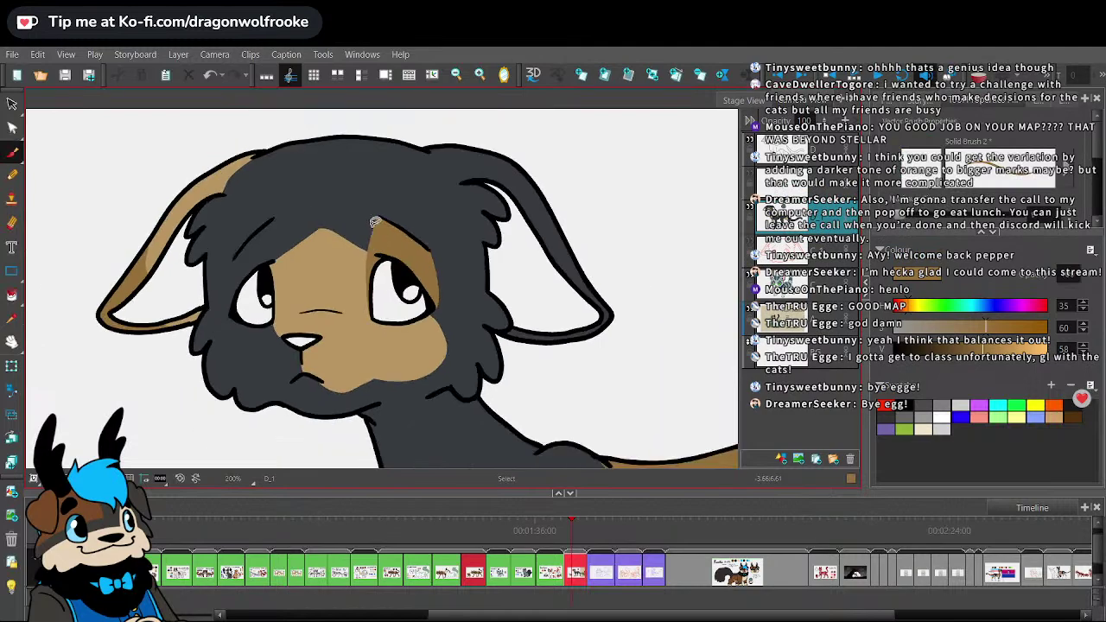
{"action": "scroll", "coordinate": [372, 227], "scroll_direction": "up", "scroll_amount": 5}
{"action": "key", "text": "alt+i"}
{"action": "left_click", "coordinate": [261, 243]}
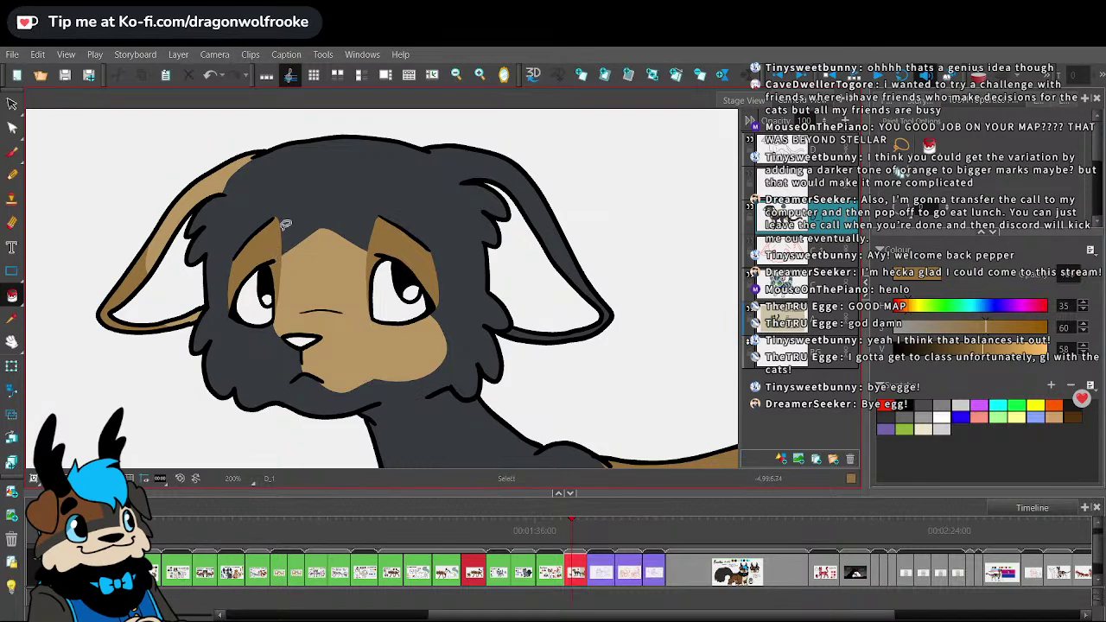
{"action": "scroll", "coordinate": [284, 223], "scroll_direction": "down", "scroll_amount": 7}
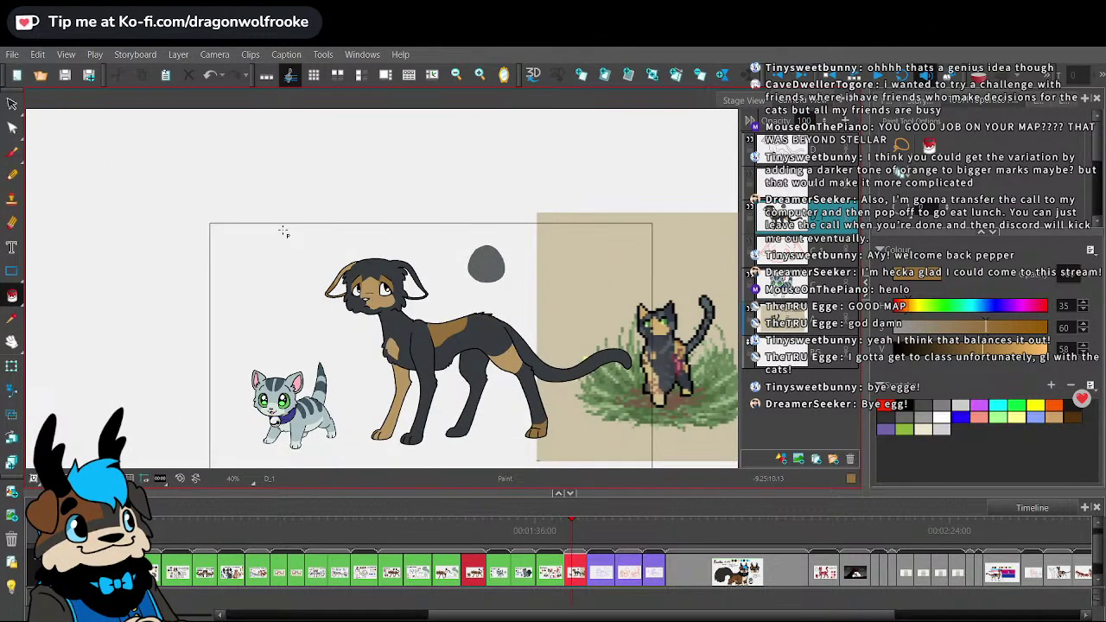
{"action": "scroll", "coordinate": [283, 232], "scroll_direction": "up", "scroll_amount": 6}
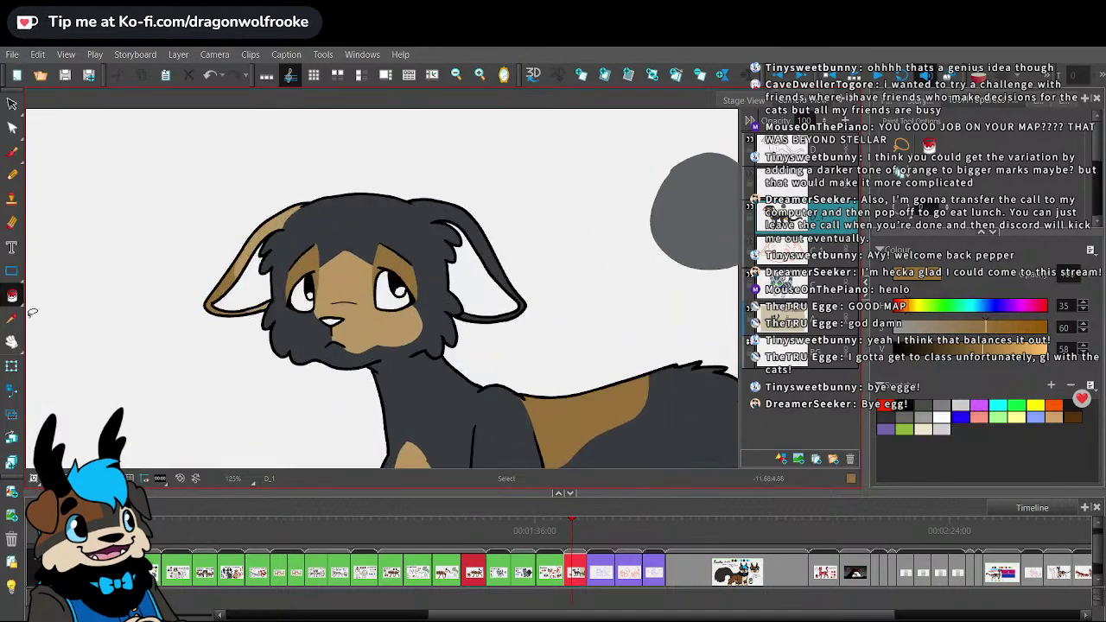
- Sample the grey from the round swatch and refill the eye patch on the dark-eared side with it
{"action": "left_click_drag", "start_coordinate": [698, 216], "coordinate": [603, 218]}
{"action": "left_click", "coordinate": [673, 192]}
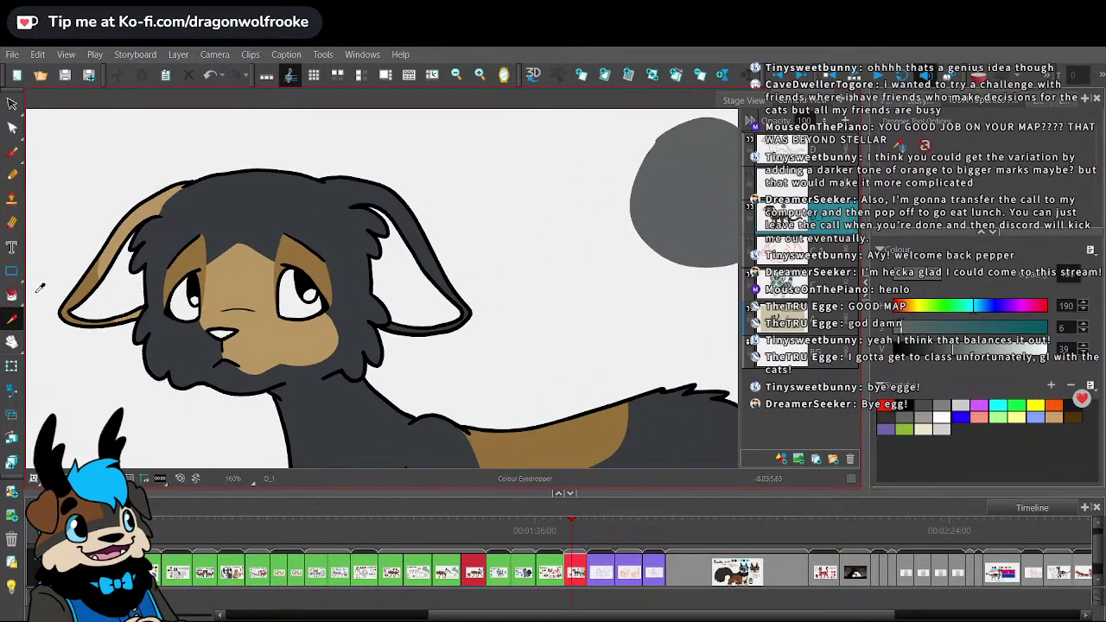
{"action": "left_click", "coordinate": [11, 294]}
{"action": "key", "text": "2"}
{"action": "key", "text": "2"}
{"action": "left_click", "coordinate": [263, 251]}
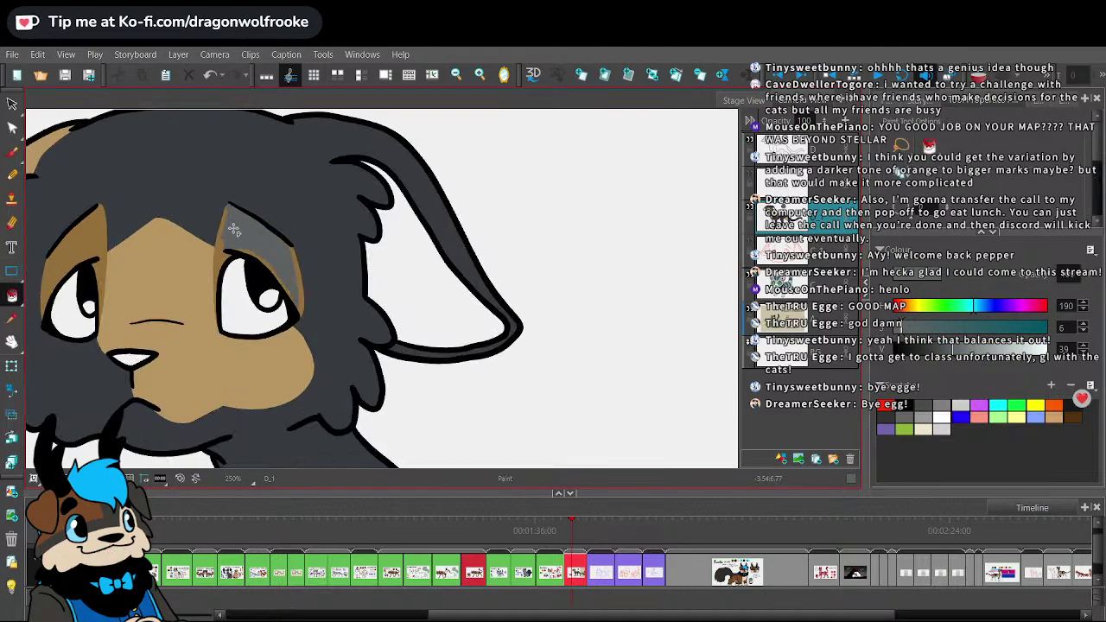
{"action": "left_click", "coordinate": [222, 237]}
- Refill all parts of the eye patch on the tan-eared side with the sampled grey
{"action": "mouse_move", "coordinate": [290, 257]}
{"action": "left_mouse_down"}
{"action": "mouse_move", "coordinate": [264, 242]}
{"action": "mouse_move", "coordinate": [413, 239]}
{"action": "left_mouse_up"}
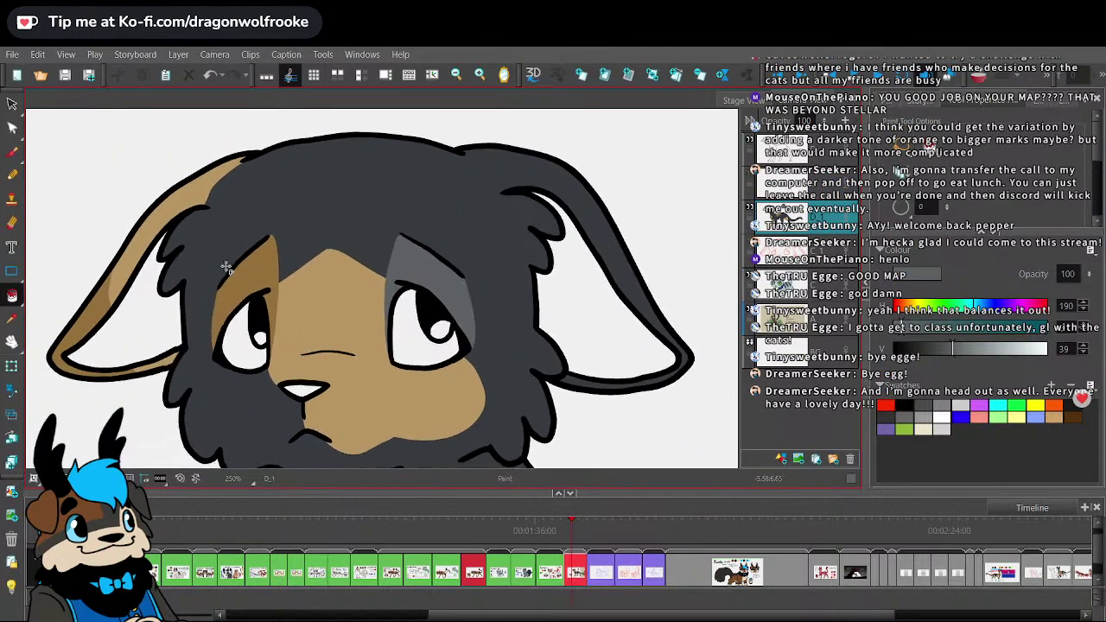
{"action": "left_click", "coordinate": [244, 269]}
{"action": "left_click", "coordinate": [275, 256]}
{"action": "left_click", "coordinate": [272, 290]}
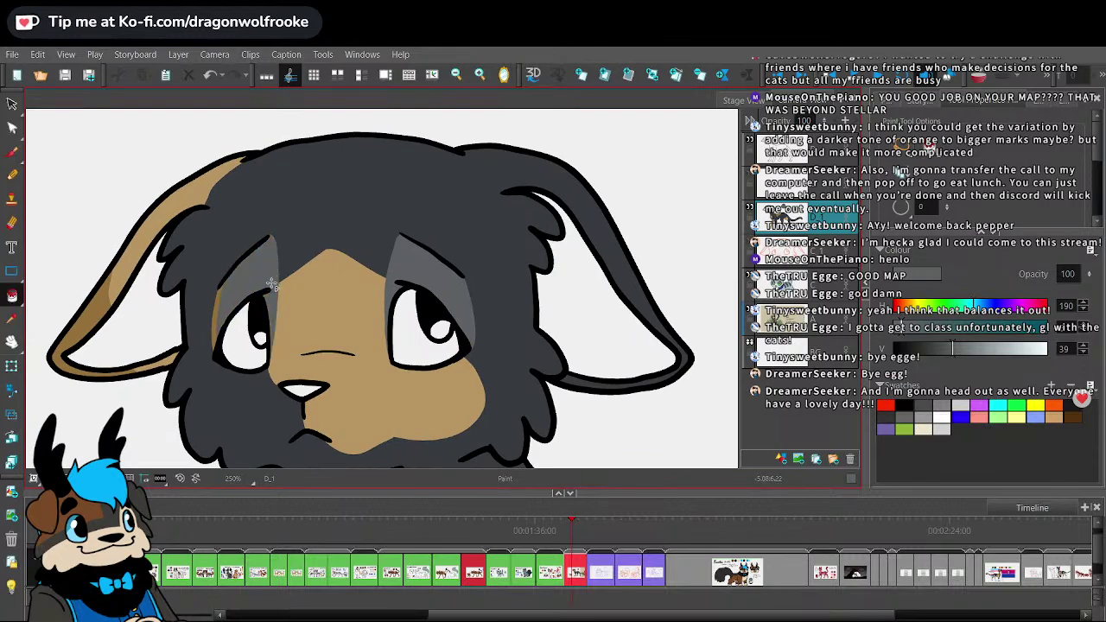
{"action": "left_click", "coordinate": [217, 301]}
- Examine the whole coloured cat beside the reference sprite to compare their markings
{"action": "key", "text": "1"}
{"action": "key", "text": "1"}
{"action": "key", "text": "1"}
{"action": "key", "text": "alt+s"}
{"action": "key", "text": "1"}
{"action": "key", "text": "1"}
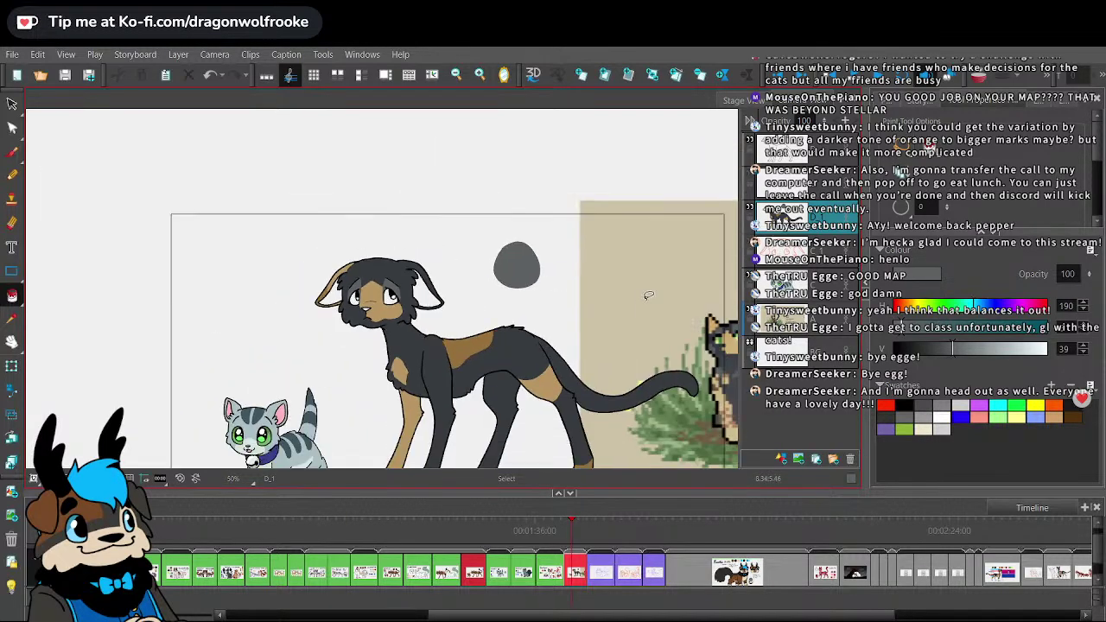
{"action": "key", "text": "space"}
{"action": "left_click_drag", "start_coordinate": [636, 319], "coordinate": [540, 269]}
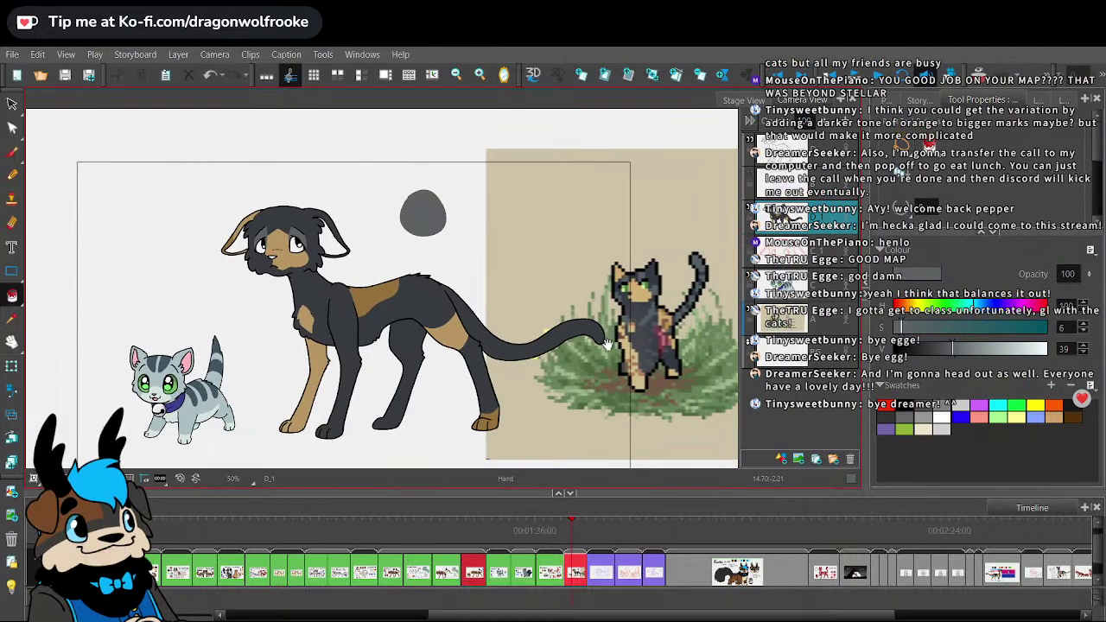
- Sample the darker tan from the patch on the cat's back as the brush colour
{"action": "left_click_drag", "start_coordinate": [607, 346], "coordinate": [616, 341]}
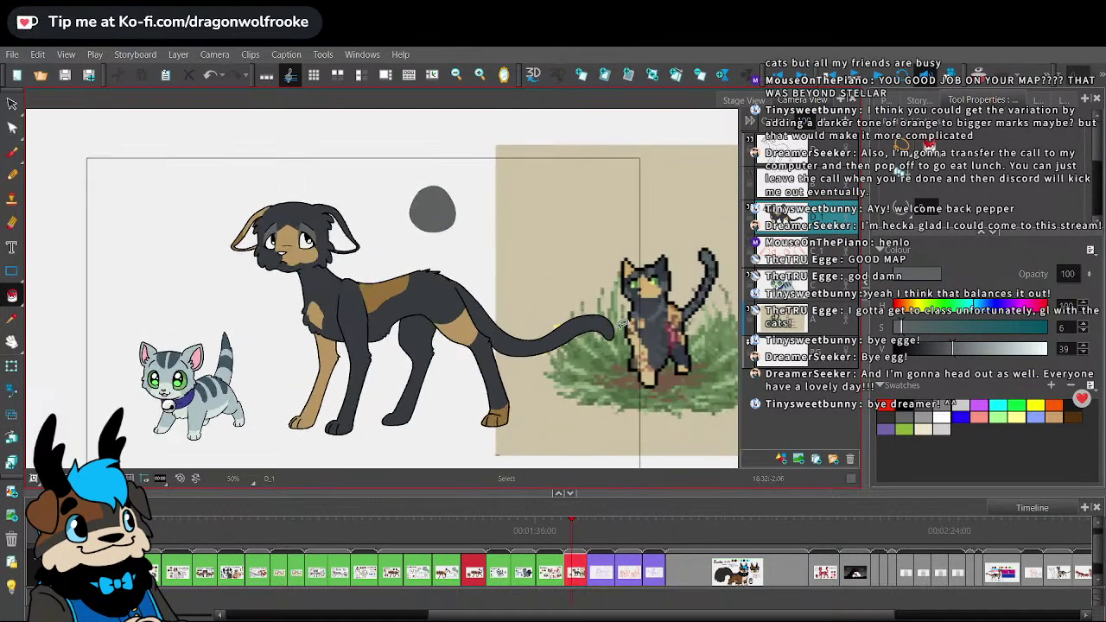
{"action": "key", "text": "2"}
{"action": "left_click", "coordinate": [12, 318]}
{"action": "left_click", "coordinate": [394, 281]}
{"action": "left_click", "coordinate": [12, 152]}
- Brush small spot outlines on the lower part of the tan front leg and fill them with darker tan
{"action": "key", "text": "space"}
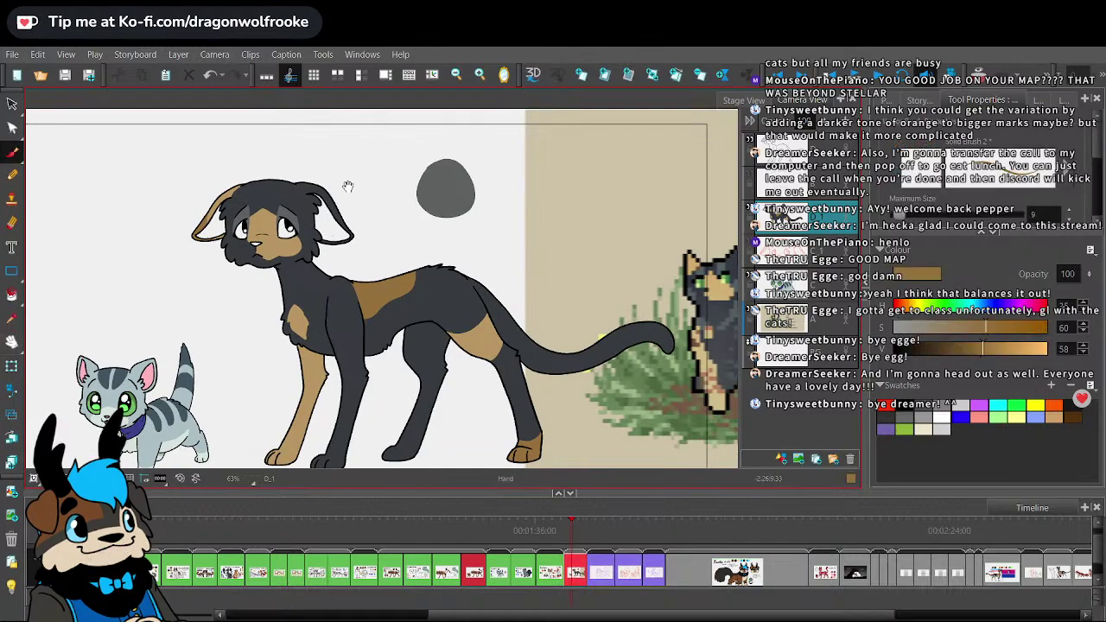
{"action": "left_click_drag", "start_coordinate": [373, 171], "coordinate": [373, 67]}
{"action": "key", "text": "2"}
{"action": "key", "text": "2"}
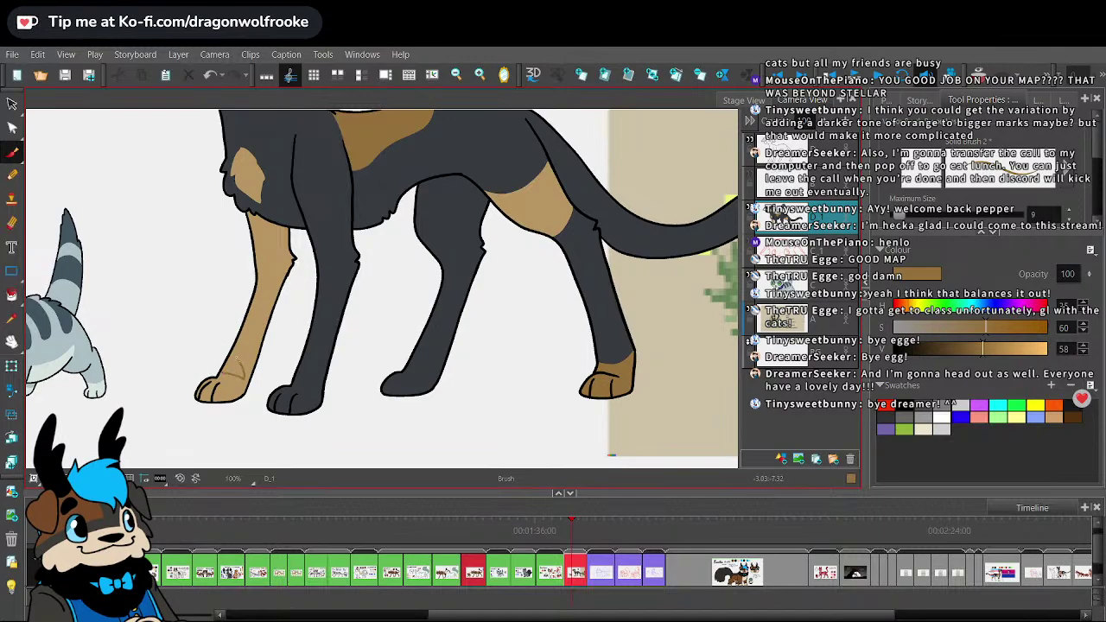
{"action": "key", "text": "ctrl+z"}
{"action": "mouse_move", "coordinate": [244, 342]}
{"action": "left_mouse_down"}
{"action": "mouse_move", "coordinate": [249, 321]}
{"action": "mouse_move", "coordinate": [241, 330]}
{"action": "left_mouse_up"}
{"action": "key", "text": "ctrl+z"}
{"action": "left_click_drag", "start_coordinate": [307, 224], "coordinate": [432, 226]}
{"action": "left_click", "coordinate": [12, 296]}
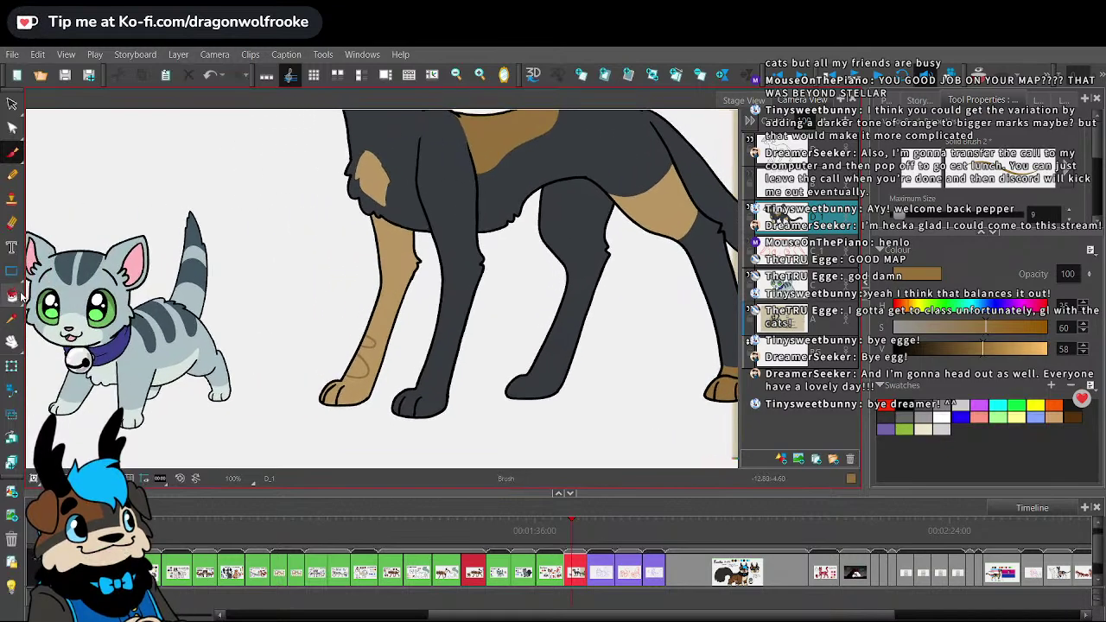
{"action": "left_click", "coordinate": [362, 368]}
{"action": "left_click", "coordinate": [369, 344]}
{"action": "left_click", "coordinate": [370, 319]}
- Brush two small spot outlines on the upper part of the tan front leg and fill them with darker tan
{"action": "key", "text": "alt+b"}
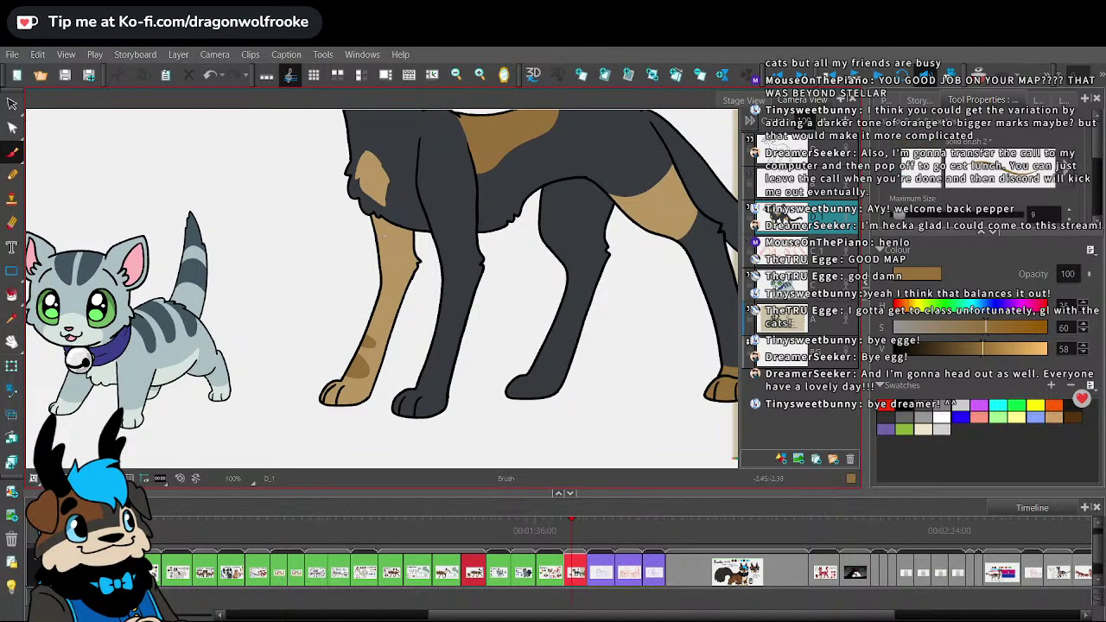
{"action": "left_click_drag", "start_coordinate": [379, 232], "coordinate": [388, 231]}
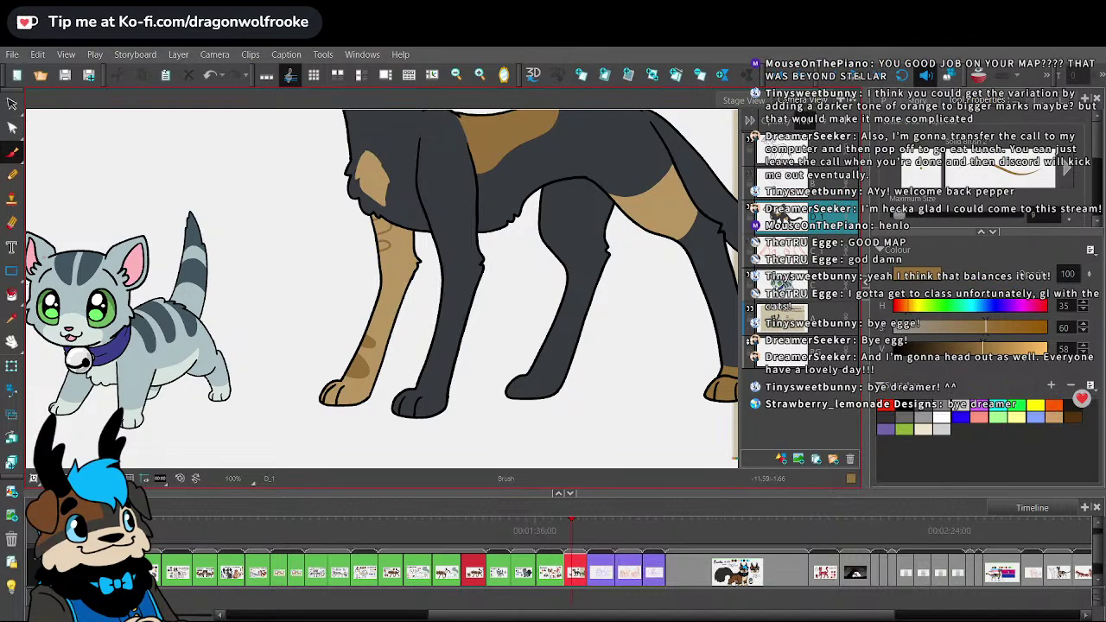
{"action": "left_click", "coordinate": [12, 296]}
{"action": "left_click", "coordinate": [384, 229]}
{"action": "left_click", "coordinate": [384, 245]}
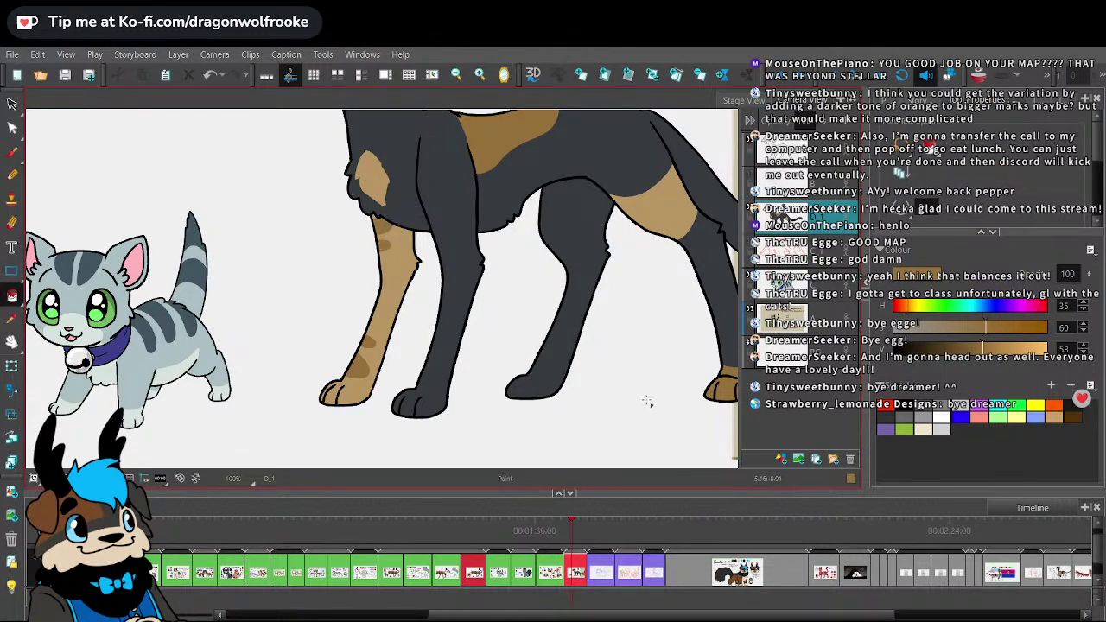
- Brush a curved marking outline inside the tan thigh patch and fill it with darker tan
{"action": "key", "text": "space"}
{"action": "left_click_drag", "start_coordinate": [628, 383], "coordinate": [550, 415]}
{"action": "left_click_drag", "start_coordinate": [666, 418], "coordinate": [563, 440]}
{"action": "left_click_drag", "start_coordinate": [647, 389], "coordinate": [557, 375]}
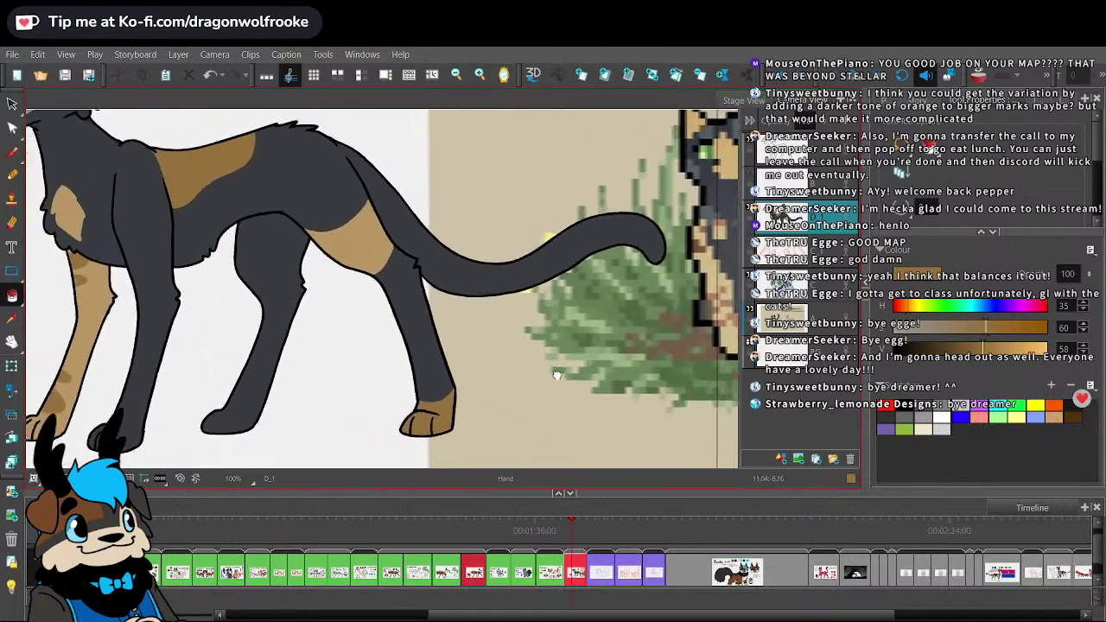
{"action": "left_click_drag", "start_coordinate": [522, 328], "coordinate": [683, 418]}
{"action": "left_click", "coordinate": [12, 152]}
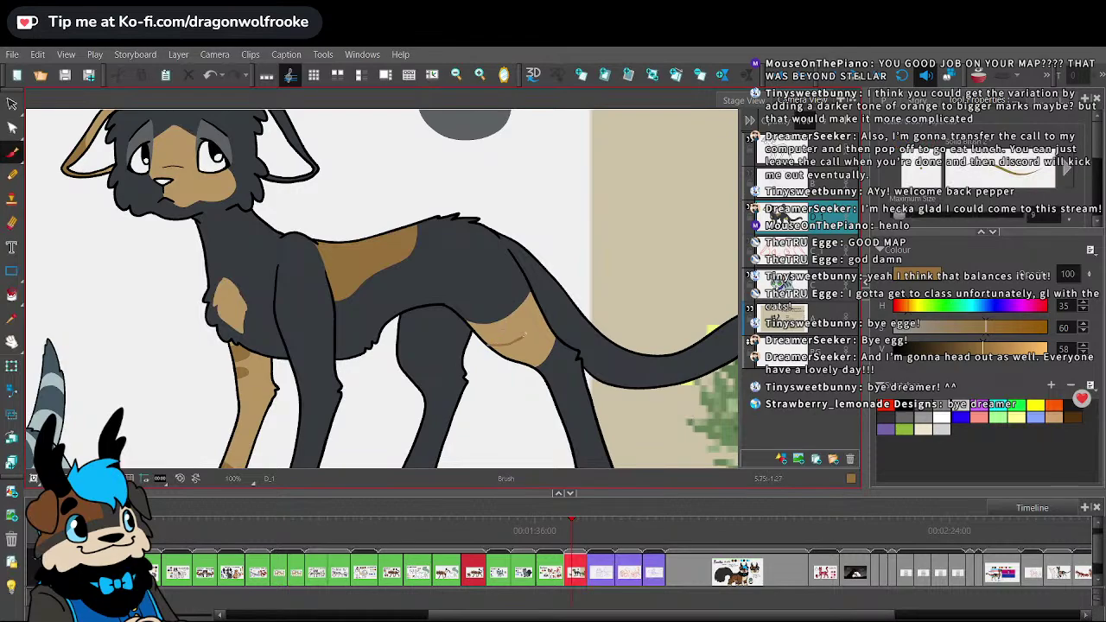
{"action": "left_click_drag", "start_coordinate": [527, 356], "coordinate": [524, 362]}
{"action": "left_click", "coordinate": [12, 295]}
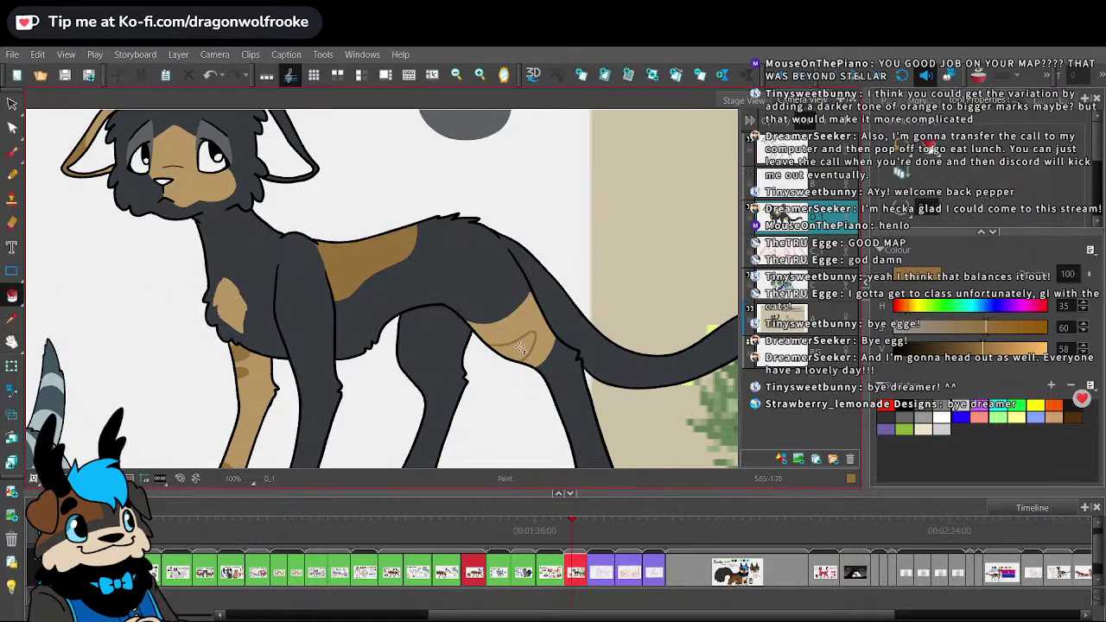
{"action": "left_click", "coordinate": [520, 349]}
{"action": "key", "text": "1"}
{"action": "key", "text": "1"}
{"action": "key", "text": "2"}
{"action": "key", "text": "2"}
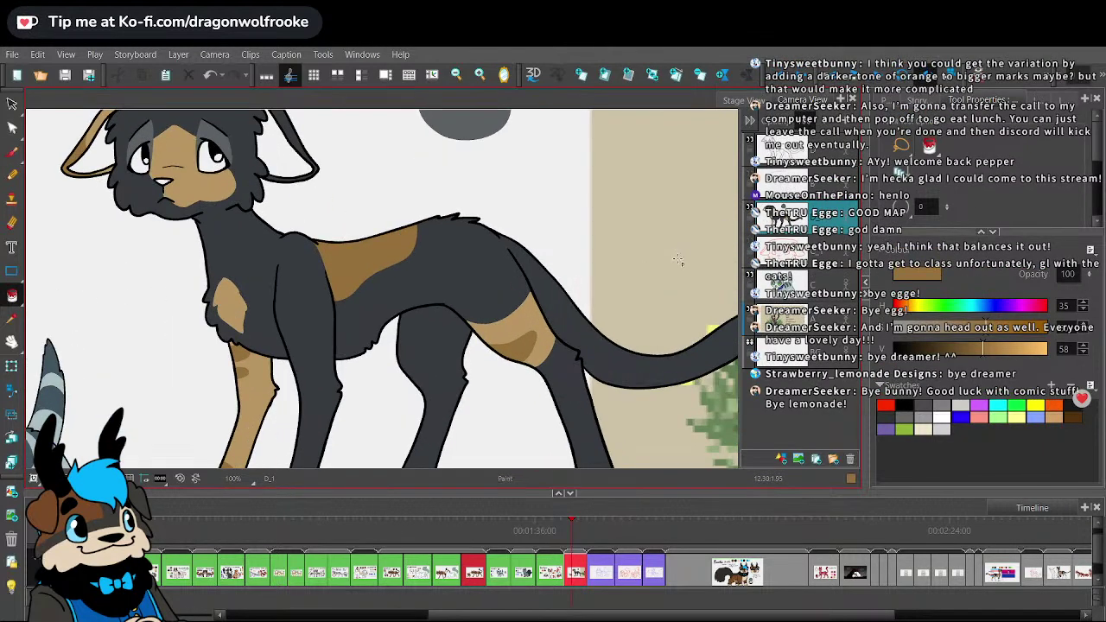
- Save the storyboard project
{"action": "key", "text": "alt+d"}
{"action": "key", "text": "alt+b"}
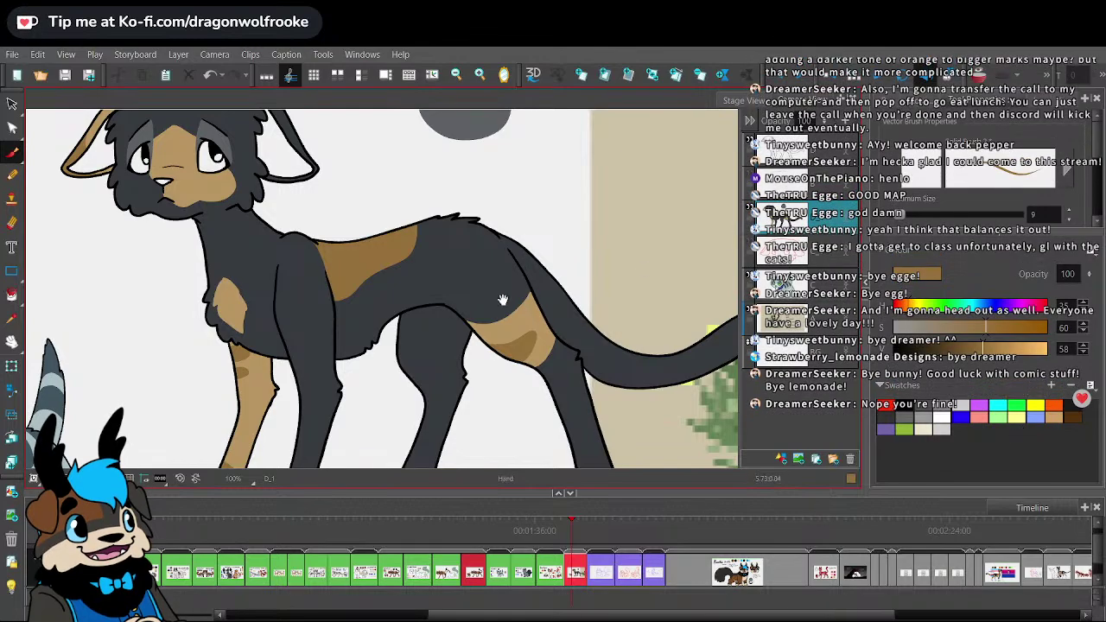
{"action": "left_click_drag", "start_coordinate": [497, 292], "coordinate": [618, 329]}
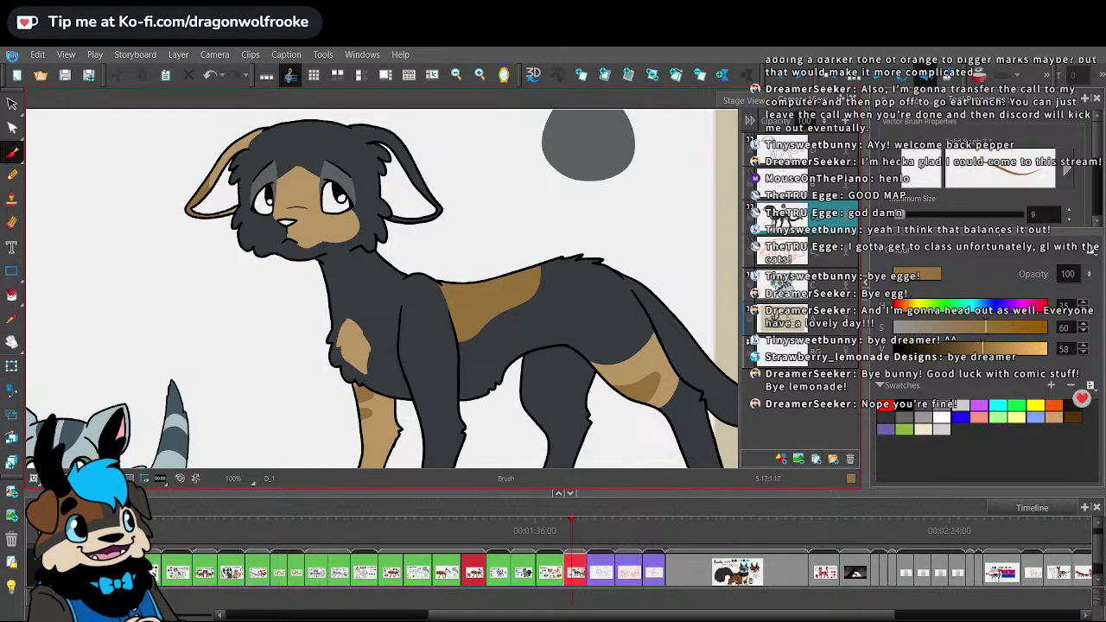
{"action": "key", "text": "alt+s"}
{"action": "left_click", "coordinate": [12, 54]}
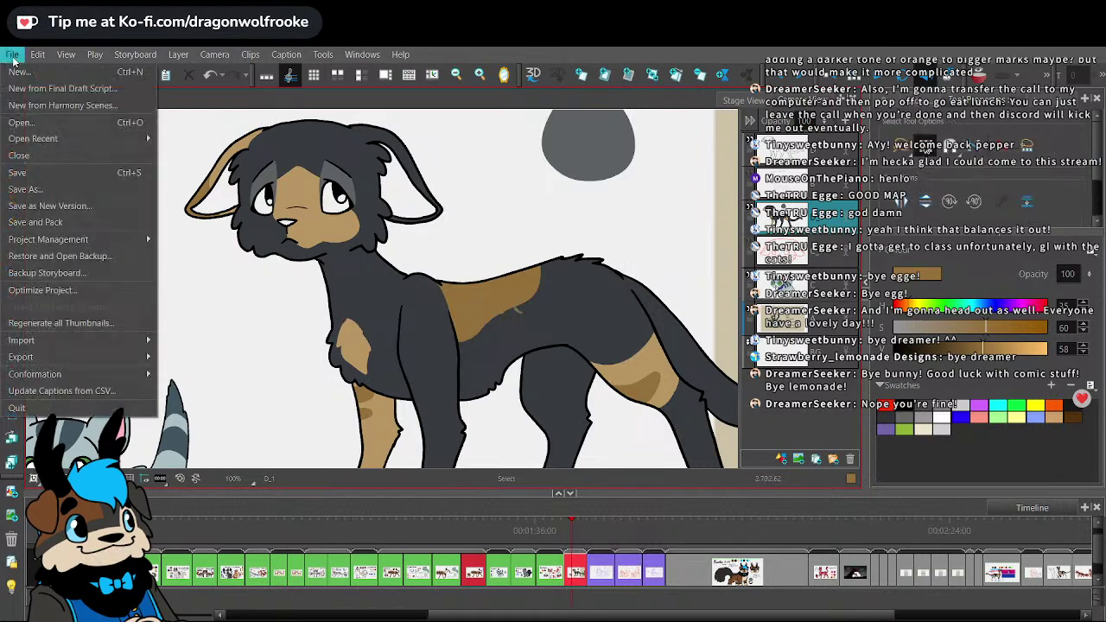
{"action": "left_click", "coordinate": [25, 173]}
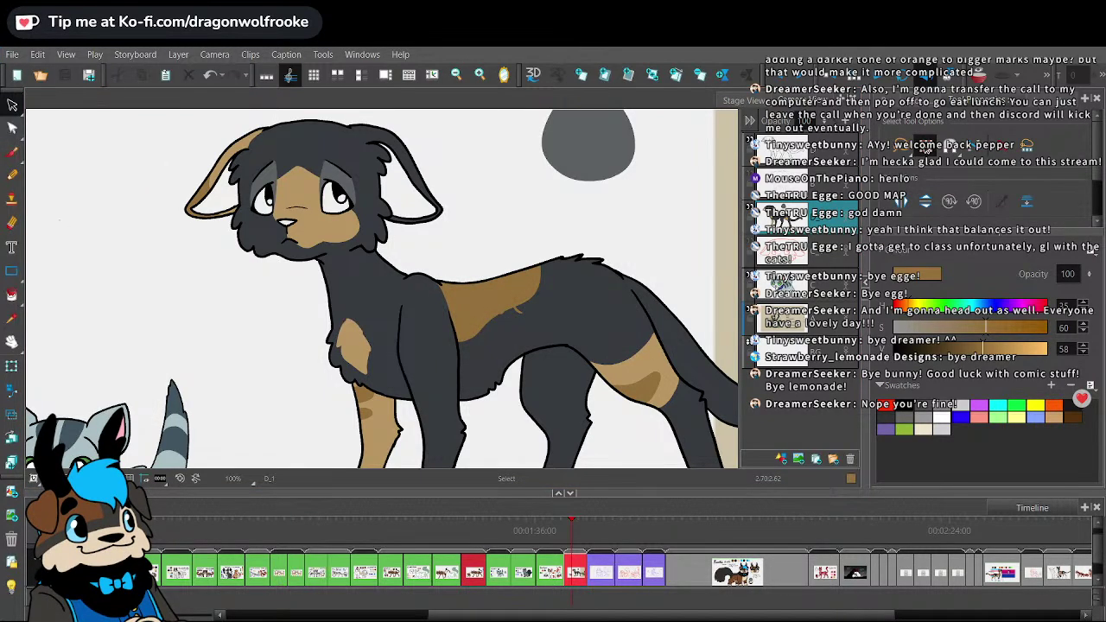
{"action": "key", "text": "alt+b"}
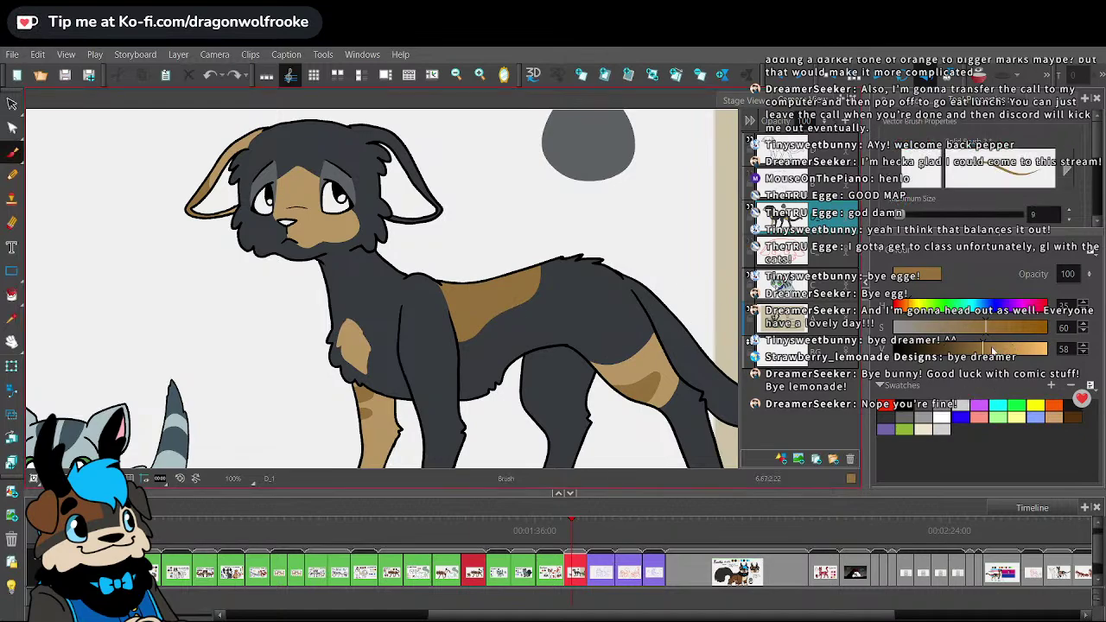
- Darken the drawing colour to saturation 68 and value 46
{"action": "key", "text": "alt+i"}
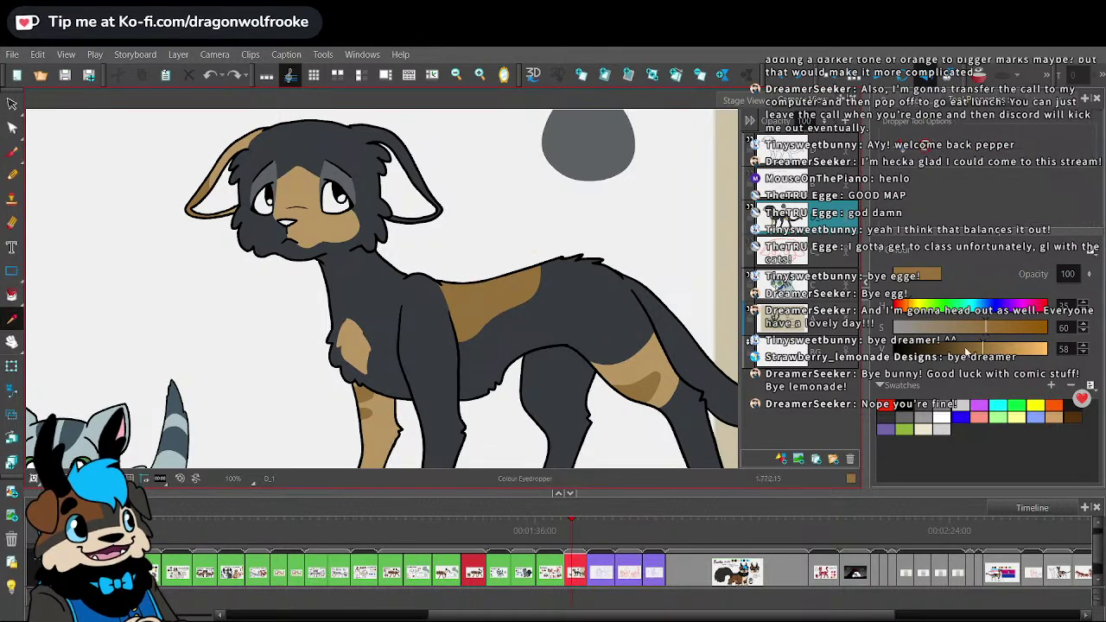
{"action": "left_click_drag", "start_coordinate": [966, 349], "coordinate": [963, 349]}
{"action": "left_click", "coordinate": [998, 328]}
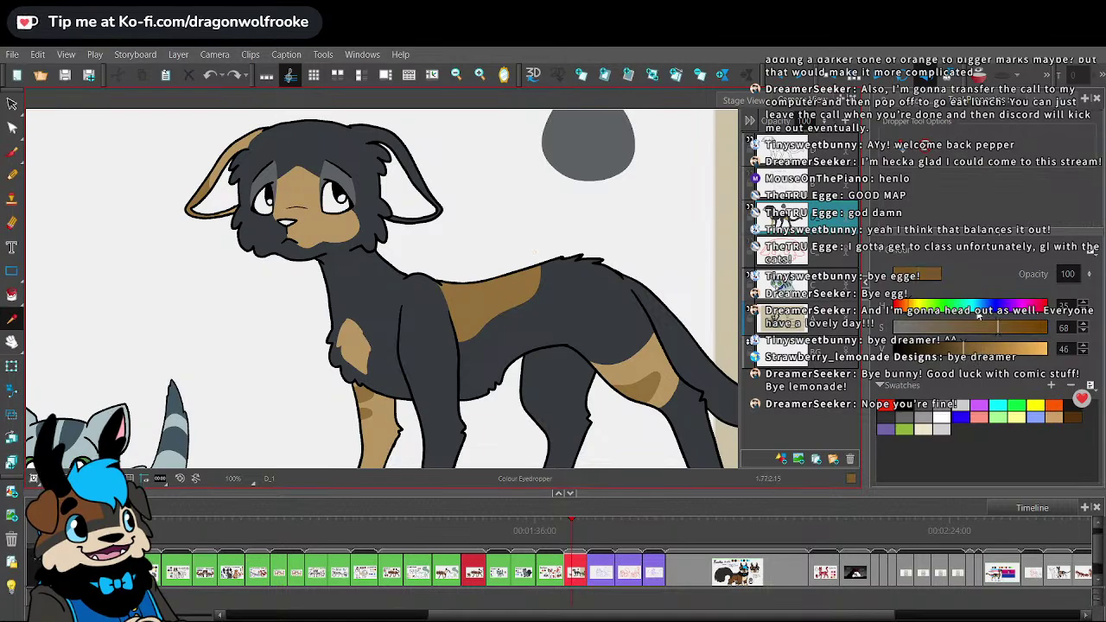
- Brush two pointed stripe outlines on the tan back patch and fill the stripe nearer the shoulder with the darkened brown
{"action": "key", "text": "alt+b"}
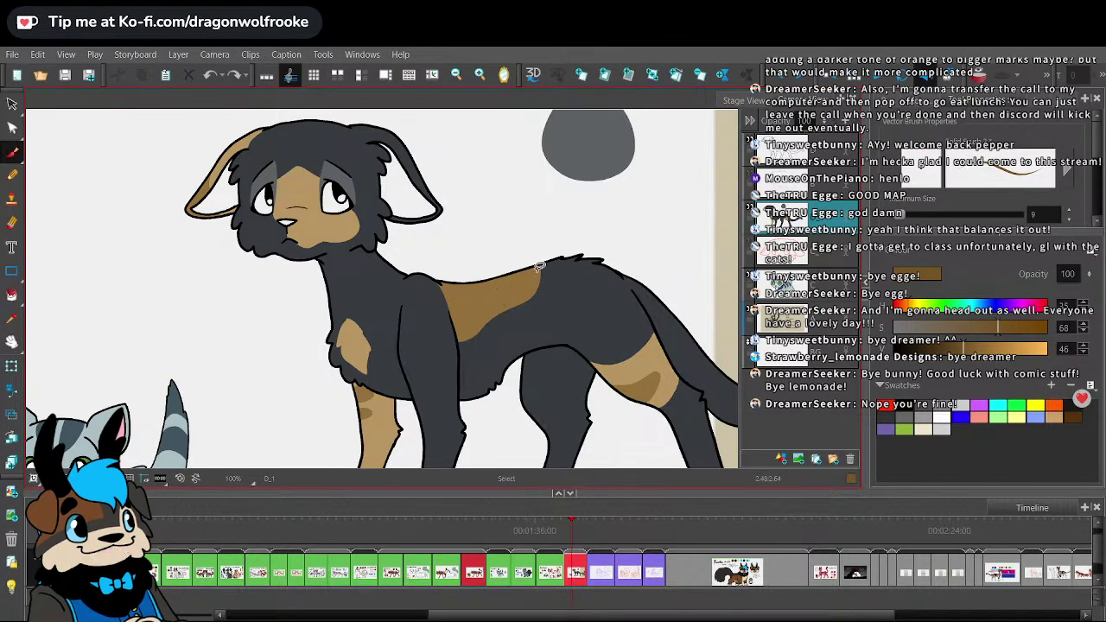
{"action": "key", "text": "2"}
{"action": "mouse_move", "coordinate": [475, 295]}
{"action": "left_mouse_down"}
{"action": "mouse_move", "coordinate": [503, 309]}
{"action": "mouse_move", "coordinate": [507, 280]}
{"action": "mouse_move", "coordinate": [558, 285]}
{"action": "mouse_move", "coordinate": [562, 256]}
{"action": "left_mouse_up"}
{"action": "key", "text": "ctrl+z"}
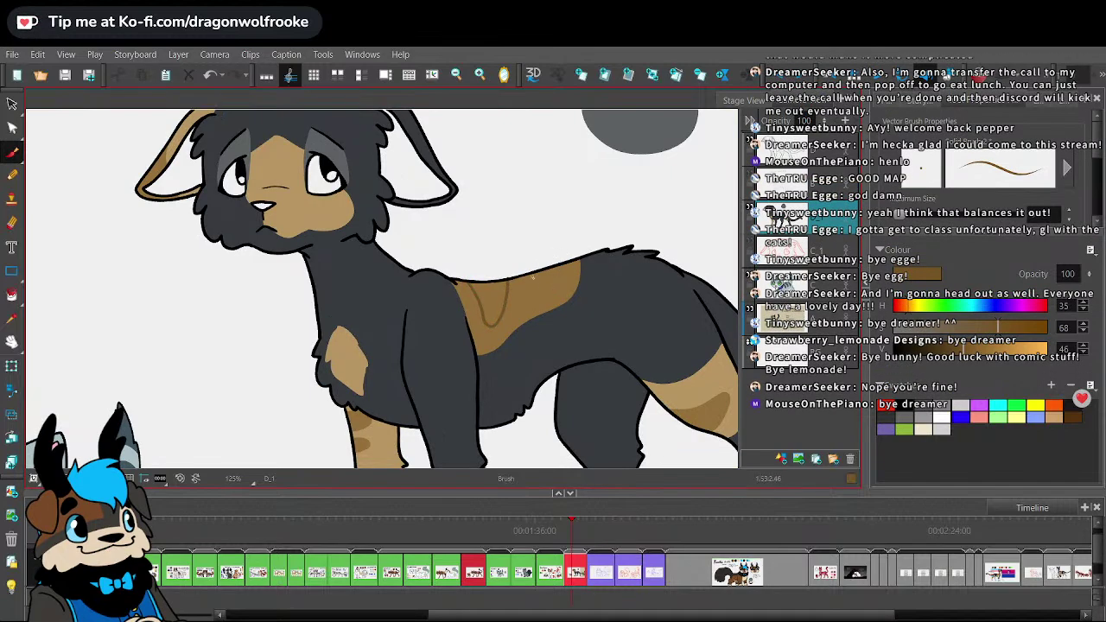
{"action": "key", "text": "ctrl+z"}
{"action": "left_click_drag", "start_coordinate": [525, 275], "coordinate": [555, 268]}
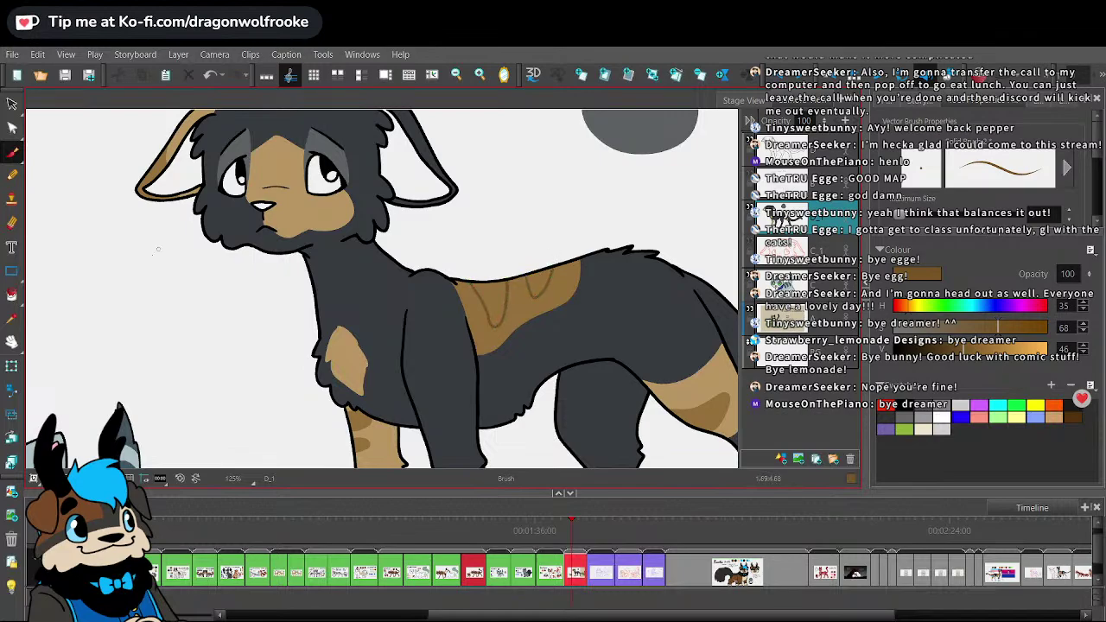
{"action": "left_click", "coordinate": [17, 299]}
{"action": "left_click", "coordinate": [491, 302]}
- Close the outline of the rear stripe on the back patch and fill it with the same brown
{"action": "left_click", "coordinate": [536, 280]}
{"action": "key", "text": "ctrl+z"}
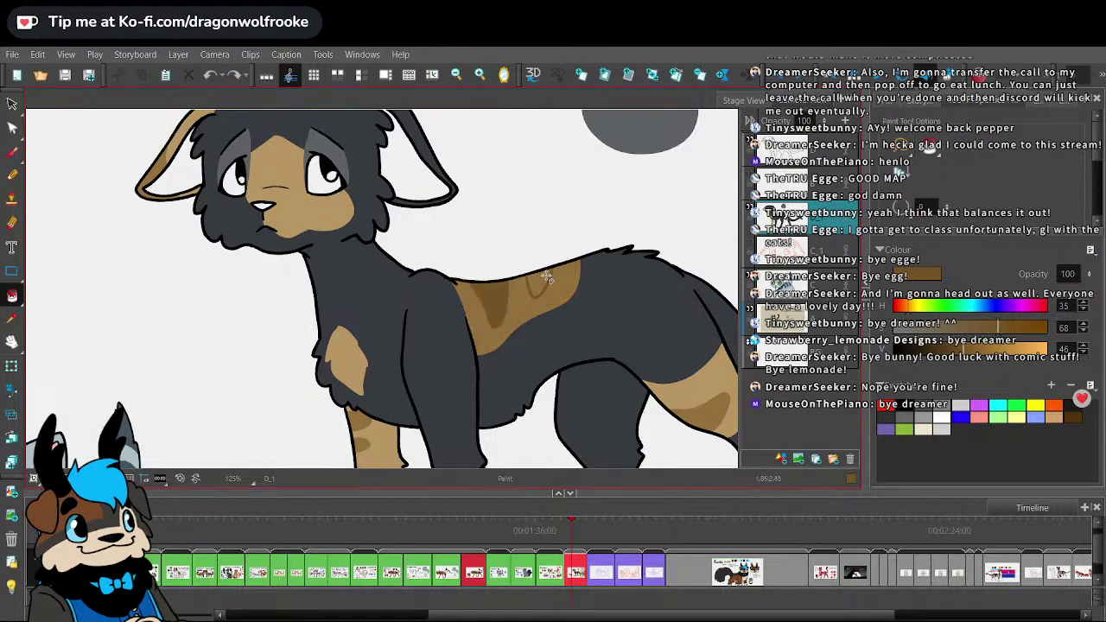
{"action": "left_click", "coordinate": [12, 152]}
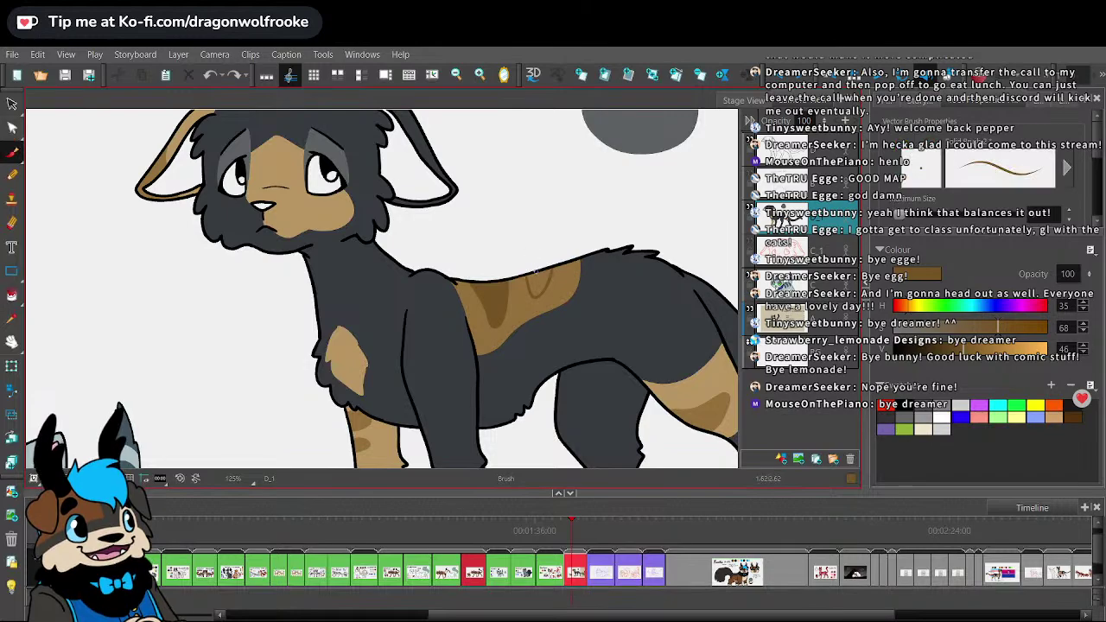
{"action": "key", "text": "alt+i"}
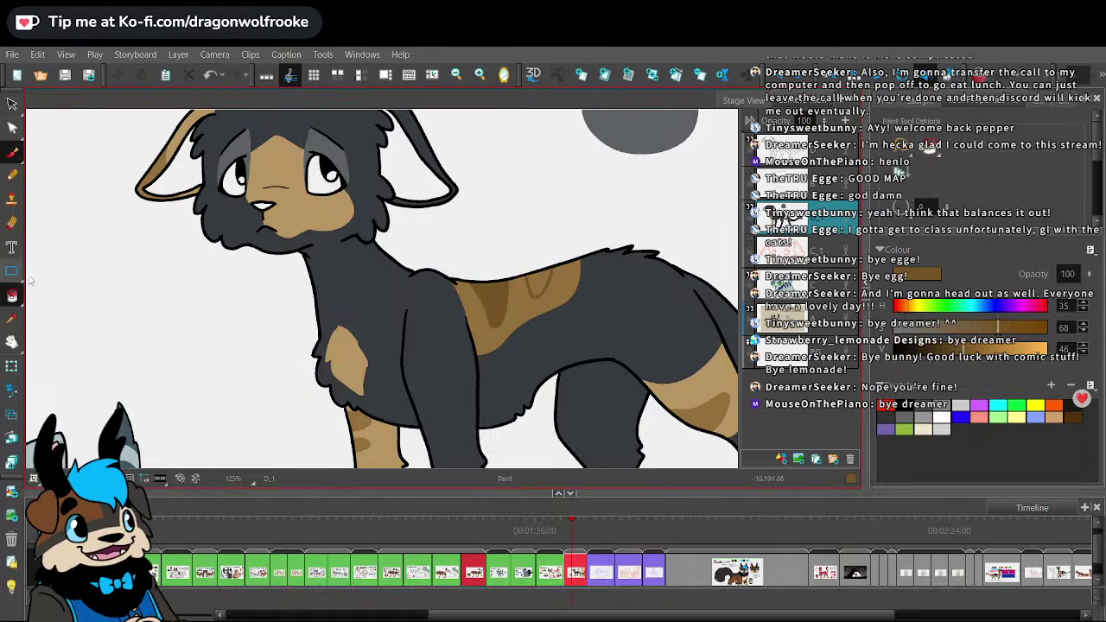
{"action": "left_click", "coordinate": [545, 283]}
{"action": "key", "text": "1"}
{"action": "key", "text": "1"}
{"action": "key", "text": "1"}
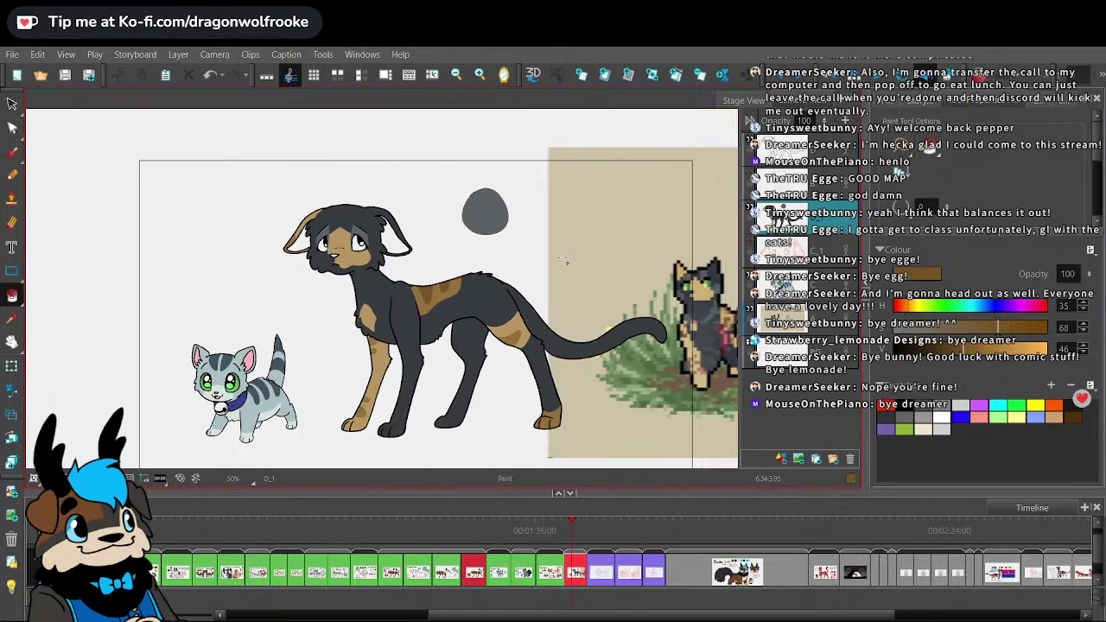
{"action": "mouse_move", "coordinate": [556, 271]}
{"action": "left_mouse_down"}
{"action": "mouse_move", "coordinate": [582, 297]}
{"action": "mouse_move", "coordinate": [568, 247]}
{"action": "mouse_move", "coordinate": [595, 259]}
{"action": "mouse_move", "coordinate": [548, 231]}
{"action": "left_mouse_up"}
{"action": "left_click_drag", "start_coordinate": [661, 406], "coordinate": [630, 391]}
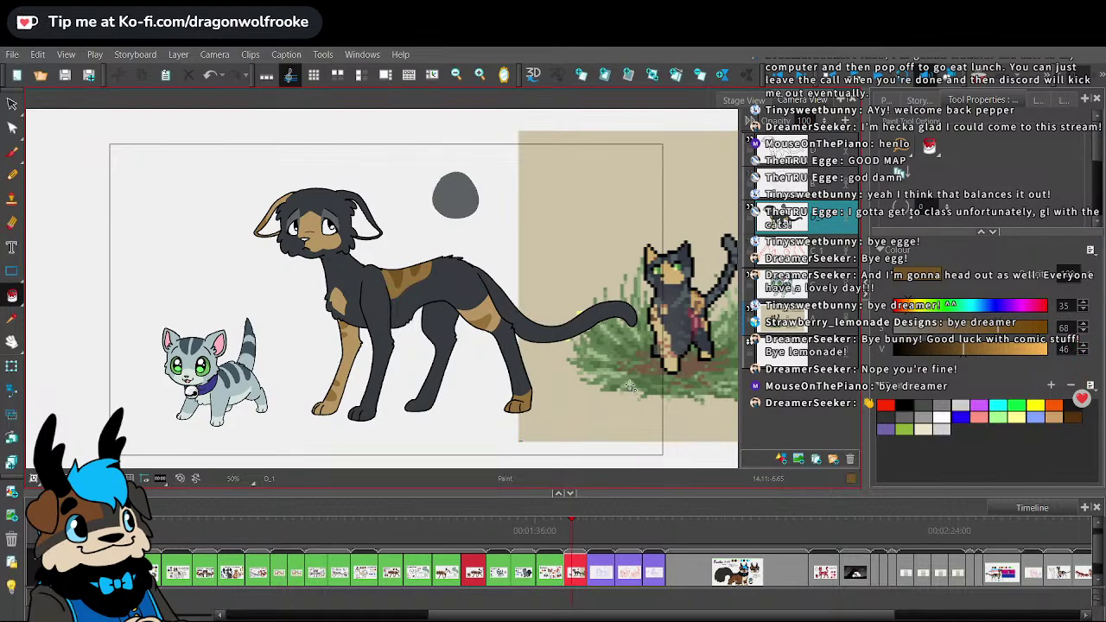
- Return the brush colour to the darker tan with saturation 60 and value 58
{"action": "left_click_drag", "start_coordinate": [401, 238], "coordinate": [462, 298]}
{"action": "key", "text": "2"}
{"action": "key", "text": "2"}
{"action": "key", "text": "2"}
{"action": "key", "text": "2"}
{"action": "key", "text": "2"}
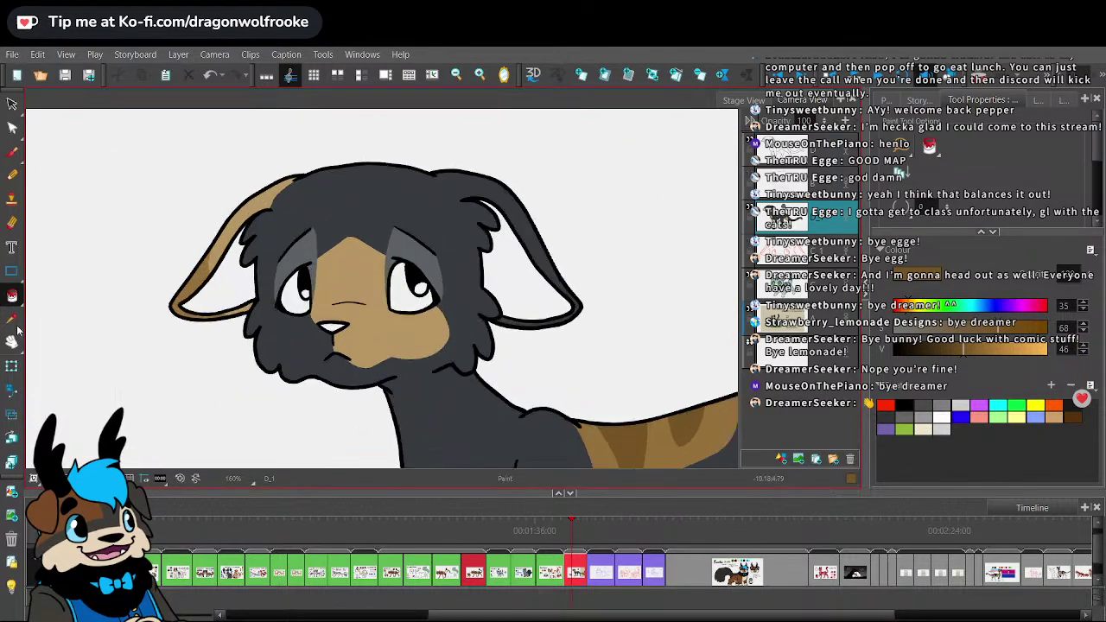
{"action": "left_click", "coordinate": [12, 151]}
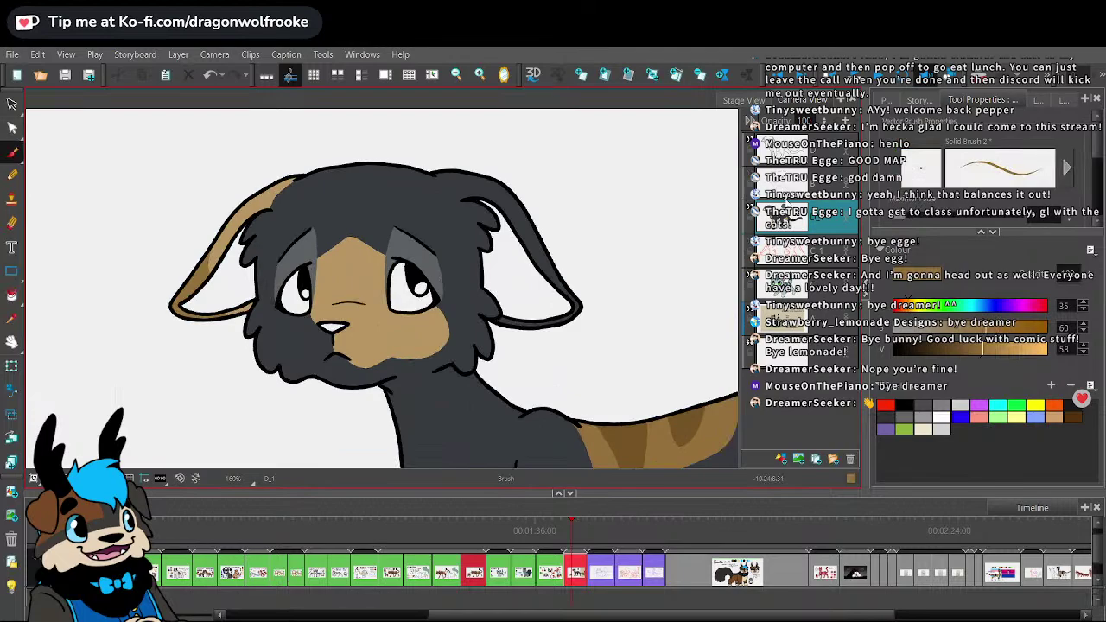
{"action": "scroll", "coordinate": [390, 329], "scroll_direction": "up", "scroll_amount": 3}
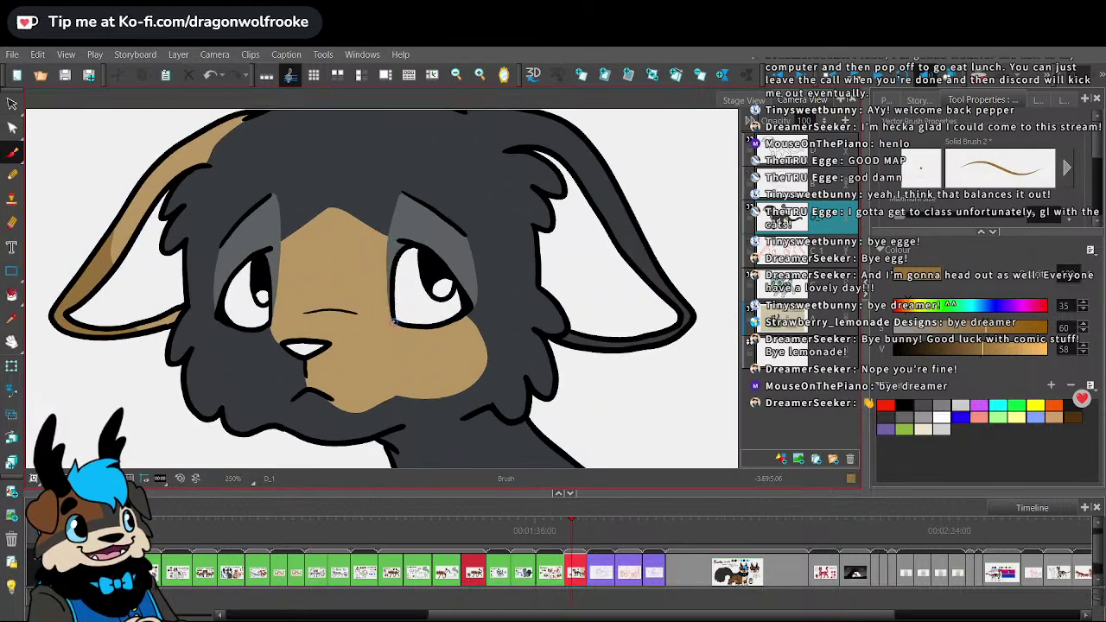
- Brush a curved patch outline beneath the eye on the dark-eared side and fill it with darker tan
{"action": "mouse_move", "coordinate": [394, 322]}
{"action": "left_mouse_down"}
{"action": "mouse_move", "coordinate": [439, 349]}
{"action": "mouse_move", "coordinate": [468, 327]}
{"action": "mouse_move", "coordinate": [473, 302]}
{"action": "left_mouse_up"}
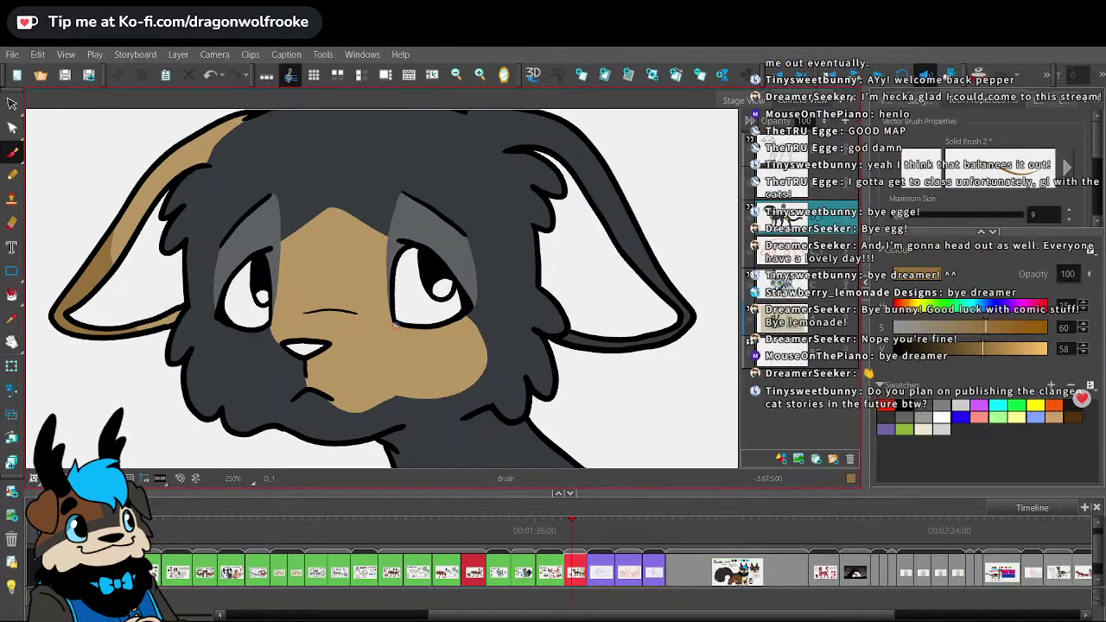
{"action": "mouse_move", "coordinate": [394, 322]}
{"action": "left_mouse_down"}
{"action": "mouse_move", "coordinate": [422, 354]}
{"action": "mouse_move", "coordinate": [461, 354]}
{"action": "mouse_move", "coordinate": [479, 331]}
{"action": "mouse_move", "coordinate": [473, 299]}
{"action": "left_mouse_up"}
{"action": "key", "text": "ctrl+z"}
{"action": "key", "text": "ctrl+z"}
{"action": "mouse_move", "coordinate": [480, 345]}
{"action": "left_mouse_down"}
{"action": "mouse_move", "coordinate": [432, 356]}
{"action": "mouse_move", "coordinate": [397, 321]}
{"action": "left_mouse_up"}
{"action": "key", "text": "alt+i"}
{"action": "left_click", "coordinate": [471, 317]}
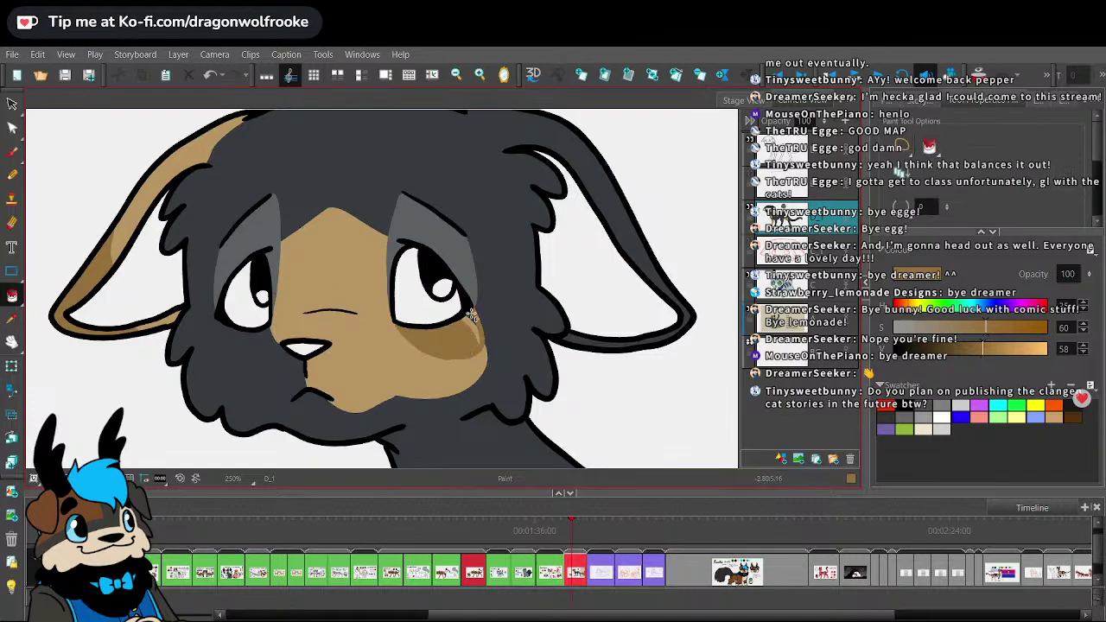
- Extend the patch beneath the eye down over the whole tan cheek and fill it with darker tan
{"action": "key", "text": "alt+s"}
{"action": "scroll", "coordinate": [494, 311], "scroll_direction": "up", "scroll_amount": 2}
{"action": "key", "text": "alt+b"}
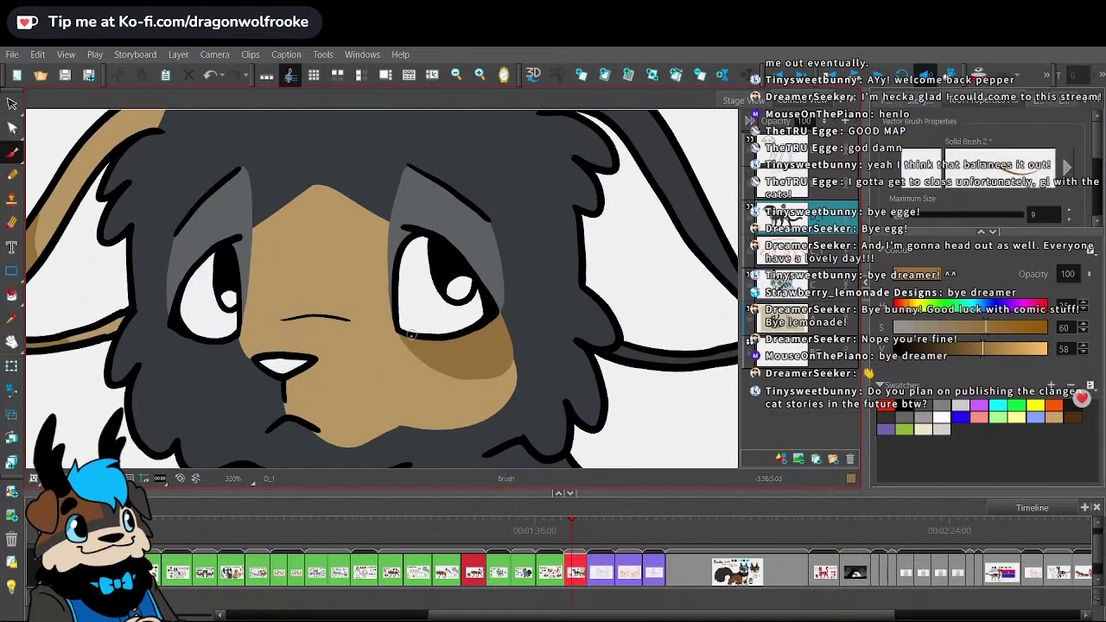
{"action": "mouse_move", "coordinate": [408, 355]}
{"action": "left_mouse_down"}
{"action": "mouse_move", "coordinate": [398, 415]}
{"action": "mouse_move", "coordinate": [420, 413]}
{"action": "mouse_move", "coordinate": [401, 425]}
{"action": "mouse_move", "coordinate": [453, 429]}
{"action": "mouse_move", "coordinate": [500, 404]}
{"action": "mouse_move", "coordinate": [513, 382]}
{"action": "mouse_move", "coordinate": [497, 336]}
{"action": "left_mouse_up"}
{"action": "key", "text": "alt+i"}
{"action": "left_click", "coordinate": [456, 413]}
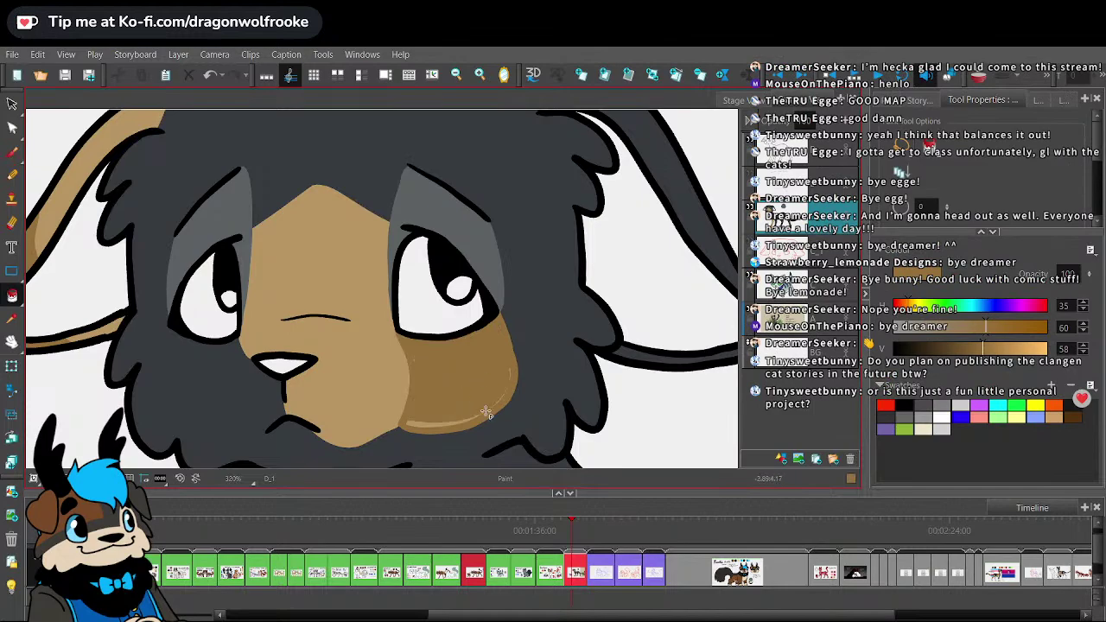
{"action": "left_click", "coordinate": [460, 419]}
- Examine the full cat with its added spots, stripes and cheek patch against the reference sprite
{"action": "key", "text": "1"}
{"action": "key", "text": "1"}
{"action": "key", "text": "1"}
{"action": "key", "text": "1"}
{"action": "key", "text": "1"}
{"action": "key", "text": "1"}
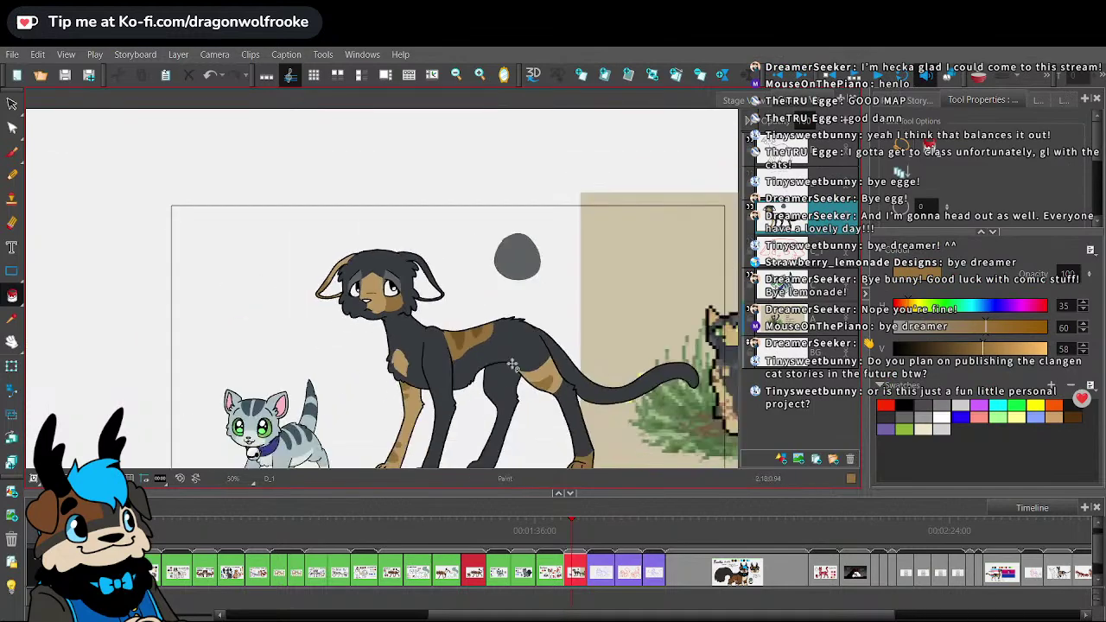
{"action": "key", "text": "s"}
{"action": "key", "text": "2"}
{"action": "key", "text": "alt+i"}
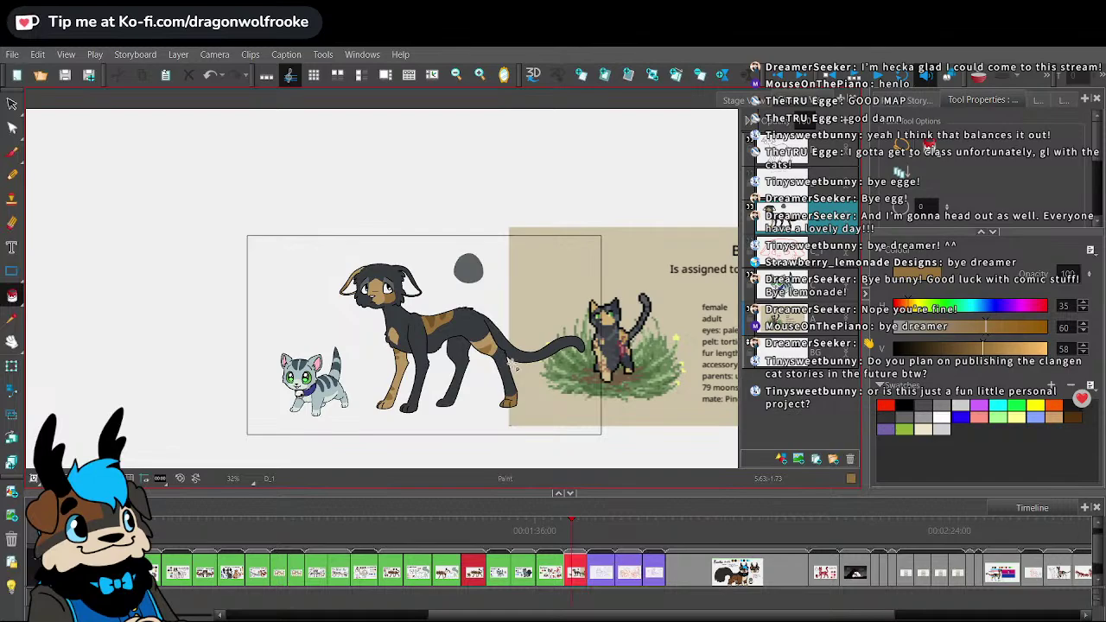
- Sample the grey of the oval beside the cat as the brush colour, and save and pack the project
{"action": "left_click", "coordinate": [12, 318]}
{"action": "left_click", "coordinate": [463, 263]}
{"action": "left_click", "coordinate": [12, 152]}
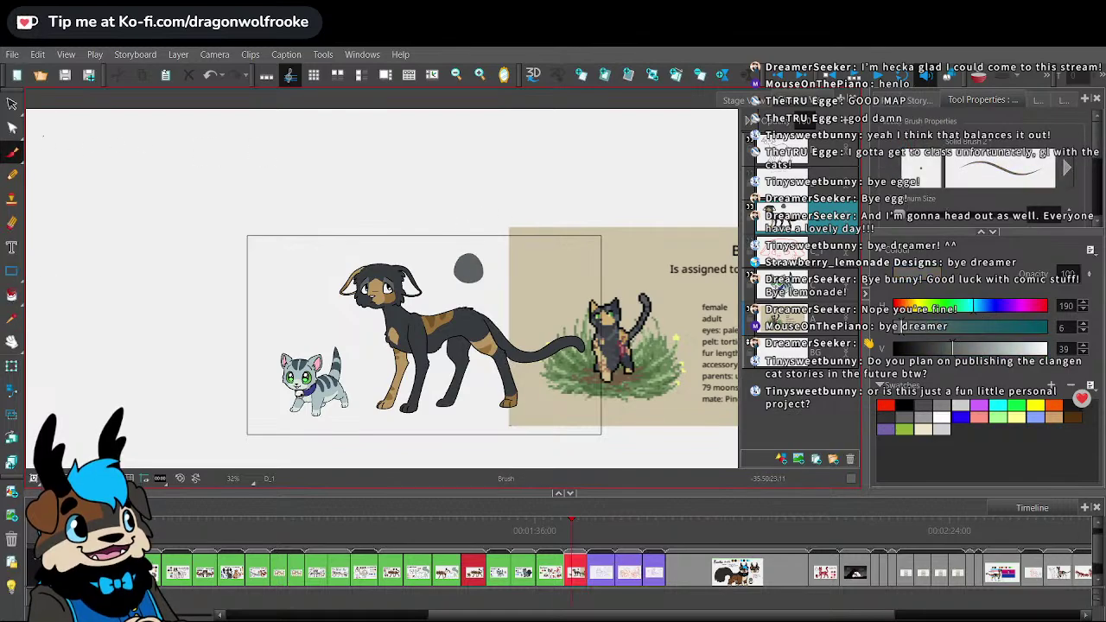
{"action": "left_click_drag", "start_coordinate": [704, 382], "coordinate": [613, 318]}
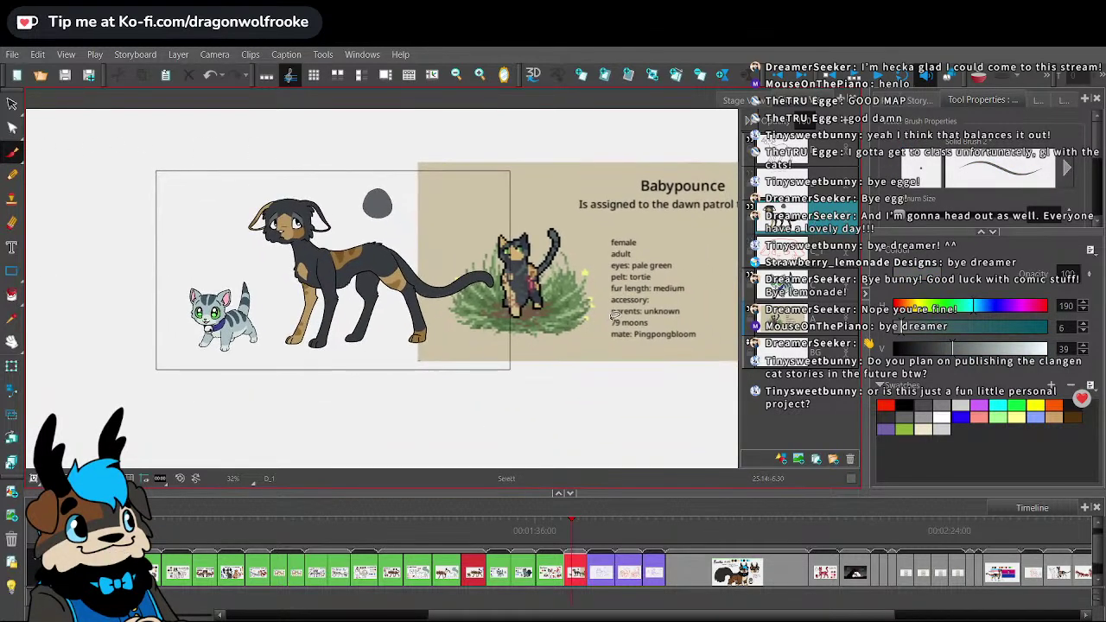
{"action": "key", "text": "2"}
{"action": "key", "text": "2"}
{"action": "scroll", "coordinate": [620, 329], "scroll_direction": "up", "scroll_amount": 1}
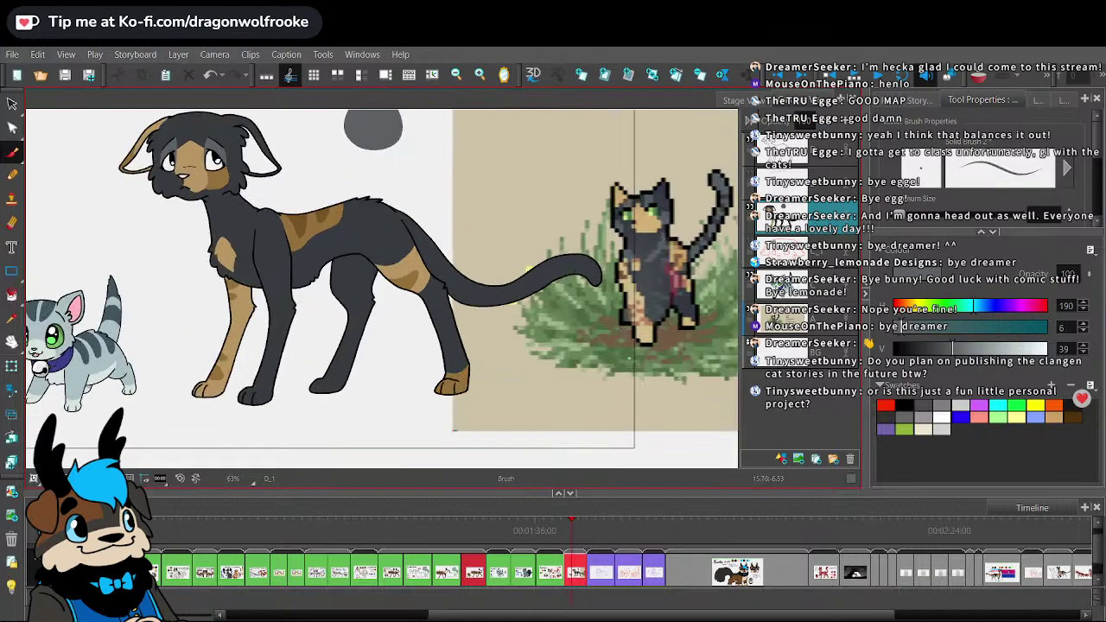
{"action": "left_click", "coordinate": [12, 53]}
{"action": "left_click", "coordinate": [60, 226]}
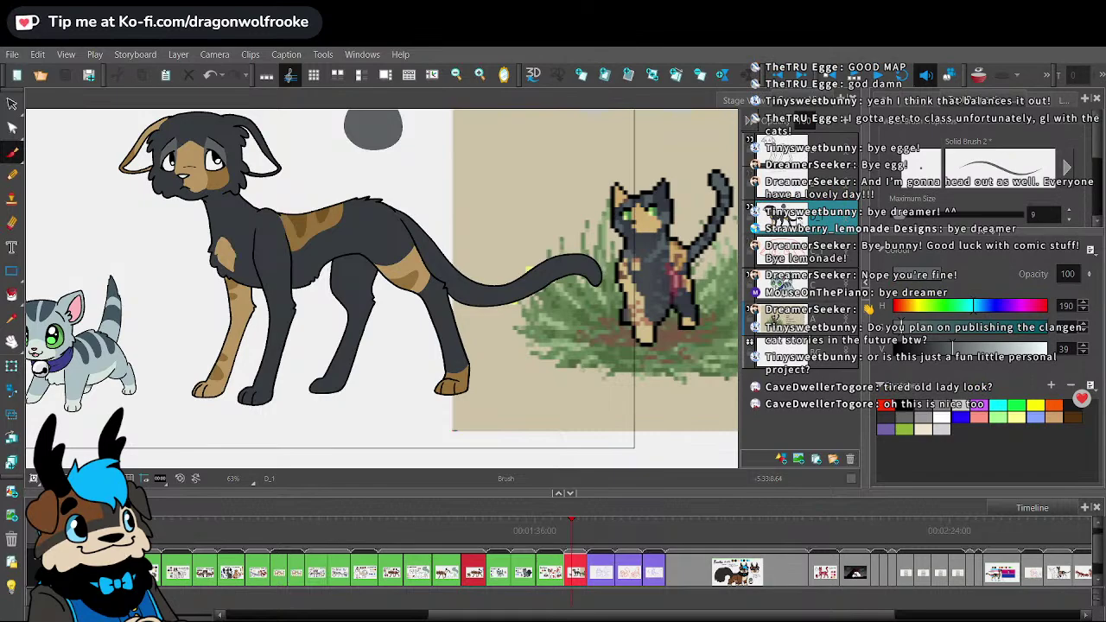
- Brush dividing lines across the tail's end and fill the tip and a separate band behind it with grey
{"action": "scroll", "coordinate": [549, 267], "scroll_direction": "up", "scroll_amount": 3}
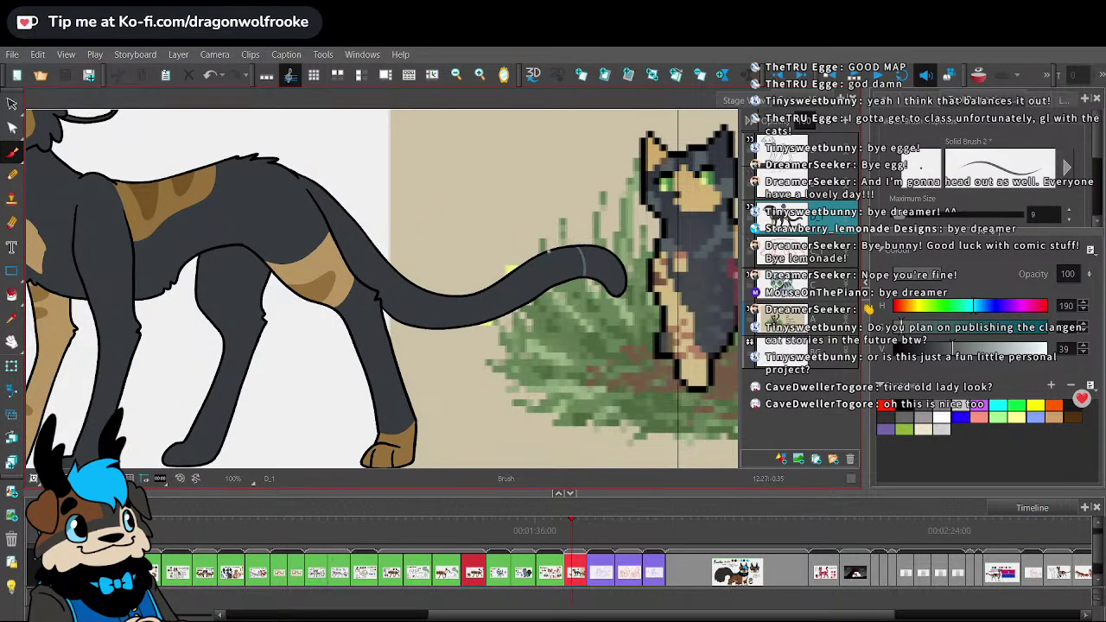
{"action": "left_click", "coordinate": [14, 295]}
{"action": "left_click", "coordinate": [602, 257]}
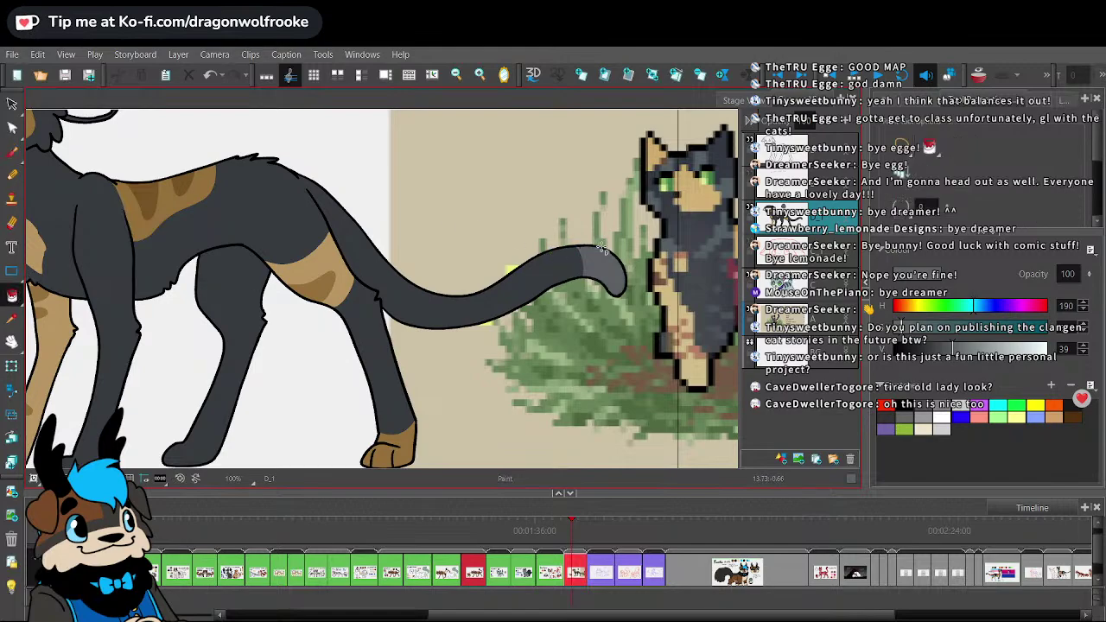
{"action": "left_click", "coordinate": [11, 151]}
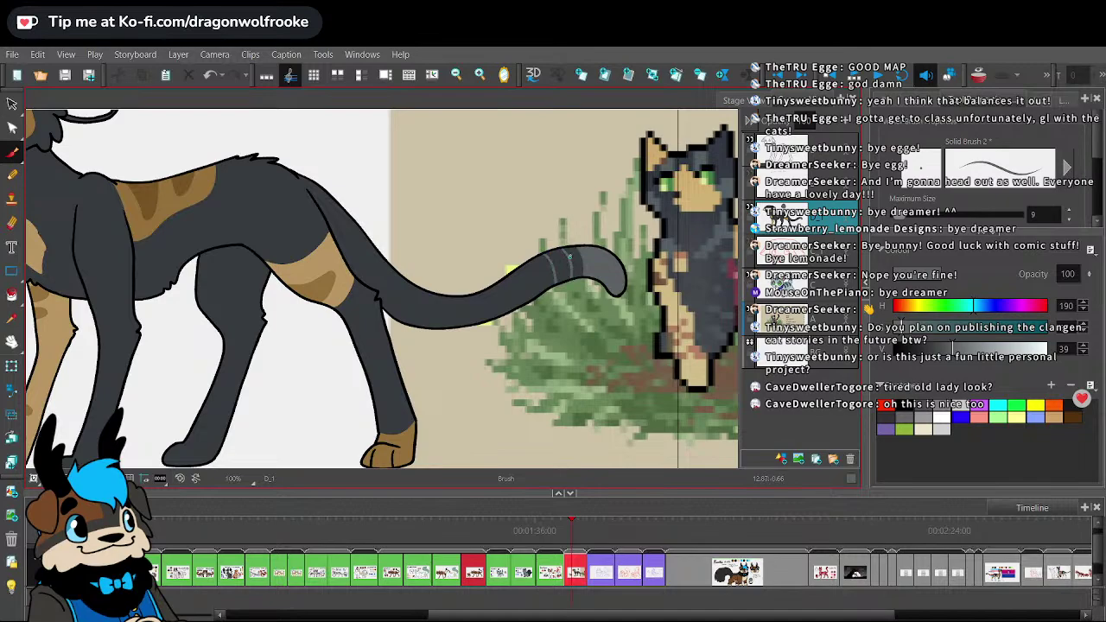
{"action": "left_click", "coordinate": [12, 294]}
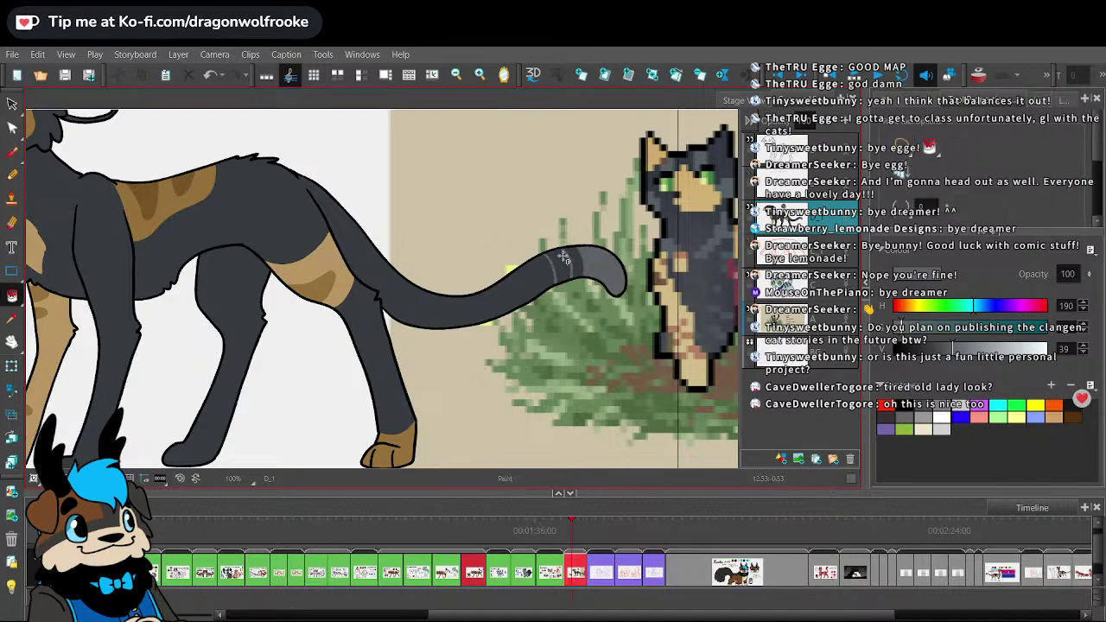
- Brush a row of tapered stripe outlines hanging from the tail's upper edge, shrinking towards the base, undoing unwanted strokes
{"action": "left_click", "coordinate": [11, 151]}
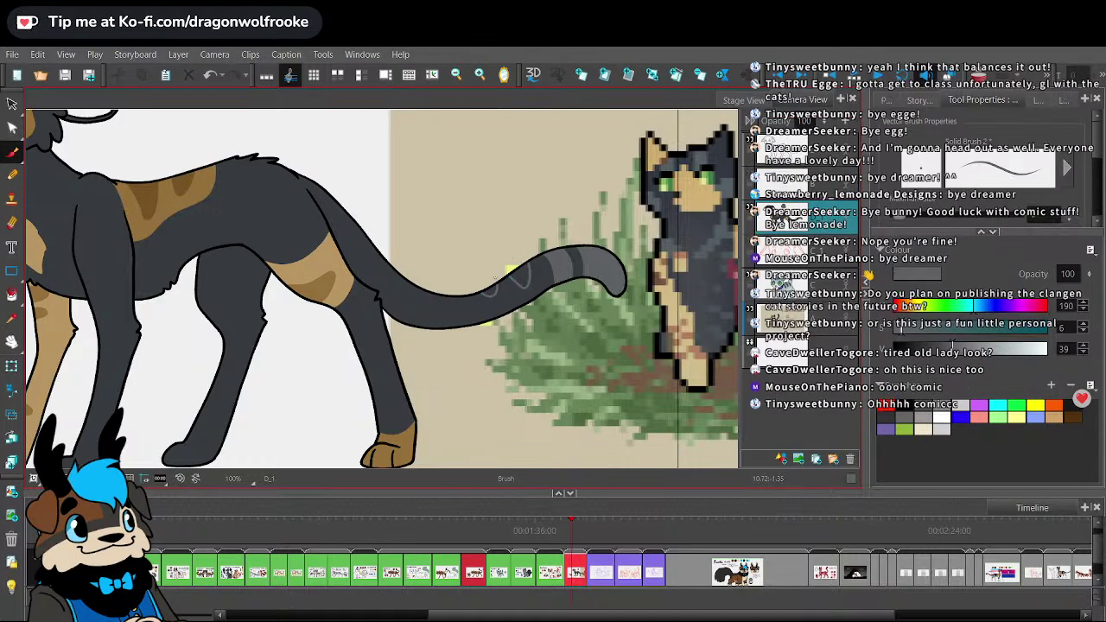
{"action": "mouse_move", "coordinate": [526, 297]}
{"action": "left_mouse_down"}
{"action": "mouse_move", "coordinate": [530, 263]}
{"action": "mouse_move", "coordinate": [473, 310]}
{"action": "left_mouse_up"}
{"action": "key", "text": "ctrl+z"}
{"action": "key", "text": "ctrl+z"}
{"action": "key", "text": "ctrl+z"}
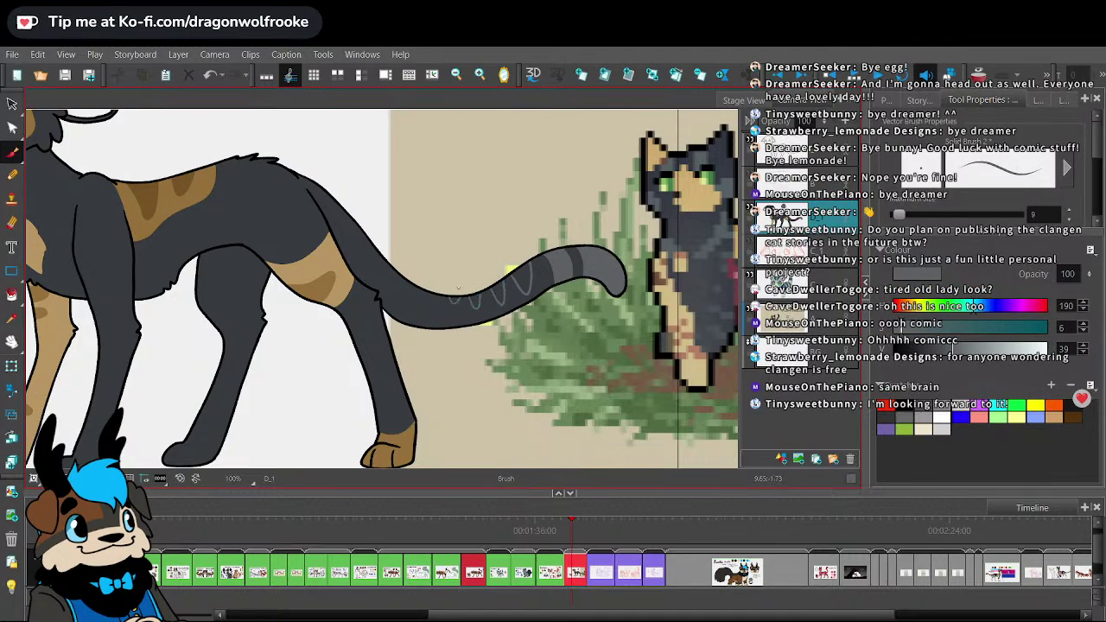
- Fill the largest tapered tail stripe, next to the grey band, with grey
{"action": "left_click", "coordinate": [12, 295]}
{"action": "scroll", "coordinate": [536, 227], "scroll_direction": "up", "scroll_amount": 4}
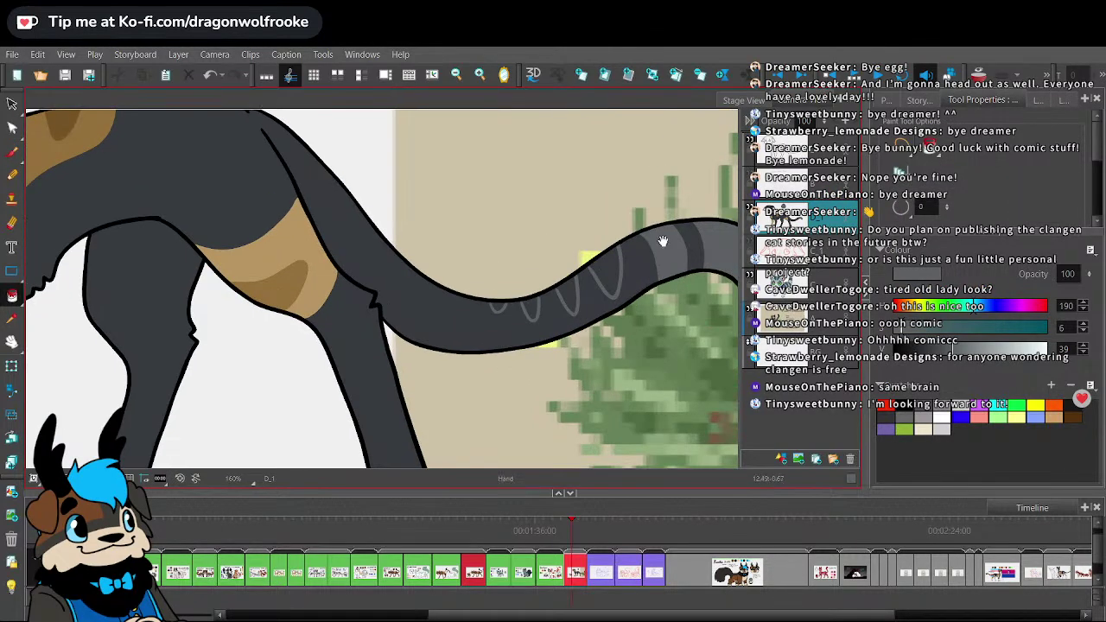
{"action": "key", "text": "ctrl+z"}
{"action": "key", "text": "ctrl+z"}
{"action": "key", "text": "ctrl+z"}
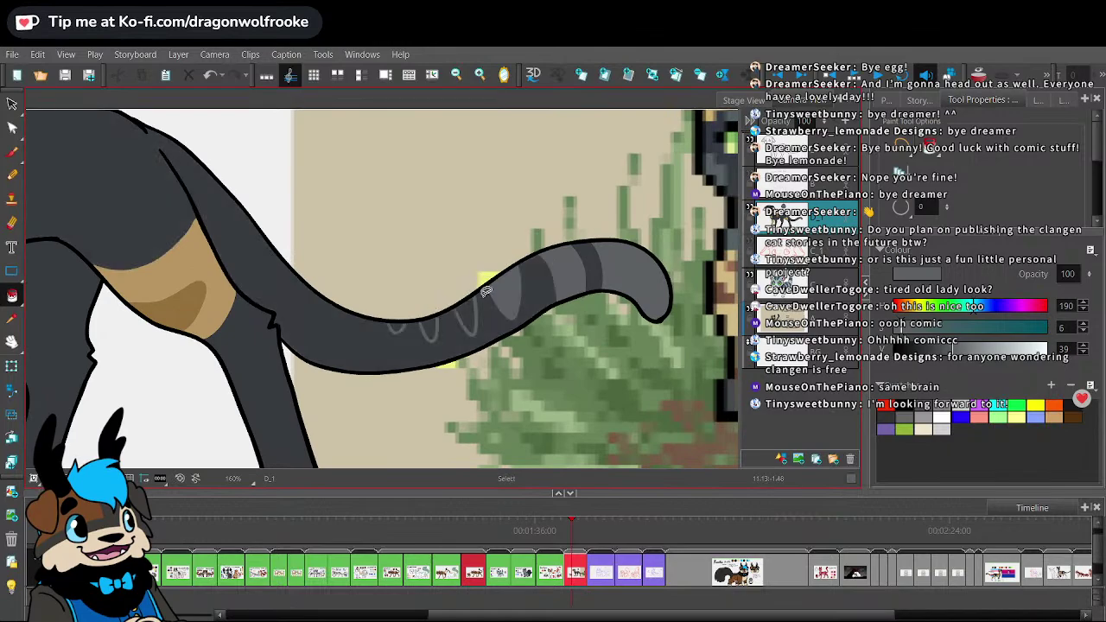
- Close the gaps in the smaller tail stripe outlines and fill them with grey, undoing any fill that spills over the tail
{"action": "left_click", "coordinate": [12, 151]}
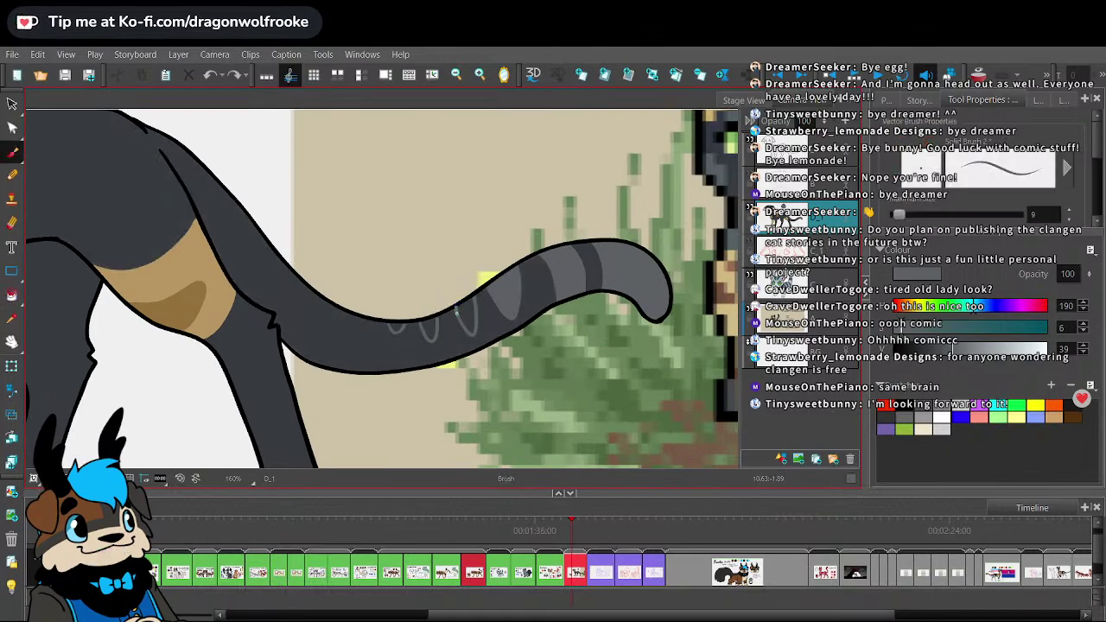
{"action": "left_click", "coordinate": [18, 294]}
{"action": "left_click", "coordinate": [473, 314]}
{"action": "left_click", "coordinate": [428, 324]}
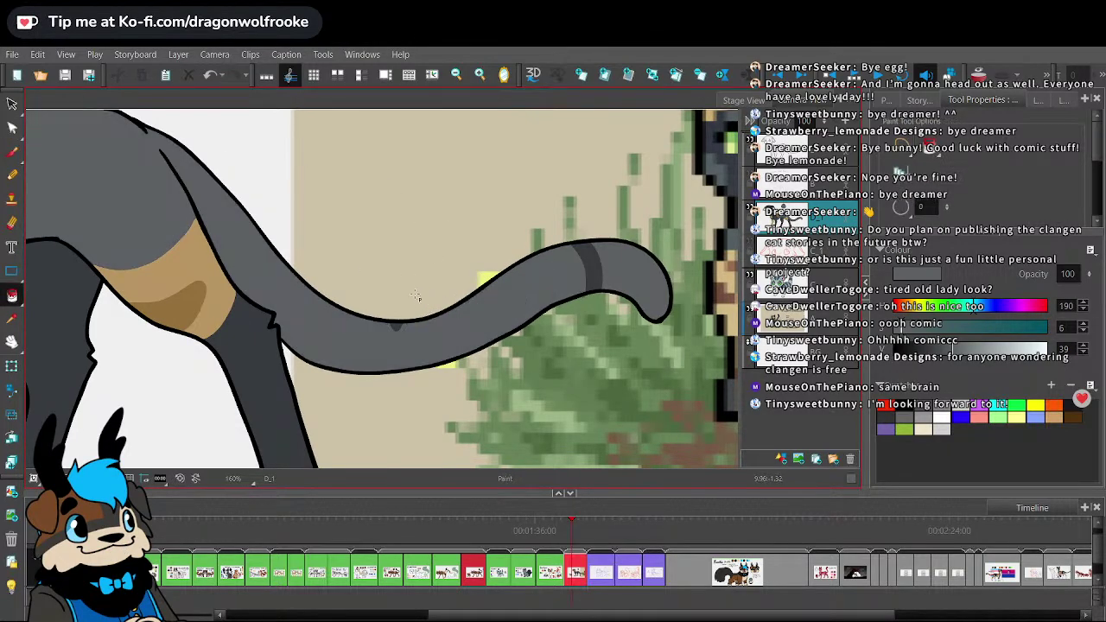
{"action": "key", "text": "ctrl+z"}
{"action": "key", "text": "alt+b"}
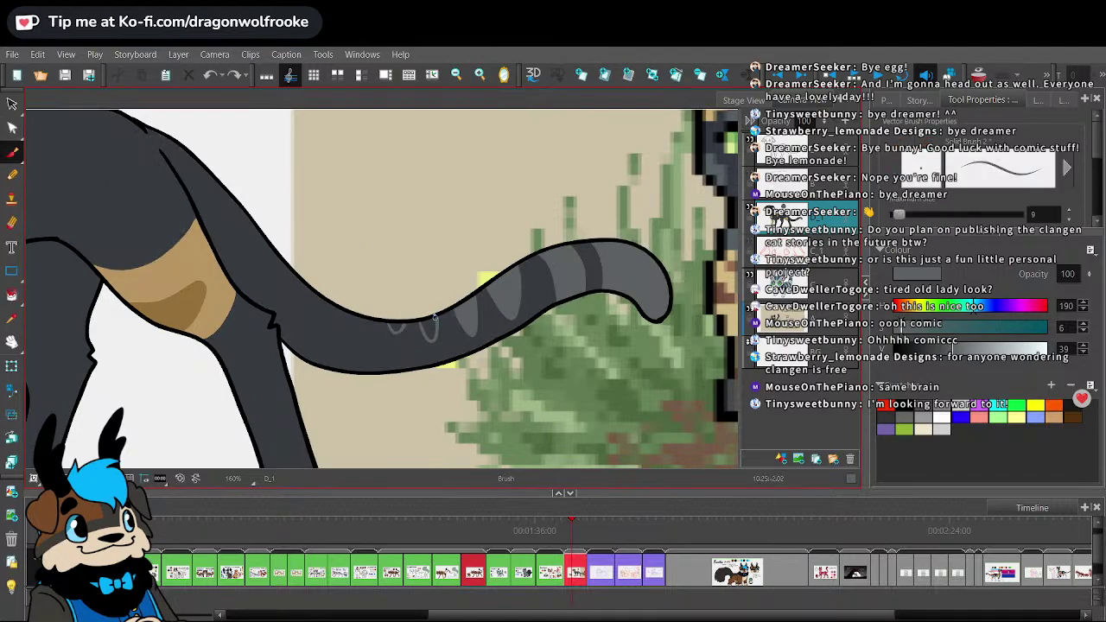
{"action": "key", "text": "alt+i"}
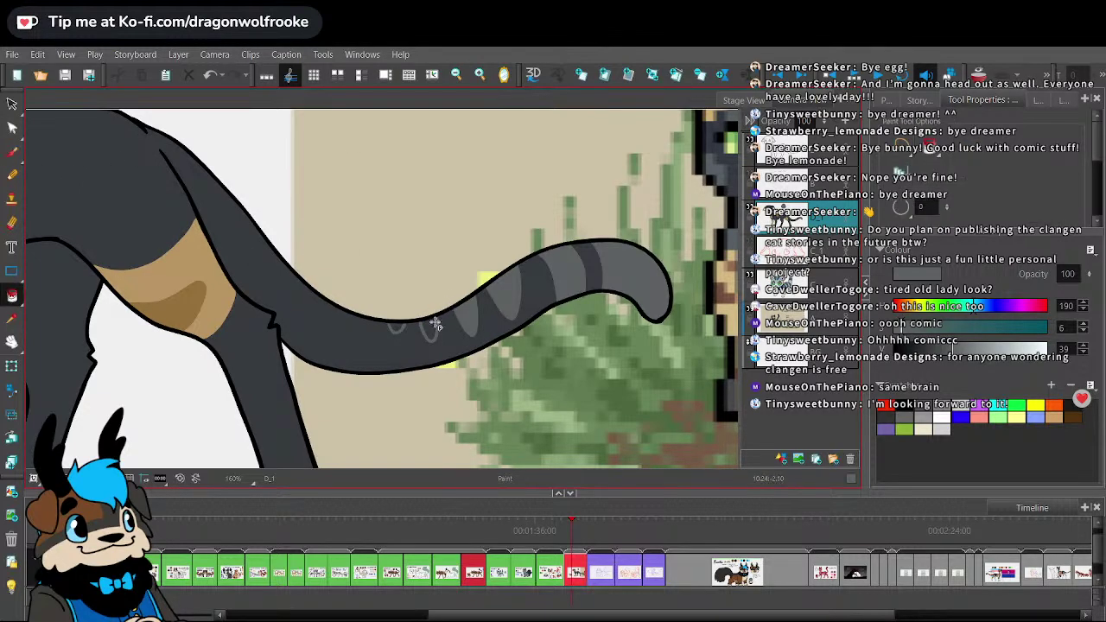
{"action": "left_click", "coordinate": [432, 328]}
- Examine the whole cat with its grey tail markings against the reference sprite
{"action": "key", "text": "alt+s"}
{"action": "scroll", "coordinate": [399, 311], "scroll_direction": "down", "scroll_amount": 1}
{"action": "scroll", "coordinate": [402, 304], "scroll_direction": "down", "scroll_amount": 2}
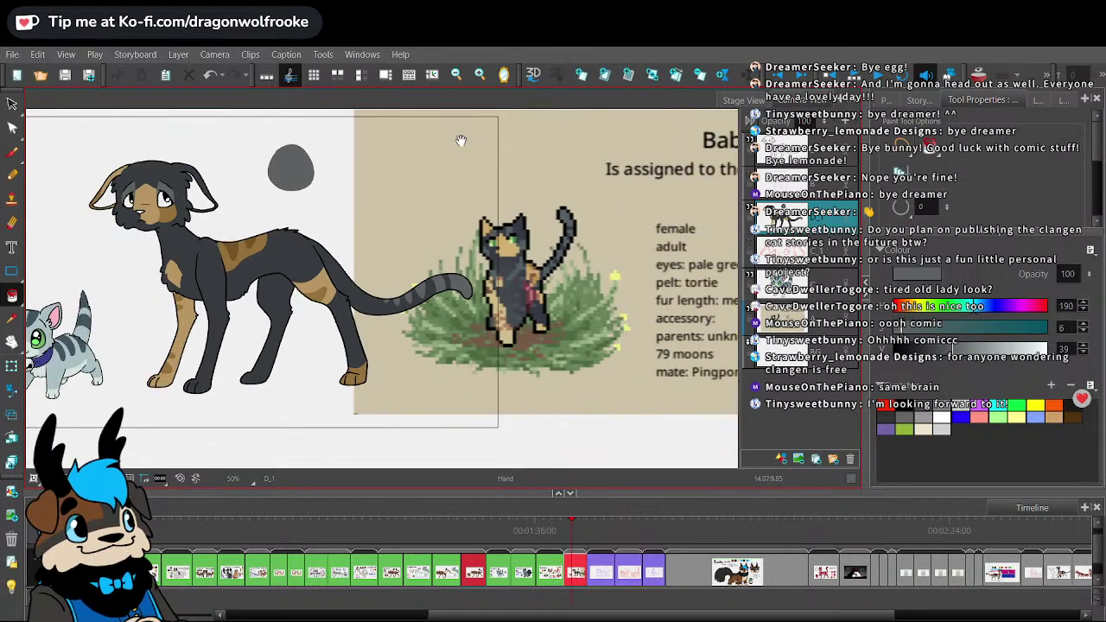
{"action": "left_click_drag", "start_coordinate": [396, 191], "coordinate": [538, 217]}
{"action": "key", "text": "2"}
{"action": "key", "text": "1"}
{"action": "key", "text": "2"}
{"action": "key", "text": "2"}
{"action": "key", "text": "2"}
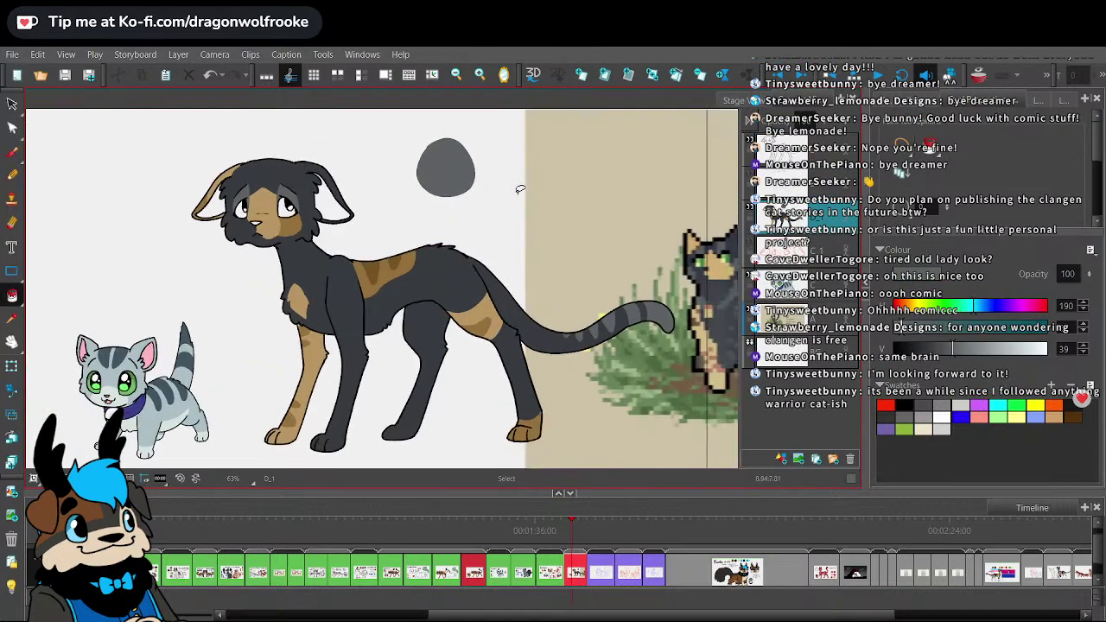
- Brush a tapered patch down the side of the neck and a sliver along the throat, and fill both with grey
{"action": "left_click", "coordinate": [12, 152]}
{"action": "left_click_drag", "start_coordinate": [333, 148], "coordinate": [409, 175]}
{"action": "scroll", "coordinate": [409, 176], "scroll_direction": "up", "scroll_amount": 2}
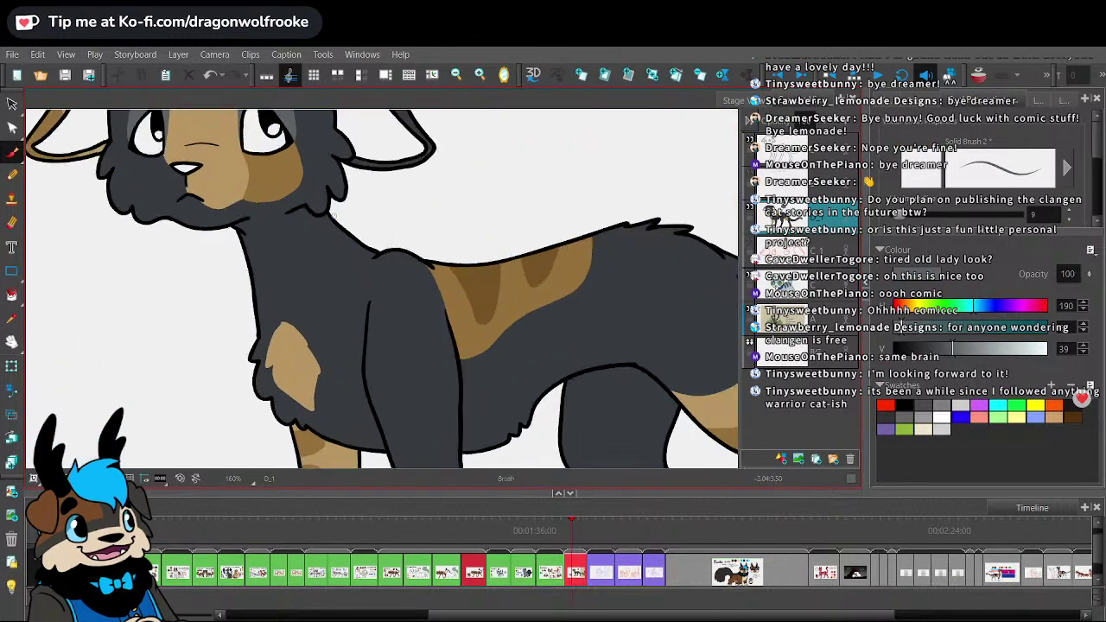
{"action": "mouse_move", "coordinate": [331, 216]}
{"action": "left_mouse_down"}
{"action": "mouse_move", "coordinate": [309, 320]}
{"action": "mouse_move", "coordinate": [341, 304]}
{"action": "mouse_move", "coordinate": [371, 252]}
{"action": "left_mouse_up"}
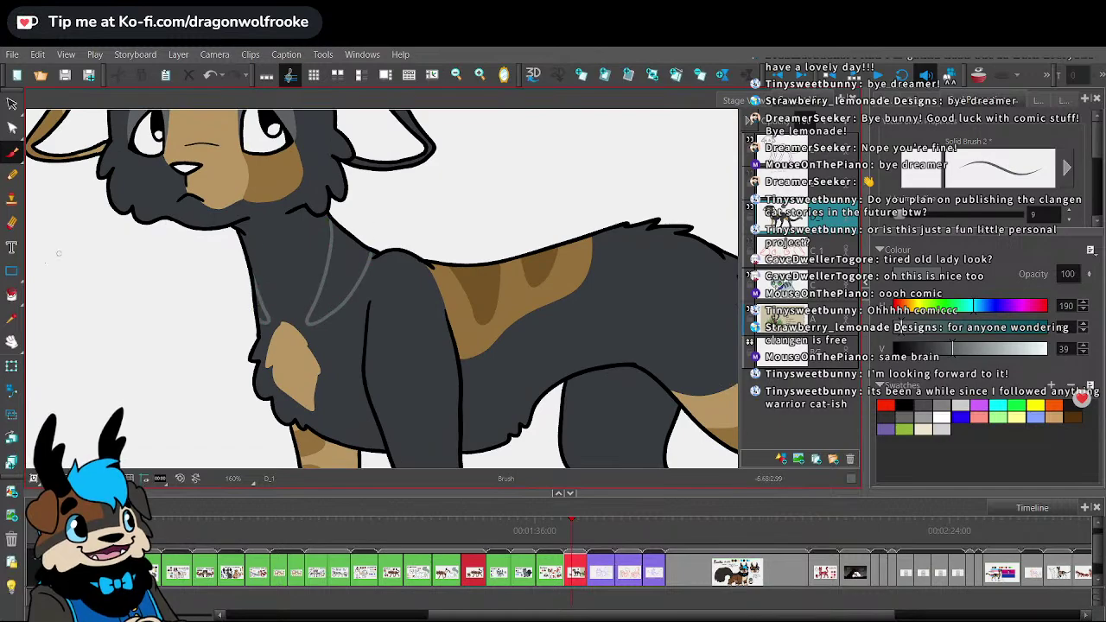
{"action": "key", "text": "g"}
{"action": "left_click", "coordinate": [335, 286]}
{"action": "left_click", "coordinate": [263, 313]}
- Examine the full cat with its grey neck patch and striped tail beside the reference sprite
{"action": "key", "text": "1"}
{"action": "key", "text": "1"}
{"action": "key", "text": "1"}
{"action": "key", "text": "1"}
{"action": "key", "text": "1"}
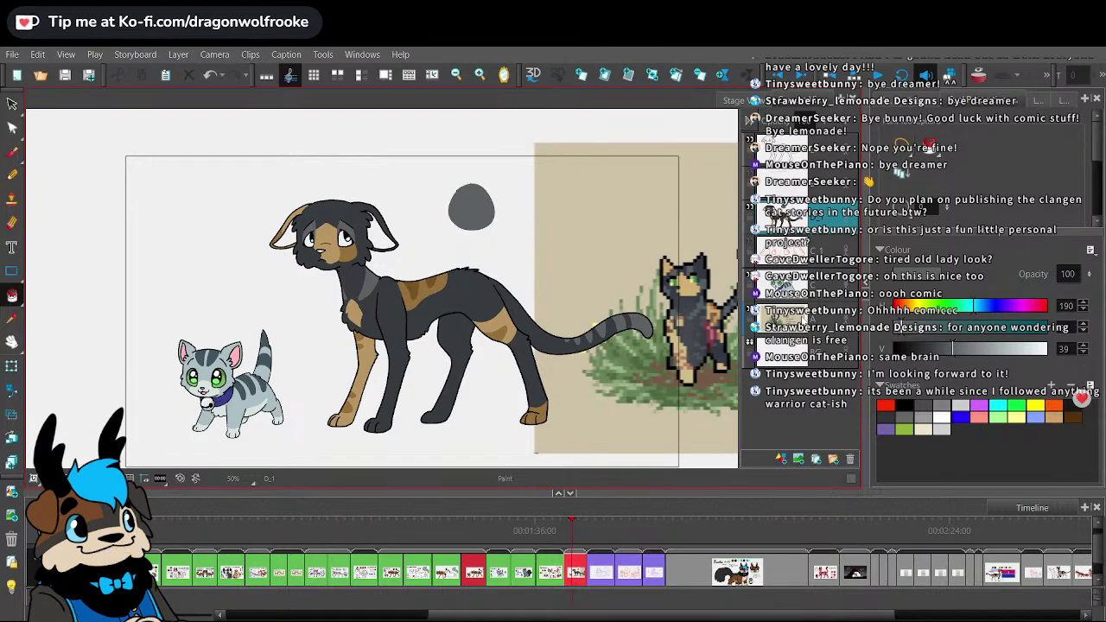
{"action": "mouse_move", "coordinate": [684, 439]}
{"action": "left_mouse_down"}
{"action": "mouse_move", "coordinate": [657, 434]}
{"action": "mouse_move", "coordinate": [675, 401]}
{"action": "left_mouse_up"}
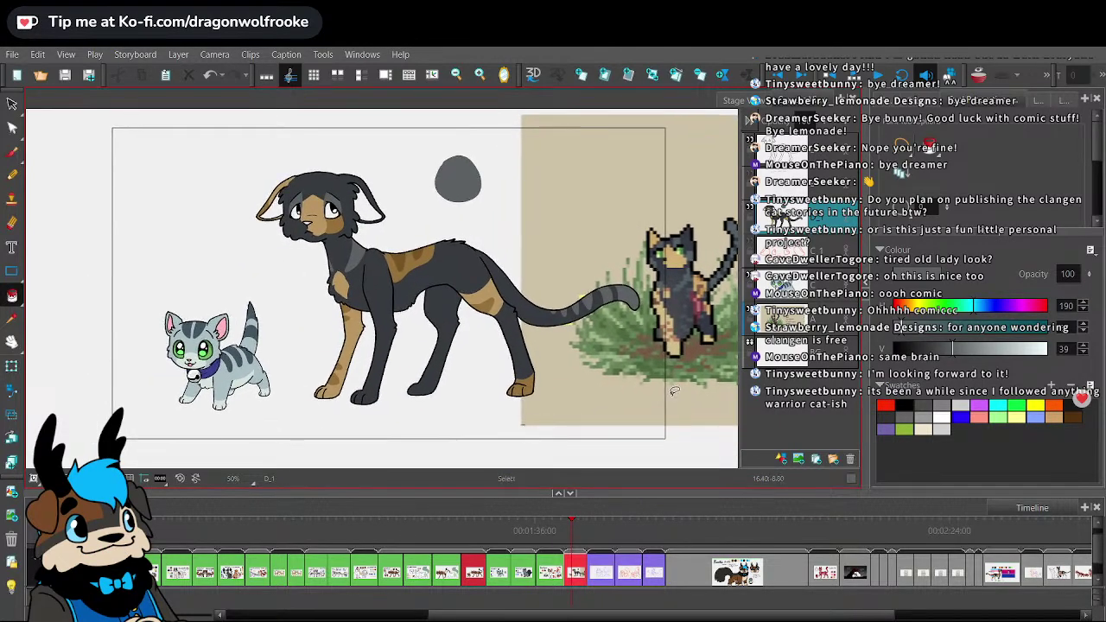
{"action": "key", "text": "2"}
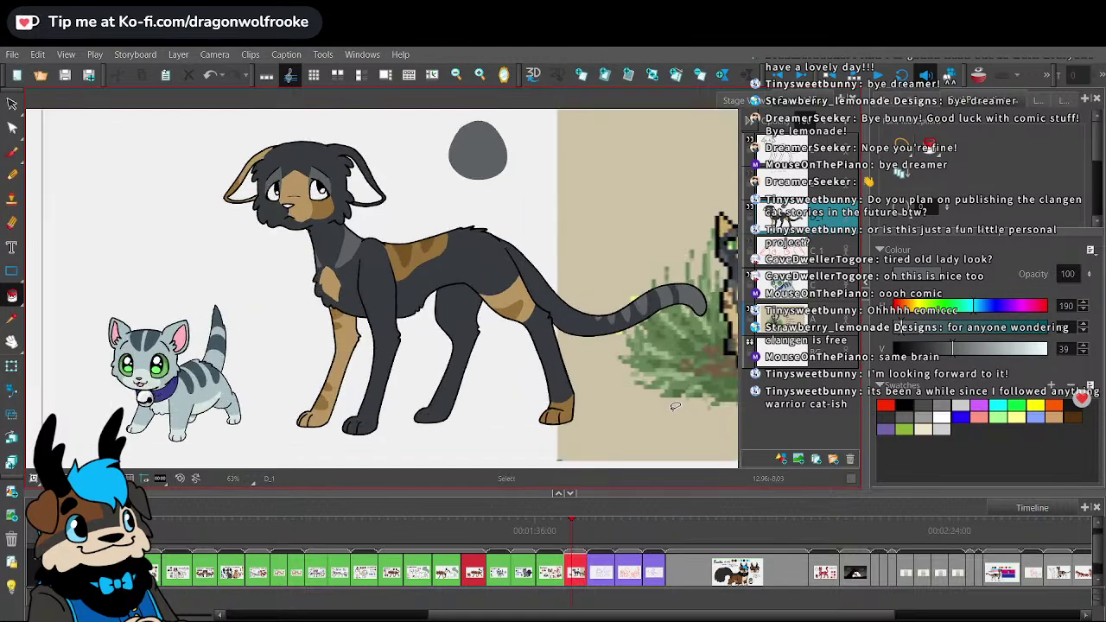
{"action": "key", "text": "2"}
{"action": "key", "text": "1"}
{"action": "key", "text": "1"}
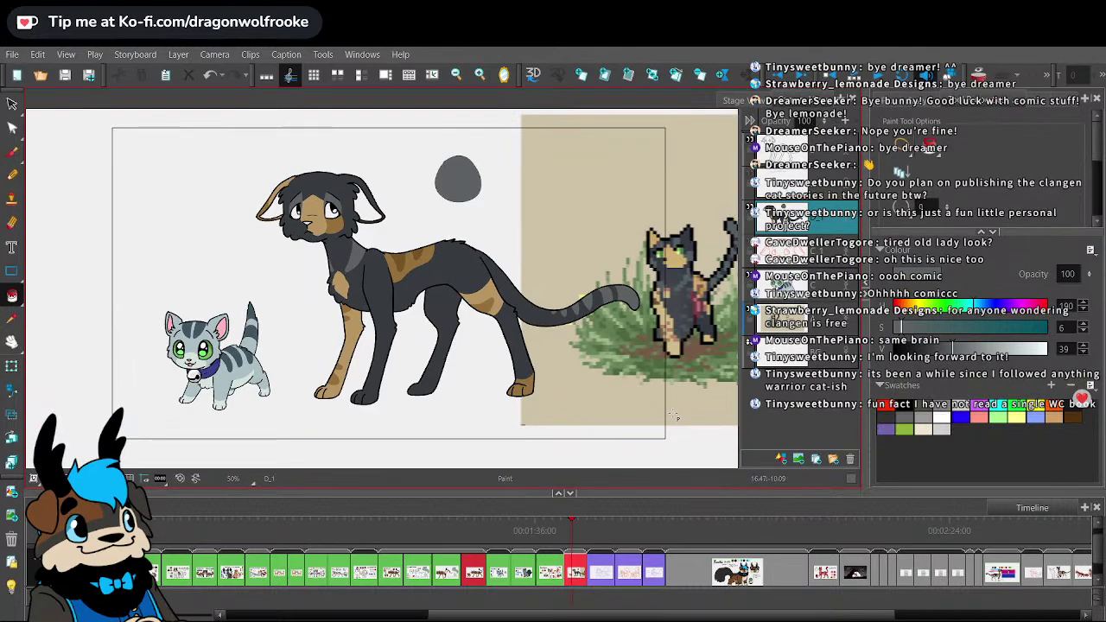
- Save and pack the project
{"action": "left_click", "coordinate": [12, 54]}
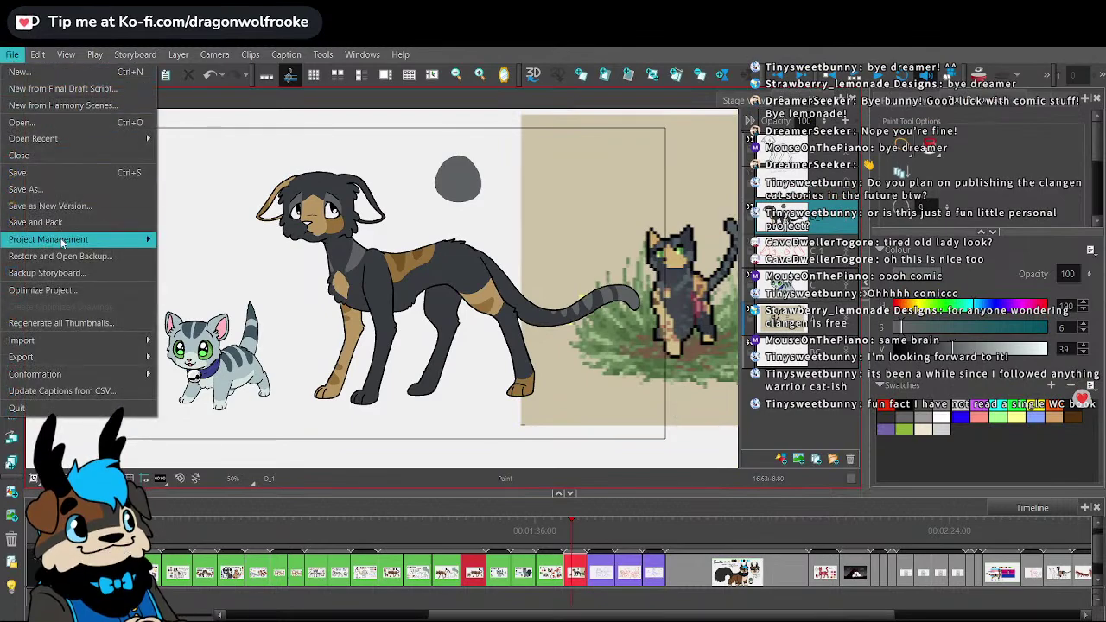
{"action": "left_click", "coordinate": [65, 226]}
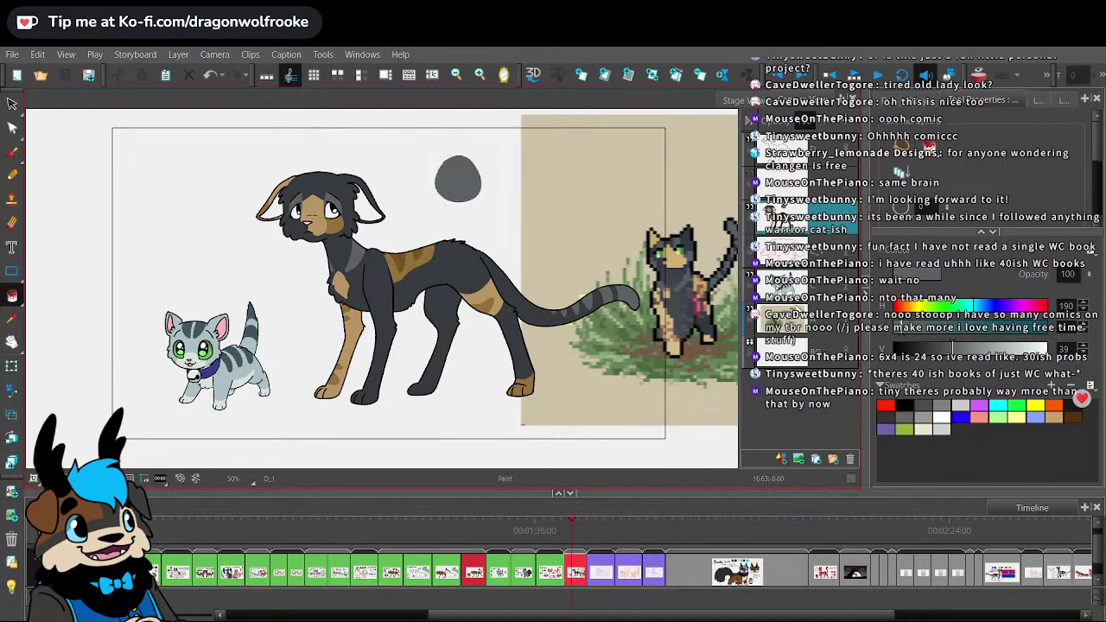
{"action": "key", "text": "ctrl"}
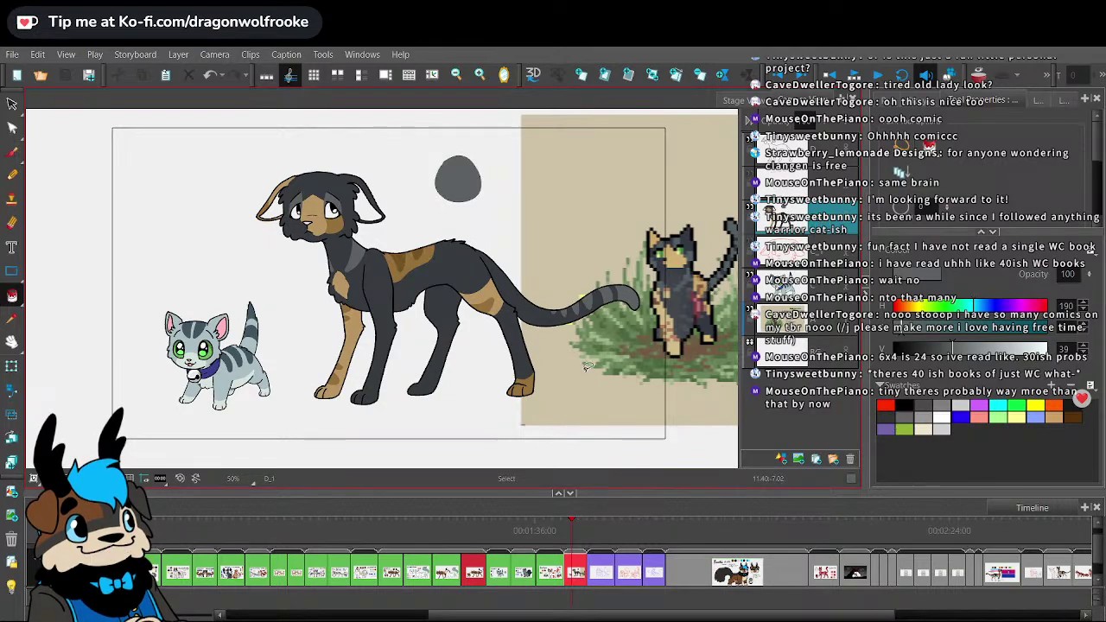
- Sample the neck's grey, try brushing two curved stripe outlines on top of the cat's head, and undo them
{"action": "key", "text": "2"}
{"action": "left_click_drag", "start_coordinate": [670, 369], "coordinate": [672, 406]}
{"action": "key", "text": "2"}
{"action": "key", "text": "2"}
{"action": "left_click", "coordinate": [12, 318]}
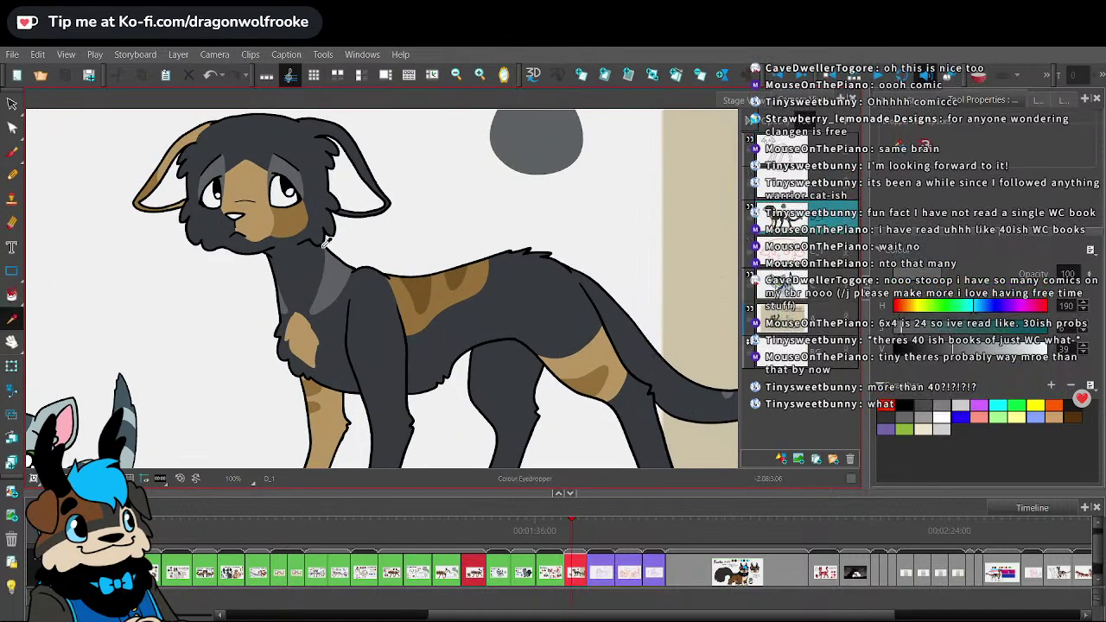
{"action": "left_click", "coordinate": [12, 152]}
{"action": "mouse_move", "coordinate": [234, 194]}
{"action": "left_mouse_down"}
{"action": "mouse_move", "coordinate": [280, 223]}
{"action": "mouse_move", "coordinate": [382, 163]}
{"action": "mouse_move", "coordinate": [374, 301]}
{"action": "left_mouse_up"}
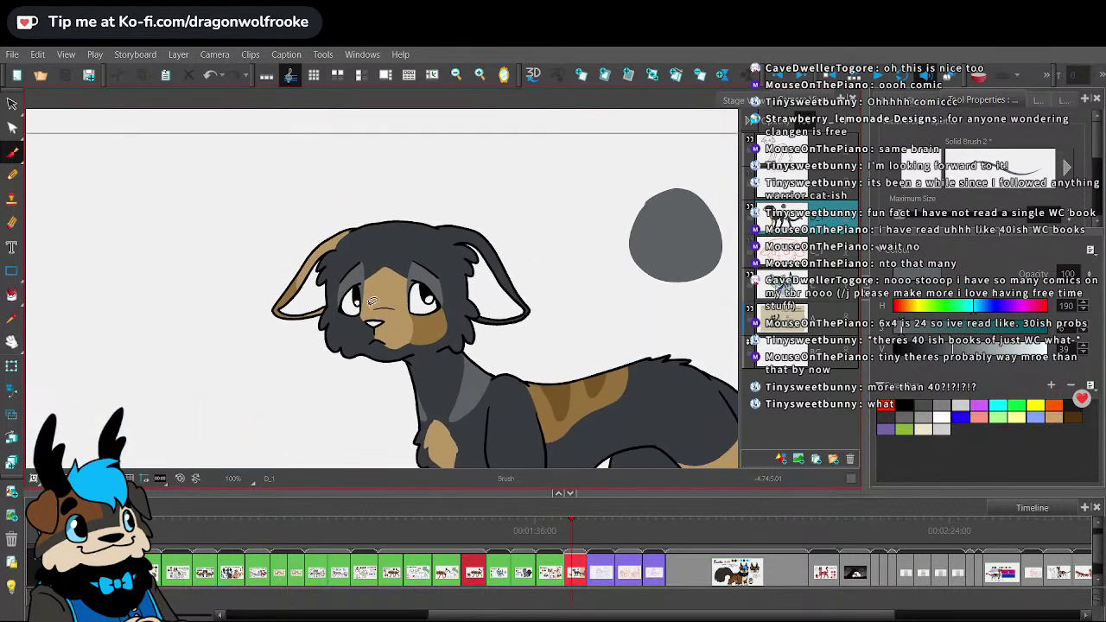
{"action": "scroll", "coordinate": [373, 302], "scroll_direction": "up", "scroll_amount": 2}
{"action": "mouse_move", "coordinate": [337, 194]}
{"action": "left_mouse_down"}
{"action": "mouse_move", "coordinate": [364, 237]}
{"action": "mouse_move", "coordinate": [375, 238]}
{"action": "mouse_move", "coordinate": [385, 186]}
{"action": "mouse_move", "coordinate": [396, 227]}
{"action": "mouse_move", "coordinate": [456, 201]}
{"action": "mouse_move", "coordinate": [404, 214]}
{"action": "mouse_move", "coordinate": [404, 236]}
{"action": "mouse_move", "coordinate": [470, 197]}
{"action": "left_mouse_up"}
{"action": "key", "text": "ctrl+z"}
{"action": "key", "text": "ctrl+z"}
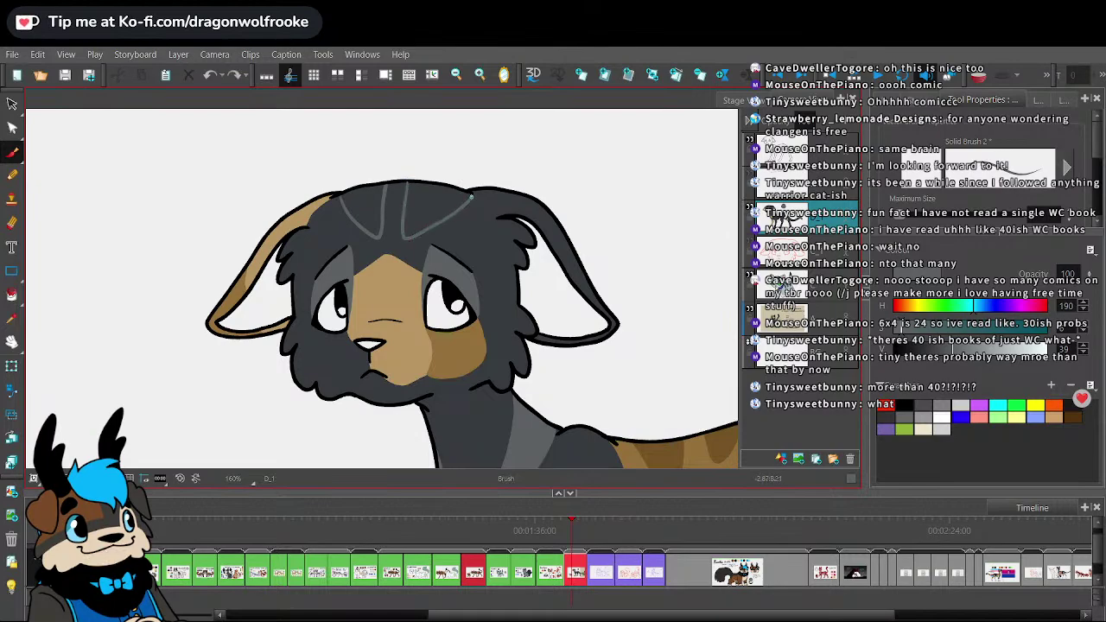
{"action": "key", "text": "ctrl+z"}
{"action": "key", "text": "ctrl+z"}
- Try redrawing two tapered stripes on top of the cat's head, one on each side of the centre, filled with grey
{"action": "mouse_move", "coordinate": [337, 195]}
{"action": "left_mouse_down"}
{"action": "mouse_move", "coordinate": [365, 236]}
{"action": "mouse_move", "coordinate": [373, 184]}
{"action": "mouse_move", "coordinate": [361, 233]}
{"action": "mouse_move", "coordinate": [375, 240]}
{"action": "mouse_move", "coordinate": [382, 183]}
{"action": "mouse_move", "coordinate": [405, 238]}
{"action": "mouse_move", "coordinate": [455, 191]}
{"action": "left_mouse_up"}
{"action": "key", "text": "ctrl+z"}
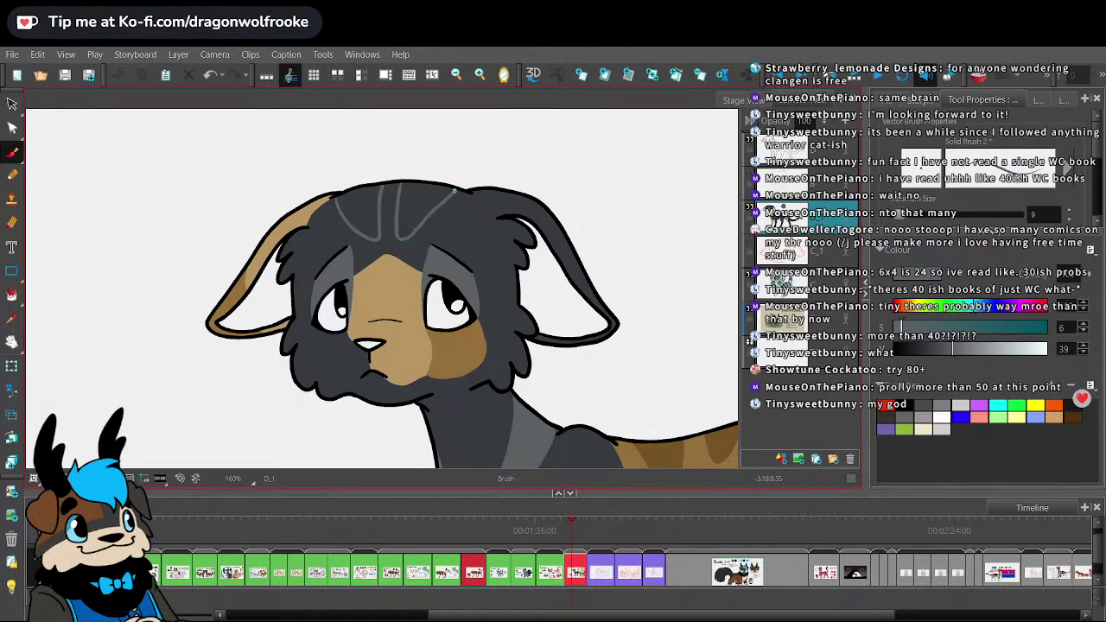
{"action": "key", "text": "ctrl+z"}
{"action": "left_click_drag", "start_coordinate": [411, 235], "coordinate": [467, 192]}
{"action": "key", "text": "alt+i"}
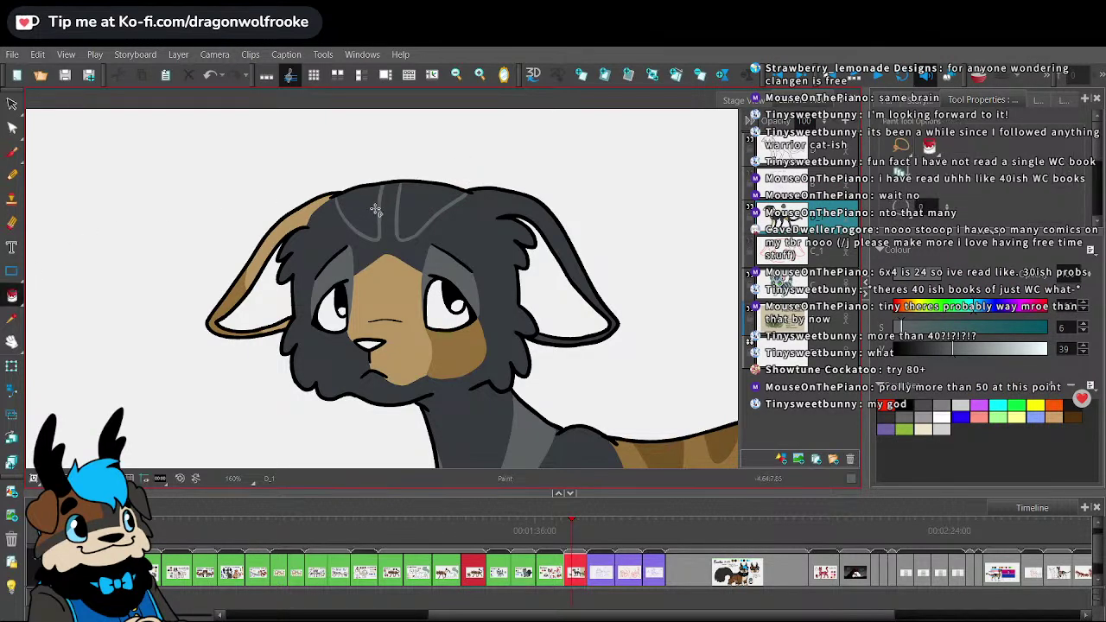
{"action": "left_click", "coordinate": [377, 210]}
{"action": "left_click", "coordinate": [433, 200]}
{"action": "key", "text": "1"}
{"action": "key", "text": "1"}
{"action": "key", "text": "1"}
{"action": "key", "text": "1"}
{"action": "key", "text": "1"}
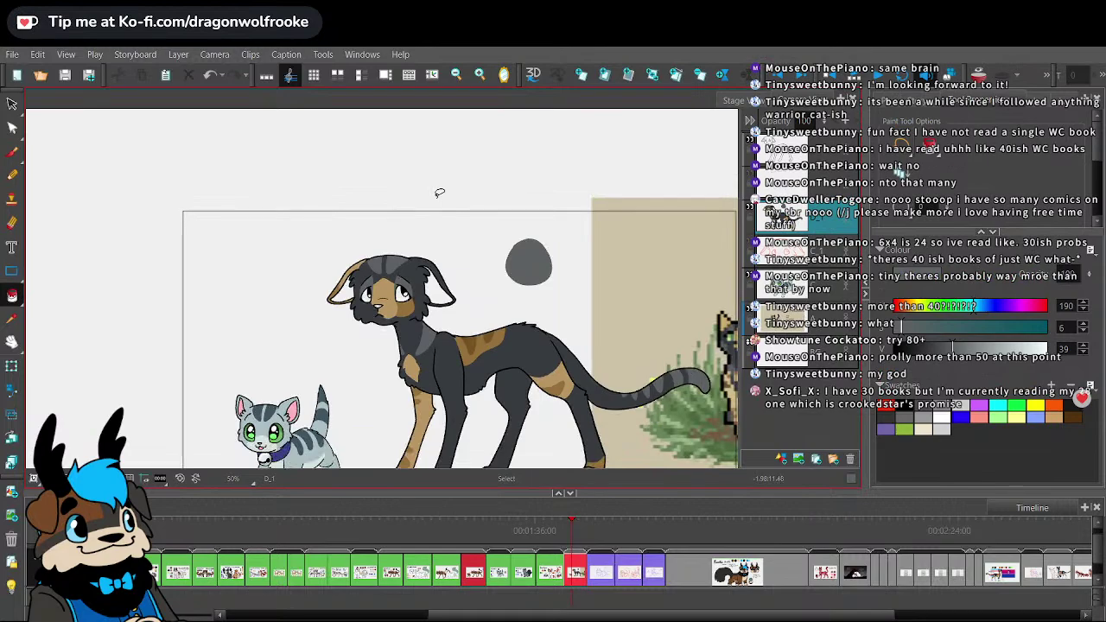
- Undo the grey stripes on top of the cat's head
{"action": "key", "text": "alt+i"}
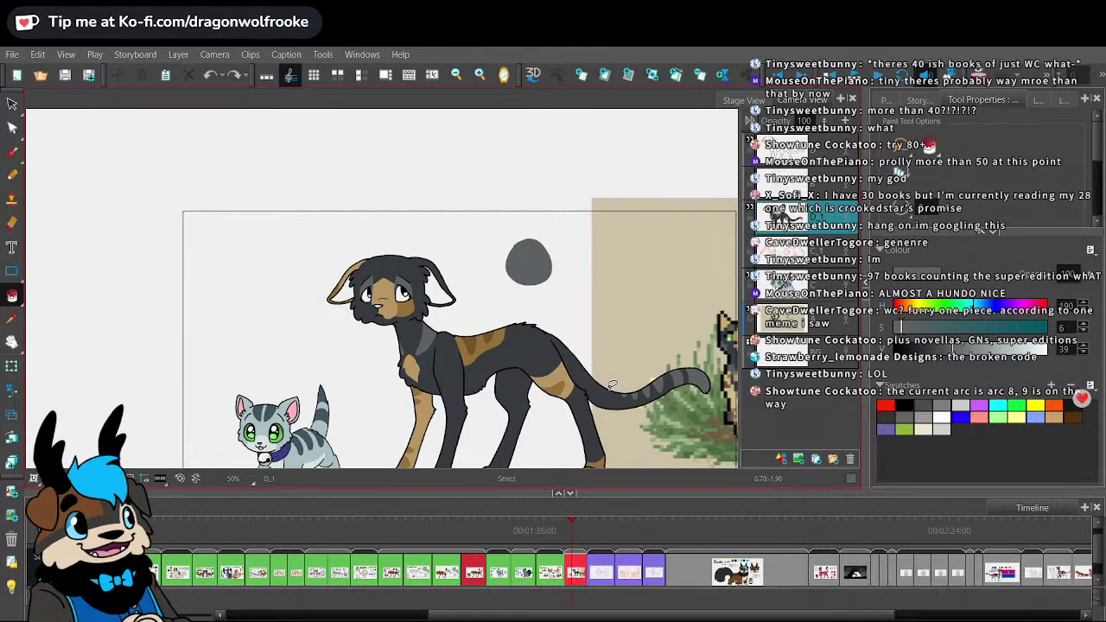
{"action": "key", "text": "2"}
{"action": "key", "text": "2"}
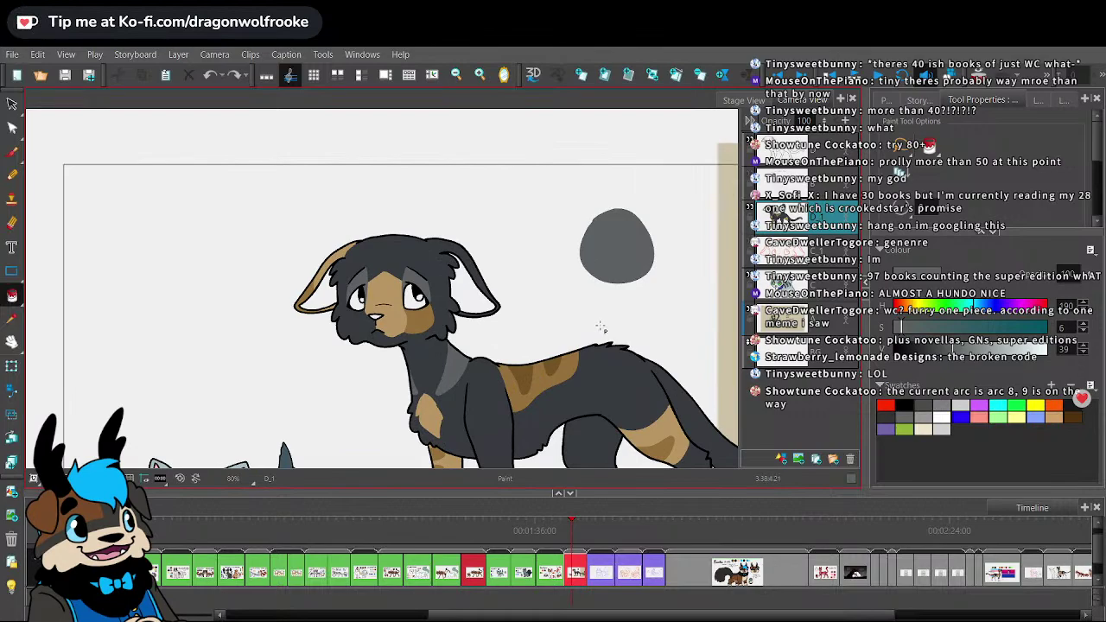
- Try brushing two tapered stripe outlines on top of the cat's head, one on each side of the centre
{"action": "left_click_drag", "start_coordinate": [680, 368], "coordinate": [628, 296]}
{"action": "key", "text": "1"}
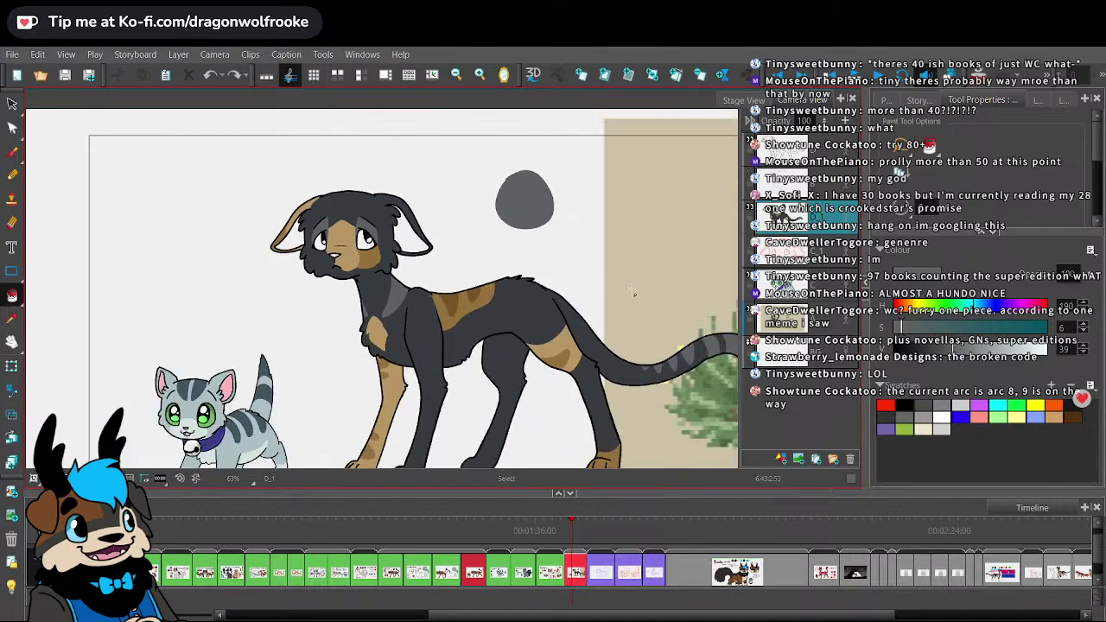
{"action": "key", "text": "space"}
{"action": "mouse_move", "coordinate": [660, 395]}
{"action": "left_mouse_down"}
{"action": "mouse_move", "coordinate": [626, 353]}
{"action": "mouse_move", "coordinate": [670, 452]}
{"action": "left_mouse_up"}
{"action": "key", "text": "2"}
{"action": "key", "text": "2"}
{"action": "left_click", "coordinate": [12, 318]}
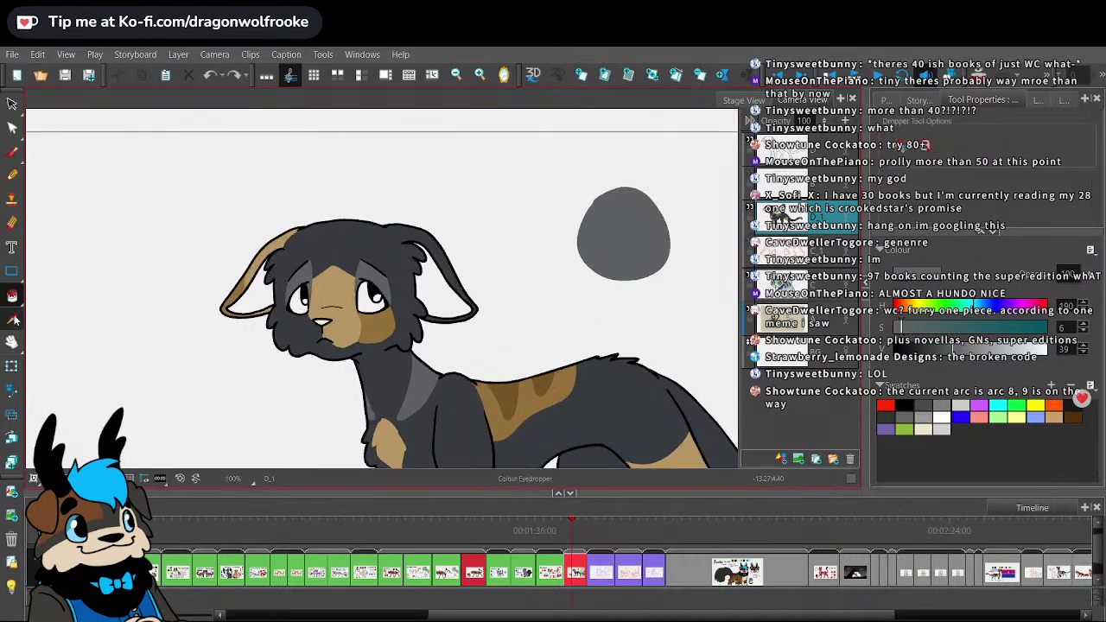
{"action": "left_click", "coordinate": [13, 156]}
{"action": "key", "text": "2"}
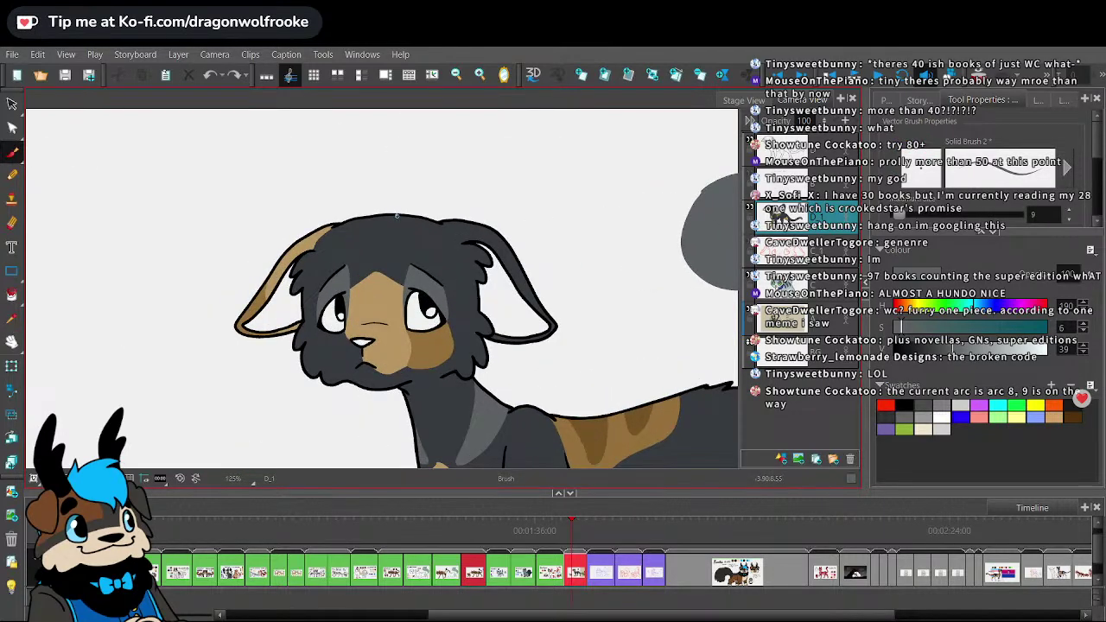
{"action": "mouse_move", "coordinate": [397, 216]}
{"action": "left_mouse_down"}
{"action": "mouse_move", "coordinate": [394, 248]}
{"action": "mouse_move", "coordinate": [406, 252]}
{"action": "mouse_move", "coordinate": [429, 224]}
{"action": "left_mouse_up"}
{"action": "key", "text": "ctrl+z"}
{"action": "left_click_drag", "start_coordinate": [397, 216], "coordinate": [404, 243]}
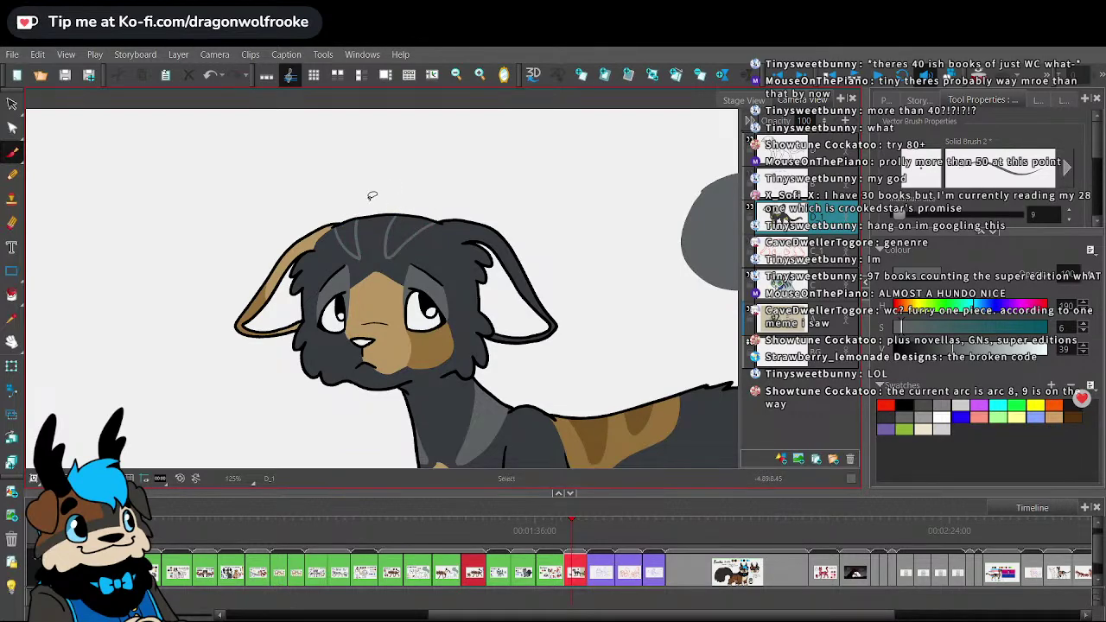
{"action": "key", "text": "ctrl+z"}
{"action": "left_click_drag", "start_coordinate": [338, 257], "coordinate": [364, 216]}
{"action": "key", "text": "ctrl+z"}
- Try filling both outlined head stripes with grey and view the whole cat beside the reference sprite
{"action": "left_click", "coordinate": [13, 296]}
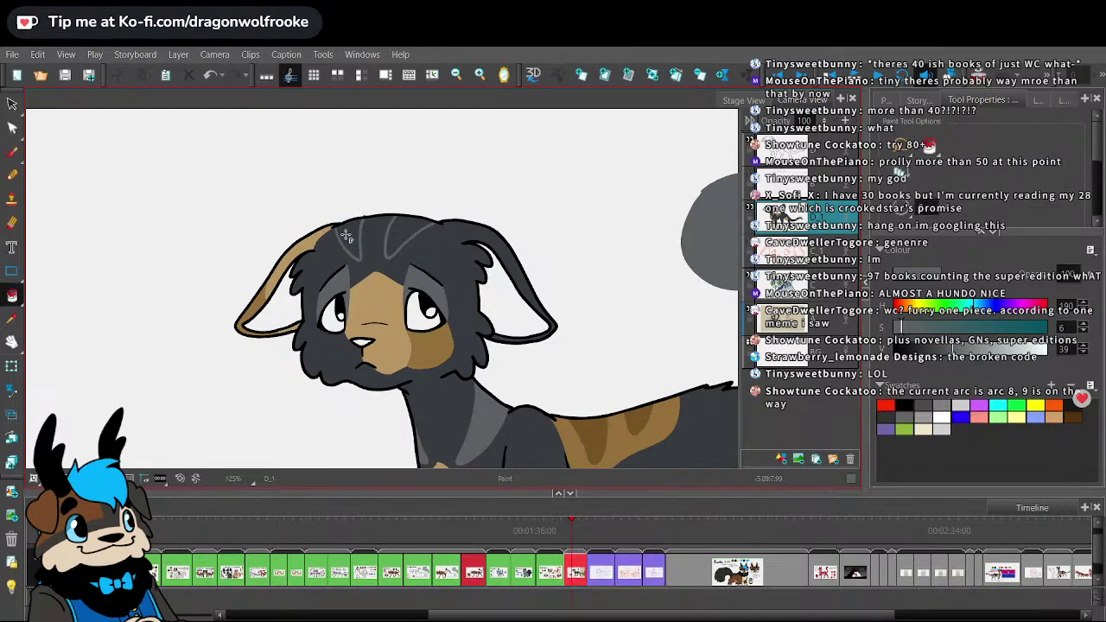
{"action": "left_click", "coordinate": [346, 235]}
{"action": "left_click", "coordinate": [403, 227]}
{"action": "key", "text": "1"}
{"action": "key", "text": "1"}
{"action": "key", "text": "1"}
{"action": "key", "text": "1"}
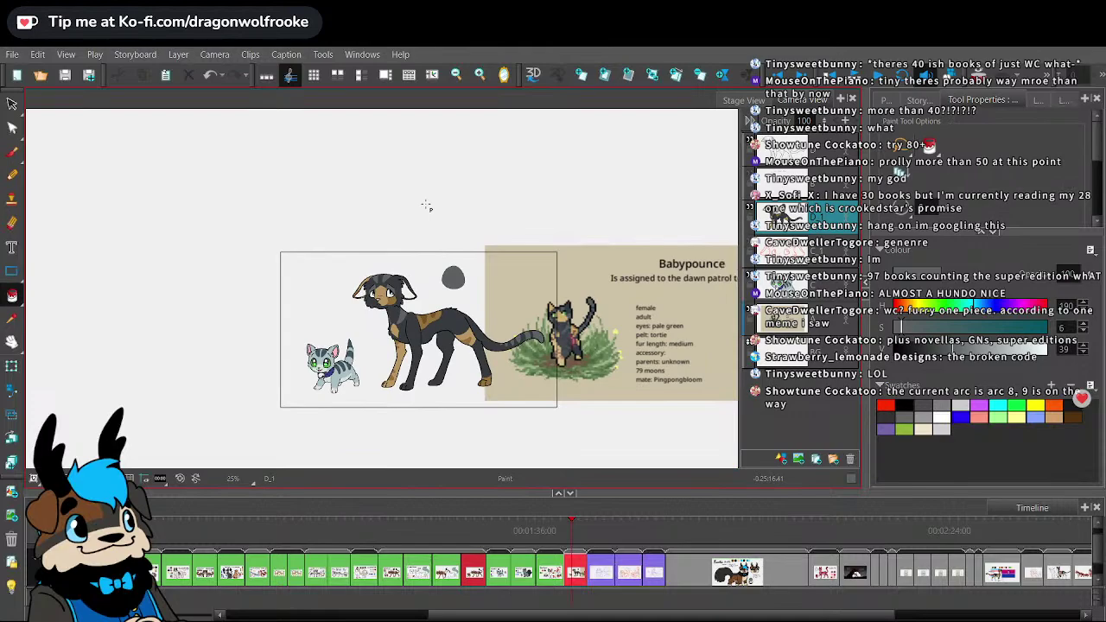
- Enlarge the brush to size 25, try painting oval grey spots on top of the cat's head, and undo them
{"action": "key", "text": "alt+s"}
{"action": "key", "text": "2"}
{"action": "key", "text": "2"}
{"action": "key", "text": "2"}
{"action": "key", "text": "2"}
{"action": "key", "text": "2"}
{"action": "key", "text": "2"}
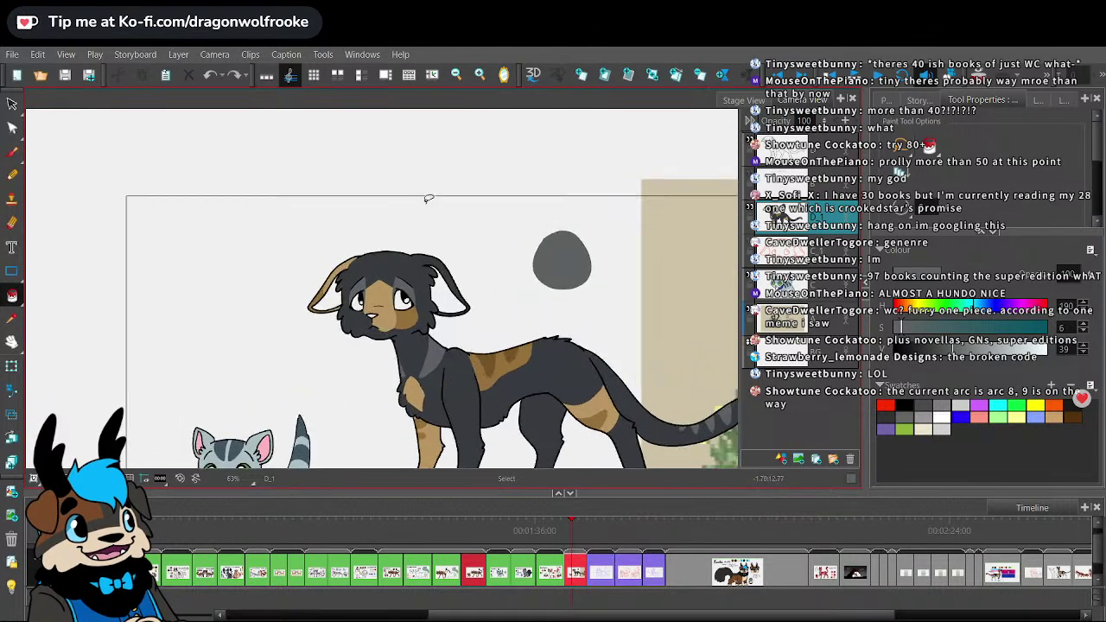
{"action": "key", "text": "alt+b"}
{"action": "key", "text": "bracketright"}
{"action": "key", "text": "bracketright"}
{"action": "key", "text": "bracketright"}
{"action": "key", "text": "bracketright"}
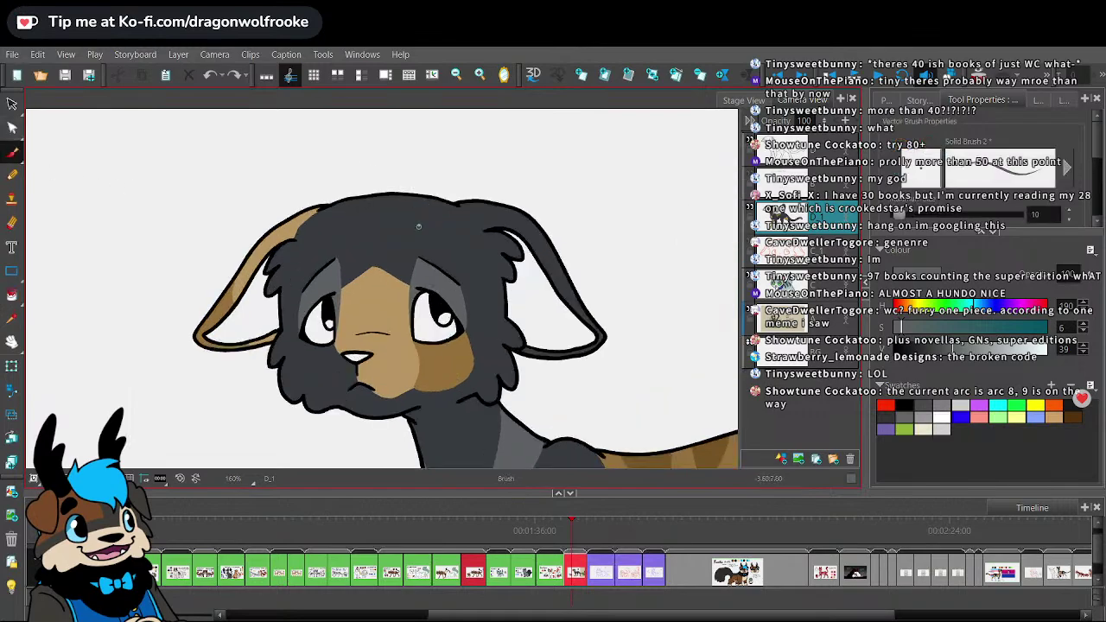
{"action": "mouse_move", "coordinate": [410, 226]}
{"action": "left_mouse_down"}
{"action": "mouse_move", "coordinate": [403, 235]}
{"action": "mouse_move", "coordinate": [413, 214]}
{"action": "left_mouse_up"}
{"action": "mouse_move", "coordinate": [339, 219]}
{"action": "left_mouse_down"}
{"action": "mouse_move", "coordinate": [346, 245]}
{"action": "mouse_move", "coordinate": [352, 221]}
{"action": "left_mouse_up"}
{"action": "key", "text": "alt+s"}
{"action": "key", "text": "2"}
{"action": "key", "text": "ctrl+z"}
{"action": "key", "text": "ctrl+z"}
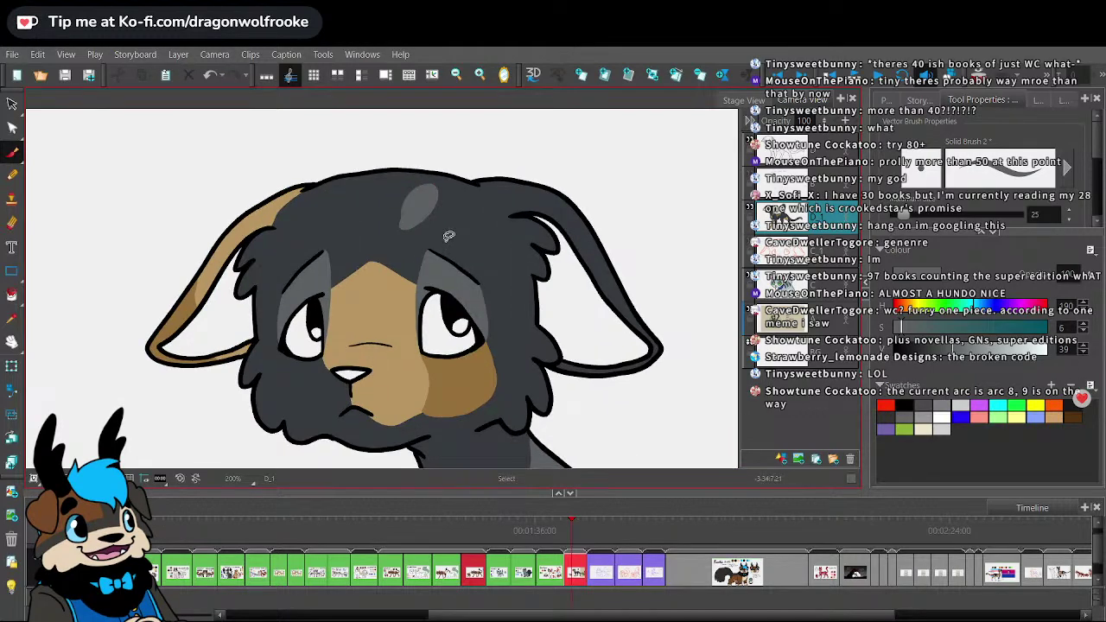
- Reduce the brush size to 9 and try outlining two teardrop spots on top of the cat's head, filled with grey
{"action": "key", "text": "alt+b"}
{"action": "key", "text": "bracketleft"}
{"action": "key", "text": "bracketleft"}
{"action": "key", "text": "bracketleft"}
{"action": "key", "text": "bracketleft"}
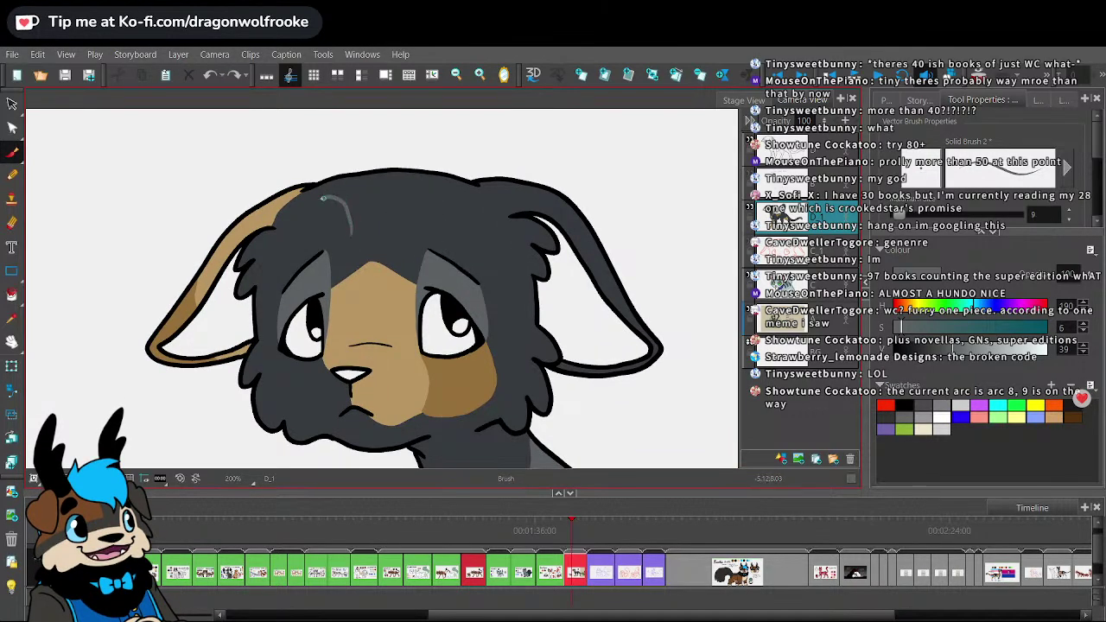
{"action": "mouse_move", "coordinate": [350, 233]}
{"action": "left_mouse_down"}
{"action": "mouse_move", "coordinate": [435, 192]}
{"action": "mouse_move", "coordinate": [444, 208]}
{"action": "mouse_move", "coordinate": [405, 230]}
{"action": "left_mouse_up"}
{"action": "left_click", "coordinate": [12, 295]}
{"action": "left_click", "coordinate": [333, 224]}
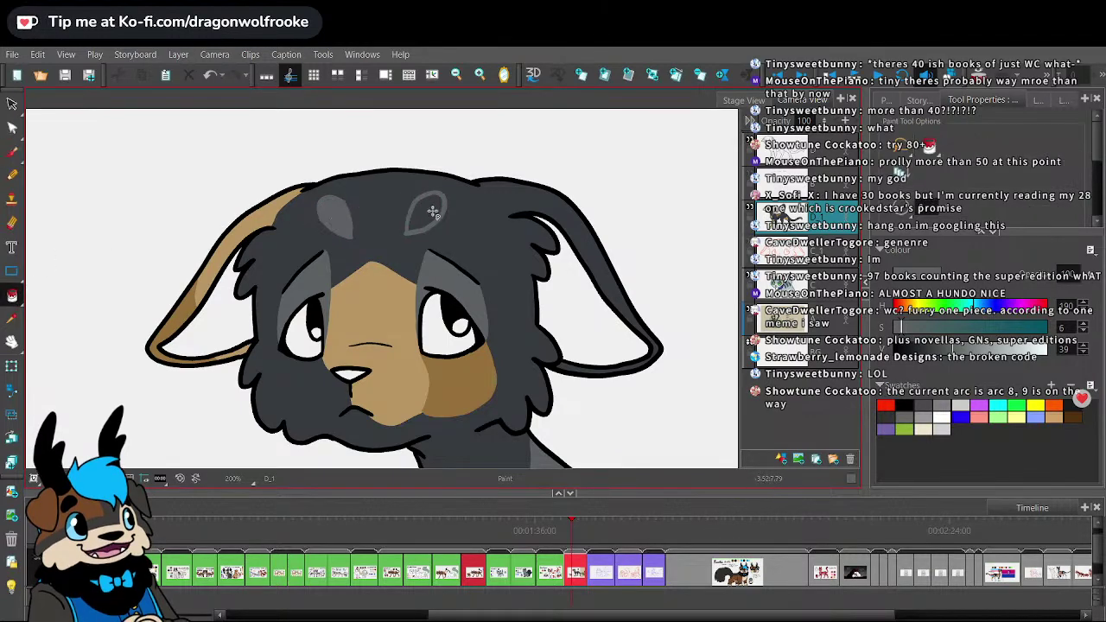
{"action": "left_click", "coordinate": [429, 212]}
{"action": "key", "text": "1"}
{"action": "key", "text": "1"}
{"action": "key", "text": "1"}
{"action": "key", "text": "1"}
{"action": "key", "text": "1"}
{"action": "scroll", "coordinate": [438, 211], "scroll_direction": "up", "scroll_amount": 5}
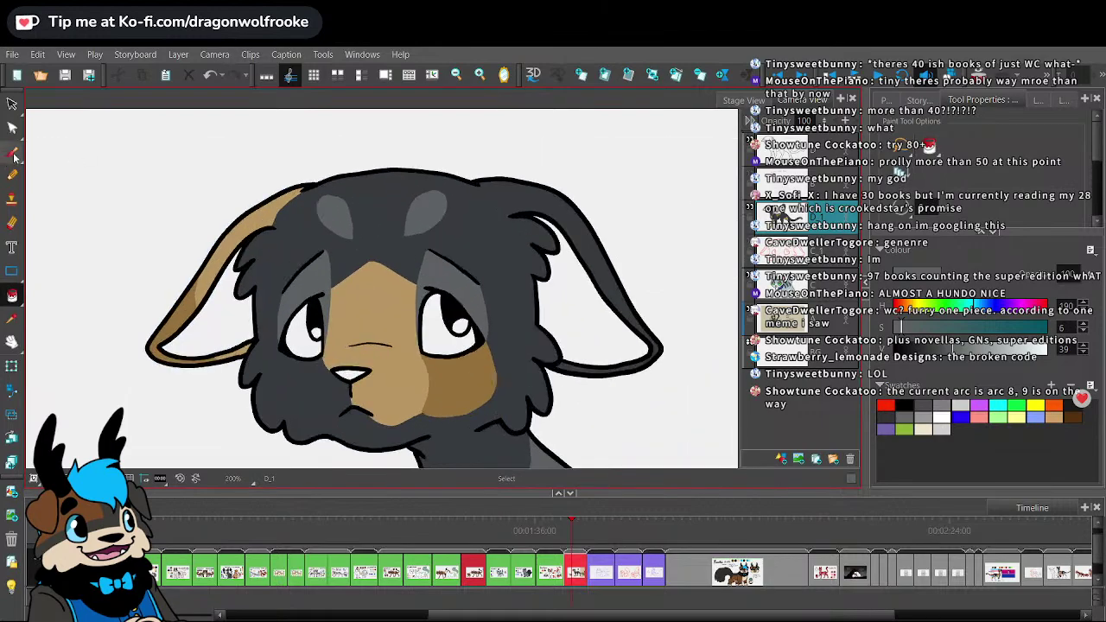
- Undo the two grey teardrop spots on top of the cat's head
{"action": "key", "text": "alt+b"}
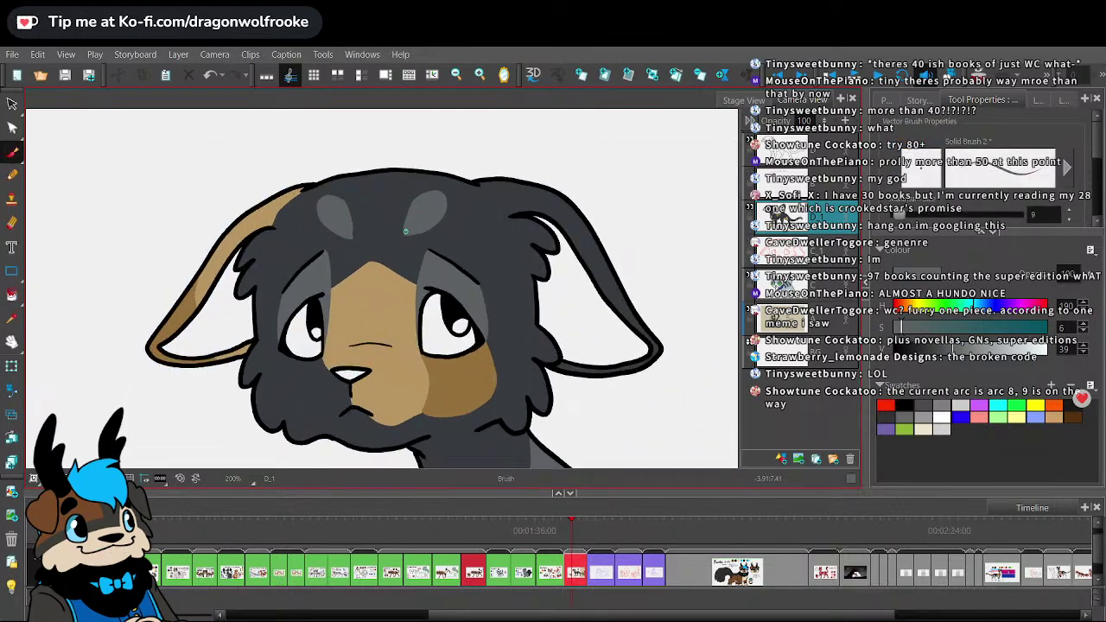
{"action": "key", "text": "alt+s"}
{"action": "scroll", "coordinate": [398, 169], "scroll_direction": "down", "scroll_amount": 4}
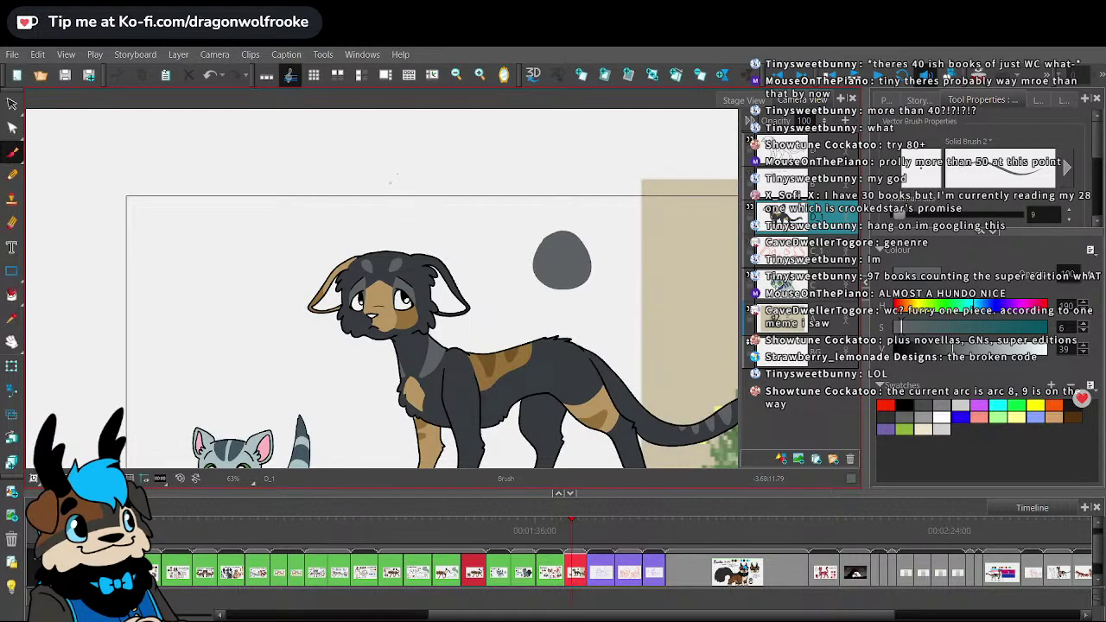
{"action": "key", "text": "1"}
{"action": "key", "text": "1"}
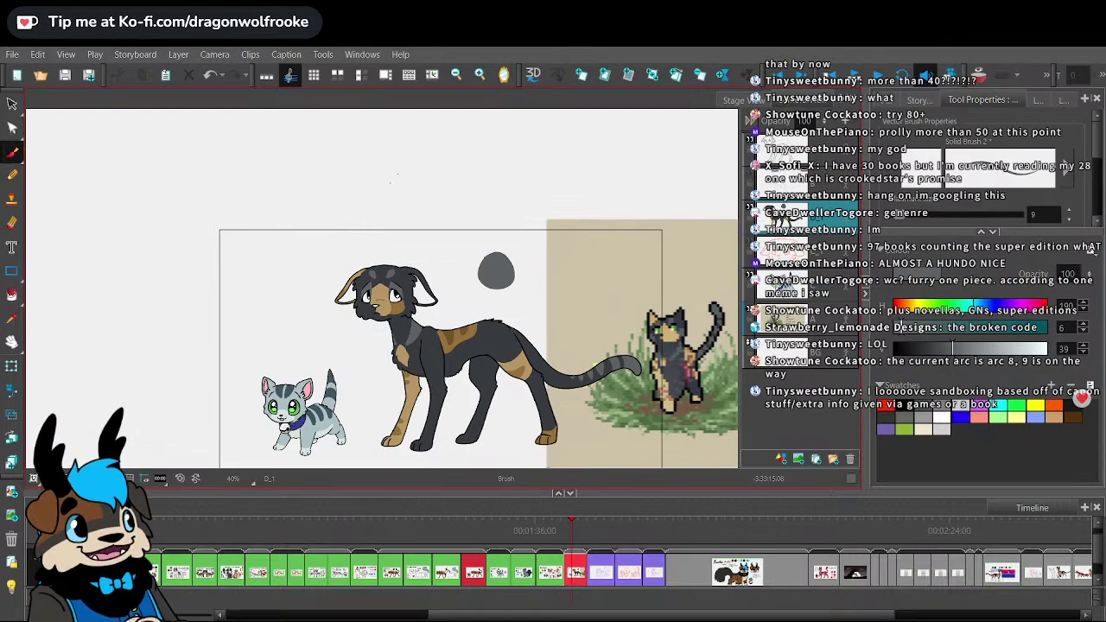
{"action": "key", "text": "ctrl+z"}
{"action": "key", "text": "ctrl+z"}
- Compare the cat's markings with the reference sprite and examine the face and cheeks up close
{"action": "key", "text": "alt+s"}
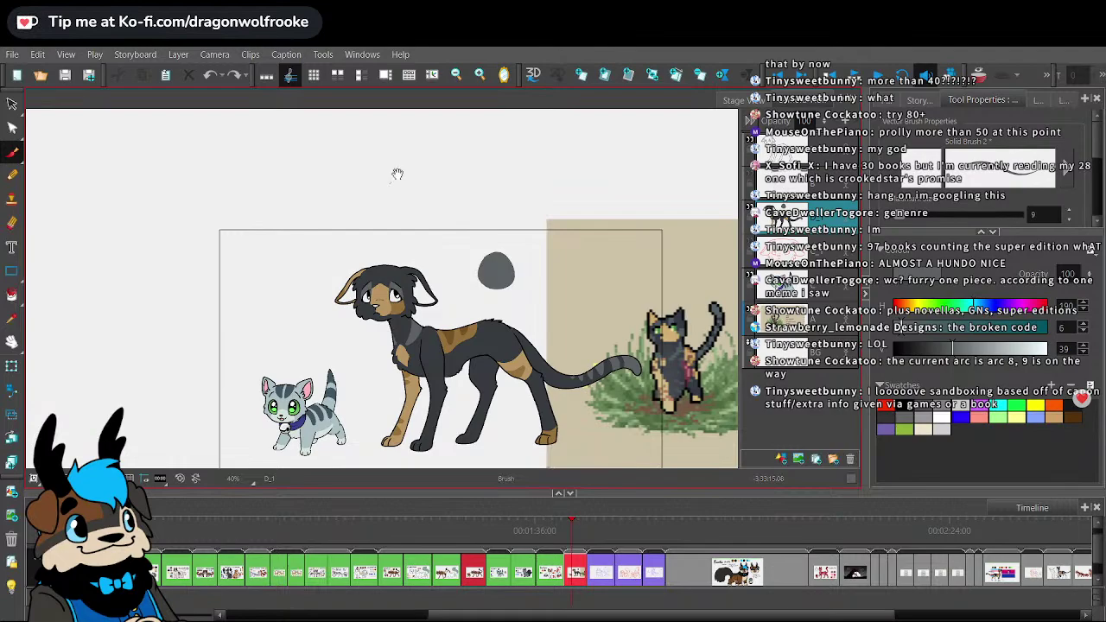
{"action": "left_click_drag", "start_coordinate": [514, 274], "coordinate": [482, 277]}
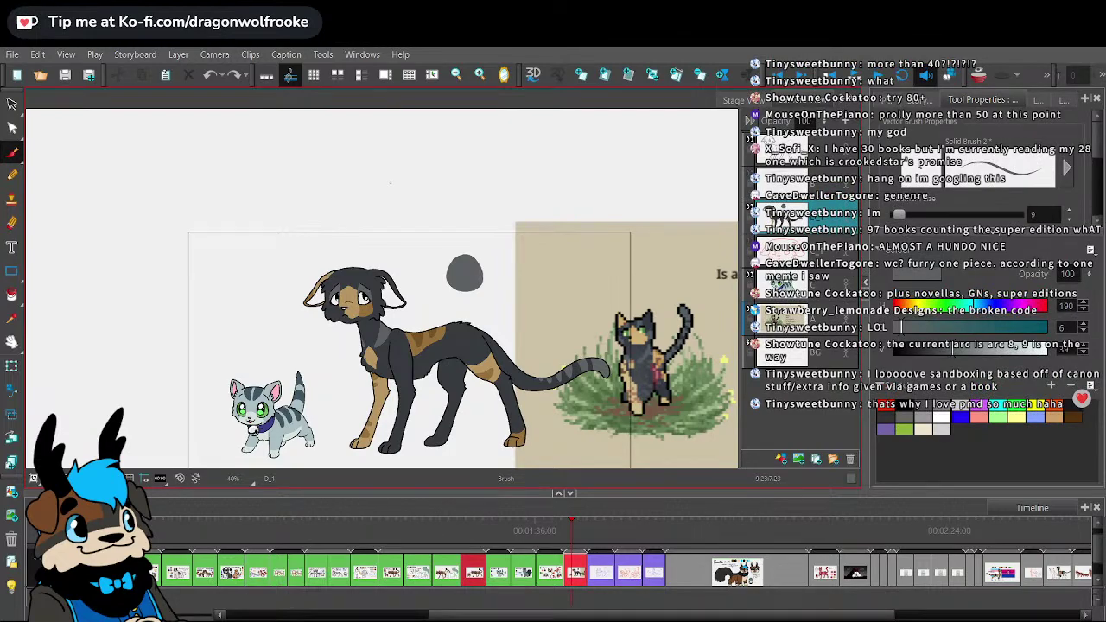
{"action": "key", "text": "s"}
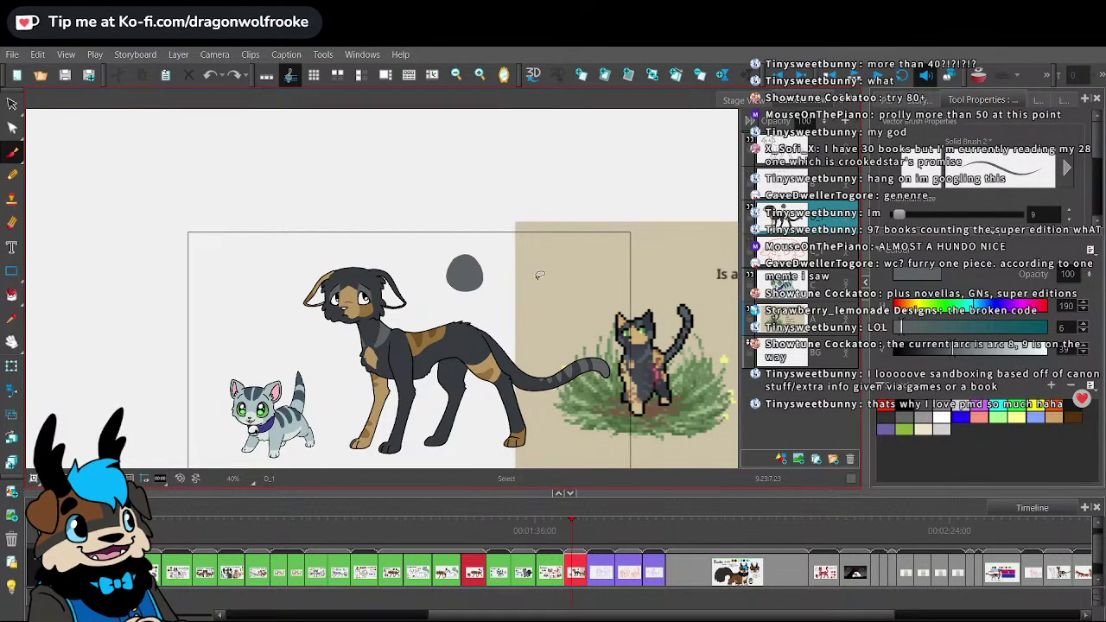
{"action": "key", "text": "2"}
{"action": "key", "text": "2"}
{"action": "key", "text": "2"}
{"action": "key", "text": "2"}
{"action": "key", "text": "2"}
{"action": "key", "text": "2"}
{"action": "key", "text": "2"}
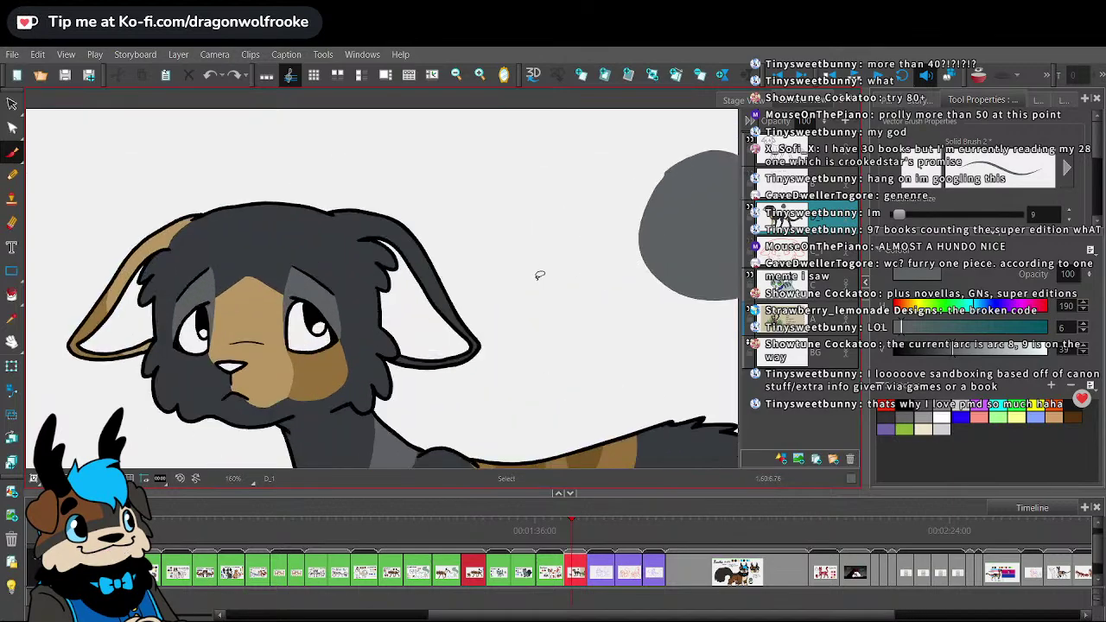
{"action": "key", "text": "space"}
{"action": "left_click_drag", "start_coordinate": [444, 399], "coordinate": [539, 345]}
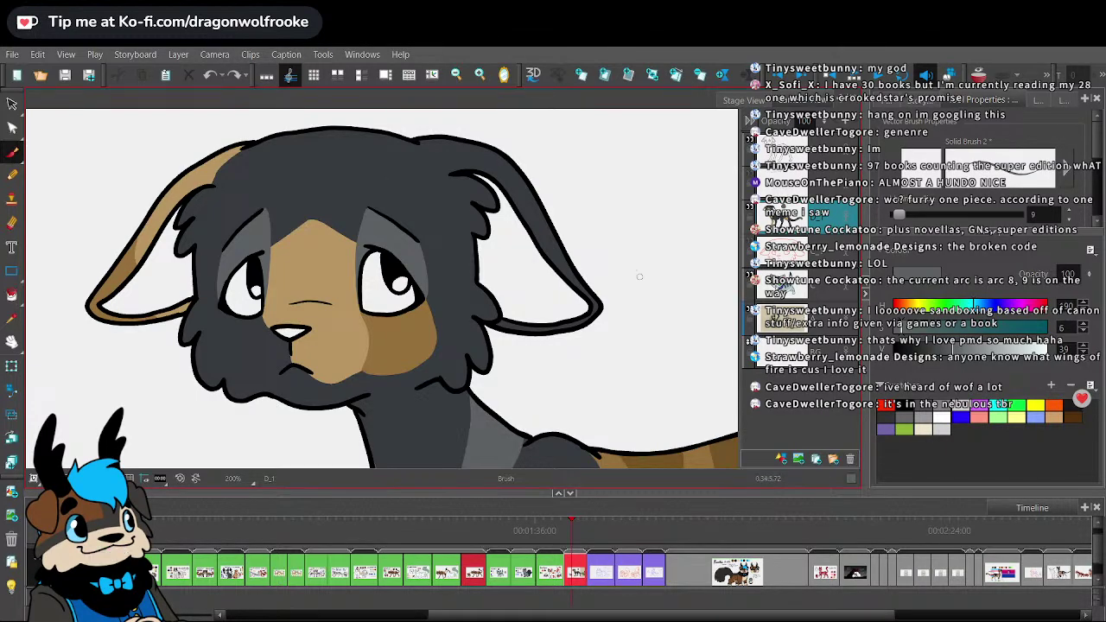
{"action": "key", "text": "1"}
{"action": "key", "text": "1"}
{"action": "key", "text": "2"}
{"action": "key", "text": "2"}
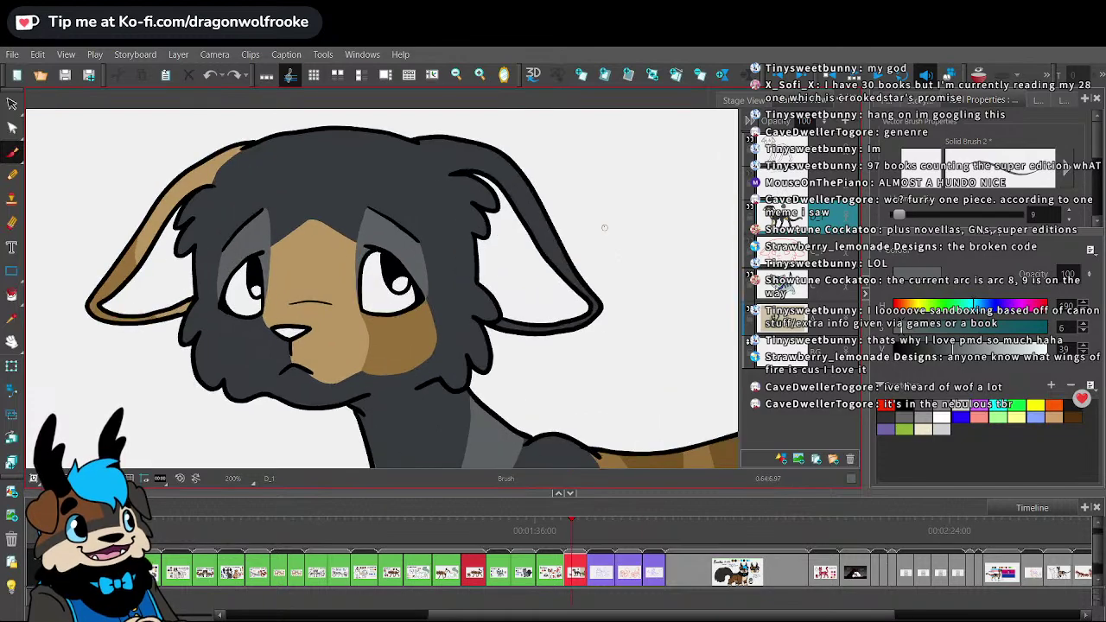
{"action": "key", "text": "space"}
{"action": "key", "text": "1"}
{"action": "key", "text": "1"}
{"action": "key", "text": "1"}
{"action": "key", "text": "1"}
{"action": "key", "text": "1"}
{"action": "key", "text": "1"}
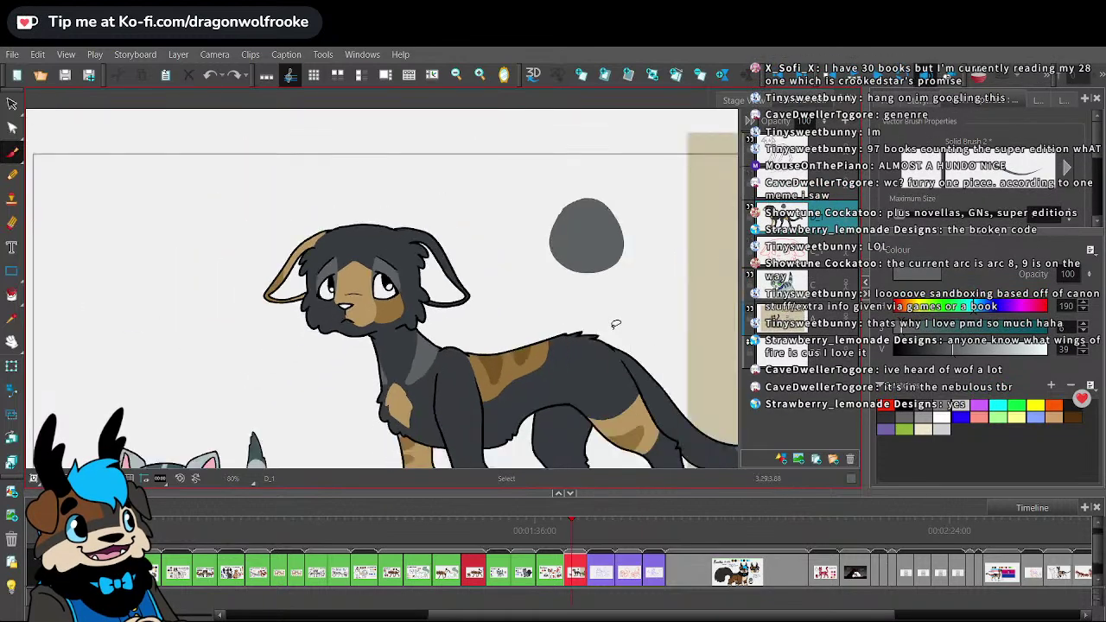
{"action": "key", "text": "2"}
{"action": "key", "text": "2"}
{"action": "key", "text": "2"}
{"action": "key", "text": "2"}
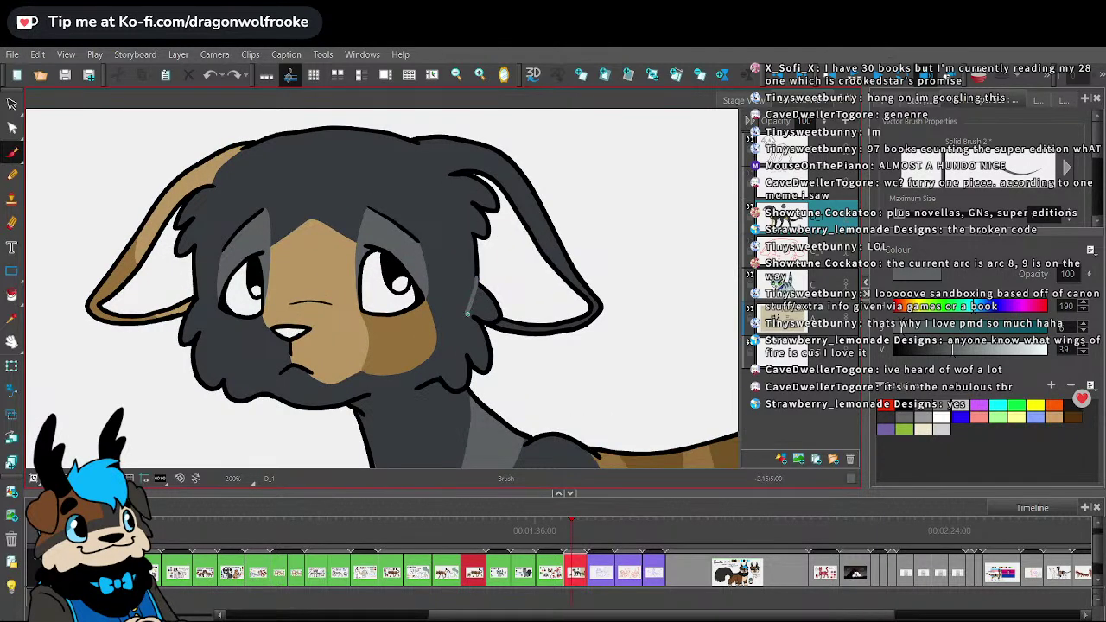
- Try brushing curved grey outlines along both cheeks of the cat, and undo them
{"action": "mouse_move", "coordinate": [477, 273]}
{"action": "left_mouse_down"}
{"action": "mouse_move", "coordinate": [475, 304]}
{"action": "mouse_move", "coordinate": [432, 364]}
{"action": "left_mouse_up"}
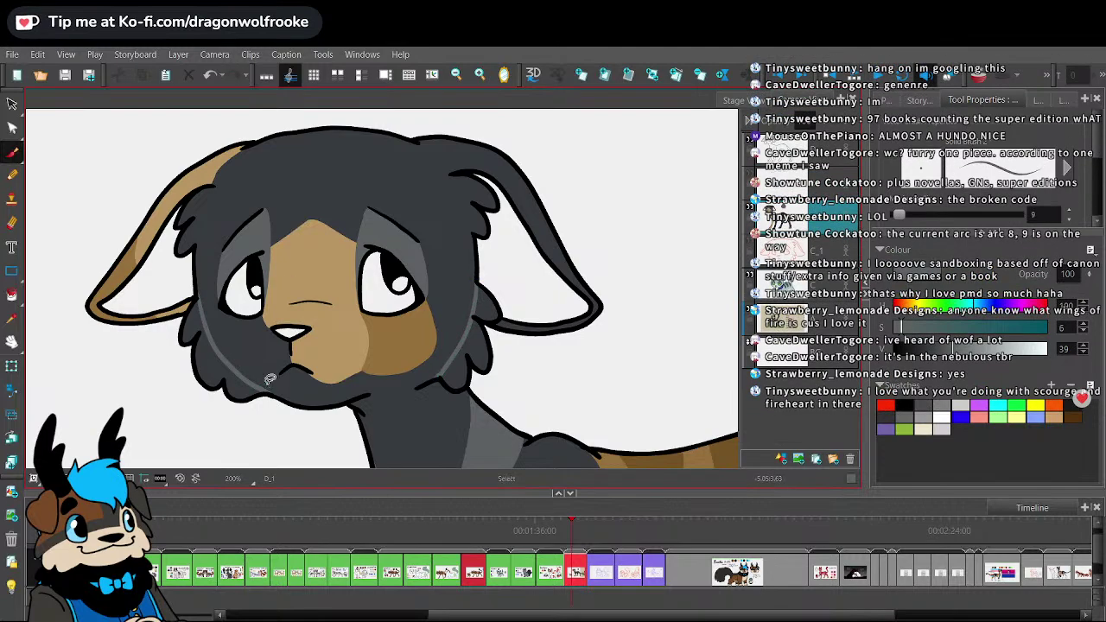
{"action": "mouse_move", "coordinate": [199, 287]}
{"action": "left_mouse_down"}
{"action": "mouse_move", "coordinate": [212, 354]}
{"action": "mouse_move", "coordinate": [261, 386]}
{"action": "left_mouse_up"}
{"action": "key", "text": "ctrl+z"}
{"action": "key", "text": "ctrl+z"}
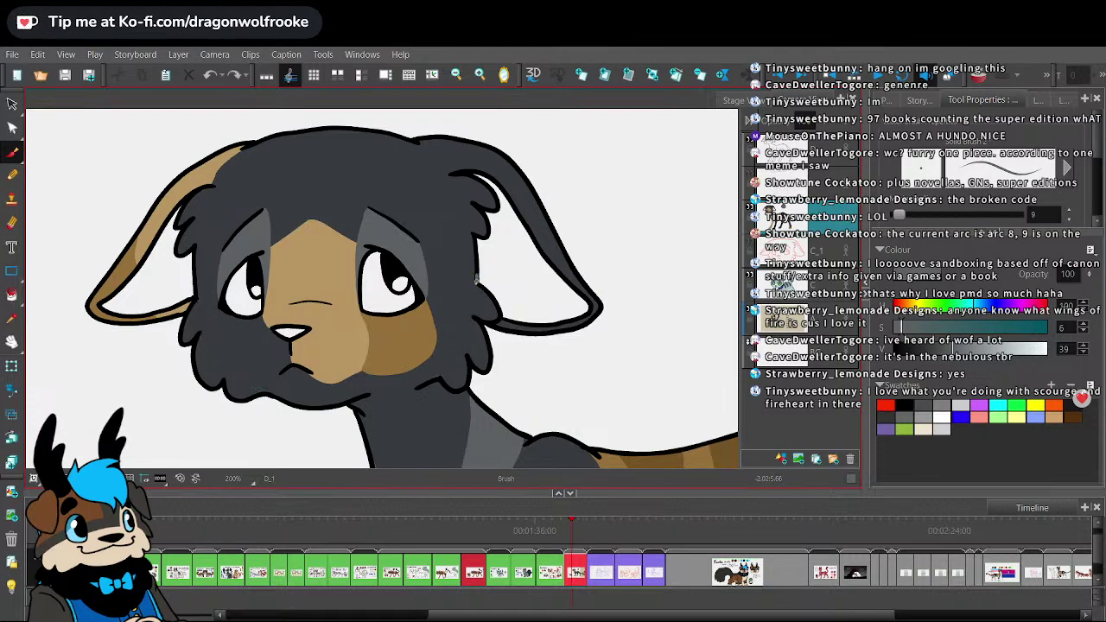
- Brush a curved boundary along each of the cat's cheeks and fill the outer cheek fur on both sides with grey
{"action": "left_click_drag", "start_coordinate": [473, 317], "coordinate": [440, 375]}
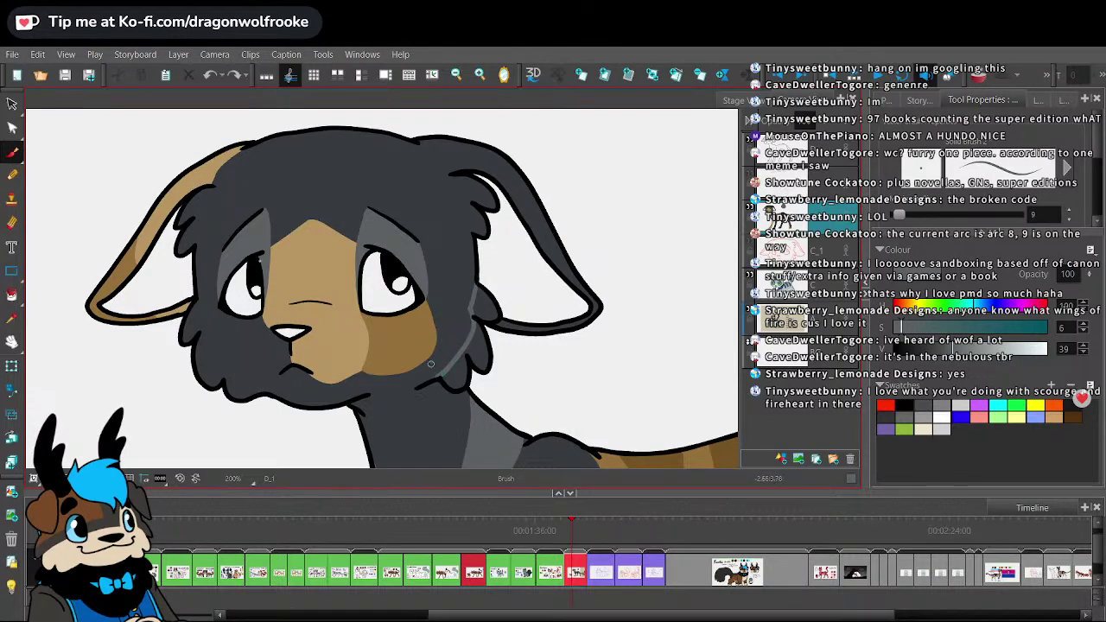
{"action": "mouse_move", "coordinate": [197, 290]}
{"action": "left_mouse_down"}
{"action": "mouse_move", "coordinate": [215, 357]}
{"action": "mouse_move", "coordinate": [261, 386]}
{"action": "left_mouse_up"}
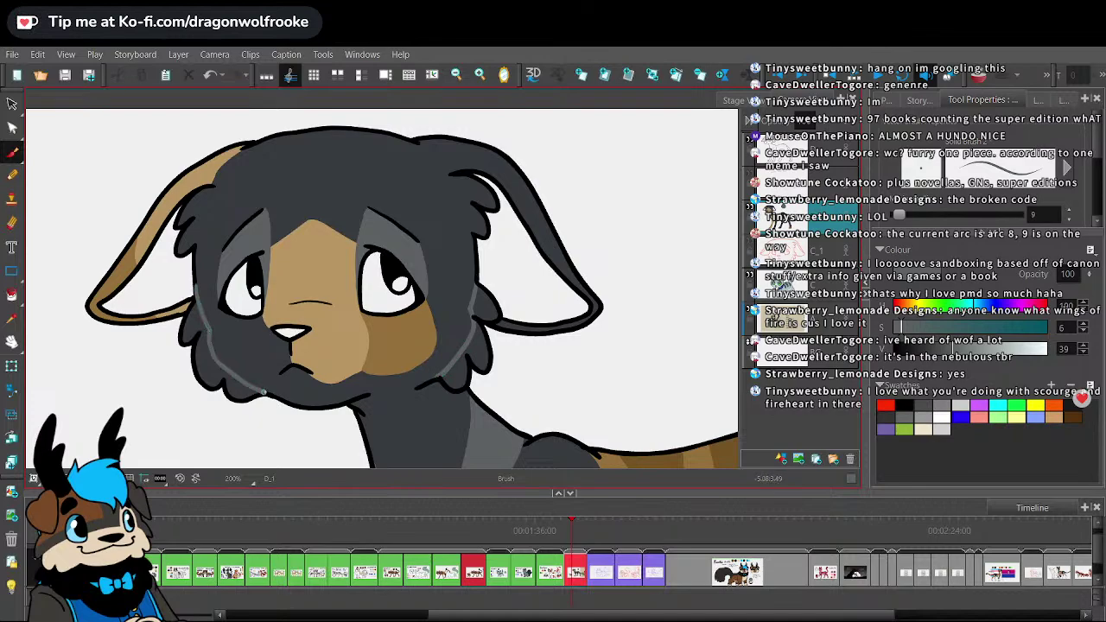
{"action": "key", "text": "alt+i"}
{"action": "left_click", "coordinate": [216, 346]}
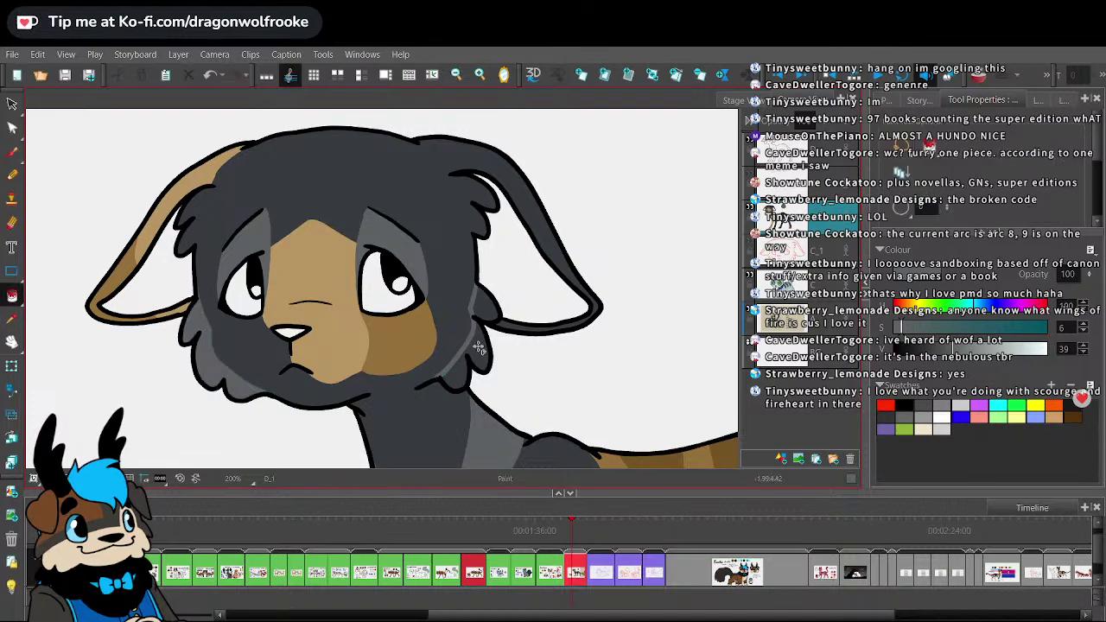
{"action": "left_click", "coordinate": [479, 348]}
{"action": "key", "text": "1"}
{"action": "key", "text": "1"}
{"action": "key", "text": "1"}
{"action": "key", "text": "1"}
{"action": "key", "text": "1"}
{"action": "key", "text": "1"}
{"action": "key", "text": "1"}
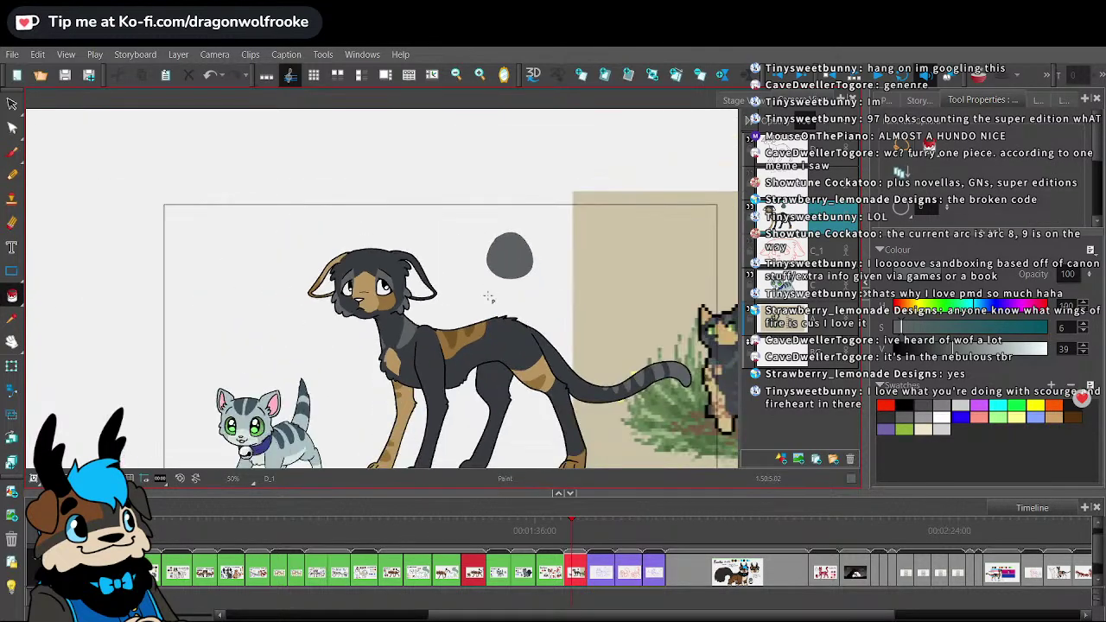
- Try two grey dots on the forehead of the large dark character
{"action": "key", "text": "1"}
{"action": "key", "text": "1"}
{"action": "key", "text": "1"}
{"action": "key", "text": "1"}
{"action": "key", "text": "alt+b"}
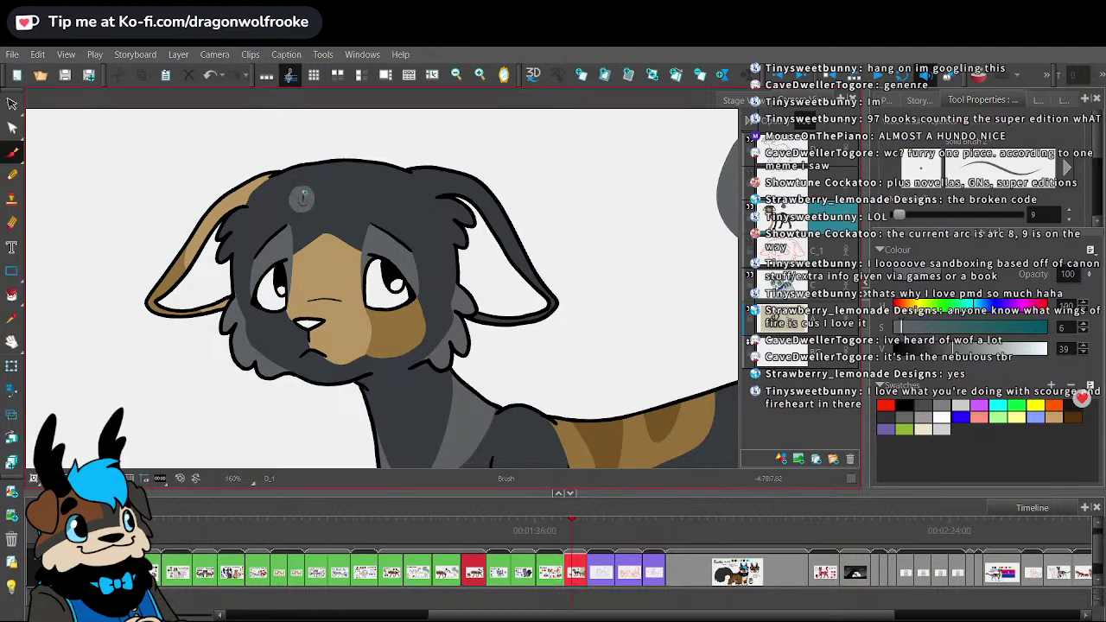
{"action": "left_click", "coordinate": [351, 199]}
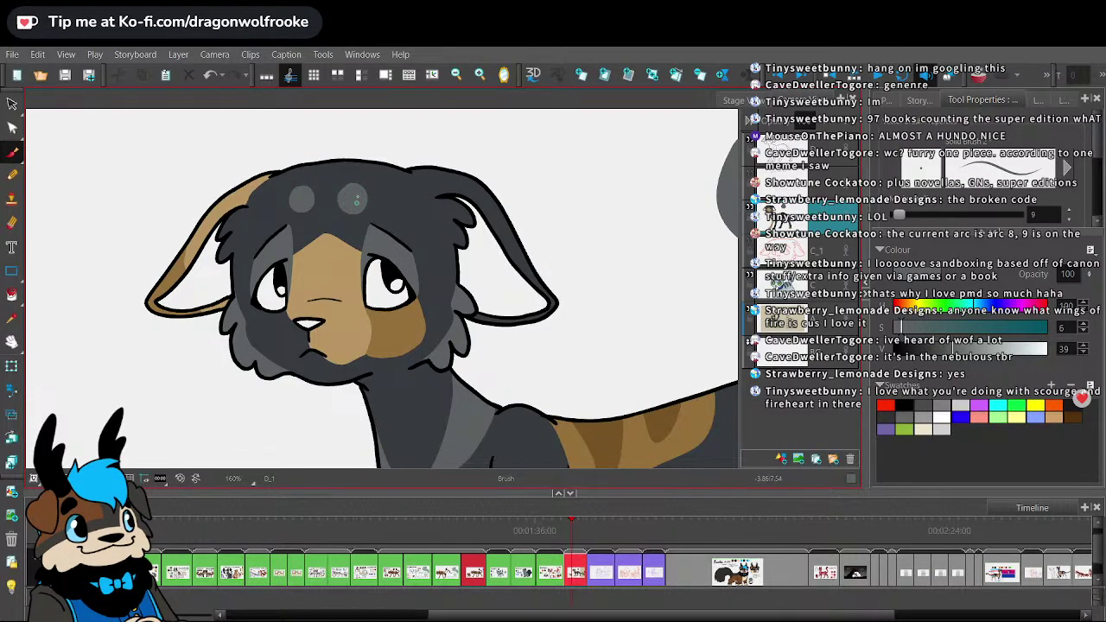
{"action": "key", "text": "1"}
{"action": "key", "text": "1"}
{"action": "key", "text": "1"}
{"action": "key", "text": "1"}
{"action": "key", "text": "1"}
{"action": "key", "text": "1"}
{"action": "key", "text": "1"}
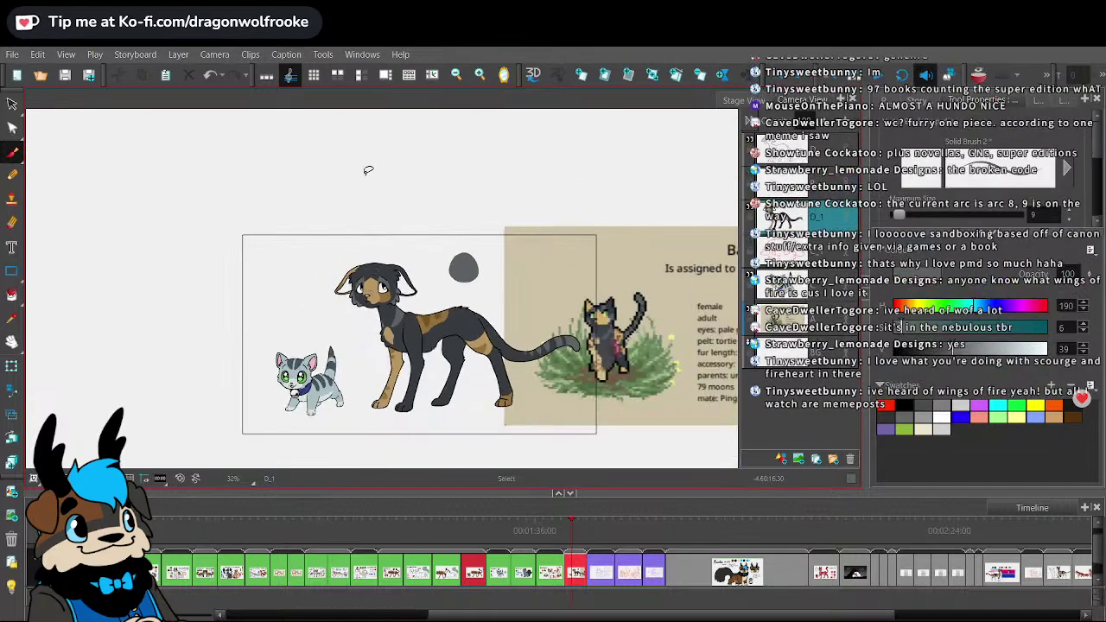
{"action": "key", "text": "alt+b"}
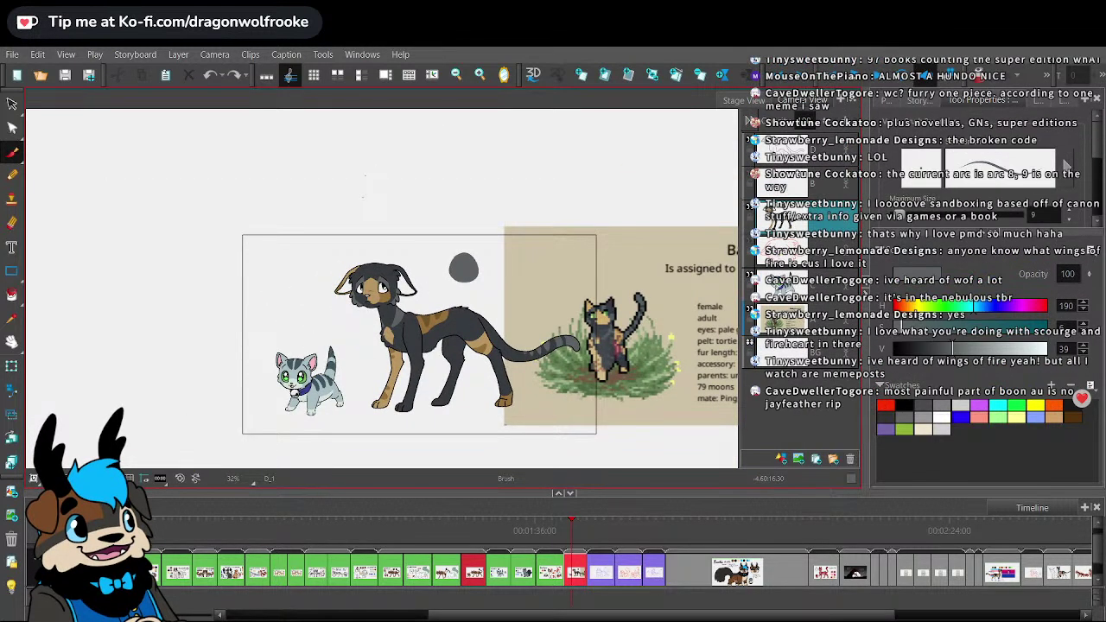
- Try two grey-filled rounded stripes on the upper part of the large character's dark front leg
{"action": "key", "text": "space"}
{"action": "left_click_drag", "start_coordinate": [613, 397], "coordinate": [555, 375]}
{"action": "key", "text": "2"}
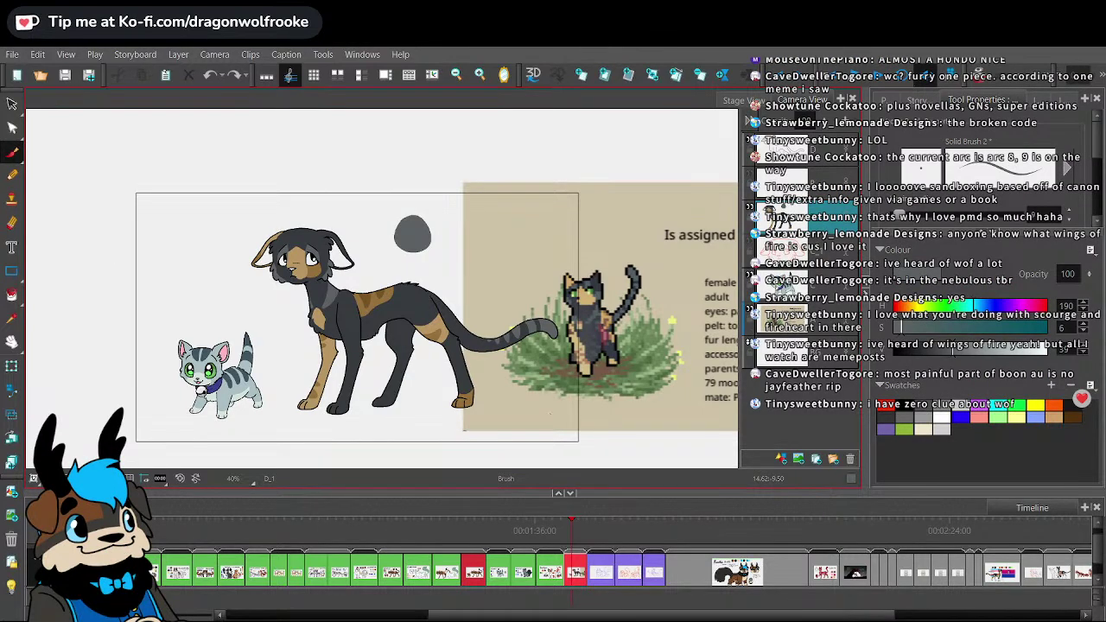
{"action": "key", "text": "2"}
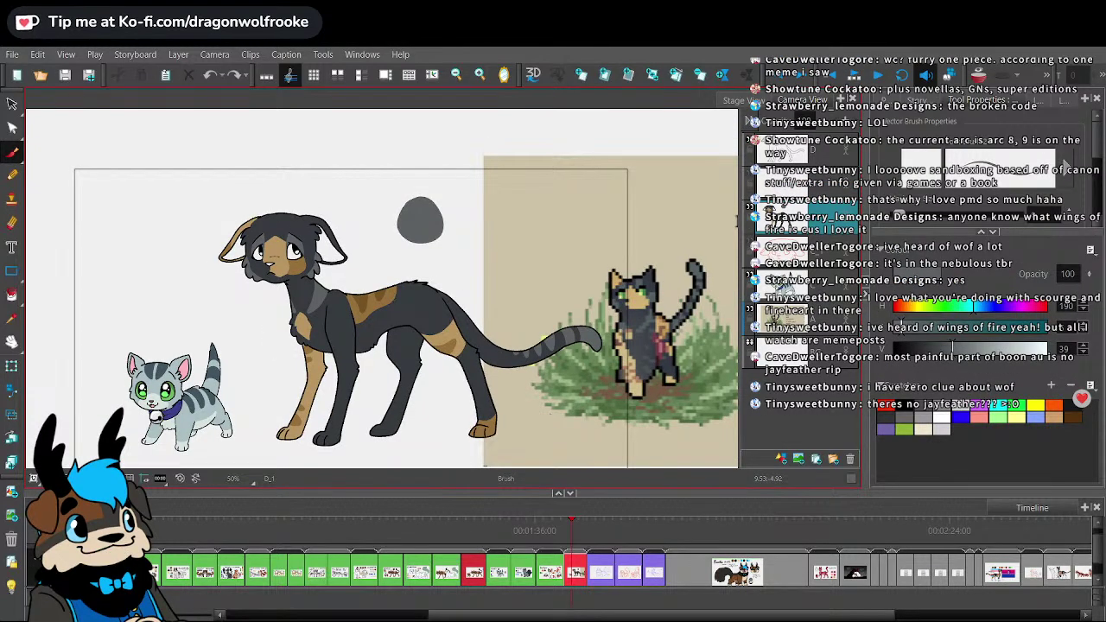
{"action": "key", "text": "2"}
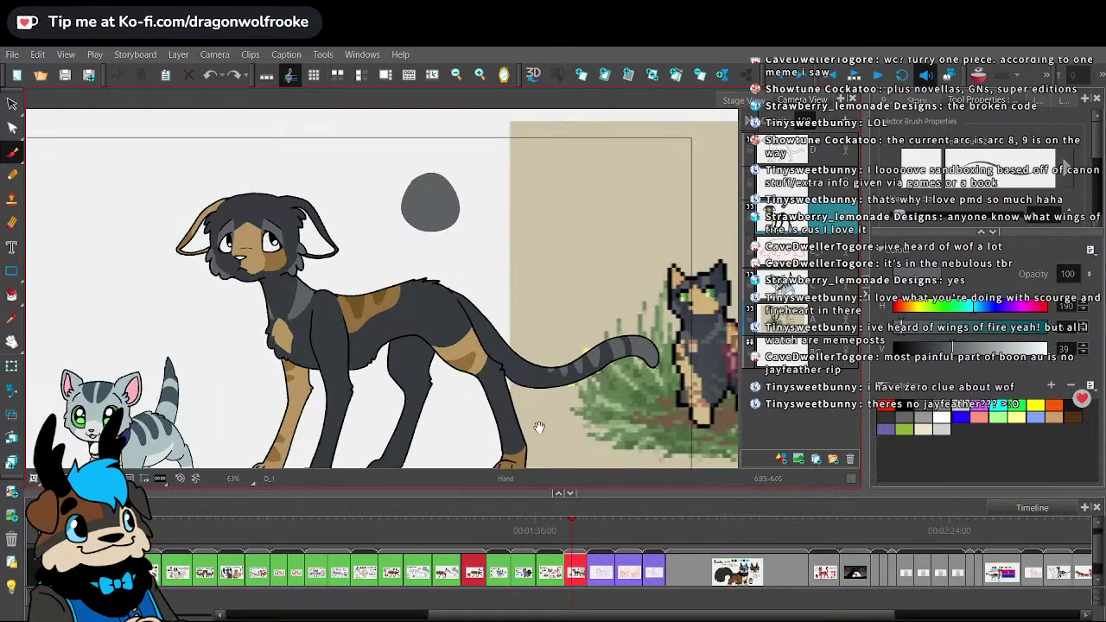
{"action": "left_click_drag", "start_coordinate": [538, 426], "coordinate": [588, 355]}
{"action": "key", "text": "2"}
{"action": "key", "text": "2"}
{"action": "key", "text": "2"}
{"action": "key", "text": "2"}
{"action": "mouse_move", "coordinate": [328, 263]}
{"action": "left_mouse_down"}
{"action": "mouse_move", "coordinate": [366, 260]}
{"action": "mouse_move", "coordinate": [376, 273]}
{"action": "mouse_move", "coordinate": [355, 290]}
{"action": "mouse_move", "coordinate": [335, 287]}
{"action": "mouse_move", "coordinate": [375, 312]}
{"action": "mouse_move", "coordinate": [356, 301]}
{"action": "mouse_move", "coordinate": [377, 315]}
{"action": "mouse_move", "coordinate": [353, 325]}
{"action": "left_mouse_up"}
{"action": "key", "text": "ctrl+z"}
{"action": "left_click", "coordinate": [12, 294]}
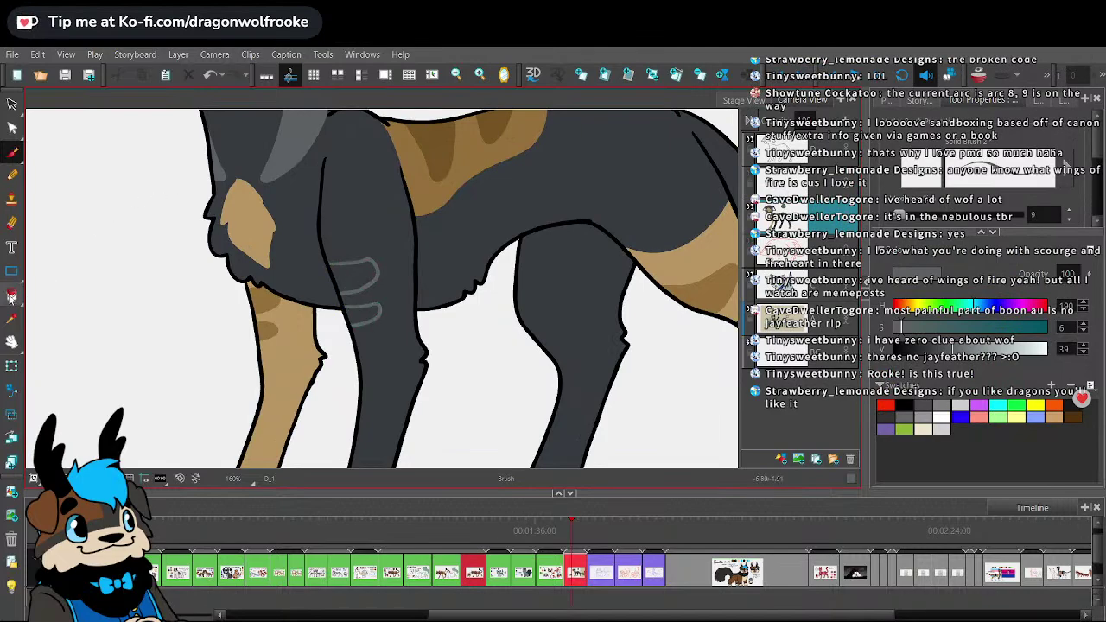
{"action": "left_click", "coordinate": [354, 274]}
{"action": "left_click", "coordinate": [361, 311]}
{"action": "left_click", "coordinate": [19, 151]}
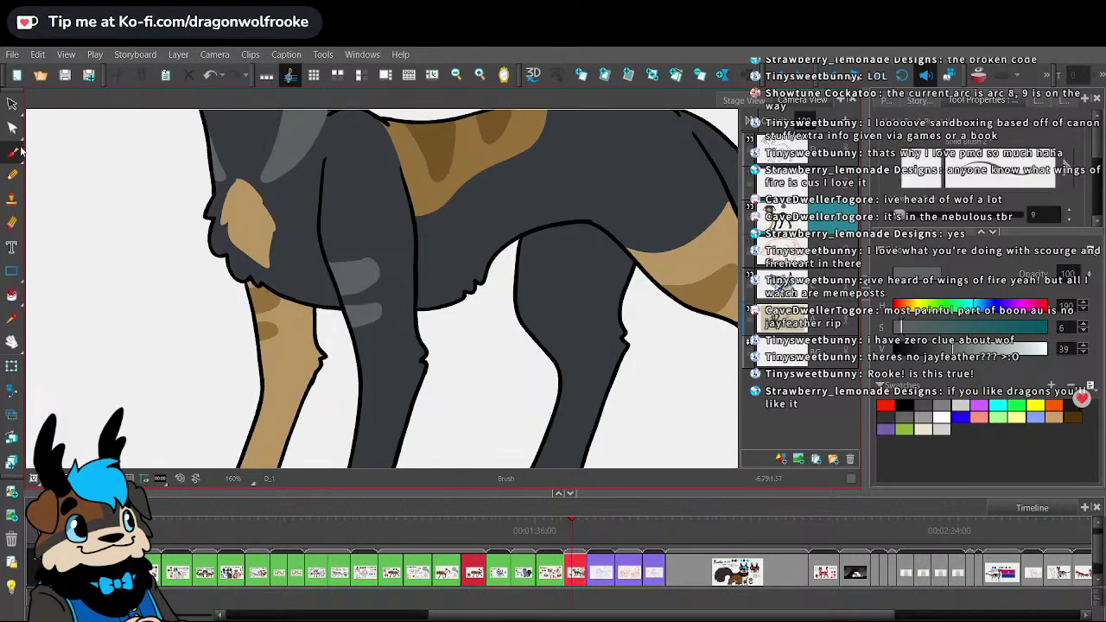
{"action": "key", "text": "ctrl+z"}
{"action": "key", "text": "ctrl+z"}
{"action": "key", "text": "ctrl+z"}
{"action": "key", "text": "ctrl+z"}
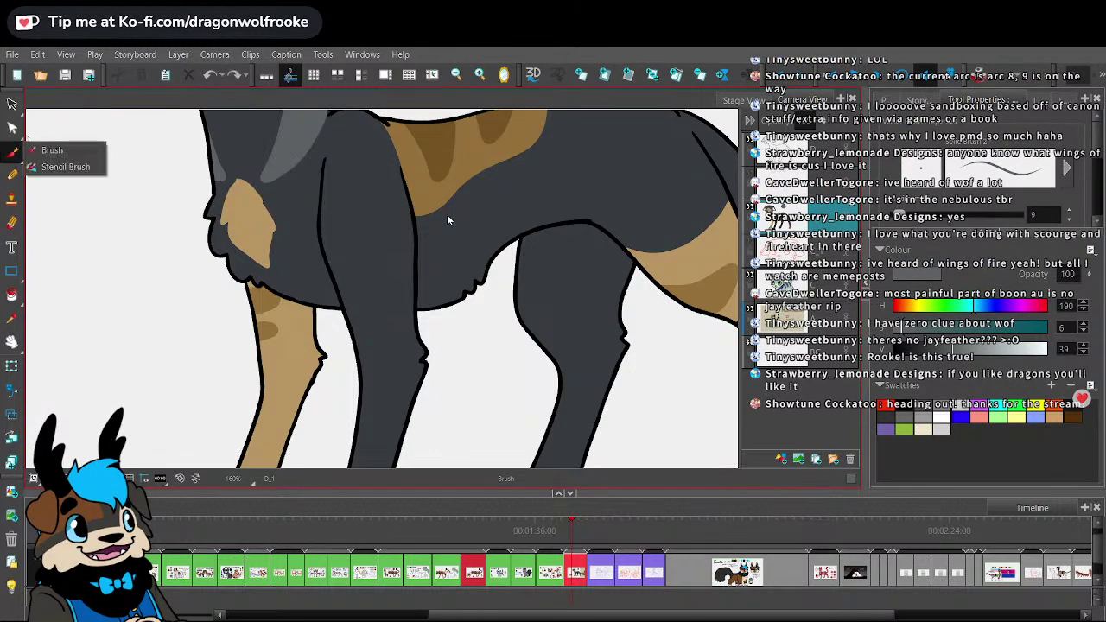
- Draw two rounded grey stripes on the upper part of the dark front leg and fill them with grey
{"action": "left_click", "coordinate": [448, 216]}
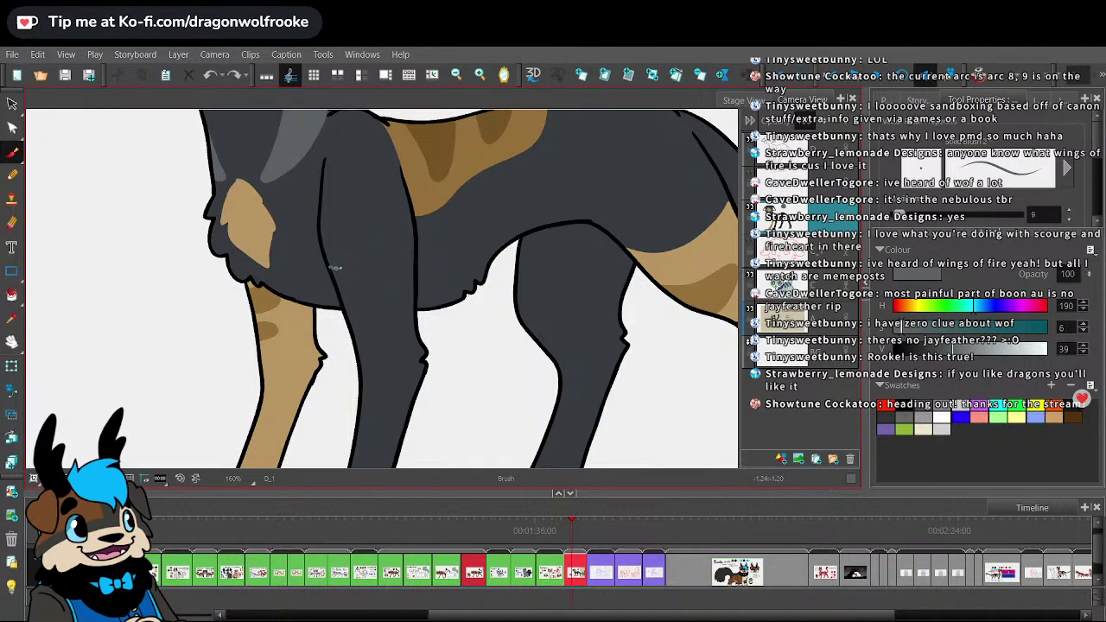
{"action": "mouse_move", "coordinate": [335, 269]}
{"action": "left_mouse_down"}
{"action": "mouse_move", "coordinate": [386, 280]}
{"action": "mouse_move", "coordinate": [344, 304]}
{"action": "left_mouse_up"}
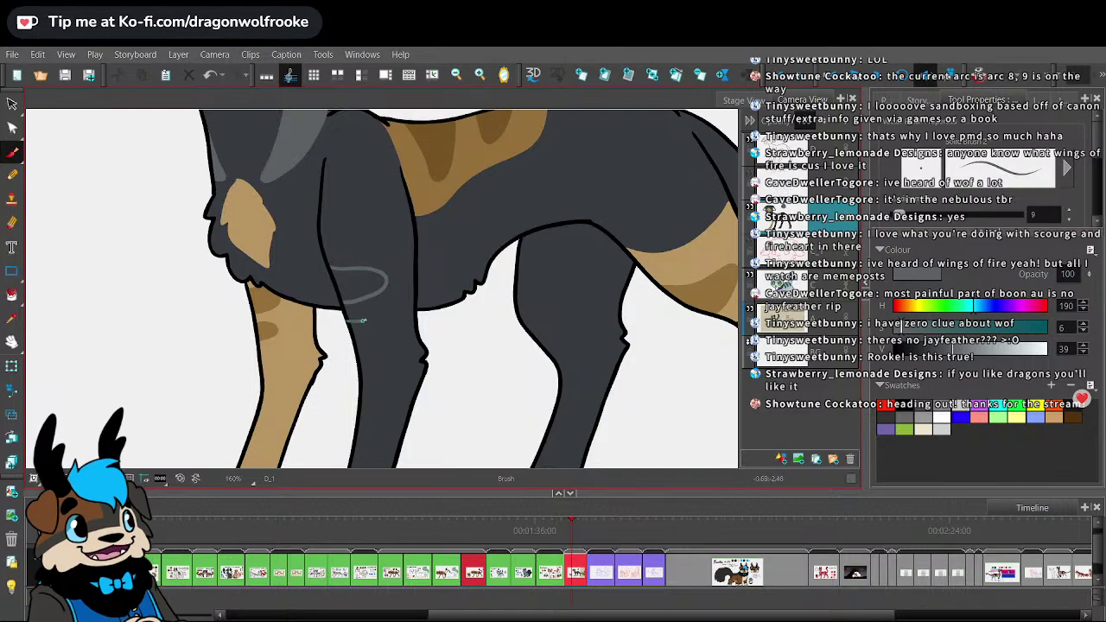
{"action": "left_click", "coordinate": [12, 294]}
{"action": "left_click", "coordinate": [362, 285]}
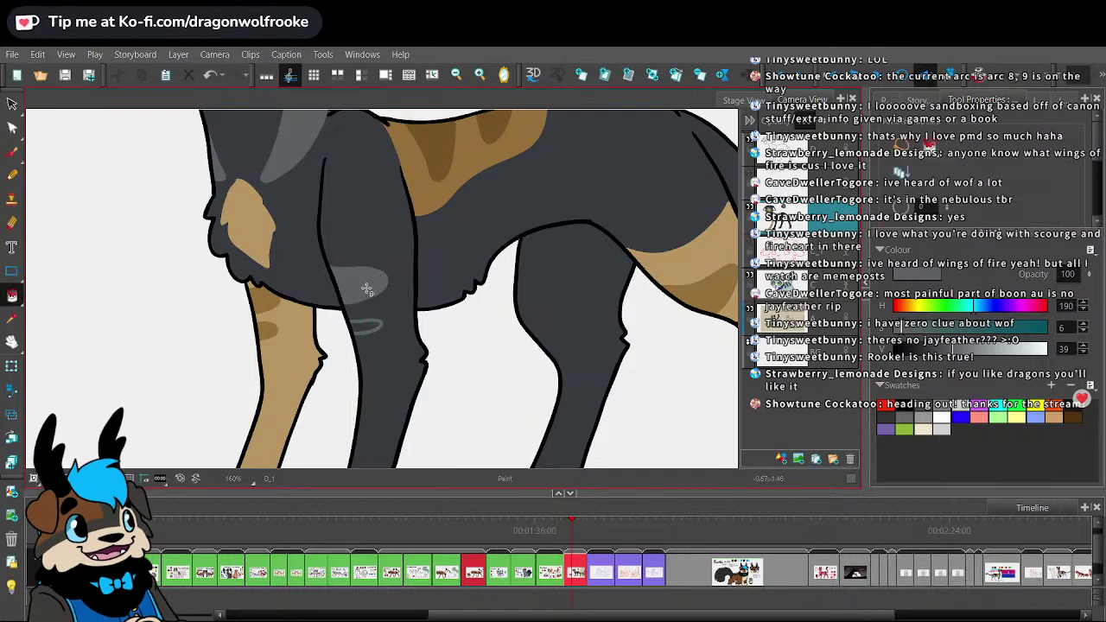
{"action": "left_click", "coordinate": [12, 152]}
{"action": "key", "text": "1"}
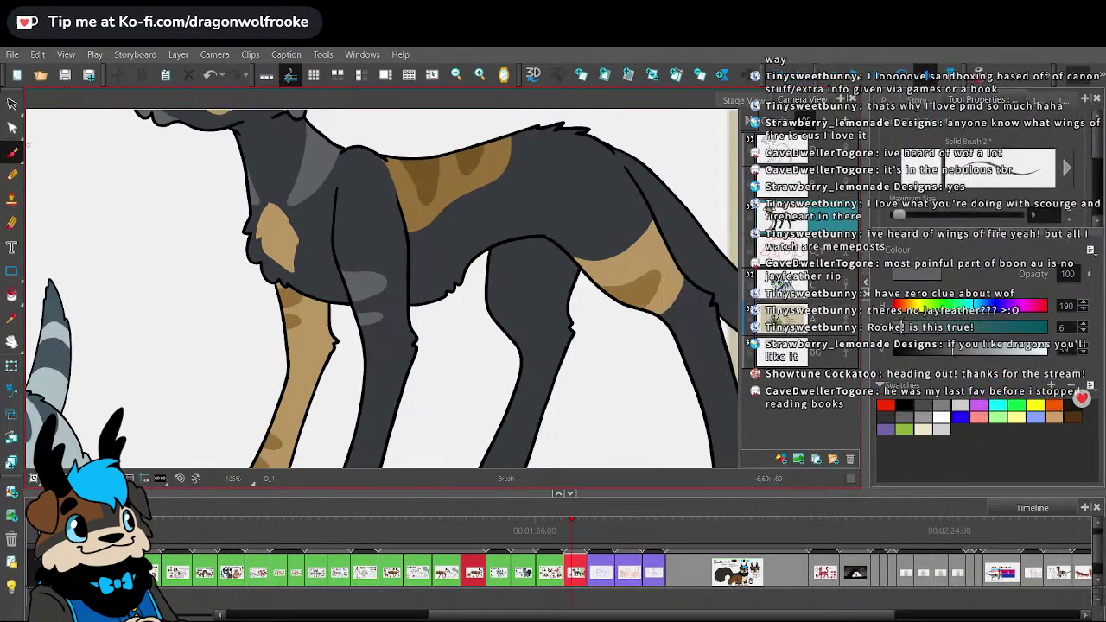
- Outline two grey stripes just above the dark front paw and fill them with grey
{"action": "key", "text": "space"}
{"action": "left_click_drag", "start_coordinate": [499, 343], "coordinate": [521, 198]}
{"action": "scroll", "coordinate": [520, 198], "scroll_direction": "up", "scroll_amount": 1}
{"action": "left_click_drag", "start_coordinate": [356, 387], "coordinate": [393, 381]}
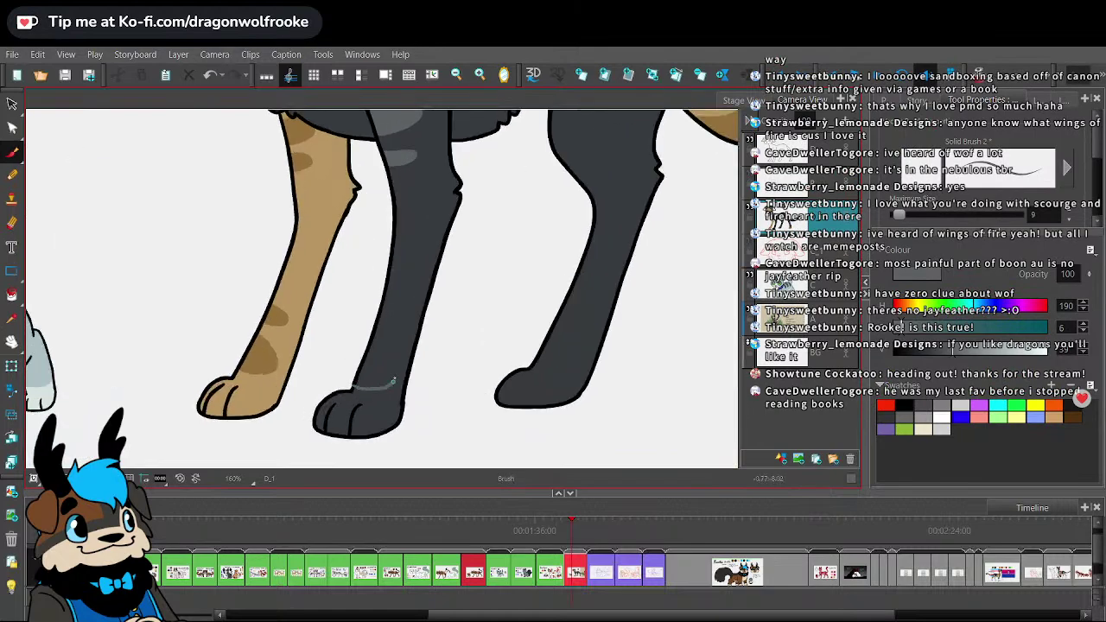
{"action": "mouse_move", "coordinate": [374, 341]}
{"action": "left_mouse_down"}
{"action": "mouse_move", "coordinate": [396, 338]}
{"action": "mouse_move", "coordinate": [378, 325]}
{"action": "mouse_move", "coordinate": [390, 335]}
{"action": "left_mouse_up"}
{"action": "key", "text": "ctrl+z"}
{"action": "left_click", "coordinate": [12, 294]}
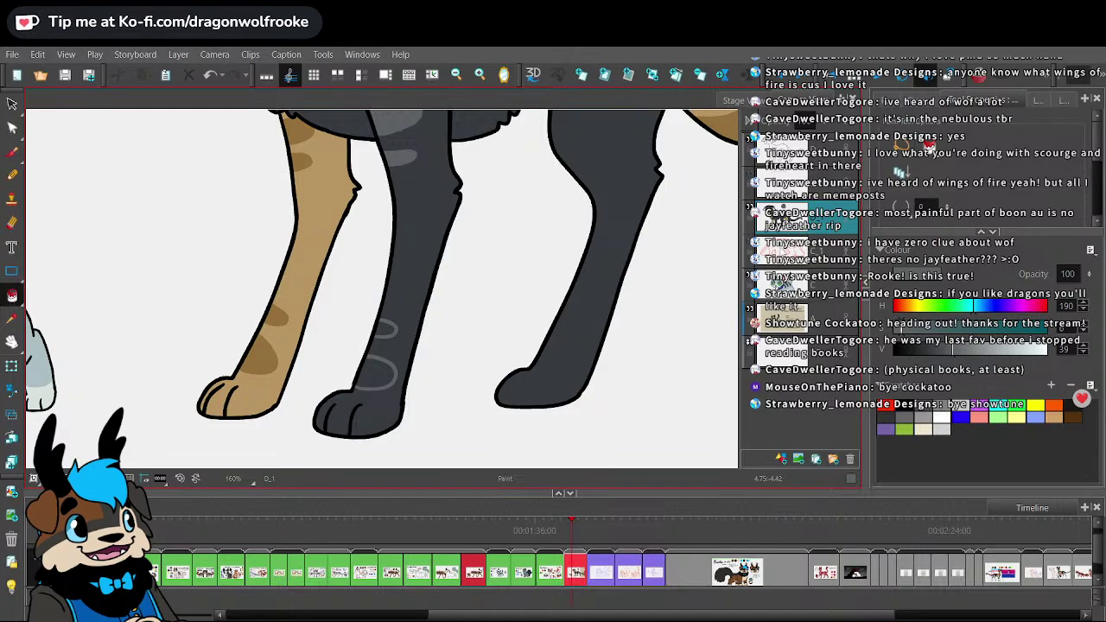
{"action": "left_click", "coordinate": [378, 371]}
{"action": "left_click", "coordinate": [383, 324]}
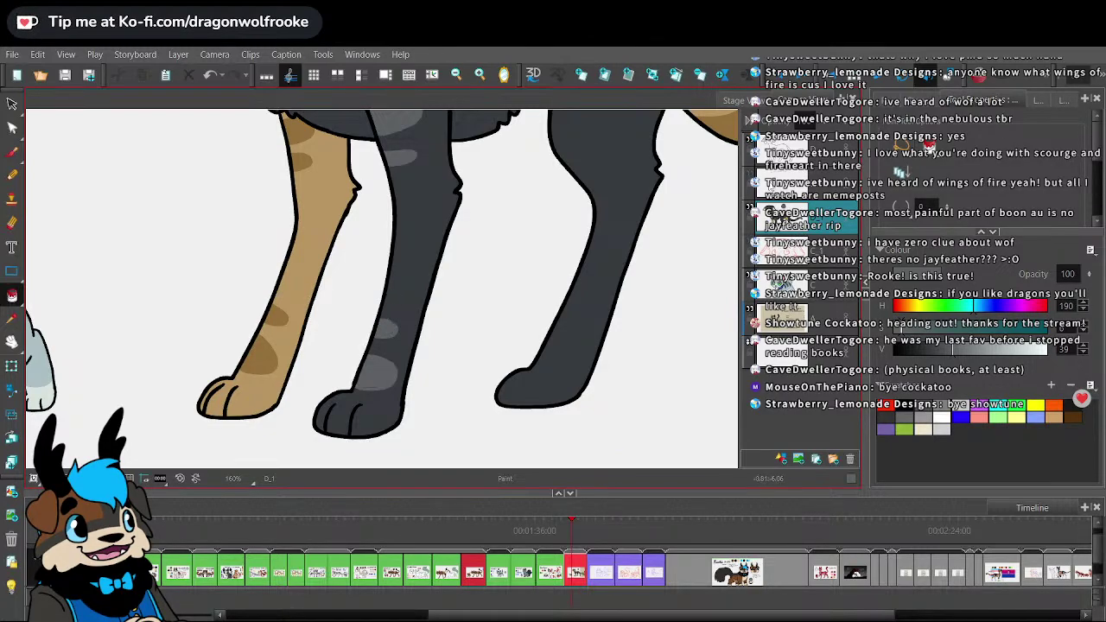
- Undo the fills of the two stripes above the dark front paw, shift the outlines slightly and fill them again
{"action": "scroll", "coordinate": [397, 293], "scroll_direction": "down", "scroll_amount": 5}
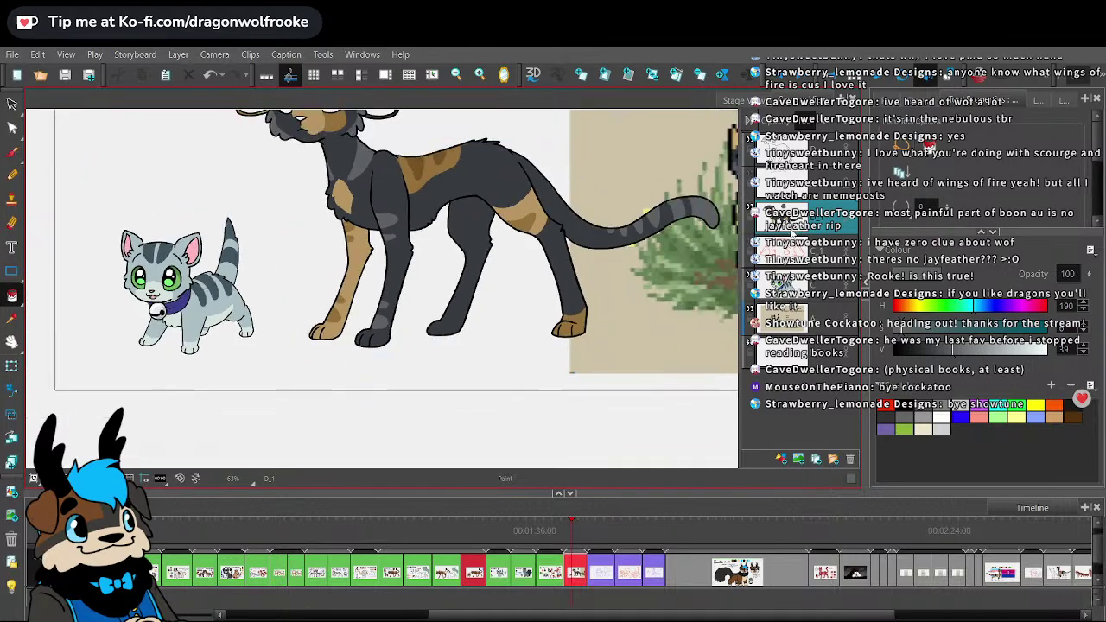
{"action": "scroll", "coordinate": [479, 293], "scroll_direction": "up", "scroll_amount": 6}
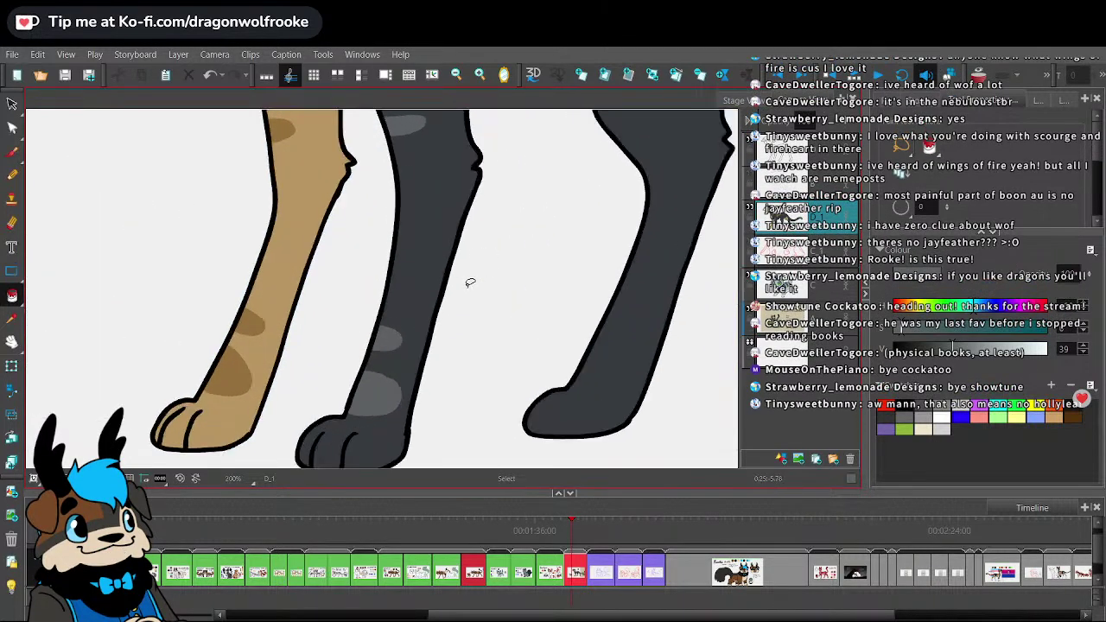
{"action": "key", "text": "ctrl+z"}
{"action": "left_click", "coordinate": [12, 105]}
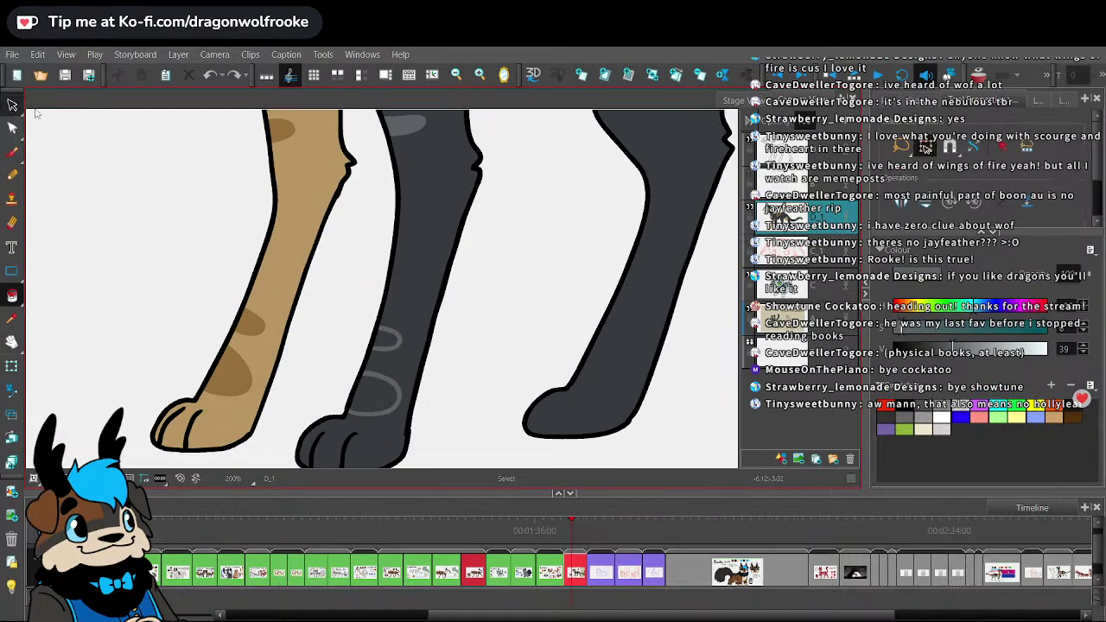
{"action": "left_click", "coordinate": [390, 336]}
{"action": "left_click_drag", "start_coordinate": [393, 354], "coordinate": [396, 347]}
{"action": "left_click", "coordinate": [464, 331]}
{"action": "left_click", "coordinate": [12, 296]}
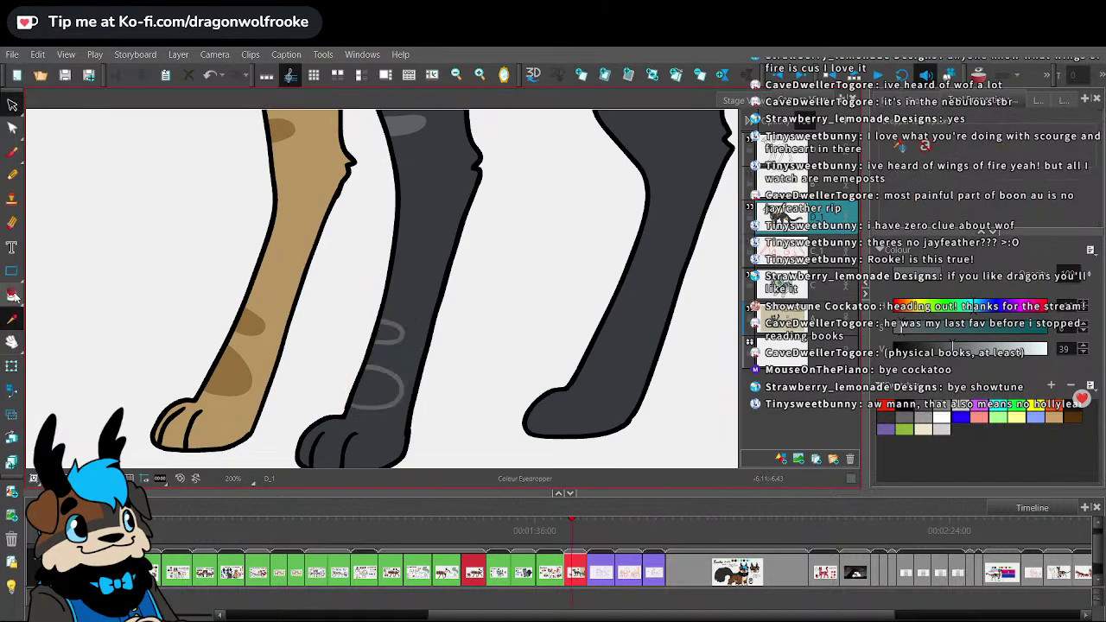
{"action": "left_click", "coordinate": [390, 384]}
{"action": "left_click", "coordinate": [389, 329]}
{"action": "scroll", "coordinate": [389, 330], "scroll_direction": "down", "scroll_amount": 3}
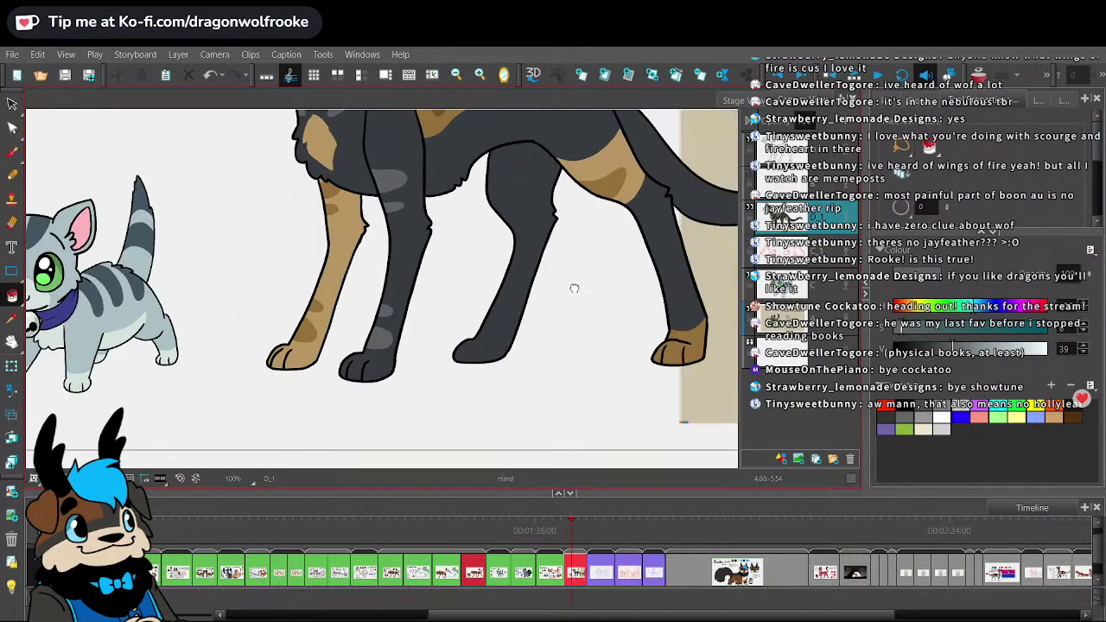
- Draw a grey line across the ankle of the dark hind leg and fill the paw below it with grey
{"action": "left_click_drag", "start_coordinate": [573, 289], "coordinate": [500, 316]}
{"action": "left_click", "coordinate": [12, 153]}
{"action": "key", "text": "1"}
{"action": "left_click_drag", "start_coordinate": [685, 327], "coordinate": [553, 389]}
{"action": "mouse_move", "coordinate": [664, 397]}
{"action": "left_mouse_down"}
{"action": "mouse_move", "coordinate": [629, 364]}
{"action": "mouse_move", "coordinate": [726, 337]}
{"action": "left_mouse_up"}
{"action": "key", "text": "2"}
{"action": "key", "text": "2"}
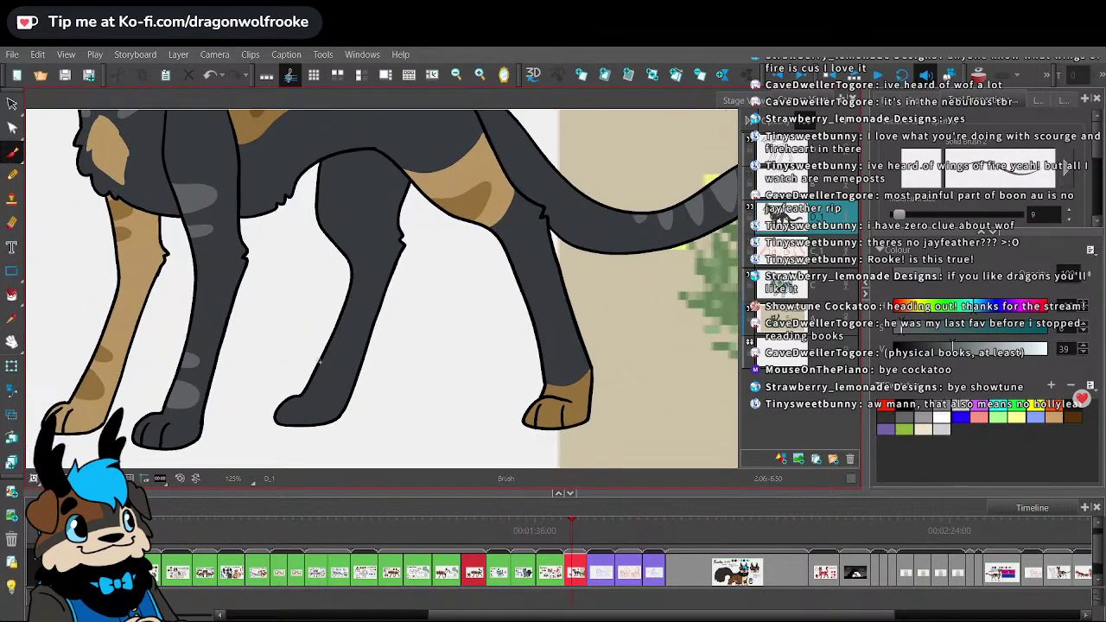
{"action": "key", "text": "alt+i"}
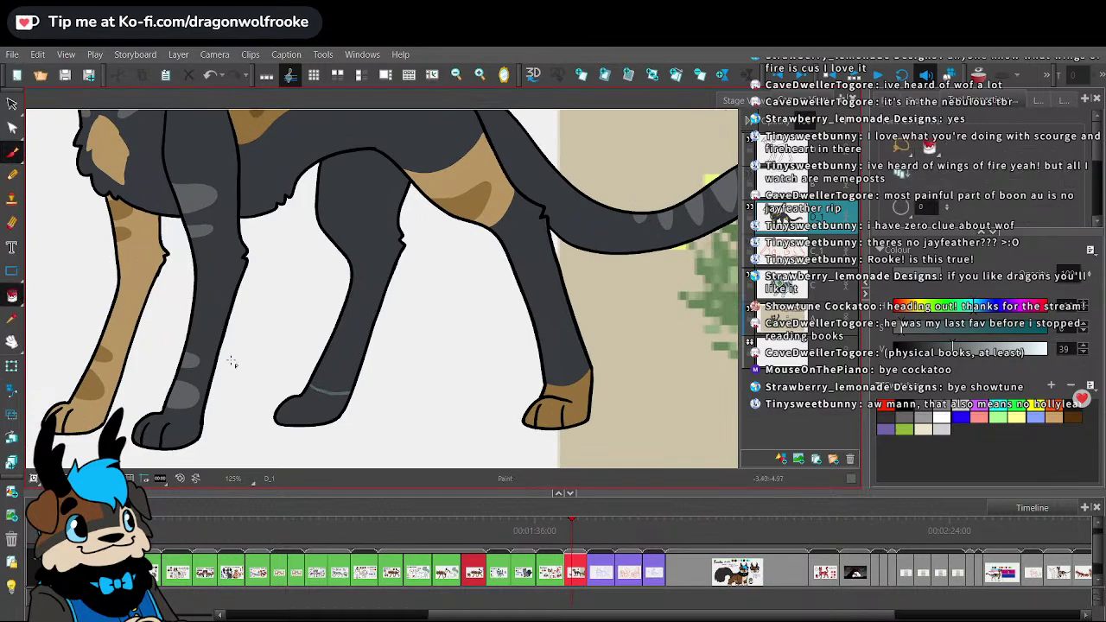
{"action": "left_click", "coordinate": [335, 391]}
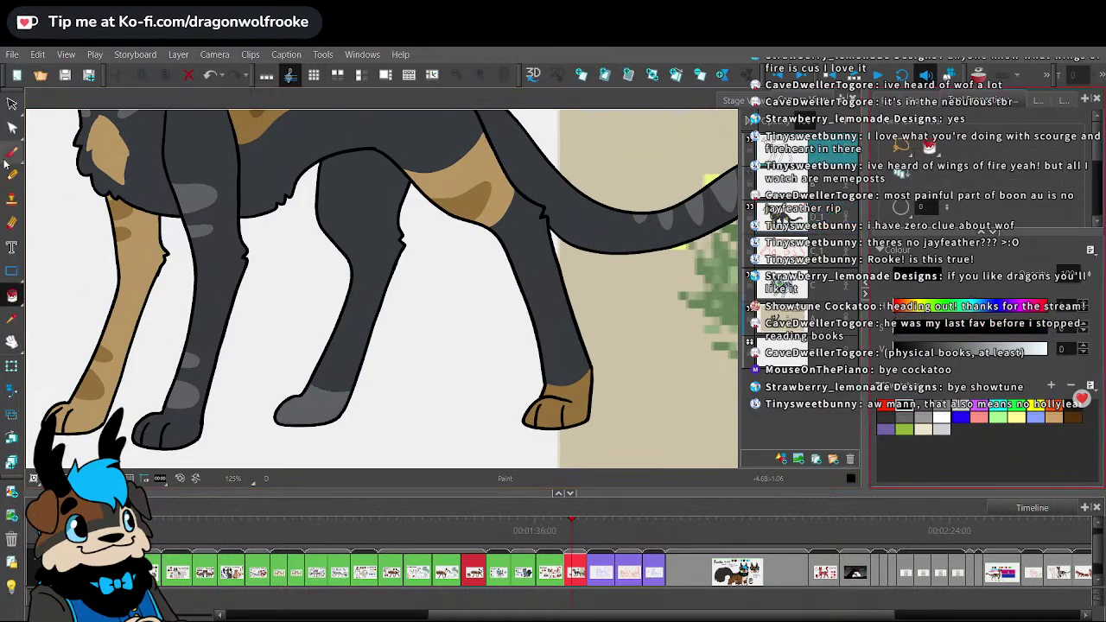
- Sample the grey from the dark hind paw and outline a rounded stripe on that leg's thigh
{"action": "key", "text": "alt+b"}
{"action": "scroll", "coordinate": [293, 394], "scroll_direction": "down", "scroll_amount": 2}
{"action": "key", "text": "alt+s"}
{"action": "scroll", "coordinate": [287, 399], "scroll_direction": "down", "scroll_amount": 2}
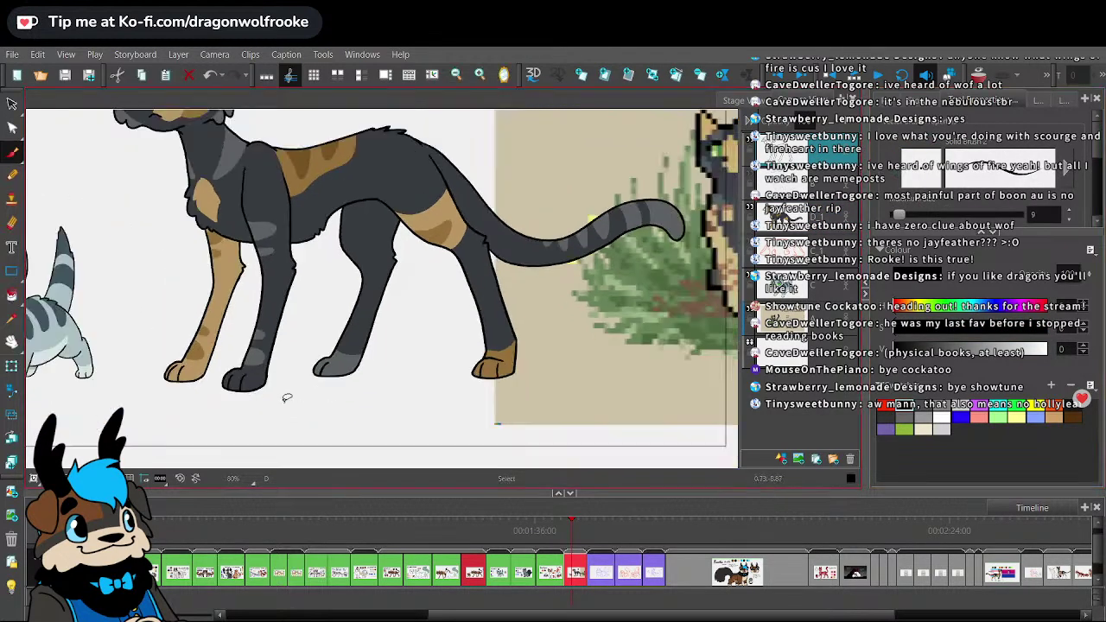
{"action": "left_click_drag", "start_coordinate": [603, 303], "coordinate": [600, 350]}
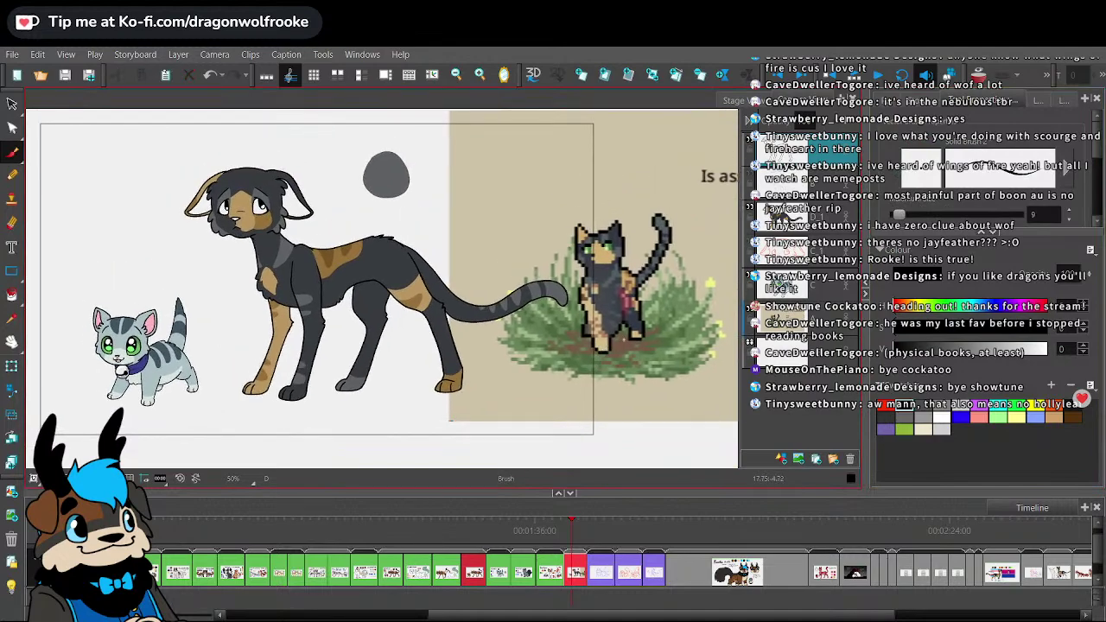
{"action": "key", "text": "2"}
{"action": "left_click", "coordinate": [12, 318]}
{"action": "left_click", "coordinate": [346, 410]}
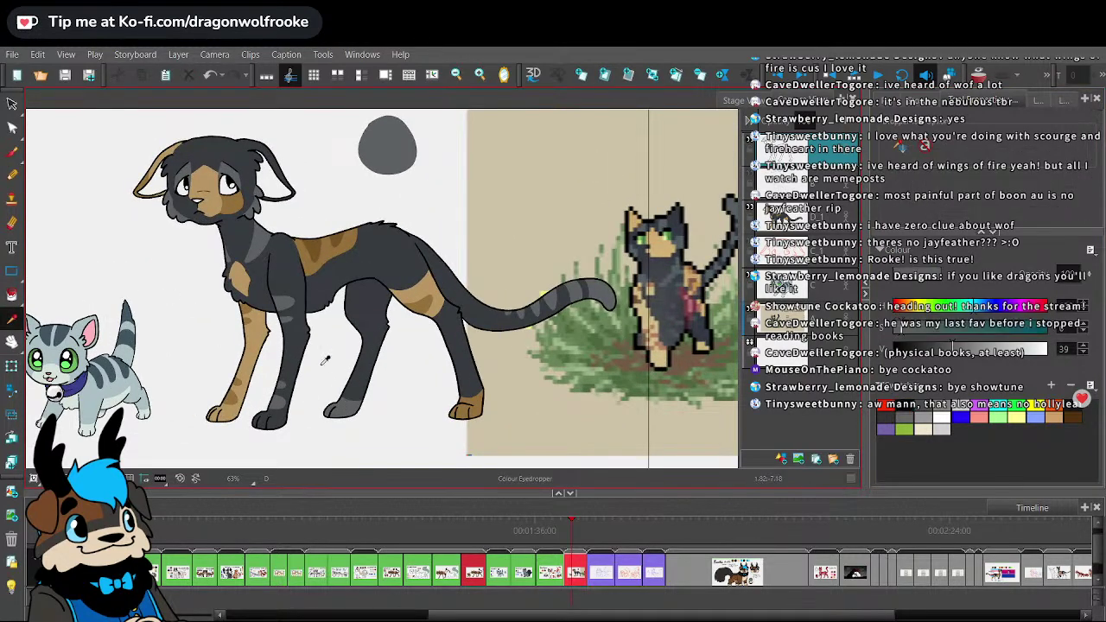
{"action": "left_click", "coordinate": [13, 151]}
{"action": "scroll", "coordinate": [388, 289], "scroll_direction": "up", "scroll_amount": 3}
{"action": "key", "text": "alt+s"}
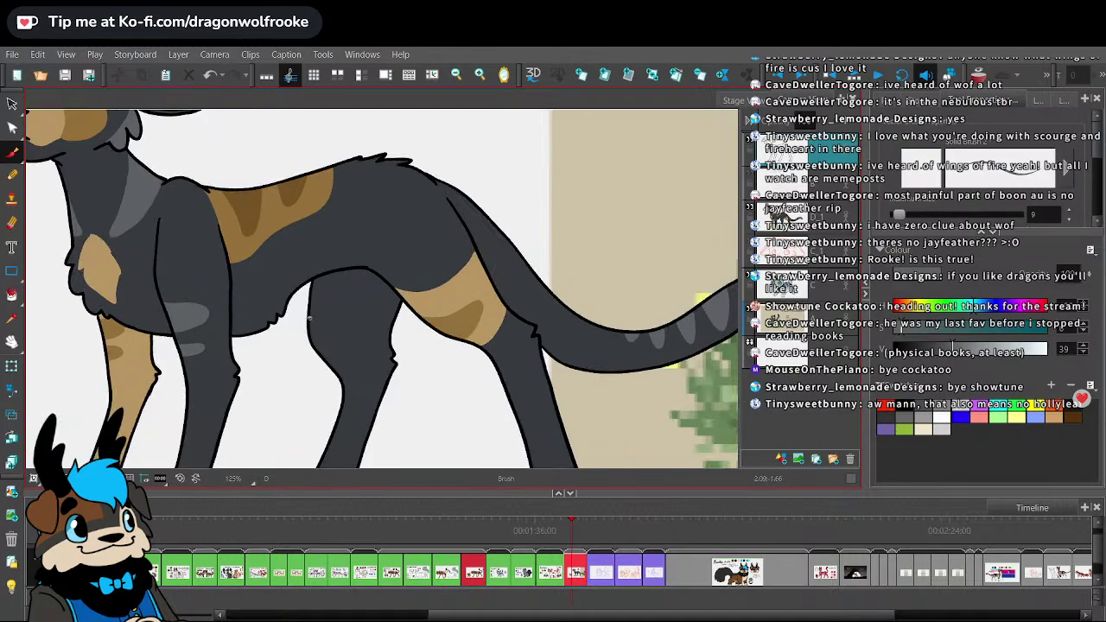
{"action": "mouse_move", "coordinate": [310, 318]}
{"action": "left_mouse_down"}
{"action": "mouse_move", "coordinate": [350, 314]}
{"action": "mouse_move", "coordinate": [350, 331]}
{"action": "mouse_move", "coordinate": [316, 351]}
{"action": "left_mouse_up"}
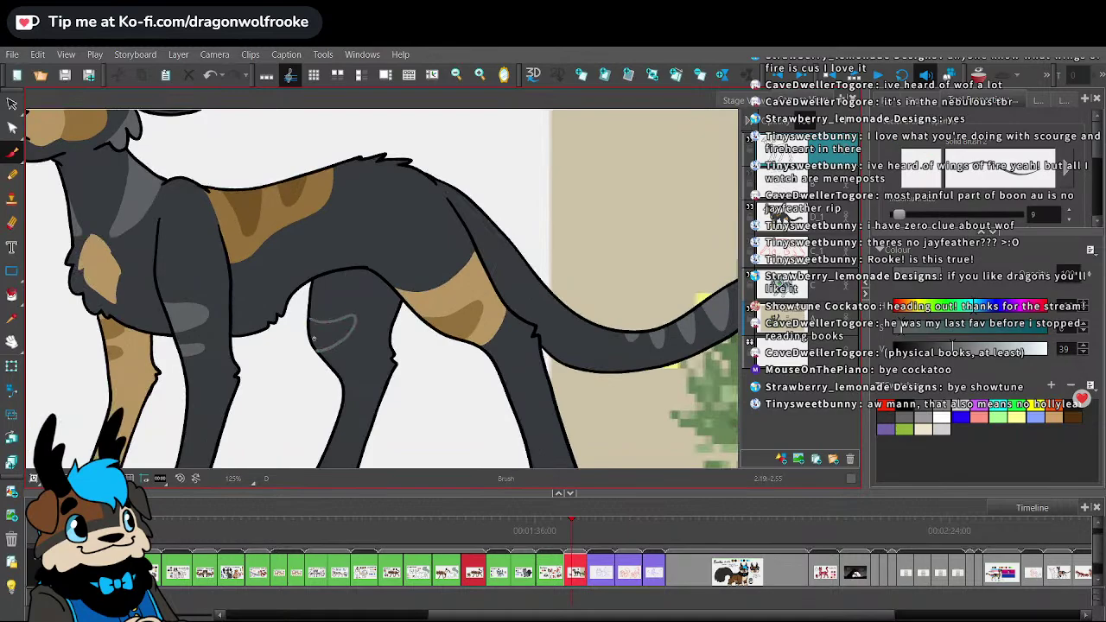
- Move the thigh stripe's outline onto layer D_1 and fill it with the sampled grey
{"action": "left_click", "coordinate": [12, 296]}
{"action": "left_click", "coordinate": [336, 329]}
{"action": "key", "text": "1"}
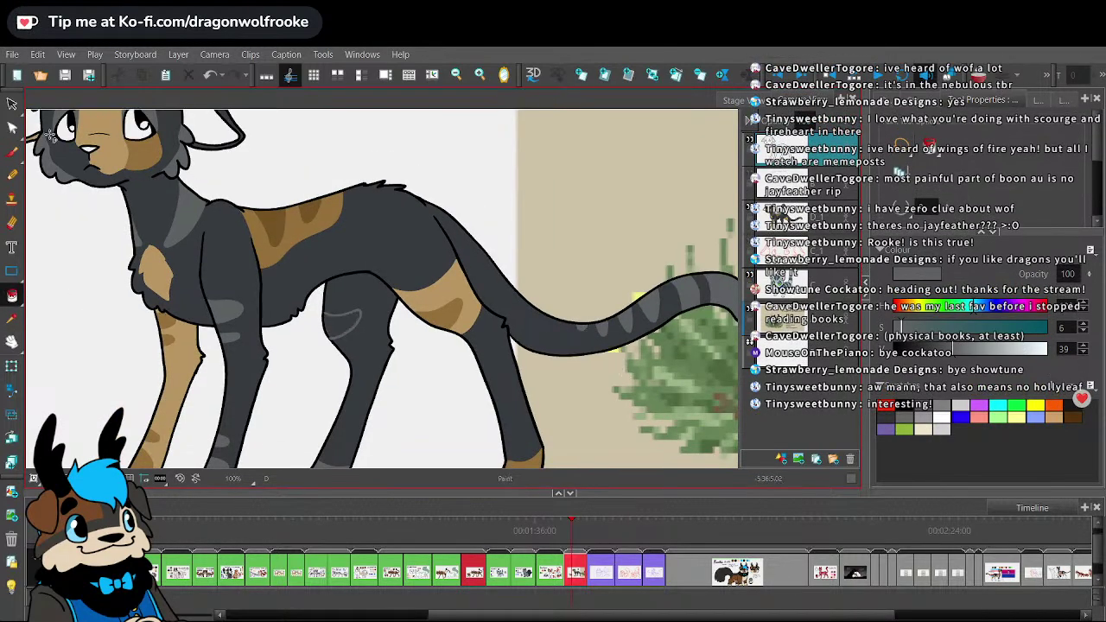
{"action": "left_click", "coordinate": [12, 104]}
{"action": "left_click", "coordinate": [354, 328]}
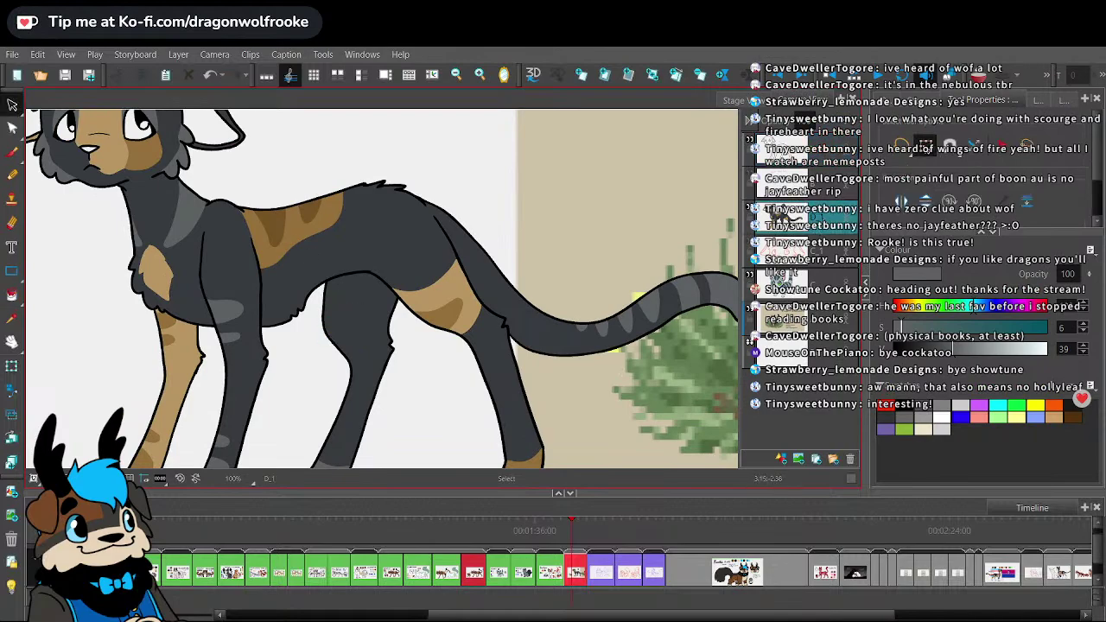
{"action": "left_click", "coordinate": [12, 295]}
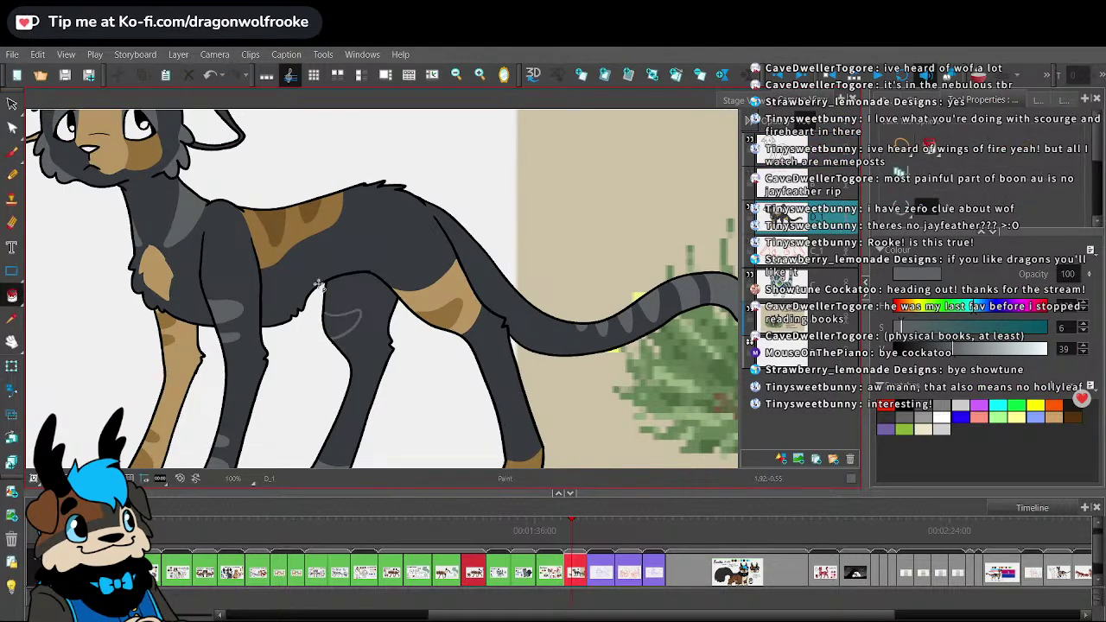
{"action": "left_click", "coordinate": [349, 322]}
{"action": "key", "text": "1"}
{"action": "key", "text": "1"}
{"action": "key", "text": "alt+i"}
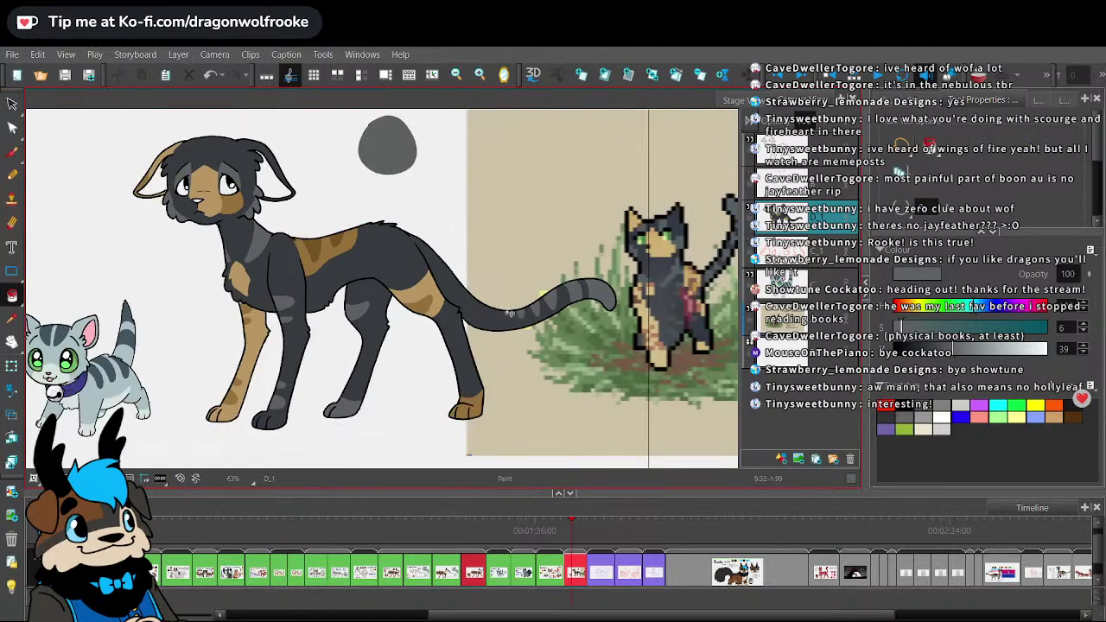
- Save and pack the project
{"action": "left_click", "coordinate": [12, 55]}
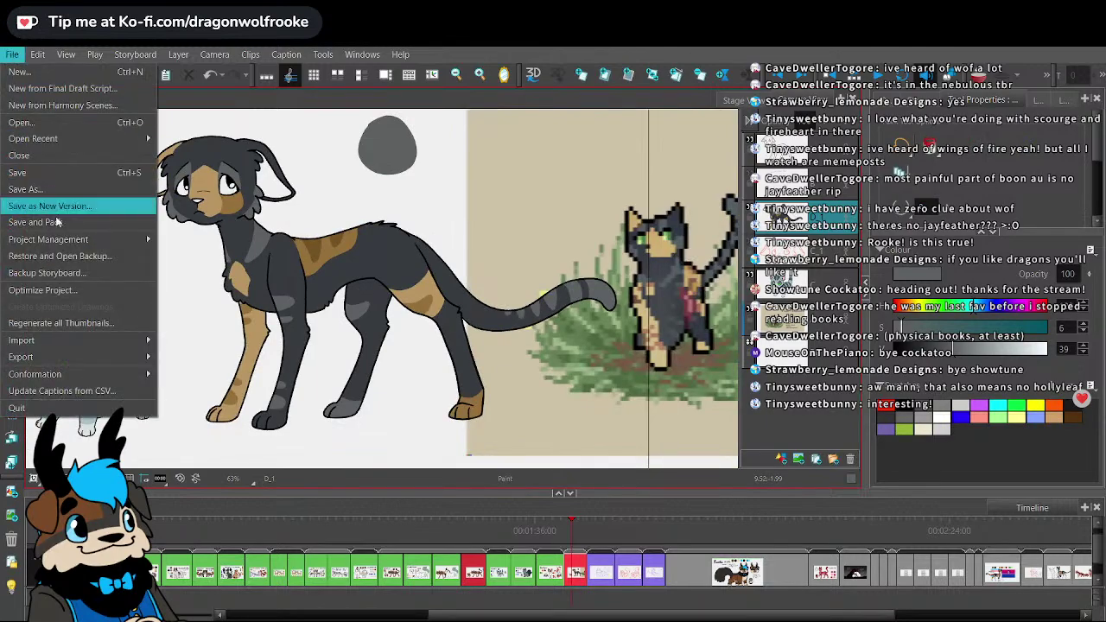
{"action": "left_click", "coordinate": [68, 232]}
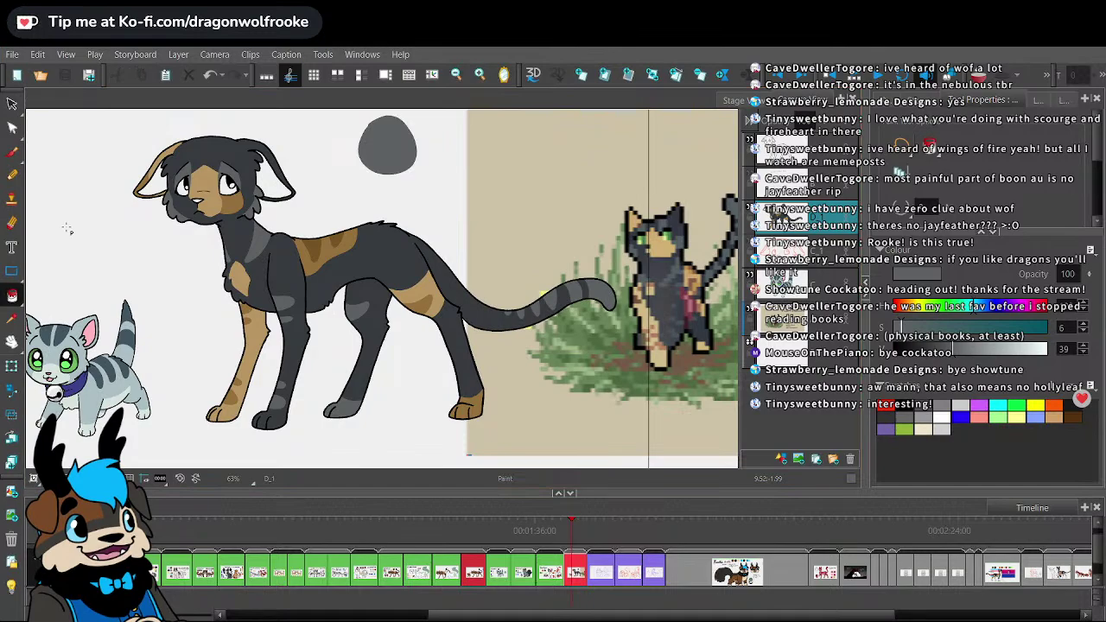
- Try to outline and fill a small grey stripe on the dark character's back, just above the hindquarters
{"action": "left_click", "coordinate": [13, 153]}
{"action": "scroll", "coordinate": [346, 163], "scroll_direction": "up", "scroll_amount": 5}
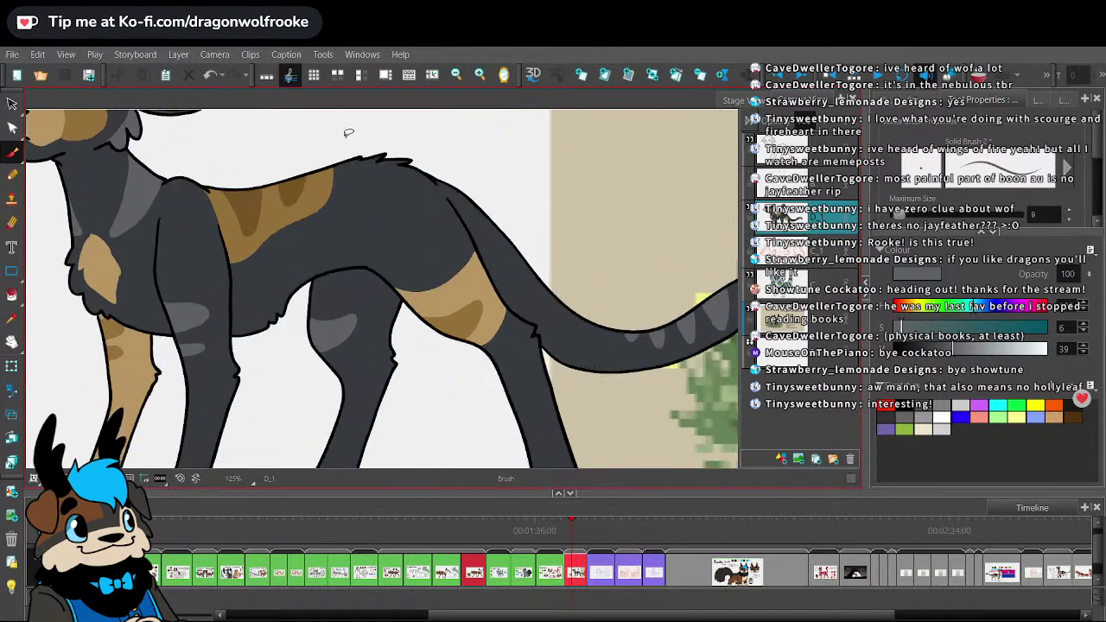
{"action": "mouse_move", "coordinate": [346, 162]}
{"action": "left_mouse_down"}
{"action": "mouse_move", "coordinate": [355, 187]}
{"action": "mouse_move", "coordinate": [376, 166]}
{"action": "mouse_move", "coordinate": [349, 173]}
{"action": "mouse_move", "coordinate": [360, 186]}
{"action": "mouse_move", "coordinate": [381, 161]}
{"action": "left_mouse_up"}
{"action": "key", "text": "ctrl+z"}
{"action": "left_click", "coordinate": [13, 295]}
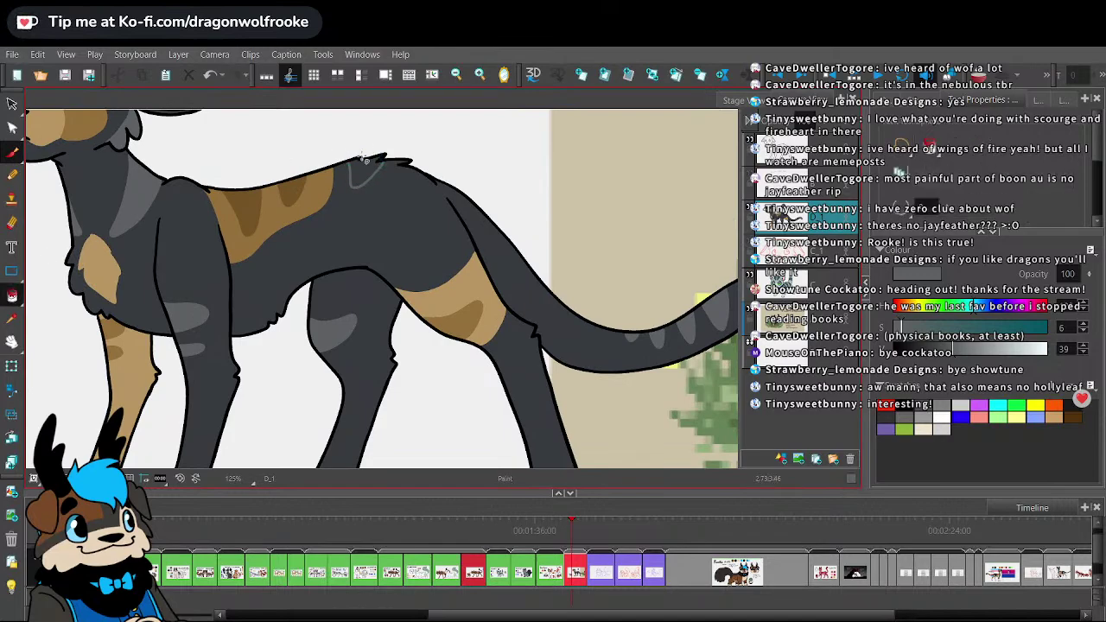
{"action": "left_click", "coordinate": [366, 166]}
- Check the whole dark character's markings against the pixel cat reference
{"action": "key", "text": "1"}
{"action": "key", "text": "1"}
{"action": "key", "text": "1"}
{"action": "key", "text": "1"}
{"action": "key", "text": "1"}
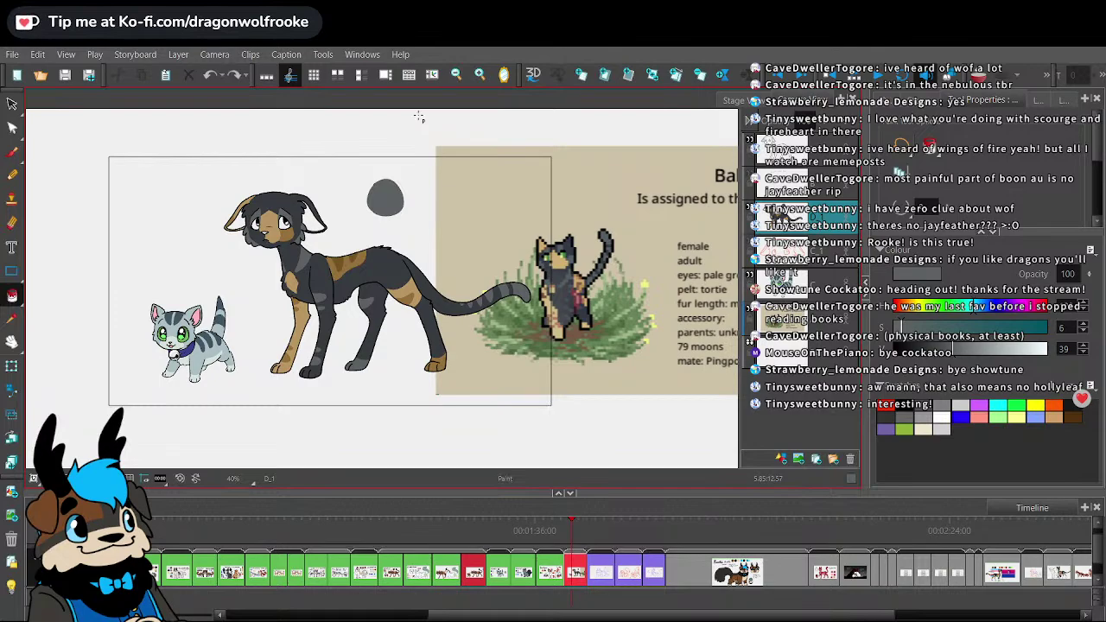
{"action": "key", "text": "space"}
{"action": "key", "text": "2"}
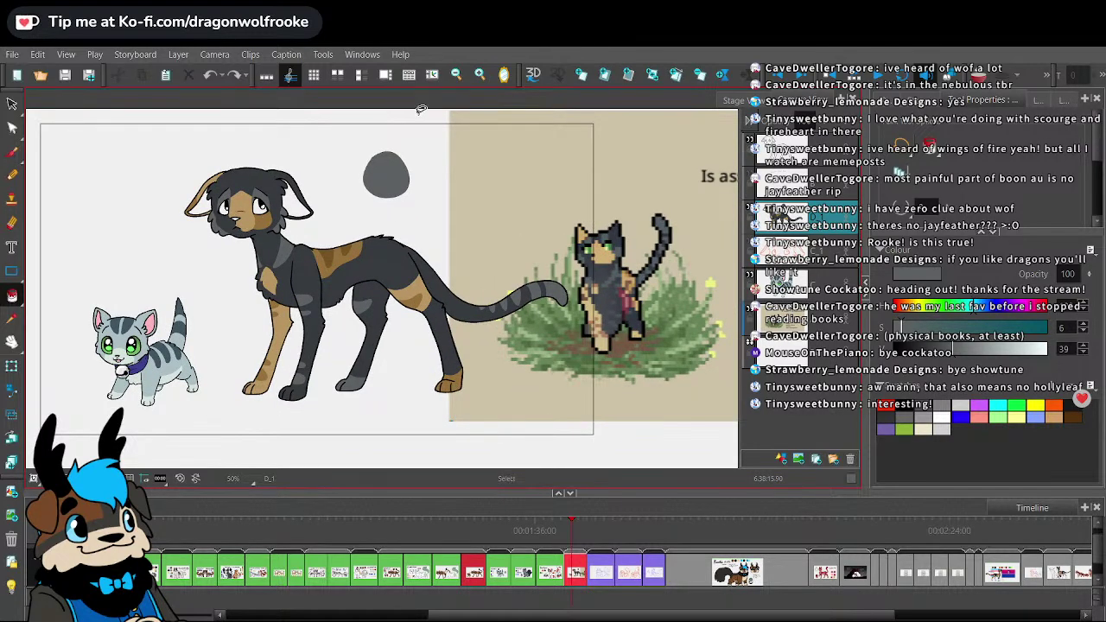
{"action": "key", "text": "2"}
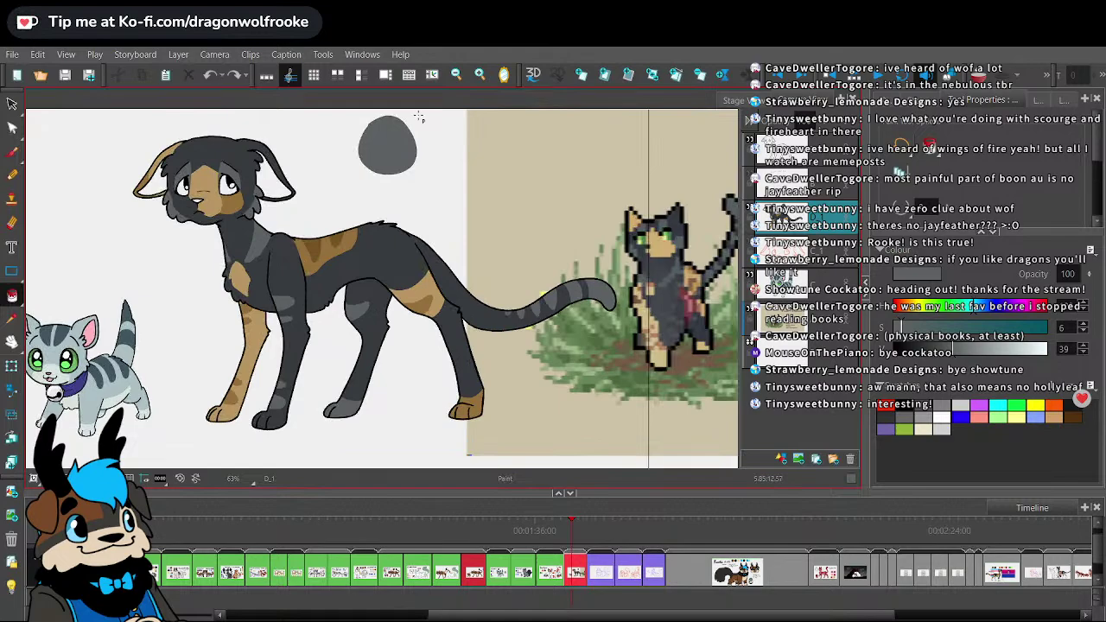
{"action": "key", "text": "alt+d"}
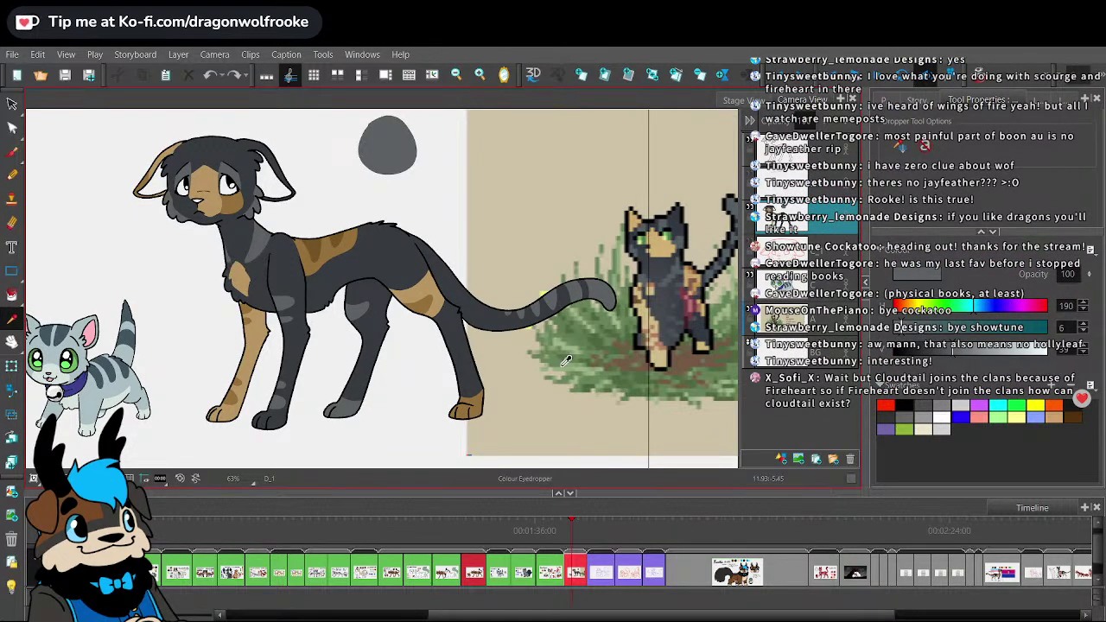
- Save and pack the project again, switching to the Brush tool on layer D
{"action": "left_click", "coordinate": [12, 54]}
{"action": "left_click", "coordinate": [69, 221]}
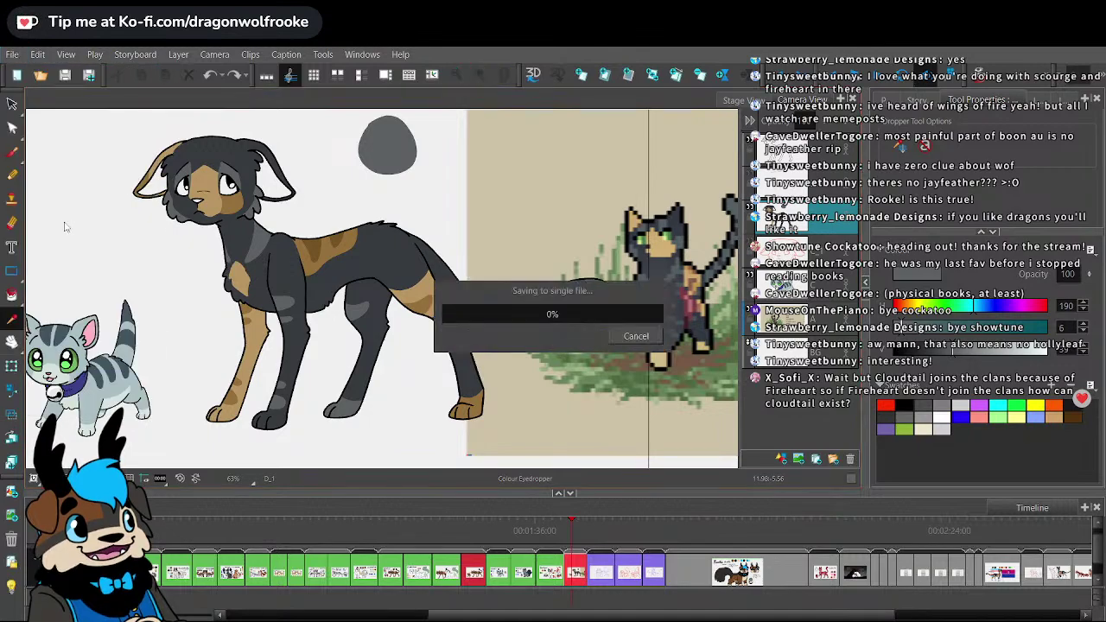
{"action": "left_click", "coordinate": [12, 152]}
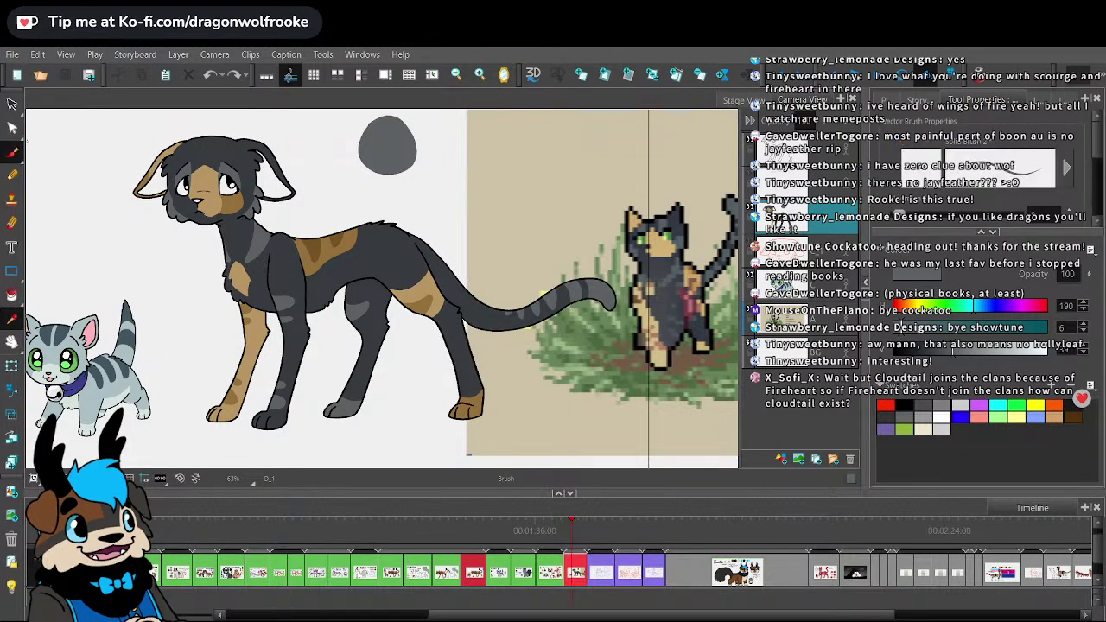
{"action": "left_click", "coordinate": [12, 55]}
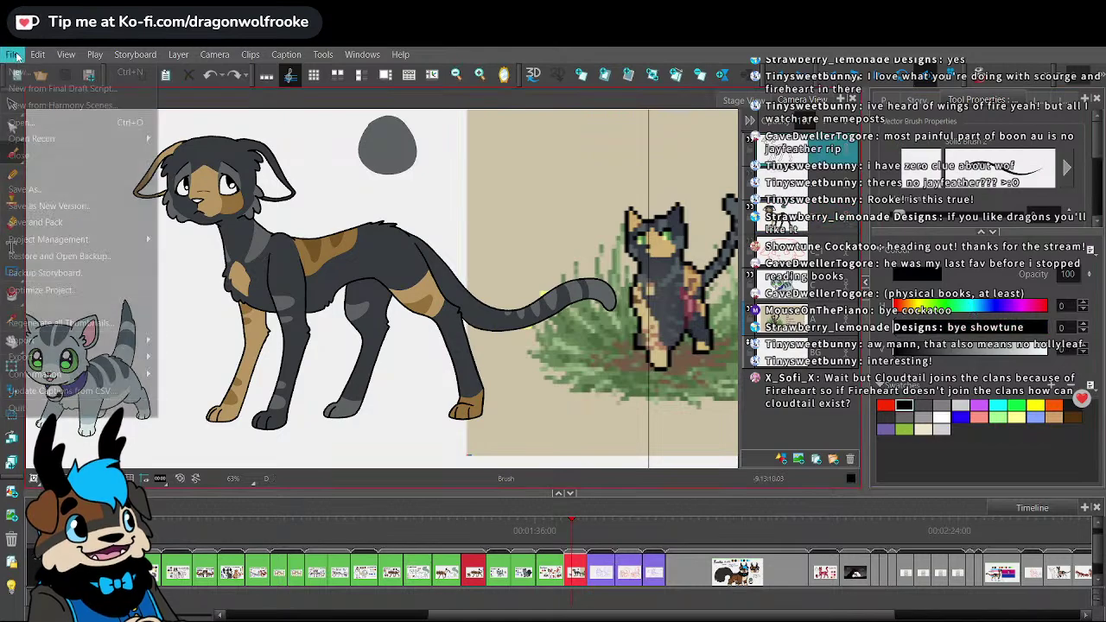
{"action": "left_click", "coordinate": [66, 221]}
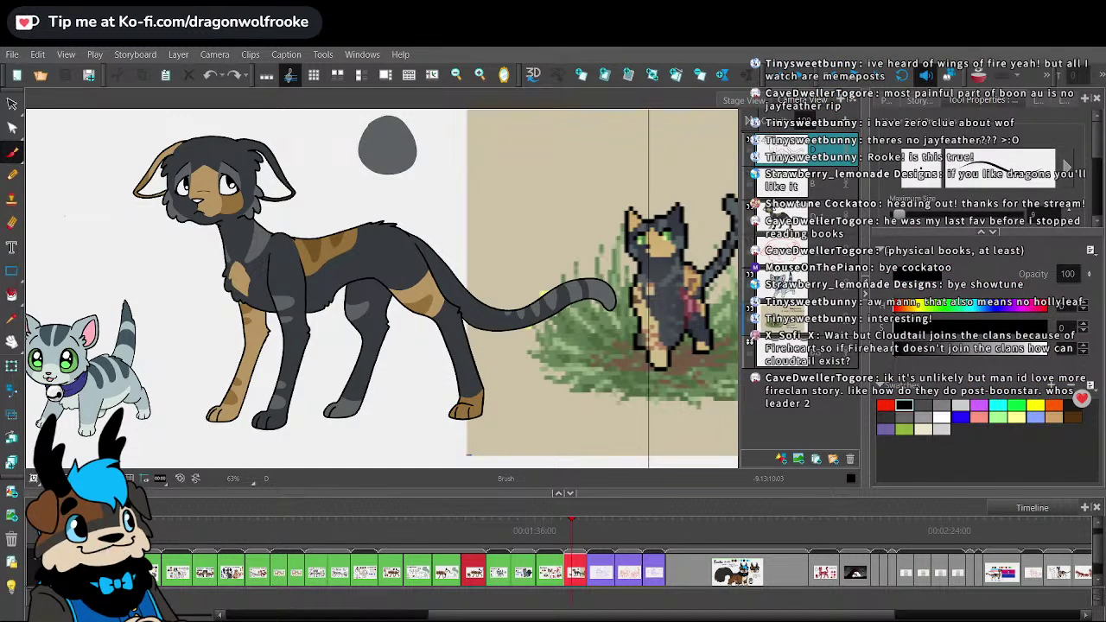
{"action": "left_click", "coordinate": [13, 54]}
{"action": "left_click", "coordinate": [47, 223]}
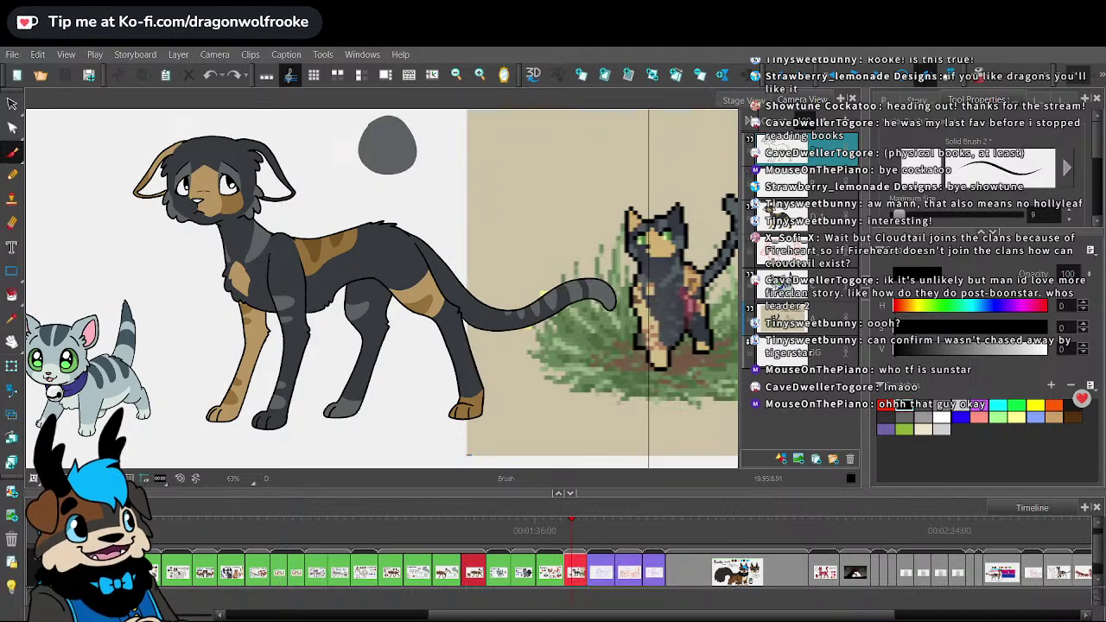
{"action": "left_click", "coordinate": [14, 54]}
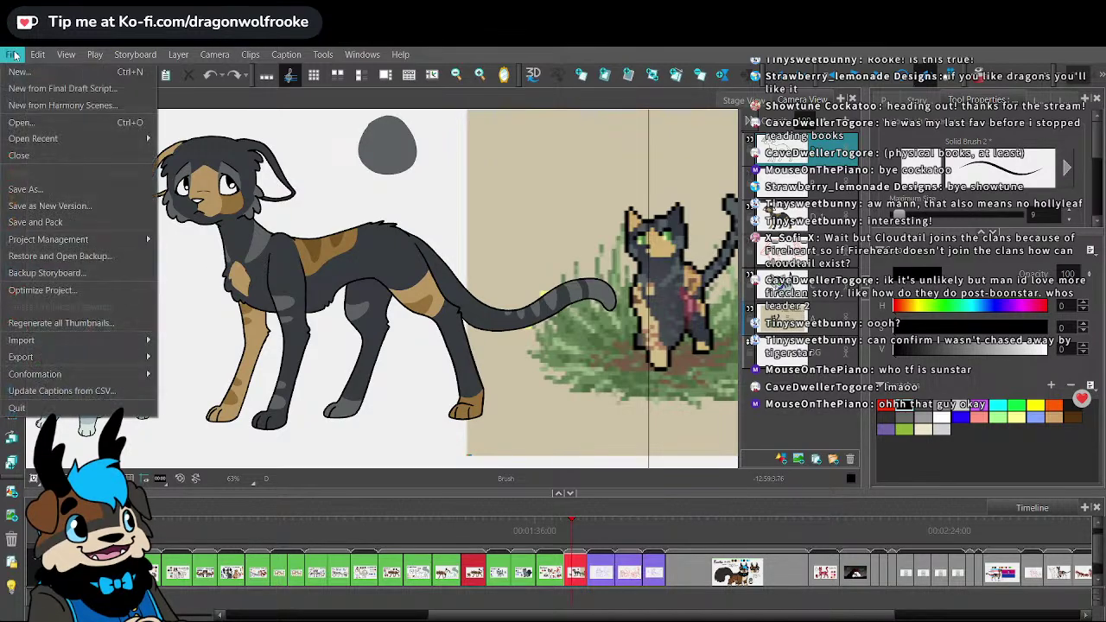
{"action": "left_click", "coordinate": [39, 222]}
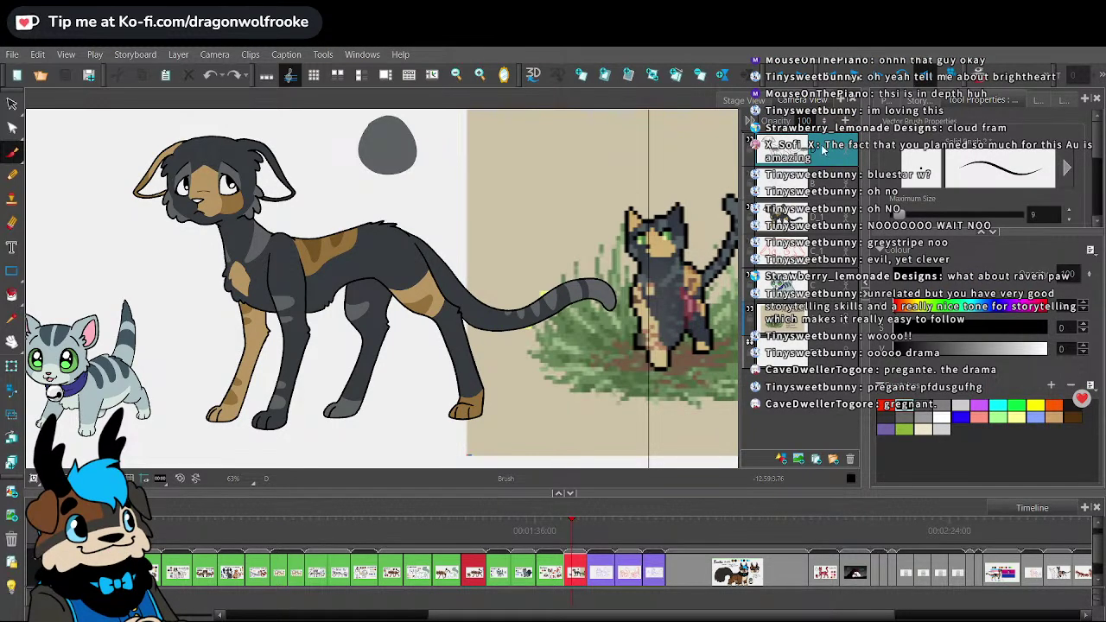
- Make layer D_1 active and sample the bright green from the grey kitten's eye for painting
{"action": "left_click", "coordinate": [820, 217]}
{"action": "key", "text": "1"}
{"action": "key", "text": "1"}
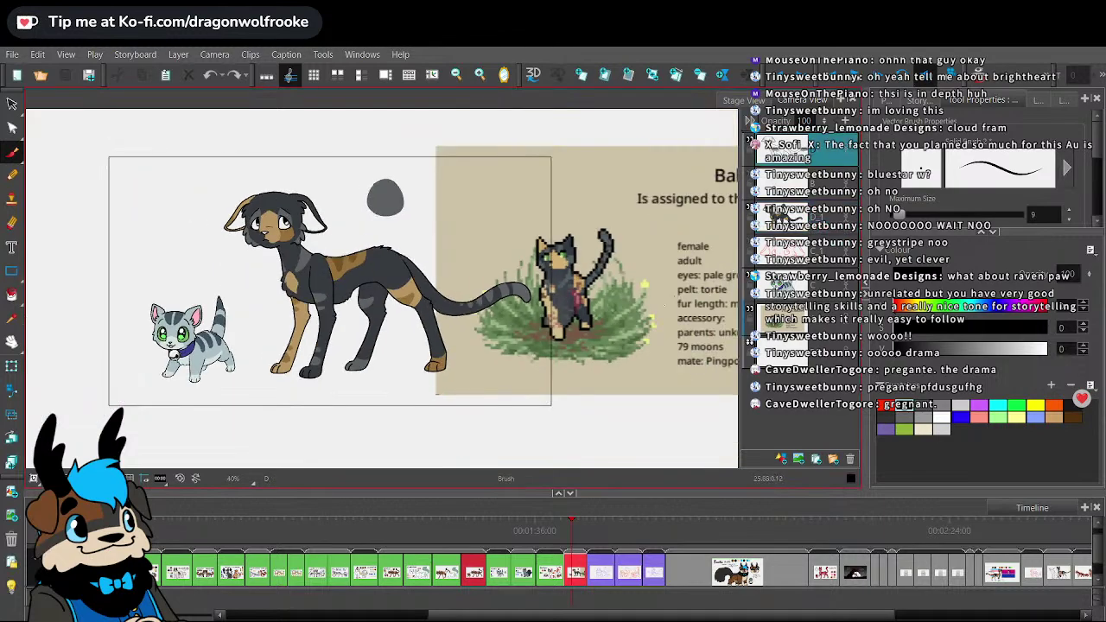
{"action": "key", "text": "1"}
{"action": "key", "text": "1"}
{"action": "left_click_drag", "start_coordinate": [425, 416], "coordinate": [671, 389]}
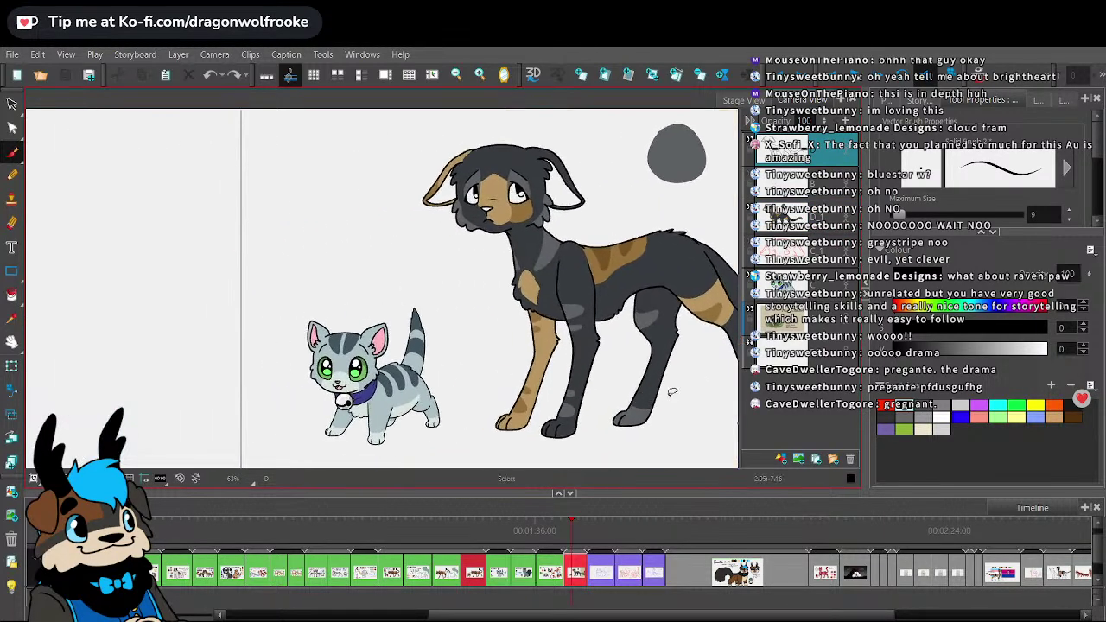
{"action": "key", "text": "2"}
{"action": "key", "text": "2"}
{"action": "key", "text": "2"}
{"action": "key", "text": "j"}
{"action": "key", "text": "alt+d"}
{"action": "left_click_drag", "start_coordinate": [337, 311], "coordinate": [316, 215]}
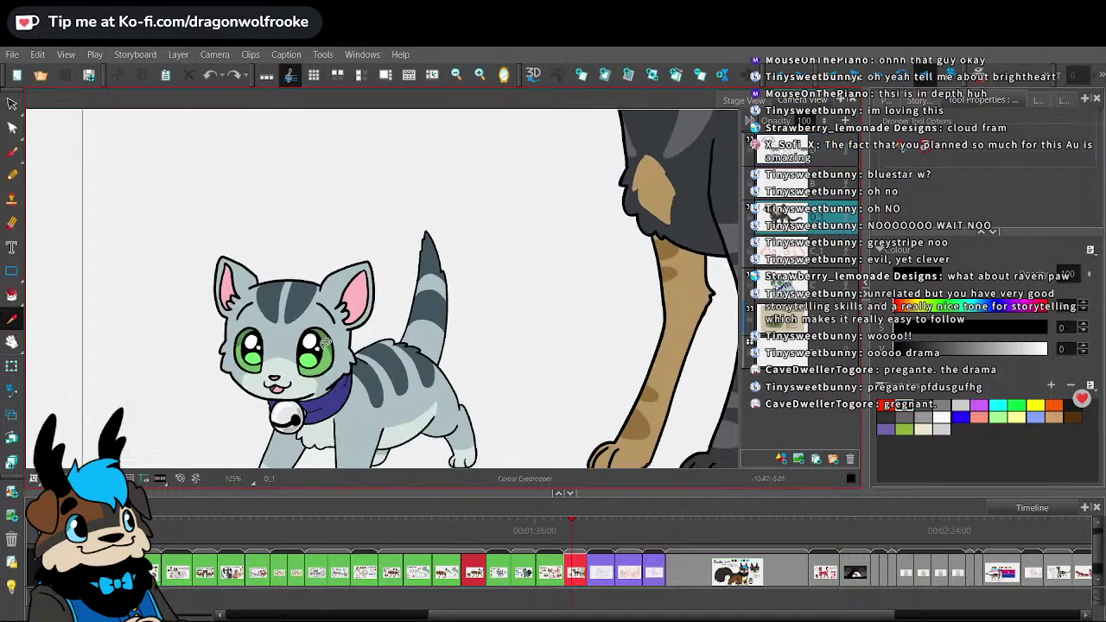
{"action": "key", "text": "2"}
{"action": "left_click", "coordinate": [311, 361]}
{"action": "left_click", "coordinate": [287, 379]}
{"action": "left_click", "coordinate": [12, 294]}
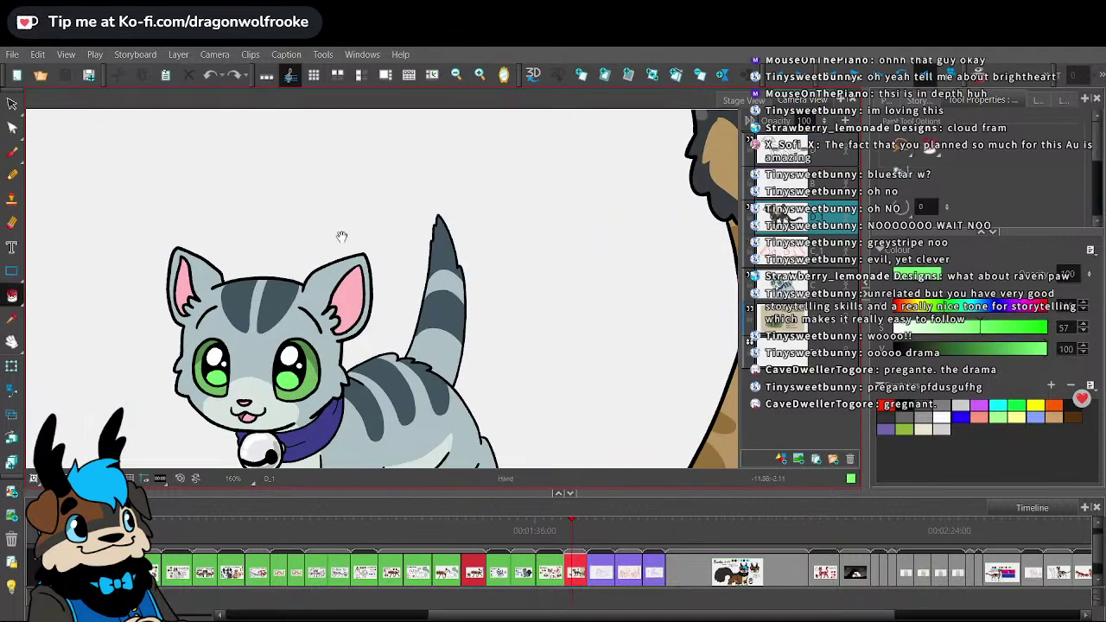
- Fill both irises of the large dark character with the sampled bright green
{"action": "mouse_move", "coordinate": [606, 271]}
{"action": "left_mouse_down"}
{"action": "mouse_move", "coordinate": [303, 353]}
{"action": "mouse_move", "coordinate": [277, 375]}
{"action": "left_mouse_up"}
{"action": "left_click_drag", "start_coordinate": [529, 291], "coordinate": [605, 442]}
{"action": "left_click", "coordinate": [432, 198]}
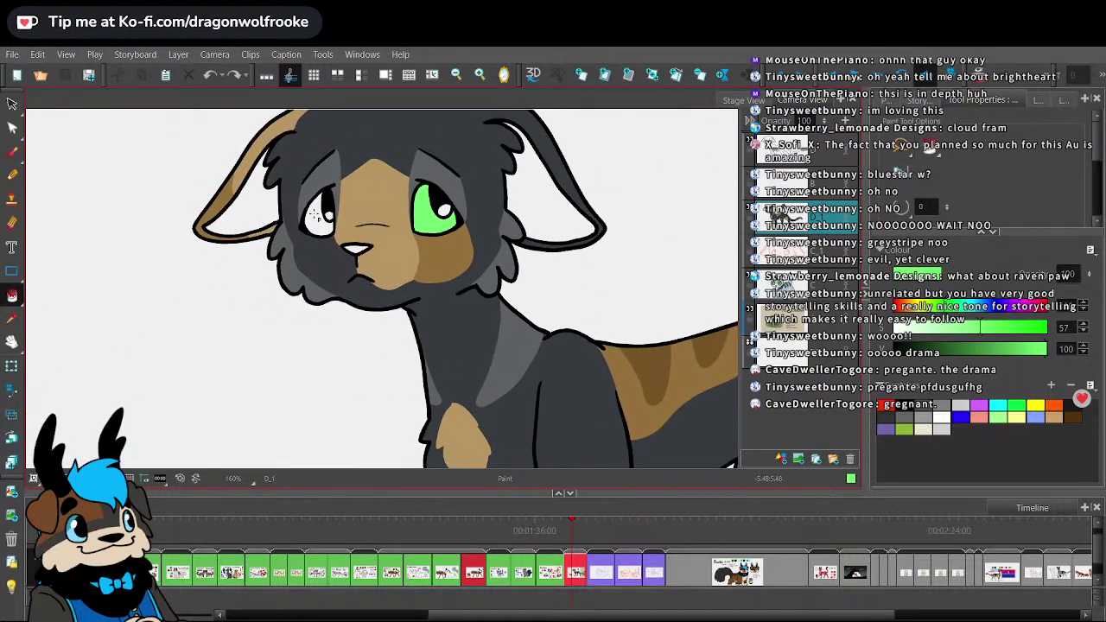
{"action": "left_click", "coordinate": [324, 212]}
- Darken the green to a value of 89 for brush shading, and save and pack the project
{"action": "left_click_drag", "start_coordinate": [1043, 350], "coordinate": [1030, 356]}
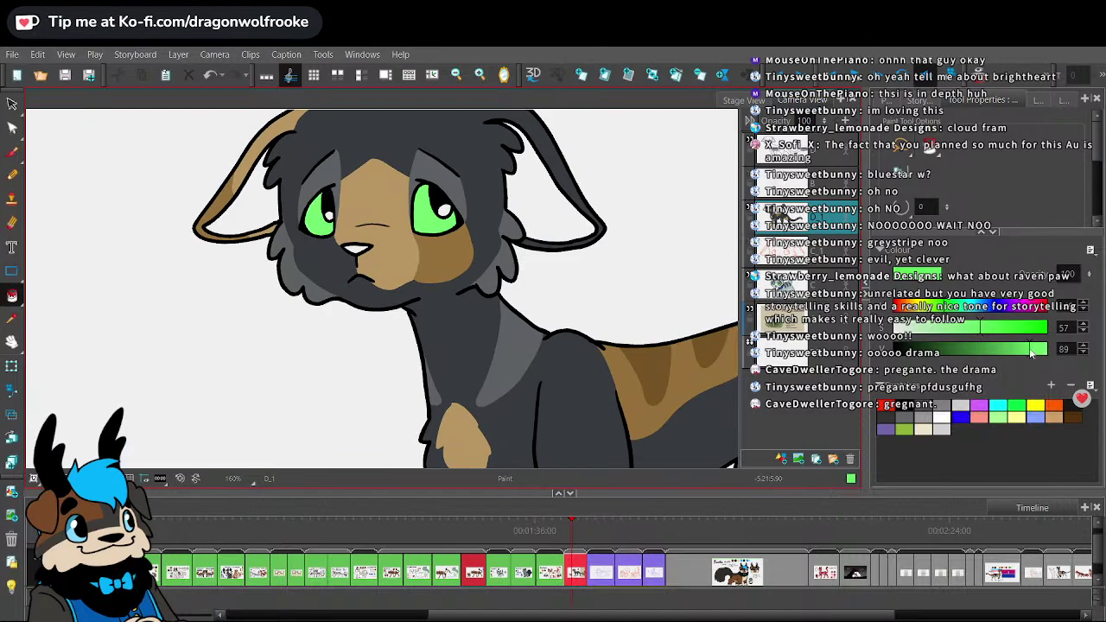
{"action": "left_click_drag", "start_coordinate": [571, 253], "coordinate": [588, 323]}
{"action": "key", "text": "2"}
{"action": "left_click", "coordinate": [12, 151]}
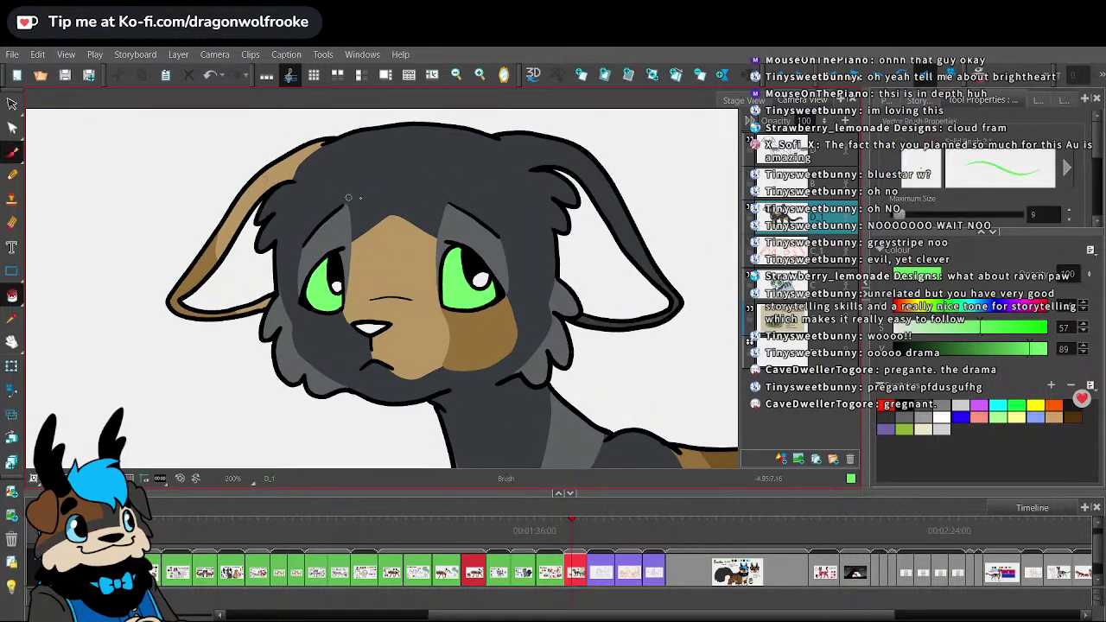
{"action": "left_click", "coordinate": [14, 54]}
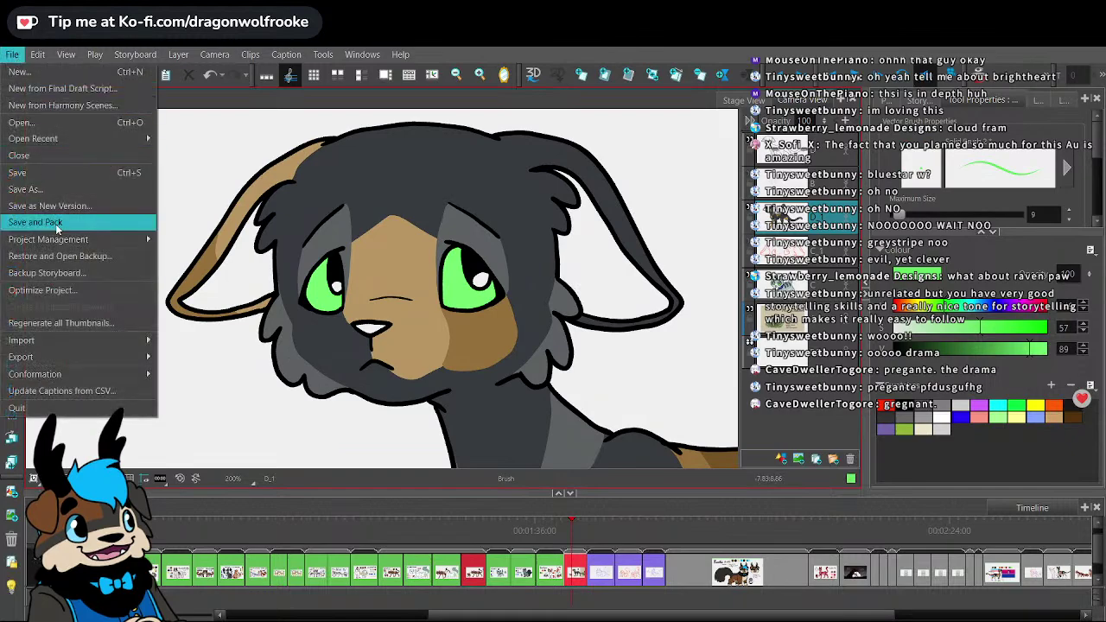
{"action": "left_click", "coordinate": [75, 223]}
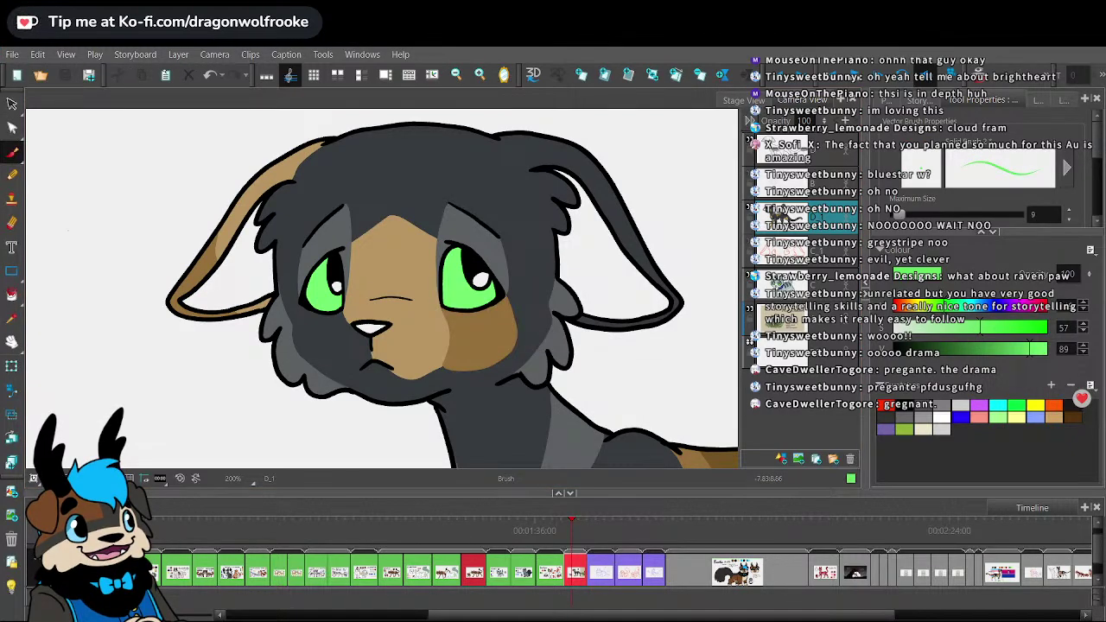
- Undo the first iris shading stroke and shade the upper part of both irises with the green at value 79
{"action": "key", "text": "2"}
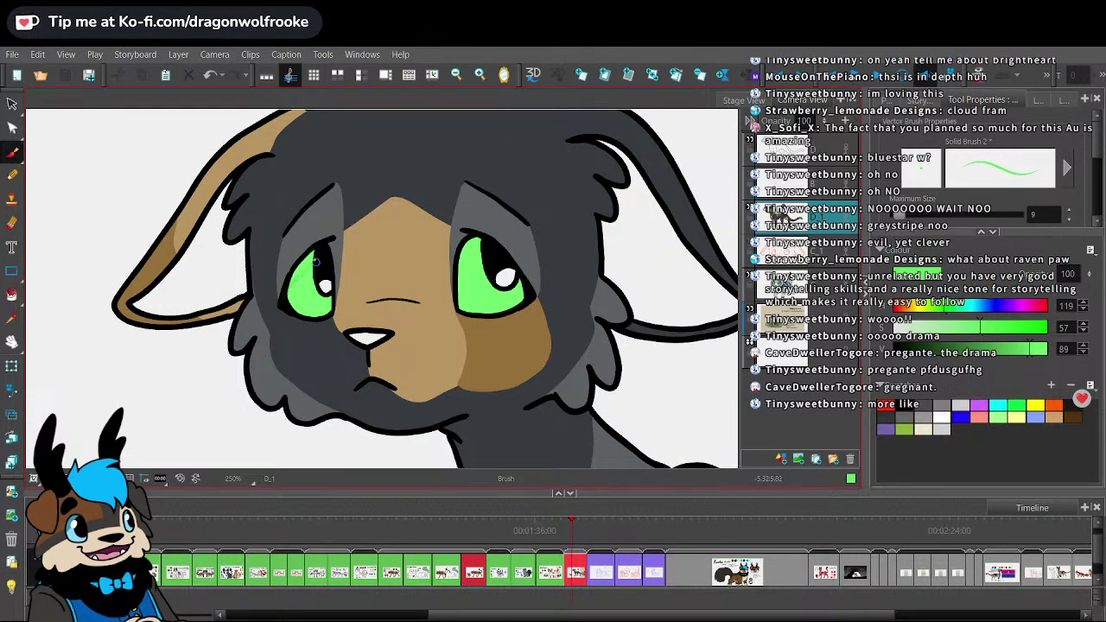
{"action": "key", "text": "ctrl+z"}
{"action": "left_click_drag", "start_coordinate": [1029, 350], "coordinate": [1013, 354]}
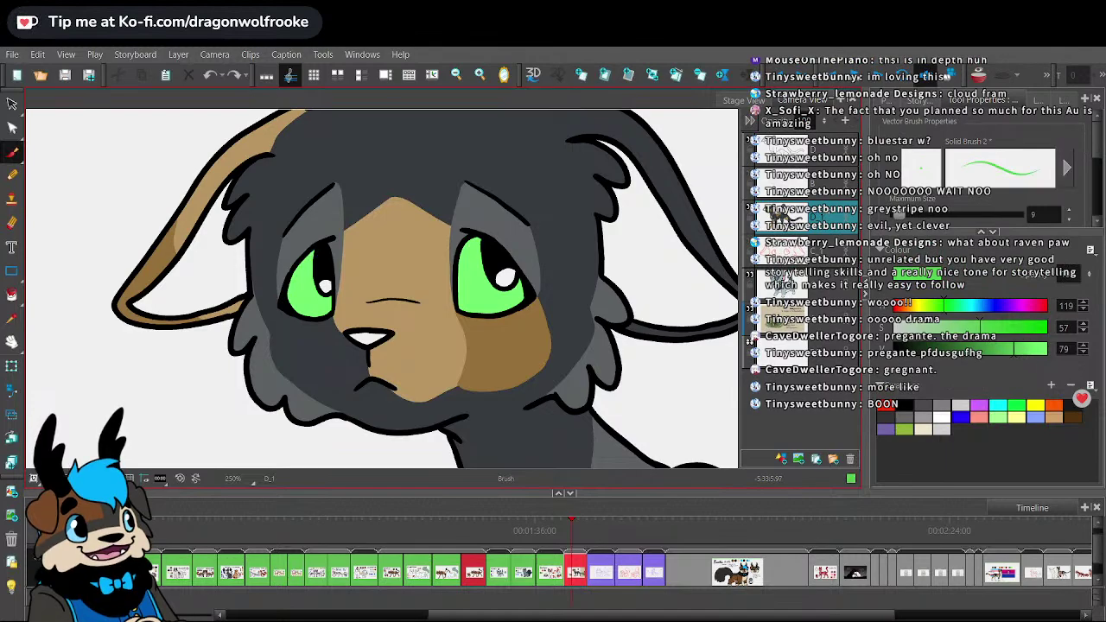
{"action": "left_click", "coordinate": [12, 54]}
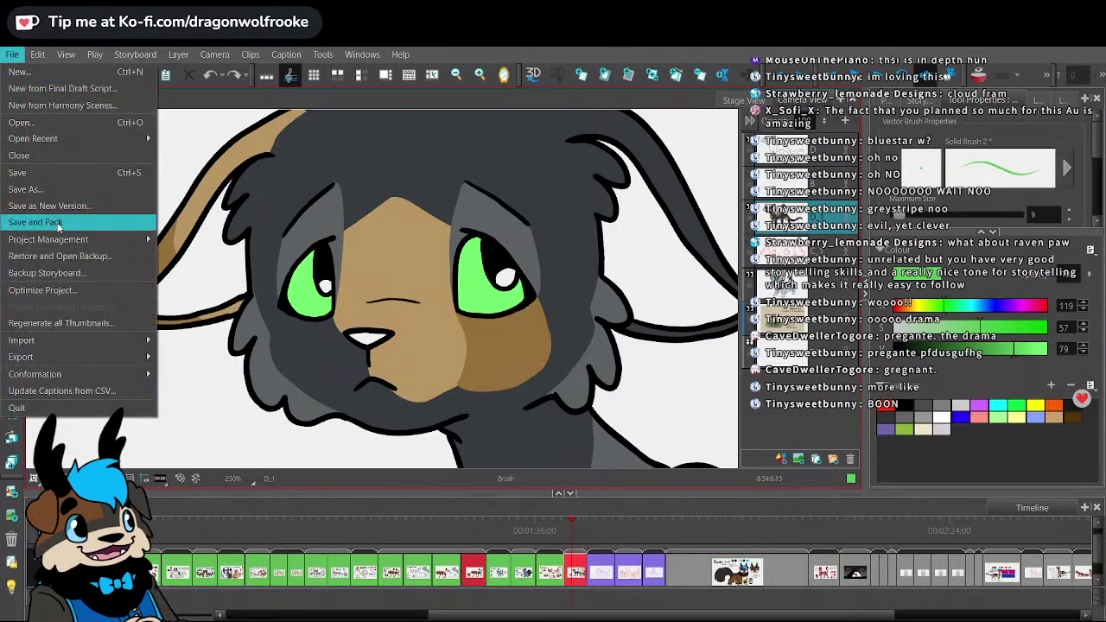
{"action": "left_click", "coordinate": [49, 143]}
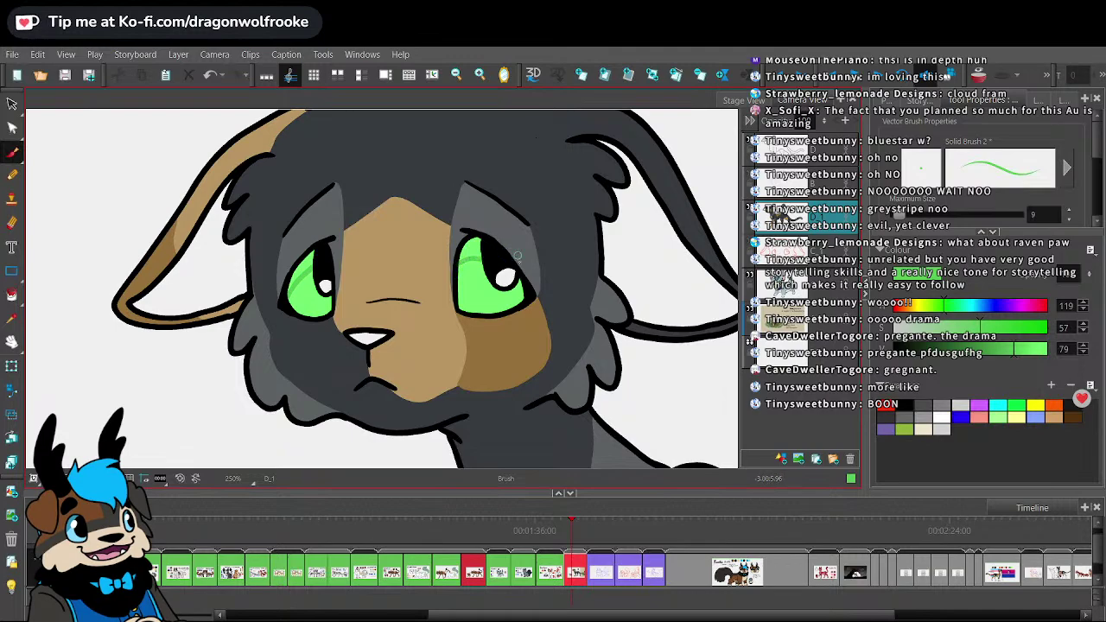
{"action": "key", "text": "alt+i"}
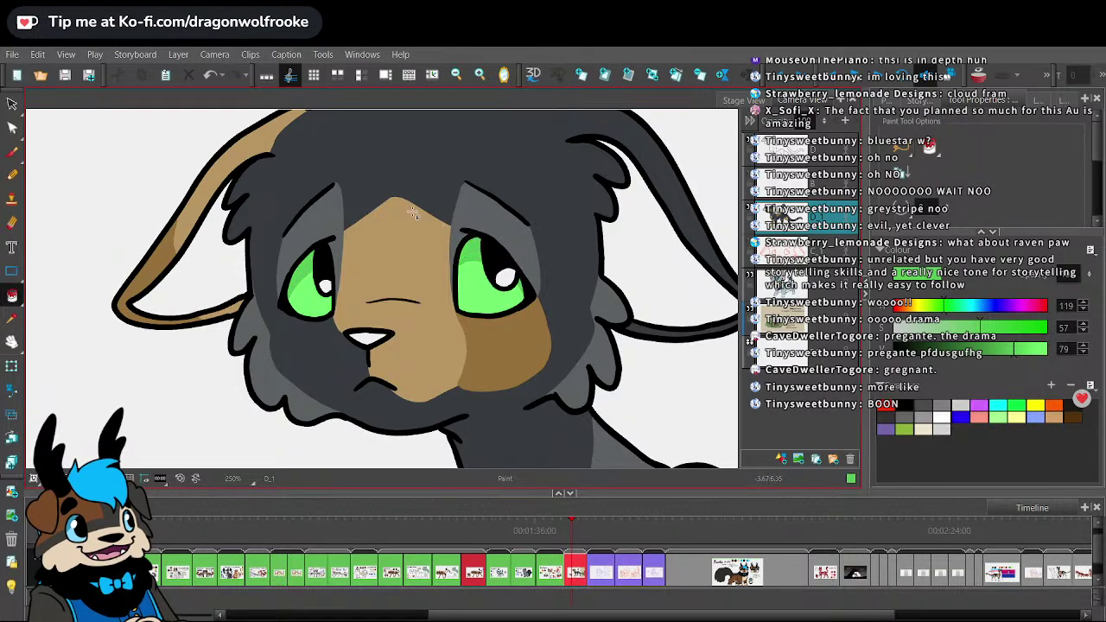
- Darken the green to a value of 43 and fill the round white spots in both pupils with it
{"action": "left_click", "coordinate": [12, 152]}
{"action": "left_click", "coordinate": [12, 295]}
{"action": "left_click_drag", "start_coordinate": [1015, 358], "coordinate": [959, 359]}
{"action": "left_click", "coordinate": [504, 279]}
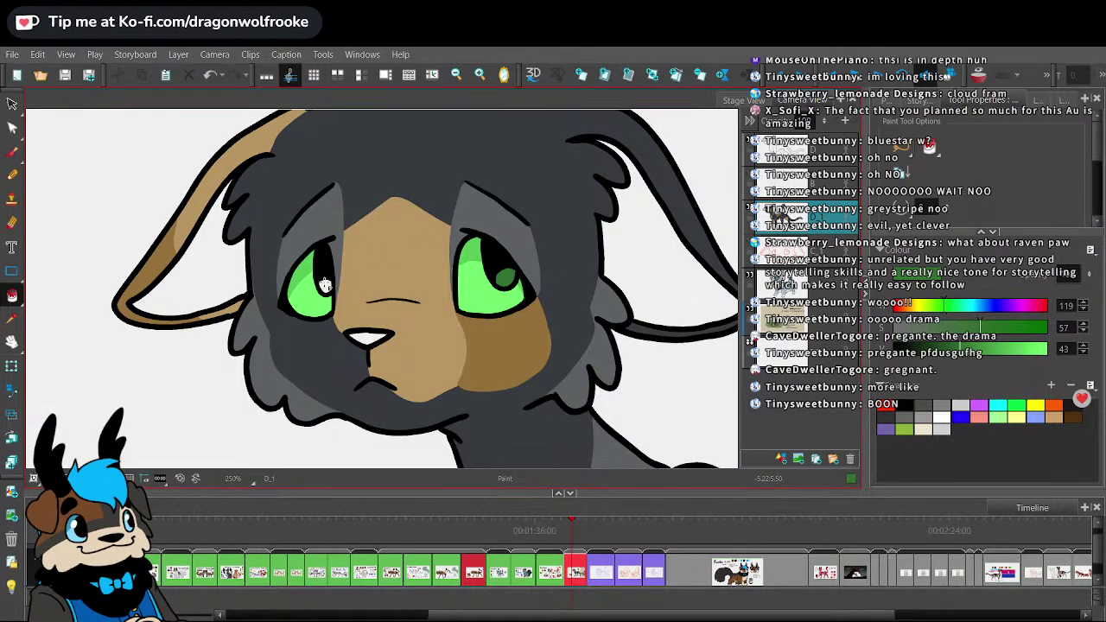
{"action": "left_click", "coordinate": [325, 285]}
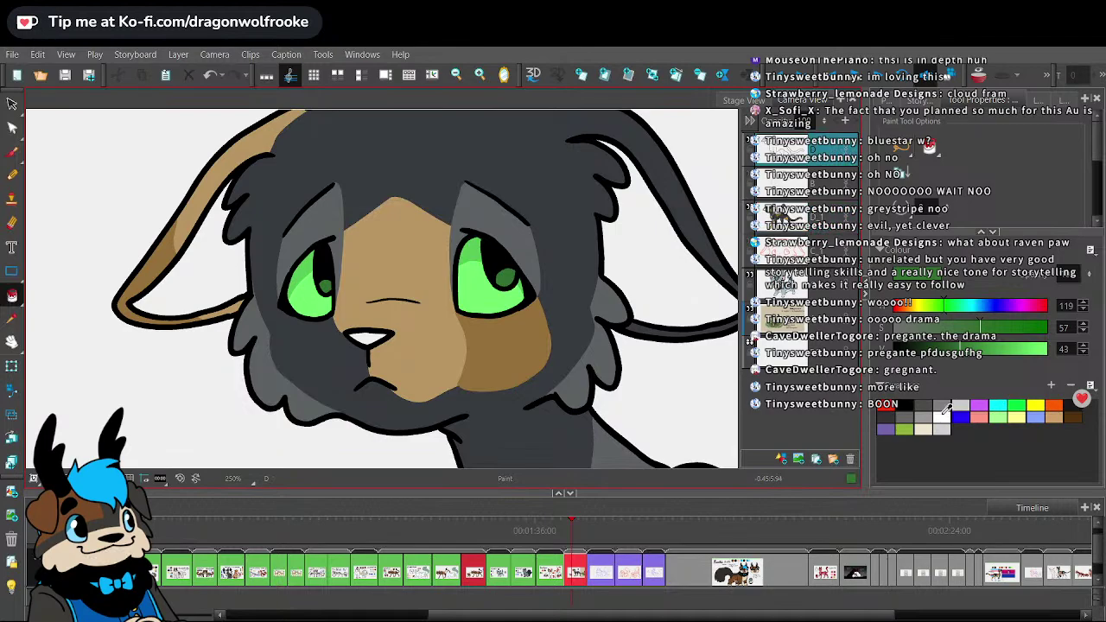
- Paint a white oval highlight with the brush over the upper pupil edge of each eye
{"action": "left_click", "coordinate": [945, 414]}
{"action": "key", "text": "alt+b"}
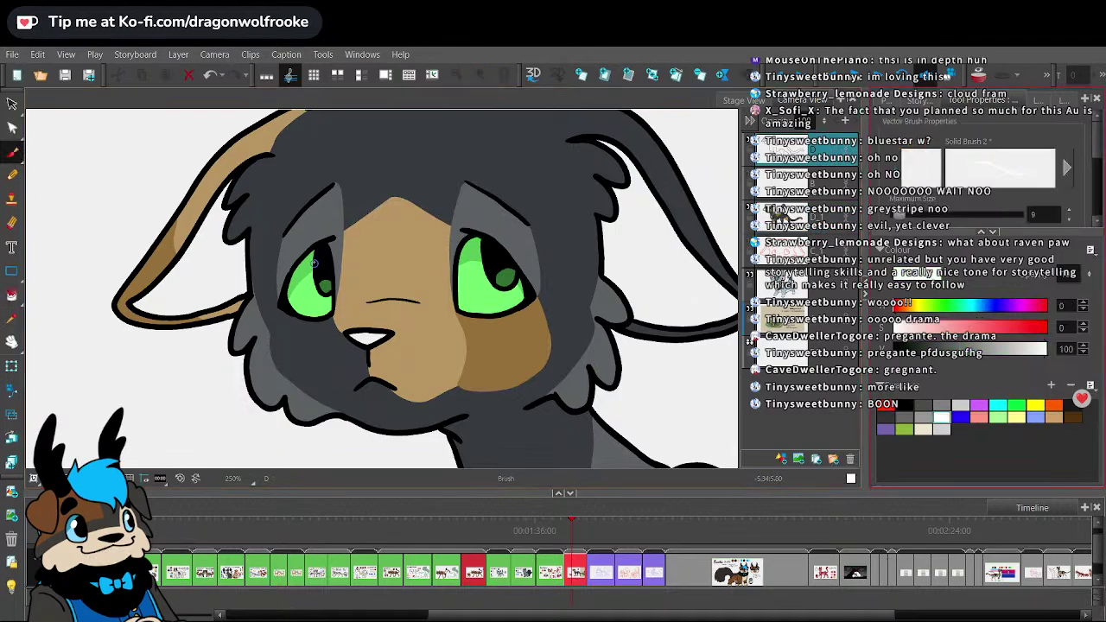
{"action": "mouse_move", "coordinate": [316, 263]}
{"action": "left_mouse_down"}
{"action": "mouse_move", "coordinate": [310, 277]}
{"action": "mouse_move", "coordinate": [314, 268]}
{"action": "left_mouse_up"}
{"action": "left_click_drag", "start_coordinate": [475, 245], "coordinate": [486, 258]}
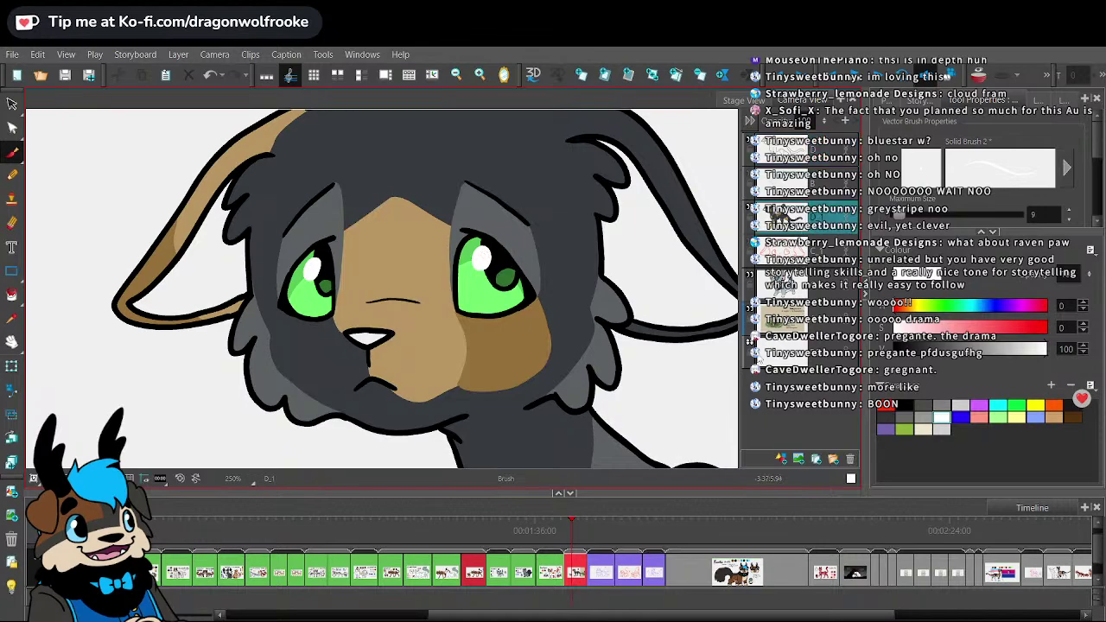
{"action": "key", "text": "minus"}
{"action": "key", "text": "minus"}
{"action": "key", "text": "minus"}
{"action": "key", "text": "minus"}
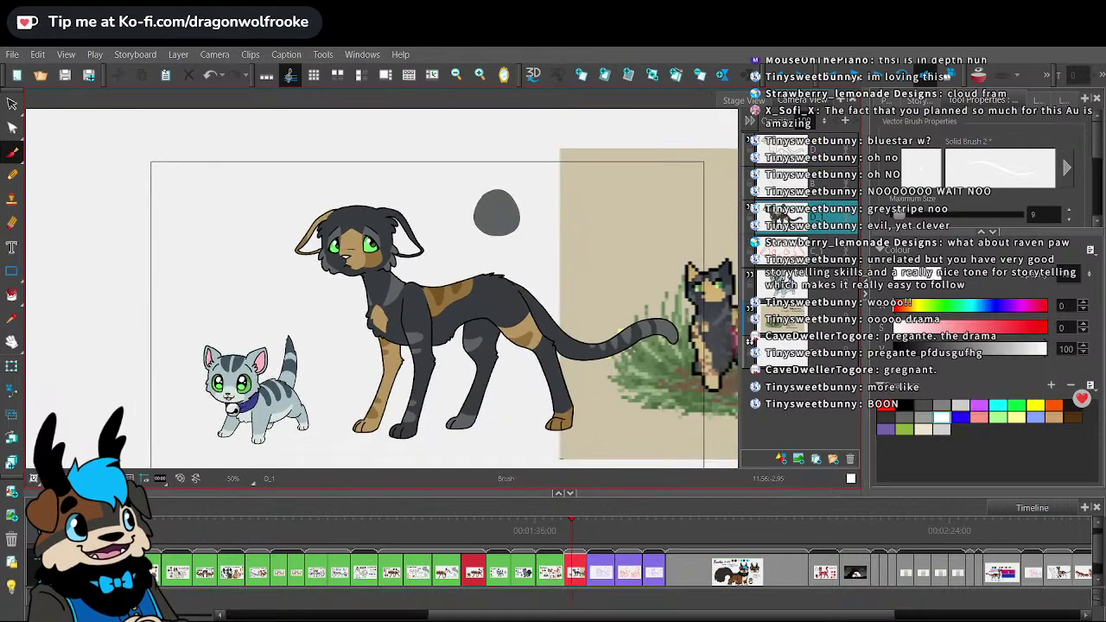
{"action": "left_click", "coordinate": [12, 295]}
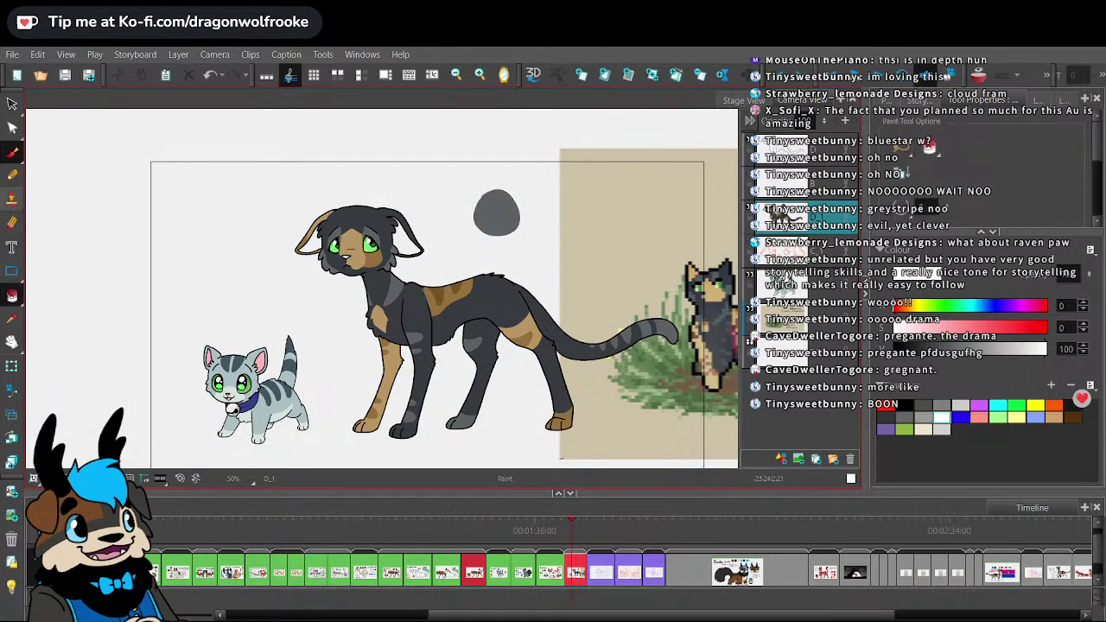
- Save the project and delete the grey colour blob beside the large character's head
{"action": "left_click", "coordinate": [12, 54]}
{"action": "left_click", "coordinate": [61, 223]}
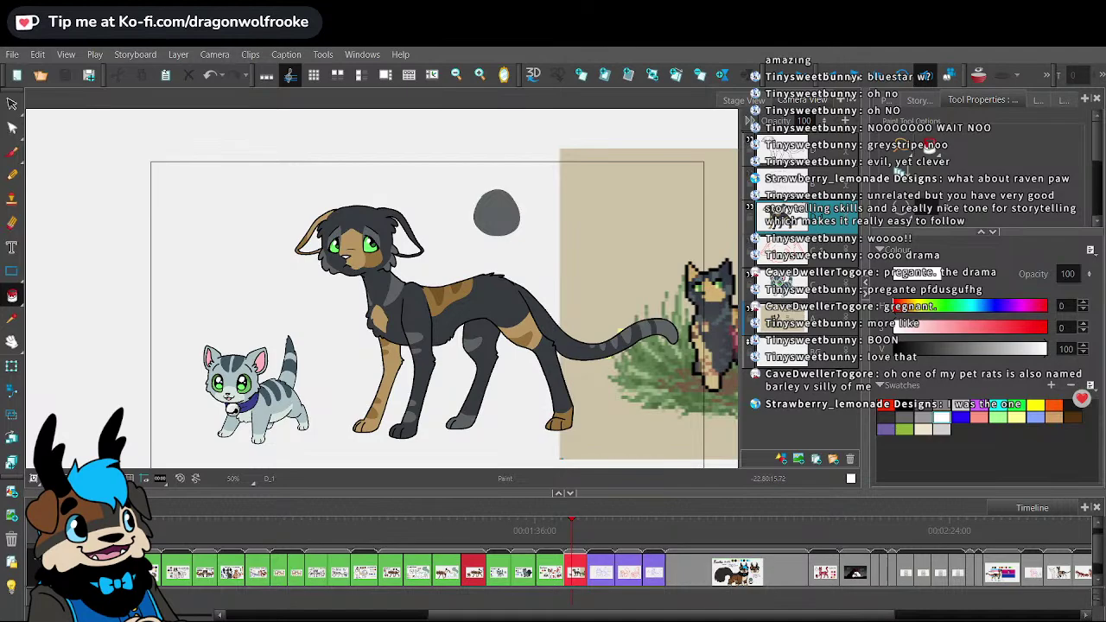
{"action": "left_click", "coordinate": [725, 335]}
{"action": "key", "text": "alt+s"}
{"action": "left_click_drag", "start_coordinate": [456, 143], "coordinate": [566, 245]}
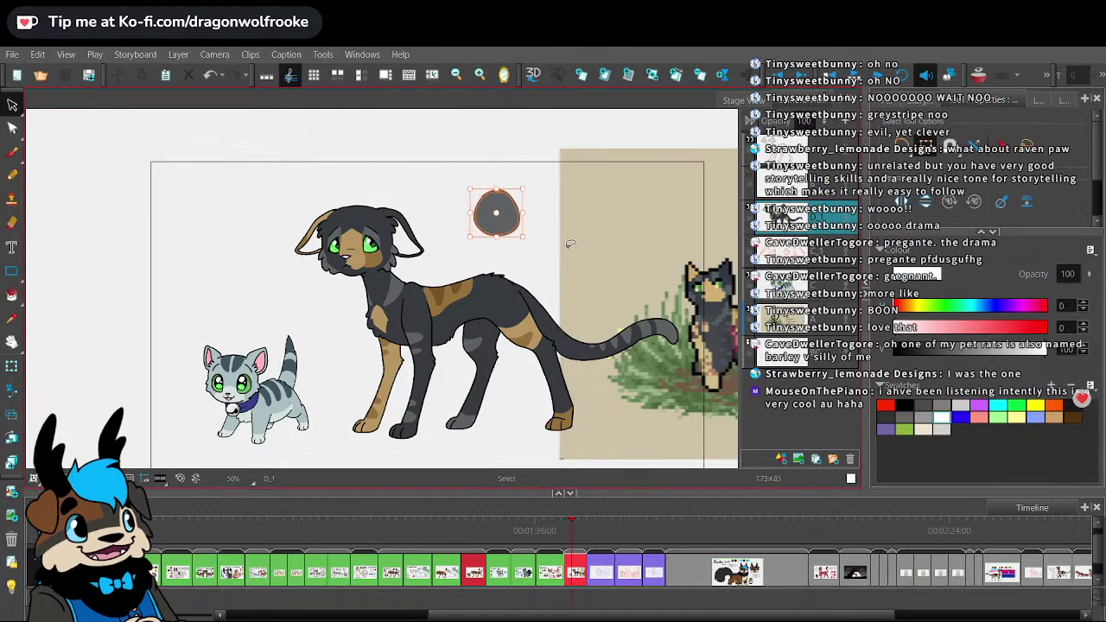
{"action": "key", "text": "Delete"}
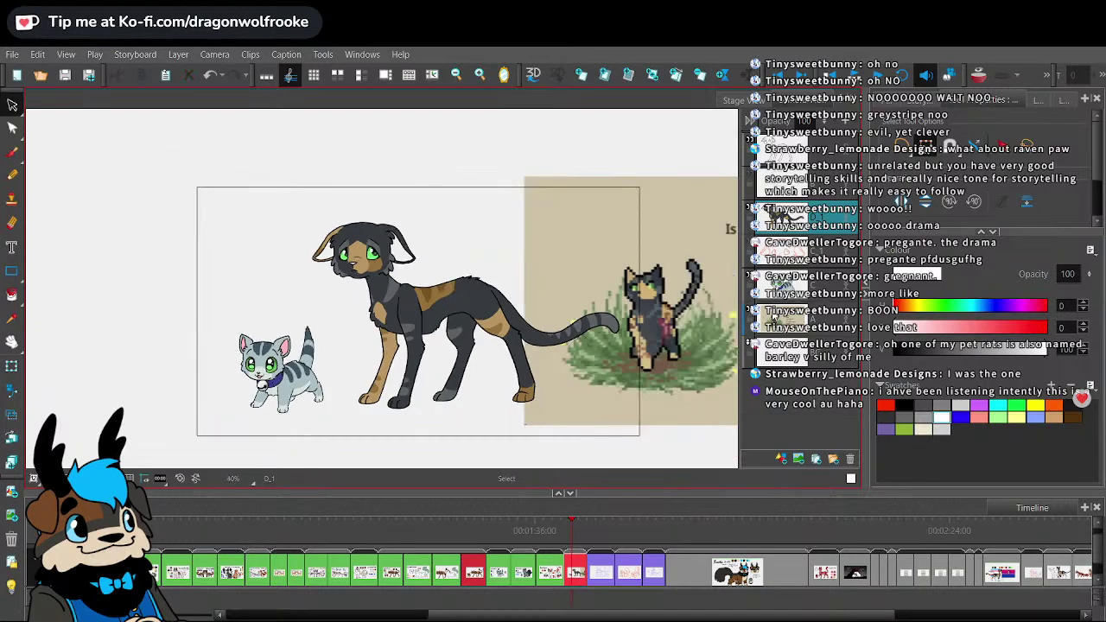
- Mute the eye green to saturation 46 and try a brush stroke with it near the eye
{"action": "scroll", "coordinate": [453, 248], "scroll_direction": "up", "scroll_amount": 3}
{"action": "scroll", "coordinate": [453, 248], "scroll_direction": "up", "scroll_amount": 1}
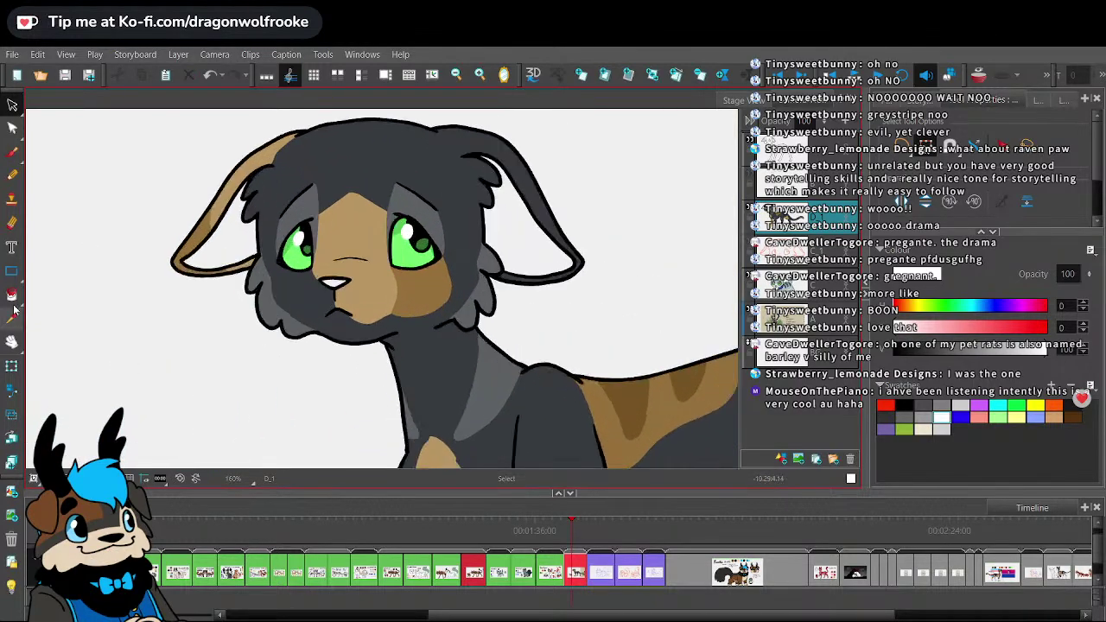
{"action": "left_click", "coordinate": [21, 150]}
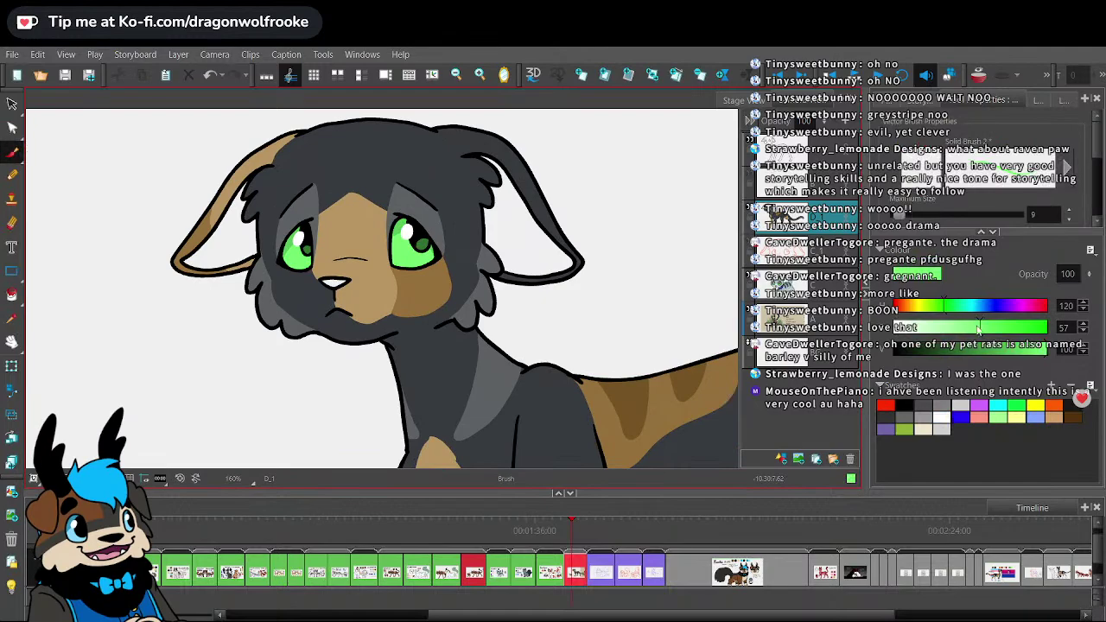
{"action": "left_click", "coordinate": [1038, 350]}
{"action": "left_click", "coordinate": [963, 327]}
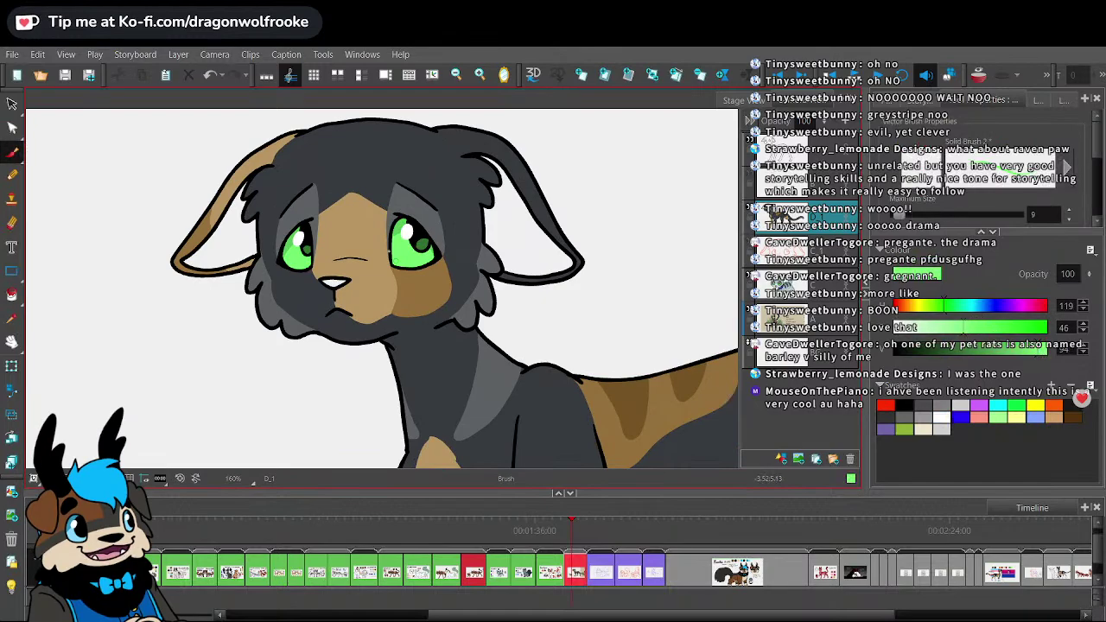
{"action": "left_click_drag", "start_coordinate": [371, 196], "coordinate": [389, 210]}
{"action": "key", "text": "ctrl+z"}
- Darken the green to a value of 74 and fill the iris shading in both eyes with it
{"action": "left_click", "coordinate": [13, 294]}
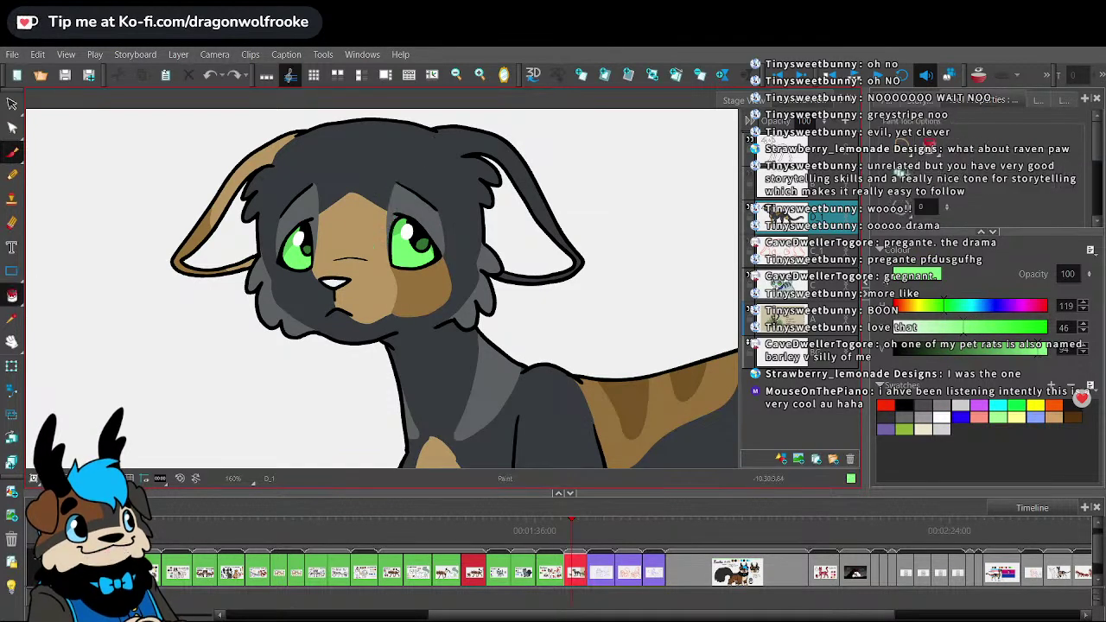
{"action": "left_click", "coordinate": [1034, 352]}
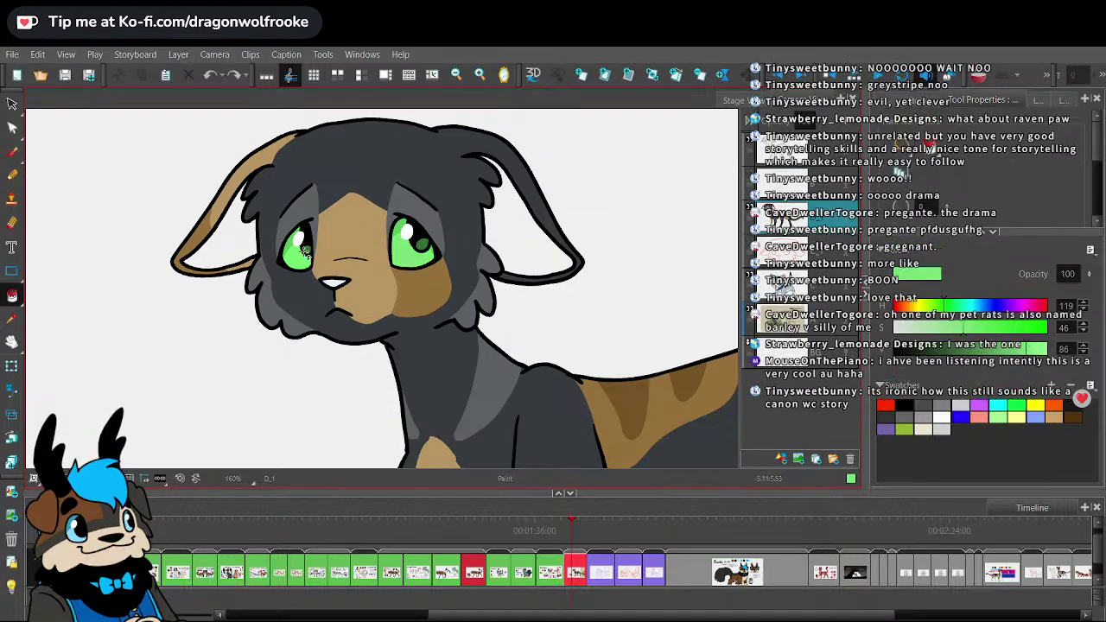
{"action": "left_click_drag", "start_coordinate": [1021, 351], "coordinate": [1006, 352]}
{"action": "left_click_drag", "start_coordinate": [385, 161], "coordinate": [429, 199]}
{"action": "key", "text": "2"}
{"action": "key", "text": "2"}
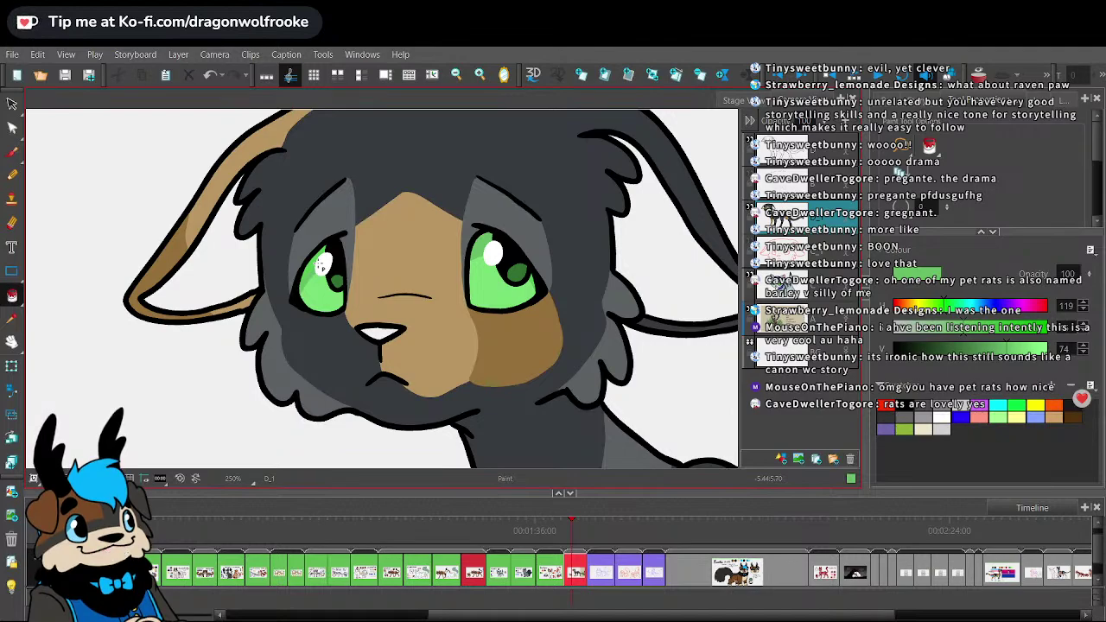
{"action": "left_click", "coordinate": [321, 262]}
- Sample the pink from the grey kitten's inner ear as the current colour
{"action": "key", "text": "1"}
{"action": "key", "text": "1"}
{"action": "key", "text": "1"}
{"action": "key", "text": "1"}
{"action": "key", "text": "1"}
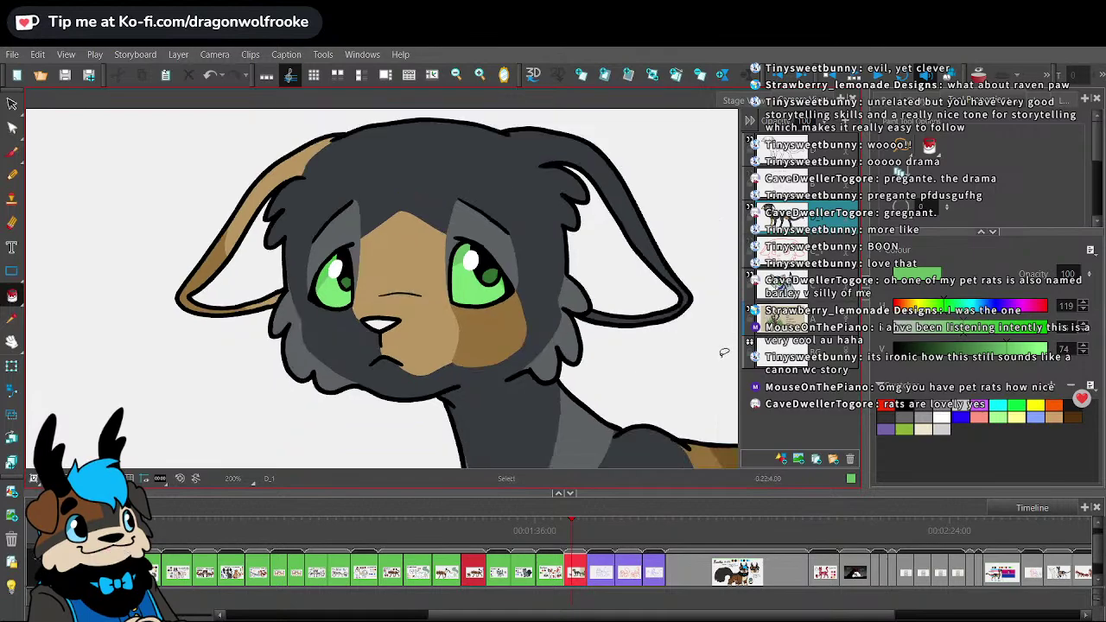
{"action": "key", "text": "2"}
{"action": "key", "text": "2"}
{"action": "key", "text": "2"}
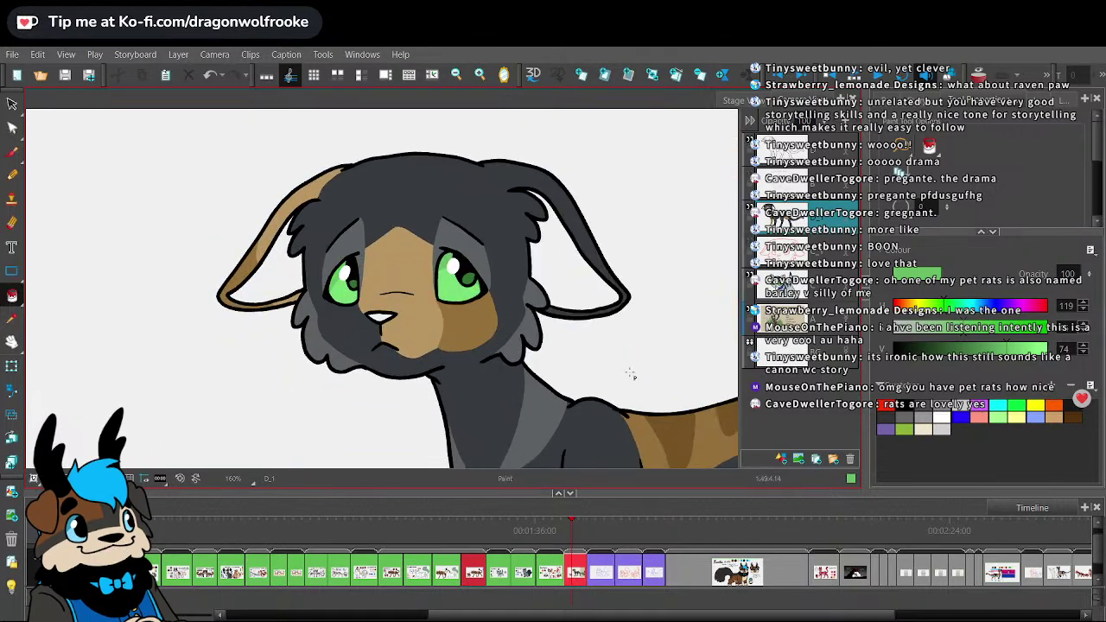
{"action": "left_click_drag", "start_coordinate": [630, 372], "coordinate": [666, 153]}
{"action": "left_click_drag", "start_coordinate": [483, 345], "coordinate": [664, 180]}
{"action": "key", "text": "2"}
{"action": "left_click", "coordinate": [12, 318]}
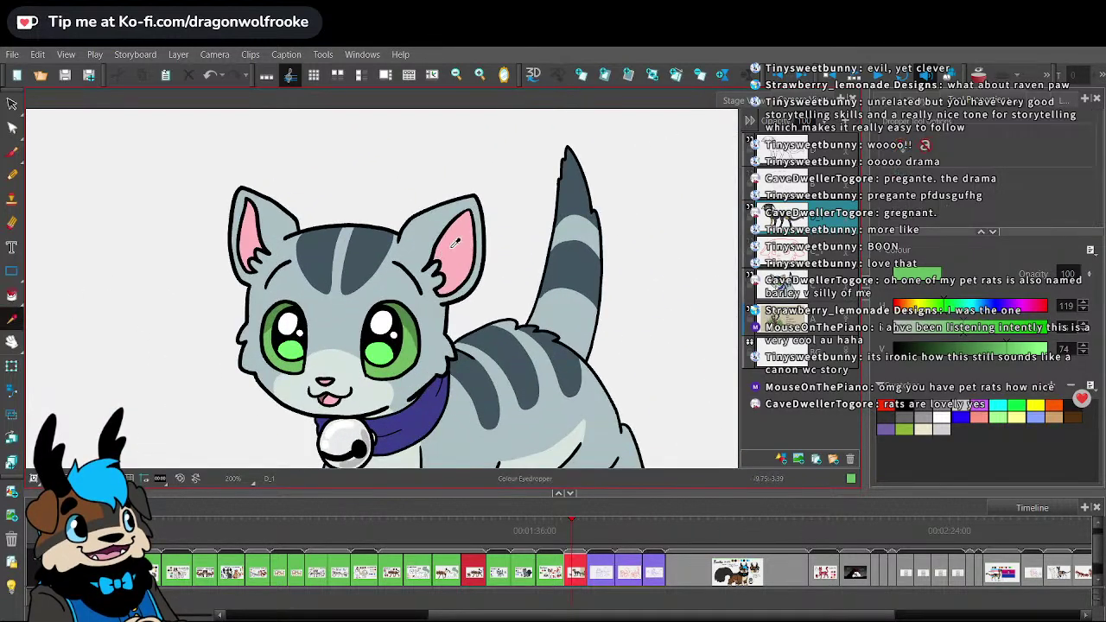
{"action": "left_click", "coordinate": [456, 243]}
- Fill both inner ears and the nose of the large tortoiseshell character with the pink
{"action": "left_click", "coordinate": [12, 295]}
{"action": "key", "text": "1"}
{"action": "key", "text": "1"}
{"action": "key", "text": "1"}
{"action": "left_click_drag", "start_coordinate": [708, 147], "coordinate": [563, 383]}
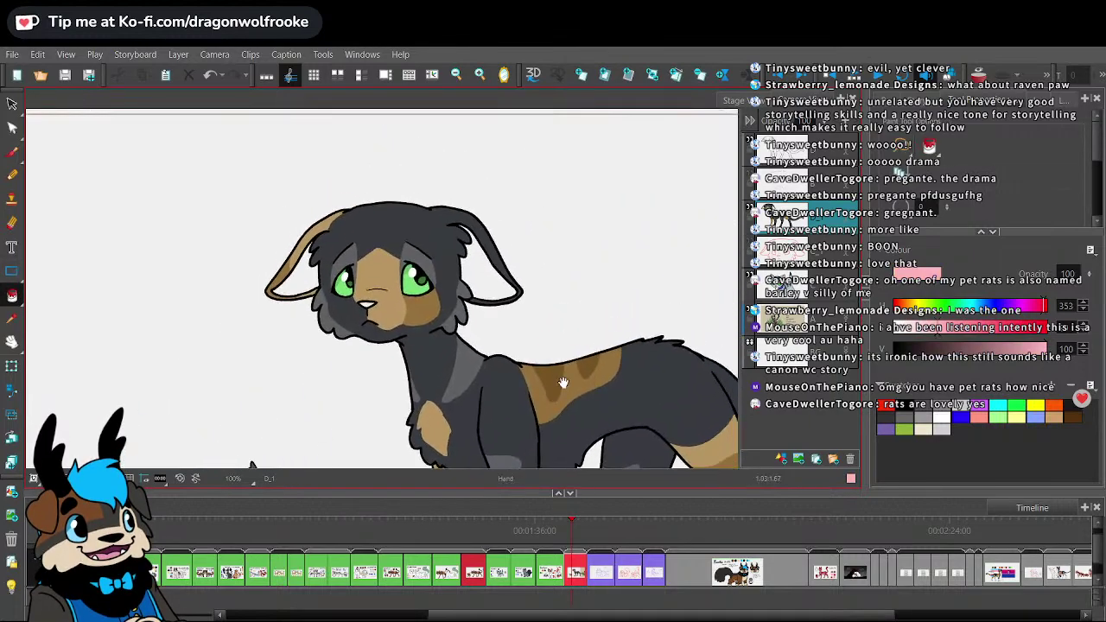
{"action": "scroll", "coordinate": [563, 382], "scroll_direction": "up", "scroll_amount": 1}
{"action": "left_click", "coordinate": [518, 259]}
{"action": "left_click", "coordinate": [285, 260]}
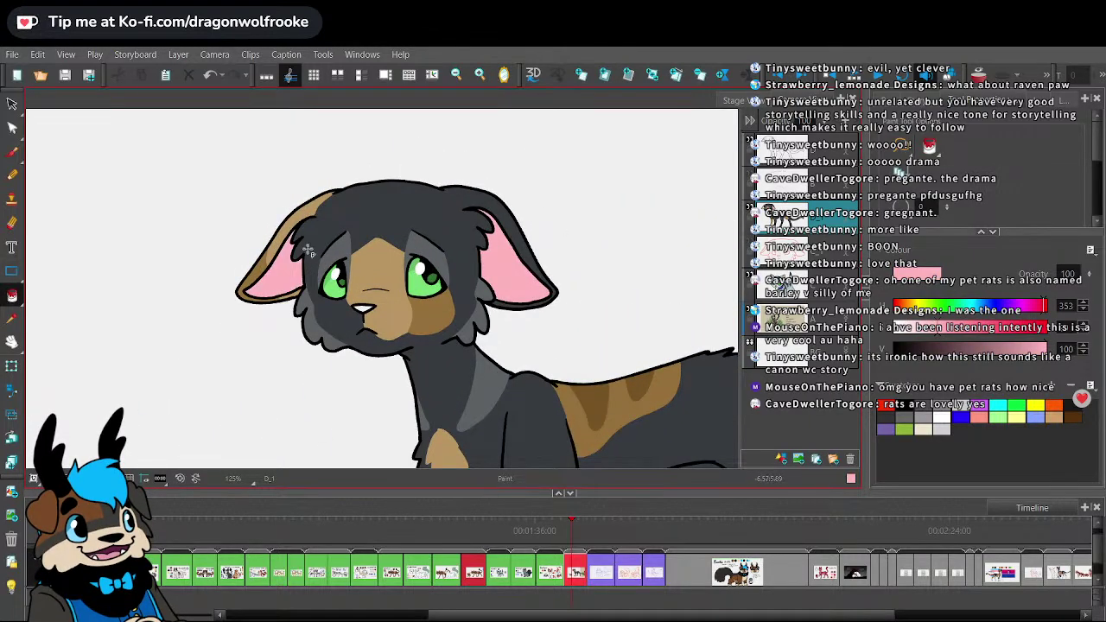
{"action": "left_click", "coordinate": [365, 308]}
- Save the project with the newly coloured ears and nose
{"action": "key", "text": "1"}
{"action": "key", "text": "1"}
{"action": "key", "text": "1"}
{"action": "left_click_drag", "start_coordinate": [706, 349], "coordinate": [601, 313]}
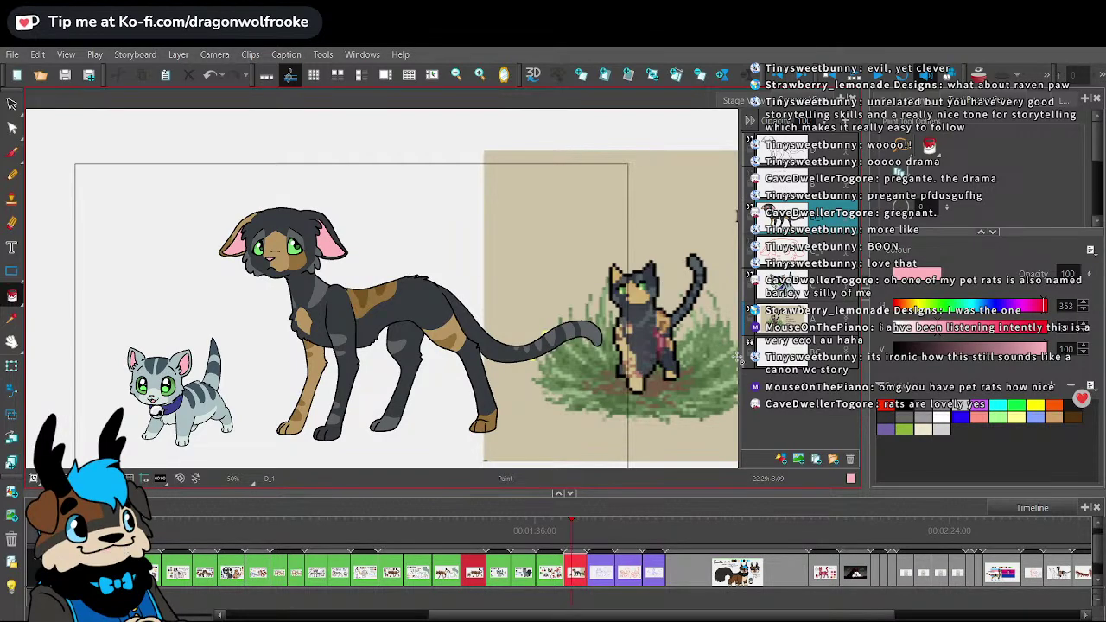
{"action": "left_click", "coordinate": [12, 53]}
{"action": "left_click", "coordinate": [56, 237]}
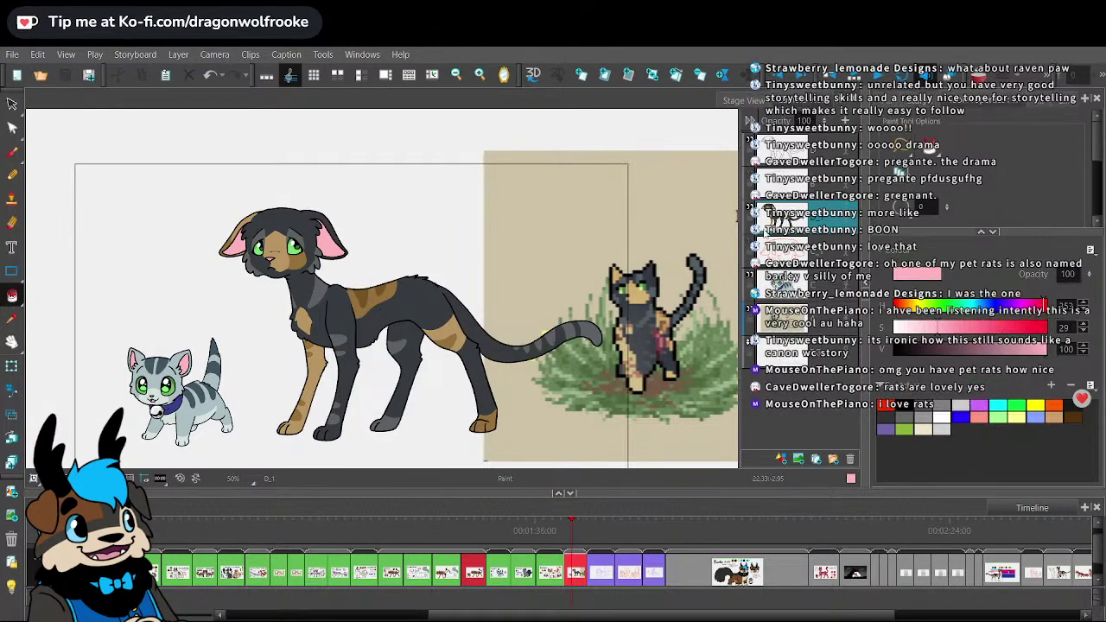
- Hide the pixel cat reference and the grey kitten so only the large character shows
{"action": "left_click_drag", "start_coordinate": [680, 378], "coordinate": [682, 361]}
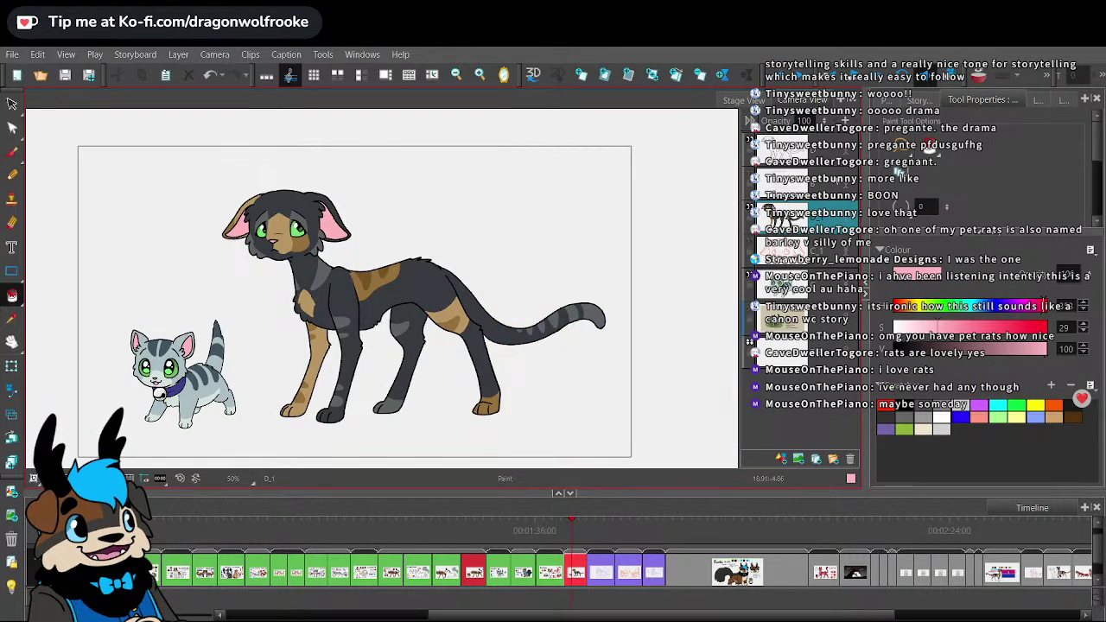
{"action": "left_click", "coordinate": [12, 104]}
{"action": "left_click", "coordinate": [748, 276]}
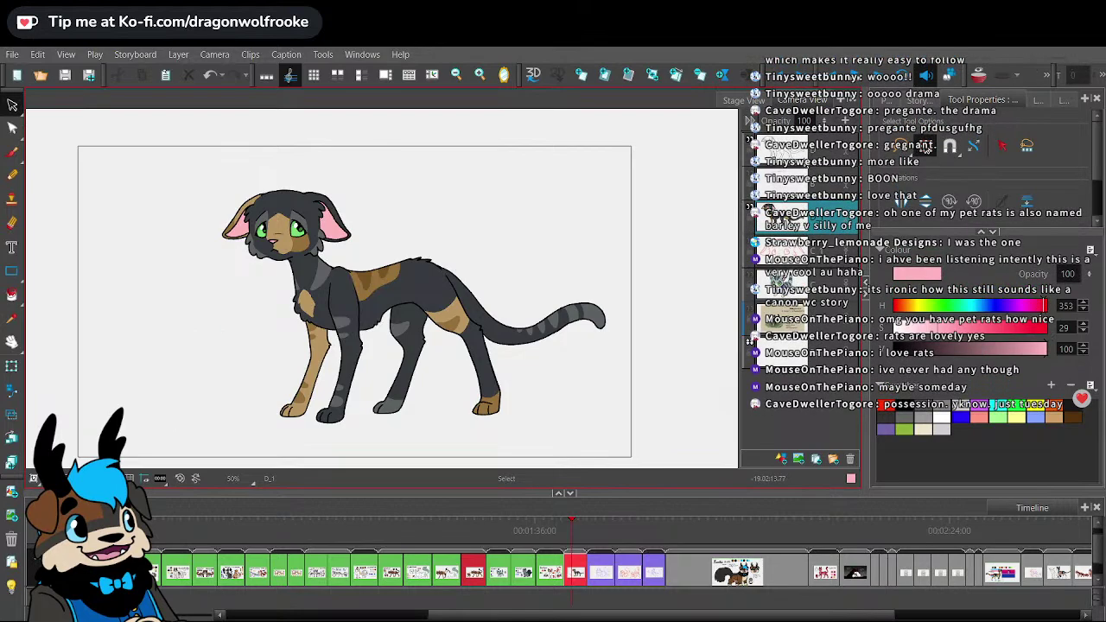
- Duplicate the layers that hold the large tortoiseshell character
{"action": "left_click", "coordinate": [805, 152]}
{"action": "left_click", "coordinate": [807, 228], "text": "ctrl"}
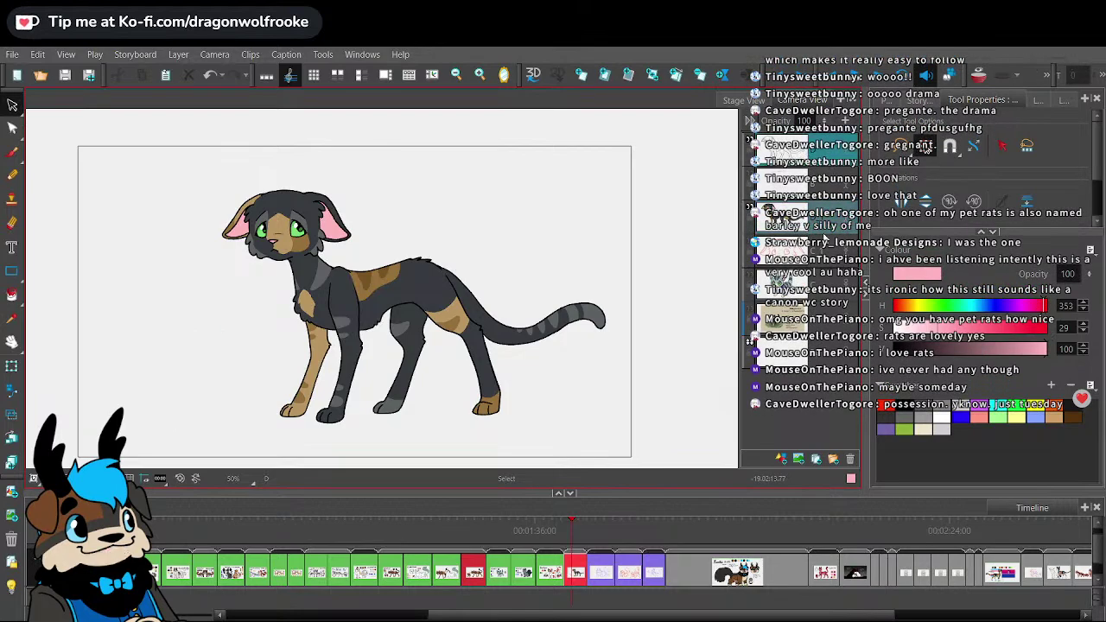
{"action": "left_click", "coordinate": [815, 460]}
- Select the whole duplicated character and flip it horizontally
{"action": "left_click", "coordinate": [826, 152]}
{"action": "left_click", "coordinate": [824, 183], "text": "ctrl"}
{"action": "mouse_move", "coordinate": [675, 167]}
{"action": "left_mouse_down"}
{"action": "mouse_move", "coordinate": [327, 137]}
{"action": "mouse_move", "coordinate": [366, 501]}
{"action": "mouse_move", "coordinate": [621, 164]}
{"action": "mouse_move", "coordinate": [587, 143]}
{"action": "left_mouse_up"}
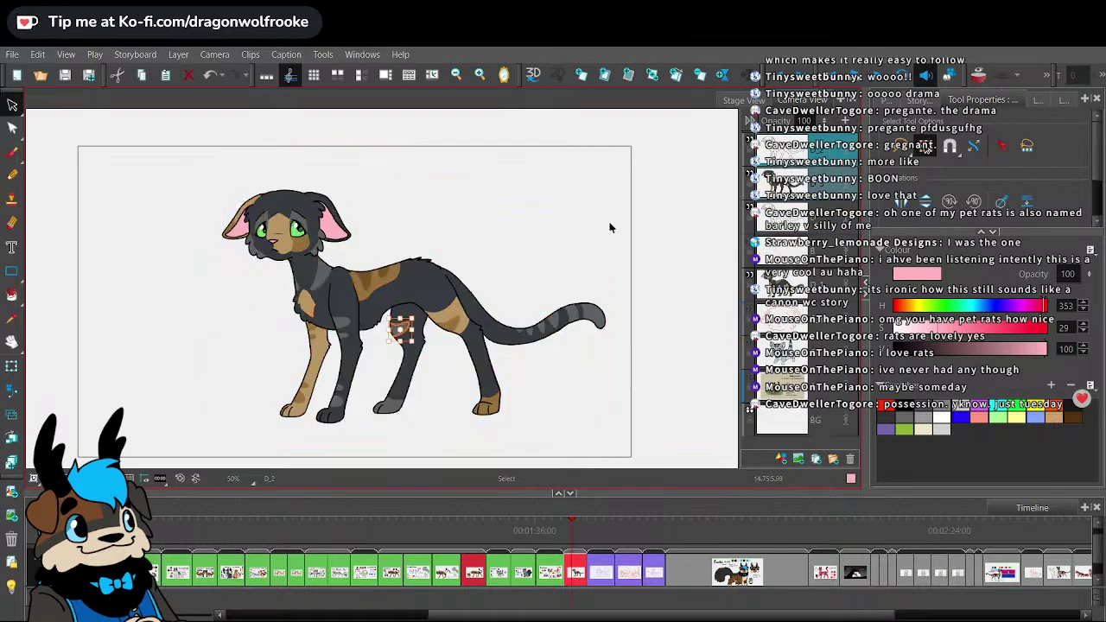
{"action": "key", "text": "Delete"}
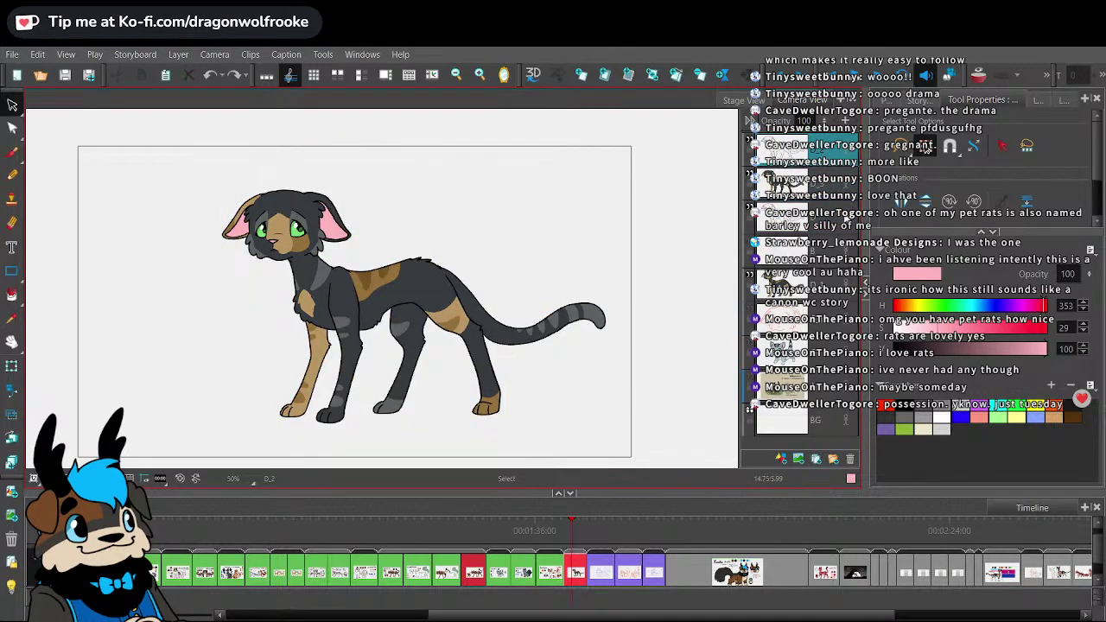
{"action": "mouse_move", "coordinate": [629, 178]}
{"action": "left_mouse_down"}
{"action": "mouse_move", "coordinate": [664, 251]}
{"action": "mouse_move", "coordinate": [576, 131]}
{"action": "left_mouse_up"}
{"action": "key", "text": "4"}
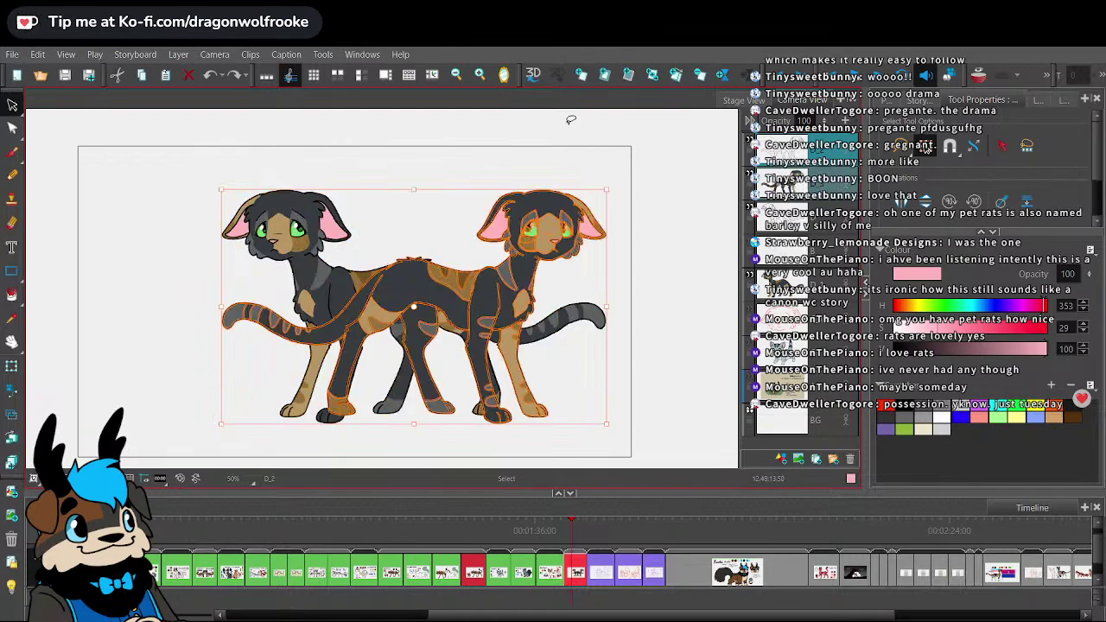
- Move the flipped copy to the left of the original so the two characters face each other
{"action": "key", "text": "1"}
{"action": "key", "text": "1"}
{"action": "left_click_drag", "start_coordinate": [501, 235], "coordinate": [240, 234]}
{"action": "key", "text": "space"}
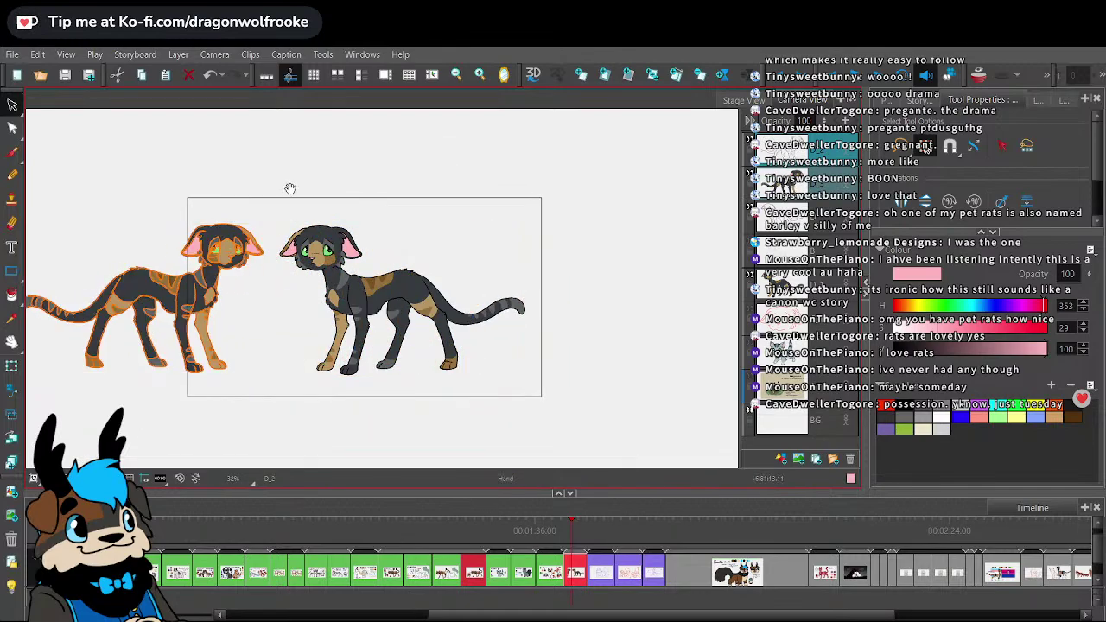
{"action": "left_click_drag", "start_coordinate": [288, 188], "coordinate": [397, 194]}
{"action": "left_click_drag", "start_coordinate": [333, 242], "coordinate": [345, 243]}
{"action": "left_click", "coordinate": [378, 187]}
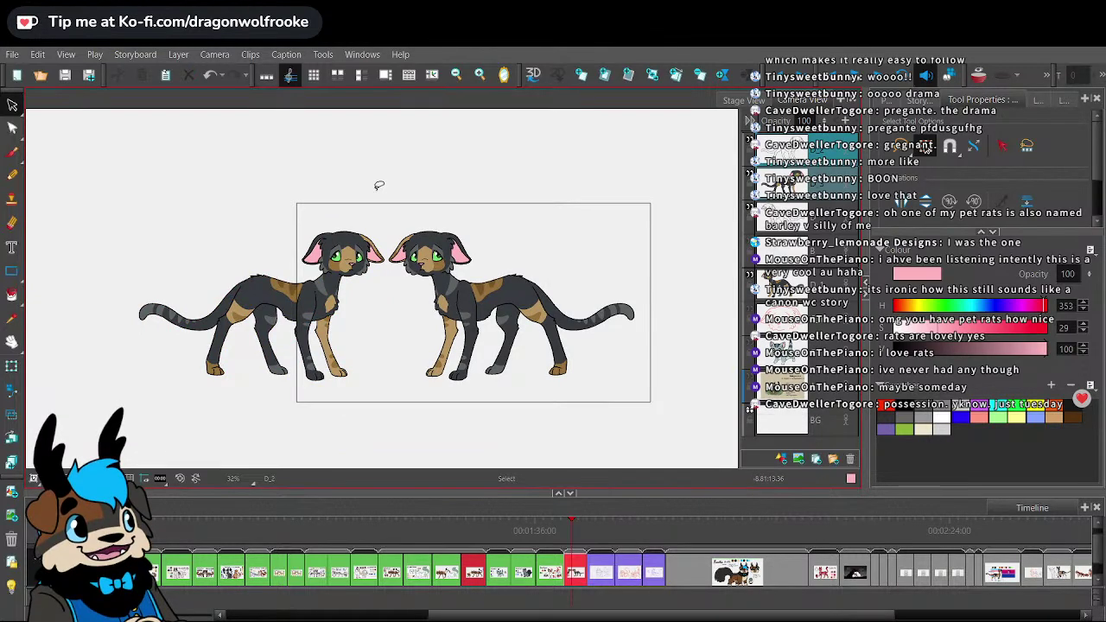
- Select both characters together and shift them to the right over the camera frame
{"action": "mouse_move", "coordinate": [608, 236]}
{"action": "left_mouse_down"}
{"action": "mouse_move", "coordinate": [329, 175]}
{"action": "mouse_move", "coordinate": [592, 393]}
{"action": "mouse_move", "coordinate": [590, 267]}
{"action": "left_mouse_up"}
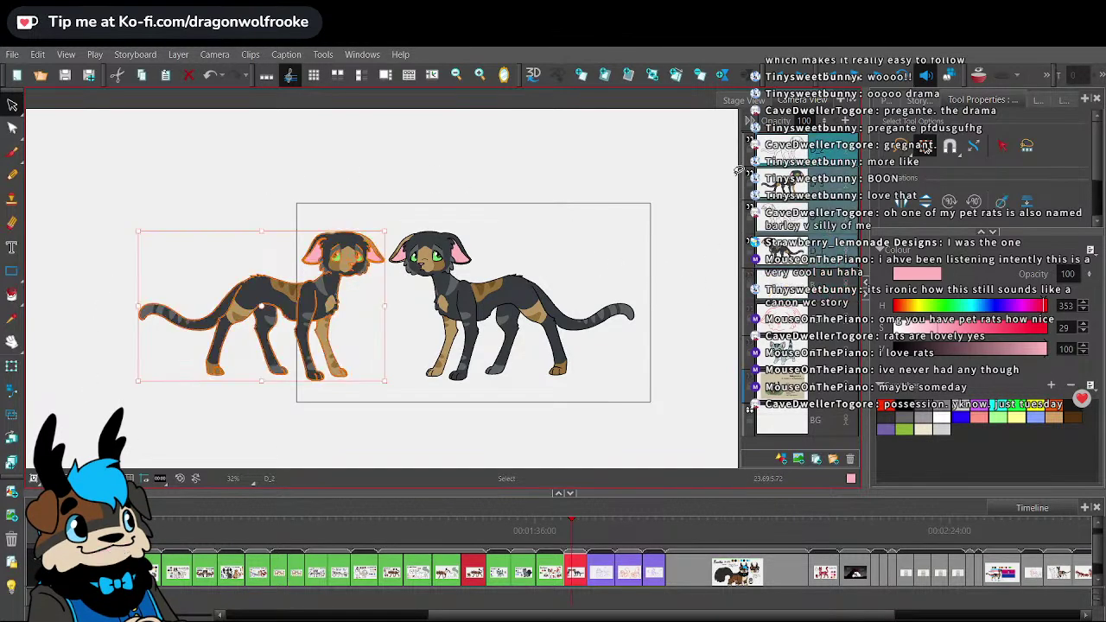
{"action": "mouse_move", "coordinate": [570, 160]}
{"action": "left_mouse_down"}
{"action": "mouse_move", "coordinate": [82, 458]}
{"action": "mouse_move", "coordinate": [605, 227]}
{"action": "mouse_move", "coordinate": [686, 279]}
{"action": "mouse_move", "coordinate": [683, 258]}
{"action": "left_mouse_up"}
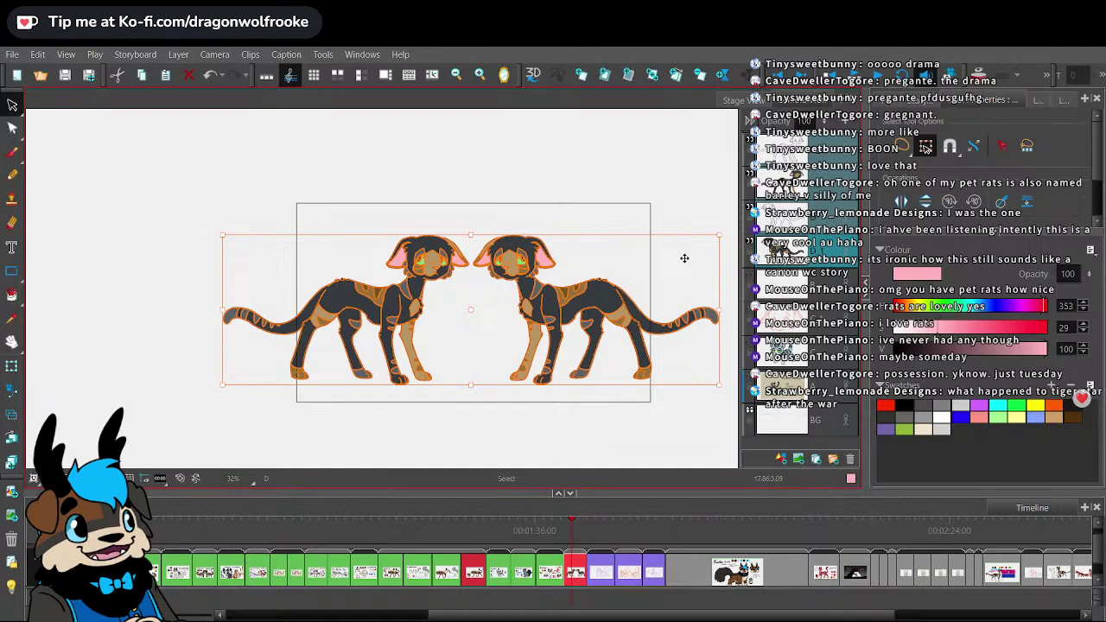
{"action": "left_click", "coordinate": [684, 420]}
{"action": "left_click_drag", "start_coordinate": [679, 424], "coordinate": [607, 422]}
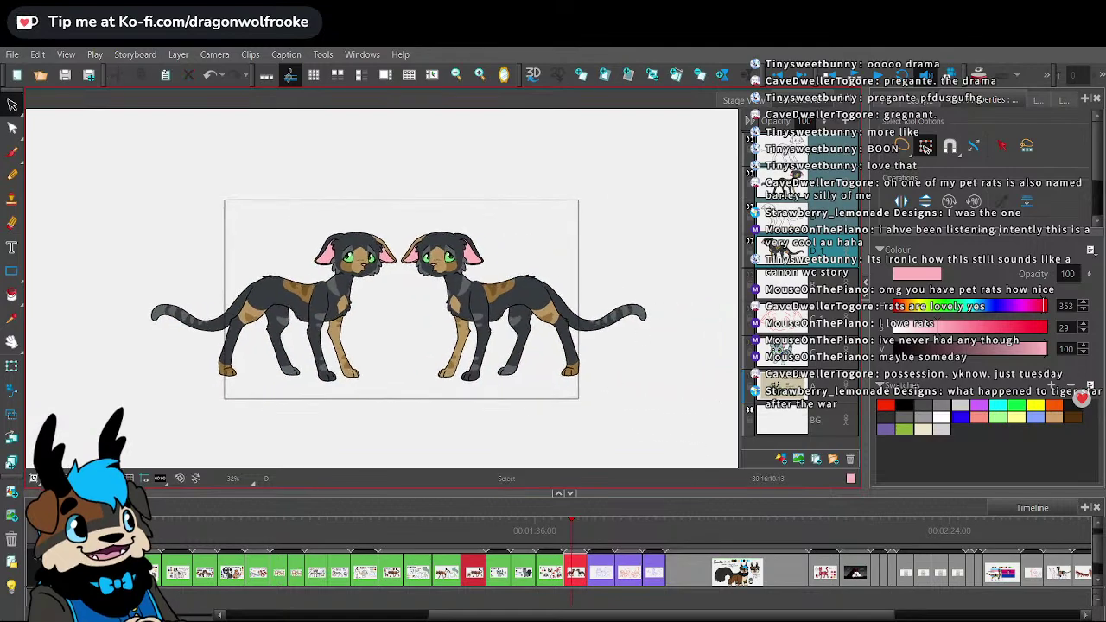
- Scale both characters down to roughly the camera frame's width and move them into its upper part
{"action": "mouse_move", "coordinate": [534, 223]}
{"action": "left_mouse_down"}
{"action": "mouse_move", "coordinate": [291, 192]}
{"action": "mouse_move", "coordinate": [672, 367]}
{"action": "mouse_move", "coordinate": [637, 274]}
{"action": "left_mouse_up"}
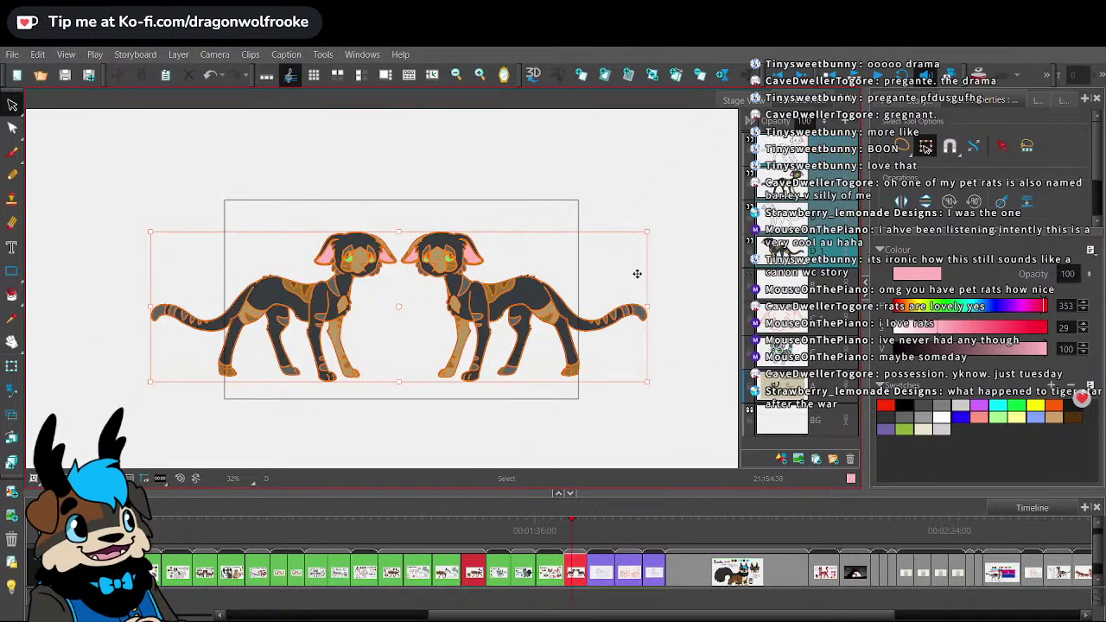
{"action": "left_click", "coordinate": [546, 275]}
{"action": "mouse_move", "coordinate": [546, 275]}
{"action": "left_mouse_down"}
{"action": "mouse_move", "coordinate": [489, 299]}
{"action": "mouse_move", "coordinate": [558, 309]}
{"action": "mouse_move", "coordinate": [601, 267]}
{"action": "mouse_move", "coordinate": [573, 271]}
{"action": "mouse_move", "coordinate": [548, 316]}
{"action": "mouse_move", "coordinate": [592, 273]}
{"action": "left_mouse_up"}
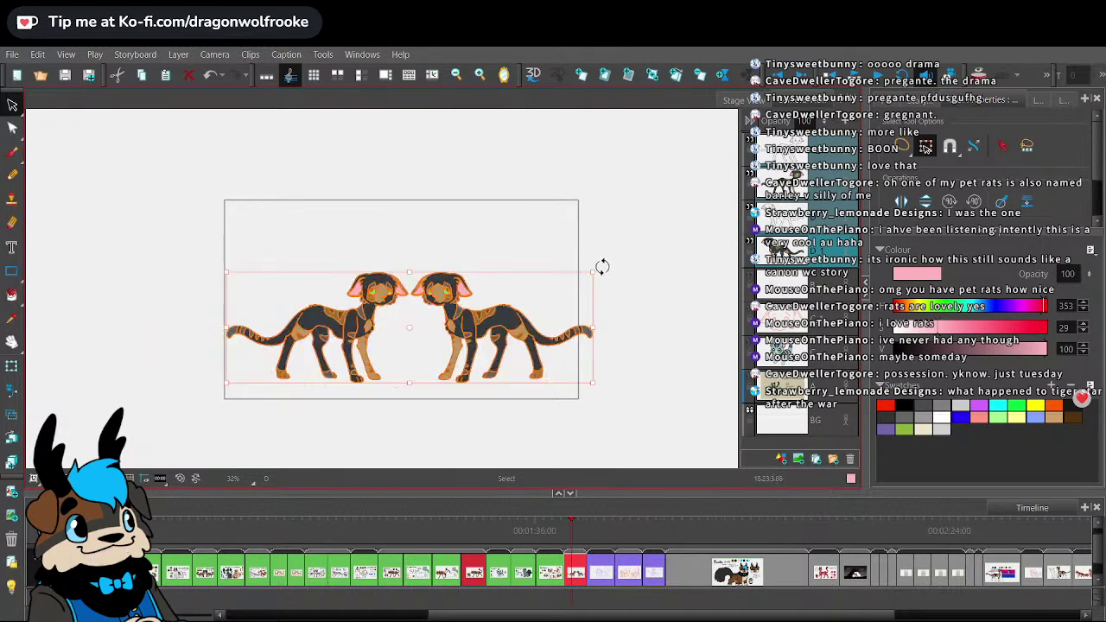
{"action": "left_click_drag", "start_coordinate": [526, 336], "coordinate": [523, 274]}
{"action": "left_click", "coordinate": [635, 232]}
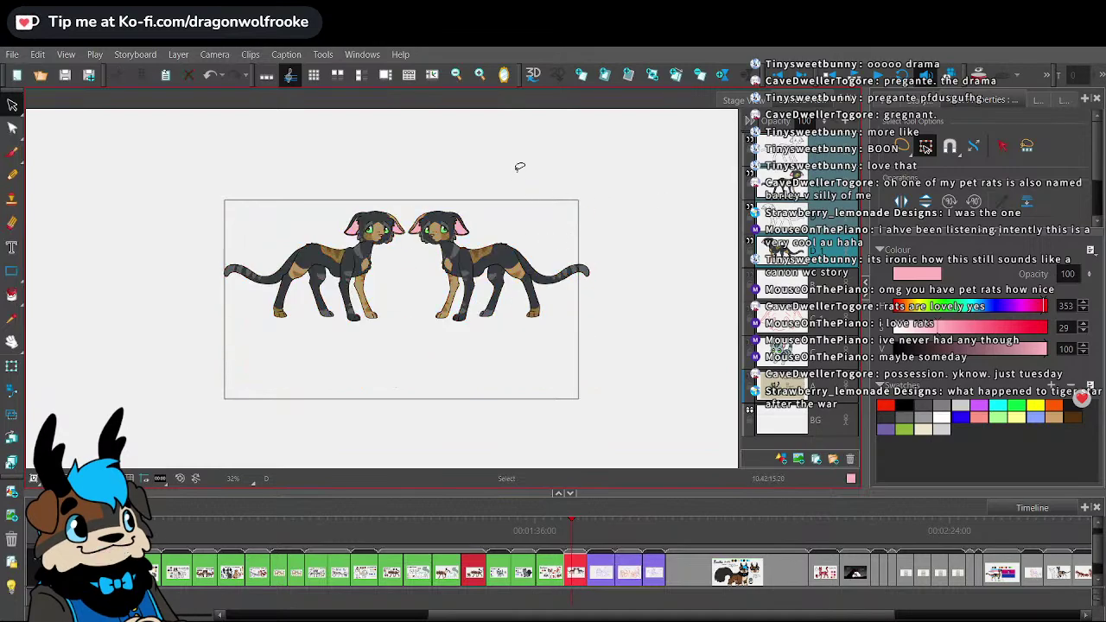
- Move the original character down and left so it stands in front of its flipped copy
{"action": "mouse_move", "coordinate": [432, 183]}
{"action": "left_mouse_down"}
{"action": "mouse_move", "coordinate": [410, 207]}
{"action": "mouse_move", "coordinate": [420, 320]}
{"action": "mouse_move", "coordinate": [436, 185]}
{"action": "left_mouse_up"}
{"action": "left_click_drag", "start_coordinate": [549, 247], "coordinate": [514, 284]}
{"action": "left_click", "coordinate": [565, 169]}
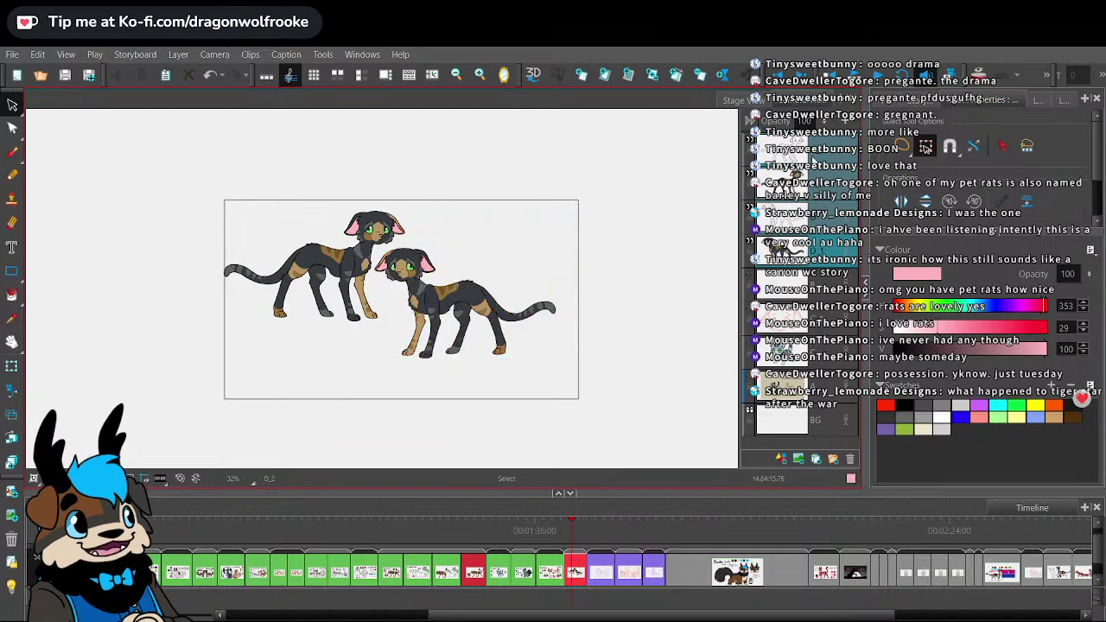
- Select both characters, enlarge them slightly, and position them lower in the camera frame
{"action": "left_click", "coordinate": [816, 252], "text": "shift"}
{"action": "mouse_move", "coordinate": [605, 183]}
{"action": "left_mouse_down"}
{"action": "mouse_move", "coordinate": [304, 143]}
{"action": "mouse_move", "coordinate": [545, 213]}
{"action": "left_mouse_up"}
{"action": "left_click_drag", "start_coordinate": [556, 356], "coordinate": [560, 357]}
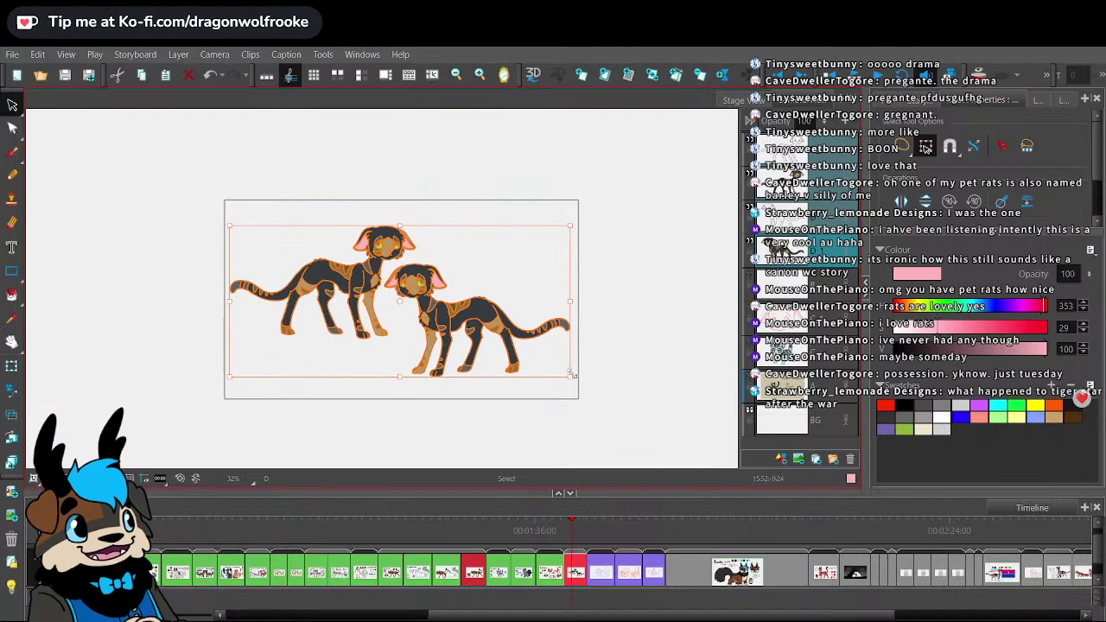
{"action": "left_click_drag", "start_coordinate": [571, 375], "coordinate": [575, 378]}
{"action": "left_click_drag", "start_coordinate": [535, 308], "coordinate": [532, 321]}
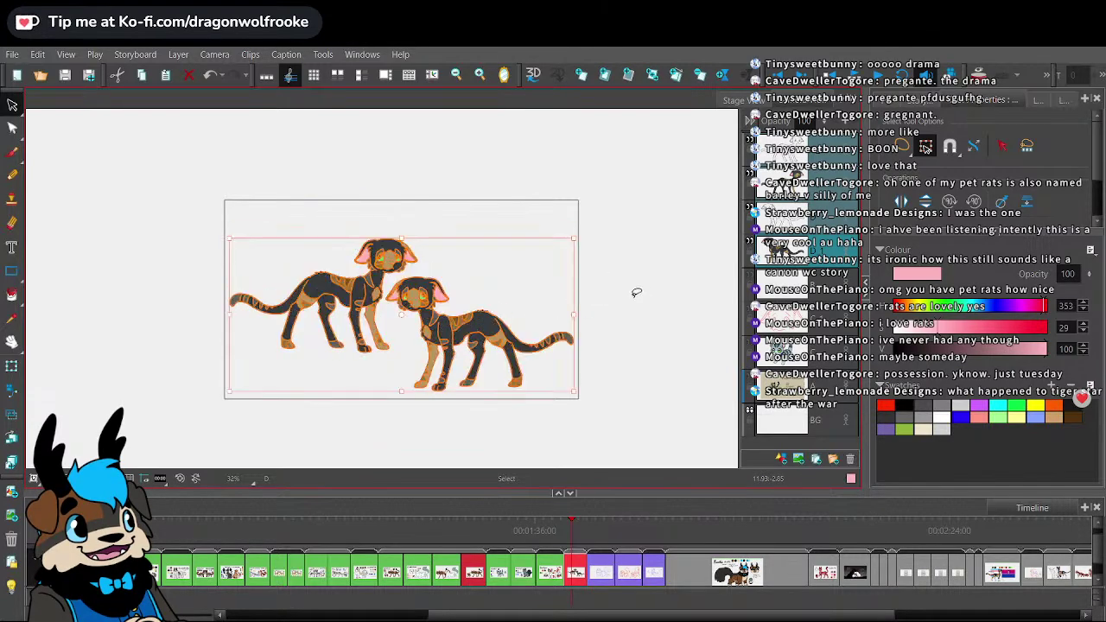
{"action": "left_click", "coordinate": [641, 287]}
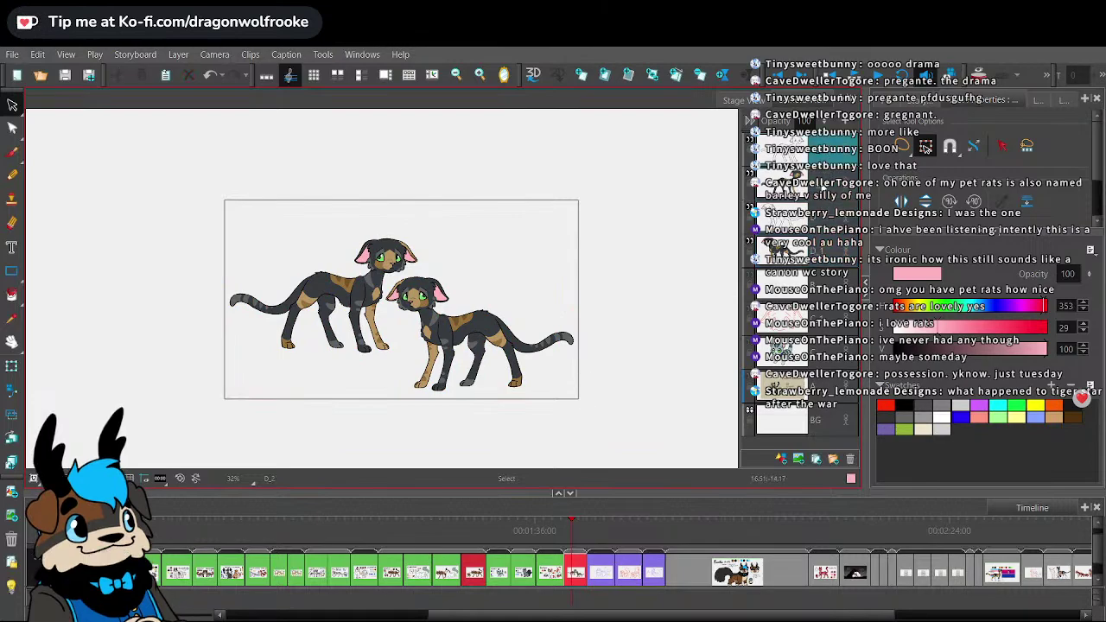
- Move the flipped copy slightly up and right, behind the original character's head
{"action": "left_click_drag", "start_coordinate": [389, 197], "coordinate": [380, 187]}
{"action": "left_click_drag", "start_coordinate": [387, 256], "coordinate": [399, 242]}
{"action": "left_click", "coordinate": [481, 221]}
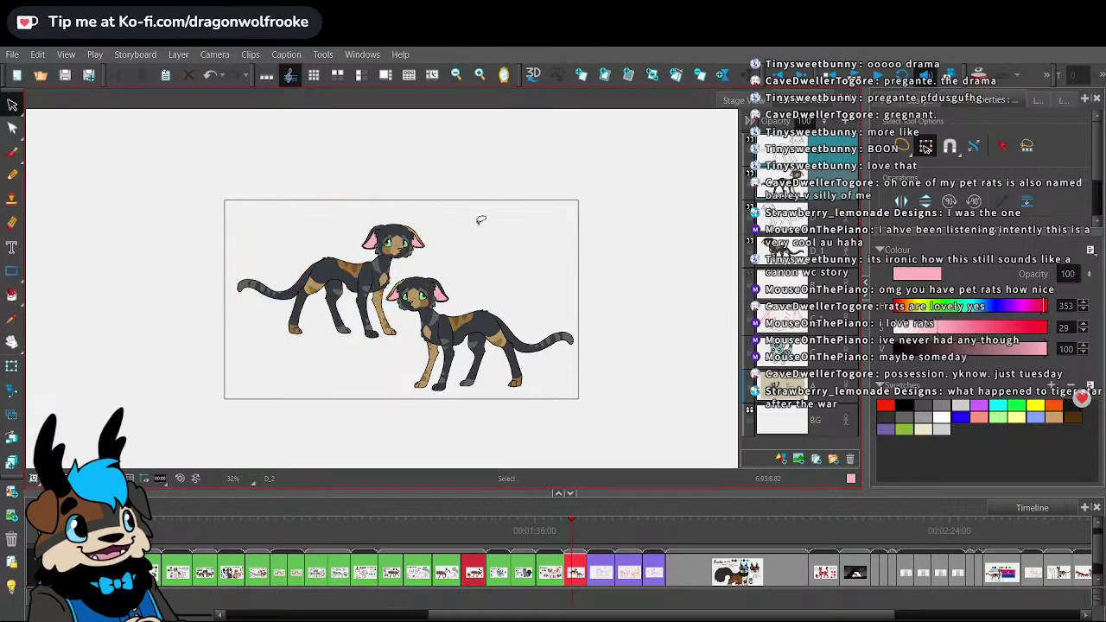
- Select both characters, enlarge them slightly, and position them to fill the width of the camera frame
{"action": "mouse_move", "coordinate": [338, 172]}
{"action": "left_mouse_down"}
{"action": "mouse_move", "coordinate": [548, 143]}
{"action": "mouse_move", "coordinate": [380, 173]}
{"action": "left_mouse_up"}
{"action": "left_click_drag", "start_coordinate": [236, 224], "coordinate": [233, 219]}
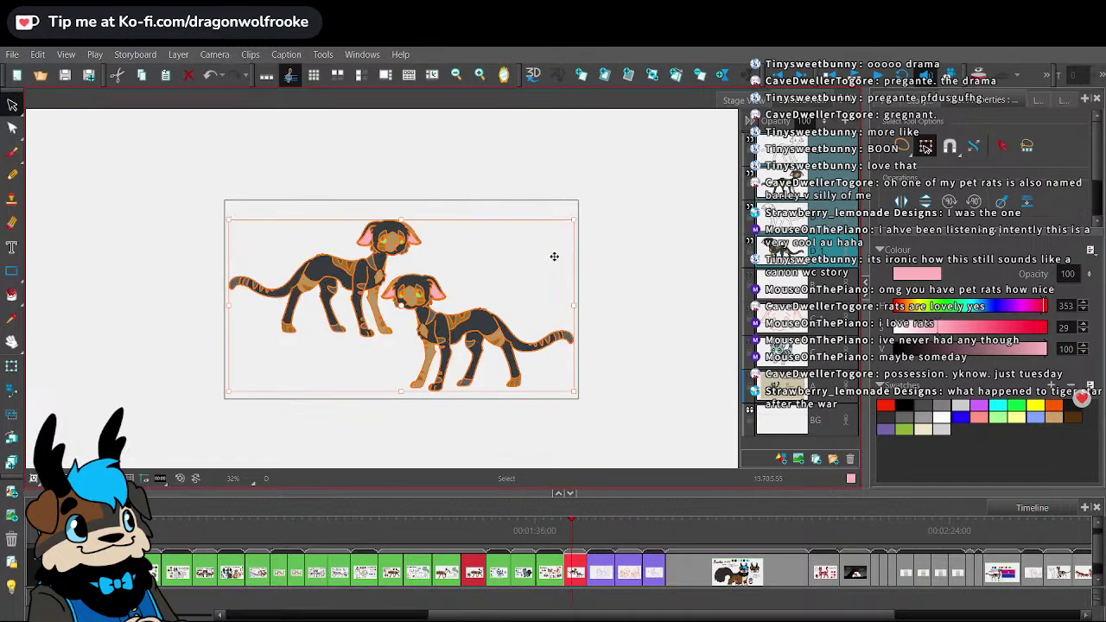
{"action": "left_click_drag", "start_coordinate": [540, 261], "coordinate": [540, 249]}
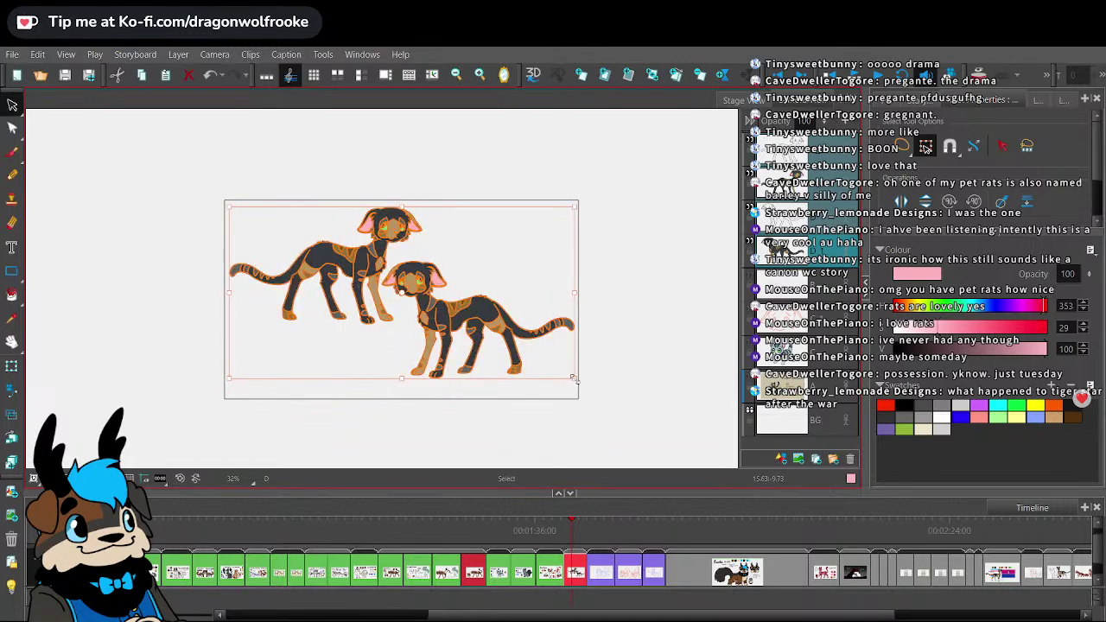
{"action": "left_click_drag", "start_coordinate": [576, 381], "coordinate": [575, 380]}
{"action": "left_click_drag", "start_coordinate": [548, 313], "coordinate": [551, 328]}
{"action": "left_click", "coordinate": [648, 279]}
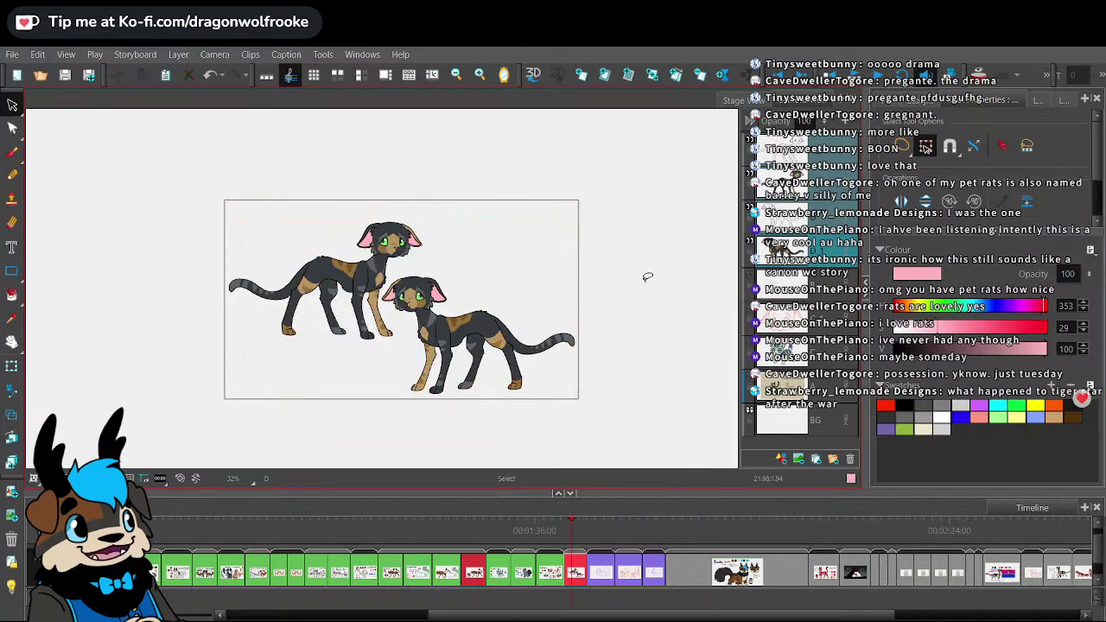
- Save and pack the storyboard project, selecting the D_1, D_2 and D_3 layers in turn between saves
{"action": "left_click", "coordinate": [13, 54]}
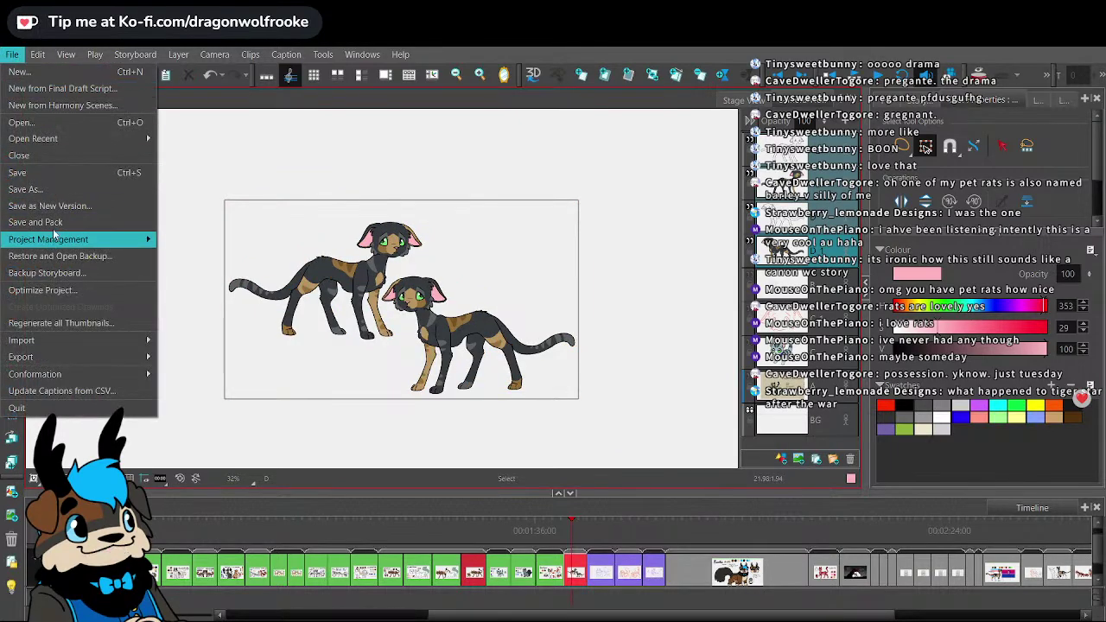
{"action": "left_click", "coordinate": [52, 231]}
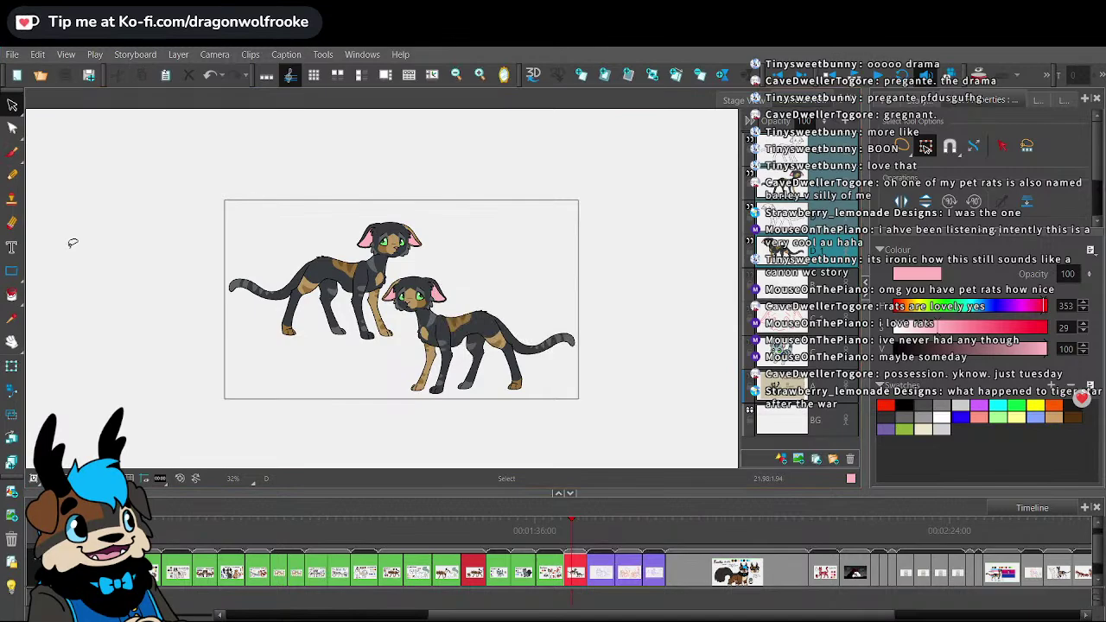
{"action": "left_click", "coordinate": [821, 250]}
{"action": "key", "text": "2"}
{"action": "key", "text": "2"}
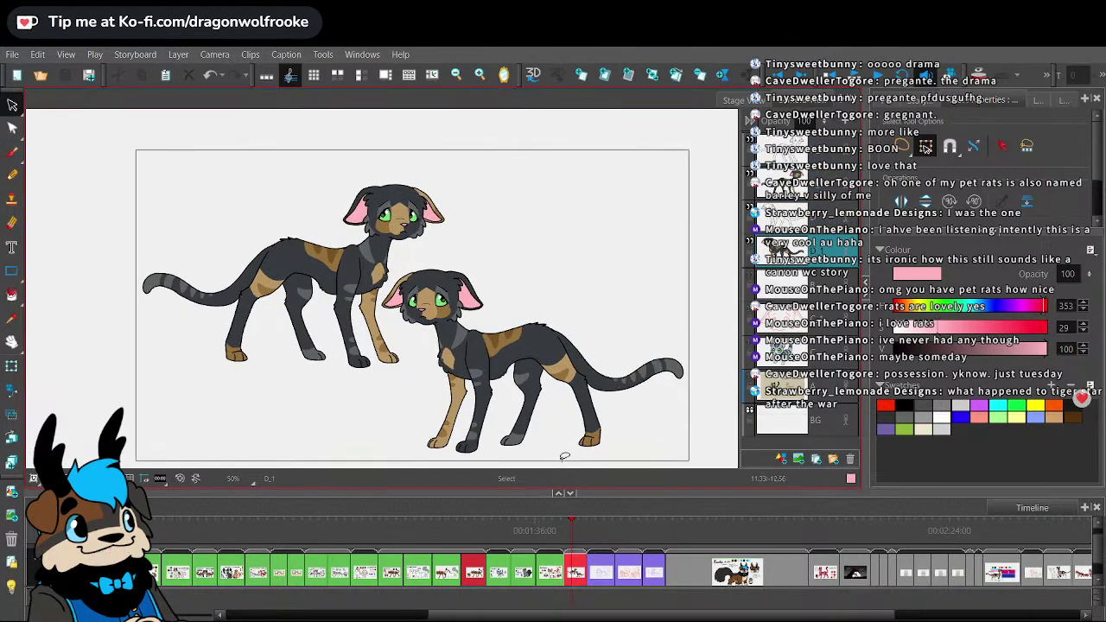
{"action": "left_click", "coordinate": [13, 55]}
{"action": "left_click", "coordinate": [59, 225]}
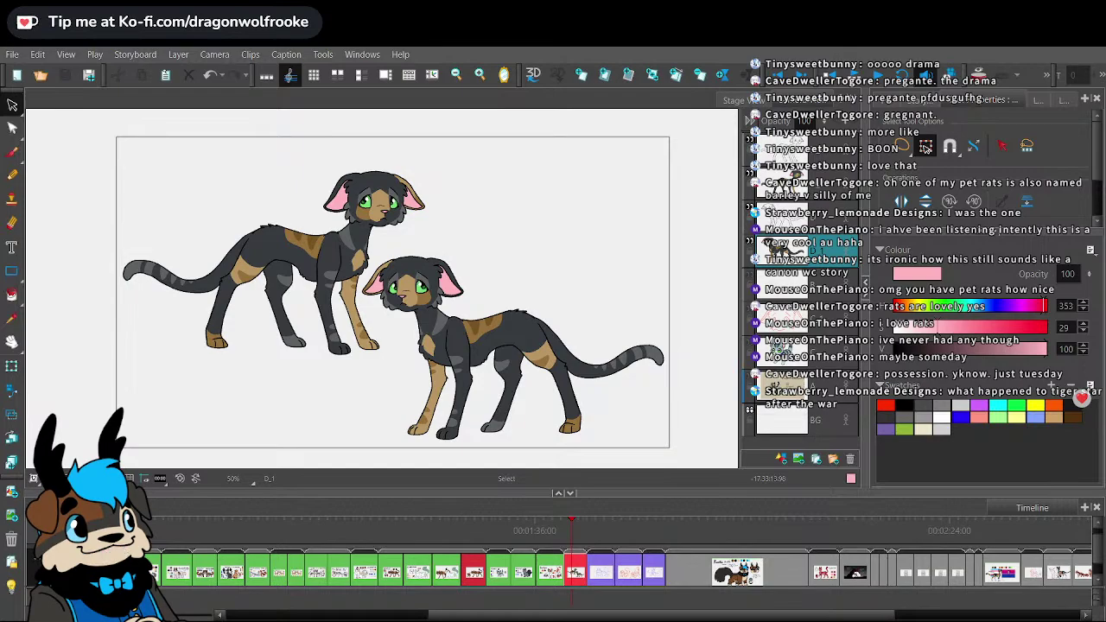
{"action": "left_click", "coordinate": [818, 248]}
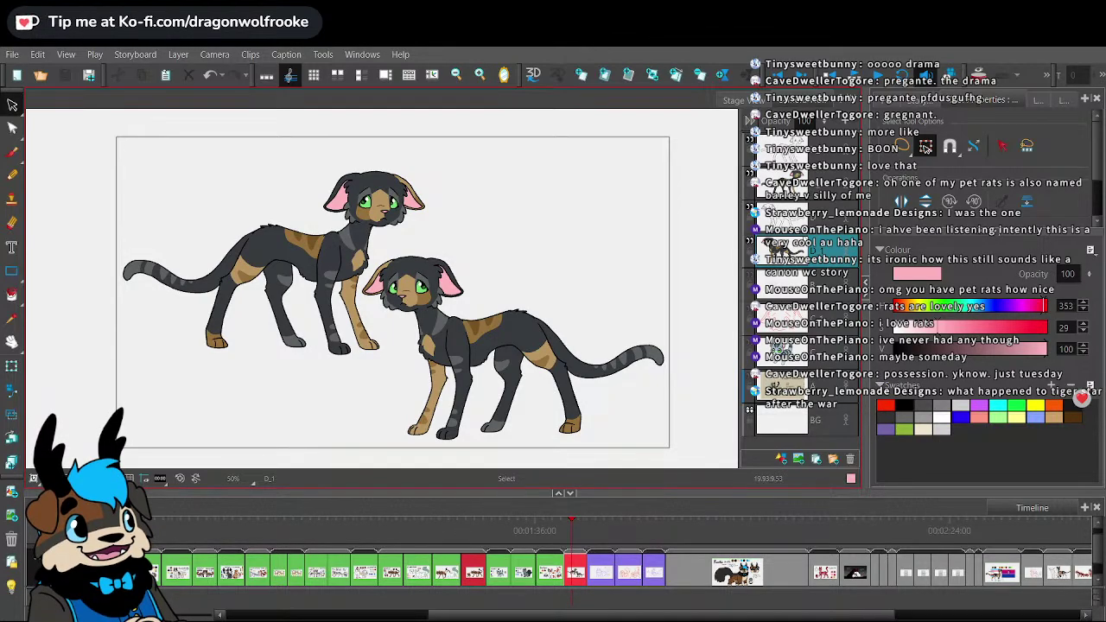
{"action": "left_click", "coordinate": [808, 153]}
{"action": "key", "text": "space"}
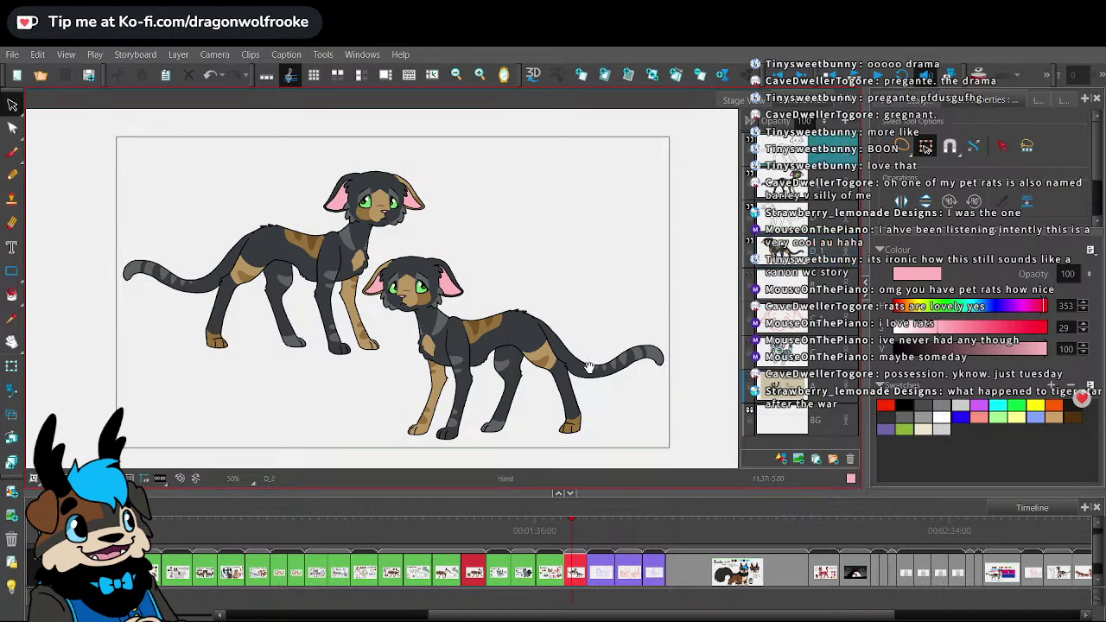
{"action": "left_click_drag", "start_coordinate": [588, 367], "coordinate": [590, 374]}
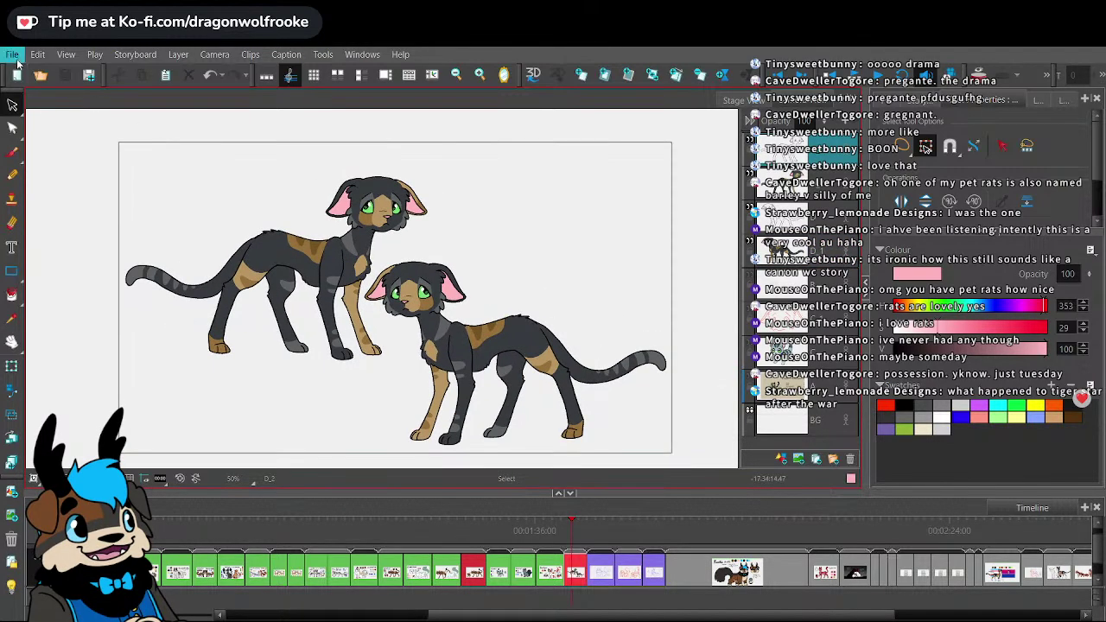
{"action": "left_click", "coordinate": [14, 57]}
{"action": "left_click", "coordinate": [59, 224]}
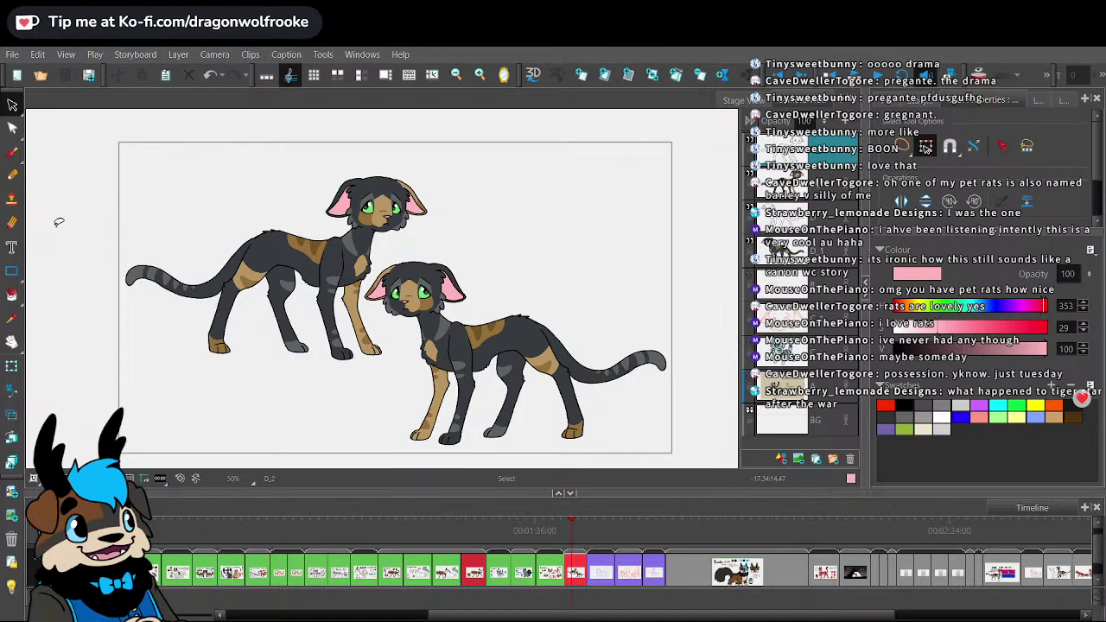
{"action": "left_click", "coordinate": [807, 178]}
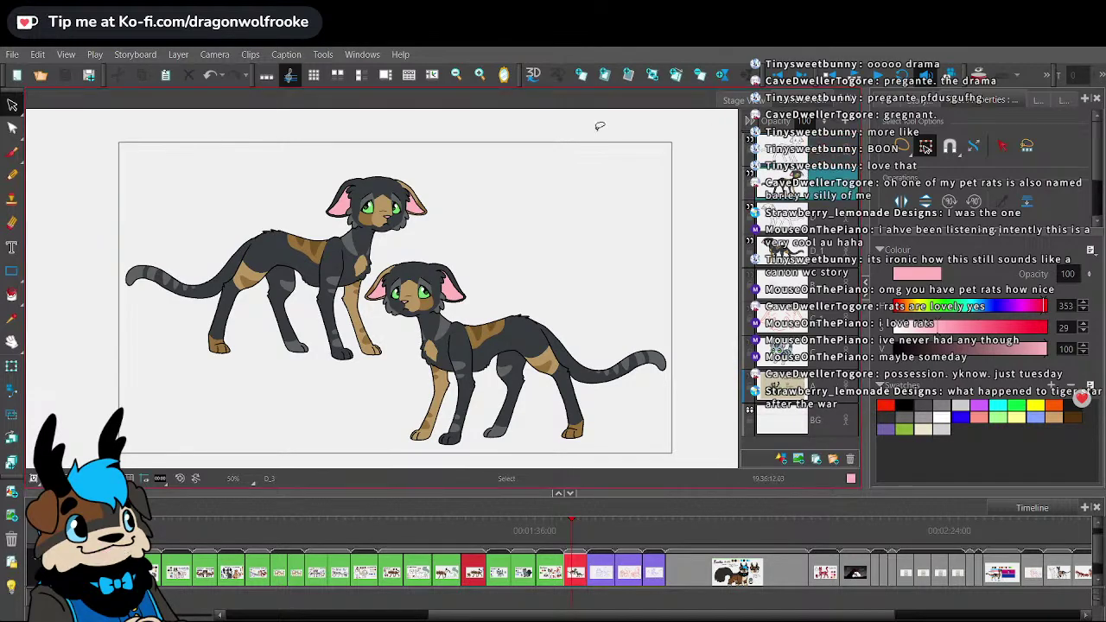
{"action": "left_click", "coordinate": [12, 54]}
{"action": "left_click", "coordinate": [68, 222]}
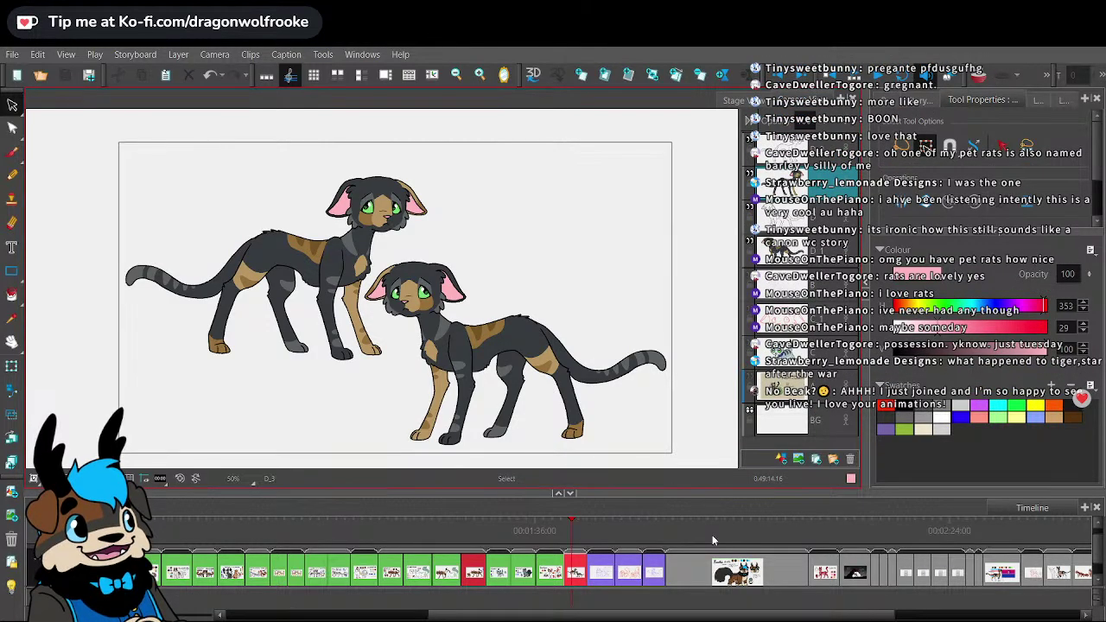
- Add a new layer above both characters' layers and ready the Brush tool at size 35 for lettering
{"action": "key", "text": "2"}
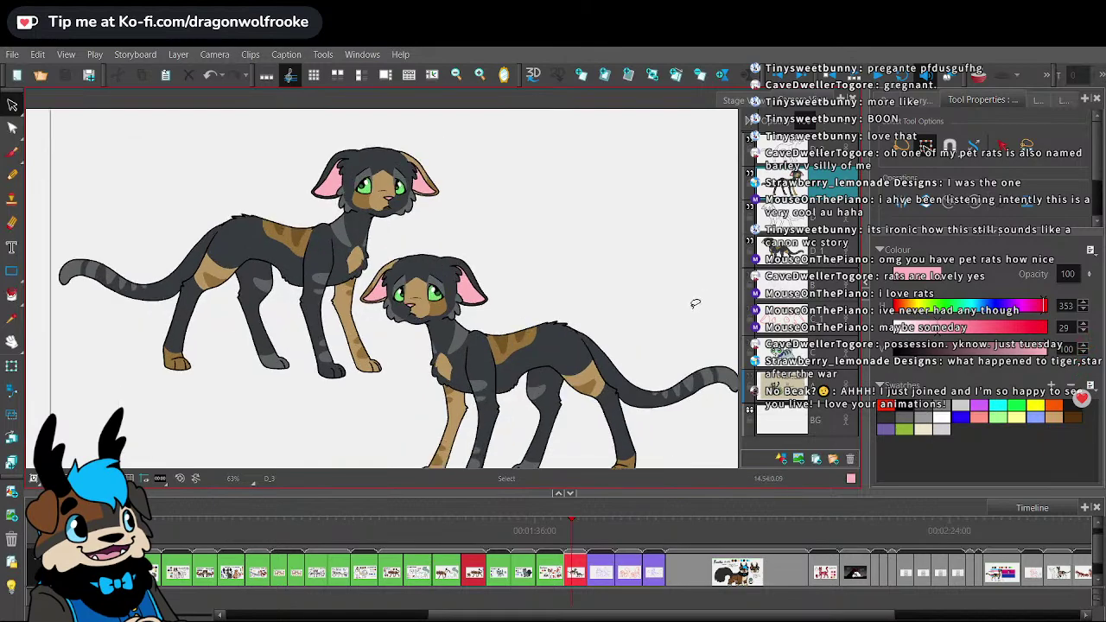
{"action": "left_click_drag", "start_coordinate": [696, 492], "coordinate": [699, 509]}
{"action": "left_click", "coordinate": [821, 217]}
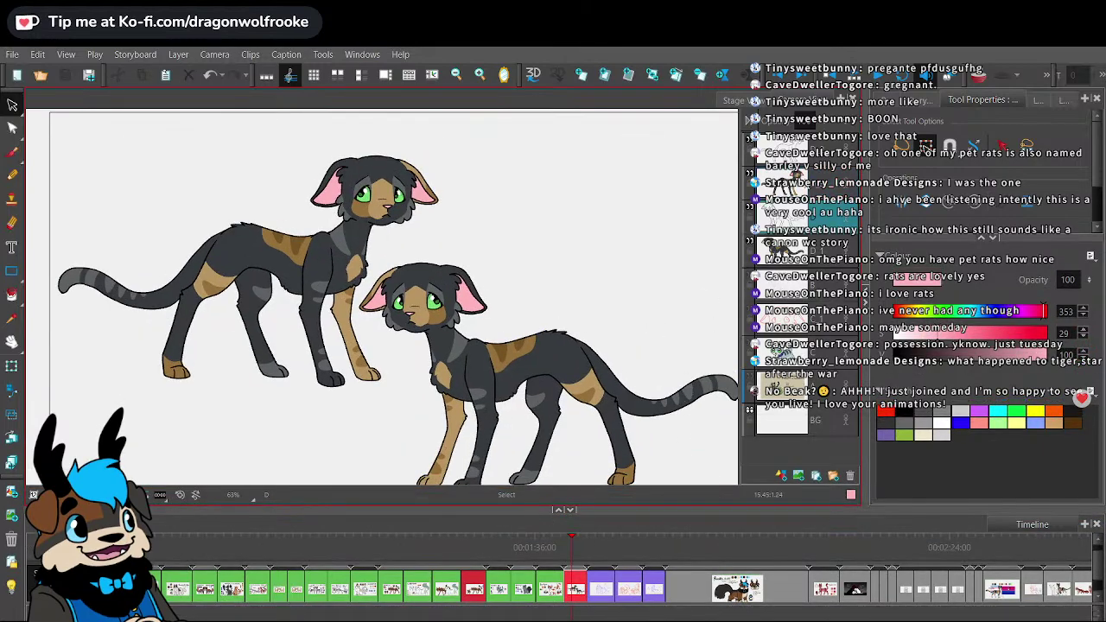
{"action": "left_click", "coordinate": [821, 182]}
{"action": "key", "text": "1"}
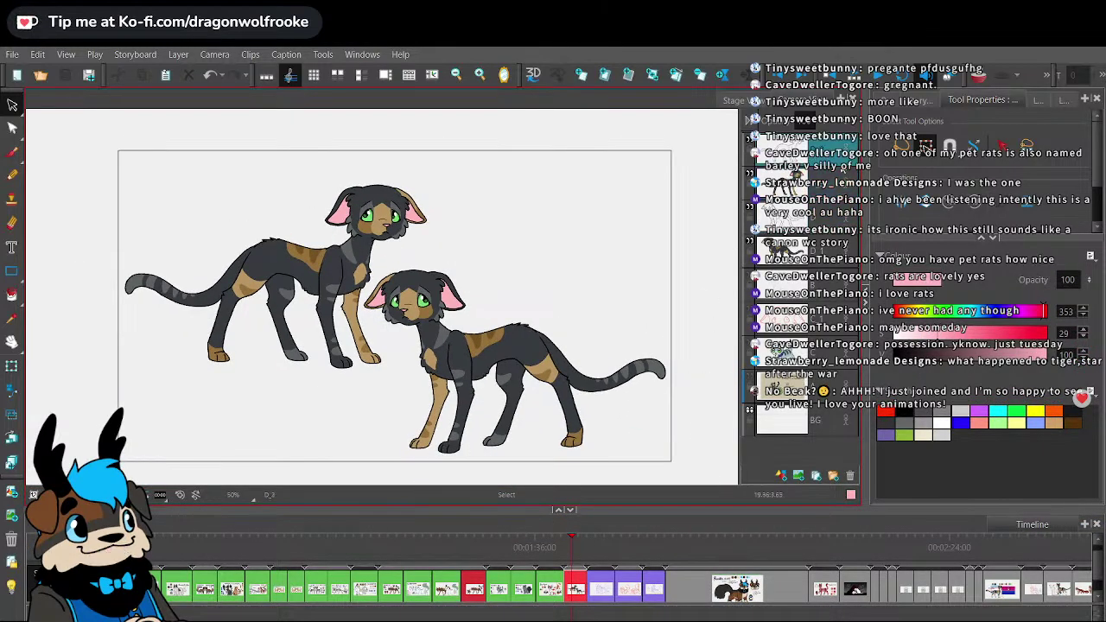
{"action": "scroll", "coordinate": [786, 456], "scroll_direction": "down", "scroll_amount": 3}
{"action": "scroll", "coordinate": [787, 456], "scroll_direction": "down", "scroll_amount": 1}
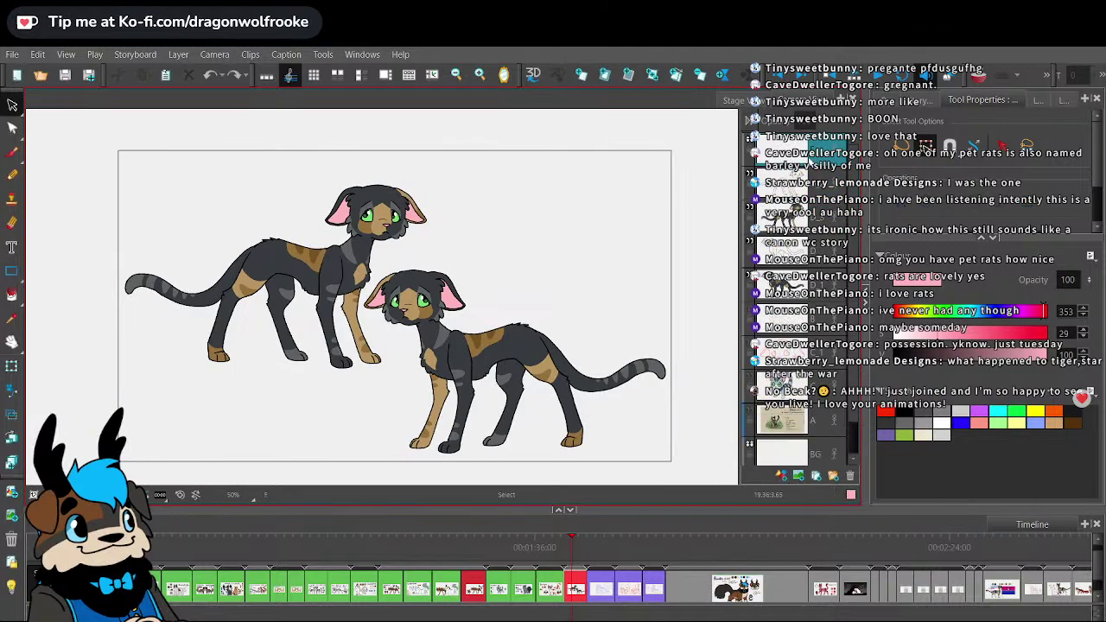
{"action": "left_click", "coordinate": [12, 152]}
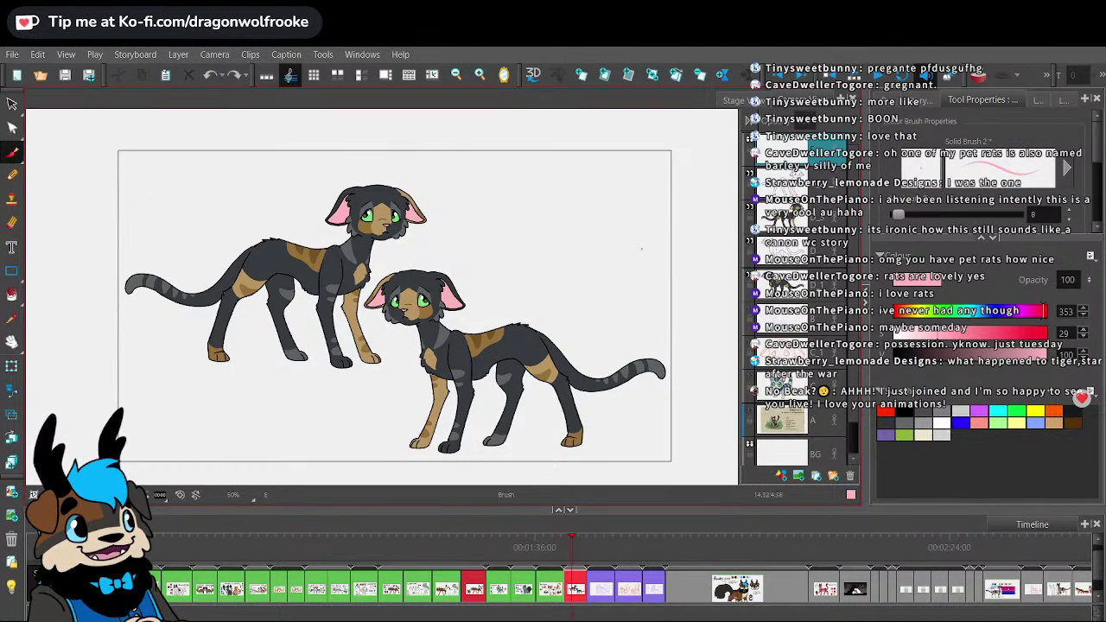
{"action": "key", "text": "o"}
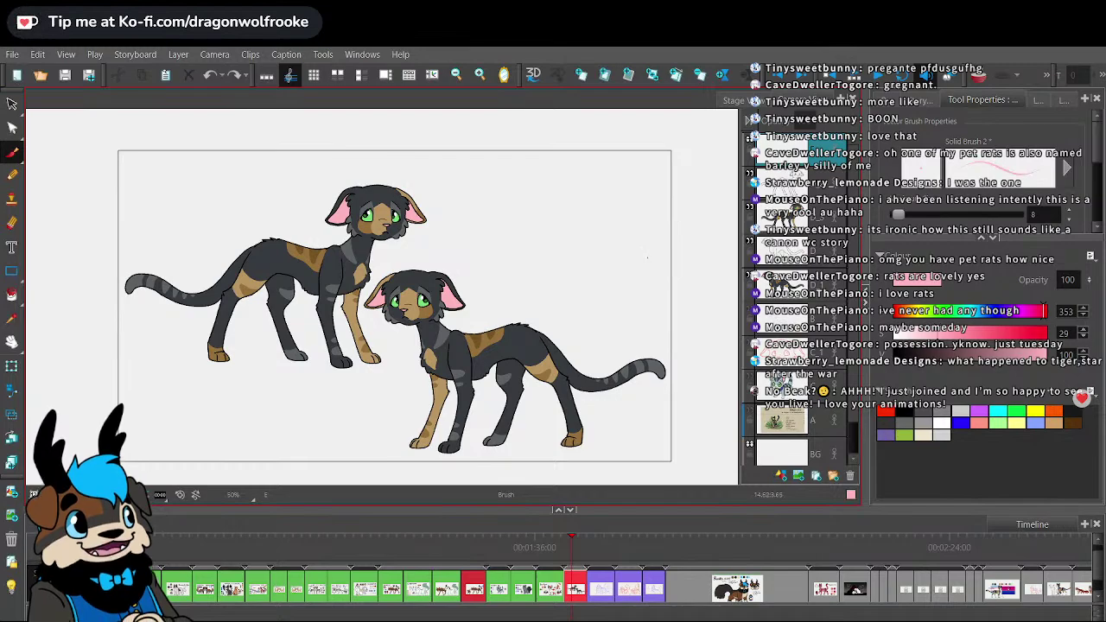
{"action": "key", "text": "o"}
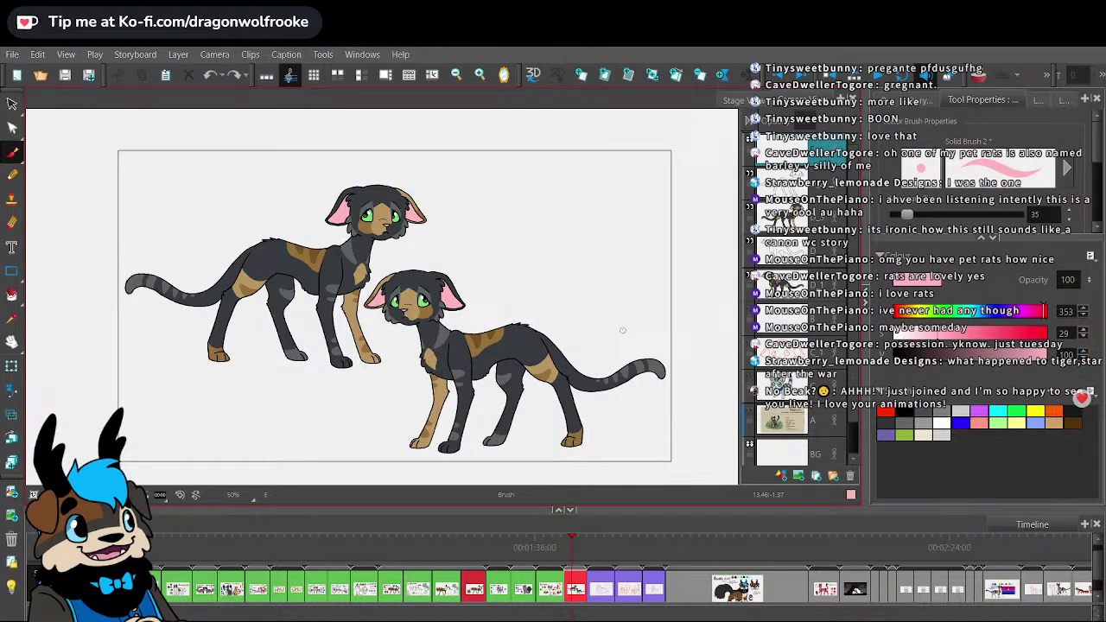
- Save and pack the project with the new empty layer in place
{"action": "left_click_drag", "start_coordinate": [493, 306], "coordinate": [568, 329]}
{"action": "key", "text": "2"}
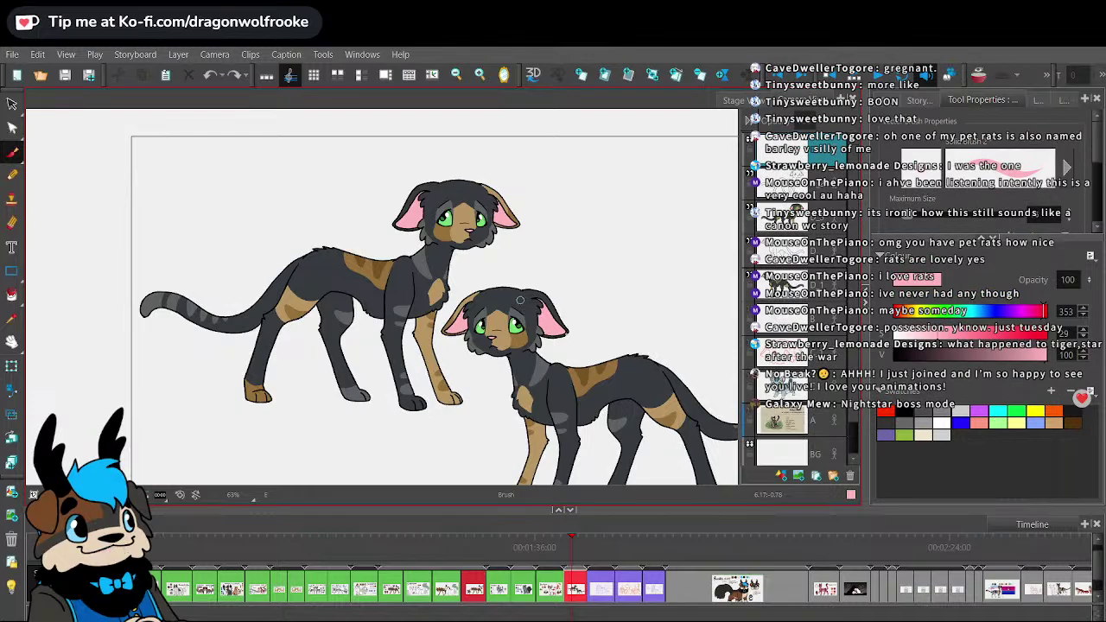
{"action": "left_click", "coordinate": [13, 56]}
{"action": "left_click", "coordinate": [146, 230]}
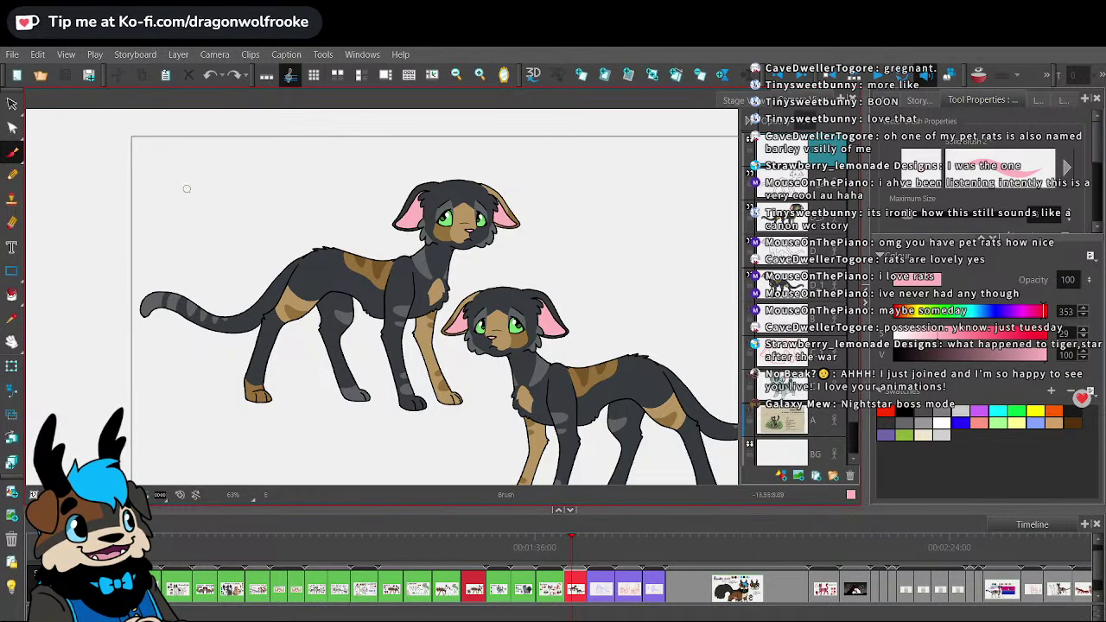
{"action": "key", "text": "space"}
{"action": "mouse_move", "coordinate": [533, 206]}
{"action": "left_mouse_down"}
{"action": "mouse_move", "coordinate": [546, 235]}
{"action": "mouse_move", "coordinate": [598, 223]}
{"action": "left_mouse_up"}
{"action": "left_click_drag", "start_coordinate": [224, 176], "coordinate": [228, 207]}
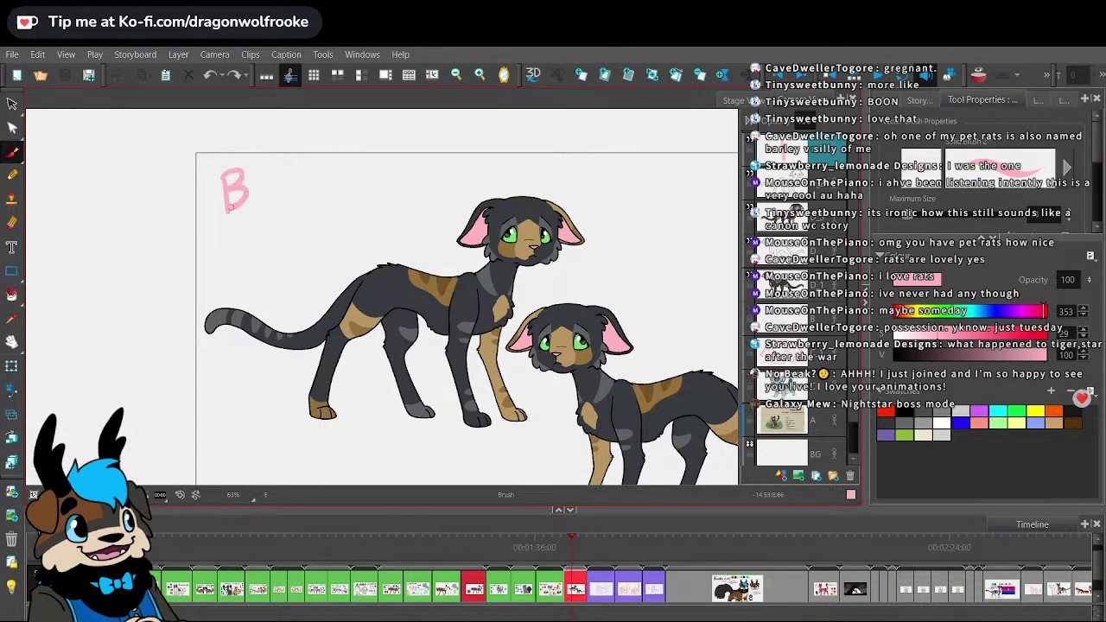
{"action": "key", "text": "ctrl+z"}
{"action": "key", "text": "ctrl+z"}
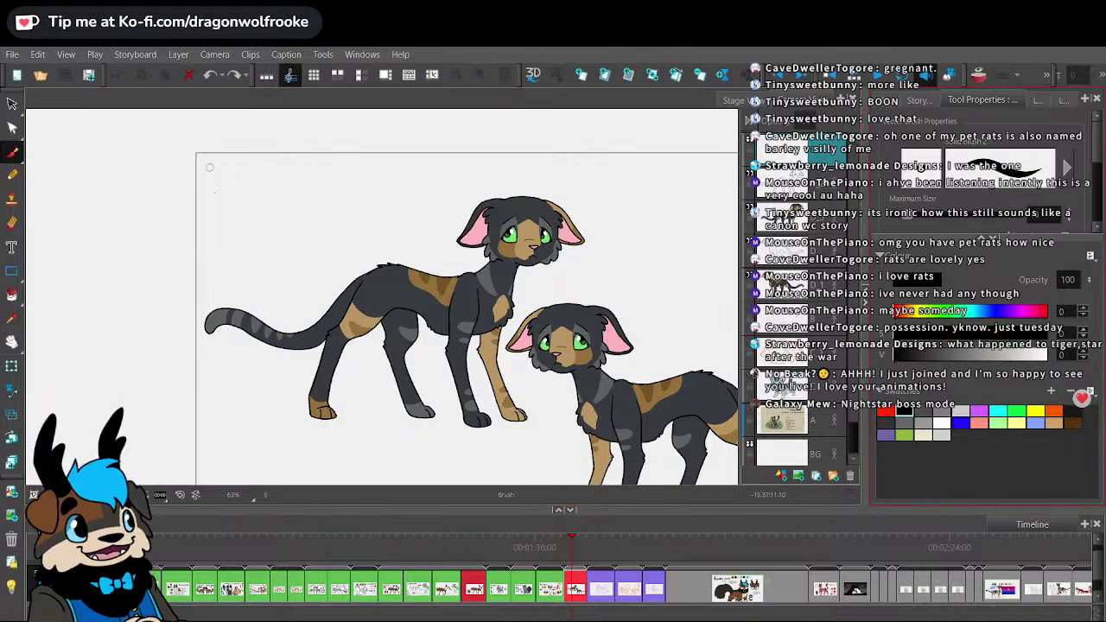
- Handwrite the name "Babypounce" in black in the camera frame's upper left corner, redrawing any letters that come out badly
{"action": "left_click_drag", "start_coordinate": [211, 164], "coordinate": [212, 208]}
{"action": "mouse_move", "coordinate": [213, 164]}
{"action": "left_mouse_down"}
{"action": "mouse_move", "coordinate": [215, 205]}
{"action": "mouse_move", "coordinate": [219, 184]}
{"action": "mouse_move", "coordinate": [269, 204]}
{"action": "left_mouse_up"}
{"action": "mouse_move", "coordinate": [263, 166]}
{"action": "left_mouse_down"}
{"action": "mouse_move", "coordinate": [272, 202]}
{"action": "mouse_move", "coordinate": [305, 205]}
{"action": "mouse_move", "coordinate": [278, 226]}
{"action": "mouse_move", "coordinate": [273, 197]}
{"action": "mouse_move", "coordinate": [274, 208]}
{"action": "left_mouse_up"}
{"action": "key", "text": "ctrl+z"}
{"action": "key", "text": "ctrl+z"}
{"action": "left_click_drag", "start_coordinate": [274, 192], "coordinate": [303, 206]}
{"action": "mouse_move", "coordinate": [311, 186]}
{"action": "left_mouse_down"}
{"action": "mouse_move", "coordinate": [308, 220]}
{"action": "mouse_move", "coordinate": [282, 227]}
{"action": "left_mouse_up"}
{"action": "key", "text": "ctrl+z"}
{"action": "key", "text": "ctrl+z"}
{"action": "left_click_drag", "start_coordinate": [271, 168], "coordinate": [273, 205]}
{"action": "mouse_move", "coordinate": [273, 192]}
{"action": "left_mouse_down"}
{"action": "mouse_move", "coordinate": [291, 190]}
{"action": "mouse_move", "coordinate": [303, 205]}
{"action": "left_mouse_up"}
{"action": "left_click_drag", "start_coordinate": [311, 186], "coordinate": [282, 226]}
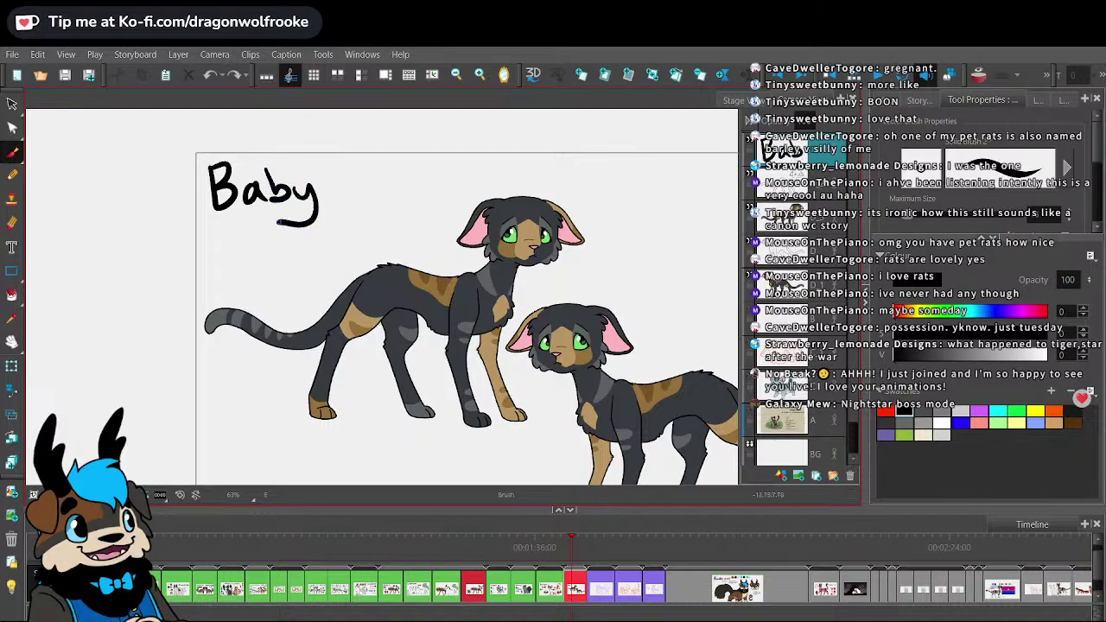
{"action": "mouse_move", "coordinate": [327, 184]}
{"action": "left_mouse_down"}
{"action": "mouse_move", "coordinate": [339, 184]}
{"action": "mouse_move", "coordinate": [330, 200]}
{"action": "left_mouse_up"}
{"action": "left_click_drag", "start_coordinate": [356, 183], "coordinate": [406, 197]}
{"action": "left_click_drag", "start_coordinate": [422, 190], "coordinate": [436, 191]}
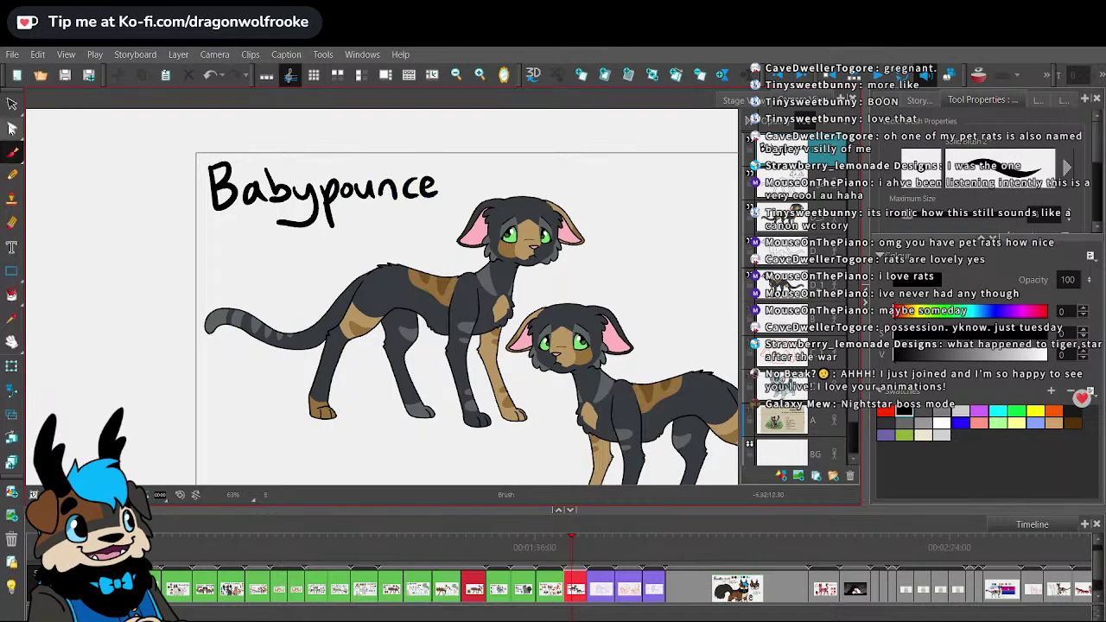
- Select the handwritten "Babypounce" title and scale it down slightly, keeping it clear of the rear character's head
{"action": "left_click", "coordinate": [12, 104]}
{"action": "left_click_drag", "start_coordinate": [194, 133], "coordinate": [439, 235]}
{"action": "left_click_drag", "start_coordinate": [439, 161], "coordinate": [411, 186]}
{"action": "left_click", "coordinate": [445, 133]}
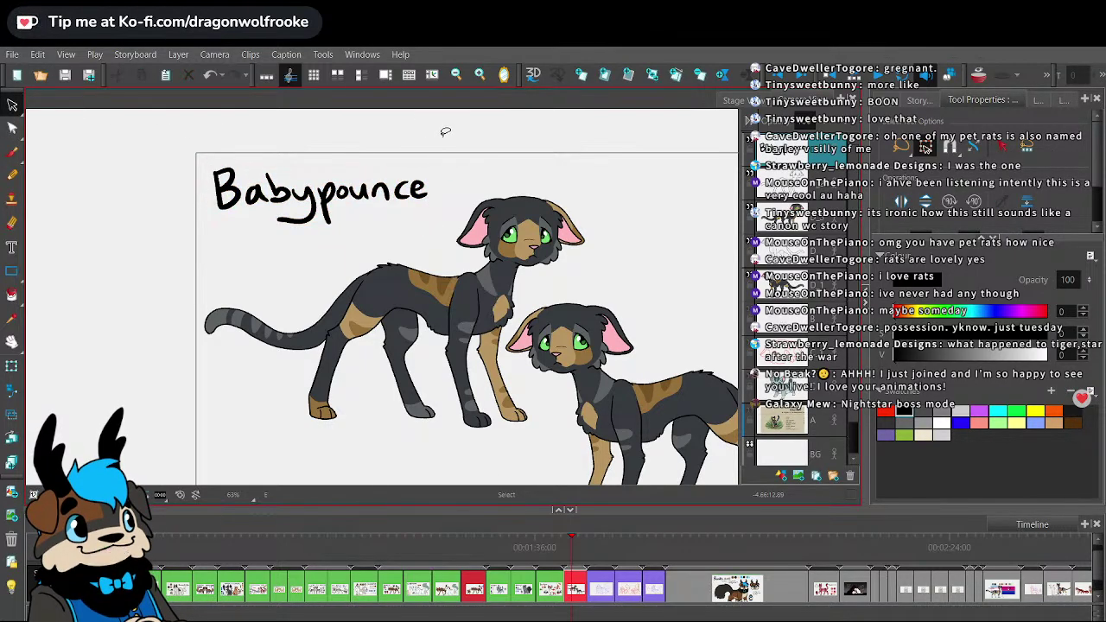
- Save and pack the project with the finished "Babypounce" title and both characters in the frame
{"action": "left_click", "coordinate": [12, 53]}
{"action": "left_click", "coordinate": [54, 223]}
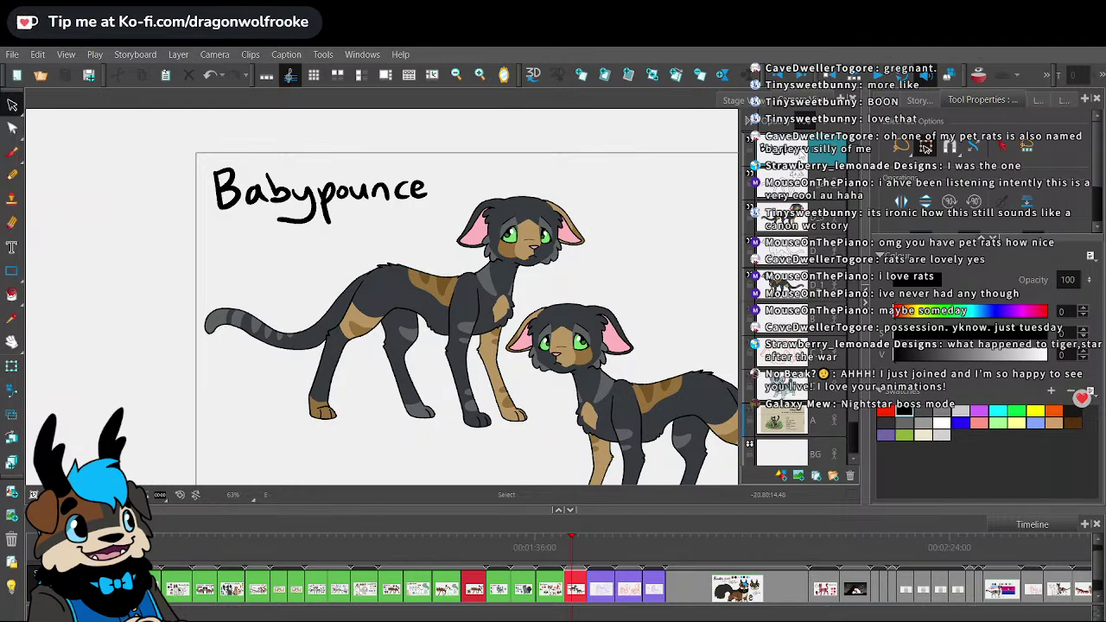
{"action": "key", "text": "1"}
{"action": "key", "text": "1"}
{"action": "left_click_drag", "start_coordinate": [689, 368], "coordinate": [630, 338]}
{"action": "key", "text": "2"}
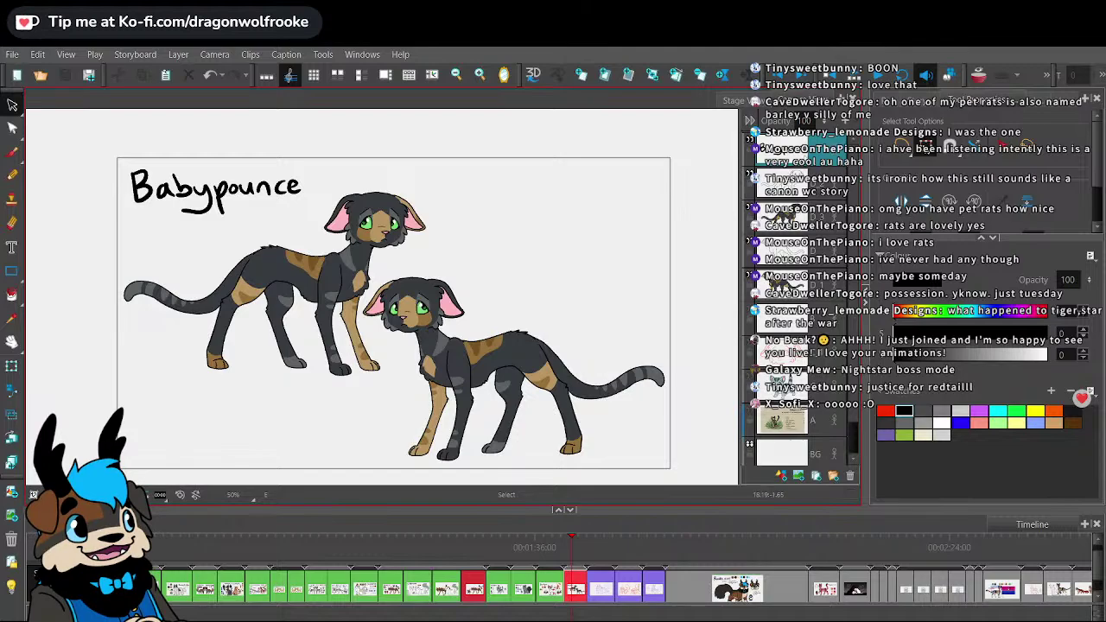
{"action": "left_click_drag", "start_coordinate": [691, 394], "coordinate": [669, 387]}
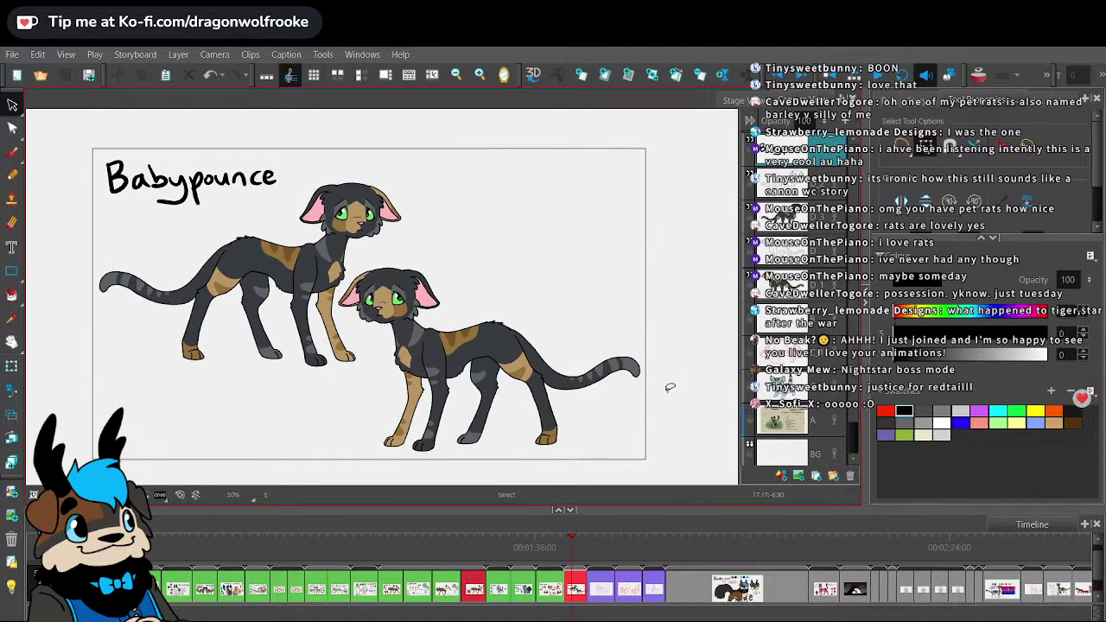
{"action": "left_click", "coordinate": [15, 54]}
{"action": "left_click", "coordinate": [63, 226]}
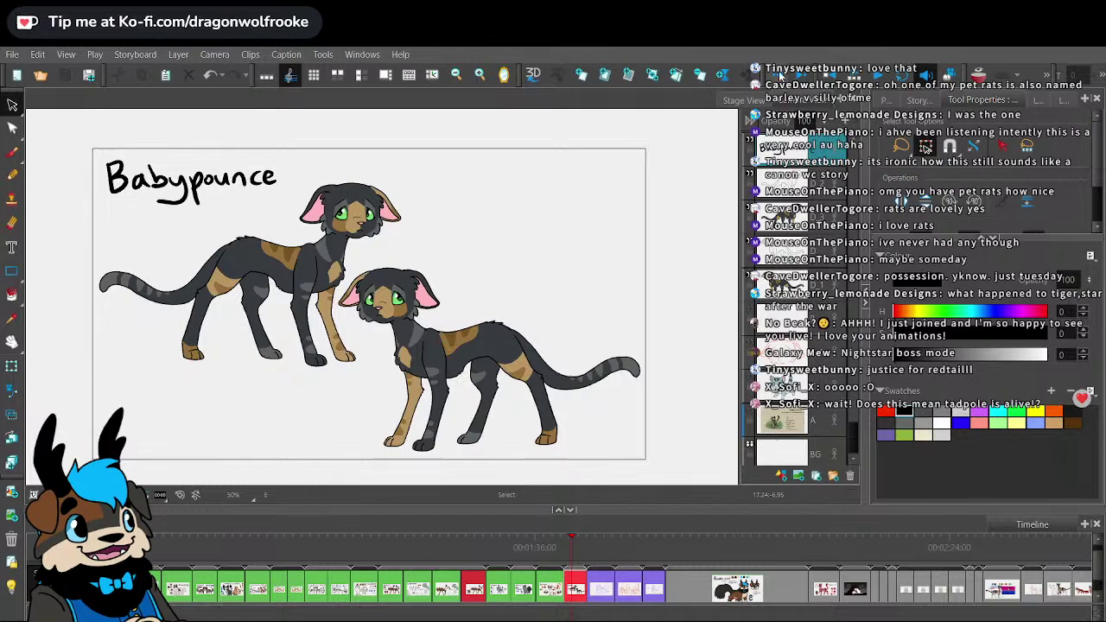
{"action": "left_click", "coordinate": [718, 202]}
{"action": "left_click", "coordinate": [12, 54]}
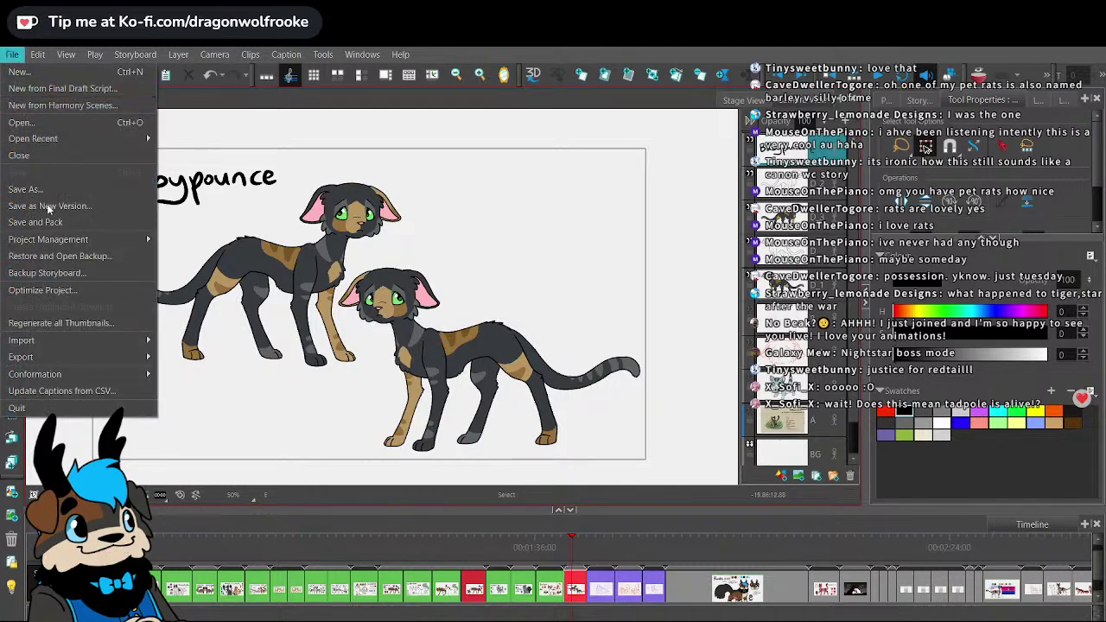
{"action": "left_click", "coordinate": [52, 214]}
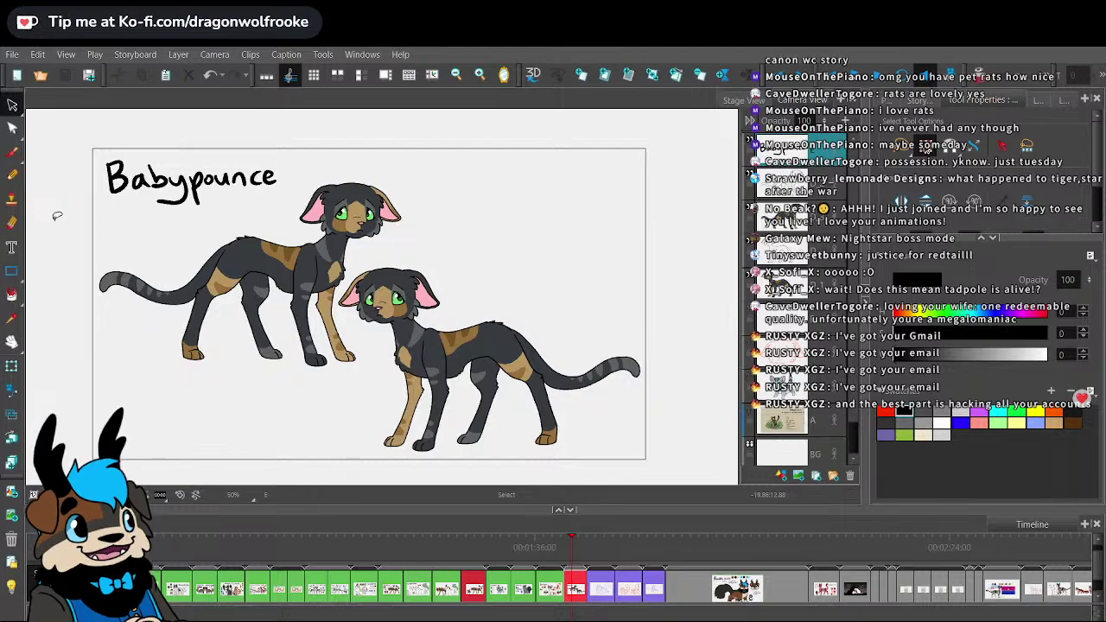
{"action": "left_click", "coordinate": [12, 55]}
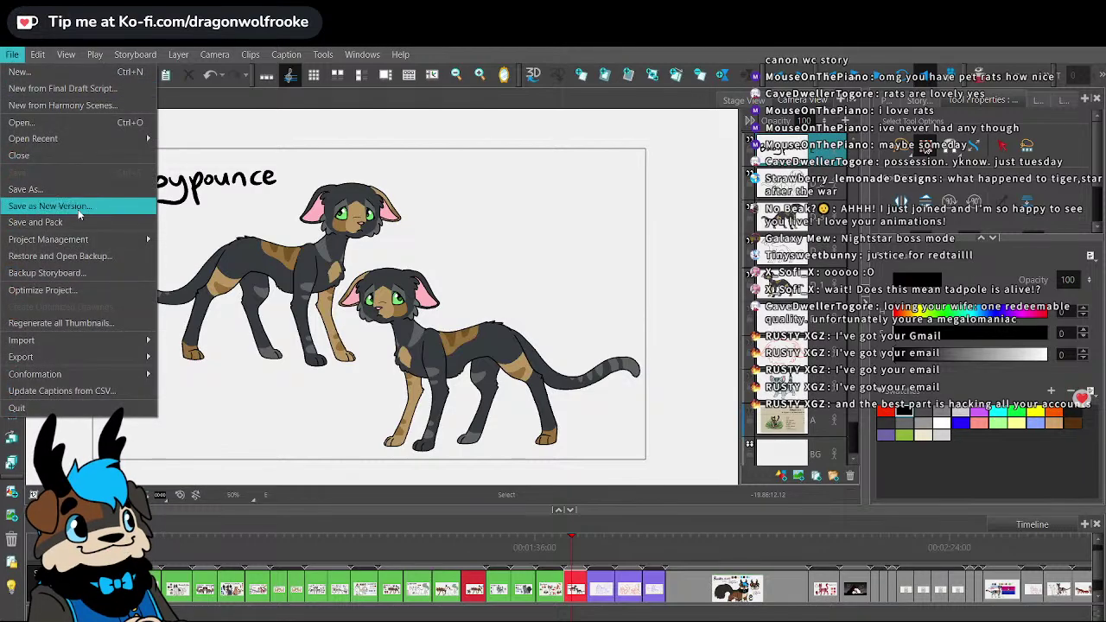
{"action": "left_click", "coordinate": [77, 223]}
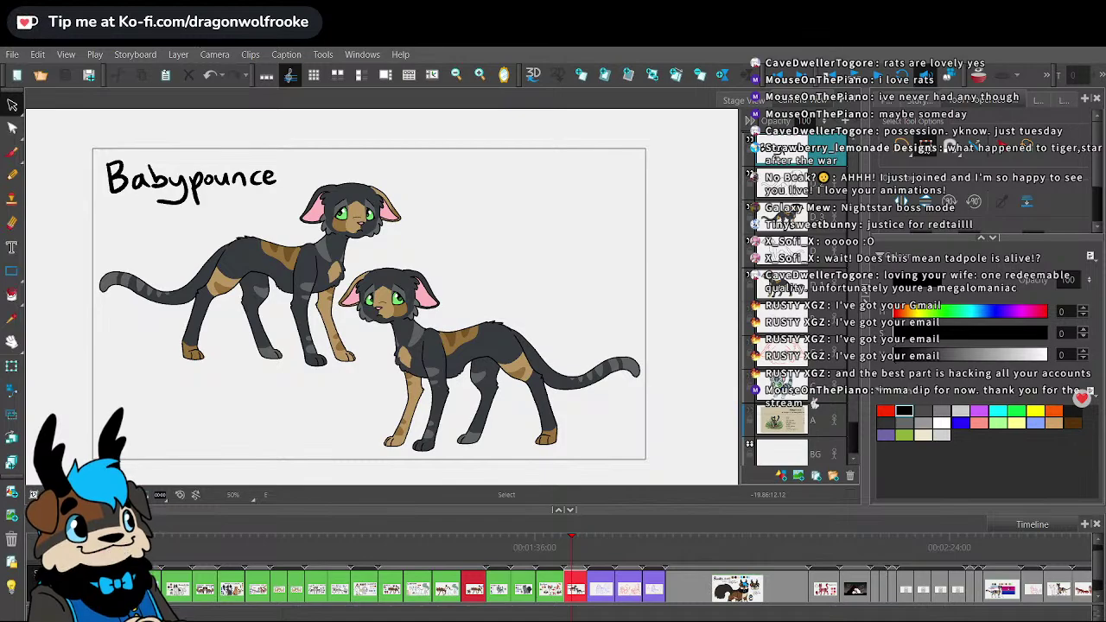
- Save and pack the storyboard project repeatedly to keep the finished panel, and make the rear character's line-art layer D_2 active
{"action": "left_click", "coordinate": [10, 55]}
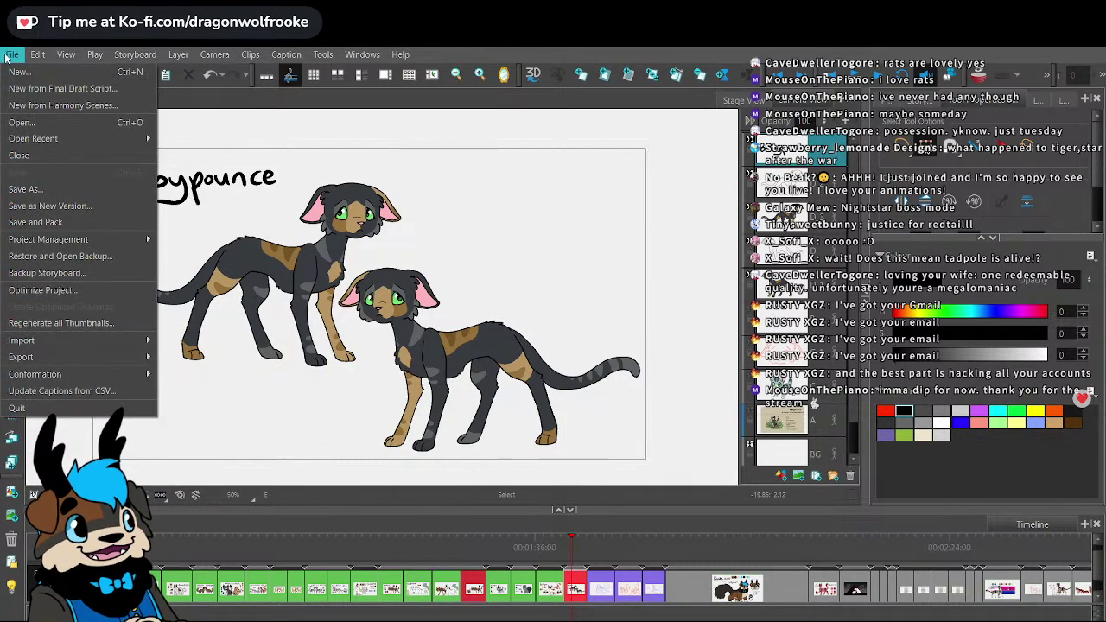
{"action": "left_click", "coordinate": [34, 222]}
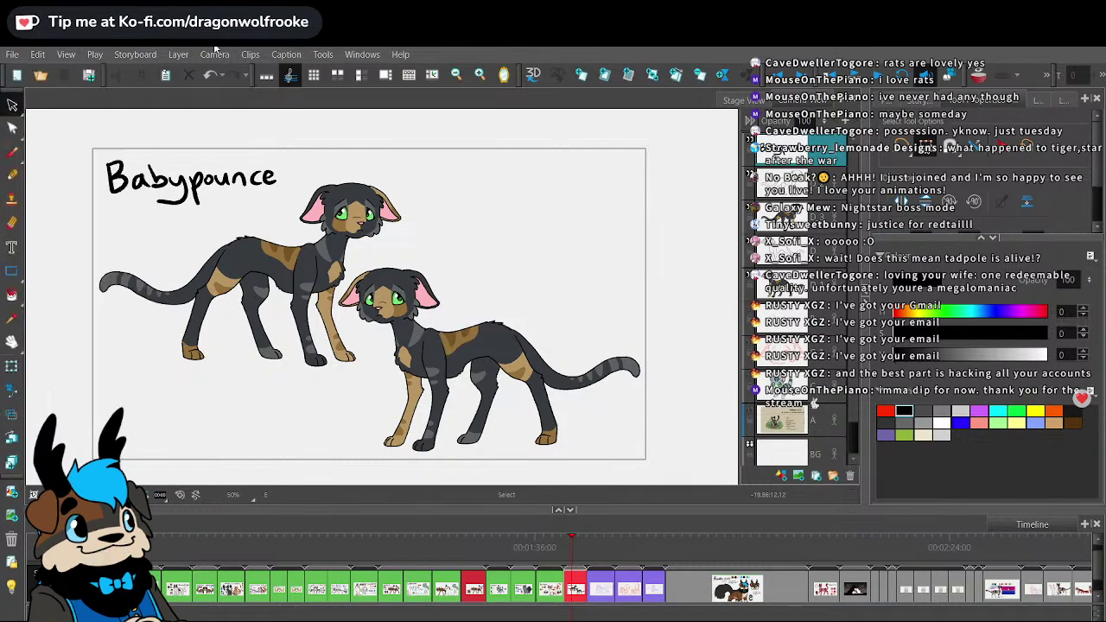
{"action": "left_click", "coordinate": [12, 55]}
{"action": "left_click", "coordinate": [34, 219]}
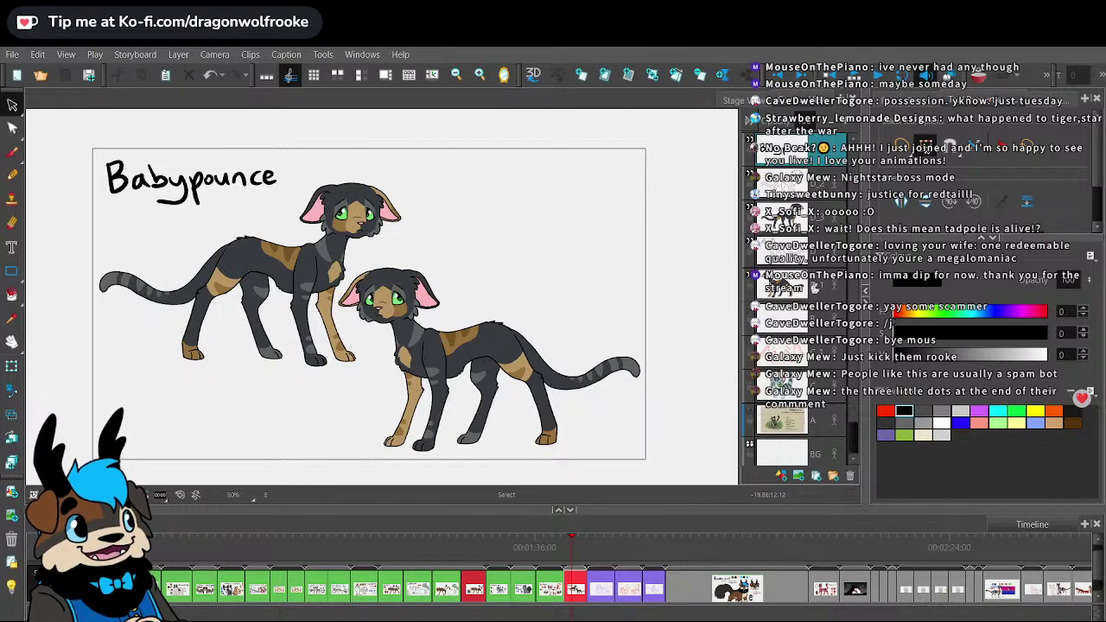
{"action": "left_click", "coordinate": [13, 55]}
{"action": "left_click", "coordinate": [67, 222]}
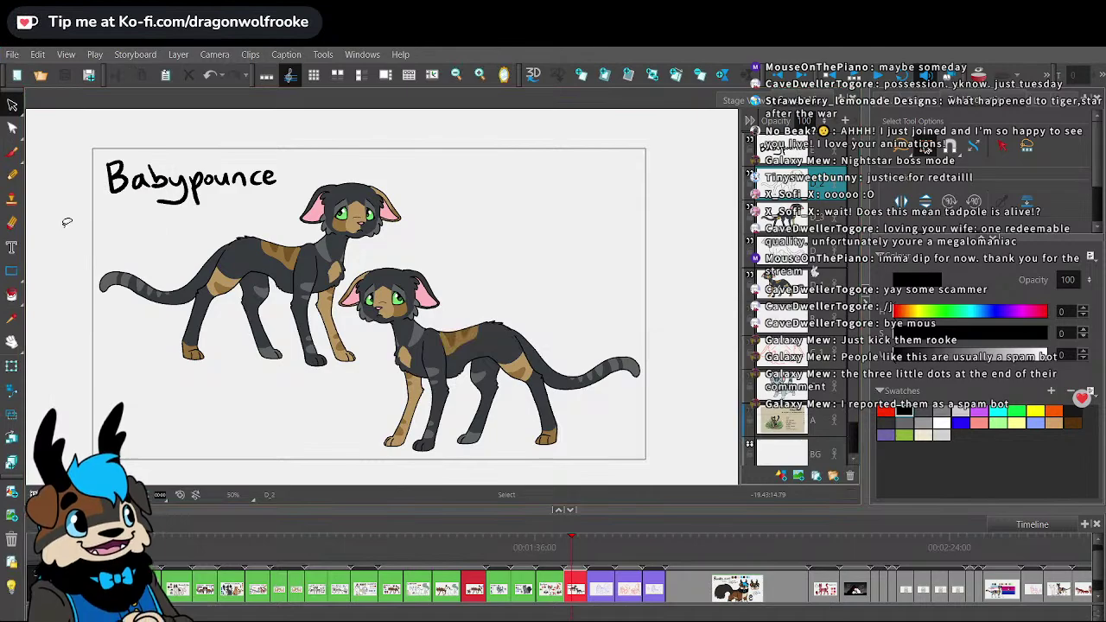
{"action": "left_click", "coordinate": [13, 55]}
{"action": "left_click", "coordinate": [62, 222]}
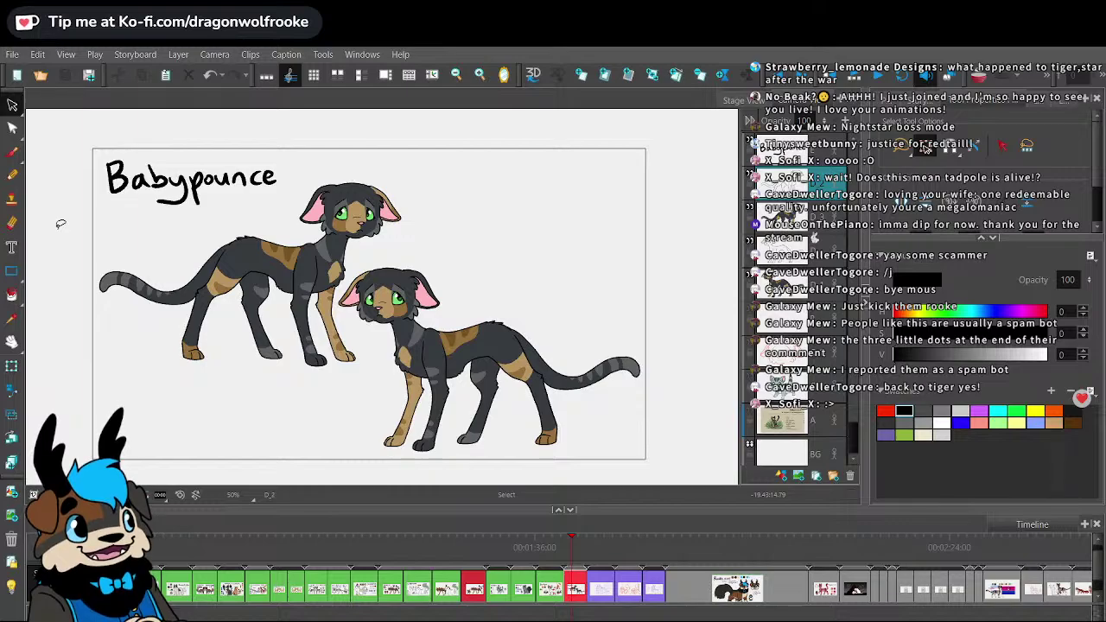
{"action": "left_click", "coordinate": [37, 54]}
{"action": "mouse_move", "coordinate": [12, 55]}
{"action": "left_click", "coordinate": [62, 221]}
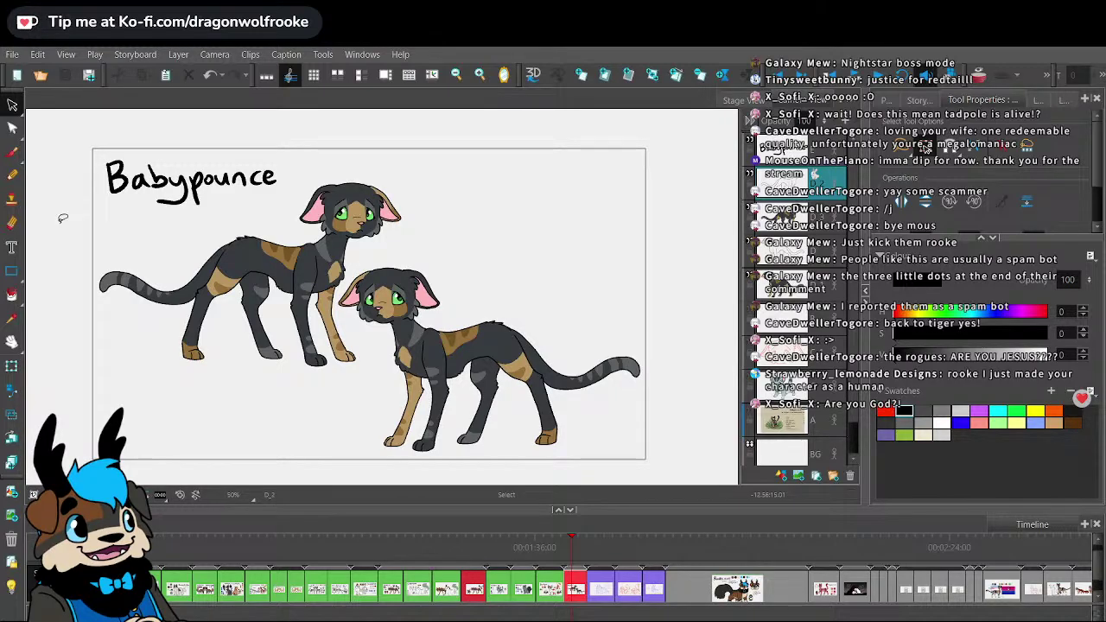
- Switch to the Brush tool, reduce its maximum size to 25, and save and pack the project
{"action": "key", "text": "alt+b"}
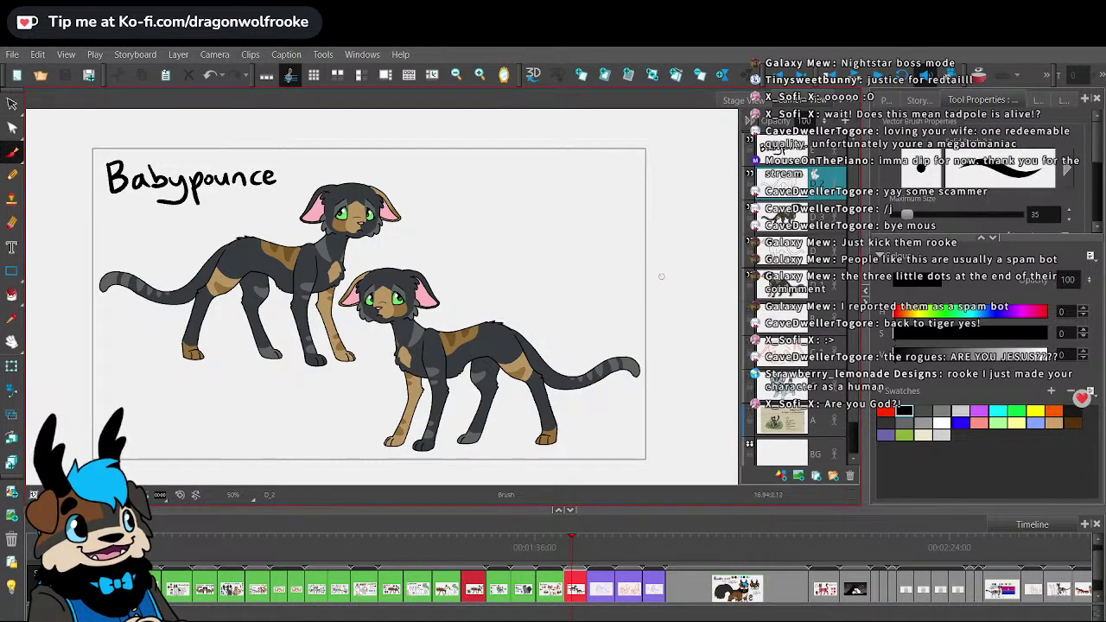
{"action": "key", "text": "bracketleft"}
{"action": "key", "text": "bracketleft"}
{"action": "left_click", "coordinate": [12, 54]}
{"action": "left_click", "coordinate": [54, 225]}
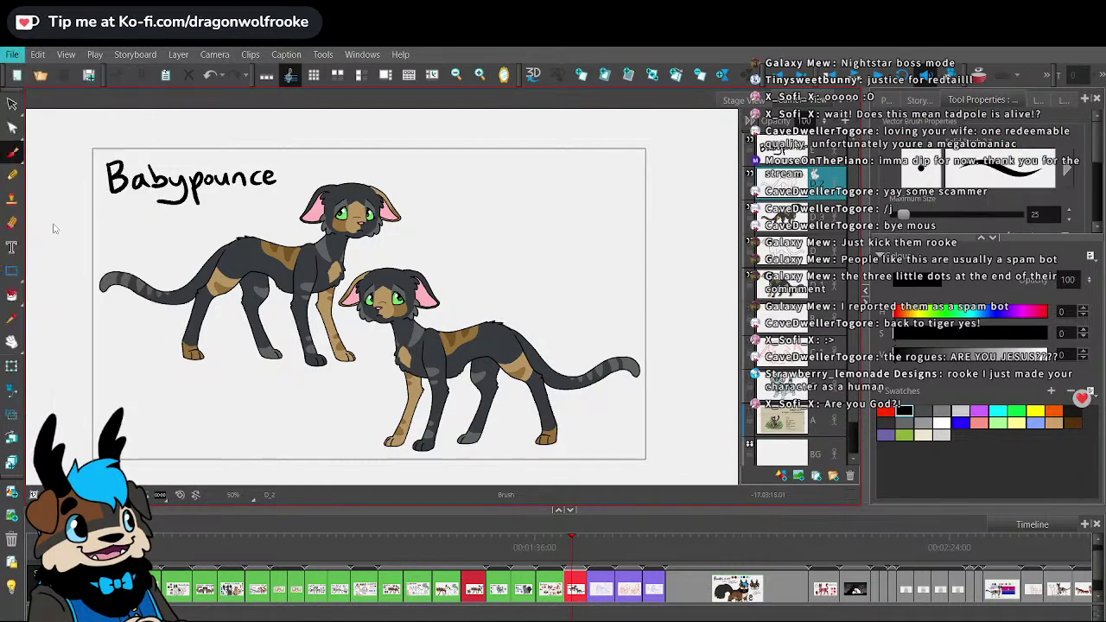
{"action": "key", "text": "ctrl+s"}
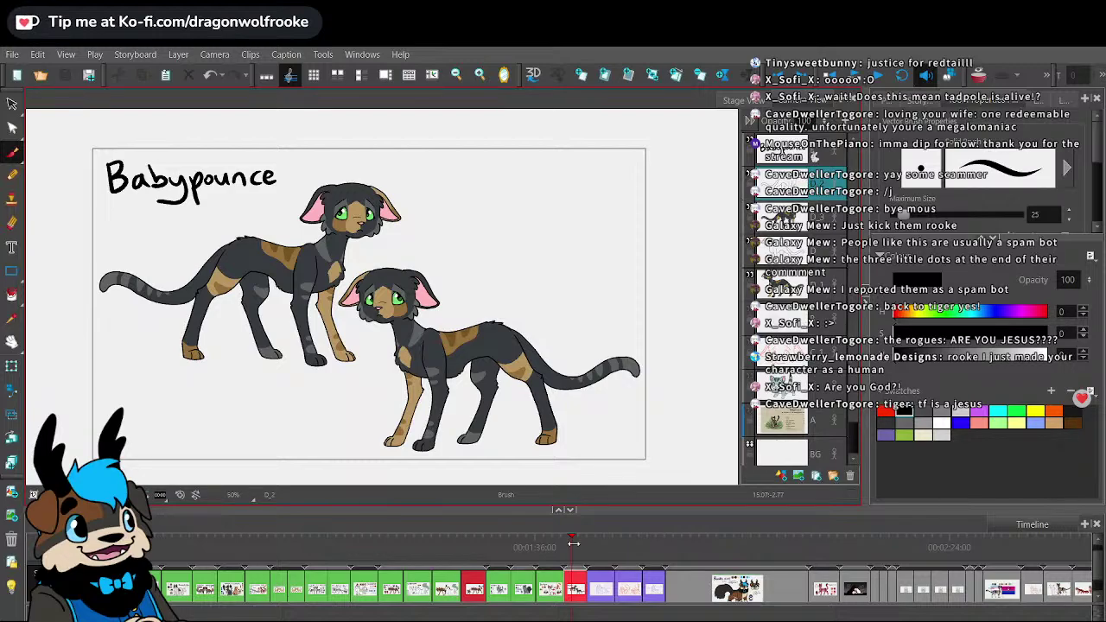
- Add a new vector layer directly above the rear character's colour layer D_3
{"action": "left_click_drag", "start_coordinate": [553, 322], "coordinate": [632, 350]}
{"action": "key", "text": "2"}
{"action": "key", "text": "2"}
{"action": "left_click_drag", "start_coordinate": [675, 287], "coordinate": [590, 348]}
{"action": "key", "text": "2"}
{"action": "key", "text": "2"}
{"action": "key", "text": "2"}
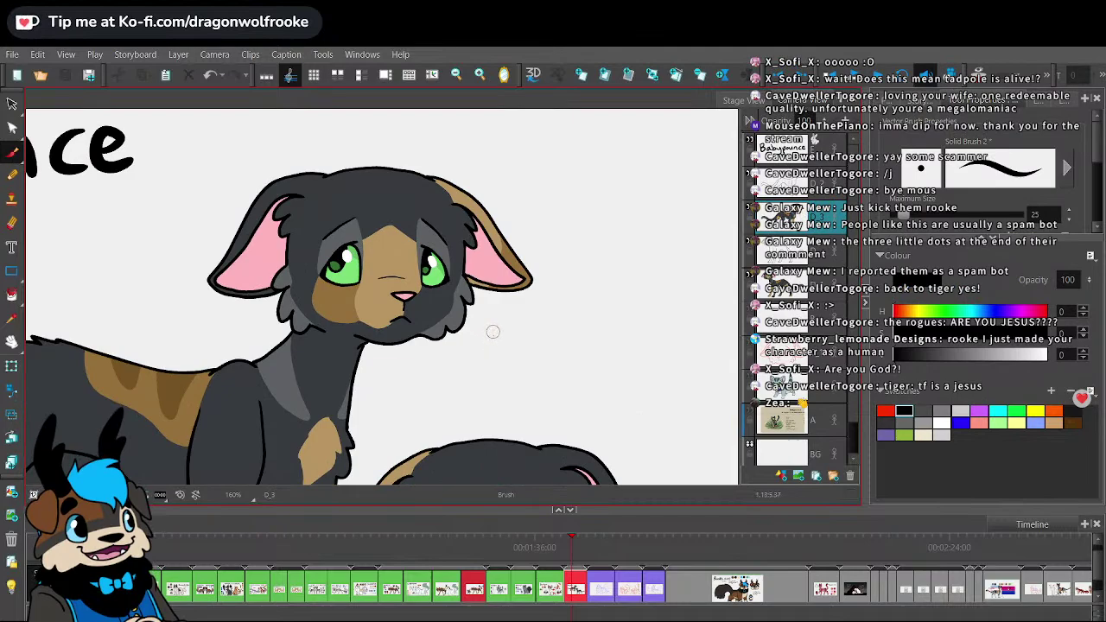
{"action": "left_click", "coordinate": [778, 475]}
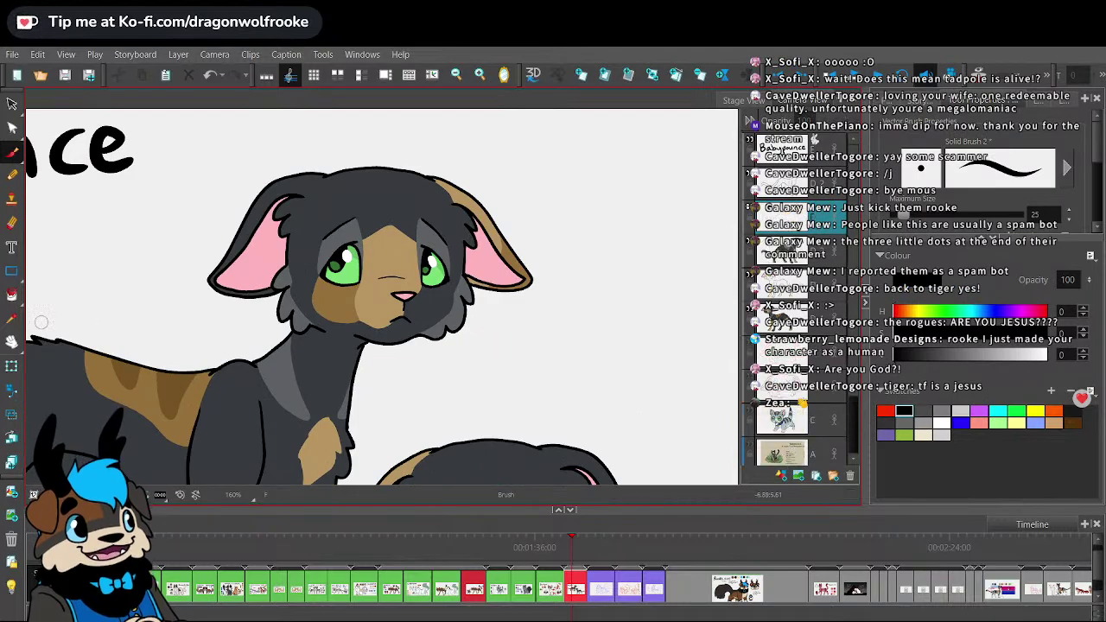
{"action": "left_click", "coordinate": [12, 318]}
{"action": "left_click", "coordinate": [14, 157]}
{"action": "left_click", "coordinate": [812, 249]}
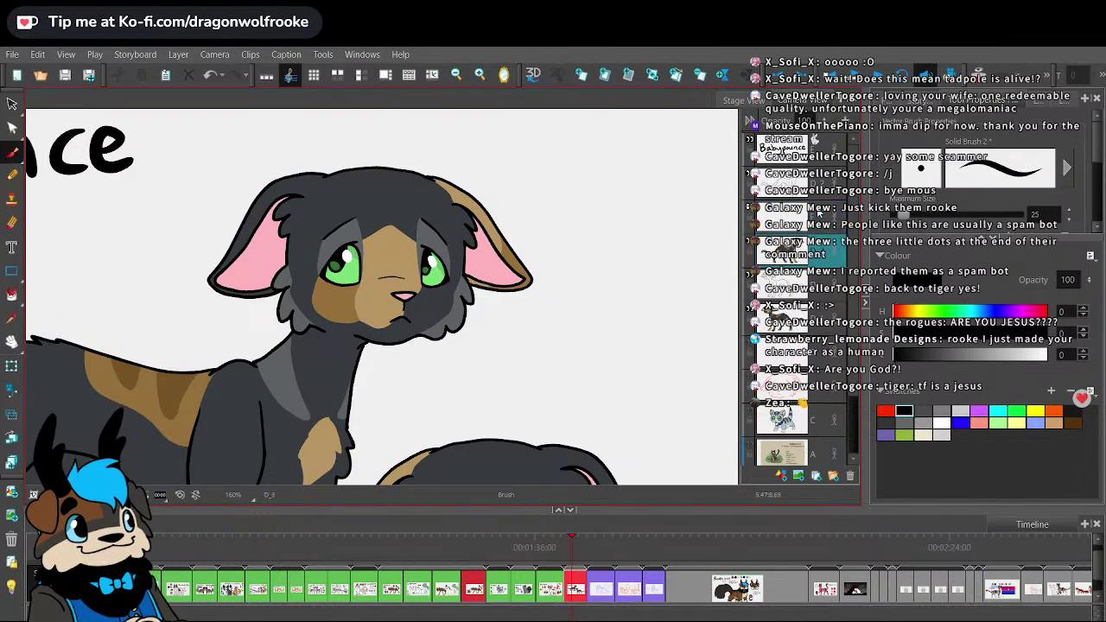
- Save and pack the project with the added layer above D_3
{"action": "left_click", "coordinate": [12, 54]}
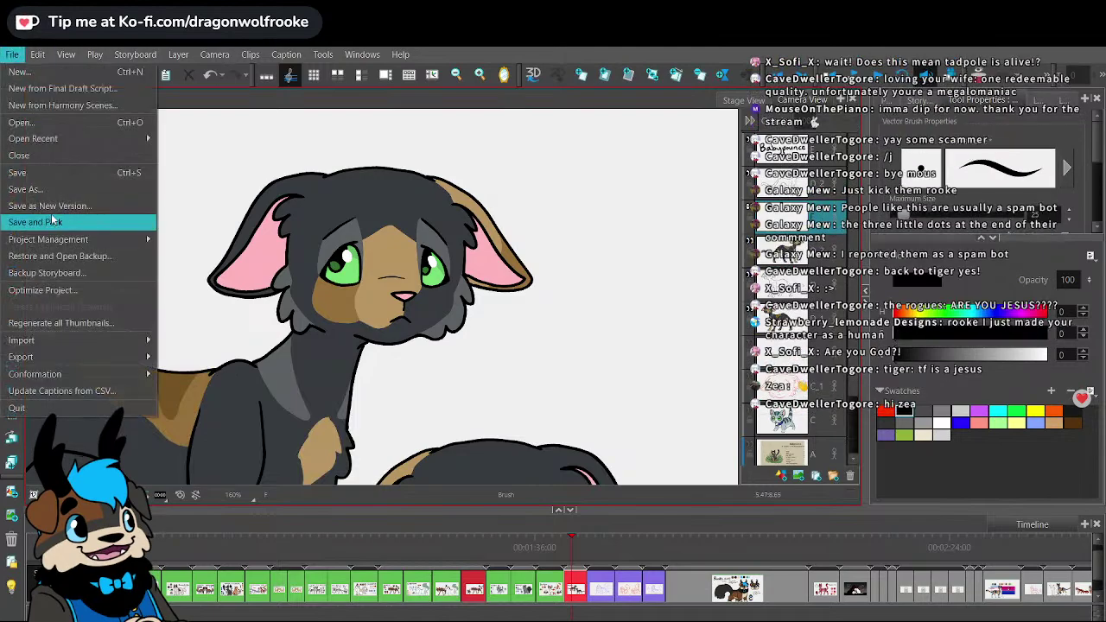
{"action": "left_click", "coordinate": [54, 221]}
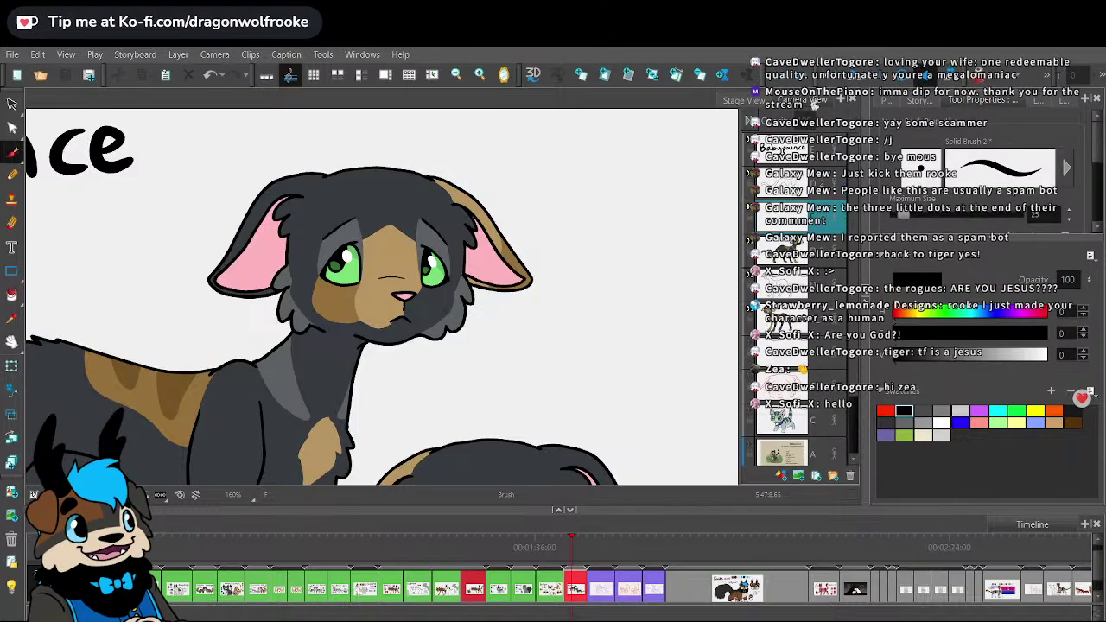
{"action": "left_click_drag", "start_coordinate": [486, 353], "coordinate": [582, 345]}
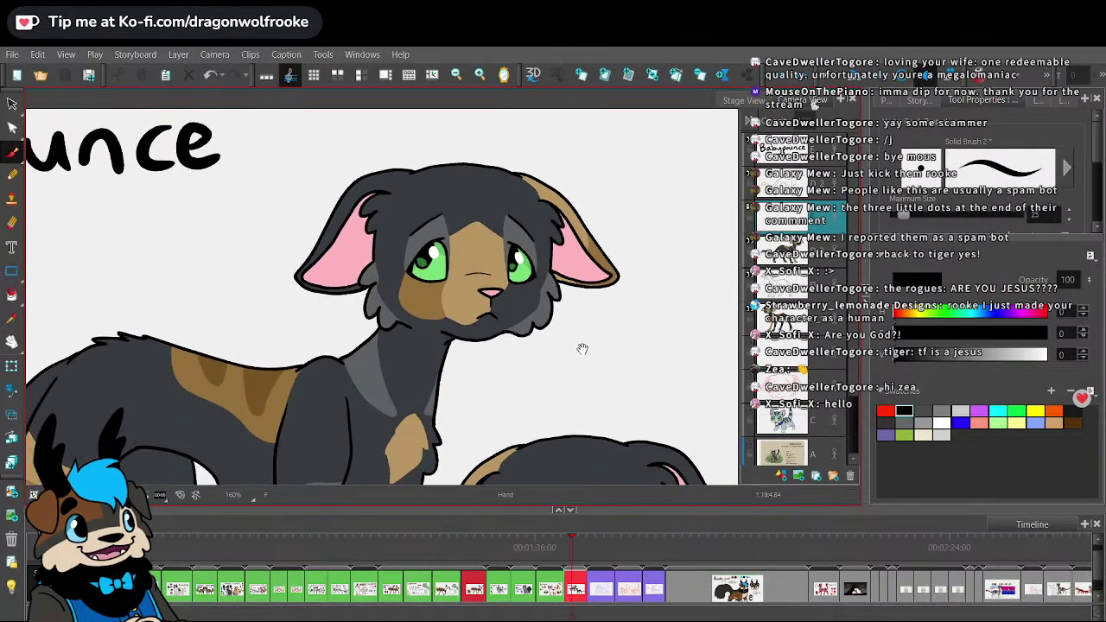
{"action": "left_click", "coordinate": [12, 54]}
{"action": "left_click", "coordinate": [86, 219]}
- Duplicate the rear character's line-art layer D_2, keeping the copy above it, and make D_2 active for colouring
{"action": "left_click_drag", "start_coordinate": [679, 370], "coordinate": [606, 368]}
{"action": "left_click", "coordinate": [812, 179]}
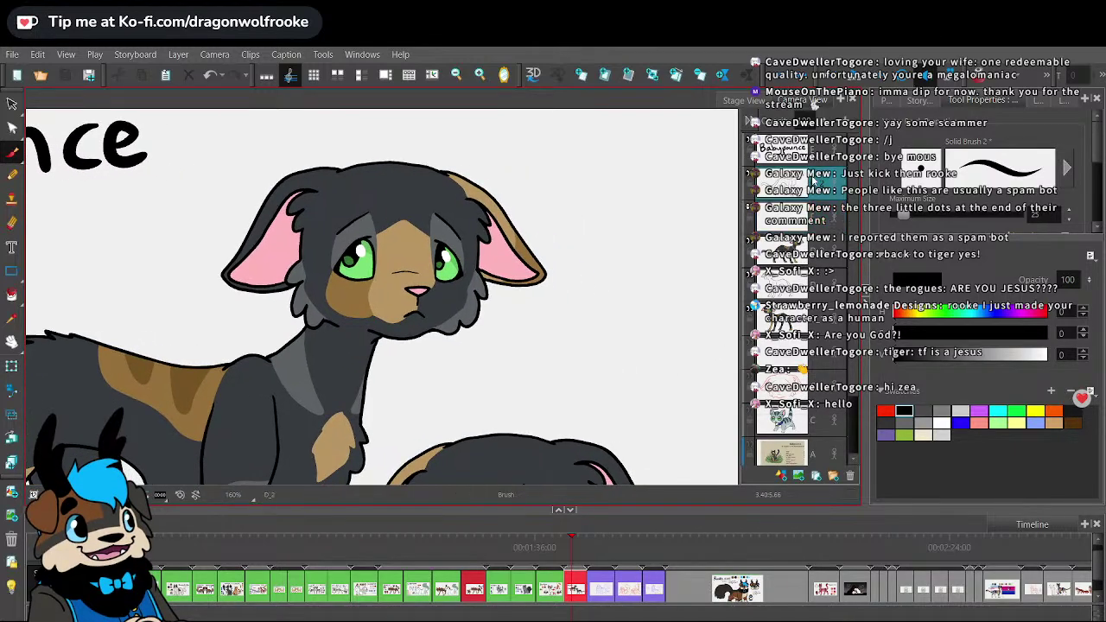
{"action": "left_click", "coordinate": [811, 226]}
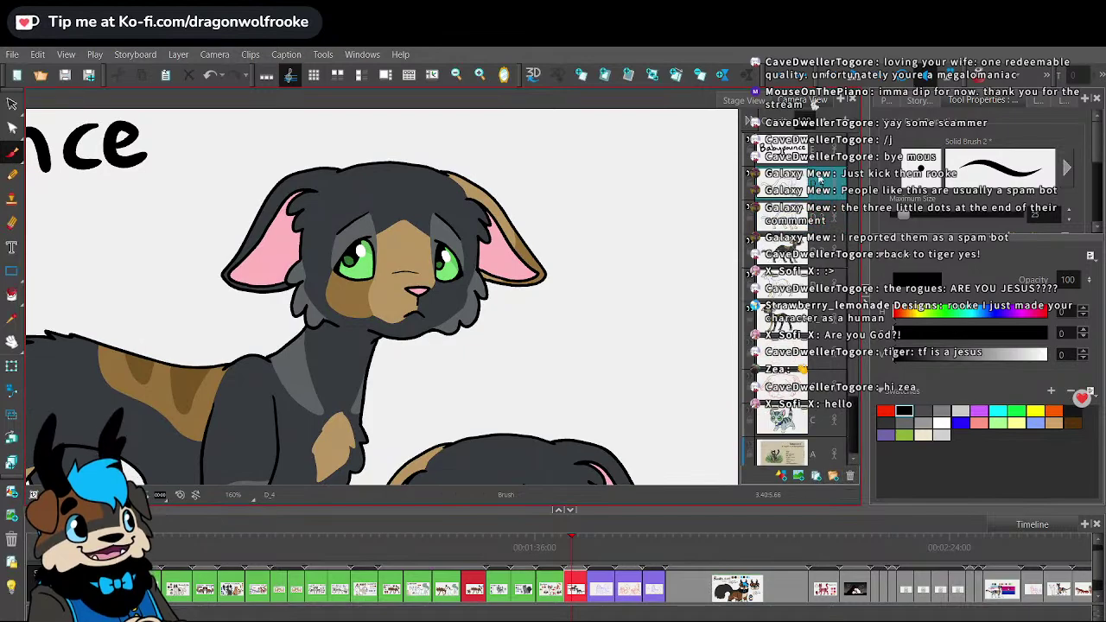
{"action": "left_click", "coordinate": [825, 213]}
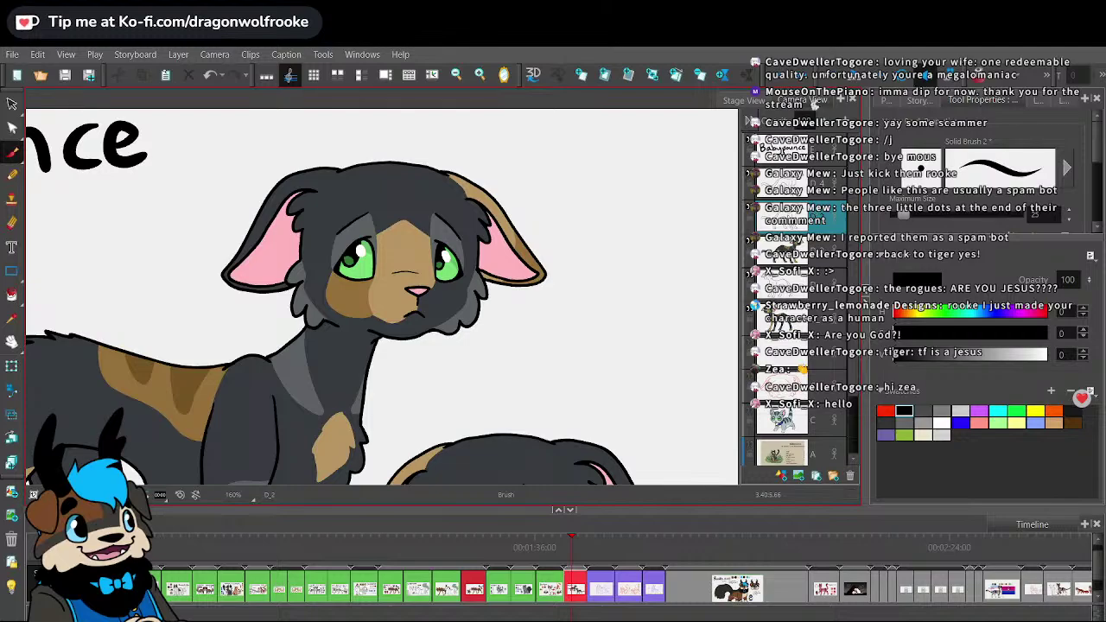
- Sample the light tan from the rear character's tan ear, outline the base of the dark ear with a size 9 brush, and fill that ear tan
{"action": "key", "text": "alt+d"}
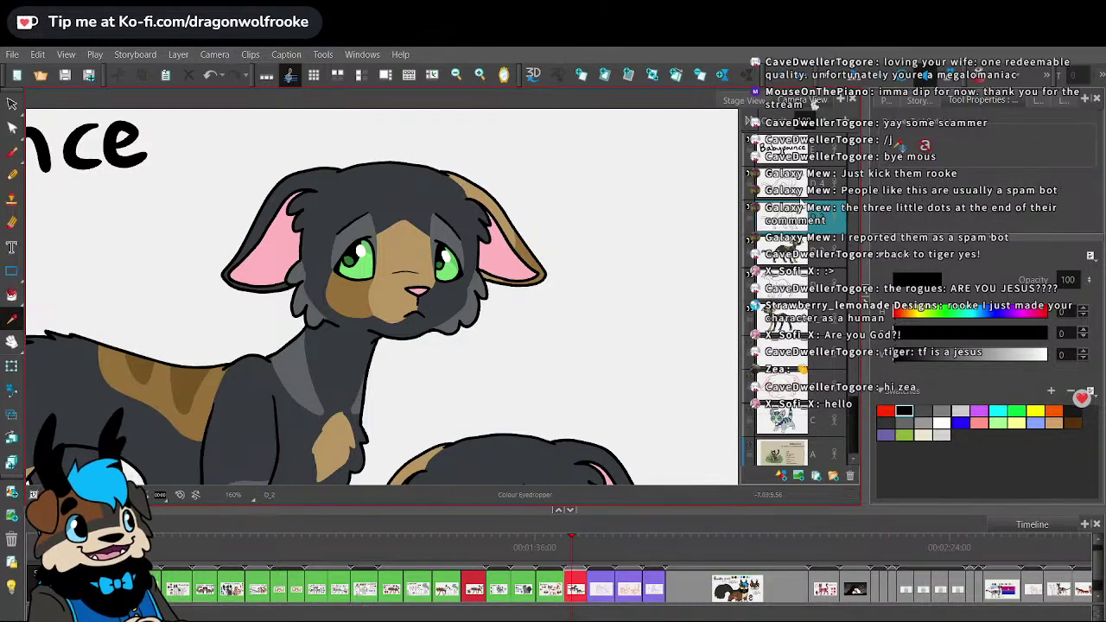
{"action": "left_click", "coordinate": [475, 192]}
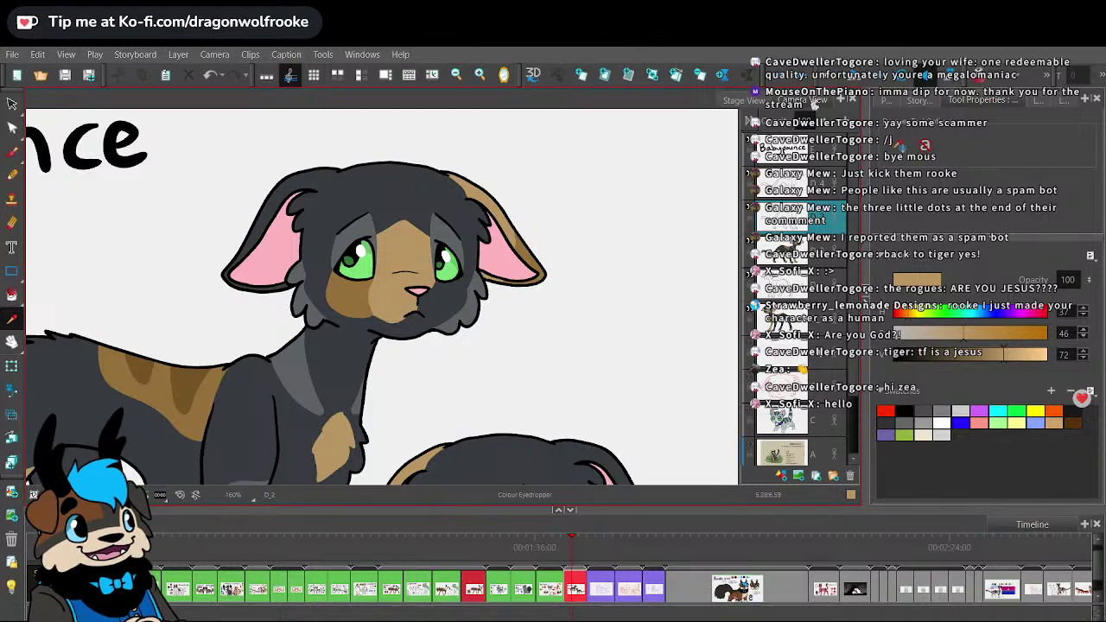
{"action": "key", "text": "alt+b"}
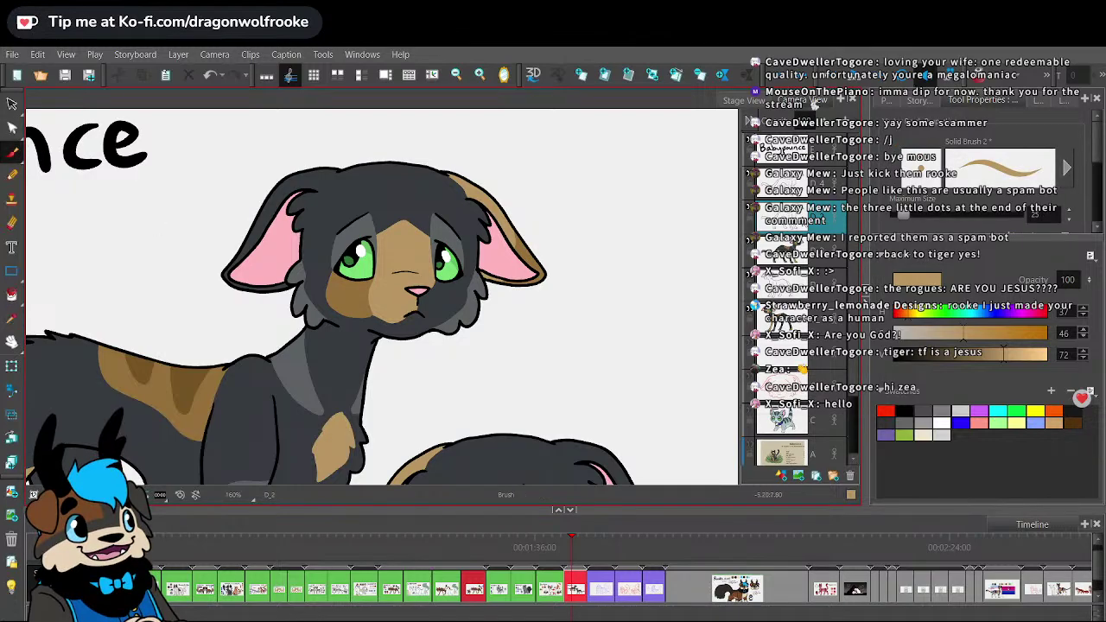
{"action": "scroll", "coordinate": [371, 173], "scroll_direction": "up", "scroll_amount": 2}
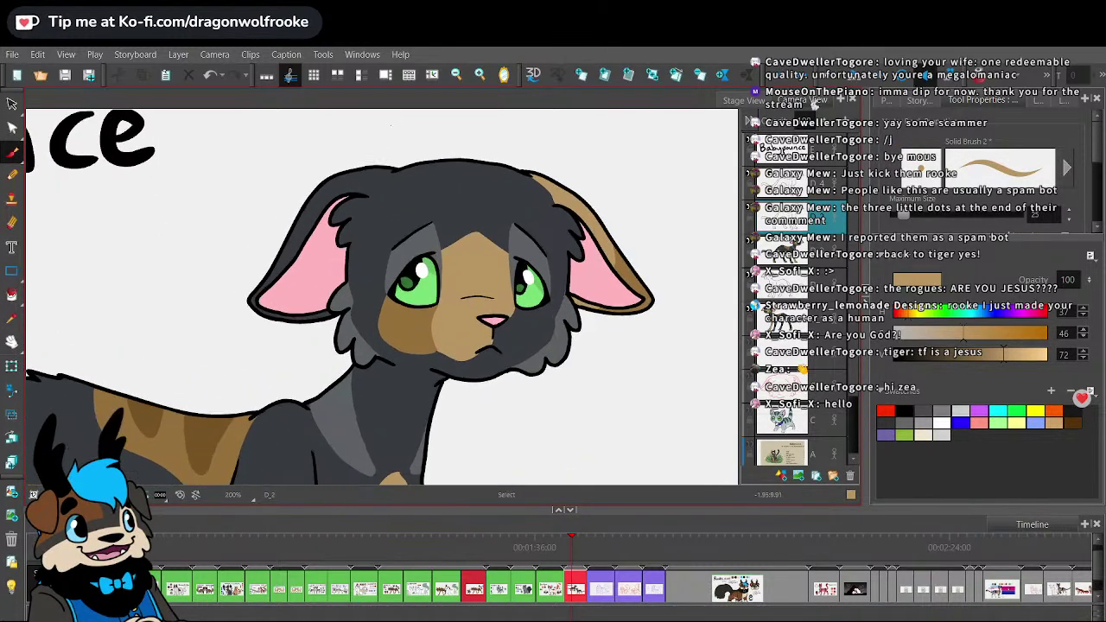
{"action": "key", "text": "o"}
{"action": "left_click_drag", "start_coordinate": [374, 193], "coordinate": [375, 197]}
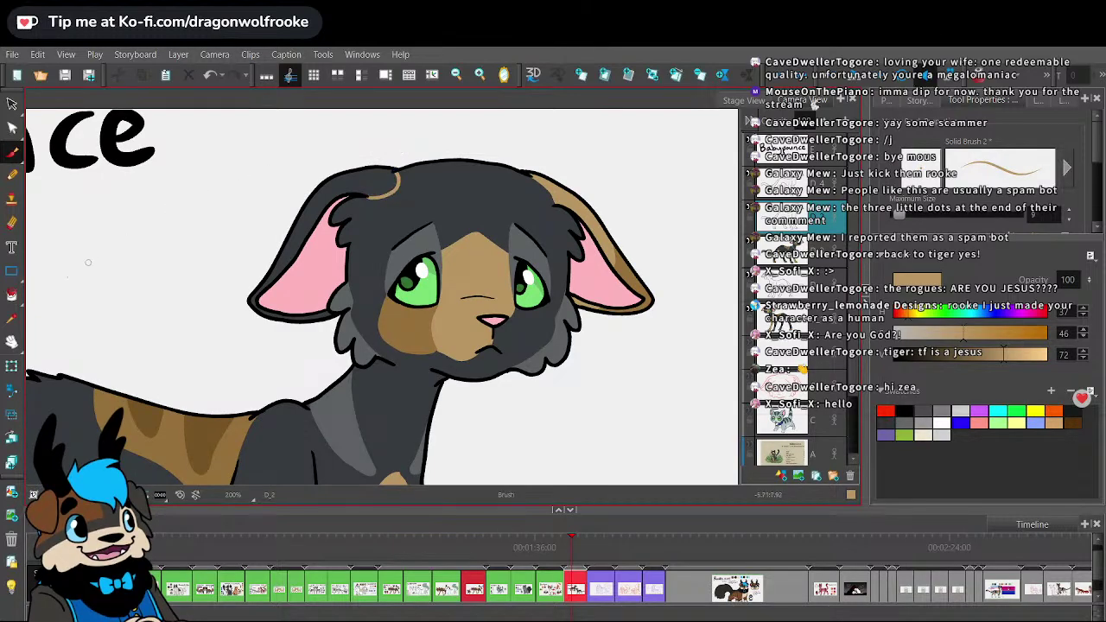
{"action": "left_click", "coordinate": [11, 295]}
{"action": "left_click", "coordinate": [382, 180]}
- Sample the darker brown from the original tan ear and paint a matching brown tip on the newly tan ear
{"action": "key", "text": "alt+d"}
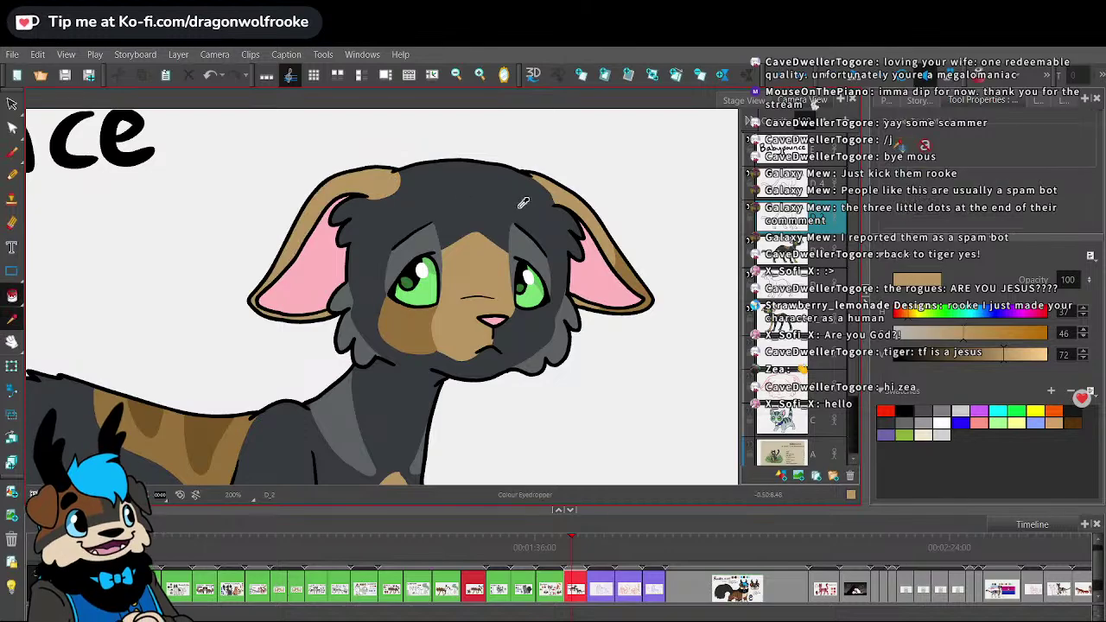
{"action": "left_click", "coordinate": [624, 259]}
{"action": "key", "text": "alt+b"}
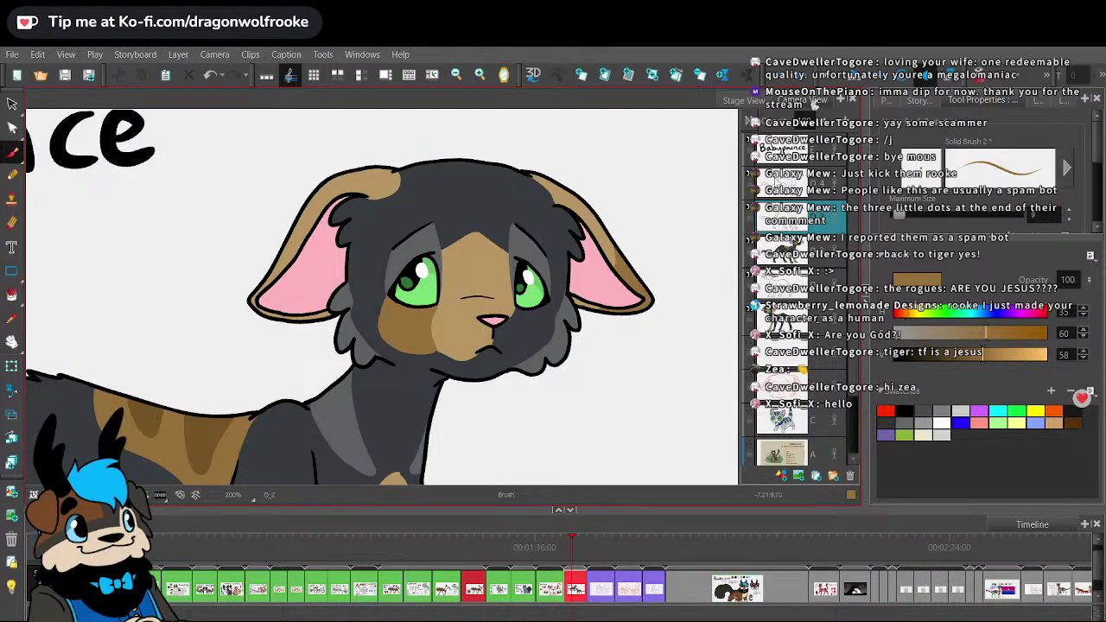
{"action": "key", "text": "alt+d"}
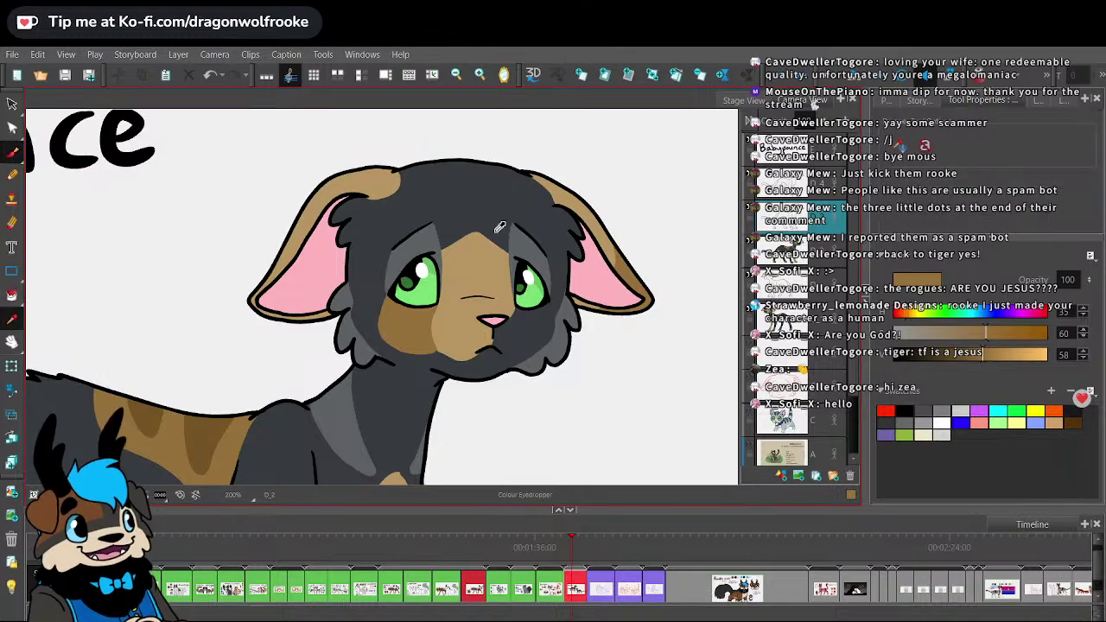
{"action": "key", "text": "alt+b"}
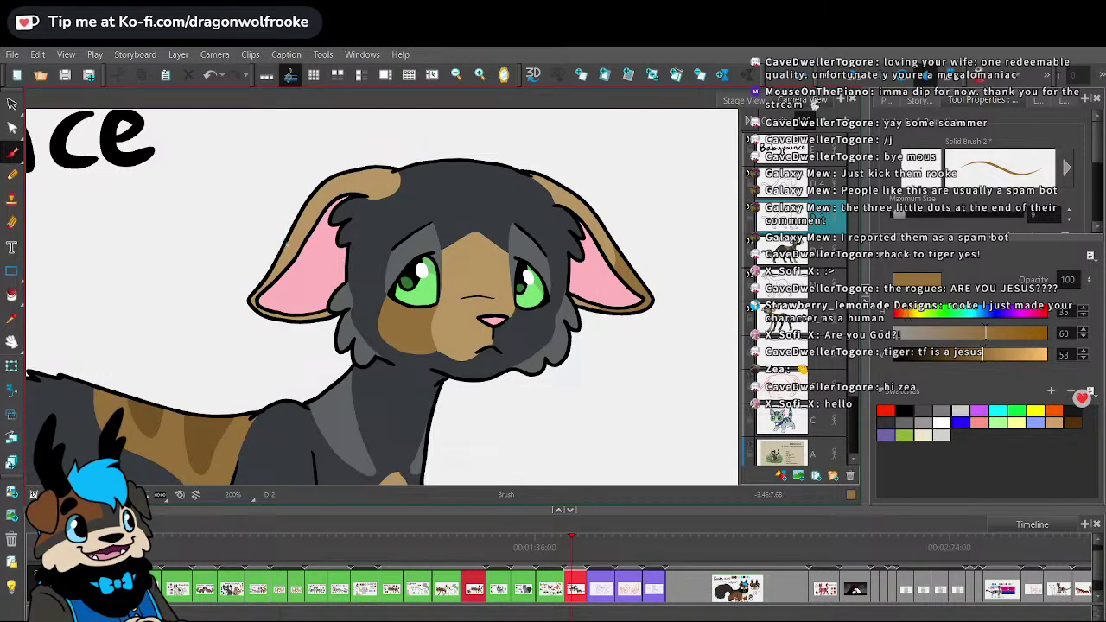
{"action": "key", "text": "alt+i"}
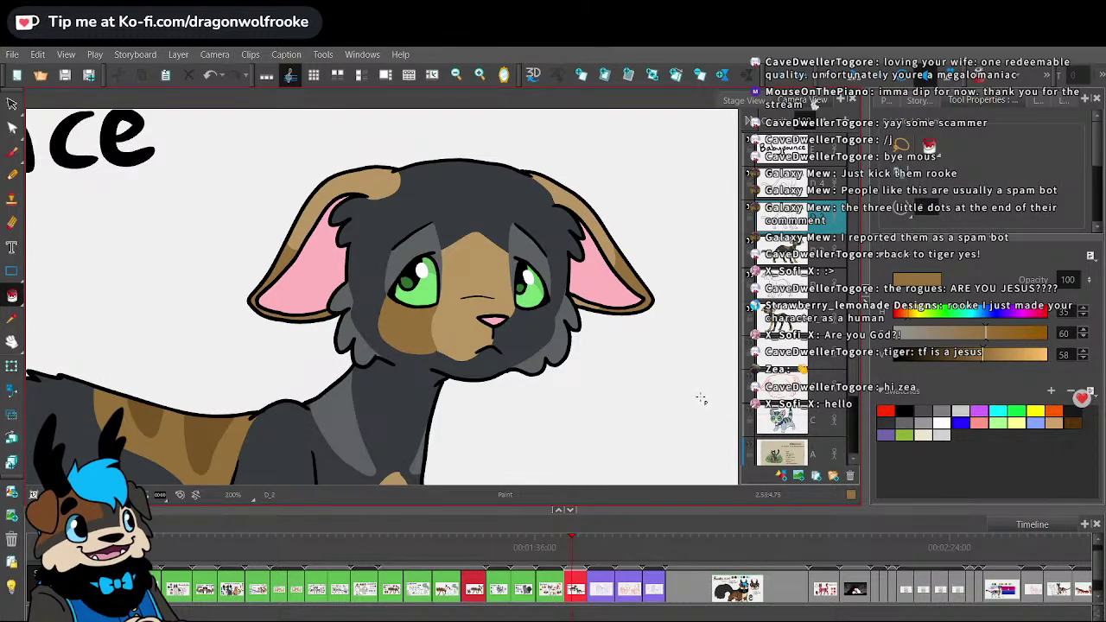
- Sample the dark grey head fur and fill all tan and brown areas of the original tan ear with it on layer D_3
{"action": "key", "text": "space"}
{"action": "mouse_move", "coordinate": [673, 388]}
{"action": "left_mouse_down"}
{"action": "mouse_move", "coordinate": [573, 375]}
{"action": "mouse_move", "coordinate": [567, 400]}
{"action": "mouse_move", "coordinate": [596, 388]}
{"action": "left_mouse_up"}
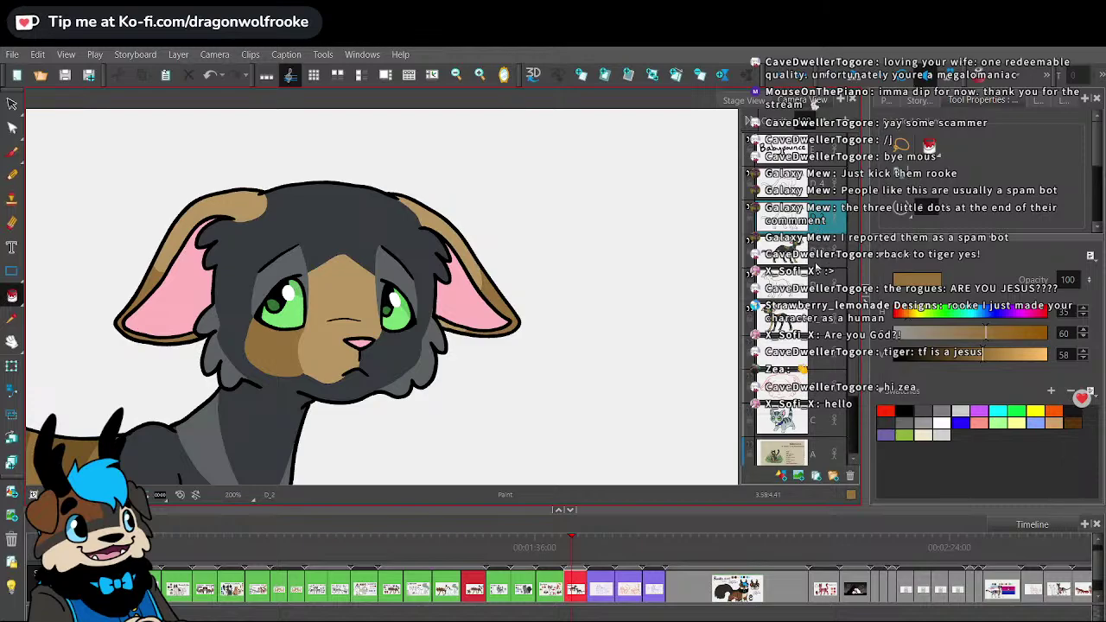
{"action": "left_click", "coordinate": [12, 318]}
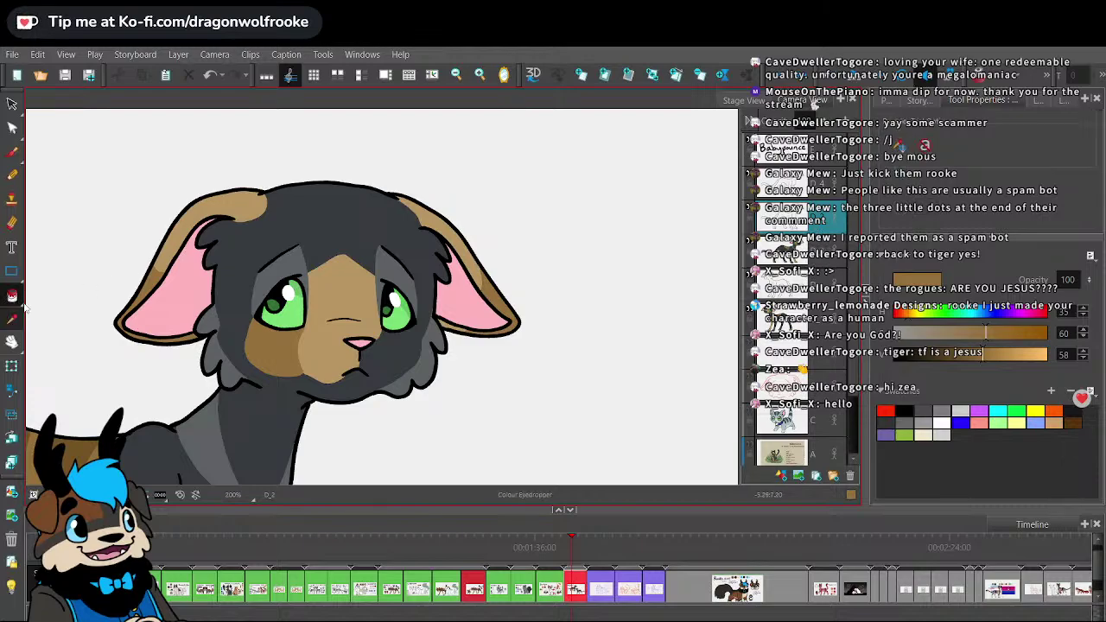
{"action": "left_click", "coordinate": [295, 203]}
{"action": "left_click", "coordinate": [12, 296]}
{"action": "left_click", "coordinate": [828, 249]}
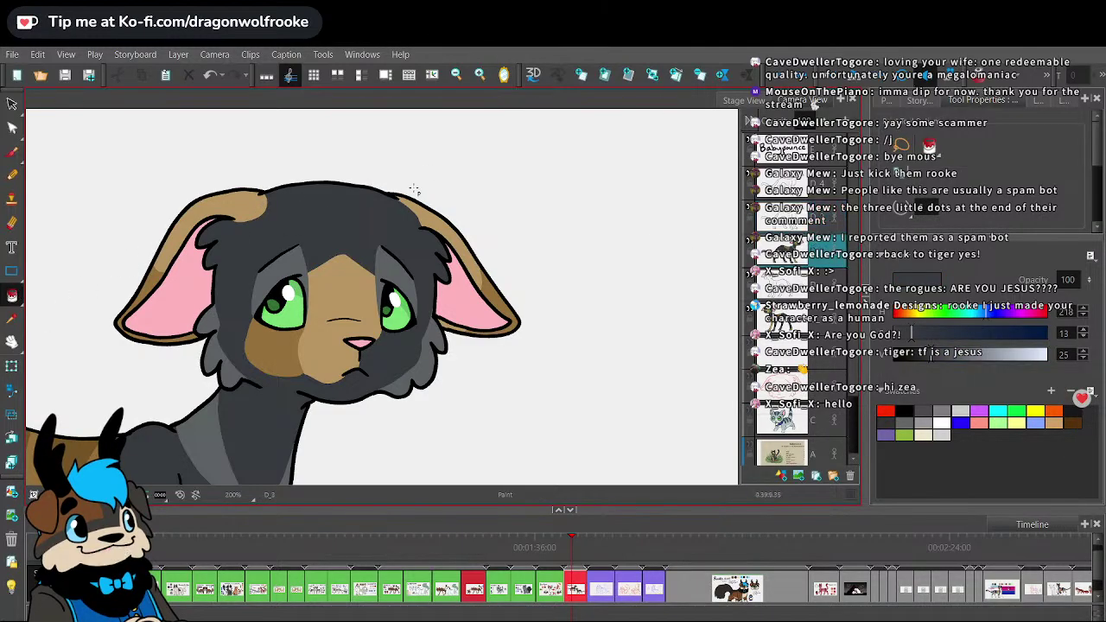
{"action": "left_click", "coordinate": [428, 217]}
{"action": "left_click", "coordinate": [495, 292]}
{"action": "left_click", "coordinate": [485, 277]}
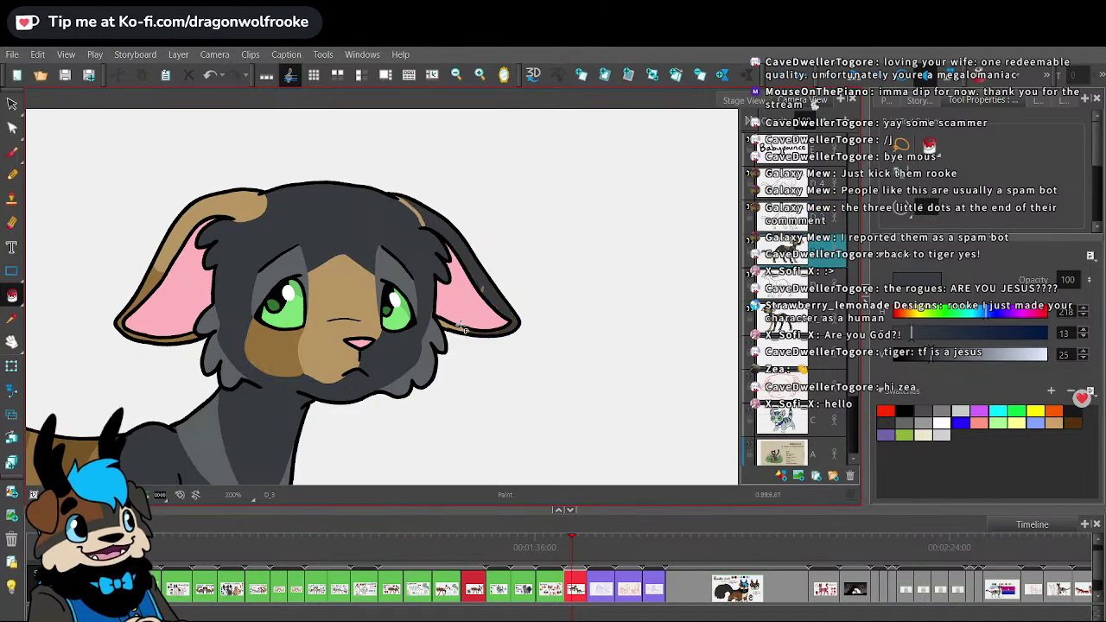
{"action": "left_click", "coordinate": [463, 329]}
{"action": "left_click", "coordinate": [419, 213]}
- Fill the brown cheek patch and its leftover outline on the rear character's face with the dark grey fur colour
{"action": "scroll", "coordinate": [553, 341], "scroll_direction": "down", "scroll_amount": 3}
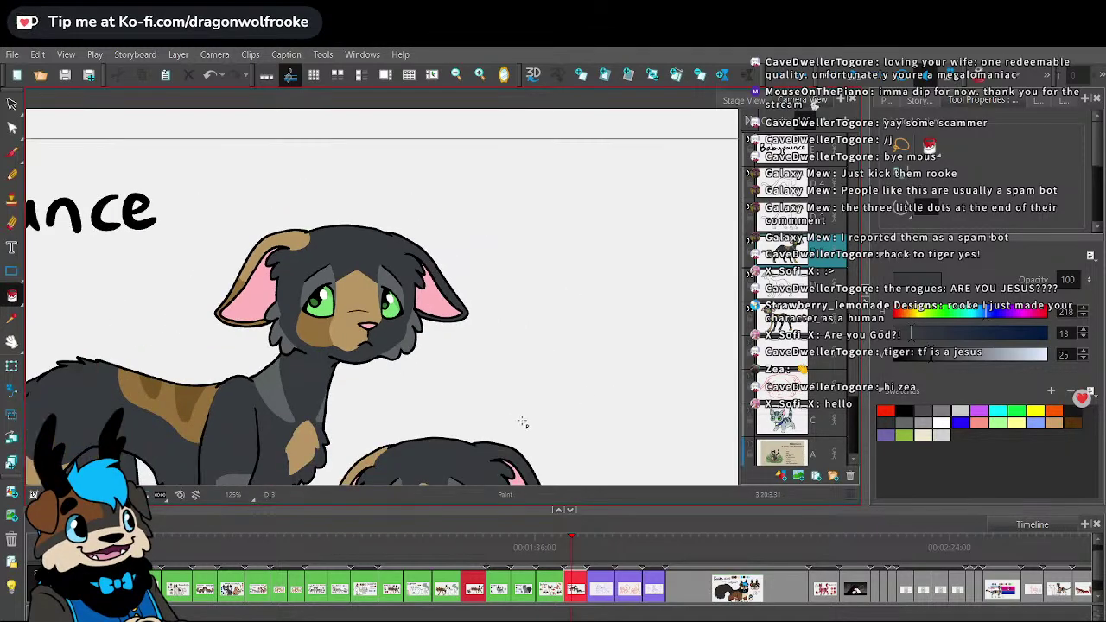
{"action": "scroll", "coordinate": [555, 371], "scroll_direction": "up", "scroll_amount": 4}
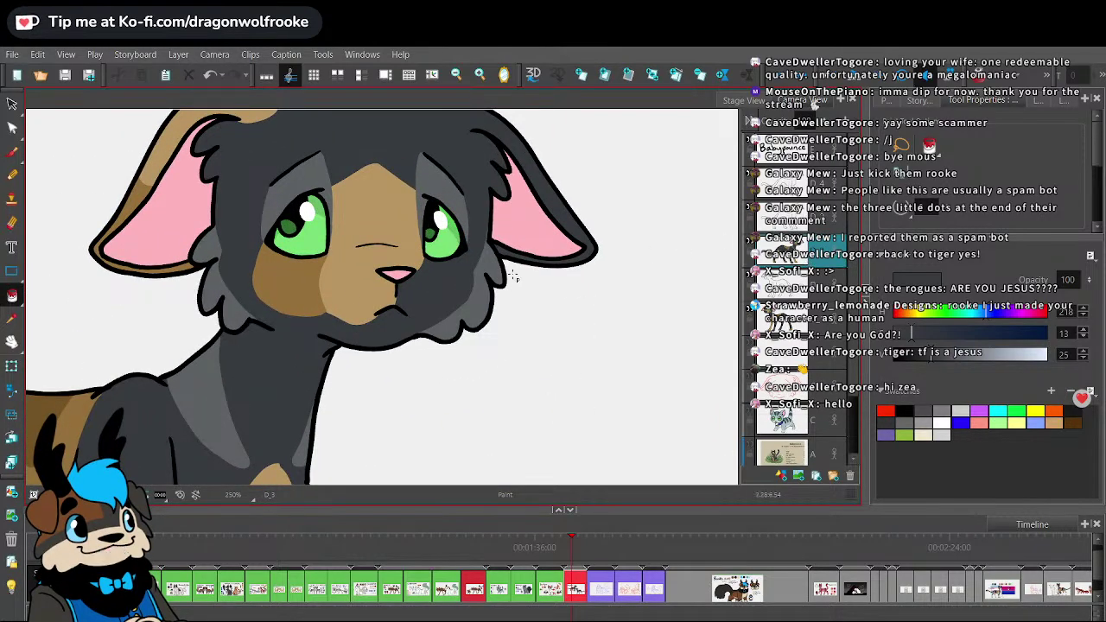
{"action": "left_click", "coordinate": [310, 286]}
{"action": "key", "text": "ctrl+z"}
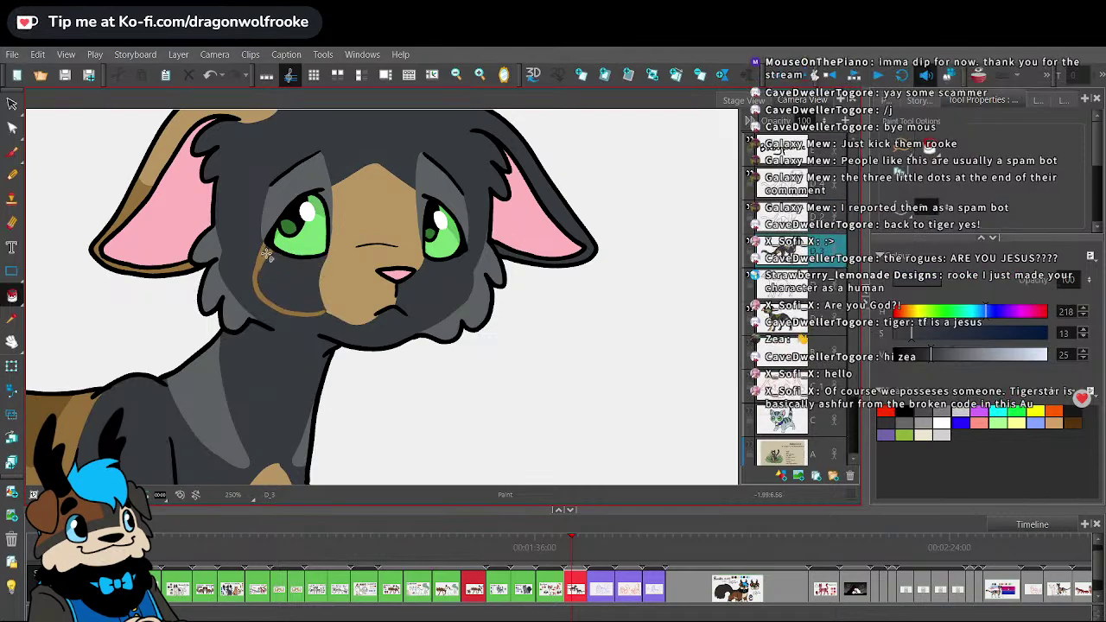
{"action": "scroll", "coordinate": [388, 256], "scroll_direction": "up", "scroll_amount": 2}
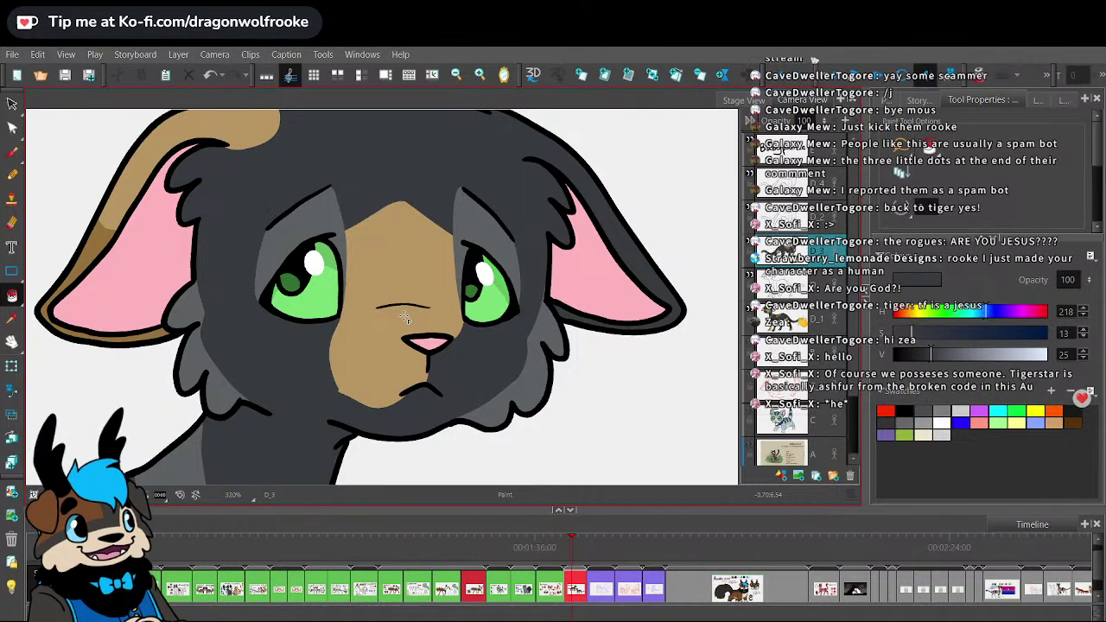
- Paint a dark grey boundary from the rear character's eye to the nose with a size 9 brush and fill the tan muzzle side below it dark grey
{"action": "left_click", "coordinate": [12, 152]}
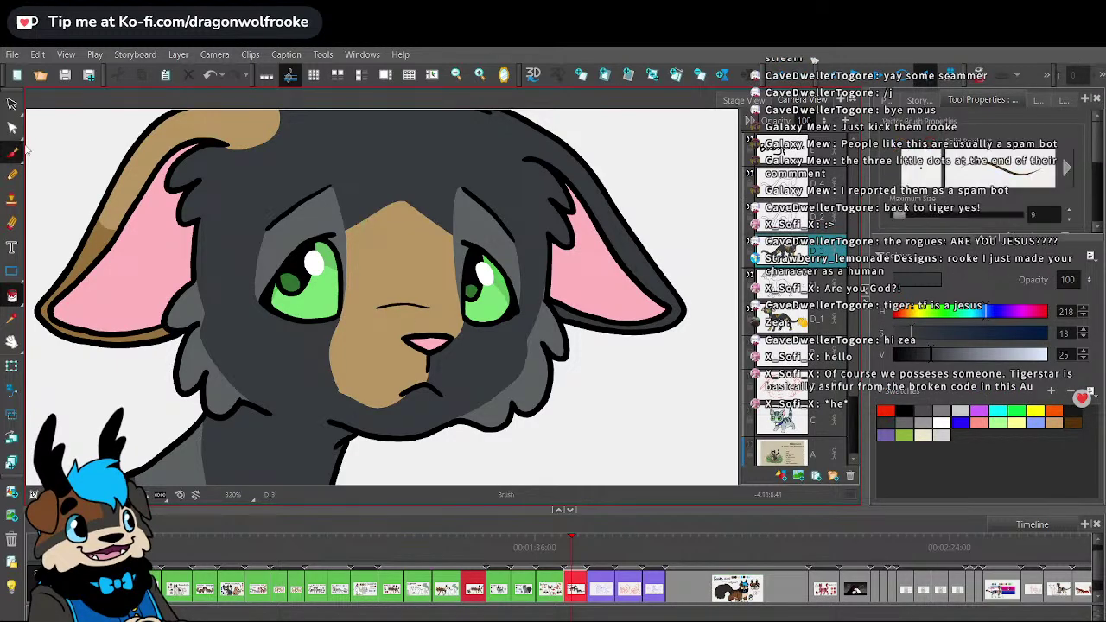
{"action": "left_click", "coordinate": [12, 319]}
{"action": "key", "text": "alt+b"}
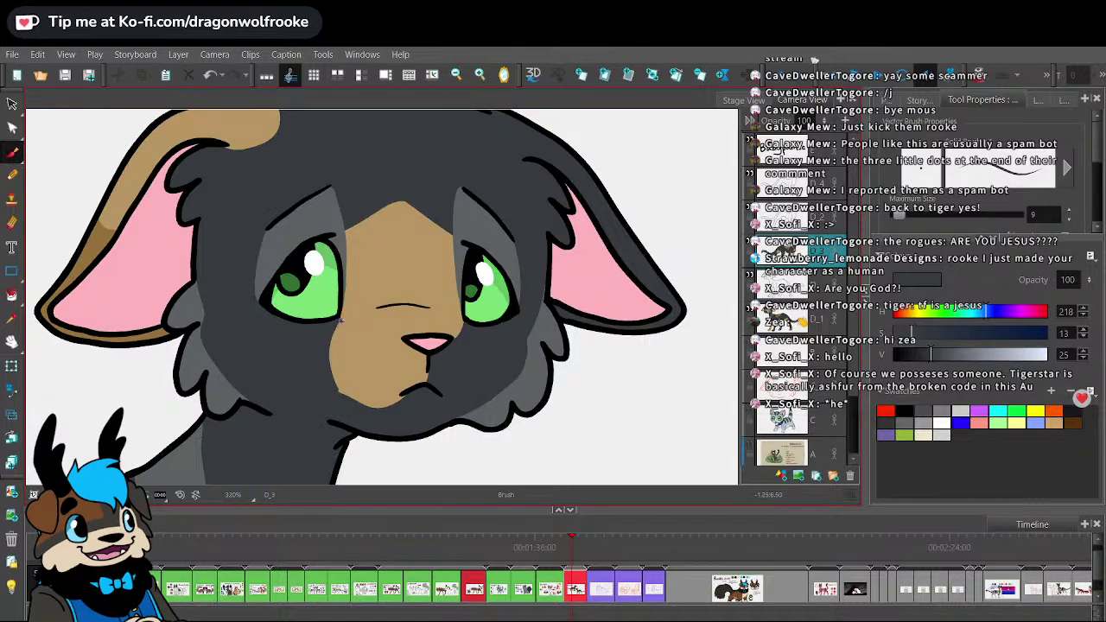
{"action": "left_click_drag", "start_coordinate": [340, 319], "coordinate": [402, 341]}
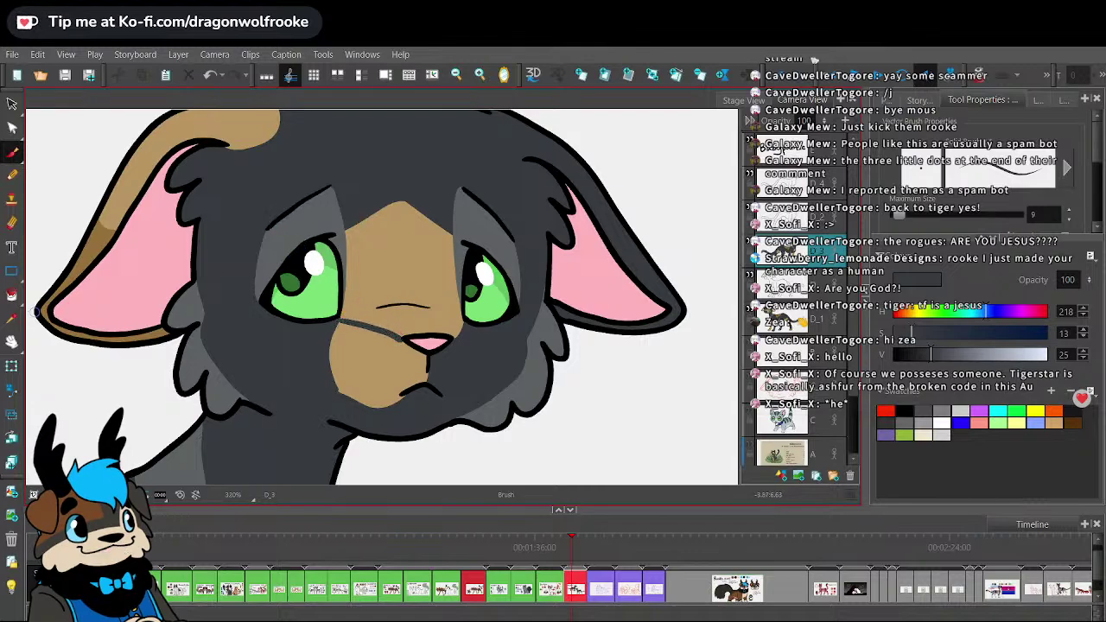
{"action": "left_click", "coordinate": [12, 294]}
{"action": "left_click", "coordinate": [415, 359]}
{"action": "left_click", "coordinate": [385, 408]}
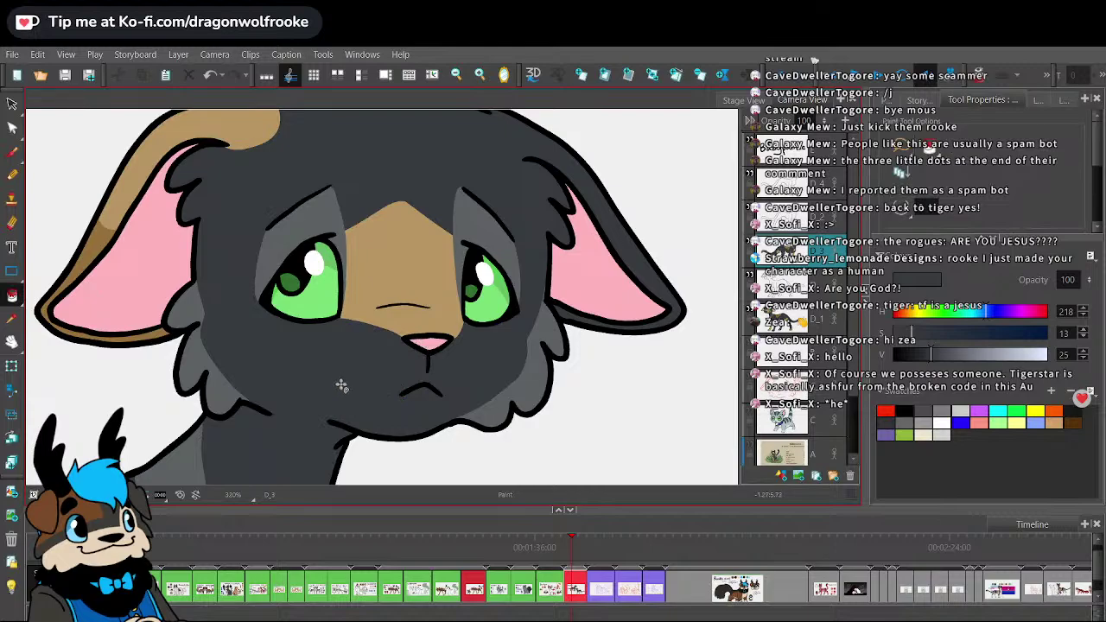
- Sample the tan from the forehead blaze, outline the opposite side of the muzzle below the nose, and fill it tan
{"action": "left_click", "coordinate": [12, 318]}
{"action": "left_click", "coordinate": [405, 254]}
{"action": "left_click", "coordinate": [13, 152]}
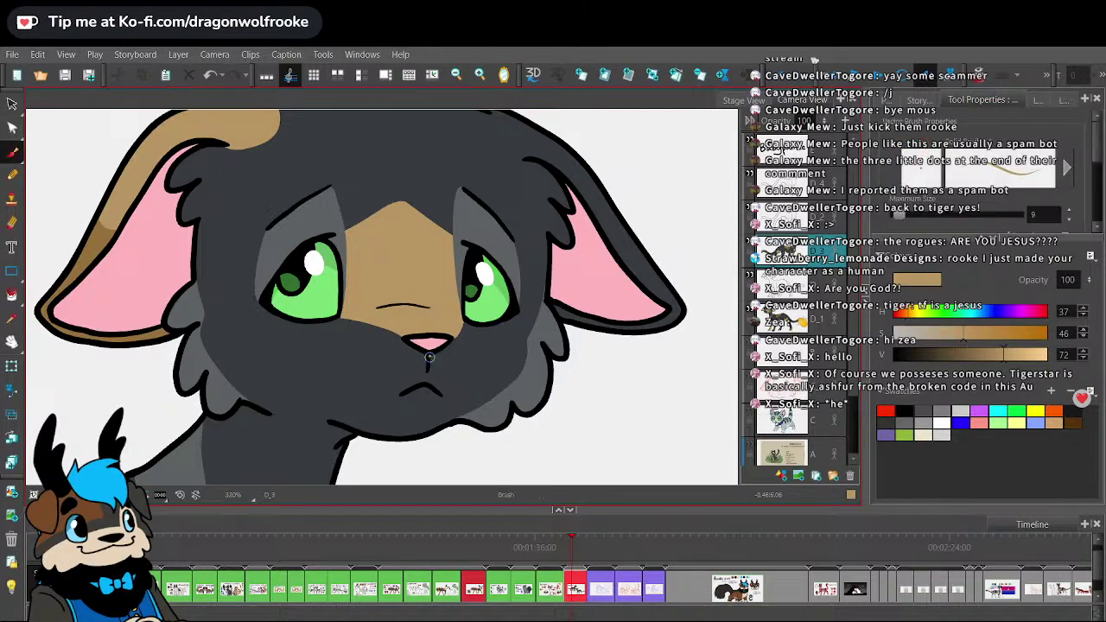
{"action": "mouse_move", "coordinate": [429, 357]}
{"action": "left_mouse_down"}
{"action": "mouse_move", "coordinate": [431, 388]}
{"action": "mouse_move", "coordinate": [447, 396]}
{"action": "mouse_move", "coordinate": [471, 369]}
{"action": "mouse_move", "coordinate": [463, 319]}
{"action": "left_mouse_up"}
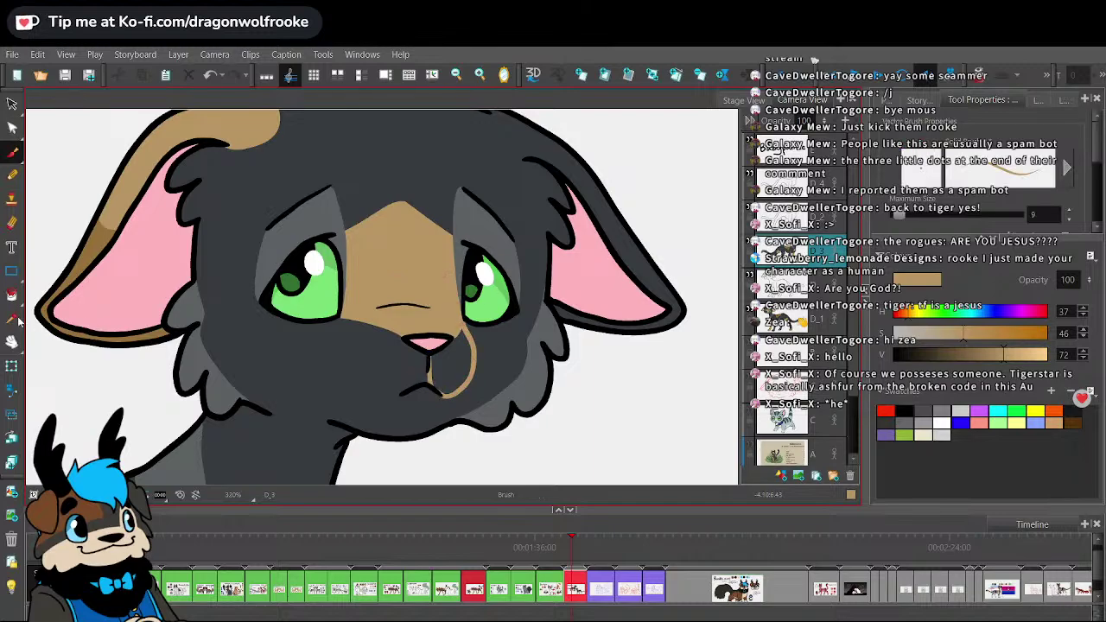
{"action": "left_click", "coordinate": [12, 296]}
{"action": "left_click", "coordinate": [462, 368]}
{"action": "key", "text": "1"}
{"action": "key", "text": "1"}
{"action": "key", "text": "1"}
{"action": "key", "text": "1"}
{"action": "key", "text": "1"}
{"action": "key", "text": "1"}
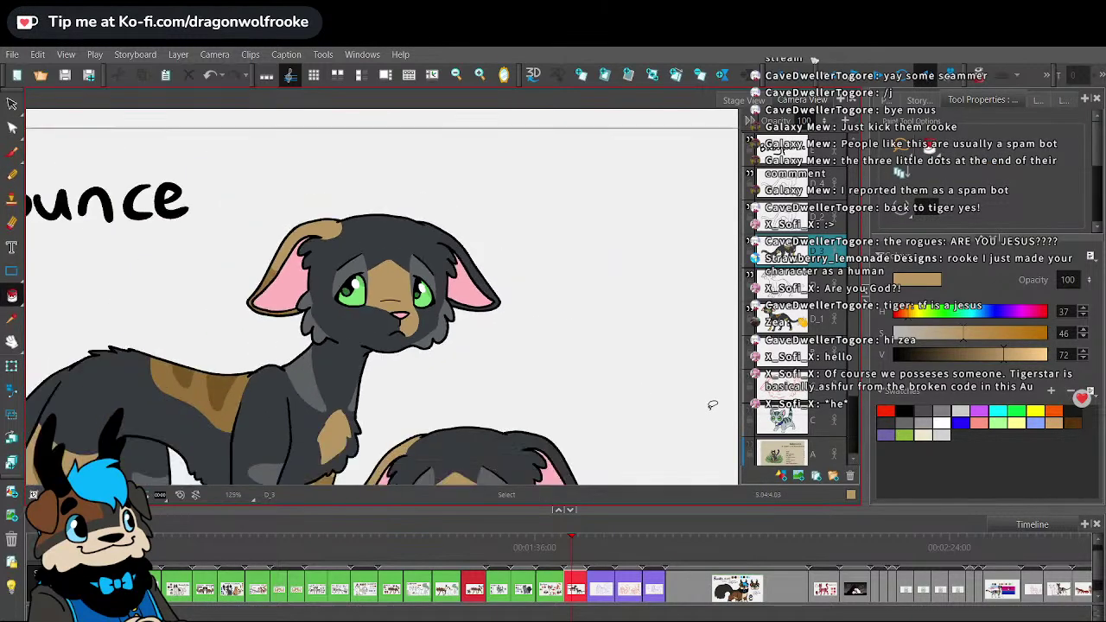
{"action": "key", "text": "2"}
{"action": "key", "text": "2"}
{"action": "key", "text": "2"}
{"action": "key", "text": "2"}
{"action": "key", "text": "2"}
{"action": "key", "text": "2"}
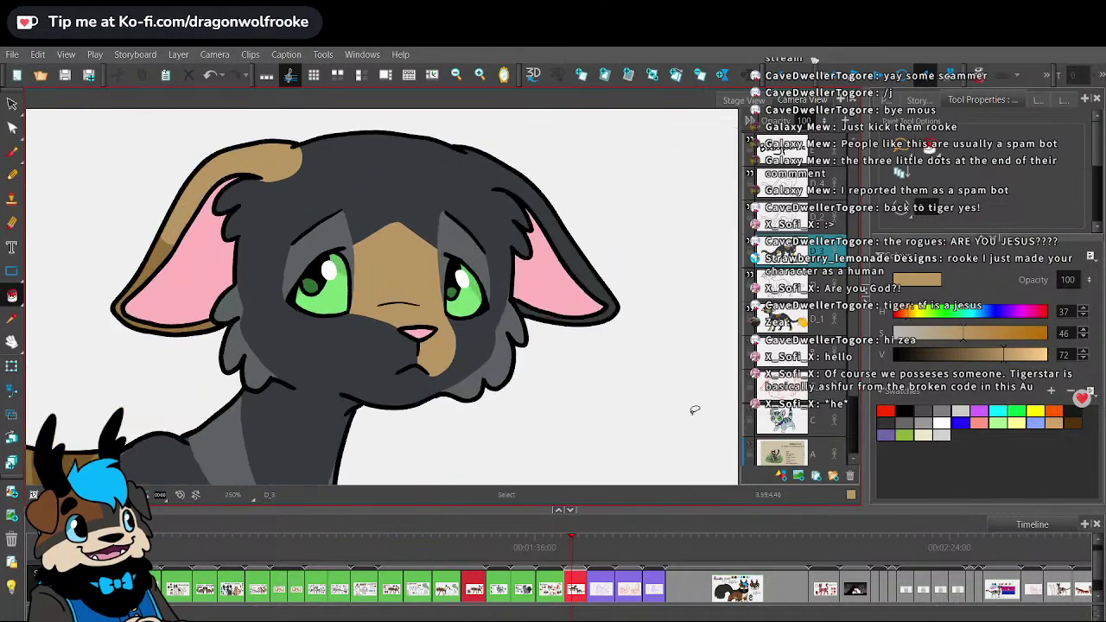
{"action": "left_click", "coordinate": [12, 319]}
{"action": "left_click", "coordinate": [216, 259]}
{"action": "left_click", "coordinate": [12, 149]}
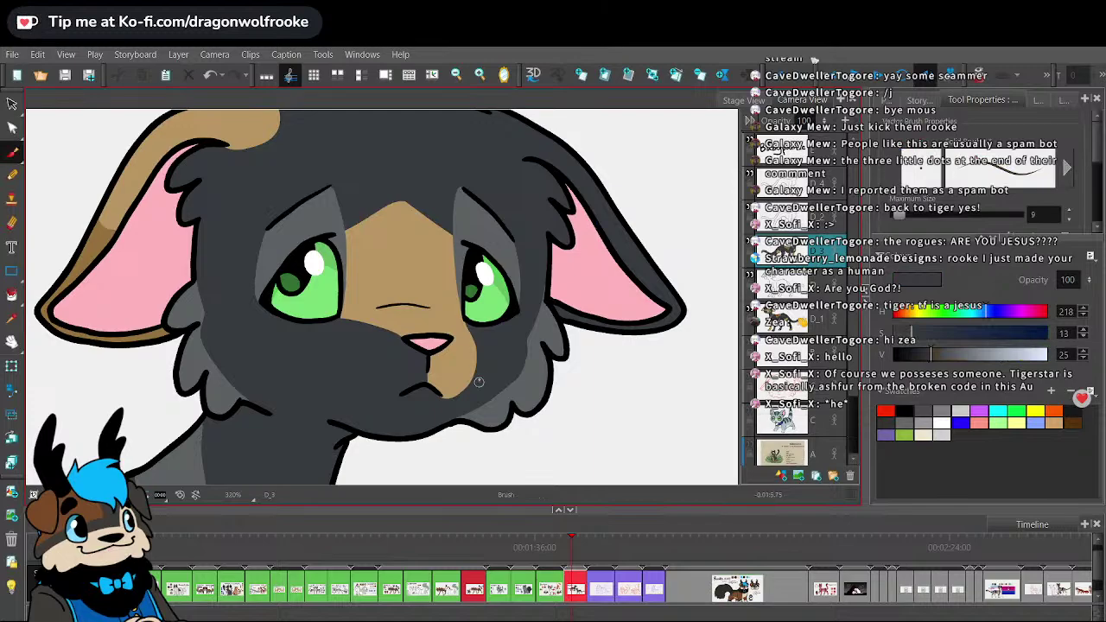
{"action": "key", "text": "1"}
{"action": "key", "text": "1"}
{"action": "key", "text": "1"}
{"action": "key", "text": "1"}
{"action": "key", "text": "1"}
{"action": "key", "text": "1"}
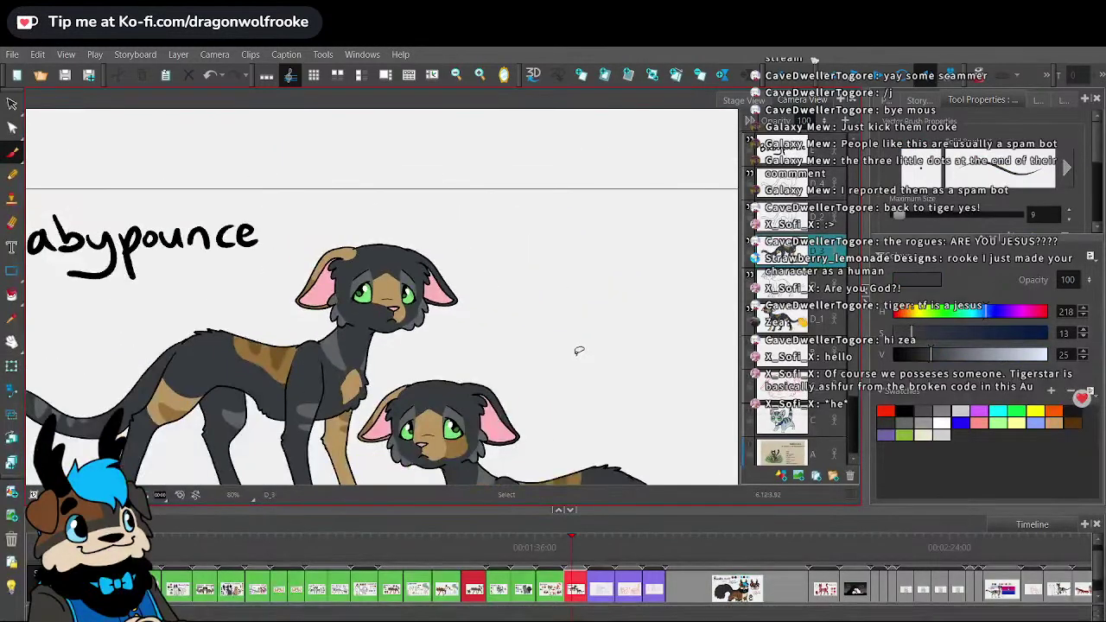
{"action": "key", "text": "2"}
{"action": "key", "text": "equal"}
{"action": "key", "text": "equal"}
{"action": "key", "text": "equal"}
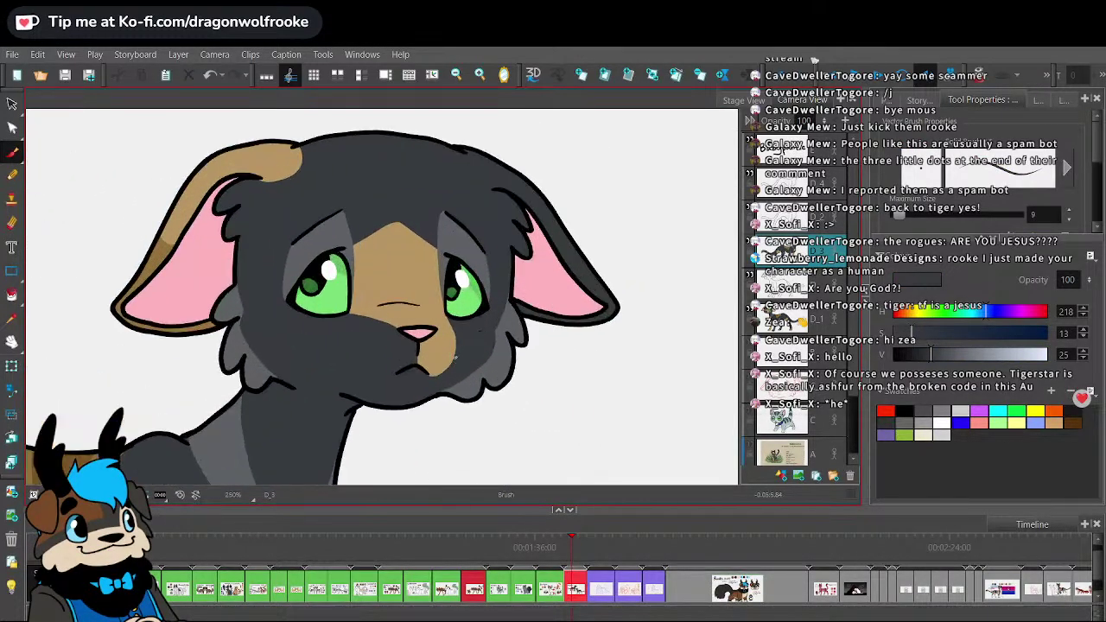
{"action": "key", "text": "equal"}
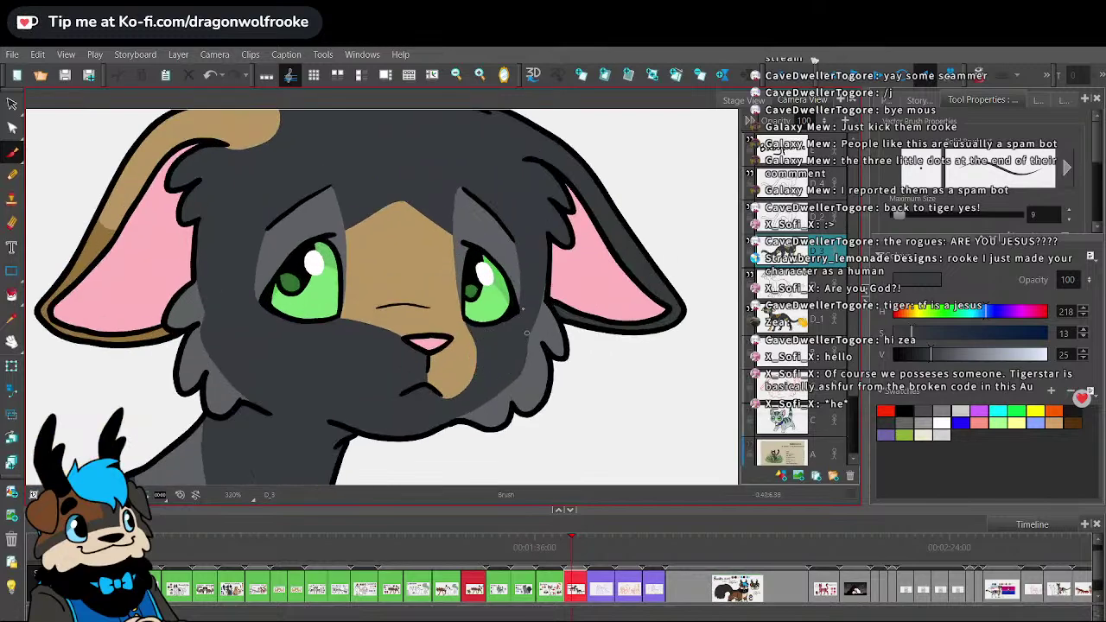
{"action": "key", "text": "ctrl+z"}
- Sample the darker brown from the ear tip, outline a cheek patch beneath the eye on the tan muzzle side of layer D_3, and fill it brown
{"action": "left_click", "coordinate": [12, 319]}
{"action": "left_click", "coordinate": [788, 216]}
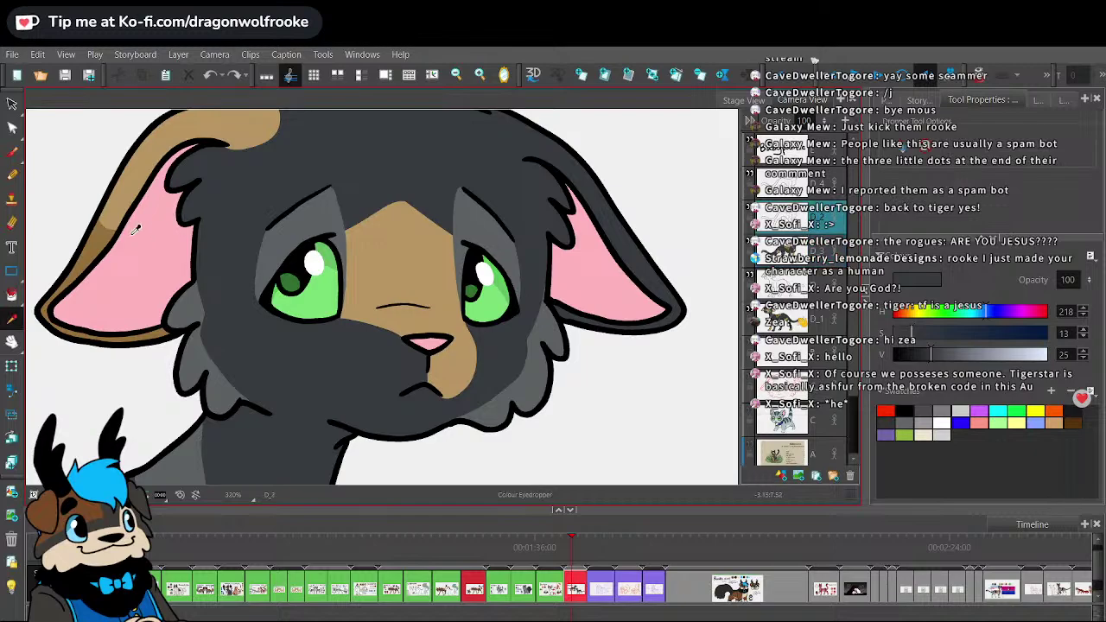
{"action": "left_click", "coordinate": [102, 238]}
{"action": "left_click", "coordinate": [13, 152]}
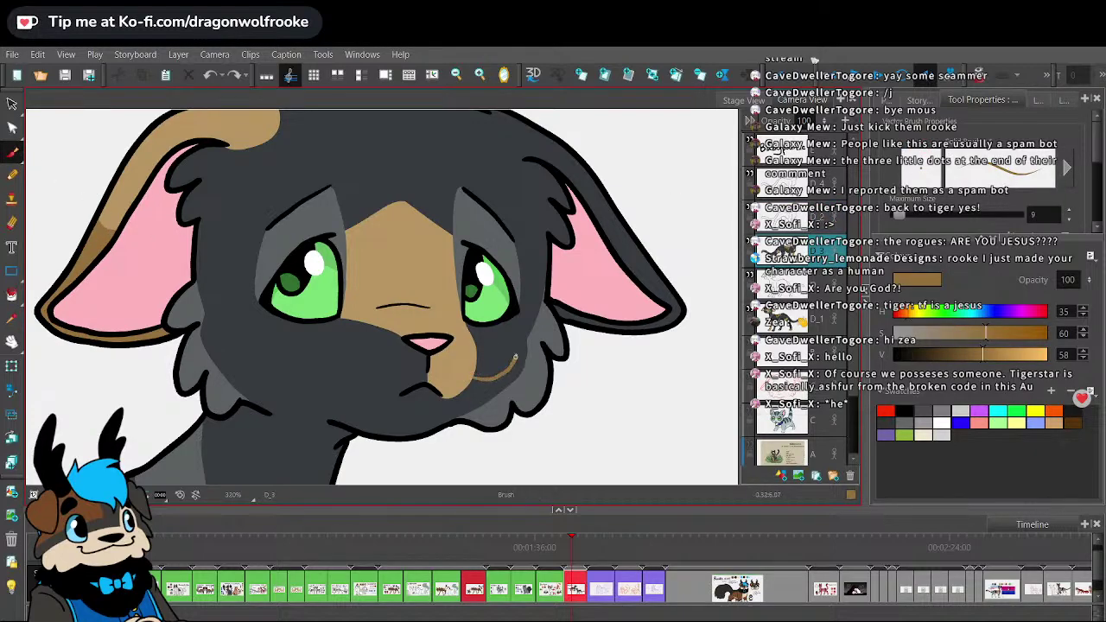
{"action": "scroll", "coordinate": [563, 268], "scroll_direction": "down", "scroll_amount": 5}
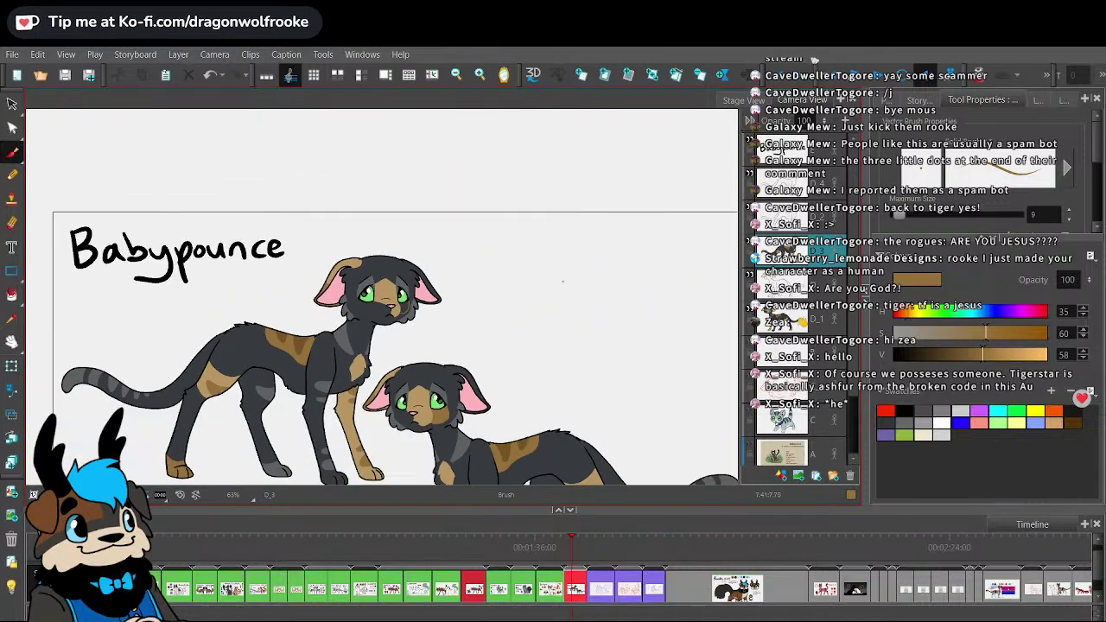
{"action": "scroll", "coordinate": [562, 278], "scroll_direction": "up", "scroll_amount": 6}
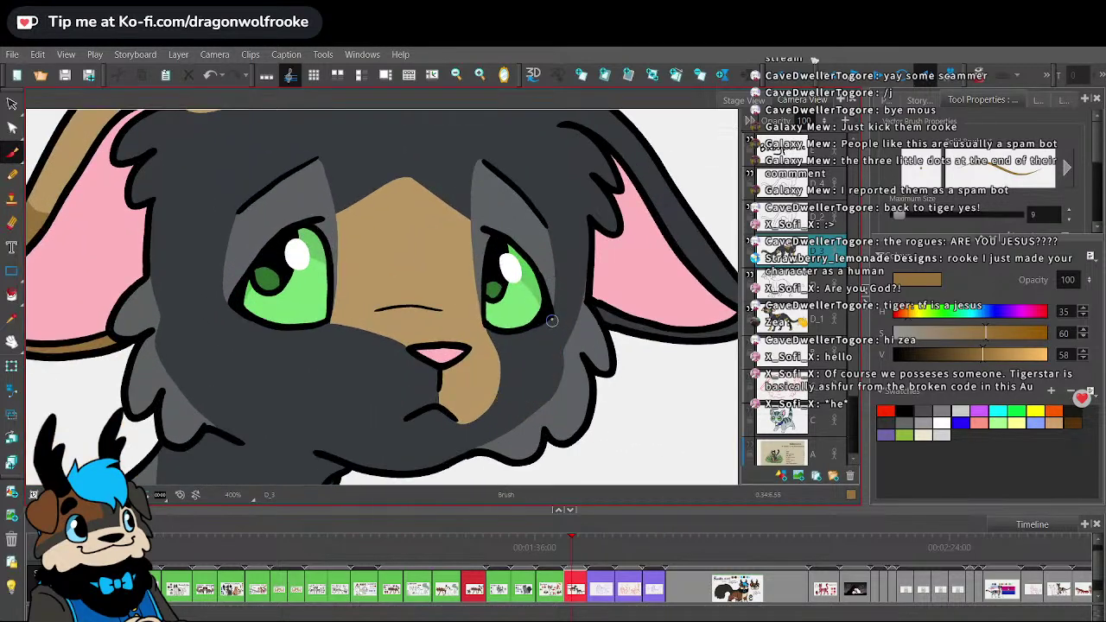
{"action": "left_click_drag", "start_coordinate": [546, 317], "coordinate": [553, 337]}
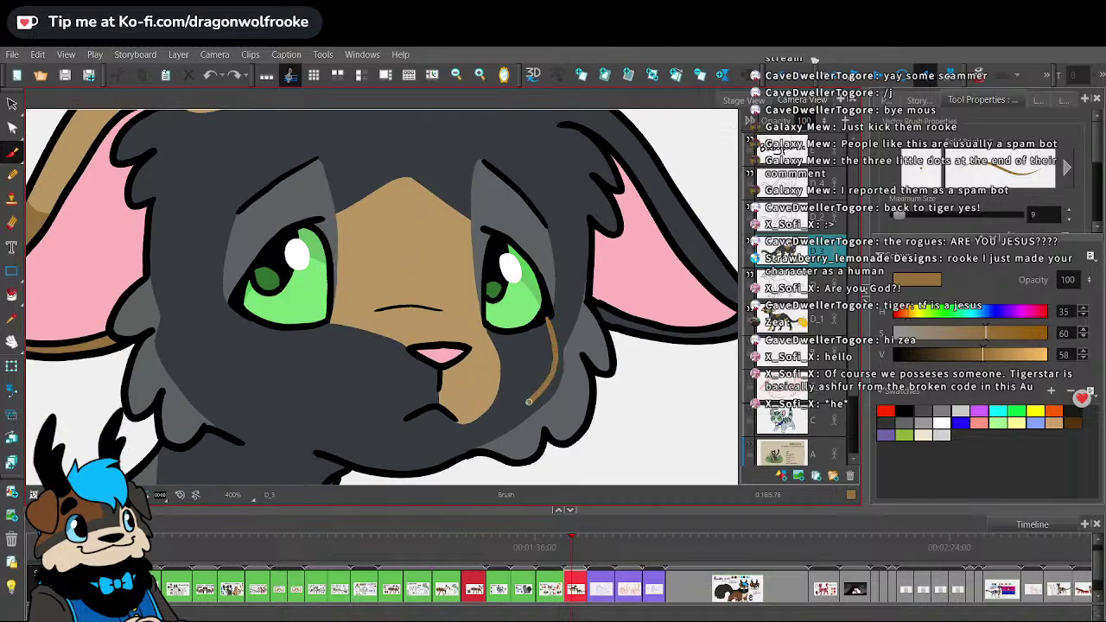
{"action": "left_click", "coordinate": [12, 295]}
{"action": "left_click", "coordinate": [532, 368]}
{"action": "key", "text": "1"}
{"action": "key", "text": "1"}
{"action": "key", "text": "1"}
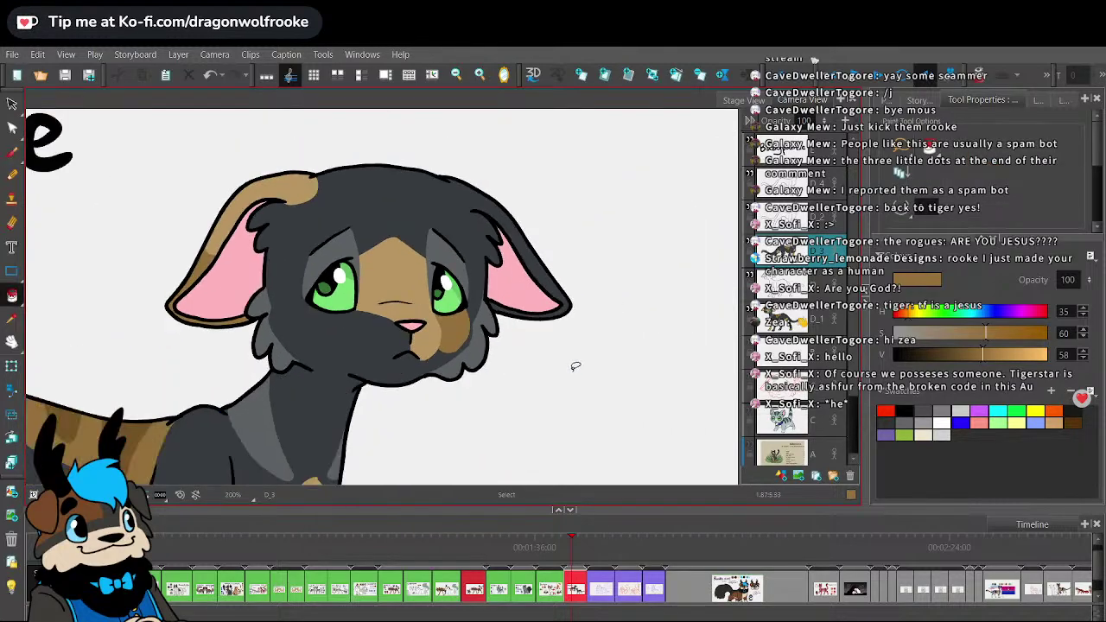
- Sample the dark grey head fur and touch up the lower edge of the brown cheek patch with the brush
{"action": "key", "text": "2"}
{"action": "key", "text": "2"}
{"action": "key", "text": "2"}
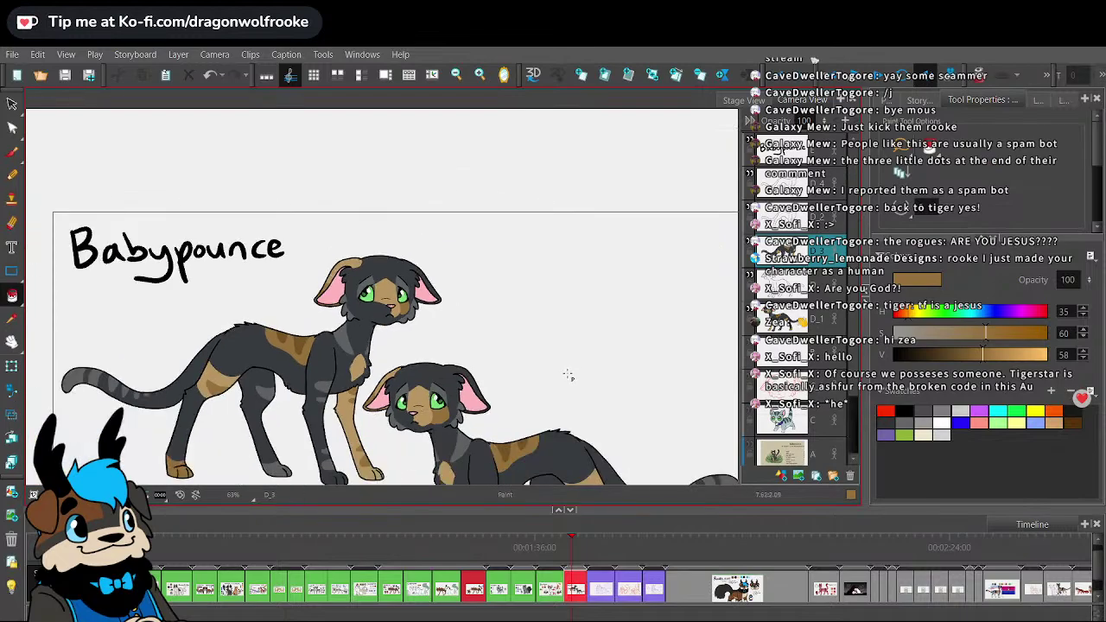
{"action": "key", "text": "2"}
{"action": "key", "text": "2"}
{"action": "key", "text": "2"}
{"action": "key", "text": "2"}
{"action": "key", "text": "2"}
{"action": "key", "text": "2"}
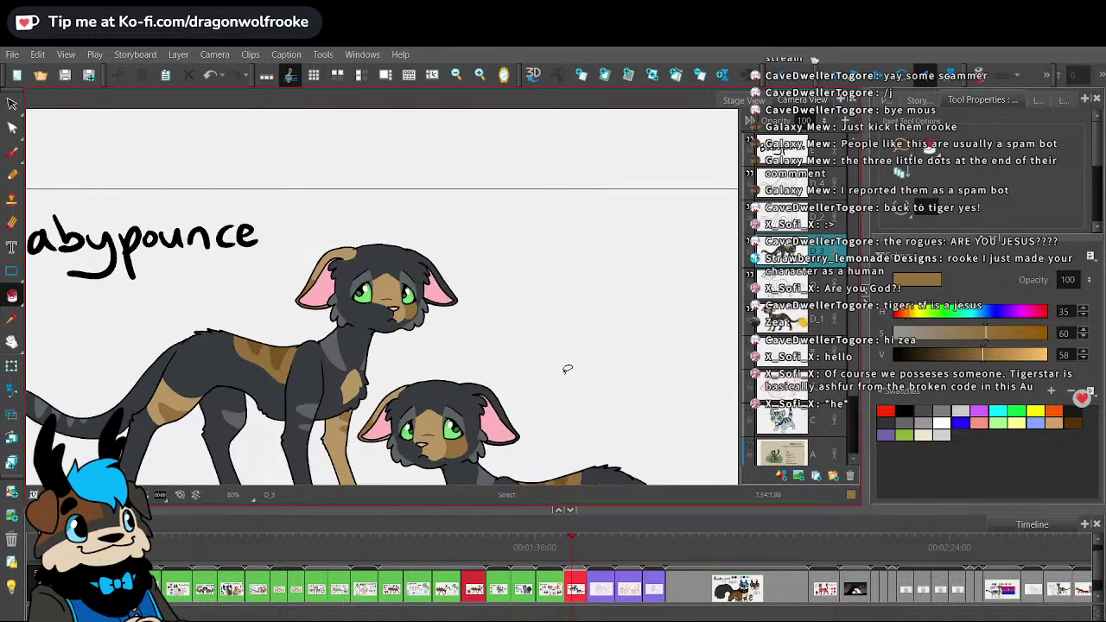
{"action": "left_click", "coordinate": [12, 319]}
{"action": "left_click", "coordinate": [510, 263]}
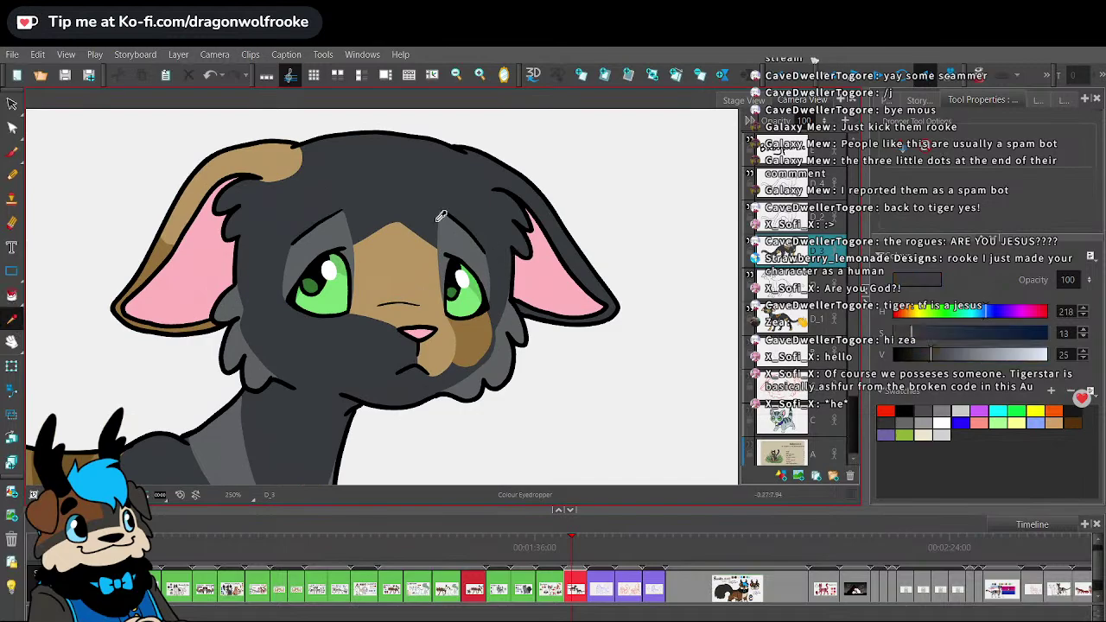
{"action": "key", "text": "alt+b"}
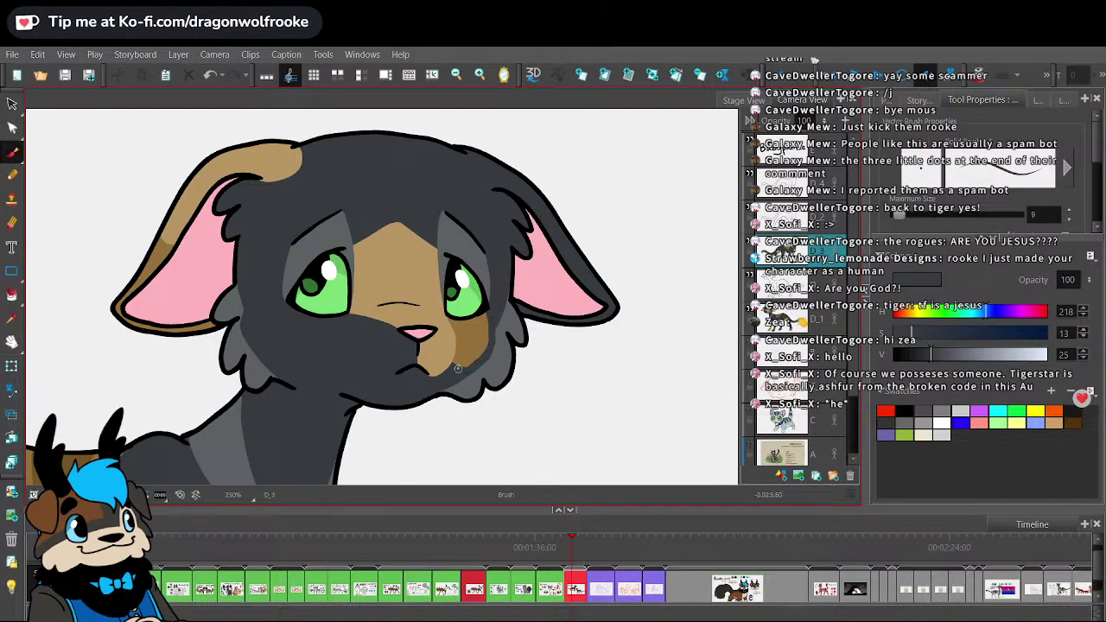
{"action": "key", "text": "1"}
{"action": "key", "text": "1"}
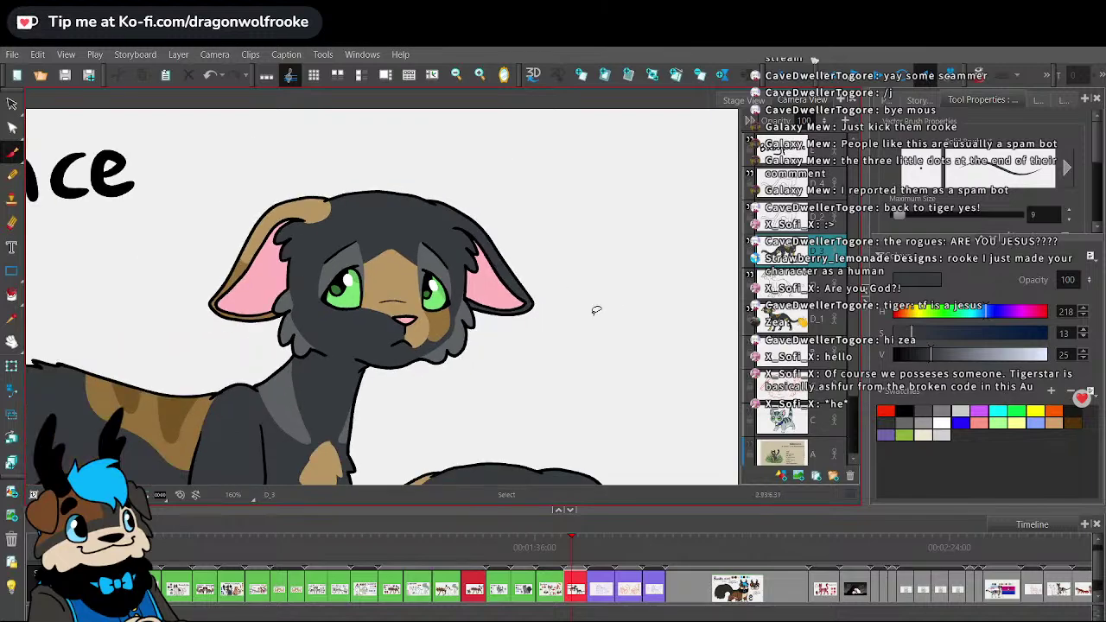
- Fill the tan base of the rear character's far front leg with the dark grey fur colour
{"action": "key", "text": "1"}
{"action": "key", "text": "1"}
{"action": "key", "text": "1"}
{"action": "key", "text": "1"}
{"action": "left_click_drag", "start_coordinate": [504, 321], "coordinate": [496, 264]}
{"action": "key", "text": "2"}
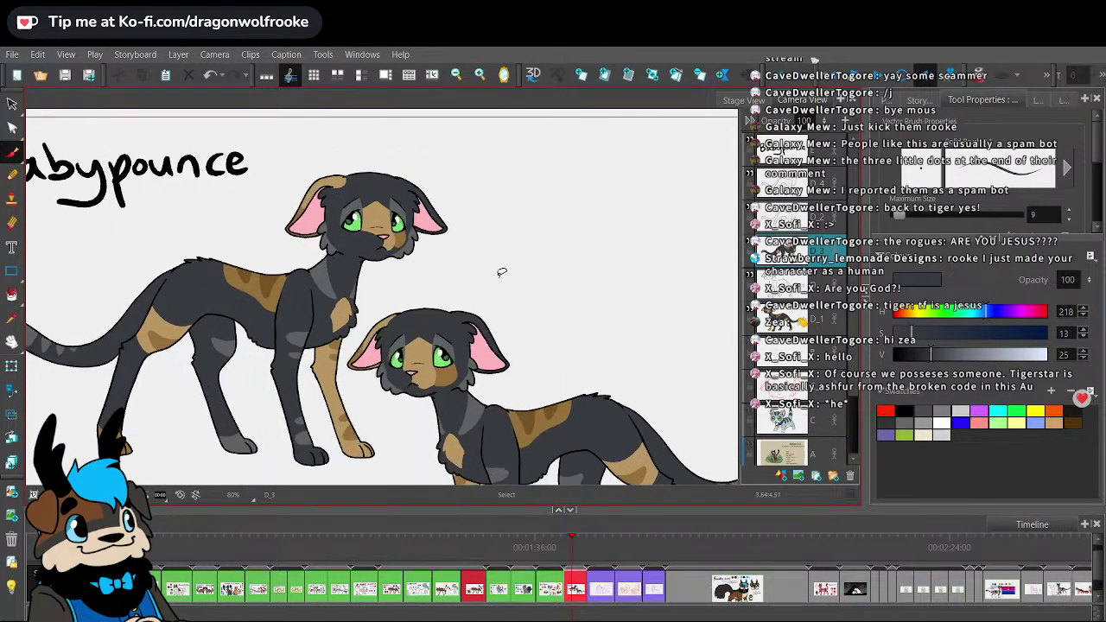
{"action": "mouse_move", "coordinate": [499, 317]}
{"action": "left_mouse_down"}
{"action": "mouse_move", "coordinate": [585, 289]}
{"action": "mouse_move", "coordinate": [570, 254]}
{"action": "mouse_move", "coordinate": [630, 309]}
{"action": "mouse_move", "coordinate": [565, 250]}
{"action": "mouse_move", "coordinate": [565, 219]}
{"action": "mouse_move", "coordinate": [600, 265]}
{"action": "mouse_move", "coordinate": [585, 212]}
{"action": "mouse_move", "coordinate": [581, 228]}
{"action": "left_mouse_up"}
{"action": "key", "text": "alt+d"}
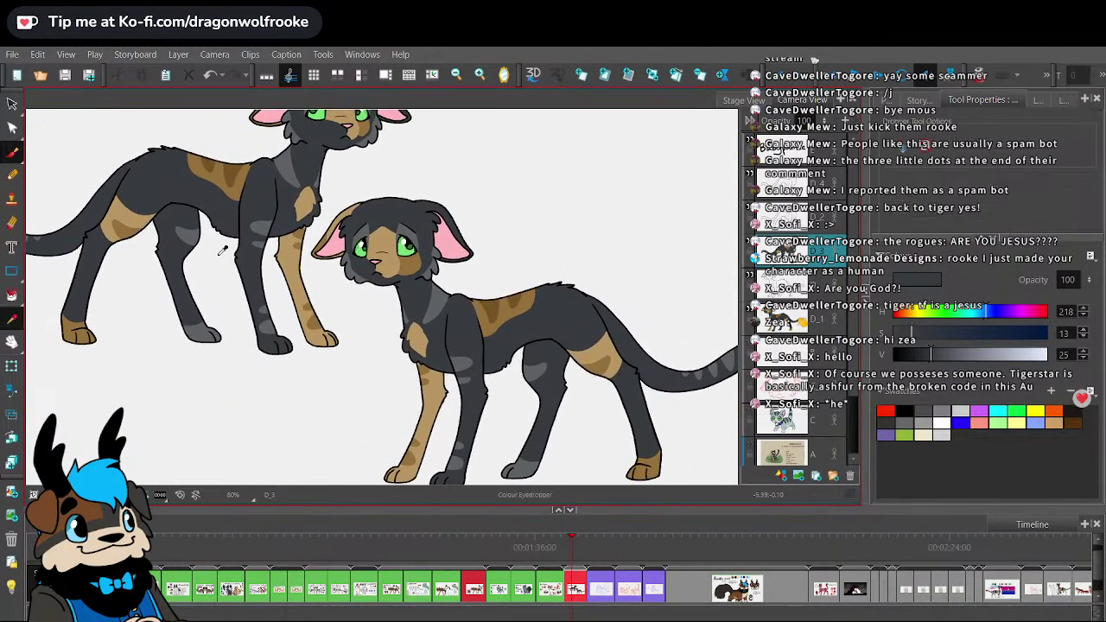
{"action": "key", "text": "alt+i"}
{"action": "left_click", "coordinate": [290, 265]}
- Sample the lighter grey from the near front leg's stripes and fill the far front leg's brown stripes with it
{"action": "scroll", "coordinate": [291, 265], "scroll_direction": "up", "scroll_amount": 4}
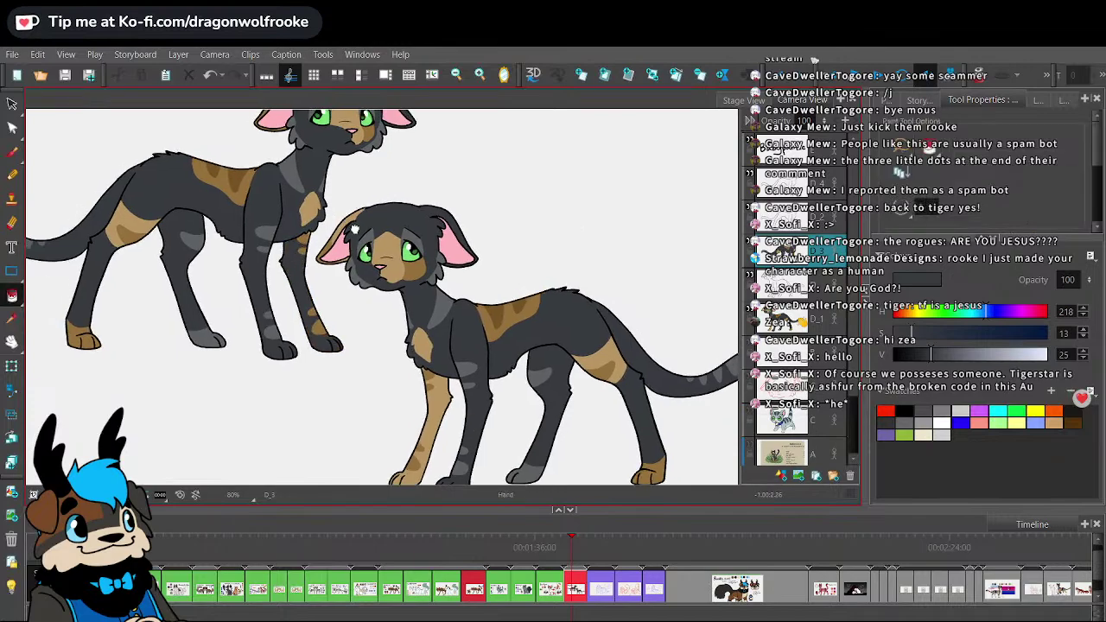
{"action": "left_click", "coordinate": [12, 319]}
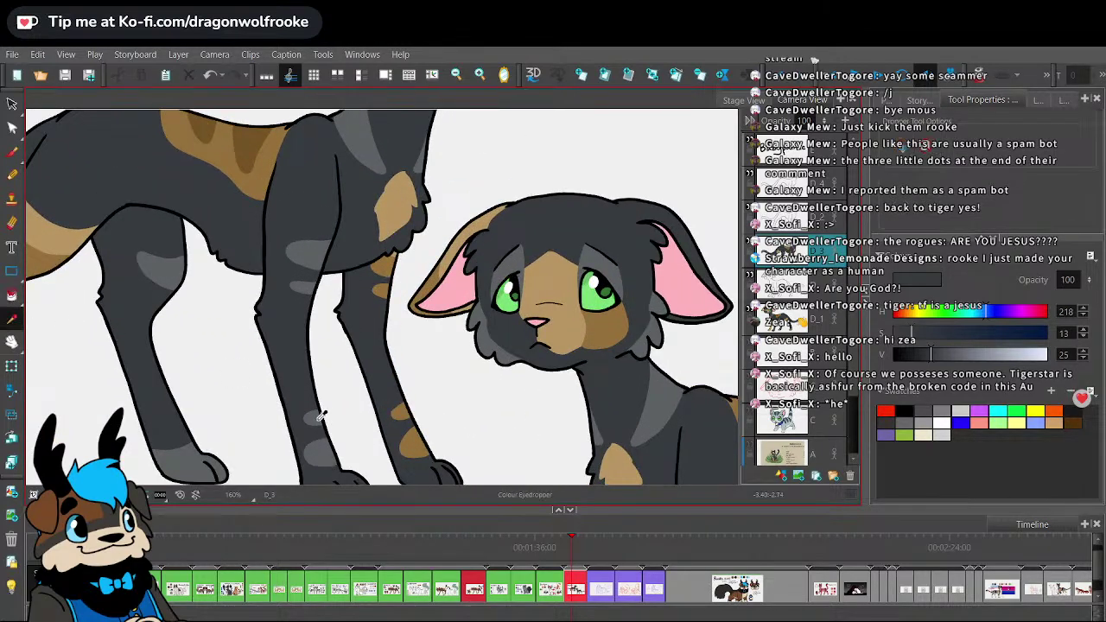
{"action": "left_click", "coordinate": [316, 420]}
{"action": "left_click", "coordinate": [12, 296]}
{"action": "left_click", "coordinate": [400, 411]}
{"action": "left_click", "coordinate": [413, 439]}
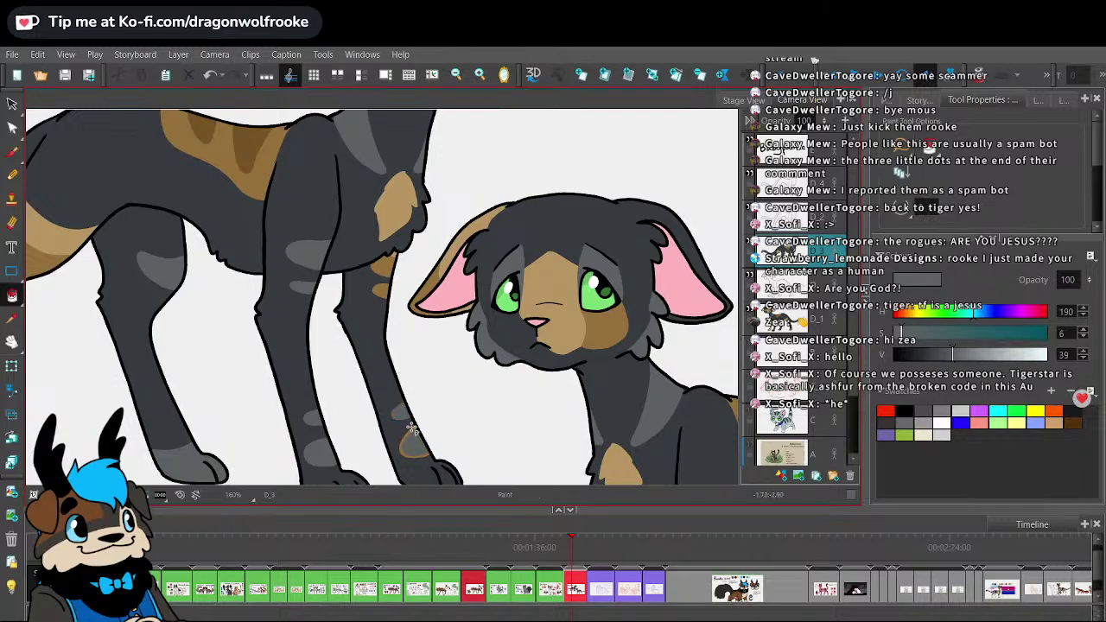
{"action": "left_click", "coordinate": [390, 261]}
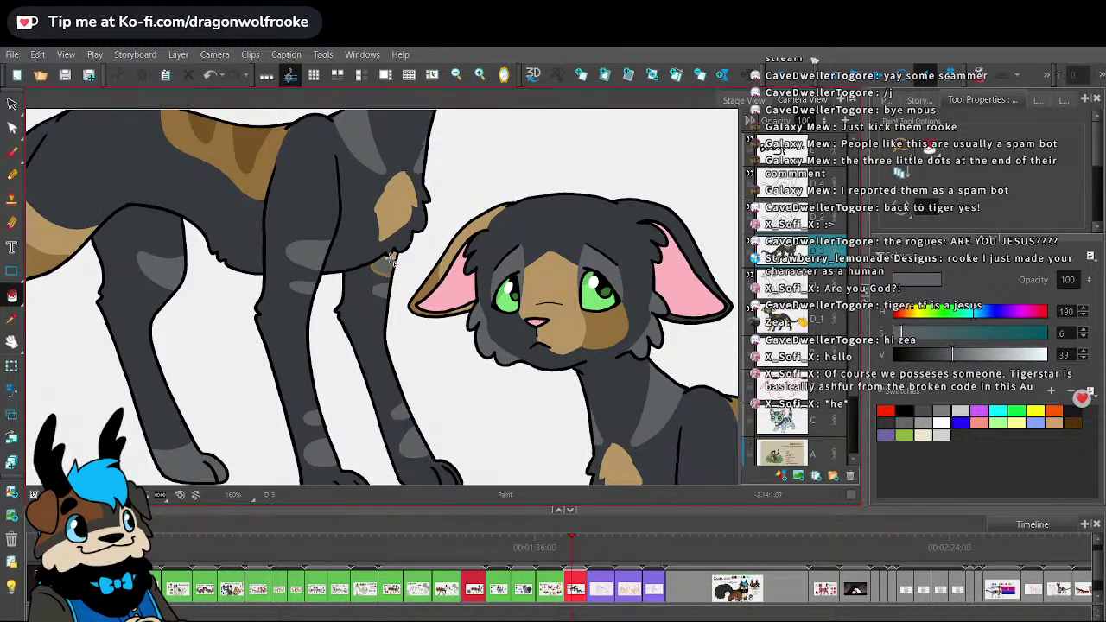
- Sample the dark grey fur and fill the leftover tan at the top of the rear character's far front leg with it
{"action": "left_click", "coordinate": [12, 318]}
{"action": "left_click", "coordinate": [306, 267]}
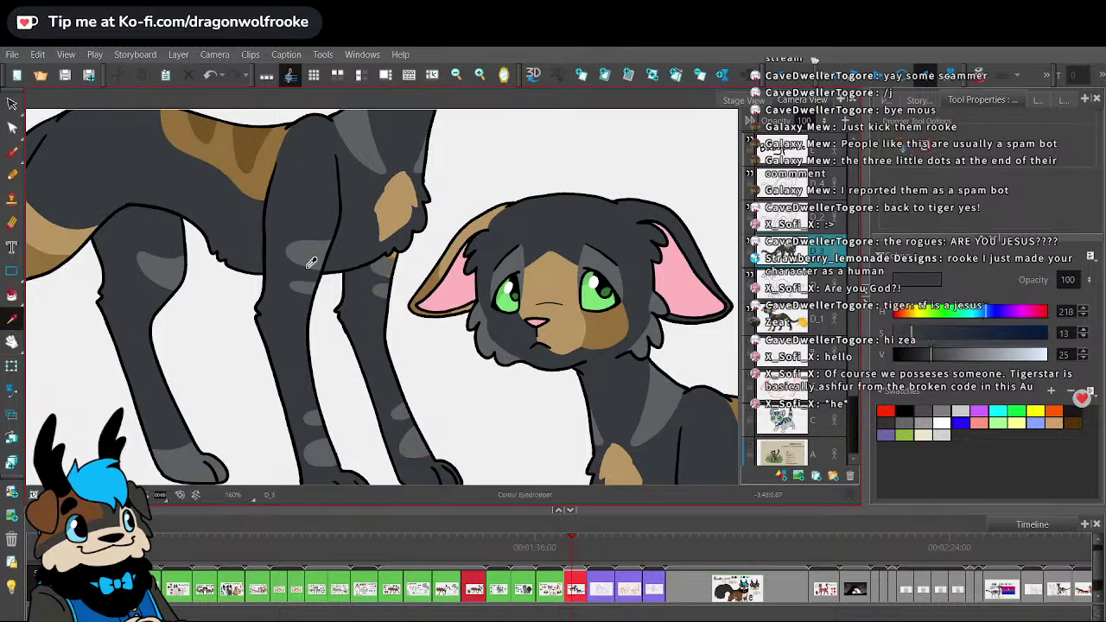
{"action": "left_click", "coordinate": [12, 296]}
{"action": "key", "text": "2"}
{"action": "key", "text": "2"}
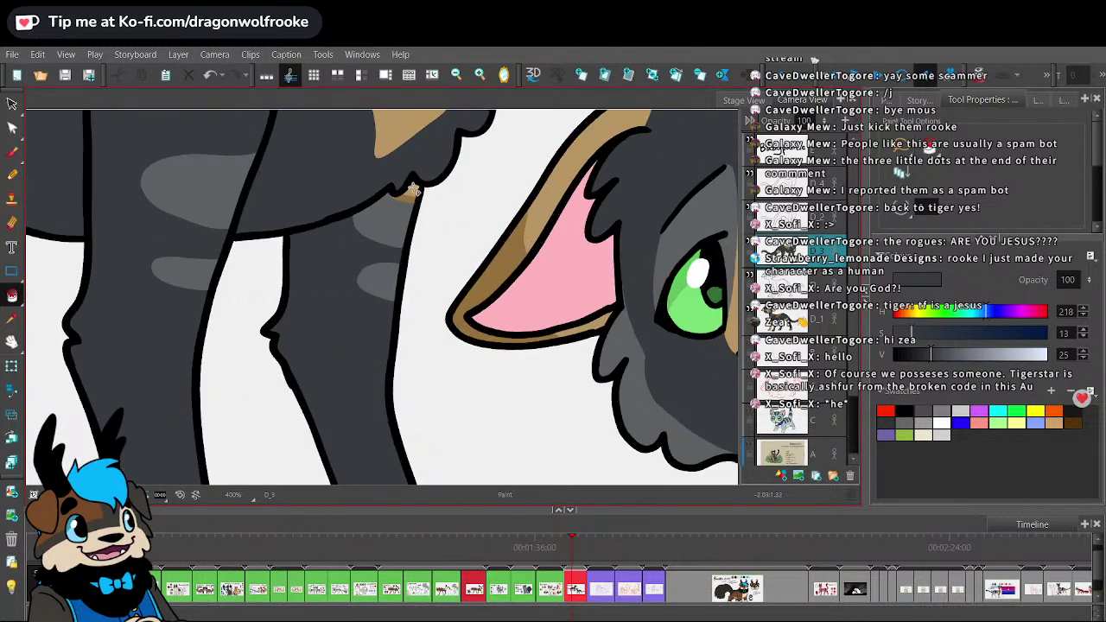
- Sample the lighter grey from the far front leg's upper stripe and fill the leftover brown sliver beneath the chest with it
{"action": "key", "text": "alt+d"}
{"action": "left_click", "coordinate": [405, 210]}
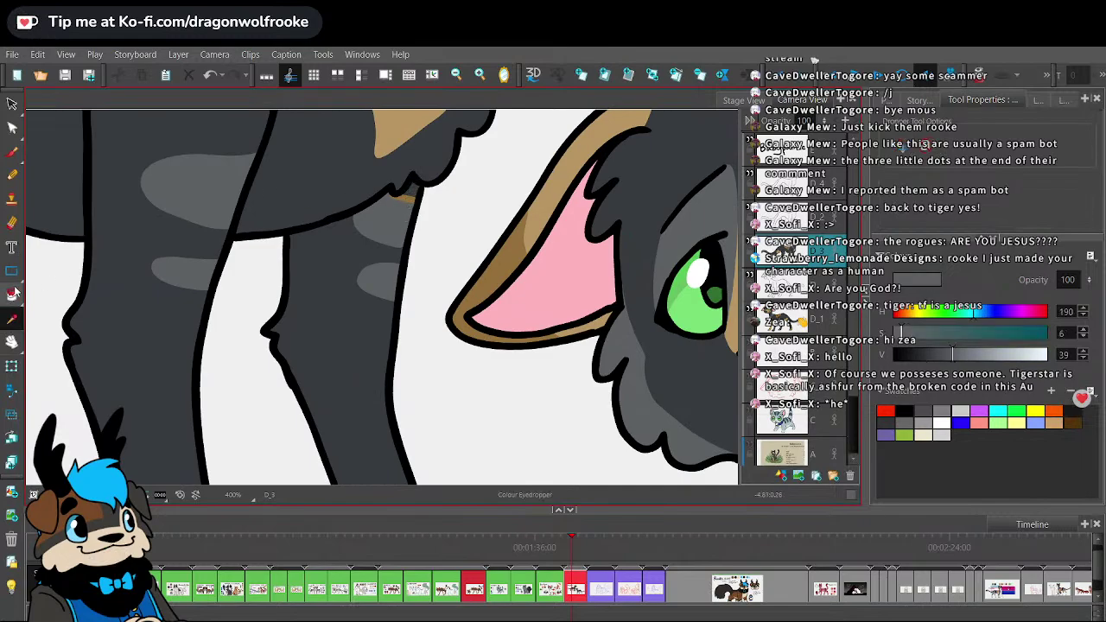
{"action": "key", "text": "alt+i"}
{"action": "key", "text": "1"}
{"action": "key", "text": "1"}
{"action": "key", "text": "1"}
{"action": "key", "text": "1"}
{"action": "key", "text": "1"}
{"action": "key", "text": "1"}
{"action": "key", "text": "1"}
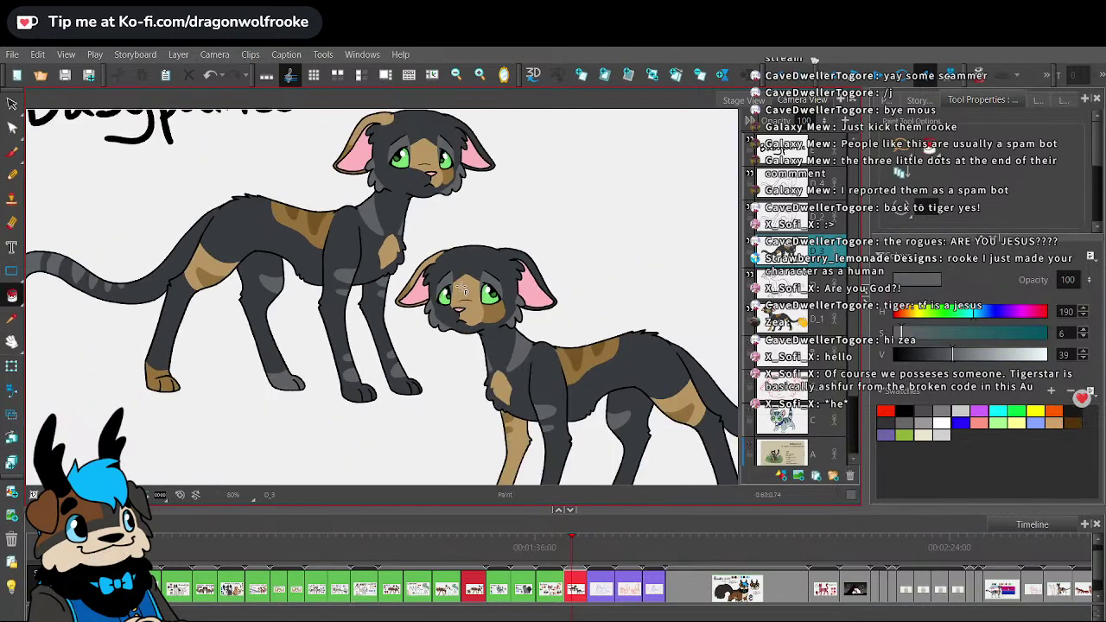
- Sample the tan from the front character's tan front leg and briefly show the reference image on layer A to compare markings
{"action": "left_click_drag", "start_coordinate": [434, 205], "coordinate": [434, 228]}
{"action": "key", "text": "alt+d"}
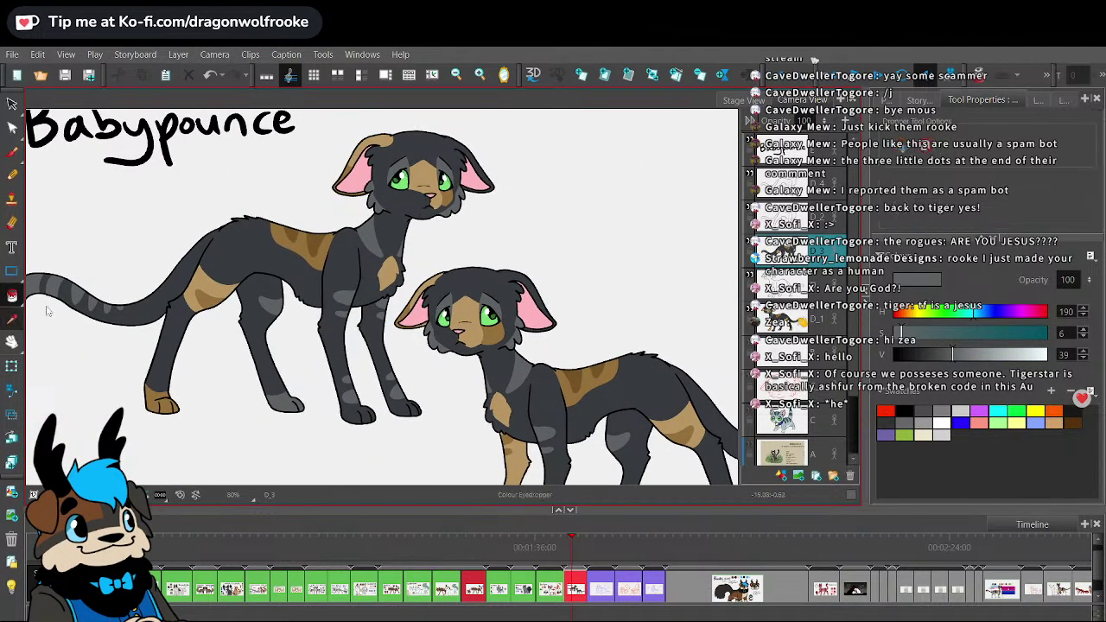
{"action": "left_click", "coordinate": [515, 444]}
{"action": "key", "text": "alt+b"}
{"action": "left_click_drag", "start_coordinate": [243, 167], "coordinate": [210, 146]}
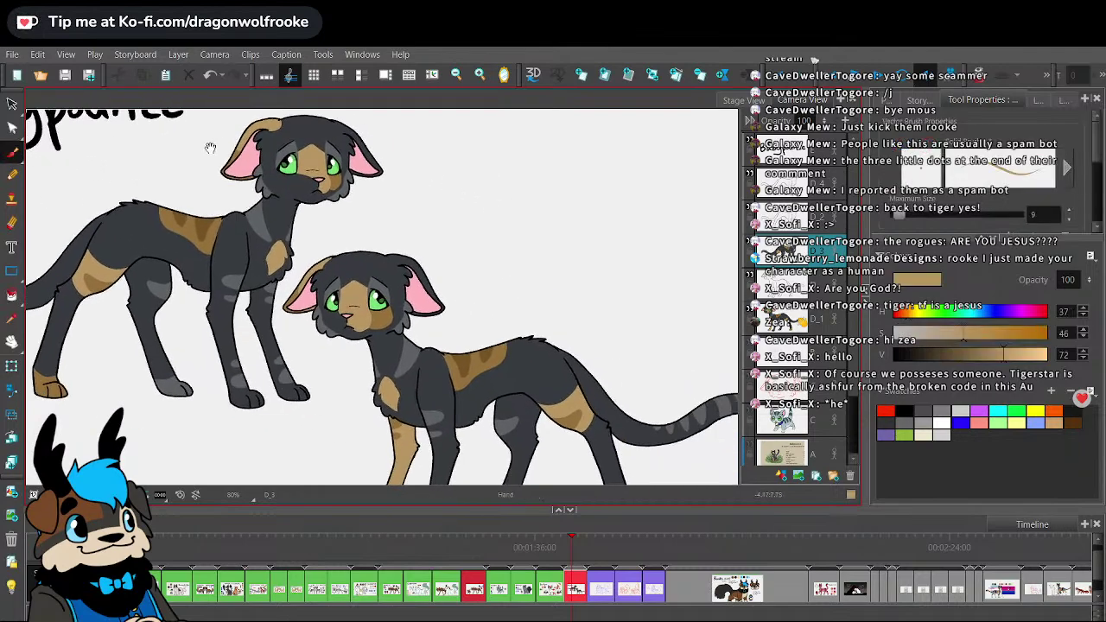
{"action": "key", "text": "1"}
{"action": "key", "text": "1"}
{"action": "key", "text": "1"}
{"action": "key", "text": "1"}
{"action": "key", "text": "alt+s"}
{"action": "left_click", "coordinate": [749, 450]}
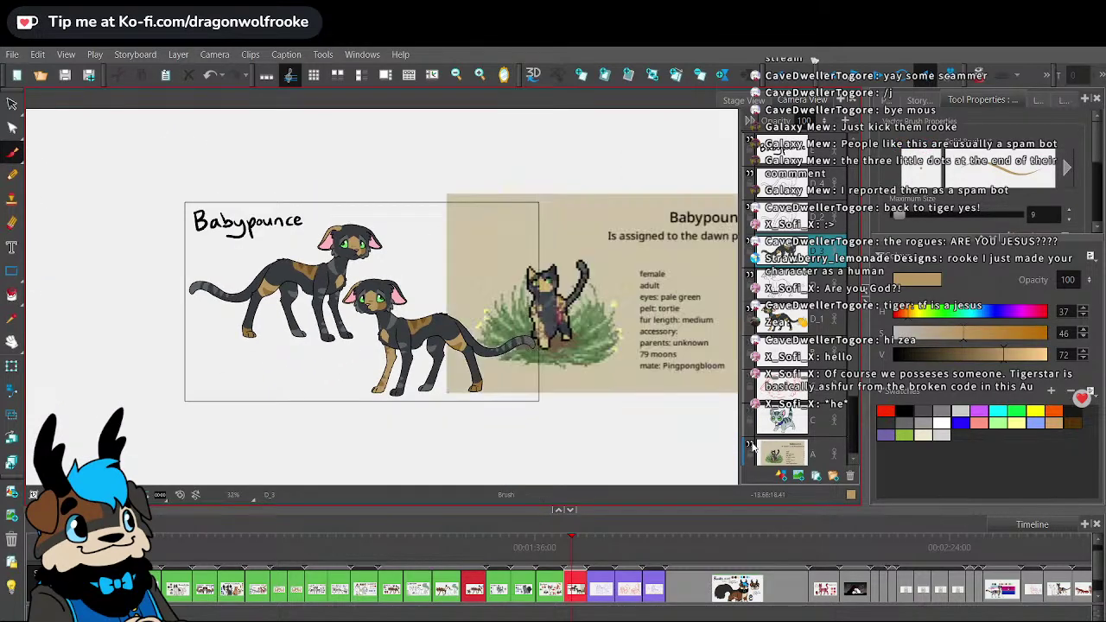
{"action": "left_click", "coordinate": [751, 445]}
{"action": "key", "text": "Up"}
{"action": "key", "text": "Down"}
- Outline the shoulder of the rear character's near front leg in tan and fill the leg's dark grey base with tan
{"action": "key", "text": "space"}
{"action": "left_click_drag", "start_coordinate": [420, 280], "coordinate": [478, 298]}
{"action": "key", "text": "2"}
{"action": "key", "text": "2"}
{"action": "key", "text": "2"}
{"action": "key", "text": "2"}
{"action": "key", "text": "2"}
{"action": "key", "text": "2"}
{"action": "key", "text": "2"}
{"action": "key", "text": "2"}
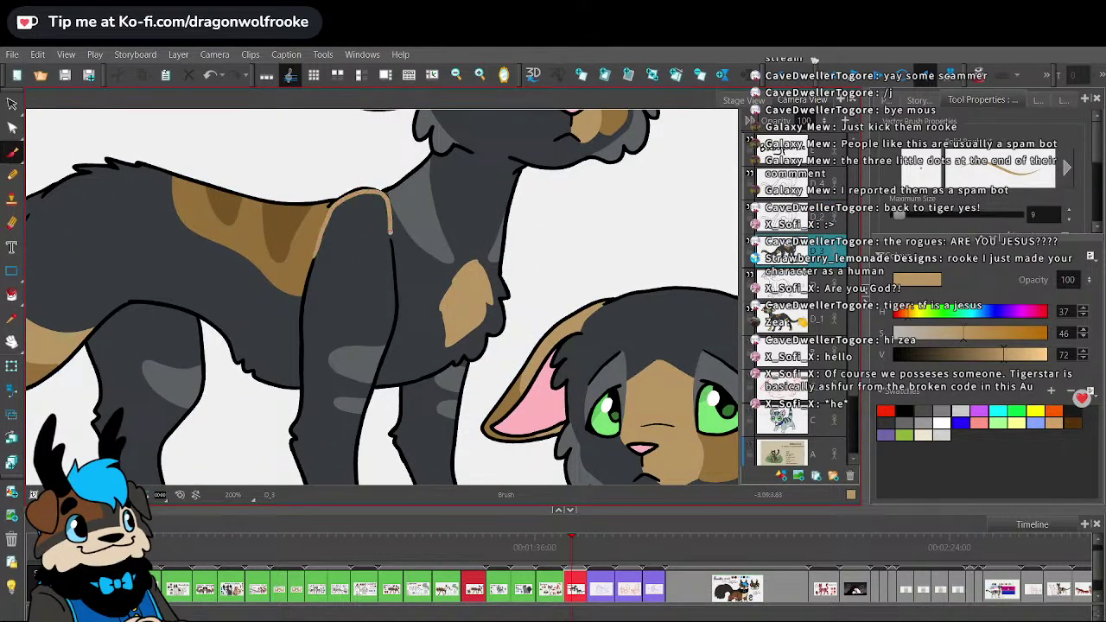
{"action": "key", "text": "alt+i"}
{"action": "left_click", "coordinate": [384, 260]}
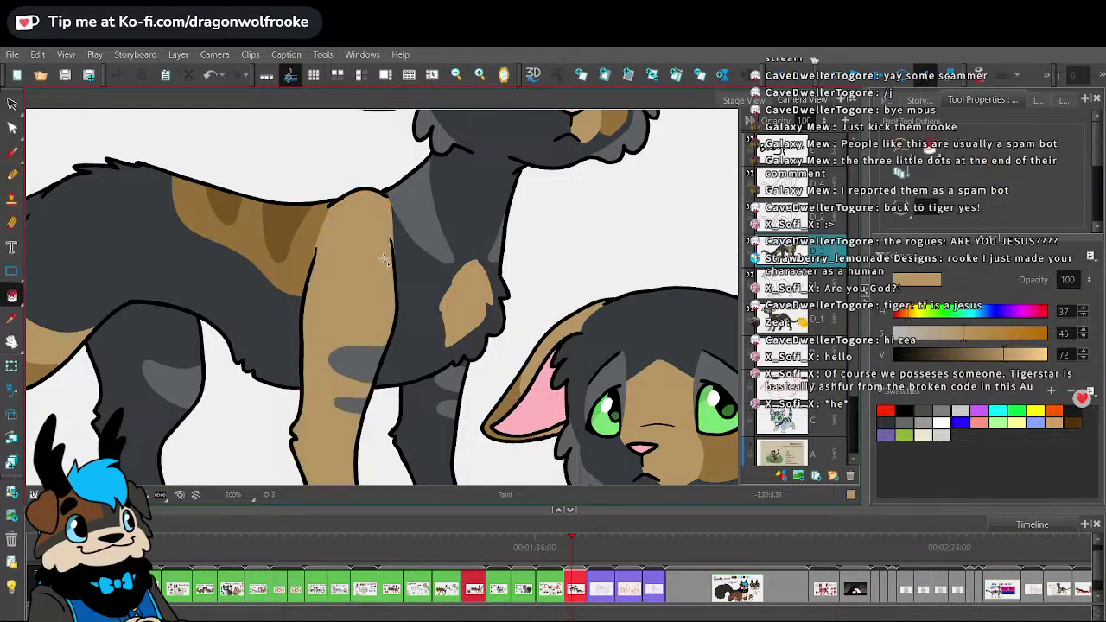
- Sample the darker brown from the near hind thigh's stripe and fill the near front leg's grey stripes with it
{"action": "key", "text": "1"}
{"action": "key", "text": "1"}
{"action": "key", "text": "space"}
{"action": "left_click_drag", "start_coordinate": [521, 280], "coordinate": [490, 204]}
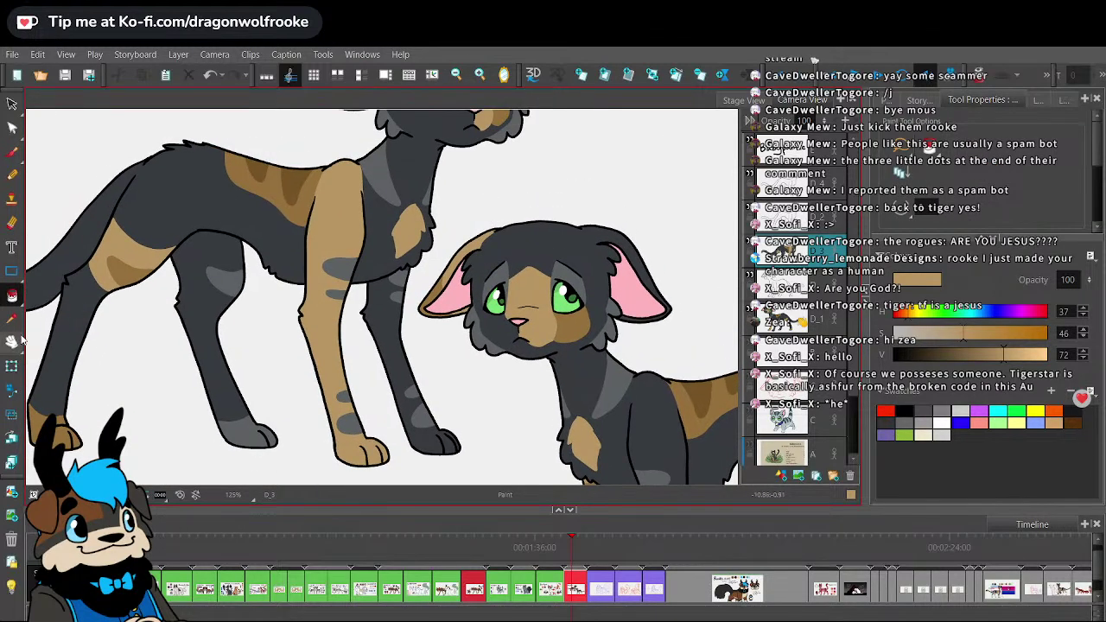
{"action": "key", "text": "alt+d"}
{"action": "left_click", "coordinate": [129, 258]}
{"action": "key", "text": "alt+i"}
{"action": "left_click", "coordinate": [350, 422]}
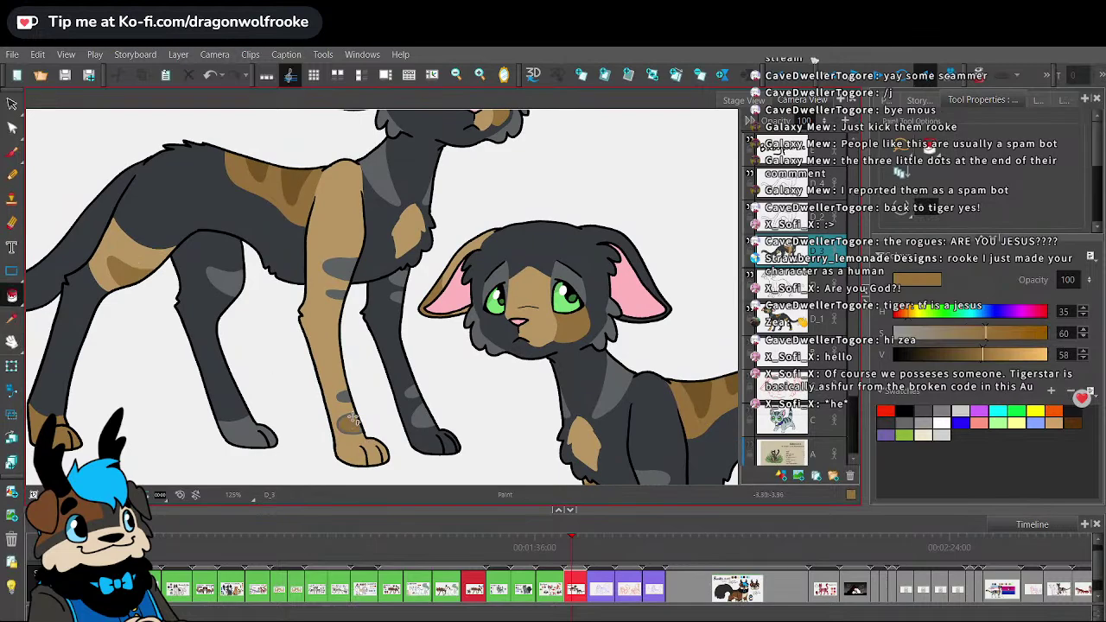
{"action": "key", "text": "2"}
{"action": "key", "text": "2"}
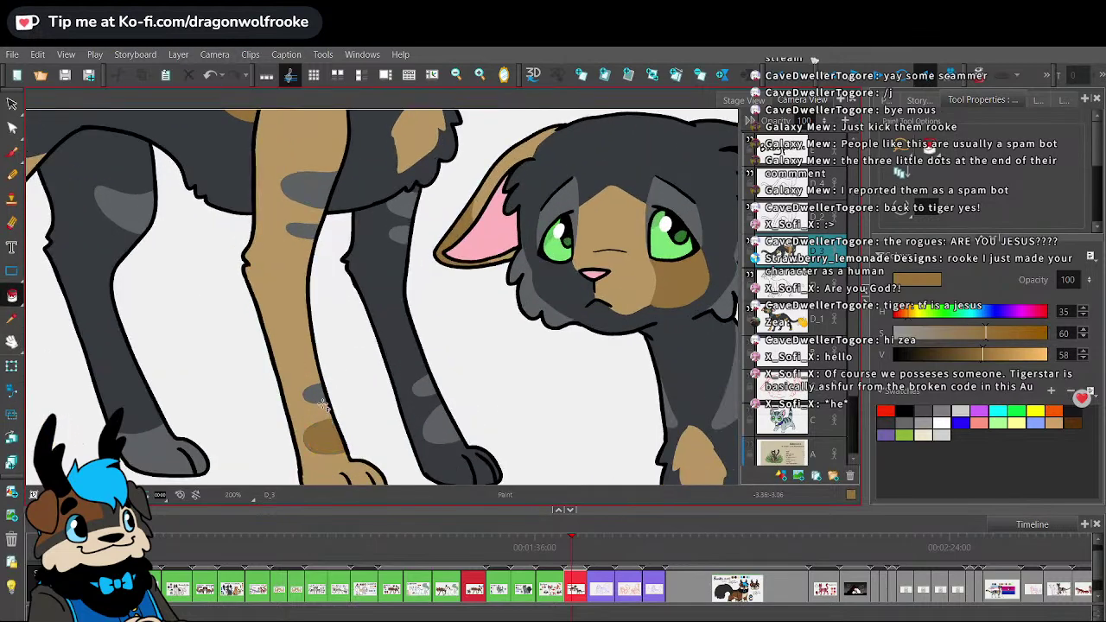
{"action": "left_click", "coordinate": [314, 393]}
{"action": "left_click", "coordinate": [319, 191]}
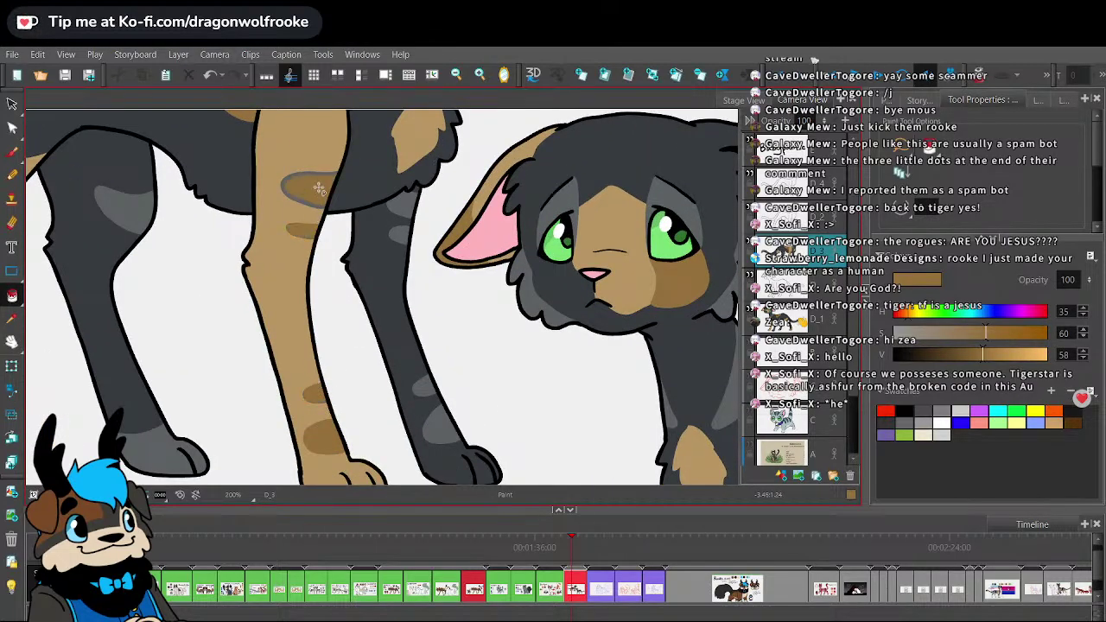
- Fill the grey paw and thigh marking of the rear character's far hind leg with the darker brown
{"action": "key", "text": "1"}
{"action": "key", "text": "1"}
{"action": "key", "text": "1"}
{"action": "key", "text": "1"}
{"action": "key", "text": "1"}
{"action": "left_click_drag", "start_coordinate": [536, 263], "coordinate": [547, 303]}
{"action": "key", "text": "2"}
{"action": "key", "text": "2"}
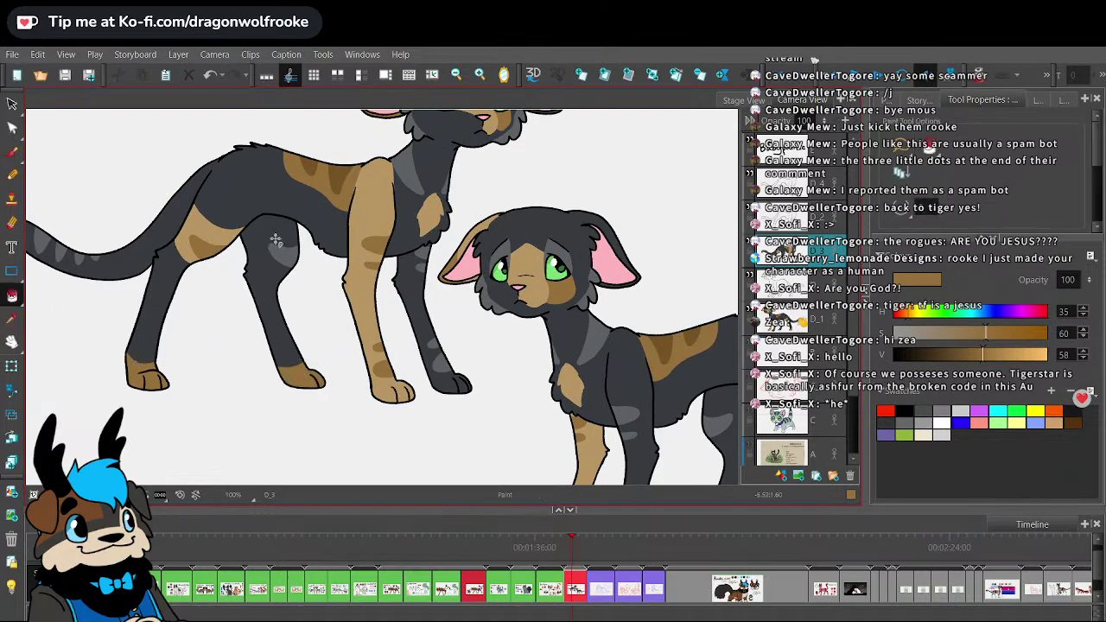
{"action": "mouse_move", "coordinate": [274, 240]}
{"action": "left_mouse_down"}
{"action": "mouse_move", "coordinate": [281, 258]}
{"action": "mouse_move", "coordinate": [285, 248]}
{"action": "left_mouse_up"}
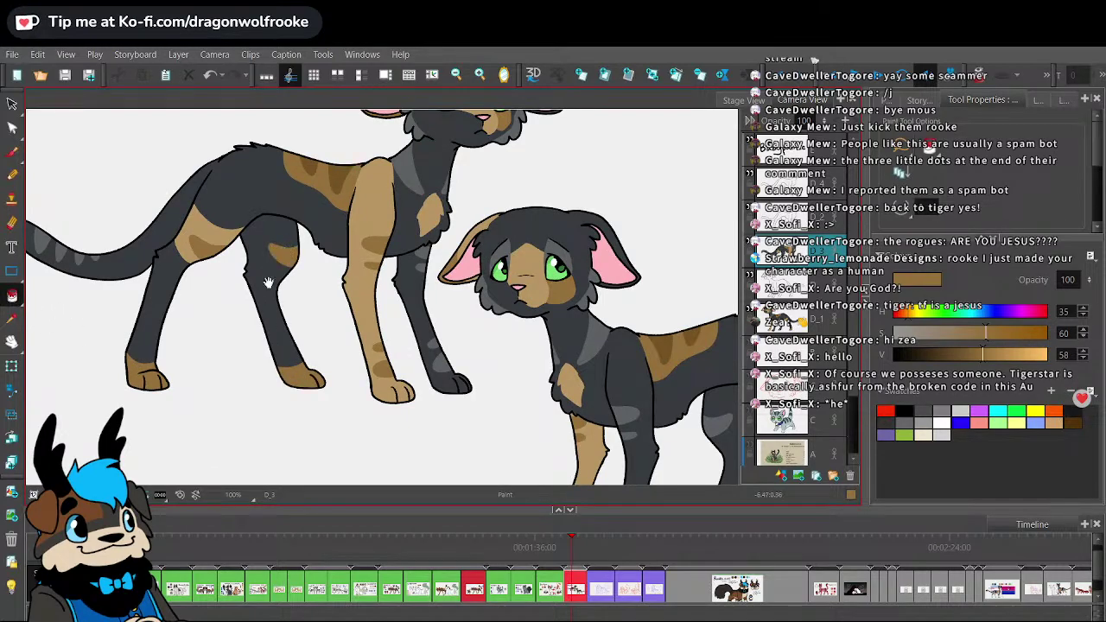
- Sample the lighter grey from the far front leg's stripes and fill the near hind leg's paw and brown thigh stripe with it
{"action": "left_click_drag", "start_coordinate": [268, 318], "coordinate": [337, 348]}
{"action": "key", "text": "2"}
{"action": "left_click", "coordinate": [13, 318]}
{"action": "left_click", "coordinate": [13, 317]}
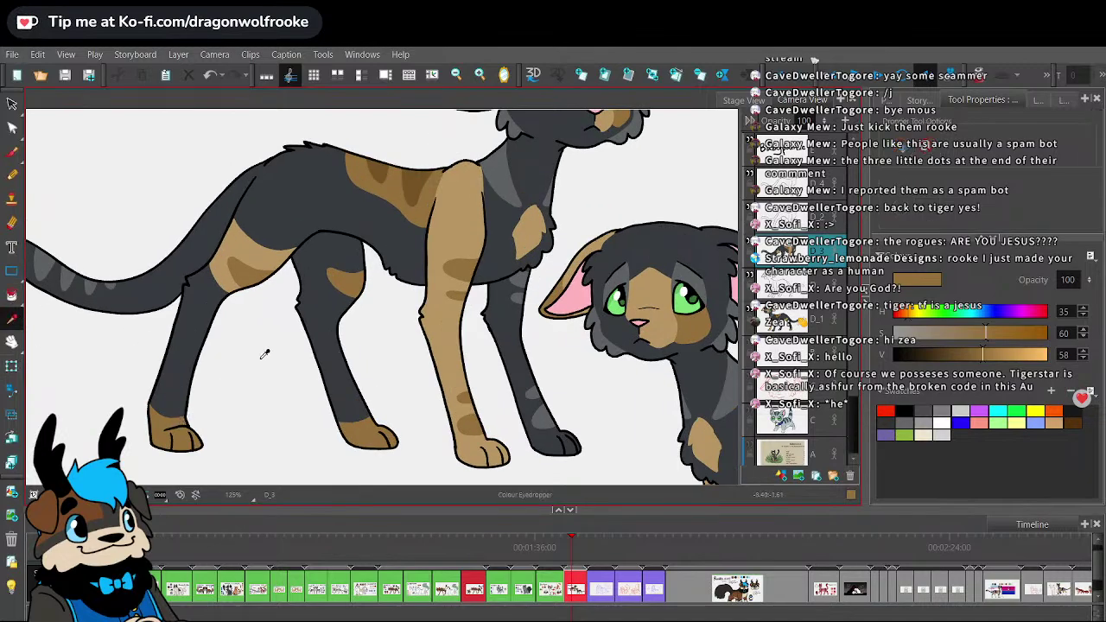
{"action": "left_click", "coordinate": [547, 413]}
{"action": "left_click", "coordinate": [12, 295]}
{"action": "left_click", "coordinate": [164, 421]}
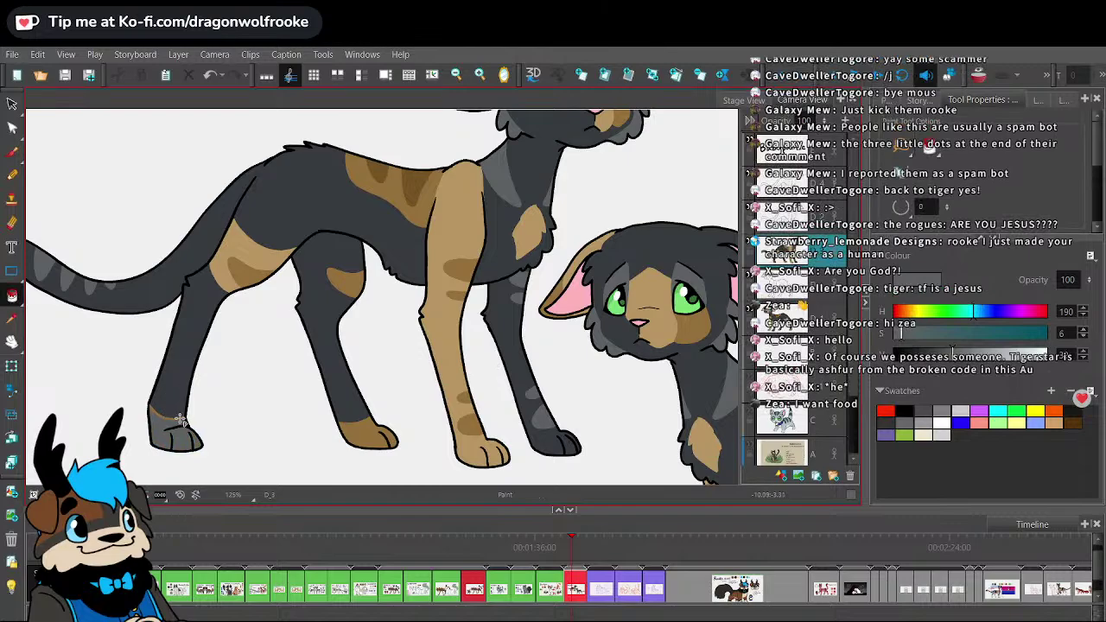
{"action": "left_click_drag", "start_coordinate": [203, 296], "coordinate": [233, 320]}
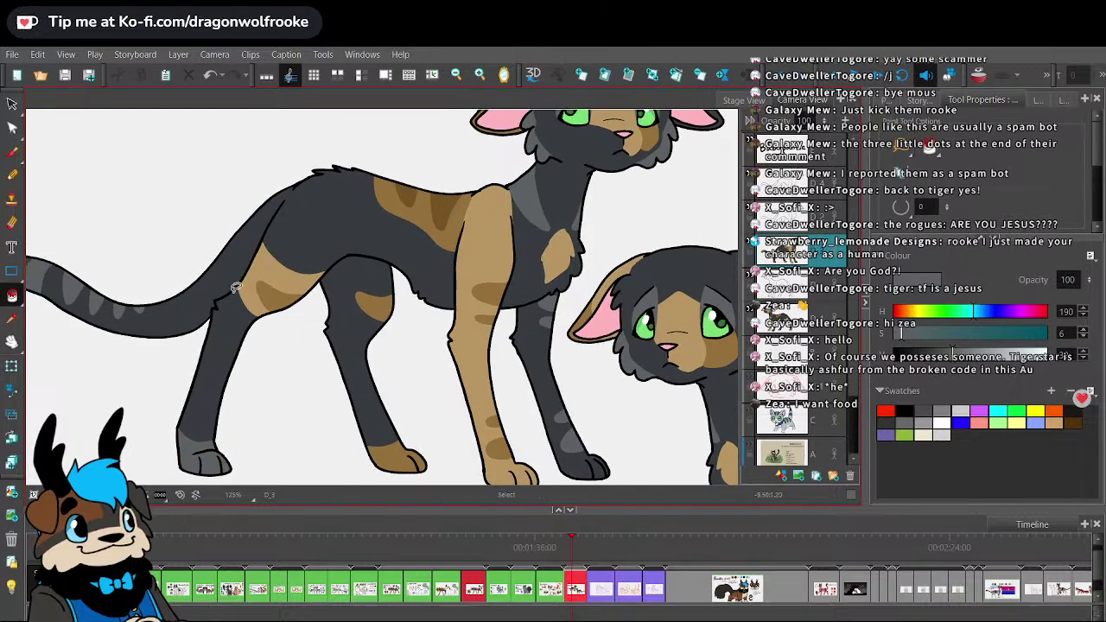
{"action": "key", "text": "2"}
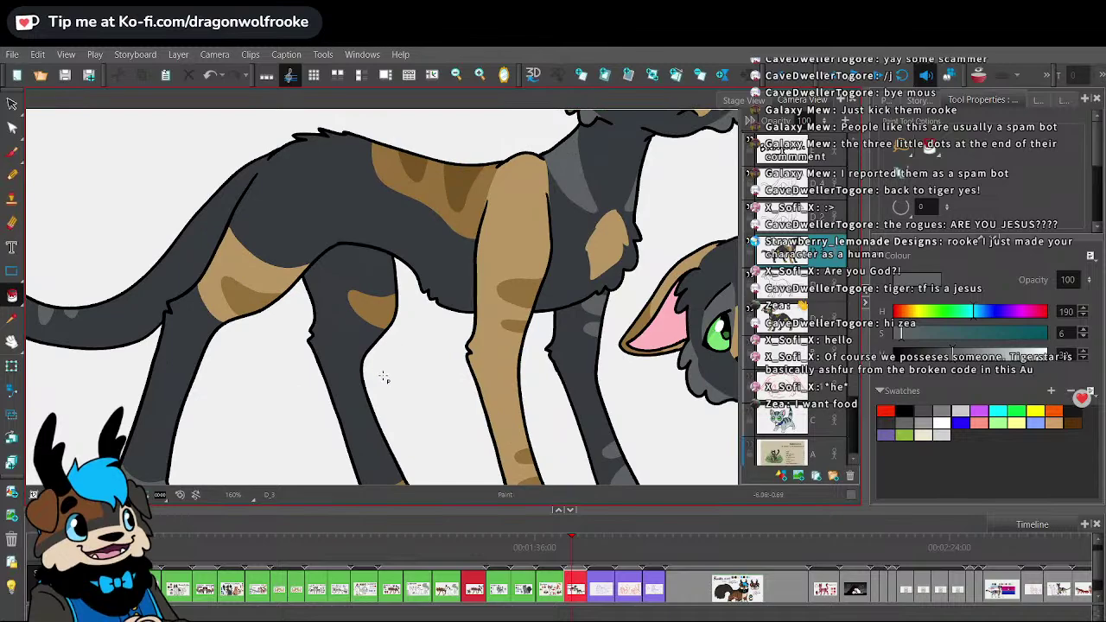
{"action": "left_click", "coordinate": [256, 294]}
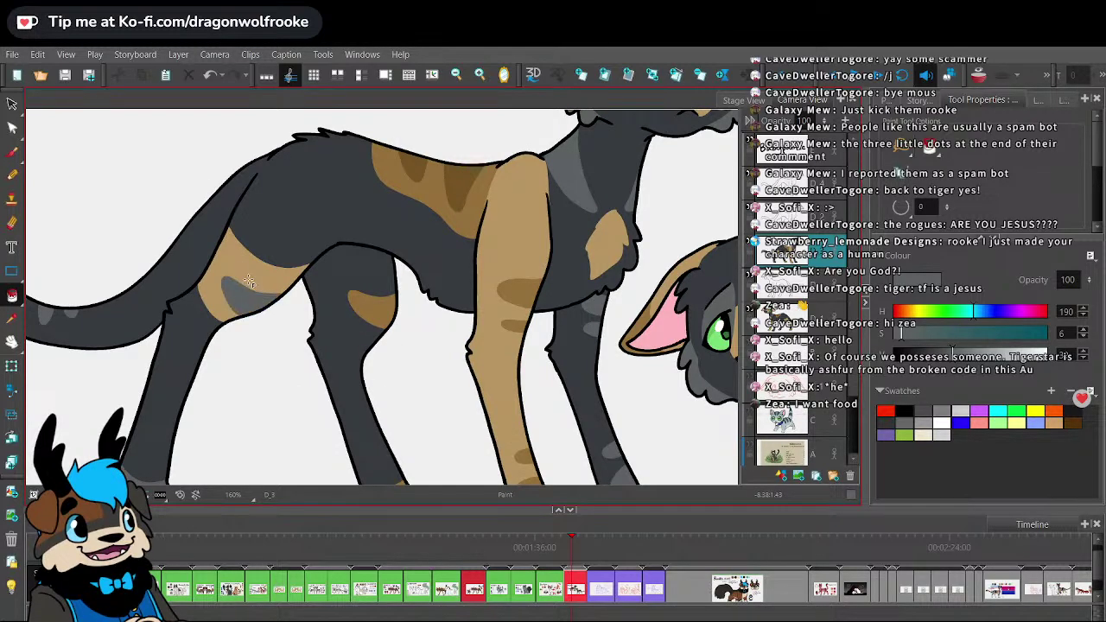
- Sample the dark grey from the tail and fill the tan patch on the near hind thigh with it
{"action": "left_click", "coordinate": [13, 319]}
{"action": "left_click", "coordinate": [46, 304]}
{"action": "left_click", "coordinate": [12, 295]}
{"action": "left_click", "coordinate": [245, 270]}
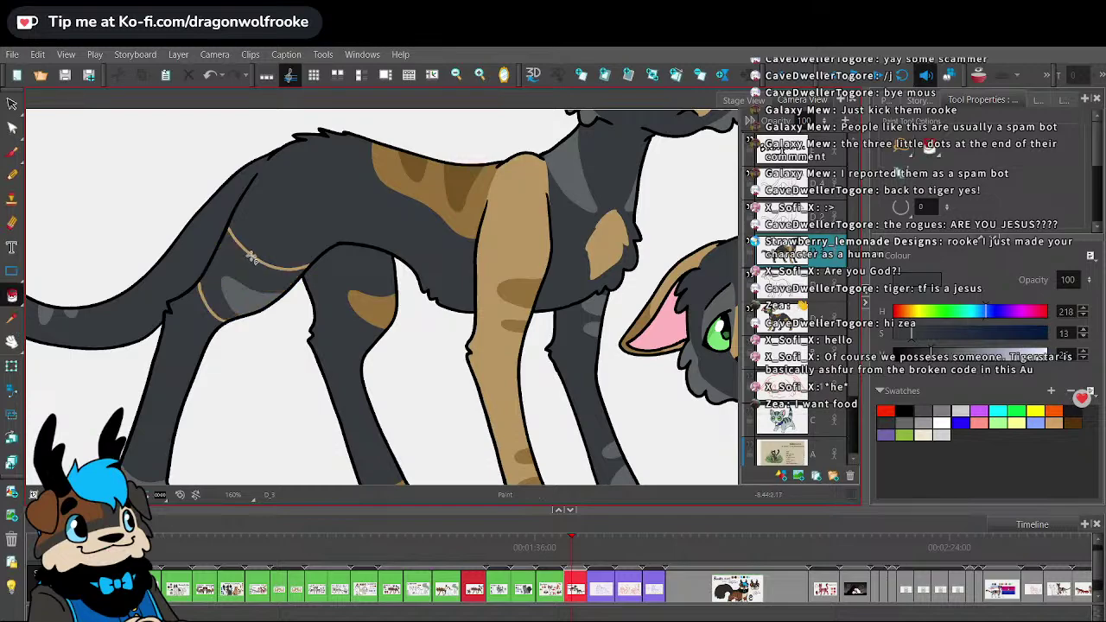
- Sample the tan from the rear character's near front leg as the drawing colour
{"action": "left_click", "coordinate": [12, 318]}
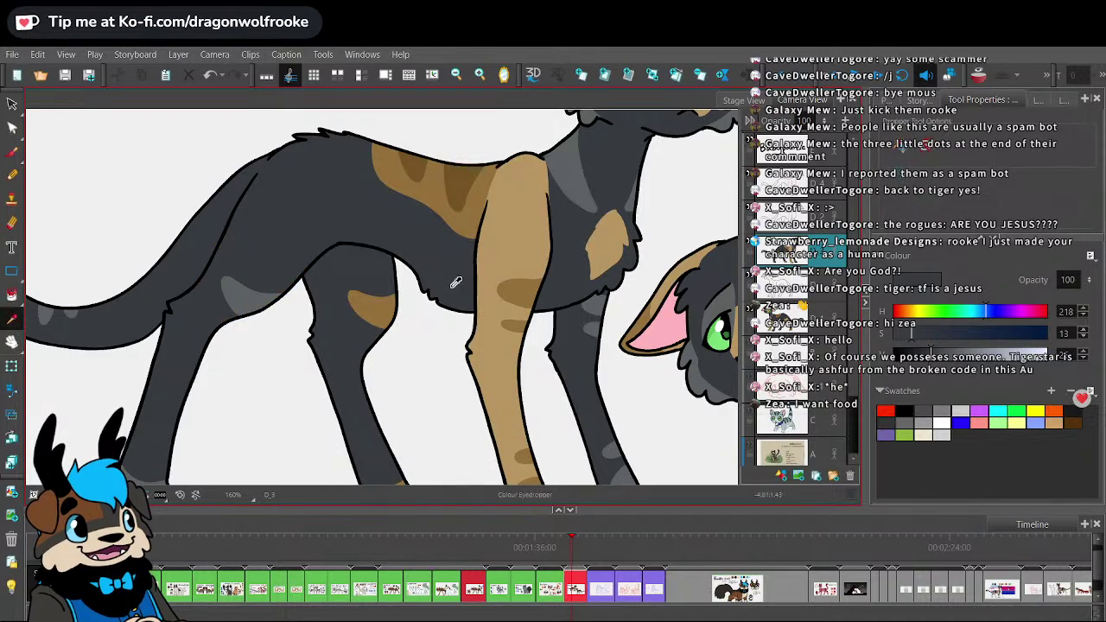
{"action": "left_click", "coordinate": [268, 279]}
{"action": "left_click", "coordinate": [515, 335]}
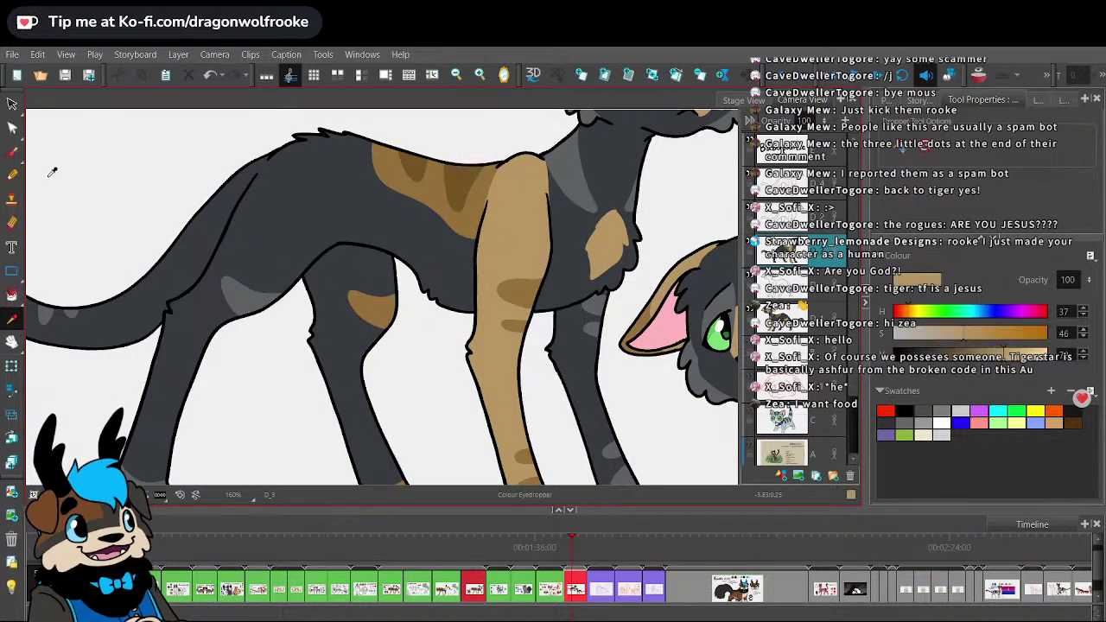
- Try to outline a tan patch across the far hind thigh with a high upper edge and fill it
{"action": "left_click", "coordinate": [12, 151]}
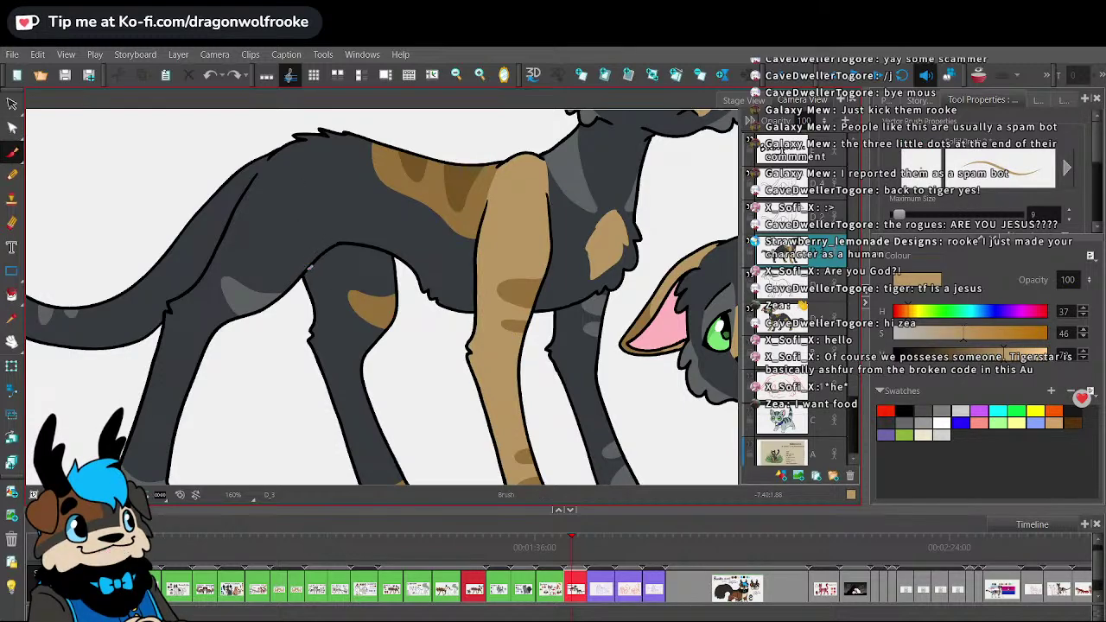
{"action": "left_click_drag", "start_coordinate": [307, 267], "coordinate": [376, 259]}
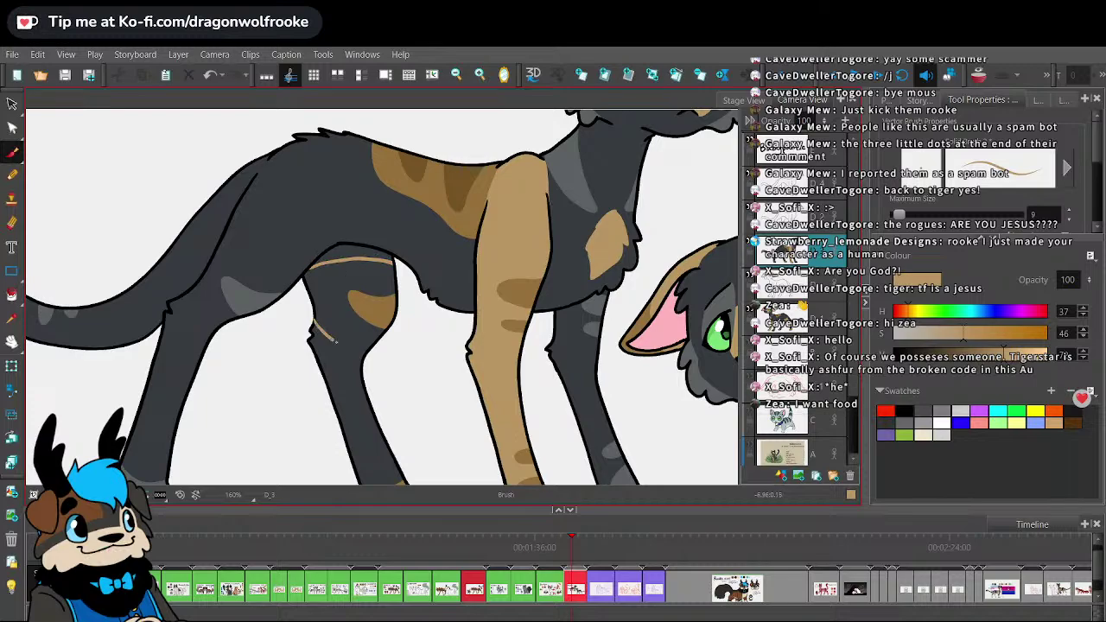
{"action": "left_click_drag", "start_coordinate": [336, 341], "coordinate": [364, 355]}
{"action": "key", "text": "1"}
{"action": "key", "text": "1"}
{"action": "key", "text": "1"}
{"action": "key", "text": "1"}
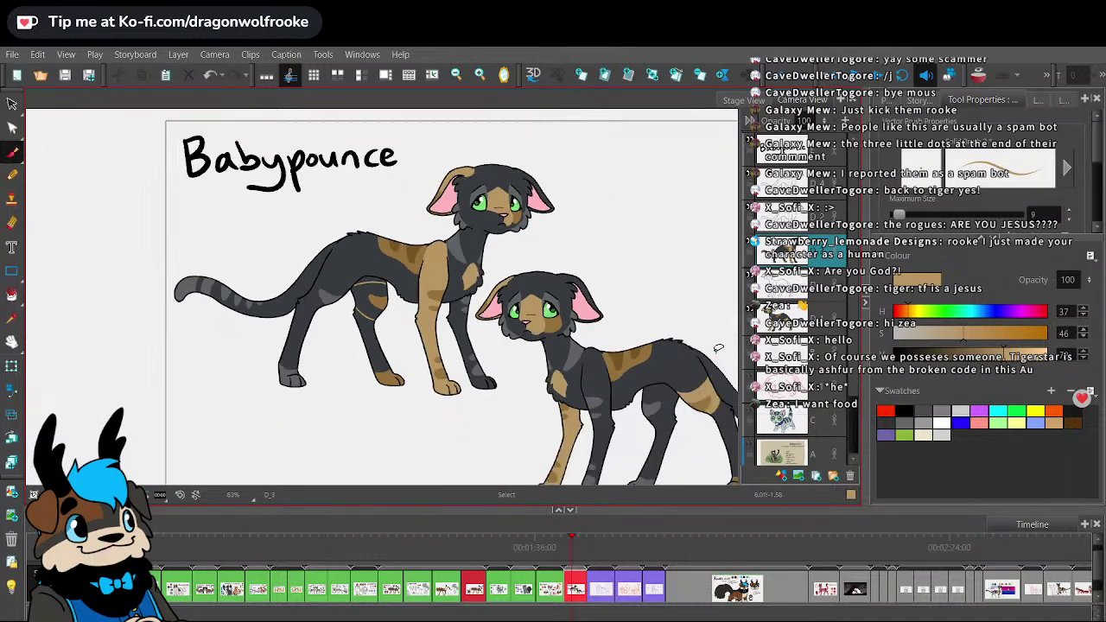
{"action": "scroll", "coordinate": [381, 298], "scroll_direction": "up", "scroll_amount": 5}
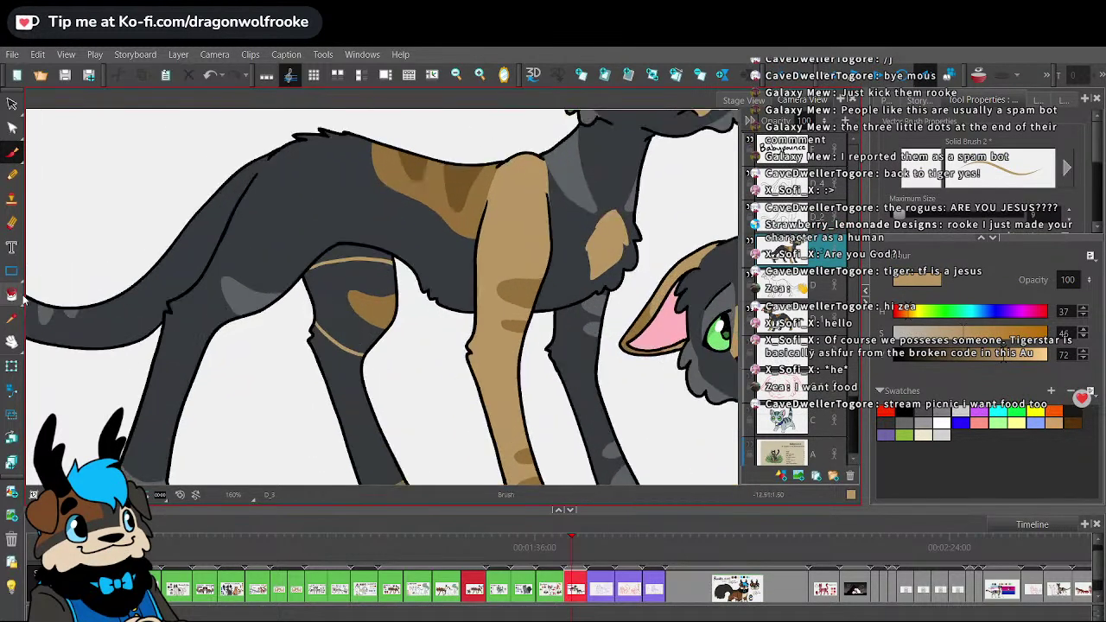
{"action": "left_click", "coordinate": [12, 294]}
{"action": "scroll", "coordinate": [356, 332], "scroll_direction": "down", "scroll_amount": 6}
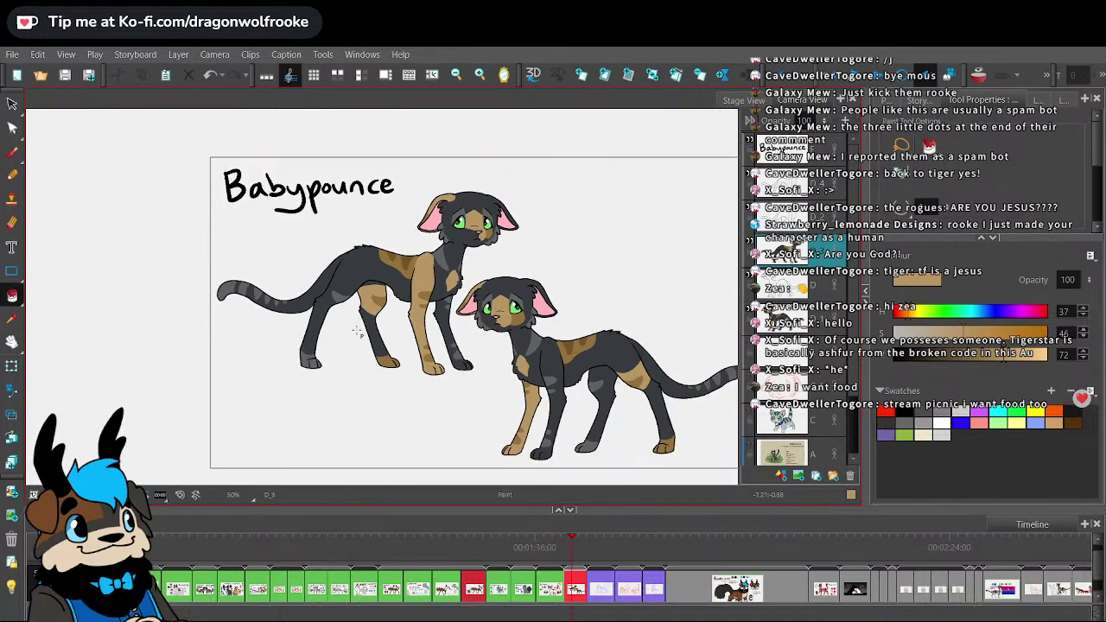
- Outline a tan patch with a lower upper edge on the far hind thigh and fill it tan around the brown marking
{"action": "scroll", "coordinate": [356, 331], "scroll_direction": "up", "scroll_amount": 6}
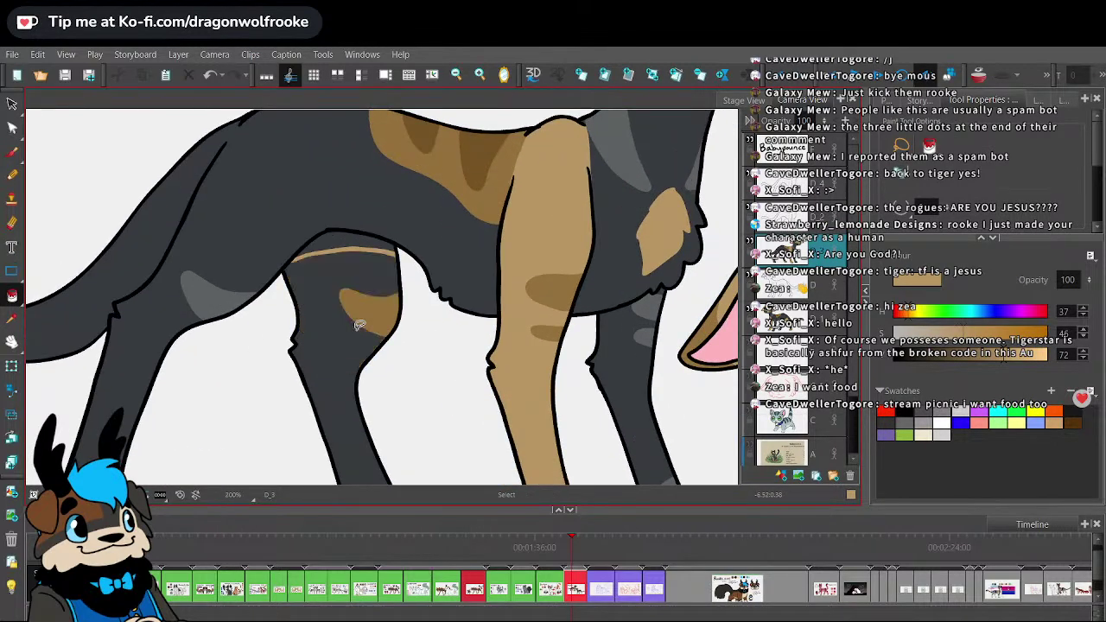
{"action": "key", "text": "alt+b"}
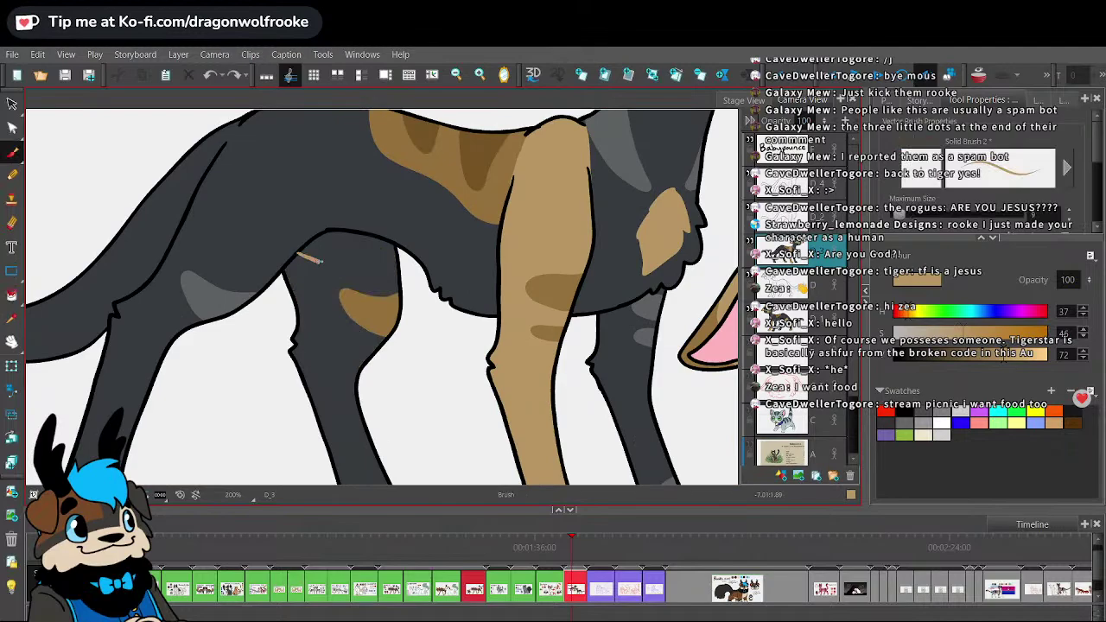
{"action": "left_click_drag", "start_coordinate": [298, 253], "coordinate": [398, 270]}
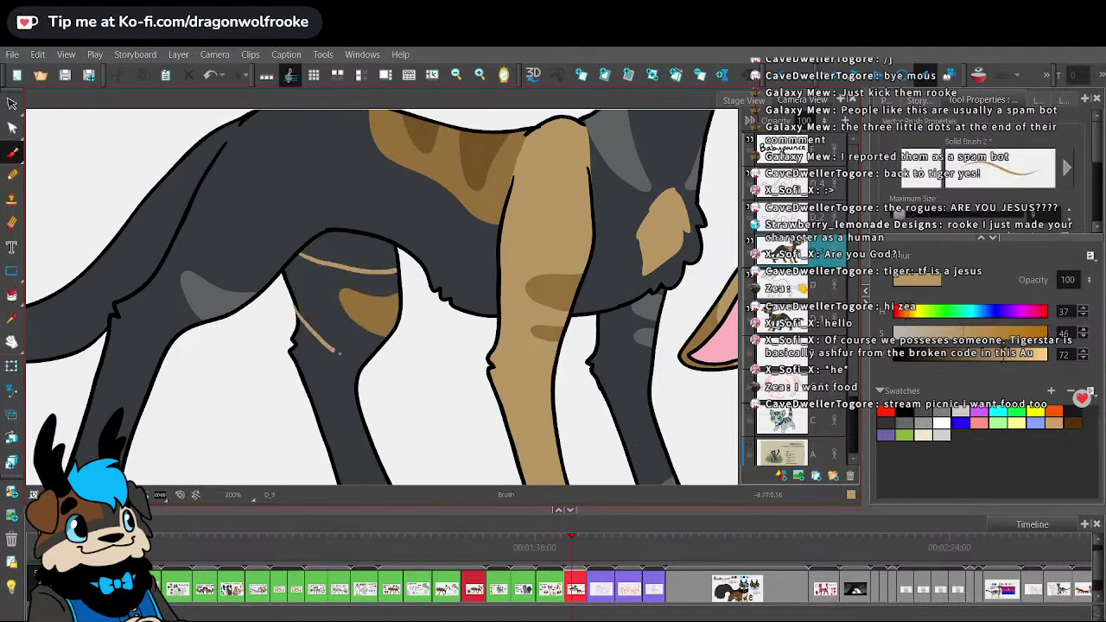
{"action": "left_click", "coordinate": [12, 295]}
{"action": "left_click", "coordinate": [336, 311]}
{"action": "key", "text": "1"}
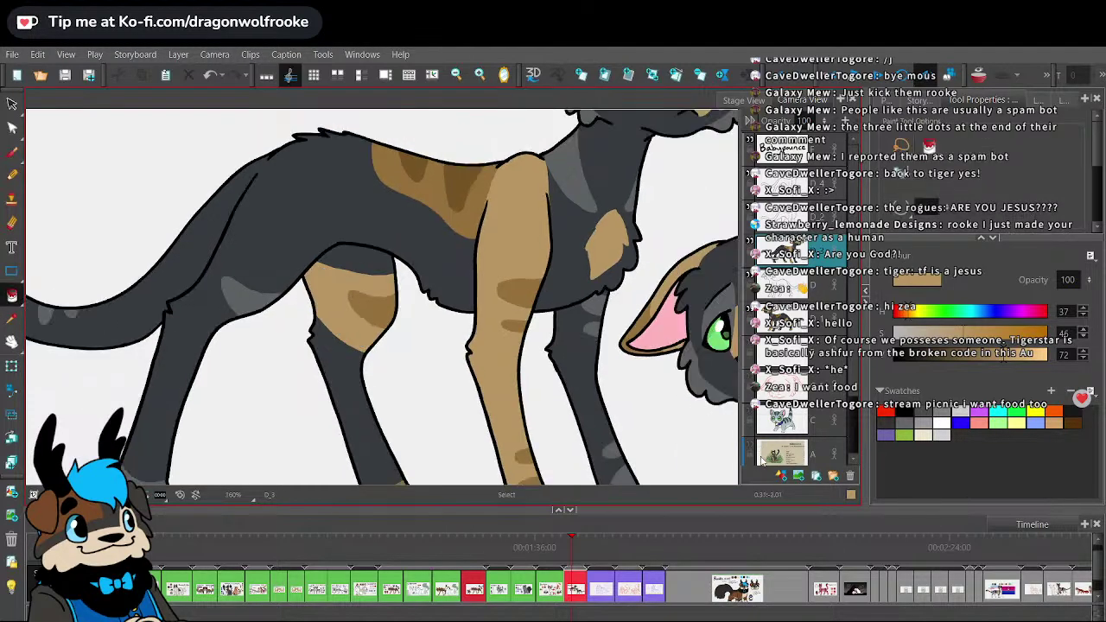
{"action": "key", "text": "1"}
{"action": "key", "text": "1"}
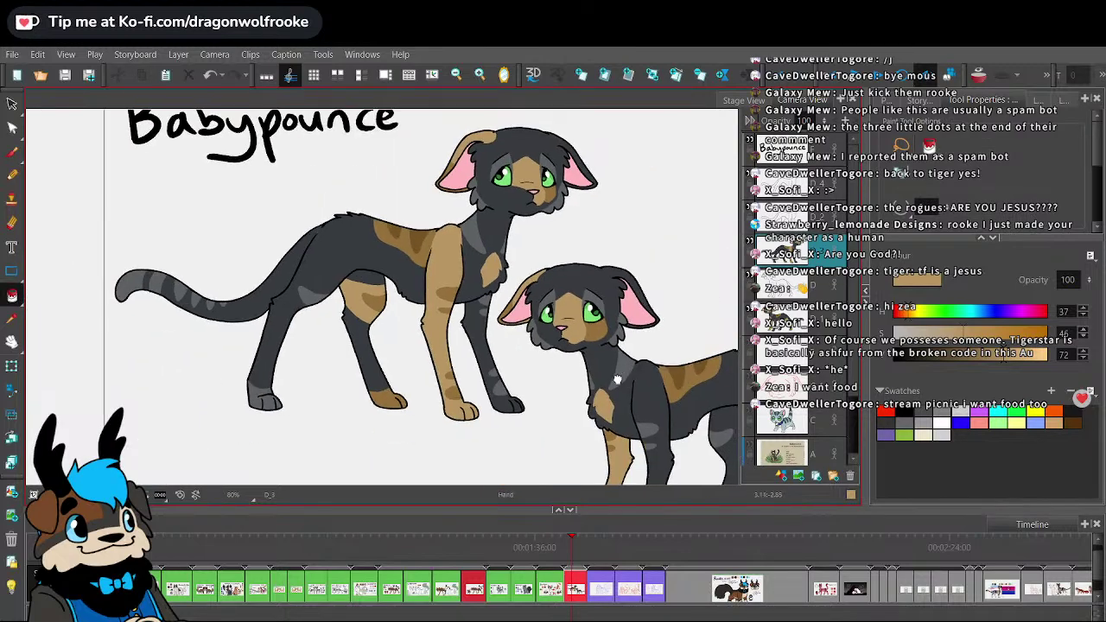
{"action": "left_click_drag", "start_coordinate": [622, 370], "coordinate": [480, 365]}
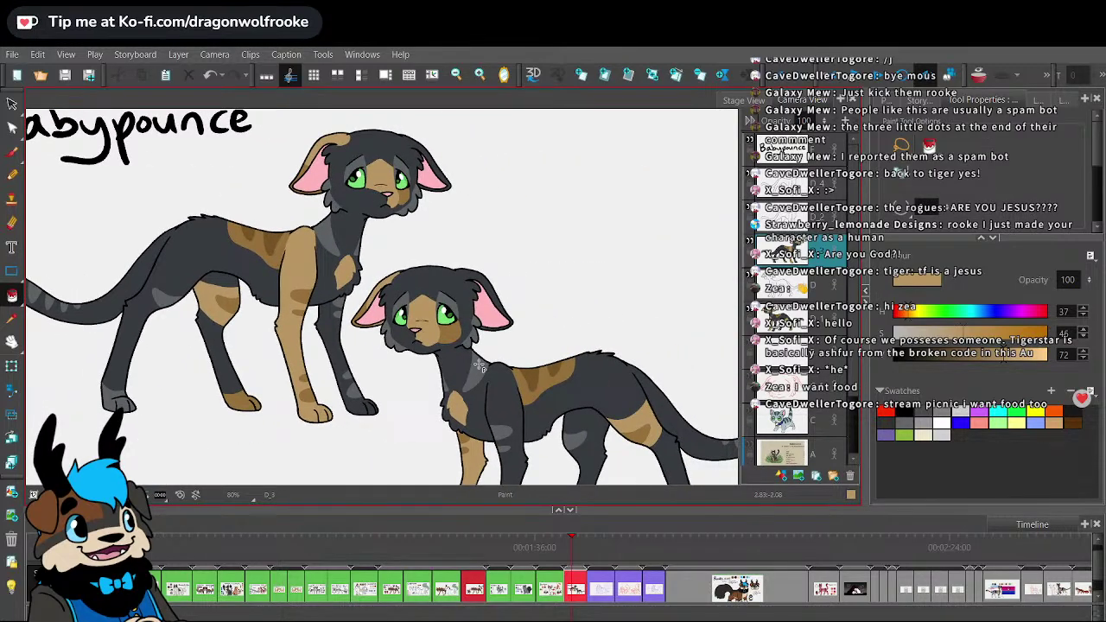
{"action": "mouse_move", "coordinate": [683, 392]}
{"action": "left_mouse_down"}
{"action": "mouse_move", "coordinate": [637, 291]}
{"action": "mouse_move", "coordinate": [624, 316]}
{"action": "left_mouse_up"}
{"action": "key", "text": "1"}
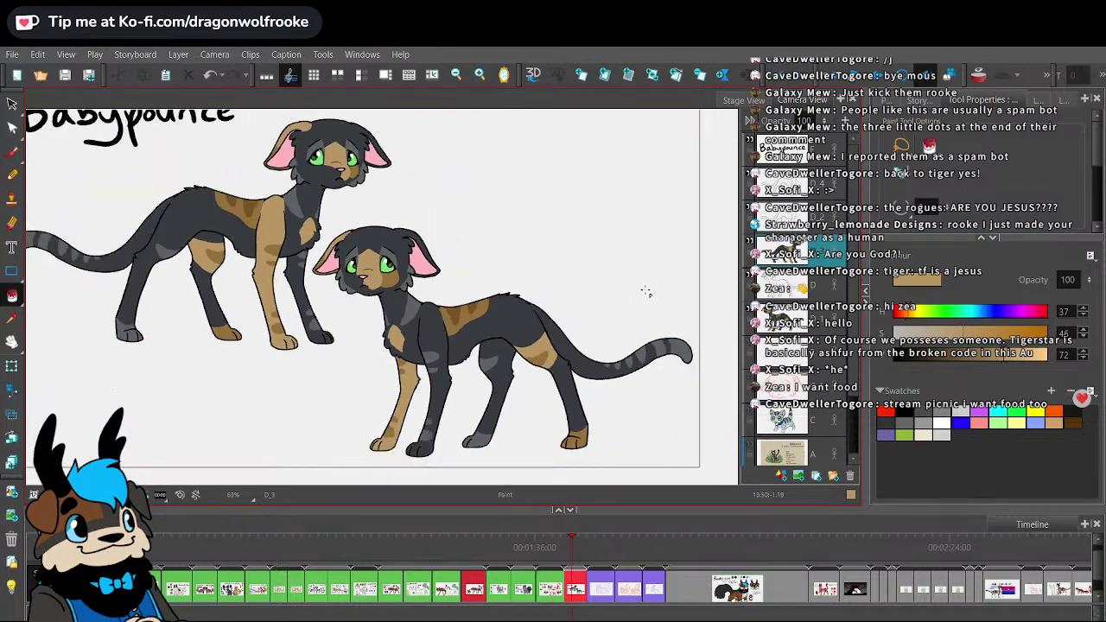
- Copy a paw outline from the "Basilpaw" panel and paste it onto layer D_4 of the "Babypounce" panel
{"action": "key", "text": "1"}
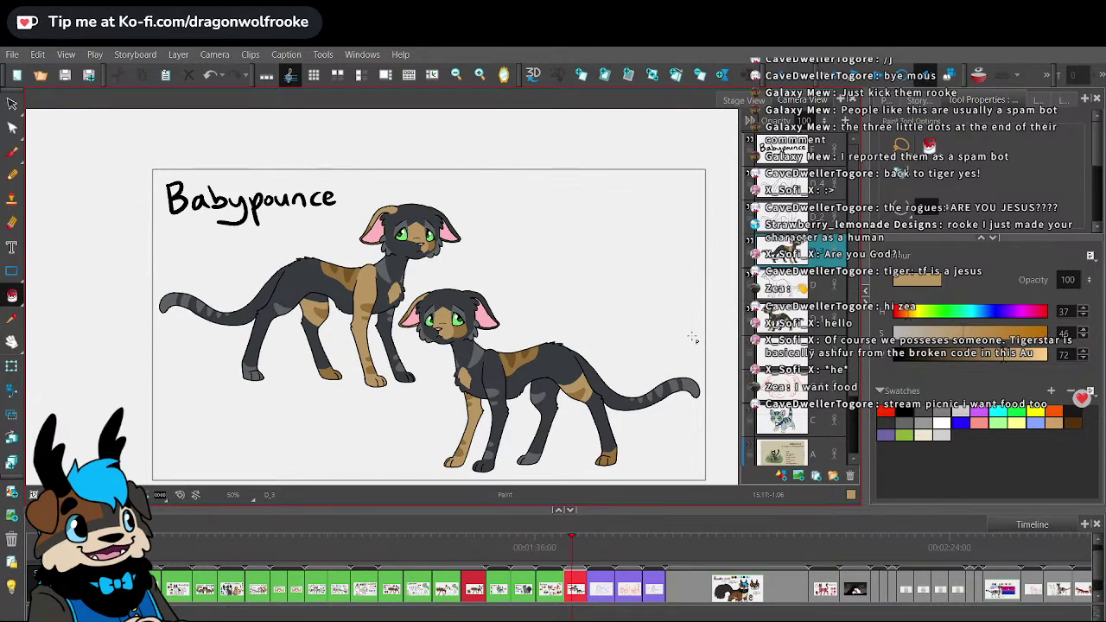
{"action": "key", "text": "alt+b"}
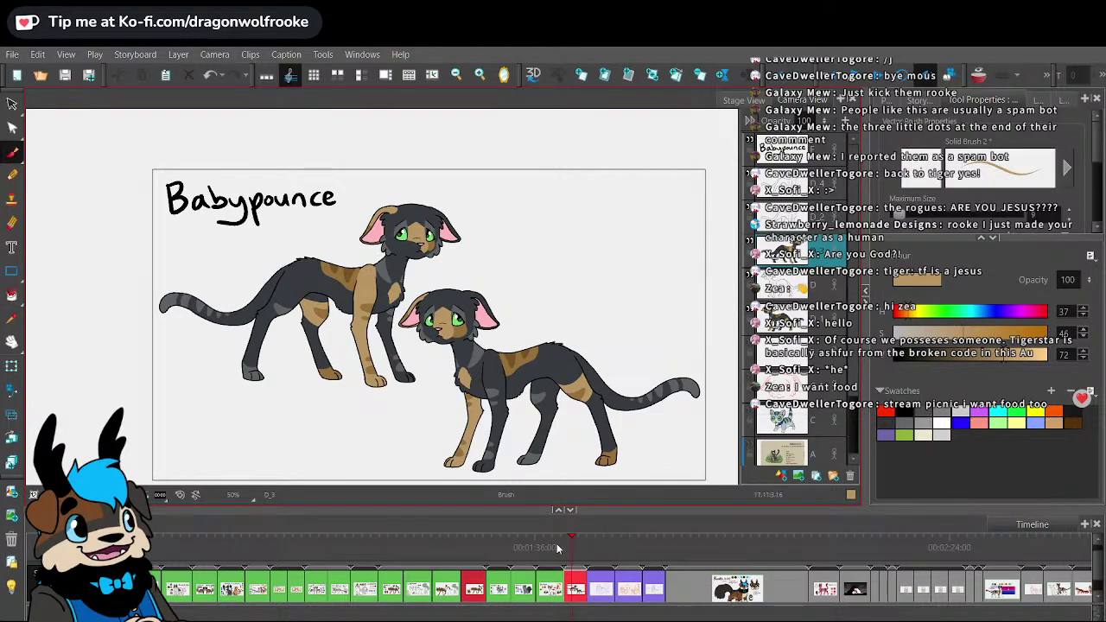
{"action": "mouse_move", "coordinate": [557, 547]}
{"action": "left_mouse_down"}
{"action": "mouse_move", "coordinate": [514, 540]}
{"action": "mouse_move", "coordinate": [548, 534]}
{"action": "left_mouse_up"}
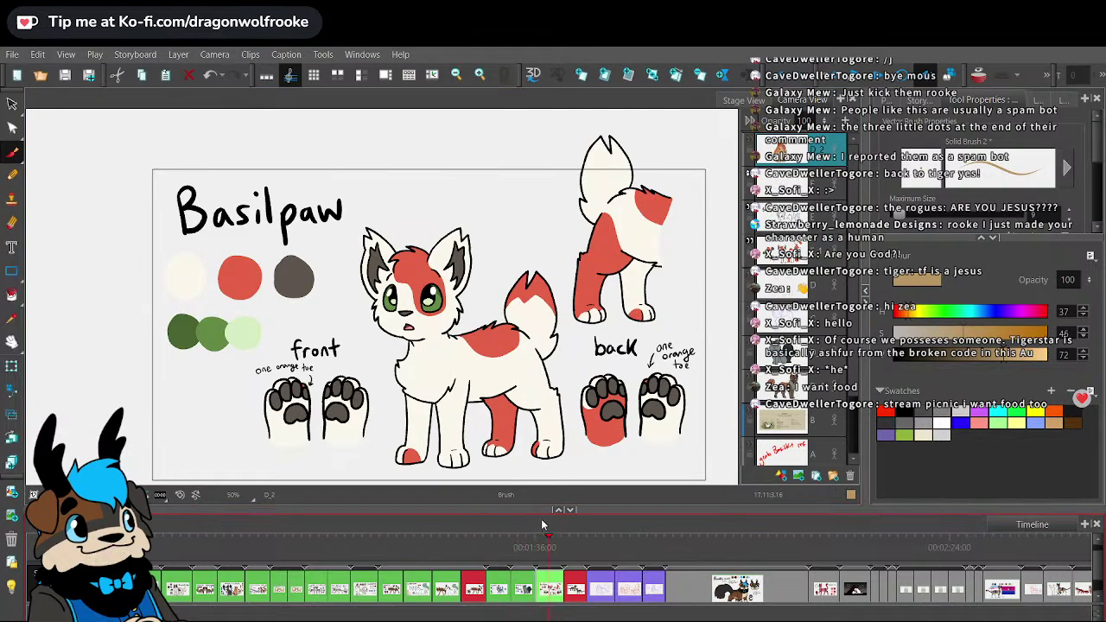
{"action": "key", "text": "m"}
{"action": "left_click_drag", "start_coordinate": [346, 382], "coordinate": [366, 374]}
{"action": "left_click", "coordinate": [577, 587]}
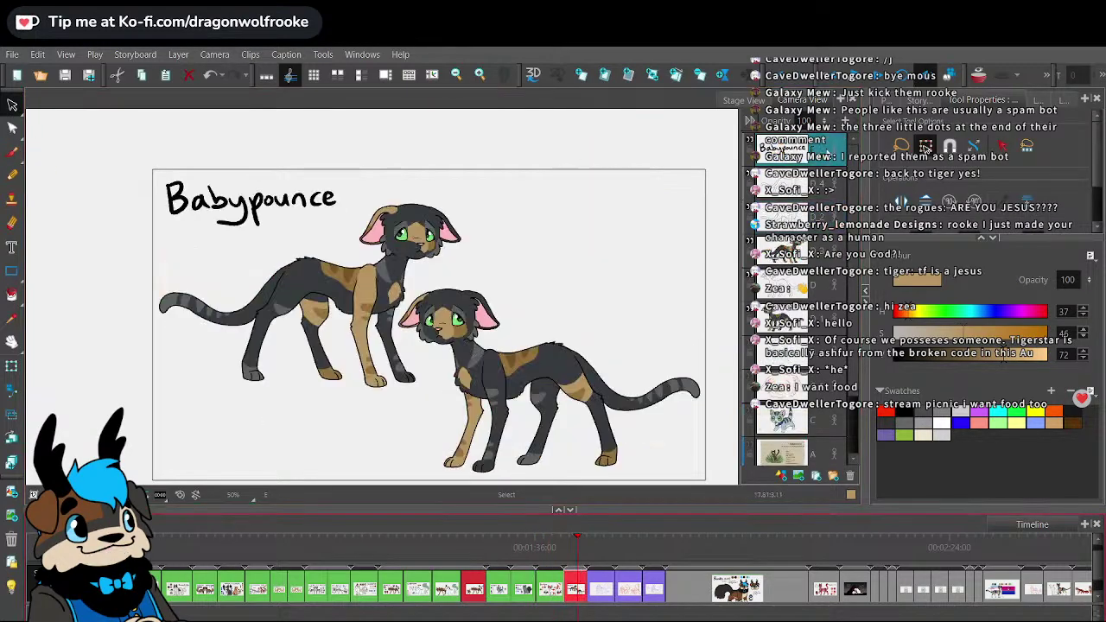
{"action": "left_click", "coordinate": [817, 180]}
{"action": "key", "text": "ctrl+v"}
- Place the pasted paw outline in the empty space below the rear character and mirror it horizontally
{"action": "mouse_move", "coordinate": [369, 392]}
{"action": "left_mouse_down"}
{"action": "mouse_move", "coordinate": [580, 267]}
{"action": "mouse_move", "coordinate": [254, 412]}
{"action": "left_mouse_up"}
{"action": "left_click_drag", "start_coordinate": [271, 366], "coordinate": [298, 297]}
{"action": "key", "text": "2"}
{"action": "left_click_drag", "start_coordinate": [286, 328], "coordinate": [503, 325]}
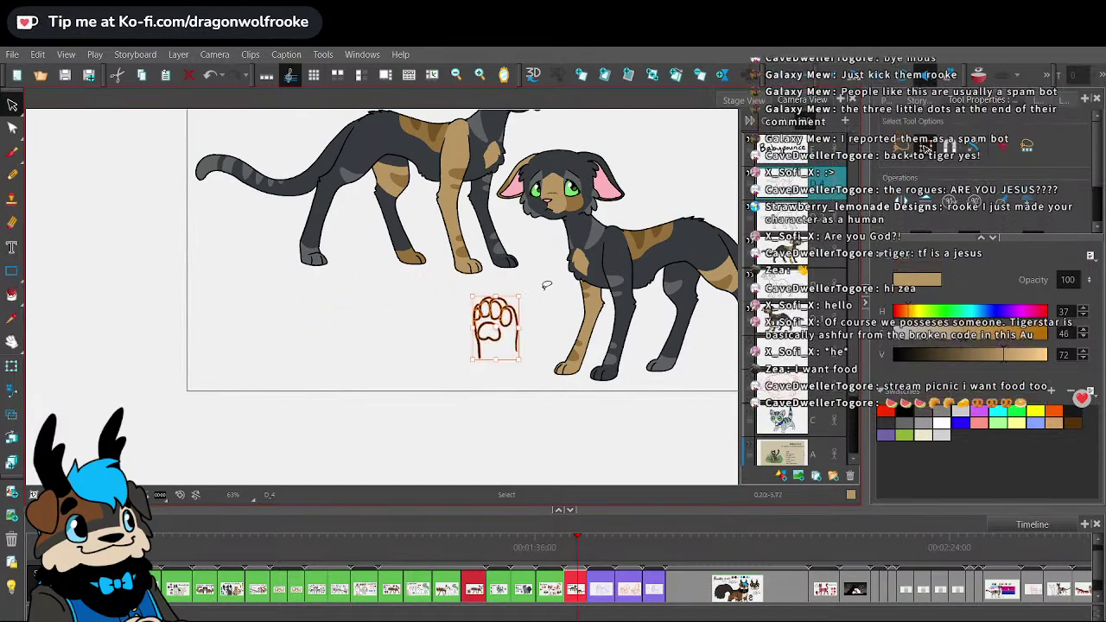
{"action": "left_click_drag", "start_coordinate": [494, 290], "coordinate": [513, 312]}
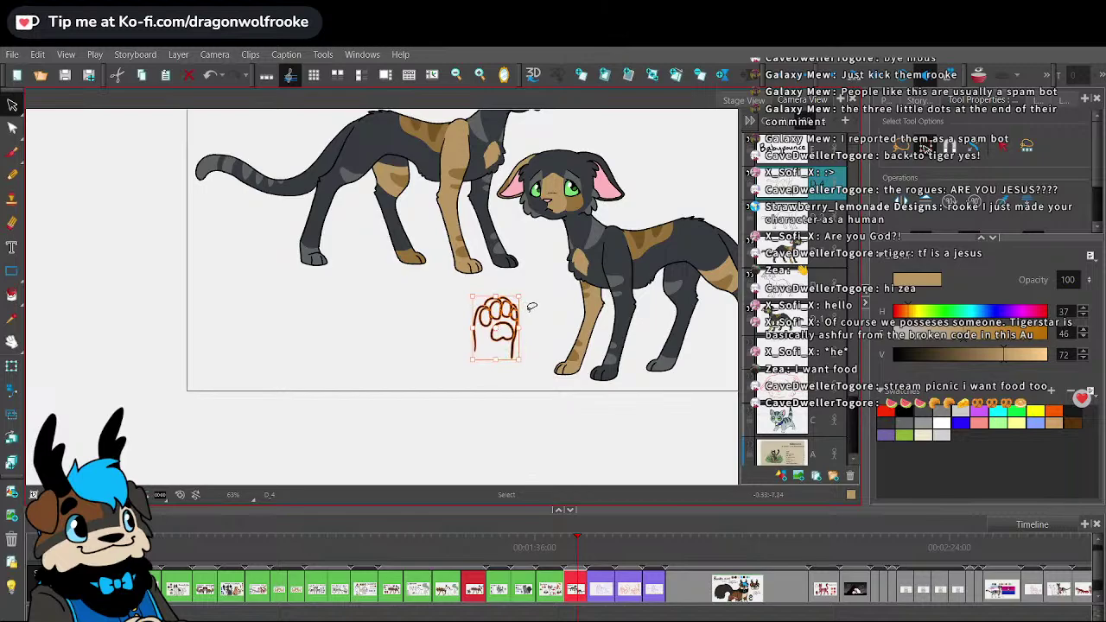
- Duplicate and mirror the paw outlines to form two side-by-side pairs below the rear character
{"action": "key", "text": "4"}
{"action": "mouse_move", "coordinate": [522, 292]}
{"action": "left_mouse_down"}
{"action": "mouse_move", "coordinate": [501, 271]}
{"action": "mouse_move", "coordinate": [514, 294]}
{"action": "mouse_move", "coordinate": [453, 299]}
{"action": "left_mouse_up"}
{"action": "mouse_move", "coordinate": [533, 294]}
{"action": "left_mouse_down"}
{"action": "mouse_move", "coordinate": [520, 338]}
{"action": "mouse_move", "coordinate": [523, 322]}
{"action": "mouse_move", "coordinate": [381, 311]}
{"action": "mouse_move", "coordinate": [359, 327]}
{"action": "left_mouse_up"}
{"action": "left_click", "coordinate": [463, 383]}
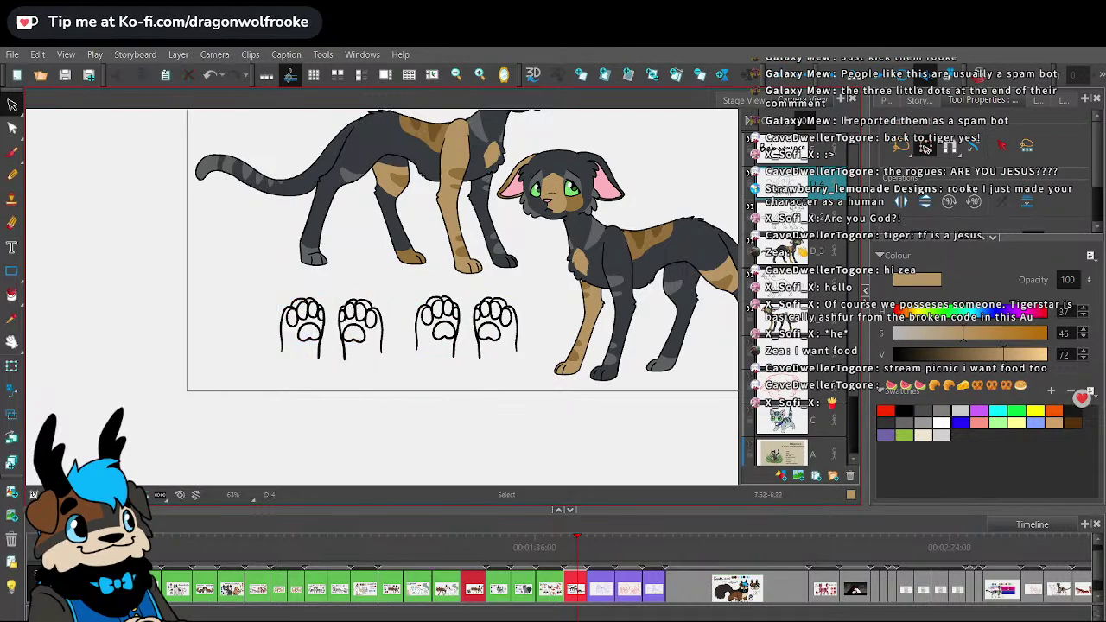
- Handwrite the black labels "front" and "back" above the first and second pair of paws
{"action": "key", "text": "2"}
{"action": "left_click", "coordinate": [13, 153]}
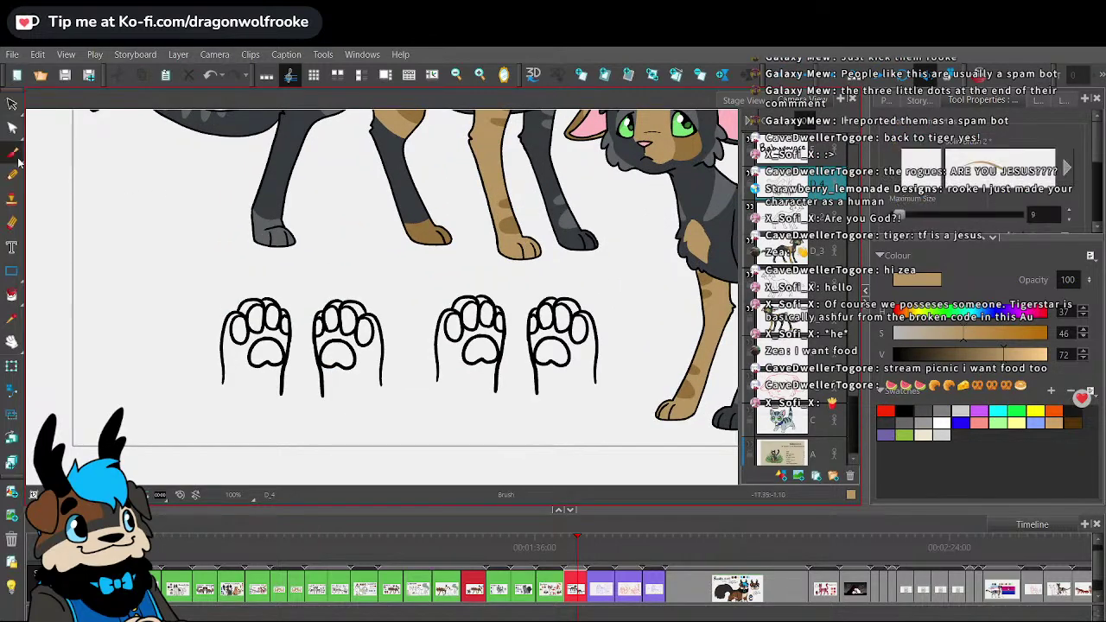
{"action": "left_click", "coordinate": [903, 411]}
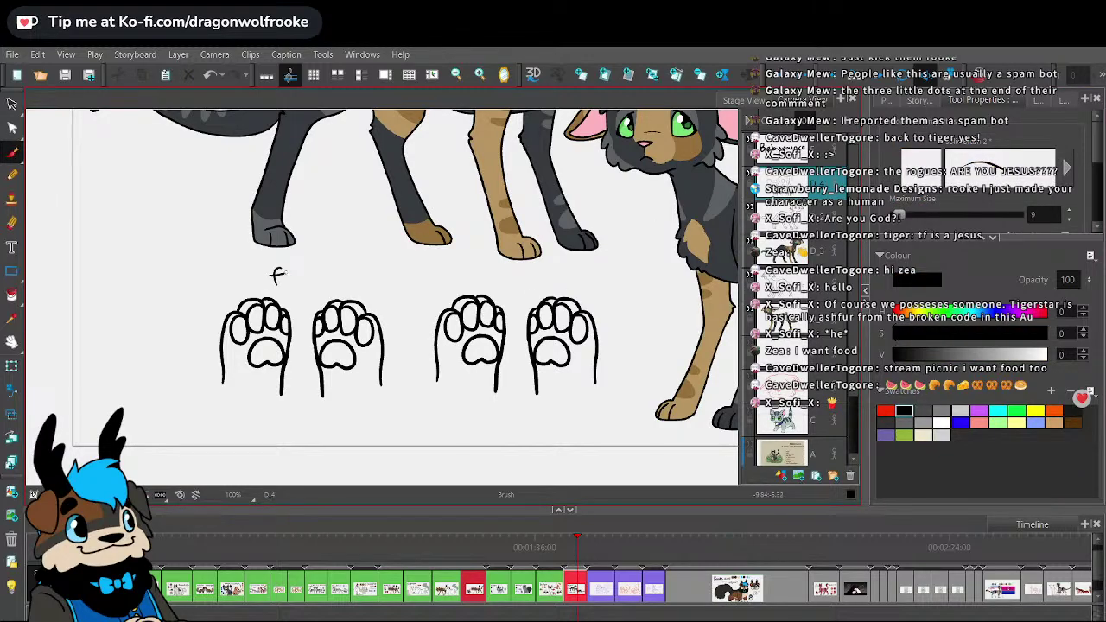
{"action": "left_click_drag", "start_coordinate": [295, 284], "coordinate": [310, 283]}
{"action": "left_click_drag", "start_coordinate": [315, 264], "coordinate": [319, 282]}
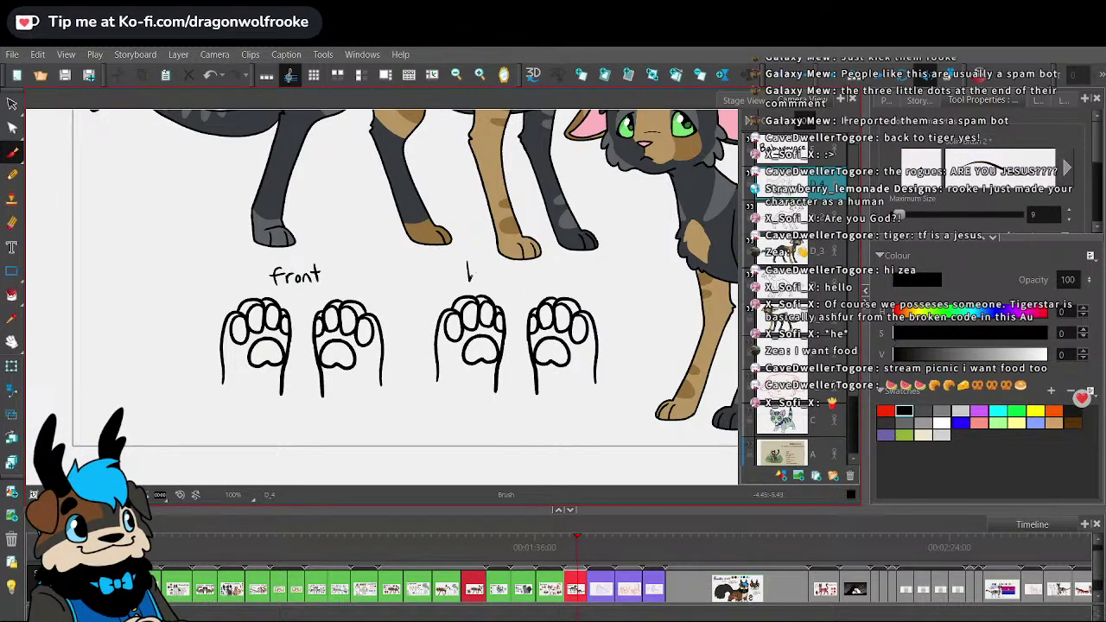
{"action": "left_click_drag", "start_coordinate": [472, 275], "coordinate": [490, 284]}
{"action": "key", "text": "ctrl+z"}
- Move both pairs of paw outlines and their labels slightly down, away from the rear character's feet
{"action": "key", "text": "alt+s"}
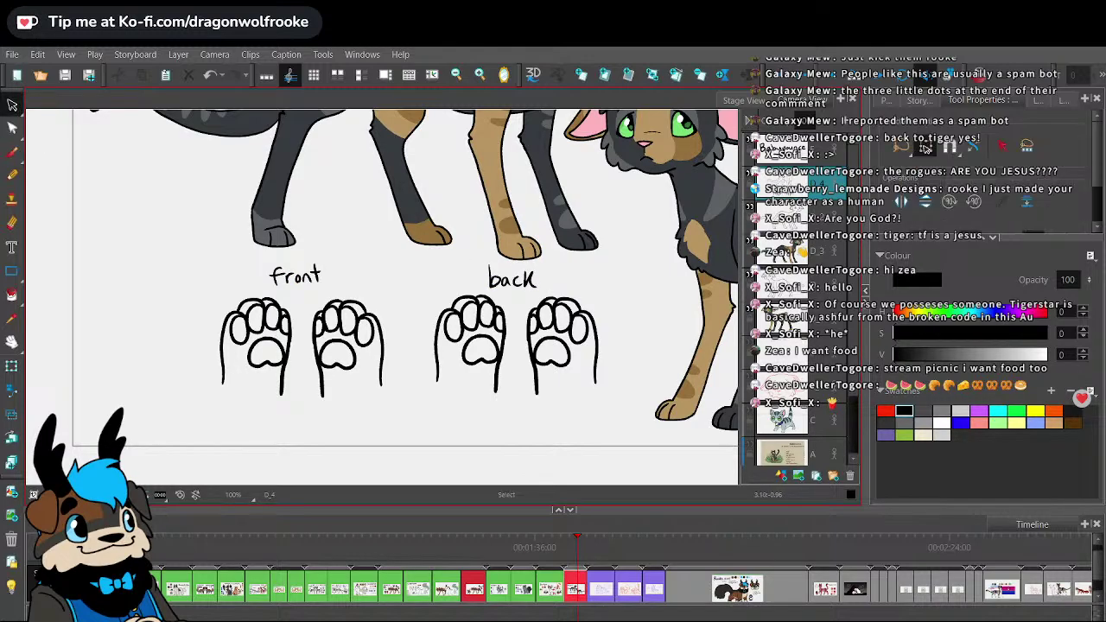
{"action": "mouse_move", "coordinate": [551, 272]}
{"action": "left_mouse_down"}
{"action": "mouse_move", "coordinate": [371, 263]}
{"action": "mouse_move", "coordinate": [252, 271]}
{"action": "mouse_move", "coordinate": [315, 446]}
{"action": "mouse_move", "coordinate": [596, 287]}
{"action": "mouse_move", "coordinate": [596, 318]}
{"action": "left_mouse_up"}
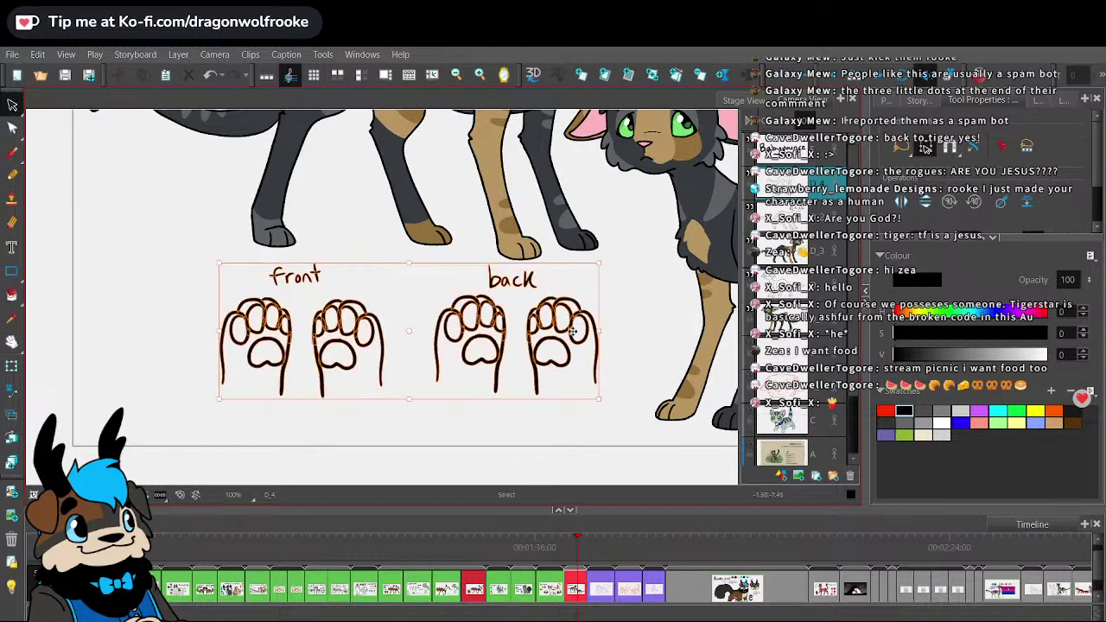
{"action": "left_click", "coordinate": [621, 254]}
{"action": "mouse_move", "coordinate": [322, 313]}
{"action": "left_mouse_down"}
{"action": "mouse_move", "coordinate": [381, 405]}
{"action": "mouse_move", "coordinate": [363, 313]}
{"action": "left_mouse_up"}
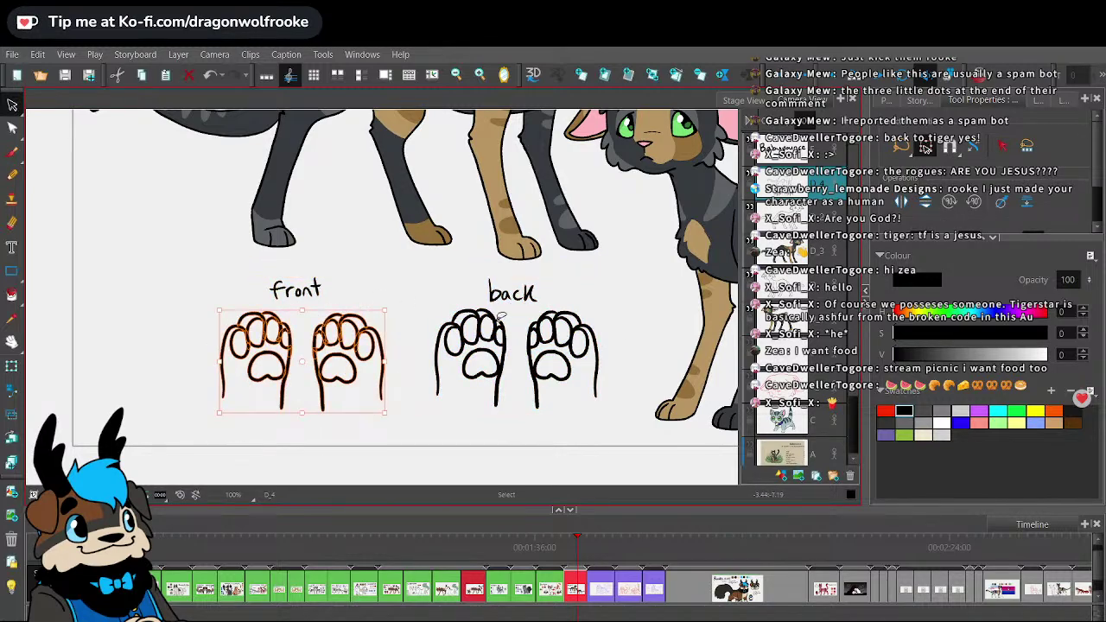
{"action": "mouse_move", "coordinate": [465, 308]}
{"action": "left_mouse_down"}
{"action": "mouse_move", "coordinate": [613, 367]}
{"action": "mouse_move", "coordinate": [534, 300]}
{"action": "left_mouse_up"}
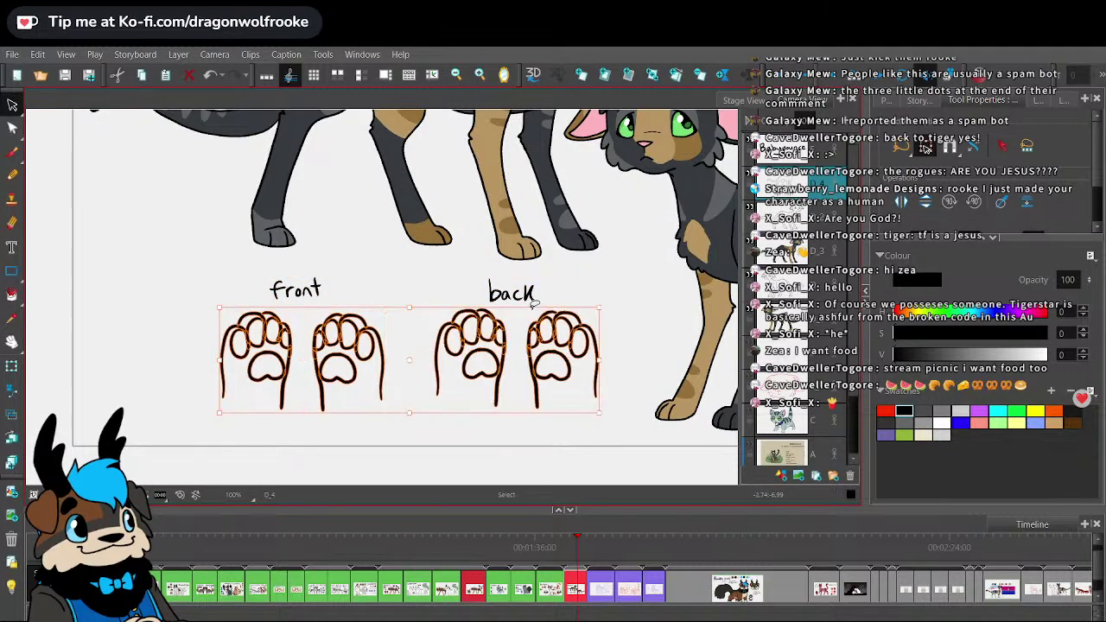
- Make the colour layer D_1 active with nothing selected
{"action": "left_click", "coordinate": [825, 253]}
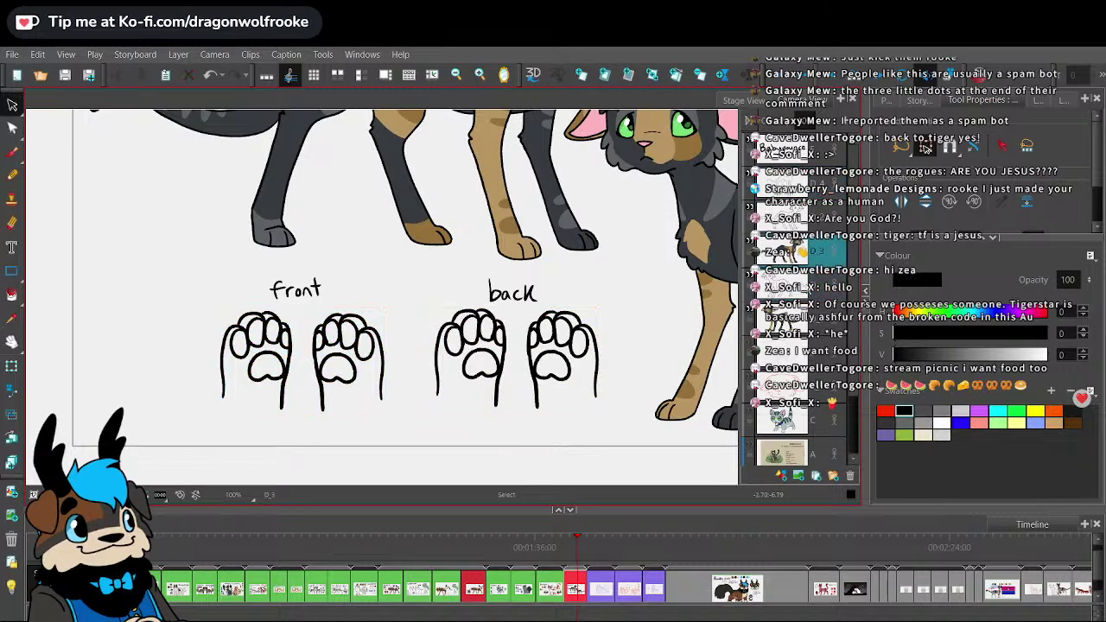
{"action": "left_click", "coordinate": [805, 330]}
{"action": "key", "text": "ctrl+a"}
{"action": "left_click", "coordinate": [654, 459]}
{"action": "left_click_drag", "start_coordinate": [667, 444], "coordinate": [590, 436]}
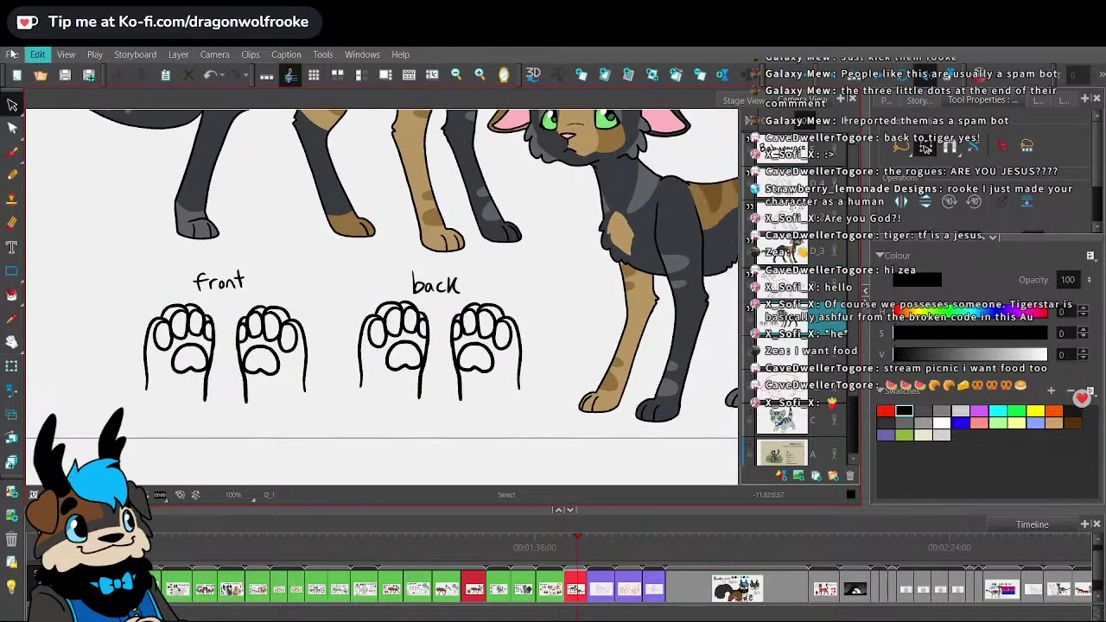
- Save and pack the project
{"action": "left_click", "coordinate": [12, 54]}
{"action": "left_click", "coordinate": [54, 220]}
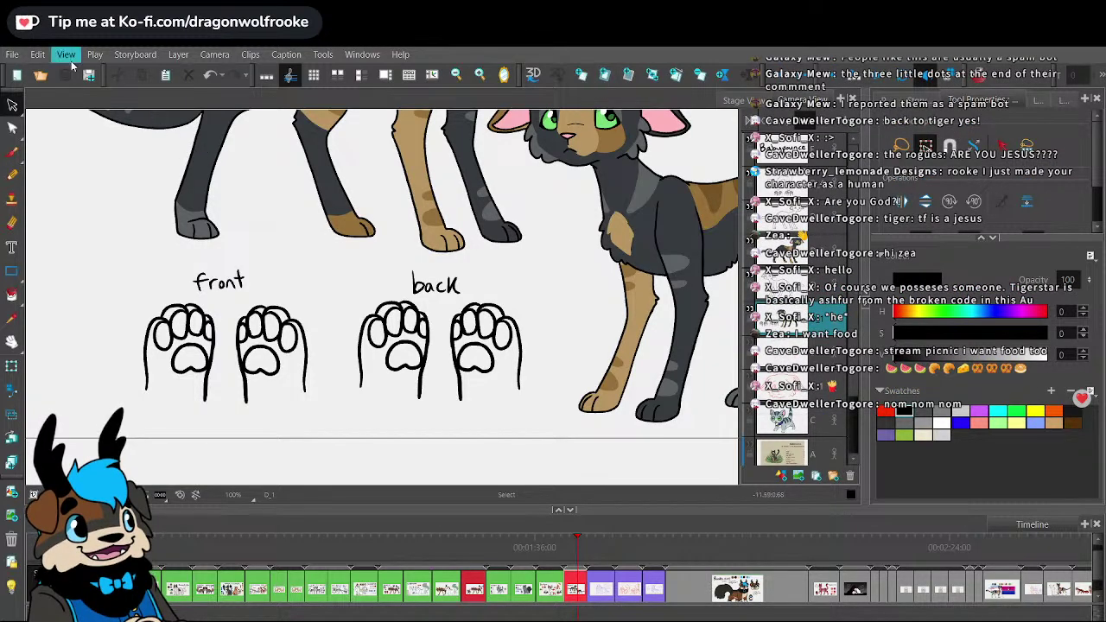
{"action": "left_click", "coordinate": [12, 54]}
{"action": "left_click", "coordinate": [93, 191]}
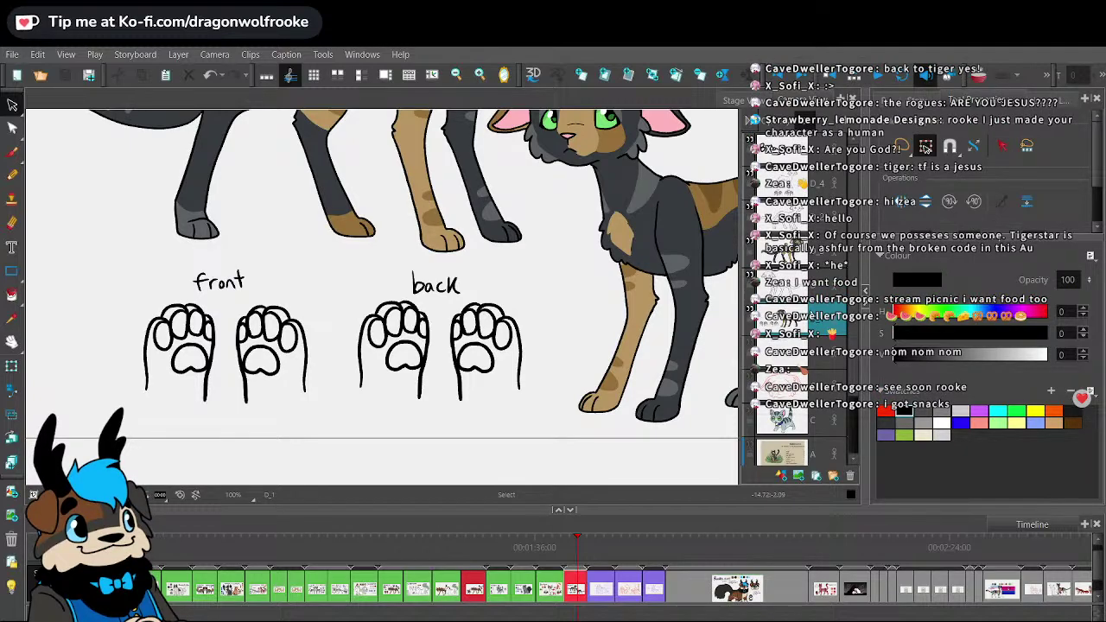
- Sample the tan from the front character's tan front leg as the drawing colour
{"action": "left_click", "coordinate": [11, 319]}
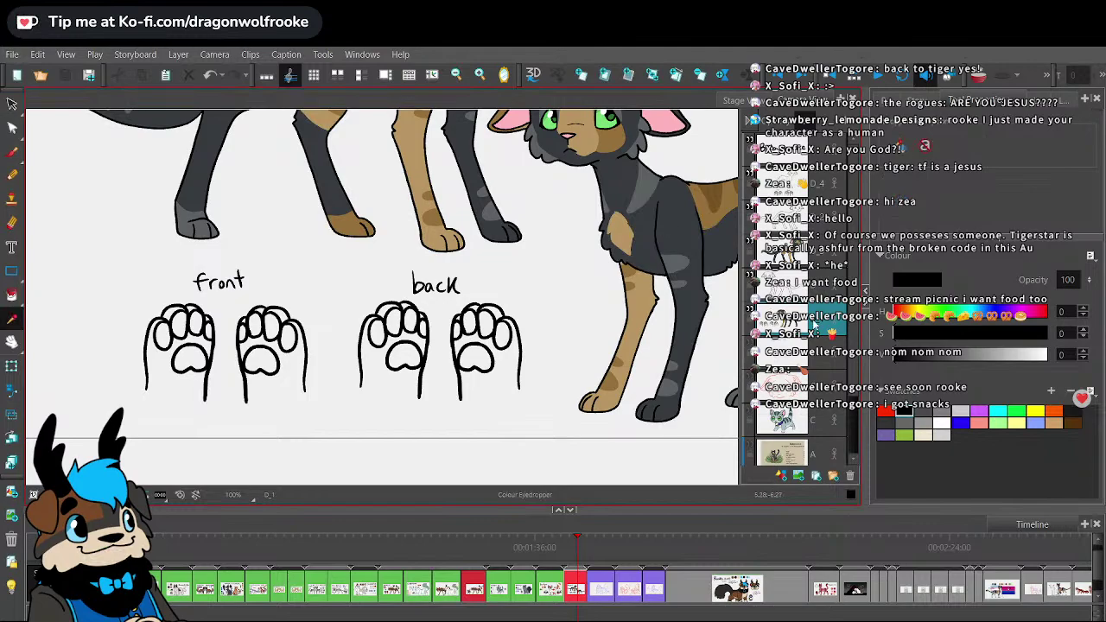
{"action": "key", "text": "1"}
{"action": "key", "text": "2"}
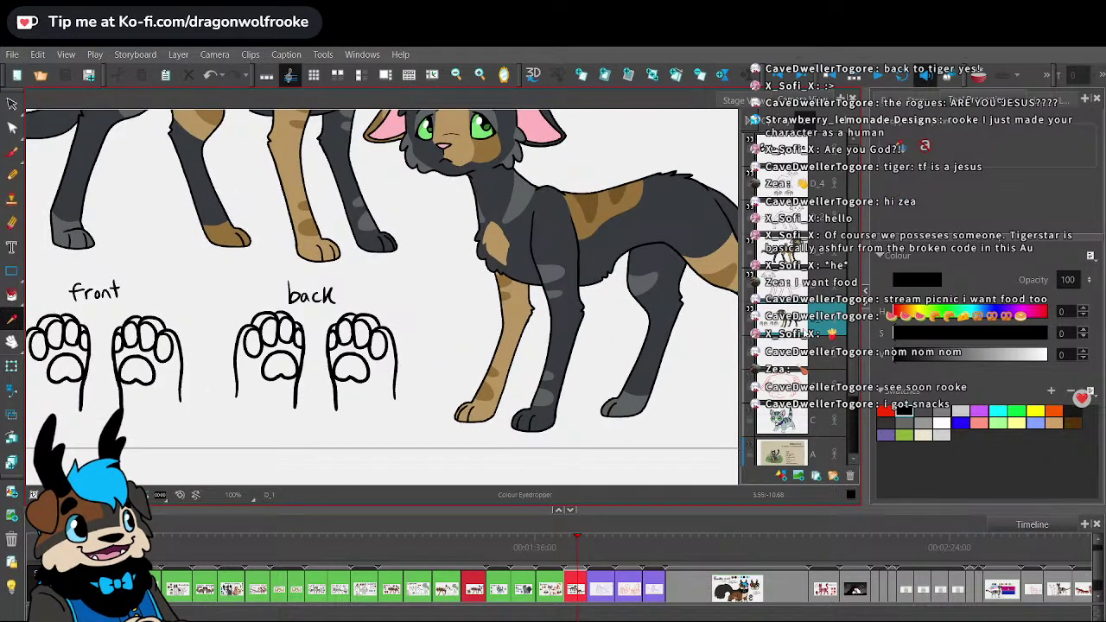
{"action": "left_click", "coordinate": [484, 405]}
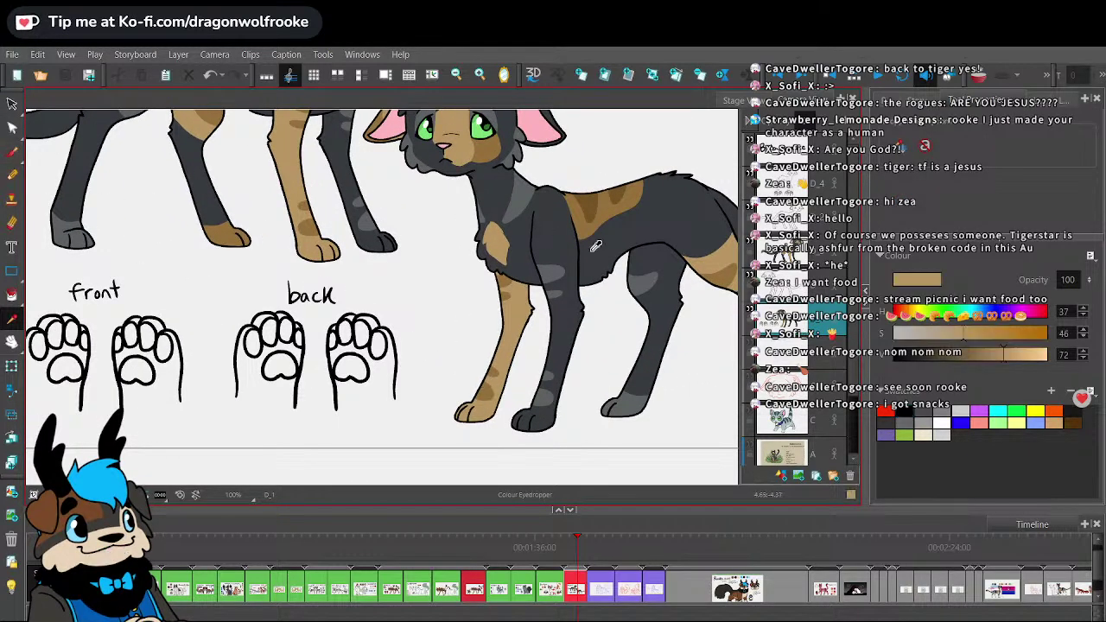
{"action": "left_click", "coordinate": [266, 408]}
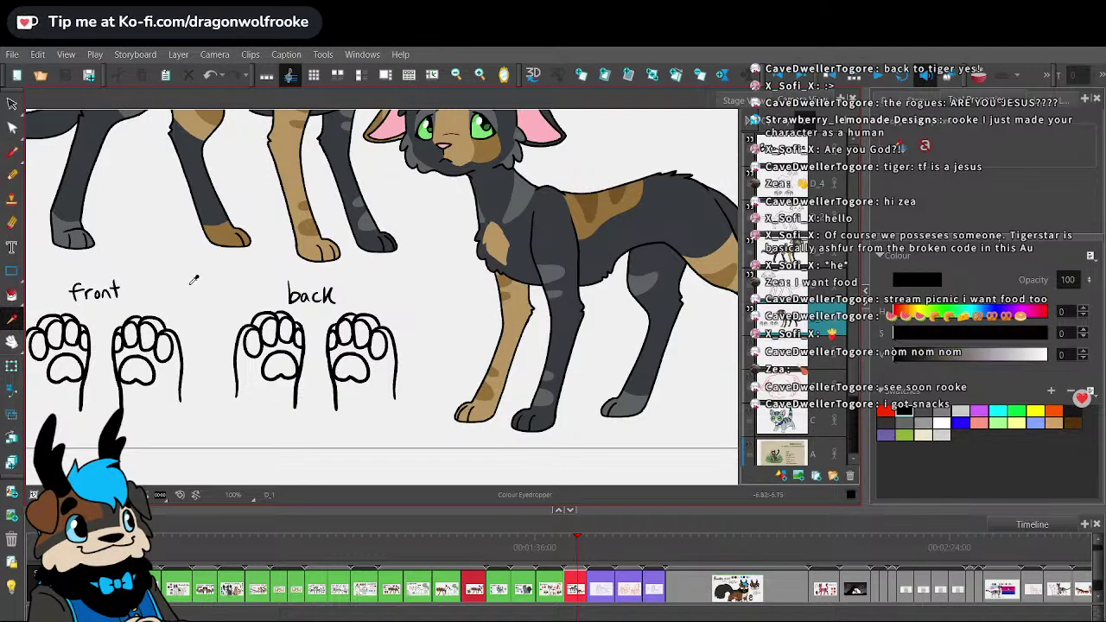
{"action": "left_click", "coordinate": [492, 387]}
- Close the open lower end of the first back paw with a tan curve and fill the paw tan
{"action": "key", "text": "alt+b"}
{"action": "mouse_move", "coordinate": [239, 389]}
{"action": "left_mouse_down"}
{"action": "mouse_move", "coordinate": [275, 417]}
{"action": "mouse_move", "coordinate": [293, 406]}
{"action": "mouse_move", "coordinate": [239, 402]}
{"action": "mouse_move", "coordinate": [293, 403]}
{"action": "left_mouse_up"}
{"action": "key", "text": "ctrl+z"}
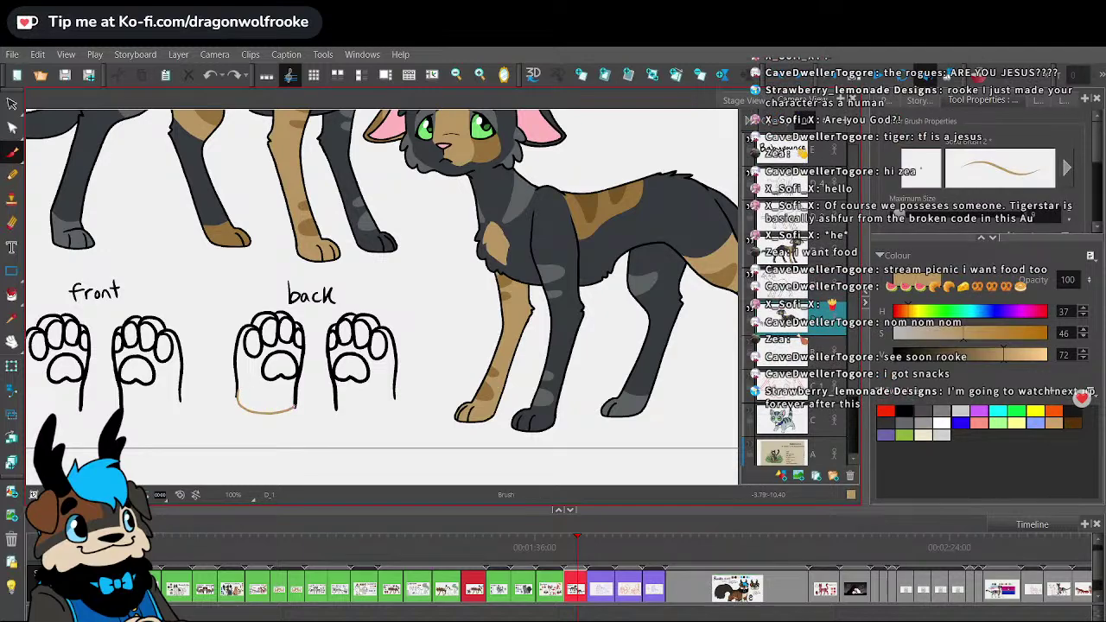
{"action": "key", "text": "alt+i"}
{"action": "left_click", "coordinate": [282, 386]}
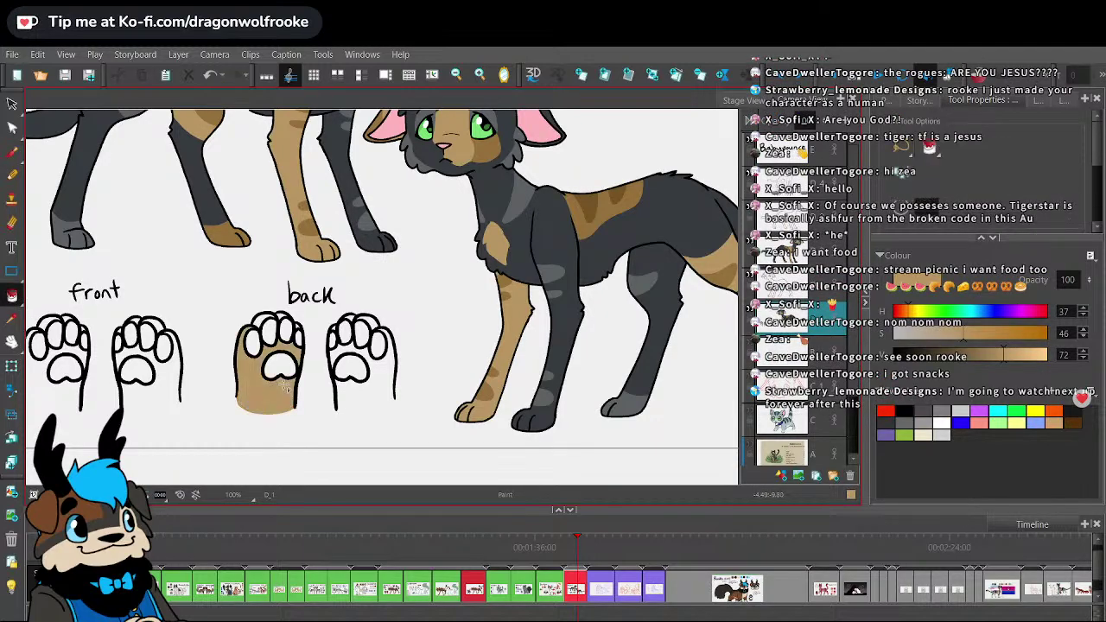
- Close the lower end of the second front paw with a tan curve and fill the paw tan
{"action": "mouse_move", "coordinate": [688, 287]}
{"action": "left_mouse_down"}
{"action": "mouse_move", "coordinate": [592, 326]}
{"action": "mouse_move", "coordinate": [624, 278]}
{"action": "mouse_move", "coordinate": [759, 292]}
{"action": "mouse_move", "coordinate": [709, 294]}
{"action": "mouse_move", "coordinate": [619, 270]}
{"action": "mouse_move", "coordinate": [732, 273]}
{"action": "left_mouse_up"}
{"action": "key", "text": "alt+b"}
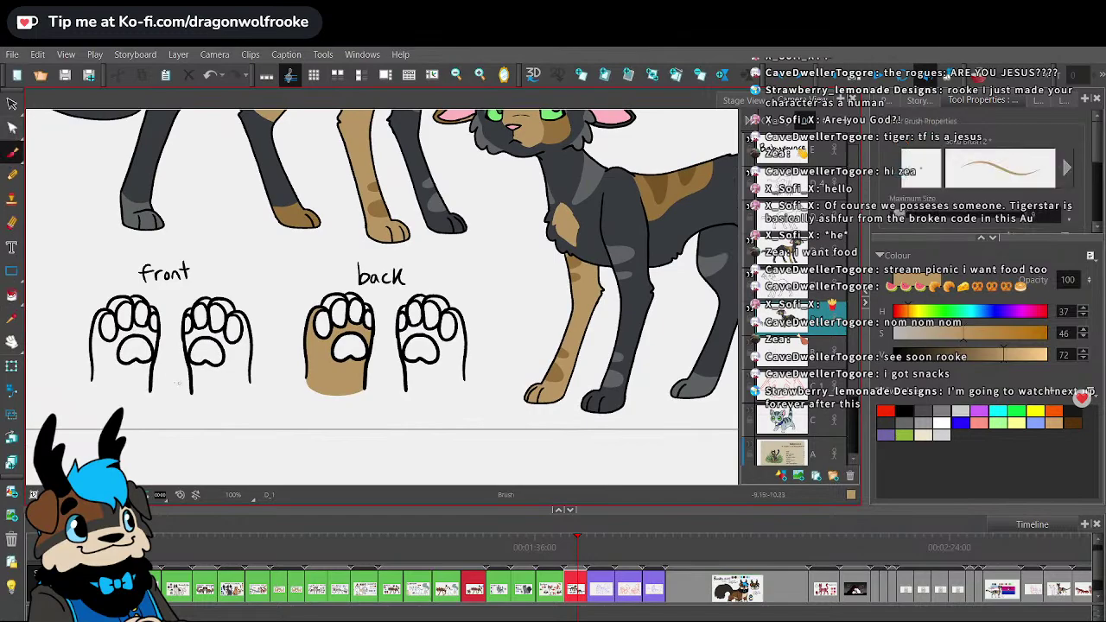
{"action": "mouse_move", "coordinate": [190, 390]}
{"action": "left_mouse_down"}
{"action": "mouse_move", "coordinate": [225, 397]}
{"action": "mouse_move", "coordinate": [249, 380]}
{"action": "left_mouse_up"}
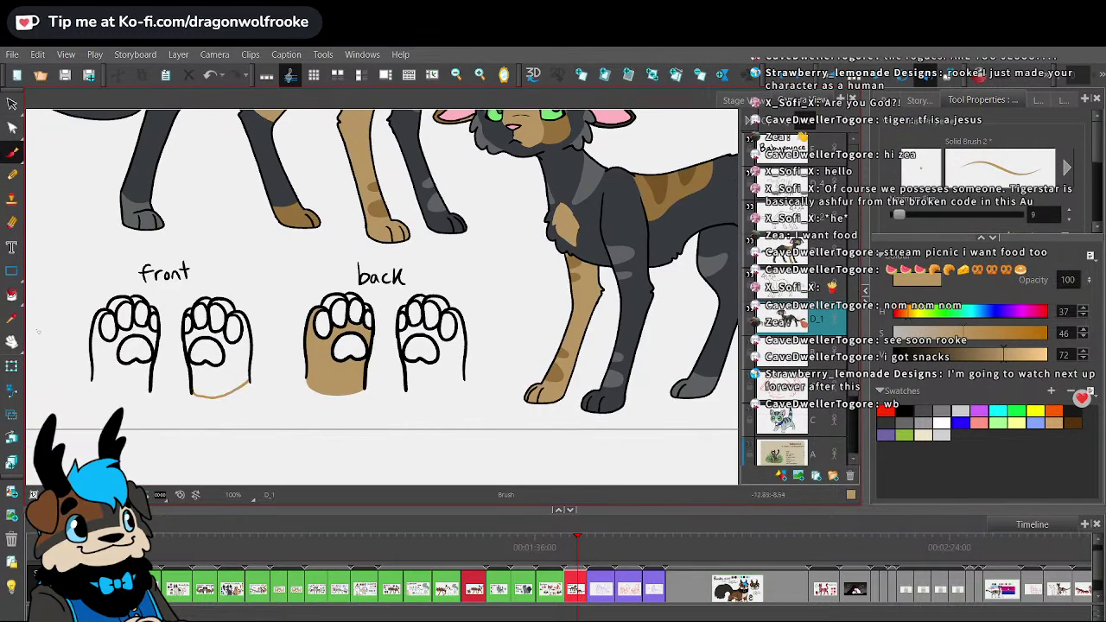
{"action": "key", "text": "alt+i"}
{"action": "left_click", "coordinate": [233, 358]}
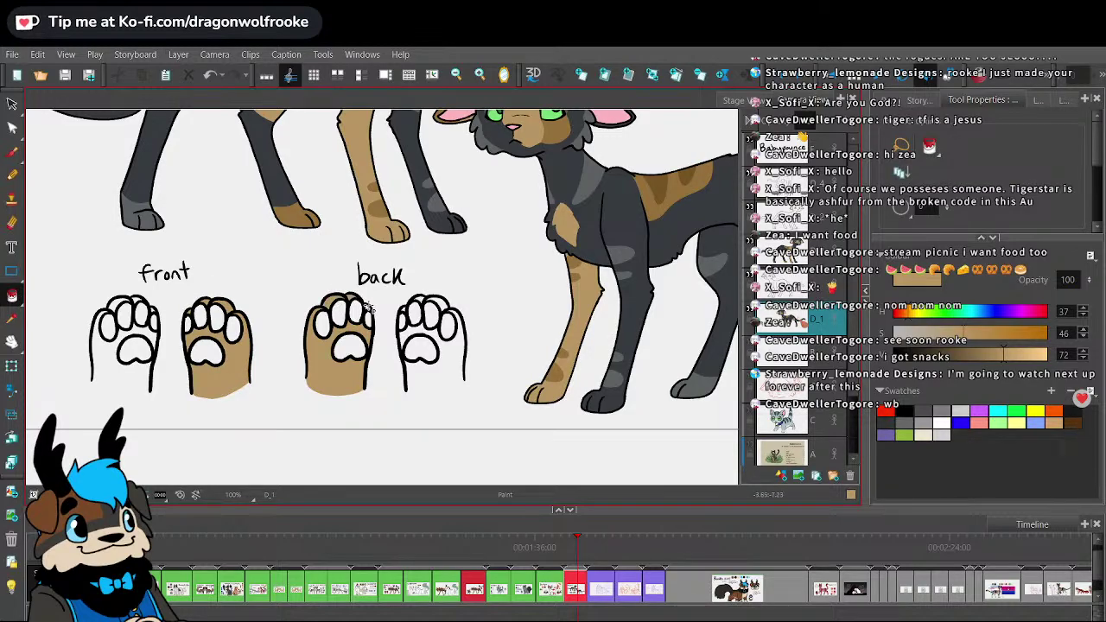
- Sample the dark grey from the front character's leg, then close off and fill the second back paw with it
{"action": "left_click", "coordinate": [12, 319]}
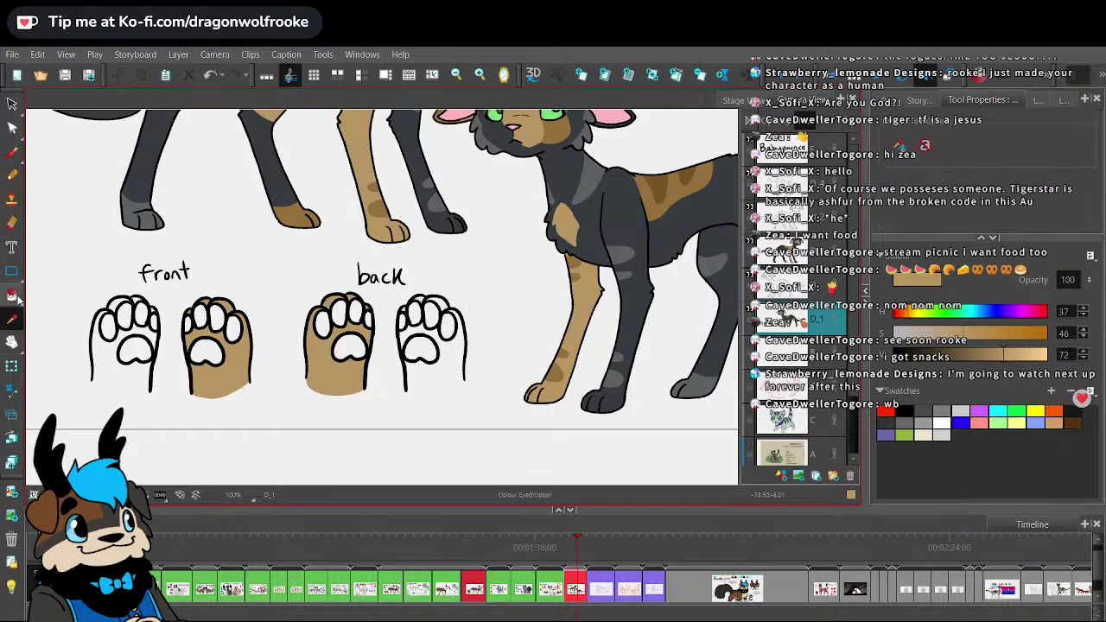
{"action": "left_click", "coordinate": [630, 363]}
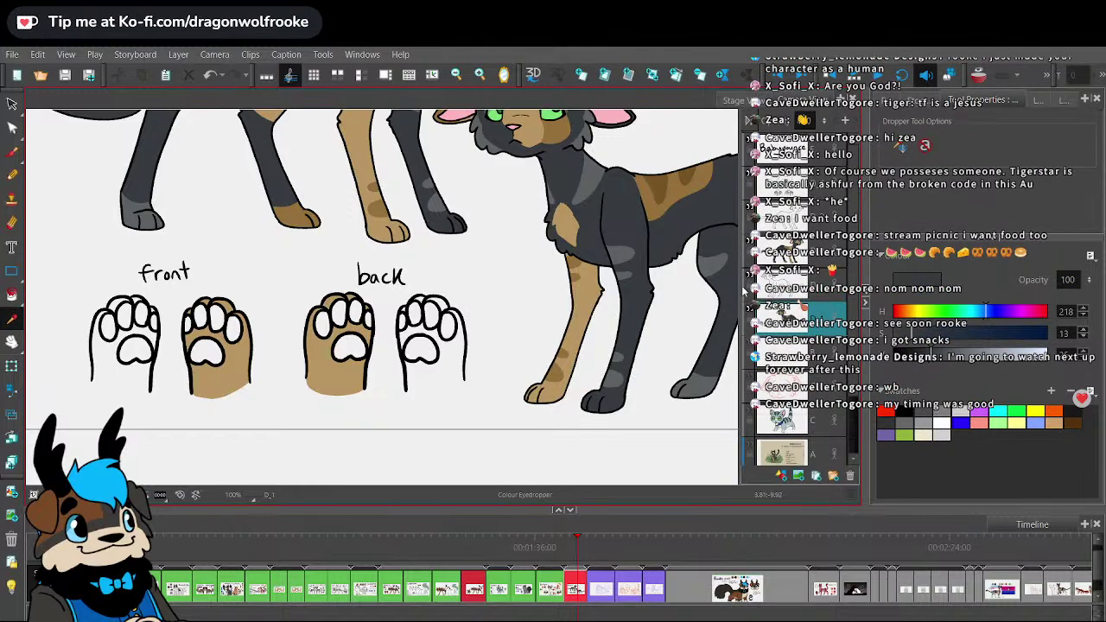
{"action": "key", "text": "alt+b"}
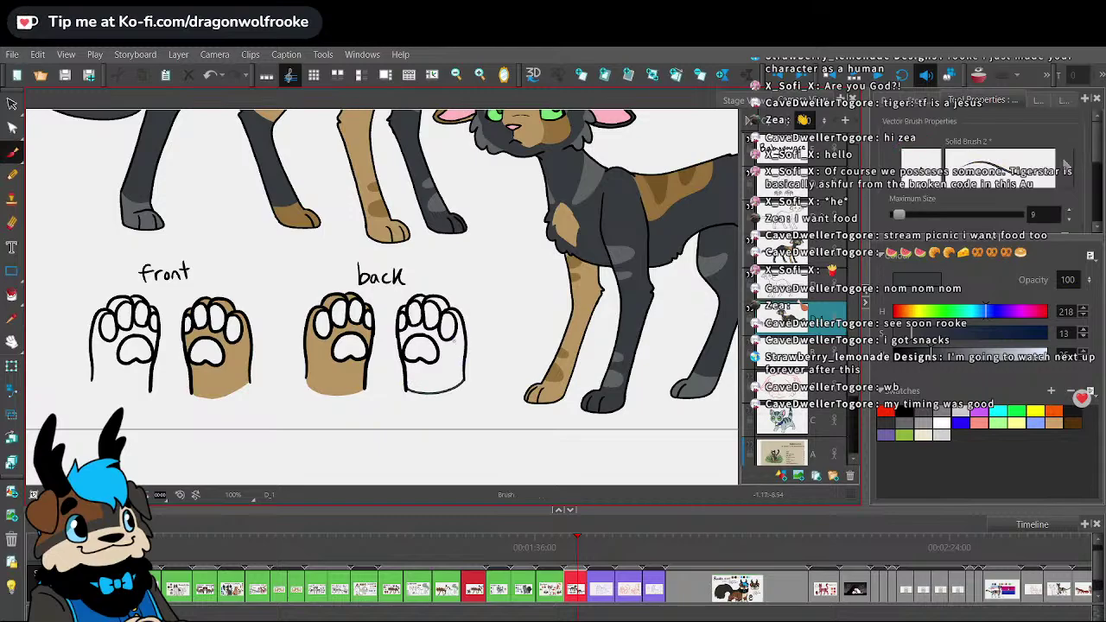
{"action": "left_click", "coordinate": [12, 294]}
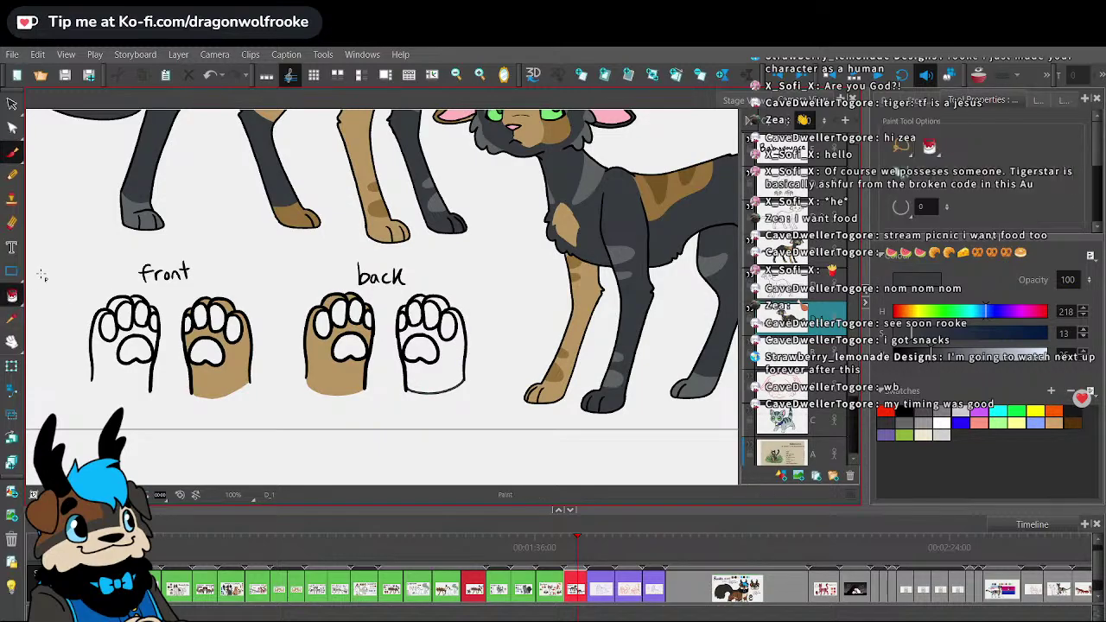
{"action": "left_click", "coordinate": [451, 387]}
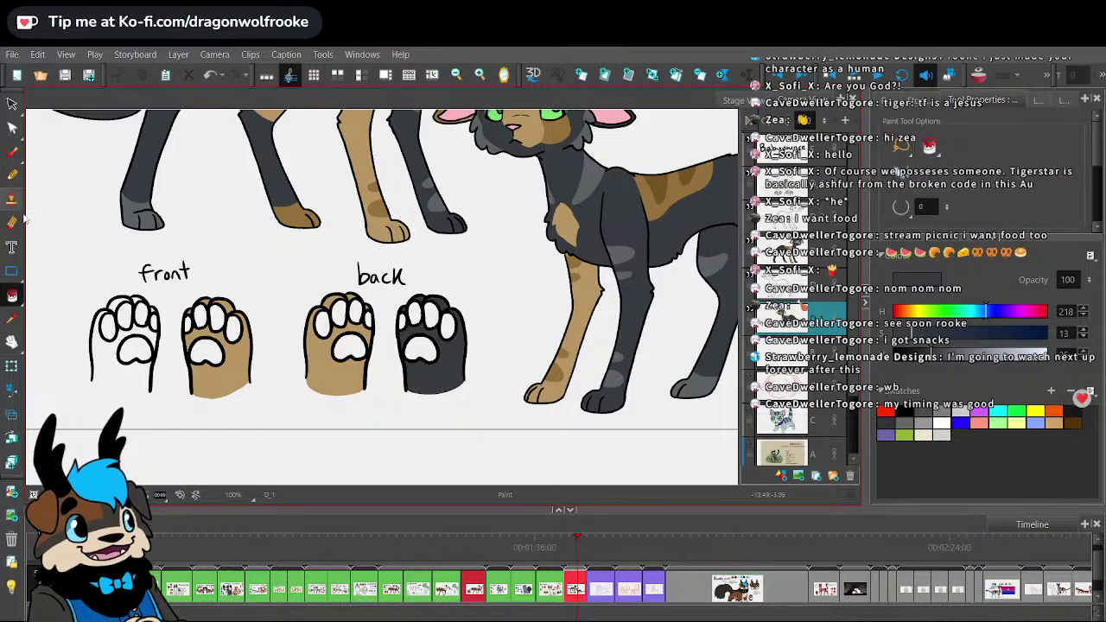
- Sample the lighter grey from the front character's leg, then close off the first front paw's lower end and fill the paw with it
{"action": "left_click", "coordinate": [12, 318]}
{"action": "left_click", "coordinate": [624, 371]}
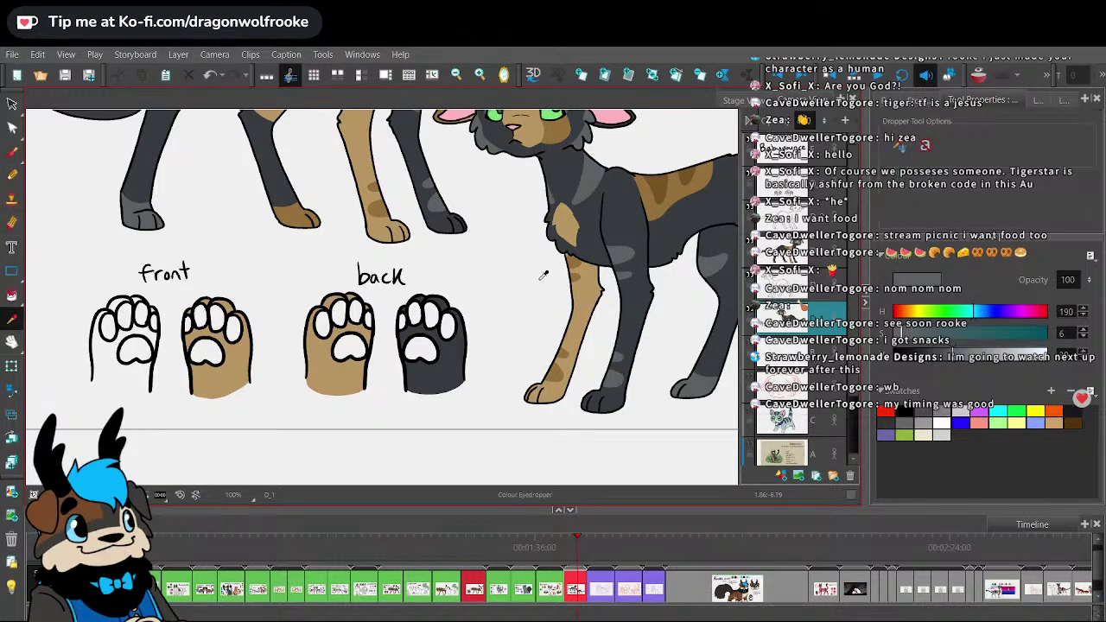
{"action": "left_click", "coordinate": [12, 151]}
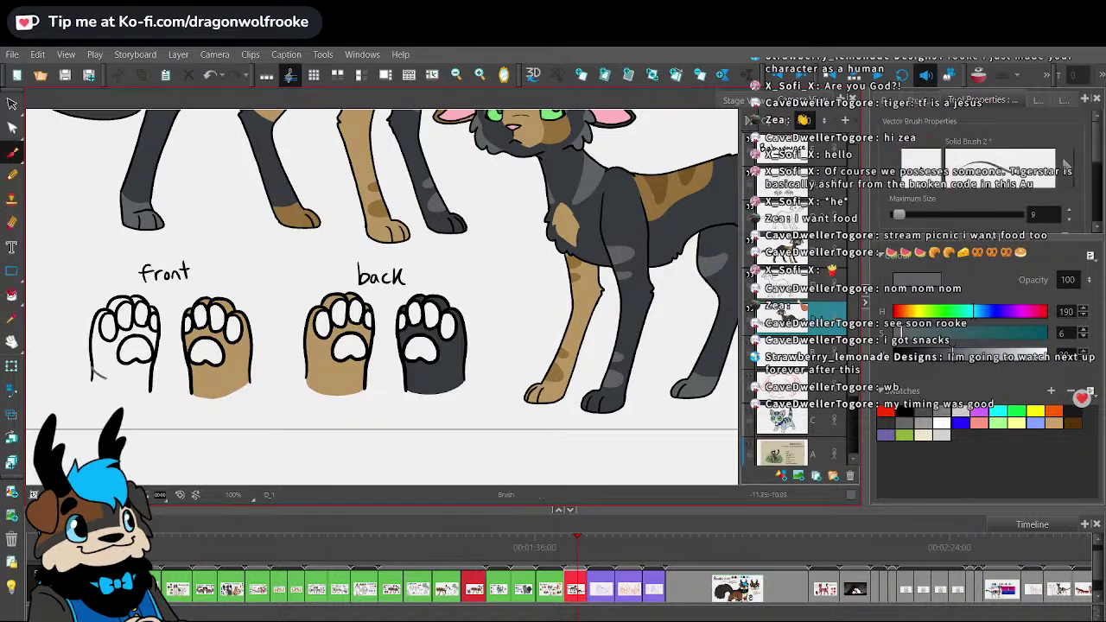
{"action": "left_click_drag", "start_coordinate": [149, 379], "coordinate": [152, 379]}
{"action": "left_click", "coordinate": [13, 296]}
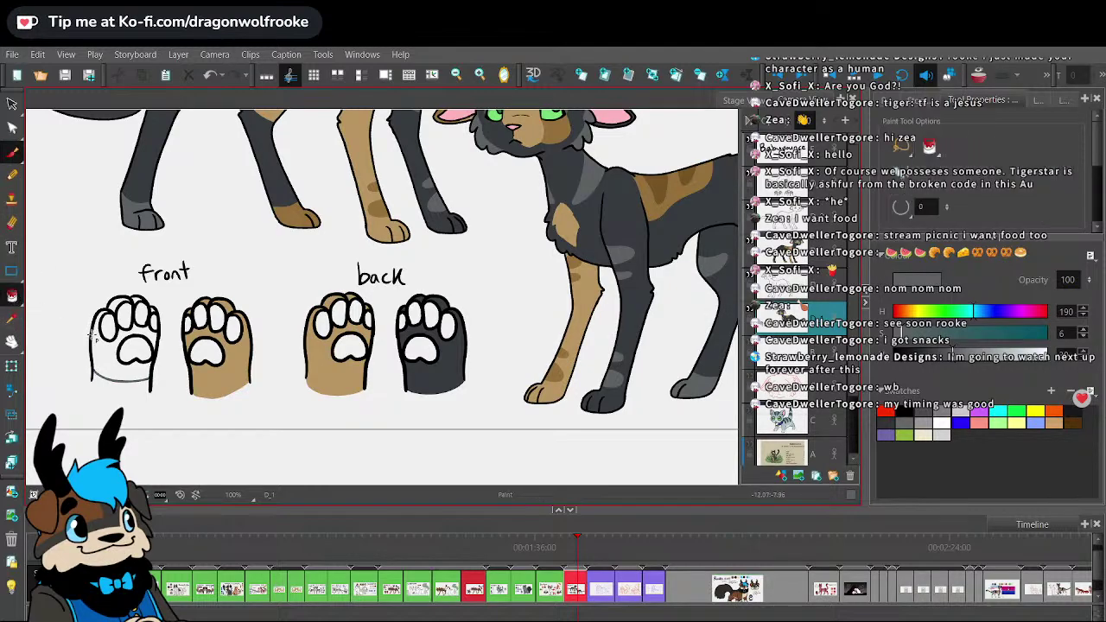
{"action": "left_click", "coordinate": [95, 339]}
- Sample the dark grey from the second back paw and add a dark grey band along the first front paw's lower end
{"action": "left_click", "coordinate": [12, 317]}
{"action": "left_click", "coordinate": [449, 367]}
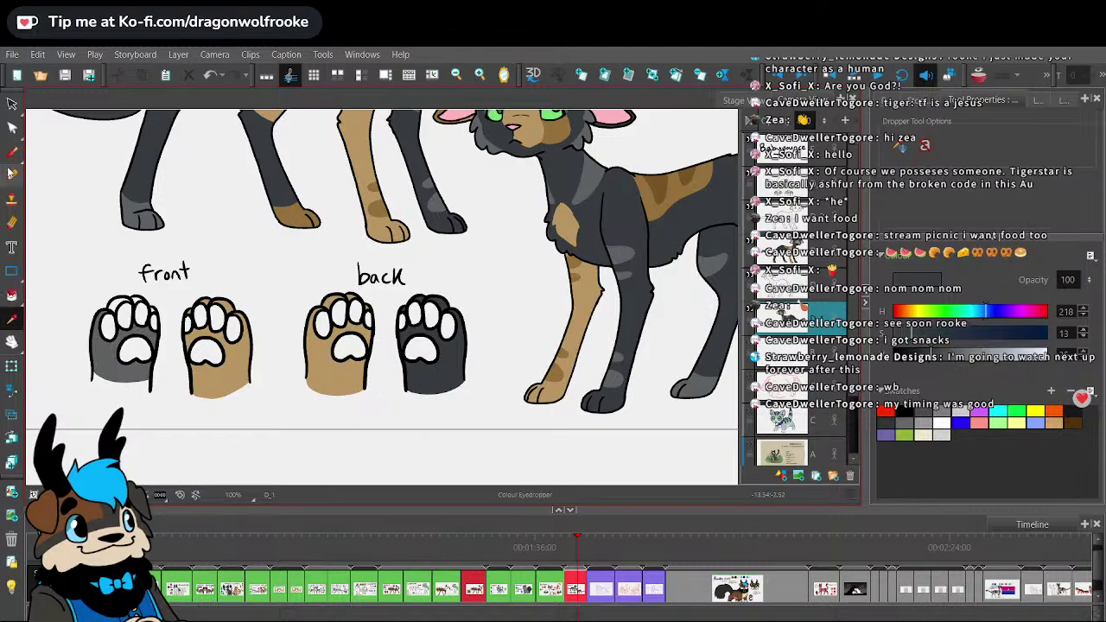
{"action": "left_click", "coordinate": [12, 151]}
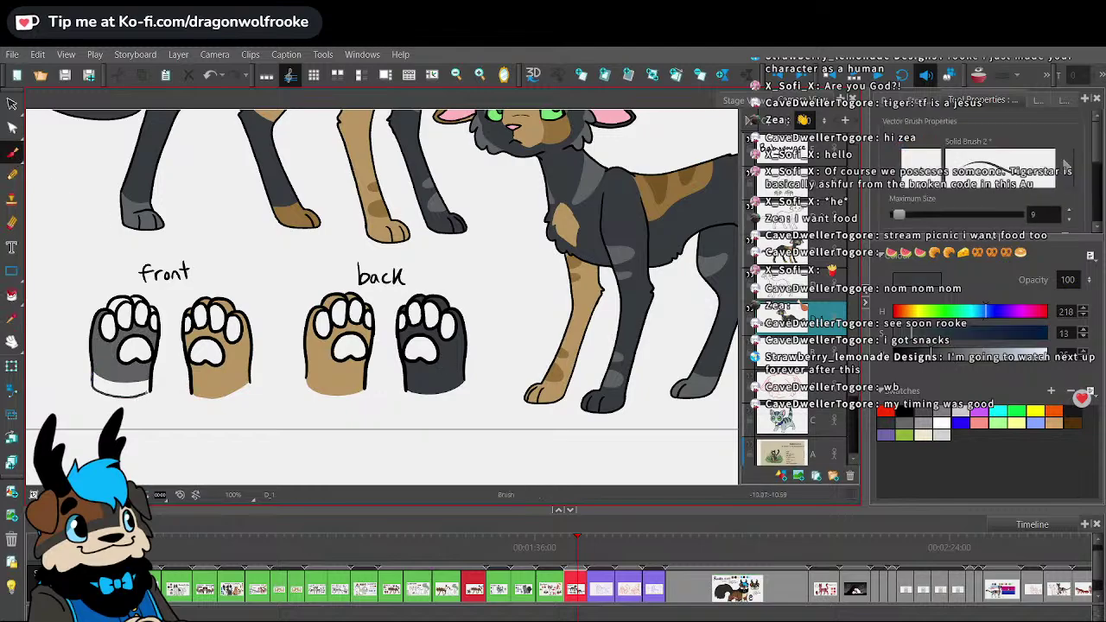
{"action": "left_click", "coordinate": [12, 296]}
{"action": "left_click", "coordinate": [121, 387]}
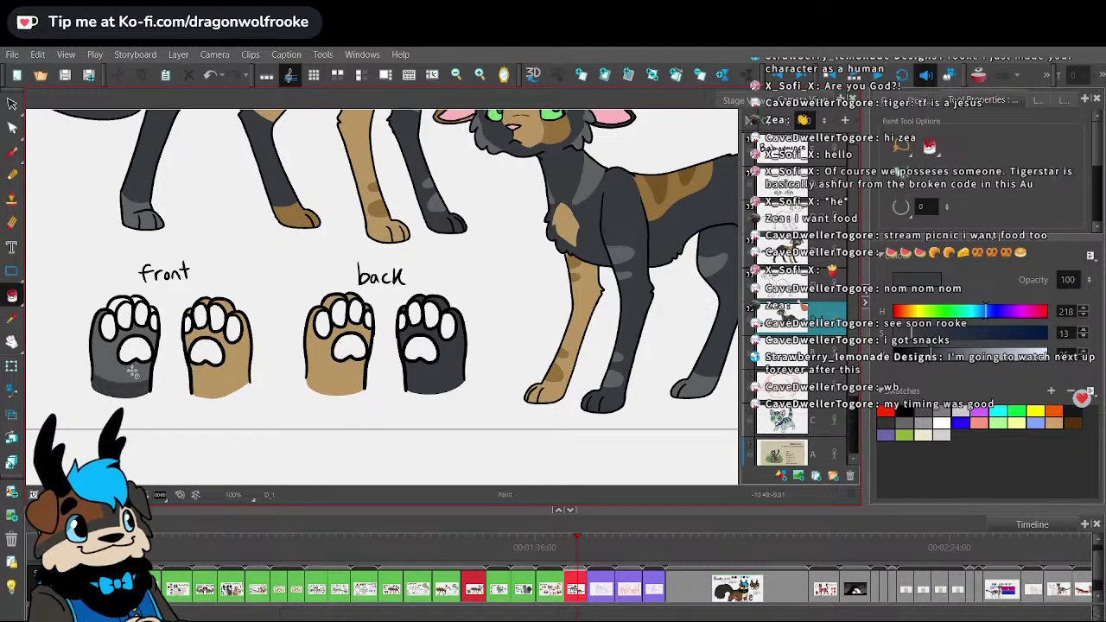
- Draw a dark grey curve across the second front paw's lower end and fill the band beneath it dark grey
{"action": "left_click", "coordinate": [12, 151]}
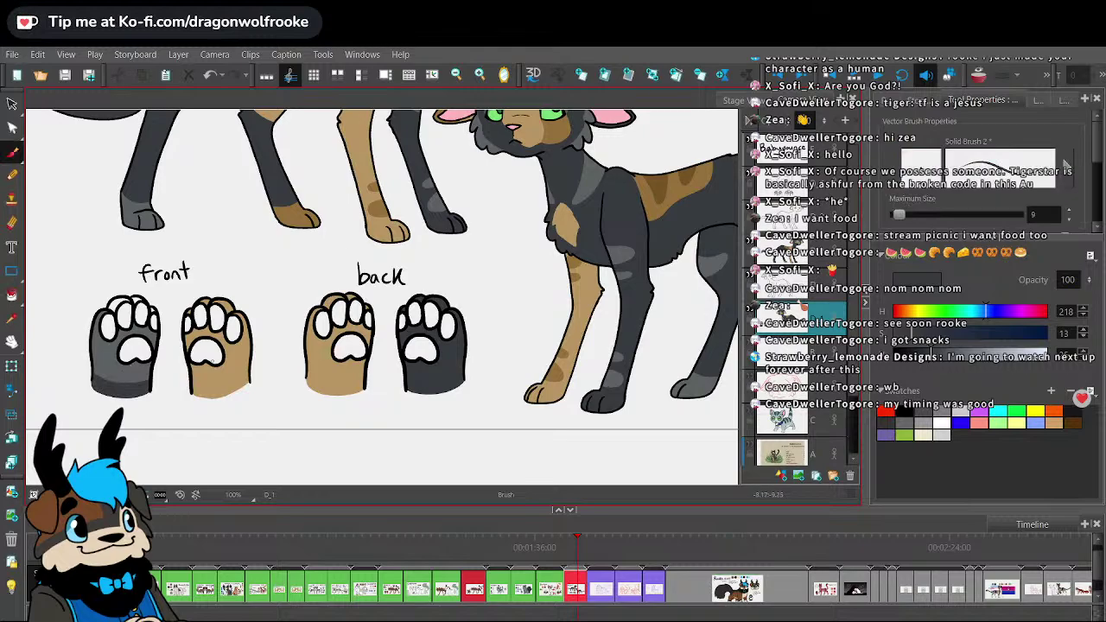
{"action": "left_click_drag", "start_coordinate": [191, 376], "coordinate": [214, 380]}
{"action": "left_click", "coordinate": [12, 295]}
{"action": "left_click", "coordinate": [221, 385]}
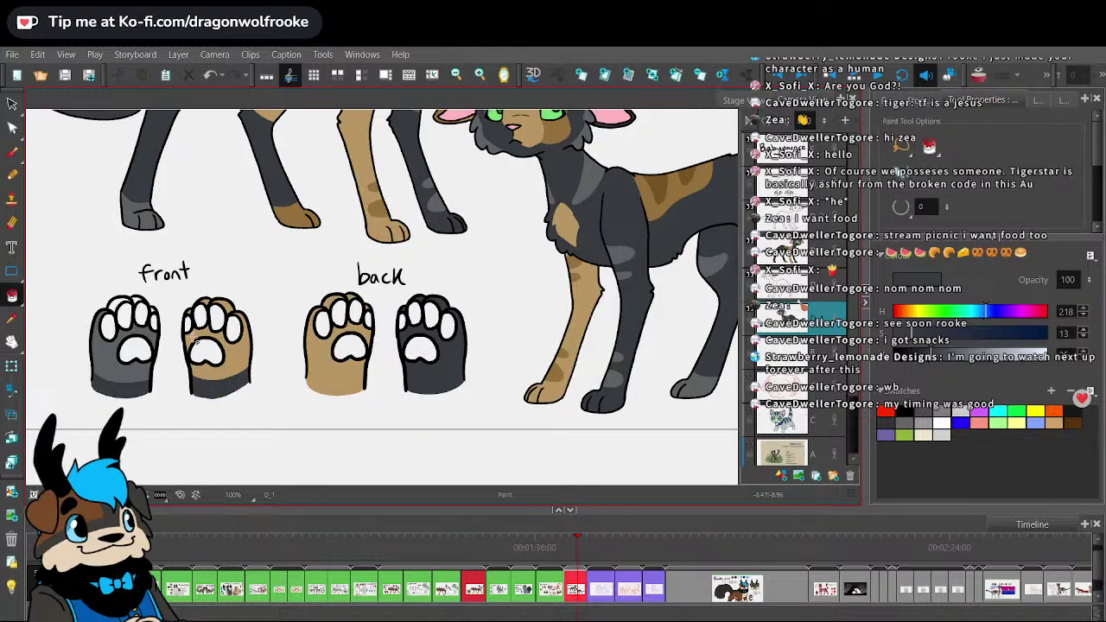
- Sample the lighter grey from the first front paw and fill the white gaps above and between its toes
{"action": "left_click", "coordinate": [12, 319]}
{"action": "left_click", "coordinate": [110, 340]}
{"action": "left_click", "coordinate": [12, 296]}
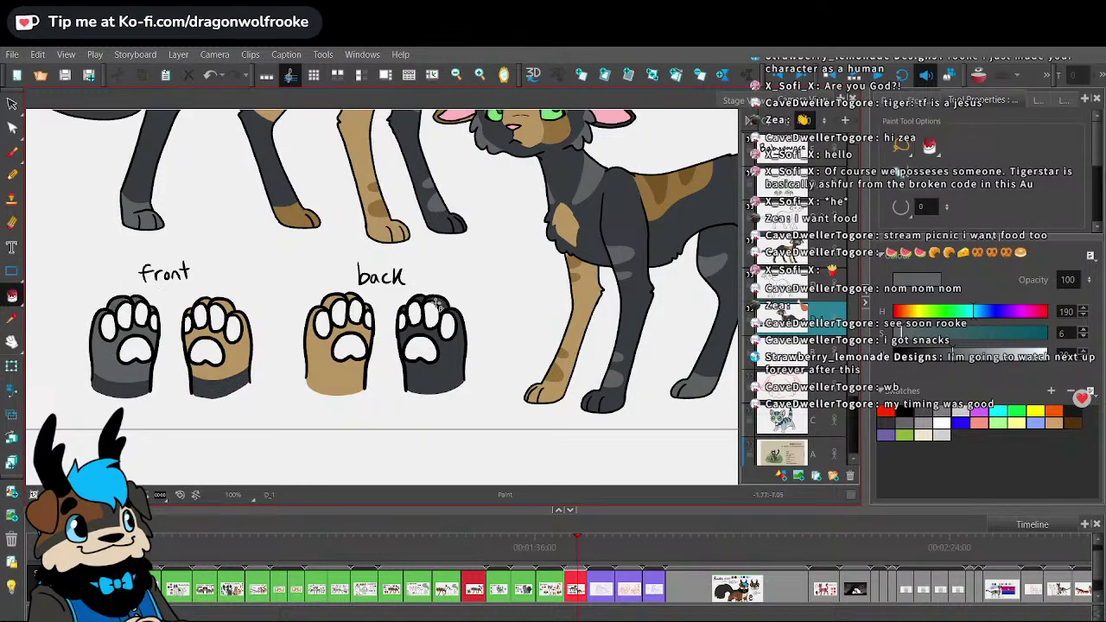
- Sample the pink from the front character's inner ear and fill the main pads and toe pads of both front paws
{"action": "scroll", "coordinate": [505, 197], "scroll_direction": "down", "scroll_amount": 3}
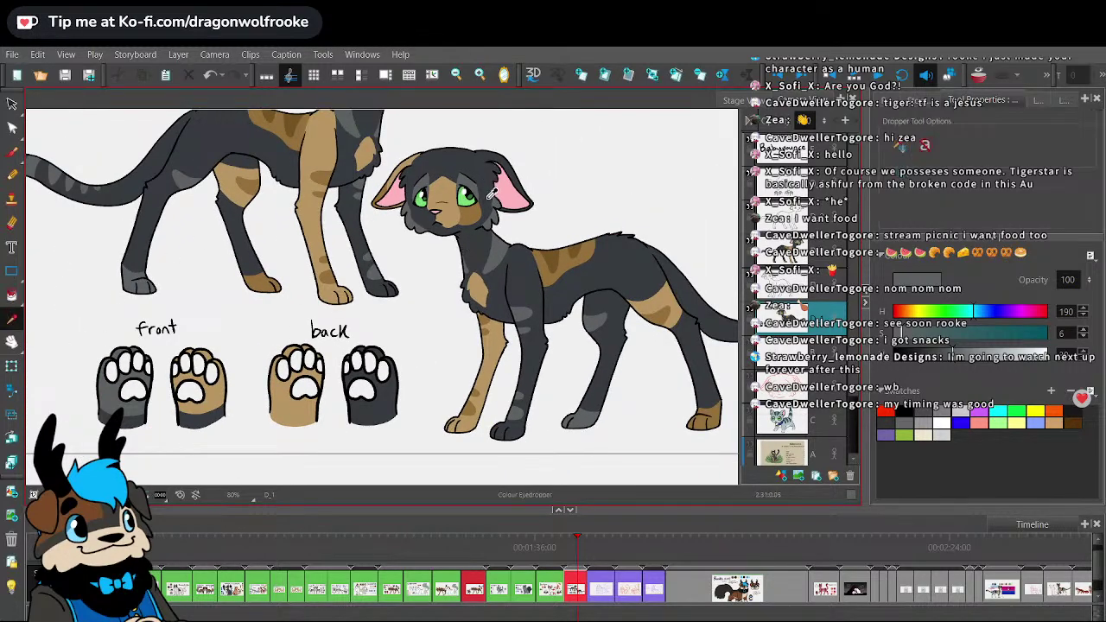
{"action": "left_click", "coordinate": [512, 191], "text": "alt"}
{"action": "left_click", "coordinate": [129, 389]}
{"action": "left_click", "coordinate": [127, 361]}
{"action": "left_click", "coordinate": [138, 363]}
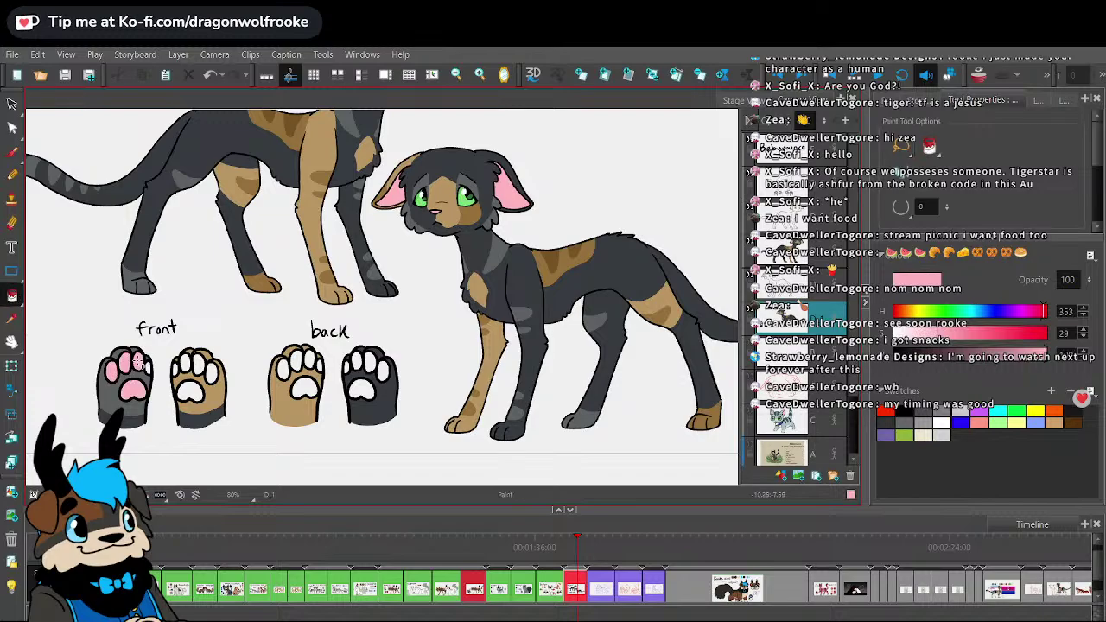
{"action": "left_click", "coordinate": [191, 391]}
{"action": "left_click", "coordinate": [181, 369]}
{"action": "left_click", "coordinate": [196, 361]}
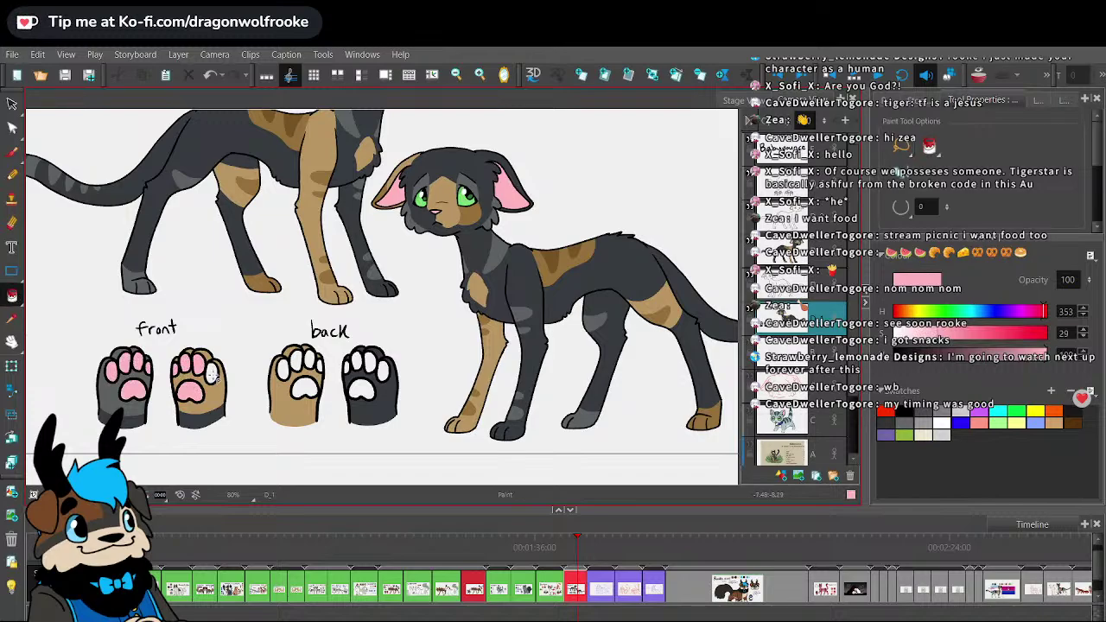
{"action": "left_click", "coordinate": [212, 373]}
- Fill the main pads and toe pads of both back paws with the same pink
{"action": "left_click", "coordinate": [302, 387]}
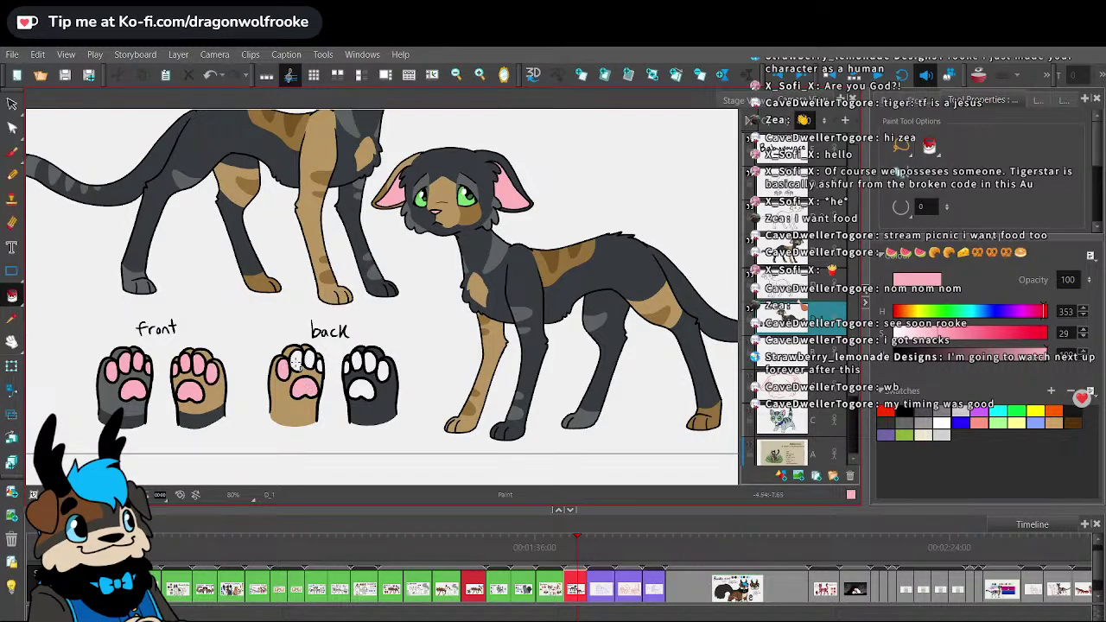
{"action": "left_click", "coordinate": [363, 387]}
{"action": "left_click", "coordinate": [350, 367]}
{"action": "left_click", "coordinate": [358, 360]}
{"action": "left_click", "coordinate": [383, 370]}
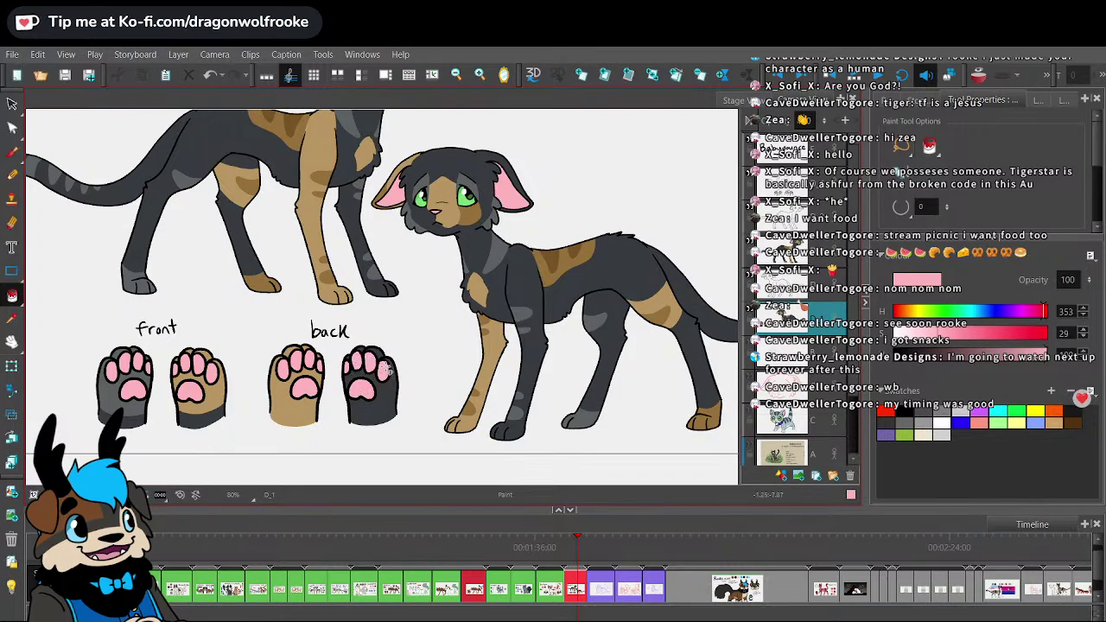
- Save the project with the Babypounce panel coloured in
{"action": "scroll", "coordinate": [621, 423], "scroll_direction": "down", "scroll_amount": 4}
{"action": "left_click_drag", "start_coordinate": [617, 421], "coordinate": [609, 417]}
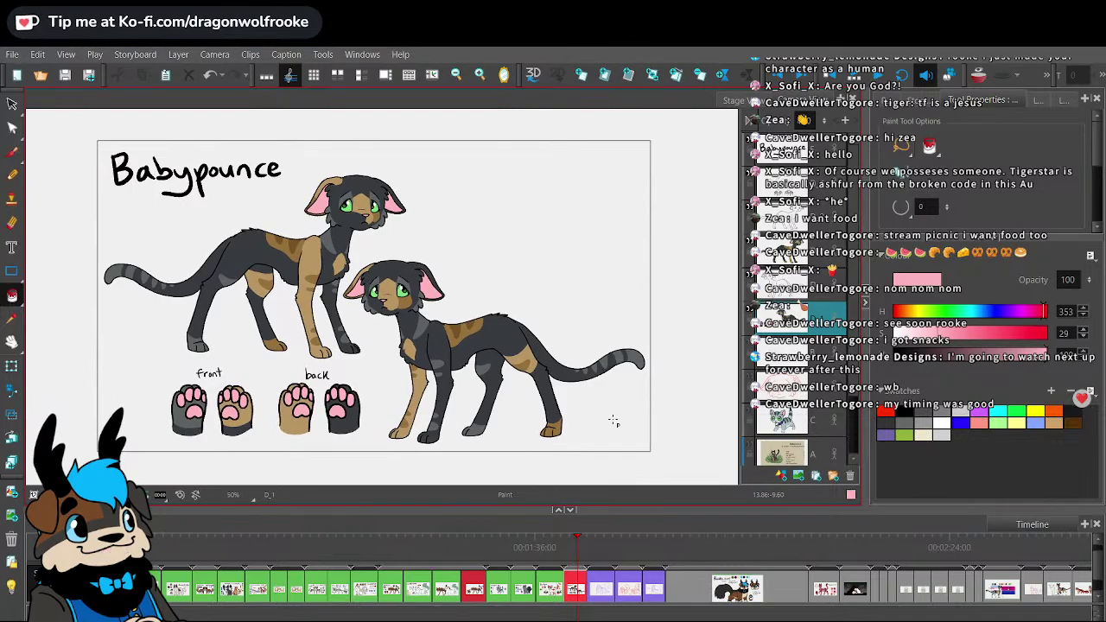
{"action": "left_click", "coordinate": [12, 152]}
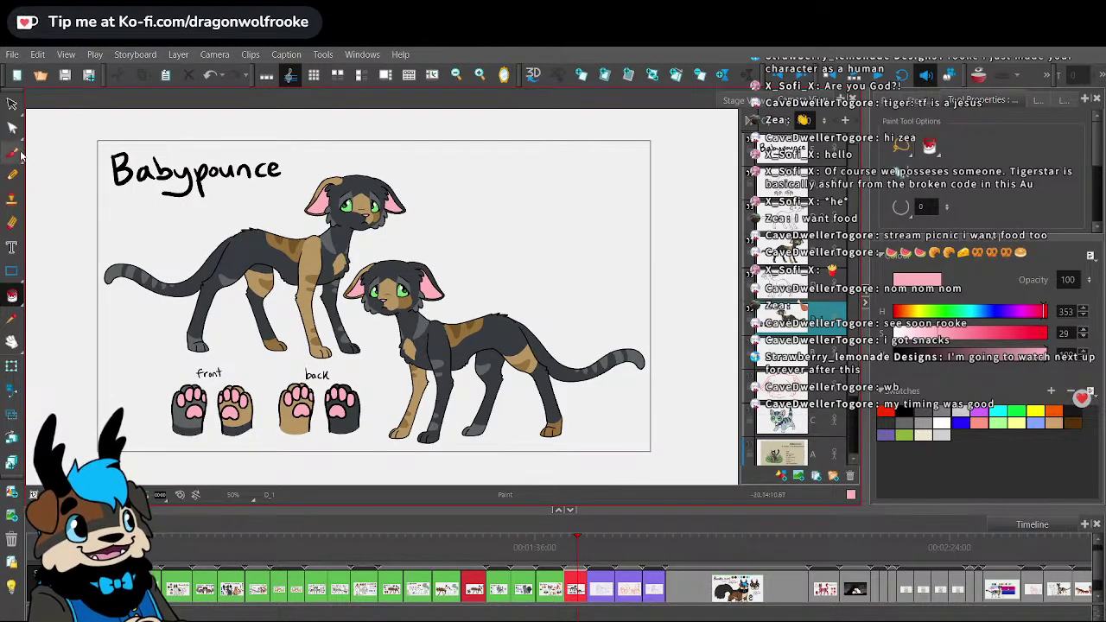
{"action": "left_click", "coordinate": [12, 55]}
{"action": "left_click", "coordinate": [63, 224]}
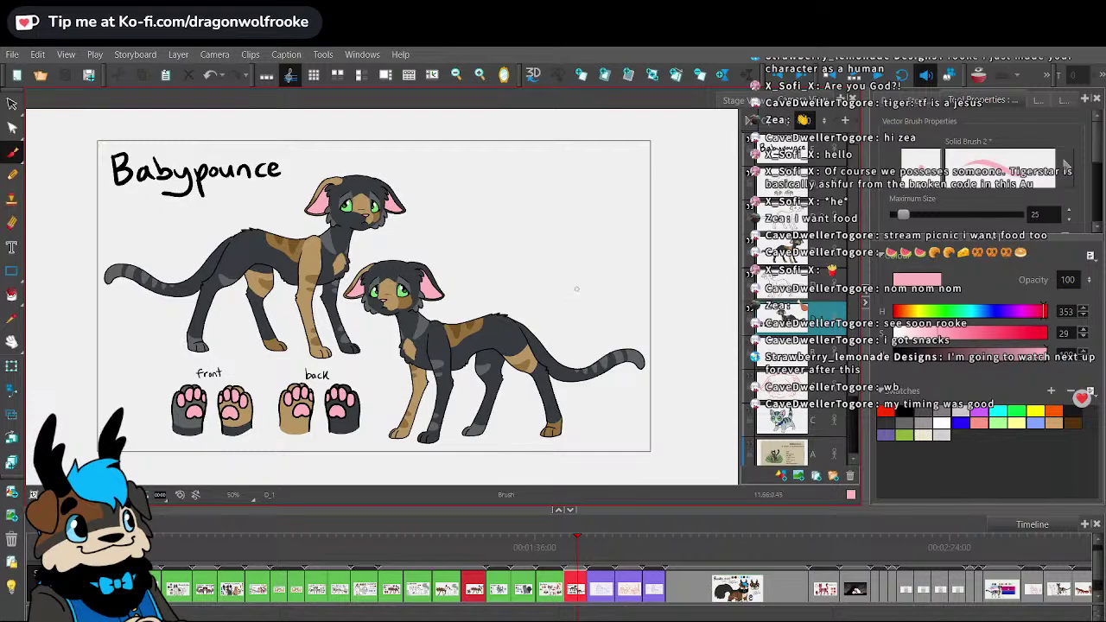
- With the brush size at 80, draw a row of six dark grey palette circles beside the title, using the colour of the upper character's head
{"action": "key", "text": "o"}
{"action": "left_click_drag", "start_coordinate": [577, 288], "coordinate": [568, 286]}
{"action": "key", "text": "space"}
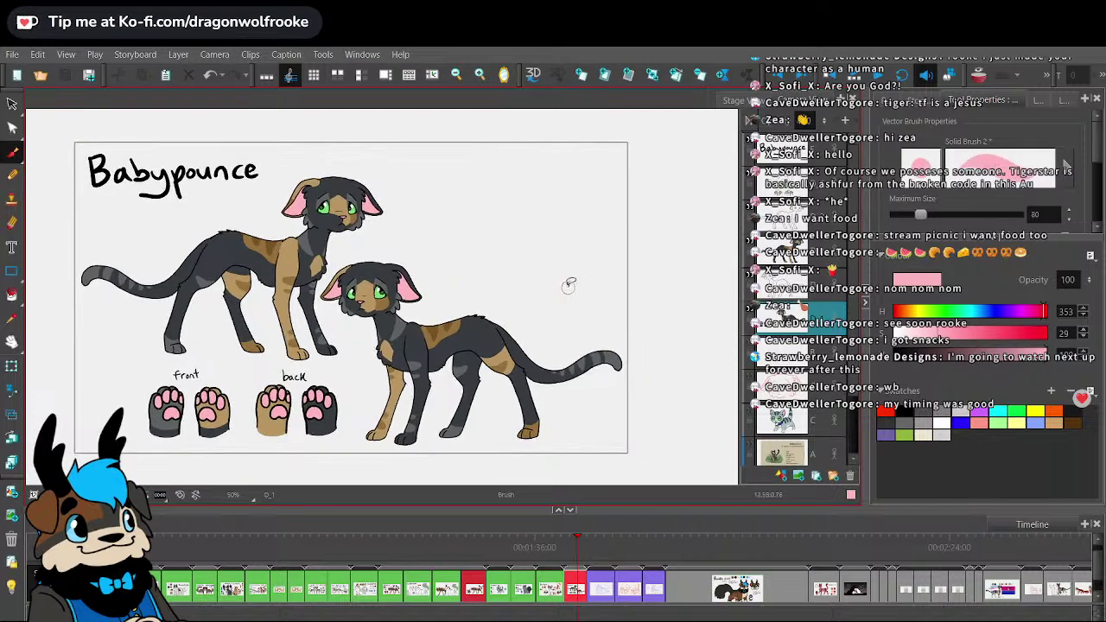
{"action": "scroll", "coordinate": [568, 285], "scroll_direction": "up", "scroll_amount": 1}
{"action": "left_click", "coordinate": [12, 319]}
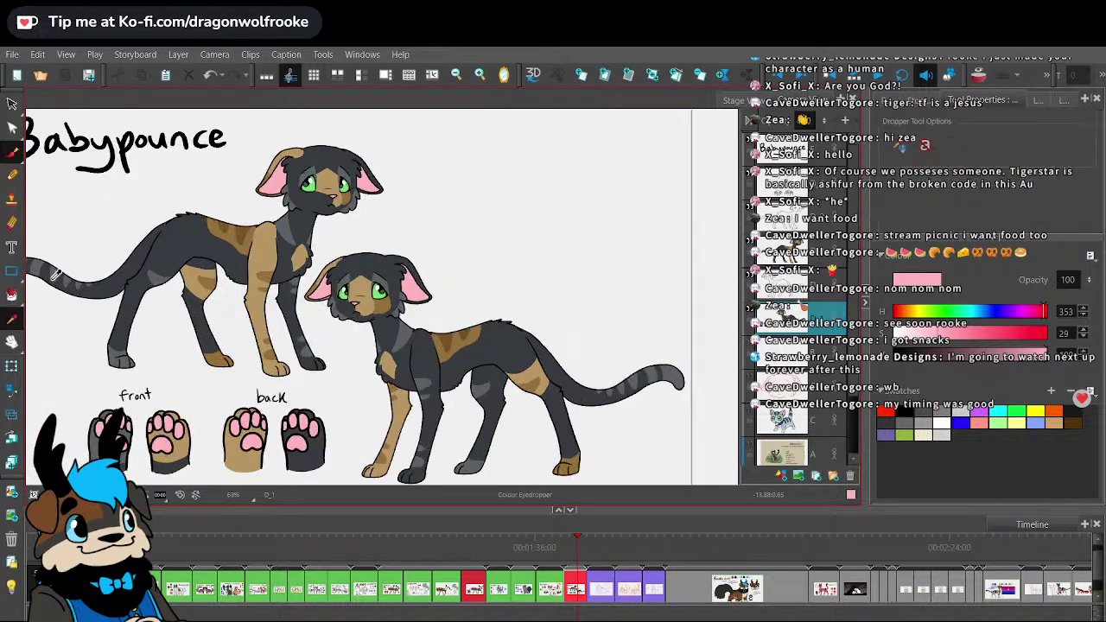
{"action": "left_click", "coordinate": [321, 159]}
{"action": "left_click", "coordinate": [11, 152]}
{"action": "key", "text": "space"}
{"action": "left_click_drag", "start_coordinate": [542, 167], "coordinate": [511, 188]}
{"action": "mouse_move", "coordinate": [403, 154]}
{"action": "left_mouse_down"}
{"action": "mouse_move", "coordinate": [457, 145]}
{"action": "mouse_move", "coordinate": [467, 174]}
{"action": "mouse_move", "coordinate": [452, 154]}
{"action": "mouse_move", "coordinate": [514, 174]}
{"action": "mouse_move", "coordinate": [496, 158]}
{"action": "mouse_move", "coordinate": [511, 148]}
{"action": "mouse_move", "coordinate": [566, 171]}
{"action": "mouse_move", "coordinate": [553, 157]}
{"action": "mouse_move", "coordinate": [564, 141]}
{"action": "mouse_move", "coordinate": [582, 155]}
{"action": "mouse_move", "coordinate": [576, 168]}
{"action": "mouse_move", "coordinate": [565, 152]}
{"action": "mouse_move", "coordinate": [561, 162]}
{"action": "mouse_move", "coordinate": [628, 144]}
{"action": "mouse_move", "coordinate": [629, 161]}
{"action": "mouse_move", "coordinate": [672, 156]}
{"action": "left_mouse_up"}
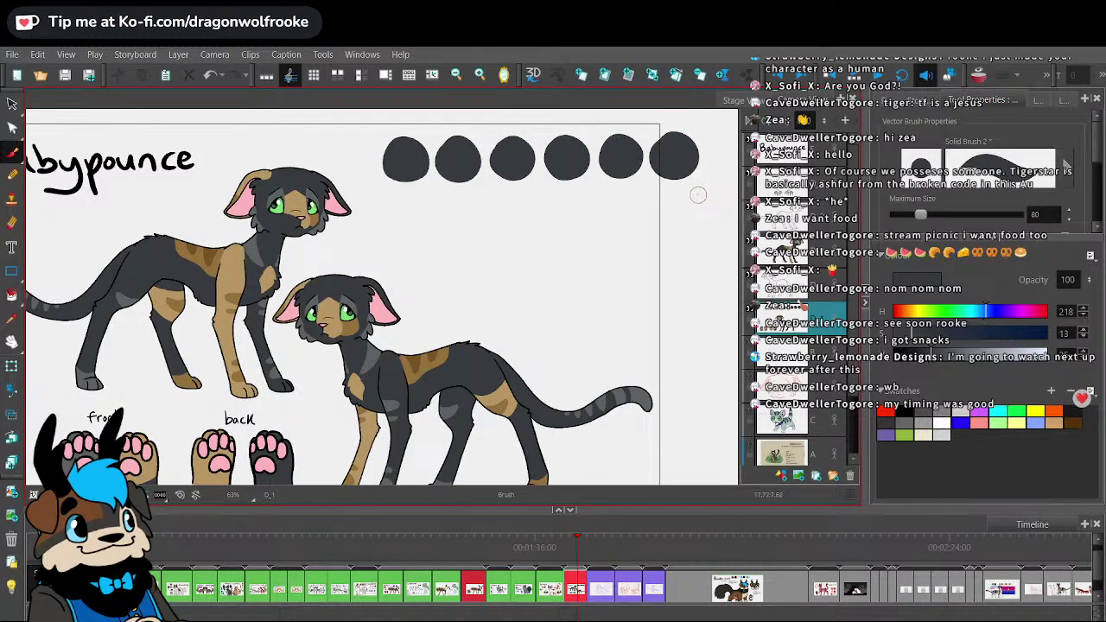
- Select the row of six palette circles and shrink it to fit inside the panel frame
{"action": "left_click", "coordinate": [12, 104]}
{"action": "mouse_move", "coordinate": [432, 132]}
{"action": "left_mouse_down"}
{"action": "mouse_move", "coordinate": [679, 139]}
{"action": "mouse_move", "coordinate": [657, 129]}
{"action": "mouse_move", "coordinate": [670, 139]}
{"action": "mouse_move", "coordinate": [626, 145]}
{"action": "left_mouse_up"}
{"action": "left_click", "coordinate": [700, 161]}
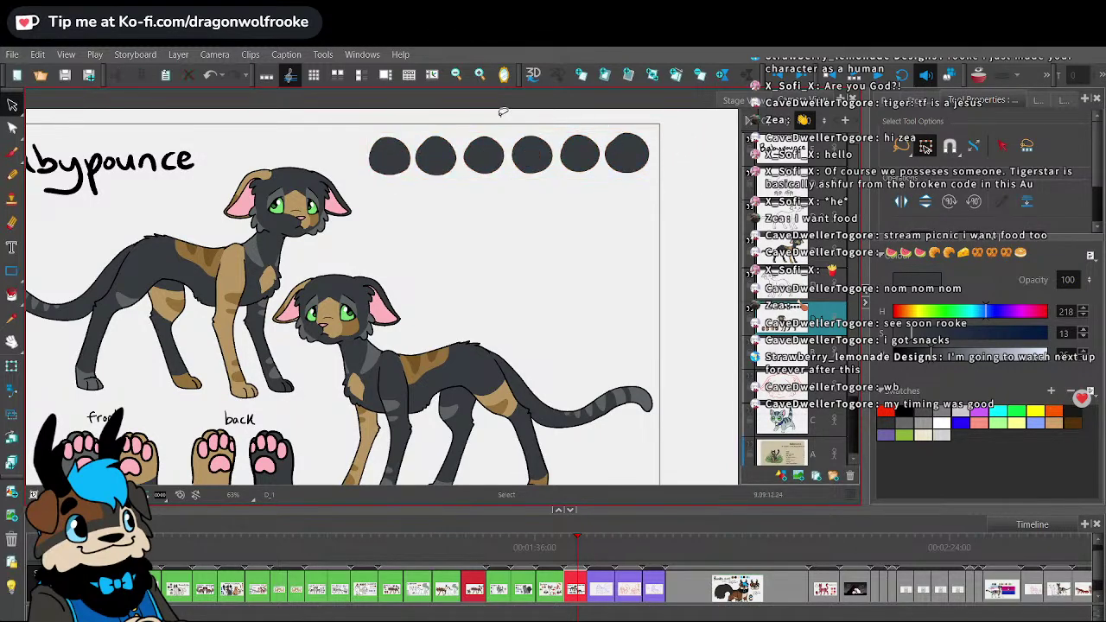
- Swap the "front" and "back" labels so "back" sits above the first pair of paws and "front" above the second
{"action": "left_click", "coordinate": [11, 318]}
{"action": "key", "text": "space"}
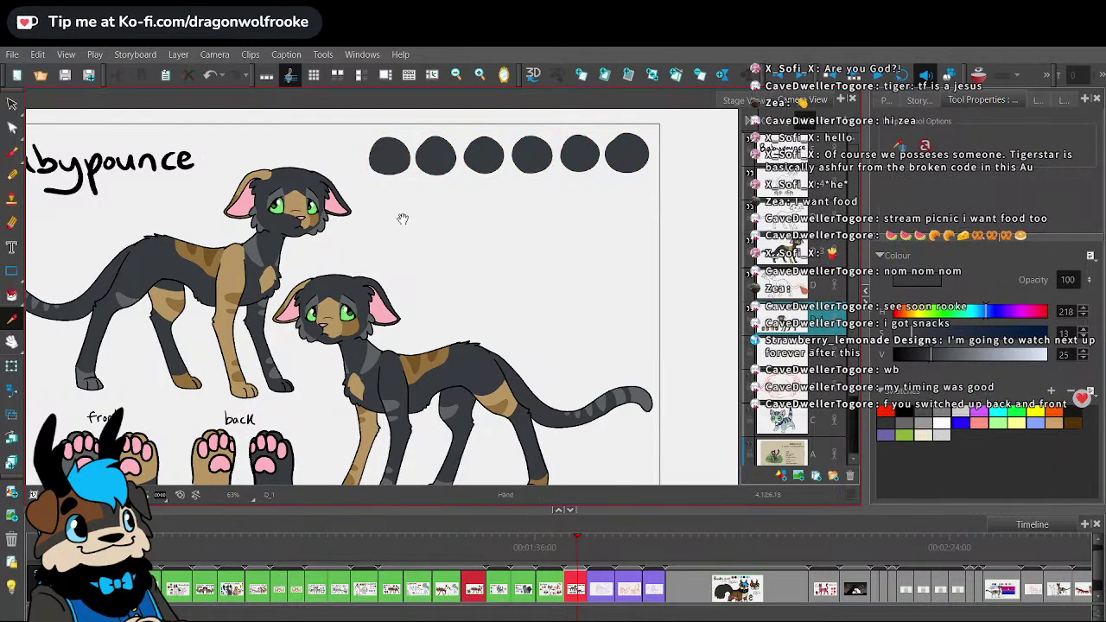
{"action": "left_click_drag", "start_coordinate": [402, 220], "coordinate": [404, 240]}
{"action": "key", "text": "2"}
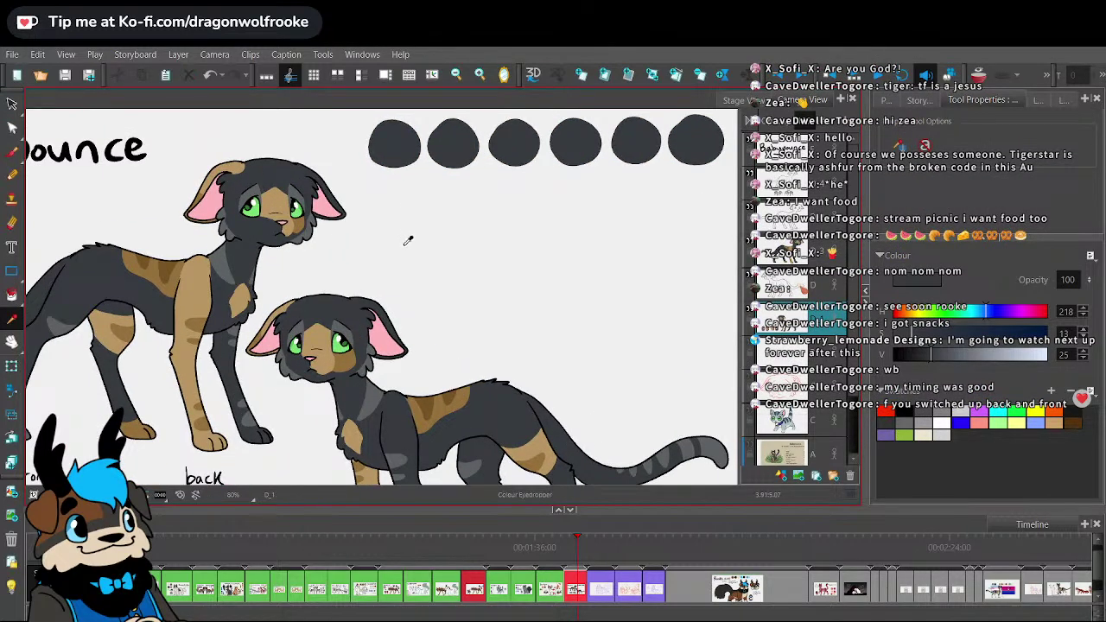
{"action": "key", "text": "space"}
{"action": "left_click_drag", "start_coordinate": [404, 247], "coordinate": [632, 90]}
{"action": "left_click_drag", "start_coordinate": [528, 263], "coordinate": [518, 297]}
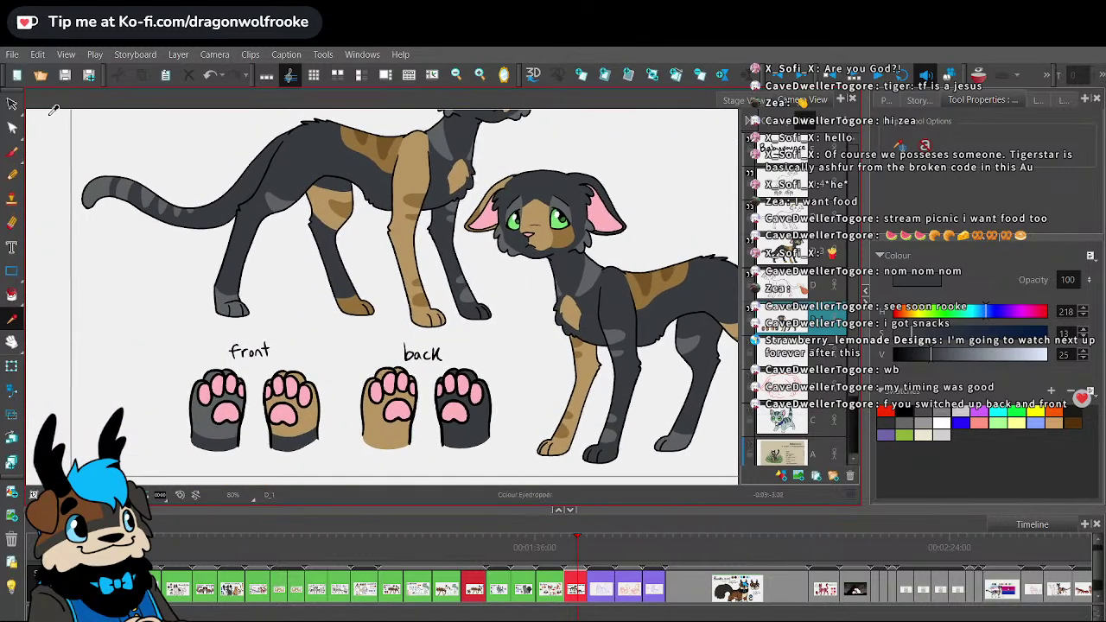
{"action": "left_click", "coordinate": [13, 103]}
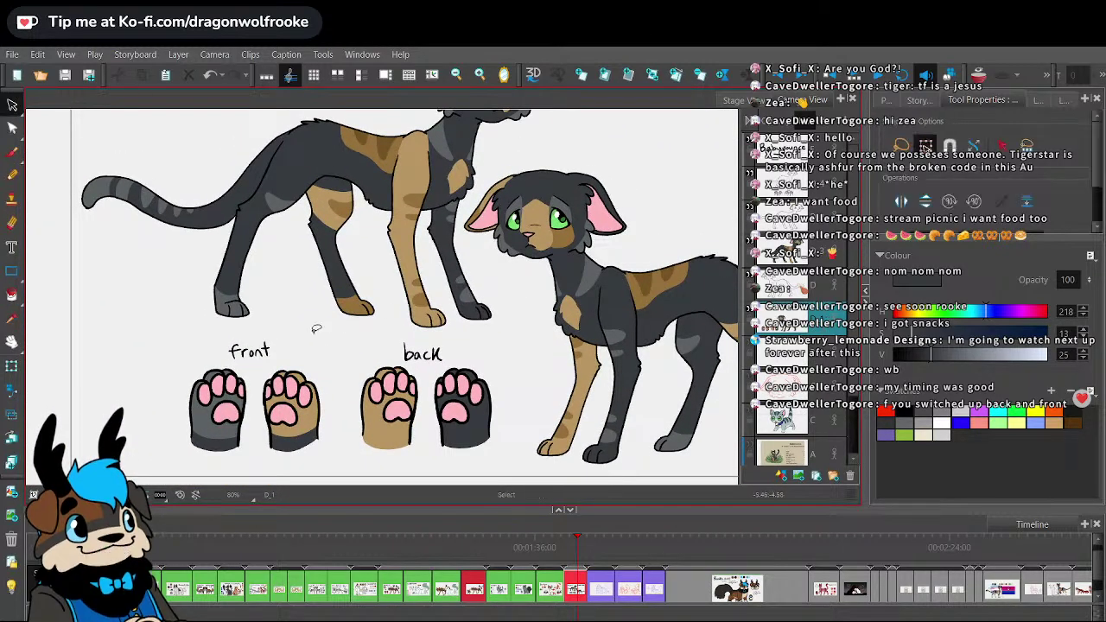
{"action": "left_click", "coordinate": [267, 380]}
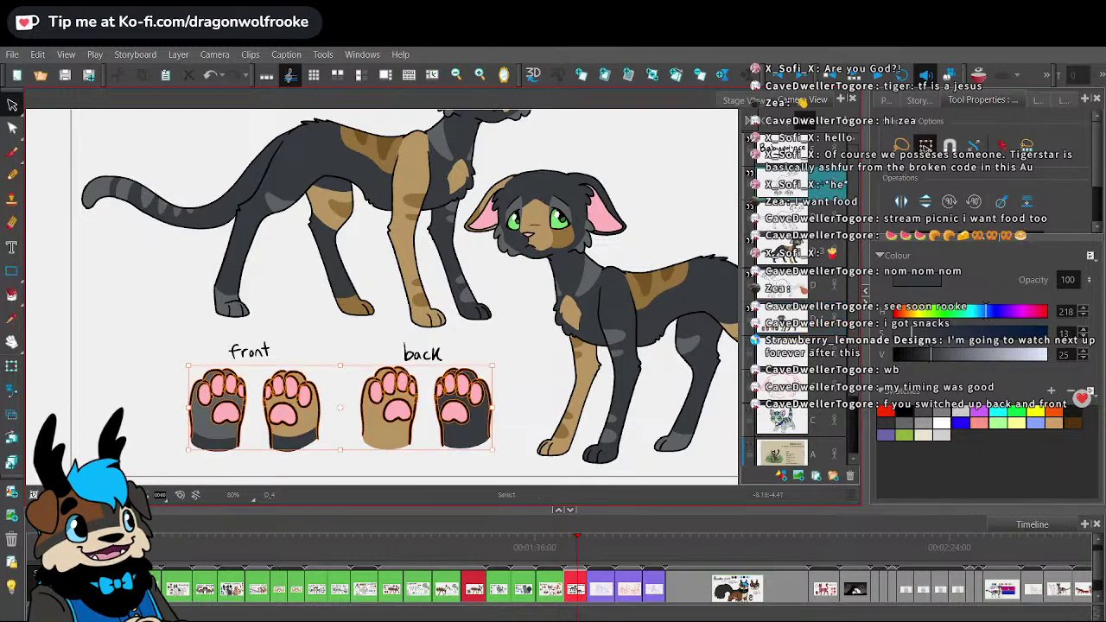
{"action": "left_click", "coordinate": [678, 459]}
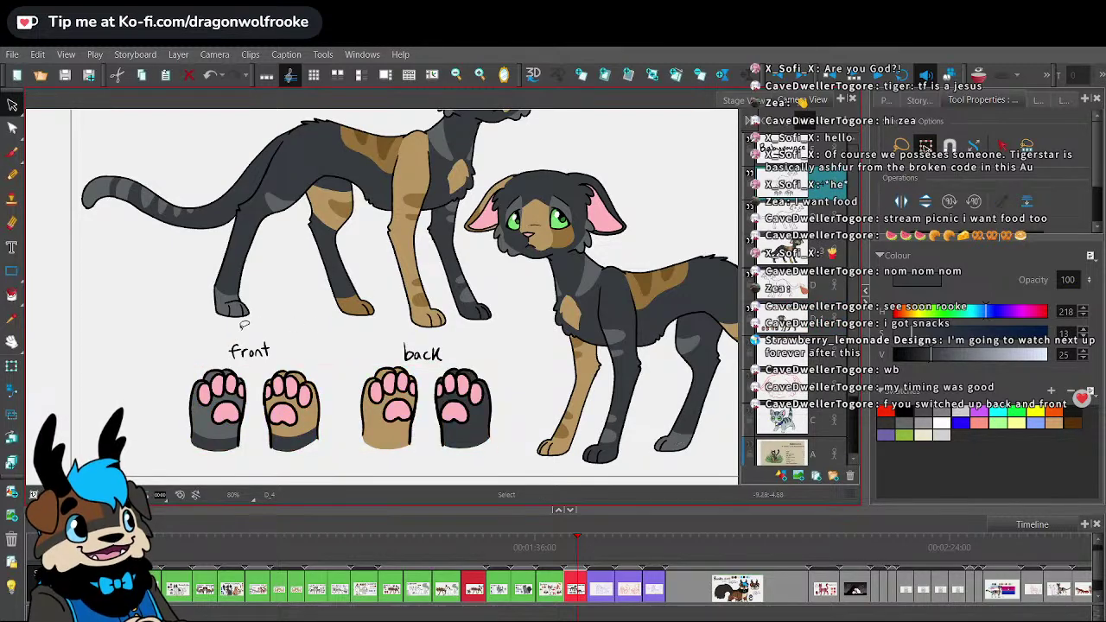
{"action": "left_click", "coordinate": [249, 349]}
{"action": "left_click_drag", "start_coordinate": [248, 349], "coordinate": [275, 317]}
{"action": "left_click", "coordinate": [442, 342]}
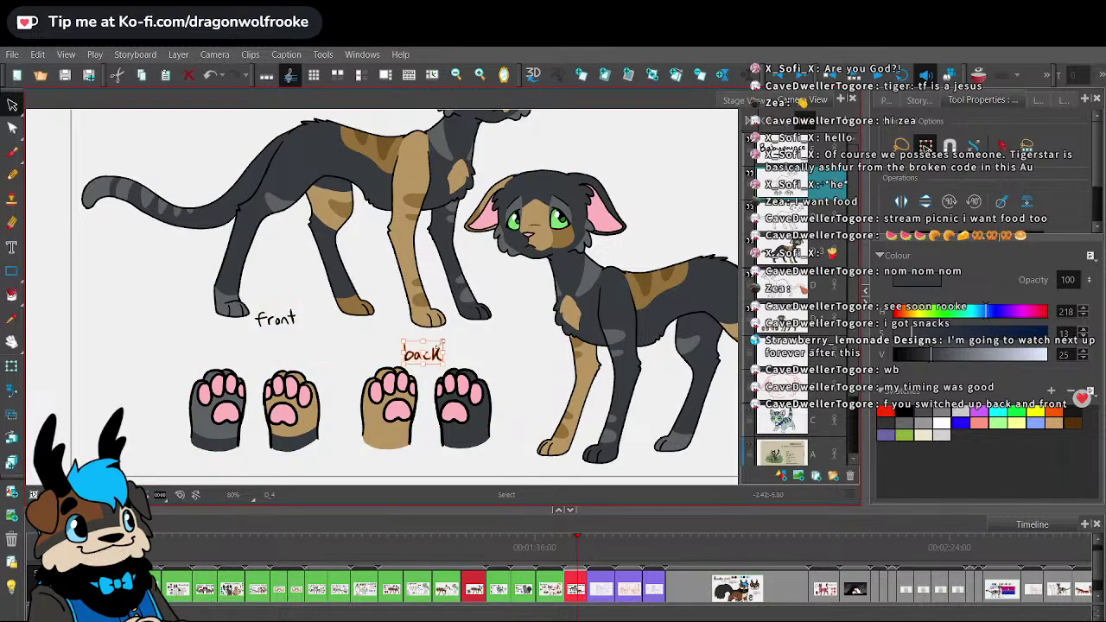
{"action": "mouse_move", "coordinate": [429, 349]}
{"action": "left_mouse_down"}
{"action": "mouse_move", "coordinate": [269, 347]}
{"action": "mouse_move", "coordinate": [440, 349]}
{"action": "left_mouse_up"}
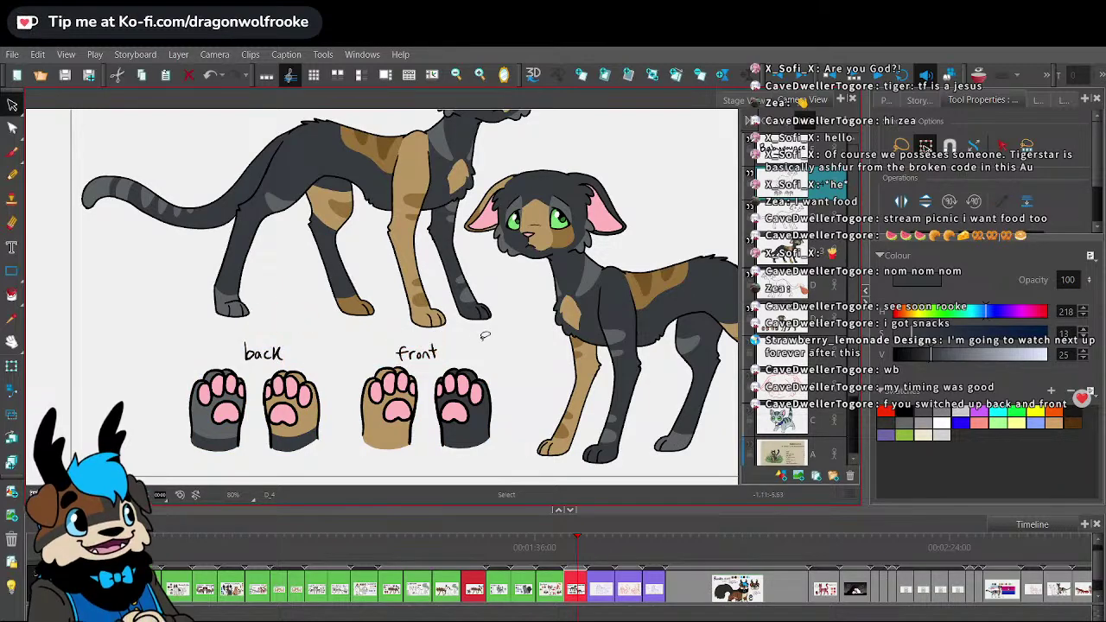
- Return to the palette circles' layer and fill the second circle with the lighter grey sampled from the upper character's hind leg marking
{"action": "key", "text": "1"}
{"action": "left_click_drag", "start_coordinate": [663, 390], "coordinate": [575, 442]}
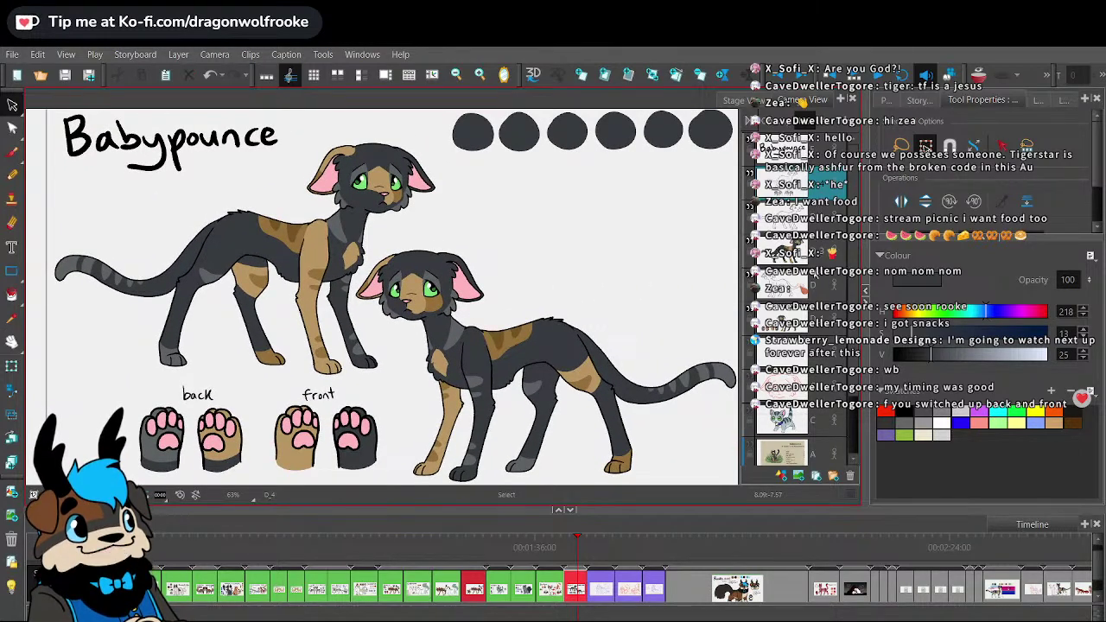
{"action": "left_click", "coordinate": [824, 314]}
{"action": "left_click_drag", "start_coordinate": [696, 320], "coordinate": [610, 397]}
{"action": "left_click", "coordinate": [11, 319]}
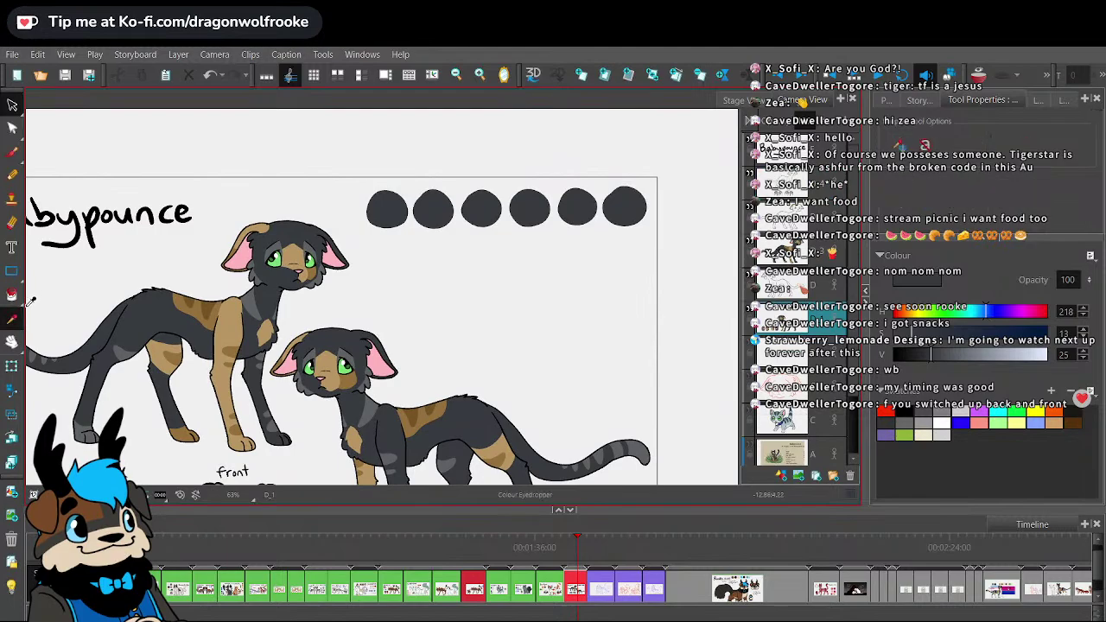
{"action": "left_click", "coordinate": [127, 349]}
{"action": "left_click", "coordinate": [12, 295]}
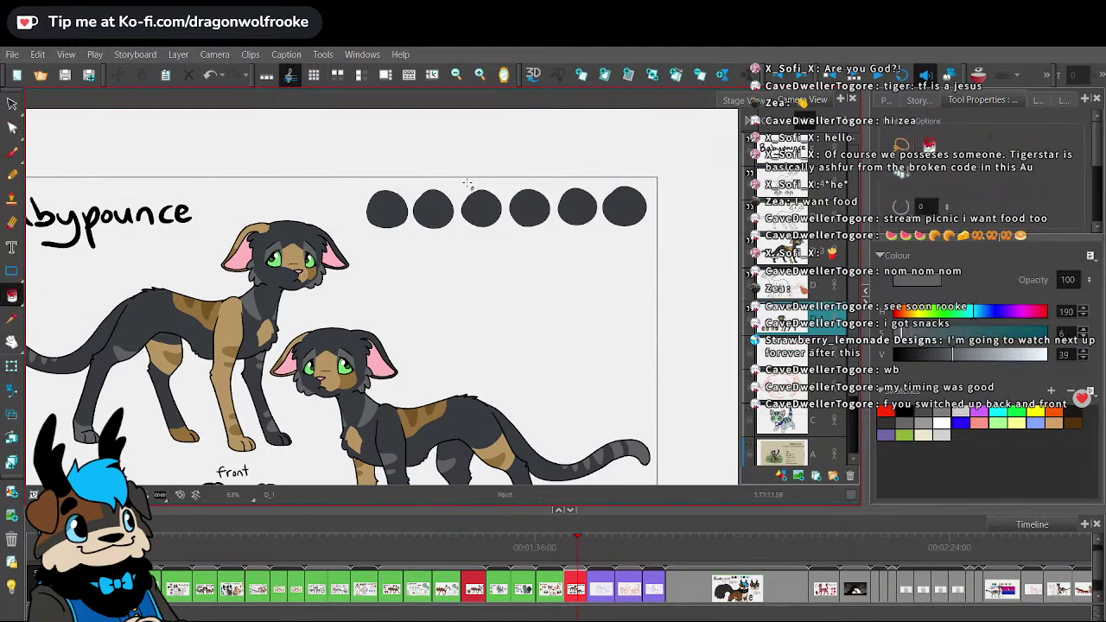
{"action": "left_click", "coordinate": [432, 207]}
- Fill the third palette circle with the dark brown sampled from the stripes on the upper character's back patch
{"action": "left_click", "coordinate": [12, 319]}
{"action": "left_click", "coordinate": [229, 312]}
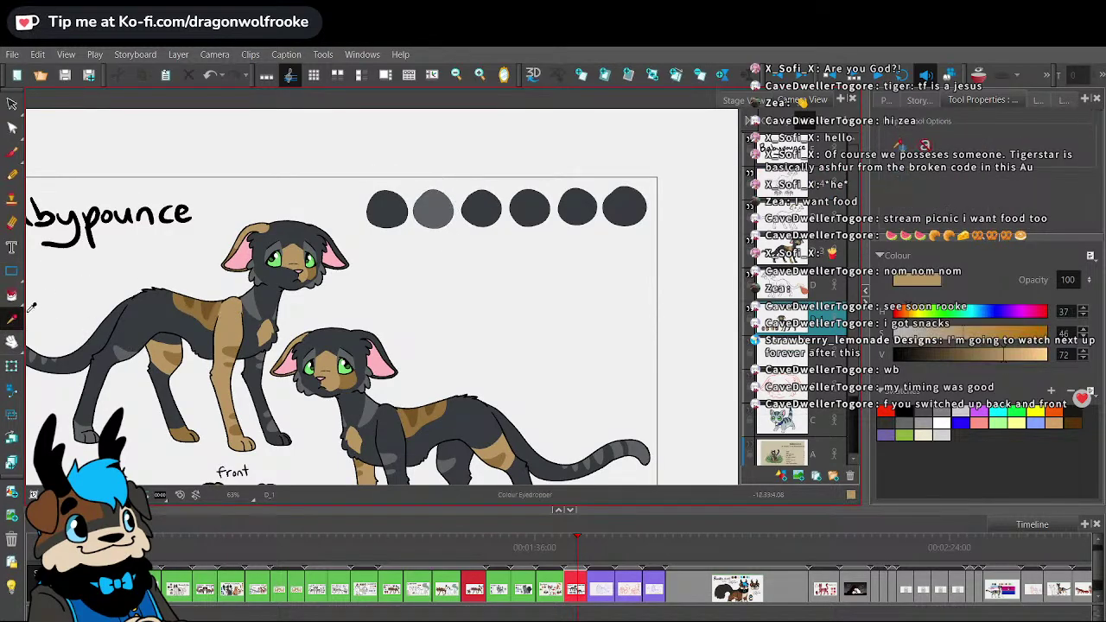
{"action": "left_click", "coordinate": [11, 294]}
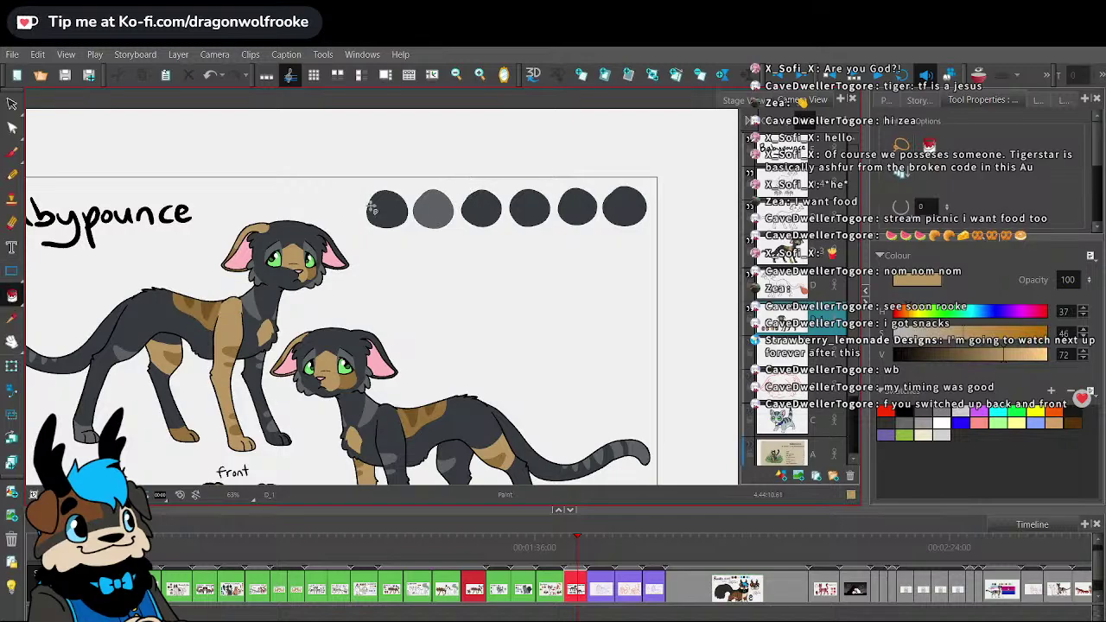
{"action": "left_click", "coordinate": [11, 318]}
{"action": "left_click", "coordinate": [209, 316]}
{"action": "left_click", "coordinate": [11, 295]}
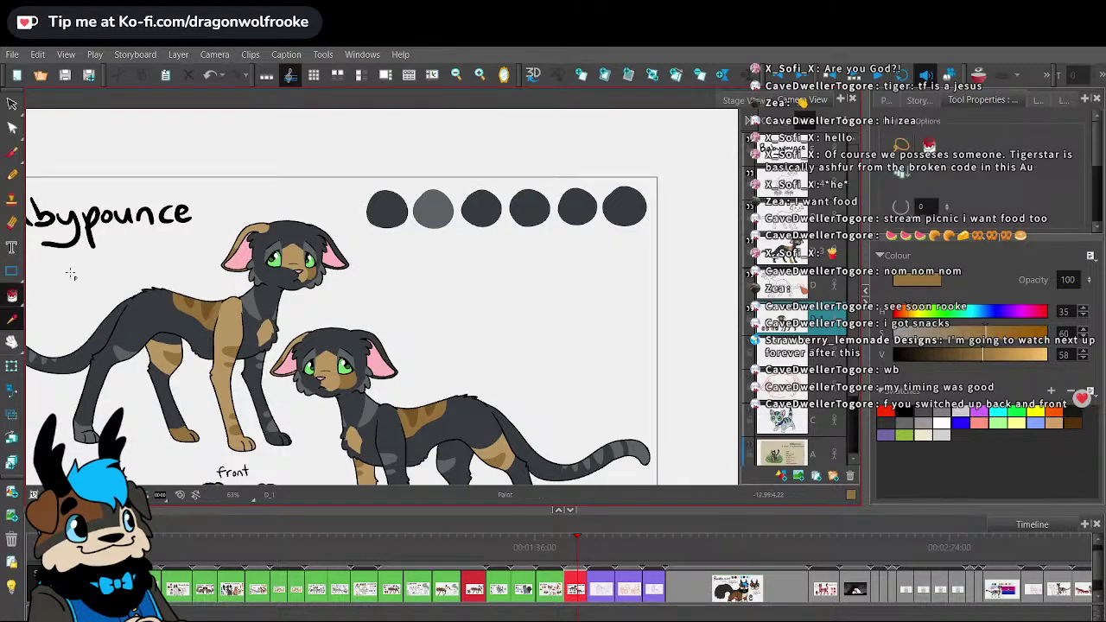
{"action": "left_click", "coordinate": [11, 318]}
{"action": "left_click", "coordinate": [216, 305]}
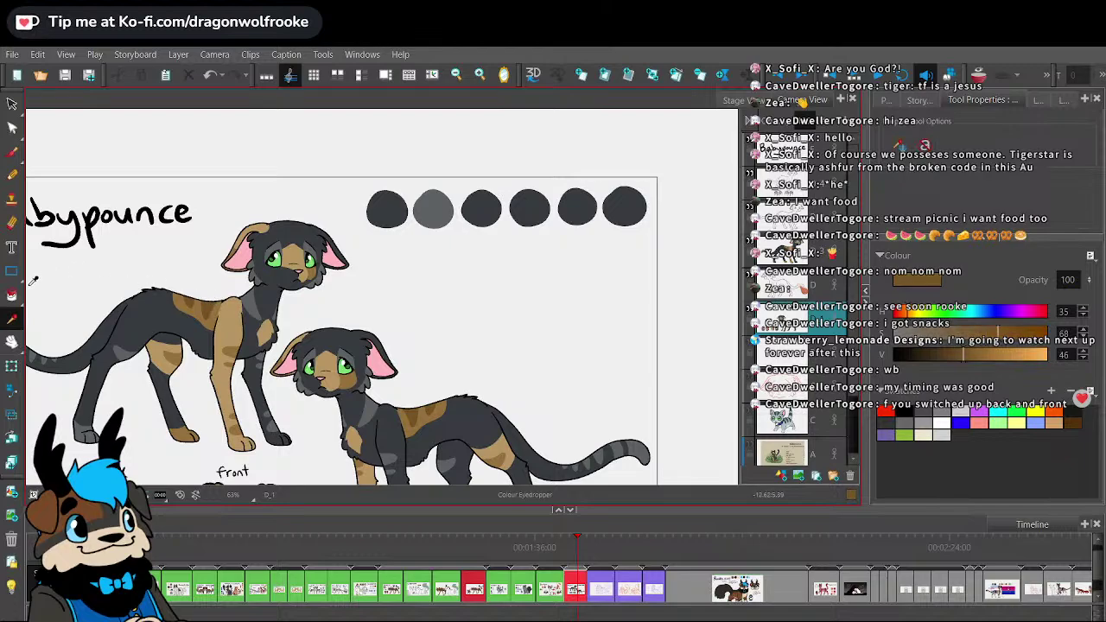
{"action": "left_click", "coordinate": [11, 295]}
{"action": "left_click", "coordinate": [481, 207]}
- Fill the fourth palette circle with the medium brown of the upper character's back patch and the fifth with its front leg's light tan
{"action": "left_click", "coordinate": [11, 318]}
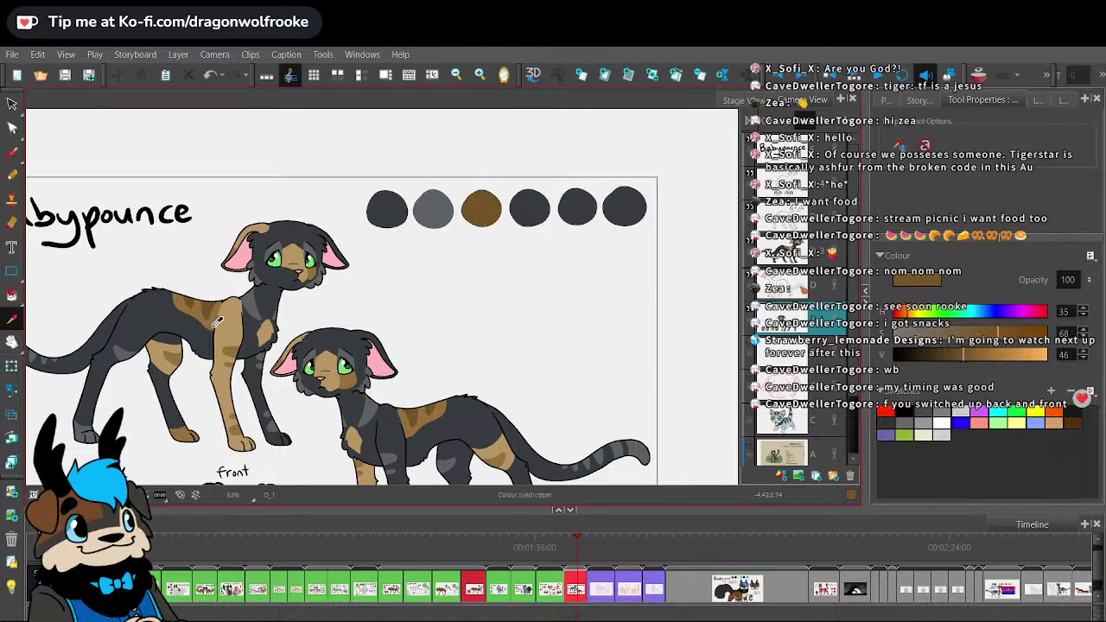
{"action": "left_click", "coordinate": [215, 319]}
{"action": "left_click", "coordinate": [11, 294]}
{"action": "left_click", "coordinate": [534, 215]}
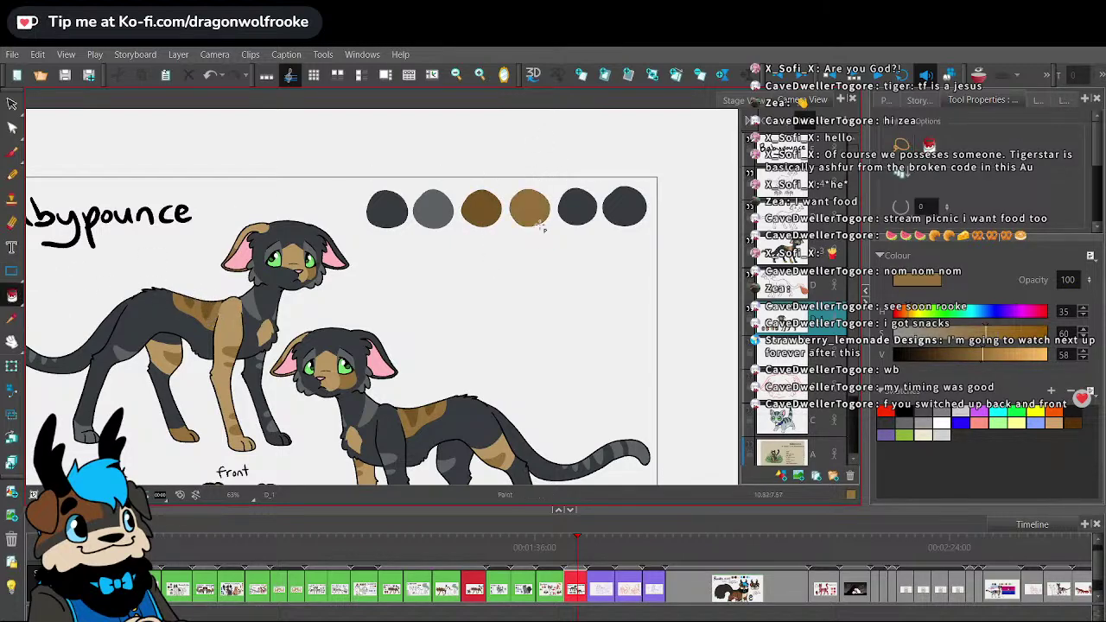
{"action": "left_click", "coordinate": [11, 317]}
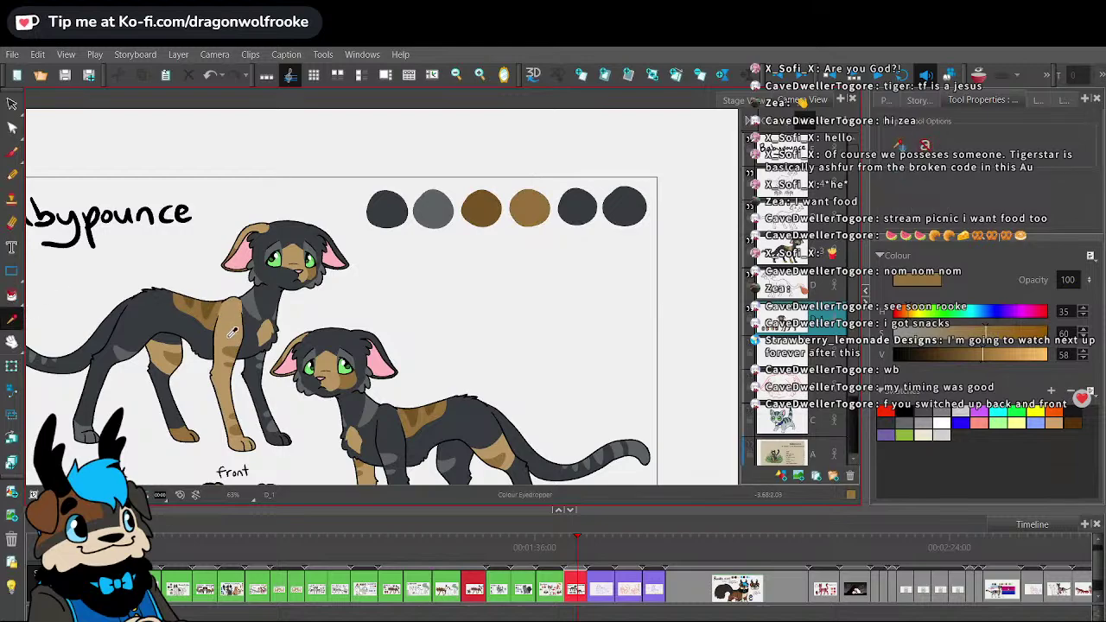
{"action": "left_click", "coordinate": [234, 312]}
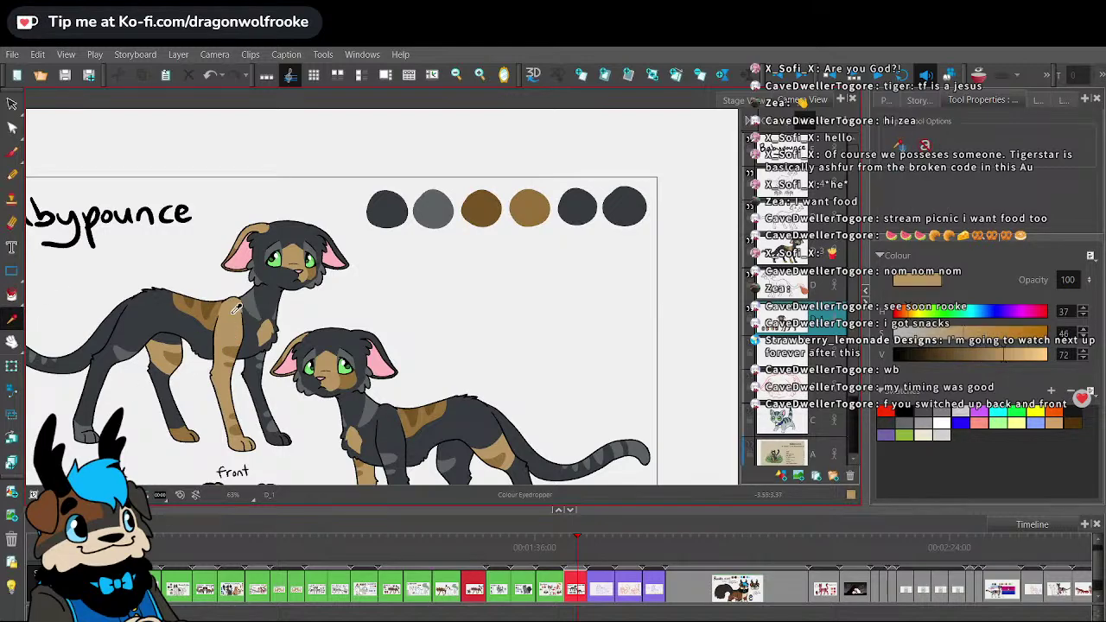
{"action": "left_click", "coordinate": [13, 295]}
{"action": "left_click", "coordinate": [577, 209]}
- Fill the sixth palette circle with the pink sampled from the upper character's inner ear
{"action": "left_click", "coordinate": [11, 319]}
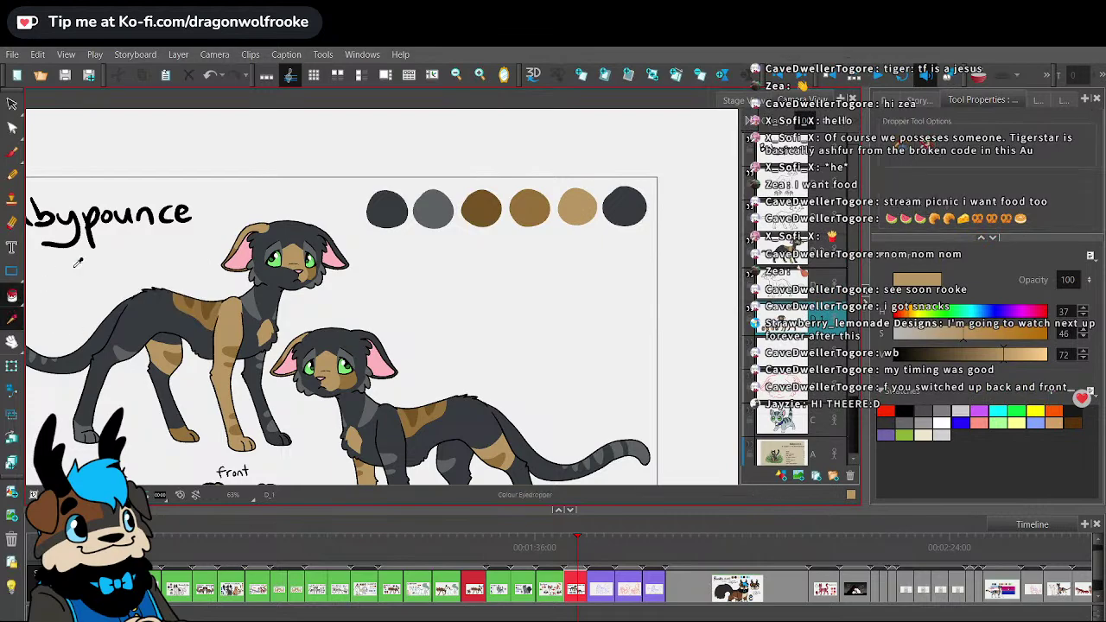
{"action": "left_click", "coordinate": [240, 263]}
{"action": "left_click", "coordinate": [13, 294]}
{"action": "left_click", "coordinate": [630, 197]}
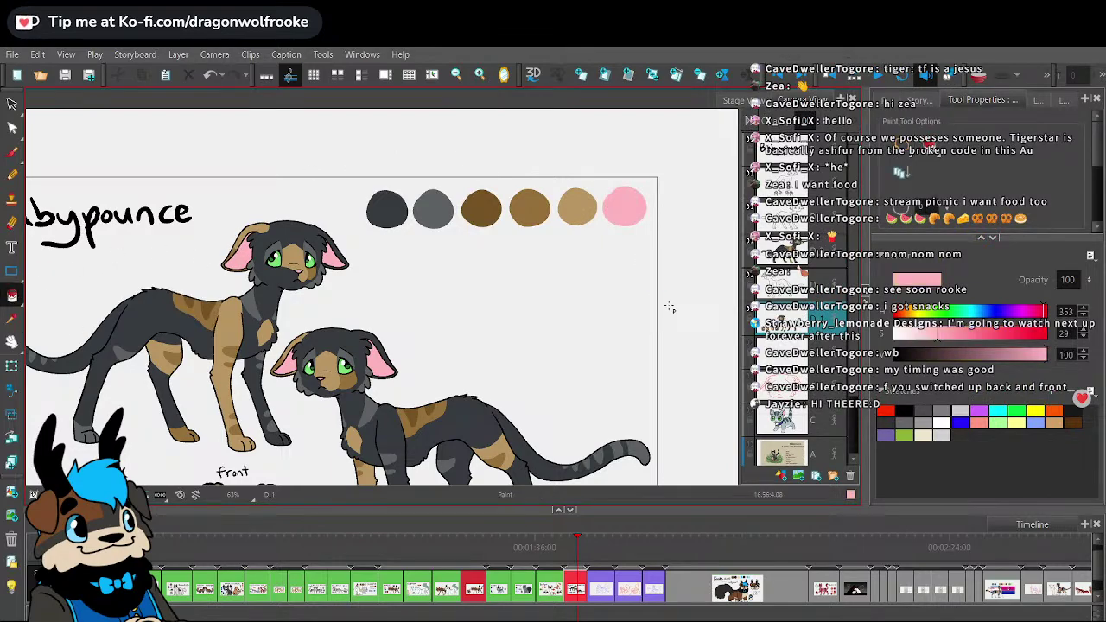
- Draw three overlapping circles beneath the right end of the palette row in the light green sampled from the upper character's eye
{"action": "key", "text": "2"}
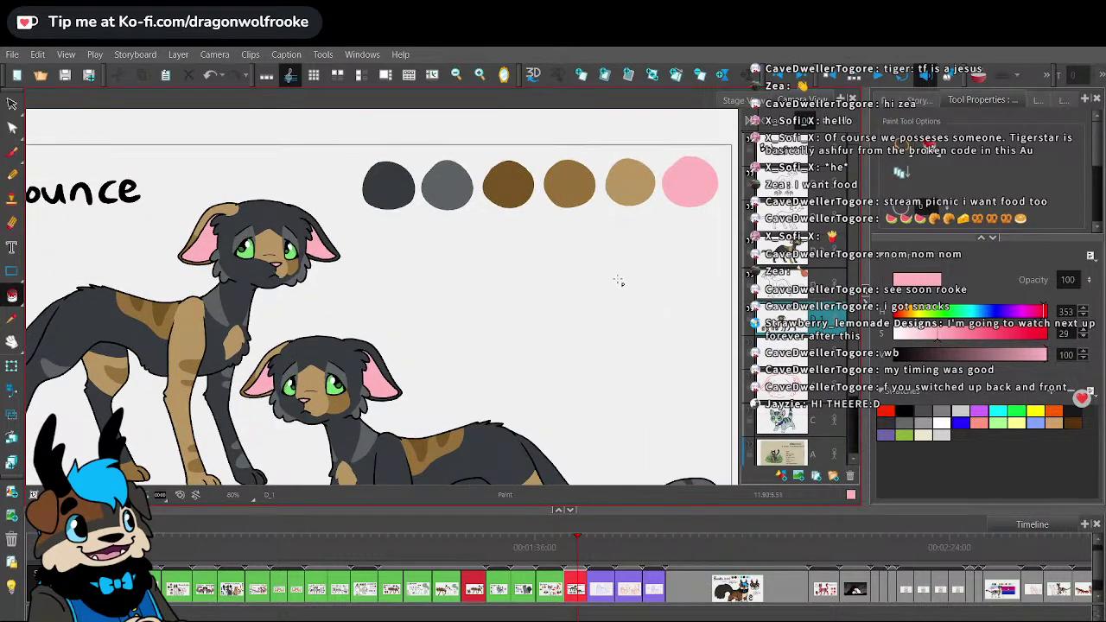
{"action": "left_click", "coordinate": [13, 152]}
{"action": "left_click", "coordinate": [12, 318]}
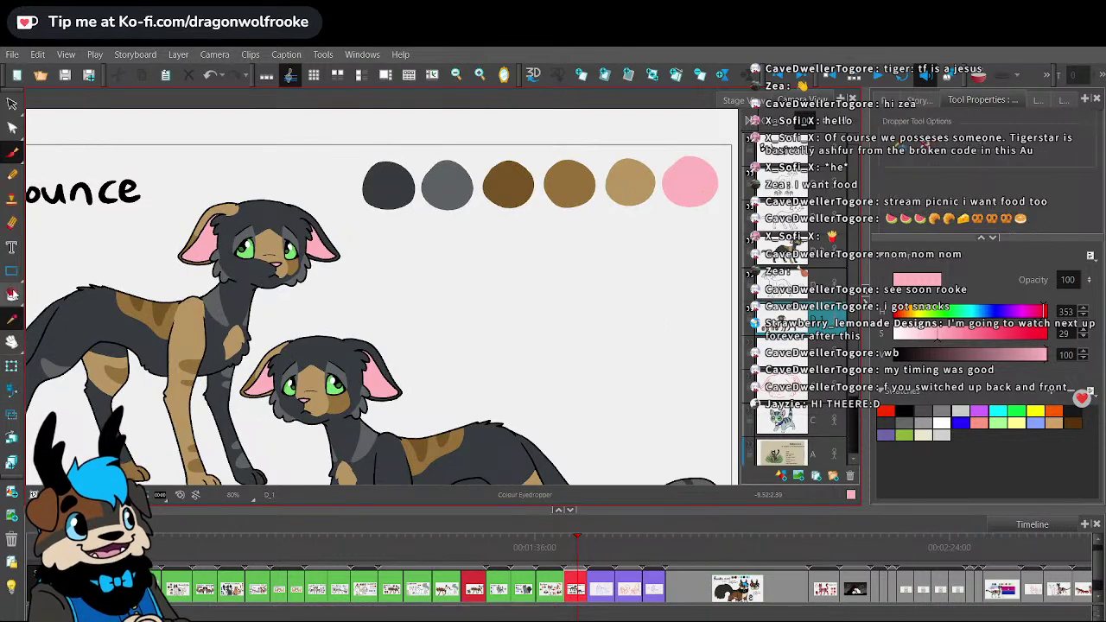
{"action": "left_click", "coordinate": [253, 245]}
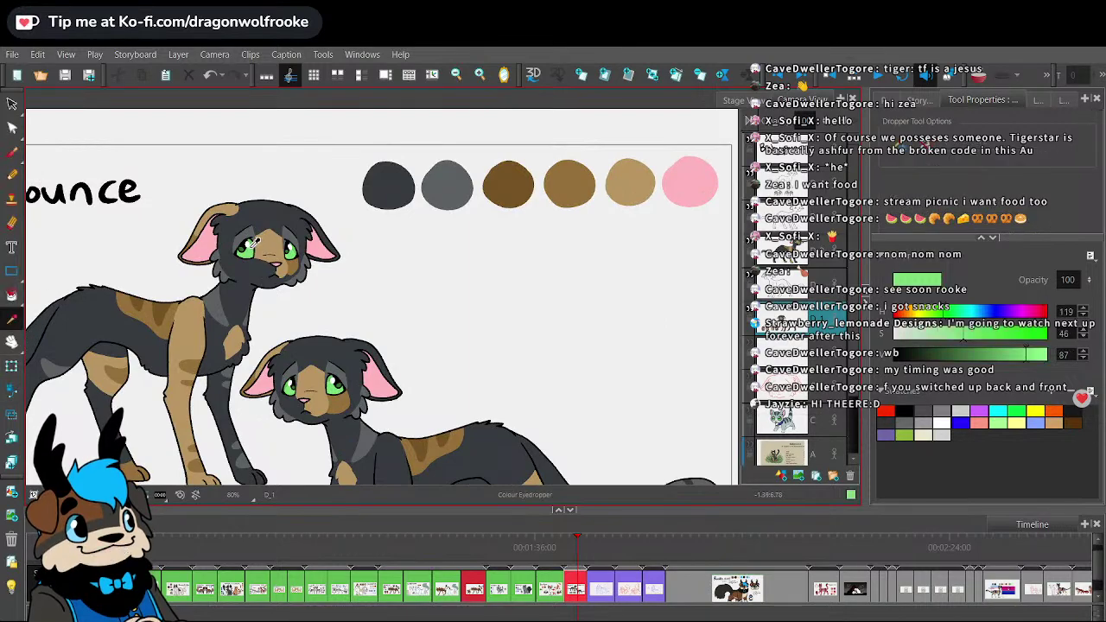
{"action": "left_click", "coordinate": [12, 153]}
{"action": "mouse_move", "coordinate": [587, 241]}
{"action": "left_mouse_down"}
{"action": "mouse_move", "coordinate": [591, 252]}
{"action": "mouse_move", "coordinate": [675, 252]}
{"action": "mouse_move", "coordinate": [666, 289]}
{"action": "mouse_move", "coordinate": [630, 226]}
{"action": "left_mouse_up"}
{"action": "key", "text": "alt+s"}
{"action": "left_click_drag", "start_coordinate": [562, 279], "coordinate": [574, 269]}
{"action": "left_click_drag", "start_coordinate": [674, 251], "coordinate": [693, 249]}
- Fill the first of the three green circles with the medium green sampled from the upper character's eye, undoing the fill on the middle one
{"action": "left_click", "coordinate": [12, 318]}
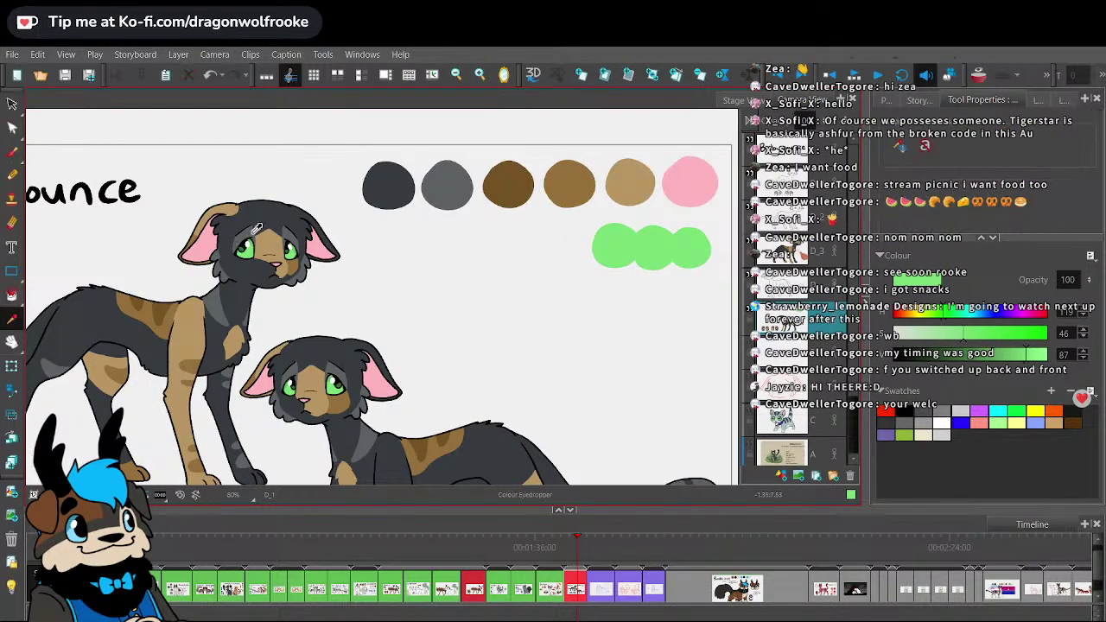
{"action": "scroll", "coordinate": [258, 227], "scroll_direction": "up", "scroll_amount": 4}
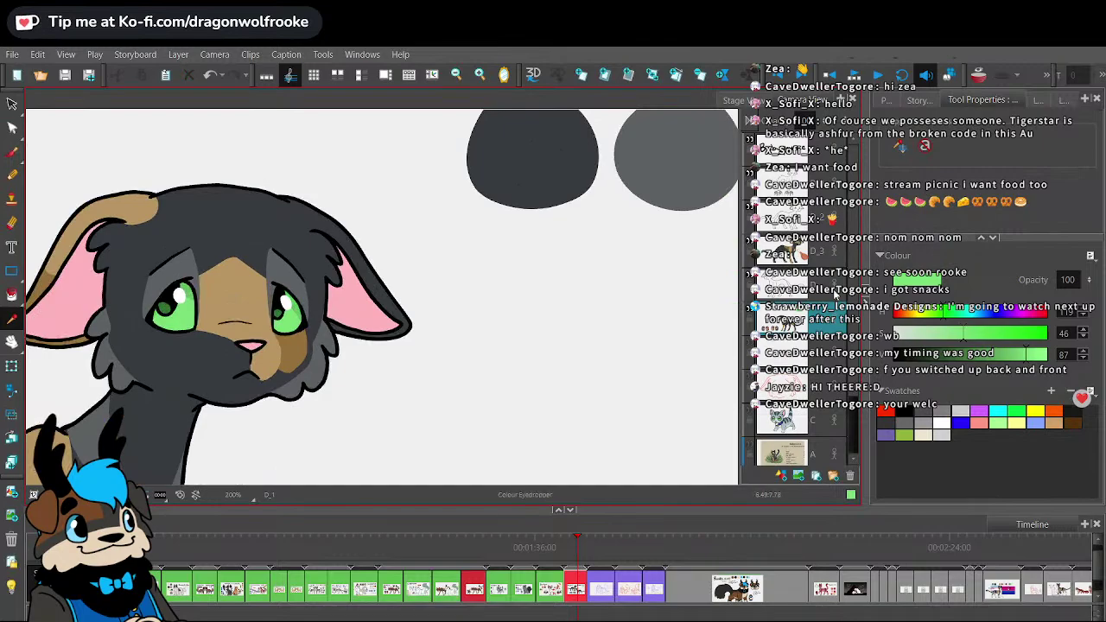
{"action": "left_click", "coordinate": [189, 289]}
{"action": "left_click", "coordinate": [12, 295]}
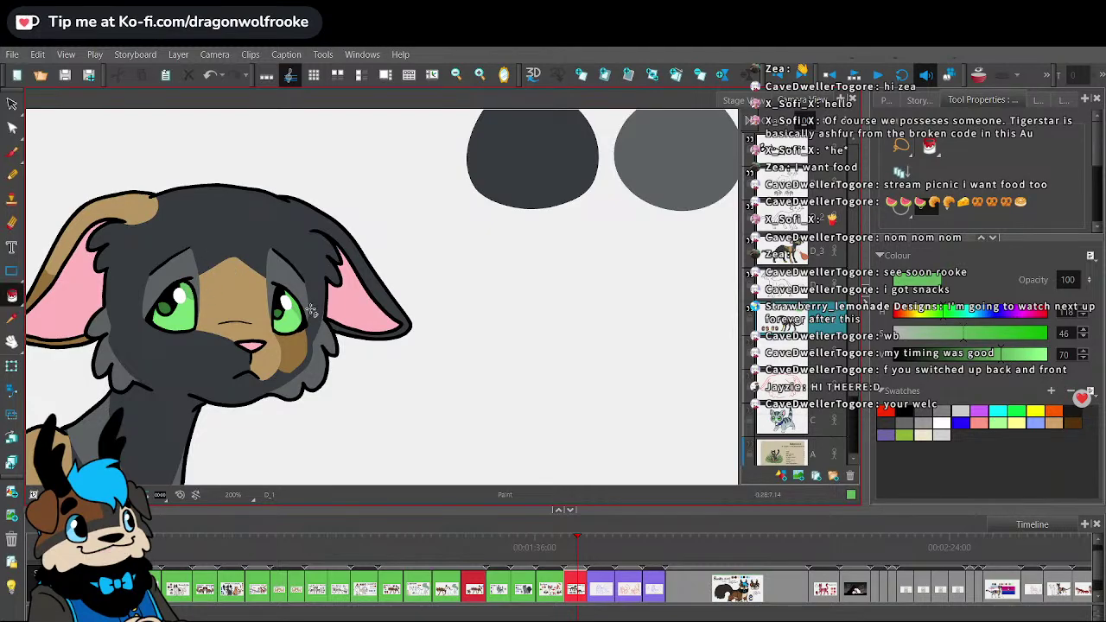
{"action": "key", "text": "1"}
{"action": "key", "text": "1"}
{"action": "key", "text": "ctrl+z"}
{"action": "scroll", "coordinate": [540, 267], "scroll_direction": "down", "scroll_amount": 3}
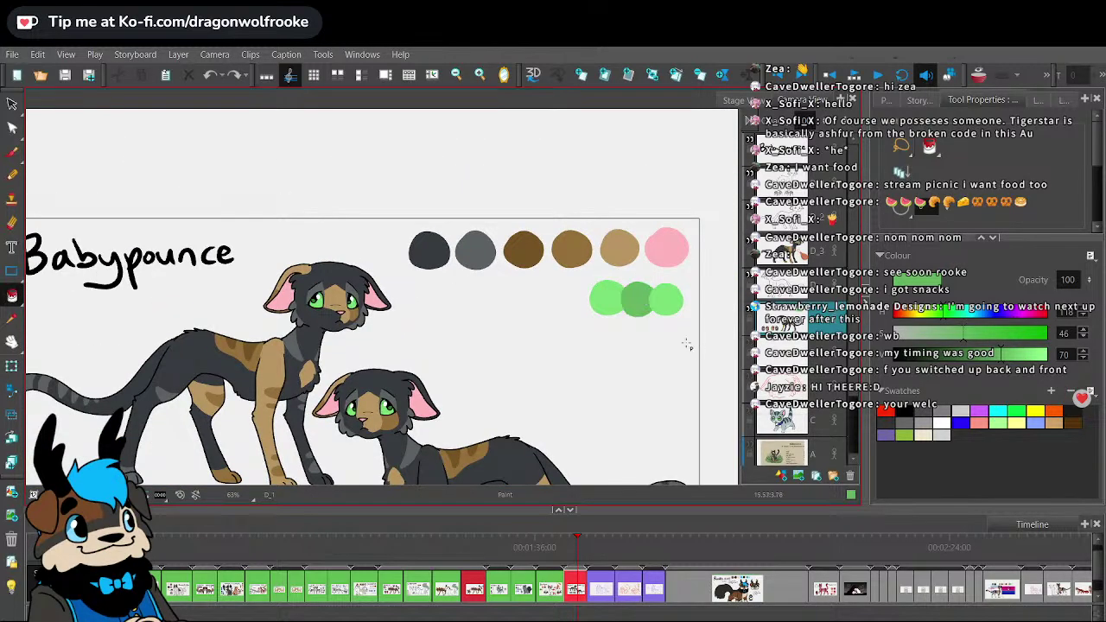
{"action": "scroll", "coordinate": [647, 288], "scroll_direction": "up", "scroll_amount": 2}
- Fill the last of the three green circles with the darkest green sampled from the upper character's eye
{"action": "left_click", "coordinate": [12, 319]}
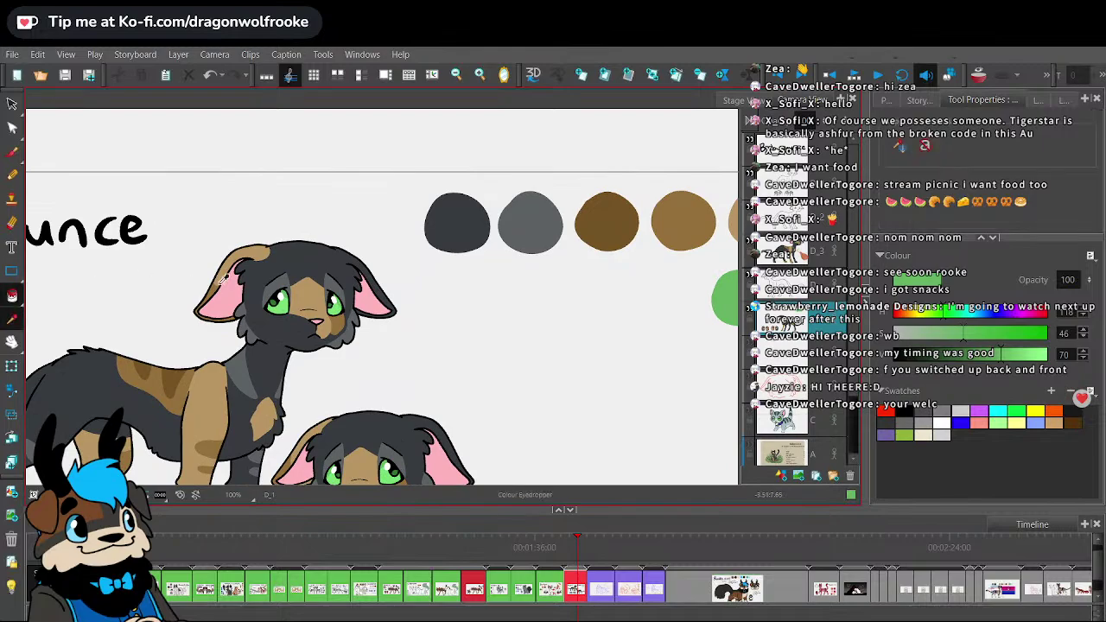
{"action": "left_click", "coordinate": [276, 296]}
{"action": "left_click", "coordinate": [12, 295]}
{"action": "scroll", "coordinate": [510, 321], "scroll_direction": "right", "scroll_amount": 3}
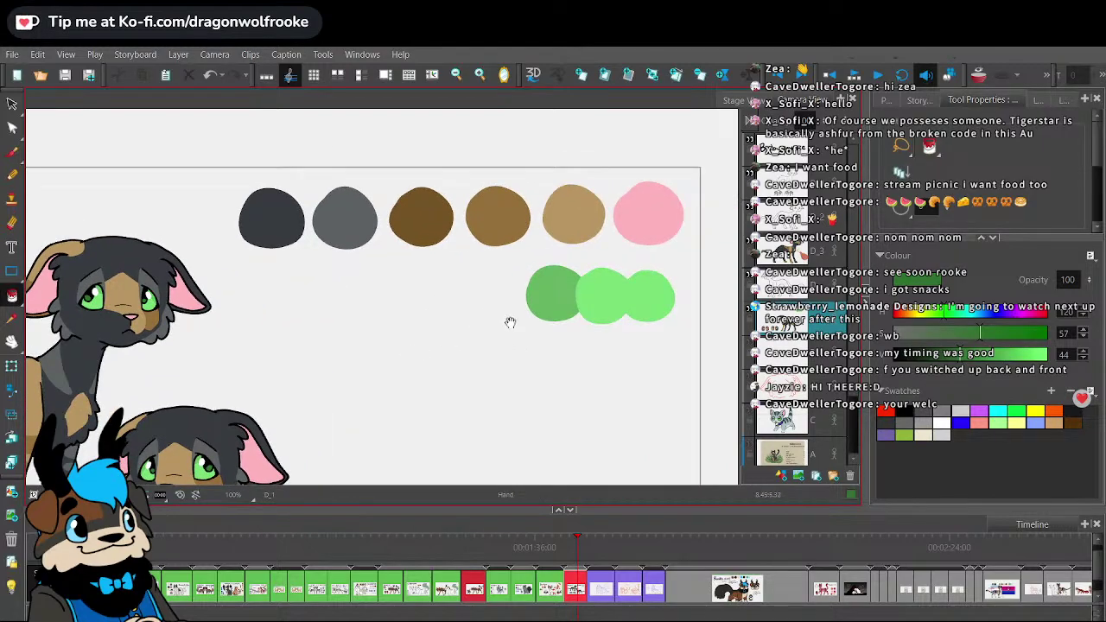
{"action": "left_click", "coordinate": [648, 298]}
{"action": "scroll", "coordinate": [667, 305], "scroll_direction": "down", "scroll_amount": 3}
{"action": "scroll", "coordinate": [667, 305], "scroll_direction": "down", "scroll_amount": 2}
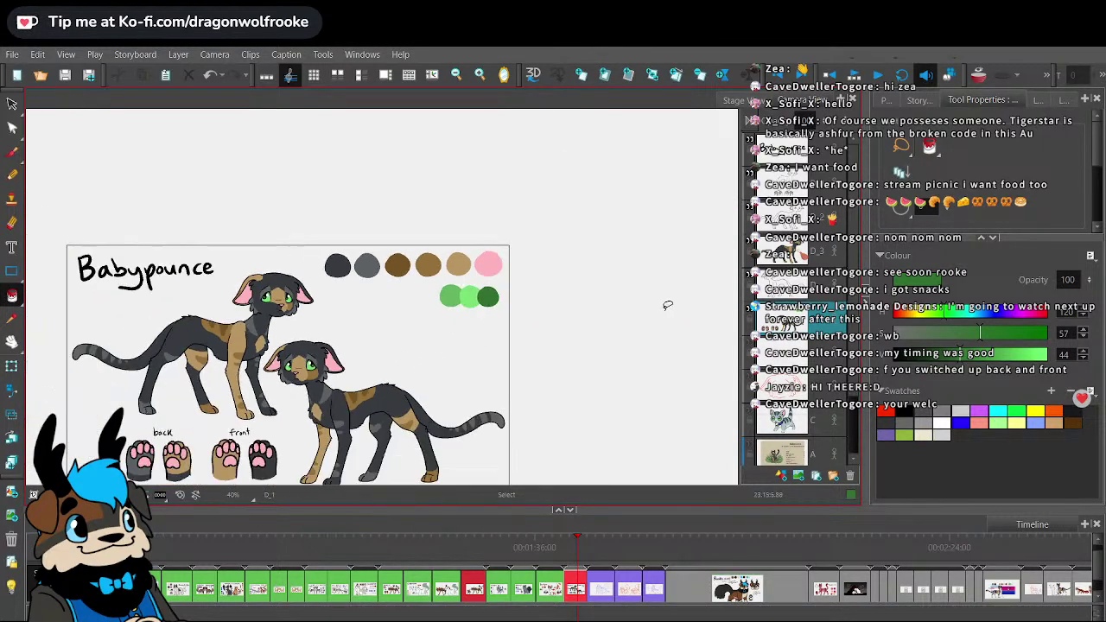
{"action": "mouse_move", "coordinate": [543, 421]}
{"action": "left_mouse_down"}
{"action": "mouse_move", "coordinate": [631, 358]}
{"action": "mouse_move", "coordinate": [627, 387]}
{"action": "left_mouse_up"}
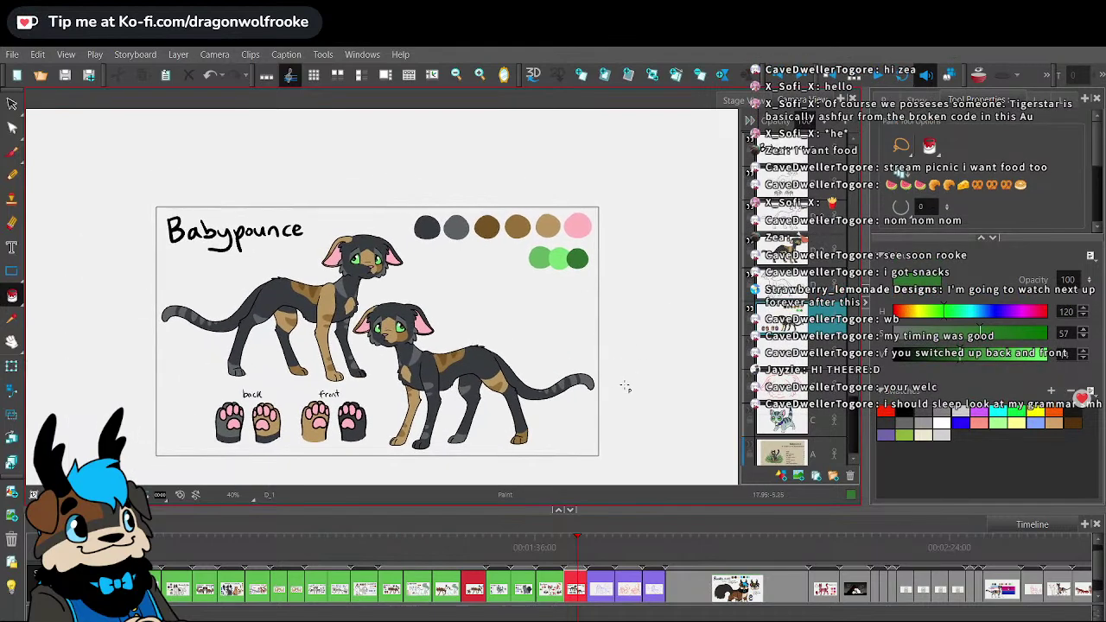
{"action": "key", "text": "2"}
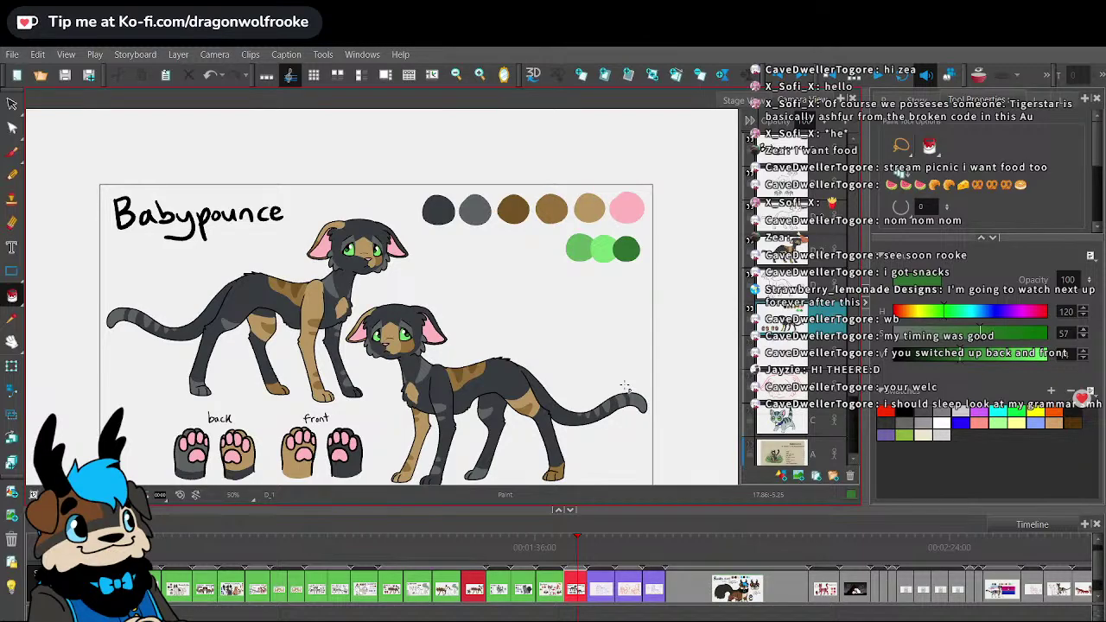
- Change the current Babypounce panel's timeline colour from red to green
{"action": "mouse_move", "coordinate": [577, 538]}
{"action": "left_mouse_down"}
{"action": "mouse_move", "coordinate": [548, 540]}
{"action": "mouse_move", "coordinate": [572, 537]}
{"action": "left_mouse_up"}
{"action": "right_click", "coordinate": [577, 587]}
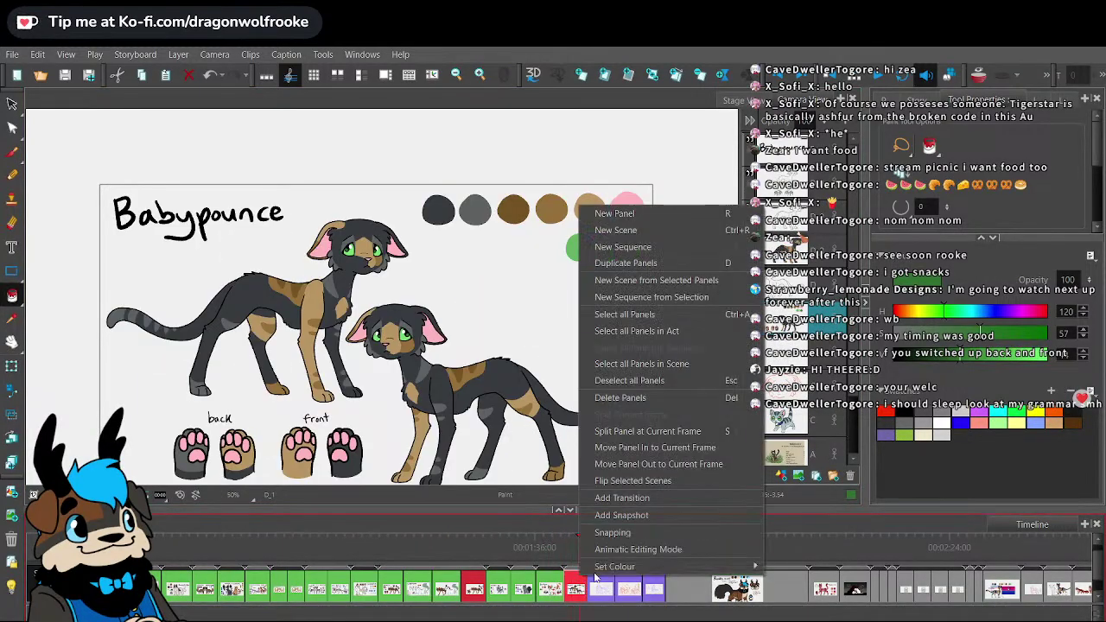
{"action": "mouse_move", "coordinate": [646, 571]}
{"action": "left_click", "coordinate": [576, 586]}
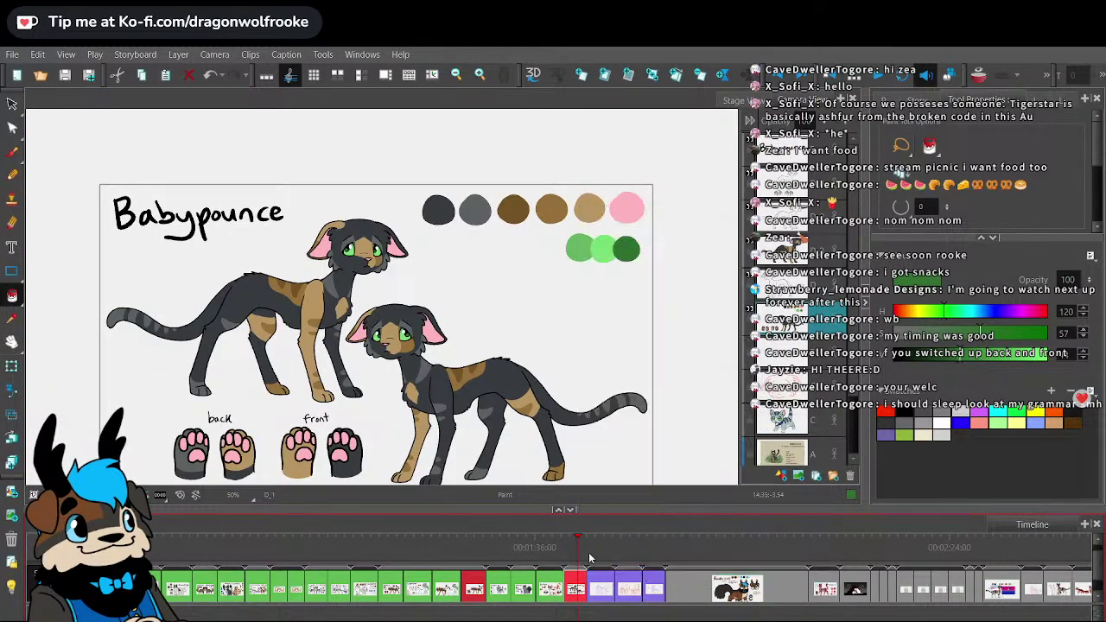
{"action": "left_click_drag", "start_coordinate": [652, 510], "coordinate": [666, 489]}
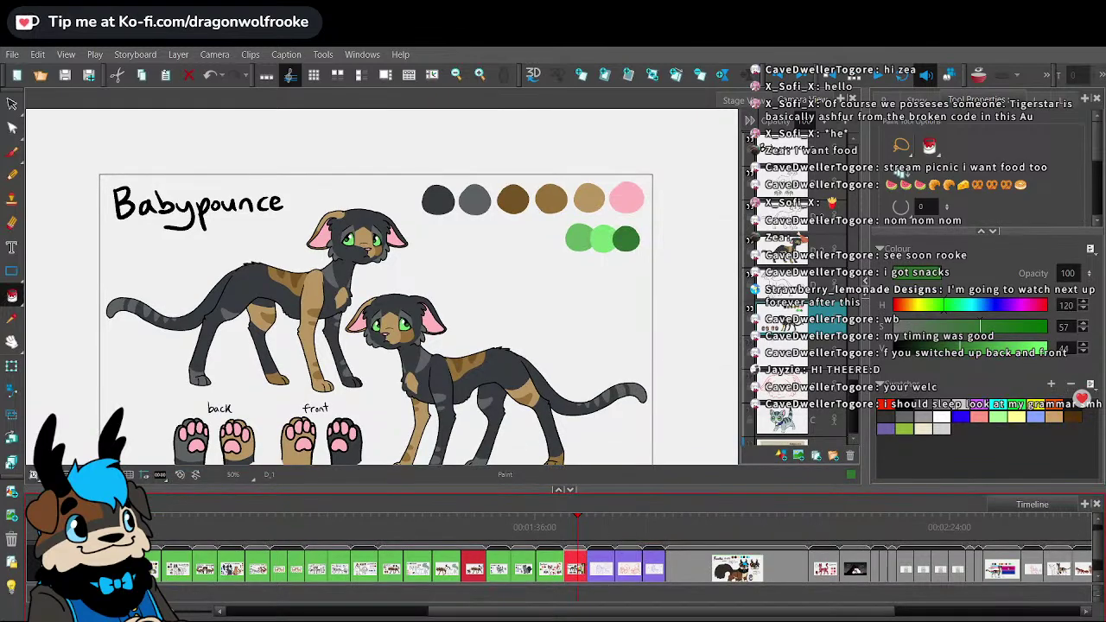
{"action": "right_click", "coordinate": [581, 557]}
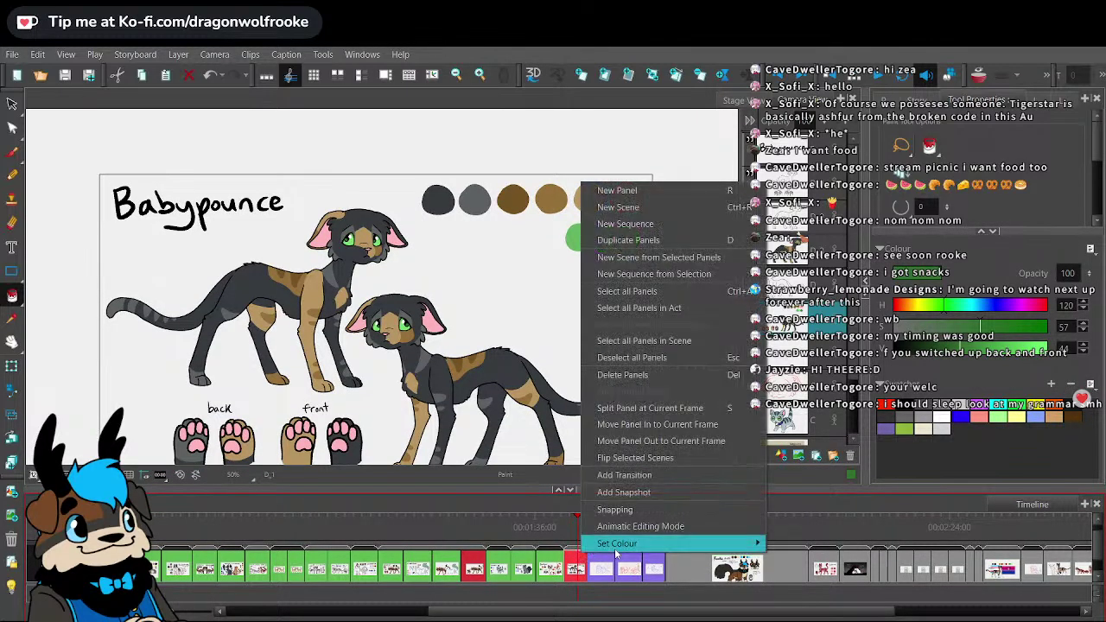
{"action": "mouse_move", "coordinate": [655, 542]}
{"action": "left_click", "coordinate": [788, 609]}
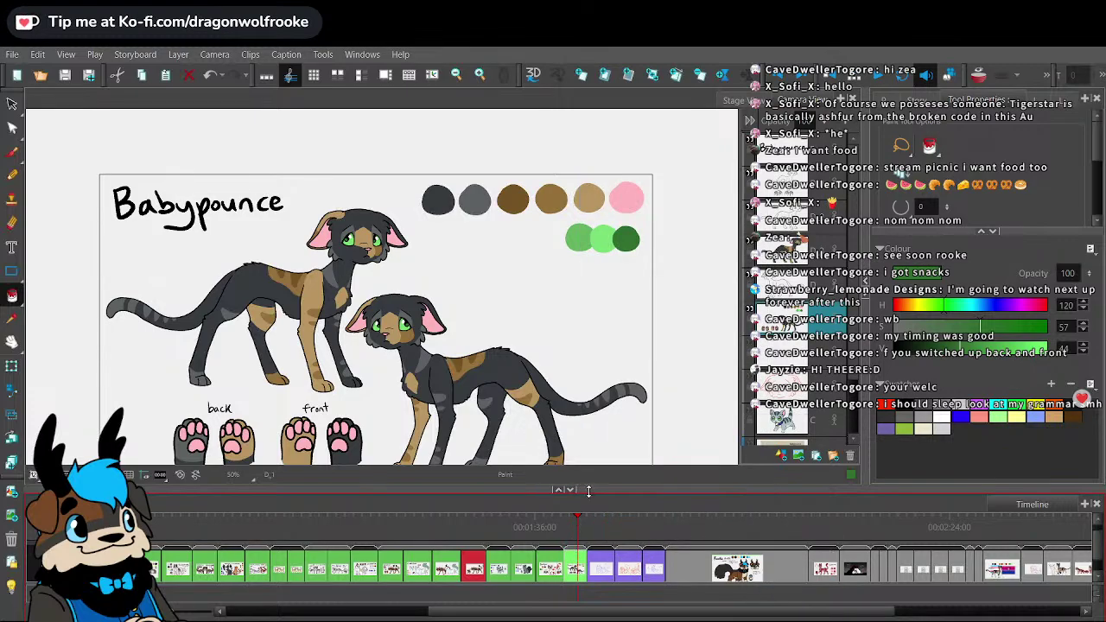
{"action": "left_click_drag", "start_coordinate": [587, 490], "coordinate": [588, 519]}
- Raise the grey tabby kitten's layer above the character layers and move the kitten between the lower character's front and hind legs
{"action": "left_click", "coordinate": [750, 410]}
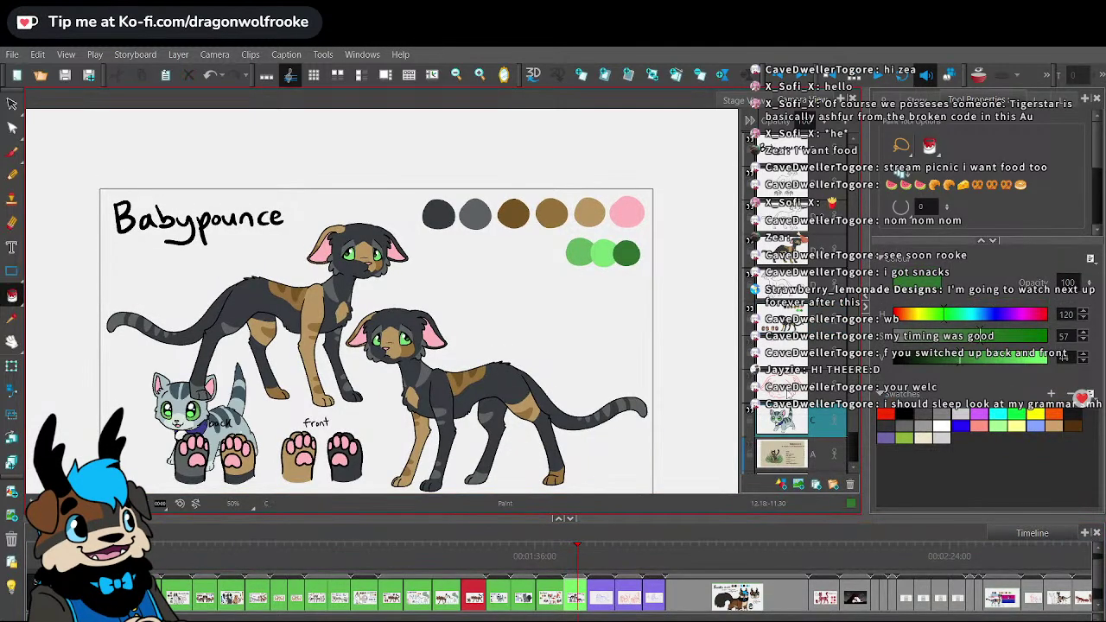
{"action": "left_click", "coordinate": [782, 421]}
{"action": "left_click", "coordinate": [12, 104]}
{"action": "left_click", "coordinate": [226, 386]}
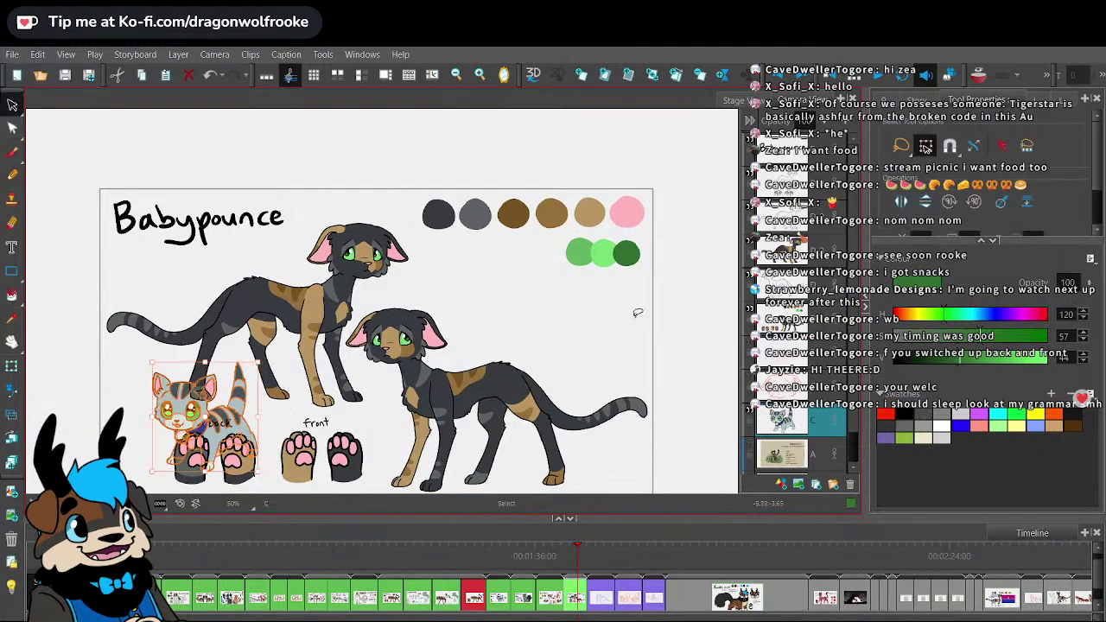
{"action": "left_click_drag", "start_coordinate": [812, 425], "coordinate": [825, 204]}
{"action": "left_click_drag", "start_coordinate": [640, 349], "coordinate": [666, 307]}
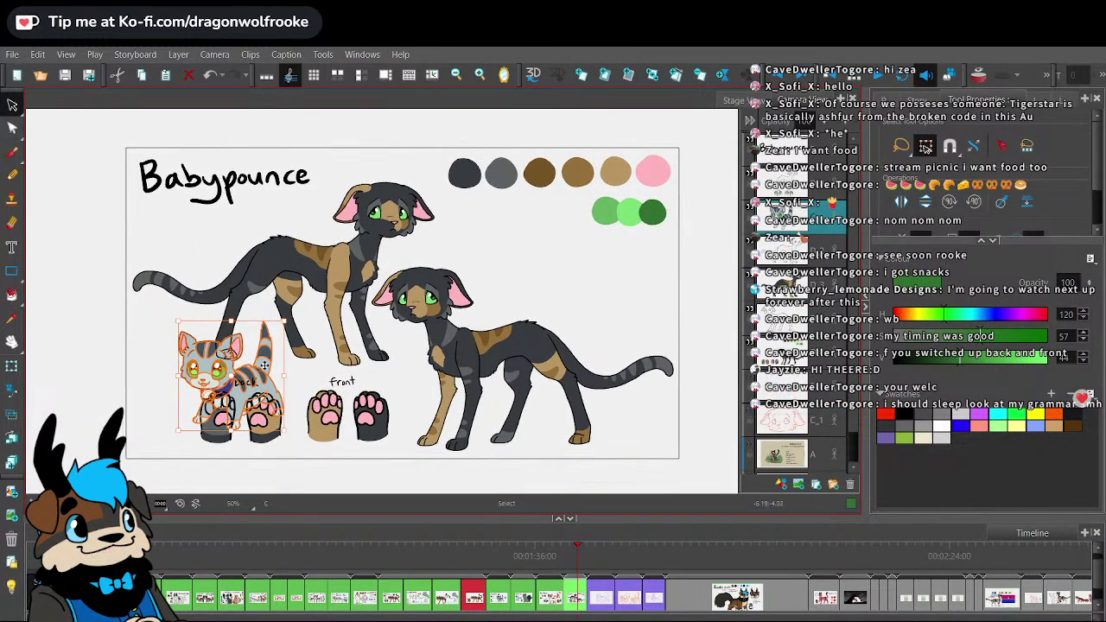
{"action": "left_click_drag", "start_coordinate": [825, 214], "coordinate": [812, 173]}
{"action": "mouse_move", "coordinate": [246, 394]}
{"action": "left_mouse_down"}
{"action": "mouse_move", "coordinate": [484, 419]}
{"action": "mouse_move", "coordinate": [544, 399]}
{"action": "mouse_move", "coordinate": [543, 380]}
{"action": "mouse_move", "coordinate": [528, 411]}
{"action": "left_mouse_up"}
{"action": "left_click", "coordinate": [578, 444]}
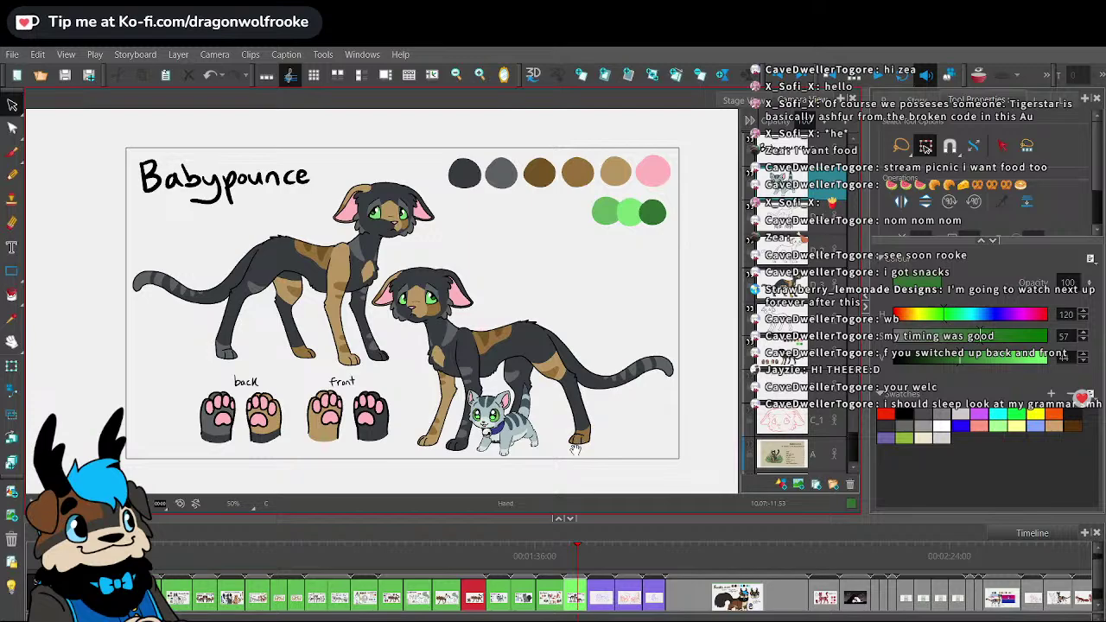
- Fill the smallest grey stripe nearest the base of the lower character's tail with the dark grey fur colour
{"action": "left_click_drag", "start_coordinate": [694, 409], "coordinate": [542, 388]}
{"action": "left_click", "coordinate": [782, 285]}
{"action": "key", "text": "2"}
{"action": "left_click", "coordinate": [13, 295]}
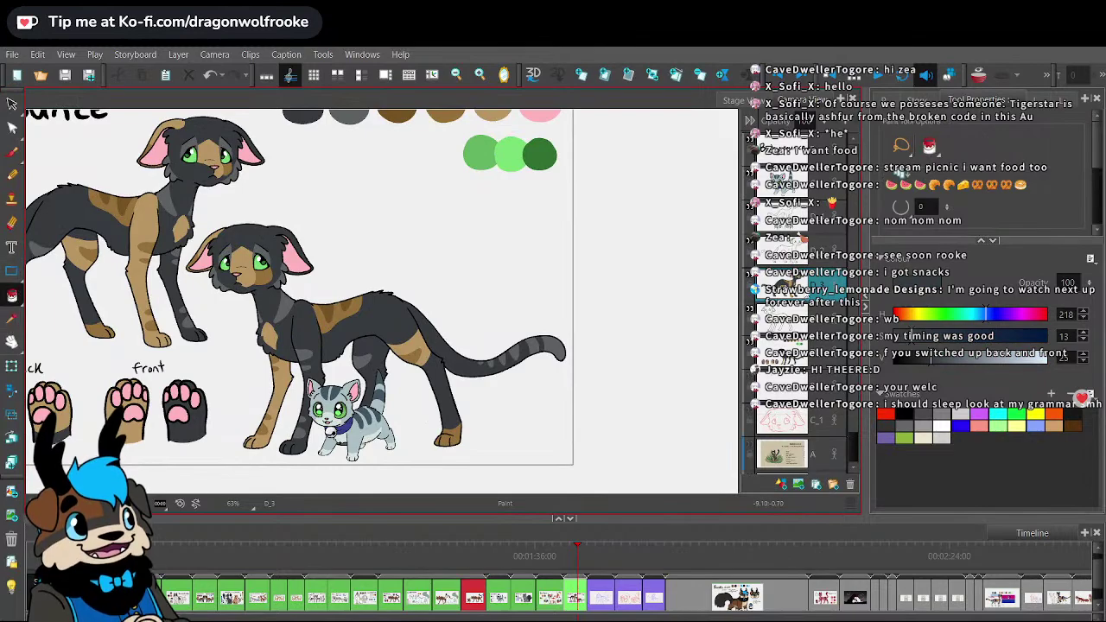
{"action": "key", "text": "2"}
{"action": "left_click", "coordinate": [826, 352]}
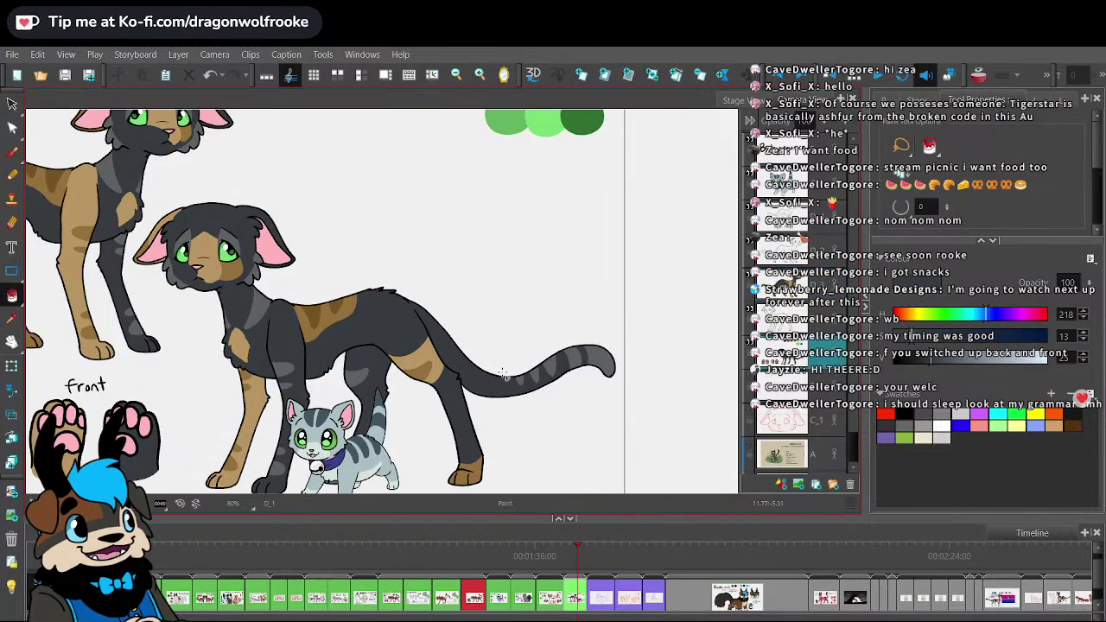
{"action": "scroll", "coordinate": [550, 375], "scroll_direction": "up", "scroll_amount": 2}
{"action": "scroll", "coordinate": [458, 324], "scroll_direction": "up", "scroll_amount": 1}
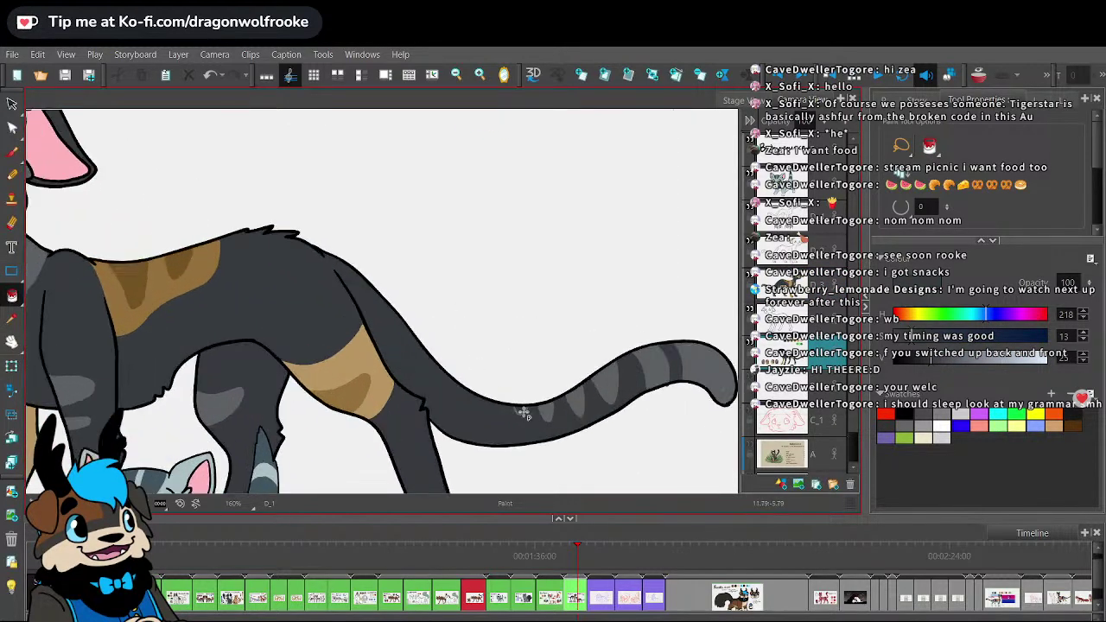
- Fill the smallest grey stripe nearest the base of the upper character's tail with the dark grey fur colour on layer D_3
{"action": "key", "text": "1"}
{"action": "key", "text": "1"}
{"action": "key", "text": "1"}
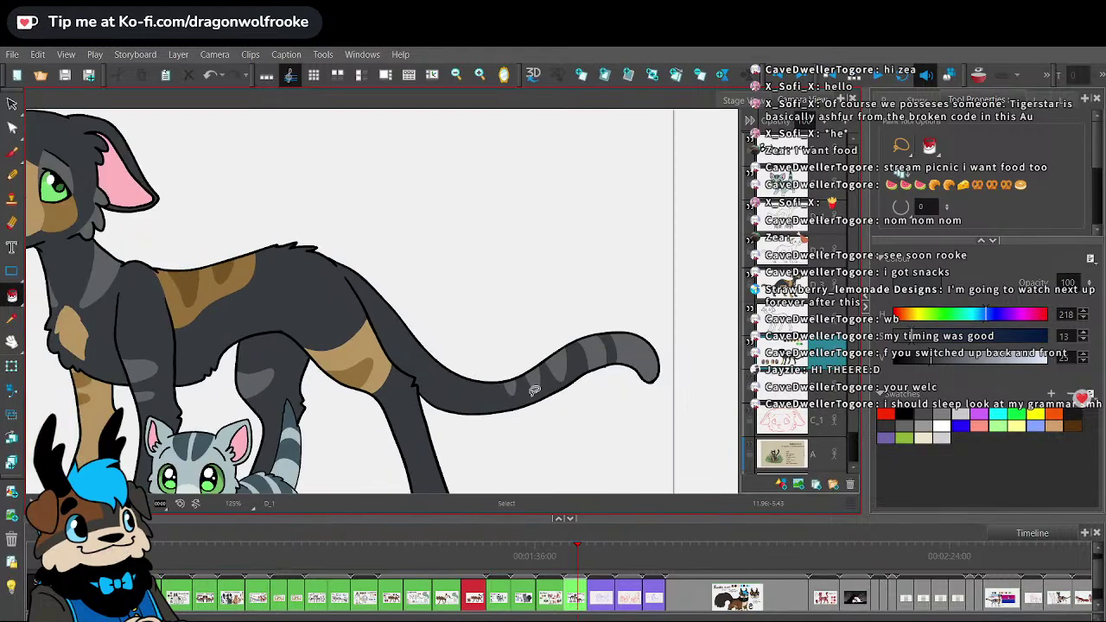
{"action": "key", "text": "space"}
{"action": "left_click_drag", "start_coordinate": [524, 284], "coordinate": [666, 333]}
{"action": "left_click_drag", "start_coordinate": [459, 294], "coordinate": [738, 369]}
{"action": "scroll", "coordinate": [563, 412], "scroll_direction": "up", "scroll_amount": 4}
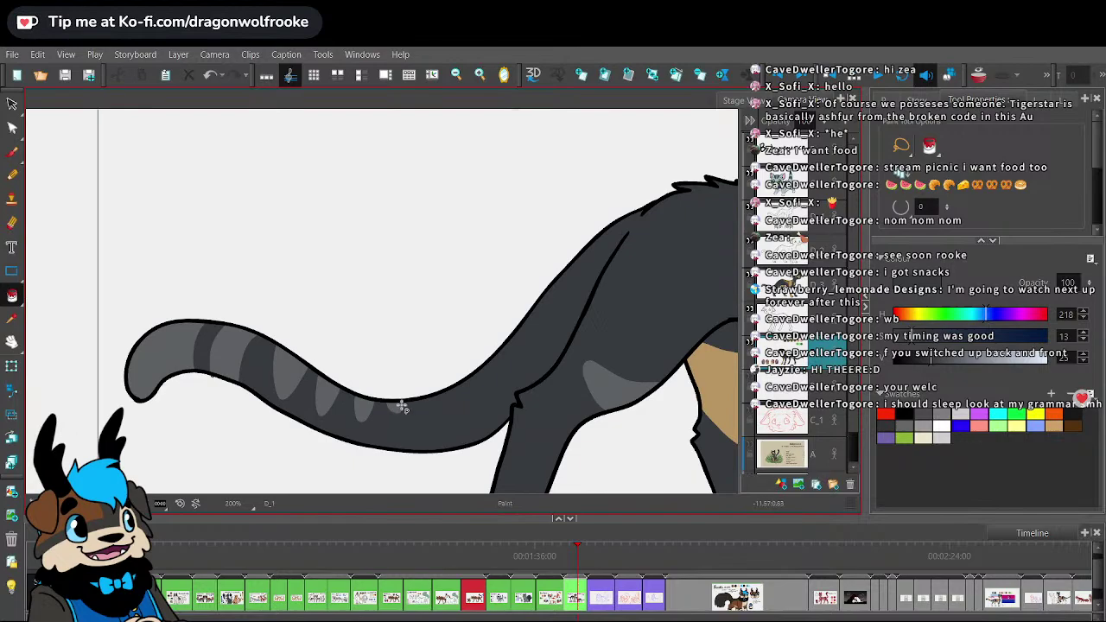
{"action": "left_click", "coordinate": [822, 284]}
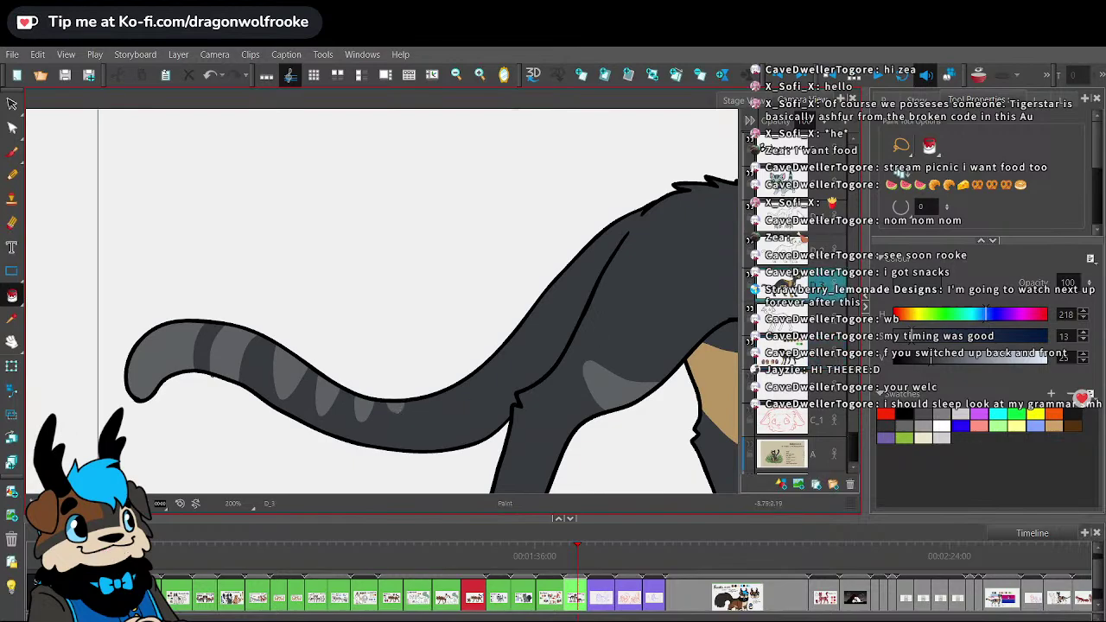
{"action": "left_click", "coordinate": [401, 409]}
- Hide the grey tabby kitten's layer on the Babypounce panel
{"action": "key", "text": "1"}
{"action": "key", "text": "1"}
{"action": "key", "text": "alt+s"}
{"action": "scroll", "coordinate": [563, 293], "scroll_direction": "down", "scroll_amount": 5}
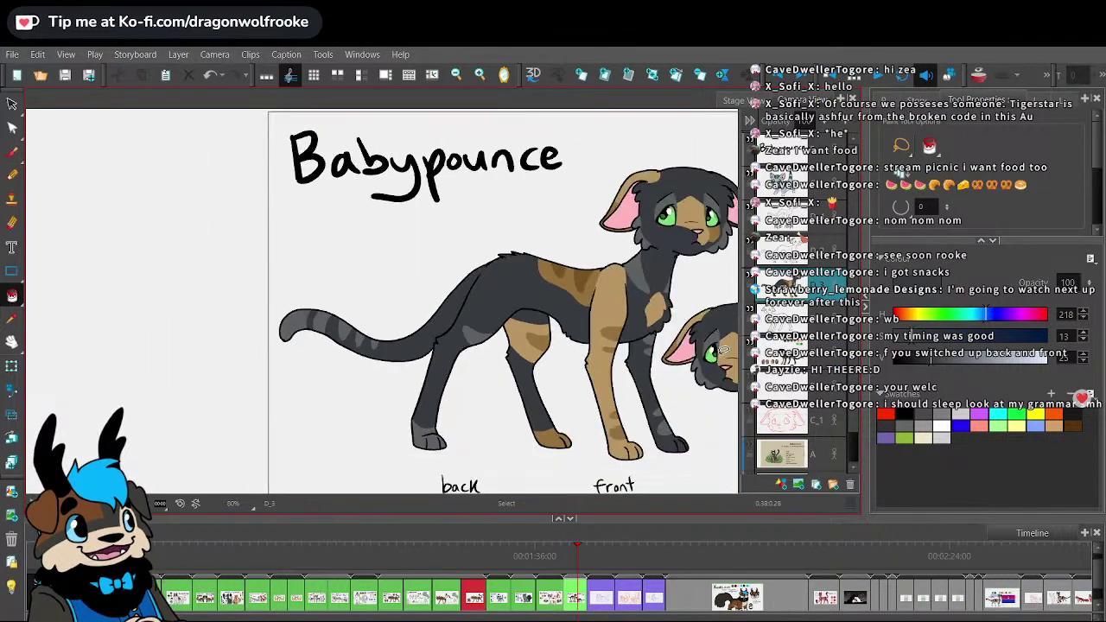
{"action": "left_click", "coordinate": [752, 173]}
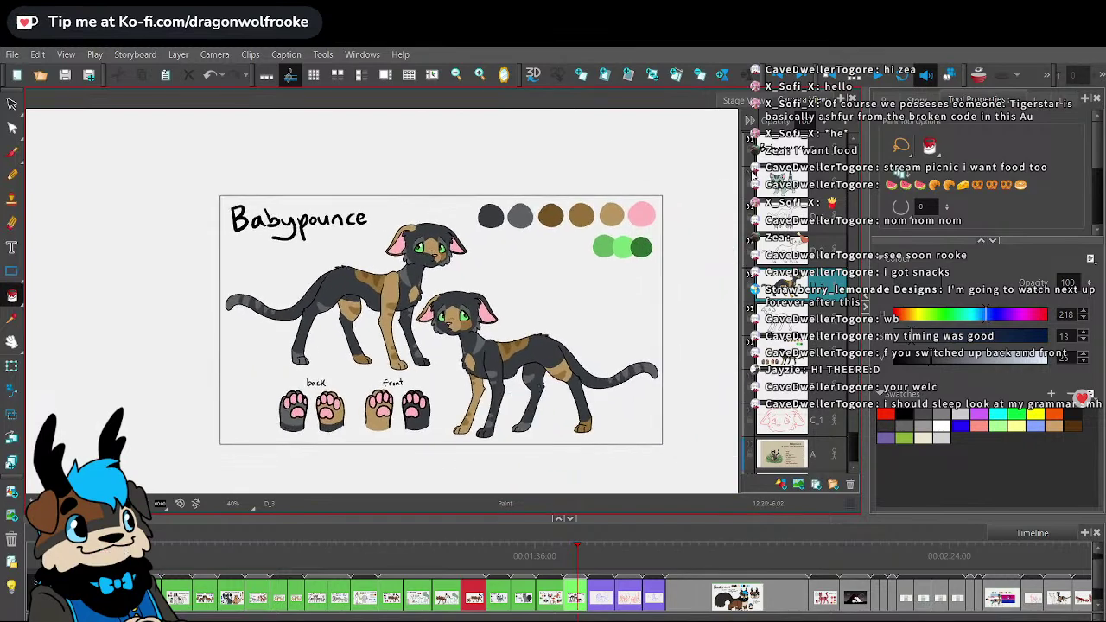
{"action": "scroll", "coordinate": [689, 406], "scroll_direction": "up", "scroll_amount": 2}
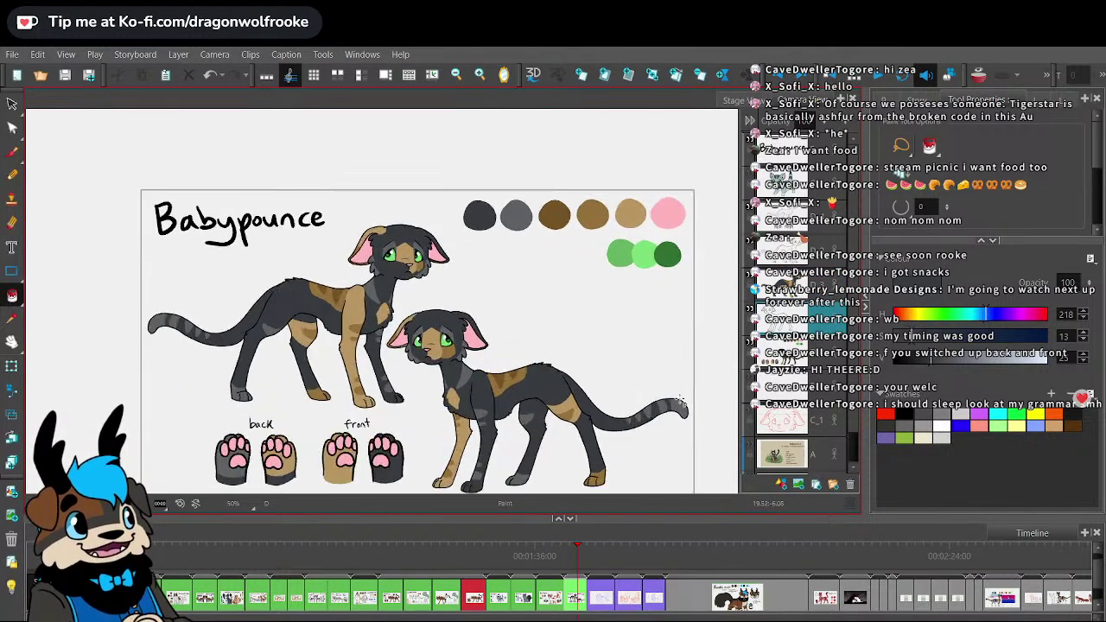
{"action": "left_click_drag", "start_coordinate": [689, 408], "coordinate": [662, 400]}
- Save and pack the storyboard project with the finished Babypounce panel
{"action": "left_click", "coordinate": [12, 54]}
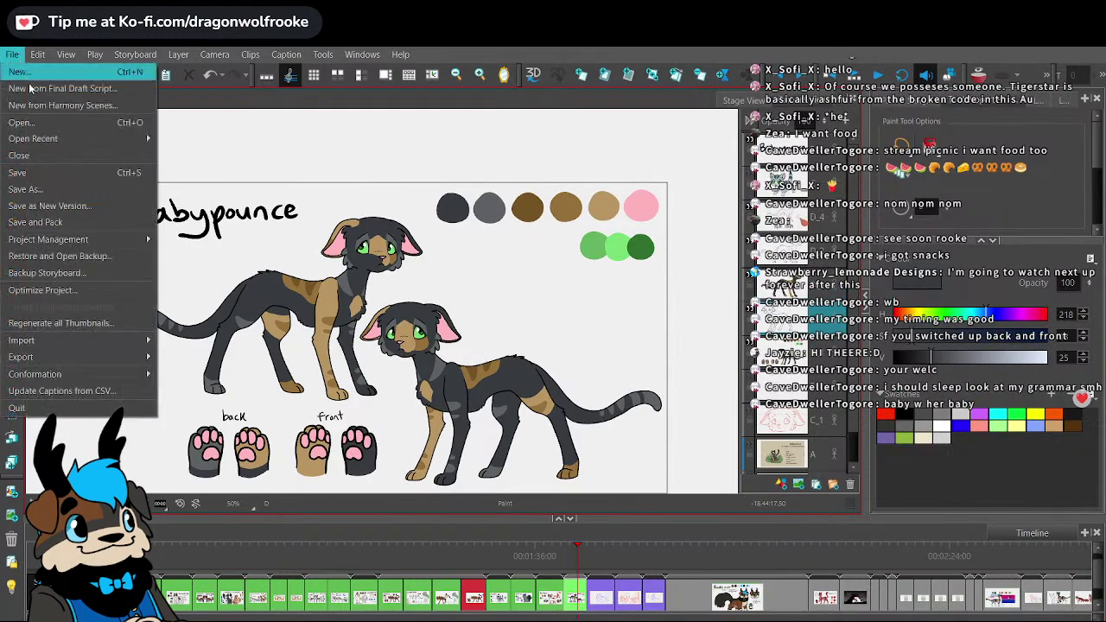
{"action": "left_click", "coordinate": [63, 226]}
{"action": "key", "text": "ctrl+s"}
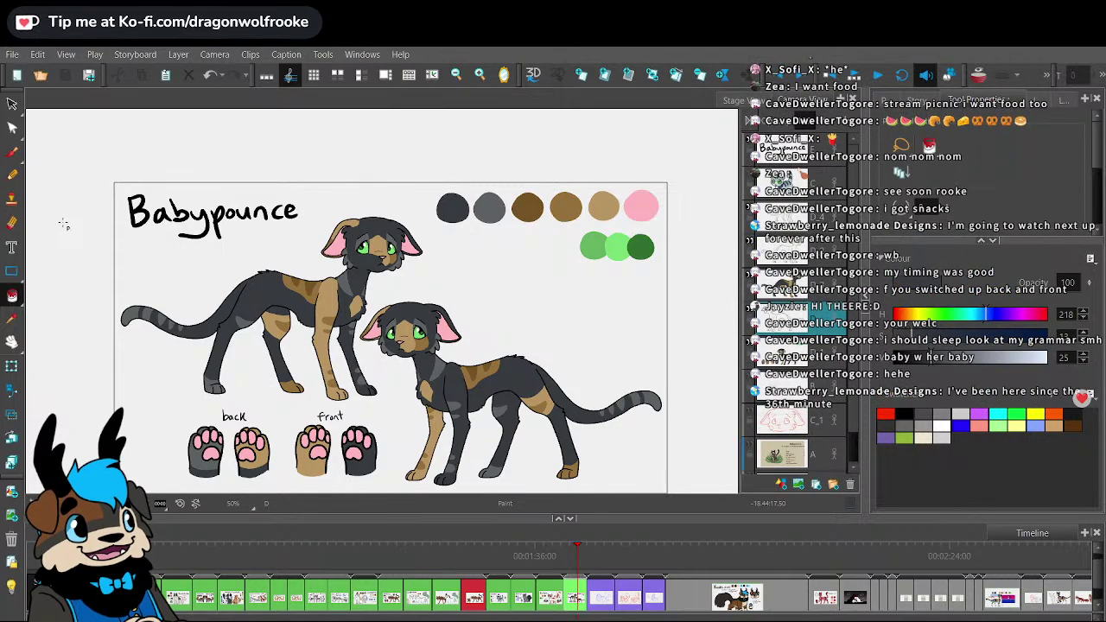
{"action": "left_click_drag", "start_coordinate": [565, 548], "coordinate": [574, 551]}
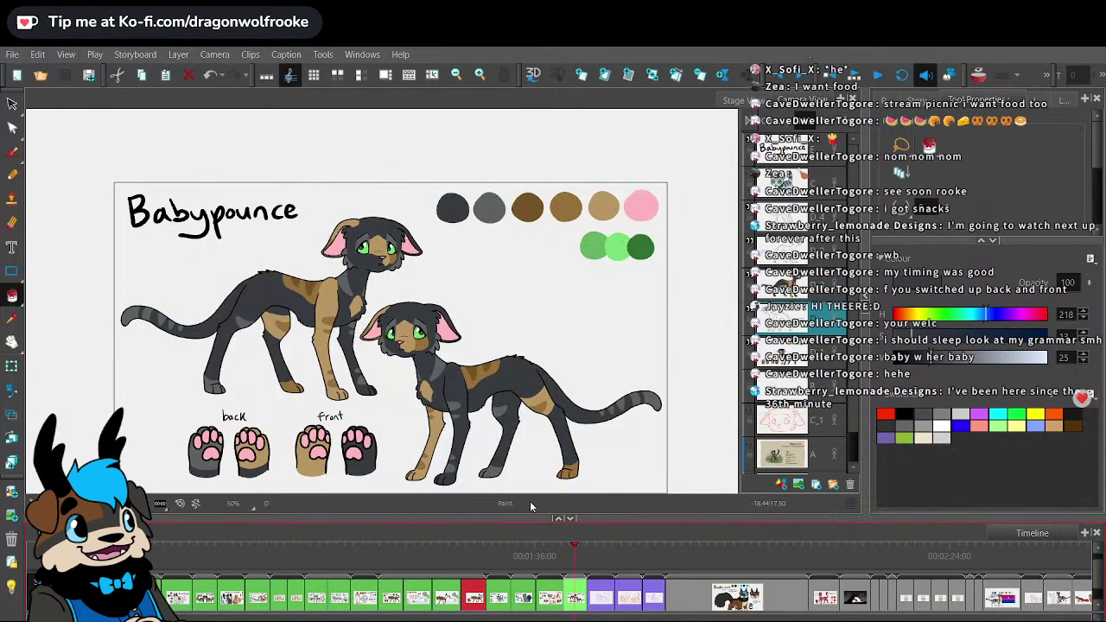
{"action": "left_click", "coordinate": [12, 55]}
{"action": "left_click", "coordinate": [70, 220]}
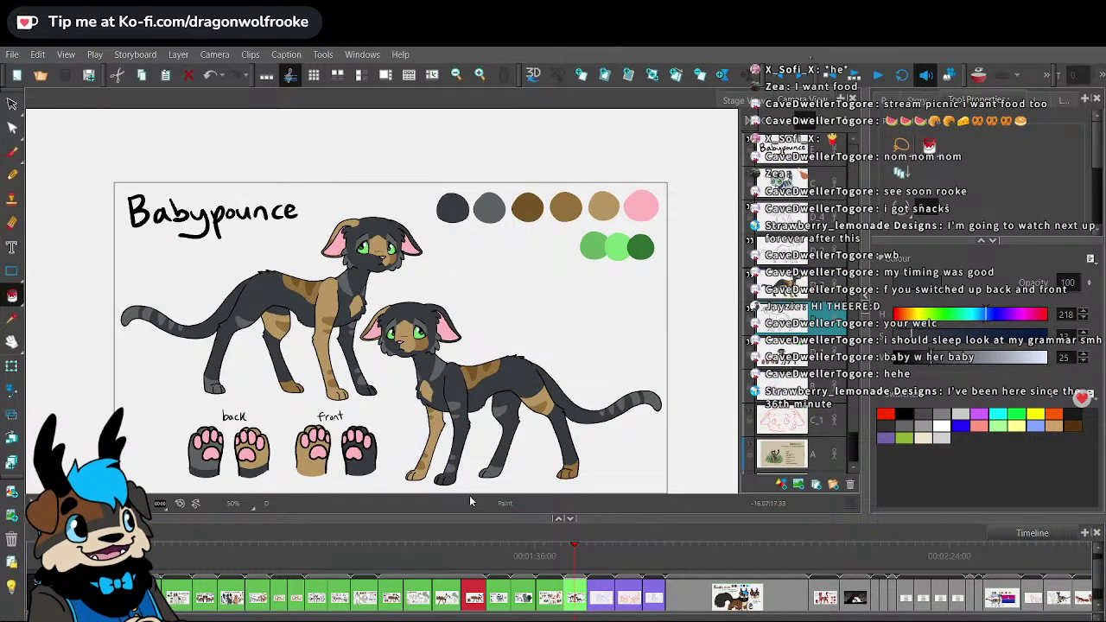
{"action": "left_click_drag", "start_coordinate": [587, 550], "coordinate": [631, 550]}
{"action": "left_click", "coordinate": [651, 550]}
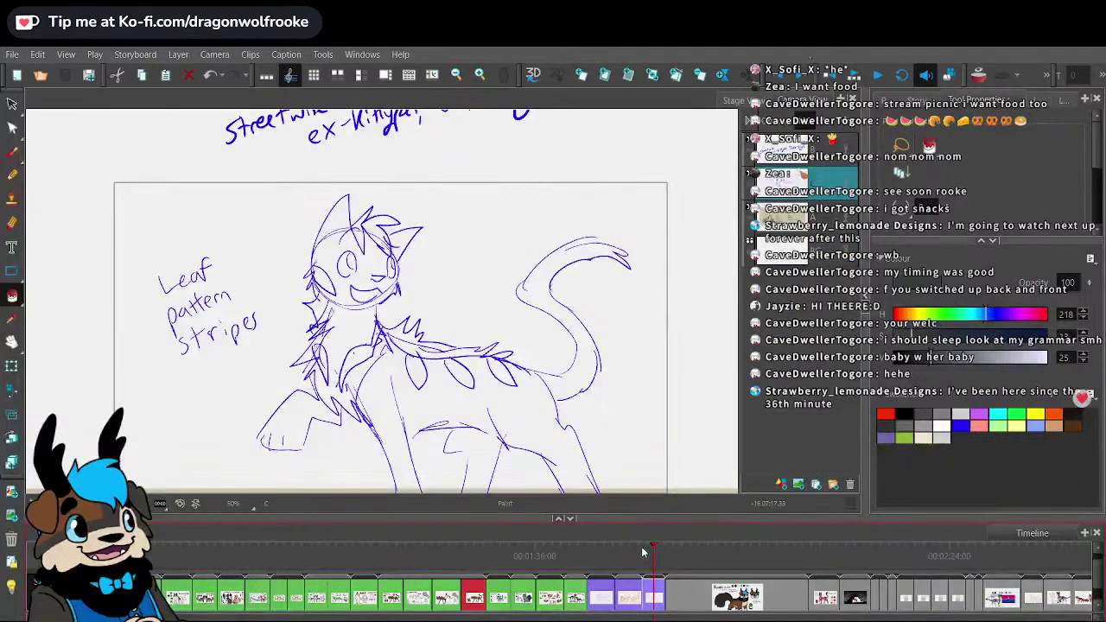
{"action": "left_click", "coordinate": [566, 550]}
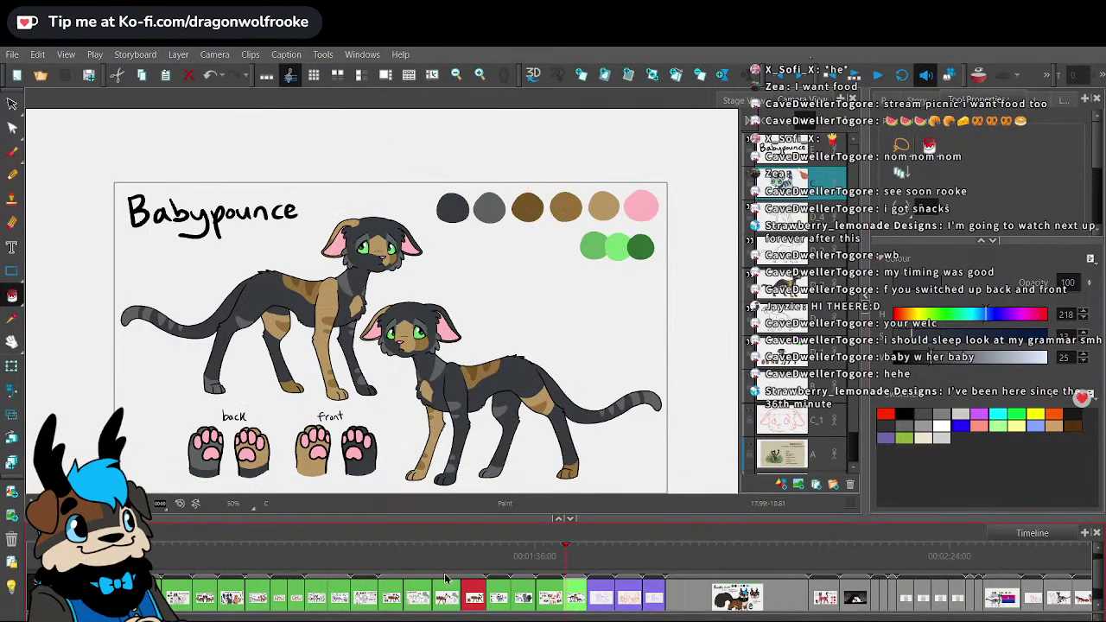
- On the character-list panel, strike through Babypounce, Vixenkit, Basilpaw and Wisteriasight using a black brush with maximum size 50
{"action": "left_click_drag", "start_coordinate": [934, 520], "coordinate": [940, 489]}
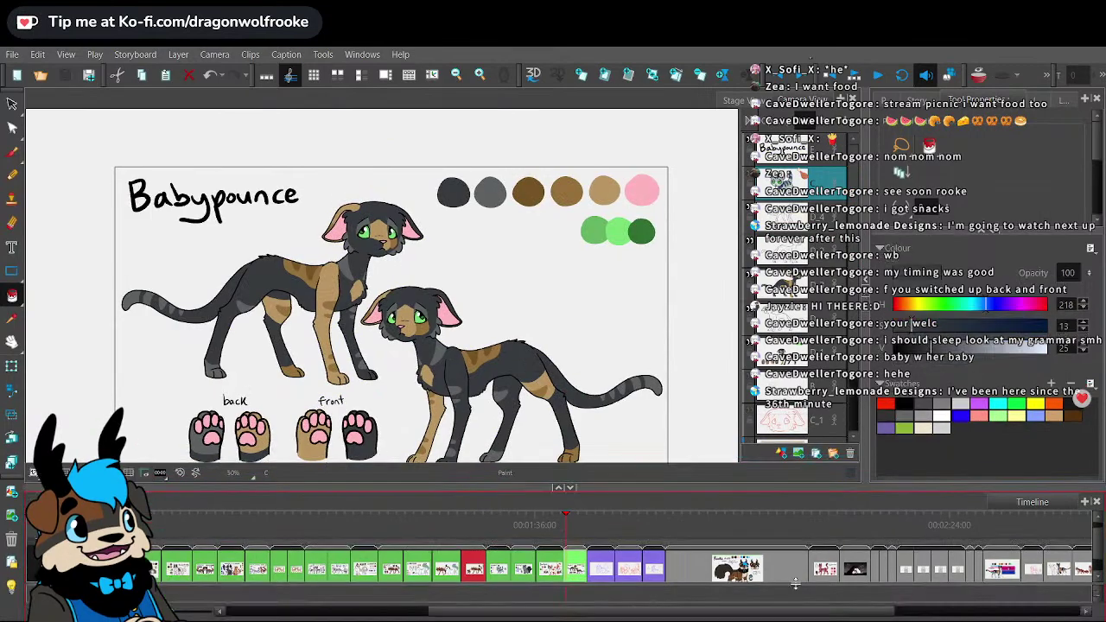
{"action": "left_click_drag", "start_coordinate": [777, 612], "coordinate": [572, 615]}
{"action": "left_click", "coordinate": [236, 528]}
{"action": "key", "text": "alt+b"}
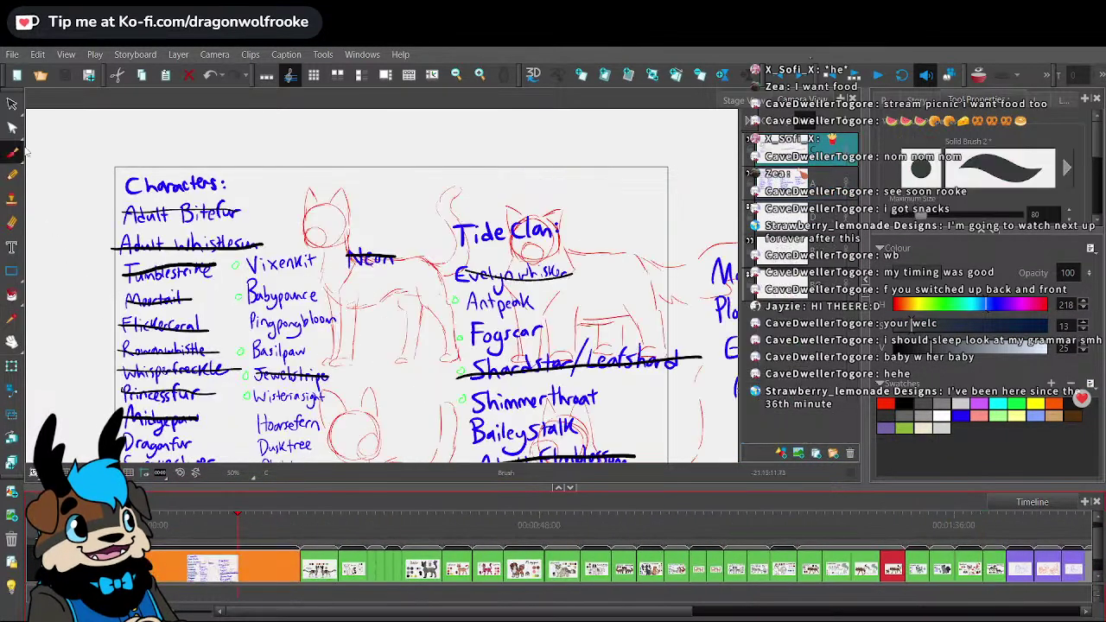
{"action": "left_click", "coordinate": [909, 404]}
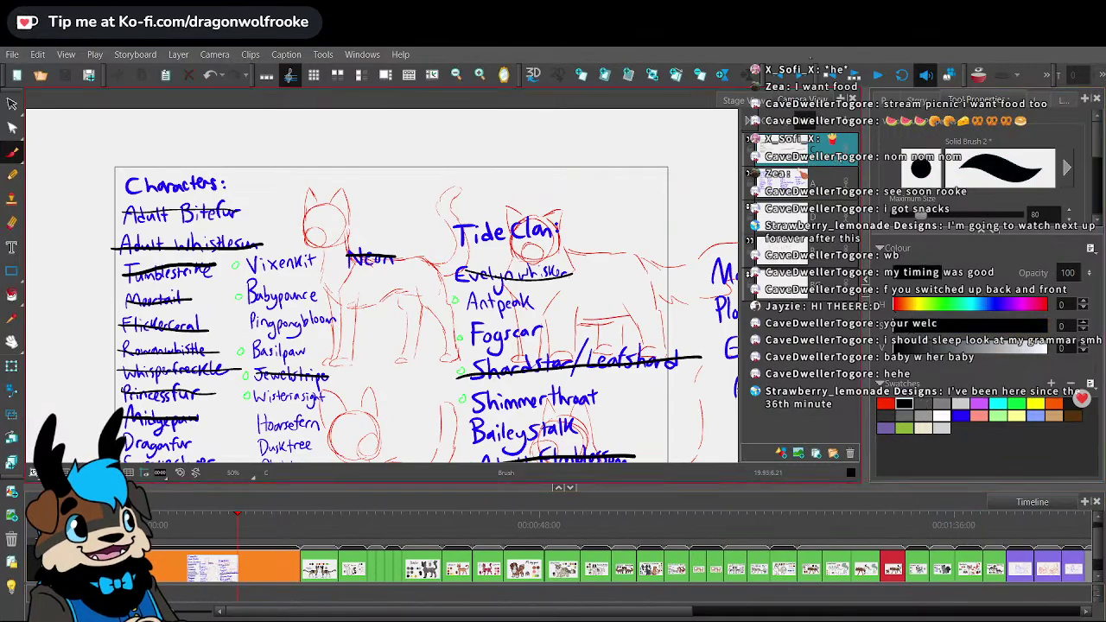
{"action": "key", "text": "1"}
{"action": "key", "text": "space"}
{"action": "mouse_move", "coordinate": [700, 381]}
{"action": "left_mouse_down"}
{"action": "mouse_move", "coordinate": [627, 301]}
{"action": "mouse_move", "coordinate": [654, 341]}
{"action": "left_mouse_up"}
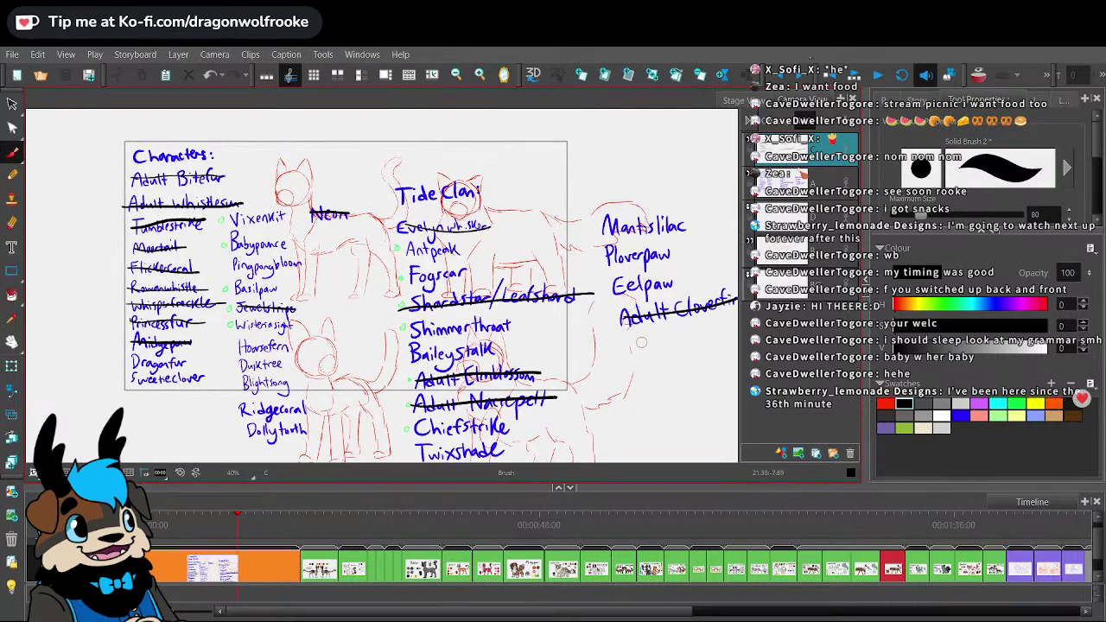
{"action": "left_click_drag", "start_coordinate": [920, 214], "coordinate": [910, 214]}
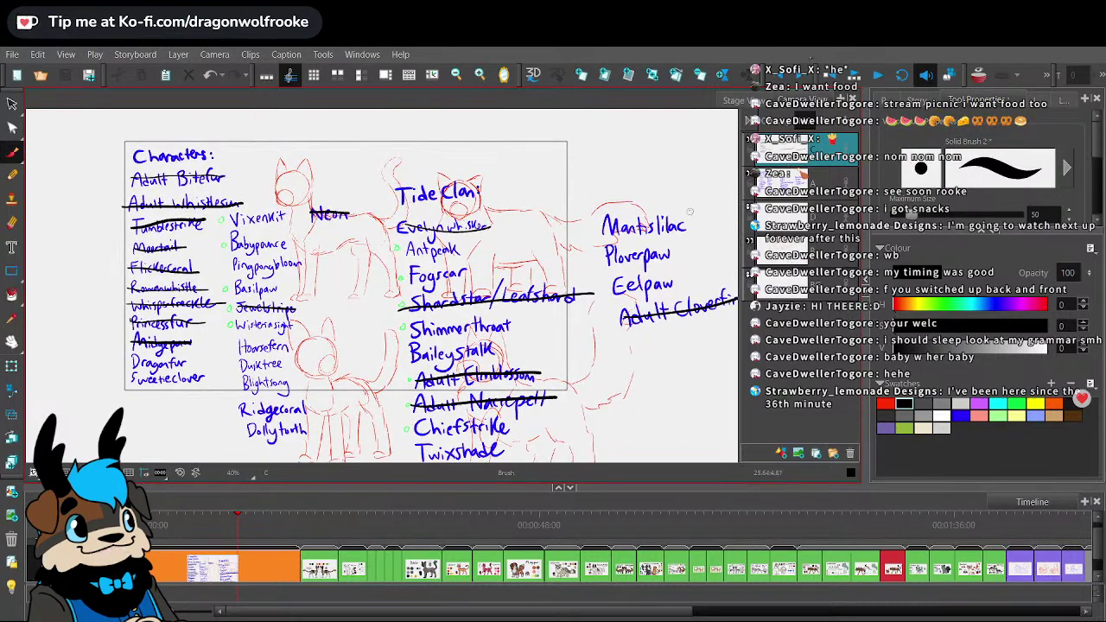
{"action": "left_click_drag", "start_coordinate": [232, 240], "coordinate": [290, 247]}
{"action": "left_click_drag", "start_coordinate": [232, 220], "coordinate": [290, 216]}
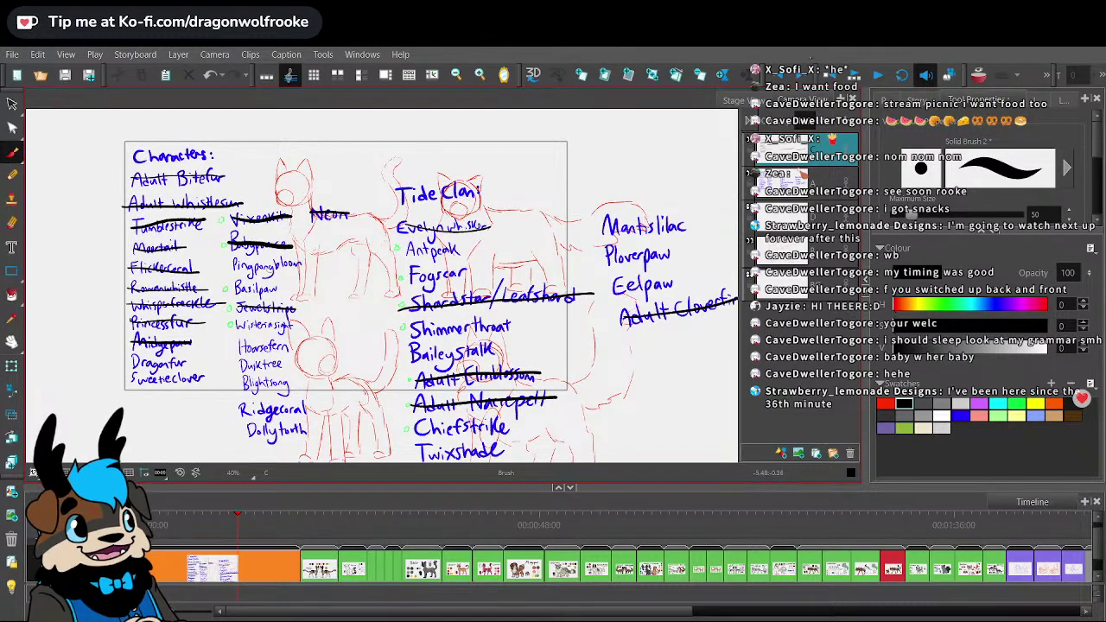
{"action": "left_click_drag", "start_coordinate": [232, 291], "coordinate": [281, 293]}
{"action": "left_click_drag", "start_coordinate": [239, 327], "coordinate": [300, 327]}
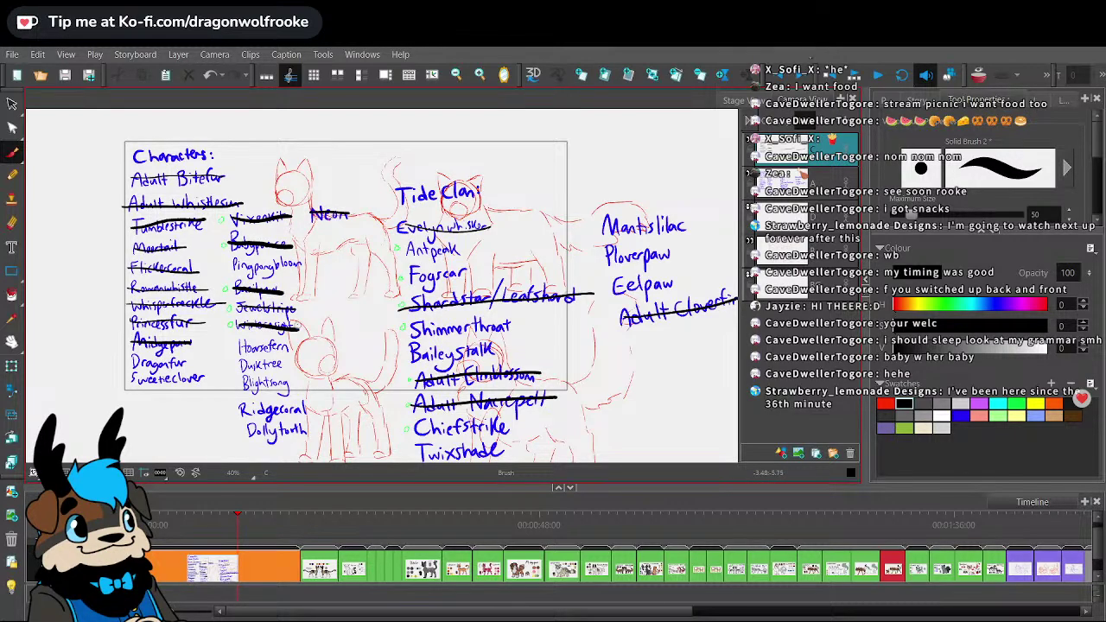
- Save and pack the project with the updated character list
{"action": "key", "text": "alt+s"}
{"action": "left_click", "coordinate": [13, 53]}
{"action": "left_click", "coordinate": [60, 224]}
- Return to the Babypounce panel and save and pack the project again
{"action": "left_click_drag", "start_coordinate": [684, 611], "coordinate": [891, 612]}
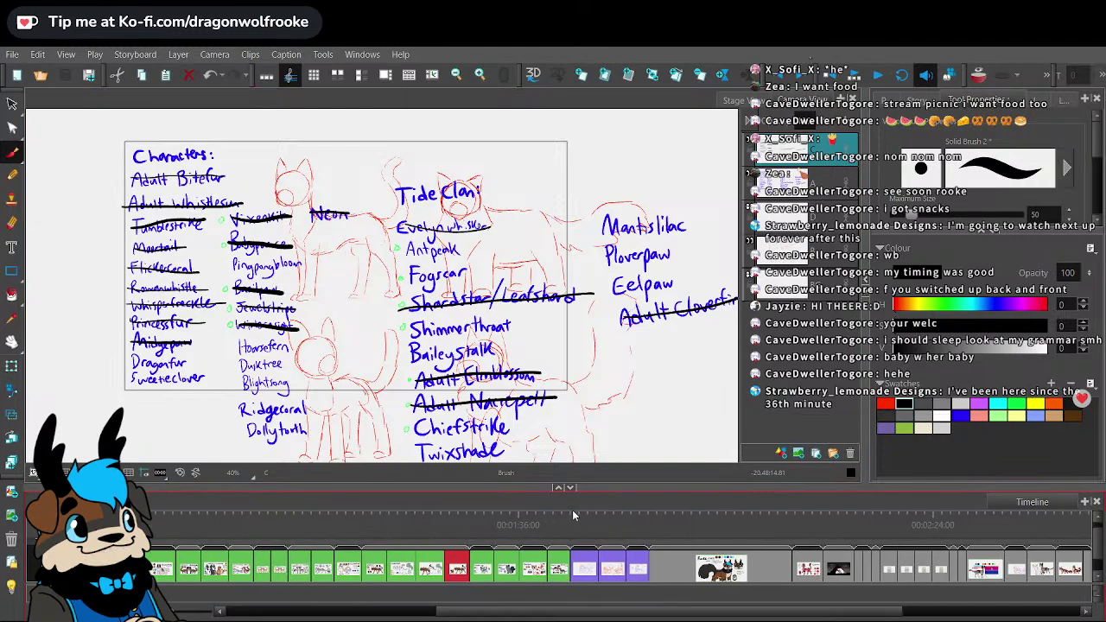
{"action": "left_click", "coordinate": [562, 524]}
{"action": "left_click", "coordinate": [13, 53]}
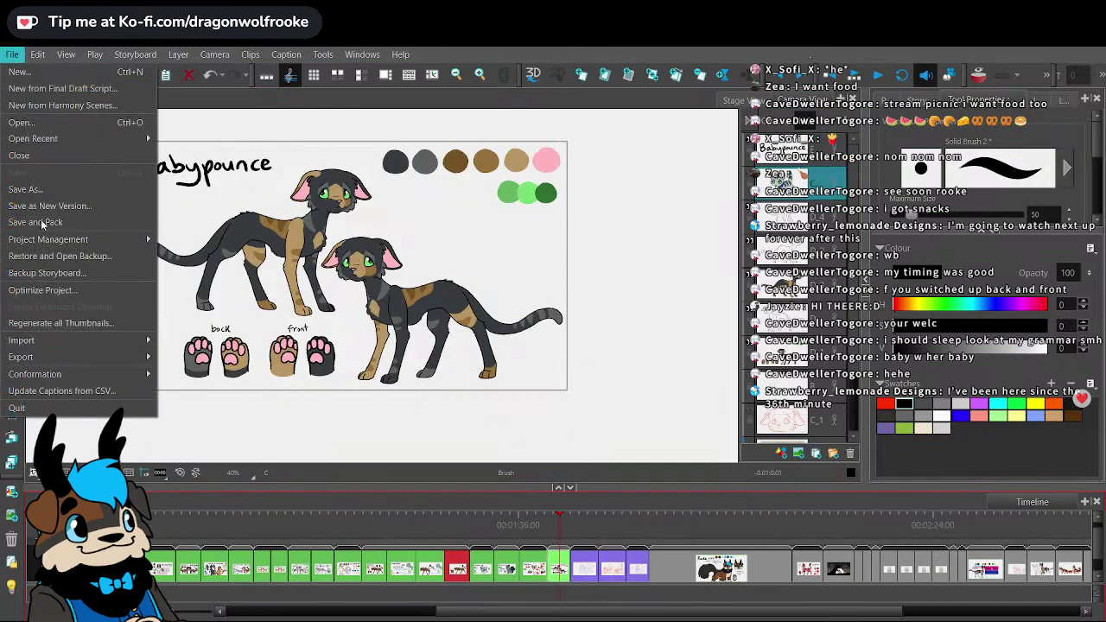
{"action": "left_click", "coordinate": [35, 223]}
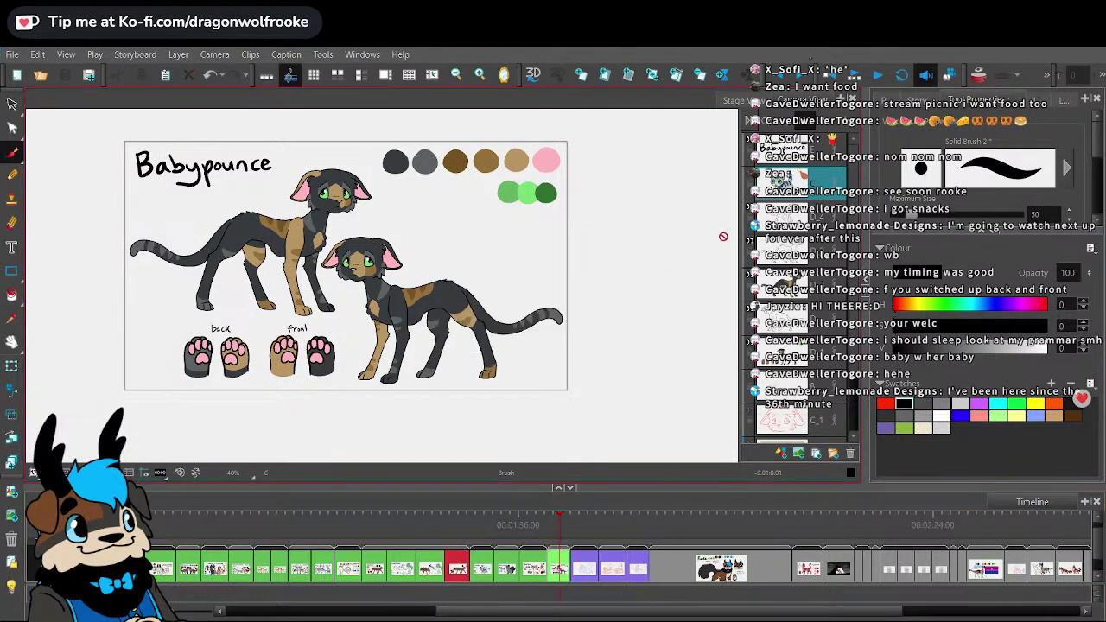
- Review the VixenKit, Wisteriasight and Basilpaw reference panels, ending on the Babypounce panel
{"action": "key", "text": "2"}
{"action": "left_click_drag", "start_coordinate": [637, 347], "coordinate": [686, 375]}
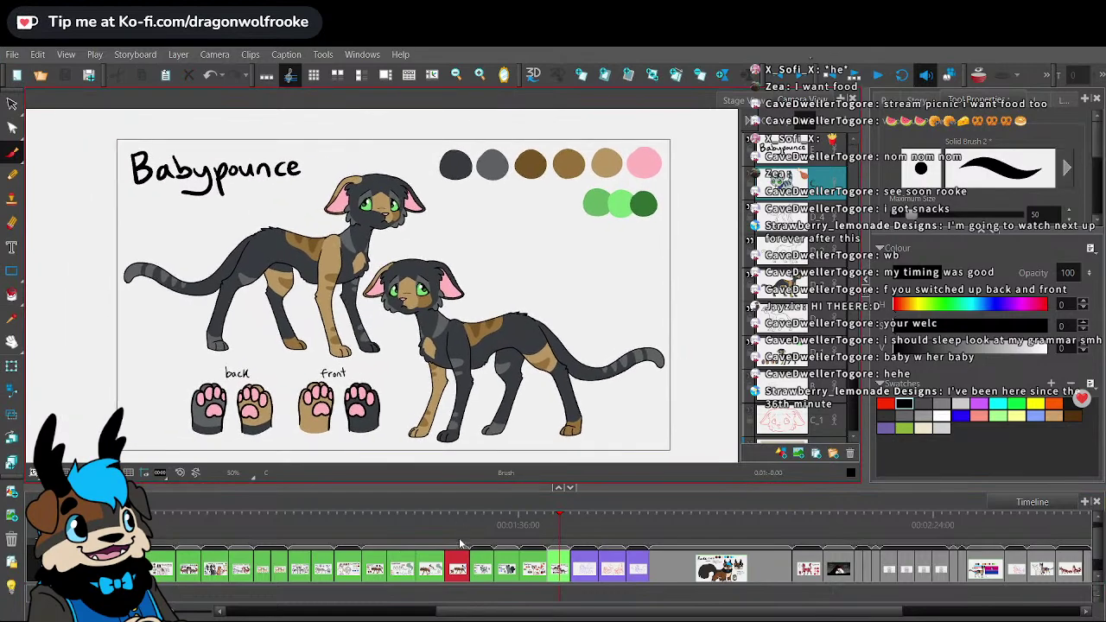
{"action": "left_click", "coordinate": [12, 103]}
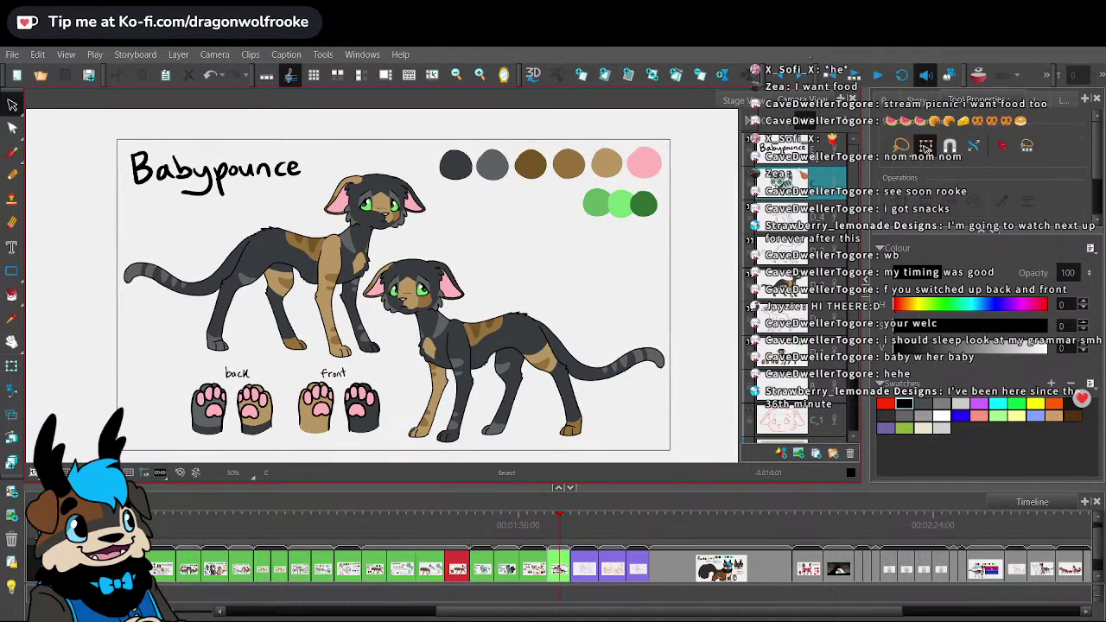
{"action": "left_click", "coordinate": [813, 155]}
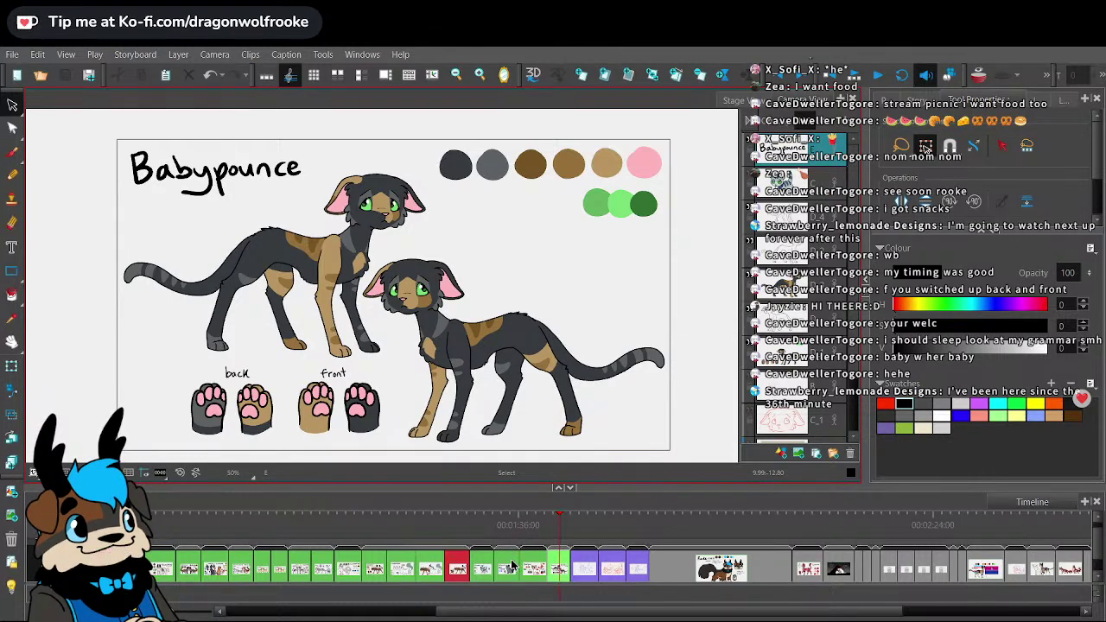
{"action": "left_click_drag", "start_coordinate": [486, 523], "coordinate": [463, 527]}
{"action": "left_click", "coordinate": [481, 521]}
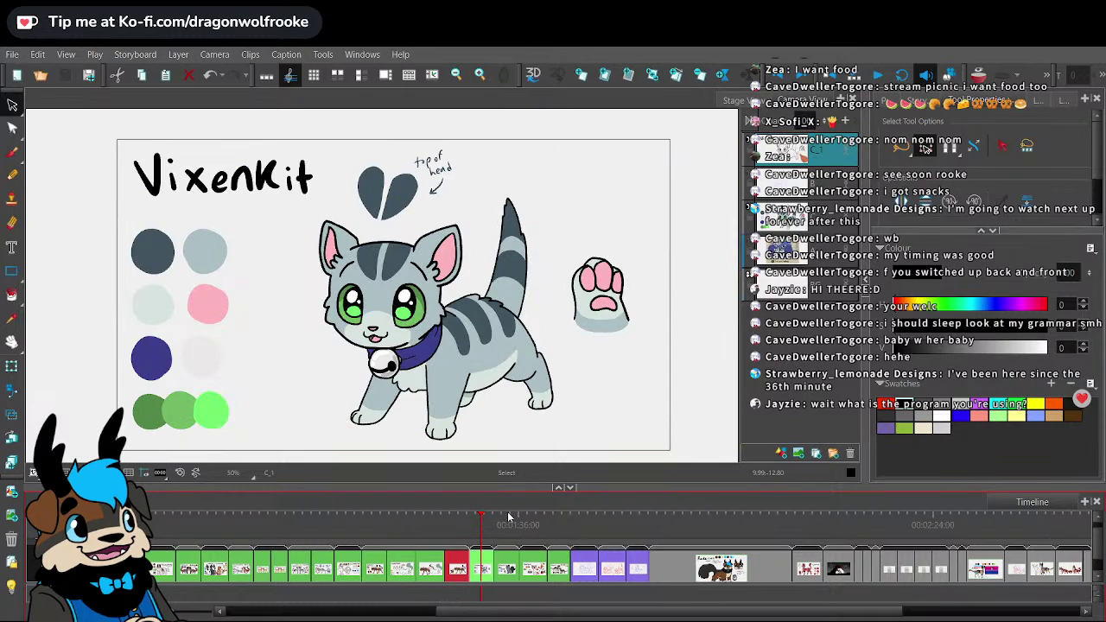
{"action": "left_click", "coordinate": [509, 516]}
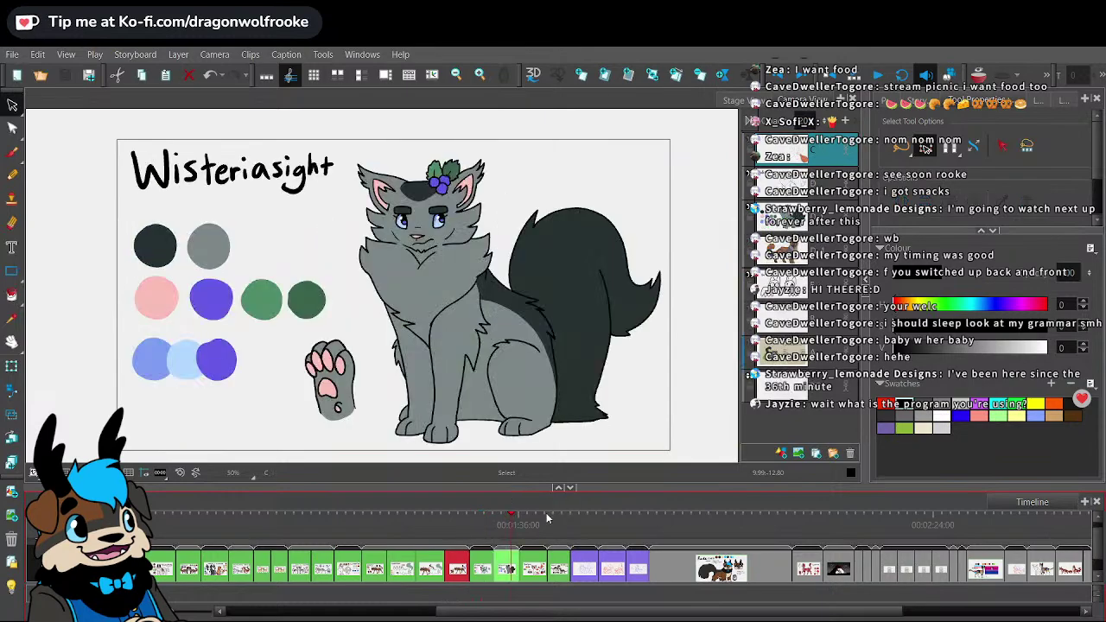
{"action": "left_click", "coordinate": [537, 521]}
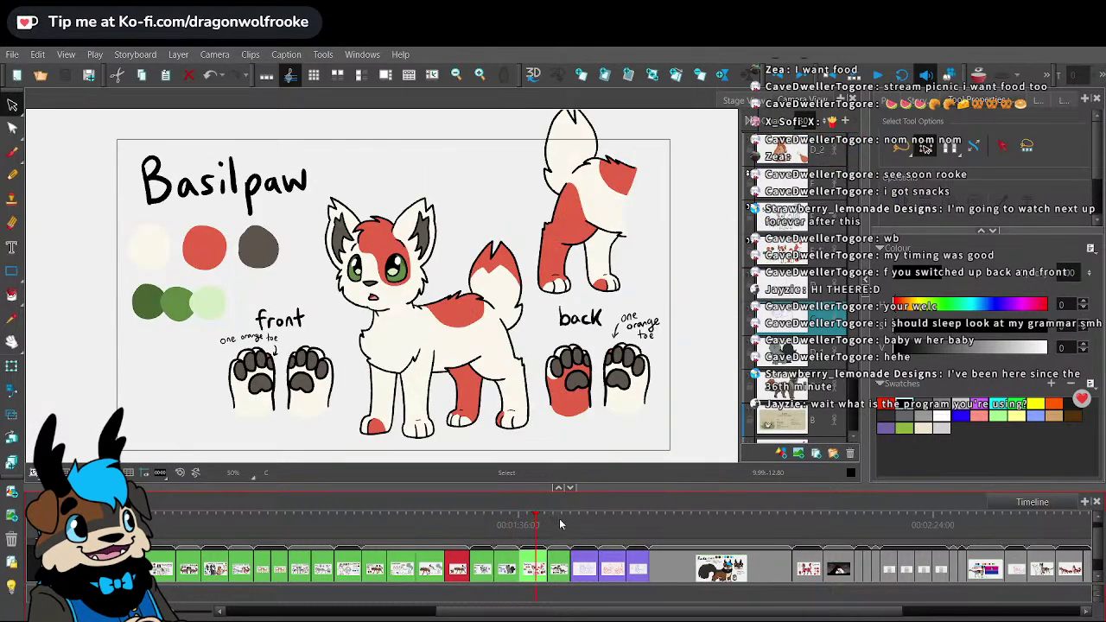
{"action": "left_click", "coordinate": [559, 522]}
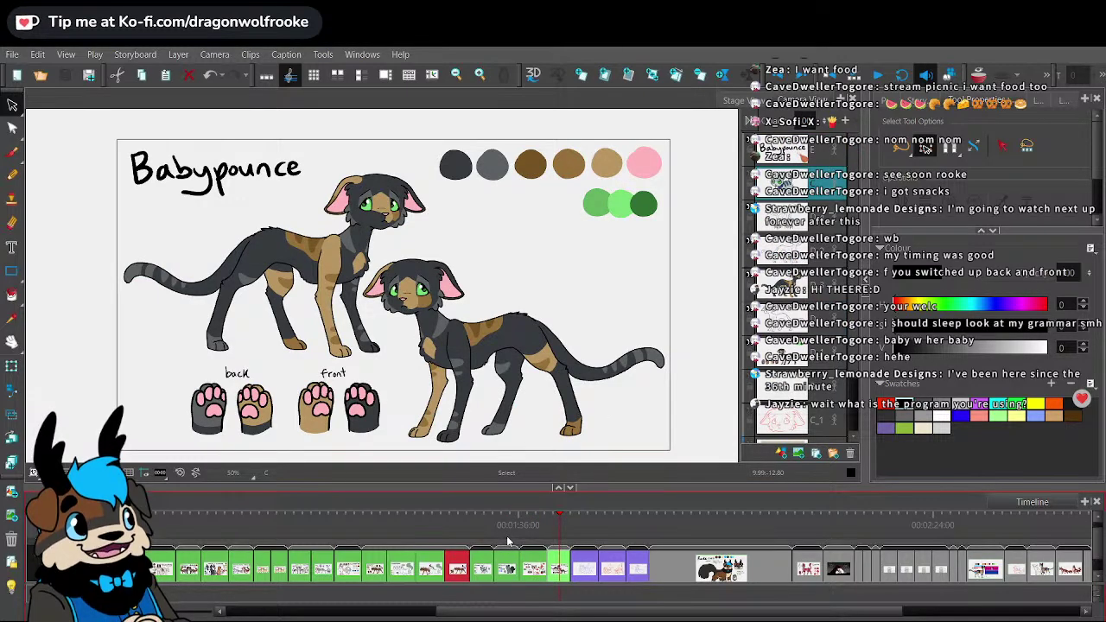
- Save and pack the project repeatedly while the Babypounce panel is open
{"action": "left_click", "coordinate": [12, 54]}
{"action": "left_click", "coordinate": [64, 224]}
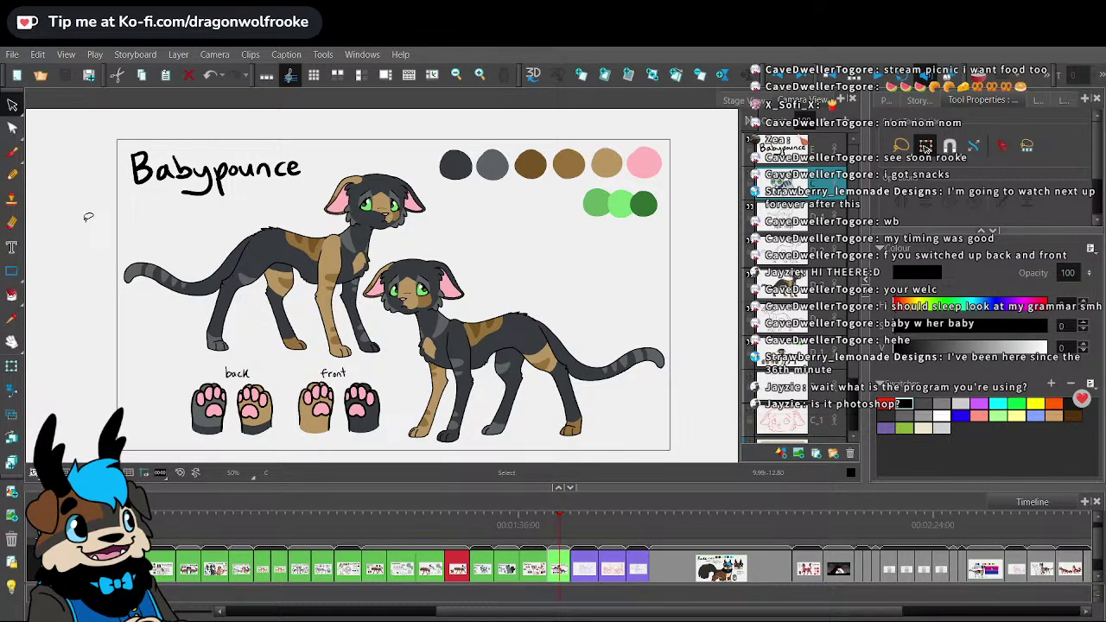
{"action": "left_click", "coordinate": [12, 54]}
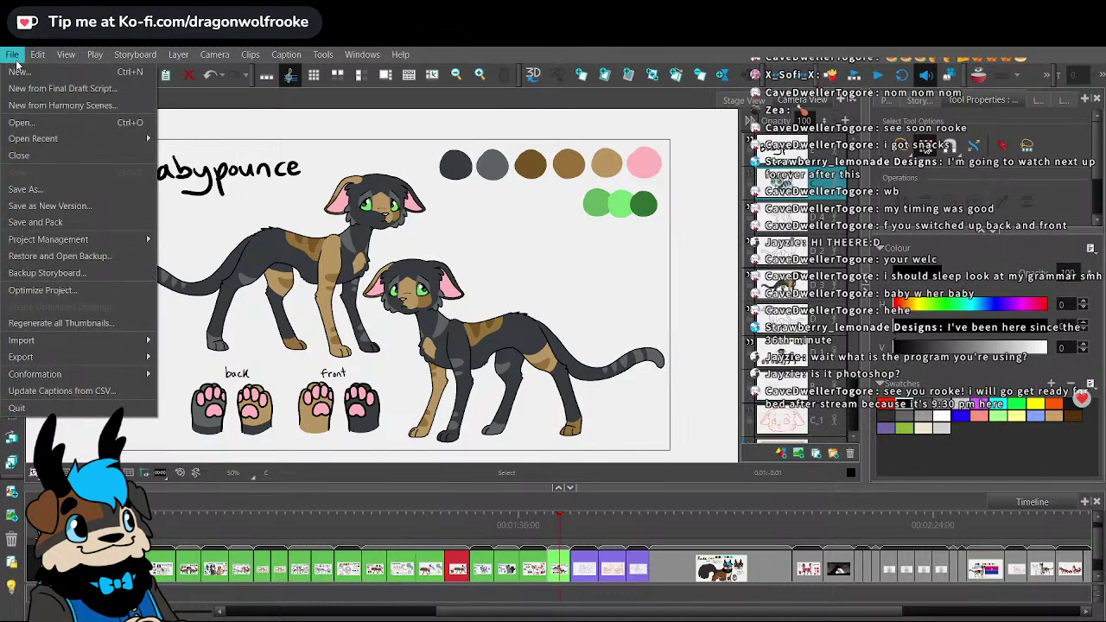
{"action": "left_click", "coordinate": [58, 222]}
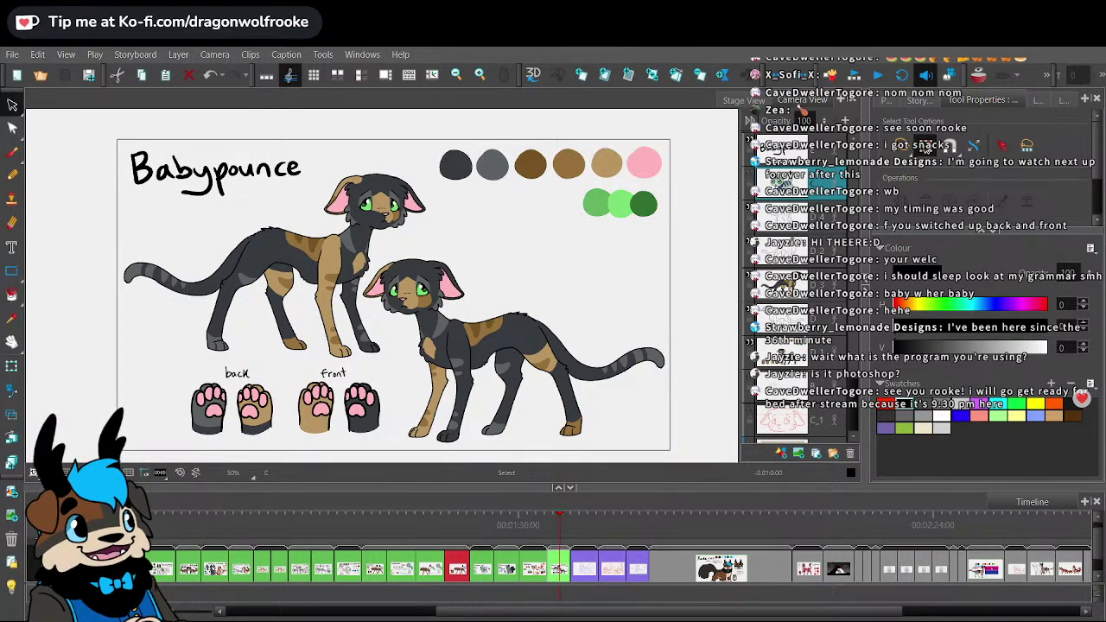
{"action": "left_click", "coordinate": [12, 54]}
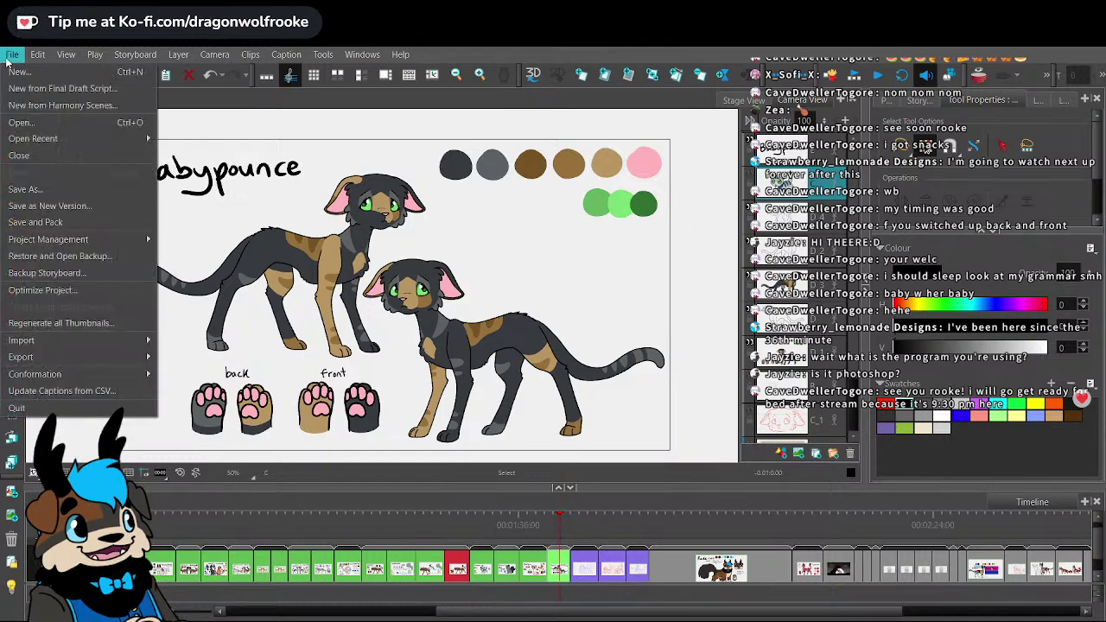
{"action": "left_click", "coordinate": [19, 227]}
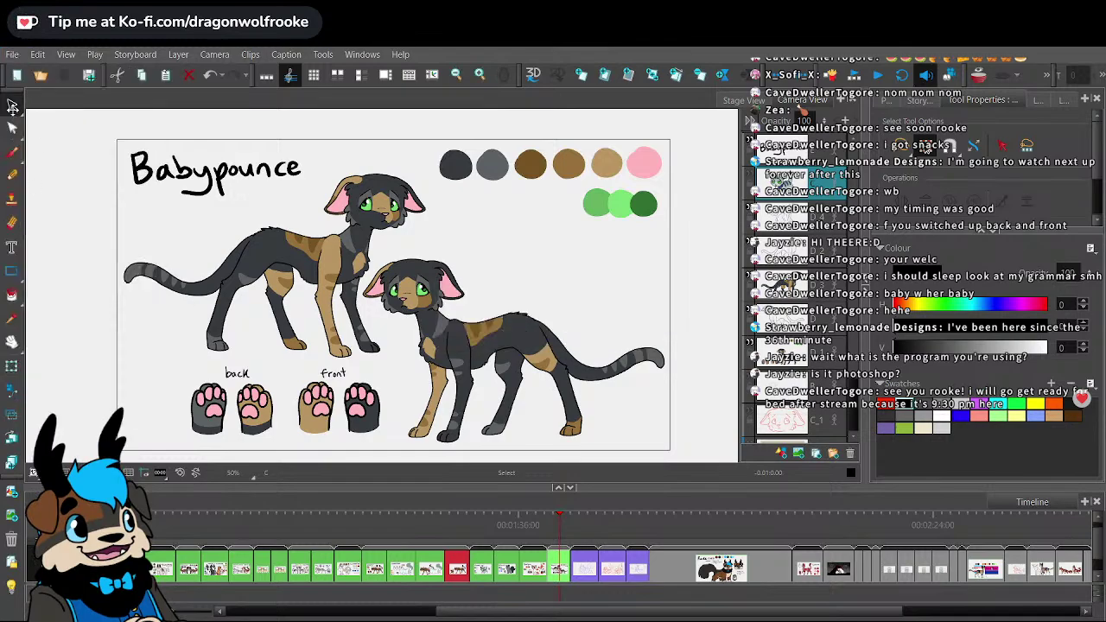